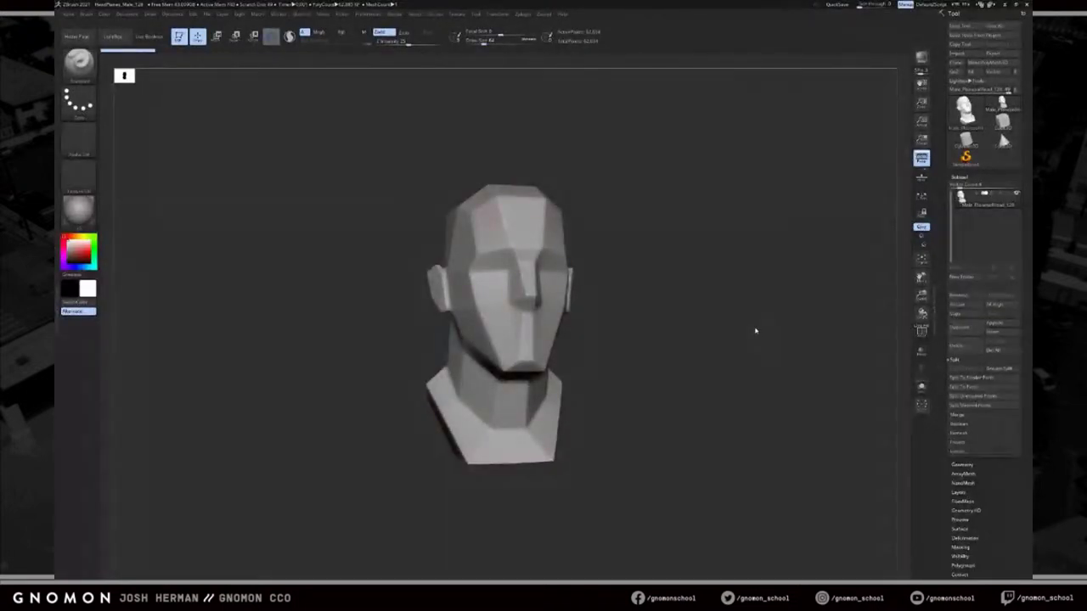
Duplicate the planar male head subtool and import the full-body base man mesh into the copy.
left_click_drag(755, 331, 764, 322)
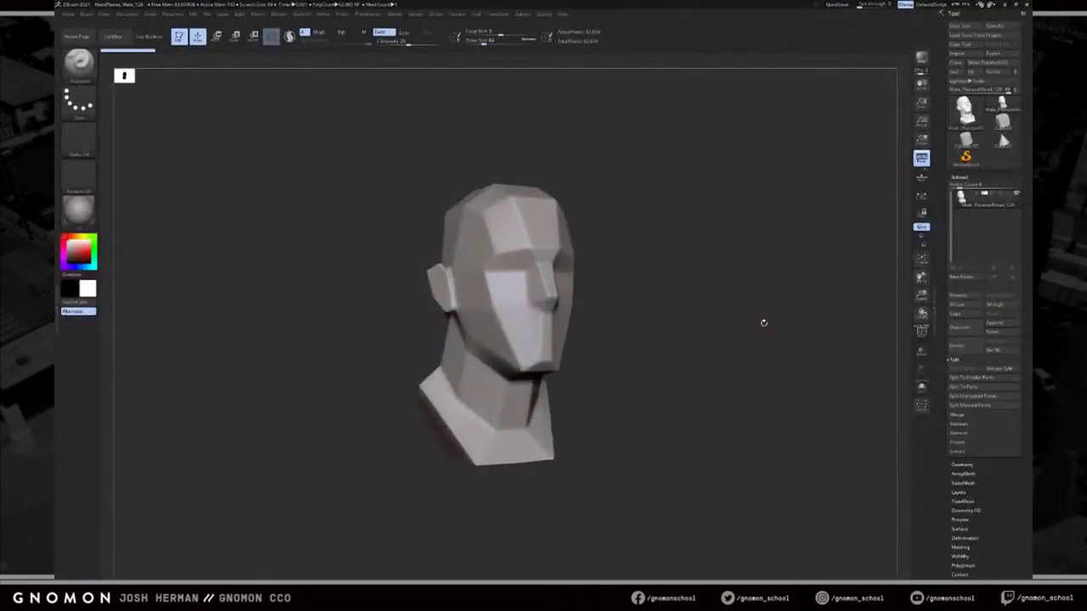
left_click(964, 330)
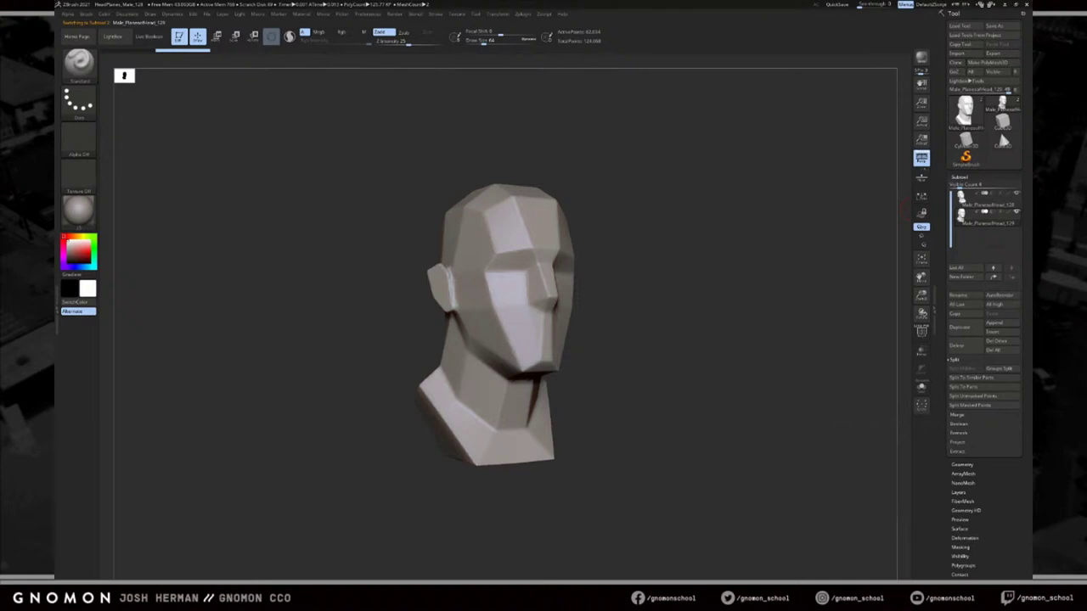
mouse_move(803, 244)
left_mouse_down()
mouse_move(786, 246)
mouse_move(801, 242)
left_mouse_up()
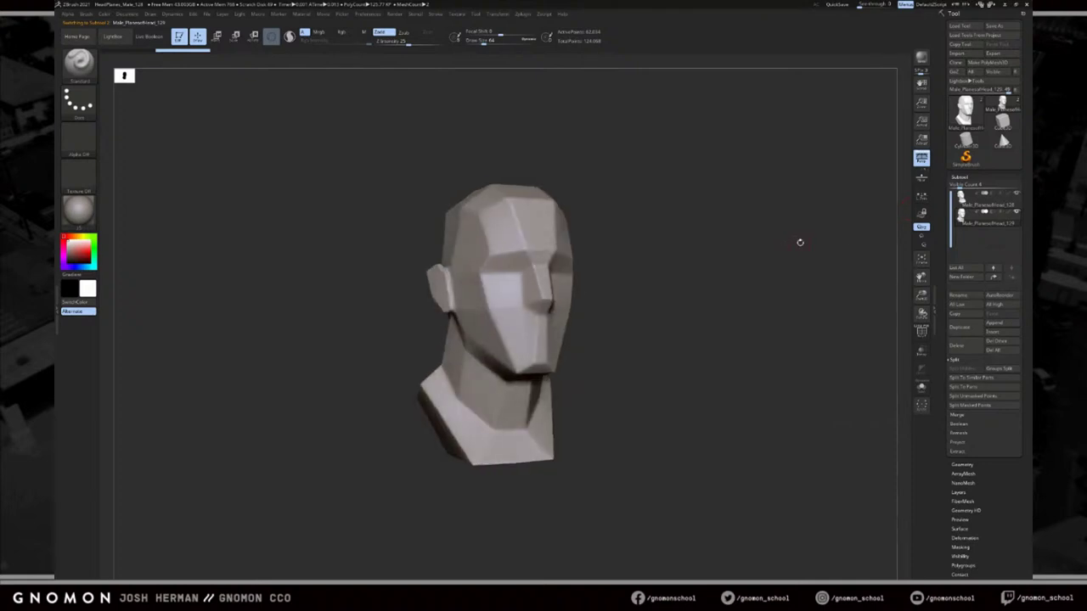
left_click(959, 53)
left_click_drag(555, 153, 1031, 154)
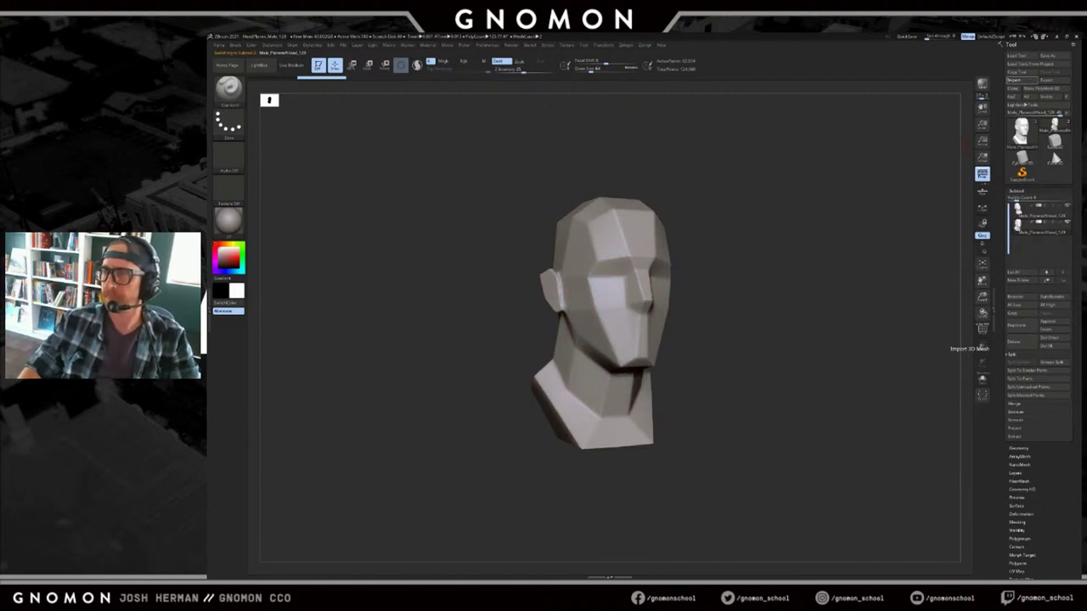
Use the Transpose line instead of the gizmo to place the base body over the planar head in front view.
left_click_drag(823, 216, 711, 216, "shift")
key("w")
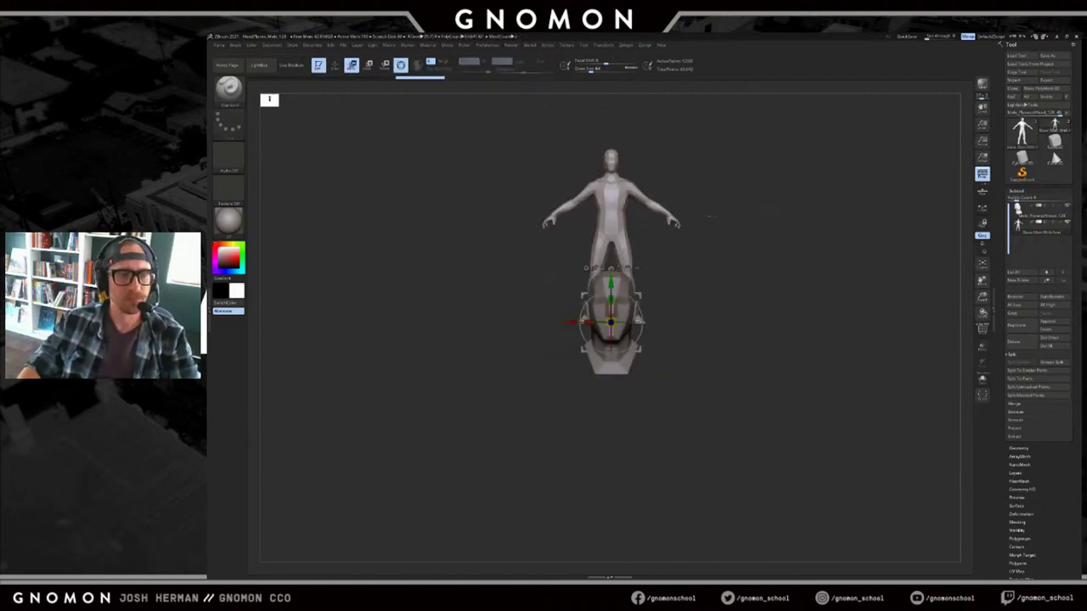
key("q")
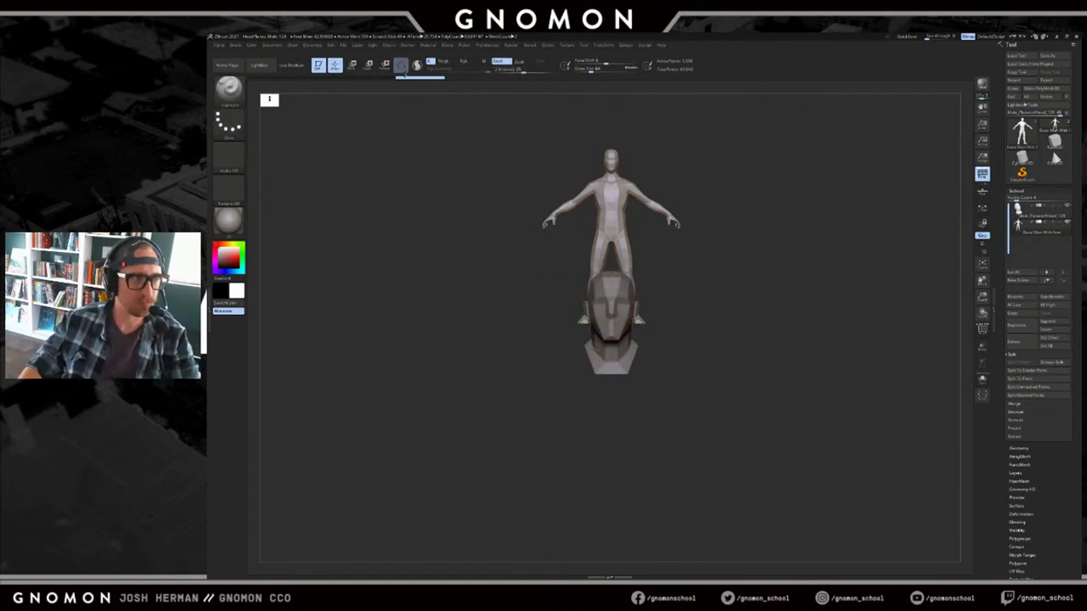
key("w")
left_click(403, 71)
mouse_move(625, 241)
left_mouse_down()
mouse_move(633, 109)
mouse_move(621, 110)
left_mouse_up()
mouse_move(621, 185)
left_mouse_down()
mouse_move(621, 359)
mouse_move(792, 375)
left_mouse_up()
Scale the base body from its neck until its head roughly fits inside the planar head.
key("e")
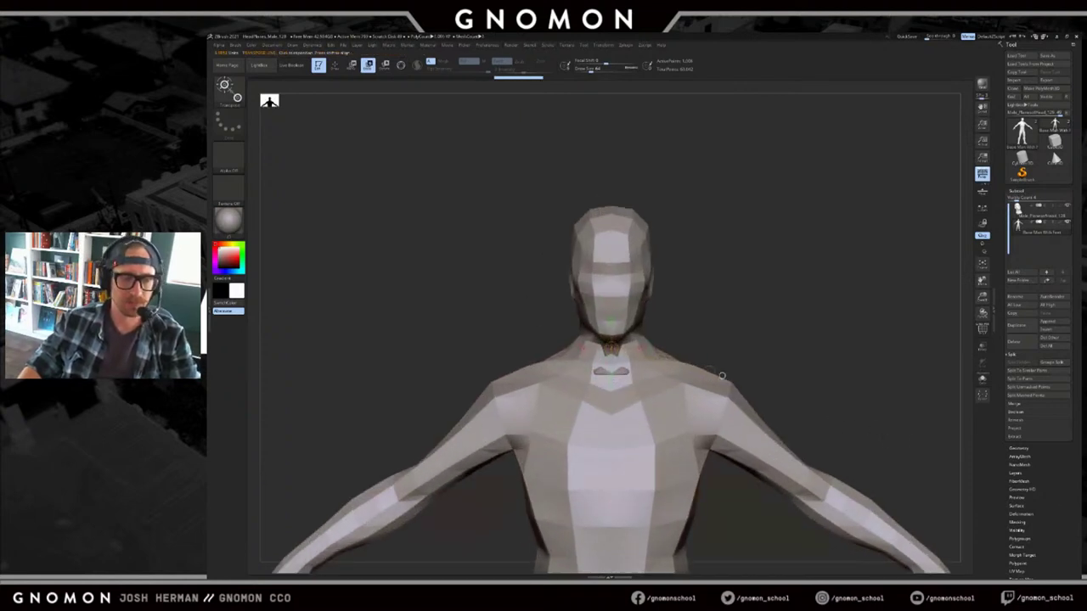
mouse_move(552, 310)
left_mouse_down()
mouse_move(645, 369)
mouse_move(545, 309)
left_mouse_up()
left_click_drag(709, 373, 631, 348)
left_click_drag(348, 437, 465, 389)
left_click_drag(465, 390, 361, 389)
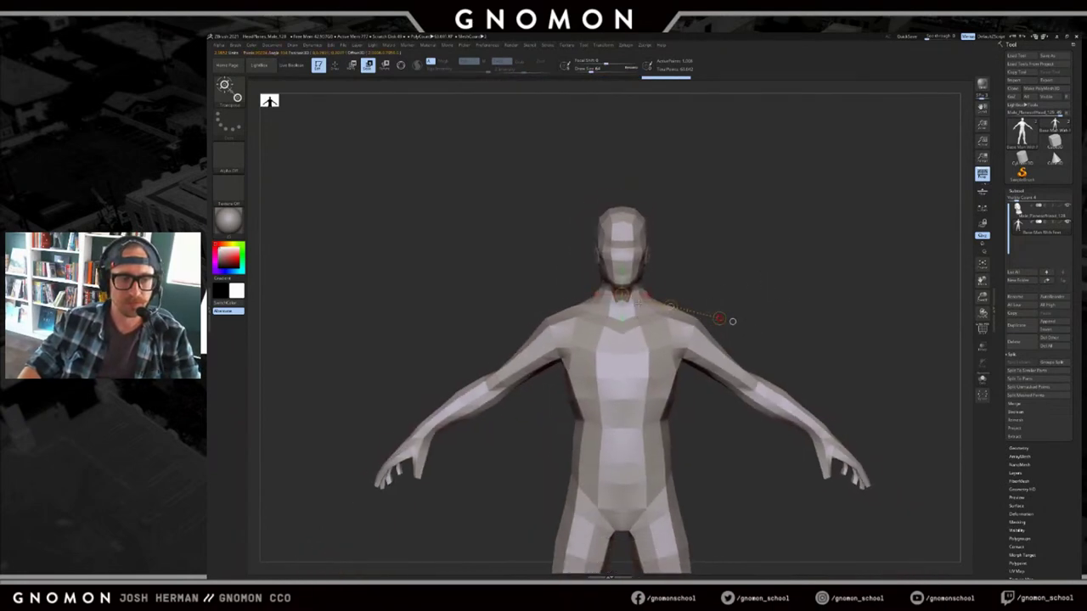
mouse_move(728, 291)
left_mouse_down()
mouse_move(744, 293)
mouse_move(691, 294)
mouse_move(735, 285)
left_mouse_up()
Turn on the polyframe display and hide the base body's own head so only the planar head sits on the shoulders.
key("q")
key("w")
key("q")
key("shift+f")
mouse_move(703, 231)
left_mouse_down("ctrl+shift")
mouse_move(581, 289)
mouse_move(574, 303)
left_mouse_up("ctrl+shift")
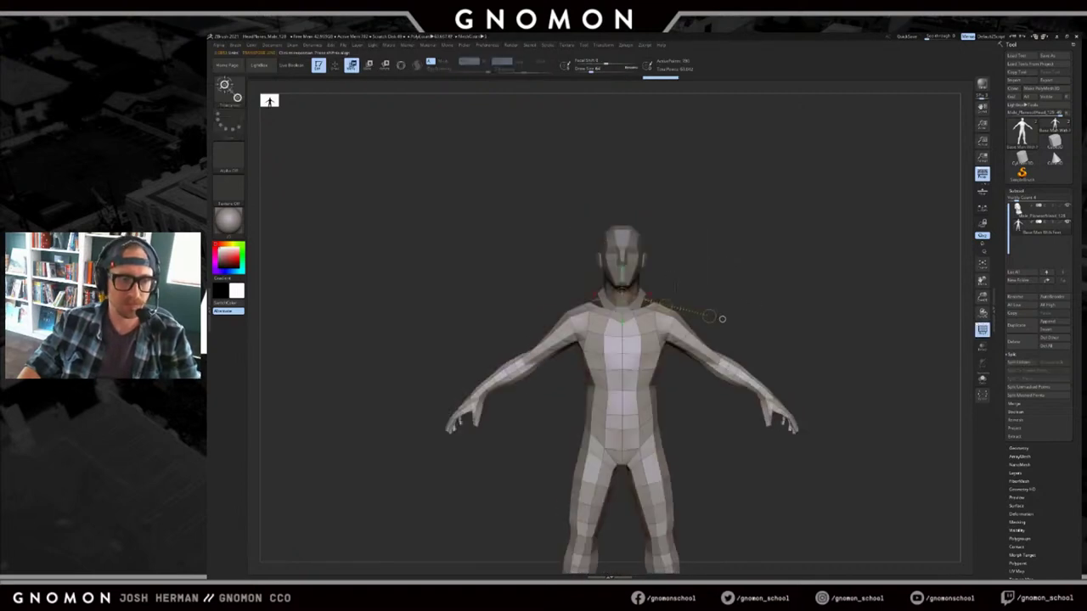
left_click_drag(706, 272, 738, 257)
key("f")
left_click_drag(832, 185, 839, 170)
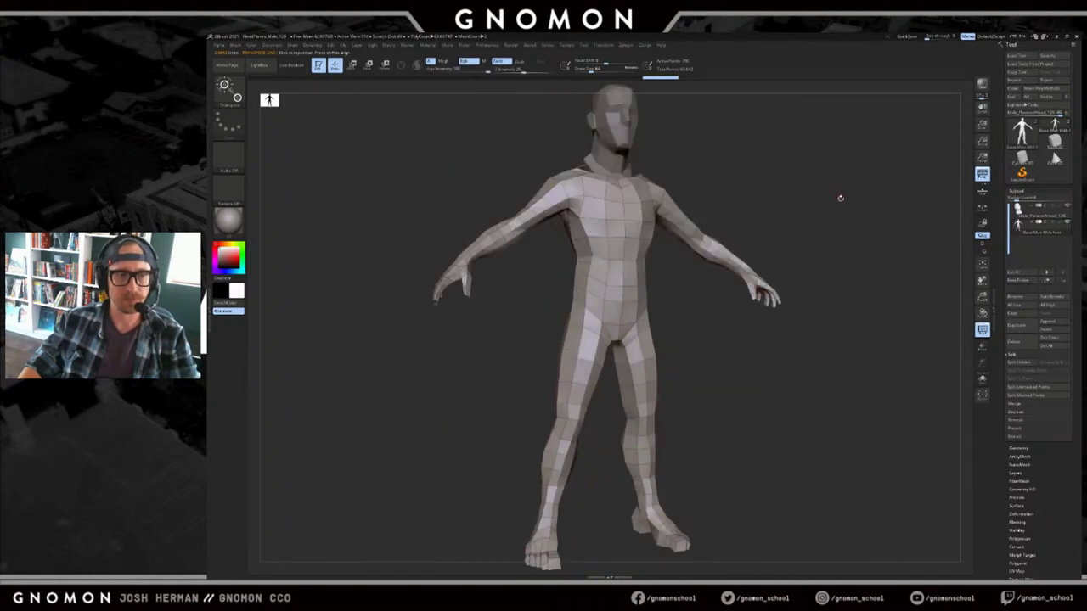
left_click_drag(873, 223, 836, 170)
Mask the entire visible base body below the planar head.
left_click_drag(832, 167, 284, 543, "ctrl")
key("w")
left_click_drag(1067, 528, 1054, 459)
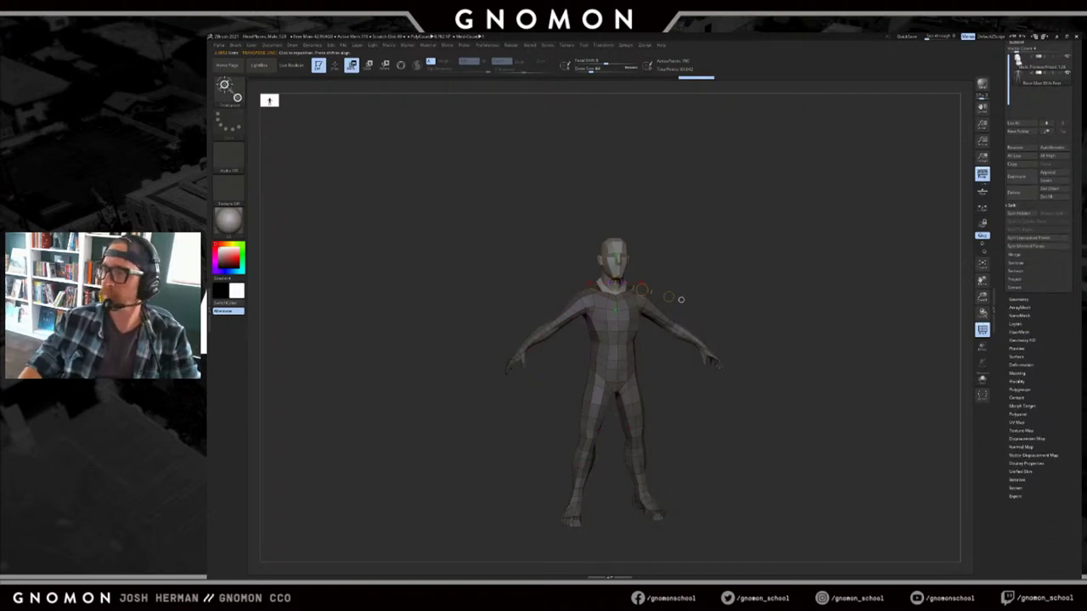
Examine the proportions and neck fit between the planar head and the masked body from several angles.
left_click_drag(878, 209, 872, 212, "shift")
left_click_drag(873, 212, 874, 276, "alt")
left_click_drag(878, 197, 882, 197)
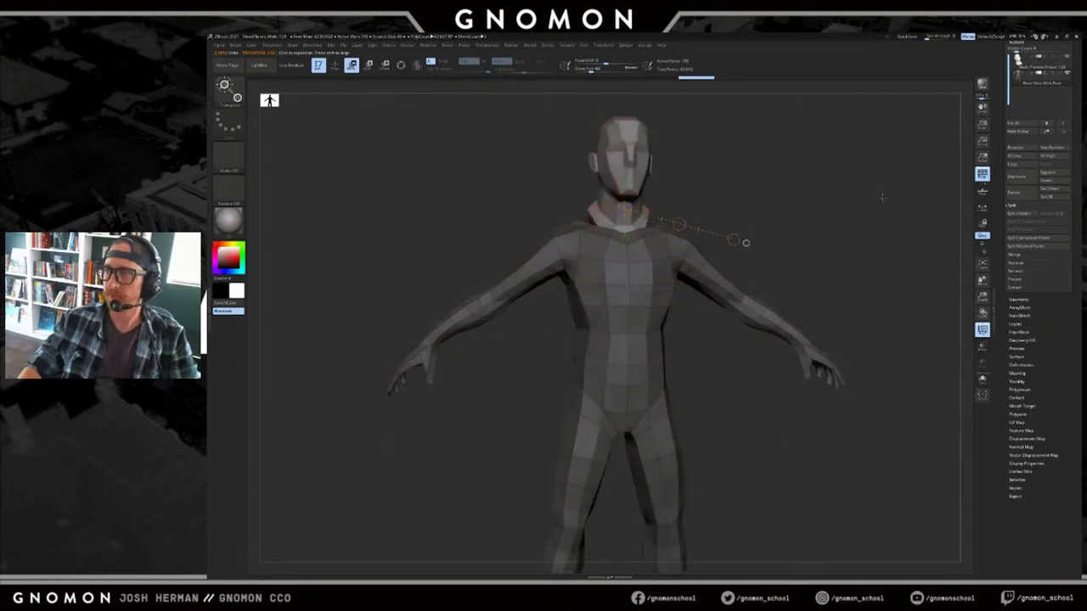
mouse_move(850, 222)
left_mouse_down()
mouse_move(878, 223)
mouse_move(861, 224)
left_mouse_up()
key("q")
key("s")
left_click(845, 227)
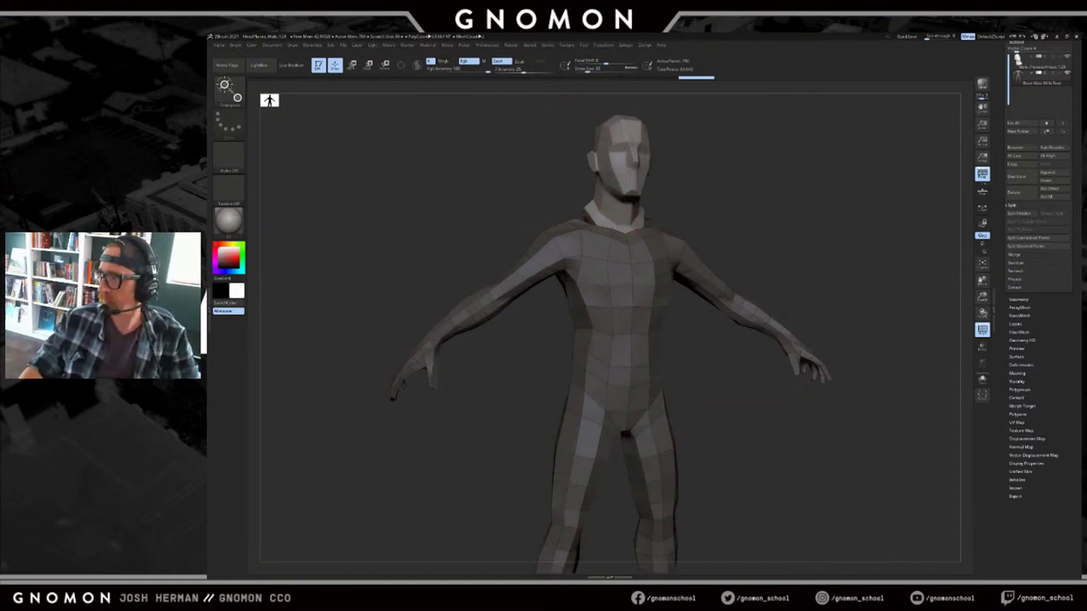
left_click_drag(951, 290, 858, 274)
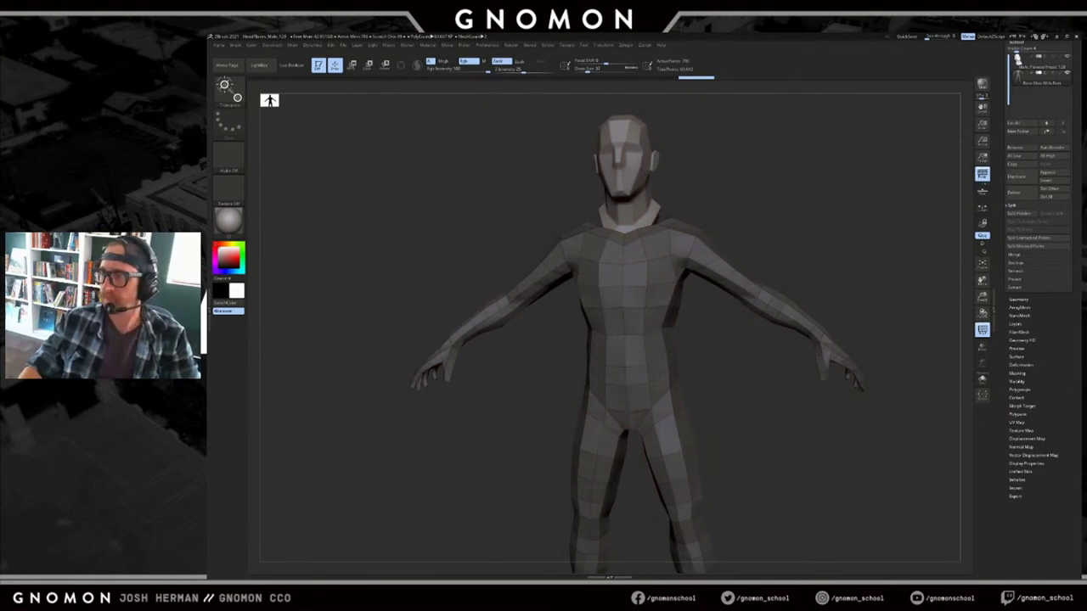
left_click_drag(829, 179, 862, 199)
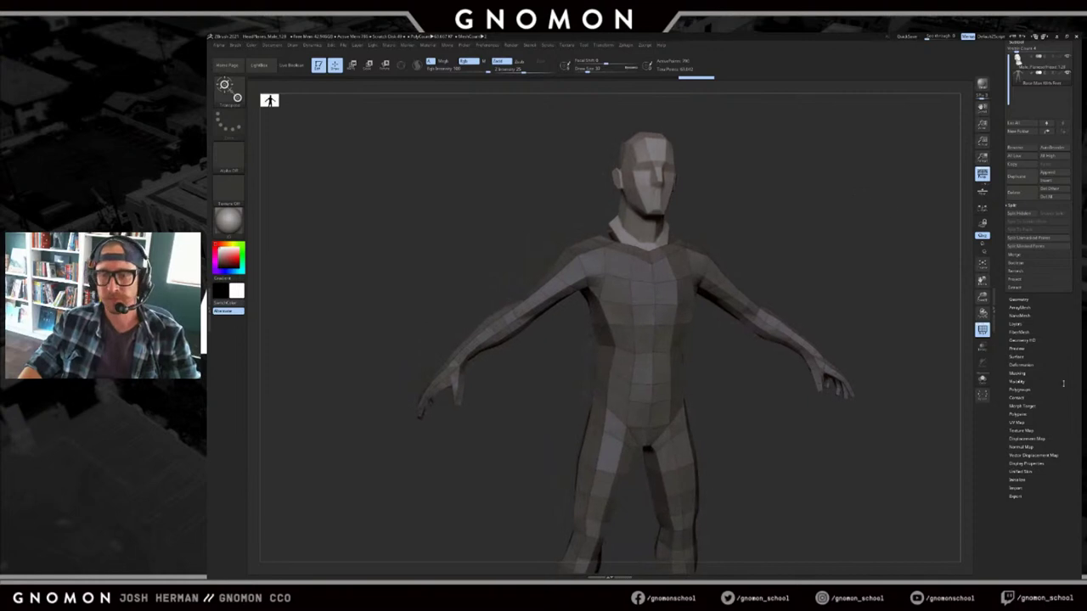
Try to assign the Ctrl+W hotkey to Group Masked, and make the masked body its own polygroup.
left_click(1019, 392)
key("w")
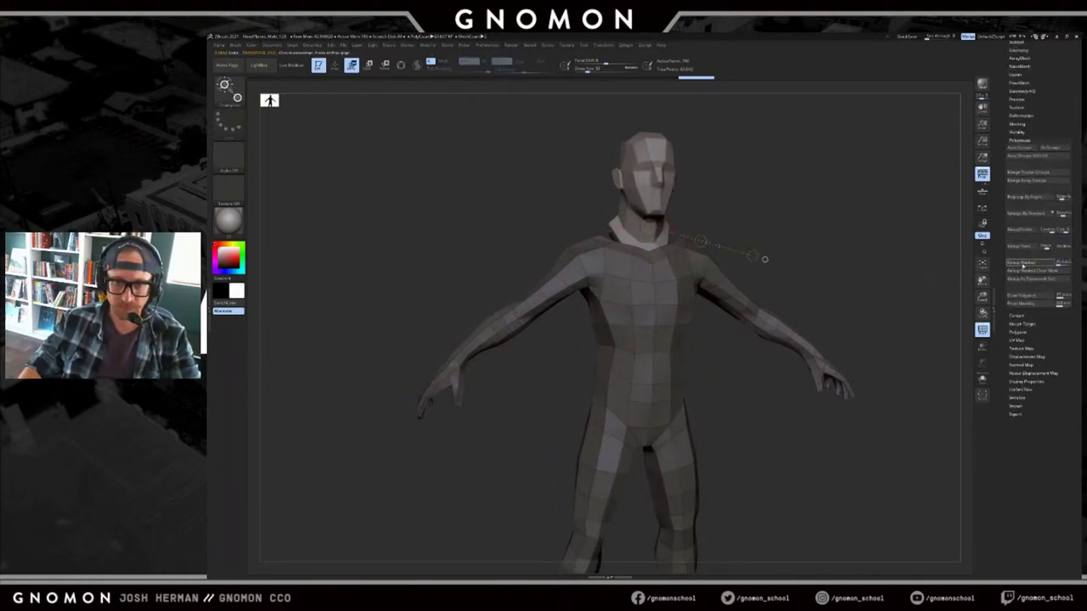
left_click(1014, 265, "ctrl+alt")
key("ctrl+w")
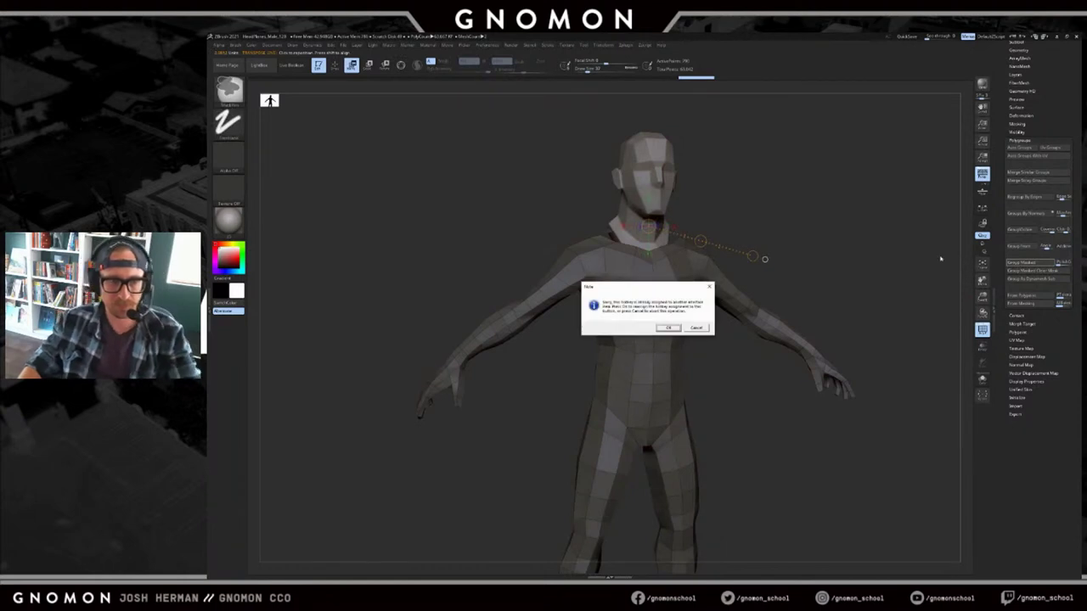
key("Escape")
key("ctrl+w")
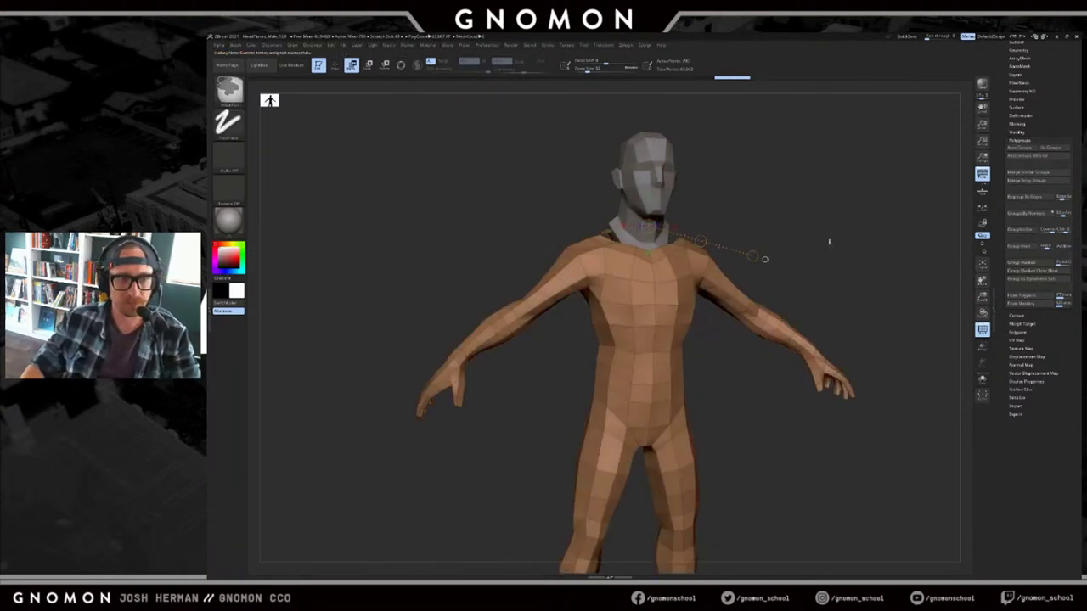
Isolate the headless base body in Solo mode and view it from behind.
mouse_move(820, 254)
left_mouse_down("alt")
mouse_move(823, 230)
mouse_move(827, 277)
mouse_move(856, 239)
mouse_move(825, 206)
mouse_move(838, 197)
left_mouse_up("alt")
key("alt+s")
key("q")
key("w")
key("q")
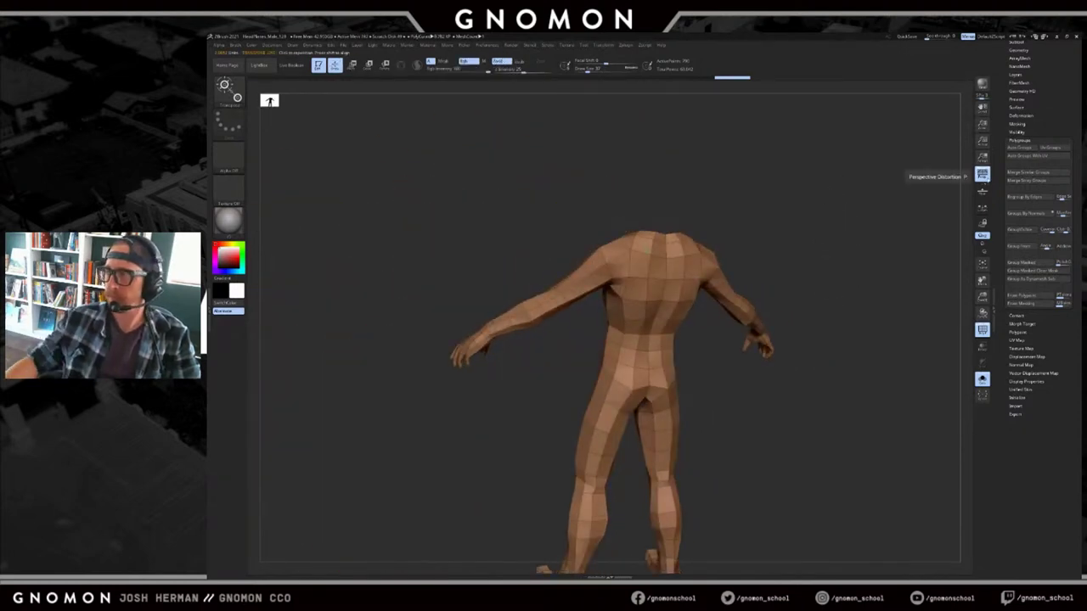
Hide the ring of polygons around the neck base and assign the remaining body a new polygroup.
left_click_drag(790, 213, 751, 208, "shift")
mouse_move(750, 208)
left_mouse_down()
mouse_move(759, 204)
mouse_move(761, 228)
mouse_move(747, 224)
left_mouse_up()
left_click_drag(691, 215, 608, 230, "ctrl+shift")
key("w")
left_click_drag(603, 208, 330, 445)
key("ctrl+w")
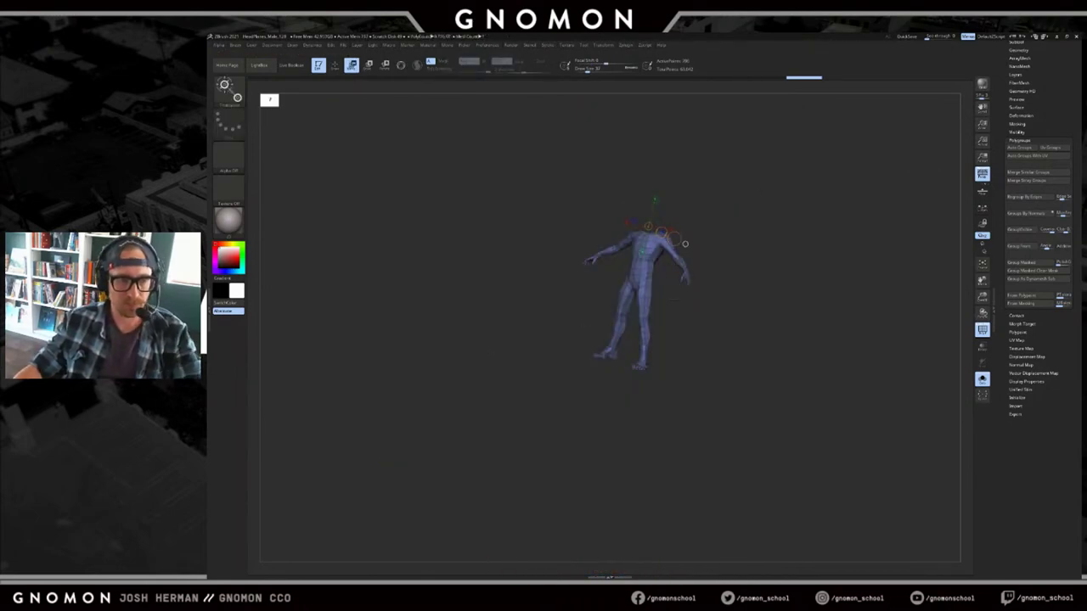
Show only the base mesh's head and neck base and combine them into one polygroup.
left_click(771, 270, "ctrl+shift")
key("q")
mouse_move(752, 254)
left_mouse_down()
mouse_move(816, 227)
mouse_move(743, 237)
mouse_move(787, 221)
mouse_move(848, 326)
left_mouse_up()
left_click(677, 241, "ctrl+shift")
key("w")
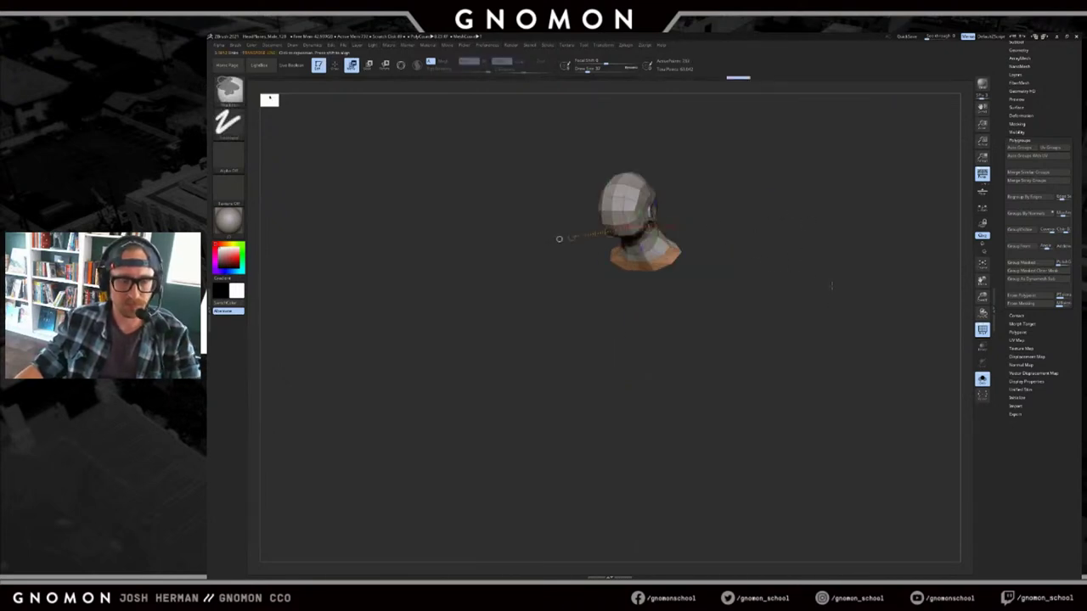
key("ctrl+w")
mouse_move(743, 239)
left_mouse_down()
mouse_move(863, 312)
mouse_move(826, 294)
left_mouse_up()
key("q")
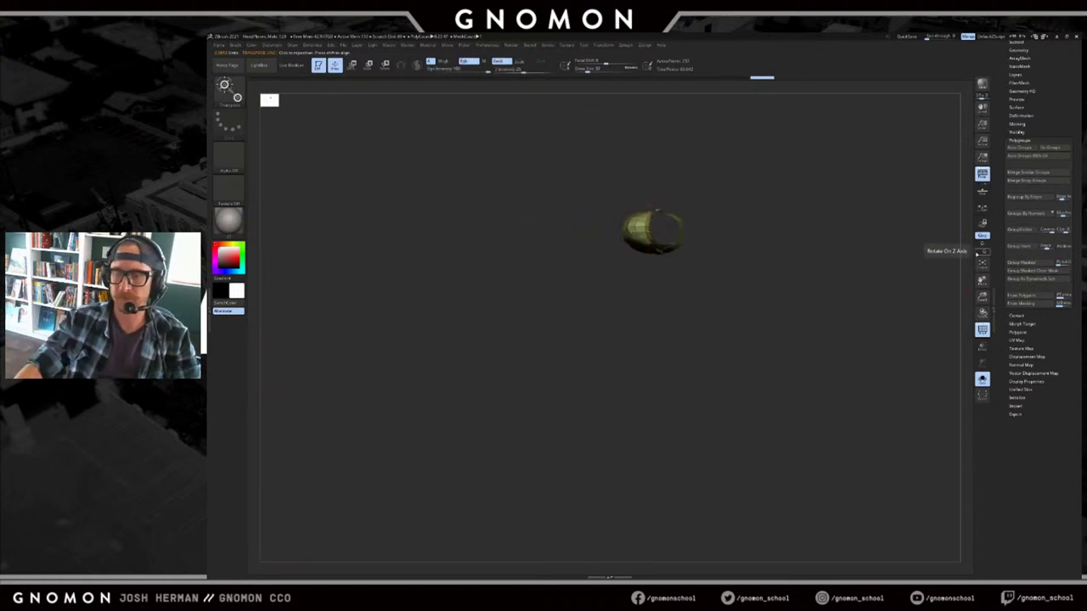
Turn off Solo mode and reveal all hidden parts of the base mesh together with the planar head.
mouse_move(773, 329)
left_mouse_down()
mouse_move(812, 336)
mouse_move(827, 368)
mouse_move(813, 334)
left_mouse_up()
key("w")
key("shift+alt+s")
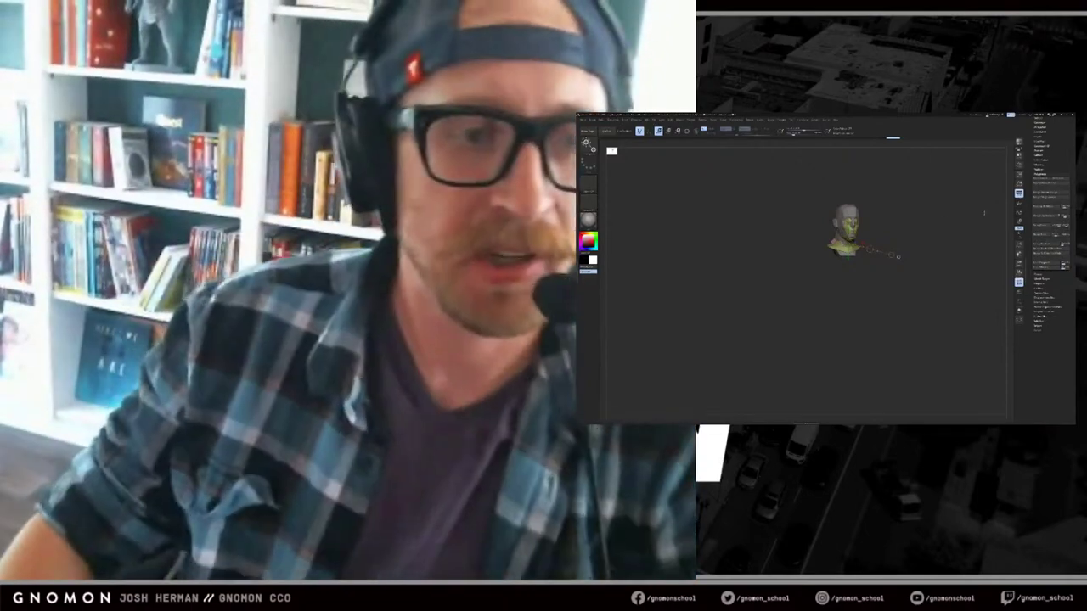
mouse_move(920, 230)
left_mouse_down()
mouse_move(937, 212)
mouse_move(926, 252)
left_mouse_up()
key("q")
key("f")
left_click(927, 253, "ctrl+shift")
key("w")
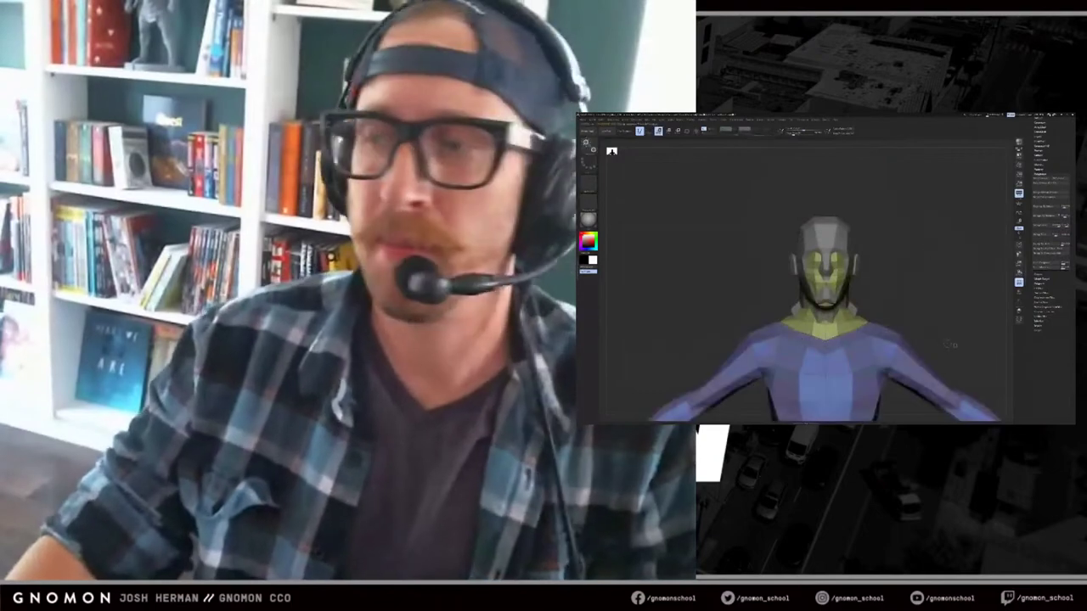
key("f")
left_click_drag(868, 197, 936, 247)
key("q")
key("s")
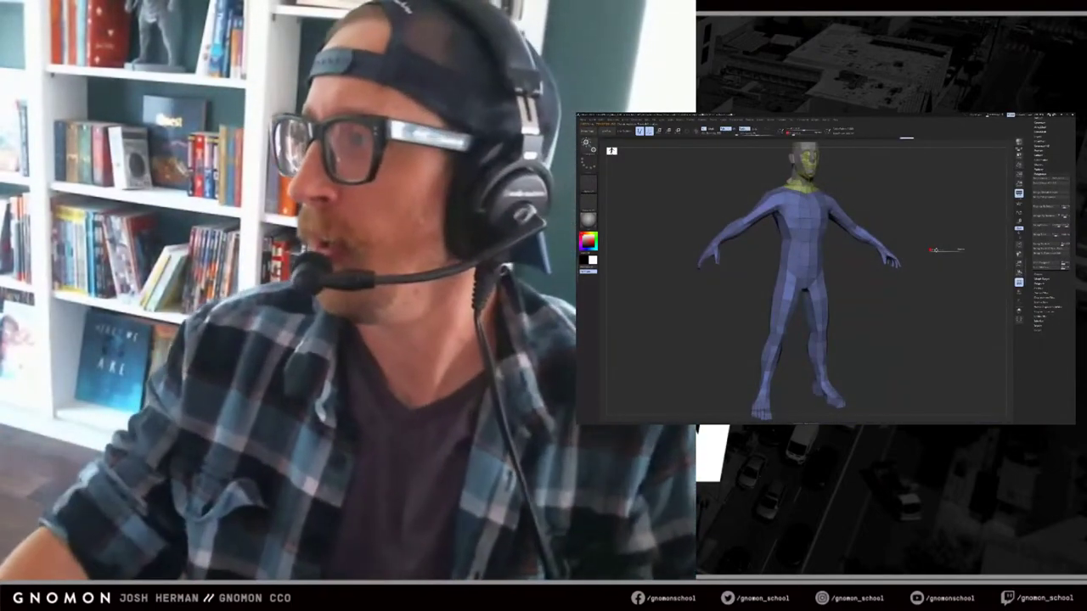
left_click_drag(952, 224, 965, 223)
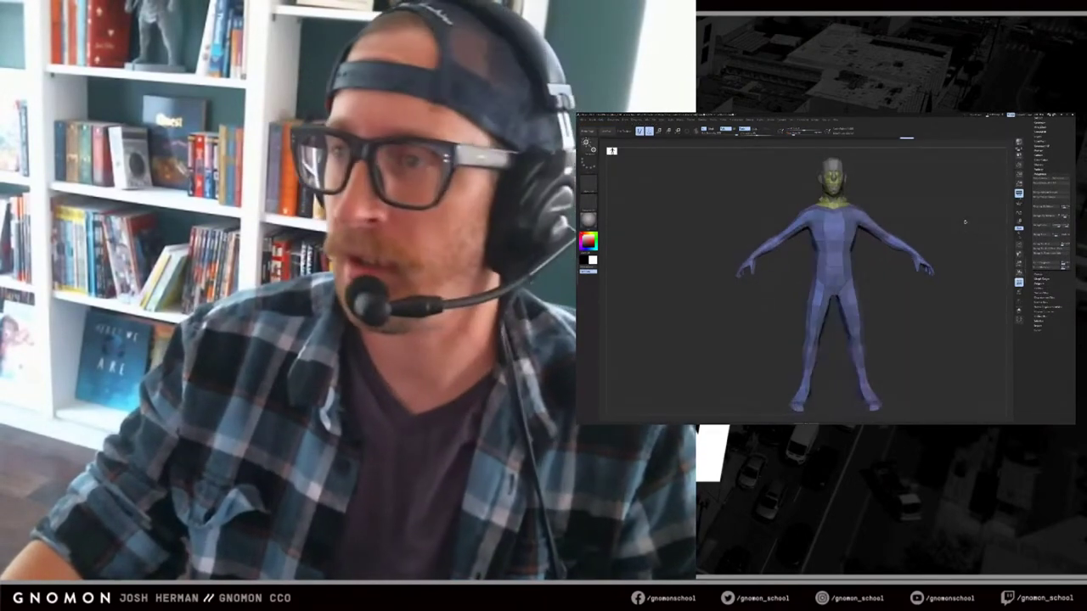
key("w")
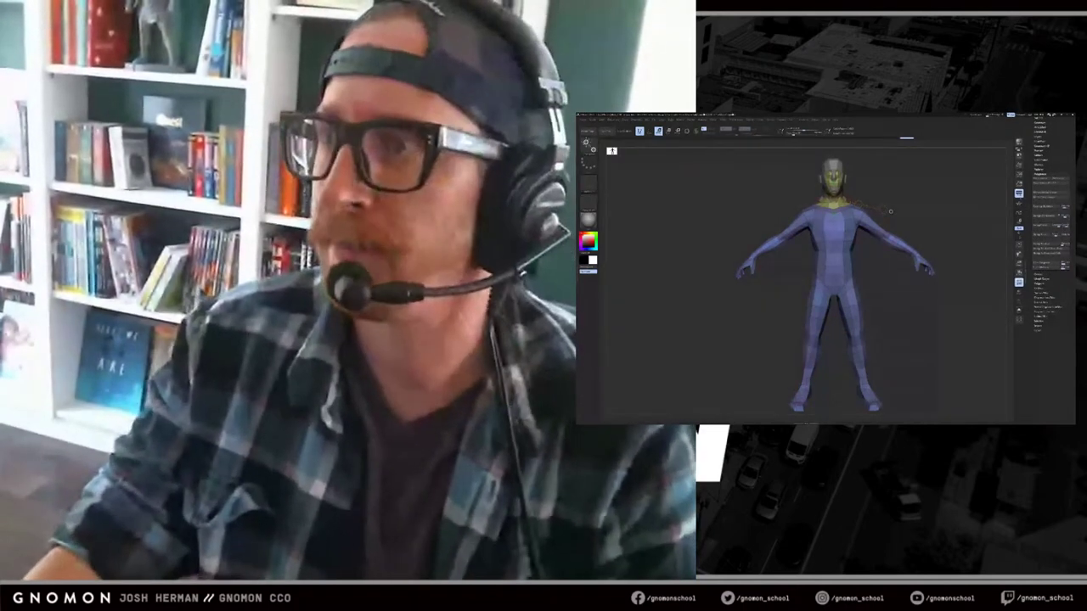
mouse_move(890, 211)
left_mouse_down()
mouse_move(880, 215)
mouse_move(906, 221)
left_mouse_up()
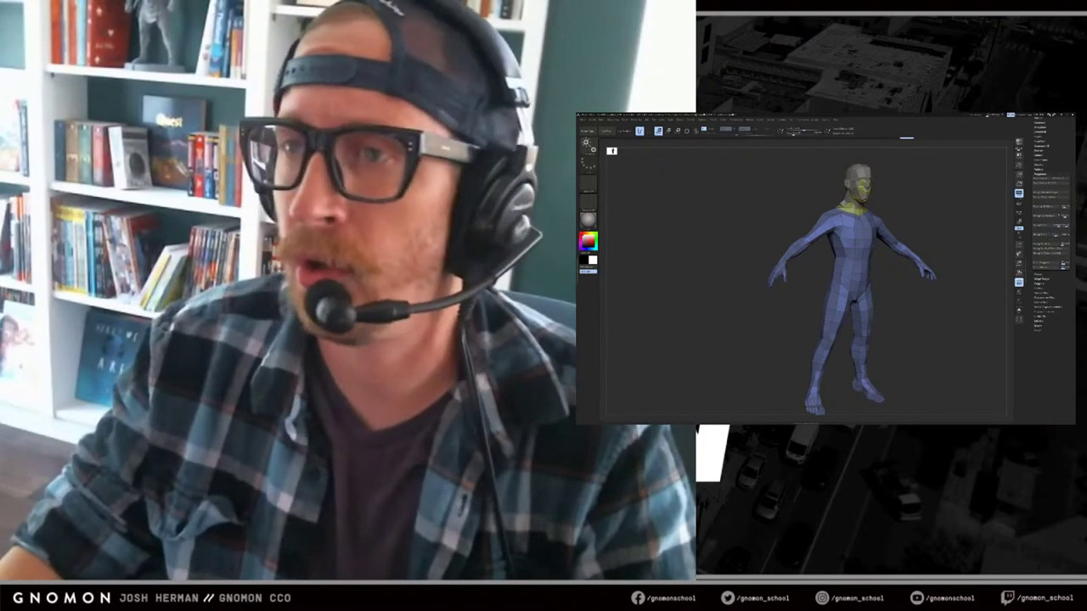
Switch to the ArtStation portfolio in the browser, maximize the window and look through the artwork thumbnails.
left_click_drag(1072, 127, 752, 136)
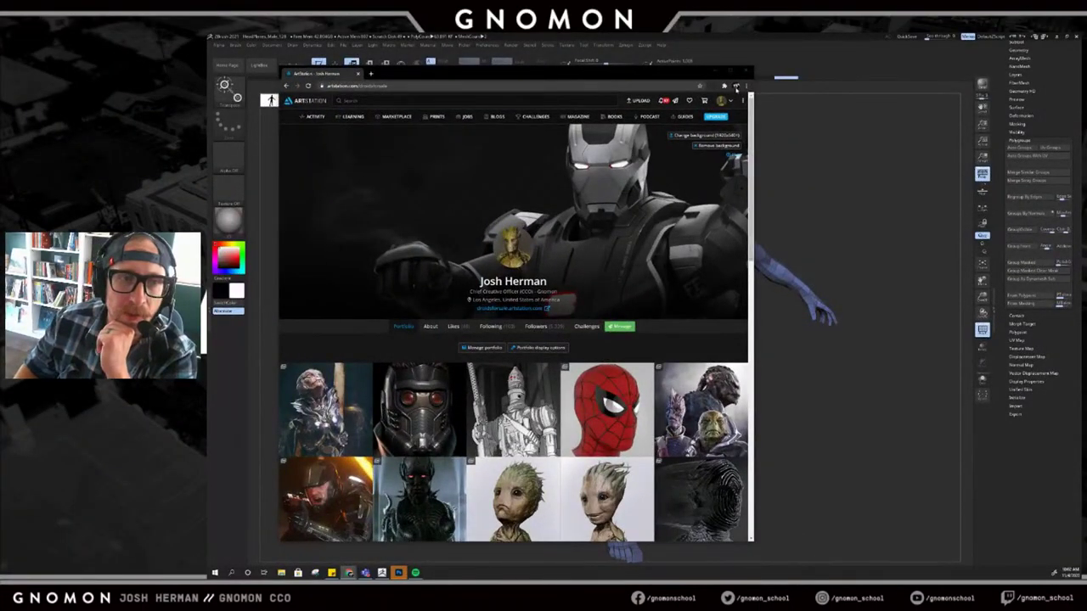
left_click(731, 72)
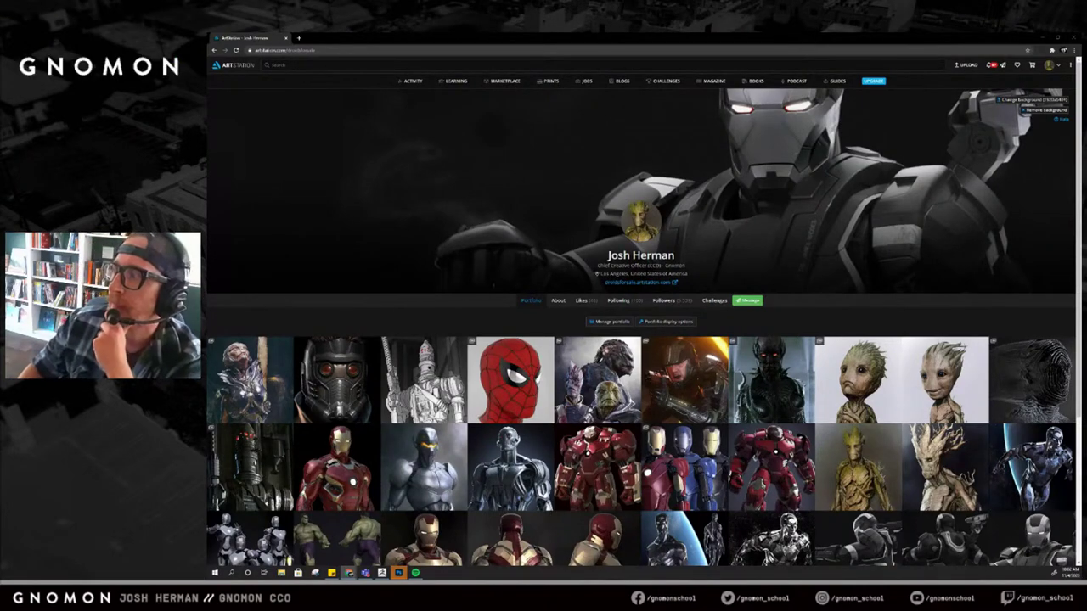
scroll(884, 269, "down", 3)
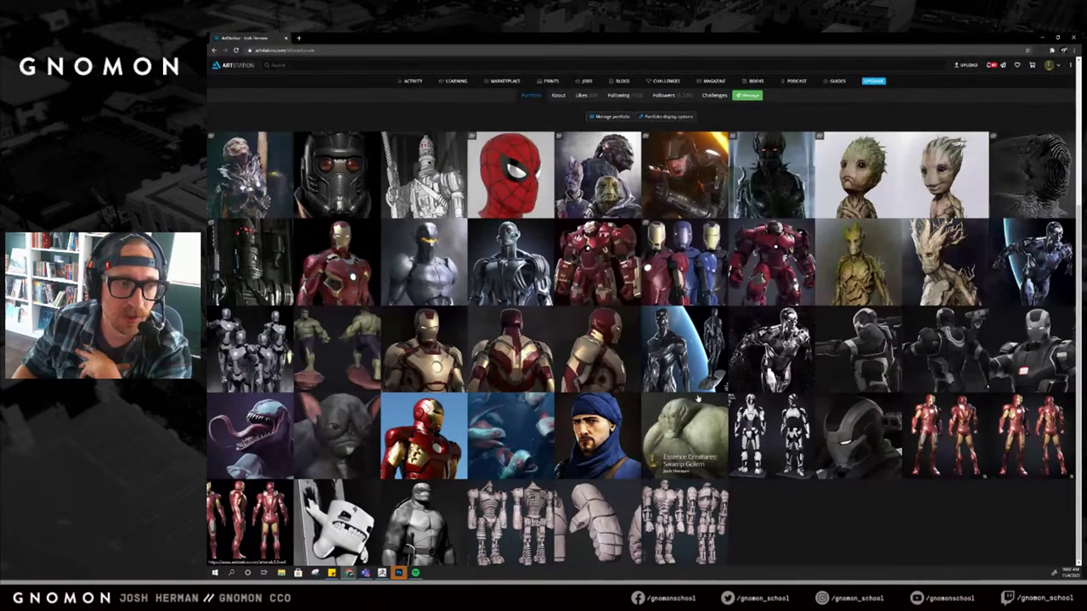
scroll(698, 398, "up", 1)
scroll(684, 375, "down", 1)
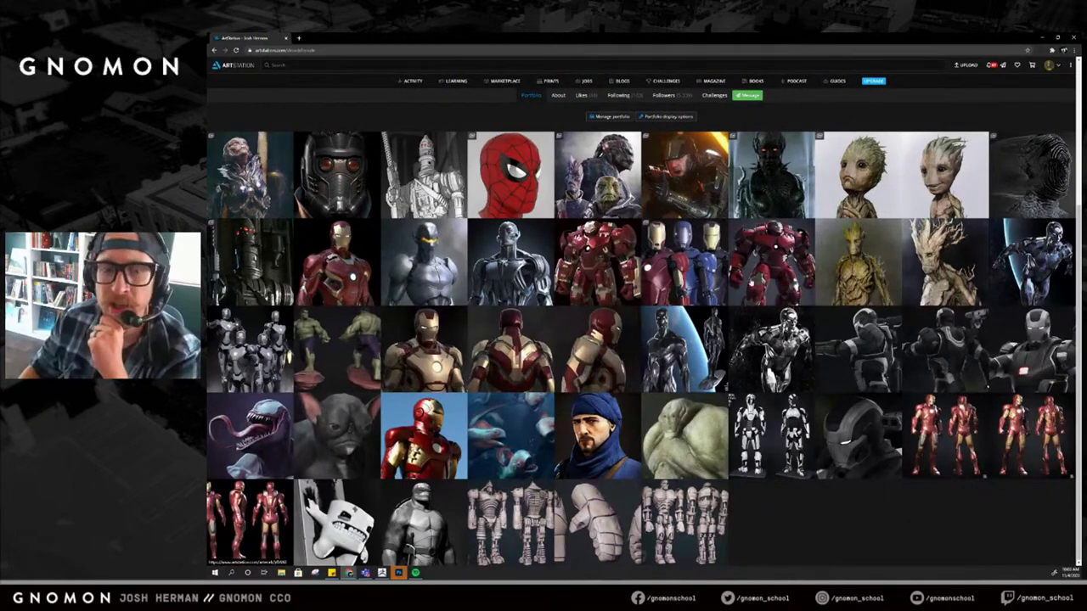
scroll(601, 212, "up", 2)
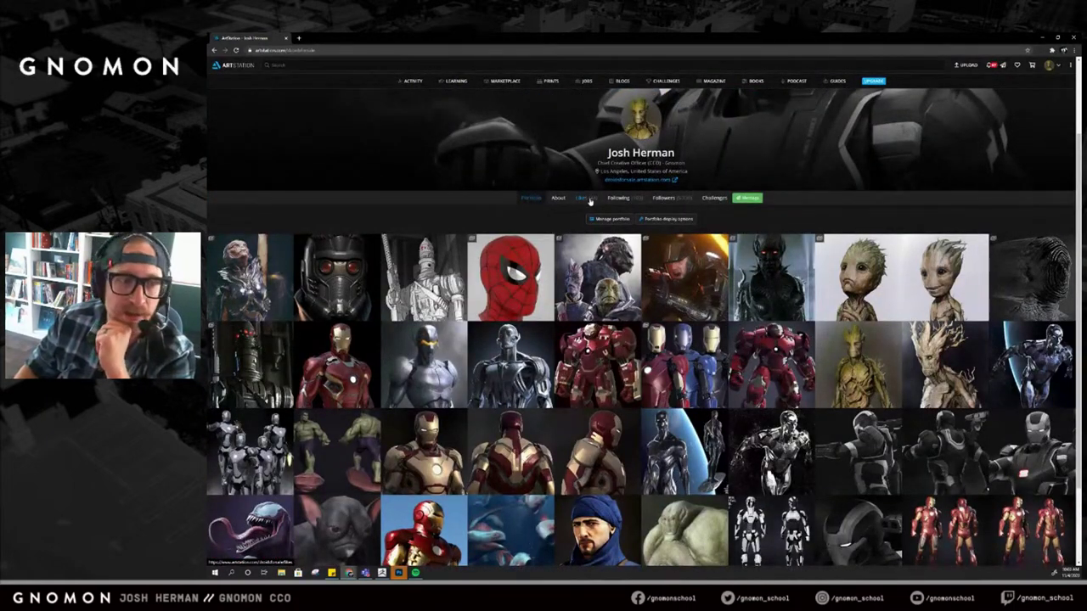
Open the list of followed artists and load the profile with the dark purple creature banner in a new tab.
left_click(618, 197)
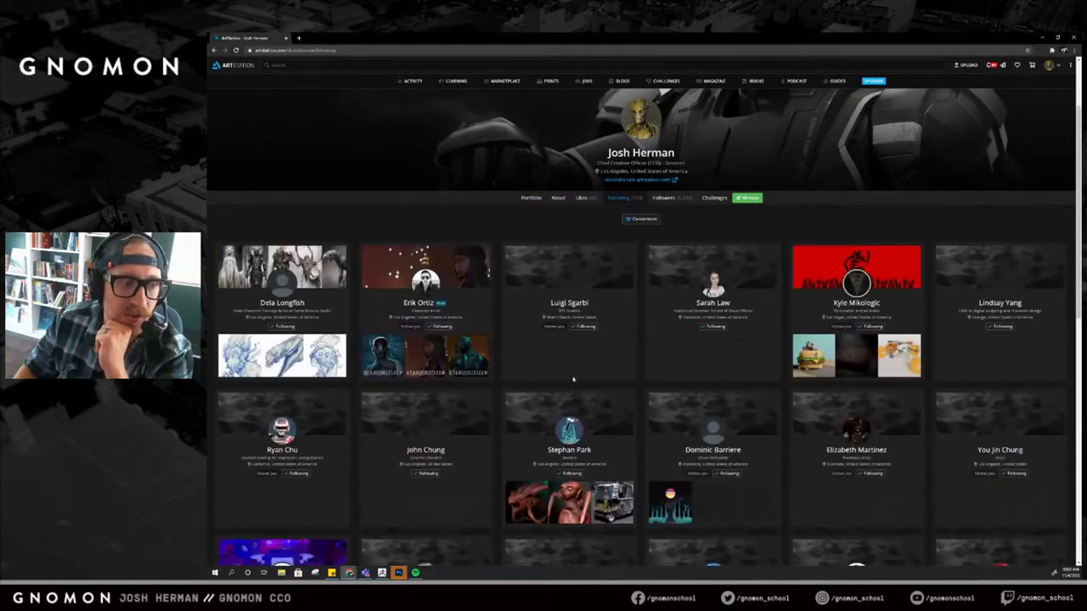
scroll(458, 331, "down", 2)
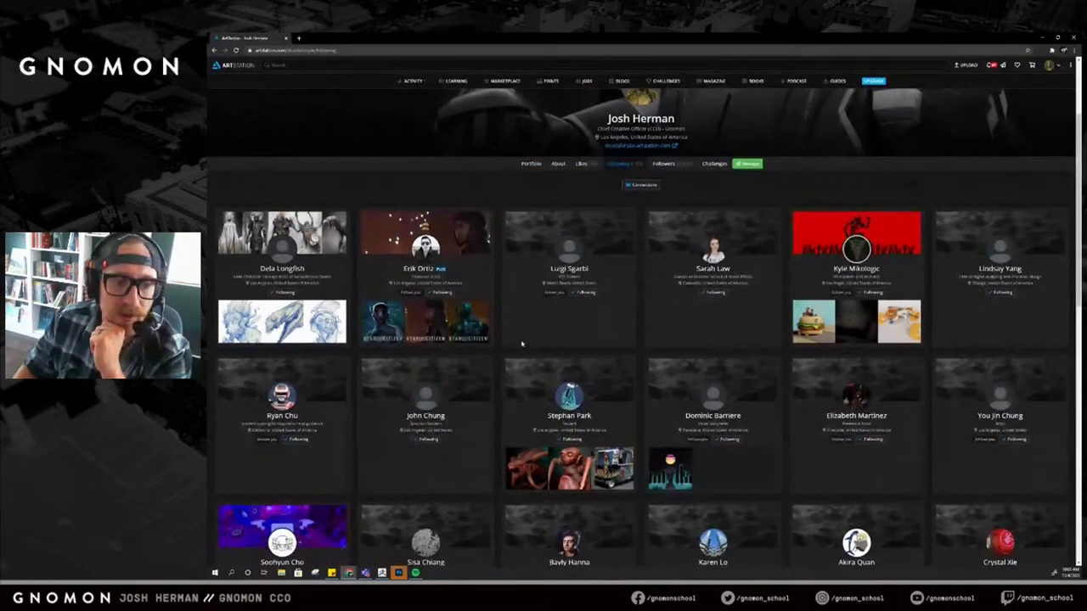
scroll(494, 345, "down", 6)
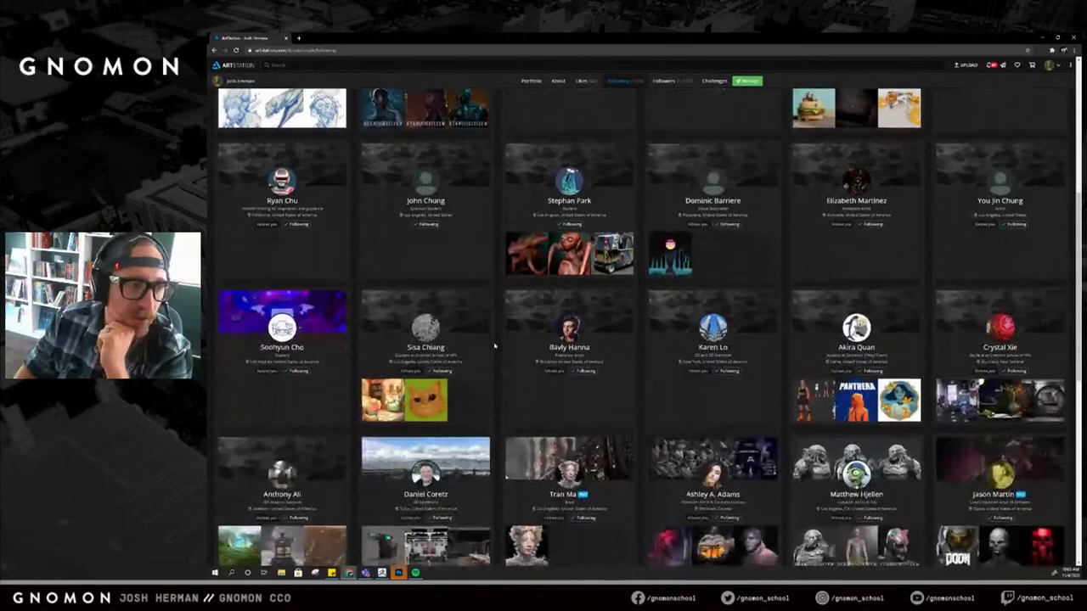
scroll(494, 346, "down", 2)
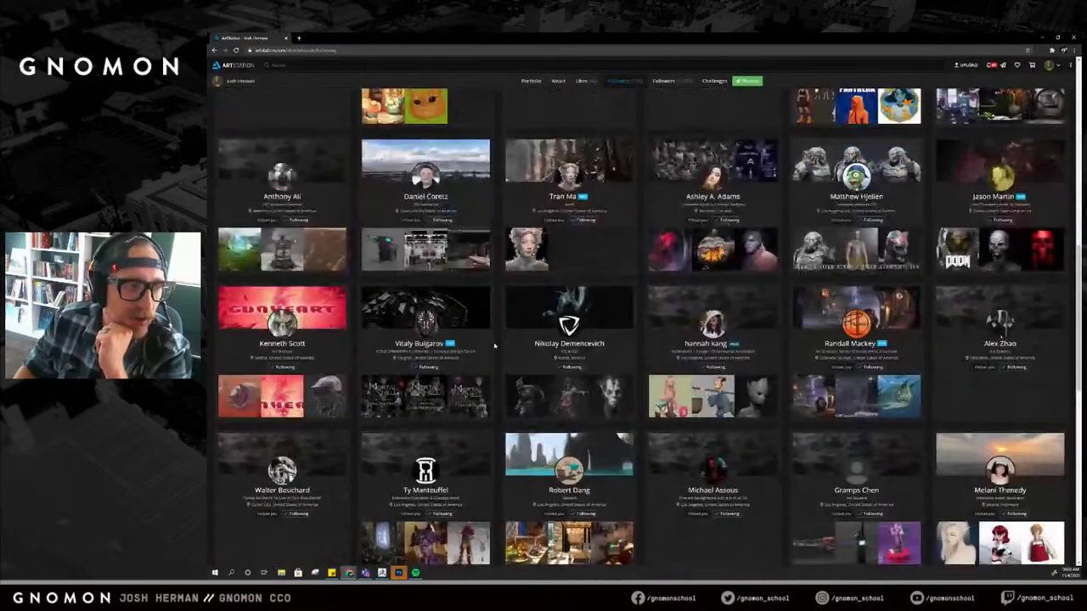
right_click(725, 198)
left_click(749, 209)
scroll(536, 319, "down", 2)
scroll(537, 318, "up", 1)
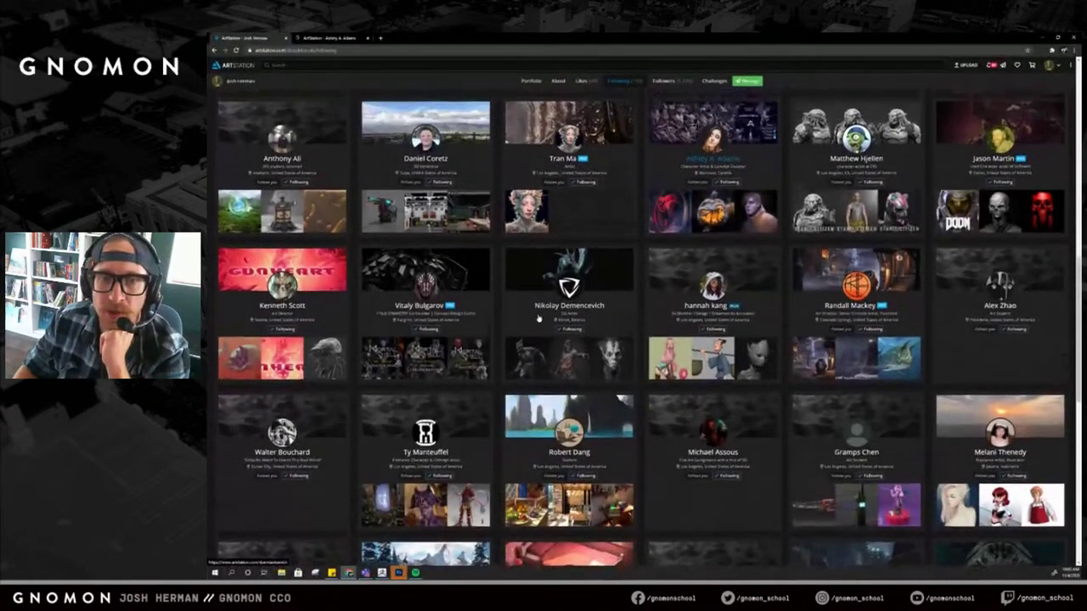
Load the profiles of the artist with the grey armored-creature banner and the DOOM character artist in separate tabs.
right_click(836, 162)
left_click(855, 168)
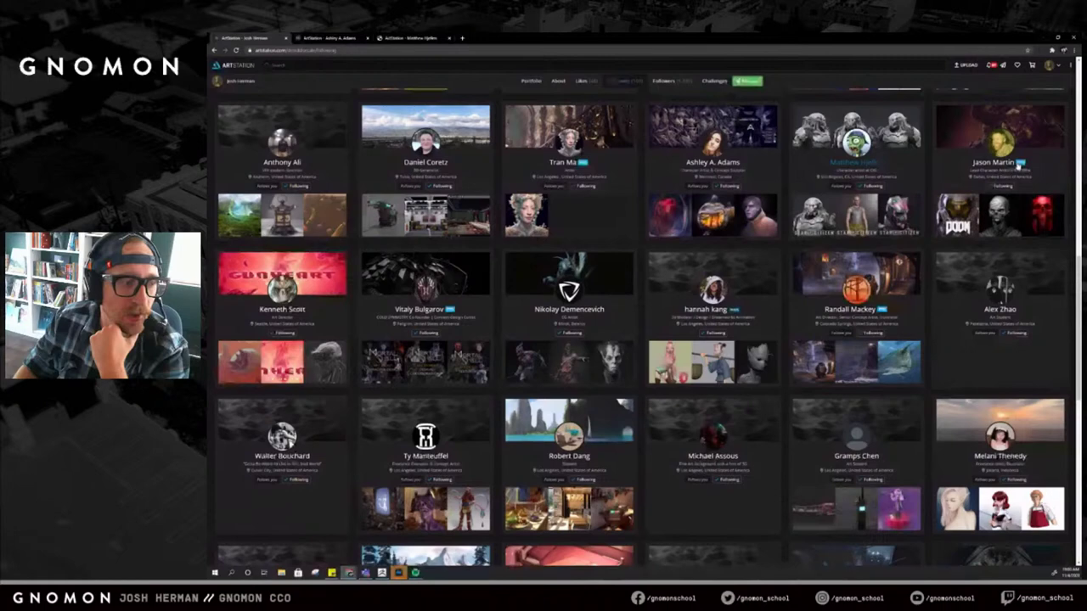
right_click(1015, 164)
left_click(1017, 168)
scroll(633, 437, "down", 8)
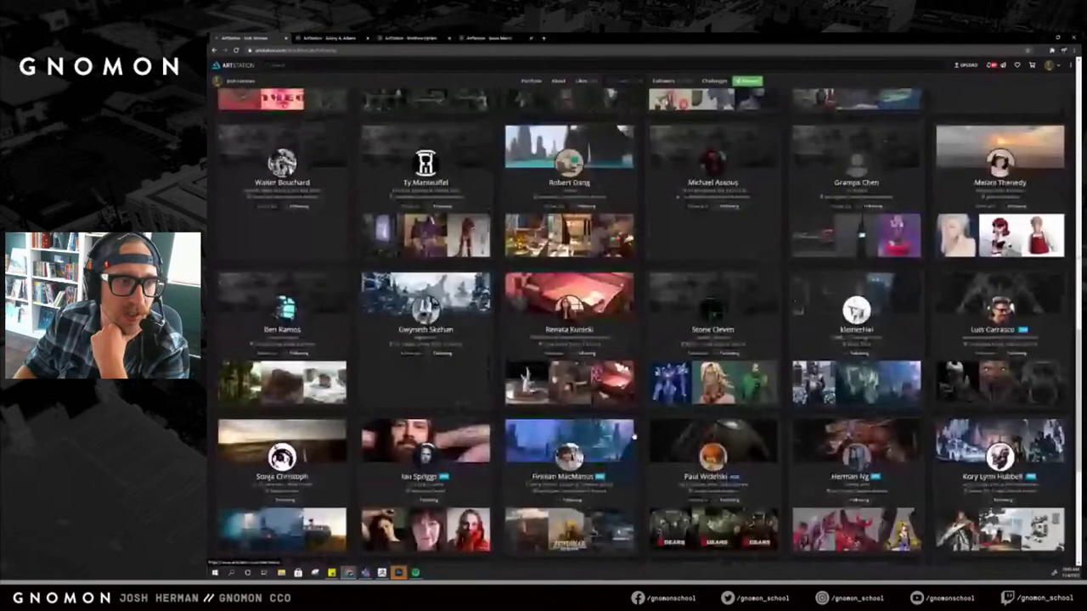
Look through the liked artworks on the profile with the purple creature banner and close its tab.
key("ctrl+Tab")
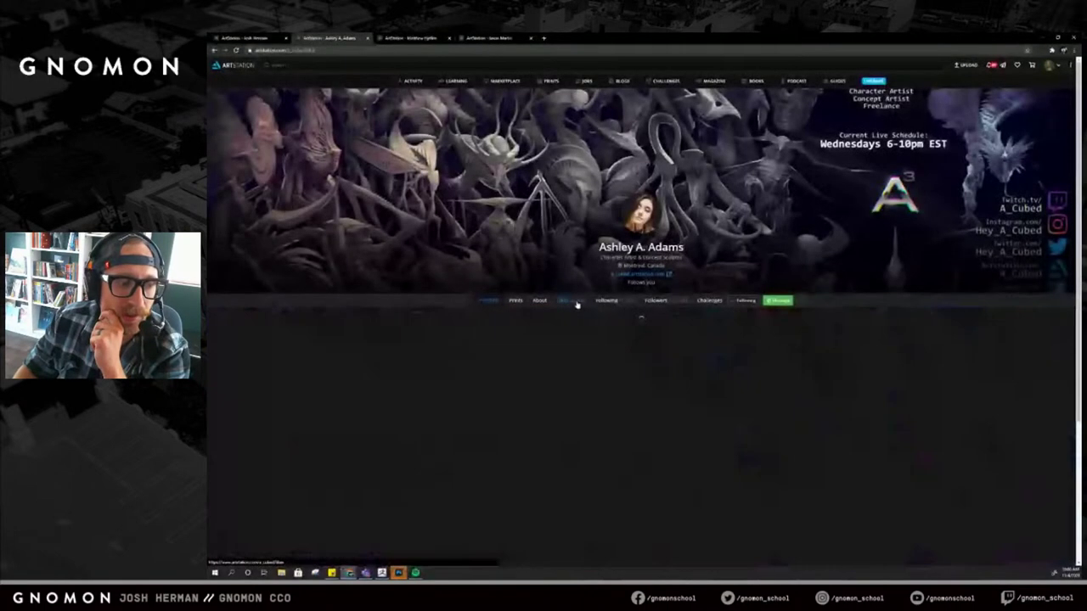
scroll(498, 379, "down", 5)
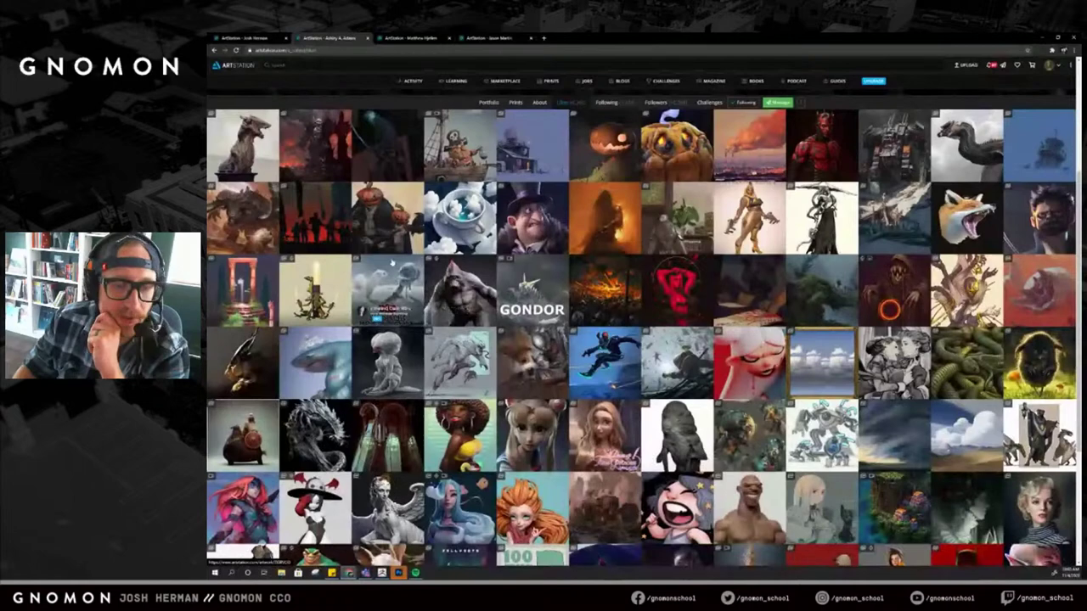
left_click(367, 39)
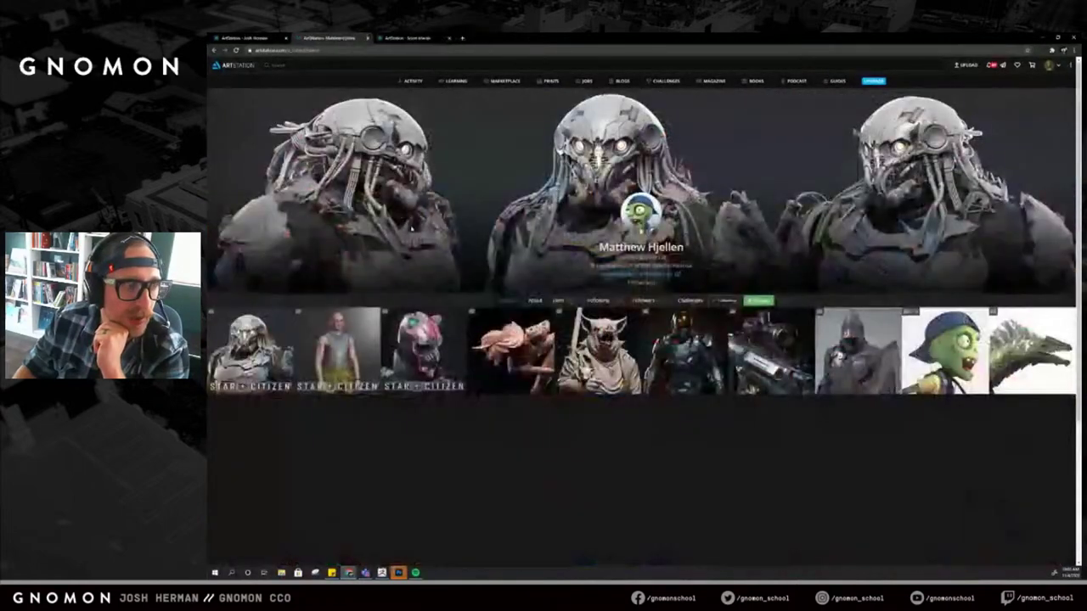
Look through the liked artworks of the Star Citizen character artist and close that profile's tab.
left_click(569, 301)
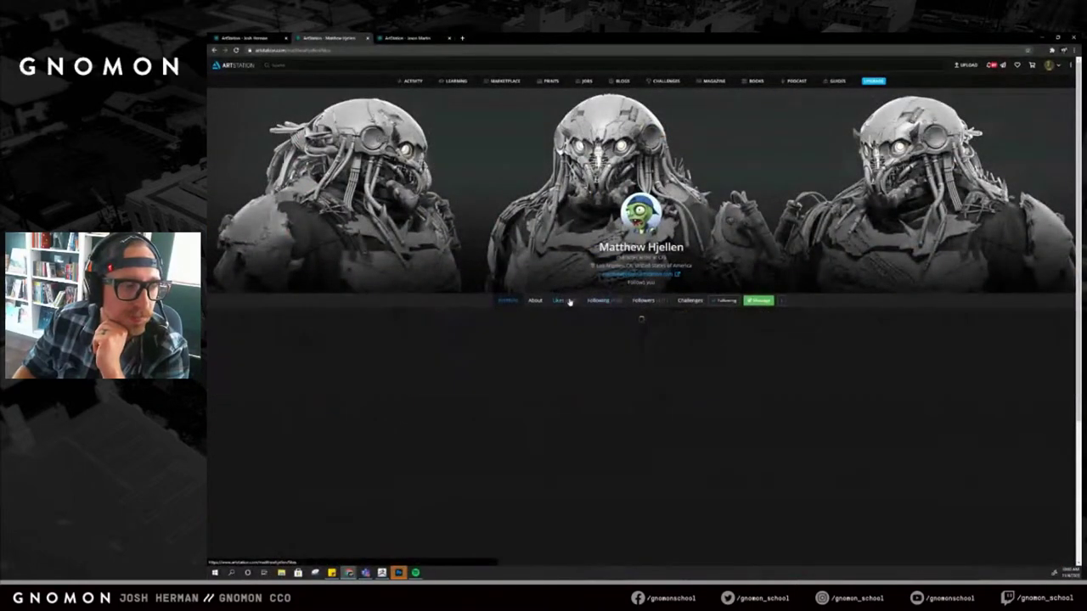
scroll(569, 303, "down", 5)
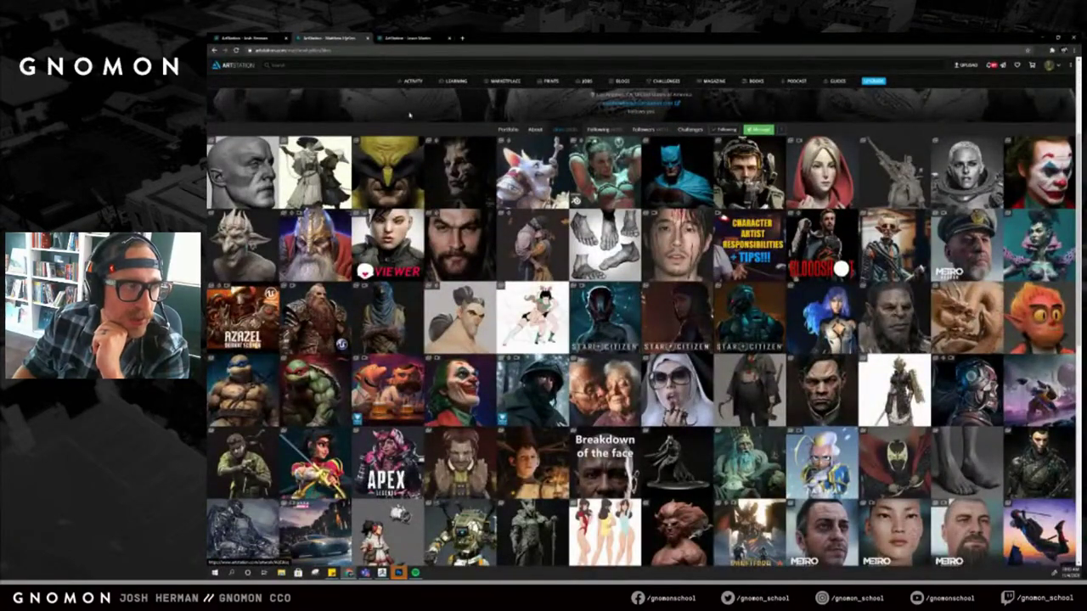
left_click(368, 38)
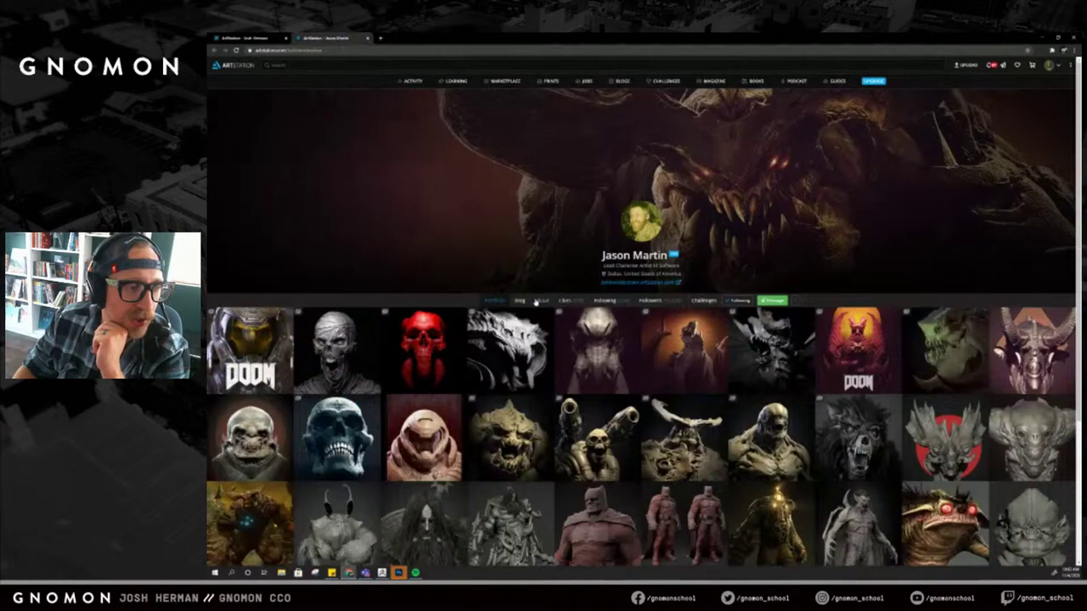
Examine the grid of artworks liked by the DOOM character artist and close that profile's tab.
left_click(566, 302)
scroll(500, 317, "down", 3)
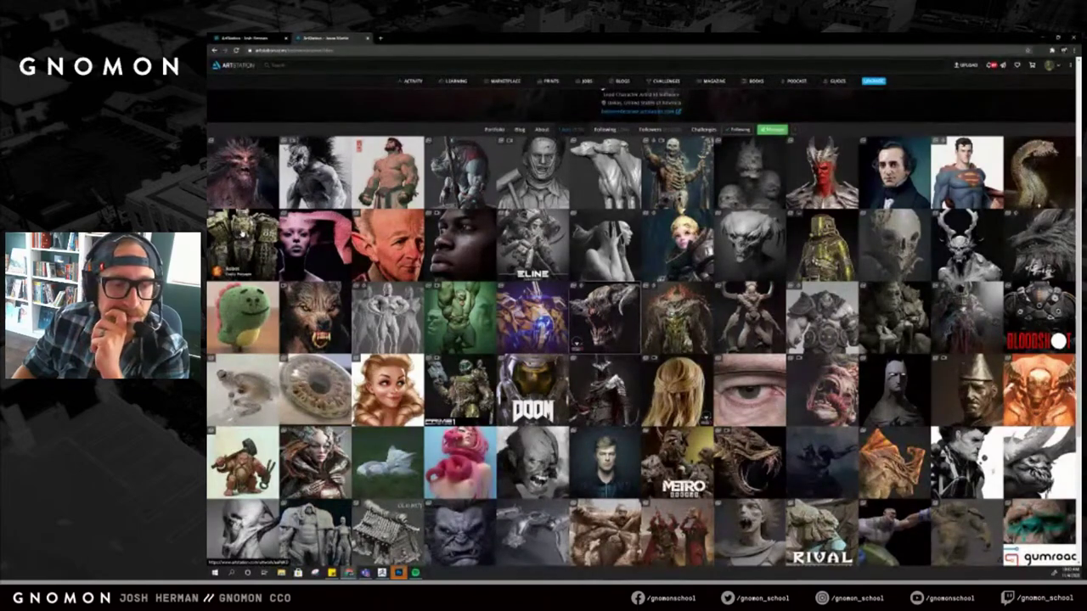
scroll(643, 552, "down", 3)
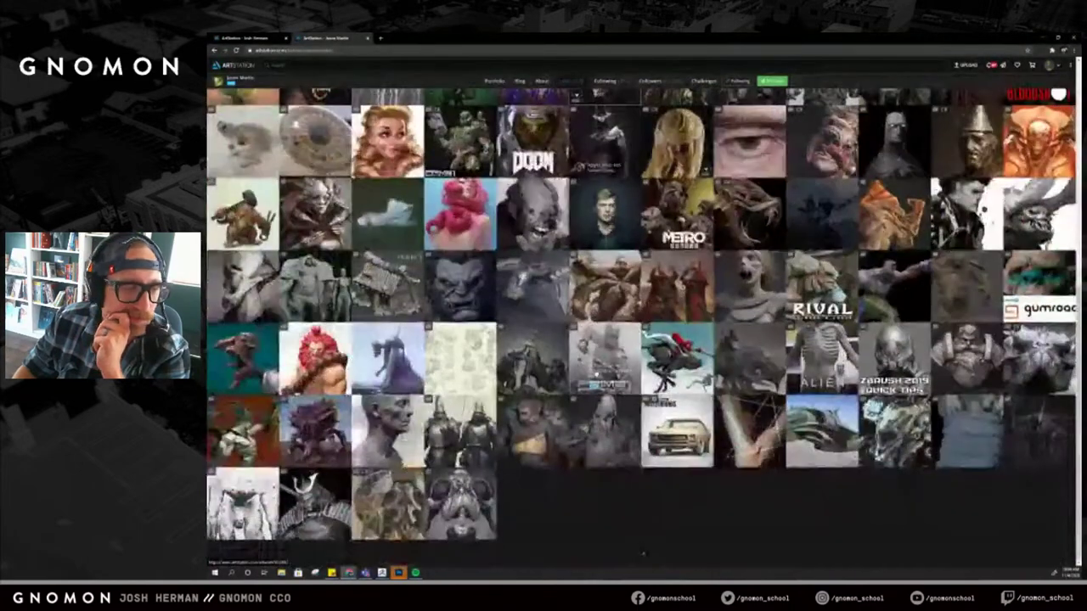
scroll(643, 552, "down", 3)
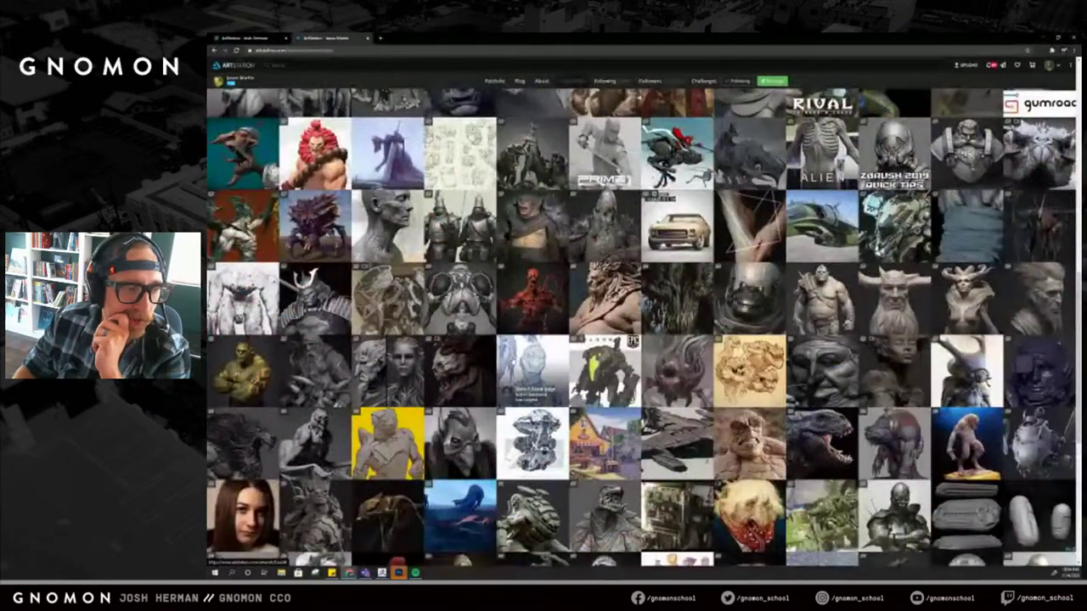
scroll(642, 552, "up", 5)
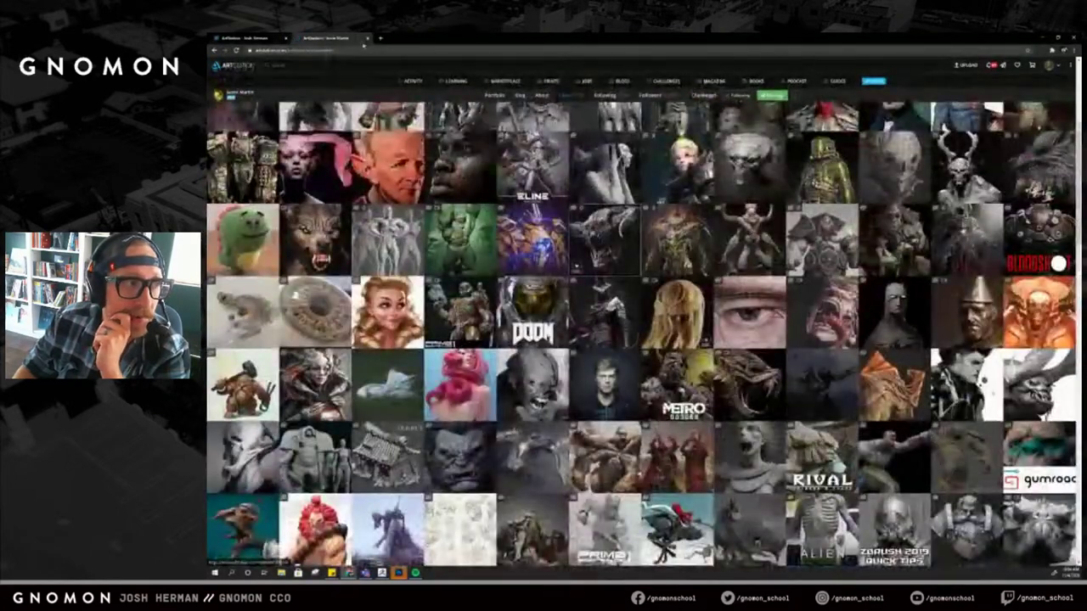
left_click(367, 38)
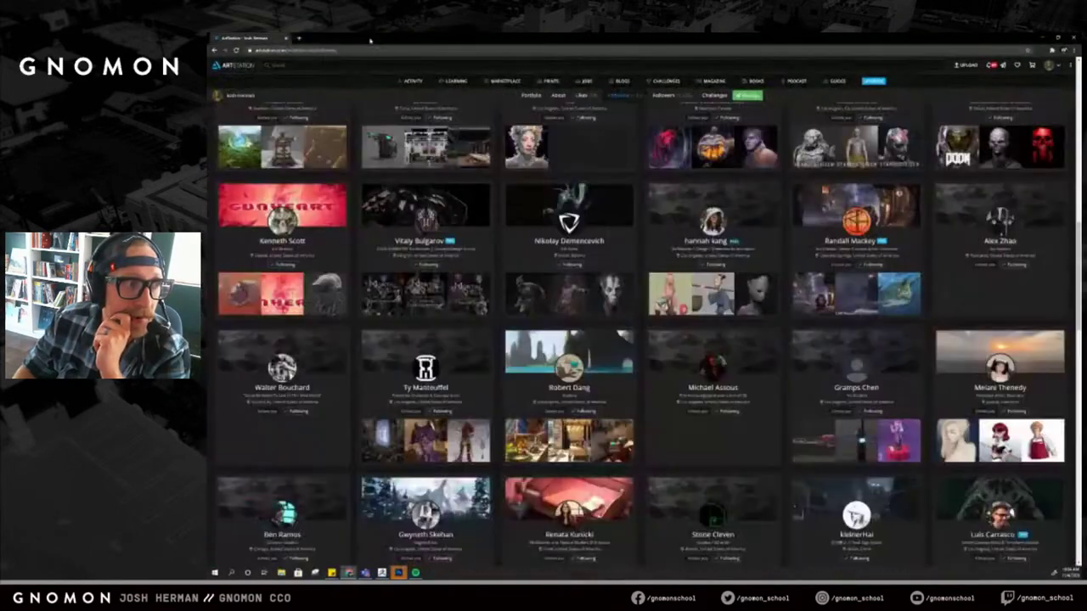
Open the own profile's liked artworks and bring the Robot Buddy Concept Sheets page into the browser window.
scroll(561, 273, "up", 10)
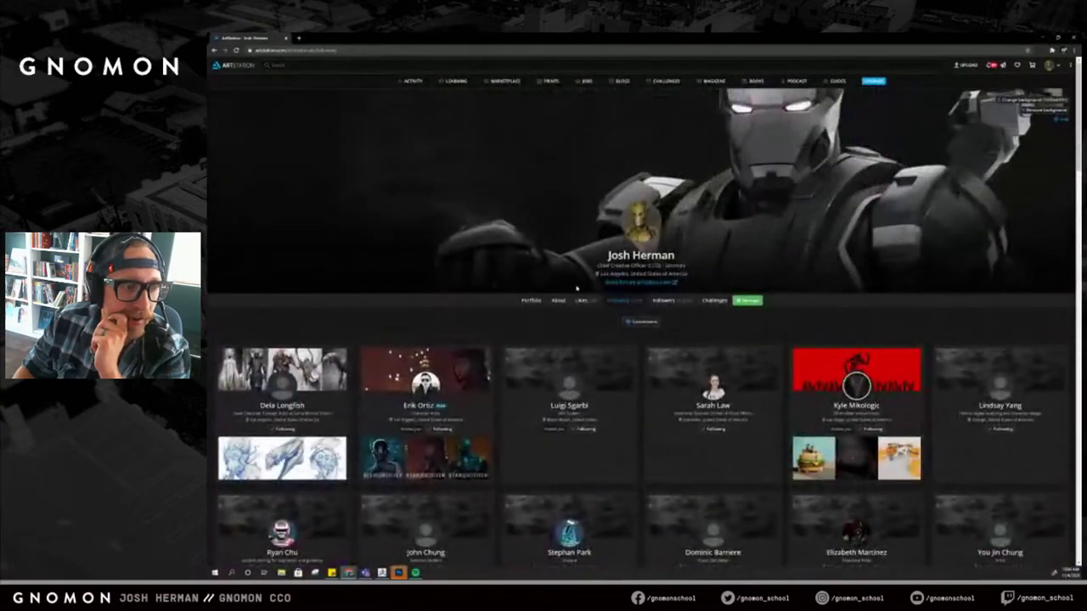
left_click(584, 301)
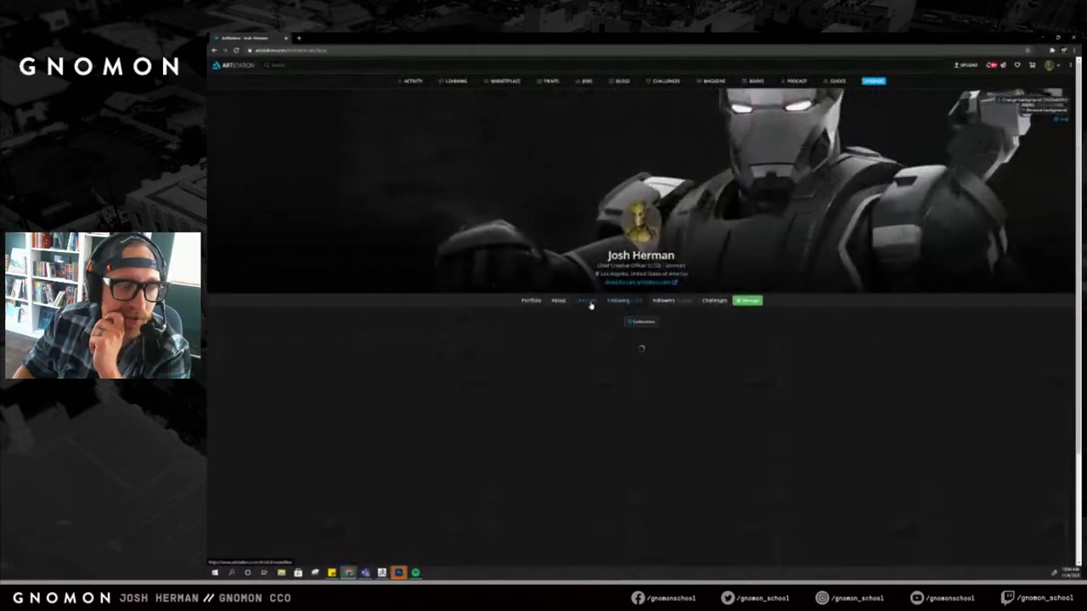
left_click_drag(1080, 53, 660, 37)
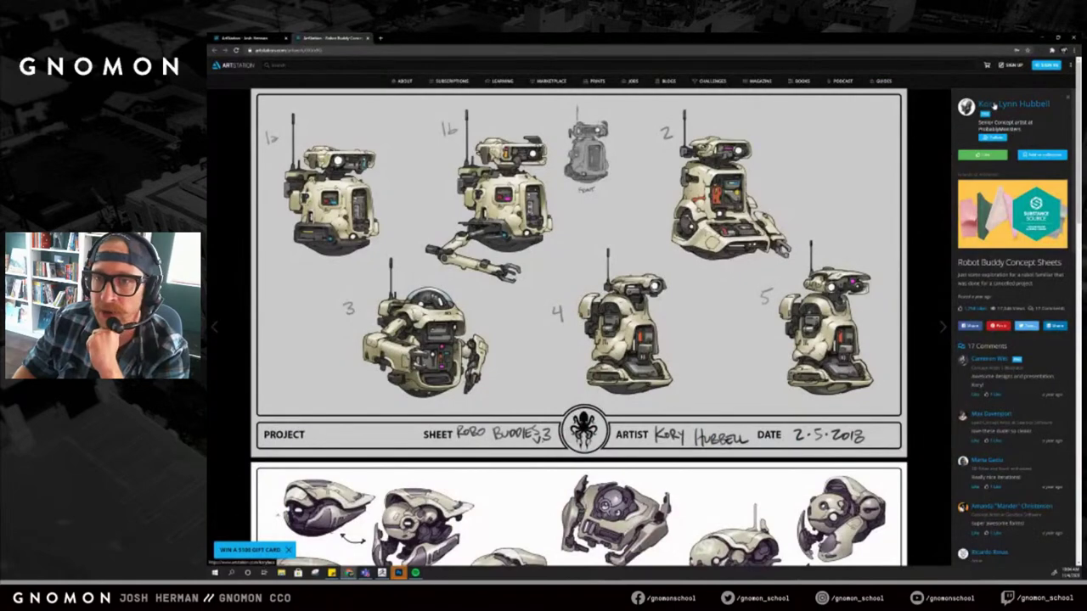
Open the portfolio of the Robot Buddy Concept Sheets artist and look through its artwork thumbnails.
left_click(993, 104)
scroll(808, 274, "down", 2)
scroll(686, 284, "down", 2)
scroll(671, 293, "down", 9)
scroll(699, 434, "up", 3)
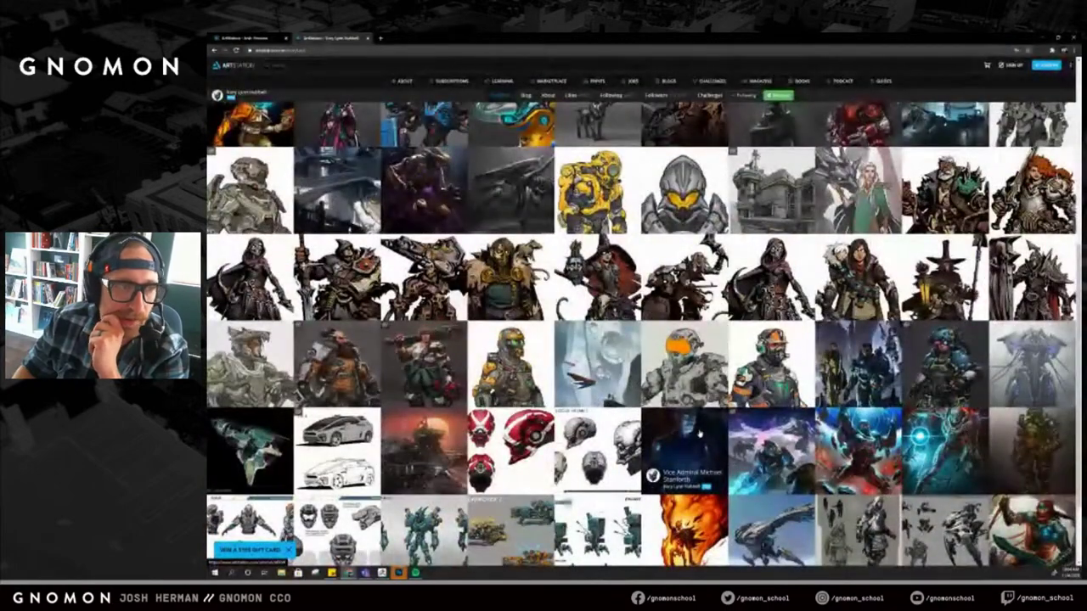
scroll(698, 433, "up", 5)
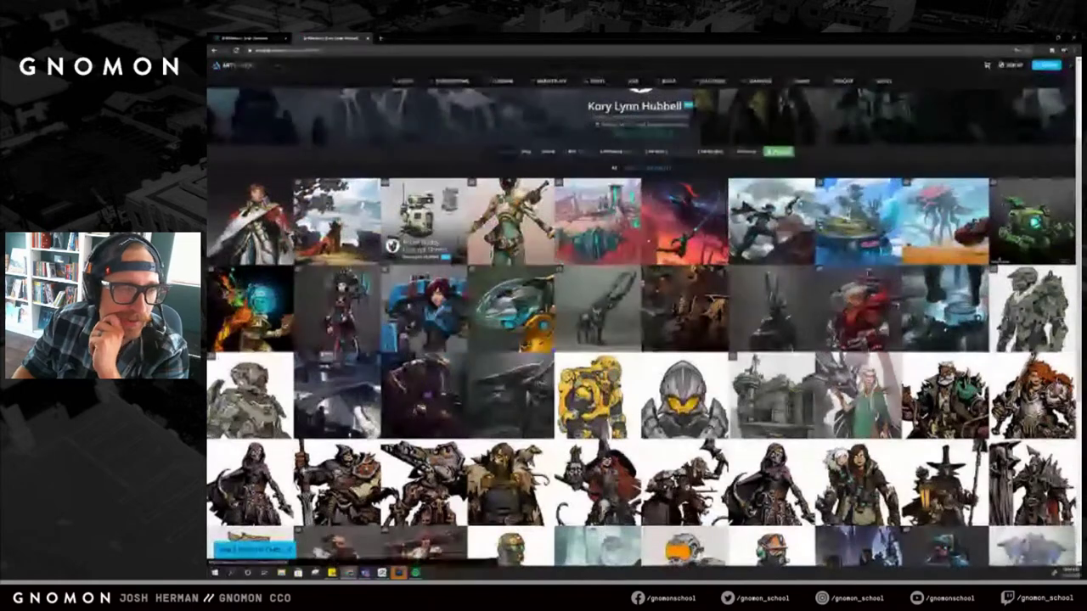
Open the Robot Buddy Concept Sheets artwork and look through all of its robot design sheets.
left_click(423, 221)
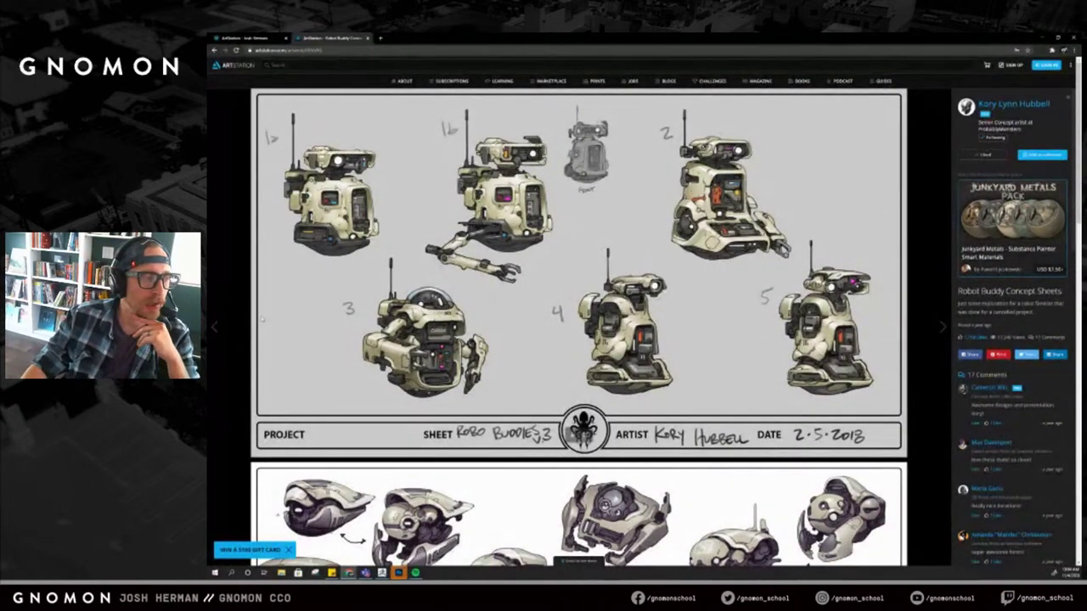
scroll(264, 319, "down", 8)
scroll(577, 323, "down", 5)
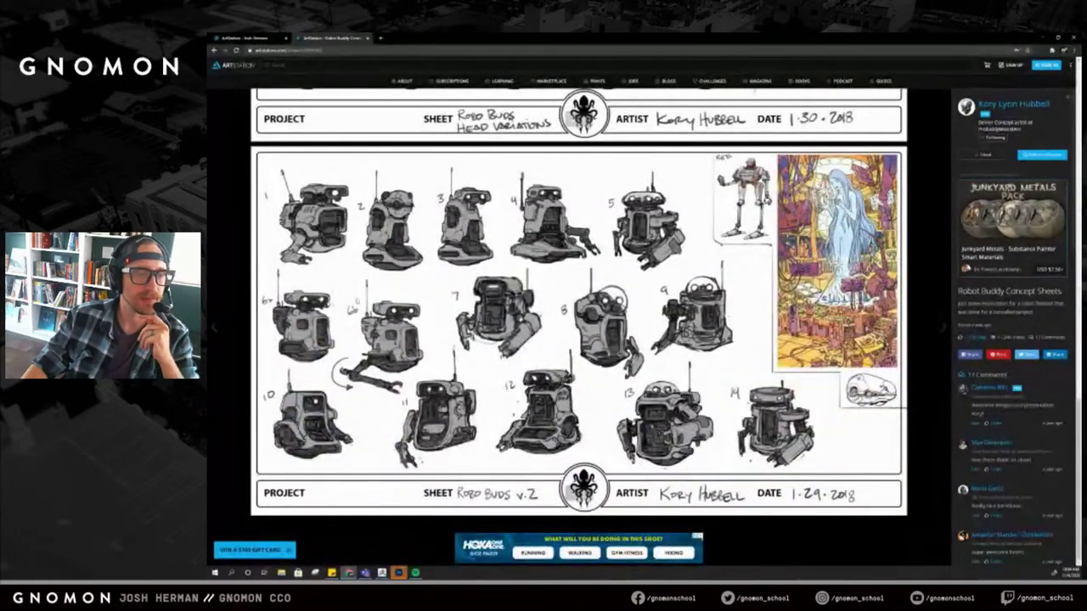
scroll(578, 322, "down", 6)
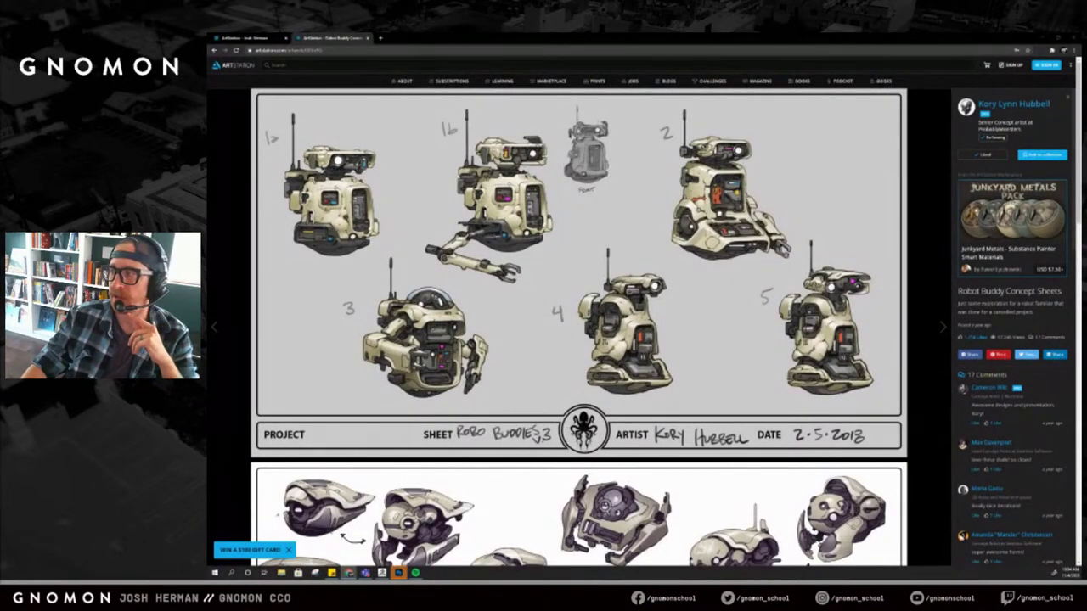
Bring the Vulture Knight artwork and its artist's portfolio into the browser window as tabs.
left_click_drag(1078, 119, 653, 44)
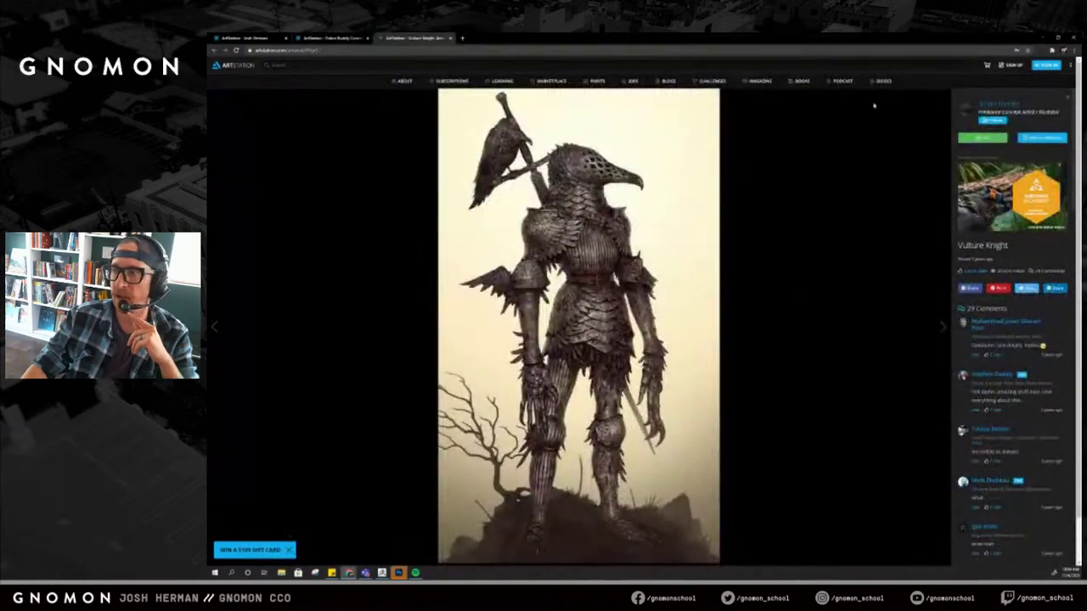
left_click_drag(558, 35, 556, 39)
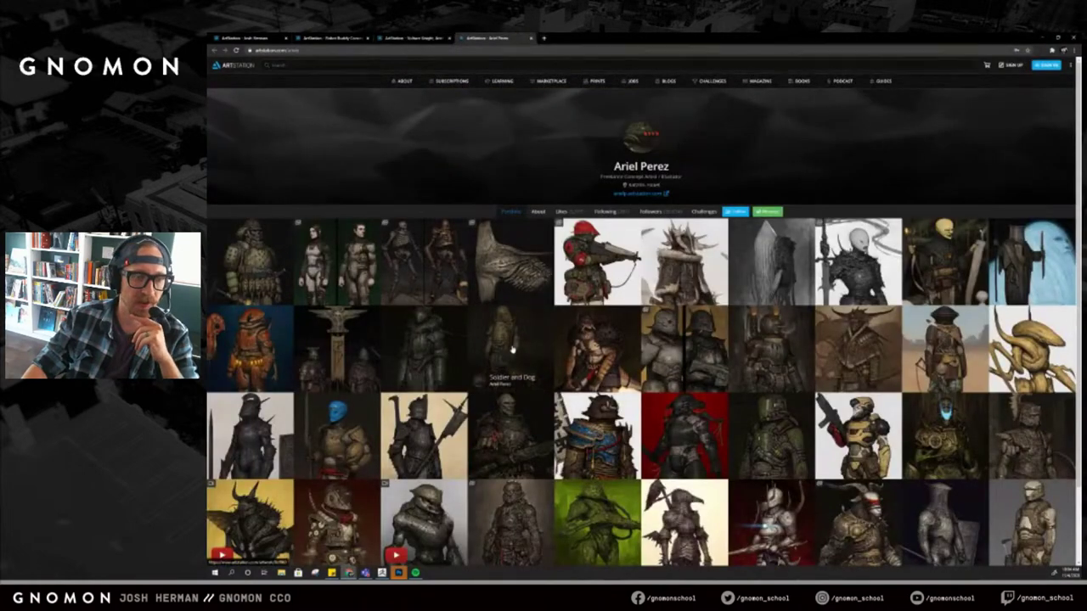
scroll(512, 346, "down", 2)
View the images of the Insect Warriors artwork and return to the artist's portfolio.
left_click(683, 254)
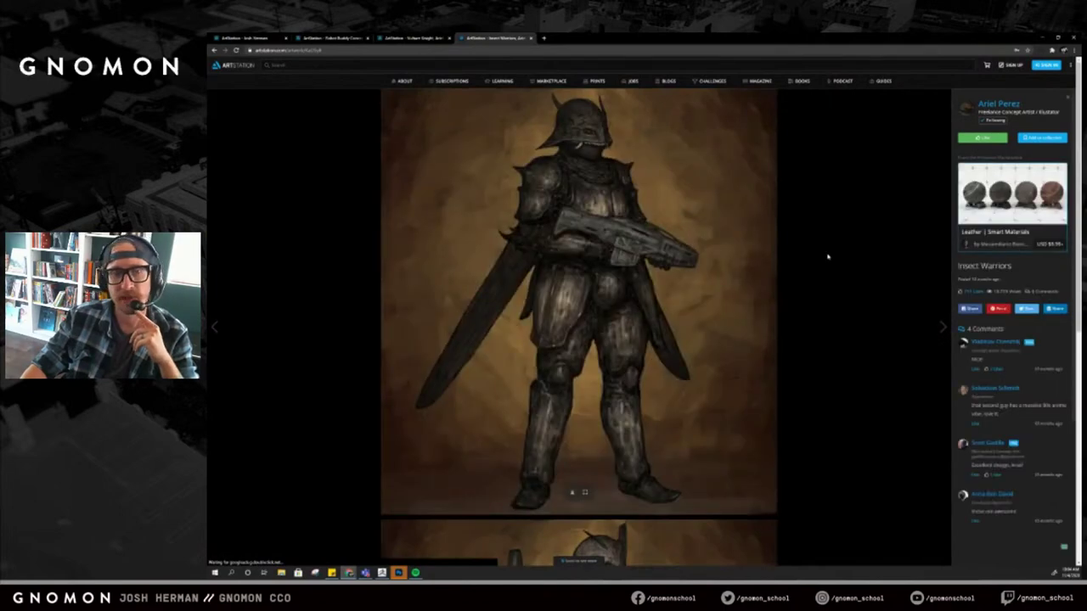
scroll(747, 298, "down", 5)
scroll(737, 303, "up", 5)
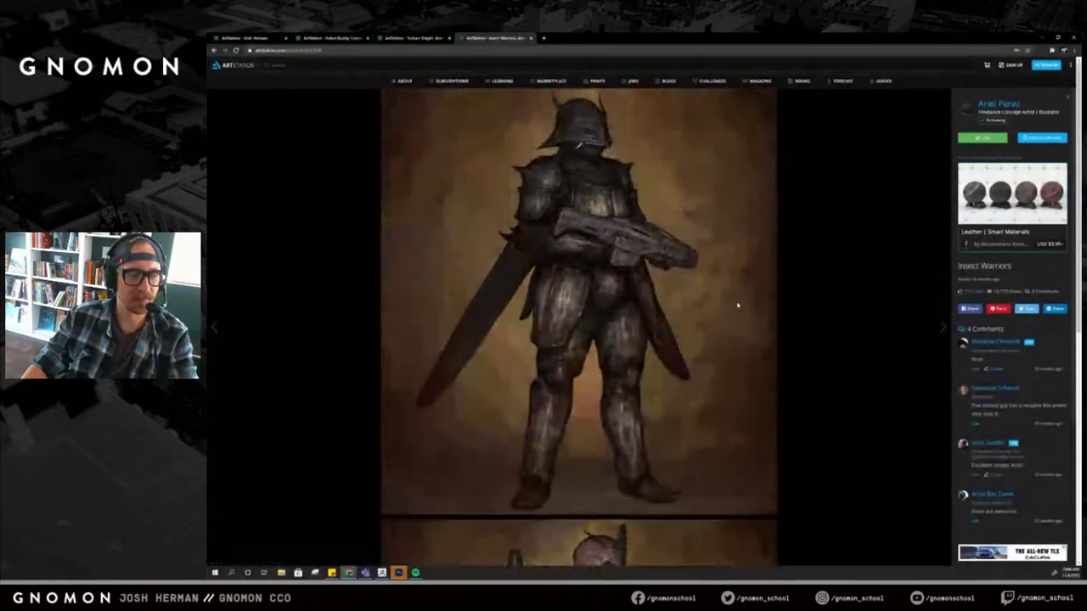
key("alt+Left")
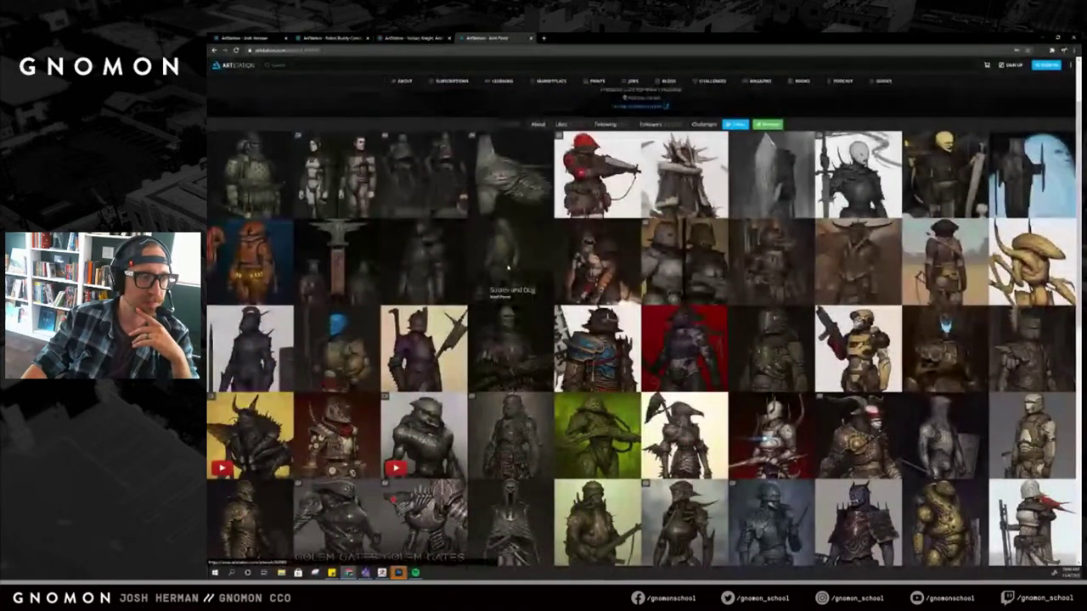
View the Soldier and Dog and Sketch Collection artworks, returning to the portfolio after each.
left_click(508, 267)
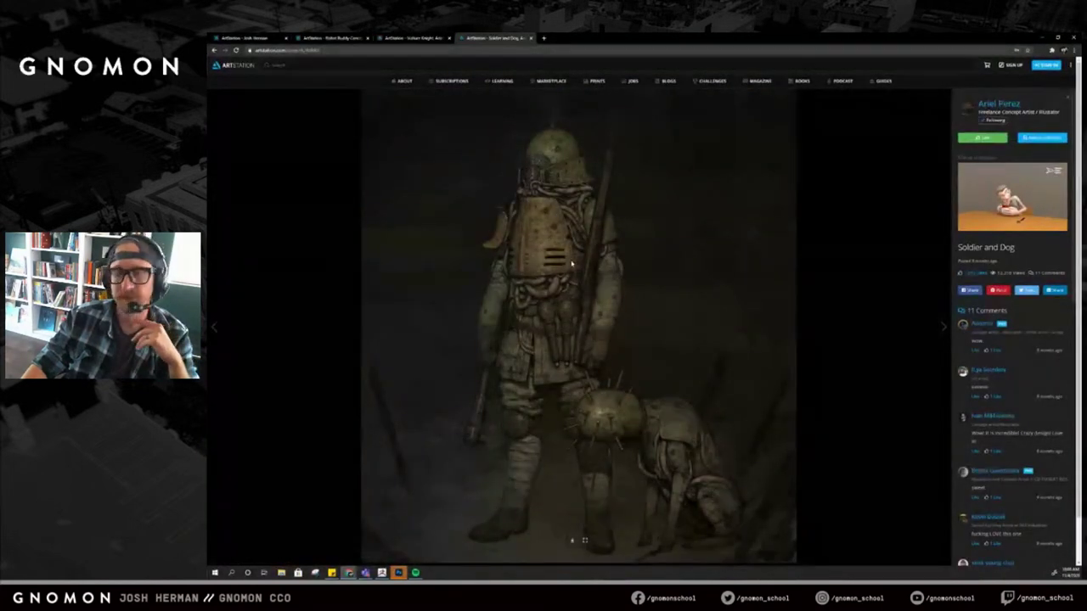
key("alt+Left")
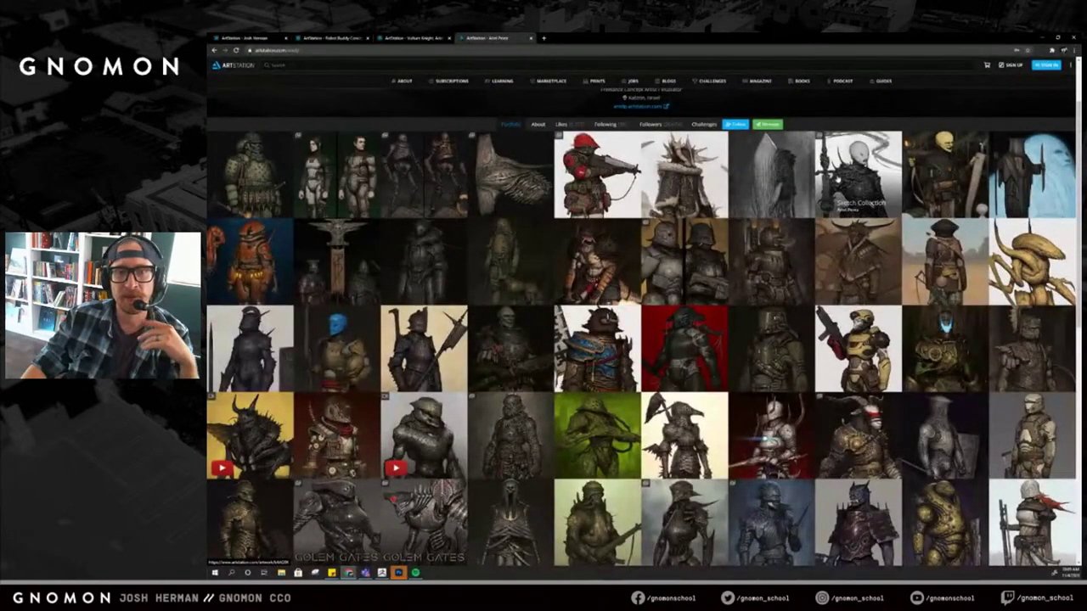
left_click(827, 178)
key("alt+Left")
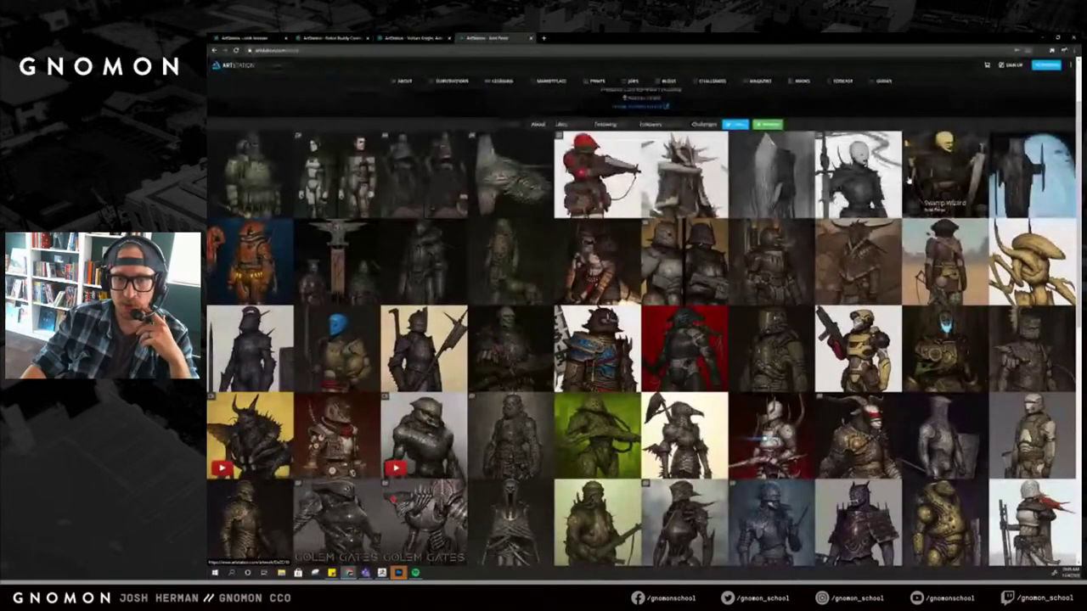
left_click(440, 65)
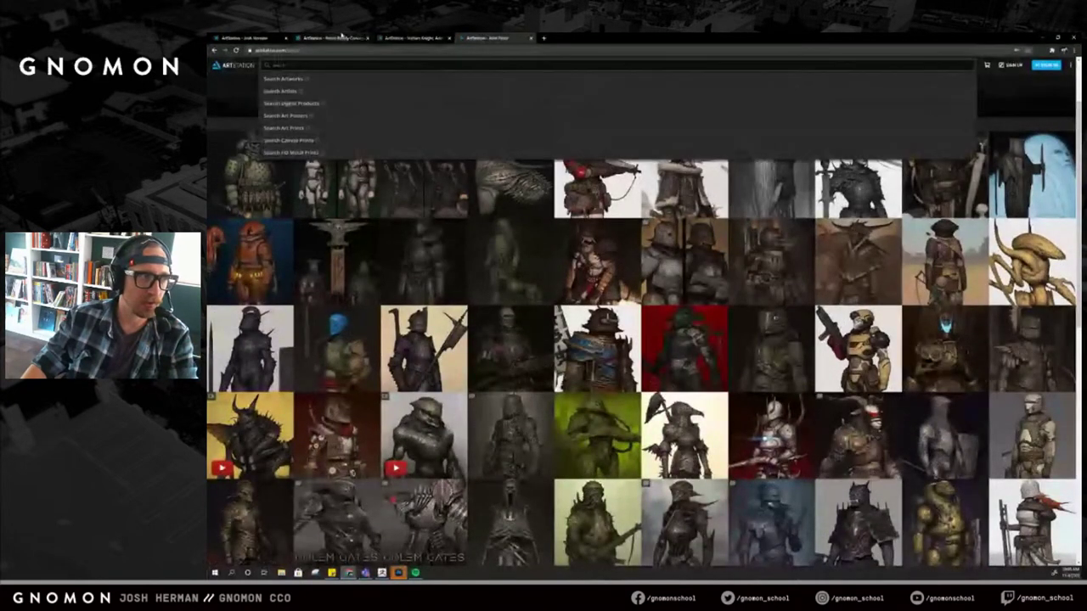
Search ArtStation for the veteran movie concept artist by name and open the matching profile from the artist results.
left_click(340, 38)
left_click(261, 38)
left_click(325, 67)
type("phil saunder")
key("Return")
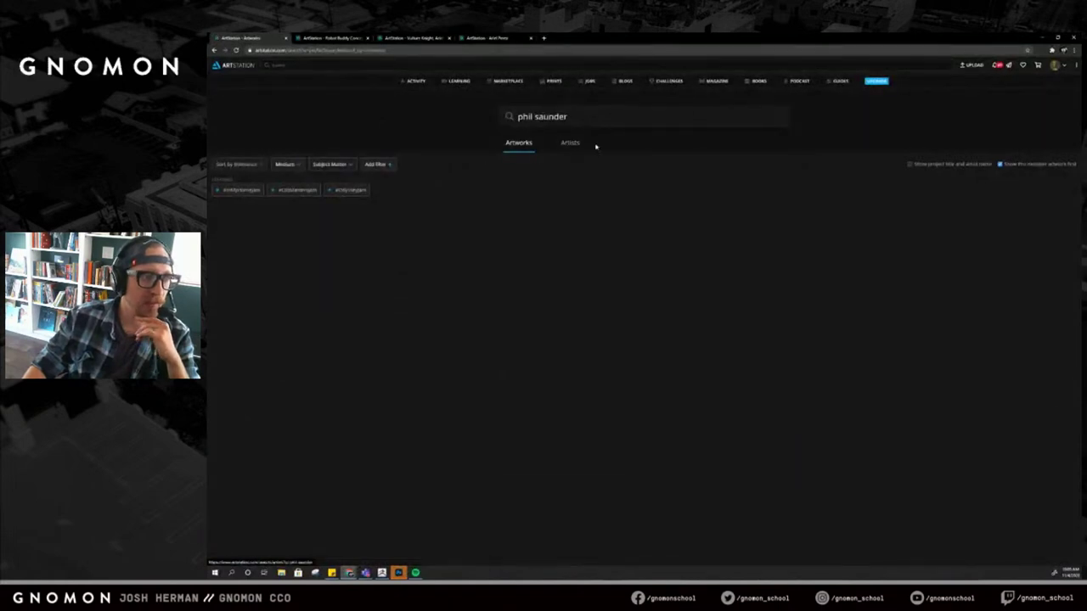
left_click(577, 145)
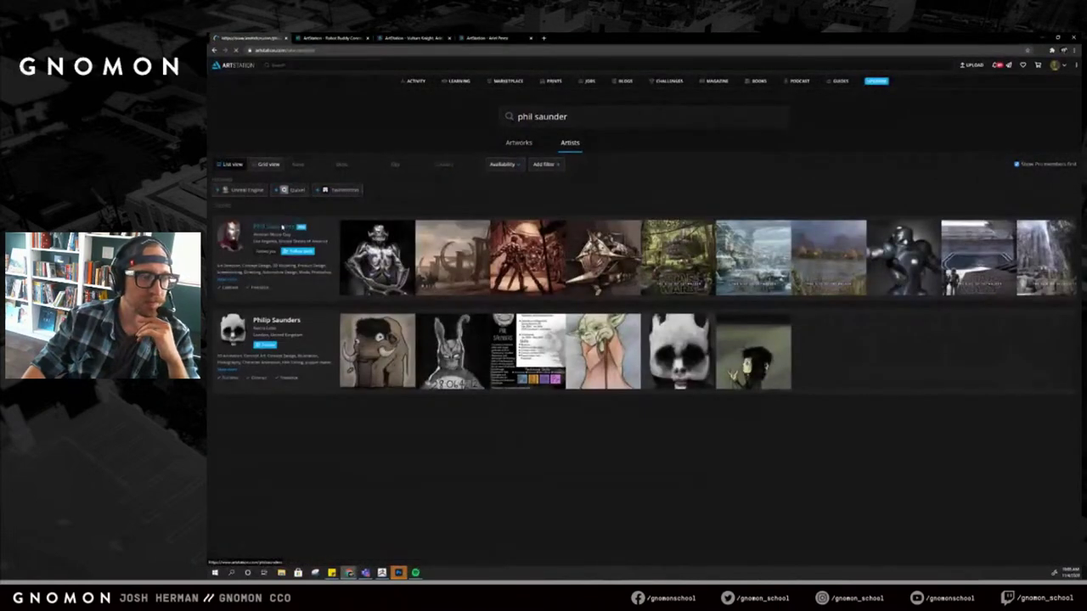
left_click(281, 226)
Open the artist's album of all works and look through the film vehicle, armor and environment concepts.
scroll(493, 209, "down", 2)
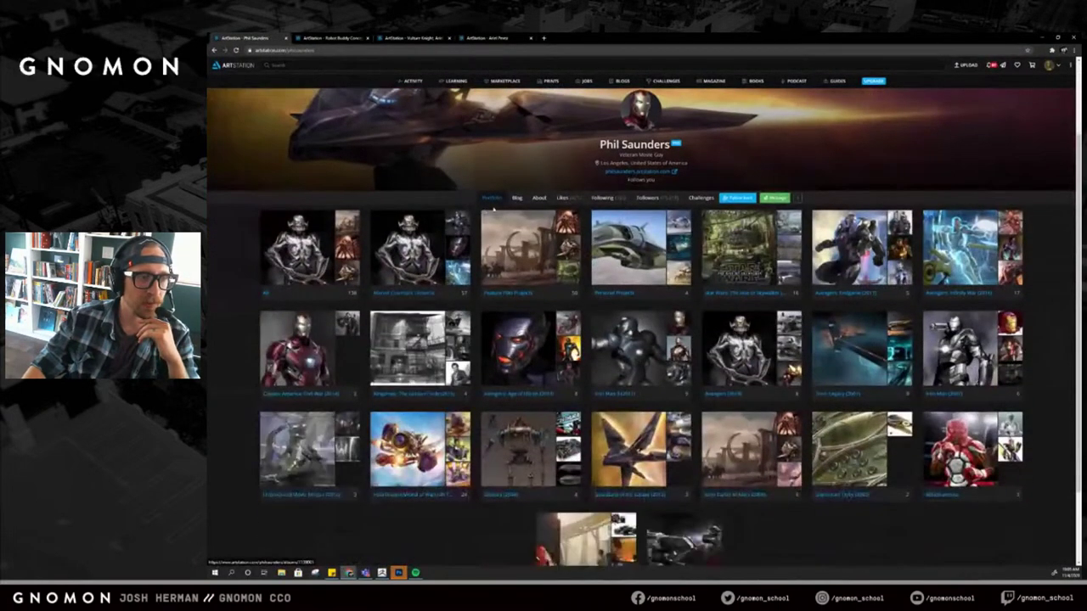
left_click(306, 262)
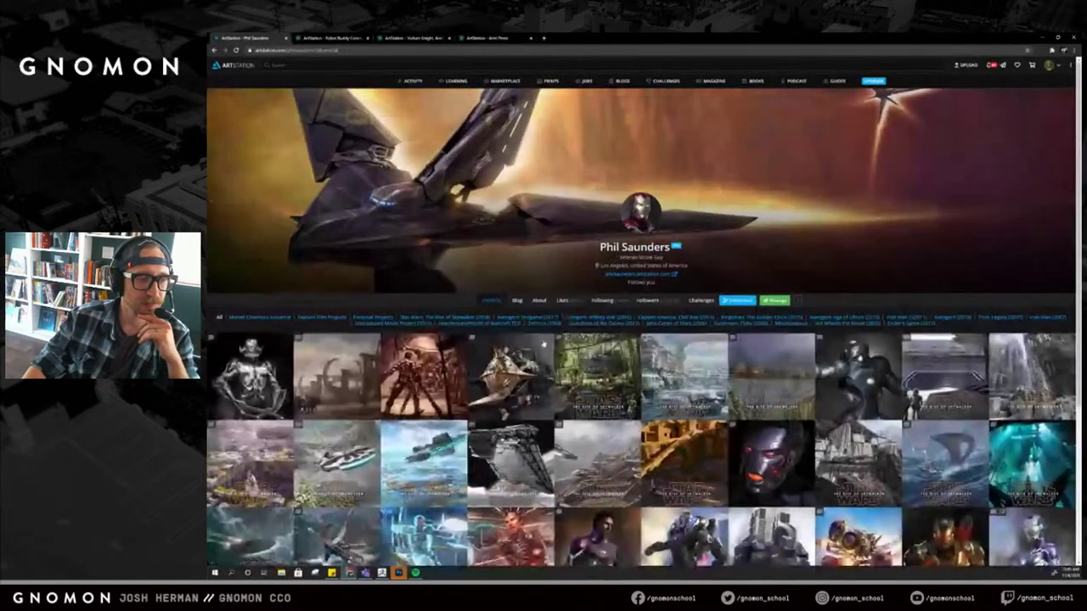
scroll(509, 347, "down", 5)
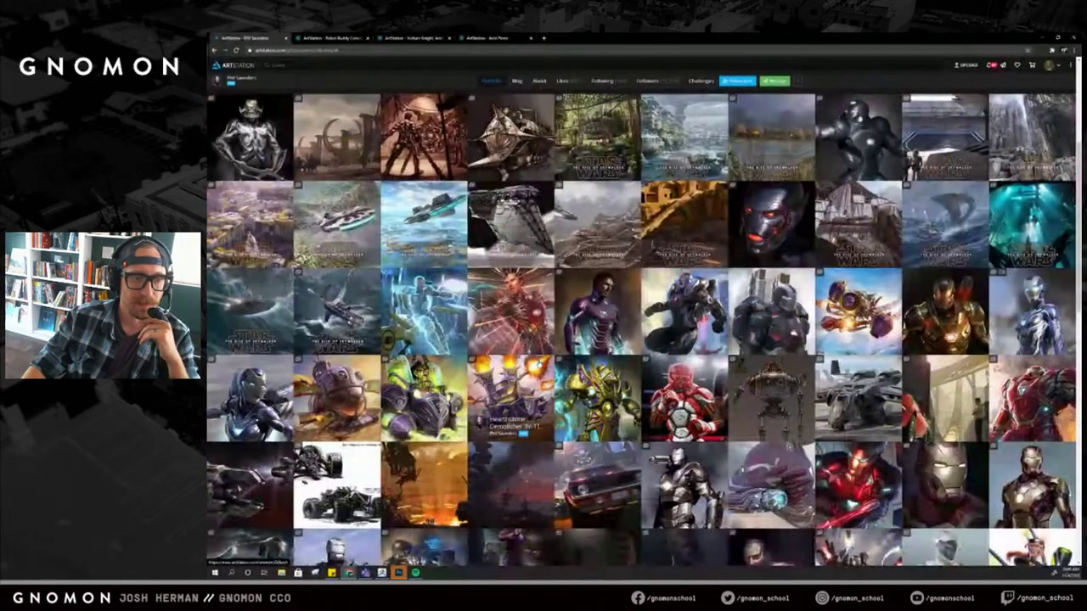
scroll(513, 399, "down", 3)
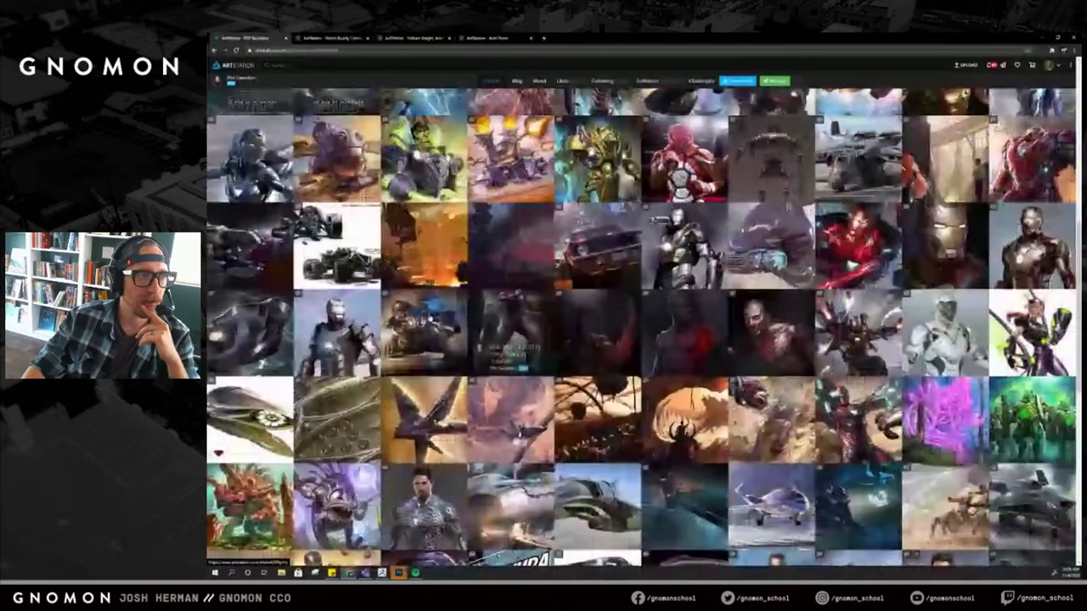
Close the movie artist's tab, dismiss the Robot Buddy Concept Sheets artwork and return to the knight artist's portfolio tab.
left_click(280, 39)
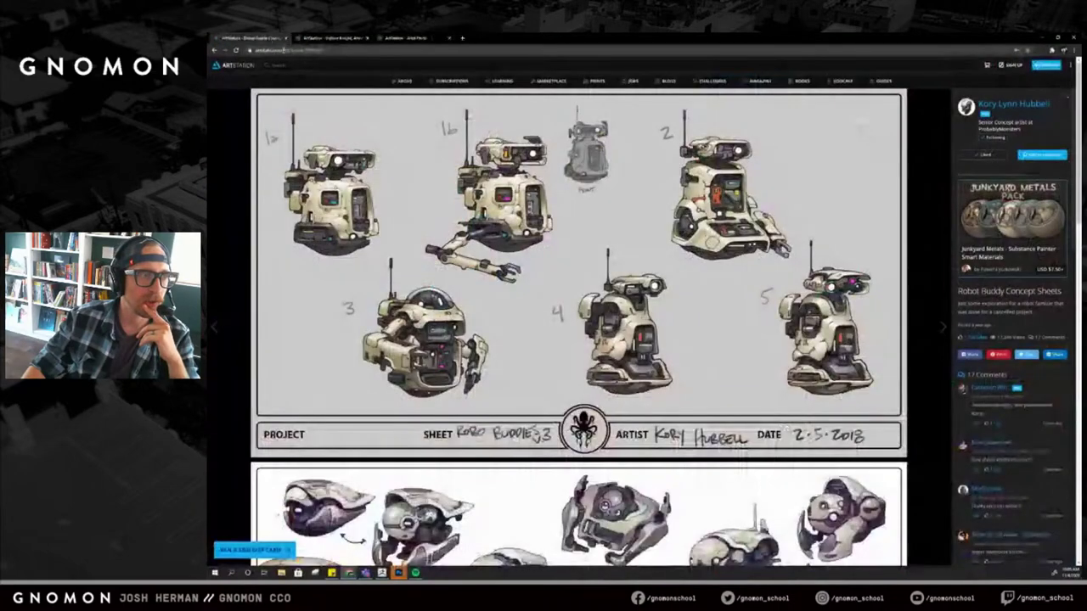
key("Escape")
scroll(403, 80, "down", 2)
left_click(407, 38)
scroll(298, 319, "down", 1)
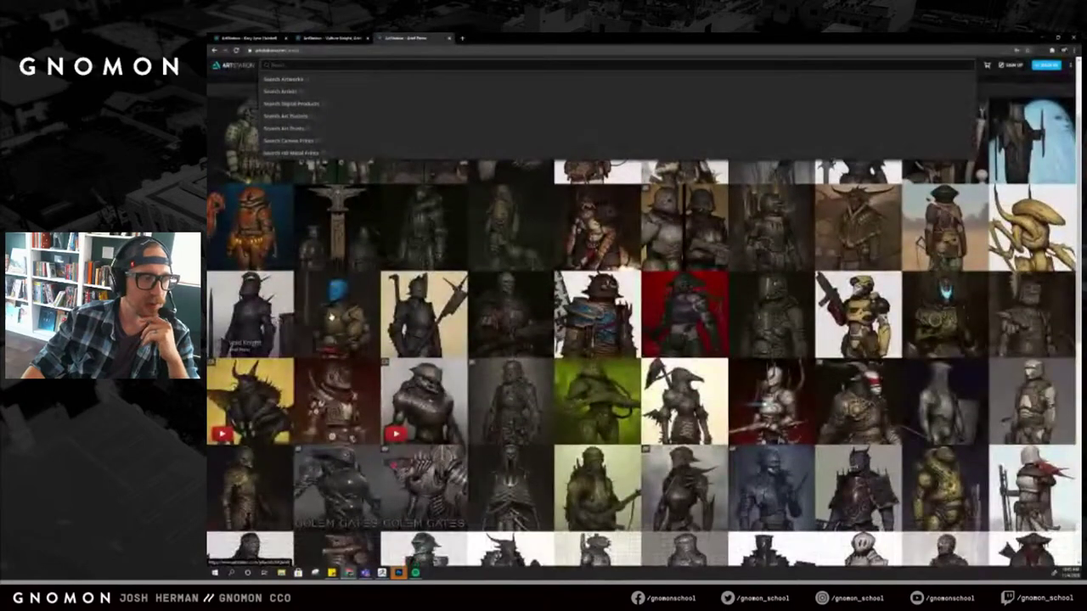
View the Space Trooper and Steam Knight artworks, returning to the portfolio after each, and look over the remaining thumbnails.
left_click(339, 312)
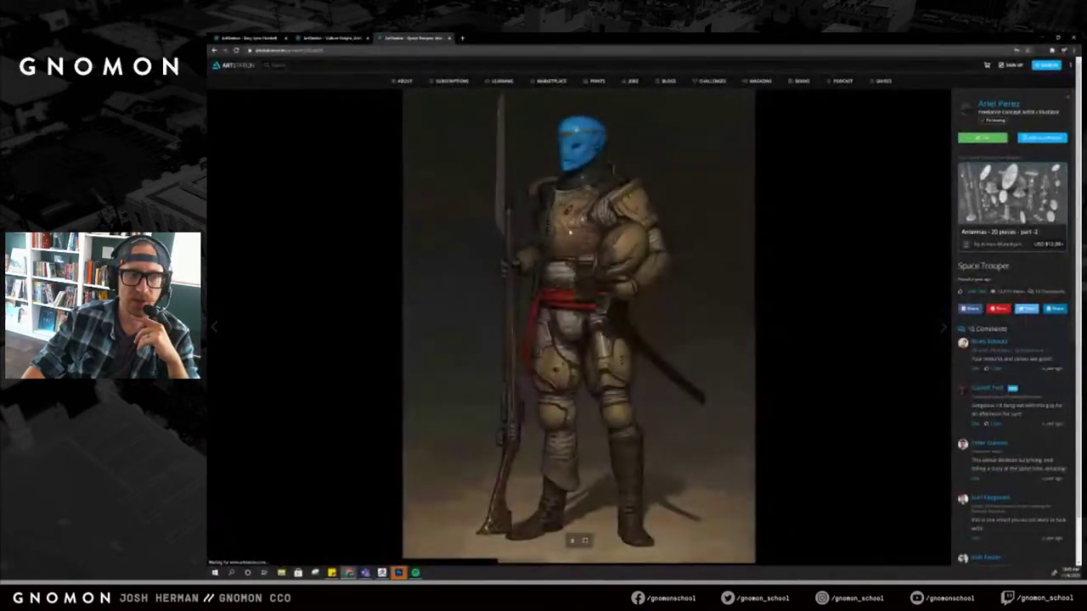
left_click(1068, 100)
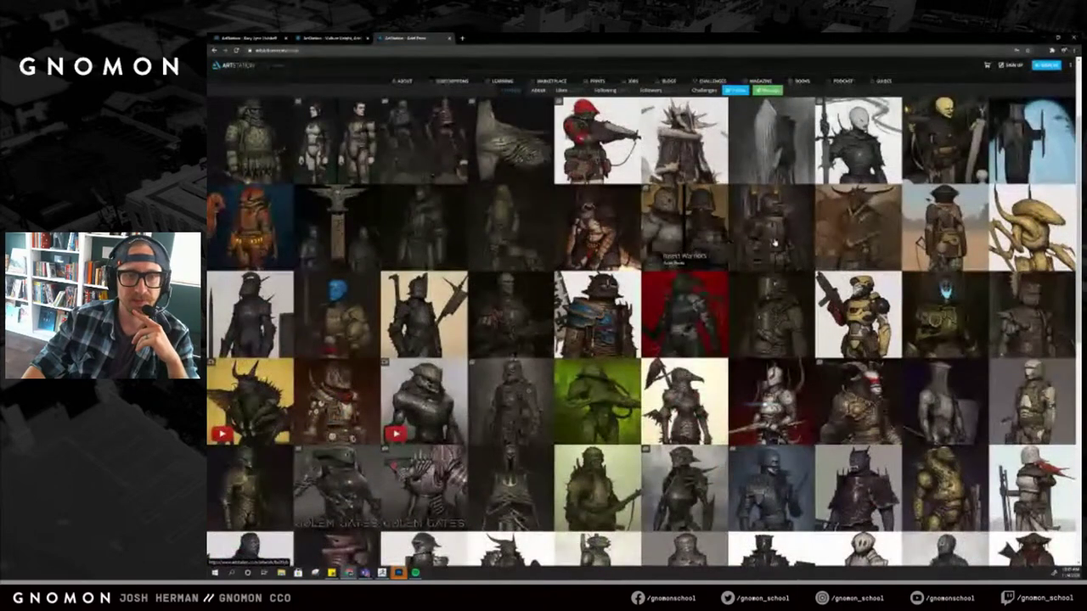
left_click(692, 243)
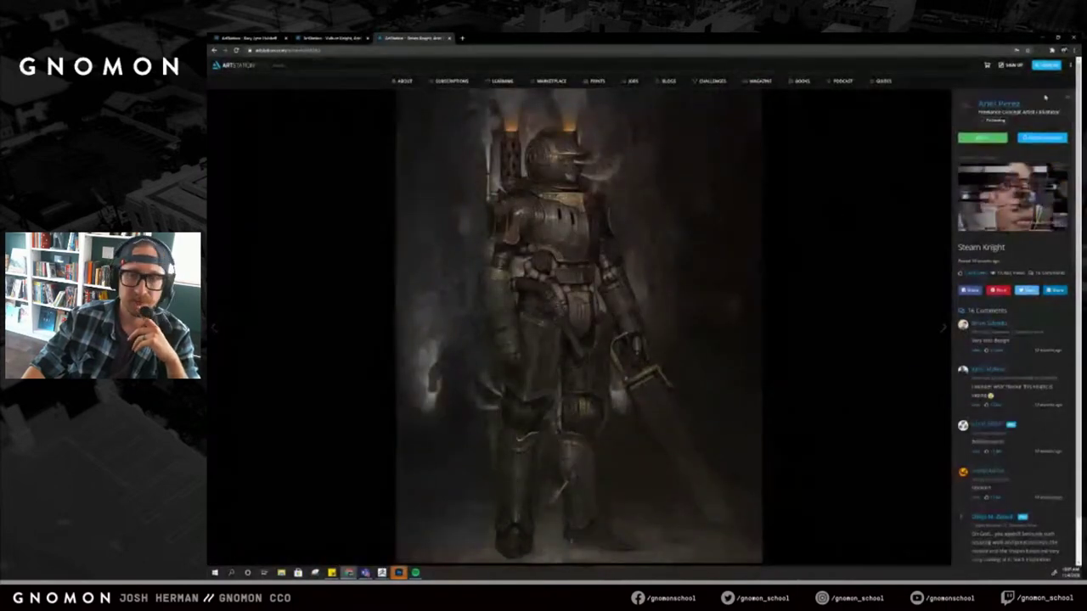
left_click(1069, 97)
scroll(628, 306, "down", 8)
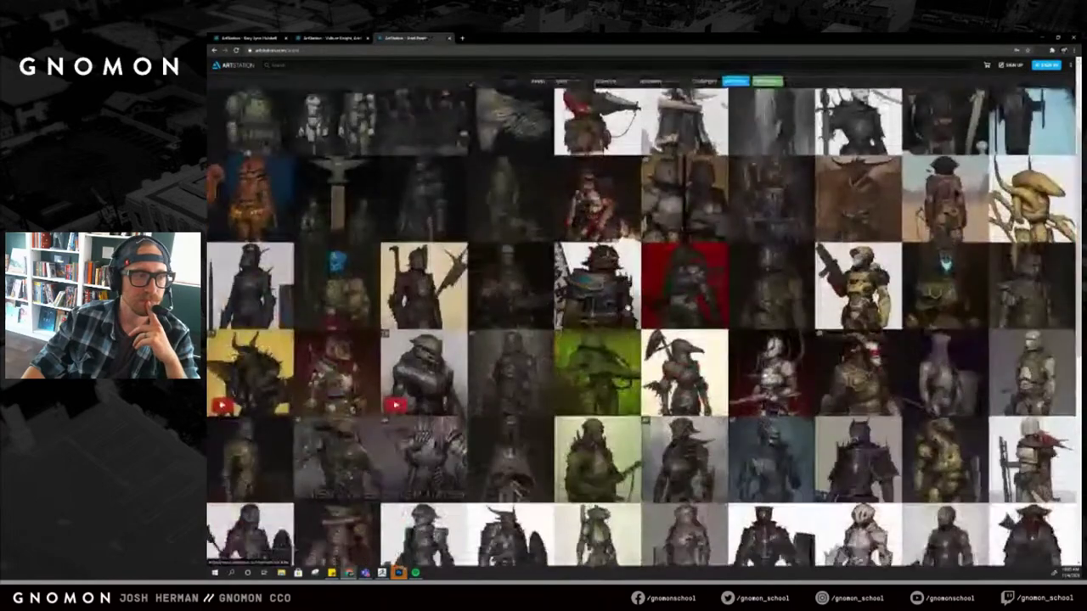
scroll(628, 306, "up", 9)
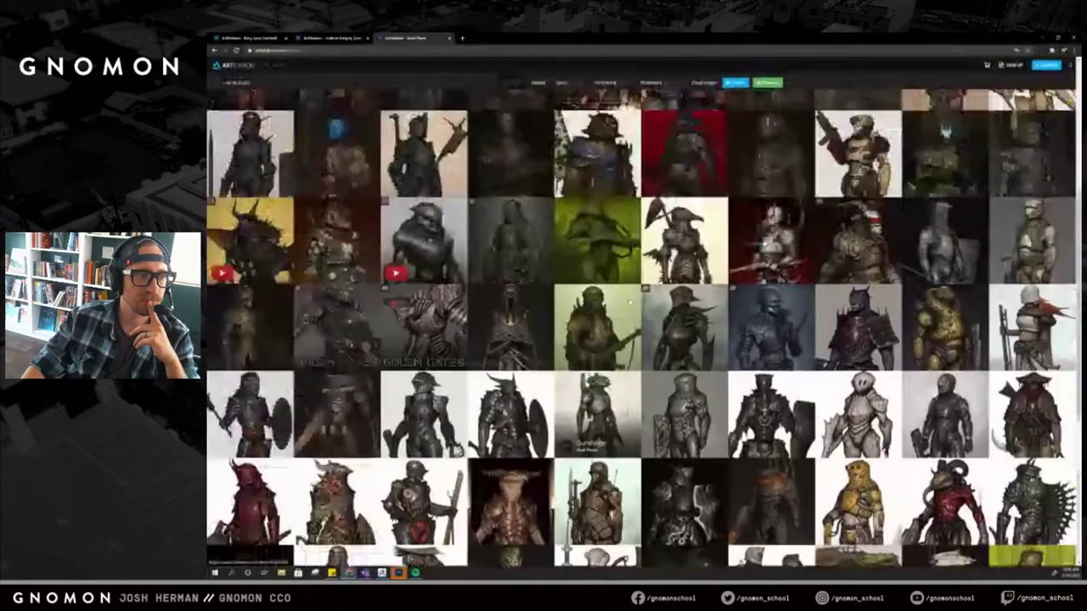
left_click(334, 39)
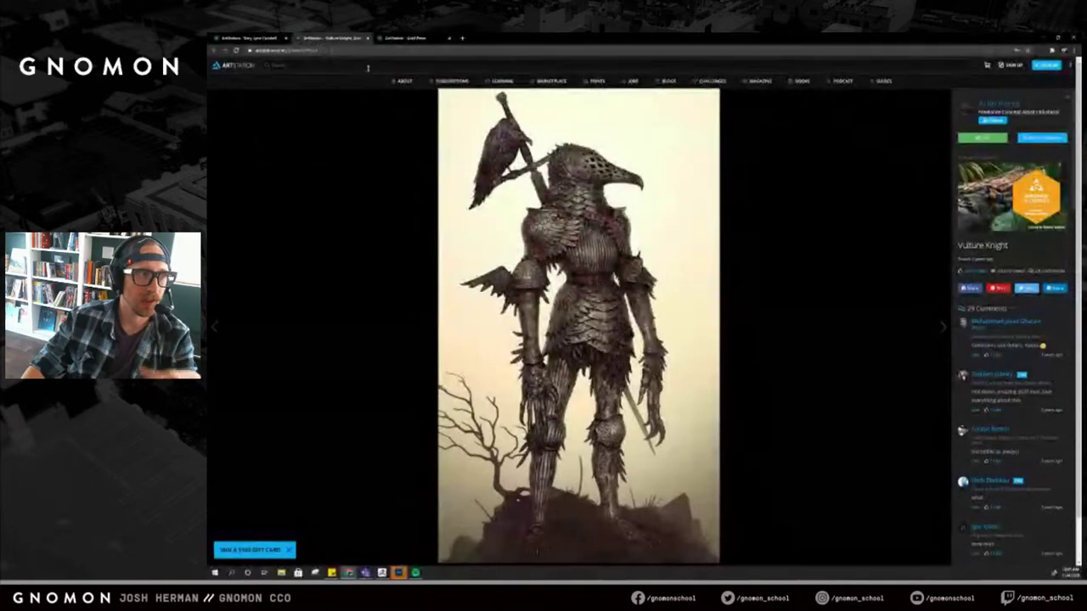
left_click(365, 66)
left_click(399, 37)
left_click(357, 38)
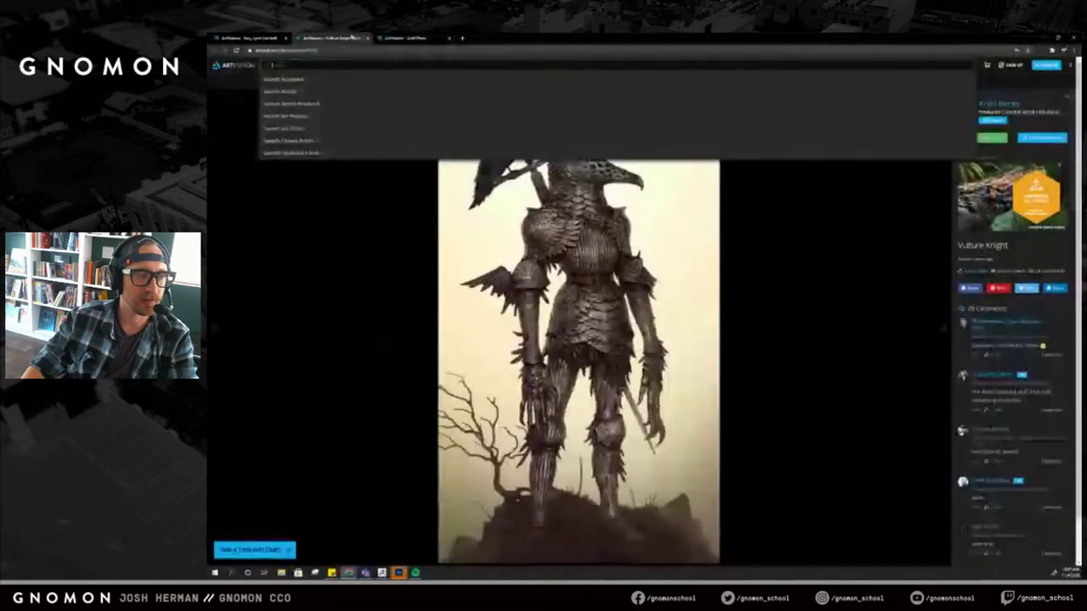
left_click(302, 213)
left_click(385, 38)
In the Vulture Knight tab, search for the lead artist at Opus Artz by name and open the artist's portfolio.
left_click(335, 38)
left_click(347, 66)
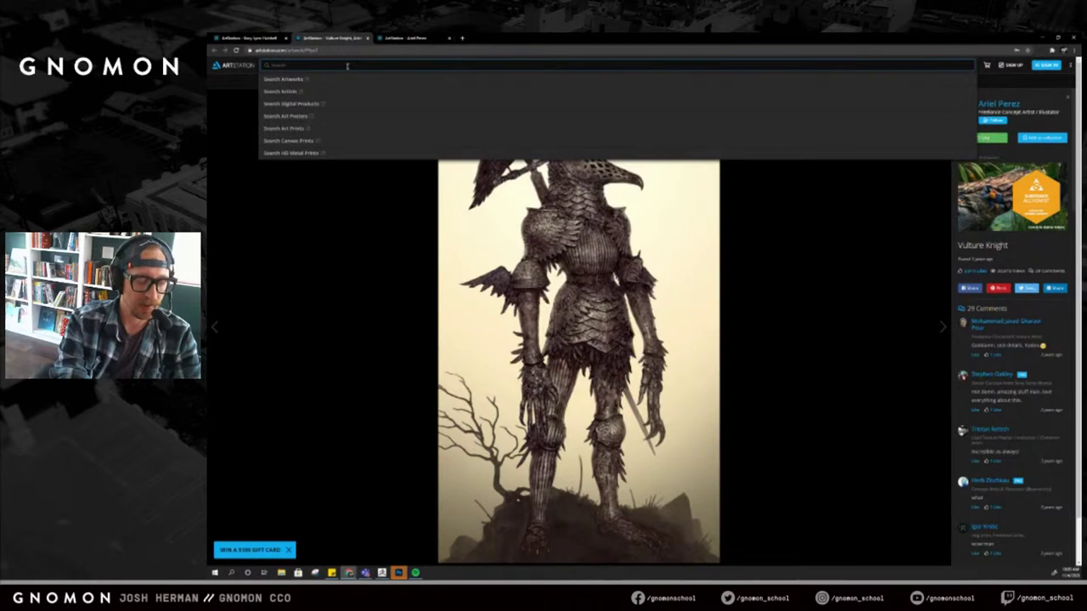
type("k")
type("jorn hurr")
key("Down")
key("Return")
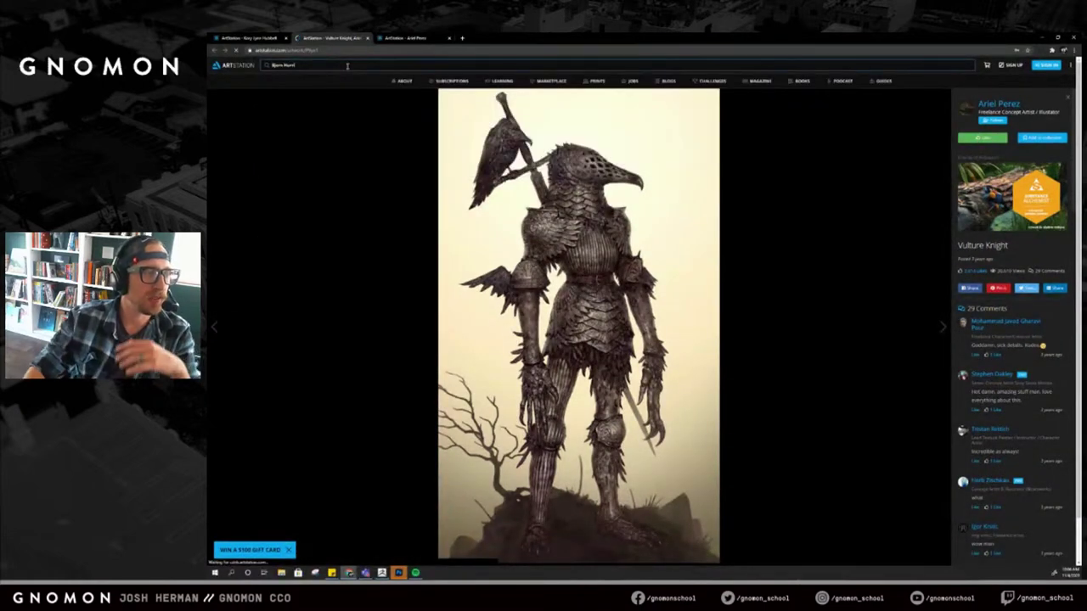
scroll(430, 349, "down", 5)
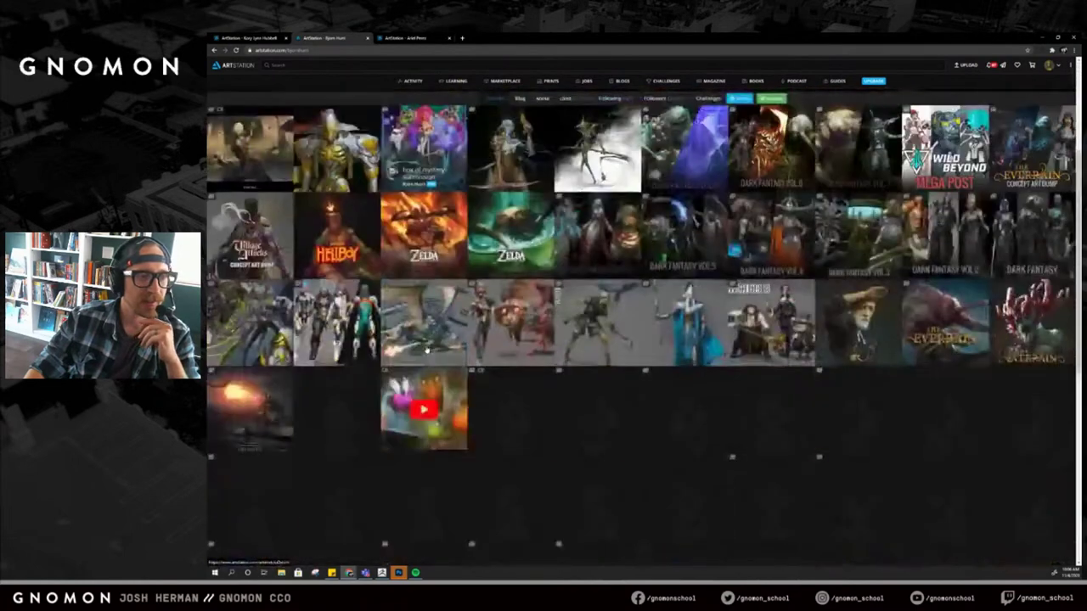
View the painting and design sheet of the #Nemesisartchallenge - Starblade artwork and return to the portfolio.
left_click(480, 178)
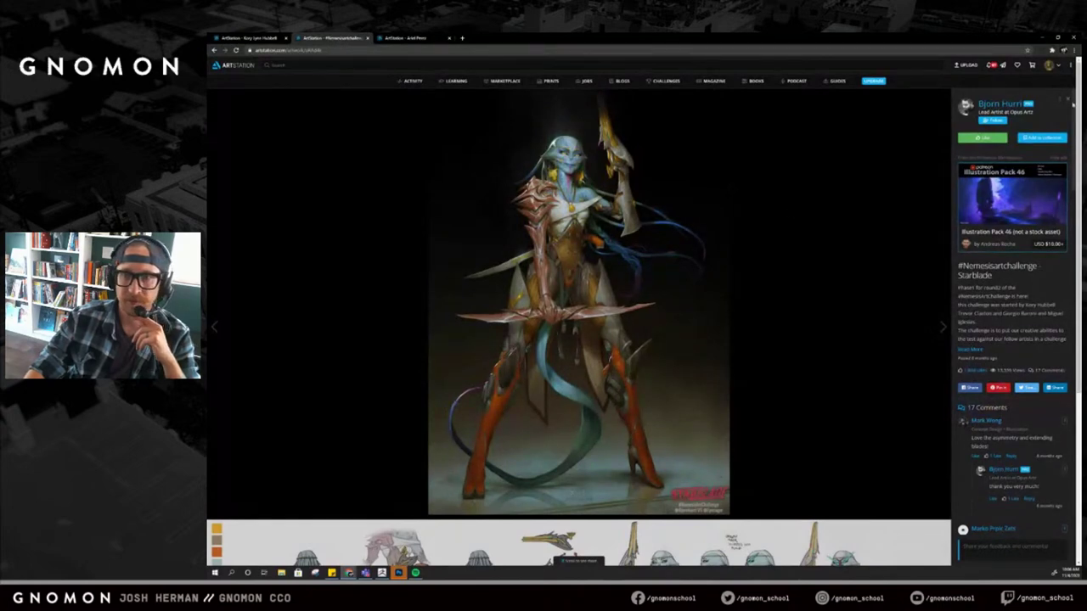
scroll(736, 345, "down", 5)
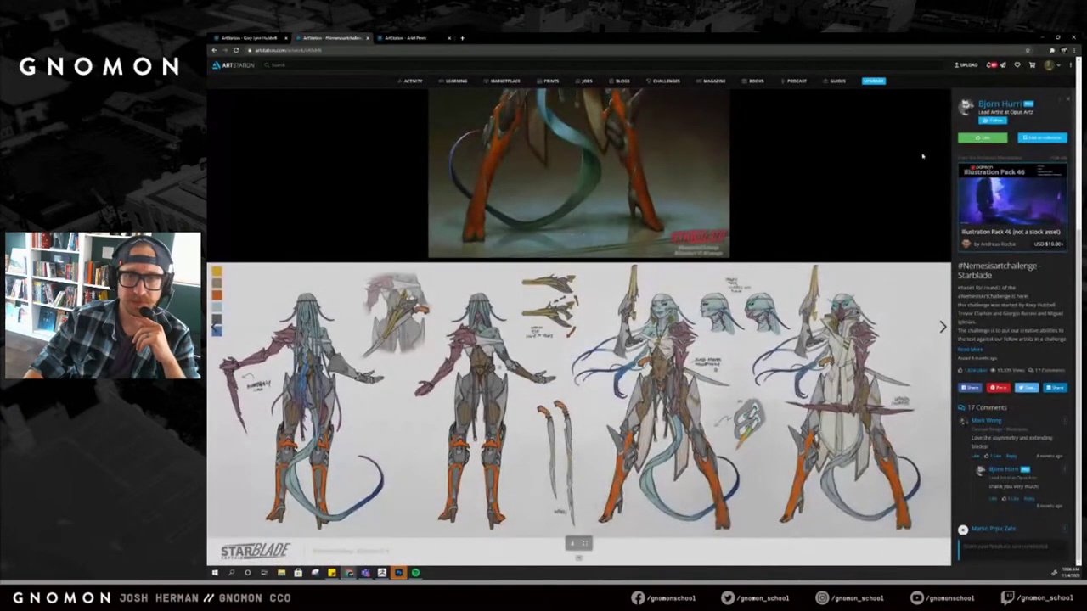
left_click(1069, 100)
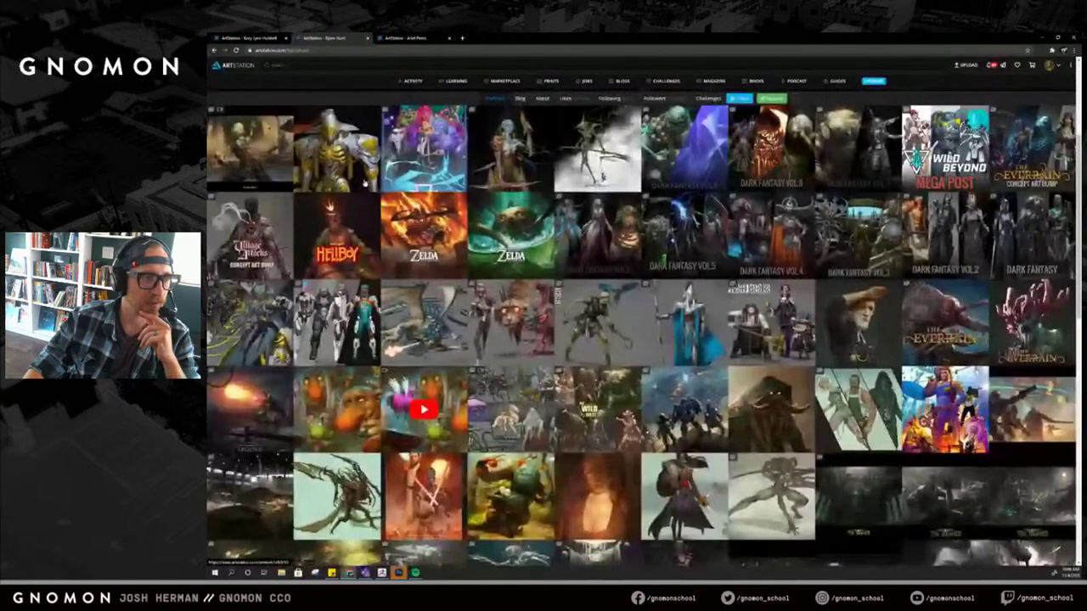
View the Dark Fantasy painting of the gold-and-silver knight, return to the portfolio and open that painting in a separate tab.
scroll(424, 229, "up", 2)
left_click(336, 219)
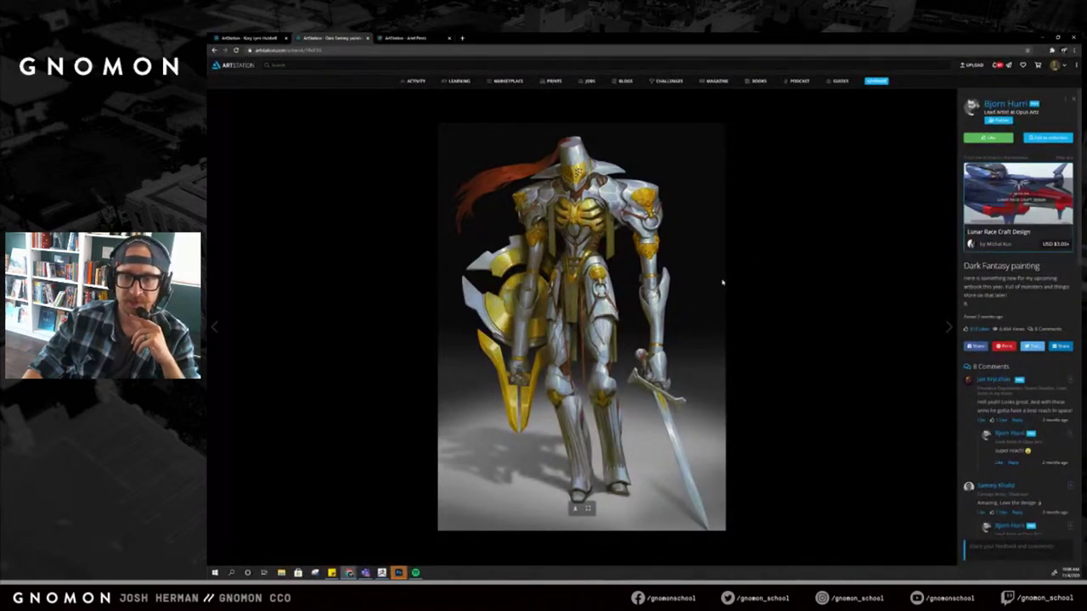
scroll(1027, 306, "down", 6)
scroll(1024, 304, "up", 6)
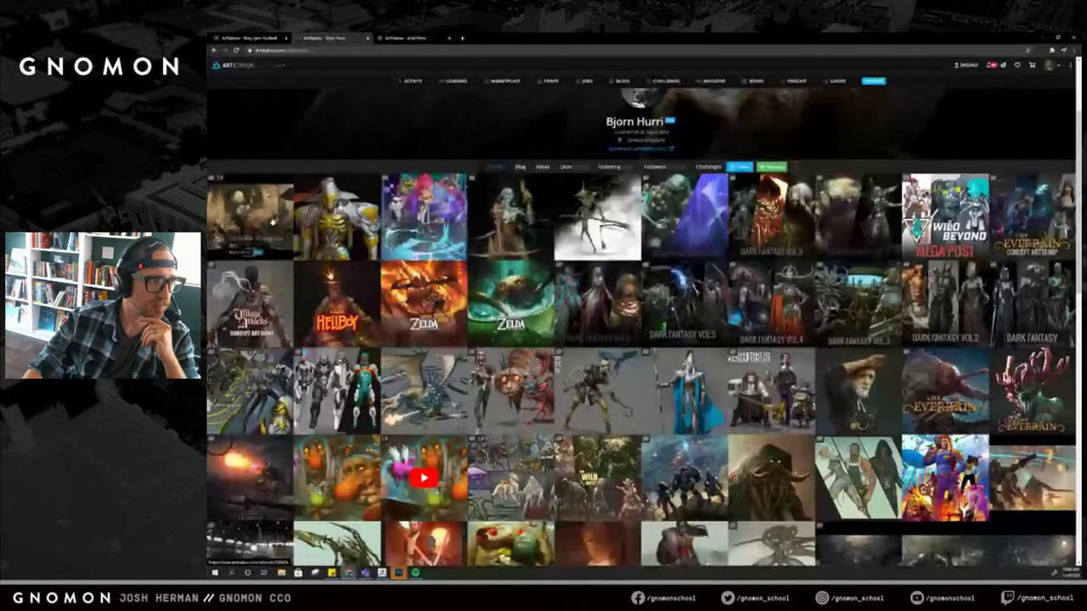
right_click(358, 206)
left_click(394, 212)
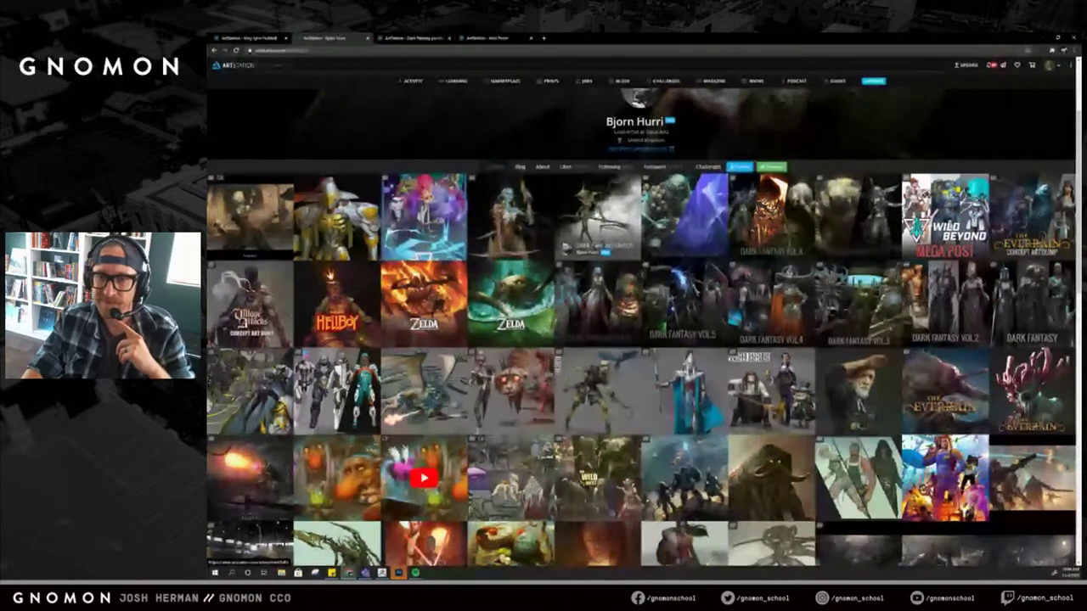
Look through the Wild Beyond - Mega concept art dump artwork and return to the artist's portfolio.
left_click(918, 231)
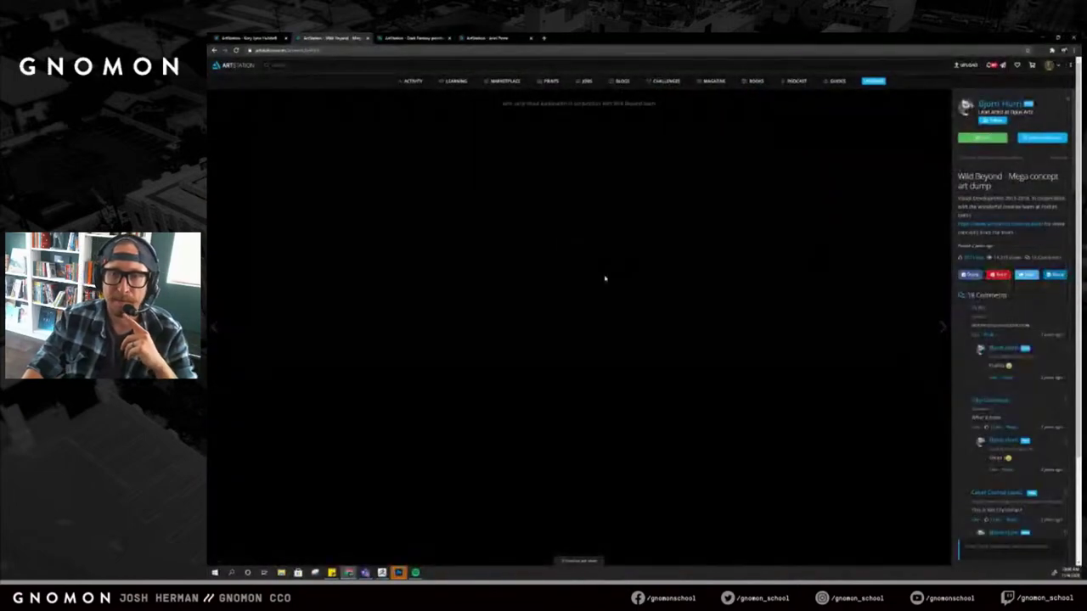
scroll(605, 281, "down", 3)
scroll(604, 281, "down", 10)
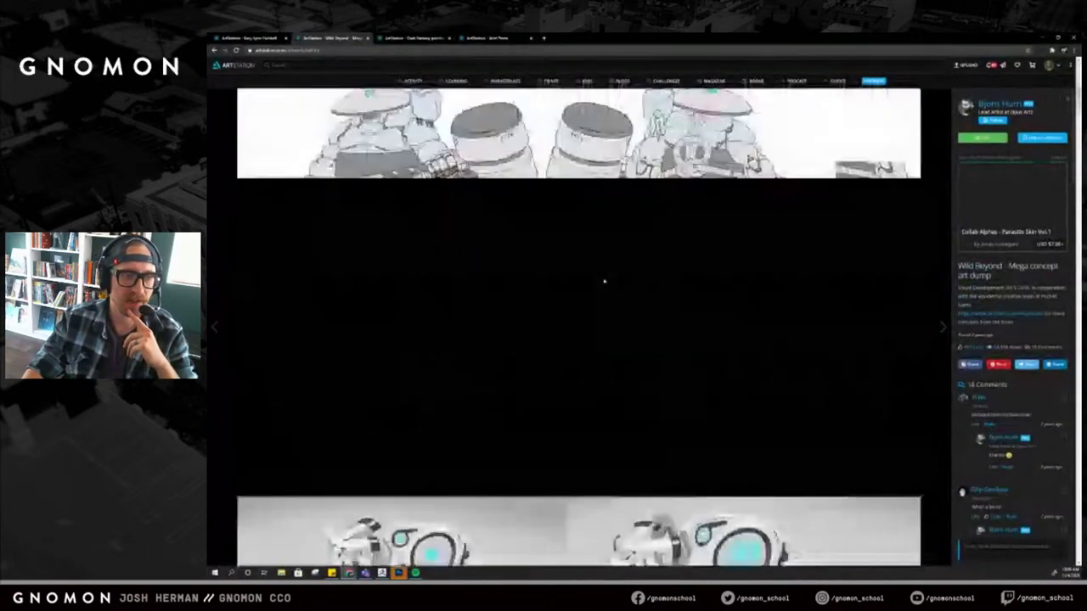
key("alt+Left")
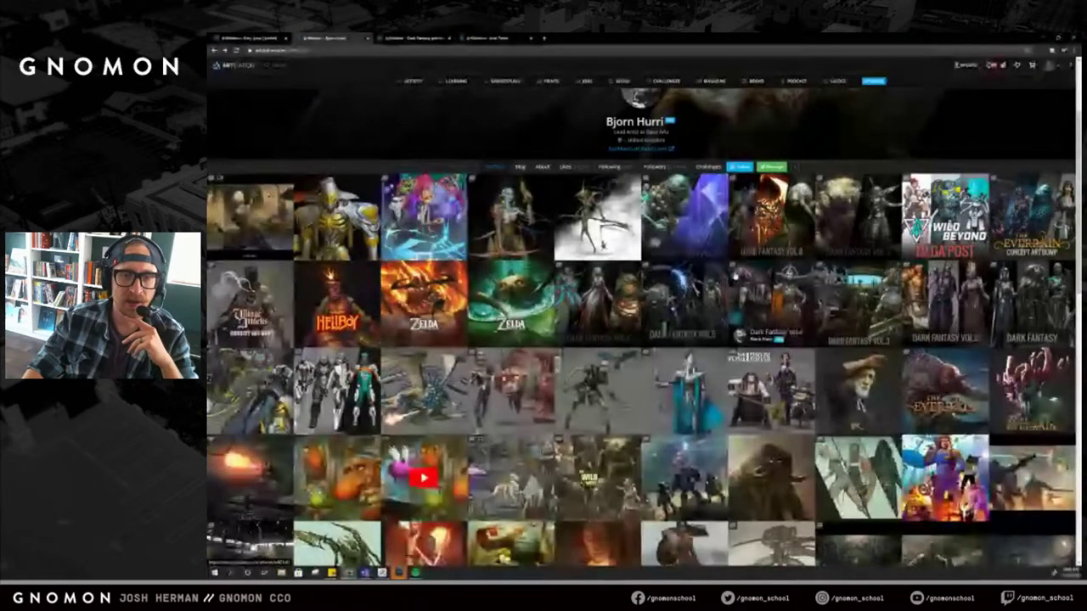
scroll(734, 275, "down", 1)
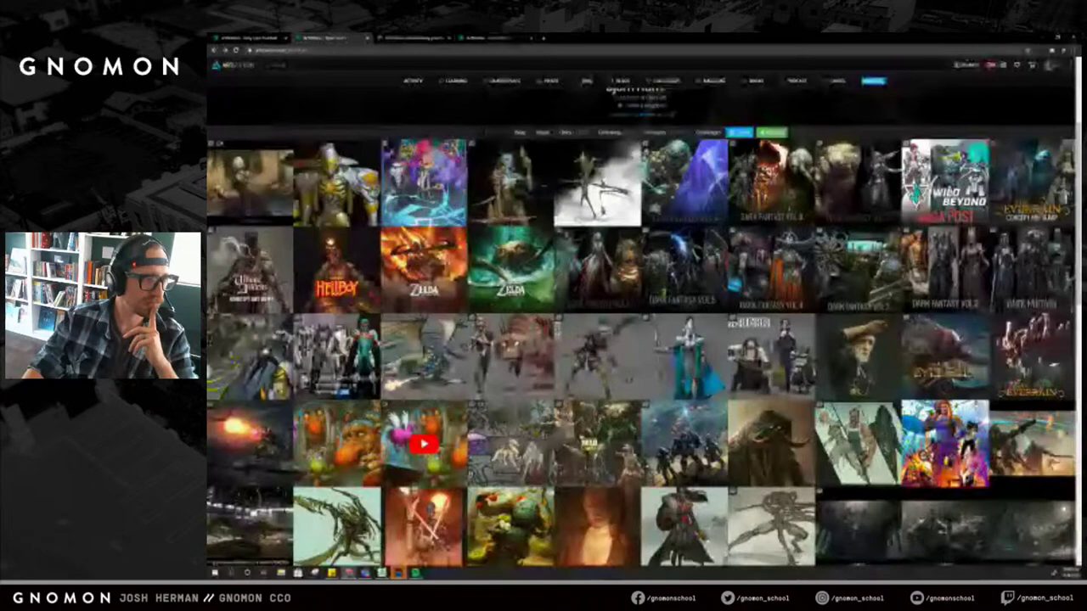
Open the SCIFI sketches dump artwork from the portfolio and view its first character sketches.
right_click(332, 342)
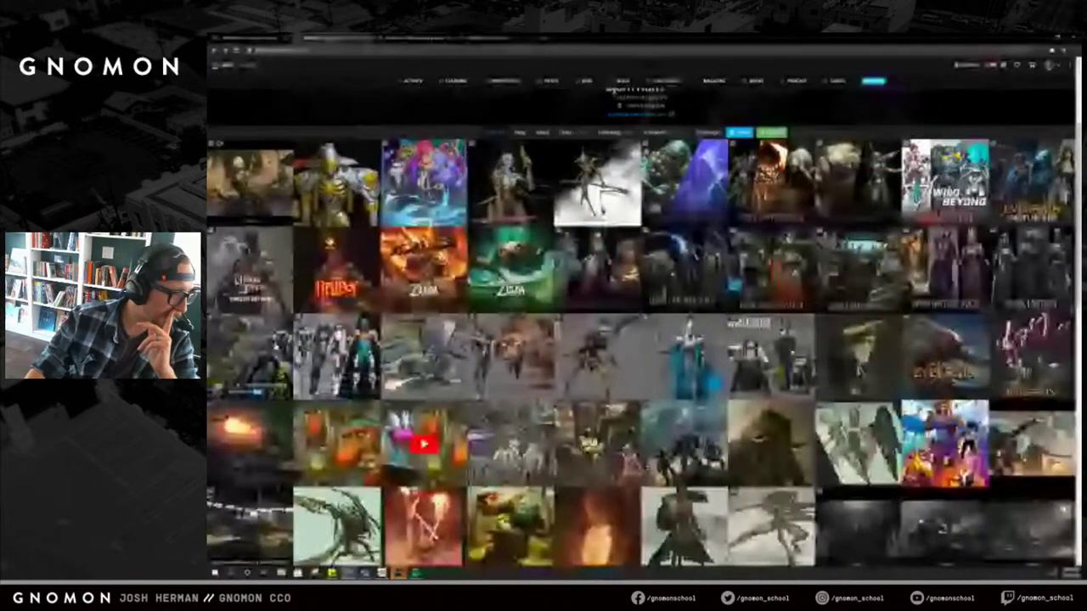
left_click(481, 331)
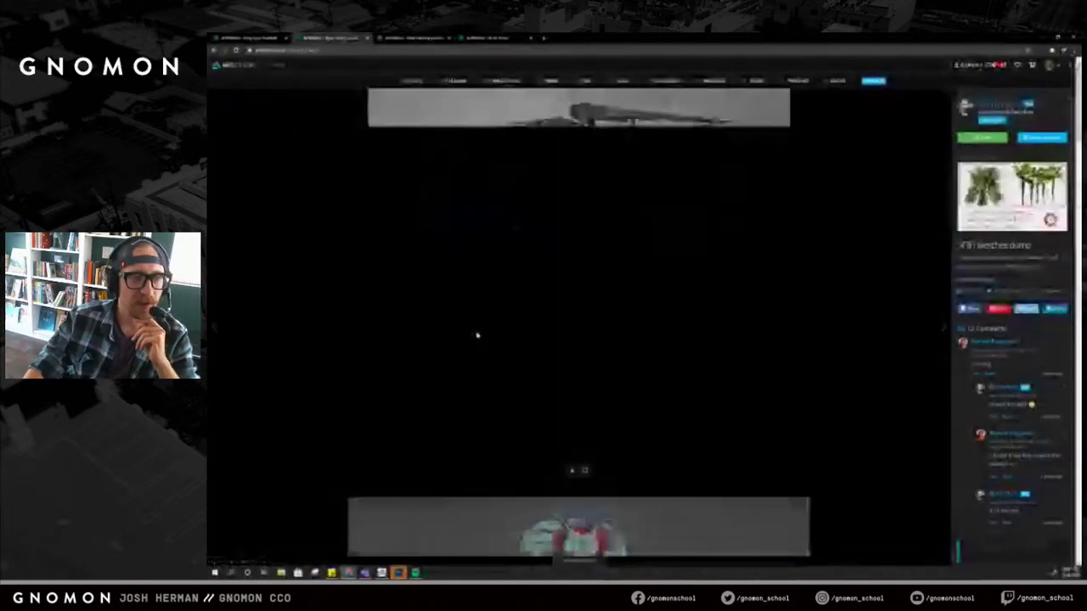
scroll(480, 331, "down", 10)
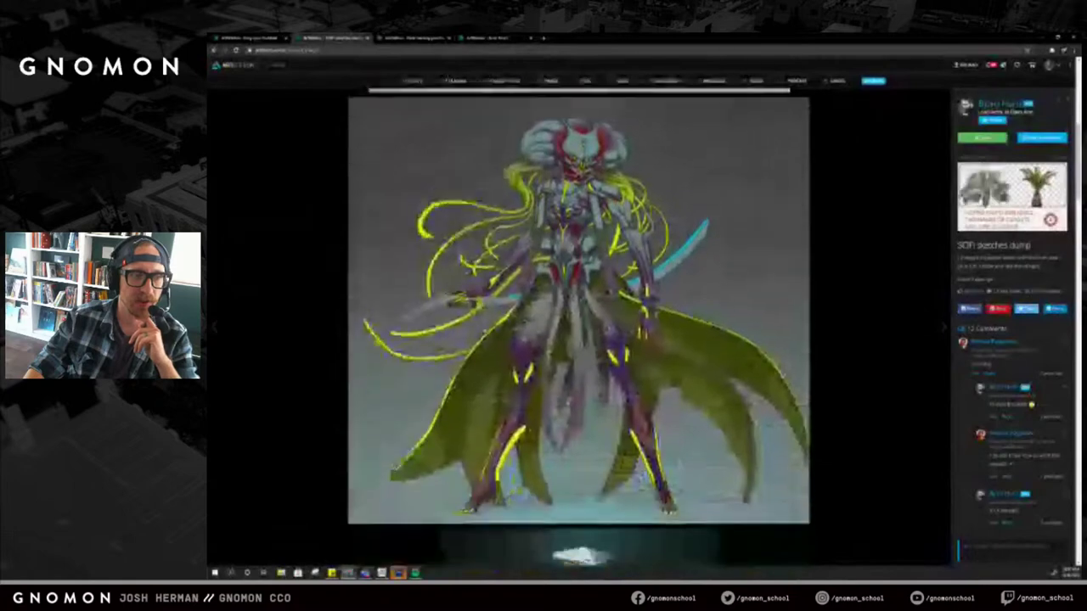
scroll(484, 331, "down", 3)
scroll(492, 328, "up", 3)
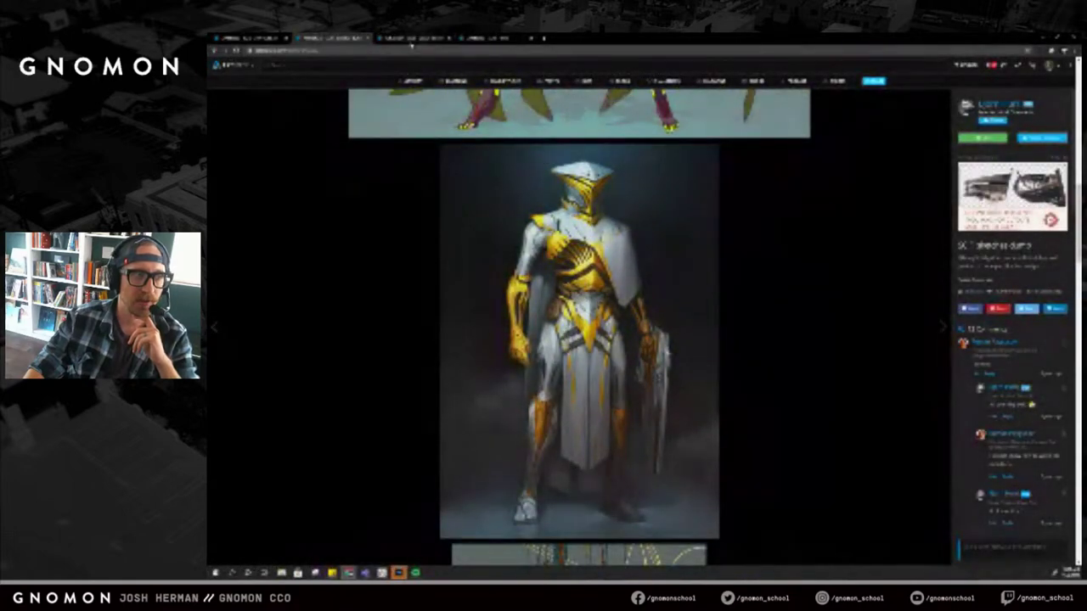
Compare the white-and-gold armored figure with the Dark Fantasy painting in its tab, and look through the remaining creature sketches.
left_click(388, 39)
left_click(334, 39)
left_click(399, 38)
left_click(343, 37)
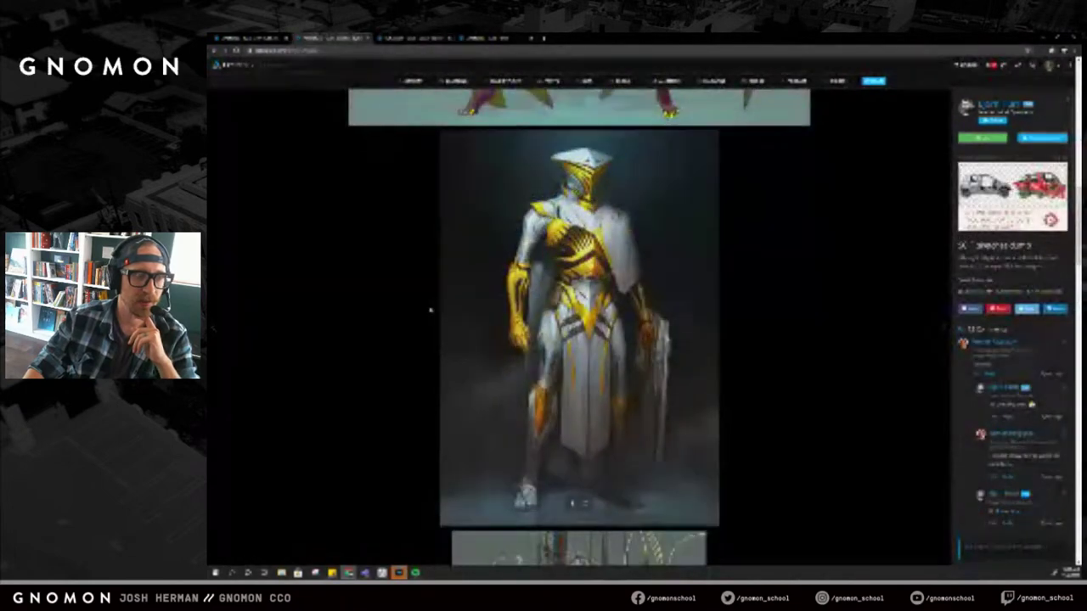
scroll(430, 310, "down", 9)
scroll(430, 311, "down", 15)
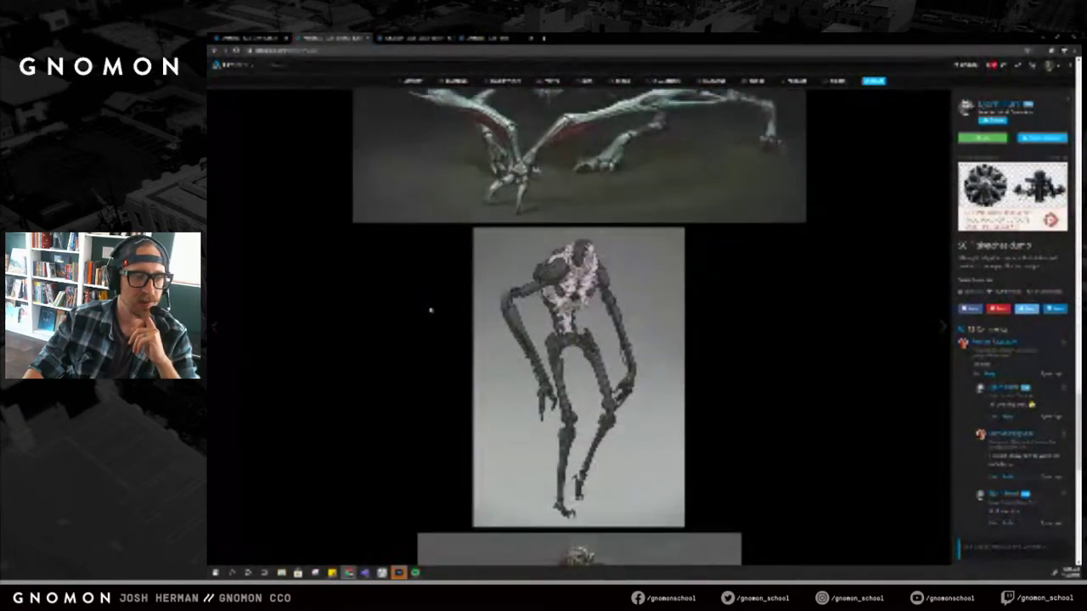
scroll(431, 311, "down", 5)
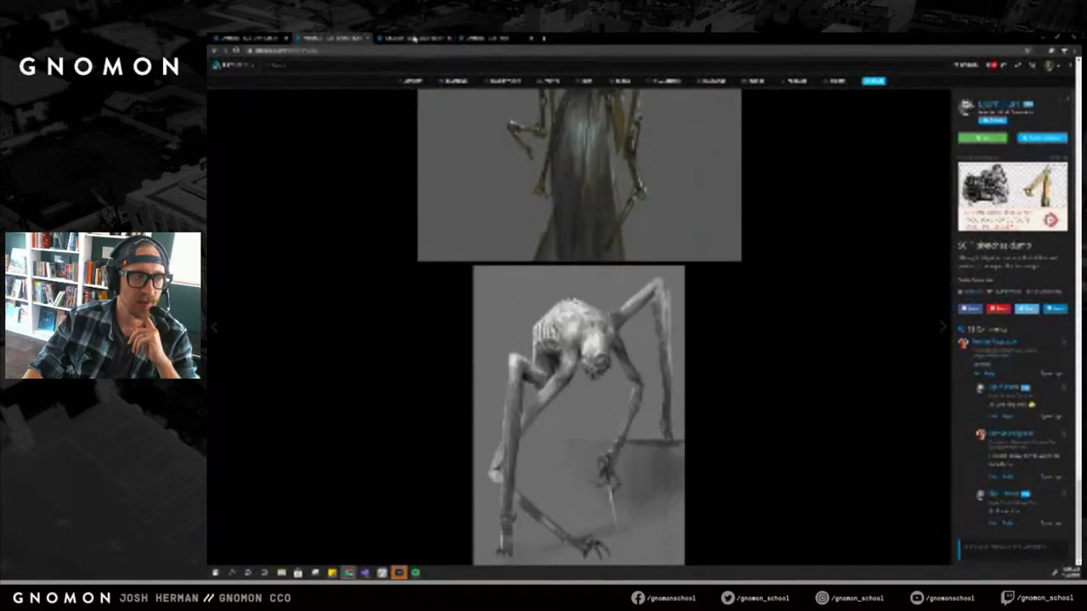
Close the extra portfolio and artwork tabs, keeping the Dark Fantasy painting and the first portfolio open.
left_click(411, 39)
left_click(480, 38)
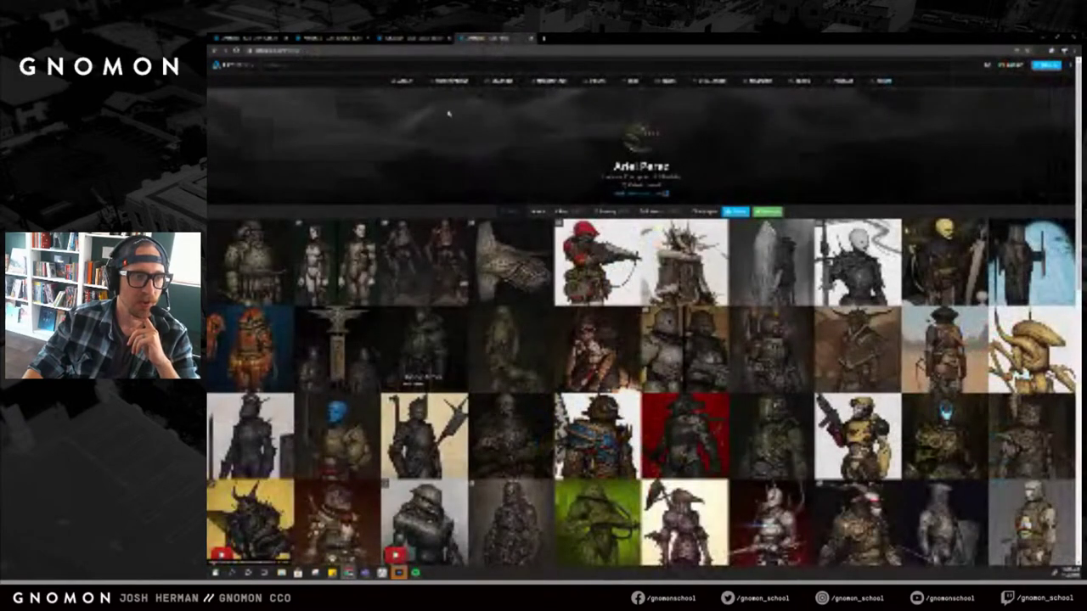
left_click(532, 39)
left_click(349, 38)
left_click(368, 39)
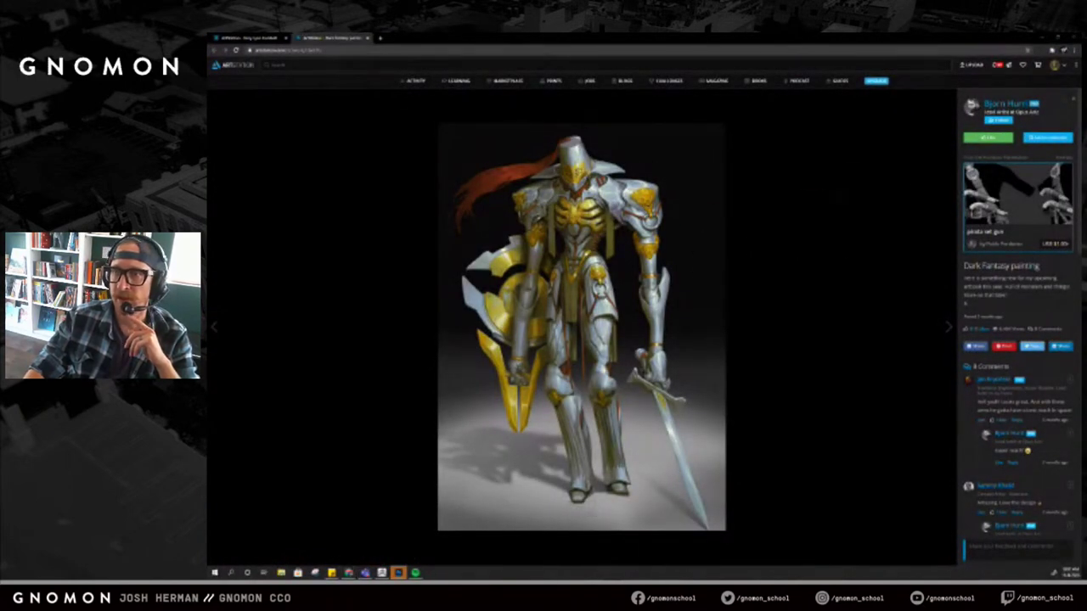
Download the Dark Fantasy knight painting at full size and show the downloaded file in its folder.
left_click(580, 507)
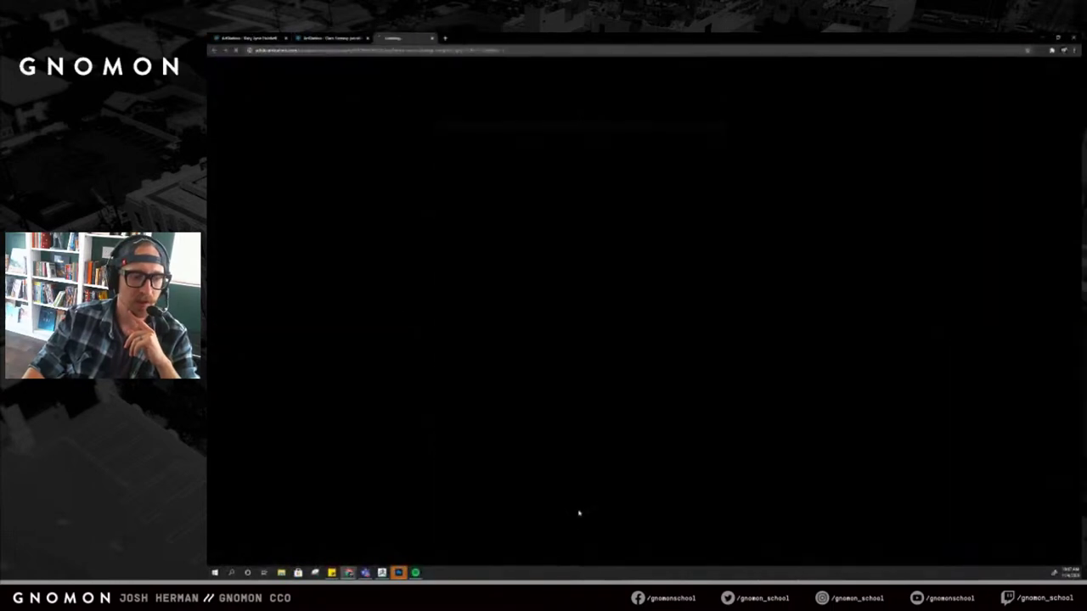
left_click(280, 557)
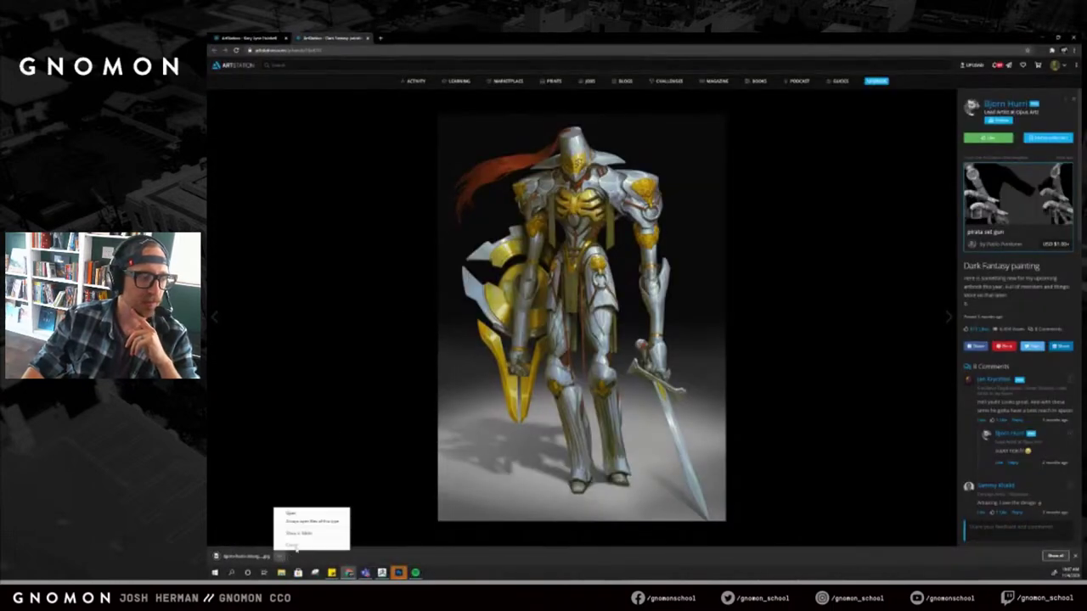
left_click(300, 534)
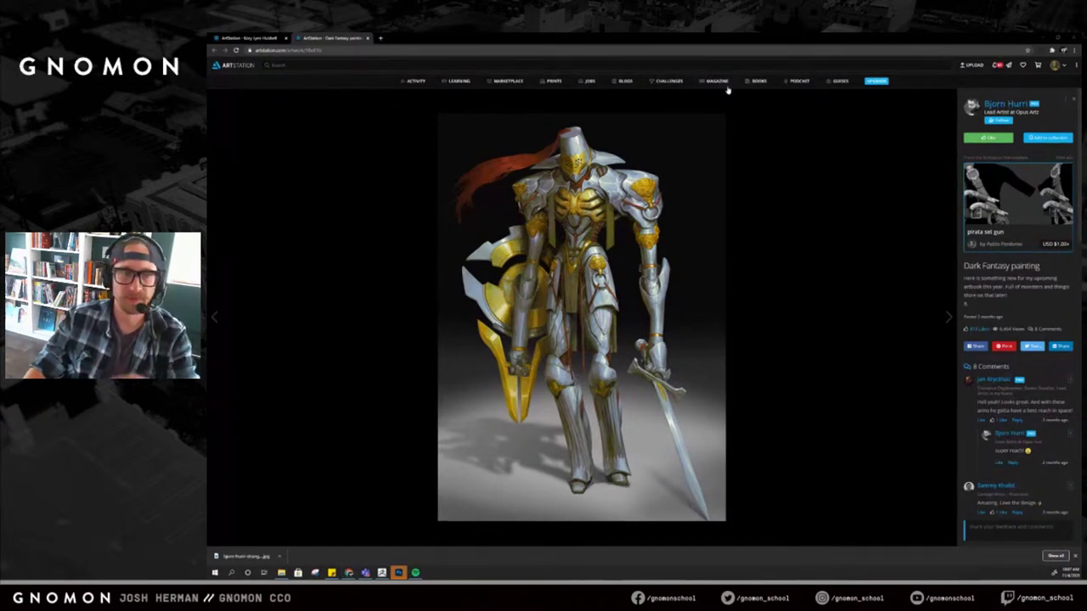
Close the Dark Fantasy painting's tab and view the remaining artist's portfolio from its header.
left_click(366, 38)
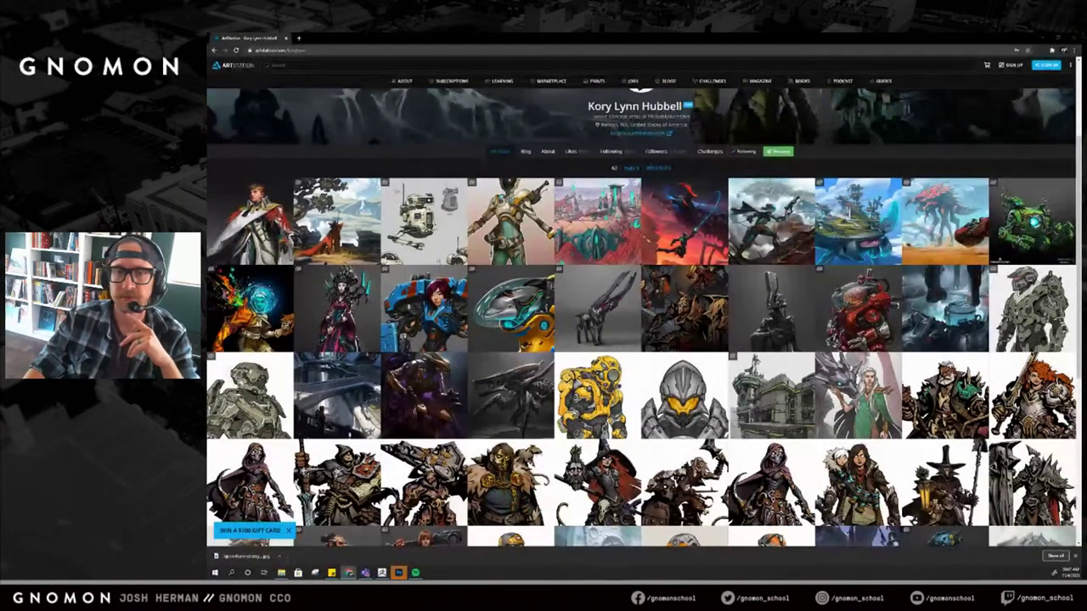
scroll(575, 170, "up", 3)
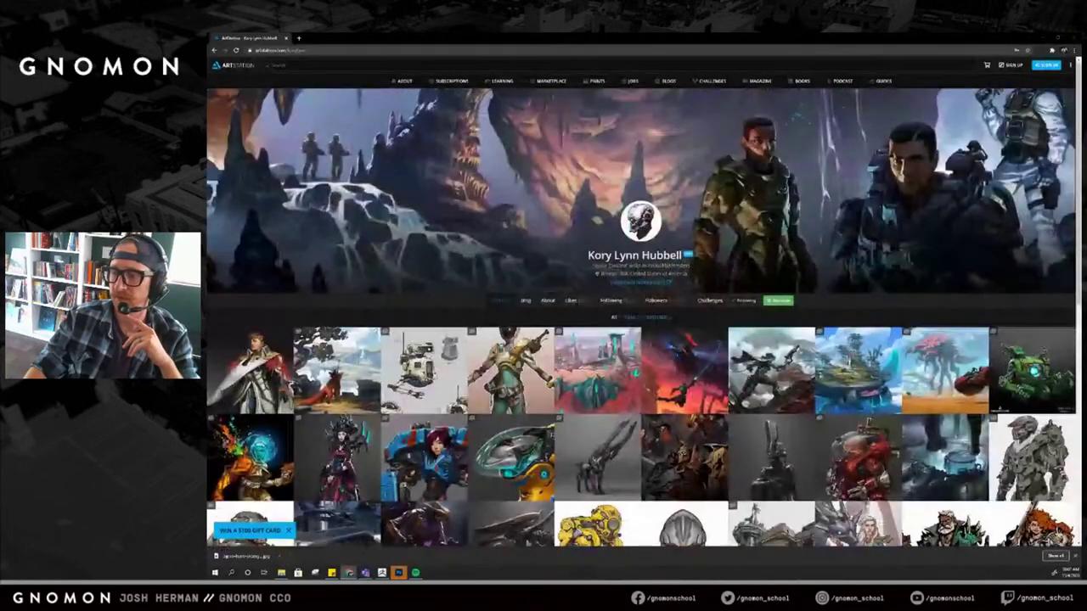
left_click(281, 573)
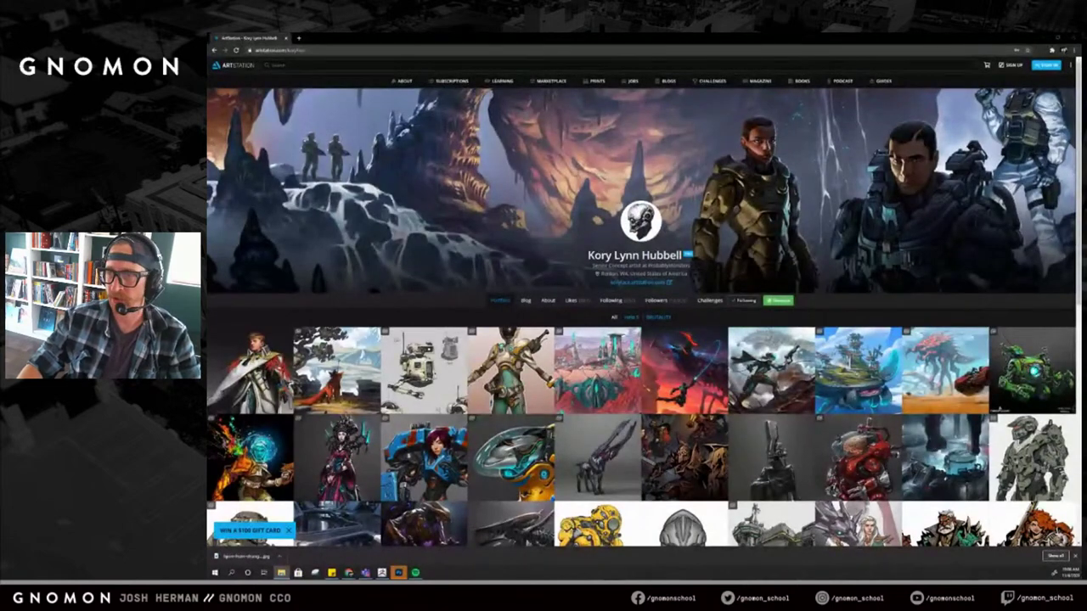
Search ArtStation's artists by the concept artist's name, open the matching portfolio and look through its artworks.
left_click(710, 64)
type("anthony jones")
key("Return")
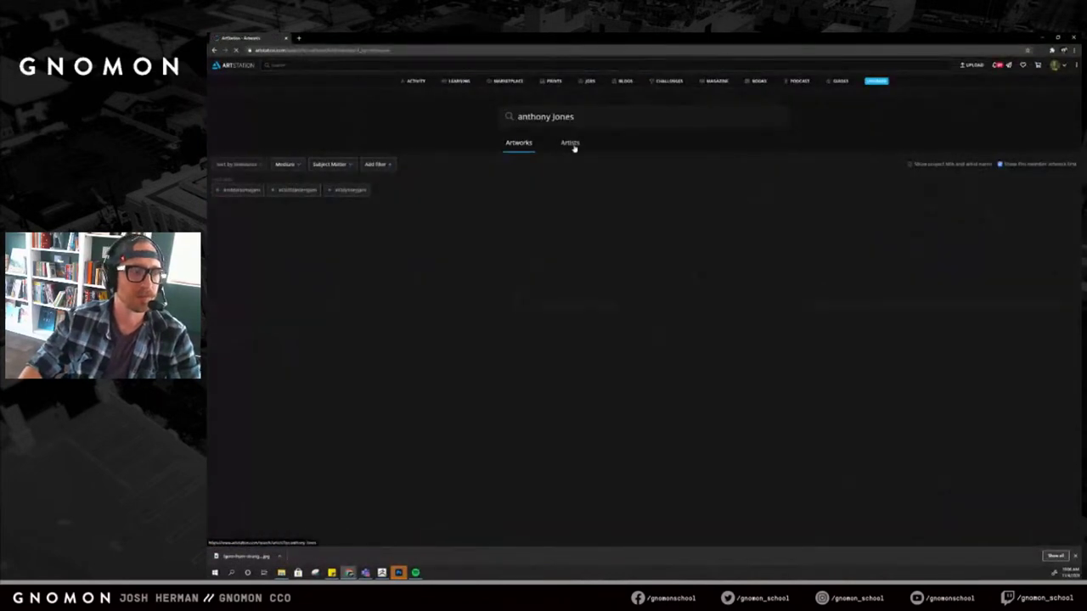
left_click(571, 143)
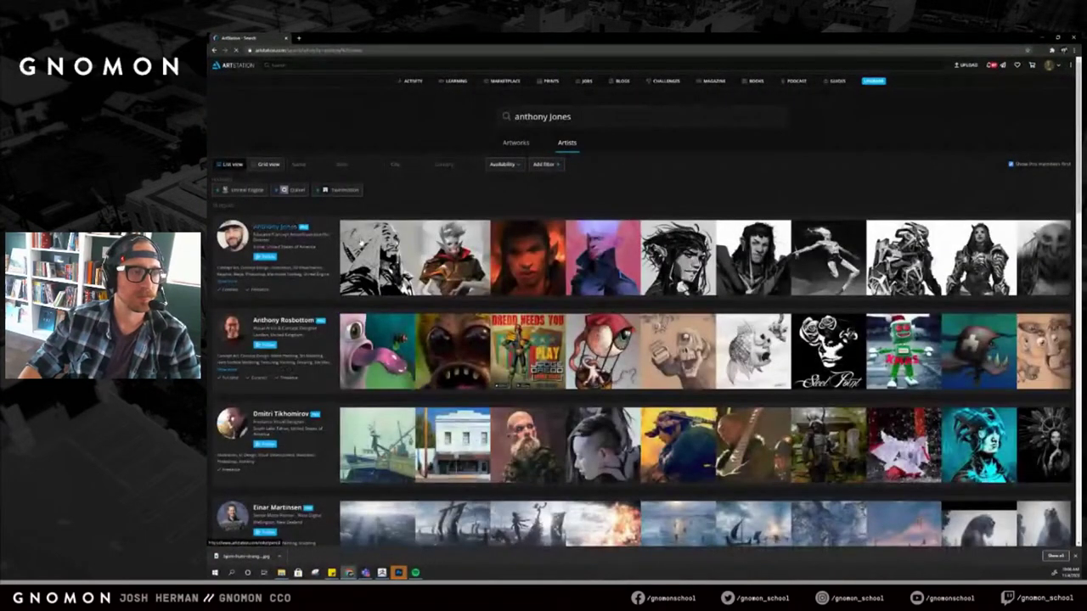
left_click(358, 289)
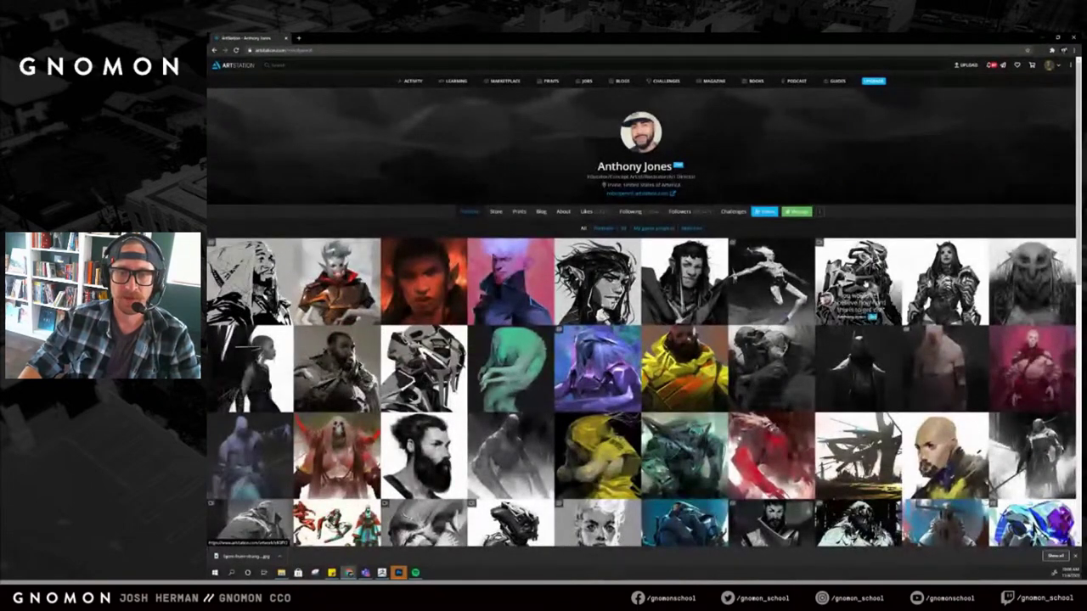
scroll(500, 322, "down", 1)
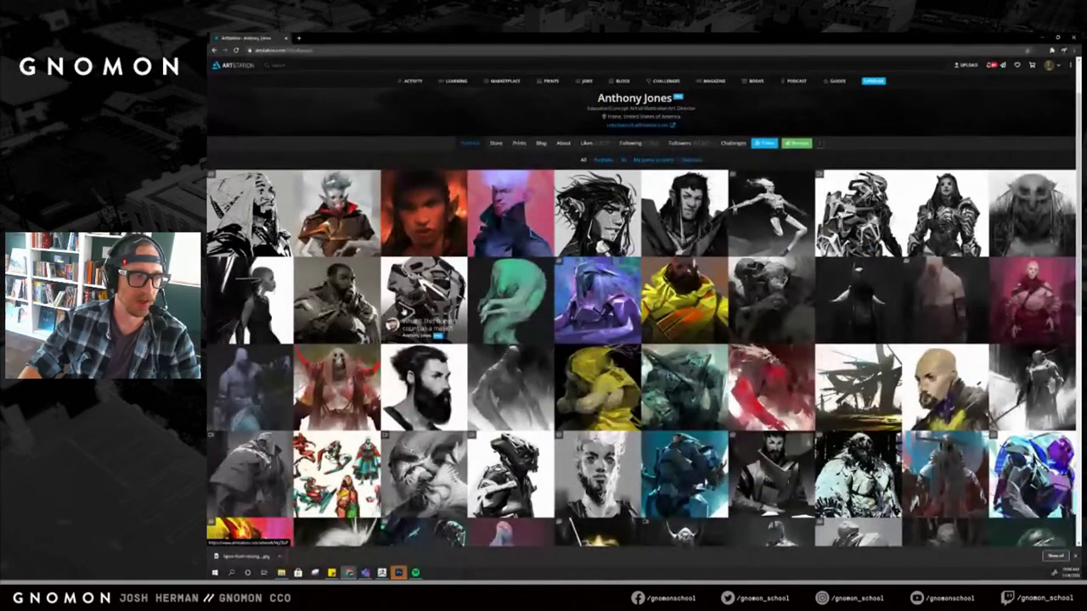
scroll(486, 459, "down", 3)
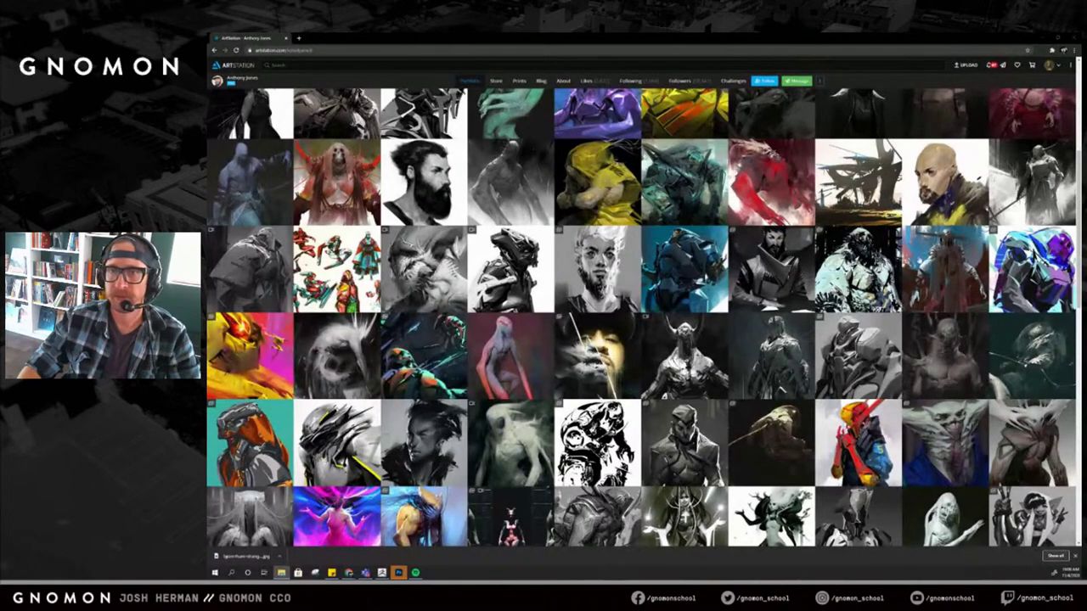
Take the browser out of its maximized size and close it to return to the body mesh in ZBrush.
left_click(1058, 37)
left_click_drag(724, 84, 890, 80)
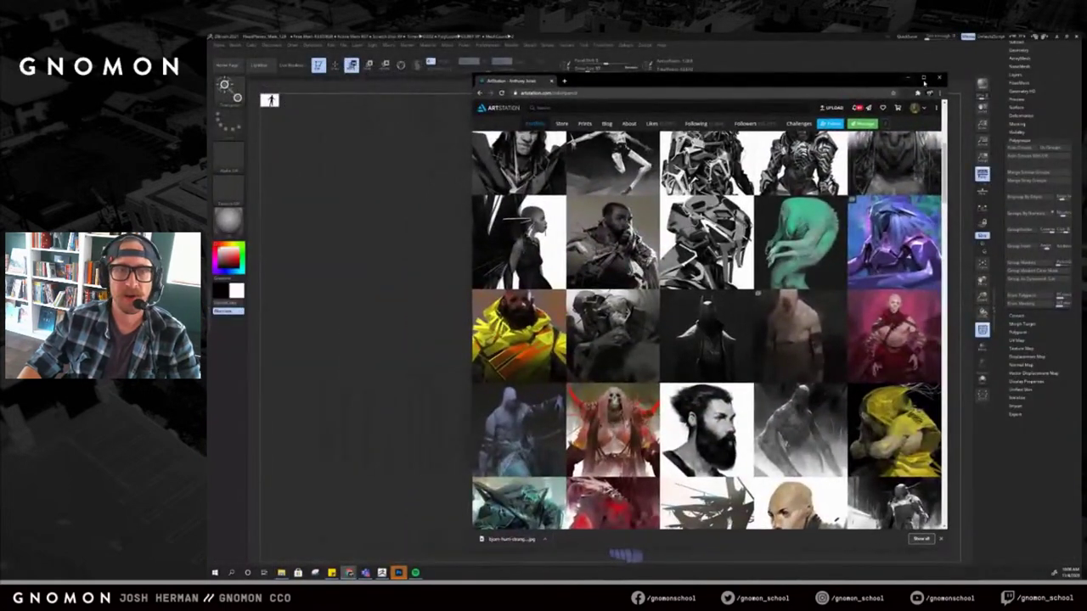
left_click(938, 78)
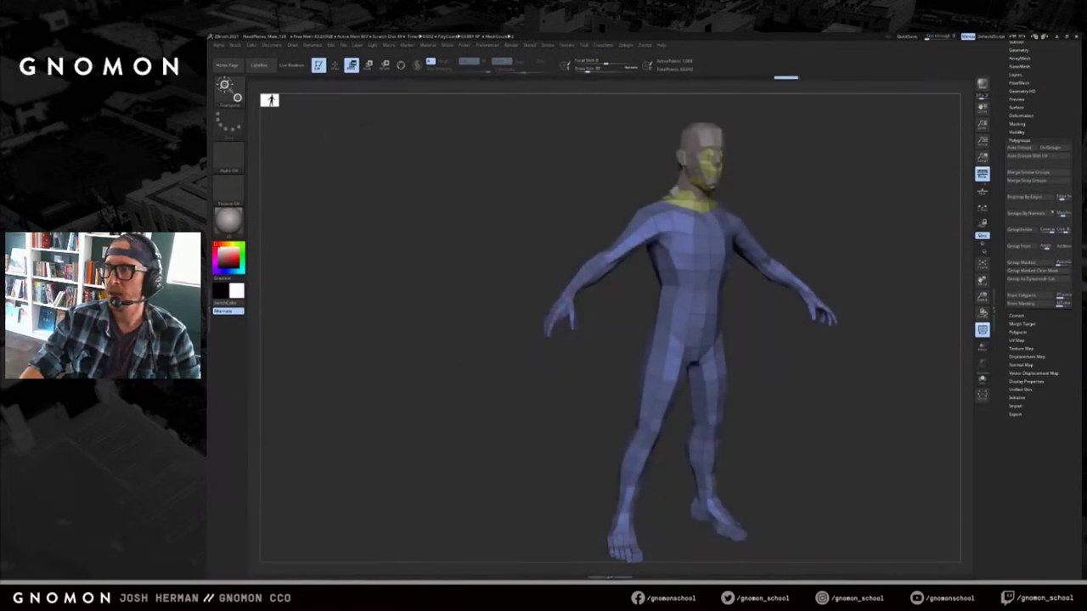
View the downloaded knight painting in the Photos window over the ZBrush canvas and close that window.
key("alt+Tab")
left_click_drag(935, 96, 633, 96)
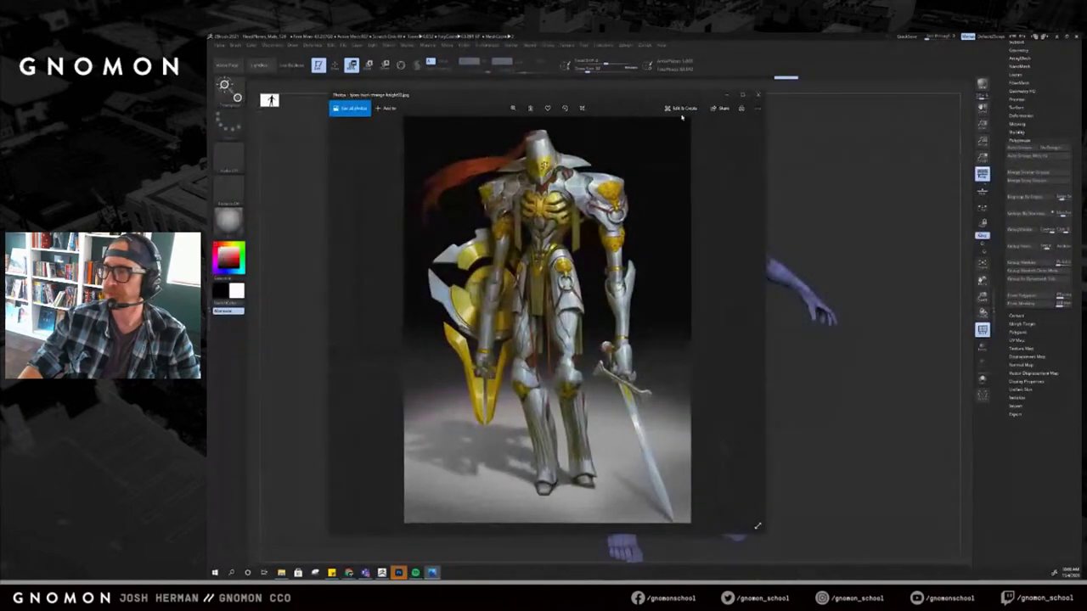
left_click(281, 573)
key("alt+Tab")
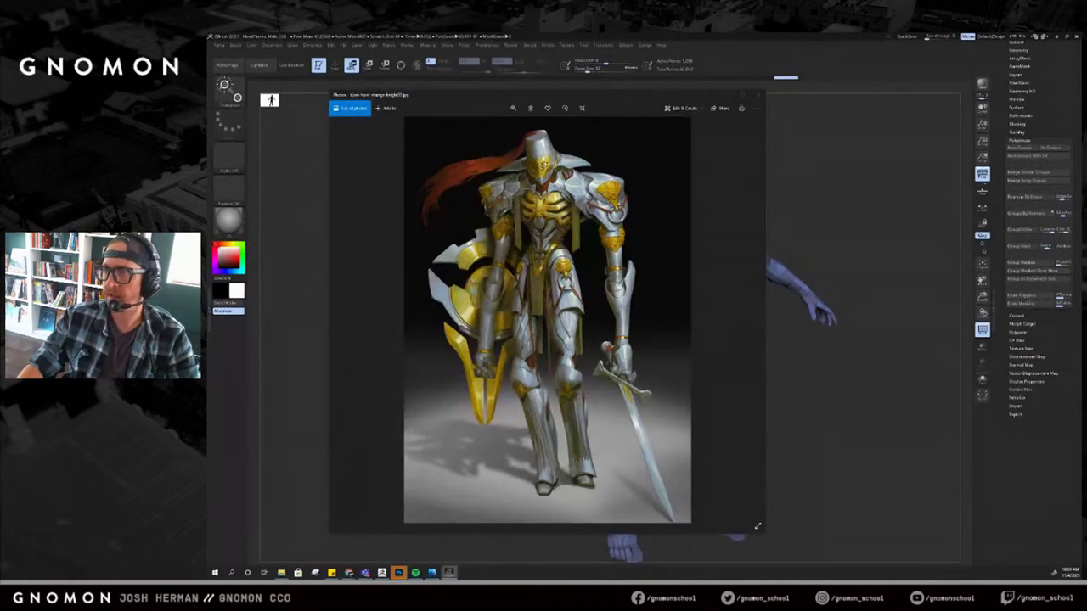
left_click(758, 94)
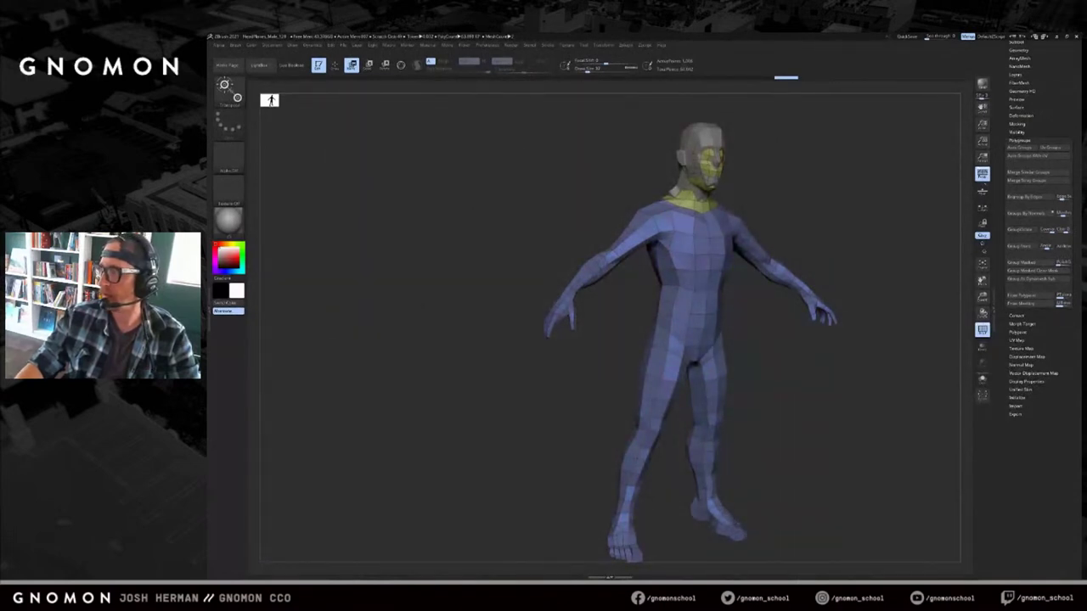
Place the floating knight reference image over the ZBrush canvas in its lower-left corner.
left_click_drag(1085, 251, 366, 188)
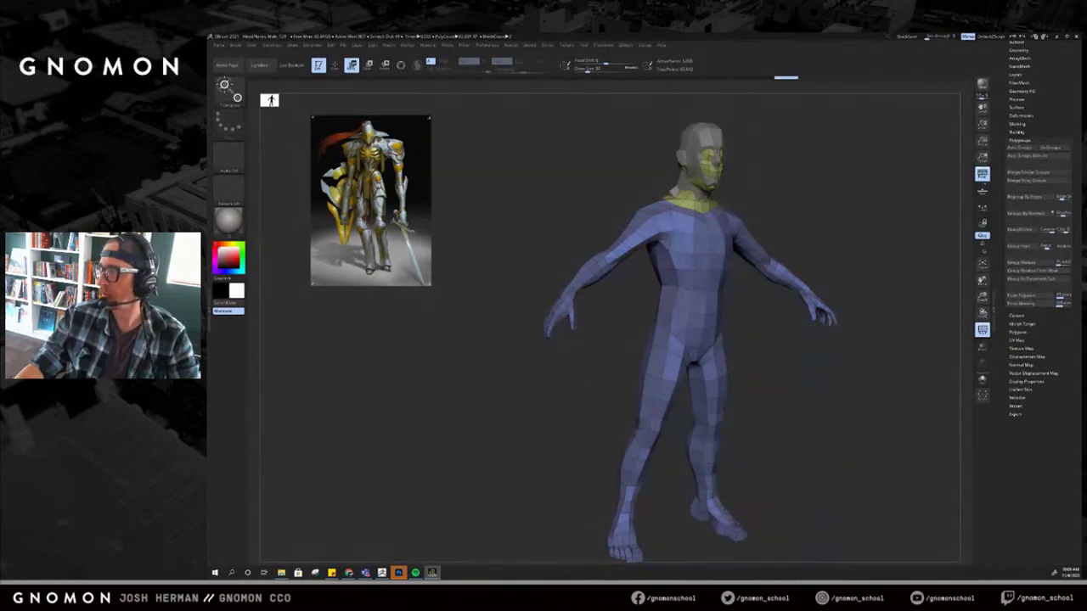
left_click_drag(348, 214, 404, 300)
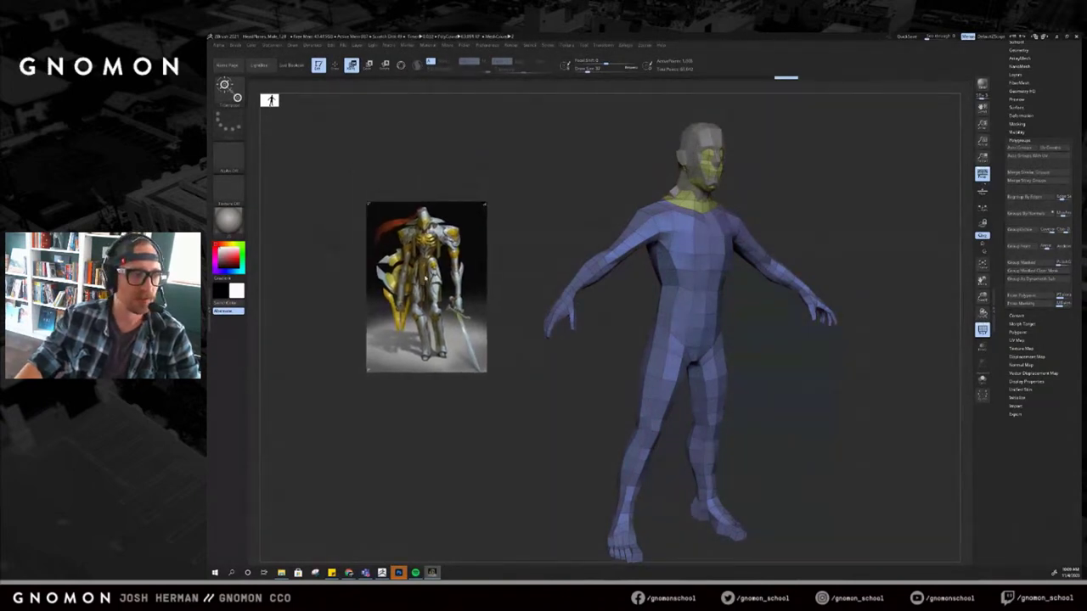
left_click_drag(421, 305, 313, 493)
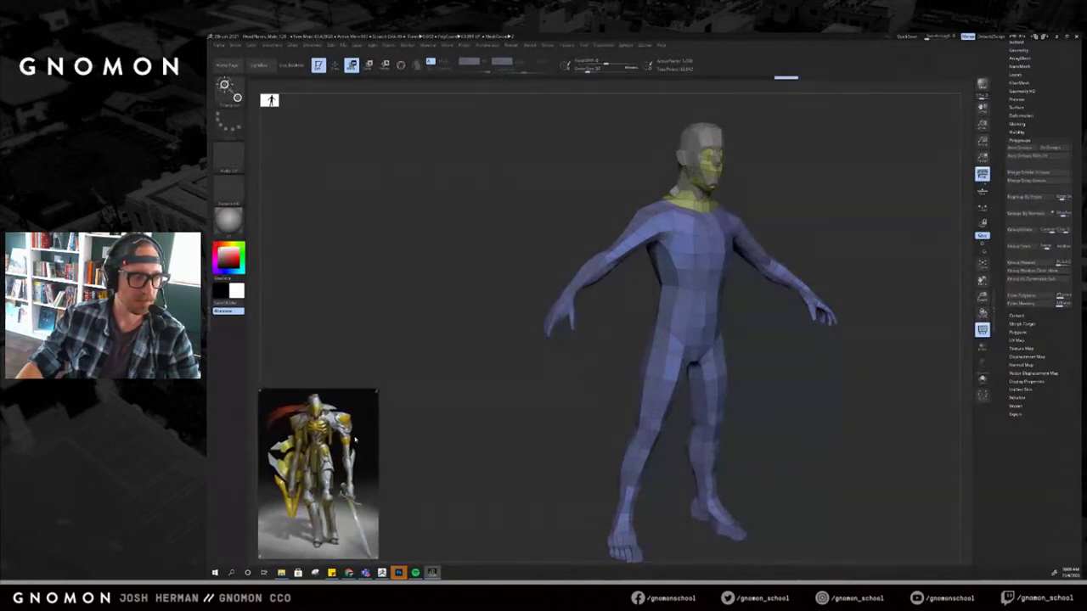
Enlarge the floating knight image to a bit over half the canvas height and align it with the canvas's lower-left corner.
left_click_drag(375, 392, 475, 230)
double_click(343, 389)
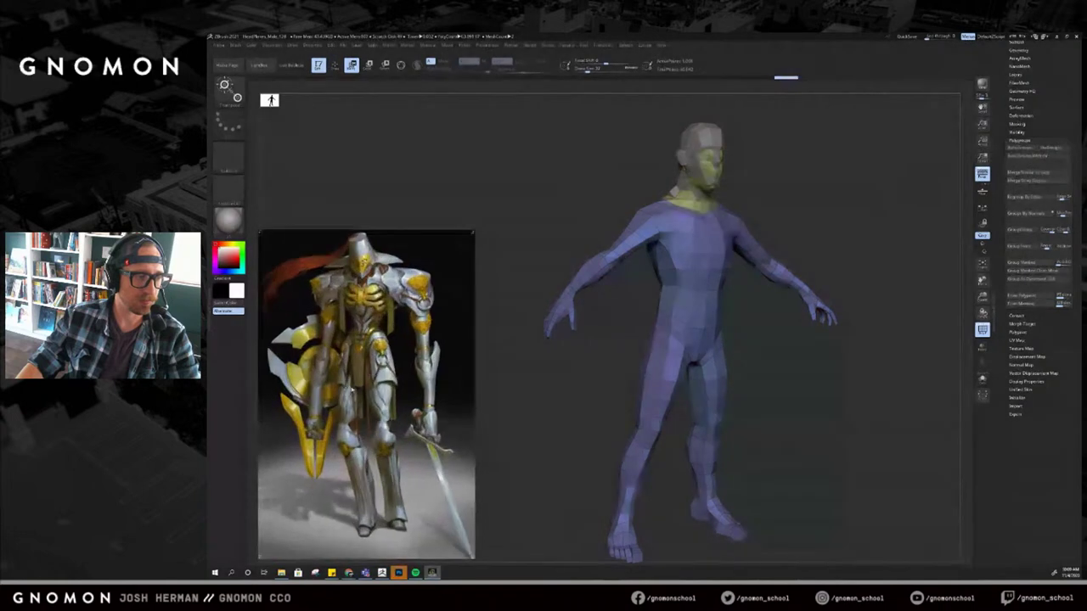
right_click_drag(353, 389, 350, 386)
right_click_drag(412, 373, 406, 375)
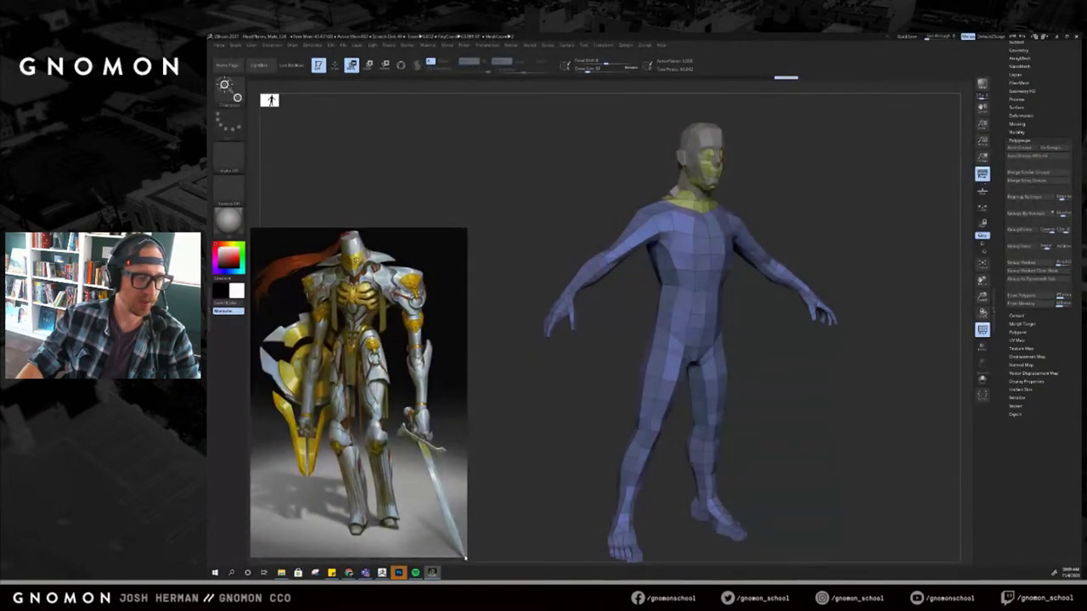
mouse_move(467, 558)
left_mouse_down()
mouse_move(436, 556)
mouse_move(472, 560)
left_mouse_up()
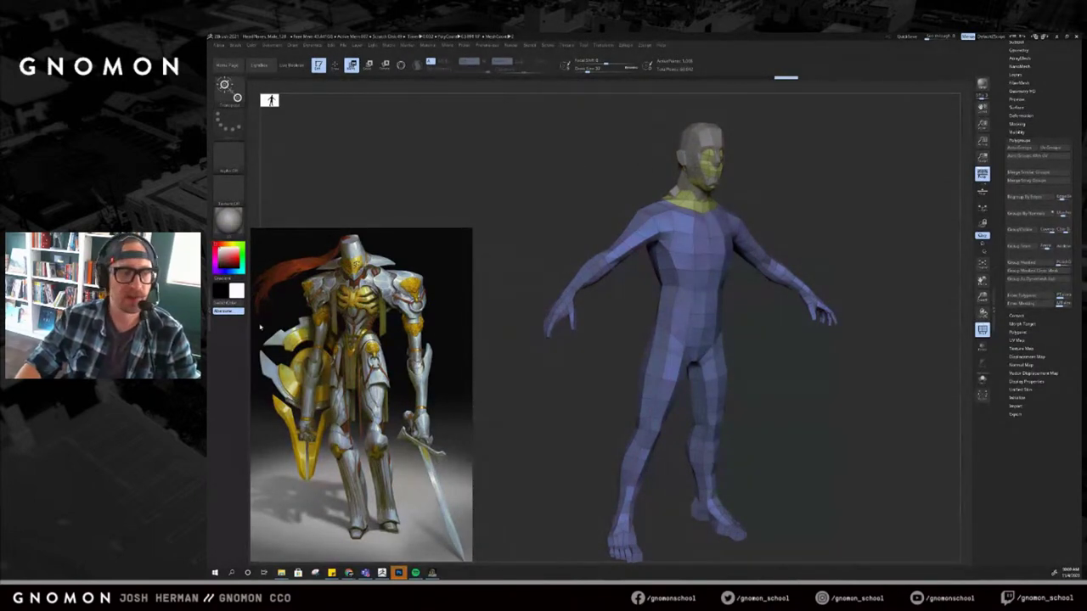
Set the knight reference image to Always On Top and turn the body mesh towards the front beside it.
right_click(270, 299)
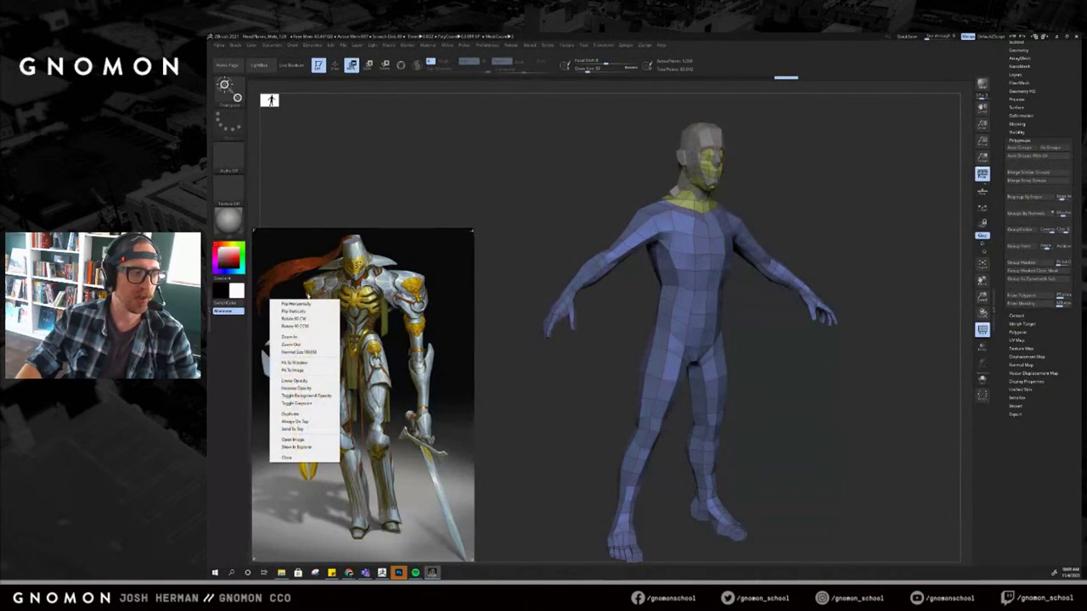
left_click(313, 422)
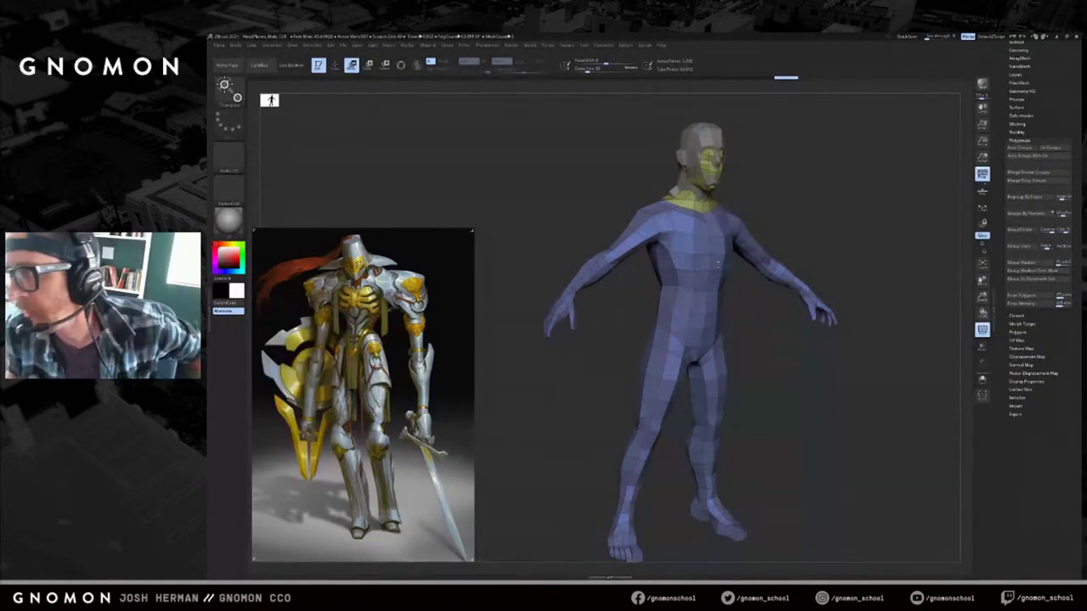
left_click_drag(776, 219, 794, 222)
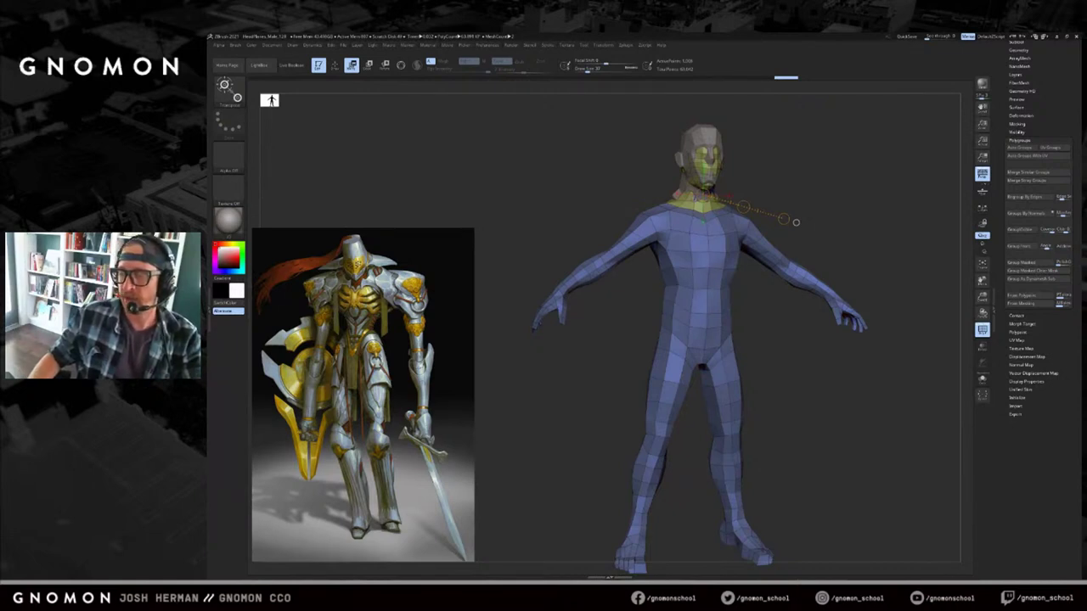
Turn off Always On Top for the knight reference and switch to the painting in Photoshop.
right_click(405, 394)
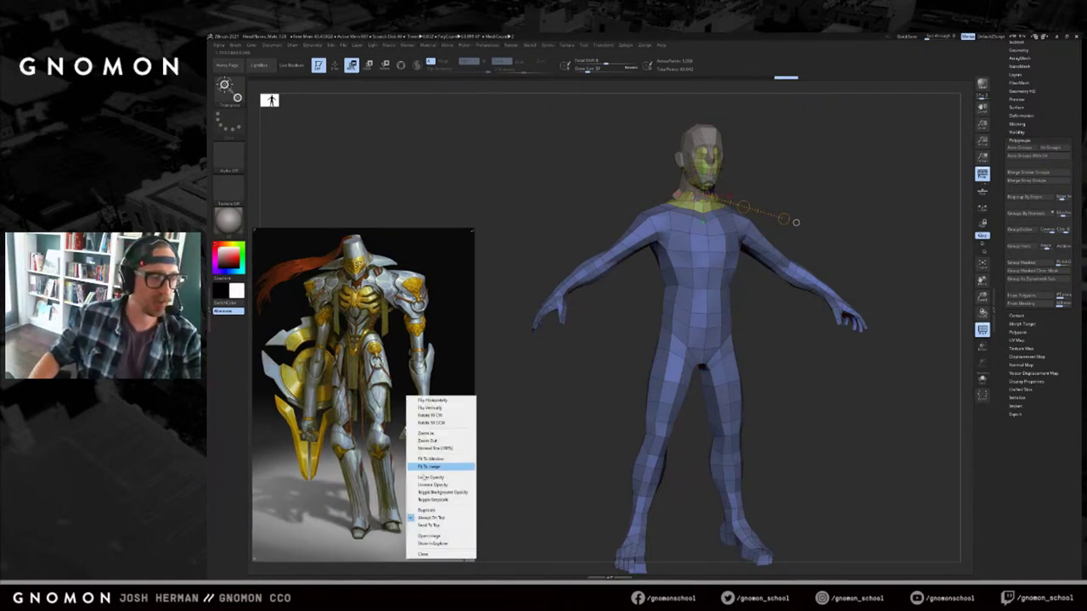
left_click(433, 517)
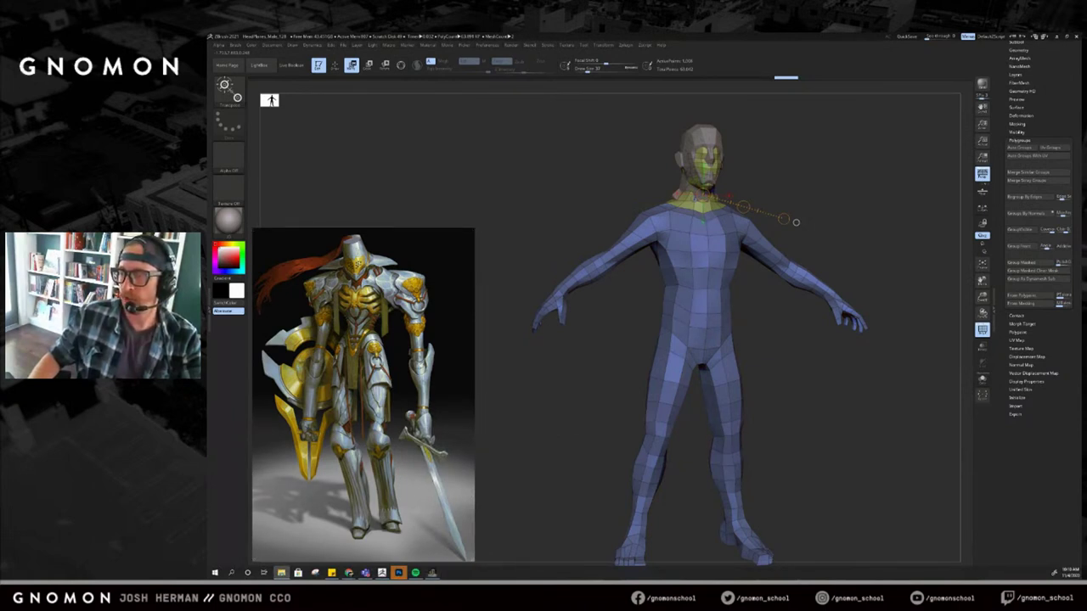
left_click(398, 572)
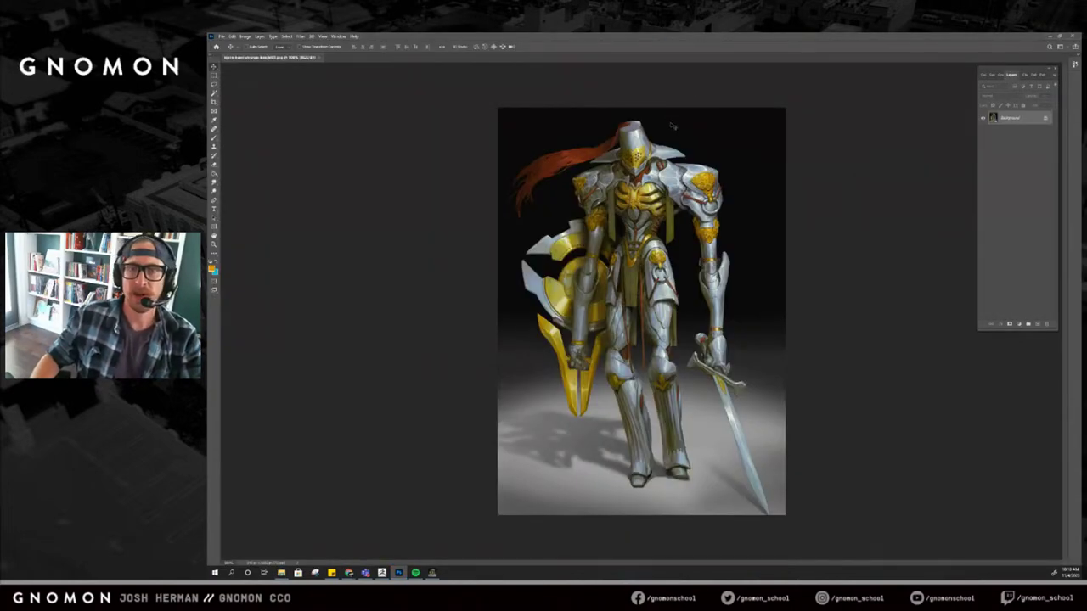
Inspect the knight's upper body up close and add a new blank layer above the Background.
key("z")
left_click(655, 151)
left_click(667, 151)
left_click(667, 150, "alt")
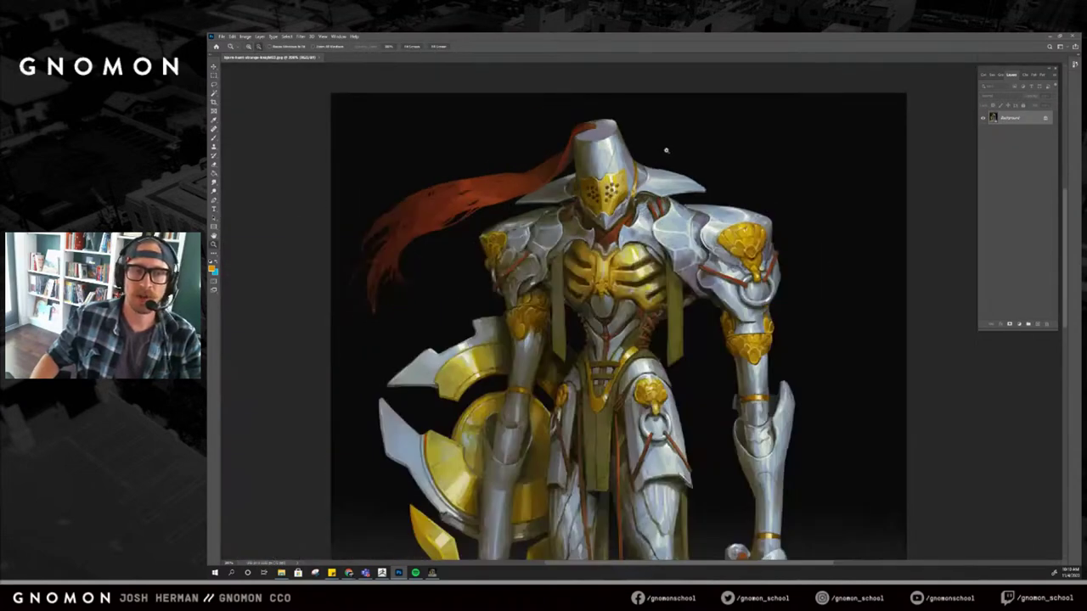
left_click(668, 150, "alt")
left_click(1035, 324)
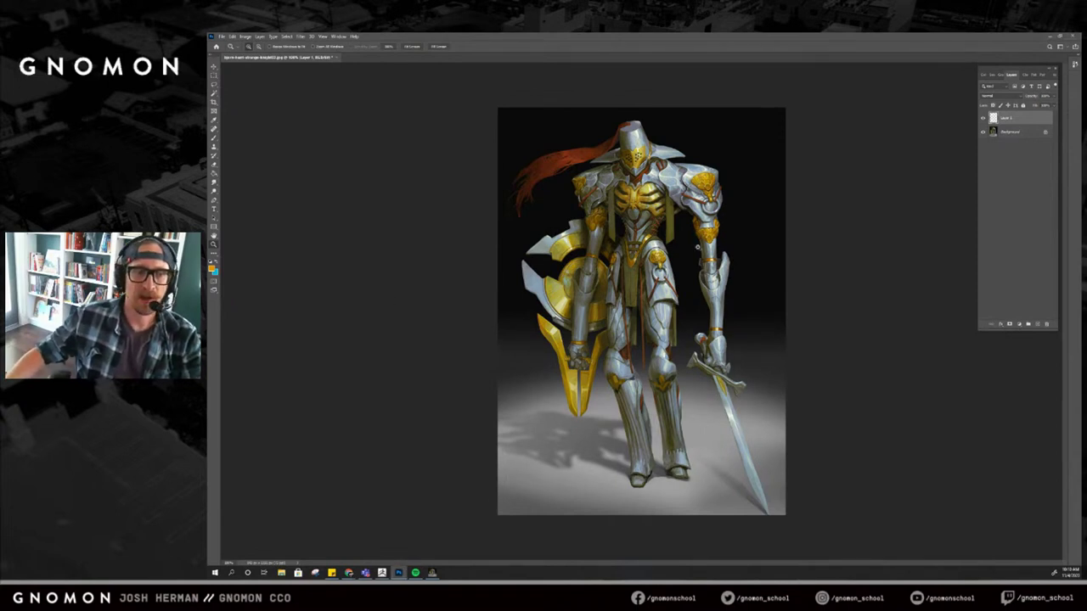
Frame the knight's helmet and torso closely and choose the Brush tool for painting on the new layer.
left_click(631, 157)
left_click(632, 157)
left_click_drag(635, 161, 645, 214)
left_click(629, 212, "alt")
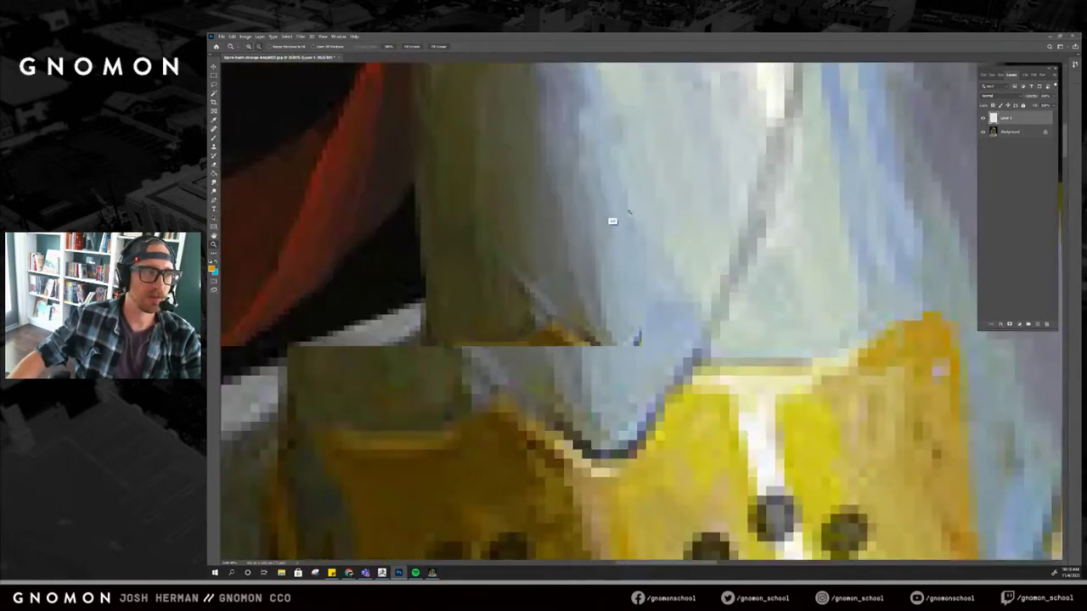
left_click(413, 46)
left_click(589, 112)
left_click(650, 123)
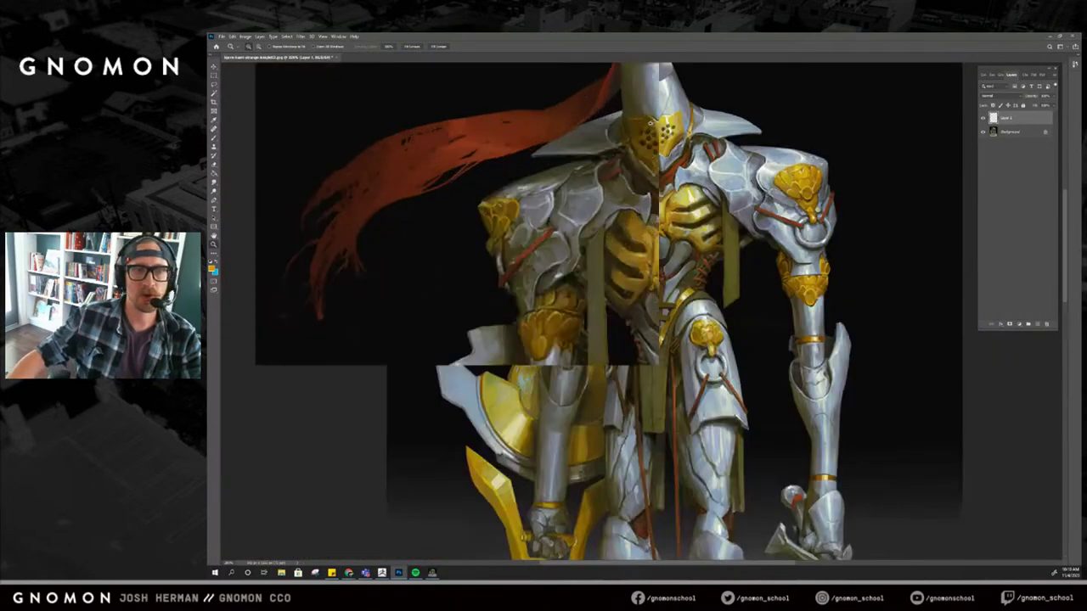
key("b")
mouse_move(650, 125)
left_mouse_down()
mouse_move(629, 201)
mouse_move(652, 188)
mouse_move(655, 224)
left_mouse_up()
key("ctrl+z")
mouse_move(631, 156)
left_mouse_down()
mouse_move(635, 175)
mouse_move(603, 137)
mouse_move(604, 161)
left_mouse_up()
key("ctrl+z")
Outline the helmet in light blue along one side, down to the pointed chin and up the opposite cheek.
left_click(602, 130)
left_click(606, 188, "shift")
left_click(604, 215, "shift")
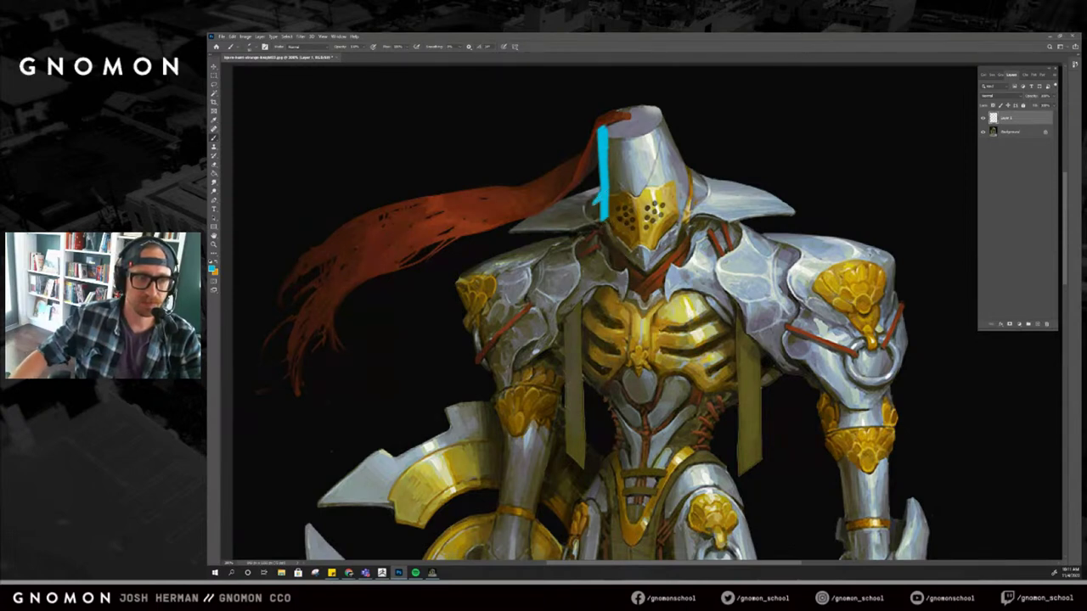
left_click_drag(592, 207, 594, 200)
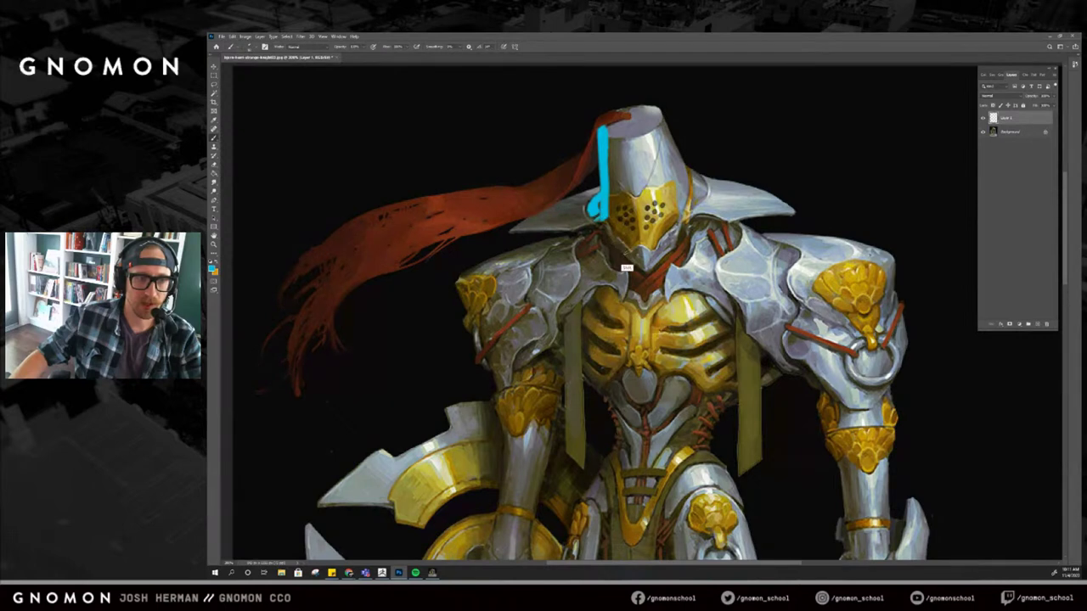
left_click(647, 266, "shift")
left_click(668, 247, "shift")
left_click(678, 219, "shift")
left_click(689, 209, "shift")
left_click(703, 194, "shift")
left_click(698, 178, "shift")
left_click(684, 173, "shift")
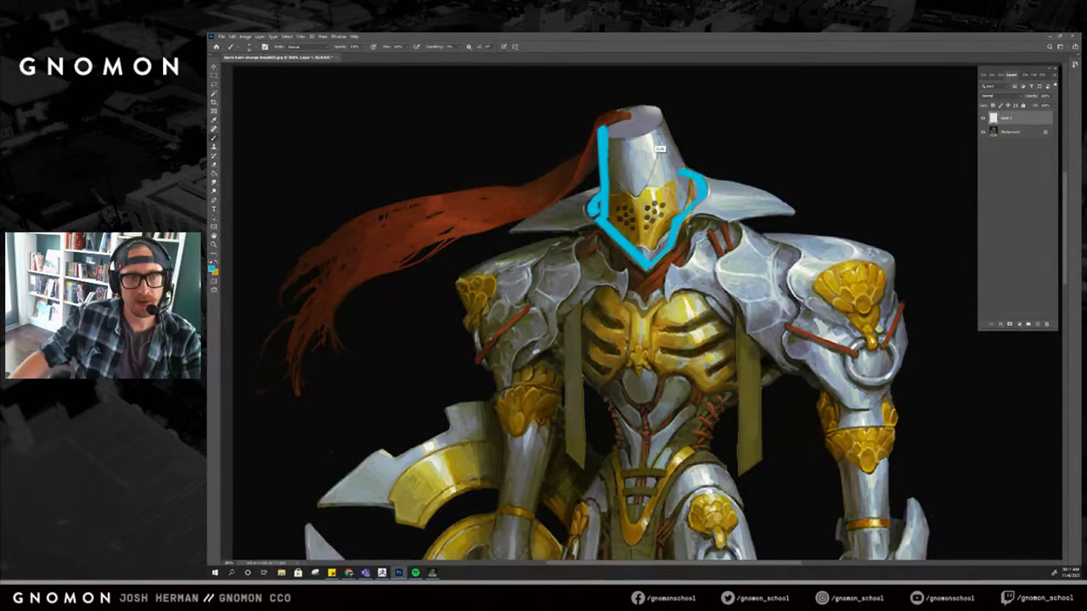
Close the light blue outline around the helmet's upper side and crown.
left_click(656, 111, "shift")
left_click(647, 109, "shift")
mouse_move(649, 110)
left_mouse_down()
mouse_move(611, 117)
mouse_move(602, 141)
left_mouse_up()
left_click(603, 120, "shift")
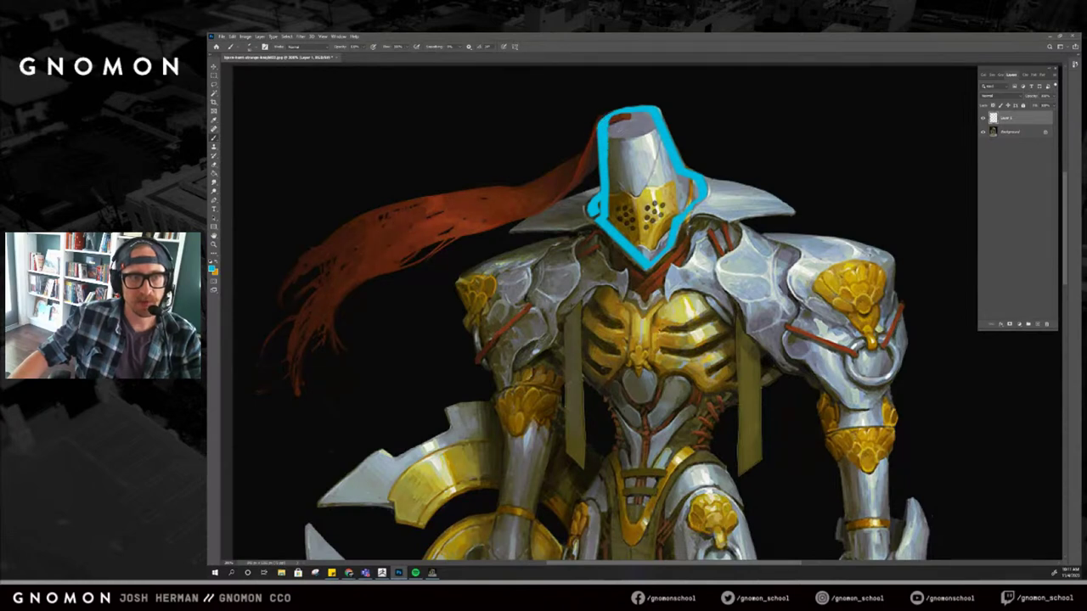
Turn off All Layers for the Paint Bucket and fill the helmet outline with solid light blue.
key("g")
left_click(637, 153)
left_click(653, 166)
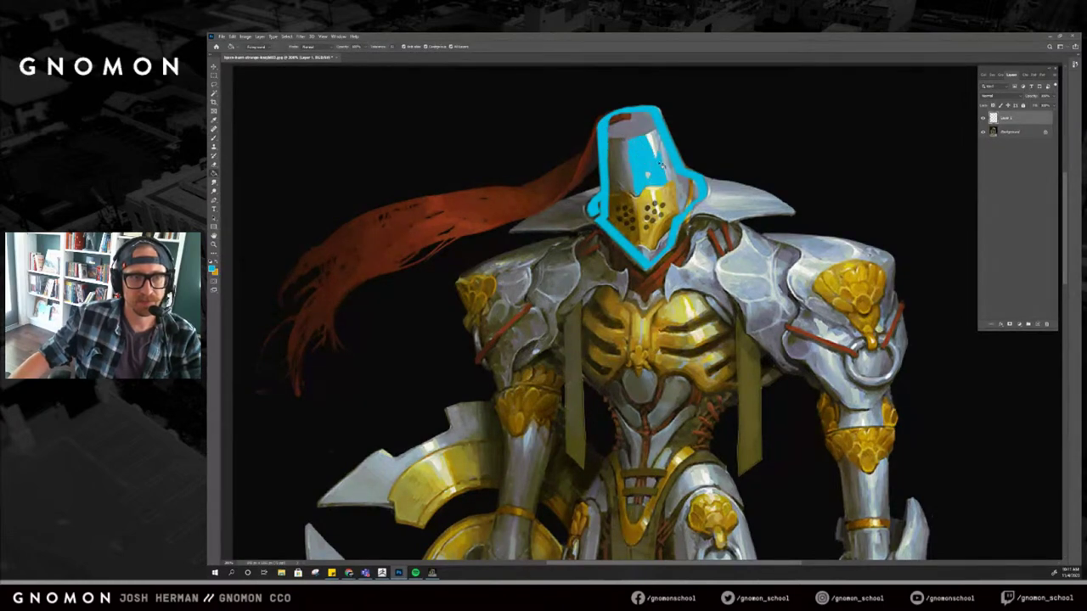
key("ctrl+z")
left_click(450, 48)
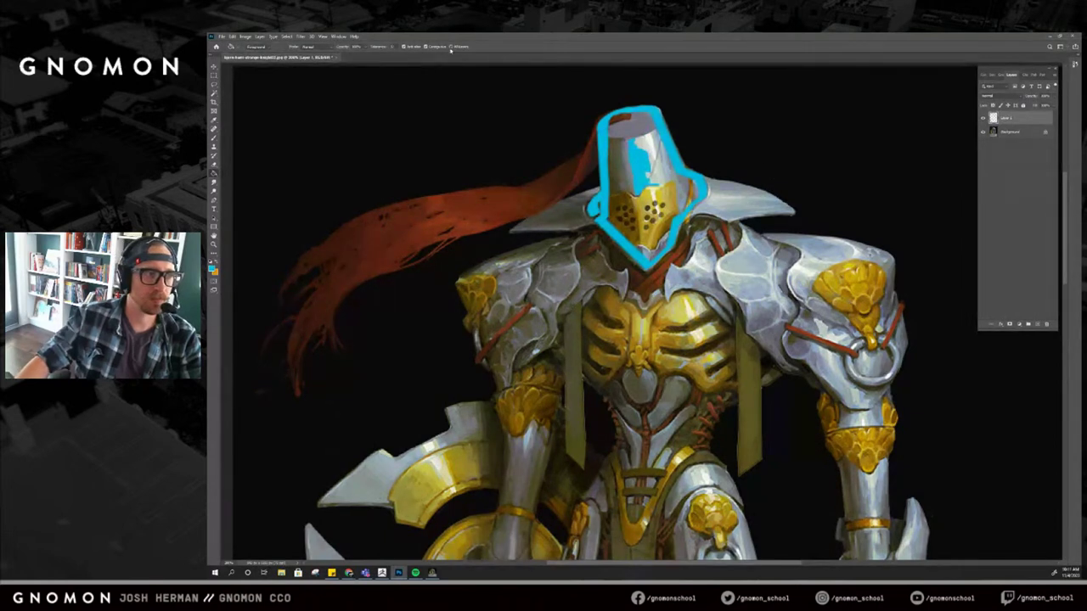
left_click(654, 205)
left_click(654, 207)
key("ctrl+z")
key("b")
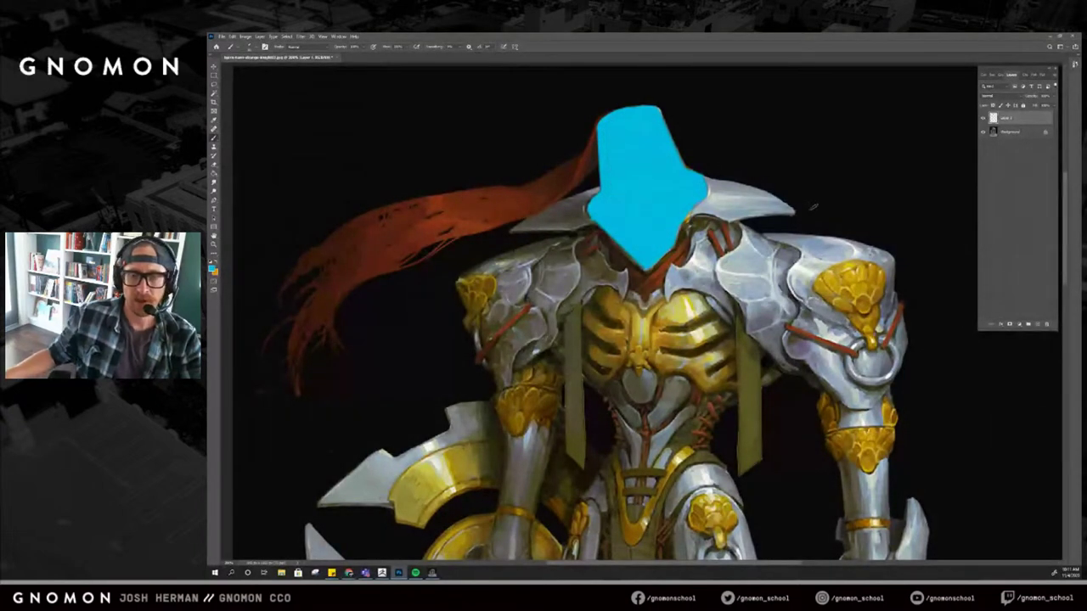
Add a new layer, outline the brim on the knight's left side in orange and fill it solid.
left_click(1038, 324)
key("x")
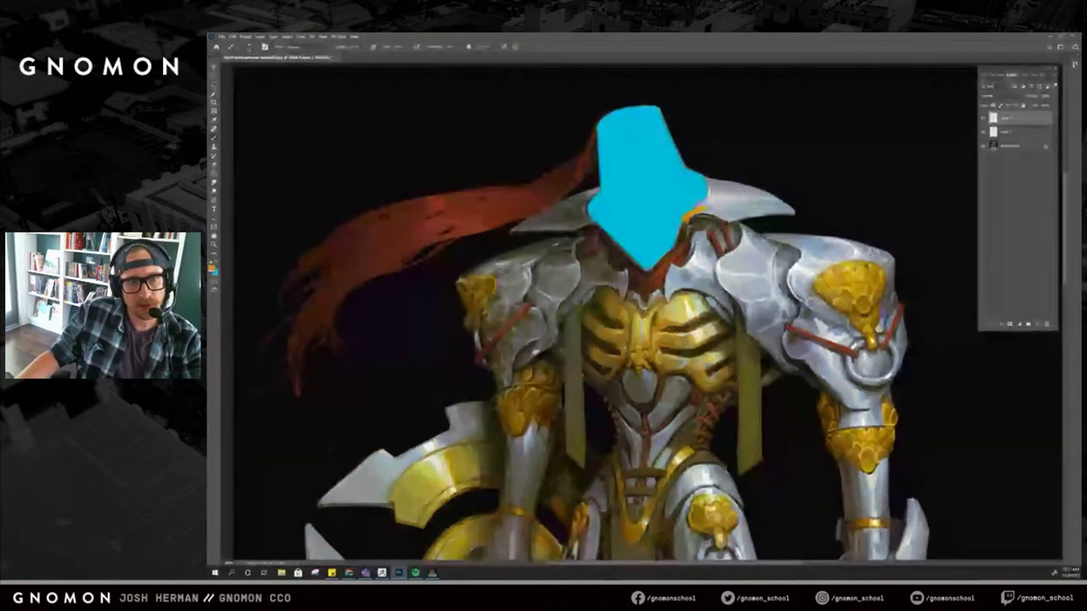
left_click_drag(728, 234, 788, 229)
left_click(789, 212, "shift")
left_click(749, 190, "shift")
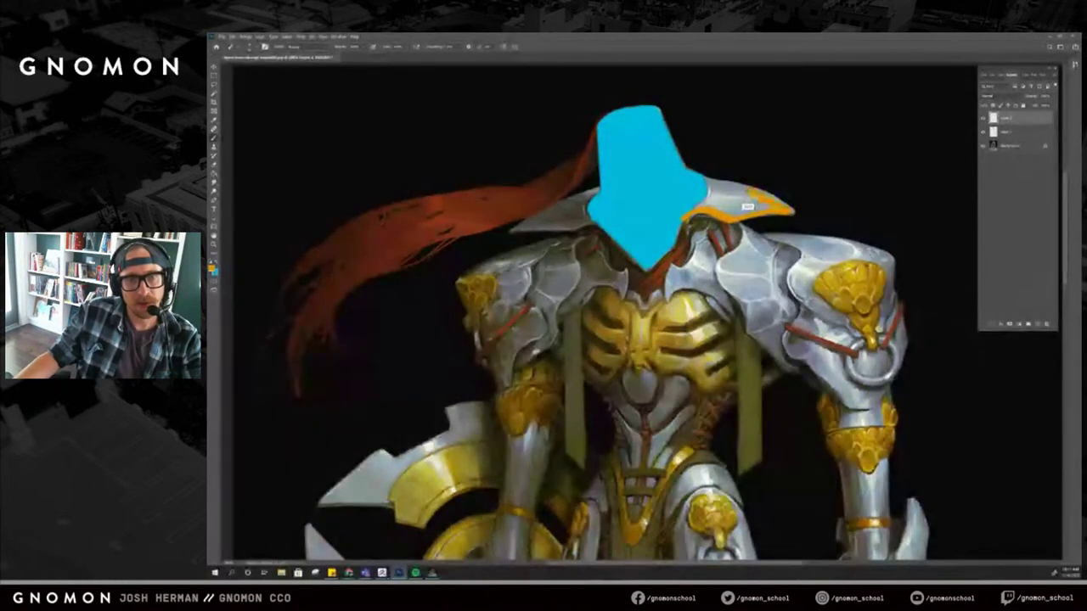
left_click(724, 185, "shift")
left_click(701, 180, "shift")
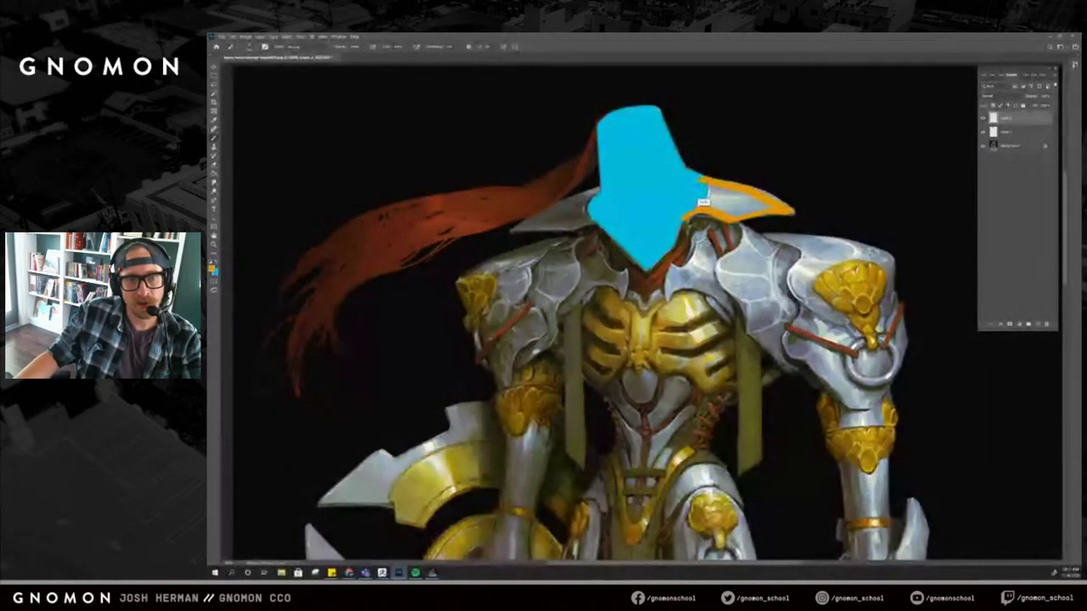
left_click(698, 203, "shift")
key("g")
left_click(726, 198)
key("b")
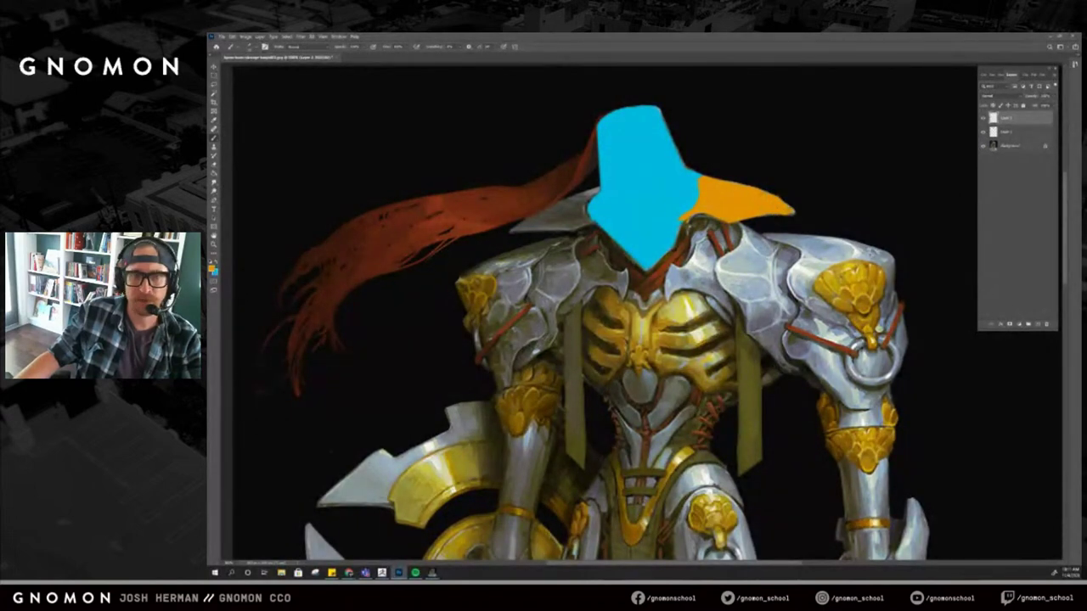
Outline the brim on the knight's right side in orange and fill it with the same color.
left_click_drag(513, 230, 610, 188)
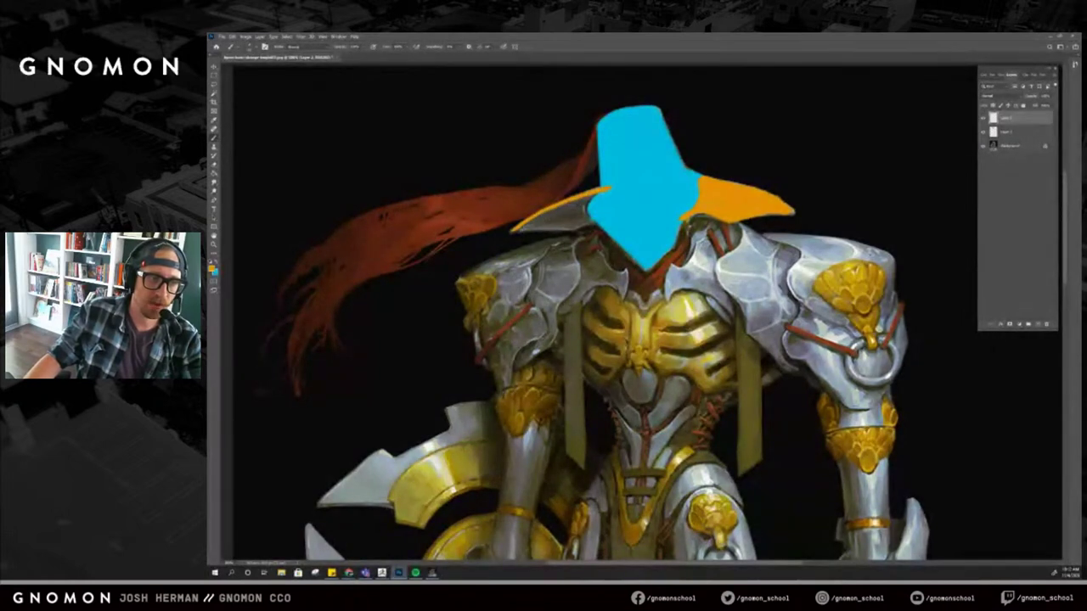
left_click_drag(516, 230, 577, 225)
key("ctrl+z")
key("b")
left_click_drag(515, 230, 598, 219)
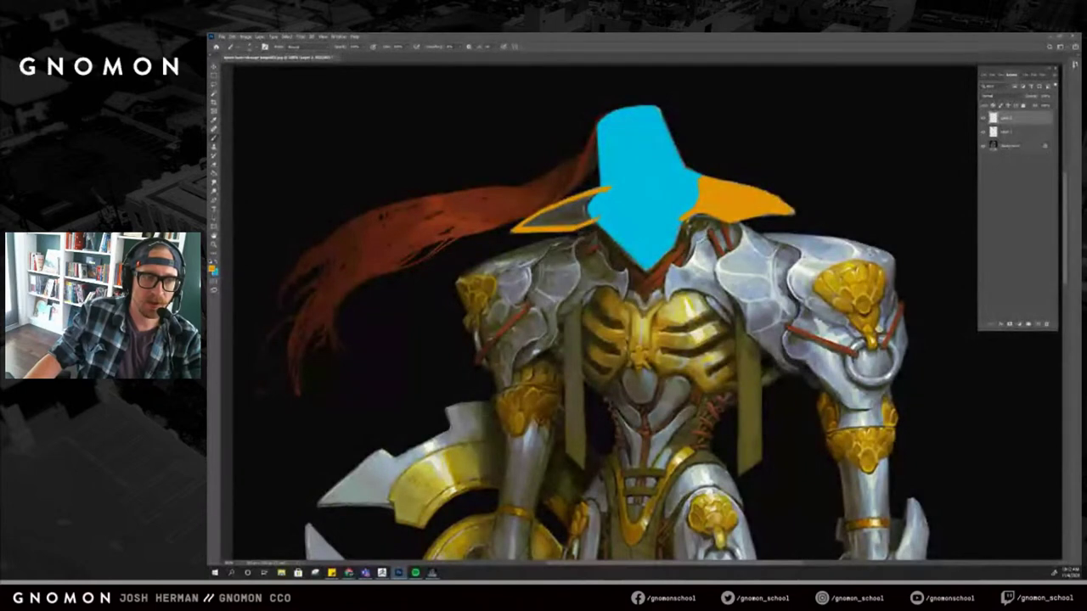
key("g")
left_click(589, 217)
key("b")
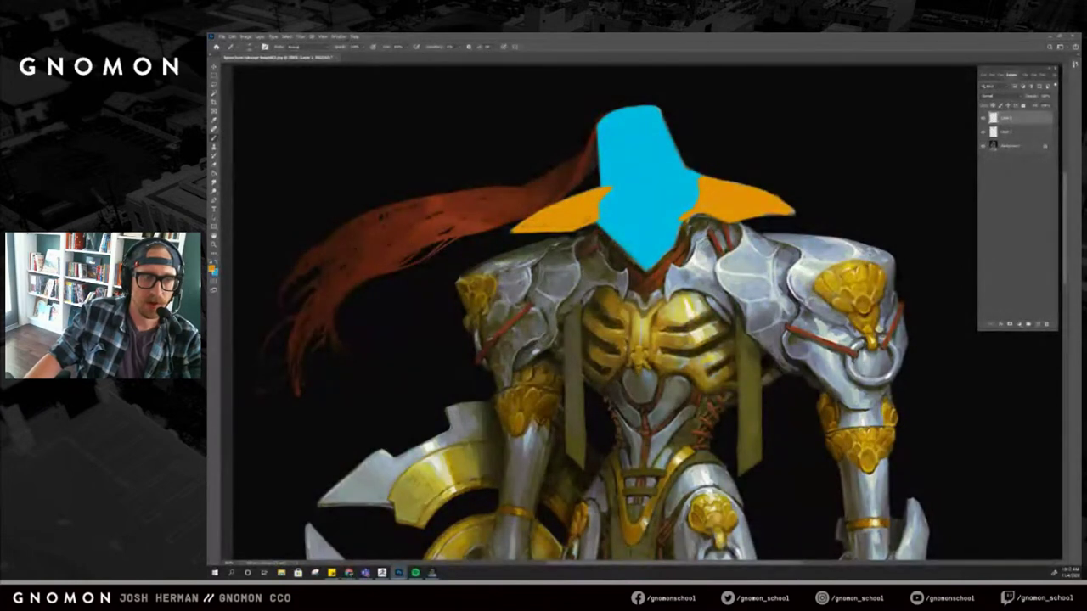
Move the brim layer beneath the helmet layer and add a new blank layer between them.
left_click_drag(1006, 122, 1010, 139)
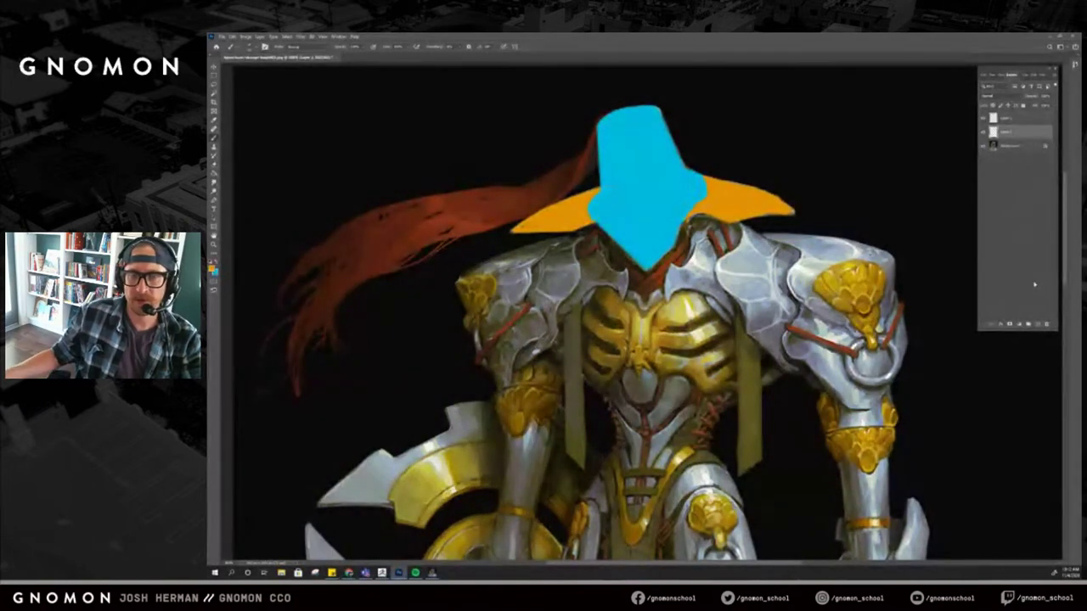
left_click(1038, 325)
left_click_drag(676, 241, 649, 191)
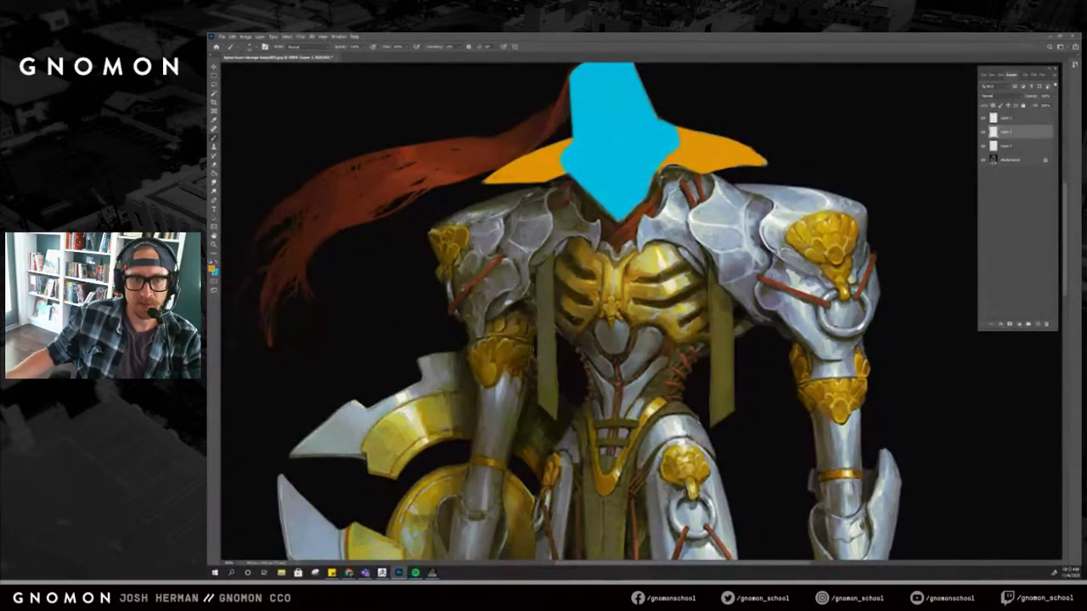
Outline the outer shoulder armor on the knight's left arm in orange as a closed shape.
left_click_drag(718, 197, 757, 211)
key("ctrl+z")
left_click_drag(672, 218, 608, 199)
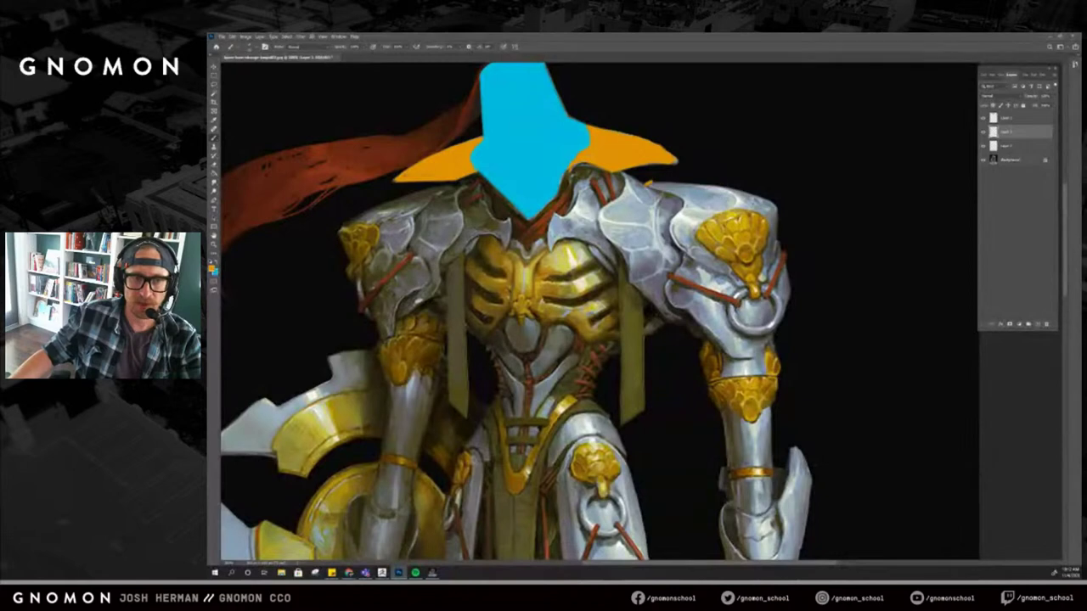
left_click(717, 187, "shift")
left_click(775, 207, "shift")
left_click(772, 253, "shift")
left_click(770, 263, "shift")
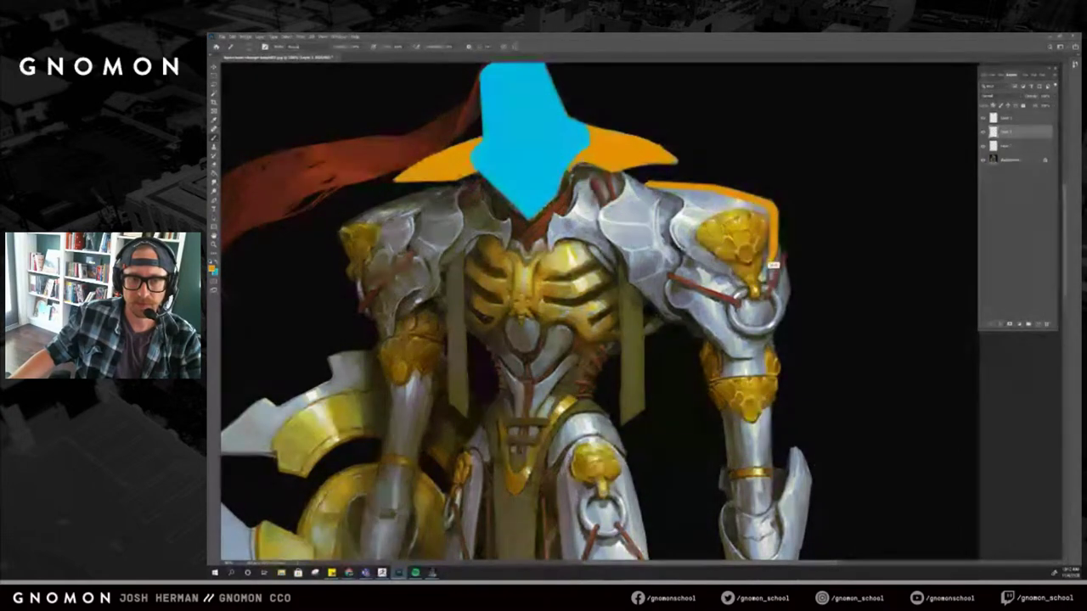
left_click(783, 265, "shift")
left_click(782, 318, "shift")
left_click(758, 348, "shift")
left_click(732, 358, "shift")
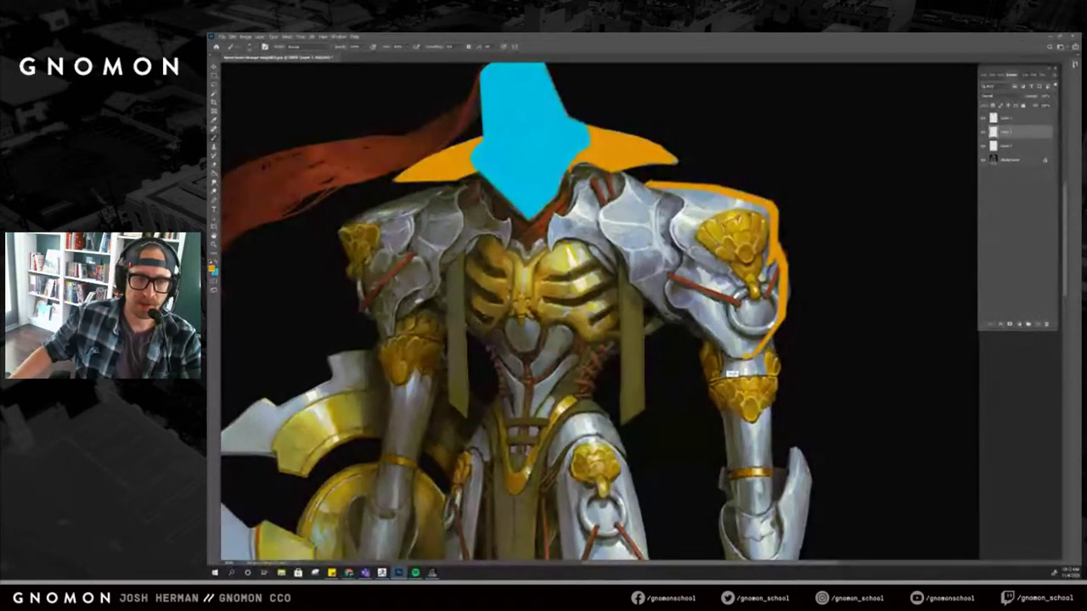
left_click(709, 331, "shift")
mouse_move(692, 324)
left_mouse_down()
mouse_move(676, 297)
mouse_move(683, 201)
mouse_move(667, 202)
left_mouse_up()
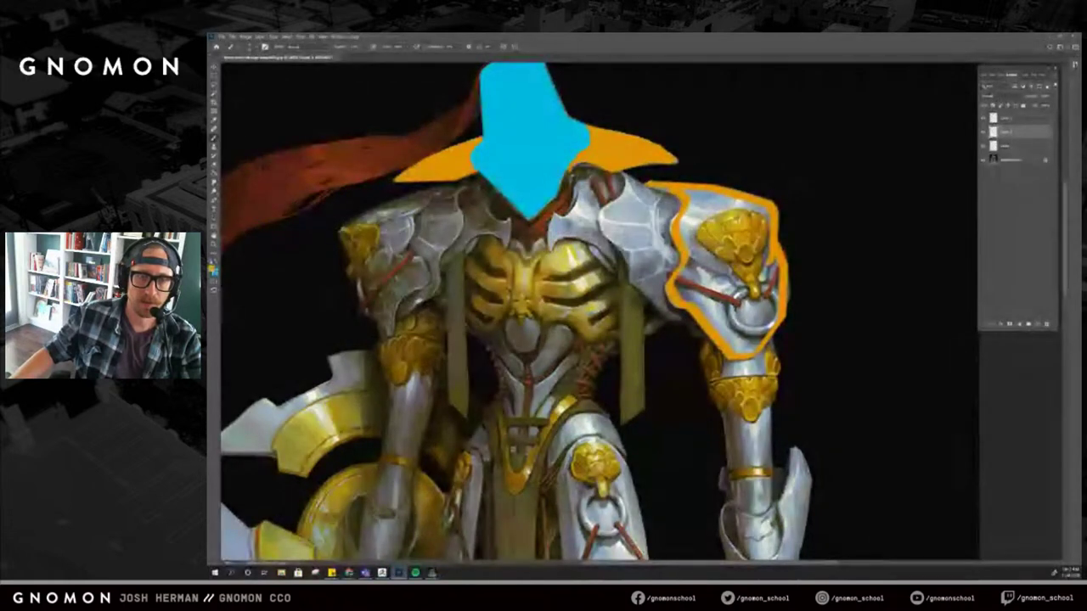
Fill the outlined shoulder armor on the knight's left arm with solid orange.
key("g")
left_click(728, 269)
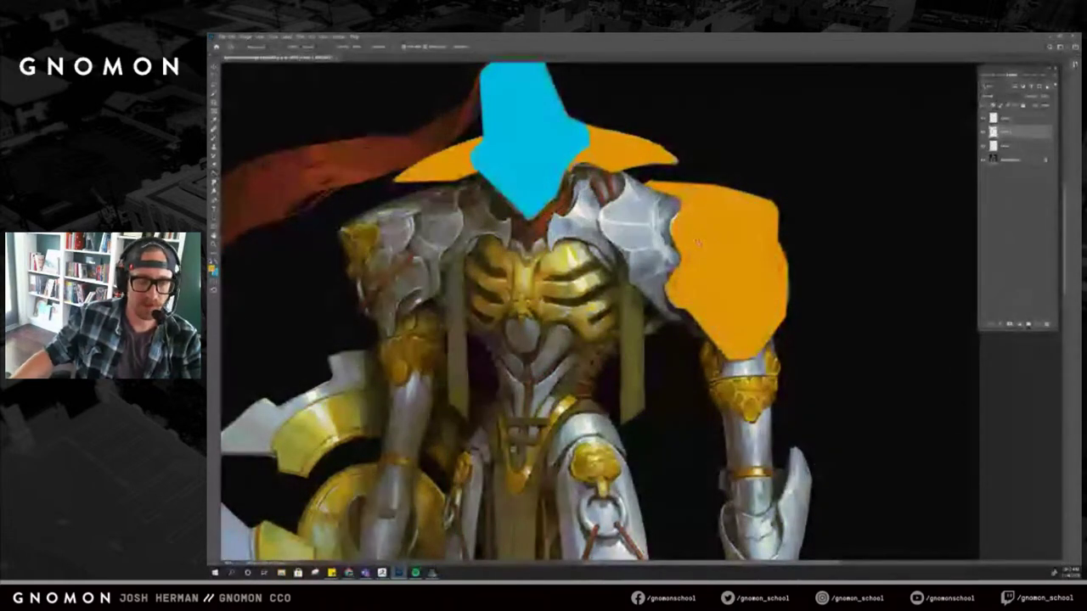
key("b")
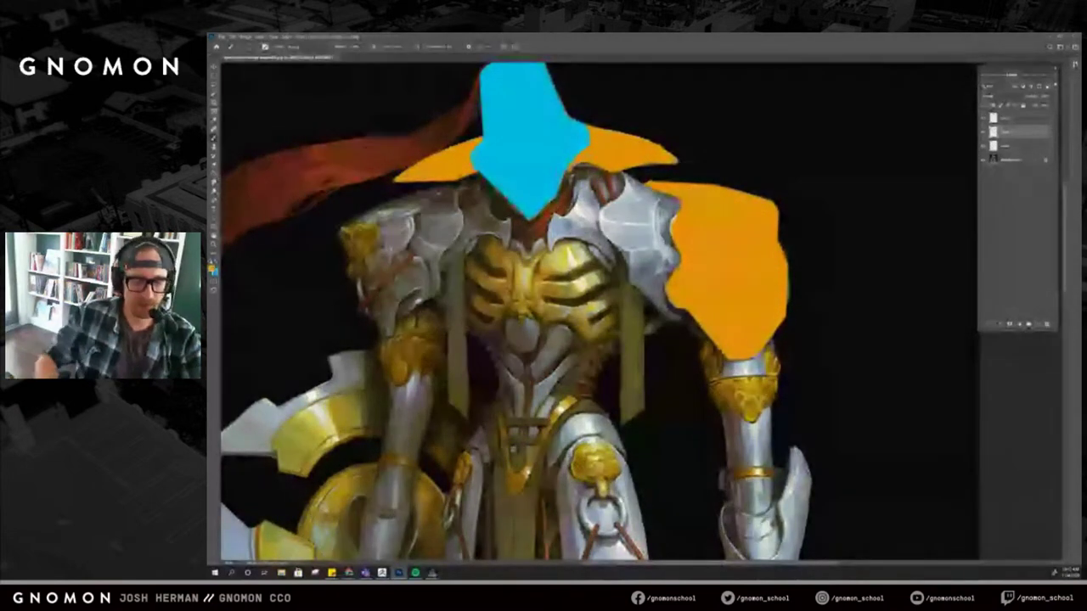
key("alt")
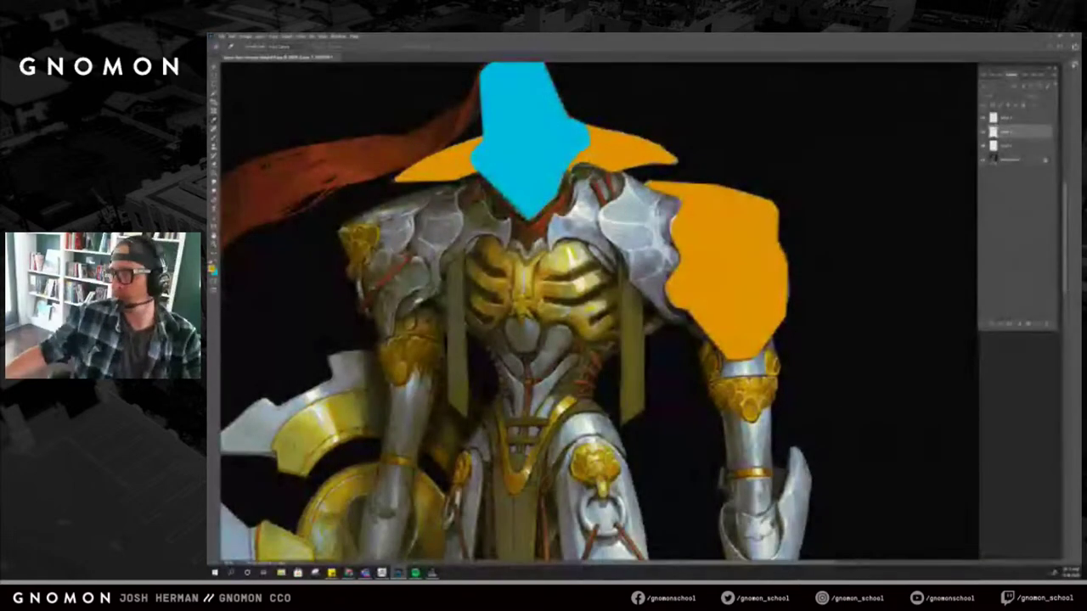
key("ctrl+u")
left_click_drag(1040, 86, 728, 44)
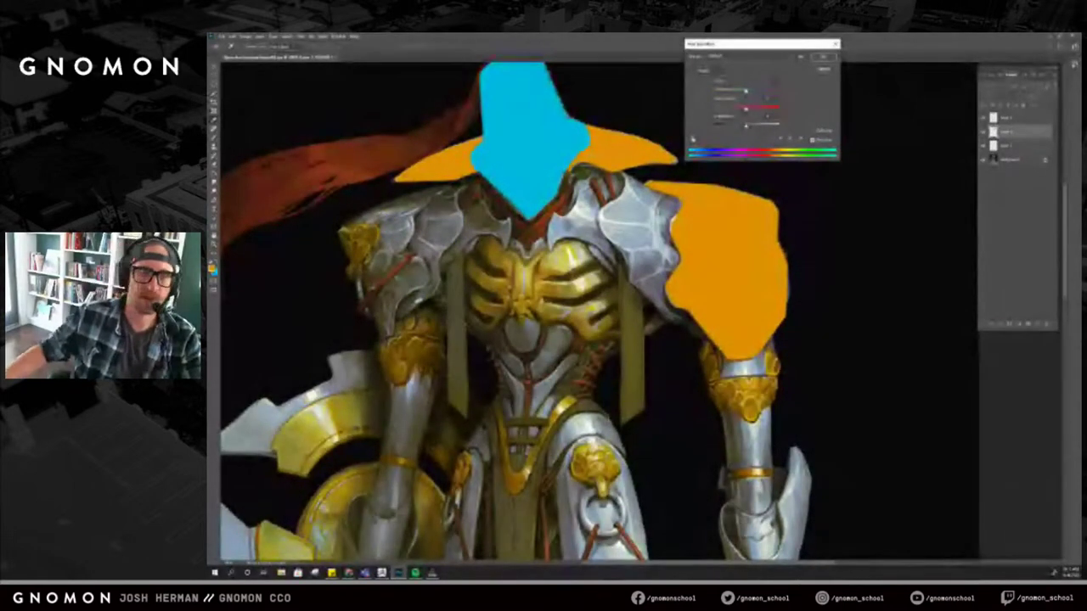
double_click(758, 41)
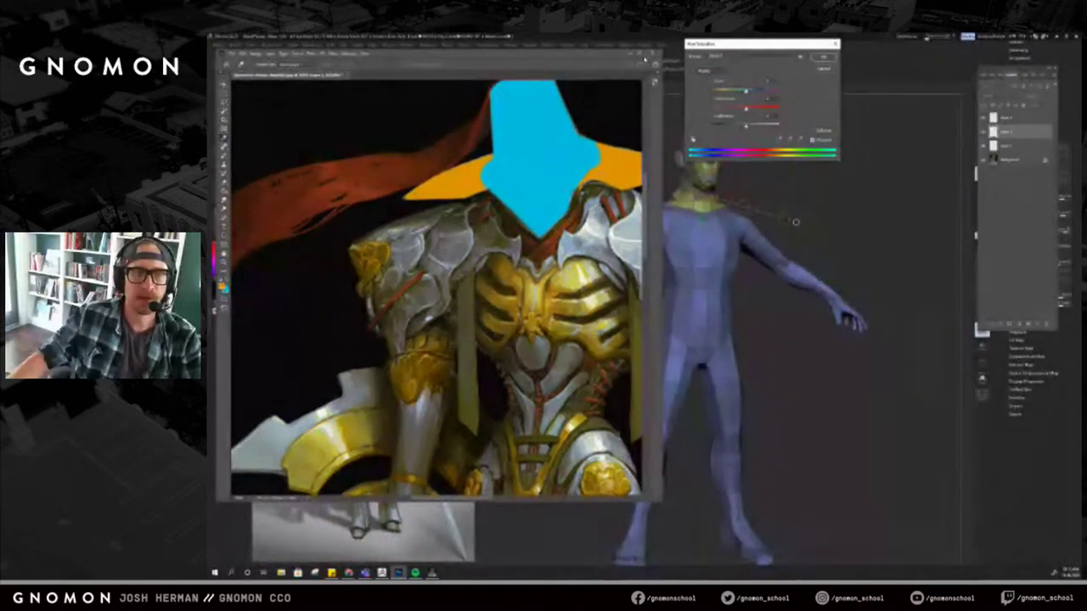
left_click(821, 69)
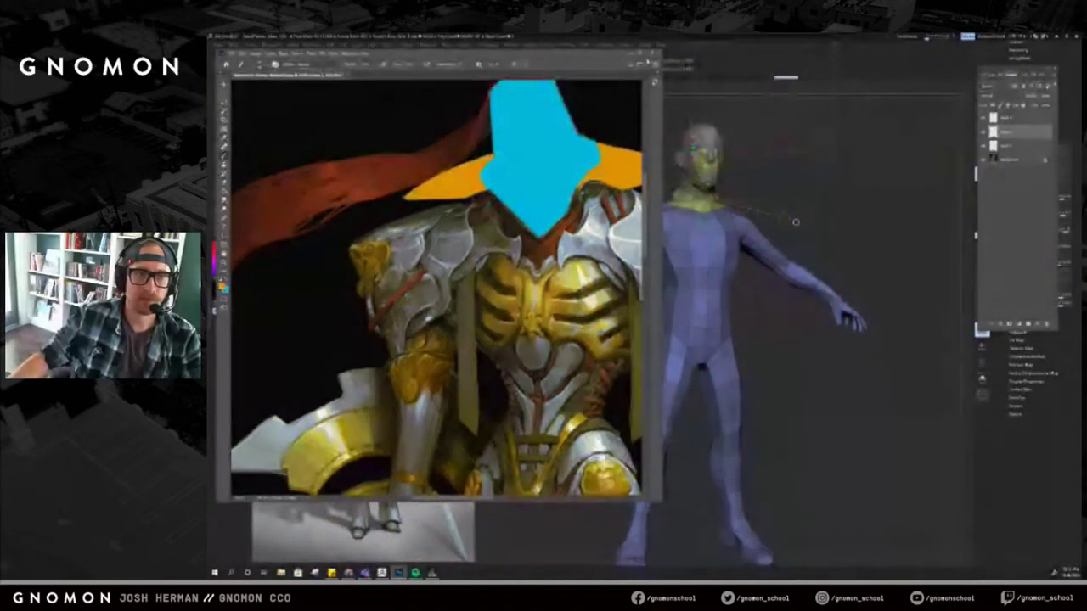
left_click(639, 55)
Shift the hue of the shoulder armor layer with Hue/Saturation so its orange shape turns red.
key("ctrl+u")
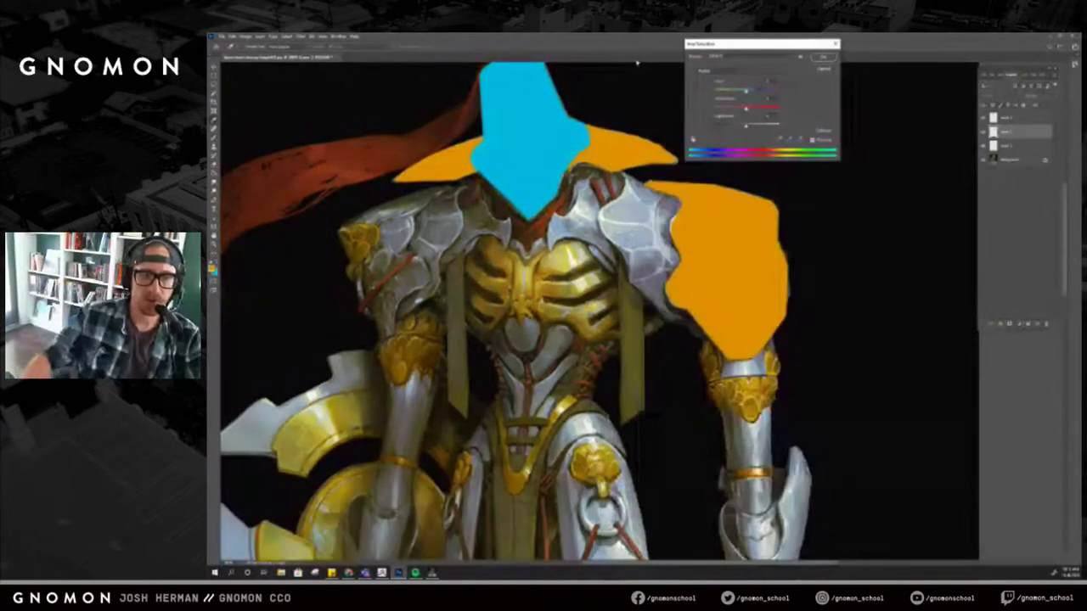
left_click_drag(746, 92, 741, 92)
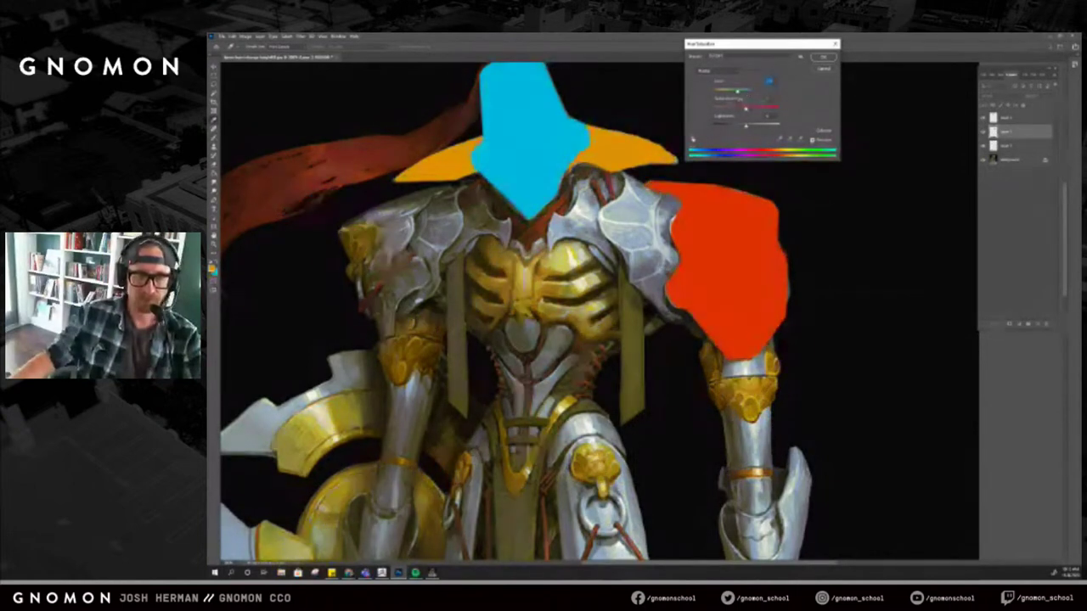
key("Return")
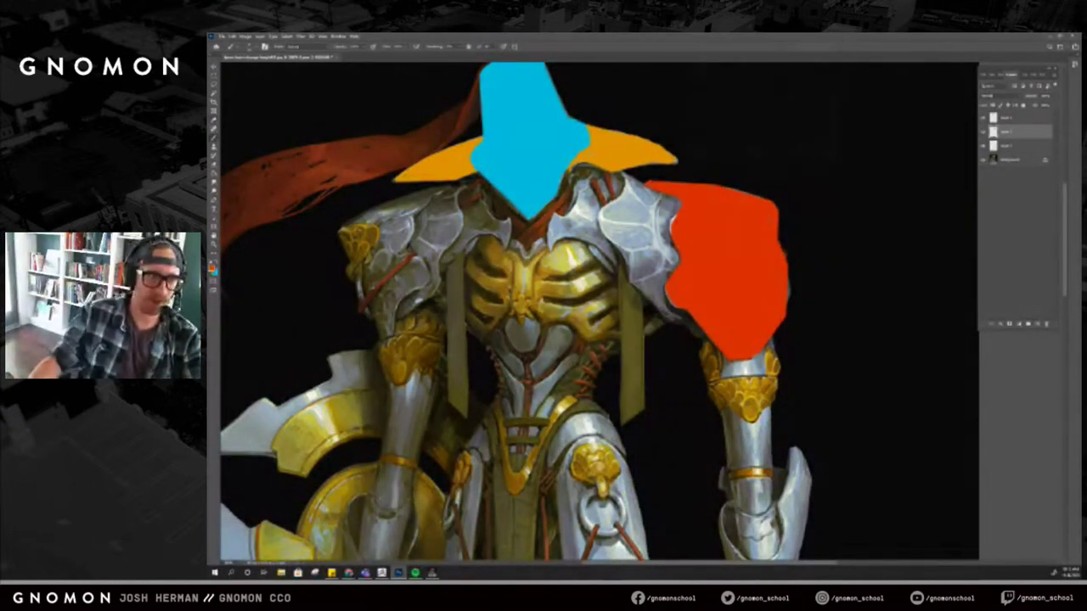
Outline the outer shoulder armor on the knight's right arm in red and fill it solid.
left_click_drag(406, 252, 504, 260)
left_click_drag(442, 237, 476, 218)
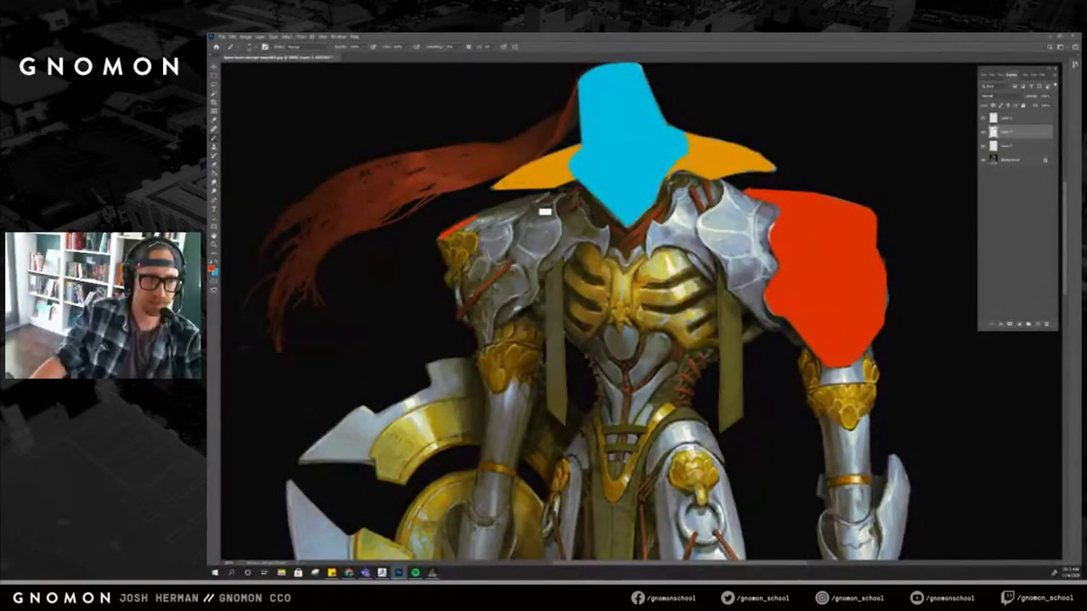
left_click(546, 195, "shift")
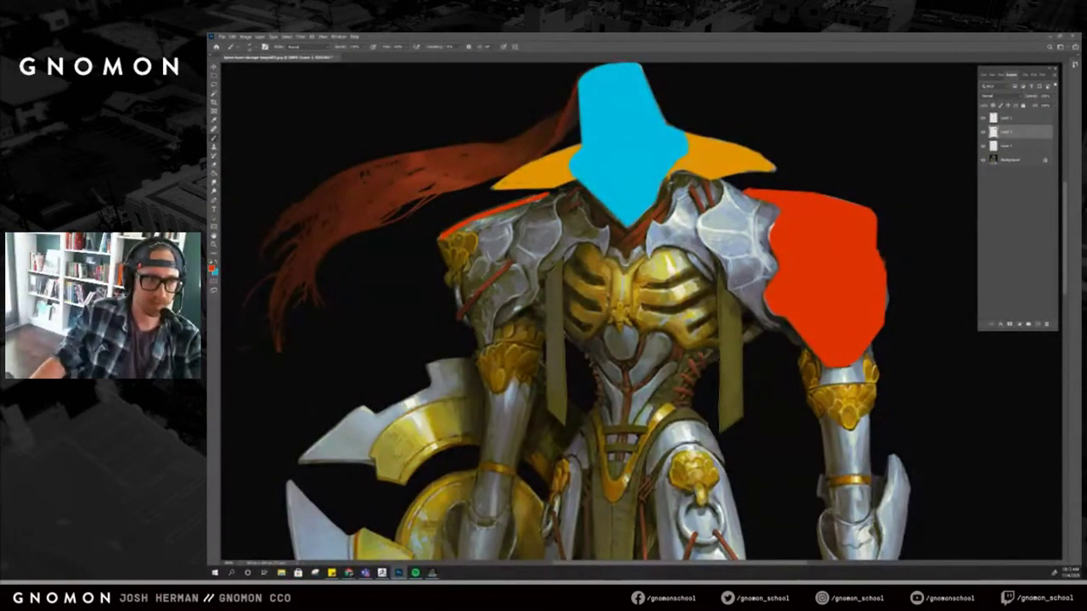
mouse_move(441, 240)
left_mouse_down()
mouse_move(482, 341)
mouse_move(518, 276)
mouse_move(501, 266)
mouse_move(526, 204)
left_mouse_up()
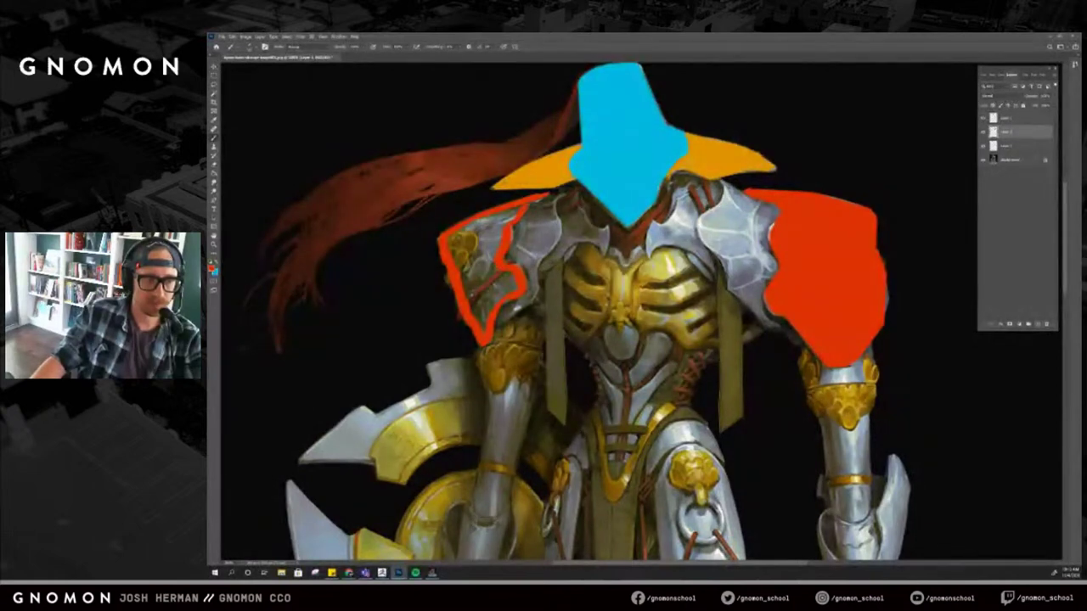
key("g")
left_click(499, 245)
key("b")
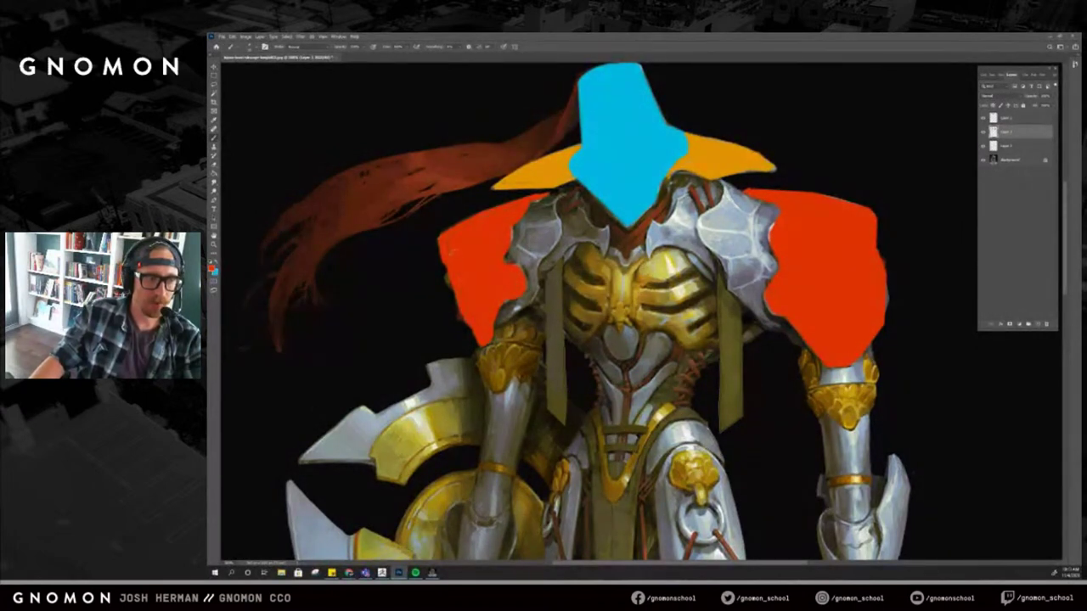
Add a new layer, outline the inner shoulder plate on the knight's right side in orange and fill it solid.
left_click_drag(550, 236, 528, 224)
left_click(1039, 325)
key("x")
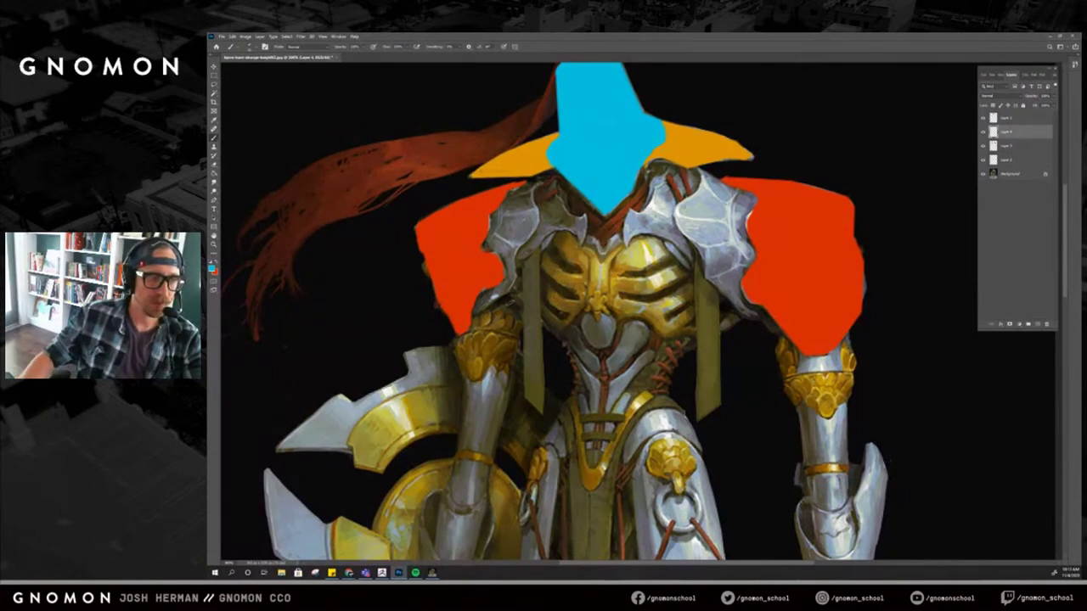
left_click(521, 171, "alt")
mouse_move(473, 314)
left_mouse_down()
mouse_move(511, 278)
mouse_move(536, 181)
mouse_move(479, 218)
mouse_move(471, 316)
mouse_move(478, 231)
left_mouse_up()
key("g")
left_click(491, 297)
key("b")
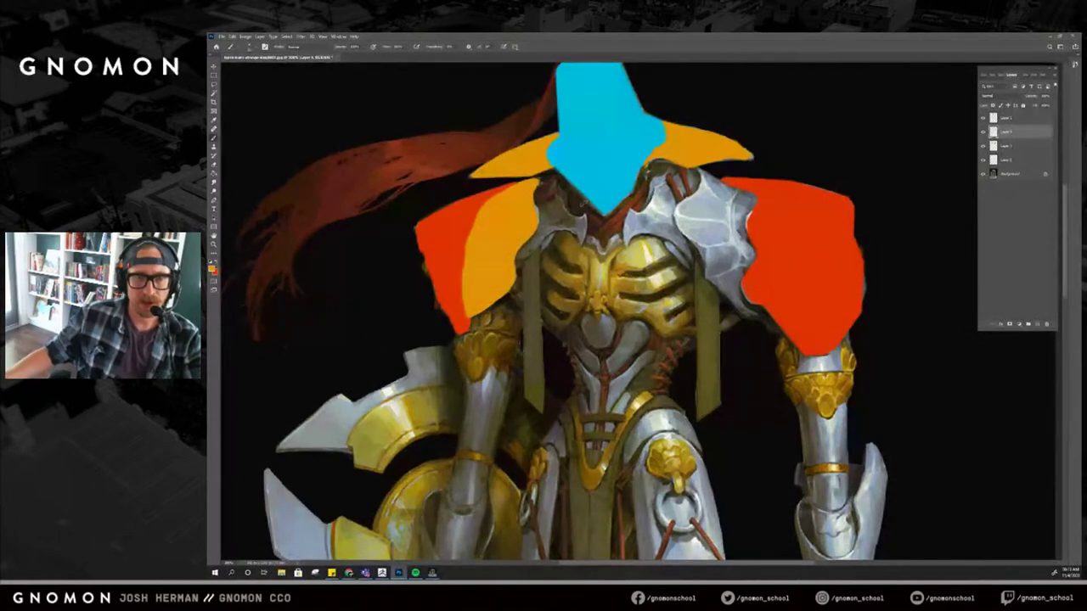
Move the orange plate layer below the red shoulder layer and outline the inner shoulder plate on the knight's left side in orange.
left_click_drag(1005, 132, 1005, 152)
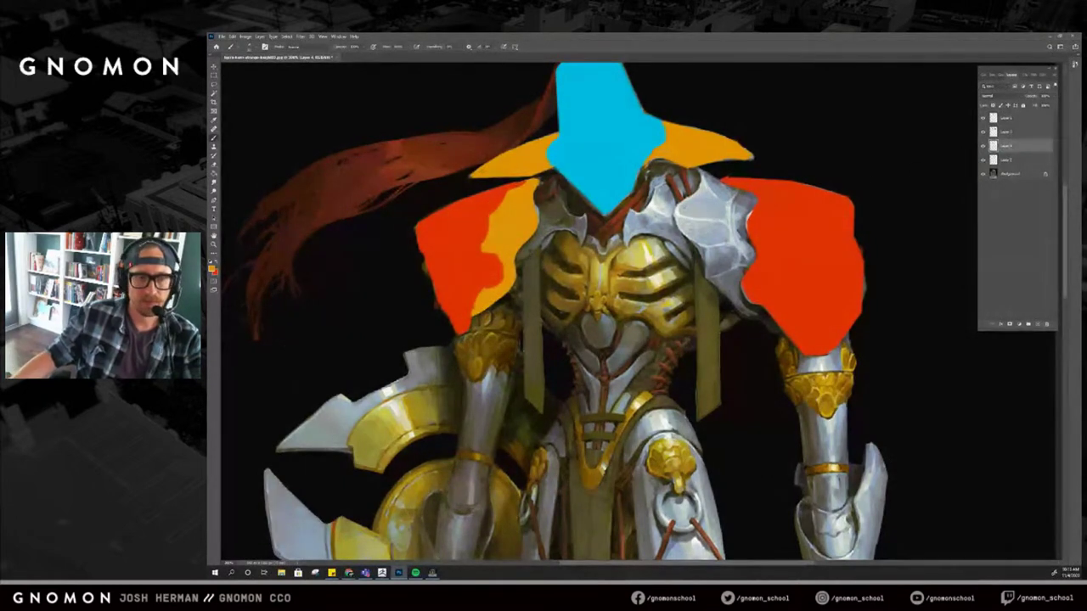
left_click(696, 174)
left_click(754, 200, "shift")
mouse_move(754, 200)
left_mouse_down()
mouse_move(751, 307)
mouse_move(771, 321)
mouse_move(717, 286)
mouse_move(705, 245)
mouse_move(676, 209)
mouse_move(700, 175)
left_mouse_up()
left_click(710, 278, "shift")
key("ctrl+z")
Trim the upper edge of the orange outline with a smaller eraser and fill the left inner shoulder plate solid orange.
key("e")
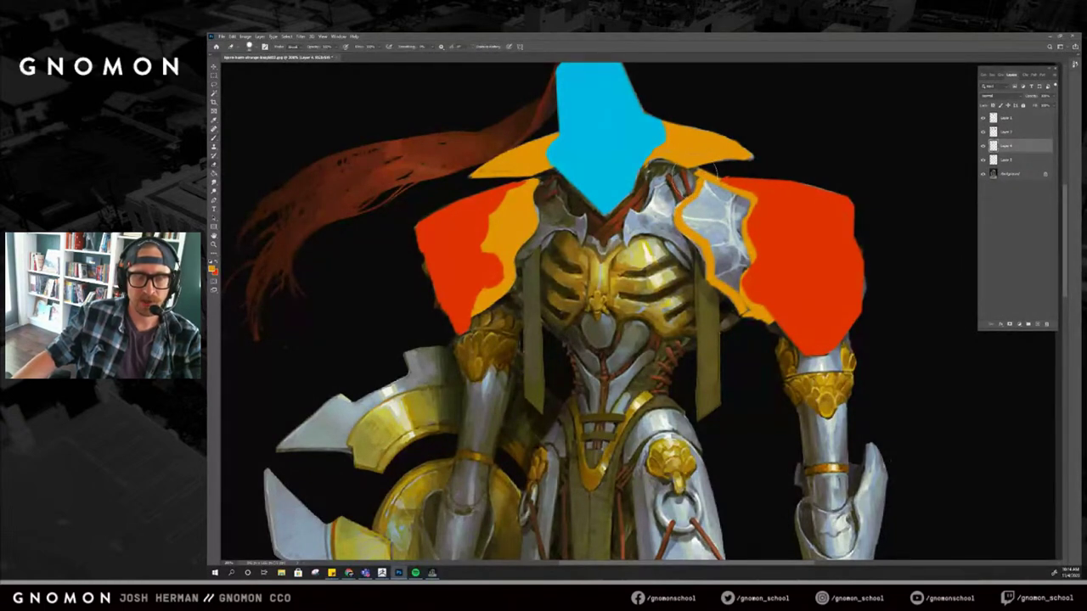
key("bracketleft")
key("bracketleft")
key("bracketleft")
left_click_drag(699, 171, 691, 179)
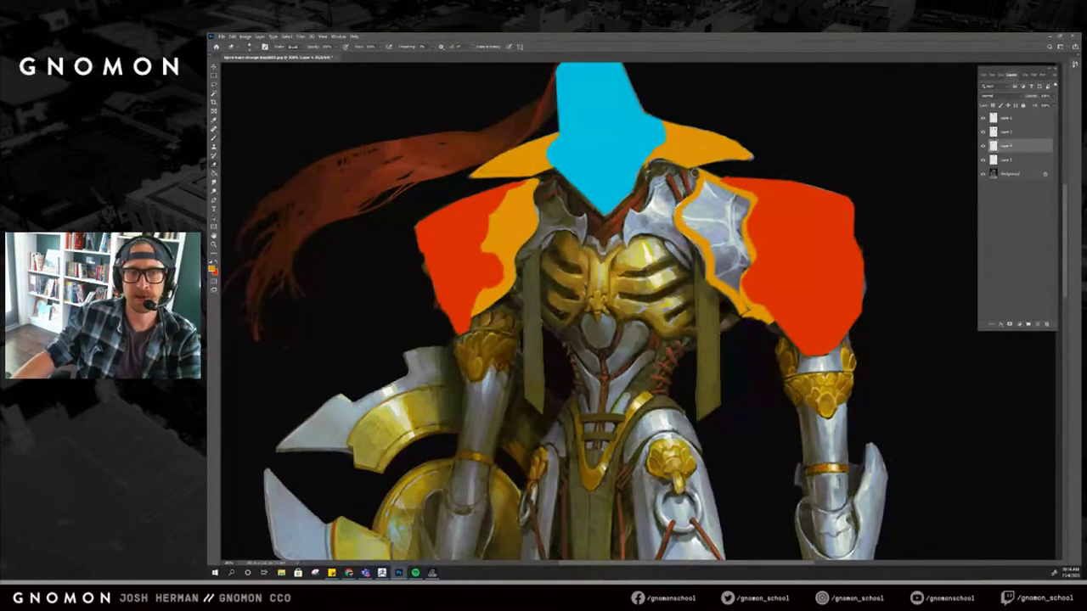
key("g")
left_click(705, 209)
key("b")
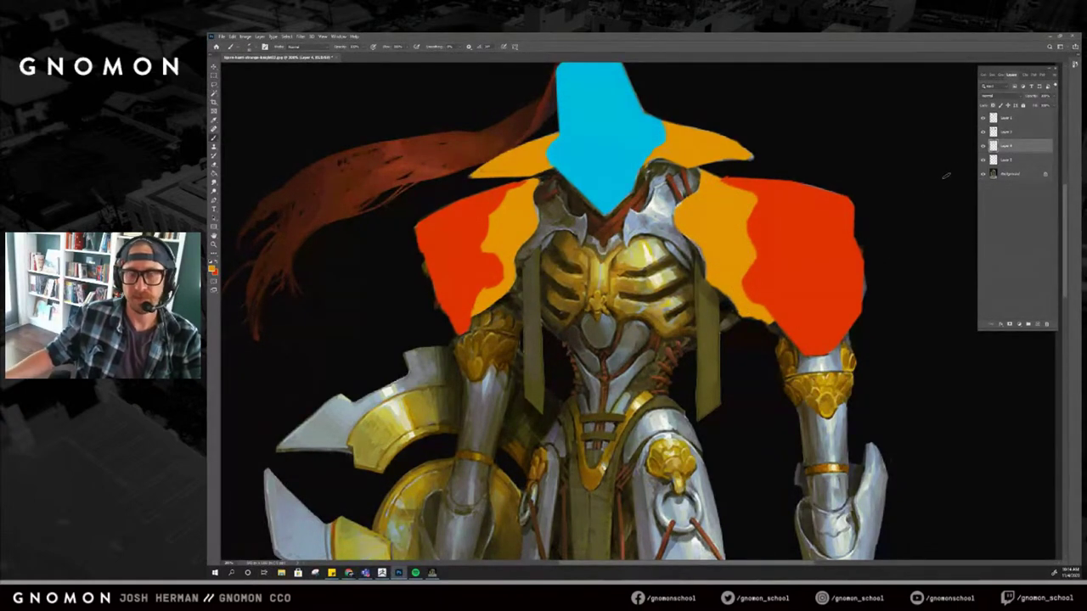
Shift the hue of the inner shoulder plate layer with Hue/Saturation to a deeper orange.
key("ctrl+u")
mouse_move(744, 92)
left_mouse_down()
mouse_move(732, 92)
mouse_move(743, 94)
left_mouse_up()
left_click(823, 57)
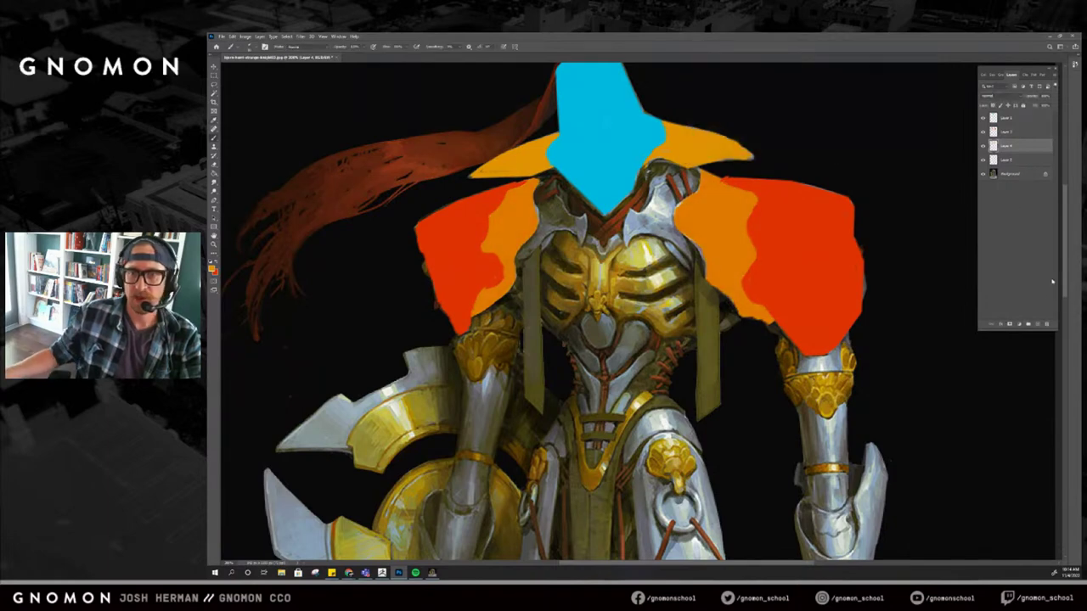
Add a new layer and outline the innermost plate between the knight's neck and left shoulder in pale yellow.
left_click(1037, 325)
key("z")
left_click_drag(786, 346, 755, 352)
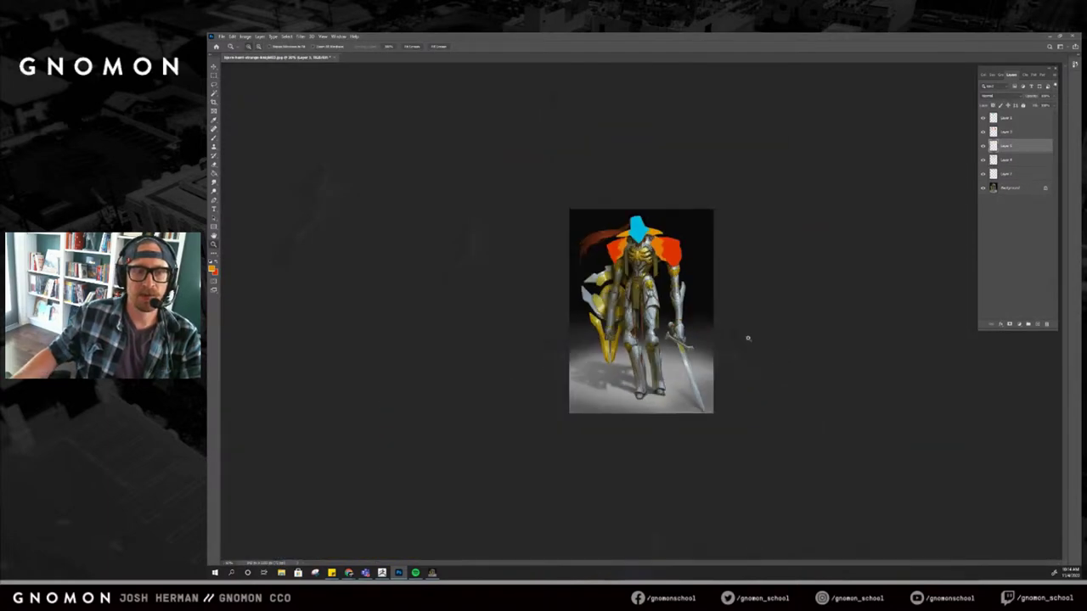
left_click_drag(662, 272, 713, 286)
left_click(419, 49)
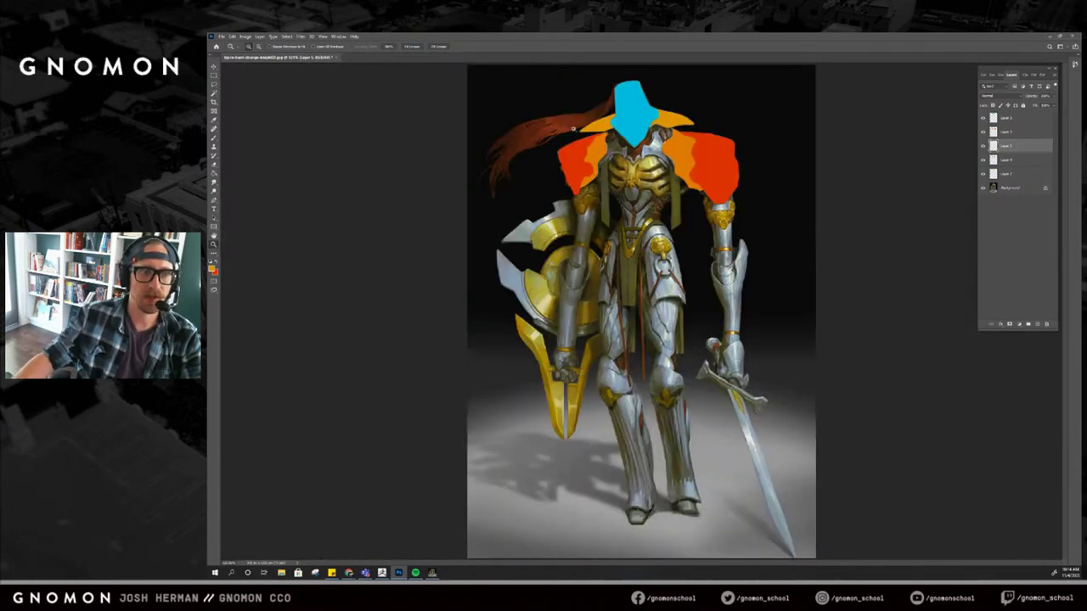
left_click(717, 131)
left_click(664, 139)
key("b")
left_click_drag(635, 149, 690, 220)
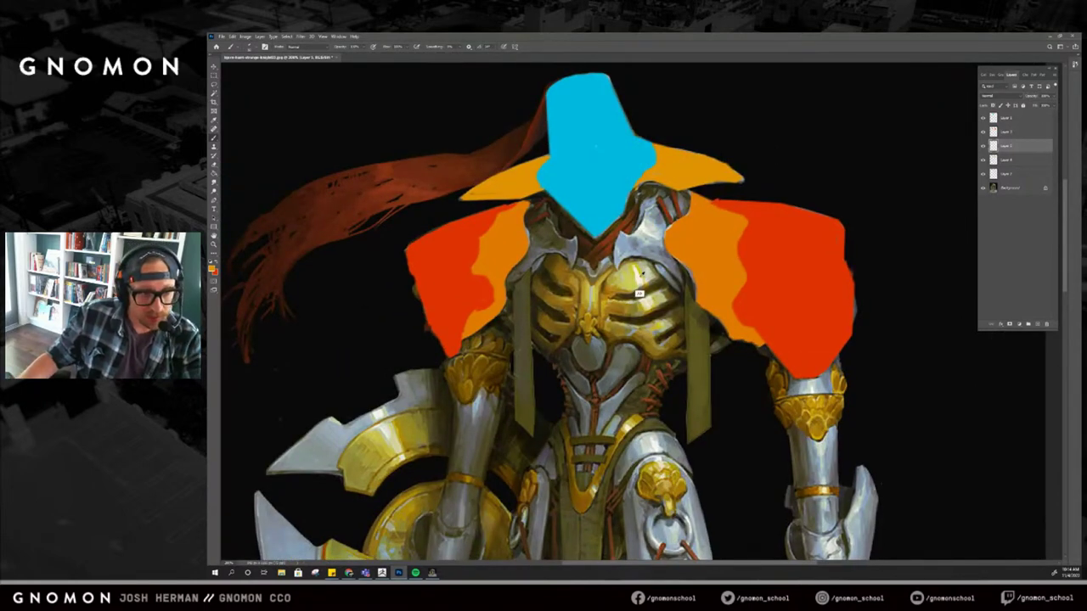
Fill the outlined innermost left plate with pale yellow and paint over the remaining gaps.
mouse_move(642, 215)
left_mouse_down()
mouse_move(662, 191)
mouse_move(691, 192)
mouse_move(671, 240)
mouse_move(703, 289)
mouse_move(683, 299)
mouse_move(643, 254)
mouse_move(620, 248)
mouse_move(616, 264)
mouse_move(620, 238)
mouse_move(645, 214)
left_mouse_up()
key("g")
left_click(653, 230)
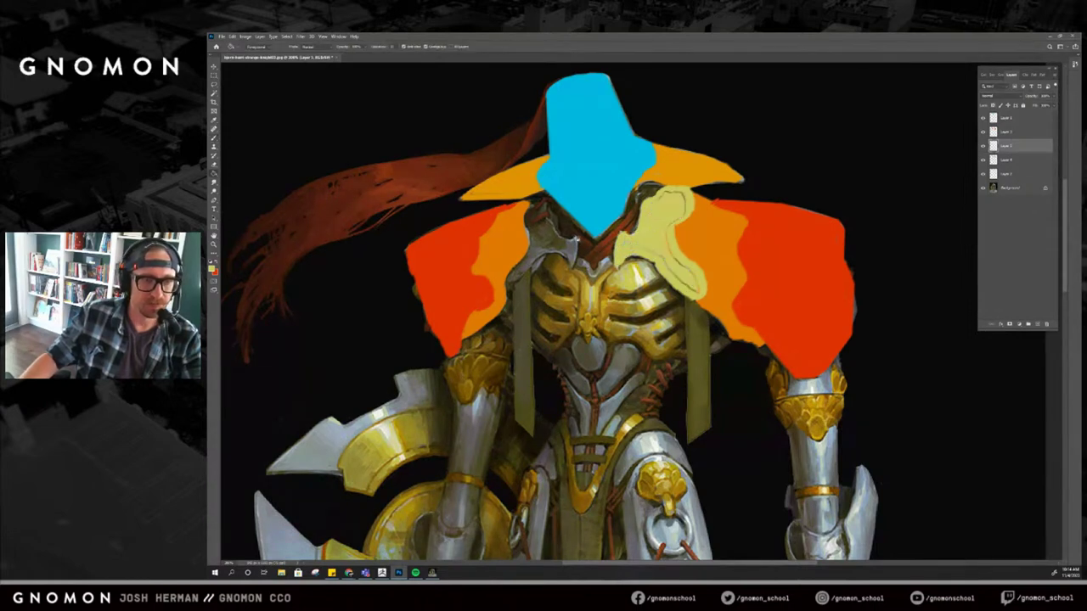
key("b")
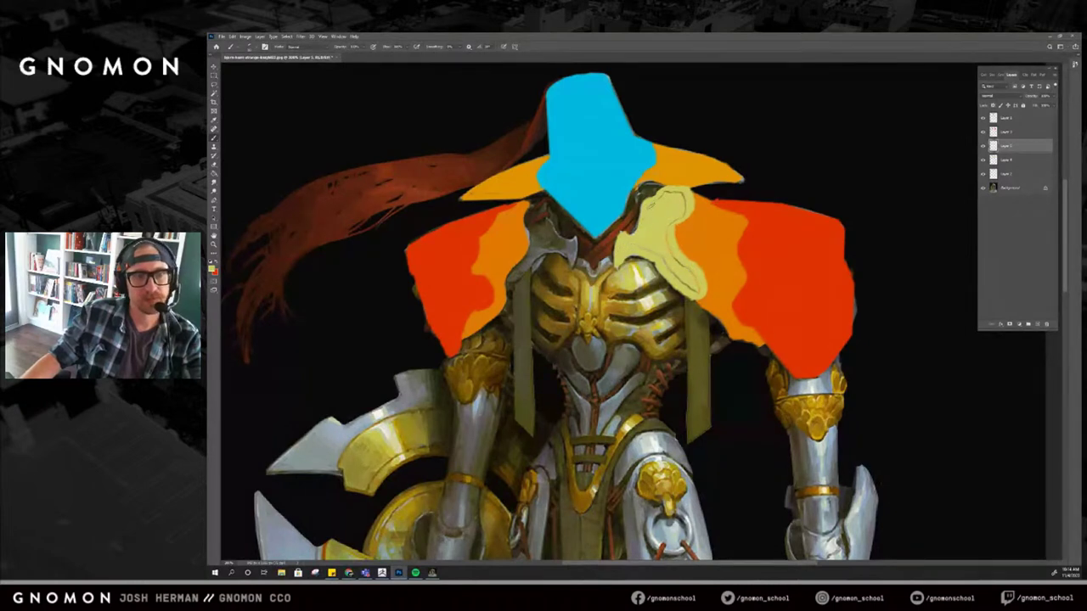
mouse_move(650, 207)
left_mouse_down()
mouse_move(680, 202)
mouse_move(696, 292)
mouse_move(649, 250)
left_mouse_up()
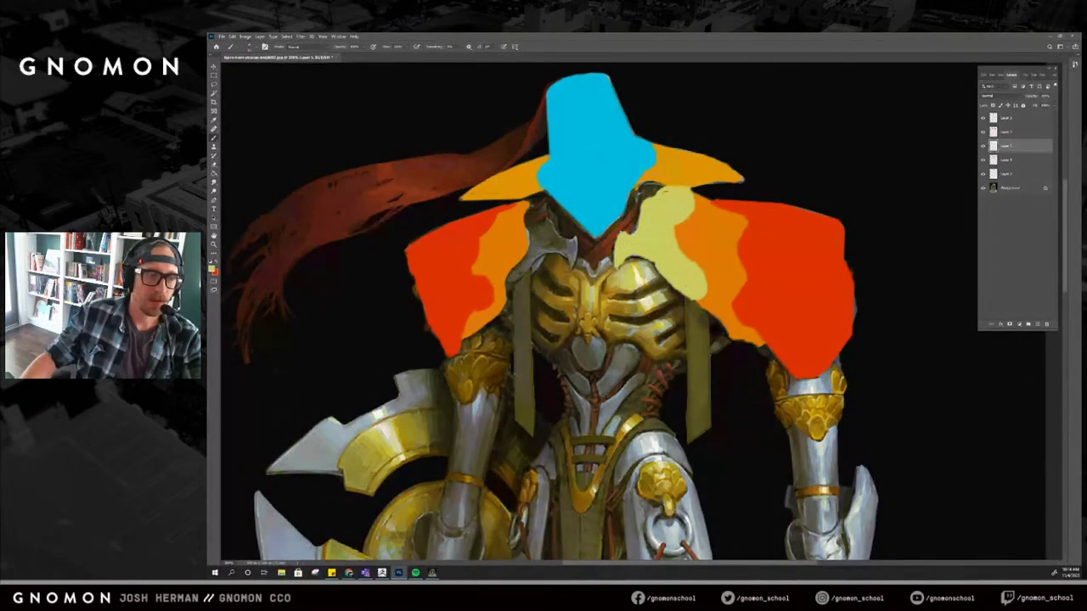
Outline the matching innermost plate on the knight's right side in pale yellow and fill it solid.
left_click_drag(501, 292, 536, 271)
mouse_move(515, 291)
left_mouse_down()
mouse_move(540, 253)
mouse_move(570, 252)
mouse_move(577, 268)
mouse_move(574, 242)
mouse_move(580, 267)
mouse_move(544, 203)
mouse_move(522, 216)
mouse_move(499, 290)
left_mouse_up()
key("ctrl+z")
key("e")
key("b")
key("e")
key("b")
key("g")
left_click(520, 279)
key("b")
left_click_drag(512, 288, 531, 265)
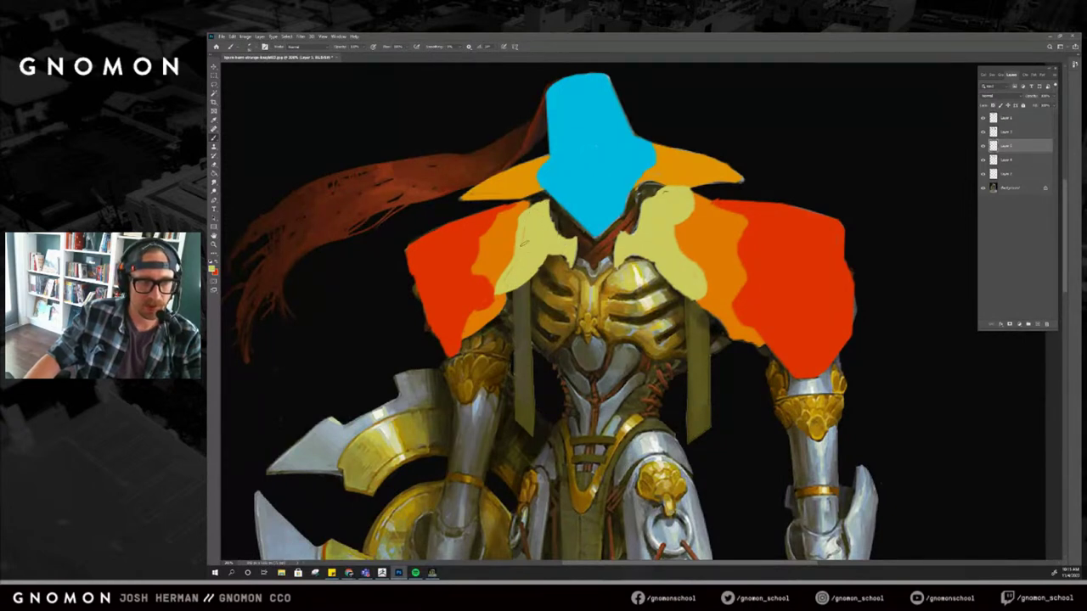
Move the pale yellow plate layer below the orange plate layer and shift its hue to blue.
left_click_drag(1009, 146, 1011, 166)
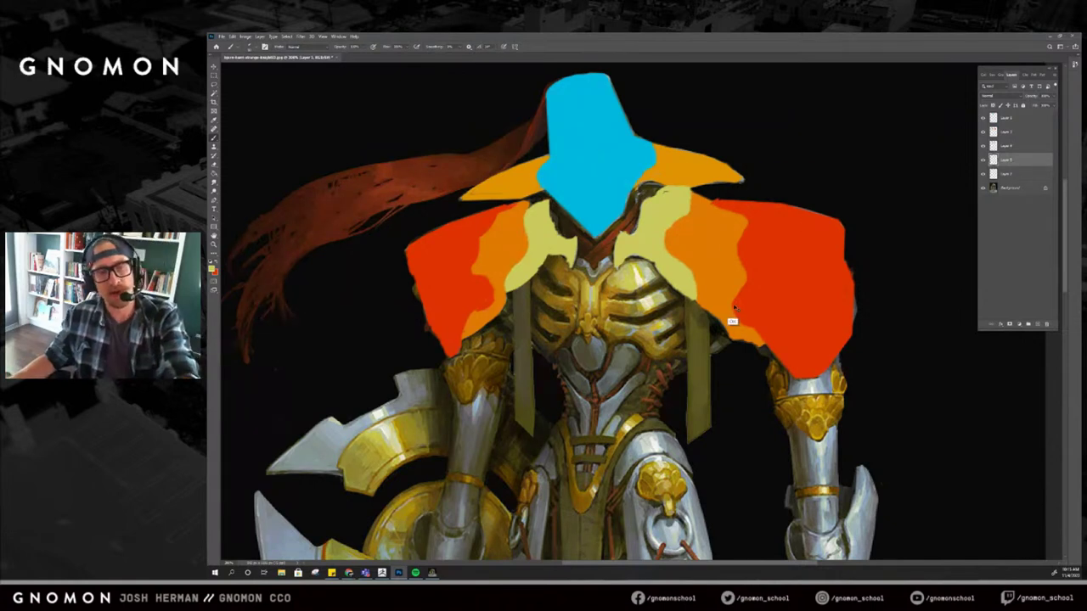
key("ctrl+u")
mouse_move(745, 92)
left_mouse_down()
mouse_move(734, 93)
mouse_move(736, 110)
mouse_move(730, 94)
mouse_move(741, 93)
mouse_move(740, 111)
left_mouse_up()
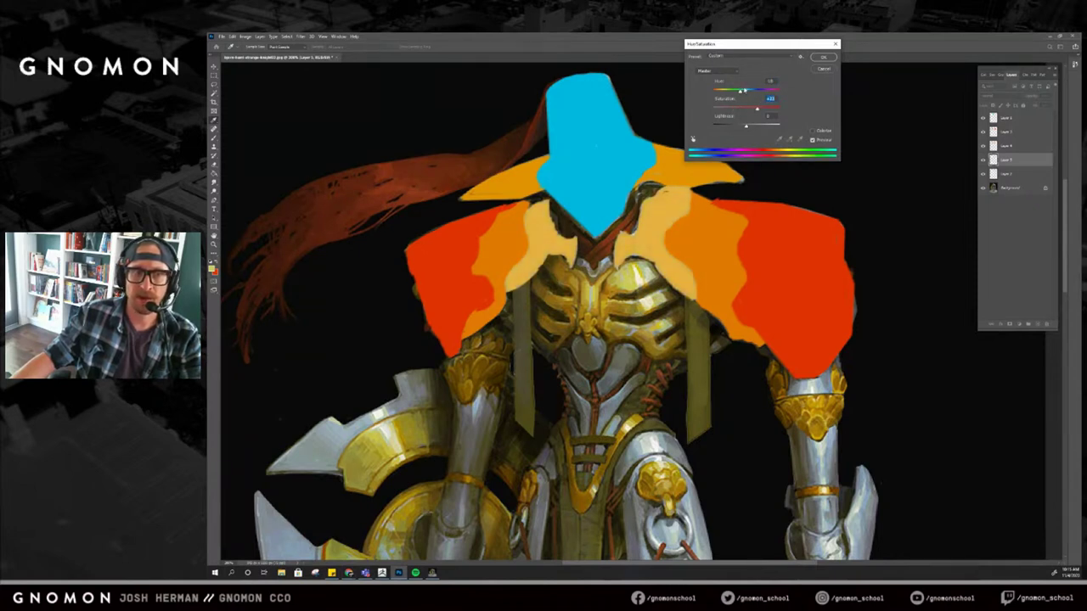
left_click_drag(740, 92, 777, 92)
left_click(823, 57)
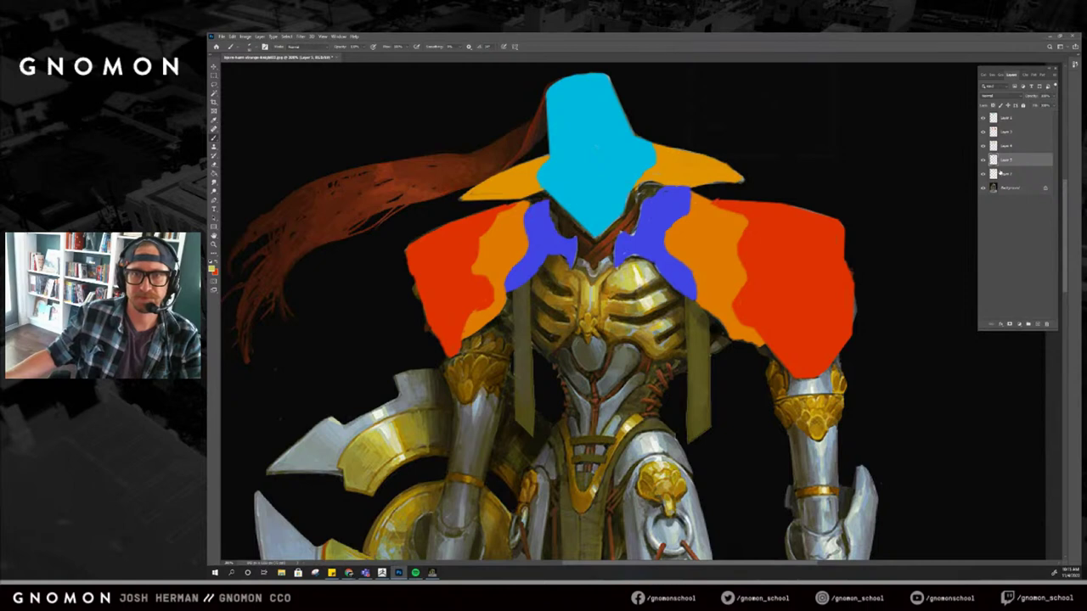
Shift the hue of the layer with the wide collar pieces beside the helmet to bright green.
left_click(1002, 173)
key("ctrl+u")
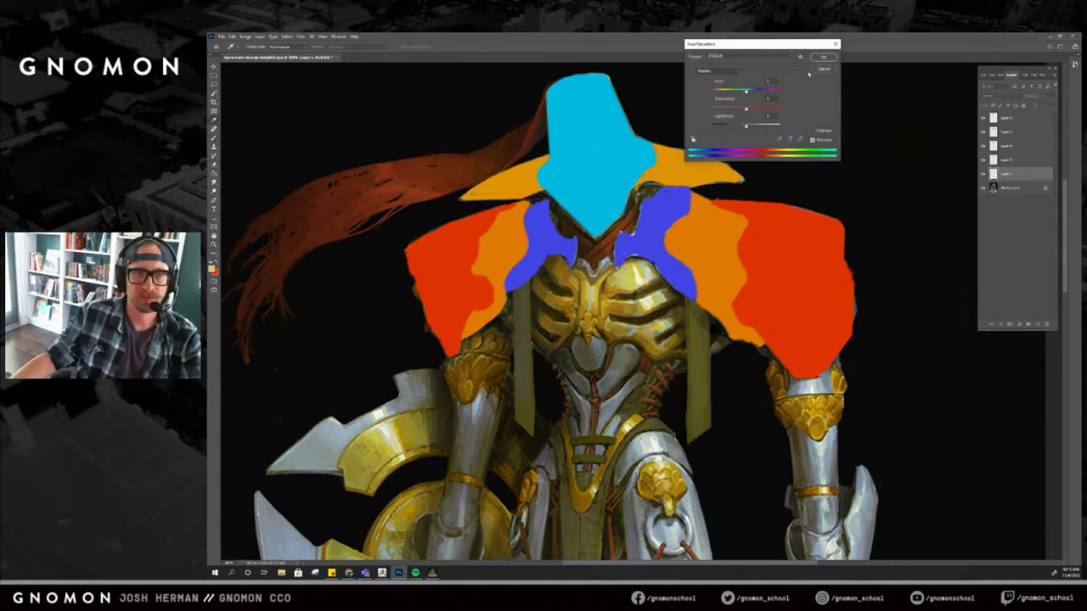
left_click_drag(746, 92, 773, 92)
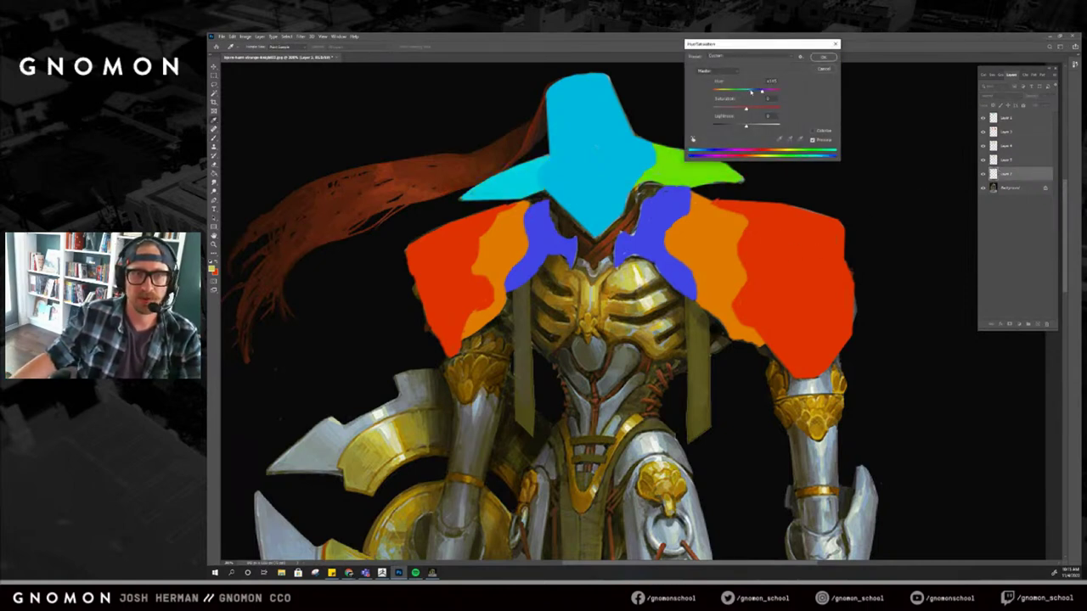
left_click(822, 56)
key("ctrl+z")
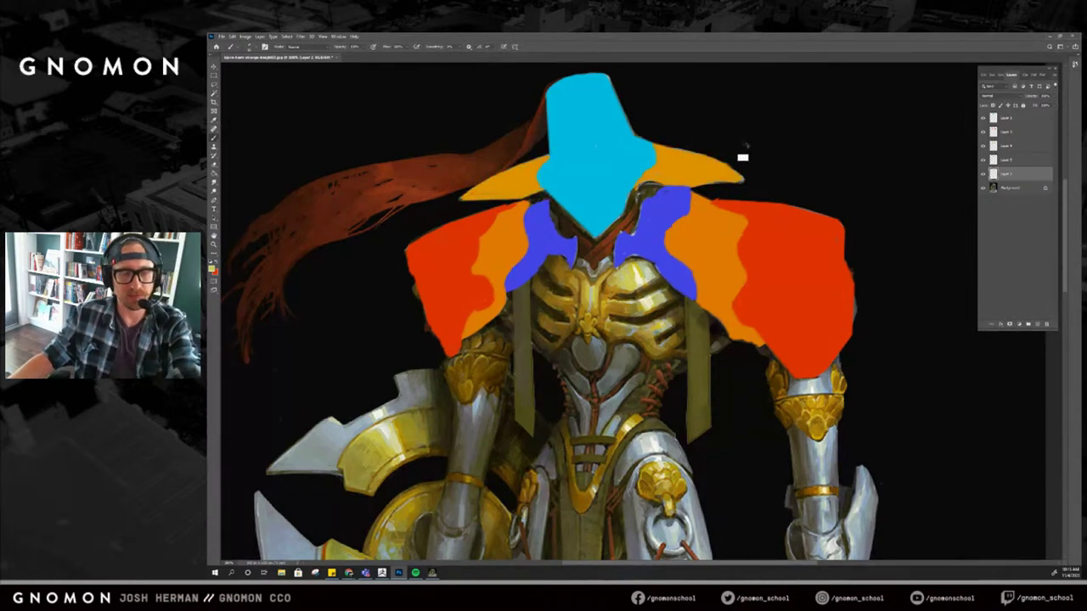
key("ctrl+u")
mouse_move(748, 93)
left_mouse_down()
mouse_move(781, 93)
mouse_move(765, 92)
left_mouse_up()
left_click(822, 58)
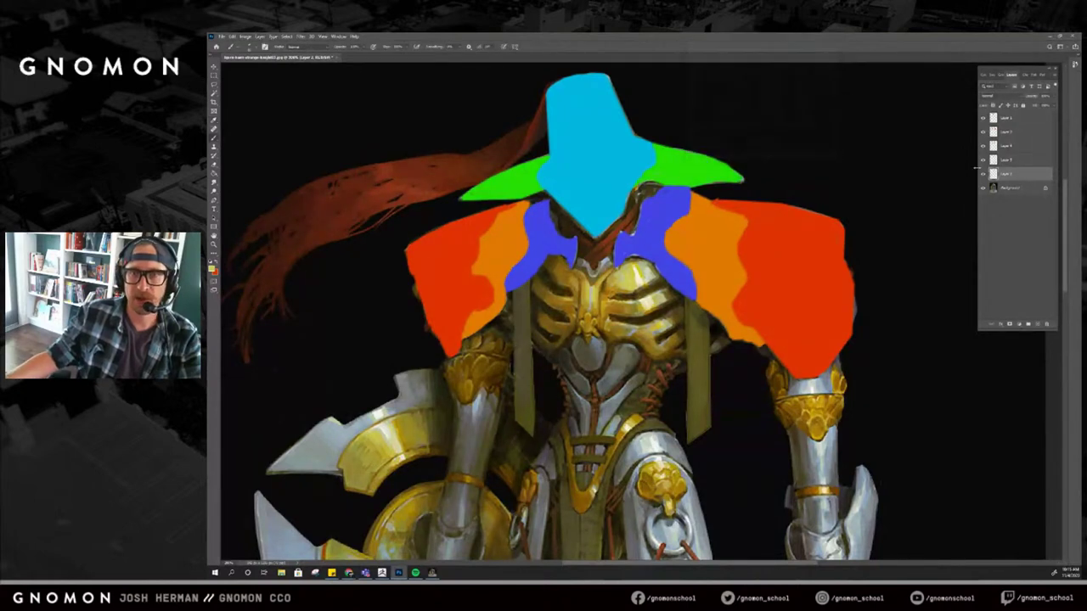
Identify the innermost shoulder plate layer by toggling layer visibility and shift its hue to salmon.
left_click(983, 147)
left_click(983, 147)
left_click(983, 161)
left_click(983, 160)
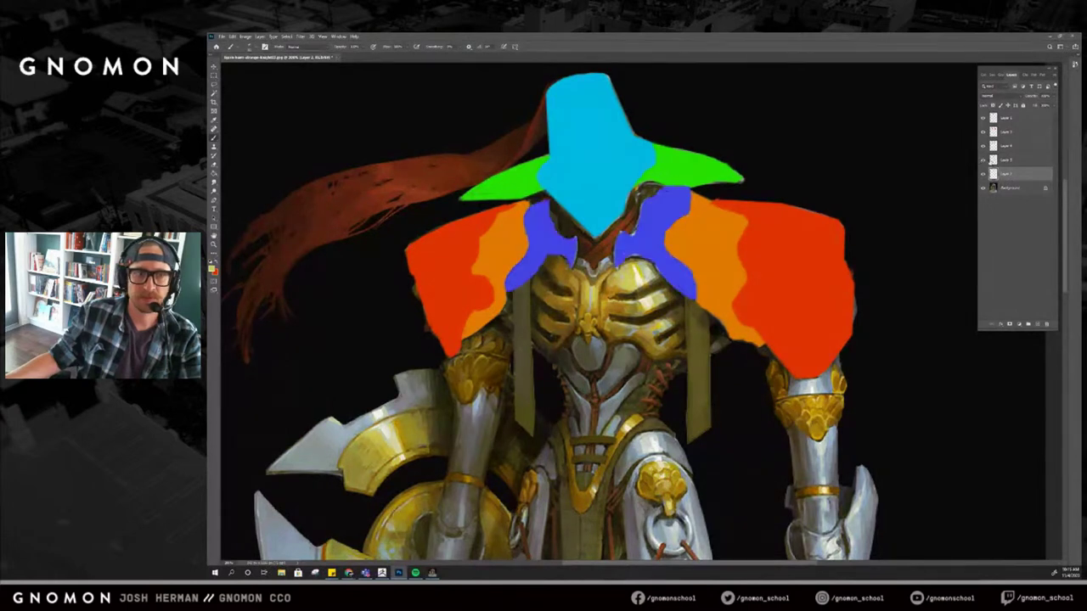
left_click(1010, 159)
key("ctrl+u")
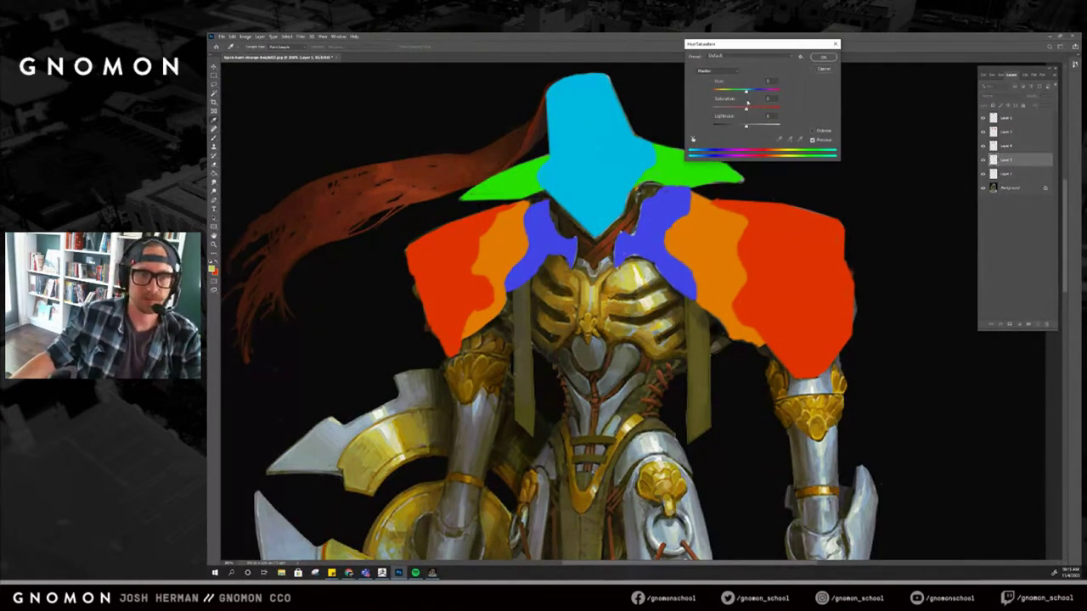
left_click_drag(745, 92, 714, 97)
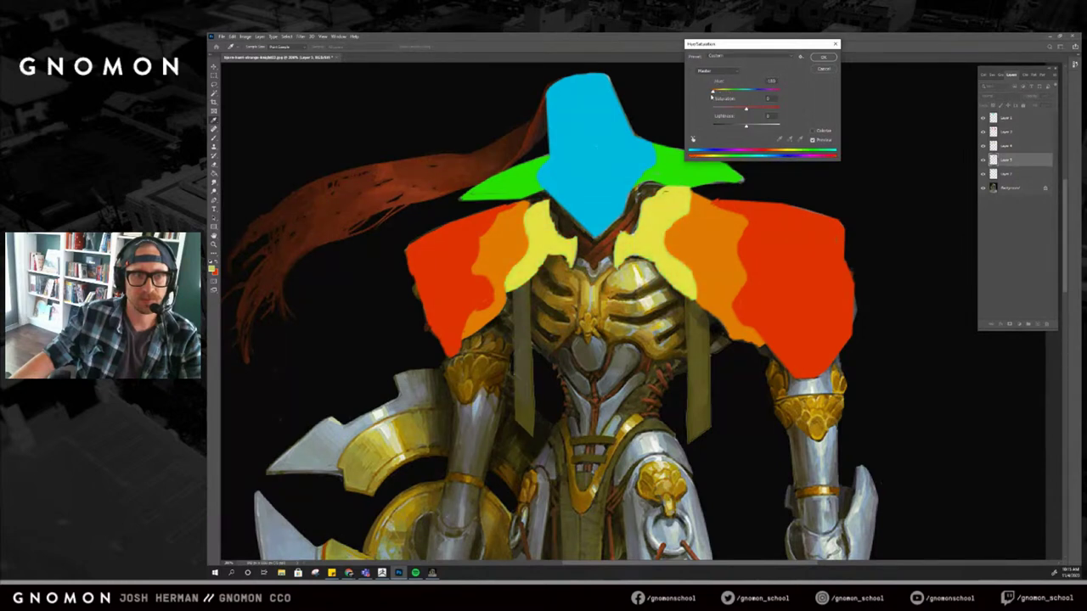
left_click_drag(714, 95, 775, 94)
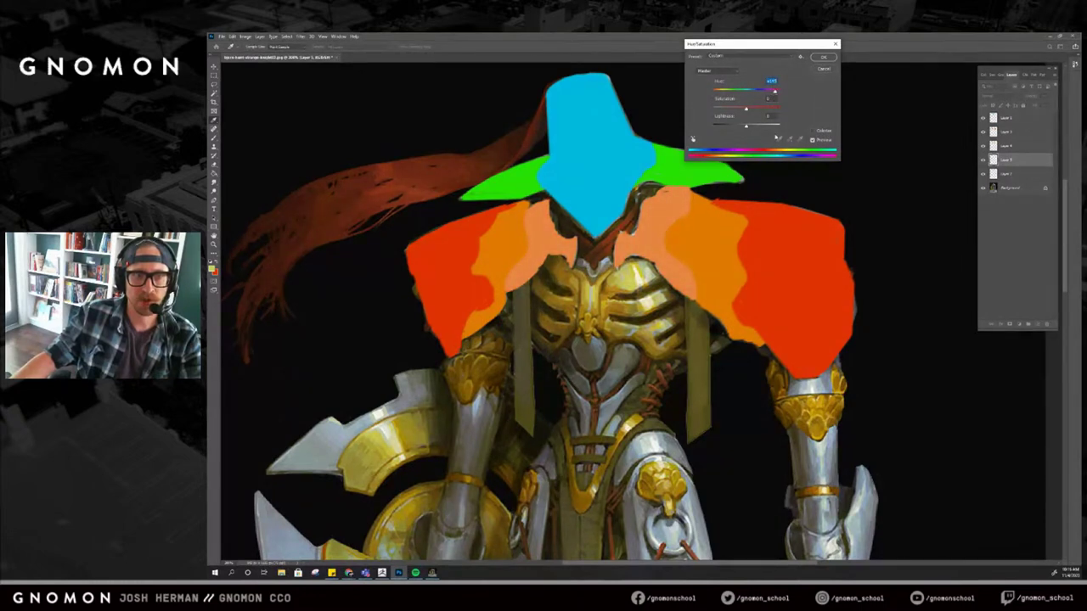
left_click(822, 58)
Add a new layer directly above the background, outline the ribbed chest plate in the collar's green and fill it solid.
key("ctrl+minus")
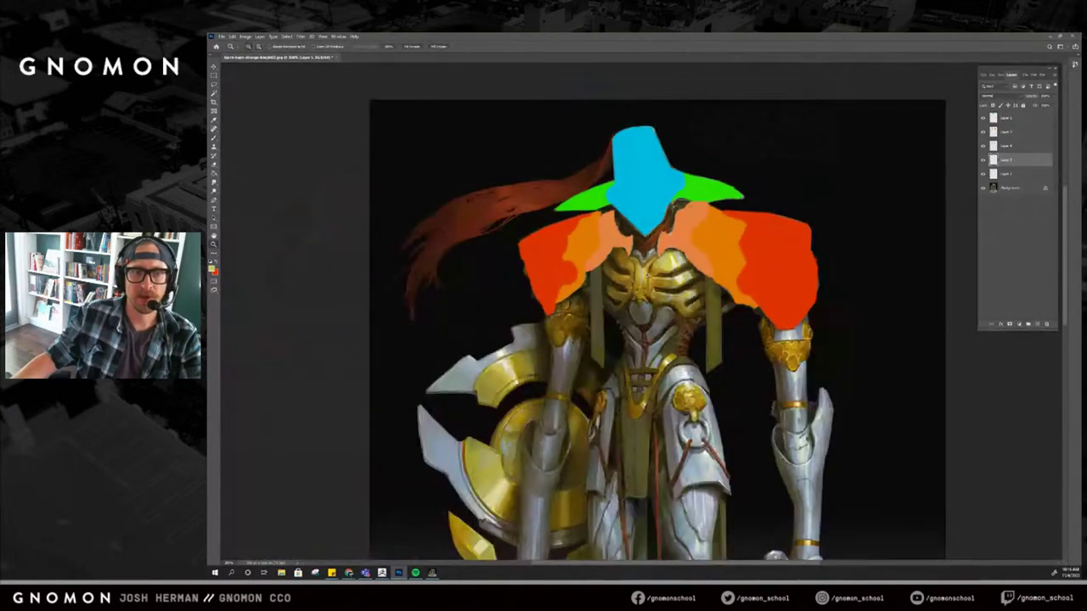
mouse_move(832, 204)
left_mouse_down()
mouse_move(756, 203)
mouse_move(748, 215)
mouse_move(763, 143)
left_mouse_up()
key("b")
left_click(680, 127, "alt")
left_click(1037, 324)
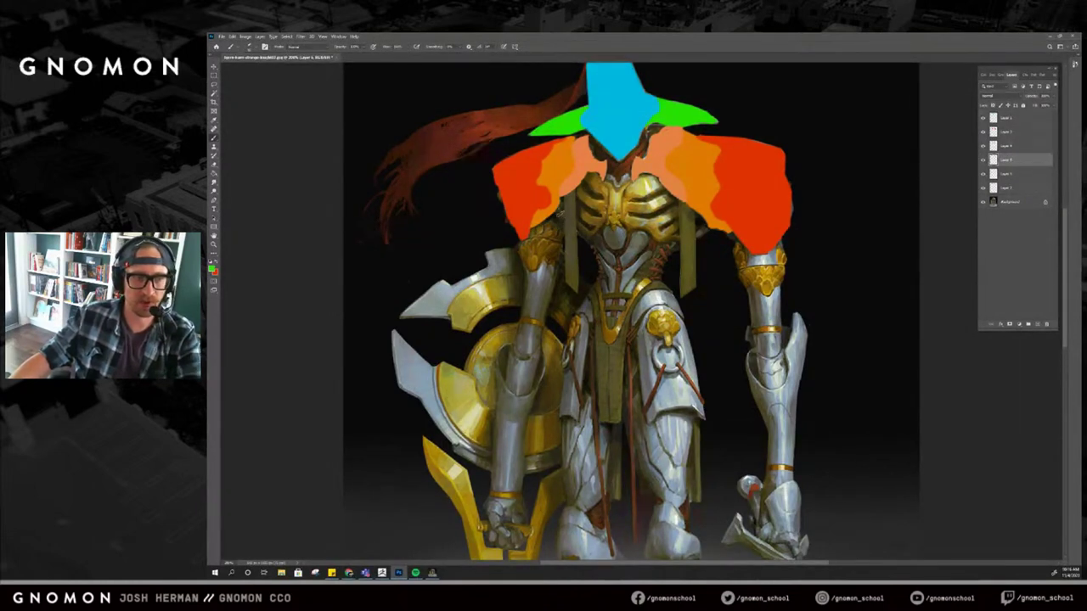
left_click_drag(1016, 159, 1014, 192)
mouse_move(561, 205)
left_mouse_down()
mouse_move(586, 239)
mouse_move(632, 219)
mouse_move(691, 241)
mouse_move(700, 219)
mouse_move(657, 182)
mouse_move(605, 179)
left_mouse_up()
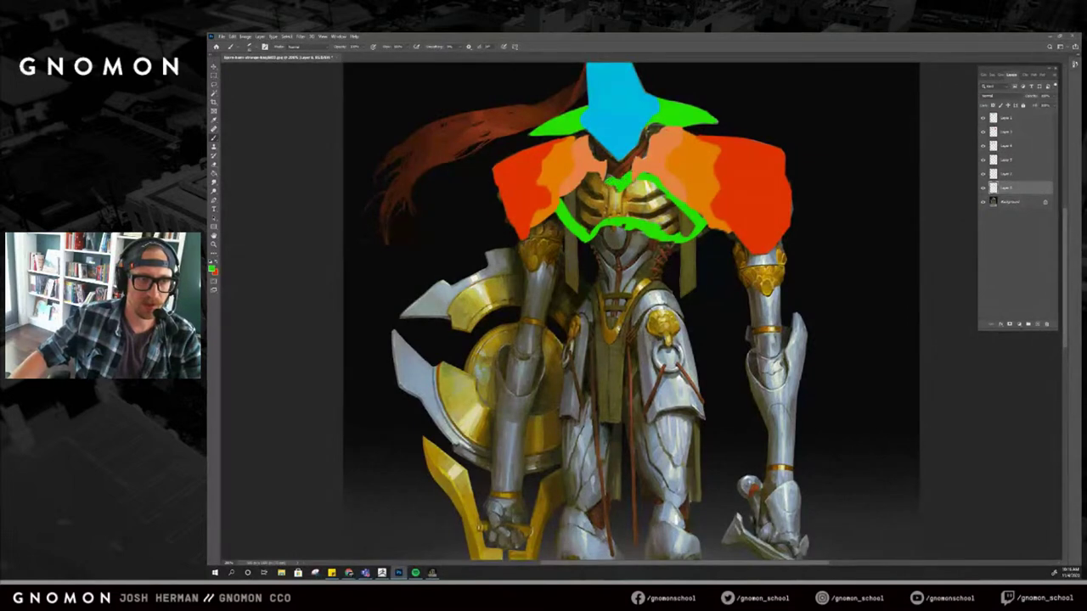
left_click_drag(604, 181, 589, 176)
key("b")
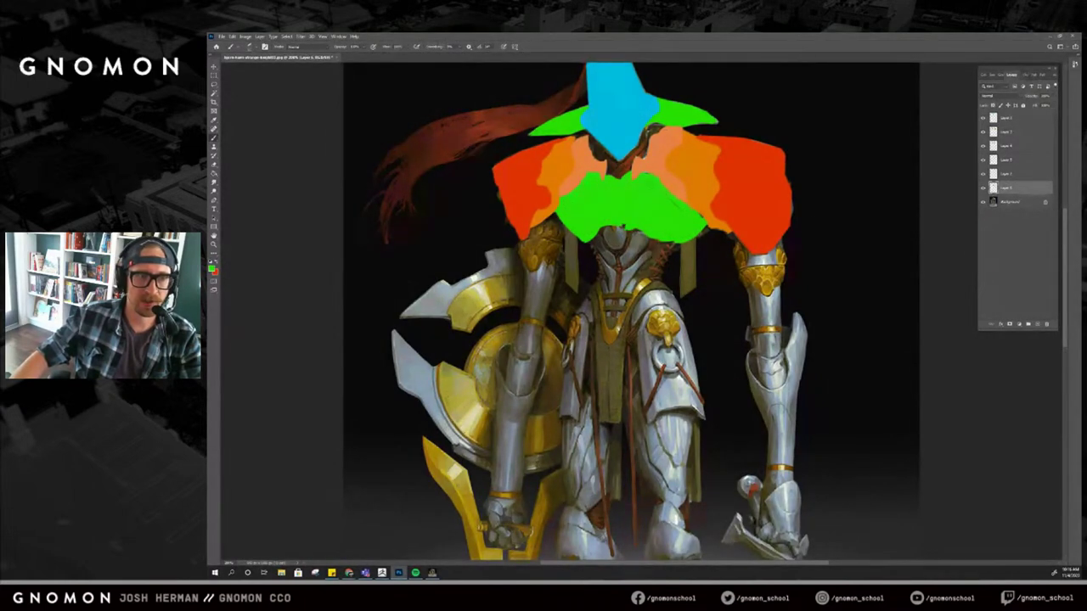
Add a new layer and outline the abdomen armor down to the pointed belt in the helmet's blue.
left_click_drag(778, 164, 773, 212)
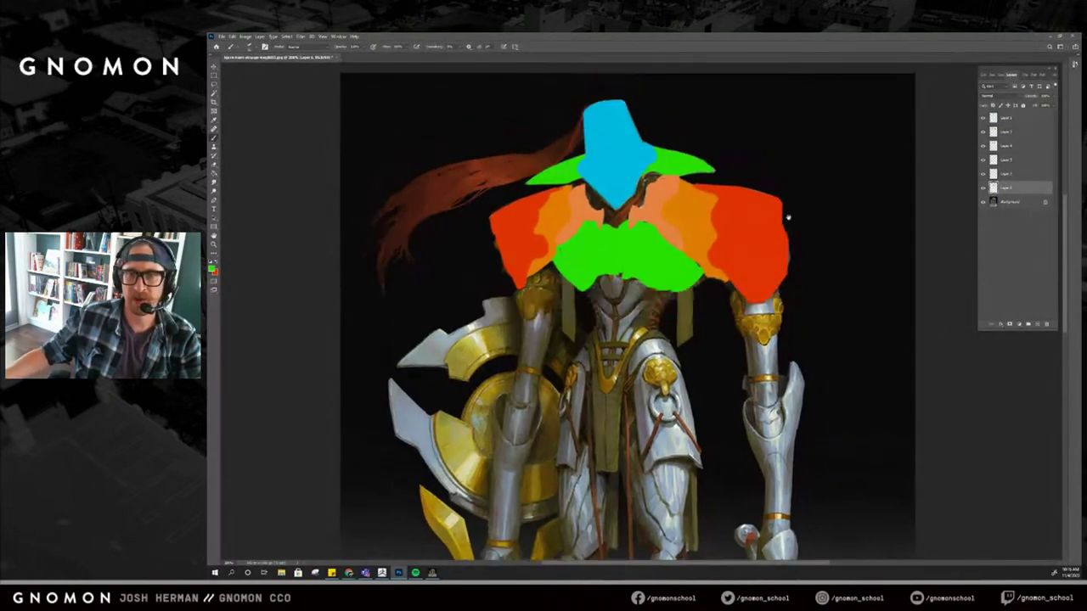
left_click(1038, 324)
left_click_drag(614, 184, 605, 139)
key("x")
left_click(605, 139, "alt")
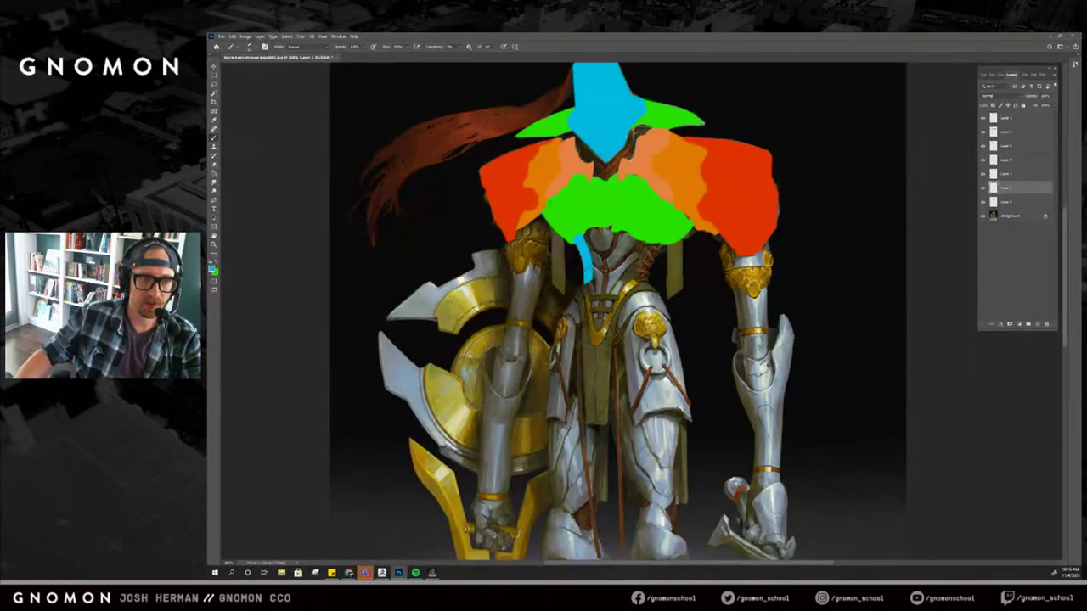
mouse_move(581, 238)
left_mouse_down()
mouse_move(595, 340)
mouse_move(637, 273)
left_mouse_up()
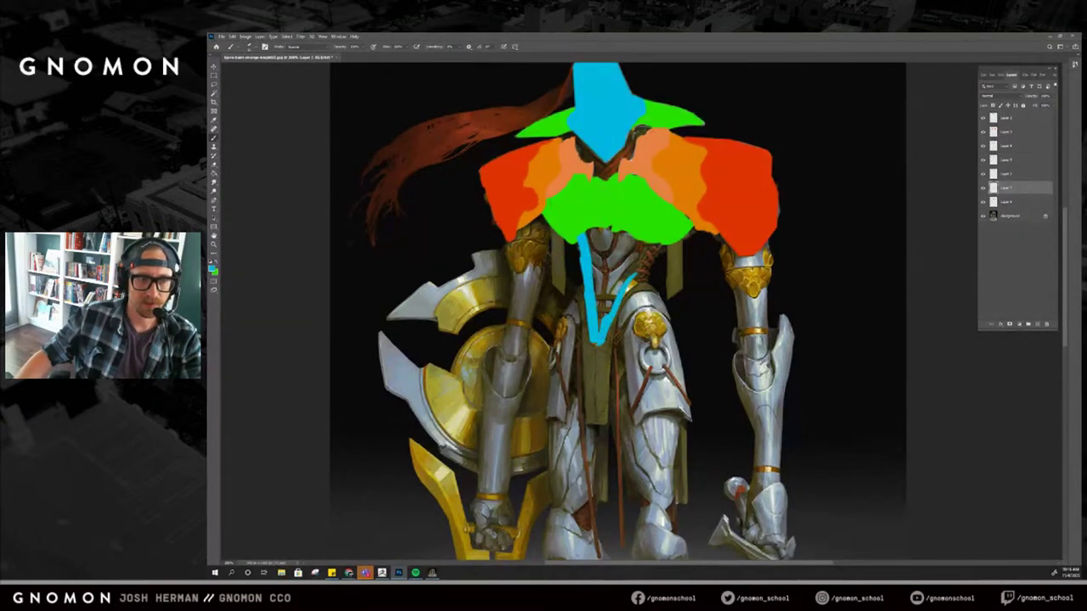
key("ctrl+z")
mouse_move(614, 298)
left_mouse_down()
mouse_move(627, 251)
mouse_move(608, 295)
mouse_move(673, 195)
left_mouse_up()
left_click_drag(596, 187, 646, 162)
Fill the abdomen outline solid blue and move its layer below the green chest plate layer.
key("g")
left_click(627, 222)
key("b")
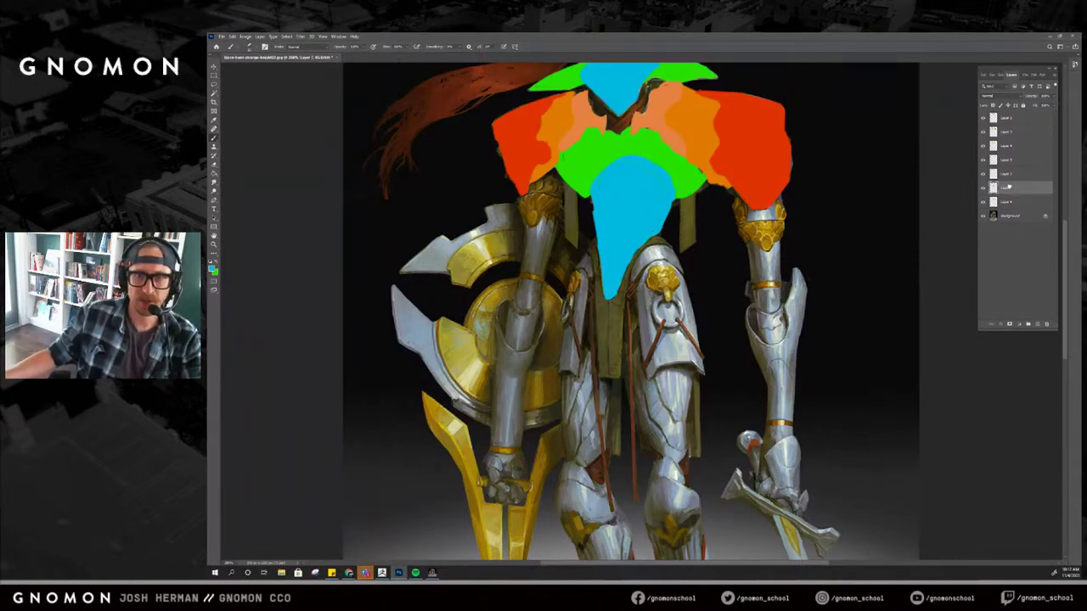
left_click_drag(1006, 187, 1022, 212)
Add a new layer and block in the upper thigh plates on both legs in solid blue.
left_click_drag(736, 159, 734, 238)
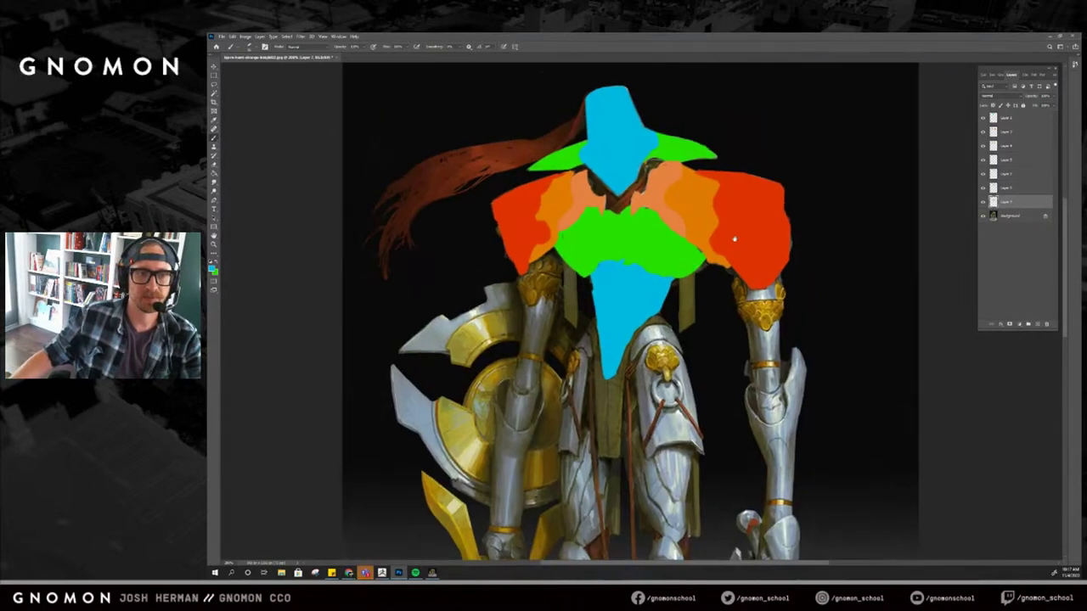
left_click(1031, 324)
mouse_move(615, 361)
left_mouse_down()
mouse_move(578, 251)
mouse_move(623, 187)
mouse_move(611, 163)
mouse_move(599, 202)
mouse_move(611, 282)
mouse_move(659, 280)
mouse_move(632, 163)
mouse_move(660, 265)
left_mouse_up()
key("g")
left_click(619, 242)
key("b")
mouse_move(538, 283)
left_mouse_down()
mouse_move(524, 285)
mouse_move(538, 184)
mouse_move(543, 245)
left_mouse_up()
mouse_move(548, 192)
left_mouse_down()
mouse_move(547, 171)
mouse_move(545, 258)
mouse_move(539, 197)
left_mouse_up()
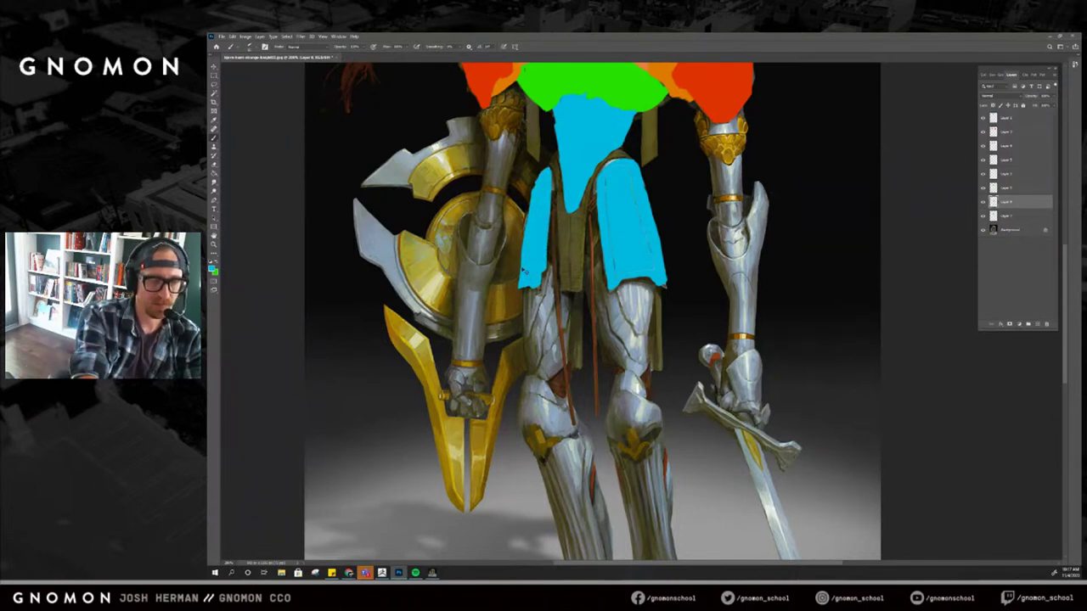
Shift the hue of the thigh plate layer with Hue/Saturation to turquoise green.
key("ctrl+u")
left_click_drag(743, 91, 732, 95)
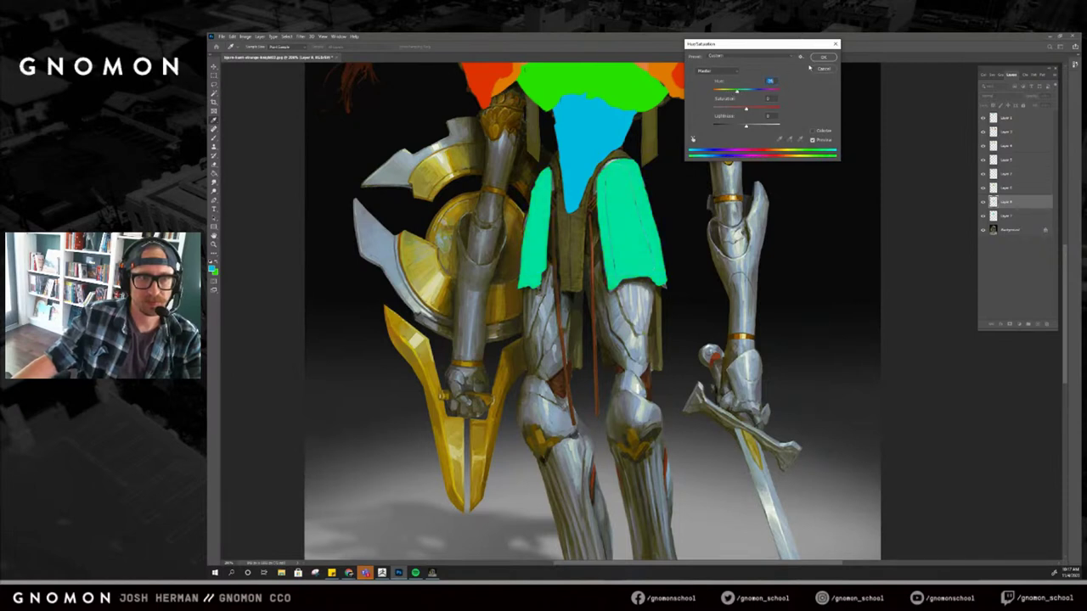
left_click(822, 57)
left_click_drag(638, 314, 623, 250)
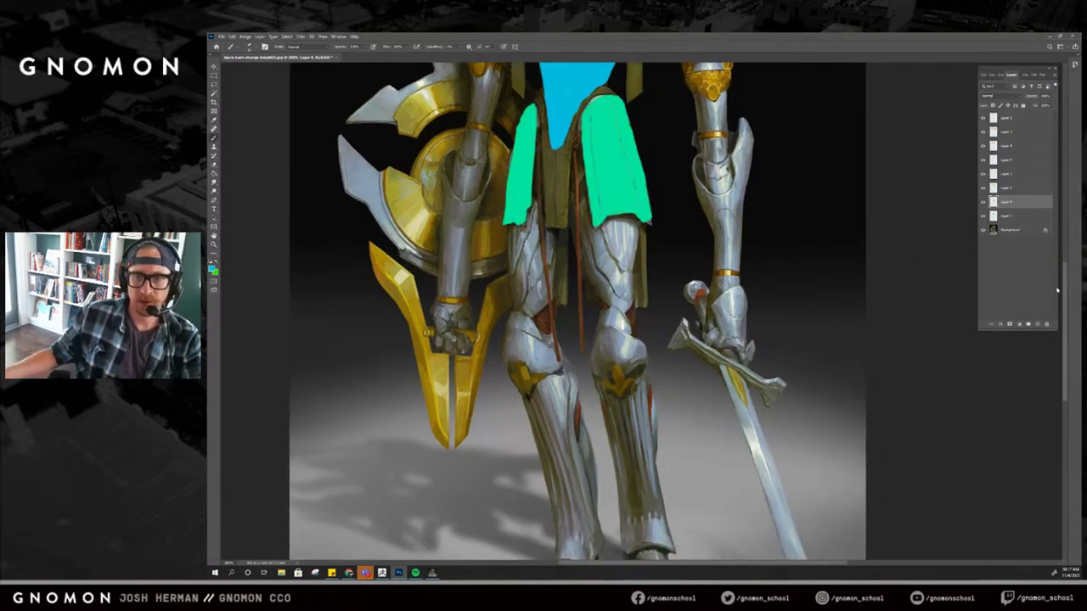
Add a new layer directly above the background and block in the sword-side lower thigh armor in solid blue.
left_click(1037, 325)
left_click_drag(1022, 203, 1020, 235)
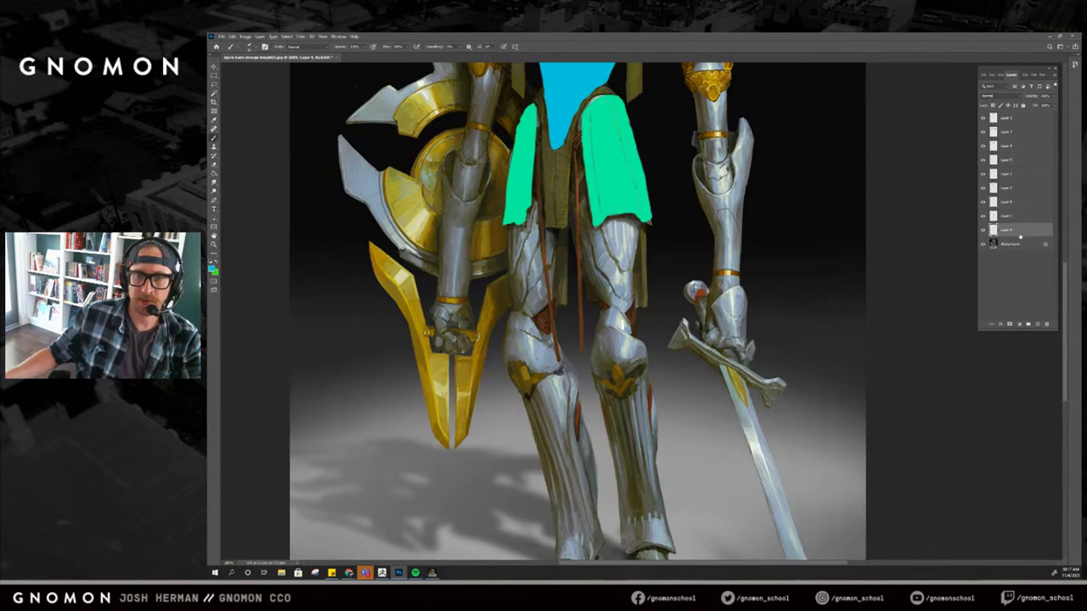
mouse_move(576, 139)
left_mouse_down()
mouse_move(590, 267)
mouse_move(620, 309)
mouse_move(635, 214)
left_mouse_up()
key("ctrl+z")
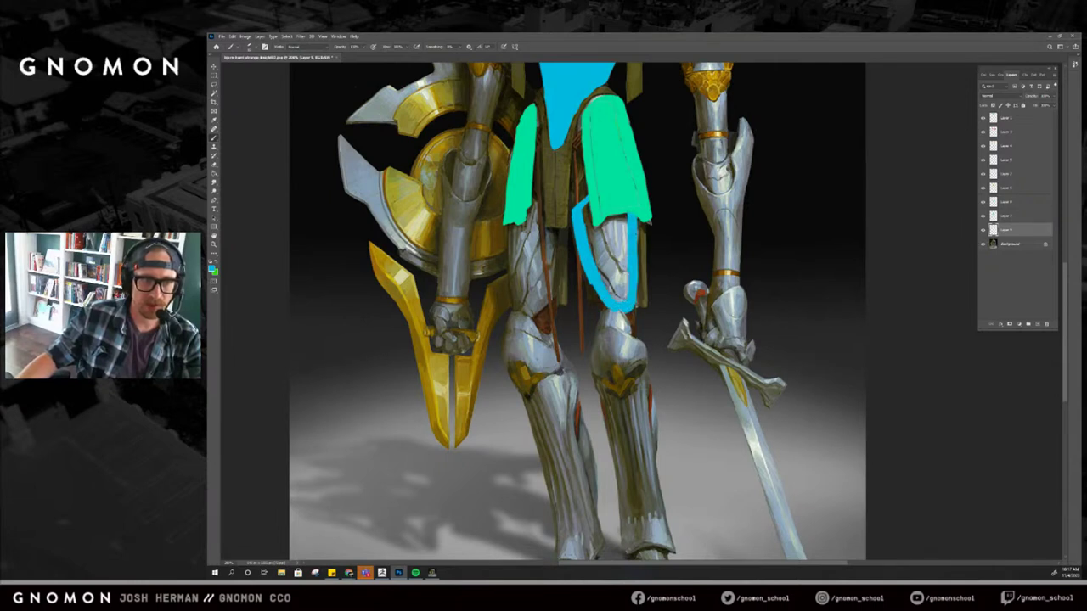
key("g")
left_click(612, 258)
key("b")
Outline the shield-side lower thigh armor in blue, fill it, and paint over the leftover gaps.
mouse_move(511, 224)
left_mouse_down()
mouse_move(508, 280)
mouse_move(521, 309)
mouse_move(540, 316)
mouse_move(550, 221)
left_mouse_up()
mouse_move(552, 280)
left_mouse_down()
mouse_move(553, 219)
mouse_move(532, 192)
left_mouse_up()
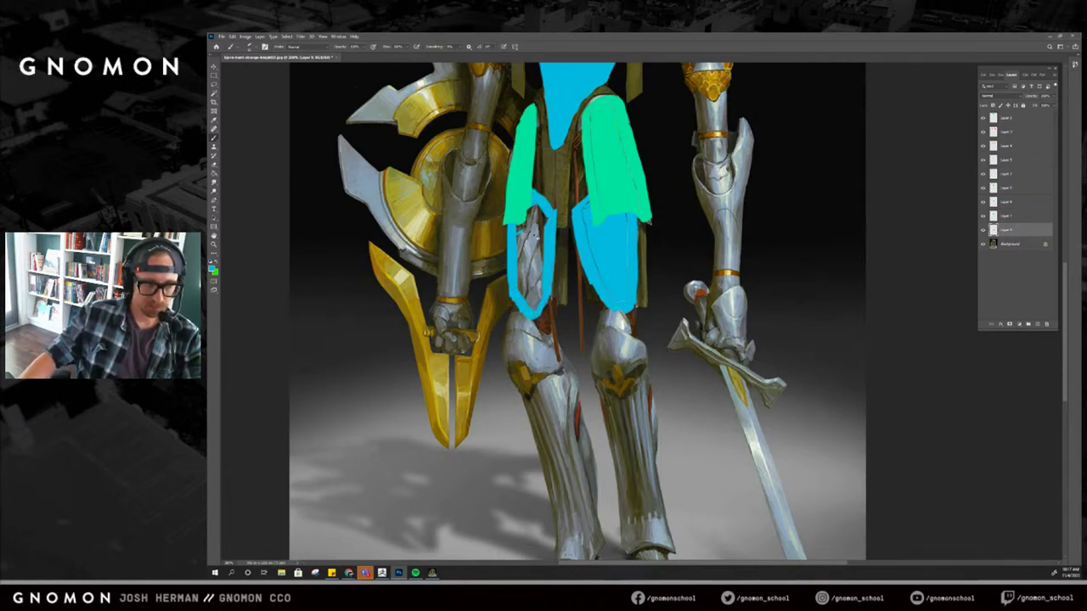
key("g")
left_click(534, 244)
key("b")
left_click_drag(549, 215, 544, 264)
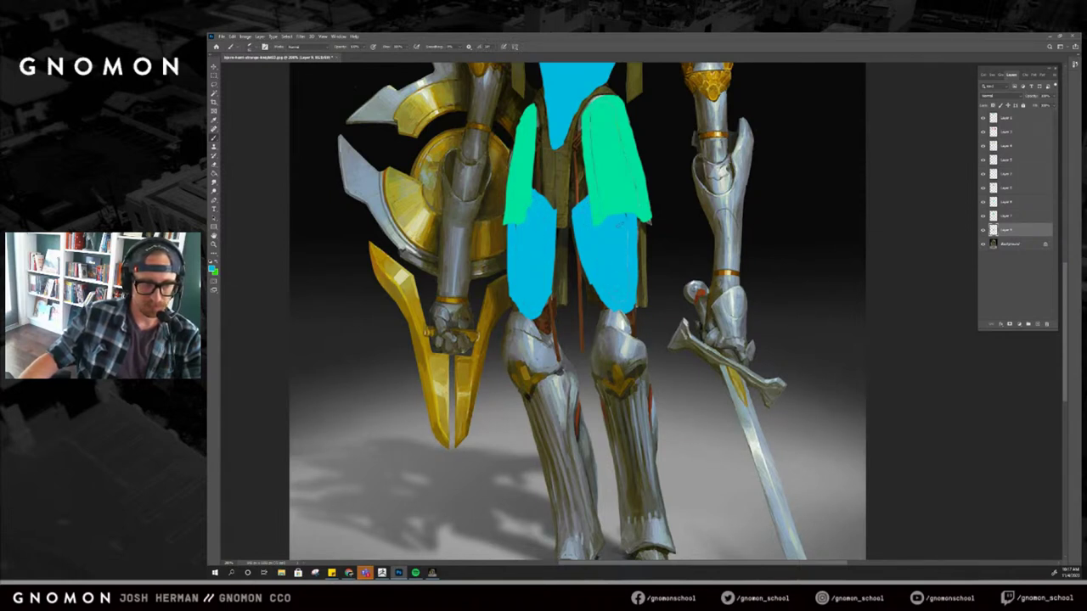
Shift the hue of the lower thigh layer with Hue/Saturation to purple.
key("ctrl+u")
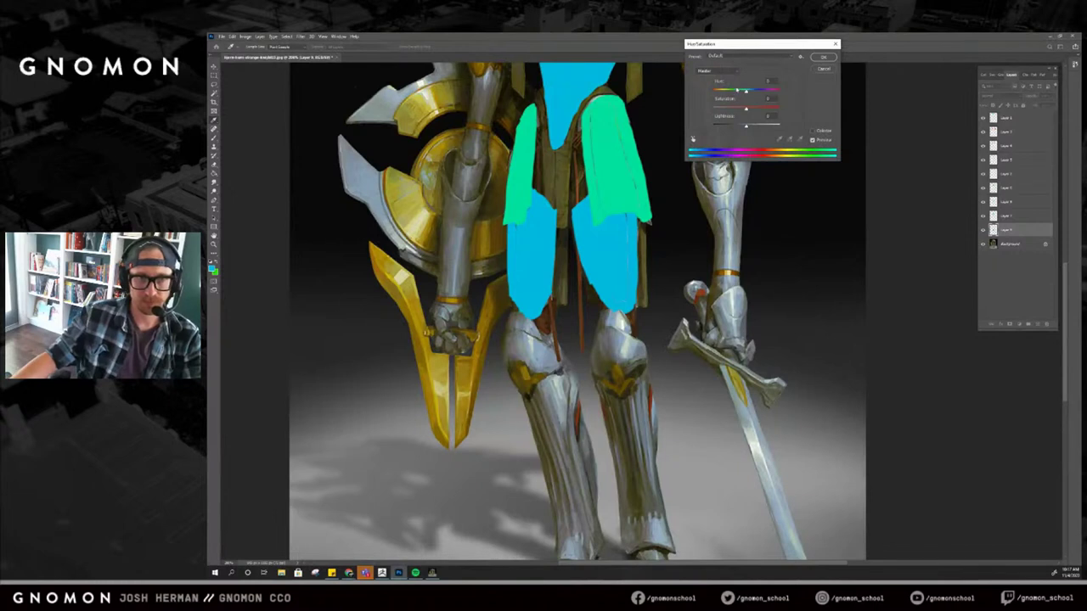
left_click_drag(746, 91, 766, 92)
key("Return")
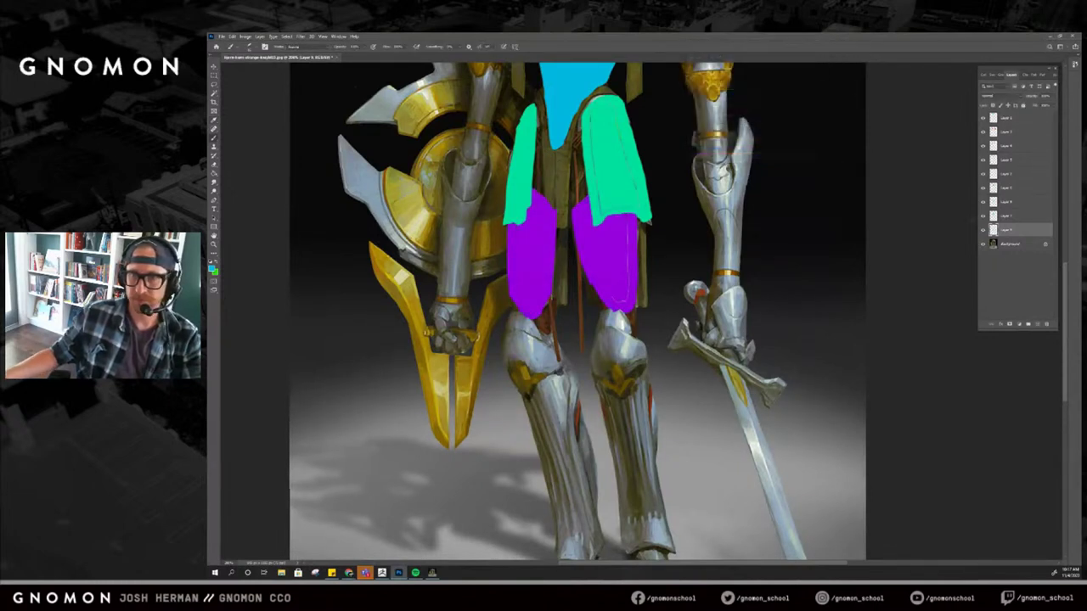
Add a new layer below the purple thigh layer and block in both knee guards in solid green.
left_click(1037, 323)
left_click_drag(791, 319, 855, 241)
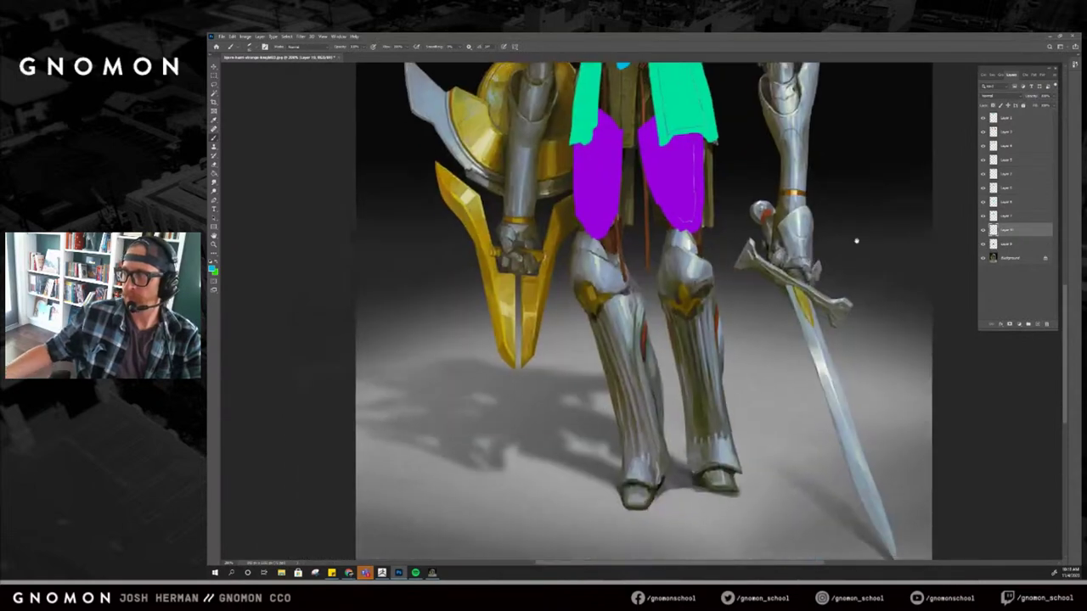
left_click_drag(1004, 235, 1011, 250)
mouse_move(630, 250)
left_mouse_down()
mouse_move(525, 250)
mouse_move(528, 270)
left_mouse_up()
key("ctrl+z")
mouse_move(528, 230)
left_mouse_down()
mouse_move(521, 267)
mouse_move(542, 309)
left_mouse_up()
mouse_move(618, 232)
left_mouse_down()
mouse_move(613, 266)
mouse_move(653, 278)
mouse_move(643, 307)
left_mouse_up()
mouse_move(658, 289)
left_mouse_down()
mouse_move(652, 301)
mouse_move(610, 301)
mouse_move(609, 263)
mouse_move(619, 285)
left_mouse_up()
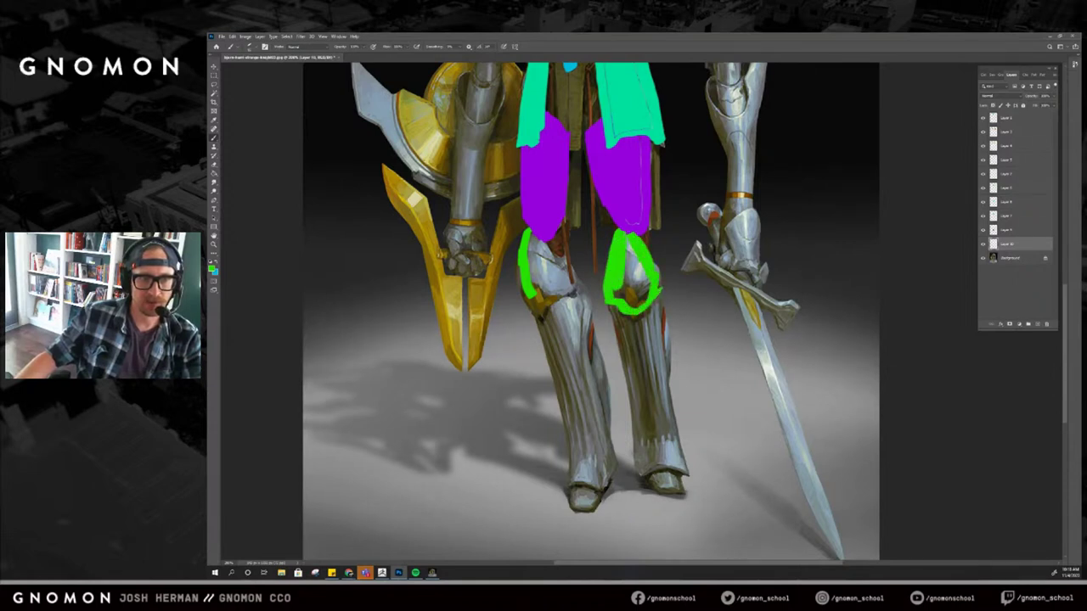
mouse_move(627, 246)
left_mouse_down()
mouse_move(618, 291)
mouse_move(647, 295)
mouse_move(630, 277)
mouse_move(639, 260)
mouse_move(638, 287)
left_mouse_up()
mouse_move(531, 294)
left_mouse_down()
mouse_move(520, 252)
mouse_move(567, 260)
mouse_move(570, 287)
mouse_move(532, 309)
mouse_move(531, 253)
mouse_move(548, 301)
left_mouse_up()
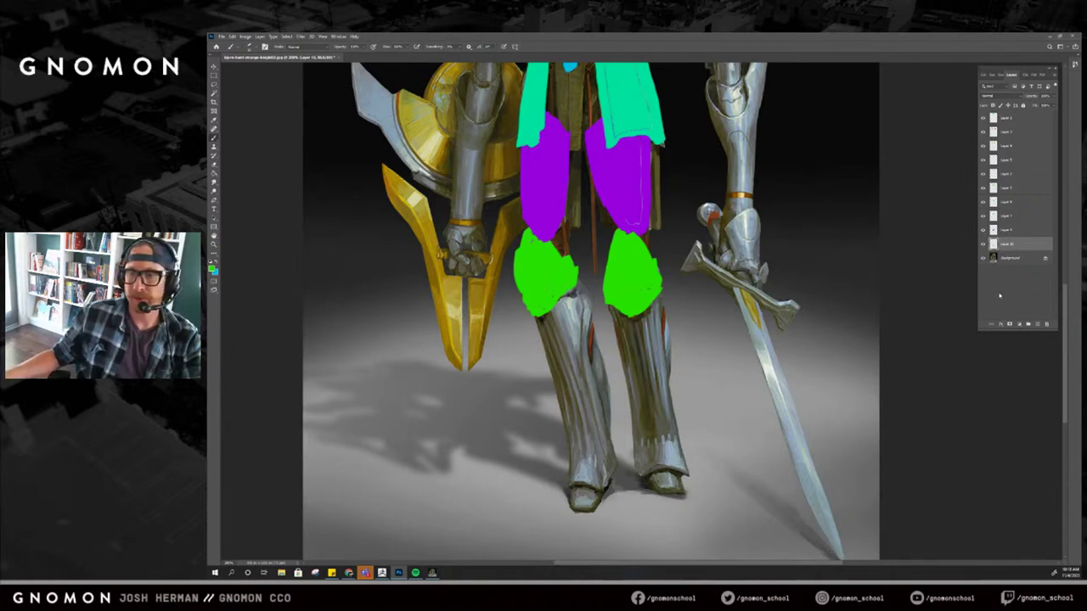
Add a new layer below the knee layer, outline the sword-side shin armor in blue, and fill it.
left_click(1038, 324)
left_click_drag(1014, 244, 1010, 266)
key("x")
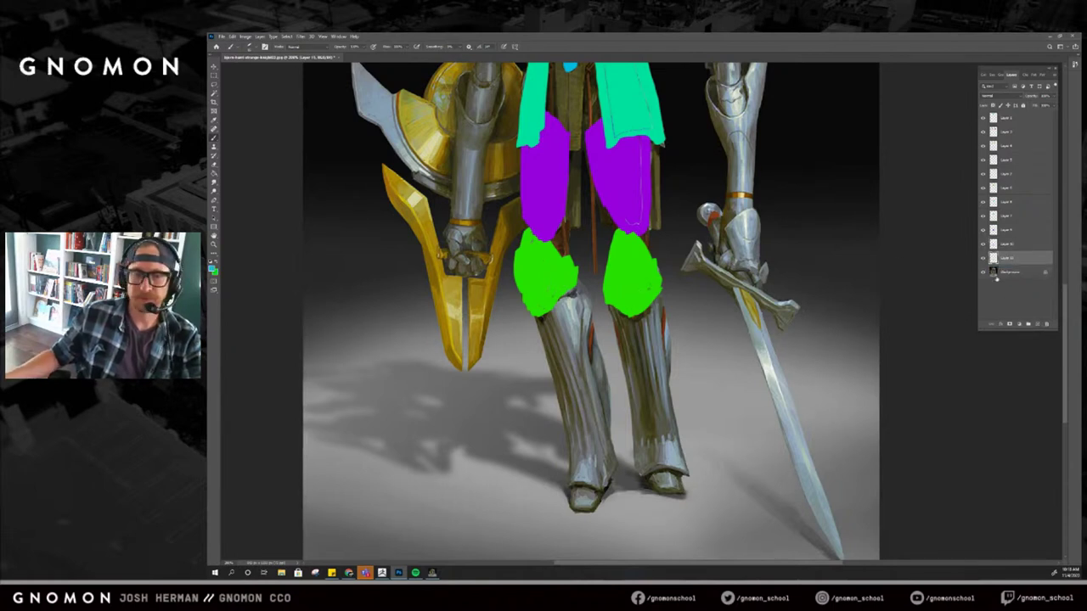
mouse_move(635, 413)
left_mouse_down("shift")
mouse_move(638, 472)
mouse_move(690, 471)
left_mouse_up("shift")
left_click(673, 422, "shift")
mouse_move(670, 421)
left_mouse_down()
mouse_move(653, 297)
mouse_move(613, 318)
left_mouse_up()
key("g")
left_click(642, 353)
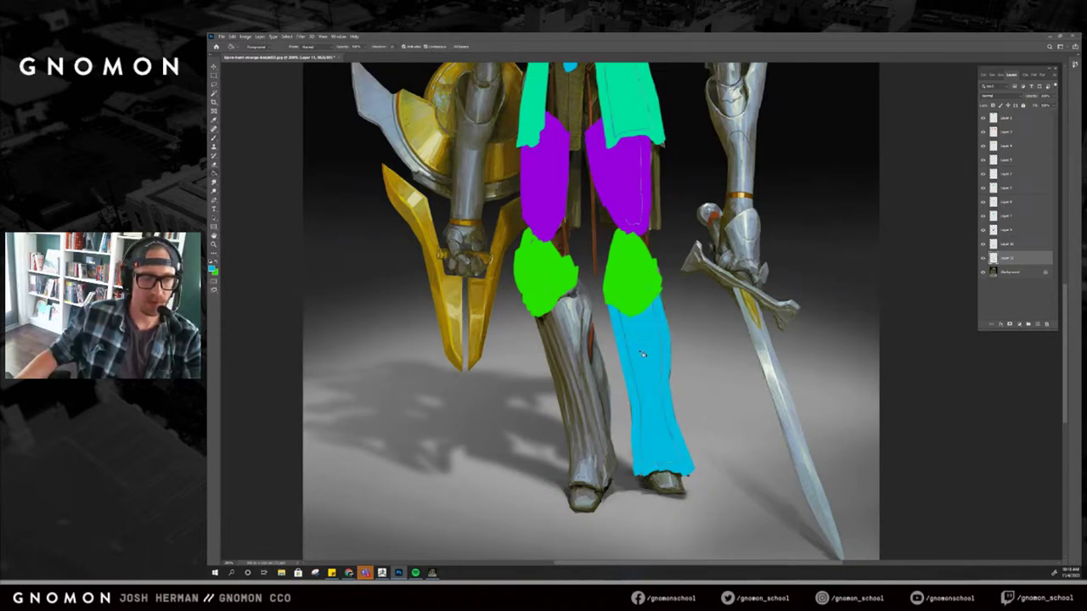
Outline the shield-side shin armor in blue from the knee to the ankle and fill it solid.
key("b")
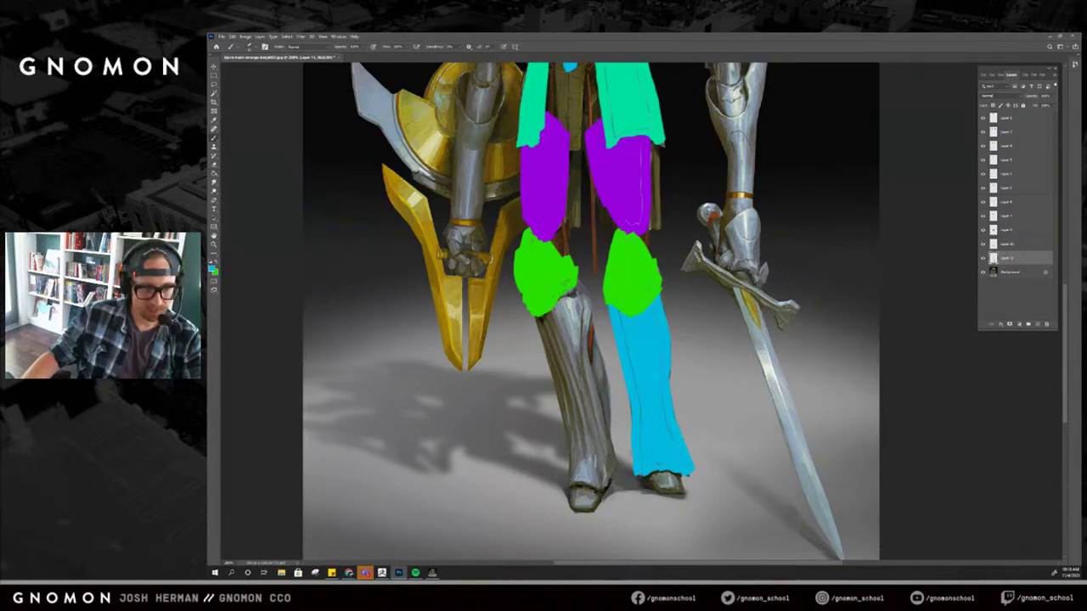
left_click_drag(579, 285, 592, 333)
left_click(607, 387, "shift")
left_click(607, 408, "shift")
left_click(606, 429, "shift")
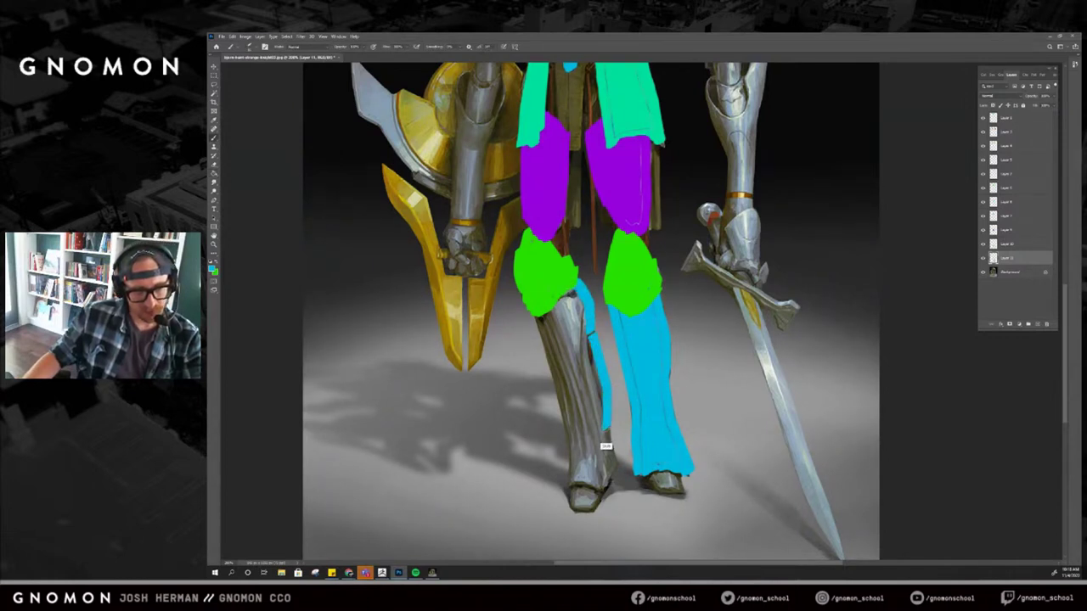
left_click(614, 464, "shift")
left_click(605, 490, "shift")
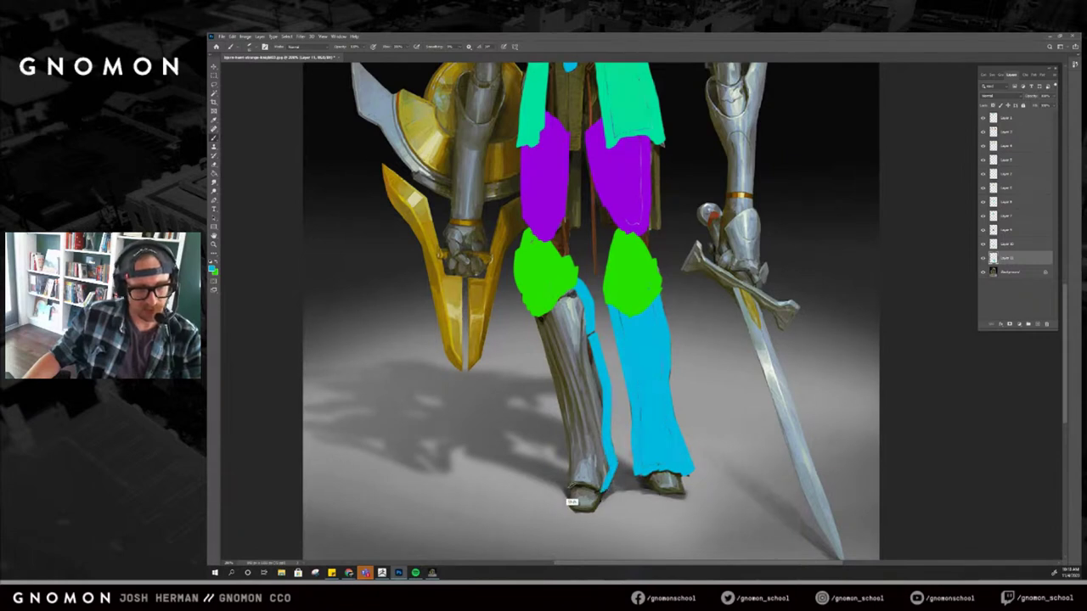
mouse_move(604, 488)
left_mouse_down()
mouse_move(571, 489)
mouse_move(567, 451)
left_mouse_up()
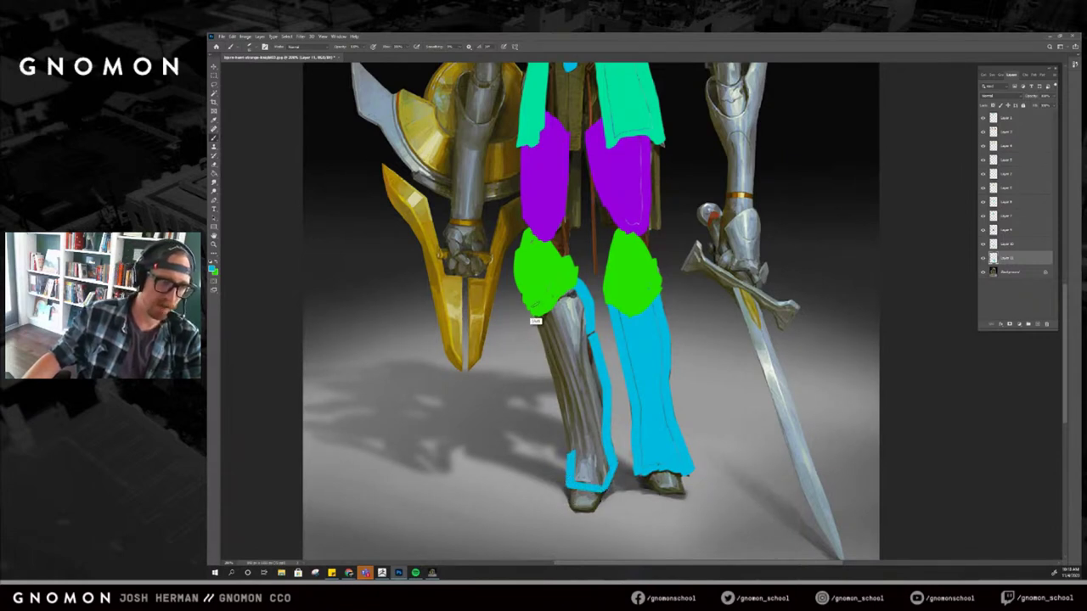
left_click(535, 320, "shift")
key("g")
left_click(578, 318)
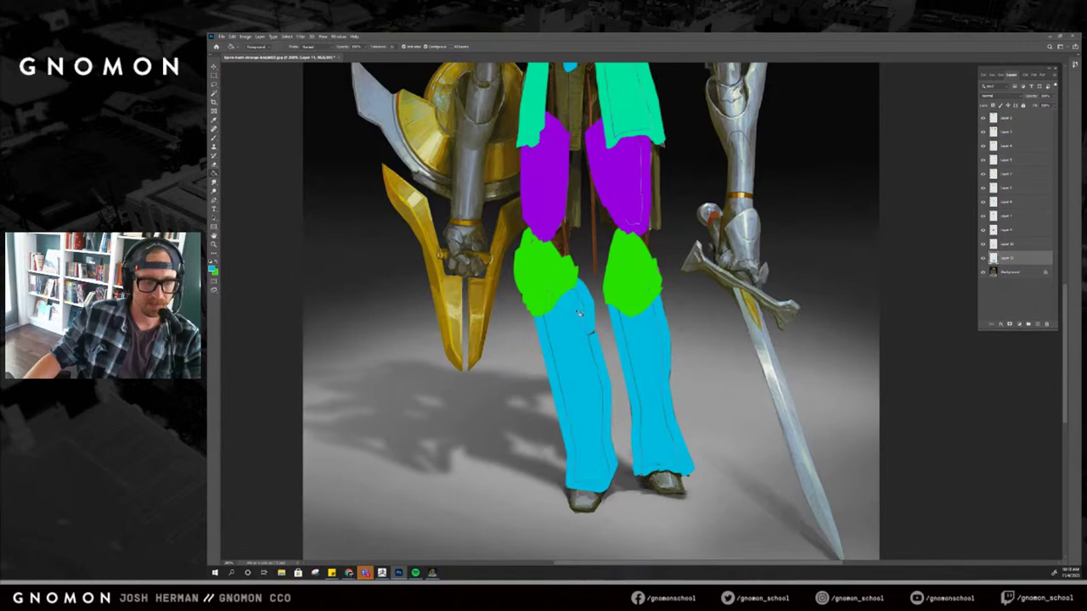
Paint over the unfilled seams inside both blue shin shapes with the brush.
key("b")
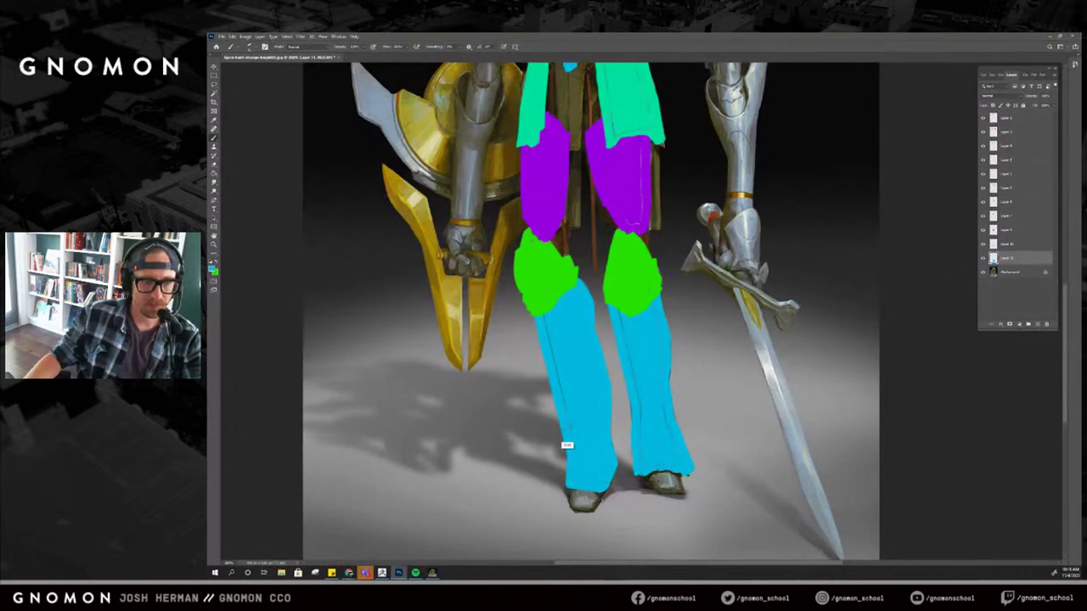
left_click(533, 300, "shift")
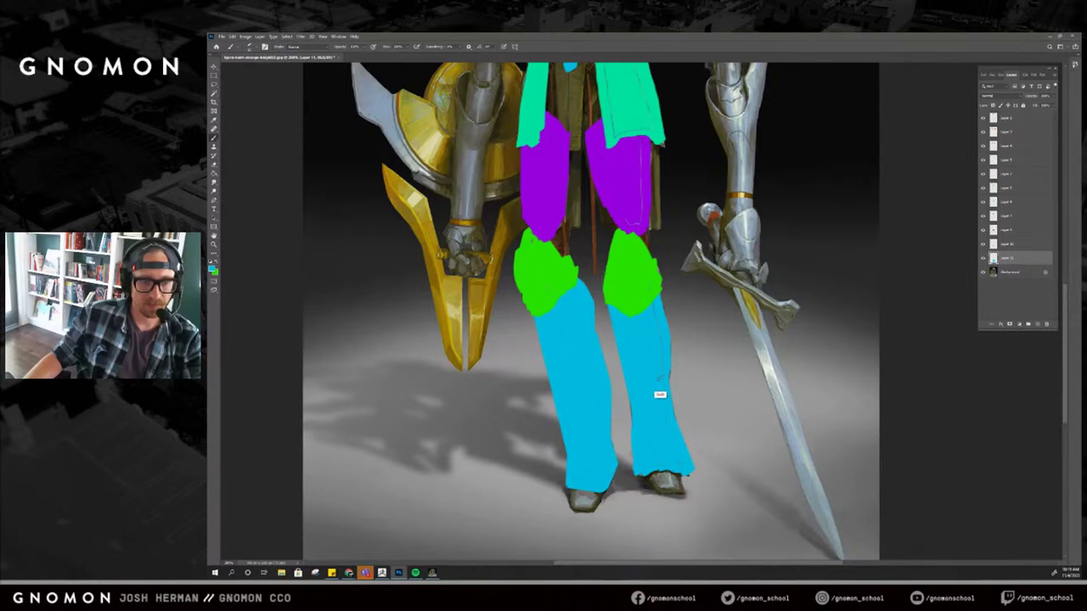
left_click_drag(650, 295, 645, 354)
Add a new layer below the shin layer and block in both feet in solid blue.
key("x")
left_click(1038, 324)
left_click_drag(1004, 256, 1008, 276)
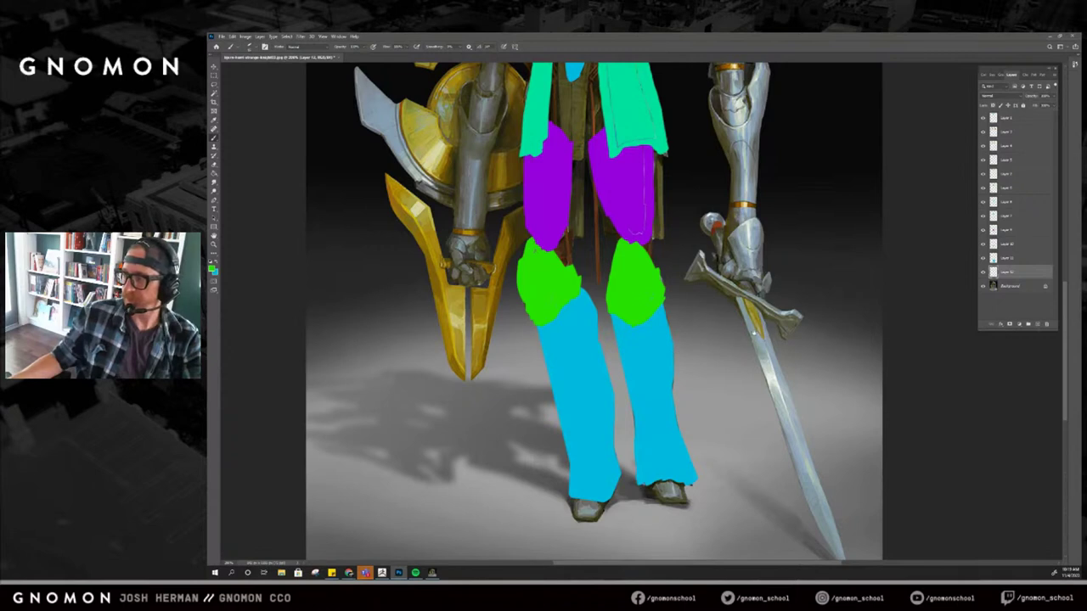
left_click_drag(753, 333, 730, 311)
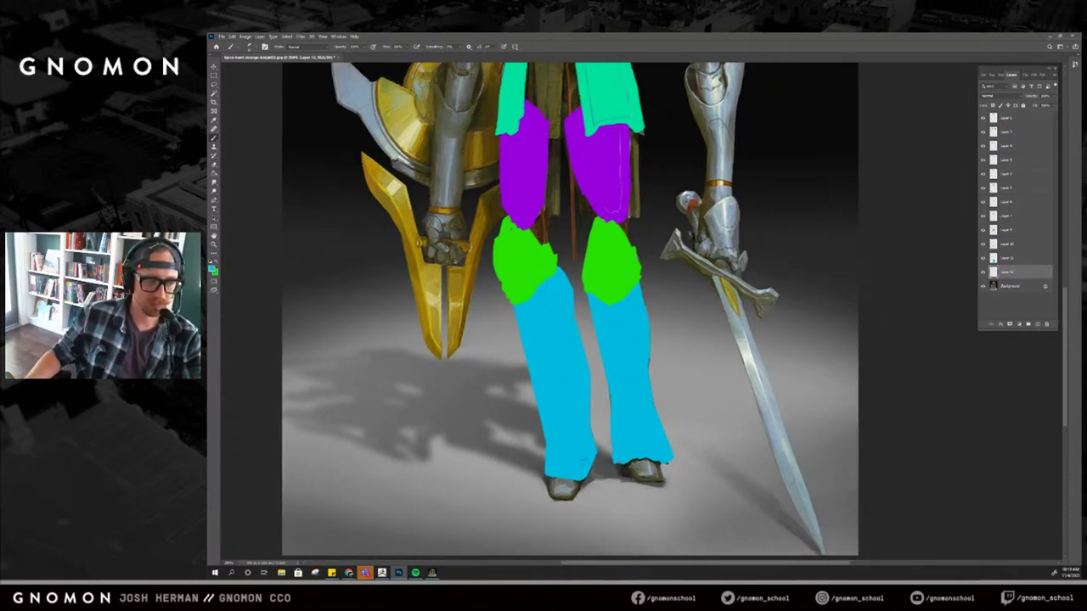
left_click_drag(552, 479, 563, 494)
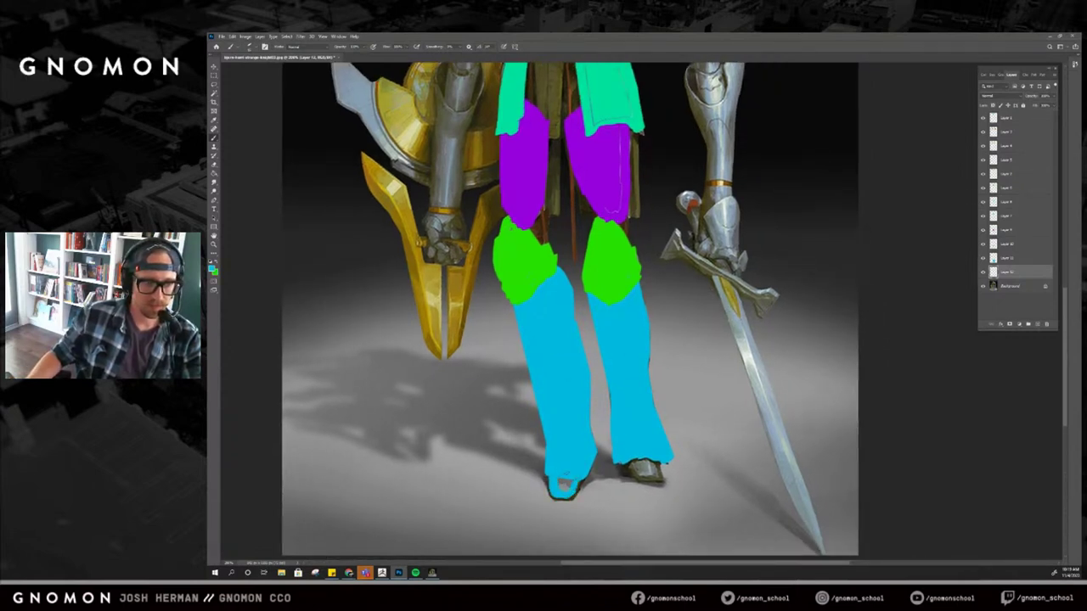
mouse_move(624, 467)
left_mouse_down()
mouse_move(642, 476)
mouse_move(659, 463)
mouse_move(645, 469)
left_mouse_up()
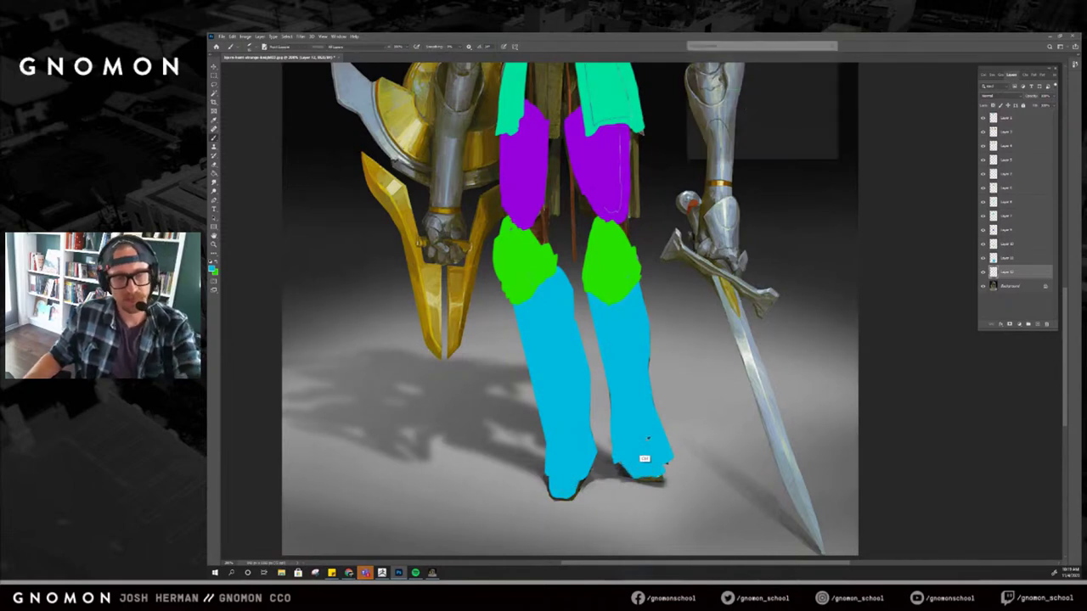
Shift the hue of the feet layer with Hue/Saturation to purple.
key("ctrl+u")
left_click_drag(746, 91, 766, 90)
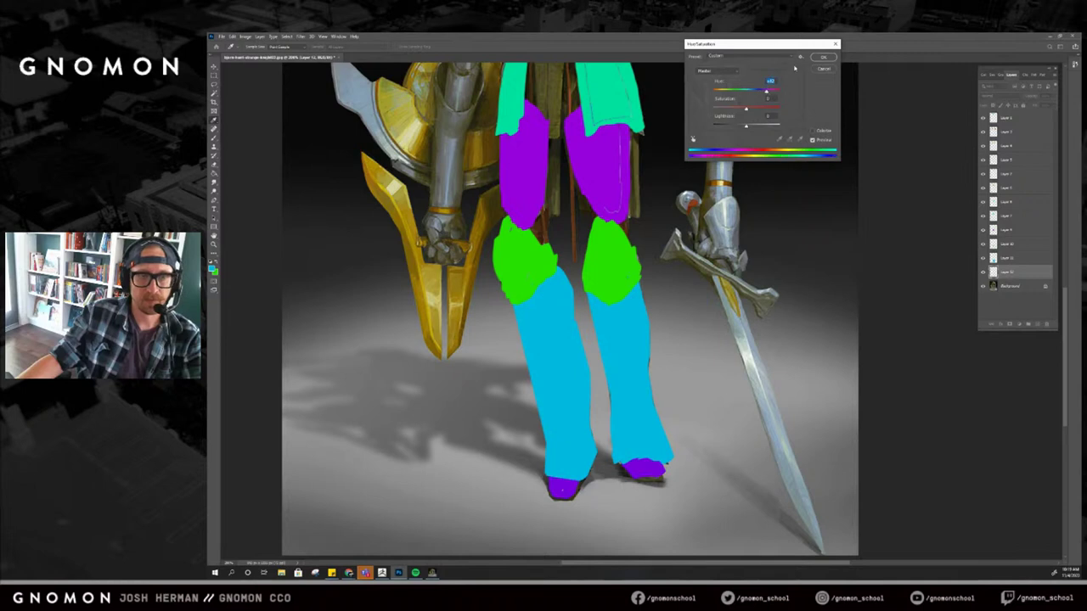
left_click(822, 58)
Add a new layer, sample the light orange from the shoulder, and block in the sword-side upper arm down to the elbow.
scroll(708, 357, "up", 5)
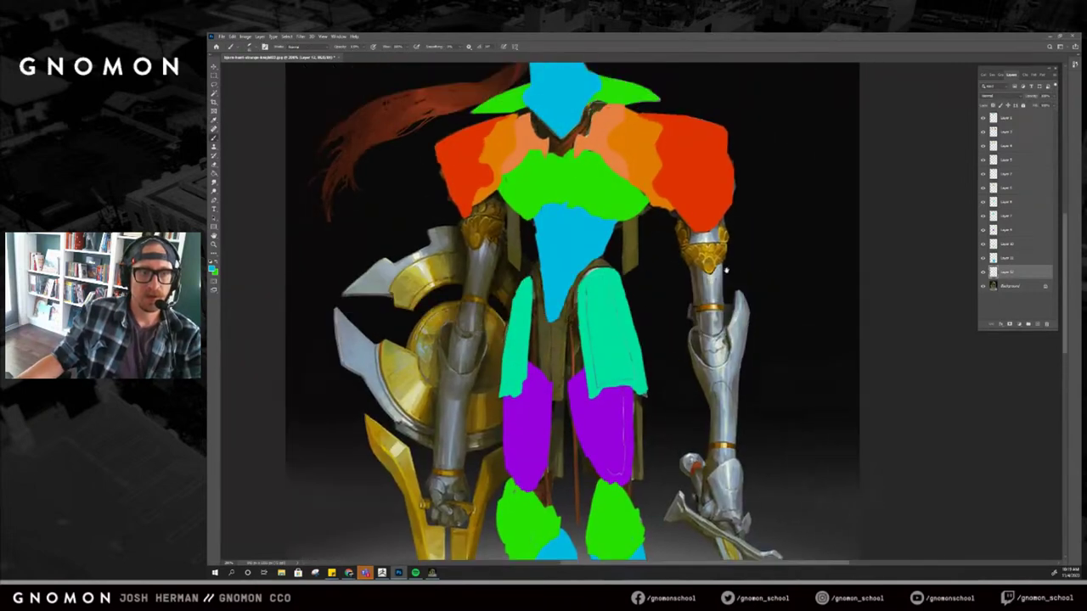
left_click_drag(725, 269, 722, 272)
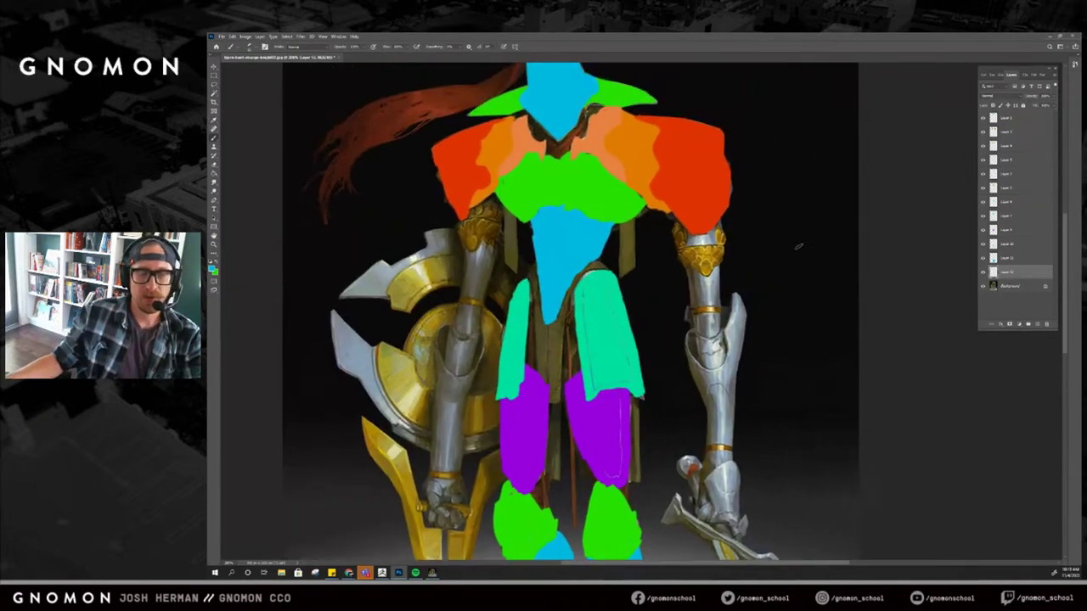
left_click(1037, 325)
left_click_drag(722, 268, 671, 227)
left_click(632, 144, "alt")
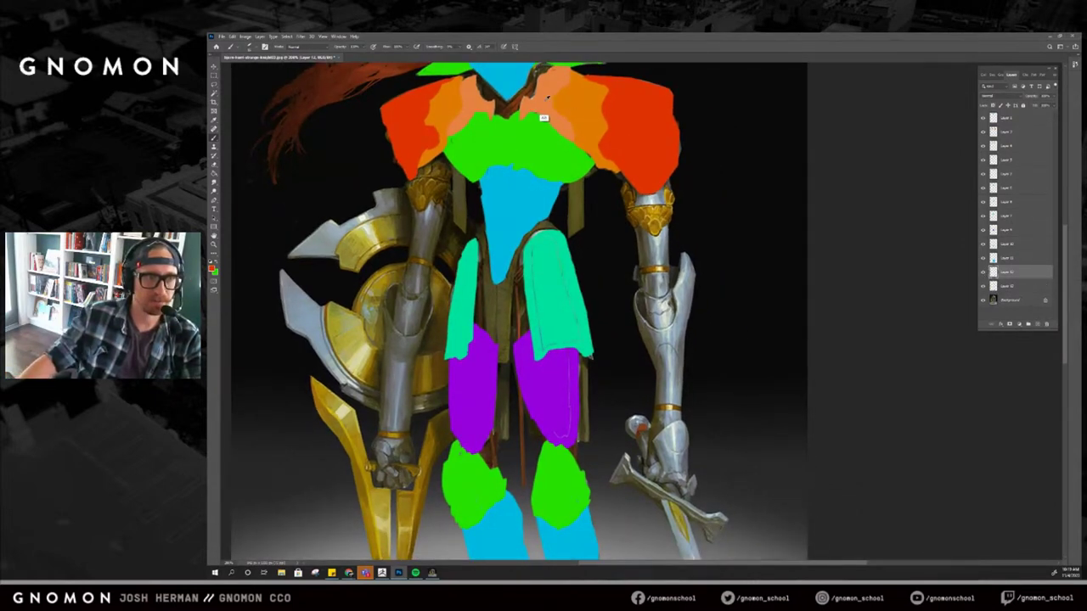
left_click_drag(599, 136, 596, 166)
mouse_move(624, 204)
left_mouse_down()
mouse_move(625, 244)
mouse_move(659, 325)
mouse_move(645, 340)
mouse_move(666, 351)
mouse_move(667, 316)
left_mouse_up()
key("ctrl+z")
key("ctrl+z")
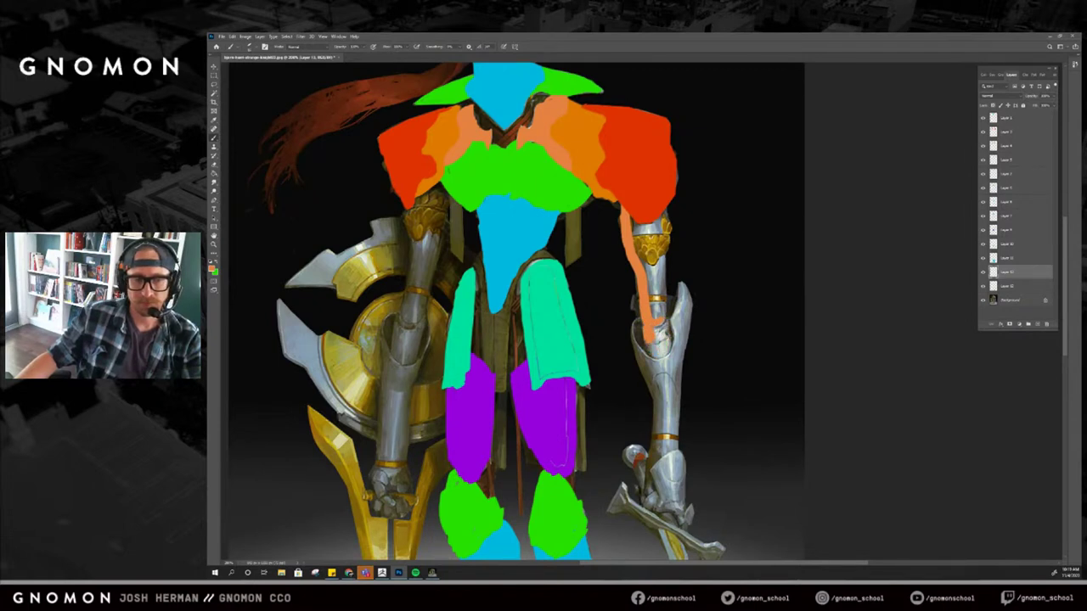
mouse_move(658, 327)
left_mouse_down()
mouse_move(665, 210)
mouse_move(642, 251)
mouse_move(633, 224)
mouse_move(653, 259)
mouse_move(647, 340)
left_mouse_up()
key("e")
key("b")
Outline the shield-side upper arm from elbow to shoulder in light orange and paint it solid.
left_click_drag(404, 309, 420, 314)
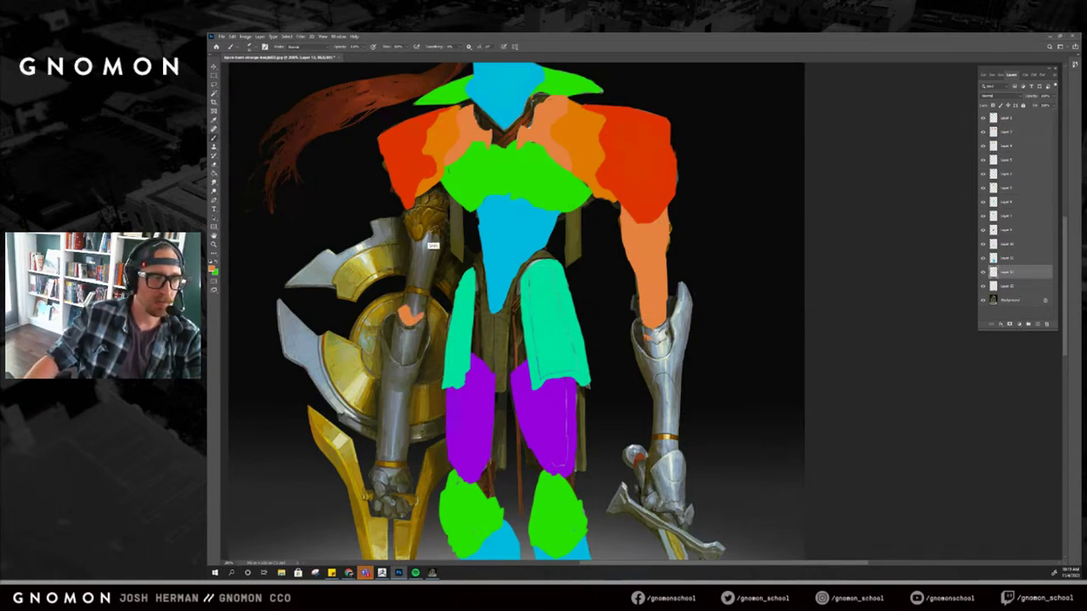
left_click(445, 202, "shift")
left_click(439, 187, "shift")
mouse_move(411, 209)
left_mouse_down()
mouse_move(407, 330)
mouse_move(414, 214)
mouse_move(428, 200)
left_mouse_up()
left_click_drag(426, 276, 421, 231)
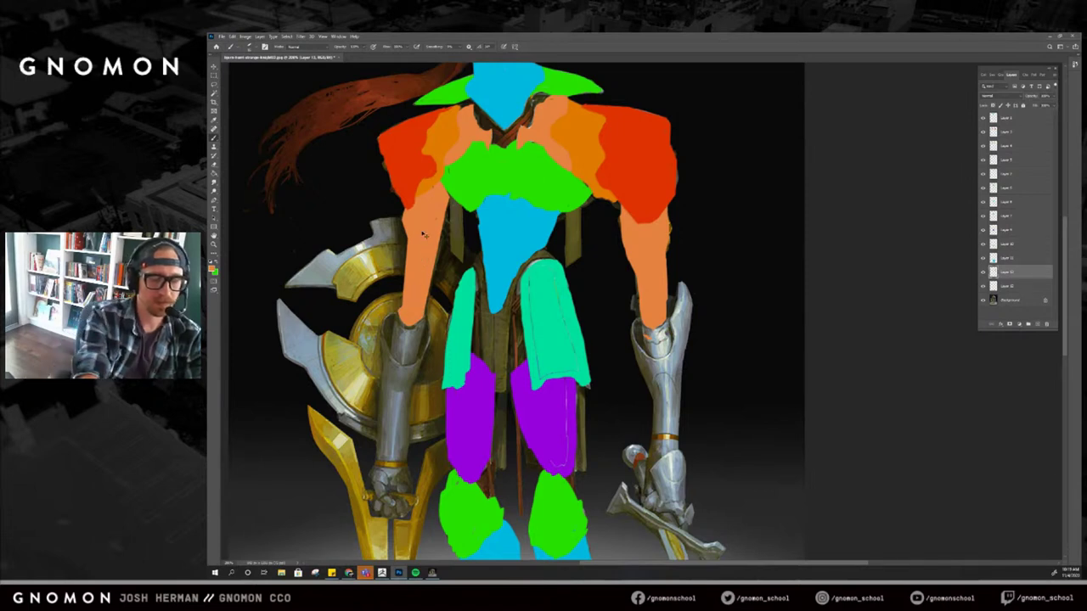
Shift the hue of the upper arm layer with Hue/Saturation to yellow.
key("ctrl+u")
left_click_drag(746, 92, 748, 91)
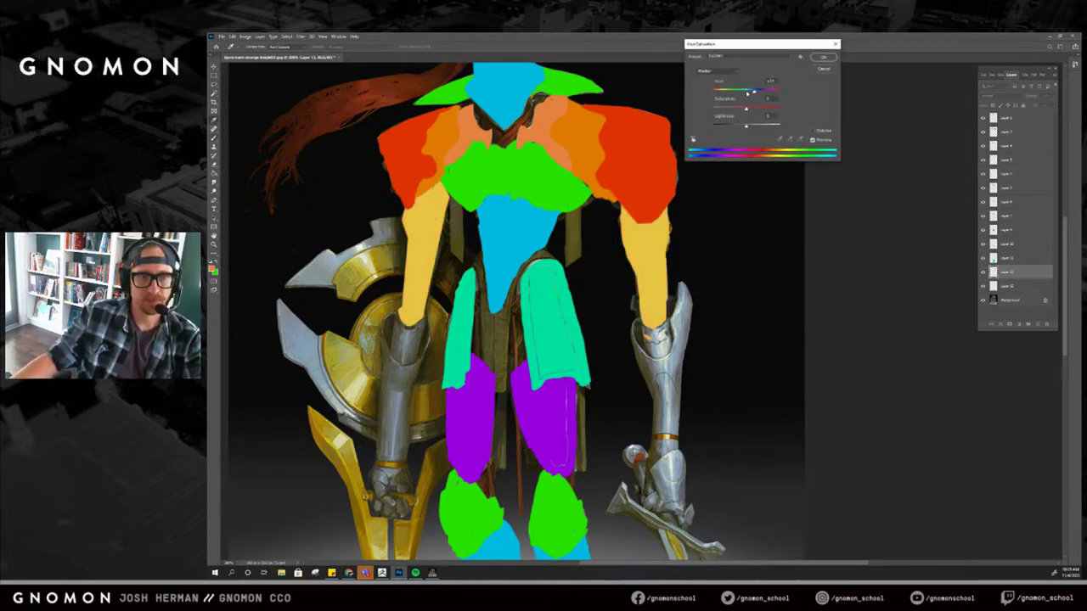
left_click(821, 57)
Add a new layer directly above the background and block in both elbows in light orange.
left_click(1038, 325)
left_click_drag(774, 355, 767, 266)
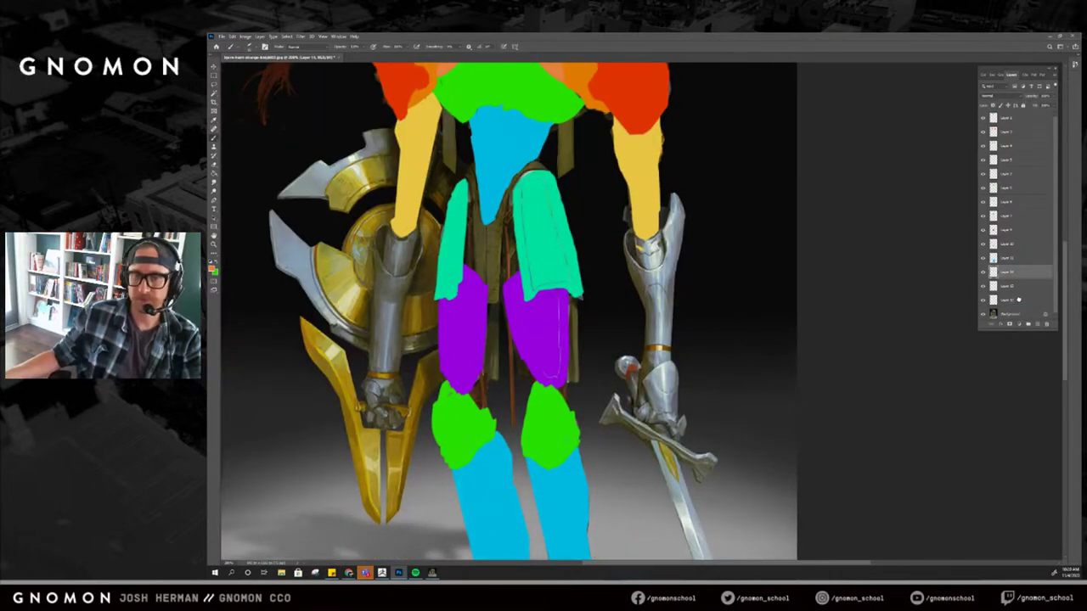
left_click(1011, 300)
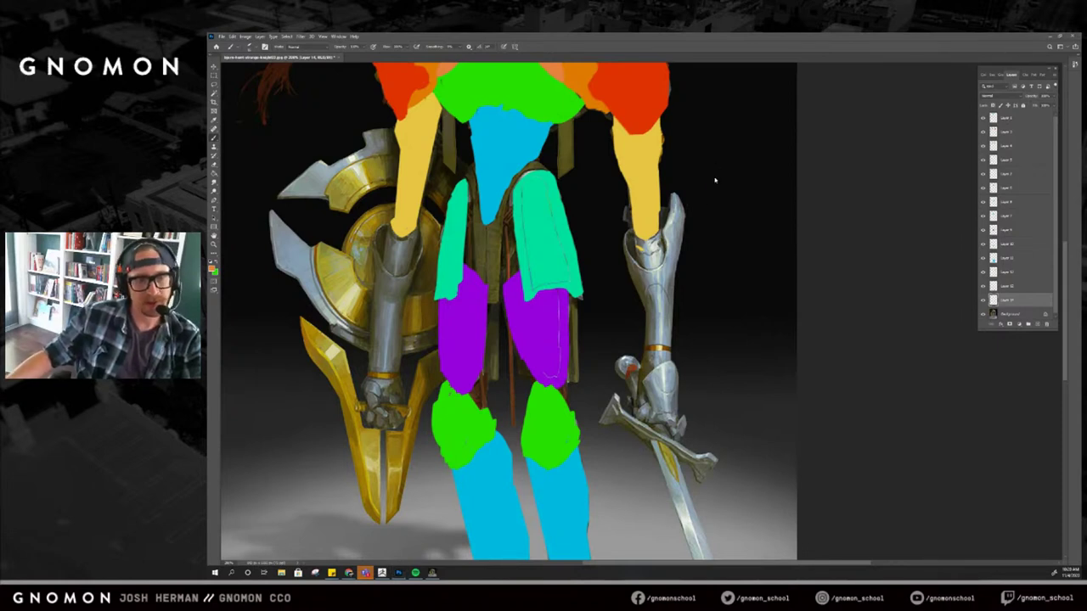
mouse_move(641, 236)
left_mouse_down()
mouse_move(652, 266)
mouse_move(657, 238)
mouse_move(653, 258)
left_mouse_up()
mouse_move(392, 230)
left_mouse_down()
mouse_move(391, 268)
mouse_move(410, 260)
mouse_move(414, 233)
mouse_move(399, 259)
mouse_move(403, 239)
left_mouse_up()
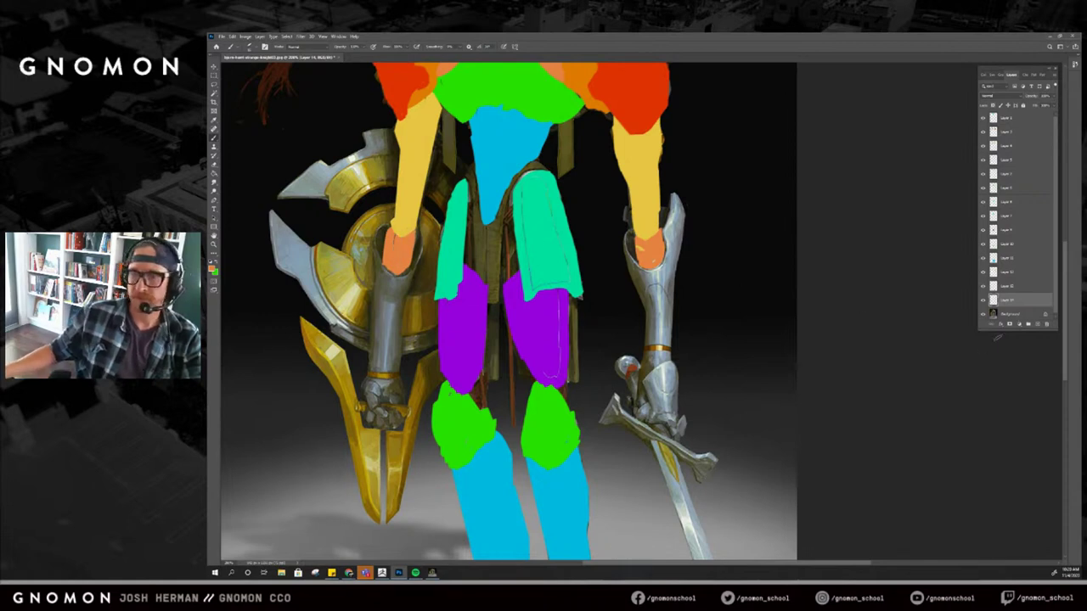
Add a new layer directly above the background and outline the inner edge of the sword-side forearm down to the hand in green.
left_click(1036, 326)
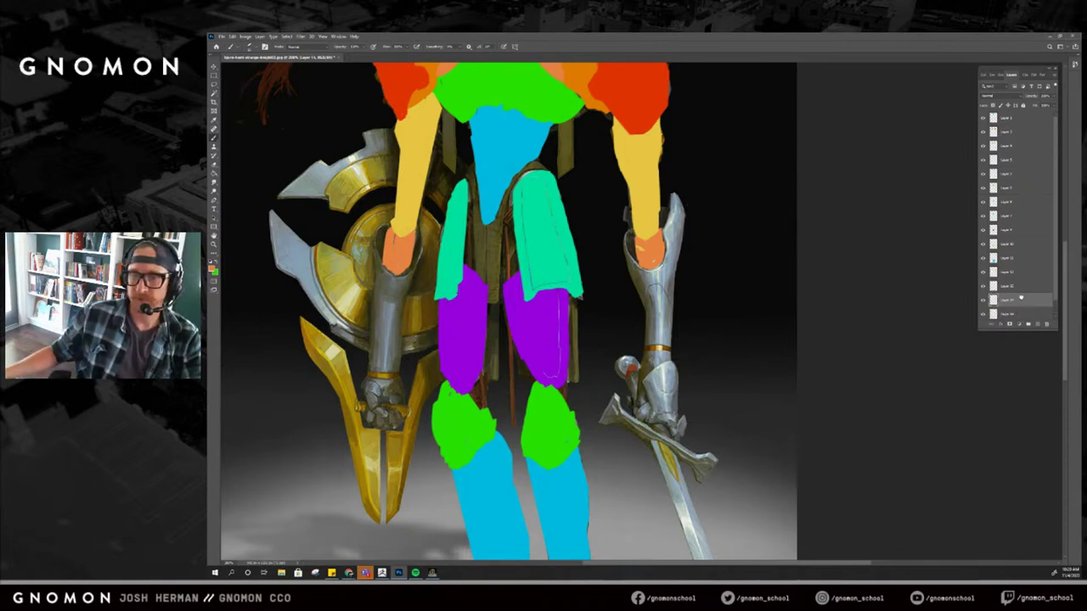
left_click_drag(1009, 301, 1039, 526)
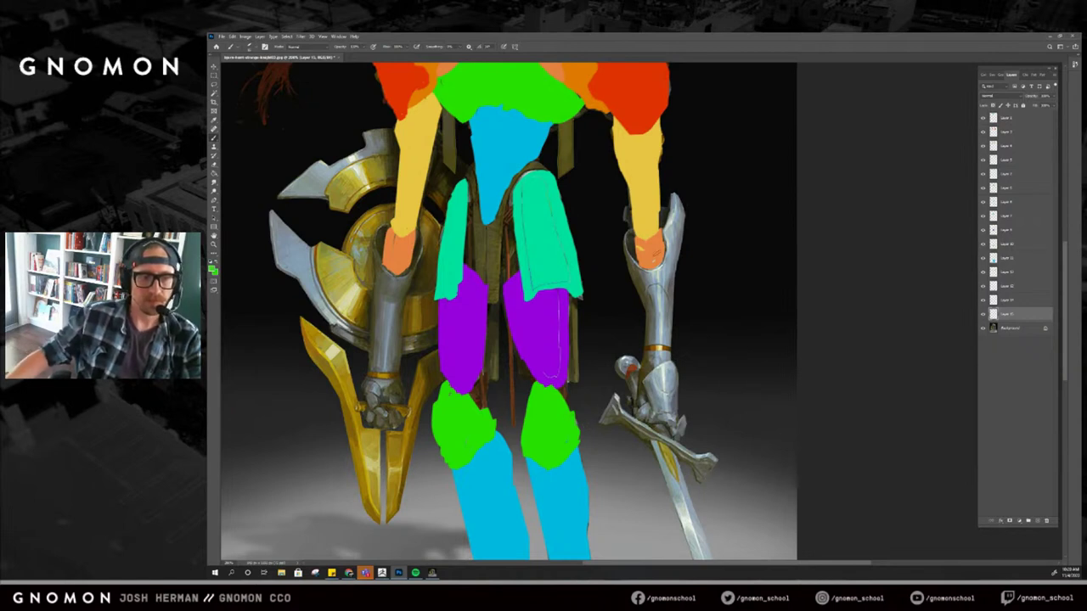
left_click_drag(633, 232, 642, 290)
left_click(647, 310)
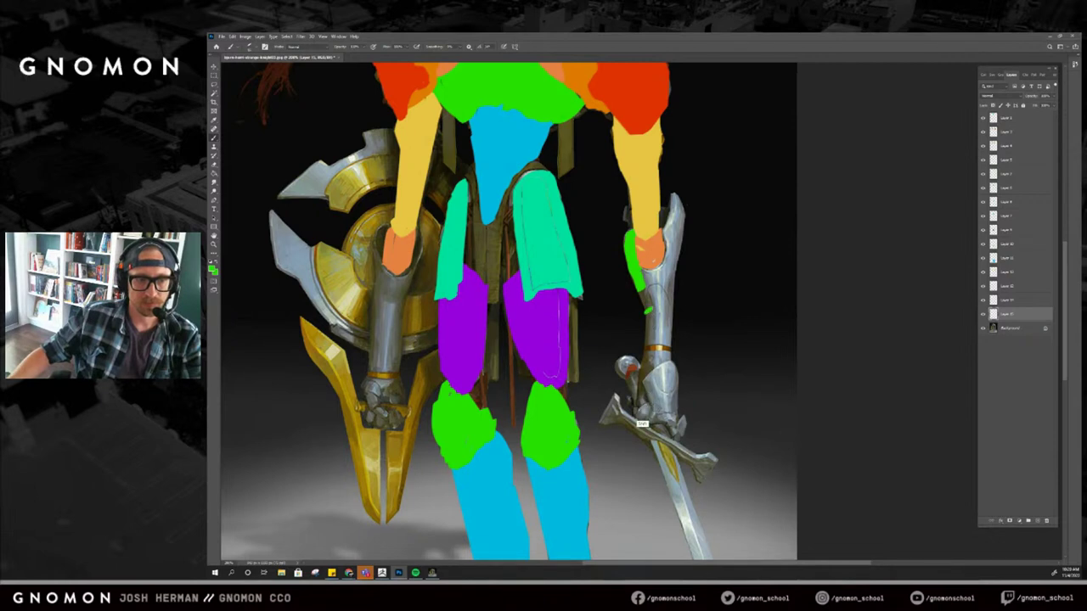
left_click(642, 404, "shift")
left_click(642, 415, "shift")
left_click(652, 417, "shift")
Close the green outline around the sword-side forearm, including the pointed elbow flare, and fill it solid.
left_click(651, 370)
left_click(669, 358, "shift")
left_click(670, 281, "shift")
left_click(680, 218, "shift")
left_click(676, 196, "shift")
left_click(671, 222, "shift")
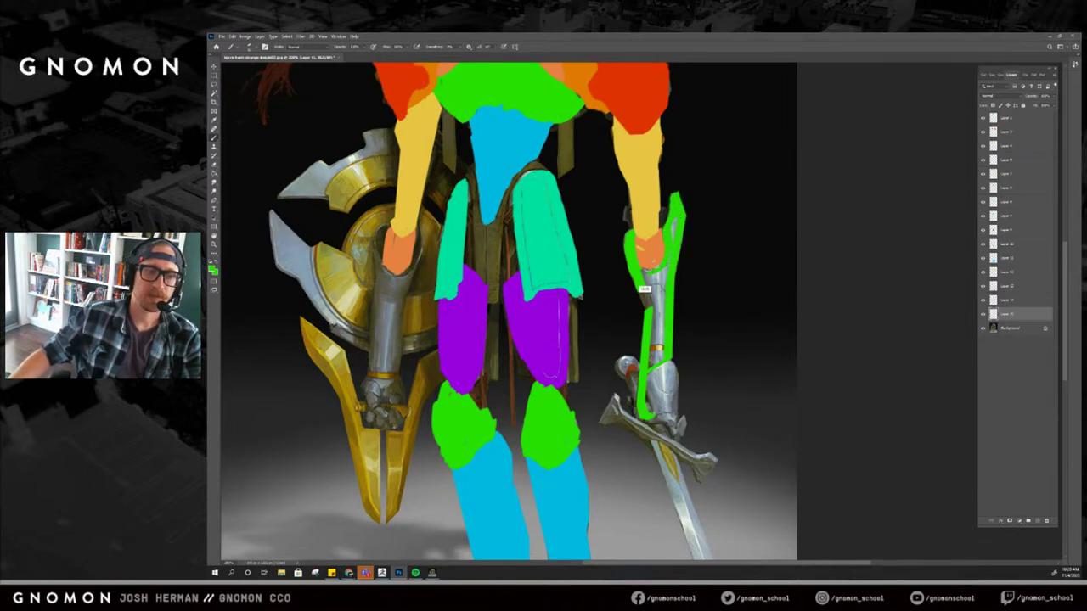
left_click(647, 311, "shift")
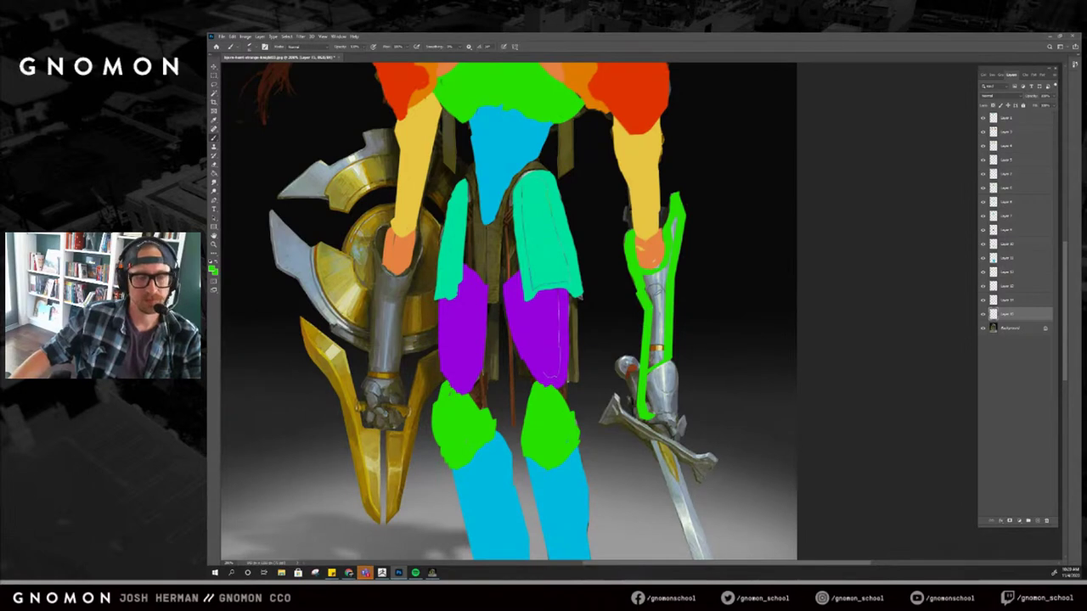
key("g")
left_click(652, 315)
key("b")
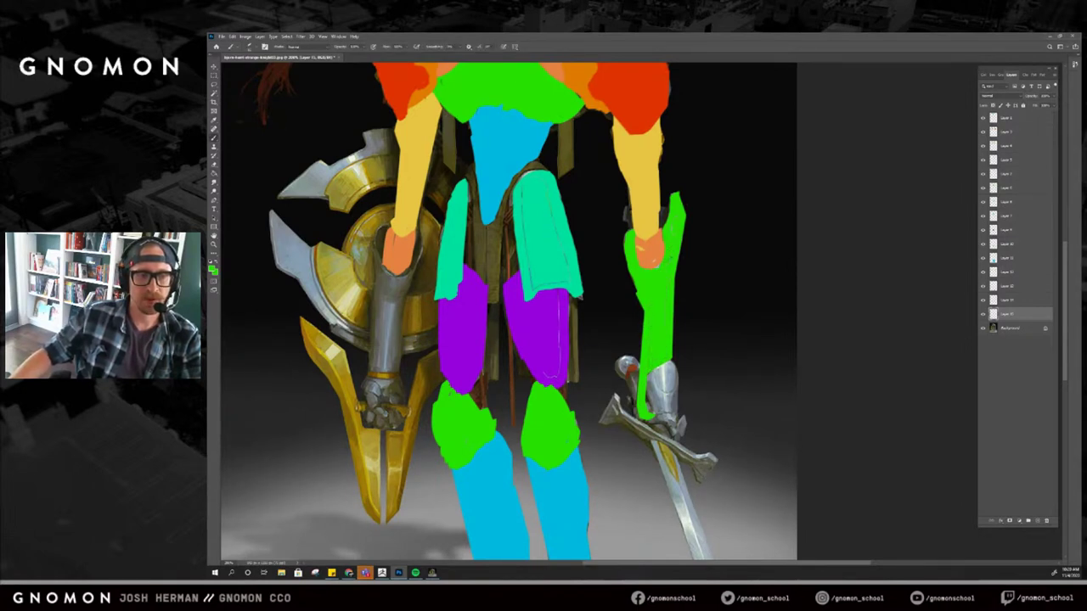
Outline the shield-side forearm from elbow to wrist in green and fill it solid.
mouse_move(378, 241)
left_mouse_down()
mouse_move(382, 230)
mouse_move(377, 288)
left_mouse_up()
left_click_drag(418, 232, 400, 297)
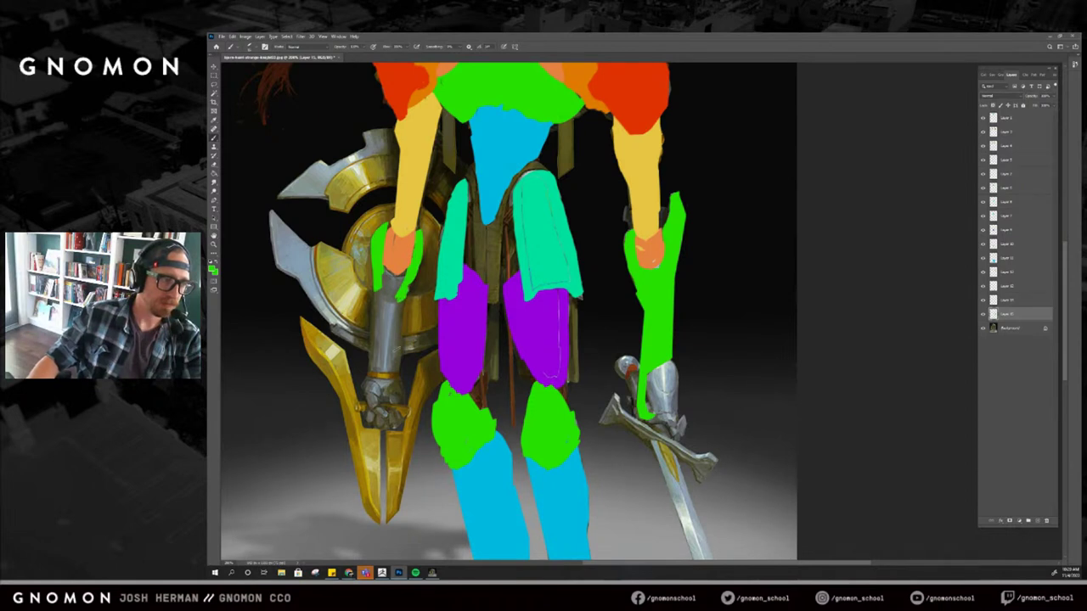
left_click(398, 379, "shift")
left_click(370, 376, "shift")
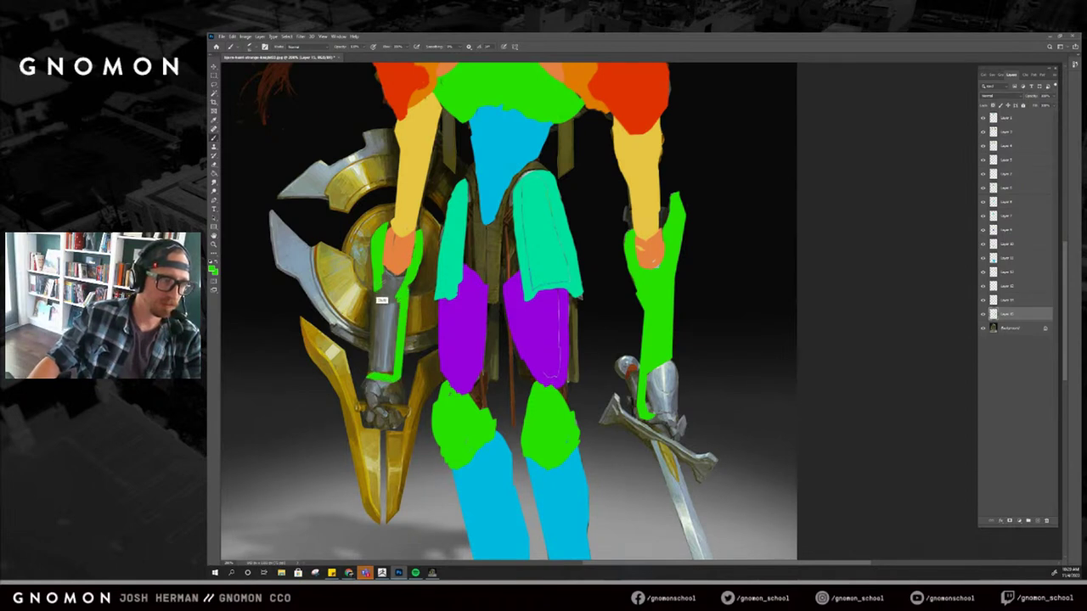
left_click(377, 290, "shift")
mouse_move(383, 270)
left_mouse_down()
mouse_move(398, 284)
mouse_move(407, 273)
left_mouse_up()
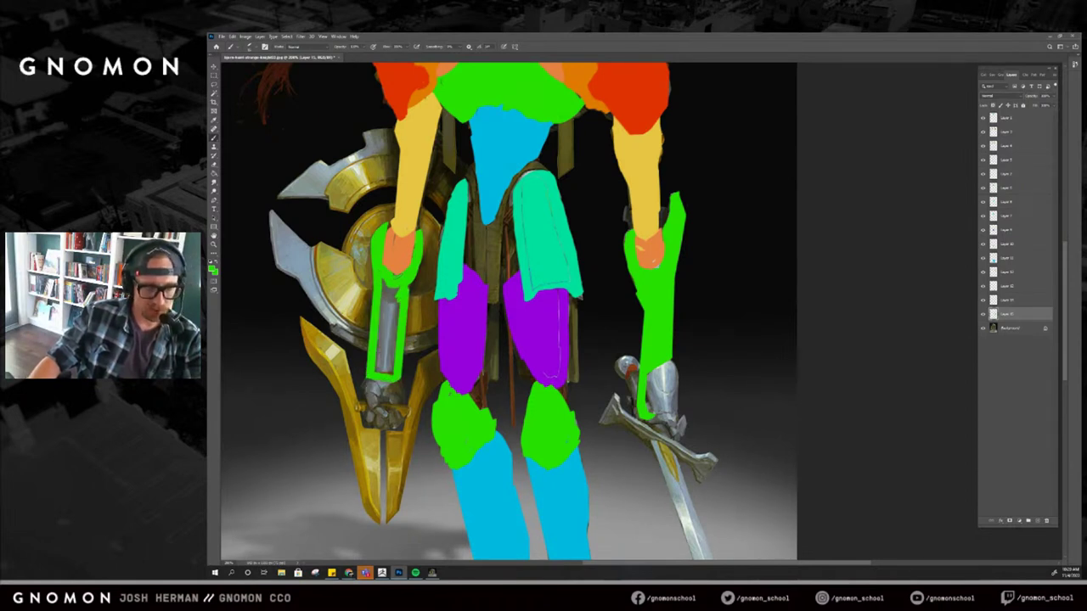
key("g")
left_click(388, 327)
key("b")
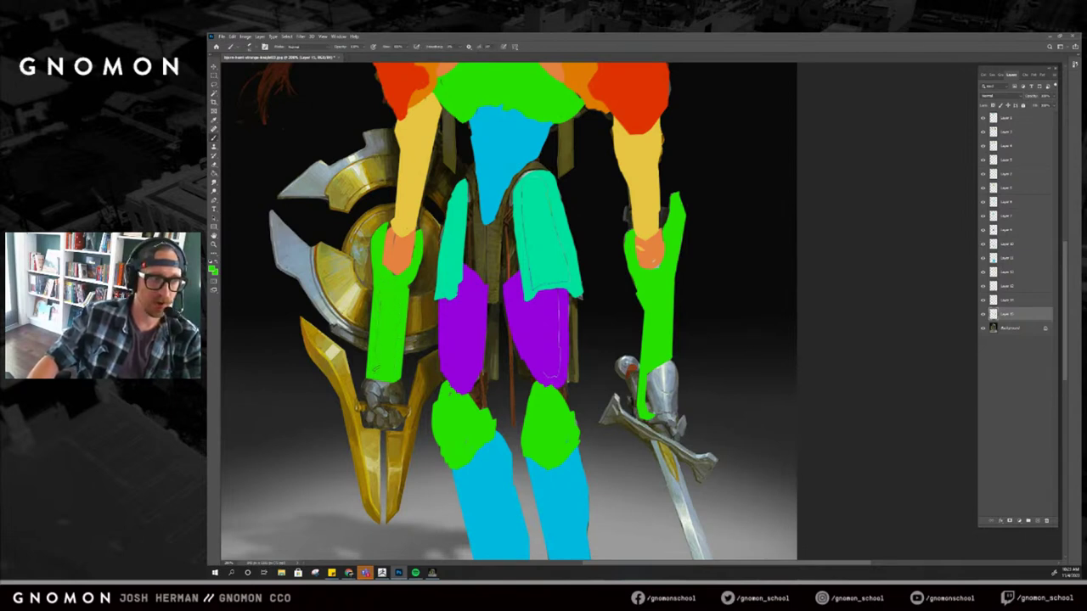
Add a new layer above the forearm layer, sample the thigh's purple, and block in both hands.
left_click_drag(462, 322, 475, 280)
key("z")
left_click(479, 293, "alt")
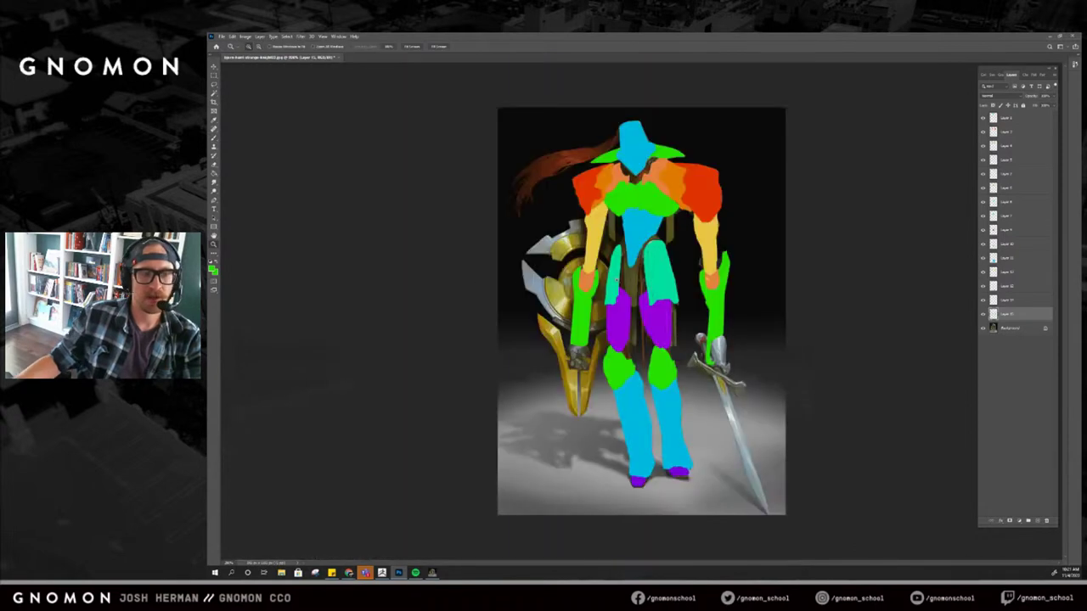
left_click(730, 265)
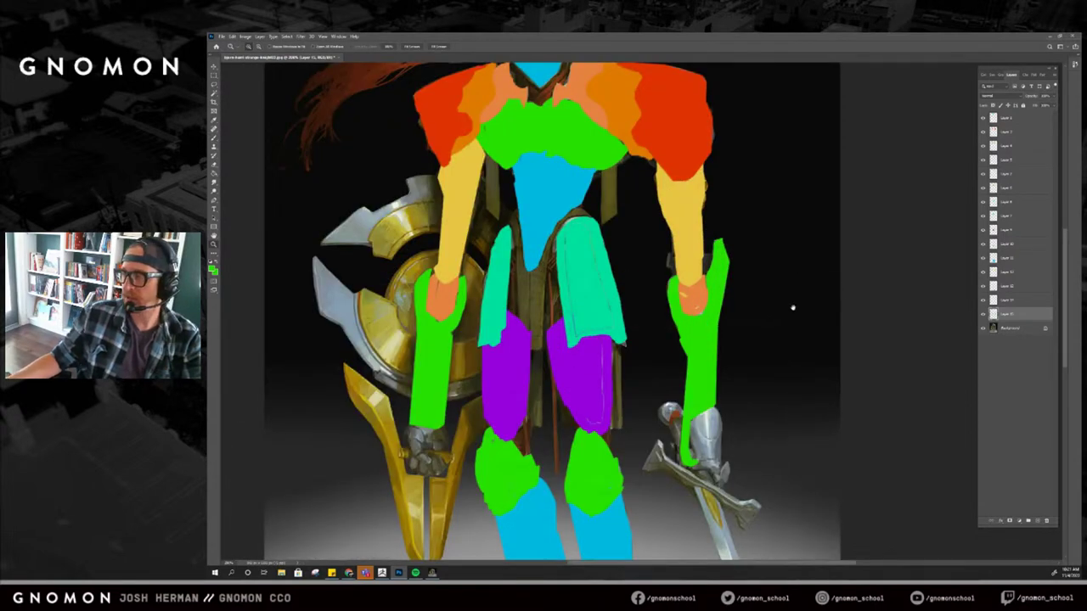
left_click_drag(795, 307, 798, 298)
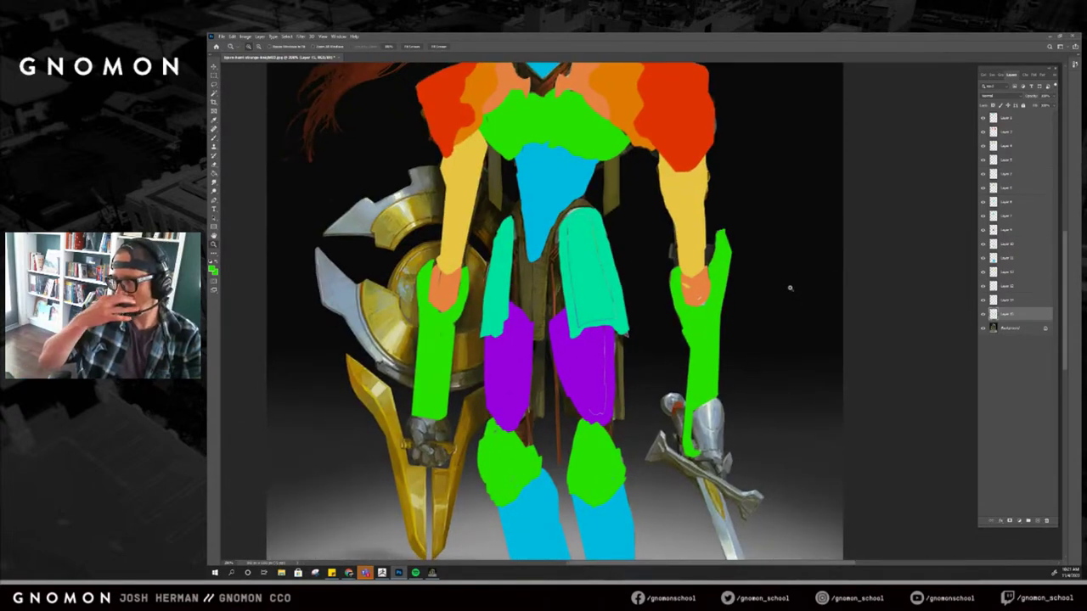
left_click_drag(805, 263, 785, 252)
left_click(1041, 521)
left_click_drag(722, 371, 671, 240)
key("b")
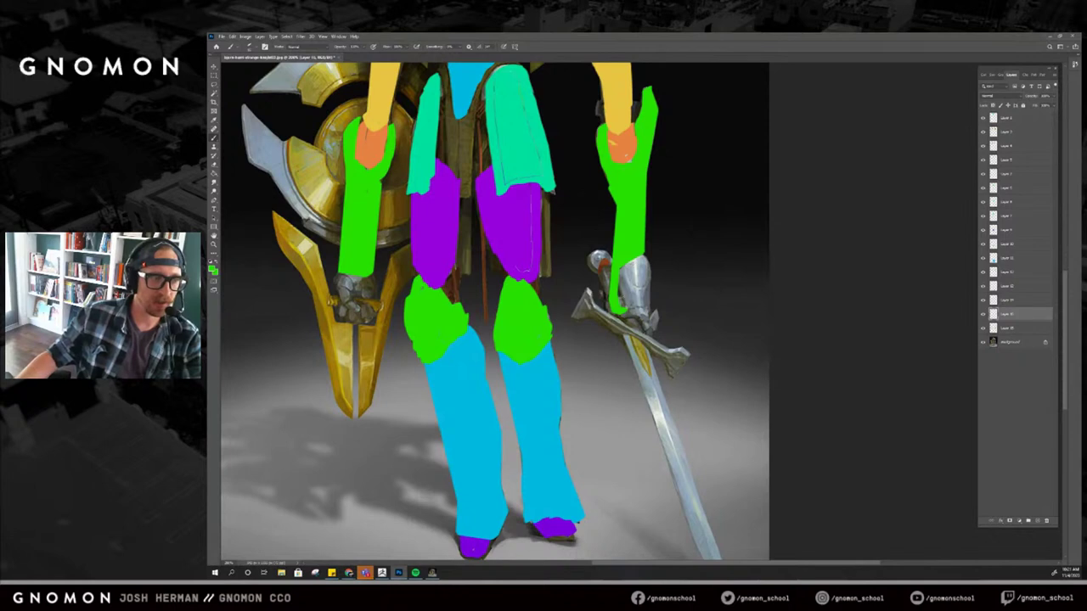
left_click(490, 256, "alt")
mouse_move(632, 263)
left_mouse_down()
mouse_move(623, 299)
mouse_move(652, 329)
mouse_move(647, 261)
mouse_move(631, 265)
mouse_move(631, 287)
mouse_move(640, 276)
left_mouse_up()
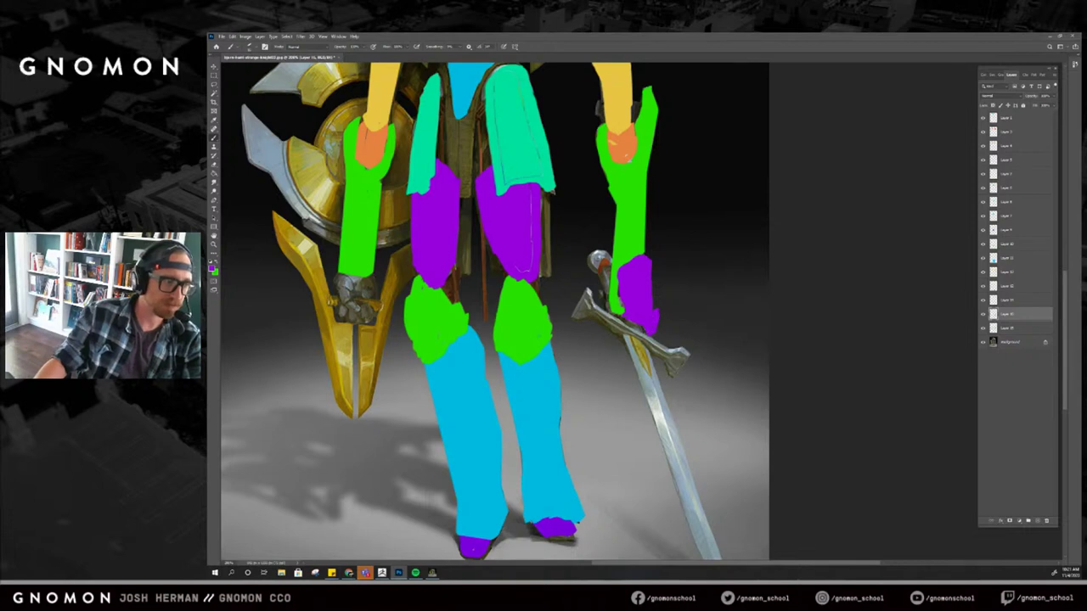
mouse_move(338, 280)
left_mouse_down()
mouse_move(370, 279)
mouse_move(361, 319)
mouse_move(341, 315)
mouse_move(344, 292)
mouse_move(363, 291)
left_mouse_up()
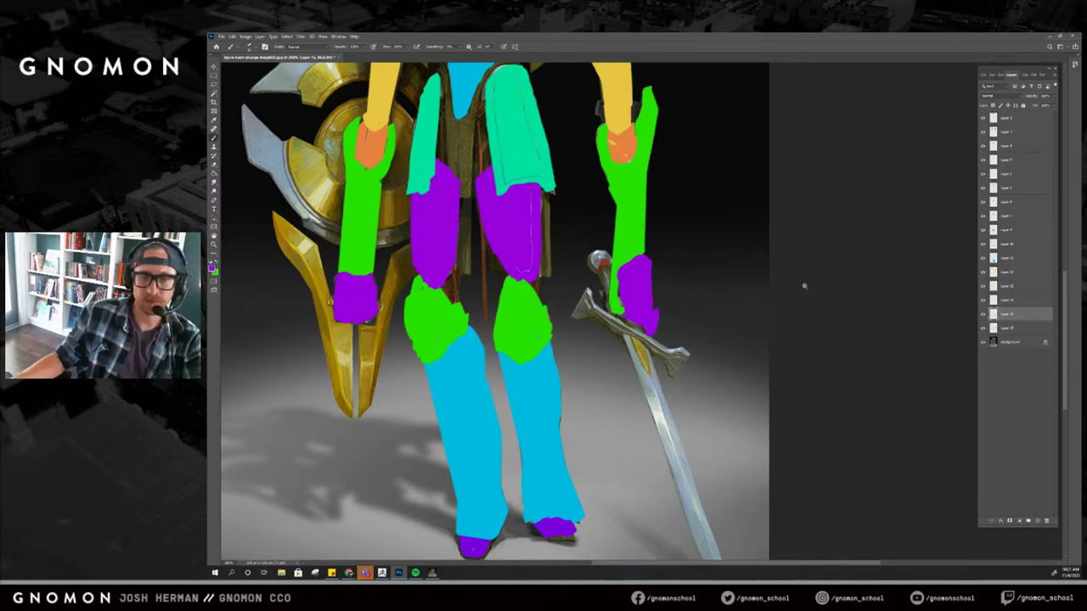
Add a new layer, sample teal from the hip armor, and outline the inner end and upper edge of the sword's crossguard.
left_click(804, 286, "alt")
left_click(1036, 521)
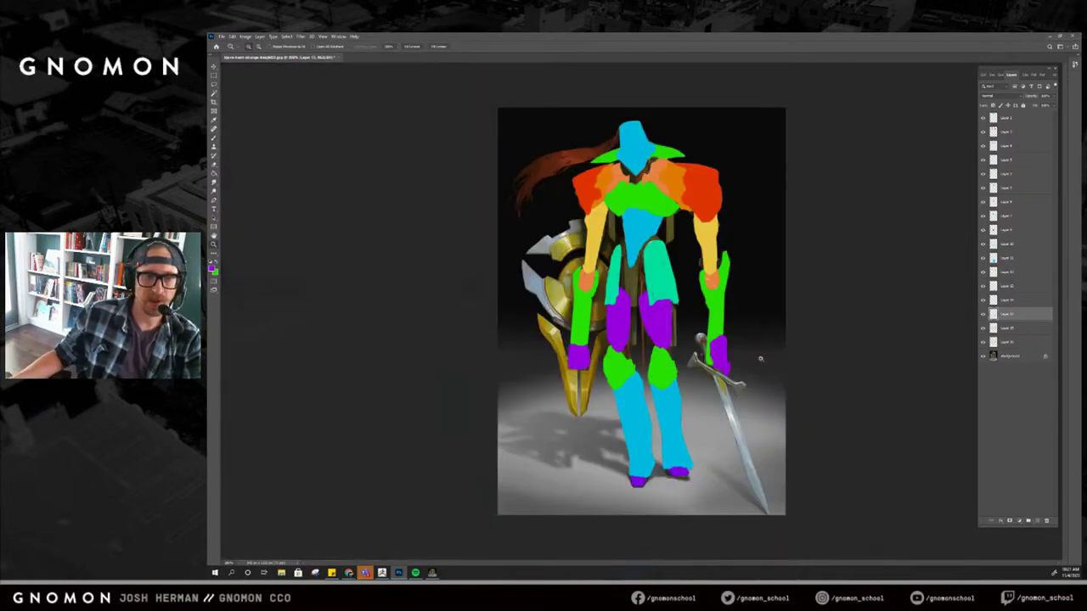
left_click(760, 359)
key("b")
left_click_drag(560, 280, 495, 341)
left_click_drag(518, 433, 516, 483)
left_click(486, 285, "alt")
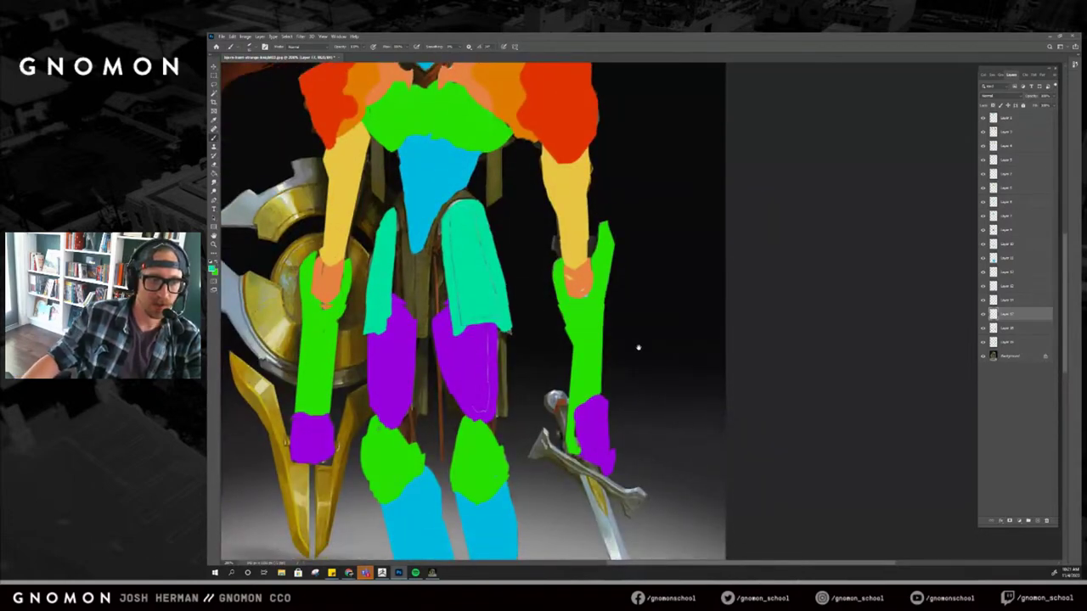
left_click_drag(638, 347, 575, 100)
mouse_move(481, 180)
left_mouse_down()
mouse_move(464, 209)
mouse_move(485, 210)
mouse_move(485, 197)
left_mouse_up()
left_click(557, 239, "shift")
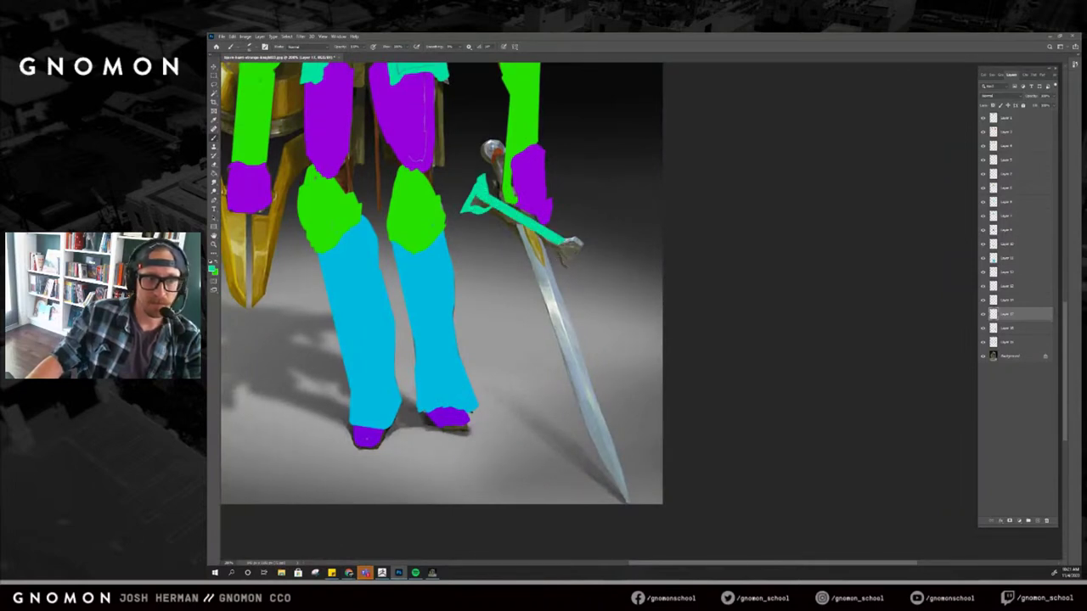
Outline the outer end and lower edge of the sword's crossguard and paint its body teal.
left_click(576, 241, "shift")
left_click(570, 261, "shift")
left_click(564, 262, "shift")
left_click(561, 245, "shift")
left_click_drag(563, 256, 557, 247)
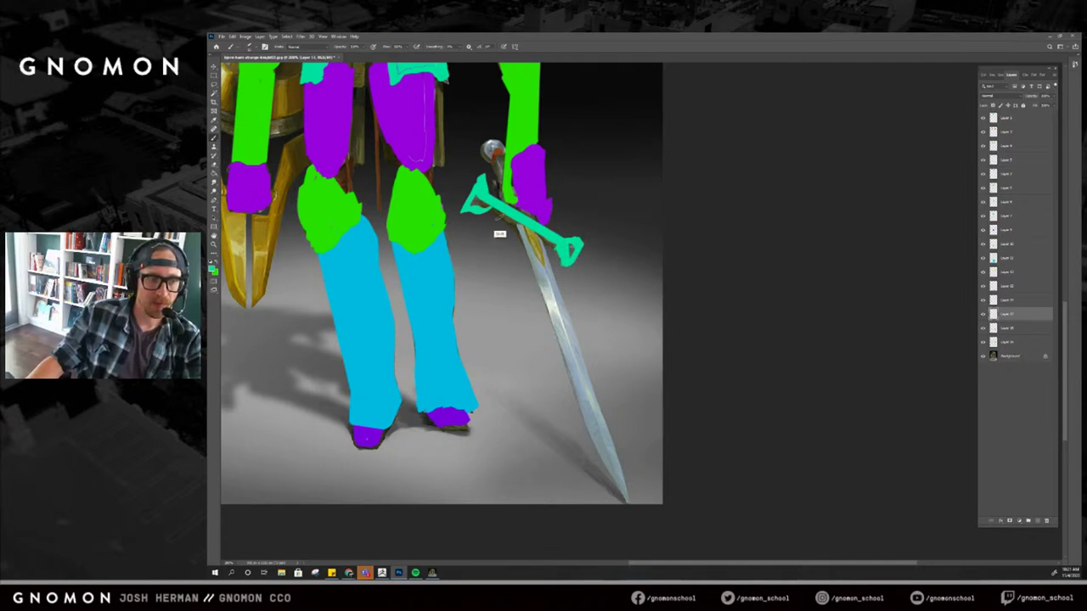
left_click(490, 210, "shift")
left_click(475, 200, "shift")
left_click_drag(475, 202, 487, 206)
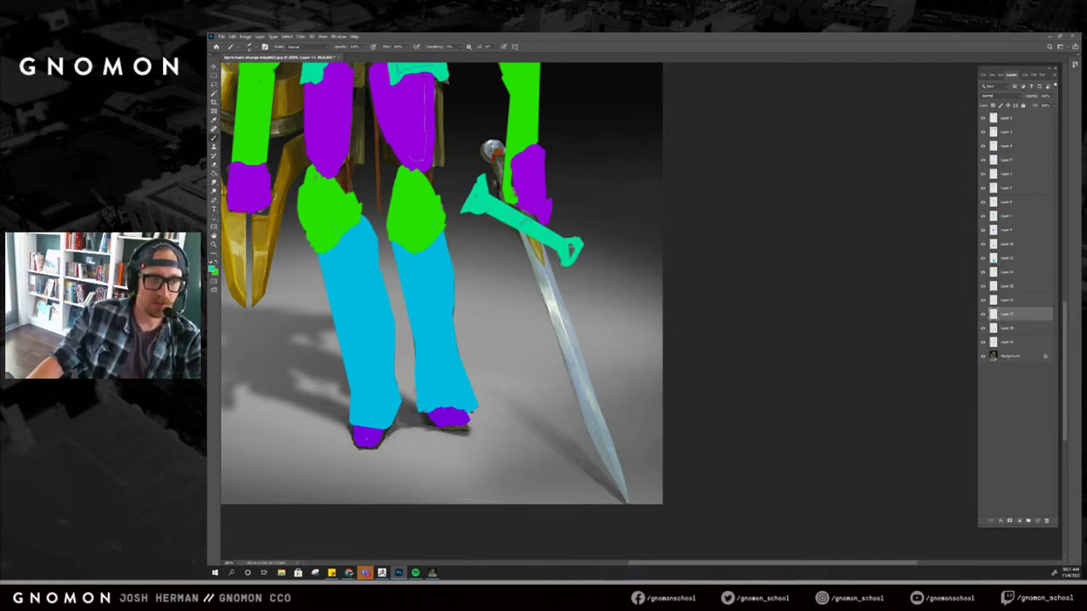
Block in the sword's grip and round pommel in teal.
left_click(513, 205)
left_click(500, 164, "shift")
left_click_drag(536, 221, 515, 208)
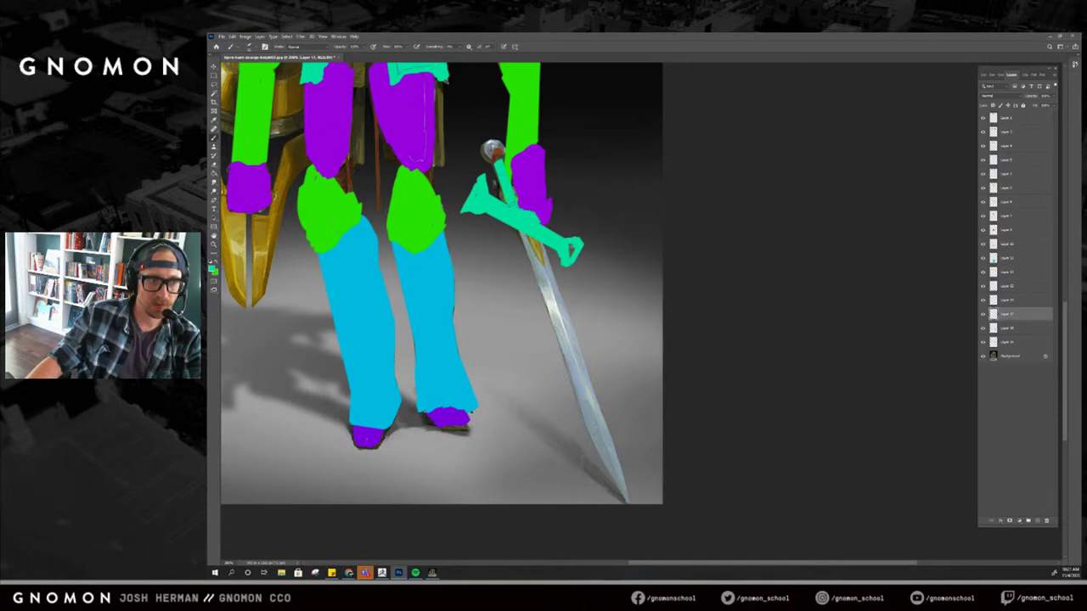
left_click_drag(498, 163, 494, 143)
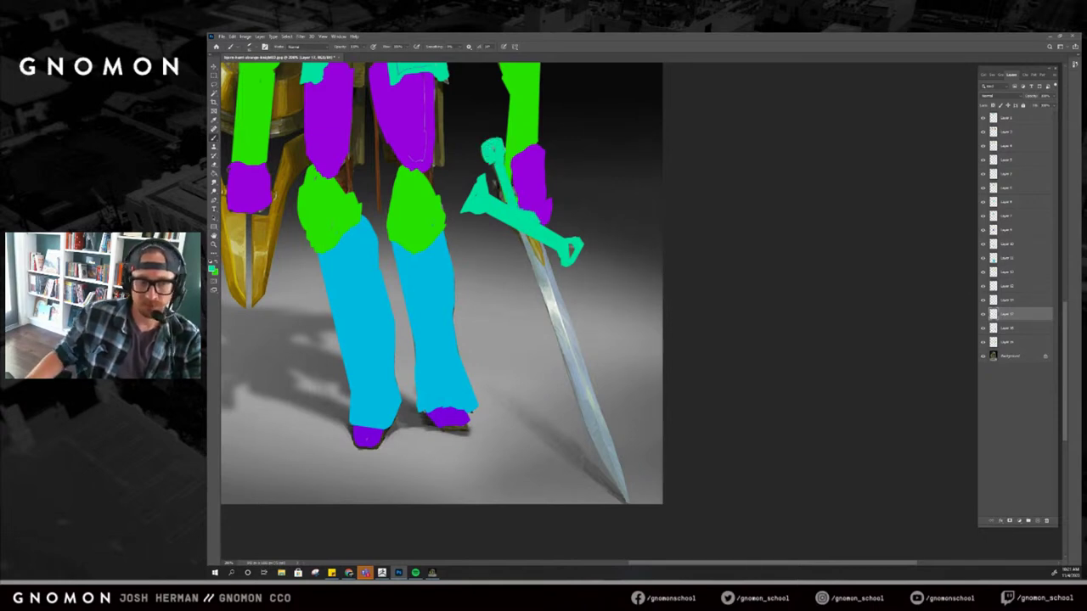
Paint the inner edge of the sword blade in teal from the crossguard down to the tip.
left_click(584, 414, "shift")
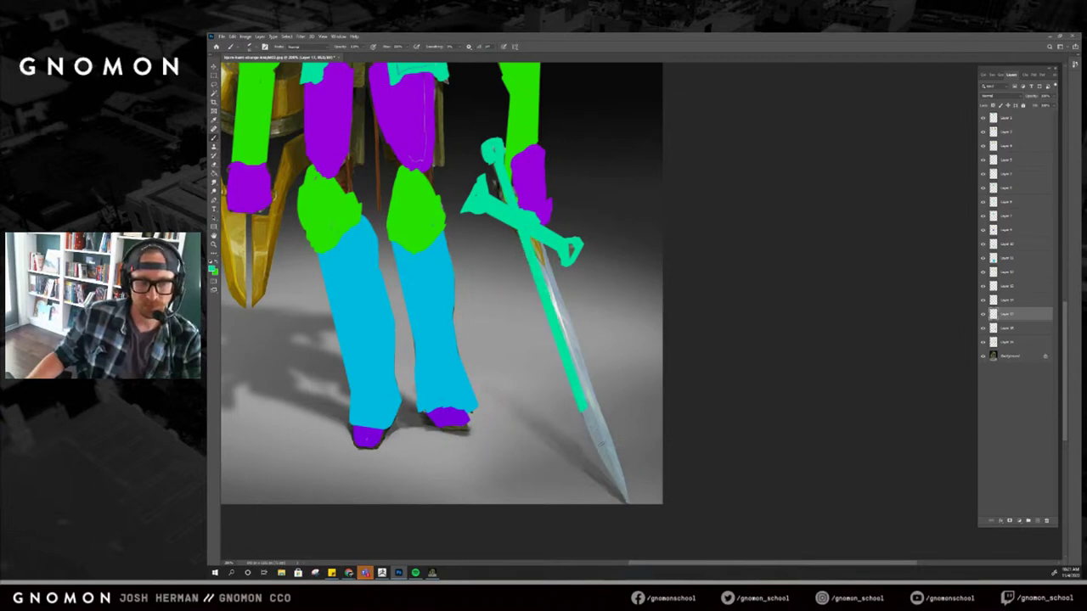
left_click(594, 431, "shift")
left_click(596, 438, "shift")
left_click(603, 455, "shift")
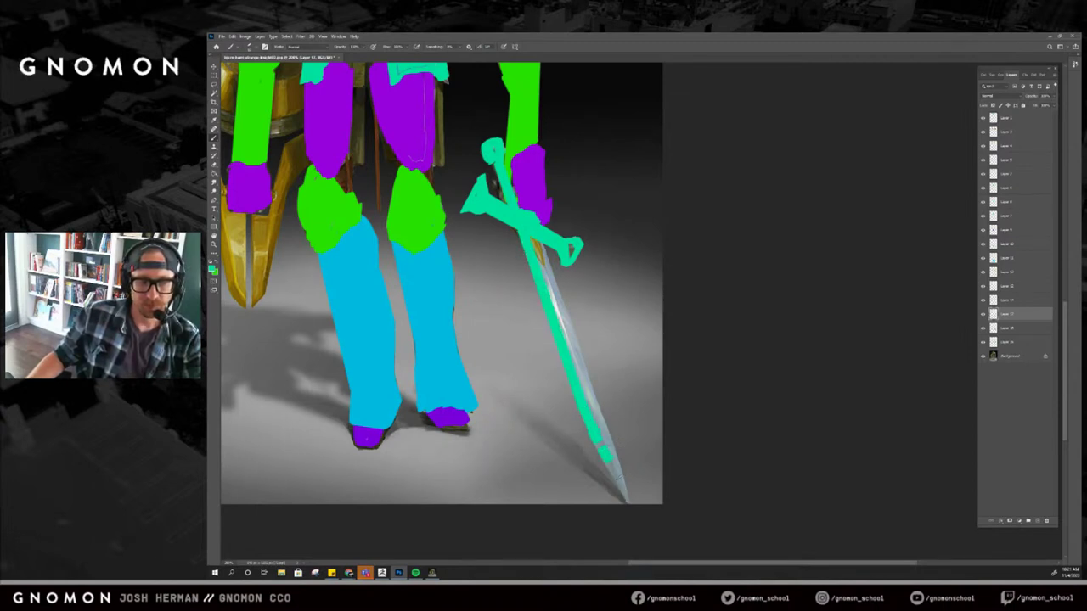
key("ctrl+z")
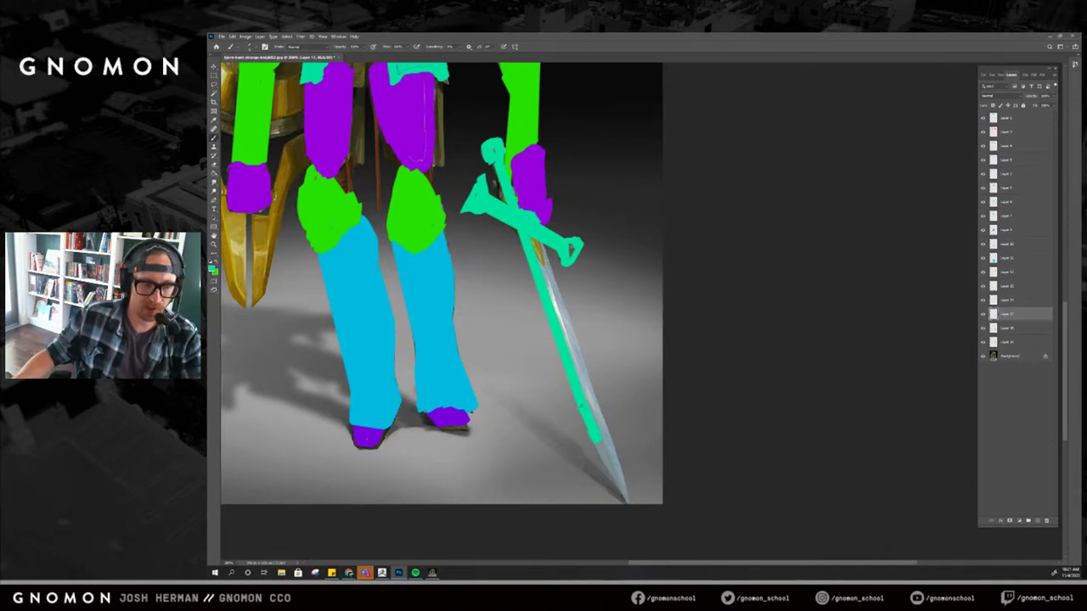
left_click(617, 486, "shift")
left_click(625, 497, "shift")
Close and fill the sword blade in teal, and add a new layer for the shield.
left_click(603, 421, "shift")
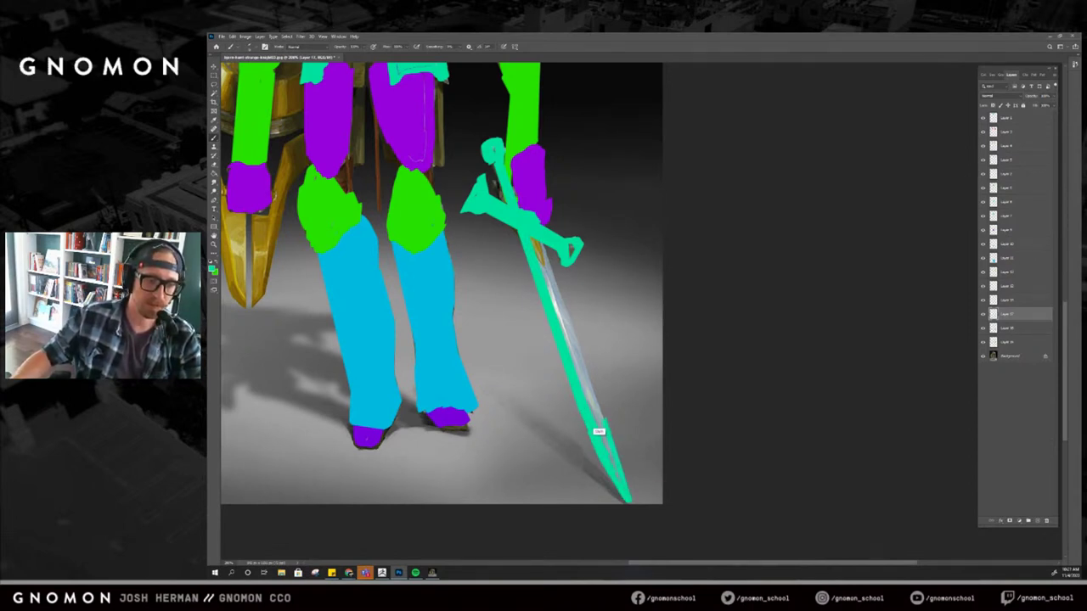
left_click(541, 243, "shift")
left_click_drag(536, 241, 549, 292)
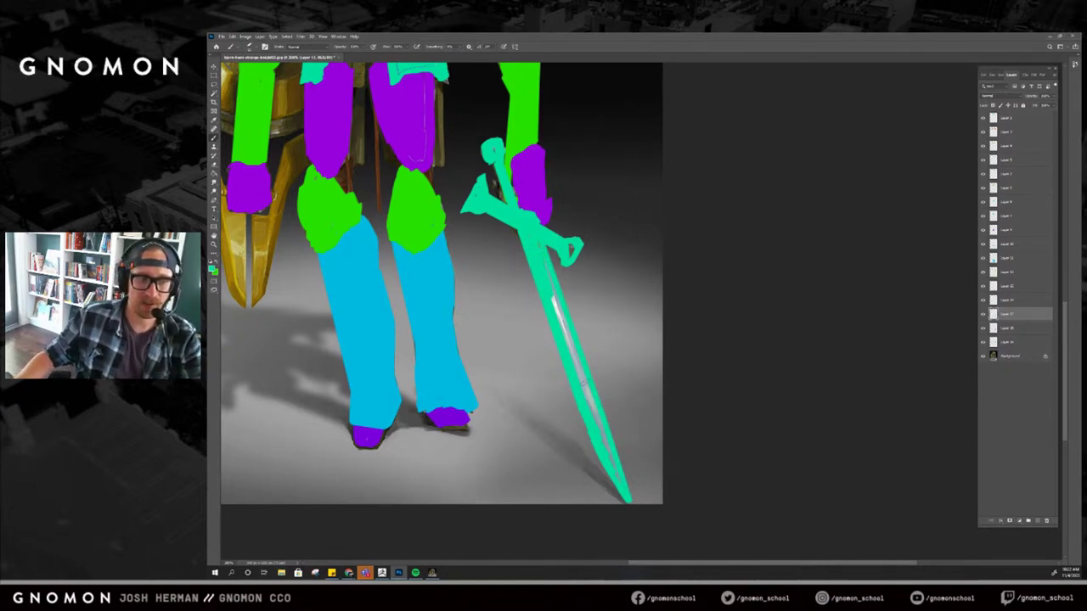
left_click(600, 434, "shift")
left_click_drag(572, 350, 669, 449)
left_click(1034, 517)
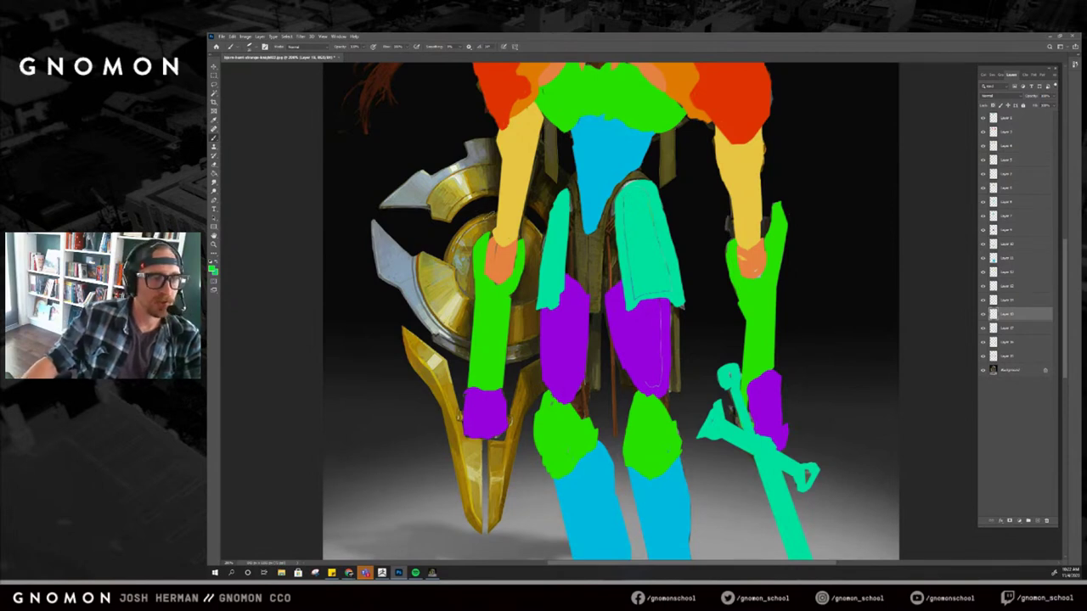
left_click_drag(436, 213, 501, 194)
key("ctrl+z")
key("ctrl+z")
key("ctrl+z")
Switch to teal and outline the shield's upper winged section around the upper arm.
key("x")
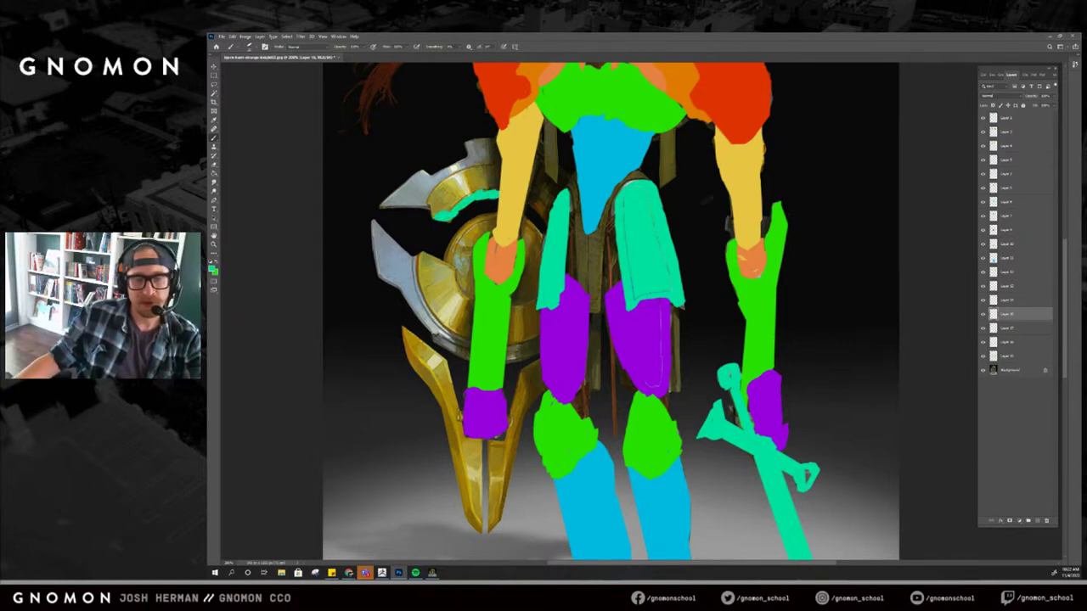
mouse_move(528, 198)
left_mouse_down()
mouse_move(555, 197)
mouse_move(535, 194)
mouse_move(543, 147)
mouse_move(537, 176)
mouse_move(551, 187)
mouse_move(563, 177)
mouse_move(541, 200)
mouse_move(496, 174)
mouse_move(491, 139)
mouse_move(467, 146)
mouse_move(473, 168)
mouse_move(464, 153)
mouse_move(430, 179)
mouse_move(460, 166)
mouse_move(428, 173)
left_mouse_up()
key("e")
key("b")
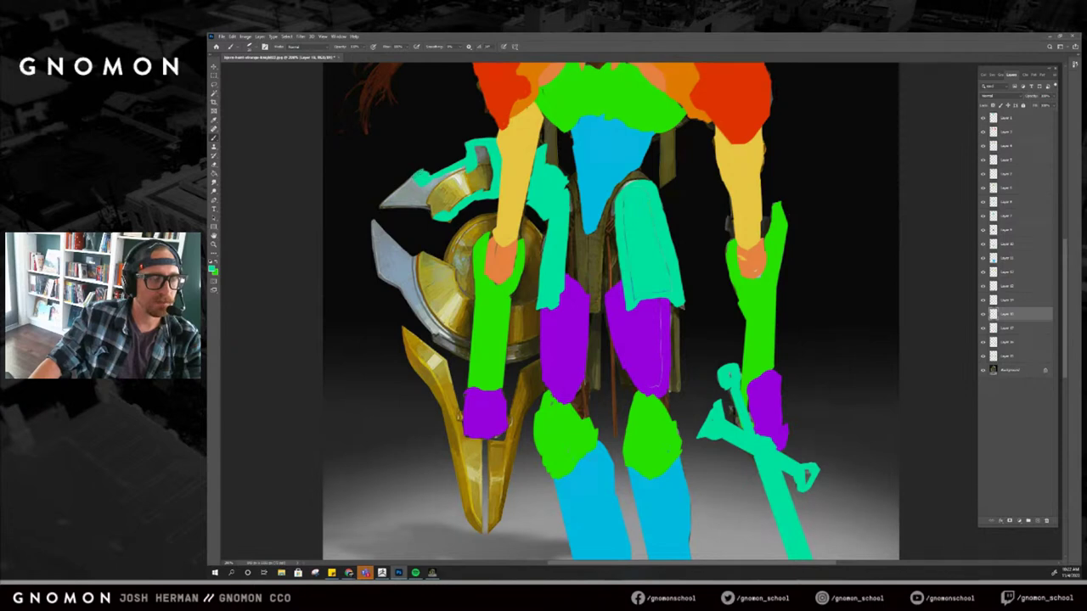
mouse_move(381, 205)
left_mouse_down()
mouse_move(416, 176)
mouse_move(384, 203)
mouse_move(417, 176)
mouse_move(436, 217)
left_mouse_up()
key("ctrl+z")
Fill the shield's upper winged section solid teal and paint over the remaining gaps.
key("g")
left_click(450, 199)
left_click(448, 207)
key("ctrl+z")
key("b")
left_click_drag(448, 221, 478, 203)
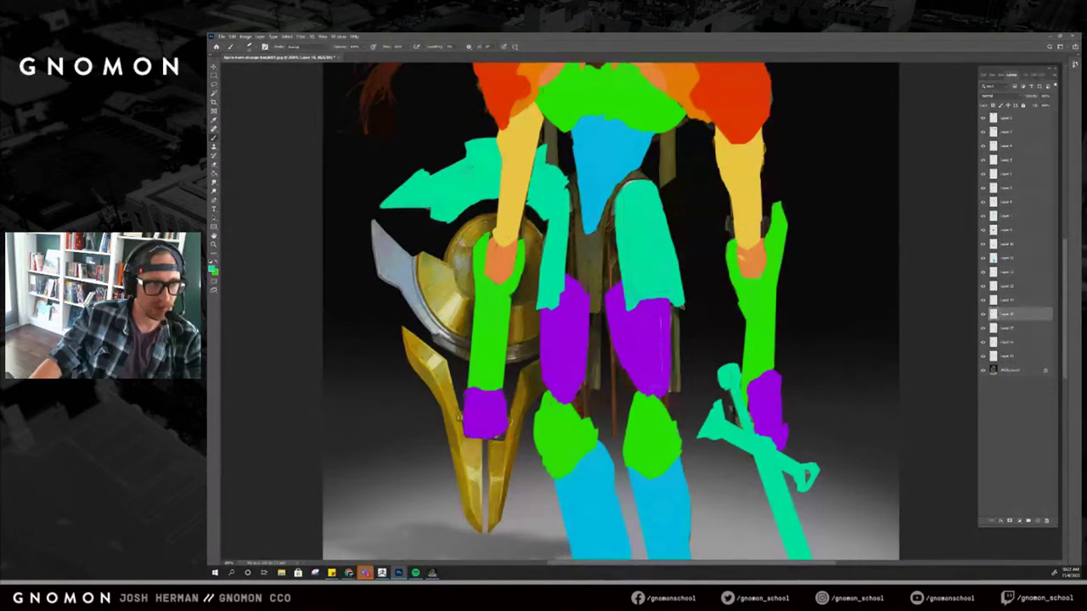
left_click_drag(466, 168, 483, 152)
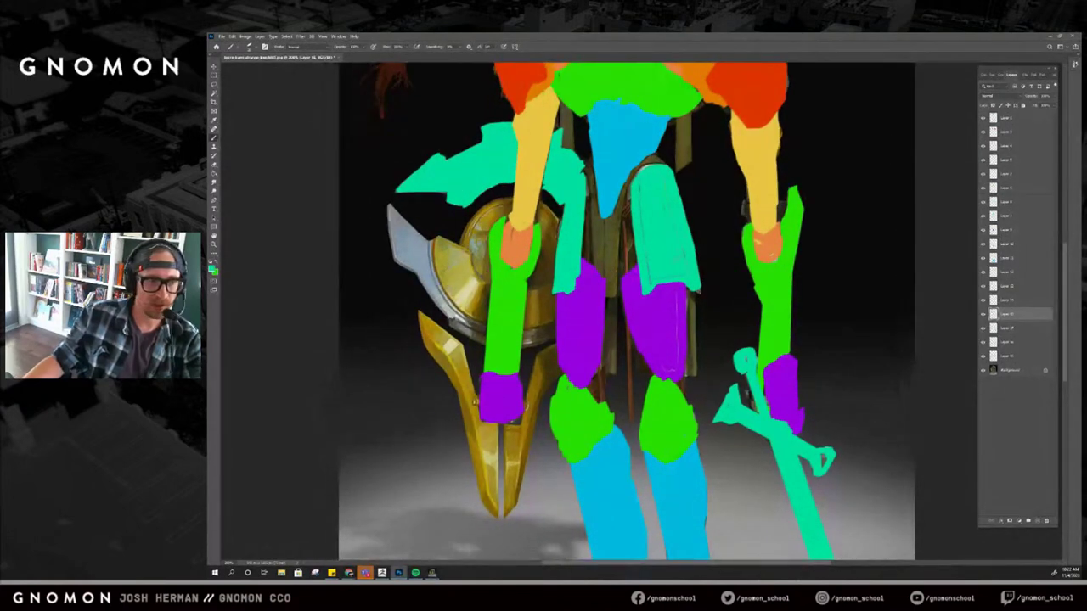
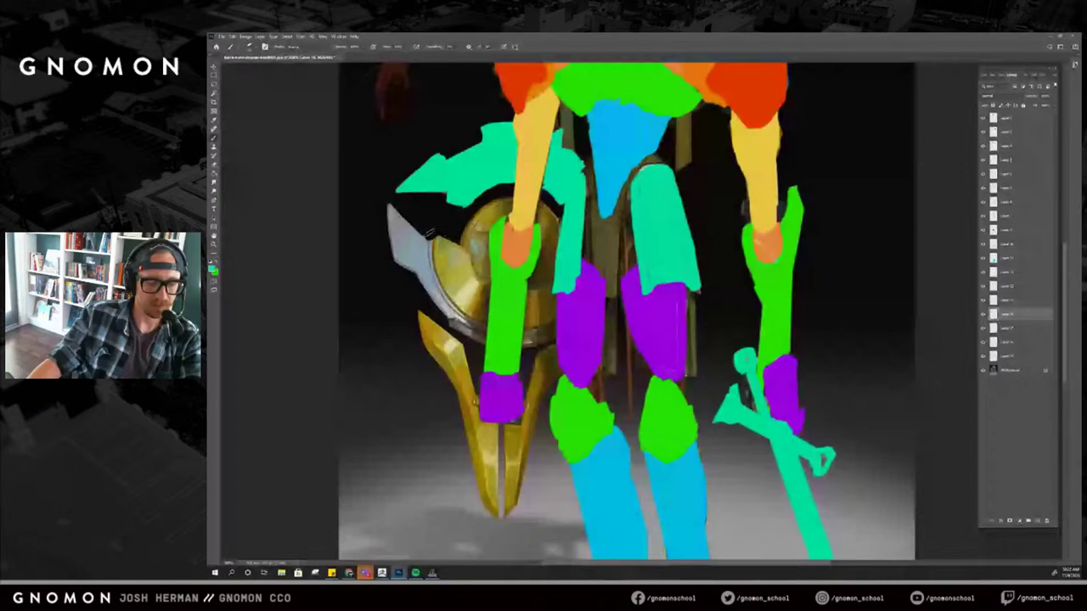
Outline the shield's middle winged section in teal around the lower half of the round disc, switching to the bottom paint layer.
right_click_drag(401, 270, 391, 270, "alt")
left_click_drag(394, 258, 427, 242)
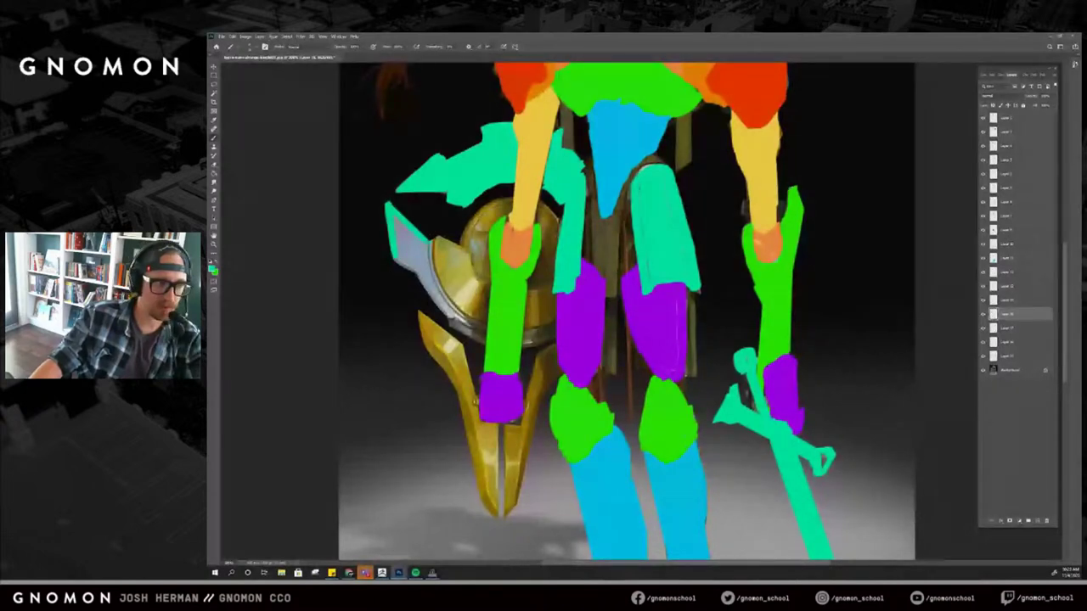
mouse_move(436, 240)
left_mouse_down()
mouse_move(554, 289)
mouse_move(556, 341)
mouse_move(533, 347)
left_mouse_up()
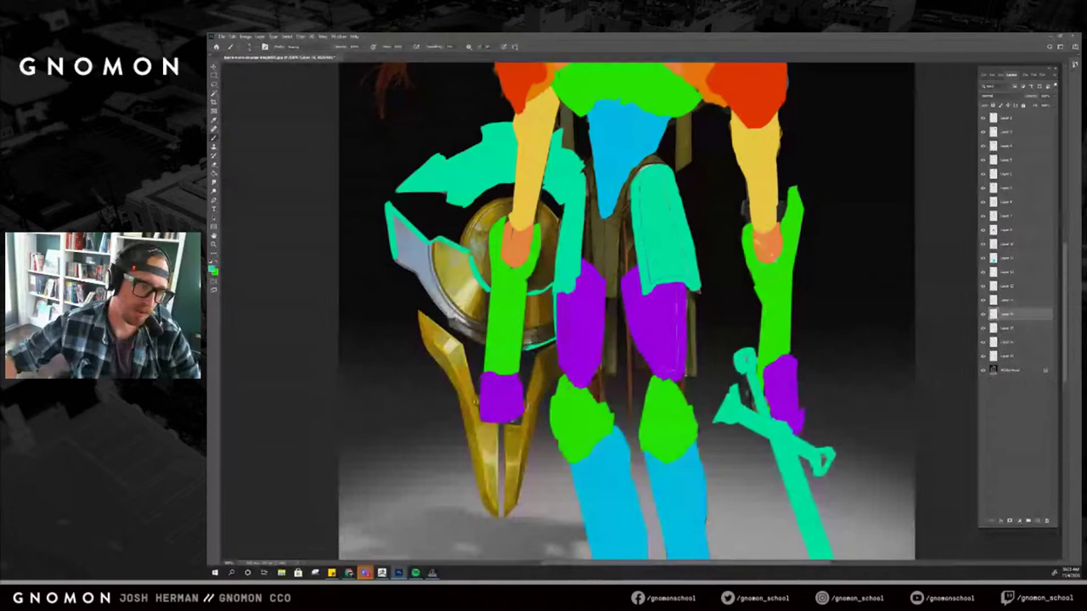
left_click(1010, 356)
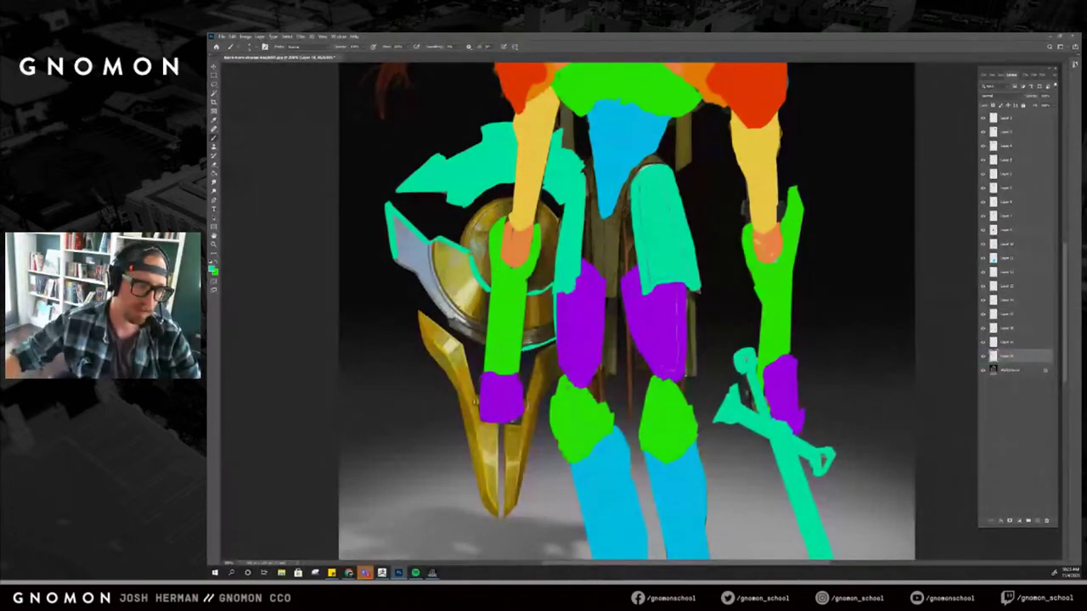
mouse_move(512, 348)
left_mouse_down()
mouse_move(460, 334)
mouse_move(447, 316)
left_mouse_up()
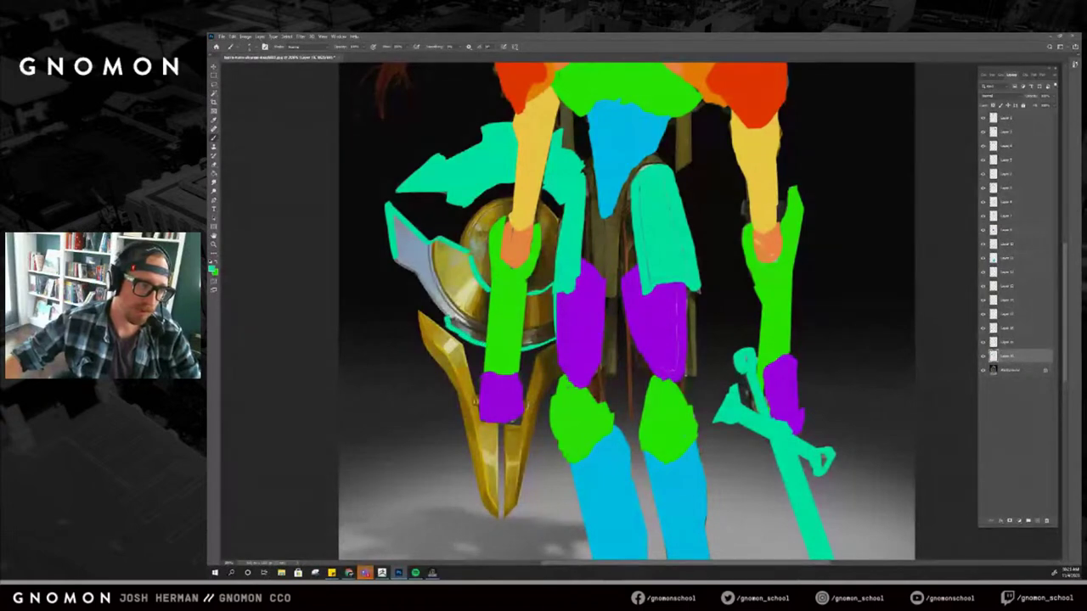
left_click(418, 276, "shift")
left_click_drag(418, 275, 396, 259)
key("g")
left_click(409, 253)
key("ctrl+z")
key("b")
key("f")
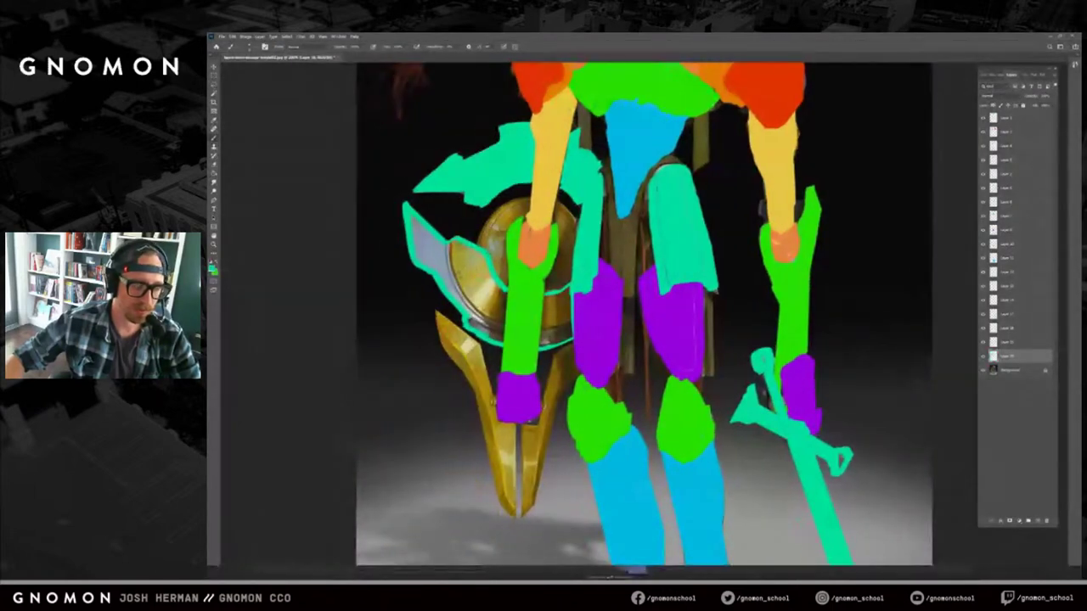
key("g")
left_click(426, 232)
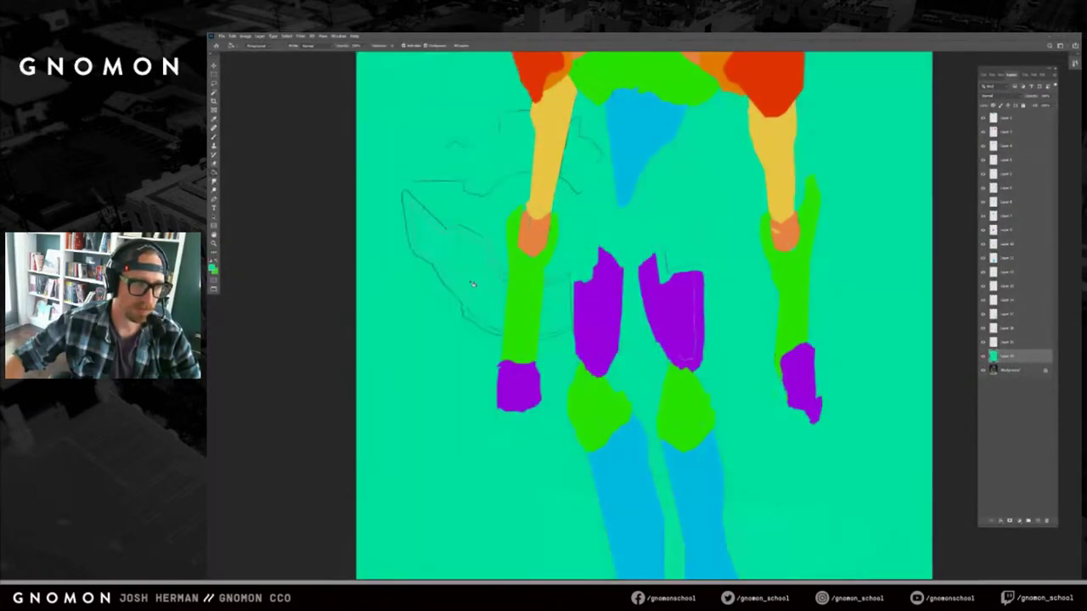
key("ctrl+z")
key("b")
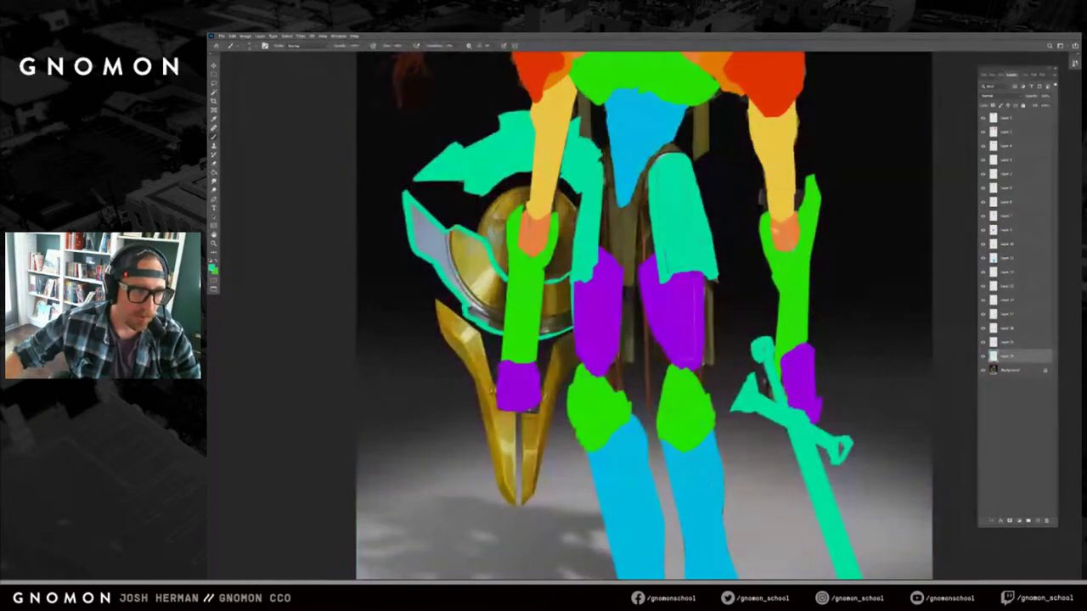
Fill the shield's outlined middle winged section solid teal.
key("g")
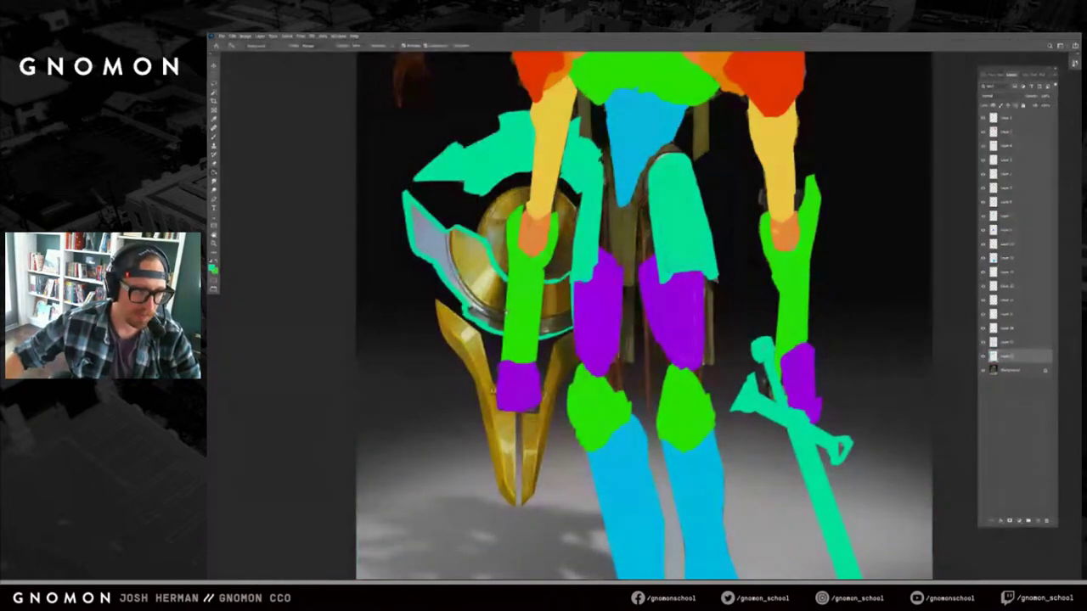
left_click(435, 240)
key("b")
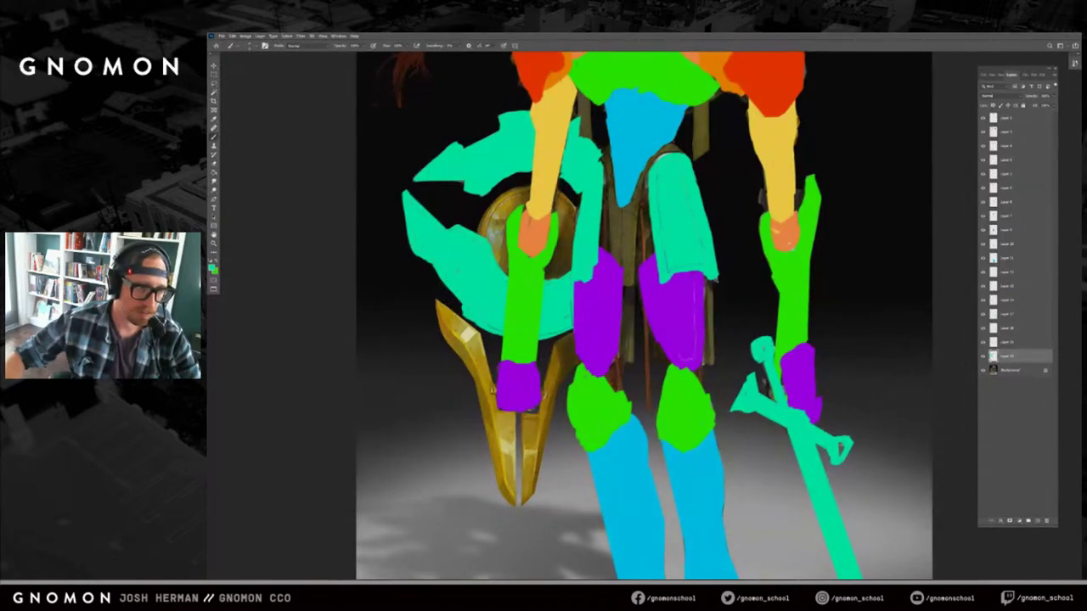
Paint the inner edge of the shield's outer lower prong in teal, down past the hand to the tip.
left_click_drag(600, 328, 590, 309)
left_click(415, 273)
left_click(460, 306, "shift")
left_click(478, 382, "shift")
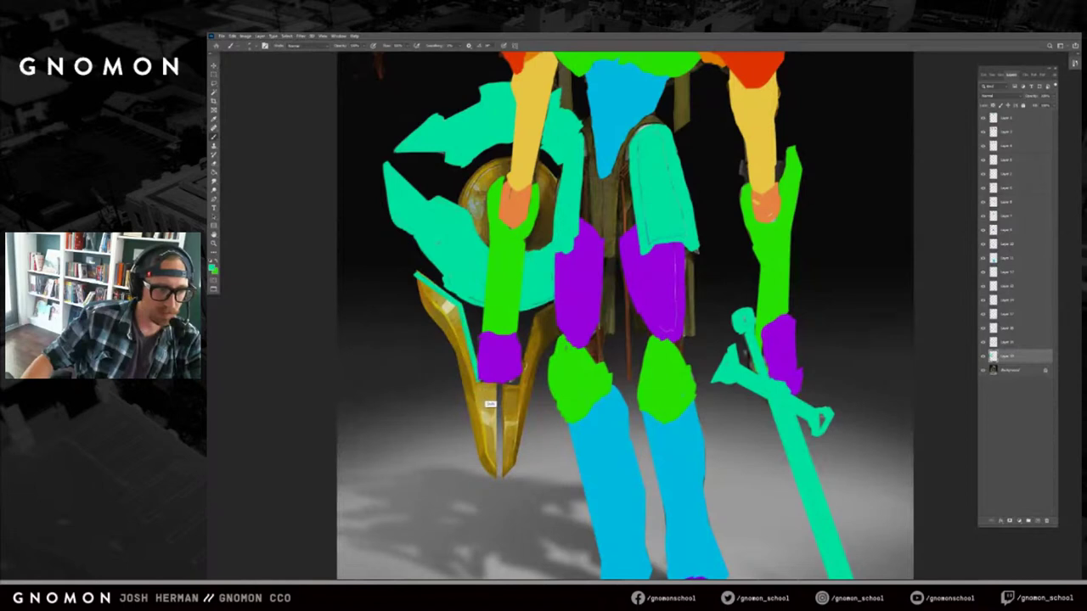
left_click(495, 385, "shift")
left_click(496, 473, "shift")
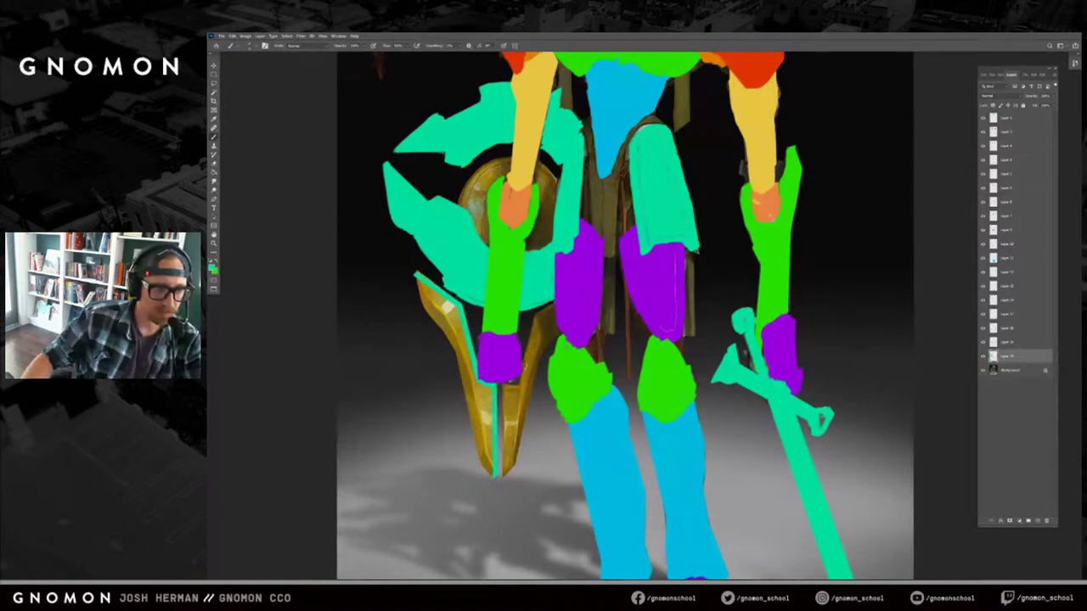
Close the outer edge of the shield's outer lower prong in teal and fill the shape solid.
left_click(459, 355, "shift")
left_click(443, 329, "shift")
left_click(425, 309, "shift")
left_click(419, 281, "shift")
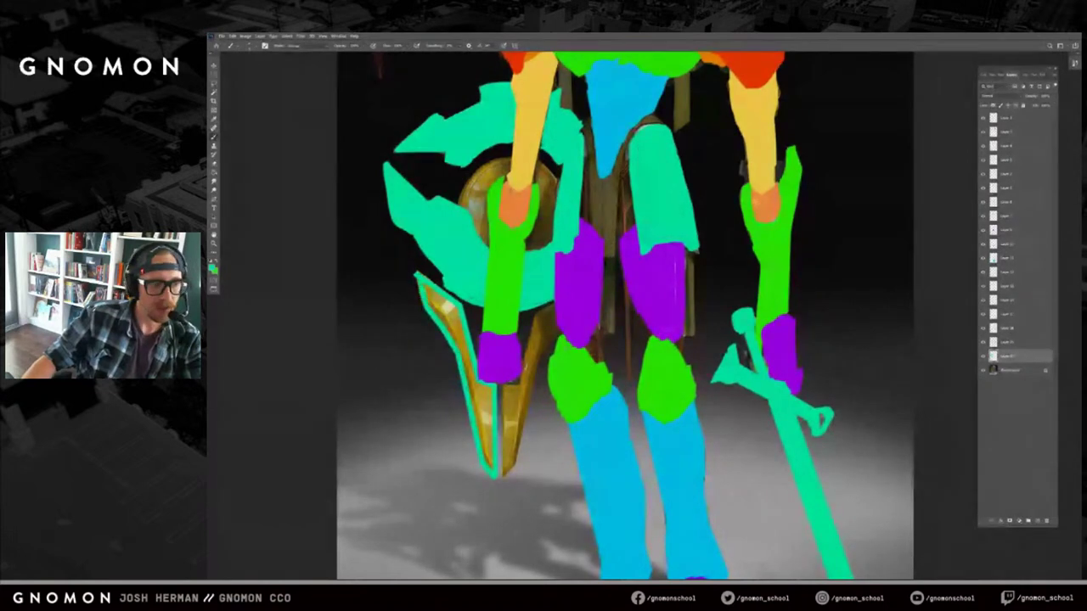
key("g")
left_click(461, 340)
key("b")
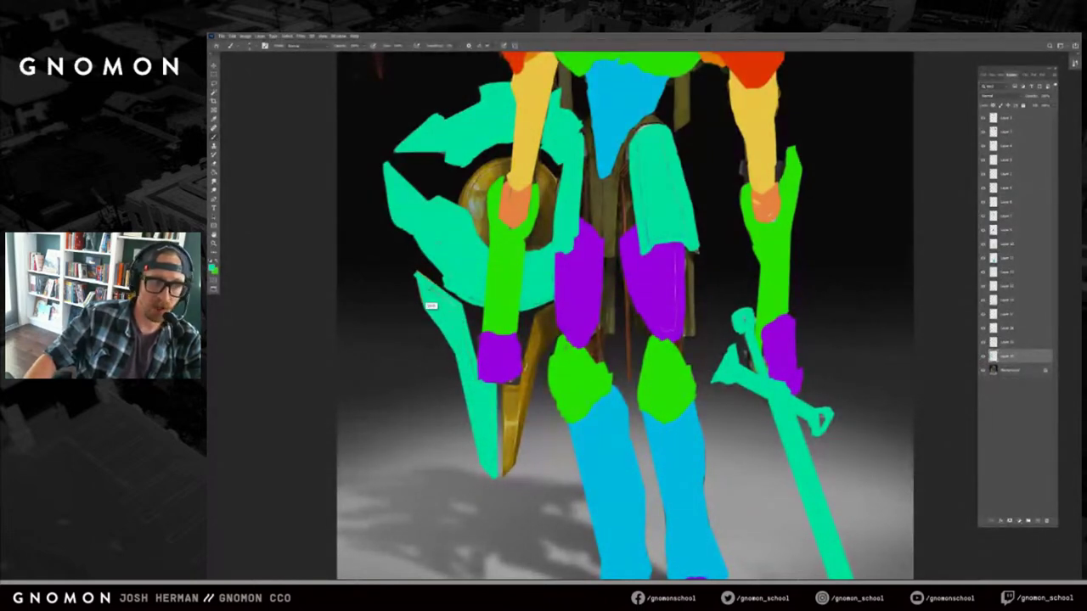
Outline the shield's other lower prong, between the hand and the knee, in teal and fill it solid.
left_click(519, 385, "shift")
left_click(536, 315, "shift")
left_click(551, 305, "shift")
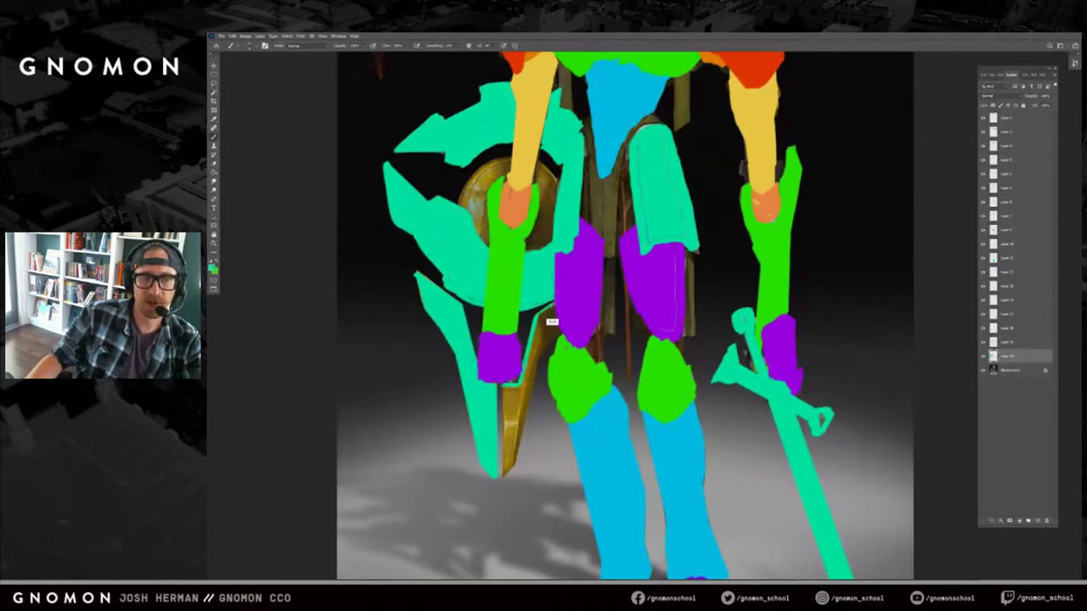
left_click(502, 476, "shift")
left_click(514, 465, "shift")
left_click(536, 360, "shift")
left_click(545, 344, "shift")
left_click(560, 332, "shift")
left_click(553, 304, "shift")
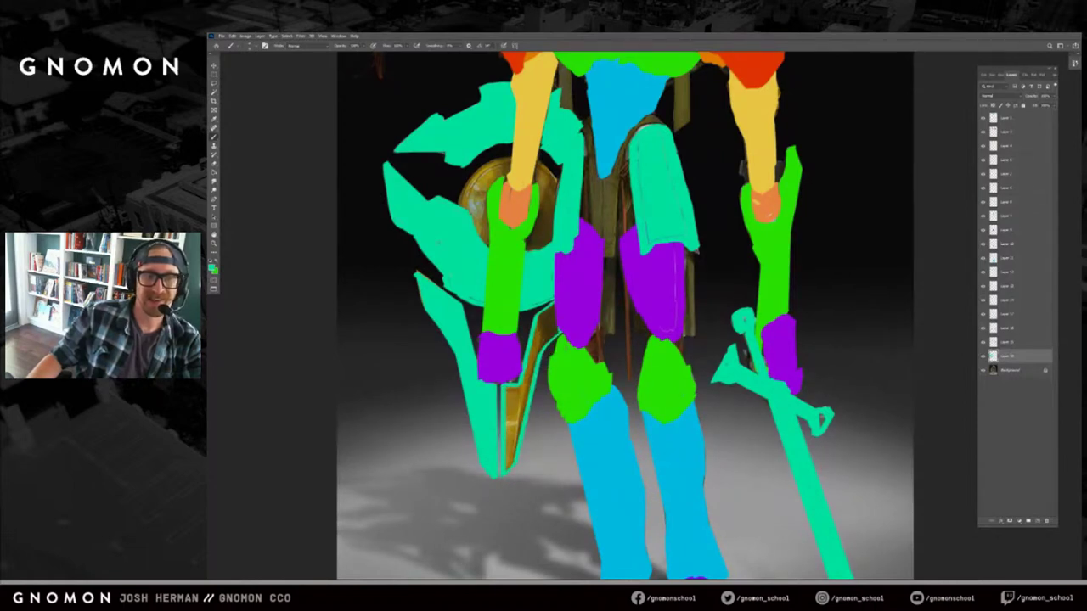
key("g")
left_click(522, 392)
key("b")
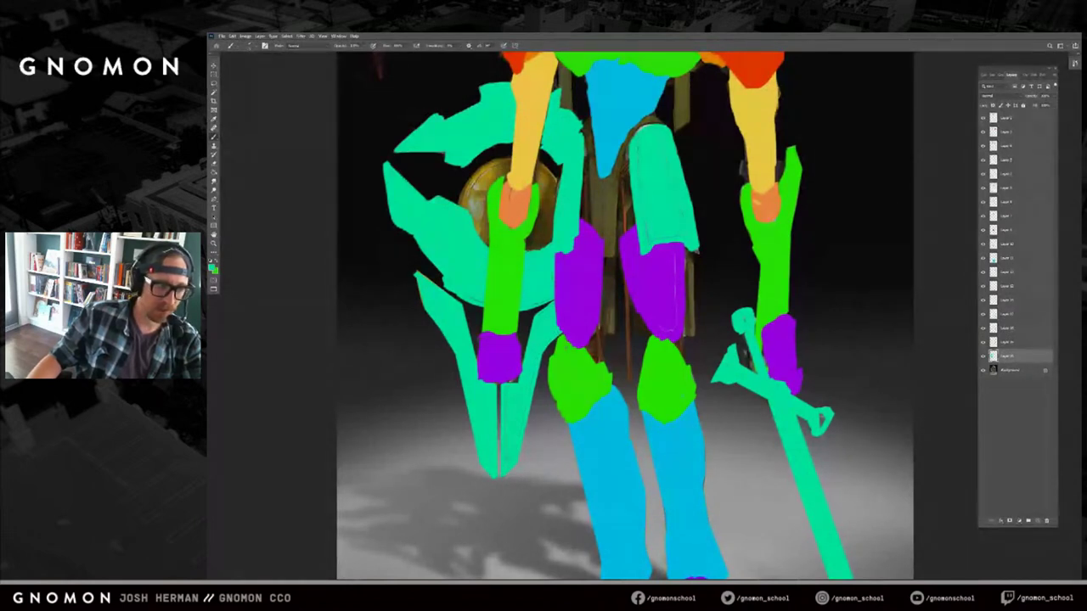
Recolor the shield layer to a muted blue with Hue/Saturation.
left_click(567, 358, "alt")
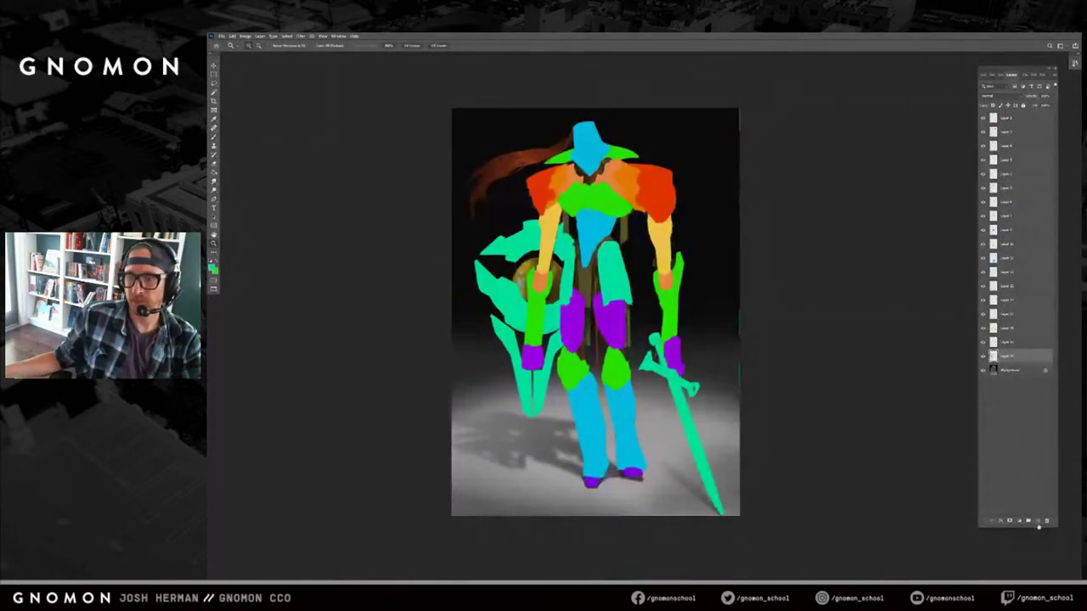
key("ctrl+u")
mouse_move(746, 91)
left_mouse_down()
mouse_move(721, 93)
mouse_move(775, 97)
mouse_move(699, 116)
mouse_move(769, 109)
mouse_move(739, 108)
mouse_move(756, 96)
mouse_move(720, 109)
mouse_move(724, 93)
mouse_move(721, 111)
mouse_move(728, 94)
mouse_move(725, 111)
mouse_move(737, 91)
mouse_move(757, 93)
left_mouse_up()
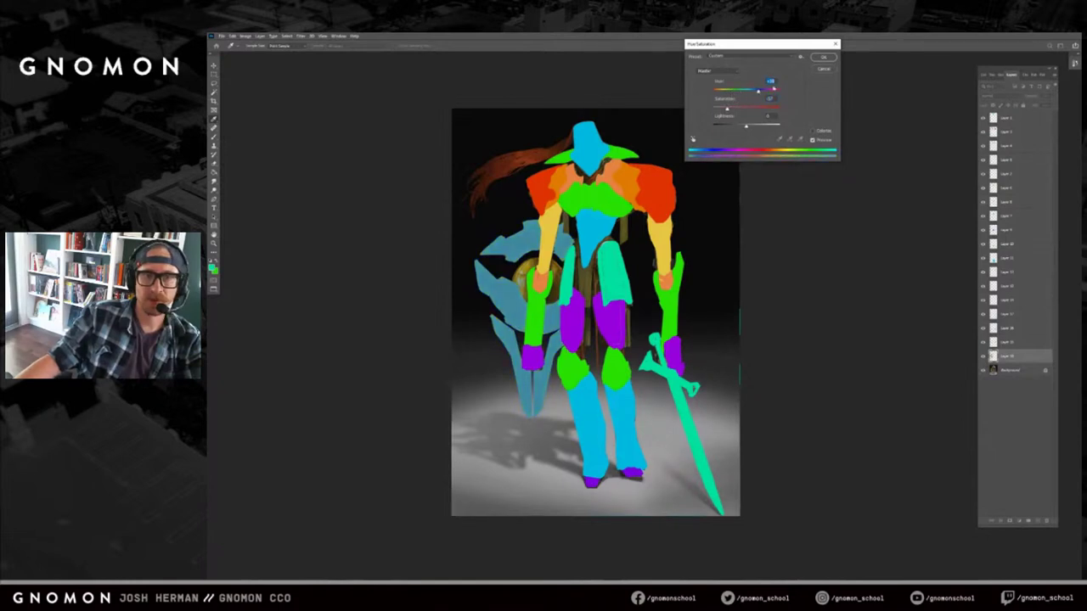
key("Return")
Add a new layer beneath the shield layer and sample the bright blue of the torso as the brush color.
left_click(637, 273)
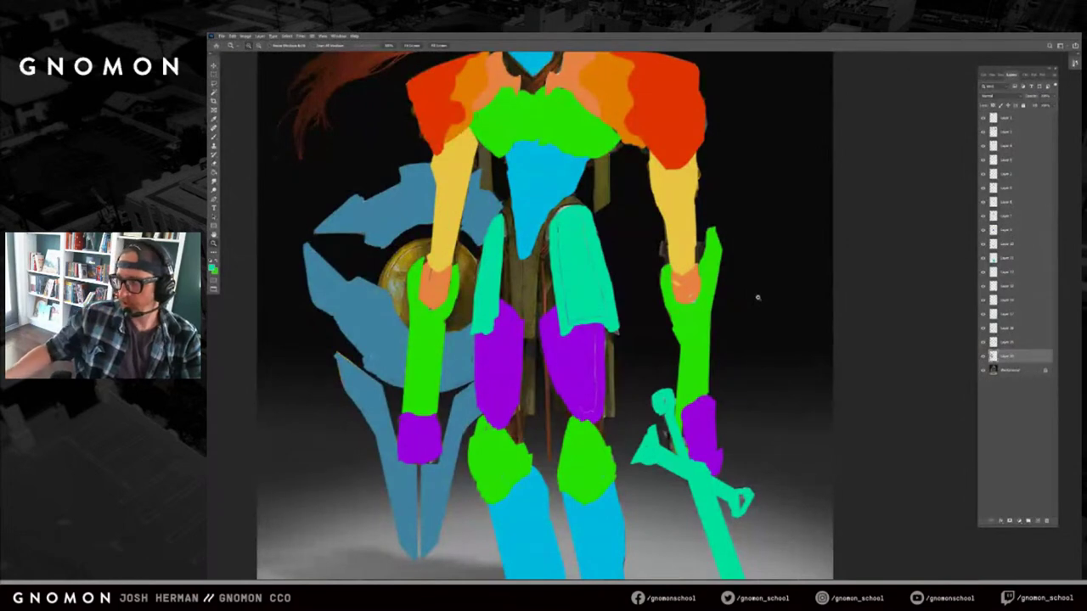
left_click_drag(809, 366, 872, 355)
left_click(1037, 521)
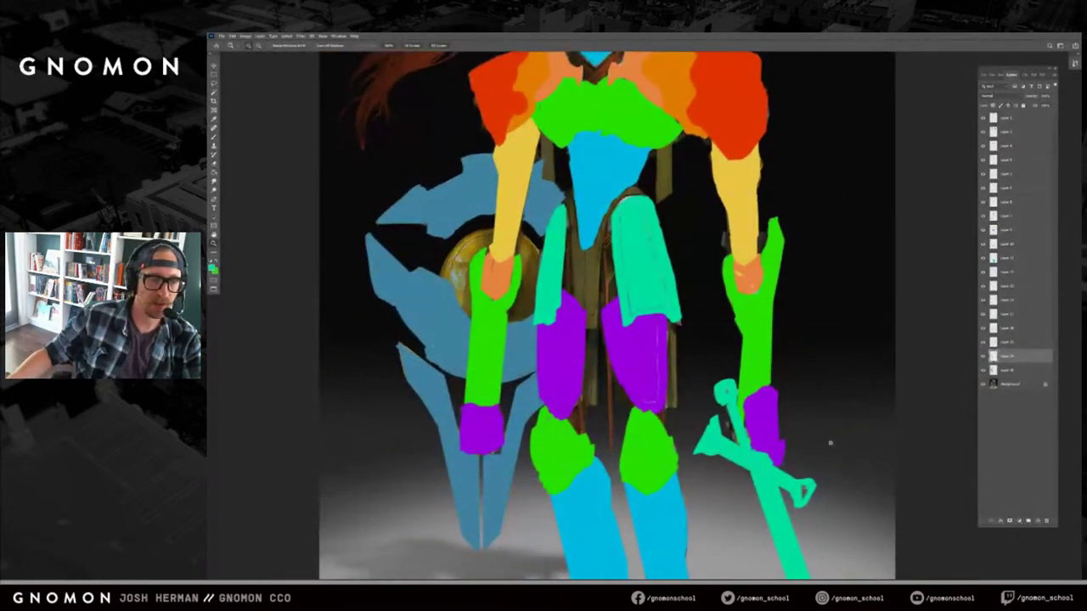
key("b")
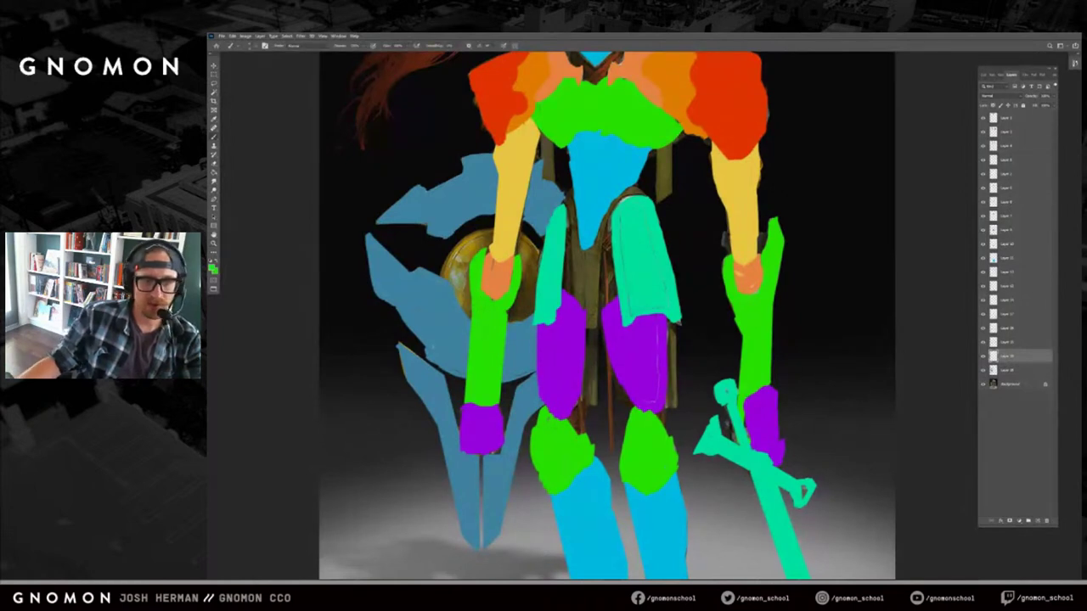
left_click(669, 110, "alt")
left_click_drag(637, 188, 644, 275)
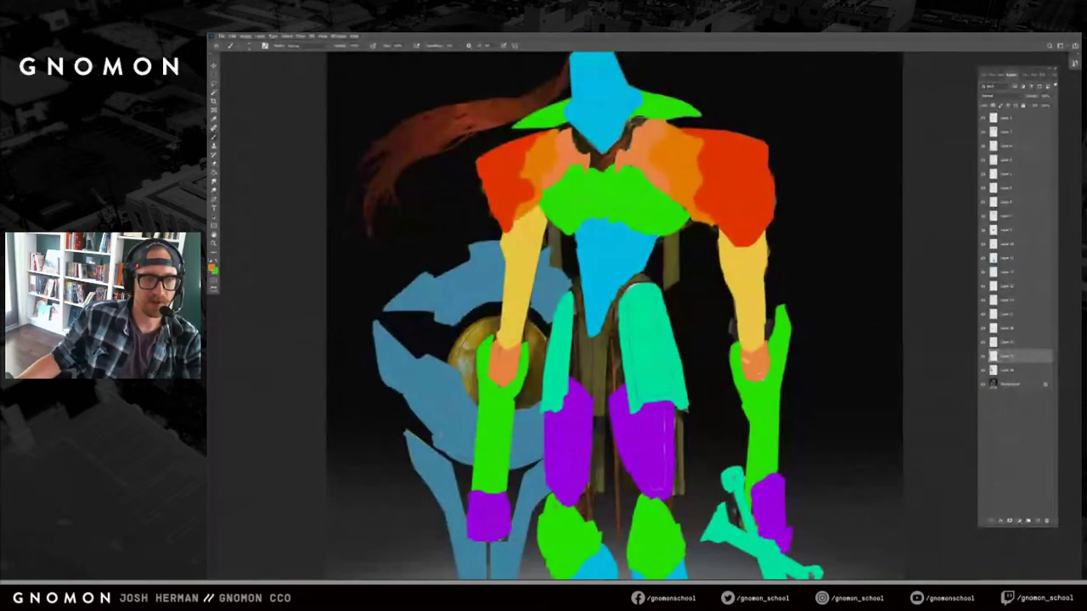
left_click(615, 285, "alt")
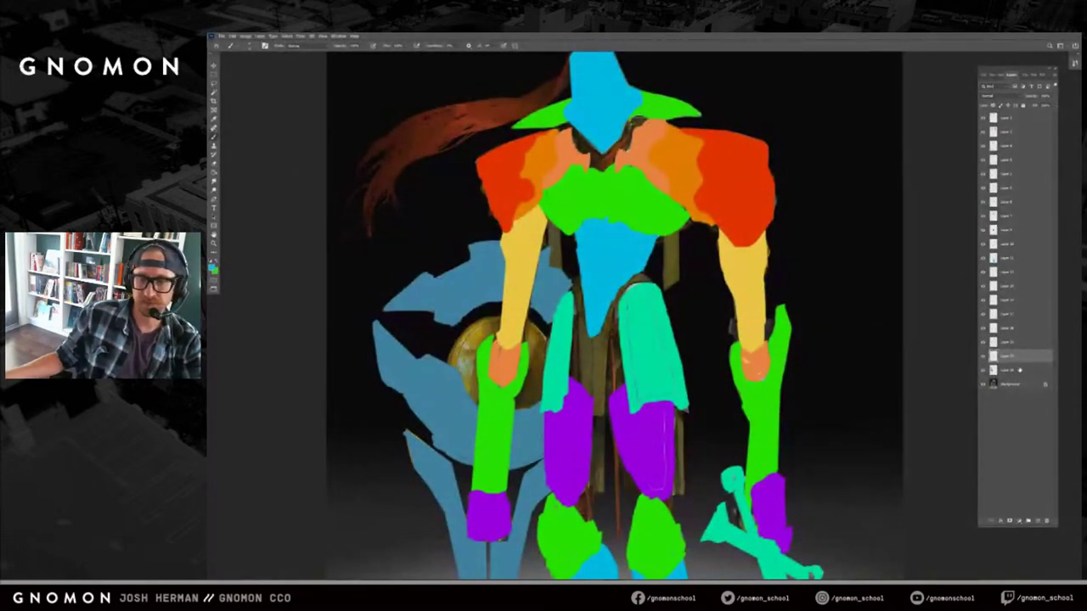
left_click_drag(1017, 362, 1019, 379)
Outline the shield's round central disc in bright blue and fill it solid.
left_click_drag(449, 365, 461, 341)
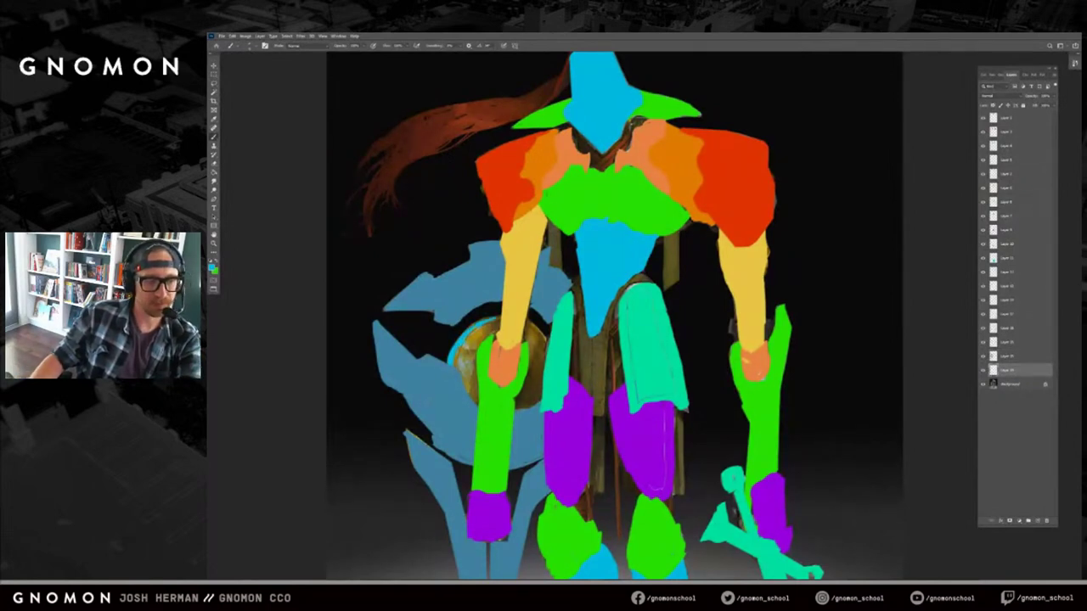
mouse_move(497, 320)
left_mouse_down()
mouse_move(527, 326)
mouse_move(540, 343)
mouse_move(541, 383)
left_mouse_up()
mouse_move(542, 329)
left_mouse_down()
mouse_move(538, 395)
mouse_move(526, 407)
left_mouse_up()
key("g")
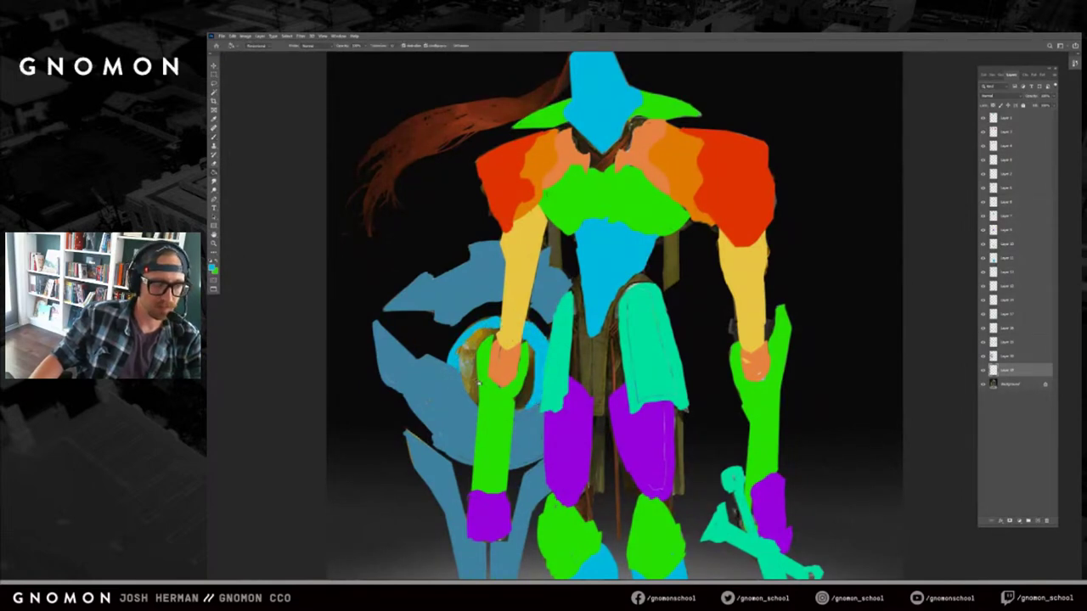
left_click(476, 366)
key("b")
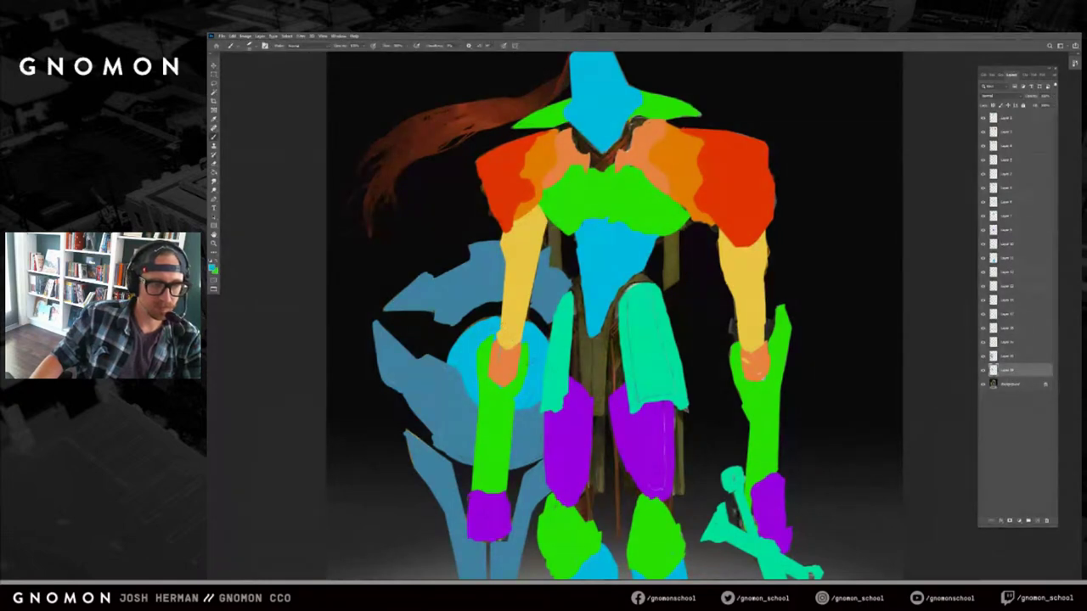
Select all the color-block layers above the background and put them in one group.
left_click(524, 404, "alt")
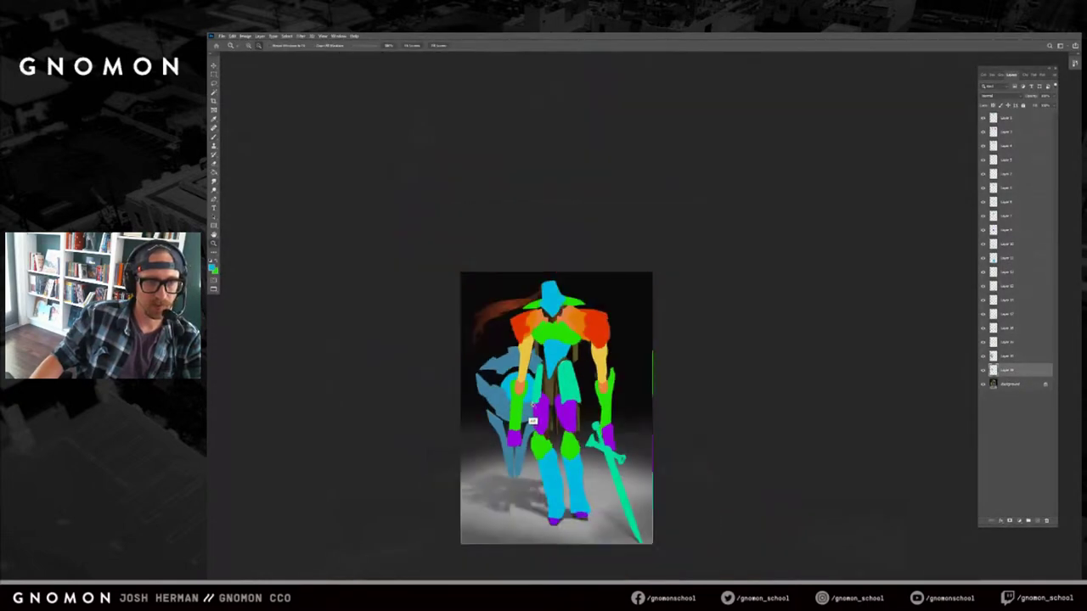
left_click_drag(540, 415, 559, 324)
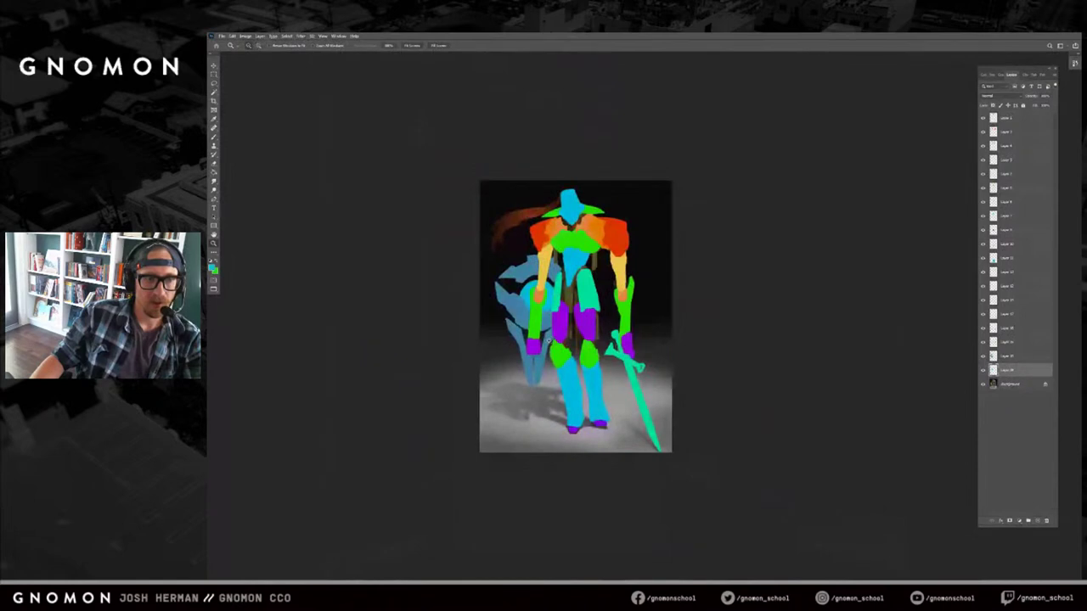
left_click(549, 340)
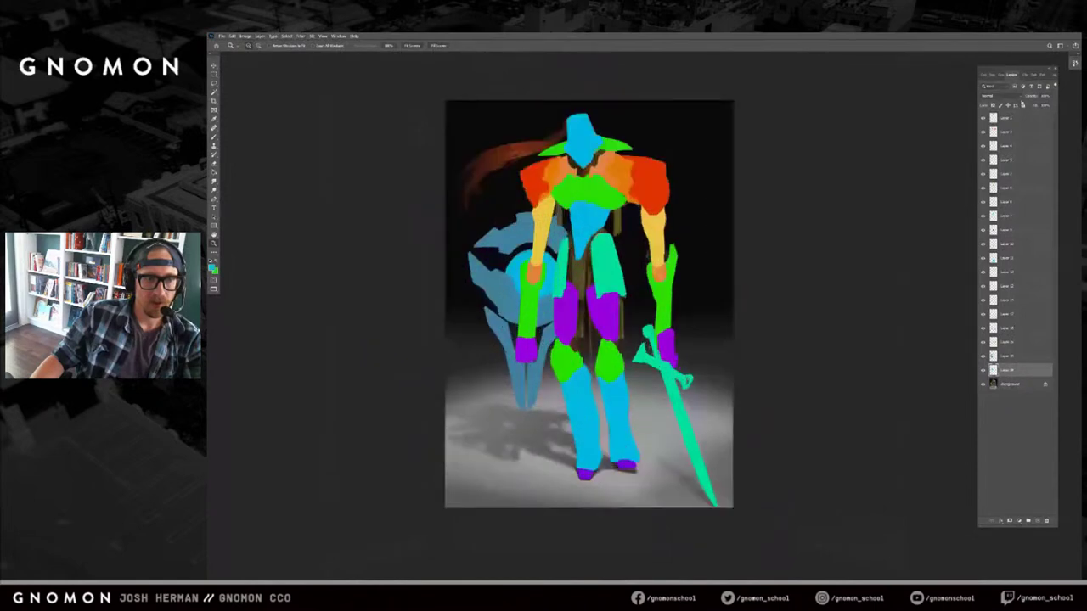
left_click(1019, 117, "shift")
key("ctrl+g")
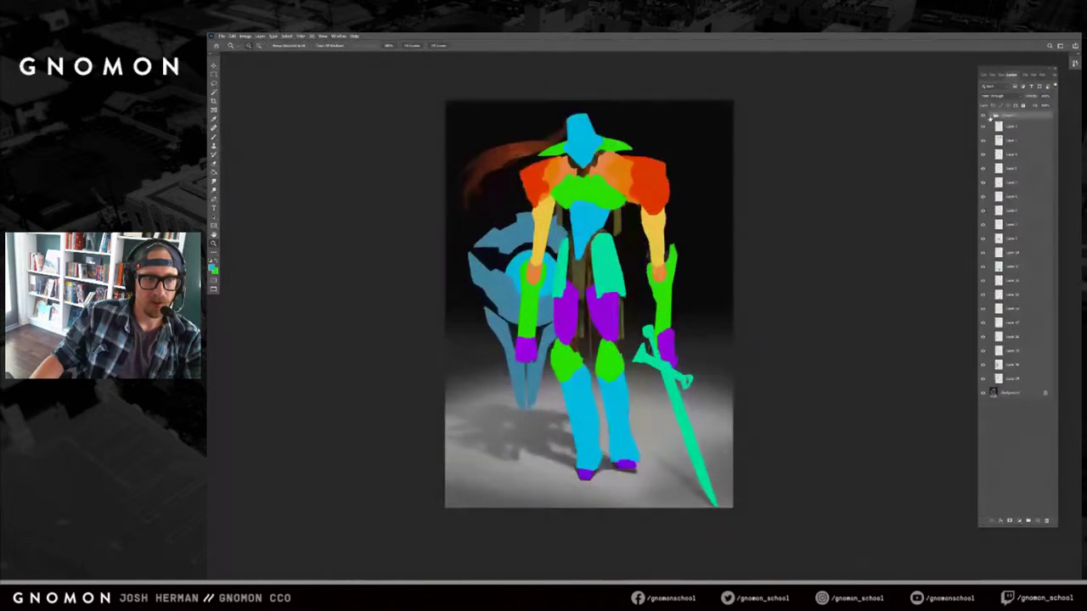
key("v")
Save the document in Photoshop format, accepting the format options.
key("ctrl+shift+s")
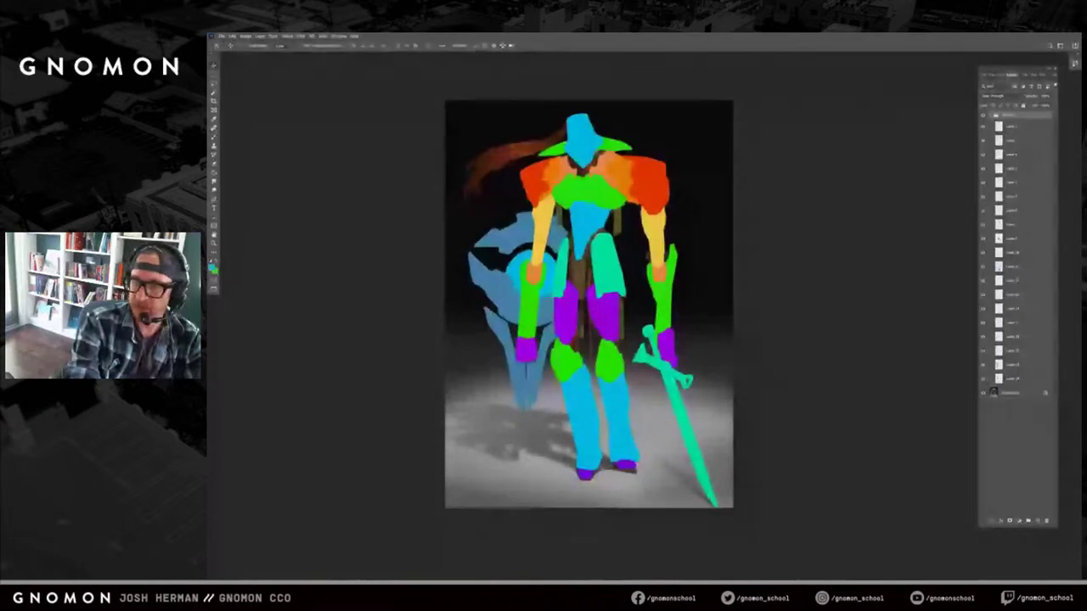
key("ctrl+s")
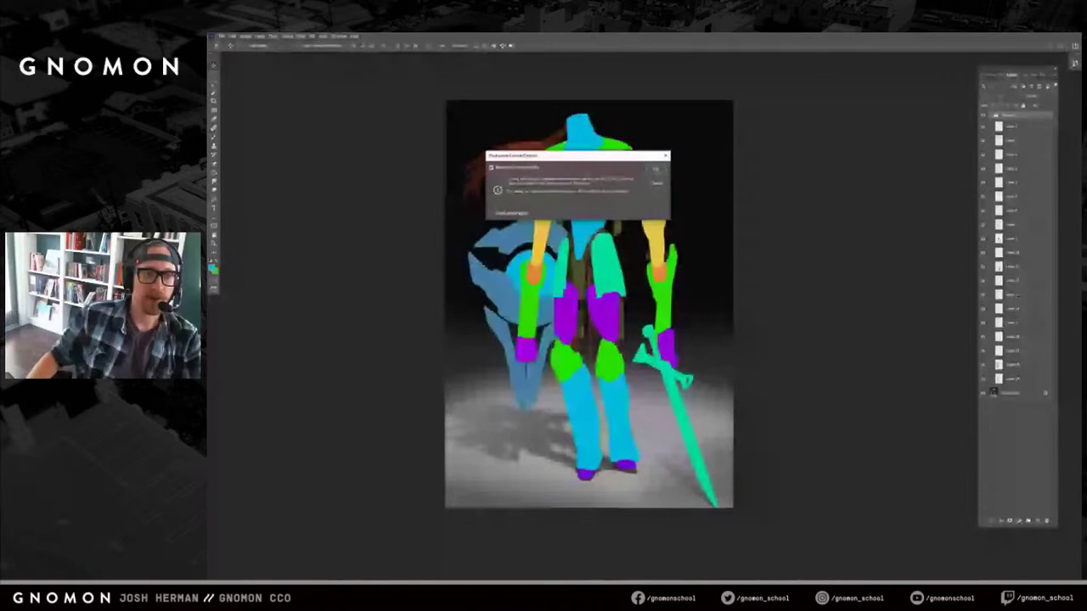
left_click(656, 169)
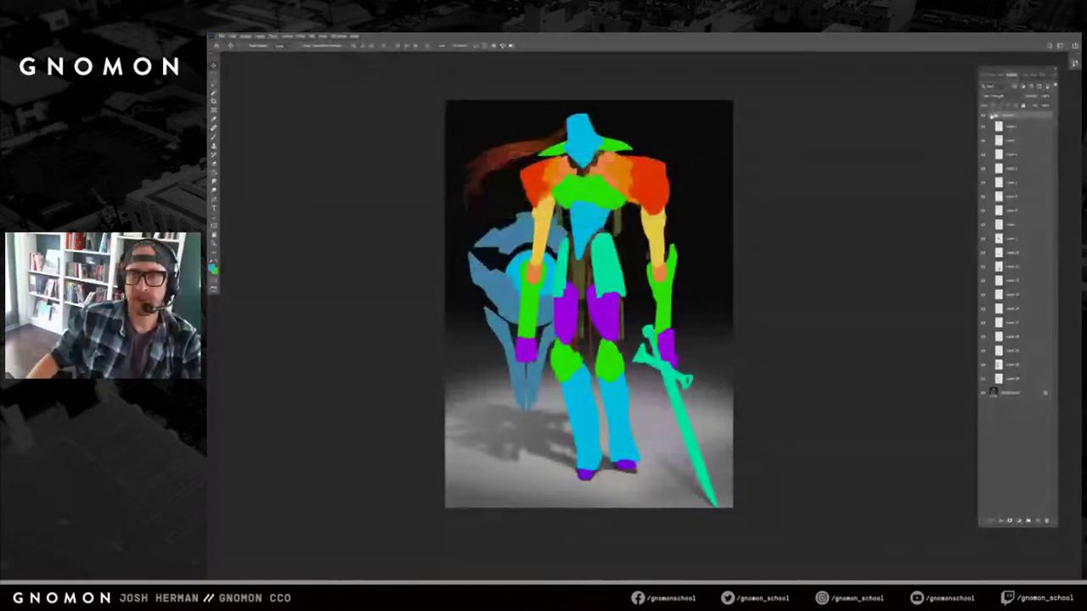
Collapse the layer group and toggle its visibility to compare the color blocking with the knight concept at full view.
left_click(990, 116)
left_click(983, 116)
left_click(984, 118)
left_click(984, 117)
left_click(984, 117)
left_click_drag(633, 163, 688, 164, "ctrl")
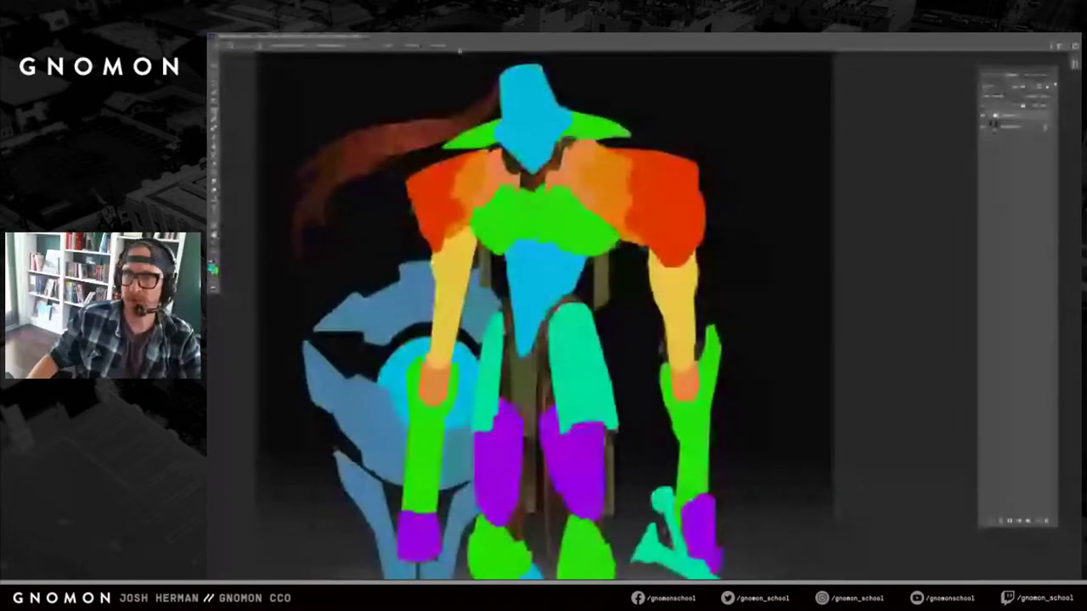
left_click(412, 46)
left_click(983, 117)
left_click(984, 117)
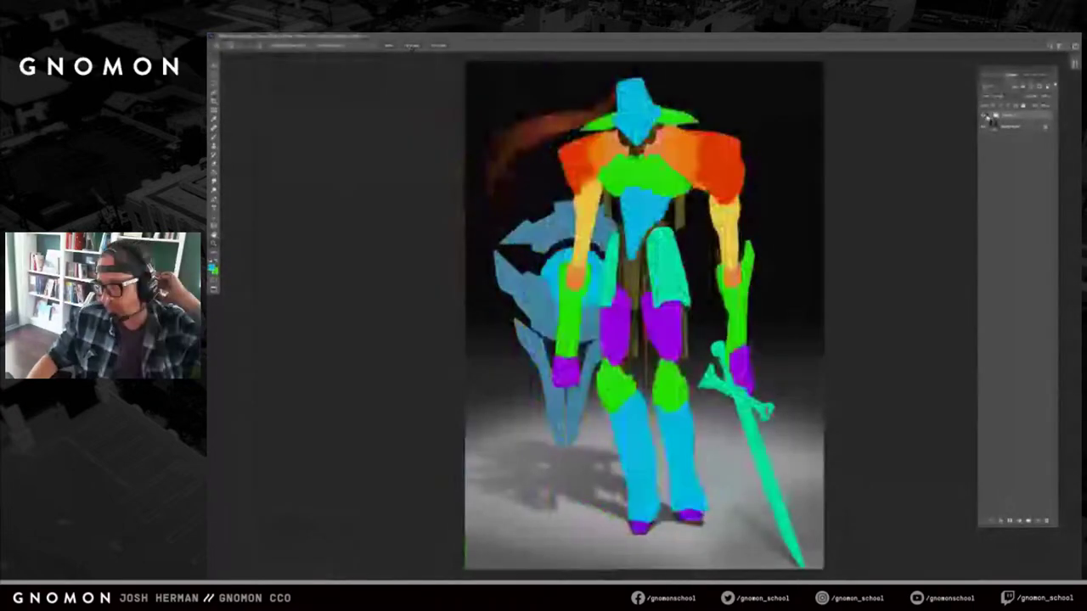
Hide and show the color-block group repeatedly over the concept painting.
left_click(984, 116)
left_click(984, 117)
left_click(985, 116)
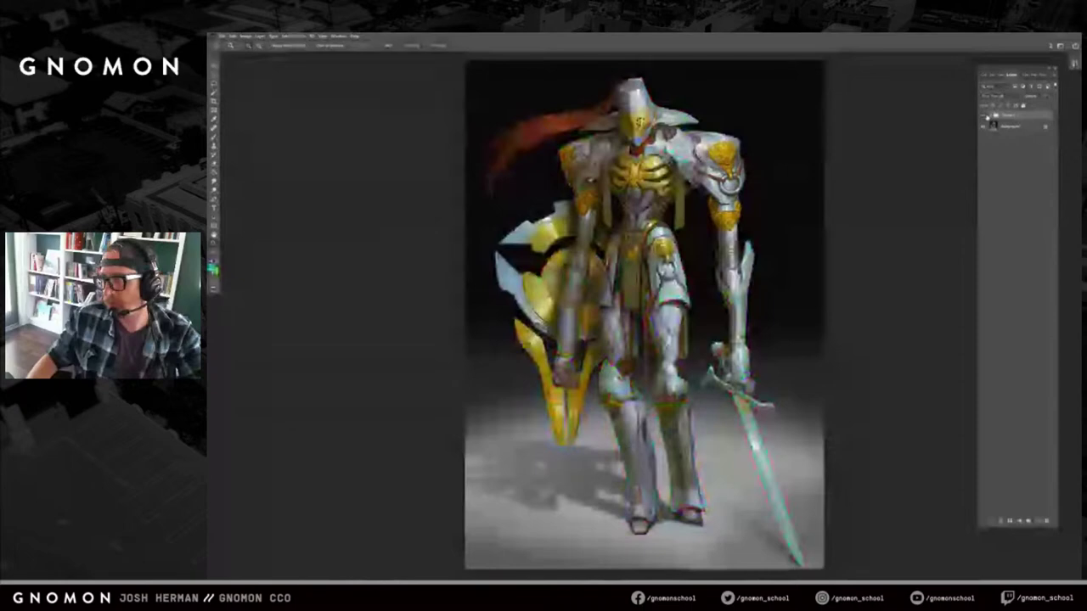
key("ctrl+Tab")
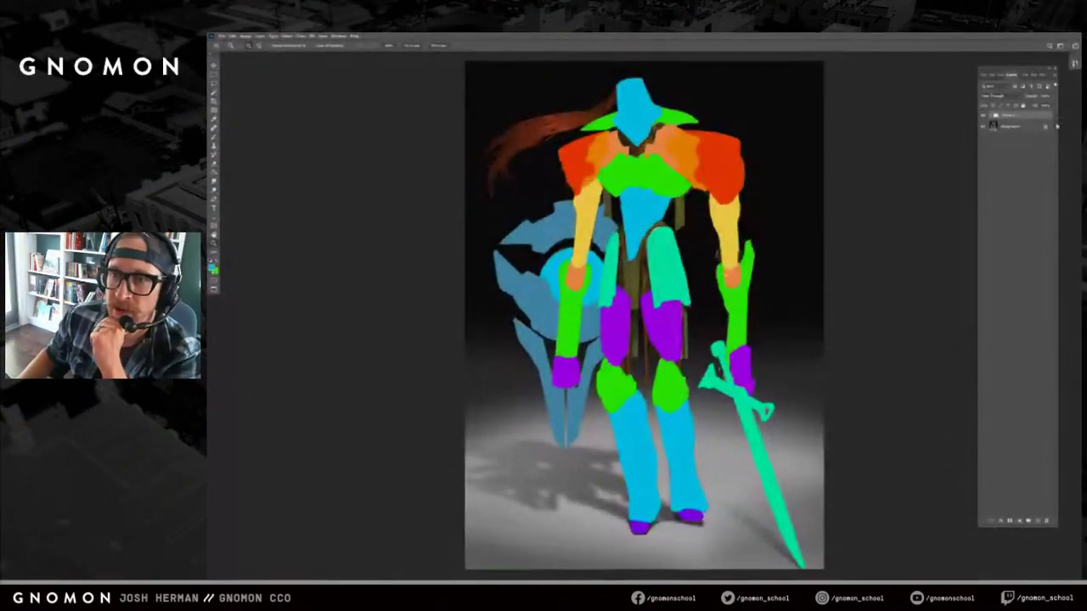
Vary the color-block group's opacity from partly to fully transparent to compare the armor blocks with the painted details.
left_click(1053, 98)
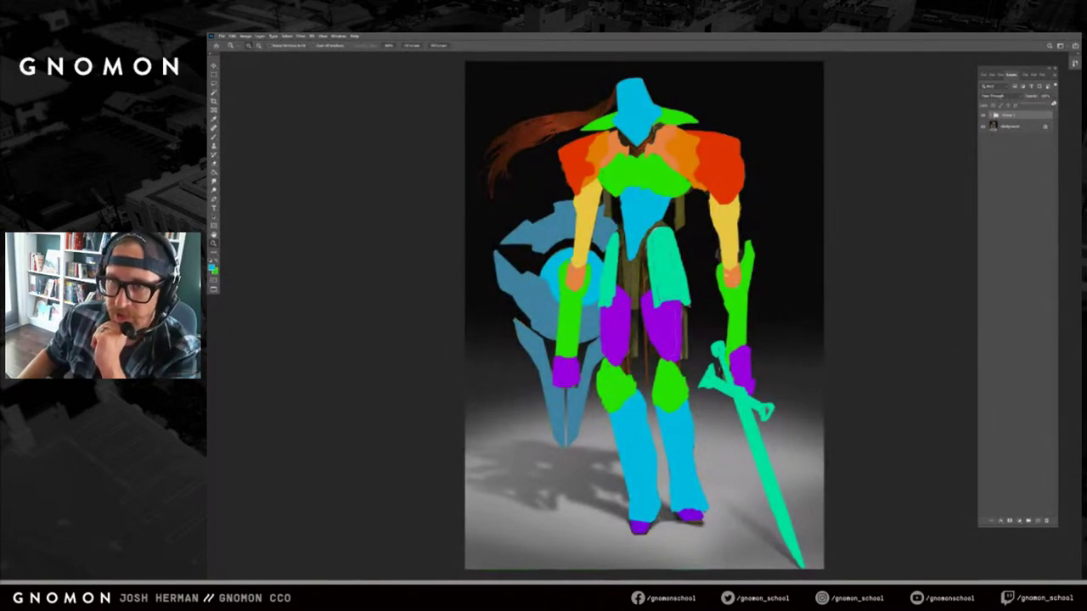
left_click_drag(1041, 105, 1037, 105)
left_click(657, 144)
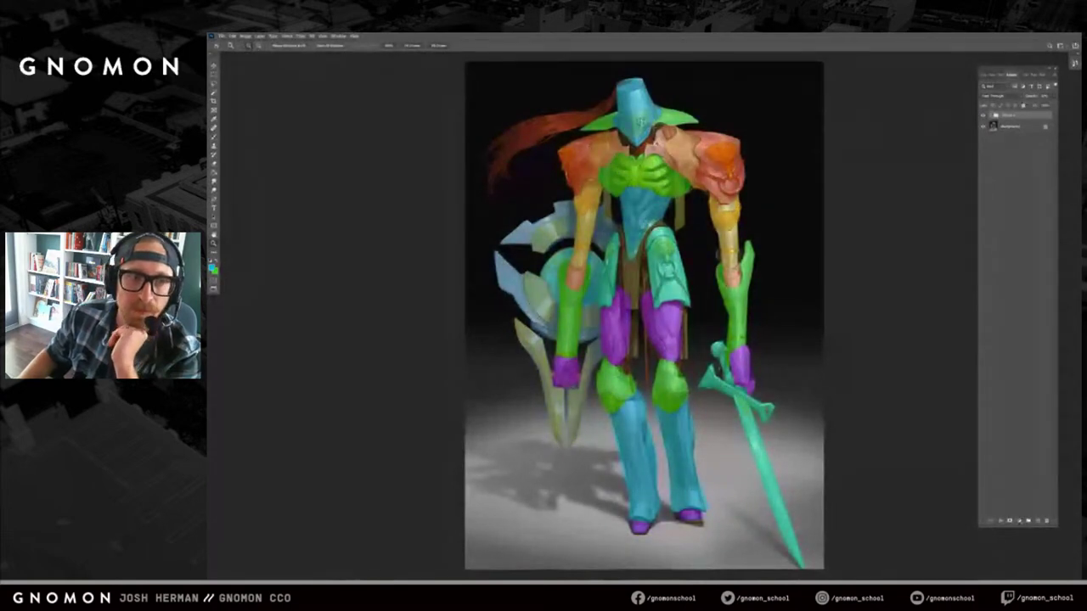
left_click(658, 145)
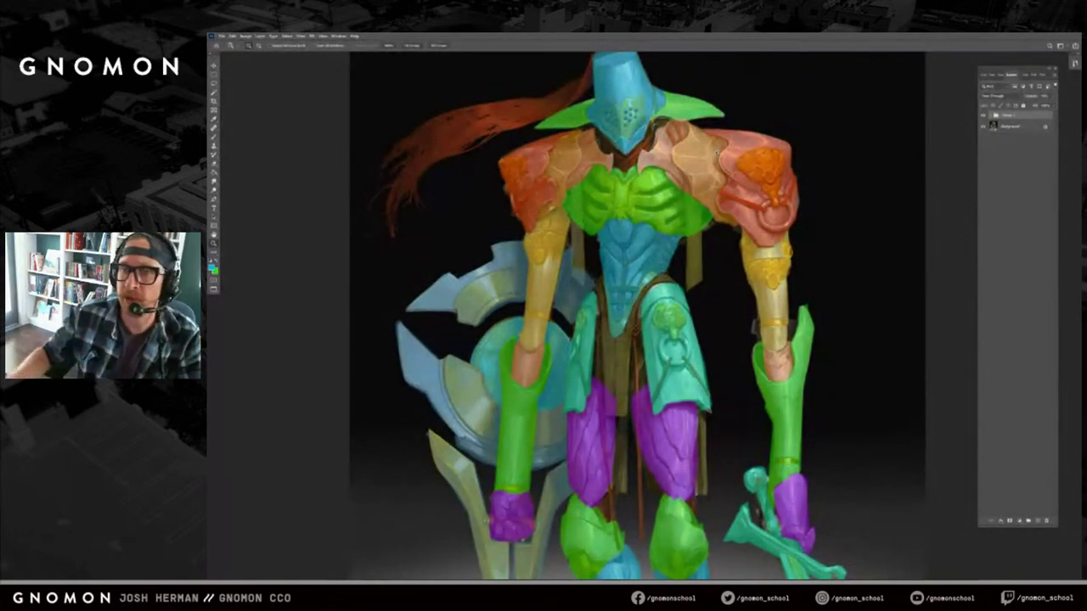
left_click(1052, 98)
left_click_drag(1048, 107, 1065, 108)
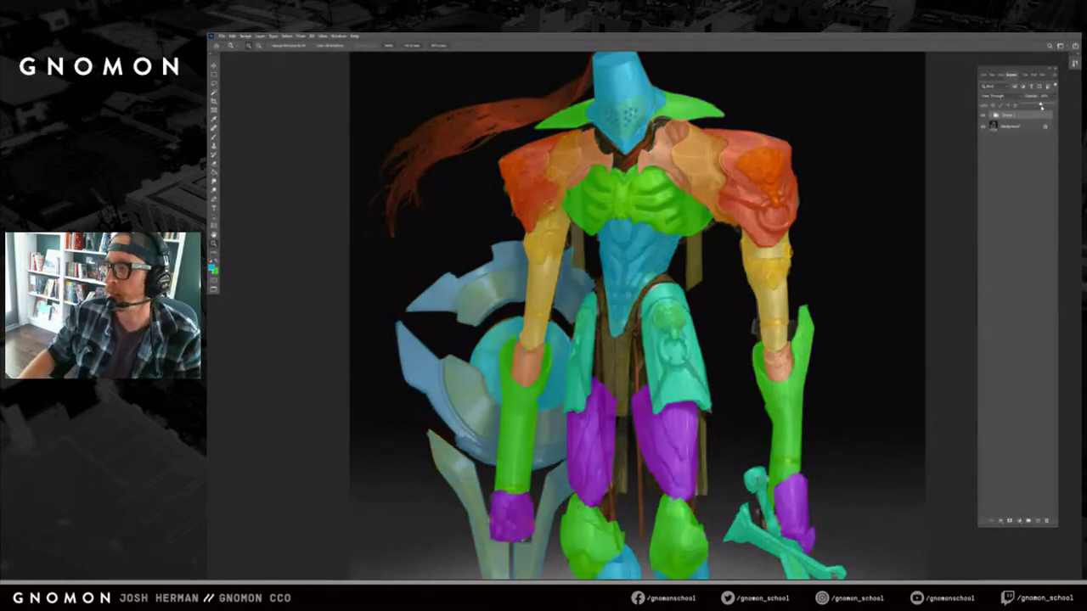
left_click_drag(1041, 105, 1034, 105)
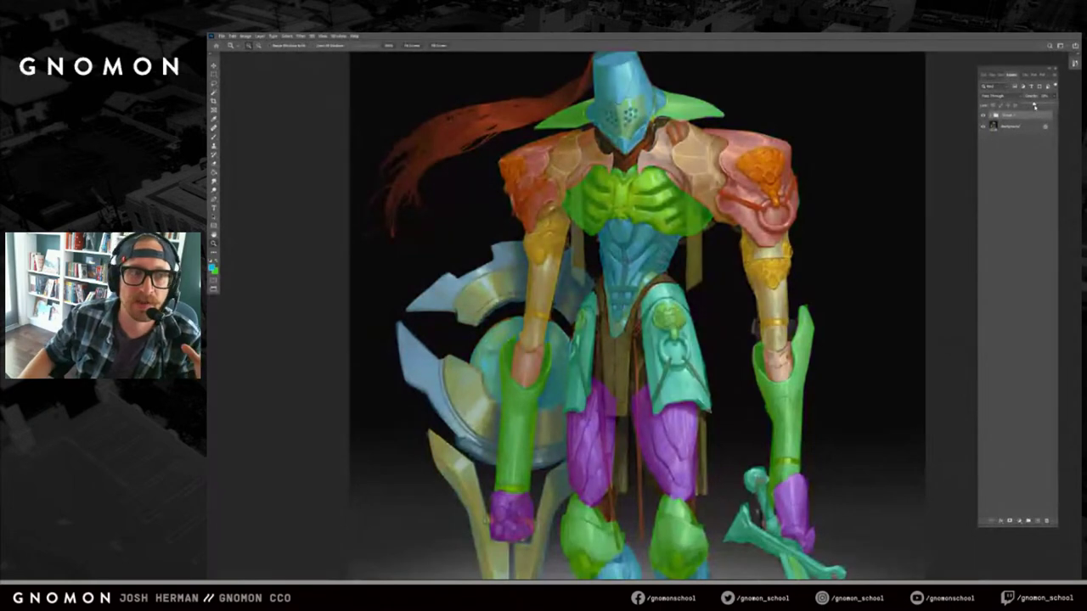
left_click_drag(1033, 105, 792, 95)
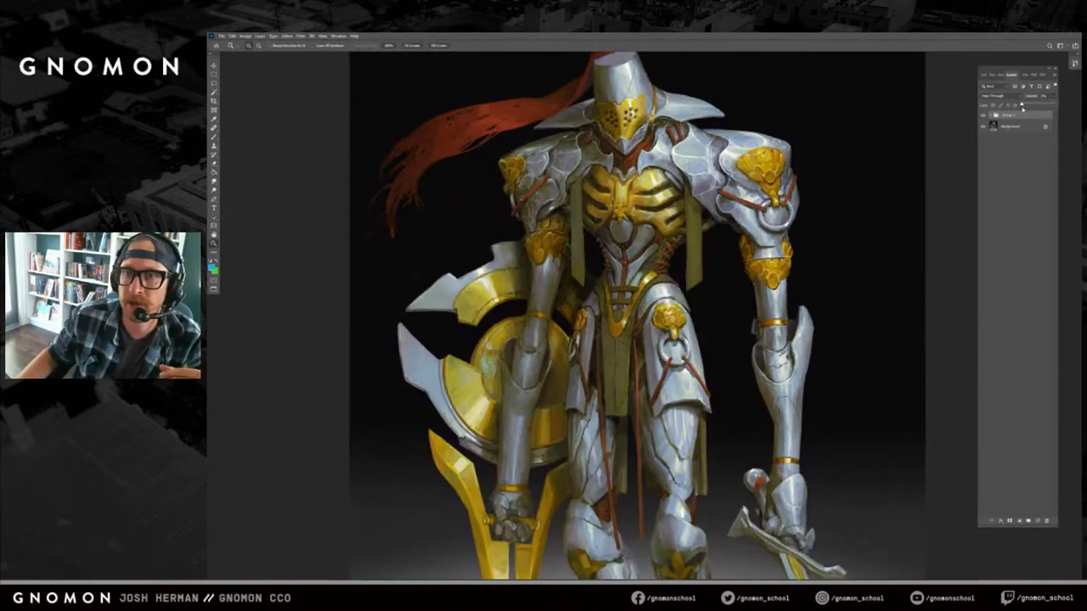
Make the color-block group semi-transparent so the painted helmet shows through for detailed blocking.
left_click(657, 118)
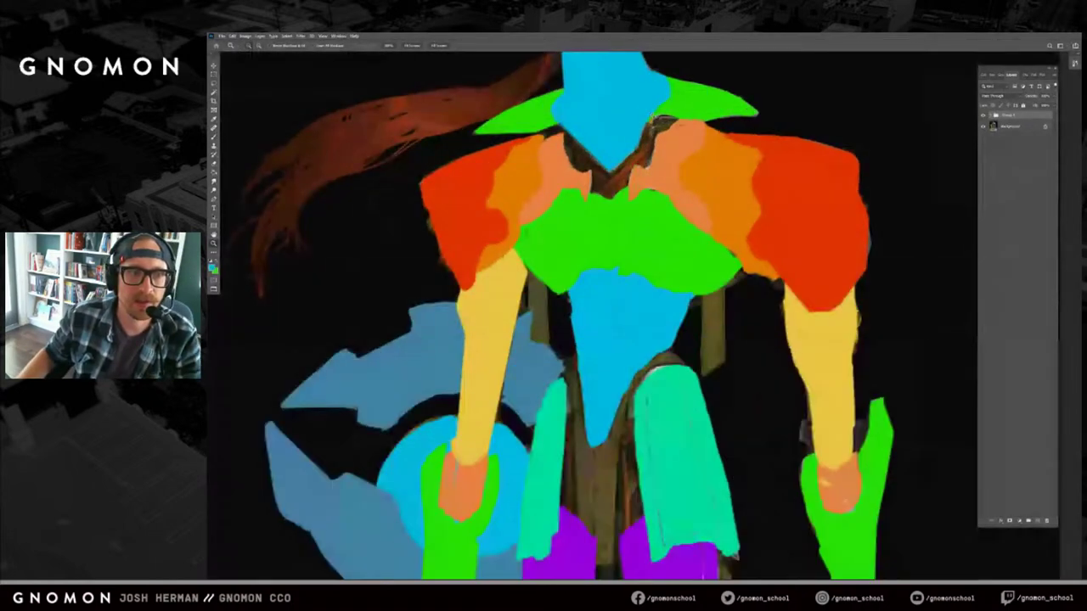
left_click_drag(635, 104, 629, 247)
left_click(651, 208)
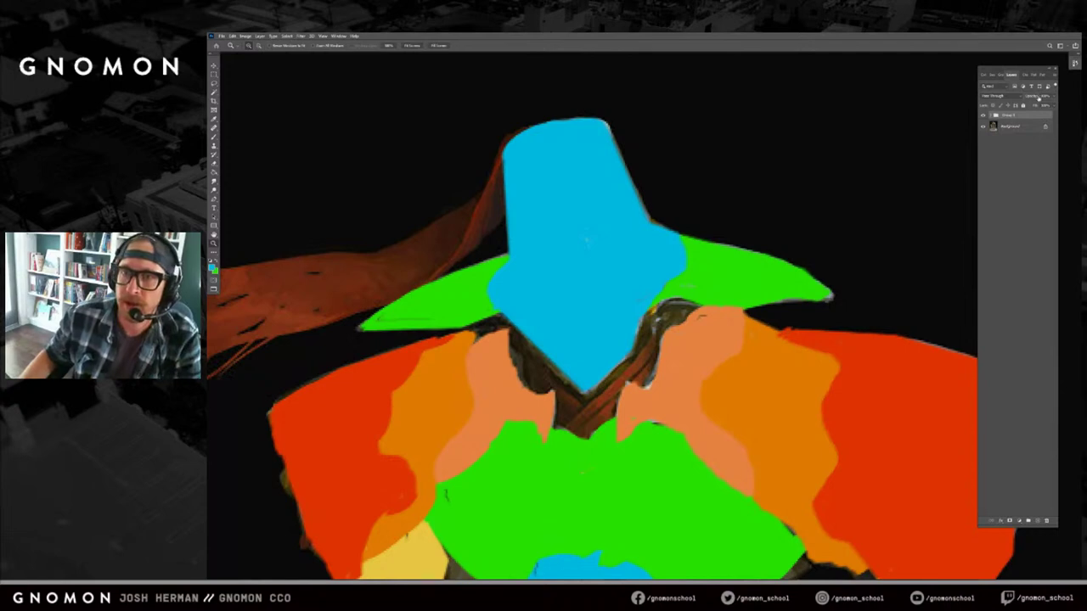
left_click(1054, 97)
left_click_drag(1054, 105, 1035, 105)
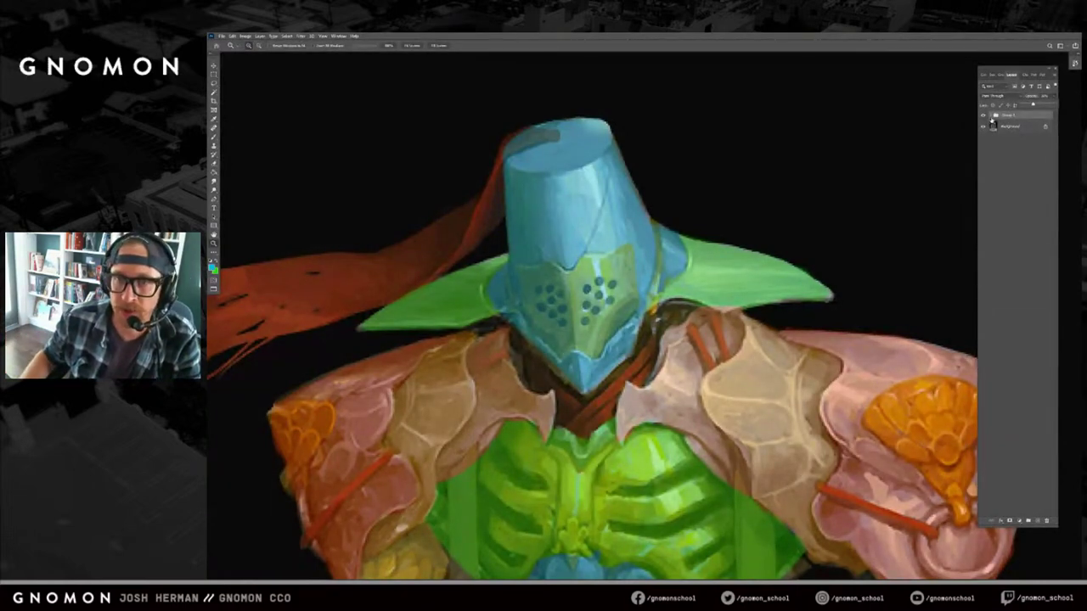
mouse_move(1033, 104)
left_mouse_down()
mouse_move(1055, 105)
mouse_move(1032, 116)
left_mouse_up()
On a new layer above the group, outline the helmet's perforated visor plate in bright green and fill it solid.
left_click(1037, 521)
key("b")
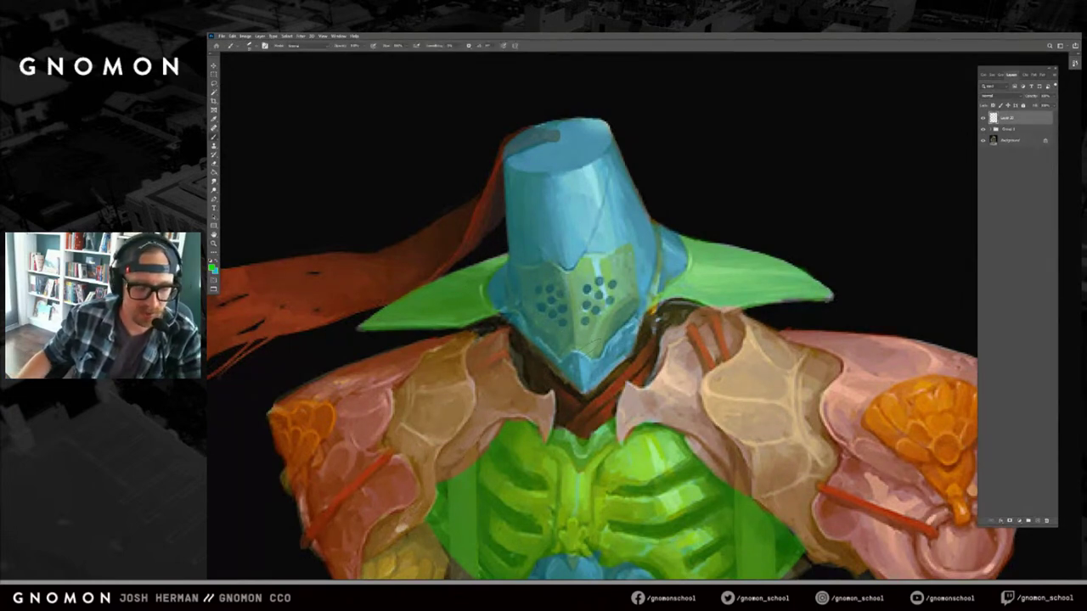
mouse_move(572, 350)
left_mouse_down()
mouse_move(593, 353)
mouse_move(626, 317)
mouse_move(628, 253)
mouse_move(547, 270)
mouse_move(560, 280)
mouse_move(520, 268)
mouse_move(525, 305)
mouse_move(568, 352)
mouse_move(573, 341)
mouse_move(533, 292)
mouse_move(554, 278)
left_mouse_up()
key("g")
left_click(586, 347)
key("b")
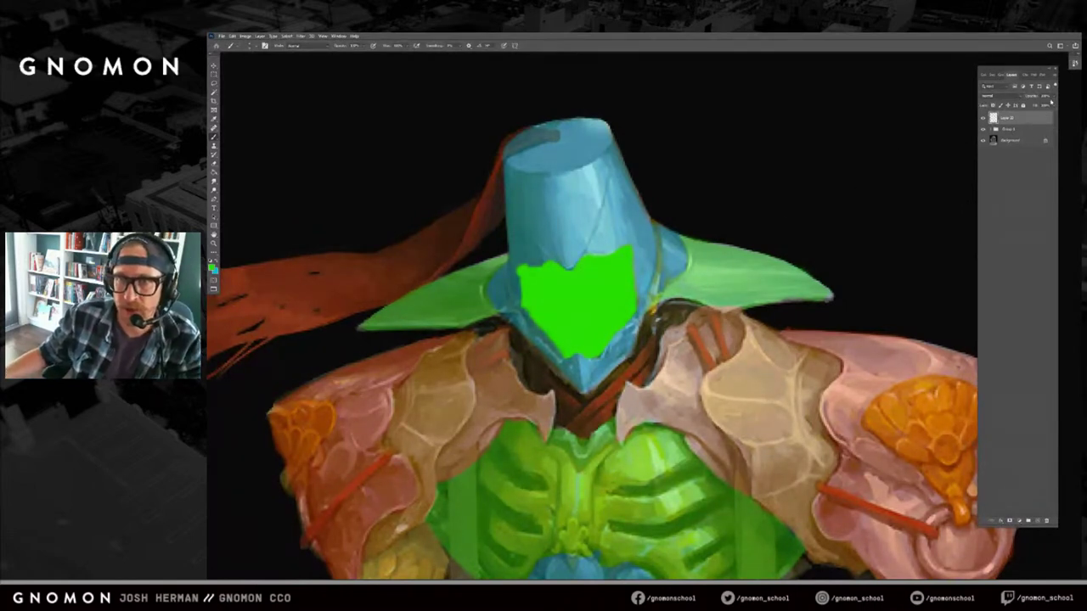
Set the color-block group back to 100% opacity.
left_click(1016, 131)
left_click(1053, 95)
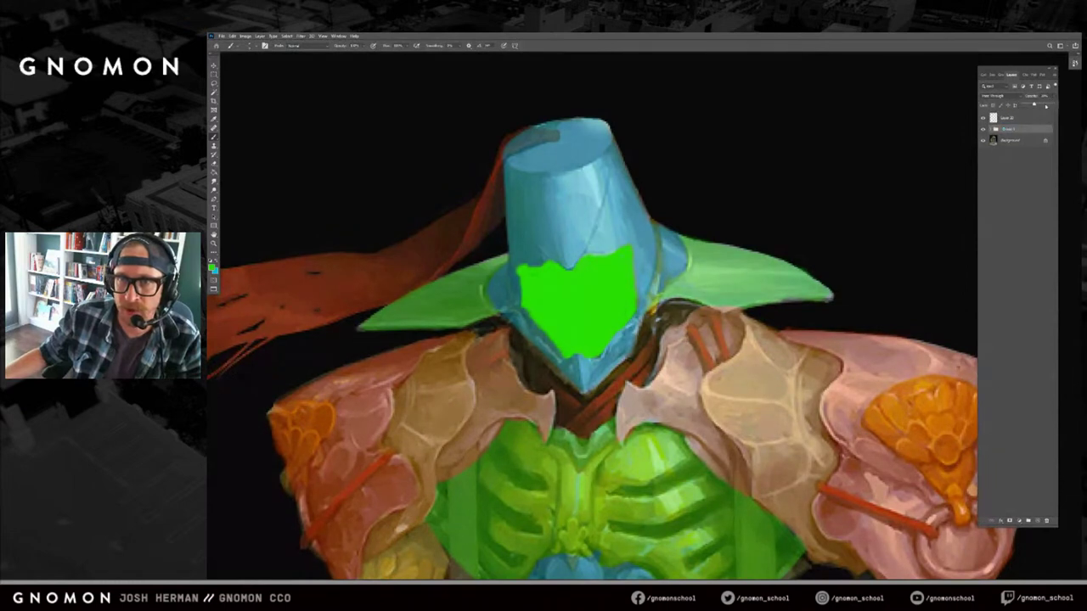
left_click_drag(1034, 104, 1056, 105)
key("z")
left_click(787, 236, "alt")
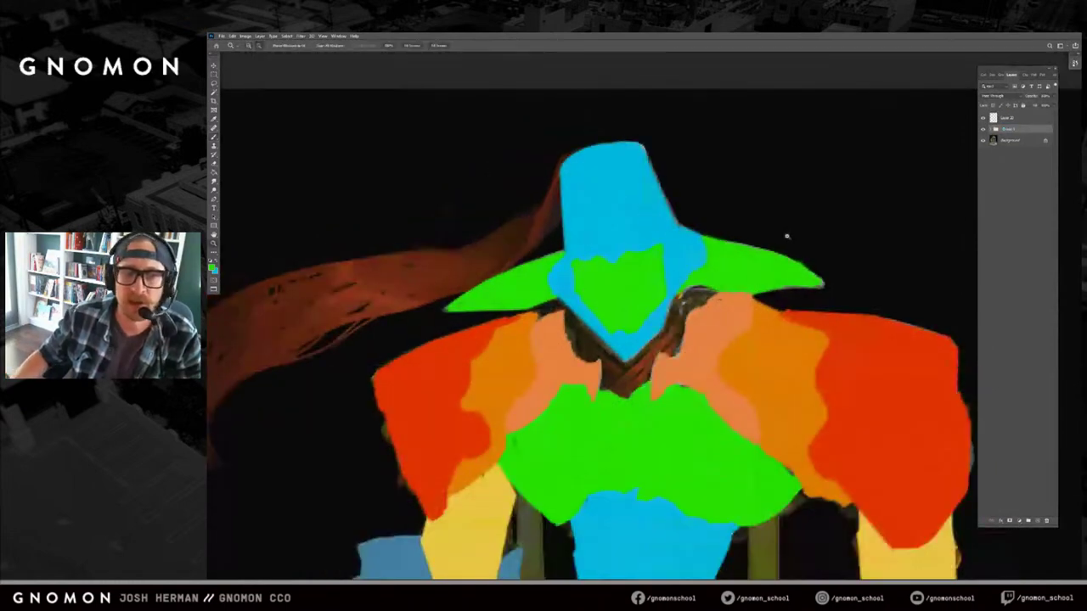
left_click(624, 303, "alt")
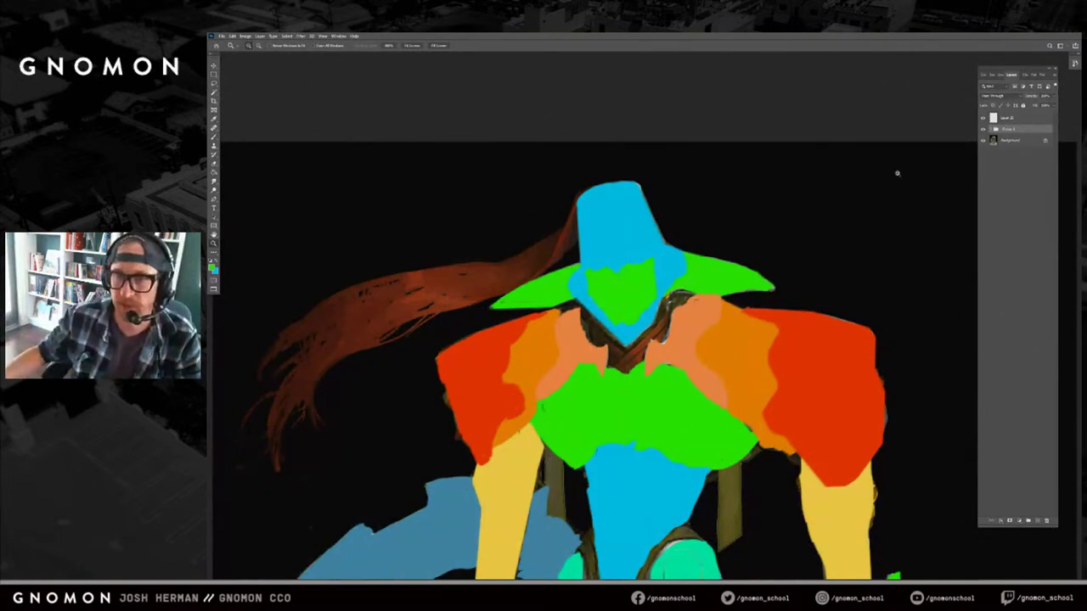
Move the visor layer to the top of the color-block group and toggle its visibility to check it.
left_click(1008, 119)
left_click(989, 129)
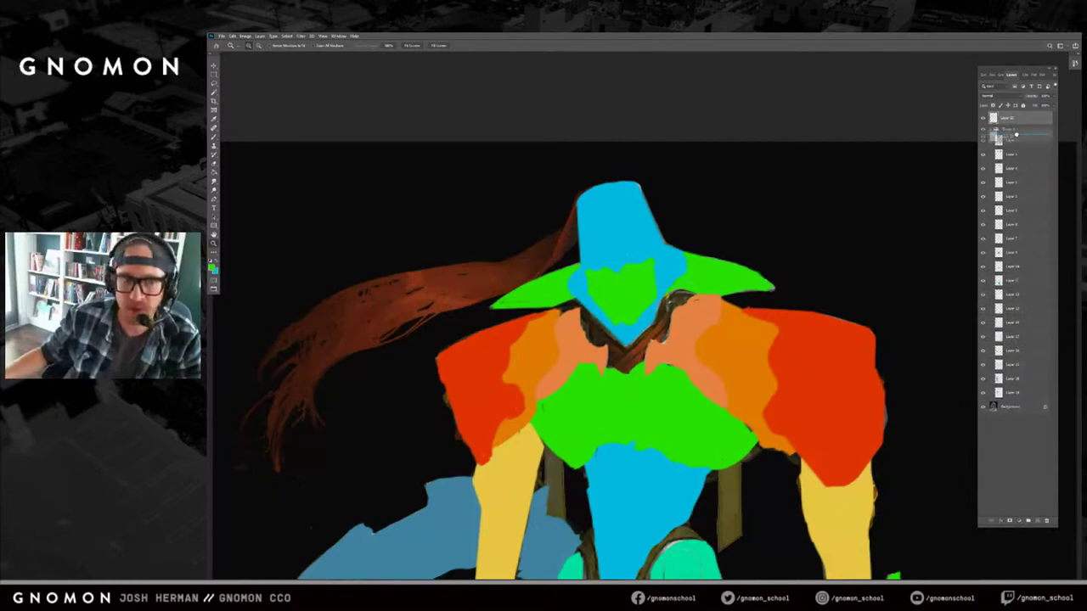
left_click(983, 127)
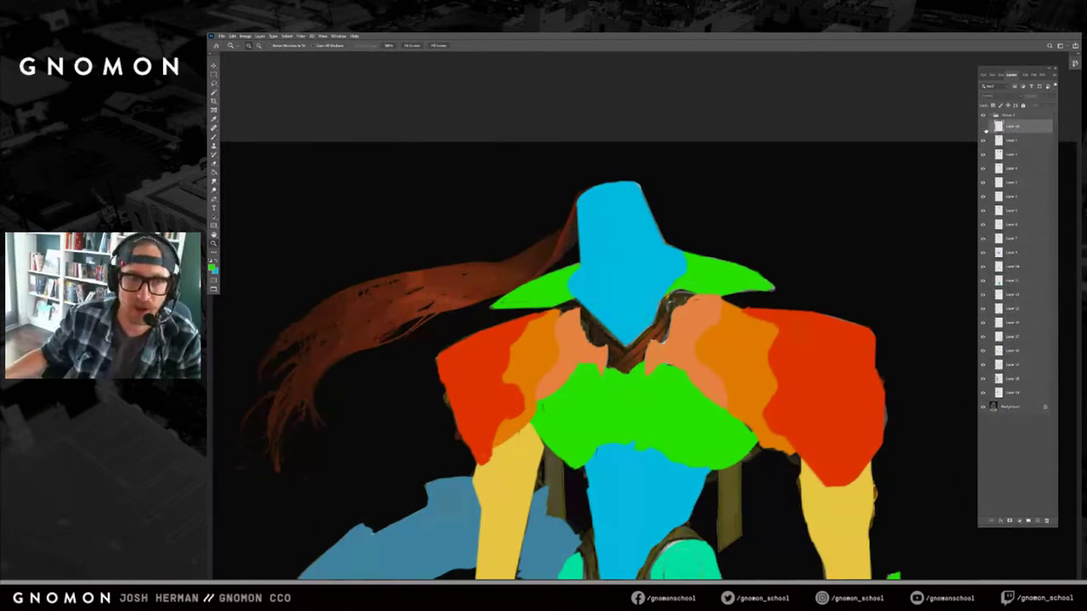
left_click(983, 128)
left_click(858, 231, "alt")
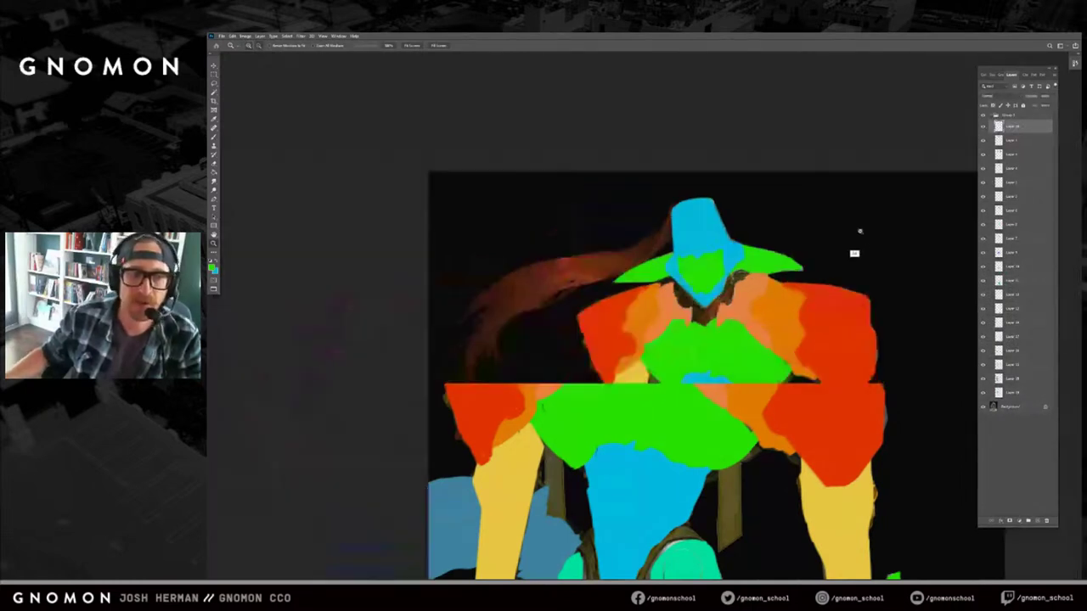
left_click(856, 245, "alt")
left_click(856, 245, "alt")
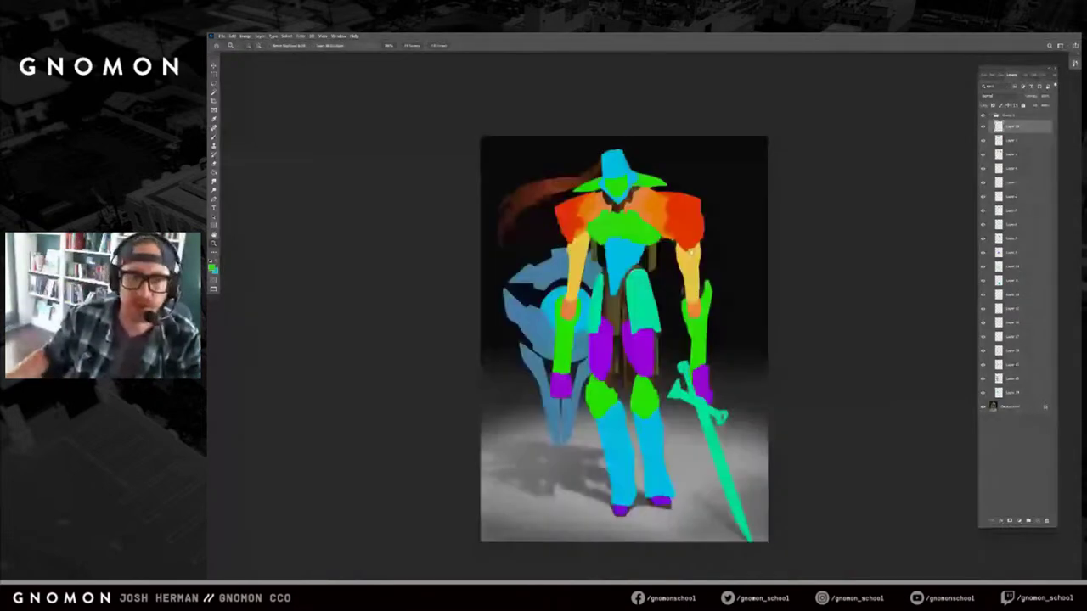
left_click(835, 242)
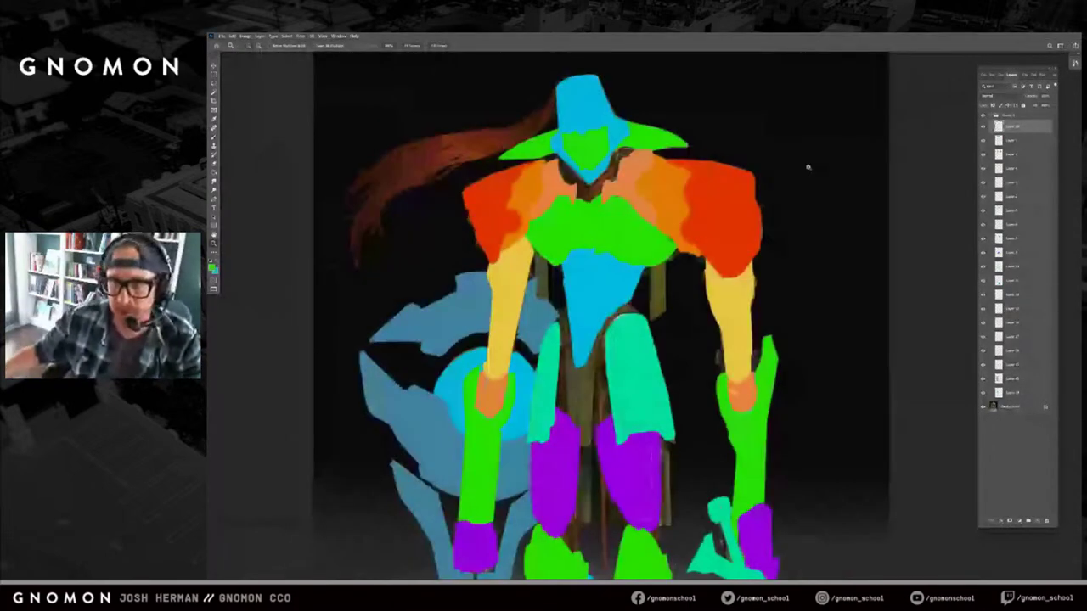
Collapse the color-block group, add a new layer above it and make the group semi-transparent.
left_click(1012, 115)
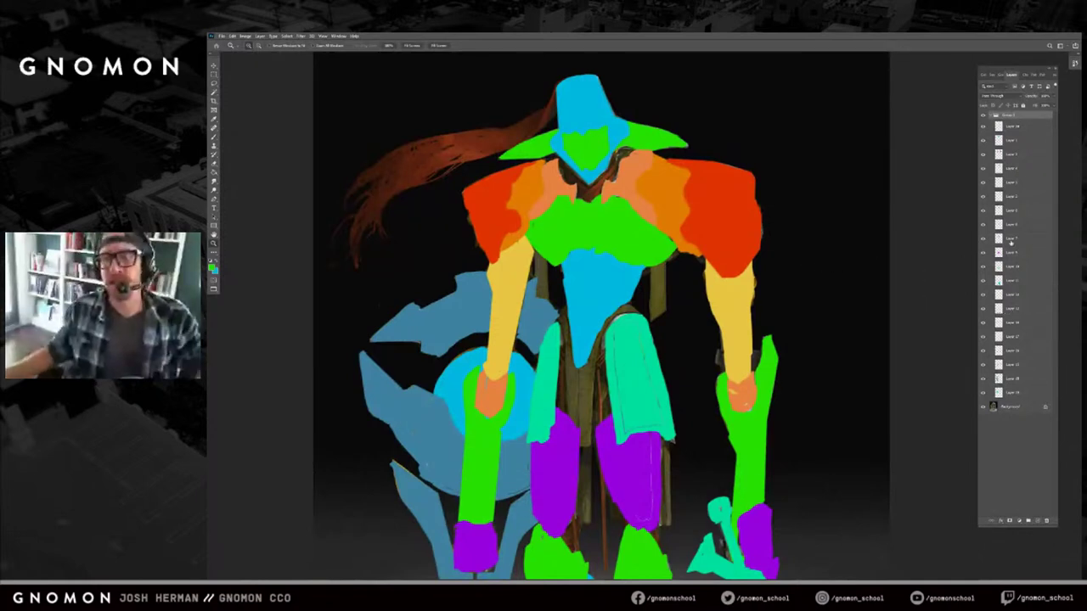
left_click(990, 114)
left_click(1037, 518)
key("b")
left_click(1032, 129)
left_click(1055, 97)
left_click_drag(1051, 106, 1037, 105)
left_click(757, 154)
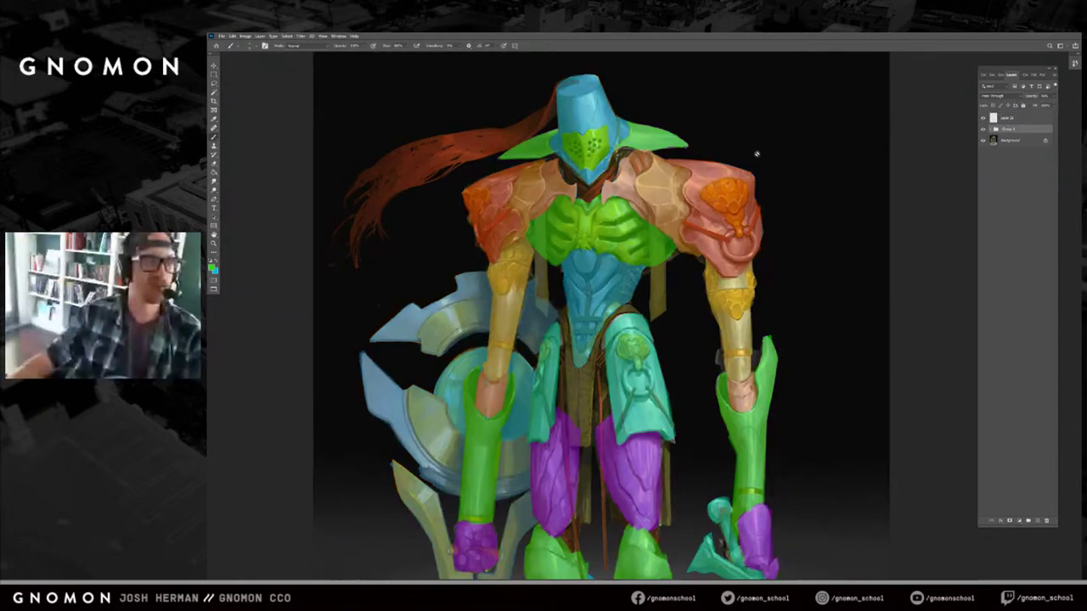
left_click(743, 112)
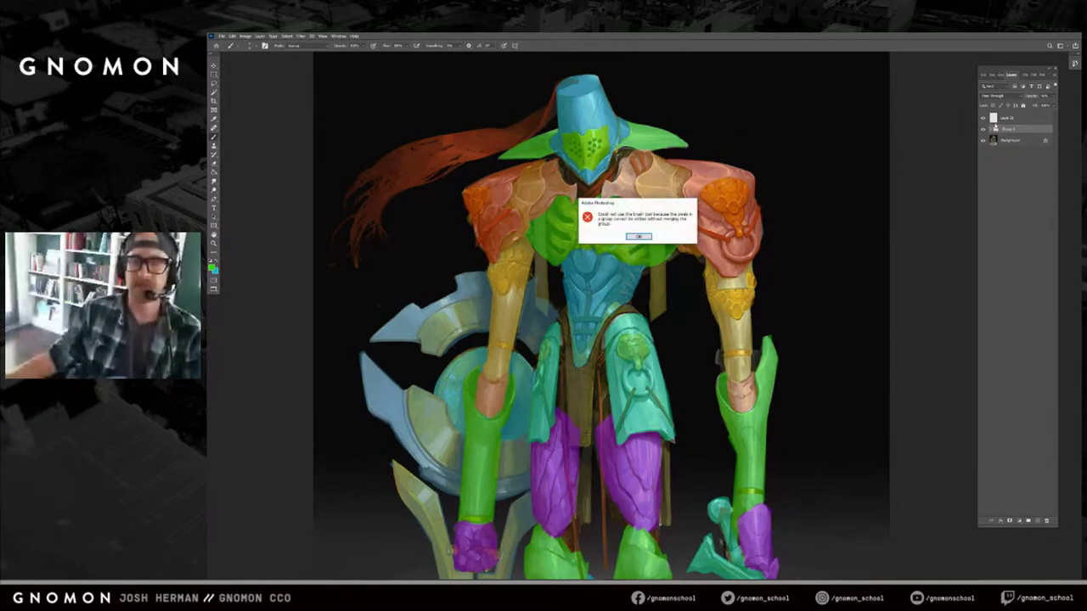
key("Return")
left_click(1002, 118)
left_click_drag(746, 133, 867, 147)
key("ctrl+z")
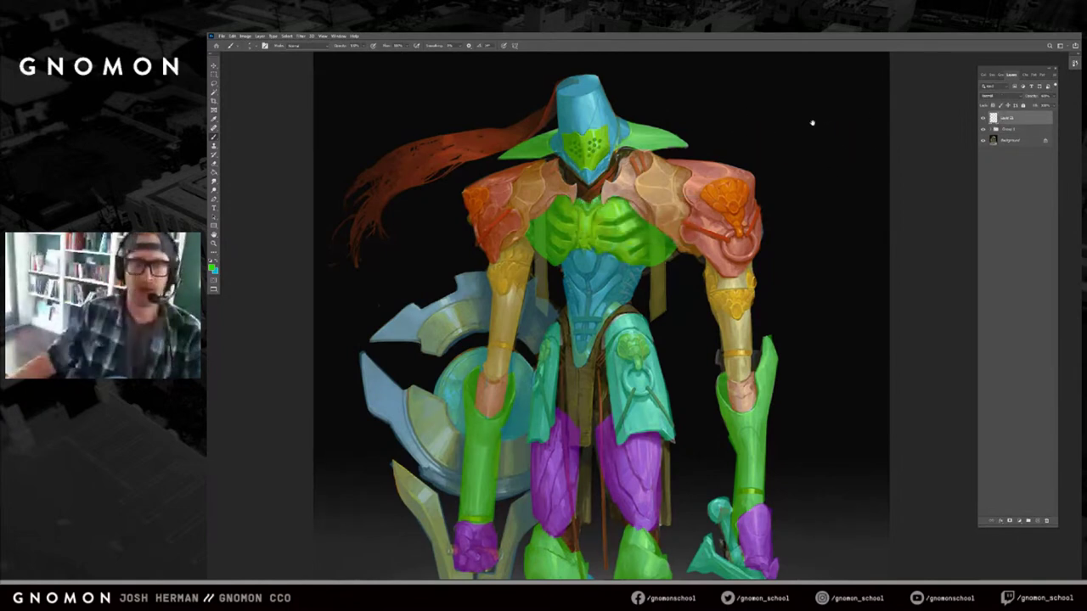
left_click_drag(812, 123, 782, 133)
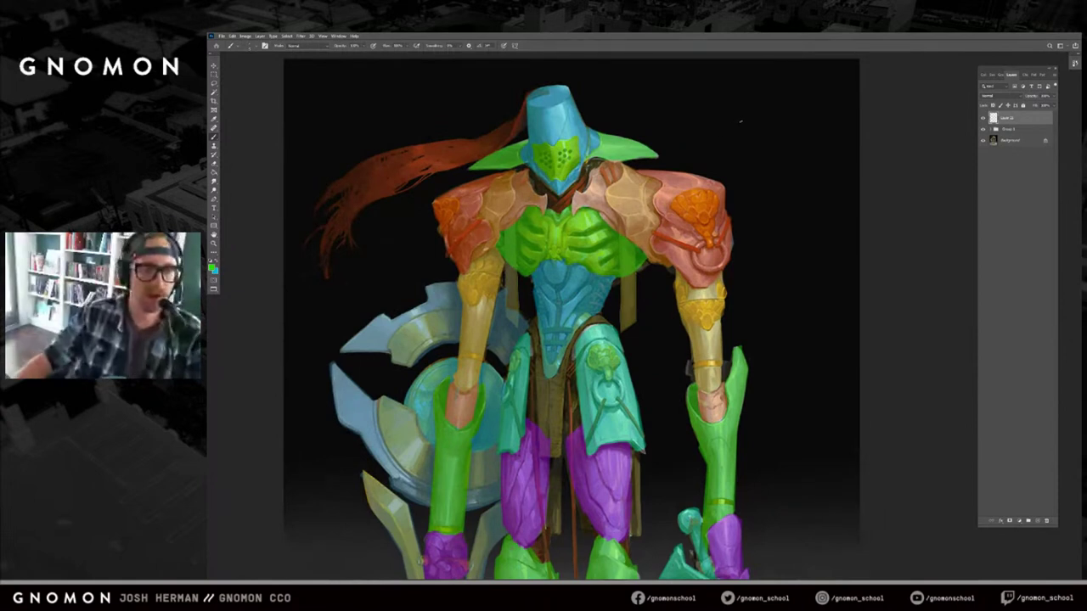
mouse_move(720, 82)
left_mouse_down()
mouse_move(721, 106)
mouse_move(710, 97)
left_mouse_up()
key("ctrl+z")
Extend the canvas on the sword side of the knight by about a third of its width using the Crop tool.
mouse_move(719, 163)
left_mouse_down()
mouse_move(704, 61)
mouse_move(705, 122)
left_mouse_up()
key("z")
left_click(714, 123, "alt")
left_click(724, 138, "alt")
left_click(689, 163)
left_click_drag(689, 163, 592, 199)
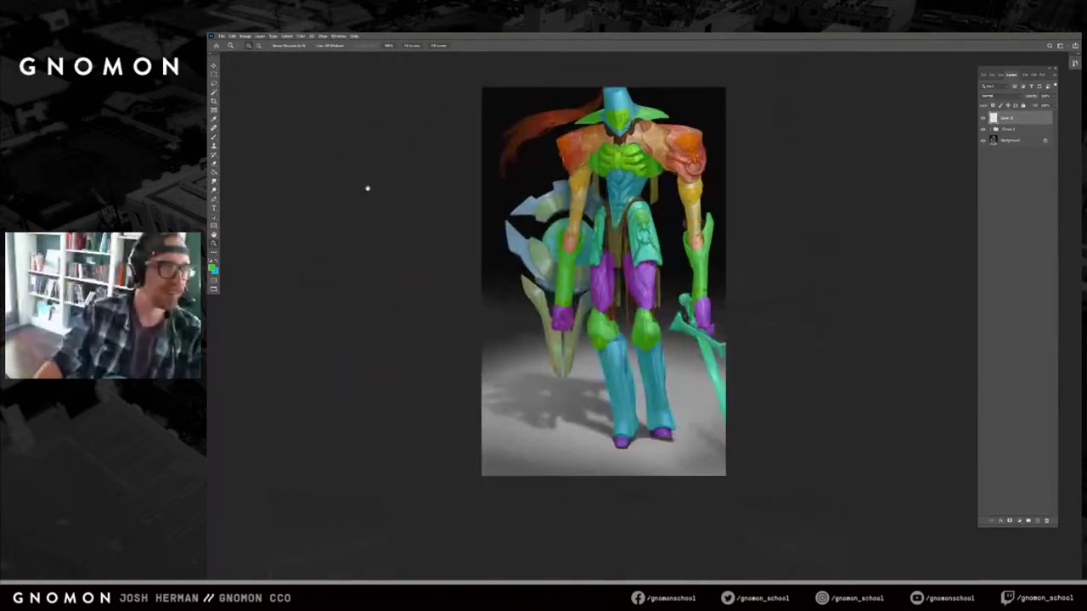
left_click(214, 101)
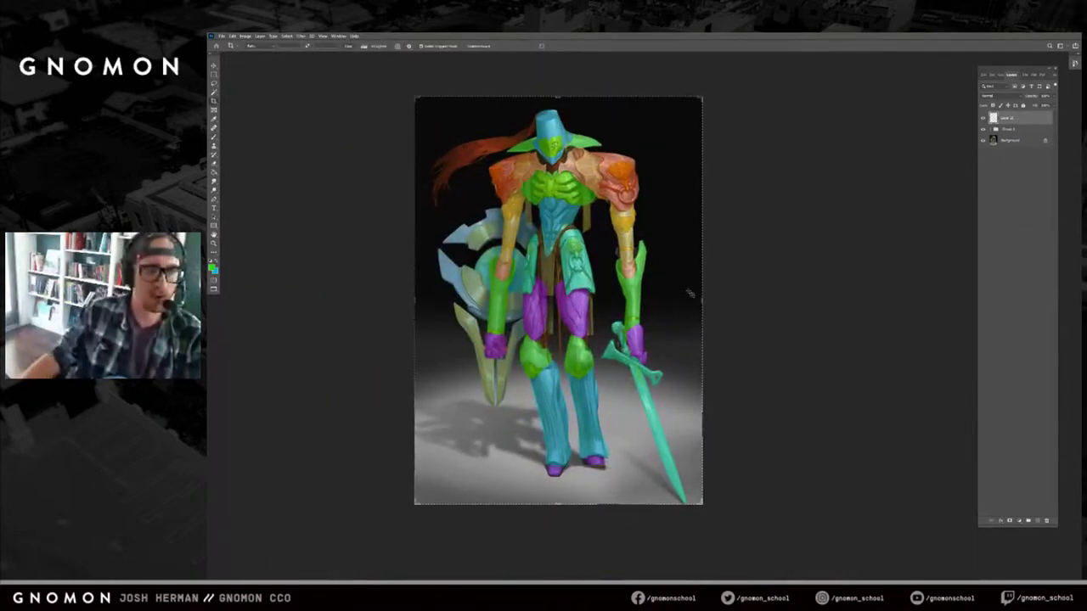
left_click_drag(702, 299, 747, 290)
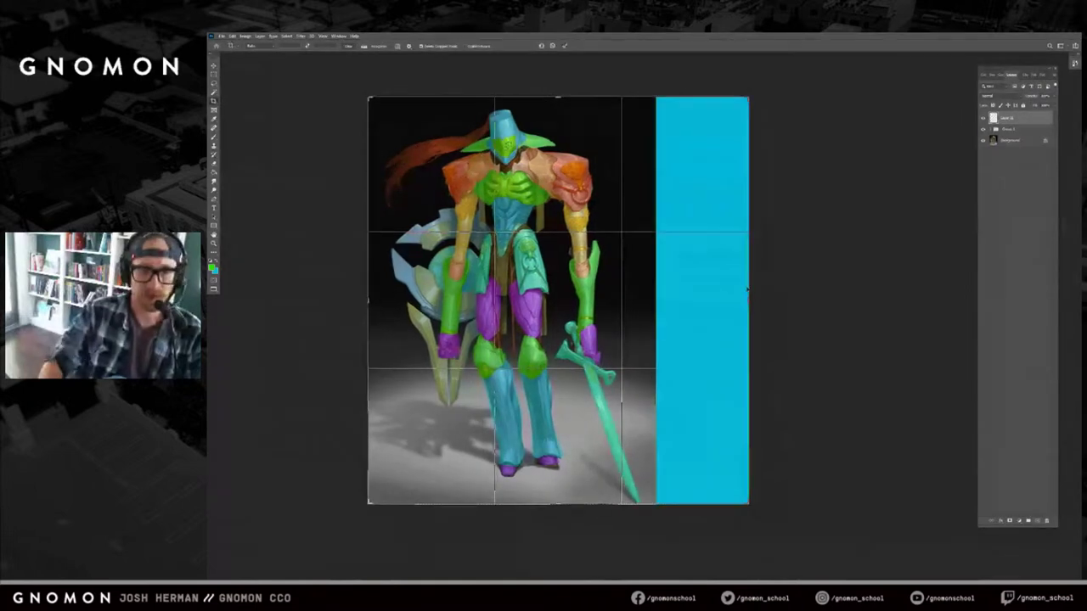
key("Return")
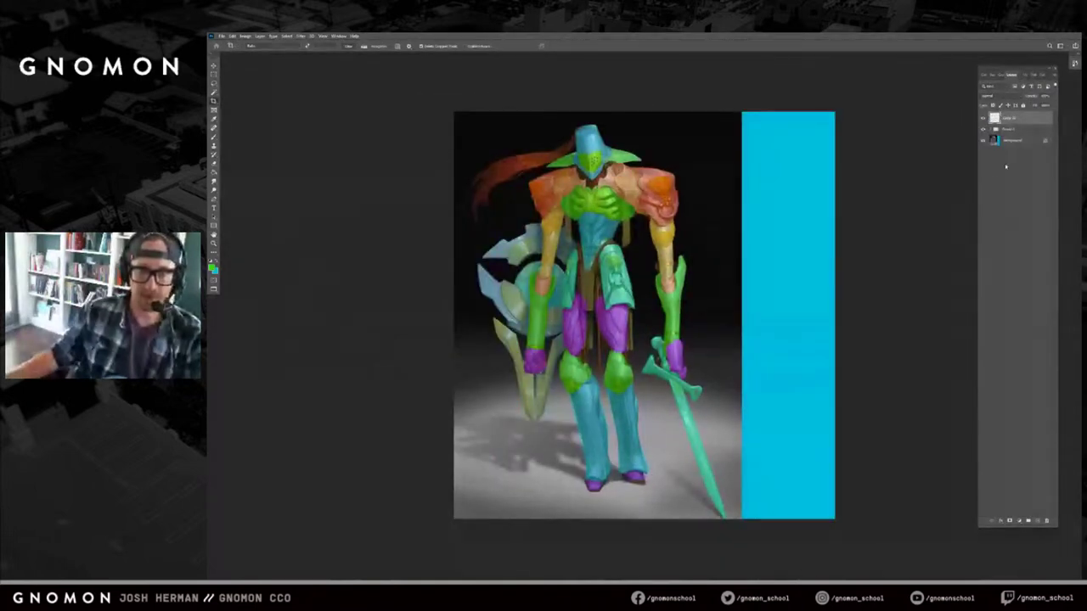
Fill the added canvas strip on the background layer with the near-black sampled from the painting and fit the image in view.
key("w")
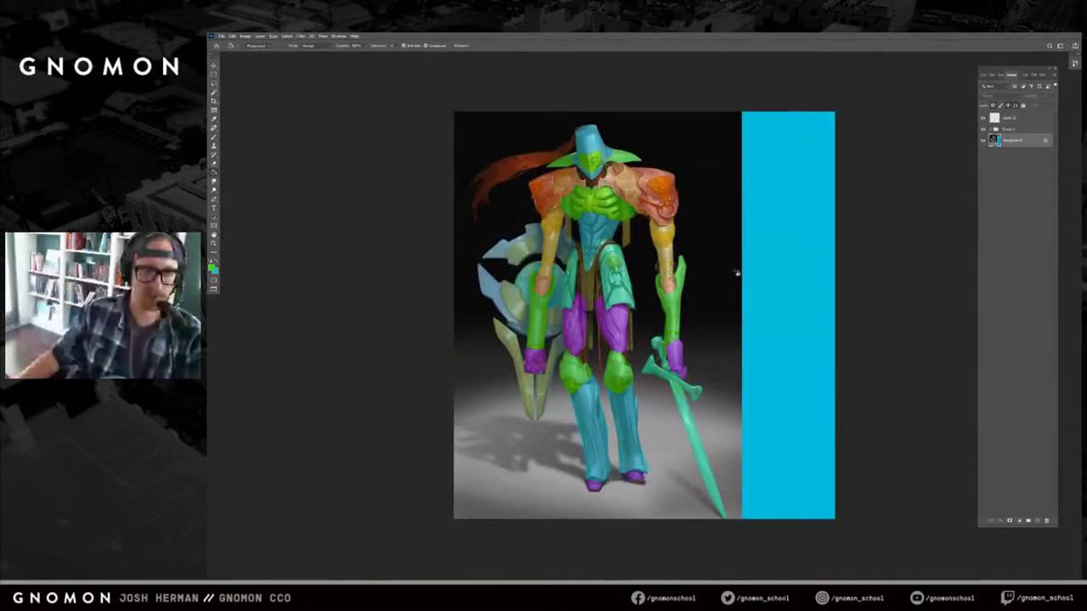
left_click(717, 243, "alt")
left_click(796, 277)
key("z")
left_click(778, 221)
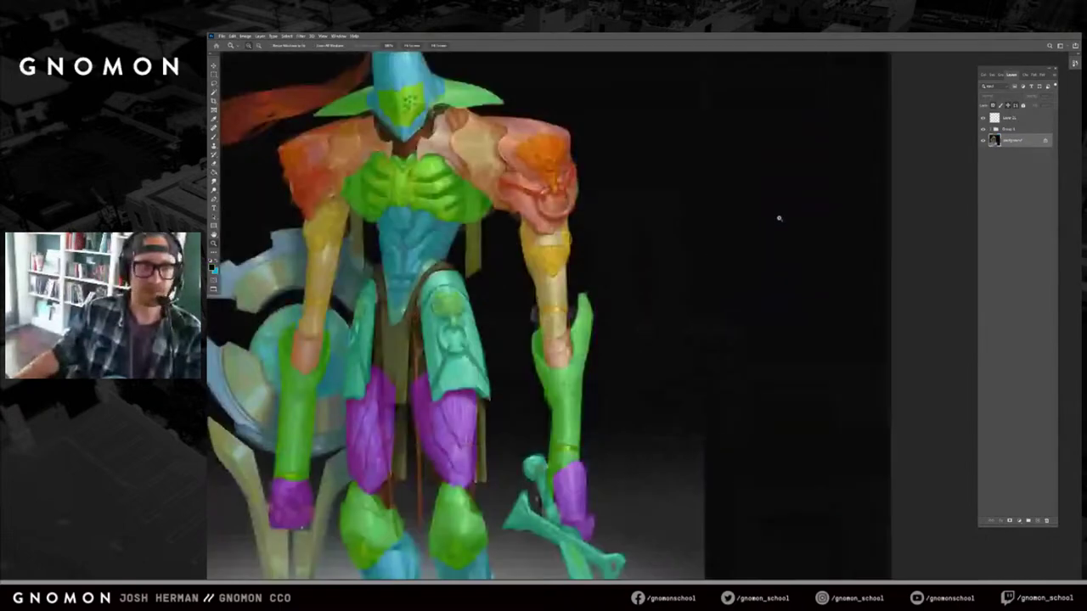
left_click(406, 46)
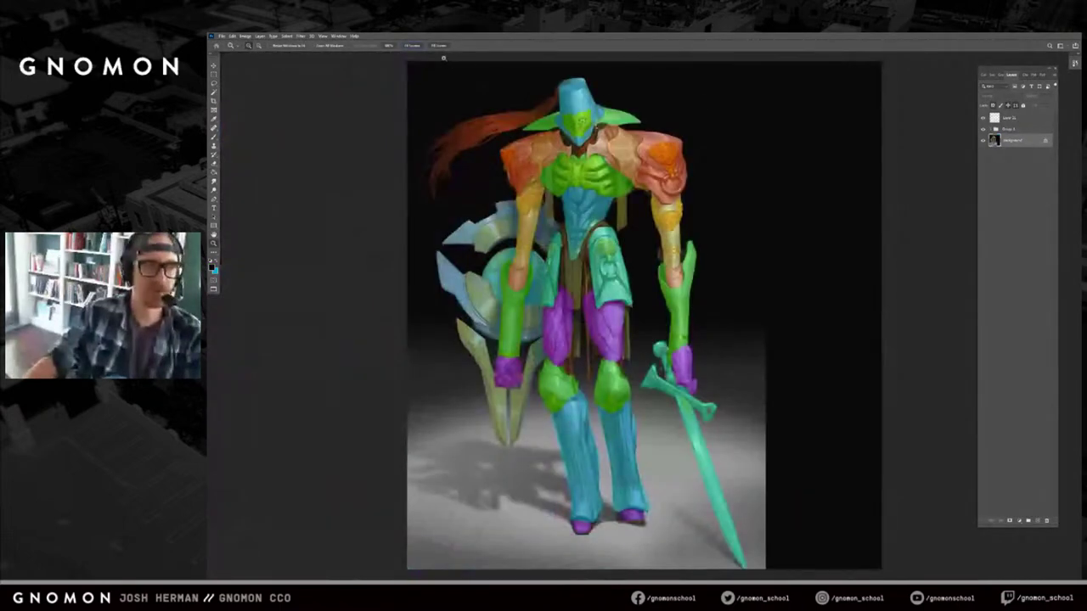
left_click(439, 45)
left_click(413, 45)
Handwrite "1x Helm" with the blue brush as the first entry at the top of the black canvas strip.
key("b")
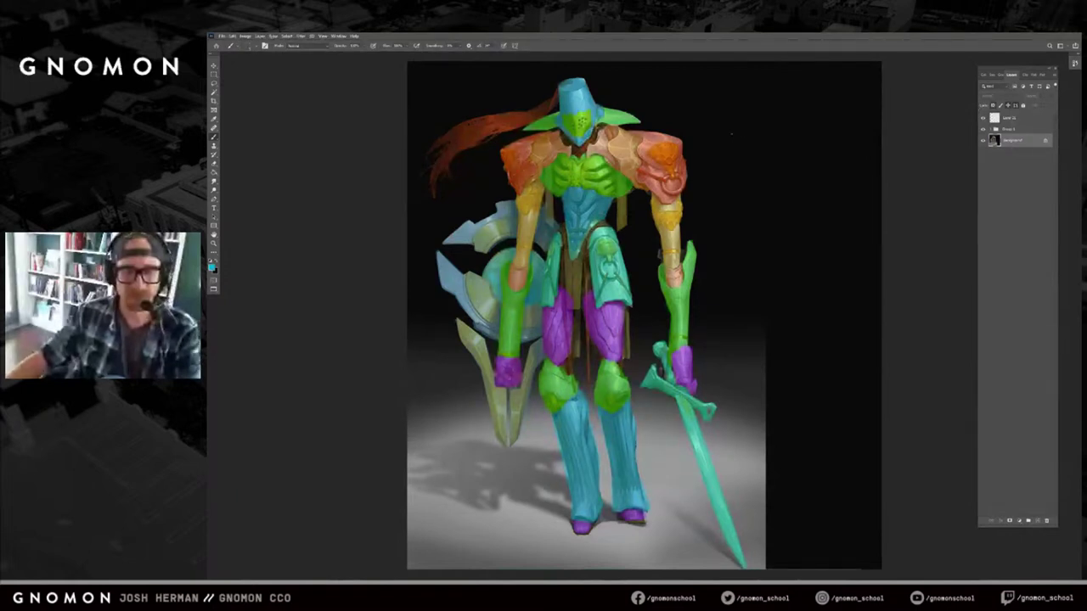
left_click_drag(725, 78, 726, 105)
left_click_drag(731, 92, 746, 101)
key("ctrl+z")
mouse_move(746, 90)
left_mouse_down()
mouse_move(736, 100)
mouse_move(760, 102)
left_mouse_up()
left_click_drag(768, 79, 769, 101)
mouse_move(760, 91)
left_mouse_down()
mouse_move(779, 99)
mouse_move(784, 82)
left_mouse_up()
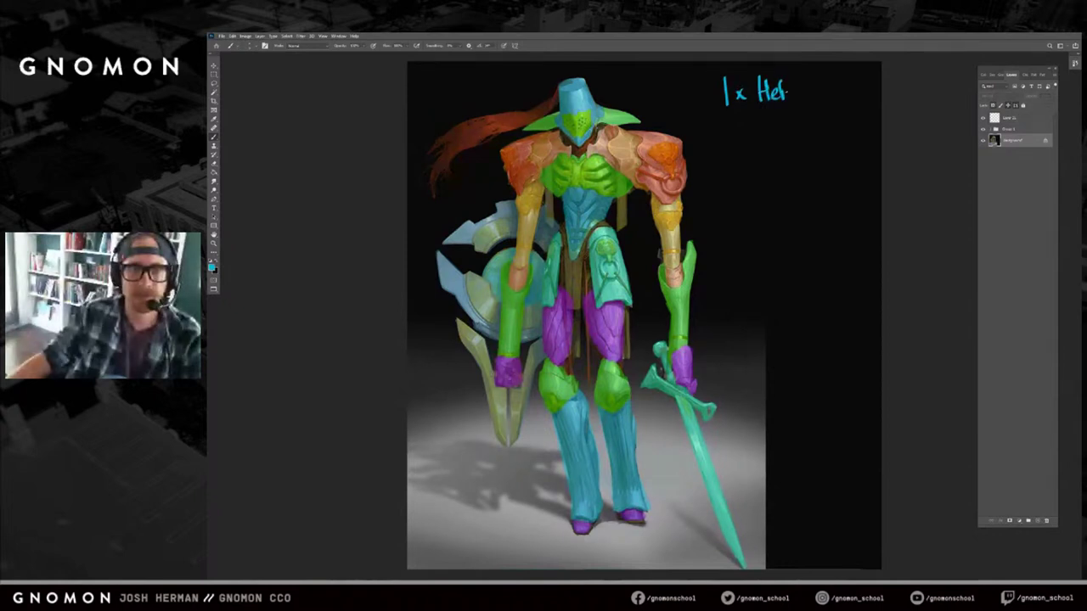
left_click_drag(788, 90, 805, 97)
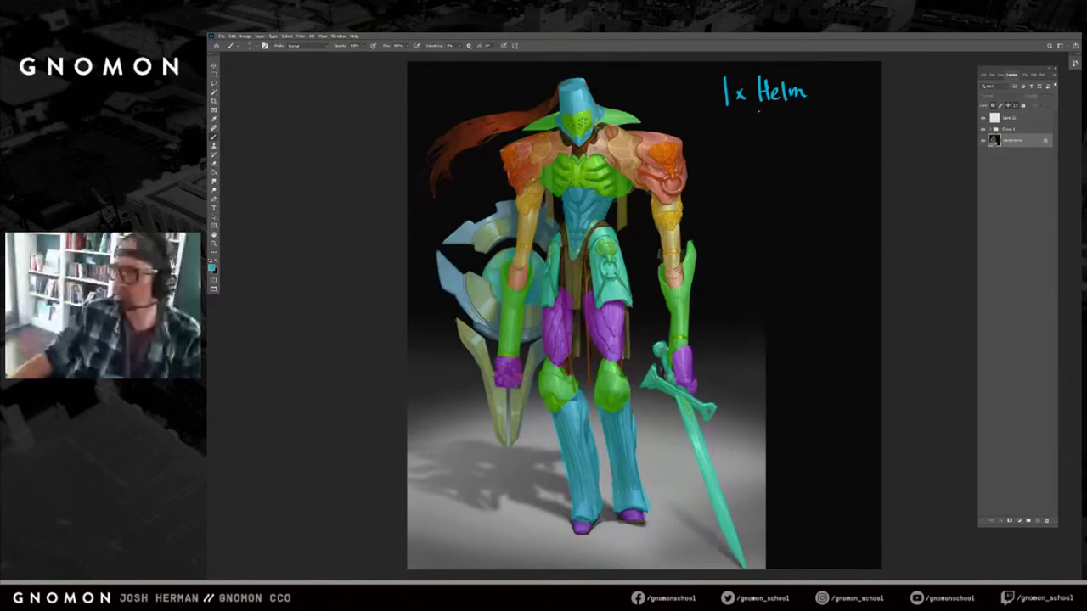
Handwrite the sub-entry "- Collar" in smaller letters beneath the helm line of the list.
left_click_drag(774, 106, 777, 114)
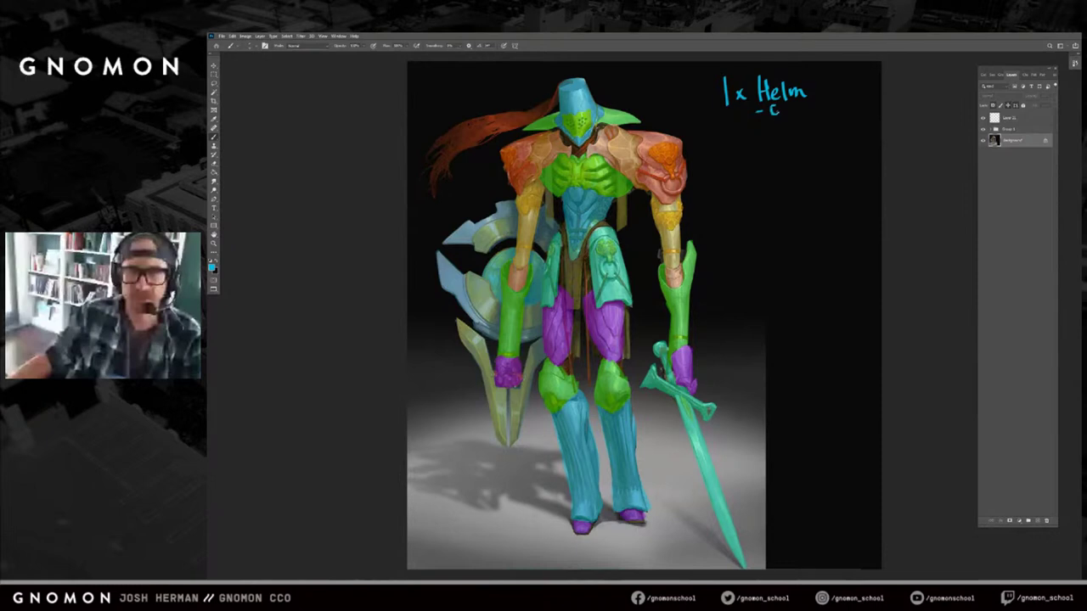
key("ctrl+z")
left_click_drag(776, 107, 813, 113)
left_click_drag(804, 110, 817, 112)
left_click_drag(816, 104, 827, 110)
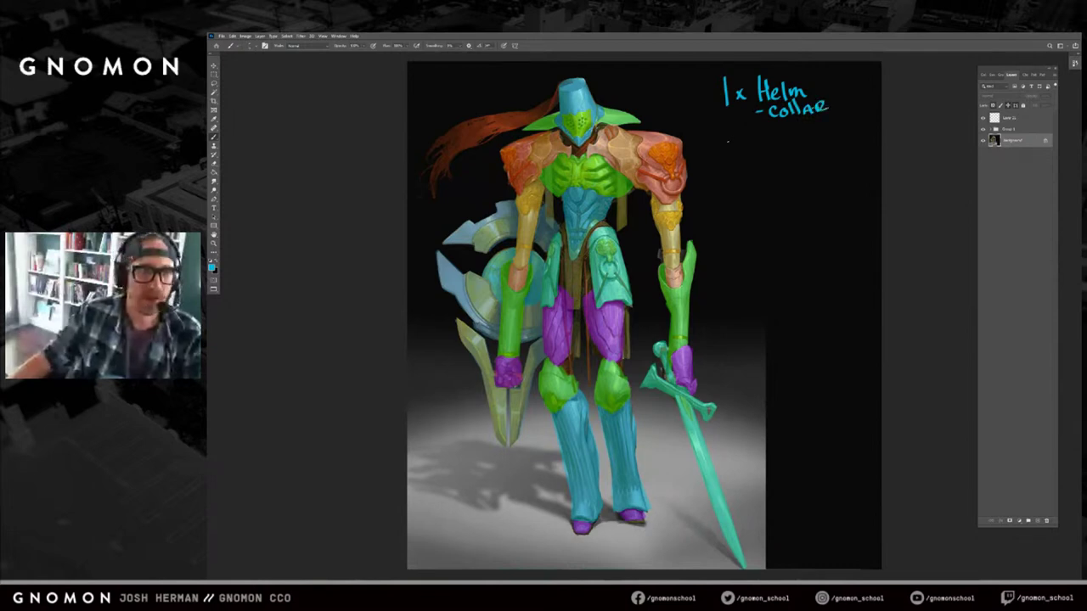
Add the handwritten entries "2x Shoulder" and "1x Scarf" below the collar sub-entry.
mouse_move(726, 135)
left_mouse_down()
mouse_move(740, 148)
mouse_move(813, 138)
left_mouse_up()
mouse_move(821, 124)
left_mouse_down()
mouse_move(826, 136)
mouse_move(848, 127)
left_mouse_up()
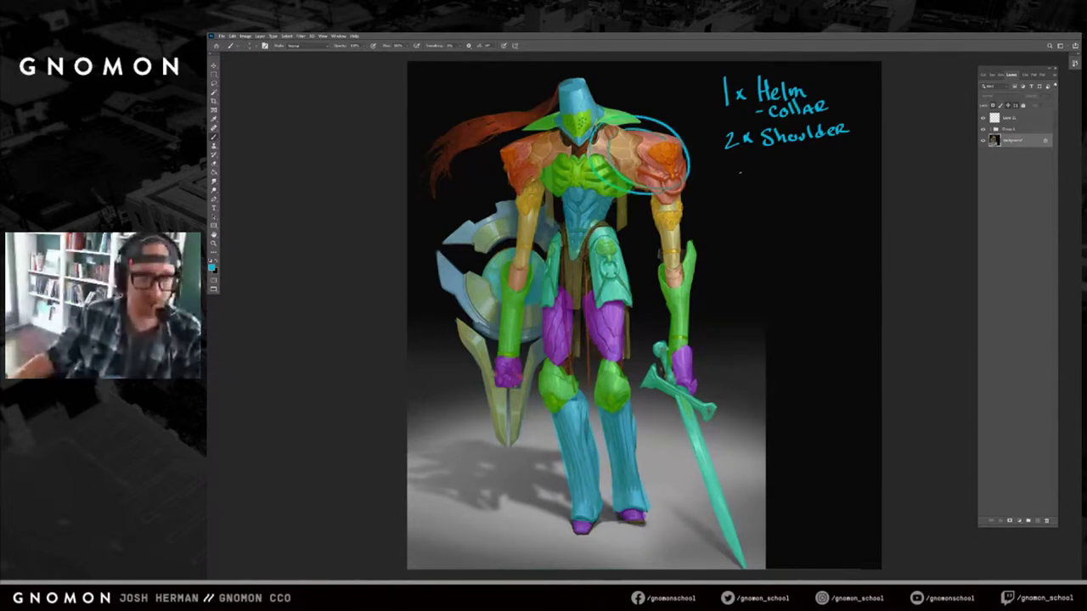
mouse_move(730, 158)
left_mouse_down()
mouse_move(731, 170)
mouse_move(772, 164)
mouse_move(762, 167)
left_mouse_up()
left_click_drag(779, 158, 791, 166)
left_click_drag(785, 163, 796, 167)
left_click_drag(794, 156, 804, 165)
left_click_drag(812, 157, 810, 163)
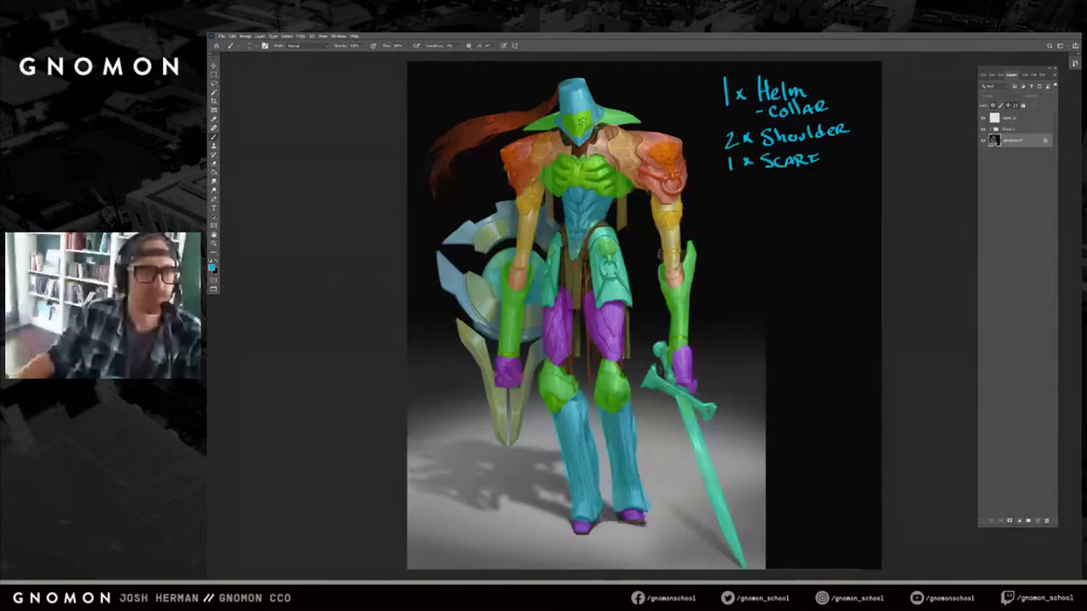
Add the handwritten entries "1x Rib" and "1x Ab" below the scarf line.
mouse_move(733, 185)
left_mouse_down()
mouse_move(737, 199)
mouse_move(756, 193)
left_mouse_up()
mouse_move(758, 189)
left_mouse_down()
mouse_move(748, 195)
mouse_move(771, 194)
left_mouse_up()
left_click_drag(769, 181, 795, 193)
left_click_drag(740, 214, 743, 223)
left_click_drag(750, 213, 757, 220)
left_click_drag(759, 213, 749, 221)
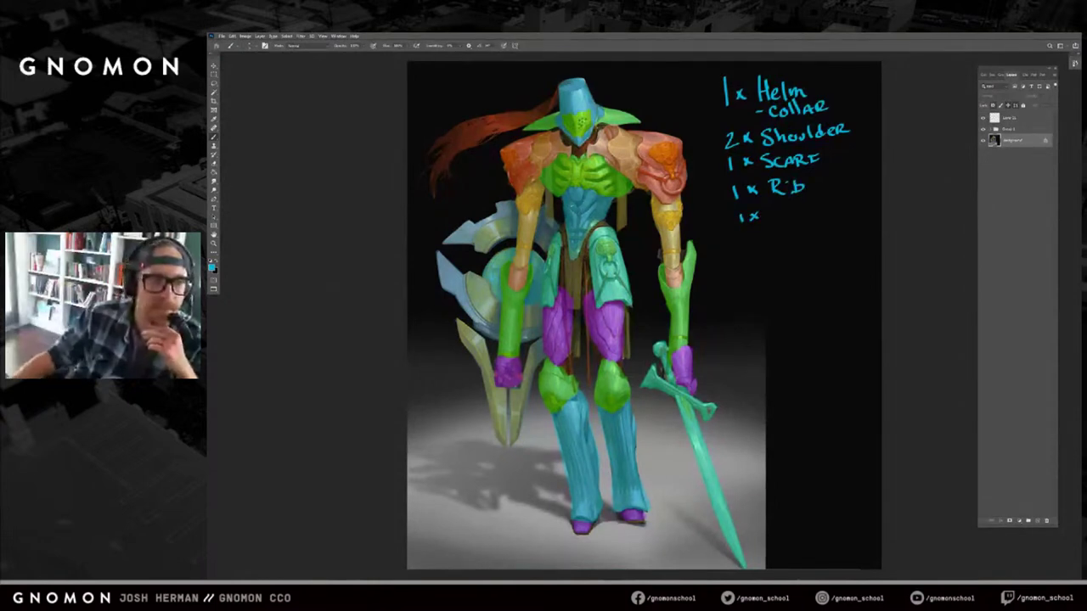
mouse_move(767, 221)
left_mouse_down()
mouse_move(794, 218)
mouse_move(746, 250)
left_mouse_up()
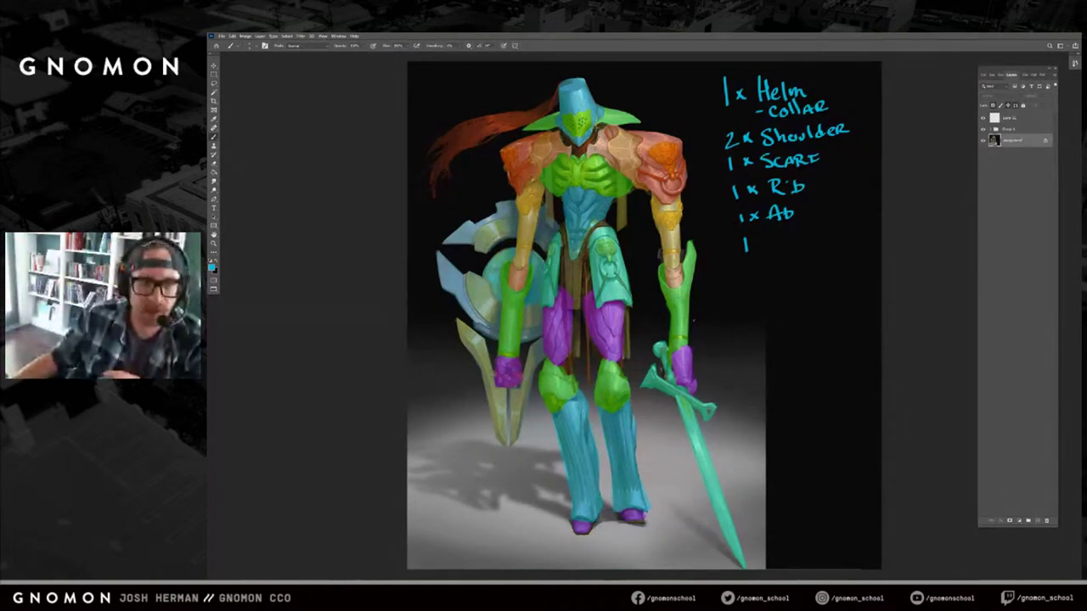
Add the handwritten entries "2x Thigh Pads" and "1x Loin Cloth" below the ab line.
left_click_drag(746, 238, 742, 241)
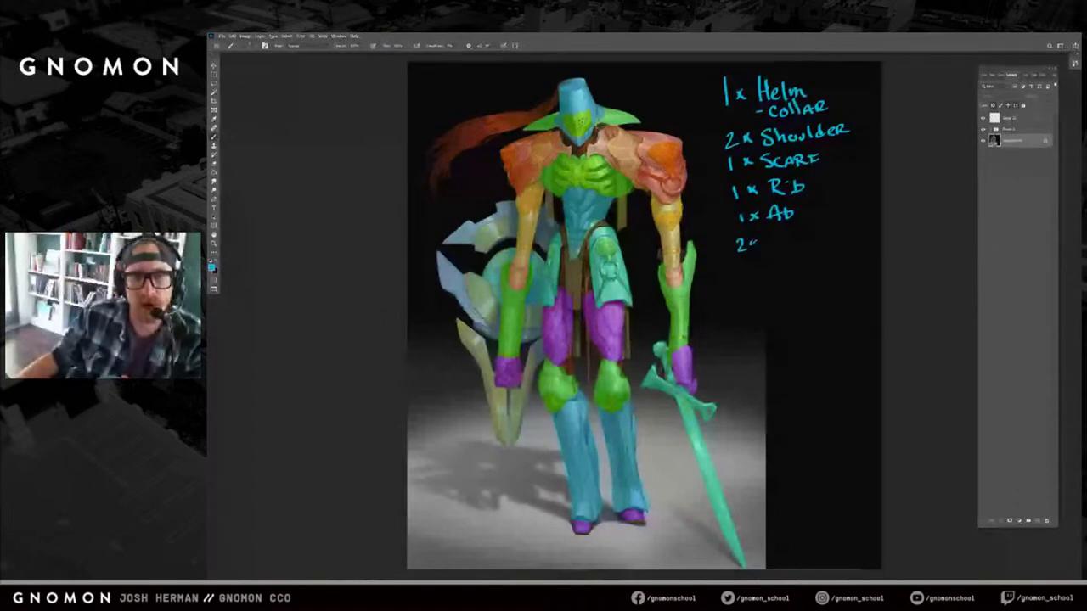
left_click_drag(800, 238, 800, 256)
left_click_drag(809, 233, 835, 241)
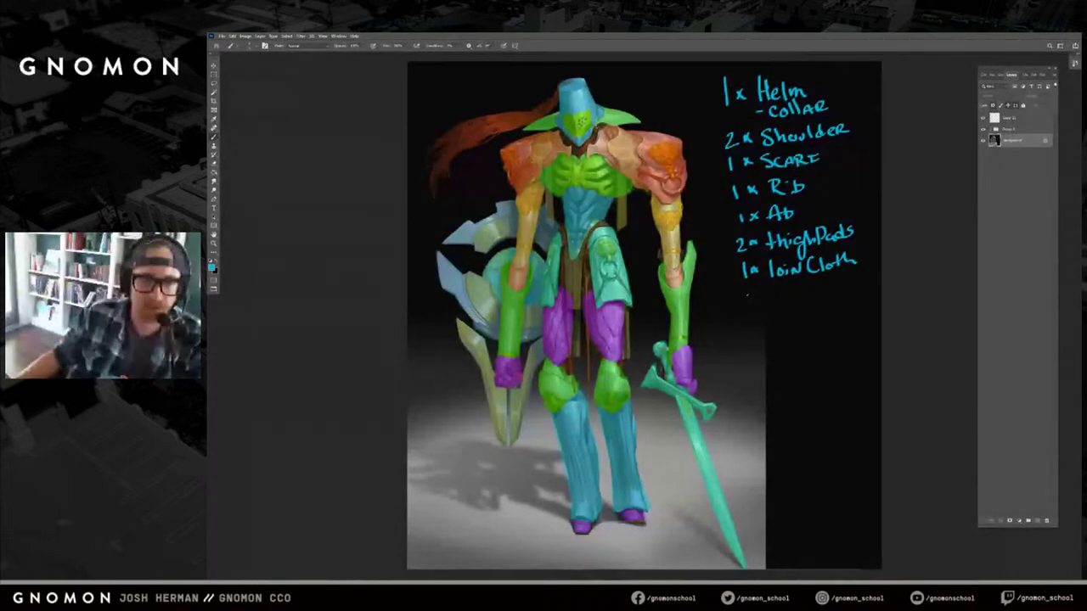
Continue the list with the handwritten entries "2x Thighs" and "2x Knee Pads".
left_click_drag(781, 289, 783, 304)
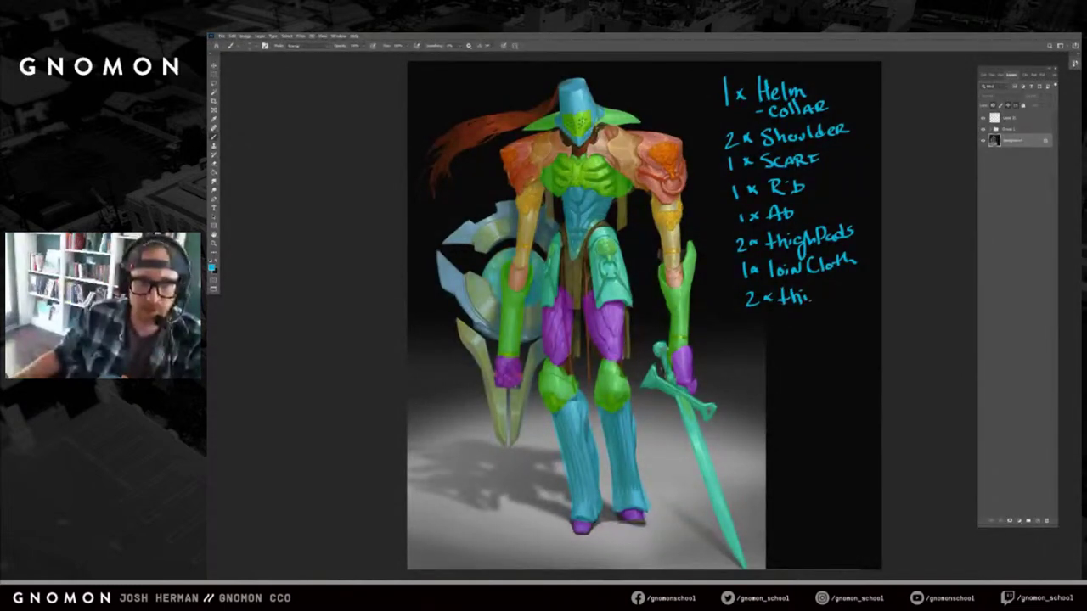
left_click_drag(816, 292, 820, 307)
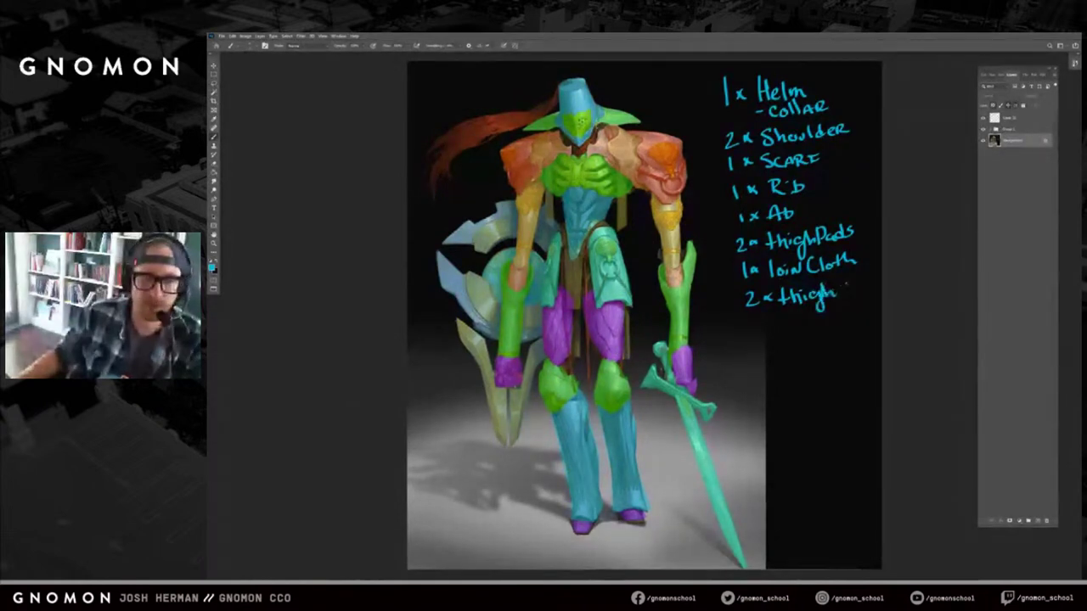
left_click_drag(753, 322, 763, 331)
left_click_drag(771, 322, 778, 330)
mouse_move(778, 321)
left_mouse_down()
mouse_move(771, 330)
mouse_move(789, 332)
left_mouse_up()
left_click_drag(794, 322, 817, 324)
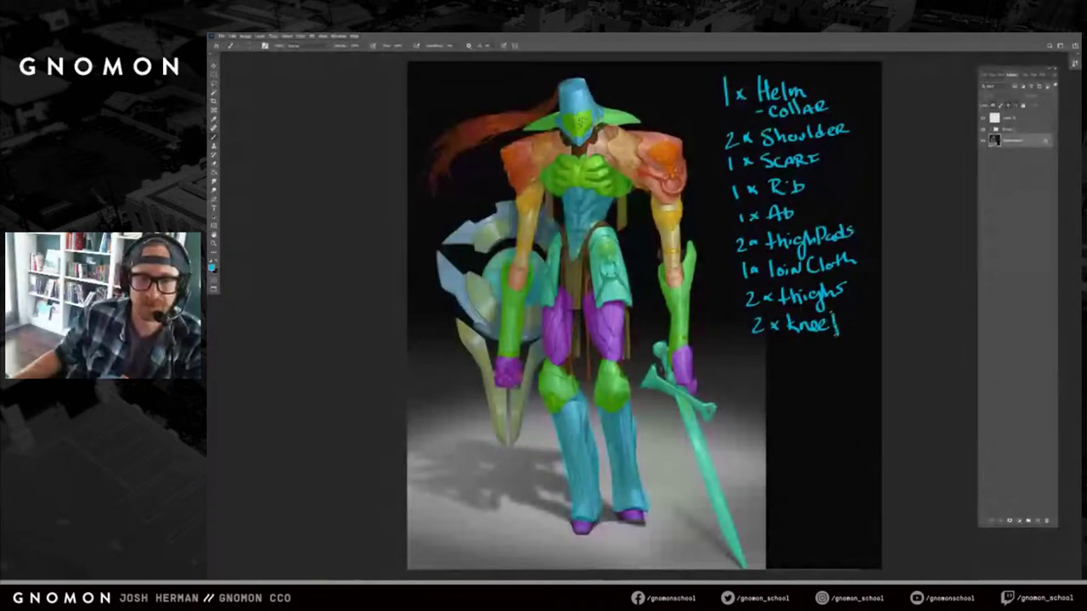
left_click_drag(833, 314, 835, 325)
left_click_drag(849, 314, 853, 322)
left_click_drag(860, 314, 864, 320)
Handwrite the entries "2x Shin" and "2x Boot/Shoes" under the knee pads line.
left_click_drag(753, 348, 766, 360)
mouse_move(768, 349)
left_mouse_down()
mouse_move(778, 357)
mouse_move(769, 360)
left_mouse_up()
mouse_move(786, 345)
left_mouse_down()
mouse_move(786, 358)
mouse_move(803, 355)
left_mouse_up()
key("ctrl+z")
left_click_drag(807, 349, 811, 354)
left_click_drag(812, 344, 823, 338)
left_click_drag(756, 374, 766, 385)
mouse_move(772, 373)
left_mouse_down()
mouse_move(795, 382)
mouse_move(832, 371)
left_mouse_up()
mouse_move(840, 366)
left_mouse_down()
mouse_move(833, 388)
mouse_move(841, 370)
left_mouse_up()
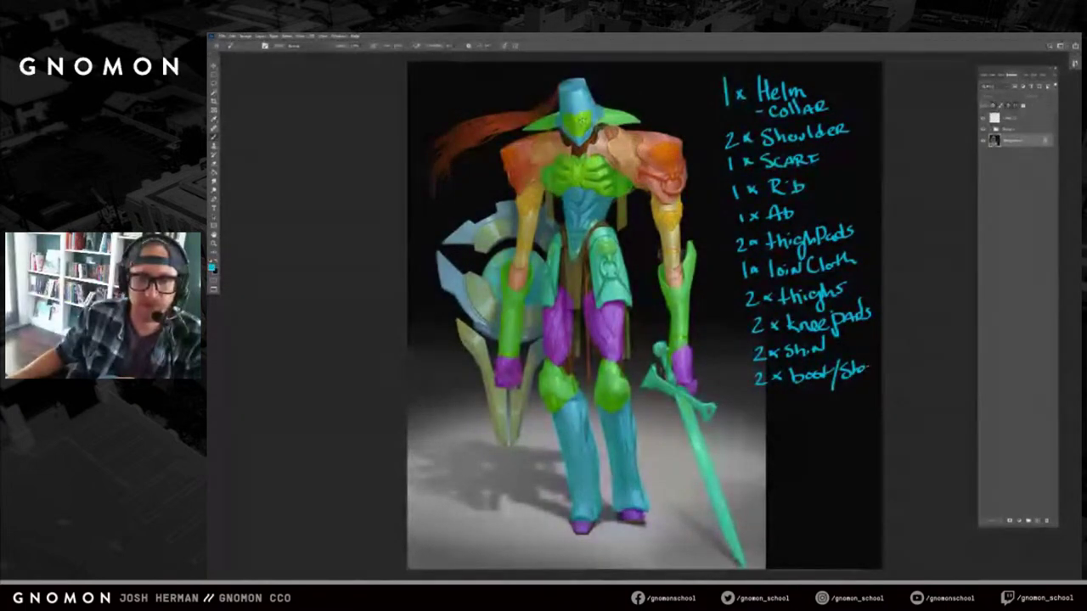
left_click_drag(863, 370, 870, 371)
left_click_drag(876, 364, 871, 371)
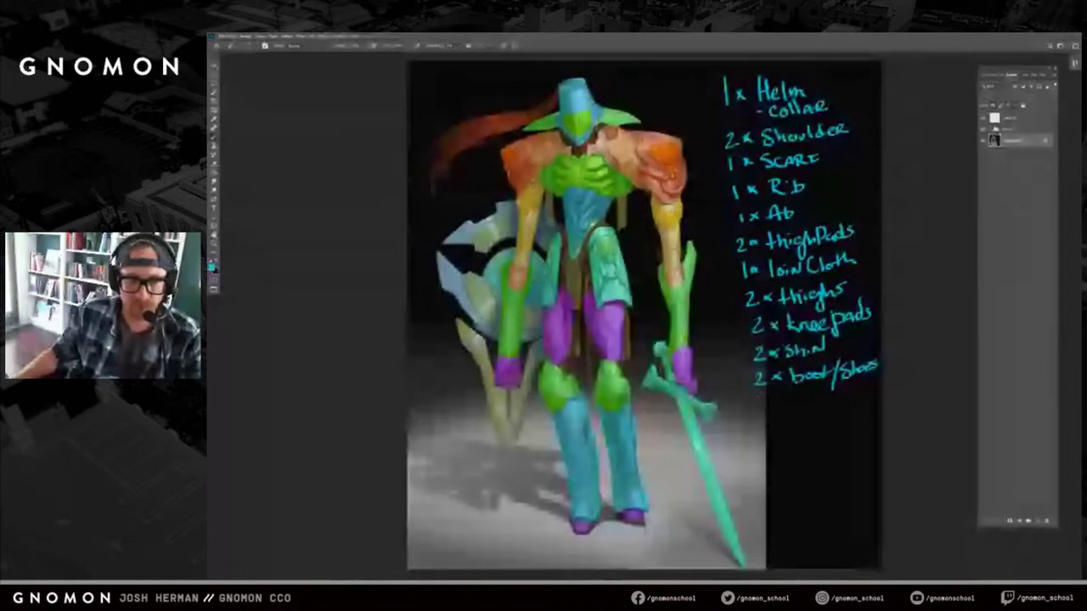
Add the arm entries "2x Upper Arm", "2x Lower Arm" and "2x Bracer" below the boots line.
mouse_move(756, 400)
left_mouse_down()
mouse_move(768, 414)
mouse_move(842, 397)
left_mouse_up()
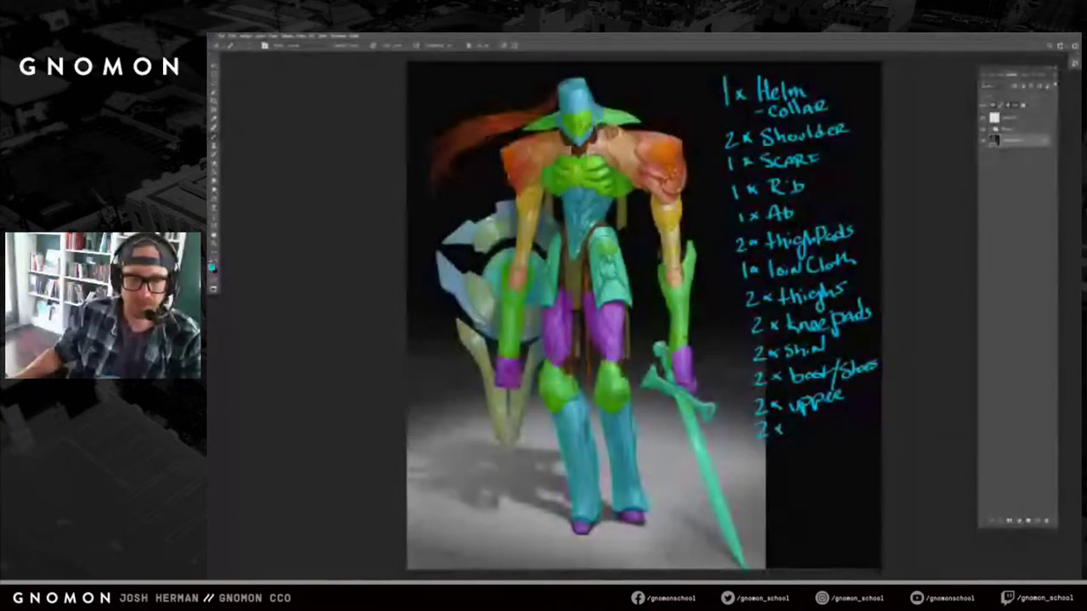
left_click_drag(857, 382, 854, 396)
left_click_drag(858, 382, 863, 391)
left_click_drag(865, 393, 878, 385)
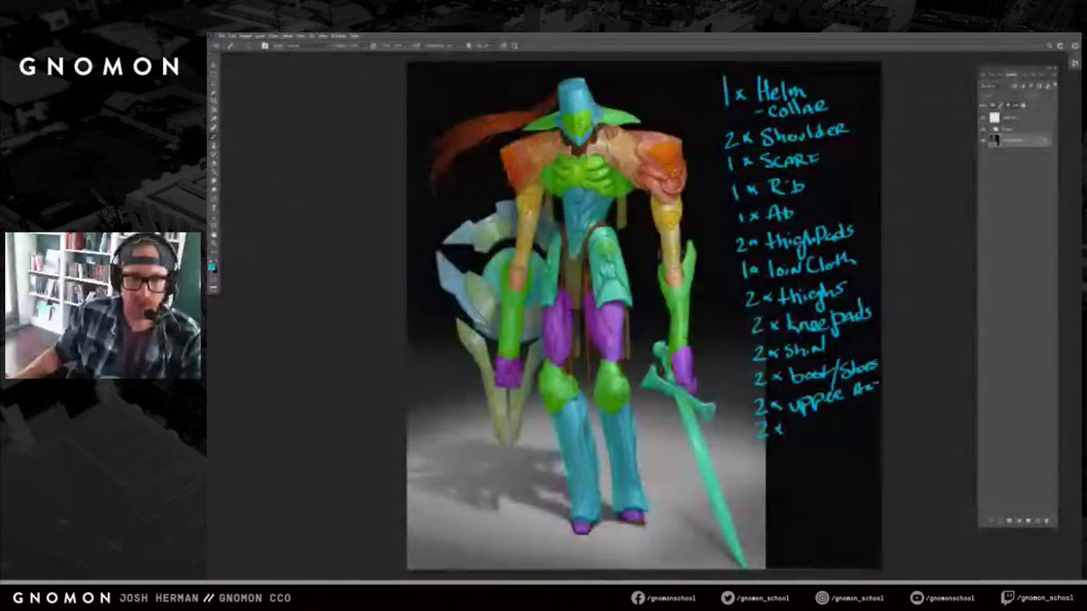
left_click_drag(804, 425, 877, 415)
left_click_drag(762, 449, 789, 457)
left_click_drag(797, 452, 843, 441)
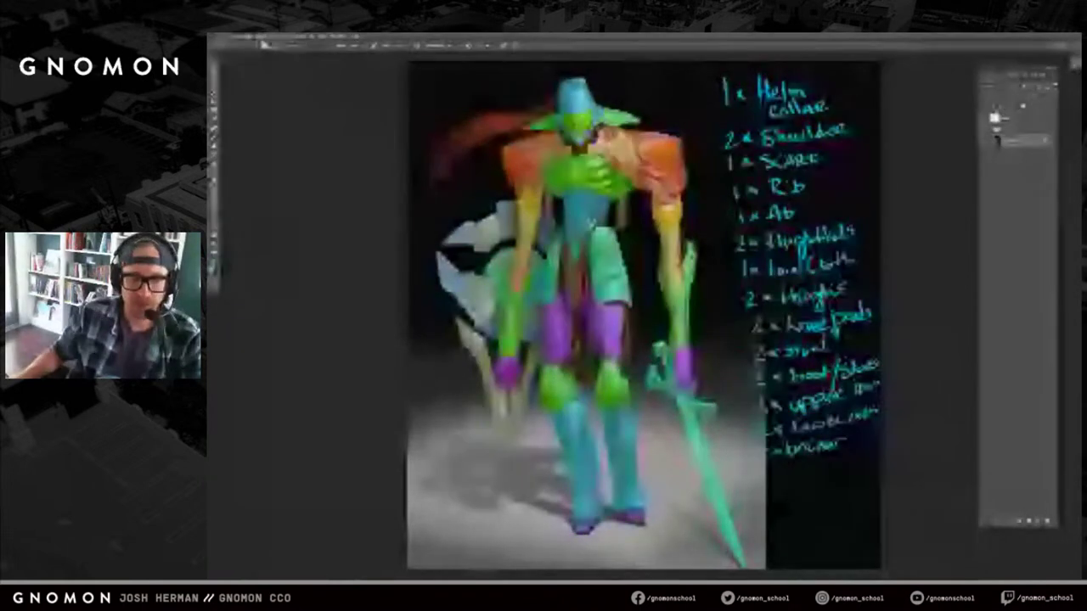
Add the handwritten entries "2x Hand", "1x Sword" and "1x Shield" below the bracer line.
left_click_drag(763, 471, 793, 477)
mouse_move(801, 462)
left_mouse_down()
mouse_move(802, 474)
mouse_move(831, 470)
left_mouse_up()
left_click_drag(767, 495, 798, 499)
left_click_drag(851, 476, 852, 490)
mouse_move(771, 514)
left_mouse_down()
mouse_move(773, 528)
mouse_move(851, 513)
left_mouse_up()
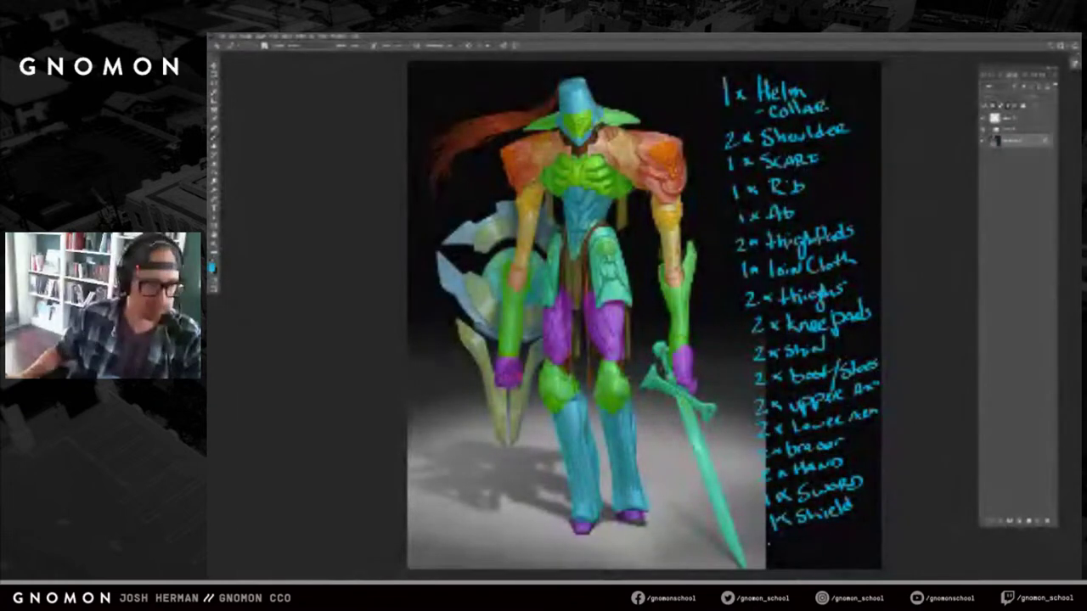
Handwrite a final entry for 4-10 hanging cloth pieces at the bottom of the list.
mouse_move(772, 541)
left_mouse_down()
mouse_move(770, 552)
mouse_move(783, 540)
left_mouse_up()
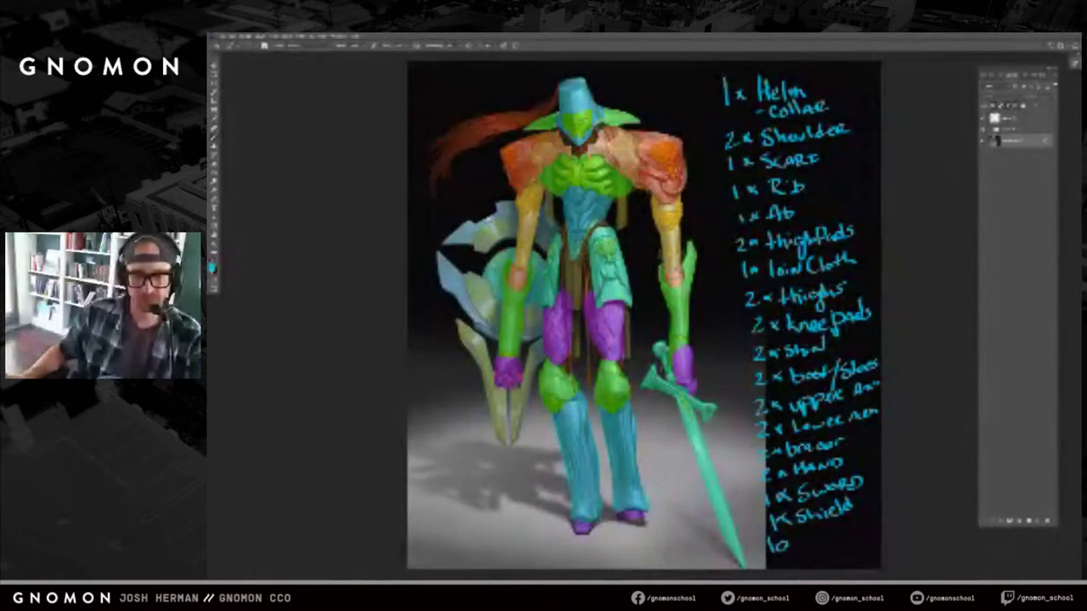
key("ctrl+z")
key("ctrl+z")
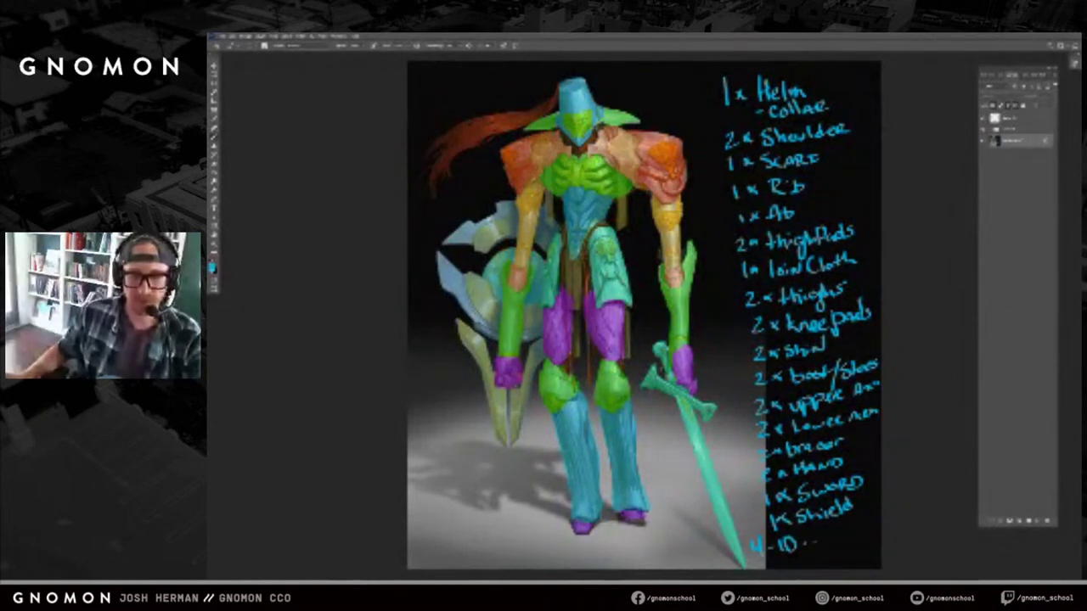
mouse_move(805, 541)
left_mouse_down()
mouse_move(818, 549)
mouse_move(842, 536)
mouse_move(828, 559)
mouse_move(841, 557)
left_mouse_up()
left_click_drag(845, 544, 852, 553)
left_click_drag(852, 549, 862, 547)
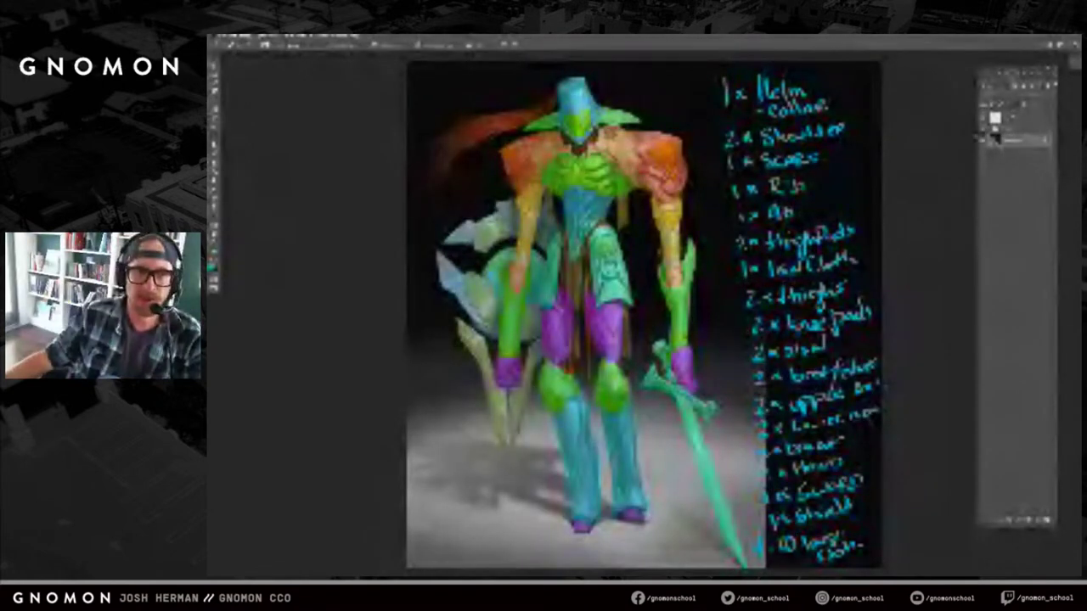
Toggle layer visibility to compare the flat color blocks with the original knight painting.
left_click(984, 139)
left_click(985, 139)
left_click(985, 118)
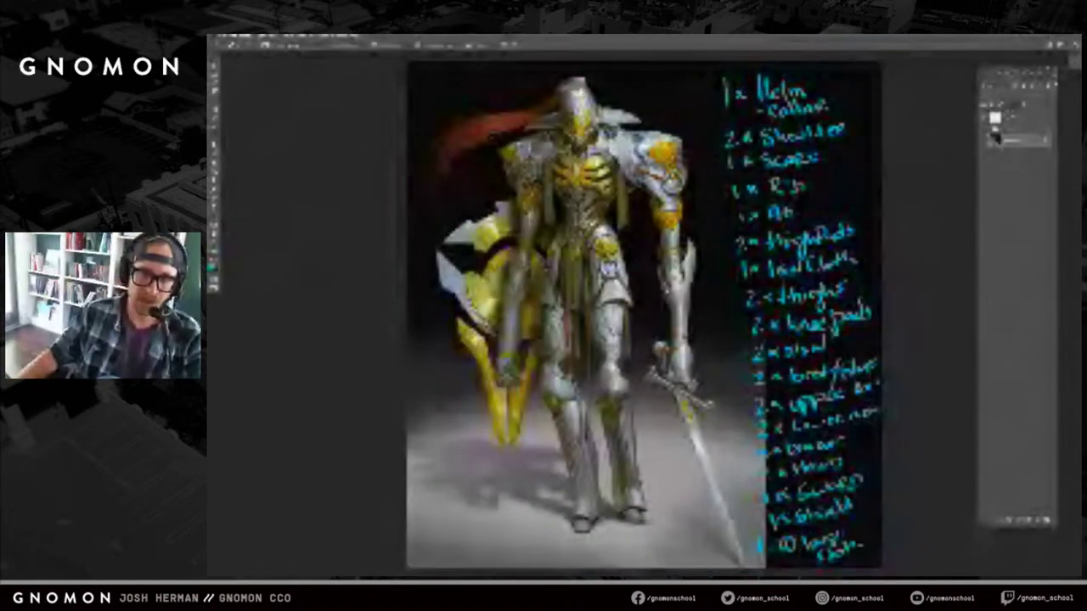
left_click(984, 118)
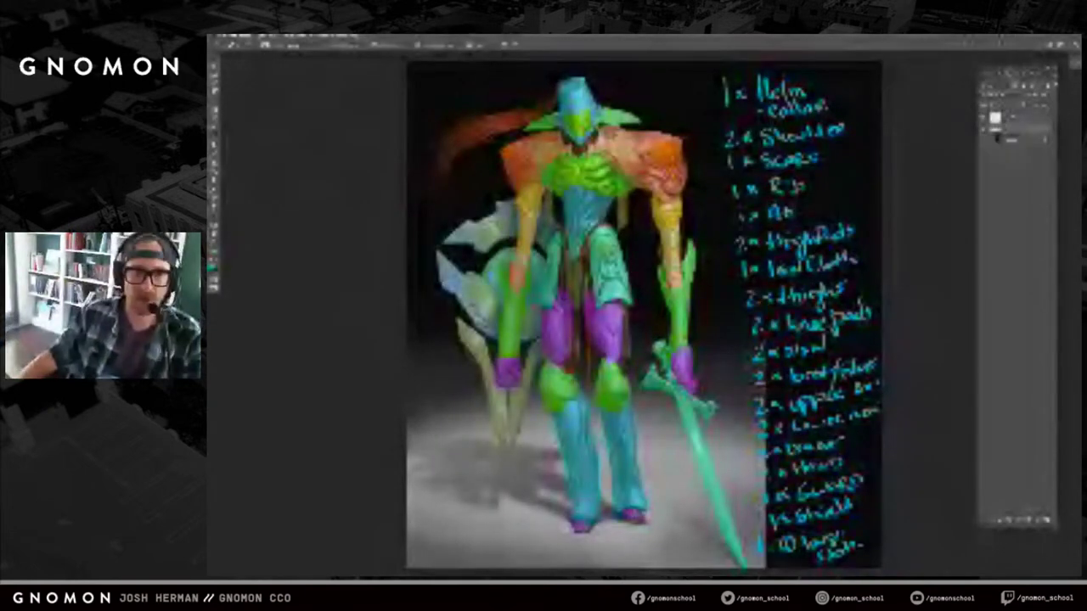
Restore the standard screen mode and move the Photoshop window off the ZBrush figure.
key("f")
key("f")
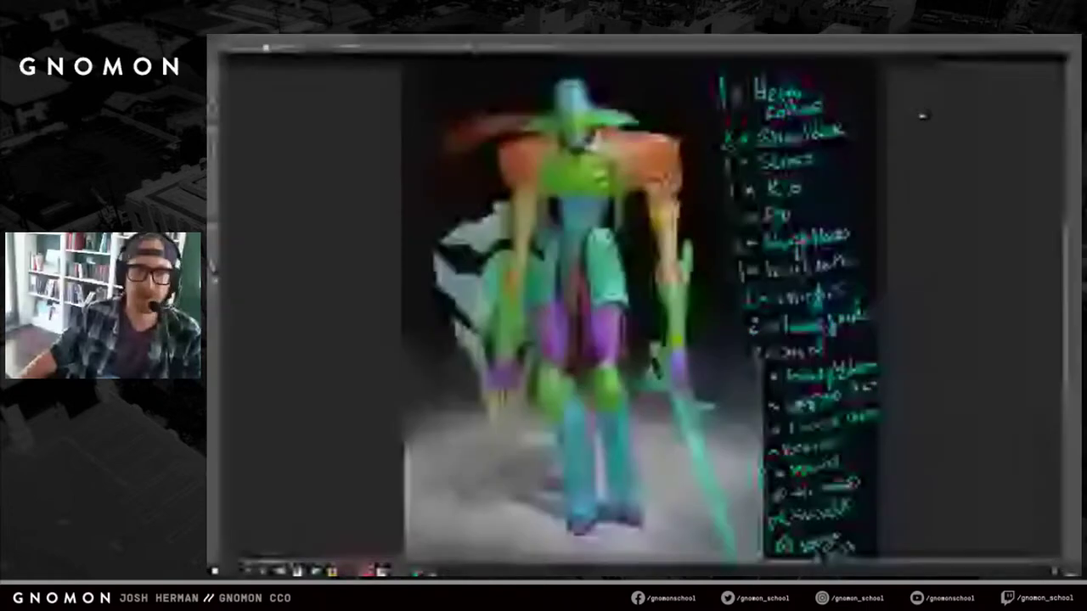
left_click(1056, 39)
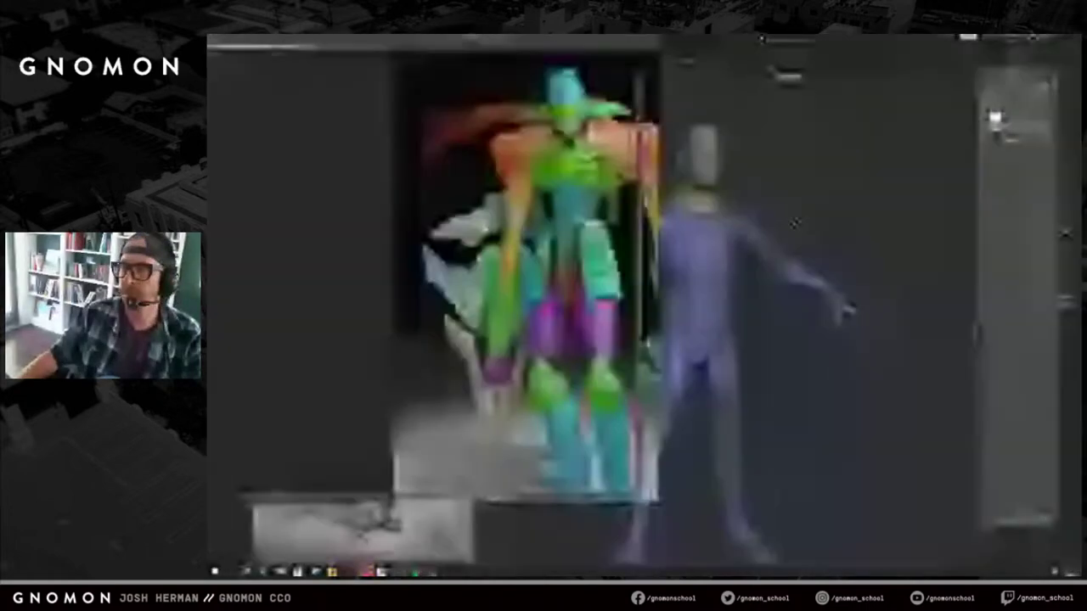
left_click_drag(600, 59, 1085, 85)
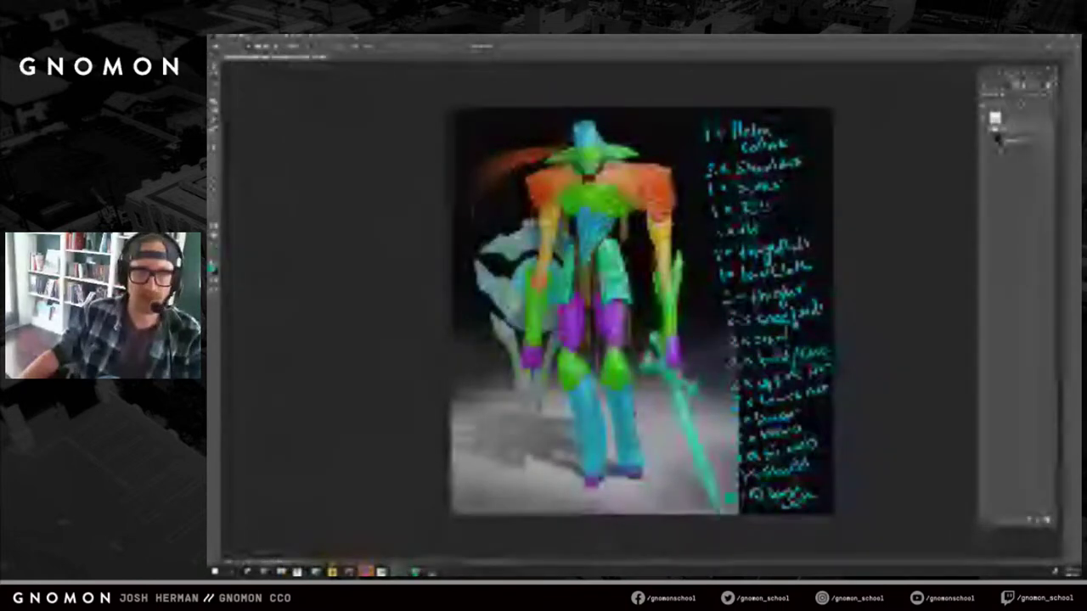
Duplicate the background layer and paint over the handwritten parts list on the copy with near-black sampled from the strip.
left_click(1016, 140)
left_click(984, 139)
left_click(985, 139)
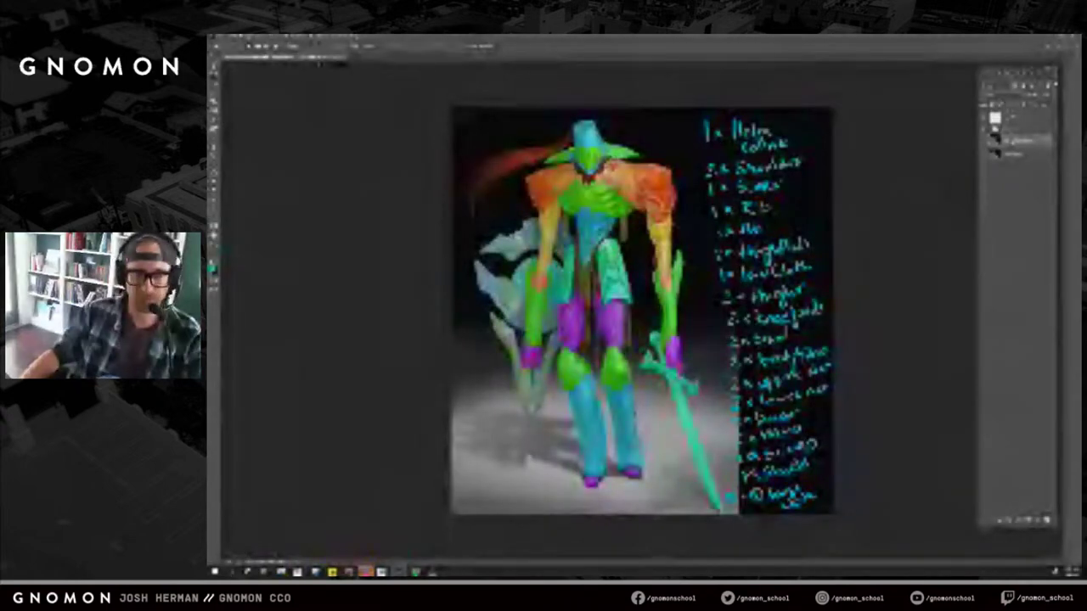
key("b")
left_click(822, 187, "alt")
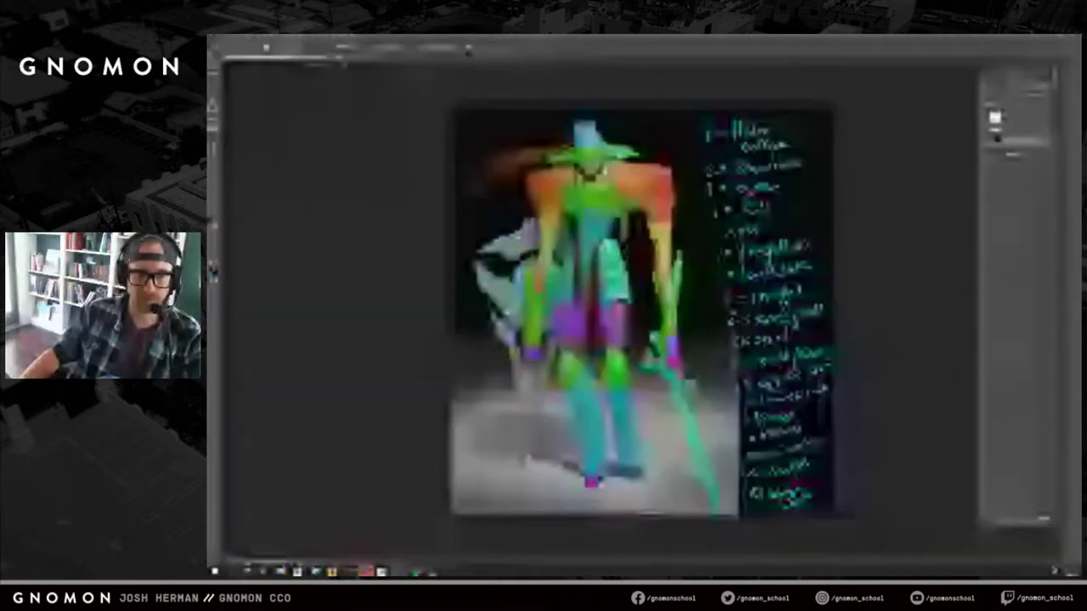
mouse_move(741, 132)
left_mouse_down()
mouse_move(752, 204)
mouse_move(732, 471)
mouse_move(758, 528)
left_mouse_up()
key("ctrl+z")
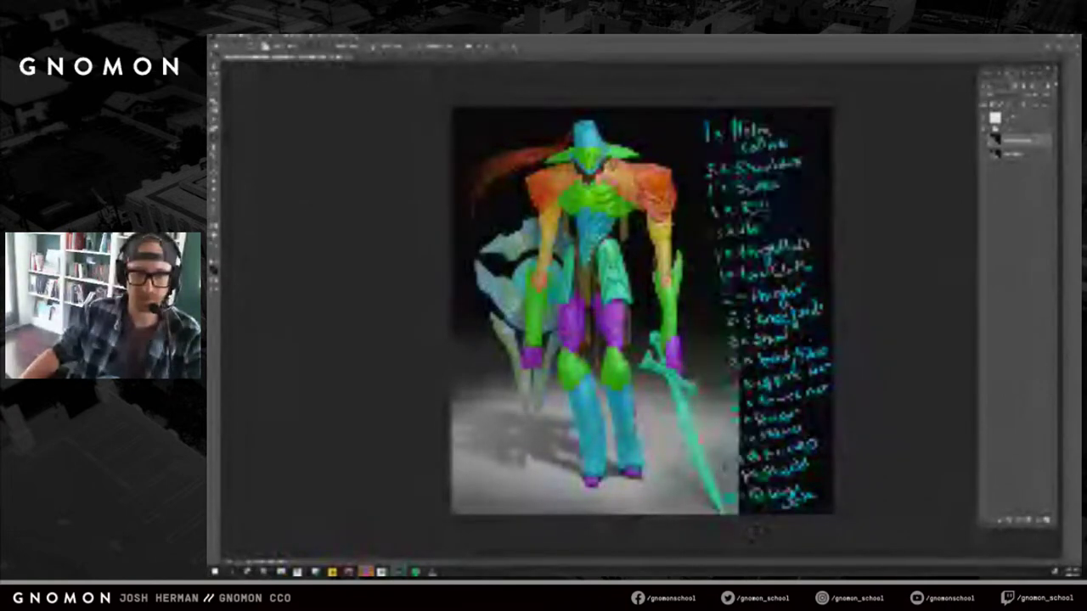
mouse_move(726, 135)
left_mouse_down()
mouse_move(755, 318)
mouse_move(737, 431)
mouse_move(751, 508)
mouse_move(798, 254)
mouse_move(774, 377)
mouse_move(781, 437)
mouse_move(798, 425)
left_mouse_up()
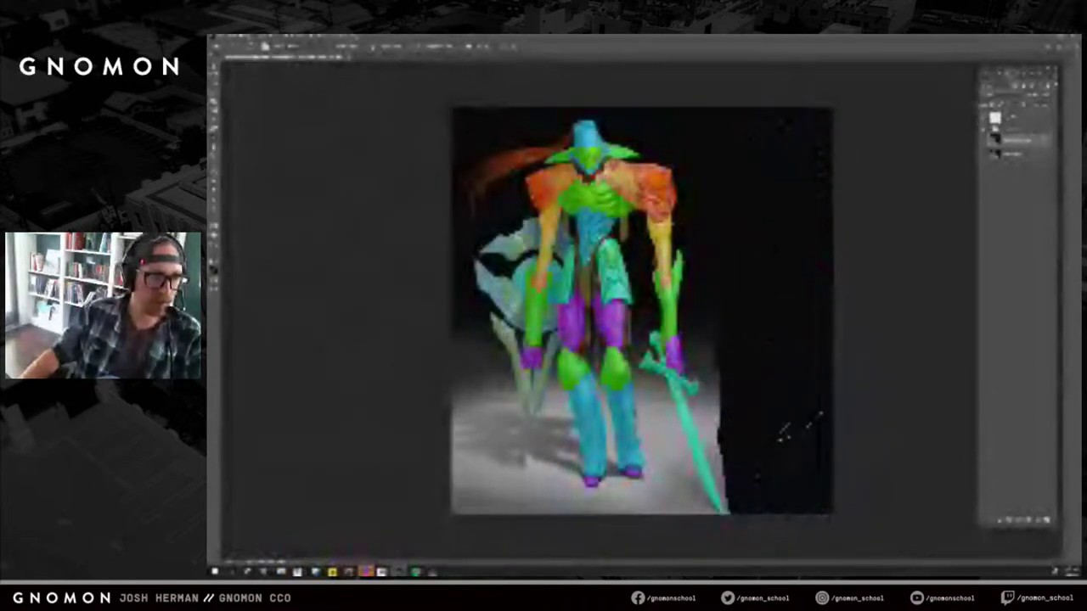
Select the knight's part of the canvas with a rectangular marquee, deselect it and switch to the reference image board.
key("m")
mouse_move(449, 95)
left_mouse_down()
mouse_move(469, 199)
mouse_move(658, 472)
mouse_move(729, 521)
left_mouse_up()
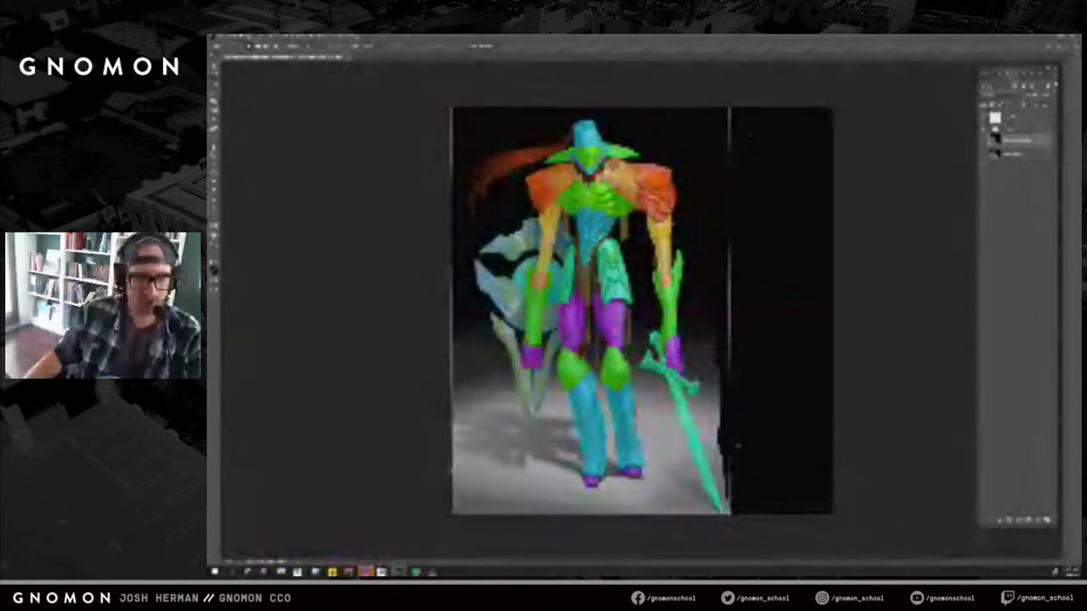
key("ctrl+d")
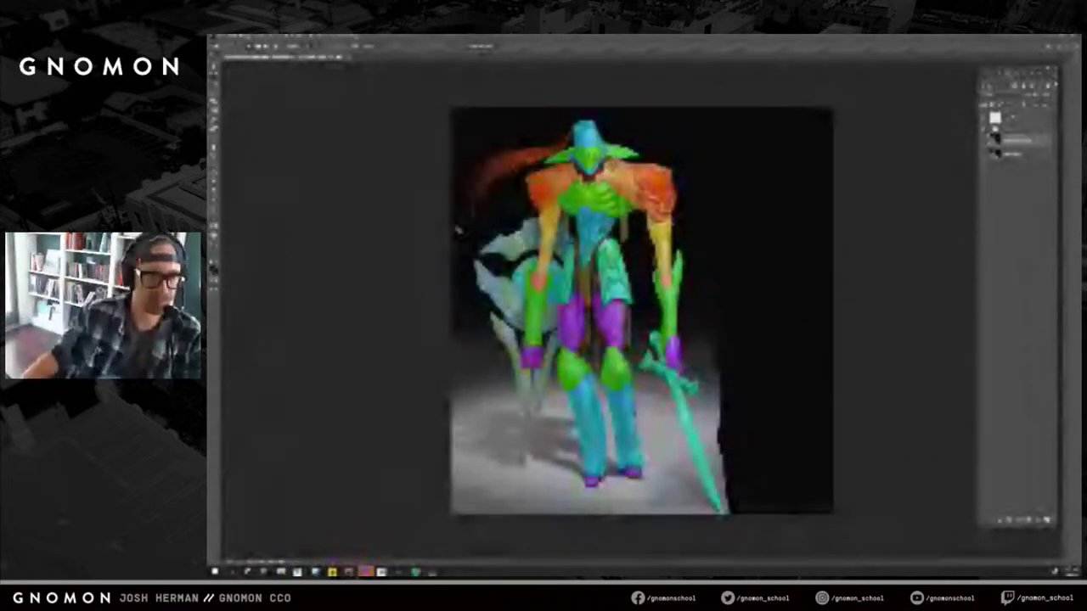
key("alt+Tab")
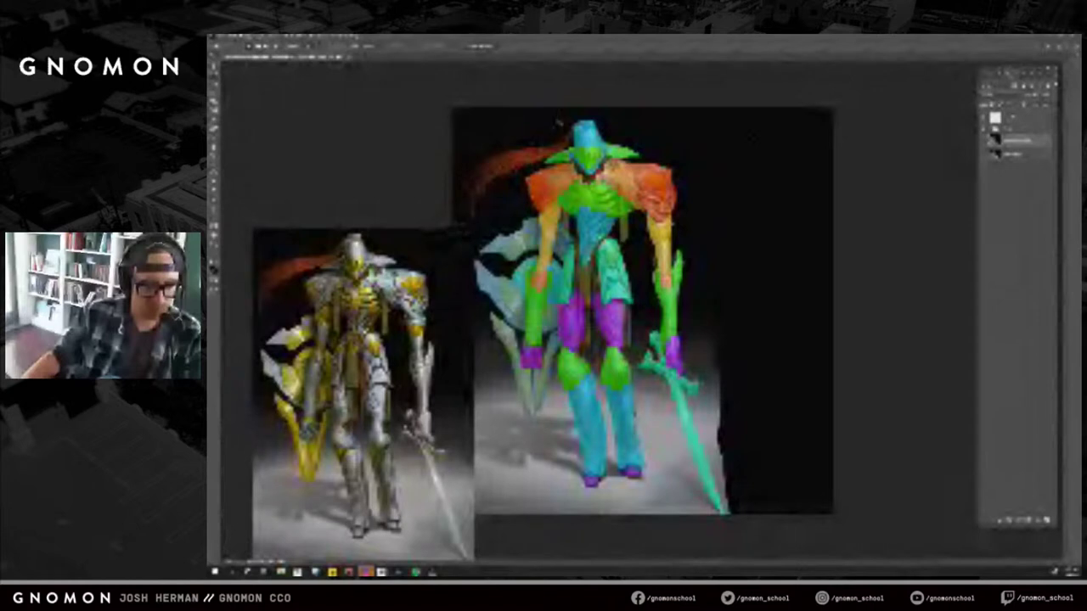
Switch back from the reference image board to the color-block knight document in Photoshop.
left_click(563, 124)
key("alt+Tab")
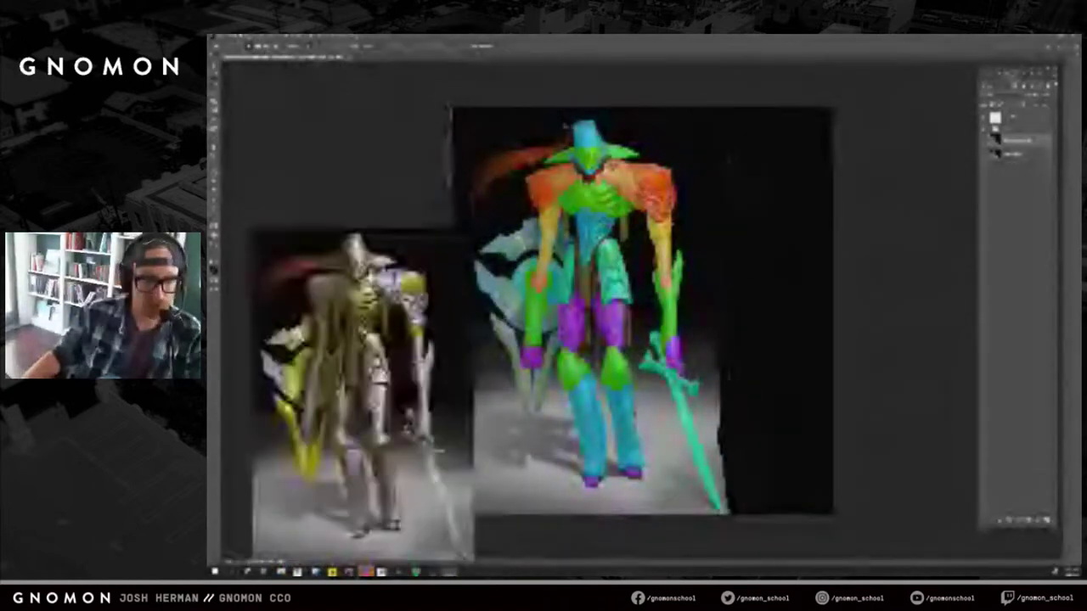
key("alt+Tab")
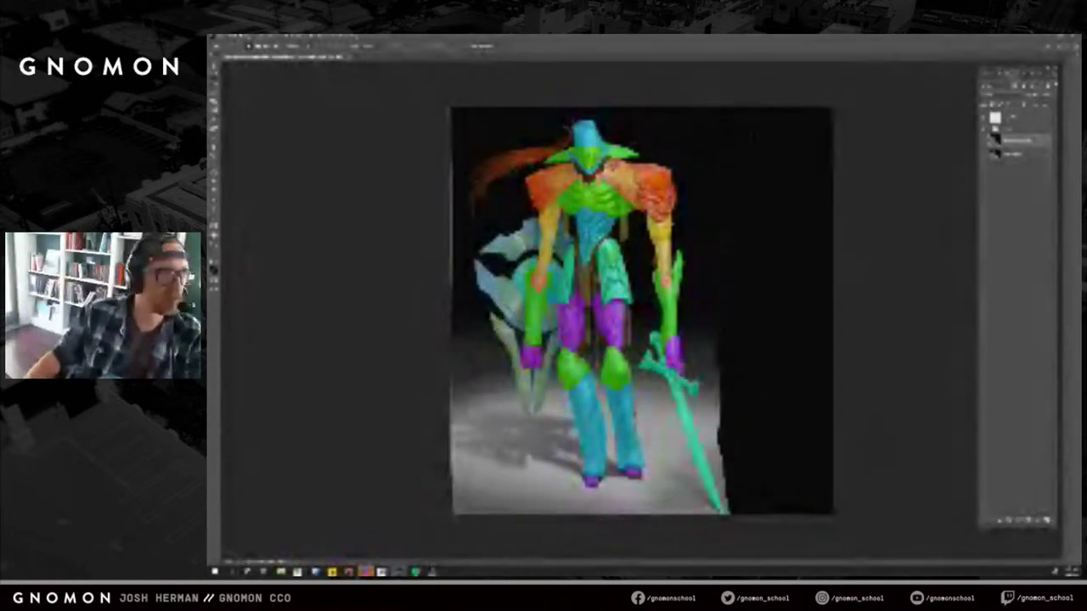
key("alt+Tab")
key("alt+Tab")
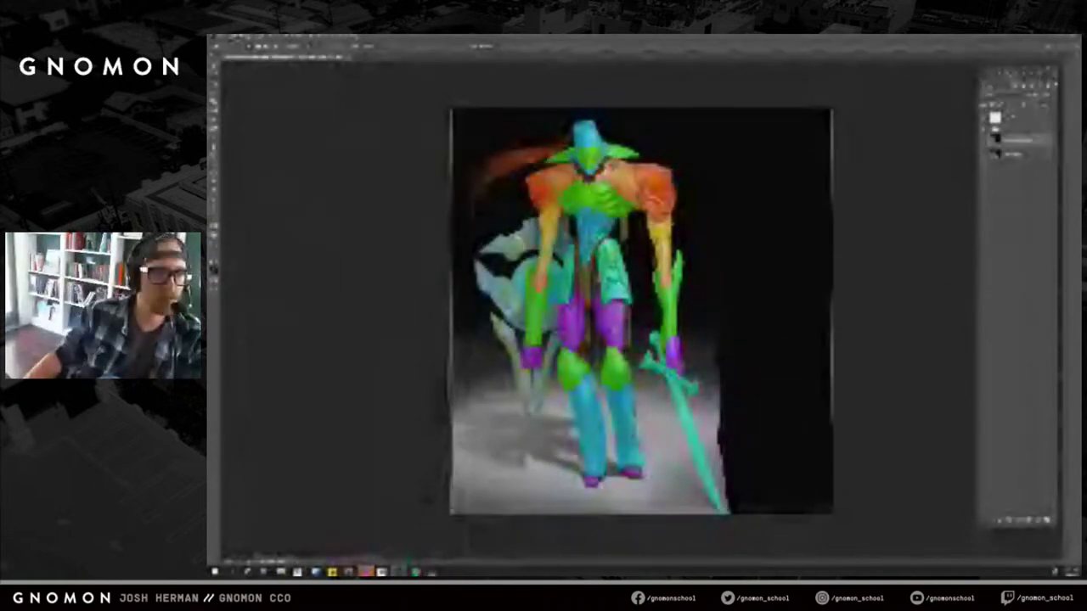
Create a new document and paste the copied color-block knight image into it.
left_click(224, 37)
left_click(254, 51)
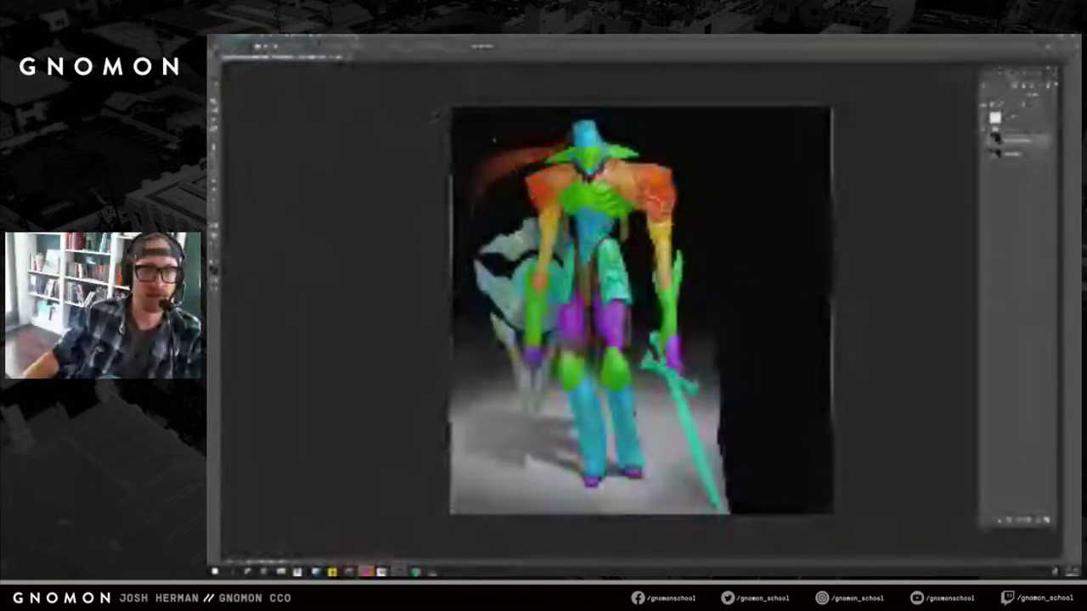
key("Return")
key("ctrl+v")
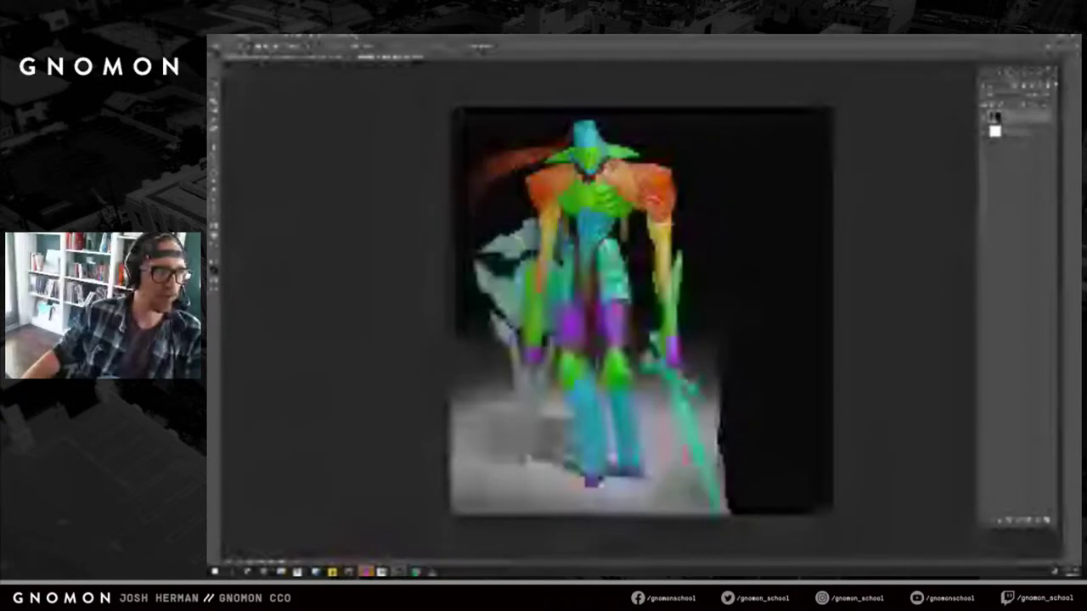
Crop the new document to cut off most of the empty black strip beside the knight's sword.
left_click(214, 105)
left_click_drag(829, 310, 780, 310)
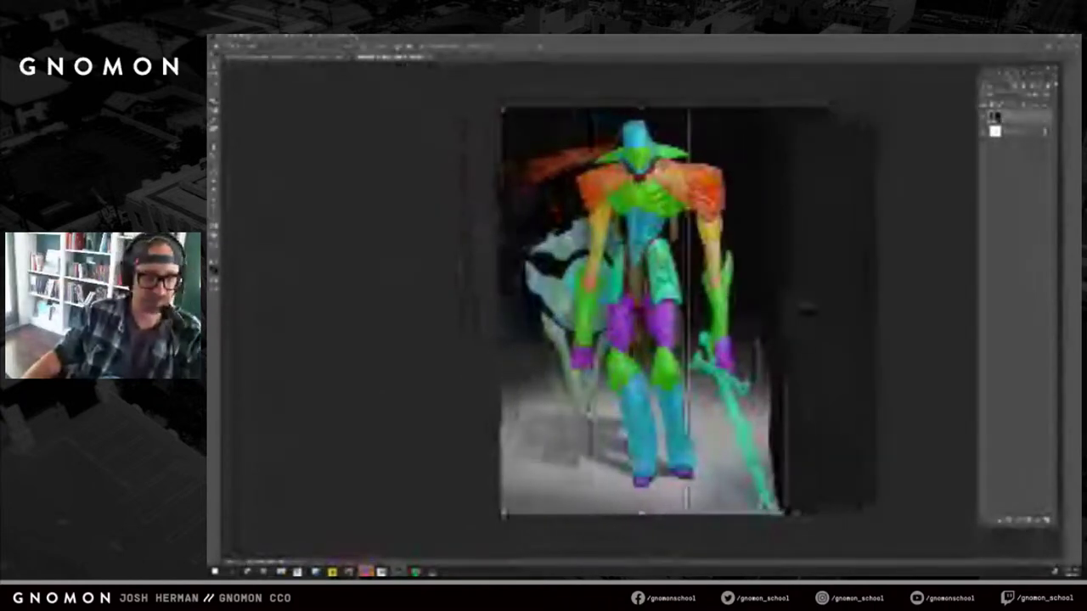
key("Return")
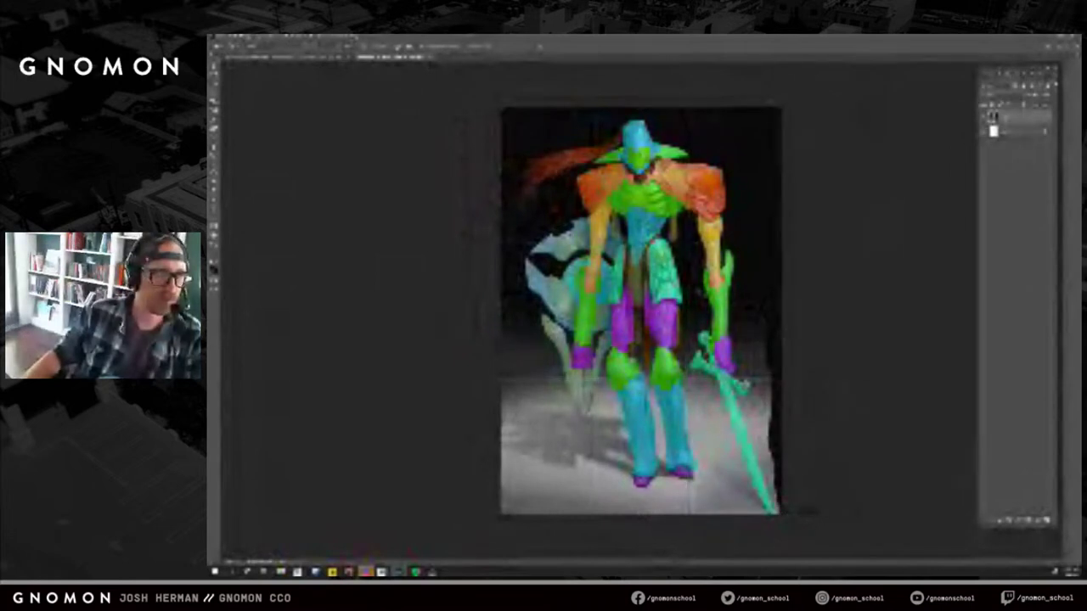
Save the cropped knight image into the project's subfolder in a different file format and check both open documents.
key("ctrl+s")
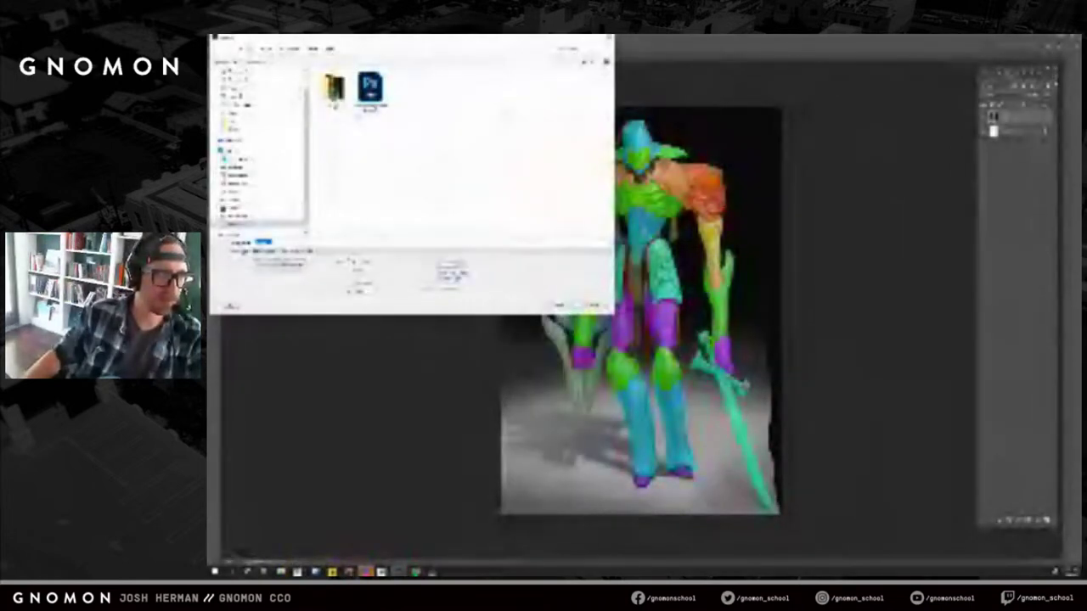
double_click(333, 88)
left_click(348, 252)
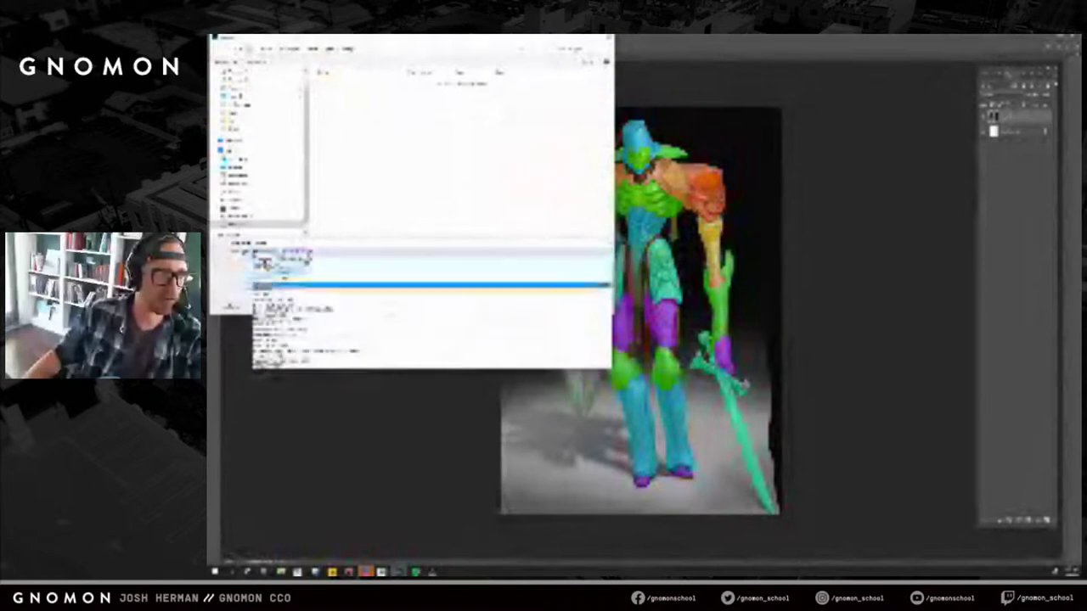
left_click(338, 309)
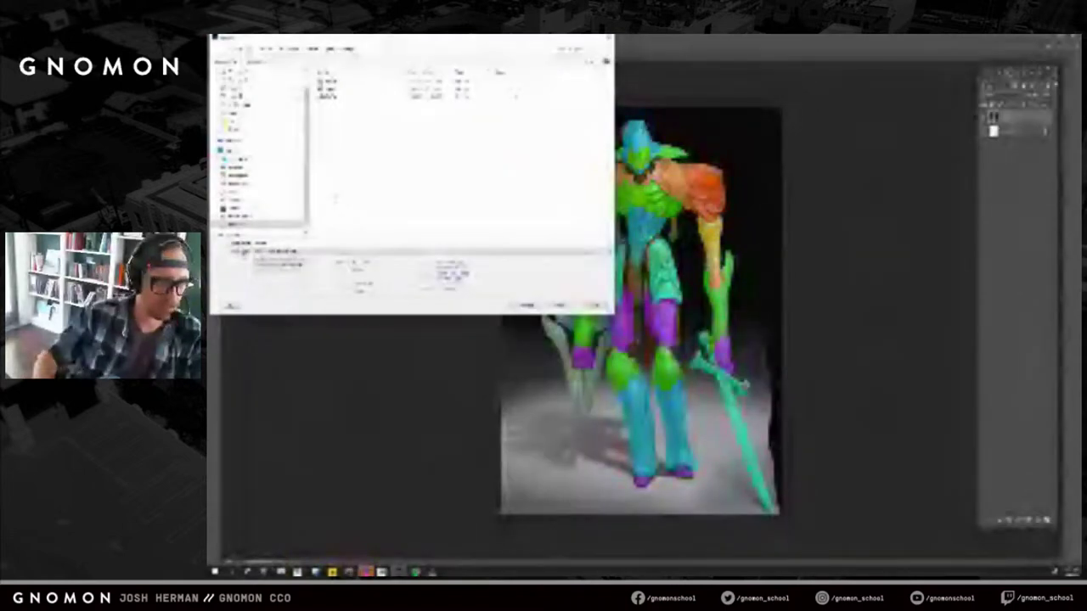
left_click(264, 243)
left_click(302, 241)
key("Return")
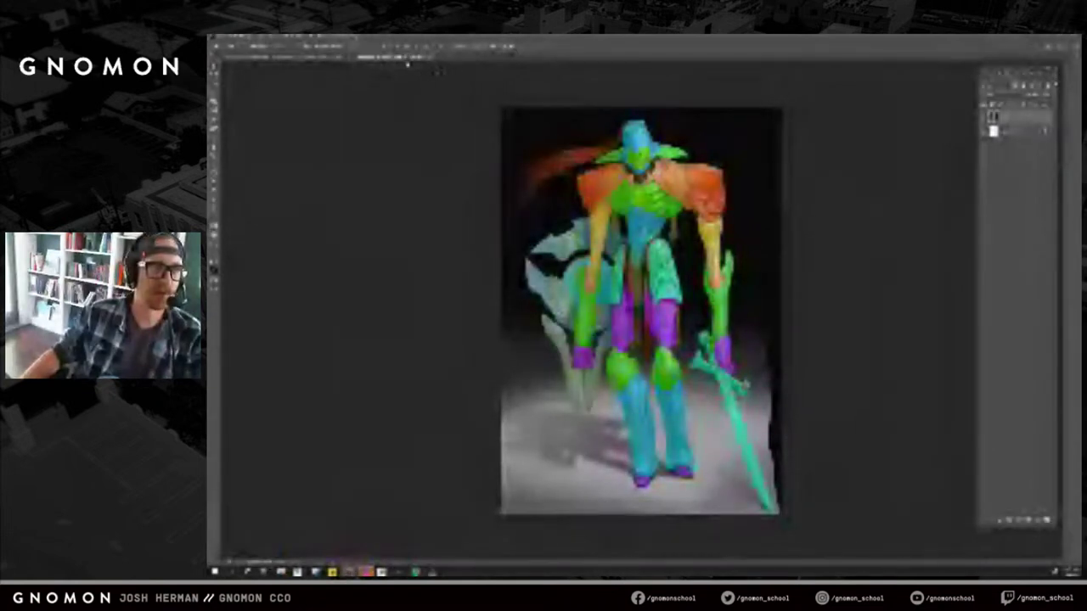
left_click(333, 59)
left_click(430, 58)
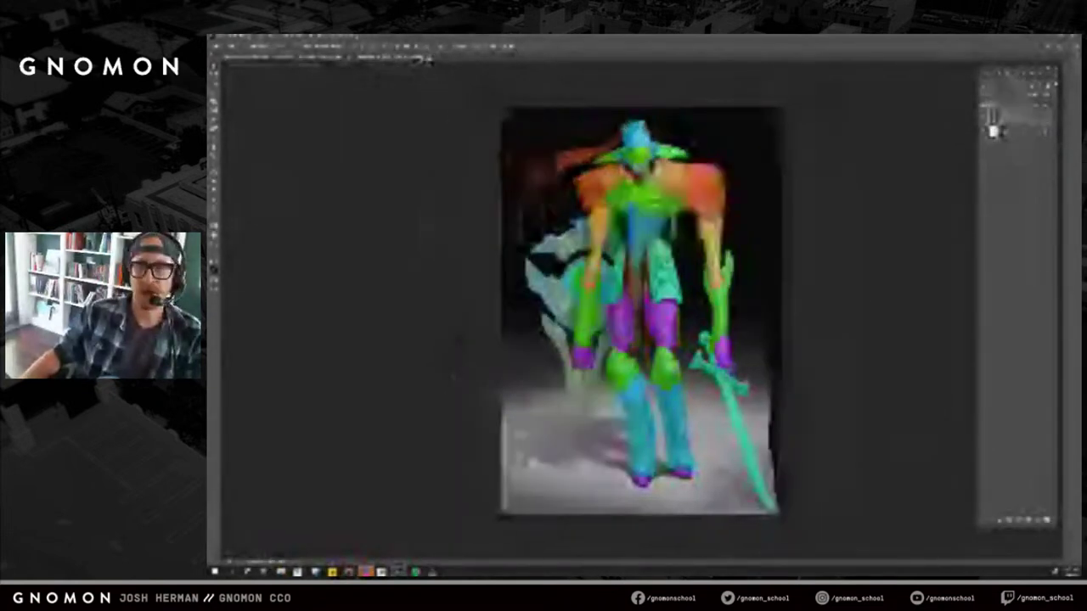
Switch from the painted concept to ZBrush, and enlarge the colour-coded knight reference over the canvas beside the original armour image.
left_click(640, 230)
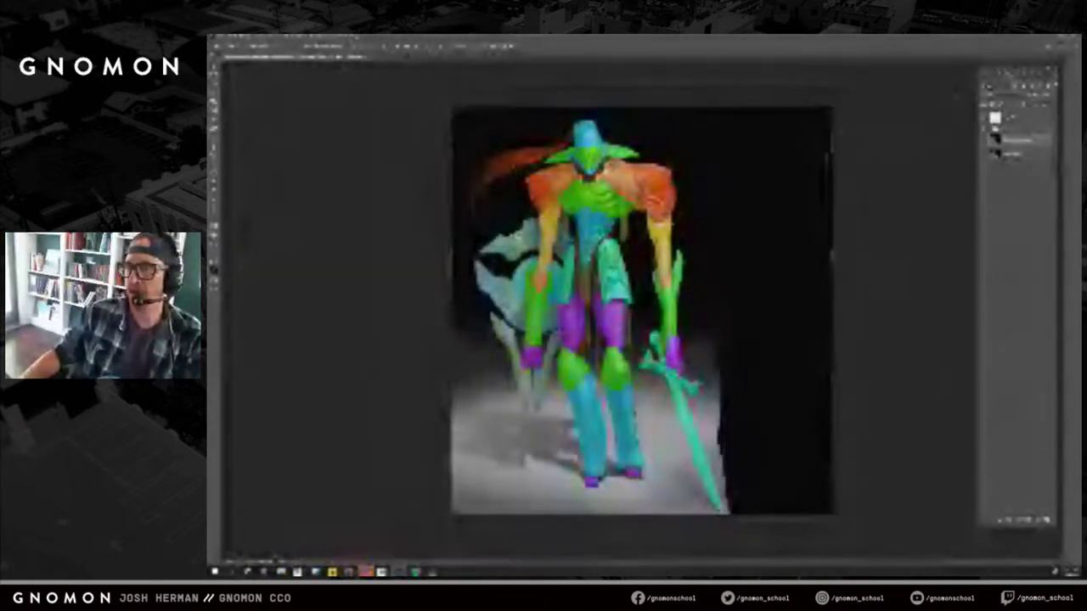
left_click(1043, 39)
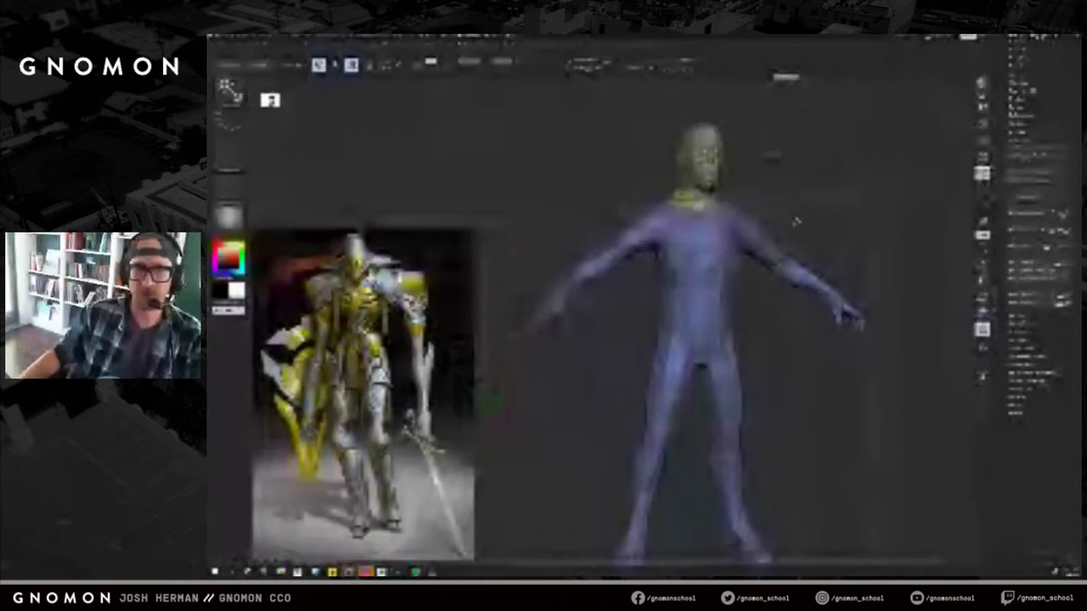
left_click_drag(1079, 187, 476, 167)
left_click_drag(533, 248, 654, 433)
scroll(537, 256, "up", 4)
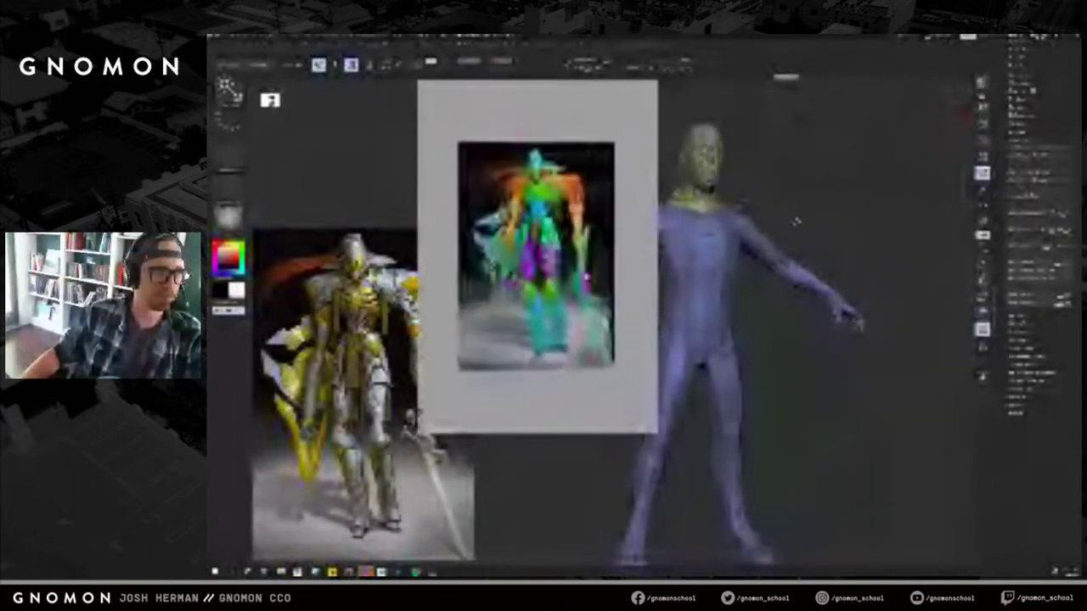
left_click_drag(537, 256, 517, 276)
left_click(344, 348)
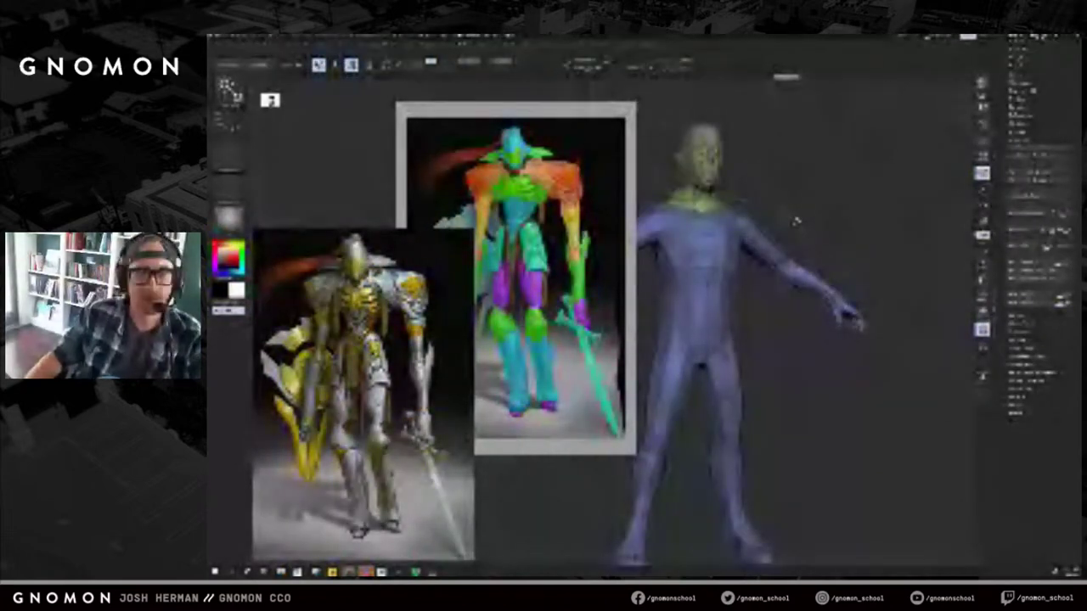
Leave the body model for the floating reference images and fit the colour-coded knight's window tightly around its picture.
left_click(794, 221)
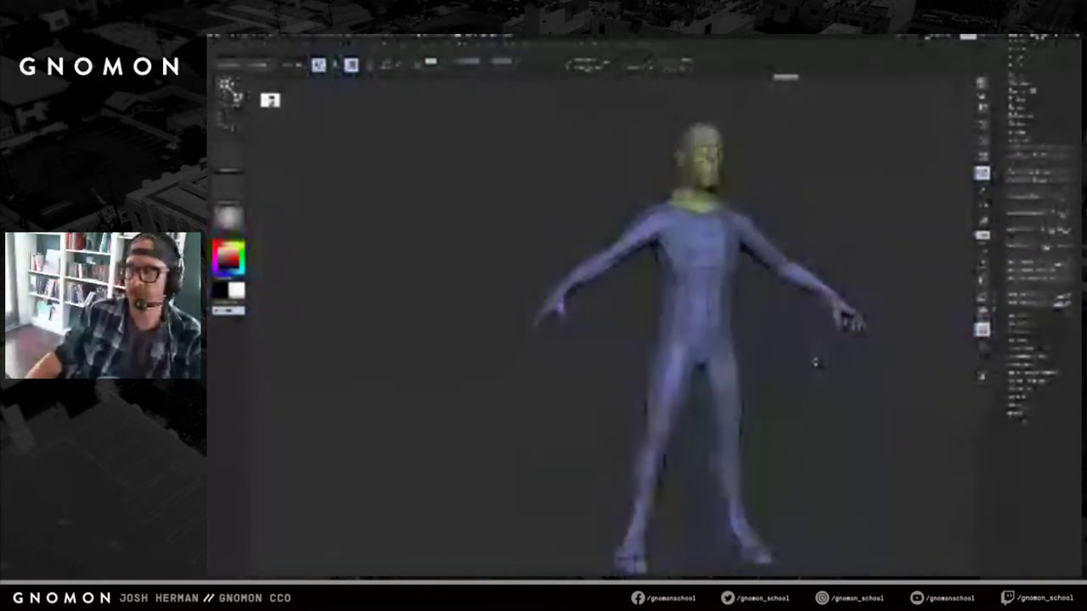
left_click_drag(807, 359, 805, 216)
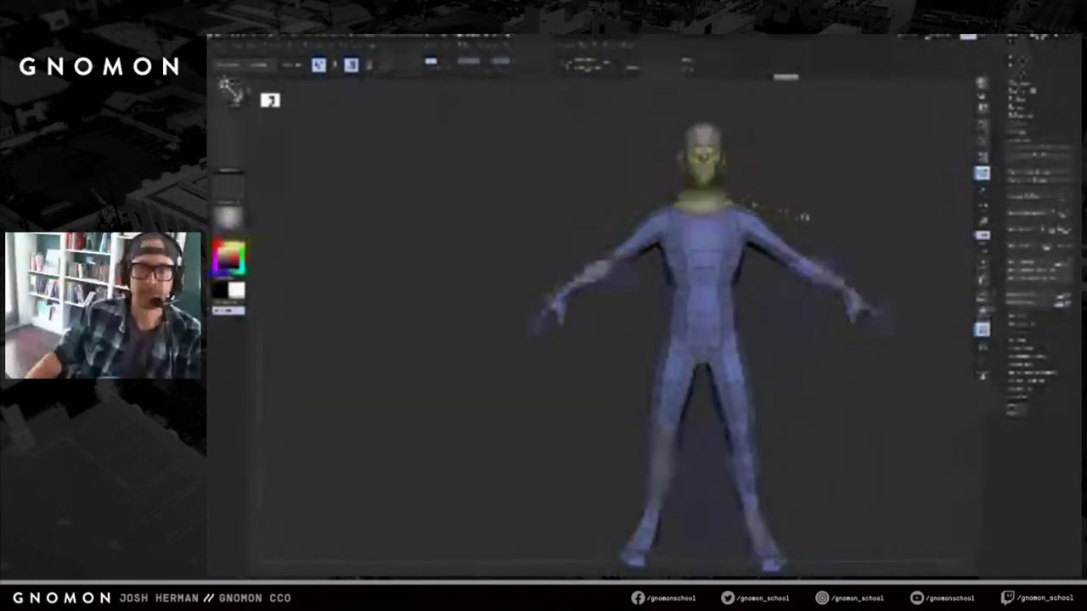
key("alt+Tab")
right_click_drag(609, 129, 708, 102)
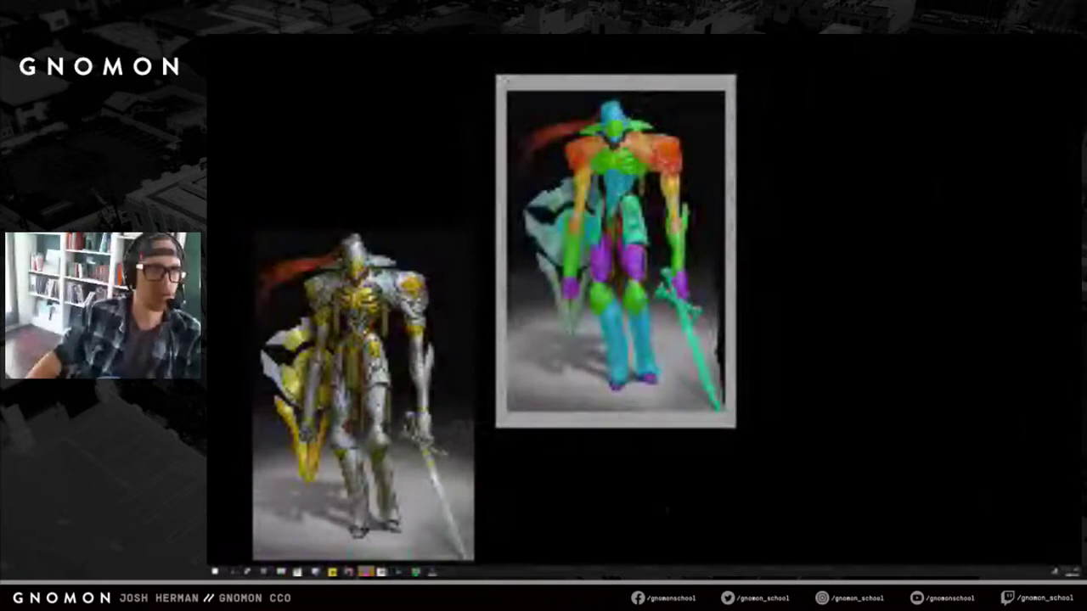
left_click_drag(497, 75, 519, 137)
right_click_drag(625, 247, 599, 279)
double_click(599, 279)
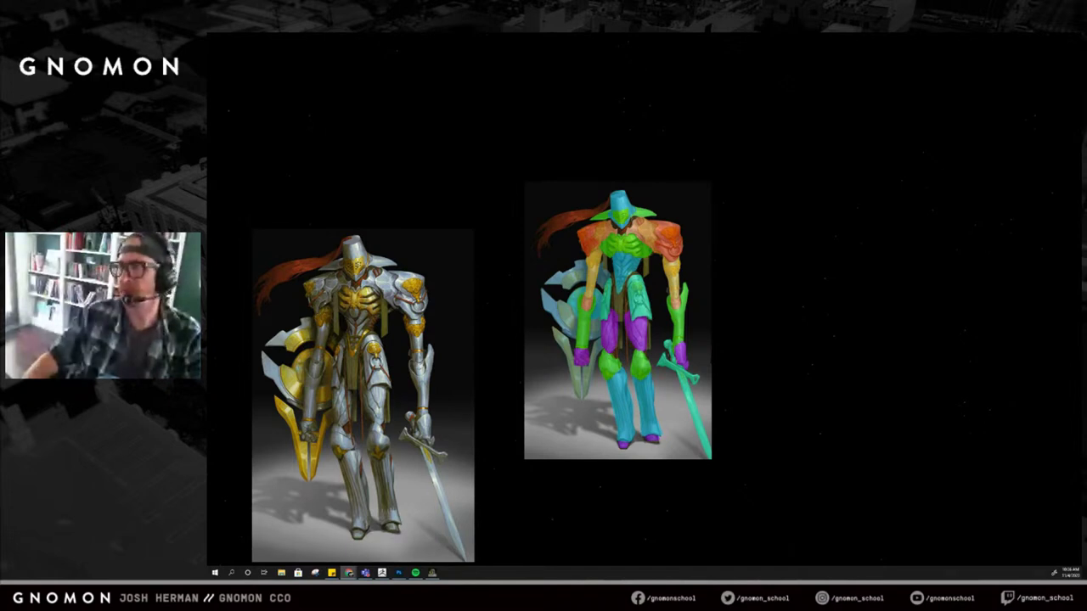
Stack the colour-coded knight image directly above the original armour image and shrink the original to a matching width.
left_click_drag(655, 278, 426, 140)
left_click(284, 314)
left_click_drag(254, 231, 261, 284)
left_click_drag(475, 562, 445, 559)
mouse_move(445, 287)
left_mouse_down()
mouse_move(470, 308)
mouse_move(435, 306)
mouse_move(435, 259)
mouse_move(440, 283)
left_mouse_up()
scroll(416, 265, "down", 3)
scroll(416, 265, "up", 1)
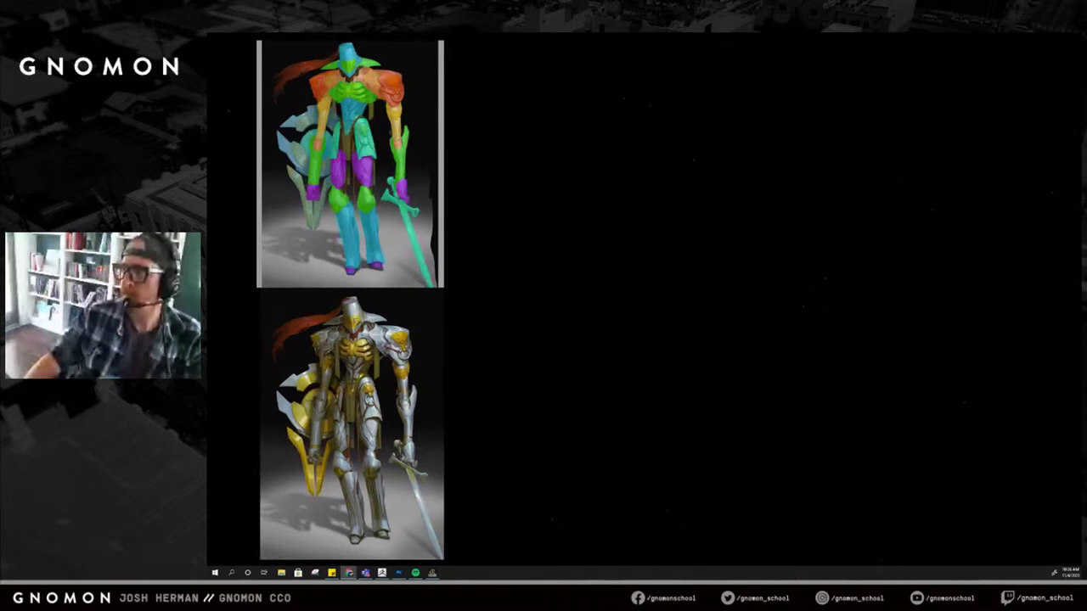
Check the internet speed test in the browser and close its results window.
left_click_drag(645, 106, 725, 57)
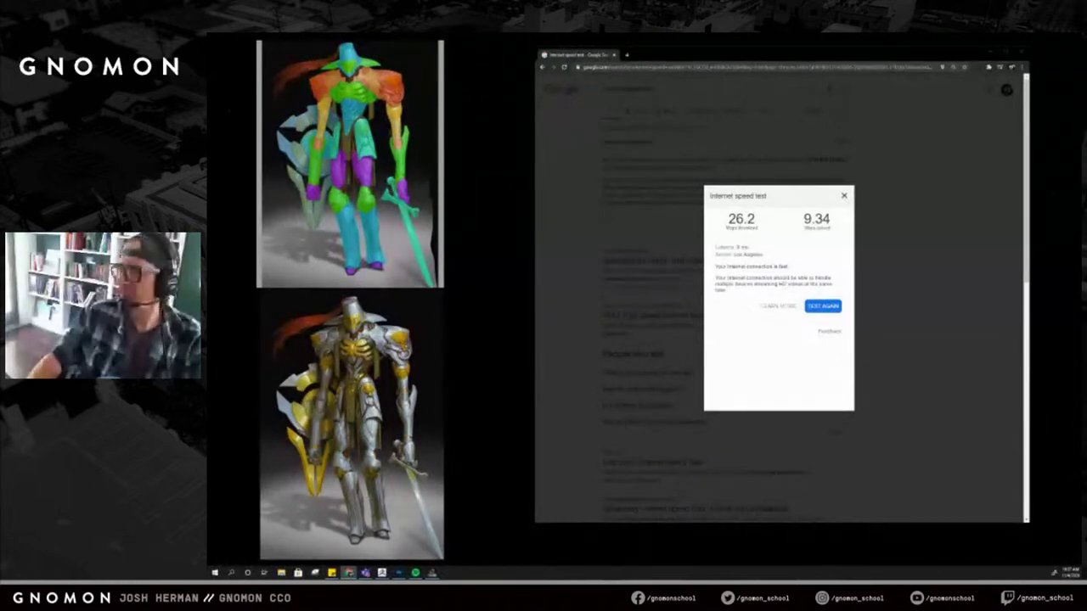
left_click_drag(772, 56, 1080, 82)
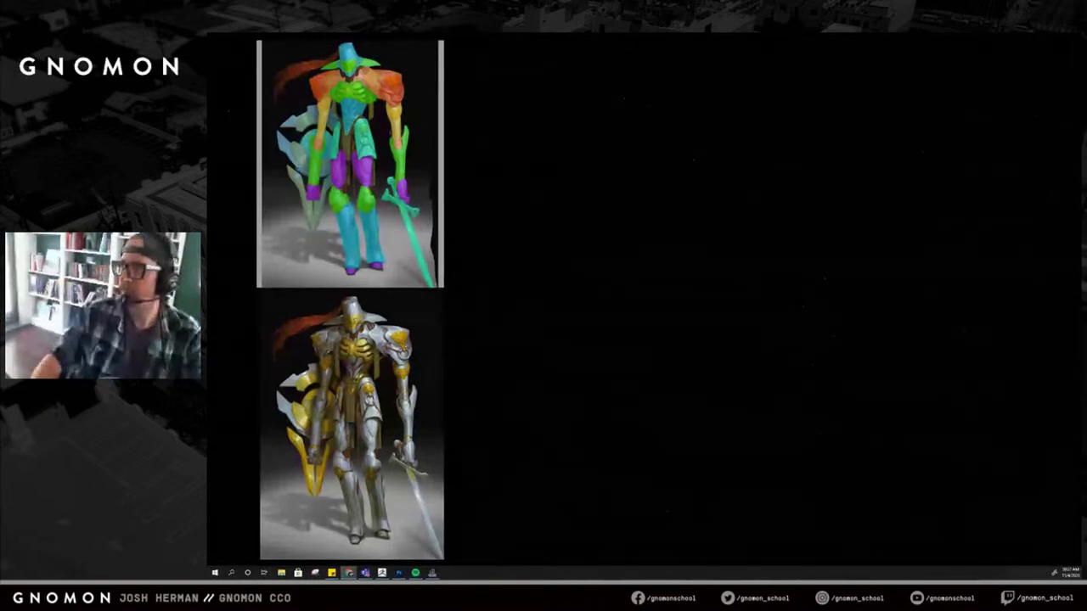
mouse_move(1083, 163)
left_mouse_down()
mouse_move(898, 104)
mouse_move(1083, 183)
left_mouse_up()
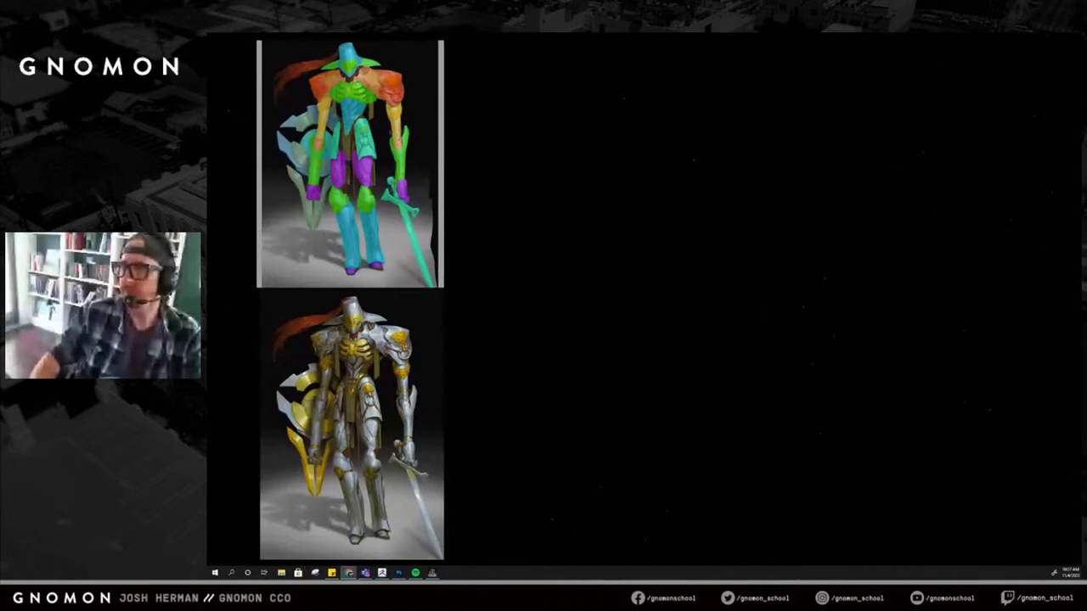
left_click_drag(1085, 146, 835, 111)
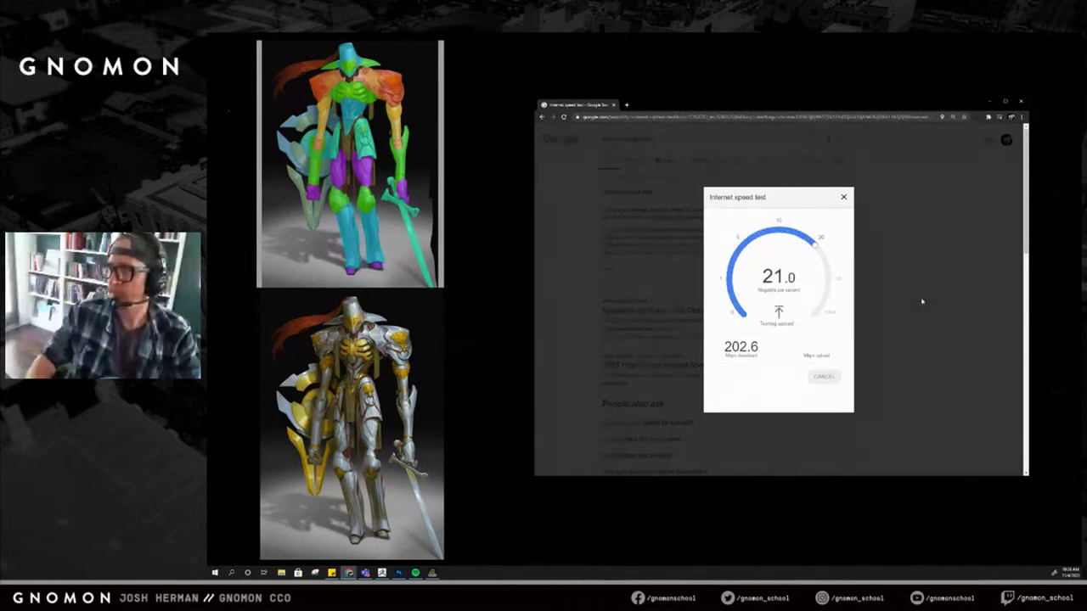
left_click(844, 197)
left_click(1005, 102)
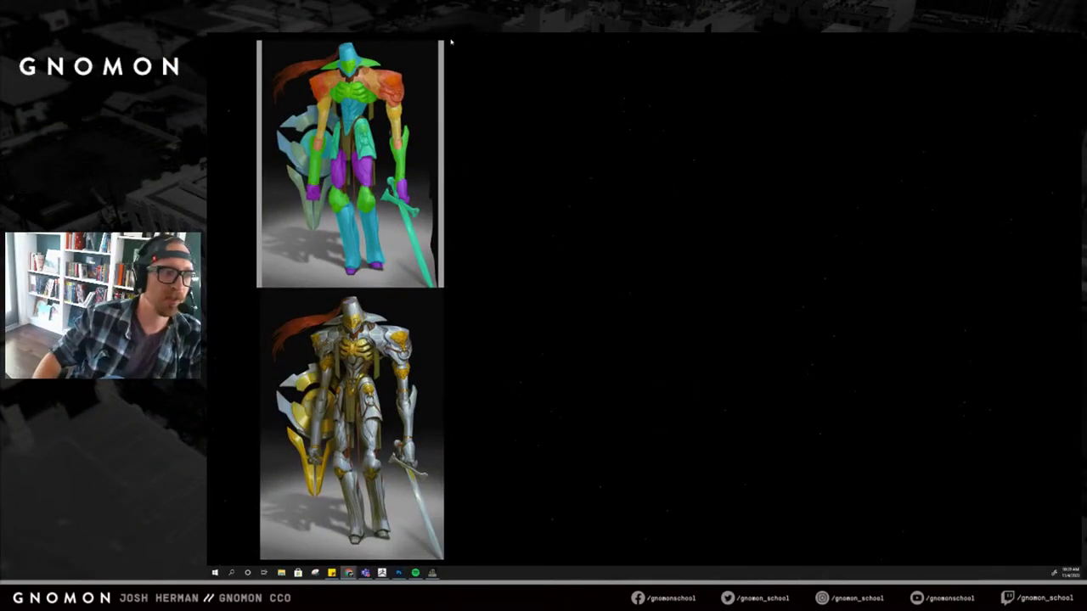
Resize the colour-coded knight's window to remove its grey side margins.
left_click_drag(443, 41, 428, 48)
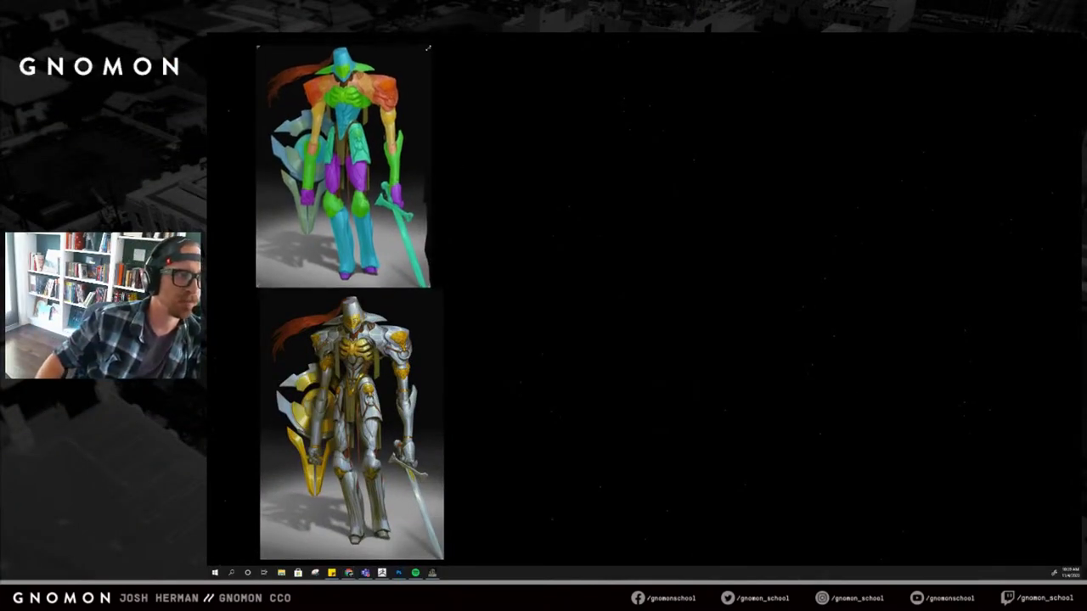
right_click(341, 183)
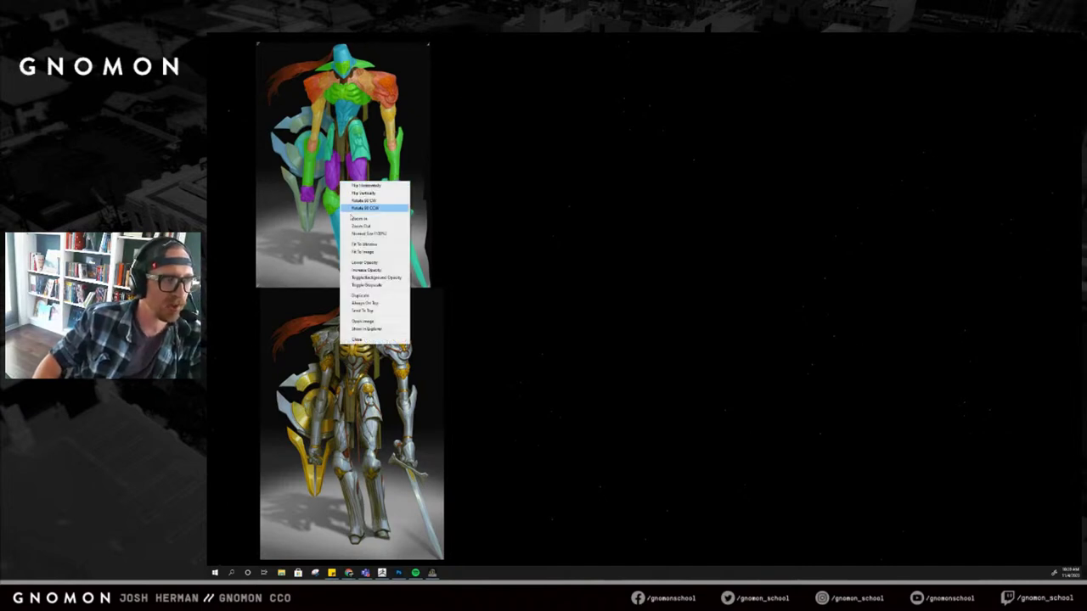
left_click(368, 296)
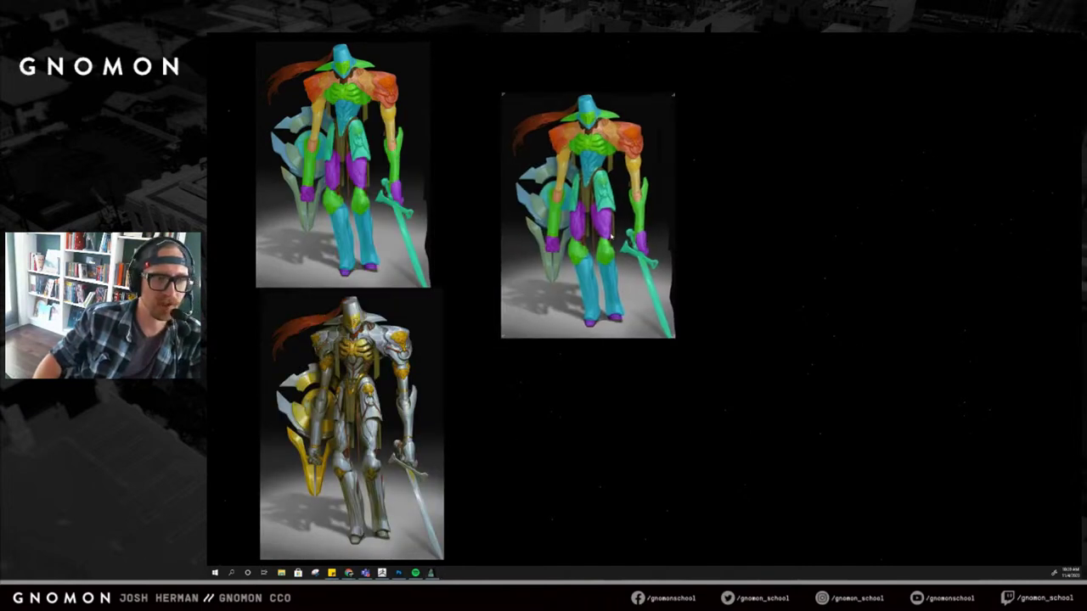
right_click(608, 234)
left_click(633, 391)
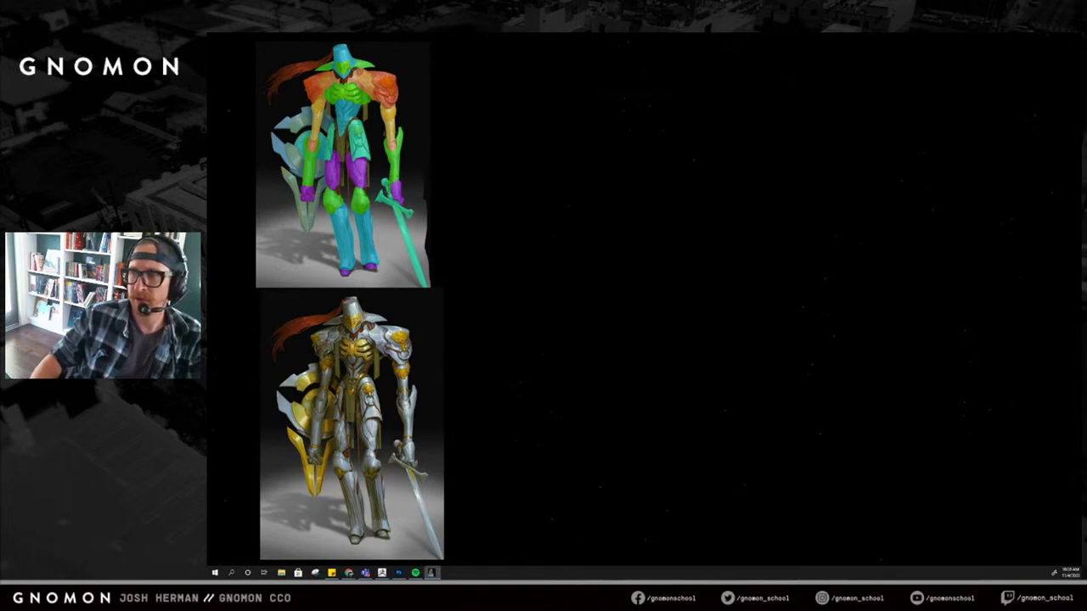
Close the two leftover copies of the colour-coded knight image.
right_click(756, 259)
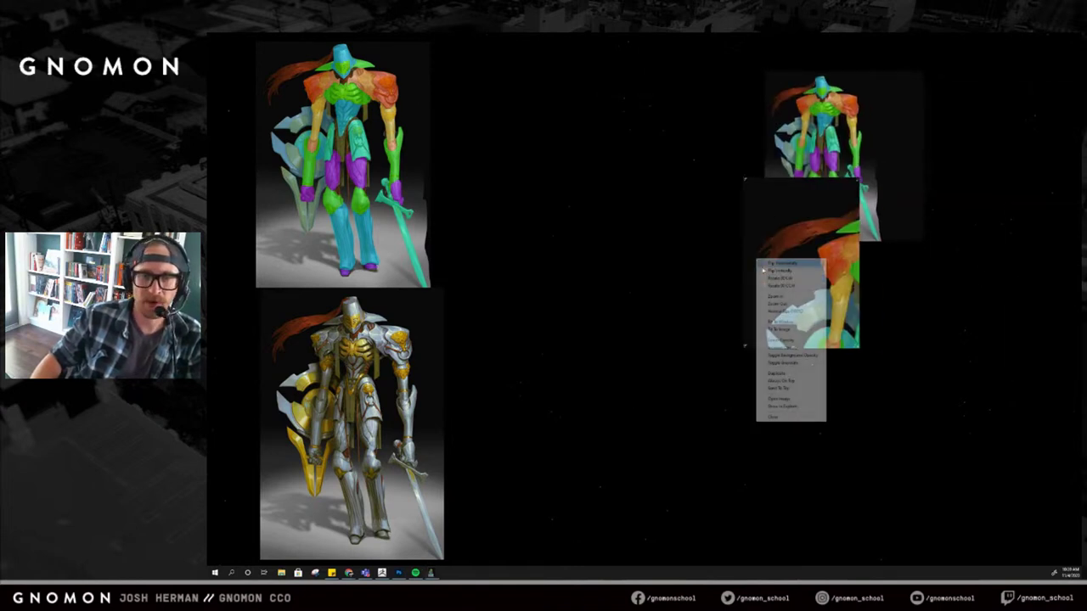
left_click(773, 417)
left_click_drag(834, 182, 756, 191)
right_click(760, 191)
left_click(798, 353)
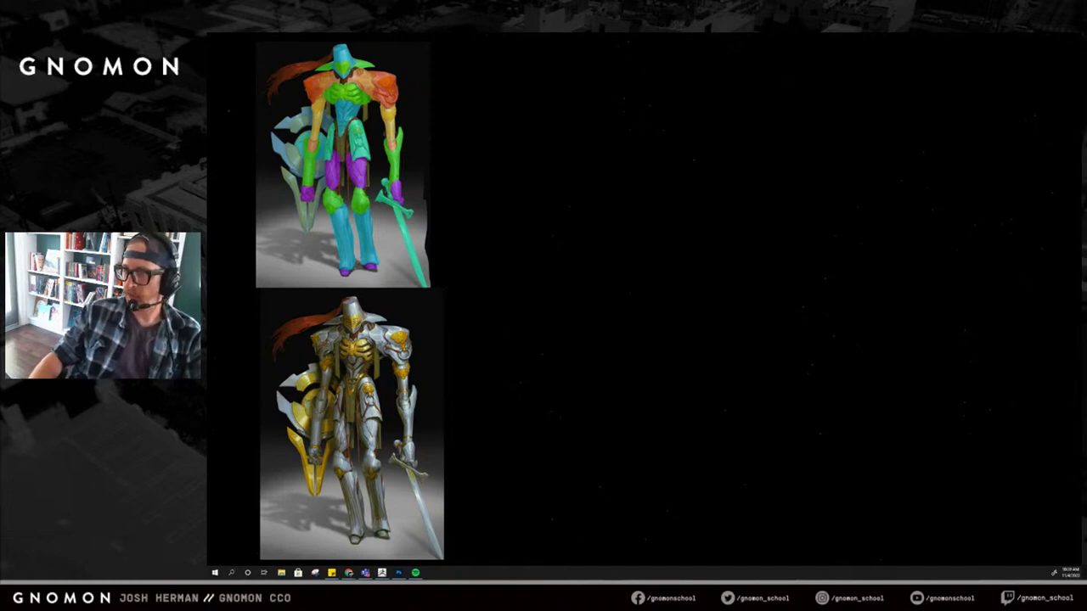
Set both the colour-coded and the original knight reference images to stay always on top.
key("alt+Tab")
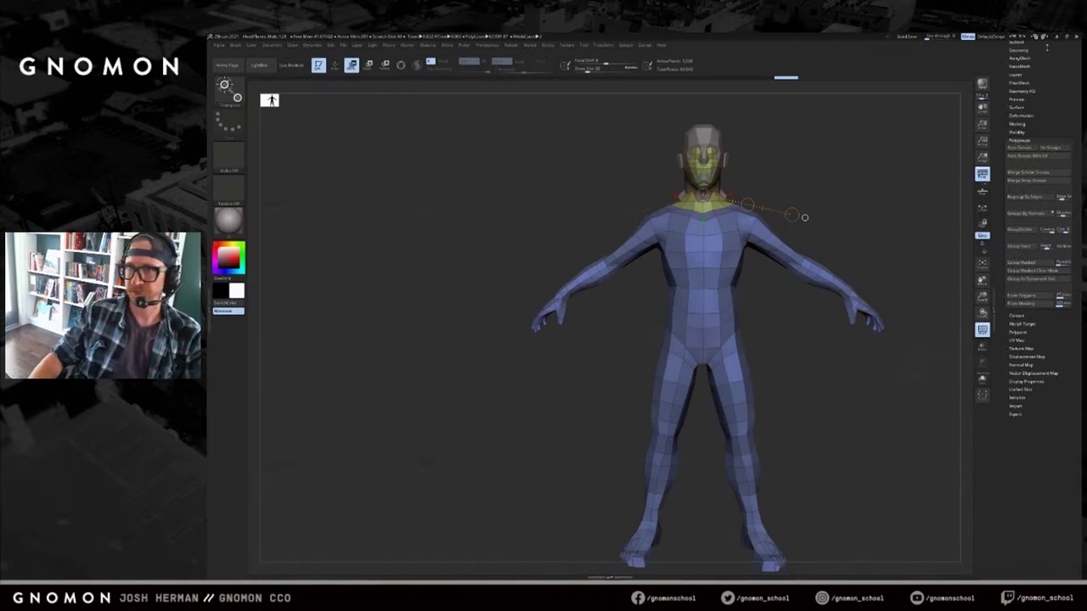
key("alt+Tab")
right_click(351, 173)
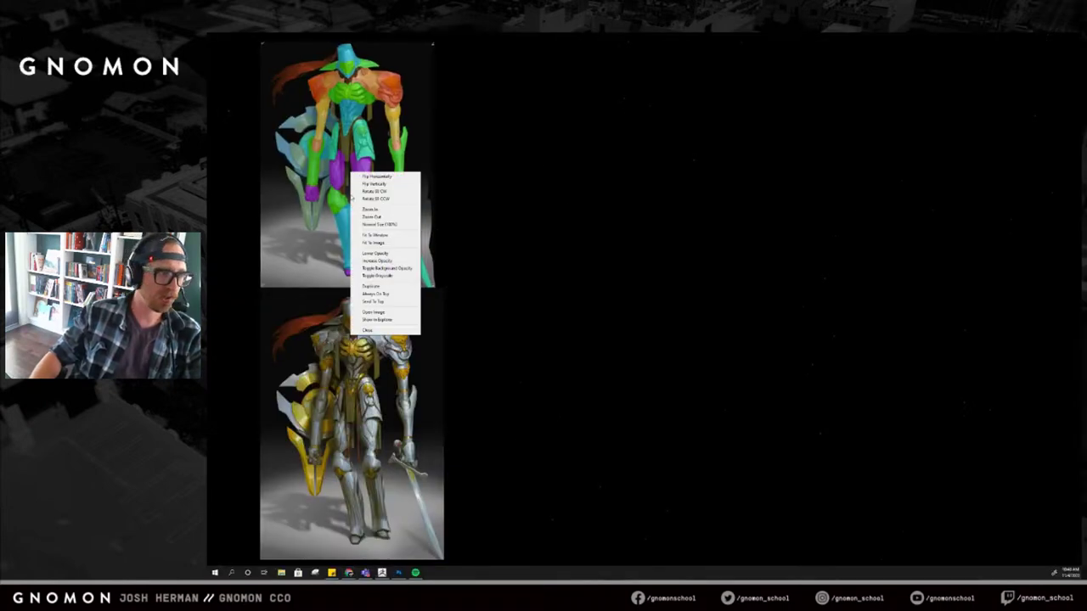
left_click(379, 293)
right_click(342, 355)
left_click(393, 480)
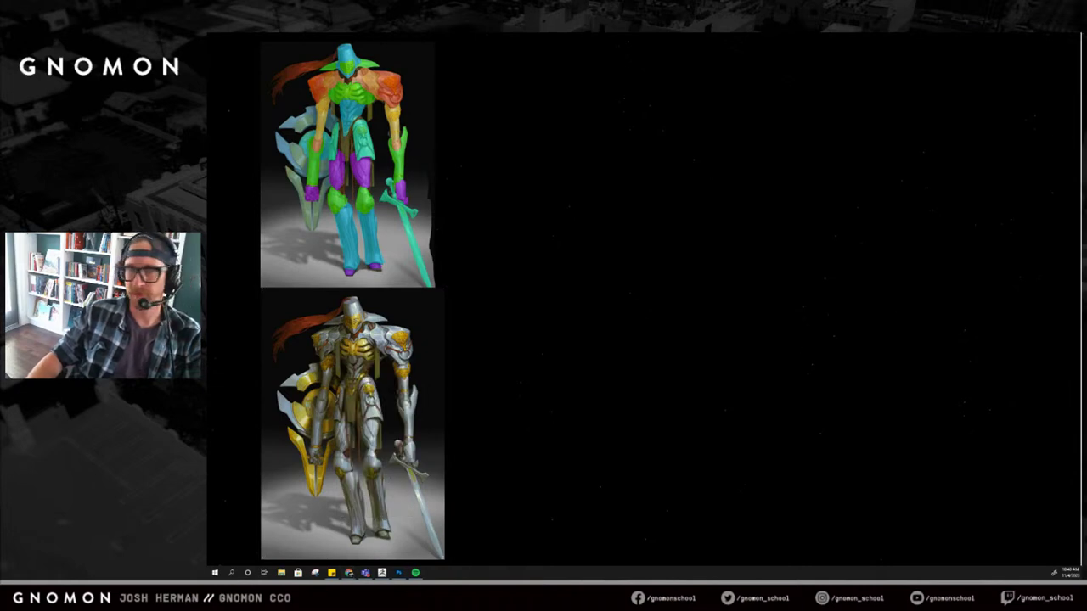
Switch to ZBrush and place a smaller colour-coded knight at the canvas edge, trimming the grey margins from its window.
key("alt+Tab")
left_click_drag(375, 117, 365, 159)
left_click_drag(425, 329, 405, 284)
double_click(373, 239)
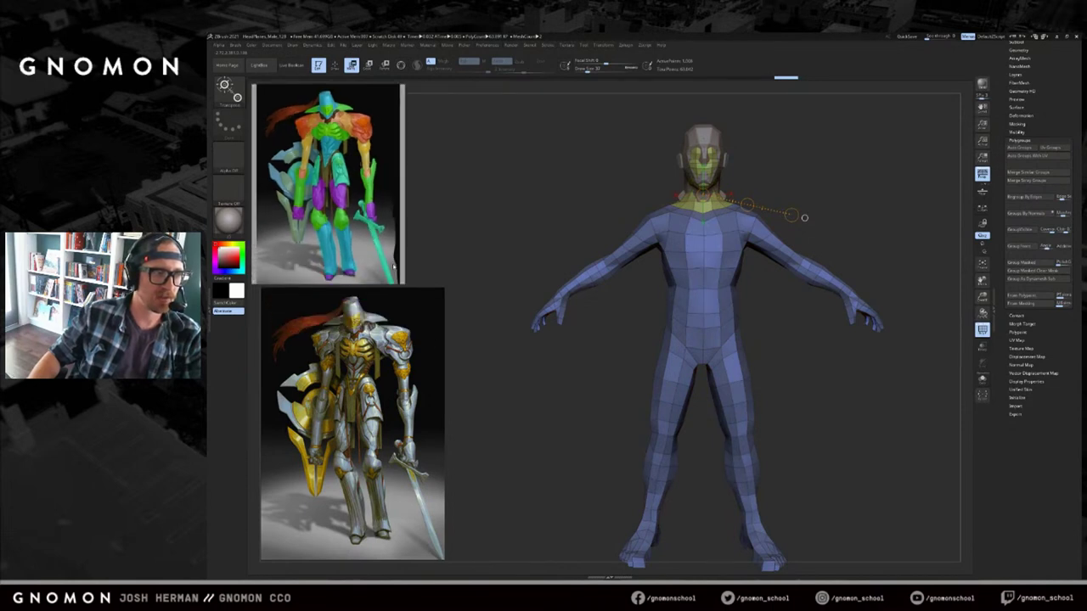
scroll(380, 266, "down", 1)
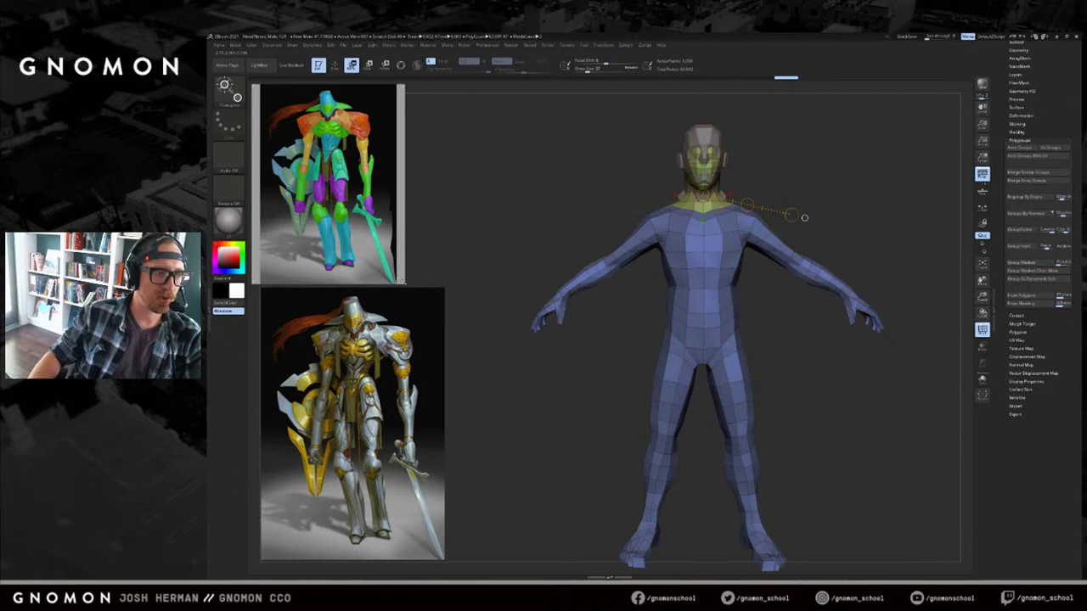
left_click_drag(402, 281, 387, 279)
Place the original armour image directly beneath the colour-coded one and scale and crop it to the same size.
left_click_drag(365, 365, 356, 358)
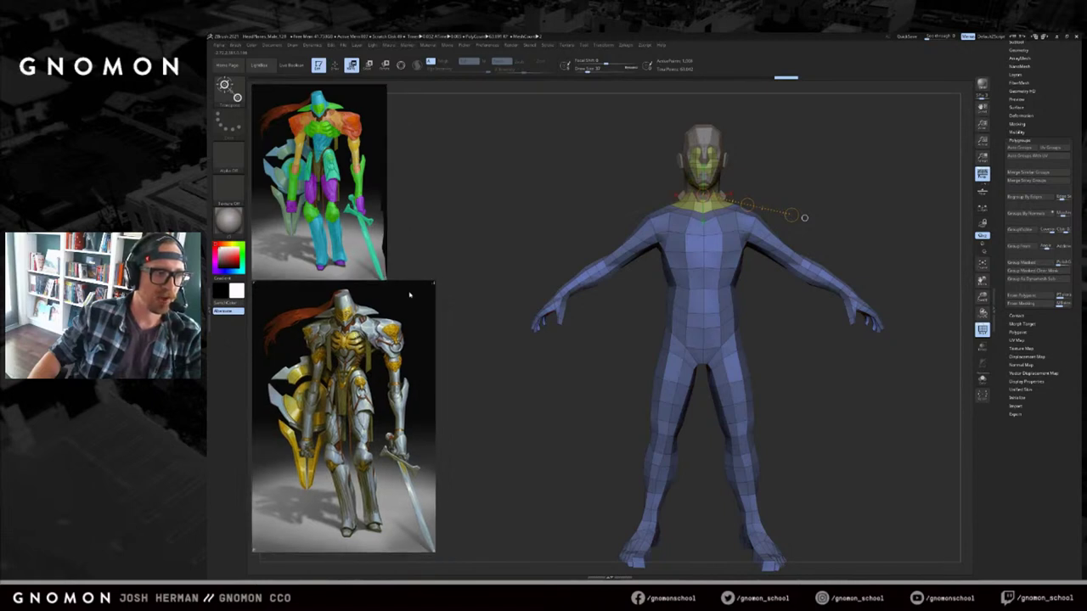
left_click_drag(434, 281, 382, 285)
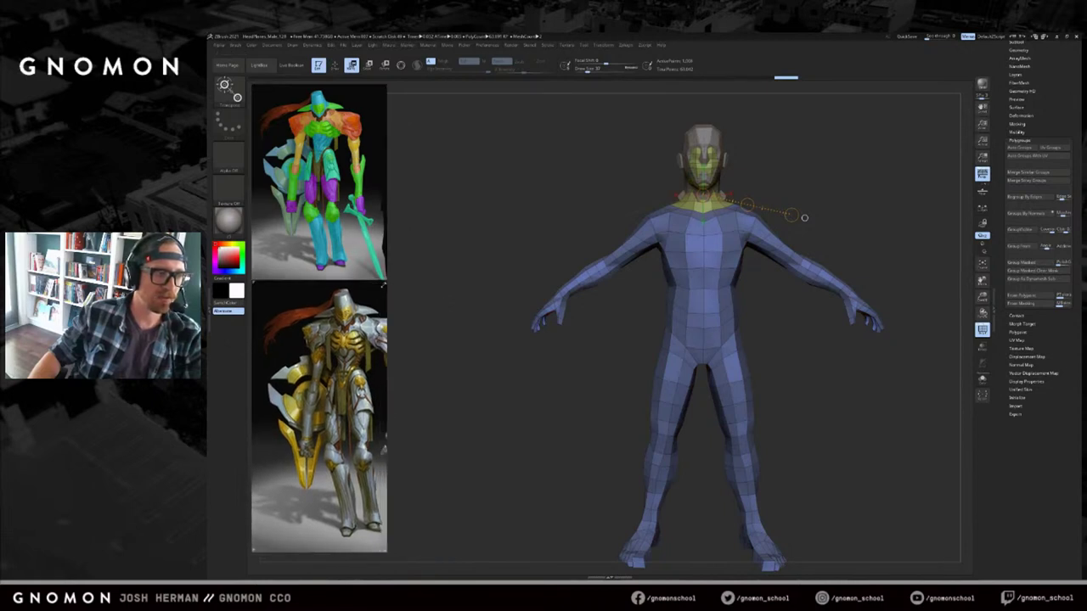
scroll(381, 293, "down", 5)
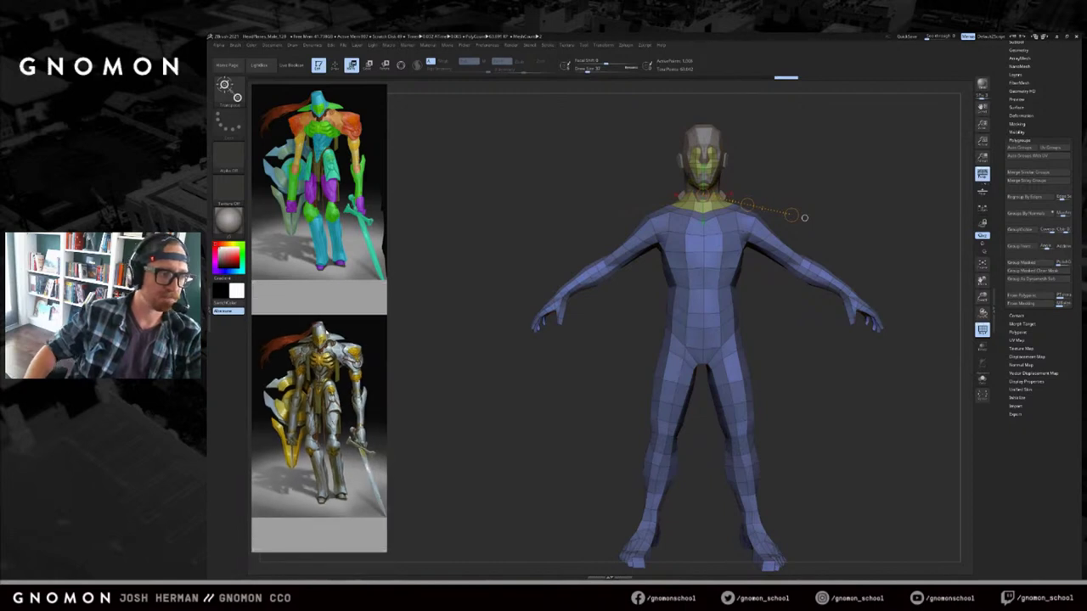
scroll(347, 483, "down", 1)
left_click_drag(387, 553, 389, 472)
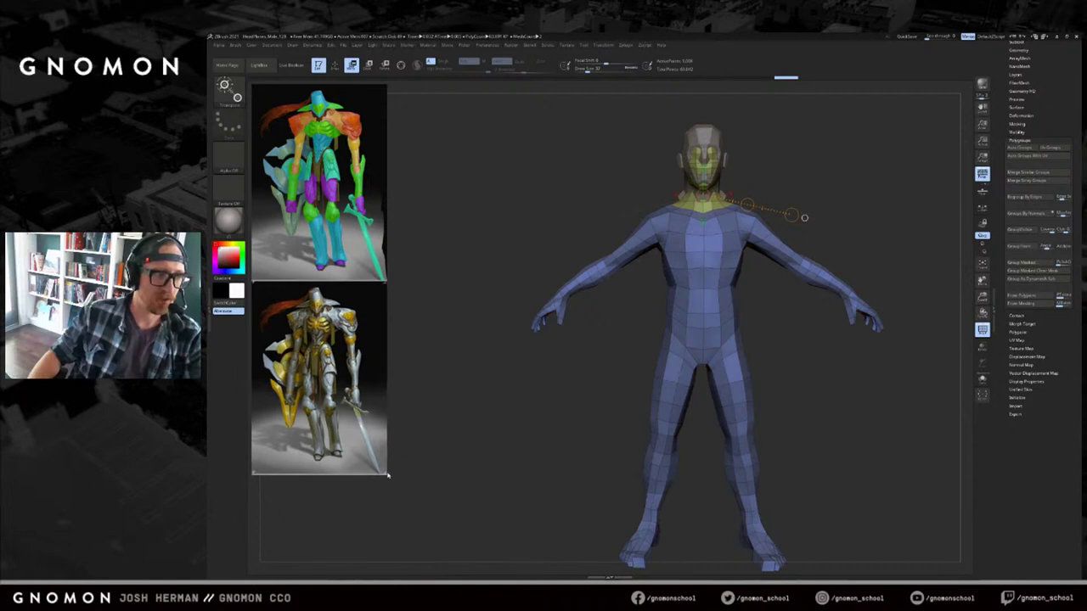
left_click_drag(364, 439, 362, 440)
scroll(369, 455, "up", 1)
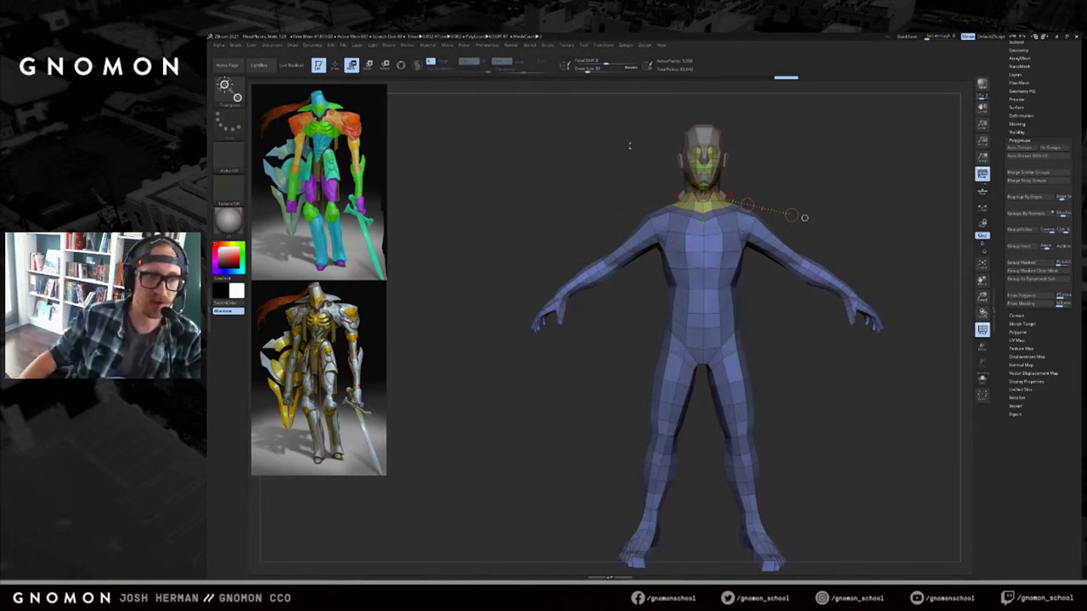
left_click_drag(629, 146, 624, 146)
left_click_drag(824, 151, 758, 245)
key("q")
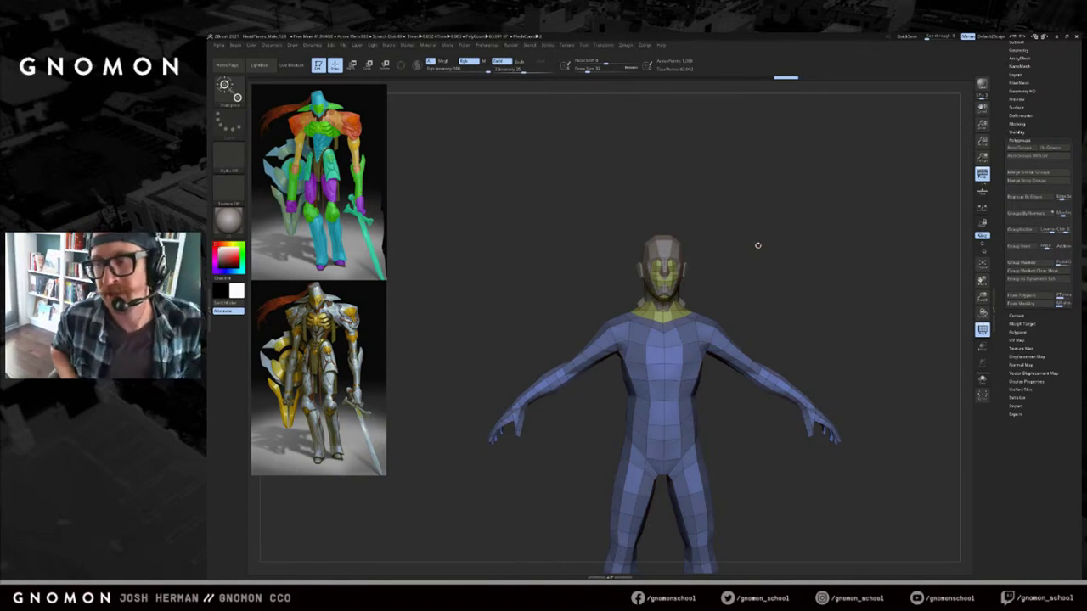
left_click_drag(762, 269, 780, 198)
key("alt+s")
key("w")
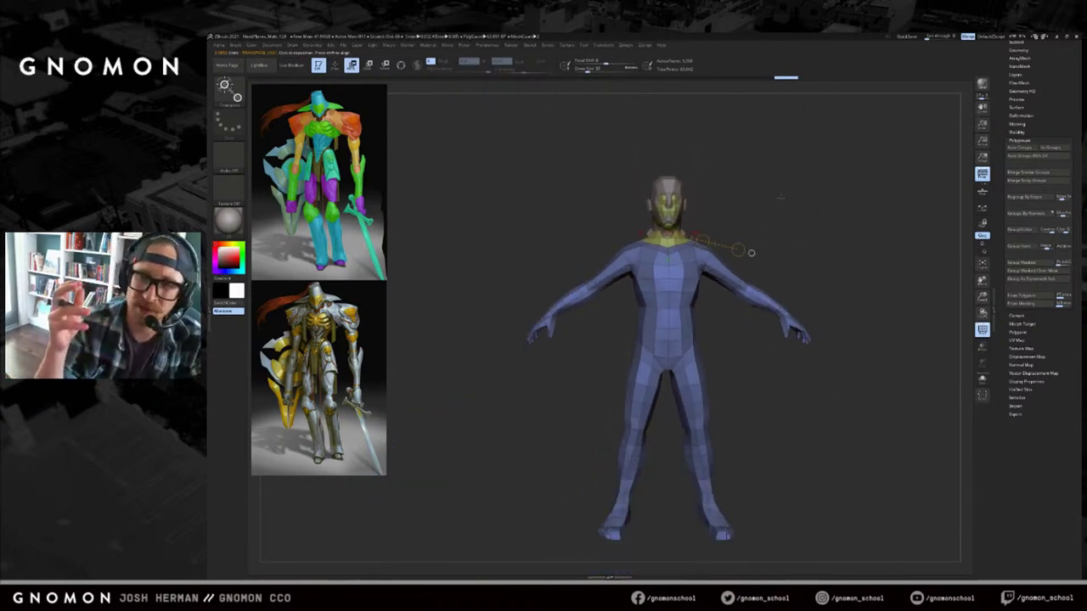
Isolate the base body mesh in Solo view, hiding the planar head, and return to Draw mode.
left_click_drag(751, 253, 696, 246)
left_click_drag(840, 233, 810, 336)
key("q")
left_click_drag(712, 426, 693, 414, "shift")
key("w")
mouse_move(817, 450)
left_mouse_down()
mouse_move(773, 404)
mouse_move(838, 363)
mouse_move(773, 261)
mouse_move(866, 332)
mouse_move(887, 308)
left_mouse_up()
key("q")
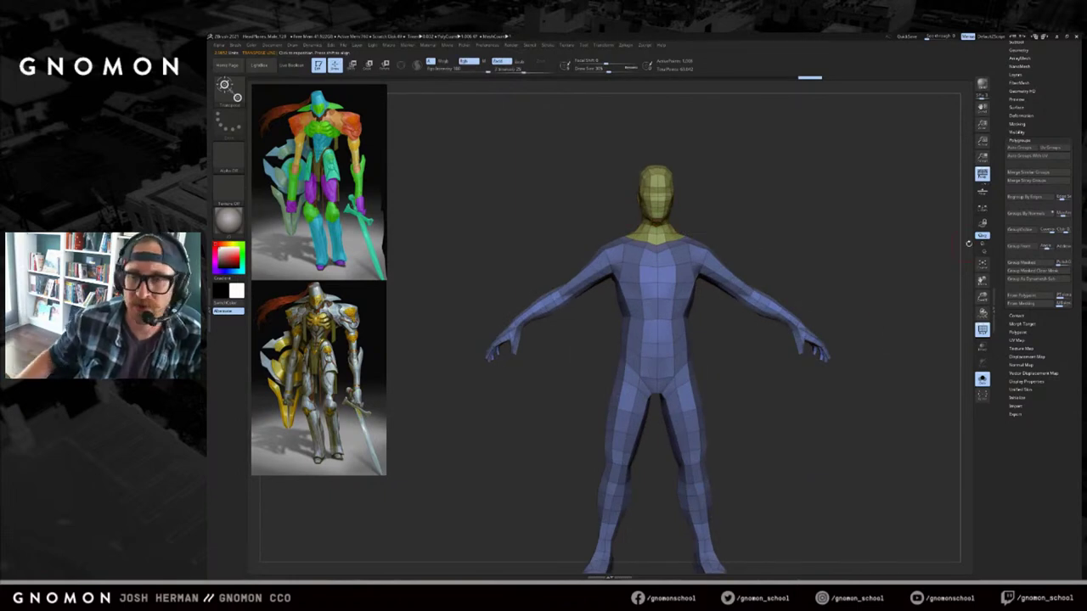
Import a plain base body mesh in place of the current one and frame it in the view.
left_click_drag(1043, 100, 1042, 247)
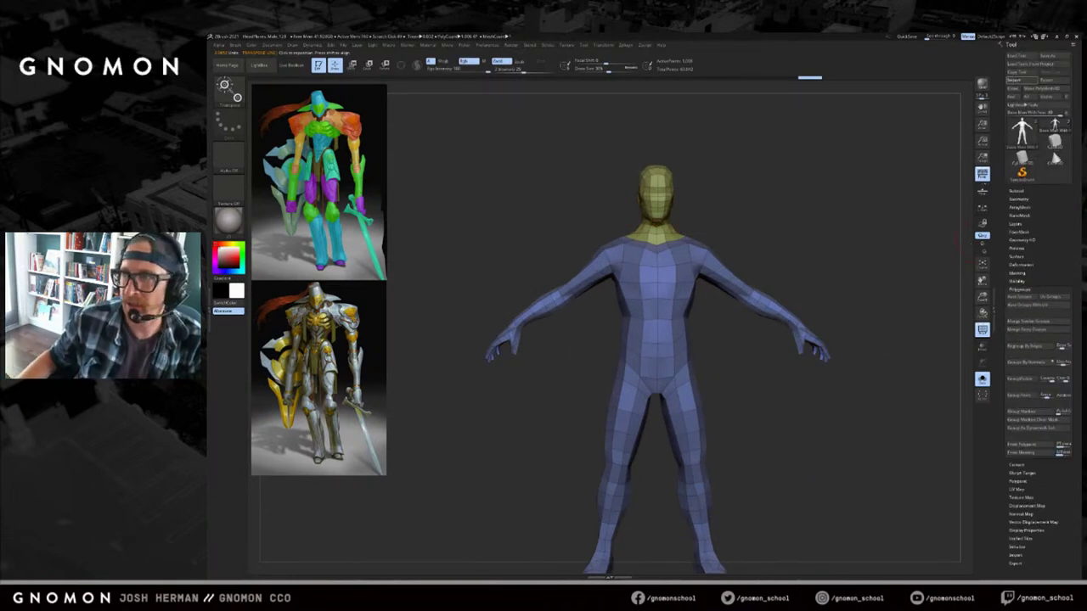
key("f")
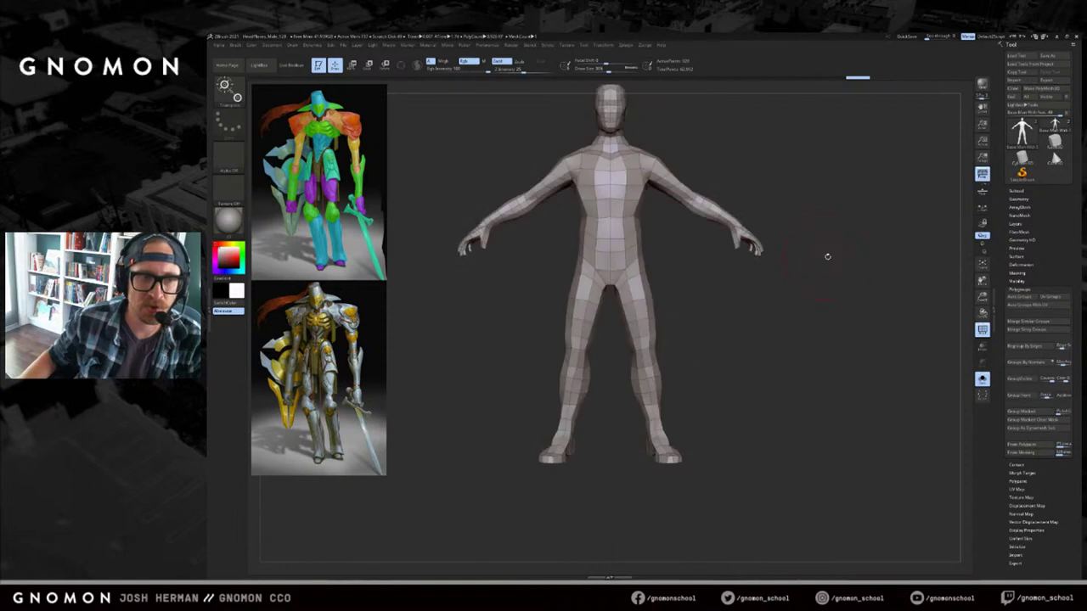
Bring the planar head back alongside the body mesh and try moving the body down beneath it with Transpose.
key("alt+s")
key("f")
key("w")
mouse_move(821, 325)
left_mouse_down("alt")
mouse_move(869, 167)
mouse_move(857, 141)
left_mouse_up("alt")
left_click_drag(659, 361, 662, 124)
left_click_drag(660, 243, 659, 434)
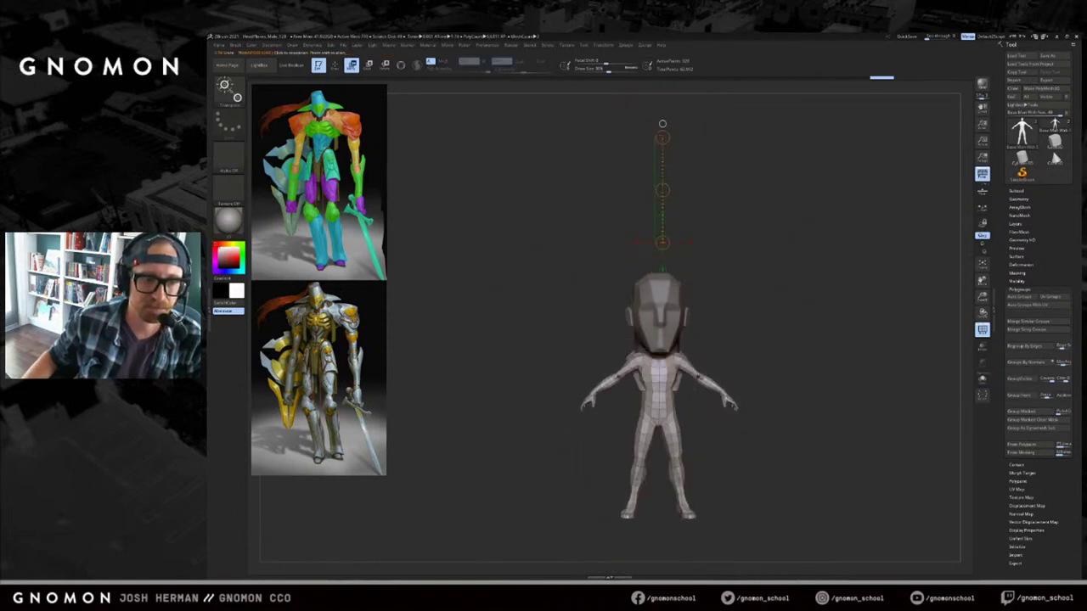
mouse_move(837, 423)
left_mouse_down("alt")
mouse_move(781, 262)
mouse_move(734, 365)
mouse_move(694, 391)
mouse_move(694, 368)
mouse_move(783, 226)
mouse_move(786, 203)
left_mouse_up("alt")
key("q")
key("w")
key("ctrl+z")
Scale the body mesh to the planar head's proportions and align it under the head's neck in side view.
mouse_move(622, 257)
left_mouse_down()
mouse_move(623, 168)
mouse_move(623, 244)
mouse_move(623, 230)
mouse_move(858, 308)
mouse_move(839, 311)
mouse_move(893, 319)
left_mouse_up()
key("e")
mouse_move(607, 222)
left_mouse_down()
mouse_move(592, 120)
mouse_move(614, 116)
mouse_move(616, 101)
left_mouse_up()
key("w")
left_click_drag(617, 162, 616, 138)
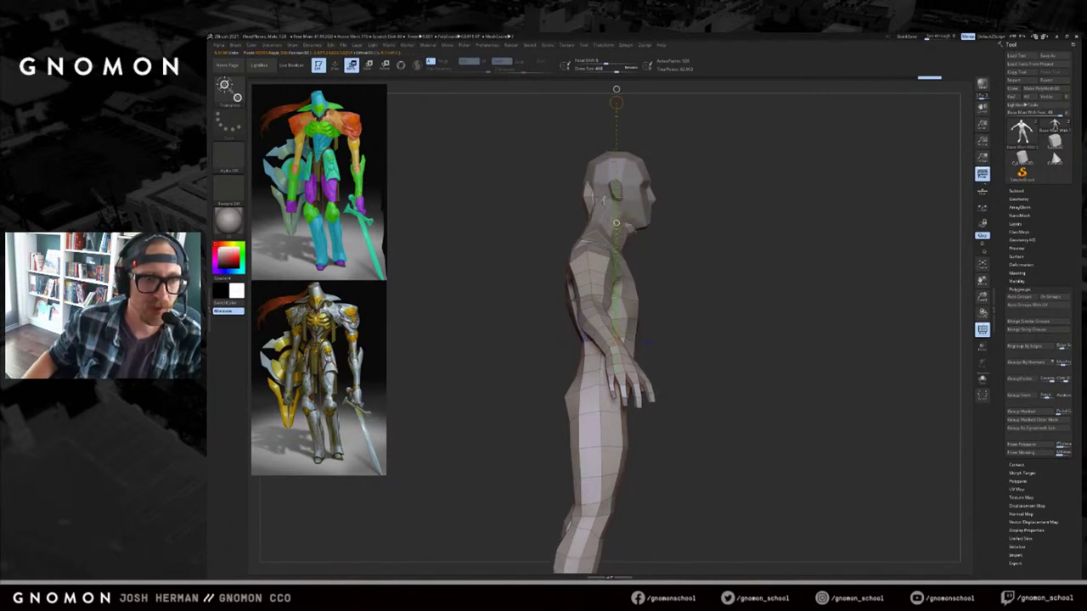
left_click_drag(791, 188, 737, 189)
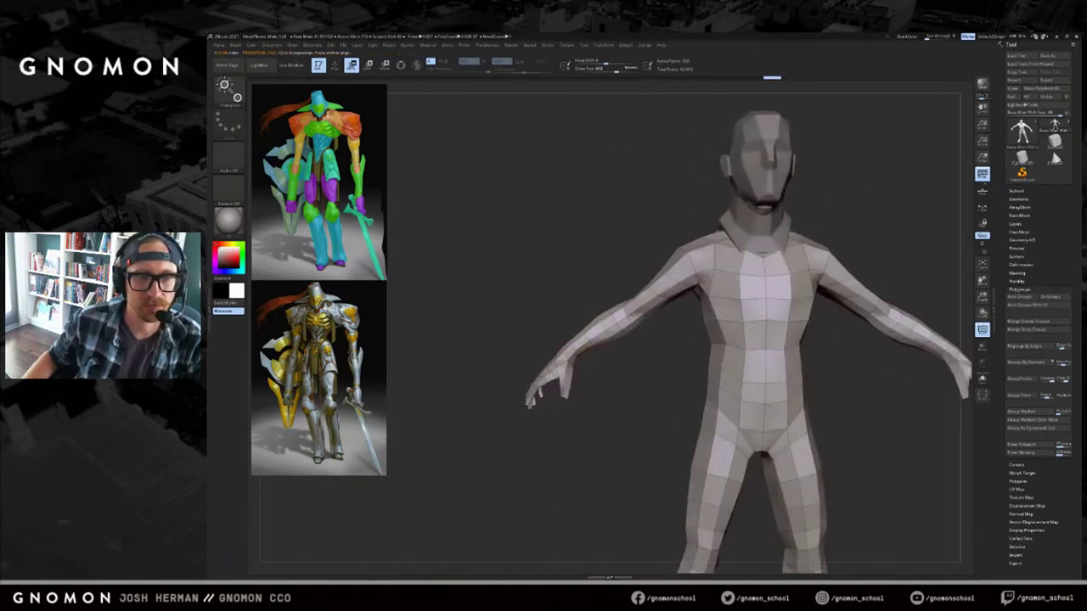
key("f")
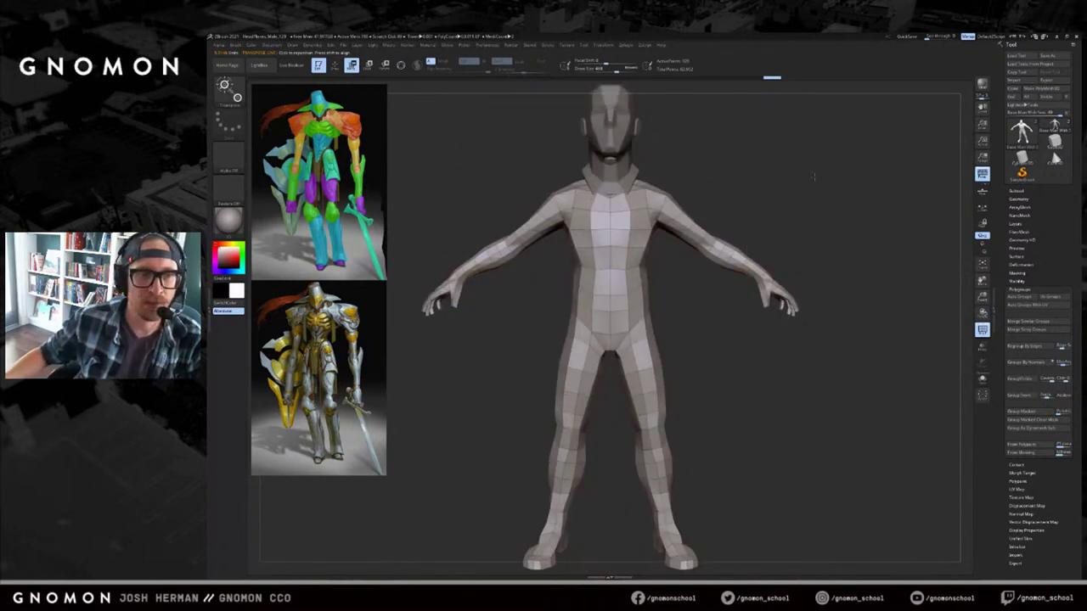
Isolate the body mesh's own head and neck in Solo view and assign them a separate polygroup.
left_click_drag(812, 176, 750, 226)
key("q")
key("alt+s")
mouse_move(687, 236)
left_mouse_down("alt")
mouse_move(702, 186)
mouse_move(685, 191)
left_mouse_up("alt")
key("s")
mouse_move(686, 138)
left_mouse_down("ctrl+shift")
mouse_move(597, 234)
mouse_move(784, 189)
mouse_move(776, 207)
mouse_move(850, 173)
mouse_move(722, 208)
mouse_move(732, 262)
mouse_move(715, 272)
left_mouse_up("ctrl+shift")
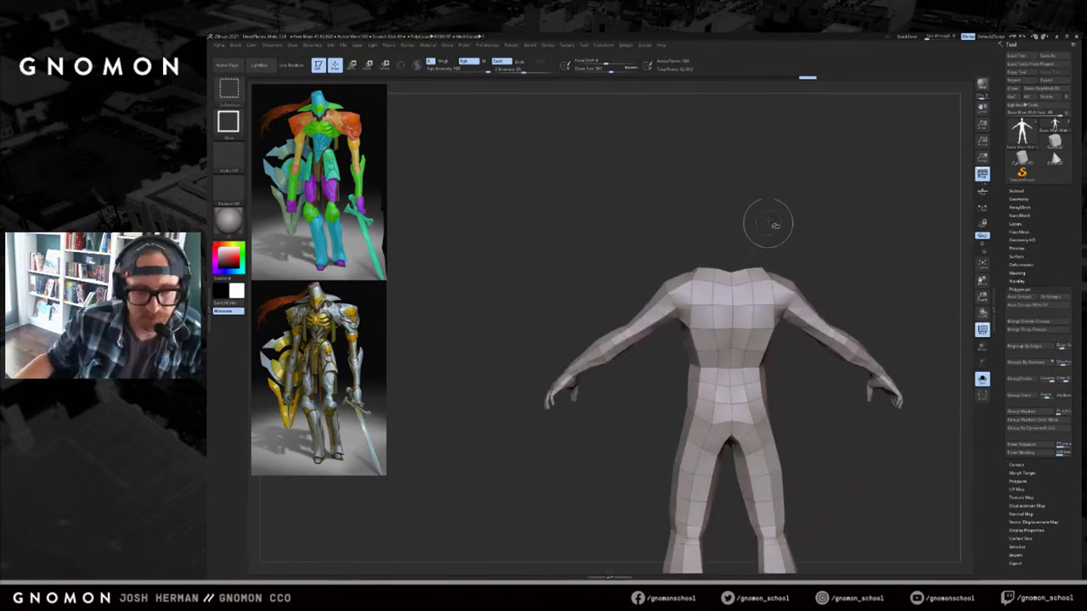
left_click_drag(809, 182, 779, 177, "alt")
left_click_drag(781, 175, 668, 303, "ctrl+shift")
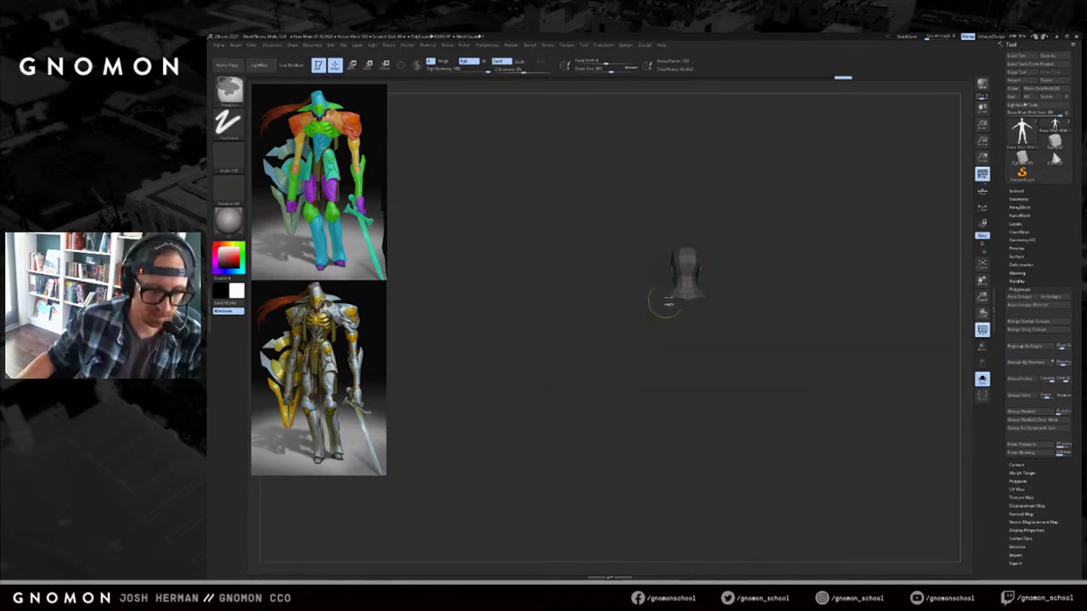
left_click(776, 256, "ctrl+shift")
key("ctrl+w")
Isolate both arms of the body mesh from the shoulders to the hands and assign them their own polygroup.
left_click_drag(797, 290, 722, 212, "alt")
left_click_drag(700, 175, 602, 292, "ctrl+shift")
left_click_drag(765, 194, 681, 344, "ctrl+alt+shift")
left_click_drag(741, 283, 653, 259)
left_click_drag(704, 228, 744, 230)
left_click_drag(780, 174, 445, 388, "ctrl")
key("ctrl+w")
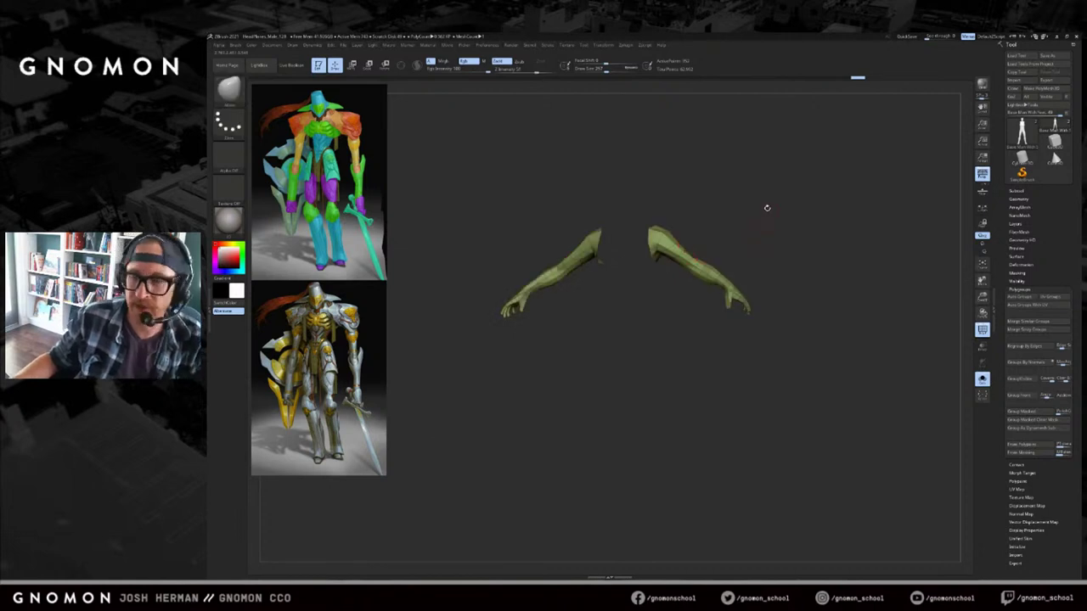
Isolate the legs and pelvis below the waist, assign them their own polygroup, and show the whole body again.
left_click(779, 245, "ctrl+shift")
left_click_drag(783, 250, 794, 249, "shift")
left_click_drag(795, 248, 791, 206, "alt")
left_click_drag(723, 470, 538, 283, "ctrl+shift")
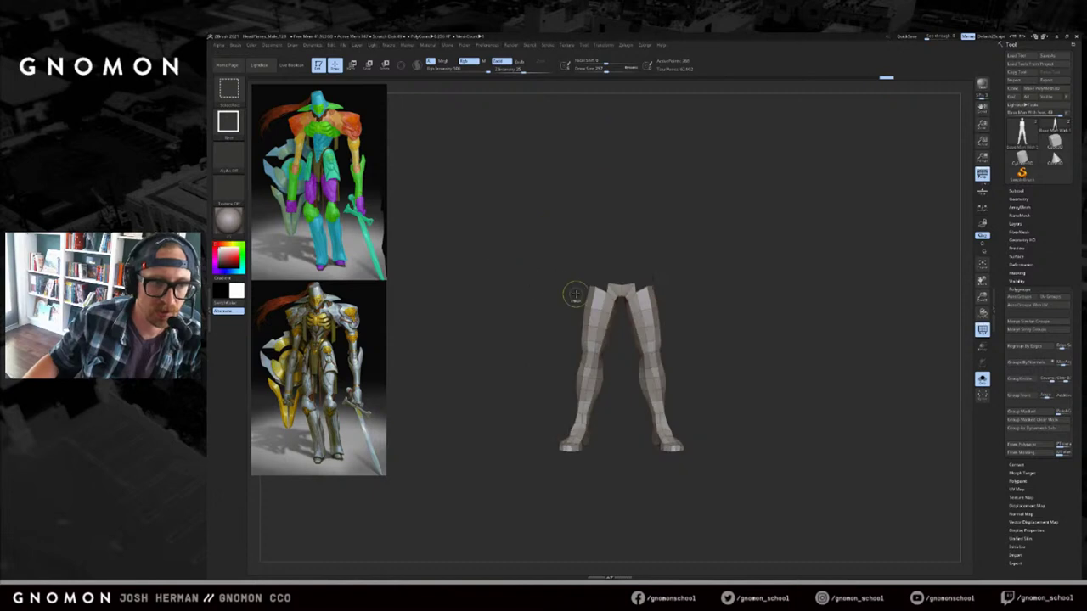
left_click_drag(671, 283, 666, 292, "ctrl+shift")
left_click_drag(662, 296, 591, 273, "ctrl+shift")
left_click_drag(689, 284, 663, 286)
left_click_drag(661, 284, 589, 267, "ctrl+shift")
left_click_drag(701, 286, 633, 307)
mouse_move(636, 302)
left_mouse_down("ctrl+shift")
mouse_move(649, 281)
mouse_move(633, 308)
left_mouse_up("ctrl+shift")
left_click_drag(617, 239, 971, 479, "ctrl")
key("ctrl+w")
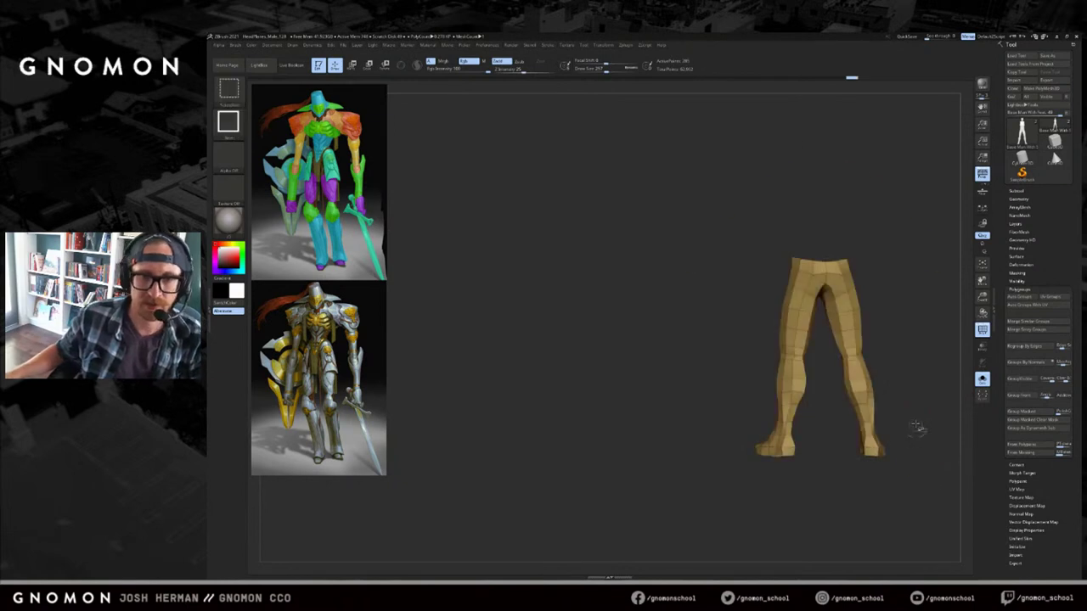
left_click(916, 426, "ctrl+shift")
left_click_drag(900, 384, 918, 366)
key("f")
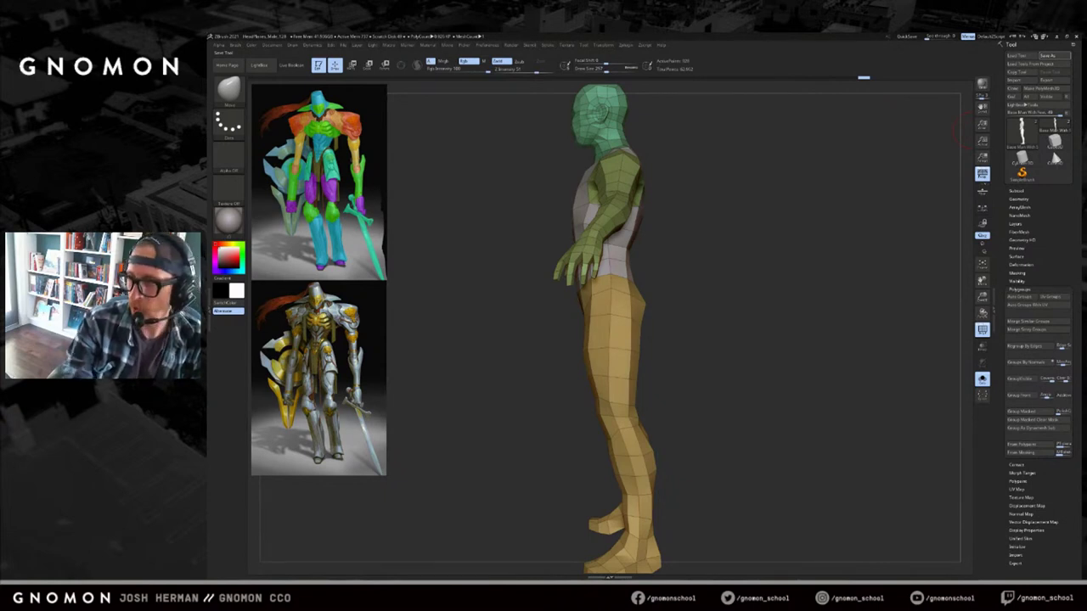
Increase the brush's draw size and leave Solo view to show the planar head with the grouped body.
left_click_drag(924, 380, 928, 375, "shift")
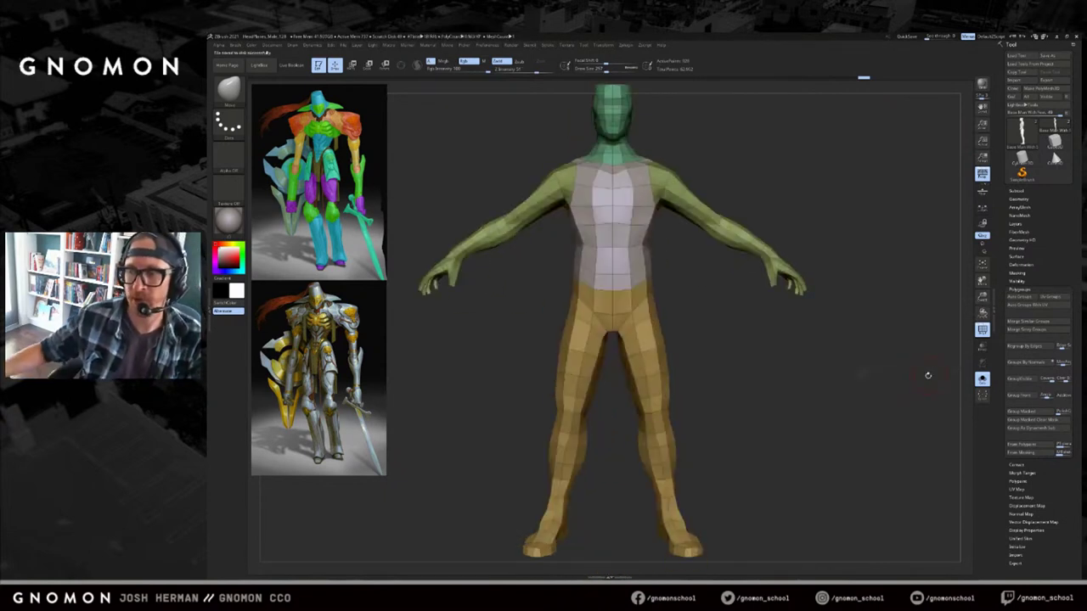
mouse_move(756, 344)
left_mouse_down()
mouse_move(771, 357)
mouse_move(762, 346)
left_mouse_up()
key("s")
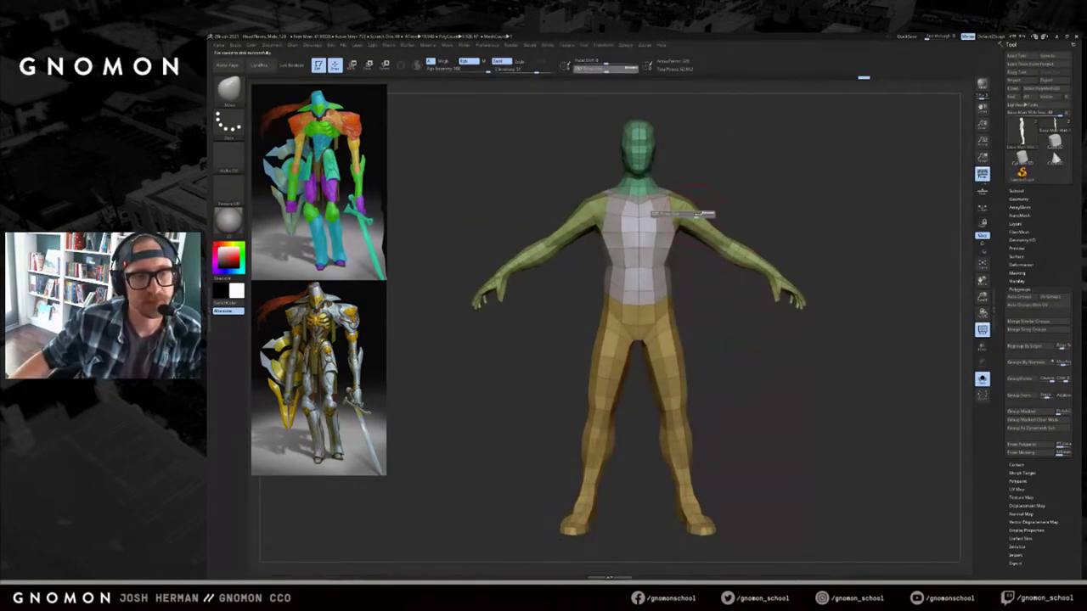
left_click_drag(683, 213, 700, 213)
left_click_drag(701, 210, 689, 218)
left_click_drag(776, 189, 803, 182)
key("alt+s")
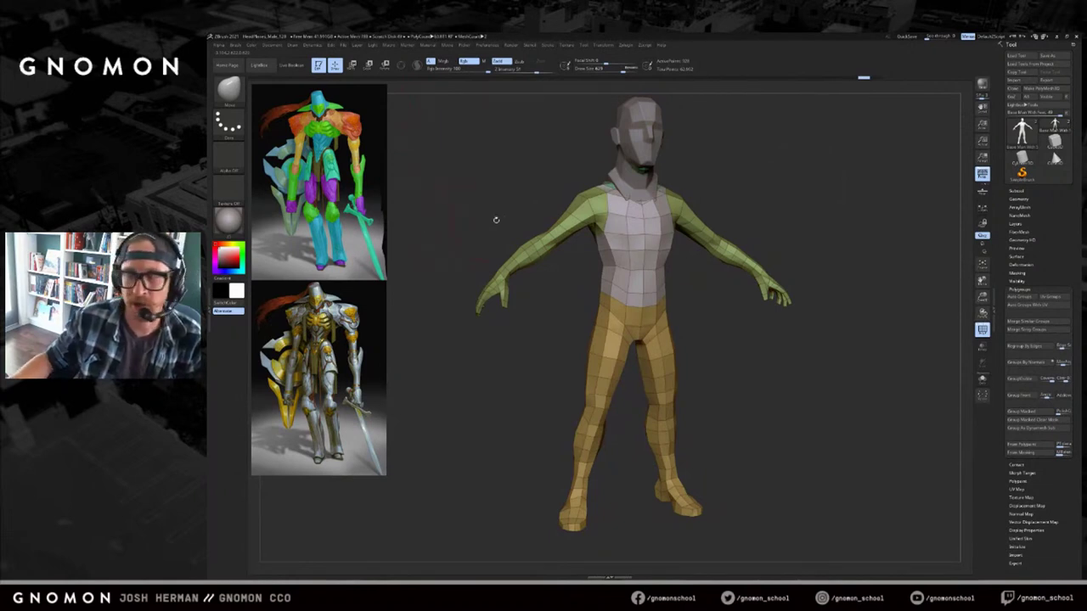
left_click_drag(759, 184, 761, 226, "alt")
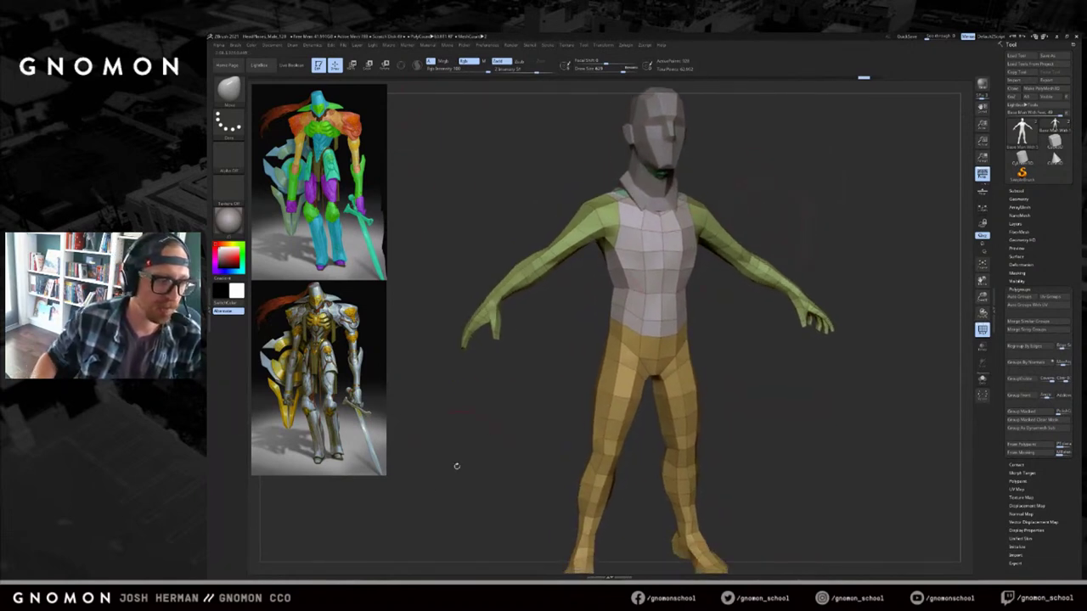
Enlarge the original armour reference image and scale its picture to fill the space beneath the colour-coded one.
left_click_drag(386, 475, 436, 574)
scroll(312, 507, "up", 5)
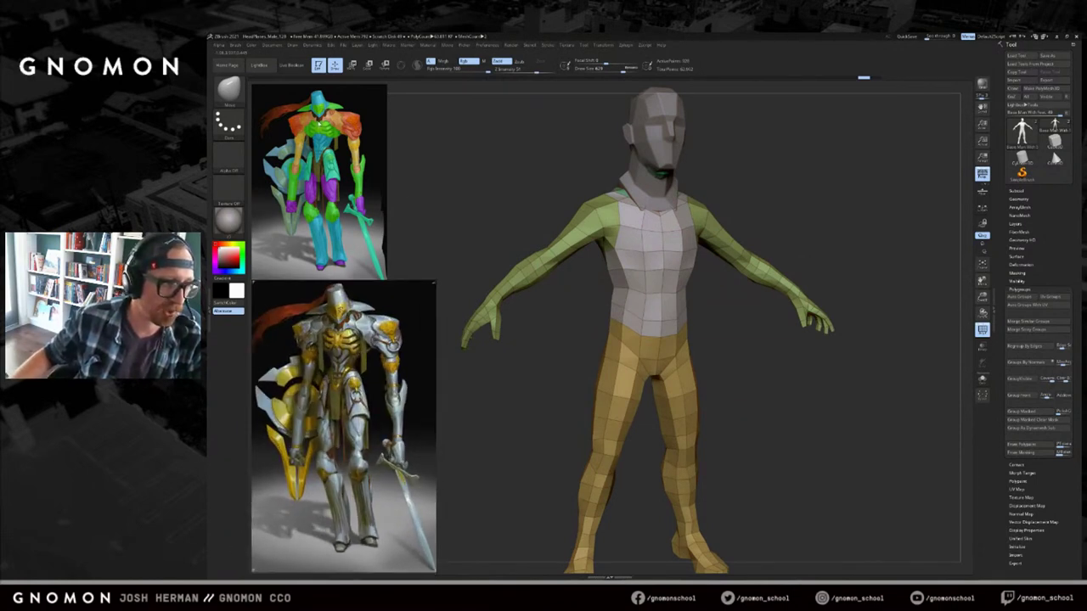
left_click_drag(347, 360, 348, 359)
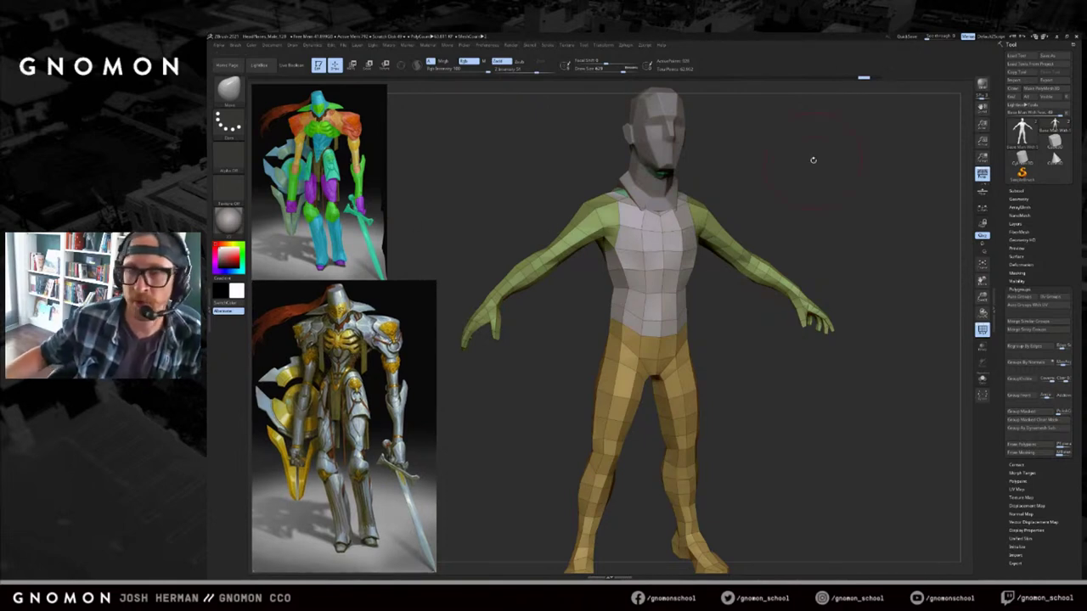
Isolate individual polygroups of the body in turn and check how the mesh is divided.
key("s")
mouse_move(874, 189)
left_mouse_down("shift")
mouse_move(860, 175)
mouse_move(853, 209)
mouse_move(829, 208)
left_mouse_up("shift")
key("f")
key("s")
left_click(691, 208, "ctrl+shift")
left_click(736, 214, "ctrl+shift")
left_click(682, 232, "ctrl+shift")
left_click(746, 213, "ctrl+shift")
mouse_move(806, 209)
left_mouse_down()
mouse_move(769, 205)
mouse_move(801, 199)
left_mouse_up()
key("f")
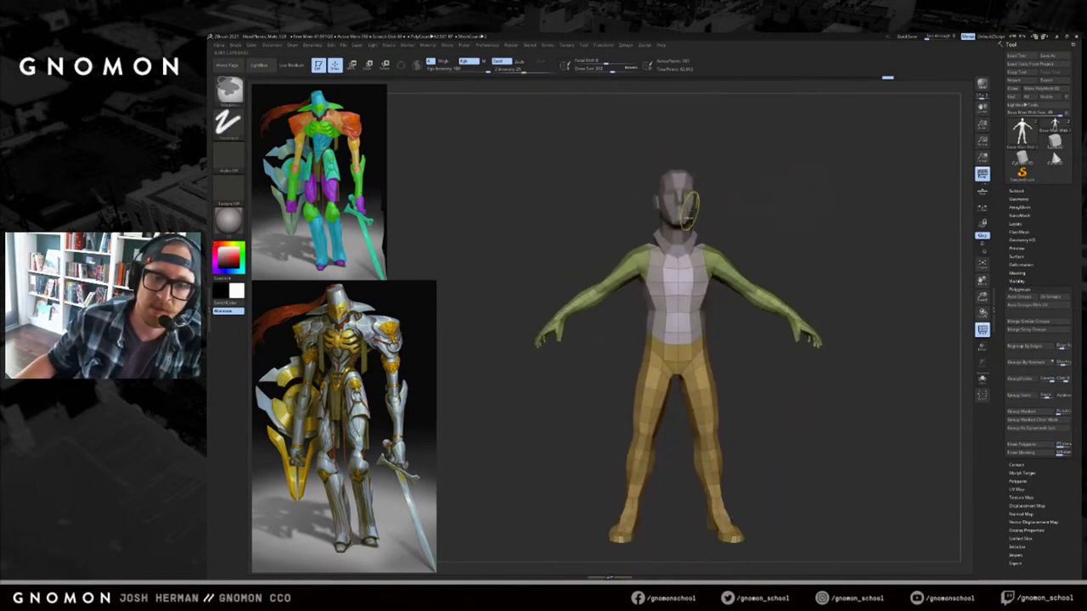
Select the body mesh, isolate its arms polygroup, mask the arms, and restore the full body's visibility.
left_click_drag(725, 199, 753, 235, "alt")
key("Up")
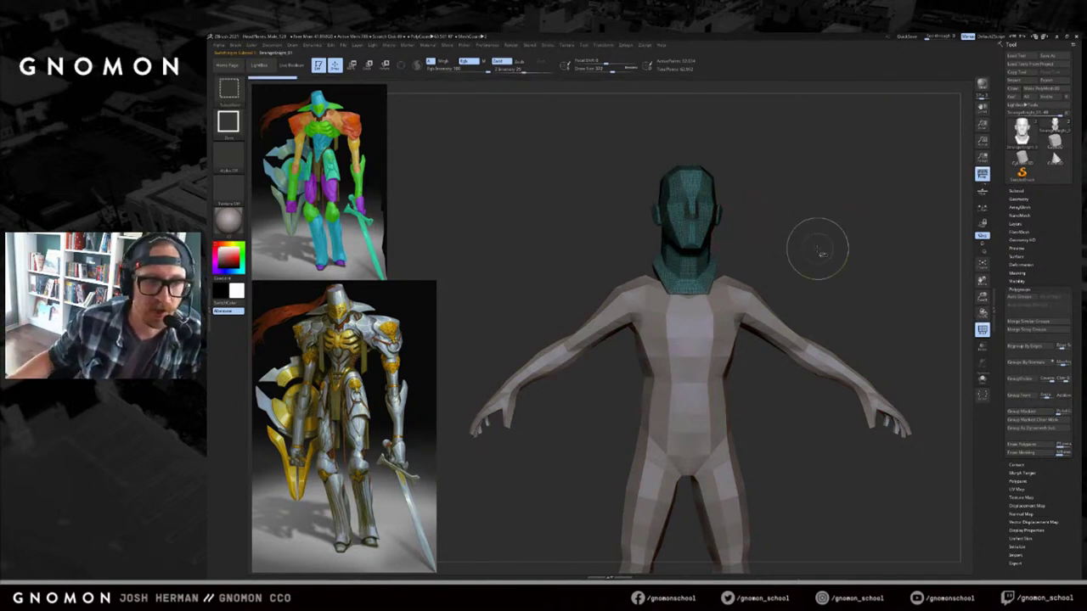
key("f")
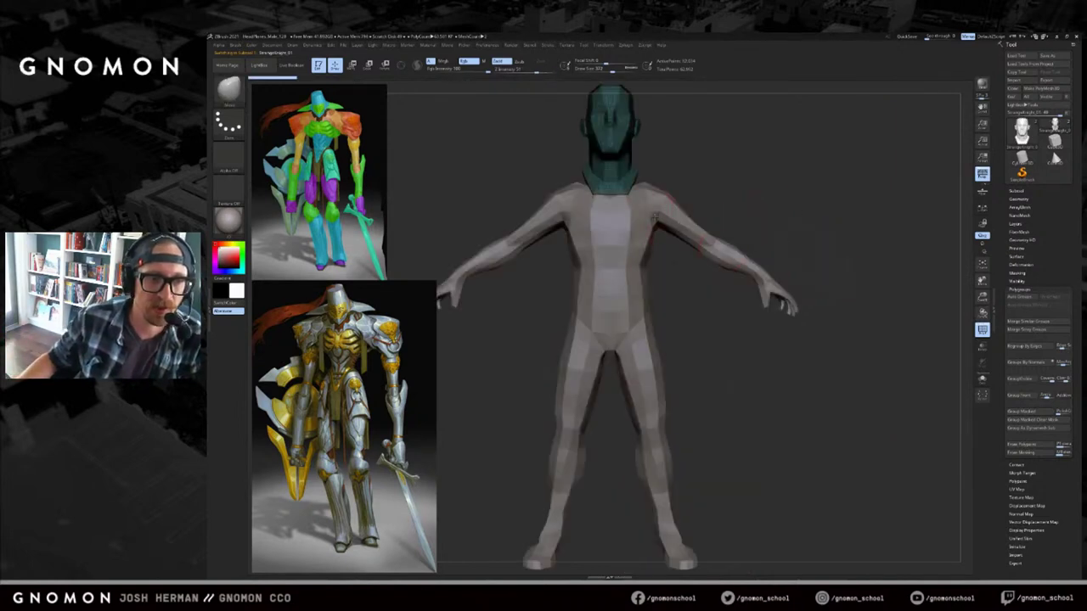
left_click(669, 215, "alt")
left_click(670, 214, "ctrl+shift")
left_click(754, 194, "ctrl+shift")
left_click_drag(753, 195, 820, 218, "alt")
left_click(742, 261, "ctrl+shift")
left_click_drag(741, 314, 654, 386, "alt")
left_click(640, 391, "ctrl")
left_click(845, 313, "ctrl+shift")
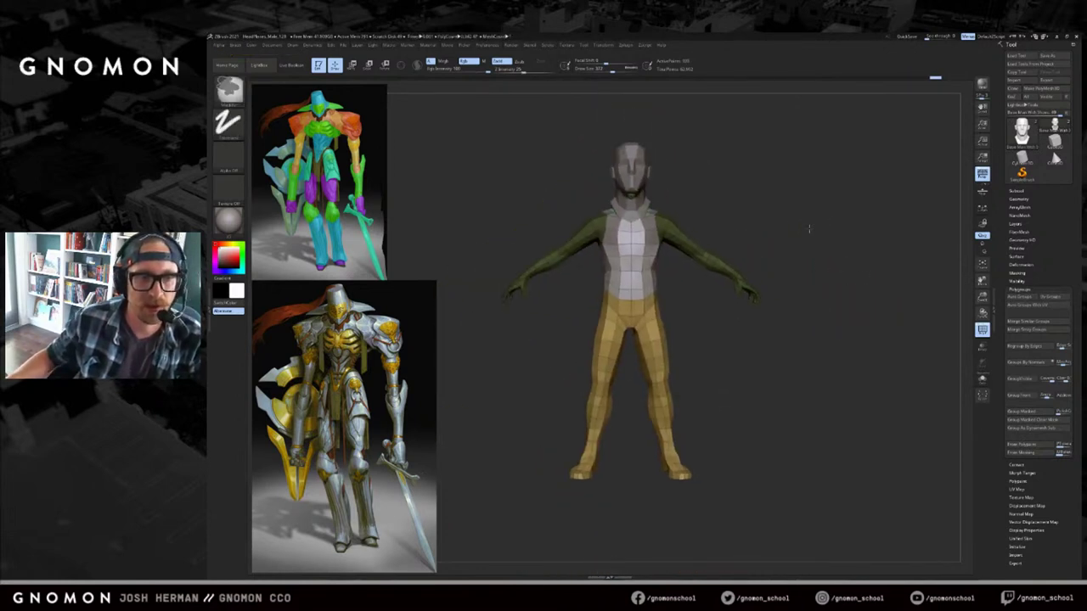
Invert the mask to free the arms and rotate both down from the shoulders toward the hips with Transpose.
left_click(352, 65)
left_click_drag(665, 230, 777, 238)
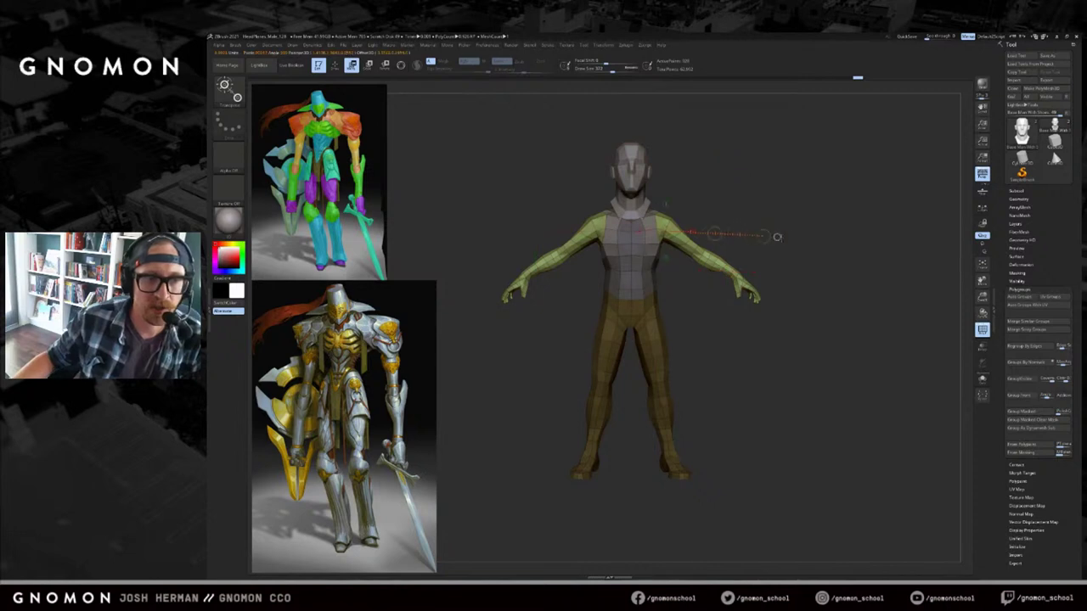
left_click_drag(790, 302, 802, 314)
left_click_drag(802, 314, 755, 402)
mouse_move(729, 272)
left_mouse_down()
mouse_move(737, 280)
mouse_move(731, 273)
left_mouse_up()
mouse_move(789, 356)
left_mouse_down()
mouse_move(731, 361)
mouse_move(790, 356)
left_mouse_up()
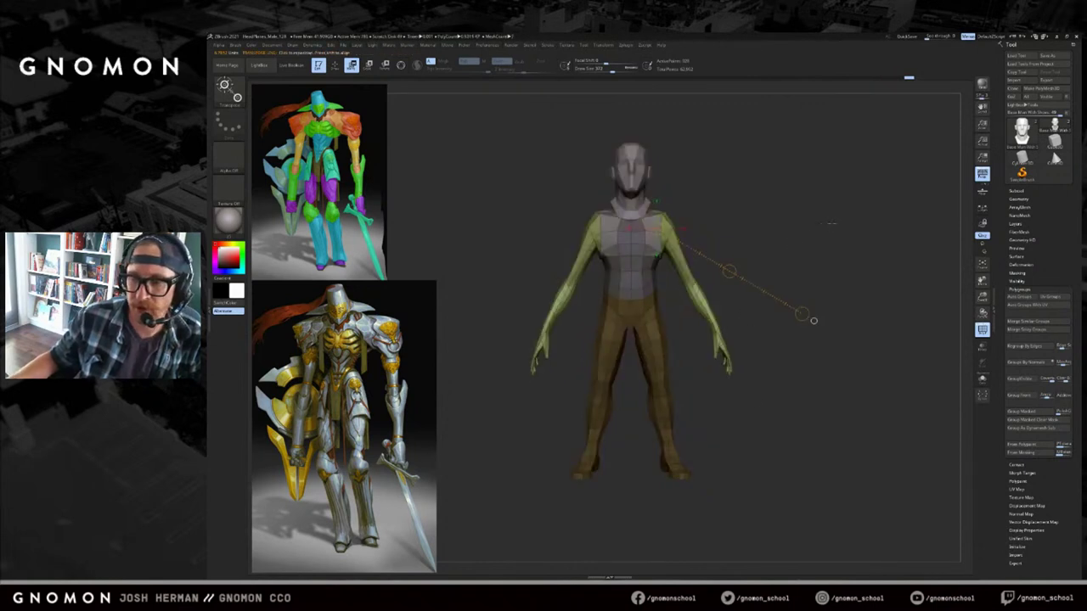
left_click_drag(828, 239, 847, 231, "alt")
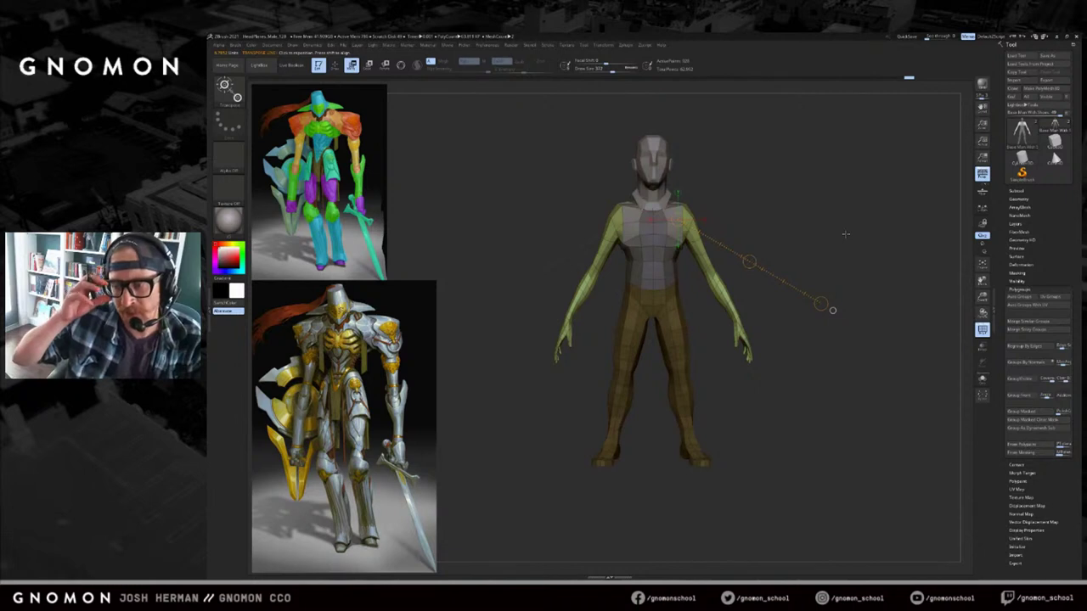
left_click_drag(781, 202, 728, 225, "alt")
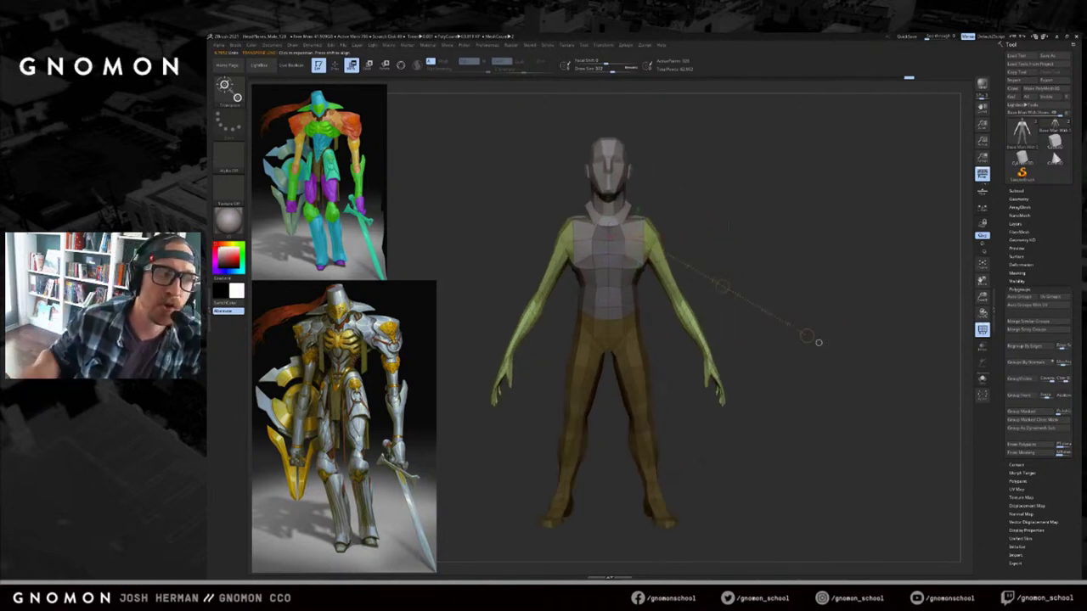
left_click_drag(840, 340, 865, 357, "alt")
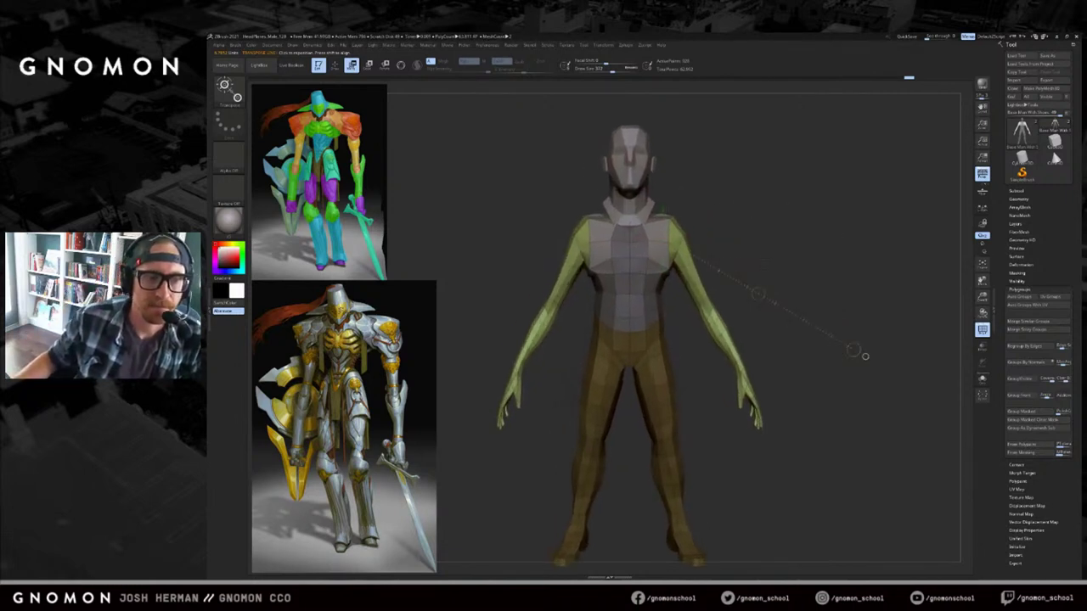
left_click_drag(682, 275, 795, 263)
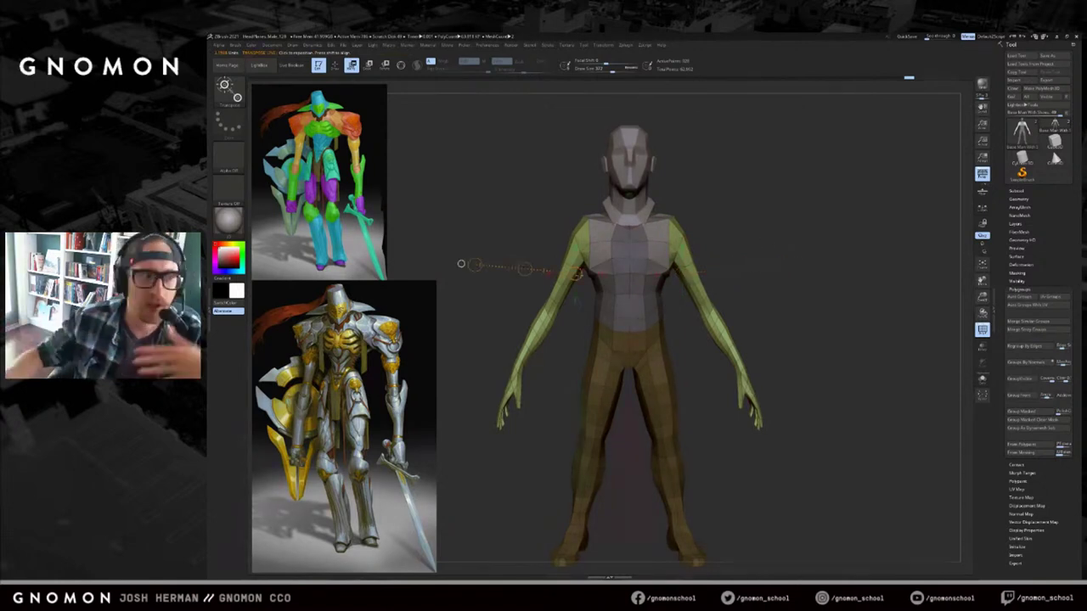
Duplicate the colour-coded knight reference and close the surplus copies, keeping one larger duplicate.
right_click(365, 169)
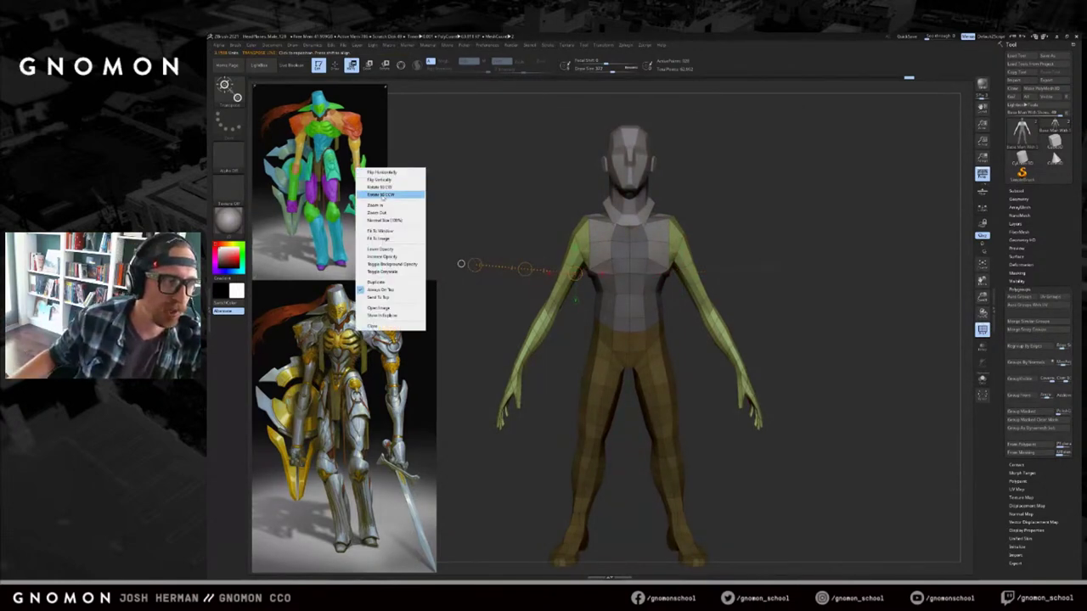
left_click(387, 281)
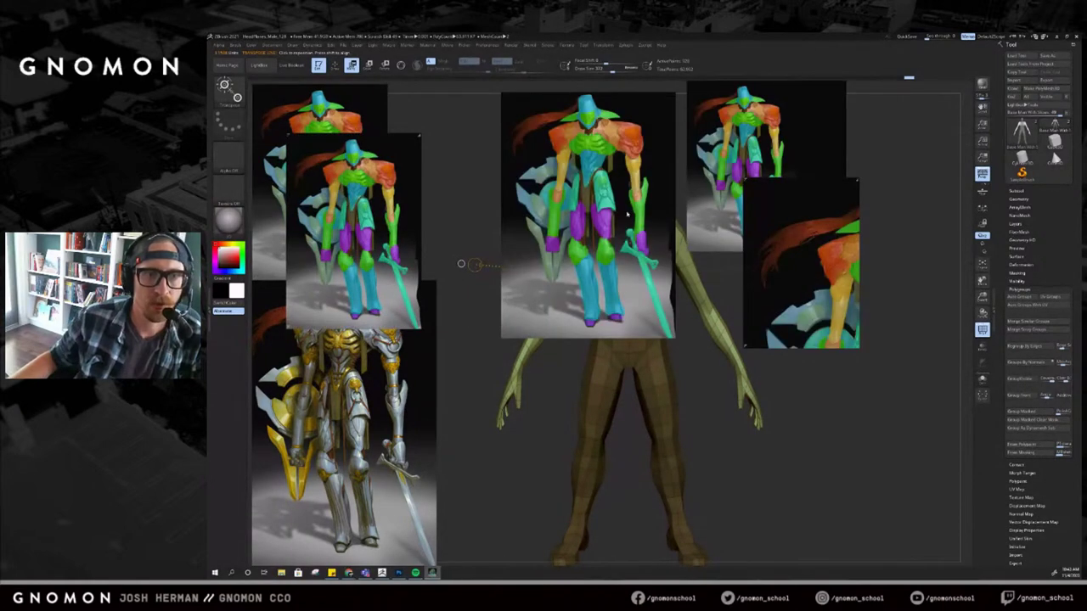
left_click_drag(643, 218, 667, 245)
right_click(795, 269)
left_click(813, 429)
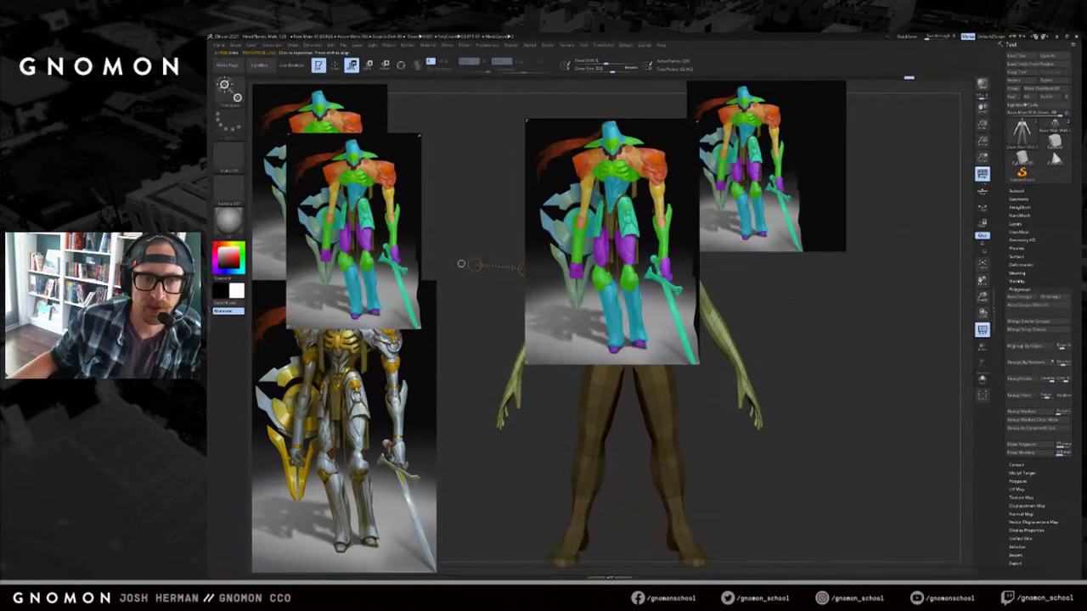
right_click(732, 191)
left_click(750, 351)
left_click_drag(407, 237, 435, 227)
right_click(435, 226)
left_click(452, 384)
Place the duplicated reference over the edge of the body and lower its opacity repeatedly until it is see-through.
left_click_drag(602, 191, 725, 192)
right_click(726, 189)
left_click(740, 277)
right_click(757, 240)
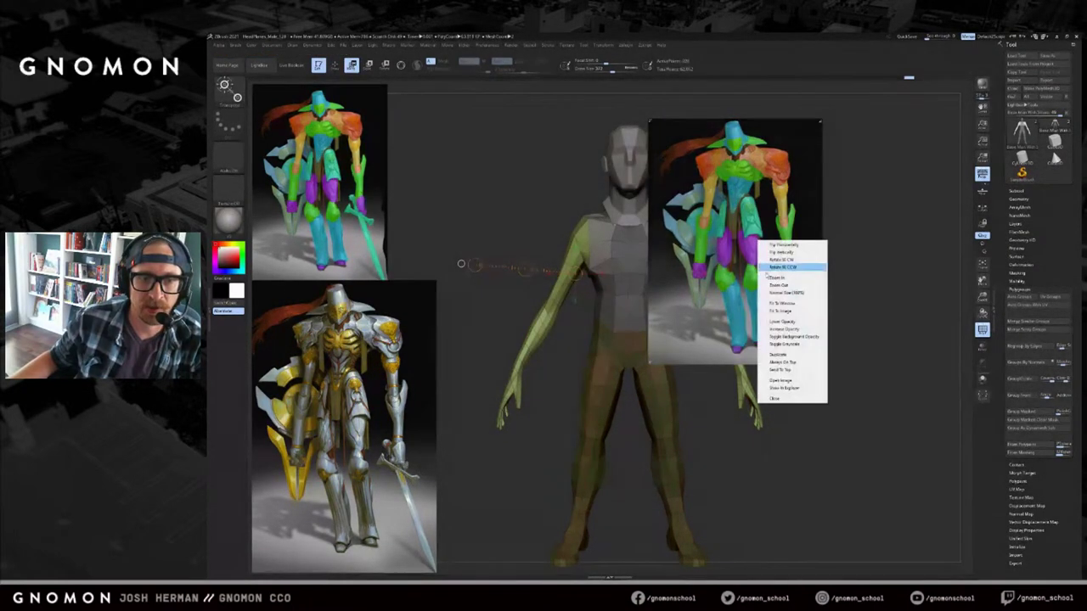
left_click(782, 322)
right_click(761, 248)
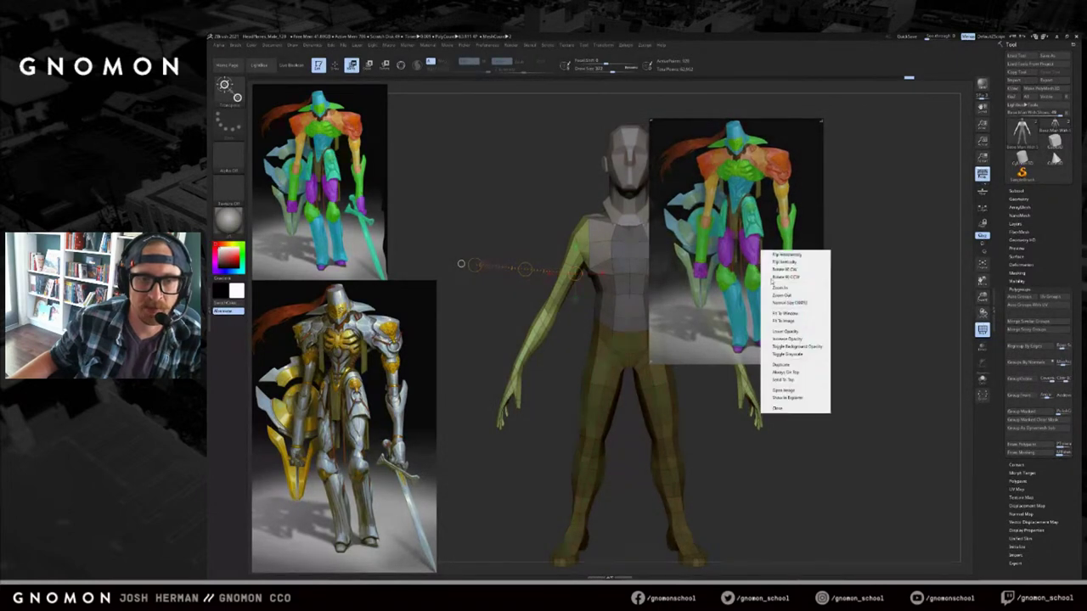
left_click(784, 331)
right_click(771, 294)
left_click(795, 370)
right_click(766, 291)
left_click(786, 370)
right_click(760, 270)
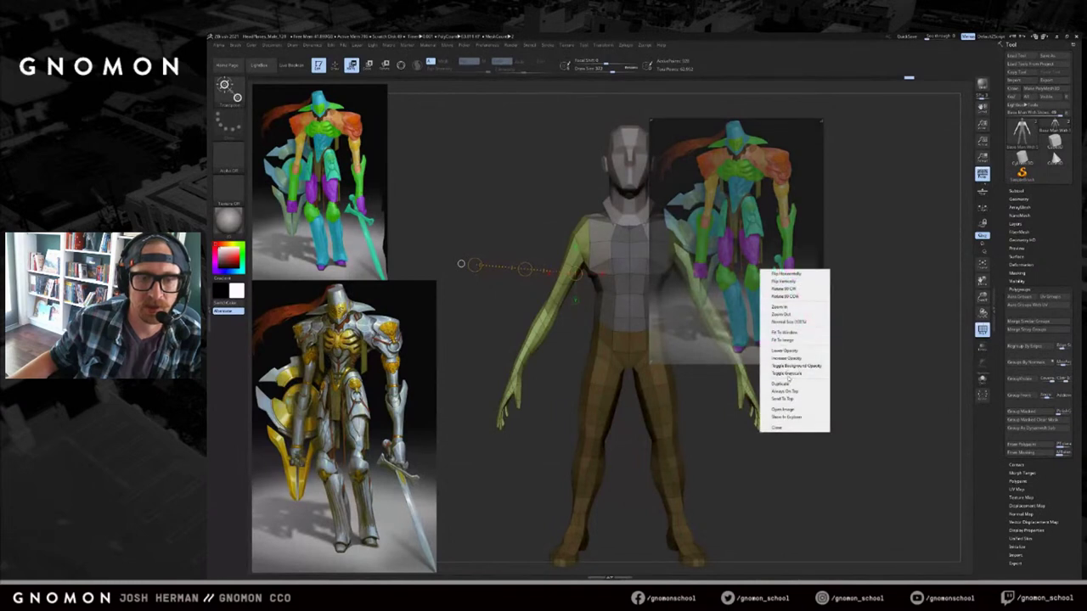
left_click(782, 351)
right_click(746, 275)
left_click(775, 358)
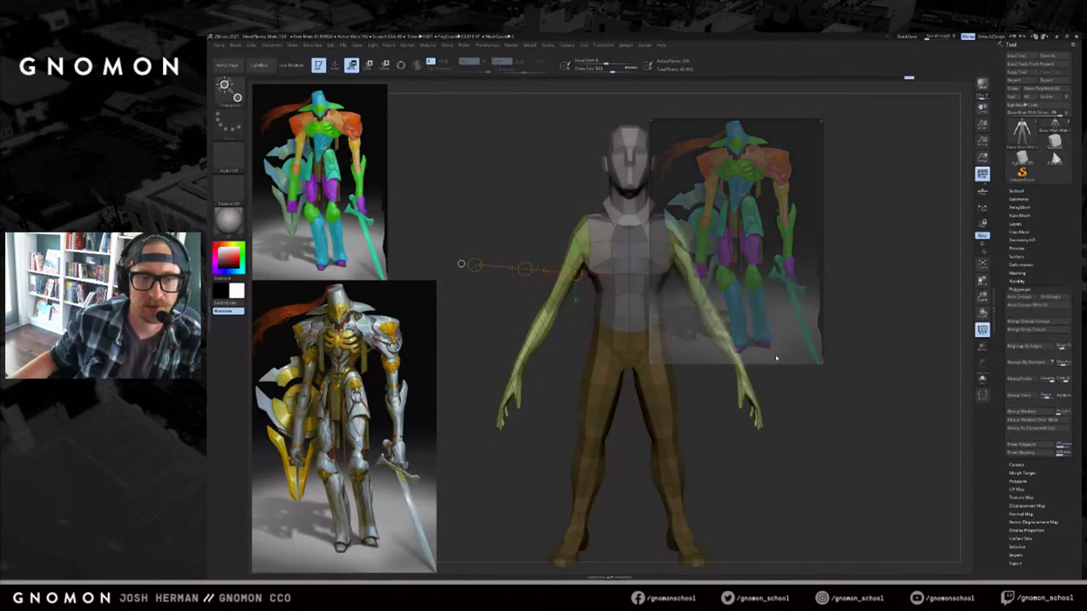
Move the see-through knight reference clear of the body mesh and lower its opacity once more.
left_click_drag(755, 285, 777, 278)
right_click(773, 271)
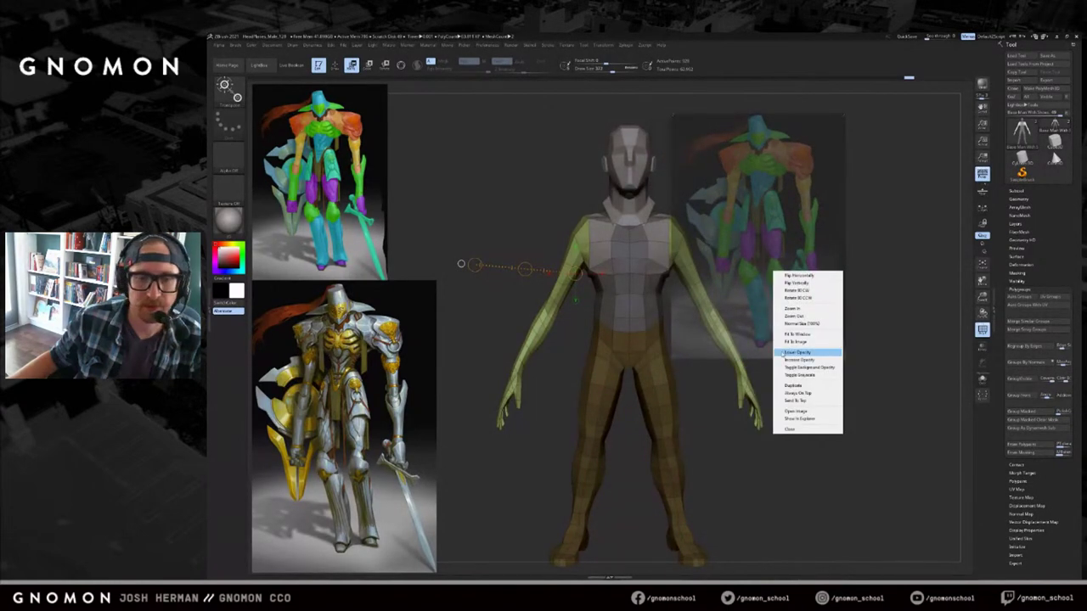
left_click(789, 352)
left_click_drag(762, 230, 835, 184)
right_click(787, 230)
Increase the knight reference's opacity, toggle its always-on-top setting, and park it beside the tool palette, away from the body.
right_click(834, 185)
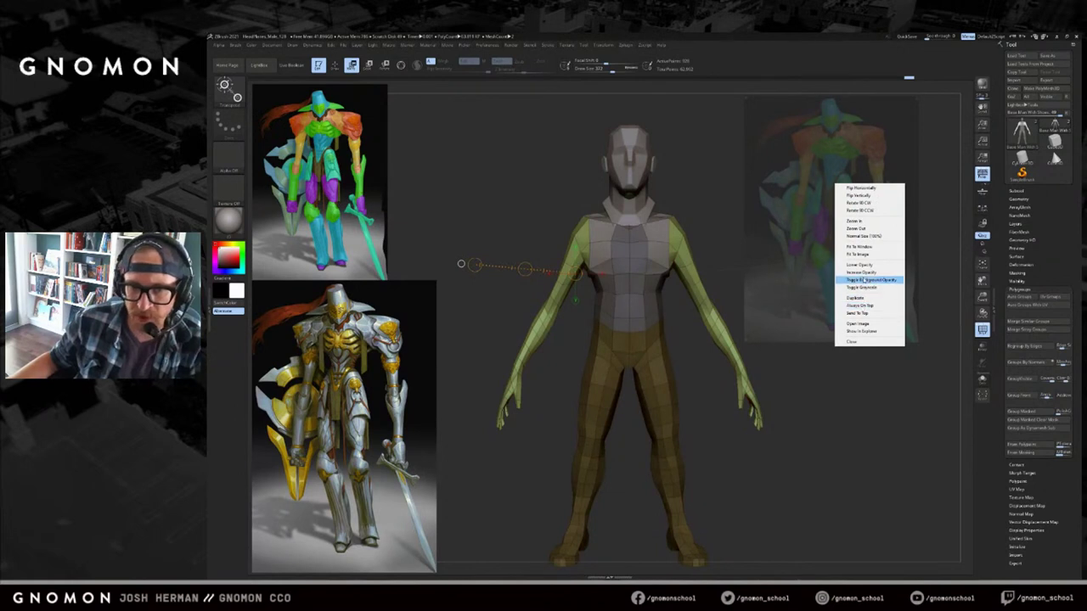
left_click(862, 273)
right_click(864, 271)
left_click(892, 360)
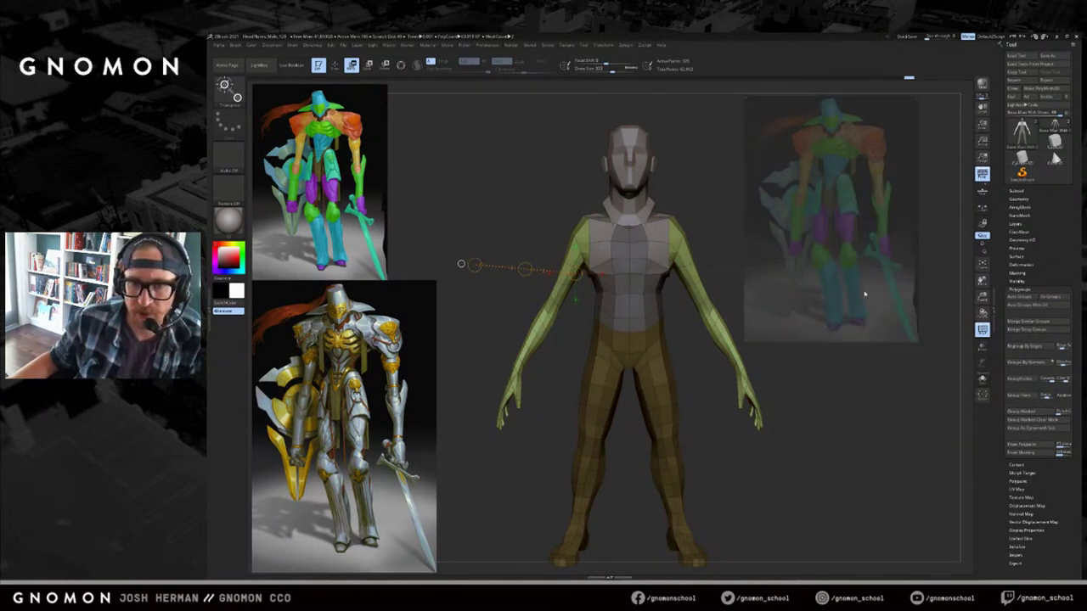
right_click(850, 266)
left_click(887, 388)
left_click_drag(806, 214, 913, 155)
left_click_drag(827, 155, 815, 154)
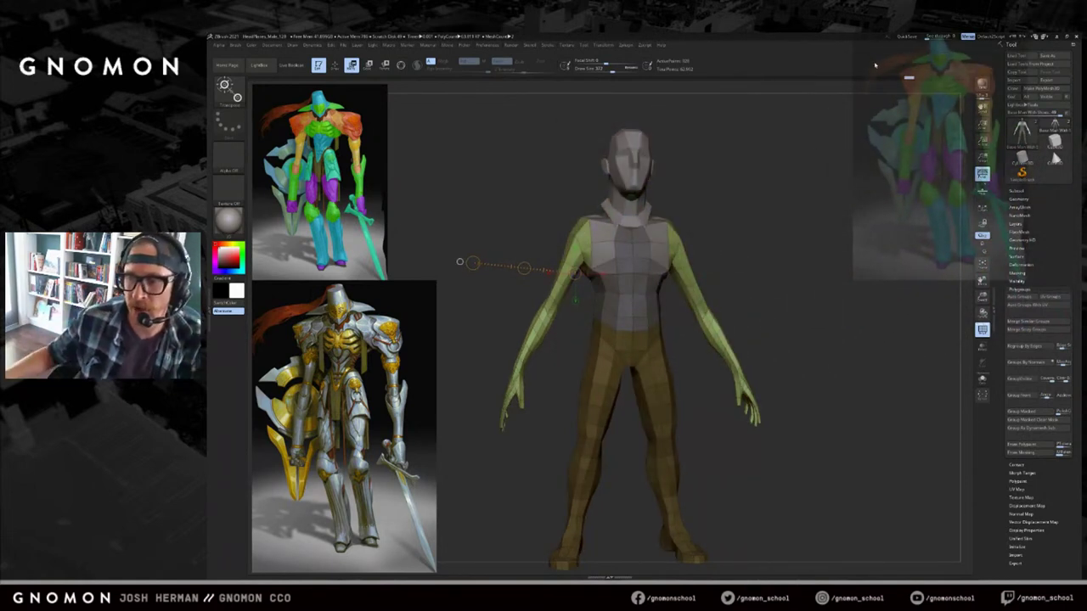
Try to swing the freed arms outward from the shoulders with Transpose rotation to widen the shoulder line.
left_click_drag(758, 200, 752, 212, "shift")
key("f")
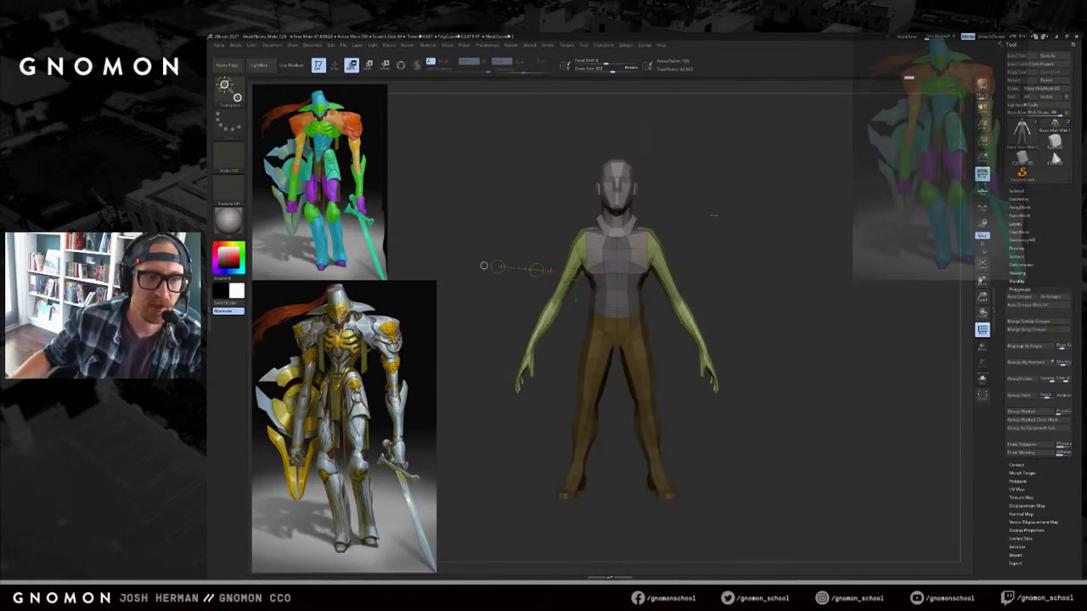
left_click_drag(720, 354, 698, 325)
key("r")
left_click_drag(671, 246, 746, 273, "shift")
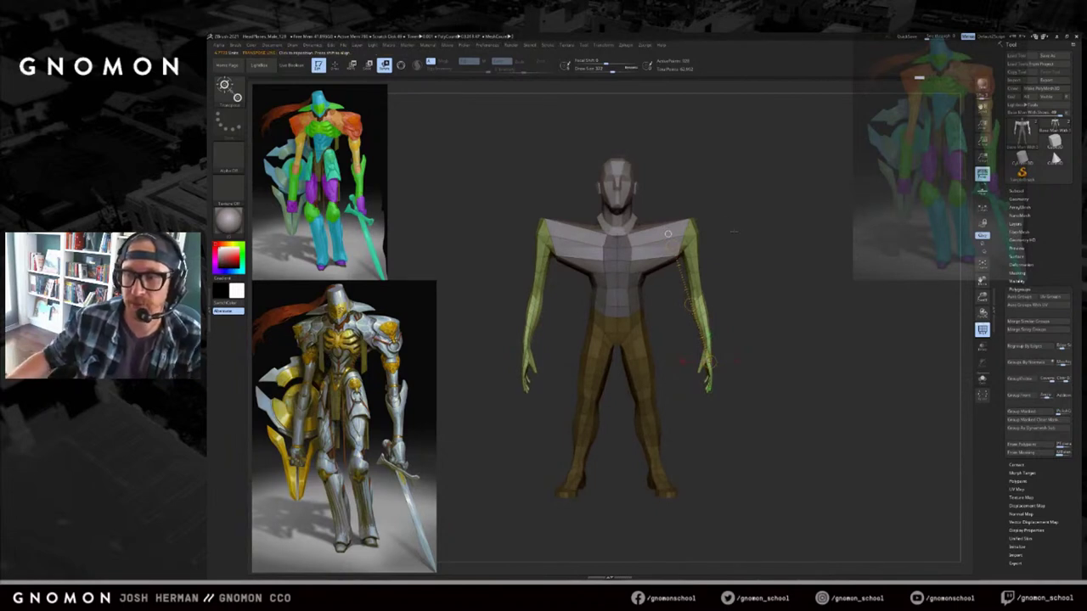
left_click_drag(767, 241, 769, 224, "alt")
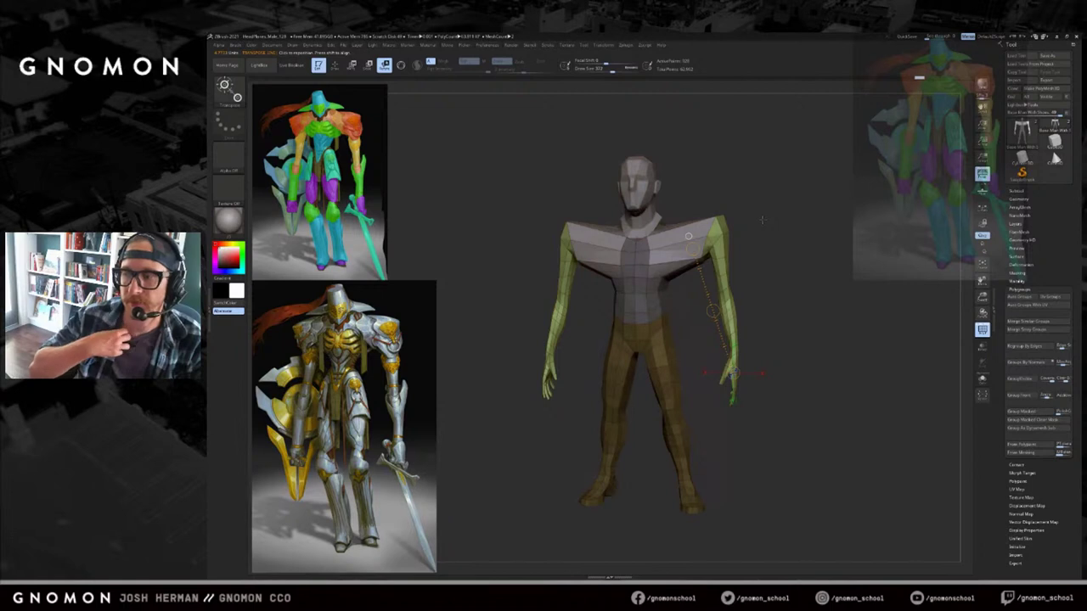
key("ctrl+z")
key("ctrl+z")
key("ctrl+z")
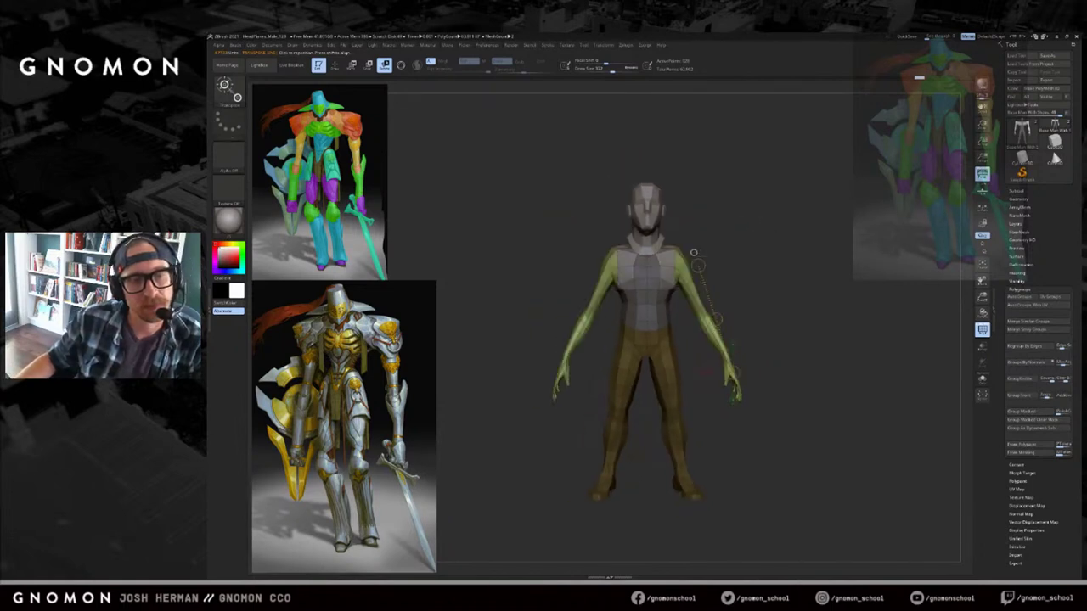
Move the arms outward with Transpose to broaden the shoulders, comparing the result through undo and redo.
key("w")
mouse_move(698, 266)
left_mouse_down()
mouse_move(718, 262)
mouse_move(657, 289)
mouse_move(648, 297)
mouse_move(703, 265)
mouse_move(652, 314)
mouse_move(702, 266)
mouse_move(719, 265)
left_mouse_up()
key("ctrl+z")
key("ctrl+z")
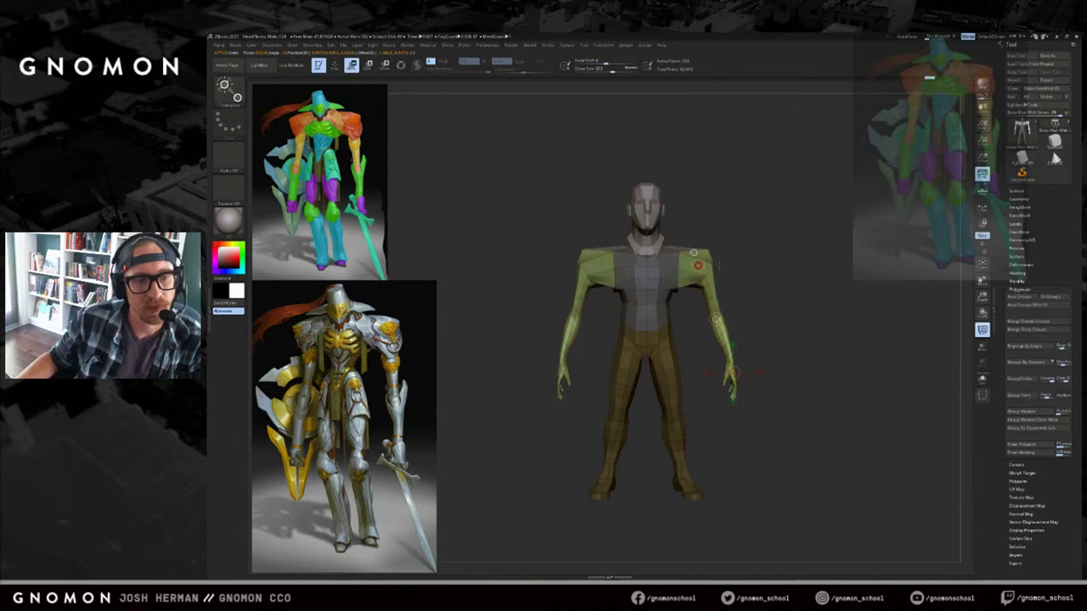
key("ctrl+z")
key("ctrl+shift+z")
left_click_drag(697, 266, 696, 265)
Mask the shoulder area and rotate the rest of the arms inward so they hang nearly vertical.
left_click_drag(778, 289, 755, 255, "alt")
left_click_drag(696, 203, 631, 262, "ctrl")
key("r")
mouse_move(730, 273)
left_mouse_down()
mouse_move(724, 285)
mouse_move(744, 285)
left_mouse_up()
Run a Transpose line from the upper arm to the hand and stretch the arms downward to lengthen them.
key("w")
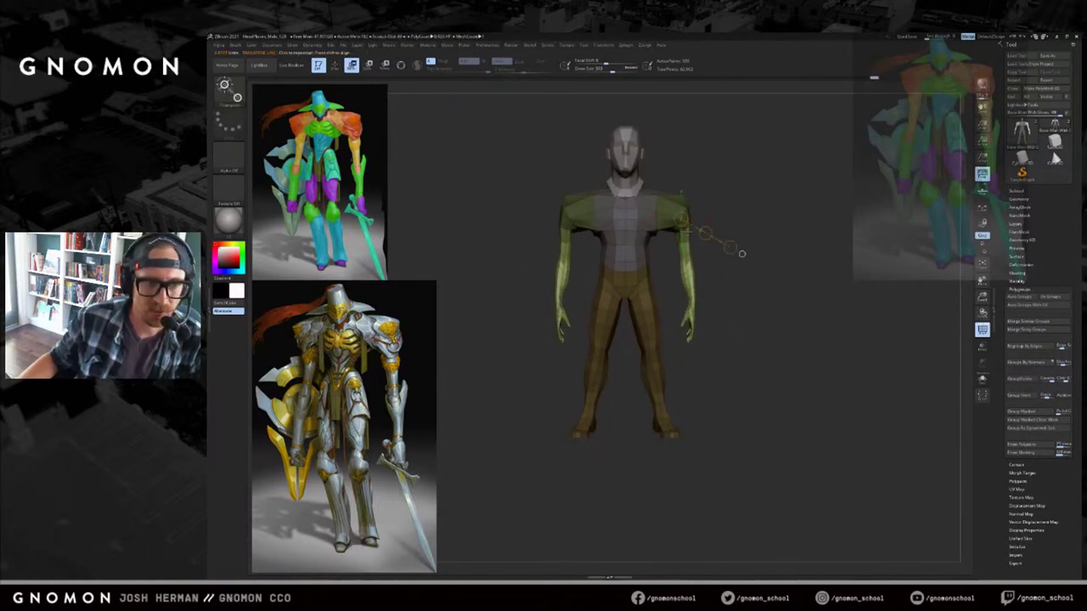
left_click_drag(692, 360, 694, 400)
key("ctrl+z")
left_click_drag(729, 191, 659, 268, "ctrl")
key("ctrl+z")
key("w")
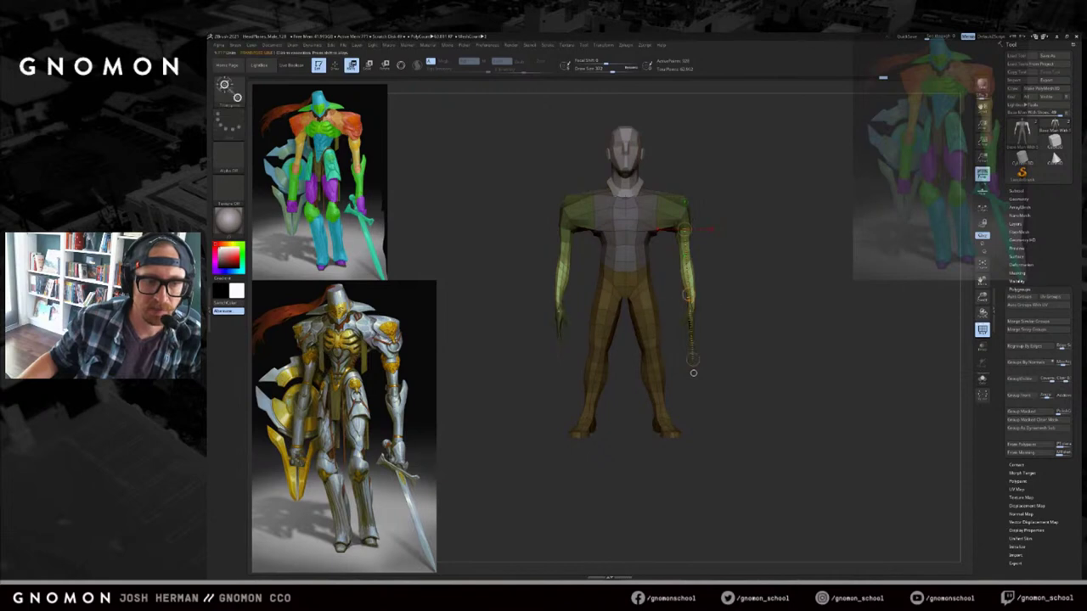
left_click_drag(687, 295, 688, 295)
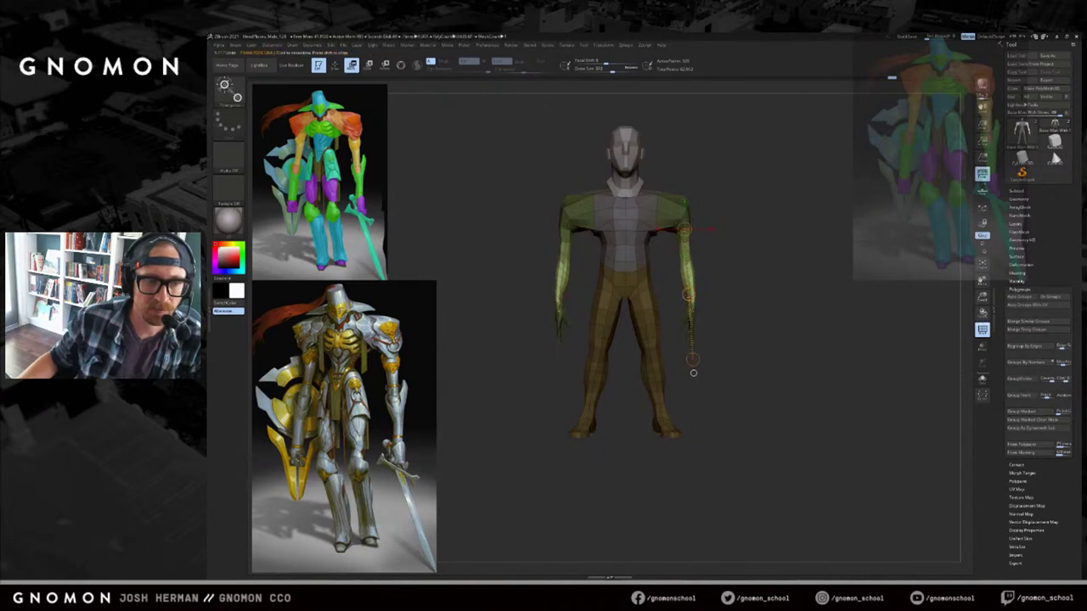
key("q")
left_click_drag(693, 360, 695, 413)
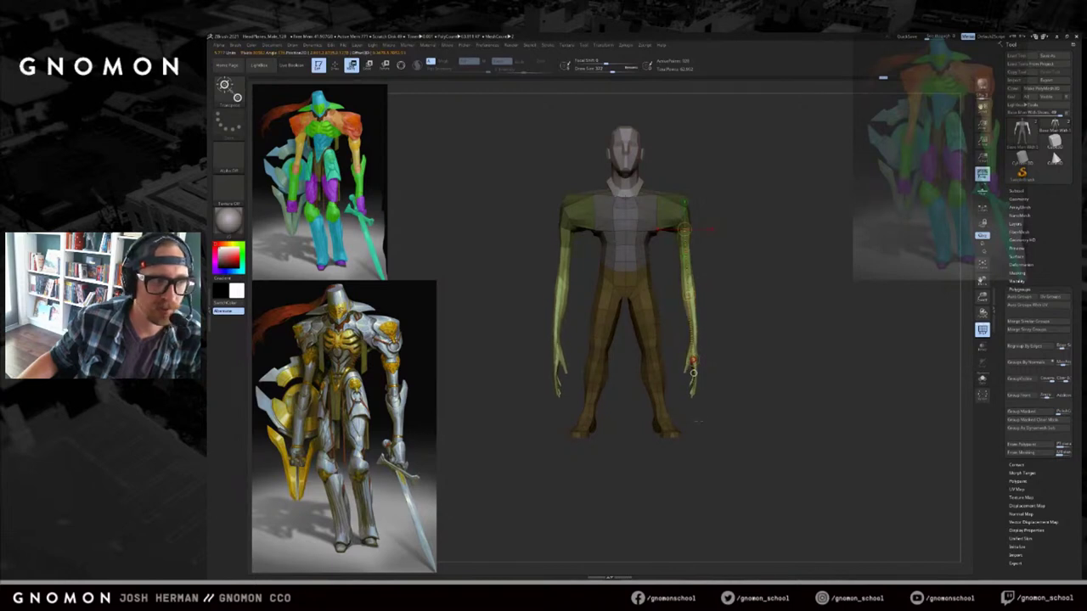
Mask everything except the hands, adjust them from the wrists with Transpose, and clear the mask.
mouse_move(692, 373)
left_mouse_down()
mouse_move(693, 408)
mouse_move(714, 407)
left_mouse_up()
mouse_move(716, 403)
left_mouse_down("ctrl")
mouse_move(679, 351)
mouse_move(679, 311)
mouse_move(691, 442)
mouse_move(714, 447)
mouse_move(702, 473)
mouse_move(702, 425)
left_mouse_up("ctrl")
left_click(679, 314, "ctrl")
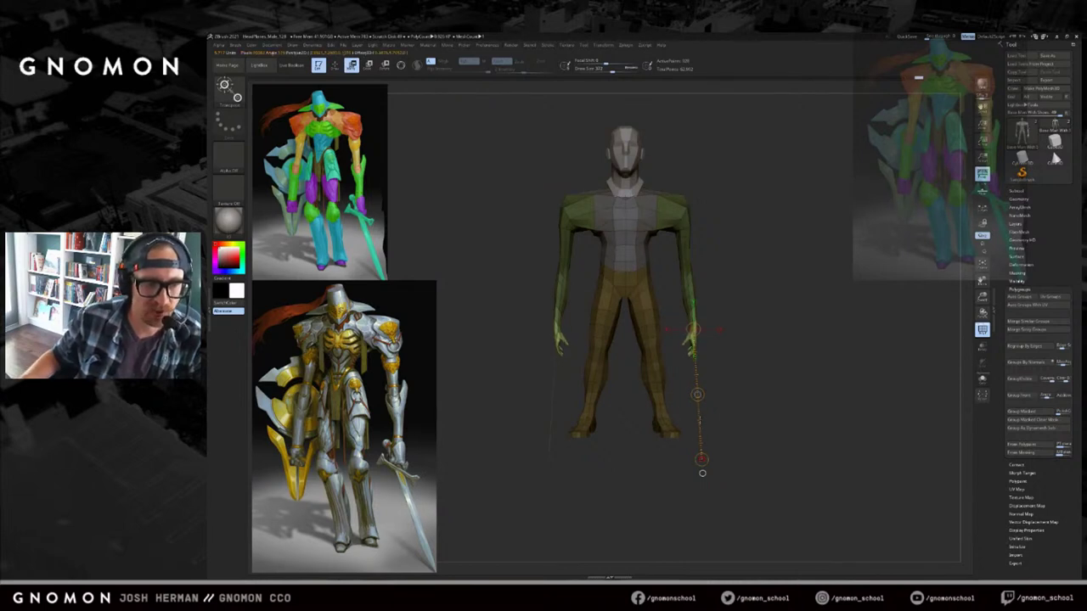
left_click_drag(702, 473, 711, 482, "ctrl")
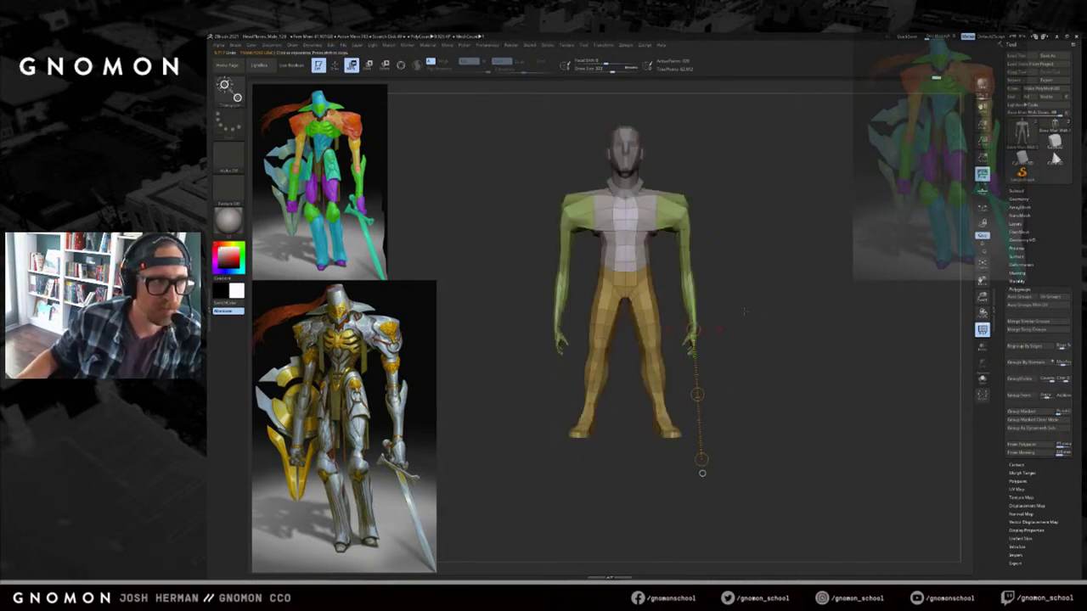
Frame the body, adjust the Move brush's size, and reshape the outer contour of the shoulders and upper arms.
key("f")
key("e")
mouse_move(600, 202)
left_mouse_down()
mouse_move(719, 157)
mouse_move(703, 164)
mouse_move(723, 183)
mouse_move(654, 171)
mouse_move(691, 165)
mouse_move(670, 175)
mouse_move(692, 181)
left_mouse_up()
key("q")
left_click(653, 172, "alt")
left_click(652, 172, "ctrl+shift")
key("w")
key("q")
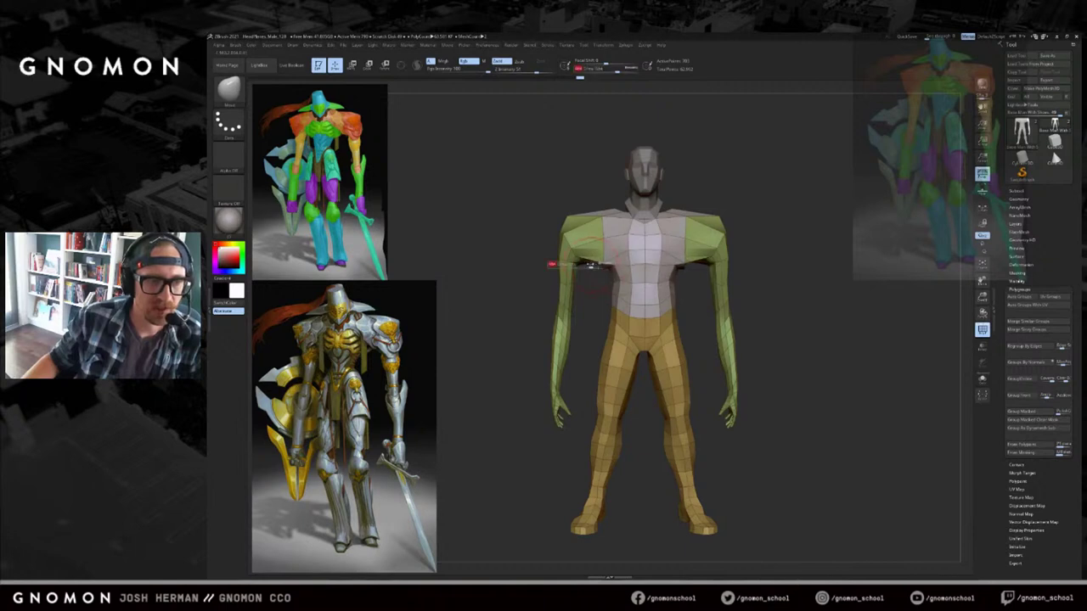
key("s")
left_click_drag(612, 278, 600, 260)
key("s")
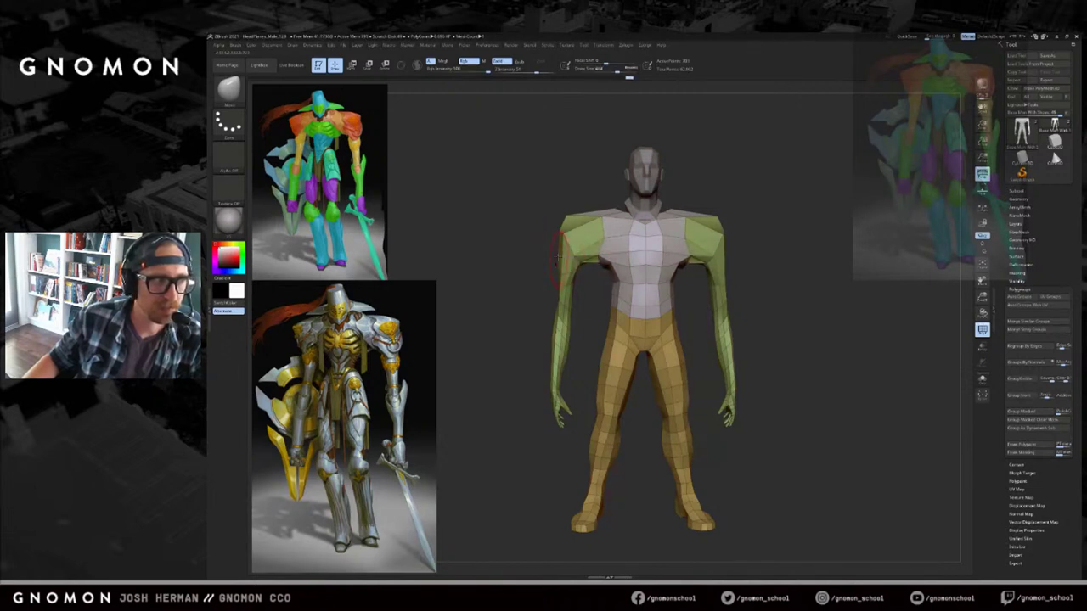
left_click_drag(737, 212, 721, 209, "shift")
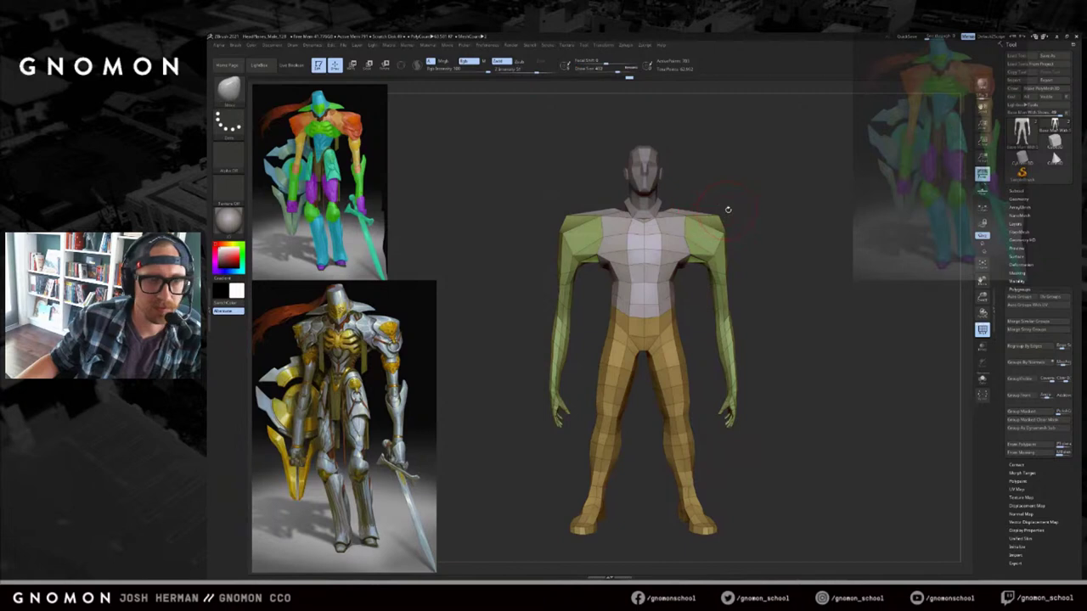
key("s")
left_click_drag(730, 243, 726, 270)
key("s")
Mask the body except the arms below the shoulders and nudge the arms sideways with Transpose.
left_click_drag(777, 371, 737, 357, "alt")
left_click_drag(719, 431, 668, 259, "ctrl")
left_click(689, 286, "ctrl")
left_click(730, 293, "ctrl")
key("w")
mouse_move(694, 314)
left_mouse_down()
mouse_move(745, 315)
mouse_move(708, 316)
mouse_move(653, 251)
mouse_move(711, 314)
mouse_move(657, 319)
mouse_move(711, 316)
left_mouse_up()
key("ctrl+z")
key("ctrl+z")
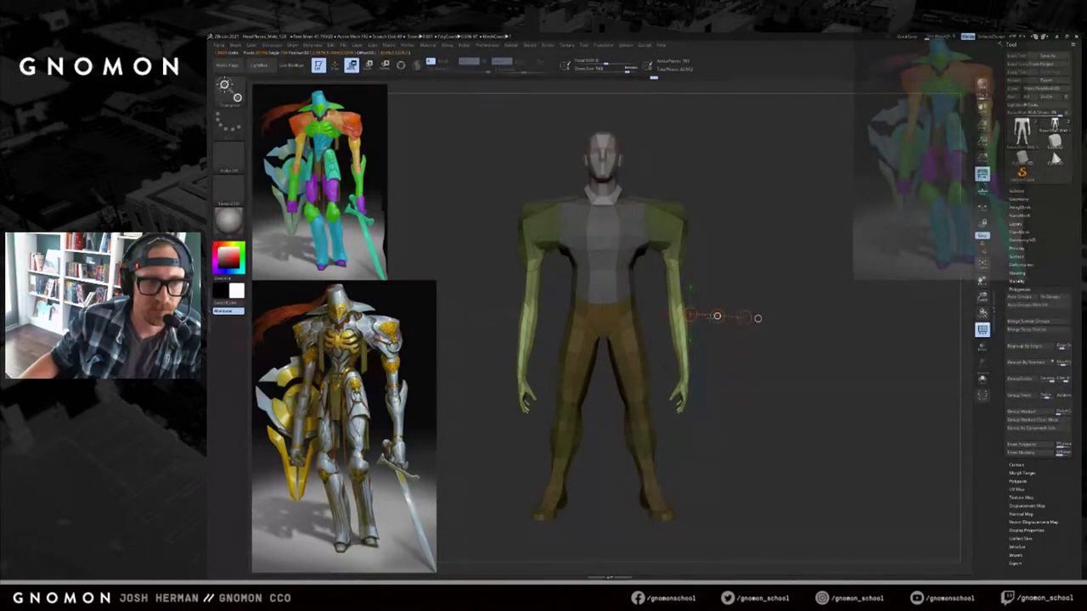
Clear the mask on the body and hide the polyframe display.
key("v")
mouse_move(731, 260)
left_mouse_down("alt")
mouse_move(745, 257)
mouse_move(740, 247)
mouse_move(785, 242)
mouse_move(753, 222)
mouse_move(763, 278)
left_mouse_up("alt")
left_click(764, 222, "ctrl")
key("v")
key("v")
key("q")
key("shift+f")
key("w")
key("v")
key("q")
left_click(665, 269, "ctrl+shift")
mouse_move(767, 238)
left_mouse_down("ctrl+shift")
mouse_move(742, 280)
mouse_move(761, 276)
left_mouse_up("ctrl+shift")
left_click(670, 301, "ctrl+shift")
key("w")
key("q")
mouse_move(740, 181)
left_mouse_down("alt")
mouse_move(743, 240)
mouse_move(737, 183)
mouse_move(747, 202)
mouse_move(720, 227)
left_mouse_up("alt")
left_click(737, 218, "ctrl+shift")
key("w")
key("q")
key("w")
key("q")
Assign a custom hotkey to Solo mode, solo the body mesh, and isolate its head and neck polygroup.
left_click(984, 380, "ctrl+alt")
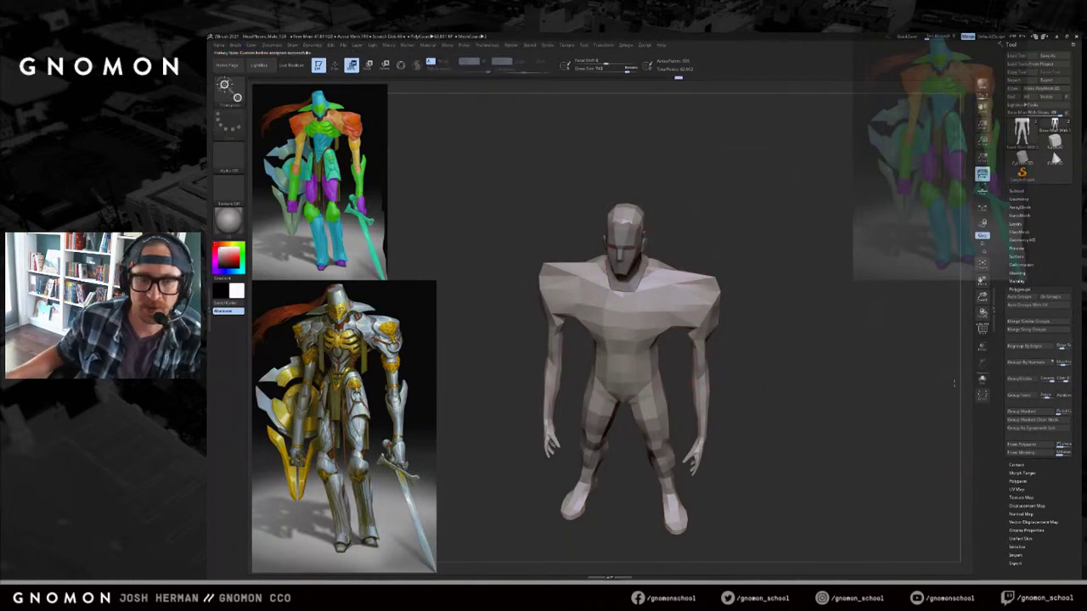
key("1")
key("q")
left_click(639, 235, "ctrl+shift")
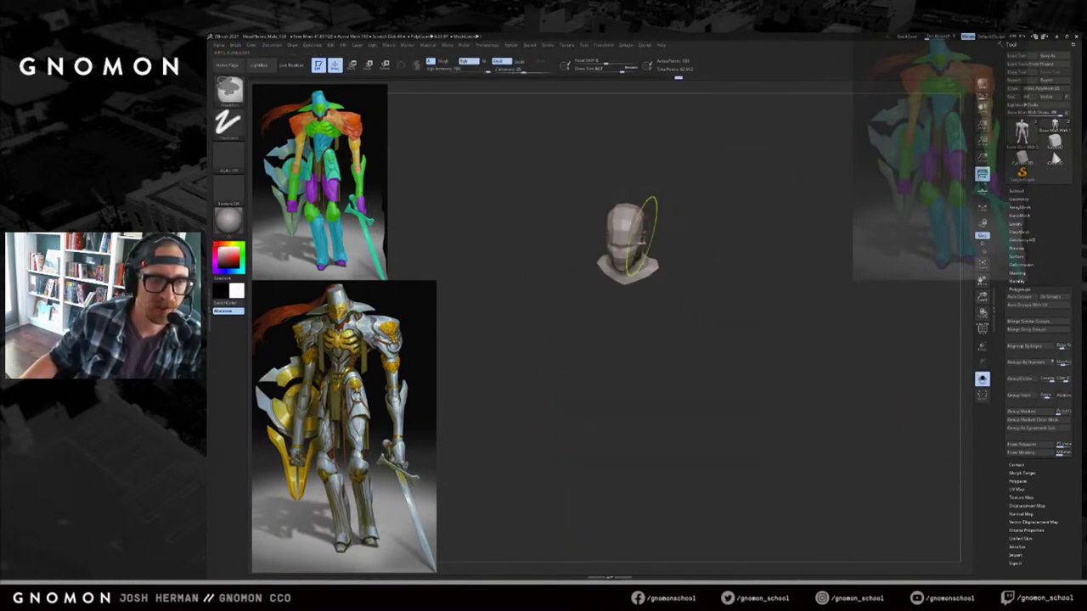
key("w")
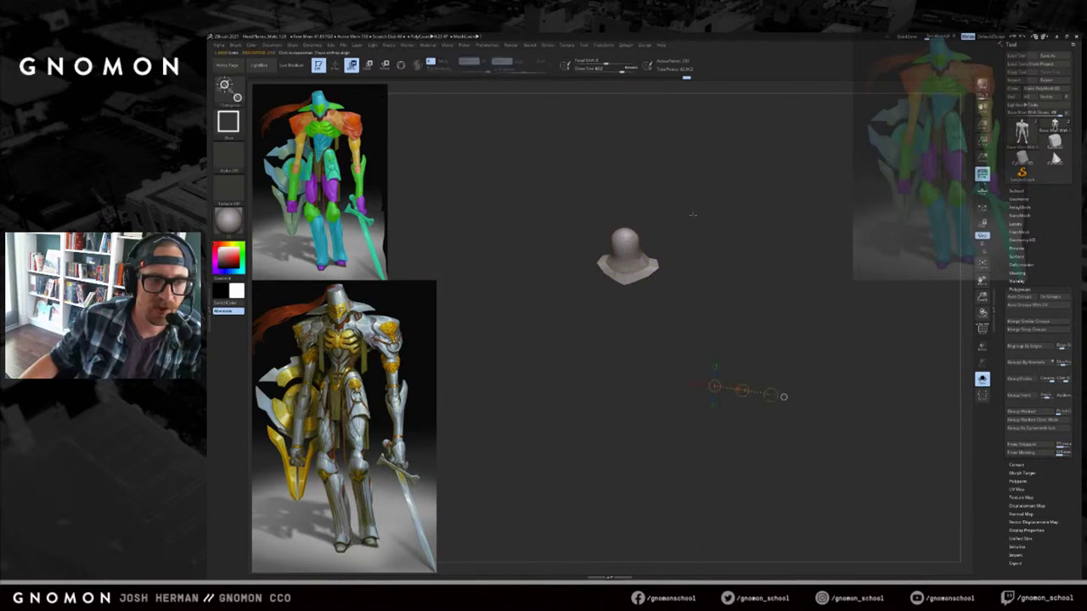
Restore the full body's visibility and push the base mesh's head stub down toward the neck with the Move brush.
left_click(691, 213, "ctrl+shift")
left_click_drag(685, 212, 676, 217)
key("q")
left_click_drag(623, 242, 622, 252)
key("w")
mouse_move(679, 229)
left_mouse_down()
mouse_move(722, 276)
mouse_move(684, 244)
left_mouse_up()
key("q")
left_click_drag(620, 269, 642, 247)
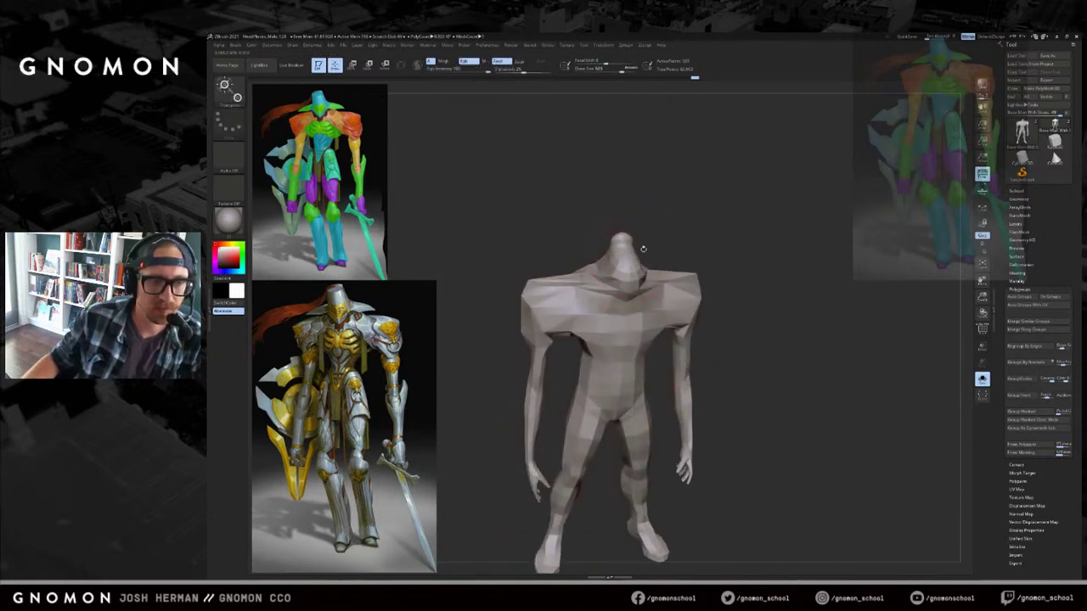
Reshape the narrow neck stump with the Move brush from the front and the side.
key("w")
left_click_drag(751, 416, 775, 395)
key("q")
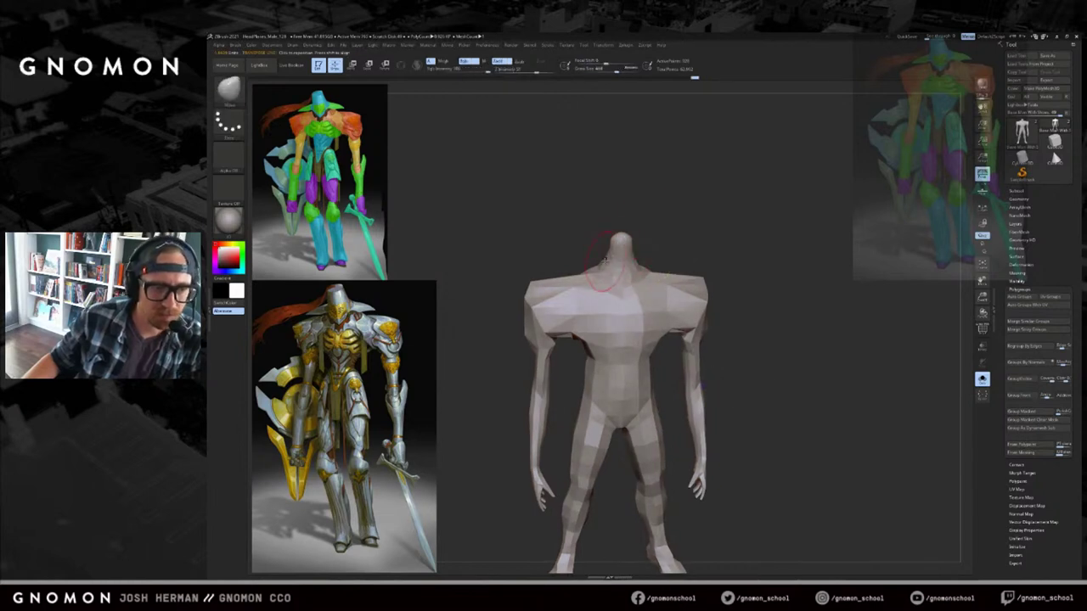
left_click_drag(660, 240, 697, 246)
left_click_drag(622, 274, 617, 280)
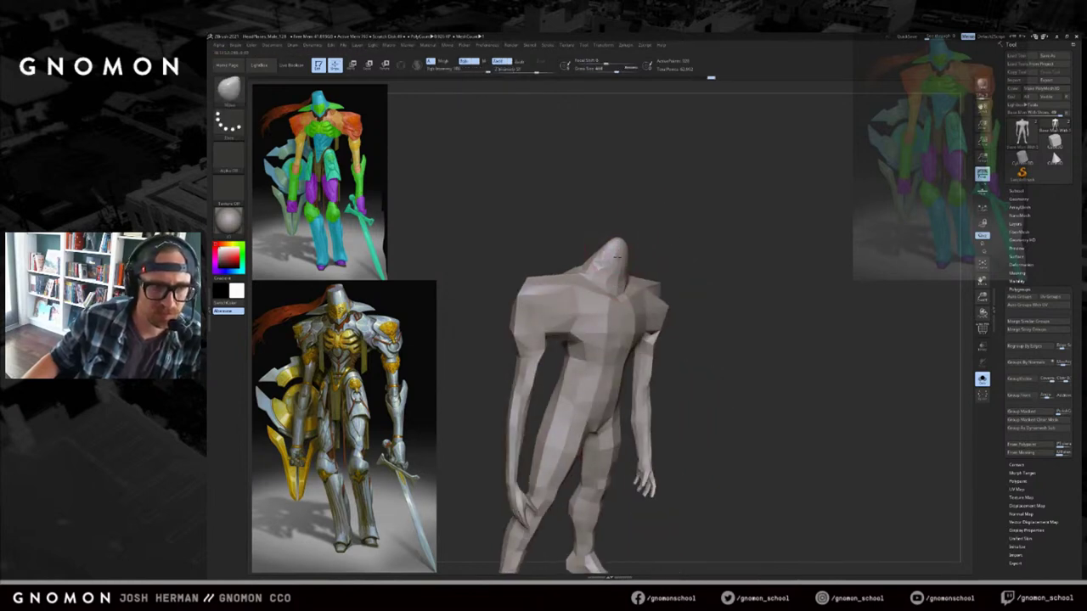
mouse_move(636, 229)
left_mouse_down()
mouse_move(586, 255)
mouse_move(609, 246)
left_mouse_up()
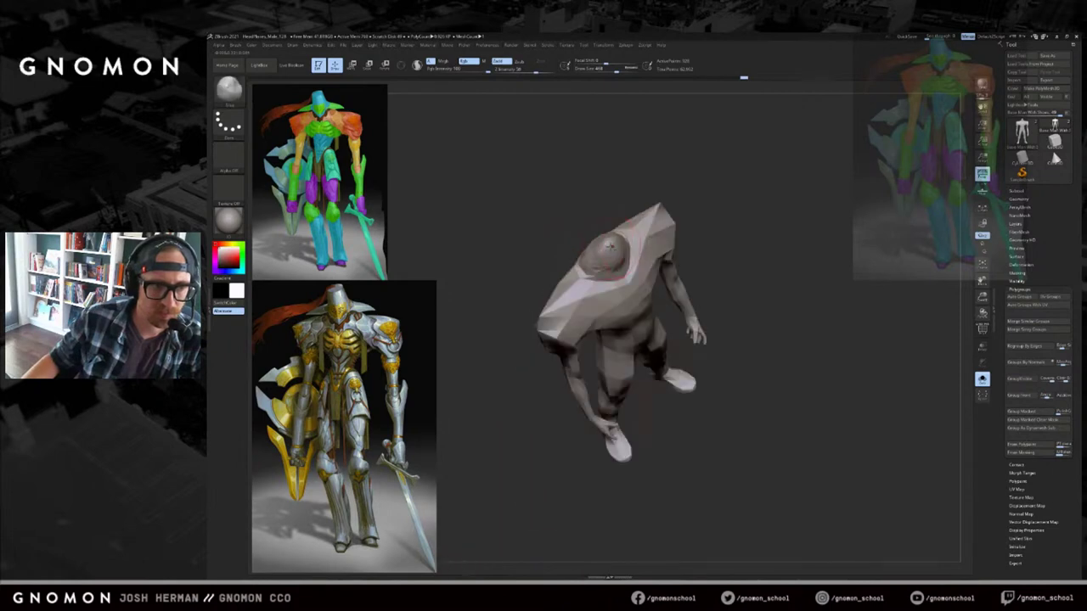
Flatten and smooth the neck stump into a low base between the shoulders, working from above.
left_click_drag(605, 246, 613, 253)
left_click_drag(721, 246, 702, 184)
left_click_drag(615, 255, 633, 276, "shift")
left_click_drag(703, 187, 701, 223)
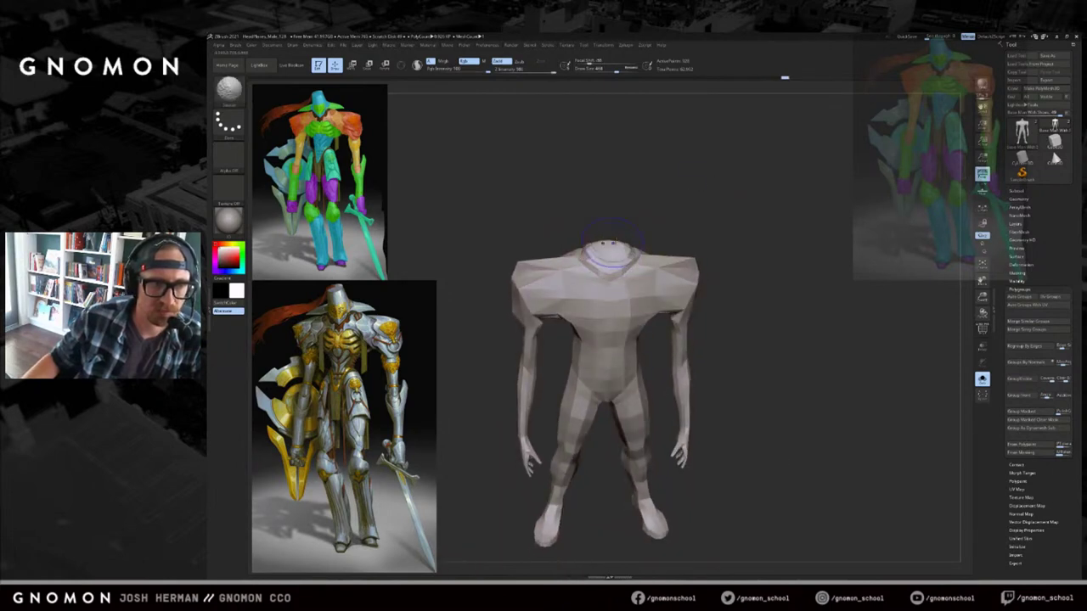
Adjust the Move brush's size and shape the collar area around the flattened neck base.
key("shift+f")
key("s")
key("shift+f")
key("shift+f")
key("s")
key("shift+f")
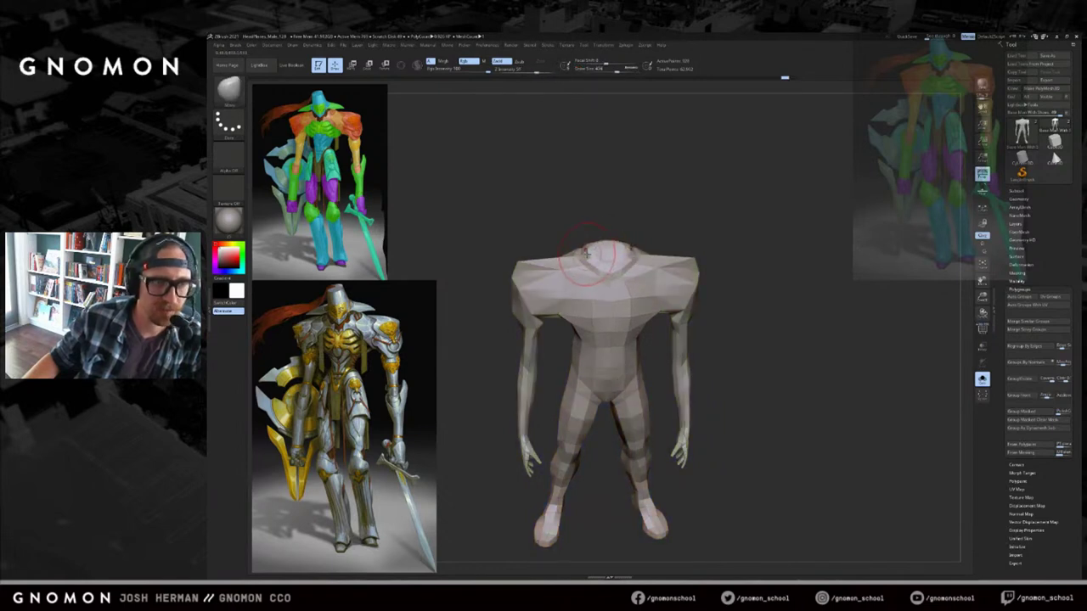
left_click_drag(636, 214, 636, 231)
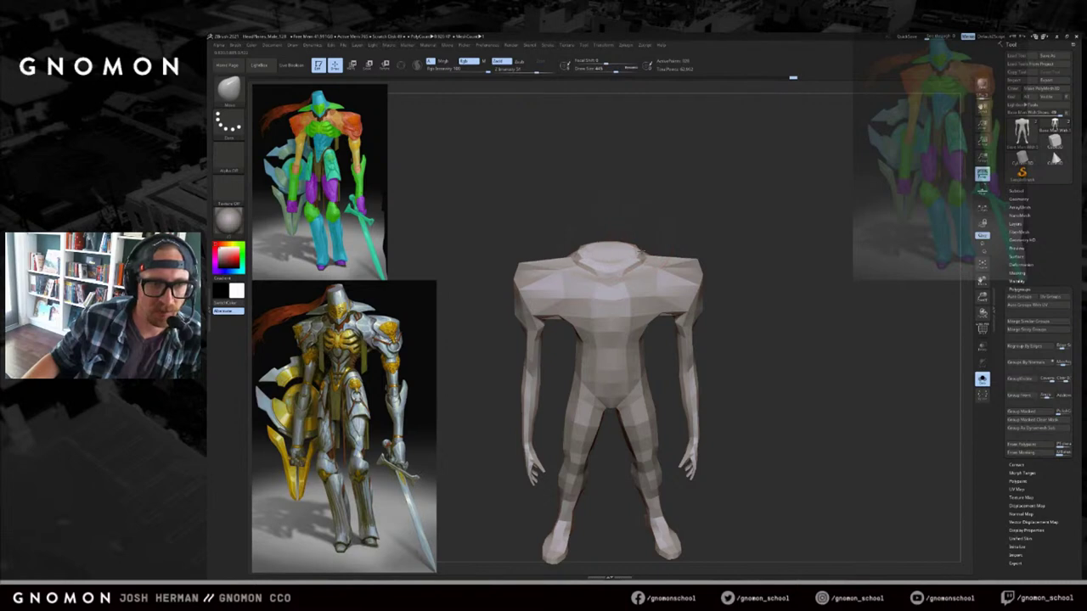
Refine the collar rim from a three-quarter angle and smooth the neck base.
right_click_drag(636, 259, 626, 231)
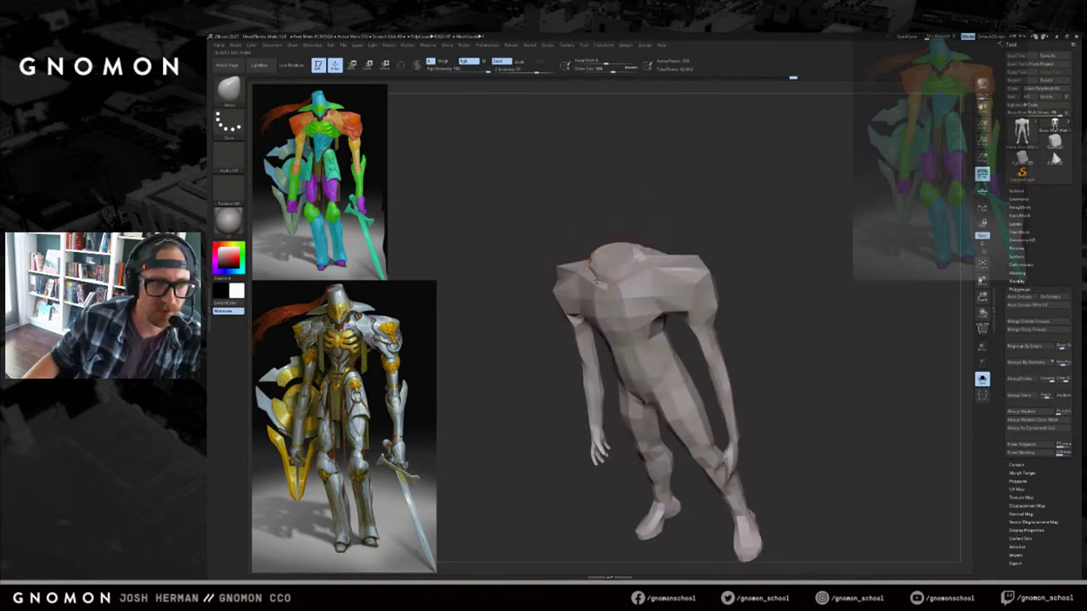
left_click_drag(597, 281, 601, 273)
right_click_drag(601, 255, 629, 218)
mouse_move(611, 259)
left_mouse_down("shift")
mouse_move(627, 255)
mouse_move(637, 229)
left_mouse_up("shift")
Show the polyframe, leave Solo mode to bring the head back, and reduce the brush size.
key("shift+f")
key("alt+s")
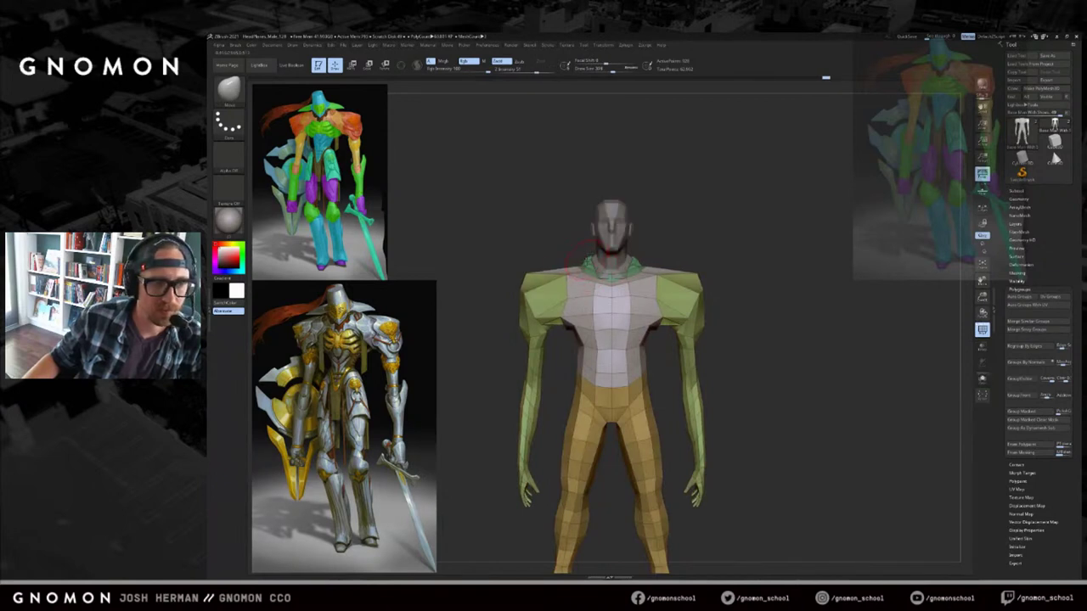
key("bracketleft")
mouse_move(583, 246)
left_mouse_down()
mouse_move(660, 259)
mouse_move(708, 218)
mouse_move(691, 254)
mouse_move(692, 214)
mouse_move(677, 235)
mouse_move(737, 195)
mouse_move(671, 215)
mouse_move(721, 233)
mouse_move(716, 247)
left_mouse_up()
Select the planar head, hide the polyframe, and try smoothing around its ear.
left_click(638, 226, "alt")
key("alt+s")
key("shift+f")
key("alt+s")
left_click_drag(650, 275, 652, 269, "shift")
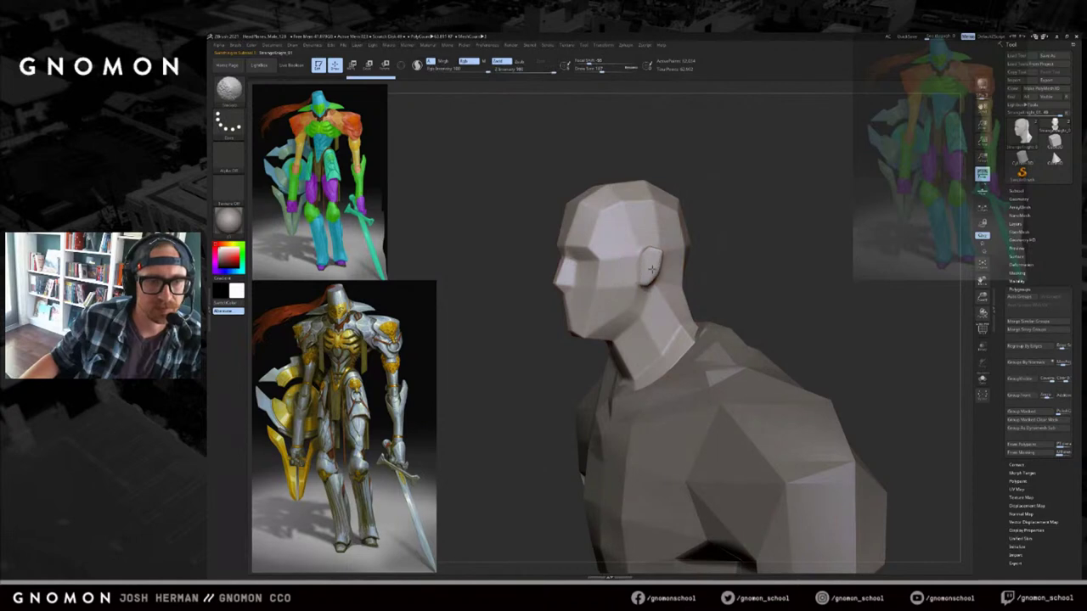
key("ctrl+z")
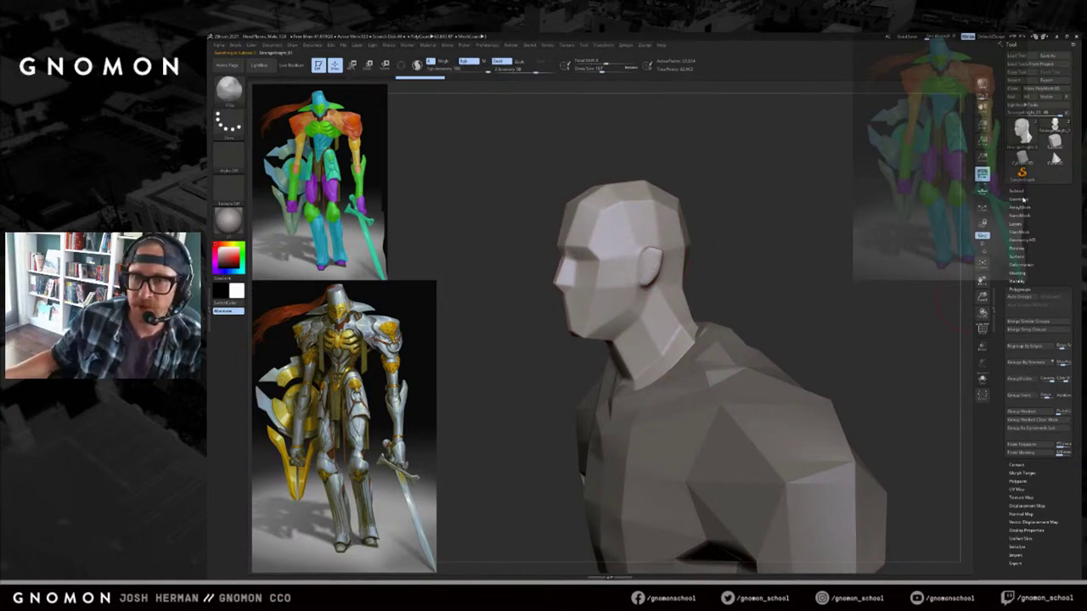
Lower the DynaMesh resolution for the planar head and remesh it.
left_click_drag(1018, 202, 1007, 218)
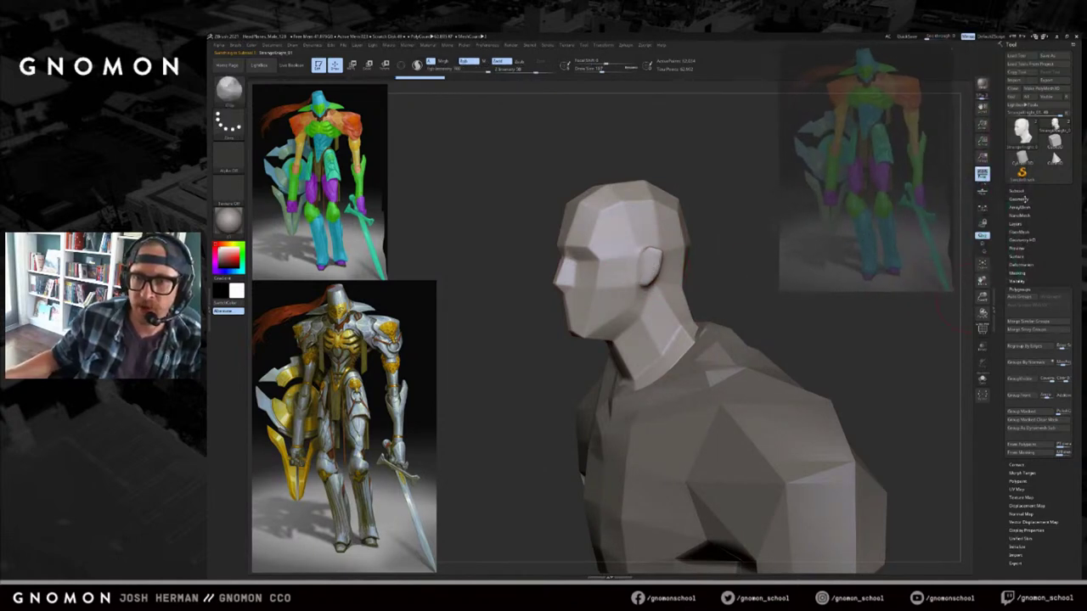
left_click(1023, 199)
left_click(1020, 313)
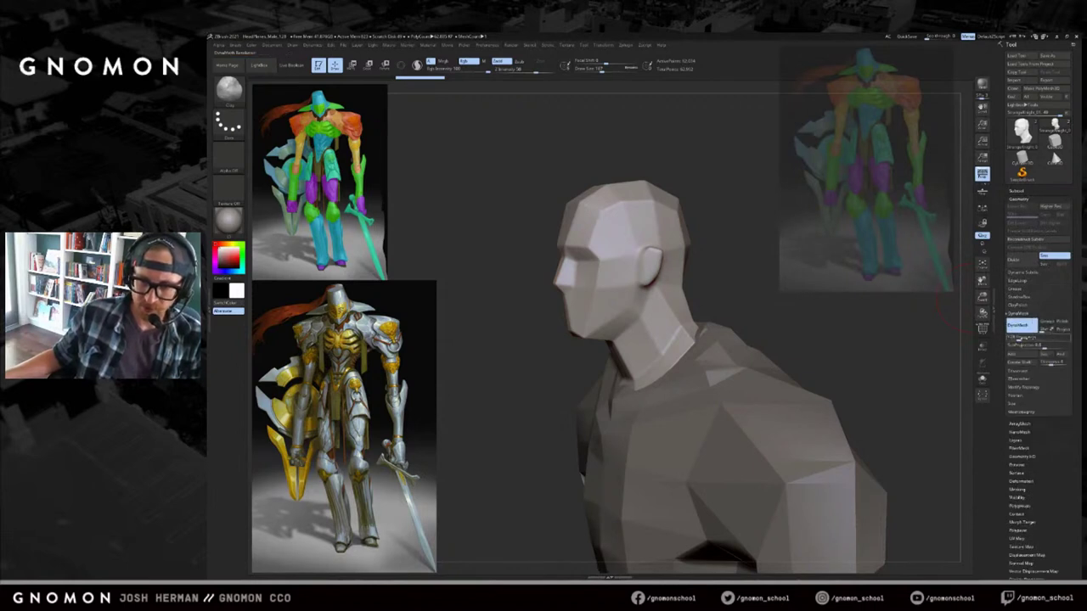
left_click(1022, 338)
key("Return")
left_click_drag(900, 297, 874, 361, "ctrl")
Smooth away the head's ears and facial features to form a plain, featureless mask shape.
mouse_move(781, 328)
left_mouse_down()
mouse_move(805, 328)
mouse_move(760, 328)
left_mouse_up()
left_click_drag(651, 265, 654, 274, "shift")
left_click_drag(722, 249, 740, 248)
mouse_move(661, 233)
left_mouse_down("shift")
mouse_move(661, 248)
mouse_move(707, 244)
mouse_move(626, 258)
left_mouse_up("shift")
mouse_move(629, 255)
left_mouse_down()
mouse_move(632, 270)
mouse_move(709, 256)
left_mouse_up()
key("ctrl+z")
mouse_move(601, 269)
left_mouse_down()
mouse_move(595, 277)
mouse_move(594, 262)
mouse_move(619, 290)
left_mouse_up()
left_click_drag(670, 255, 713, 254)
left_click_drag(618, 247, 601, 290, "shift")
Polish flat planes across the face with the hPolish brush and smooth the side of the head.
key("b")
key("h")
key("p")
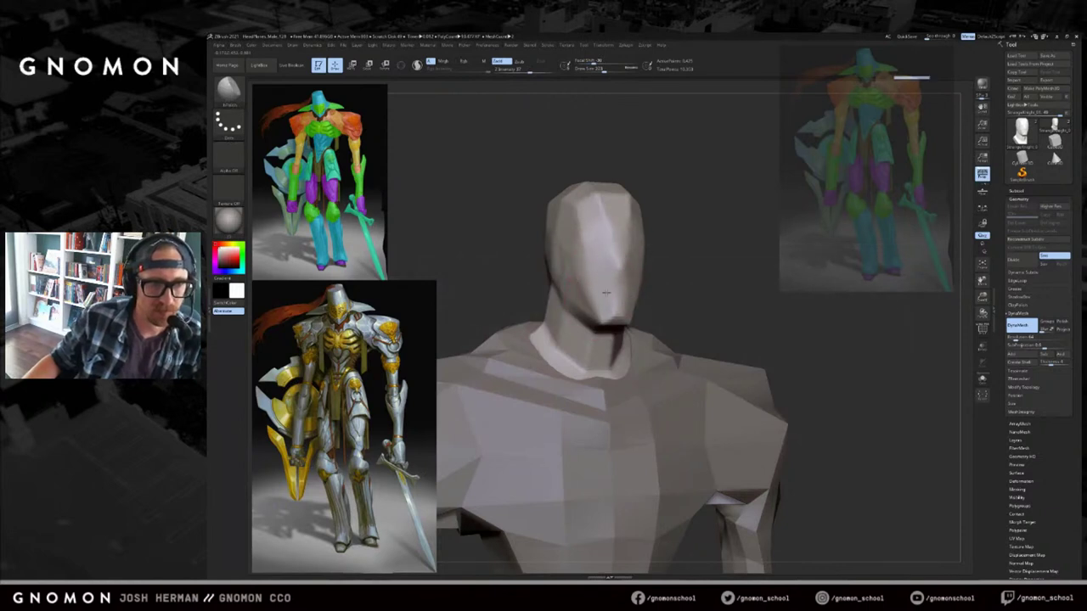
left_click_drag(676, 230, 645, 276)
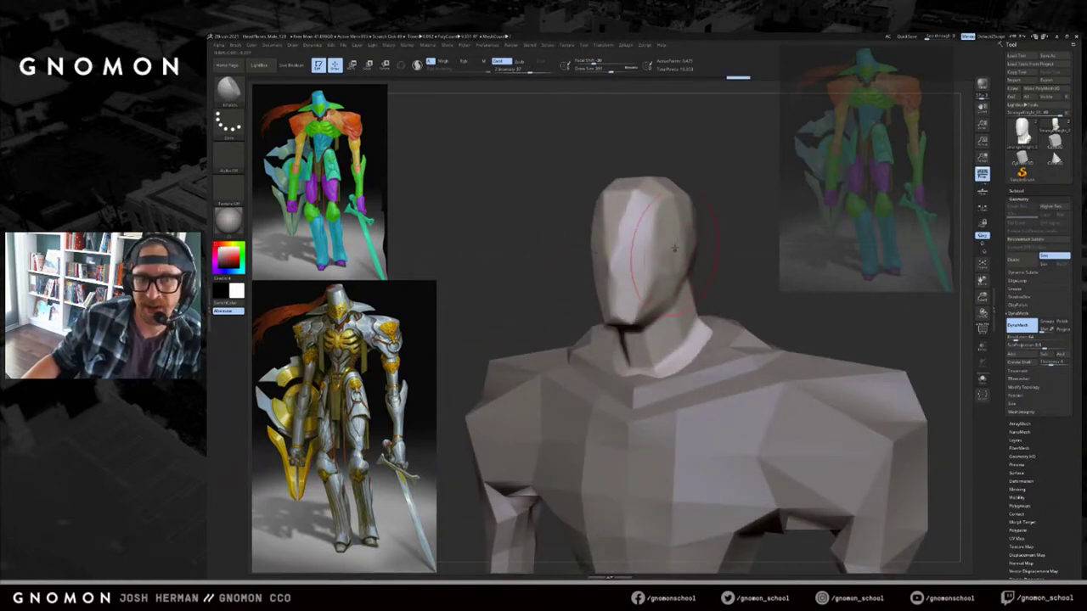
mouse_move(696, 240)
left_mouse_down("shift")
mouse_move(703, 246)
mouse_move(727, 223)
mouse_move(691, 233)
mouse_move(715, 226)
mouse_move(688, 237)
mouse_move(720, 256)
mouse_move(698, 256)
left_mouse_up("shift")
key("s")
Duplicate the head subtool and make the copy active for transforming.
left_click(1017, 192)
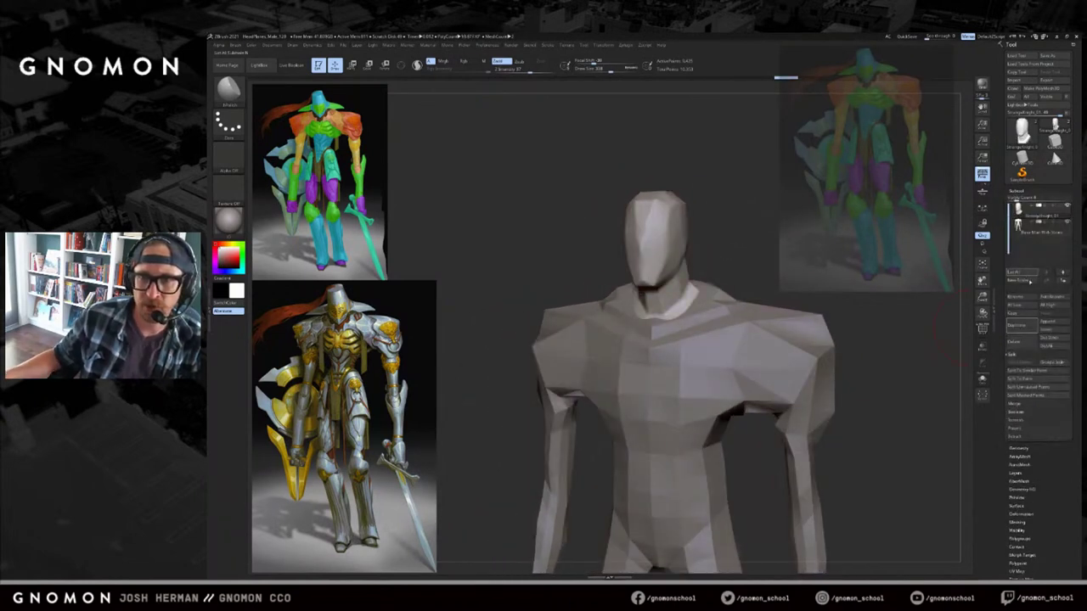
left_click(1019, 328)
left_click_drag(523, 147, 514, 190, "alt")
mouse_move(715, 210)
left_mouse_down("shift")
mouse_move(682, 297)
mouse_move(709, 288)
mouse_move(671, 266)
left_mouse_up("shift")
key("w")
left_click(702, 290)
left_click(703, 291)
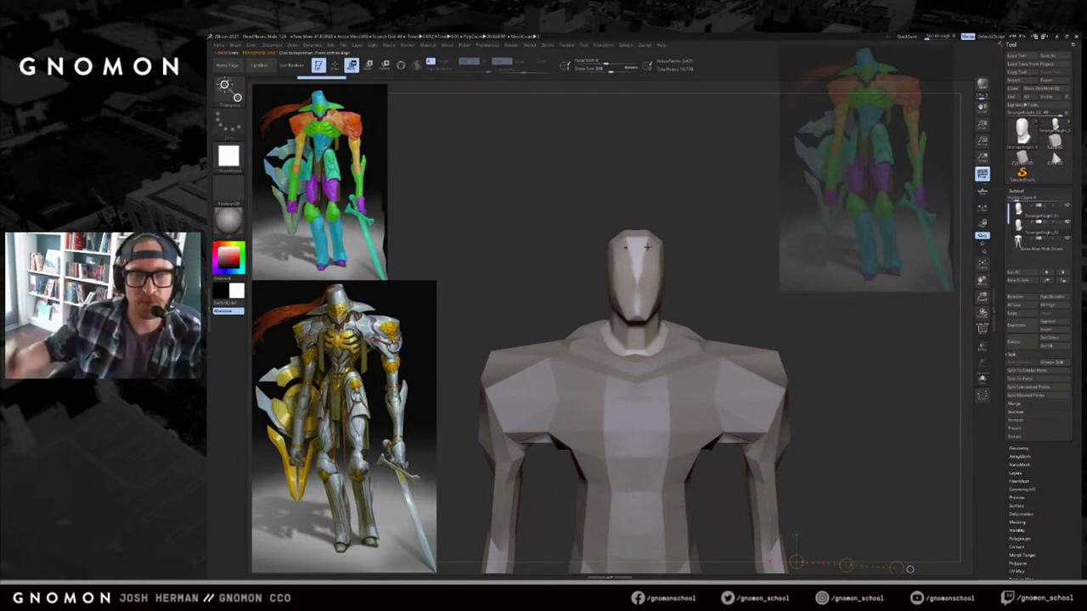
left_click_drag(720, 273, 705, 274)
Try pulling the duplicate head's sides outward at ear level.
key("q")
mouse_move(624, 296)
left_mouse_down()
mouse_move(641, 282)
mouse_move(710, 282)
left_mouse_up()
key("ctrl+z")
key("w")
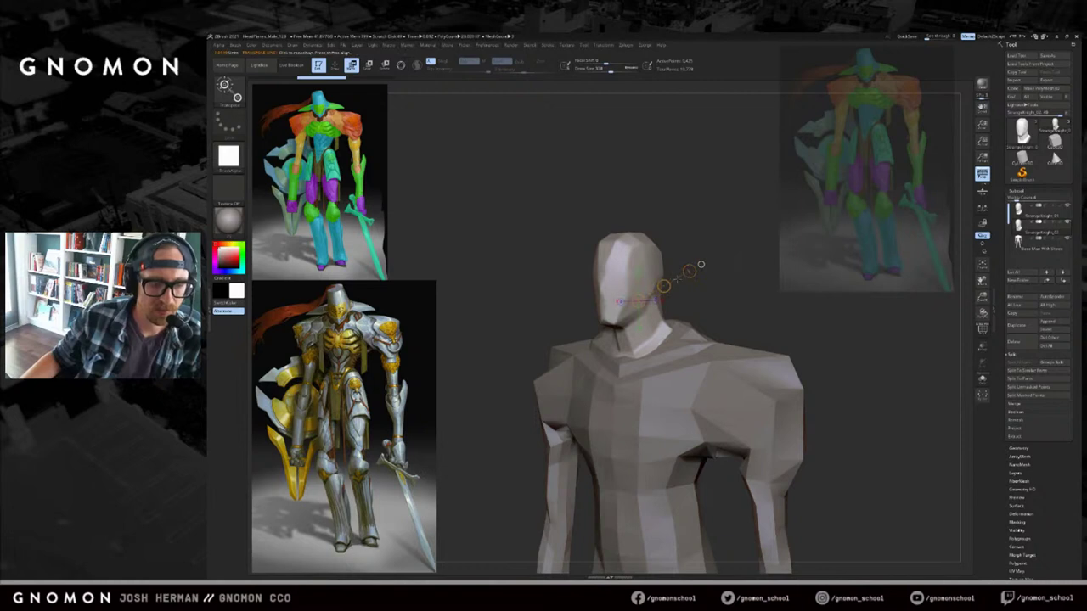
key("q")
mouse_move(624, 294)
left_mouse_down()
mouse_move(715, 273)
mouse_move(692, 285)
left_mouse_up()
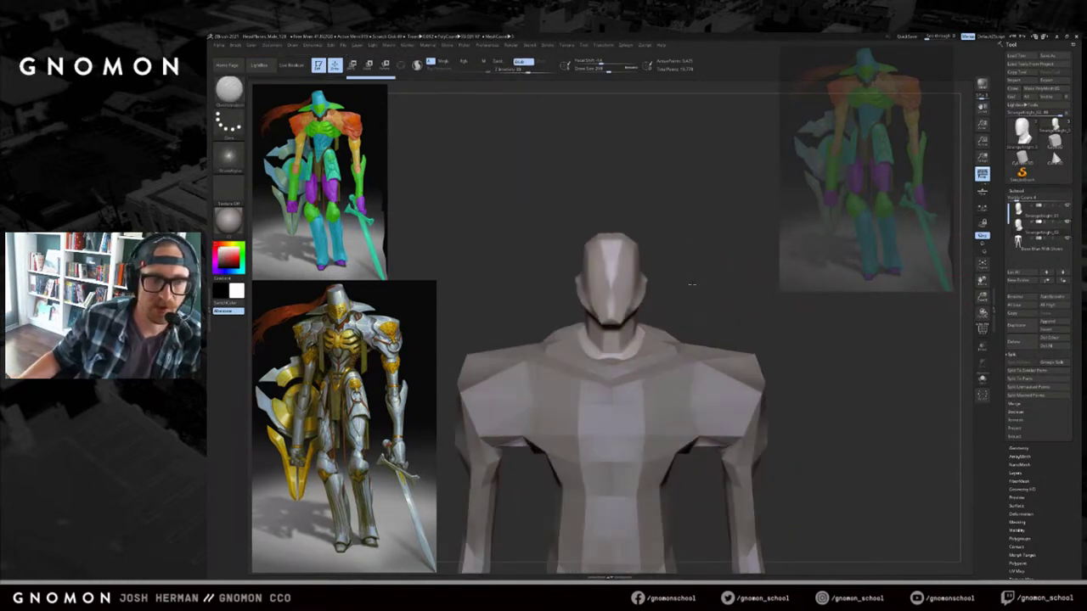
Inflate the duplicate head slightly with the Inflate deformation.
left_click_drag(1041, 567, 1040, 375)
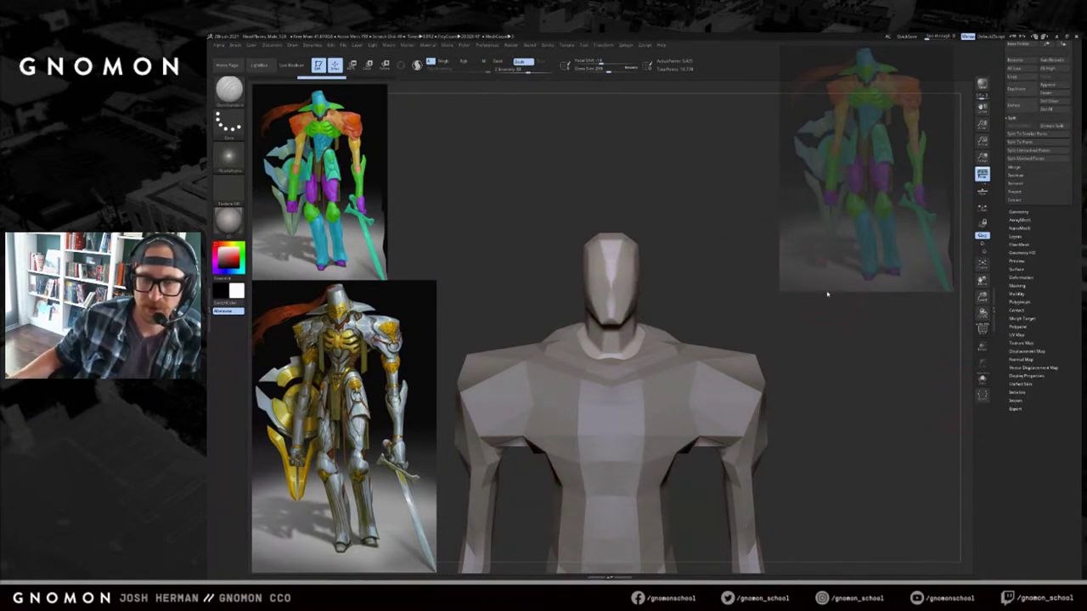
left_click(1020, 278)
left_click_drag(1050, 351, 1050, 363)
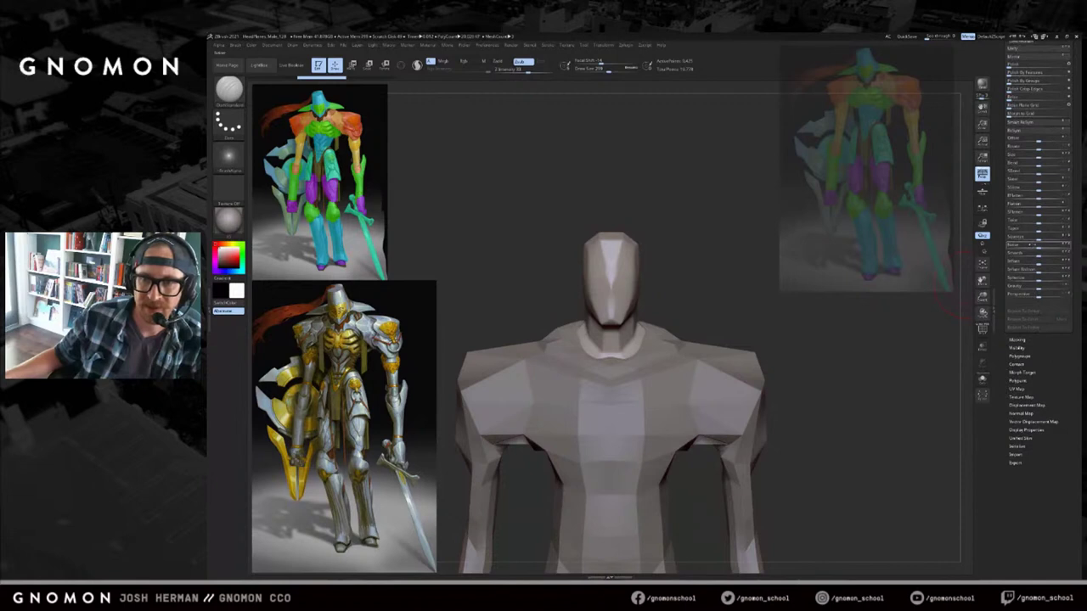
key("ctrl+i")
left_click_drag(1036, 262, 1039, 261)
left_click(749, 320)
left_click(749, 320)
Shape the duplicate into a rim wrapping around the sides and back of the head.
mouse_move(720, 300)
left_mouse_down()
mouse_move(635, 285)
mouse_move(649, 291)
left_mouse_up()
left_click_drag(737, 242, 666, 252)
left_click_drag(680, 276, 817, 260)
left_click_drag(631, 297, 652, 291)
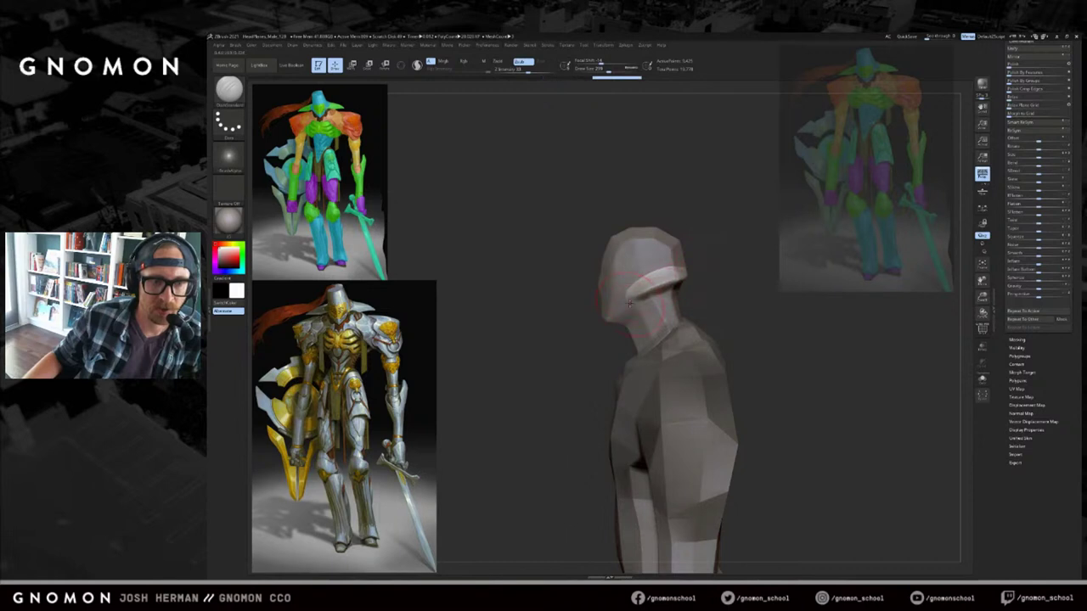
left_click(638, 300, "alt")
left_click_drag(628, 304, 622, 307)
left_click_drag(699, 271, 747, 275, "shift")
left_click_drag(665, 288, 630, 308)
mouse_move(697, 267)
left_mouse_down()
mouse_move(658, 267)
mouse_move(730, 272)
mouse_move(719, 253)
left_mouse_up()
Try moving the rim piece with the transpose line.
key("w")
mouse_move(734, 296)
left_mouse_down("alt")
mouse_move(715, 299)
mouse_move(693, 255)
left_mouse_up("alt")
mouse_move(636, 302)
left_mouse_down()
mouse_move(745, 296)
mouse_move(954, 322)
mouse_move(864, 377)
left_mouse_up()
key("ctrl+z")
mouse_move(819, 286)
left_mouse_down("alt")
mouse_move(817, 348)
mouse_move(650, 175)
mouse_move(682, 175)
mouse_move(563, 359)
mouse_move(688, 231)
mouse_move(758, 270)
mouse_move(800, 347)
mouse_move(721, 301)
mouse_move(730, 291)
mouse_move(574, 417)
mouse_move(612, 387)
left_mouse_up("alt")
key("q")
key("w")
key("q")
Pull the rim outward into a wide brim around the back of the head and smooth its surface.
left_click_drag(673, 320, 679, 316)
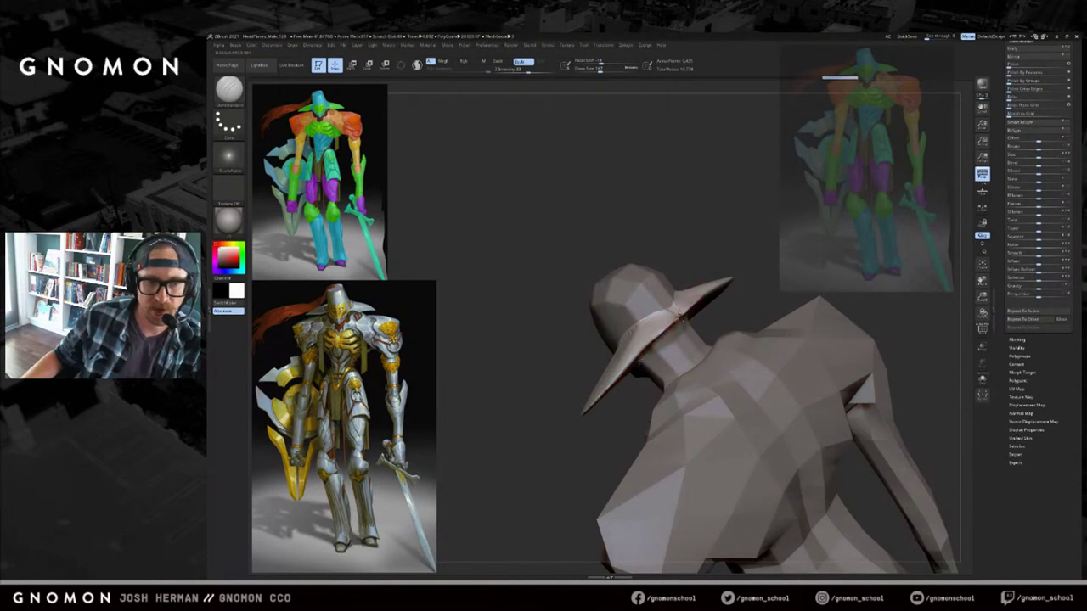
left_click_drag(616, 377, 626, 370)
left_click_drag(528, 387, 628, 374)
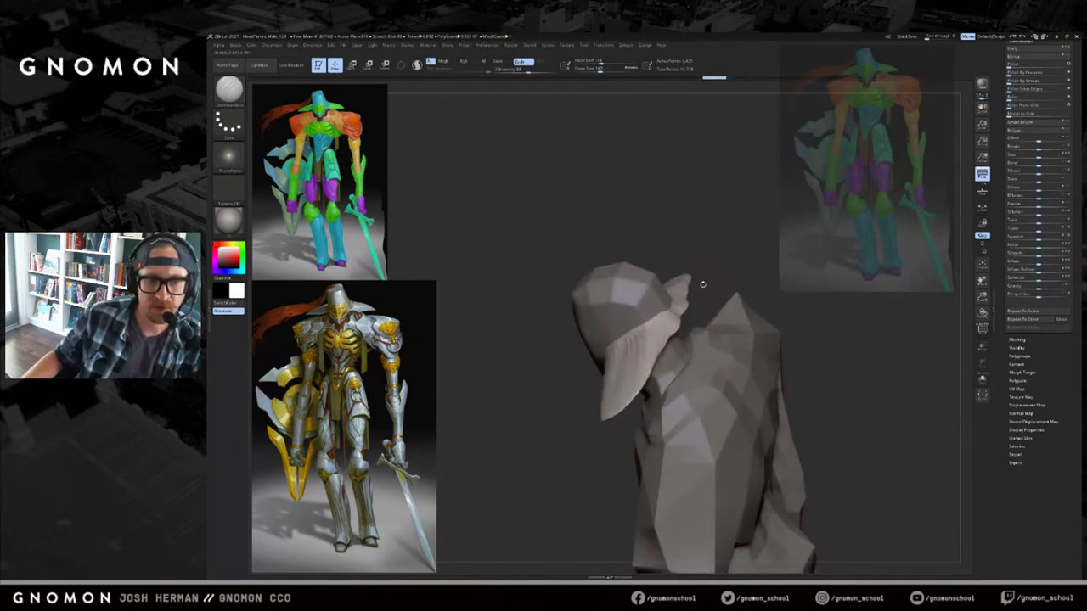
left_click_drag(703, 284, 720, 300)
left_click_drag(672, 275, 667, 250, "shift")
mouse_move(732, 222)
left_mouse_down()
mouse_move(747, 260)
mouse_move(727, 224)
mouse_move(680, 243)
left_mouse_up()
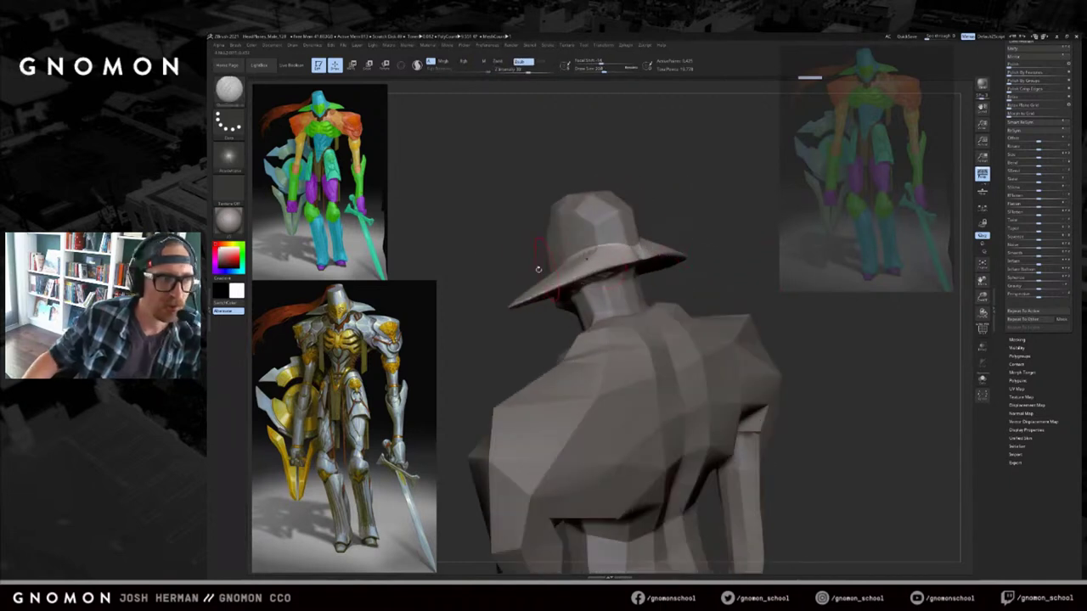
Refine and smooth the brim's outline from the back and underside.
left_click_drag(495, 225, 735, 241)
left_click_drag(590, 353, 638, 306)
left_click_drag(592, 334, 591, 326, "shift")
mouse_move(712, 246)
left_mouse_down()
mouse_move(764, 243)
mouse_move(757, 223)
left_mouse_up()
left_click_drag(563, 327, 600, 292, "shift")
mouse_move(501, 272)
left_mouse_down()
mouse_move(705, 257)
mouse_move(708, 162)
mouse_move(686, 153)
mouse_move(676, 195)
mouse_move(689, 233)
left_mouse_up()
Select the inner head, adjust the brush size, and check the head and brim silhouette.
left_click(654, 203, "alt")
key("s")
left_click(686, 208)
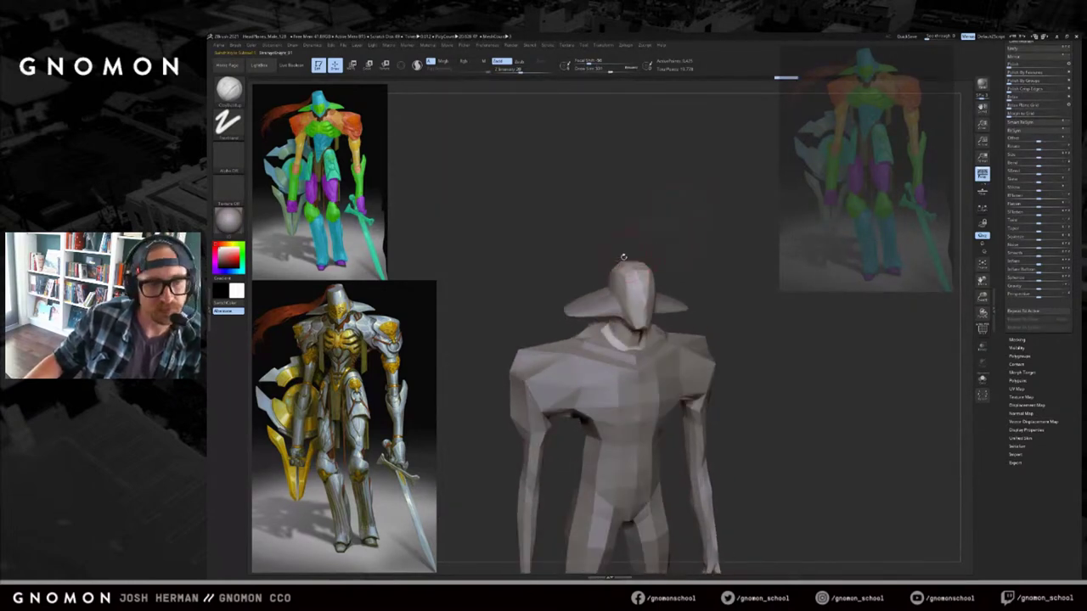
left_click_drag(587, 246, 632, 237)
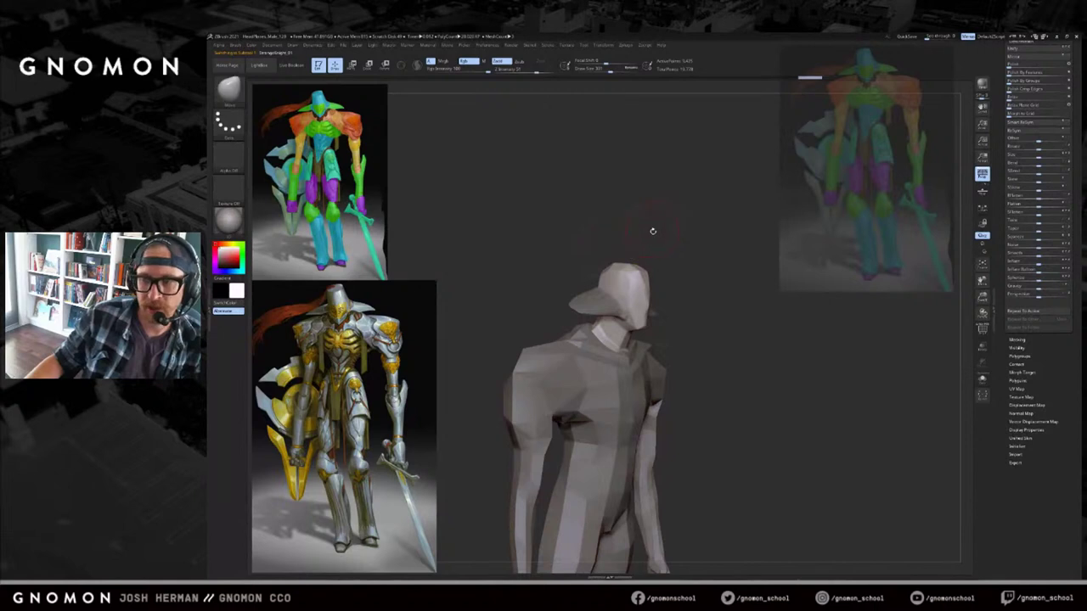
left_click_drag(729, 223, 725, 241, "shift")
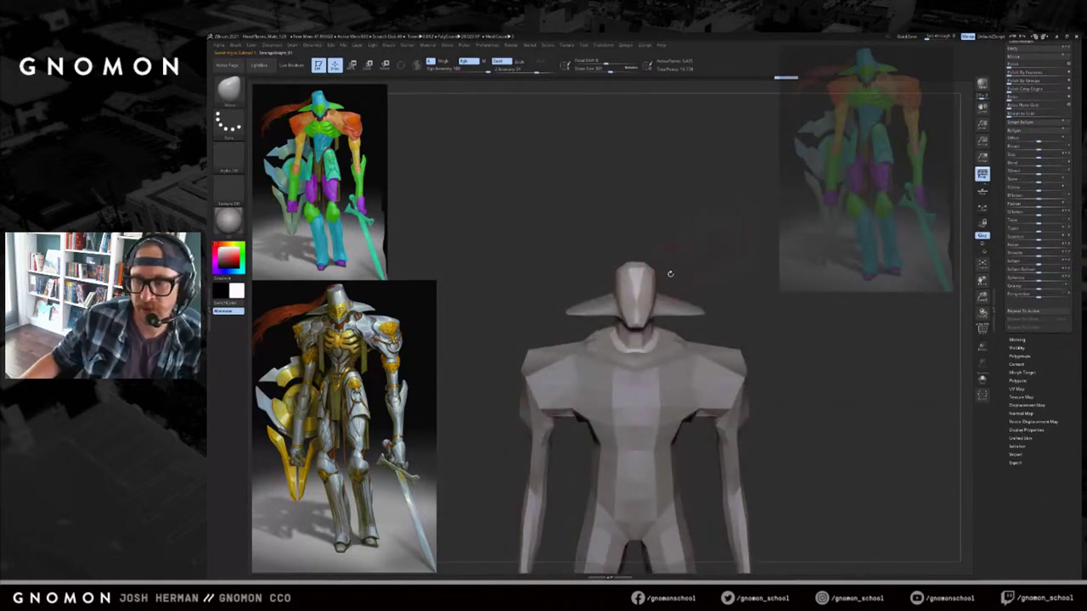
Isolate the brim in Solo mode and rework its inner surface from several angles.
key("alt+s")
mouse_move(677, 287)
left_mouse_down()
mouse_move(662, 340)
mouse_move(612, 391)
mouse_move(645, 391)
mouse_move(607, 342)
mouse_move(586, 373)
mouse_move(604, 379)
left_mouse_up()
mouse_move(591, 335)
left_mouse_down()
mouse_move(584, 343)
mouse_move(591, 336)
mouse_move(606, 364)
mouse_move(611, 349)
mouse_move(669, 345)
mouse_move(613, 346)
mouse_move(674, 378)
mouse_move(629, 349)
left_mouse_up()
key("alt+s")
key("alt+s")
left_click_drag(679, 299, 668, 246)
mouse_move(638, 316)
left_mouse_down()
mouse_move(643, 286)
mouse_move(657, 333)
left_mouse_up()
left_click_drag(646, 275, 643, 297)
Build up the middle of the brim with the Clay brush and leave Solo mode.
mouse_move(643, 334)
left_mouse_down()
mouse_move(638, 311)
mouse_move(652, 326)
mouse_move(635, 311)
left_mouse_up()
left_click_drag(611, 344, 625, 323)
left_click_drag(636, 261, 642, 284)
left_click_drag(625, 330, 635, 321)
mouse_move(641, 258)
left_mouse_down()
mouse_move(645, 282)
mouse_move(624, 300)
left_mouse_up()
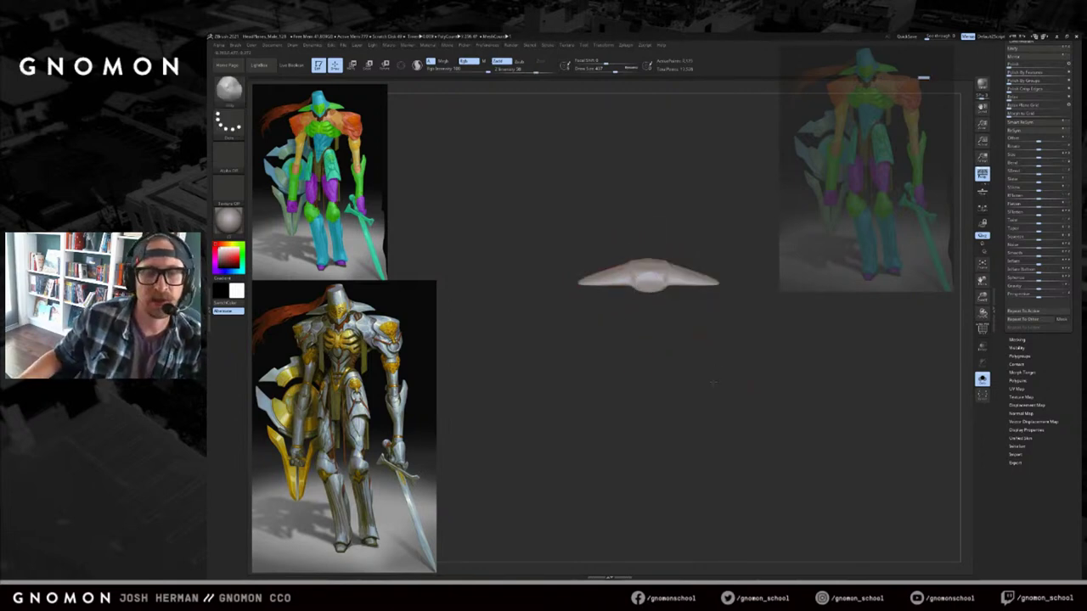
left_click_drag(721, 338, 700, 369, "alt")
left_click_drag(714, 268, 719, 278)
key("alt+s")
Select the inner head, enlarge the brush, and undo the last edit.
left_click_drag(870, 347, 756, 329)
left_click(627, 304, "alt")
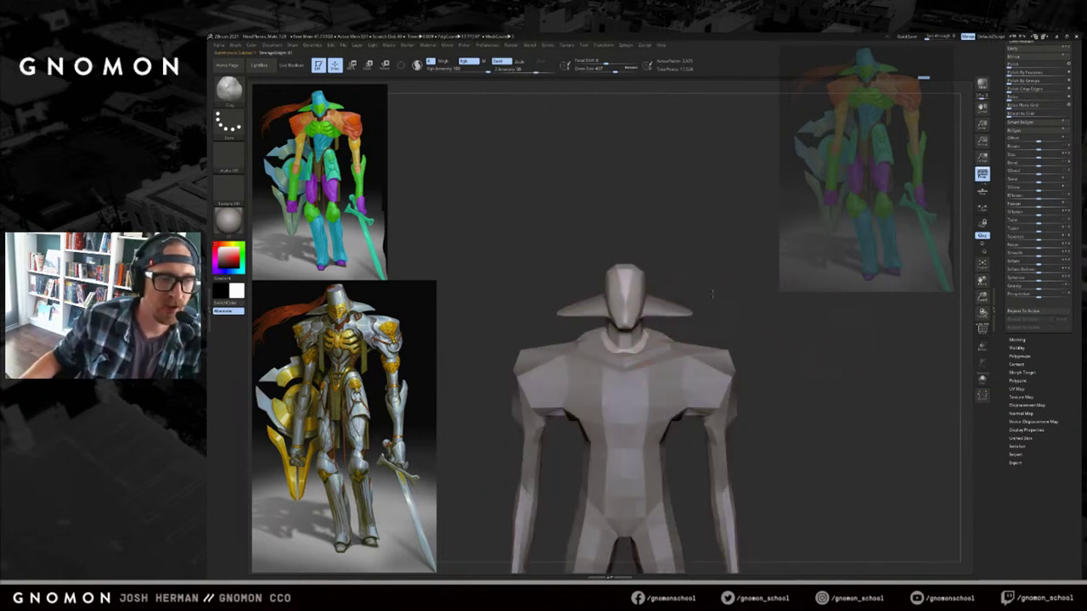
mouse_move(646, 229)
left_mouse_down()
mouse_move(618, 258)
mouse_move(589, 249)
mouse_move(618, 244)
mouse_move(617, 264)
mouse_move(573, 284)
left_mouse_up()
key("bracketright")
key("ctrl+z")
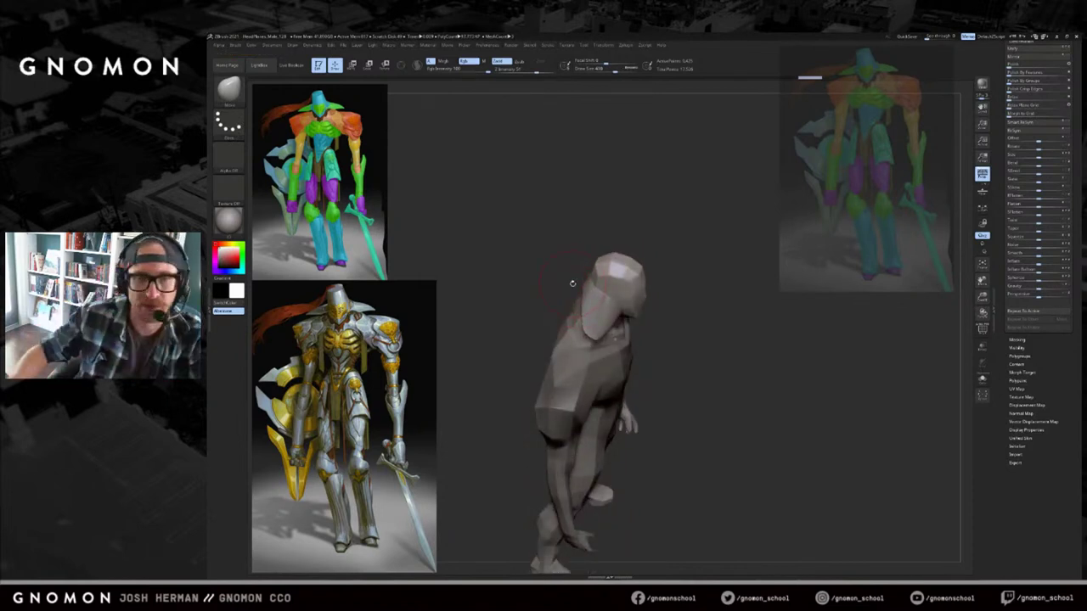
Reshape the top of the head and flatten the crown with the hPolish brush.
mouse_move(620, 204)
left_mouse_down()
mouse_move(622, 270)
mouse_move(633, 255)
left_mouse_up()
mouse_move(684, 222)
left_mouse_down()
mouse_move(673, 245)
mouse_move(679, 236)
left_mouse_up()
key("b")
key("h")
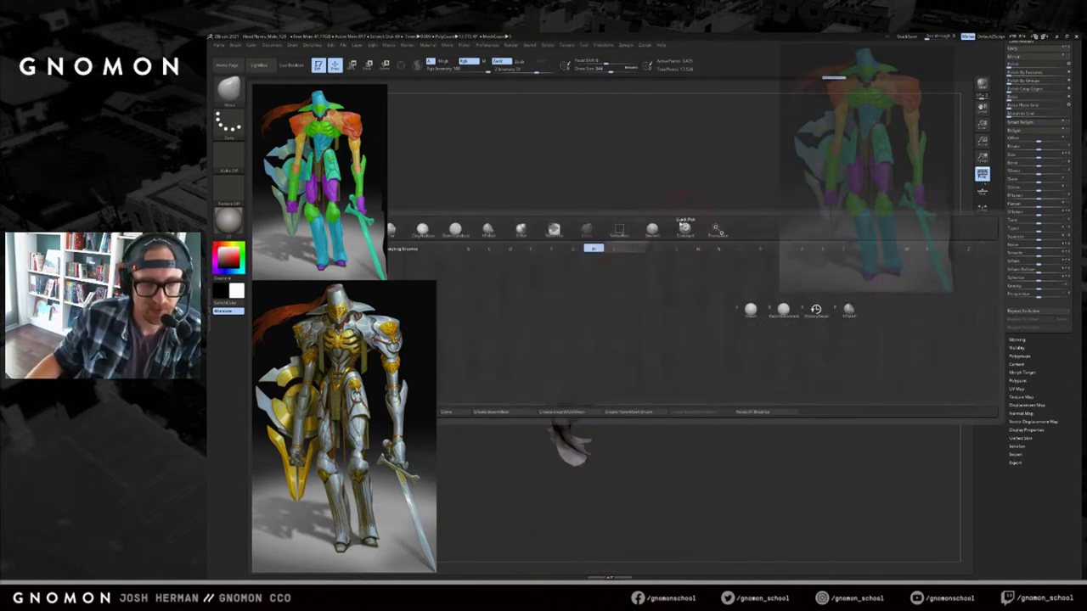
key("p")
mouse_move(689, 242)
left_mouse_down()
mouse_move(713, 213)
mouse_move(681, 216)
mouse_move(681, 235)
left_mouse_up()
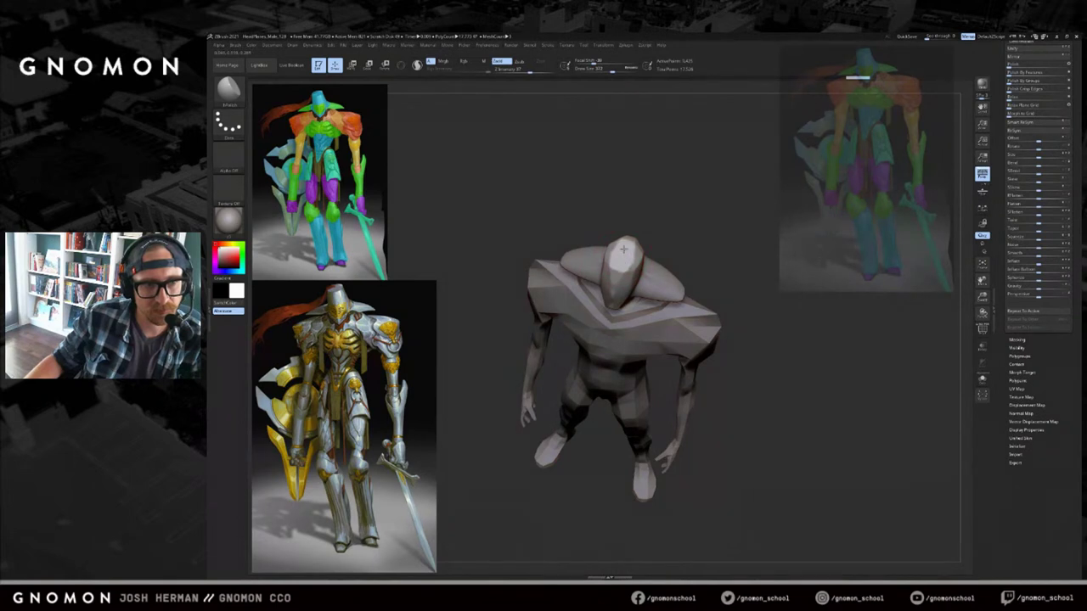
left_click_drag(687, 238, 692, 195)
key("s")
left_click_drag(624, 249, 631, 239)
key("shift")
right_click_drag(631, 240, 709, 249)
left_click_drag(606, 252, 599, 250)
right_click_drag(585, 250, 588, 255)
Pull the flat crown into a slanted, helmet-like top with the Move brush, working from the side.
key("b")
key("m")
key("v")
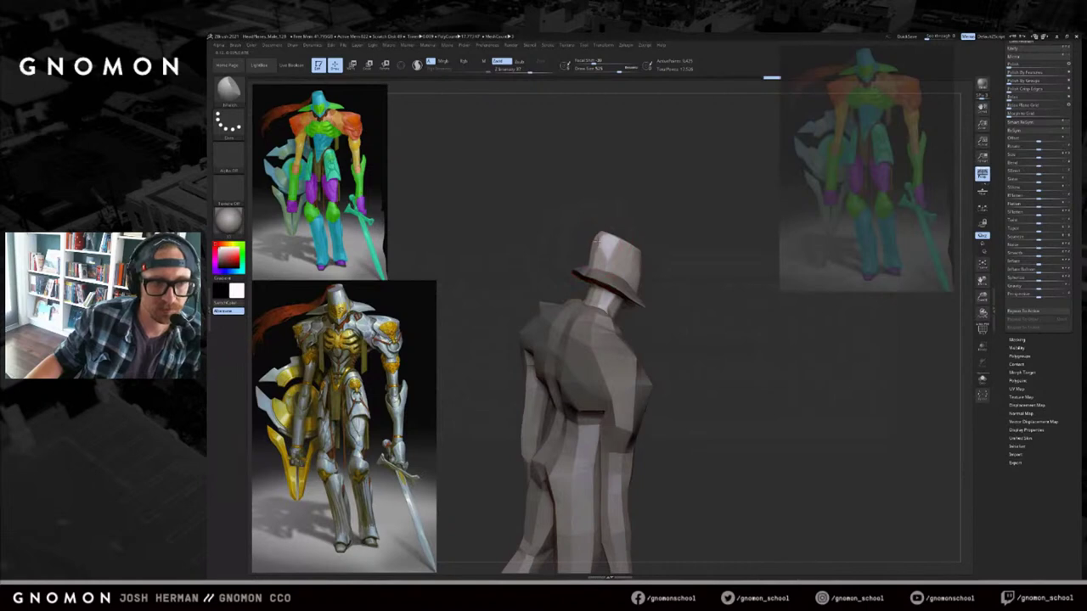
right_click_drag(609, 246, 624, 239)
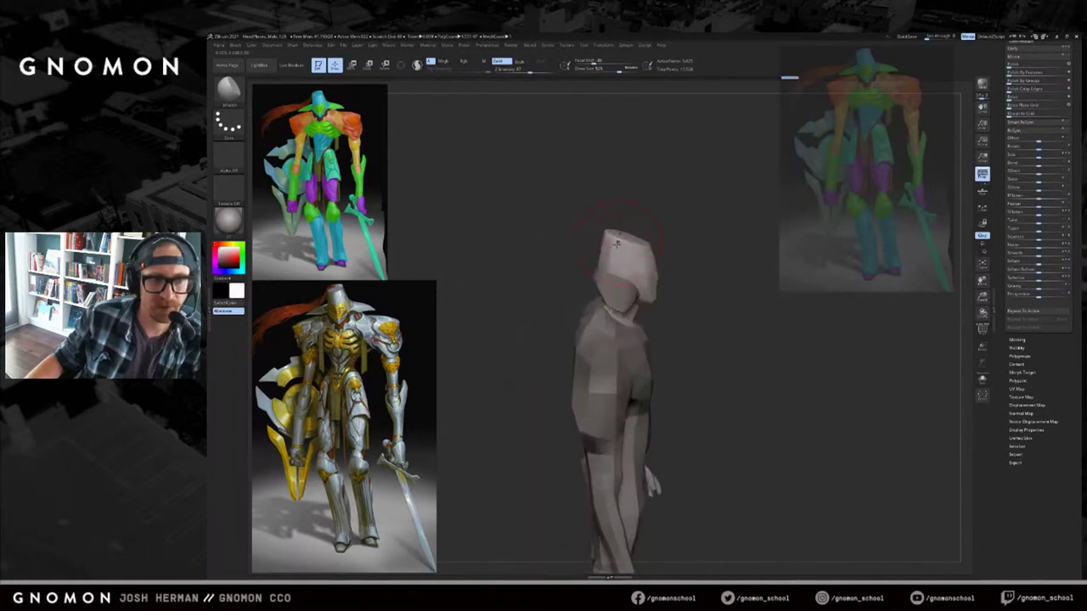
left_click_drag(606, 256, 609, 230)
mouse_move(639, 216)
right_mouse_down()
mouse_move(674, 218)
mouse_move(628, 224)
right_mouse_up()
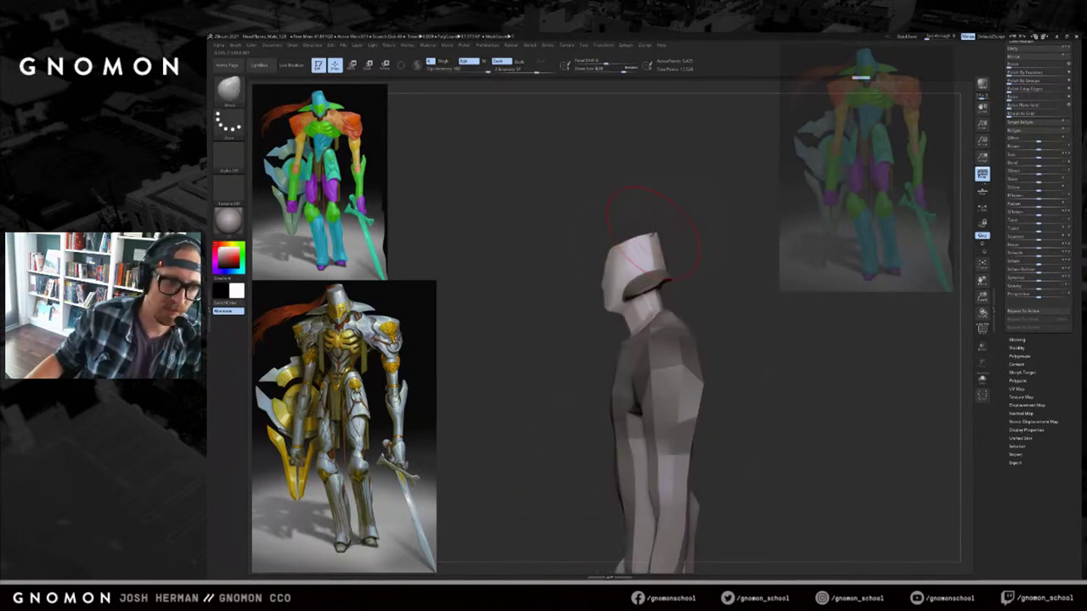
left_click_drag(619, 246, 613, 247)
right_click_drag(594, 242, 611, 246)
left_click_drag(611, 247, 611, 246)
Adjust the brush size and stretch the crown taller from the front view.
mouse_move(583, 248)
right_mouse_down()
mouse_move(720, 232)
mouse_move(701, 213)
right_mouse_up()
key("s")
left_click(657, 233)
left_click_drag(651, 211, 651, 209)
right_click_drag(651, 211, 710, 213)
left_click_drag(642, 213, 643, 208)
right_click_drag(691, 206, 720, 202)
right_click_drag(720, 202, 715, 180, "ctrl")
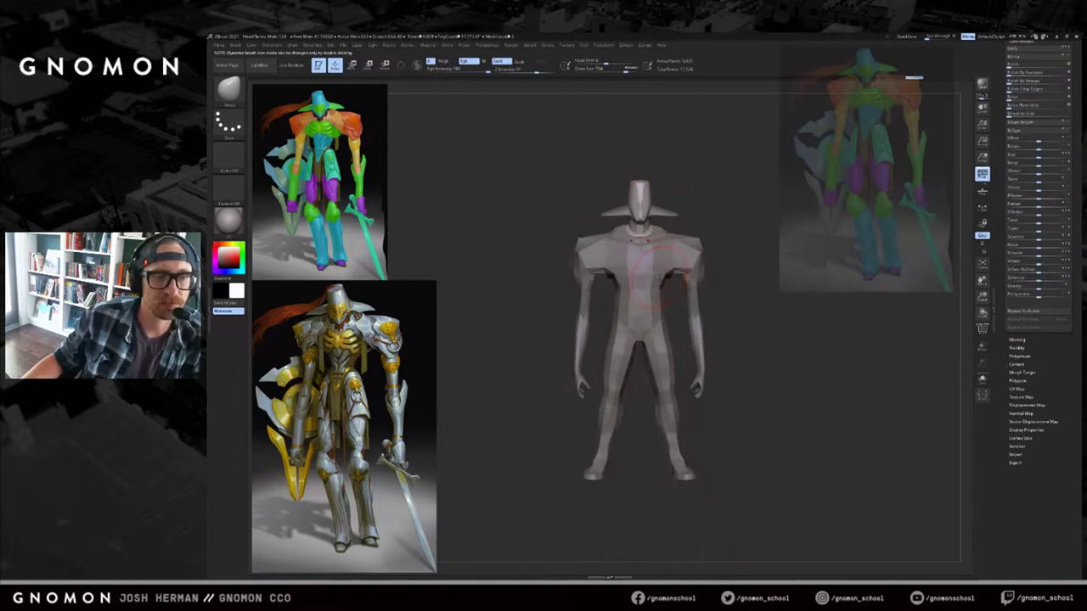
Select the body, mask its arms, and reshape the waist with the Move brush.
left_click(658, 277, "alt")
right_click_drag(723, 322, 692, 270, "alt")
left_click(628, 286, "ctrl+shift")
left_click_drag(664, 307, 677, 274, "ctrl+shift")
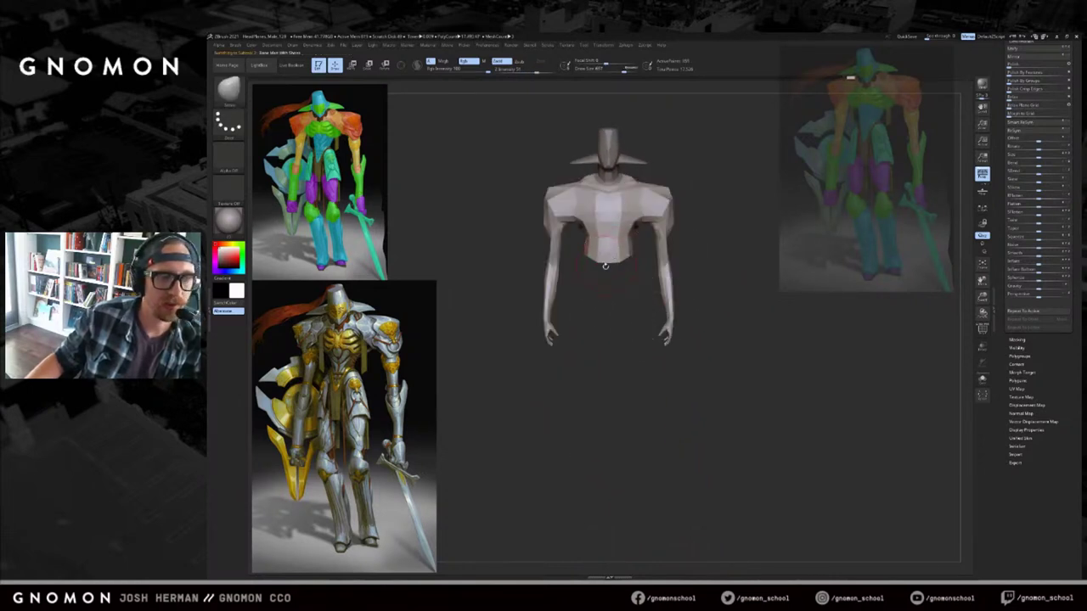
left_click(606, 256, "ctrl+shift")
left_click_drag(730, 193, 486, 431, "ctrl+shift")
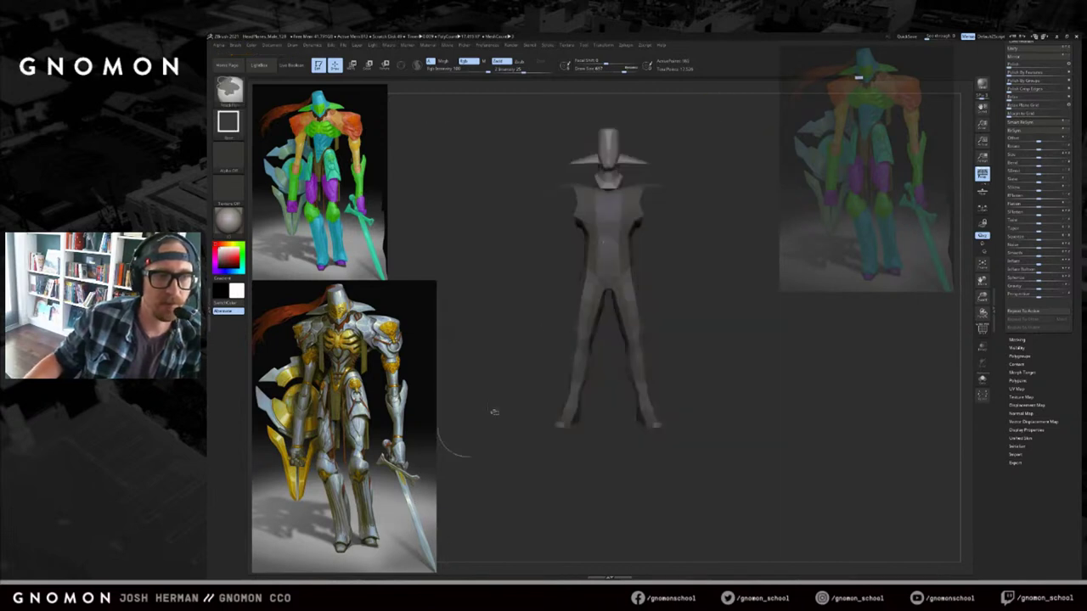
left_click(693, 289, "ctrl+shift")
left_click(700, 276, "ctrl")
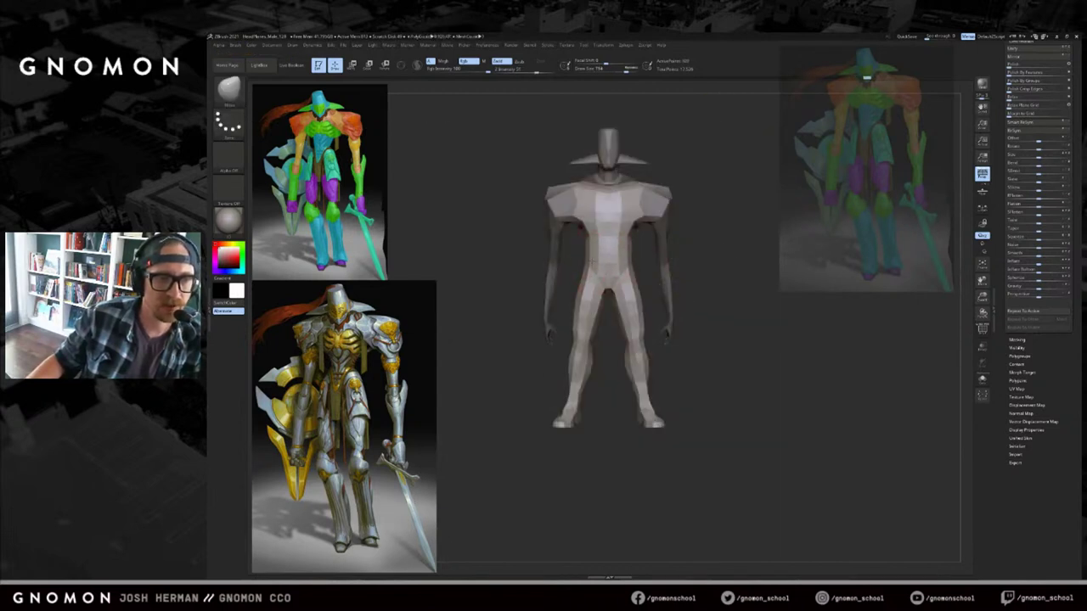
key("s")
left_click_drag(587, 264, 596, 262)
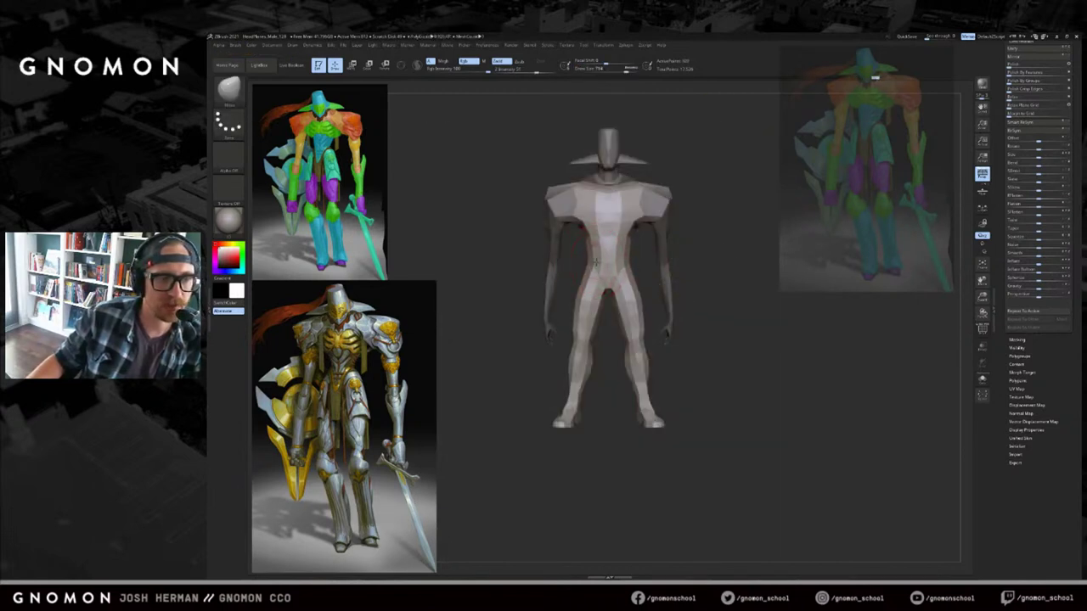
Clear the arm mask and mask the upper body, leaving the pelvis and legs editable.
left_click_drag(707, 272, 720, 255, "alt")
left_click(626, 272, "ctrl+shift")
left_click(704, 304, "ctrl")
left_click(709, 317, "ctrl+shift")
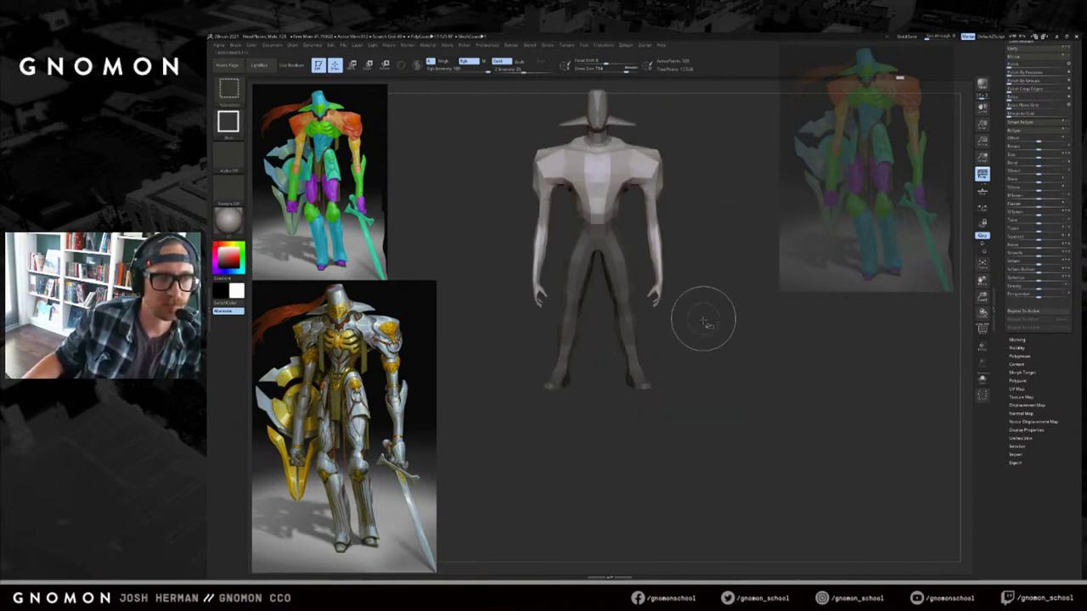
left_click(698, 328, "ctrl")
left_click(626, 291, "ctrl")
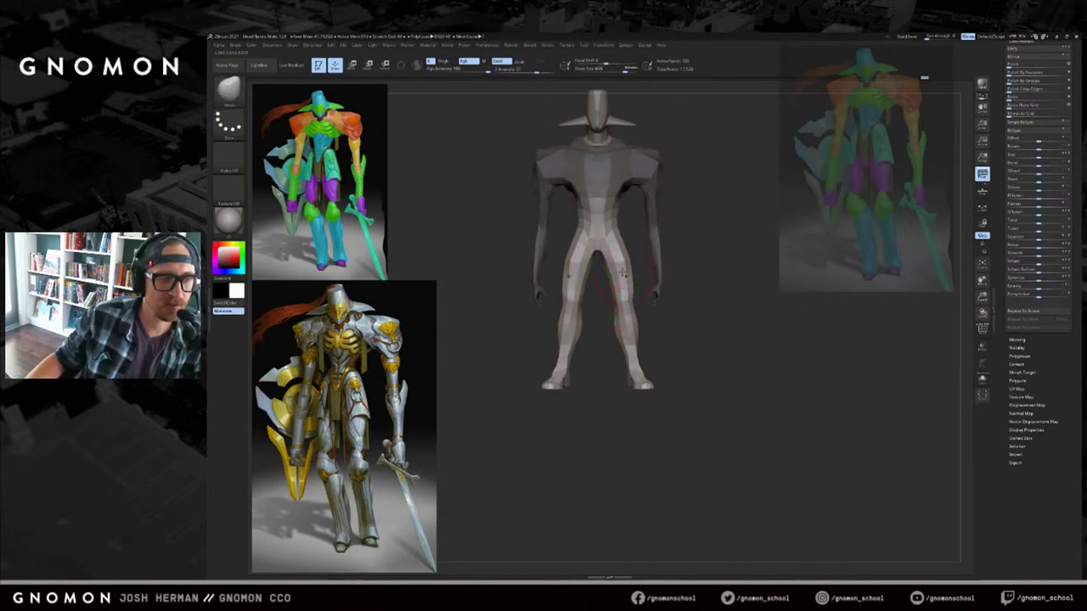
Lengthen the legs downward from the pelvis with the transpose line.
key("w")
left_click_drag(612, 228, 629, 490)
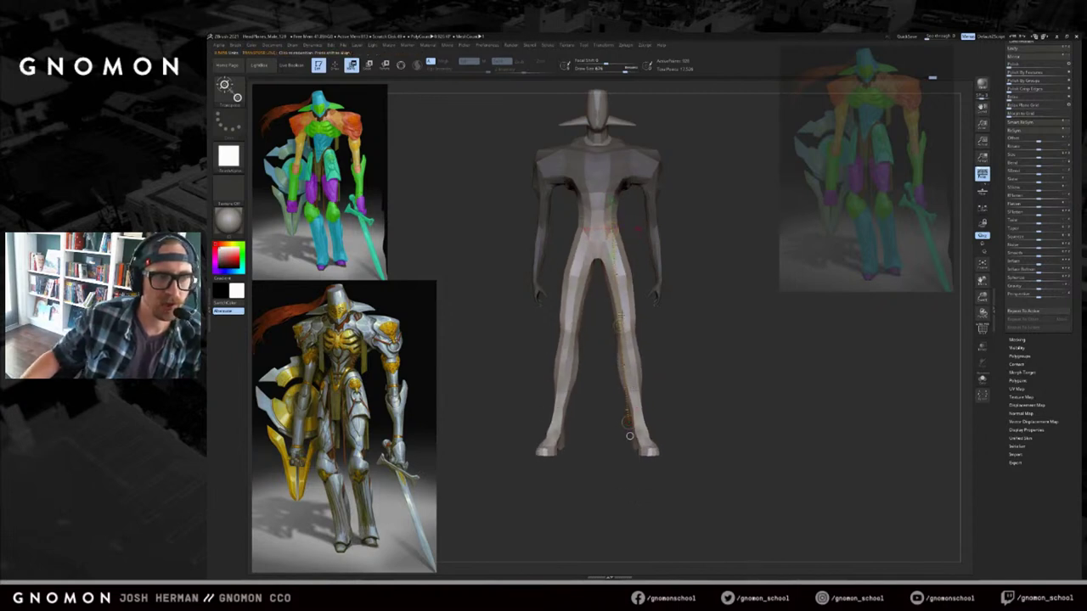
key("ctrl+z")
left_click_drag(628, 427, 635, 471)
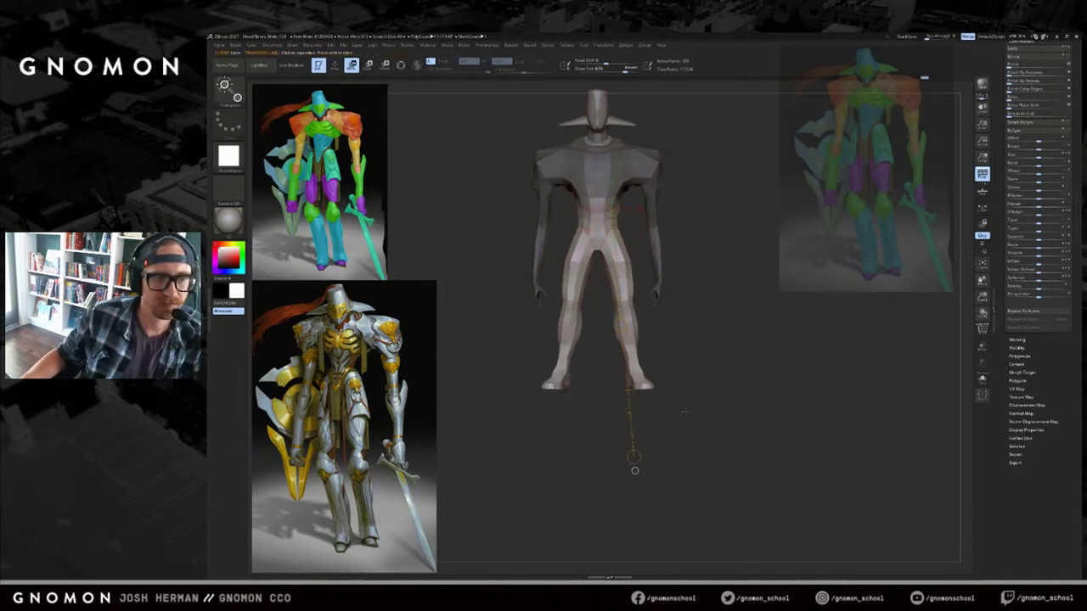
left_click_drag(671, 415, 669, 384, "alt")
left_click_drag(623, 411, 618, 488)
left_click_drag(715, 376, 701, 399, "alt")
Compare the leg lengths before and after with undo and redo, keep the longer legs, and return to drawing.
key("ctrl+z")
key("ctrl+shift+z")
key("q")
key("w")
key("ctrl+z")
key("ctrl+shift+z")
mouse_move(699, 317)
left_mouse_down()
mouse_move(689, 315)
mouse_move(846, 289)
mouse_move(752, 333)
mouse_move(767, 347)
mouse_move(744, 279)
left_mouse_up()
key("q")
key("s")
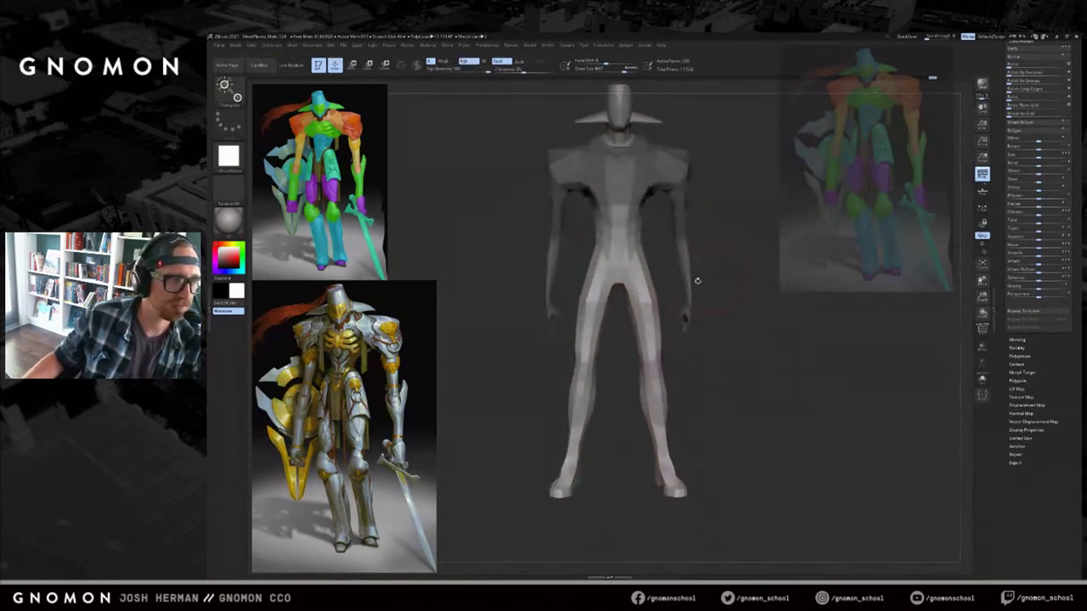
Extend the body mask down over the upper thighs, leaving the rest of the legs editable.
key("w")
left_click_drag(634, 263, 645, 409)
mouse_move(706, 192)
left_mouse_down("ctrl")
mouse_move(532, 296)
mouse_move(538, 286)
left_mouse_up("ctrl")
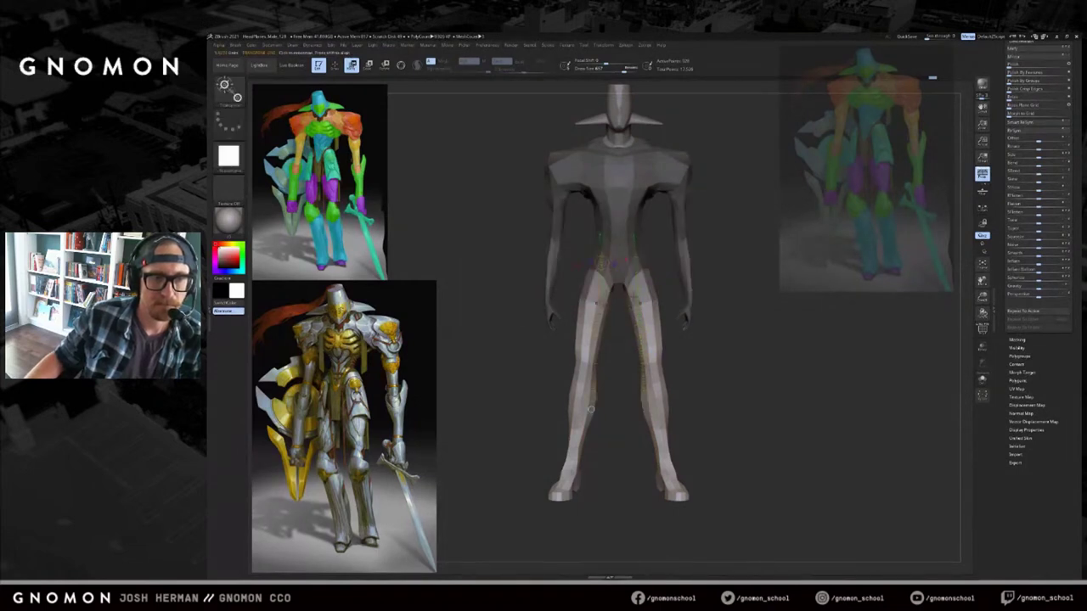
mouse_move(715, 236)
left_mouse_down("ctrl")
mouse_move(528, 326)
mouse_move(516, 300)
left_mouse_up("ctrl")
key("q")
key("w")
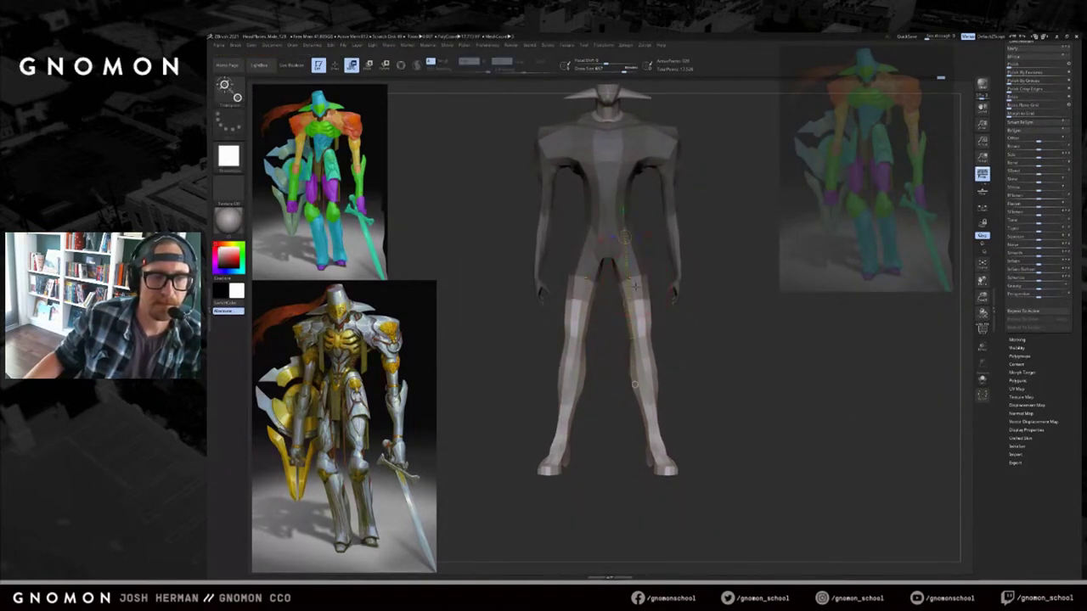
Bring the legs closer together beneath the pelvis with the transpose line, comparing the change with undo and redo.
left_click_drag(652, 431, 667, 509)
key("ctrl+z")
left_click_drag(575, 147, 514, 311, "ctrl")
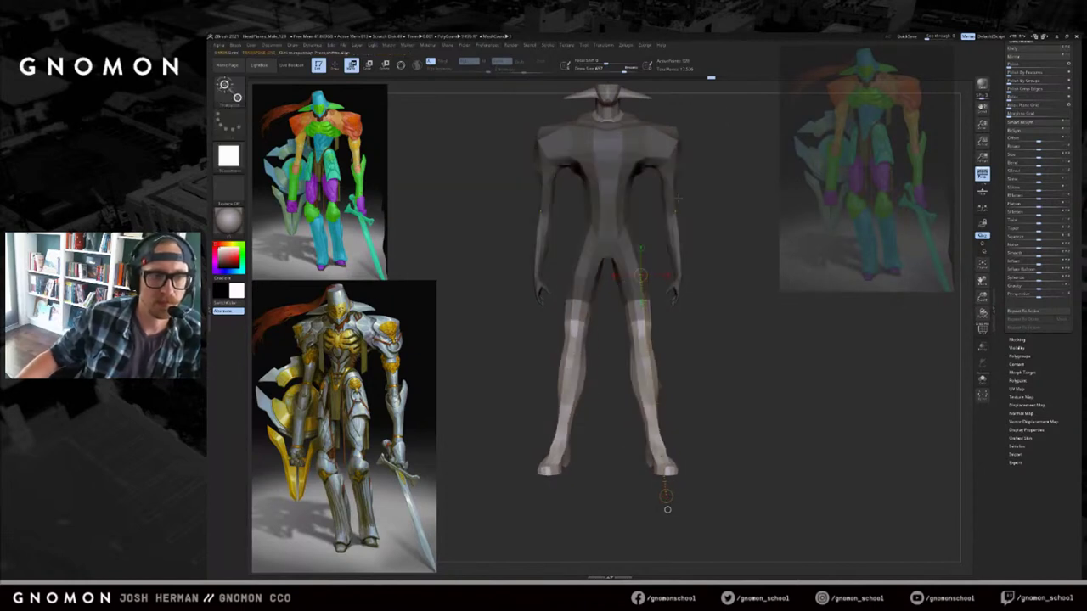
key("ctrl+z")
mouse_move(622, 252)
left_mouse_down()
mouse_move(659, 485)
mouse_move(629, 486)
left_mouse_up()
mouse_move(716, 358)
left_mouse_down("alt")
mouse_move(716, 395)
mouse_move(702, 390)
mouse_move(722, 378)
left_mouse_up("alt")
key("ctrl+z")
key("ctrl+shift+z")
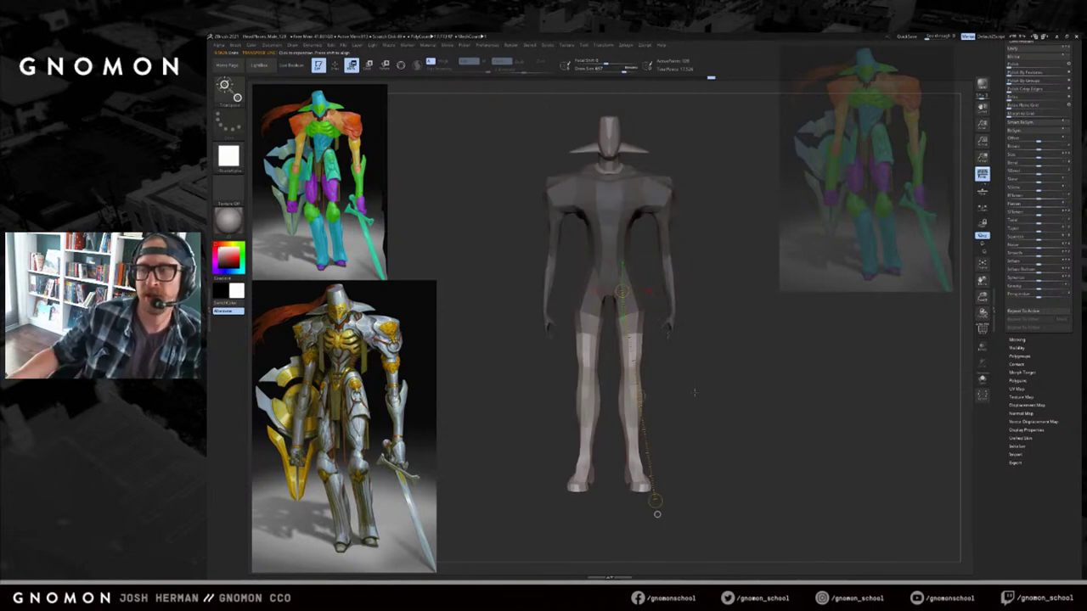
Check the stance from the front and side and place the reference overlay beside the figure to compare proportions.
left_click_drag(726, 284, 655, 315)
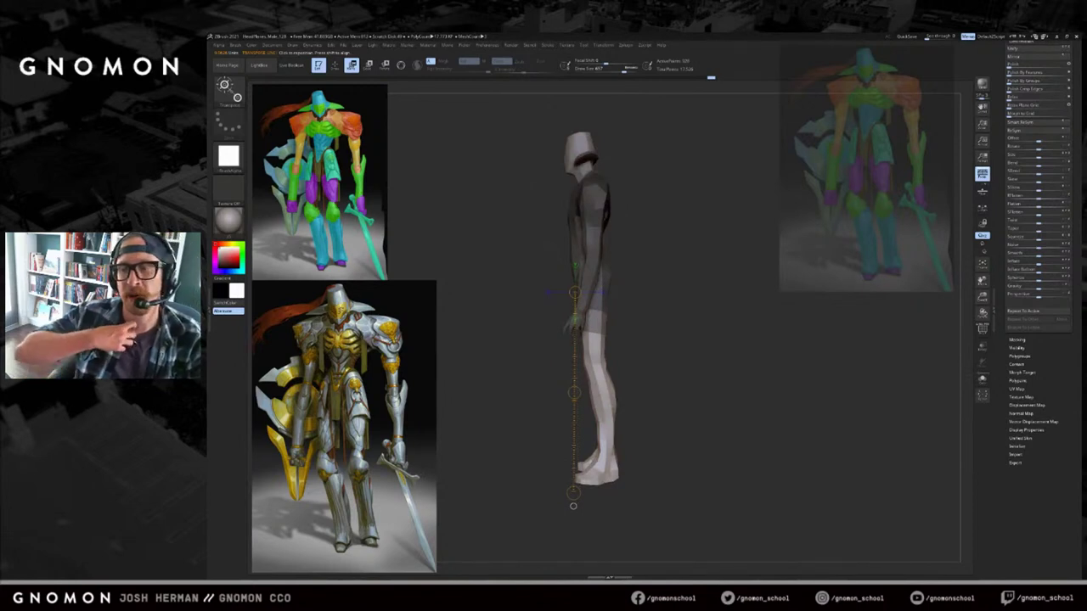
left_click_drag(704, 373, 841, 362)
mouse_move(842, 361)
left_mouse_down()
mouse_move(849, 311)
mouse_move(832, 374)
left_mouse_up()
left_click_drag(869, 239, 594, 327)
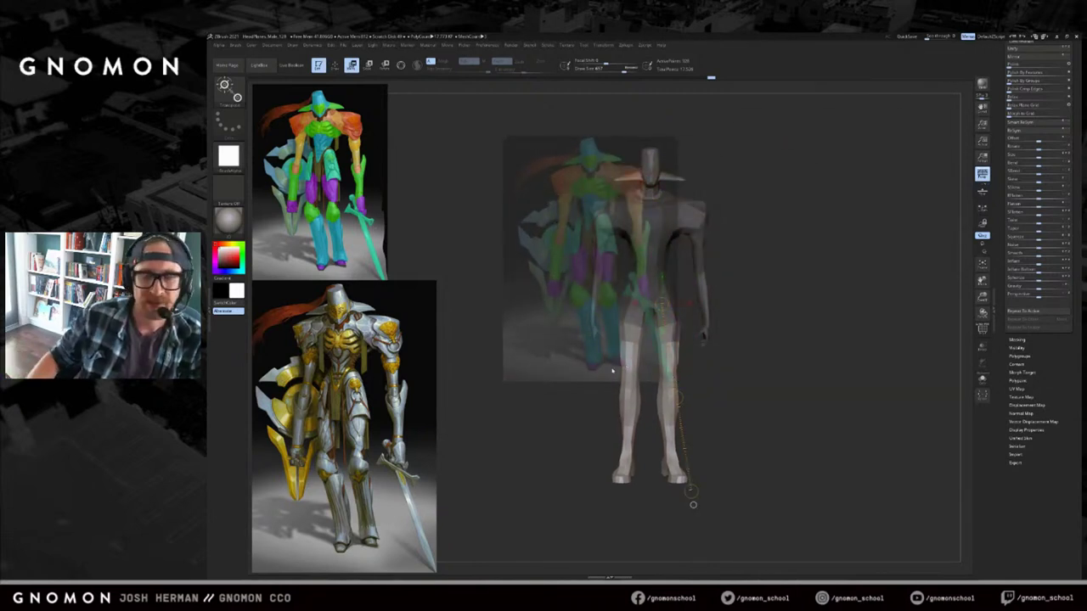
left_click_drag(677, 397, 790, 422)
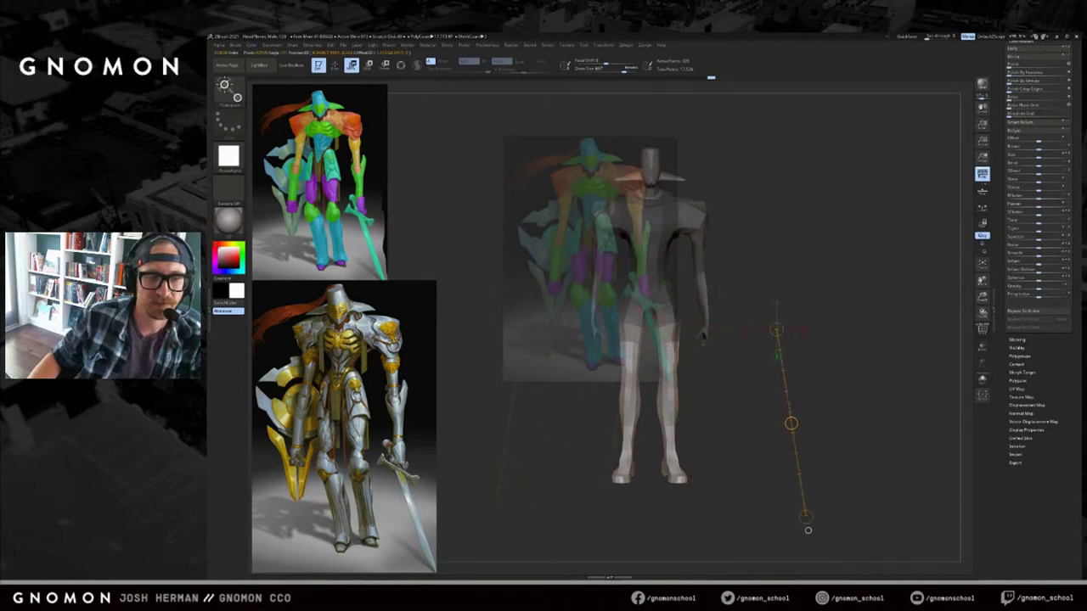
left_click_drag(677, 380, 773, 489)
Resize the reference overlay and move it clear of the model.
double_click(691, 424)
right_click_drag(682, 417, 683, 393)
scroll(691, 413, "down", 2)
left_click_drag(683, 392, 852, 383)
scroll(851, 383, "down", 1)
scroll(844, 383, "up", 2)
left_click_drag(681, 459, 852, 219)
middle_click_drag(887, 216, 837, 211)
left_click_drag(860, 207, 903, 221)
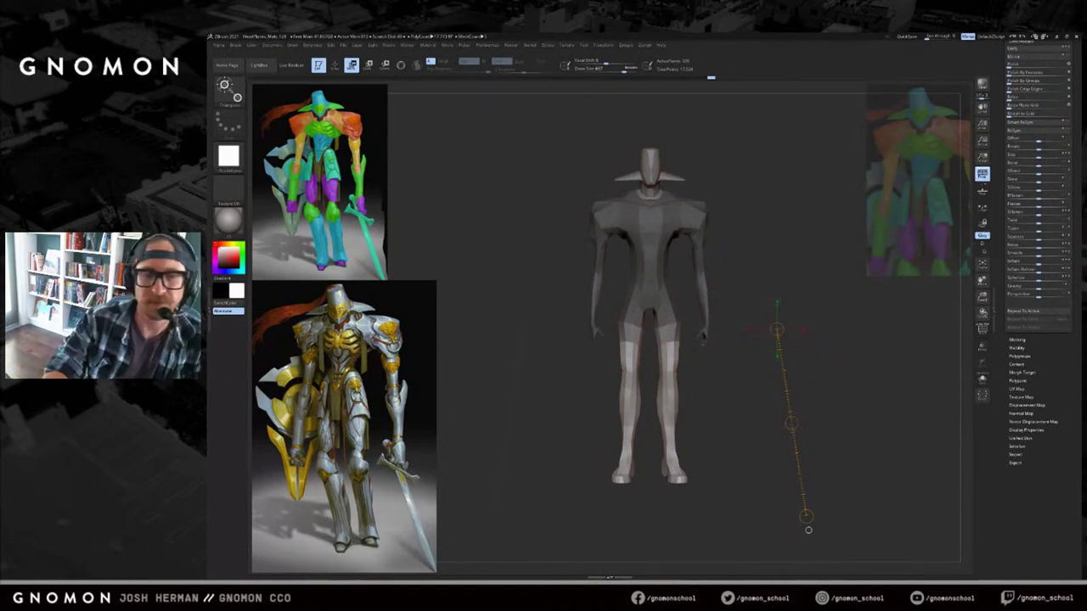
Invert the mask to protect the legs and leave the upper body editable, and return to drawing.
key("q")
left_click(761, 234, "ctrl")
mouse_move(789, 231)
left_mouse_down()
mouse_move(761, 235)
mouse_move(751, 223)
left_mouse_up()
key("w")
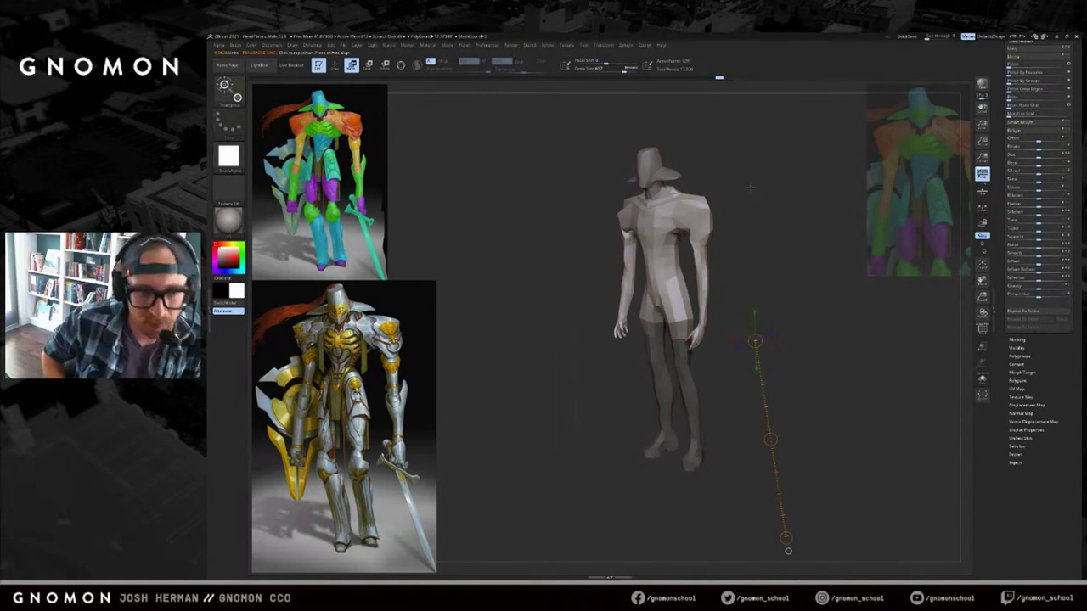
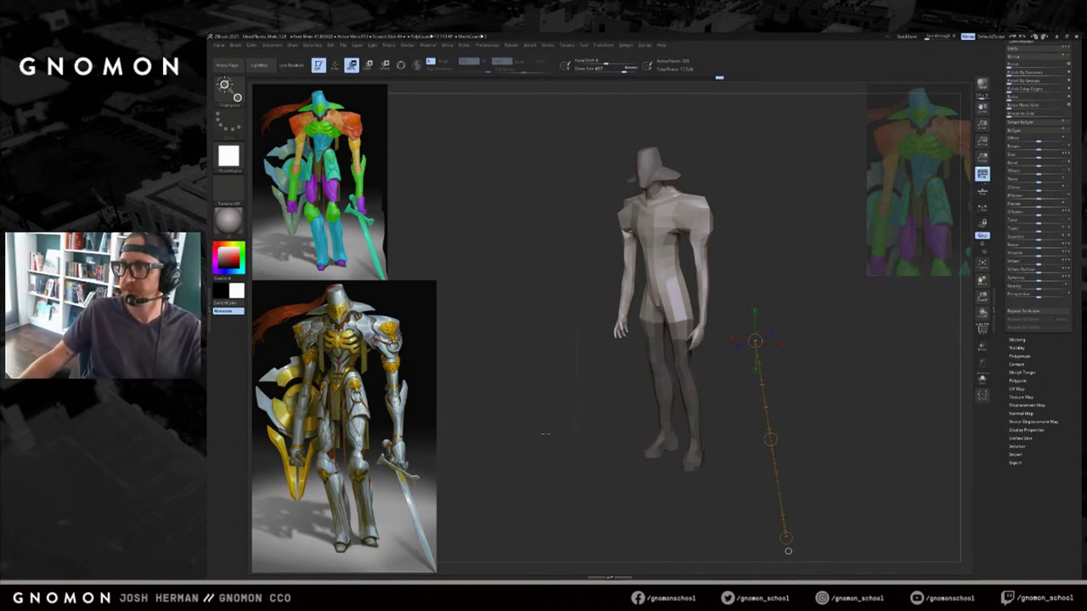
left_click_drag(559, 436, 803, 342)
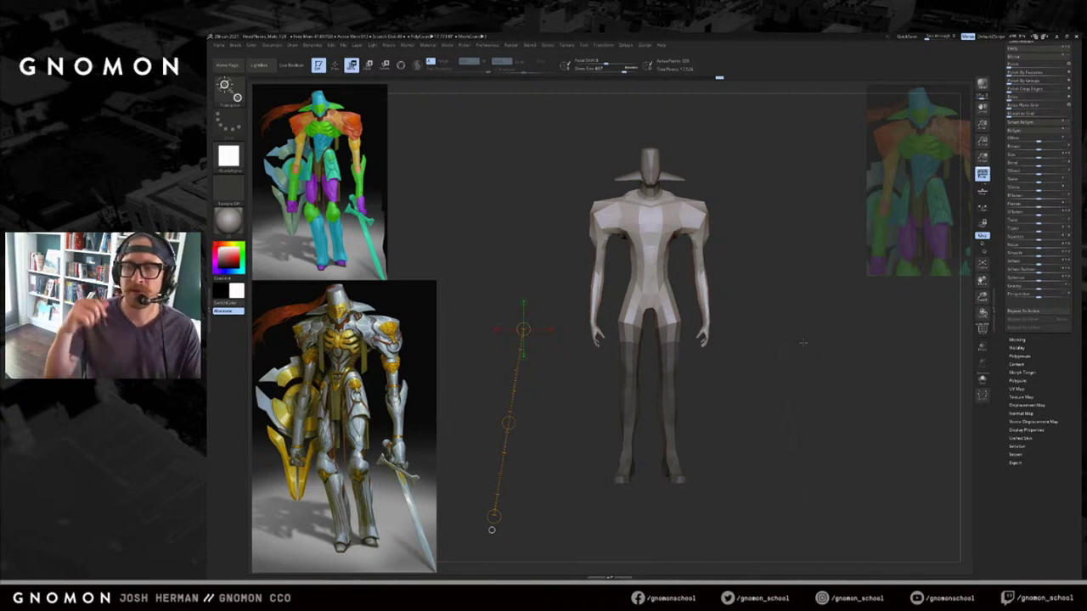
key("q")
Check the torso from the front, back and three-quarter views, and reshape the waist with the Move brush.
mouse_move(798, 174)
left_mouse_down()
mouse_move(740, 181)
mouse_move(772, 255)
left_mouse_up()
left_click_drag(774, 209, 745, 206)
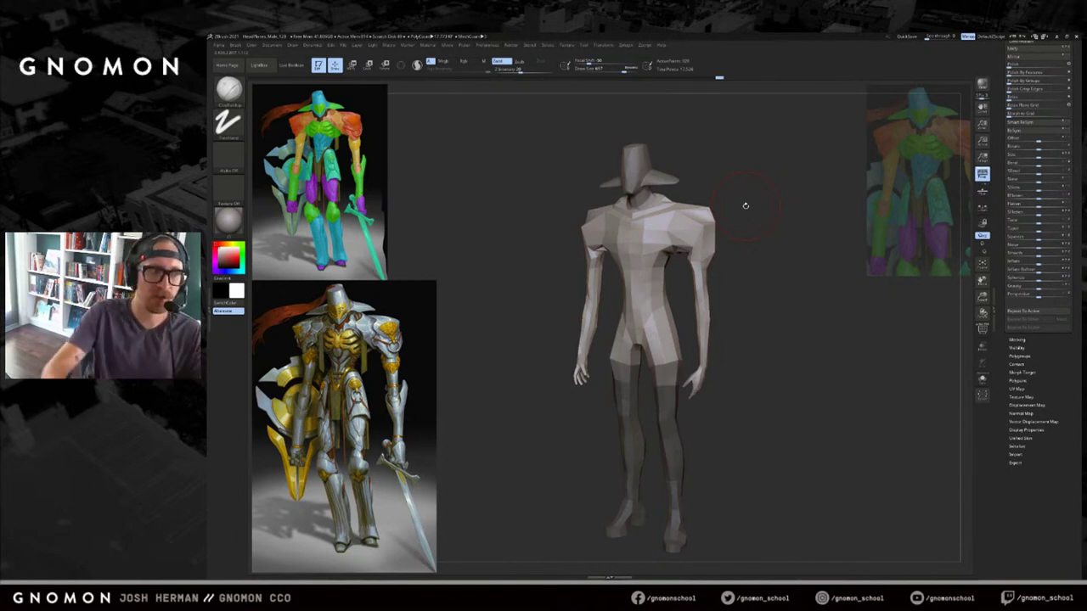
left_click_drag(770, 238, 789, 204, "shift")
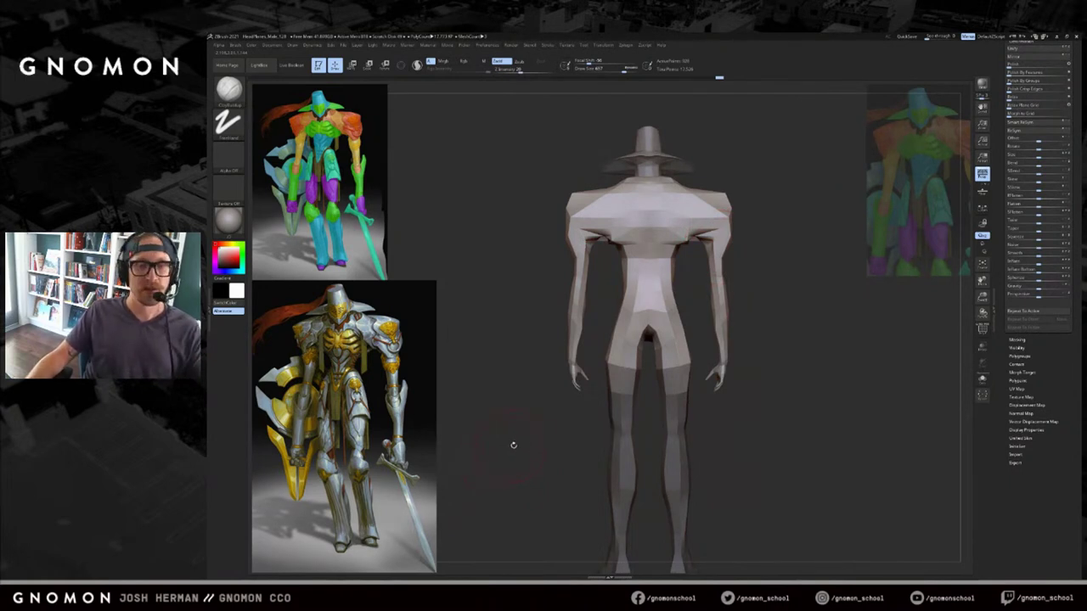
left_click_drag(523, 445, 568, 403)
left_click_drag(562, 409, 553, 368)
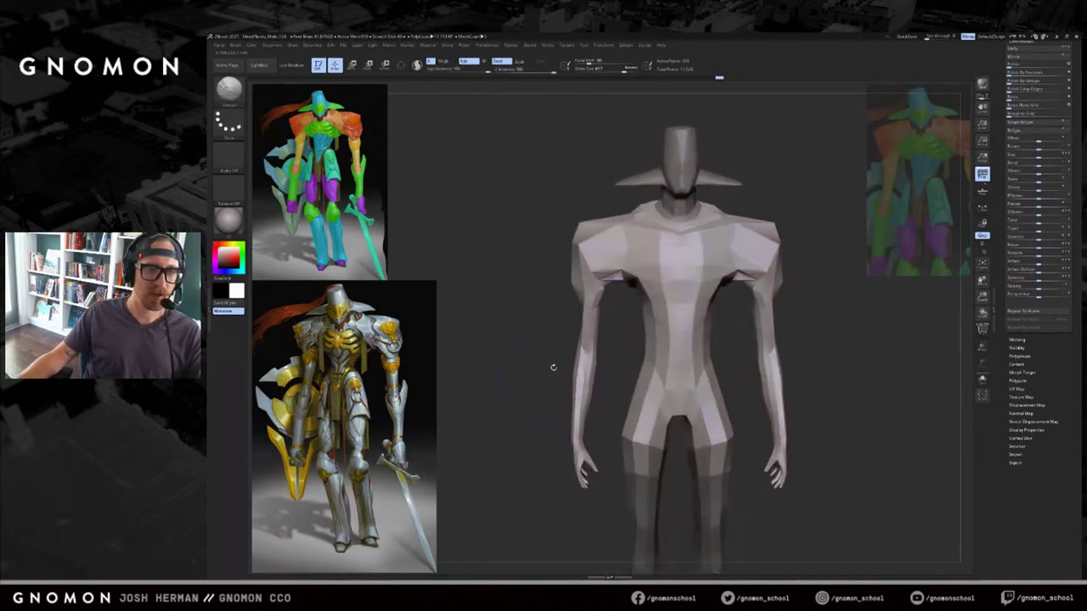
left_click_drag(775, 148, 761, 122, "alt")
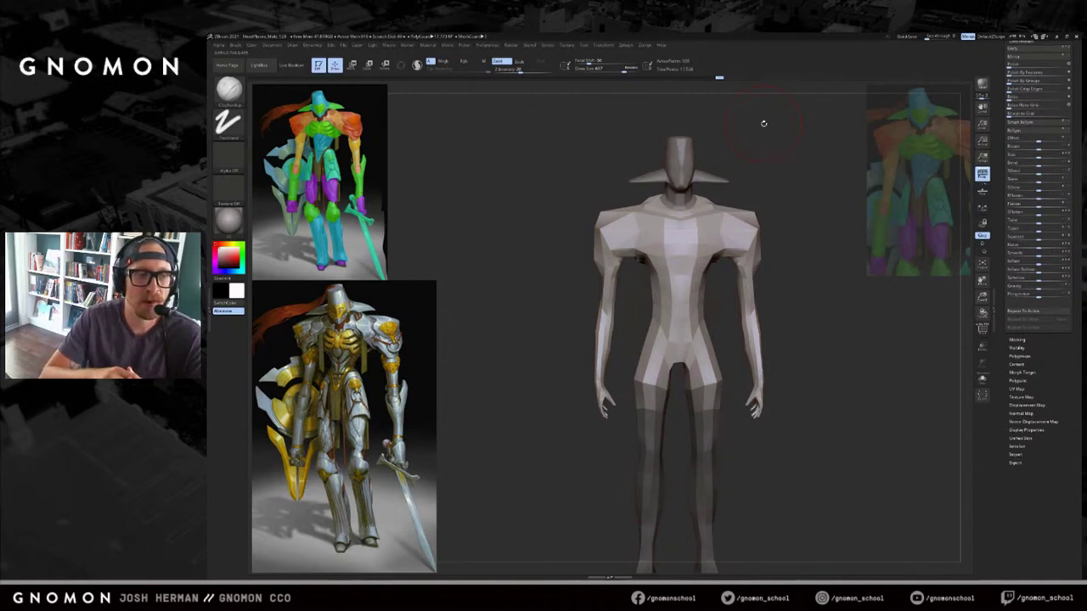
left_click_drag(749, 178, 720, 194, "alt")
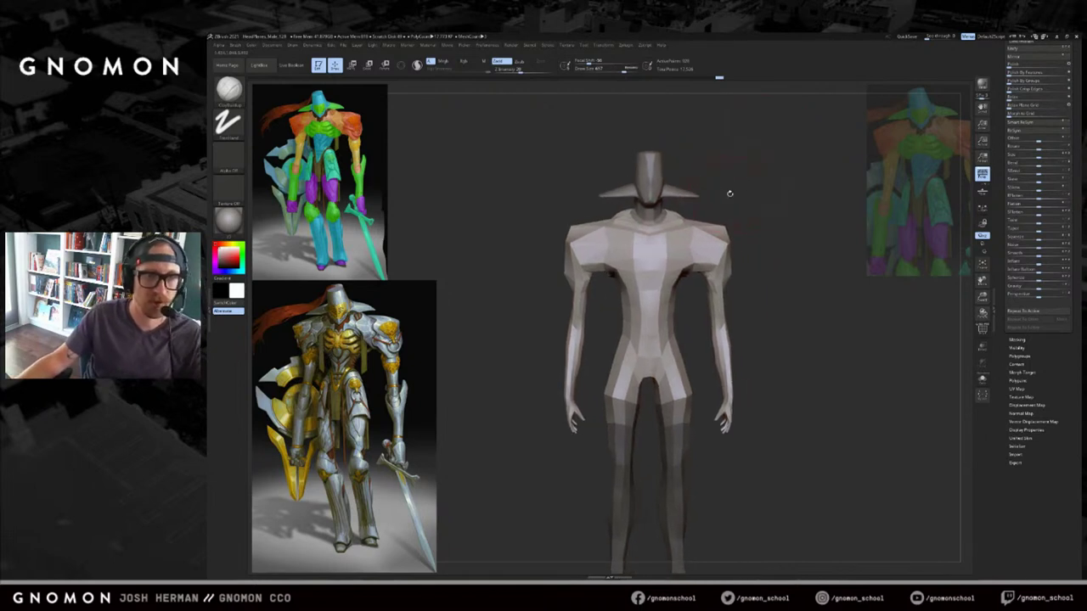
key("b")
key("m")
key("v")
left_click_drag(607, 295, 624, 298)
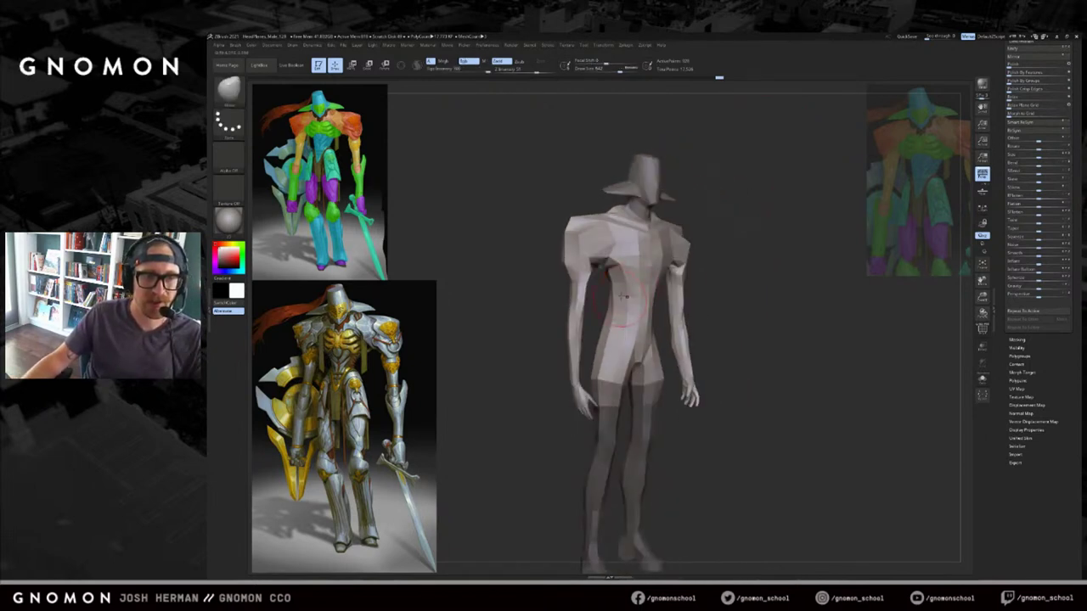
mouse_move(509, 282)
left_mouse_down("shift")
mouse_move(583, 283)
mouse_move(615, 272)
mouse_move(643, 239)
left_mouse_up("shift")
key("s")
left_click_drag(734, 212, 662, 210)
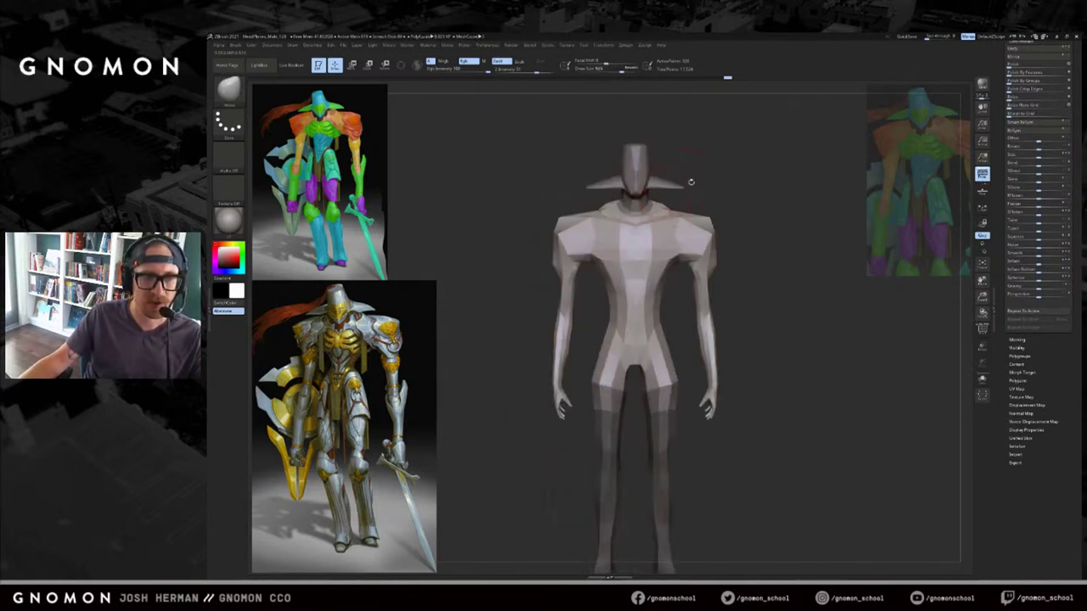
Select the helmet head and adjust its neck area with the Move brush.
left_click_drag(727, 178, 727, 225, "alt")
left_click(643, 216, "alt")
key("s")
mouse_move(642, 202)
left_mouse_down()
mouse_move(708, 226)
mouse_move(554, 226)
mouse_move(637, 314)
mouse_move(724, 227)
mouse_move(747, 229)
mouse_move(781, 201)
mouse_move(792, 224)
mouse_move(796, 174)
left_mouse_up()
key("w")
key("q")
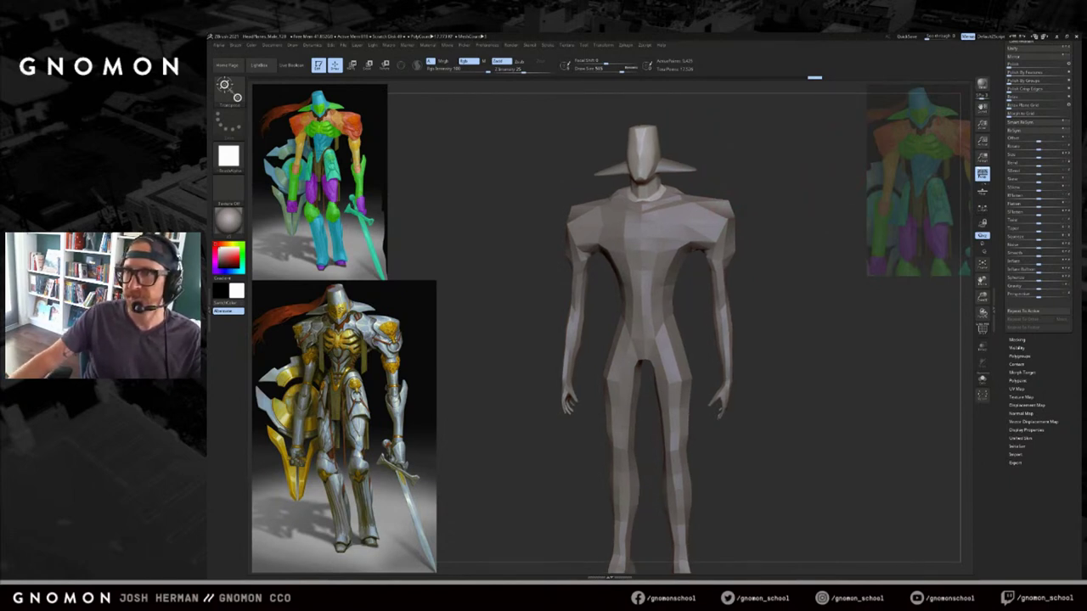
key("shift")
left_click_drag(780, 280, 751, 234, "shift")
key("q")
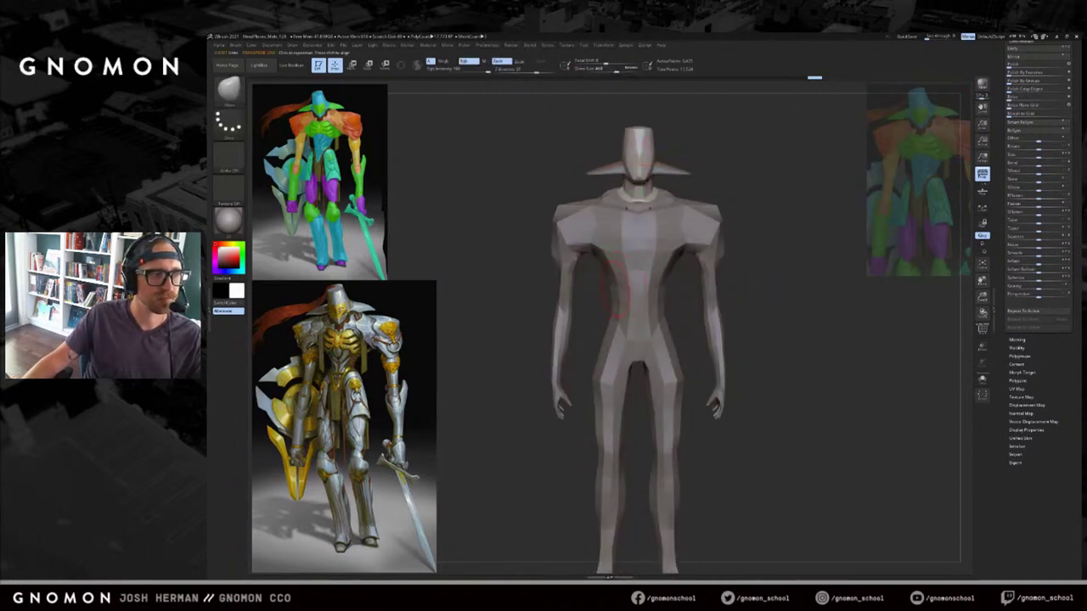
Select the body and push the ribcage outward above the waist with the Move brush.
left_click(613, 298, "alt")
key("s")
key("s")
left_click_drag(612, 297, 604, 277)
key("s")
mouse_move(606, 273)
left_mouse_down()
mouse_move(596, 251)
mouse_move(599, 270)
left_mouse_up()
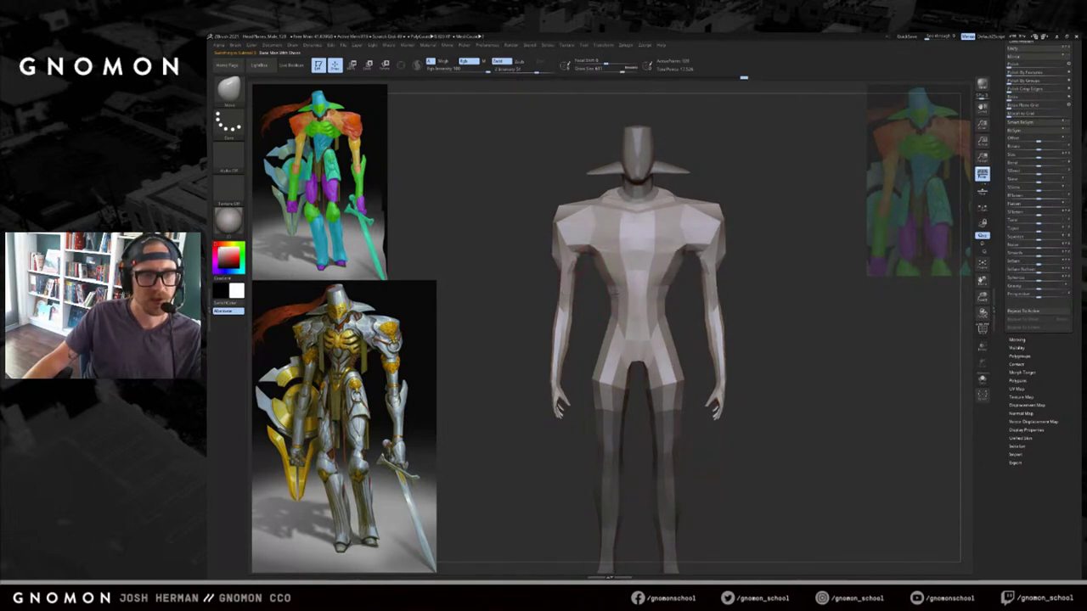
Clear the leg mask and refine the hips with the Move brush, checking the figure from the front and side.
left_click_drag(799, 267, 787, 287)
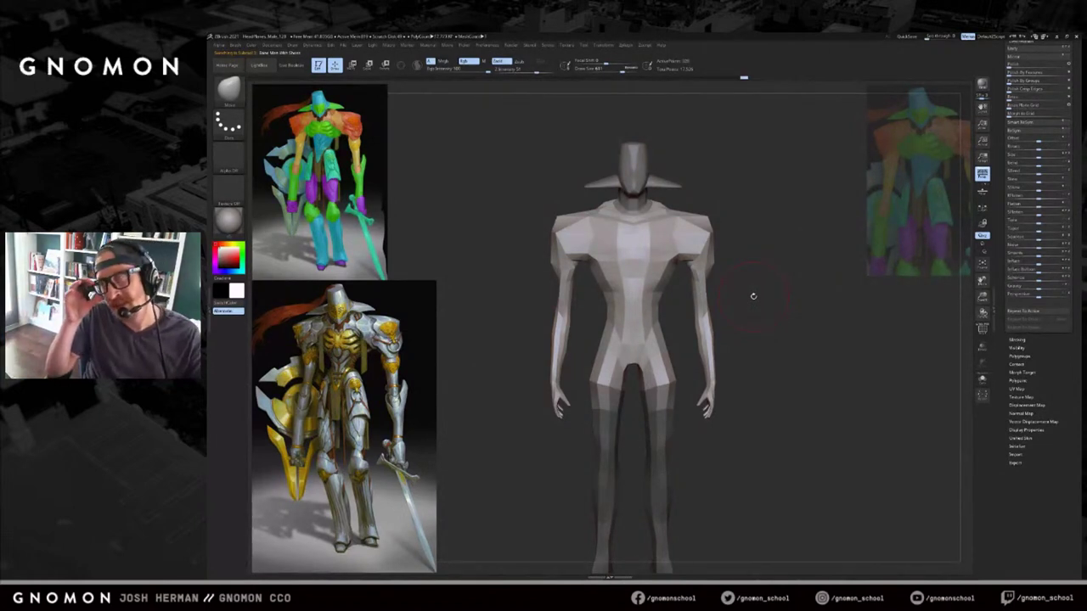
mouse_move(784, 252)
left_mouse_down()
mouse_move(783, 264)
mouse_move(777, 251)
left_mouse_up()
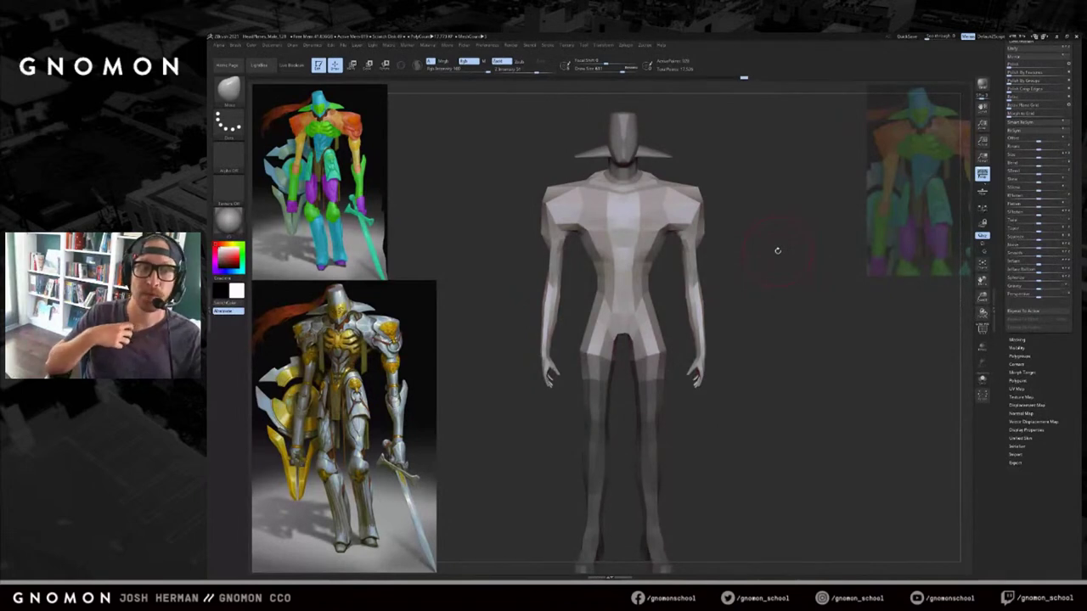
mouse_move(723, 243)
left_mouse_down("ctrl")
mouse_move(781, 294)
mouse_move(752, 283)
mouse_move(667, 301)
left_mouse_up("ctrl")
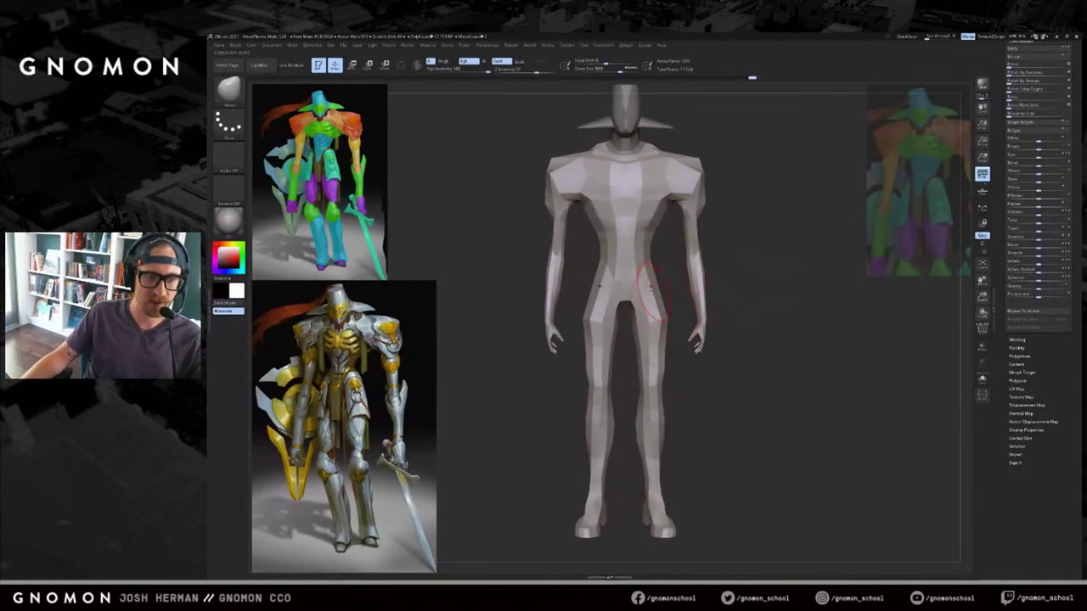
right_click_drag(651, 287, 728, 286)
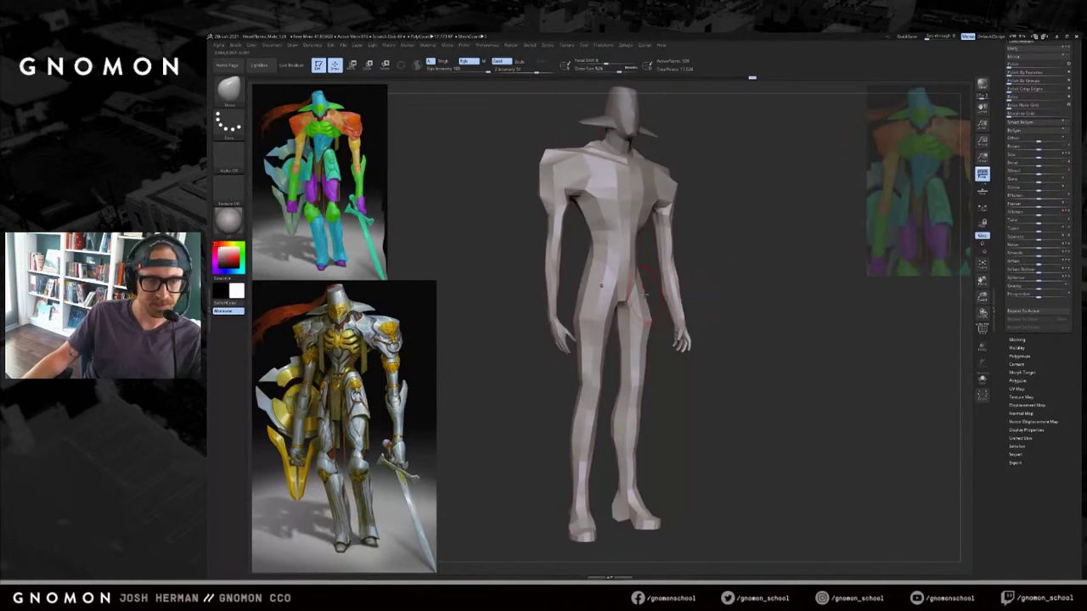
left_click_drag(718, 291, 741, 293)
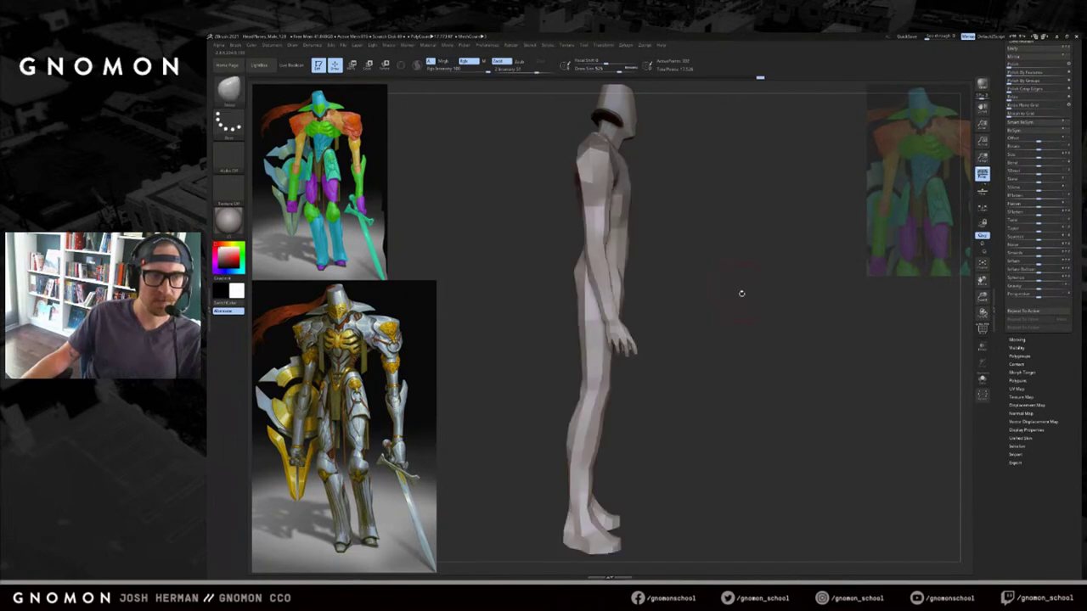
key("f")
key("s")
left_click_drag(674, 281, 703, 302)
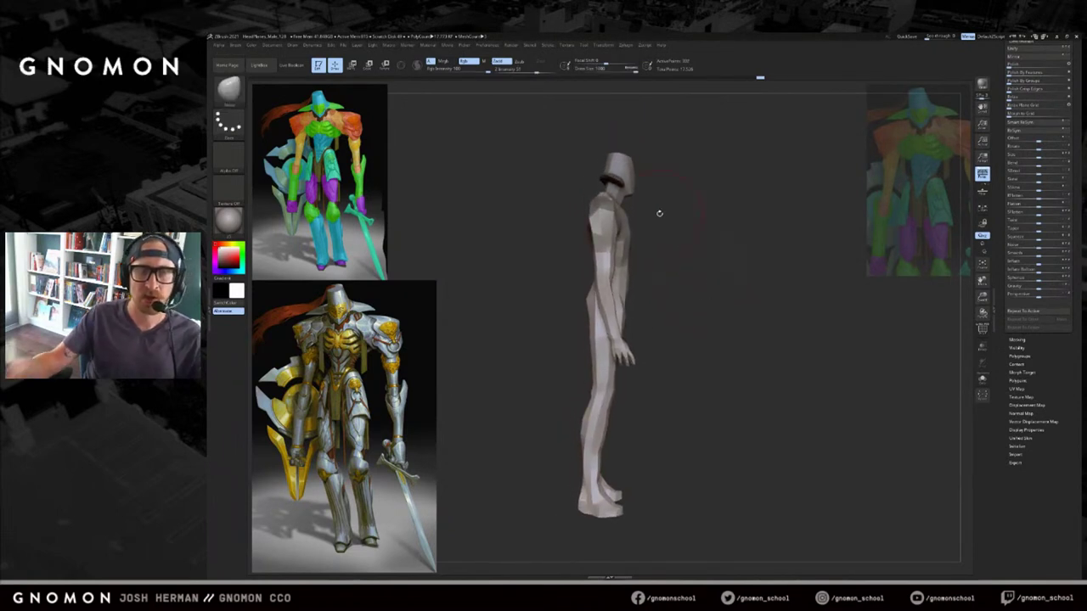
left_click_drag(660, 213, 777, 211)
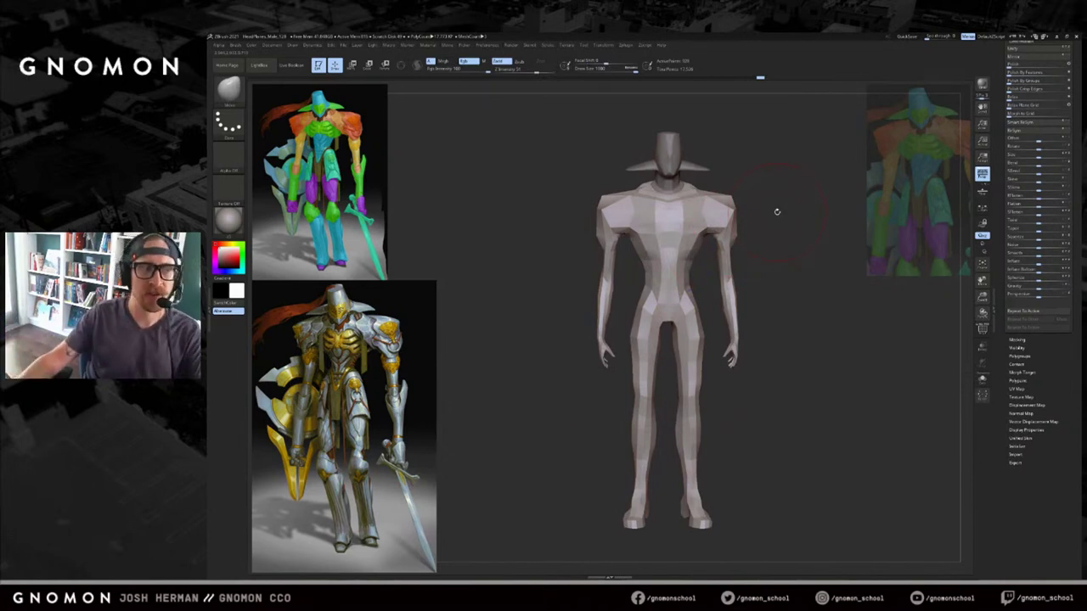
mouse_move(805, 255)
left_mouse_down("alt")
mouse_move(719, 236)
mouse_move(714, 250)
left_mouse_up("alt")
Mask the body except for the arms below the shoulder pads.
mouse_move(679, 293)
left_mouse_down()
mouse_move(774, 279)
mouse_move(764, 288)
left_mouse_up()
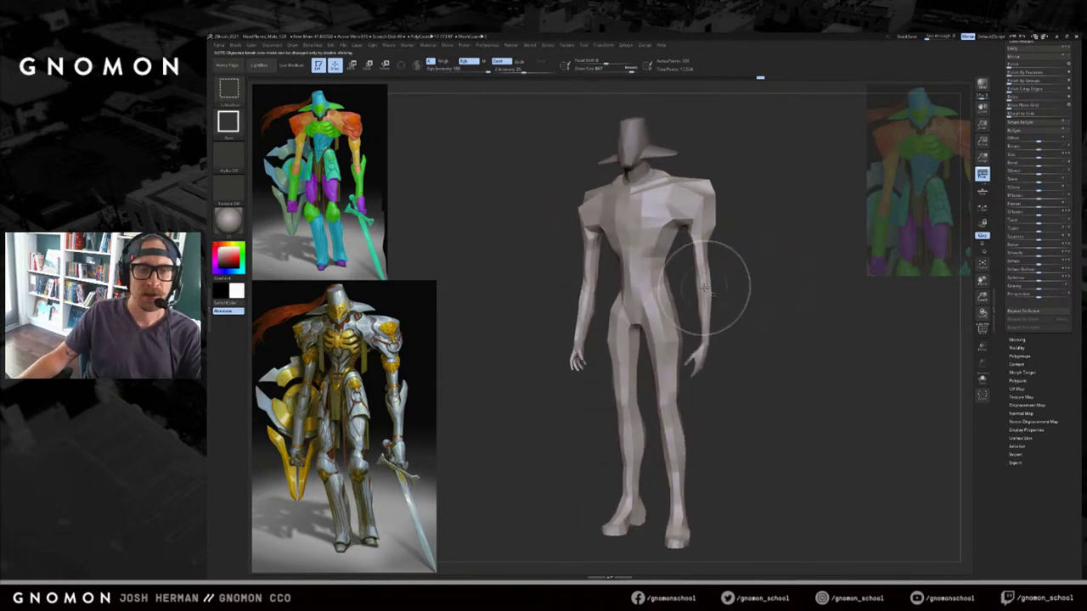
left_click(698, 258, "ctrl+shift")
left_click_drag(756, 170, 640, 386, "ctrl")
left_click(775, 268, "ctrl+shift")
left_click_drag(775, 265, 770, 230, "shift")
left_click_drag(758, 137, 538, 246, "ctrl")
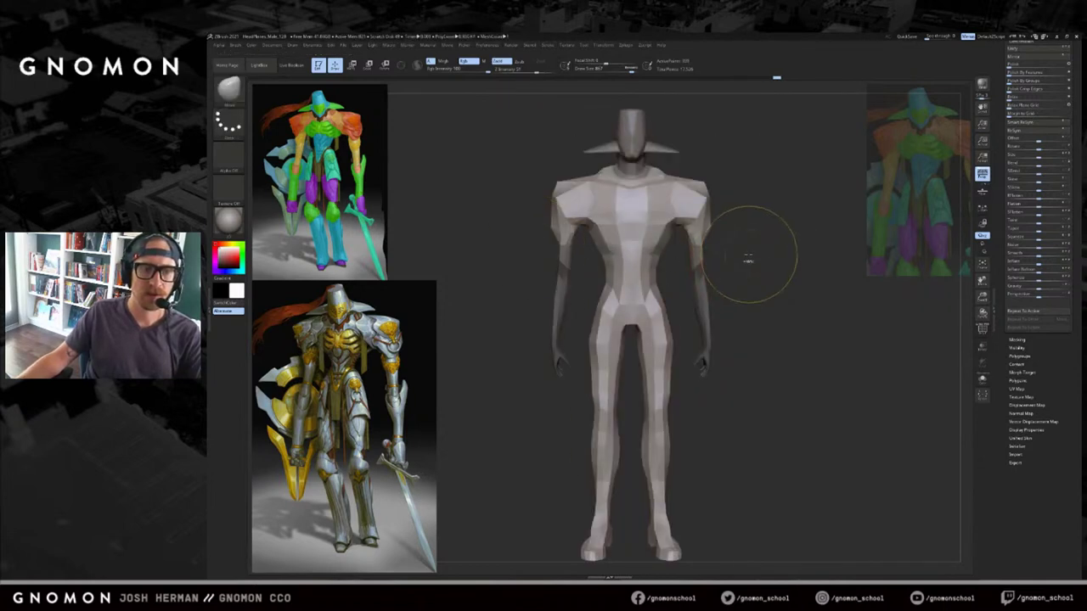
left_click(721, 270, "ctrl")
Try lengthening the arms downward with the transpose line, comparing the result with undo and redo.
key("w")
left_click_drag(701, 236, 702, 390)
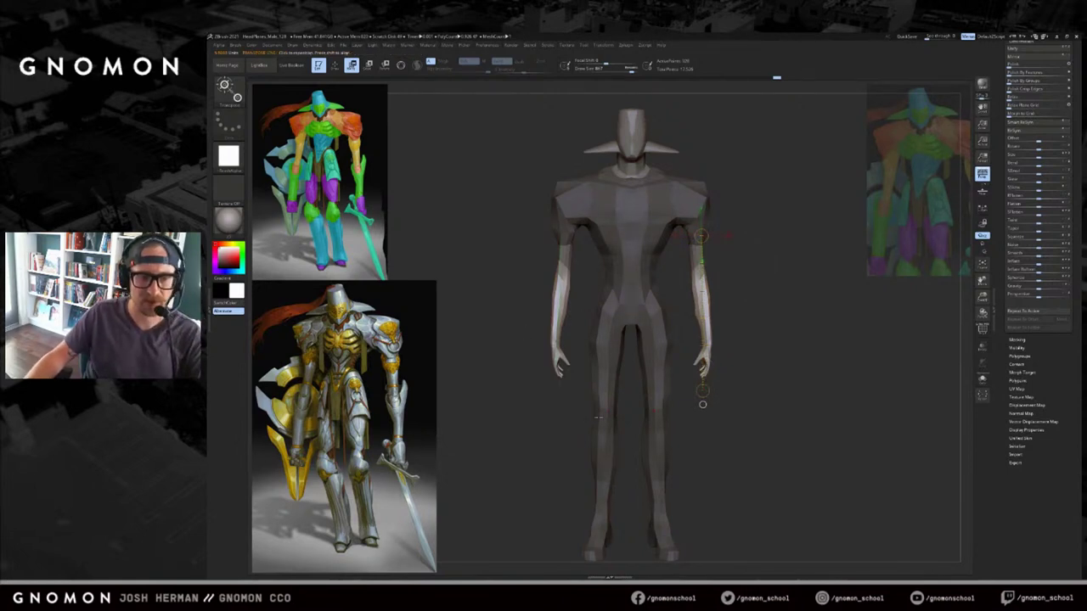
left_click_drag(702, 390, 704, 425)
left_click_drag(764, 368, 752, 287)
key("ctrl+z")
key("ctrl+shift+z")
key("ctrl+z")
key("ctrl+shift+z")
key("ctrl+z")
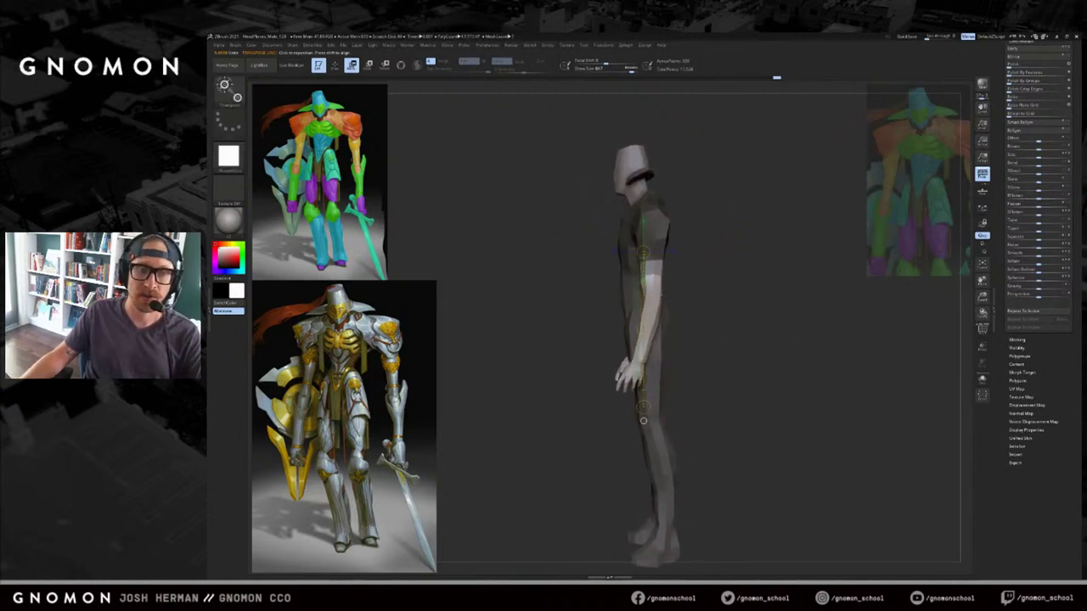
Soften the mask's transition along the upper arms, keeping the lower arms and hands editable.
left_click(661, 295, "ctrl")
key("ctrl+z")
left_click(703, 307, "ctrl")
left_click(657, 297, "ctrl")
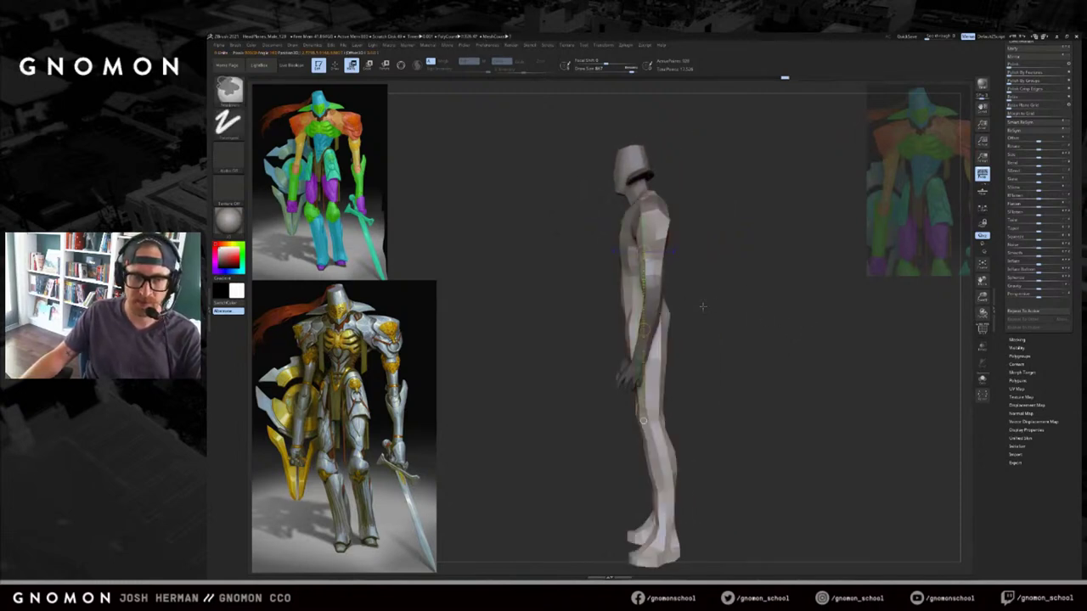
left_click(703, 306, "ctrl")
left_click_drag(703, 307, 755, 308, "shift")
left_click(747, 314, "ctrl")
left_click(747, 314, "ctrl")
Lengthen the arms downward with the transpose line and return to drawing.
left_click_drag(644, 408, 645, 445)
mouse_move(747, 365)
left_mouse_down()
mouse_move(675, 361)
mouse_move(793, 323)
mouse_move(719, 312)
left_mouse_up()
key("q")
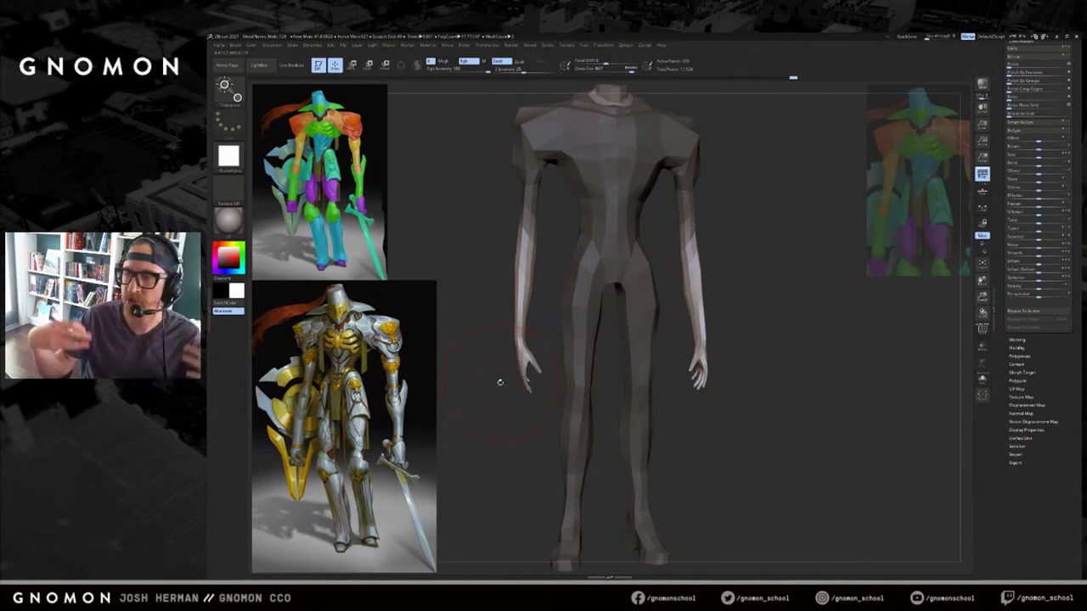
Select the helmet and adjust its tilt at the neck with the rotate transpose line, returning to drawing on the body.
mouse_move(500, 383)
left_mouse_down("alt")
mouse_move(771, 332)
mouse_move(724, 222)
mouse_move(724, 180)
mouse_move(743, 182)
mouse_move(759, 160)
mouse_move(745, 193)
mouse_move(745, 163)
mouse_move(764, 187)
mouse_move(701, 197)
mouse_move(745, 214)
mouse_move(741, 202)
mouse_move(745, 214)
left_mouse_up("alt")
left_click(667, 193, "alt")
key("r")
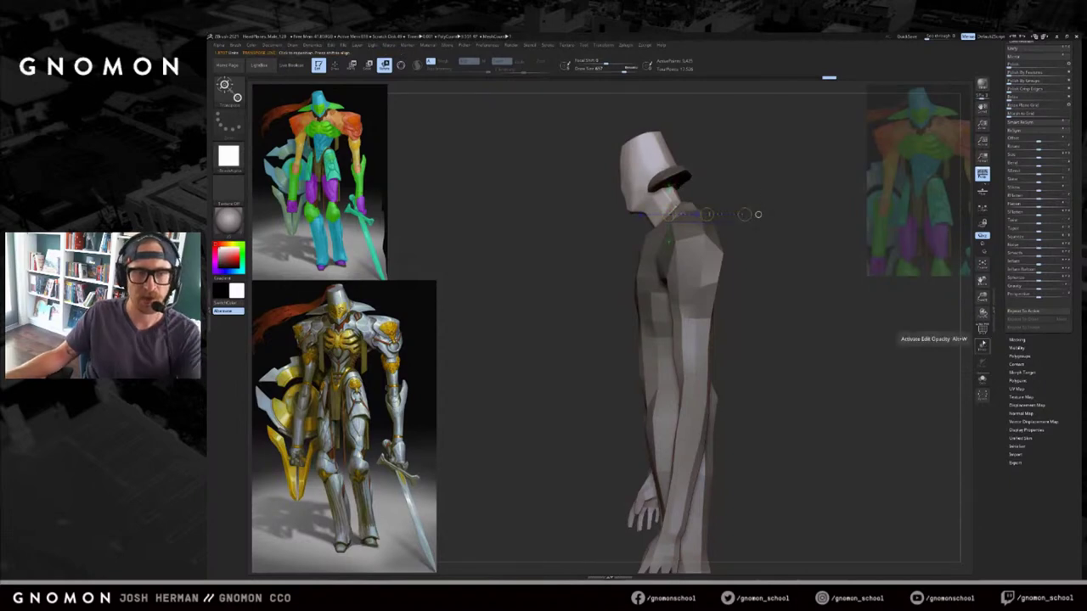
key("Down")
key("Down")
mouse_move(800, 332)
left_mouse_down()
mouse_move(858, 314)
mouse_move(807, 280)
left_mouse_up()
left_click(820, 294, "ctrl")
left_click(820, 293, "ctrl")
key("q")
left_click(603, 239, "alt")
Try reshaping the body's shoulder silhouette with the Move brush and undo the changes.
mouse_move(537, 236)
left_mouse_down()
mouse_move(593, 214)
mouse_move(552, 218)
mouse_move(539, 195)
left_mouse_up()
key("s")
key("ctrl+z")
mouse_move(598, 223)
left_mouse_down()
mouse_move(596, 211)
mouse_move(732, 226)
left_mouse_up()
mouse_move(523, 232)
left_mouse_down()
mouse_move(681, 226)
mouse_move(543, 231)
left_mouse_up()
key("ctrl+z")
Check the full figure from front and side, and pull the torso's front profile forward with a smaller Move brush.
left_click_drag(823, 262, 819, 266)
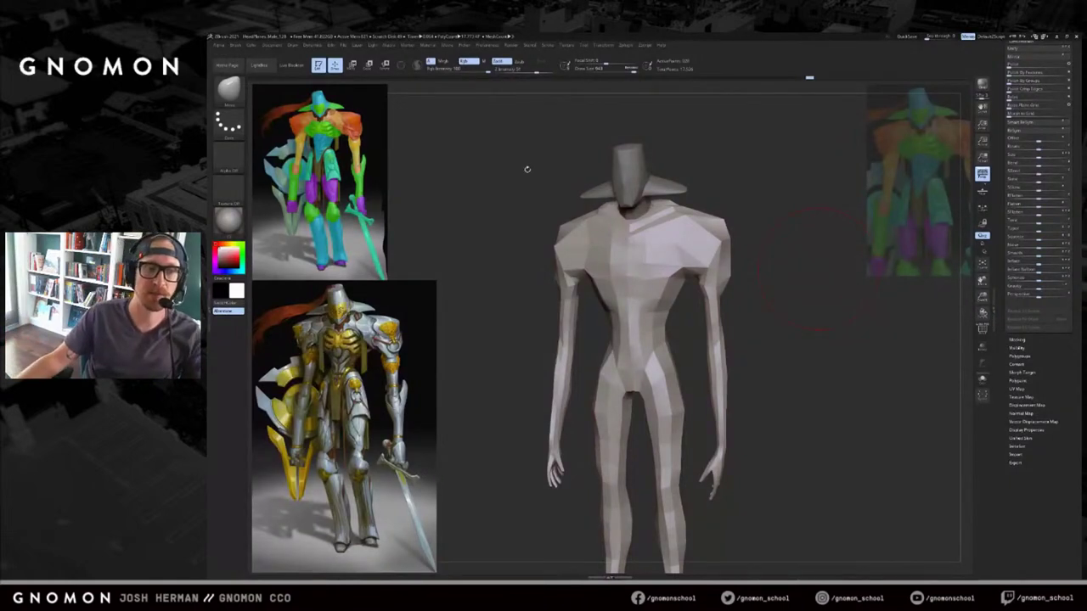
left_click_drag(527, 170, 725, 266, "shift")
mouse_move(792, 217)
left_mouse_down("alt")
mouse_move(828, 248)
mouse_move(744, 260)
mouse_move(809, 228)
mouse_move(772, 249)
left_mouse_up("alt")
left_click_drag(771, 248, 826, 235, "alt")
left_click_drag(826, 235, 801, 219, "alt")
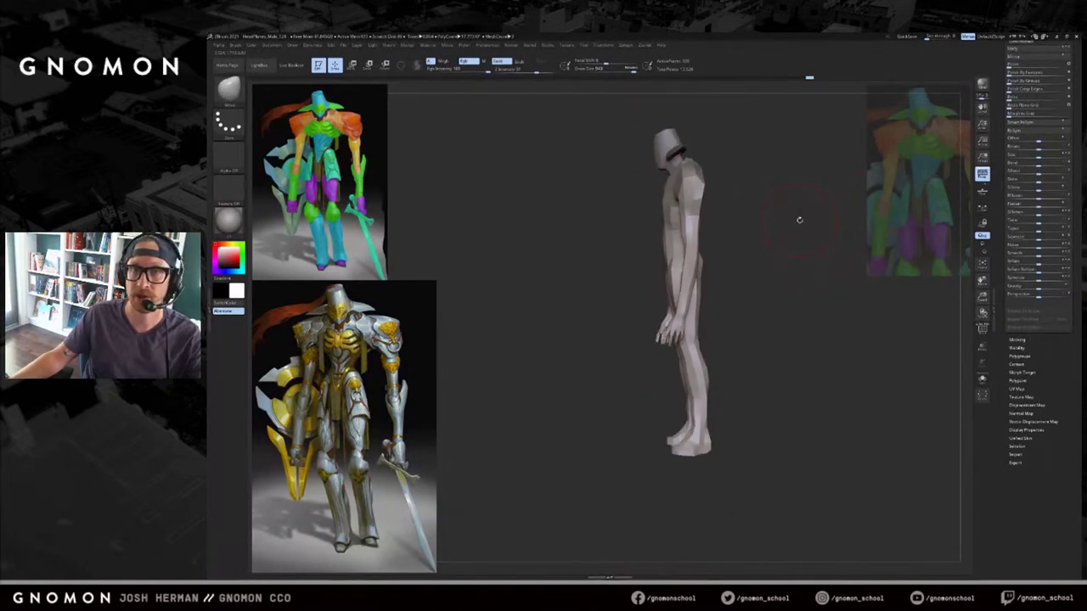
left_click_drag(801, 219, 622, 256)
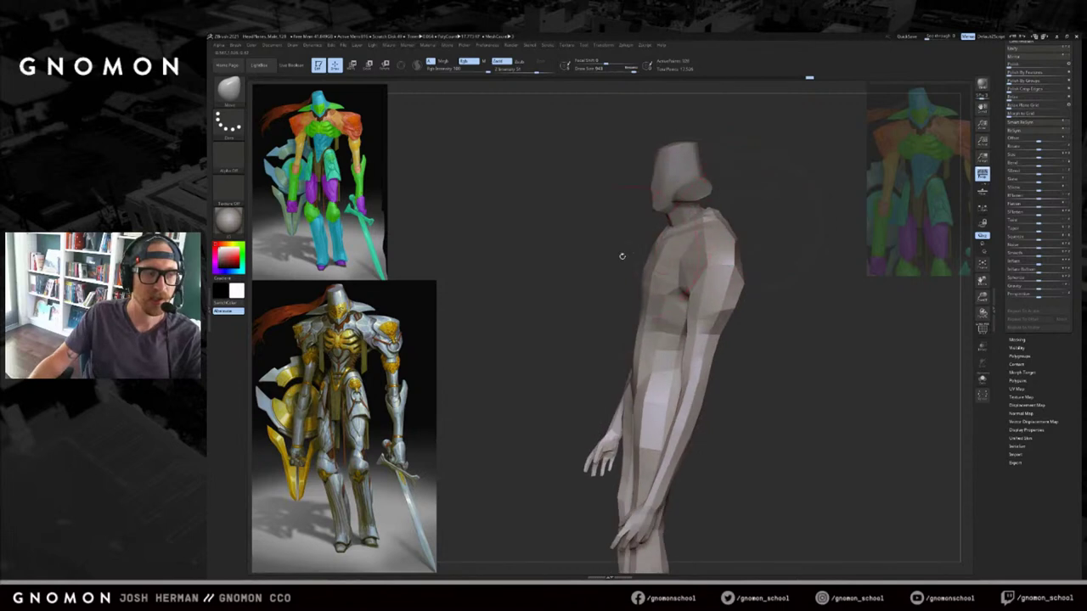
mouse_move(812, 219)
left_mouse_down()
mouse_move(735, 240)
mouse_move(839, 213)
left_mouse_up()
key("bracketleft")
left_click_drag(626, 318, 586, 325)
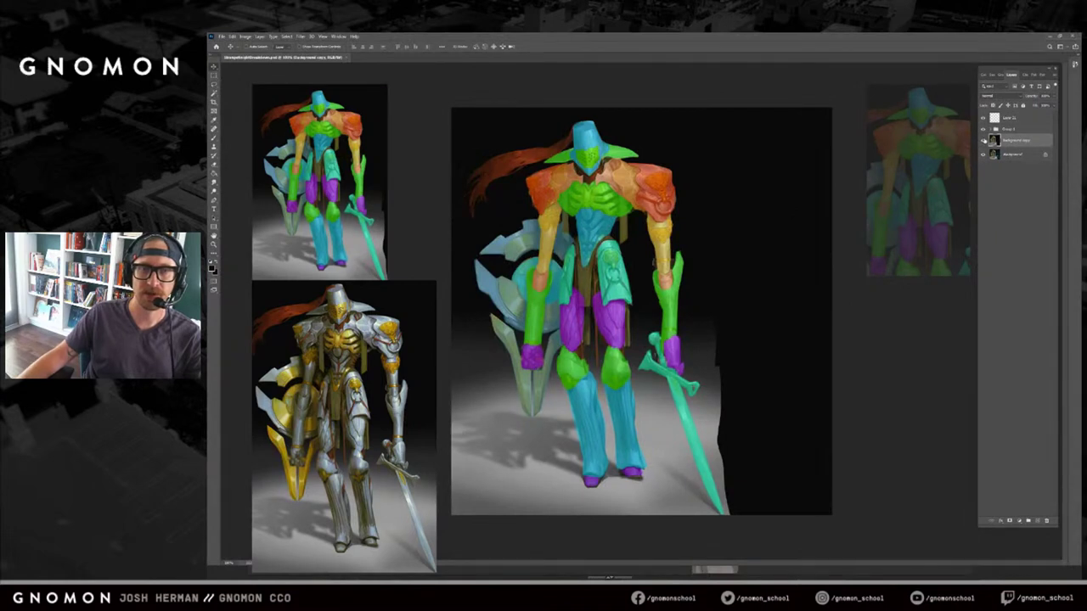
In Photoshop, ready the brush on the top layer over the knight's upper body and hide the colour overlay group.
key("z")
left_click(557, 202)
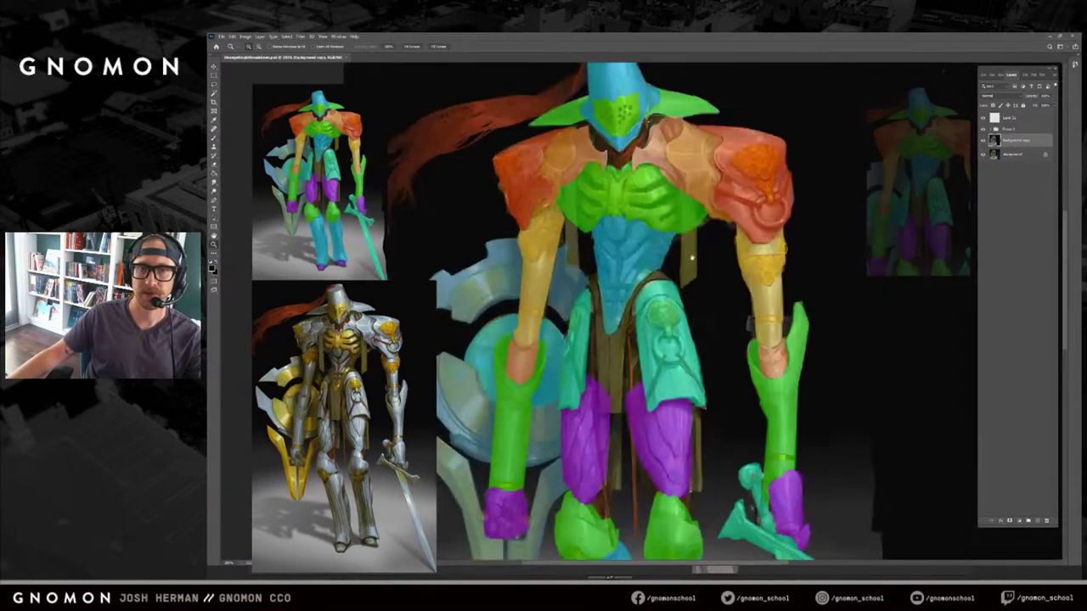
left_click_drag(691, 259, 610, 344)
left_click(1005, 119)
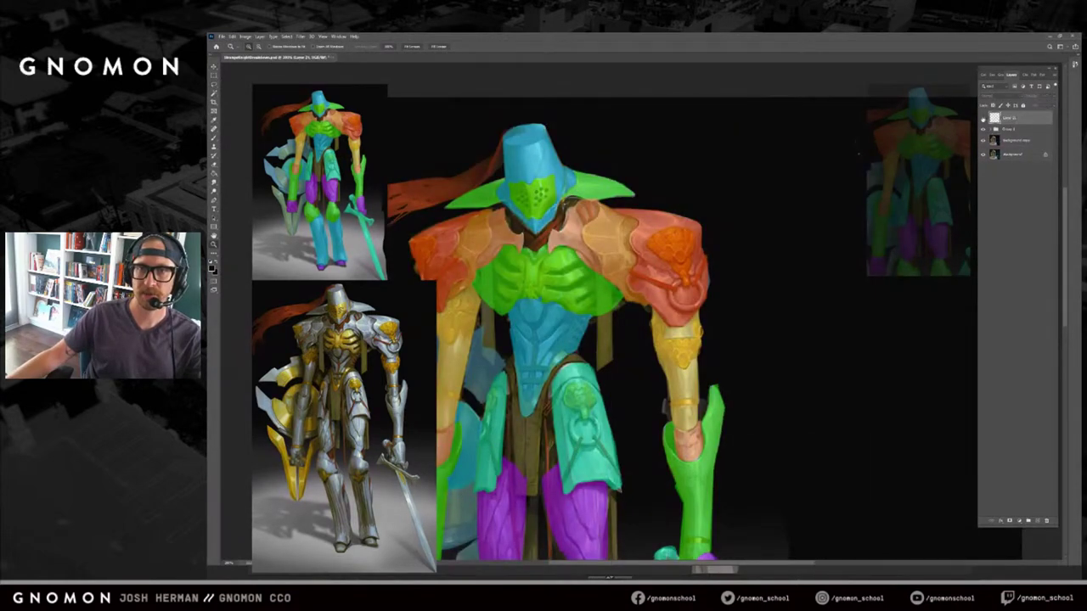
key("b")
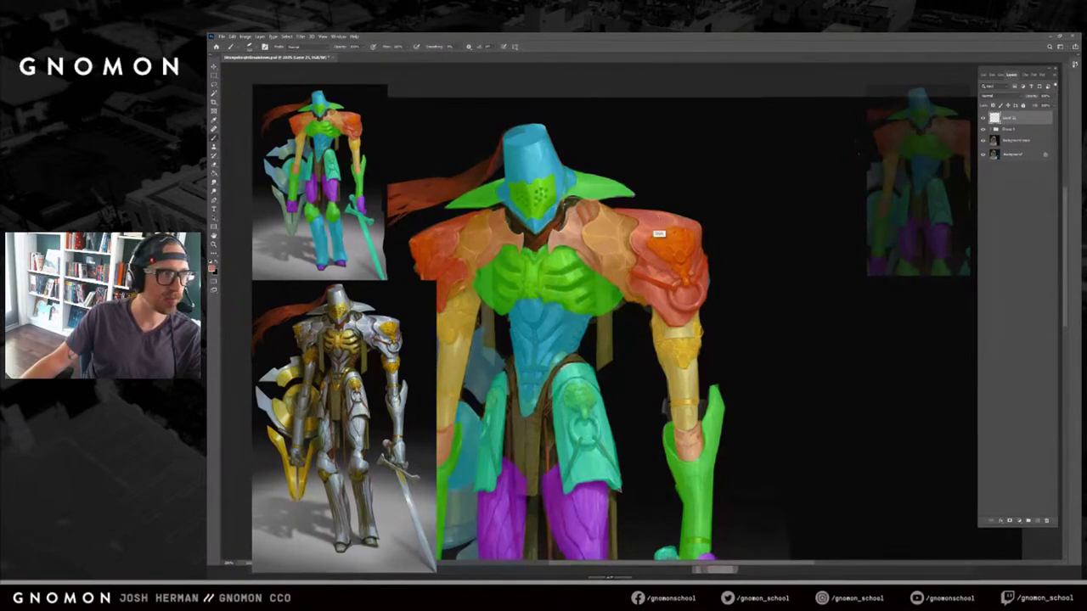
mouse_move(683, 200)
left_mouse_down()
mouse_move(737, 195)
mouse_move(758, 222)
left_mouse_up()
key("ctrl+z")
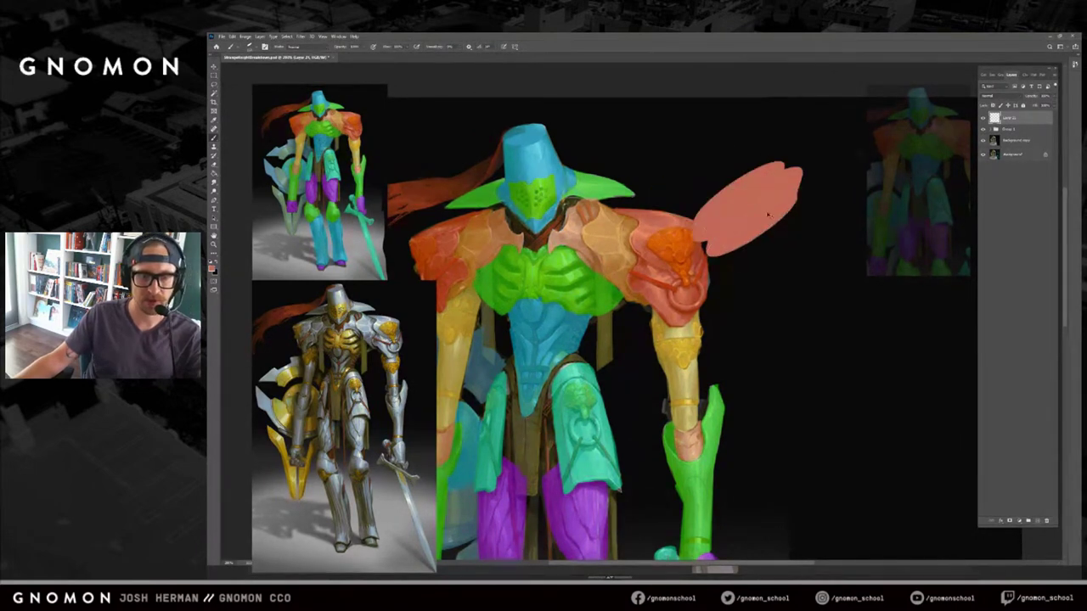
key("ctrl+z")
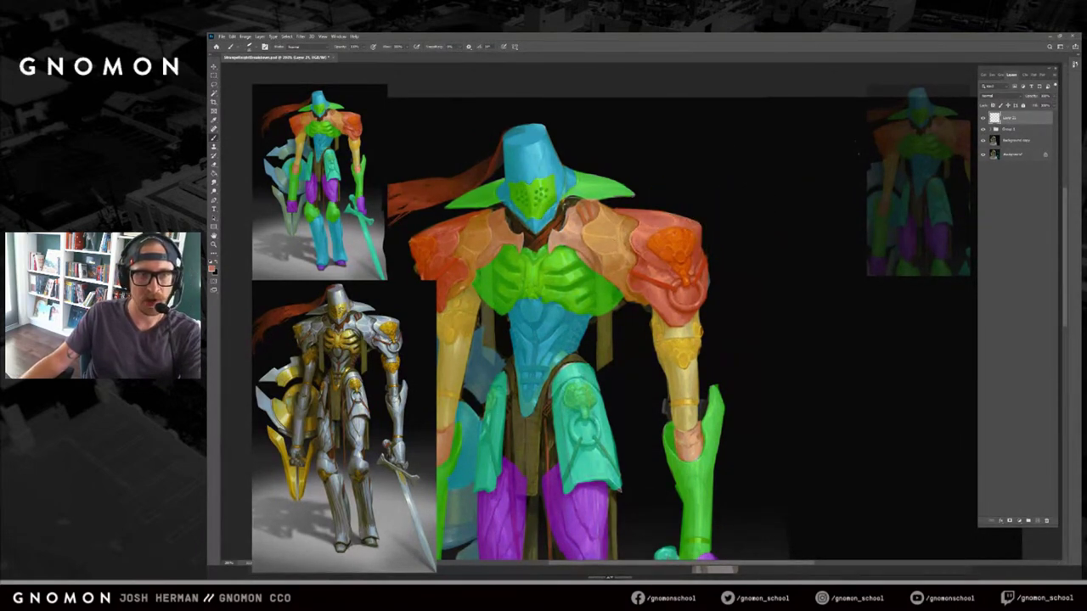
left_click(983, 129)
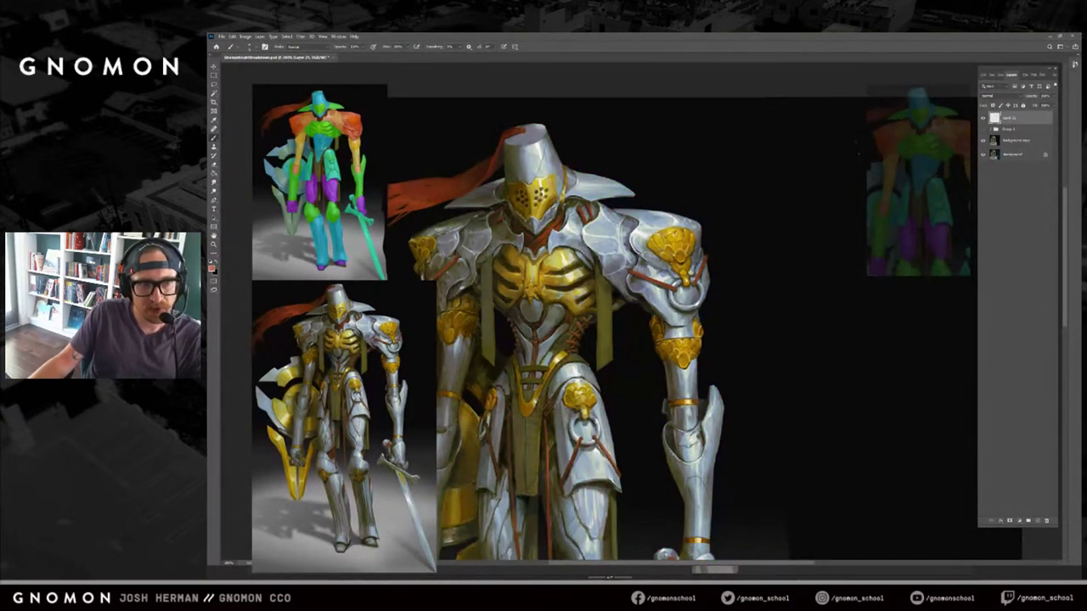
Sketch trial lines across the shoulder armour on the reference and undo them.
left_click_drag(587, 241, 679, 230)
key("ctrl+z")
left_click_drag(609, 208, 698, 228)
left_click_drag(597, 247, 684, 230)
key("ctrl+z")
key("ctrl+z")
key("ctrl+z")
key("ctrl+z")
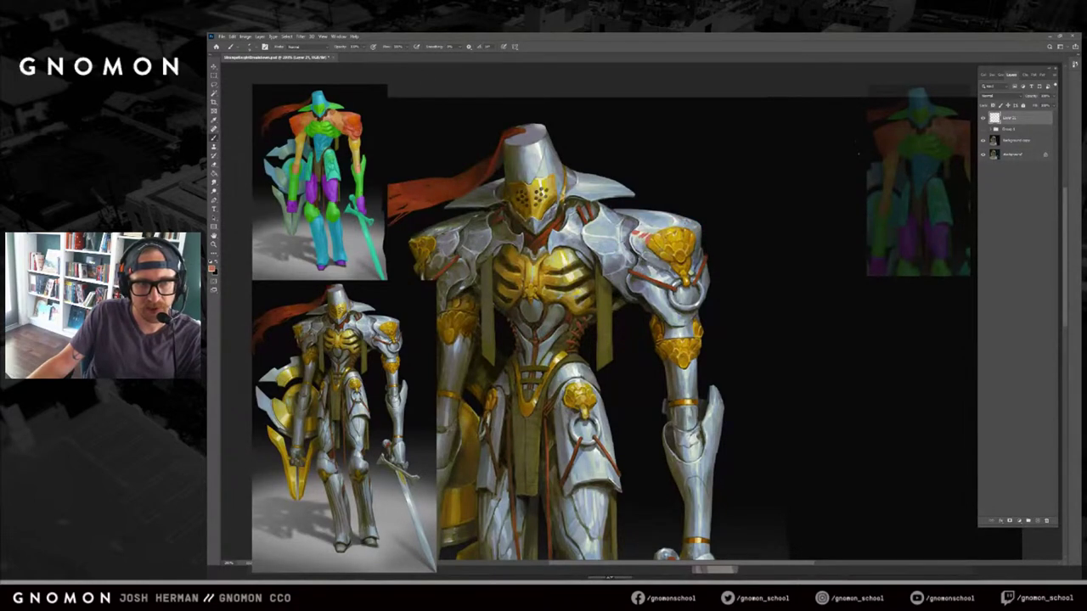
Sketch further strokes over the shoulder plates and in the empty area beside the helmet, undoing them.
left_click_drag(617, 235, 584, 234)
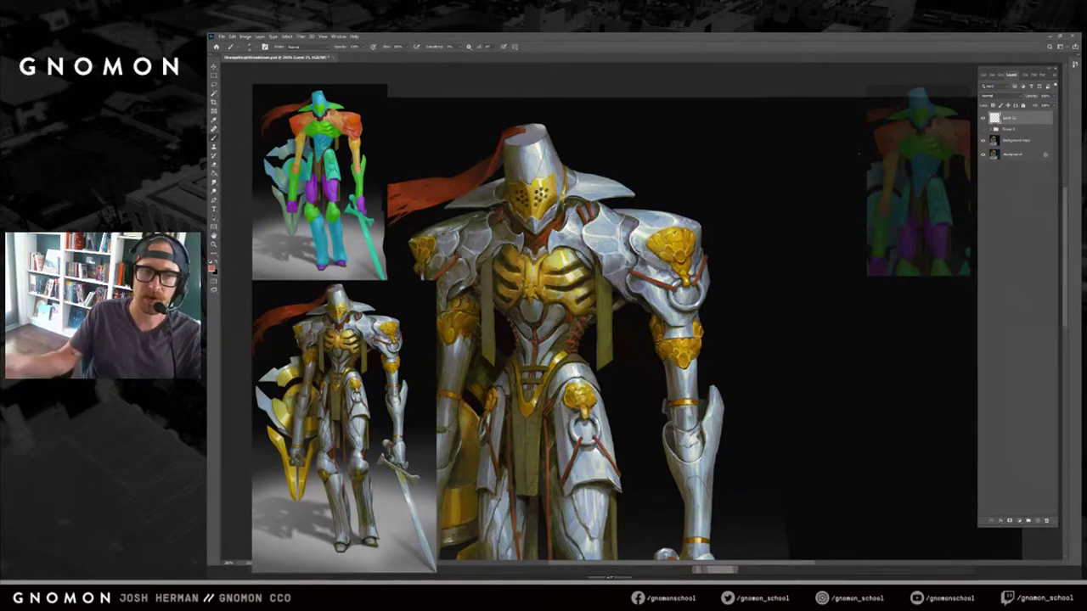
left_click_drag(613, 233, 698, 224)
key("ctrl+z")
left_click_drag(680, 180, 792, 188)
key("ctrl+z")
mouse_move(700, 156)
left_mouse_down()
mouse_move(740, 163)
mouse_move(695, 215)
left_mouse_up()
key("ctrl+z")
Draw a red curve beside the helmet to illustrate the shoulder's shape, undoing the trial line across the armour.
left_click_drag(703, 146, 709, 216)
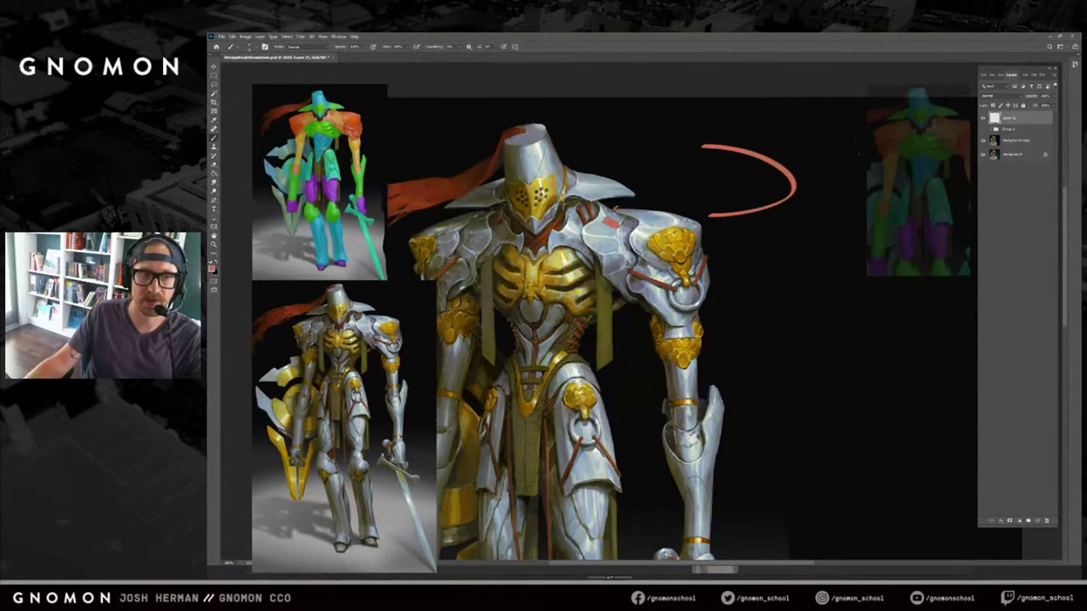
left_click_drag(564, 229, 674, 234)
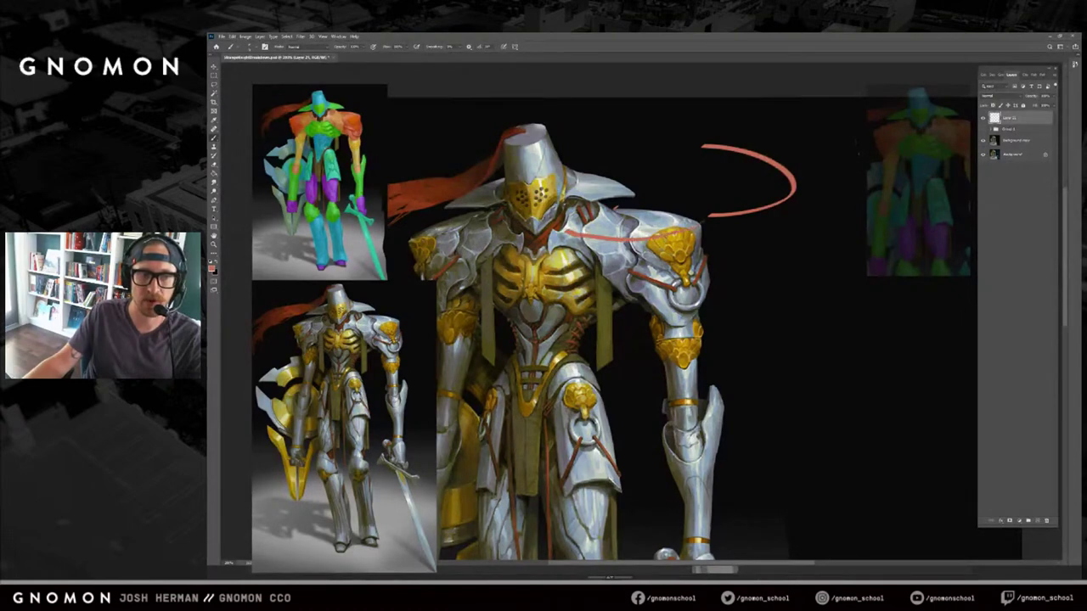
key("ctrl+z")
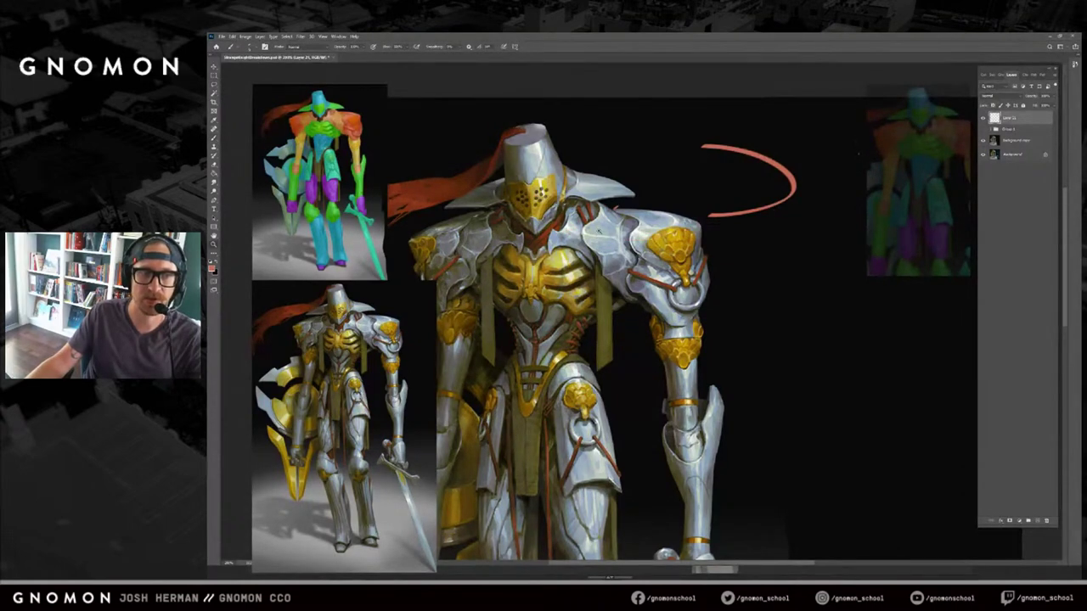
key("z")
left_click(597, 231)
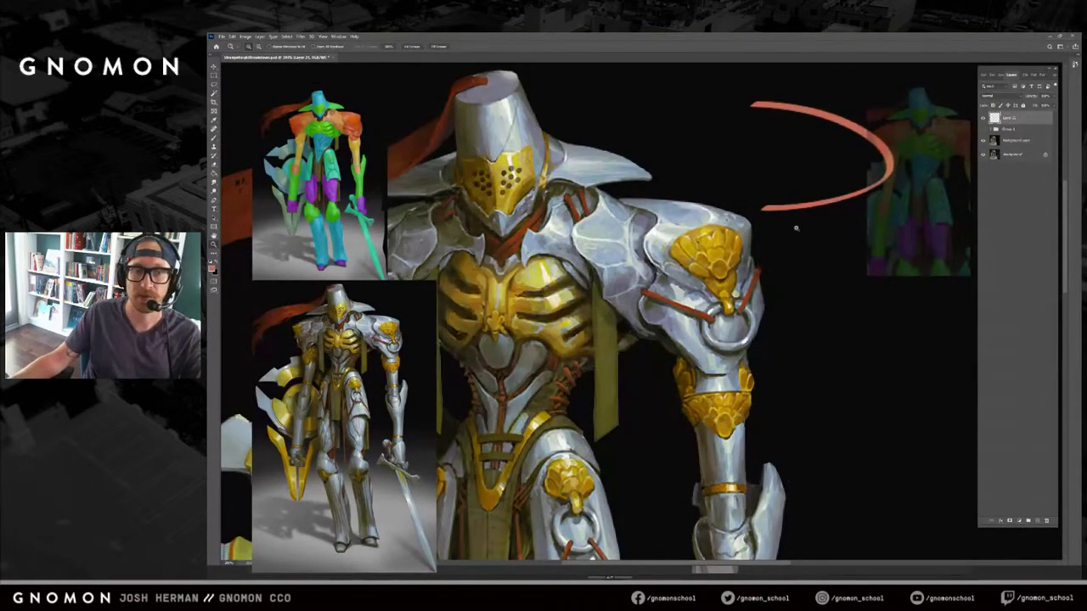
Switch to ZBrush and examine the body's shoulders from several angles against the painted reference.
key("alt+Tab")
left_click_drag(791, 223, 766, 230)
left_click_drag(729, 262, 726, 259)
mouse_move(766, 223)
left_mouse_down()
mouse_move(740, 231)
mouse_move(756, 248)
left_mouse_up()
left_click_drag(785, 202, 810, 185)
key("alt+Tab")
key("alt+Tab")
mouse_move(788, 234)
left_mouse_down()
mouse_move(782, 218)
mouse_move(715, 241)
left_mouse_up()
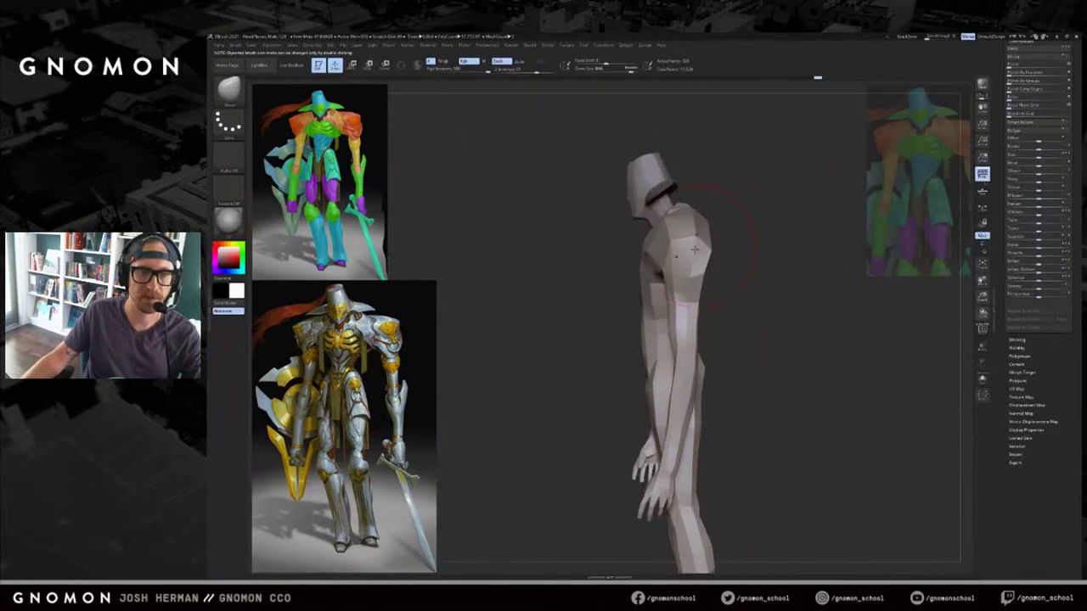
Switch to Photoshop and frame the knight's upper body in the reference for comparison with the sculpt.
key("alt+Tab")
left_click_drag(579, 304, 652, 289)
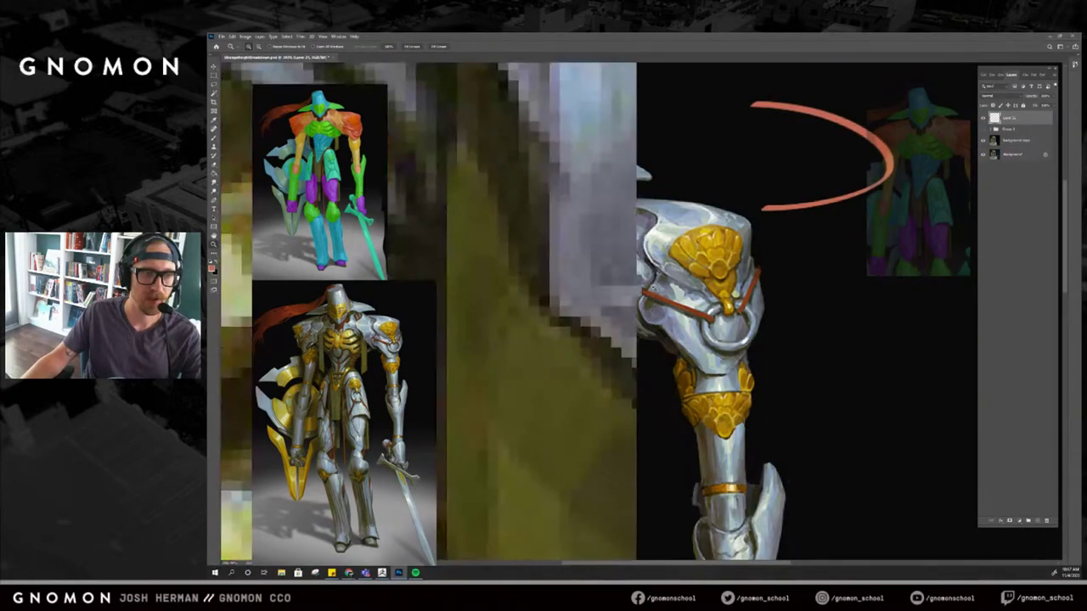
left_click(432, 47)
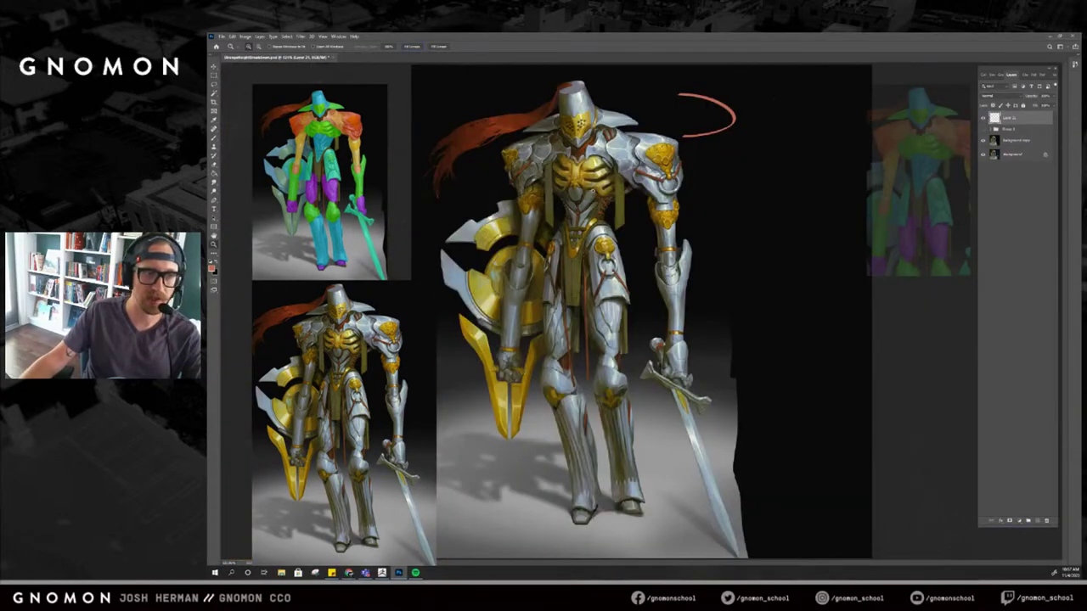
left_click(576, 157)
left_click(576, 157)
left_click_drag(575, 157, 616, 239)
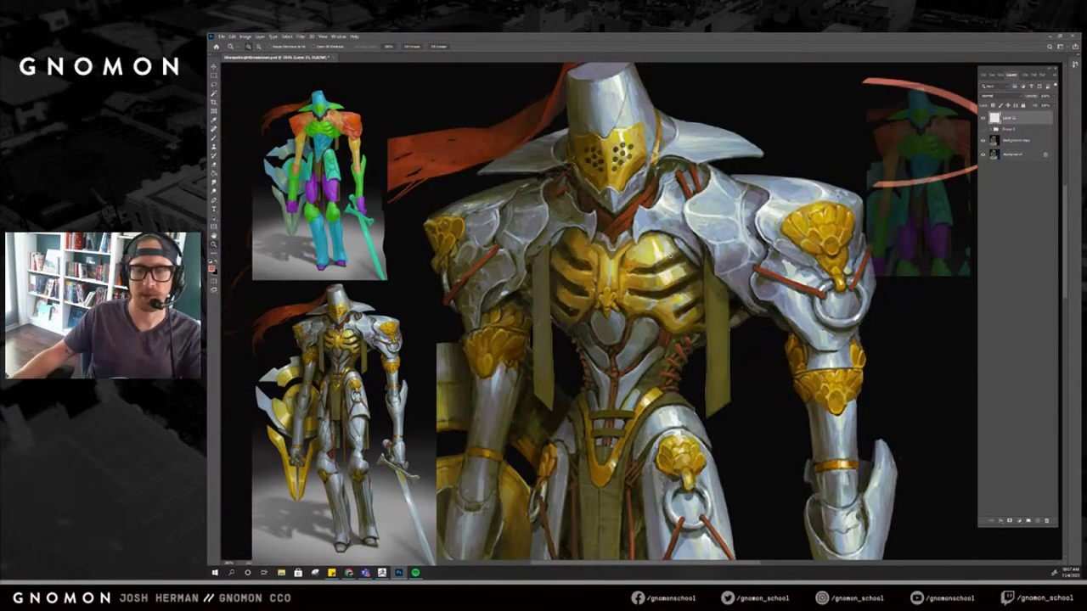
left_click(382, 573)
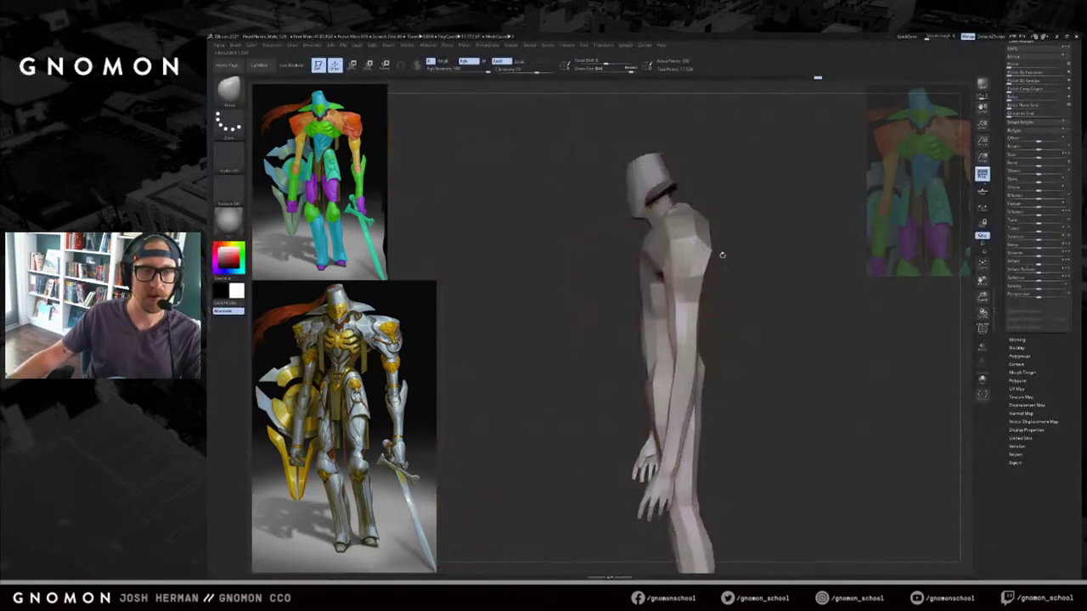
key("alt+Tab")
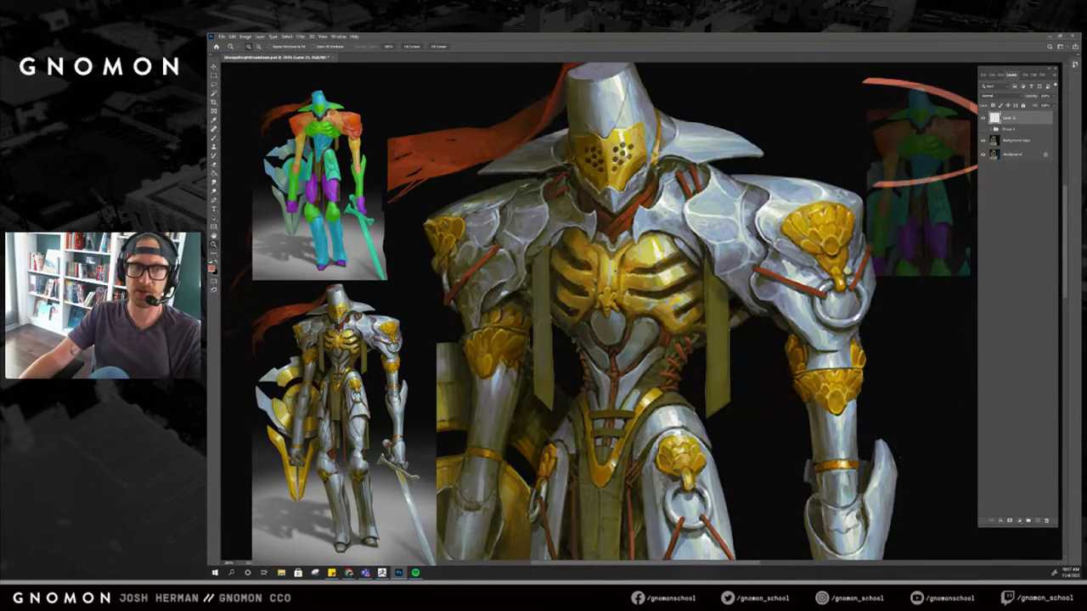
Switch to ZBrush, resize the brush, and compare the chest and shoulder shapes with the reference.
key("alt+Tab")
key("s")
left_click_drag(598, 259, 629, 269)
key("alt+Tab")
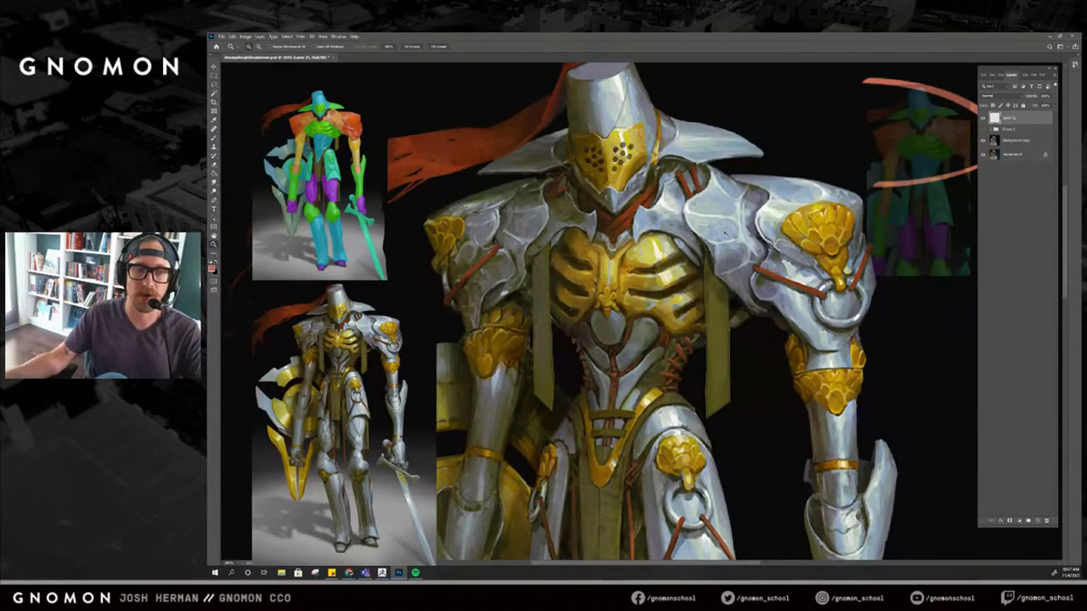
key("alt+Tab")
mouse_move(746, 240)
left_mouse_down()
mouse_move(720, 258)
mouse_move(811, 244)
left_mouse_up()
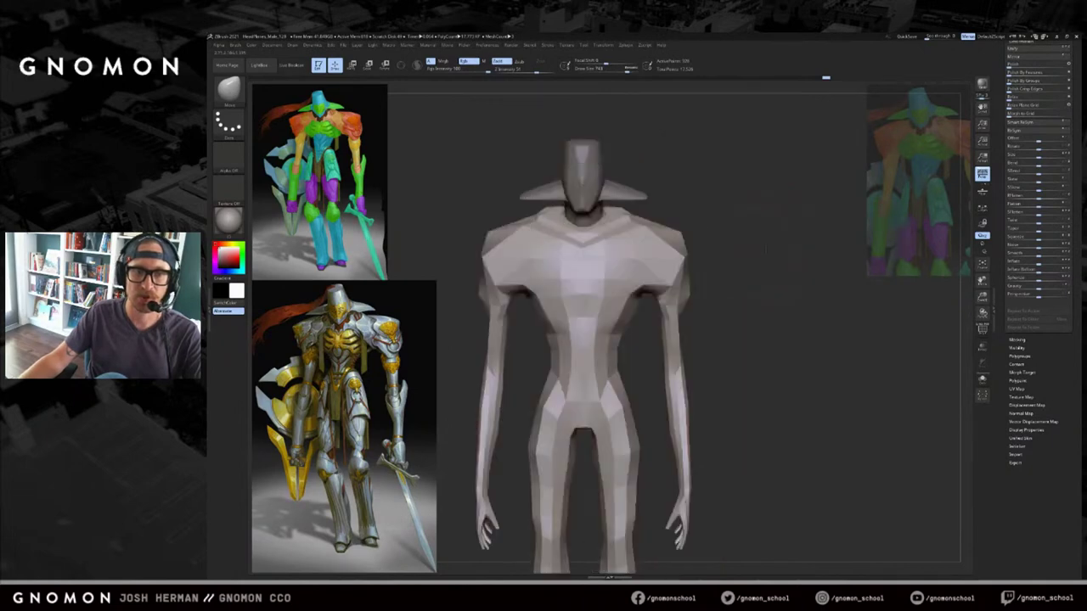
left_click_drag(706, 270, 721, 268)
Adjust the underside of the shoulders near the armpits with a resized Move brush, checking the reference.
key("alt+Tab")
key("alt+Tab")
key("s")
mouse_move(664, 292)
left_mouse_down()
mouse_move(660, 276)
mouse_move(666, 305)
left_mouse_up()
key("s")
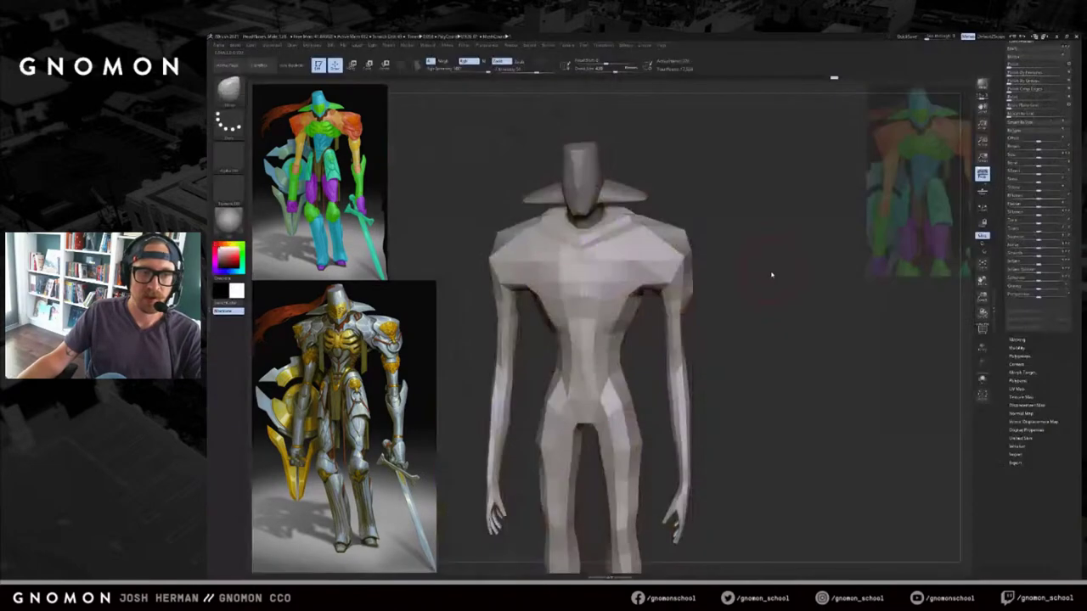
mouse_move(771, 275)
left_mouse_down("shift")
mouse_move(758, 284)
mouse_move(791, 284)
left_mouse_up("shift")
Divide the body mesh once with the Geometry subdivision controls.
left_click_drag(1060, 356, 1058, 573)
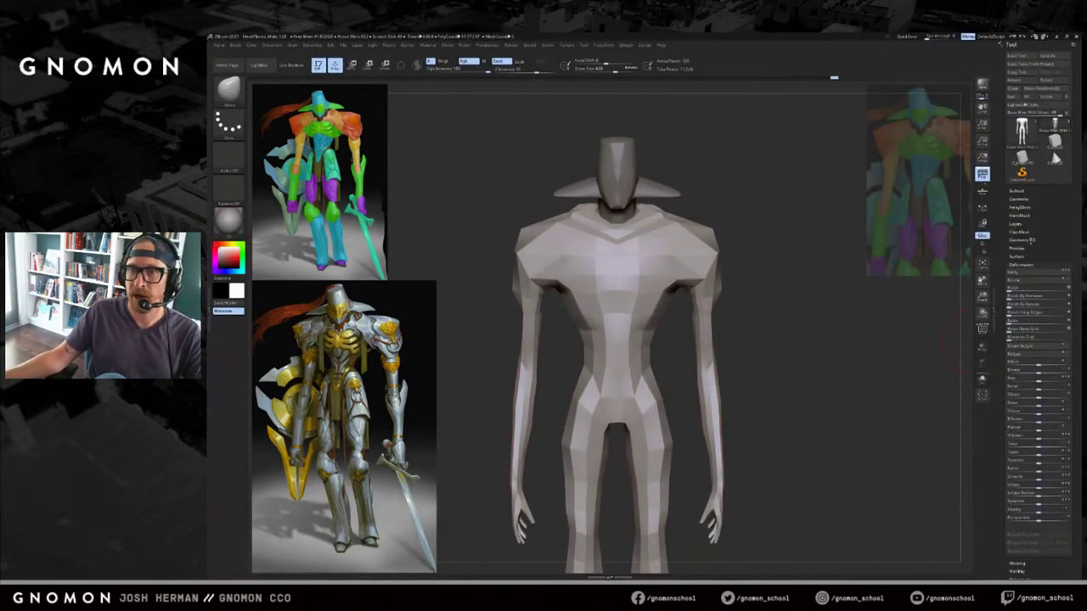
left_click(1021, 198)
left_click(1021, 191)
mouse_move(805, 276)
left_mouse_down()
mouse_move(788, 280)
mouse_move(798, 276)
left_mouse_up()
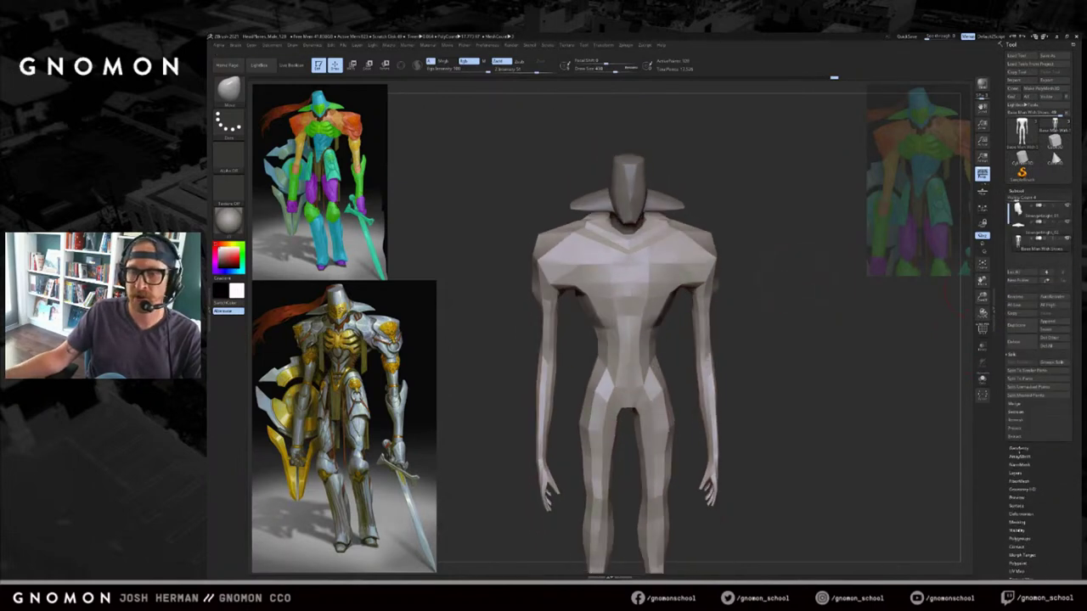
left_click(1020, 448)
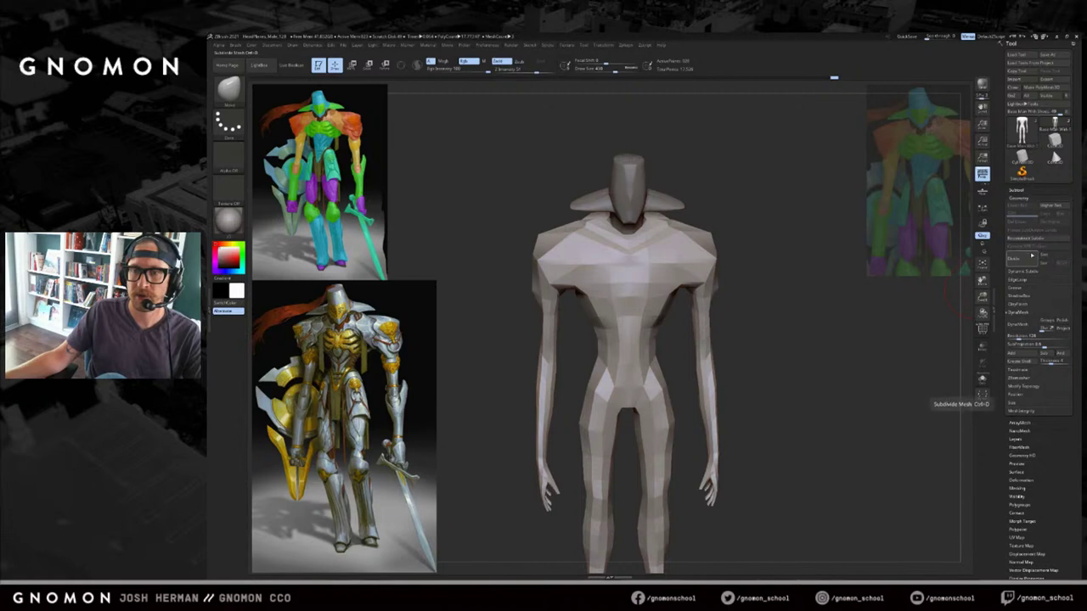
left_click(1021, 259)
left_click_drag(762, 297, 806, 269)
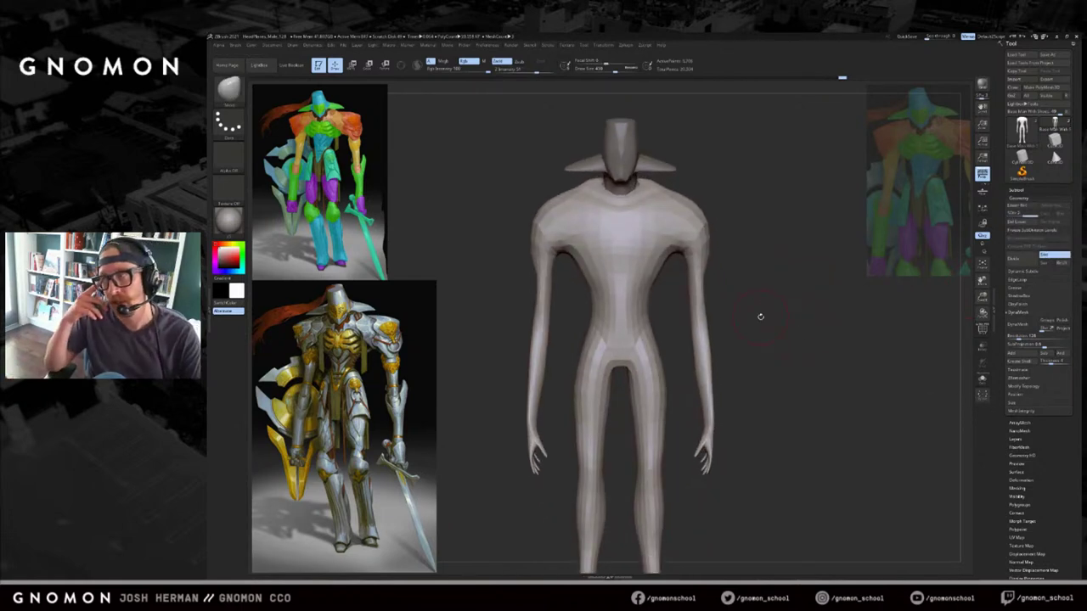
Divide the body to subdivision level 3 with smoothing enabled, and check its wireframe.
key("shift+d")
left_click(1049, 255)
left_click(1026, 260)
left_click(1045, 256)
left_click(1023, 260)
left_click_drag(832, 267, 806, 263)
key("shift+f")
key("shift+f")
left_click_drag(792, 223, 762, 277, "alt")
mouse_move(762, 277)
left_mouse_down()
mouse_move(791, 270)
mouse_move(746, 273)
left_mouse_up()
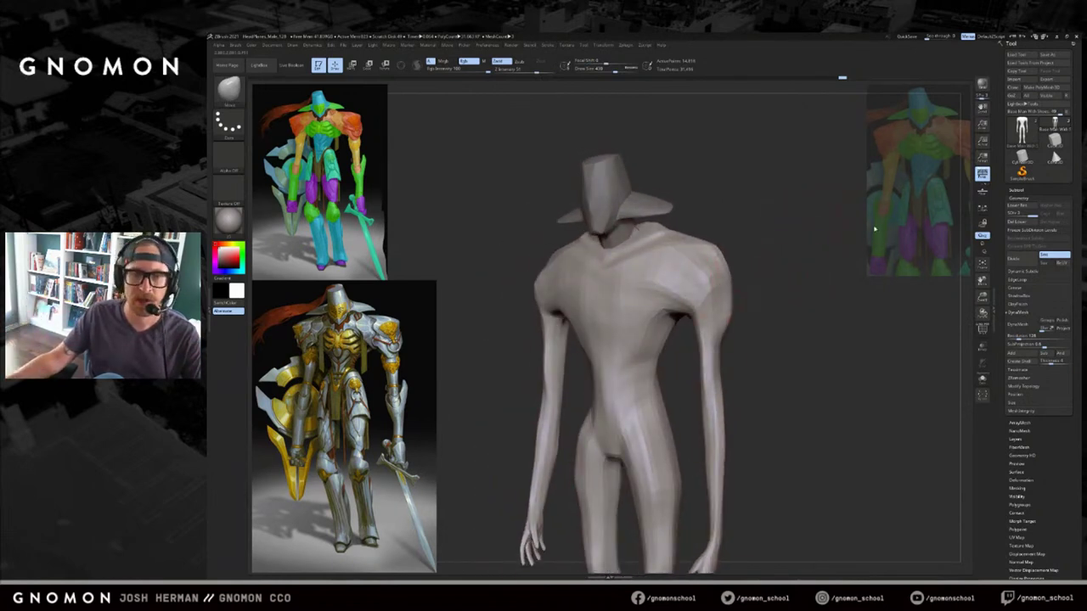
Sculpt a stroke across the front of the shoulder and smooth it, undoing a trial reshaping of its outer edge.
left_click_drag(815, 241, 758, 261)
key("1")
left_click_drag(687, 280, 661, 286)
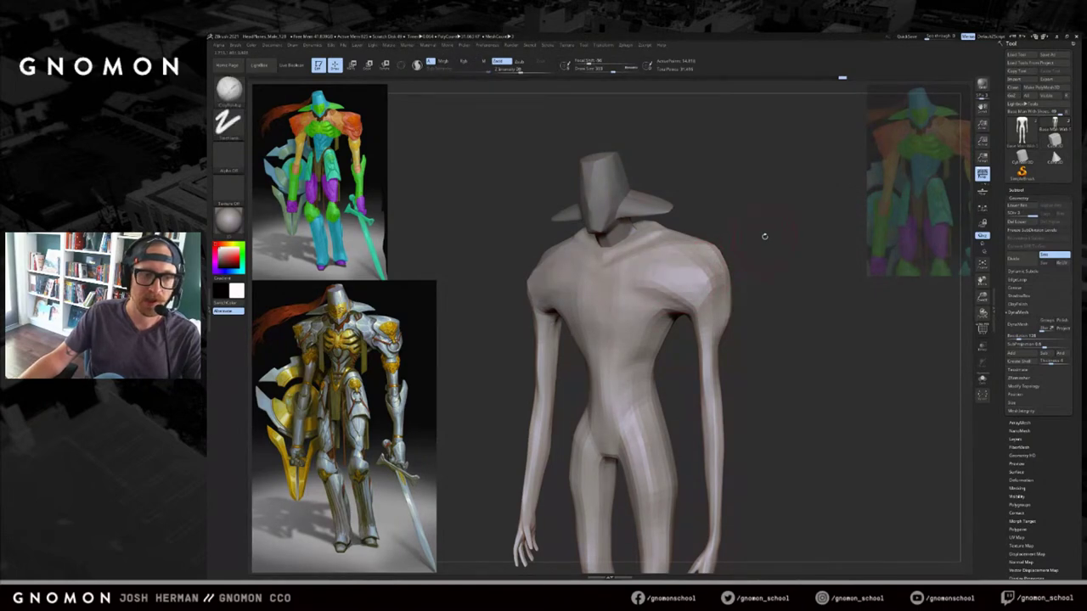
left_click_drag(764, 237, 791, 241)
mouse_move(701, 248)
left_mouse_down("shift")
mouse_move(655, 272)
mouse_move(687, 284)
left_mouse_up("shift")
key("2")
left_click_drag(740, 265, 727, 232)
key("ctrl+z")
Switch to Photoshop and outline the overlapping shoulder plates in red over the reference.
key("alt+Tab")
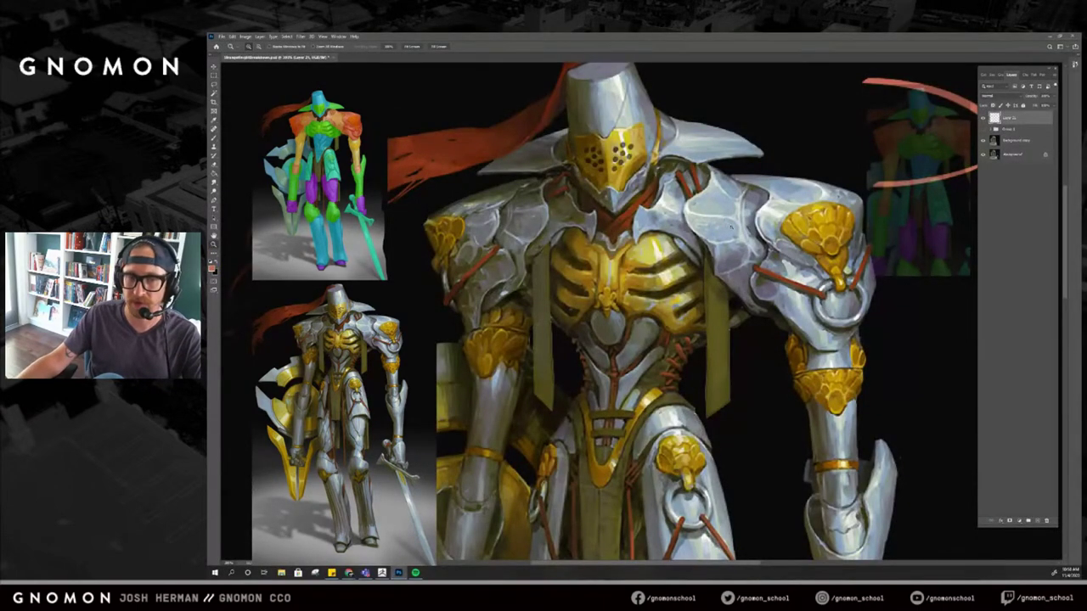
left_click(985, 120)
left_click(984, 120)
left_click(984, 120)
key("b")
mouse_move(732, 176)
left_mouse_down()
mouse_move(654, 186)
mouse_move(690, 281)
left_mouse_up()
left_click_drag(618, 176, 641, 290)
mouse_move(593, 196)
left_mouse_down()
mouse_move(605, 270)
mouse_move(681, 311)
left_mouse_up()
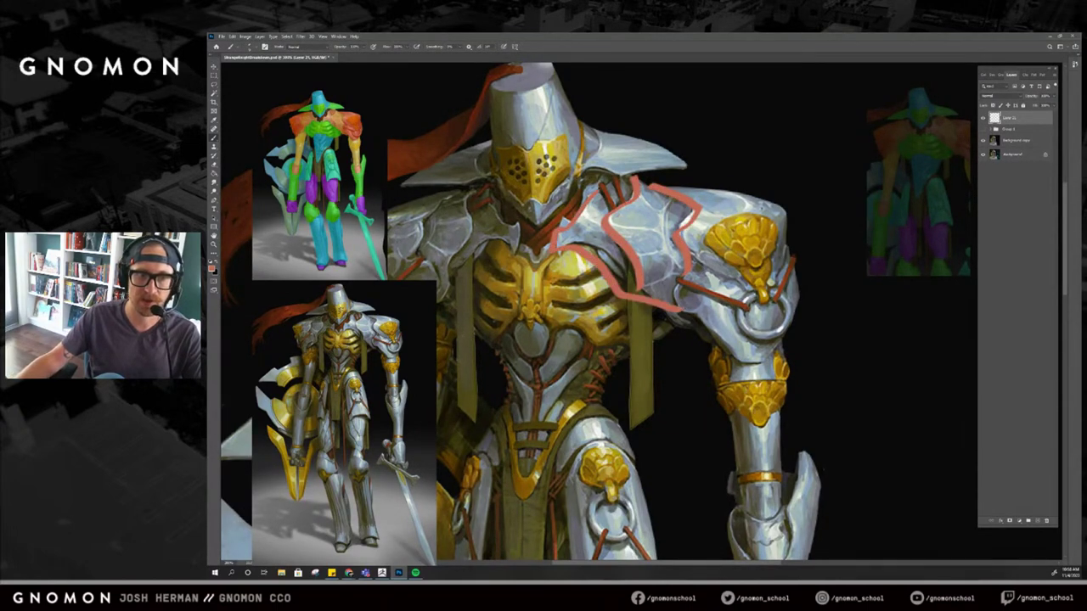
Undo the red shoulder plate outlines and the trial stroke beside the helmet.
key("ctrl+z")
key("ctrl+z")
key("ctrl+z")
left_click_drag(791, 94, 797, 198)
key("ctrl+z")
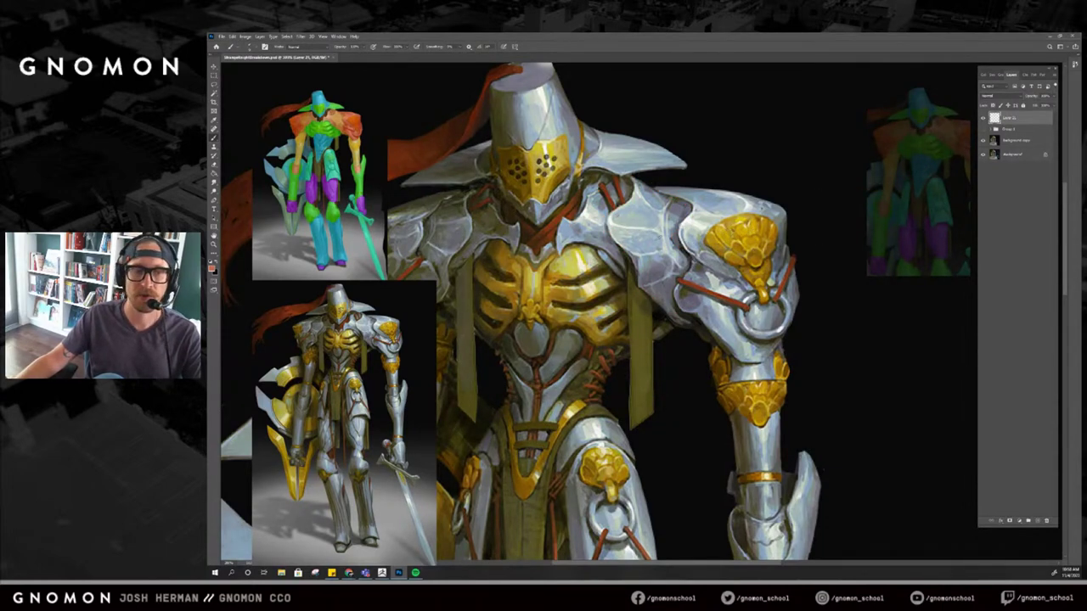
Try a bright green brush colour with a trial stroke across the shoulder plates, undoing the stroke.
left_click(543, 158, "alt")
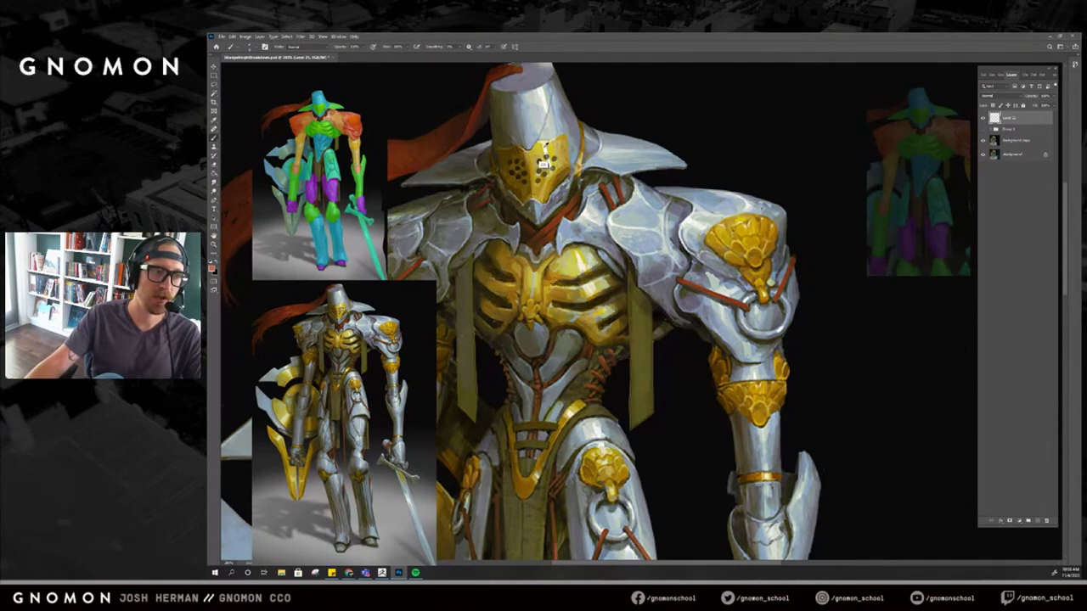
left_click(328, 128)
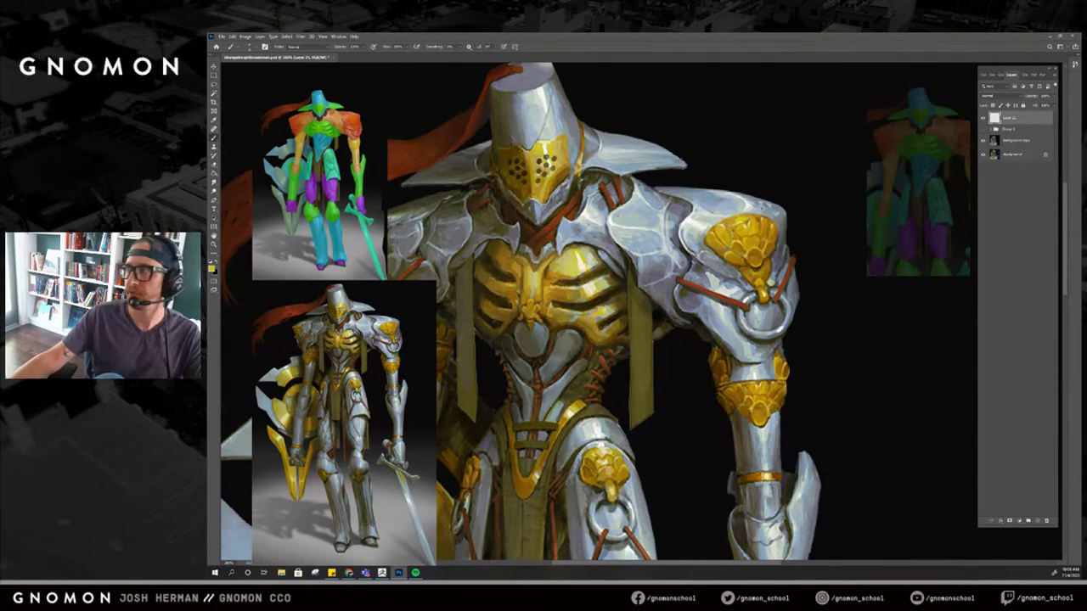
left_click(213, 269)
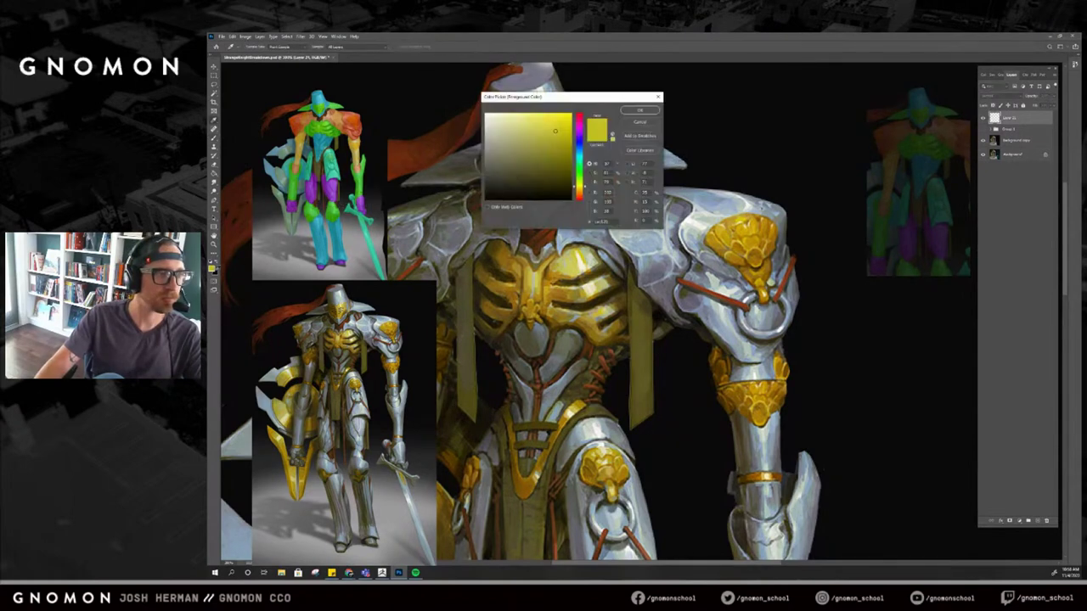
left_click(580, 167)
left_click_drag(567, 135, 572, 113)
left_click(640, 111)
left_click_drag(606, 218, 758, 246)
key("ctrl+z")
key("ctrl+z")
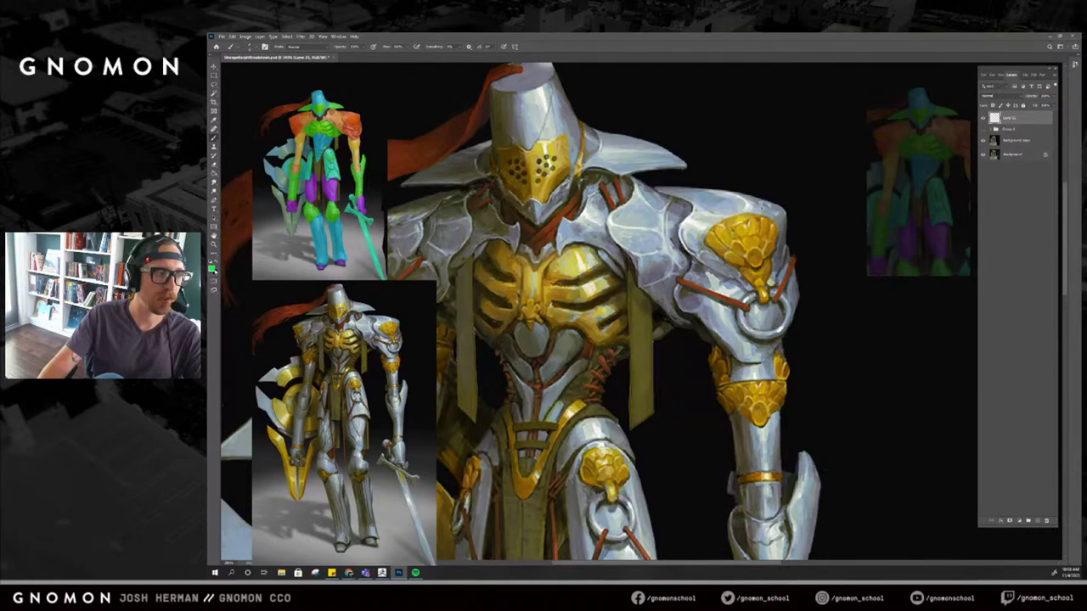
Set the brush colour to bright purple and test it across the shoulder plates, undoing the test stroke.
left_click(213, 270)
left_click_drag(579, 153, 593, 132)
left_click(642, 113)
left_click_drag(577, 226, 750, 244)
key("ctrl+z")
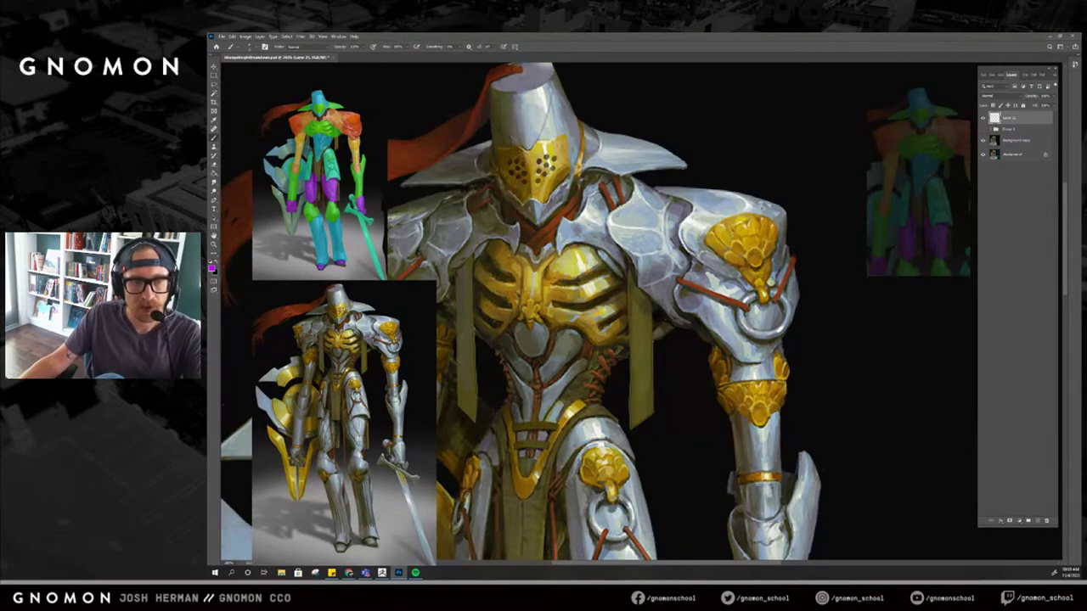
Draw a purple line along the front edge of the shoulder plates, from the neck across the gold ornament.
key("ctrl+plus")
left_click_drag(606, 200, 541, 241)
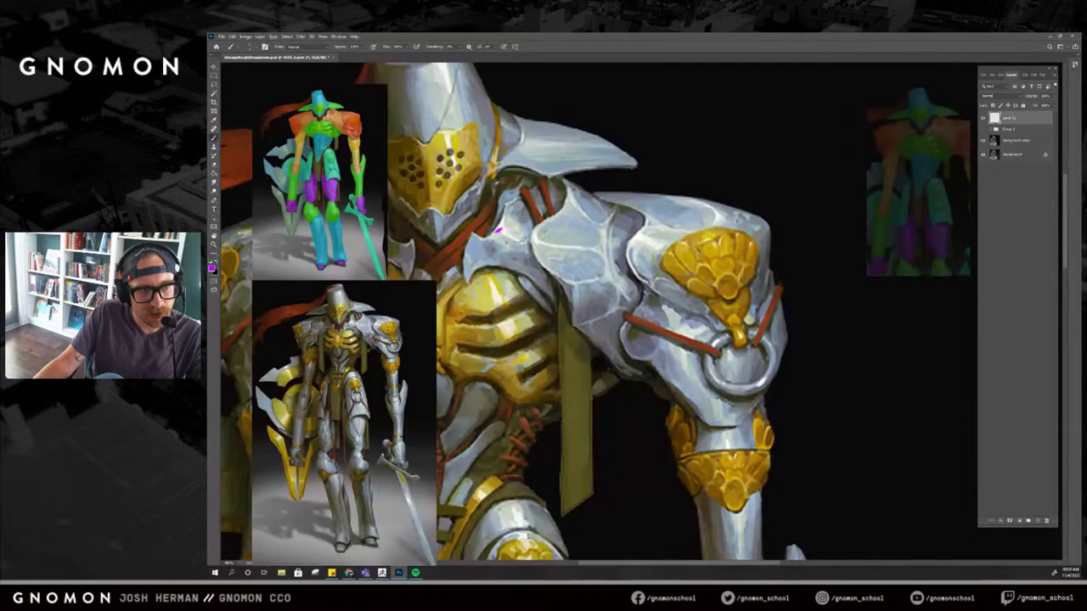
mouse_move(502, 232)
left_mouse_down()
mouse_move(592, 255)
mouse_move(735, 244)
left_mouse_up()
left_click(536, 239)
key("ctrl+z")
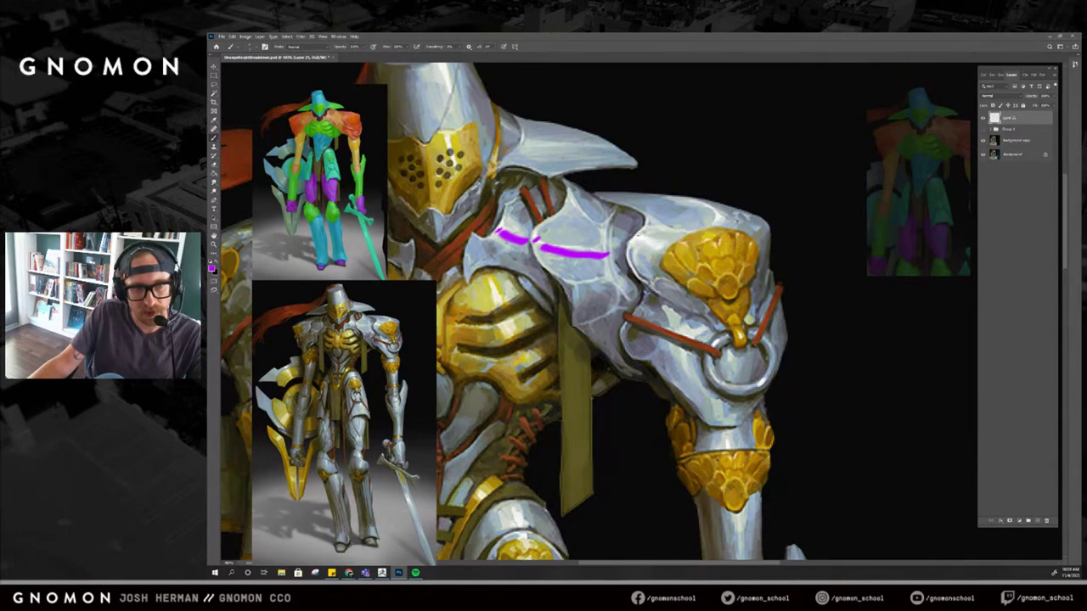
left_click_drag(630, 249, 739, 244)
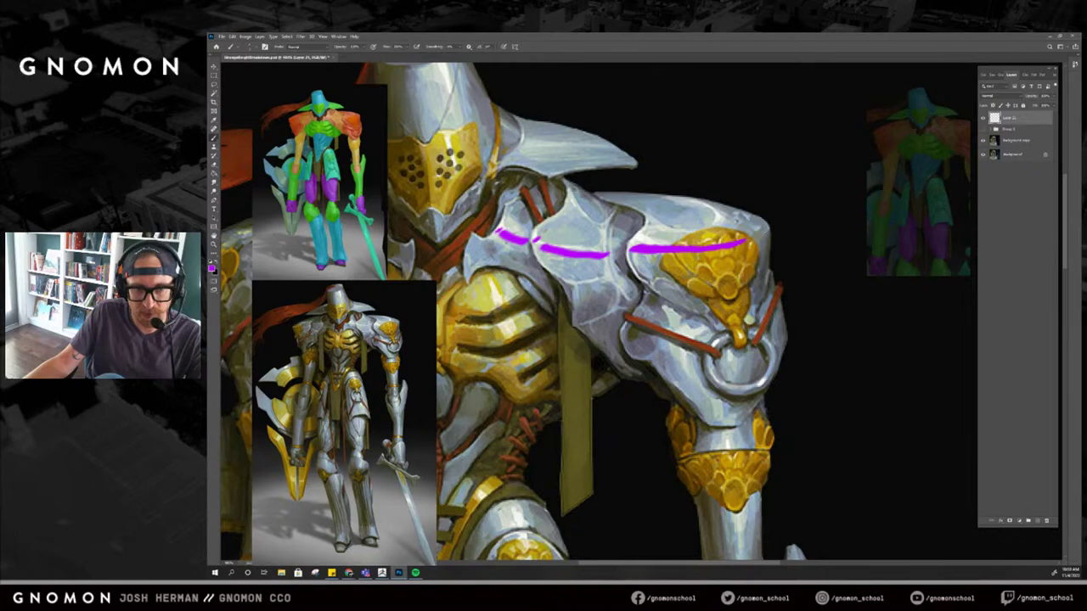
Erase the purple line where it crosses the gold shoulder ornament and redraw that section as short dashes.
key("e")
left_click_drag(662, 249, 750, 241)
key("b")
left_click_drag(684, 247, 705, 243)
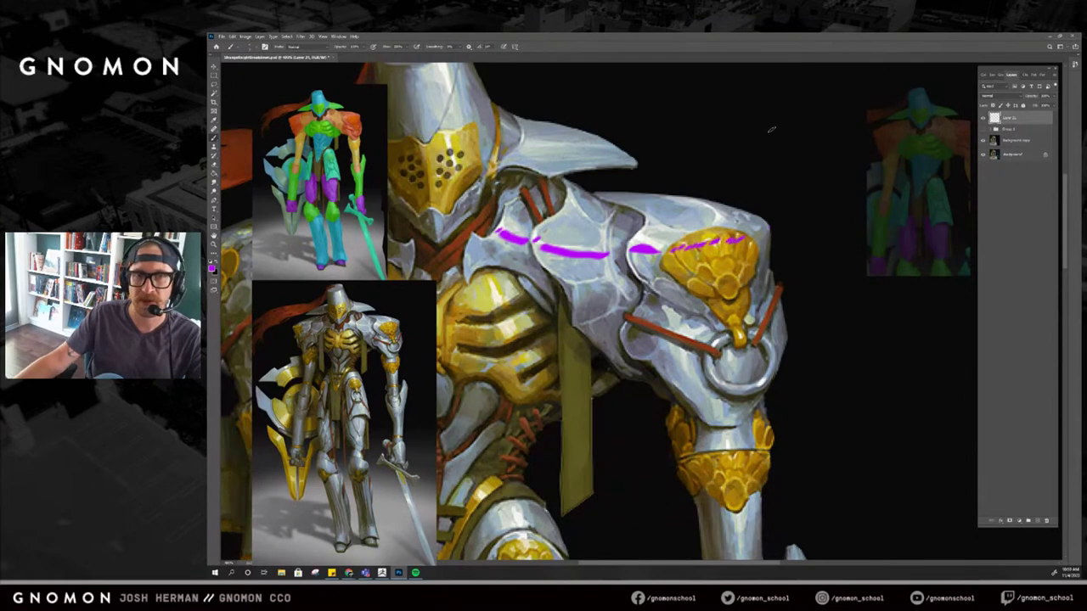
Sketch a right-angled corner with an arrow pointing at it above the shoulder, and undo the sketch.
mouse_move(660, 126)
left_mouse_down()
mouse_move(748, 124)
mouse_move(741, 202)
left_mouse_up()
mouse_move(786, 94)
left_mouse_down()
mouse_move(759, 113)
mouse_move(774, 111)
left_mouse_up()
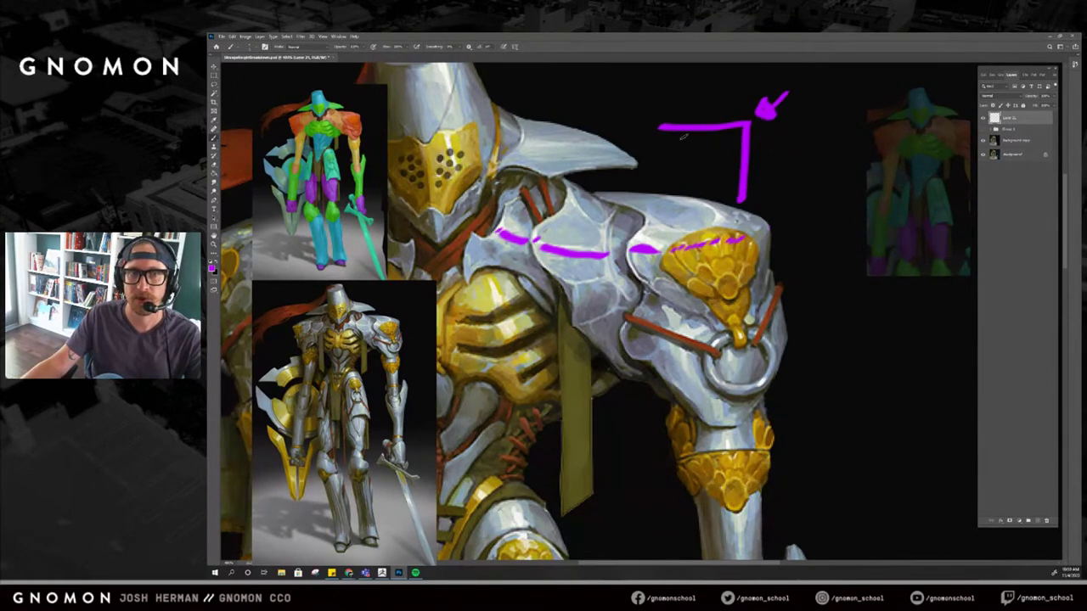
key("ctrl+z")
key("ctrl+z")
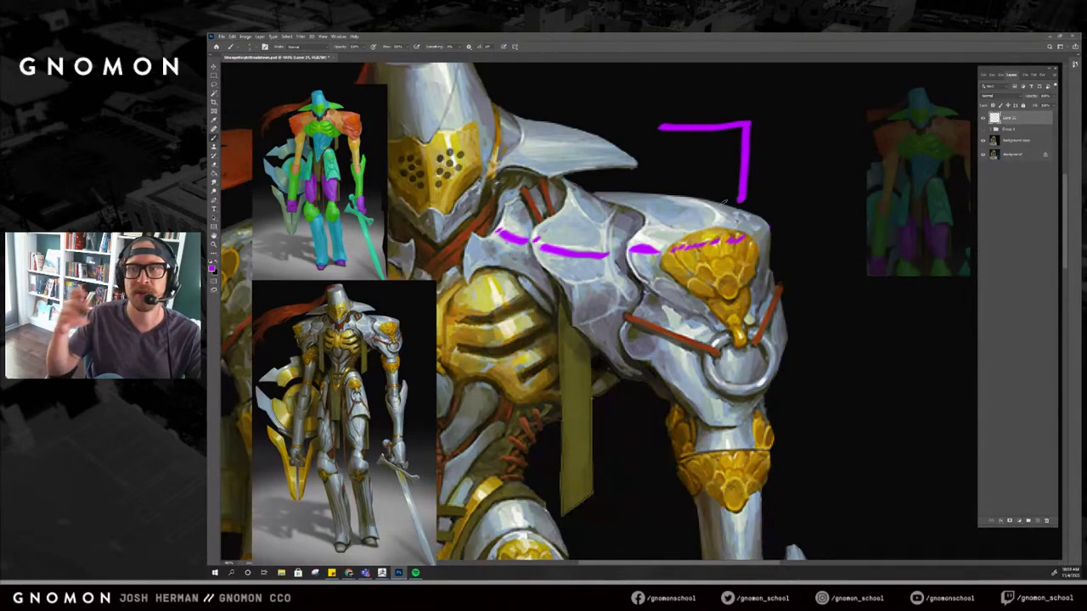
key("ctrl+z")
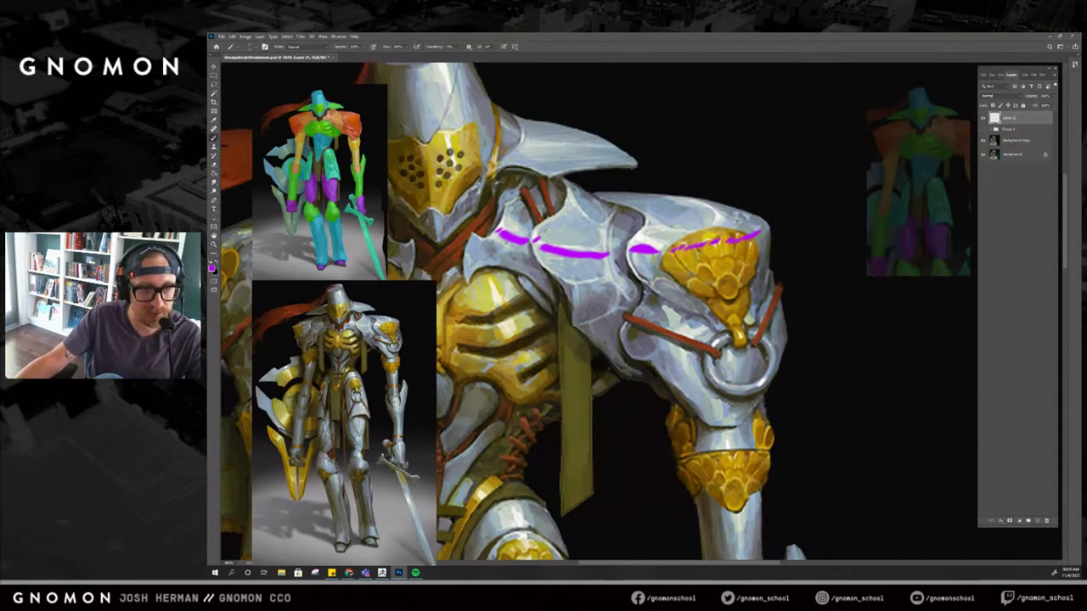
Outline the whole shoulder armour silhouette in purple, from the neck around the outer edge and lower tip.
mouse_move(495, 234)
left_mouse_down()
mouse_move(615, 356)
mouse_move(729, 416)
left_mouse_up()
mouse_move(758, 228)
left_mouse_down()
mouse_move(788, 356)
mouse_move(726, 414)
left_mouse_up()
left_click_drag(500, 232, 543, 182)
key("ctrl+z")
mouse_move(501, 232)
left_mouse_down()
mouse_move(557, 190)
mouse_move(554, 177)
mouse_move(730, 204)
mouse_move(768, 225)
left_mouse_up()
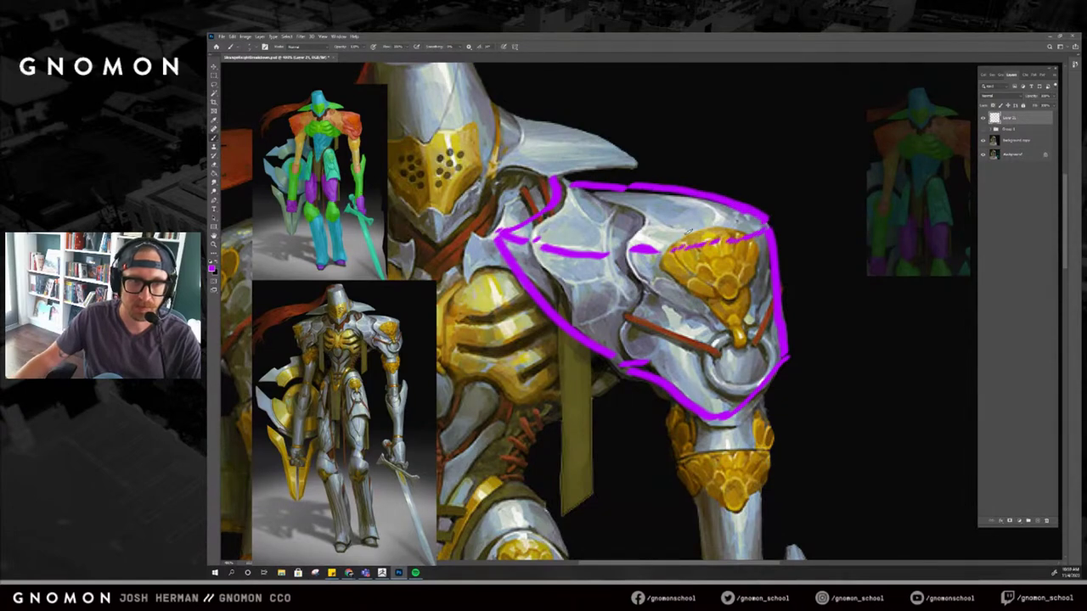
Add a new layer beneath the purple sketch and fill it with black to isolate the shoulder outline.
left_click(983, 142)
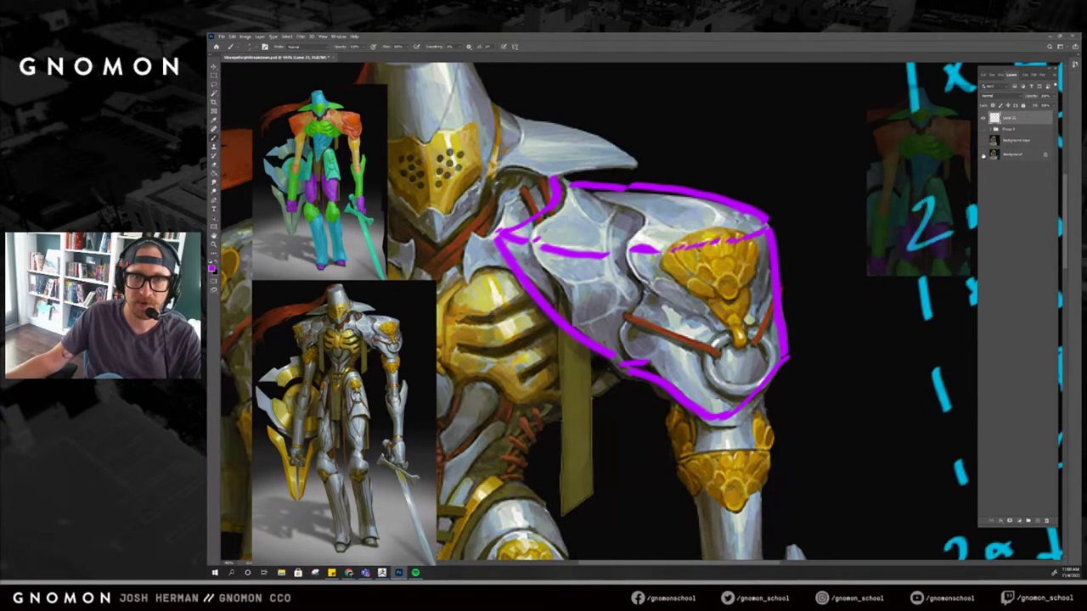
left_click(984, 154)
left_click(984, 156)
left_click(983, 142)
left_click(1013, 142)
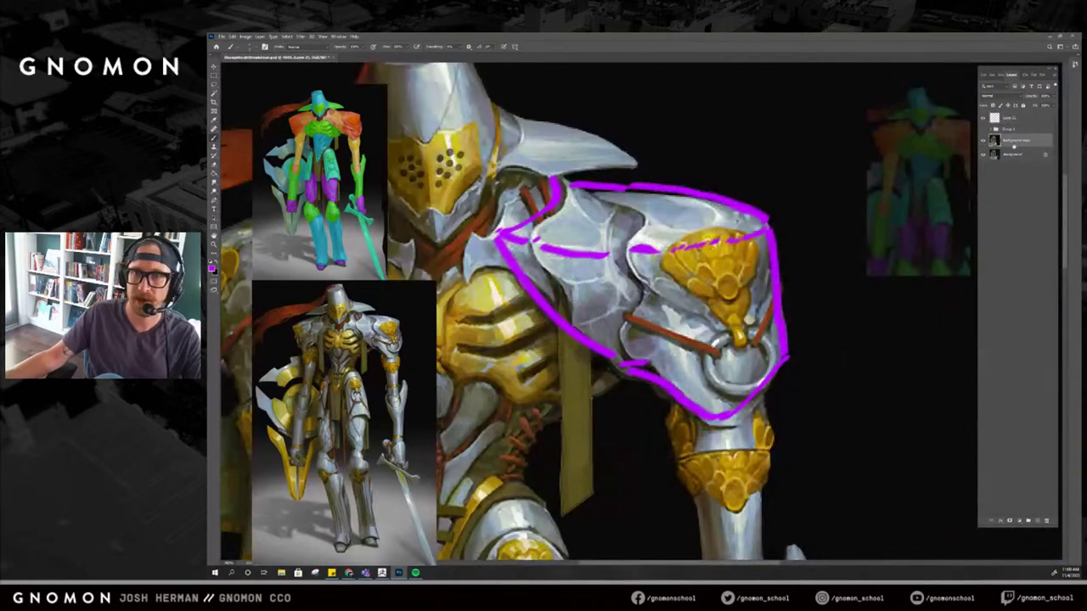
left_click(1038, 521)
left_click_drag(999, 142, 1005, 124)
key("ctrl+z")
key("g")
key("x")
left_click(809, 209)
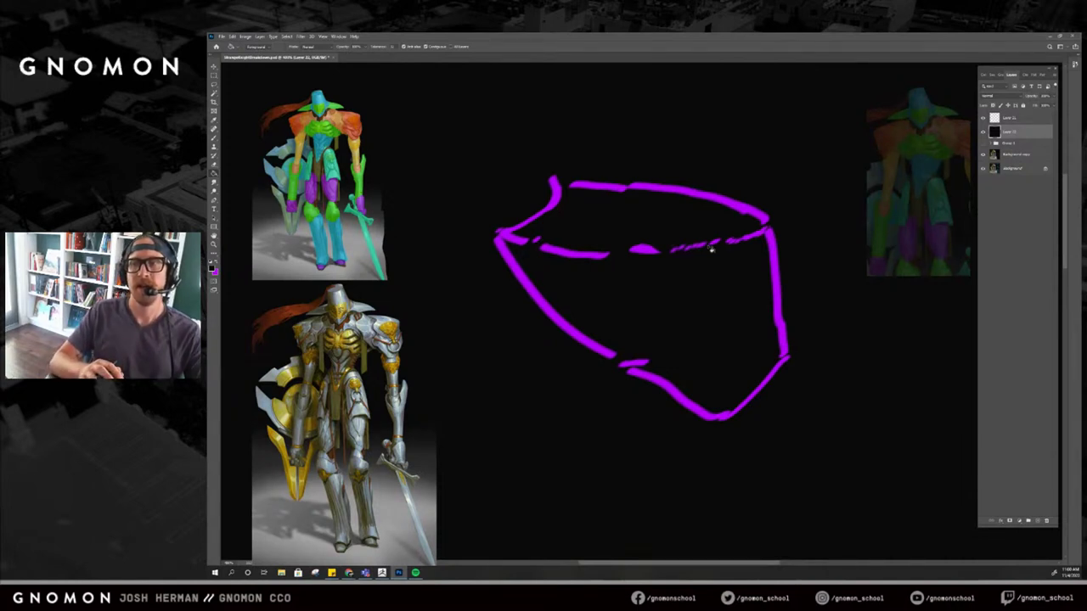
key("b")
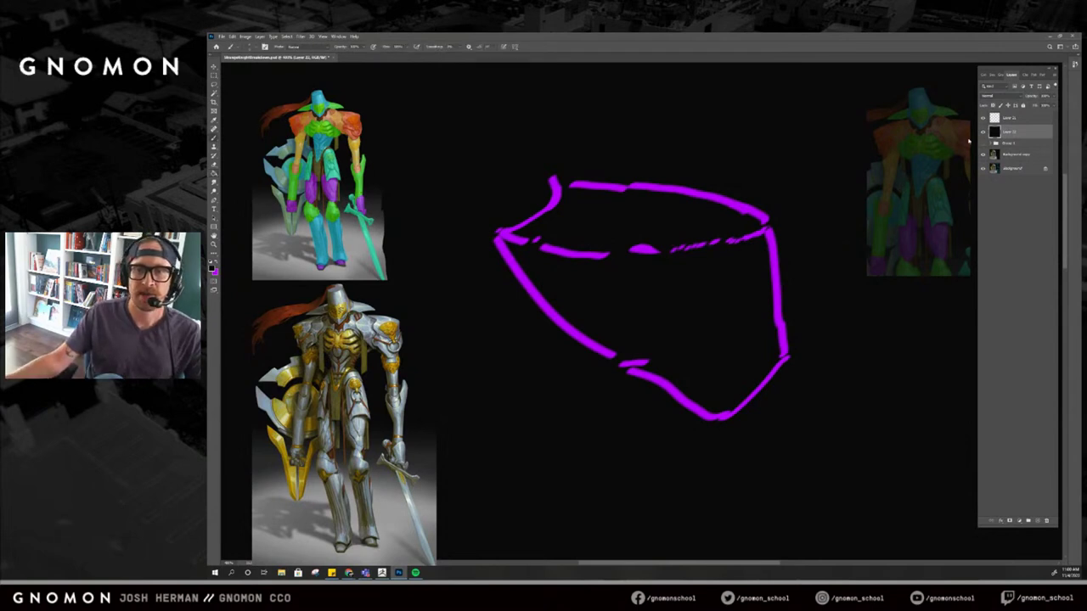
Hide the black fill layer to show the knight's armour beneath the purple shoulder outline.
left_click(983, 133)
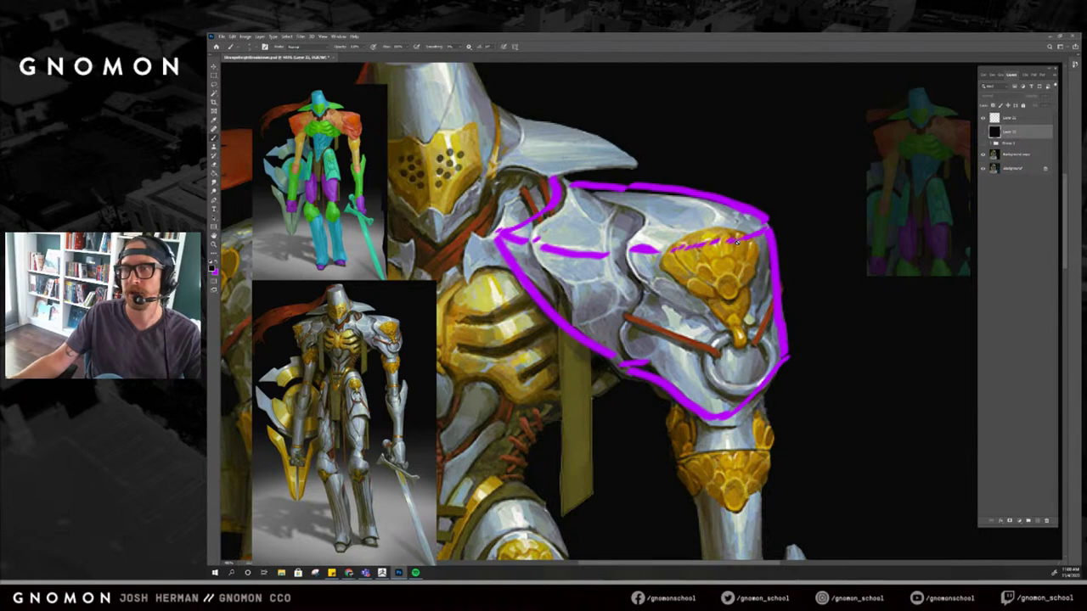
key("z")
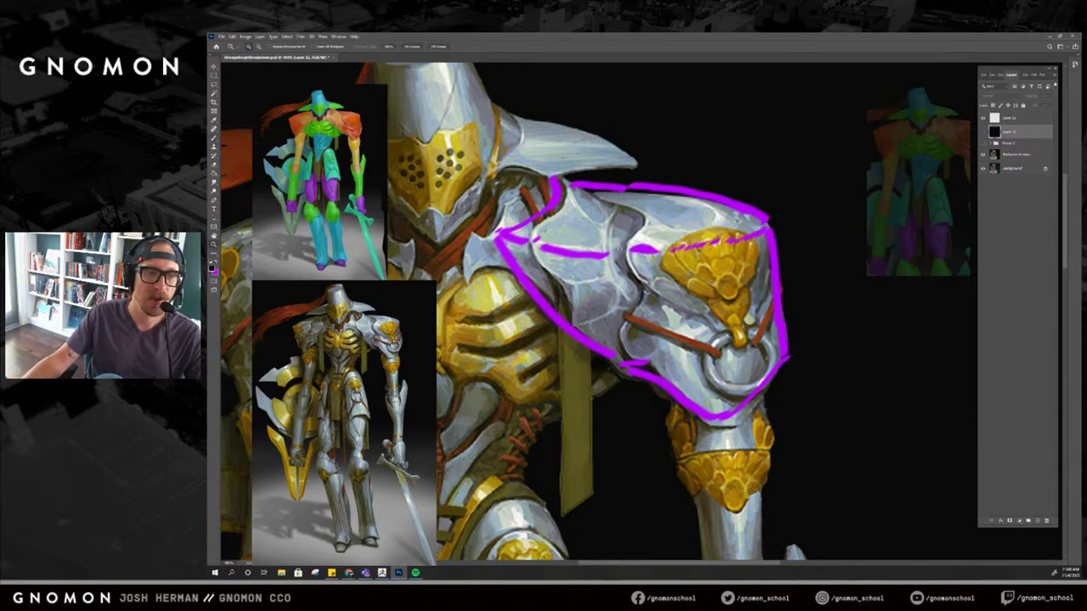
left_click(643, 290, "alt")
left_click(643, 290)
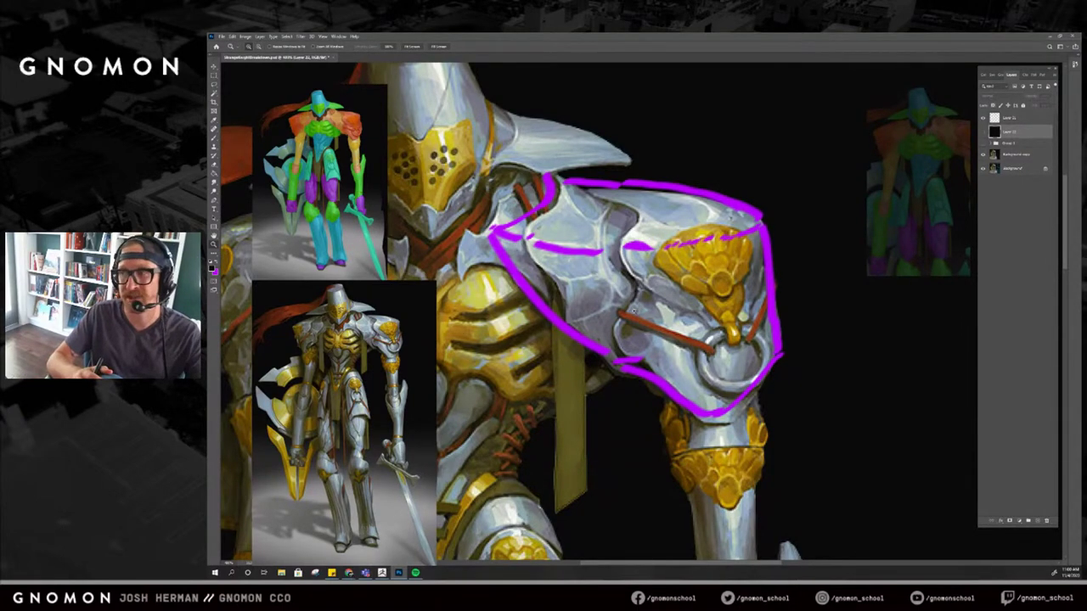
left_click_drag(633, 311, 706, 305)
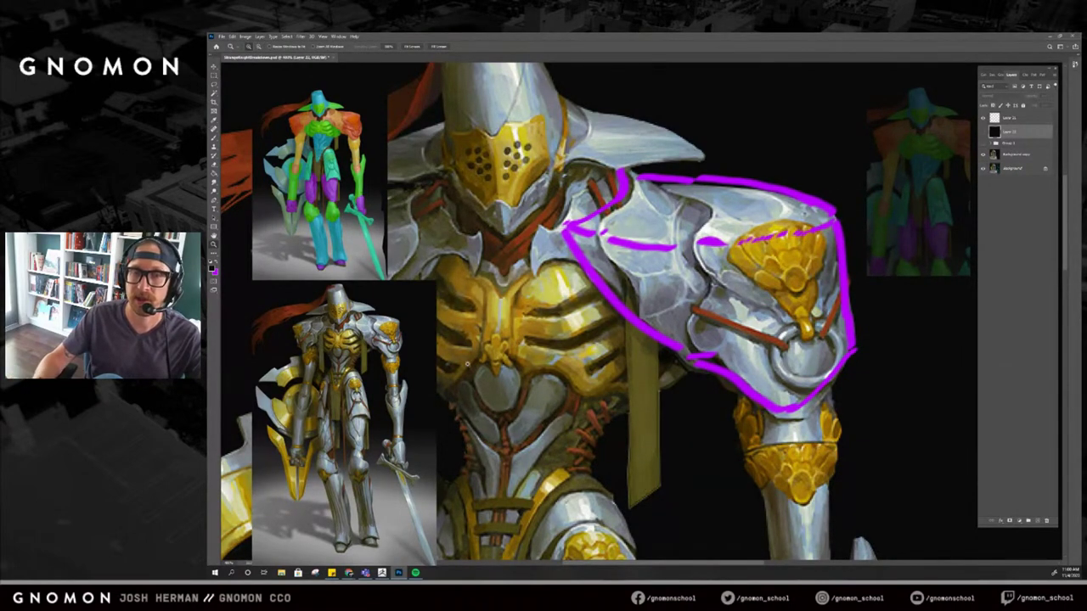
Compare the shoulder armour with and without the purple outline by toggling the sketch layer's visibility.
left_click(984, 120)
left_click(983, 121)
left_click(984, 123)
left_click(982, 122)
left_click(983, 120)
left_click(983, 121)
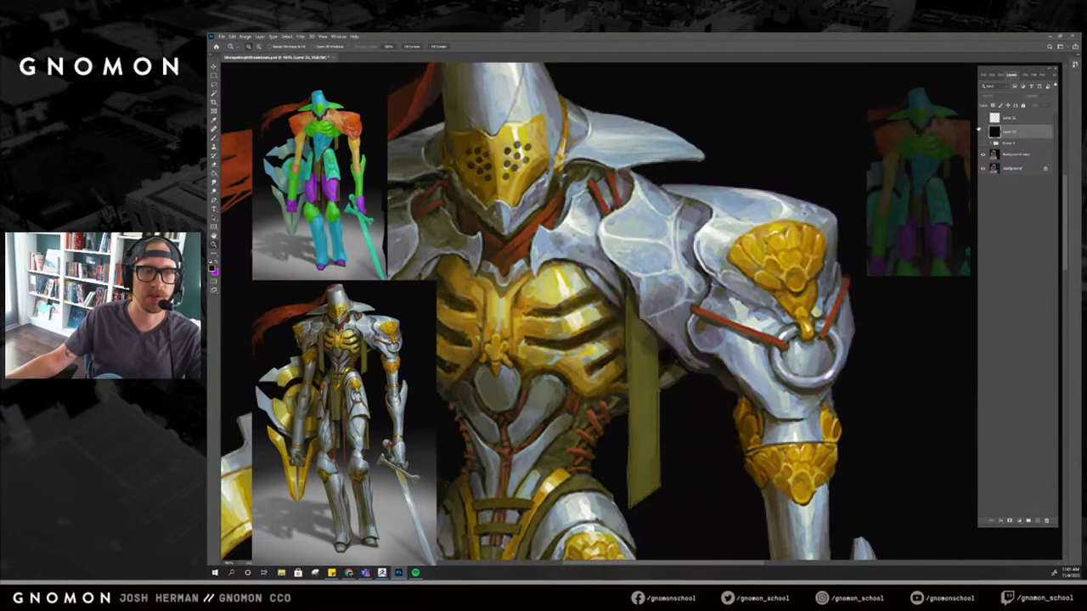
key("alt+Tab")
key("alt+Tab")
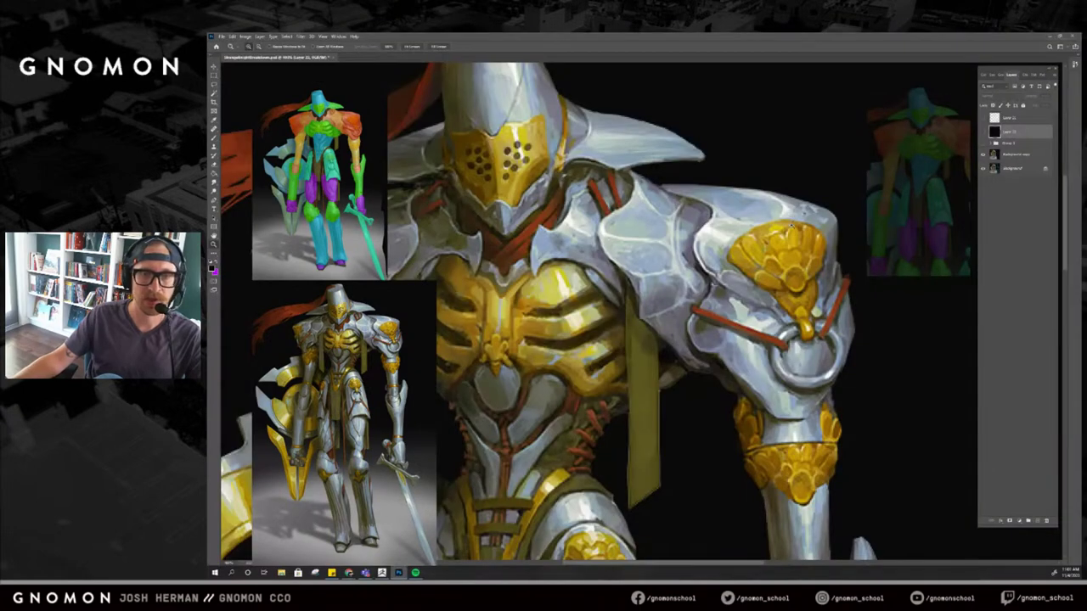
left_click(982, 125)
left_click(983, 124)
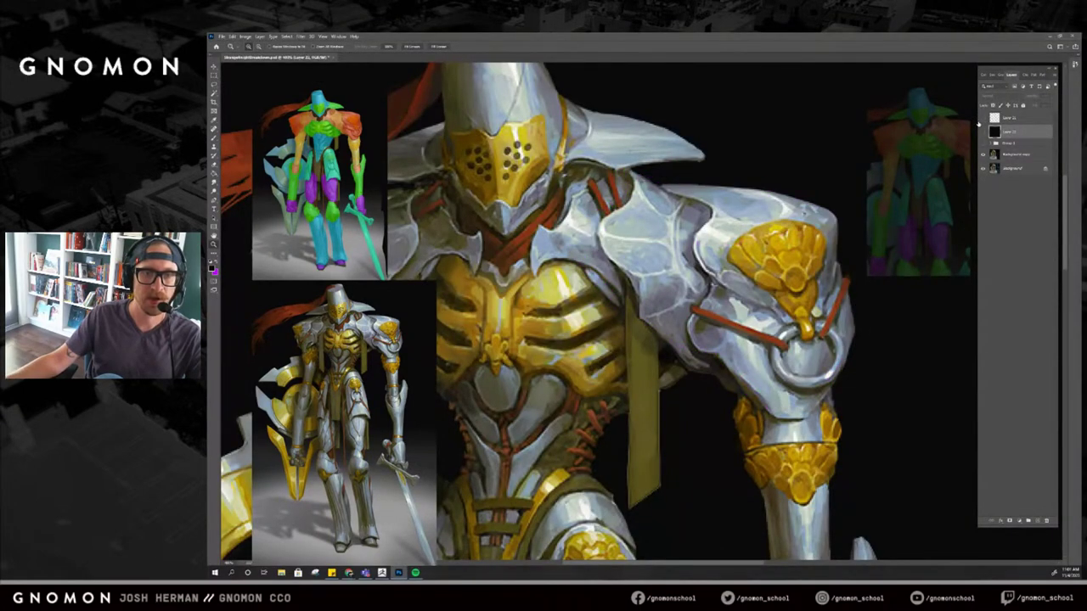
left_click(982, 125)
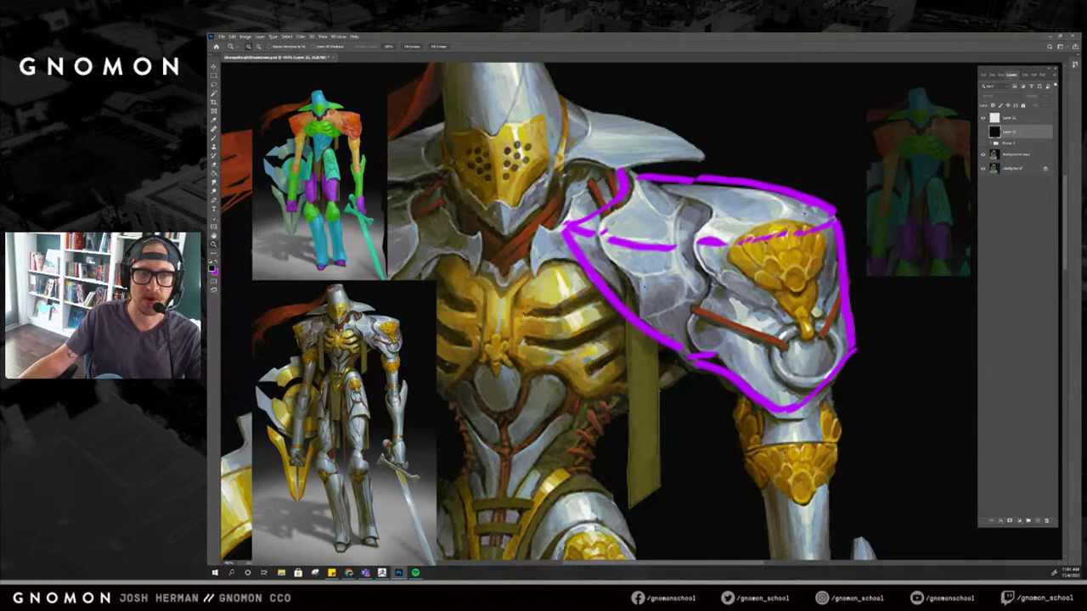
key("alt+Tab")
key("alt+Tab")
On the purple sketch layer, draw a dotted ridge line from the shoulder's front edge down to the armour's lower tip.
key("b")
left_click(1008, 119)
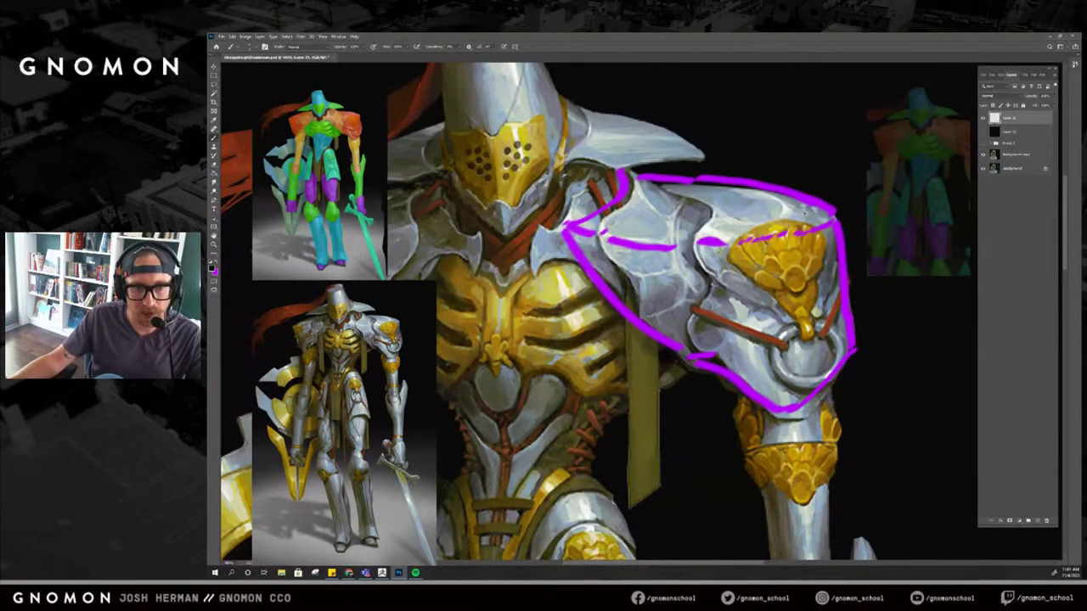
left_click_drag(782, 405, 739, 298)
key("ctrl+z")
key("x")
left_click_drag(785, 405, 738, 268)
key("ctrl+z")
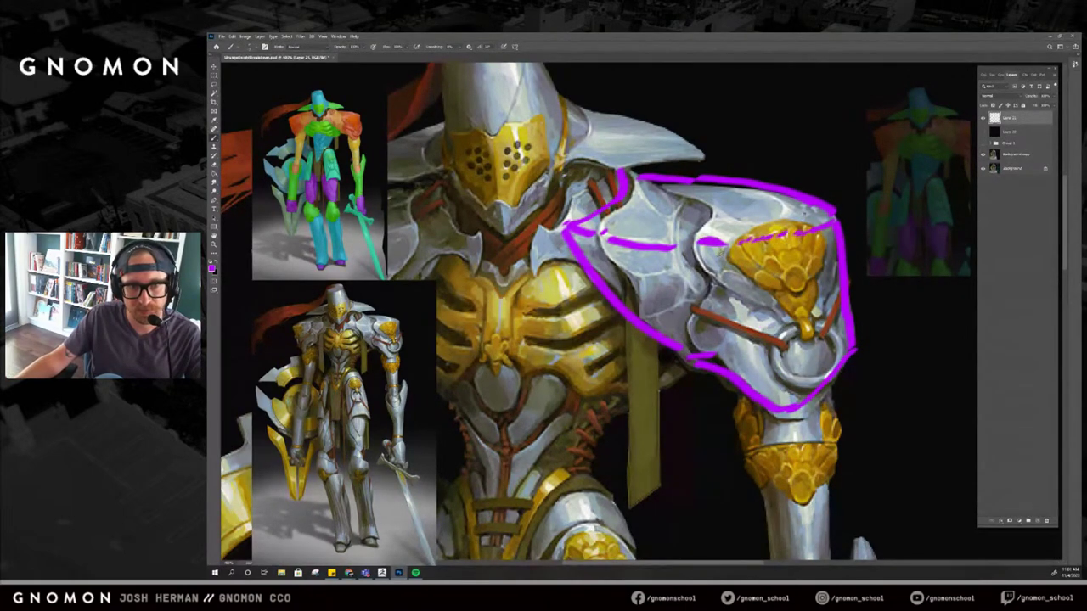
left_click_drag(695, 261, 712, 287)
left_click_drag(715, 294, 719, 290)
left_click_drag(721, 303, 726, 298)
left_click_drag(730, 311, 734, 308)
left_click_drag(736, 318, 782, 400)
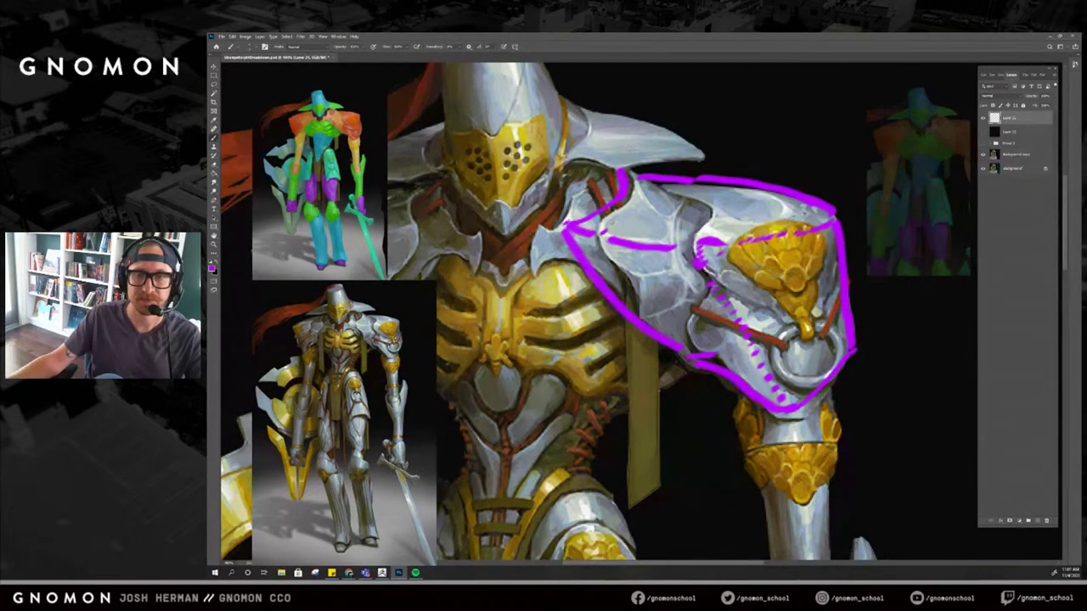
Compare the purple shoulder sketch on black with the painted reference and the ZBrush body, toggling the fill and sketch layers.
left_click(983, 133)
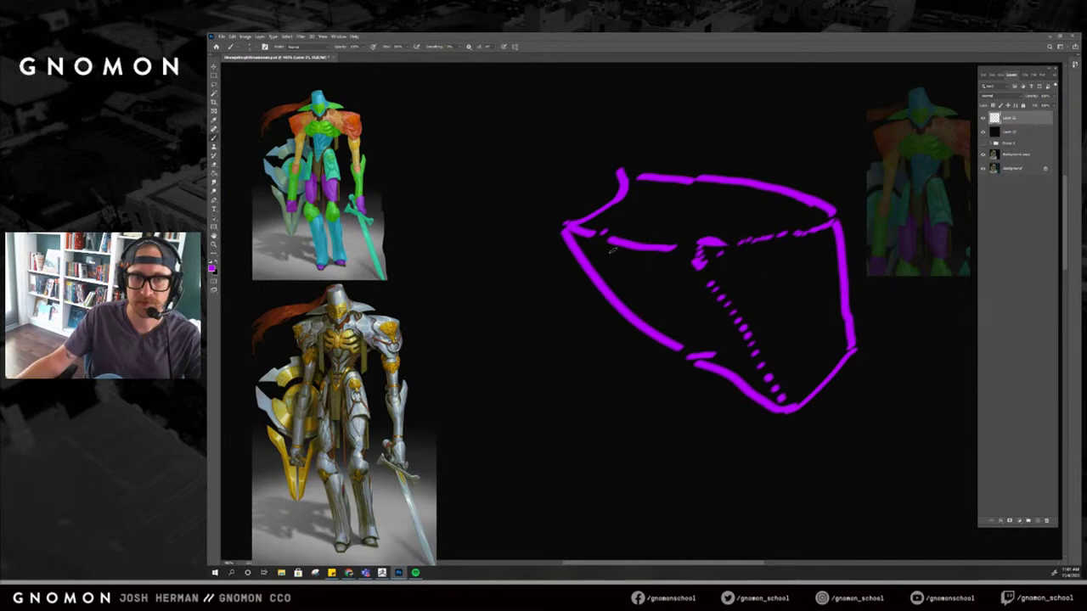
key("alt+Tab")
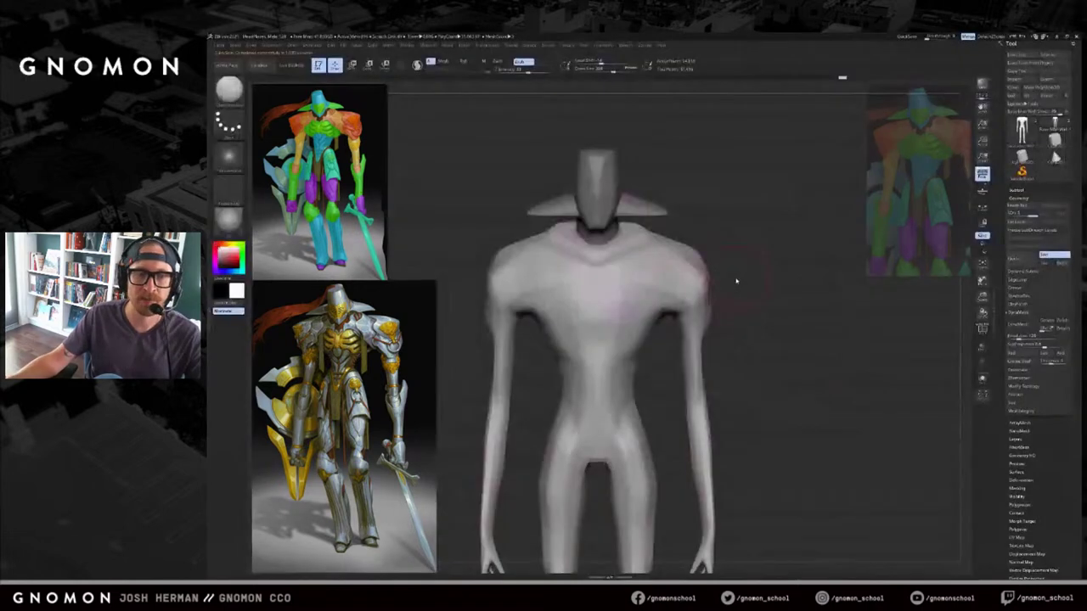
left_click_drag(742, 218, 775, 227)
key("alt+Tab")
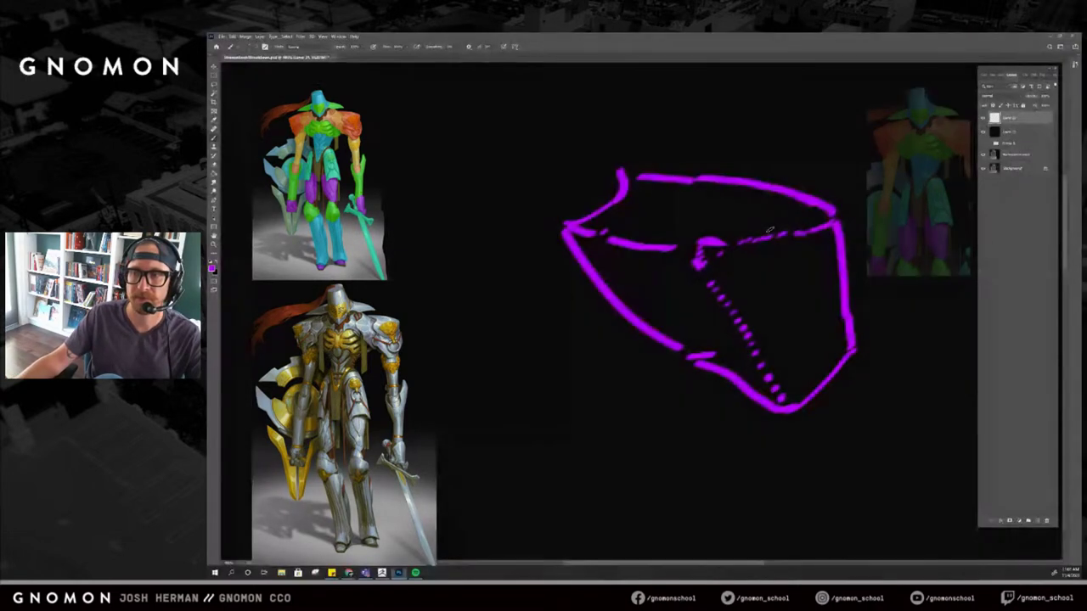
key("alt+Tab")
key("alt+Tab")
left_click(983, 133)
left_click(983, 133)
left_click(983, 118)
left_click(983, 118)
left_click(983, 131)
left_click(983, 133)
Switch to ZBrush and check the shape and wireframe of the body's shoulders and upper chest.
key("alt+Tab")
mouse_move(737, 153)
left_mouse_down()
mouse_move(761, 186)
mouse_move(766, 223)
left_mouse_up()
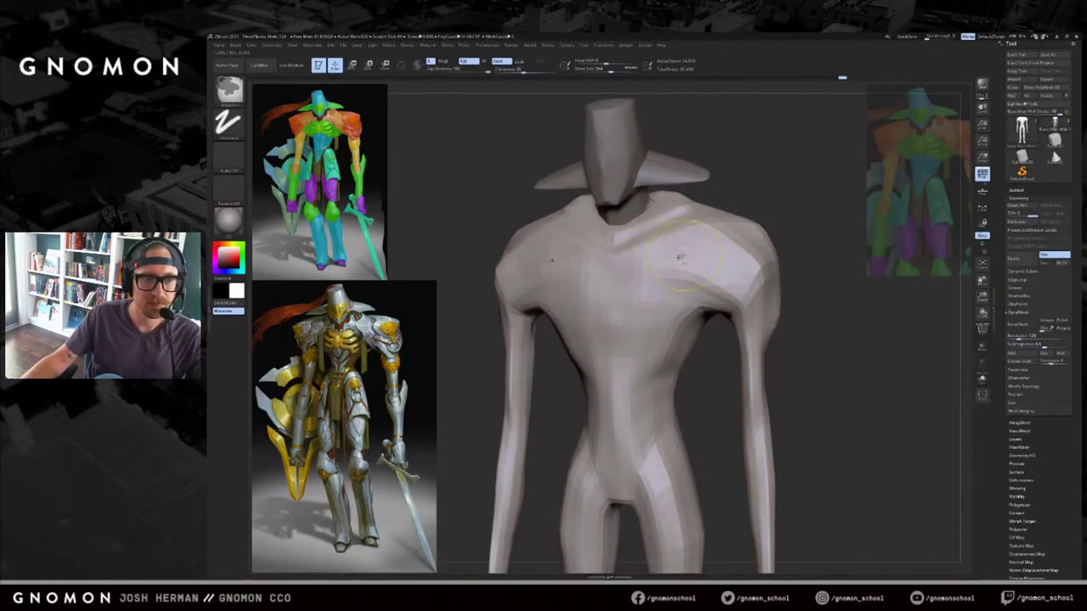
left_click_drag(712, 189, 718, 196, "shift")
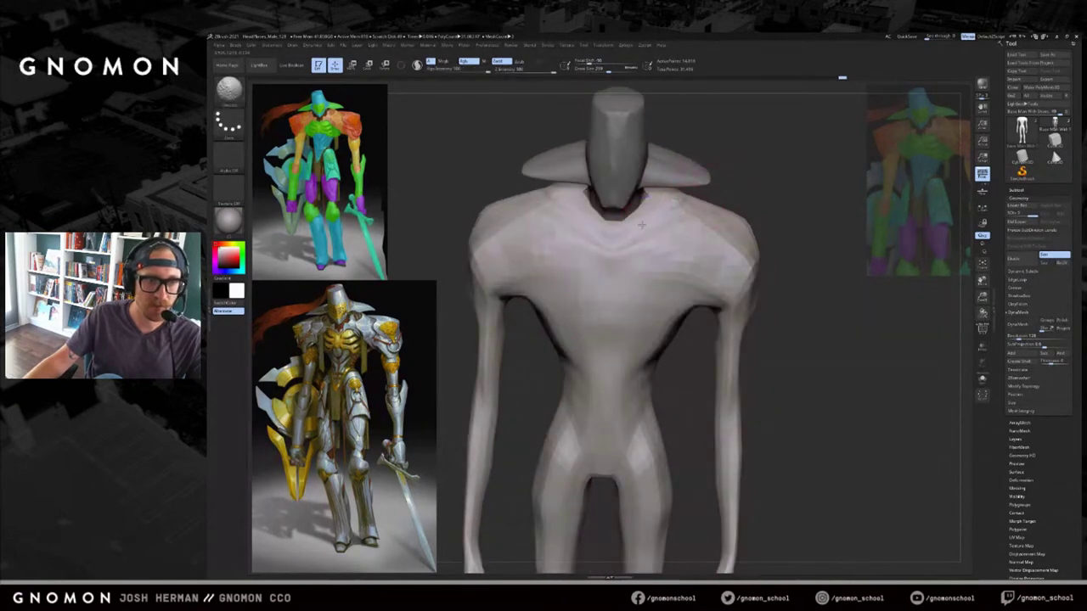
key("shift+f")
key("shift+f")
Build up the planes between the neck, upper chest and shoulders with ClayBuildup at a reduced brush size, then smooth them.
key("b")
key("c")
key("b")
mouse_move(849, 128)
left_mouse_down()
mouse_move(795, 127)
mouse_move(633, 207)
mouse_move(643, 208)
left_mouse_up()
mouse_move(798, 204)
left_mouse_down()
mouse_move(858, 280)
mouse_move(815, 254)
left_mouse_up()
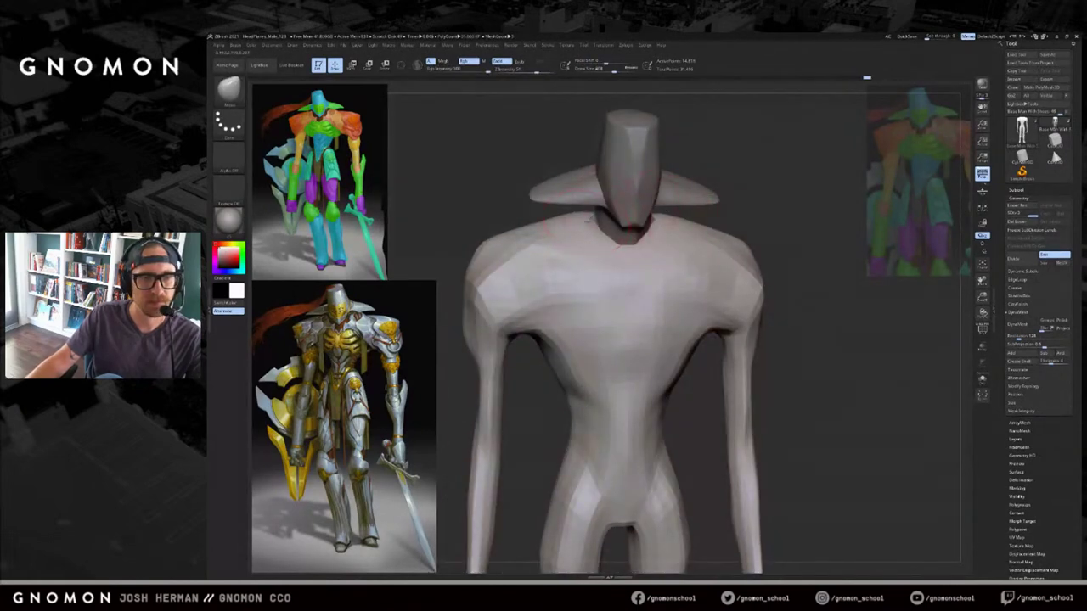
left_click_drag(758, 193, 724, 197)
key("b")
key("c")
key("b")
key("[")
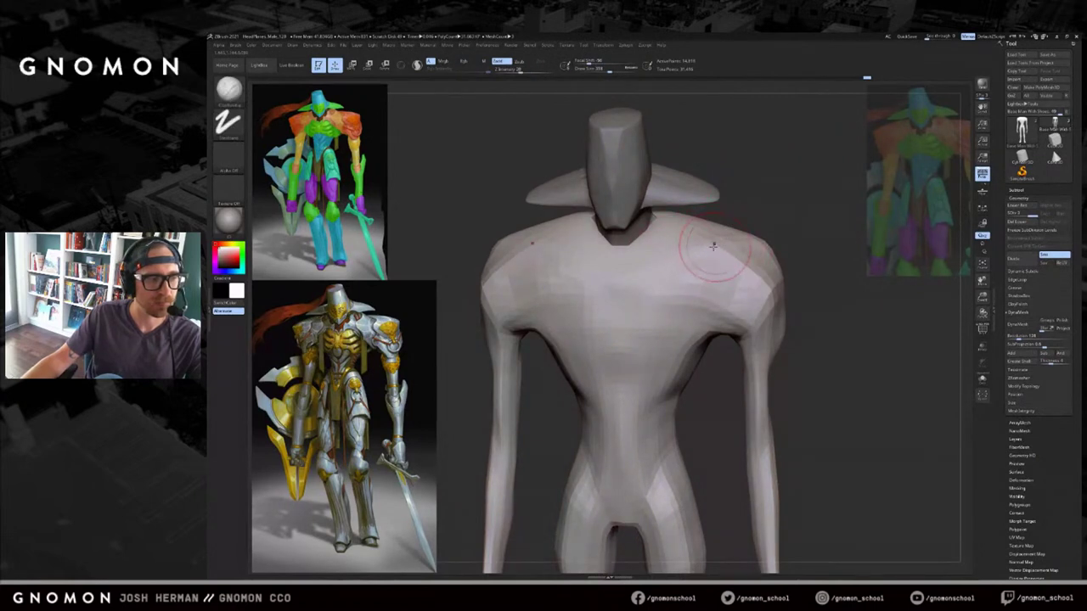
left_click_drag(706, 233, 684, 220, "shift")
mouse_move(728, 218)
left_mouse_down()
mouse_move(762, 207)
mouse_move(752, 195)
mouse_move(776, 208)
left_mouse_up()
Check the painted reference, then sculpt the front of the shoulder and smooth it down toward the armpit.
key("alt+Tab")
key("alt+Tab")
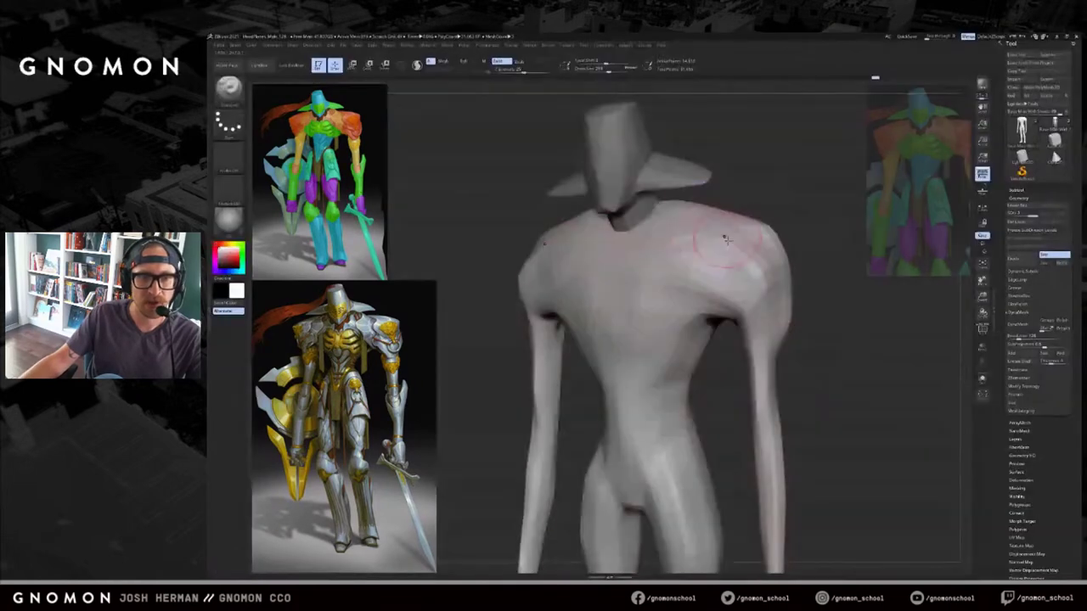
mouse_move(715, 246)
left_mouse_down()
mouse_move(743, 303)
mouse_move(800, 277)
left_mouse_up()
mouse_move(723, 273)
left_mouse_down("shift")
mouse_move(750, 291)
mouse_move(750, 318)
left_mouse_up("shift")
left_click_drag(826, 296, 817, 275, "alt")
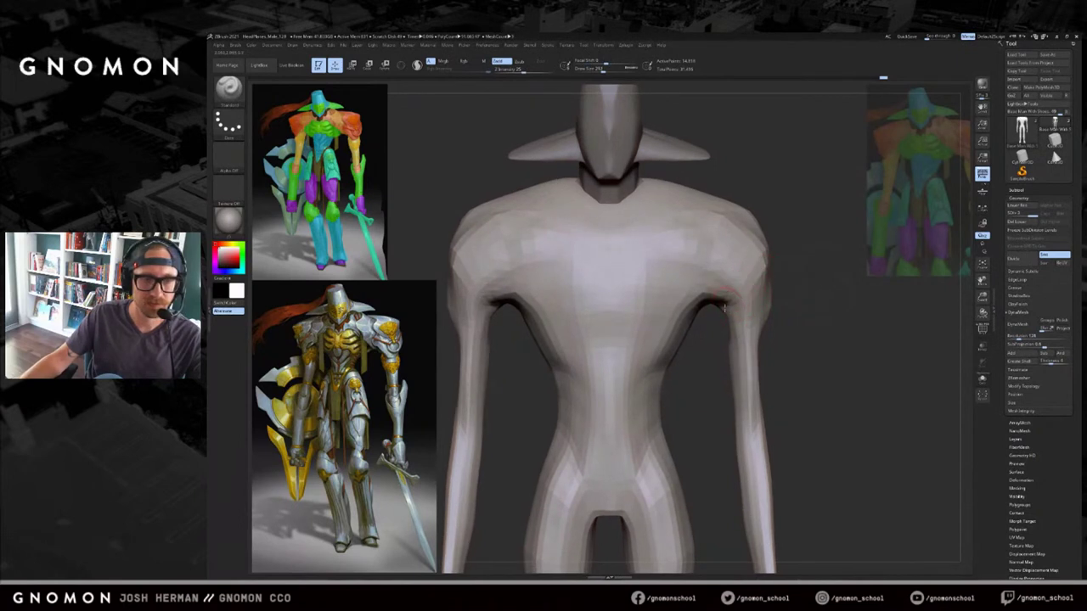
left_click_drag(782, 241, 794, 248)
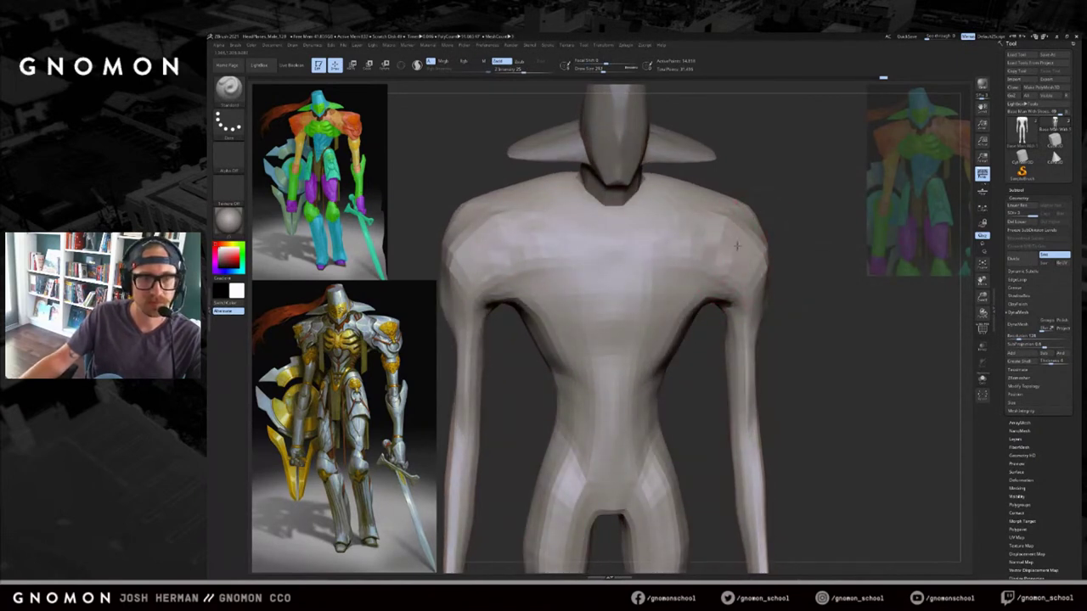
Reshape the outer contour of the shoulders with the Move brush, adjusting the brush size to the form.
mouse_move(801, 218)
left_mouse_down()
mouse_move(664, 199)
mouse_move(696, 260)
mouse_move(519, 226)
mouse_move(548, 260)
mouse_move(510, 277)
mouse_move(518, 274)
left_mouse_up()
key("b")
key("m")
key("v")
mouse_move(459, 229)
left_mouse_down()
mouse_move(548, 255)
mouse_move(519, 256)
mouse_move(605, 207)
left_mouse_up()
key("s")
left_click_drag(562, 255, 496, 263)
Push and pull the top of the shoulder and the trapezius with Move, working from the side and above.
mouse_move(500, 181)
left_mouse_down()
mouse_move(586, 288)
mouse_move(617, 269)
mouse_move(621, 253)
left_mouse_up()
key("b")
key("m")
key("v")
mouse_move(572, 224)
left_mouse_down()
mouse_move(568, 203)
mouse_move(591, 268)
left_mouse_up()
mouse_move(633, 227)
left_mouse_down()
mouse_move(608, 227)
mouse_move(613, 213)
left_mouse_up()
left_click_drag(707, 237, 688, 264)
left_click_drag(545, 229, 605, 219)
key("s")
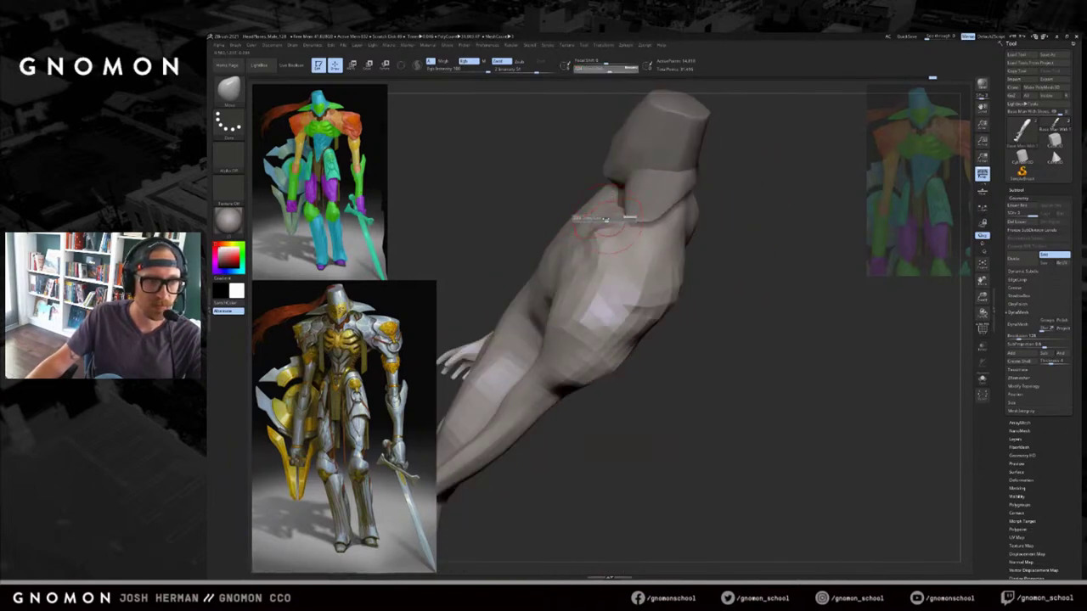
Refine the shoulder top with the Standard brush and build up its front plane with ClayBuildup.
key("b")
key("s")
key("t")
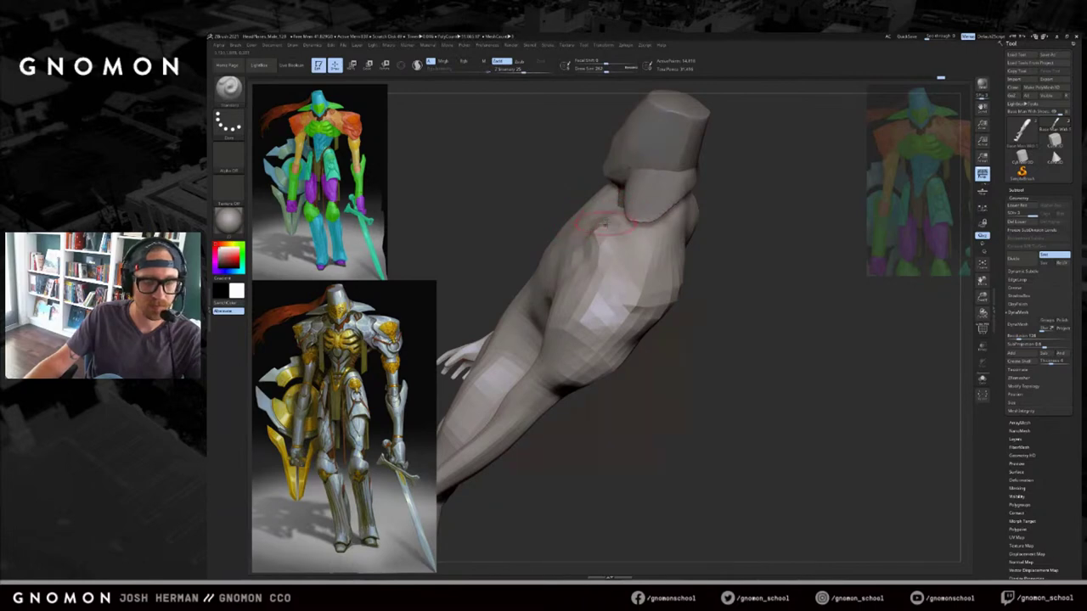
left_click_drag(722, 255, 823, 223)
left_click_drag(459, 292, 519, 300)
key("b")
key("c")
key("b")
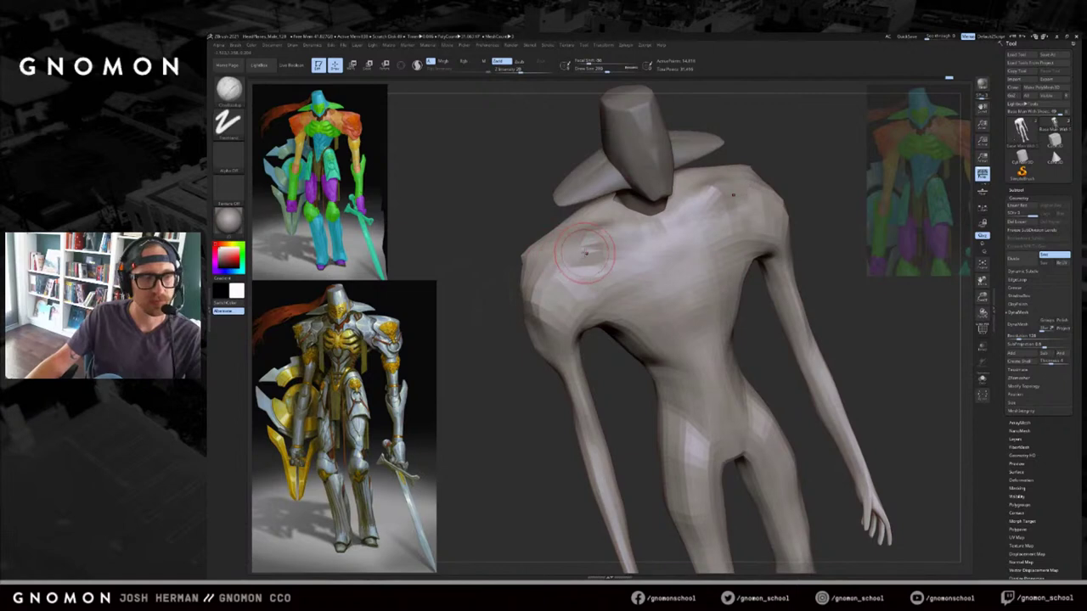
left_click_drag(623, 250, 558, 302)
Adjust the slope from the neck to the shoulders with the Move brush in the front view.
key("b")
key("m")
key("v")
mouse_move(837, 193)
left_mouse_down("shift")
mouse_move(805, 188)
mouse_move(770, 213)
left_mouse_up("shift")
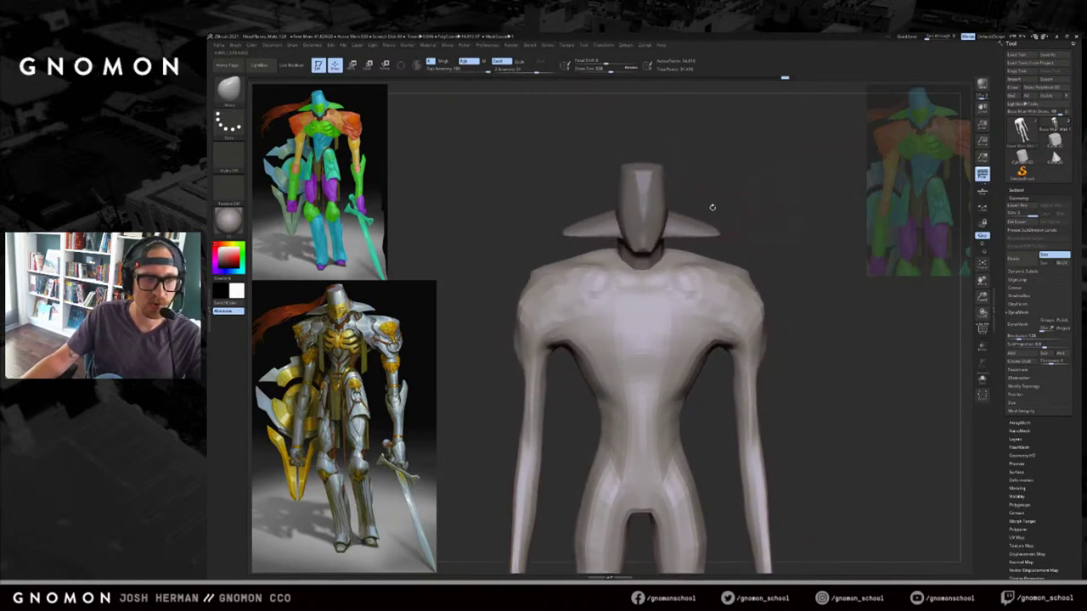
left_click(712, 212, "alt")
left_click_drag(692, 246, 686, 238, "alt")
mouse_move(565, 242)
left_mouse_down()
mouse_move(569, 254)
mouse_move(593, 242)
mouse_move(518, 242)
mouse_move(550, 213)
mouse_move(537, 202)
mouse_move(585, 243)
mouse_move(601, 227)
left_mouse_up()
key("s")
key("b")
key("s")
key("h")
key("s")
key("ctrl+z")
Select the helmet subtool and flatten its front and side planes with the hPolish brush.
key("s")
key("s")
left_click(628, 238, "alt")
key("b")
key("h")
key("p")
left_click_drag(539, 247, 652, 252)
left_click_drag(654, 188, 655, 193)
left_click_drag(726, 159, 676, 173)
left_click_drag(657, 161, 650, 188)
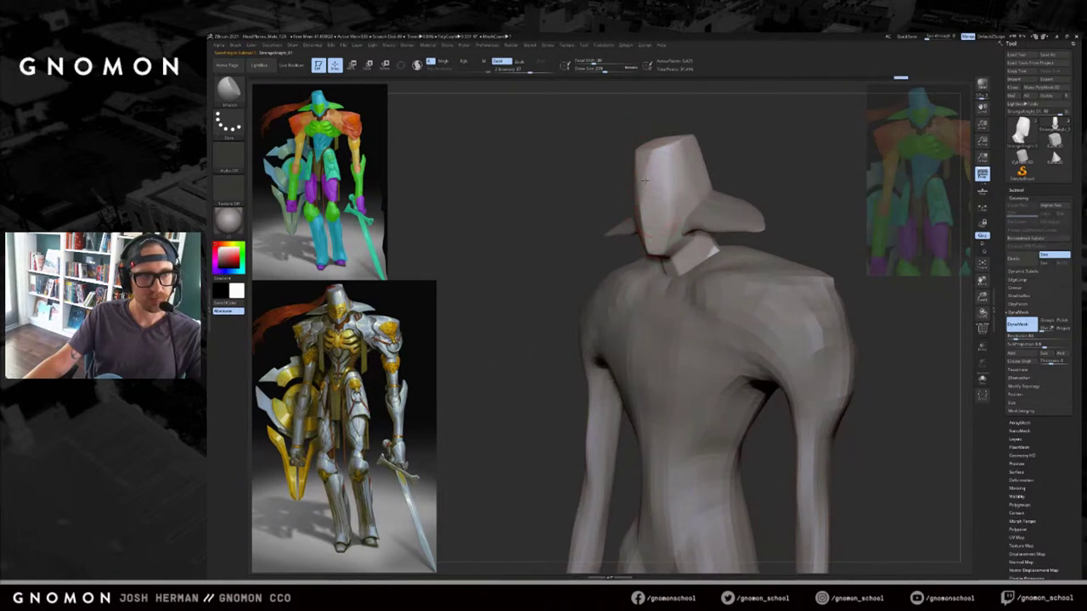
left_click_drag(659, 168, 660, 189)
left_click_drag(747, 165, 805, 174, "shift")
Reselect the body subtool and sculpt the base of the neck into the upper back with DamStandard and ClayBuildup.
left_click(749, 293, "alt")
mouse_move(798, 250)
left_mouse_down("alt")
mouse_move(791, 227)
mouse_move(759, 241)
mouse_move(755, 232)
mouse_move(740, 270)
left_mouse_up("alt")
left_click(707, 290, "alt")
key("b")
key("d")
key("s")
mouse_move(750, 224)
left_mouse_down()
mouse_move(718, 226)
mouse_move(724, 263)
left_mouse_up()
left_click_drag(770, 182, 798, 173)
right_click_drag(798, 174, 731, 242)
left_click_drag(699, 239, 737, 236)
key("1")
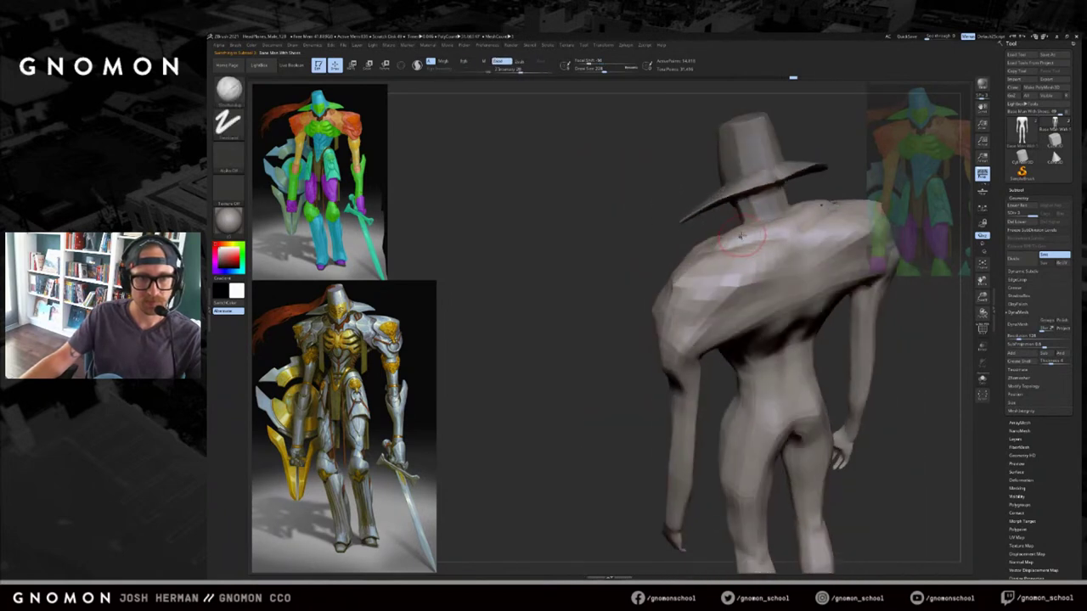
Assign Alt+S as the custom hotkey for Solo mode and isolate the body subtool.
left_click_drag(670, 244, 679, 293)
left_click(983, 381, "ctrl+alt")
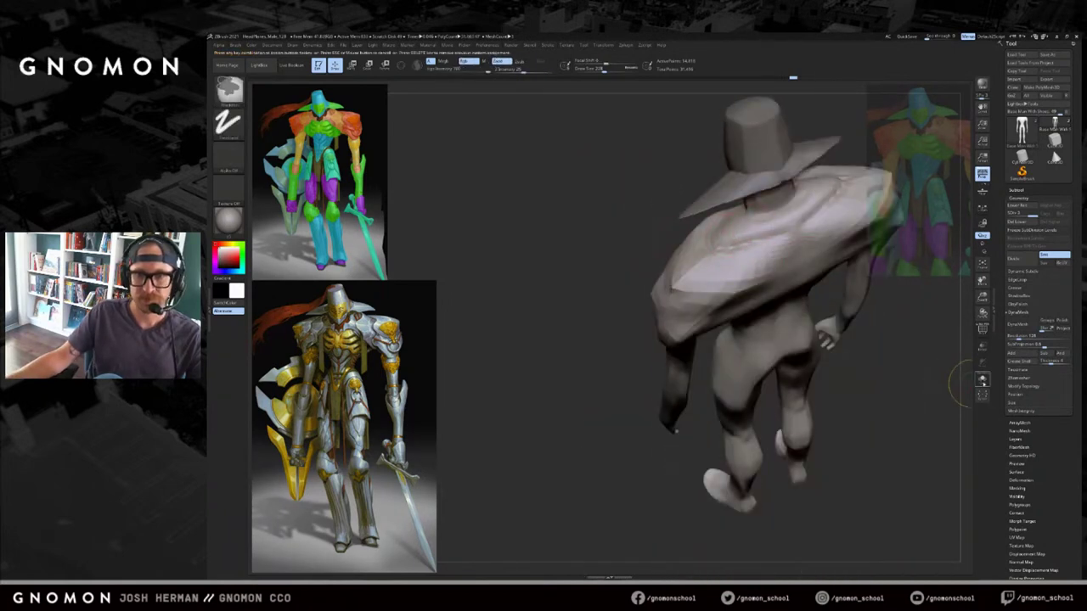
key("alt+s")
left_click_drag(905, 370, 832, 392)
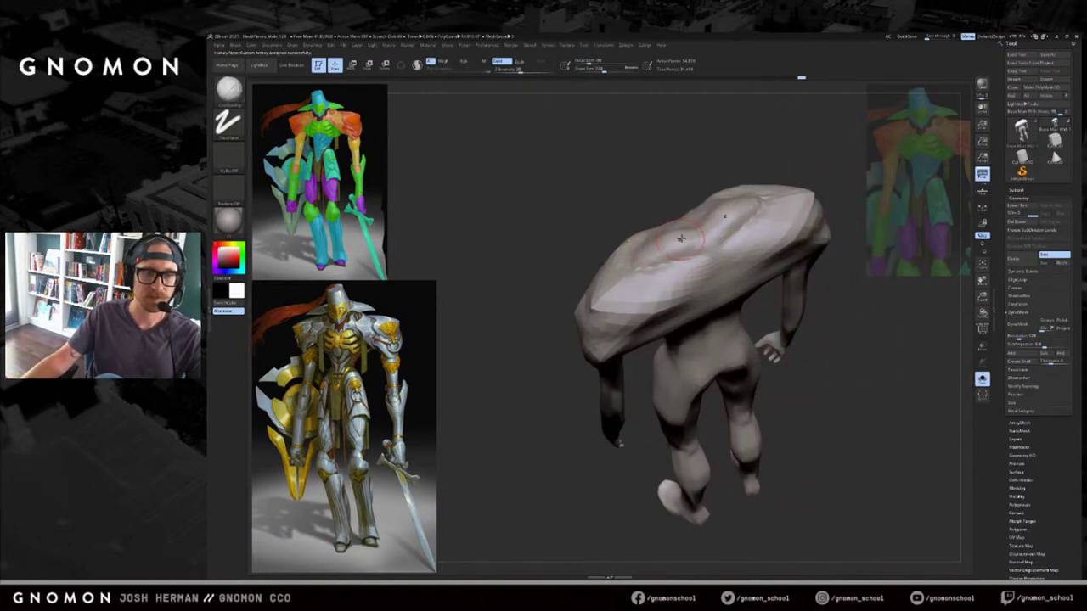
Build up the top of the shoulders around the neck on the isolated body, then show all subtools again.
left_click_drag(652, 225, 609, 183)
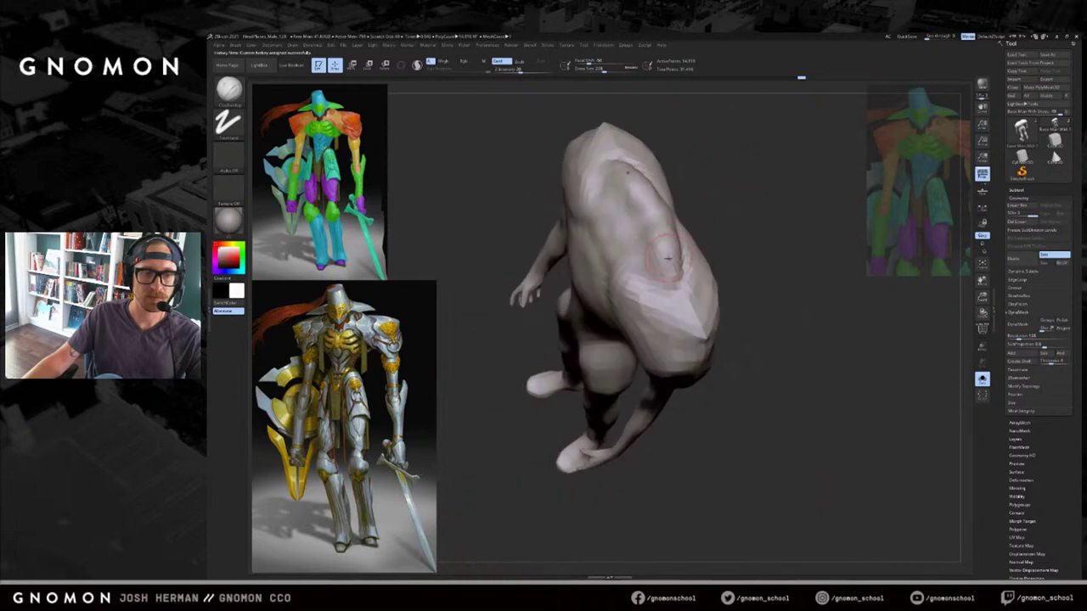
left_click_drag(647, 261, 652, 264)
mouse_move(719, 263)
left_mouse_down()
mouse_move(730, 222)
mouse_move(742, 226)
mouse_move(723, 237)
left_mouse_up()
key("alt+s")
Reshape the upper chest and shoulder line from the front with a resized Move brush.
key("s")
mouse_move(720, 240)
left_mouse_down()
mouse_move(708, 259)
mouse_move(718, 248)
mouse_move(768, 257)
mouse_move(725, 270)
left_mouse_up()
key("b")
key("m")
key("v")
key("g")
left_click(656, 281)
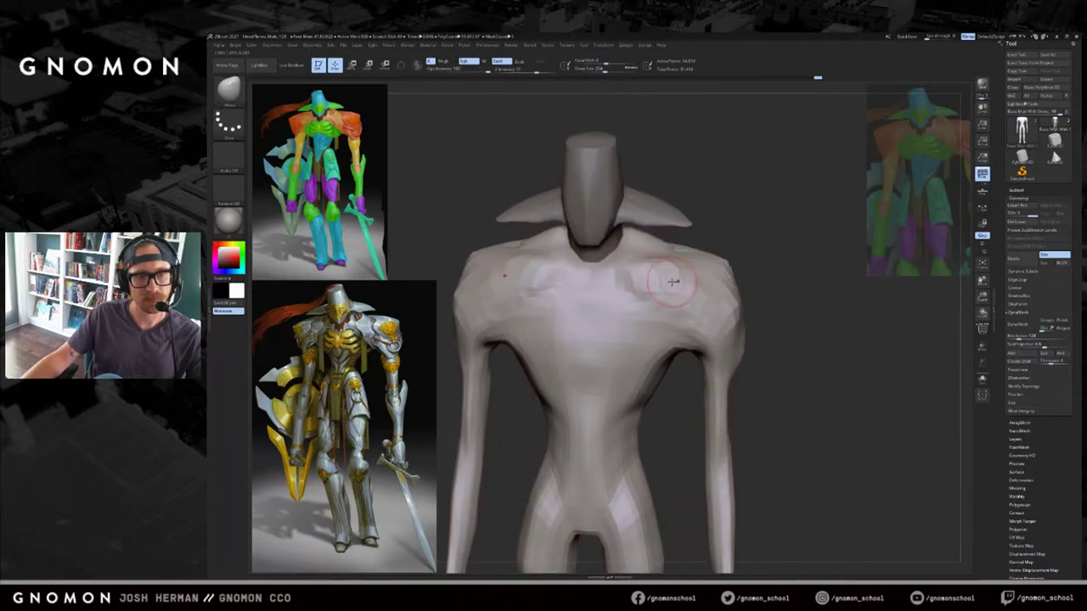
Pull the outer shoulder corners into a squarer silhouette with Move, then undo the last smoothing stroke.
left_click_drag(726, 265, 764, 259)
key("s")
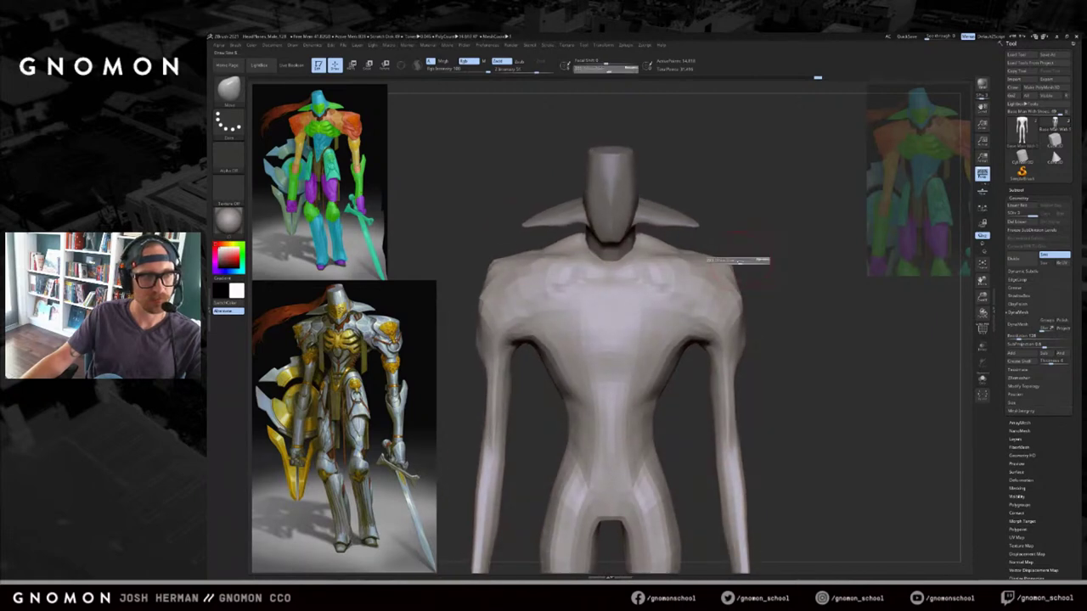
key("s")
mouse_move(741, 271)
left_mouse_down()
mouse_move(748, 336)
mouse_move(768, 323)
mouse_move(747, 311)
mouse_move(786, 313)
mouse_move(772, 310)
mouse_move(786, 300)
mouse_move(771, 303)
mouse_move(793, 301)
mouse_move(772, 297)
mouse_move(704, 323)
mouse_move(815, 279)
mouse_move(801, 272)
mouse_move(747, 289)
left_mouse_up()
key("s")
left_click_drag(626, 301, 632, 301)
left_click_drag(546, 335, 611, 327, "shift")
key("ctrl+z")
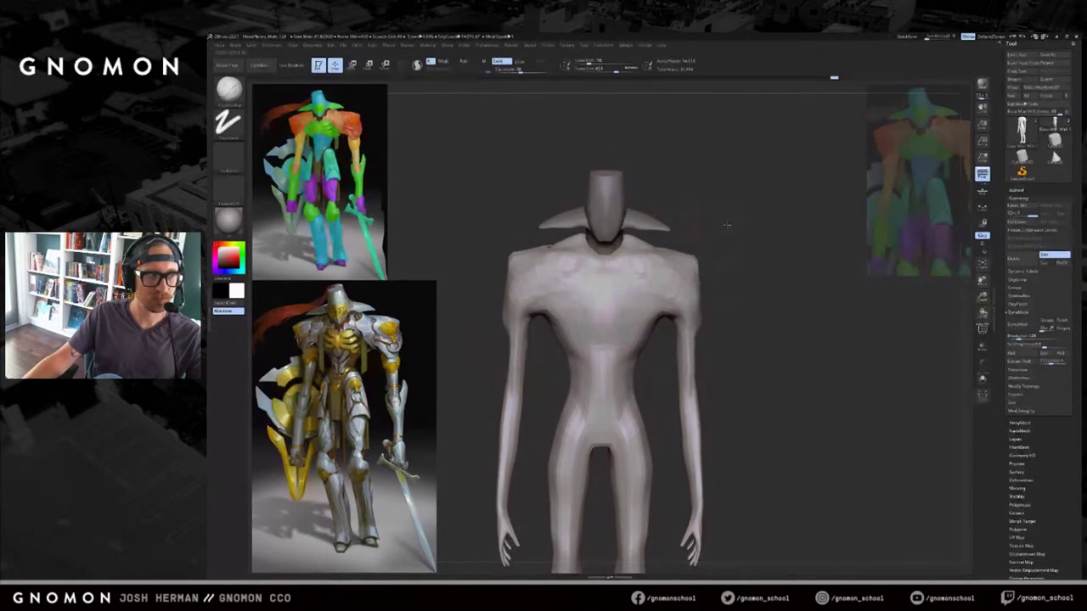
Give the ClayBuildup brush a square alpha.
left_click_drag(727, 224, 766, 231)
left_click(237, 165)
mouse_move(331, 118)
left_mouse_down()
mouse_move(653, 113)
mouse_move(331, 113)
left_mouse_up()
left_click_drag(730, 208, 764, 231)
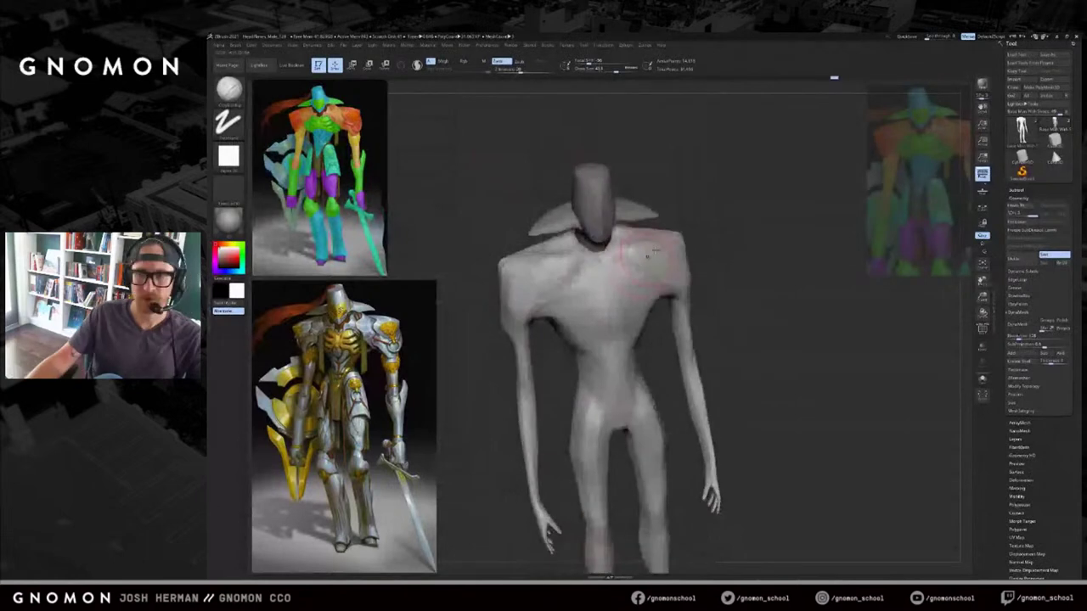
Resize the ClayBuildup brush and sculpt the side of the ribcage directly below the armpit.
right_click_drag(647, 256, 643, 267, "ctrl")
key("s")
left_click_drag(634, 296, 630, 296)
left_click_drag(574, 360, 567, 346)
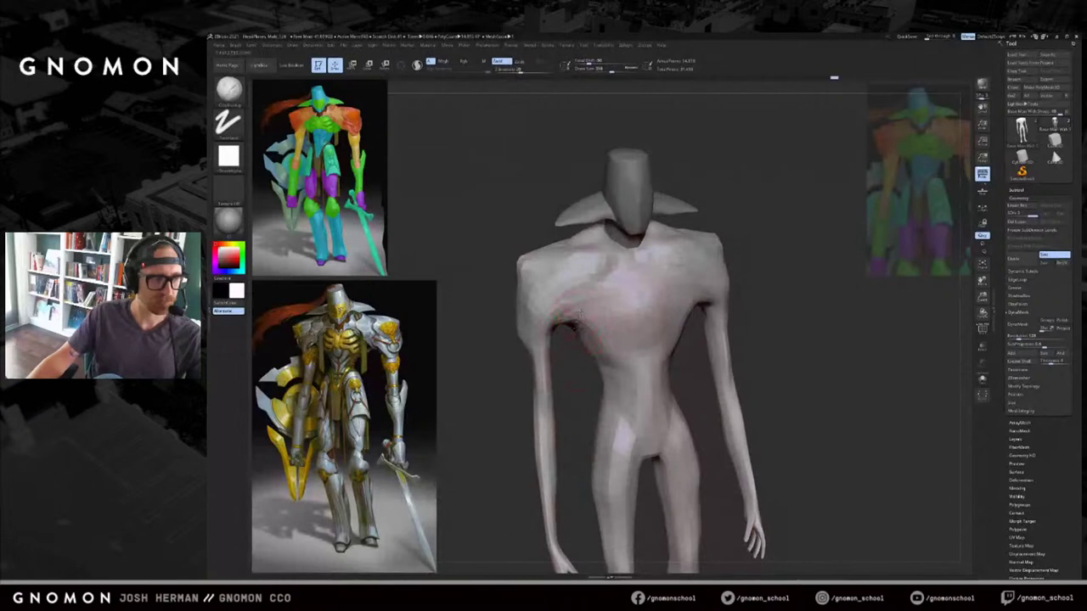
left_click_drag(579, 315, 577, 339)
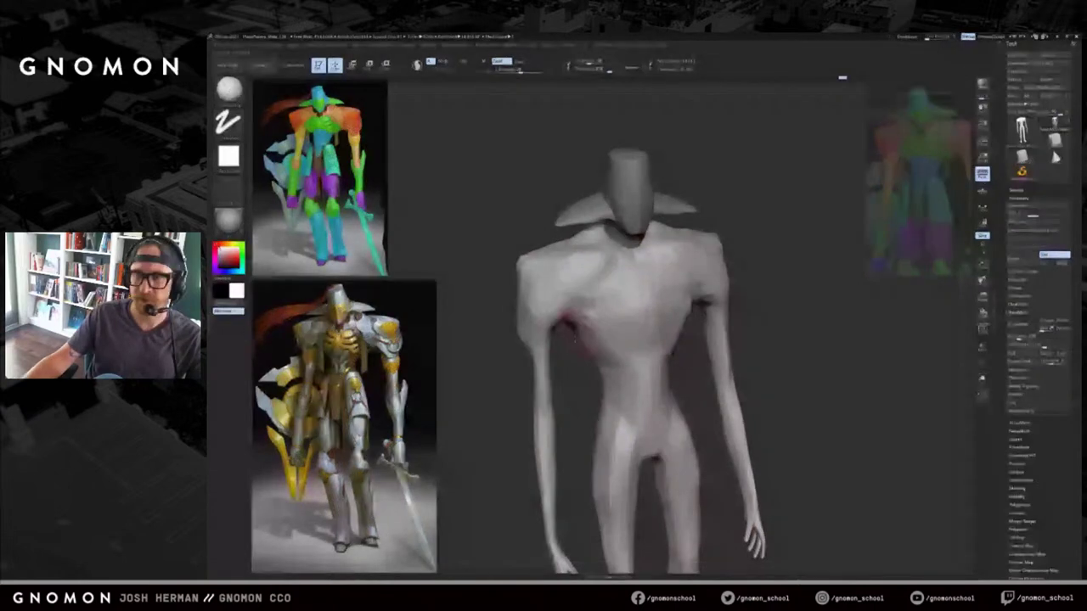
right_click_drag(575, 340, 592, 340)
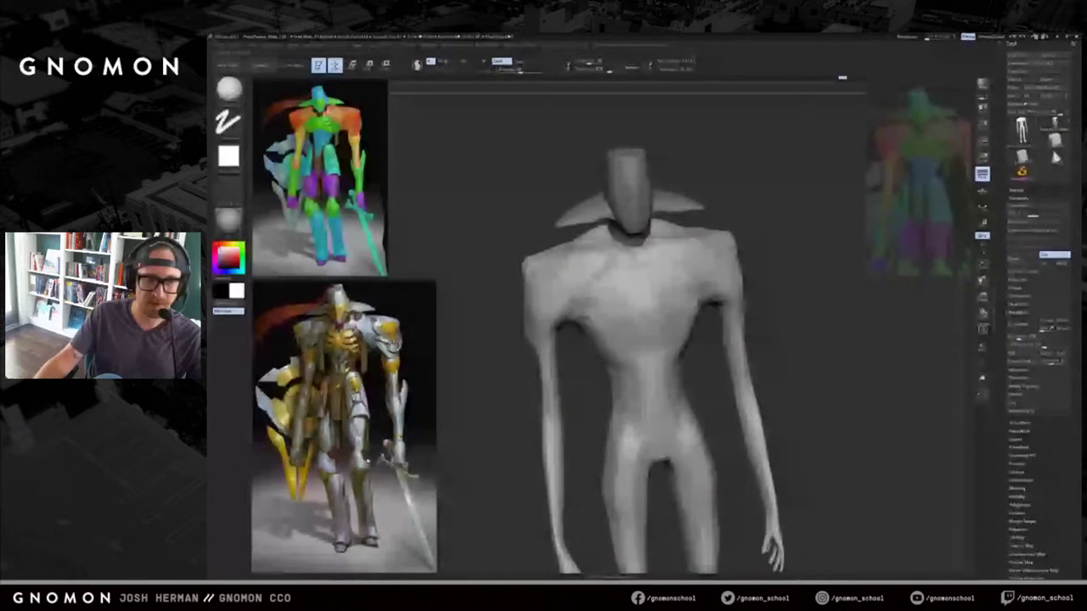
right_click_drag(593, 340, 571, 344)
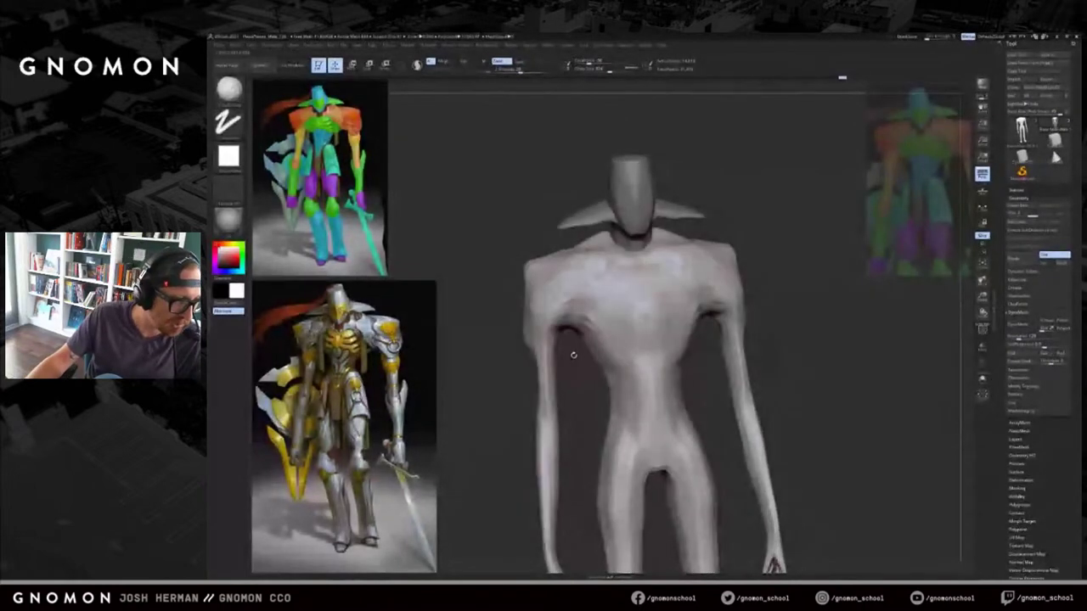
mouse_move(577, 328)
left_mouse_down()
mouse_move(598, 324)
mouse_move(589, 363)
left_mouse_up()
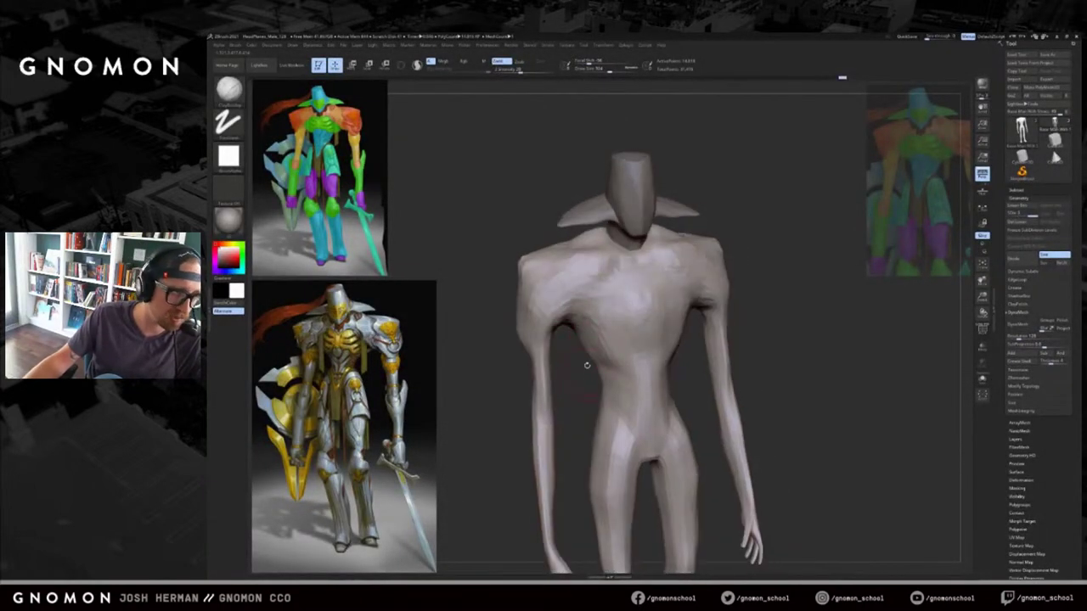
Block in the front planes and lower edge of the chest with ClayBuildup, checking the form from several angles.
left_click_drag(802, 291, 733, 280)
left_click_drag(576, 348, 616, 321)
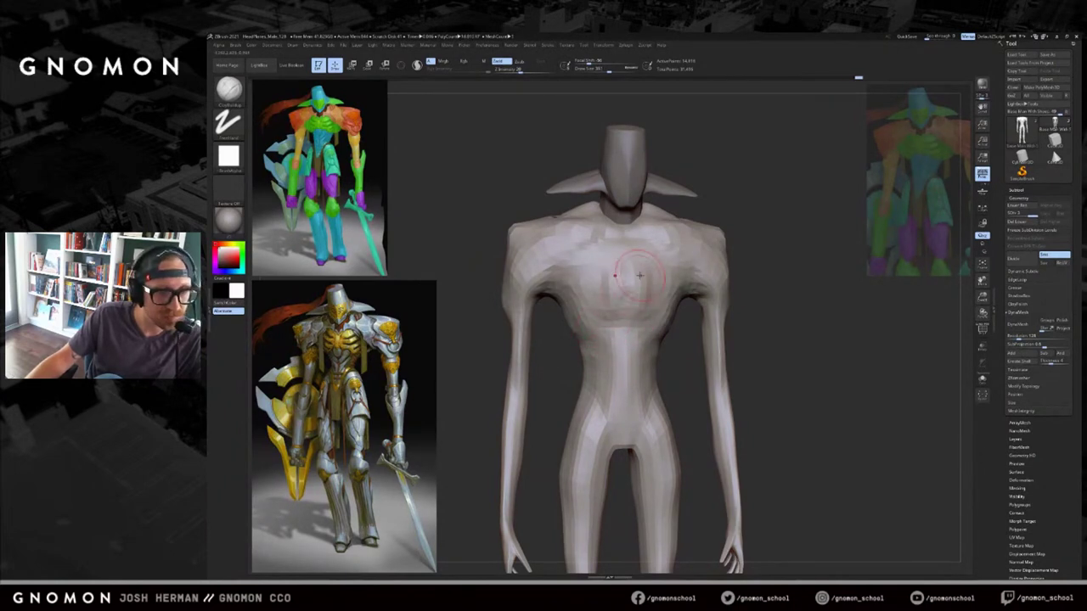
left_click_drag(752, 229, 718, 236)
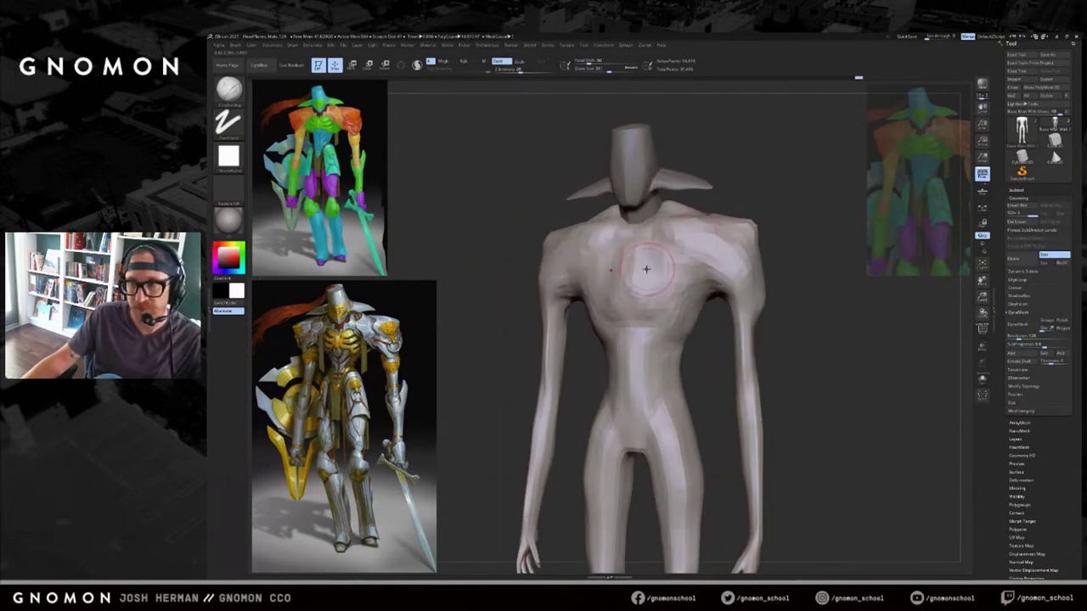
mouse_move(771, 195)
left_mouse_down("alt")
mouse_move(755, 207)
mouse_move(776, 158)
mouse_move(773, 191)
left_mouse_up("alt")
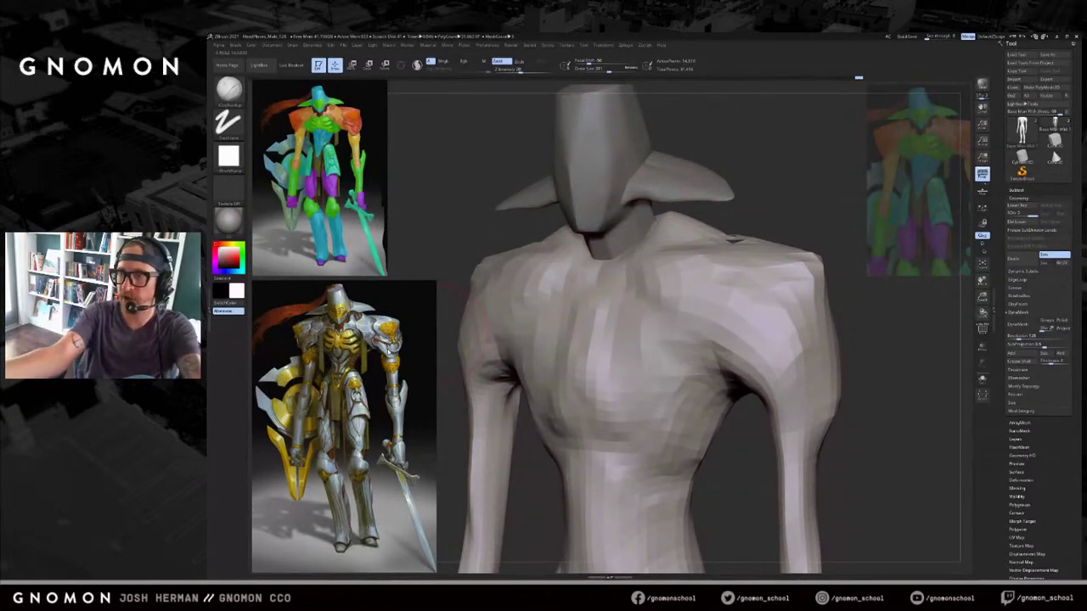
mouse_move(775, 236)
left_mouse_down()
mouse_move(836, 241)
mouse_move(777, 246)
left_mouse_up()
Adjust the rear contour of the shoulder and upper arm with the Move brush in the side view.
left_click_drag(817, 290, 711, 297)
key("b")
key("m")
key("v")
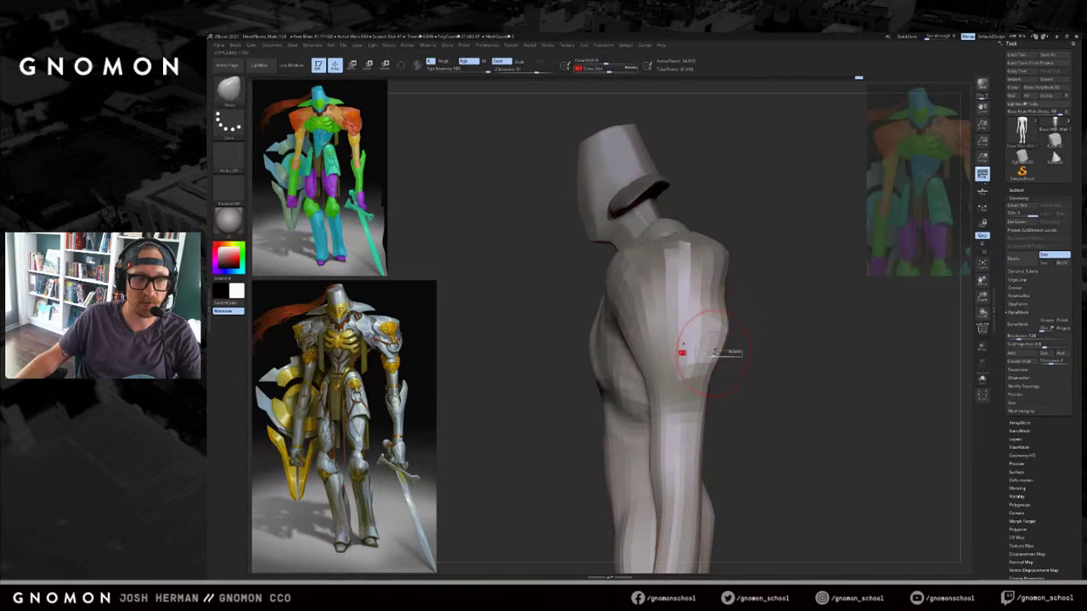
left_click_drag(716, 355, 719, 365)
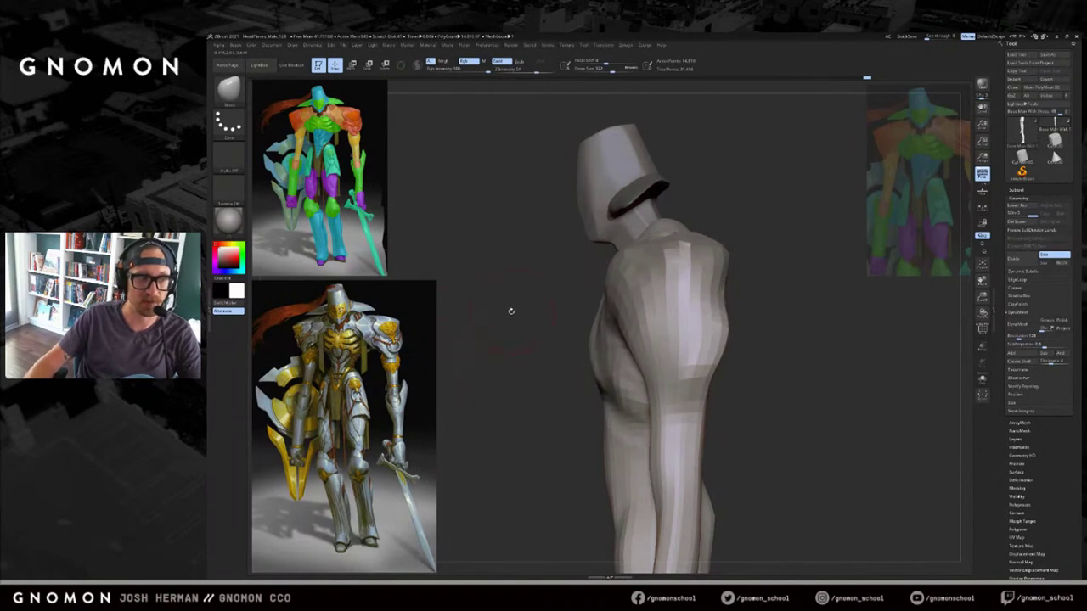
left_click_drag(511, 311, 805, 219)
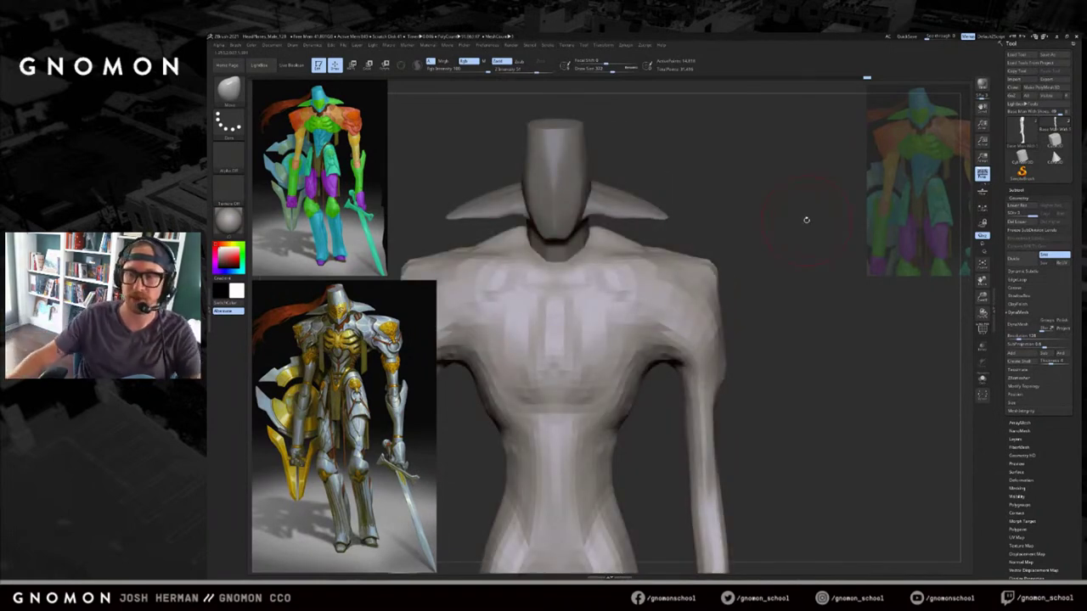
Smooth the front of the armpit and build it up toward the chest with ClayBuildup.
mouse_move(748, 268)
left_mouse_down("alt")
mouse_move(796, 269)
mouse_move(795, 288)
mouse_move(722, 288)
mouse_move(645, 324)
mouse_move(774, 317)
left_mouse_up("alt")
left_click_drag(494, 330, 516, 346, "shift")
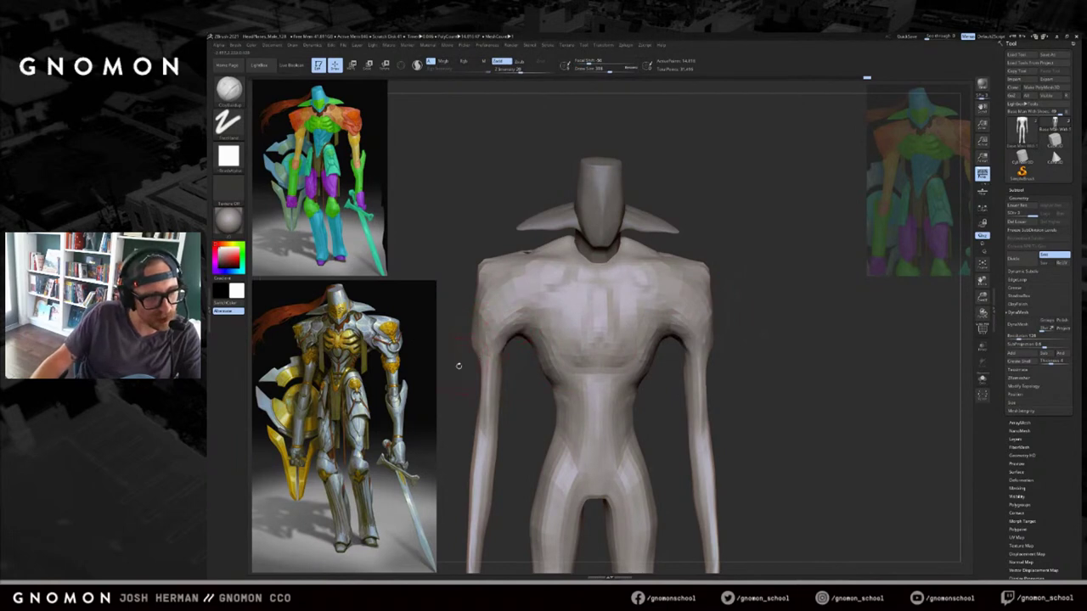
key("b")
key("c")
key("b")
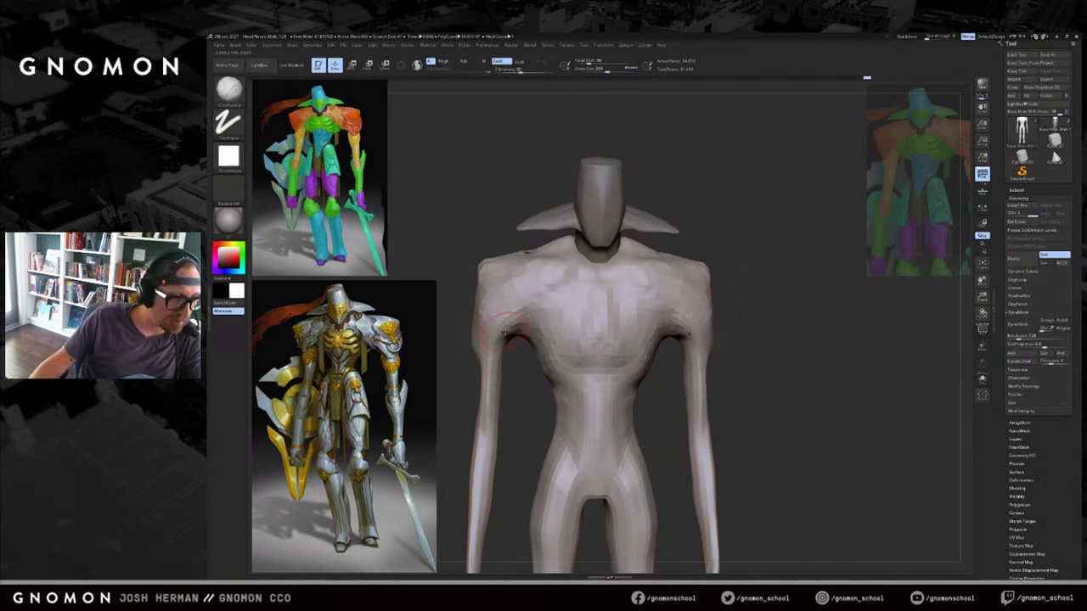
mouse_move(509, 324)
left_mouse_down()
mouse_move(540, 290)
mouse_move(505, 318)
mouse_move(528, 320)
mouse_move(562, 287)
left_mouse_up()
Adjust the DamStandard brush intensity and carve the creases running from the armpits up toward the base of the neck.
key("b")
key("d")
key("s")
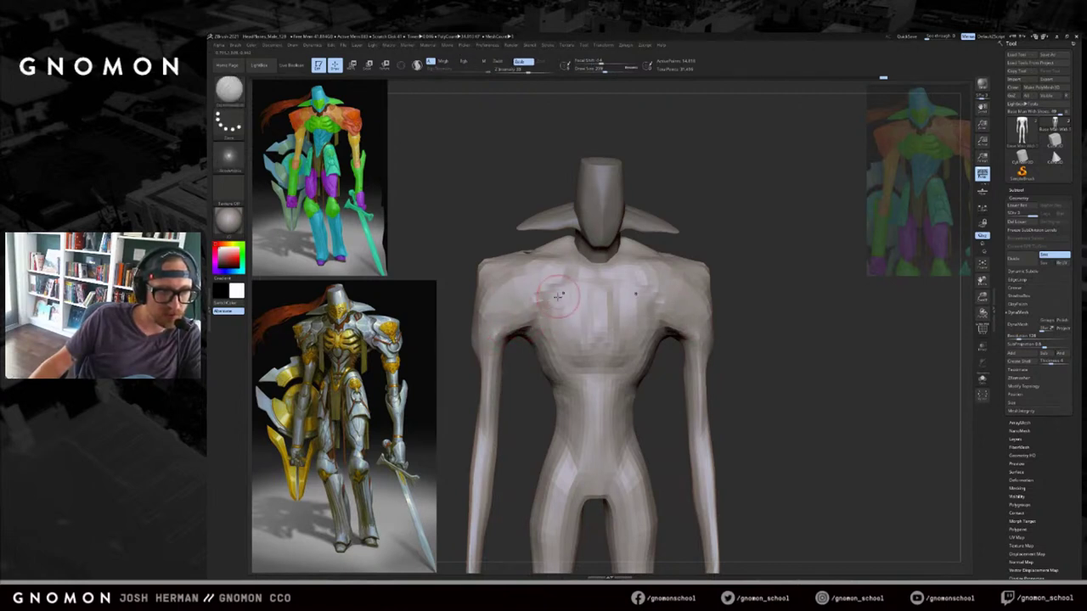
left_click(534, 71)
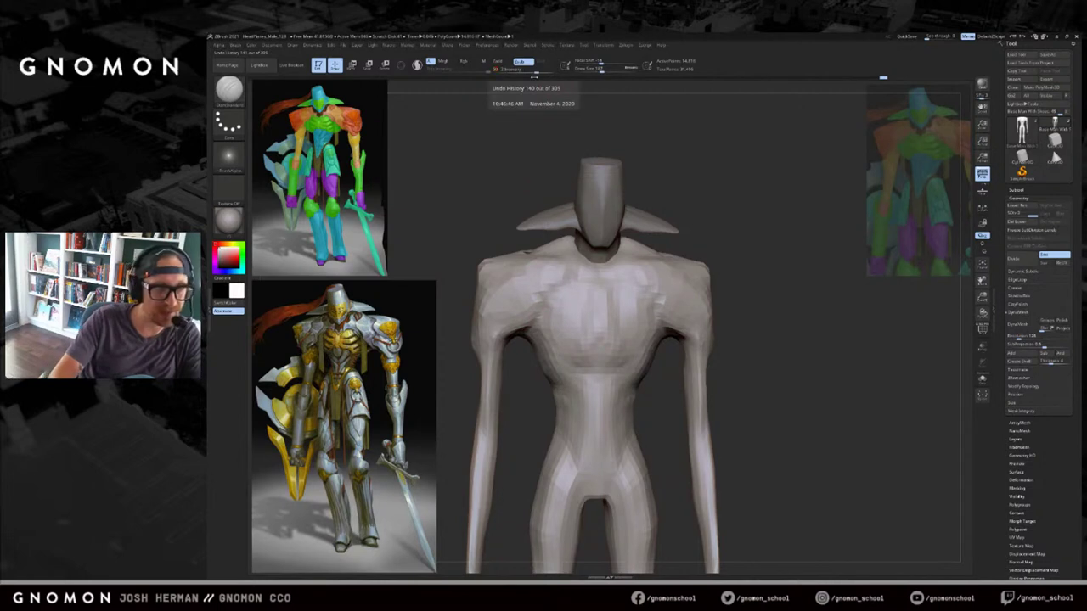
left_click_drag(451, 333, 480, 329)
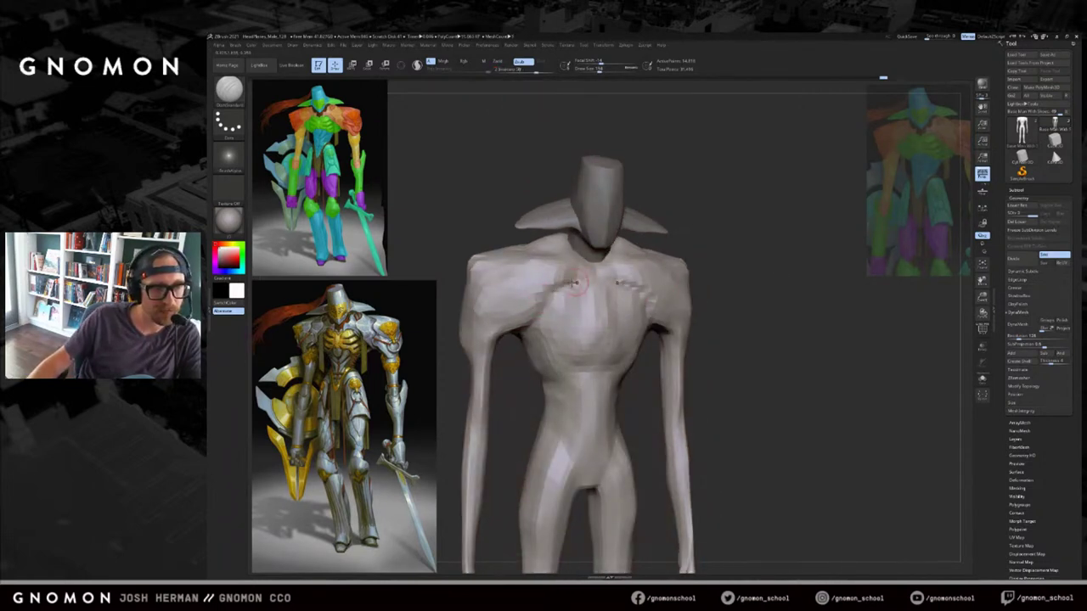
left_click_drag(675, 202, 695, 206)
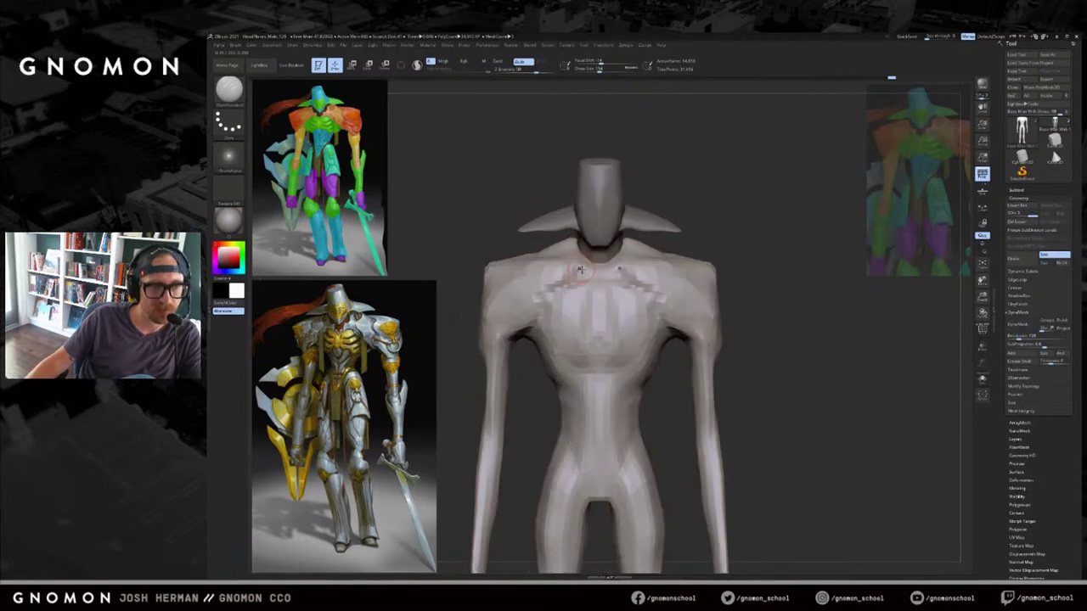
left_click_drag(579, 280, 580, 264)
left_click_drag(723, 216, 660, 242)
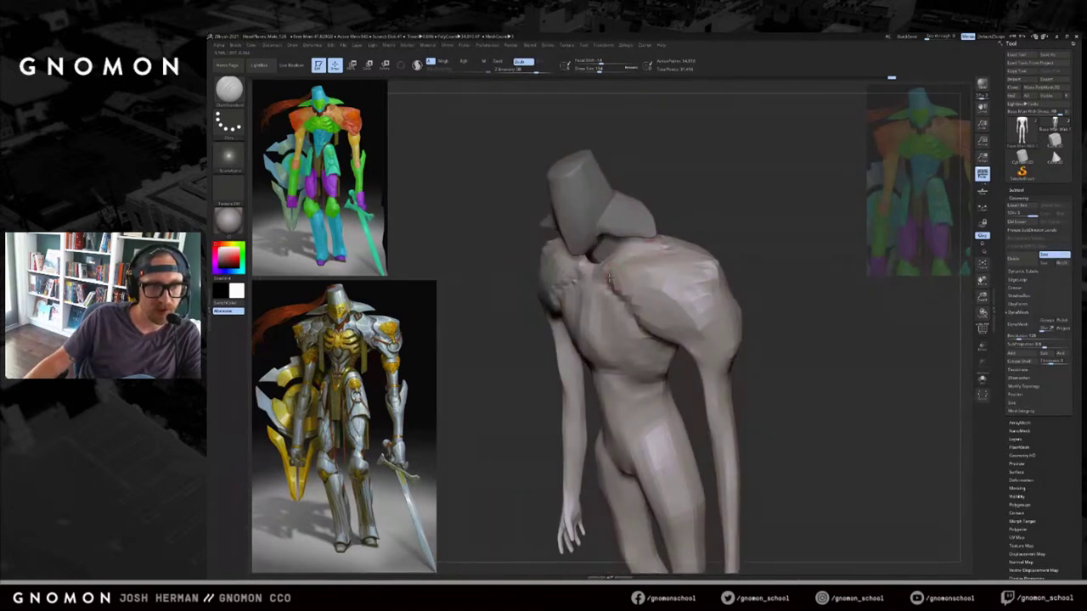
Nudge the inner end of the upper chest crease with the Move brush.
key("b")
key("m")
key("v")
left_click_drag(618, 276, 607, 281)
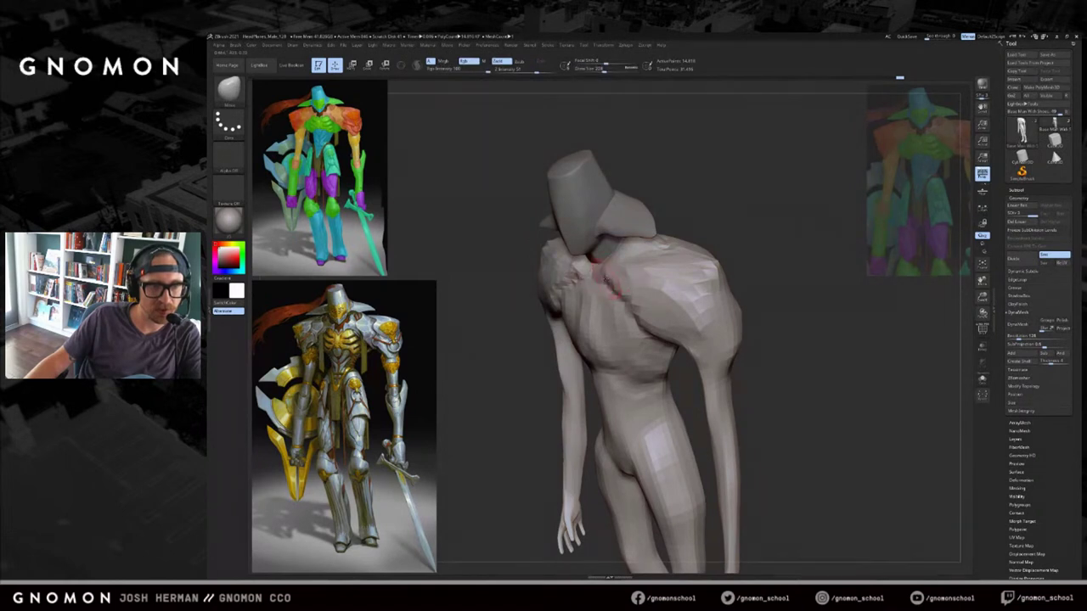
Extend and deepen the upper chest creases toward the neck with DamStandard, checking them from several angles.
key("b")
key("d")
key("s")
mouse_move(702, 197)
left_mouse_down()
mouse_move(735, 203)
mouse_move(730, 215)
mouse_move(749, 225)
left_mouse_up()
left_click_drag(612, 266, 618, 254)
mouse_move(701, 196)
left_mouse_down()
mouse_move(691, 181)
mouse_move(735, 186)
mouse_move(715, 187)
mouse_move(728, 224)
left_mouse_up()
key("shift+s")
left_click_drag(601, 270, 584, 245)
mouse_move(604, 197)
left_mouse_down()
mouse_move(603, 227)
mouse_move(586, 234)
mouse_move(608, 280)
mouse_move(597, 298)
left_mouse_up()
left_click_drag(655, 207, 657, 188, "shift")
key("shift+s")
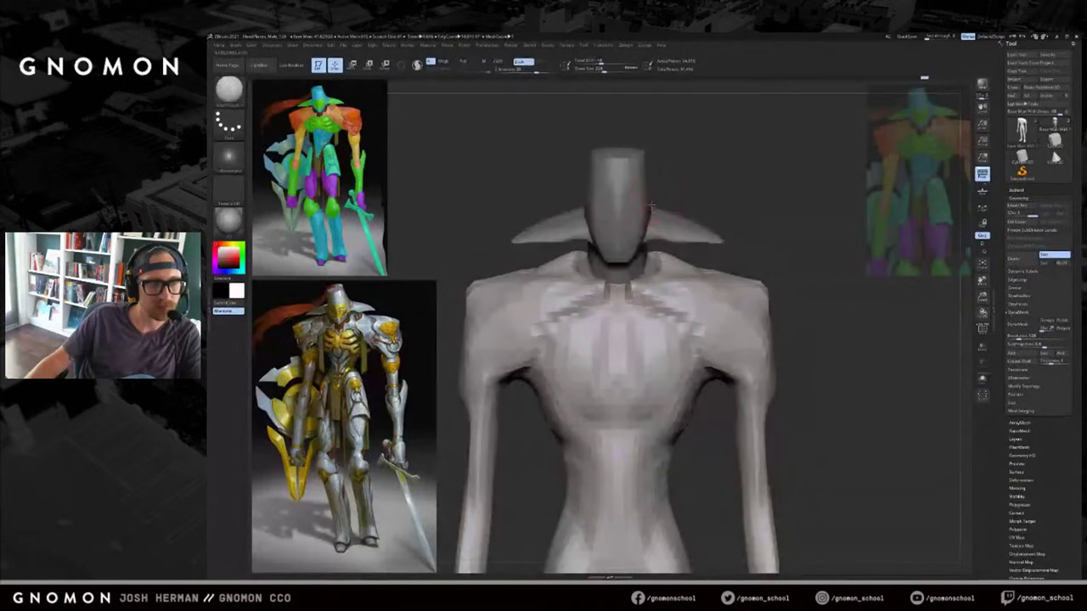
Resize the Move brush and reshape the area between the neck base and the collar in the front view.
key("s")
key("b")
key("m")
key("v")
left_click_drag(601, 264, 585, 258)
key("s")
key("s")
left_click(583, 259)
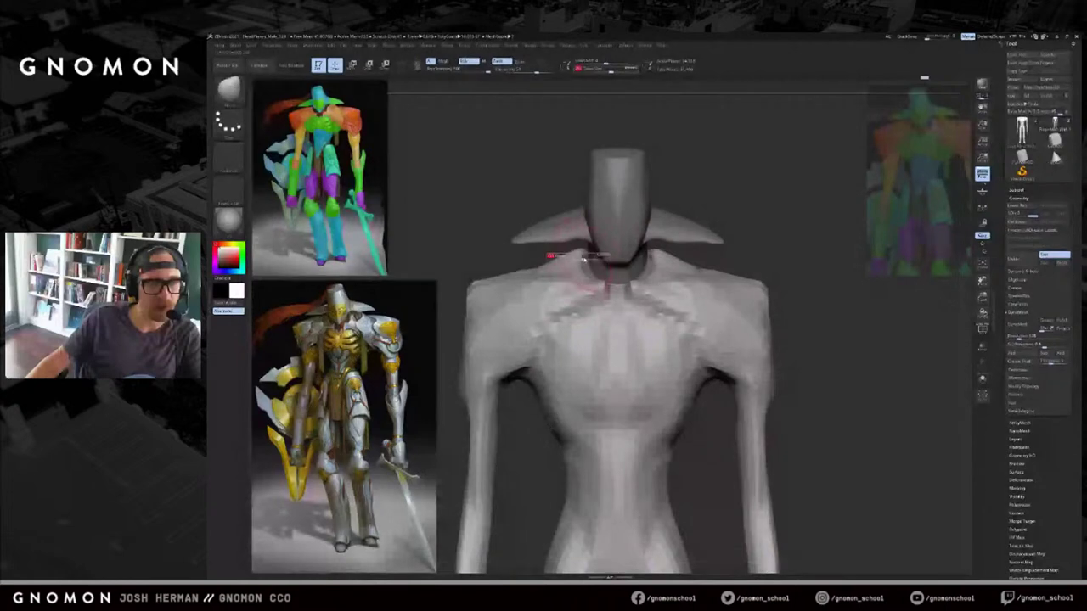
mouse_move(583, 259)
right_mouse_down()
mouse_move(603, 265)
mouse_move(586, 246)
right_mouse_up()
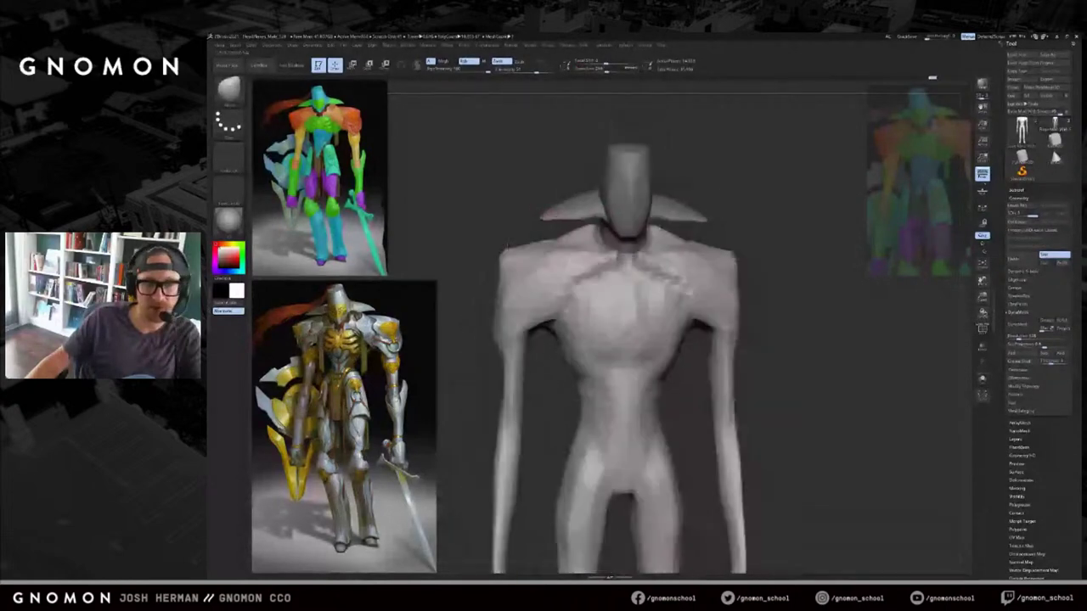
Carve a crease with DamStandard around the upper arm where the shoulder armour's lower edge meets it.
key("b")
key("d")
key("s")
key("s")
left_click_drag(532, 347, 556, 322, "alt")
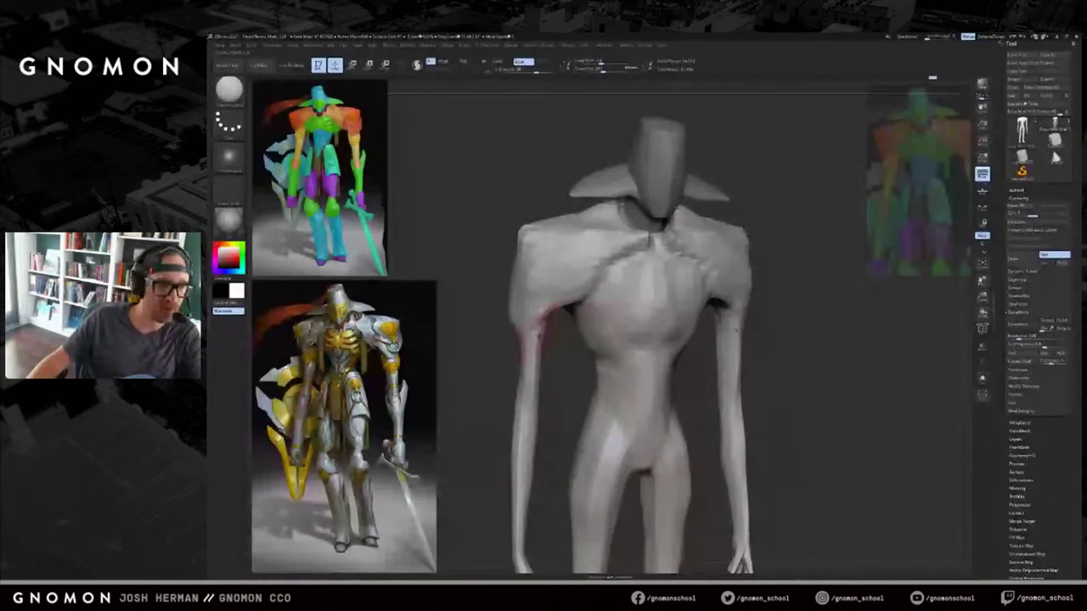
right_click_drag(806, 329, 738, 323)
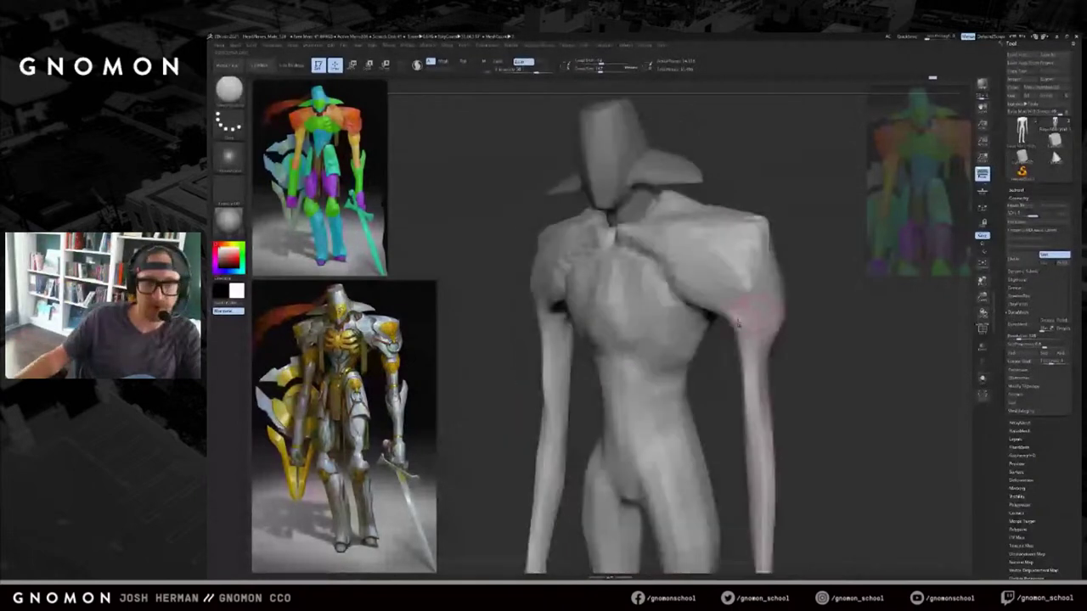
mouse_move(716, 350)
left_mouse_down("alt")
mouse_move(684, 317)
mouse_move(700, 310)
left_mouse_up("alt")
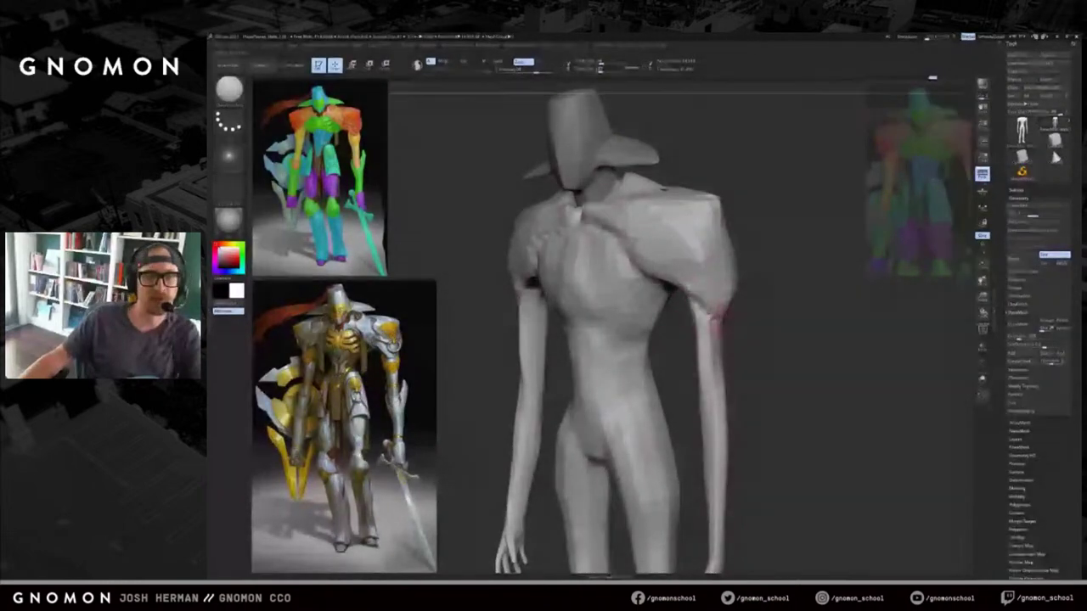
right_click_drag(720, 318, 618, 311)
left_click_drag(728, 316, 706, 320)
mouse_move(585, 344)
left_mouse_down()
mouse_move(670, 300)
mouse_move(624, 320)
left_mouse_up()
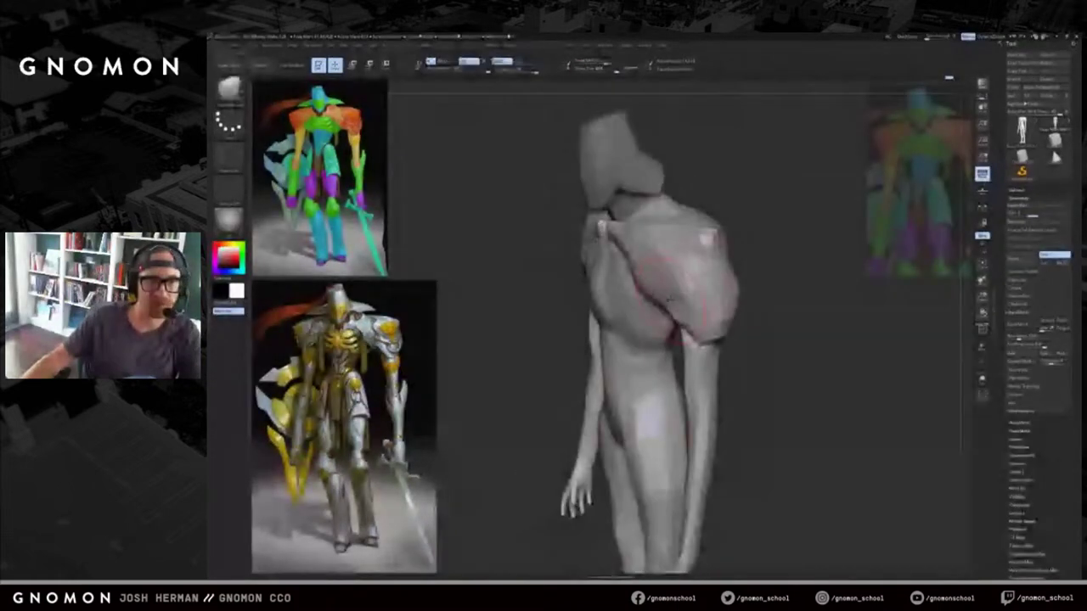
Adjust the contours of the ribcage and waist with a resized Move brush in the front view.
key("s")
mouse_move(770, 297)
left_mouse_down("shift")
mouse_move(832, 293)
mouse_move(864, 270)
mouse_move(815, 293)
left_mouse_up("shift")
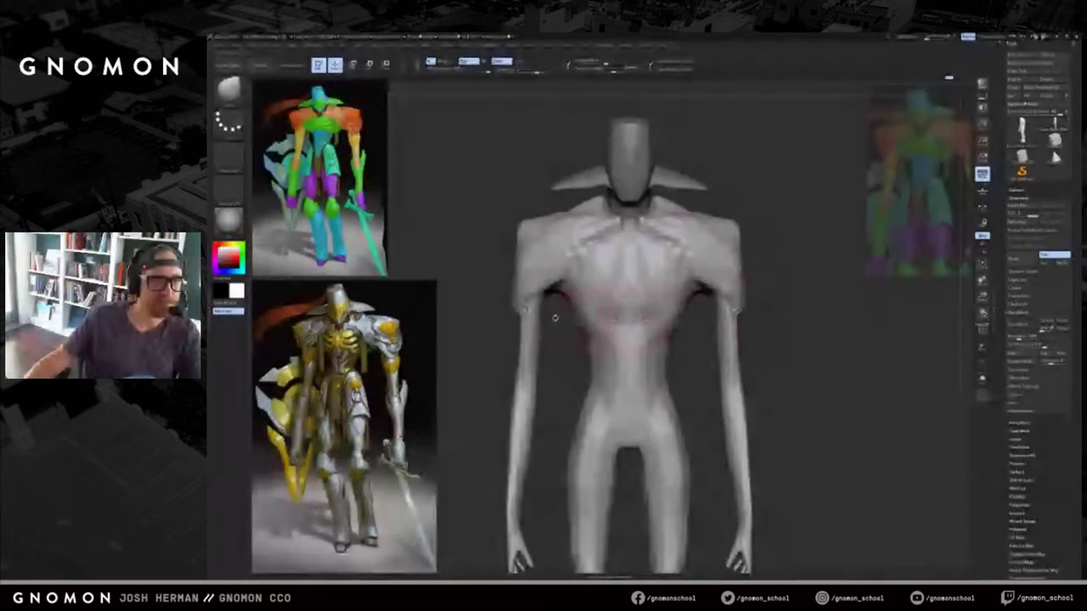
key("s")
left_click_drag(568, 302, 590, 317)
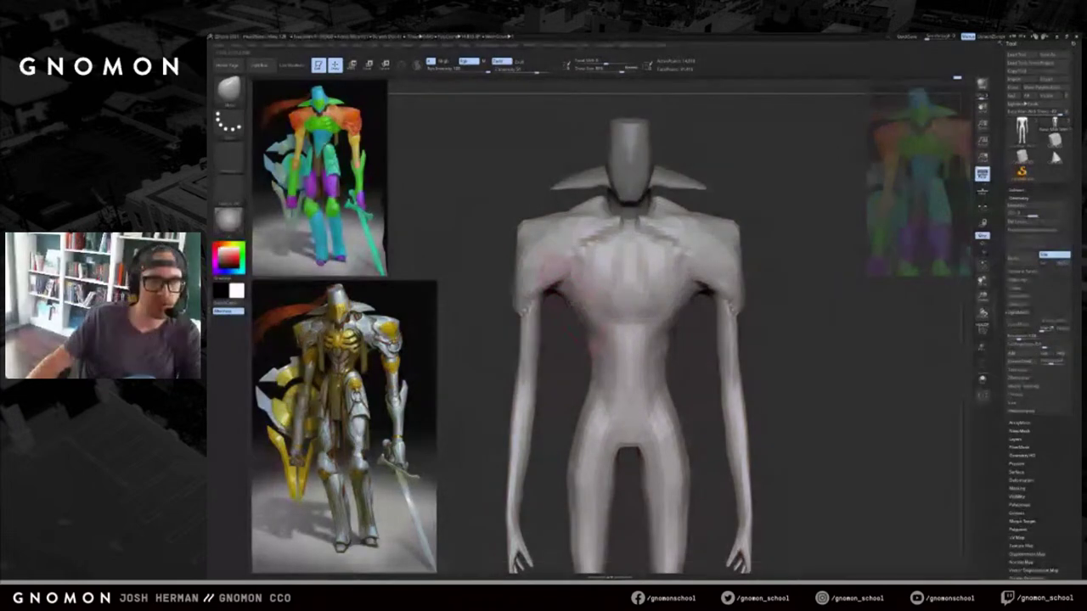
key("s")
mouse_move(583, 323)
left_mouse_down()
mouse_move(587, 315)
mouse_move(546, 331)
left_mouse_up()
mouse_move(701, 381)
left_mouse_down()
mouse_move(711, 378)
mouse_move(676, 353)
mouse_move(672, 335)
mouse_move(690, 350)
mouse_move(667, 346)
left_mouse_up()
Carve the lower edge of the chest with DamStandard and undo the last stroke.
key("s")
key("b")
key("d")
key("s")
mouse_move(567, 340)
left_mouse_down()
mouse_move(599, 336)
mouse_move(612, 306)
left_mouse_up()
key("s")
left_click_drag(629, 300, 602, 318)
key("ctrl+z")
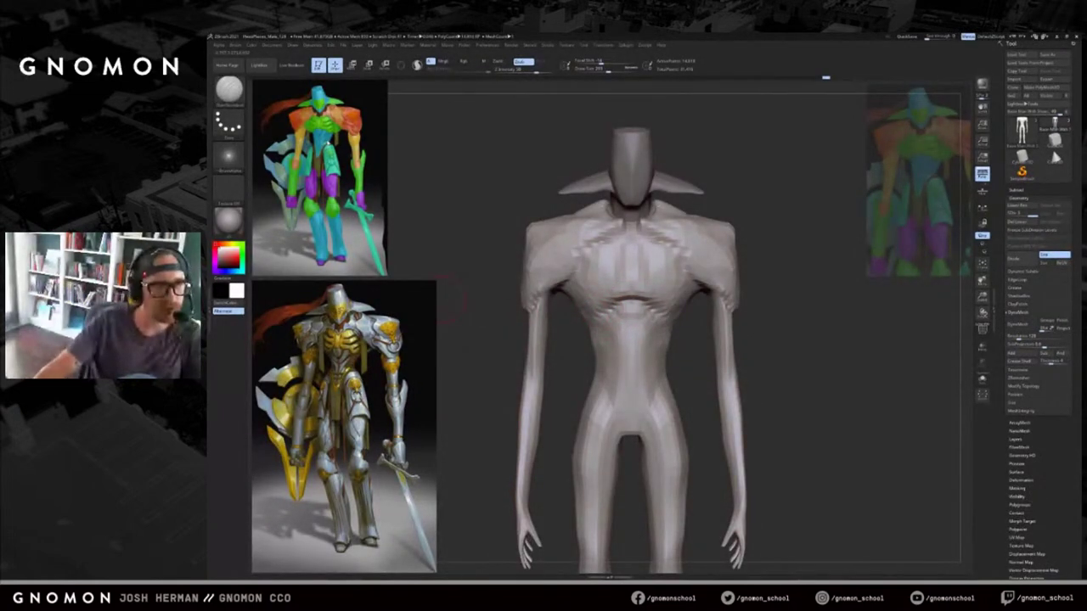
Try to push the outer contour of the shoulder outward with a large Move brush.
left_click_drag(684, 343, 684, 338, "alt")
key("s")
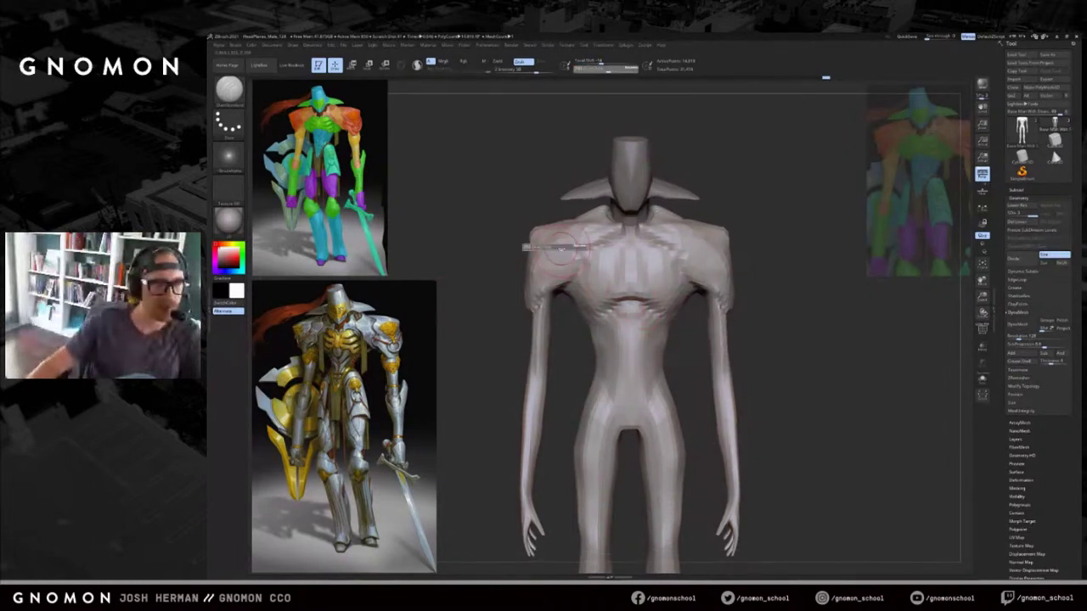
key("b")
key("m")
key("v")
key("s")
left_click_drag(534, 248, 516, 249)
key("ctrl+z")
key("s")
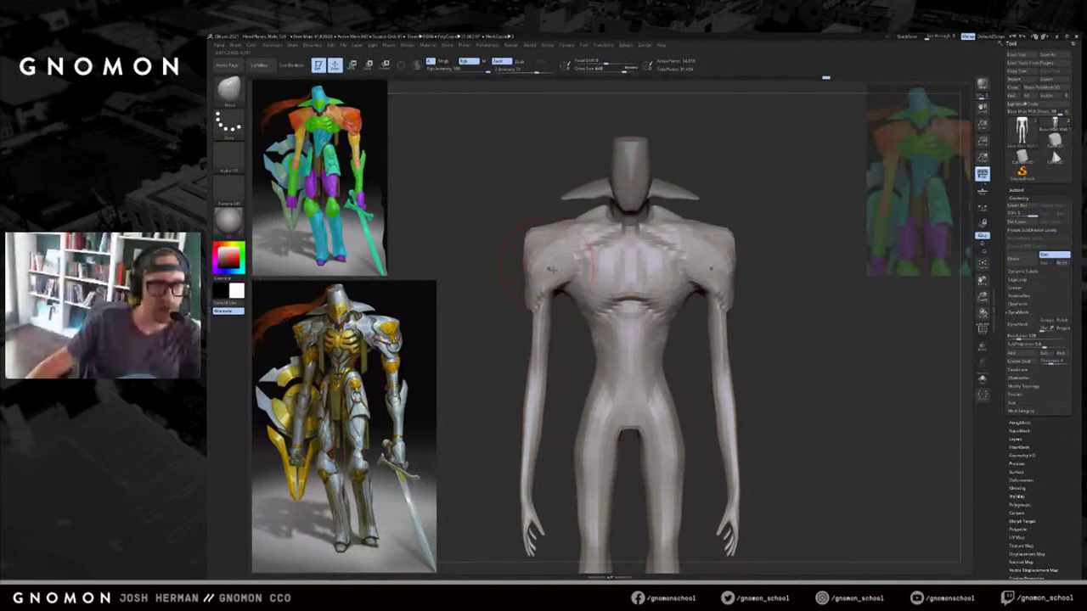
Add a DamStandard stroke below the side of the chest and shift the armpit and upper arm area with the Move brush.
key("b")
key("d")
key("s")
left_click_drag(581, 341, 579, 340)
key("s")
key("b")
key("m")
key("v")
left_click_drag(573, 302, 567, 303)
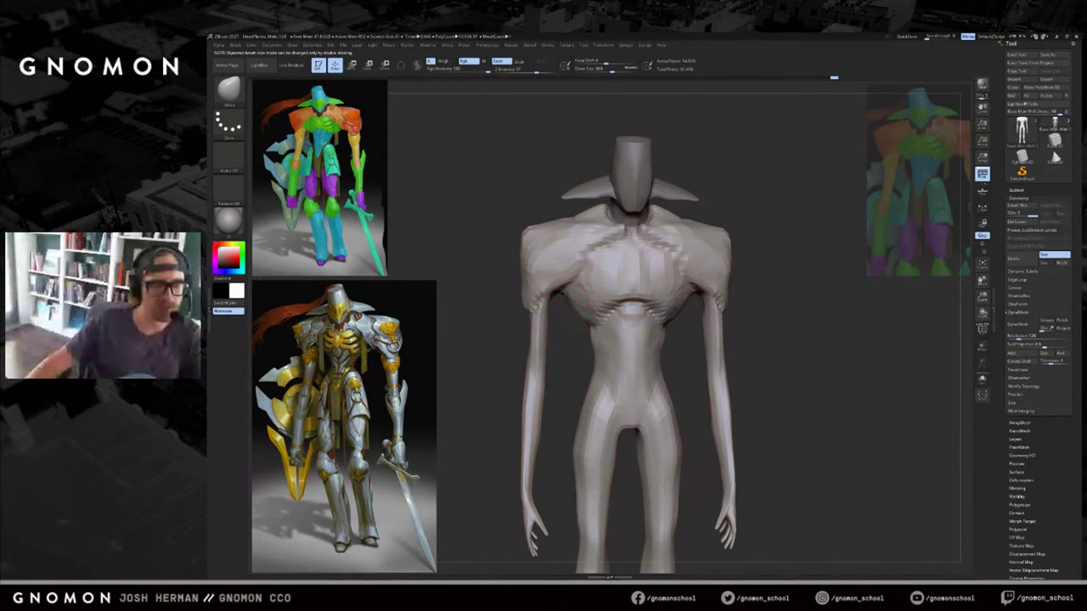
Mask both arms below the shoulder armour and invert the mask so only the arms can be edited.
left_click_drag(774, 288, 774, 282)
left_click_drag(774, 282, 849, 256)
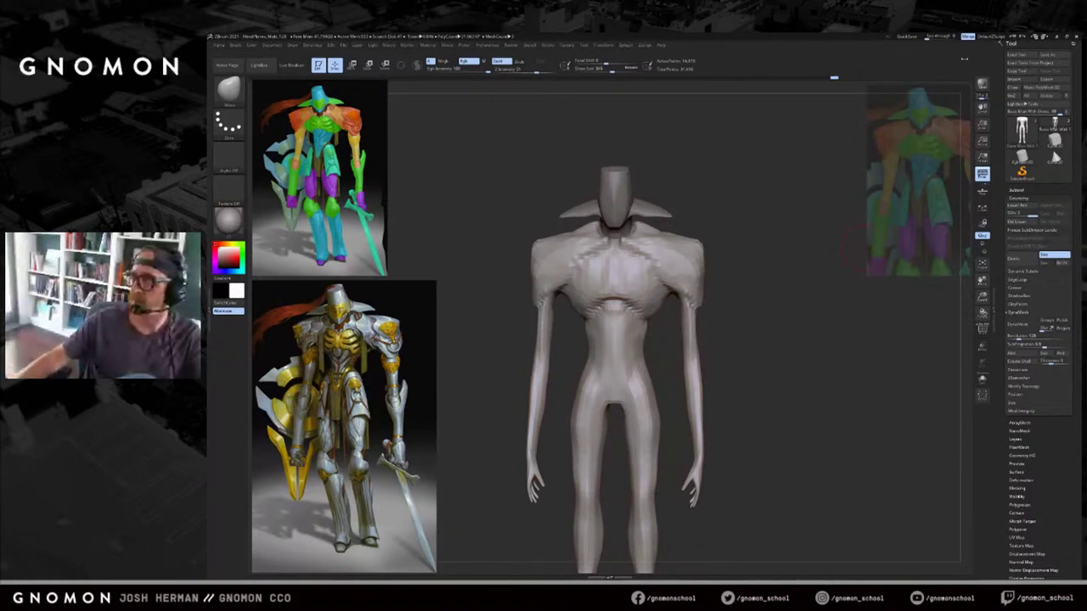
left_click_drag(756, 242, 790, 238)
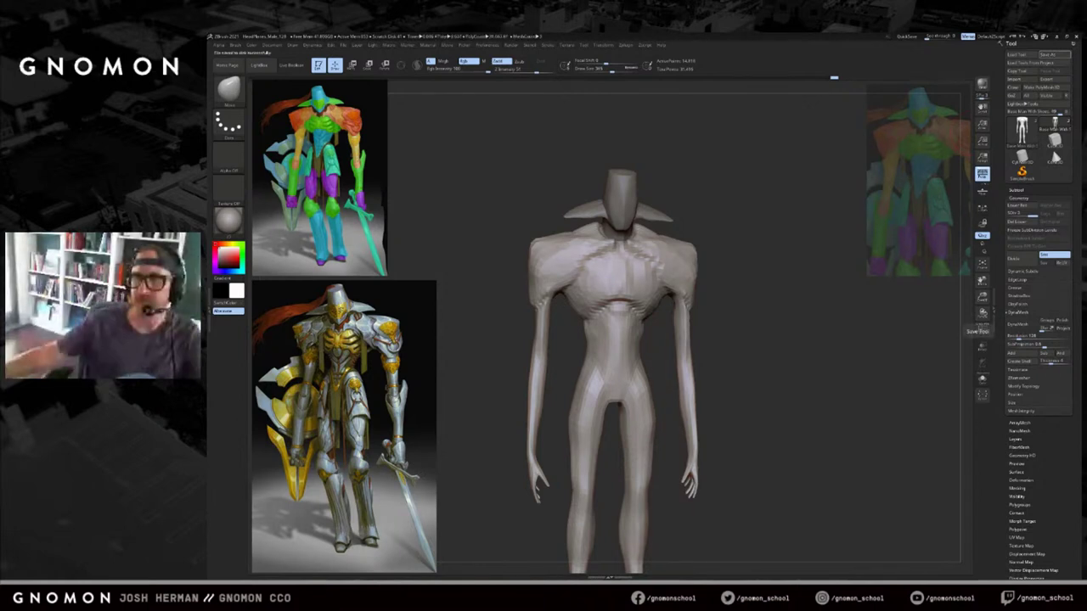
mouse_move(816, 265)
left_mouse_down()
mouse_move(824, 295)
mouse_move(781, 286)
mouse_move(752, 249)
mouse_move(732, 283)
left_mouse_up()
left_click_drag(752, 523, 711, 321, "ctrl")
key("ctrl+z")
key("shift+f")
key("shift+f")
left_click_drag(708, 279, 717, 503, "ctrl")
left_click_drag(759, 451, 748, 425, "alt")
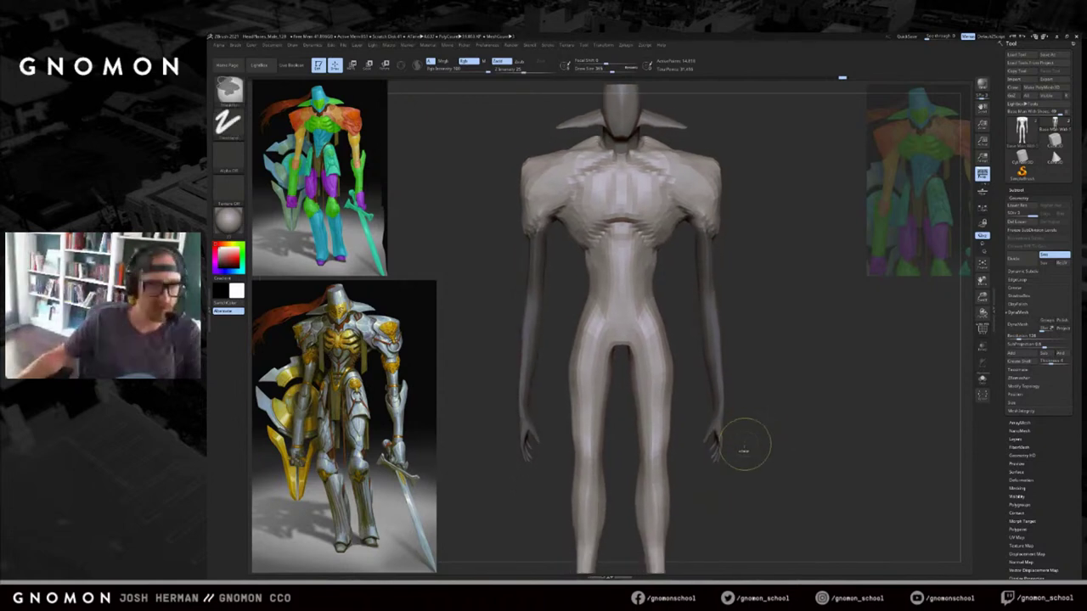
left_click(747, 311, "ctrl")
Thicken the unmasked arms with the transpose line, compare with undo and redo, and clear the mask.
key("w")
mouse_move(748, 286)
left_mouse_down("alt")
mouse_move(727, 311)
mouse_move(737, 303)
mouse_move(706, 302)
left_mouse_up("alt")
mouse_move(772, 326)
left_mouse_down()
mouse_move(671, 329)
mouse_move(757, 320)
mouse_move(679, 316)
left_mouse_up()
mouse_move(738, 269)
left_mouse_down("ctrl+alt")
mouse_move(659, 391)
mouse_move(682, 332)
mouse_move(749, 327)
mouse_move(723, 310)
mouse_move(745, 308)
left_mouse_up("ctrl+alt")
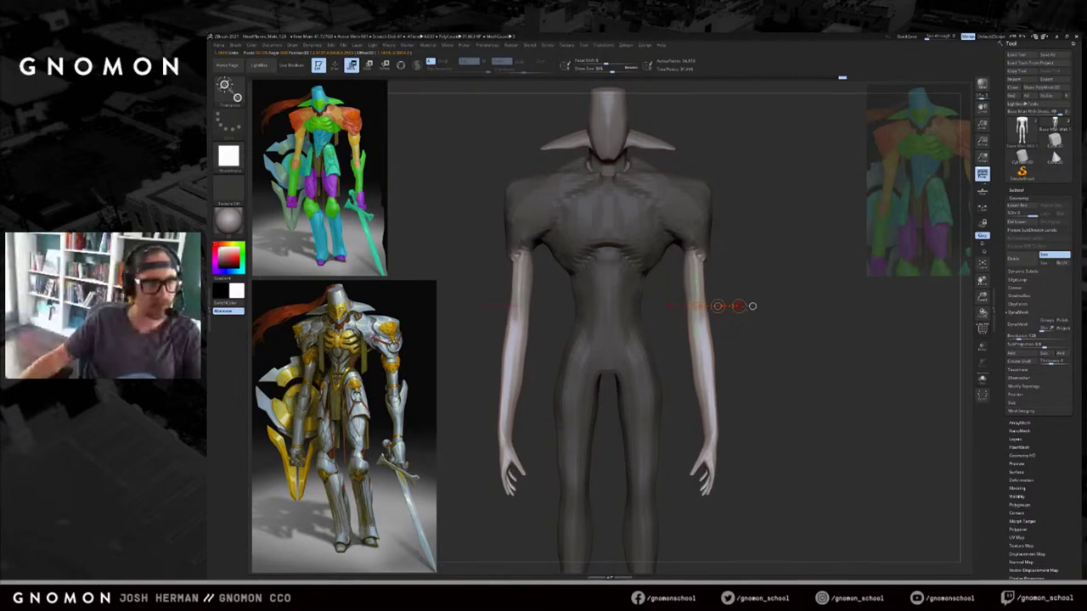
key("ctrl+z")
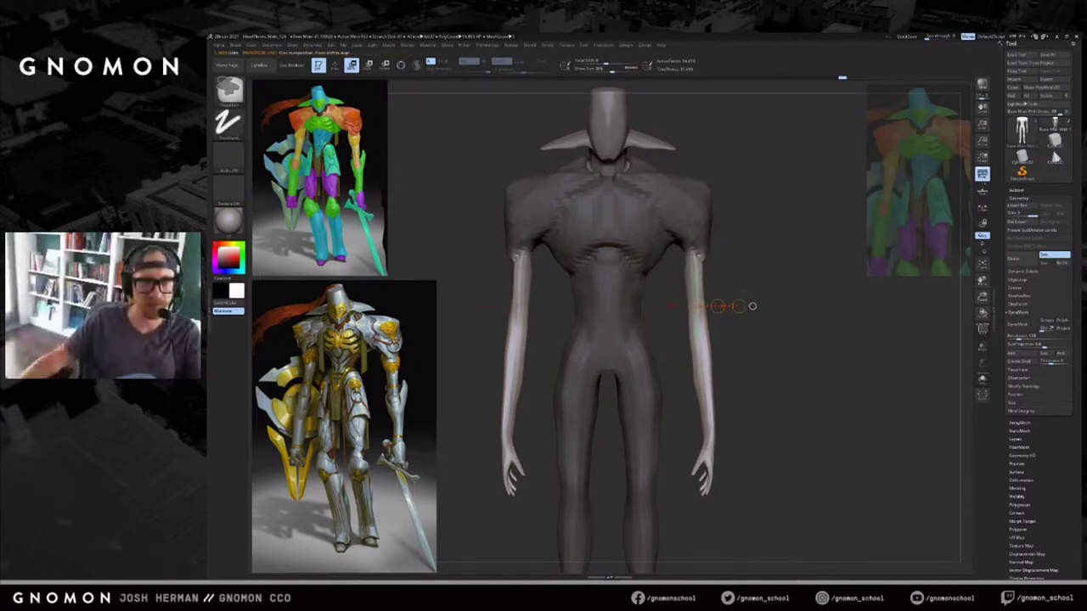
key("ctrl+shift+z")
mouse_move(752, 307)
right_mouse_down("ctrl")
mouse_move(754, 335)
mouse_move(769, 347)
mouse_move(760, 276)
mouse_move(745, 261)
right_mouse_up("ctrl")
key("ctrl+z")
key("ctrl+shift+z")
left_click_drag(745, 262, 757, 278, "ctrl")
Add volume to the upper arms just below the shoulder armour with the Inflat brush.
key("q")
key("b")
key("i")
key("n")
left_click_drag(683, 276, 691, 297)
mouse_move(692, 300)
right_mouse_down()
mouse_move(683, 295)
mouse_move(708, 297)
right_mouse_up()
key("b")
key("c")
key("b")
left_click_drag(709, 293, 762, 283)
mouse_move(699, 269)
right_mouse_down()
mouse_move(692, 258)
mouse_move(773, 298)
right_mouse_up()
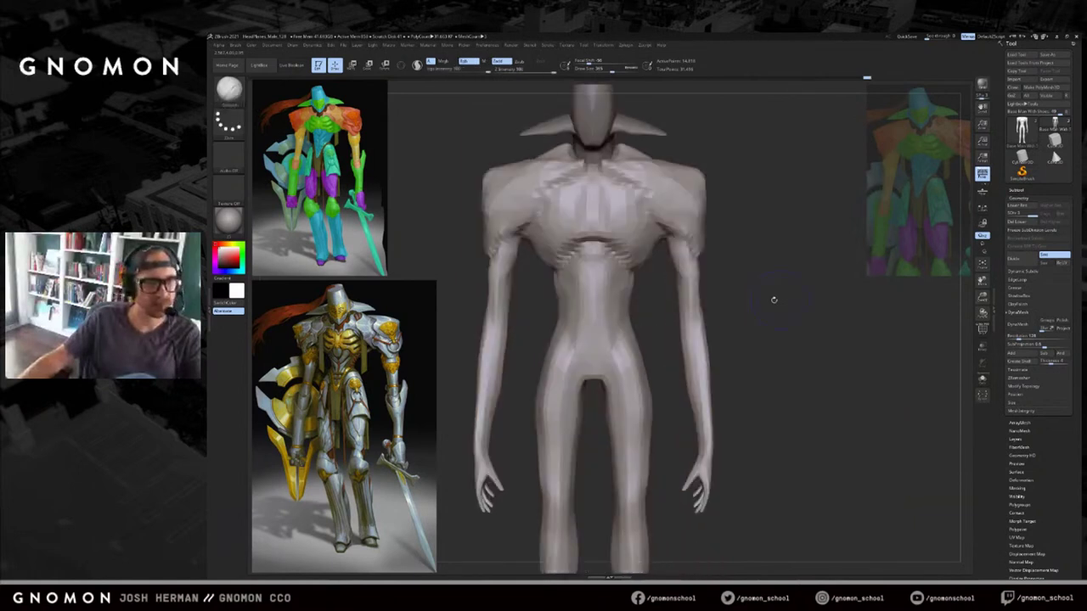
Carve creases across the elbows with a resized DamStandard brush to separate the upper arm from the forearm.
key("b")
key("d")
key("s")
key("s")
left_click_drag(689, 327, 687, 327)
left_click_drag(695, 325, 706, 343)
key("ctrl+z")
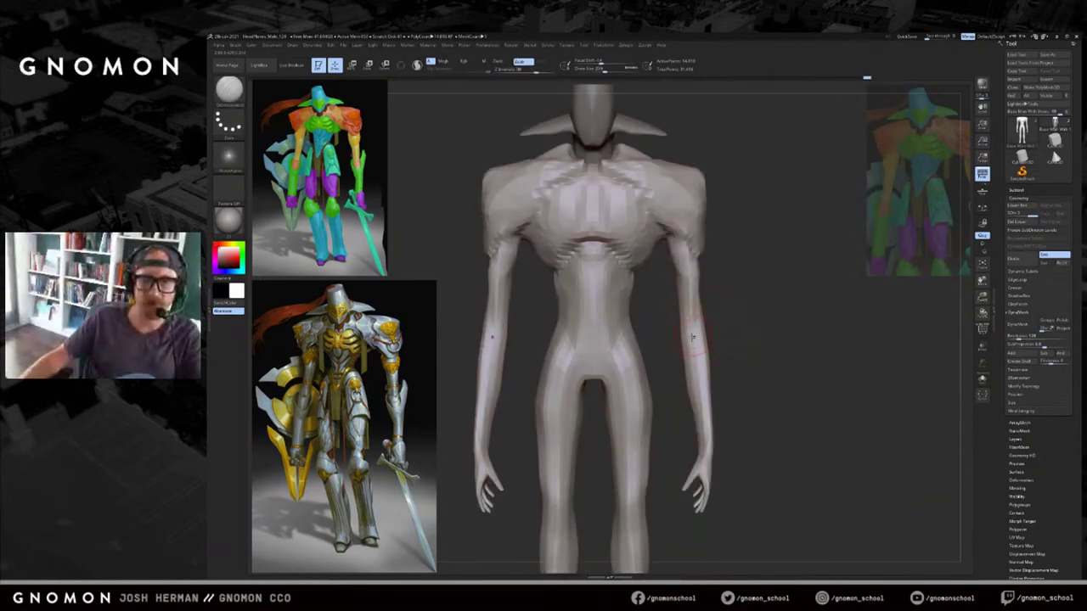
right_click_drag(724, 313, 749, 332)
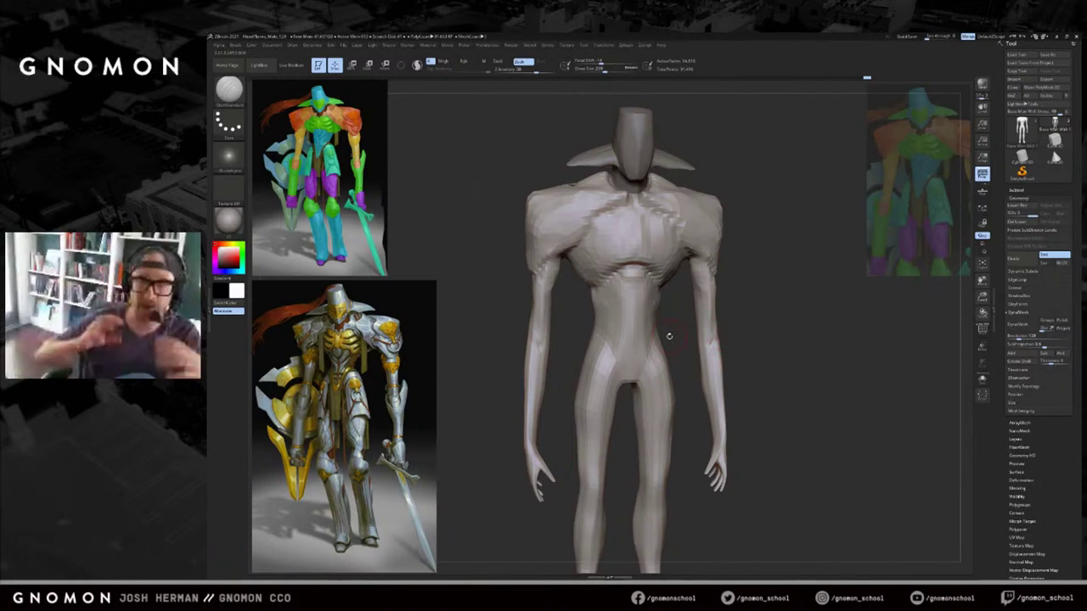
right_click_drag(737, 342, 746, 334)
key("s")
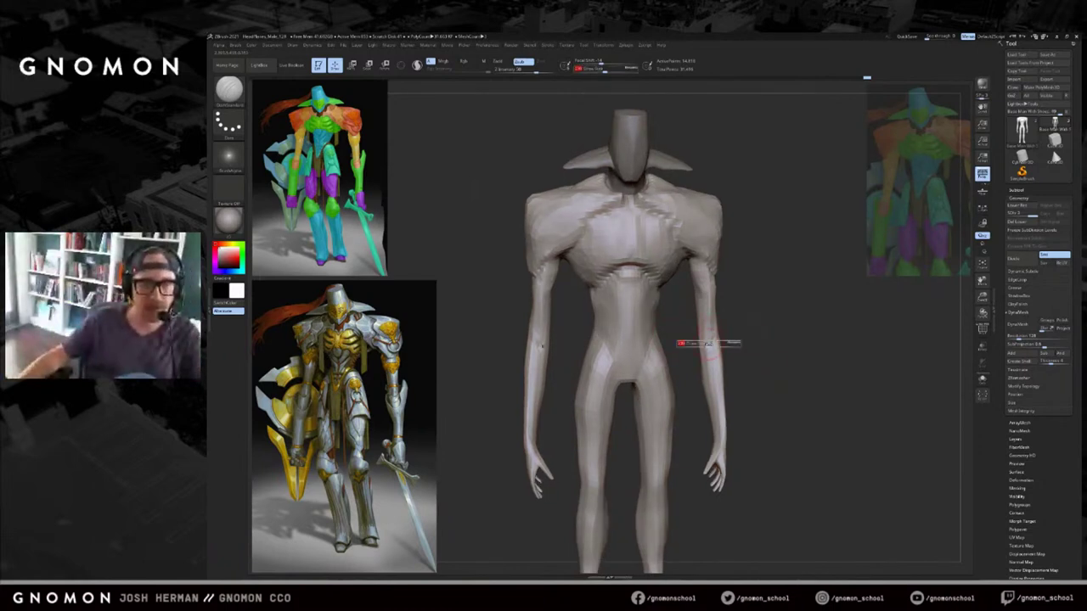
left_click_drag(710, 341, 708, 341)
left_click_drag(701, 341, 712, 344)
right_click_drag(721, 354, 737, 346)
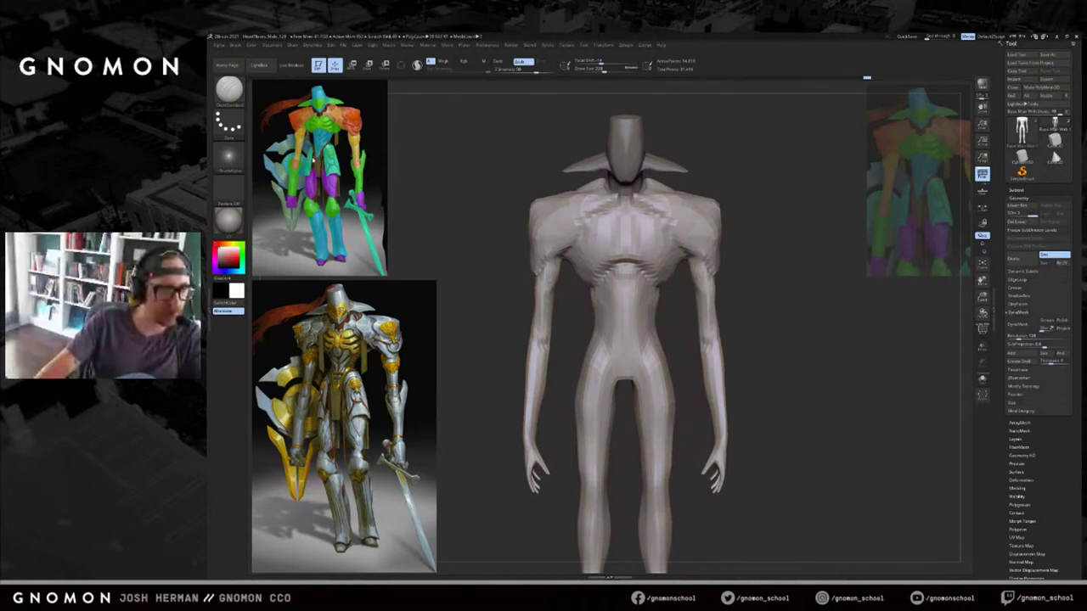
Hide the forearms and hands so the hips and legs are unobstructed.
left_click_drag(526, 315, 478, 257)
left_click_drag(419, 233, 489, 338, "alt")
left_click(721, 301, "ctrl+shift")
left_click_drag(752, 265, 770, 290, "ctrl+shift")
mouse_move(767, 277)
left_mouse_down("alt")
mouse_move(726, 255)
mouse_move(754, 280)
left_mouse_up("alt")
left_click_drag(706, 438, 689, 418, "ctrl+shift")
left_click(752, 349, "ctrl+shift")
mouse_move(727, 464)
left_mouse_down("ctrl+shift")
mouse_move(710, 453)
mouse_move(671, 371)
mouse_move(661, 292)
left_mouse_up("ctrl+shift")
mouse_move(734, 286)
left_mouse_down()
mouse_move(705, 287)
mouse_move(720, 288)
left_mouse_up()
left_click_drag(710, 326, 742, 318)
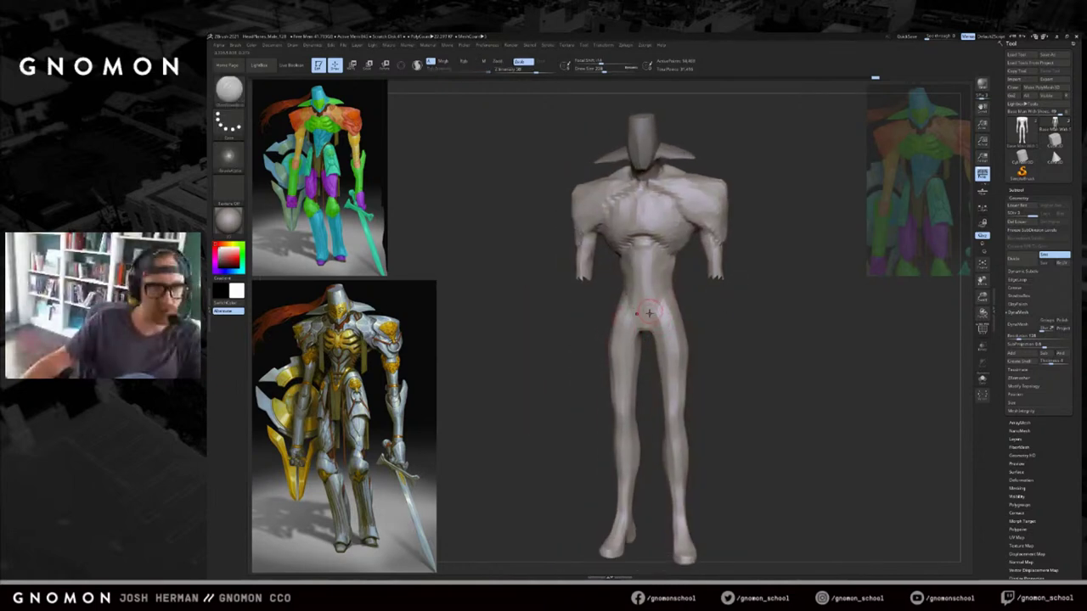
Carve the V-shaped lines from the hips to the crotch with a resized DamStandard brush.
left_click_drag(664, 290, 651, 324)
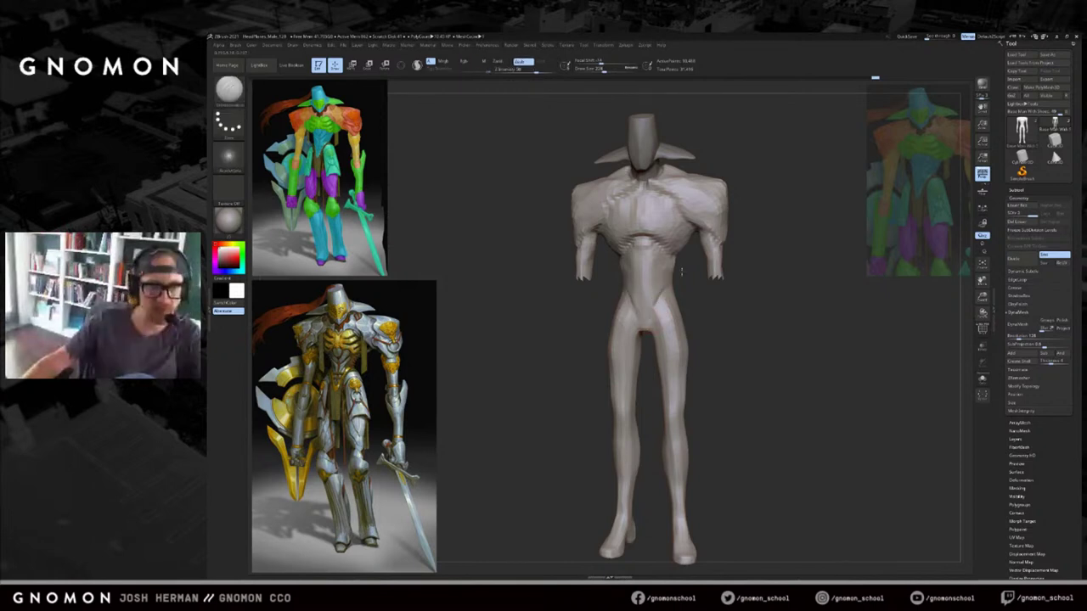
left_click_drag(693, 277, 657, 282)
mouse_move(723, 295)
left_mouse_down()
mouse_move(677, 287)
mouse_move(786, 299)
mouse_move(689, 291)
mouse_move(677, 270)
left_mouse_up()
key("s")
left_click_drag(618, 278, 603, 297)
key("bracketleft")
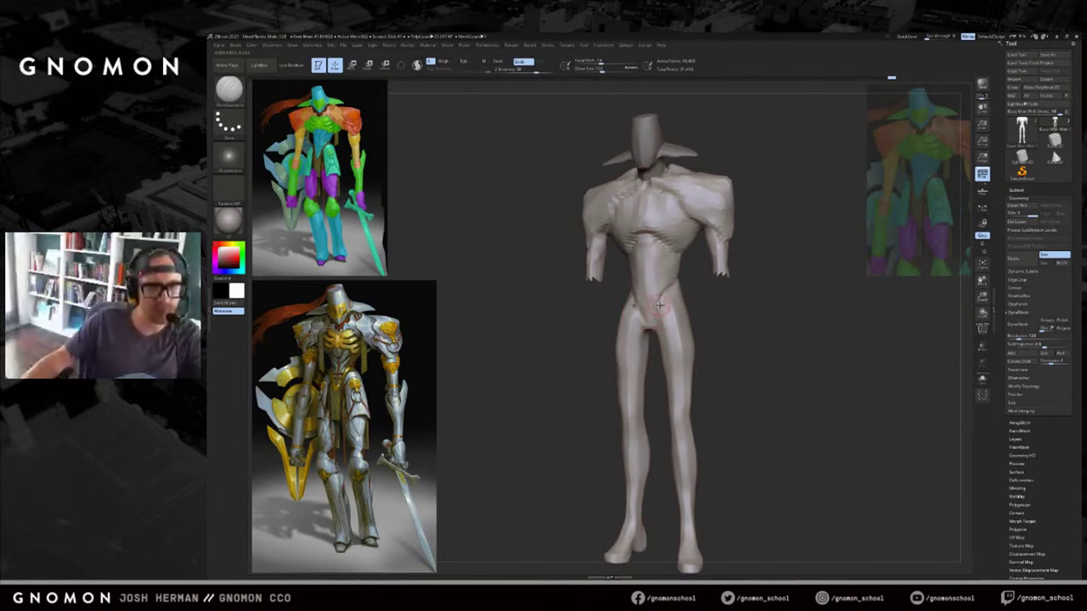
left_click_drag(740, 346, 728, 347)
Try to pull the crotch downward with the Move brush.
key("b")
key("m")
key("v")
left_click_drag(647, 330, 648, 415)
key("ctrl+z")
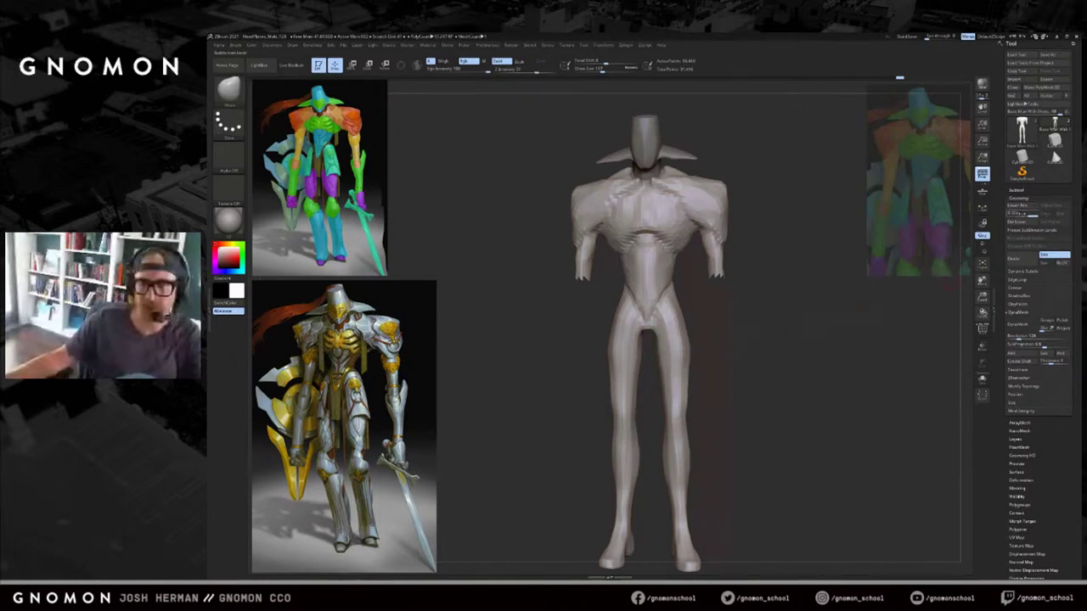
Append a cube as a new subtool of the body and make it the active subtool.
left_click(1017, 191)
left_click(1018, 448)
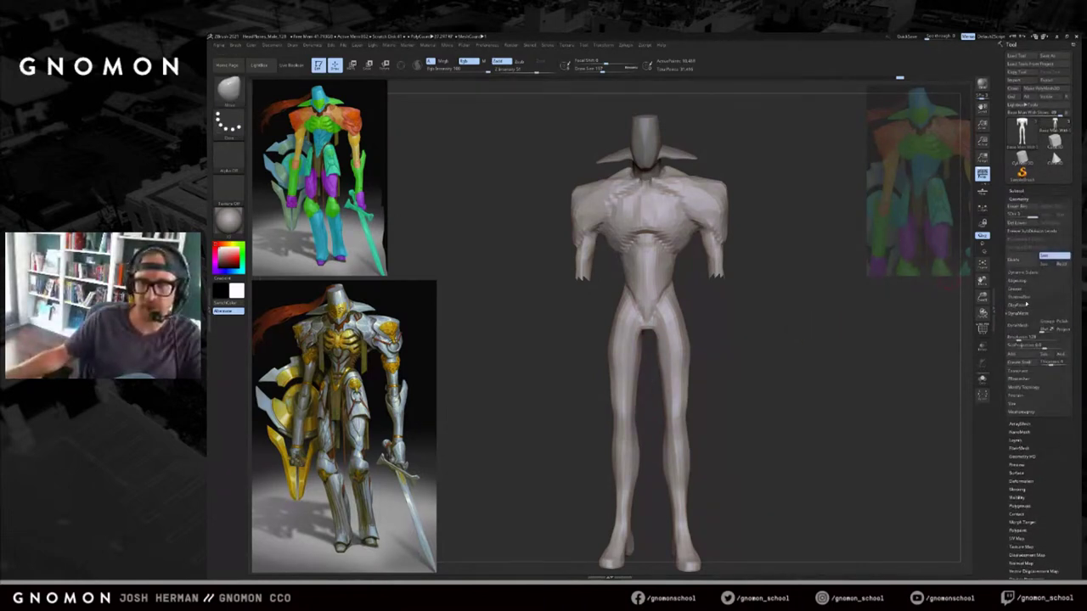
left_click(1016, 190)
left_click(1019, 243)
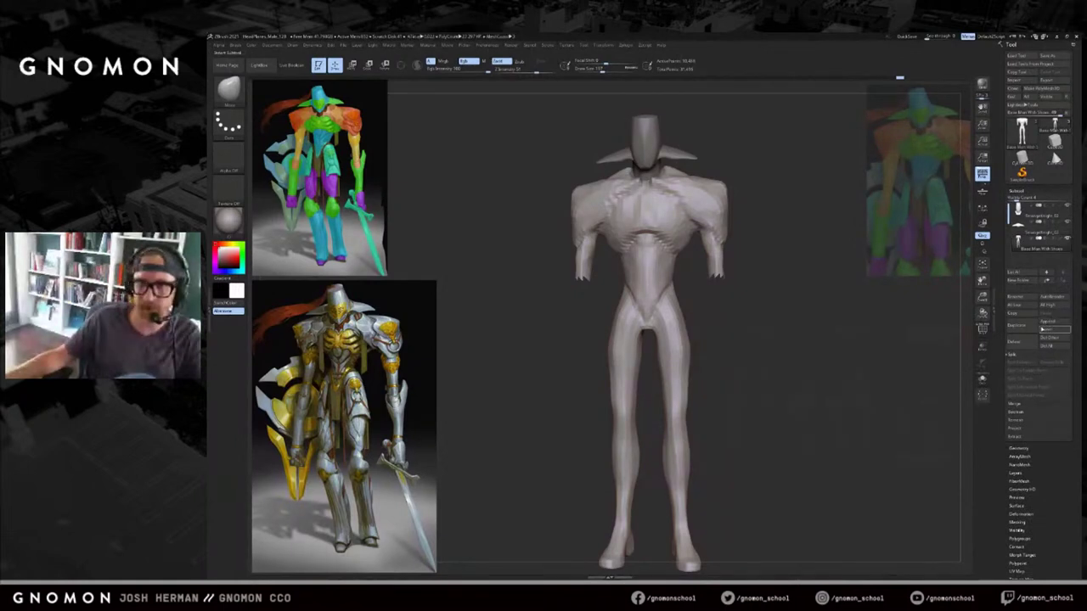
left_click(1053, 322)
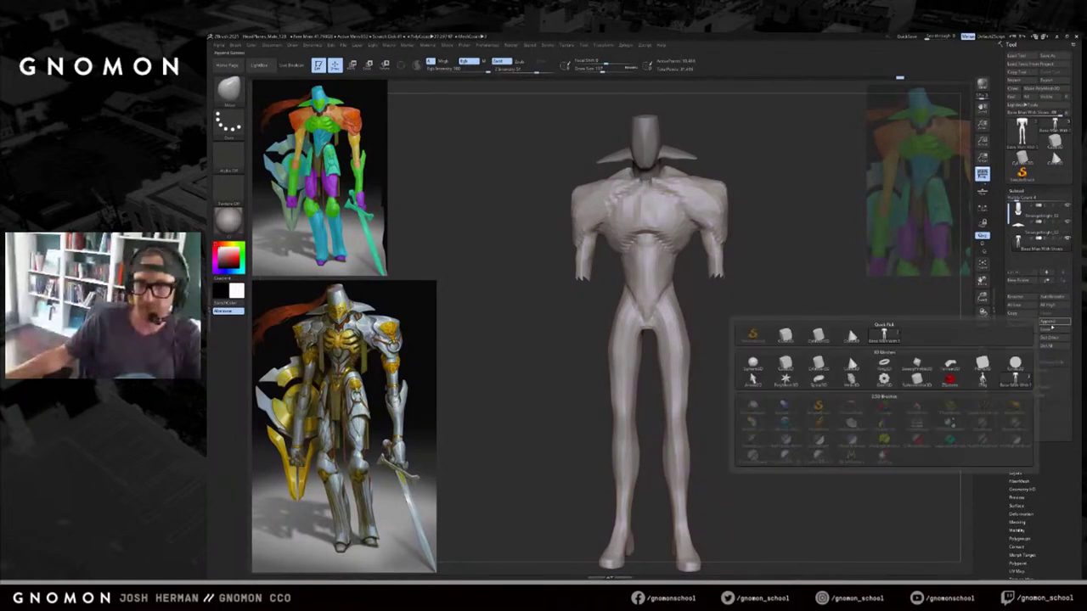
left_click(785, 336)
left_click_drag(789, 344, 754, 267, "alt")
left_click_drag(754, 267, 723, 300, "alt")
left_click(622, 243, "alt")
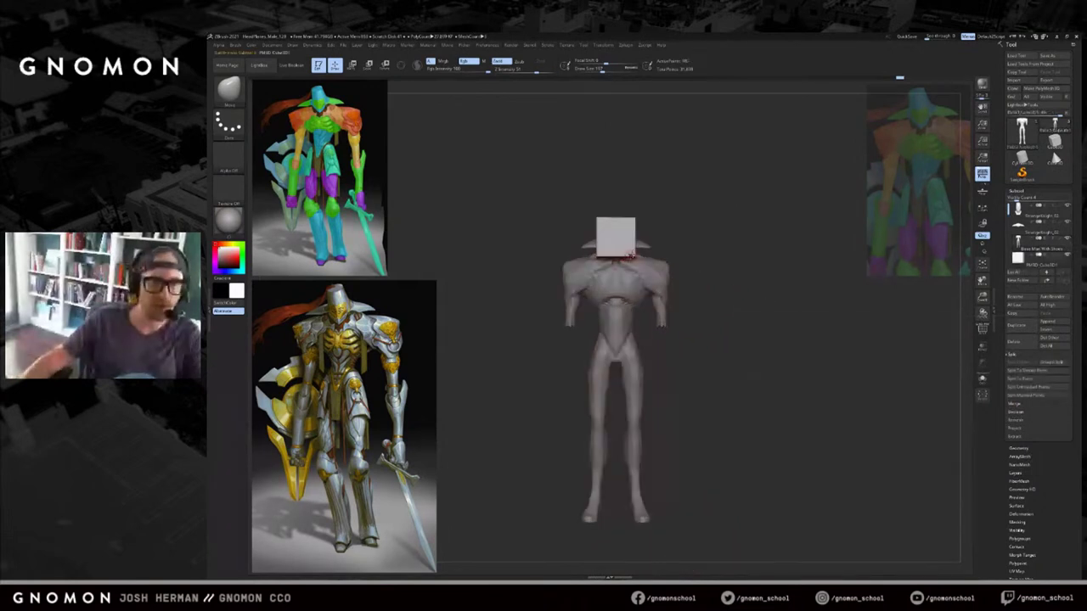
Move the cube down from the head to the crotch.
key("w")
left_click_drag(638, 417, 621, 484, "shift")
left_click_drag(759, 306, 685, 303, "shift")
left_click_drag(632, 261, 676, 506, "shift")
left_click_drag(535, 431, 606, 442, "shift")
Scale the cube into a narrow vertical loincloth panel hanging from the crotch between the thighs.
mouse_move(668, 332)
left_mouse_down()
mouse_move(765, 331)
mouse_move(720, 339)
left_mouse_up()
key("ctrl+z")
left_click_drag(668, 368, 768, 368)
key("ctrl+z")
mouse_move(668, 332)
left_mouse_down()
mouse_move(747, 340)
mouse_move(699, 332)
left_mouse_up()
left_click_drag(668, 297, 668, 424, "shift")
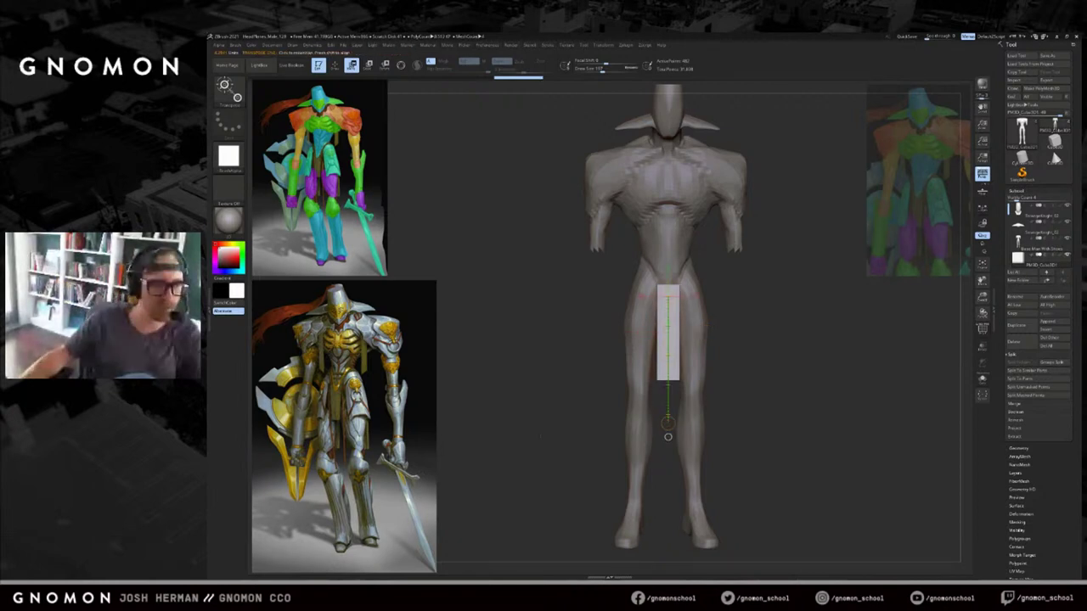
left_click_drag(668, 360, 667, 371)
left_click_drag(668, 424, 671, 403)
key("q")
left_click(640, 407, "alt")
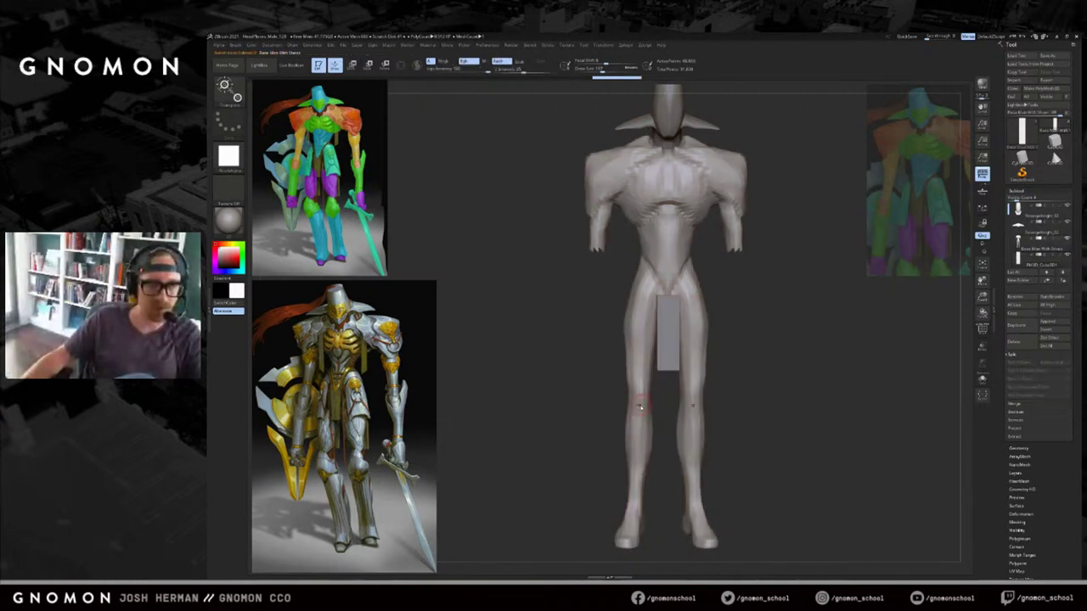
key("w")
key("s")
mouse_move(638, 402)
left_mouse_down()
mouse_move(650, 398)
mouse_move(641, 393)
left_mouse_up()
key("q")
key("s")
key("s")
key("s")
mouse_move(756, 361)
left_mouse_down()
mouse_move(739, 366)
mouse_move(760, 373)
left_mouse_up()
Flatten the loincloth cube into a thin slab in front of the crotch and adjust its upper edge with a resized Move brush.
left_click(668, 351, "alt")
key("w")
mouse_move(676, 353)
left_mouse_down()
mouse_move(710, 353)
mouse_move(695, 361)
mouse_move(616, 339)
mouse_move(658, 333)
left_mouse_up()
mouse_move(605, 299)
left_mouse_down()
mouse_move(667, 297)
mouse_move(656, 299)
left_mouse_up()
key("q")
key("s")
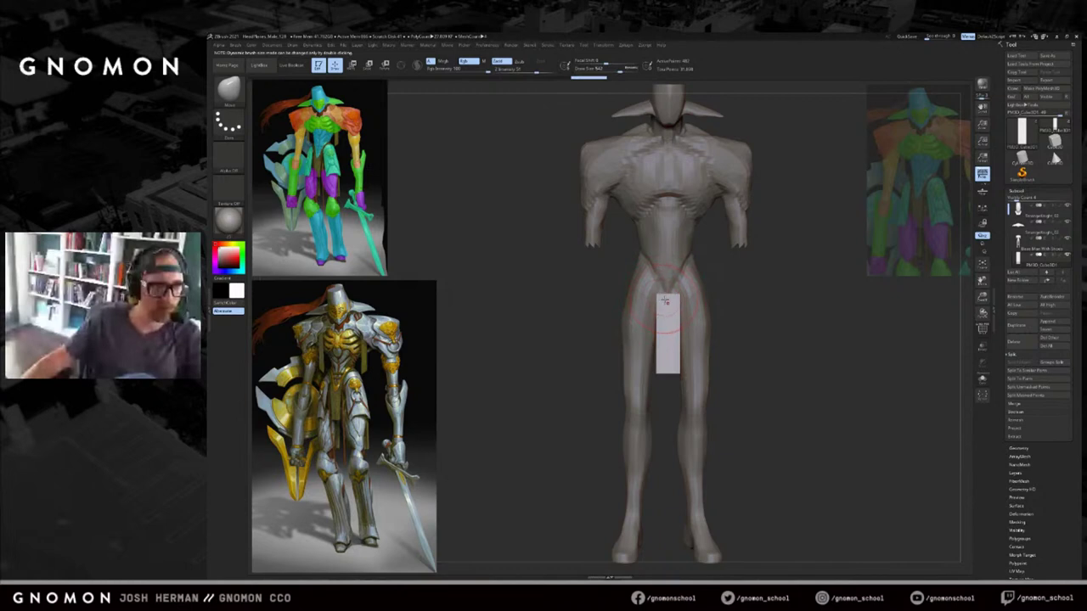
left_click_drag(666, 299, 662, 287)
key("s")
left_click_drag(666, 287, 666, 303)
left_click_drag(709, 264, 652, 268)
key("w")
mouse_move(647, 353)
left_mouse_down("shift")
mouse_move(614, 353)
mouse_move(600, 382)
left_mouse_up("shift")
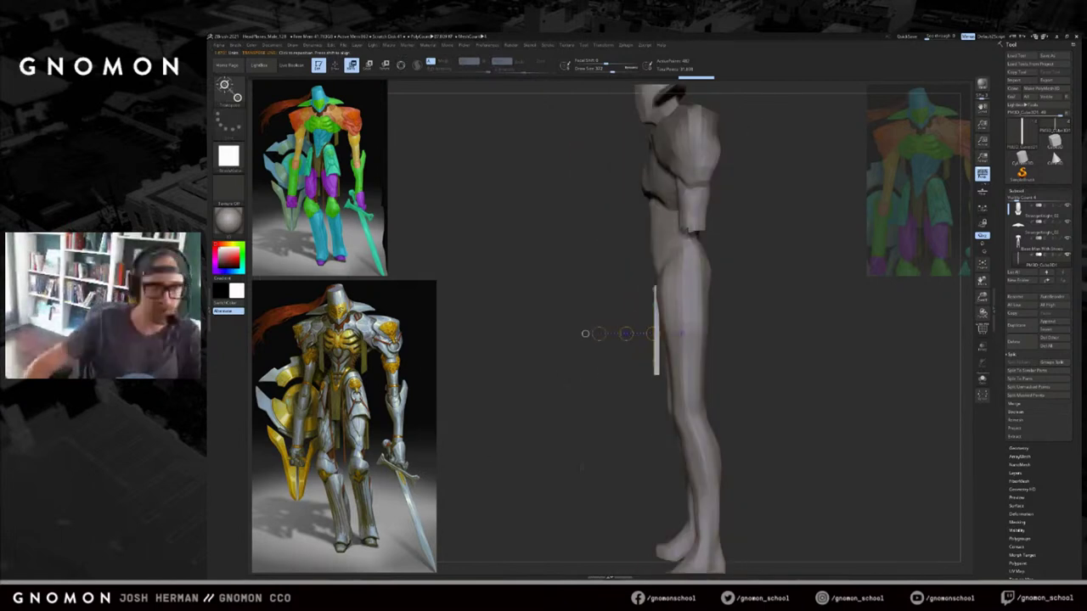
Switch to Photoshop, frame the painted knight's upper body, hide the colour overlays and show the purple sketch layer with the Brush tool active.
key("alt+Tab")
key("z")
left_click(710, 290, "alt")
left_click_drag(983, 118, 983, 134)
left_click_drag(675, 342, 626, 333)
left_click(753, 235, "alt")
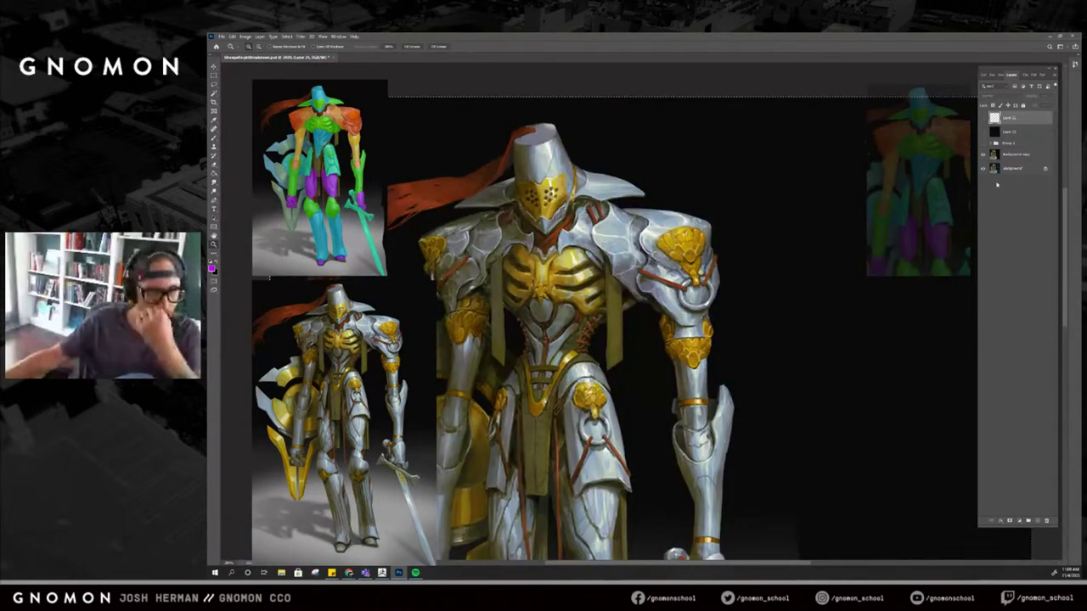
key("b")
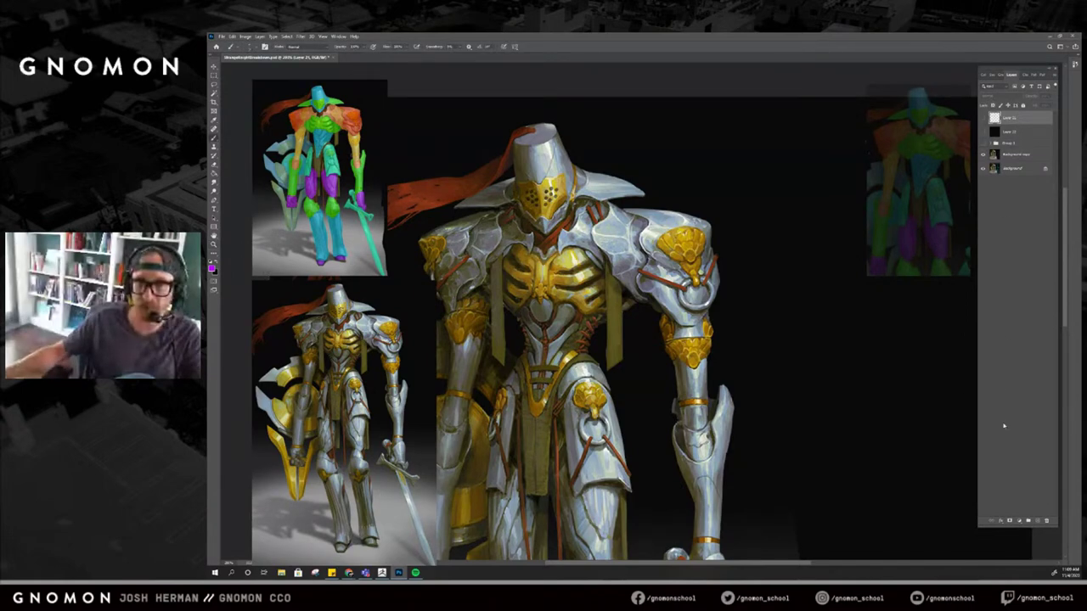
left_click(982, 118)
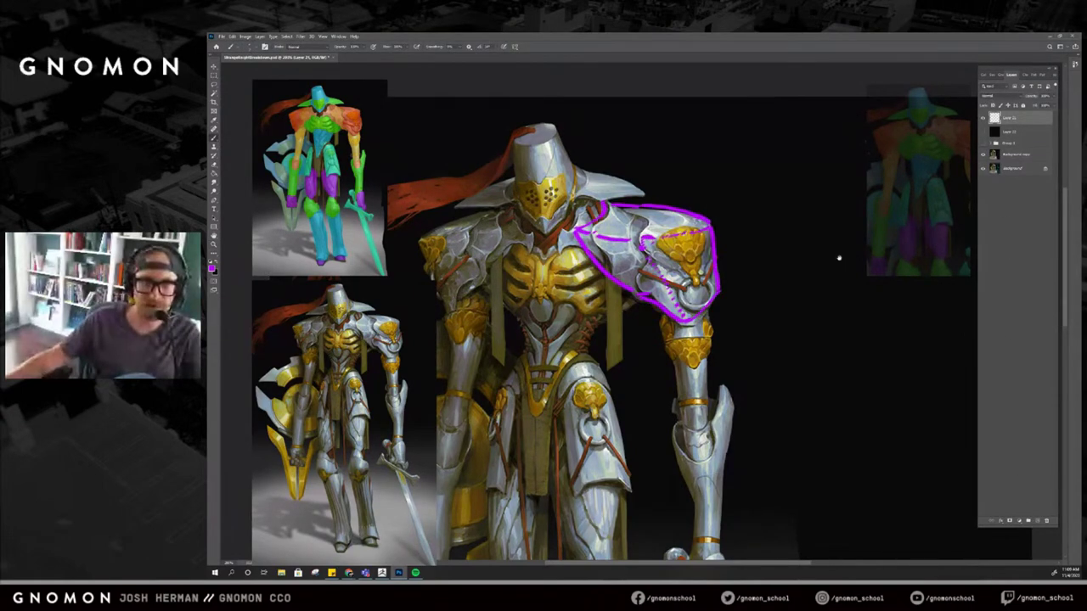
Sketch the head's side profile beside the painted knight, with a facing-direction arrow and a curved shoulder line beneath it.
left_click_drag(844, 261, 813, 160)
left_click_drag(742, 153, 725, 201)
left_click_drag(750, 146, 759, 212)
key("ctrl+z")
left_click_drag(746, 129, 761, 202)
key("ctrl+z")
left_click_drag(743, 127, 758, 205)
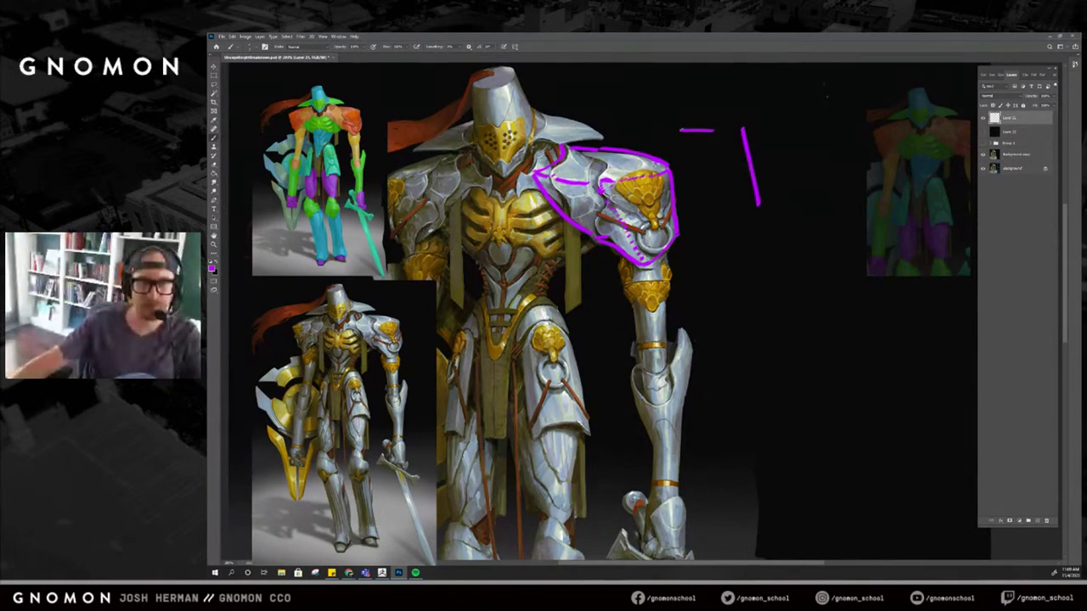
left_click_drag(798, 153, 759, 155)
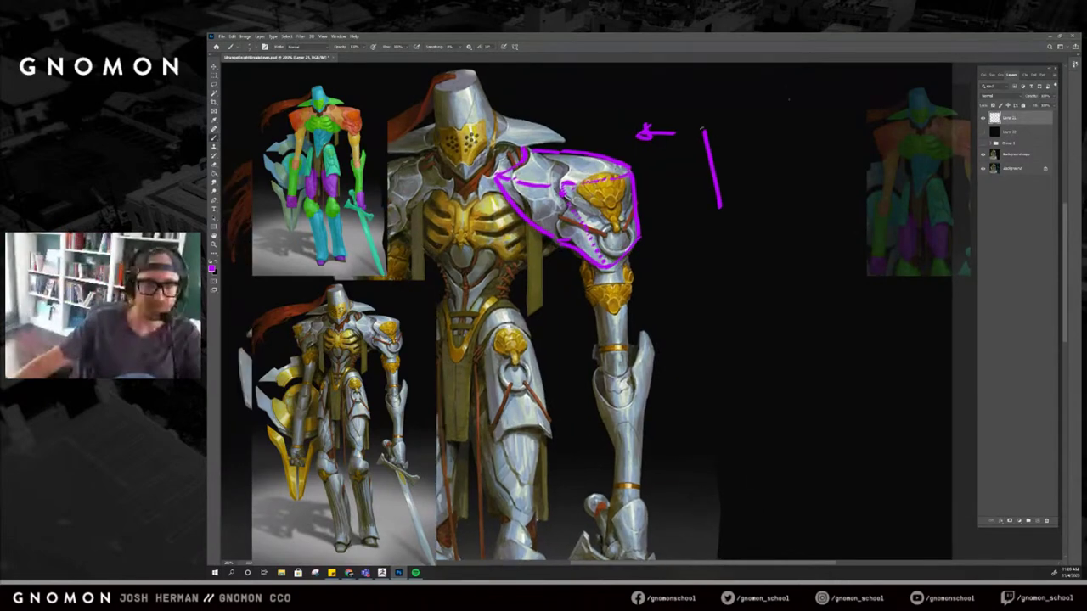
mouse_move(751, 107)
left_mouse_down()
mouse_move(769, 165)
mouse_move(742, 180)
left_mouse_up()
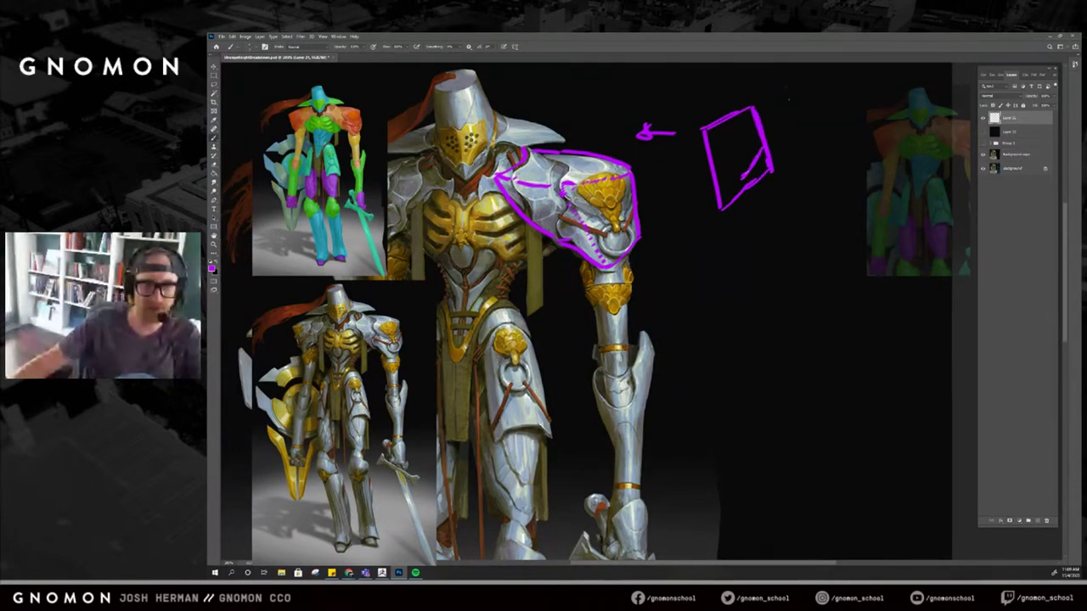
left_click_drag(724, 225, 802, 181)
left_click_drag(729, 216, 800, 180)
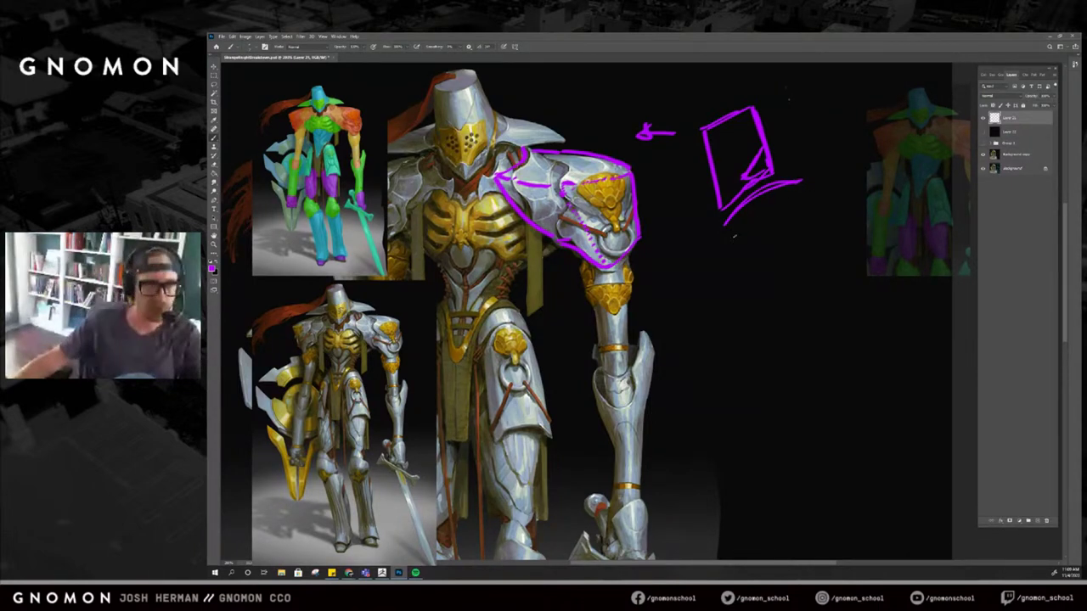
Try several angles for the torso lines below the shoulder curve, undoing each attempt.
left_click_drag(729, 224, 763, 284)
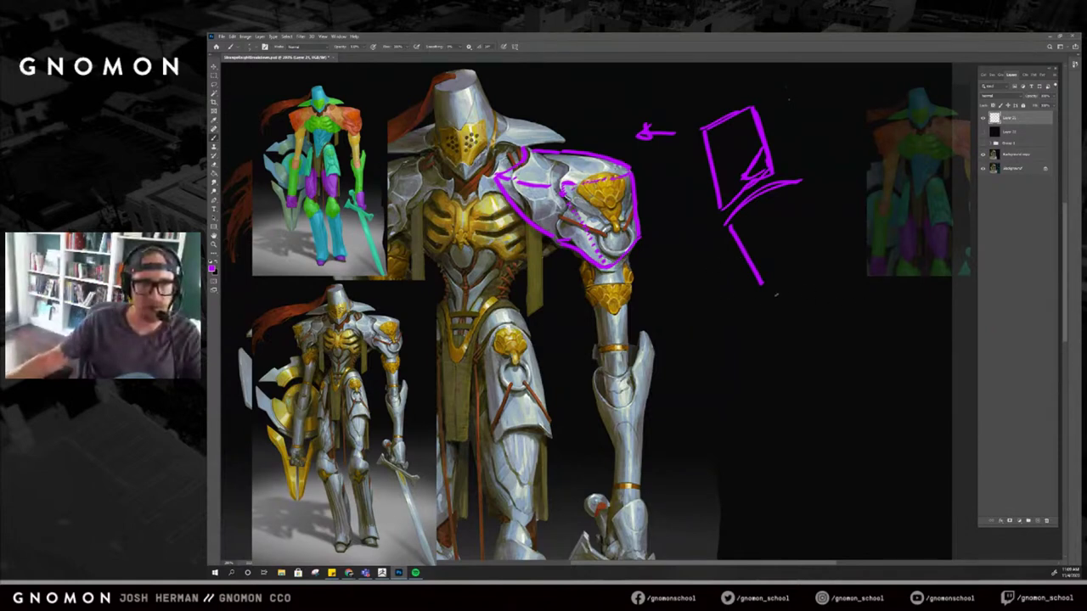
key("ctrl+z")
left_click_drag(729, 224, 707, 287)
mouse_move(798, 187)
left_mouse_down()
mouse_move(836, 257)
mouse_move(702, 293)
left_mouse_up()
key("ctrl+z")
key("ctrl+z")
left_click_drag(728, 223, 773, 294)
key("ctrl+z")
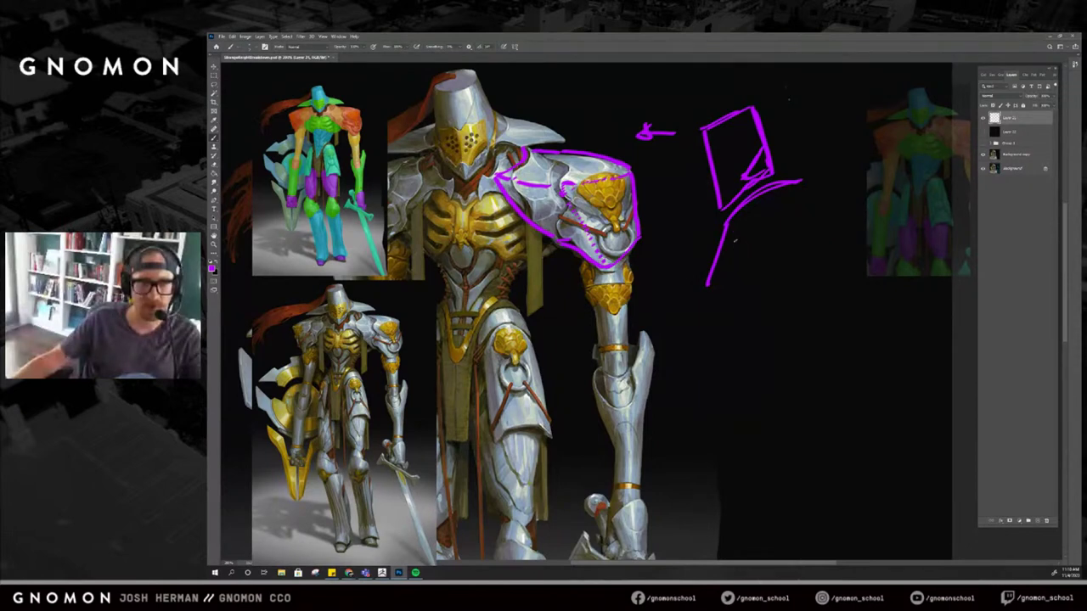
key("ctrl+z")
left_click_drag(725, 223, 761, 300)
left_click_drag(801, 190, 803, 278)
key("ctrl+z")
key("ctrl+z")
key("ctrl+z")
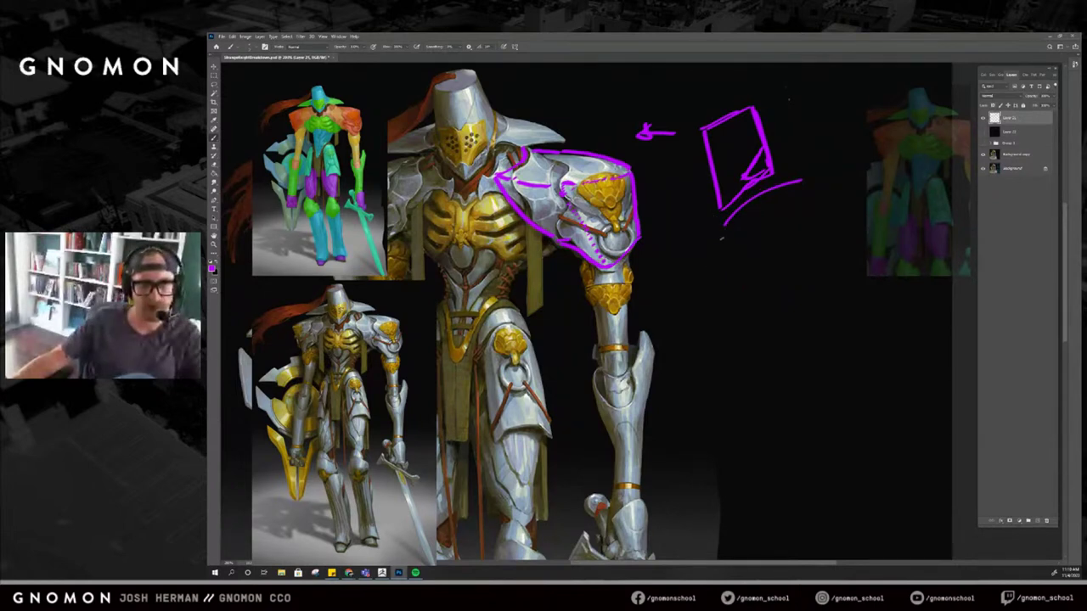
Draw a short chest line below the shoulder curve, and try marking the painted chest and helmet with small circles.
left_click_drag(724, 228, 719, 252)
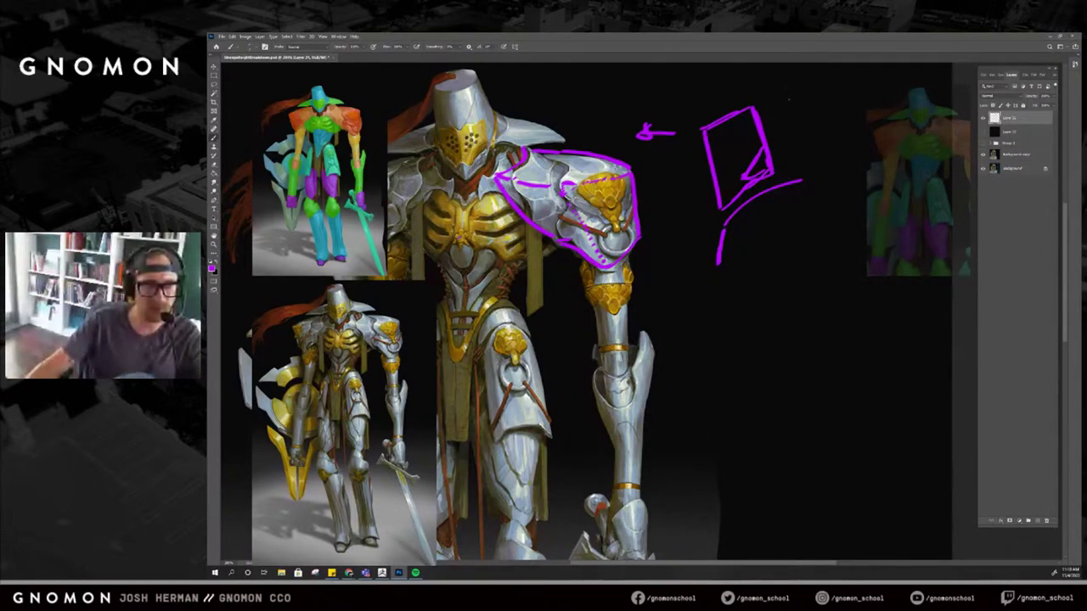
left_click_drag(466, 235, 462, 242)
left_click_drag(450, 104, 456, 100)
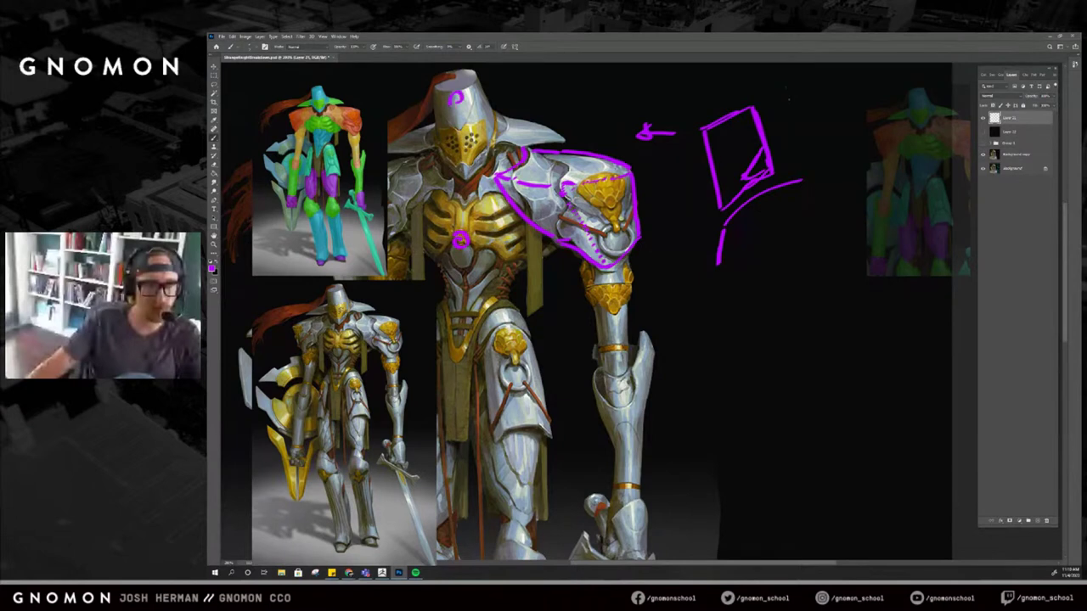
key("ctrl+z")
key("ctrl+z")
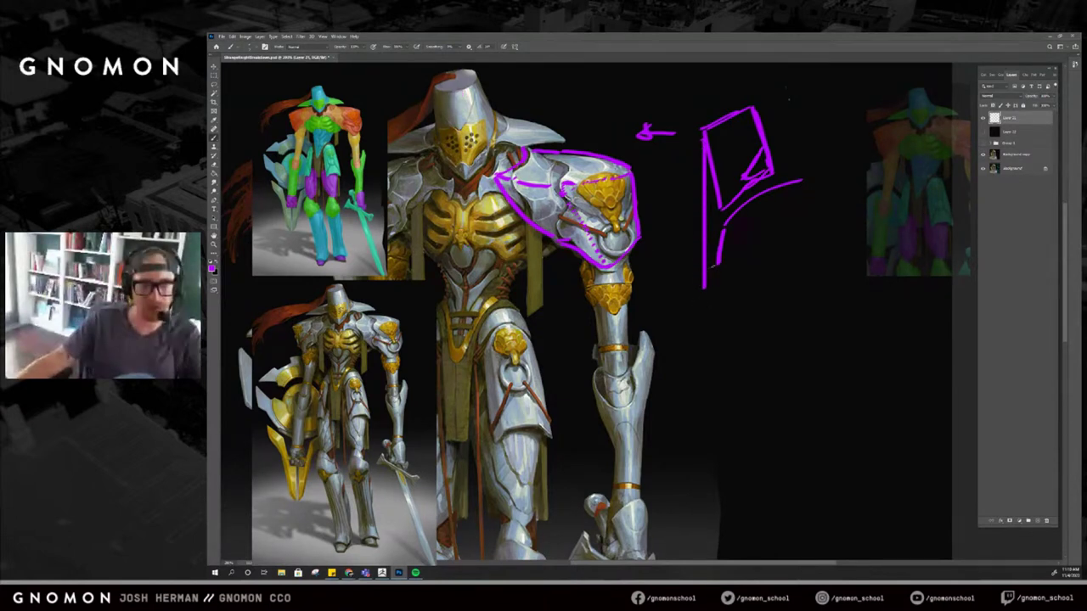
Extend the side profile with angled waist and pelvis lines, and trace the centre line down the painted torso to the loincloth.
mouse_move(713, 269)
left_mouse_down()
mouse_move(723, 234)
mouse_move(735, 311)
left_mouse_up()
key("e")
key("b")
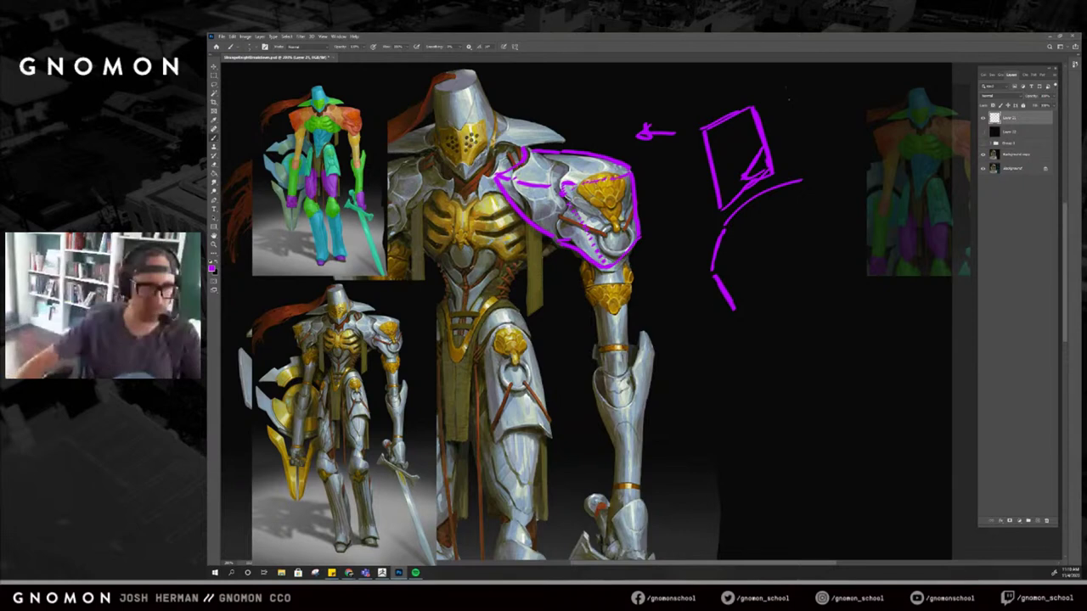
key("ctrl+z")
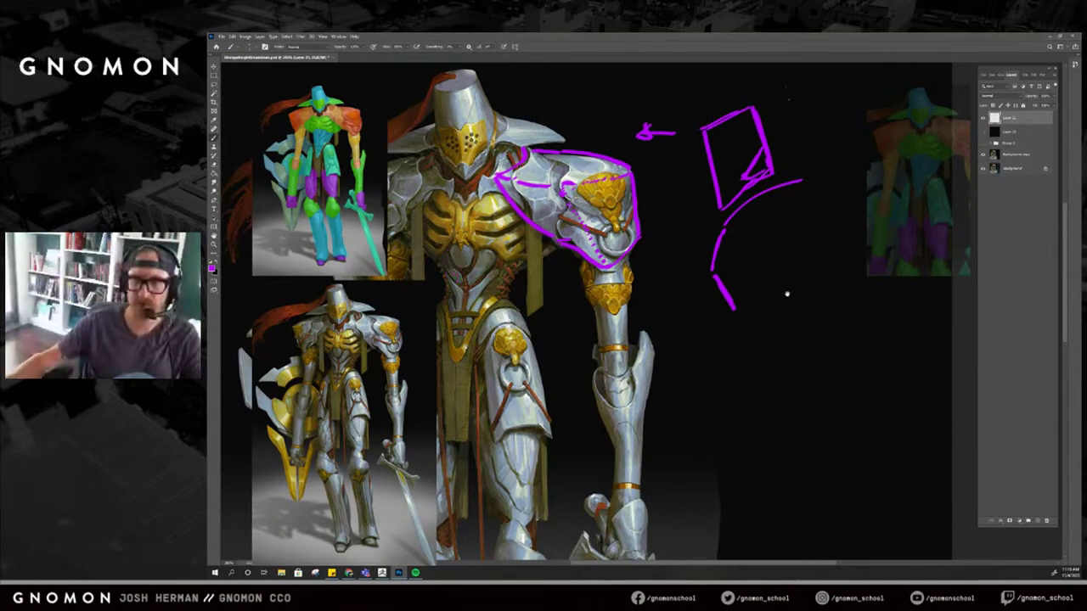
left_click_drag(788, 294, 800, 285)
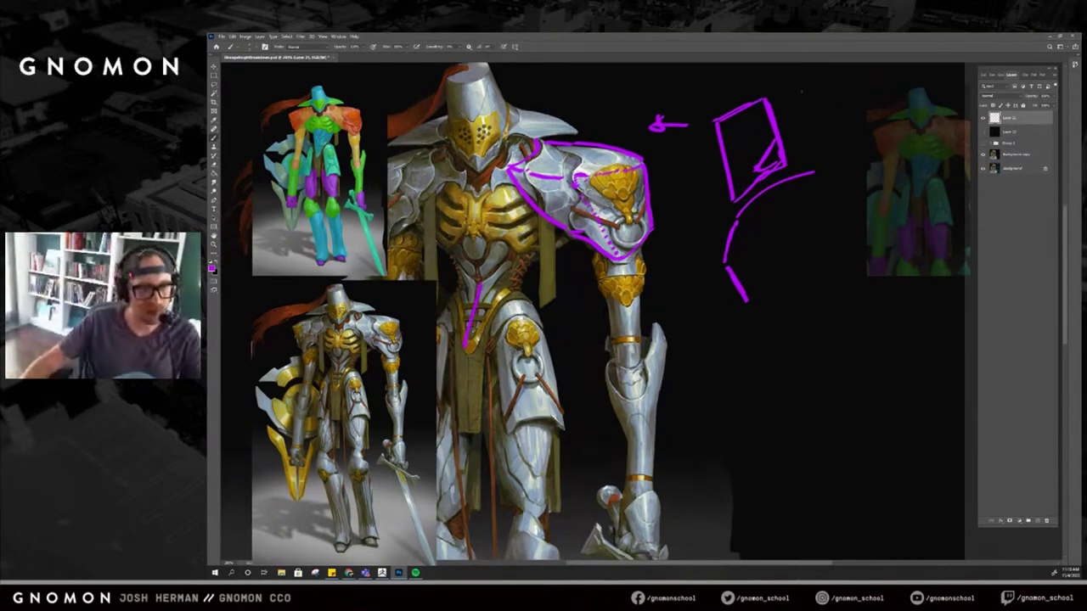
mouse_move(750, 311)
left_mouse_down()
mouse_move(737, 363)
mouse_move(728, 337)
left_mouse_up()
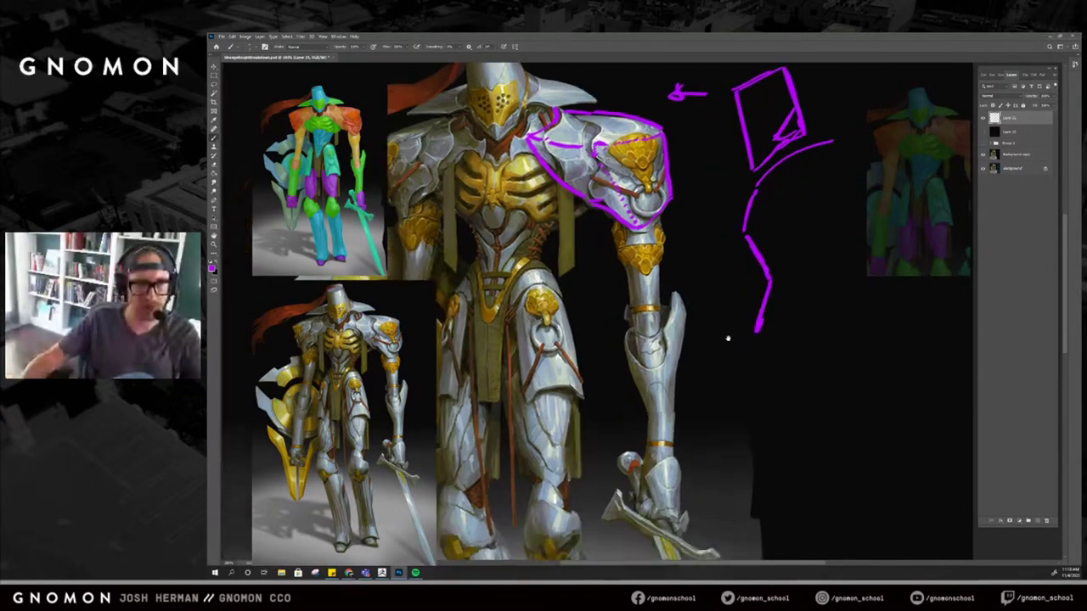
left_click_drag(488, 395, 496, 154)
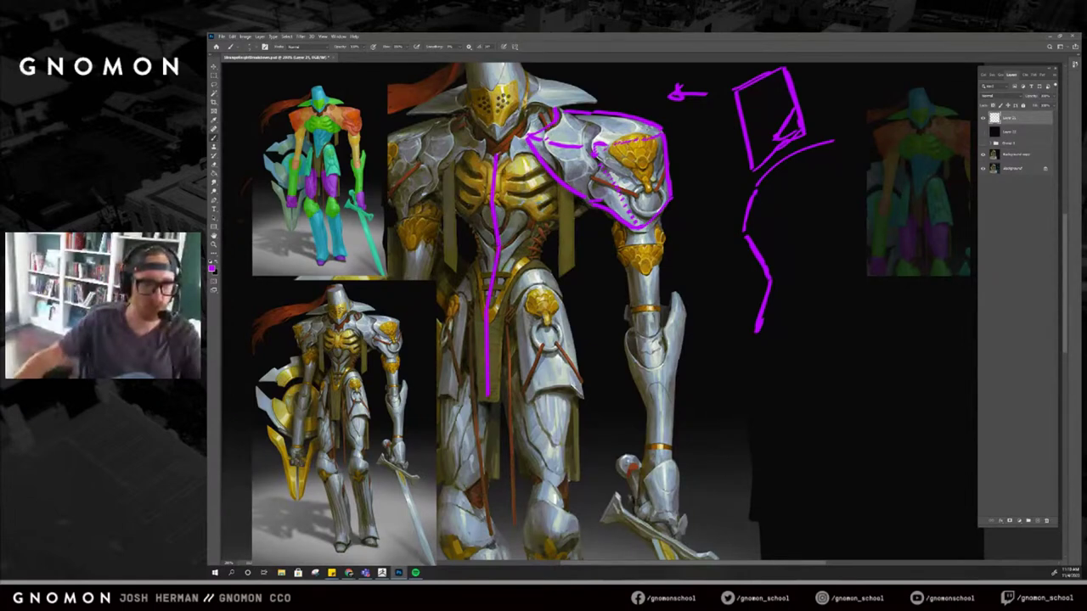
Sketch a zigzag posture line of connected straight segments next to the side profile, running from the torso down through the legs.
left_click_drag(854, 299, 817, 297)
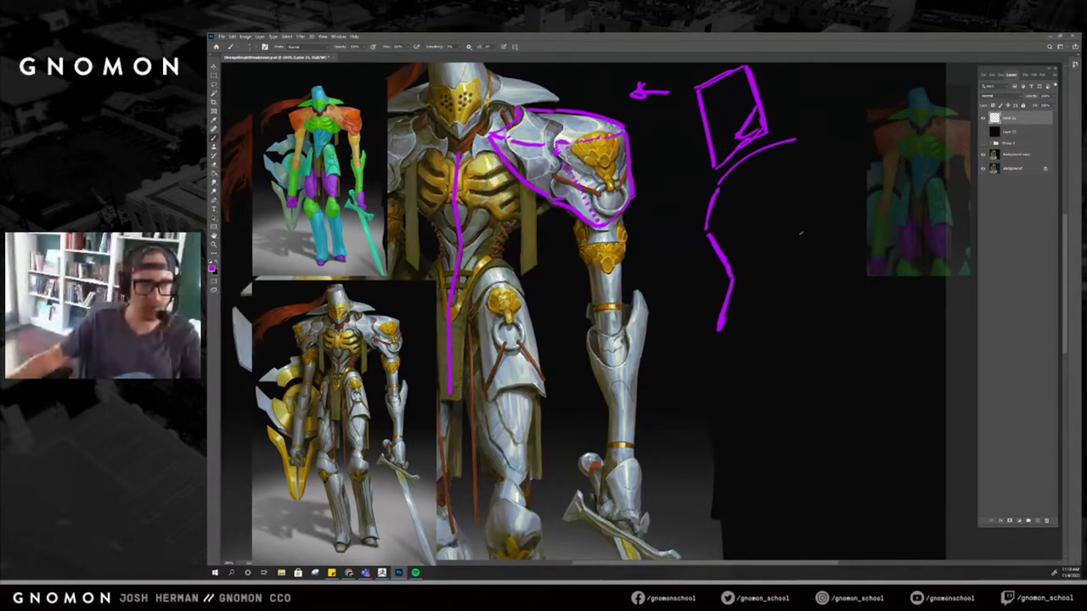
left_click_drag(781, 299, 803, 236)
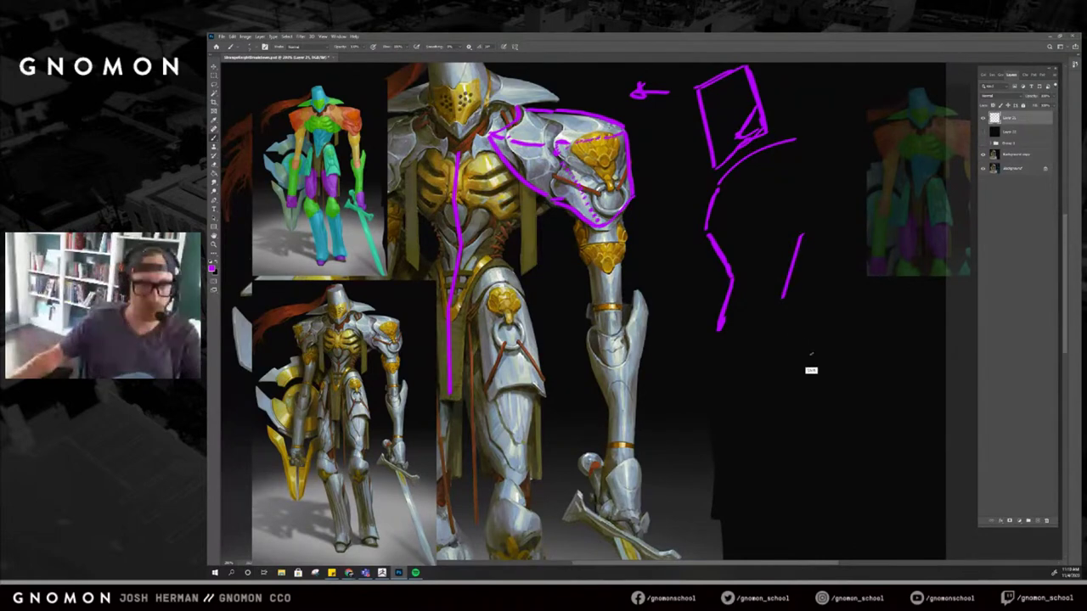
left_click(815, 358, "shift")
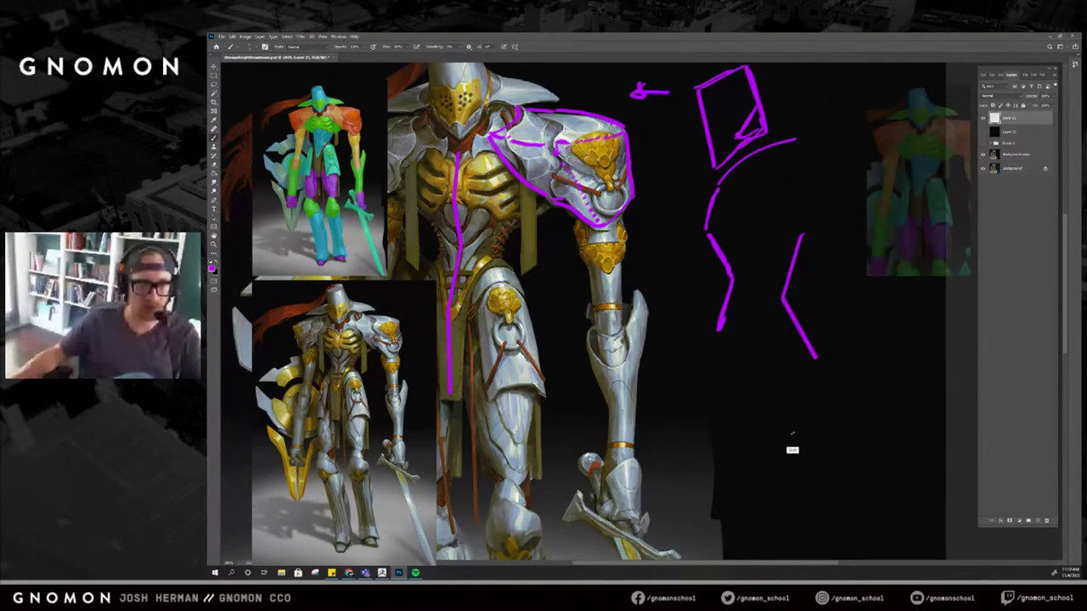
left_click(792, 439, "shift")
left_click(793, 543, "shift")
left_click_drag(831, 409, 807, 399)
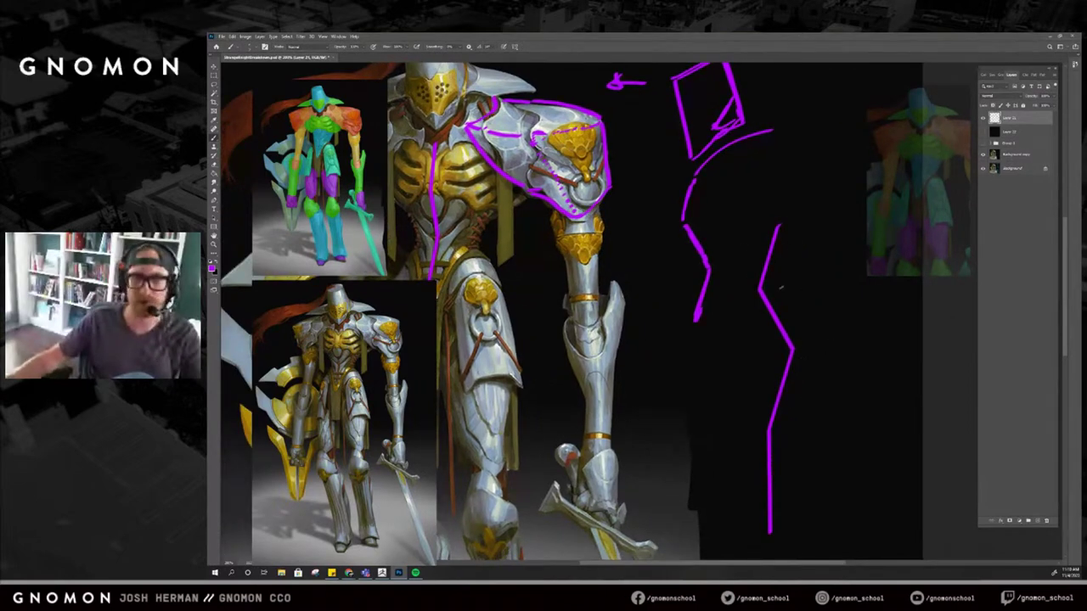
left_click_drag(640, 292, 700, 298)
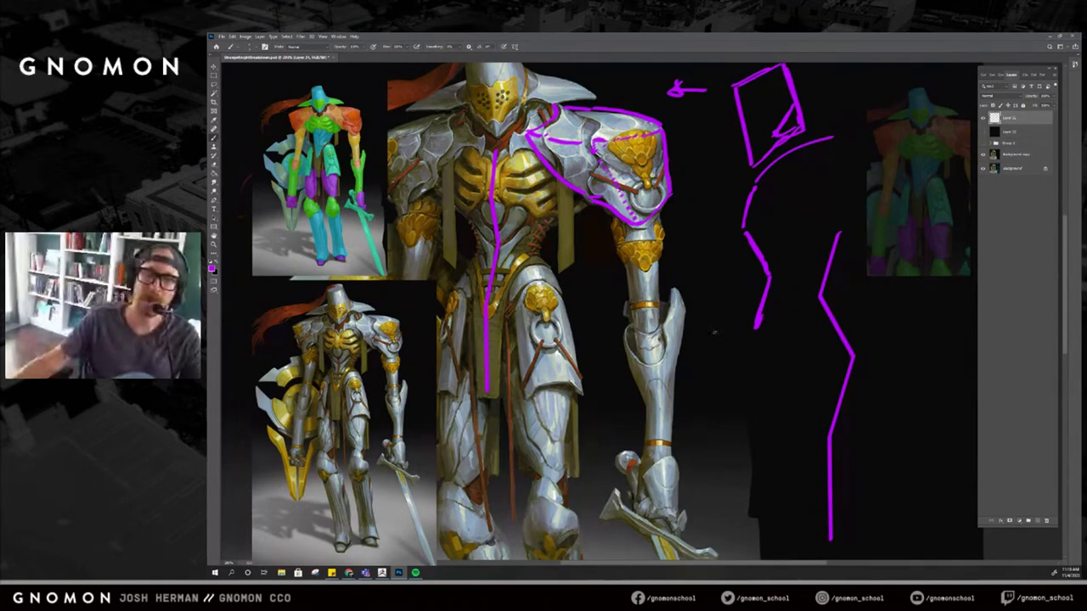
Switch back to ZBrush and make the body the active subtool, framing the torso and hips in a three-quarter view.
key("alt+Tab")
left_click_drag(751, 249, 730, 243)
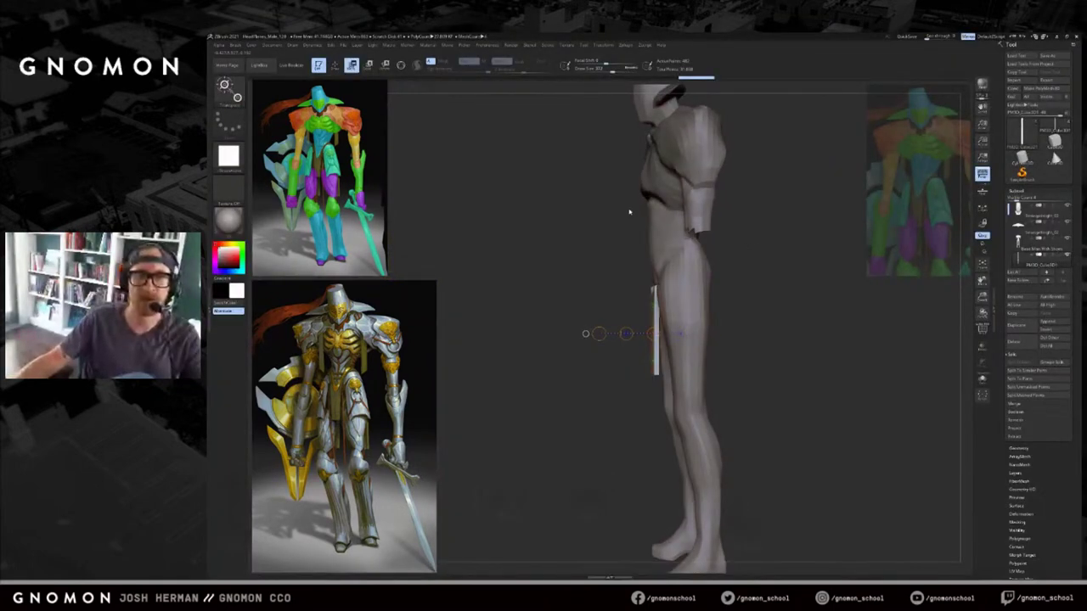
key("alt+Tab")
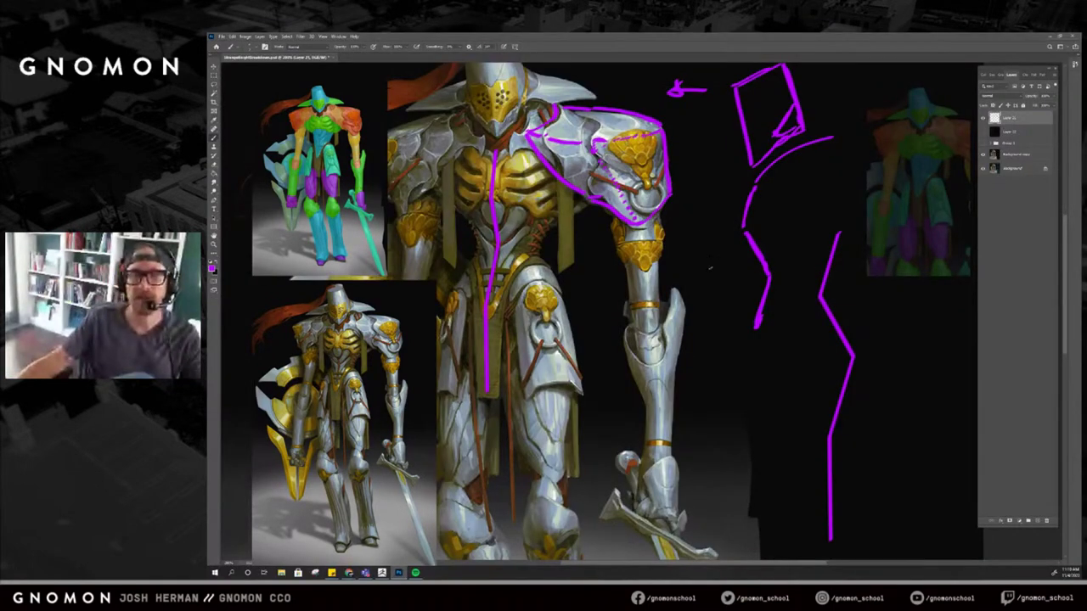
key("alt+Tab")
left_click_drag(764, 190, 685, 278)
left_click(662, 286, "alt")
left_click_drag(817, 209, 812, 263, "alt")
key("q")
left_click_drag(578, 241, 561, 244)
left_click_drag(804, 358, 800, 344)
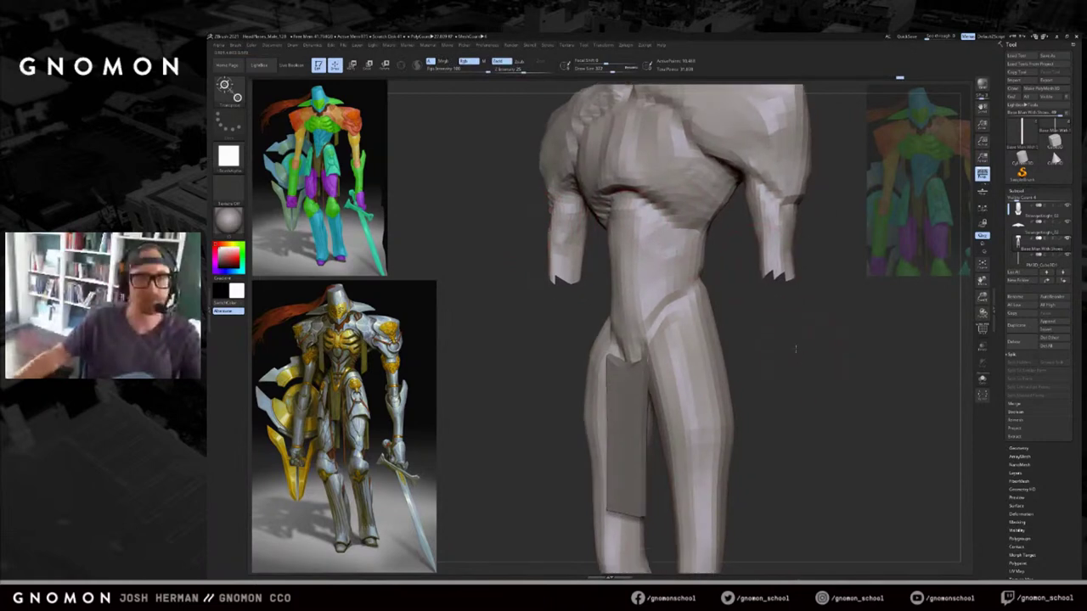
Try to smooth the area below the chest with a smaller brush.
key("[")
left_click_drag(635, 224, 626, 209, "shift")
key("ctrl+z")
left_click_drag(519, 318, 547, 371, "alt")
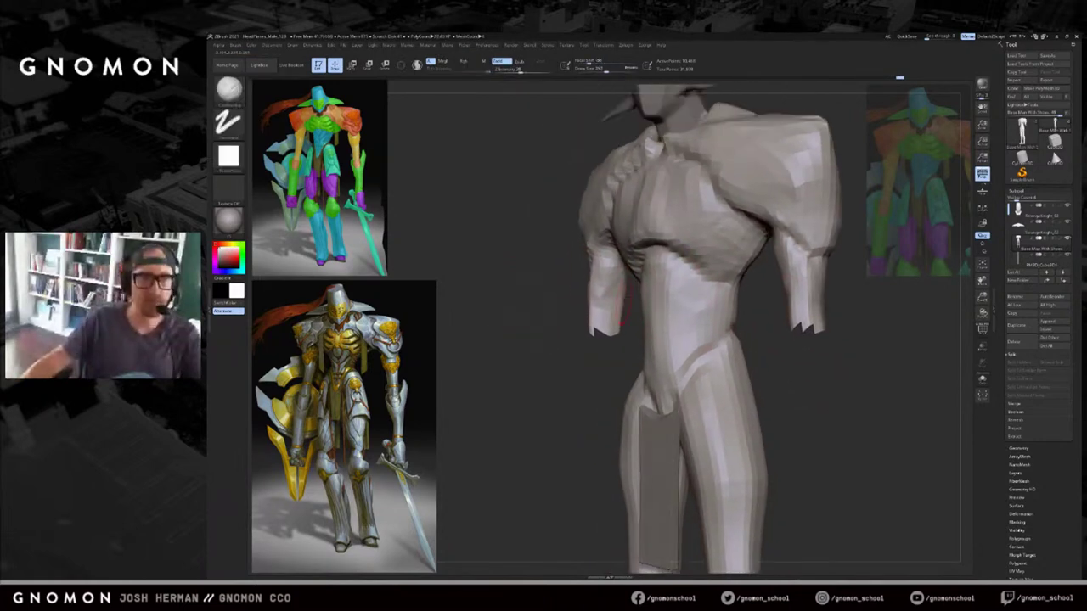
Smooth the area below the chest with light strokes, comparing it with the posture lines in Photoshop.
left_click_drag(670, 266, 652, 270, "shift")
key("ctrl+z")
left_click_drag(560, 285, 651, 263)
key("alt+Tab")
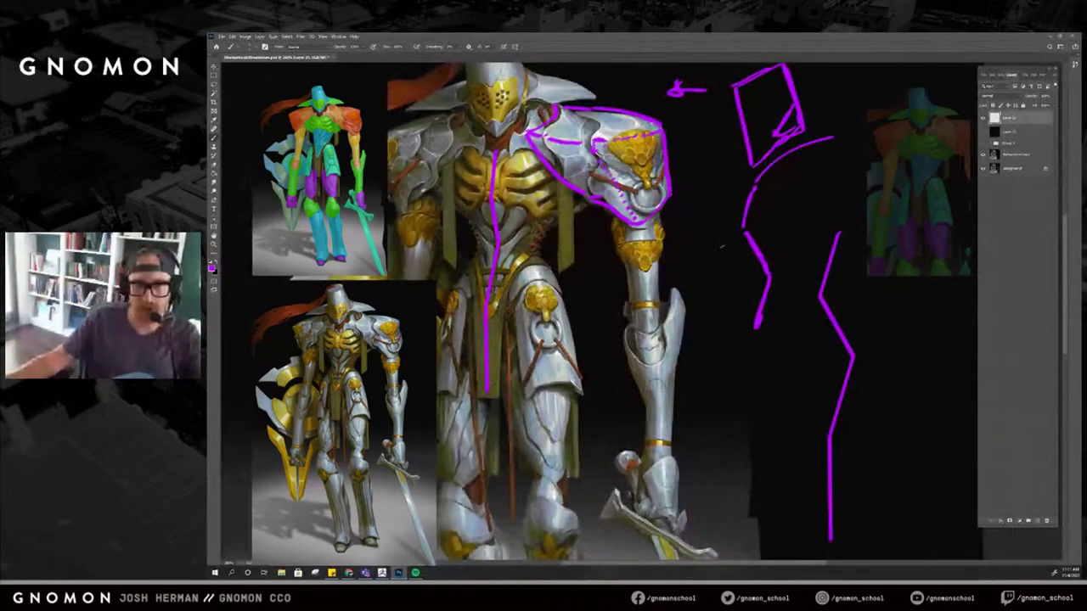
key("alt+Tab")
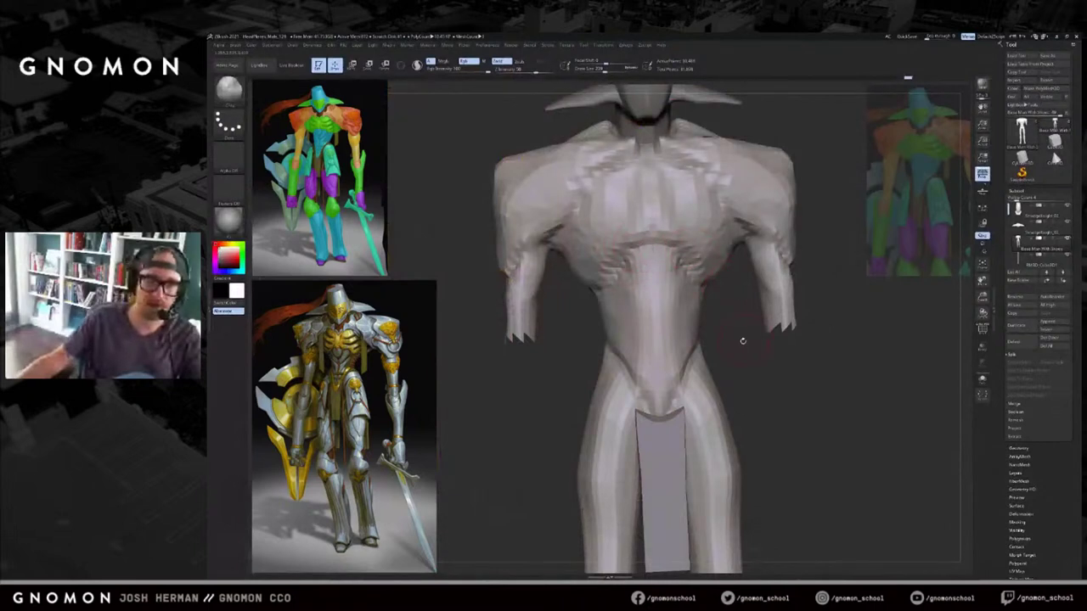
left_click_drag(745, 339, 802, 336)
left_click_drag(650, 263, 636, 269, "shift")
Reshape the front profile of the body's chest with the Move brush in a side view.
left_click_drag(739, 263, 806, 255)
key("b")
key("m")
key("v")
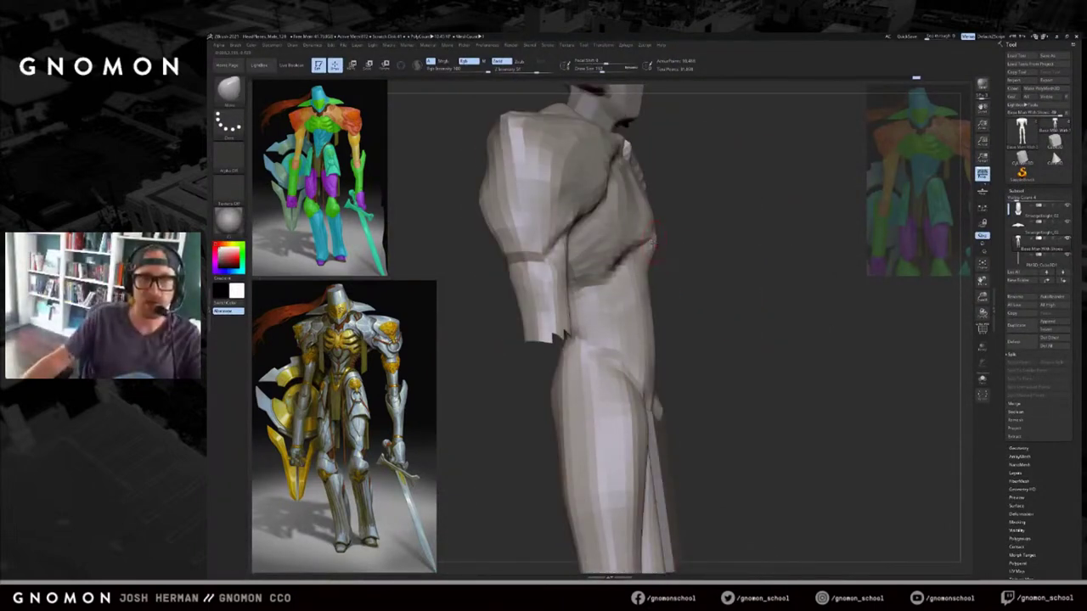
left_click_drag(690, 208, 655, 275)
key("w")
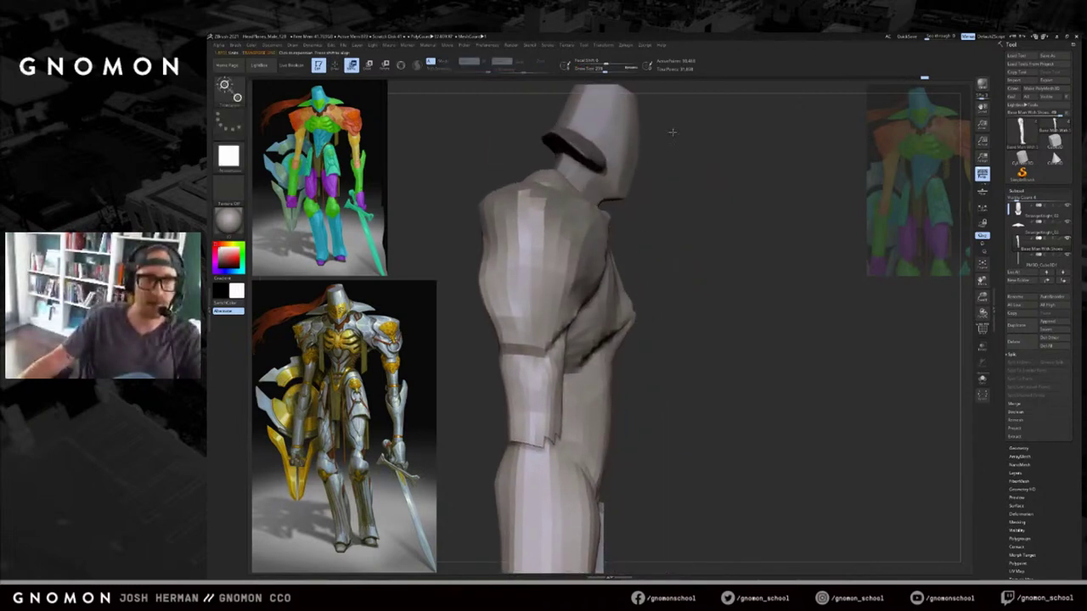
left_click_drag(672, 130, 663, 234, "alt")
key("q")
Make the helmet the active subtool and adjust its front profile with the Move brush.
left_click(628, 236, "alt")
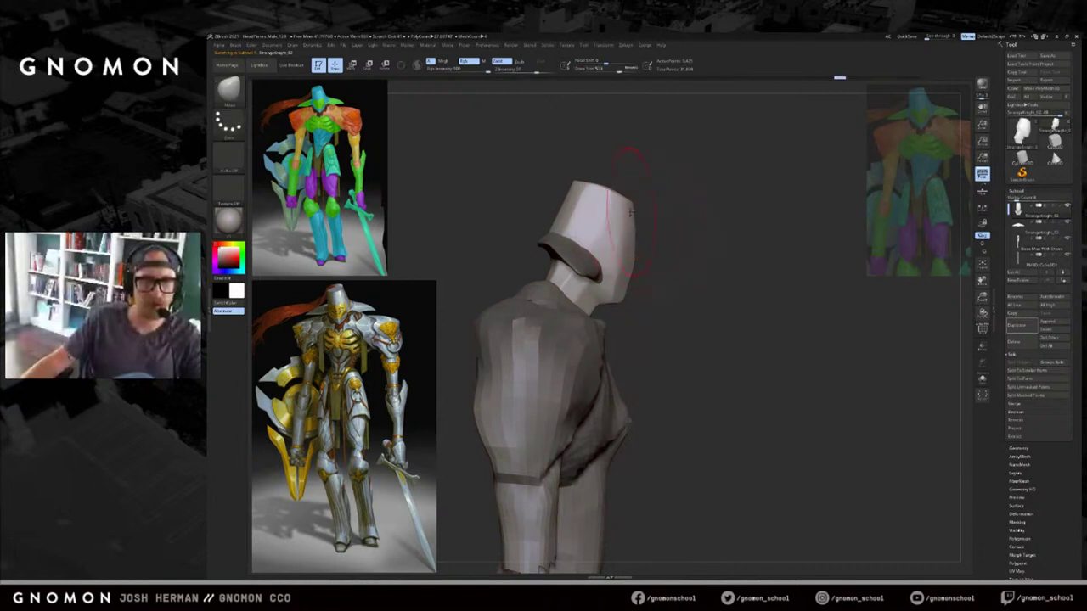
mouse_move(642, 210)
left_mouse_down()
mouse_move(646, 224)
mouse_move(630, 216)
left_mouse_up()
key("bracketleft")
key("bracketleft")
key("bracketleft")
mouse_move(677, 280)
left_mouse_down("alt")
mouse_move(671, 246)
mouse_move(643, 320)
mouse_move(609, 321)
left_mouse_up("alt")
Make the body the active subtool, undo a trial pull on the chest, and smooth the chest's side instead.
left_click(601, 322, "alt")
key("s")
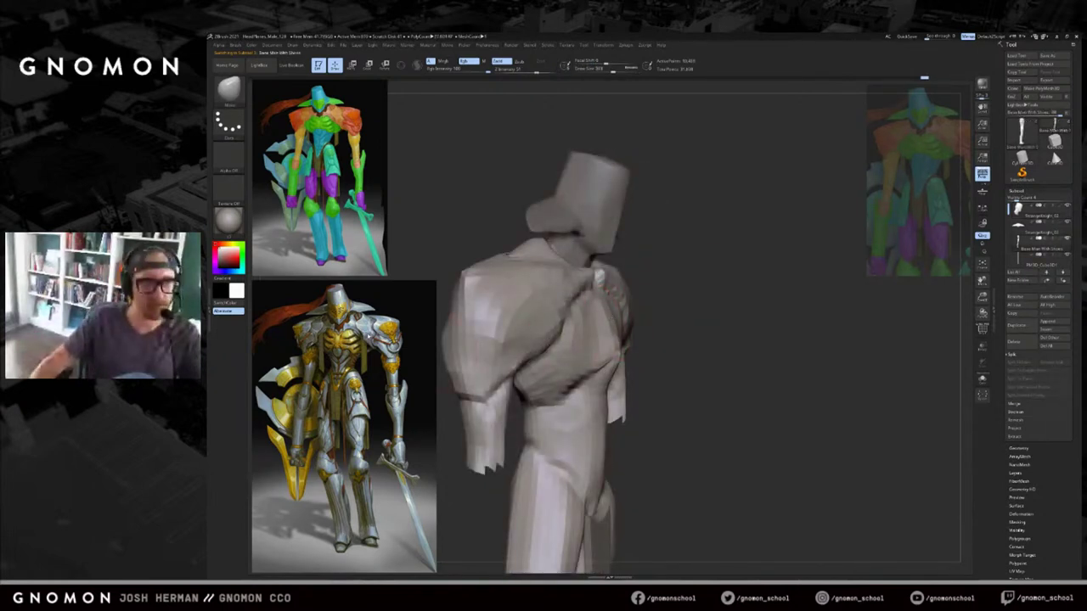
left_click_drag(670, 296, 717, 295)
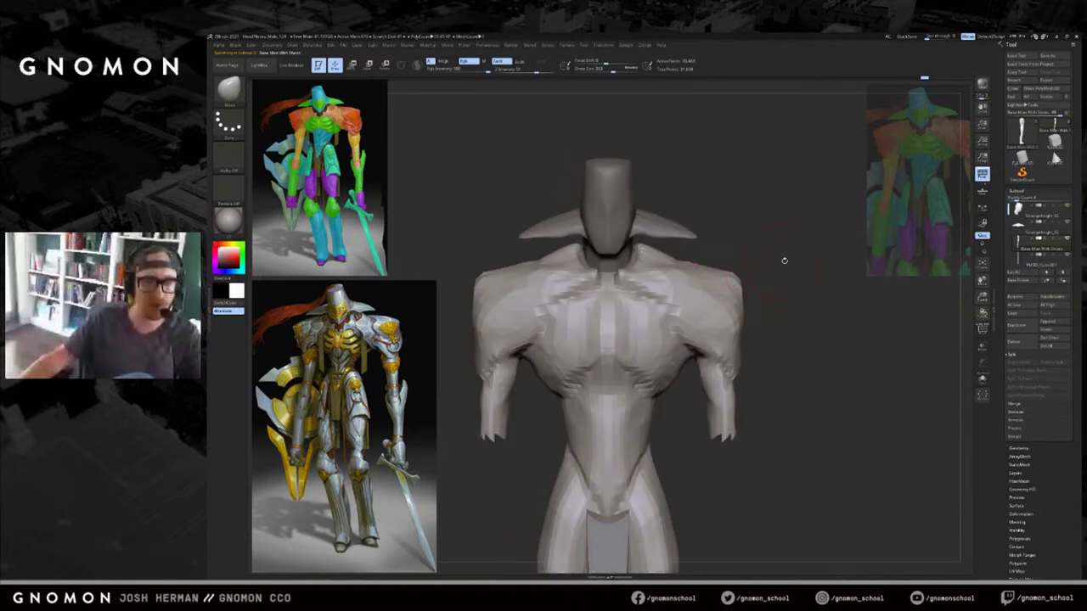
left_click_drag(785, 260, 802, 270)
left_click_drag(576, 322, 608, 338)
left_click_drag(764, 262, 745, 276)
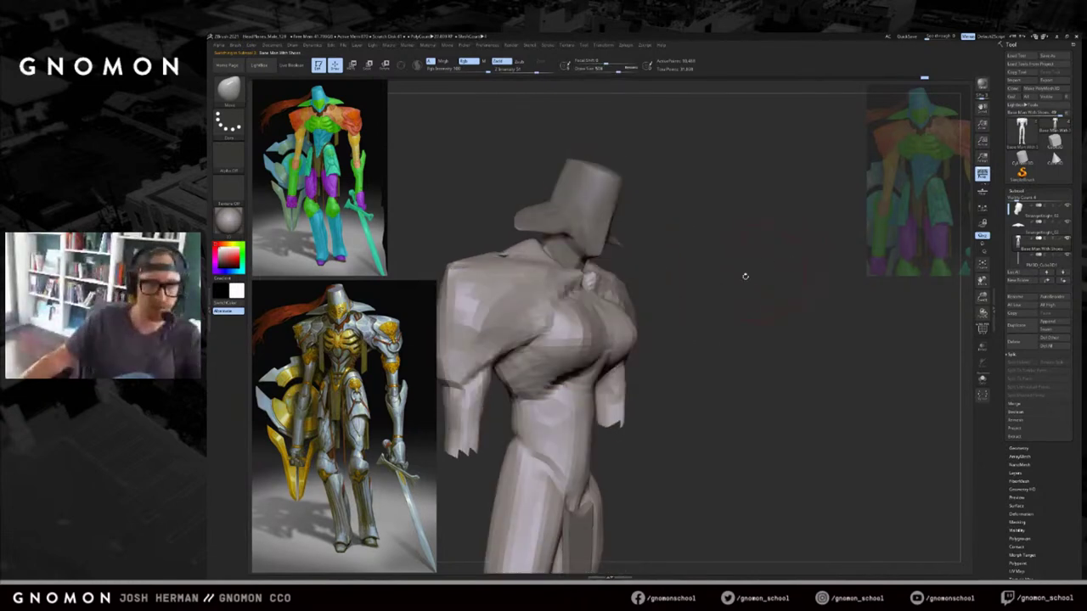
key("ctrl+z")
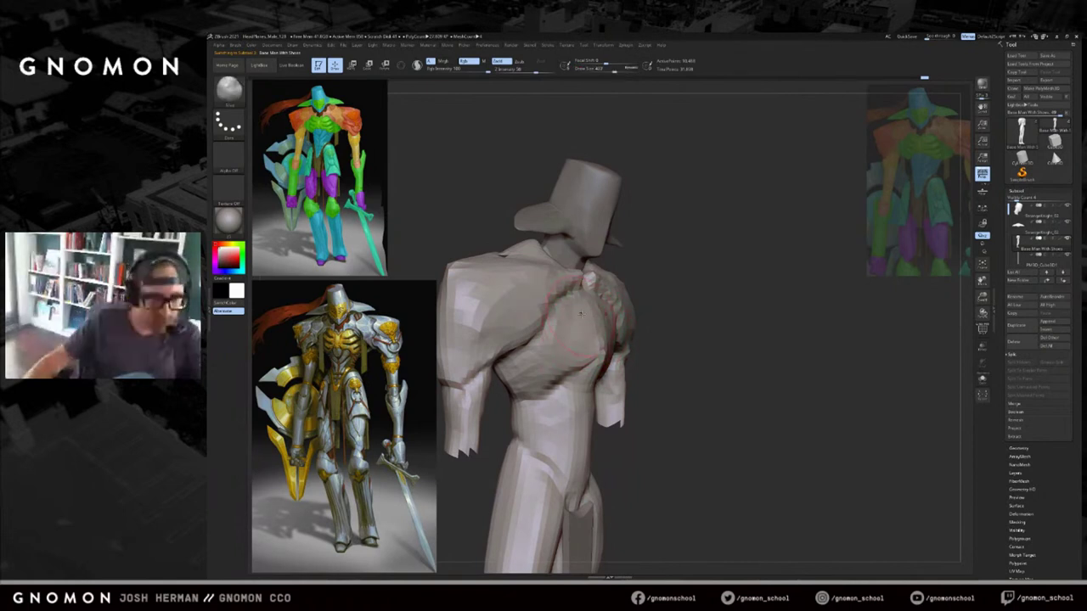
left_click_drag(572, 350, 578, 327, "shift")
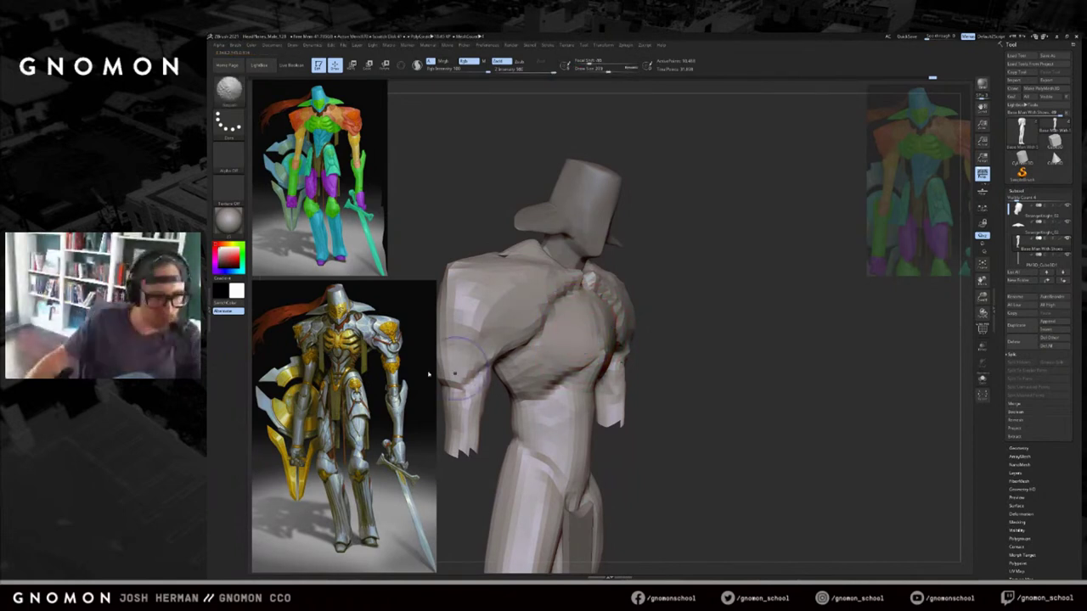
mouse_move(655, 333)
left_mouse_down("shift")
mouse_move(779, 276)
mouse_move(757, 257)
mouse_move(803, 283)
mouse_move(807, 225)
left_mouse_up("shift")
Rework the lower chest with a larger brush and smooth the ribcage's side and shoulder transition.
key("]")
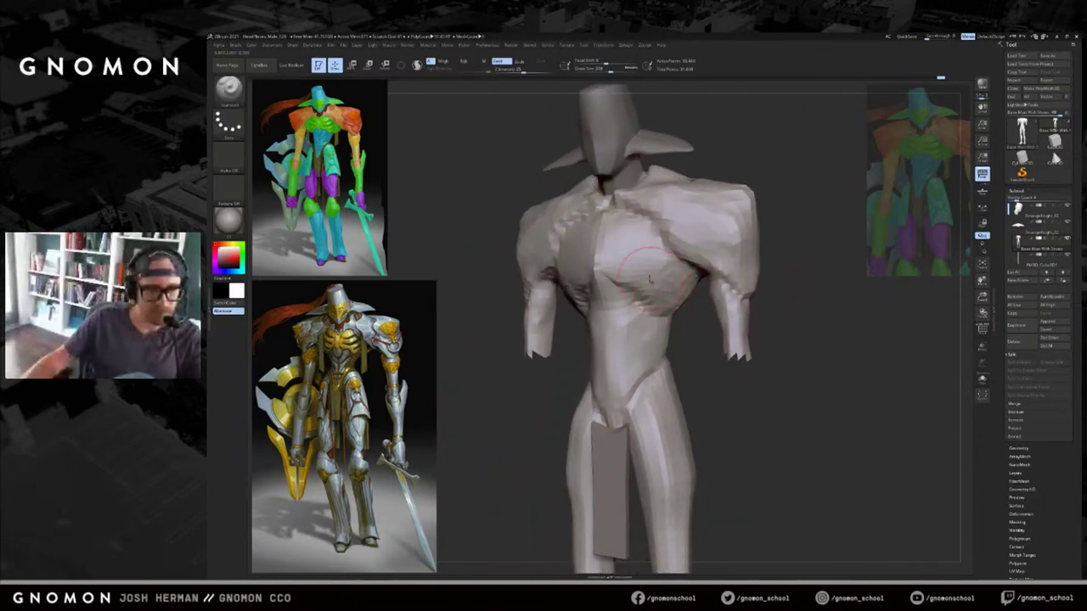
left_click_drag(629, 260, 633, 289)
left_click_drag(512, 354, 544, 343, "shift")
mouse_move(549, 302)
left_mouse_down("shift")
mouse_move(572, 270)
mouse_move(552, 299)
left_mouse_up("shift")
left_click_drag(573, 242, 550, 255, "shift")
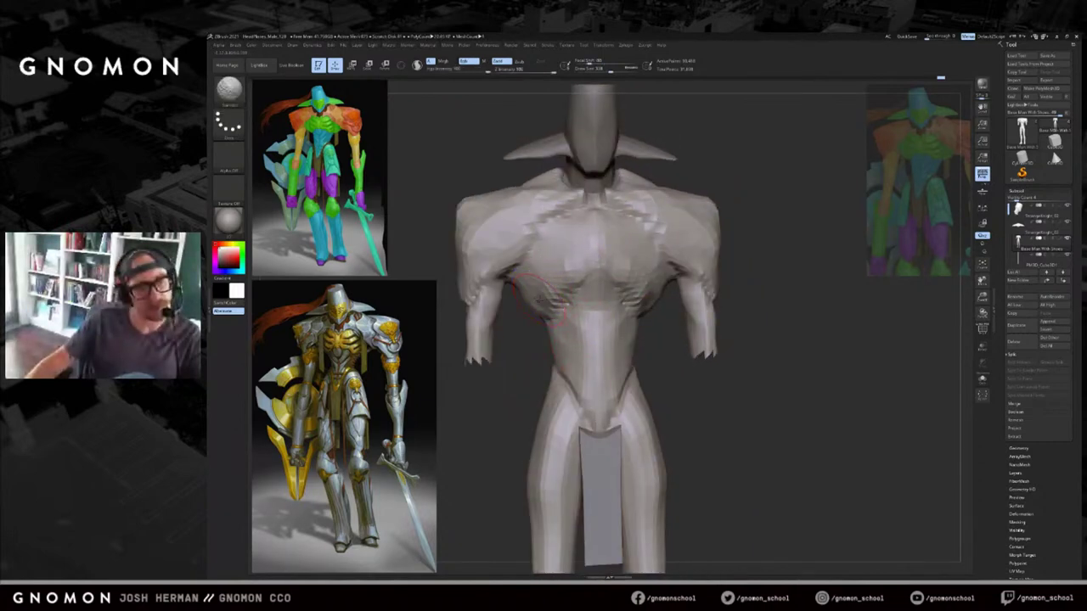
Switch to Photoshop and mark the chest's side planes with dotted vertical lines on both halves of the painted ribcage.
key("alt+Tab")
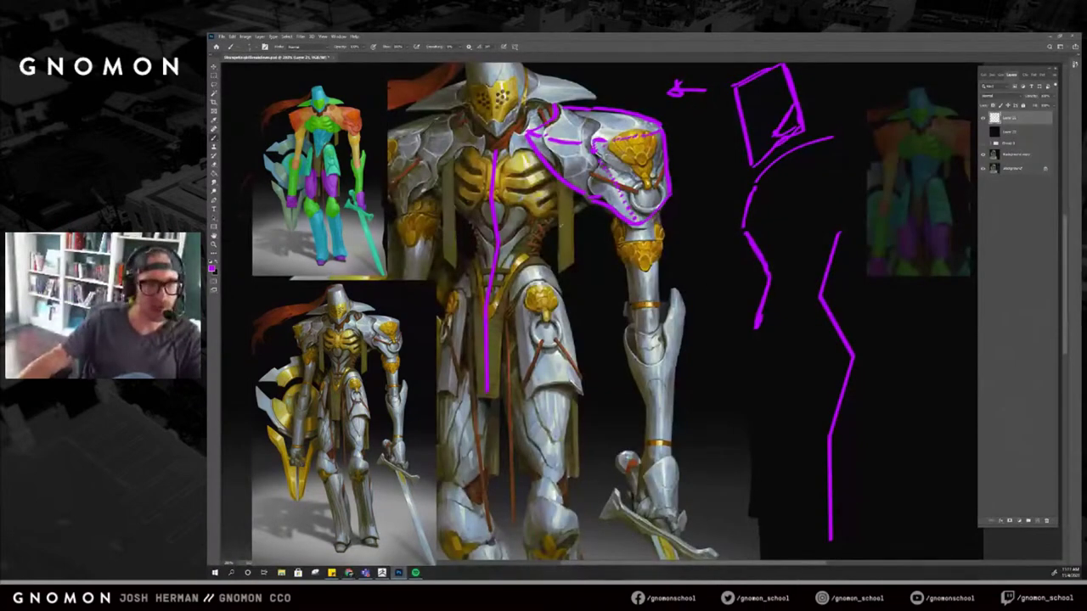
left_click_drag(887, 274, 900, 301)
left_click(771, 256, "ctrl")
left_click_drag(648, 245, 958, 294)
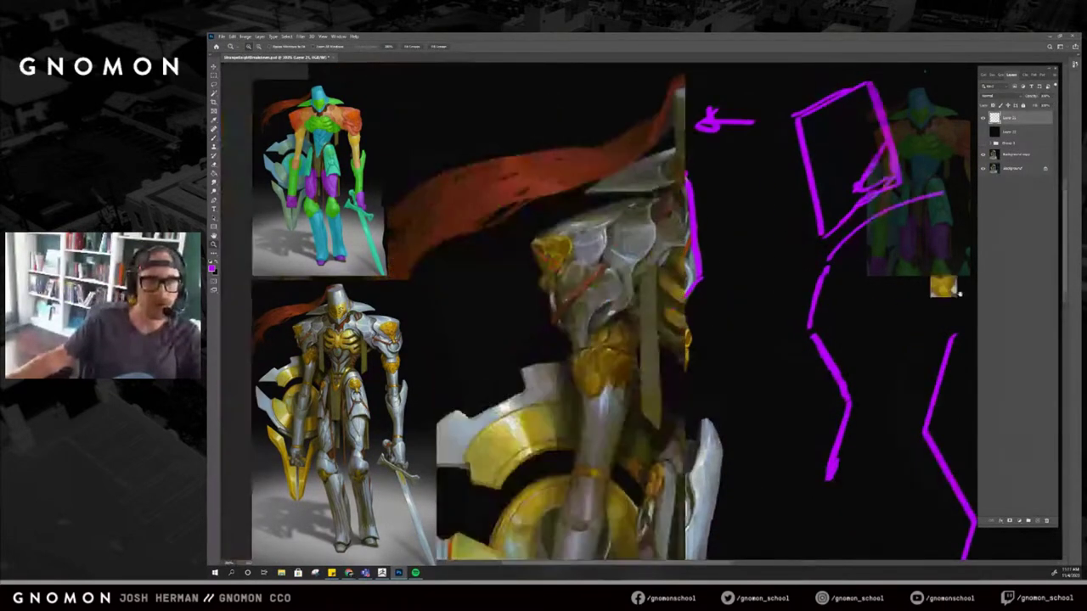
left_click_drag(799, 275, 714, 261)
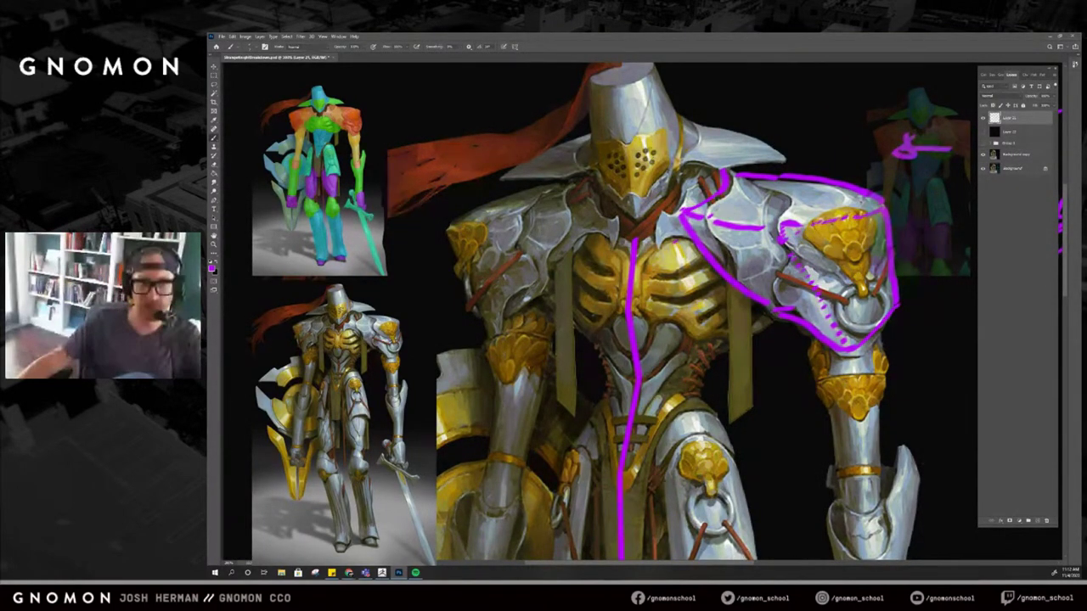
left_click_drag(677, 244, 678, 250)
left_click_drag(679, 255, 680, 258)
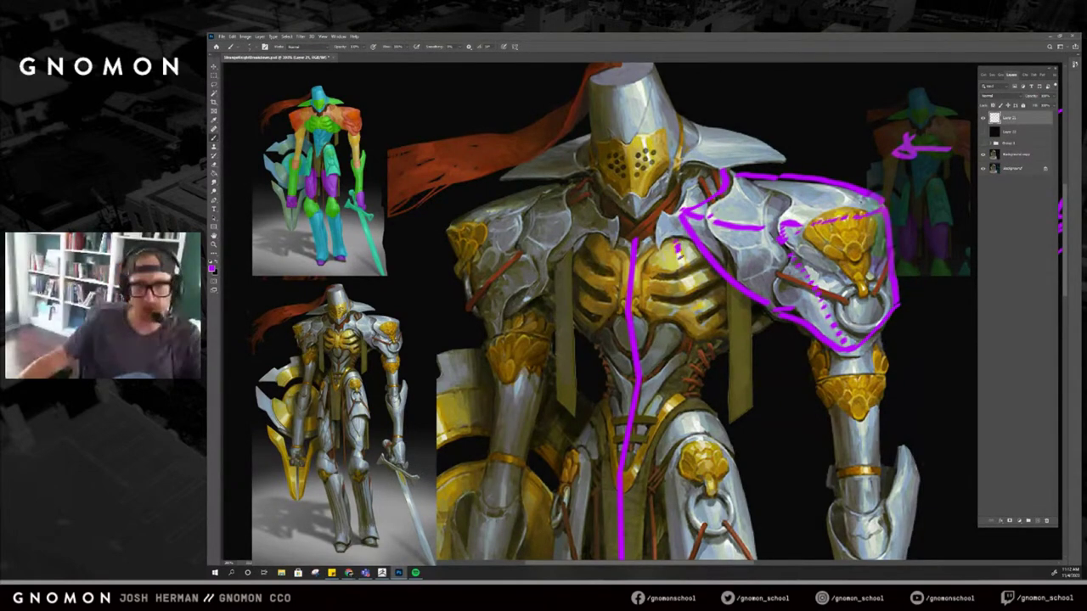
left_click_drag(685, 308, 686, 312)
left_click_drag(685, 318, 685, 321)
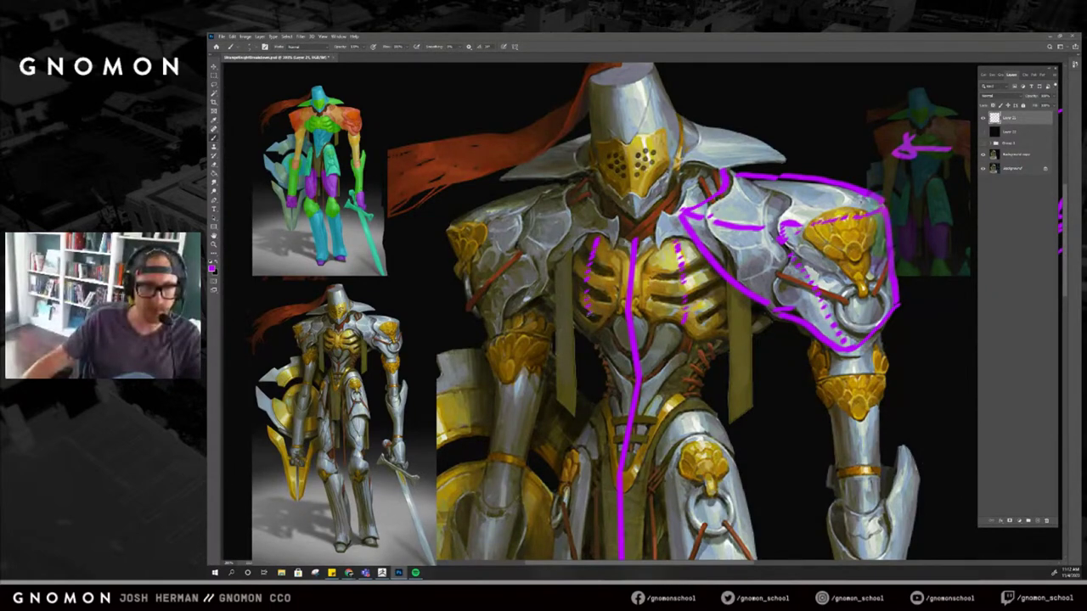
Outline the ribcage's lower edge up to both armpits, and check the lines alone against the black backing layer.
left_click_drag(599, 321, 614, 312)
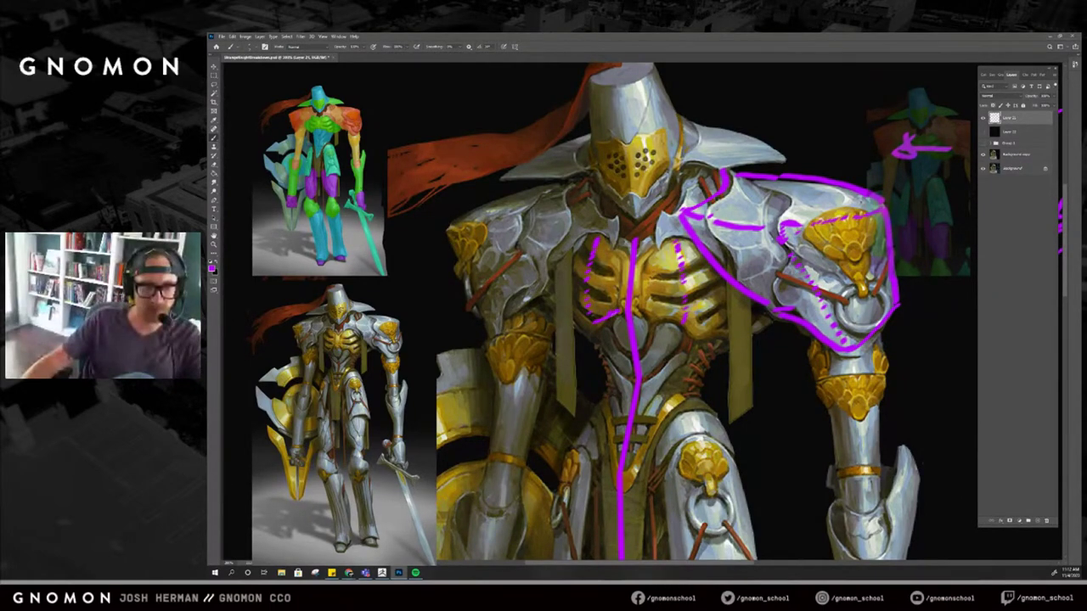
left_click_drag(600, 321, 593, 340)
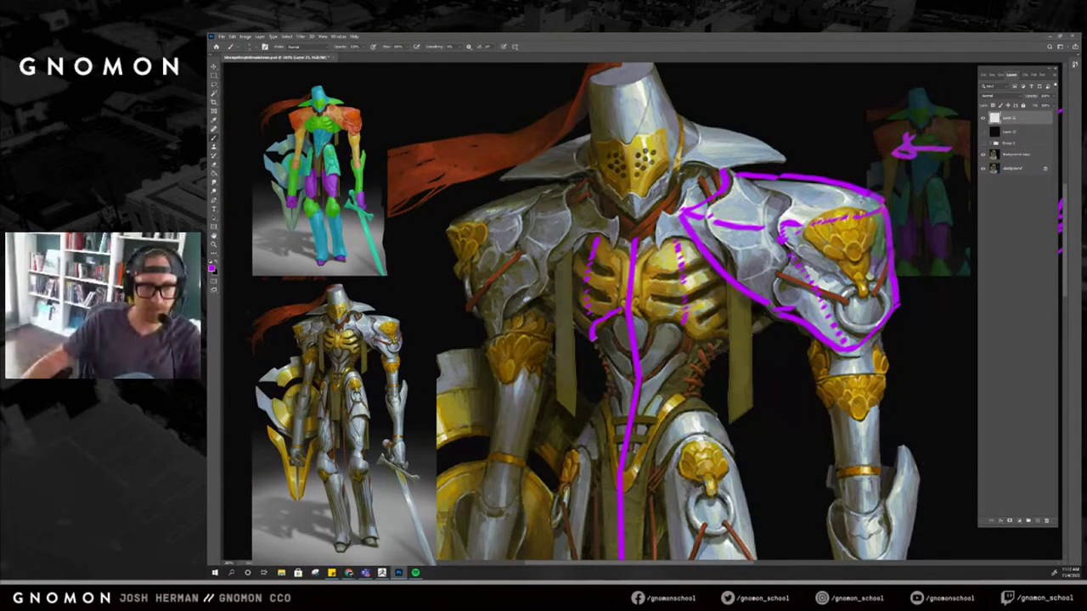
mouse_move(666, 318)
left_mouse_down()
mouse_move(682, 323)
mouse_move(650, 312)
mouse_move(685, 323)
left_mouse_up()
key("ctrl+z")
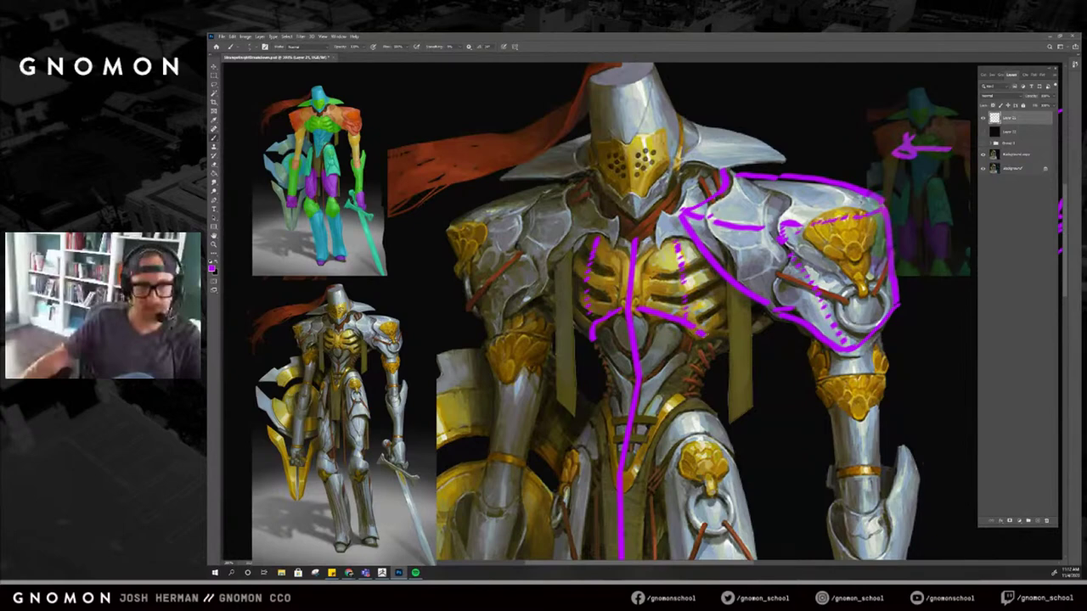
mouse_move(717, 341)
left_mouse_down()
mouse_move(718, 353)
mouse_move(761, 311)
left_mouse_up()
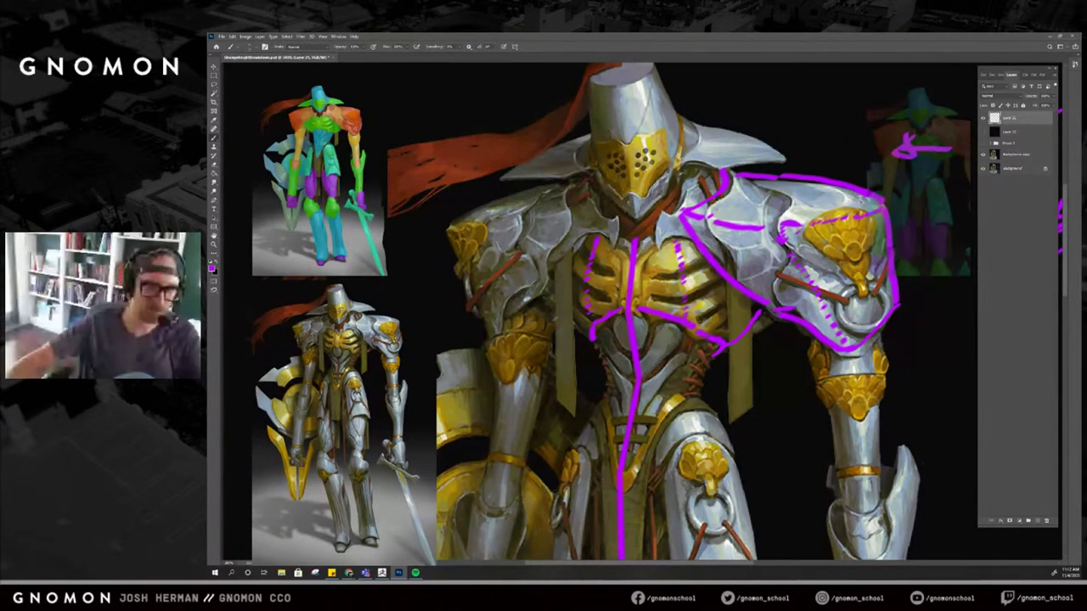
left_click_drag(586, 339, 552, 299)
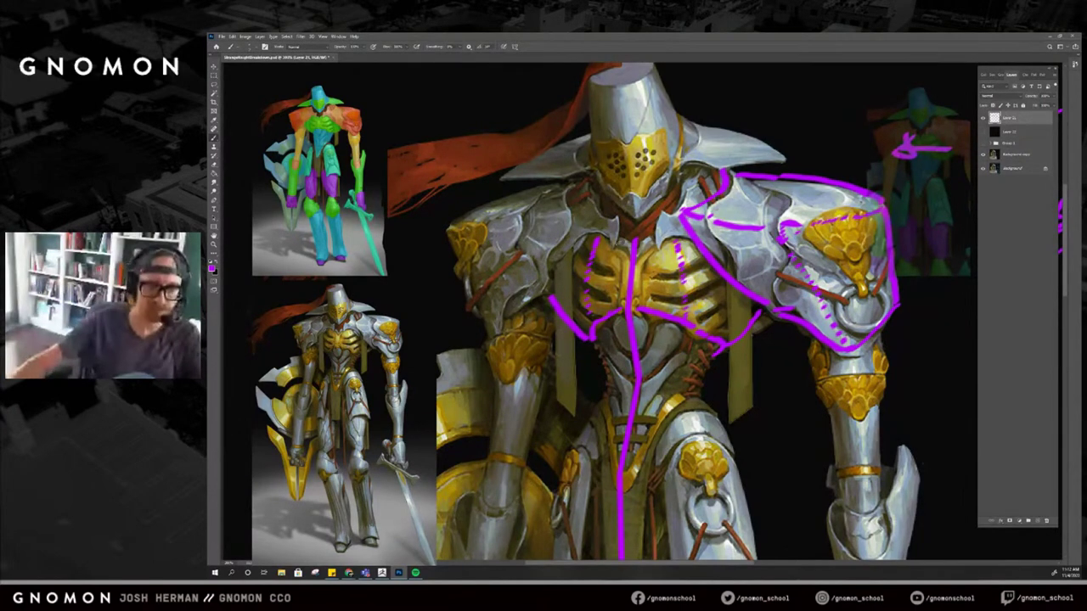
left_click(984, 132)
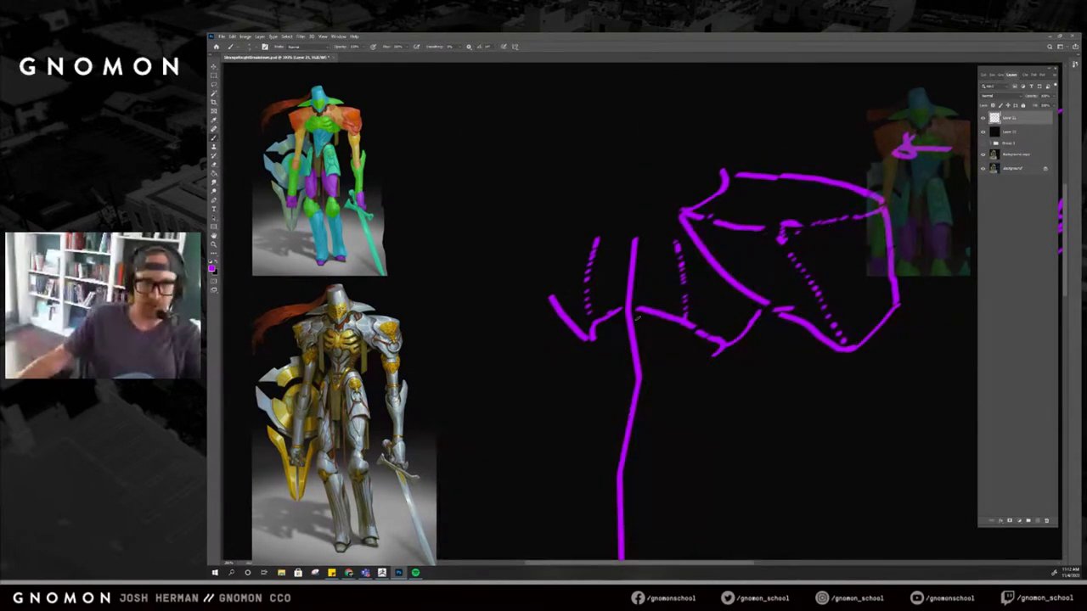
left_click(984, 132)
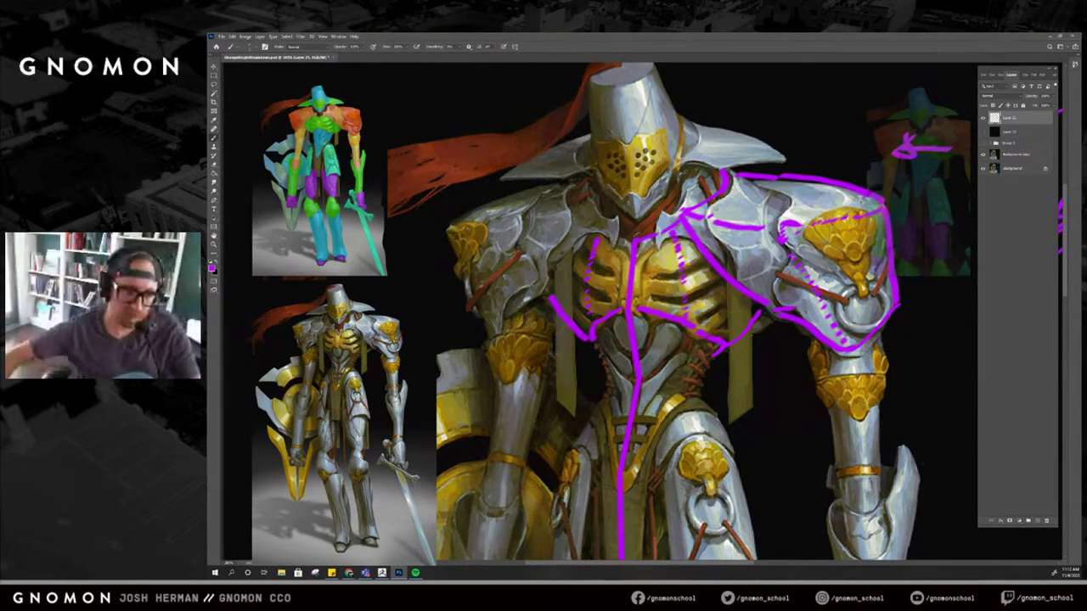
Draw the neckline and the shield-side shoulder armour's inner and top edges with a dotted top plane, erasing the overlap at the collar.
left_click_drag(634, 239, 599, 222)
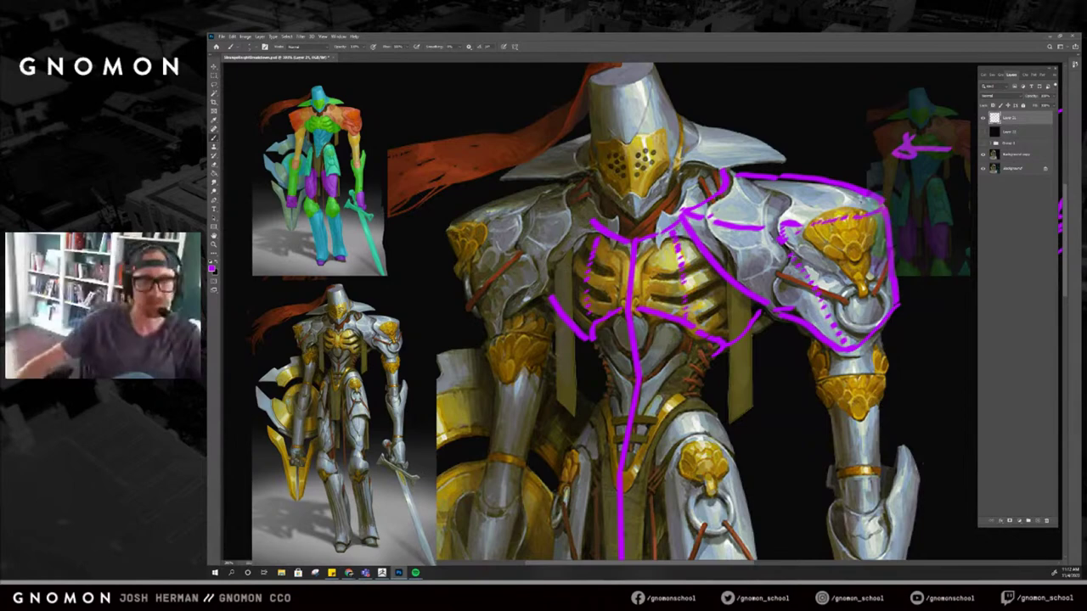
left_click_drag(558, 269, 492, 332)
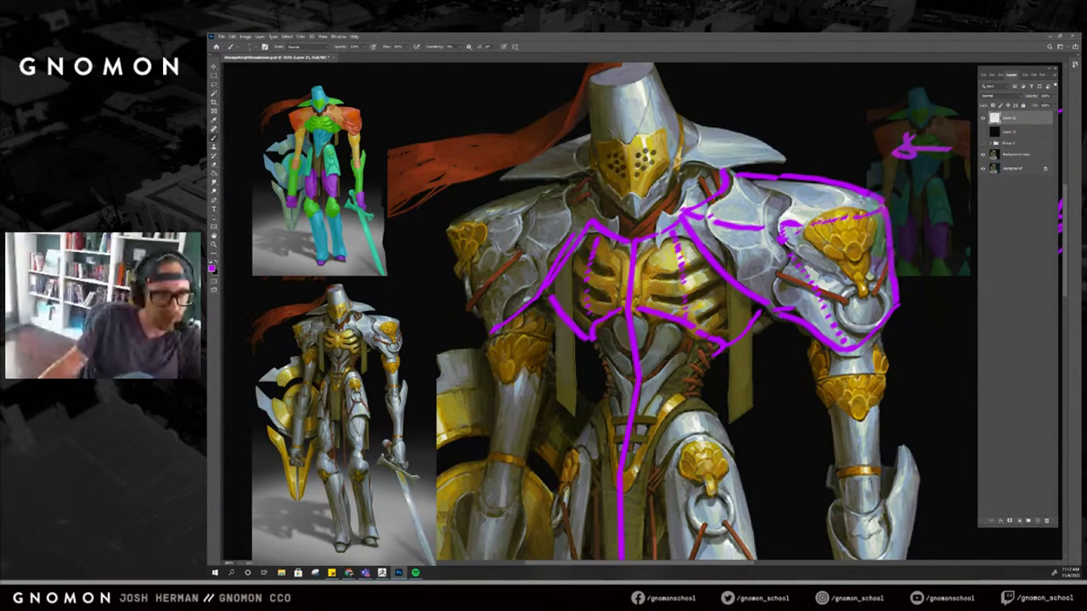
mouse_move(455, 230)
left_mouse_down()
mouse_move(480, 206)
mouse_move(560, 179)
left_mouse_up()
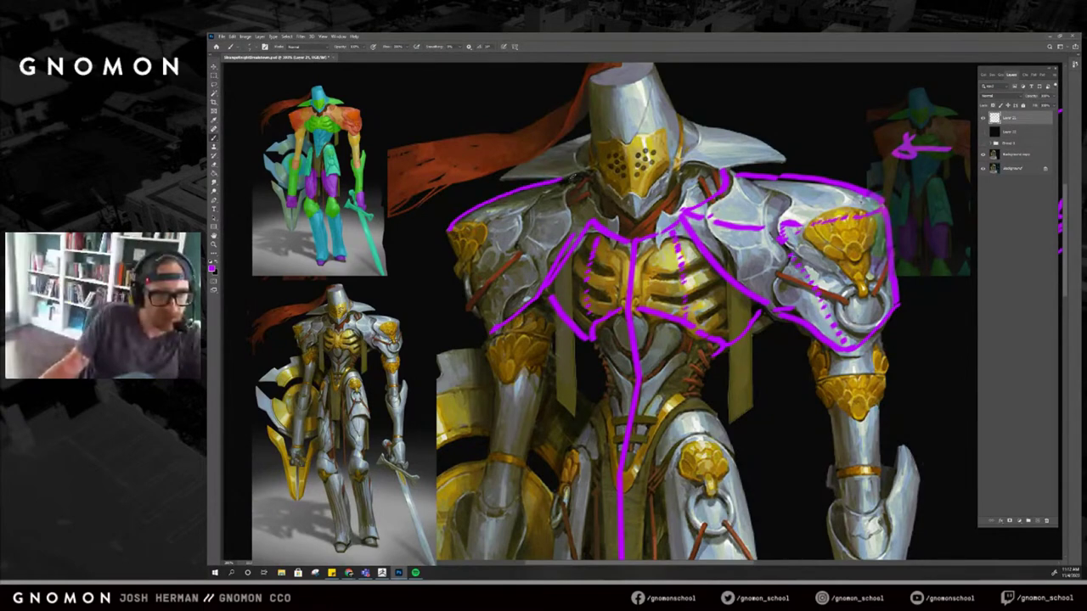
key("ctrl+z")
left_click_drag(450, 229, 582, 178)
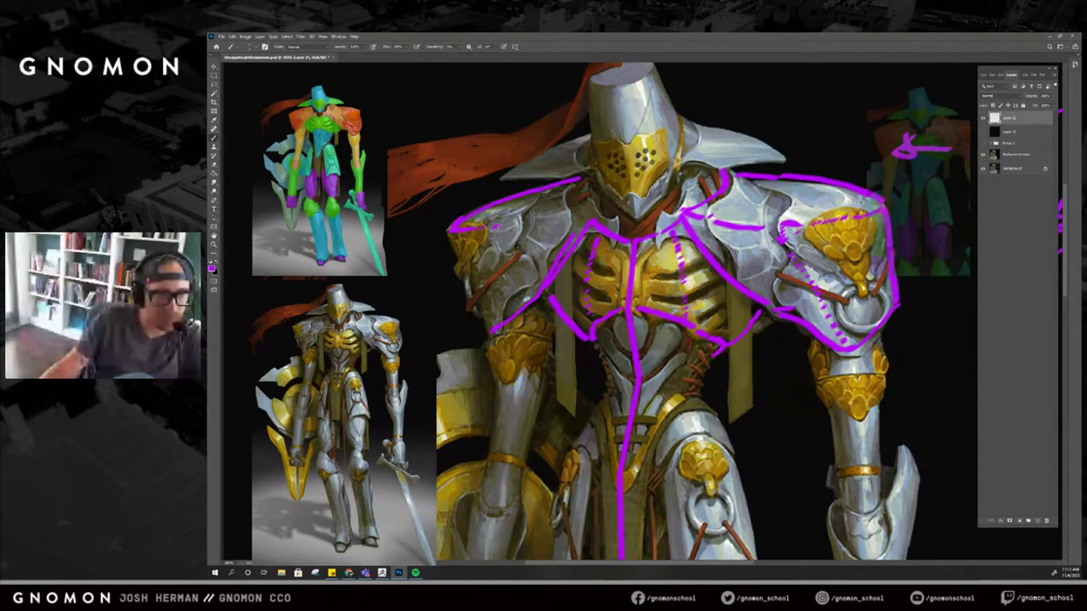
key("ctrl+z")
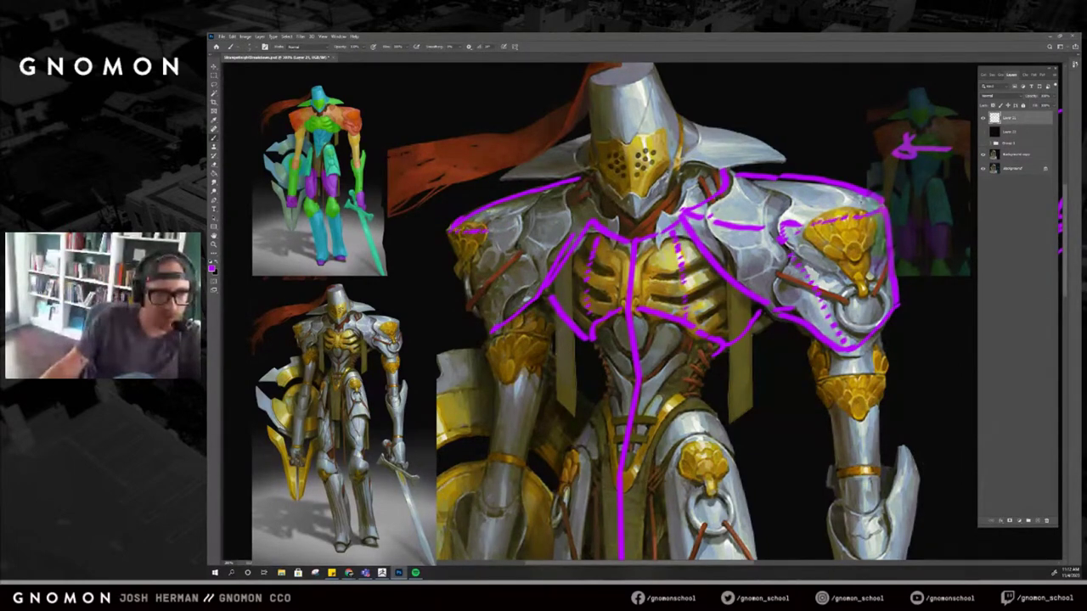
left_click_drag(511, 227, 526, 222)
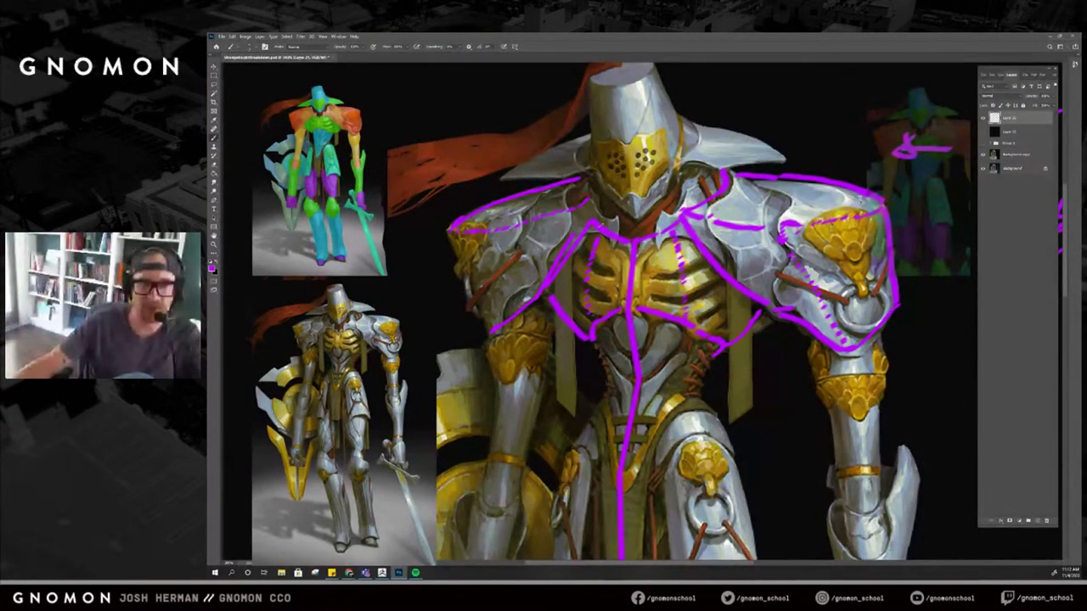
key("e")
left_click_drag(592, 223, 583, 230)
key("b")
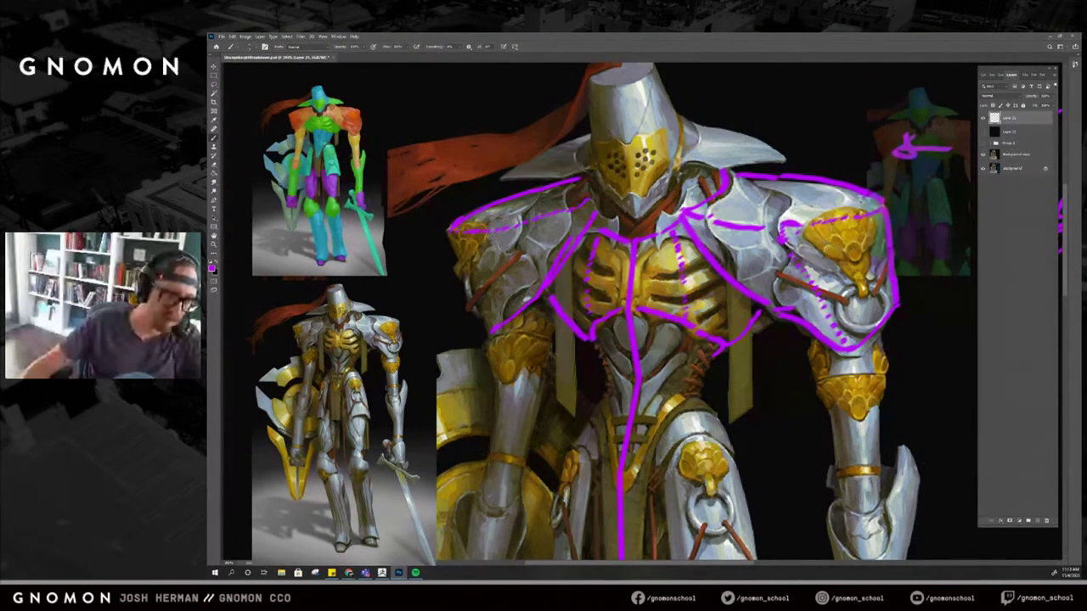
Complete the shield-side shoulder outline with a dotted side plane and an outer edge, and show the black backing layer behind the lines.
left_click_drag(491, 326, 485, 285)
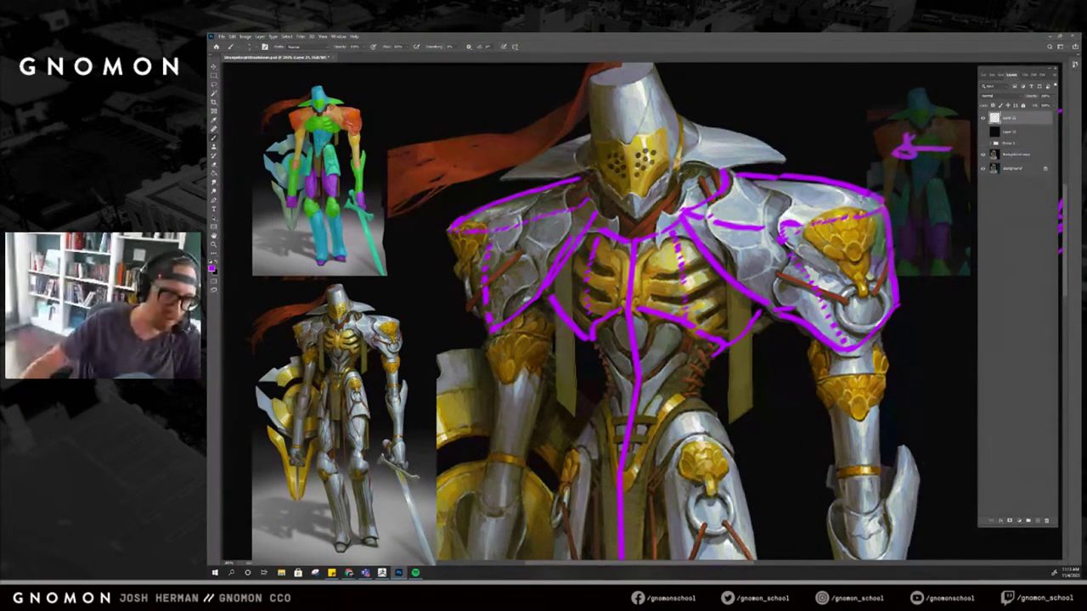
left_click_drag(449, 233, 488, 330)
key("ctrl+z")
left_click_drag(450, 228, 490, 331)
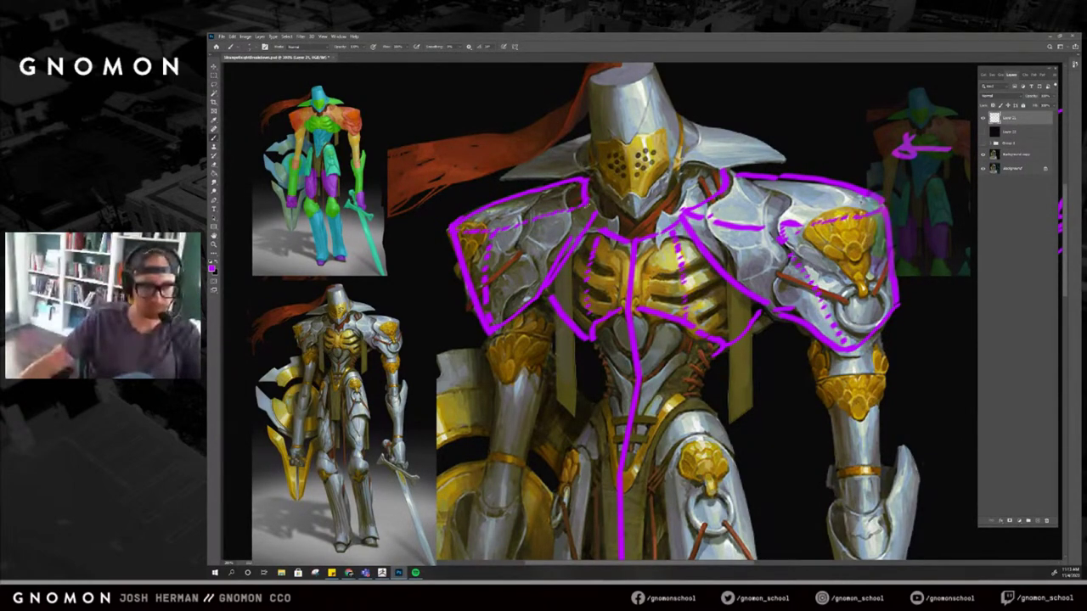
left_click(983, 132)
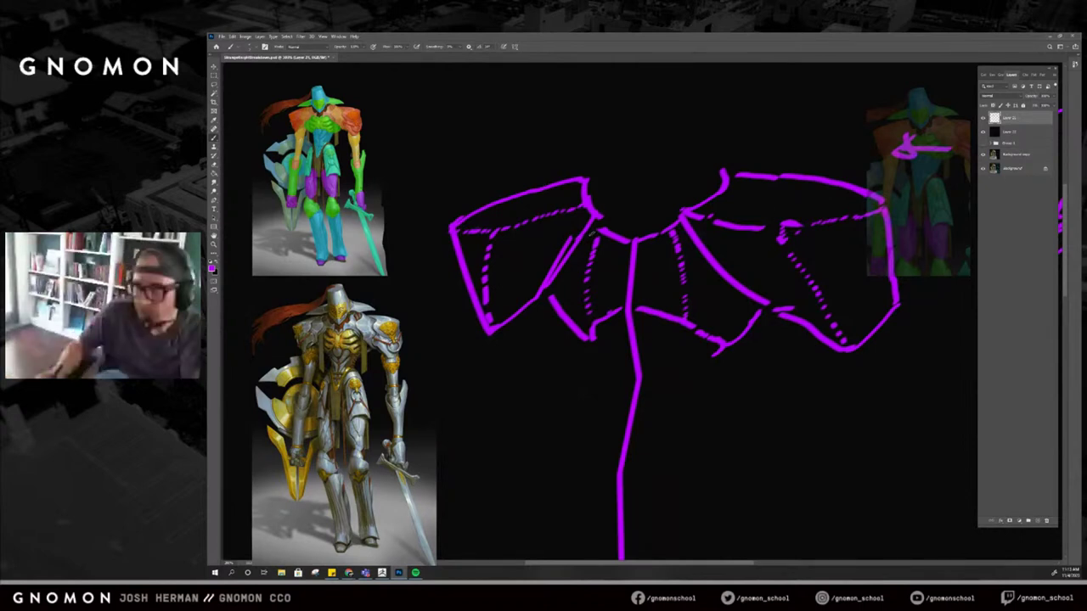
mouse_move(844, 358)
left_mouse_down()
mouse_move(817, 352)
mouse_move(816, 364)
mouse_move(786, 371)
left_mouse_up()
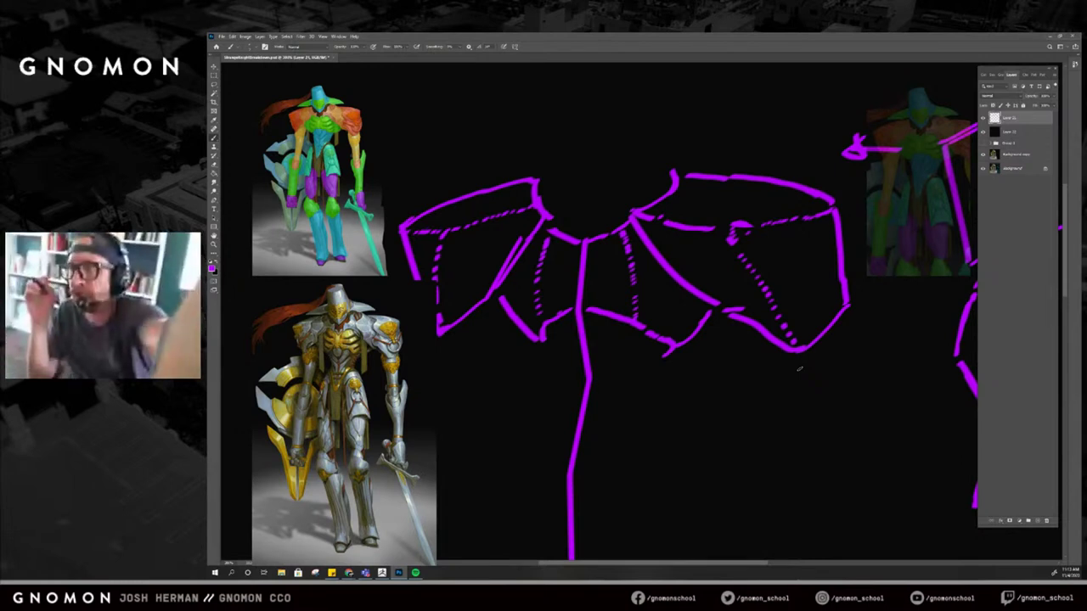
Switch to ZBrush and reshape the front of the abdomen below the ribcage in side view with the Move brush.
key("alt+Tab")
right_click_drag(603, 345, 709, 277)
key("b")
key("m")
key("v")
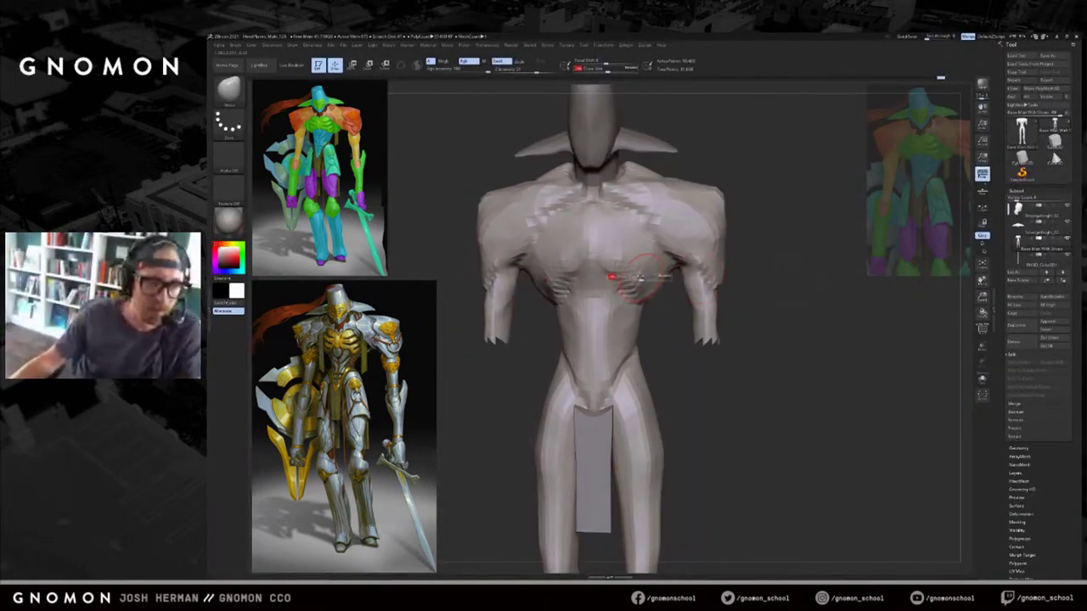
mouse_move(674, 356)
right_mouse_down()
mouse_move(650, 348)
mouse_move(682, 337)
right_mouse_up()
left_click_drag(682, 337, 578, 295)
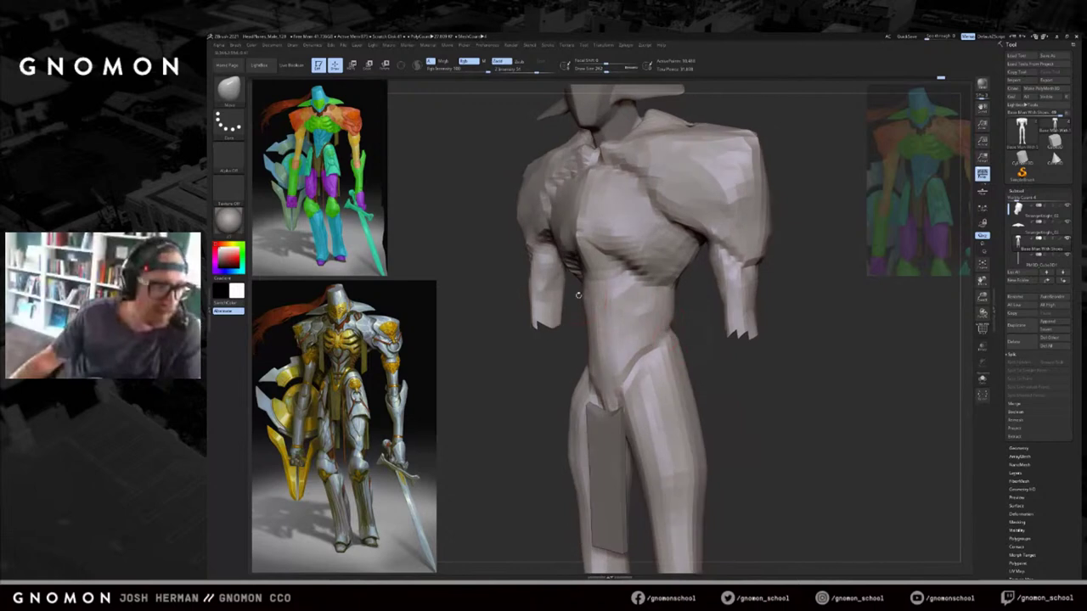
left_click_drag(551, 359, 479, 355)
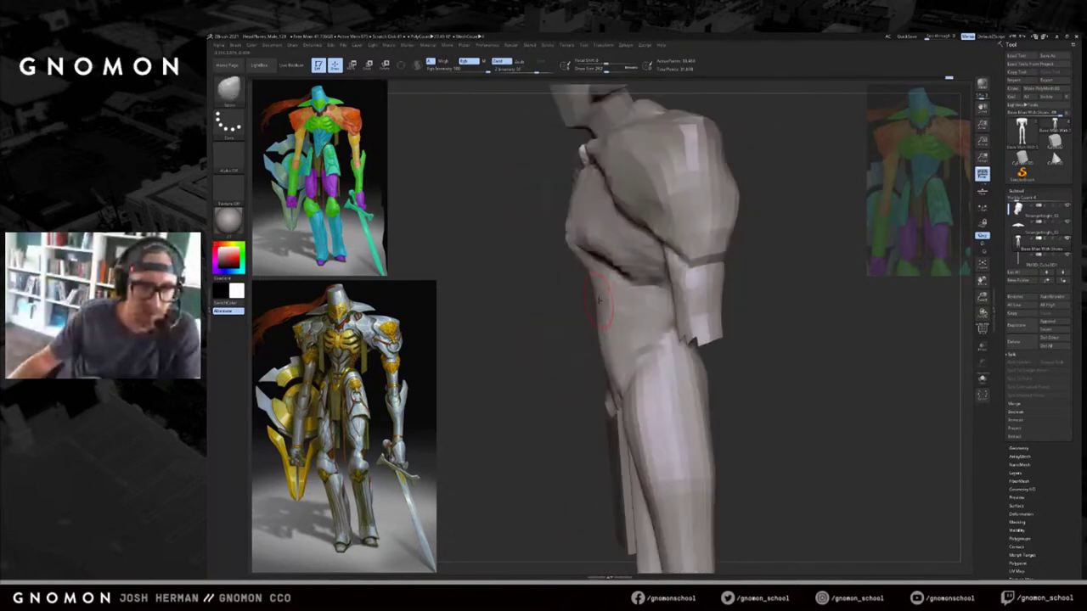
key("s")
mouse_move(603, 331)
left_mouse_down()
mouse_move(617, 334)
mouse_move(613, 352)
mouse_move(626, 348)
left_mouse_up()
Work the lower edge of the ribcage above the abdomen with the ClayBuildup brush.
key("s")
mouse_move(526, 335)
left_mouse_down()
mouse_move(594, 316)
mouse_move(560, 300)
mouse_move(584, 303)
mouse_move(572, 311)
left_mouse_up()
key("s")
mouse_move(670, 360)
left_mouse_down("shift")
mouse_move(643, 352)
mouse_move(675, 332)
left_mouse_up("shift")
key("b")
key("c")
key("b")
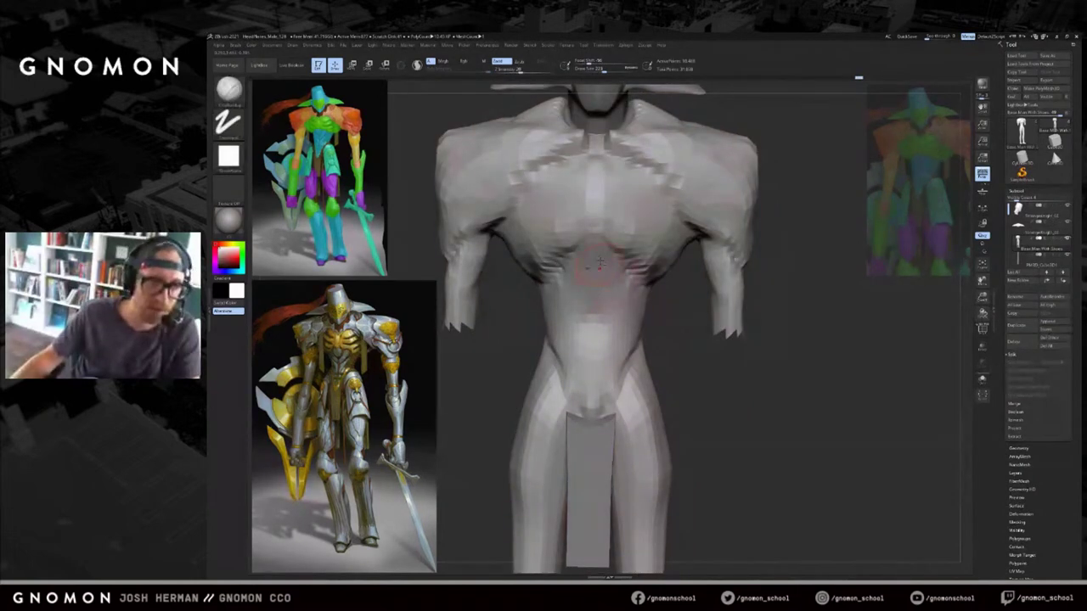
right_click_drag(600, 263, 614, 315)
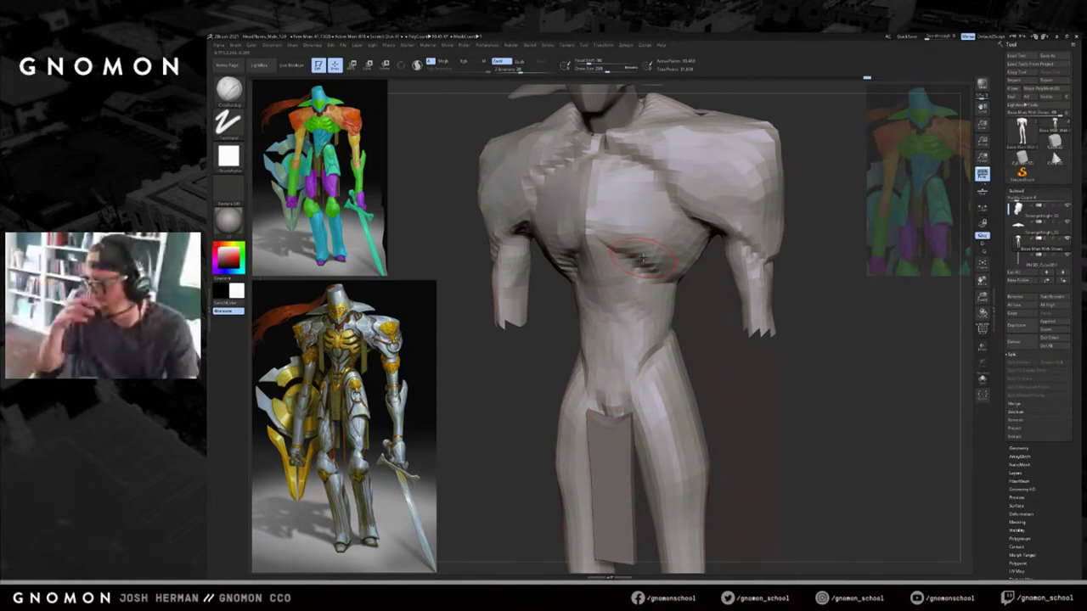
mouse_move(734, 333)
left_mouse_down()
mouse_move(720, 341)
mouse_move(824, 320)
mouse_move(798, 310)
mouse_move(788, 274)
left_mouse_up()
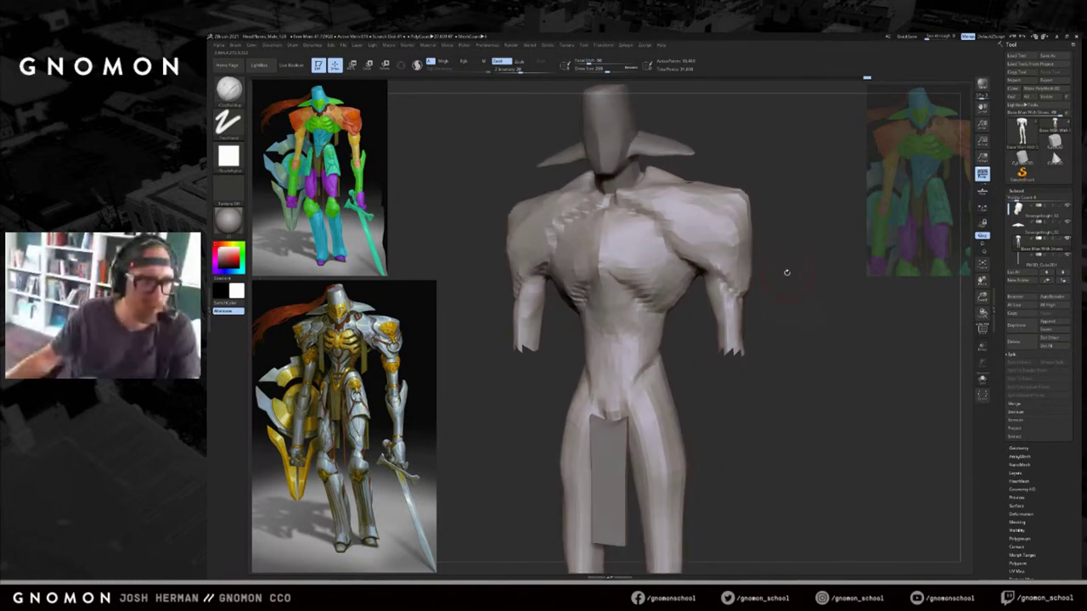
Adjust the form of the abdomen at the waist with the Move brush.
key("s")
key("b")
key("m")
key("v")
mouse_move(620, 347)
left_mouse_down()
mouse_move(623, 338)
mouse_move(637, 348)
left_mouse_up()
Build up the sides of the ribcage above the waist with the ClayBuildup brush.
key("b")
key("c")
key("b")
left_click_drag(697, 395, 723, 399)
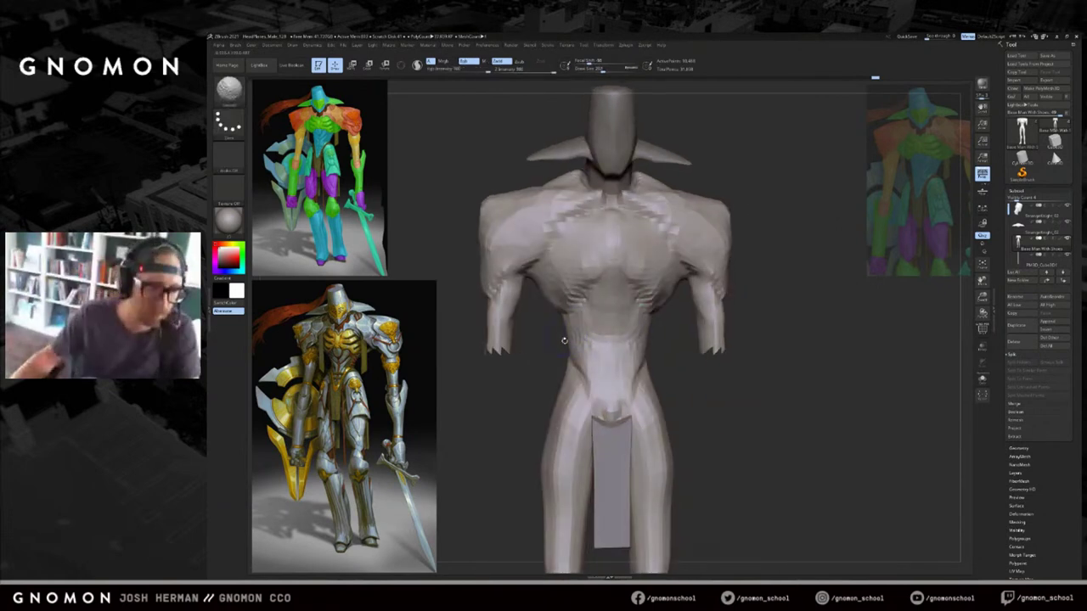
key("s")
left_click_drag(550, 329, 555, 328)
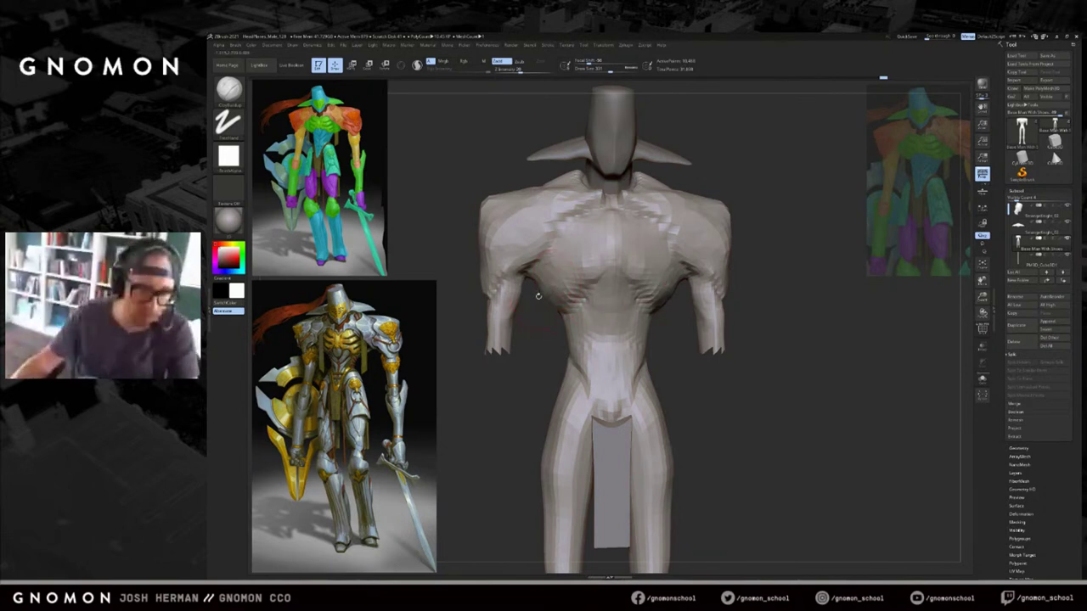
left_click_drag(539, 316, 548, 317)
Reshape the ribcage's outer contour under the armpits with the Move brush.
key("b")
key("m")
key("v")
key("s")
left_click_drag(539, 272, 535, 272)
left_click_drag(529, 278, 533, 267)
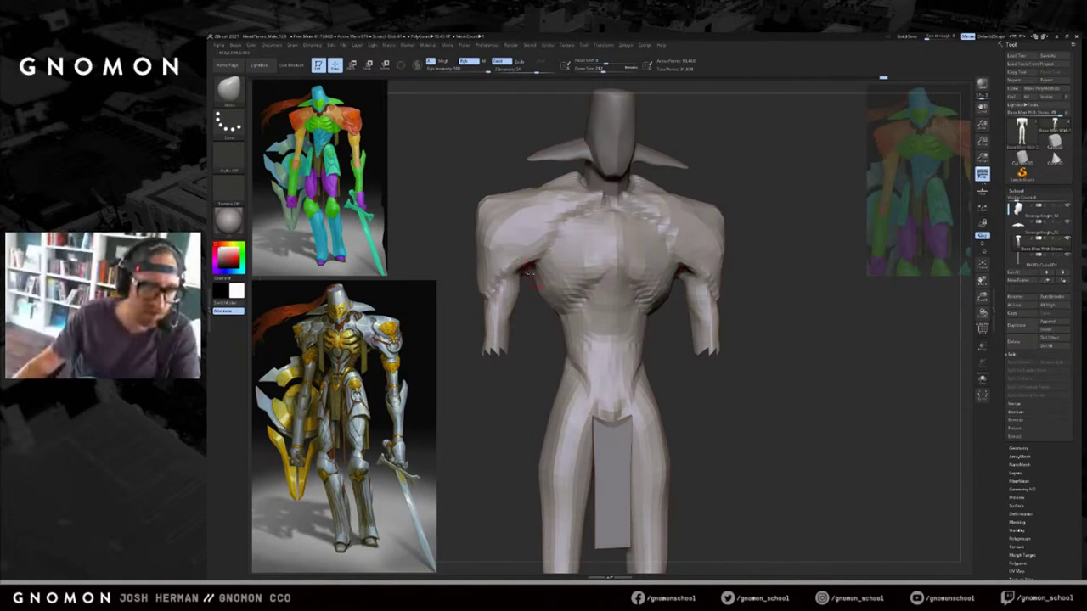
left_click_drag(527, 293, 526, 300)
key("s")
mouse_move(524, 303)
left_mouse_down()
mouse_move(473, 313)
mouse_move(443, 263)
left_mouse_up()
Sculpt the top planes of both shoulders with the Standard brush, following the armour in the painted reference.
key("b")
key("c")
key("b")
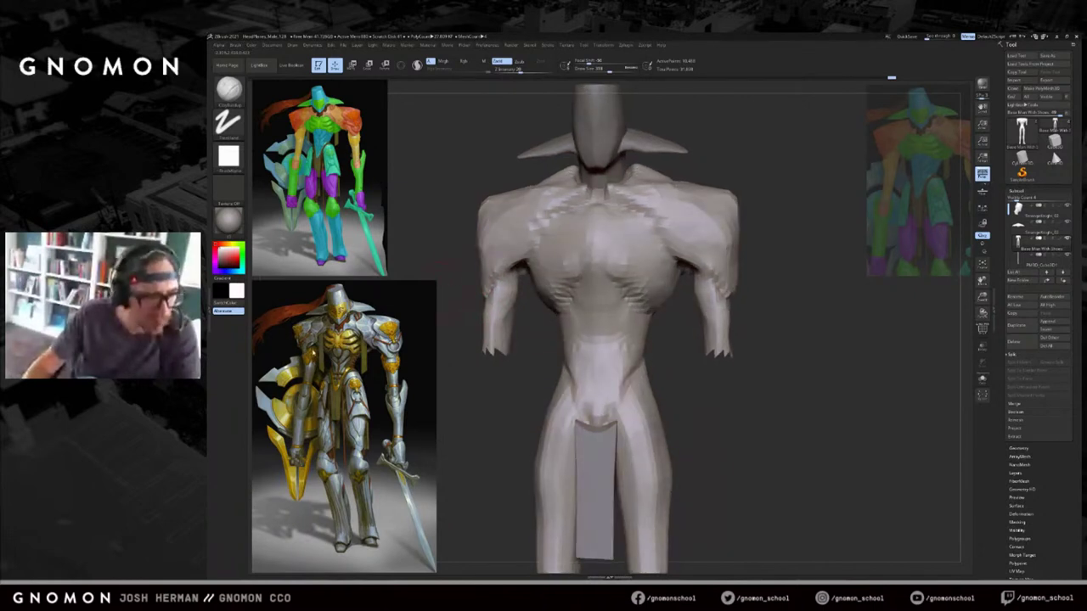
left_click_drag(447, 218, 452, 215)
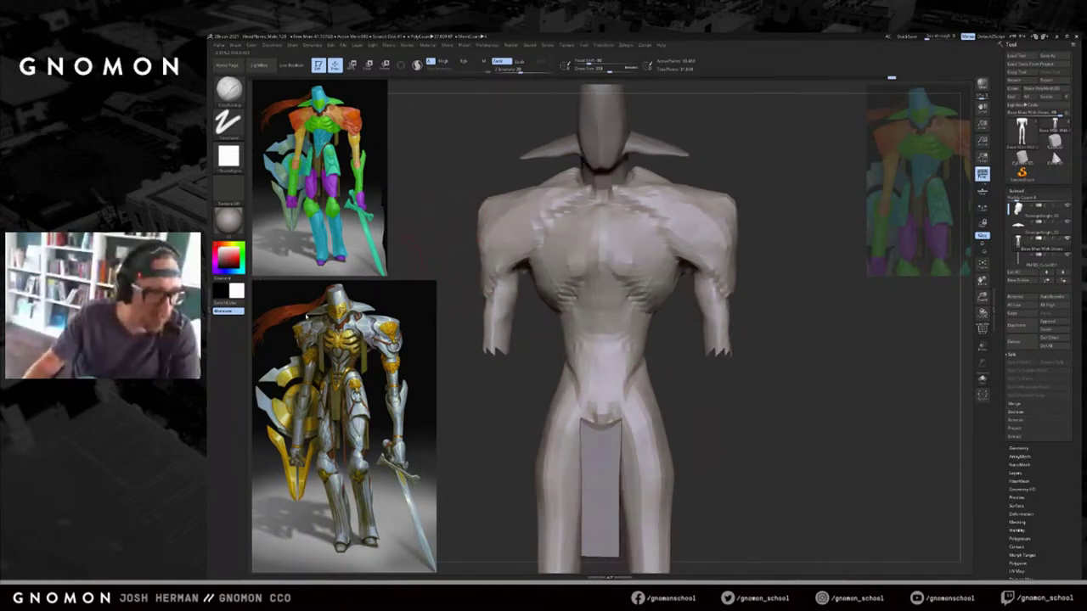
mouse_move(438, 215)
left_mouse_down()
mouse_move(466, 206)
mouse_move(467, 246)
mouse_move(535, 232)
mouse_move(511, 237)
mouse_move(552, 242)
left_mouse_up()
key("b")
key("s")
key("t")
mouse_move(509, 213)
left_mouse_down()
mouse_move(560, 229)
mouse_move(549, 228)
left_mouse_up()
left_click_drag(447, 266, 446, 248)
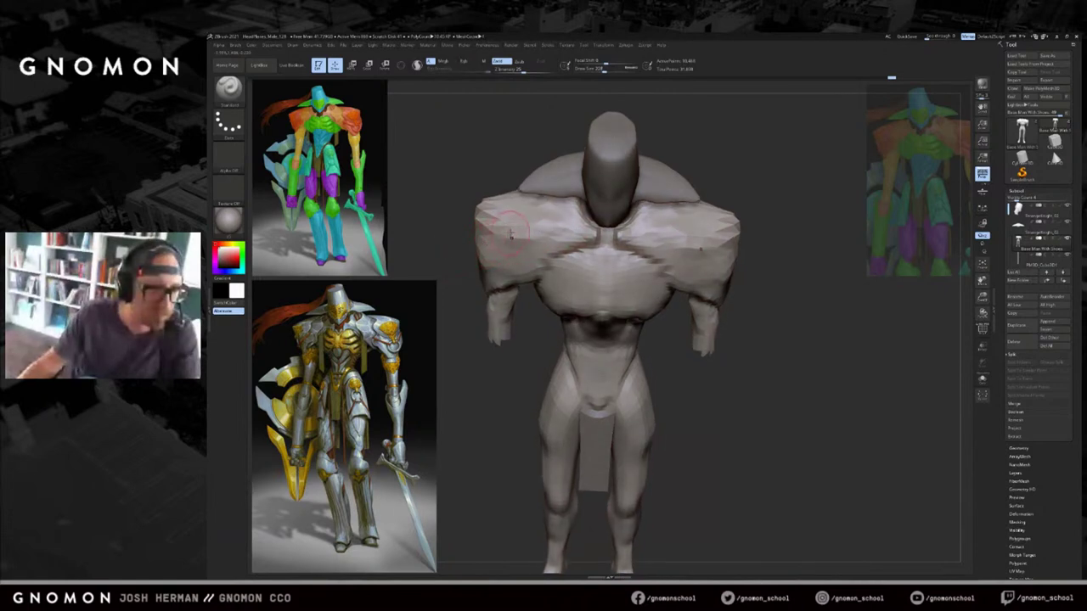
key("s")
mouse_move(579, 225)
left_mouse_down()
mouse_move(486, 241)
mouse_move(453, 217)
mouse_move(466, 239)
left_mouse_up()
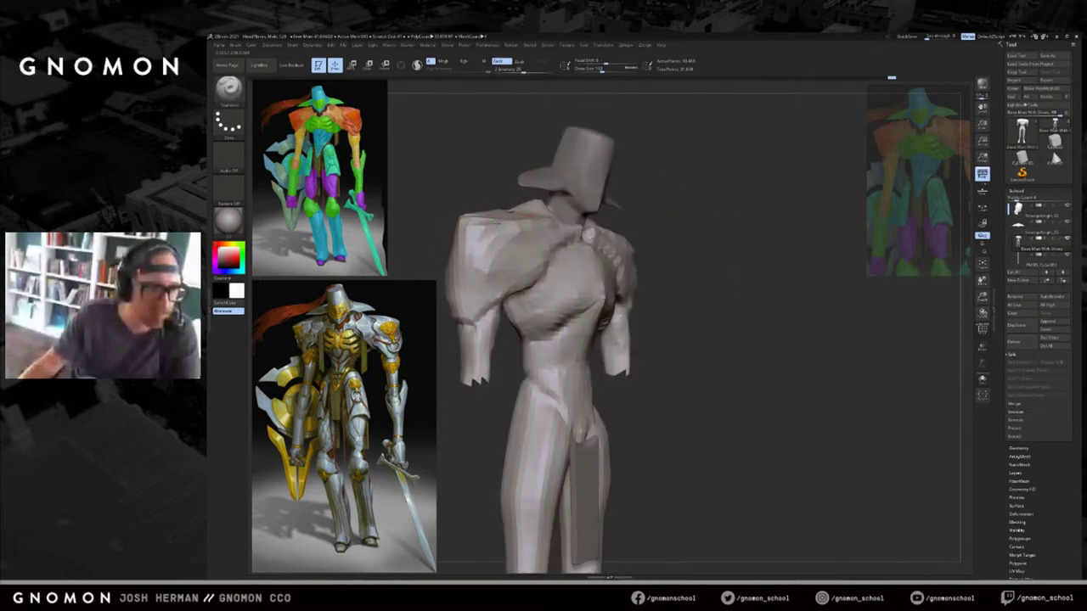
Smooth and refine the shoulders' top planes and outer corners into cleaner, boxier forms.
left_click_drag(722, 188, 747, 183, "shift")
left_click_drag(523, 231, 451, 230, "shift")
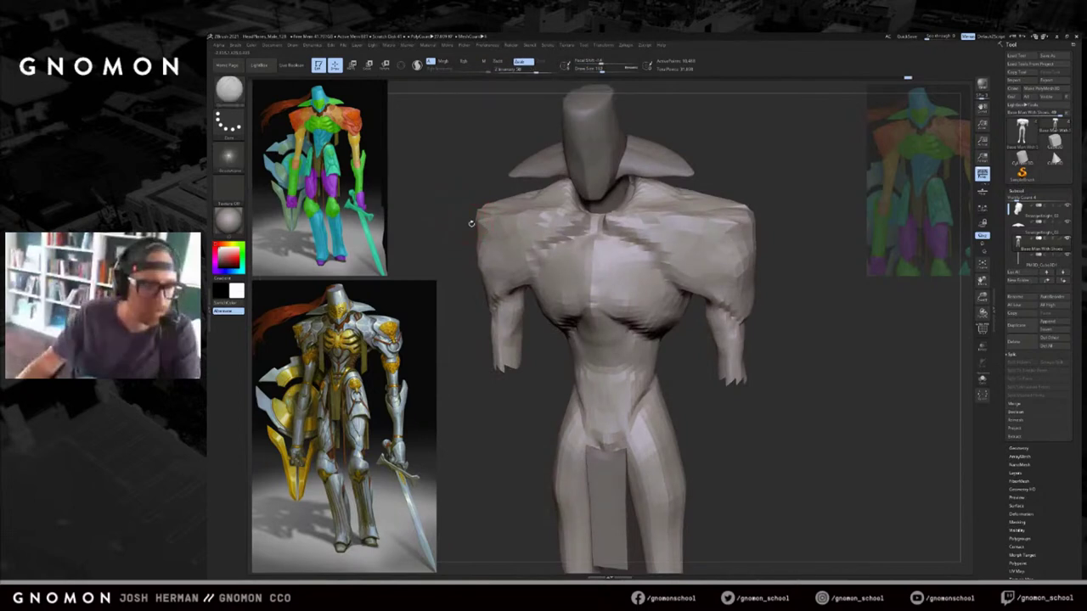
key("s")
left_click_drag(466, 224, 532, 208)
left_click_drag(465, 231, 471, 230)
left_click_drag(550, 206, 548, 210, "shift")
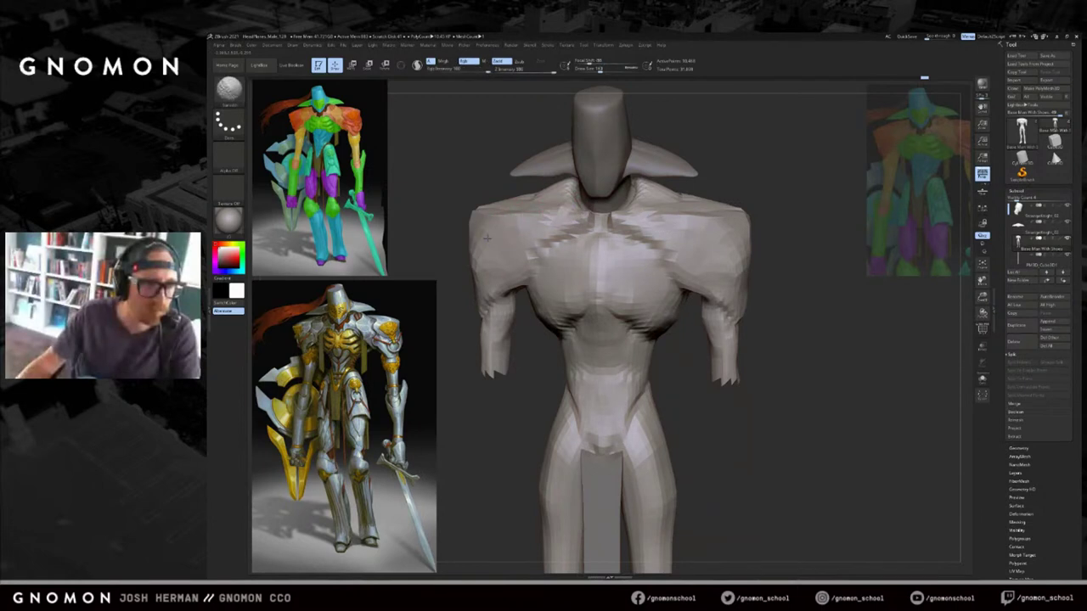
left_click_drag(467, 268, 456, 283, "shift")
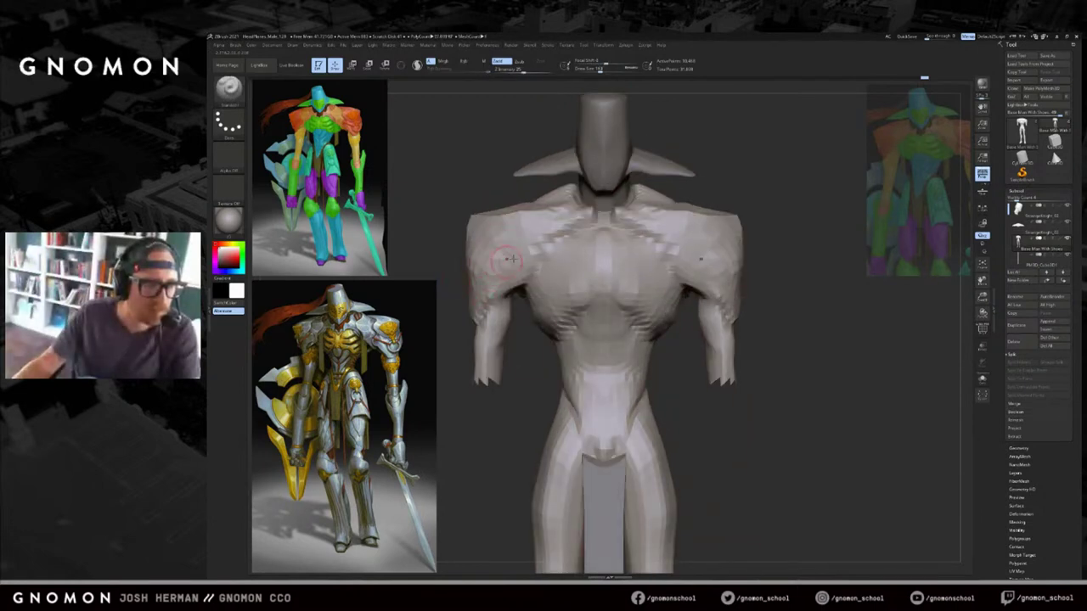
Refine the planes of the shoulder and upper arm on the body mesh, adjusting the brush size as needed.
left_click_drag(783, 256, 743, 257)
key("s")
left_click(755, 252)
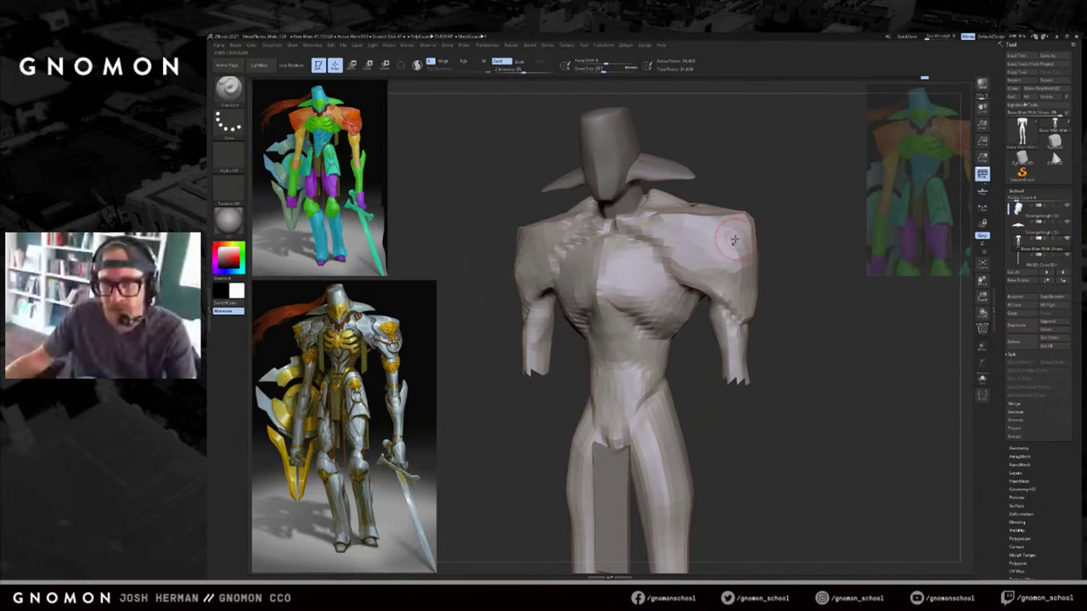
mouse_move(732, 235)
left_mouse_down()
mouse_move(740, 279)
mouse_move(829, 264)
left_mouse_up()
left_click_drag(758, 288, 786, 275, "alt")
key("s")
left_click_drag(545, 315, 548, 315)
Build up volume across the upper back with the ClayBuildup brush.
mouse_move(803, 312)
left_mouse_down("alt")
mouse_move(762, 275)
mouse_move(721, 299)
mouse_move(721, 289)
left_mouse_up("alt")
key("b")
key("c")
key("b")
mouse_move(732, 290)
left_mouse_down("shift")
mouse_move(664, 308)
mouse_move(681, 298)
mouse_move(663, 286)
mouse_move(666, 308)
left_mouse_up("shift")
left_click_drag(692, 299, 724, 258)
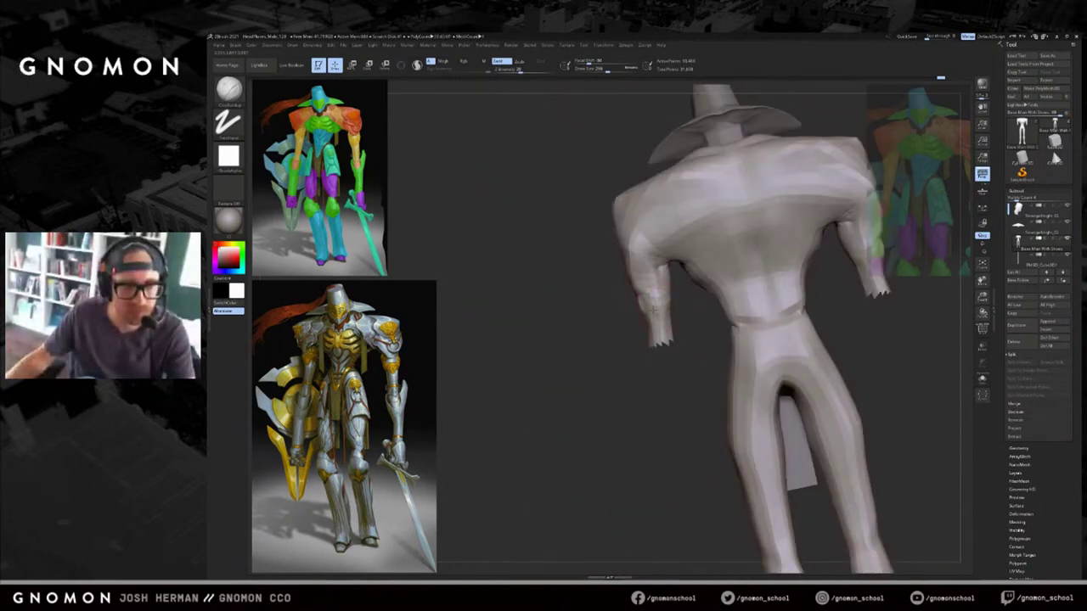
Carve a crease down the side of the back below the shoulder with the DamStandard brush.
key("b")
key("d")
key("s")
mouse_move(661, 274)
left_mouse_down()
mouse_move(659, 303)
mouse_move(595, 318)
mouse_move(664, 323)
left_mouse_up()
left_click_drag(588, 335, 658, 326)
mouse_move(586, 329)
left_mouse_down()
mouse_move(735, 279)
mouse_move(679, 299)
left_mouse_up()
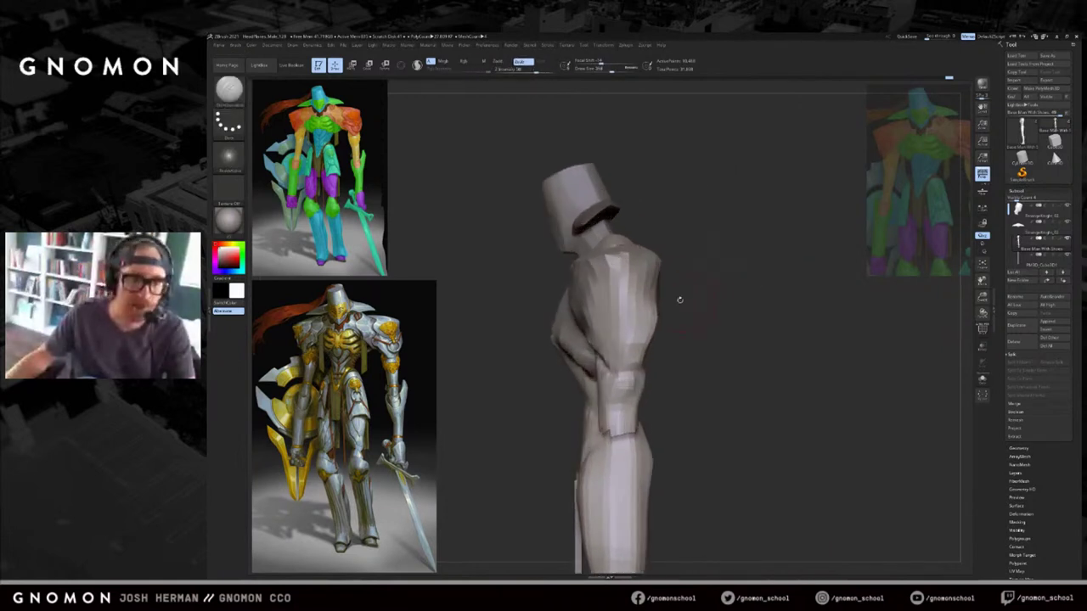
Reshape the silhouette of the upper back and shoulder with the Move brush, using a larger brush size.
key("b")
key("m")
key("v")
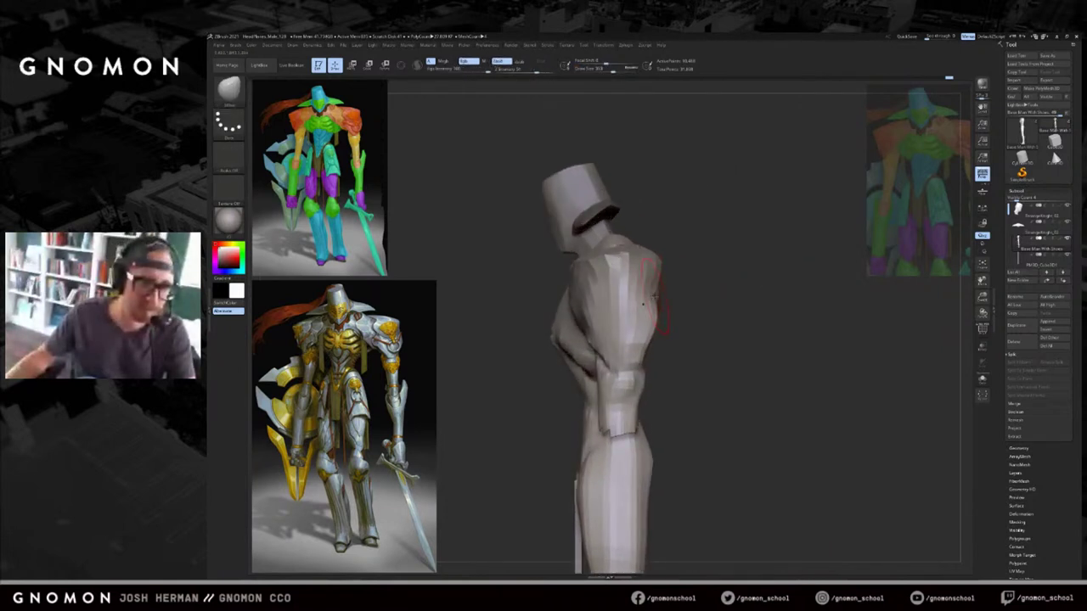
left_click_drag(687, 240, 682, 306)
left_click_drag(717, 221, 666, 270)
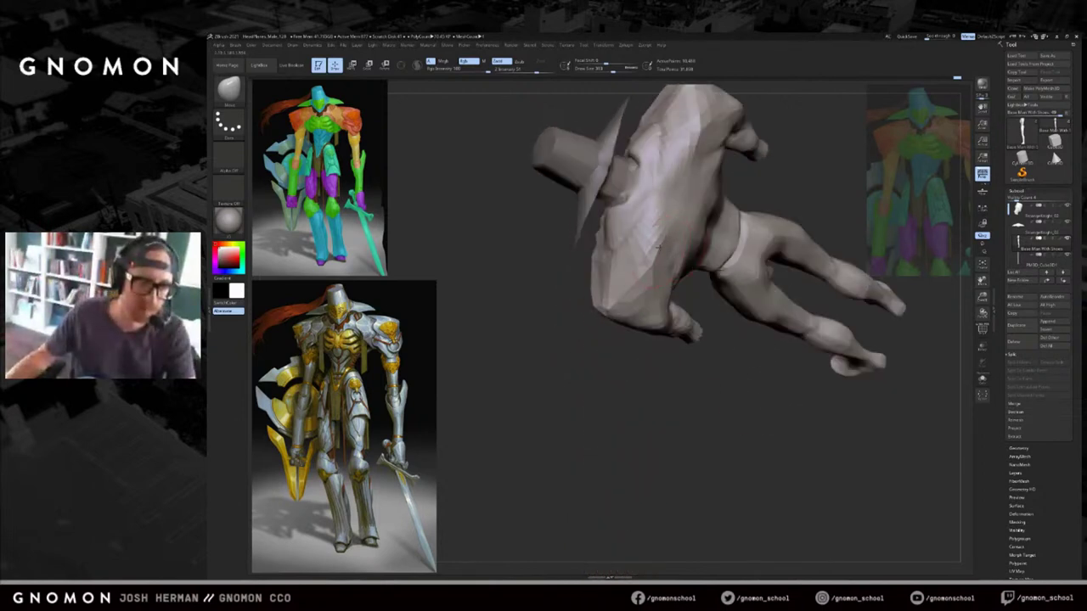
mouse_move(657, 355)
left_mouse_down()
mouse_move(722, 246)
mouse_move(729, 288)
mouse_move(670, 293)
left_mouse_up()
key("bracketright")
right_click_drag(667, 292, 698, 395)
left_click_drag(812, 324, 753, 324)
Add muscle mass to the side of the back below the shoulder blade with ClayBuildup.
key("b")
key("c")
key("b")
mouse_move(637, 320)
left_mouse_down()
mouse_move(651, 332)
mouse_move(645, 311)
left_mouse_up()
left_click_drag(793, 215, 766, 217)
left_click_drag(638, 312, 658, 334)
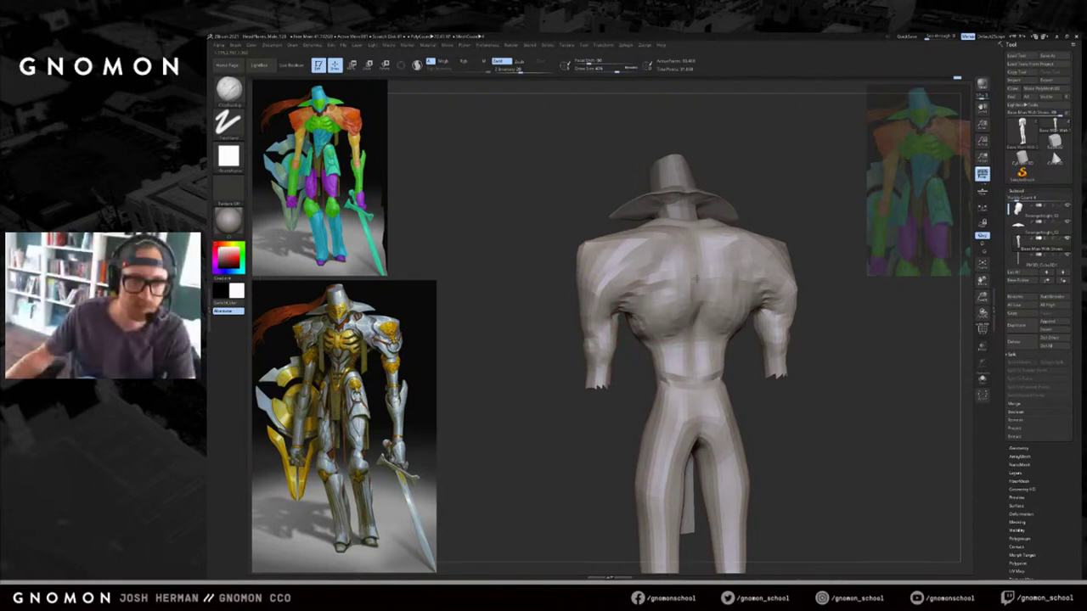
Refine the shoulder blade and spine area of the back with a smaller ClayBuildup brush.
mouse_move(798, 339)
left_mouse_down()
mouse_move(926, 338)
mouse_move(819, 340)
left_mouse_up()
key("bracketleft")
left_click_drag(701, 299, 698, 287)
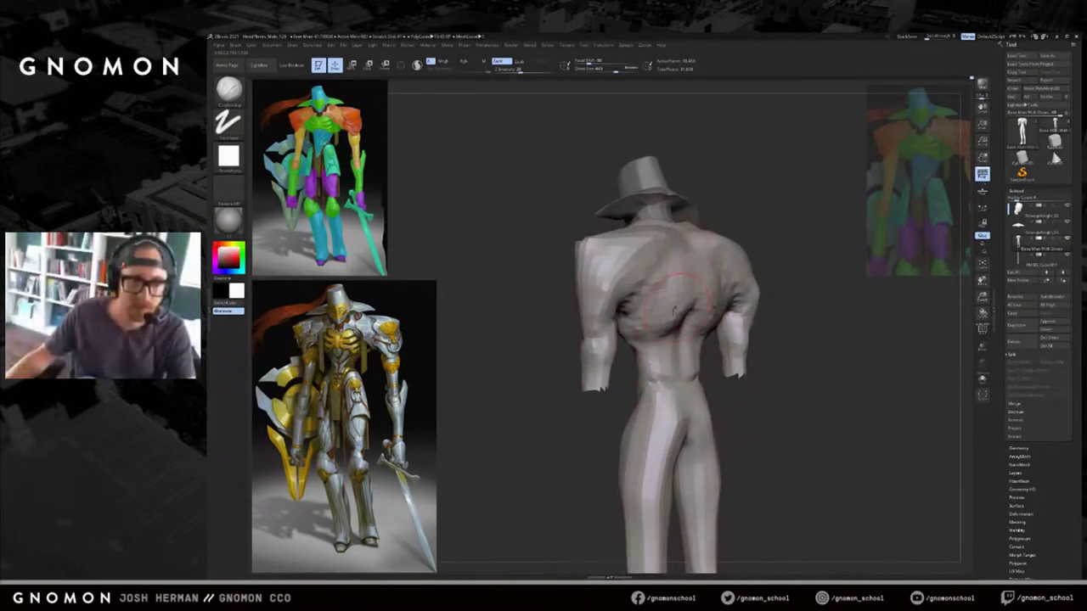
left_click_drag(800, 234, 768, 235, "shift")
mouse_move(701, 270)
left_mouse_down()
mouse_move(686, 251)
mouse_move(671, 287)
mouse_move(678, 264)
left_mouse_up()
Select the cloth strip hanging in front of the pelvis and reposition it with the Transpose controls.
mouse_move(840, 231)
left_mouse_down()
mouse_move(741, 206)
mouse_move(741, 374)
left_mouse_up()
key("f")
left_click(613, 430, "alt")
key("w")
mouse_move(614, 428)
left_mouse_down()
mouse_move(692, 425)
mouse_move(684, 407)
left_mouse_up()
key("q")
key("s")
left_click(613, 444)
key("w")
mouse_move(614, 445)
left_mouse_down()
mouse_move(624, 445)
mouse_move(626, 392)
left_mouse_up()
key("q")
key("w")
Thin the cloth strip's depth in side view, and make the body mesh the active subtool again.
mouse_move(747, 382)
left_mouse_down()
mouse_move(740, 399)
mouse_move(716, 381)
mouse_move(724, 357)
mouse_move(714, 348)
left_mouse_up()
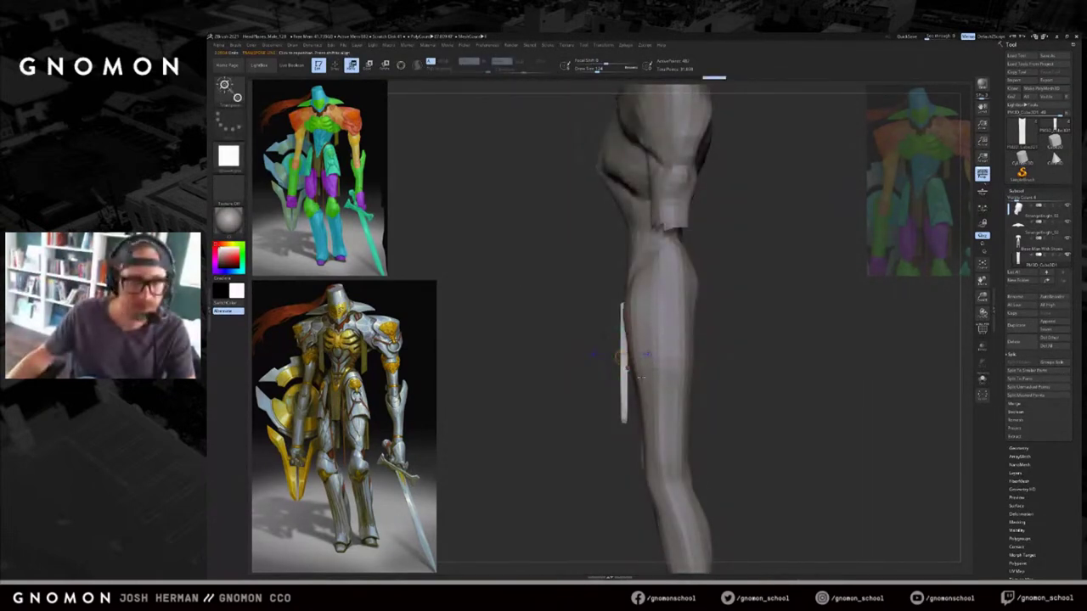
left_click_drag(626, 383, 589, 397)
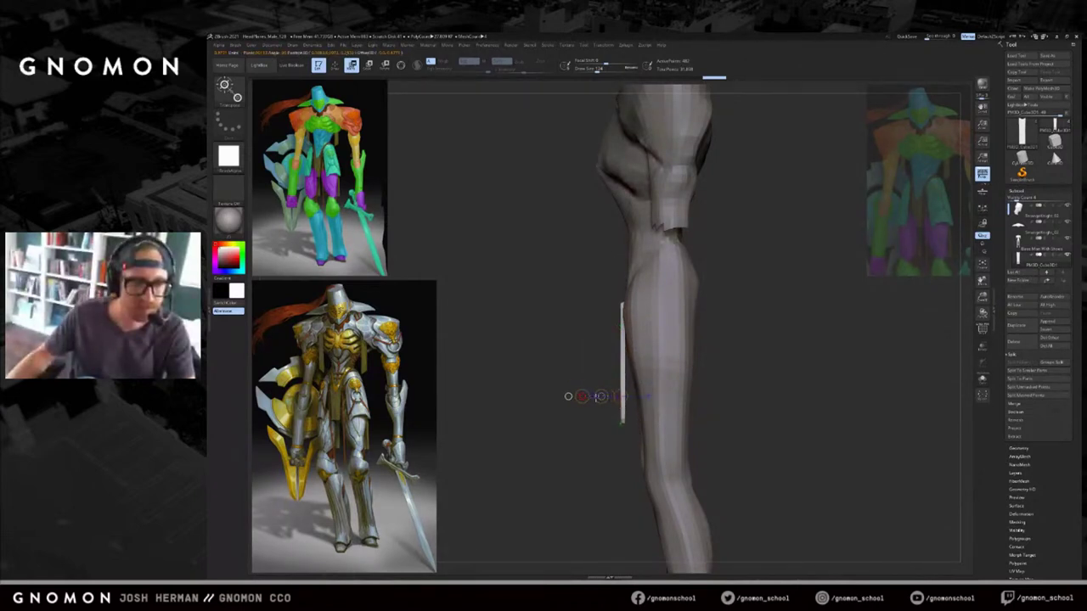
mouse_move(722, 306)
left_mouse_down()
mouse_move(768, 294)
mouse_move(730, 356)
mouse_move(720, 353)
mouse_move(771, 347)
mouse_move(758, 365)
left_mouse_up()
key("q")
left_click(668, 315, "alt")
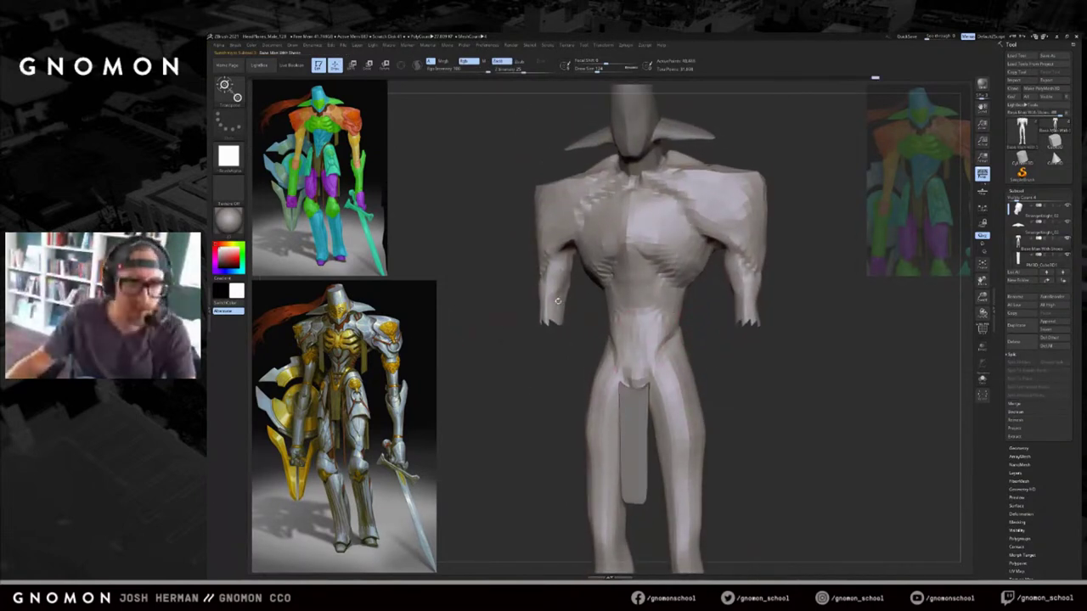
Switch to Photoshop, hide the black backdrop layer and compare the purple line sketch with the knight painting.
key("alt+Tab")
left_click(983, 132)
left_click(983, 131)
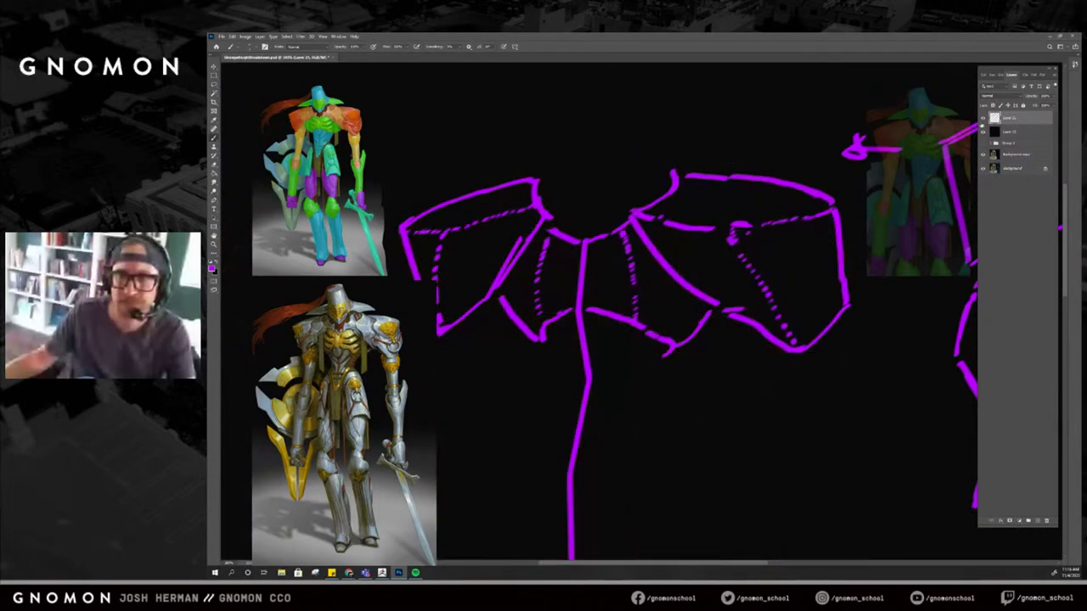
left_click(983, 131)
left_click_drag(611, 357, 602, 250)
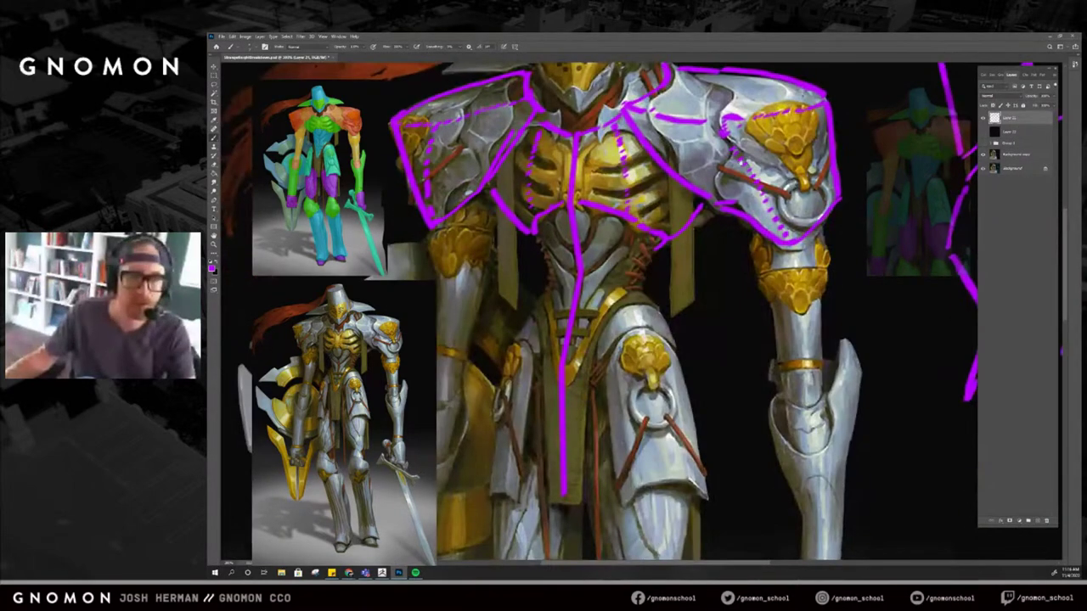
left_click(983, 118)
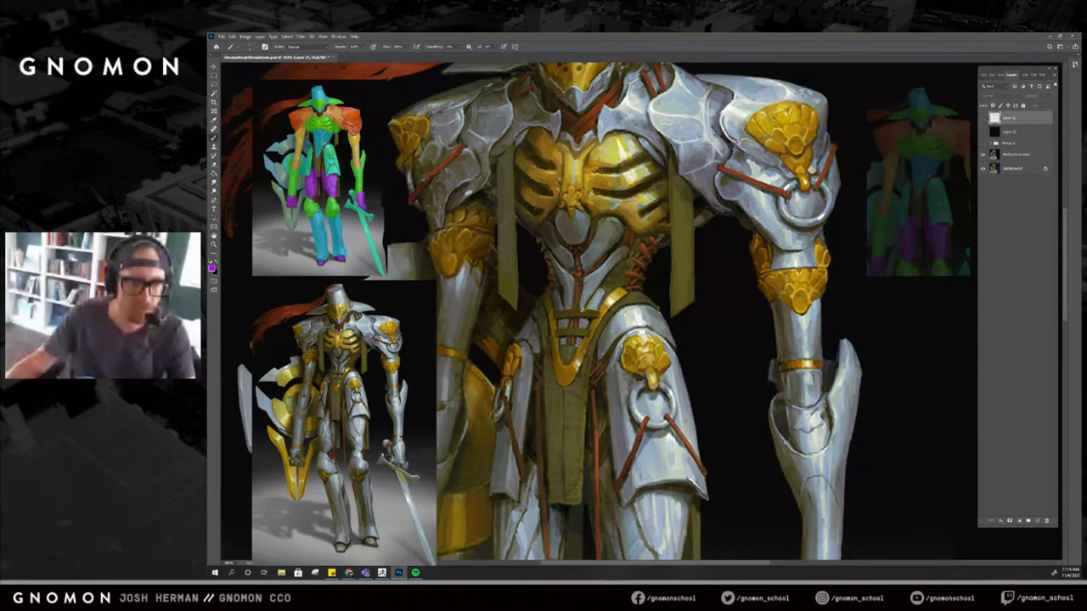
left_click(982, 119)
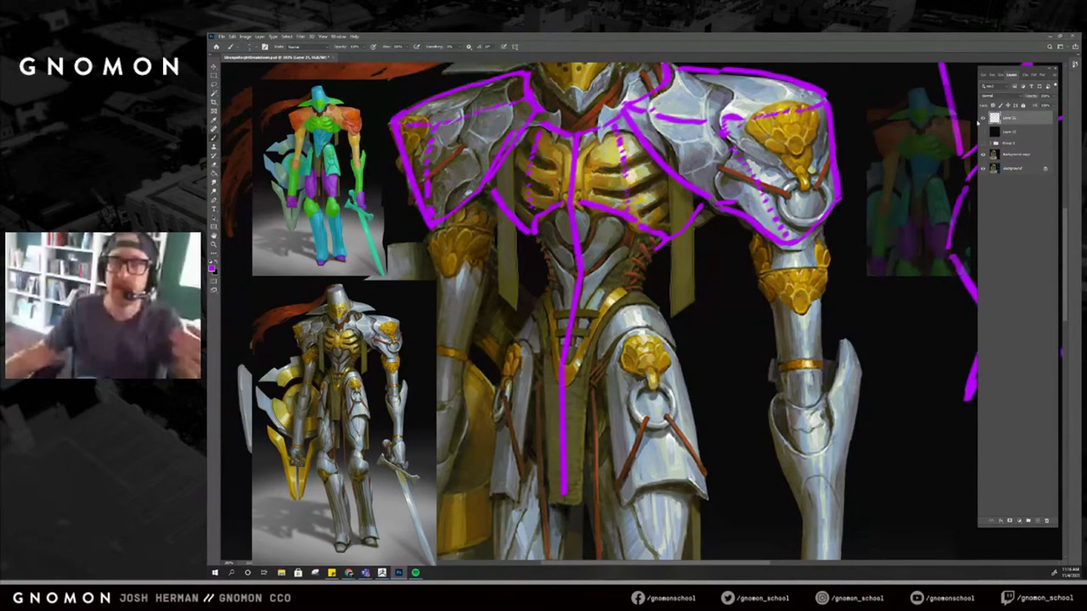
left_click_drag(770, 330, 607, 373)
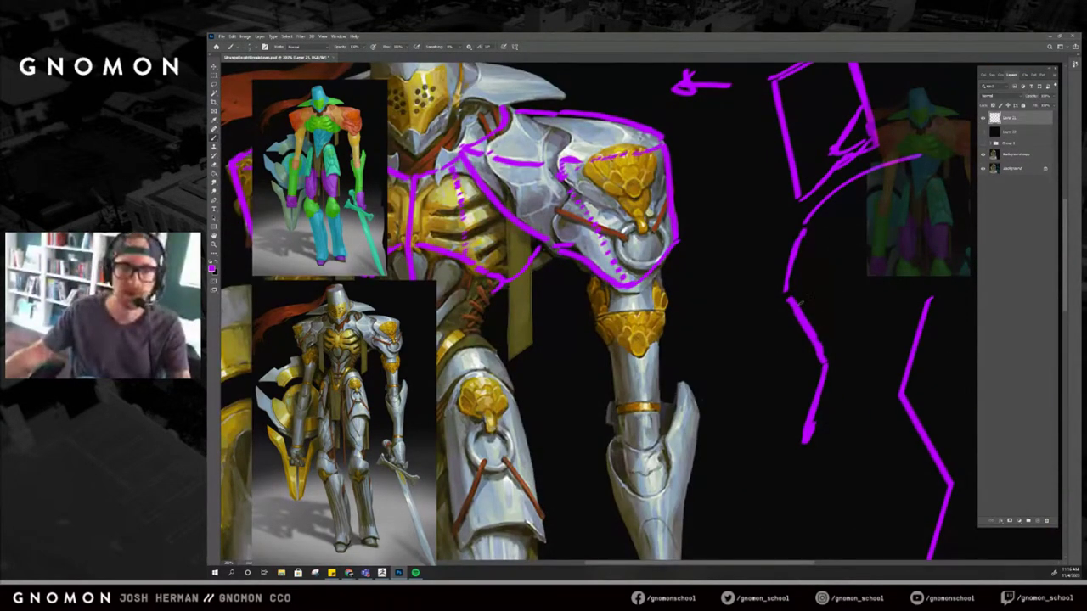
mouse_move(799, 397)
left_mouse_down()
mouse_move(761, 253)
mouse_move(791, 277)
mouse_move(863, 303)
mouse_move(848, 295)
left_mouse_up()
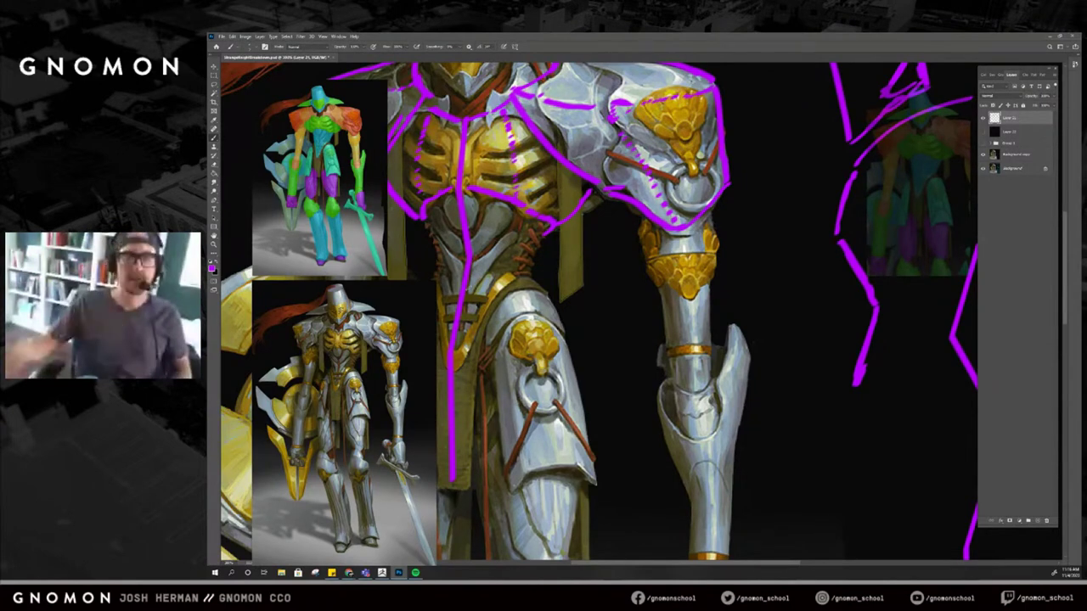
left_click_drag(627, 253, 720, 254)
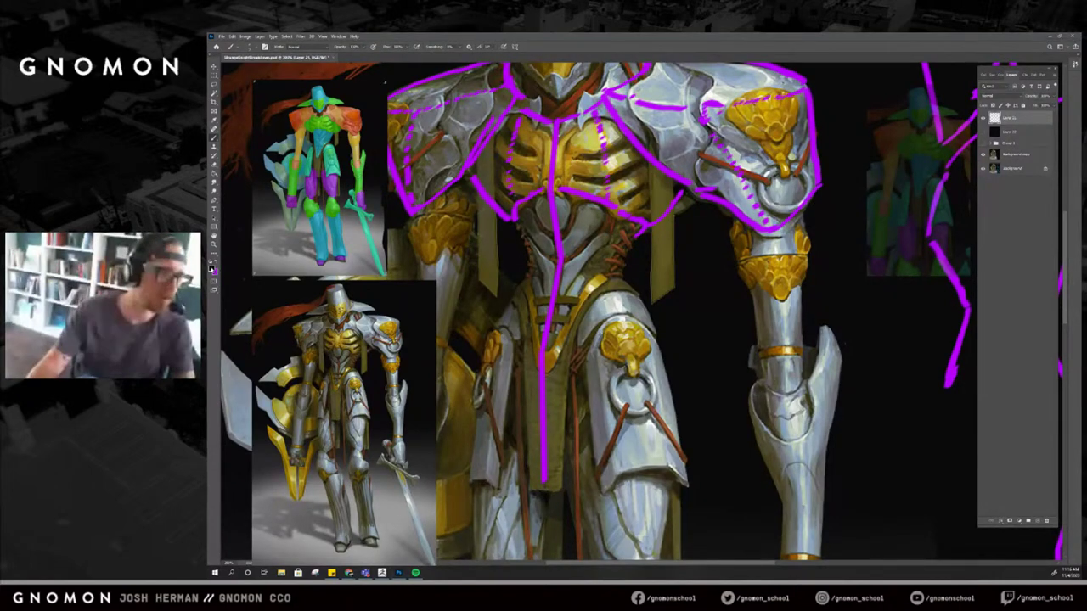
Set the foreground colour to bright red.
left_click(213, 268)
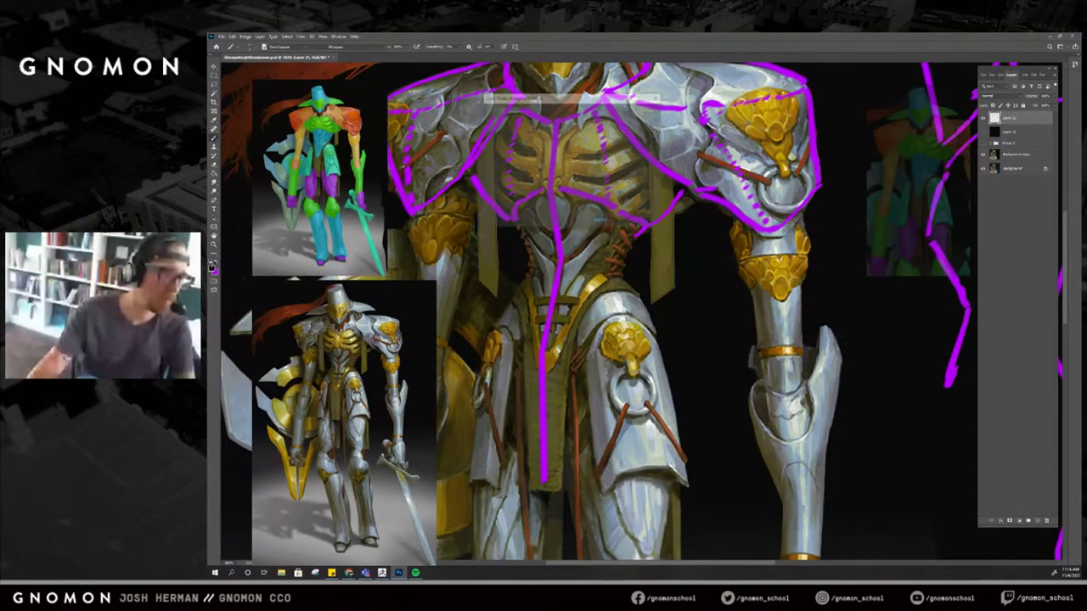
left_click(578, 114)
left_click_drag(570, 115, 582, 111)
key("Return")
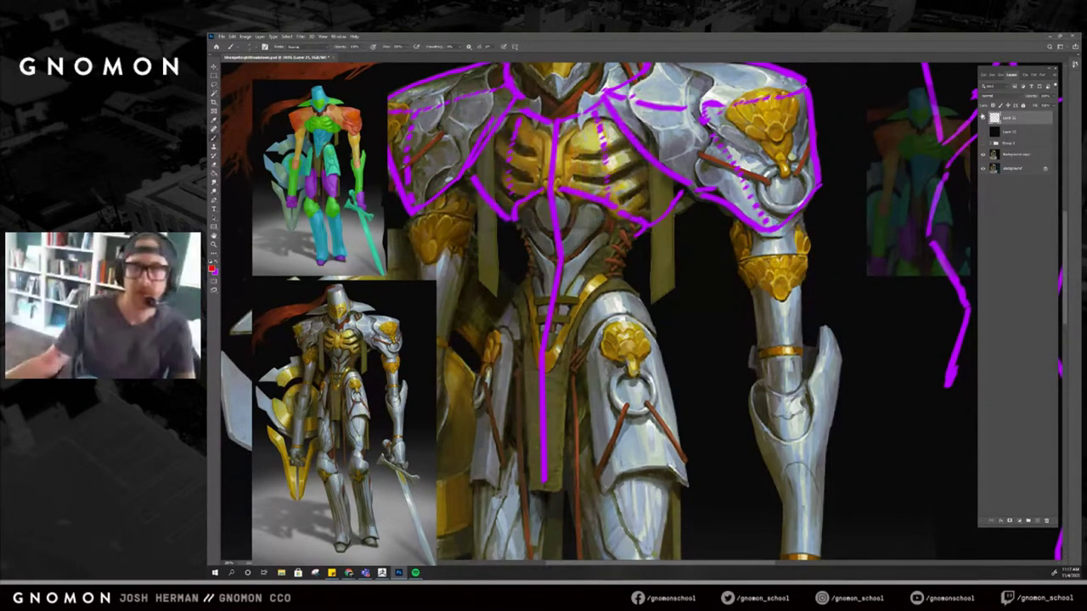
On a new layer over the black backdrop, draw three short red marks across the purple centre line and hide the purple sketch.
left_click(983, 132)
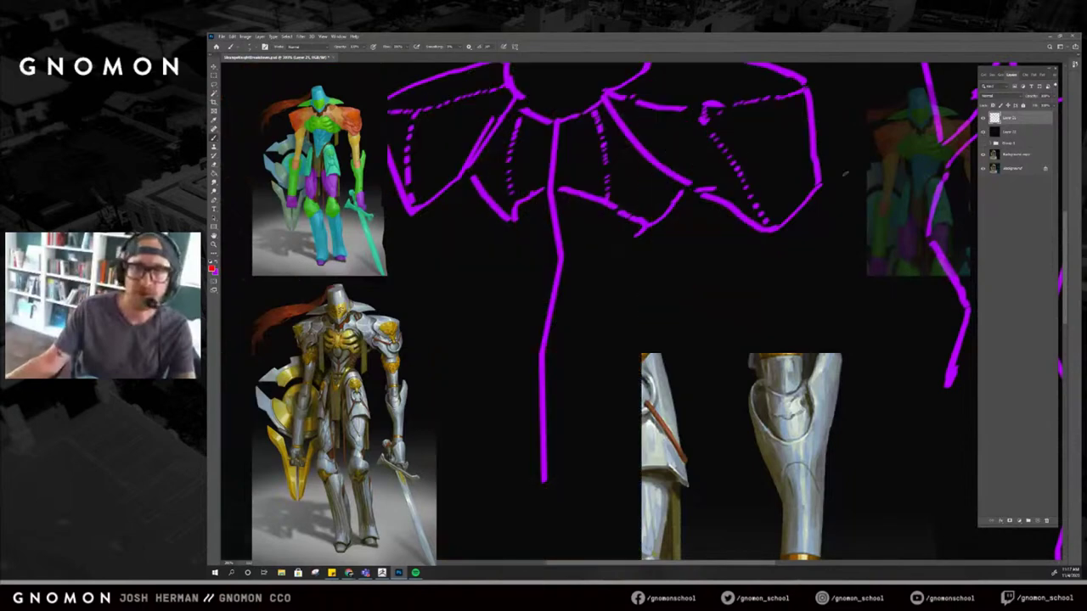
left_click(1037, 520)
left_click_drag(534, 353, 579, 351, "shift")
left_click_drag(559, 261, 590, 259, "shift")
key("ctrl+z")
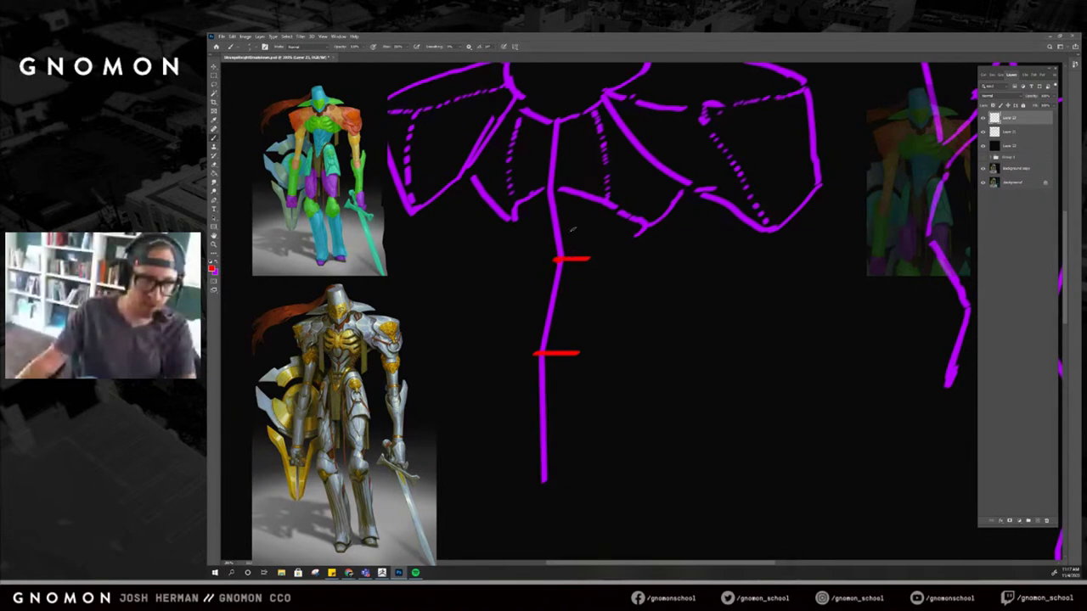
left_click_drag(544, 191, 606, 188)
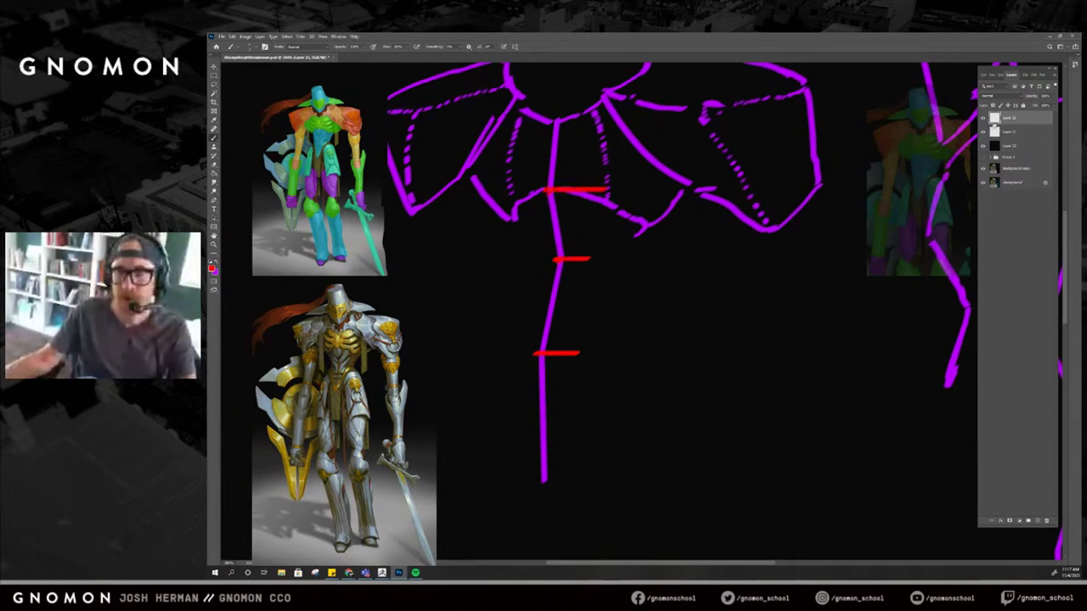
left_click(983, 131)
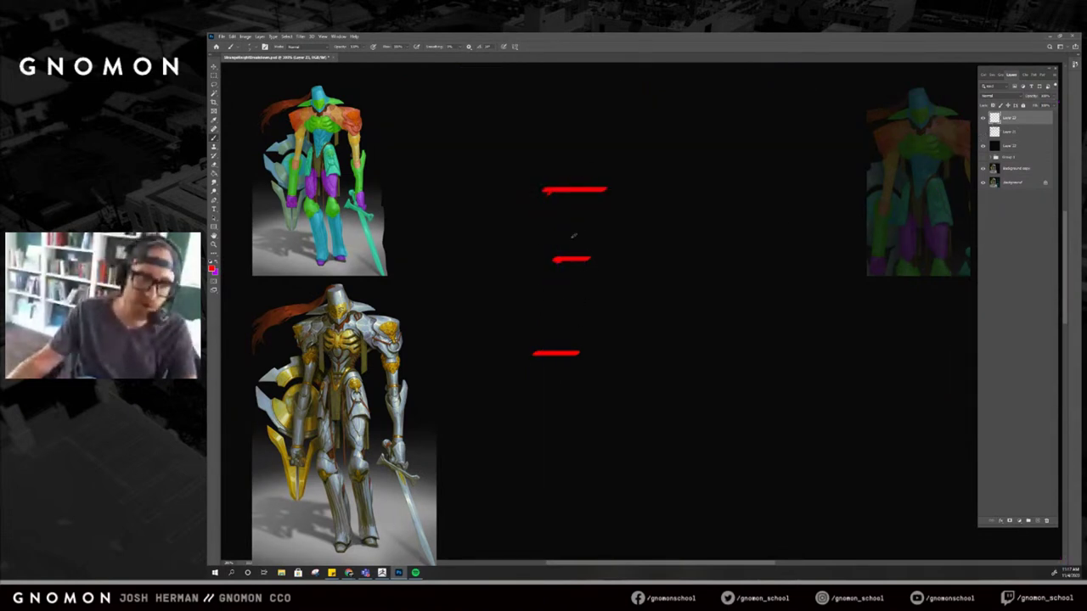
left_click_drag(586, 348, 596, 289)
key("ctrl+z")
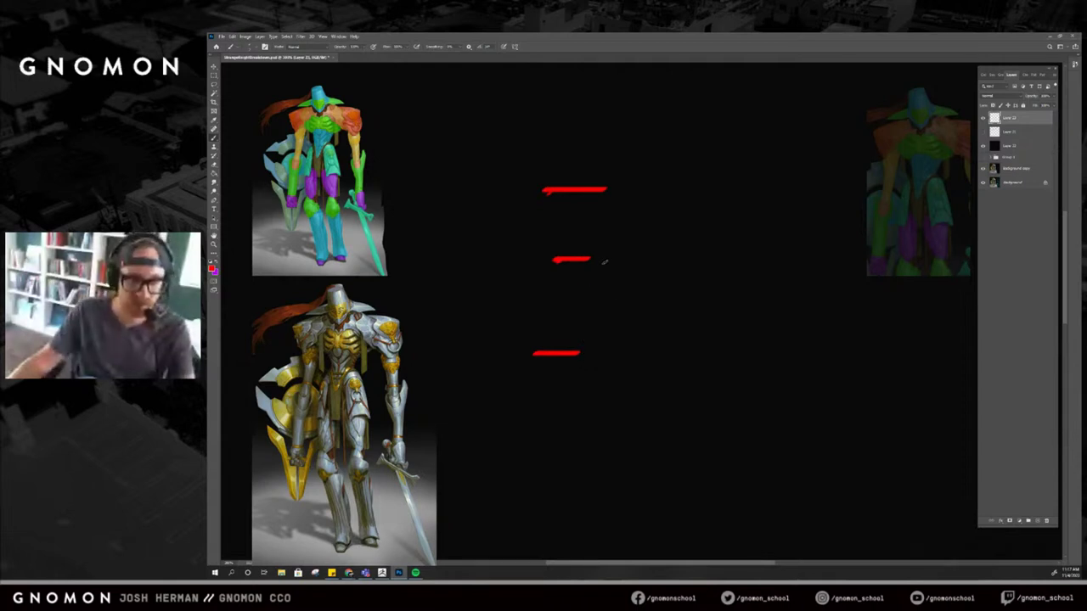
key("m")
mouse_move(625, 170)
left_mouse_down()
mouse_move(505, 252)
mouse_move(507, 266)
left_mouse_up()
key("v")
mouse_move(597, 252)
left_mouse_down("alt")
mouse_move(691, 242)
mouse_move(667, 250)
mouse_move(647, 324)
mouse_move(617, 346)
left_mouse_up("alt")
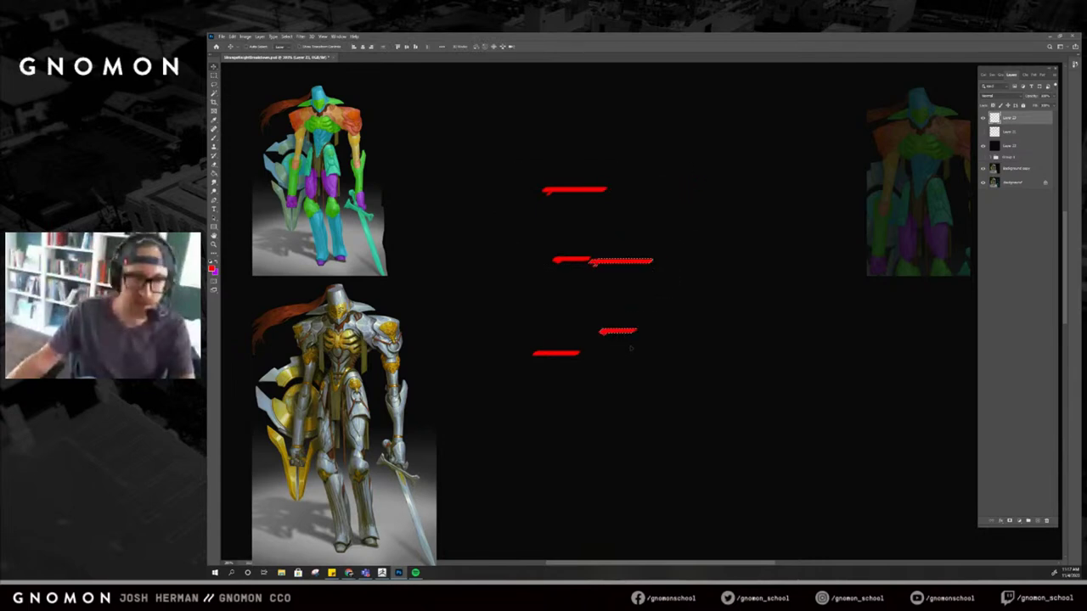
key("ctrl+z")
key("ctrl+d")
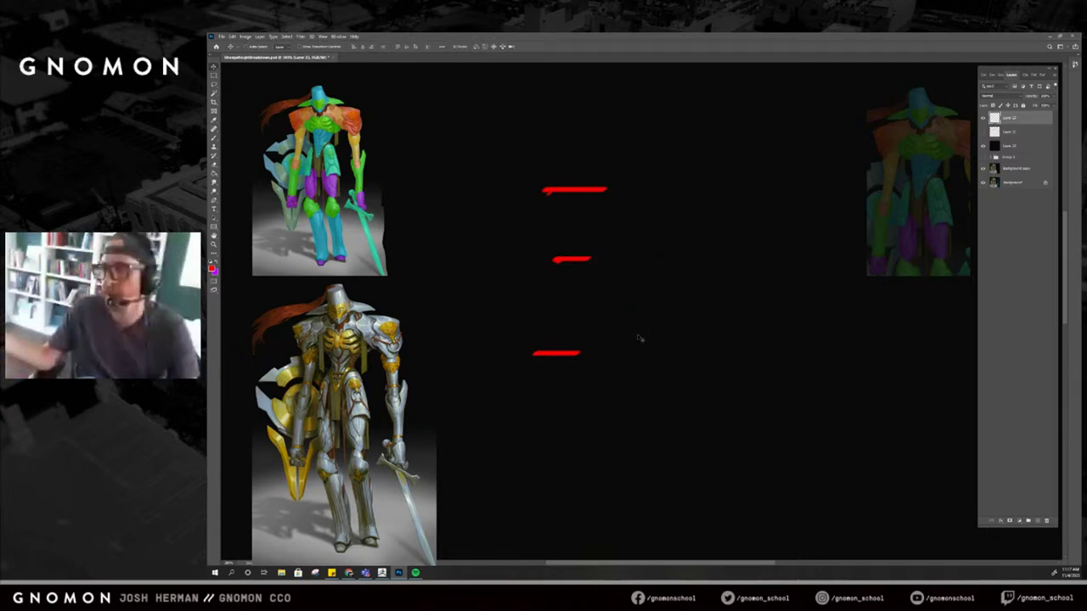
Switch to ZBrush and examine the torso and waist proportions of the body from the front and three-quarter view.
key("alt+Tab")
mouse_move(684, 312)
left_mouse_down("shift")
mouse_move(686, 325)
mouse_move(658, 333)
mouse_move(710, 335)
left_mouse_up("shift")
key("bracketright")
key("w")
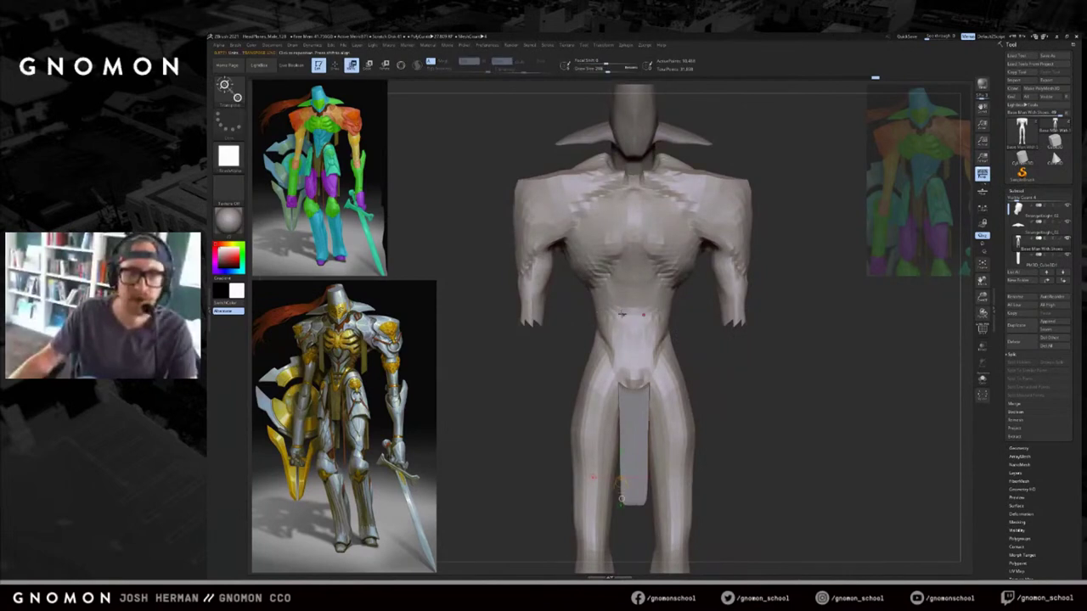
key("q")
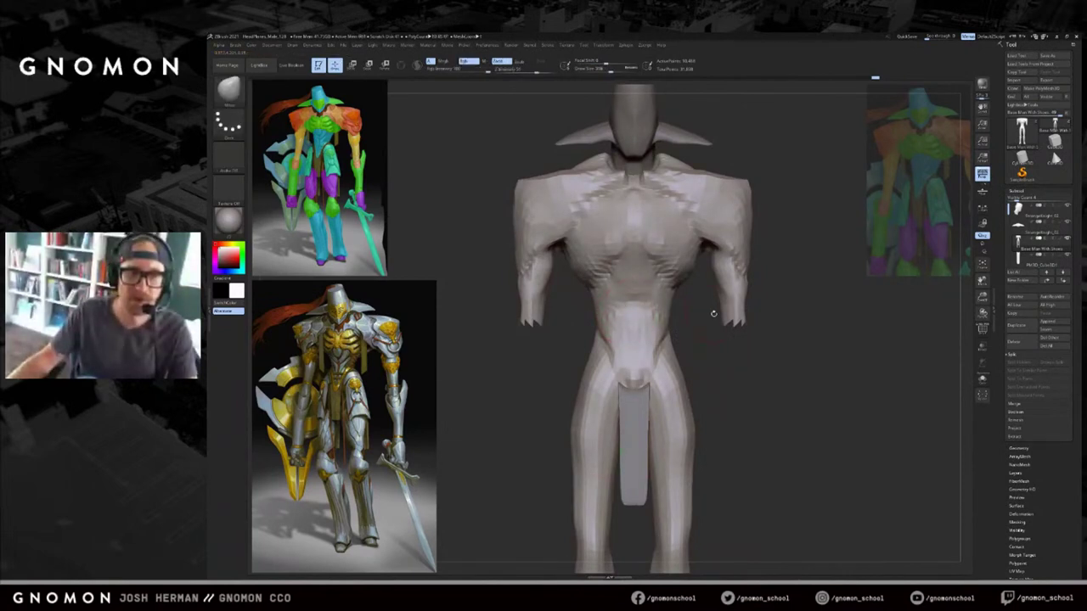
left_click_drag(714, 314, 656, 313)
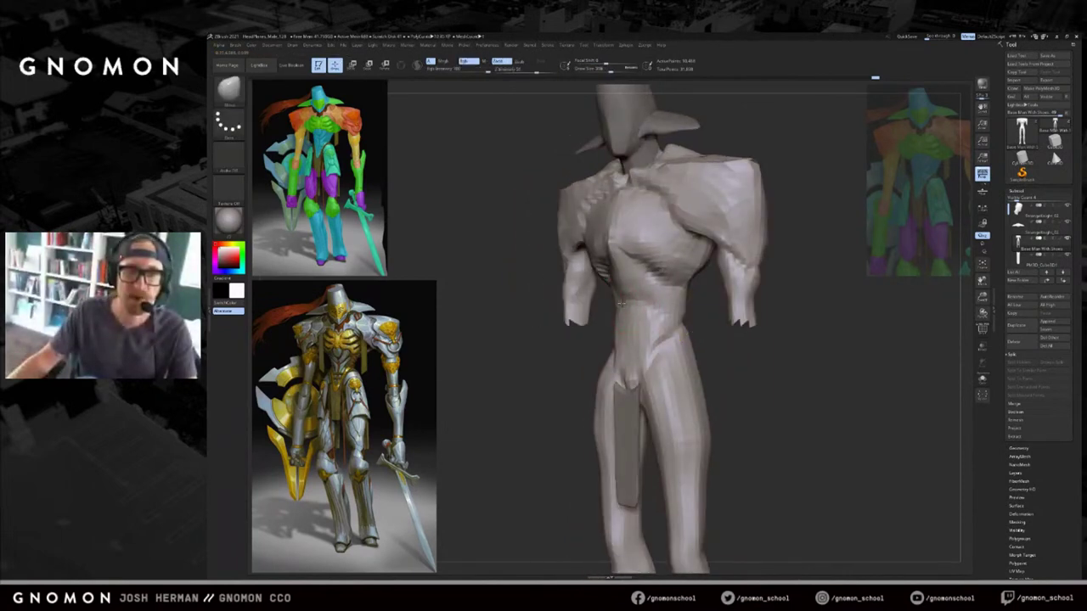
left_click_drag(592, 342, 583, 345)
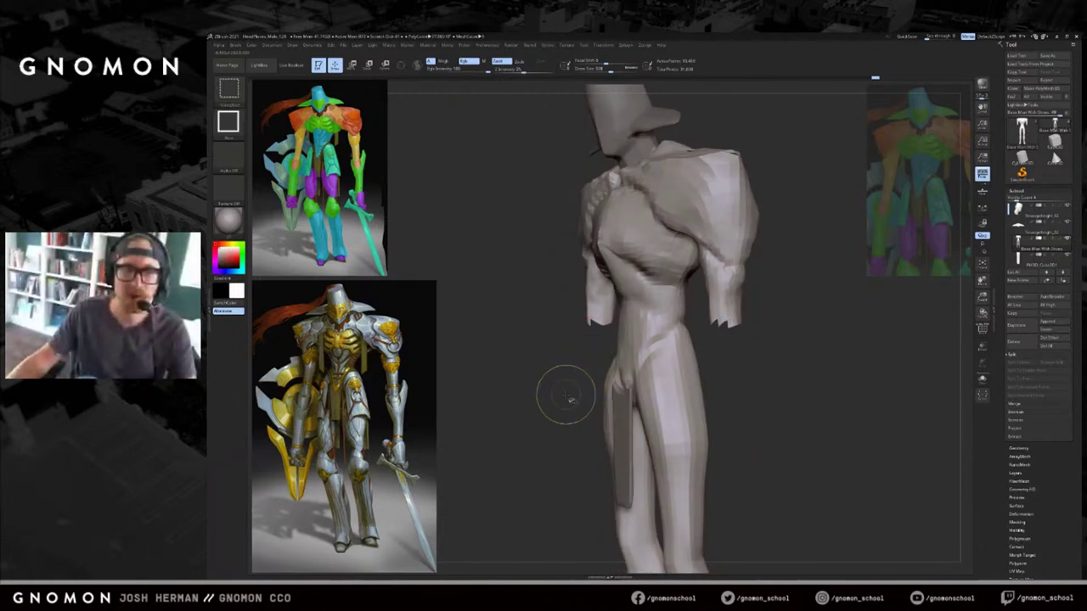
left_click_drag(566, 396, 572, 388)
mouse_move(570, 316)
left_mouse_down()
mouse_move(606, 334)
mouse_move(611, 306)
left_mouse_up()
Carve the crease between the lower abdomen and pelvis with the DamStandard brush.
key("b")
key("c")
key("b")
mouse_move(682, 347)
left_mouse_down()
mouse_move(668, 350)
mouse_move(696, 347)
mouse_move(691, 318)
left_mouse_up()
left_click(699, 352, "ctrl+shift")
key("b")
key("d")
key("s")
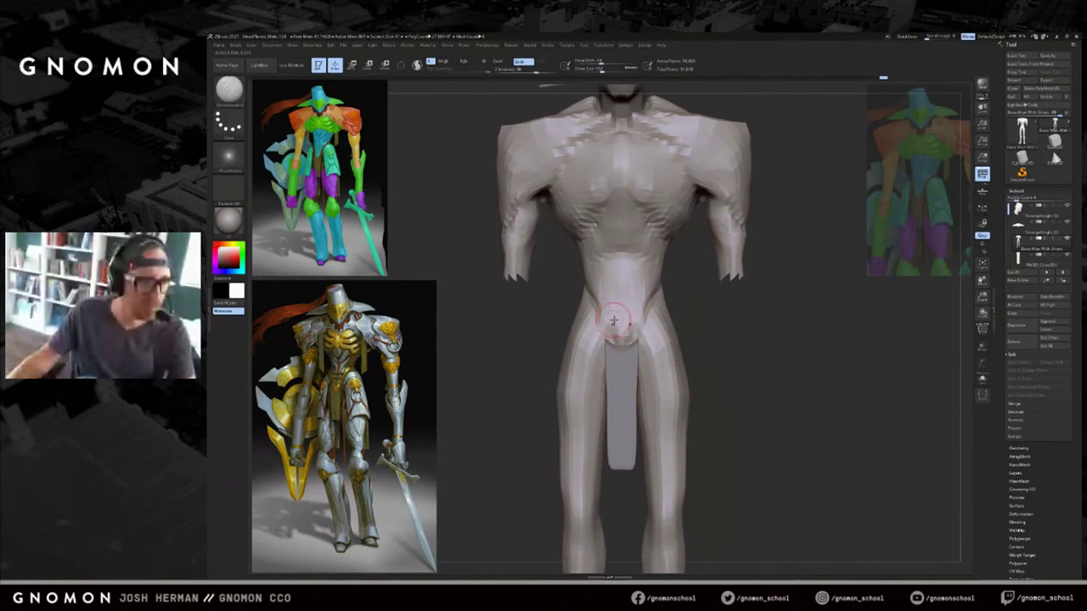
mouse_move(629, 326)
left_mouse_down()
mouse_move(648, 288)
mouse_move(670, 300)
mouse_move(624, 306)
left_mouse_up()
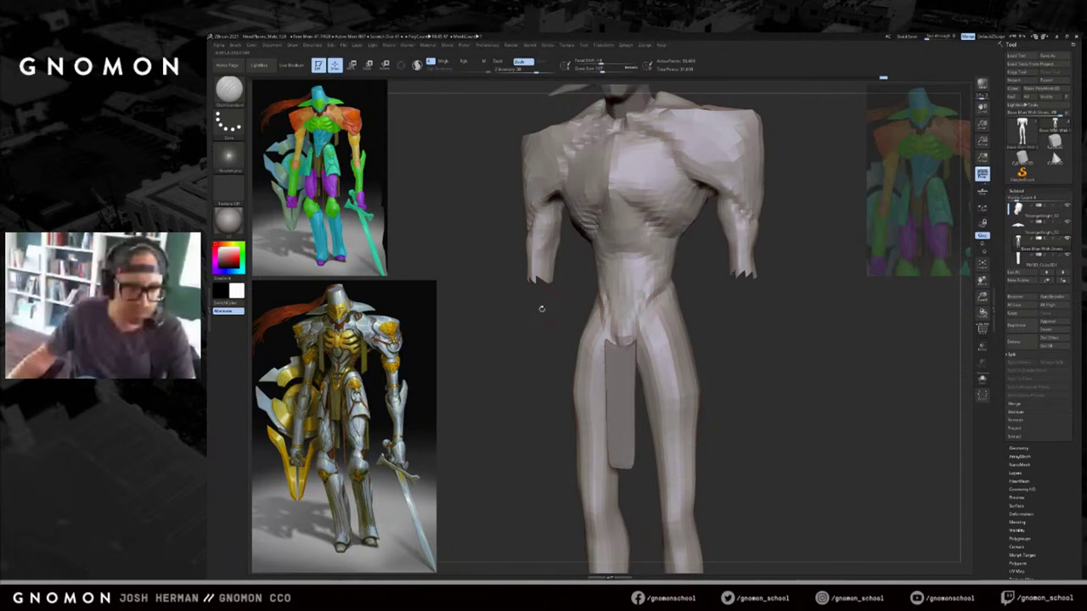
Reshape the lower abdomen and waist above the pelvis.
left_click_drag(539, 309, 577, 311)
key("b")
key("m")
key("v")
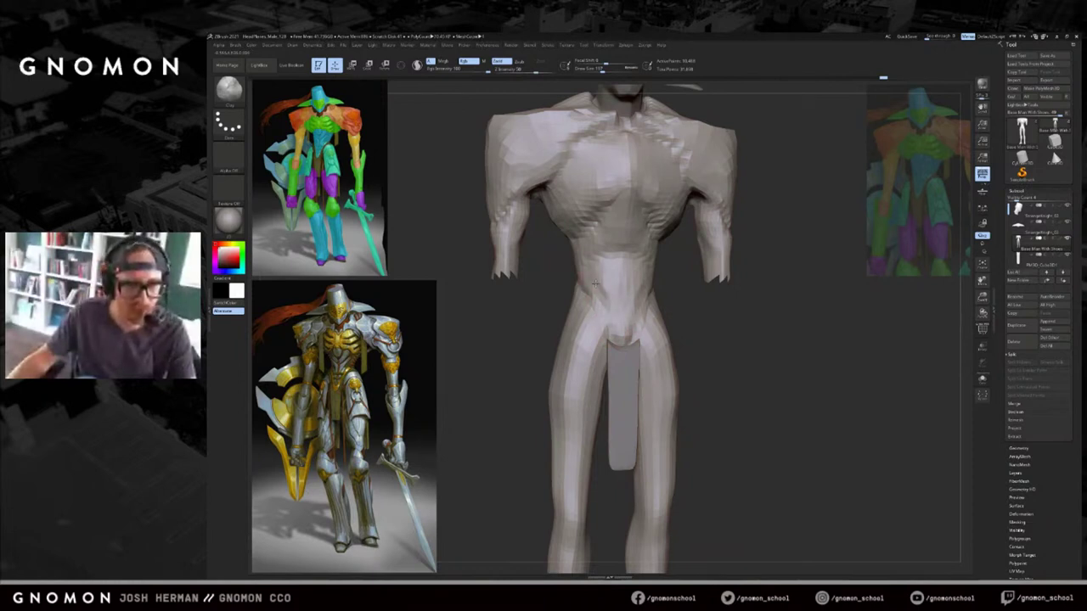
left_click_drag(607, 280, 611, 313)
left_click_drag(684, 318, 655, 319)
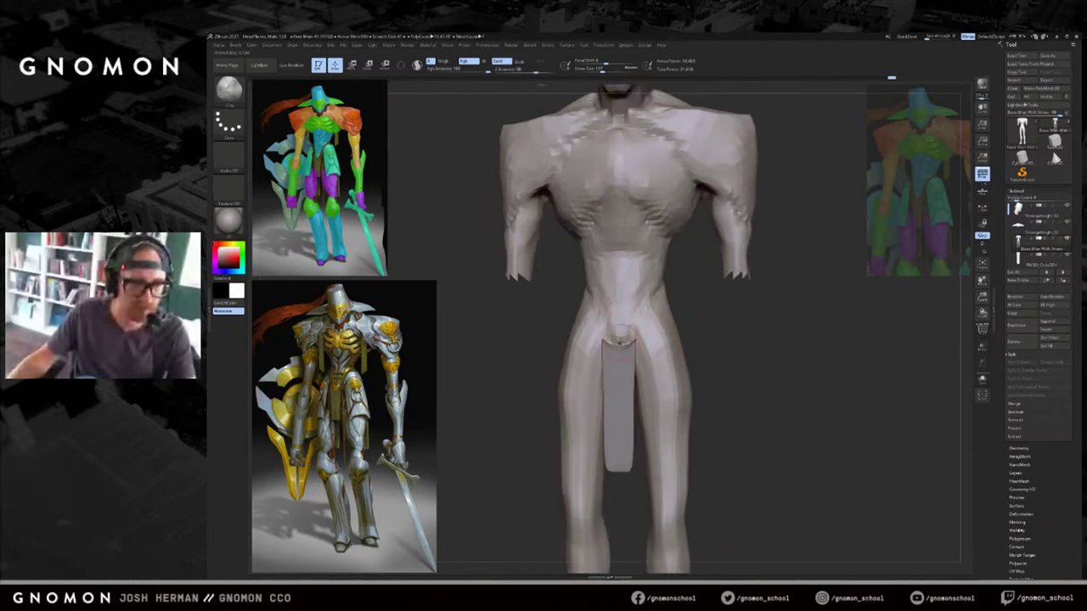
Isolate the body mesh, adjust the brush size and smooth the groin area.
key("alt+s")
key("s")
left_click(623, 344)
left_click_drag(618, 340, 620, 343, "shift")
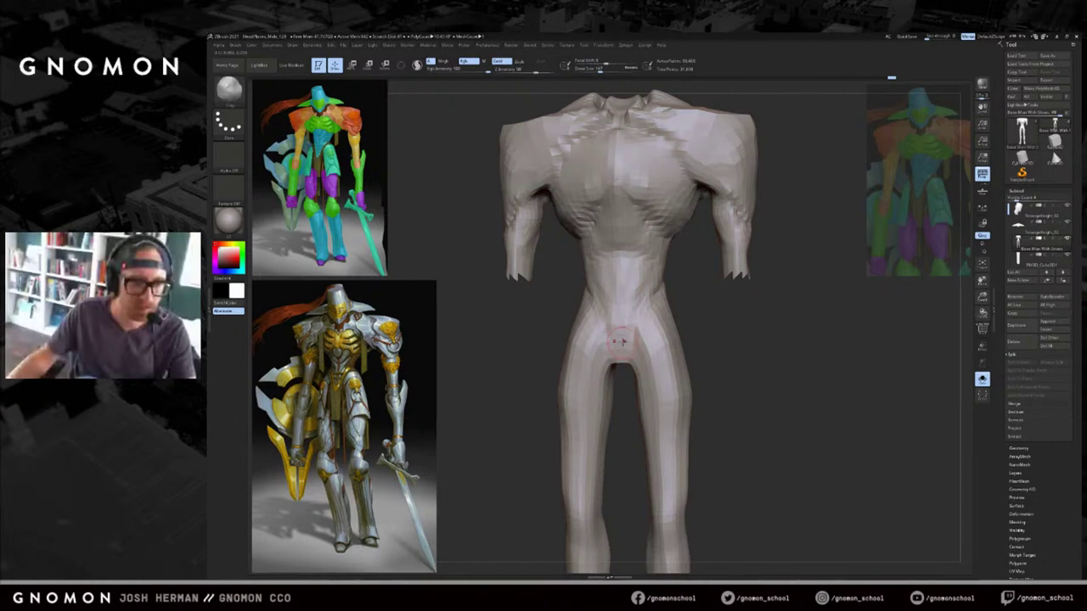
Position the flat loincloth panel just in front of the pelvis and thighs, and make the body the active subtool again.
key("alt+s")
left_click_drag(699, 324, 652, 329)
left_click(617, 373, "alt")
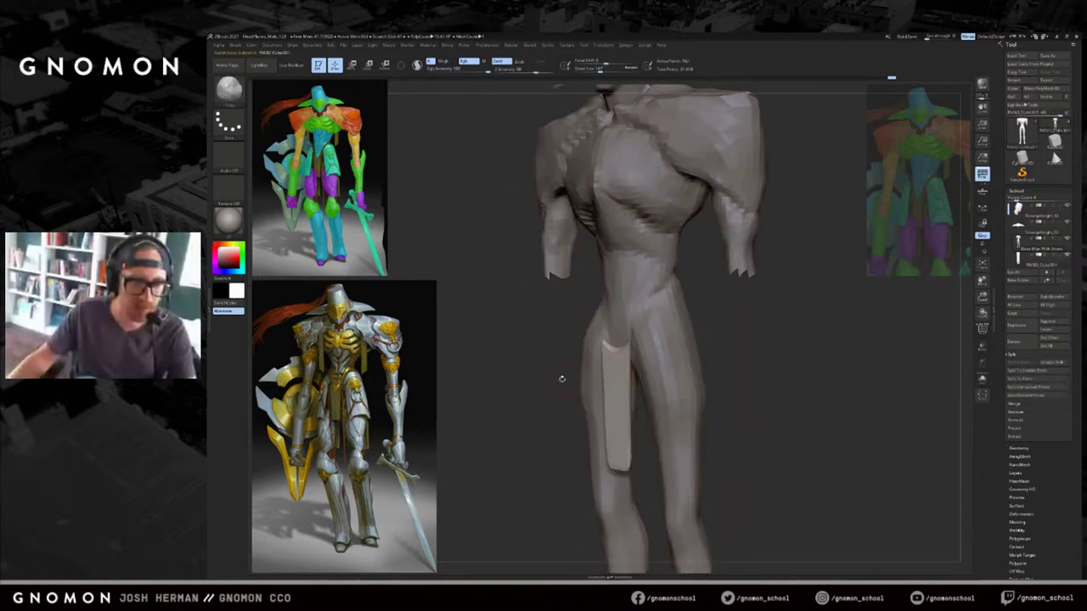
left_click_drag(563, 379, 520, 380, "shift")
key("w")
mouse_move(624, 397)
left_mouse_down("shift")
mouse_move(564, 396)
mouse_move(593, 398)
left_mouse_up("shift")
key("ctrl+z")
left_click(594, 341)
left_click_drag(590, 355, 591, 331, "alt")
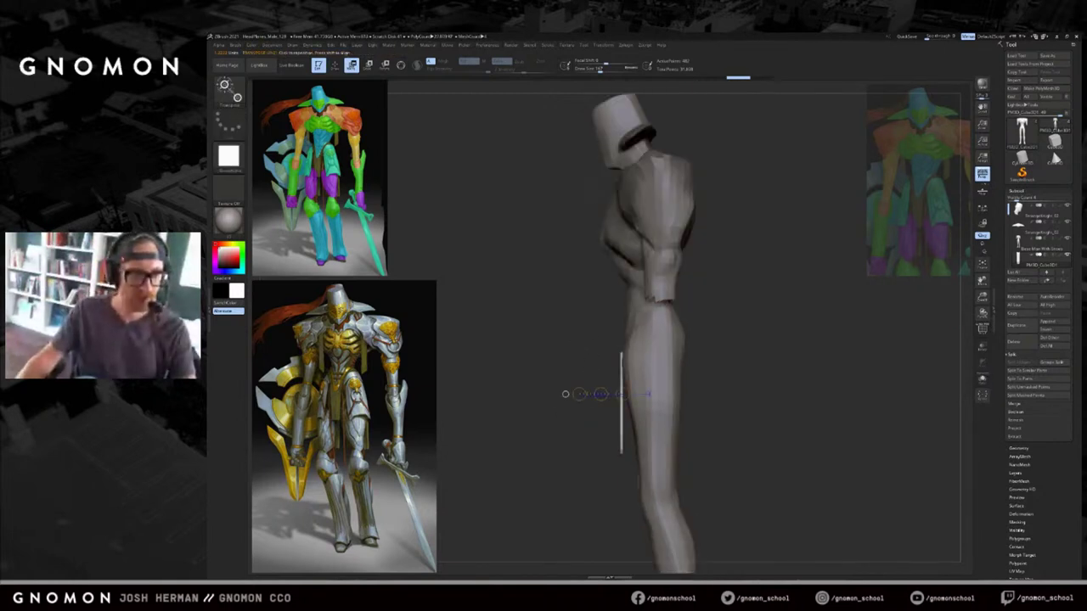
left_click(643, 325, "alt")
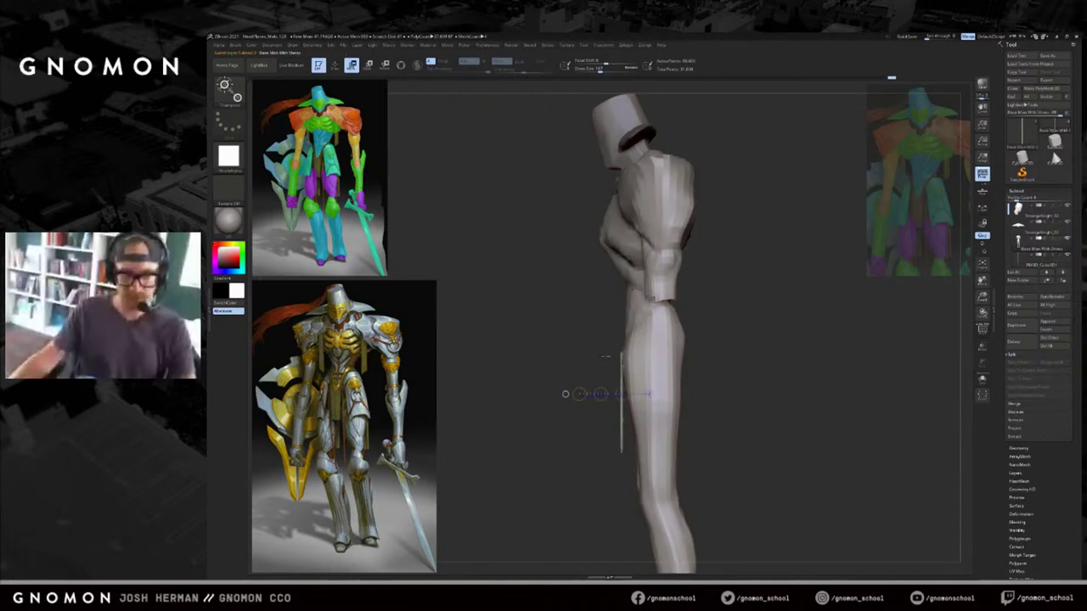
Reshape the front of the pelvis in side view with a resized brush.
key("alt+s")
key("q")
key("s")
left_click_drag(629, 346, 650, 344)
left_click_drag(720, 335, 731, 338)
Mask both arms of the body so only the torso and legs stay editable.
left_click(718, 276, "ctrl+shift")
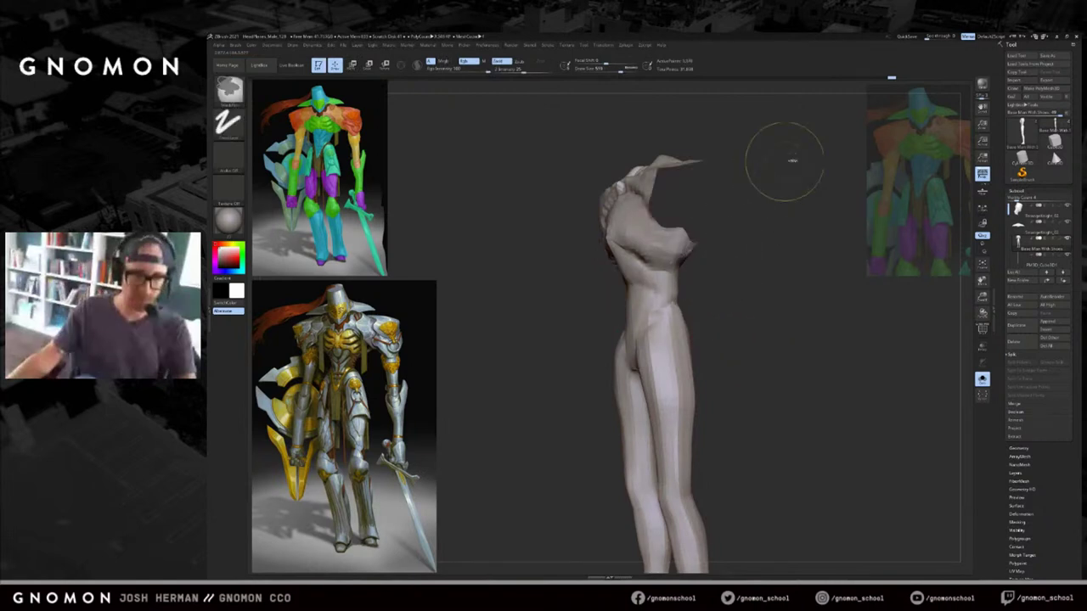
left_click_drag(809, 142, 783, 169, "ctrl+shift")
left_click(784, 169, "ctrl")
left_click(557, 367, "ctrl+shift")
left_click_drag(564, 360, 557, 364, "shift")
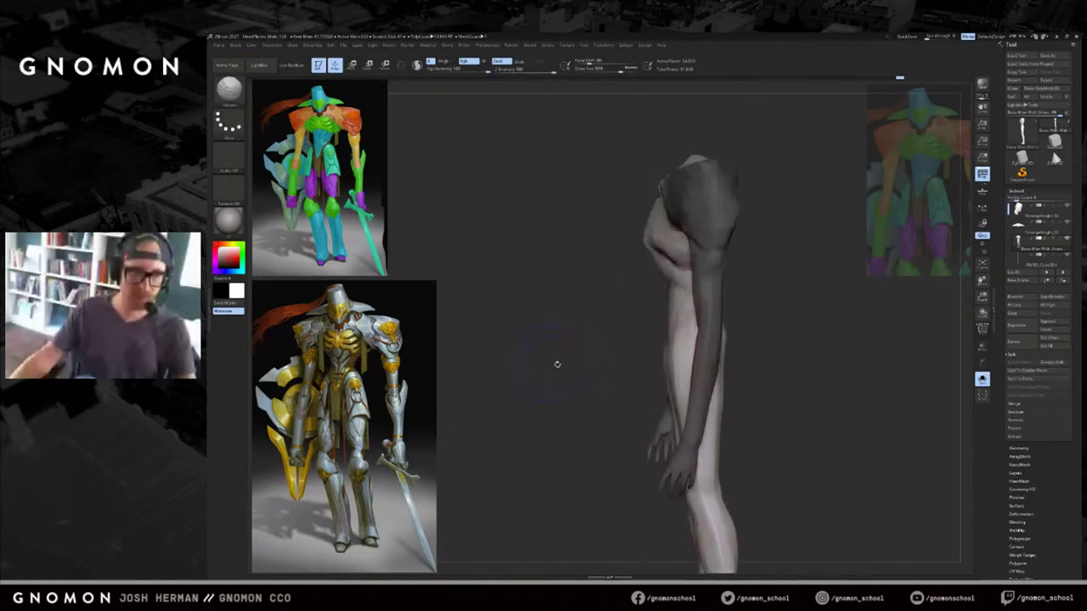
left_click(719, 312, "ctrl")
Adjust the hip and buttock profile in side view with the Move brush, leaving the masked arms alone.
key("alt+s")
key("s")
left_click_drag(679, 337, 681, 341)
key("s")
mouse_move(766, 327)
left_mouse_down("alt")
mouse_move(725, 330)
mouse_move(720, 284)
left_mouse_up("alt")
key("s")
left_click_drag(654, 330, 665, 328)
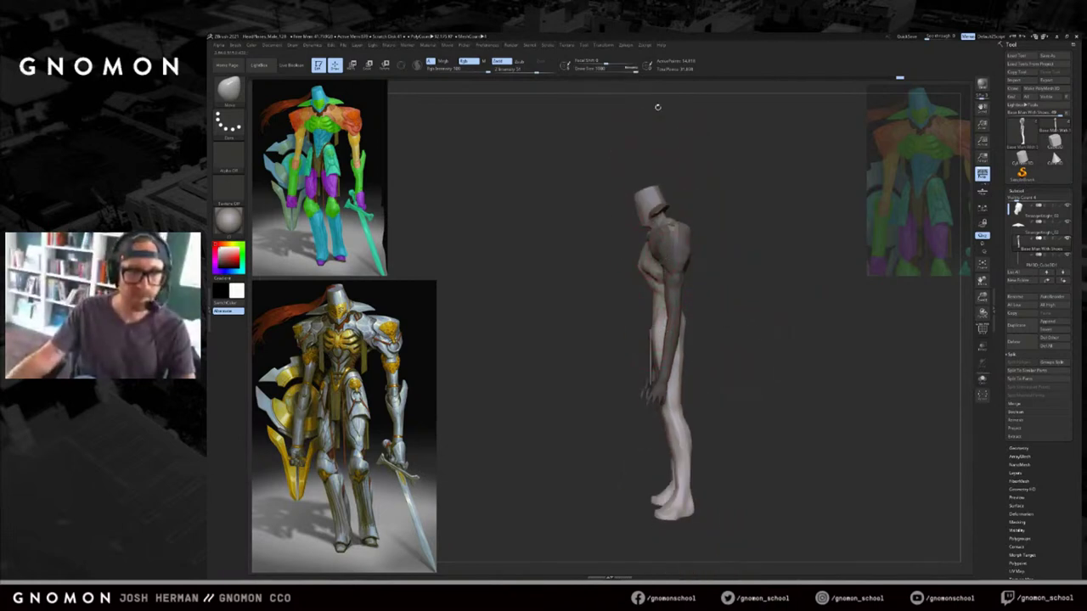
Turn off dynamic brush sizing and shift the hips and upper legs in side view with a large Move brush.
left_click(632, 68)
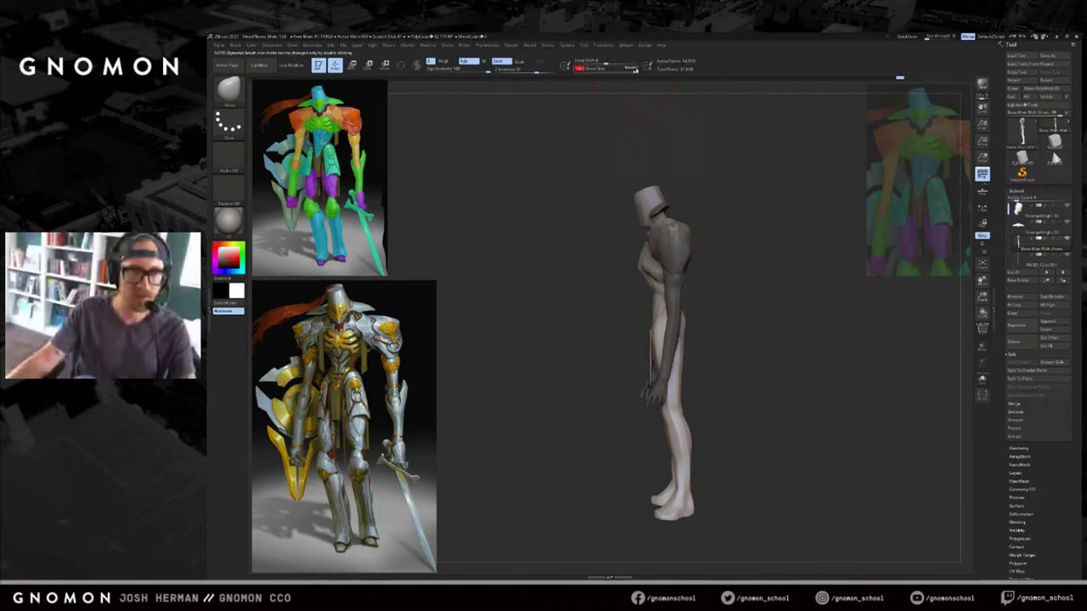
key("s")
left_click(704, 300)
mouse_move(730, 329)
left_mouse_down("alt")
mouse_move(725, 311)
mouse_move(723, 331)
left_mouse_up("alt")
key("s")
left_click(660, 330)
left_click_drag(662, 347, 652, 349)
key("ctrl+z")
left_click_drag(670, 392, 660, 395)
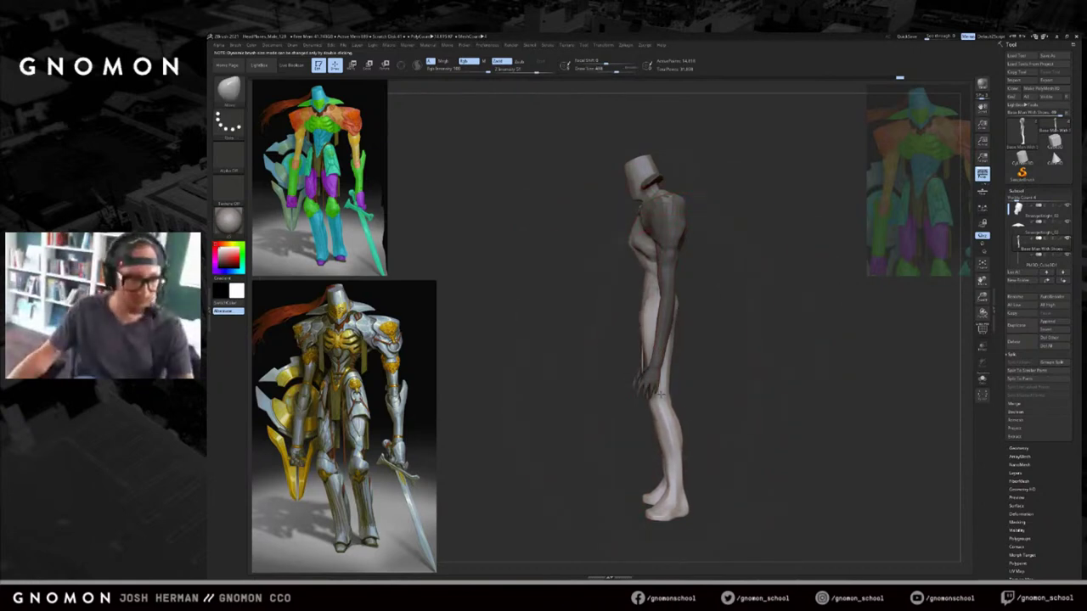
key("ctrl+z")
key("ctrl+shift+z")
Hide the loincloth panel and check the figure's stance from three-quarter and side views.
mouse_move(699, 364)
left_mouse_down()
mouse_move(785, 334)
mouse_move(852, 330)
mouse_move(858, 312)
left_mouse_up()
key("ctrl+1")
left_click(1068, 256)
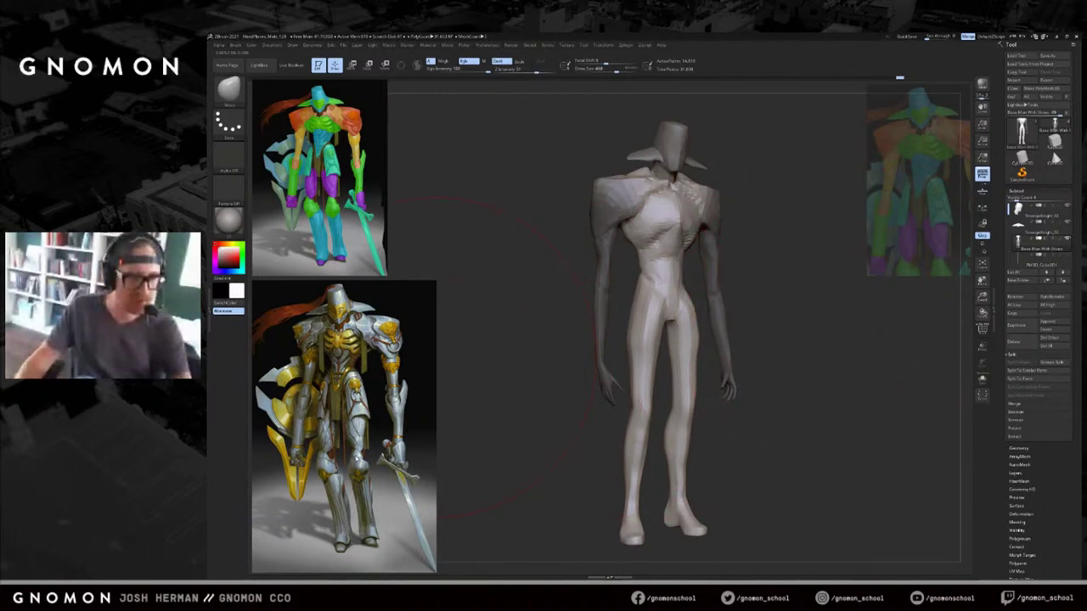
left_click_drag(556, 401, 581, 404)
left_click_drag(851, 369, 709, 387)
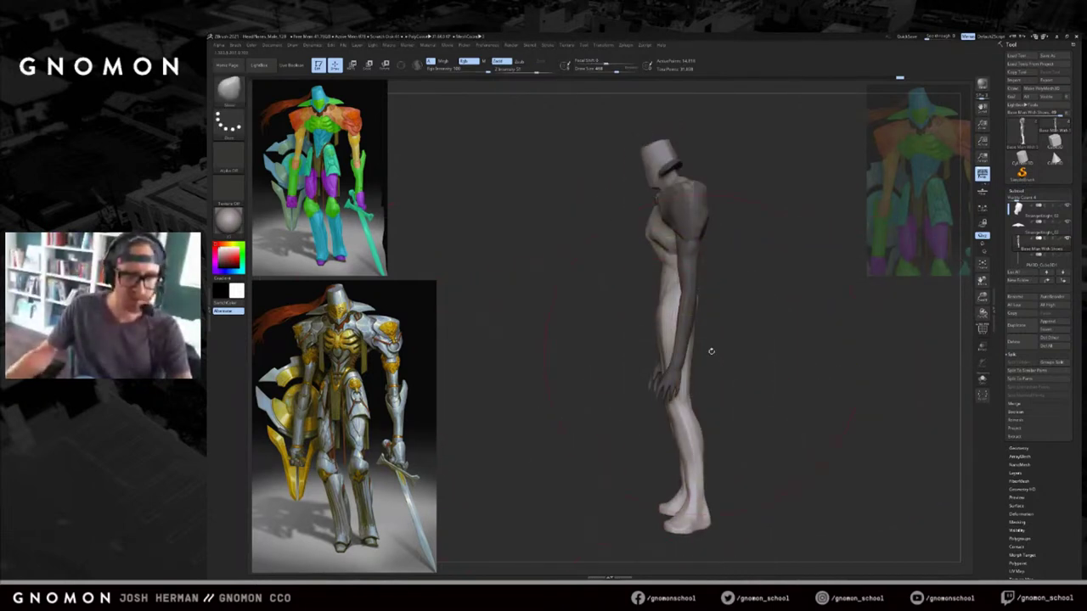
Refine the thigh profile in side view and invert the mask so only the arms are editable.
right_click_drag(696, 399, 668, 362, "alt")
left_click_drag(668, 365, 647, 373)
key("s")
key("s")
mouse_move(652, 371)
left_mouse_down()
mouse_move(731, 326)
mouse_move(746, 302)
left_mouse_up()
key("s")
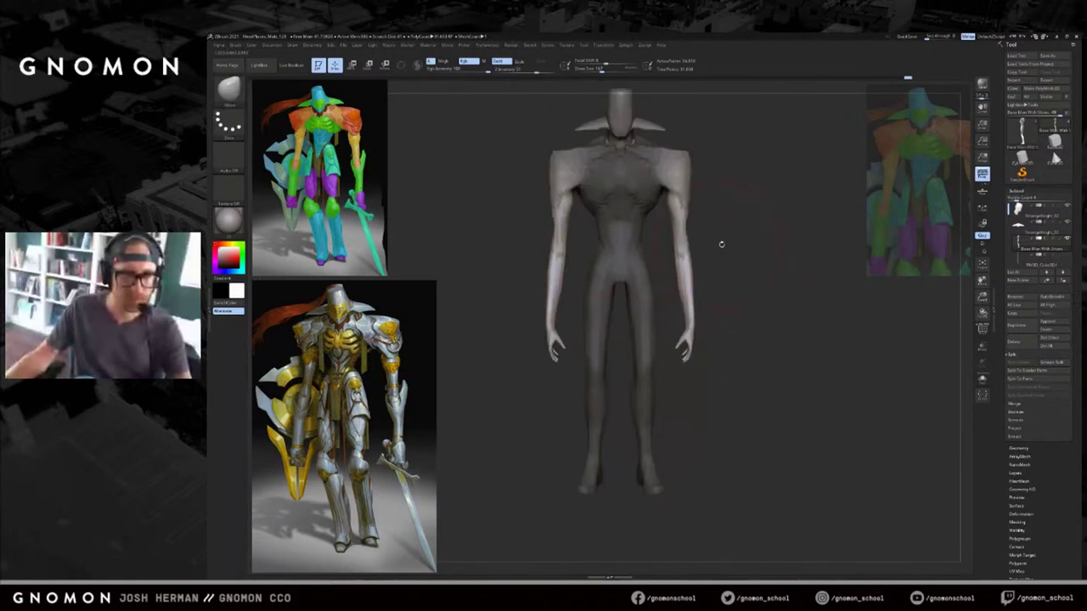
Extend the mask over the shoulders and upper arms, leaving the lower arms and hands editable.
left_click_drag(715, 96, 639, 204, "ctrl")
mouse_move(740, 225)
left_mouse_down()
mouse_move(656, 234)
mouse_move(690, 327)
mouse_move(747, 295)
mouse_move(803, 293)
left_mouse_up()
key("r")
key("f")
key("f")
key("q")
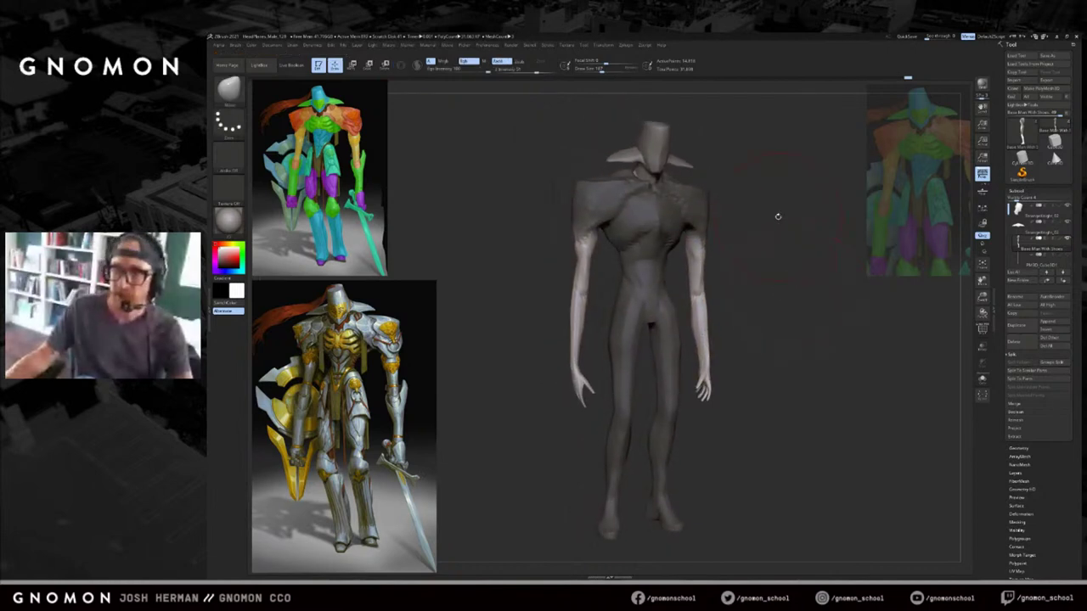
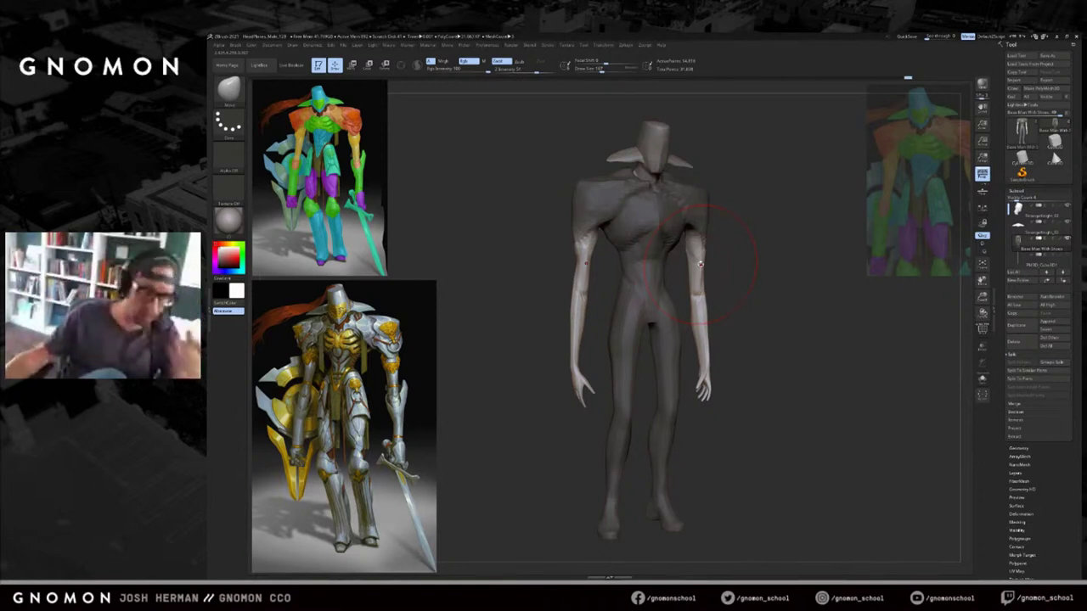
Extend the mask down the forearms so only the hands remain unmasked.
mouse_move(771, 275)
left_mouse_down("shift")
mouse_move(769, 299)
mouse_move(767, 278)
mouse_move(756, 279)
left_mouse_up("shift")
mouse_move(739, 345)
left_mouse_down("alt")
mouse_move(723, 309)
mouse_move(769, 440)
left_mouse_up("alt")
left_click_drag(706, 394, 664, 330, "ctrl")
left_click(667, 332, "ctrl")
key("w")
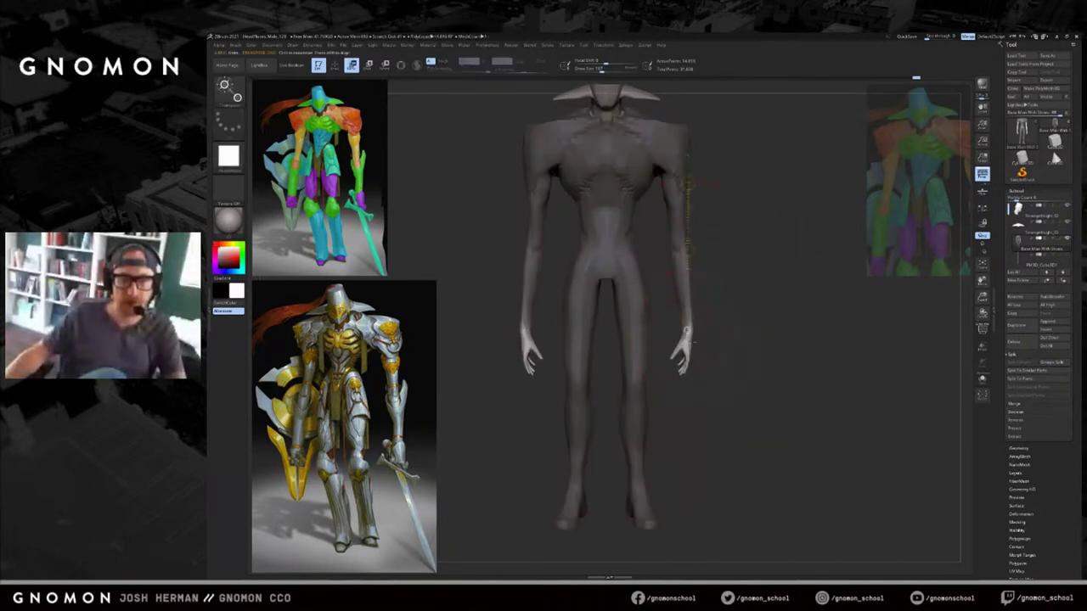
Try to move and rotate the hands at the wrists with the Transpose line.
left_click_drag(688, 342, 689, 411)
mouse_move(768, 313)
left_mouse_down()
mouse_move(675, 334)
mouse_move(736, 350)
left_mouse_up()
key("ctrl+z")
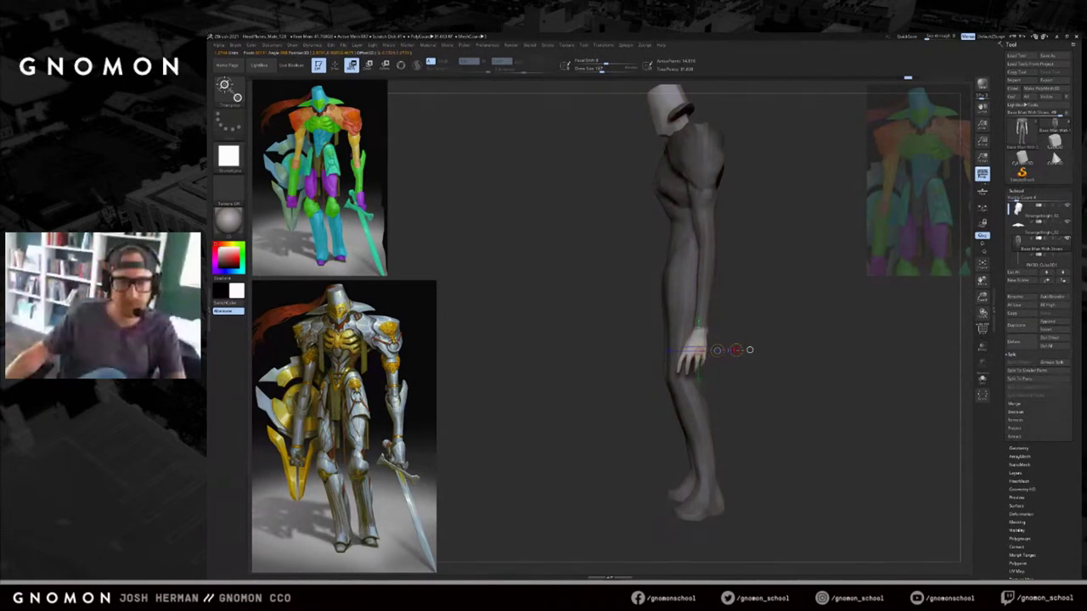
key("e")
left_click_drag(749, 349, 752, 350)
left_click_drag(764, 350, 836, 346, "shift")
key("ctrl+z")
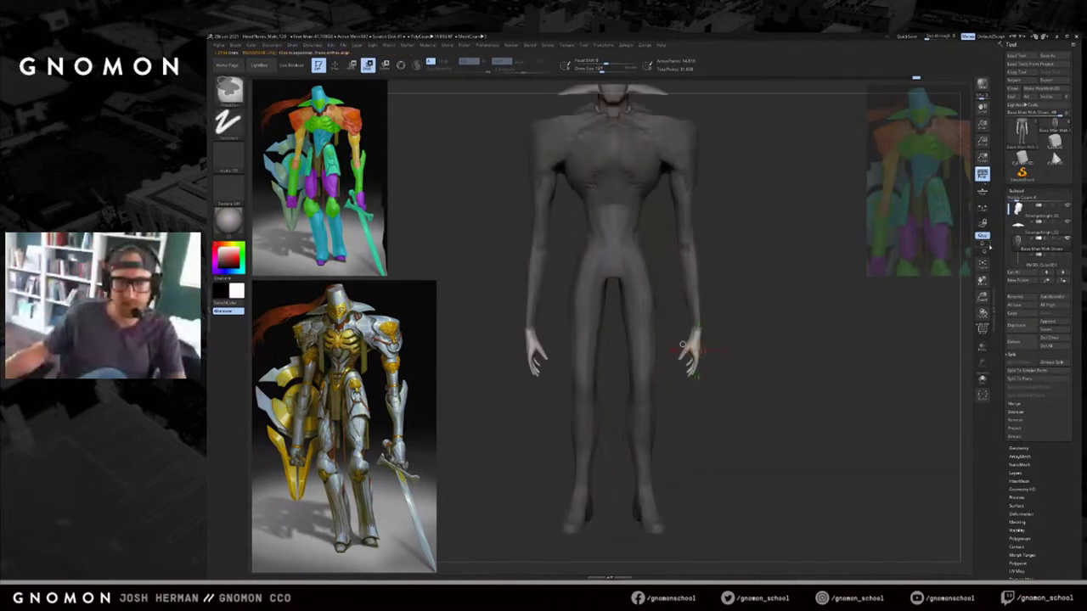
Enable Local Symmetry and set the Transpose line at the wrist to rotate both hands.
left_click(982, 208)
mouse_move(696, 330)
left_mouse_down()
mouse_move(753, 335)
mouse_move(736, 353)
left_mouse_up()
key("w")
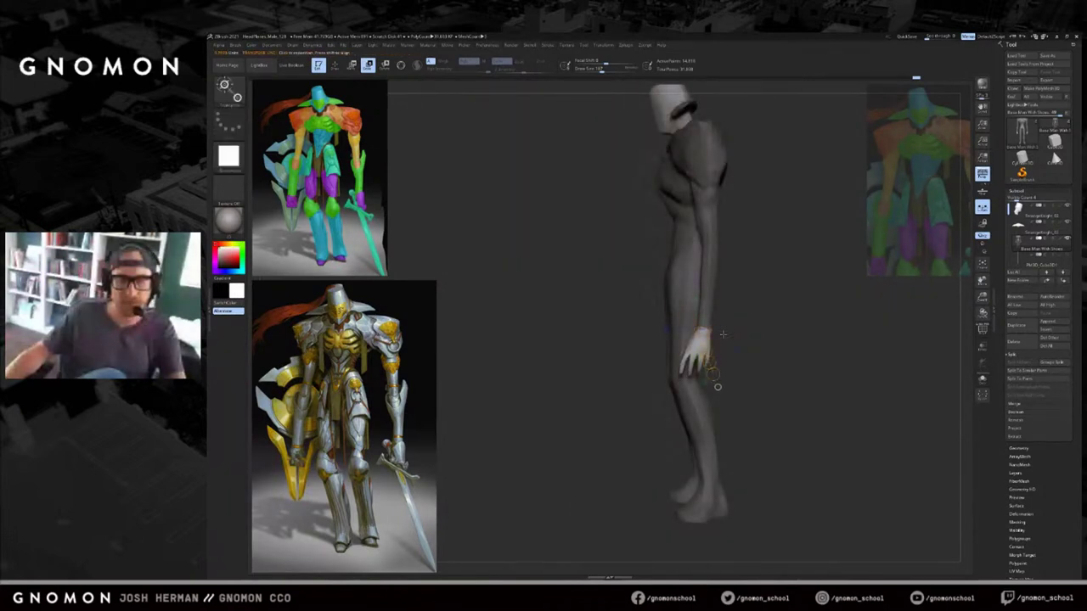
left_click_drag(713, 374, 751, 330)
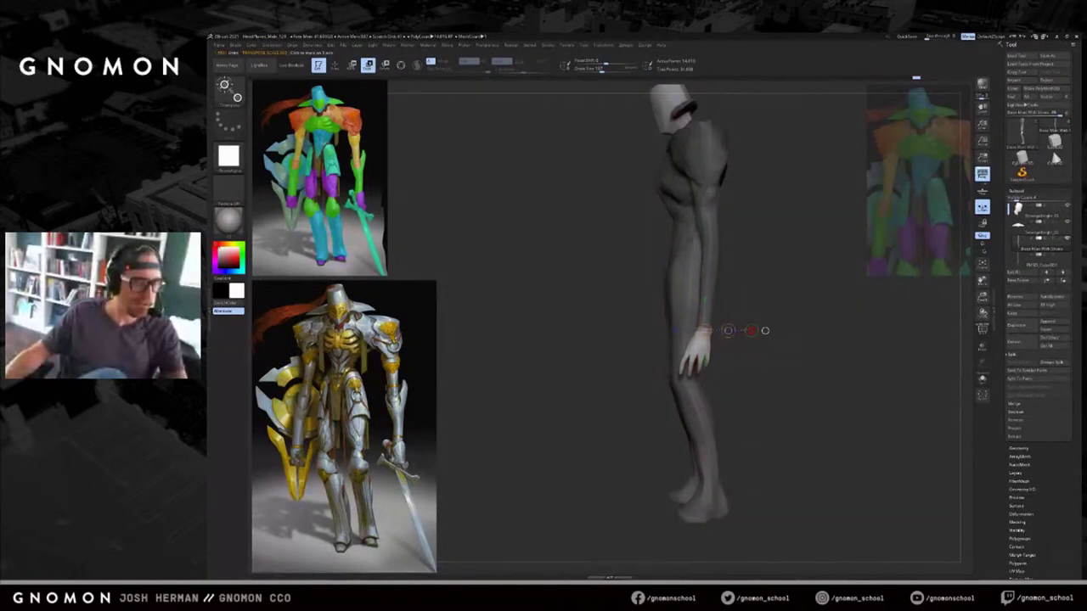
Adjust the orientation and scale of the hands around the wrists with Transpose.
left_click_drag(789, 387, 799, 383)
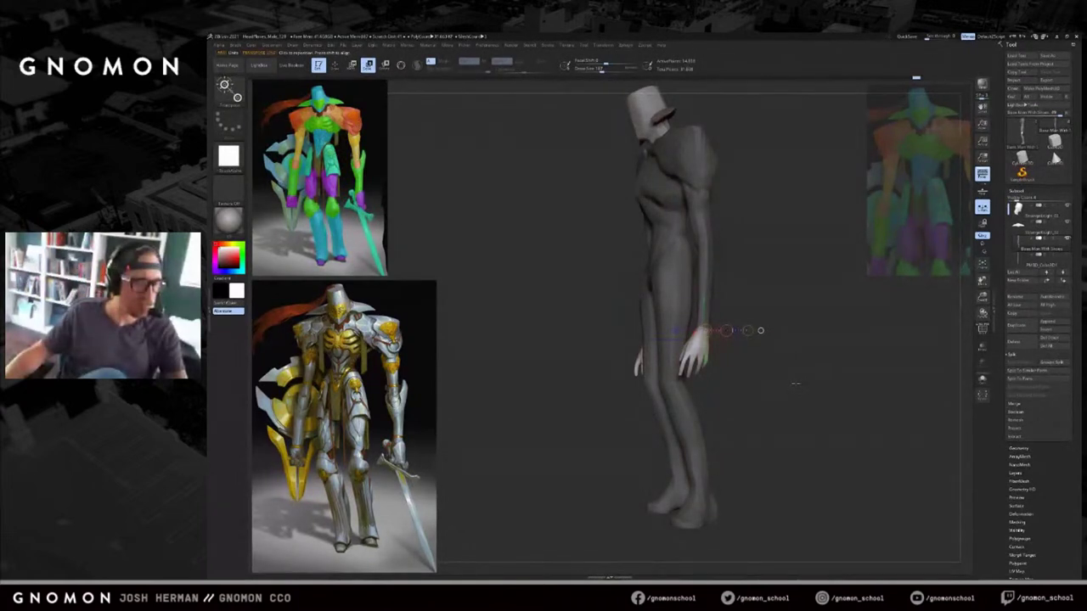
left_click_drag(794, 387, 864, 412)
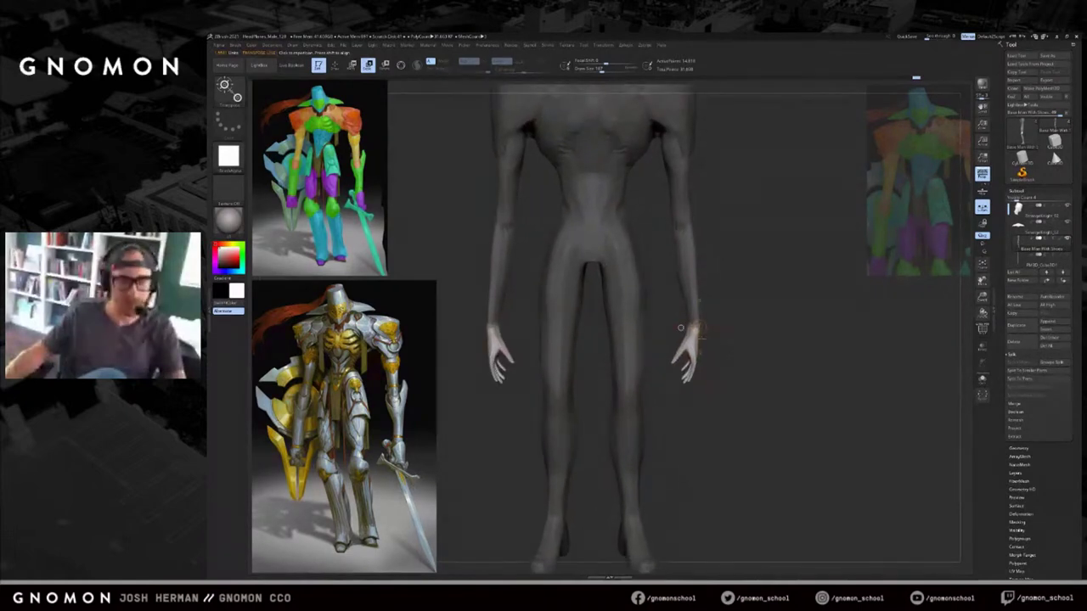
mouse_move(695, 330)
left_mouse_down()
mouse_move(779, 337)
mouse_move(775, 363)
left_mouse_up()
key("r")
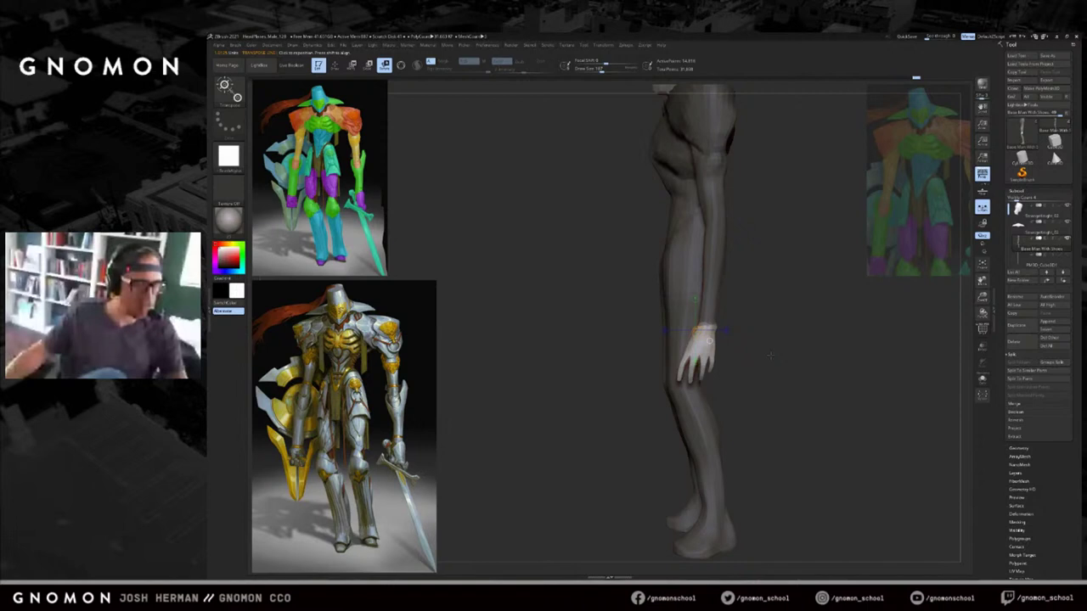
mouse_move(770, 356)
left_mouse_down()
mouse_move(799, 356)
mouse_move(715, 343)
mouse_move(756, 344)
left_mouse_up()
Clear the mask so the whole body mesh is editable again.
key("q")
key("s")
mouse_move(755, 344)
left_mouse_down("alt")
mouse_move(755, 374)
mouse_move(723, 399)
mouse_move(688, 355)
mouse_move(735, 356)
mouse_move(733, 345)
left_mouse_up("alt")
key("ctrl+z")
left_click(736, 367, "ctrl")
left_click_drag(733, 397, 686, 336, "ctrl")
left_click(752, 357, "ctrl")
mouse_move(754, 357)
left_mouse_down()
mouse_move(679, 357)
mouse_move(652, 369)
mouse_move(667, 380)
left_mouse_up()
Reshape the thumb side of the hand with a resized Move brush.
key("s")
key("b")
key("m")
key("v")
key("s")
mouse_move(668, 331)
left_mouse_down()
mouse_move(641, 342)
mouse_move(656, 317)
left_mouse_up()
Define the knuckles and finger joints on the back of the hand with the DamStandard brush.
key("b")
key("d")
key("s")
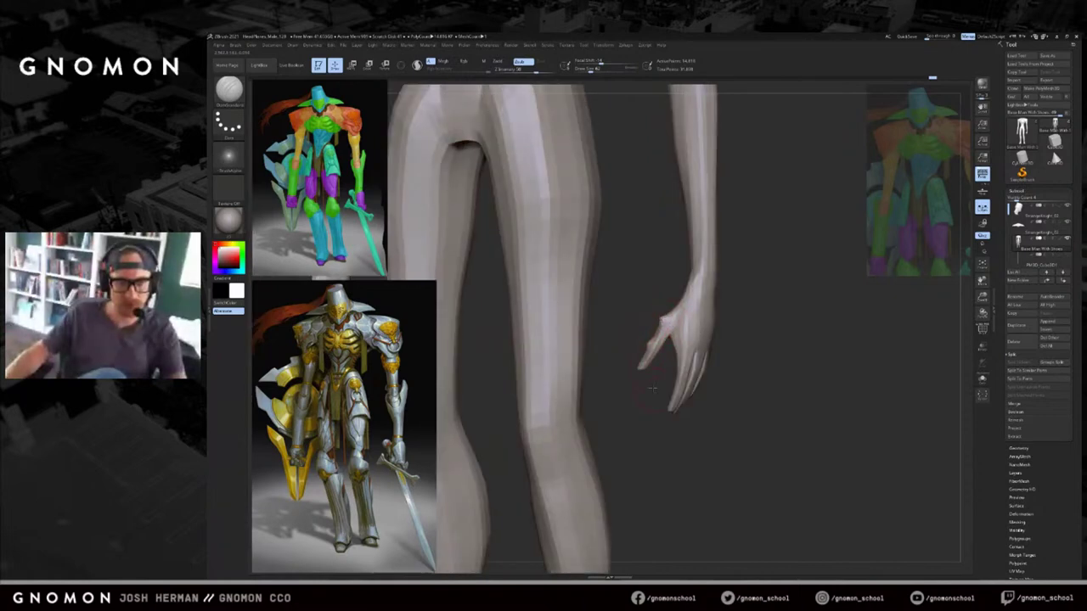
left_click_drag(655, 388, 683, 344)
mouse_move(765, 342)
left_mouse_down()
mouse_move(692, 343)
mouse_move(747, 349)
left_mouse_up()
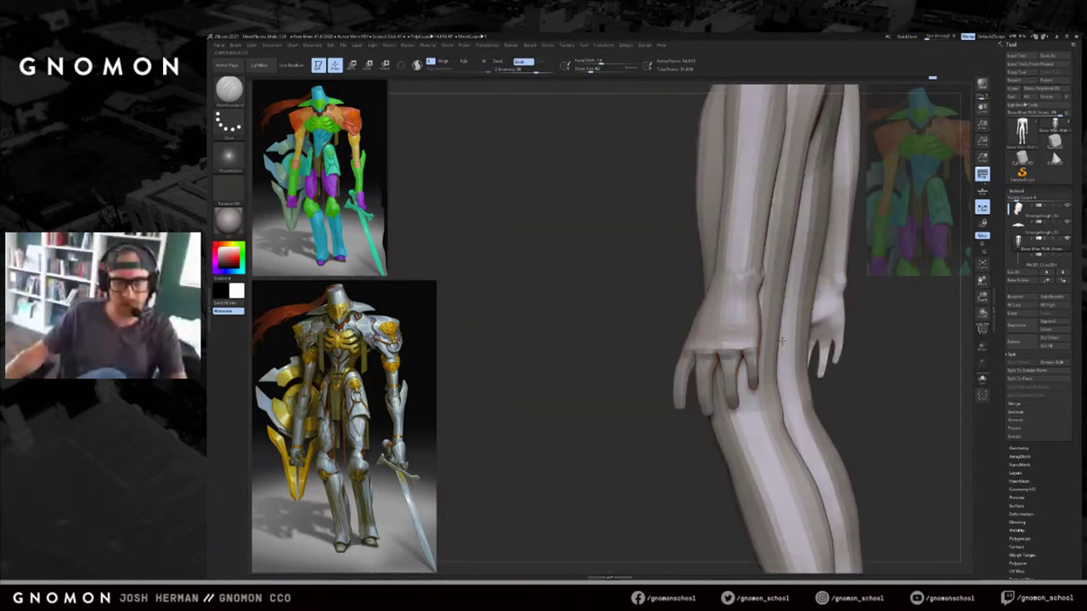
left_click_drag(895, 345, 822, 346)
left_click_drag(674, 397, 737, 360)
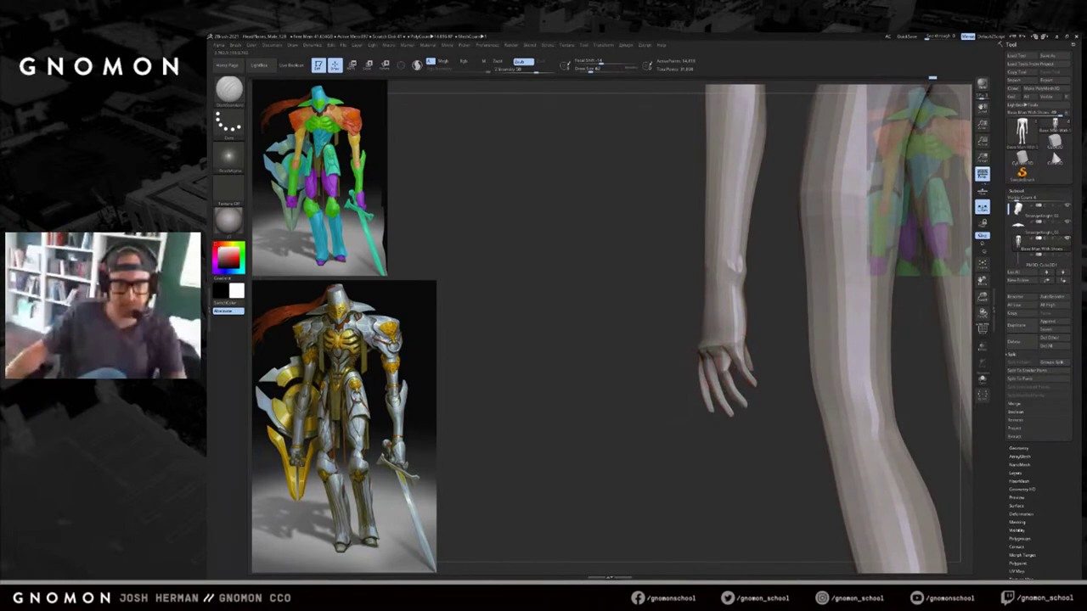
left_click_drag(668, 380, 727, 365)
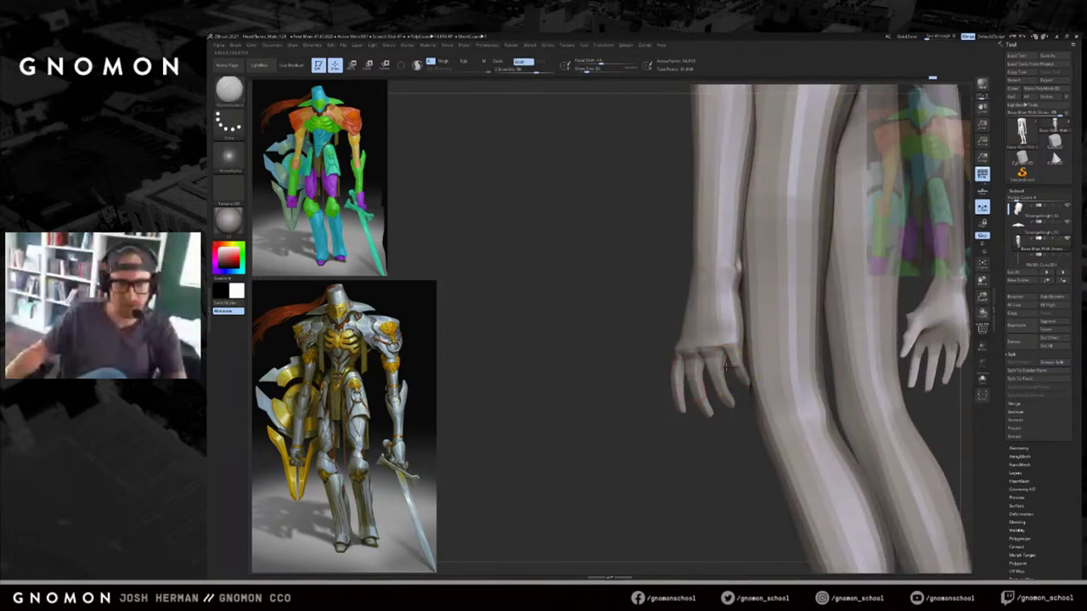
left_click_drag(640, 393, 679, 401)
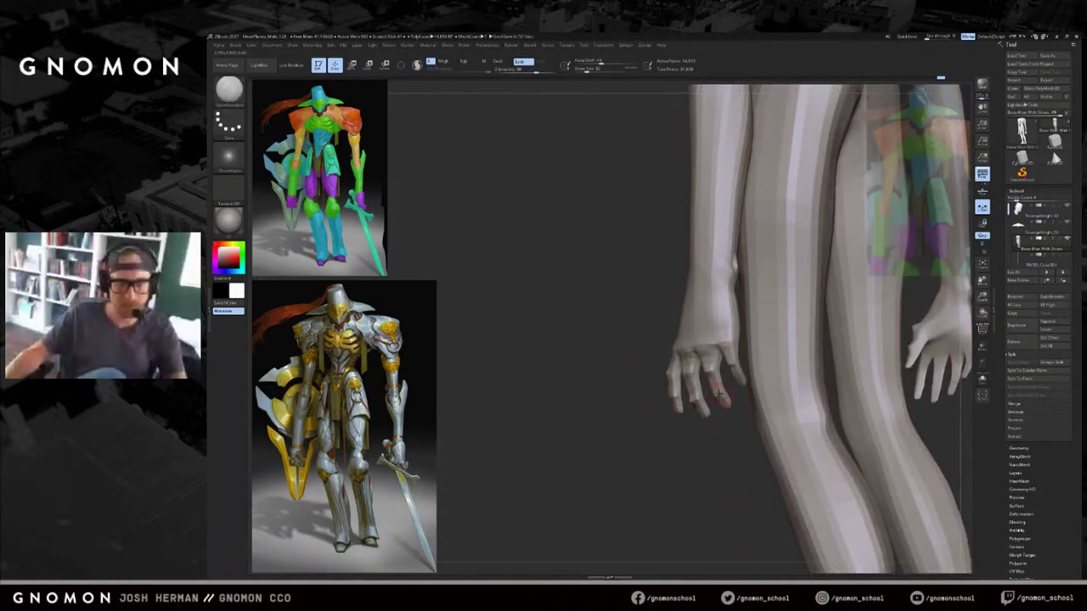
left_click_drag(671, 409, 711, 406)
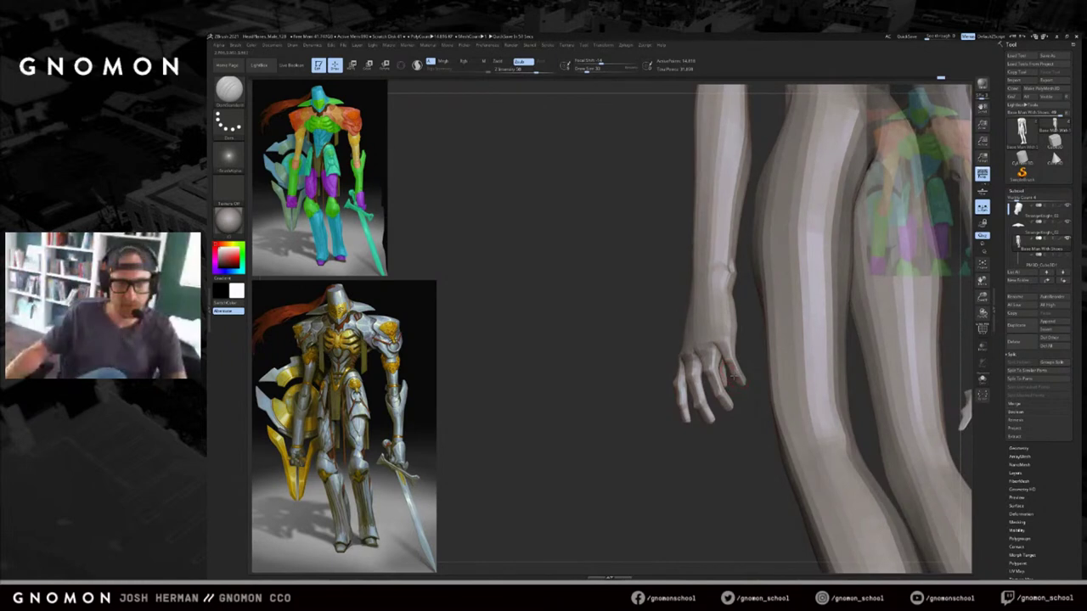
Isolate the arms and refine the finger joints and thumb from the palm side.
left_click_drag(743, 368, 795, 354)
left_click(749, 367, "ctrl+shift")
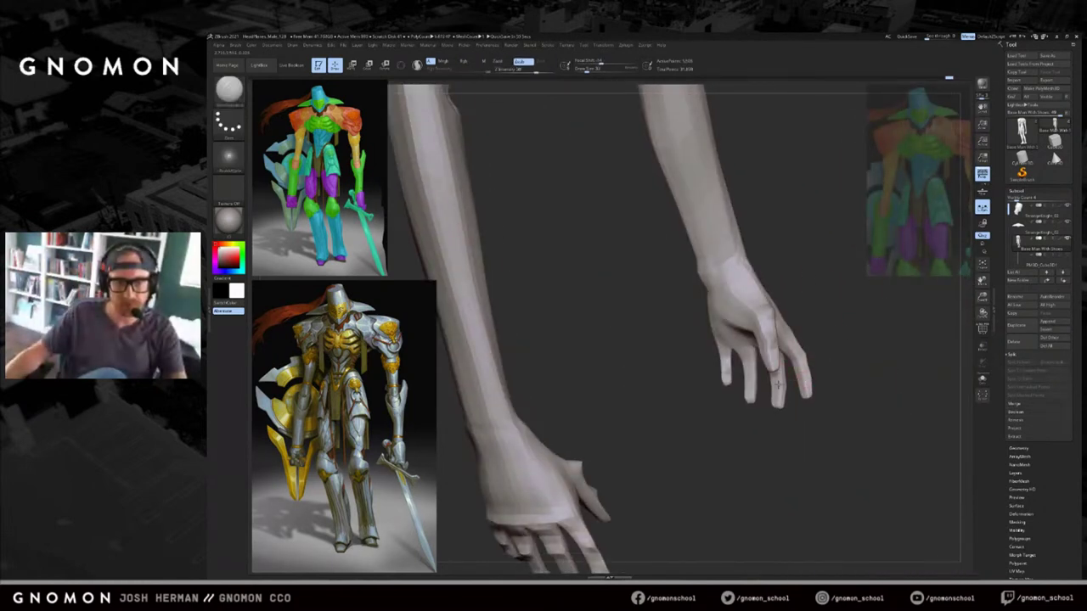
left_click_drag(721, 406, 773, 368)
right_click_drag(768, 368, 788, 357)
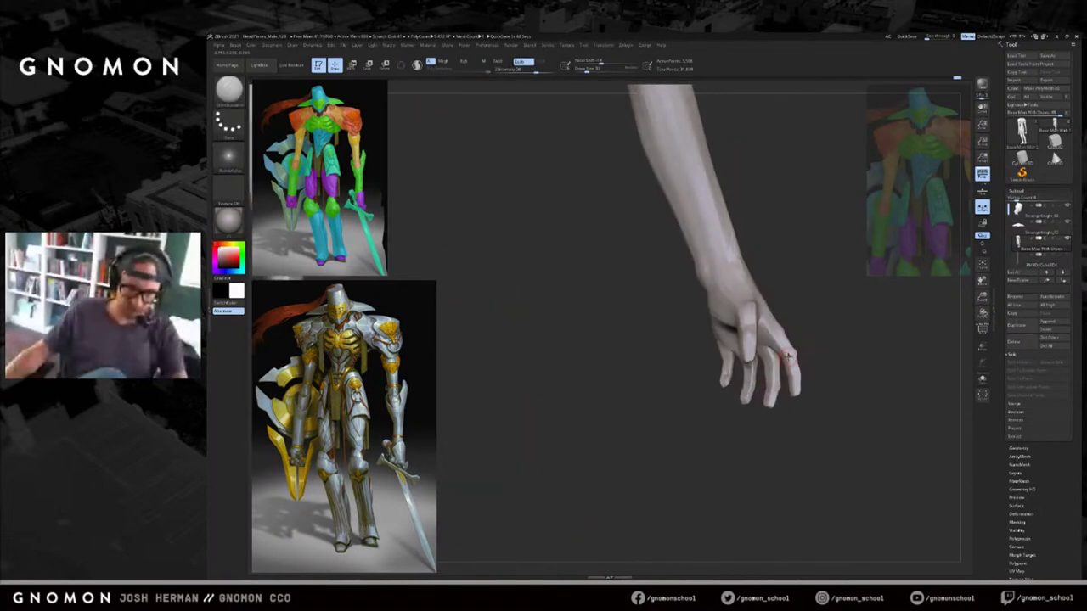
left_click_drag(813, 330, 774, 339)
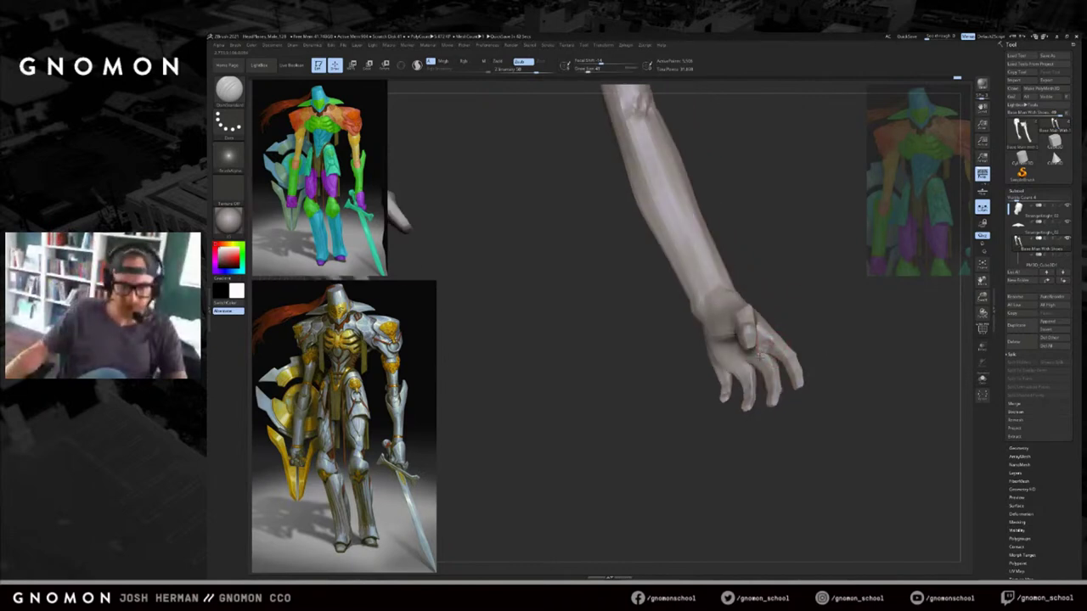
left_click_drag(662, 390, 785, 297)
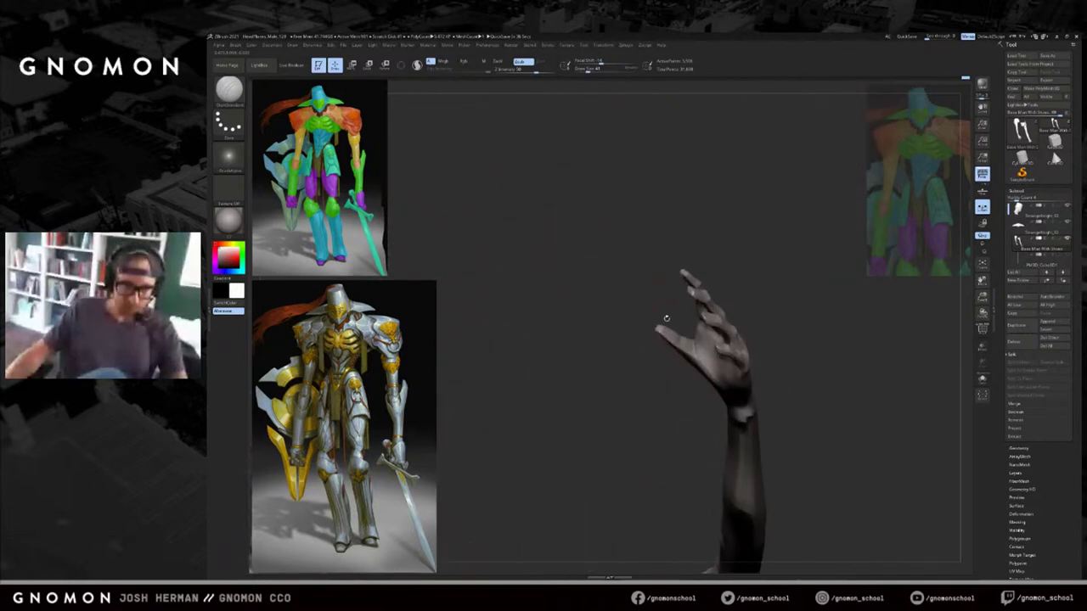
Mask the arm and hand so only the thumb stays editable.
mouse_move(668, 362)
left_mouse_down()
mouse_move(640, 331)
mouse_move(642, 312)
mouse_move(638, 336)
mouse_move(658, 344)
mouse_move(696, 328)
mouse_move(651, 366)
mouse_move(641, 403)
left_mouse_up()
key("b")
key("m")
key("v")
key("b")
key("c")
key("b")
left_click(678, 396, "ctrl")
mouse_move(690, 299)
left_mouse_down("ctrl+alt")
mouse_move(639, 399)
mouse_move(696, 373)
left_mouse_up("ctrl+alt")
Switch to Transpose Move for the thumb and free its base from the mask.
key("w")
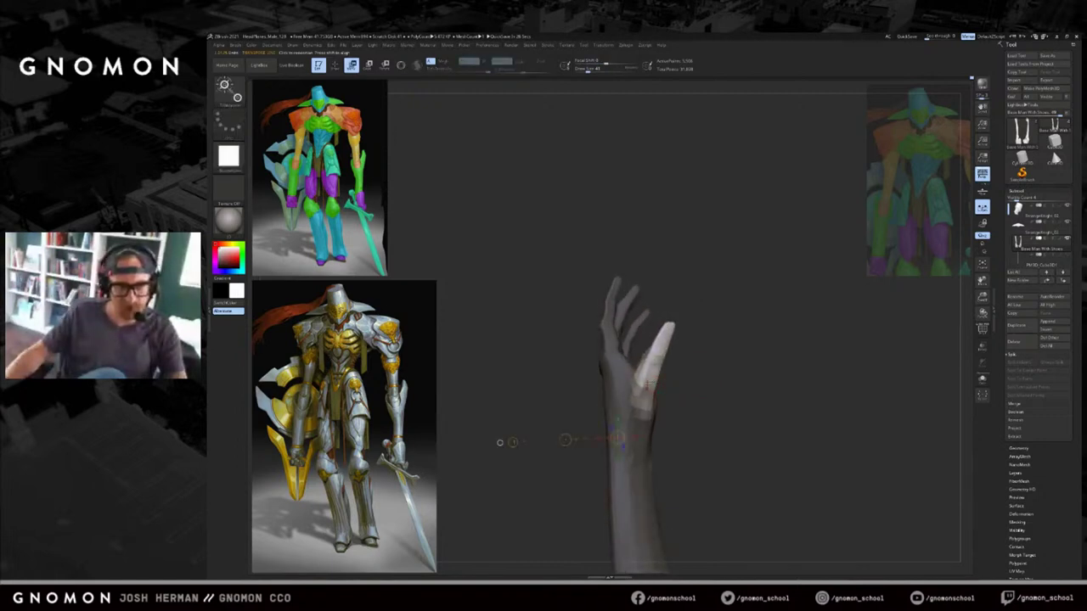
mouse_move(681, 394)
left_mouse_down()
mouse_move(705, 357)
mouse_move(695, 360)
left_mouse_up()
key("q")
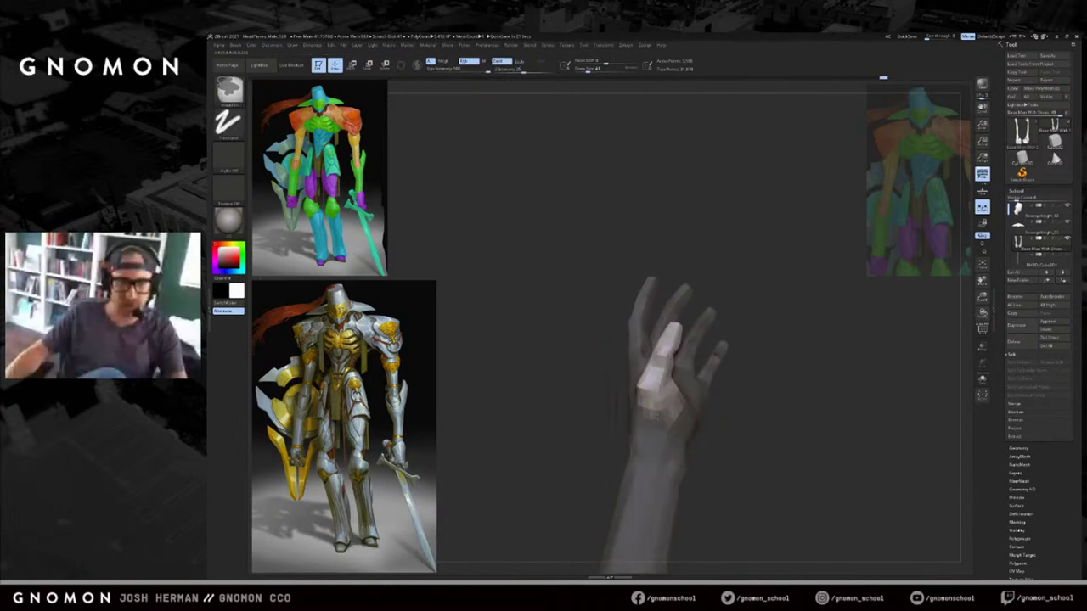
key("w")
key("q")
Adjust the mask around the thumb's base and reposition the thumb against the palm with Transpose Move.
mouse_move(747, 393)
left_mouse_down()
mouse_move(593, 356)
mouse_move(536, 314)
left_mouse_up()
key("bracketright")
key("bracketright")
left_click_drag(636, 428, 696, 407)
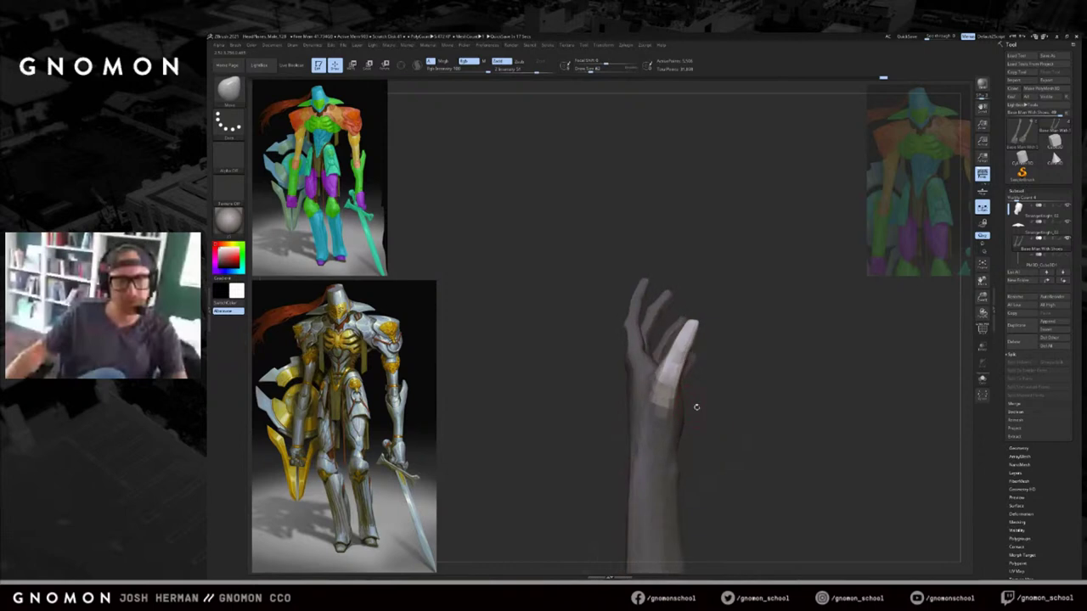
left_click(665, 409, "ctrl")
key("w")
left_click_drag(736, 415, 518, 418)
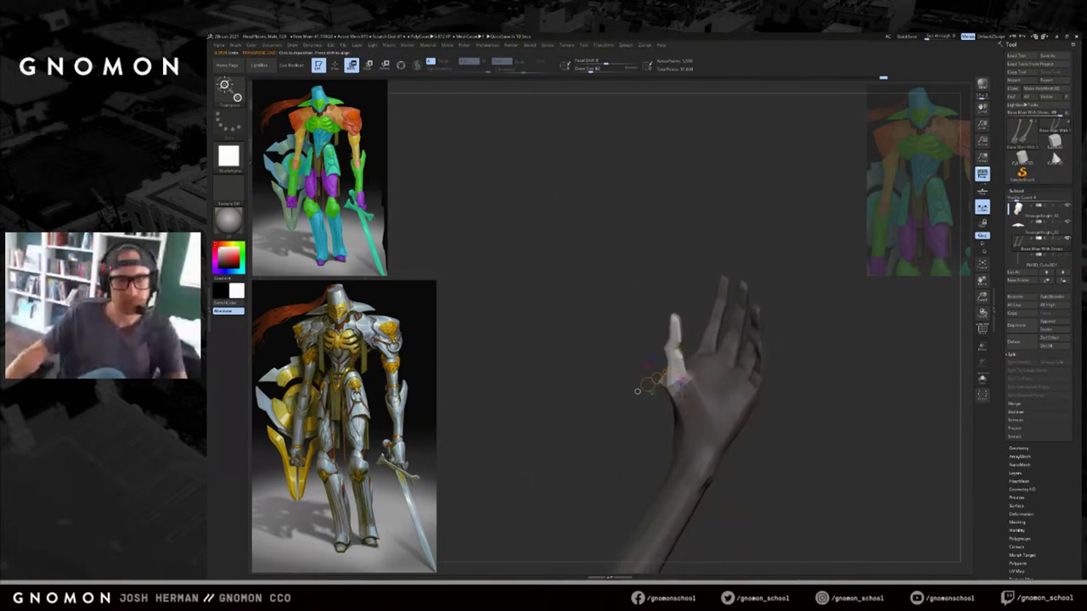
left_click_drag(668, 297, 668, 455)
Clear the thumb mask, isolate the body mesh and bring back its hidden parts.
left_click_drag(662, 495, 667, 509, "ctrl")
left_click_drag(665, 501, 798, 409)
left_click(982, 380)
key("f")
left_click_drag(798, 364, 743, 360)
left_click(825, 410, "ctrl+shift")
key("q")
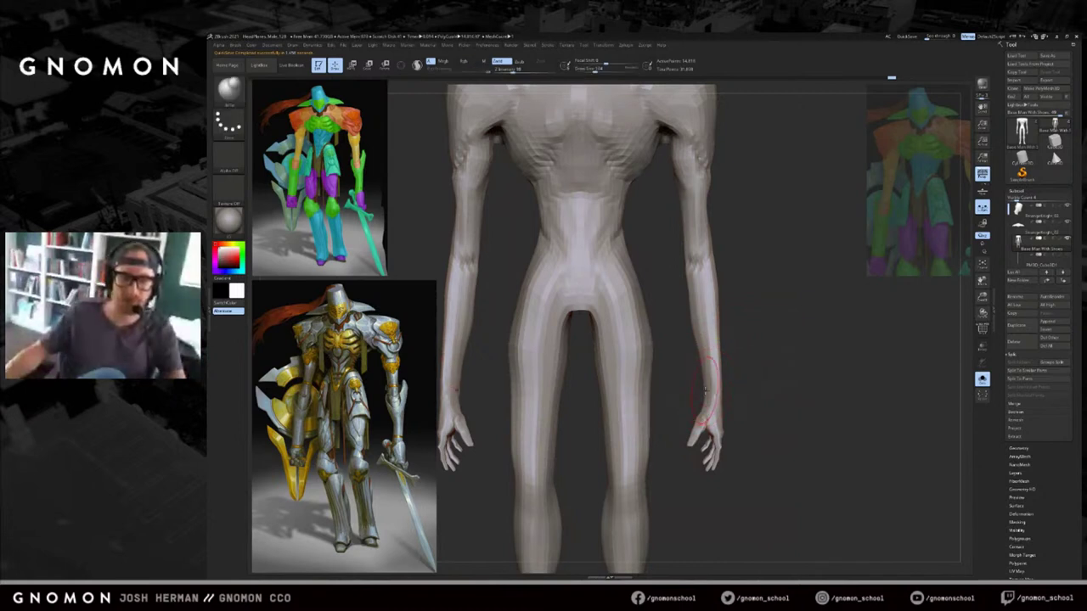
Reshape the wrists and lower forearms in the front view.
mouse_move(704, 374)
left_mouse_down()
mouse_move(699, 363)
mouse_move(761, 374)
mouse_move(823, 365)
mouse_move(704, 335)
left_mouse_up()
left_click_drag(771, 365, 740, 367, "shift")
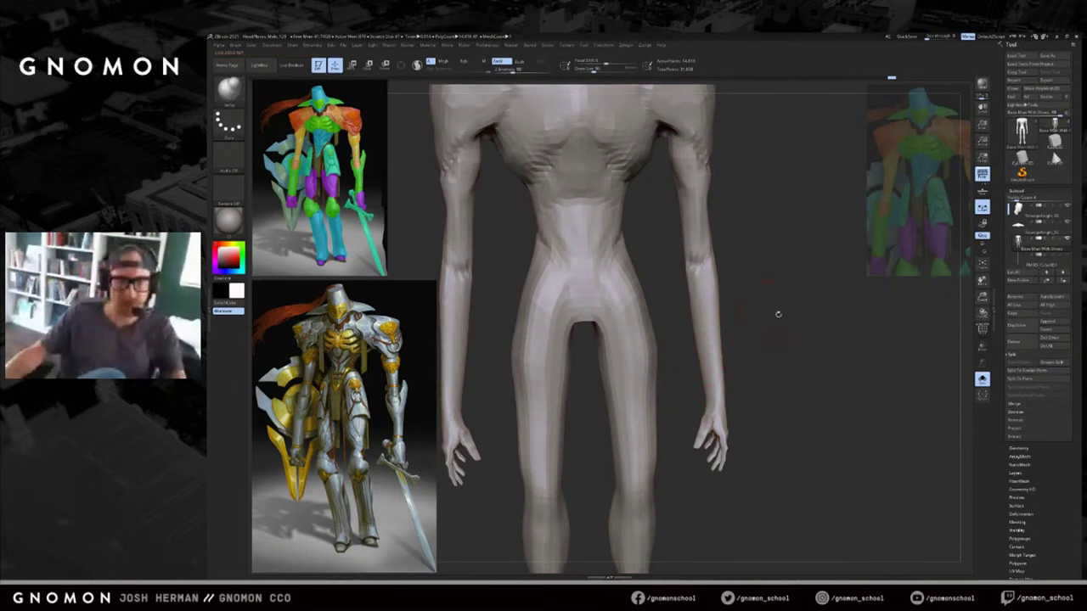
left_click_drag(778, 314, 753, 316)
mouse_move(728, 357)
left_mouse_down("shift")
mouse_move(719, 363)
mouse_move(730, 374)
mouse_move(766, 381)
left_mouse_up("shift")
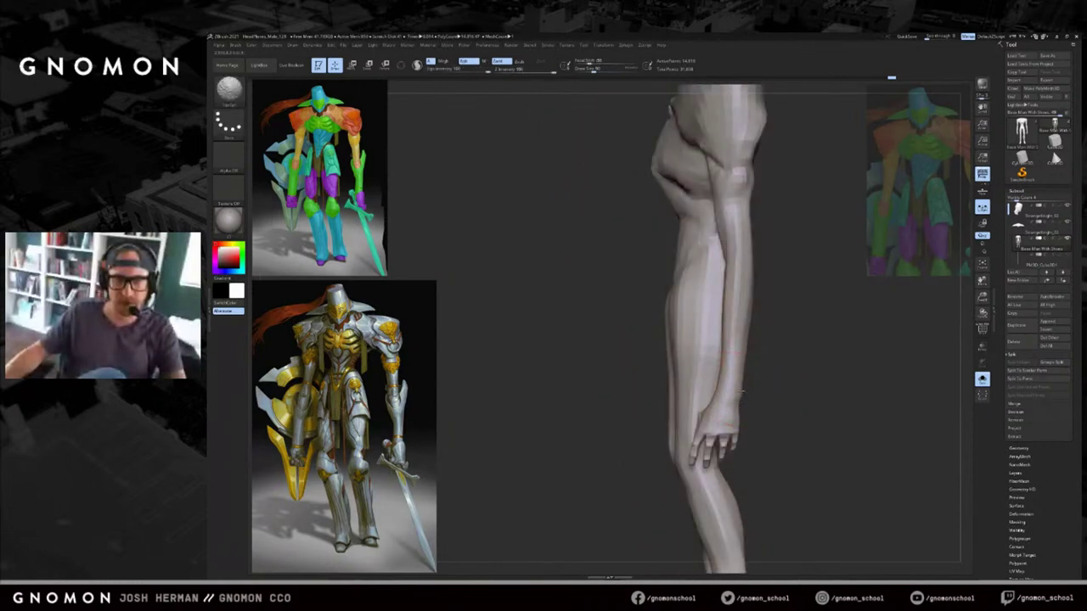
Refine the forearm and wrist contours from the side, varying the brush size.
key("s")
key("s")
left_click_drag(726, 382, 723, 357)
key("s")
mouse_move(785, 330)
left_mouse_down("alt")
mouse_move(671, 342)
mouse_move(694, 365)
mouse_move(666, 393)
mouse_move(654, 358)
left_mouse_up("alt")
key("s")
key("s")
mouse_move(737, 371)
left_mouse_down("alt")
mouse_move(776, 355)
mouse_move(723, 359)
mouse_move(759, 354)
left_mouse_up("alt")
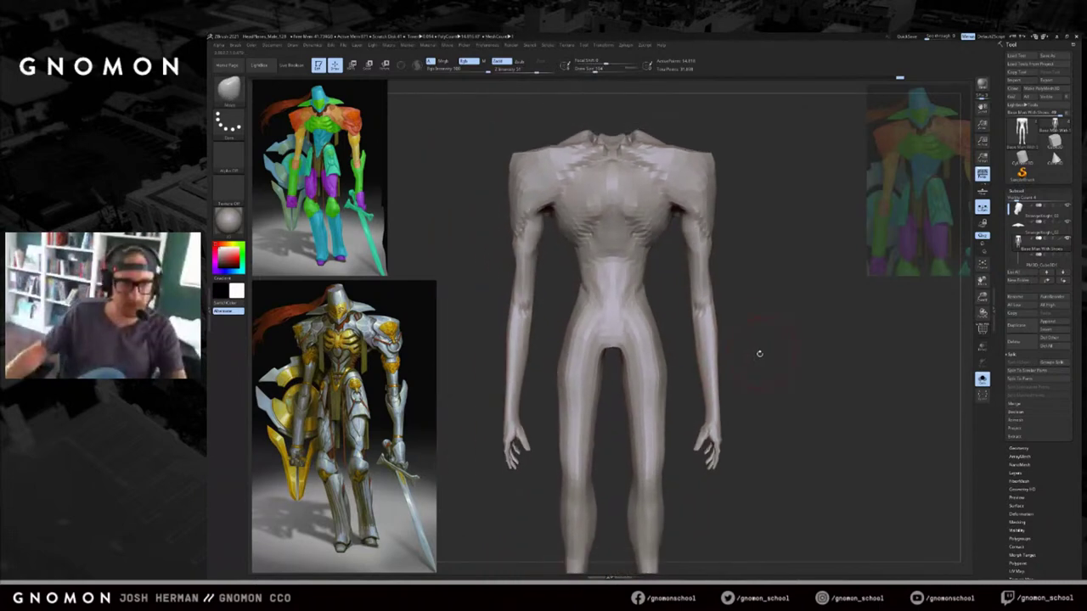
Show the helmet and loincloth pieces alongside the body again and make the loincloth active.
key("shift")
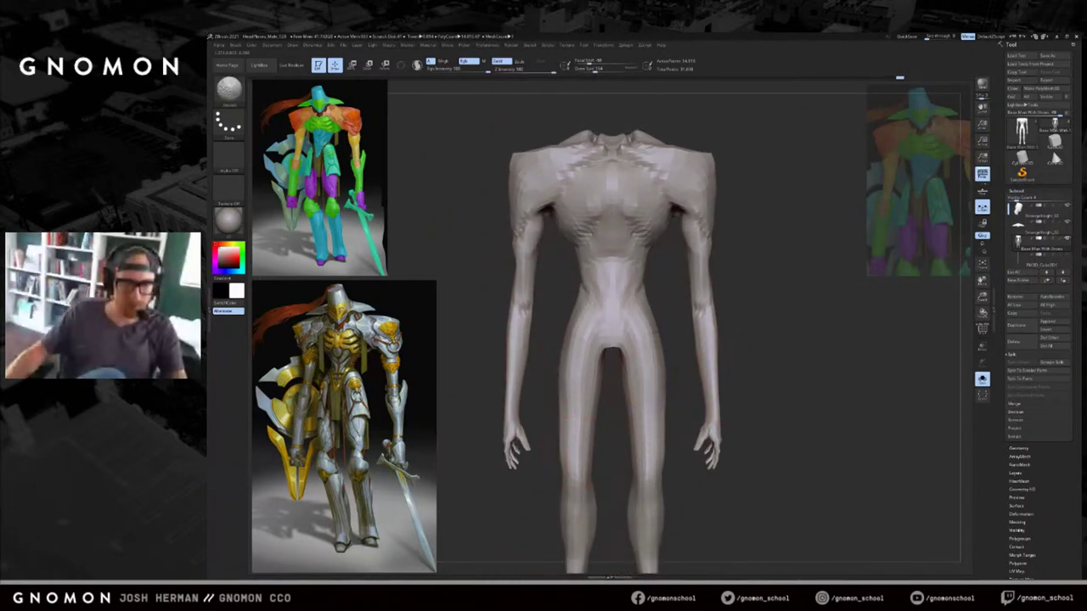
left_click_drag(670, 396, 680, 385, "alt")
key("b")
key("d")
key("s")
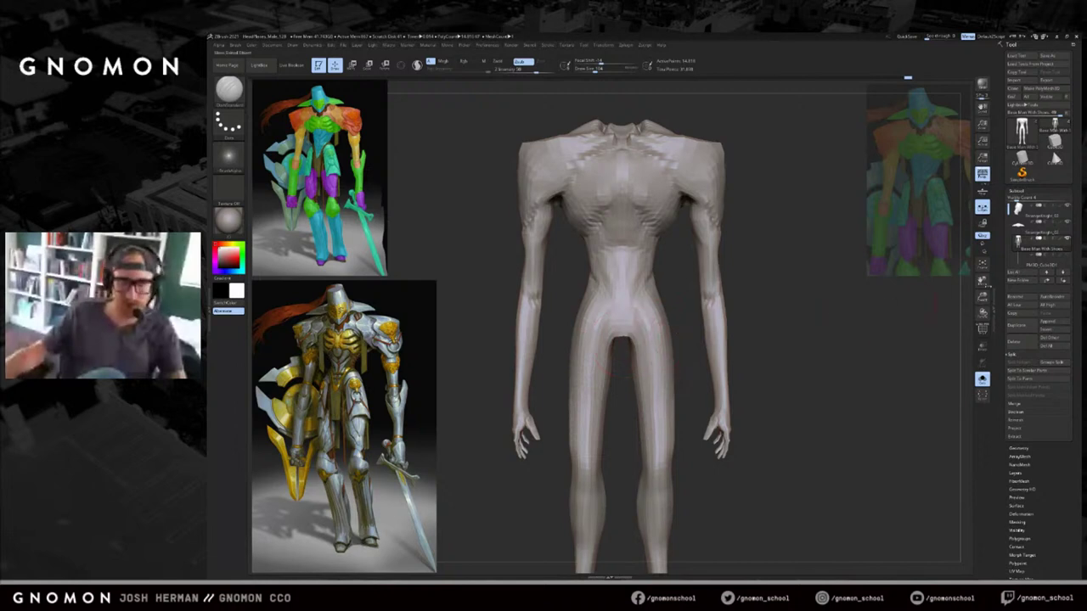
key("alt+s")
left_click(1067, 254)
left_click_drag(837, 338, 747, 327, "alt")
left_click(643, 407, "alt")
Try to shift the loincloth with Transpose Move.
left_click_drag(721, 393, 643, 382, "shift")
key("w")
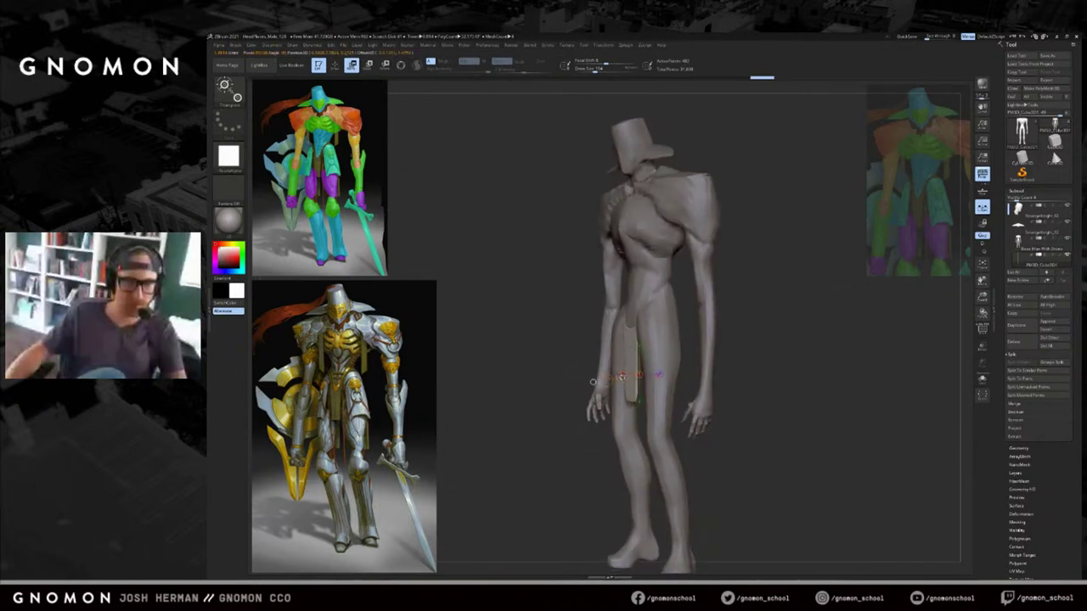
left_click_drag(593, 382, 618, 379)
key("ctrl+z")
Try to reshape the loincloth with a large brush and with a Transpose line across its lower end.
key("q")
mouse_move(689, 311)
left_mouse_down("shift")
mouse_move(645, 323)
mouse_move(655, 313)
mouse_move(649, 333)
left_mouse_up("shift")
key("s")
left_click(647, 309)
key("s")
key("s")
key("ctrl+z")
key("w")
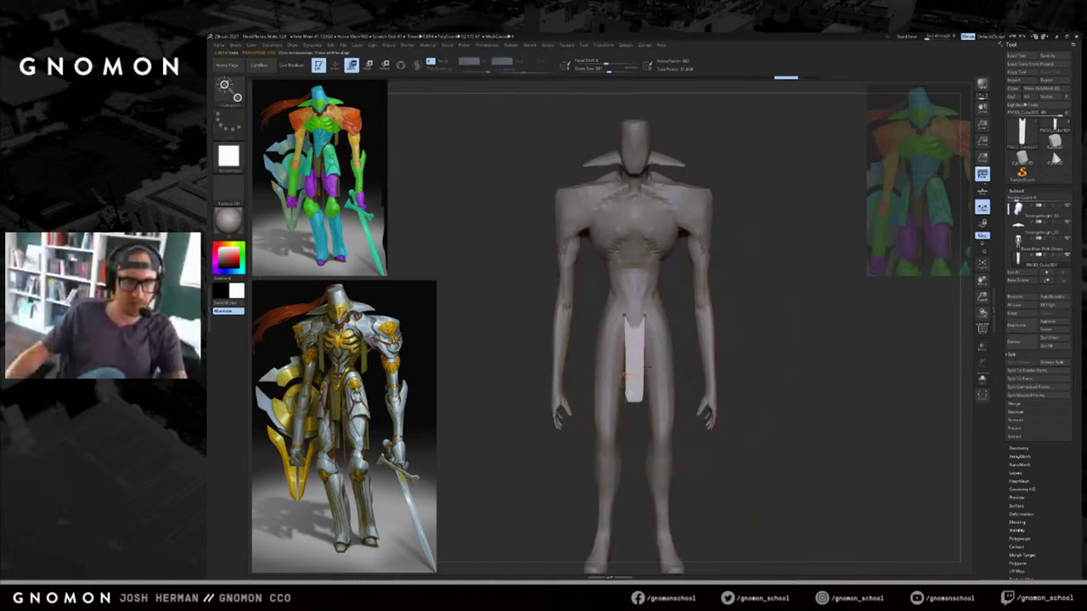
mouse_move(634, 393)
left_mouse_down()
mouse_move(732, 384)
mouse_move(735, 393)
left_mouse_up()
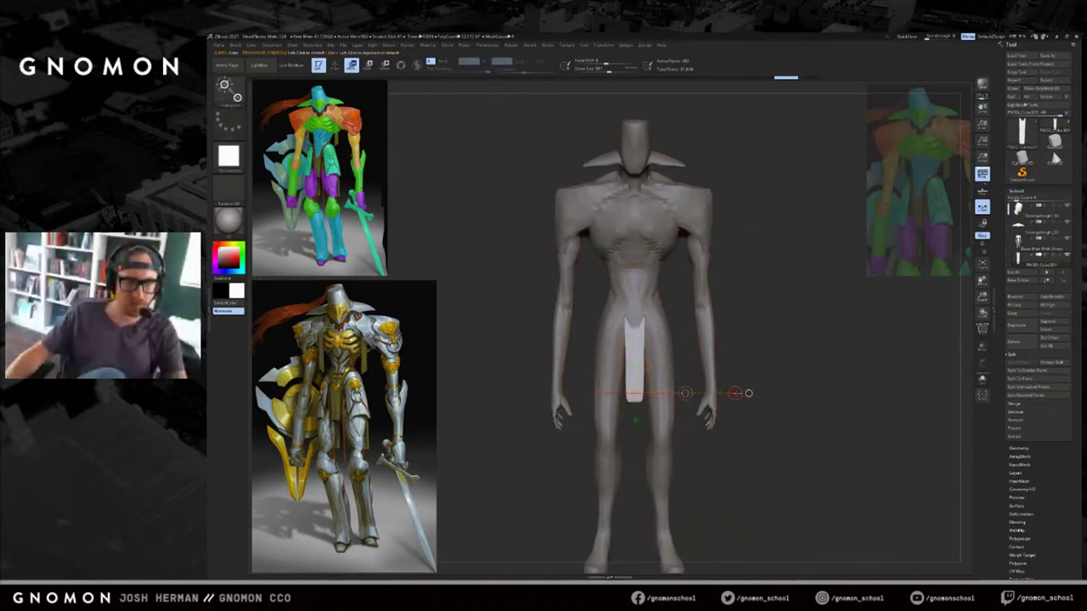
key("q")
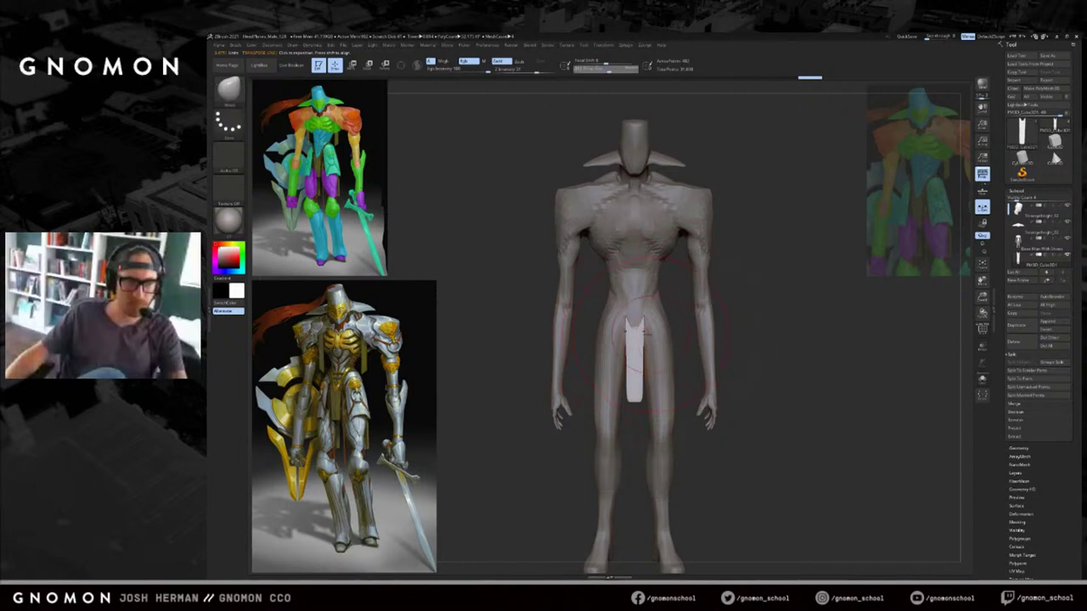
Adjust the loincloth's upper corners with a smaller Move brush.
right_click_drag(667, 309, 636, 313)
key("bracketleft")
key("bracketleft")
key("bracketleft")
left_click_drag(625, 319, 628, 315)
Make the body active and hide its arms, leaving the torso and legs visible.
right_click_drag(704, 307, 682, 304)
left_click(657, 333, "alt")
mouse_move(590, 388)
right_mouse_down()
mouse_move(555, 417)
mouse_move(536, 416)
right_mouse_up()
key("bracketright")
key("bracketright")
key("bracketright")
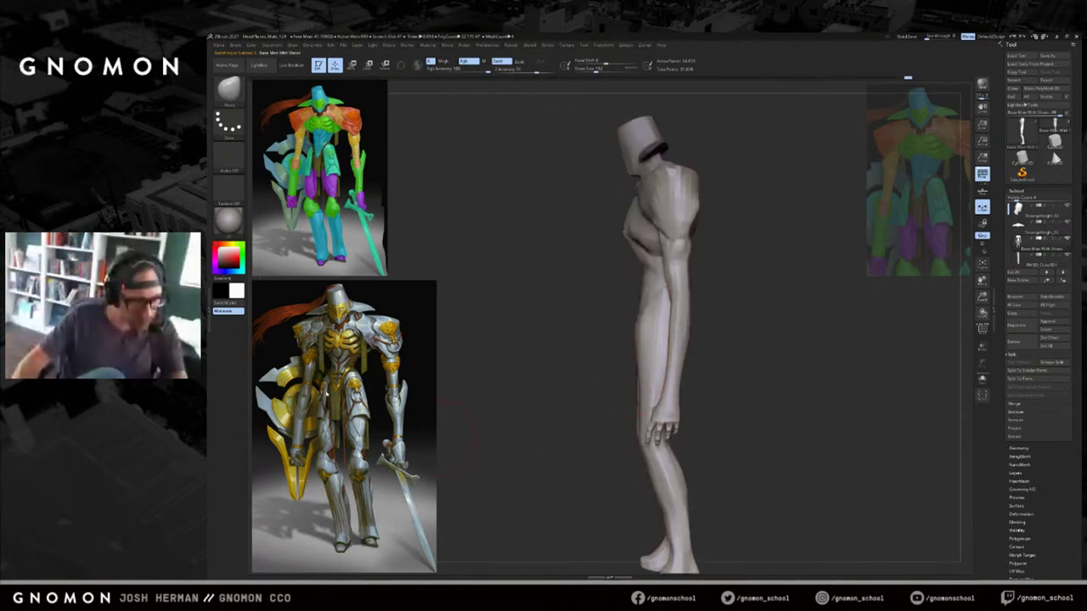
right_click_drag(537, 416, 535, 361, "alt")
right_click_drag(536, 362, 561, 357)
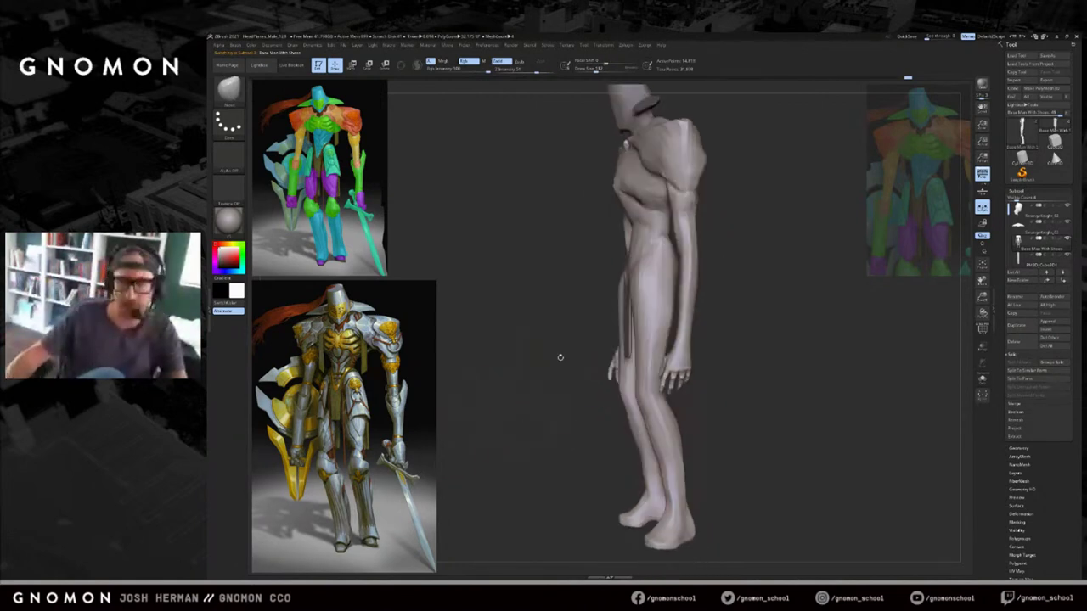
left_click(689, 319, "ctrl+shift")
left_click(689, 319, "ctrl+shift")
right_click_drag(728, 324, 781, 323)
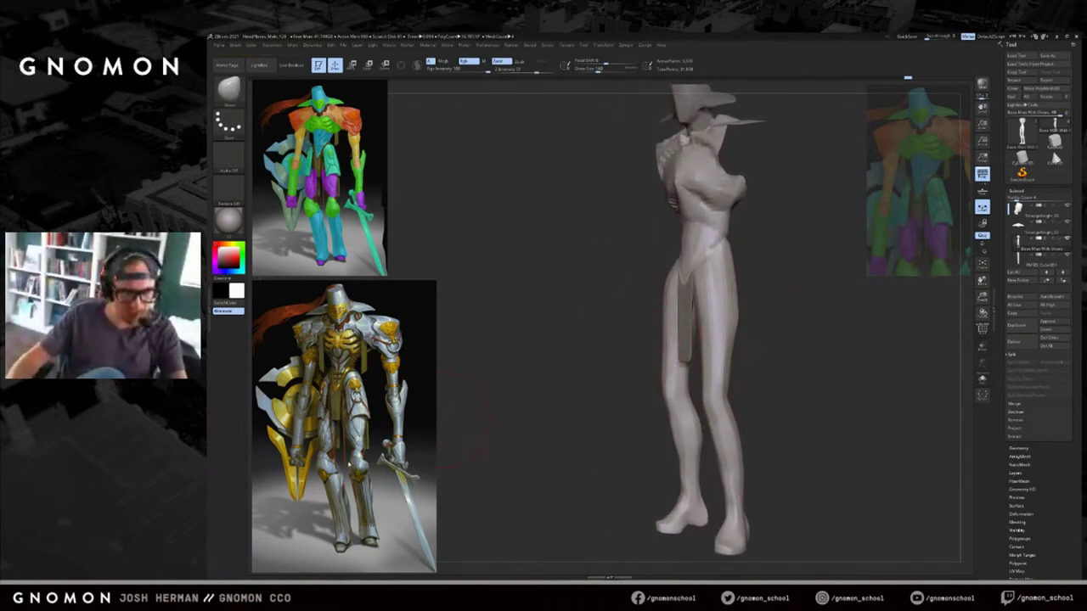
Mask the lower legs from the knees down.
right_click_drag(609, 362, 638, 360)
mouse_move(718, 363)
right_mouse_down()
mouse_move(806, 373)
mouse_move(778, 341)
right_mouse_up()
key("space")
left_click_drag(815, 527, 622, 338, "ctrl")
left_click(706, 334, "ctrl")
right_click_drag(622, 351, 715, 342)
Shorten the loincloth with a Transpose line along its length and make the body active again.
right_click_drag(628, 297, 686, 296)
left_click(665, 238, "alt")
key("w")
left_click_drag(666, 227, 667, 348)
right_click_drag(752, 294, 663, 340)
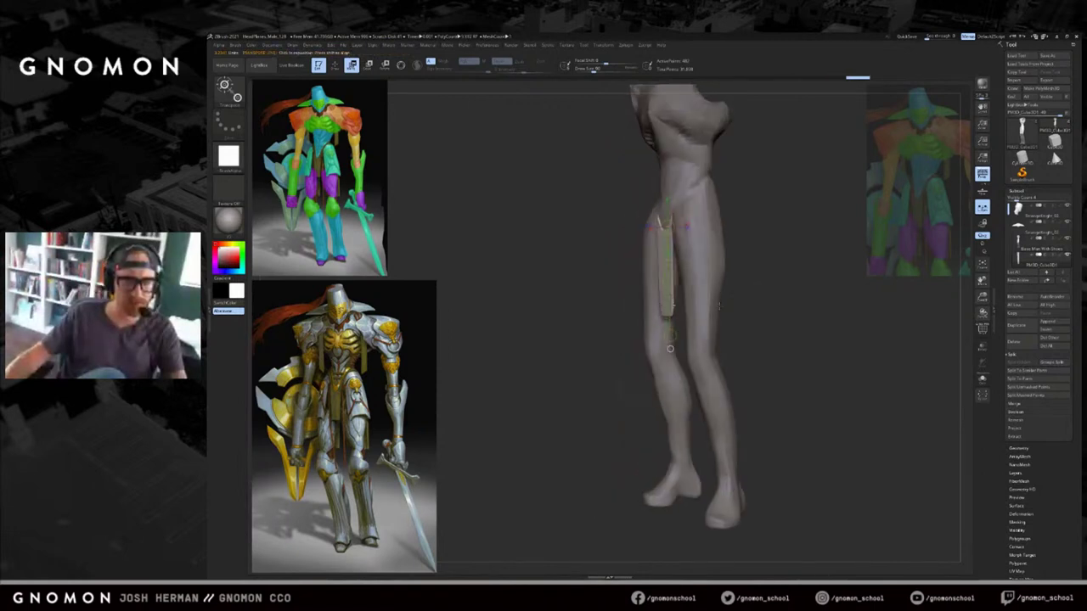
mouse_move(742, 293)
right_mouse_down("alt")
mouse_move(728, 320)
mouse_move(755, 319)
right_mouse_up("alt")
left_click(710, 316, "alt")
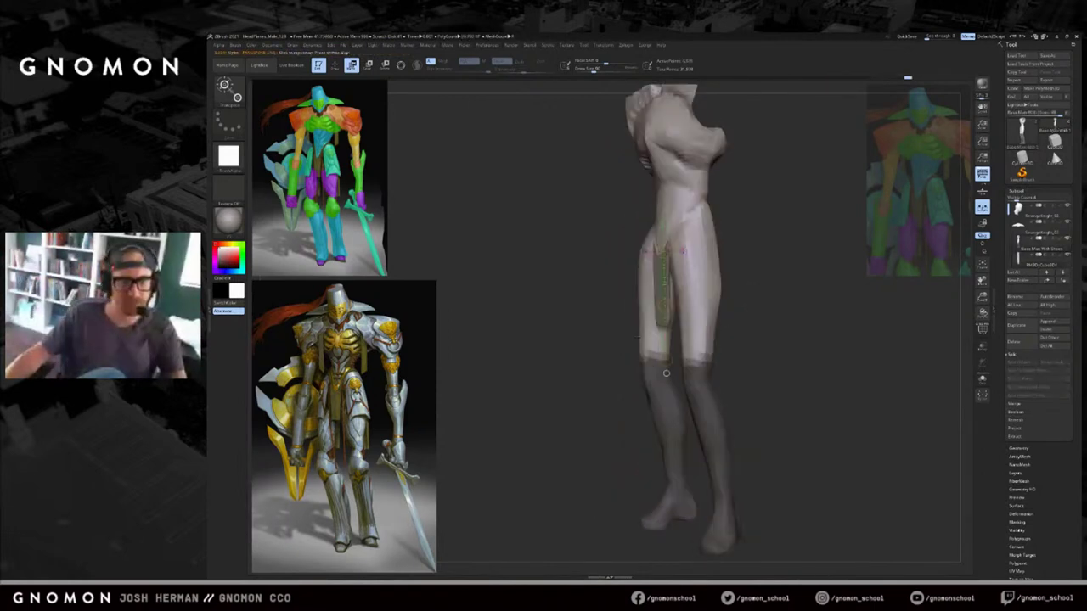
Soften the mask edge at the knees and reshape the outer contours of the thighs.
key("q")
key("w")
key("q")
left_click(639, 365, "ctrl")
left_click_drag(642, 346, 638, 335)
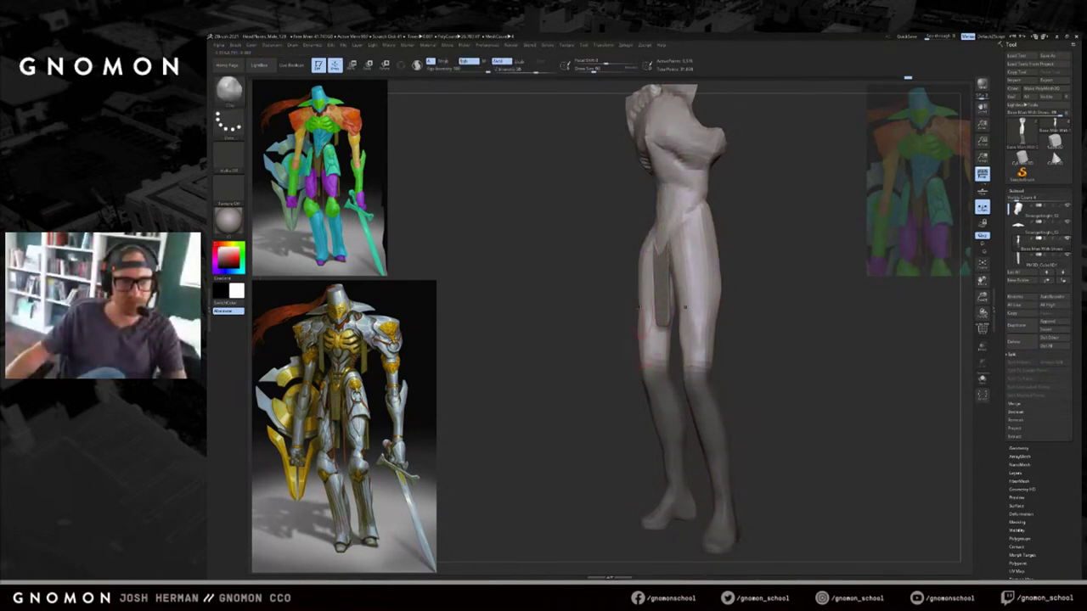
right_click_drag(637, 338, 711, 336)
mouse_move(636, 330)
left_mouse_down()
mouse_move(641, 342)
mouse_move(634, 323)
left_mouse_up()
key("1")
key("s")
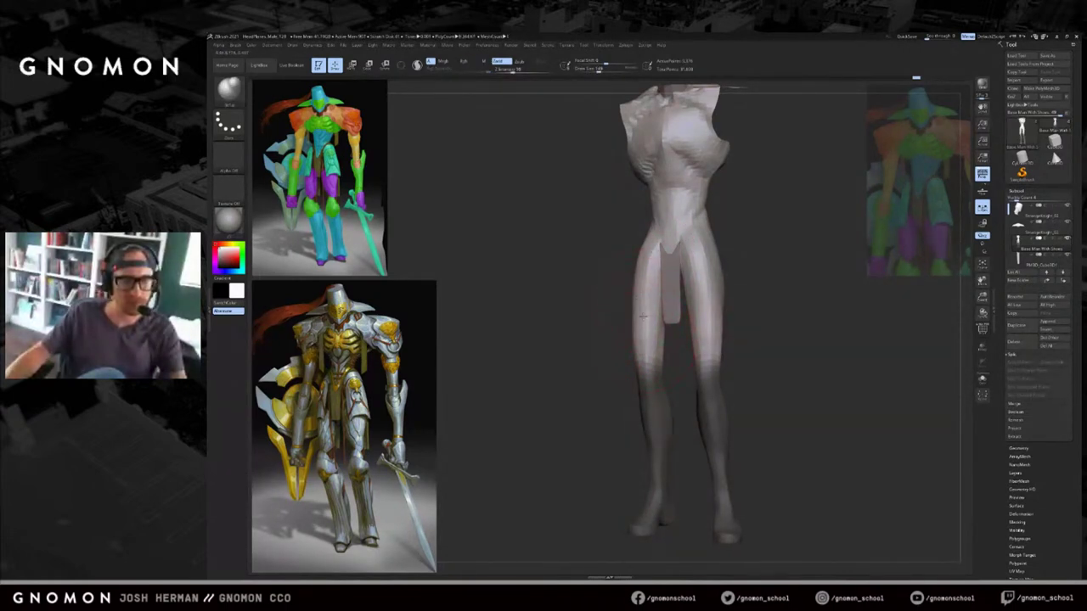
left_click_drag(621, 305, 604, 306, "shift")
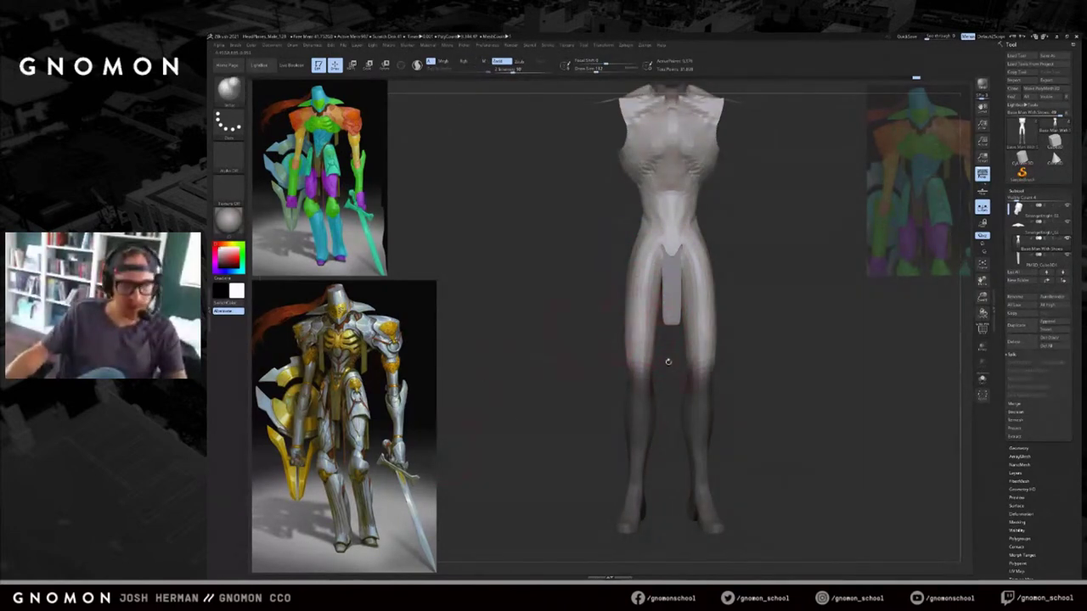
Isolate the body mesh and examine the hip and thigh shapes from several angles.
left_click_drag(675, 350, 677, 307)
key("alt+s")
left_click_drag(667, 355, 665, 276)
mouse_move(741, 288)
left_mouse_down()
mouse_move(745, 328)
mouse_move(735, 310)
left_mouse_up()
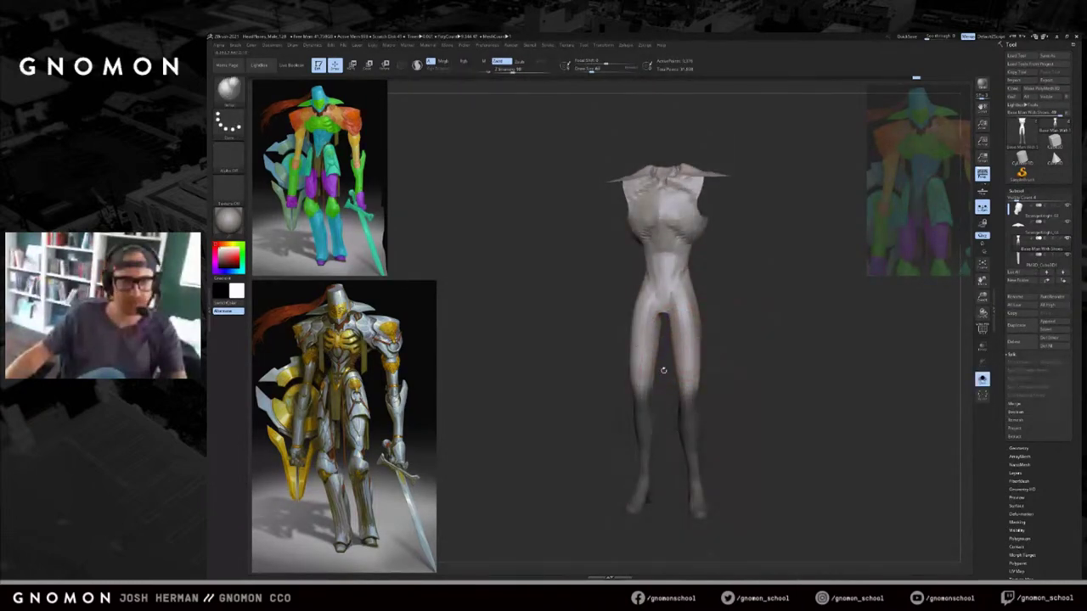
left_click_drag(660, 369, 698, 365, "shift")
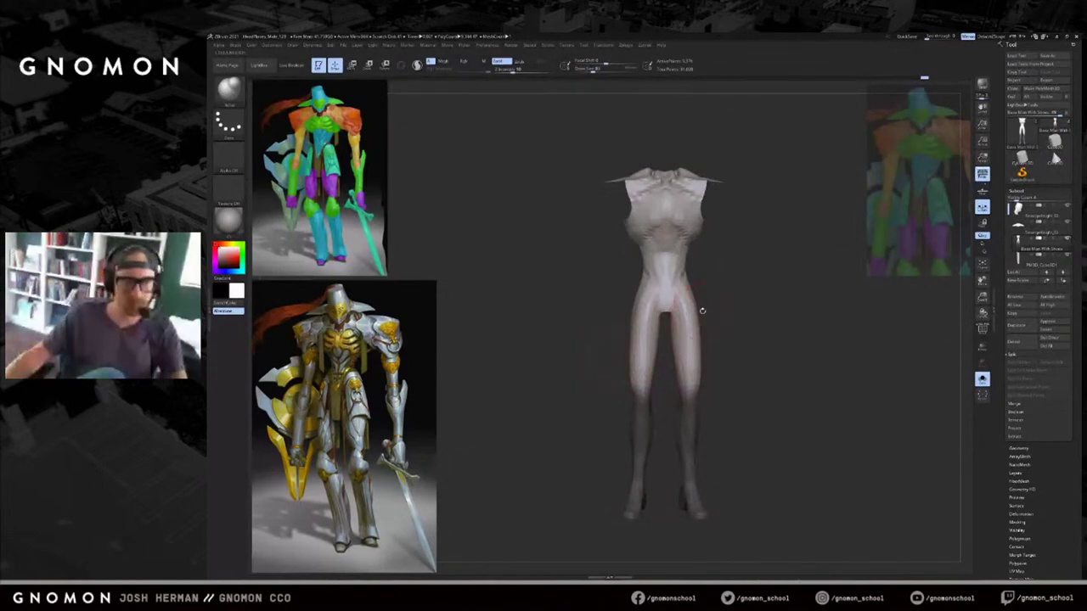
key("alt+s")
left_click_drag(719, 297, 722, 365, "alt")
key("alt+s")
Switch to the concept painting in Photoshop, hide the black fill and purple line layers, and show the red marks layer.
key("alt+Tab")
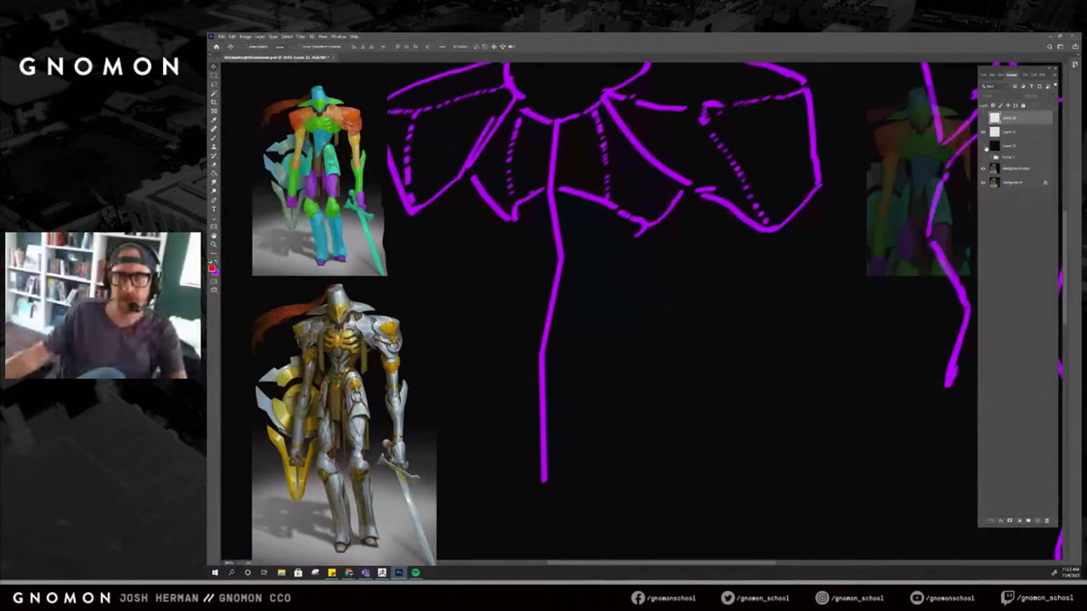
left_click(984, 148)
key("z")
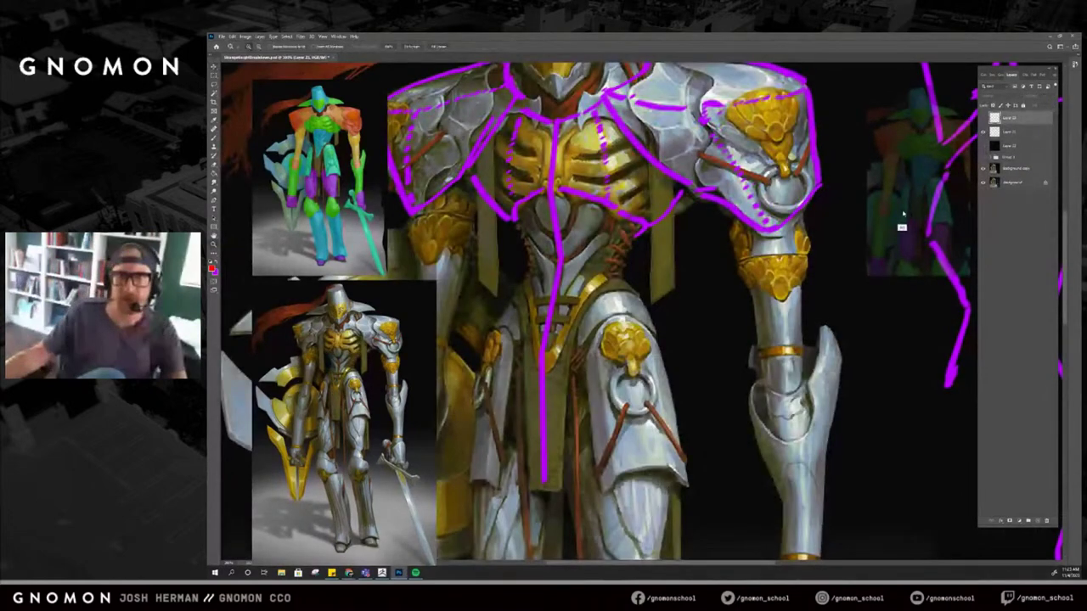
left_click(983, 133)
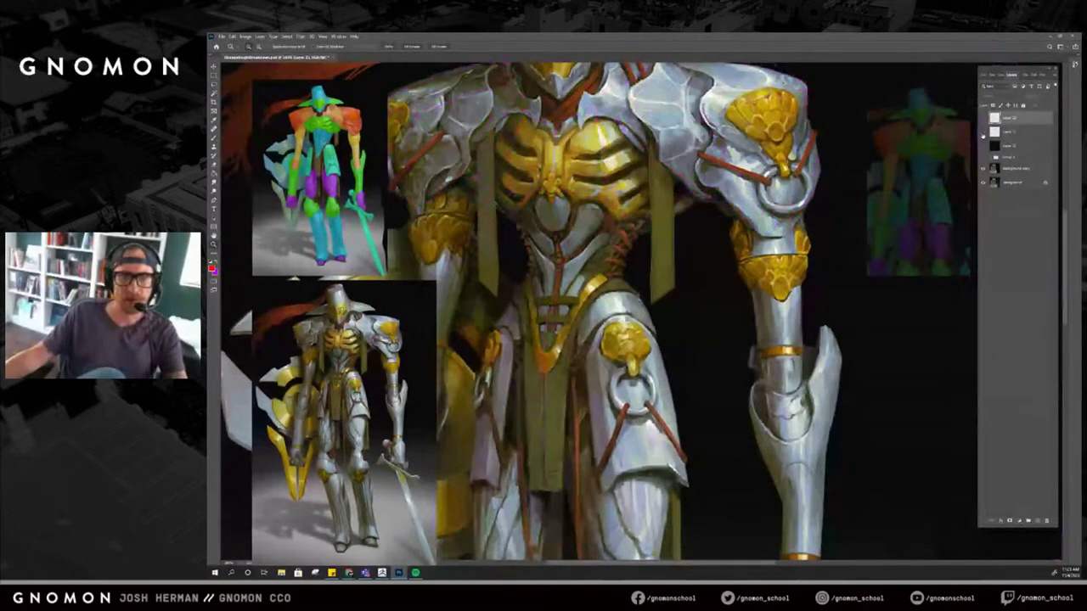
left_click(983, 133)
left_click(983, 133)
left_click(983, 119)
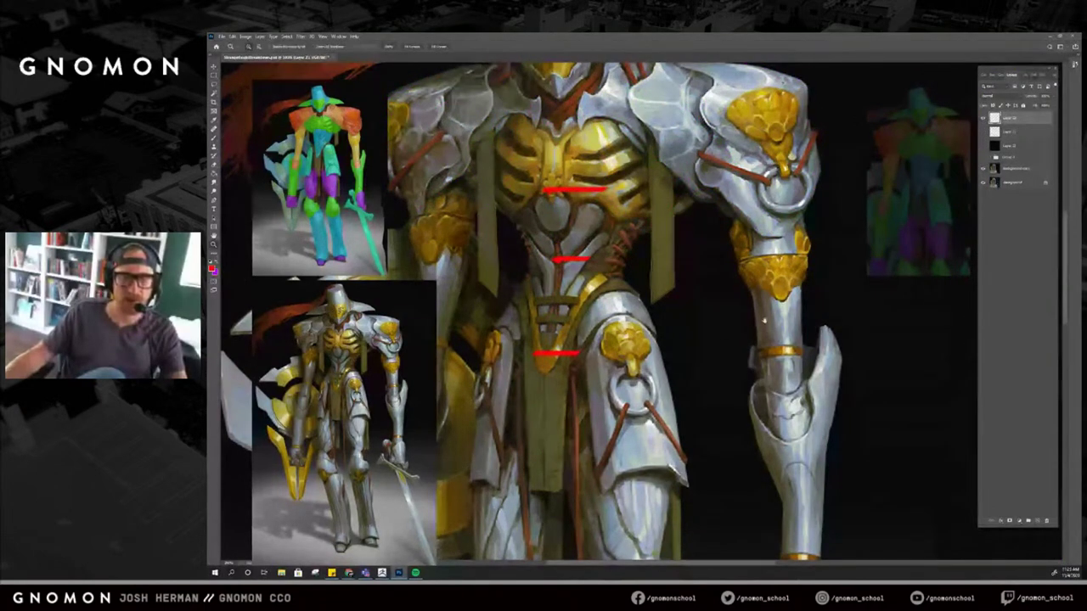
Paint red curves along both sides of the knight's waist.
left_click_drag(769, 310, 811, 173)
left_click_drag(747, 216, 781, 296)
key("b")
mouse_move(696, 222)
left_mouse_down()
mouse_move(728, 176)
mouse_move(709, 192)
mouse_move(758, 151)
left_mouse_up()
key("ctrl+z")
key("ctrl+z")
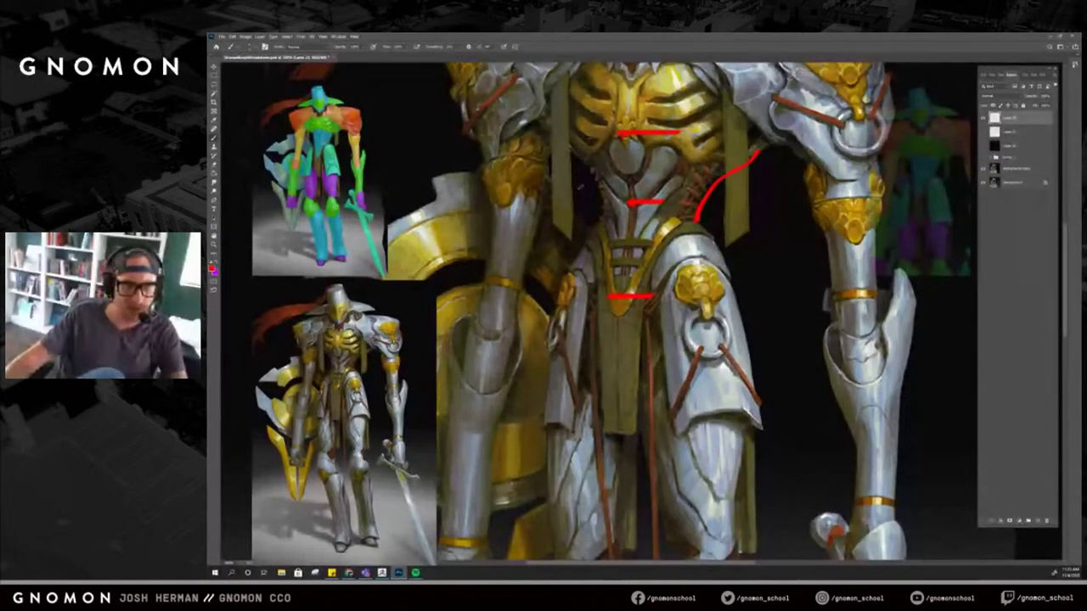
left_click_drag(579, 159, 602, 221)
Erase the red horizontal marks across the ribcage and the abdomen.
key("e")
left_click_drag(620, 134, 666, 132)
left_click_drag(632, 204, 666, 201)
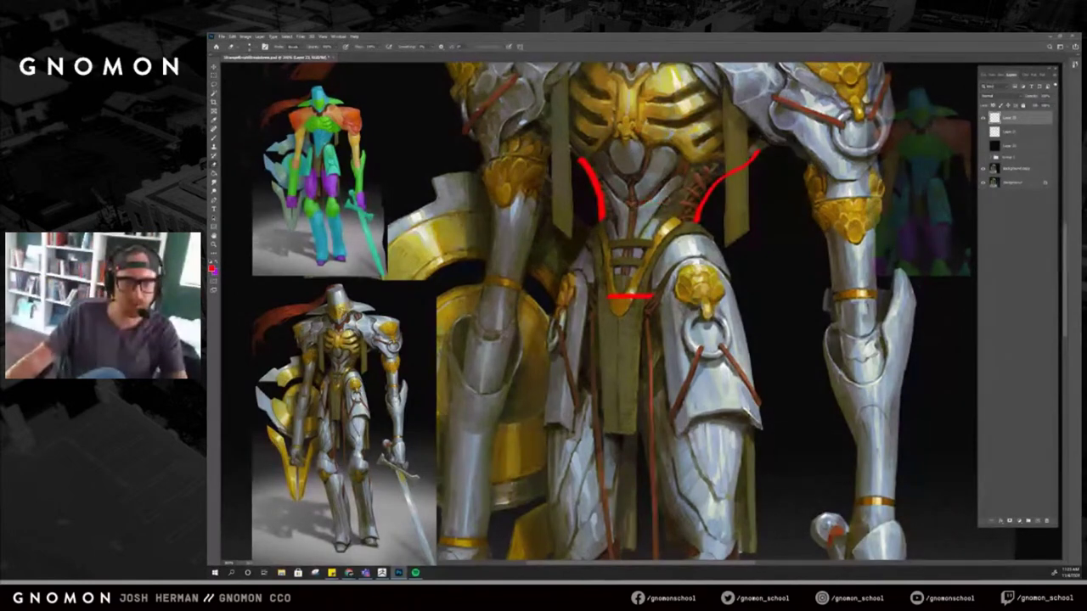
Outline the pelvis in red as a V shape with a line across its upper edge.
key("b")
left_click_drag(631, 297, 671, 231)
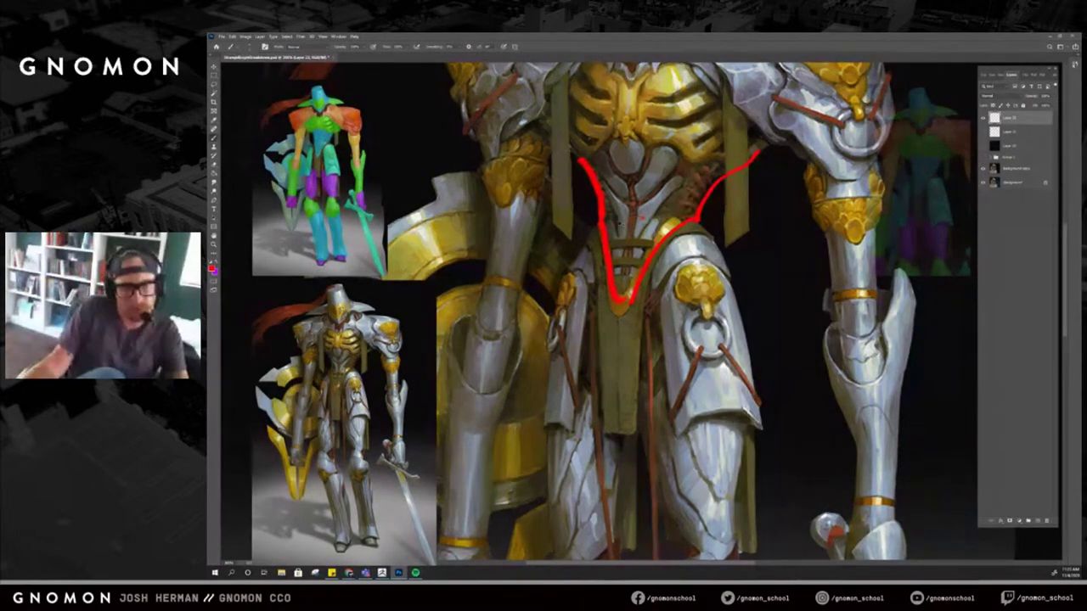
key("e")
key("b")
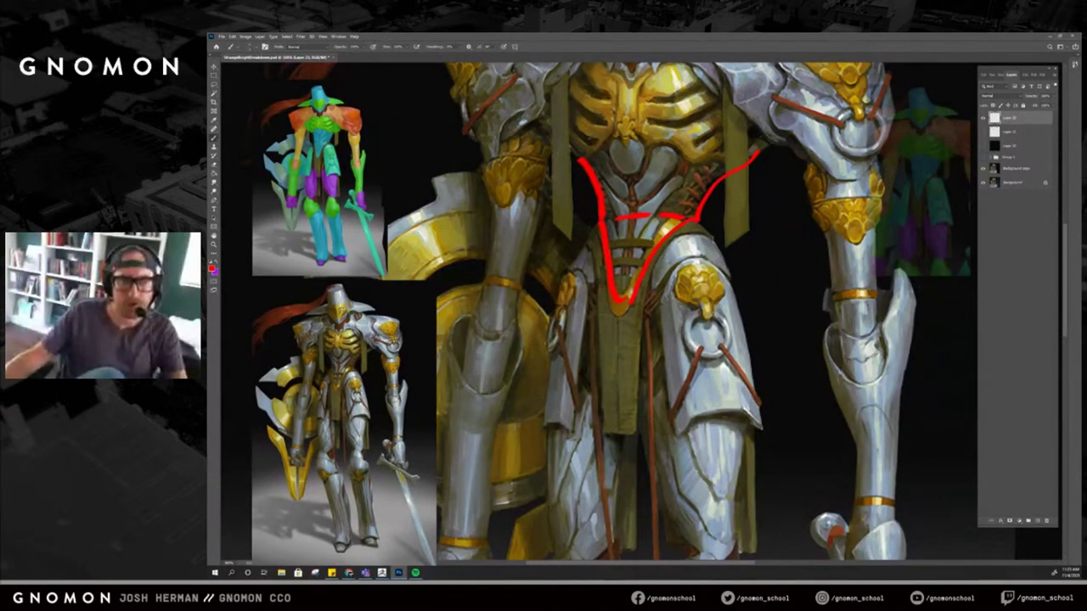
Trace the outer contours of both hips and thighs in red and add a new layer above.
mouse_move(708, 228)
left_mouse_down()
mouse_move(762, 381)
mouse_move(764, 418)
left_mouse_up()
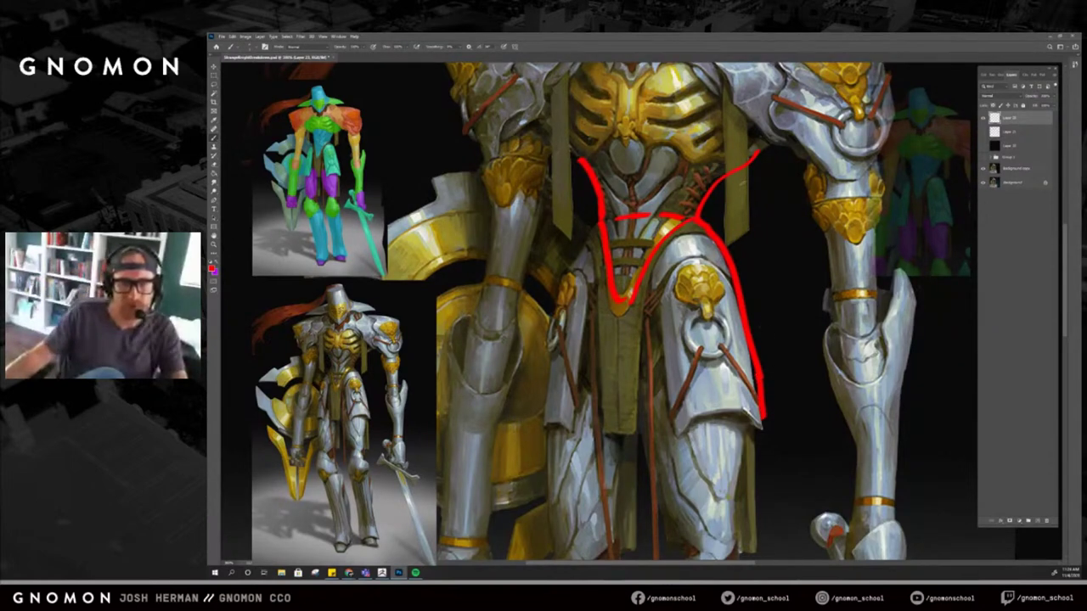
left_click_drag(708, 209, 746, 268)
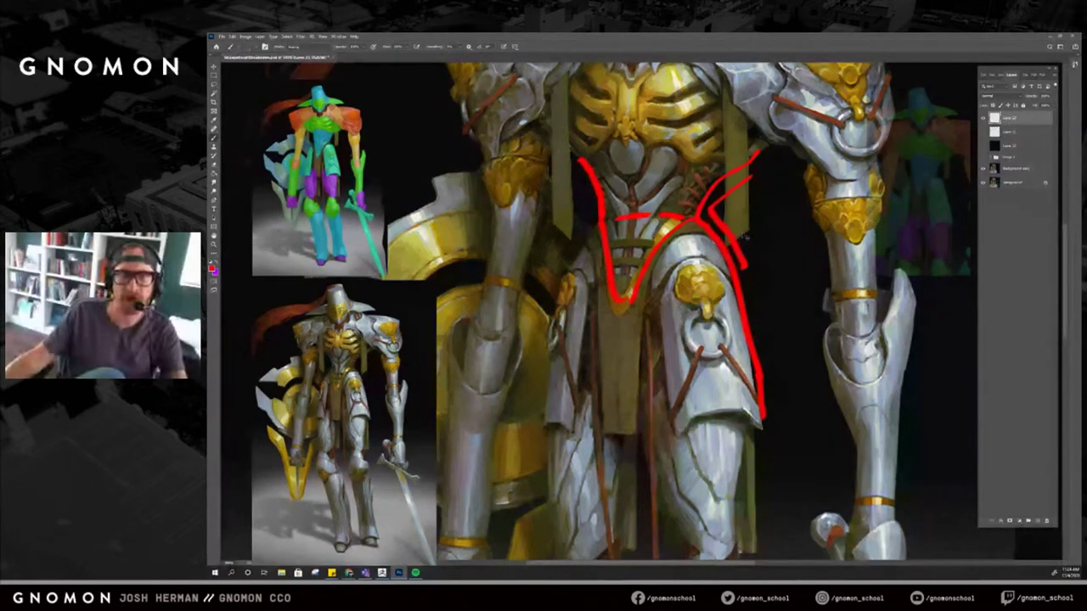
key("ctrl+z")
left_click_drag(574, 256, 552, 344)
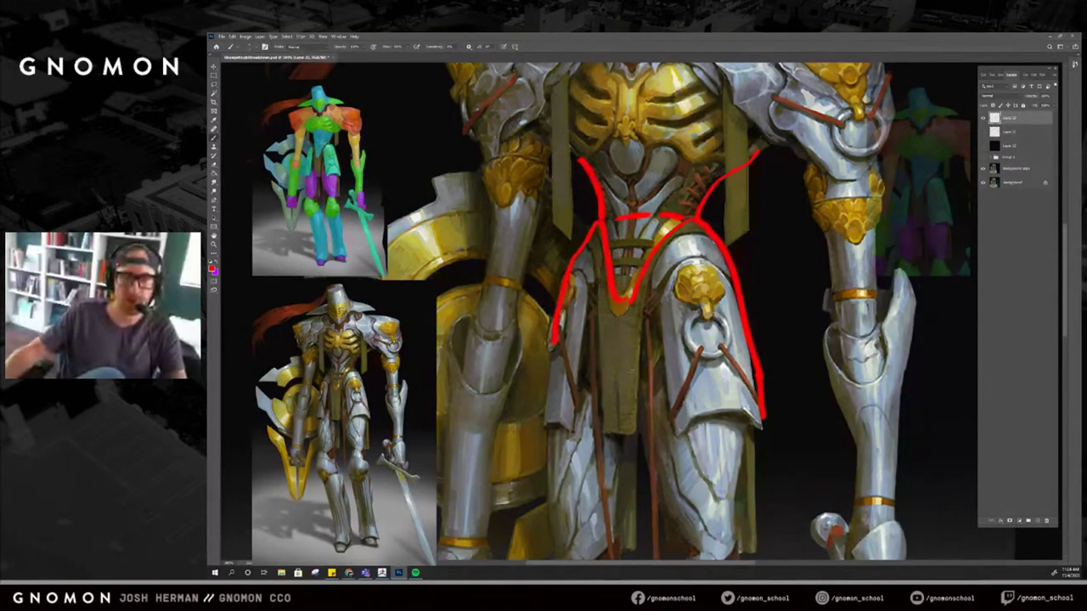
left_click_drag(770, 226, 758, 252)
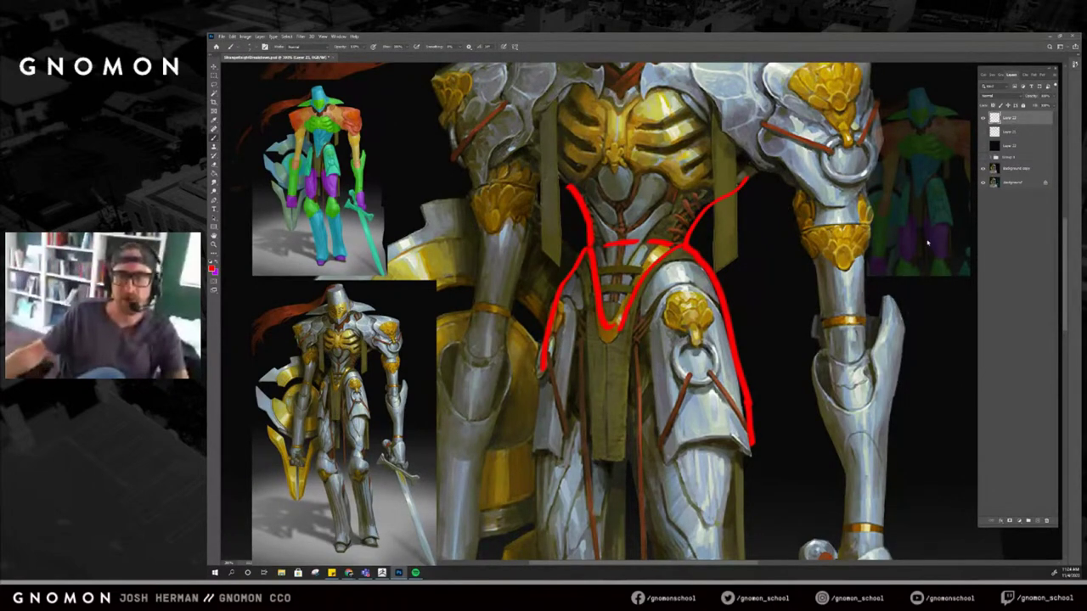
left_click(1039, 522)
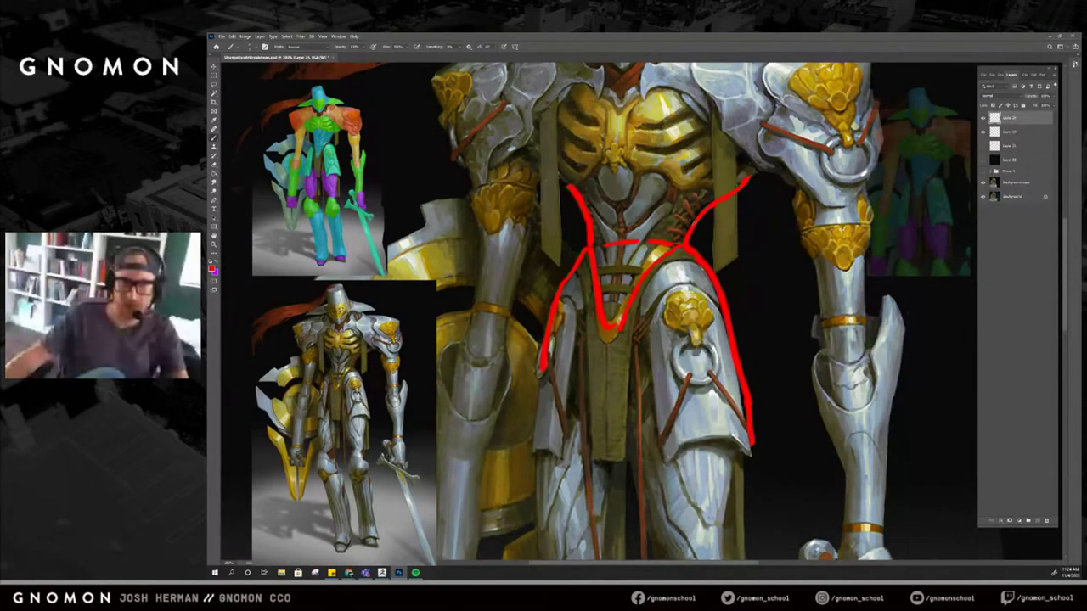
Outline the negative space between the hip and the arm in red, fill it solid and move the shape over the forearm.
mouse_move(729, 348)
left_mouse_down()
mouse_move(746, 423)
mouse_move(808, 396)
mouse_move(802, 161)
left_mouse_up()
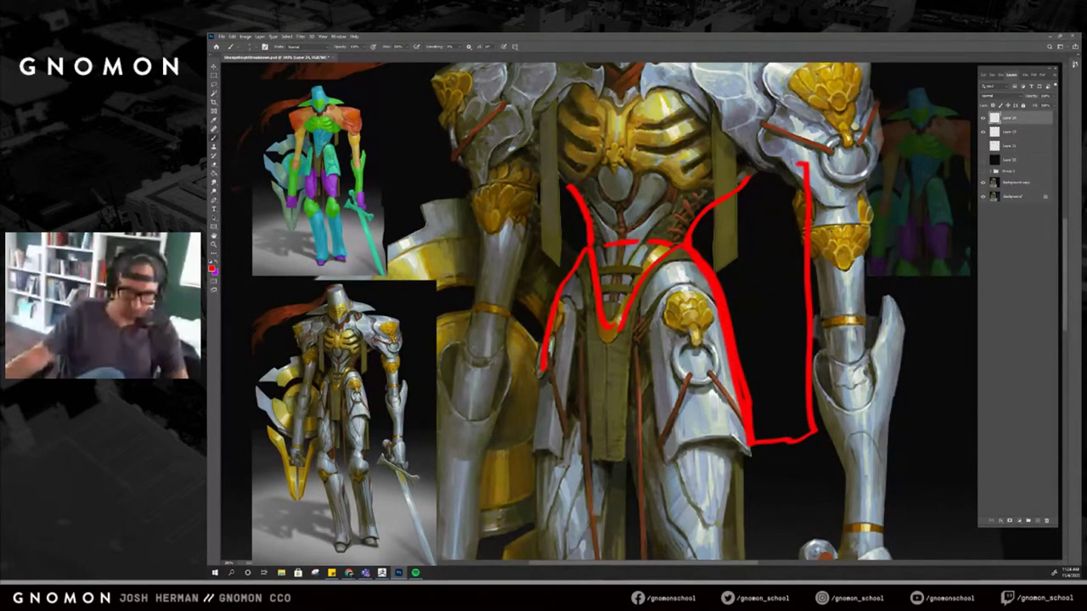
key("g")
left_click(774, 206)
key("v")
left_click_drag(839, 219, 871, 226)
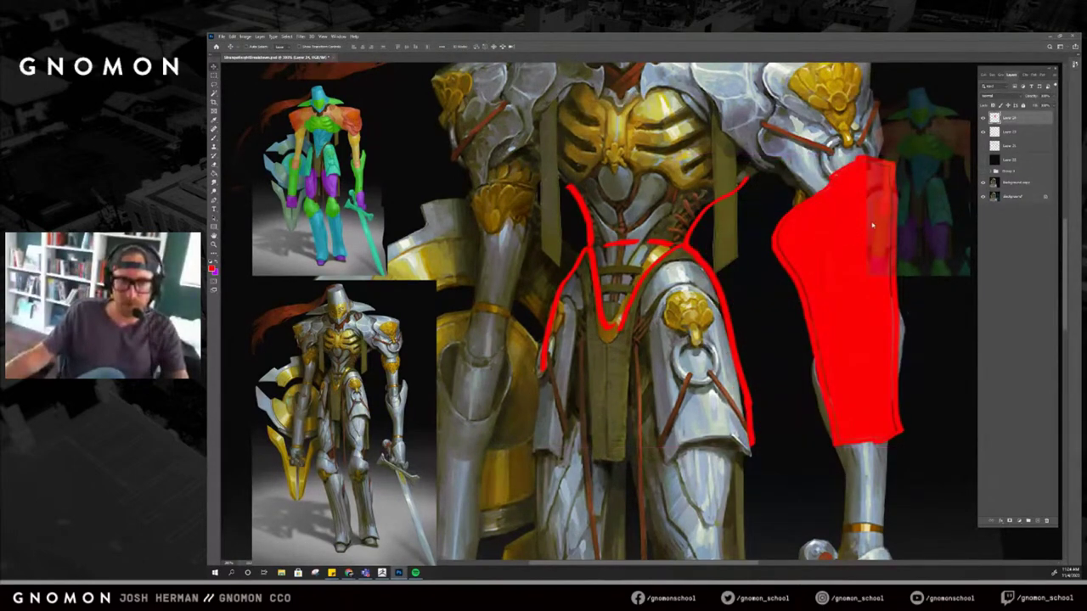
Trim the edges of the red negative-space shape straighter and delete its layer.
key("b")
left_click_drag(769, 235, 859, 159)
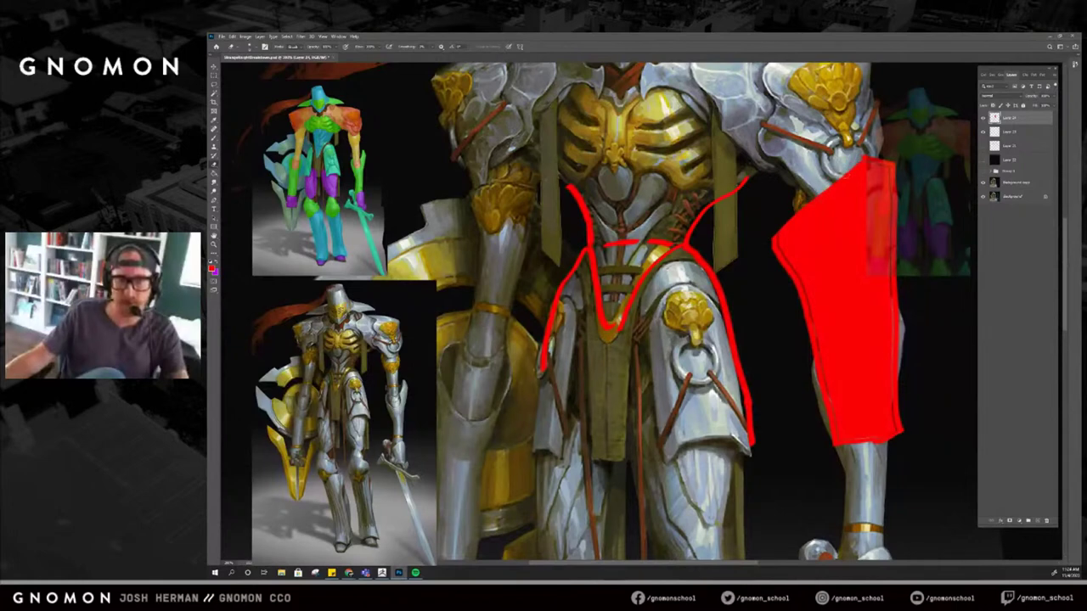
mouse_move(769, 252)
left_mouse_down()
mouse_move(817, 344)
mouse_move(837, 450)
left_mouse_up()
key("ctrl+z")
left_click_drag(795, 299, 833, 446)
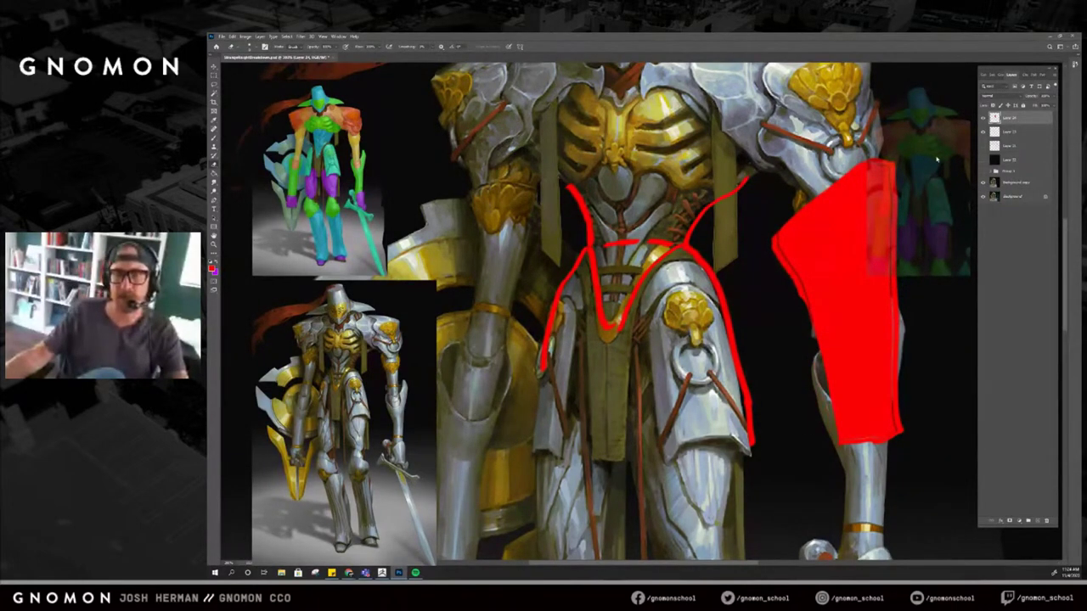
key("Delete")
Switch between ZBrush and the Photoshop painting to compare the model's waist and hips with the red contours.
key("alt+Tab")
left_click_drag(795, 293, 780, 274, "alt")
mouse_move(905, 195)
left_mouse_down()
mouse_move(646, 269)
mouse_move(899, 196)
left_mouse_up()
left_click_drag(798, 239, 694, 281)
left_click_drag(548, 293, 591, 283)
key("alt+Tab")
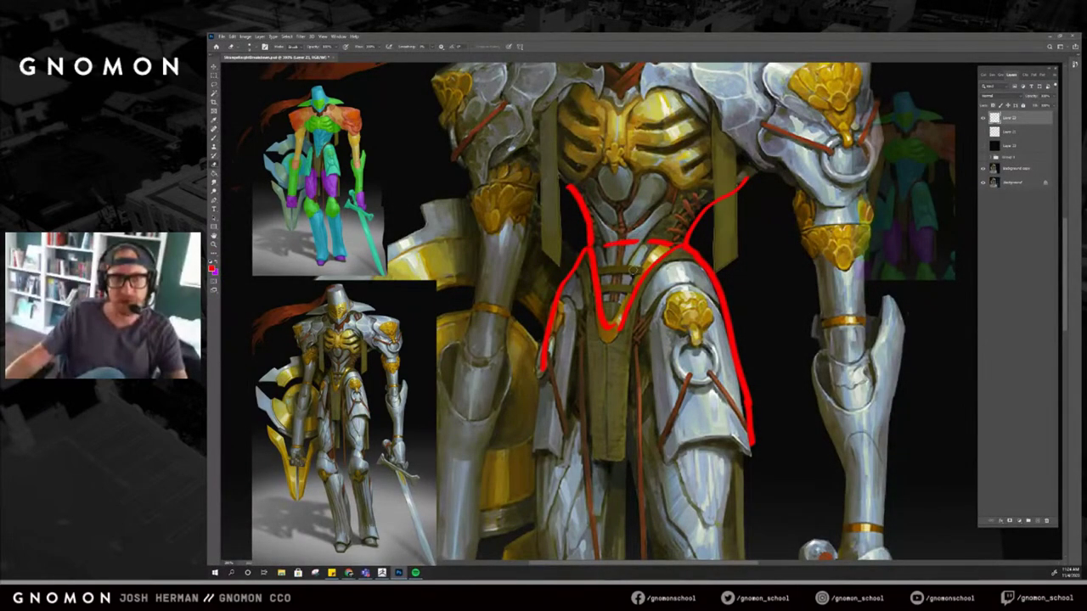
key("alt+Tab")
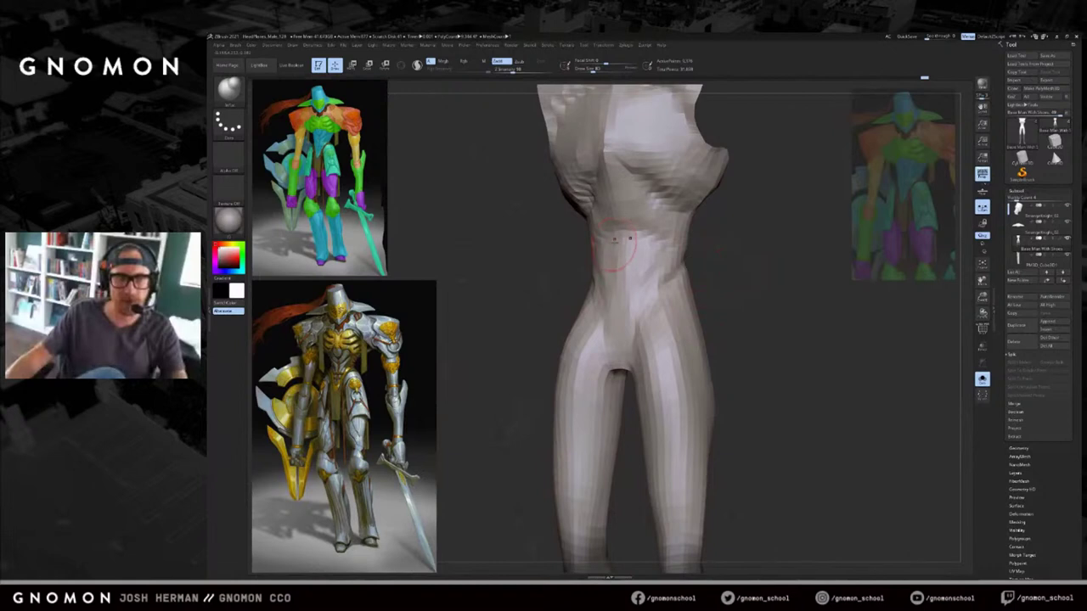
key("alt+Tab")
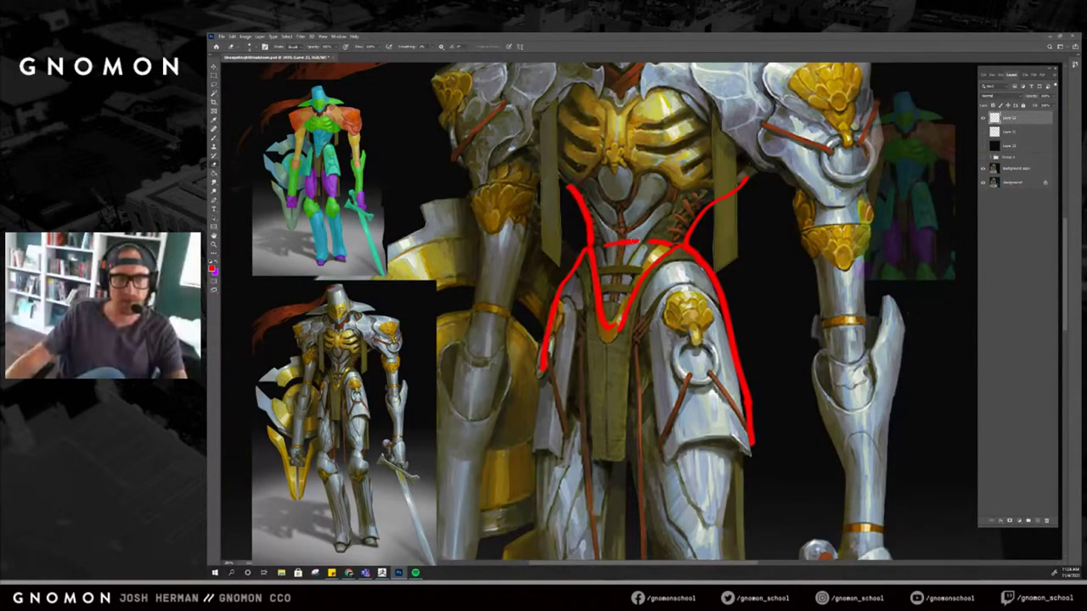
left_click(717, 258, "alt")
left_click(636, 235)
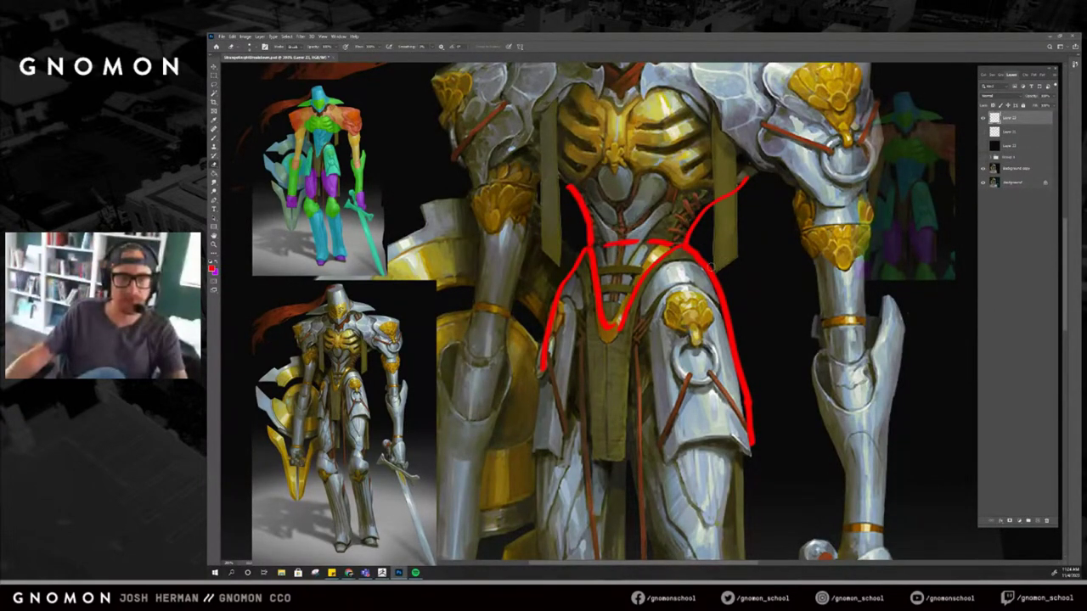
key("alt+Tab")
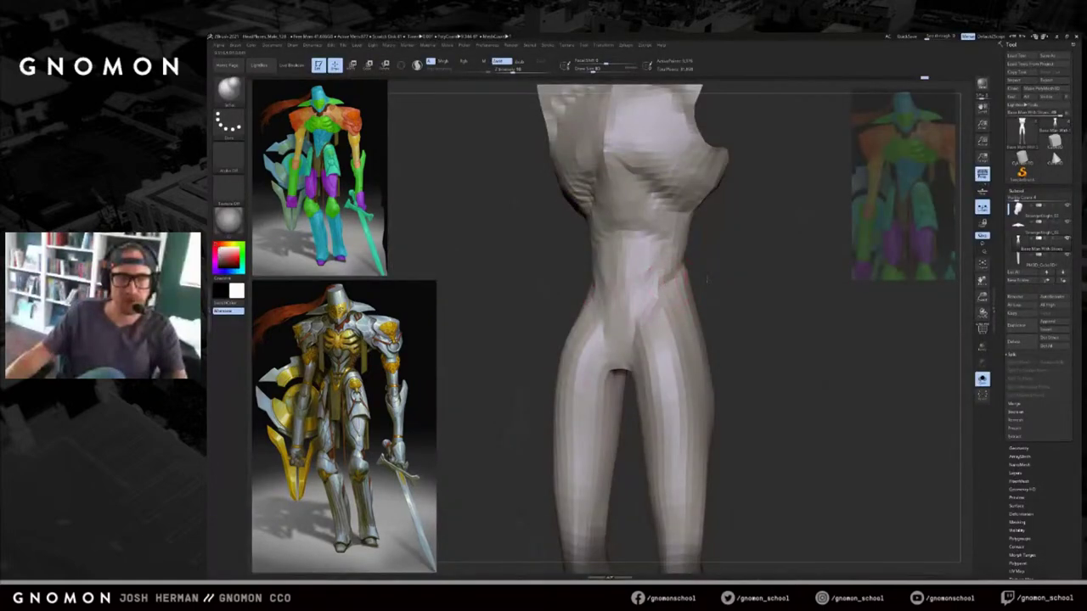
Adjust the outer contour of the upper hips just below the waist with a larger Move brush.
mouse_move(727, 284)
left_mouse_down("alt")
mouse_move(719, 280)
mouse_move(704, 333)
left_mouse_up("alt")
key("s")
left_click(710, 334)
left_click(704, 339)
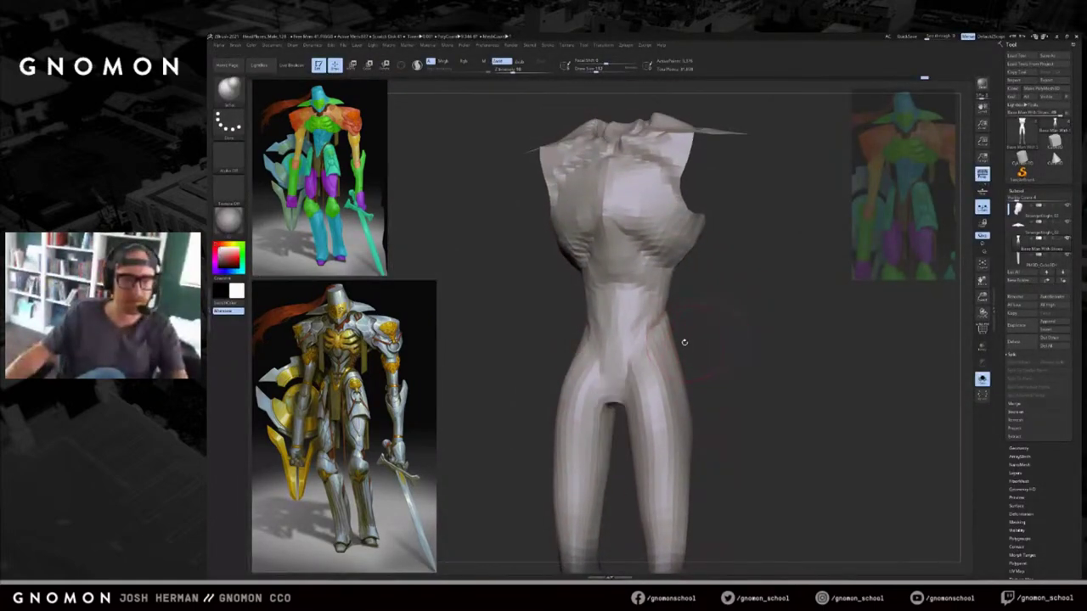
key("b")
key("m")
key("v")
left_click_drag(676, 332, 668, 330)
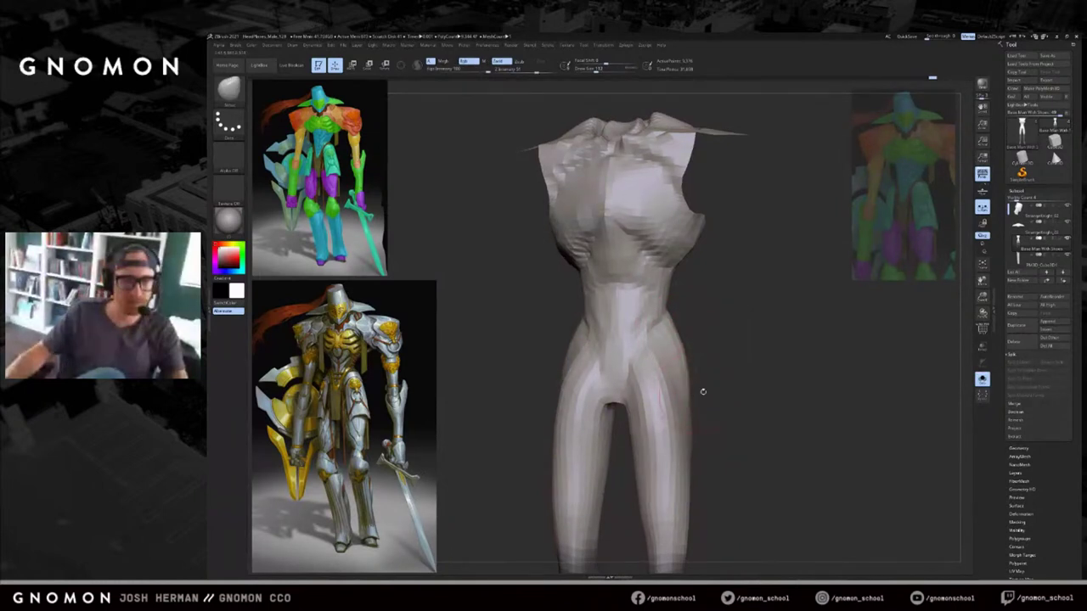
Sculpt along the outer contours of both thighs with a smaller Standard brush.
left_click_drag(707, 417, 770, 400)
key("b")
key("s")
key("t")
key("bracketleft")
left_click_drag(699, 369, 695, 441)
key("ctrl+z")
key("bracketleft")
left_click_drag(700, 370, 697, 440)
mouse_move(734, 395)
left_mouse_down()
mouse_move(745, 395)
mouse_move(742, 418)
mouse_move(699, 429)
mouse_move(731, 367)
left_mouse_up()
mouse_move(701, 416)
left_mouse_down()
mouse_move(704, 378)
mouse_move(691, 427)
left_mouse_up()
mouse_move(710, 385)
left_mouse_down()
mouse_move(720, 384)
mouse_move(709, 381)
left_mouse_up()
left_click_drag(709, 381, 703, 359, "alt")
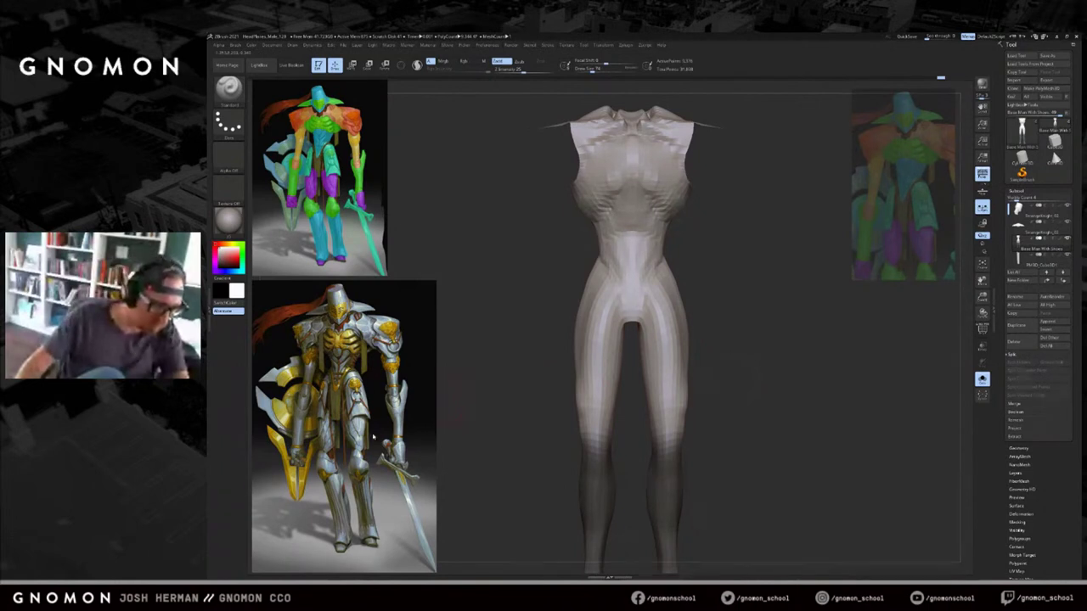
Build up the sides of the hips and upper thighs with the ClayBuildup brush.
mouse_move(625, 397)
left_mouse_down()
mouse_move(684, 416)
mouse_move(699, 368)
left_mouse_up()
key("s")
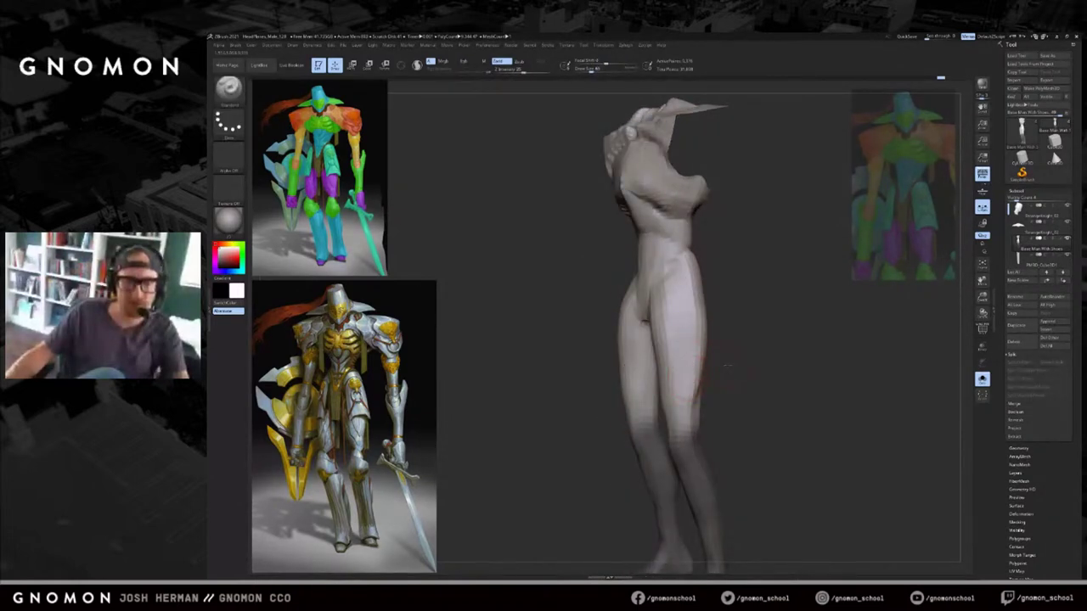
left_click_drag(728, 368, 718, 373)
key("b")
key("c")
key("b")
left_click_drag(718, 314, 761, 314)
left_click_drag(701, 287, 733, 293)
mouse_move(660, 276)
left_mouse_down()
mouse_move(669, 307)
mouse_move(701, 302)
left_mouse_up()
left_click_drag(659, 267, 686, 370)
left_click_drag(767, 377, 717, 384)
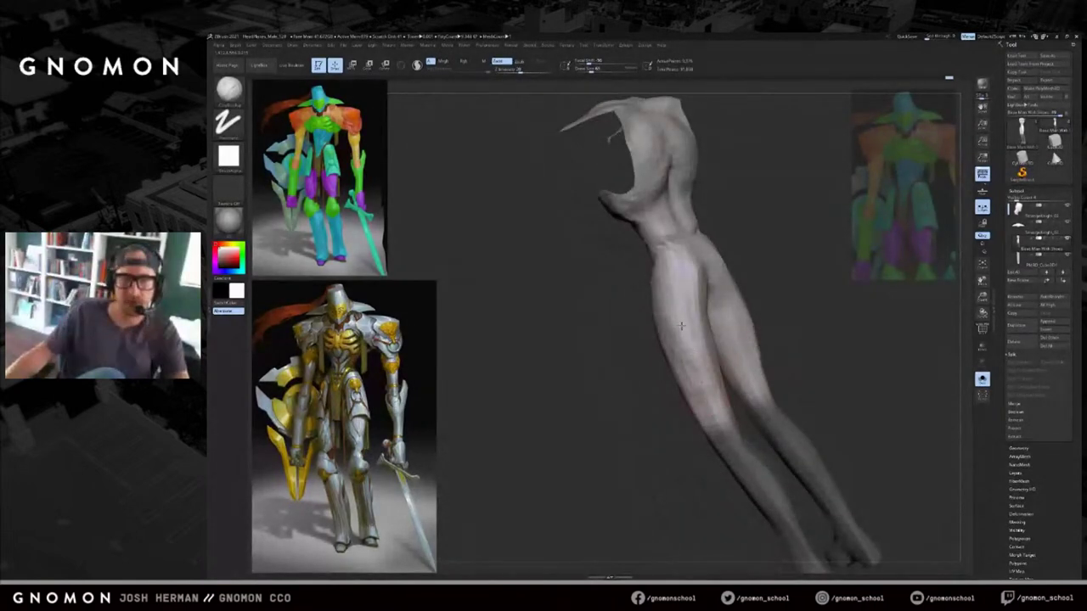
Refine the lower back, buttocks and hips from behind and check the silhouette from the front.
mouse_move(756, 242)
left_mouse_down()
mouse_move(776, 236)
mouse_move(740, 236)
left_mouse_up()
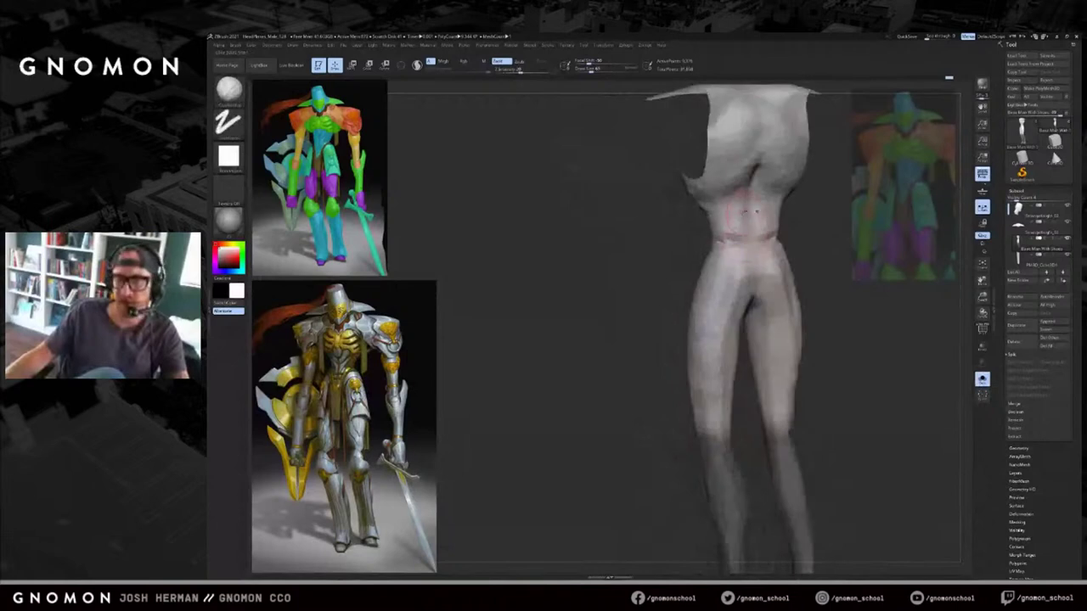
mouse_move(657, 252)
left_mouse_down()
mouse_move(732, 265)
mouse_move(722, 285)
mouse_move(699, 277)
mouse_move(696, 306)
mouse_move(720, 292)
mouse_move(711, 279)
left_mouse_up()
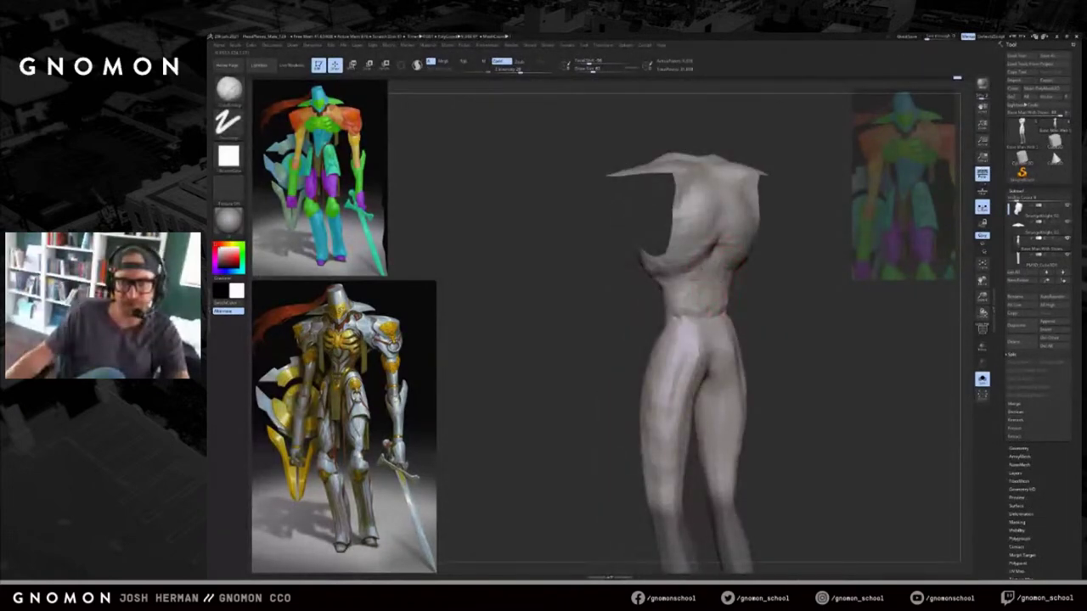
mouse_move(629, 327)
left_mouse_down()
mouse_move(737, 337)
mouse_move(739, 297)
left_mouse_up()
mouse_move(794, 330)
left_mouse_down("alt")
mouse_move(773, 303)
mouse_move(722, 347)
left_mouse_up("alt")
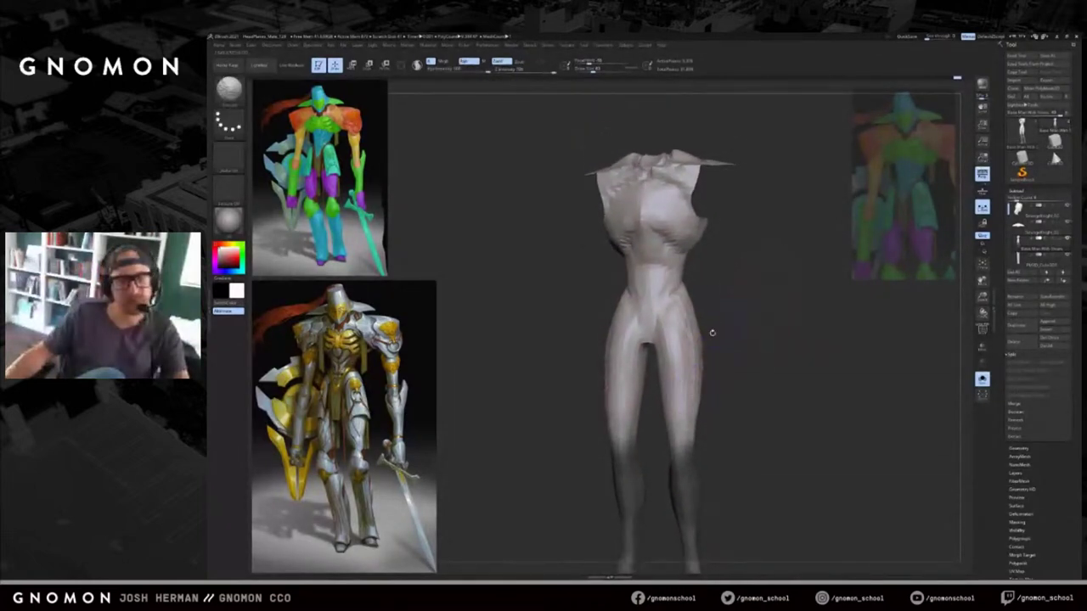
mouse_move(717, 394)
left_mouse_down("alt")
mouse_move(713, 337)
mouse_move(690, 370)
mouse_move(722, 371)
mouse_move(668, 381)
mouse_move(702, 370)
mouse_move(660, 368)
left_mouse_up("alt")
key("s")
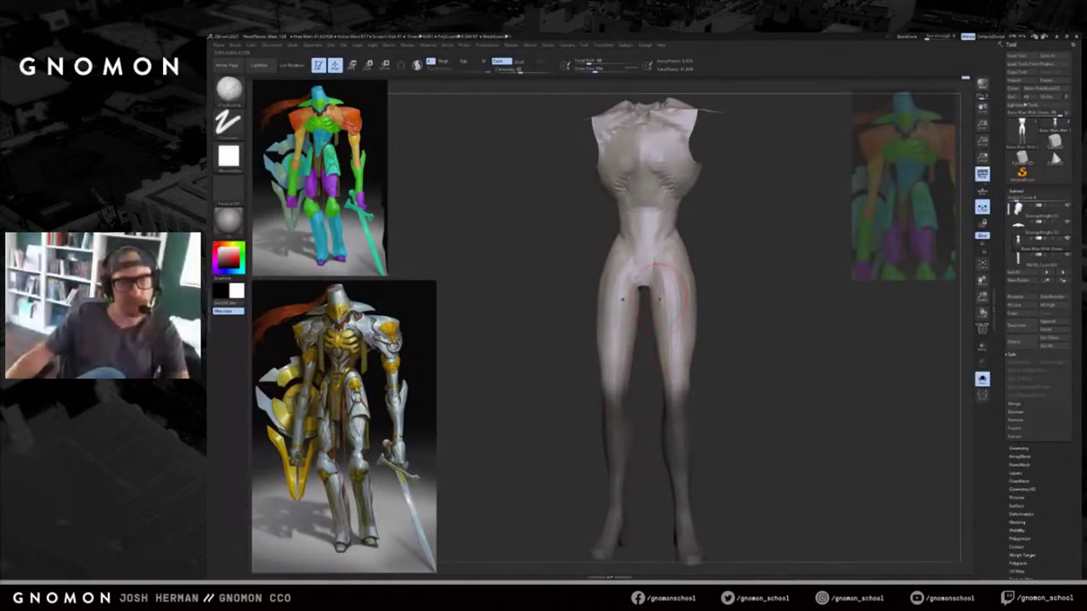
Turn off Solo mode and adjust the lower end of the loincloth with the Move brush.
left_click(982, 380)
mouse_move(744, 299)
left_mouse_down()
mouse_move(733, 327)
mouse_move(731, 295)
left_mouse_up()
left_click_drag(528, 389, 537, 387)
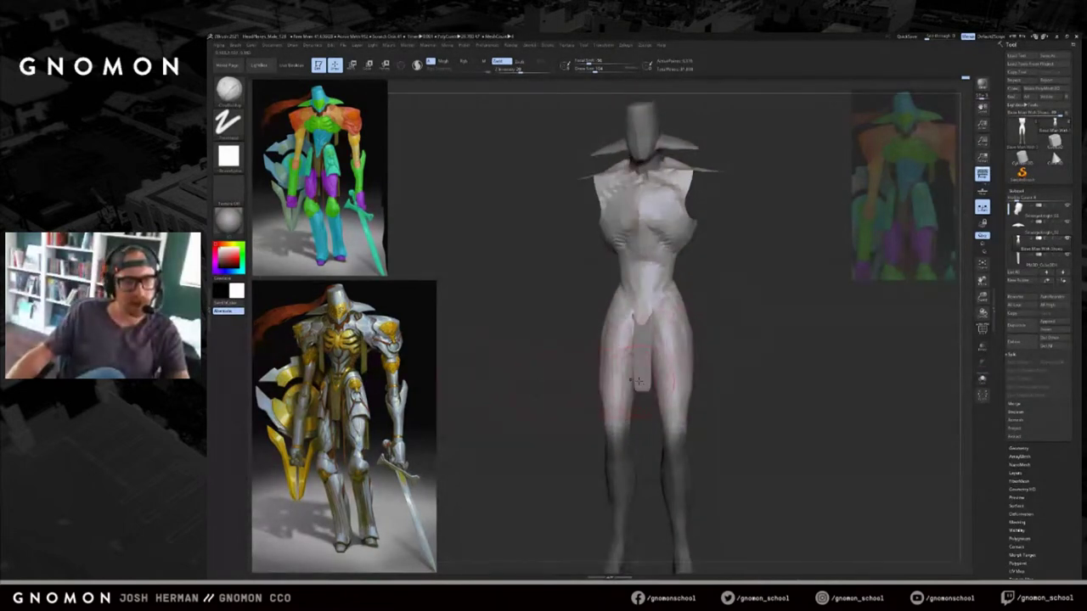
left_click(643, 371, "alt")
key("b")
key("m")
key("v")
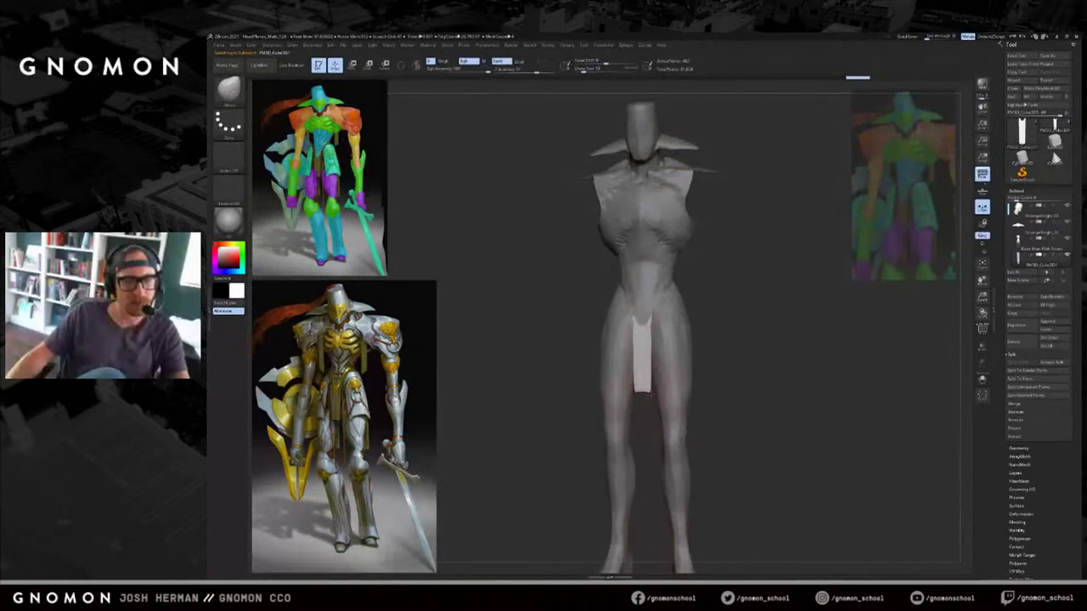
left_click_drag(651, 392, 648, 399)
left_click_drag(735, 384, 709, 377)
Select the body, reveal its hidden arms and hide the loincloth subtool.
left_click(692, 365, "alt")
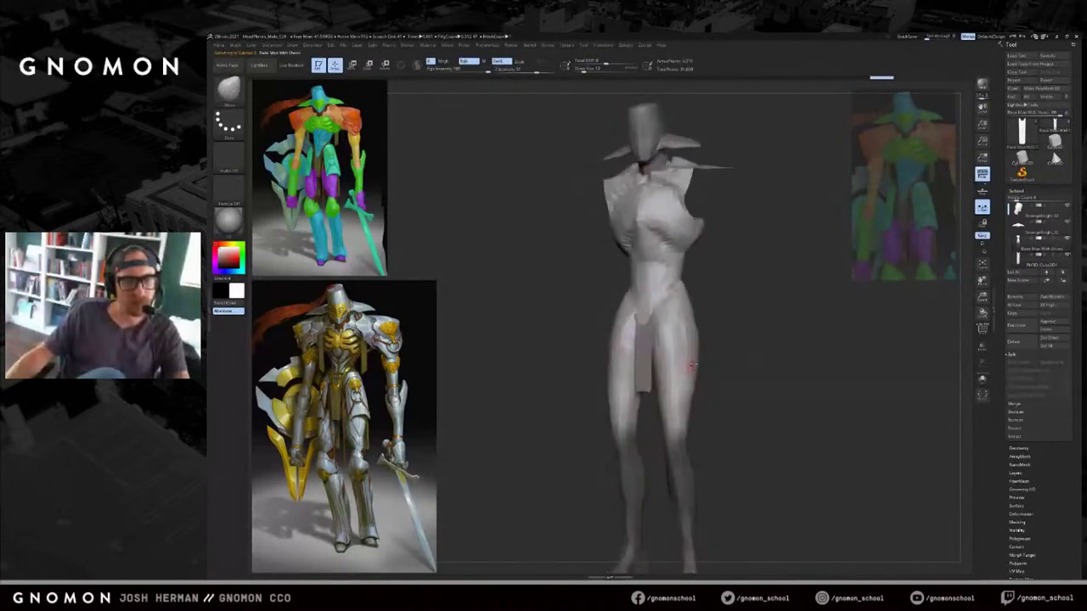
left_click_drag(744, 336, 775, 379)
left_click(735, 320, "ctrl+shift")
left_click(1067, 255)
left_click_drag(840, 311, 791, 351, "alt")
right_click_drag(792, 350, 785, 351)
mouse_move(754, 358)
left_mouse_down("alt")
mouse_move(743, 378)
mouse_move(695, 363)
left_mouse_up("alt")
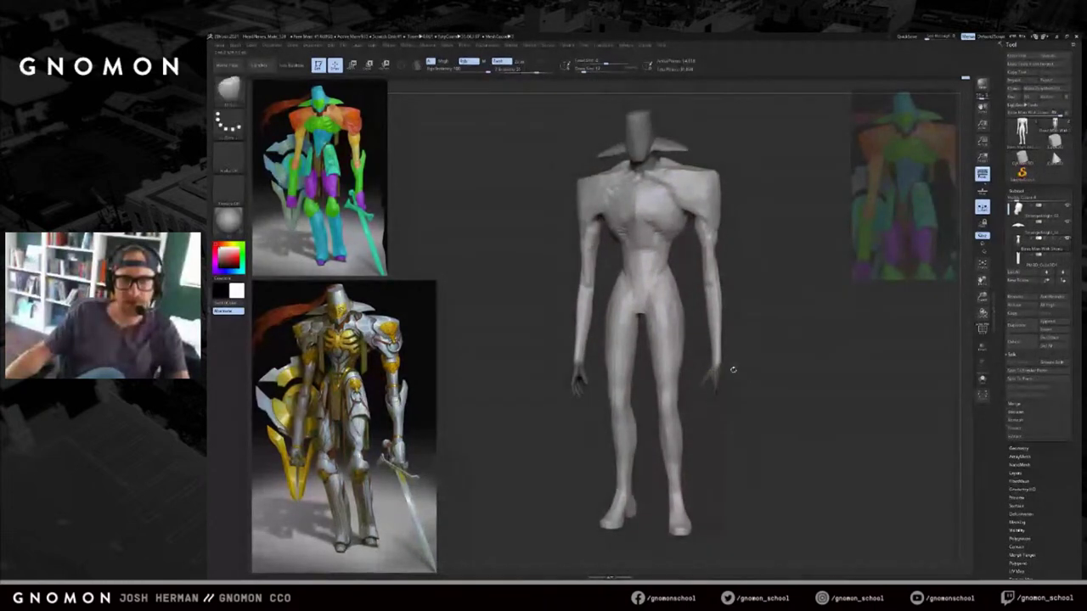
Invert the mask to free the hands, scale them up slightly and clear the mask.
left_click(734, 371, "ctrl")
key("e")
left_click_drag(706, 360, 754, 399)
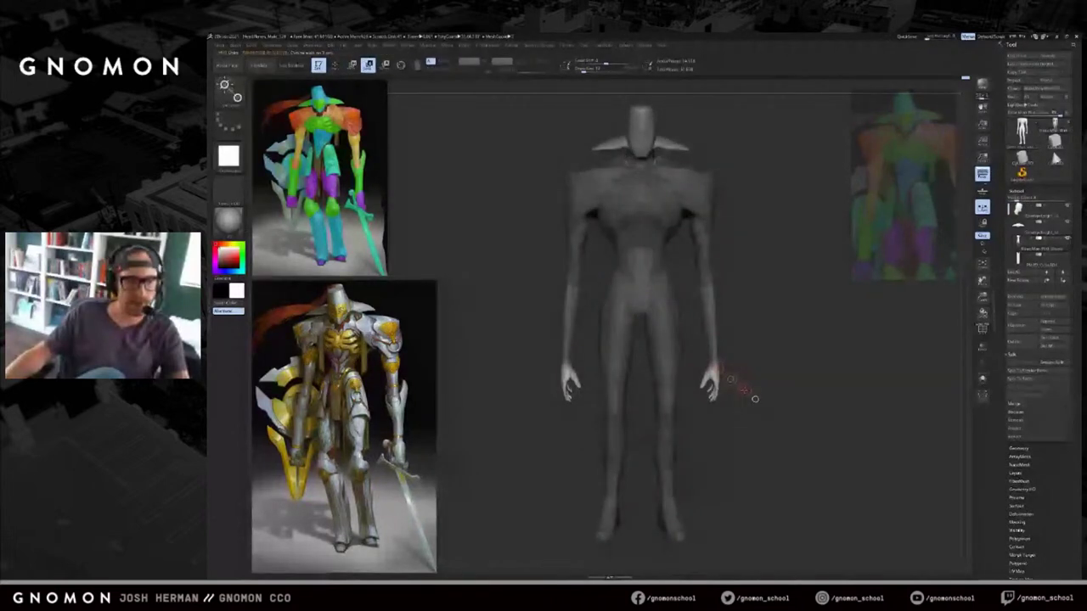
left_click_drag(826, 365, 796, 364)
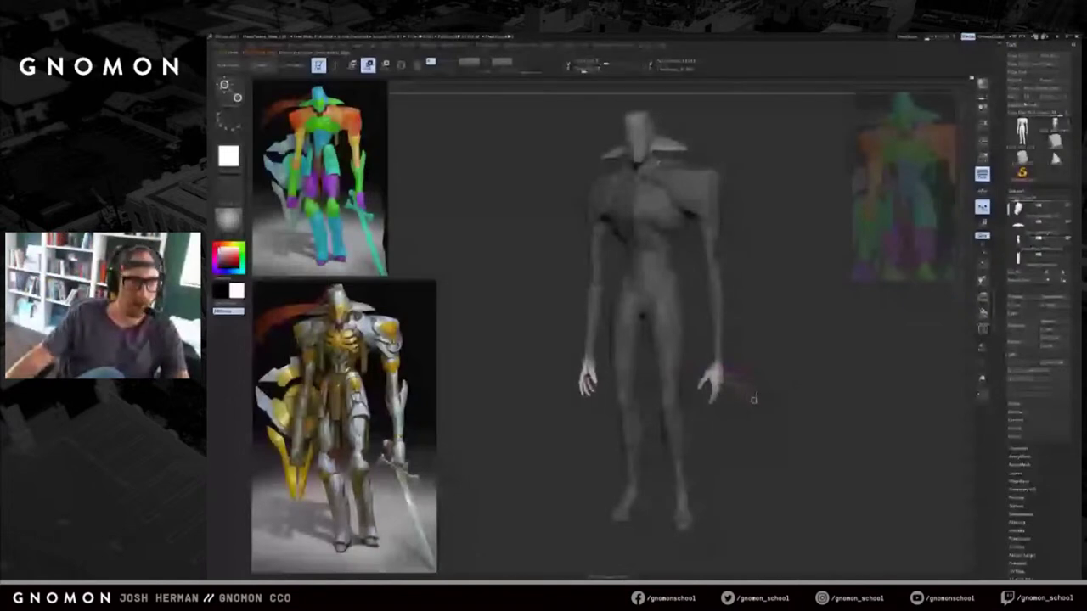
left_click_drag(781, 399, 802, 420, "ctrl")
mouse_move(803, 416)
left_mouse_down()
mouse_move(775, 423)
mouse_move(800, 423)
left_mouse_up()
key("q")
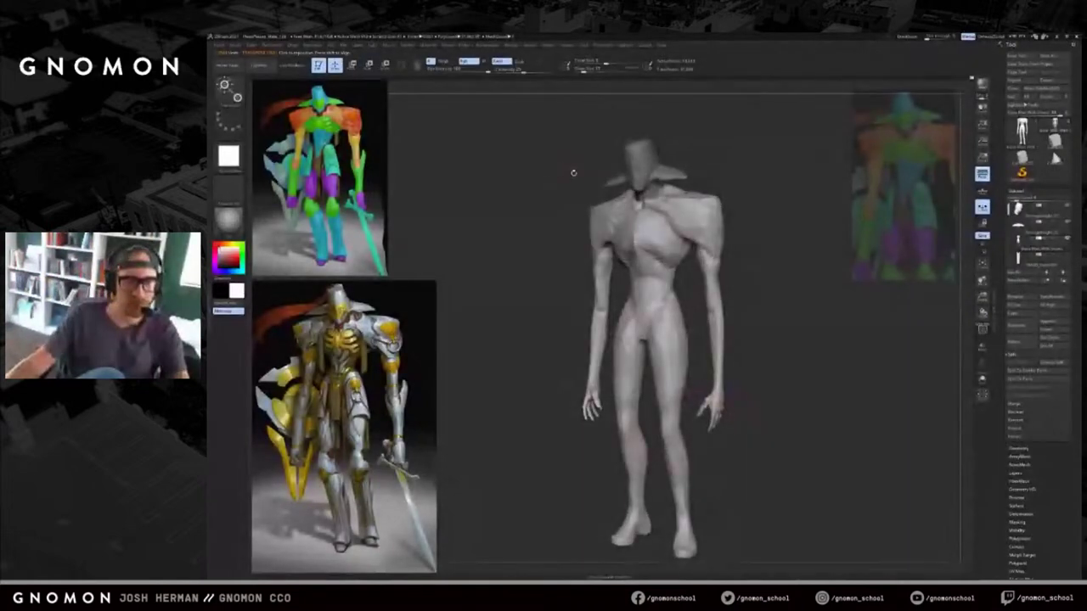
Select the helmet and reshape its front and side contours with the Move brush.
left_click(642, 170, "alt")
left_click_drag(760, 200, 700, 199)
key("s")
left_click_drag(655, 157, 660, 158)
left_click_drag(631, 181, 623, 180)
mouse_move(694, 134)
left_mouse_down()
mouse_move(685, 124)
mouse_move(657, 196)
mouse_move(698, 215)
left_mouse_up()
key("s")
key("s")
mouse_move(709, 216)
left_mouse_down("shift")
mouse_move(735, 211)
mouse_move(748, 261)
left_mouse_up("shift")
Sculpt the neck beneath the helmet with ClayBuildup, toggling Solo mode to isolate the head piece.
mouse_move(749, 261)
left_mouse_down()
mouse_move(749, 304)
mouse_move(681, 328)
mouse_move(661, 322)
mouse_move(665, 312)
left_mouse_up()
key("b")
key("c")
key("b")
key("alt+s")
mouse_move(632, 354)
left_mouse_down()
mouse_move(669, 301)
mouse_move(710, 316)
left_mouse_up()
key("alt+s")
left_click(710, 317, "ctrl+shift")
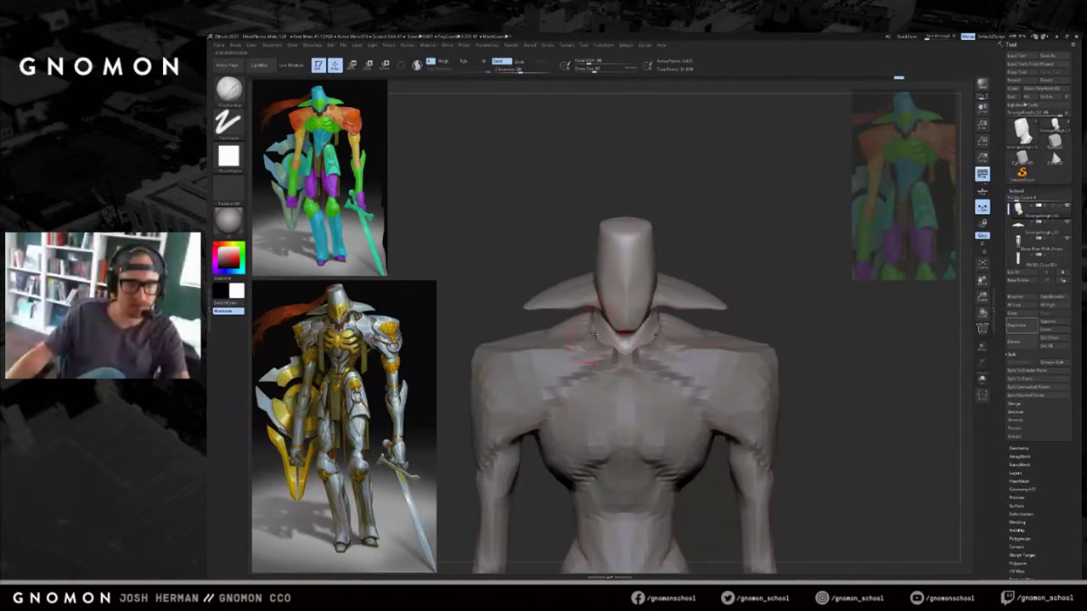
Isolate the head piece again and build up the sides and back of the neck.
mouse_move(804, 265)
left_mouse_down()
mouse_move(794, 224)
mouse_move(677, 270)
mouse_move(722, 249)
mouse_move(711, 224)
left_mouse_up()
key("alt+s")
key("s")
mouse_move(679, 269)
left_mouse_down()
mouse_move(675, 261)
mouse_move(673, 278)
left_mouse_up()
left_click_drag(650, 320, 677, 313)
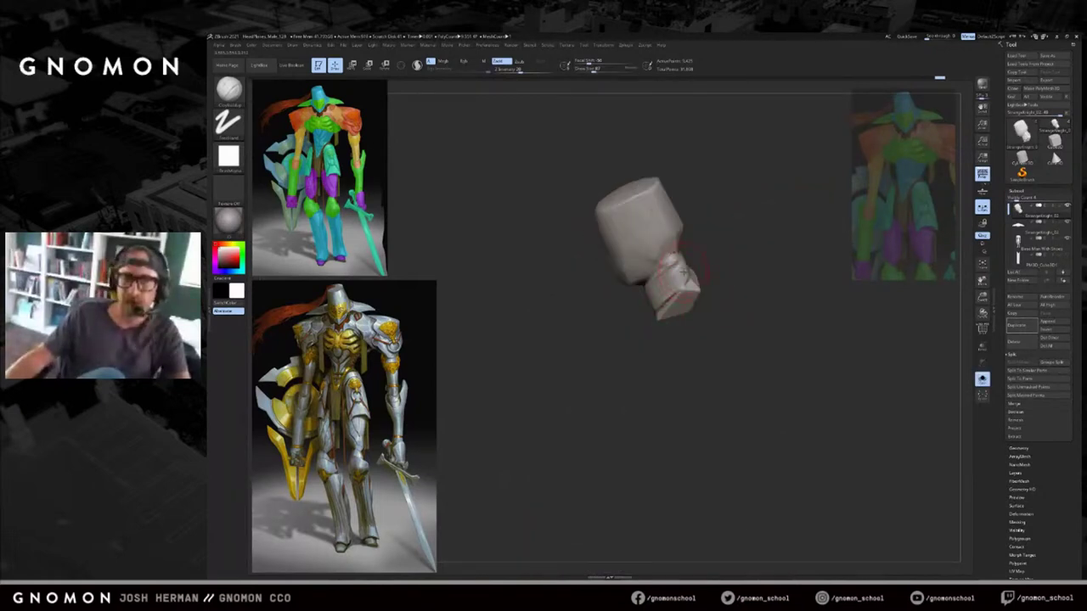
left_click_drag(713, 247, 705, 253)
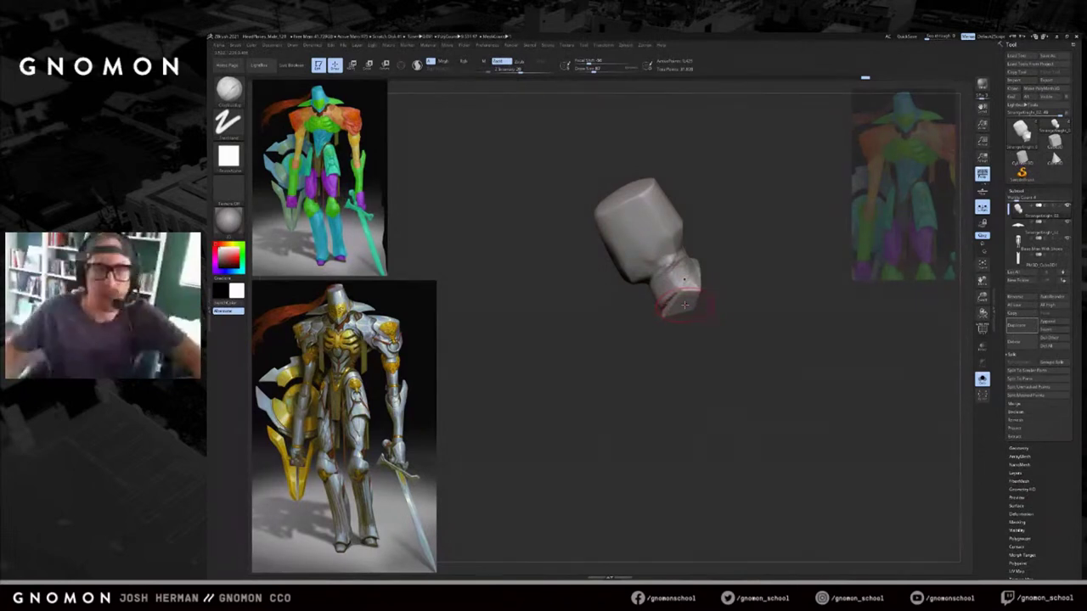
left_click_drag(801, 246, 784, 245)
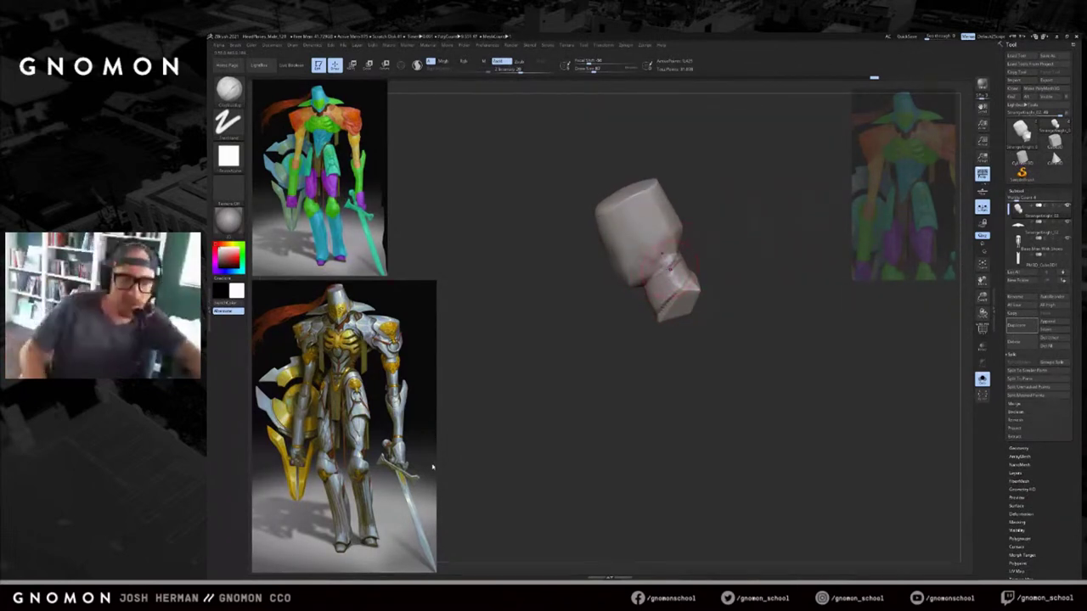
Show the whole body and refine the helmet's lower edge, switching to a smaller hPolish brush.
left_click(815, 294)
mouse_move(774, 304)
left_mouse_down()
mouse_move(750, 283)
mouse_move(778, 167)
left_mouse_up()
key("s")
left_click_drag(675, 242, 677, 242)
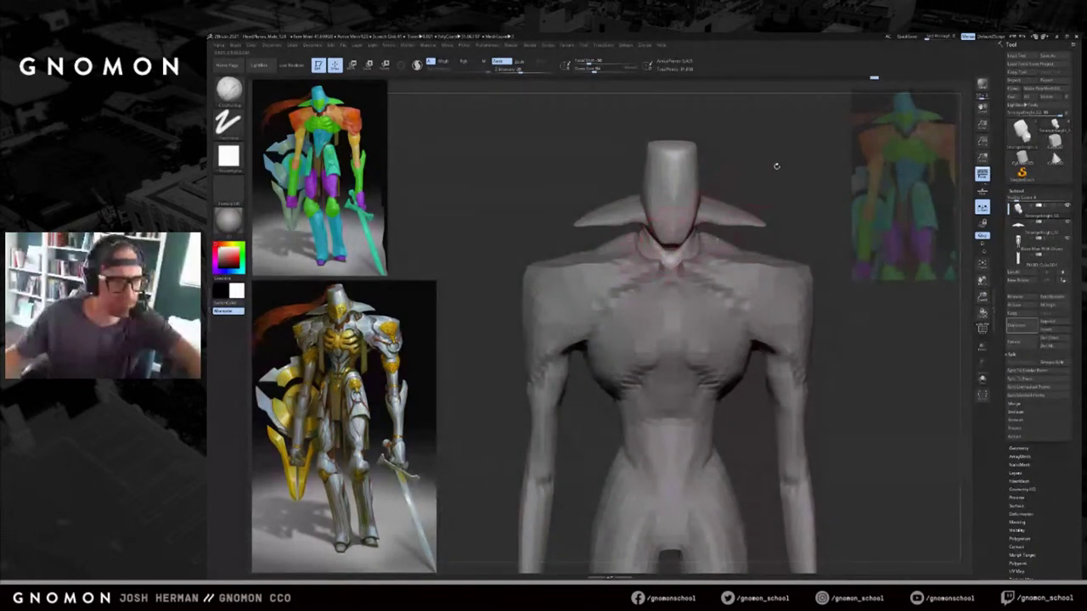
left_click_drag(775, 166, 753, 171)
key("b")
key("h")
key("p")
key("bracketleft")
left_click_drag(828, 157, 751, 161)
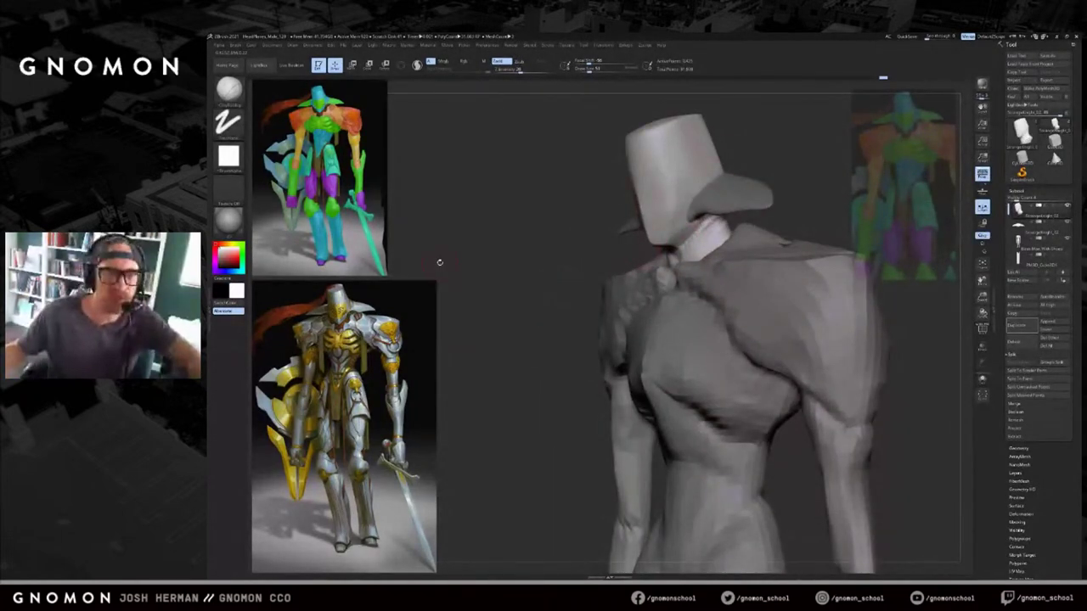
Reshape the helmet's pointed chin with the Move brush, comparing it with the helmet in the Photoshop painting.
key("alt+Tab")
left_click_drag(648, 139, 602, 339)
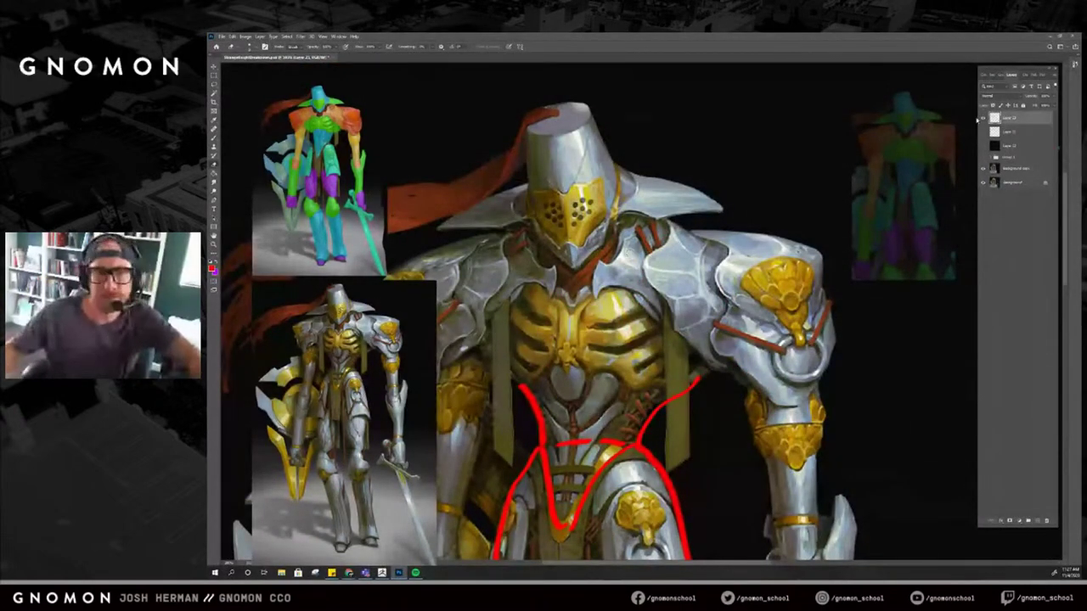
key("alt+Tab")
left_click_drag(587, 251, 661, 234)
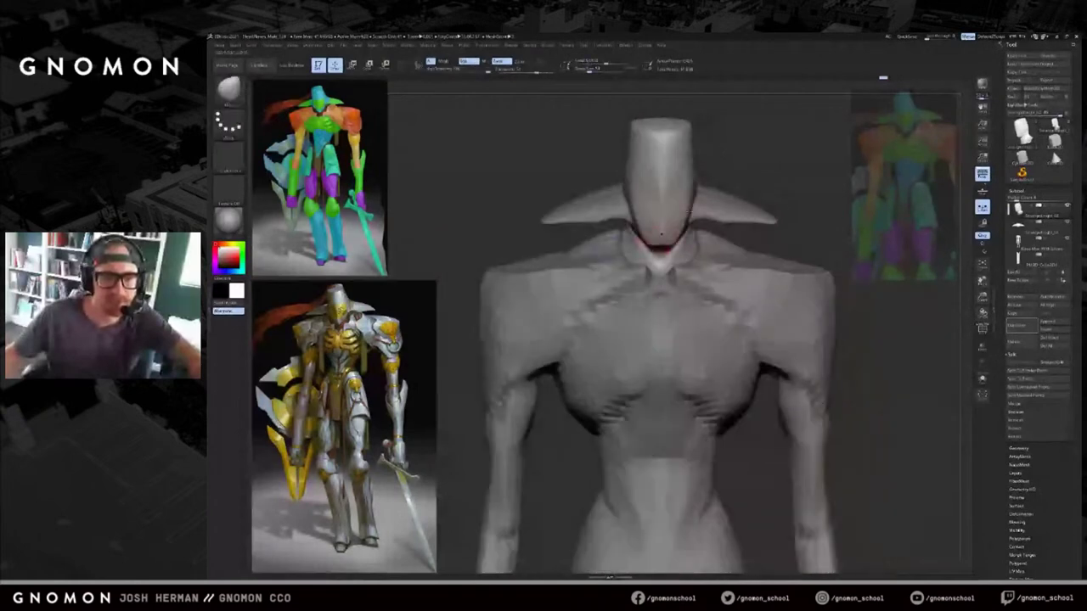
right_click_drag(662, 234, 688, 221)
left_click_drag(678, 221, 664, 246)
left_click_drag(783, 170, 774, 162)
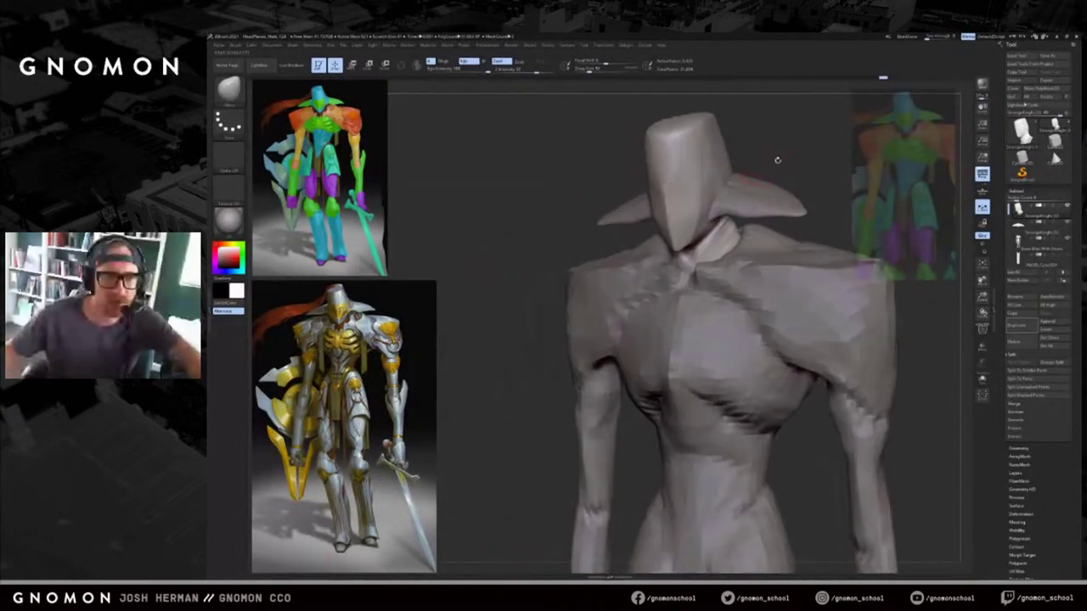
key("alt+Tab")
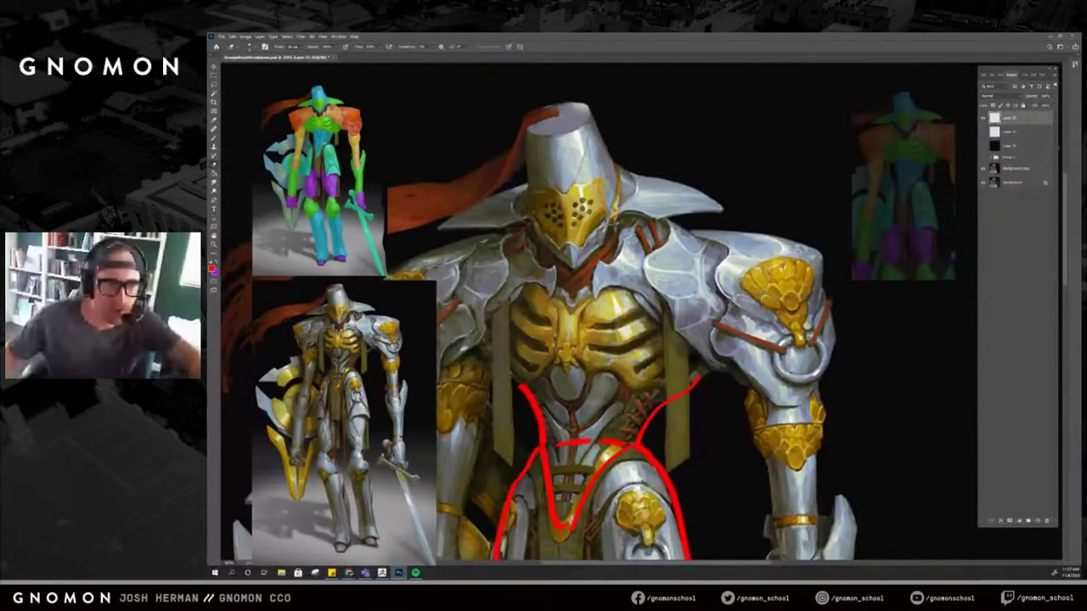
Try short red guide strokes along the helmet's jaw and side in the painting, undoing each one.
key("b")
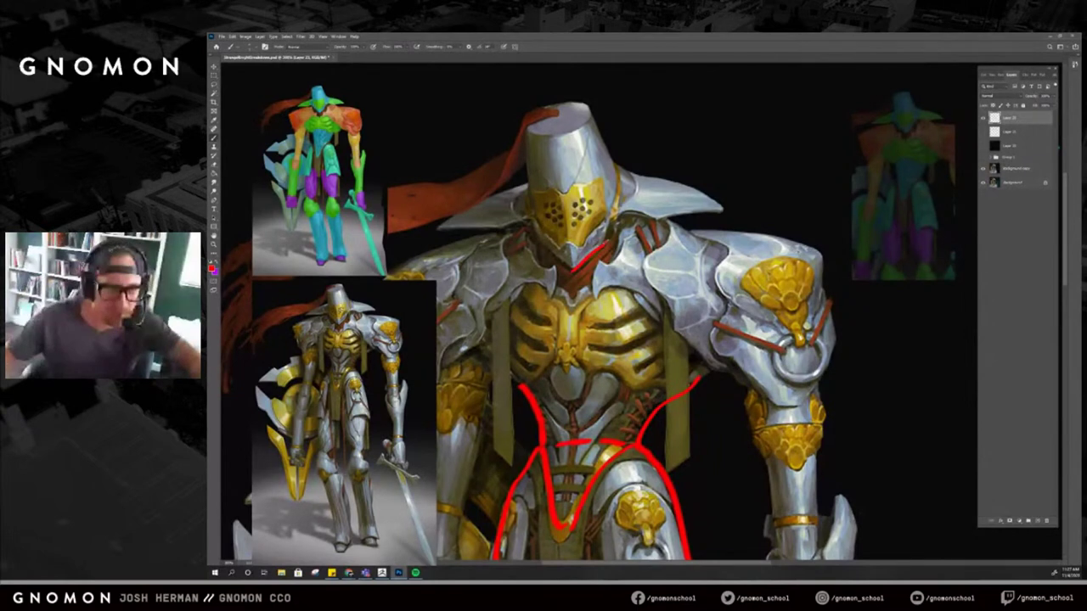
left_click_drag(615, 211, 608, 158)
key("ctrl+z")
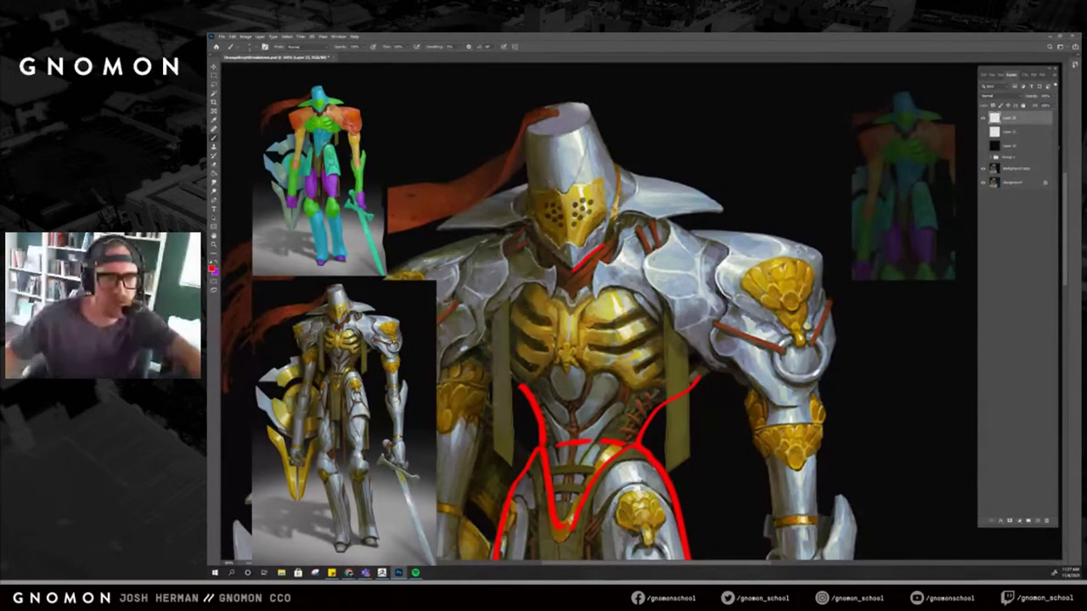
mouse_move(617, 163)
left_mouse_down()
mouse_move(610, 220)
mouse_move(615, 161)
left_mouse_up()
key("ctrl+z")
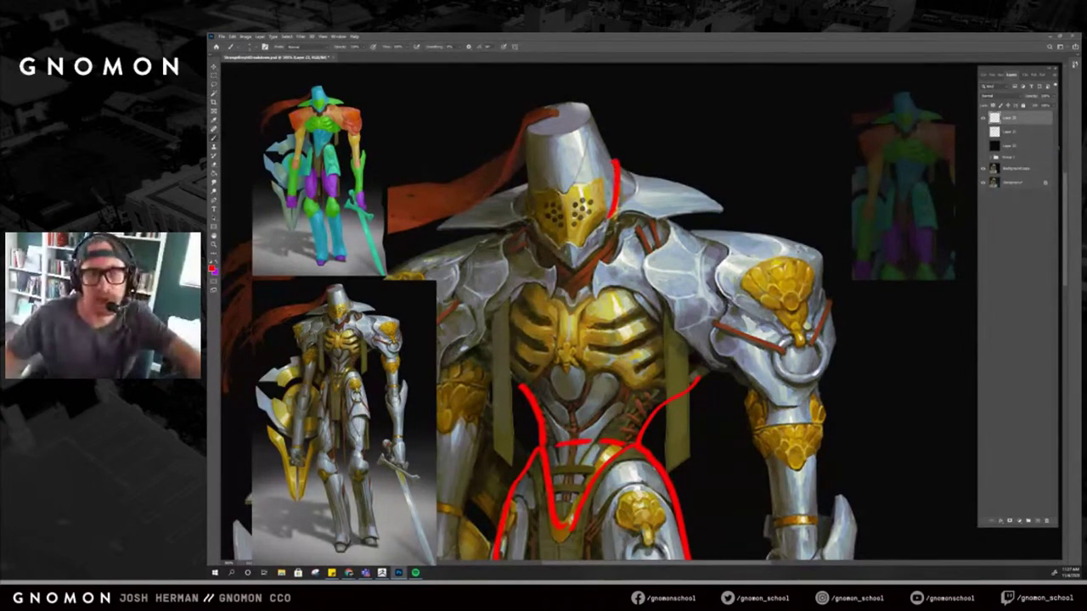
key("ctrl+z")
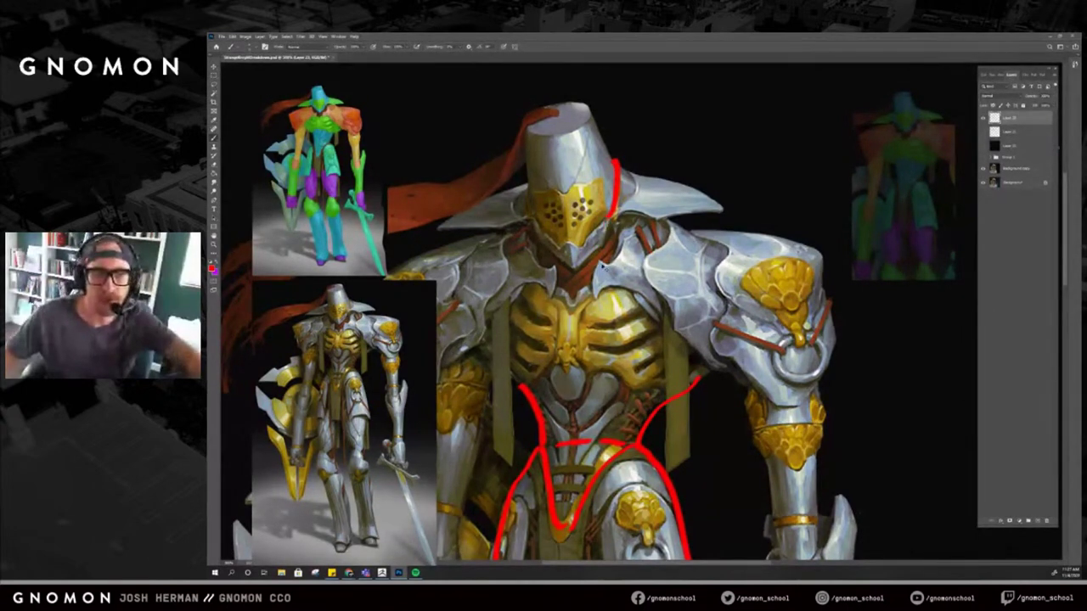
key("ctrl+z")
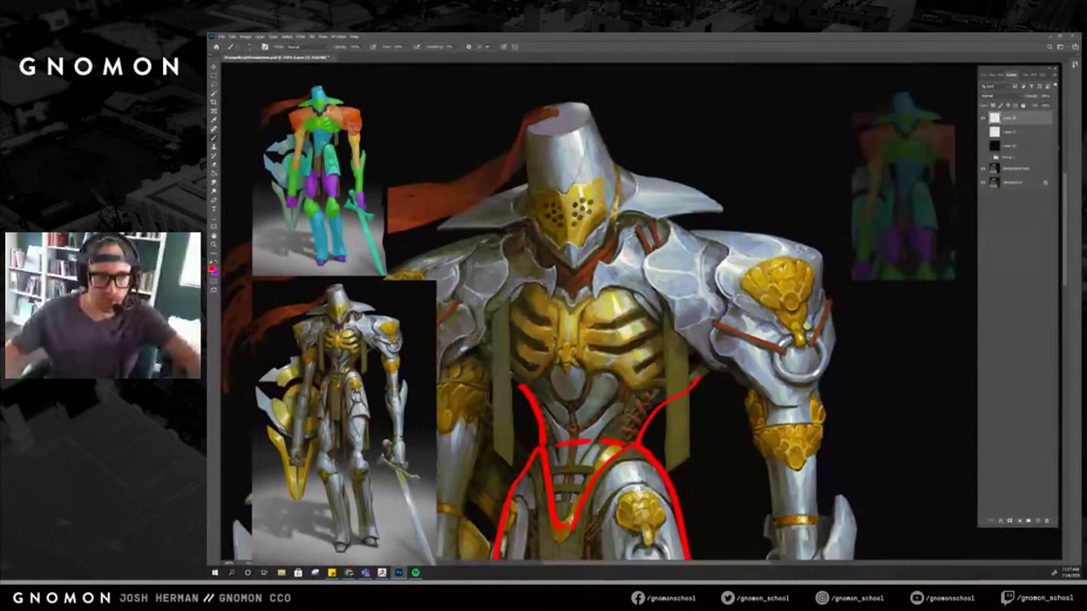
key("ctrl+z")
Sketch a red flow line from the helmet's crown down through the chest, and undo it.
mouse_move(588, 105)
left_mouse_down()
mouse_move(618, 160)
mouse_move(608, 238)
left_mouse_up()
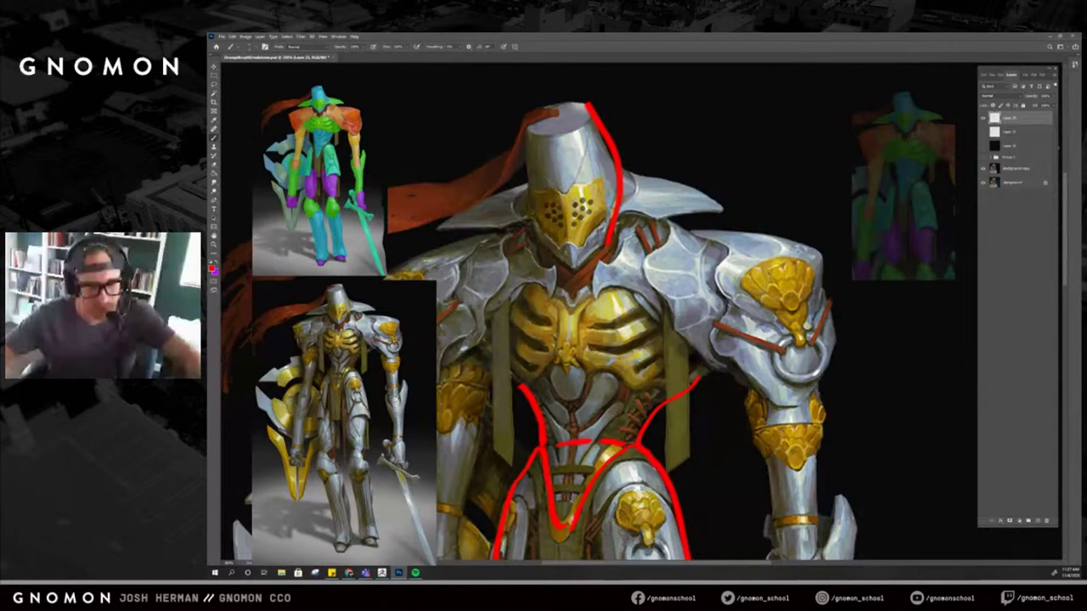
left_click_drag(605, 251, 590, 429)
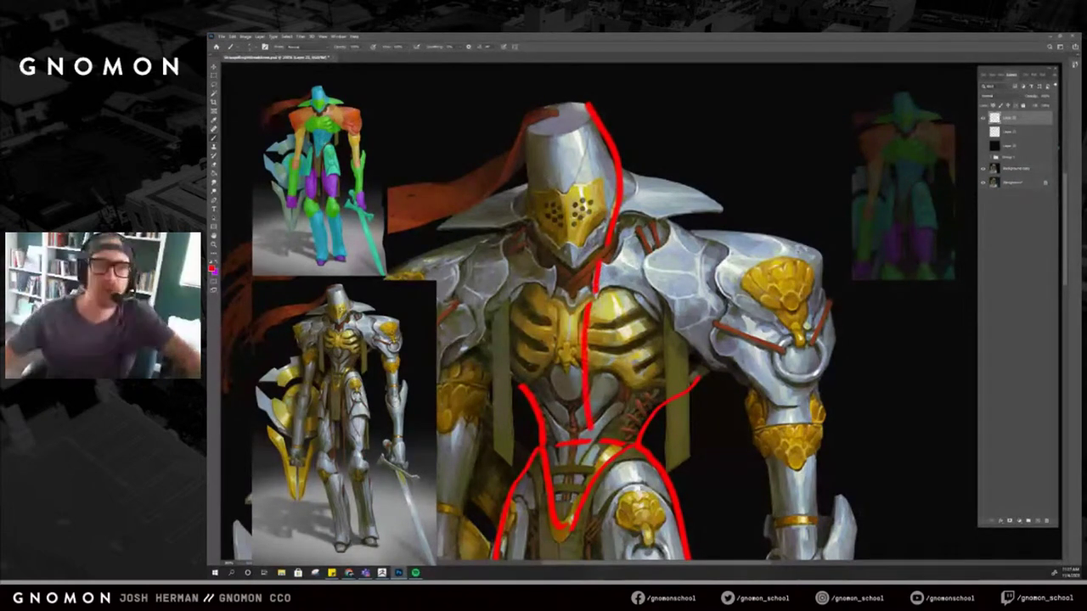
key("ctrl+z")
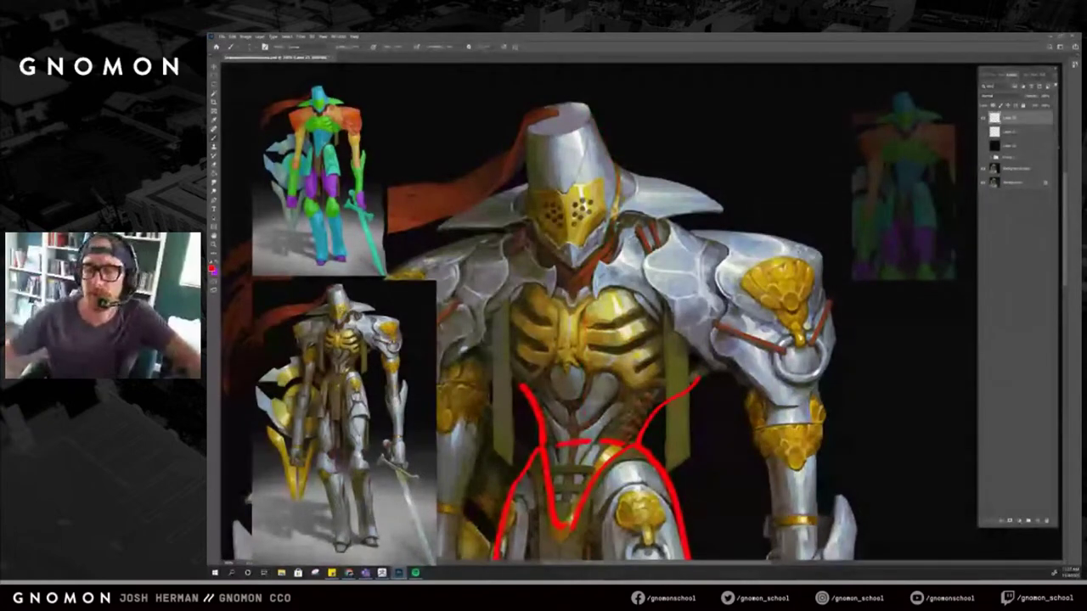
Switch to ZBrush and carve the helmet's lower side and jaw edge with the DamStandard brush.
key("alt+Tab")
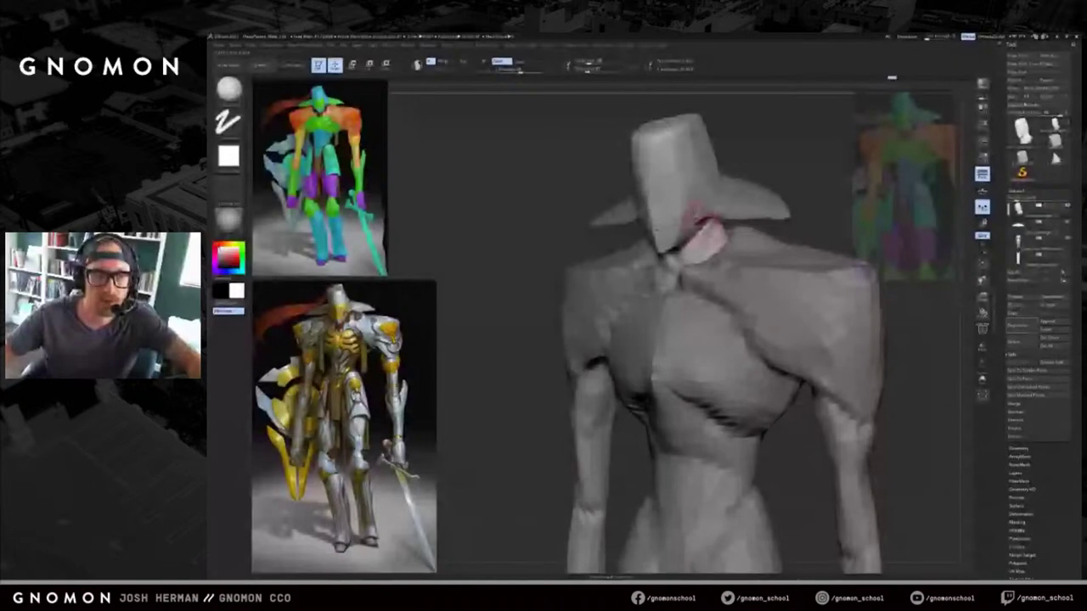
key("b")
key("d")
key("s")
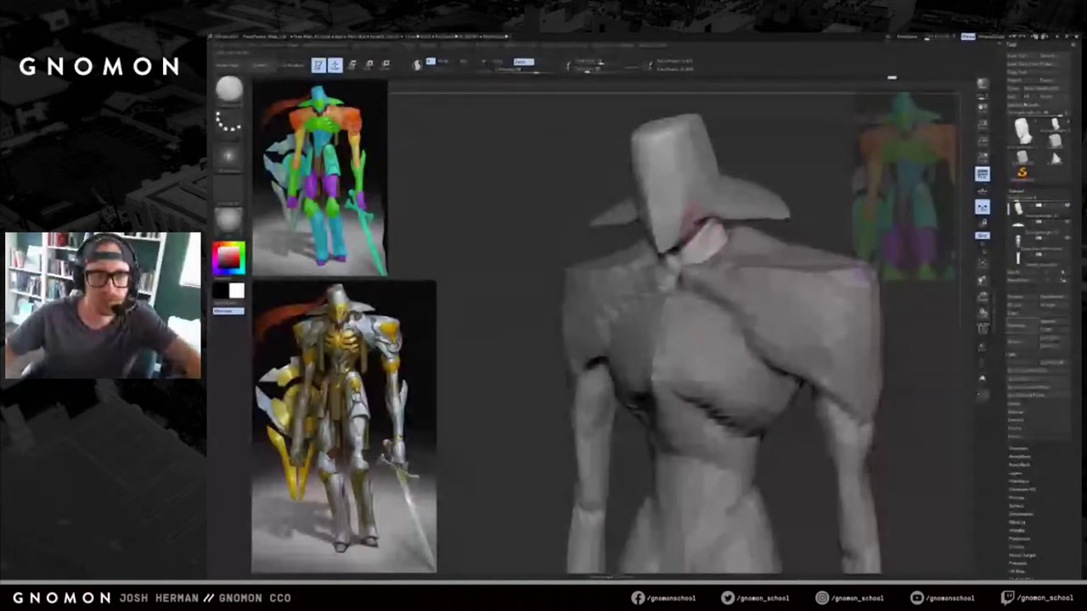
left_click_drag(693, 224, 702, 194)
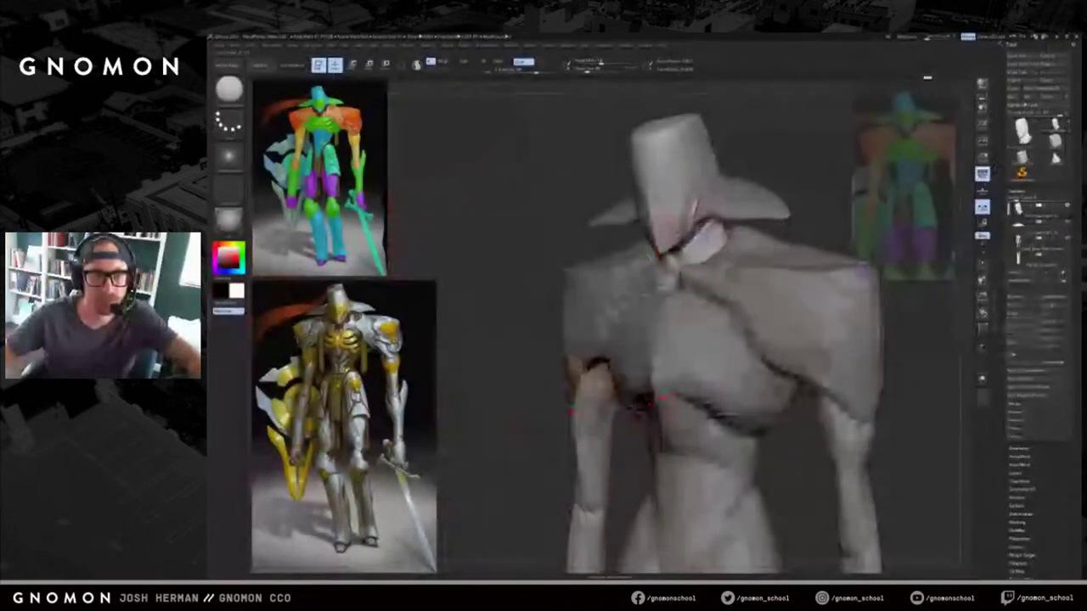
left_click_drag(544, 365, 458, 365)
left_click_drag(689, 235, 700, 223)
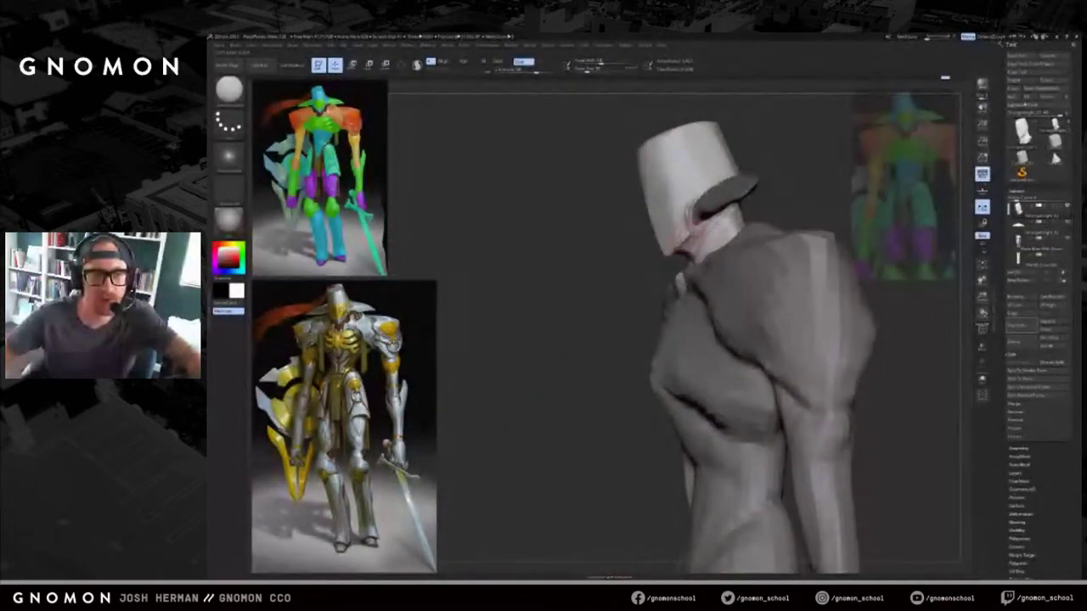
Work on the helmet's cheek with the ClayBuildup brush and smooth the surface.
left_click_drag(492, 365, 569, 367)
key("b")
key("c")
key("b")
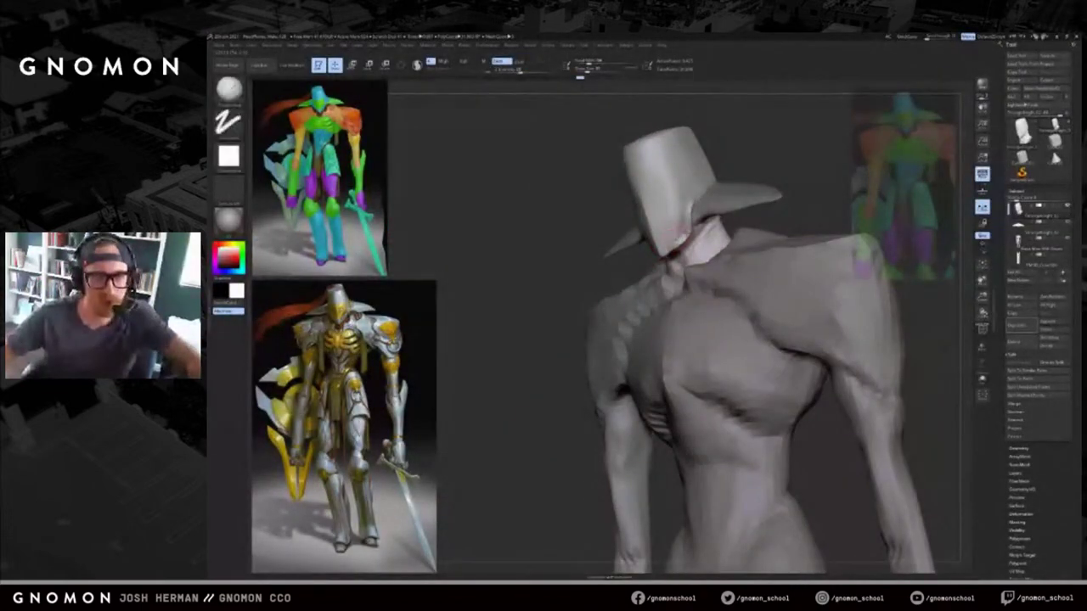
left_click_drag(724, 161, 726, 161)
left_click_drag(677, 226, 677, 231, "shift")
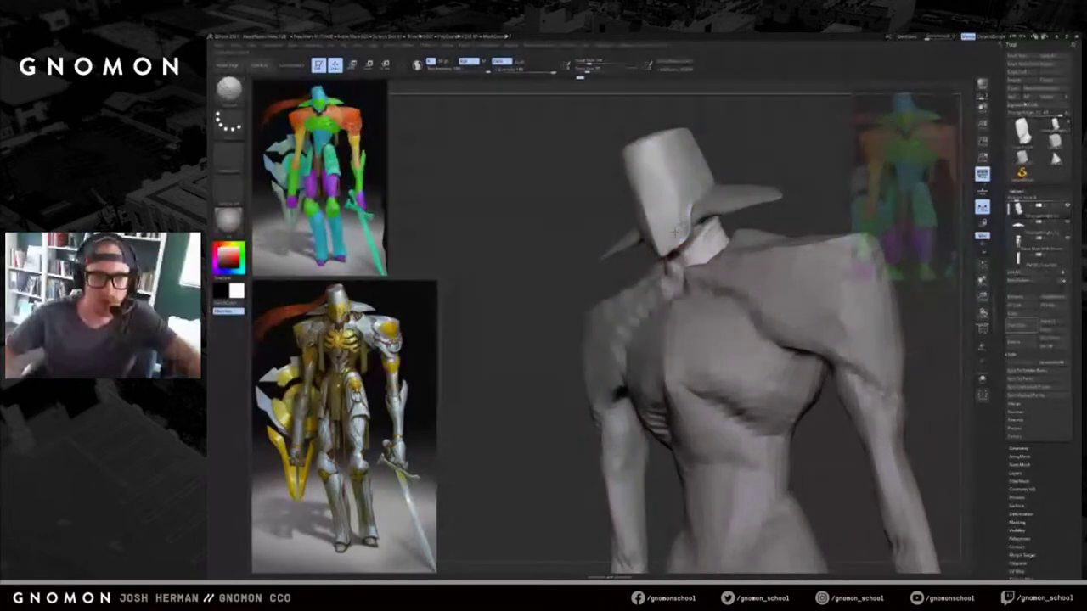
Smooth the helmet's lower side from the front, comparing its shape with the Photoshop painting.
mouse_move(724, 149)
left_mouse_down("shift")
mouse_move(755, 140)
mouse_move(747, 158)
mouse_move(791, 158)
left_mouse_up("shift")
key("alt+Tab")
key("alt+Tab")
left_click_drag(632, 223, 630, 241, "shift")
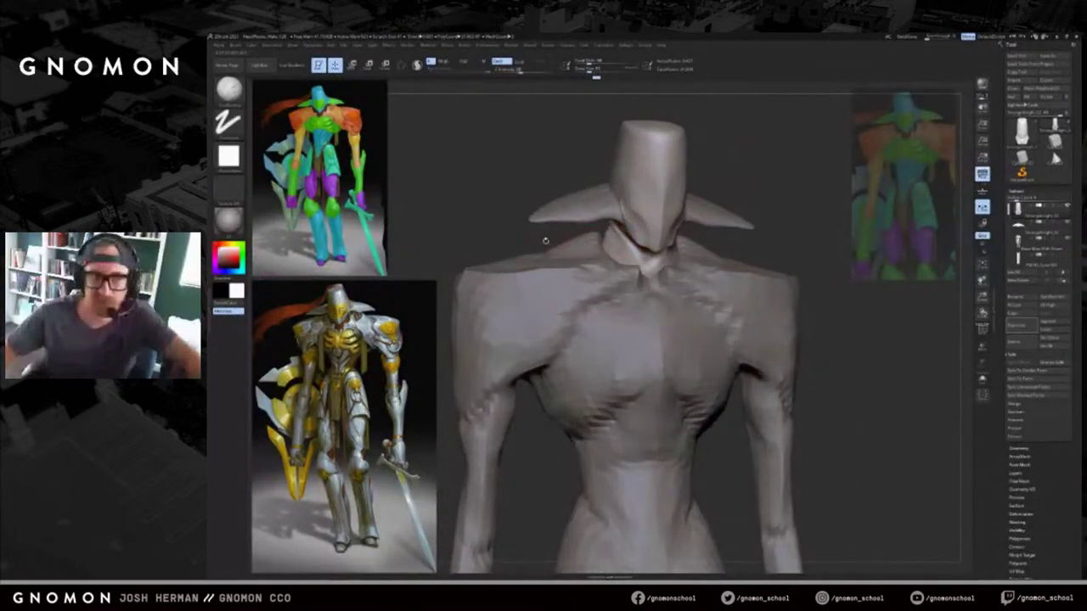
left_click_drag(546, 241, 576, 241)
key("alt+Tab")
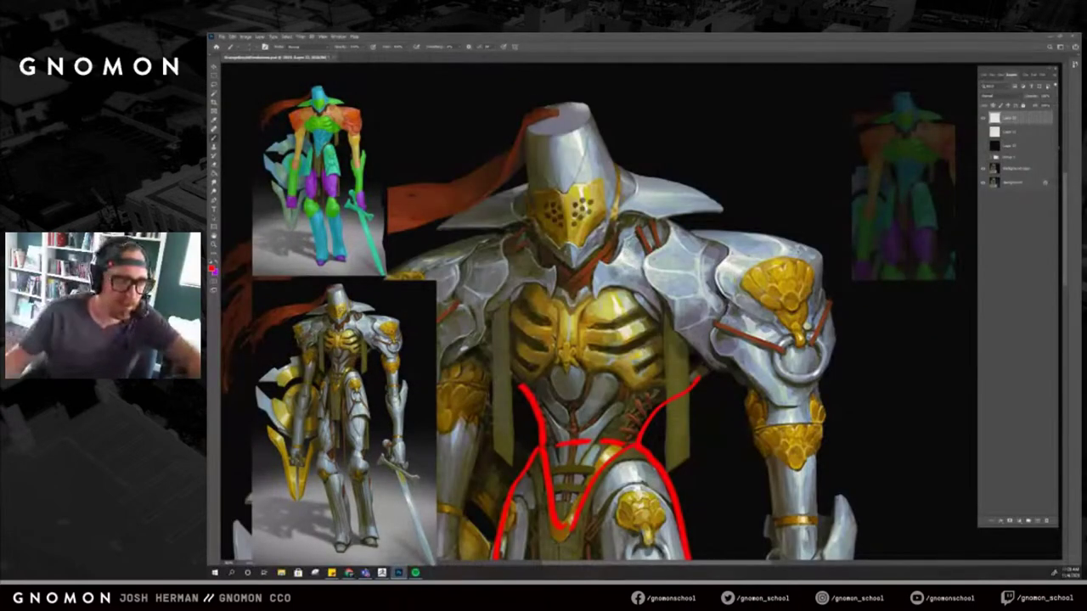
key("alt+Tab")
left_click_drag(715, 187, 749, 188, "shift")
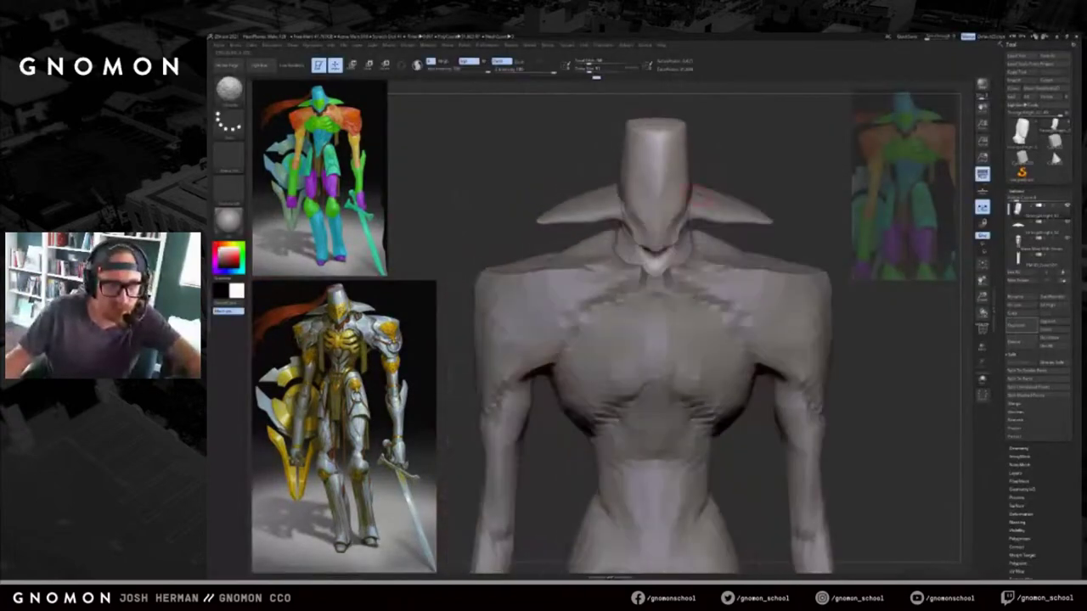
key("alt+Tab")
key("alt+Tab")
key("w")
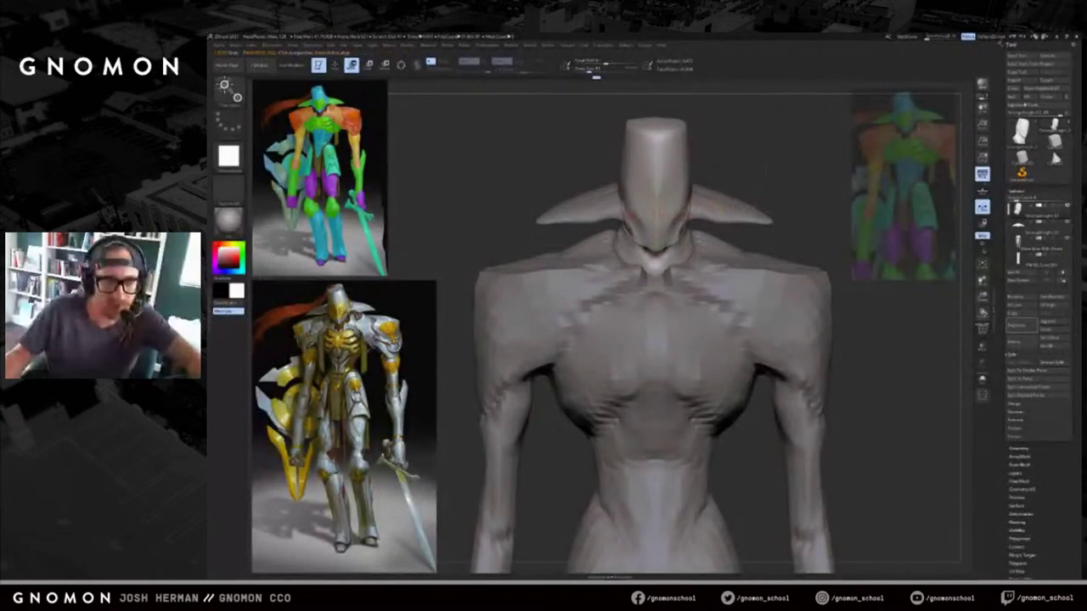
left_click_drag(778, 203, 773, 233, "alt")
Outline the painted helmet in Photoshop as a tapered red box with centre and brow lines, and show the black layer behind it.
key("alt+Tab")
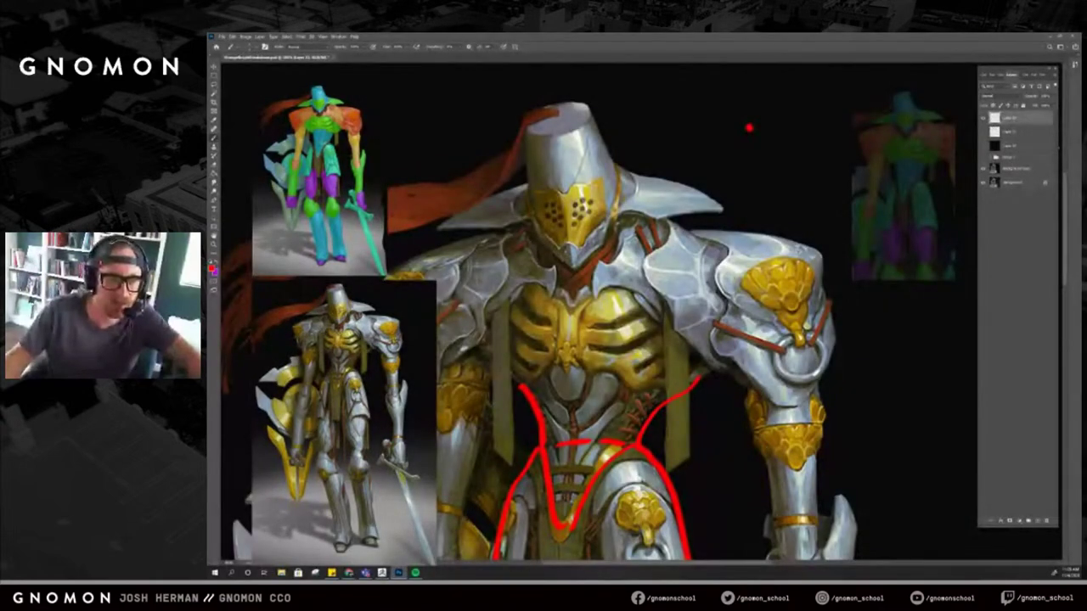
left_click_drag(555, 134, 575, 256)
left_click_drag(528, 212, 618, 197)
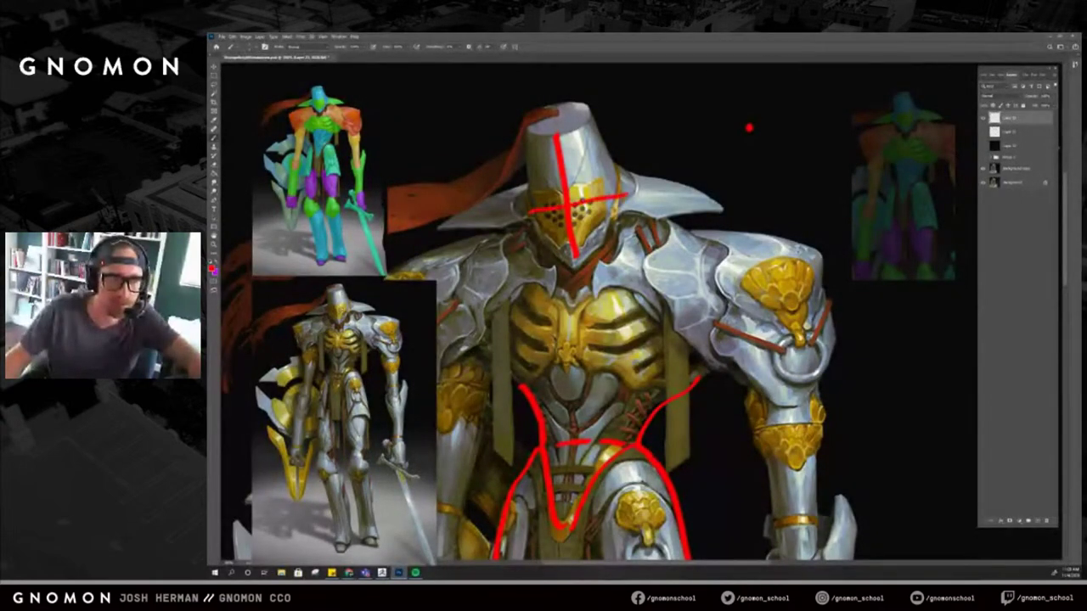
left_click_drag(592, 113, 623, 190)
left_click_drag(528, 130, 538, 243)
mouse_move(615, 202)
left_mouse_down()
mouse_move(610, 241)
mouse_move(561, 262)
left_mouse_up()
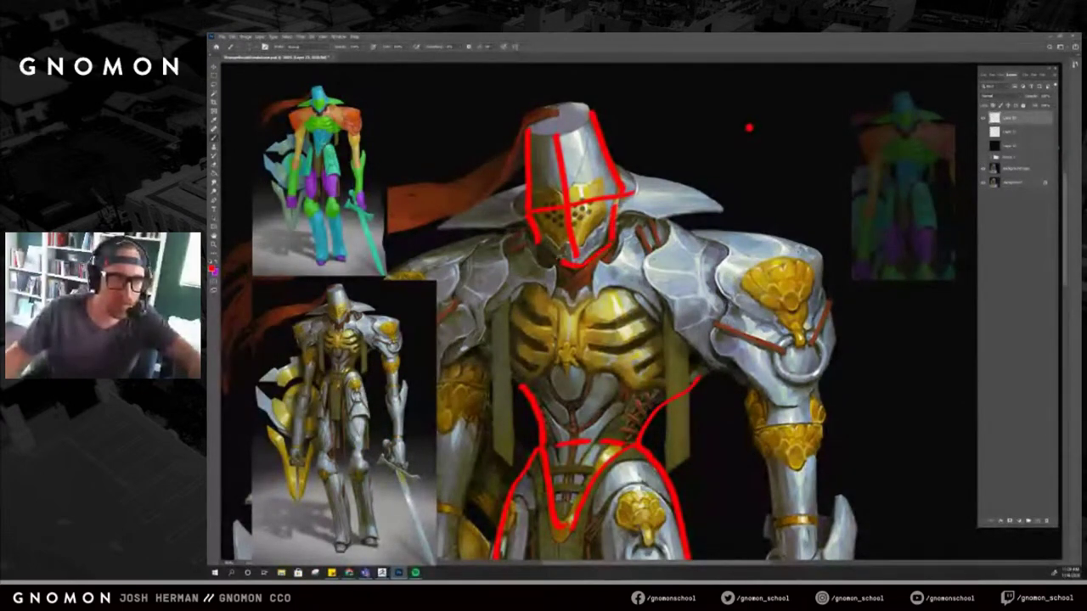
mouse_move(528, 128)
left_mouse_down()
mouse_move(569, 103)
mouse_move(597, 117)
left_mouse_up()
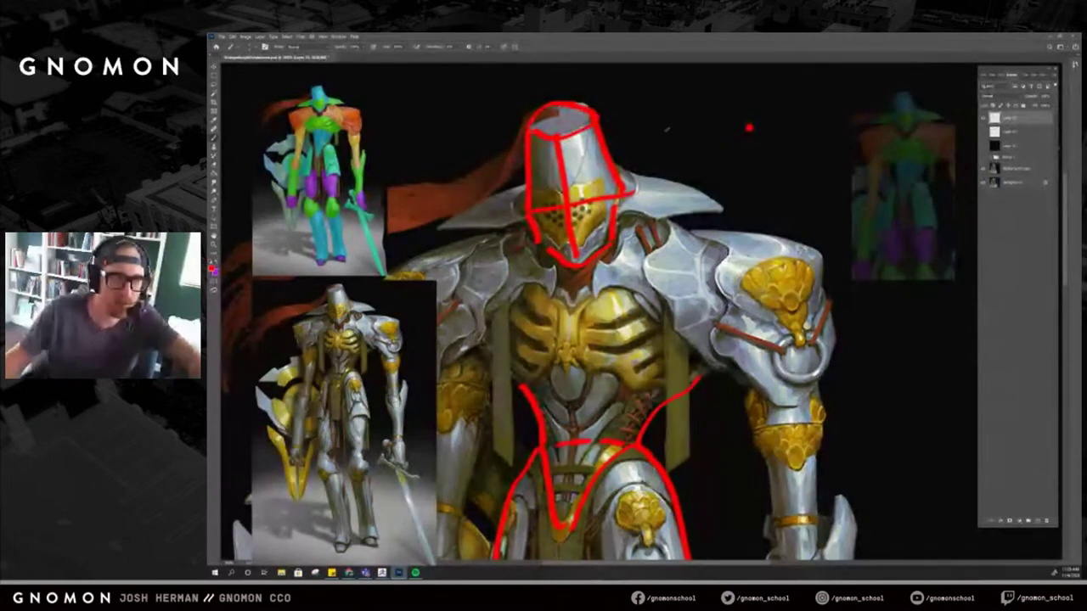
left_click(983, 146)
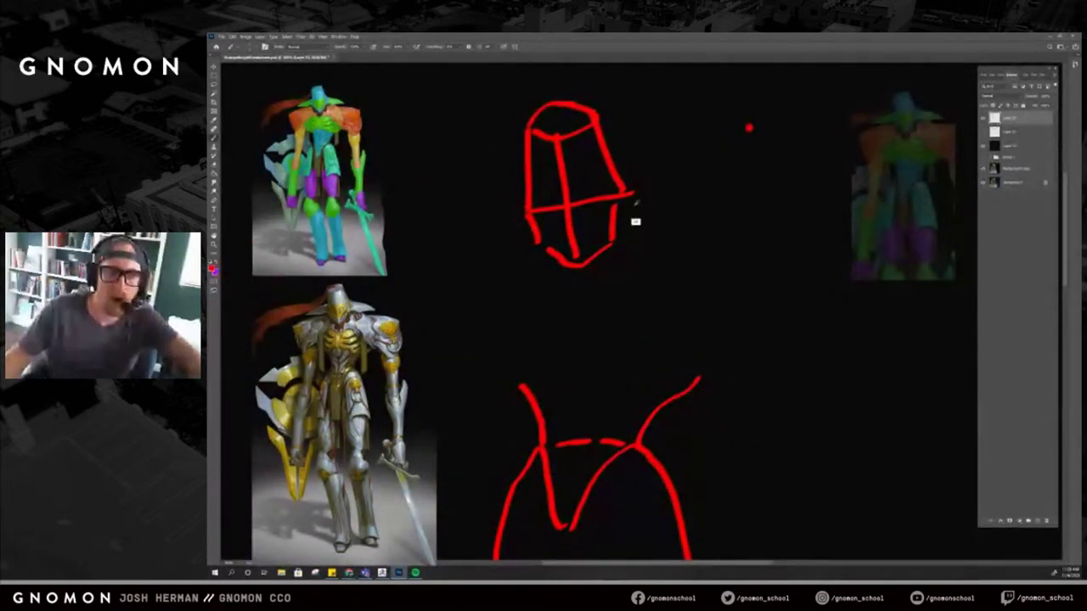
Compare the helmet blockout with the red Photoshop outline, temporarily making ZBrush see-through, and return to Draw mode with a larger brush.
key("alt+Tab")
mouse_move(755, 155)
left_mouse_down()
mouse_move(742, 163)
mouse_move(747, 172)
mouse_move(720, 151)
left_mouse_up()
key("alt+Tab")
key("alt+Tab")
key("alt+Tab")
key("alt+Tab")
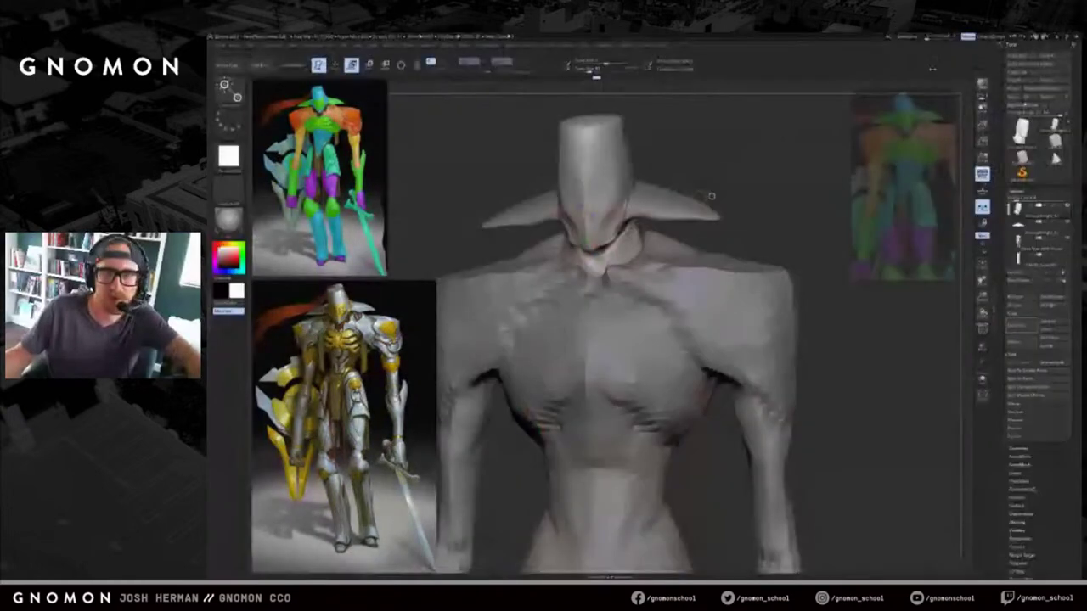
left_click_drag(927, 37, 938, 38)
mouse_move(711, 196)
left_mouse_down("alt")
mouse_move(689, 191)
mouse_move(708, 210)
left_mouse_up("alt")
left_click_drag(783, 157, 787, 153)
left_click_drag(937, 36, 923, 37)
left_click_drag(709, 205, 774, 209, "shift")
key("q")
left_click_drag(724, 164, 726, 194, "alt")
key("]")
Hide the black layer and the red sketch layer in Photoshop to reveal the clean painting.
key("alt+Tab")
key("alt+Tab")
key("alt+Tab")
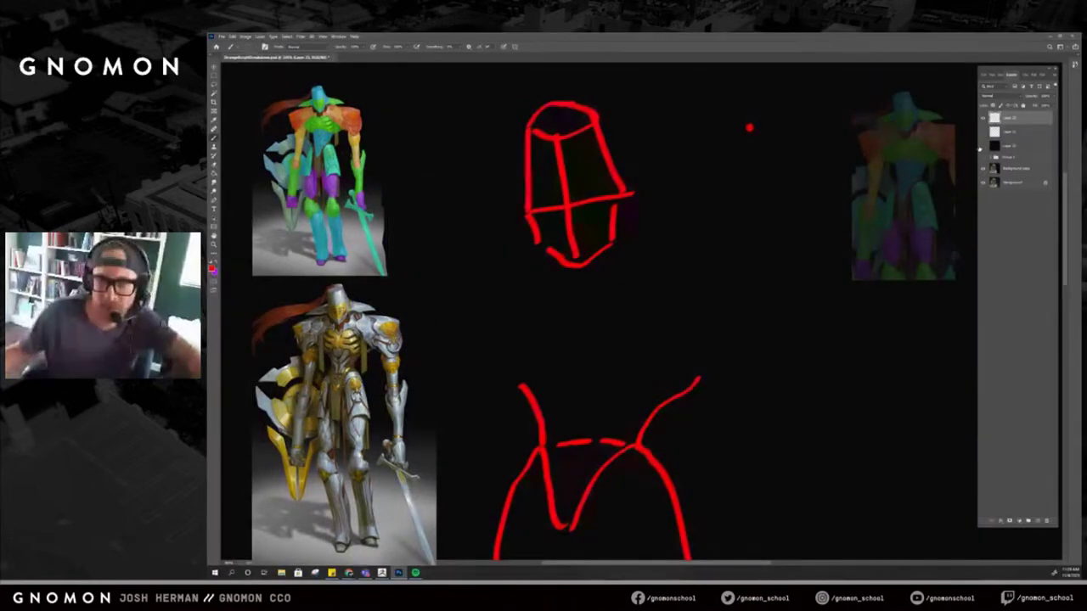
left_click(981, 147)
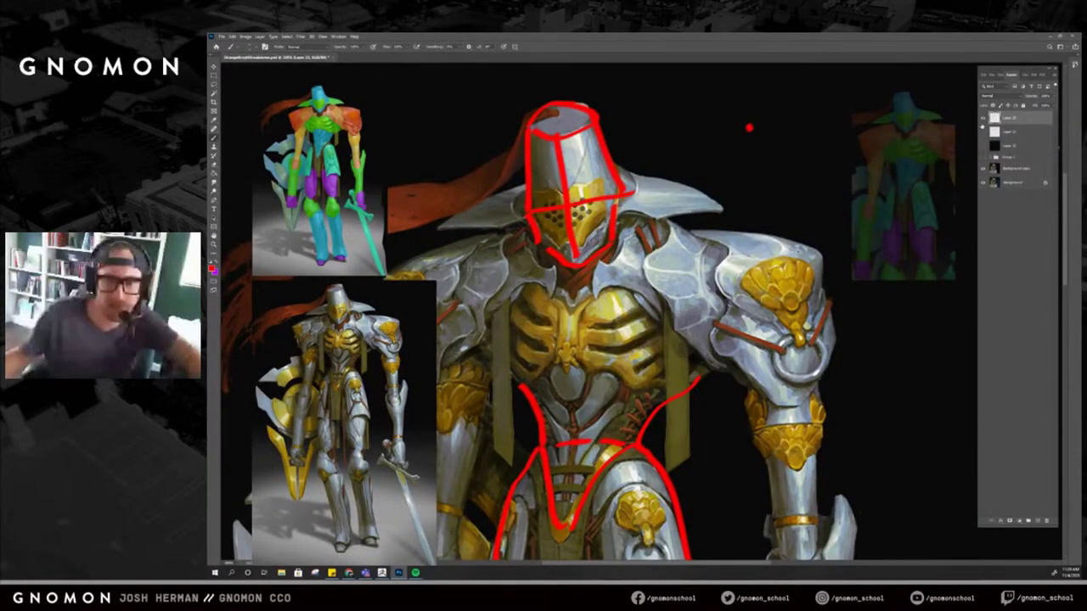
left_click(982, 118)
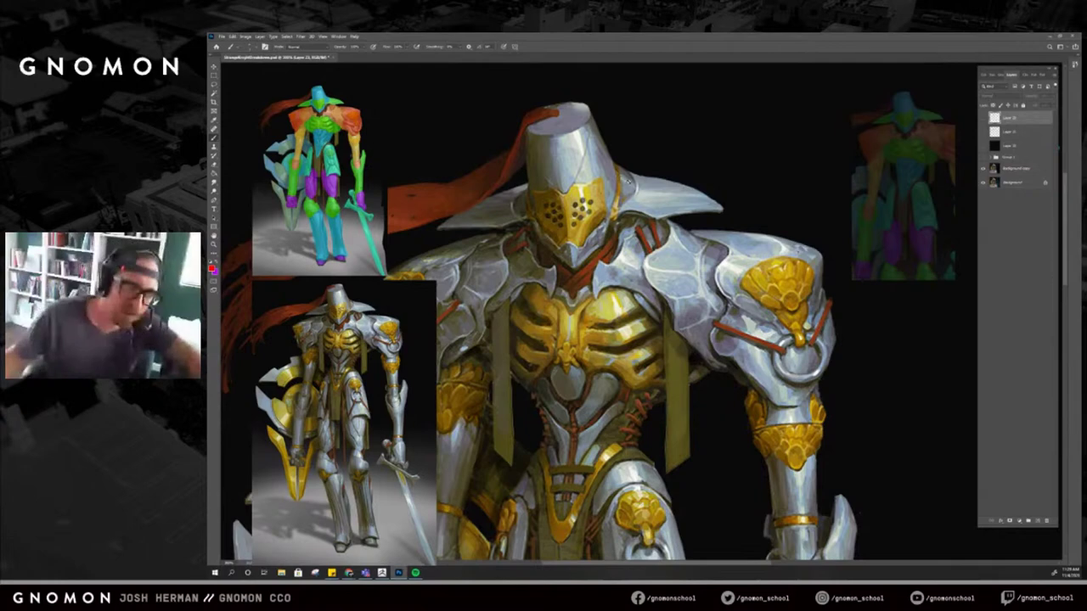
Adjust the helmet's side near the brim in ZBrush with a resized Move brush and smoothing, checking it against the painting.
key("alt+Tab")
left_click_drag(797, 197, 755, 199)
key("s")
left_click(706, 218)
key("b")
key("m")
key("v")
mouse_move(740, 202)
left_mouse_down("shift")
mouse_move(702, 242)
mouse_move(701, 233)
left_mouse_up("shift")
mouse_move(776, 195)
left_mouse_down()
mouse_move(721, 209)
mouse_move(759, 188)
mouse_move(745, 180)
mouse_move(721, 208)
mouse_move(777, 190)
mouse_move(752, 196)
left_mouse_up()
key("alt+Tab")
key("alt+Tab")
Sculpt the helmet's side edge in front of the brim with the Standard brush, redoing the first stroke.
key("s")
key("b")
key("s")
key("t")
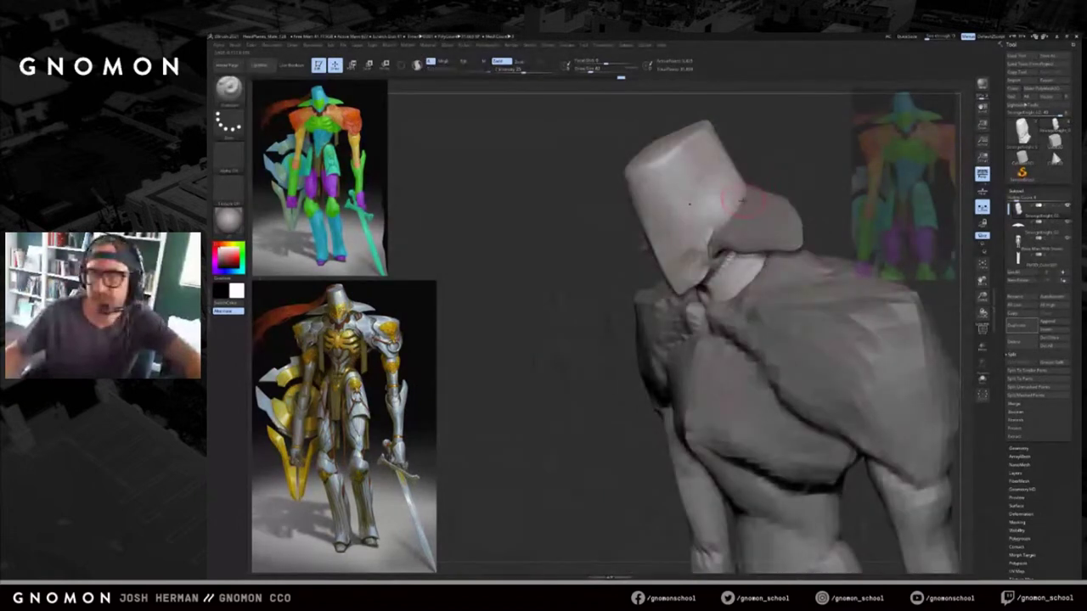
right_click_drag(732, 202, 711, 204, "alt")
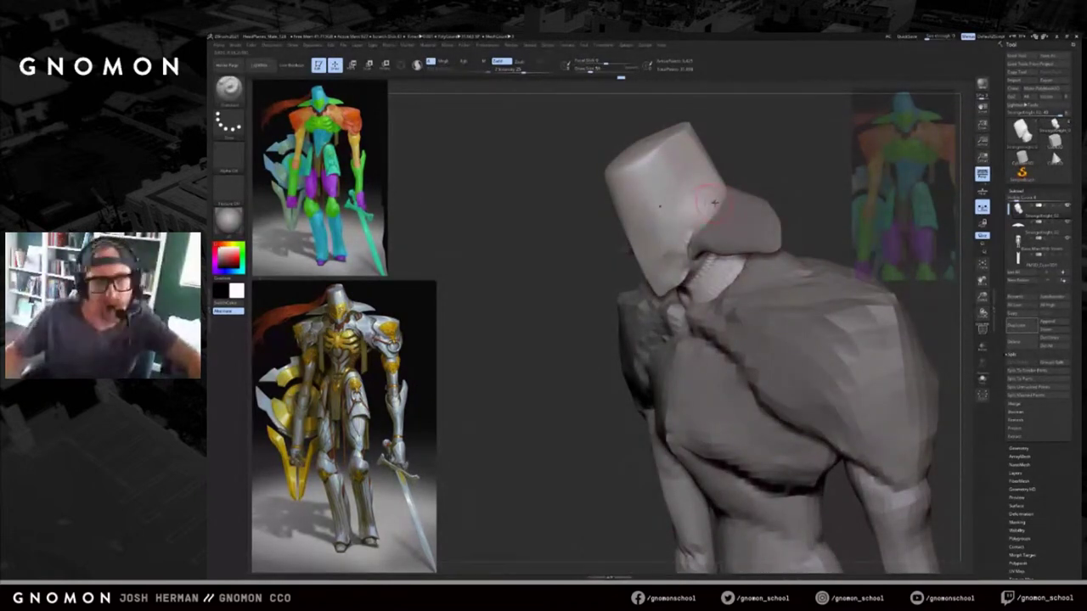
key("ctrl+z")
left_click_drag(698, 230, 709, 204)
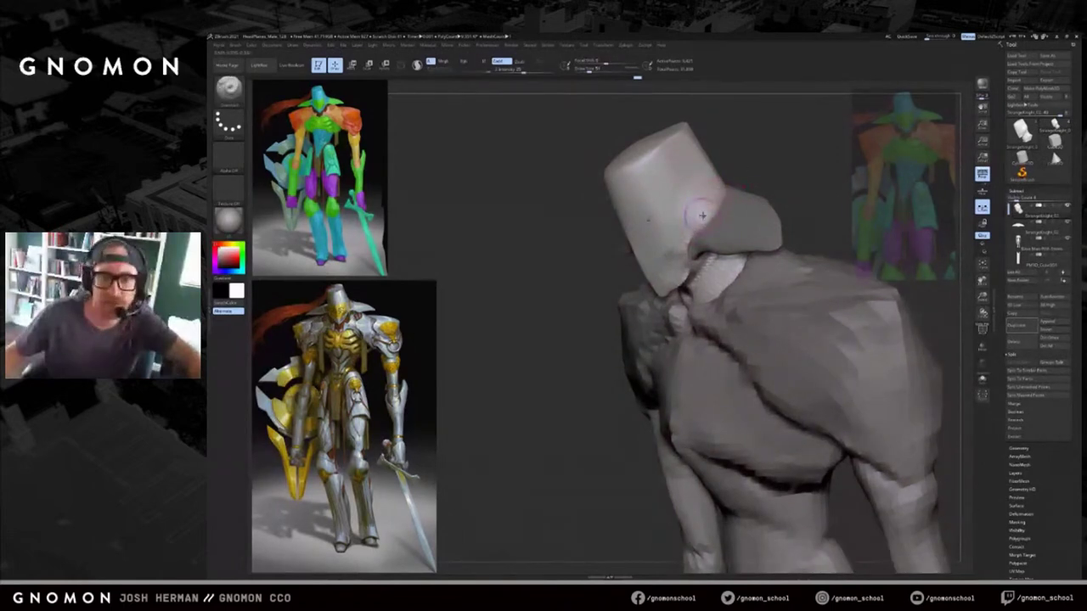
left_click_drag(725, 155, 744, 144)
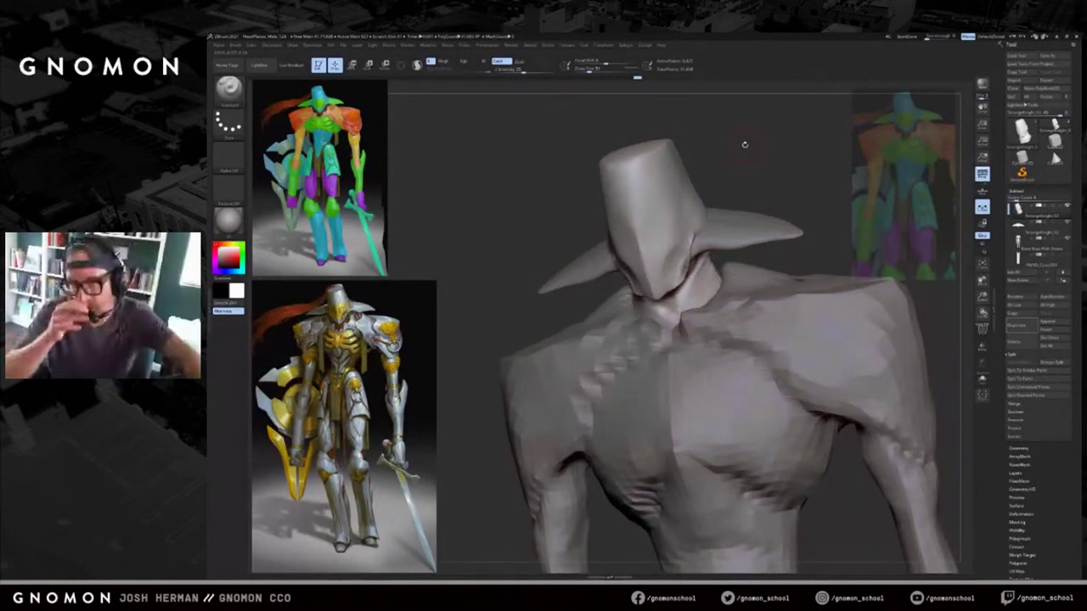
mouse_move(777, 145)
left_mouse_down()
mouse_move(752, 184)
mouse_move(731, 150)
mouse_move(767, 174)
mouse_move(727, 181)
mouse_move(725, 153)
left_mouse_up()
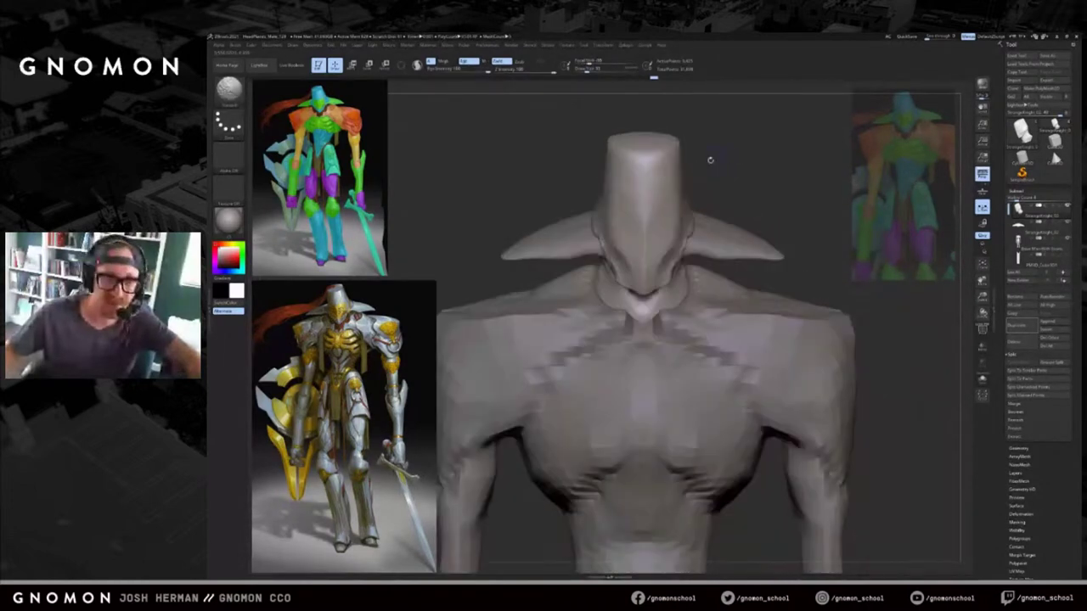
Smooth and refine the helmet's opposite cheek beside the brim, comparing it with the Photoshop painting.
left_click_drag(556, 166, 582, 170)
left_click_drag(595, 225, 601, 228, "shift")
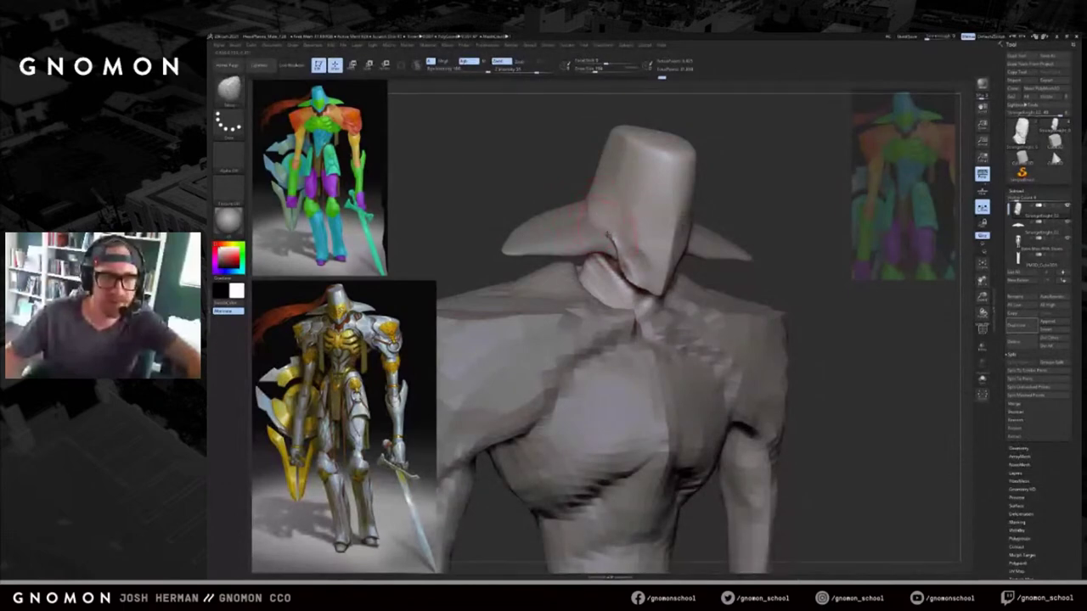
key("alt+Tab")
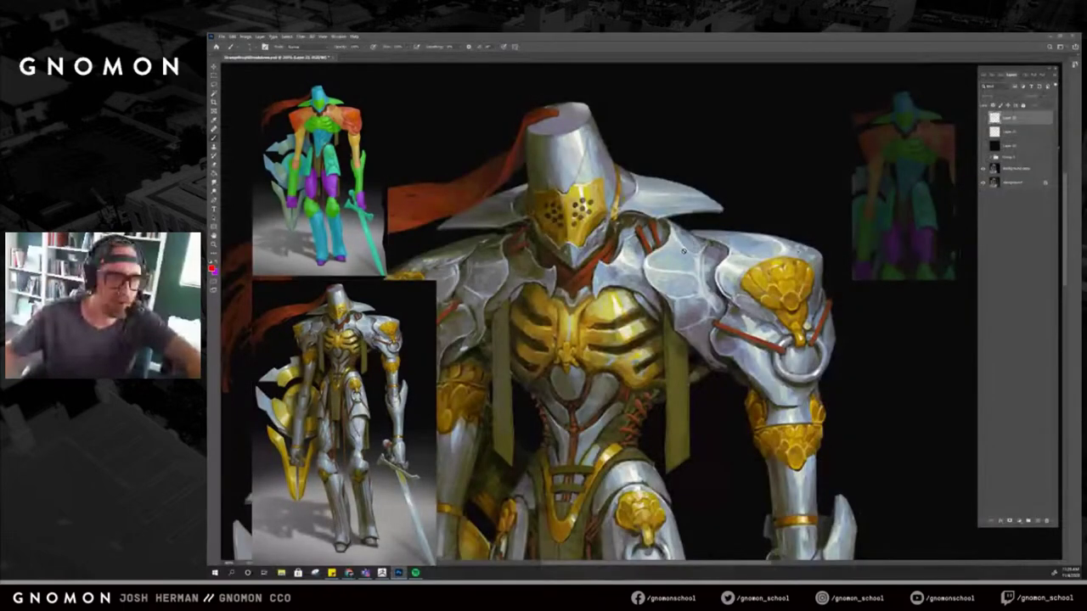
key("alt+Tab")
left_click_drag(614, 229, 607, 253)
key("alt+Tab")
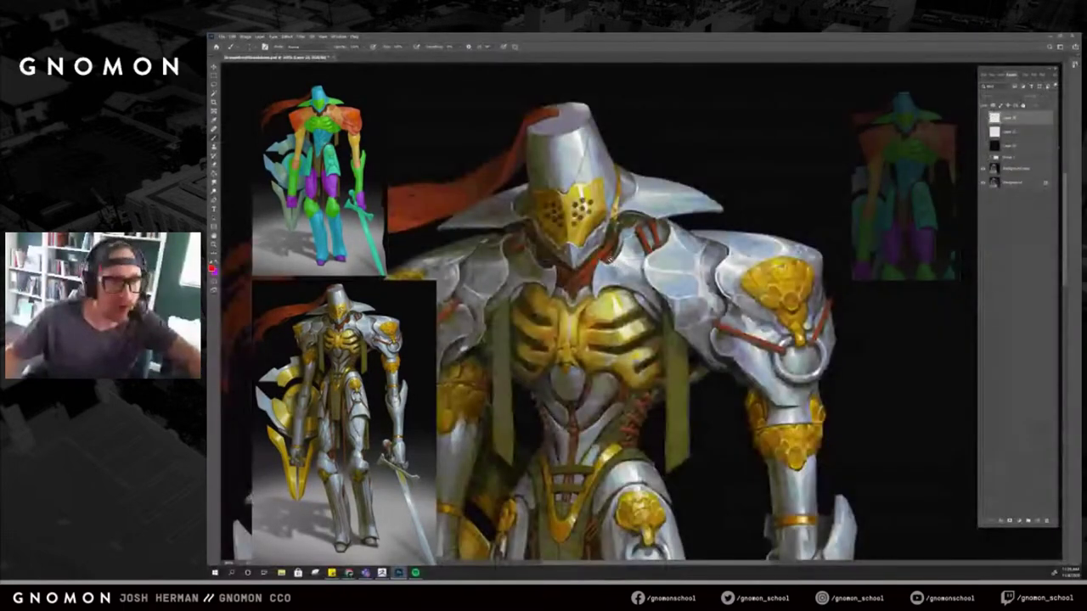
Compare the helmet brim's silhouette with the Photoshop painting from front and three-quarter views.
key("alt+Tab")
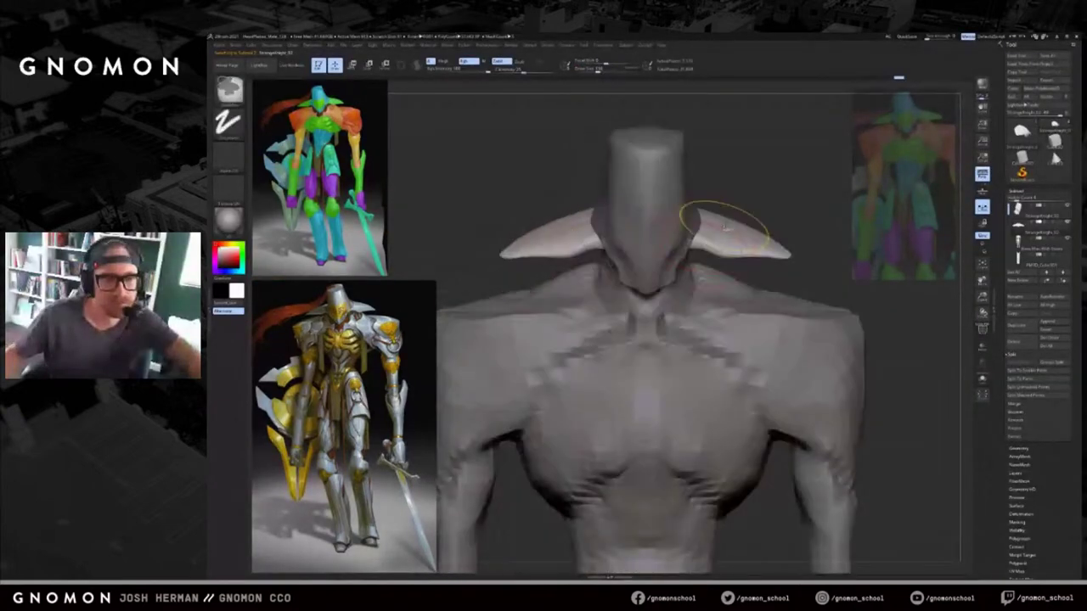
key("alt+Tab")
key("alt+Tab")
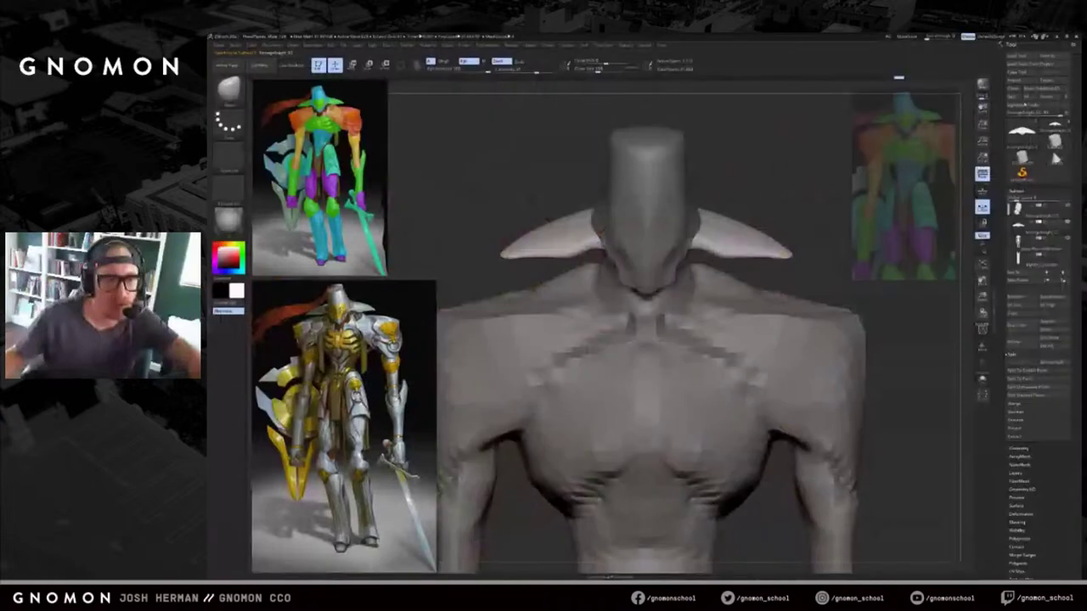
right_click(742, 218)
key("alt+Tab")
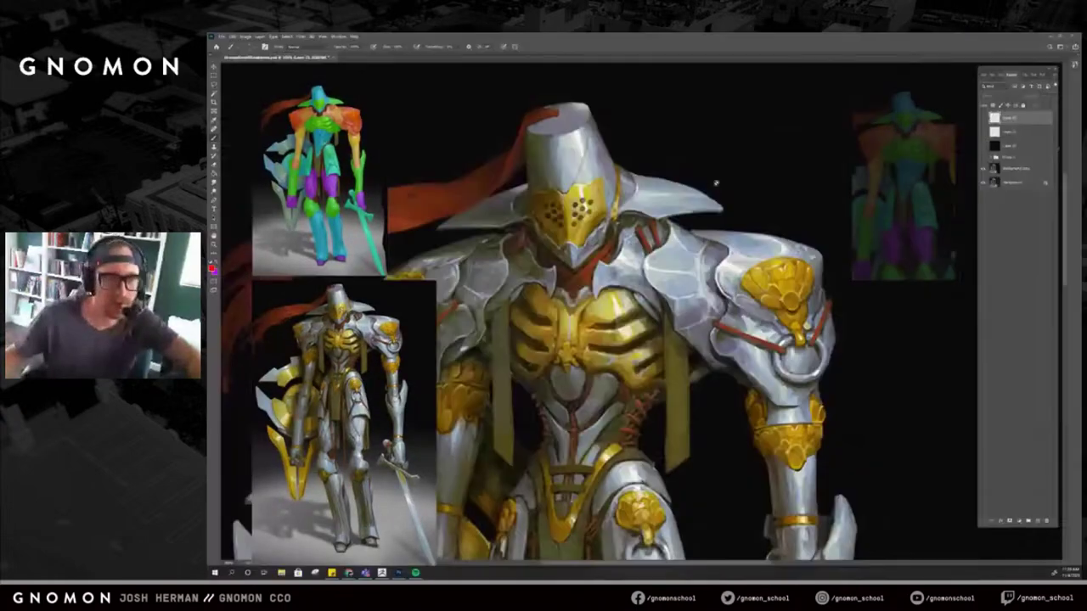
key("alt+Tab")
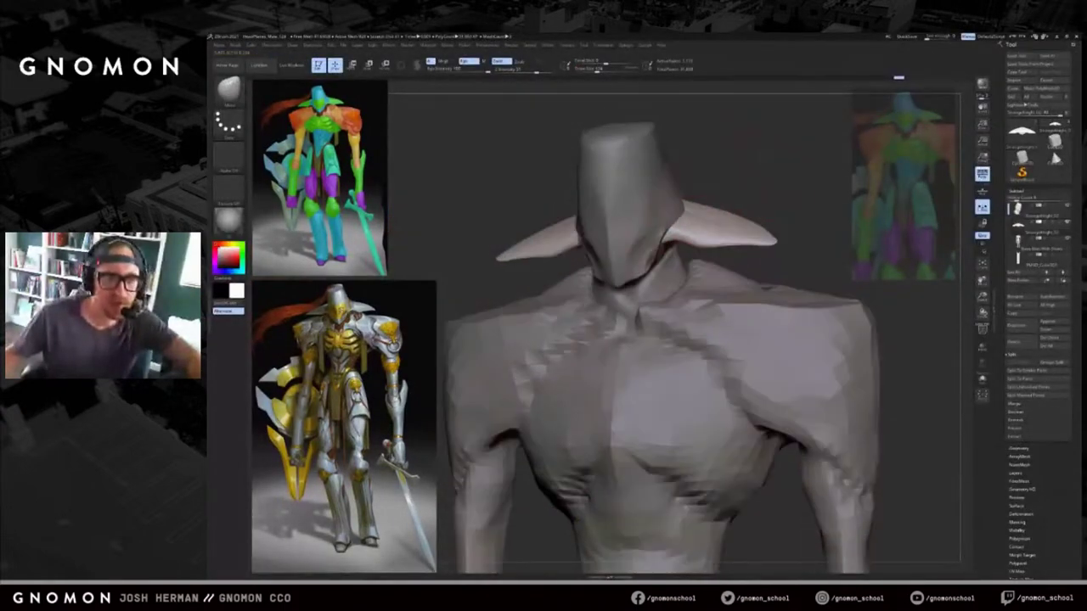
key("alt+Tab")
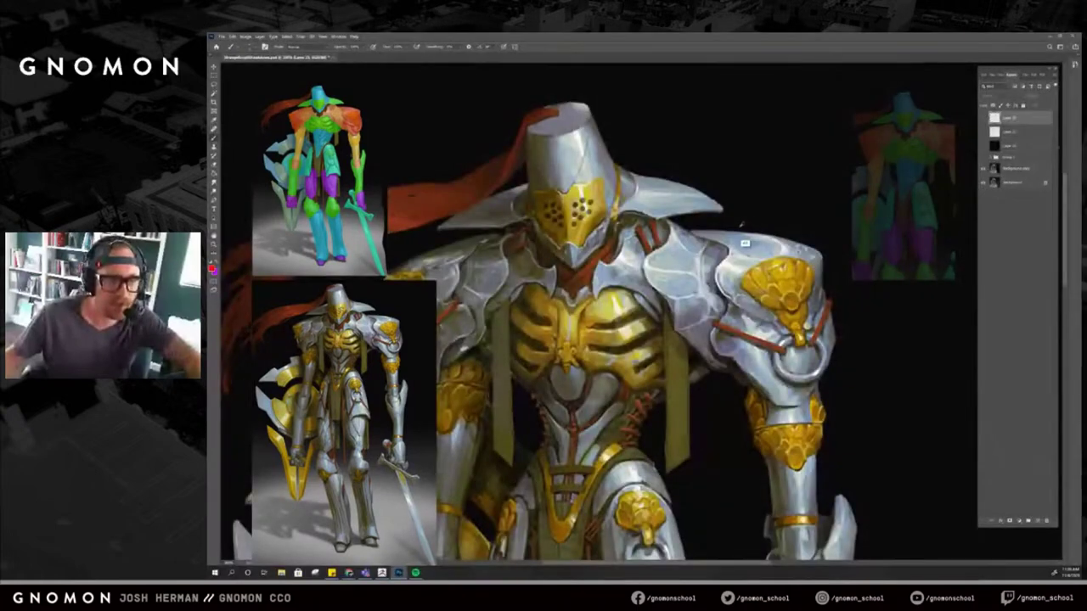
key("alt+Tab")
Isolate the helmet brim in ZBrush, then sculpt and smooth its wings around the central neck area.
key("b")
key("m")
key("v")
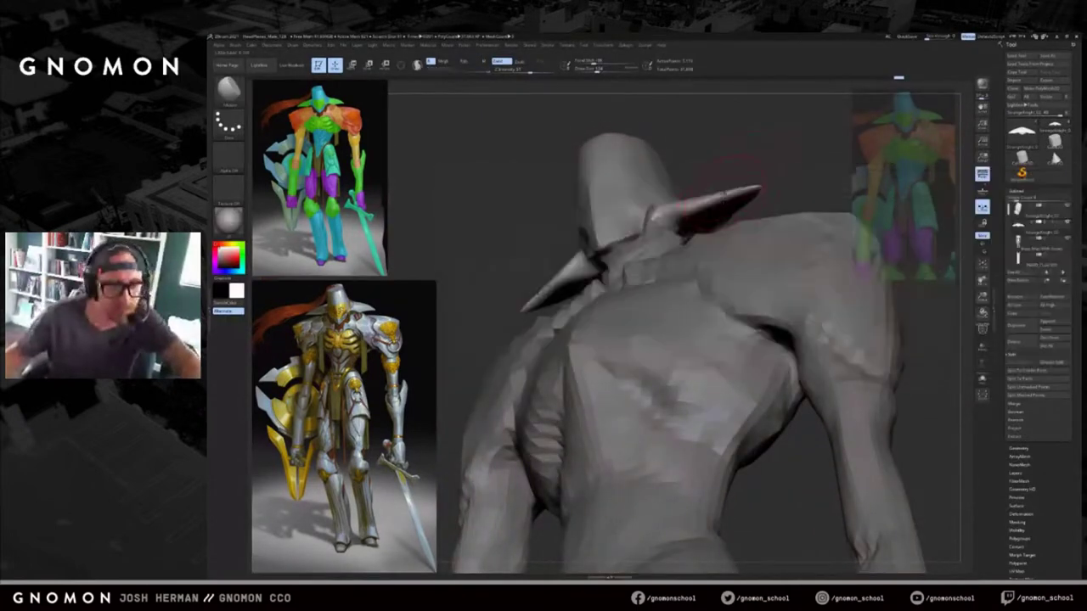
key("alt+s")
left_click_drag(652, 219, 662, 224)
left_click_drag(739, 264, 713, 229)
mouse_move(654, 225)
left_mouse_down()
mouse_move(669, 242)
mouse_move(657, 235)
mouse_move(667, 228)
mouse_move(618, 280)
left_mouse_up()
key("bracketleft")
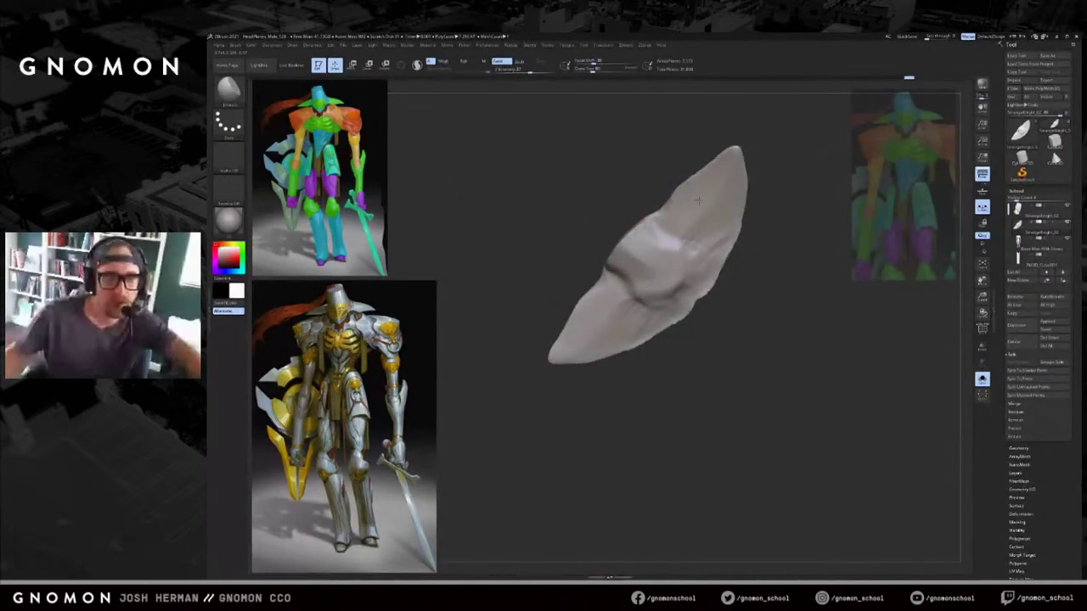
left_click_drag(788, 222, 788, 153)
left_click_drag(760, 189, 703, 209, "shift")
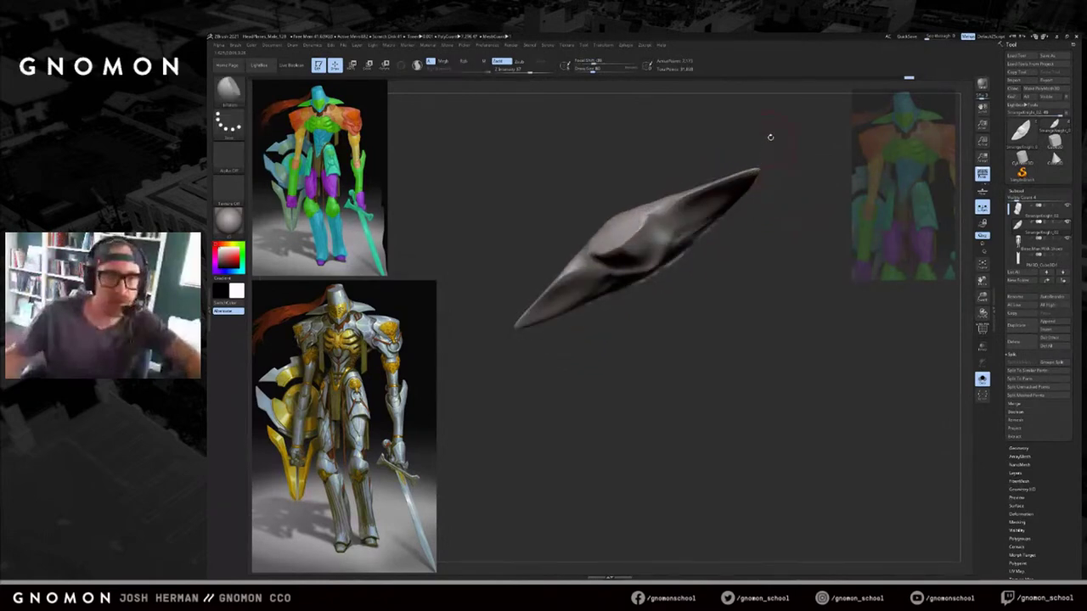
Refine the brim's upper surface and smooth its pointed wing tip, checking the shape against the painting.
left_click_drag(769, 138, 771, 192)
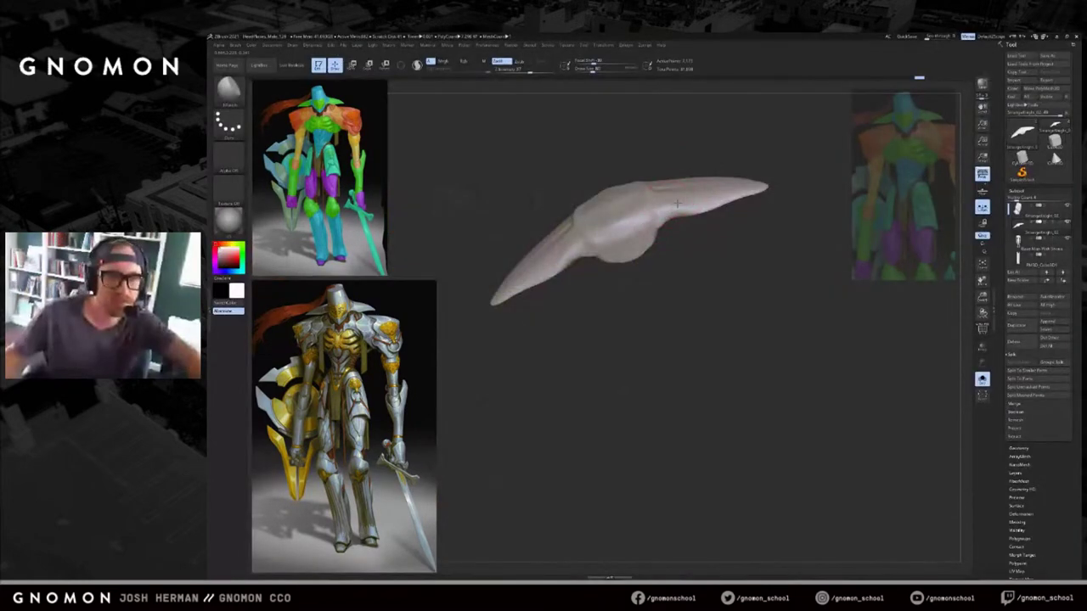
left_click_drag(721, 145, 673, 206)
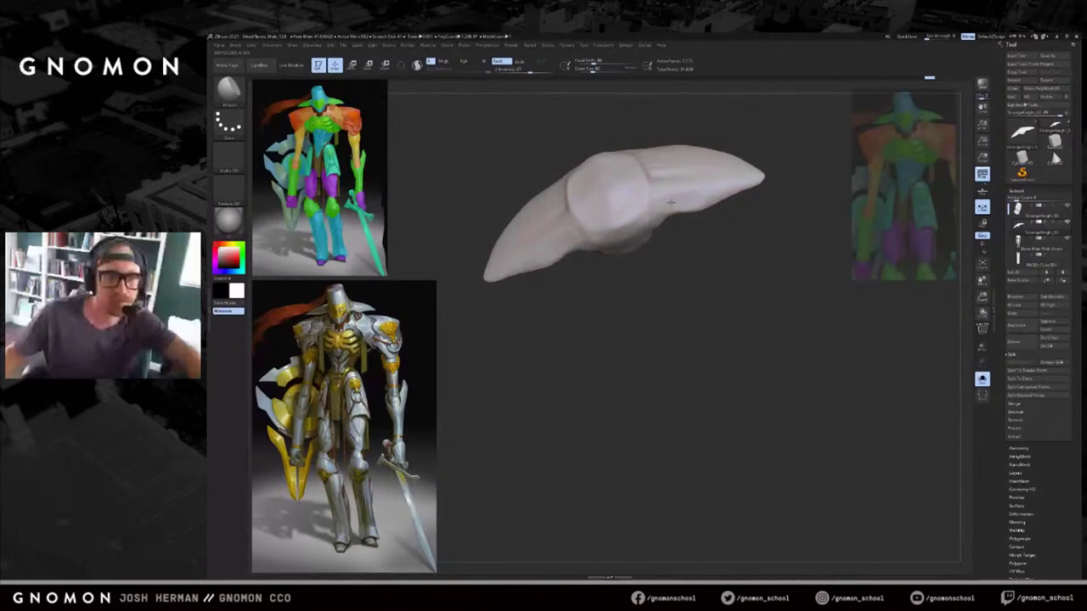
left_click_drag(720, 194, 751, 186)
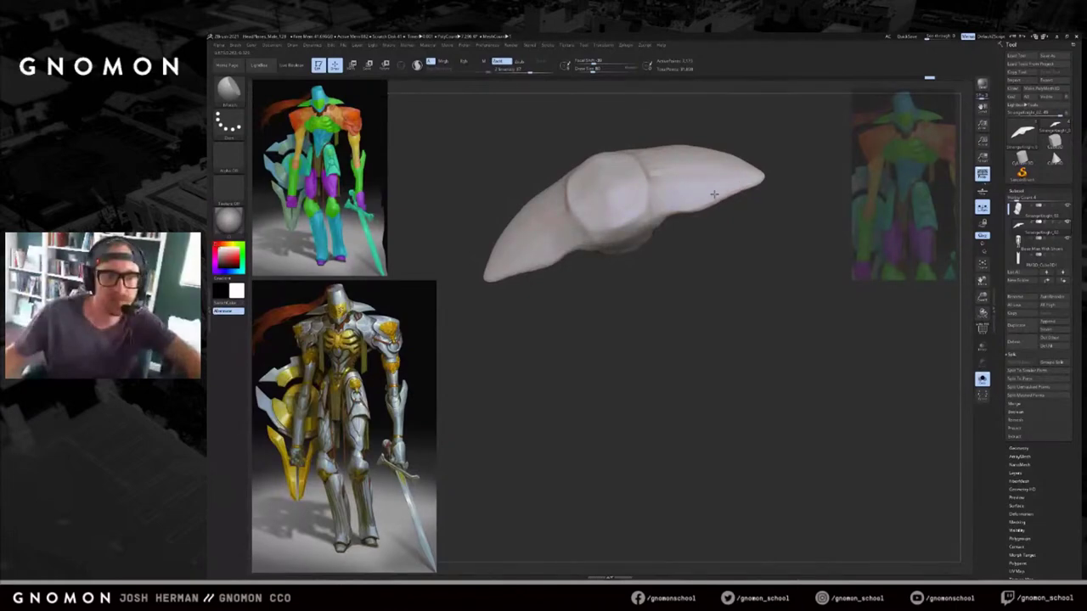
key("alt+Tab")
key("alt+Tab")
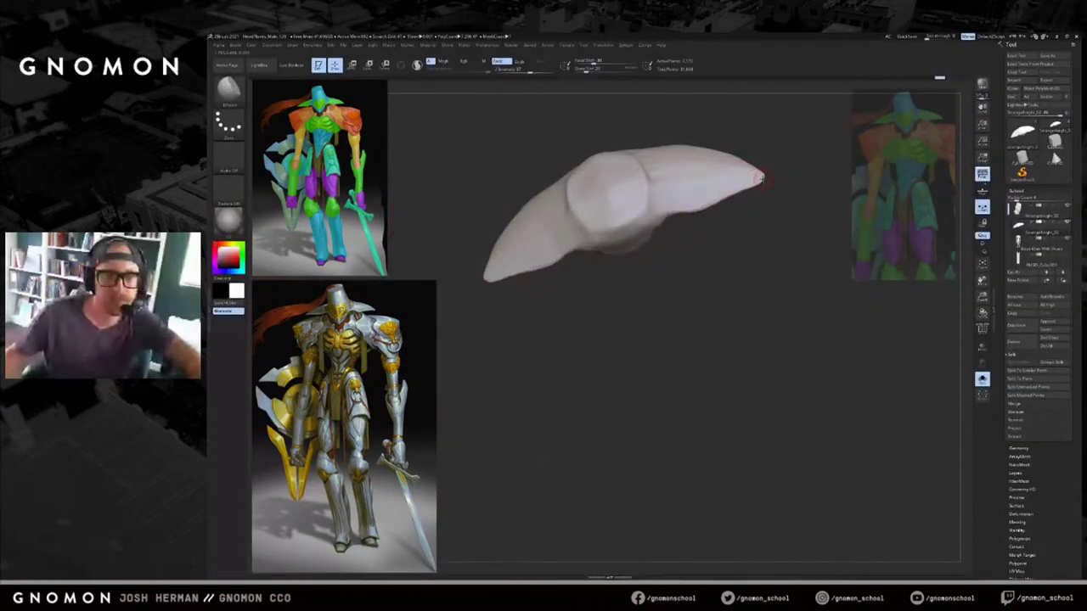
left_click_drag(791, 171, 761, 172, "shift")
key("alt+Tab")
key("alt+Tab")
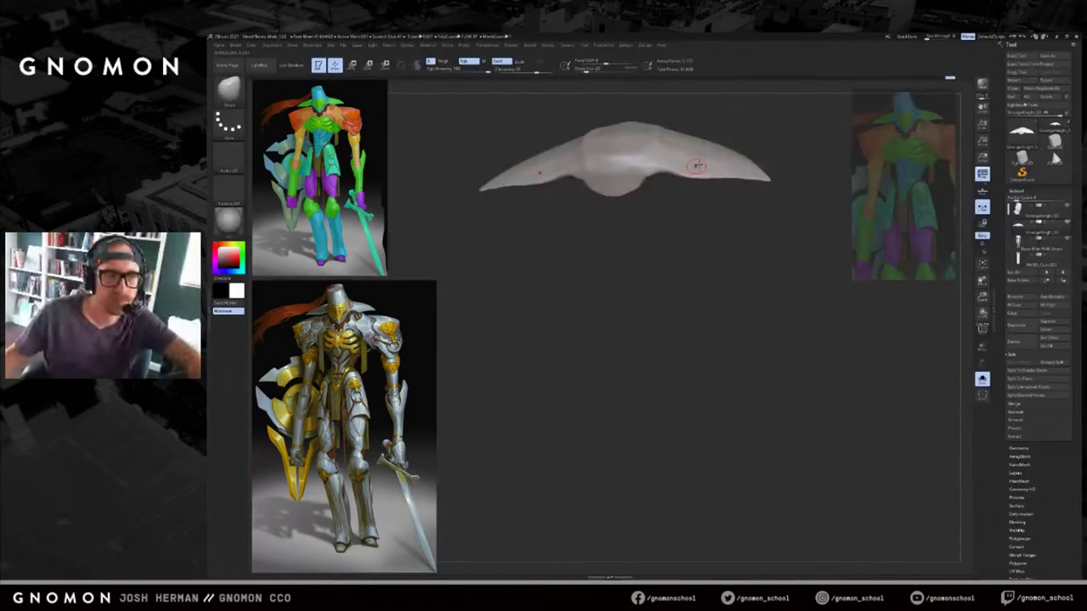
Show the full figure again and adjust the brim with a resized Move brush against the painting, declining Dynamic Subdiv.
key("alt+s")
left_click_drag(773, 133, 789, 158, "alt")
key("]")
key("alt+Tab")
key("alt+Tab")
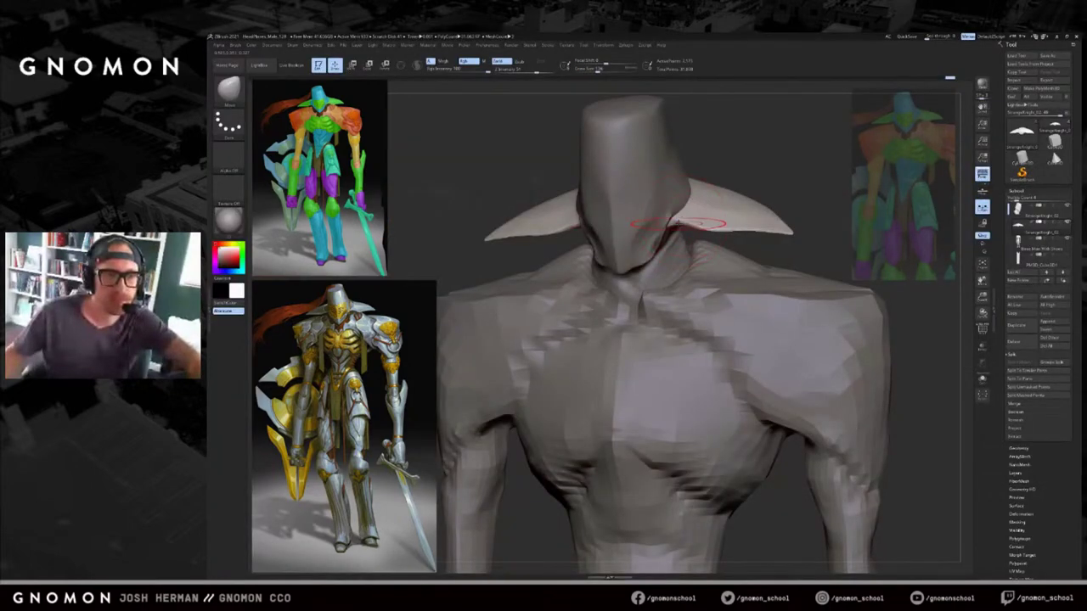
key("ctrl+s")
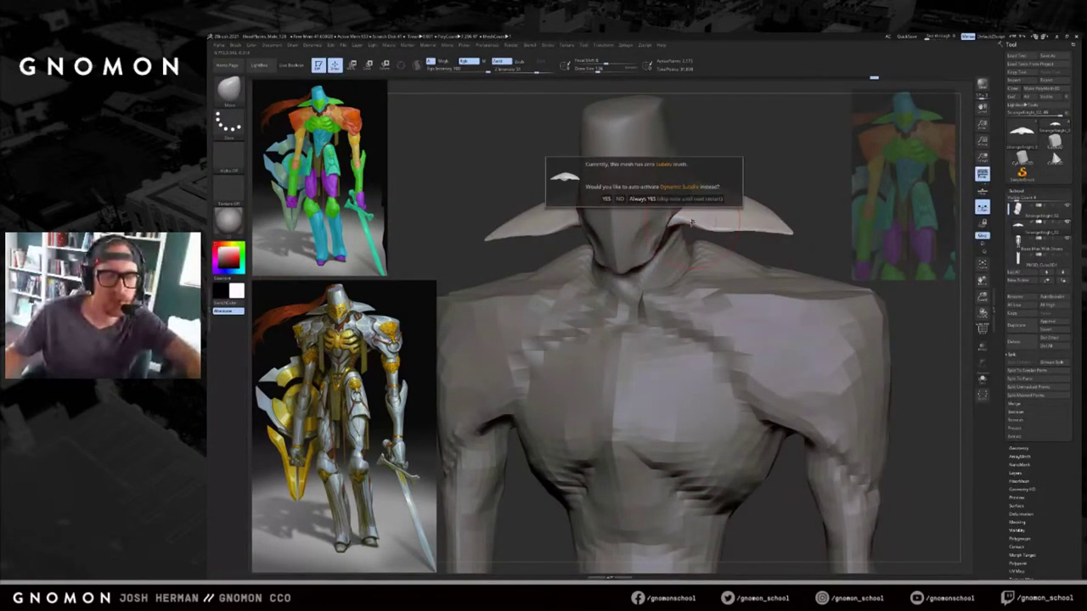
key("Escape")
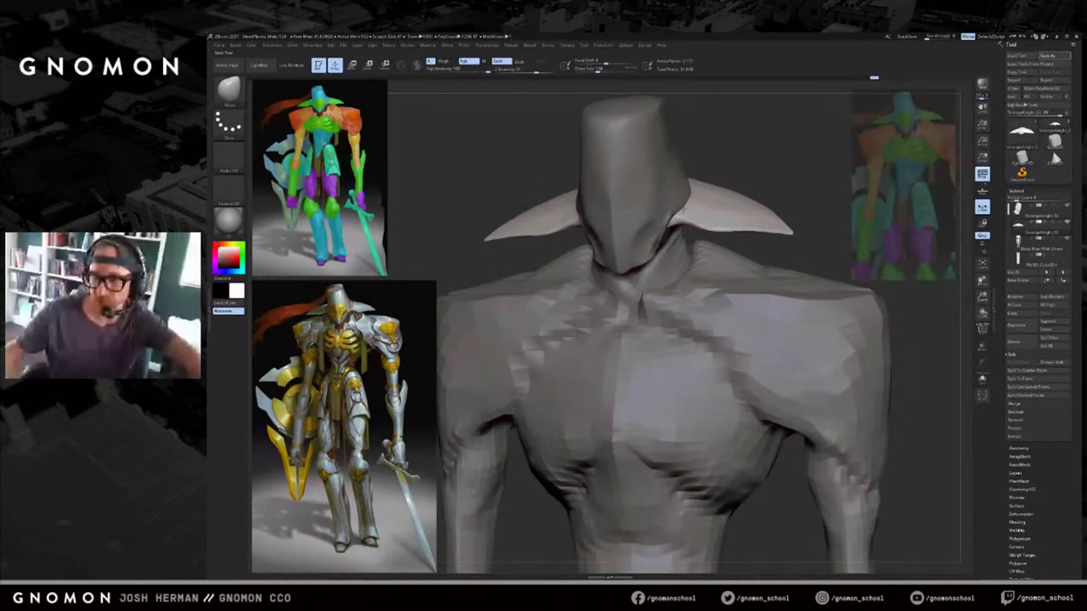
Check the brim from the front against the painting and make the helmet the active subtool for sculpting.
left_click_drag(818, 227, 790, 224, "shift")
key("alt+Tab")
key("alt+Tab")
mouse_move(739, 168)
left_mouse_down()
mouse_move(700, 170)
mouse_move(721, 173)
mouse_move(712, 169)
left_mouse_up()
left_click(654, 182, "alt")
key("alt+Tab")
key("alt+Tab")
key("3")
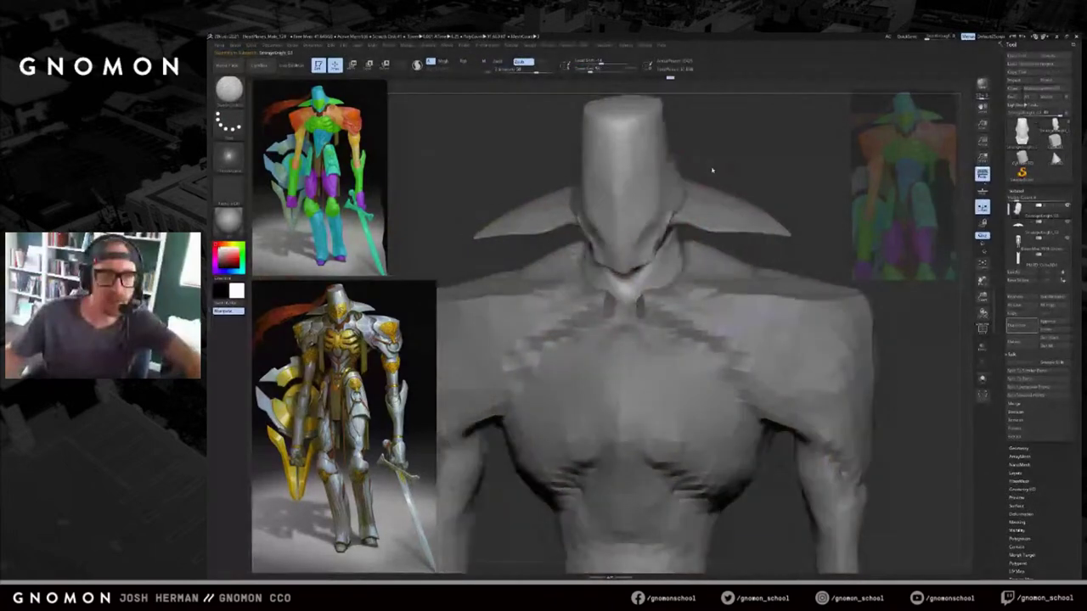
Carve the helmet's side in front of the brim, comparing its edge with the painting.
key("alt+Tab")
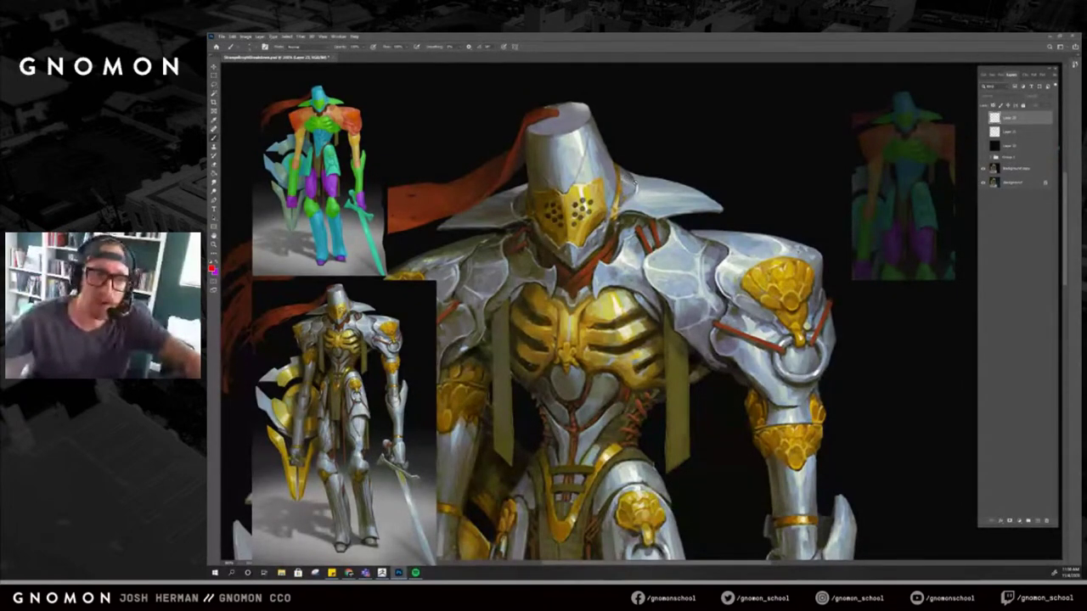
key("alt+Tab")
mouse_move(747, 146)
left_mouse_down()
mouse_move(657, 174)
mouse_move(668, 196)
left_mouse_up()
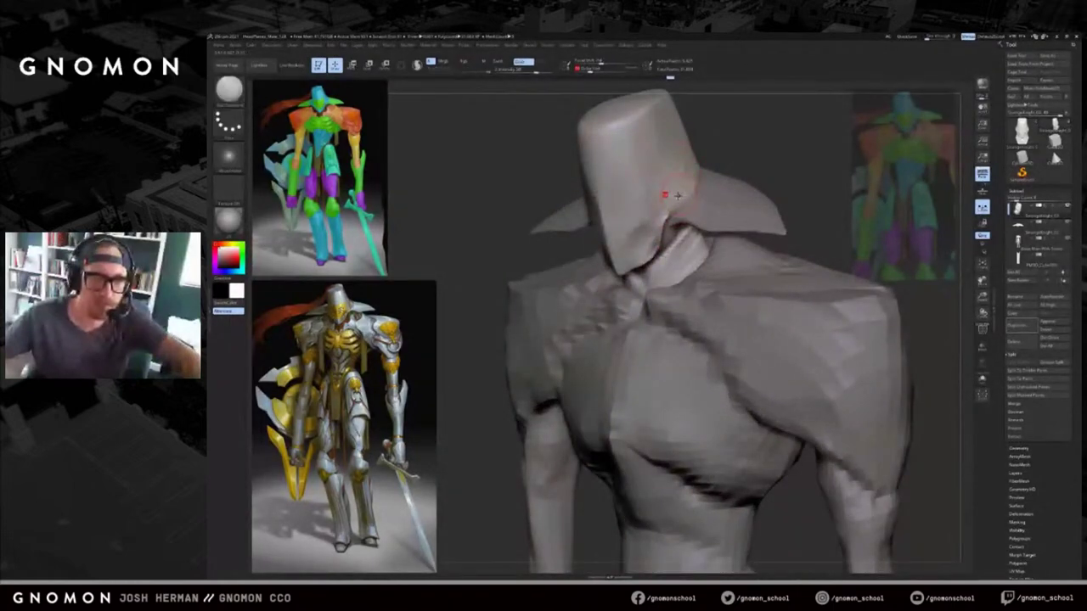
key("alt+Tab")
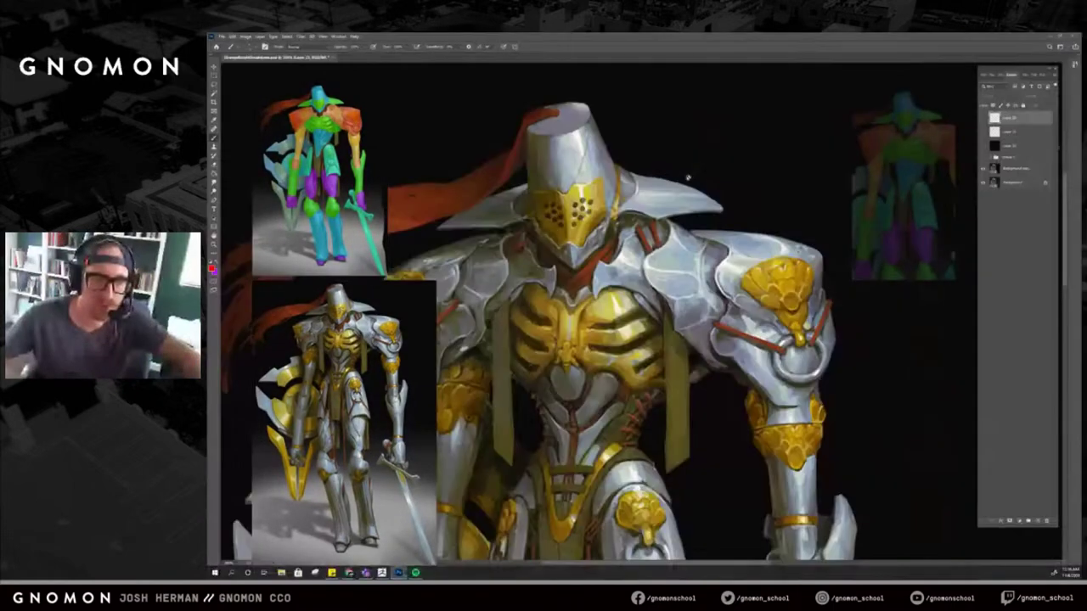
key("alt+Tab")
key("alt+Tab")
key("alt+Tab")
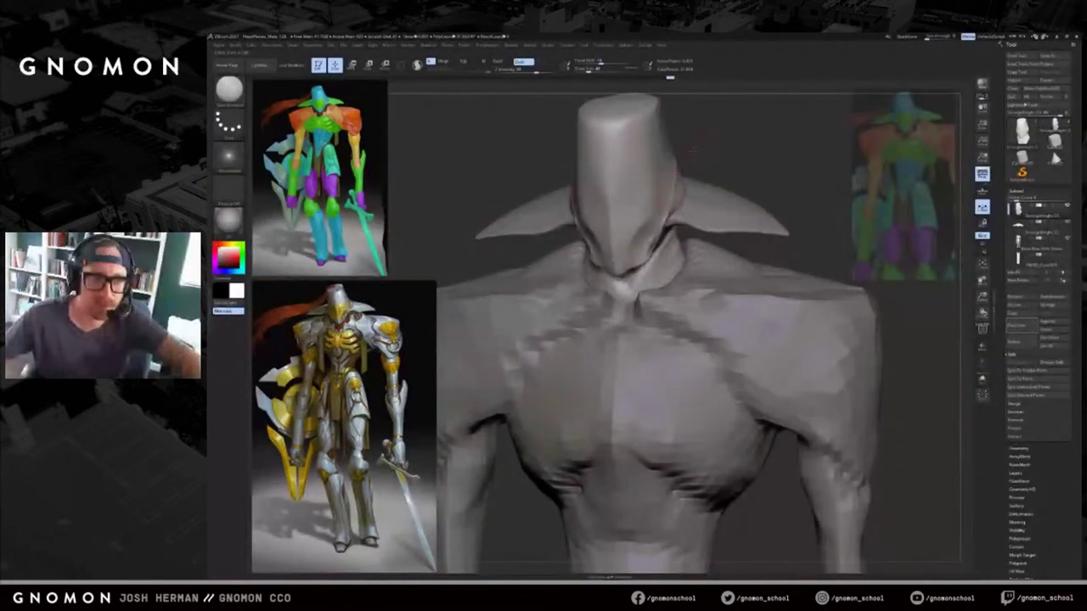
left_click_drag(694, 152, 667, 200)
left_click_drag(702, 125, 678, 164)
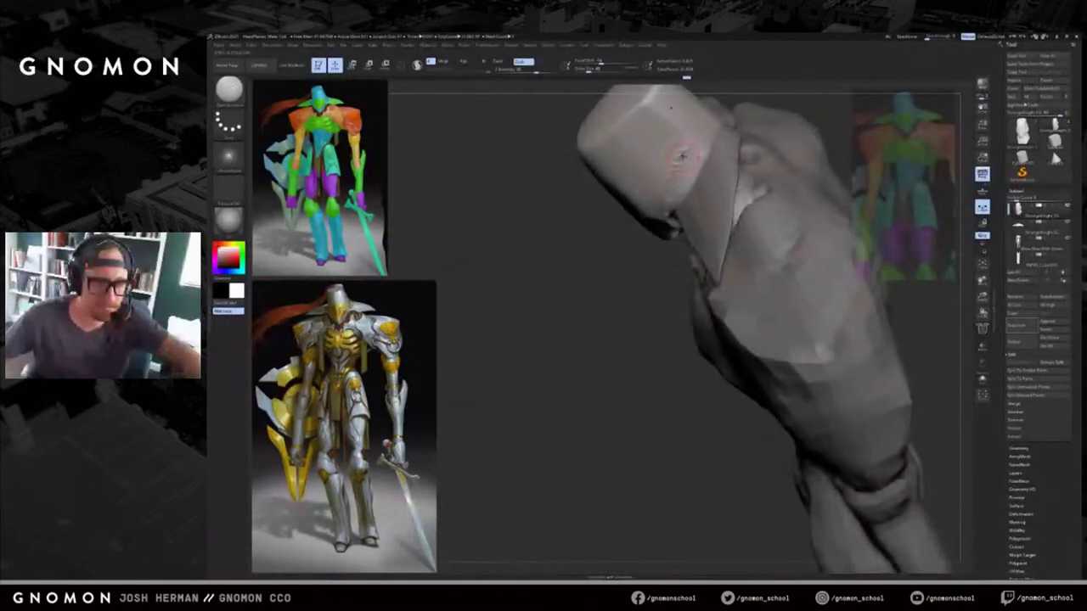
mouse_move(756, 89)
left_mouse_down()
mouse_move(778, 73)
mouse_move(757, 118)
left_mouse_up()
Examine how the helmet's side meets the brim by comparing the sculpt repeatedly with the Photoshop painting.
key("alt+Tab")
left_click(758, 148)
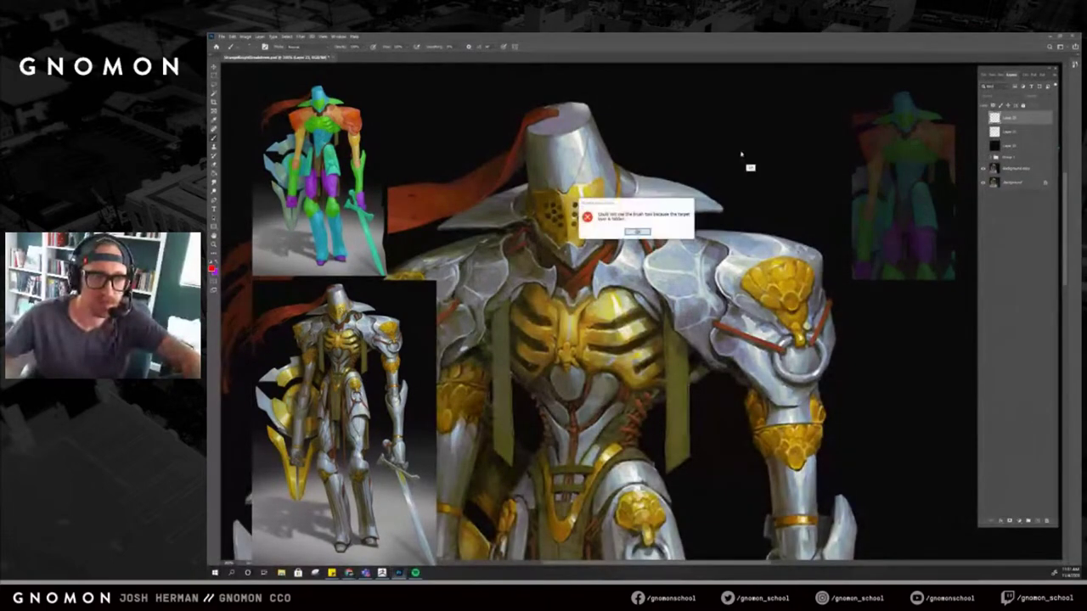
key("alt+Tab")
mouse_move(744, 153)
left_mouse_down()
mouse_move(759, 136)
mouse_move(719, 173)
left_mouse_up()
key("alt+Tab")
key("alt+Tab")
key("alt+Tab")
left_click(647, 227)
key("alt+Tab")
key("alt+Tab")
key("alt+Tab")
key("alt+Tab")
key("alt+Tab")
key("alt+Tab")
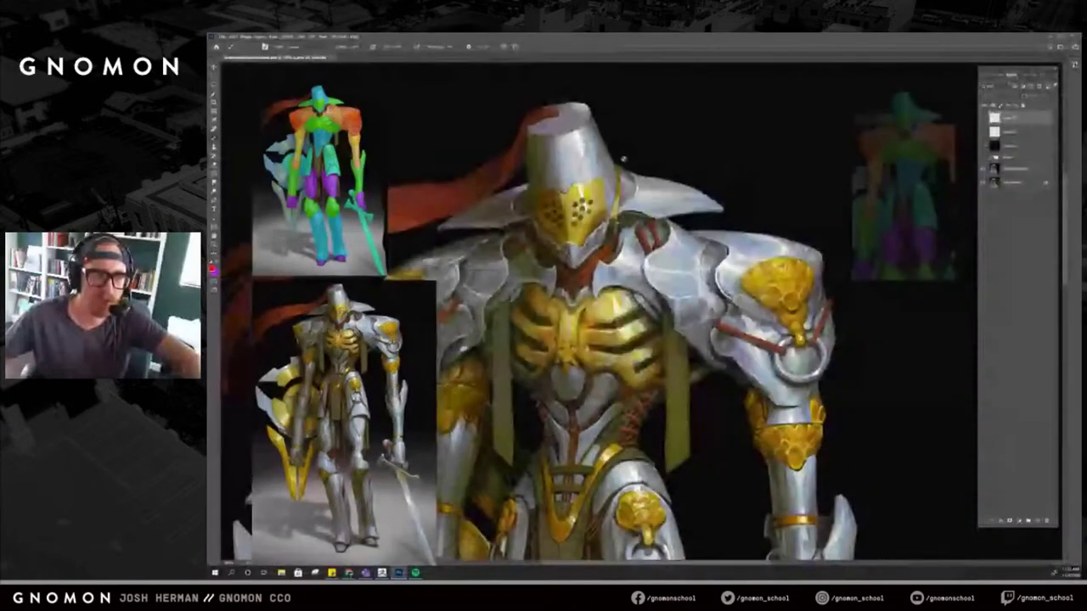
key("alt+Tab")
Sculpt the helmet's lower side edge along the brim with the ClayBuildup and DamStandard brushes.
mouse_move(712, 150)
left_mouse_down()
mouse_move(664, 180)
mouse_move(703, 165)
mouse_move(685, 175)
left_mouse_up()
key("s")
key("b")
key("c")
key("b")
key("b")
key("d")
key("s")
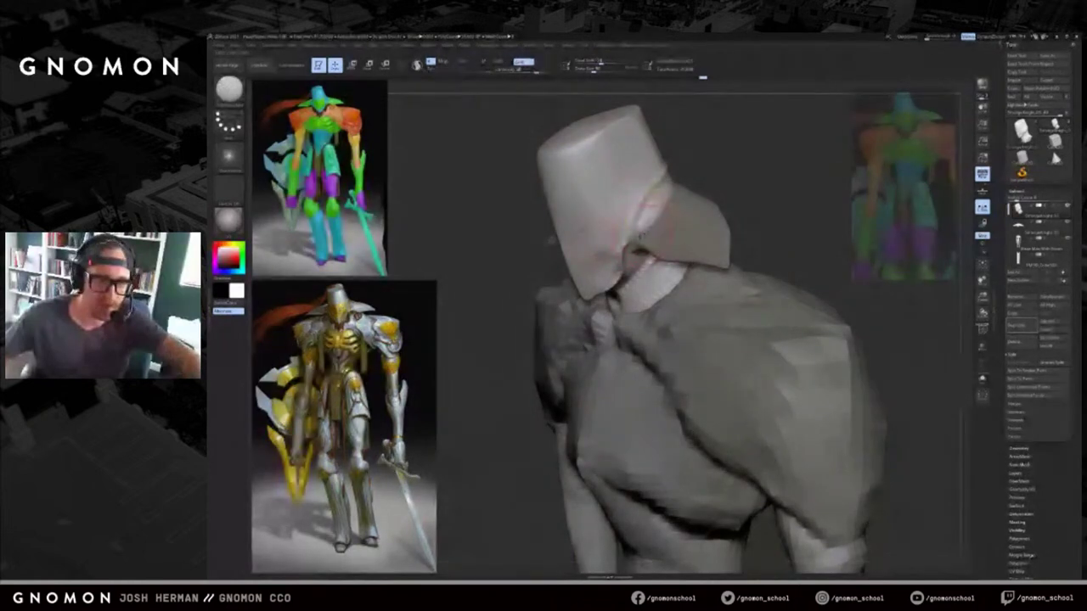
key("alt+s")
left_click_drag(643, 236, 670, 197)
left_click_drag(641, 238, 667, 204)
Smooth the helmet's side where it joins the brim, comparing the transition with the painting.
mouse_move(741, 169)
left_mouse_down()
mouse_move(682, 187)
mouse_move(722, 148)
mouse_move(807, 153)
left_mouse_up()
key("alt+s")
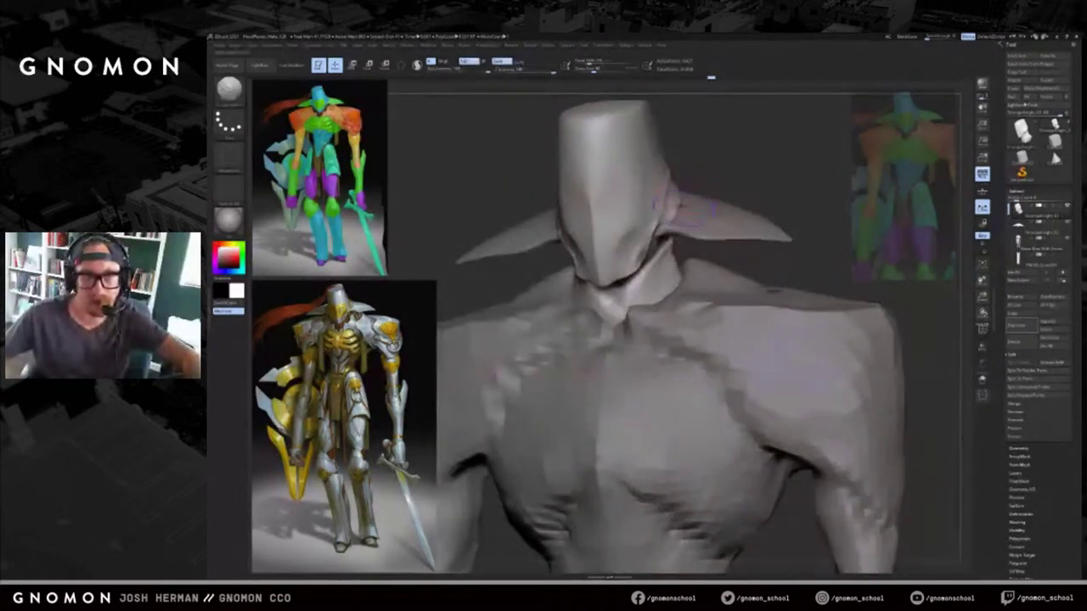
mouse_move(679, 207)
left_mouse_down("shift")
mouse_move(698, 202)
mouse_move(689, 191)
mouse_move(697, 195)
mouse_move(679, 219)
left_mouse_up("shift")
key("alt+Tab")
key("alt+Tab")
mouse_move(730, 174)
right_mouse_down()
mouse_move(696, 175)
mouse_move(703, 165)
right_mouse_up()
mouse_move(713, 172)
left_mouse_down()
mouse_move(703, 156)
mouse_move(694, 167)
left_mouse_up()
mouse_move(698, 161)
left_mouse_down("shift")
mouse_move(689, 170)
mouse_move(696, 156)
left_mouse_up("shift")
Refine the flared helmet edge above the brim from a three-quarter view, checking it against the painting.
right_click_drag(696, 156, 735, 146)
left_click_drag(726, 146, 732, 134)
mouse_move(733, 133)
right_mouse_down()
mouse_move(710, 159)
mouse_move(753, 130)
mouse_move(698, 168)
right_mouse_up()
key("alt+Tab")
key("alt+Tab")
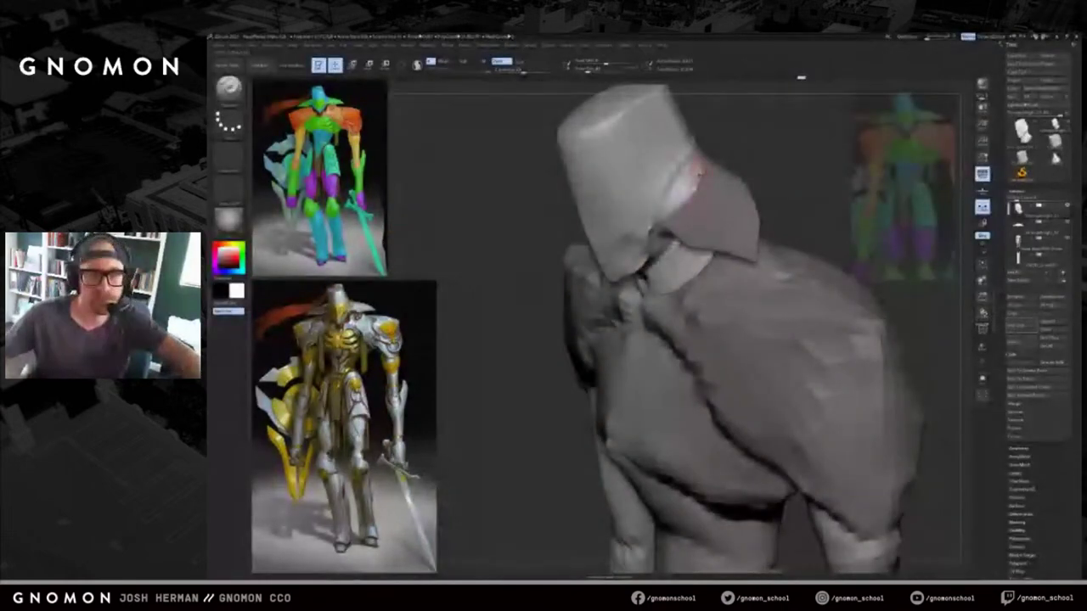
left_click_drag(728, 145, 685, 184)
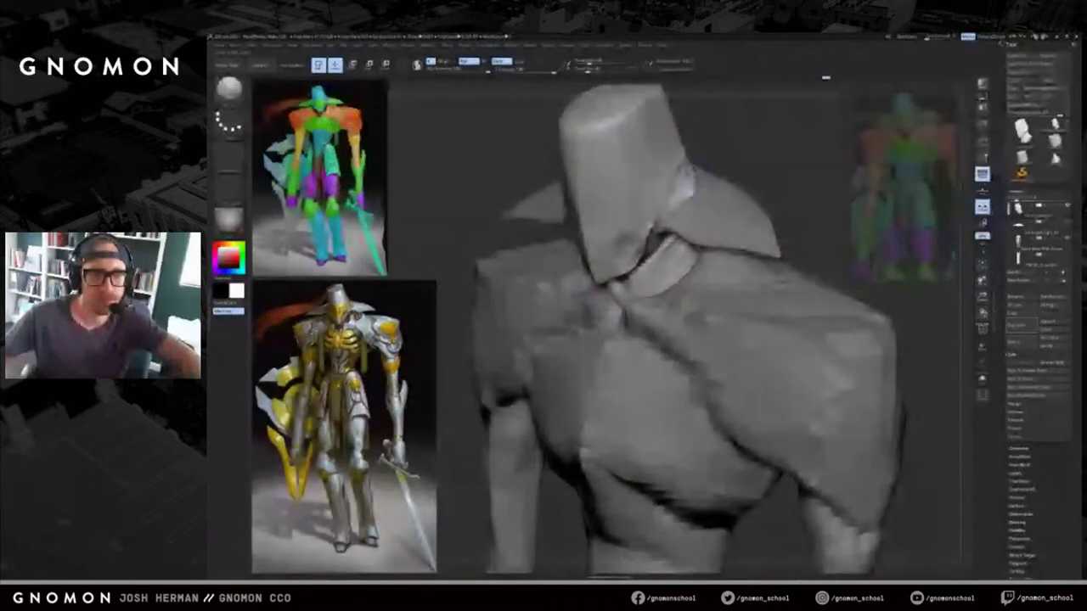
right_click_drag(684, 185, 679, 180)
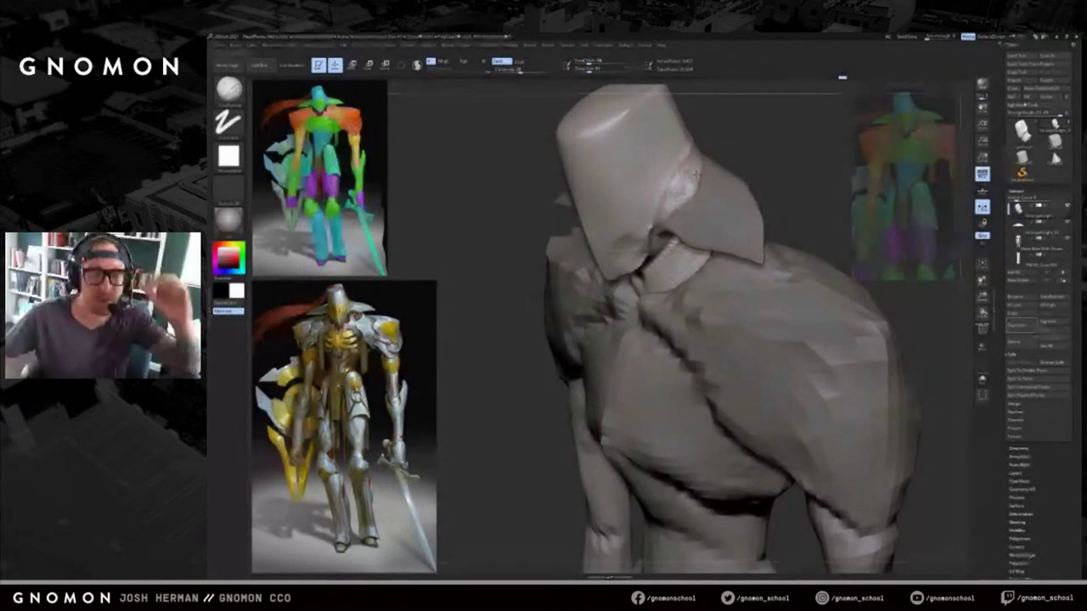
Build up and smooth the small plane on the helmet's side just in front of the brim.
left_click_drag(679, 186, 686, 182)
left_click_drag(723, 136, 735, 132)
left_click_drag(677, 181, 680, 190, "shift")
key("s")
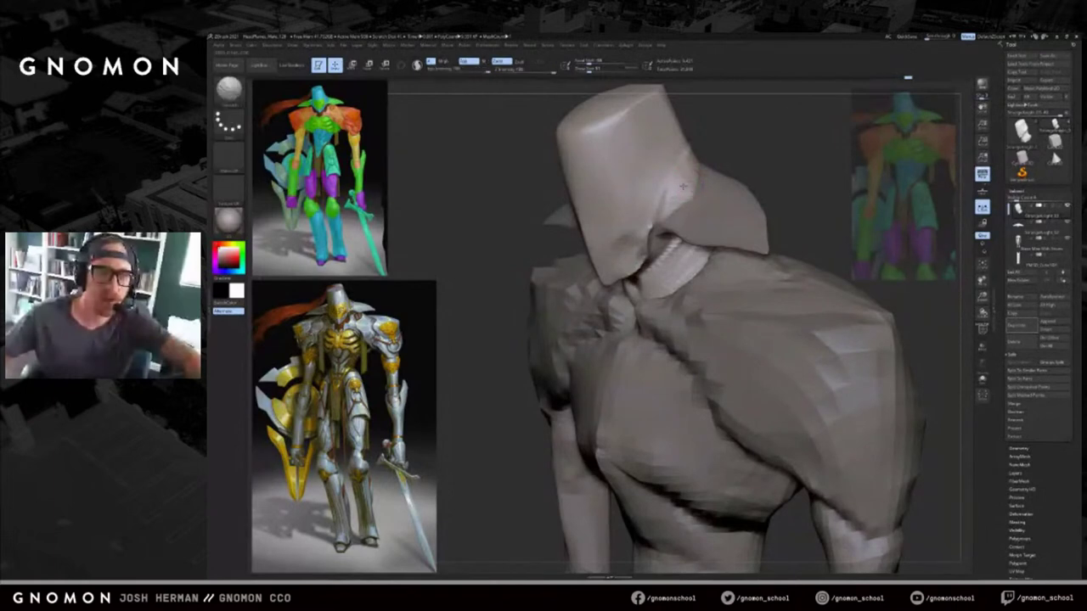
Smooth the helmet's opposite side above the brim, undoing the last change and smoothing the area again.
mouse_move(710, 148)
left_mouse_down()
mouse_move(786, 154)
mouse_move(745, 160)
left_mouse_up()
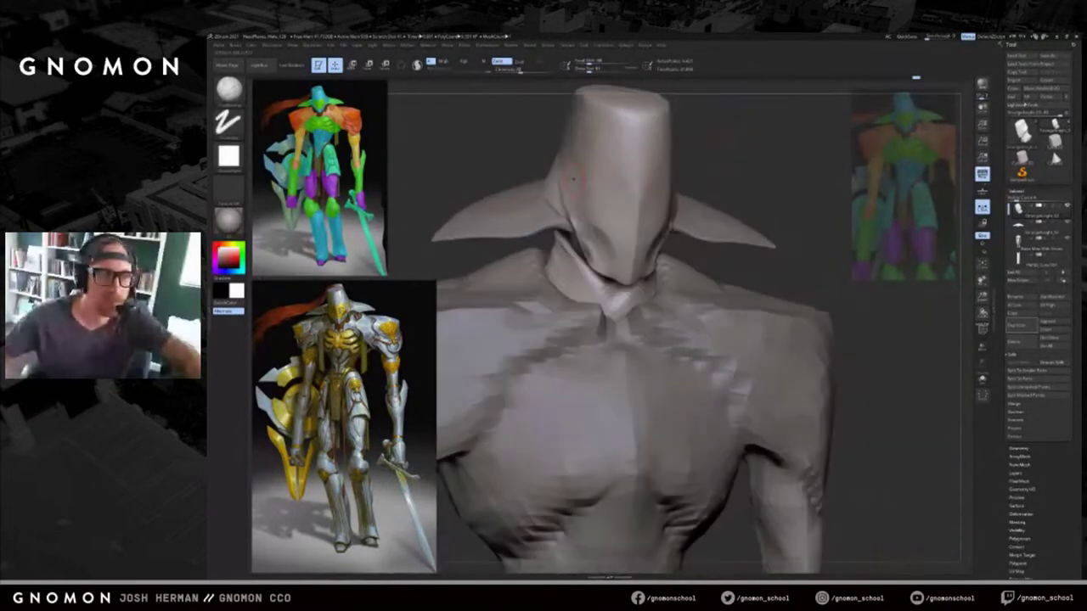
mouse_move(563, 188)
left_mouse_down("shift")
mouse_move(569, 198)
mouse_move(560, 168)
left_mouse_up("shift")
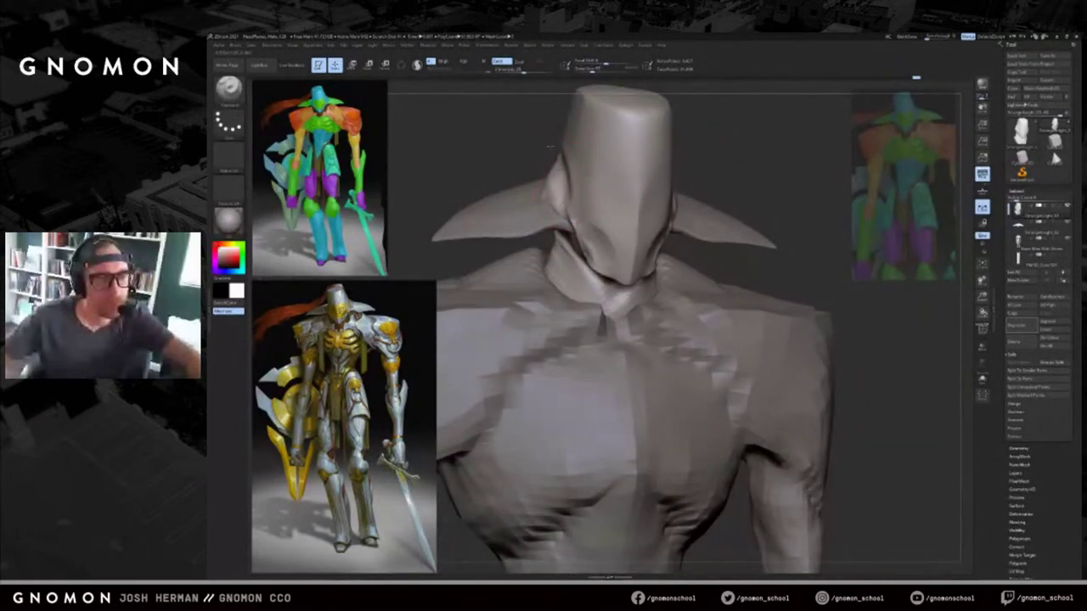
mouse_move(491, 136)
left_mouse_down()
mouse_move(544, 170)
mouse_move(542, 125)
left_mouse_up()
key("ctrl+z")
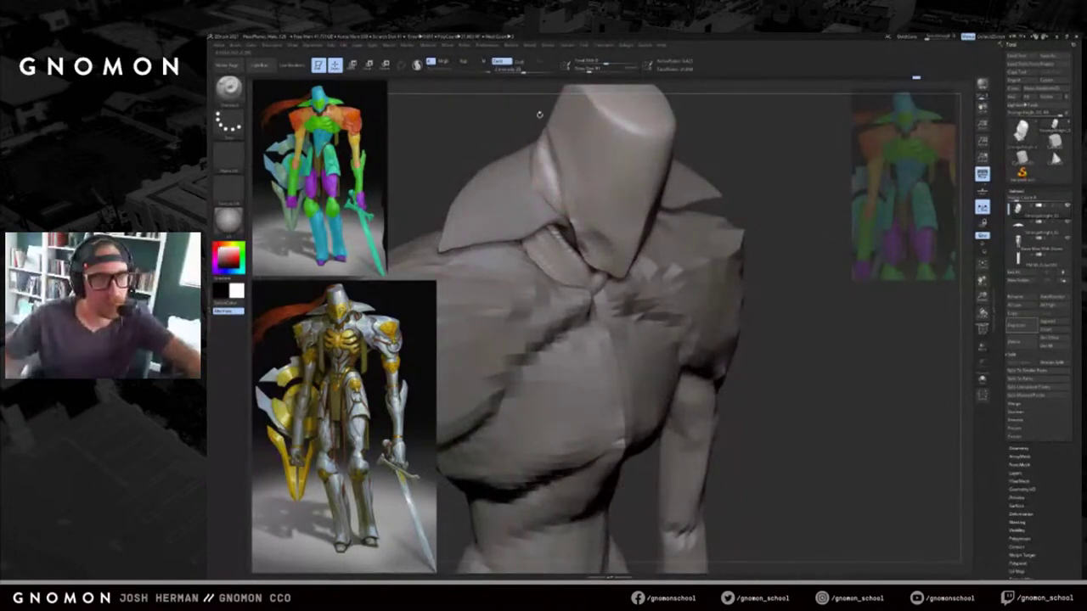
left_click_drag(567, 194, 553, 151, "shift")
Touch up and smooth the helmet's flared side edge, then reframe the model and compare it with the Photoshop painting.
mouse_move(686, 121)
left_mouse_down()
mouse_move(643, 111)
mouse_move(604, 146)
left_mouse_up()
left_click_drag(686, 189, 672, 207)
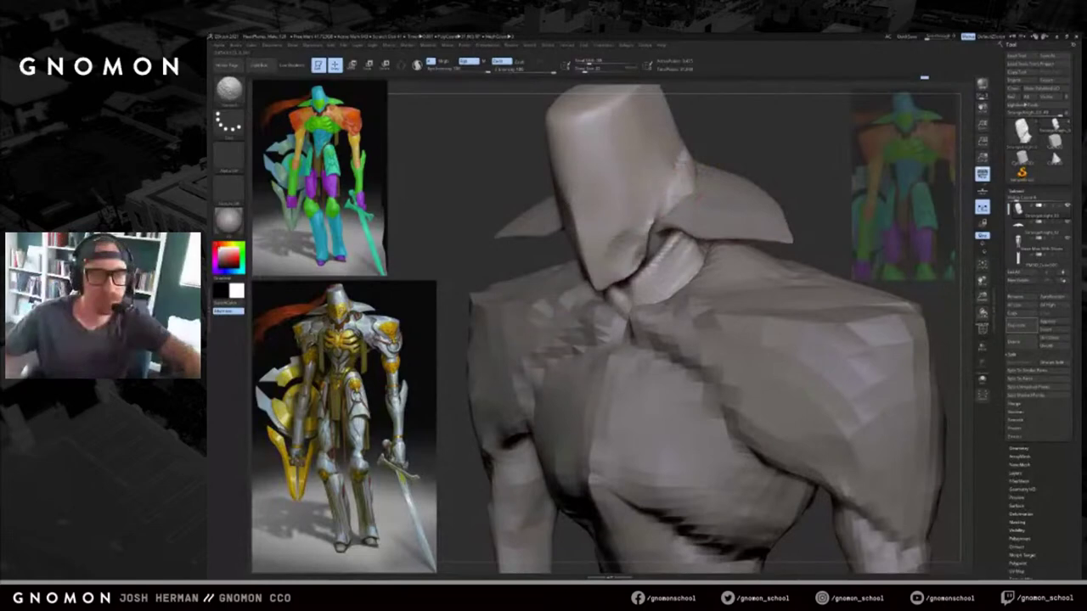
left_click_drag(768, 141, 703, 148)
left_click_drag(684, 186, 686, 180, "shift")
left_click_drag(723, 112, 757, 107, "shift")
key("f")
key("f")
mouse_move(747, 156)
left_mouse_down("alt")
mouse_move(772, 180)
mouse_move(768, 165)
mouse_move(779, 167)
mouse_move(785, 208)
left_mouse_up("alt")
key("alt+Tab")
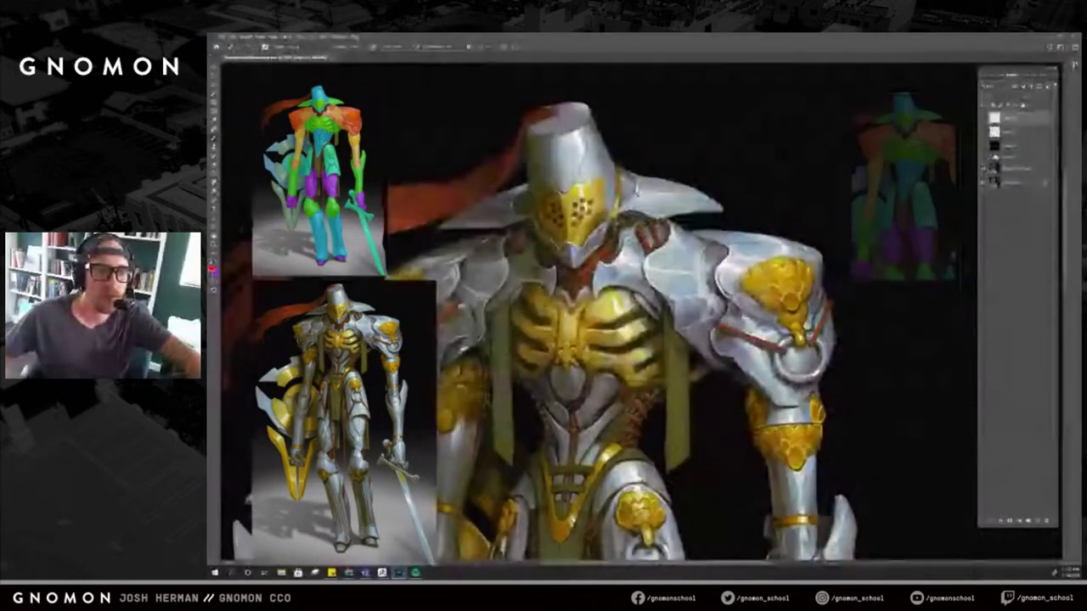
Compare the model with the painting in Photoshop, then smooth and build up the helmet's lower side plane with ClayBuildup in ZBrush.
key("alt+Tab")
key("alt+Tab")
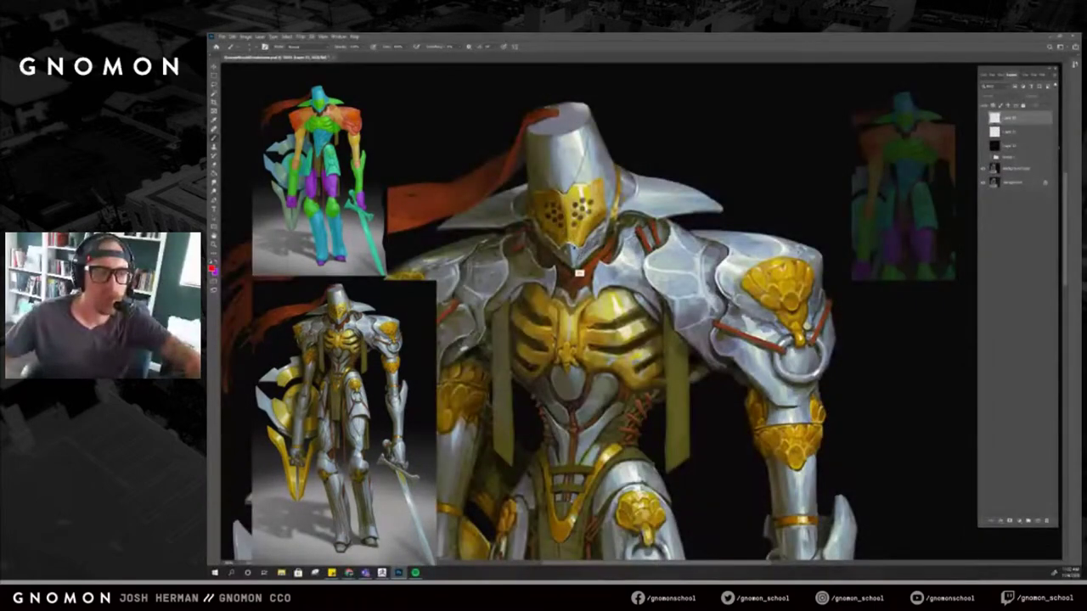
key("alt+Tab")
left_click_drag(555, 210, 640, 217, "shift")
key("b")
key("c")
key("b")
right_click_drag(642, 213, 653, 214)
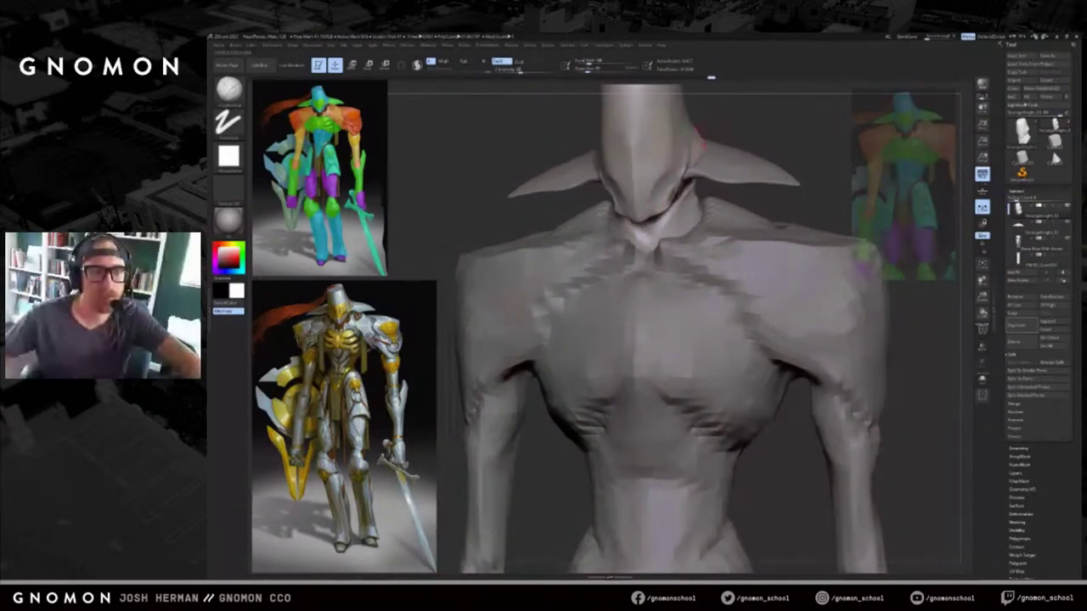
Carve the helmet's lower jaw edge with the DamStandard brush and check it against the painting.
key("b")
key("d")
key("s")
mouse_move(651, 222)
left_mouse_down("shift")
mouse_move(666, 204)
mouse_move(659, 184)
left_mouse_up("shift")
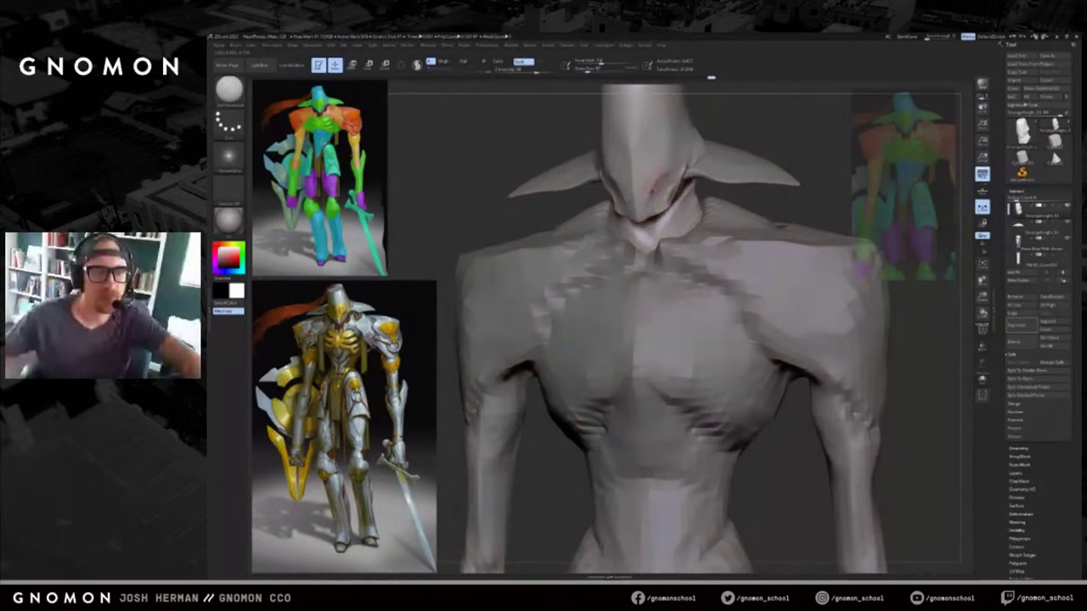
left_click_drag(784, 114, 771, 136, "alt")
key("alt+Tab")
key("alt+Tab")
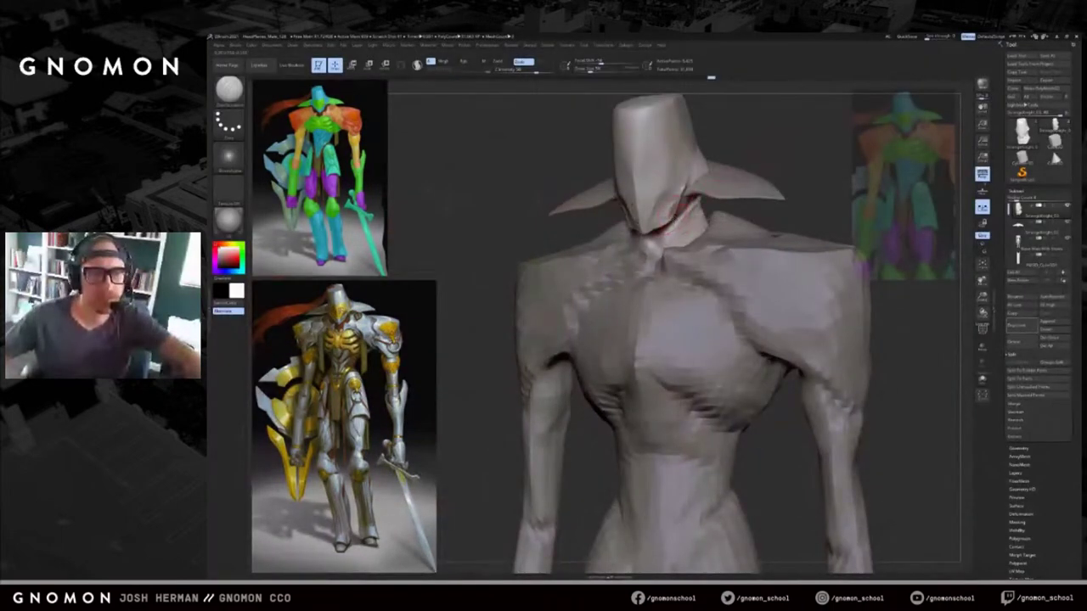
Reshape the helmet's lower jaw edge with the Move brush, checking it against the painting and from below.
key("b")
key("m")
key("v")
left_click_drag(678, 216, 686, 215, "shift")
key("bracketleft")
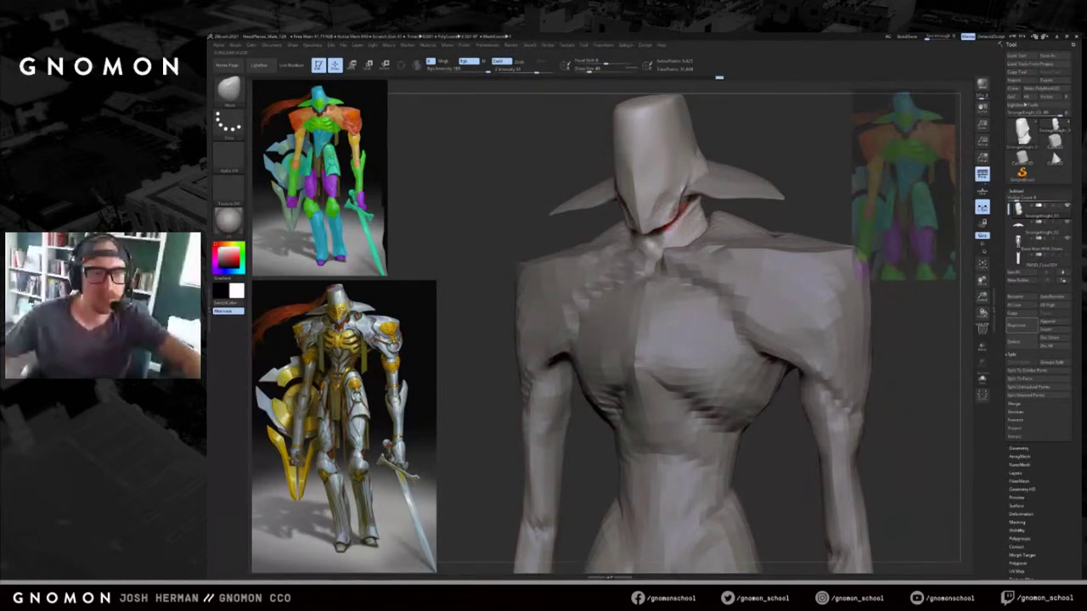
key("alt+Tab")
key("alt+Tab")
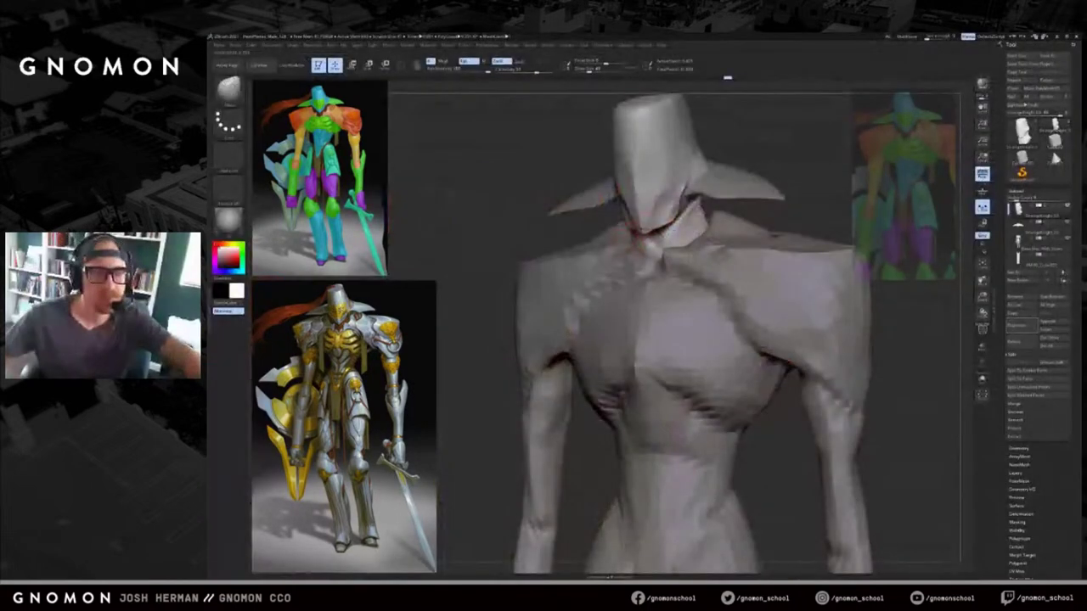
key("shift")
left_click_drag(670, 217, 660, 215, "shift")
left_click_drag(790, 133, 711, 100)
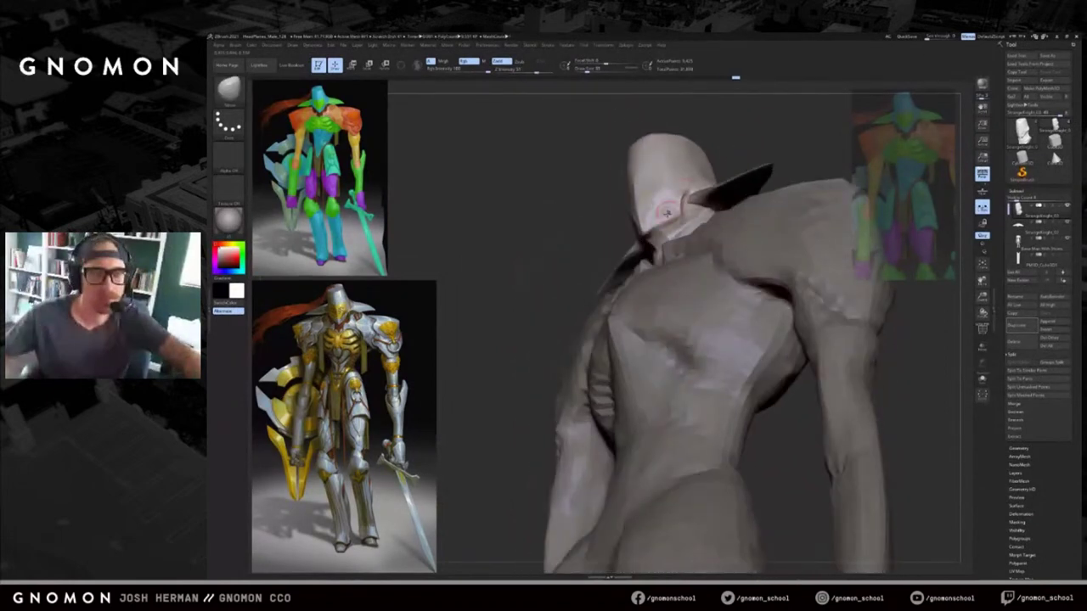
mouse_move(771, 124)
left_mouse_down()
mouse_move(803, 145)
mouse_move(727, 162)
mouse_move(719, 146)
left_mouse_up()
left_click_drag(709, 193, 825, 175, "shift")
Examine the original base man and the earlier knight block-out from several angles, switching between the loaded models.
key("f")
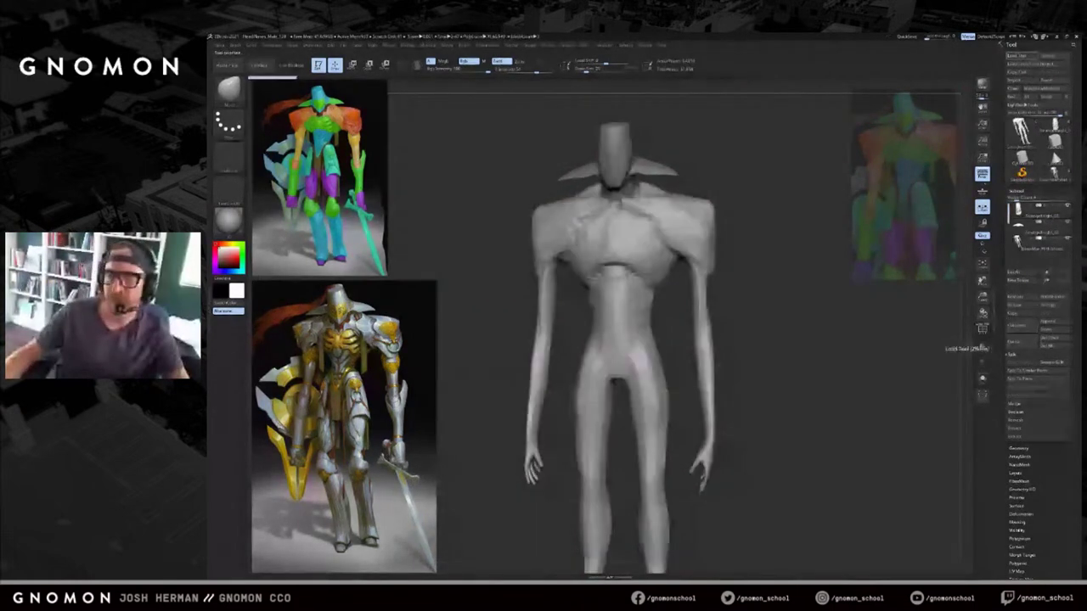
left_click_drag(805, 264, 761, 210)
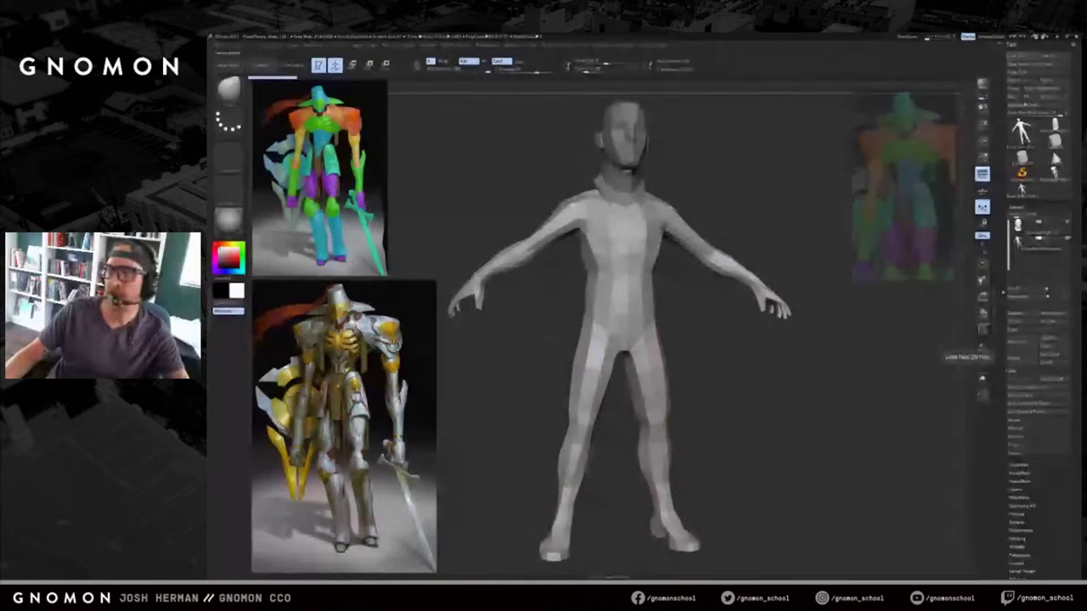
mouse_move(825, 331)
left_mouse_down()
mouse_move(816, 333)
mouse_move(828, 337)
left_mouse_up()
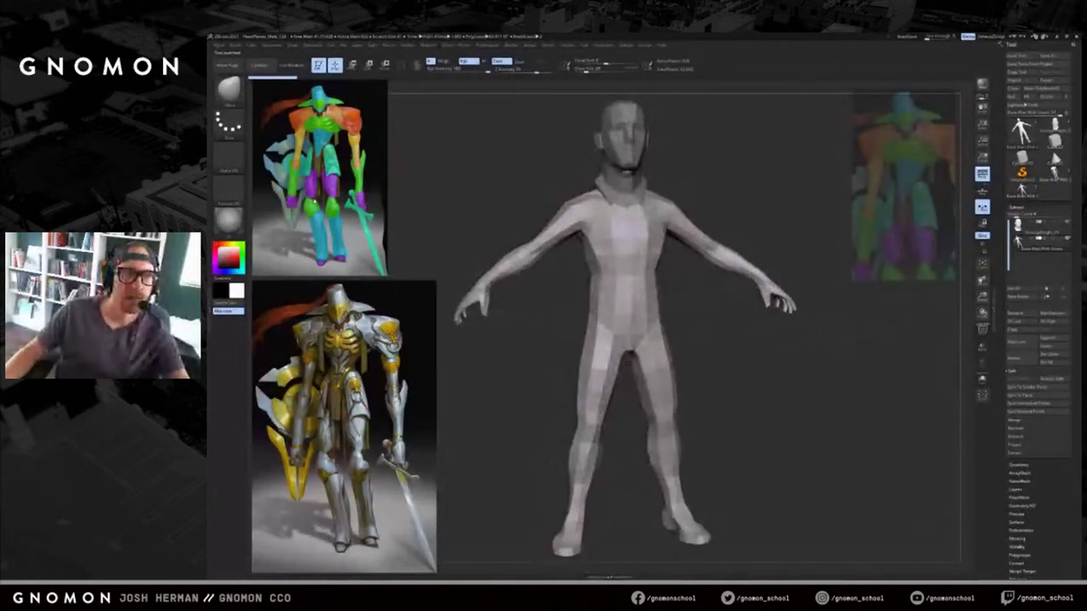
left_click_drag(746, 173, 910, 160)
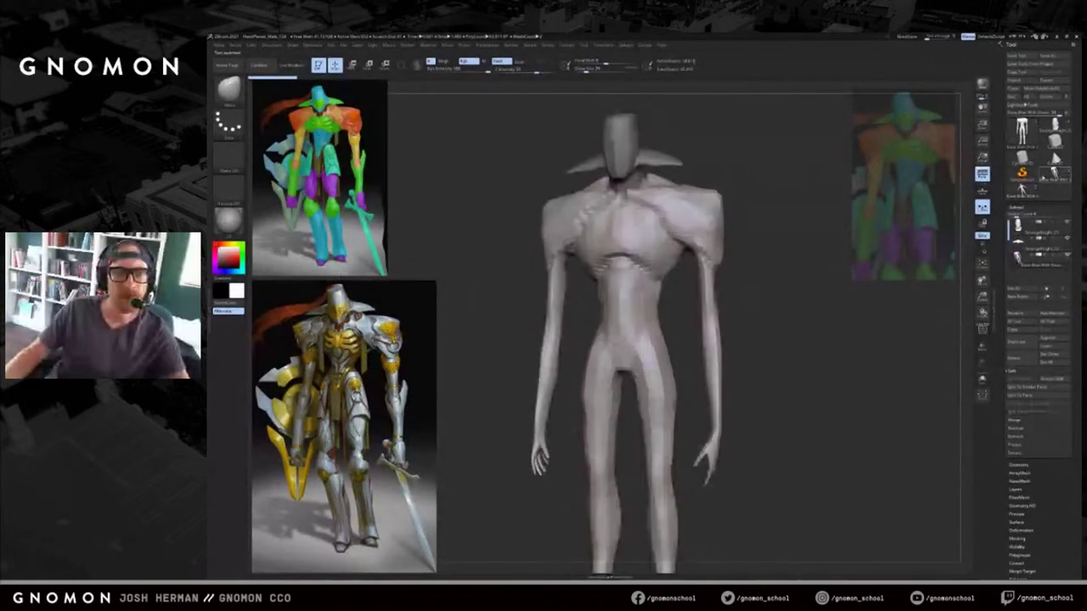
mouse_move(851, 181)
left_mouse_down()
mouse_move(815, 206)
mouse_move(824, 184)
mouse_move(807, 174)
left_mouse_up()
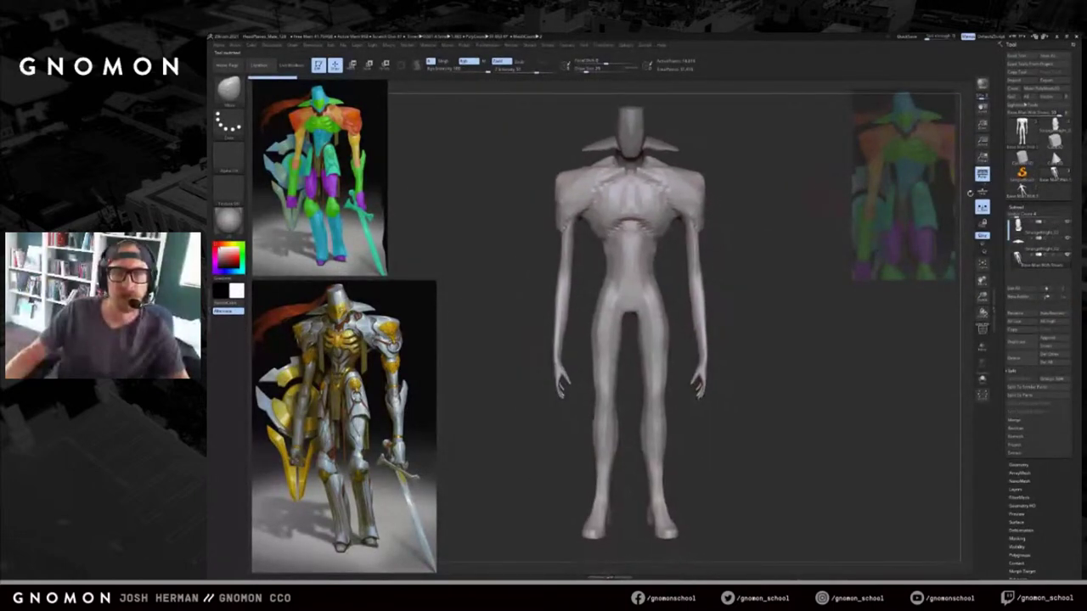
left_click(1022, 191)
left_click(1055, 175)
mouse_move(879, 274)
left_mouse_down()
mouse_move(798, 279)
mouse_move(880, 284)
left_mouse_up()
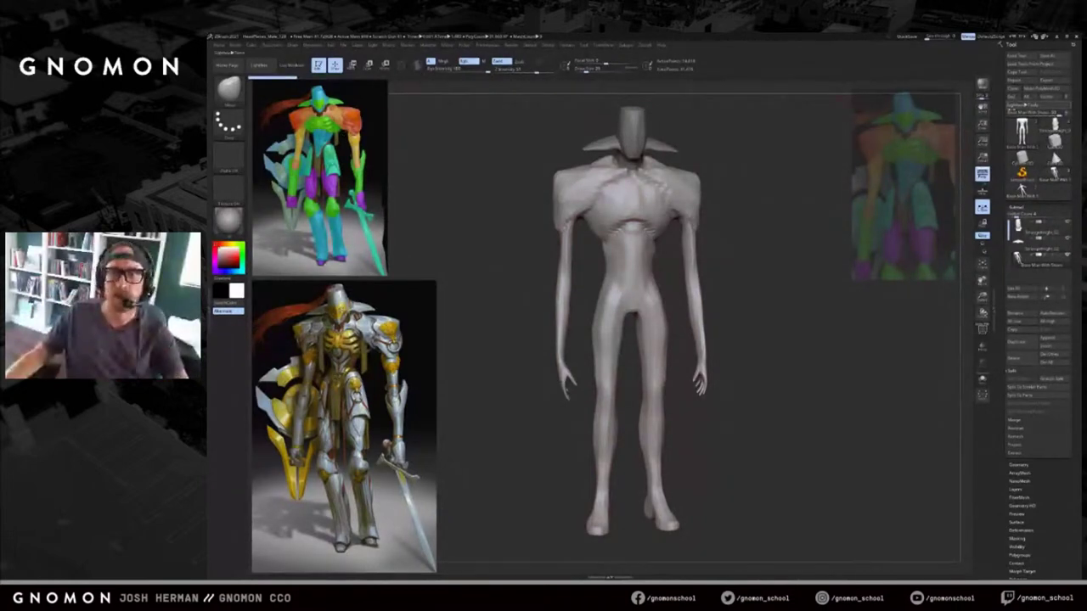
Switch between the current knight and the earlier block-out to compare the body proportions.
left_click(1055, 126)
left_click_drag(839, 153, 791, 177, "shift")
left_click(647, 186, "alt")
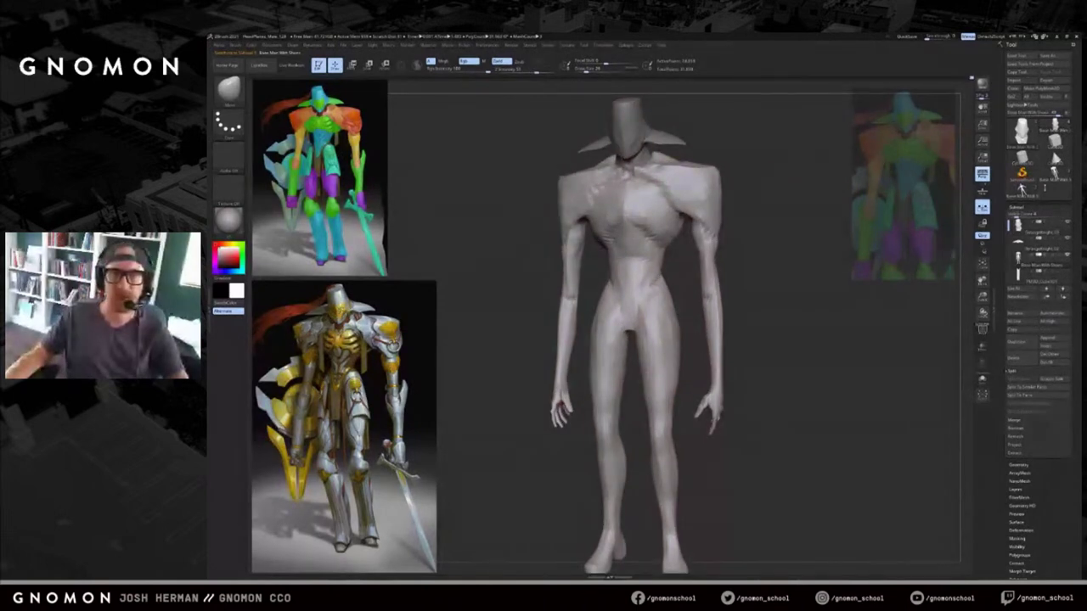
left_click(1055, 126)
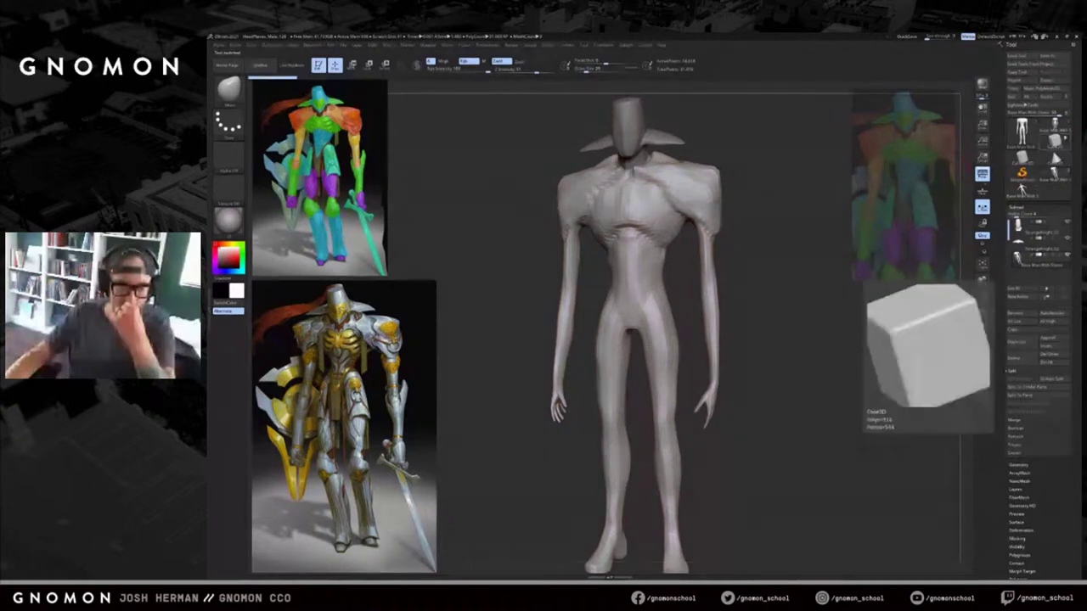
left_click_drag(844, 170, 815, 172)
Compare the silhouettes of the current knight and the earlier block-out from the side and front.
key("v")
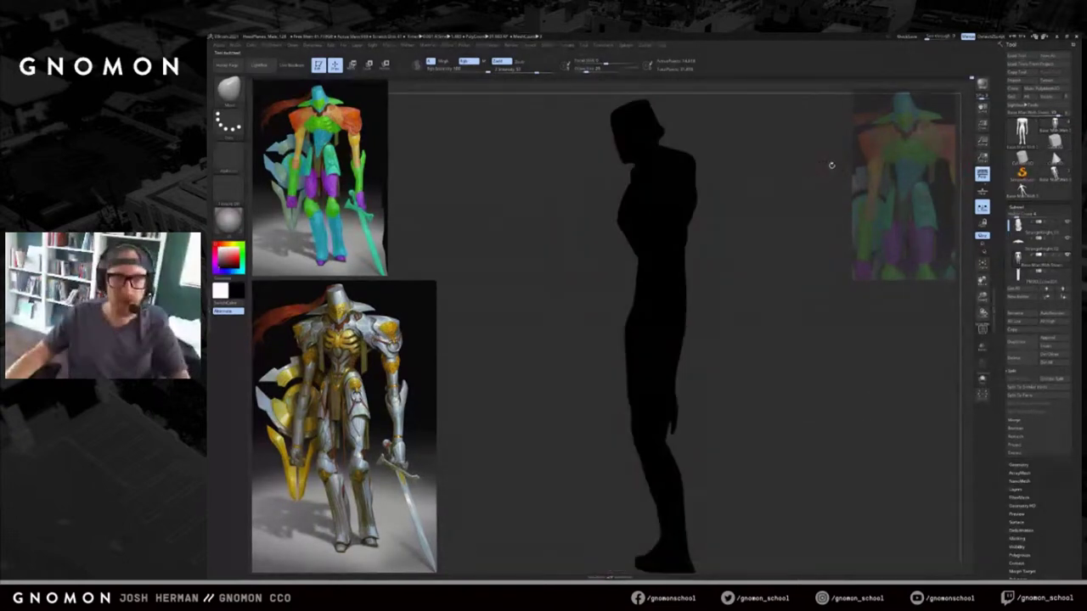
left_click(1048, 172)
left_click(1058, 126)
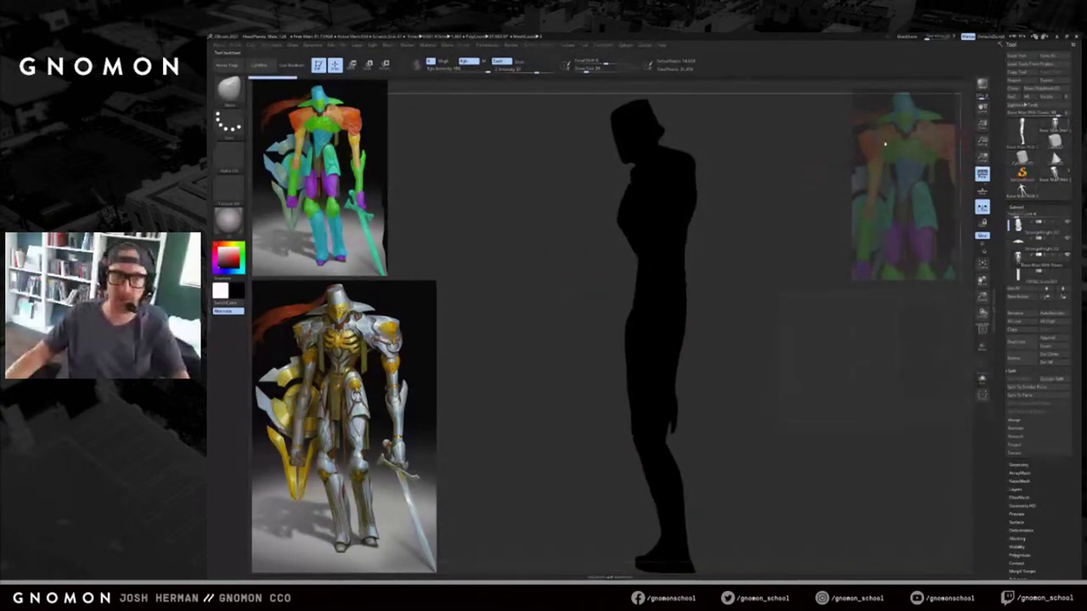
left_click_drag(885, 142, 842, 145, "shift")
left_click(1053, 172)
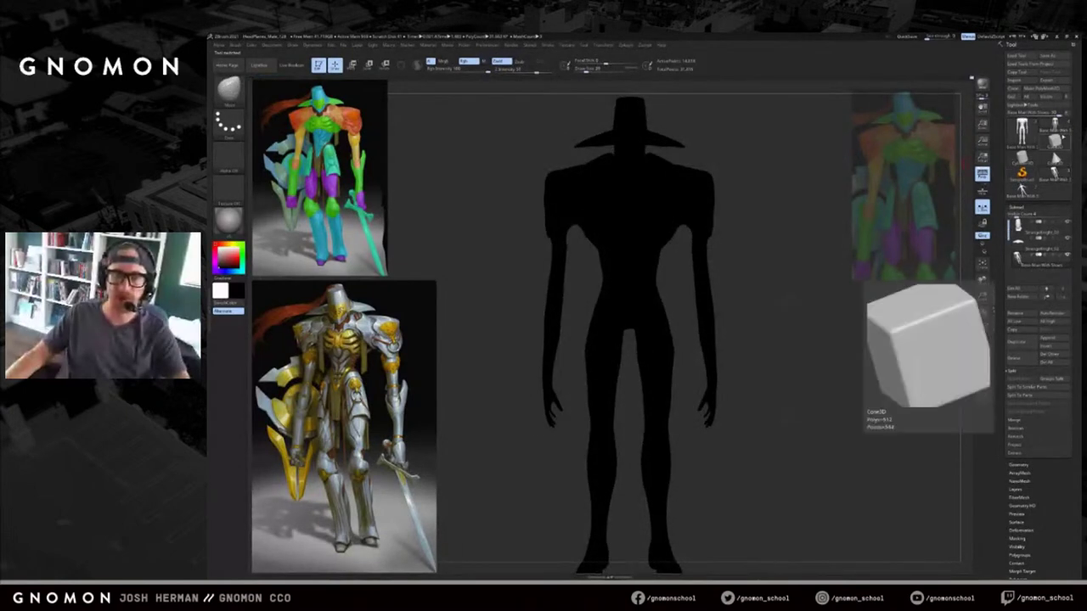
left_click(1055, 125)
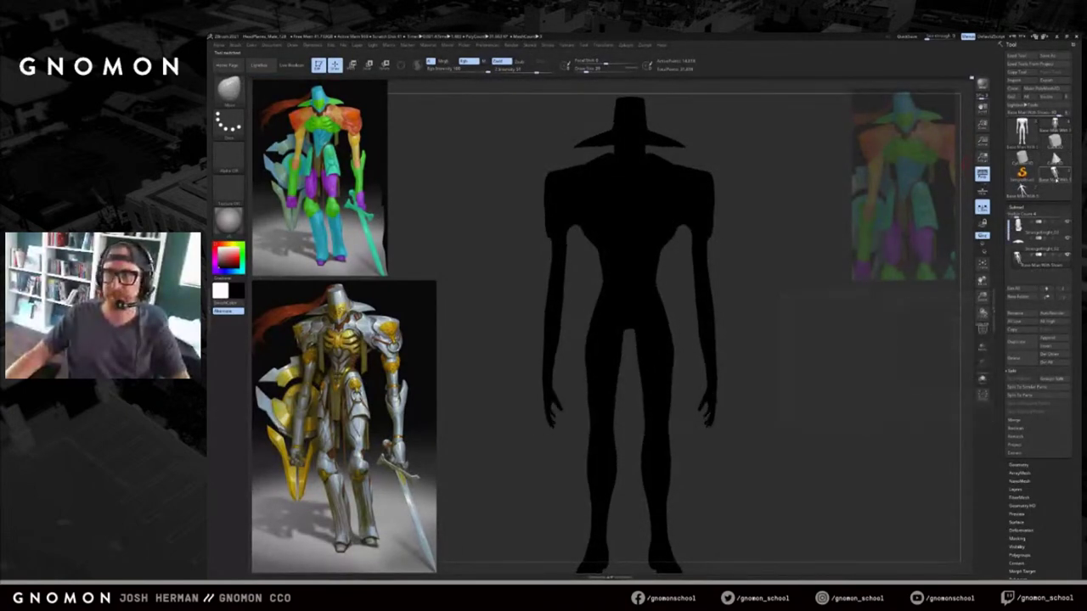
left_click(1054, 172)
key("v")
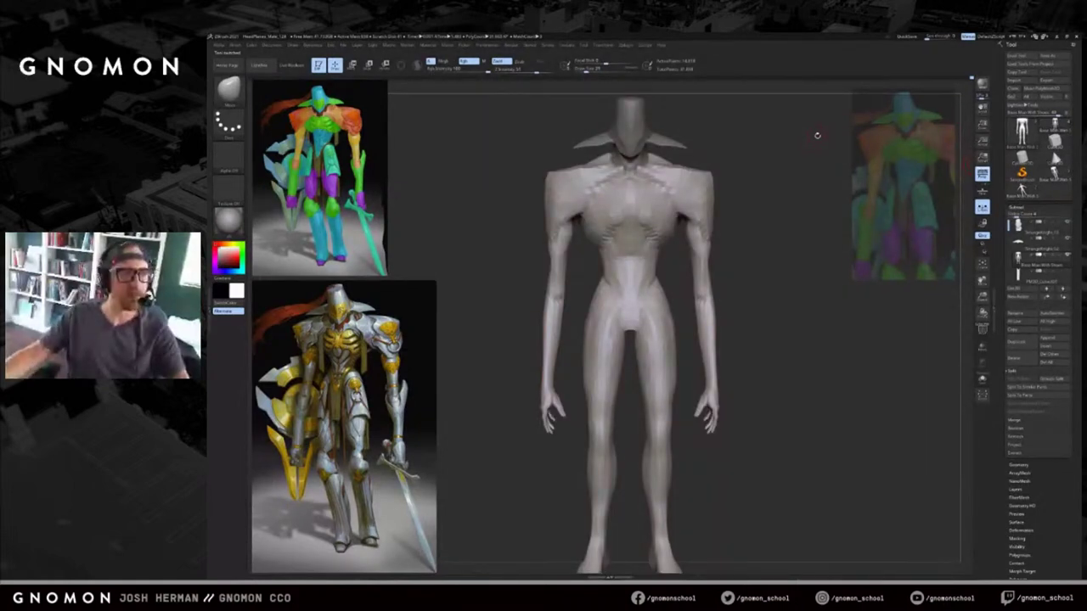
Select the helmet brim and try positioning it with the Move transpose line from the front view.
left_click(679, 142, "alt")
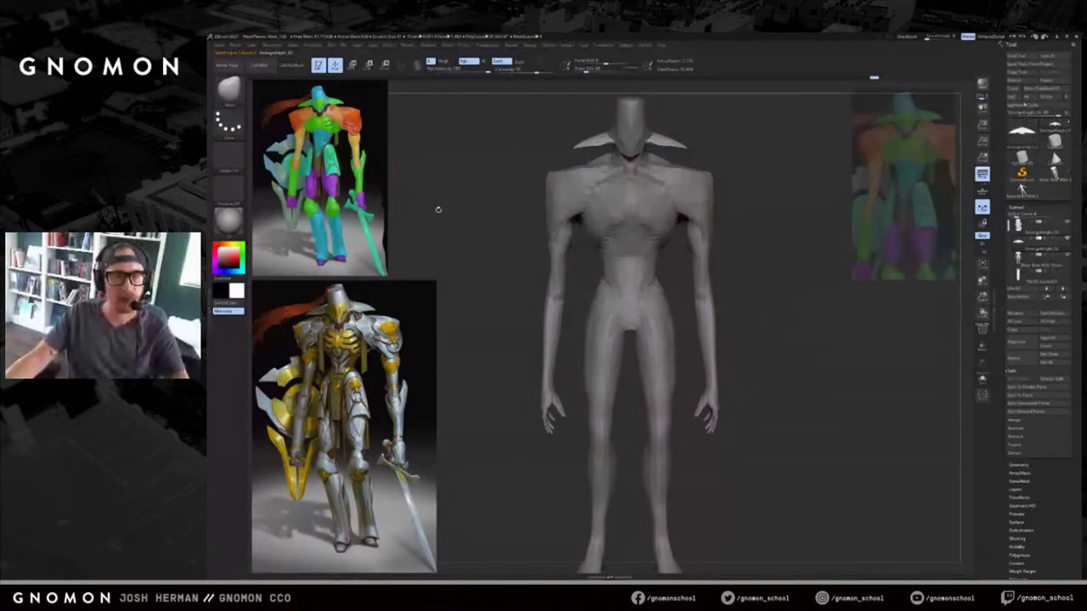
key("w")
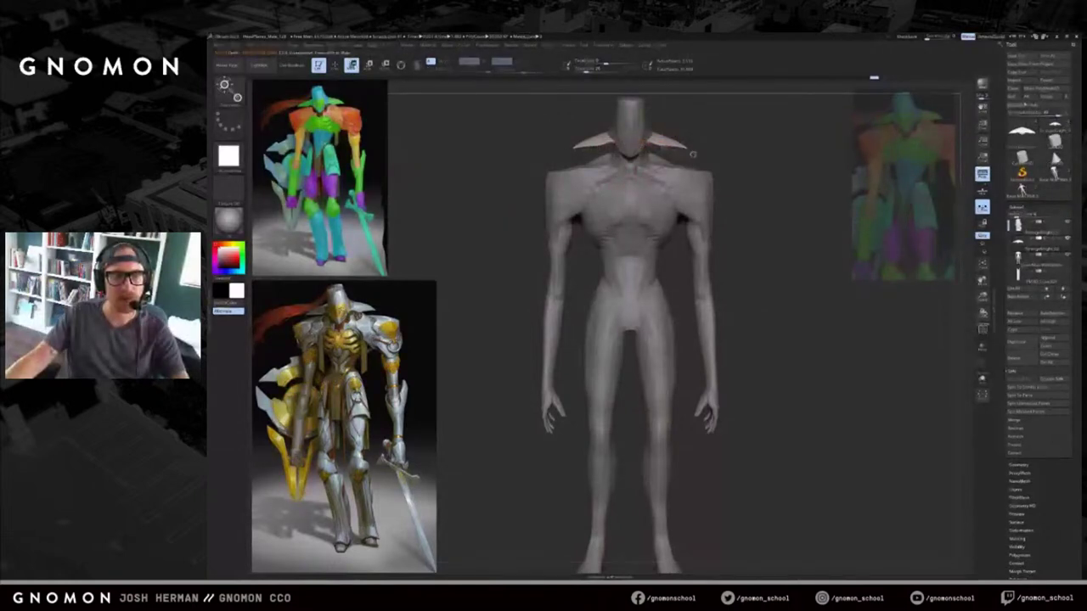
left_click_drag(693, 153, 724, 142)
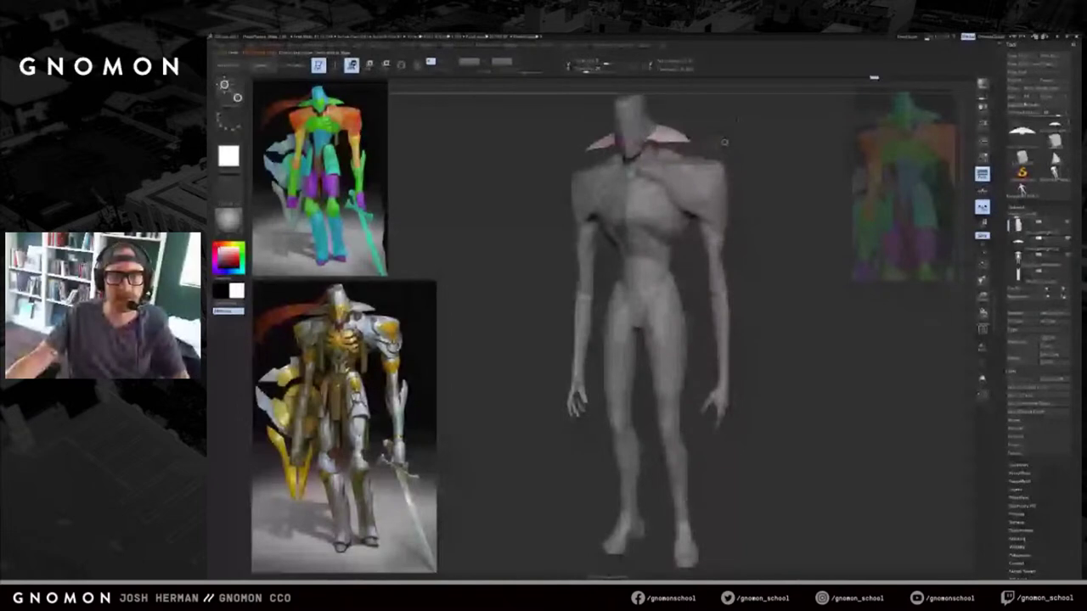
left_click_drag(724, 142, 732, 146)
key("q")
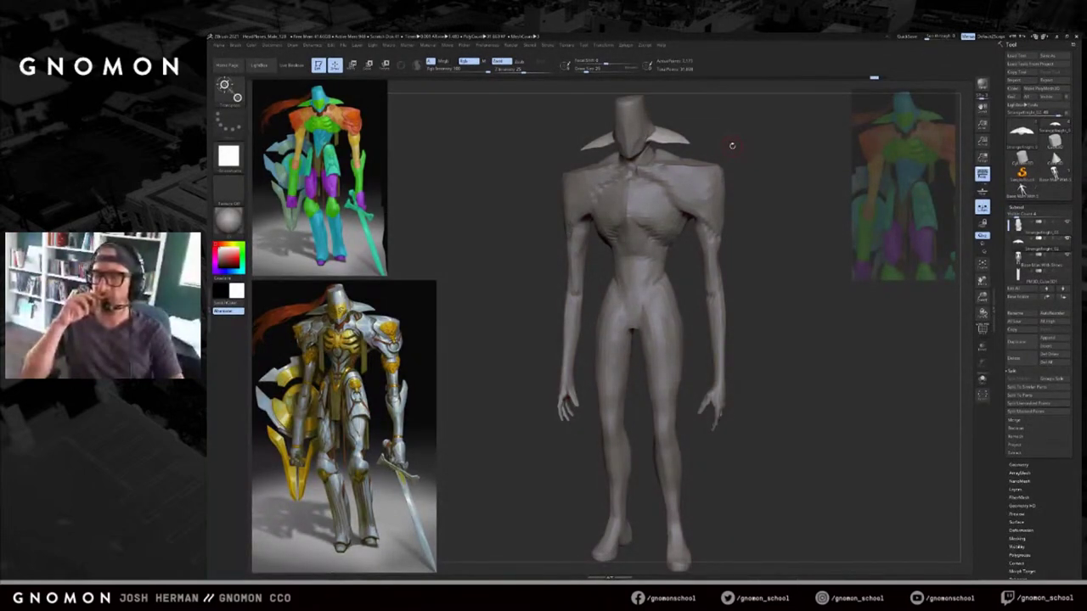
left_click_drag(736, 131, 749, 133, "shift")
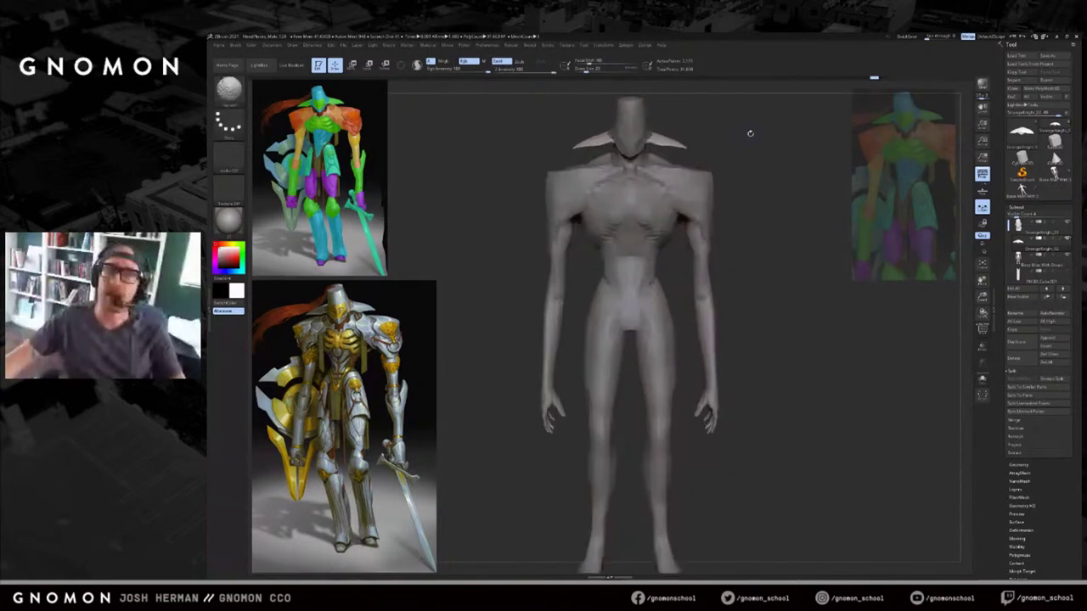
key("w")
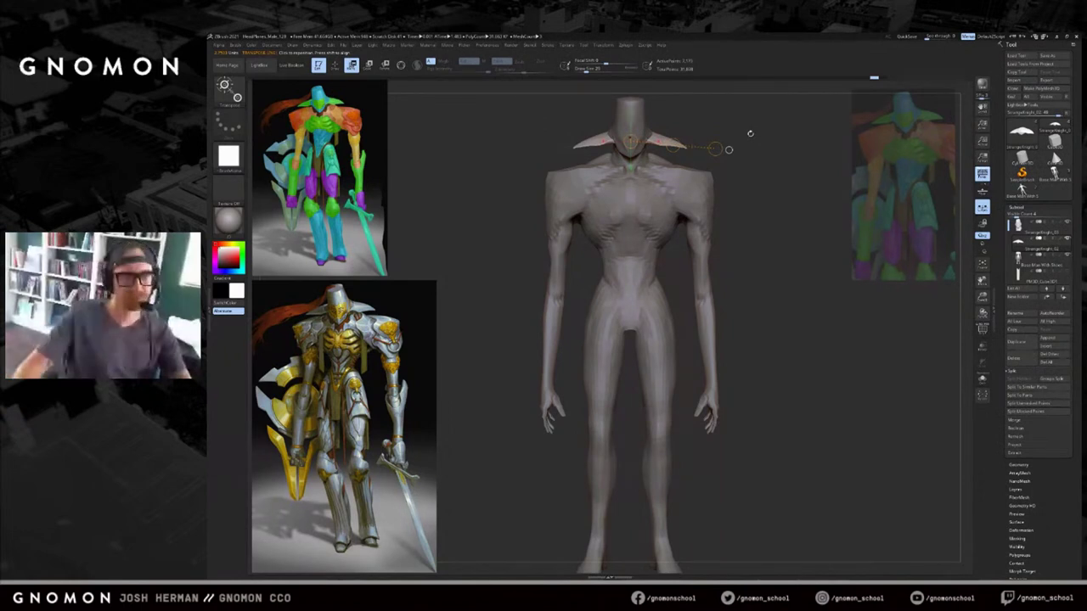
left_click_drag(728, 149, 728, 280)
Select the body and adjust the neck area beneath the helmet with a resized brush, smoothing the result.
left_click(638, 269, "alt")
key("q")
key("s")
mouse_move(637, 269)
left_mouse_down()
mouse_move(647, 269)
mouse_move(640, 265)
left_mouse_up()
left_click_drag(817, 264, 756, 247)
left_click_drag(626, 263, 635, 271, "shift")
Select the helmet and nudge its lower jaw edge with the Move brush, resizing the brush as needed.
left_click_drag(711, 217, 757, 216)
left_click(632, 214, "alt")
left_click_drag(689, 208, 638, 219)
mouse_move(723, 163)
left_mouse_down("shift")
mouse_move(745, 167)
mouse_move(684, 174)
left_mouse_up("shift")
key("s")
mouse_move(626, 242)
left_mouse_down()
mouse_move(617, 246)
mouse_move(724, 196)
left_mouse_up()
key("s")
left_click_drag(651, 203, 686, 197)
key("s")
left_click_drag(641, 232, 636, 232)
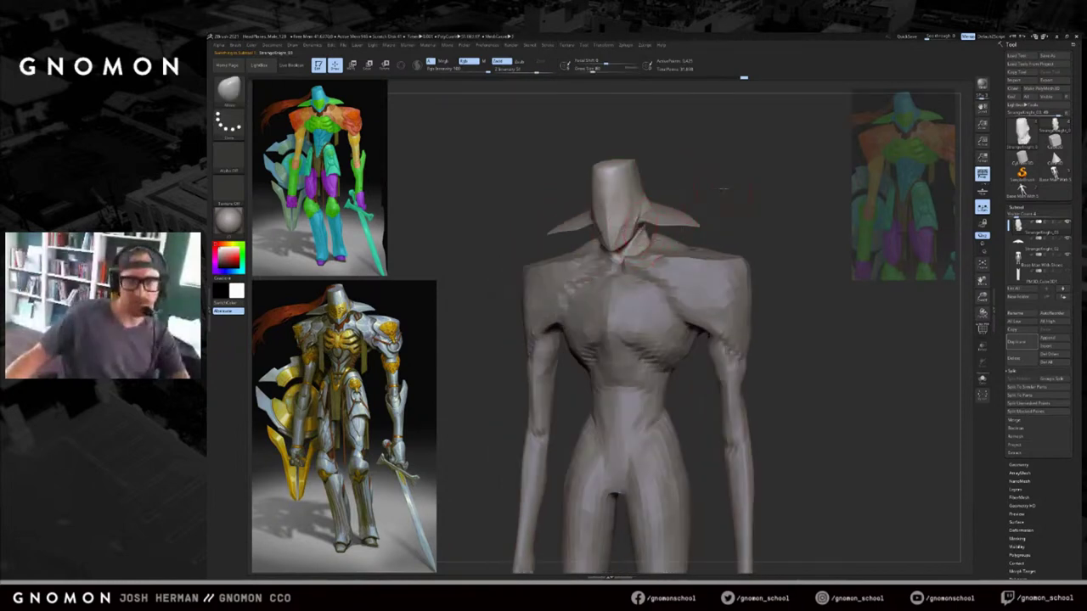
Fine-tune the helmet's jawline where it meets the neck, shaping it from both three-quarter sides.
left_click_drag(713, 192, 684, 199)
key("s")
left_click_drag(647, 233, 643, 232)
mouse_move(705, 187)
left_mouse_down()
mouse_move(728, 188)
mouse_move(703, 194)
left_mouse_up()
left_click_drag(641, 229, 634, 233)
left_click_drag(713, 191, 684, 193)
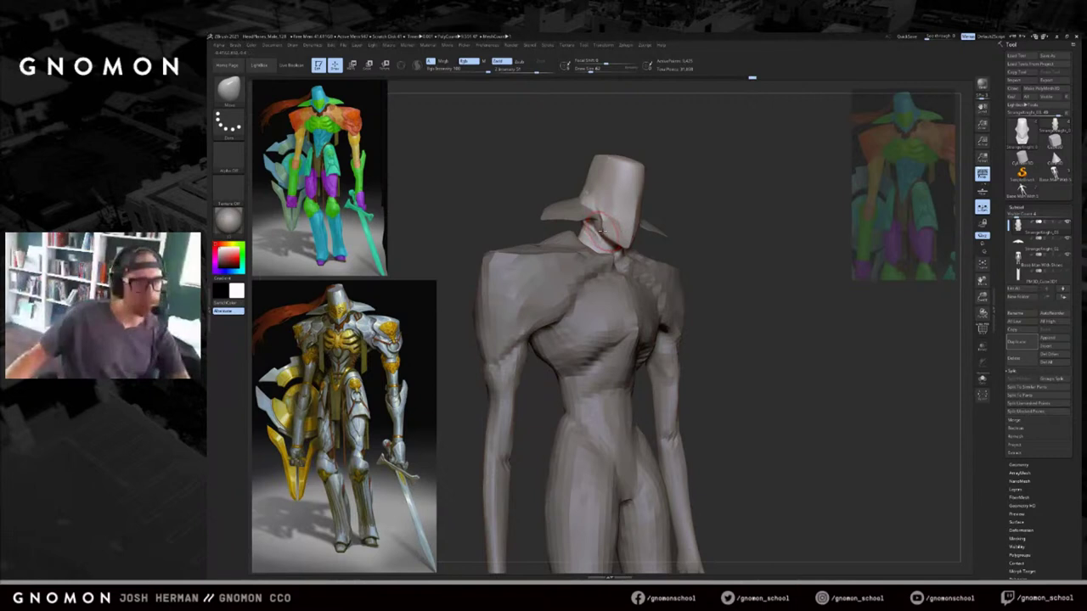
mouse_move(657, 225)
left_mouse_down()
mouse_move(701, 219)
mouse_move(624, 244)
left_mouse_up()
Undo the last change on the helmet and rework its lower jaw edge with the Standard brush.
key("b")
key("s")
key("t")
key("shift")
mouse_move(820, 174)
left_mouse_down()
mouse_move(767, 175)
mouse_move(776, 189)
mouse_move(747, 200)
mouse_move(753, 190)
mouse_move(761, 213)
mouse_move(701, 181)
mouse_move(719, 186)
mouse_move(710, 205)
left_mouse_up()
key("ctrl+z")
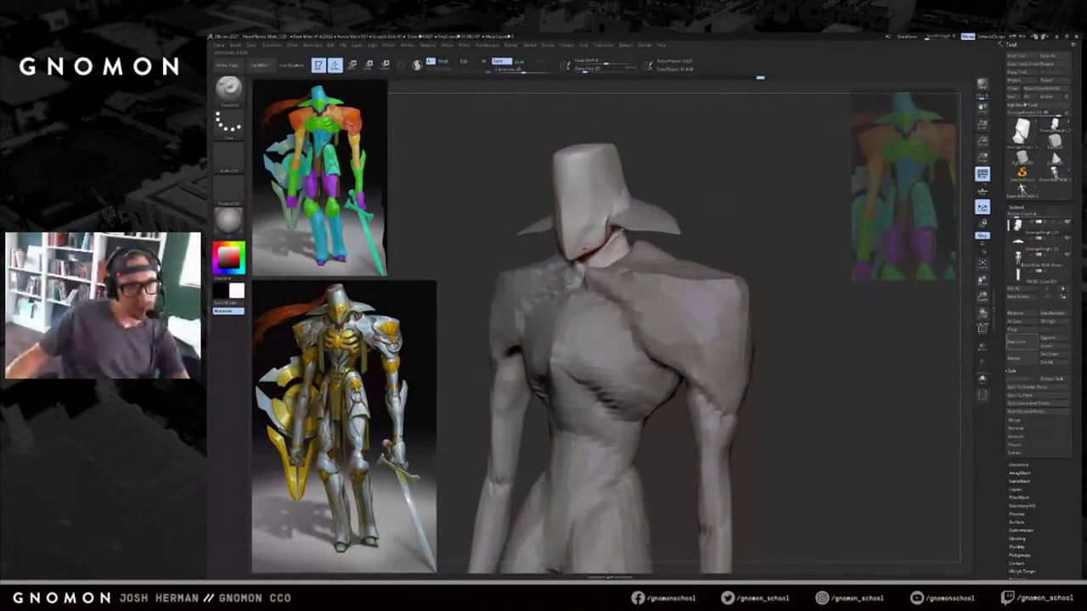
left_click_drag(609, 231, 585, 253)
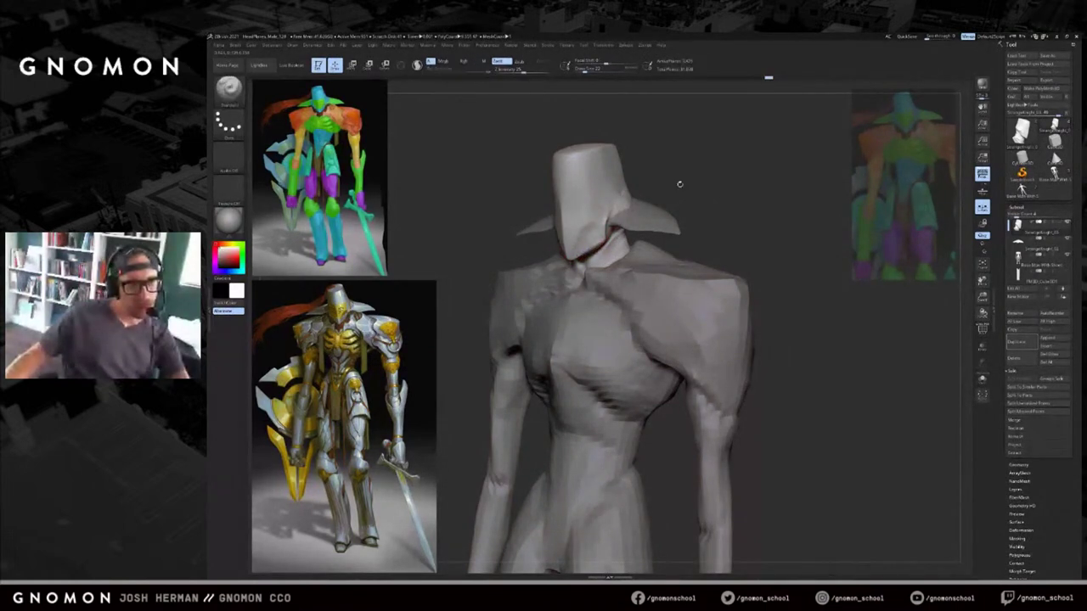
Adjust the helmet's front profile from the side with the Move brush.
left_click_drag(679, 155, 548, 199)
key("b")
key("m")
key("v")
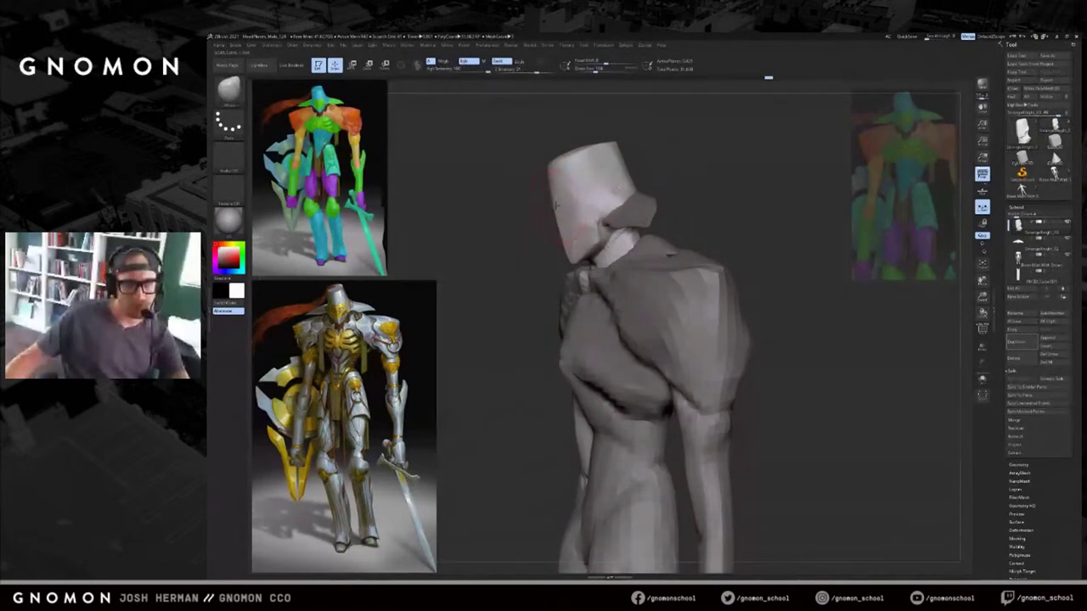
left_click_drag(556, 204, 552, 207)
key("[")
mouse_move(664, 167)
left_mouse_down()
mouse_move(747, 165)
mouse_move(569, 152)
mouse_move(606, 203)
mouse_move(599, 194)
mouse_move(640, 195)
mouse_move(637, 180)
mouse_move(565, 199)
mouse_move(646, 164)
mouse_move(599, 205)
mouse_move(633, 187)
left_mouse_up()
key("]")
Flatten the top plane of the helmet's crown with the hPolish brush.
key("b")
key("h")
key("p")
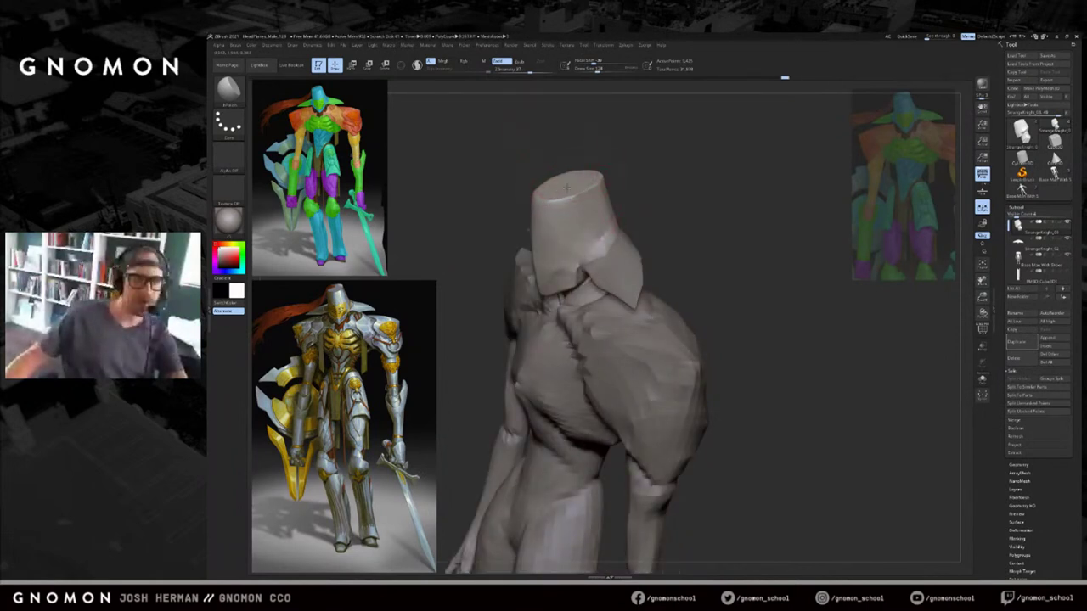
left_click_drag(574, 176, 587, 174)
left_click_drag(631, 165, 628, 160, "shift")
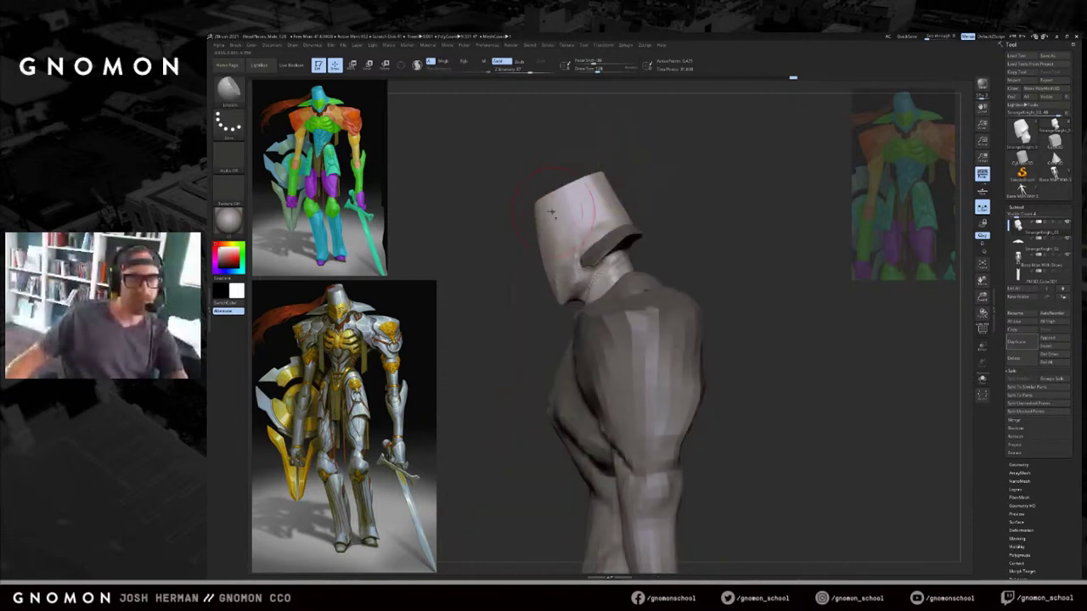
Reshape the front rim of the helmet's crown, working from side and raised three-quarter views.
key("s")
mouse_move(529, 218)
left_mouse_down()
mouse_move(512, 220)
mouse_move(554, 203)
left_mouse_up()
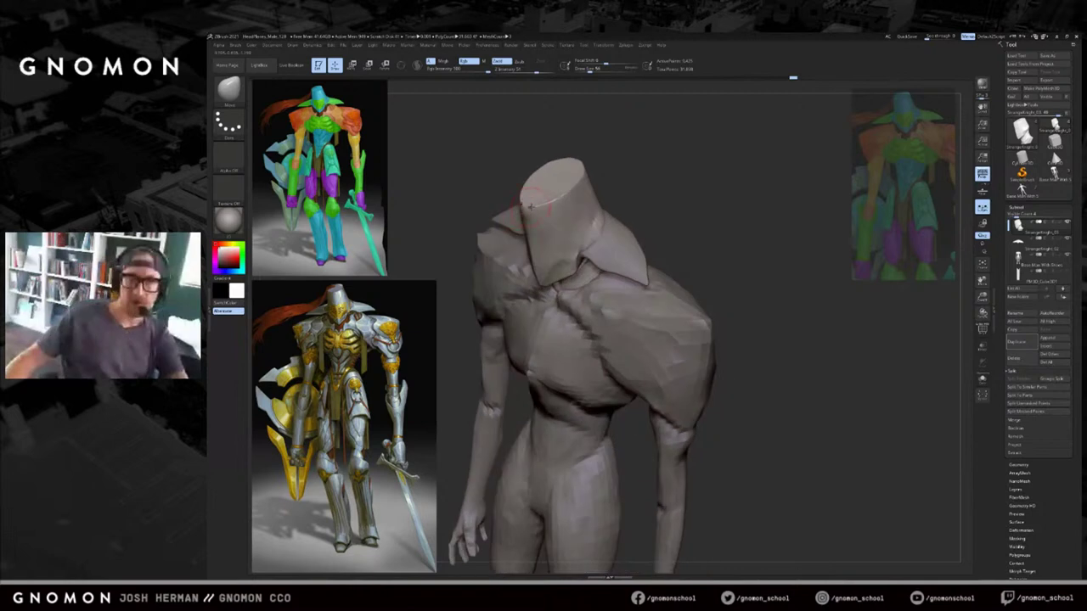
mouse_move(624, 161)
left_mouse_down()
mouse_move(556, 220)
mouse_move(555, 241)
left_mouse_up()
mouse_move(643, 188)
left_mouse_down()
mouse_move(633, 166)
mouse_move(630, 212)
mouse_move(622, 192)
left_mouse_up()
key("s")
mouse_move(653, 157)
left_mouse_down()
mouse_move(641, 159)
mouse_move(624, 201)
left_mouse_up()
Flatten the planes along the side of the helmet with the hPolish brush, working from above and the side.
key("b")
key("h")
key("p")
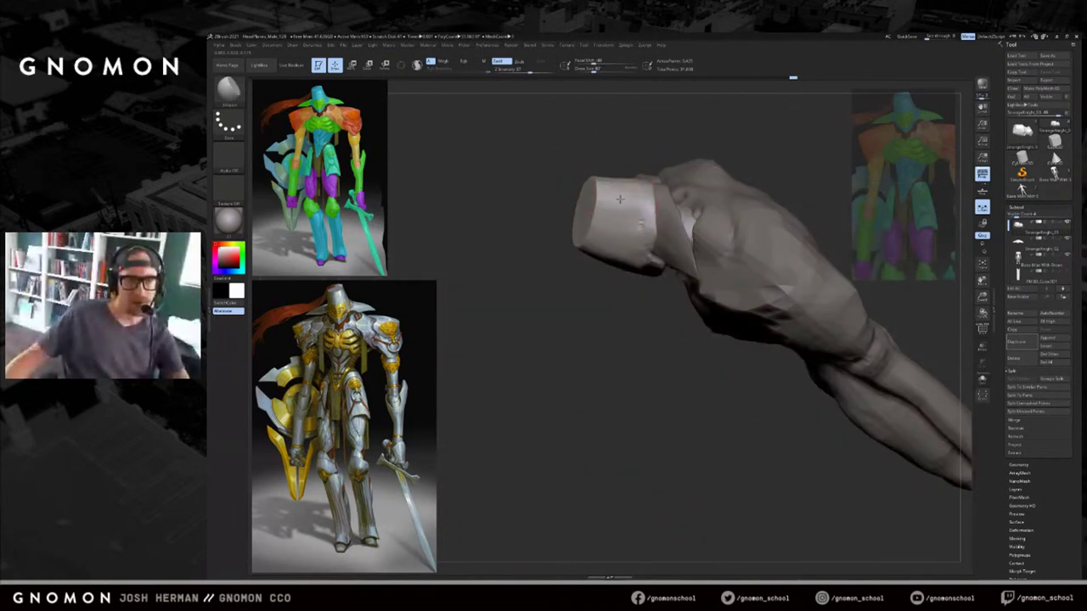
mouse_move(619, 156)
left_mouse_down()
mouse_move(608, 183)
mouse_move(639, 178)
mouse_move(616, 212)
left_mouse_up()
right_click_drag(616, 212, 605, 241)
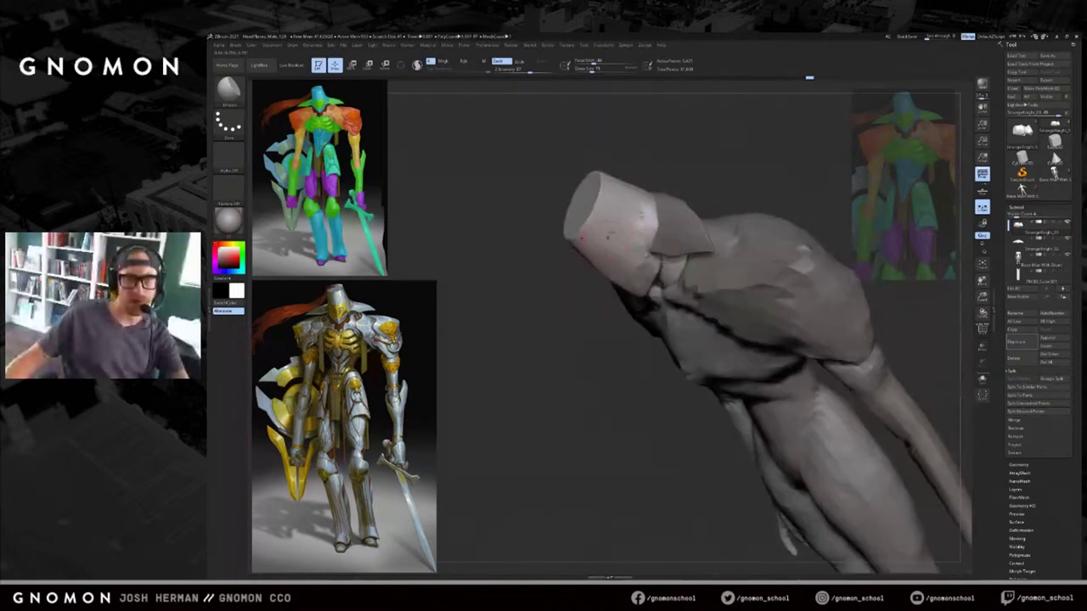
right_click_drag(676, 168, 686, 175)
Rework the helmet's cheek edge beside the flared brim with the DamStandard and Standard brushes and smooth it.
key("b")
key("d")
key("s")
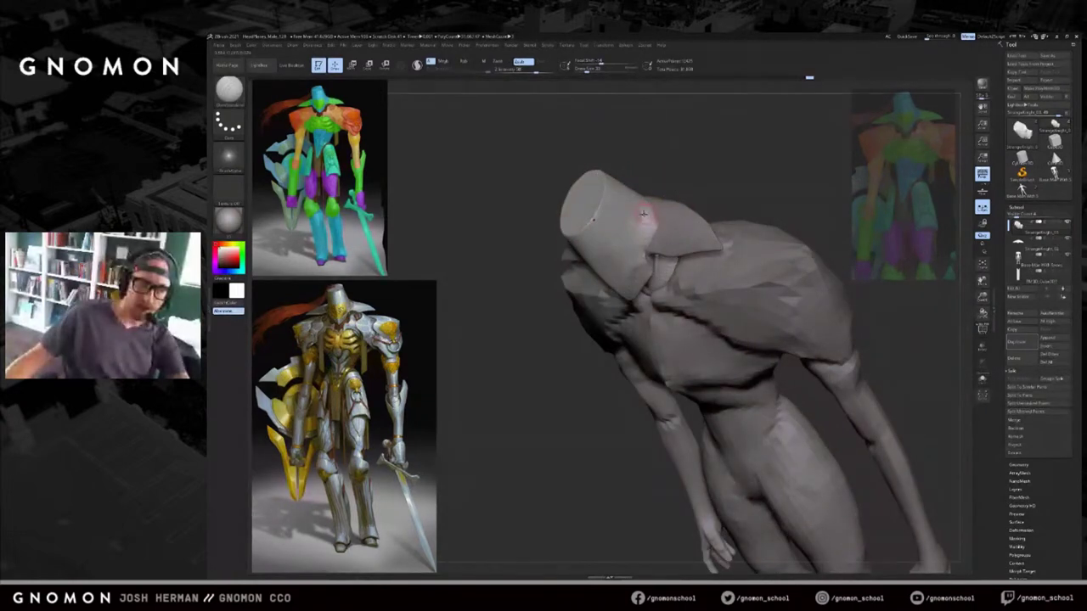
mouse_move(647, 214)
right_mouse_down()
mouse_move(701, 153)
mouse_move(714, 161)
mouse_move(679, 188)
right_mouse_up()
key("b")
key("s")
key("t")
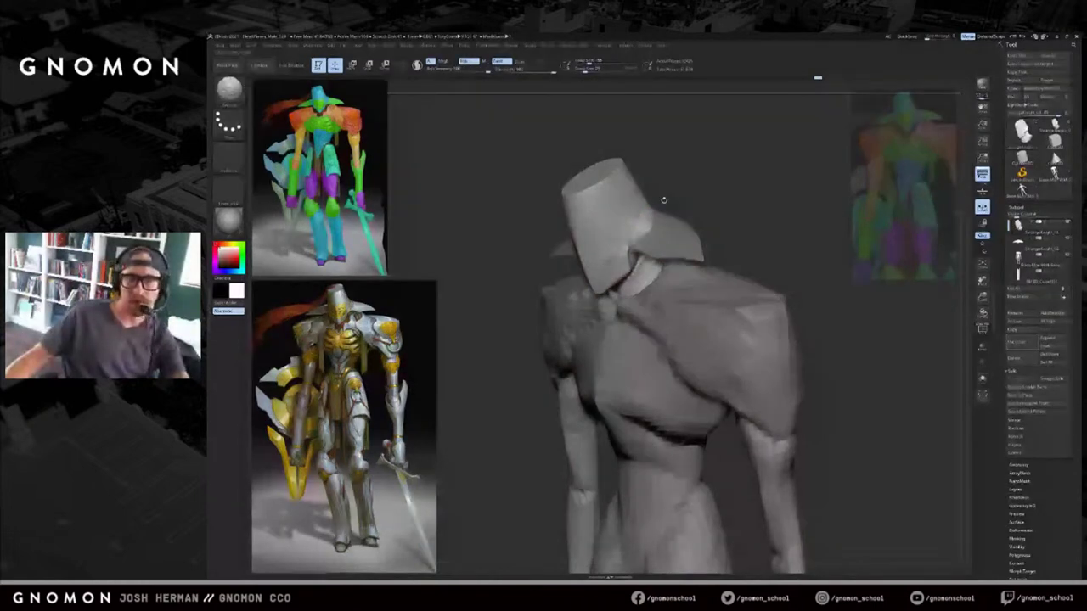
mouse_move(657, 207)
left_mouse_down("shift")
mouse_move(672, 192)
mouse_move(657, 199)
left_mouse_up("shift")
right_click_drag(596, 259, 594, 227, "shift")
mouse_move(715, 221)
left_mouse_down("alt")
mouse_move(713, 184)
mouse_move(625, 210)
left_mouse_up("alt")
Adjust the helmet's faceplate above the chin with the Move brush and smooth its surface.
key("s")
key("b")
key("m")
key("v")
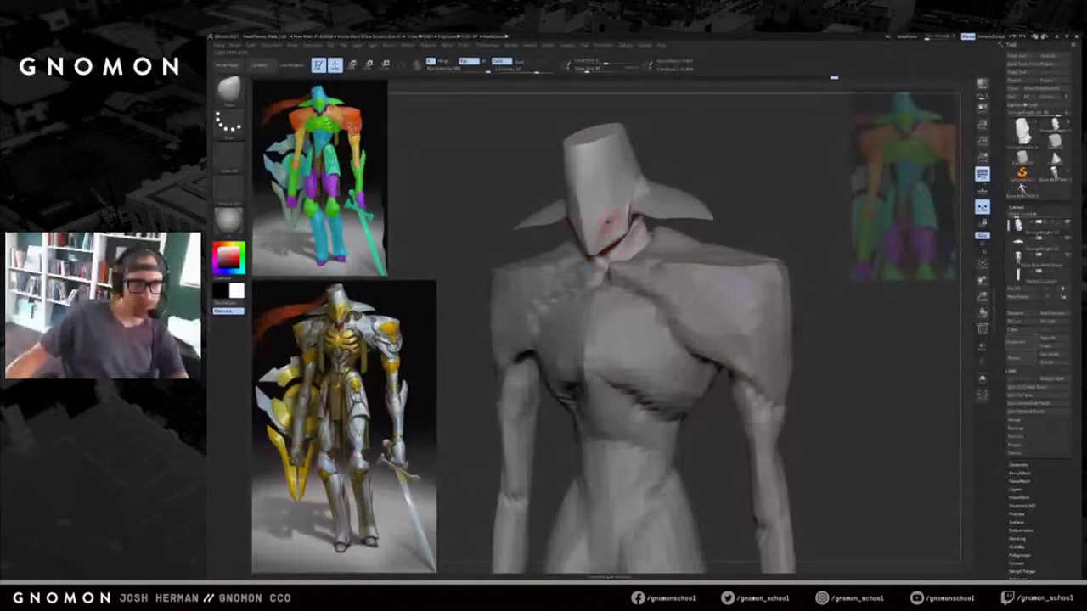
left_click_drag(598, 227, 594, 230)
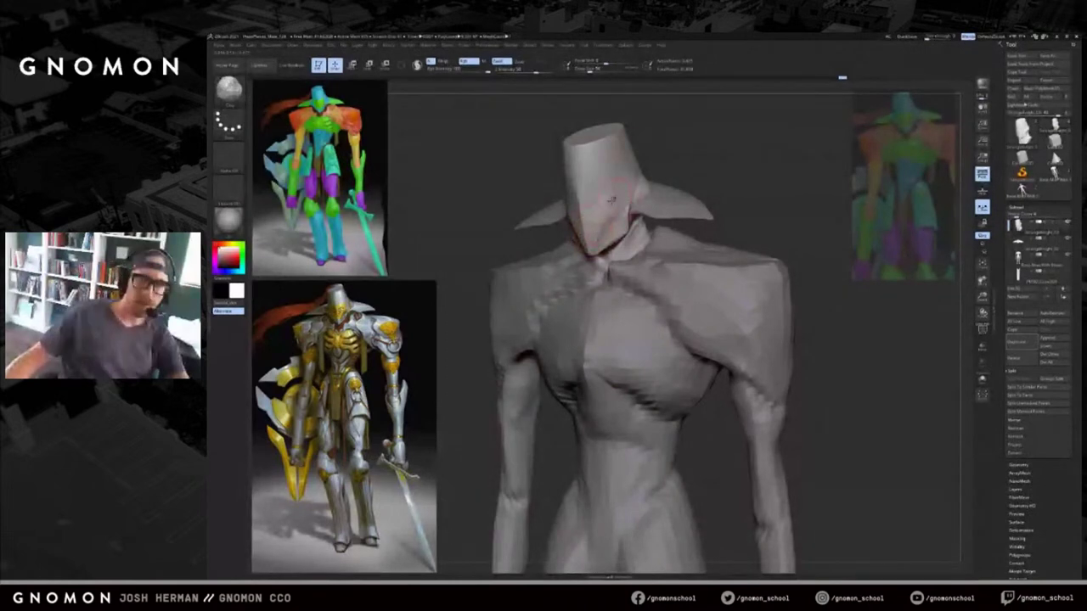
mouse_move(596, 210)
left_mouse_down("shift")
mouse_move(599, 229)
mouse_move(603, 210)
left_mouse_up("shift")
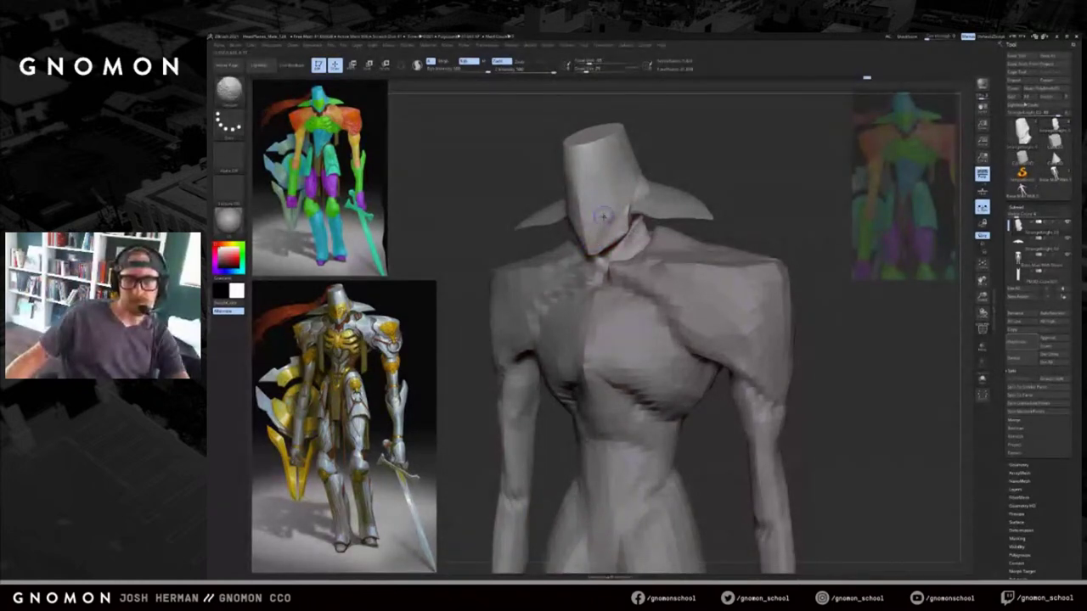
left_click_drag(700, 143, 674, 143)
left_click_drag(588, 193, 585, 179, "shift")
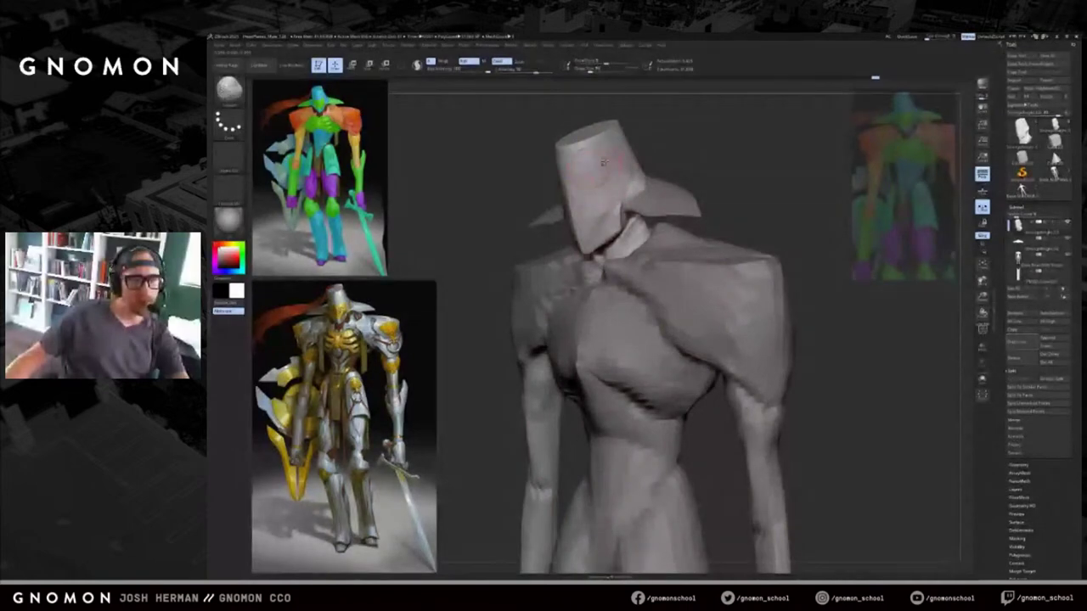
Reshape the helmet's front profile and underside of the jaw with the Move brush from the side.
left_click_drag(691, 144, 652, 145)
key("b")
key("m")
key("v")
mouse_move(575, 184)
left_mouse_down()
mouse_move(601, 206)
mouse_move(629, 195)
mouse_move(589, 216)
left_mouse_up()
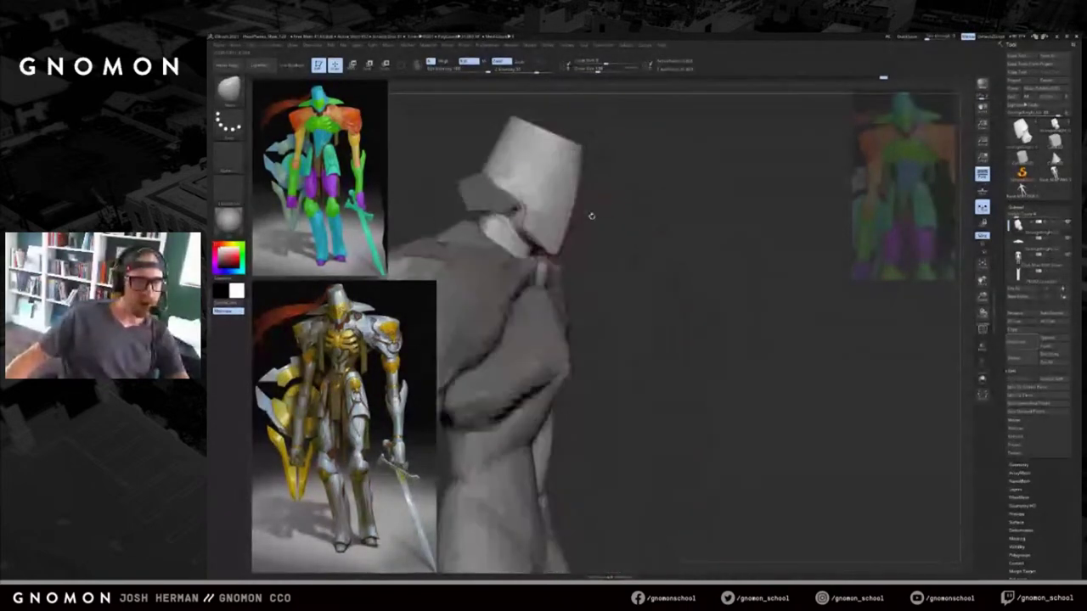
key("shift")
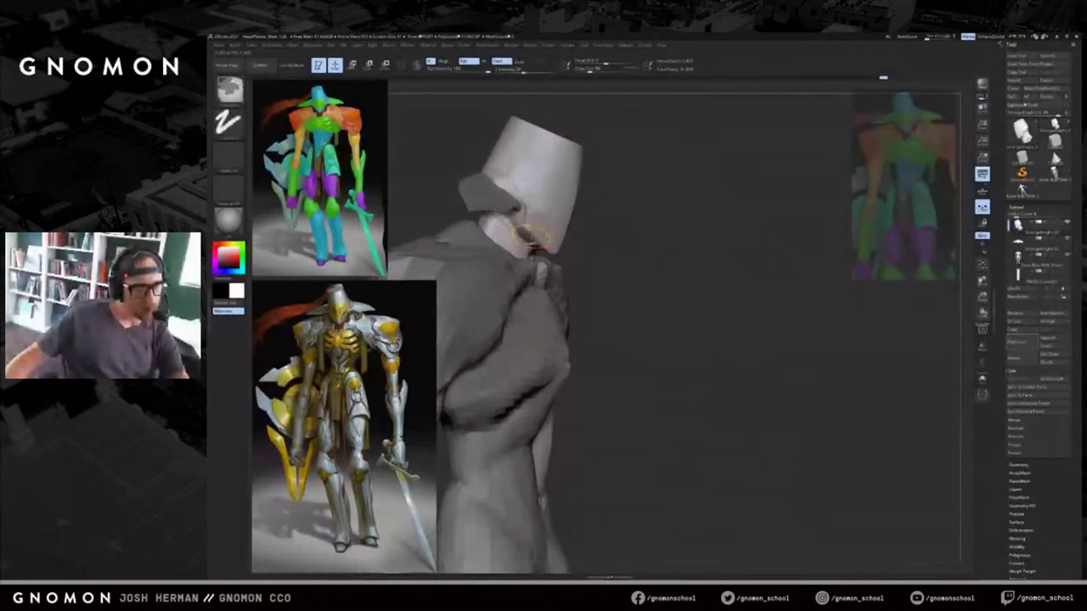
left_click_drag(548, 244, 659, 243)
left_click_drag(585, 246, 579, 245)
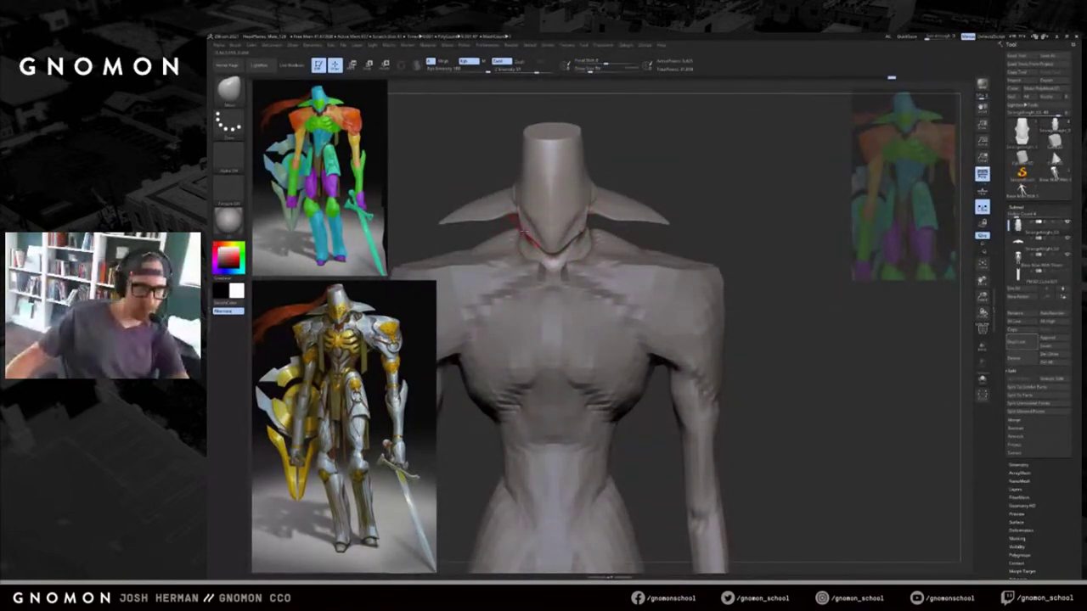
Refine the helmet's jaw edge and pointed chin with a smaller Move brush in a three-quarter view.
right_click_drag(586, 229, 556, 245)
key("bracketleft")
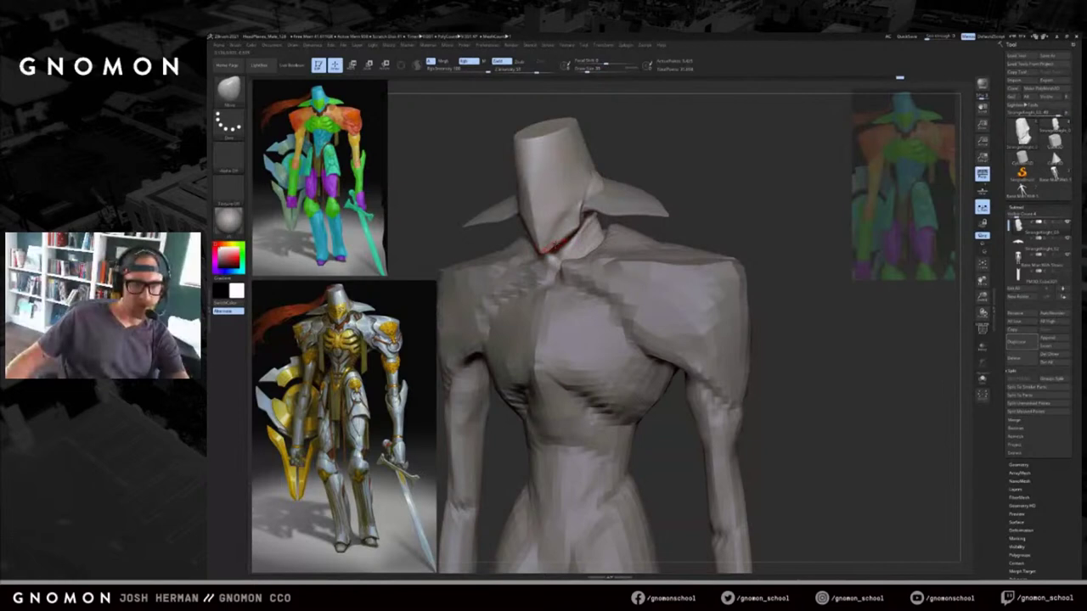
key("s")
left_click_drag(558, 244, 543, 252)
key("s")
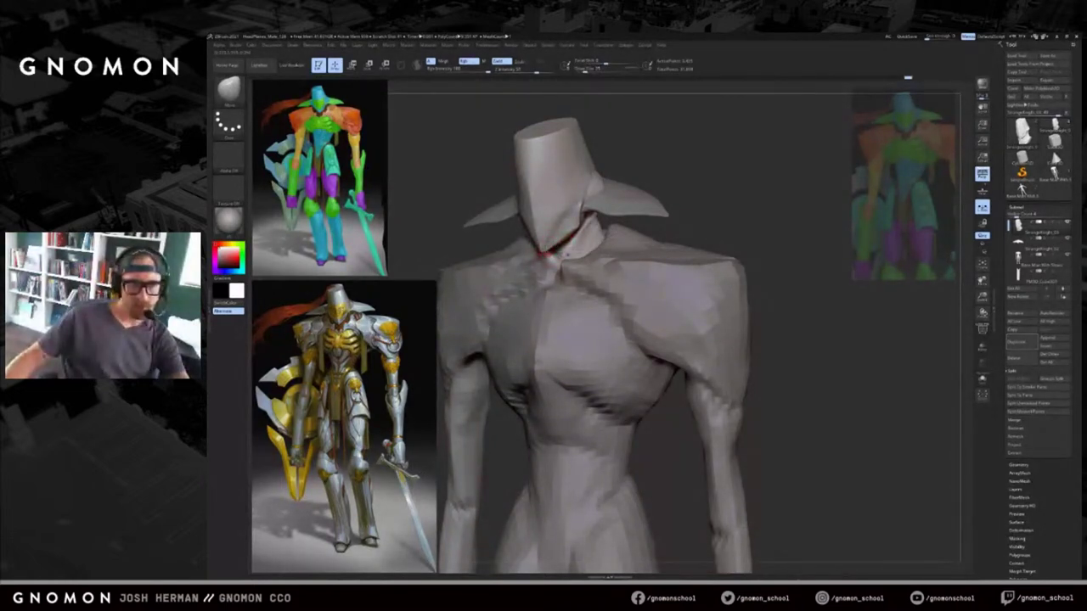
left_click_drag(708, 184, 678, 198)
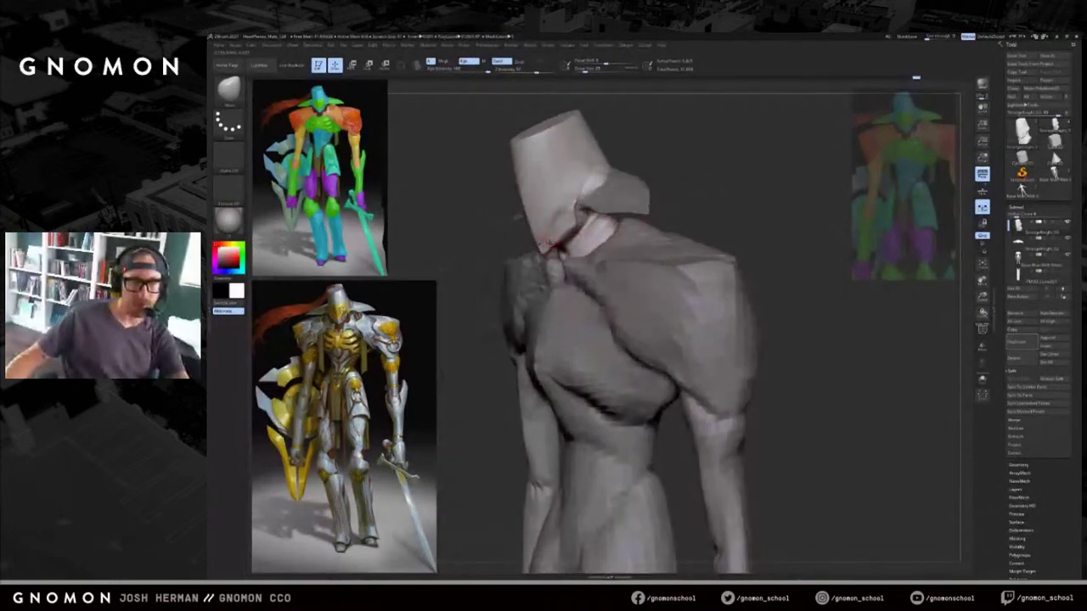
mouse_move(484, 265)
left_mouse_down()
mouse_move(519, 261)
mouse_move(490, 236)
left_mouse_up()
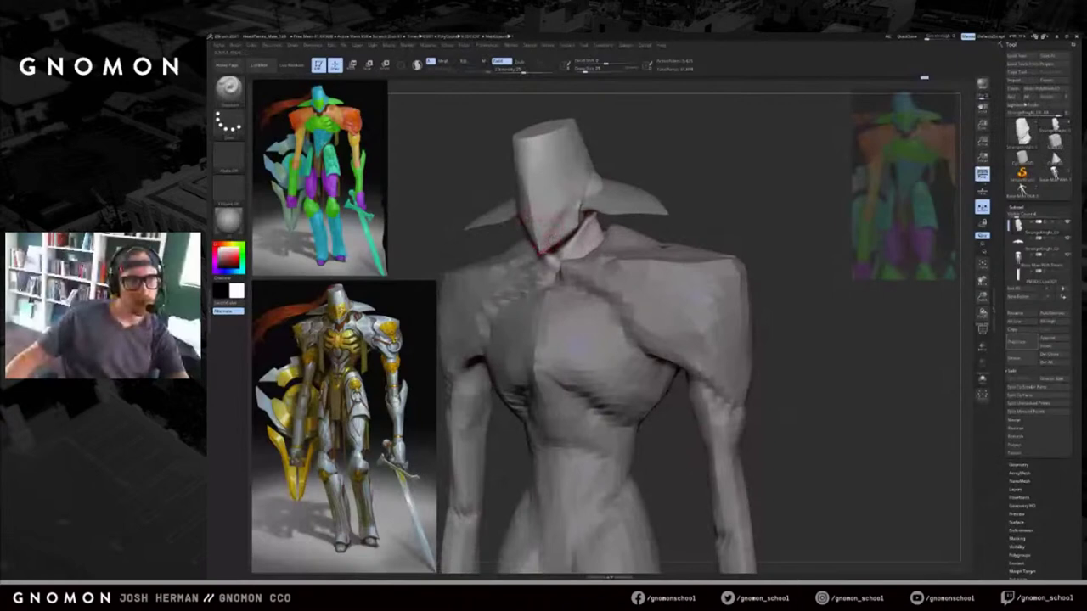
Adjust the helmet's chin profile and side silhouette with the Move brush, working from side and front views.
left_click_drag(473, 247, 459, 238)
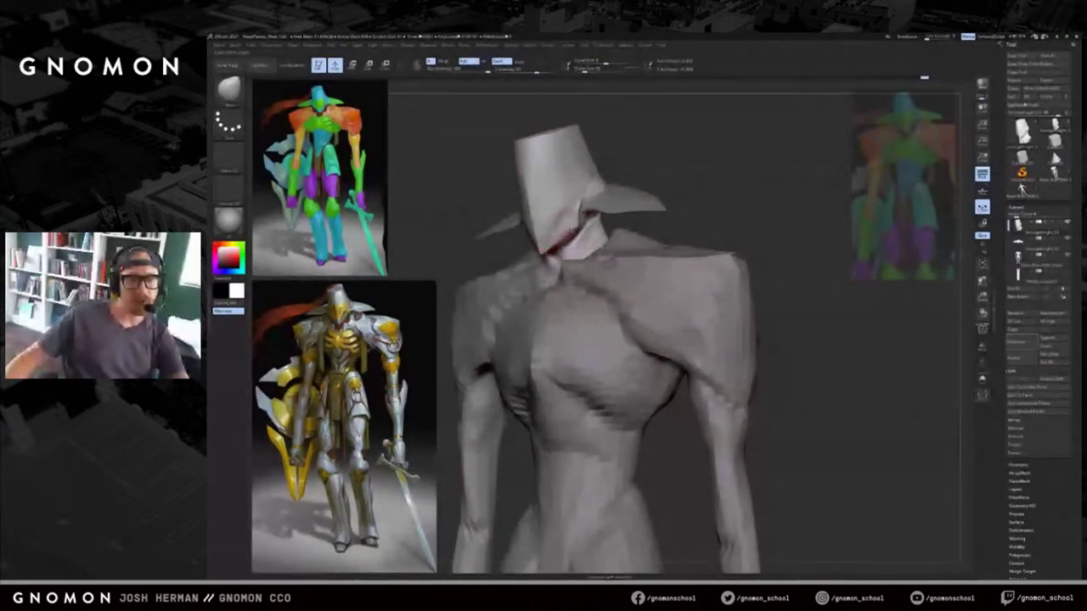
left_click_drag(679, 229, 630, 231)
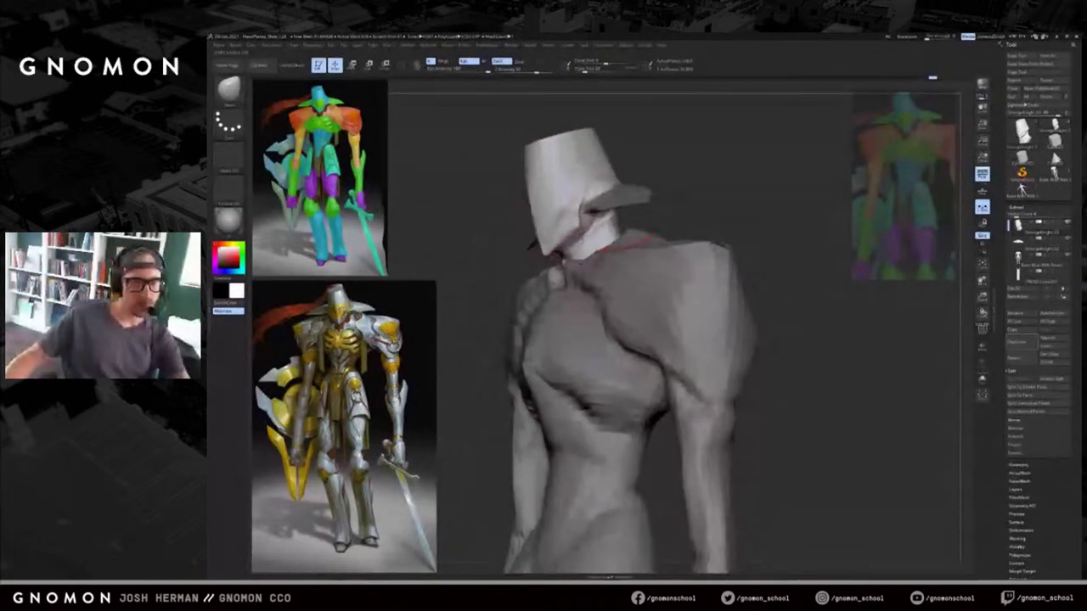
left_click_drag(568, 247, 582, 247)
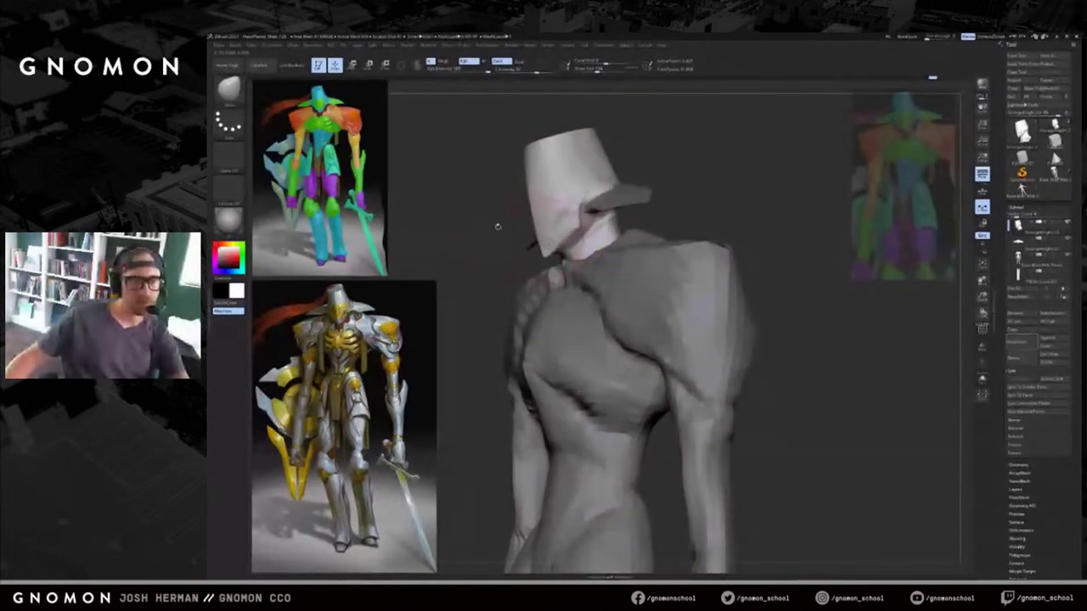
left_click_drag(498, 227, 560, 223, "shift")
left_click_drag(631, 165, 655, 165, "alt")
key("s")
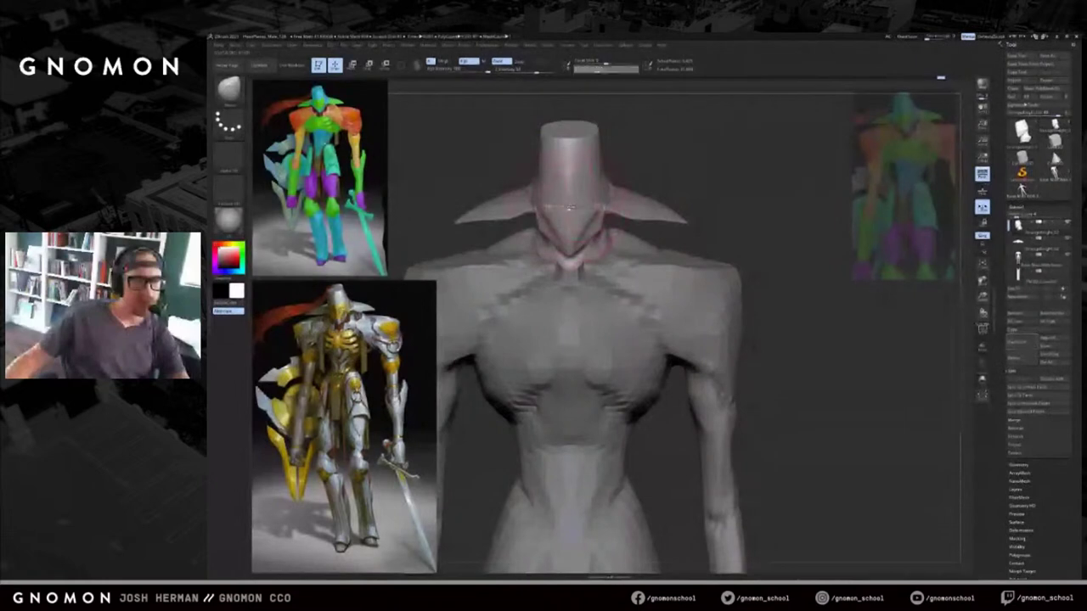
key("s")
left_click_drag(541, 210, 535, 210)
left_click_drag(504, 156, 534, 158, "alt")
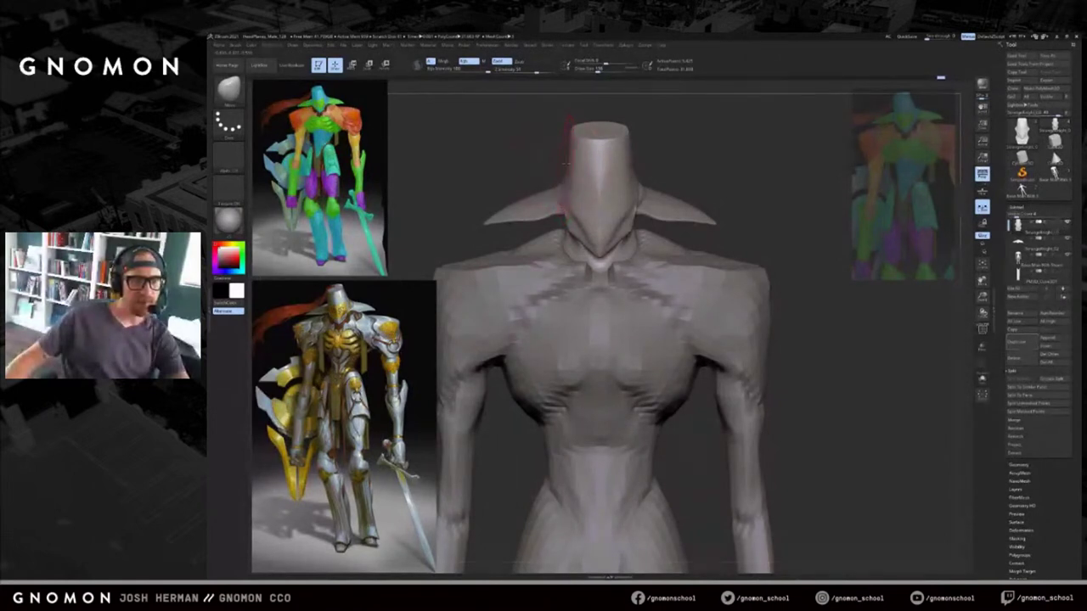
Isolate the helmet piece and start masking to separate its outer shell from the neck.
left_click_drag(705, 141, 728, 160)
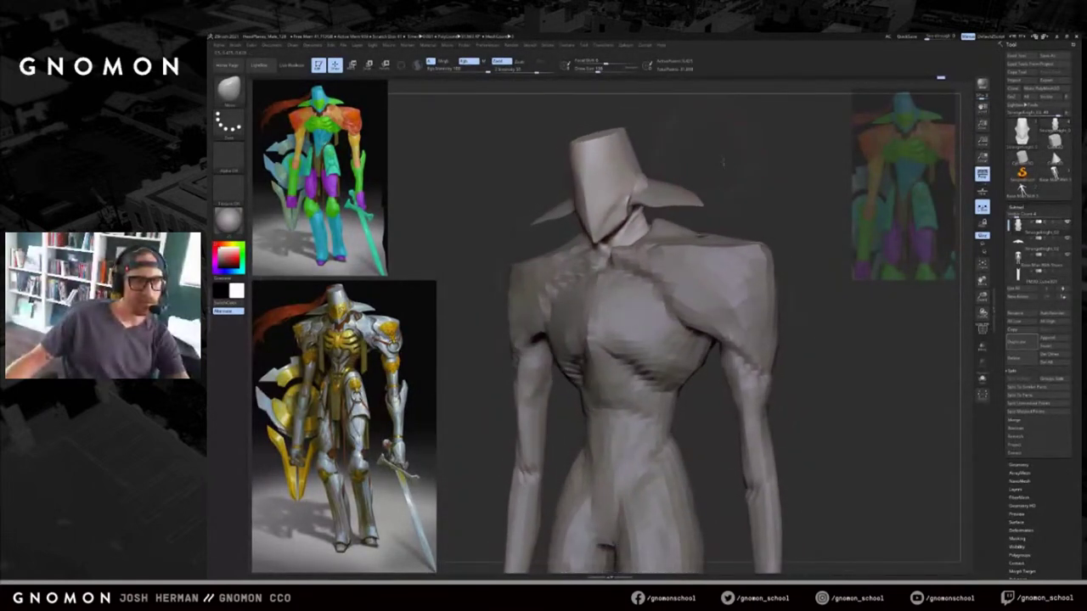
key("alt+s")
mouse_move(733, 201)
left_mouse_down()
mouse_move(714, 188)
mouse_move(673, 233)
mouse_move(687, 186)
left_mouse_up()
left_click(588, 70)
left_click_drag(787, 297, 802, 305)
mouse_move(826, 270)
left_mouse_down("alt")
mouse_move(834, 327)
mouse_move(846, 332)
mouse_move(836, 321)
left_mouse_up("alt")
mouse_move(584, 306)
left_mouse_down("ctrl")
mouse_move(647, 231)
mouse_move(635, 257)
left_mouse_up("ctrl")
key("]")
key("]")
key("]")
mouse_move(606, 297)
left_mouse_down("ctrl")
mouse_move(593, 282)
mouse_move(604, 286)
left_mouse_up("ctrl")
Refine the mask along the helmet's lower rim so only the neck stays unmasked.
key("[")
key("[")
key("[")
key("[")
mouse_move(730, 259)
left_mouse_down()
mouse_move(629, 185)
mouse_move(599, 172)
mouse_move(587, 192)
left_mouse_up()
key("]")
key("]")
key("]")
left_click_drag(721, 148, 688, 165)
mouse_move(613, 174)
left_mouse_down("ctrl")
mouse_move(569, 208)
mouse_move(560, 239)
left_mouse_up("ctrl")
mouse_move(666, 223)
left_mouse_down()
mouse_move(693, 207)
mouse_move(785, 207)
mouse_move(698, 197)
left_mouse_up()
key("[")
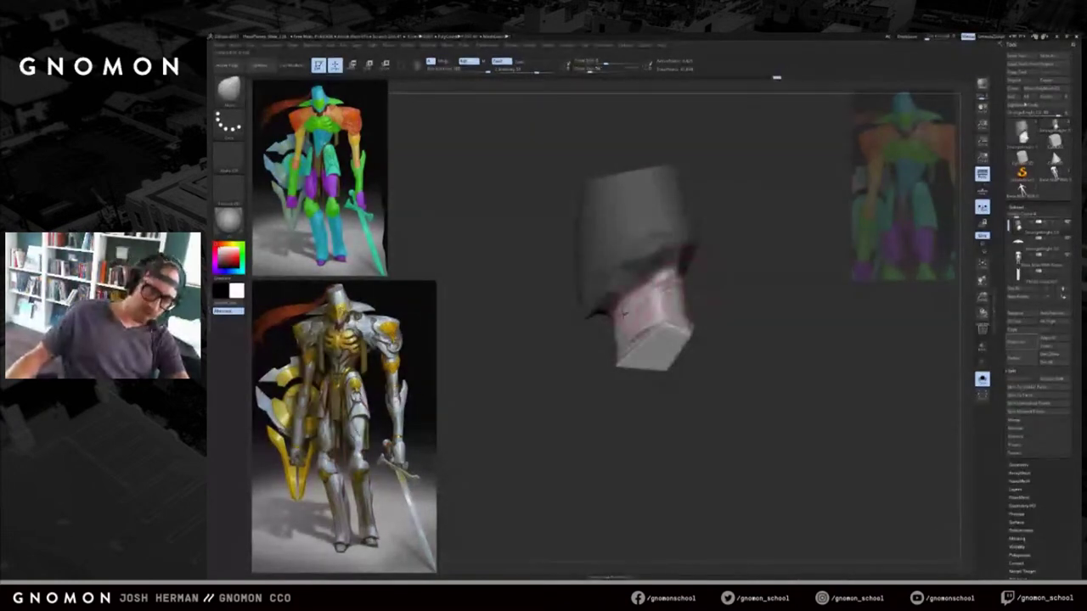
Reshape and smooth the unmasked neck with the Move brush, and bring back the full figure.
key("ctrl")
left_click_drag(700, 268, 688, 274)
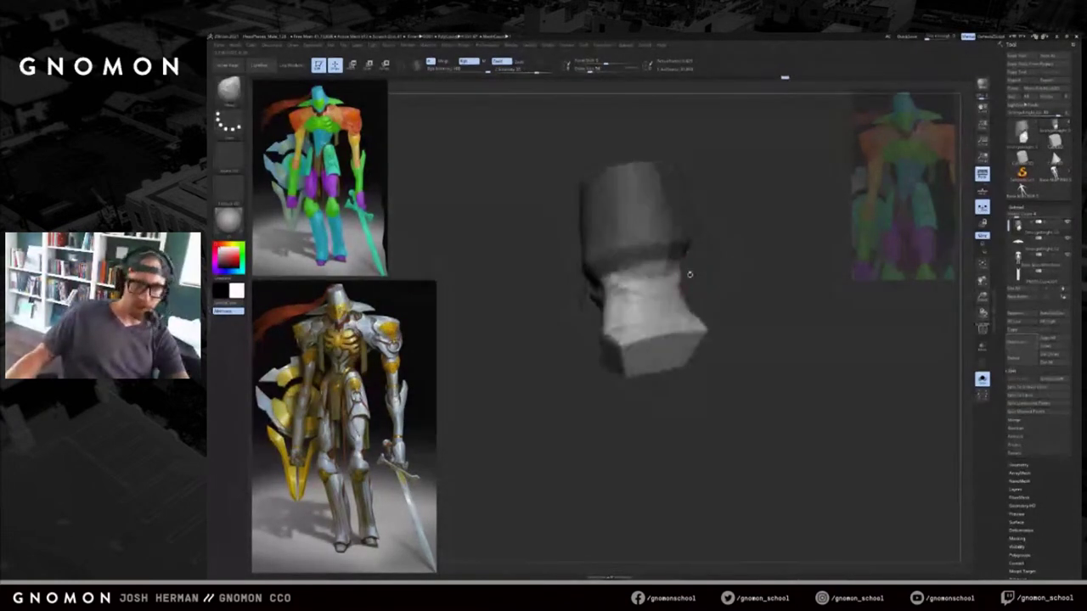
mouse_move(626, 258)
left_mouse_down("shift")
mouse_move(666, 265)
mouse_move(757, 236)
mouse_move(743, 217)
mouse_move(713, 214)
left_mouse_up("shift")
key("ctrl")
left_click_drag(532, 265, 555, 273, "ctrl")
mouse_move(683, 227)
left_mouse_down()
mouse_move(708, 281)
mouse_move(774, 262)
left_mouse_up()
key("alt+s")
mouse_move(766, 225)
left_mouse_down()
mouse_move(766, 247)
mouse_move(735, 246)
mouse_move(749, 237)
left_mouse_up()
key("s")
Isolate the helmet piece again and build up the unmasked neck with the TrimDynamic and ClayBuildup brushes.
key("b")
key("t")
key("d")
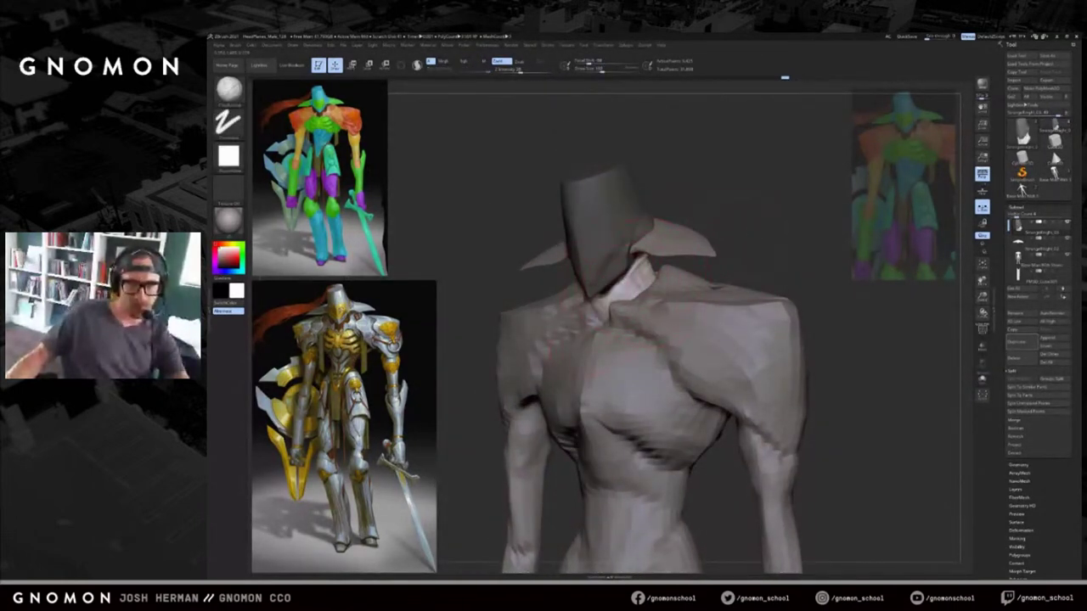
left_click(634, 290, "ctrl+shift")
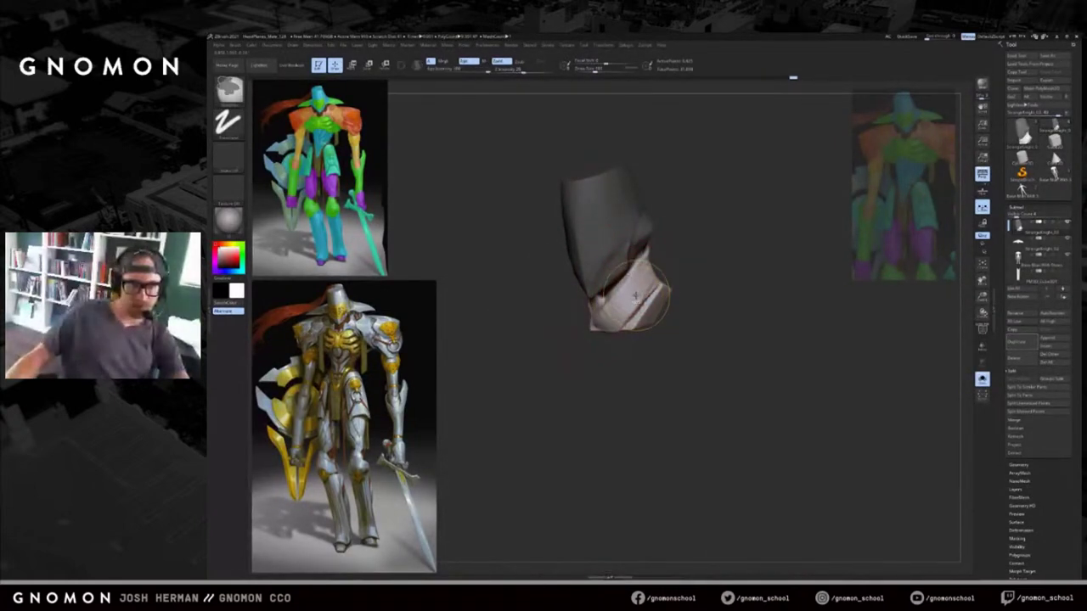
key("ctrl+z")
left_click_drag(628, 318, 603, 304)
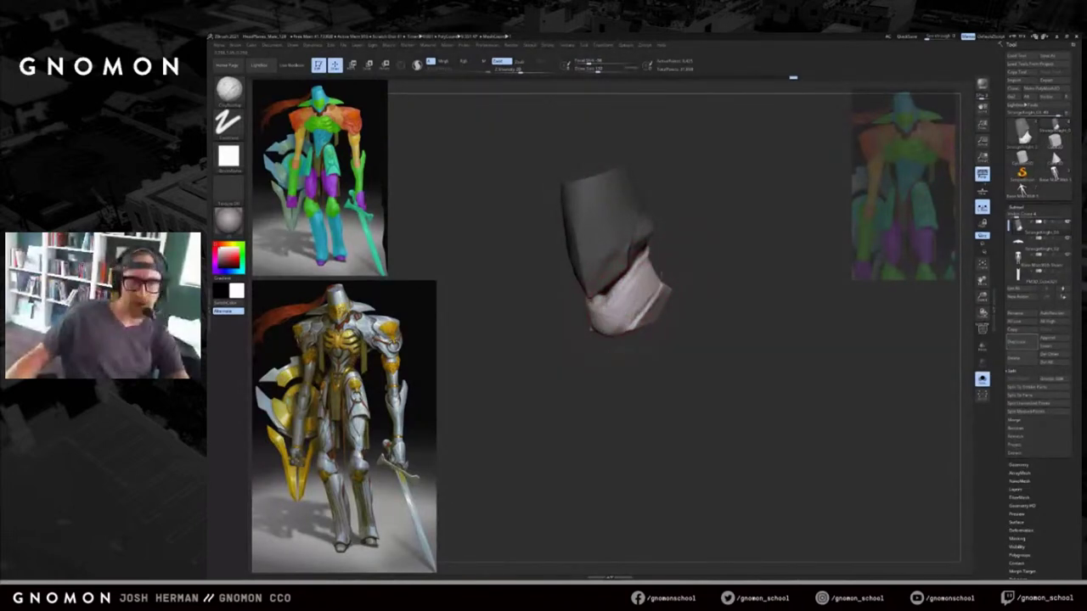
left_click_drag(710, 256, 699, 260)
left_click_drag(628, 307, 737, 180)
mouse_move(657, 270)
left_mouse_down()
mouse_move(715, 221)
mouse_move(663, 245)
left_mouse_up()
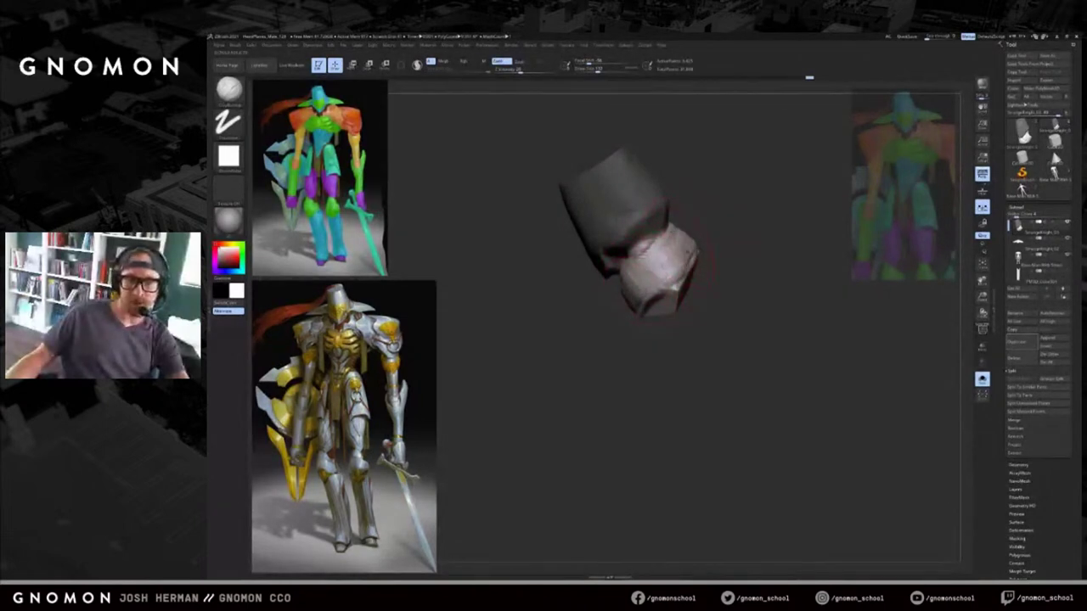
left_click_drag(703, 244, 657, 241)
left_click_drag(728, 216, 711, 222)
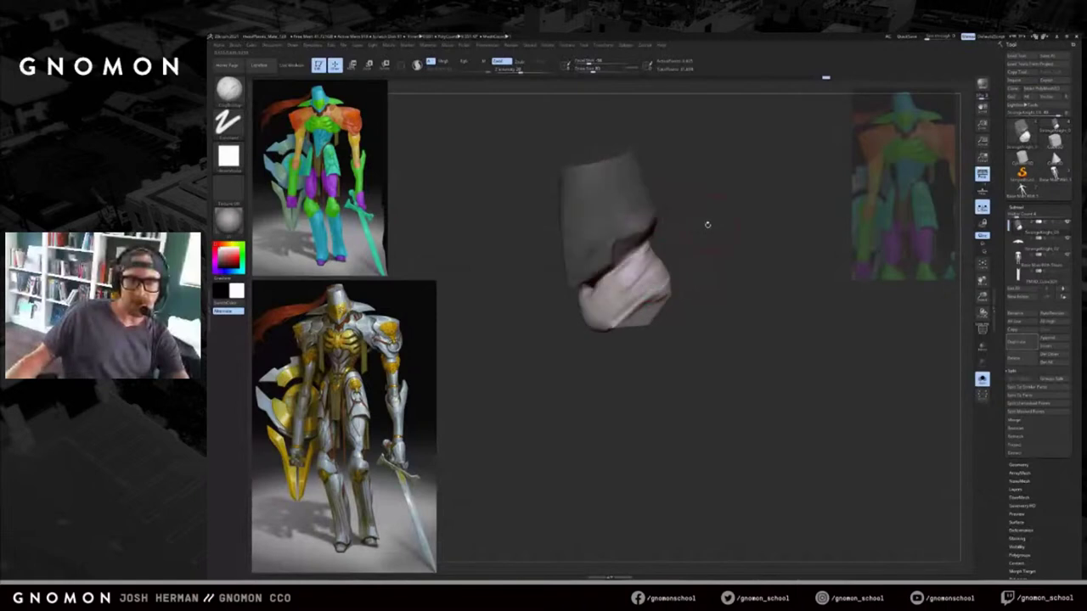
Continue shaping the neck's front and side forms with ClayBuildup and define their creases with the DamStandard brush.
left_click_drag(553, 356, 645, 331)
mouse_move(672, 294)
left_mouse_down()
mouse_move(586, 333)
mouse_move(648, 297)
mouse_move(589, 340)
mouse_move(613, 340)
mouse_move(589, 351)
mouse_move(624, 350)
mouse_move(608, 341)
mouse_move(613, 363)
left_mouse_up()
key("b")
key("d")
key("s")
key("s")
Adjust the neck's outline below the helmet with the Move brush from the front.
key("b")
key("m")
key("v")
mouse_move(606, 338)
left_mouse_down("shift")
mouse_move(622, 333)
mouse_move(613, 368)
mouse_move(597, 329)
mouse_move(572, 311)
left_mouse_up("shift")
left_click_drag(577, 294, 571, 291)
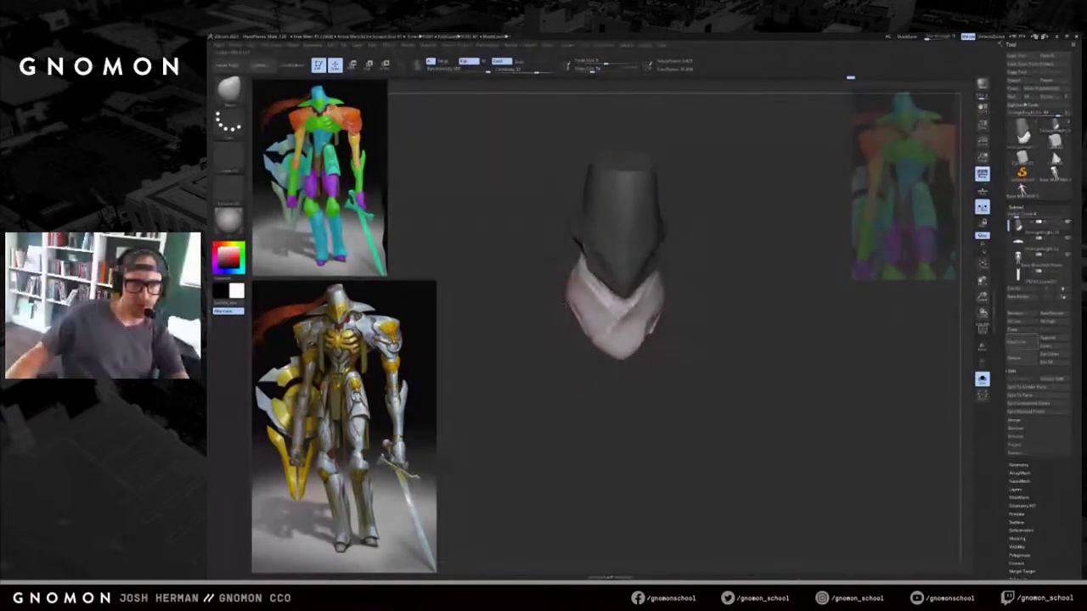
mouse_move(546, 314)
left_mouse_down()
mouse_move(488, 330)
mouse_move(472, 316)
mouse_move(604, 274)
mouse_move(710, 270)
mouse_move(642, 275)
left_mouse_up()
mouse_move(698, 264)
left_mouse_down()
mouse_move(732, 241)
mouse_move(720, 277)
mouse_move(739, 240)
mouse_move(721, 257)
mouse_move(651, 271)
mouse_move(707, 261)
mouse_move(720, 293)
left_mouse_up()
Bring back the full figure, make the body the active subtool and enlarge the Move brush over the upper chest.
key("alt+s")
key("bracketright")
key("bracketright")
key("bracketright")
left_click(632, 318, "alt")
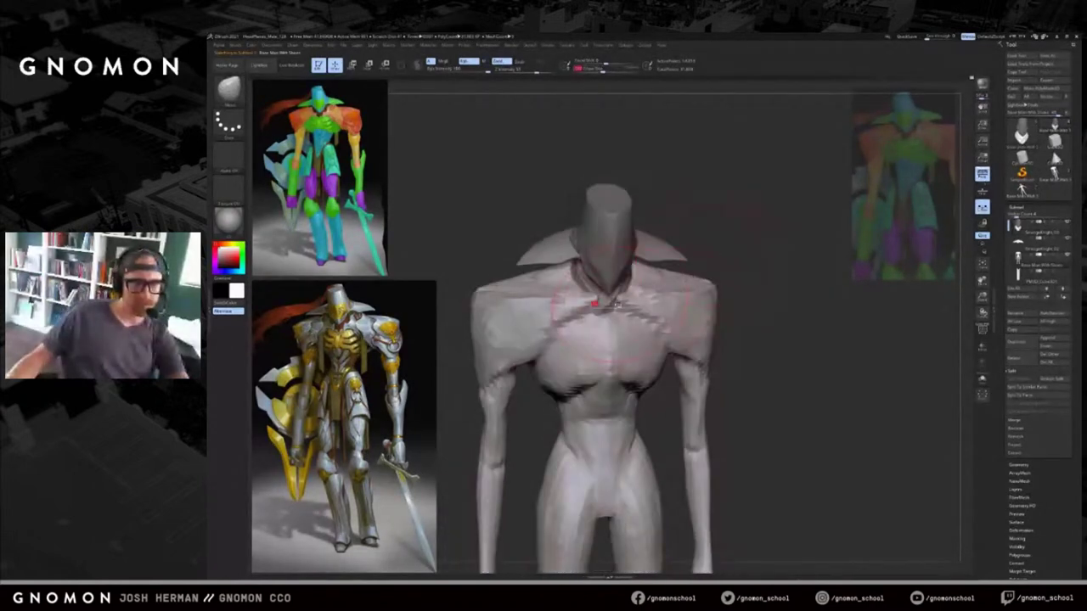
key("bracketright")
key("bracketright")
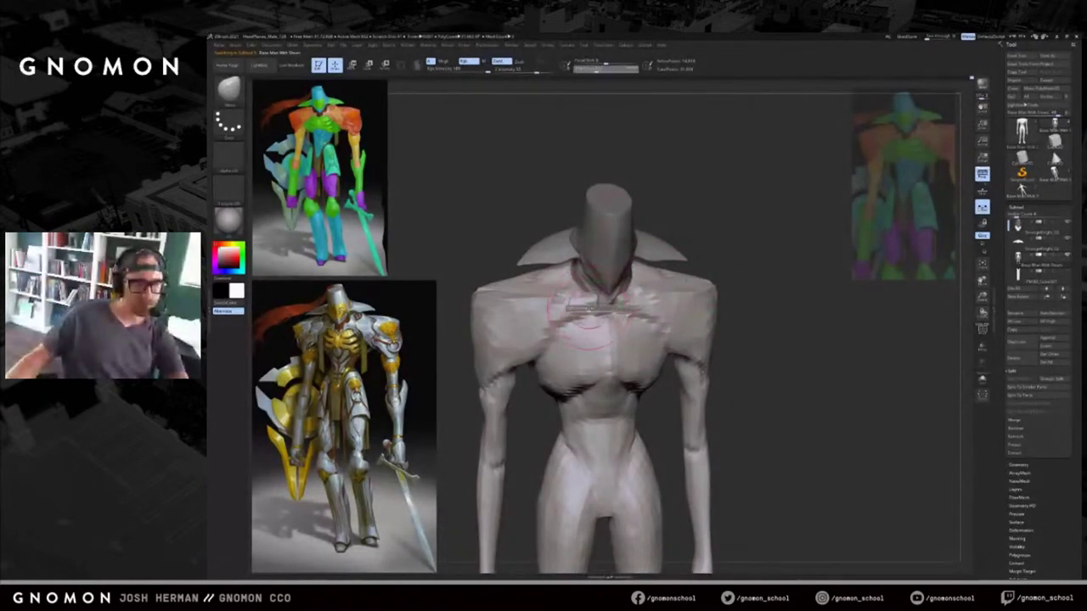
Carve the collarbone area at the base of the neck with the DamStandard brush.
key("b")
key("d")
key("s")
key("bracketleft")
key("bracketleft")
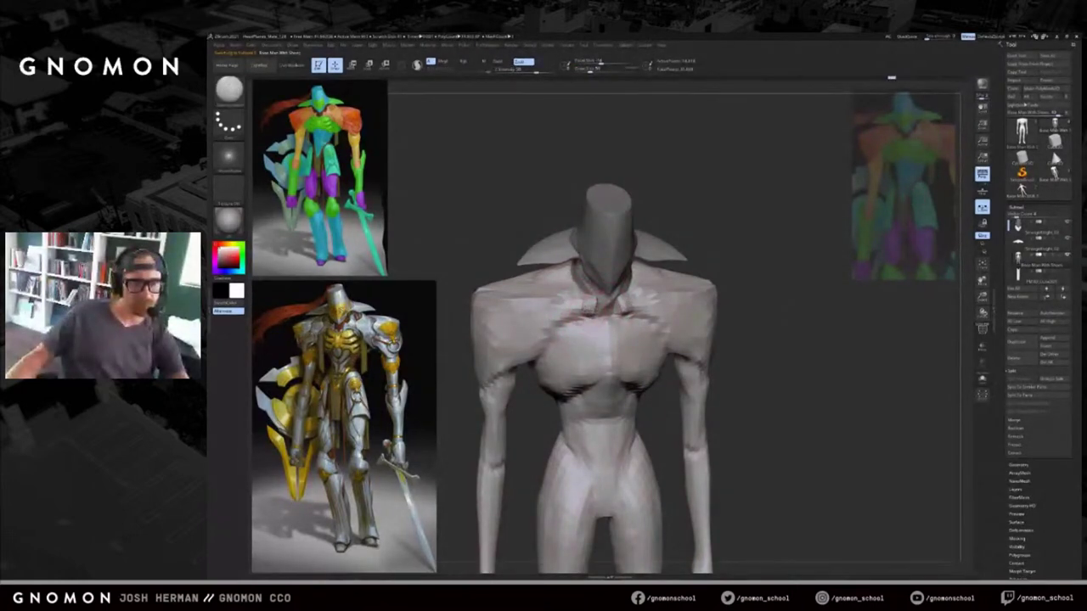
mouse_move(752, 226)
left_mouse_down()
mouse_move(706, 237)
mouse_move(774, 250)
mouse_move(719, 265)
mouse_move(664, 253)
left_mouse_up()
key("bracketright")
Adjust the base of the neck and the collarbone area of the body with the Move brush, checking from the front and side.
key("b")
key("m")
key("v")
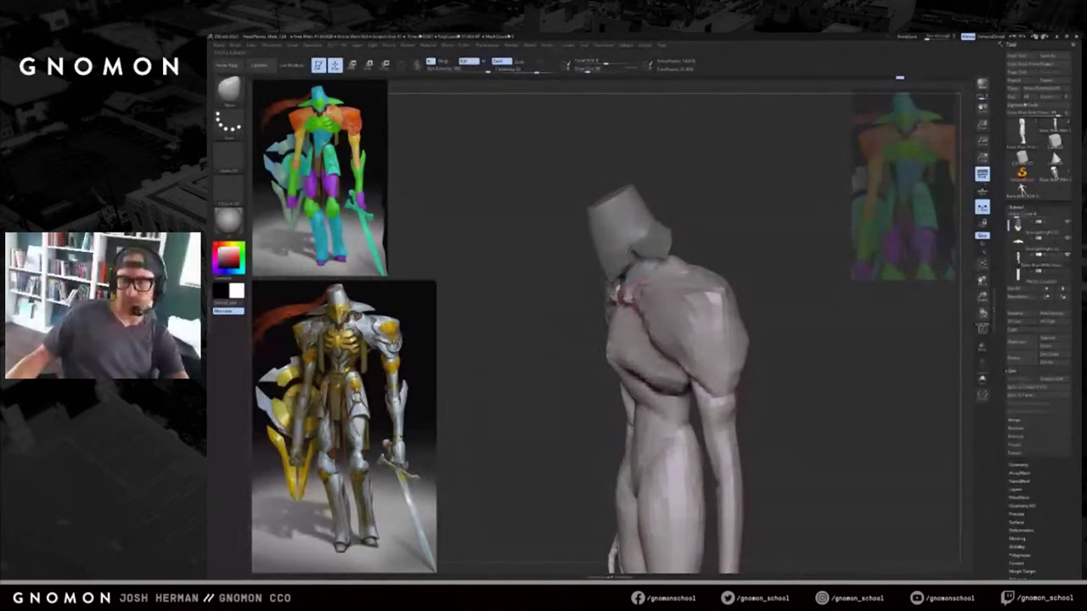
left_click_drag(755, 234, 729, 243)
key("ctrl+z")
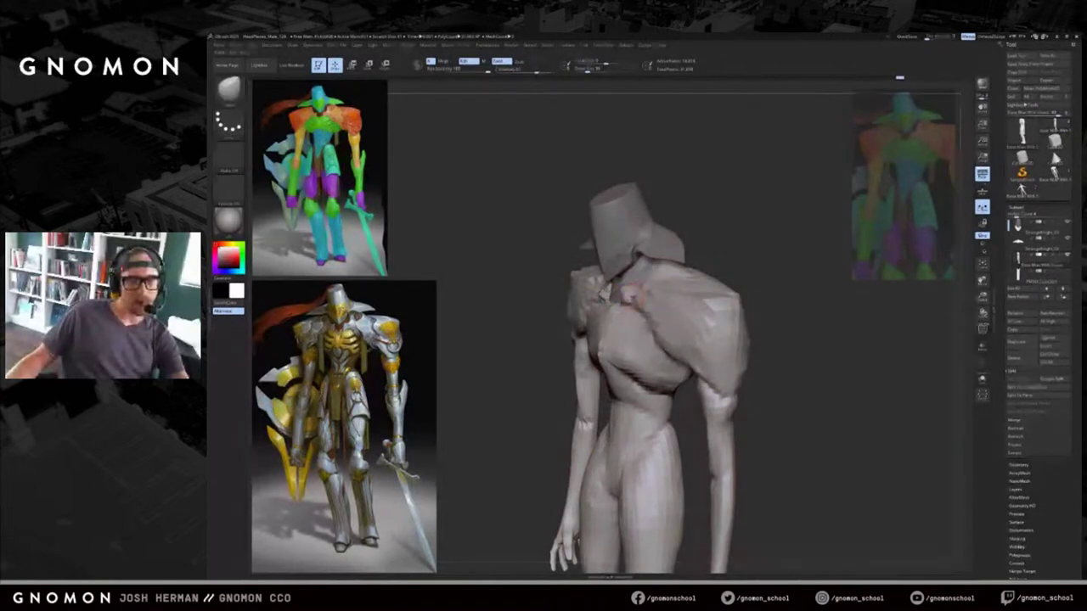
mouse_move(742, 235)
left_mouse_down("shift")
mouse_move(762, 235)
mouse_move(764, 218)
left_mouse_up("shift")
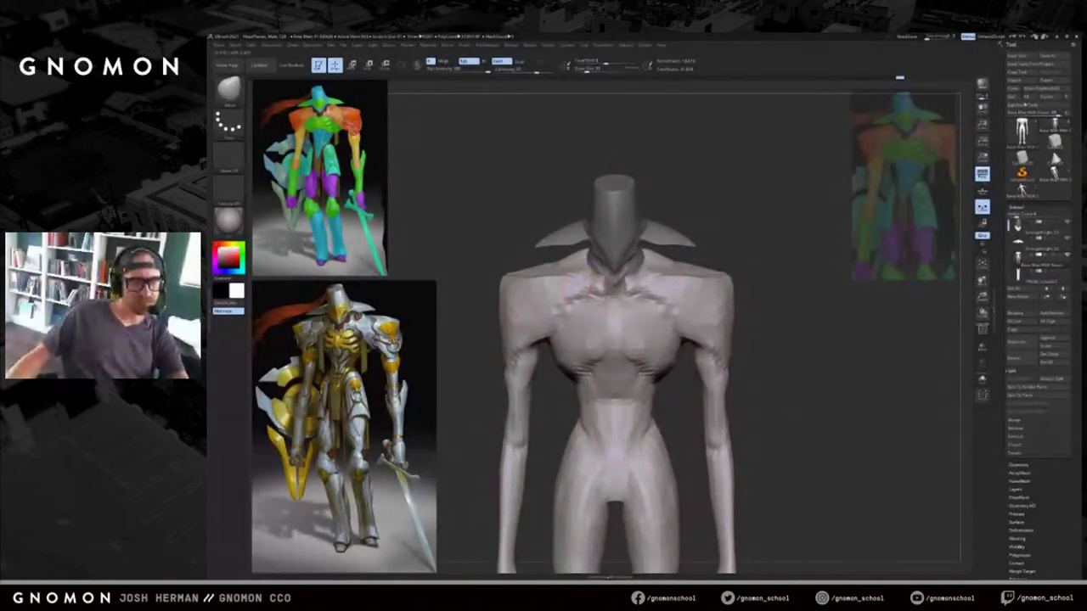
mouse_move(781, 233)
left_mouse_down()
mouse_move(746, 242)
mouse_move(783, 235)
left_mouse_up()
mouse_move(664, 259)
left_mouse_down()
mouse_move(713, 279)
mouse_move(605, 295)
left_mouse_up()
key("s")
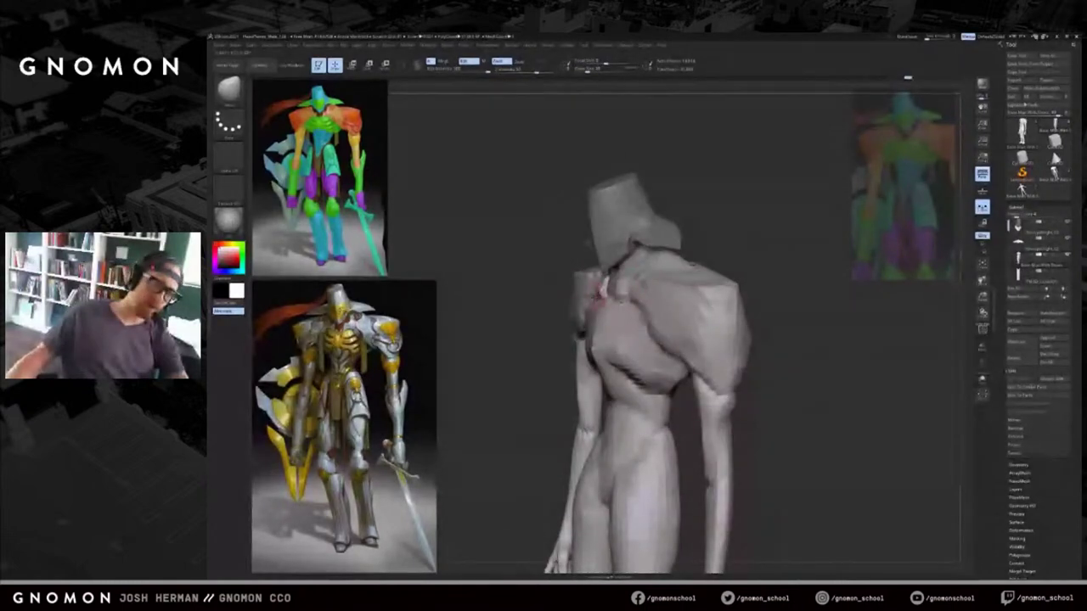
left_click_drag(696, 252, 729, 251)
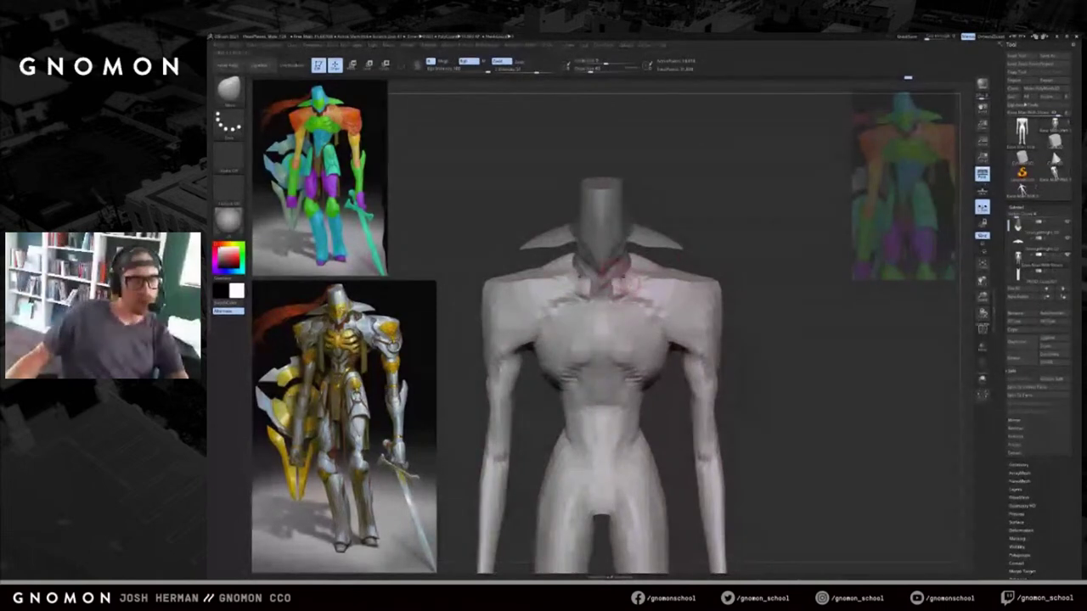
mouse_move(731, 249)
left_mouse_down()
mouse_move(721, 271)
mouse_move(679, 259)
left_mouse_up()
Isolate the body, build up the side of the neck's base with ClayBuildup and define its crease with the DamStandard brush.
key("b")
key("c")
key("b")
key("alt+s")
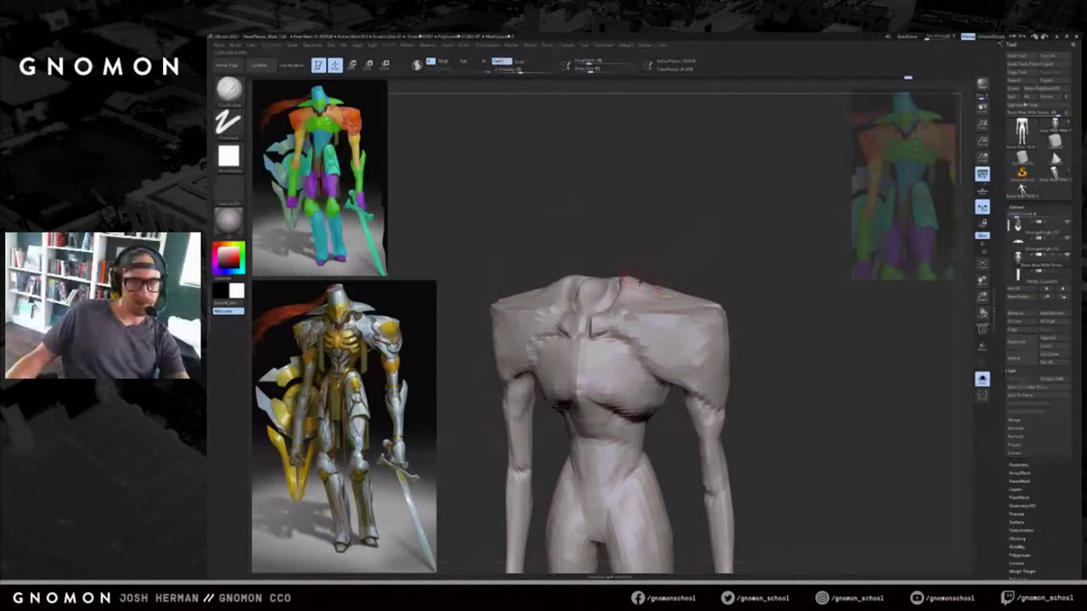
key("b")
key("d")
key("s")
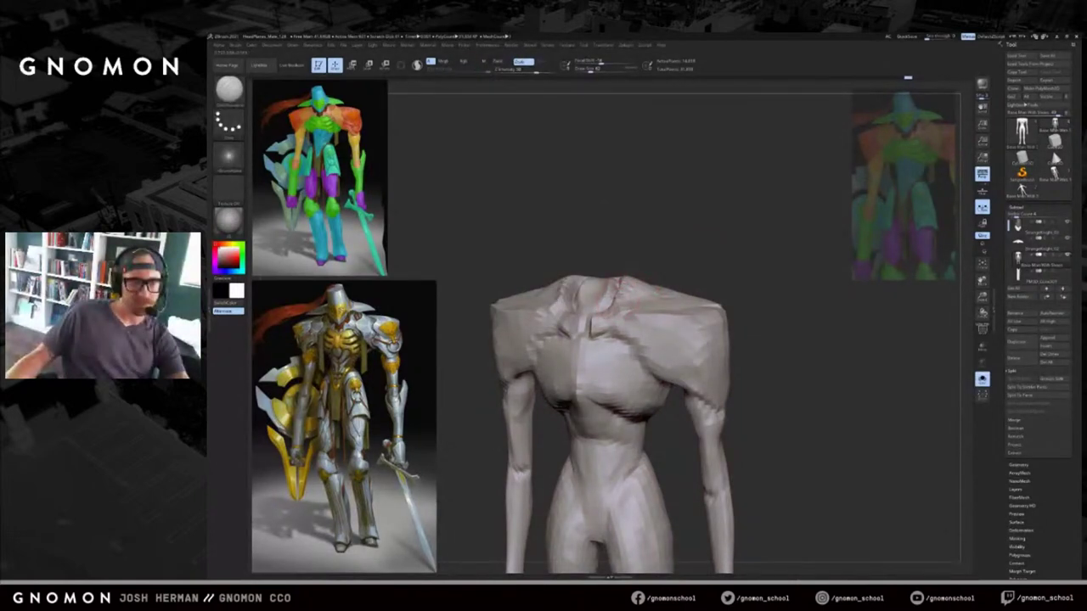
key("alt+s")
left_click_drag(673, 244, 686, 282, "shift")
left_click_drag(768, 270, 655, 280)
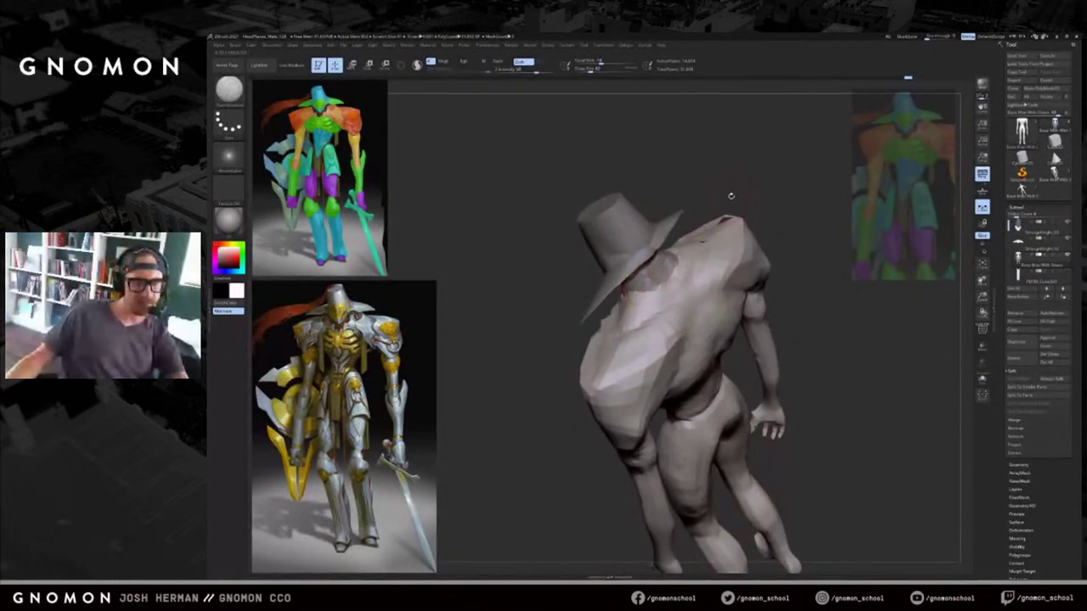
Adjust and smooth the back of the neck under the helmet with a smaller Move brush.
left_click_drag(730, 196, 720, 189)
key("b")
key("m")
key("v")
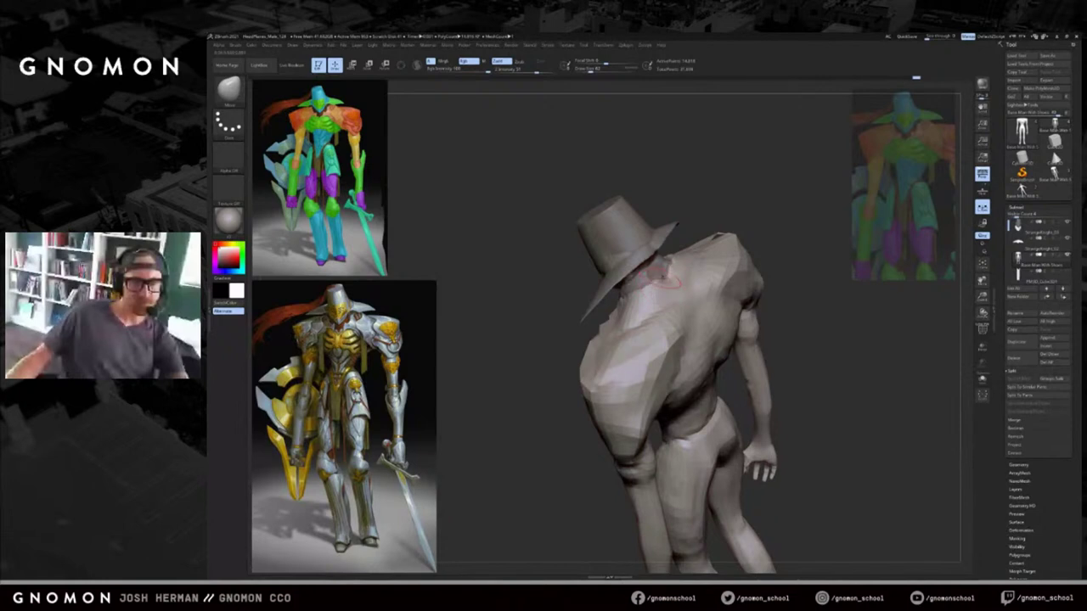
key("[")
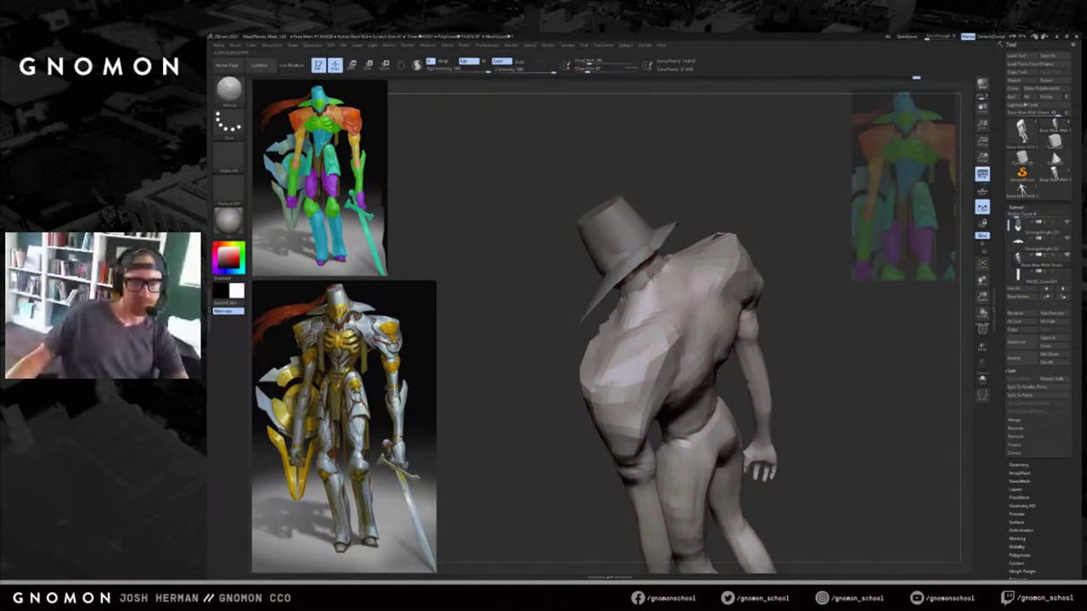
mouse_move(543, 222)
left_mouse_down()
mouse_move(764, 209)
mouse_move(758, 282)
left_mouse_up()
key("f")
key("f")
left_click_drag(758, 258, 747, 254)
key("]")
mouse_move(746, 205)
left_mouse_down("alt")
mouse_move(746, 261)
mouse_move(771, 308)
mouse_move(752, 265)
left_mouse_up("alt")
left_click_drag(752, 265, 746, 228, "alt")
left_click_drag(724, 416, 727, 344)
left_click_drag(702, 323, 662, 483, "ctrl")
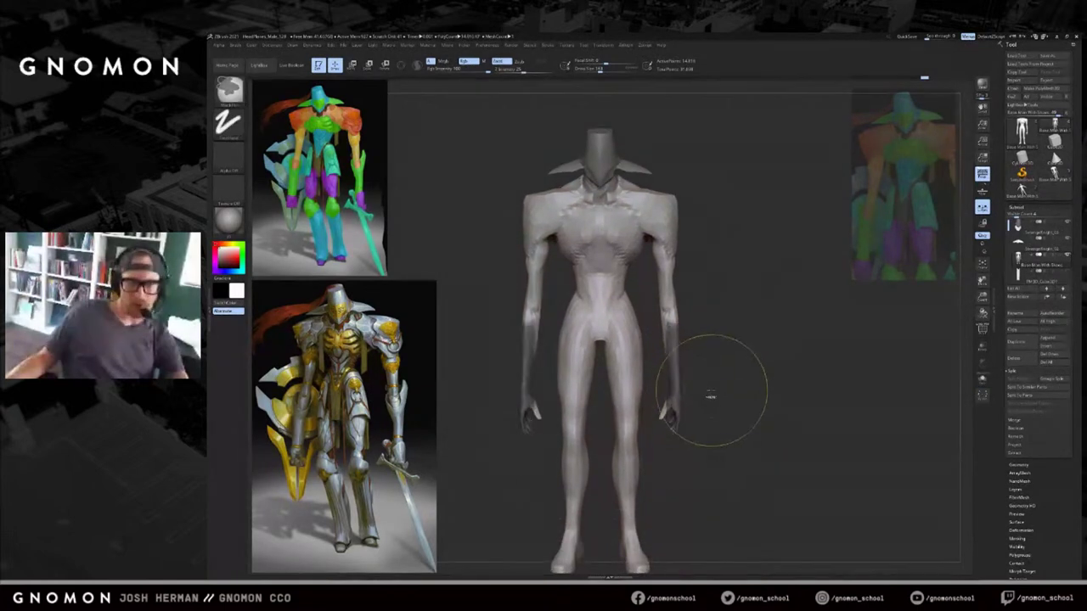
left_click_drag(711, 391, 720, 379, "ctrl")
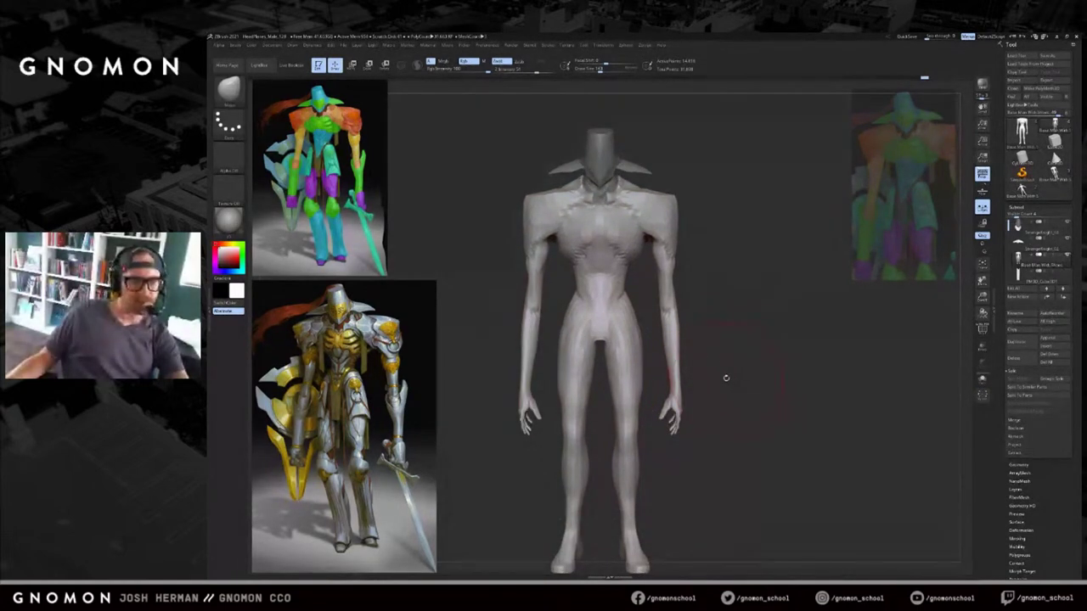
left_click_drag(725, 340, 713, 383, "alt")
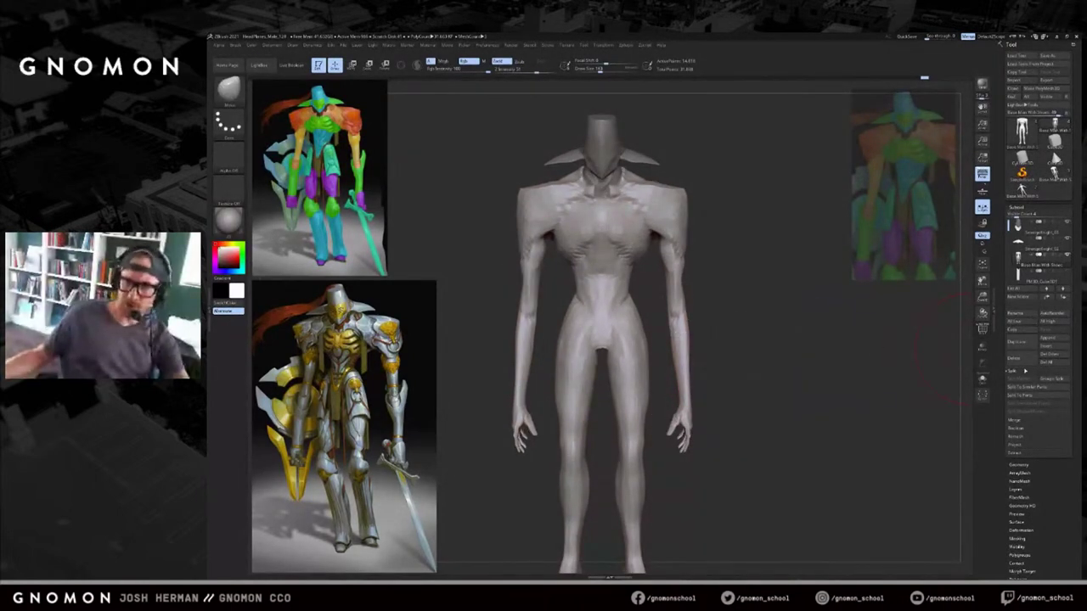
Duplicate the body subtool and isolate the copy's arms with polygroup colours shown at a lower subdivision level.
left_click(1019, 342)
left_click(823, 395)
left_click(825, 395)
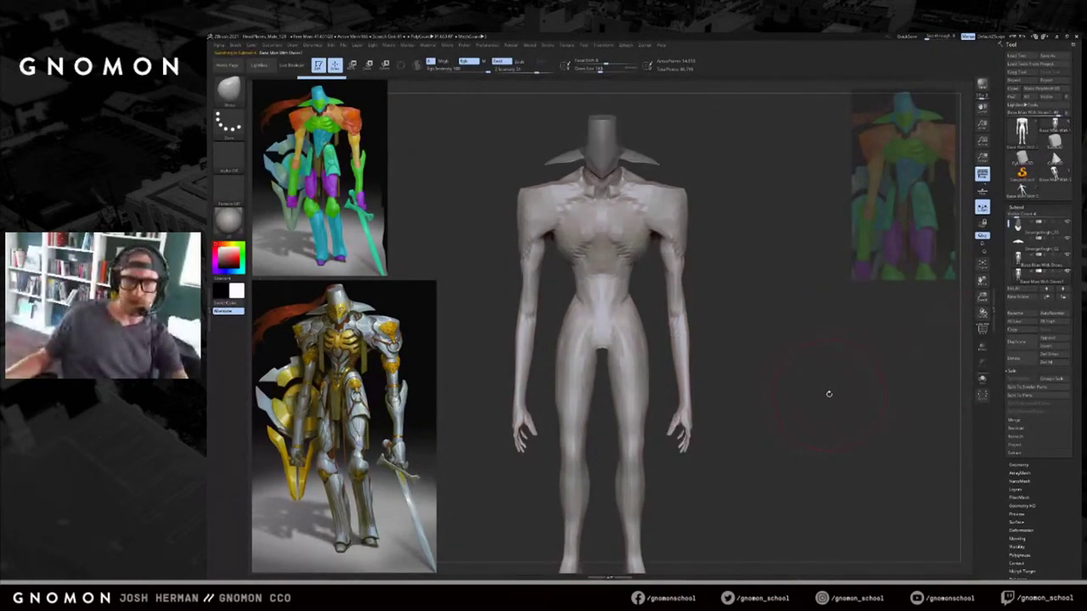
left_click_drag(775, 405, 779, 383, "alt")
left_click(689, 371, "ctrl+shift")
key("shift+f")
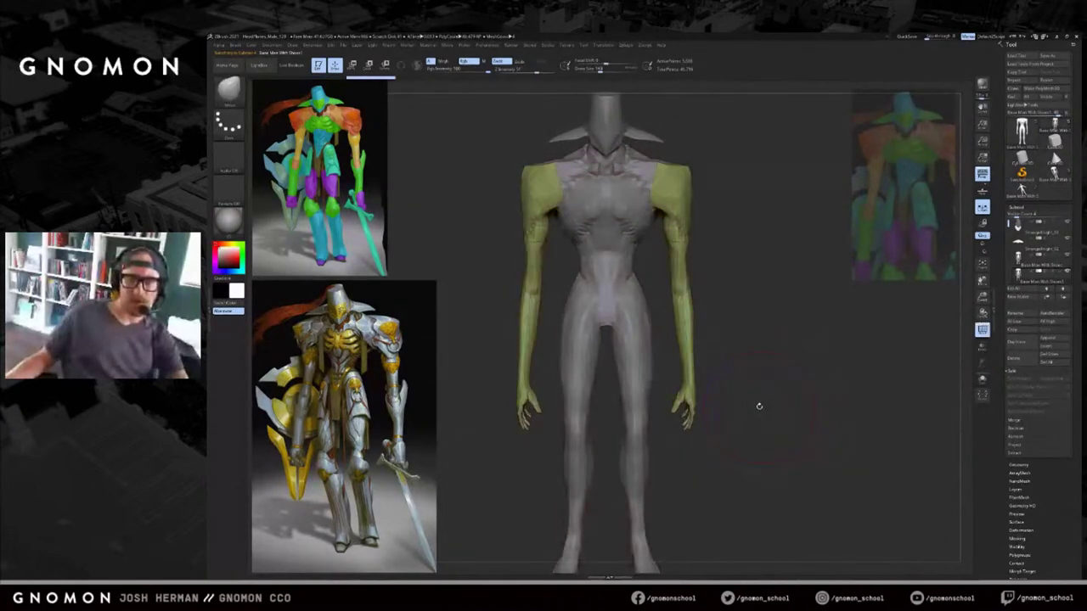
left_click(759, 406)
left_click_drag(732, 262, 729, 272, "alt")
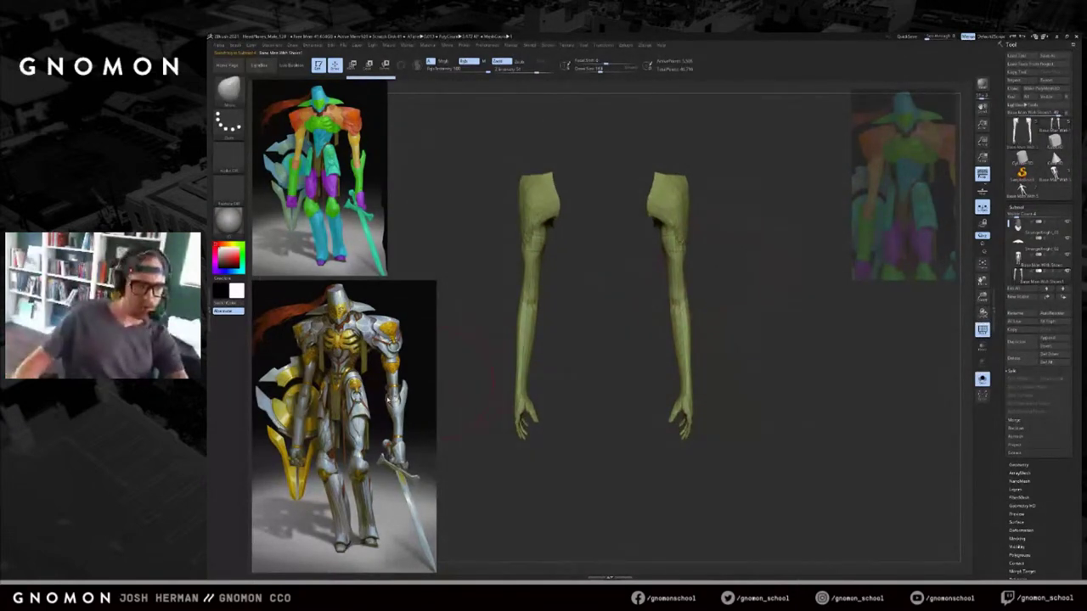
left_click_drag(716, 258, 716, 266, "alt")
key("shift+d")
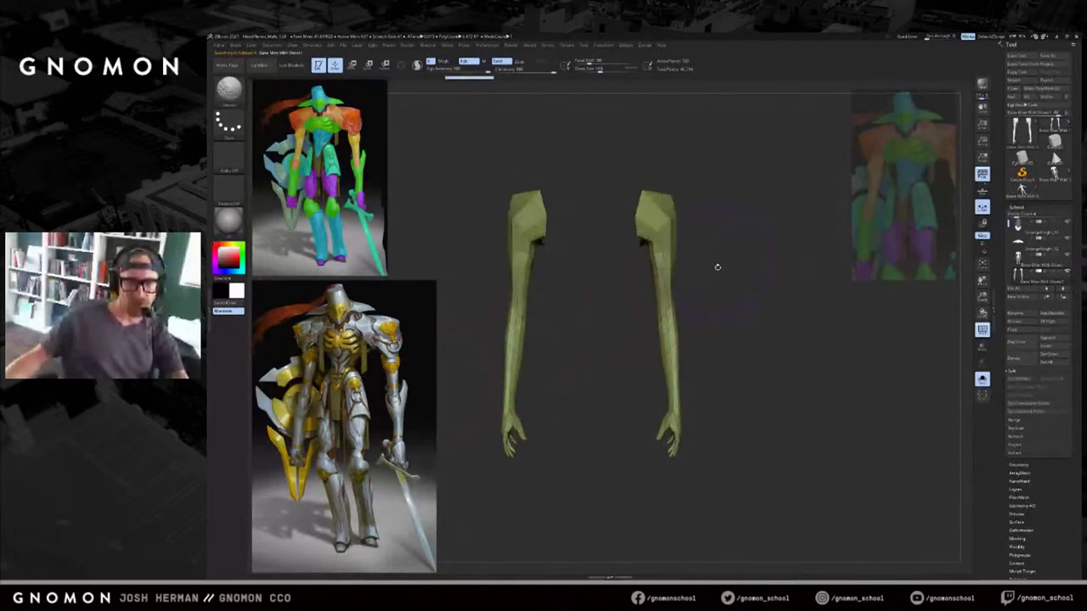
Hide the upper arms and hands of the copy, then assign the remaining forearms their own polygroup.
left_click_drag(684, 153, 599, 301, "ctrl+alt+shift")
mouse_move(728, 283)
left_mouse_down()
mouse_move(672, 287)
mouse_move(727, 291)
left_mouse_up()
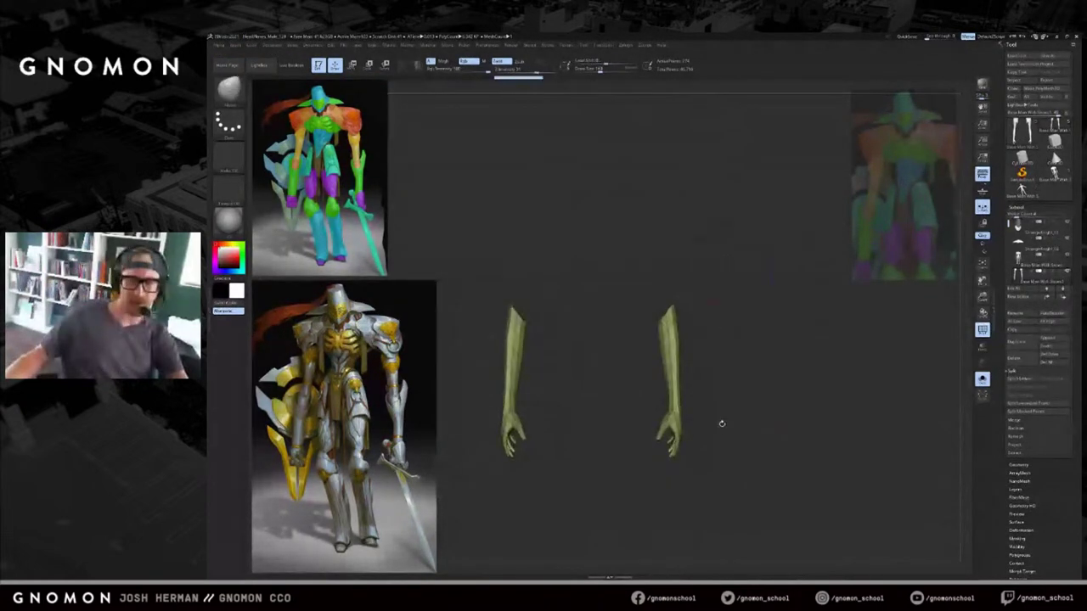
left_click_drag(720, 422, 695, 384, "alt")
left_click_drag(701, 453, 668, 360, "ctrl+alt+shift")
left_click_drag(663, 406, 649, 375)
left_click(635, 384, "ctrl")
key("ctrl+w")
left_click(732, 399, "ctrl+shift")
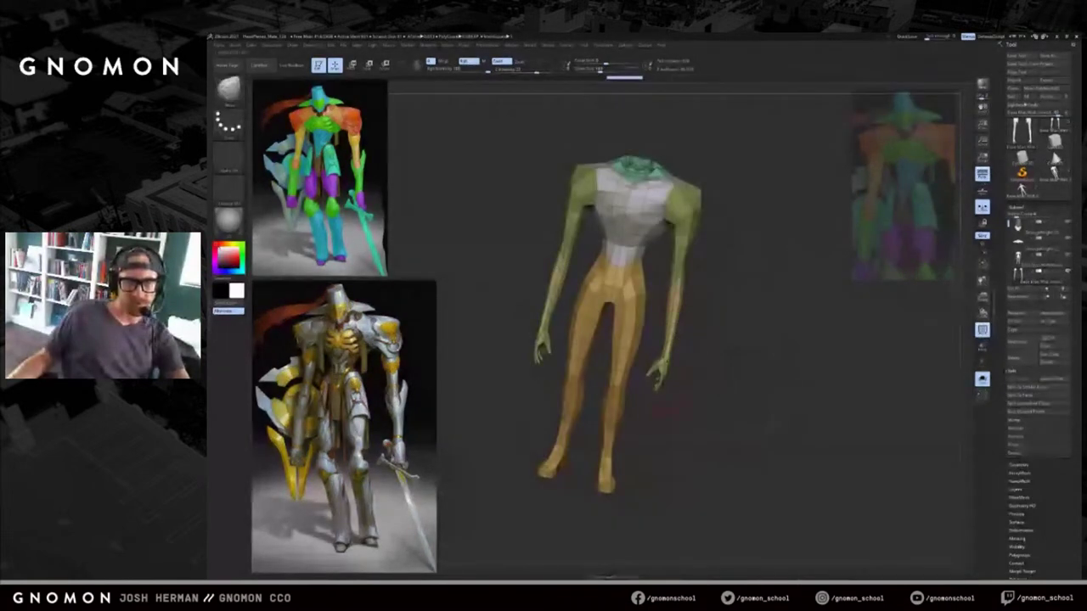
Show only the copy's parts outside the forearms and combine them into a single polygroup.
left_click(664, 360, "ctrl+shift")
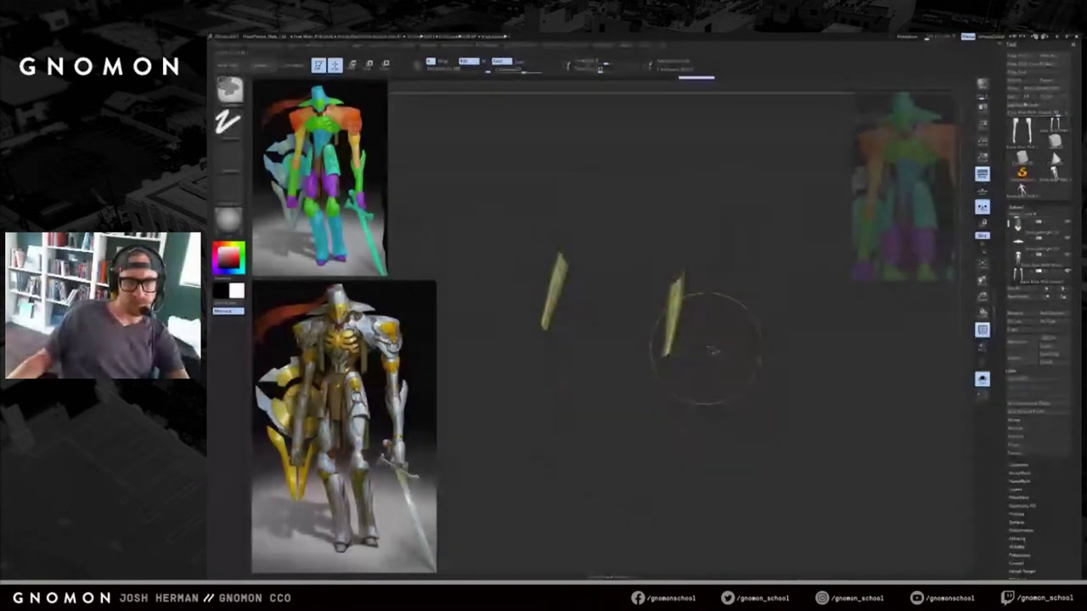
left_click_drag(715, 352, 777, 347, "ctrl+shift")
left_click_drag(1041, 534, 1030, 343)
left_click(1023, 379)
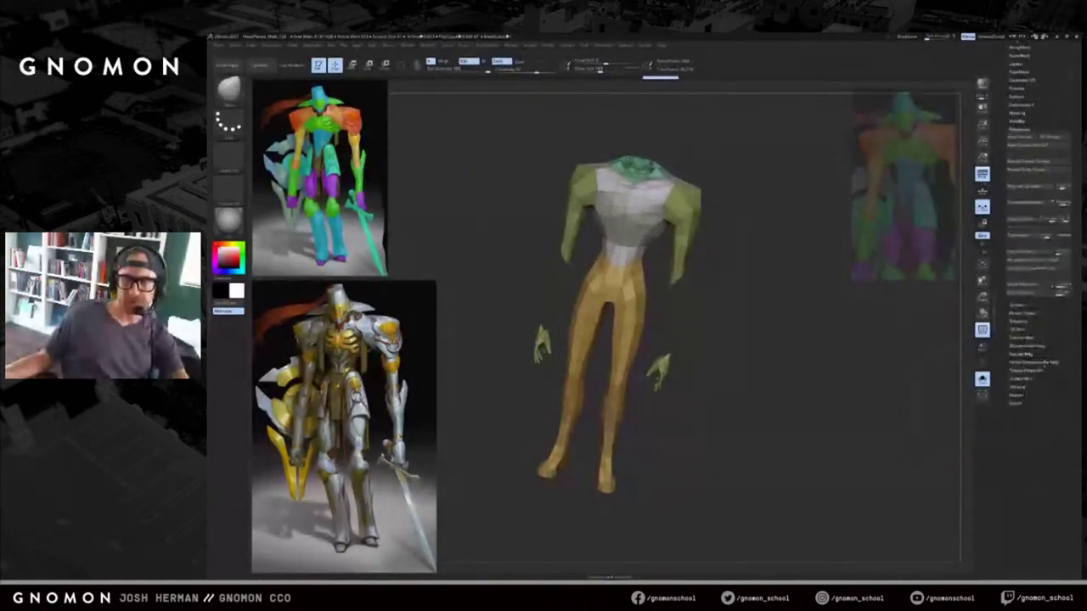
left_click_drag(1047, 305, 1047, 332)
left_click(1022, 248)
left_click(866, 338, "ctrl+shift")
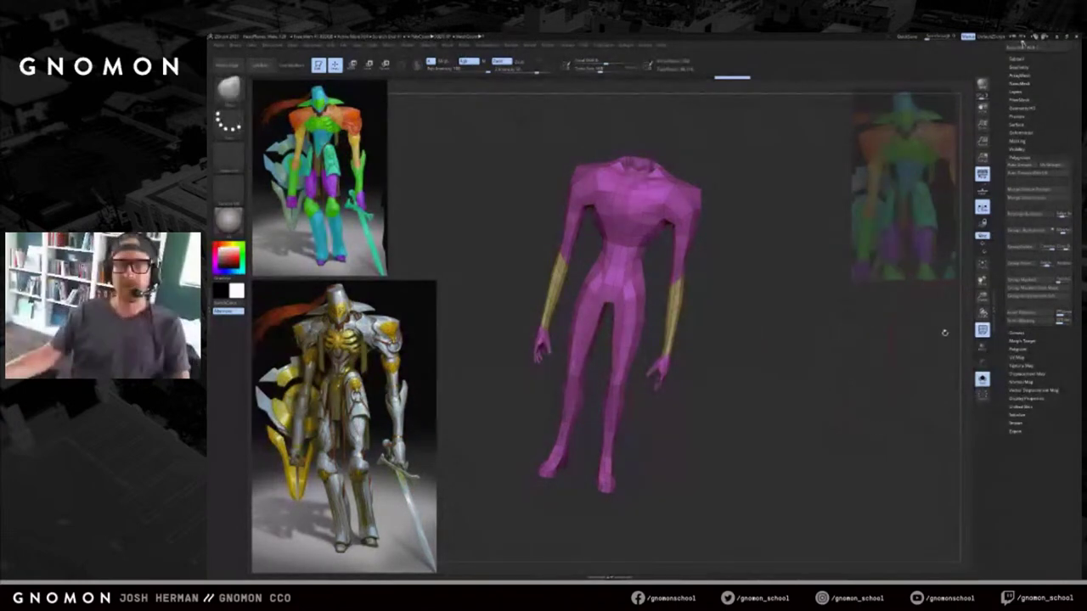
Split the duplicated body into separate subtools by polygroup.
left_click(1027, 157)
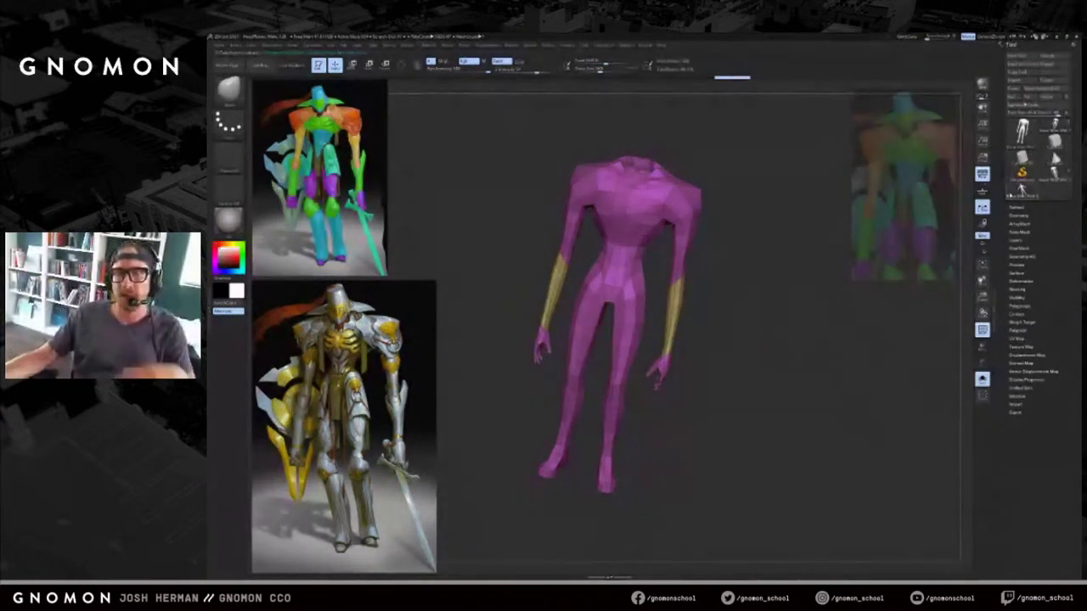
left_click(1022, 208)
left_click(1053, 379)
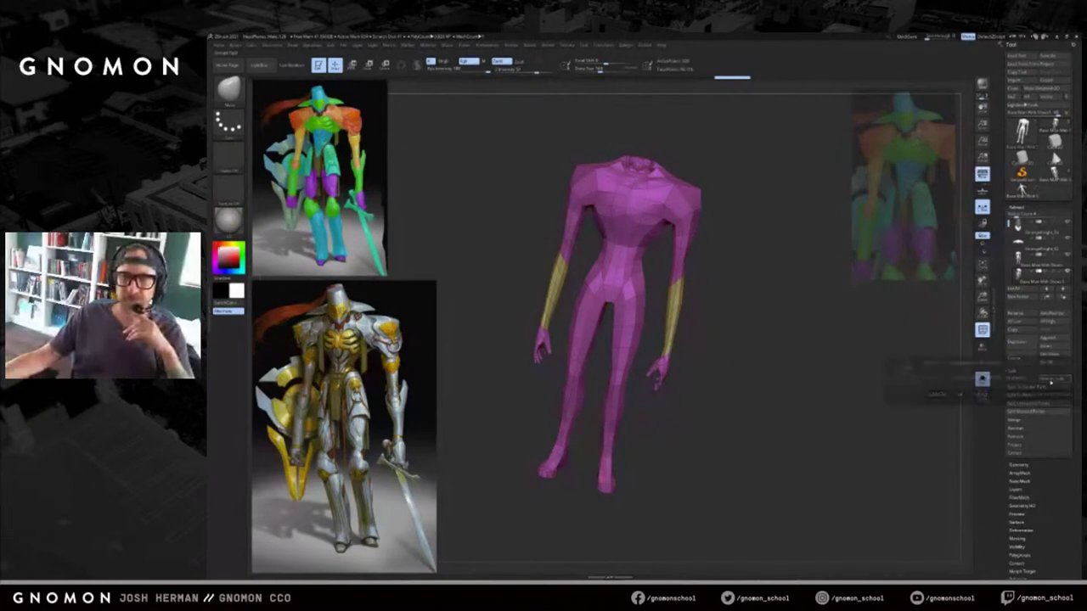
left_click(939, 394)
left_click_drag(792, 291, 859, 334)
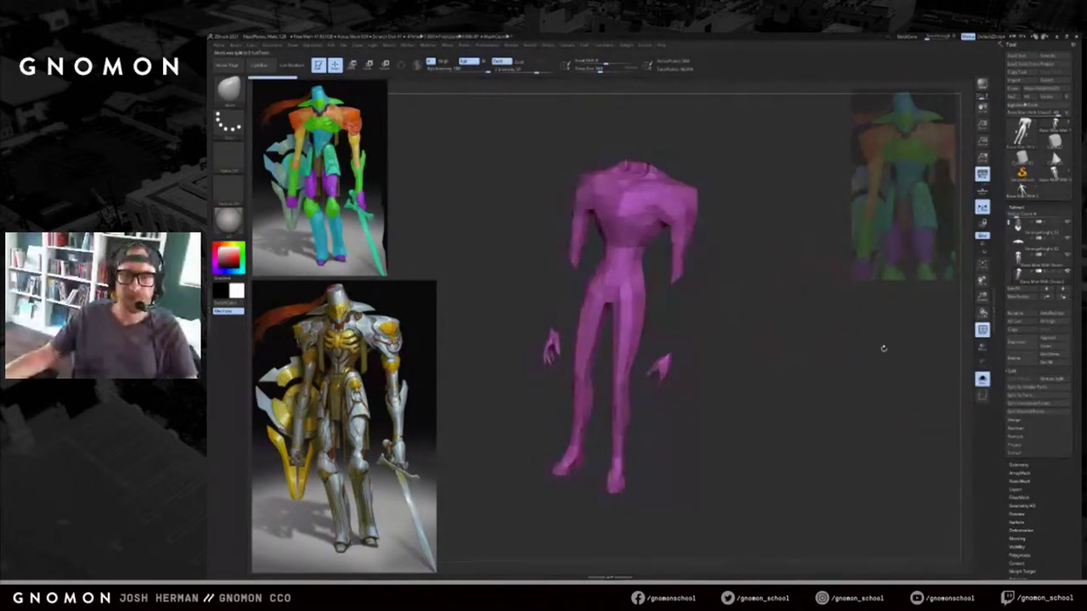
Delete the leftover body copy and display the separated forearm pieces together with the full figure.
left_click(1016, 358)
left_click(957, 371)
left_click(958, 371)
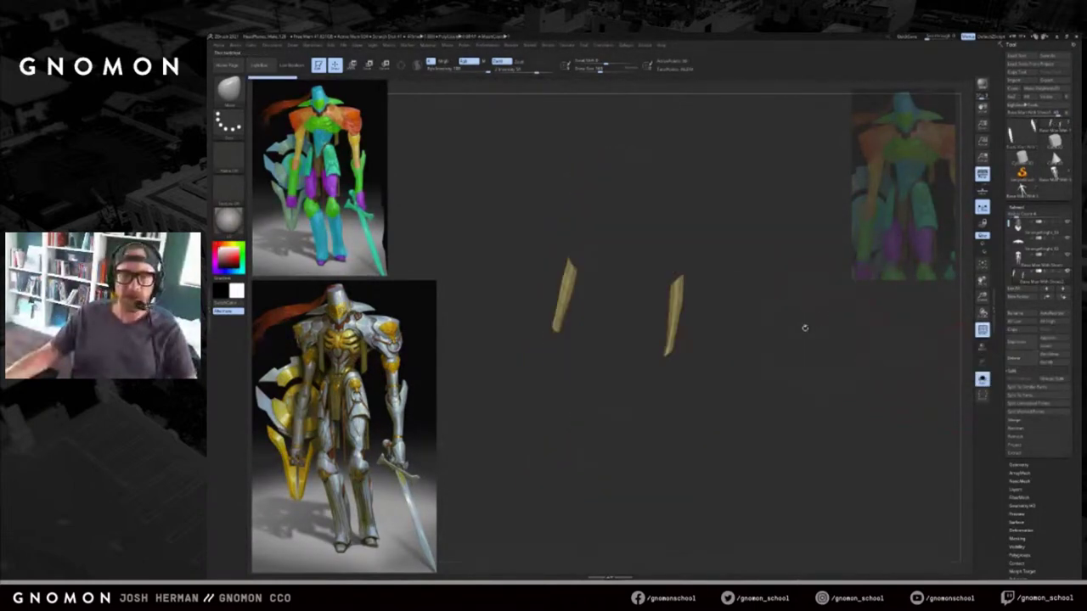
key("alt+s")
left_click_drag(796, 325, 720, 289, "shift")
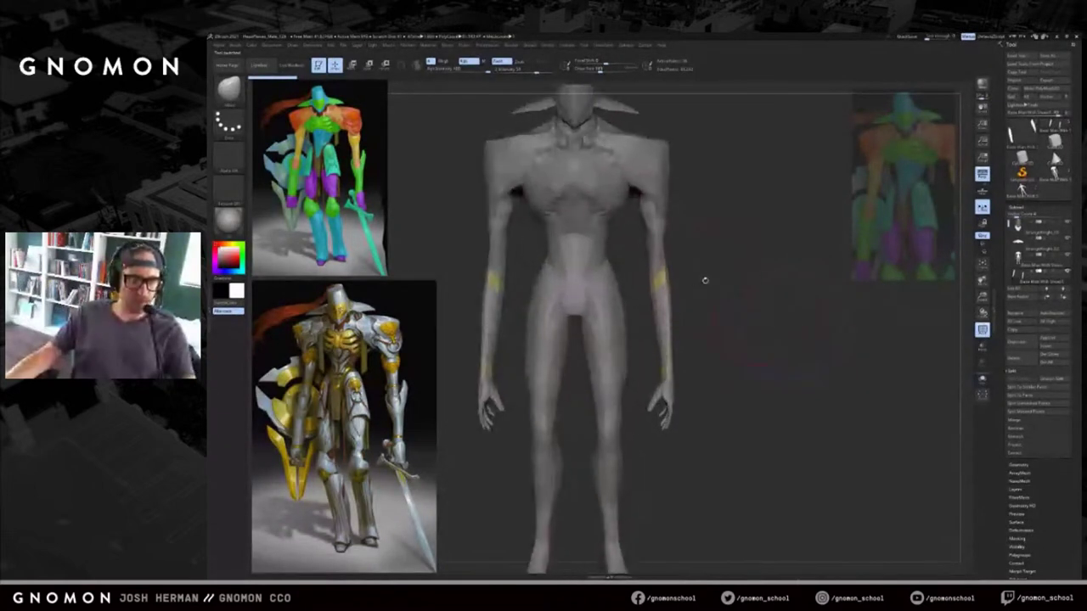
Thicken the forearm pieces with the Inflate brush so they sit outside the arms as bracers.
key("b")
key("i")
key("n")
key("s")
mouse_move(669, 295)
left_mouse_down()
mouse_move(642, 306)
mouse_move(679, 310)
mouse_move(638, 300)
mouse_move(659, 302)
left_mouse_up()
key("s")
mouse_move(693, 369)
left_mouse_down()
mouse_move(673, 374)
mouse_move(682, 362)
mouse_move(708, 366)
mouse_move(631, 368)
mouse_move(675, 373)
left_mouse_up()
mouse_move(717, 367)
left_mouse_down()
mouse_move(645, 367)
mouse_move(697, 380)
mouse_move(750, 368)
mouse_move(706, 367)
mouse_move(721, 368)
left_mouse_up()
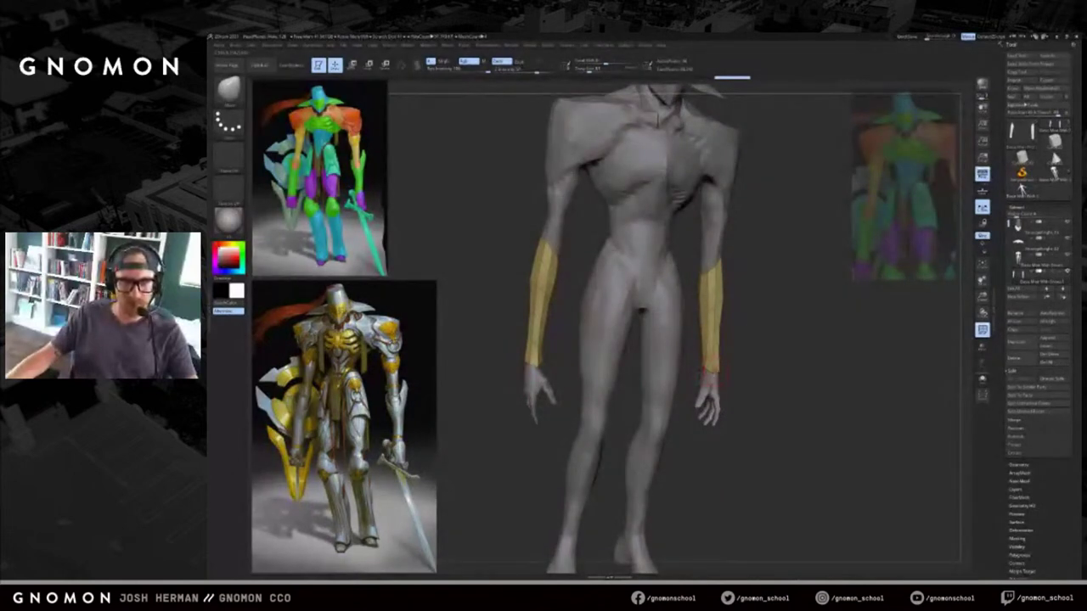
Shape the bracers' lower ends around the wrists with brush strokes from several angles.
left_click_drag(712, 366, 711, 362)
mouse_move(794, 374)
left_mouse_down()
mouse_move(691, 364)
mouse_move(743, 364)
mouse_move(729, 363)
left_mouse_up()
key("s")
mouse_move(723, 366)
left_mouse_down()
mouse_move(715, 363)
mouse_move(735, 365)
mouse_move(711, 365)
left_mouse_up()
mouse_move(742, 367)
left_mouse_down()
mouse_move(721, 367)
mouse_move(758, 356)
mouse_move(735, 364)
left_mouse_up()
key("s")
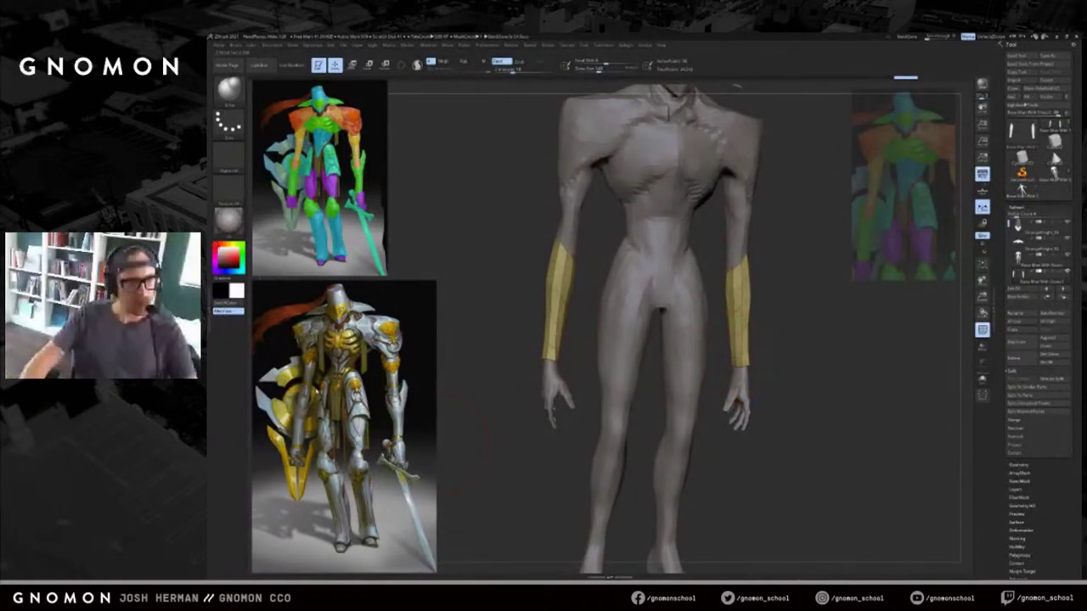
mouse_move(820, 330)
left_mouse_down()
mouse_move(793, 375)
mouse_move(727, 366)
left_mouse_up()
key("s")
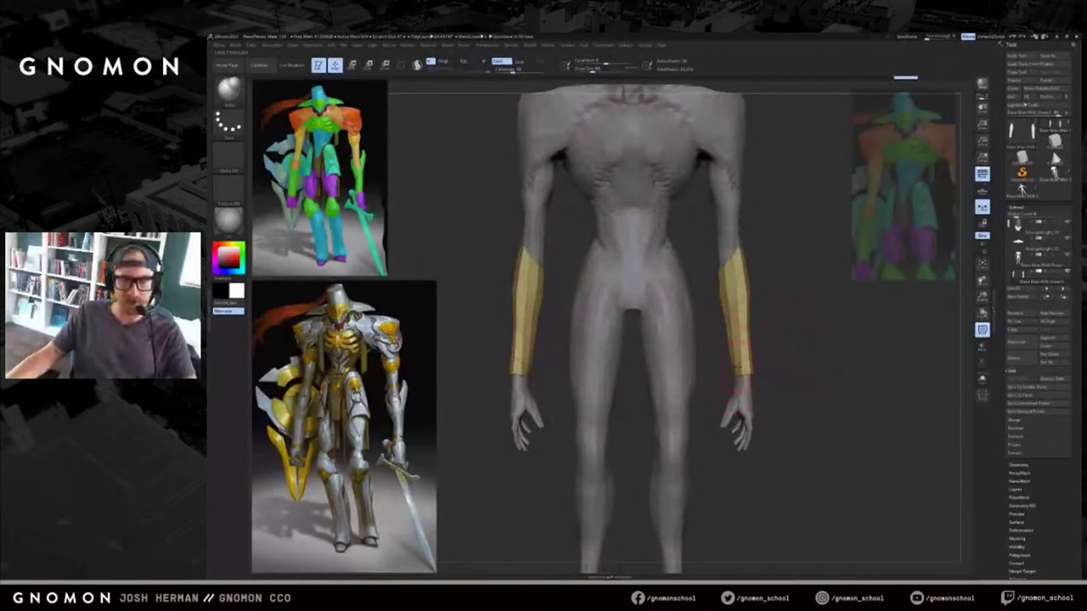
Broaden the bracers near the elbows and slim them toward the wrists with the Move brush in front view.
left_click_drag(737, 325, 741, 349, "shift")
key("ctrl+z")
mouse_move(776, 304)
left_mouse_down("alt")
mouse_move(772, 342)
mouse_move(806, 342)
mouse_move(778, 337)
mouse_move(763, 311)
mouse_move(710, 310)
left_mouse_up("alt")
key("s")
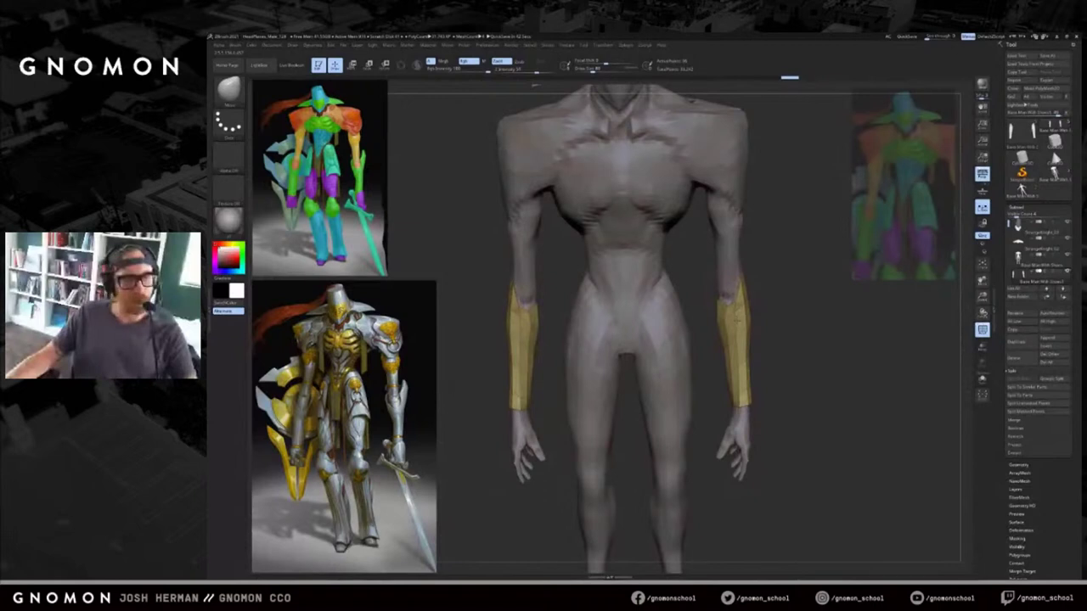
mouse_move(764, 306)
left_mouse_down()
mouse_move(784, 315)
mouse_move(725, 319)
left_mouse_up()
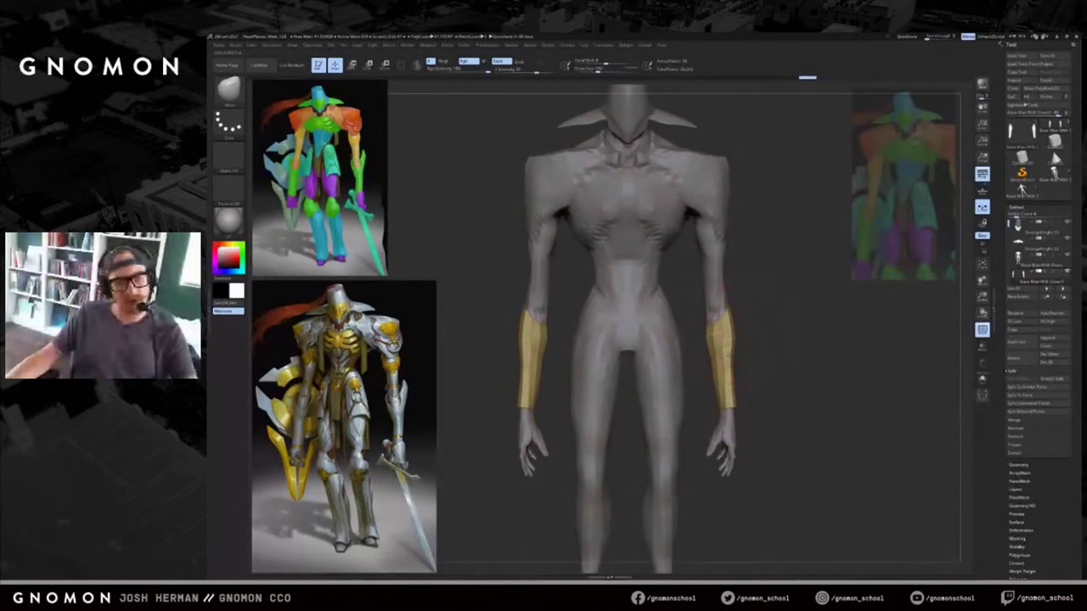
key("s")
left_click_drag(734, 365, 731, 365)
key("bracketright")
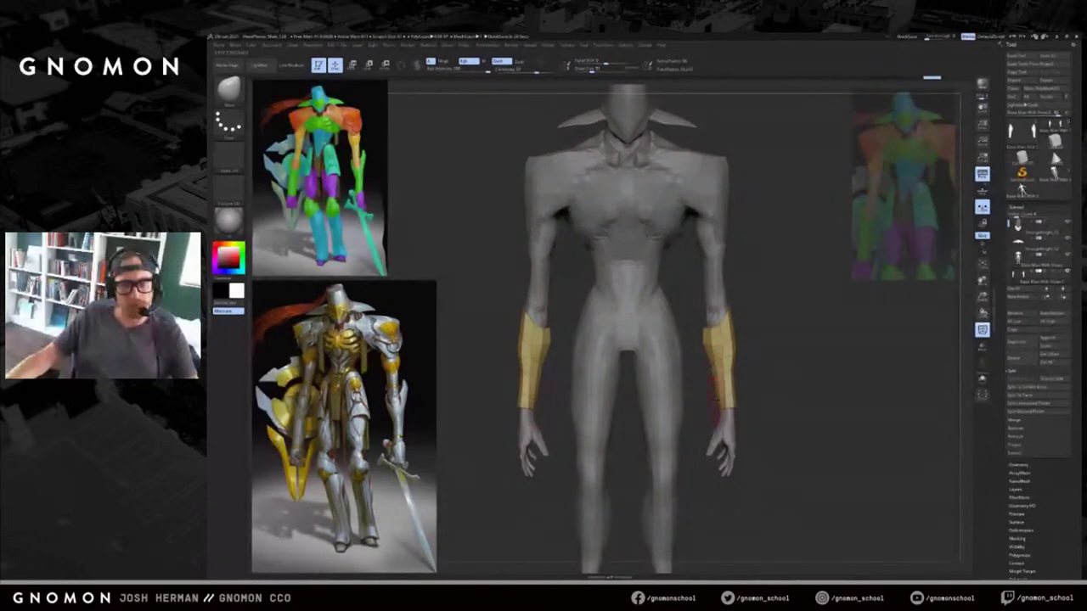
left_click_drag(724, 393, 727, 392)
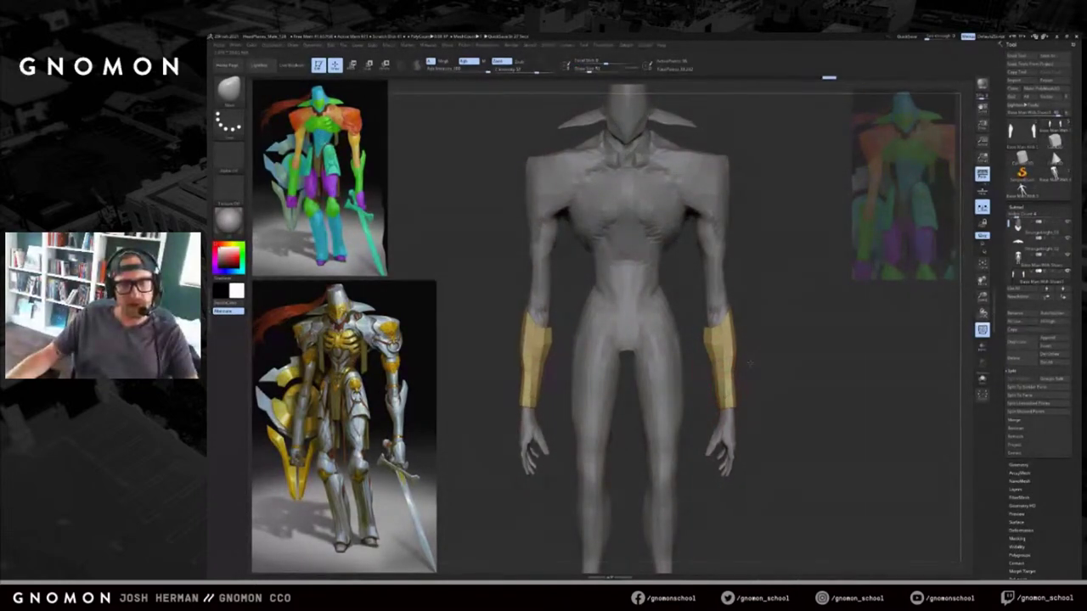
Flare the bracers outward just below the elbows with Move brush strokes in front view.
key("s")
mouse_move(745, 328)
left_mouse_down()
mouse_move(757, 329)
mouse_move(712, 337)
left_mouse_up()
key("s")
left_click_drag(751, 287, 727, 433, "ctrl")
mouse_move(759, 435)
left_mouse_down("ctrl")
mouse_move(708, 369)
mouse_move(709, 348)
left_mouse_up("ctrl")
key("s")
left_click_drag(684, 362, 701, 359)
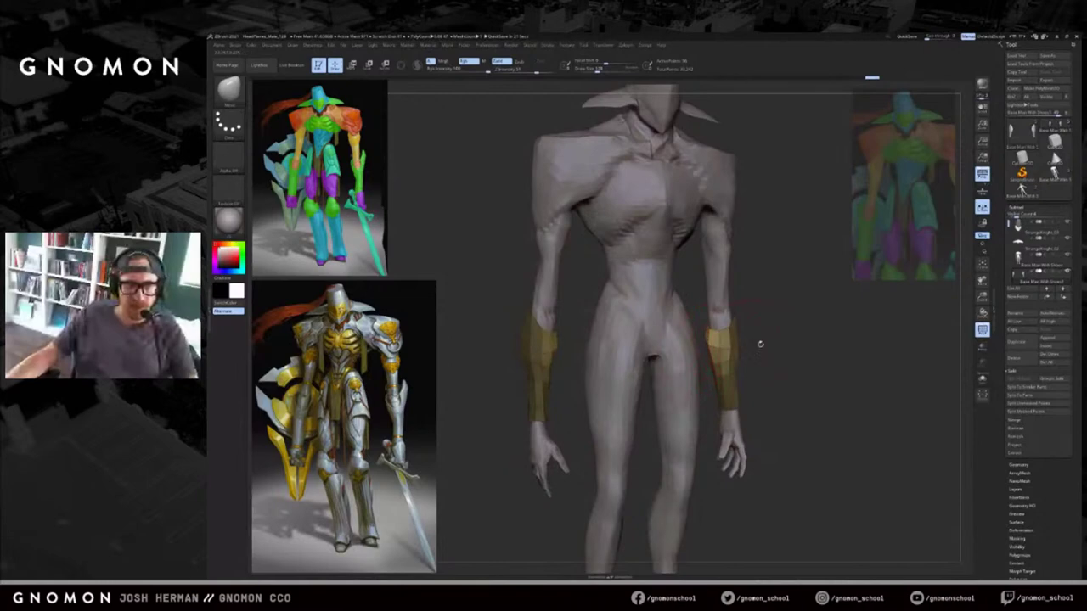
Adjust the bracers' upper rims around the elbows from other angles and undo the last change.
left_click_drag(759, 344, 857, 341)
left_click_drag(636, 365, 713, 361)
key("s")
left_click_drag(738, 322, 732, 321)
mouse_move(686, 379)
left_mouse_down("ctrl")
mouse_move(719, 293)
mouse_move(684, 297)
left_mouse_up("ctrl")
key("ctrl+z")
Isolate the bracers, smooth and reshape their surfaces from several angles, and bring the full figure back into view.
key("alt+s")
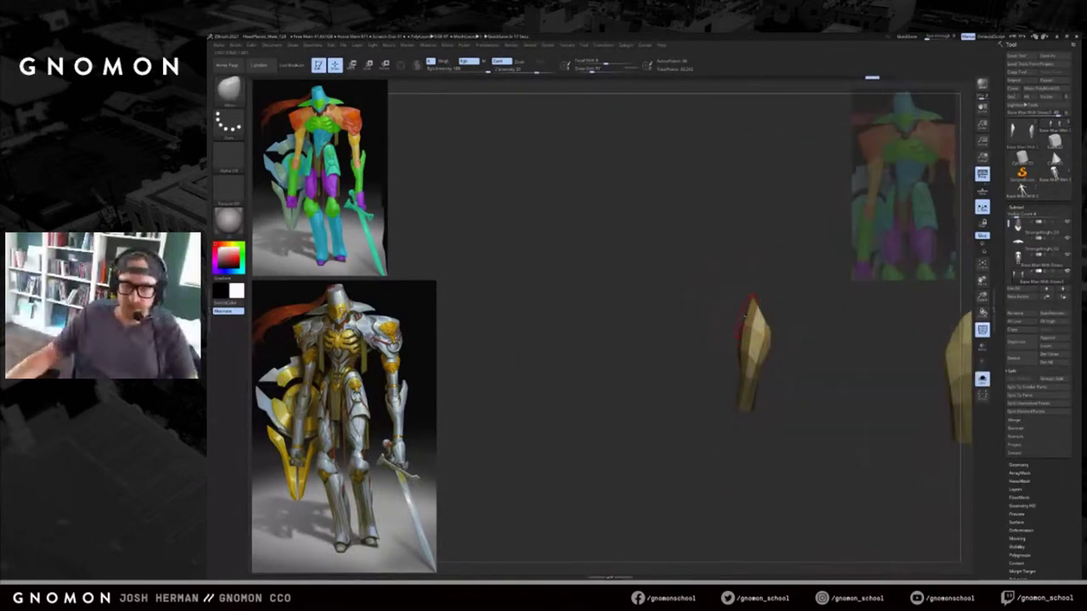
left_click(751, 332, "ctrl")
key("s")
left_click_drag(778, 346, 783, 349)
left_click_drag(832, 346, 766, 368)
key("s")
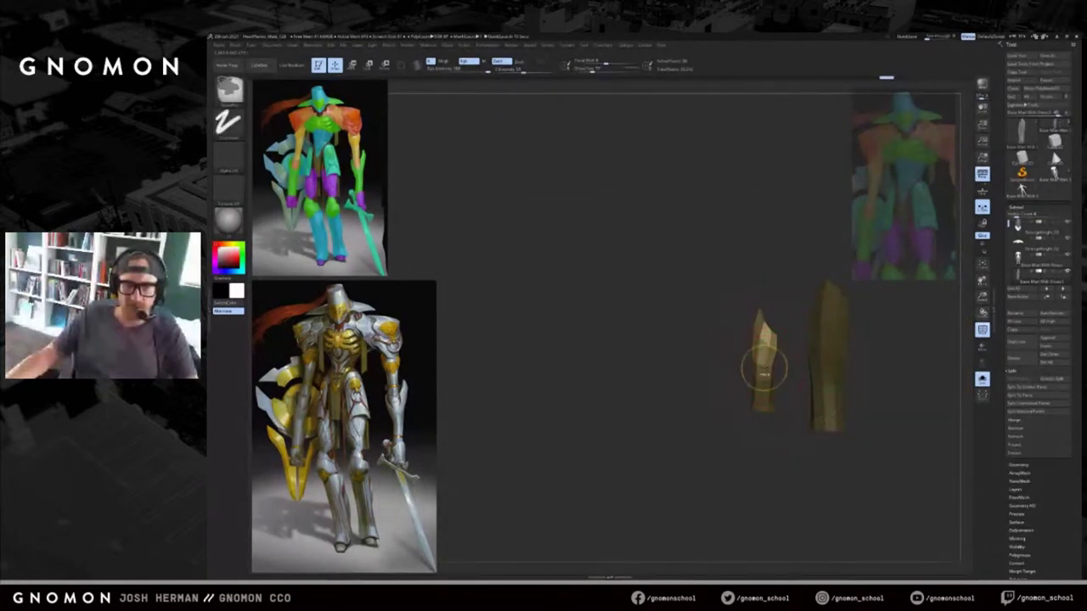
left_click_drag(832, 366, 786, 366)
key("s")
mouse_move(783, 365)
left_mouse_down()
mouse_move(747, 371)
mouse_move(766, 366)
left_mouse_up()
key("s")
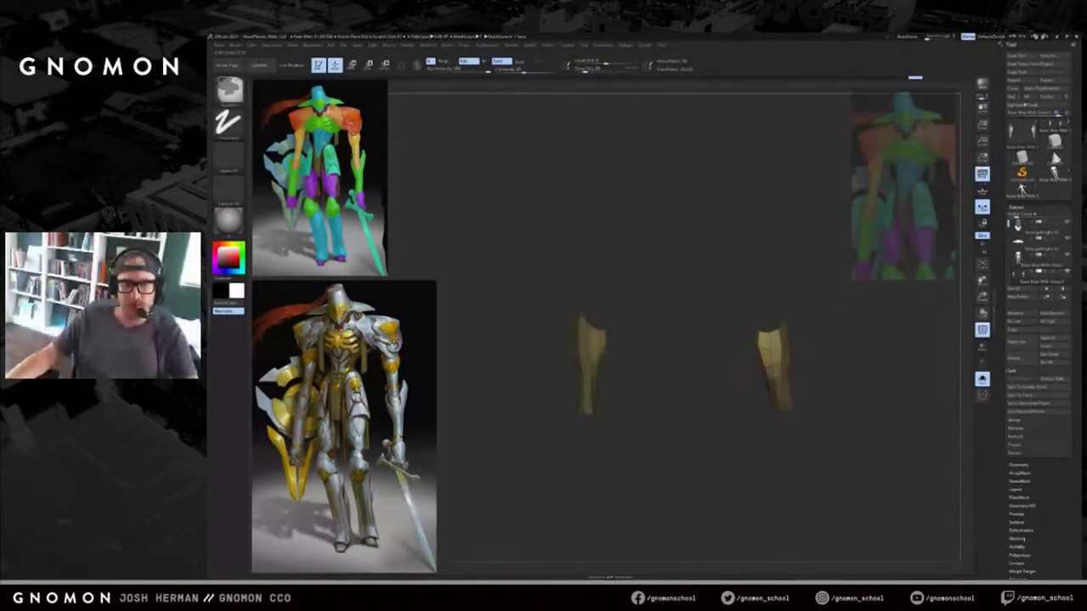
left_click(756, 366, "ctrl+shift")
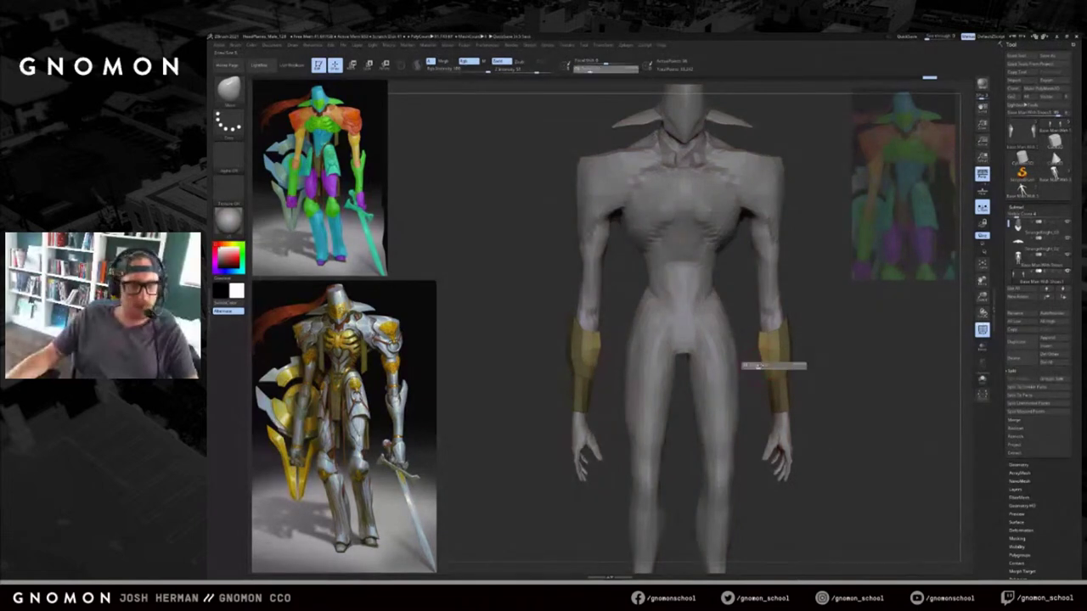
Refine the bracers' inner edges beside the elbows with a smaller Move brush.
key("[")
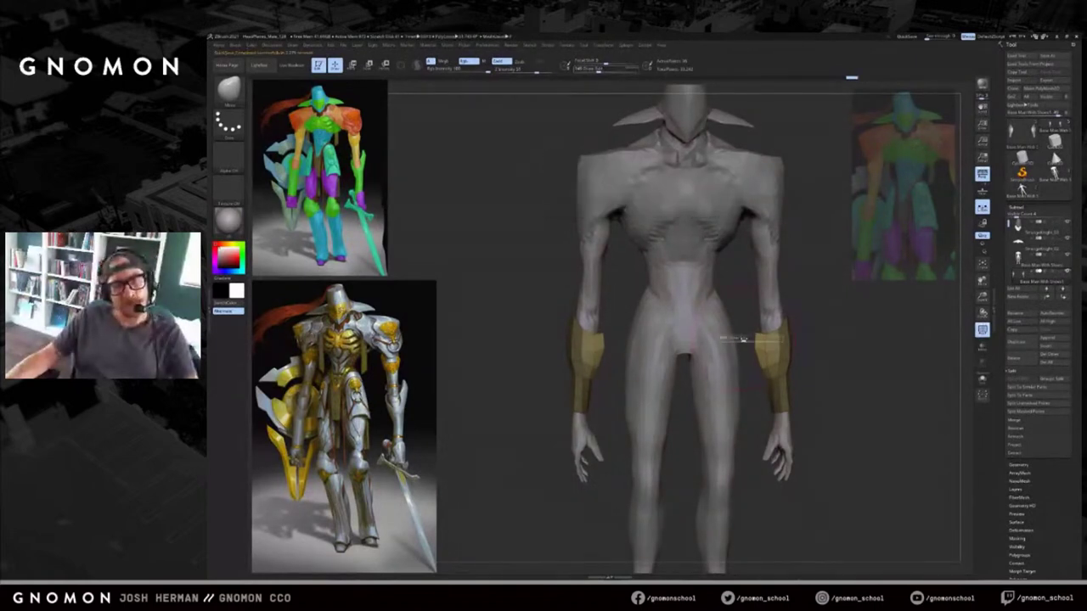
left_click(753, 337)
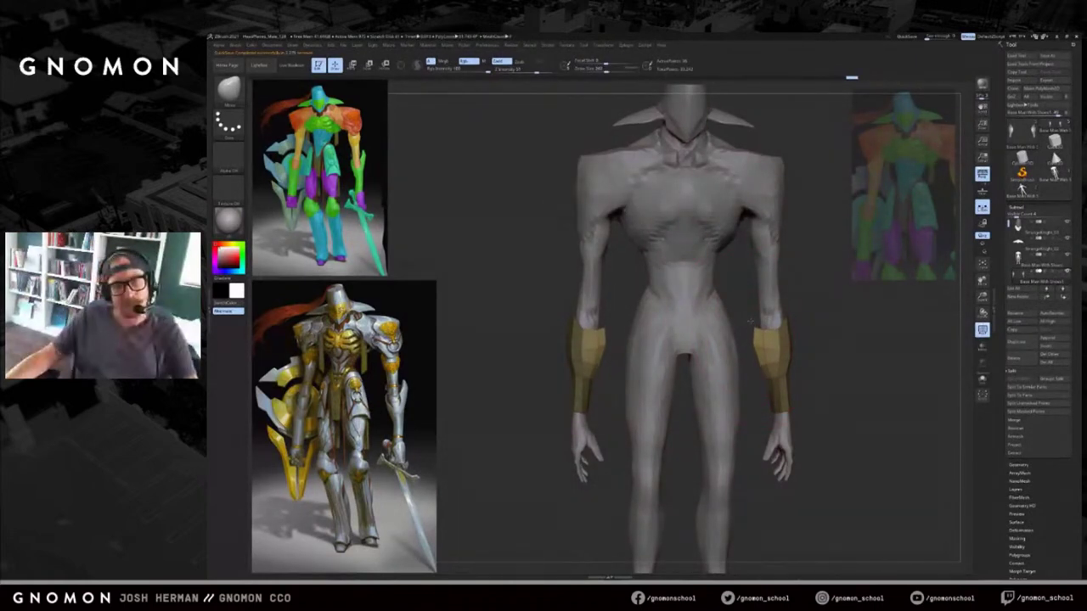
key("bracketleft")
left_click_drag(800, 338, 837, 361)
Turn on the Double display property to show both sides of the bracers' surfaces.
left_click_drag(1057, 539, 1057, 457)
scroll(1056, 456, "down", 4)
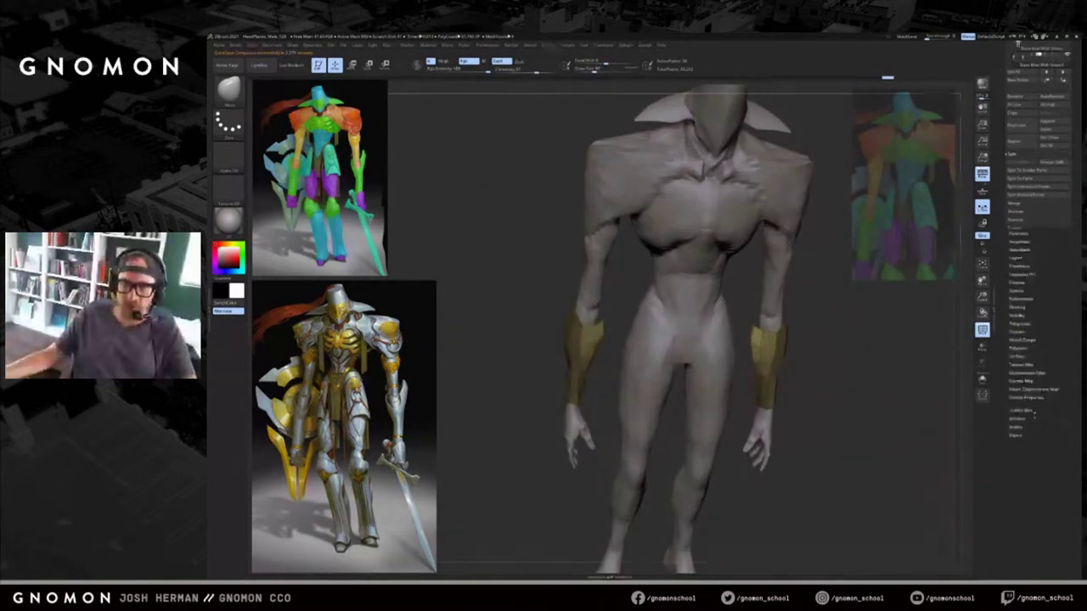
left_click(1035, 413)
left_click_drag(1036, 414, 1038, 496)
left_click(1028, 331)
Pull the bracers' outer upper edges up beside the elbows and lower the front rims with the Move brush.
left_click_drag(886, 371, 856, 381, "shift")
mouse_move(781, 374)
left_mouse_down()
mouse_move(820, 363)
mouse_move(802, 374)
left_mouse_up()
left_click_drag(802, 373, 784, 369)
left_click_drag(556, 354, 488, 355)
key("s")
key("s")
left_click_drag(766, 390, 770, 390)
mouse_move(774, 378)
left_mouse_down()
mouse_move(800, 374)
mouse_move(772, 360)
mouse_move(780, 344)
mouse_move(788, 363)
mouse_move(775, 368)
left_mouse_up()
key("s")
key("bracketleft")
key("s")
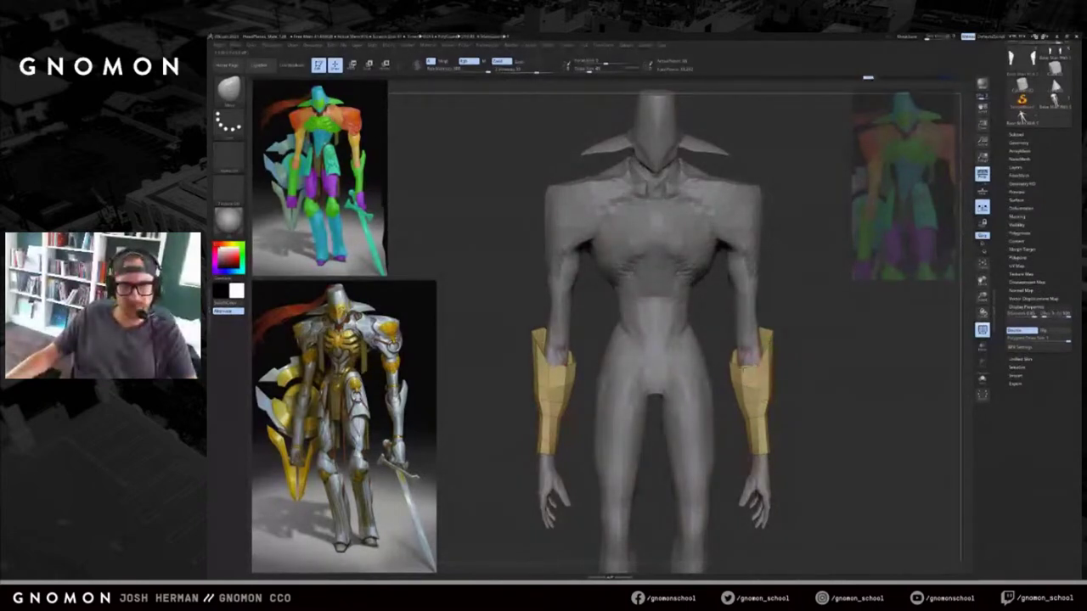
Shape the bracers' front rims into a V below the inner elbows with the Move brush.
left_click_drag(757, 374, 772, 374)
key("s")
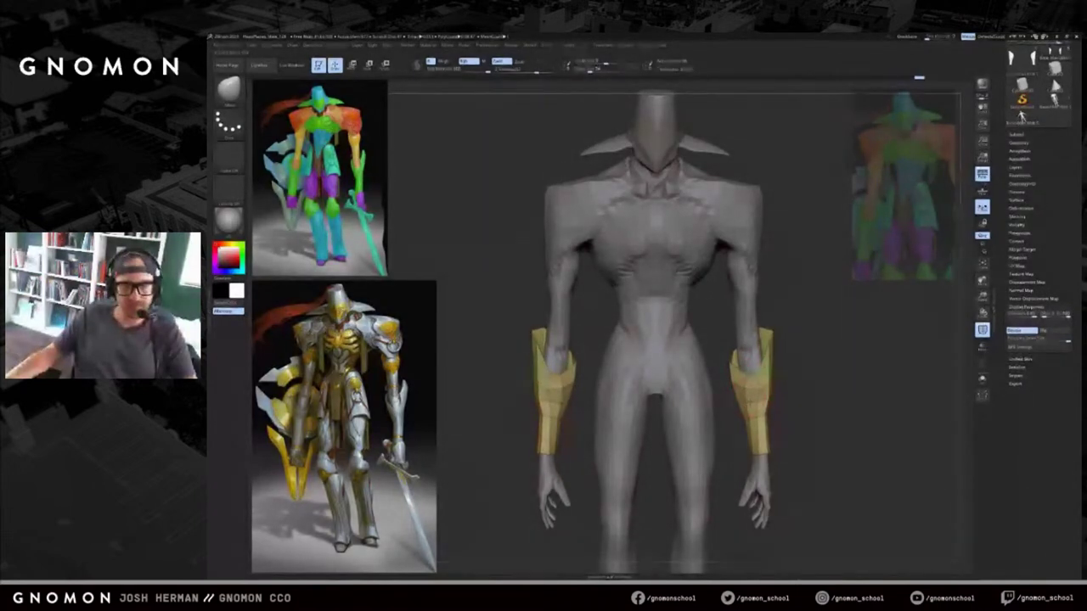
left_click_drag(788, 393, 777, 384)
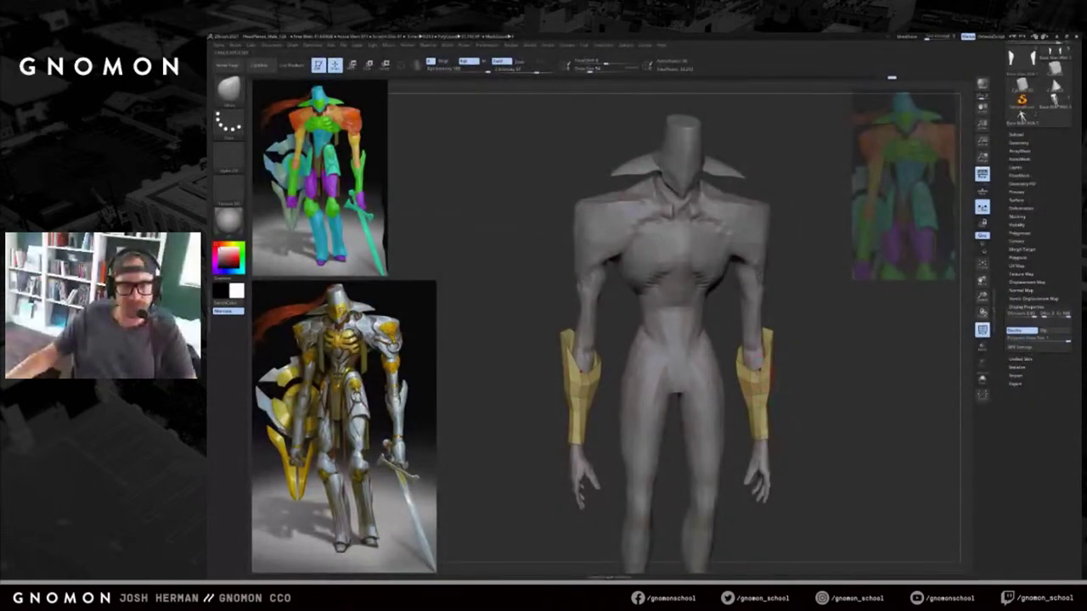
left_click_drag(798, 382, 912, 377)
left_click_drag(764, 414, 705, 405)
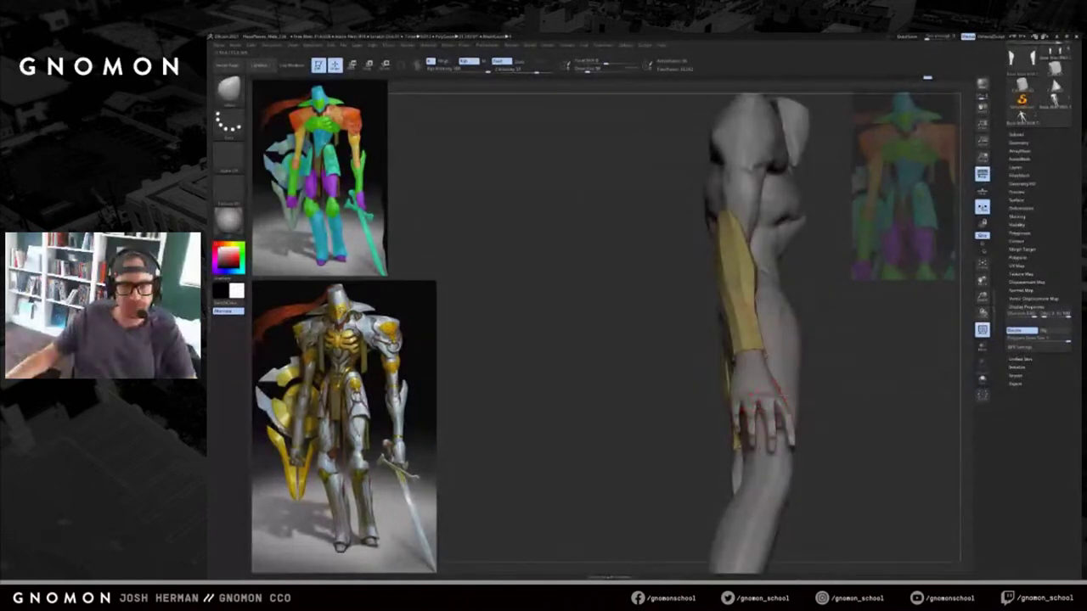
Hide the body's legs and hips, leaving the torso and arms visible, and select the bracers again.
left_click(782, 394, "alt")
left_click(788, 396, "ctrl+shift")
left_click_drag(815, 396, 879, 406)
mouse_move(879, 406)
left_mouse_down("ctrl+shift")
mouse_move(892, 412)
mouse_move(764, 395)
mouse_move(774, 345)
left_mouse_up("ctrl+shift")
left_click(719, 367, "alt")
Adjust the bracers' silhouette along the forearms with Move brush strokes from the back and front.
key("s")
mouse_move(704, 337)
left_mouse_down()
mouse_move(721, 333)
mouse_move(660, 337)
mouse_move(698, 328)
mouse_move(701, 311)
mouse_move(710, 338)
mouse_move(698, 364)
left_mouse_up()
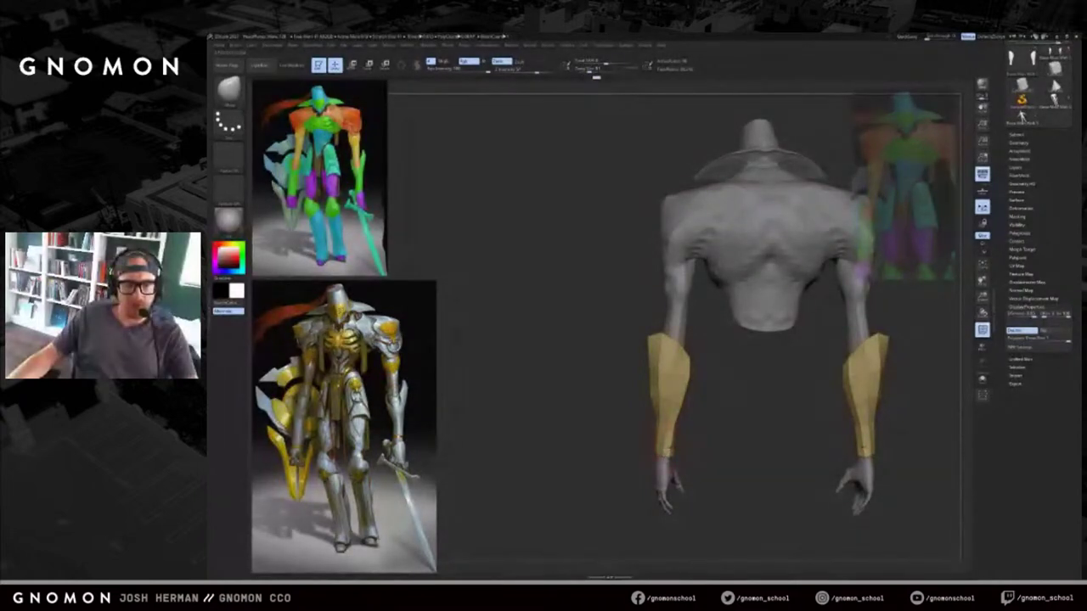
mouse_move(586, 441)
left_mouse_down()
mouse_move(652, 436)
mouse_move(564, 440)
left_mouse_up()
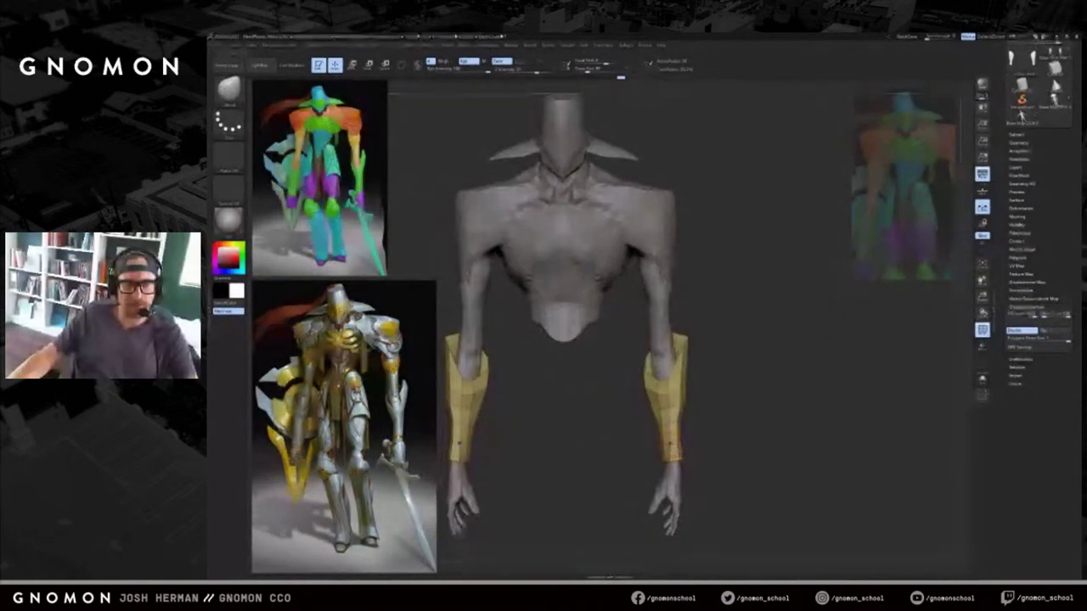
left_click_drag(706, 396, 684, 367, "alt")
key("s")
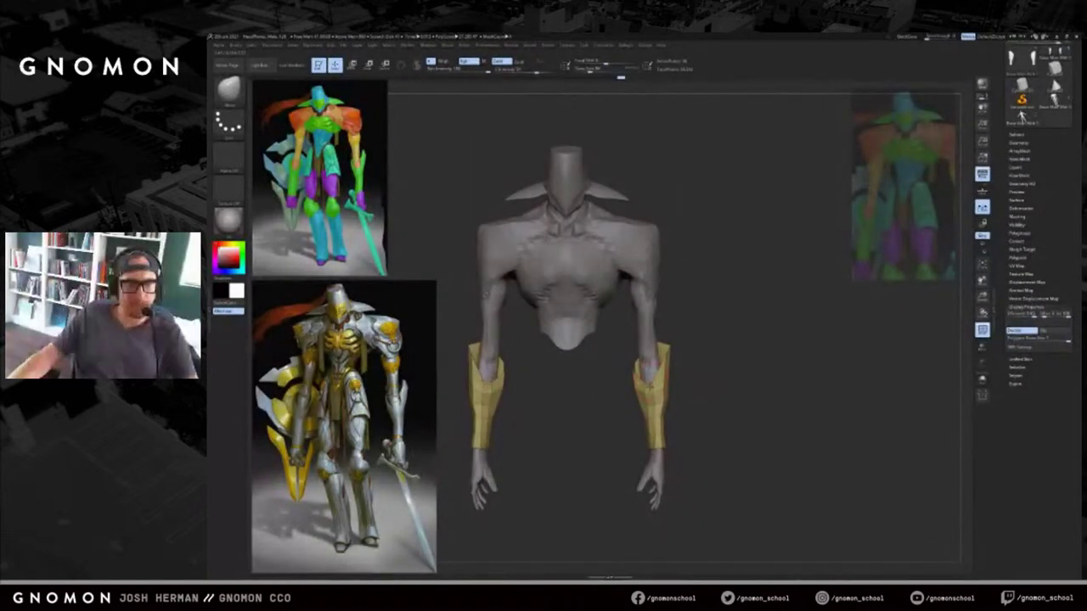
key("s")
left_click(651, 397)
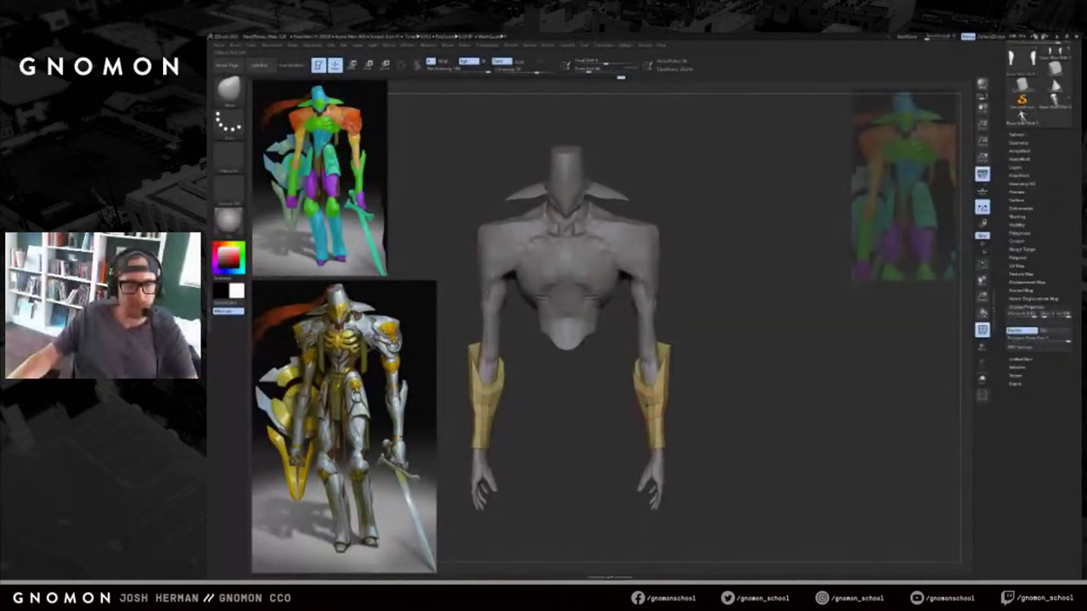
left_click_drag(717, 407, 632, 409)
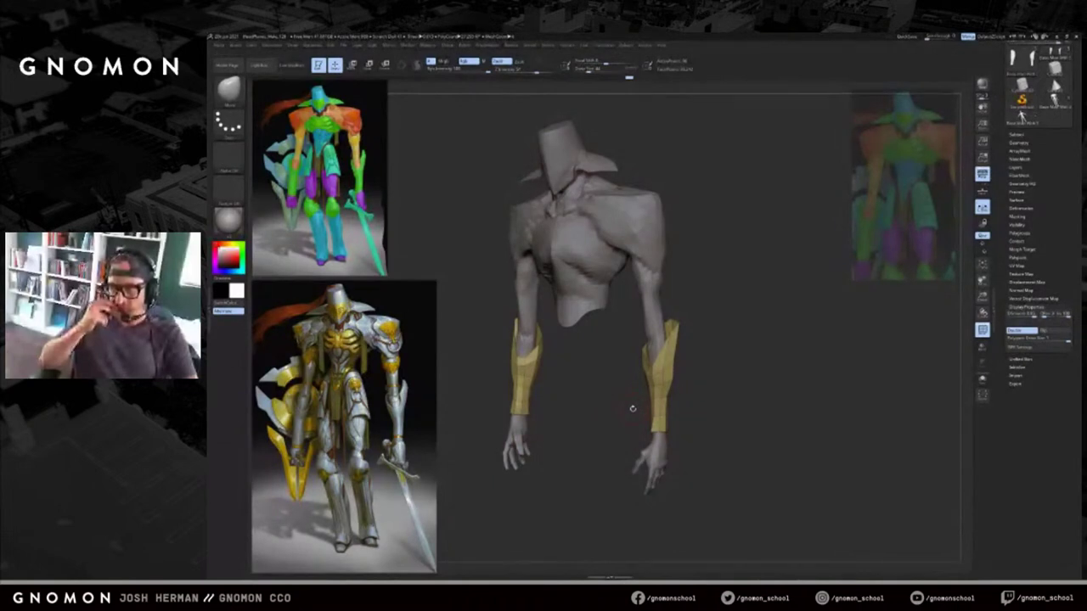
Undo the last stroke and refine the bracers' front surfaces below the V-shaped rim with a smaller brush.
left_click_drag(760, 354, 750, 362)
left_click_drag(697, 404, 667, 345, "alt")
key("s")
key("s")
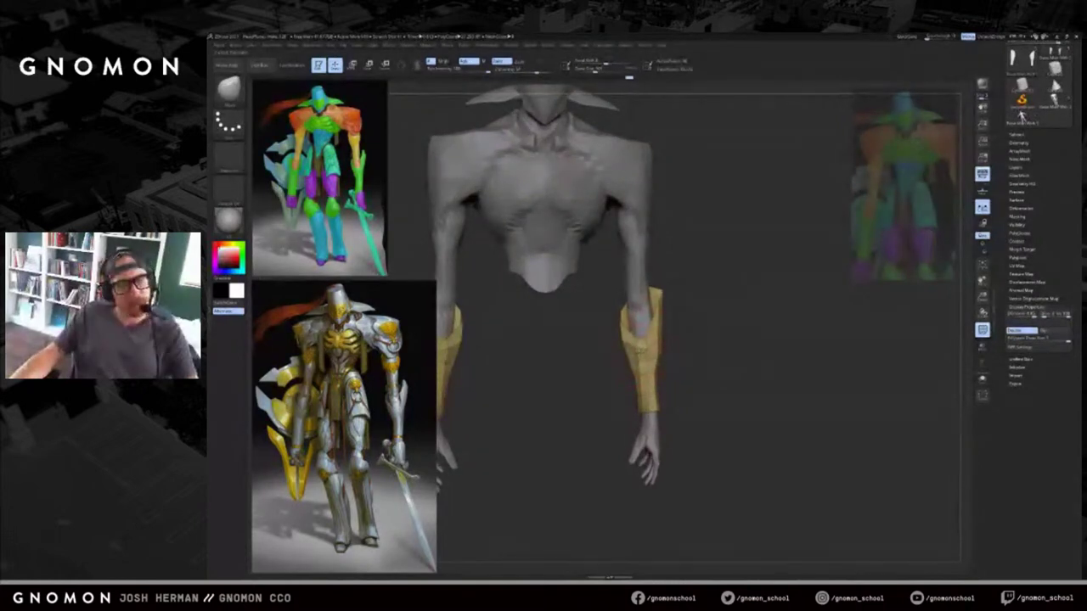
key("ctrl+z")
key("[")
mouse_move(648, 347)
left_mouse_down()
mouse_move(647, 335)
mouse_move(646, 354)
mouse_move(648, 339)
mouse_move(679, 344)
mouse_move(685, 398)
mouse_move(703, 379)
mouse_move(680, 408)
mouse_move(649, 399)
left_mouse_up()
Fit the bracers' lower halves more closely around the forearms with small Move brush strokes.
key("s")
key("[")
key("[")
key("s")
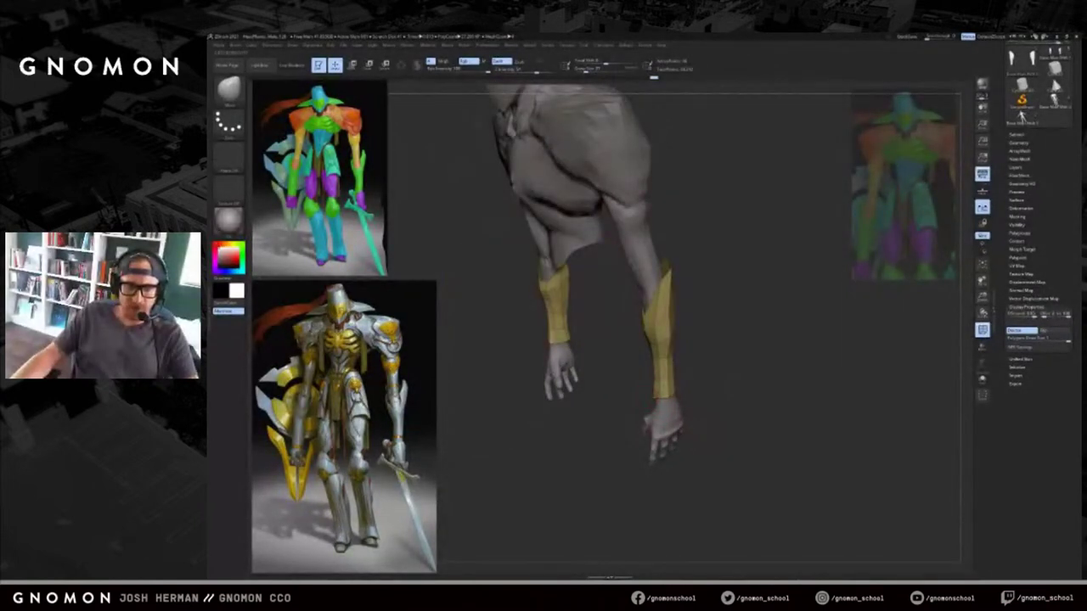
mouse_move(702, 420)
left_mouse_down()
mouse_move(642, 377)
mouse_move(689, 372)
mouse_move(652, 381)
left_mouse_up()
key("s")
mouse_move(635, 382)
left_mouse_down()
mouse_move(648, 374)
mouse_move(651, 384)
left_mouse_up()
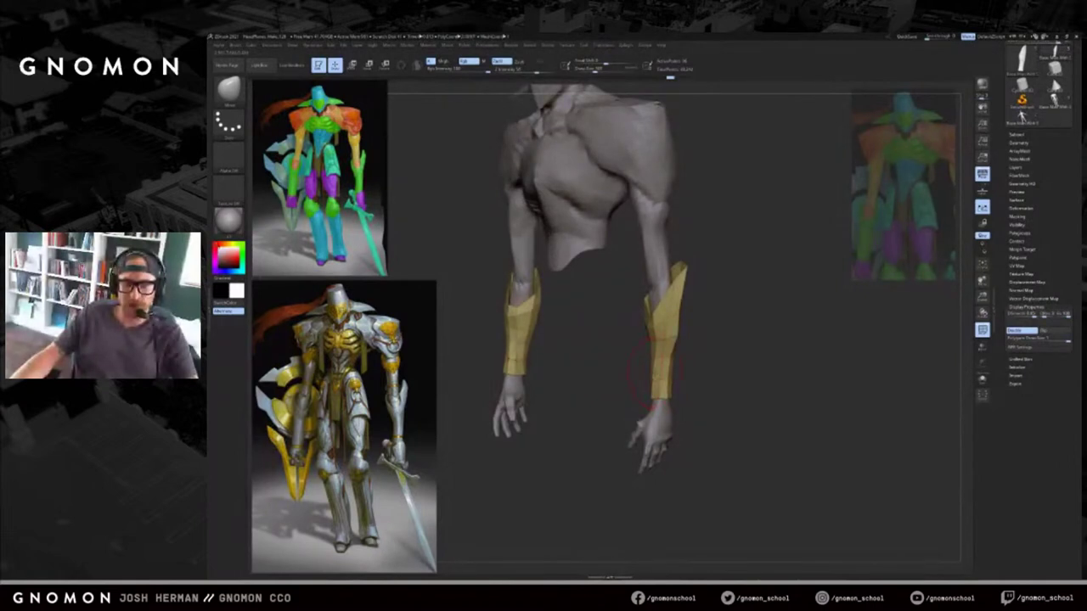
Refine the V-shaped front rims of the bracers around the inner elbows.
left_click_drag(682, 357, 735, 356)
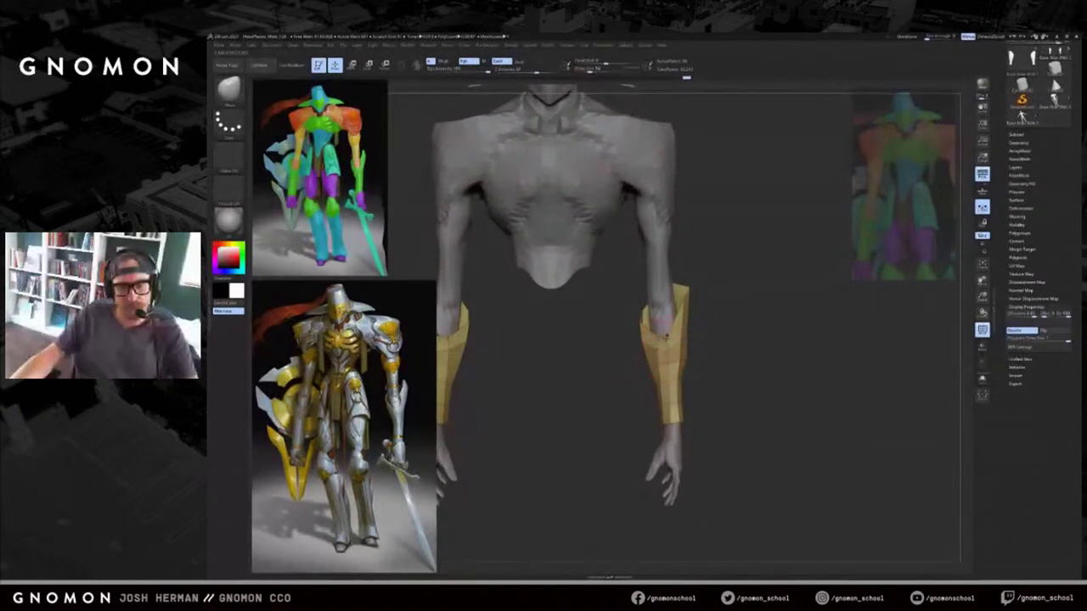
left_click_drag(629, 366, 613, 350)
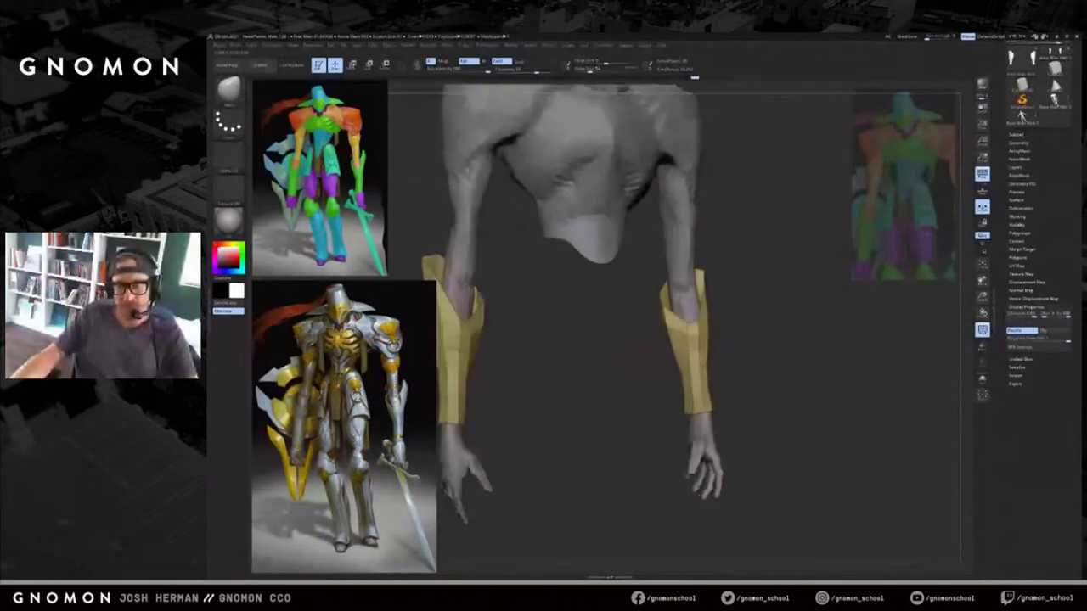
mouse_move(643, 320)
left_mouse_down()
mouse_move(696, 326)
mouse_move(660, 313)
left_mouse_up()
left_click_drag(742, 297, 718, 292)
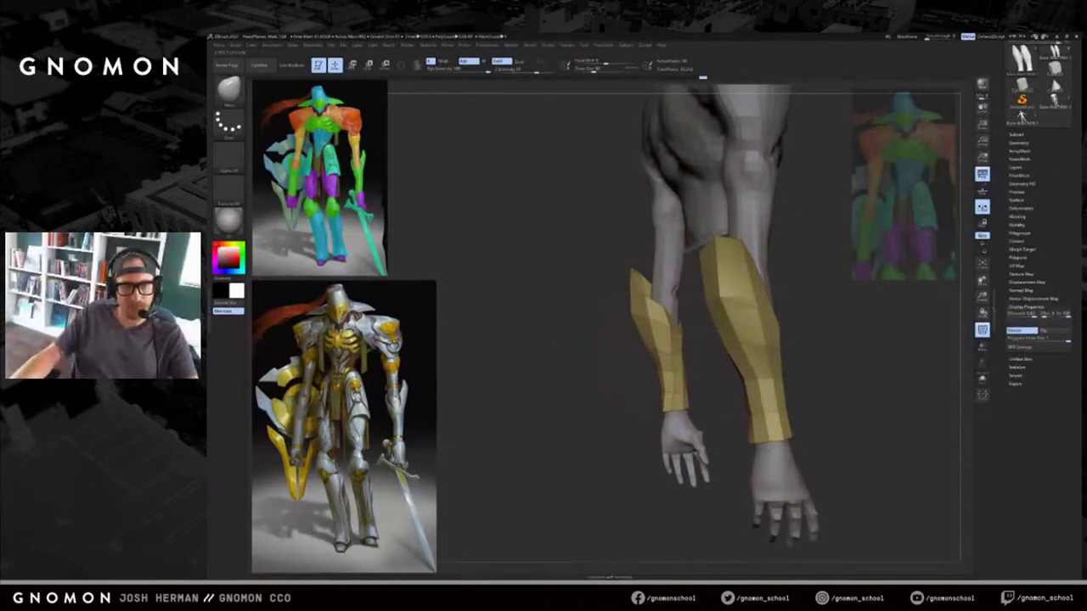
Adjust the bracers' wrist ends with a smaller Move brush.
left_click_drag(652, 399, 636, 406)
key("bracketleft")
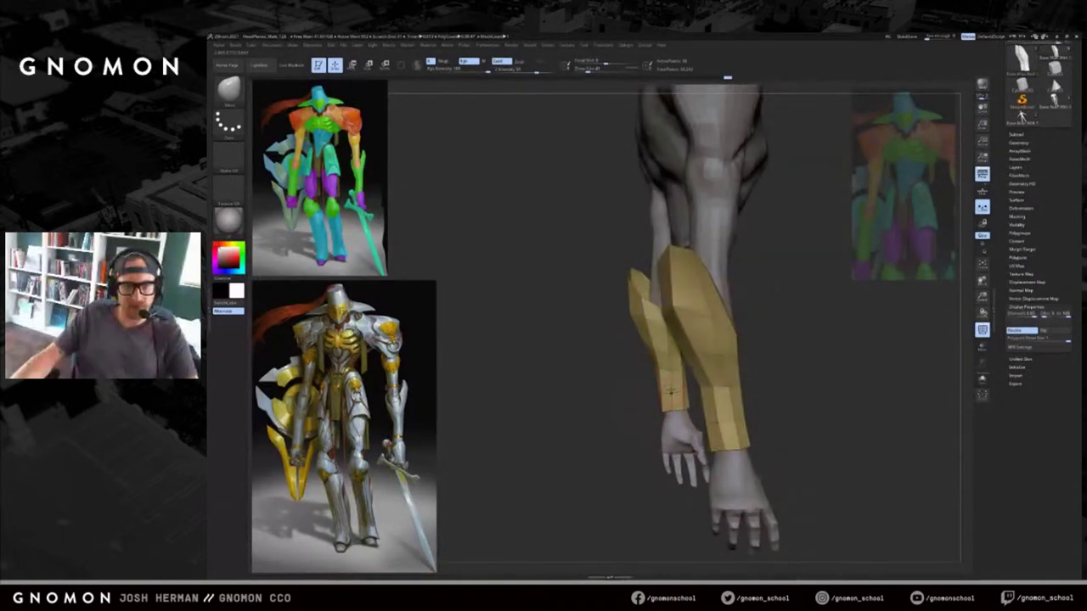
left_click_drag(638, 414, 703, 394)
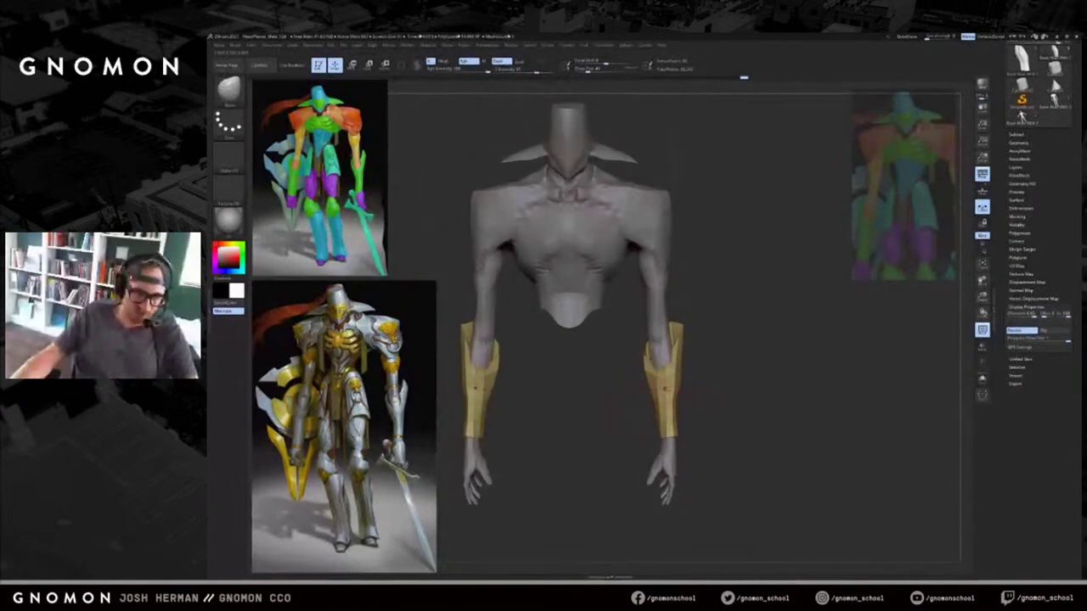
Pull the bracers' outer upper corners up into pointed tips beside the elbows with the Move brush.
left_click(661, 387, "alt")
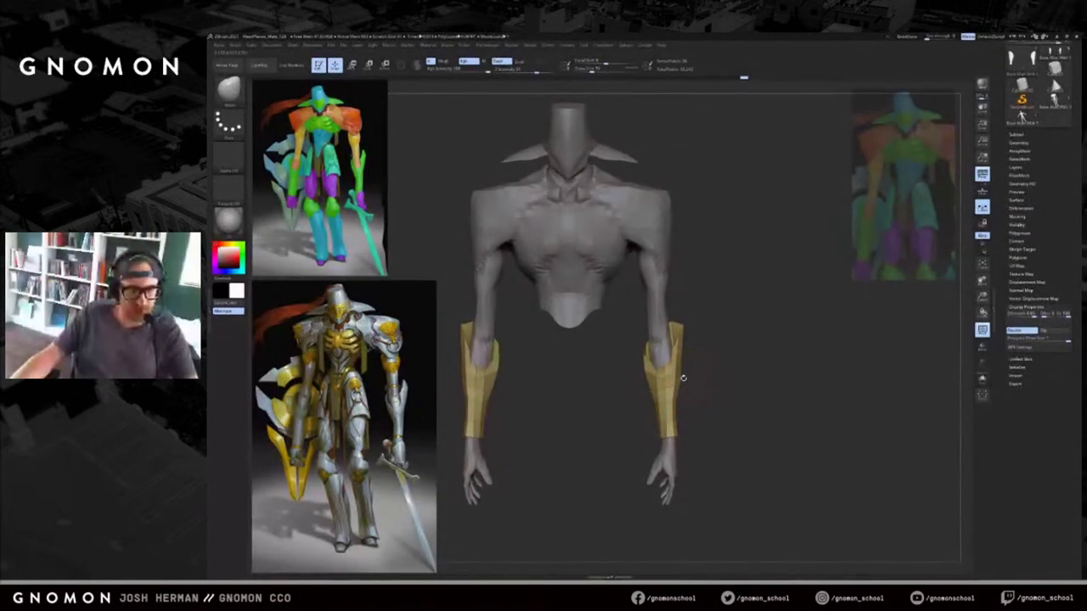
key("s")
left_click_drag(683, 370, 668, 365)
left_click_drag(741, 374, 683, 386)
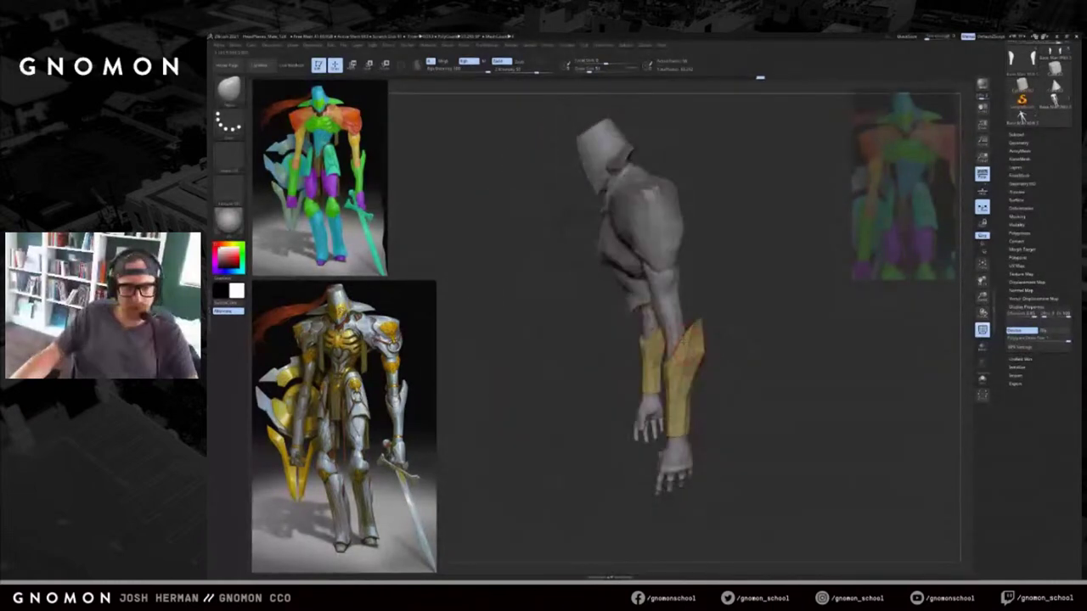
left_click_drag(591, 379, 718, 358)
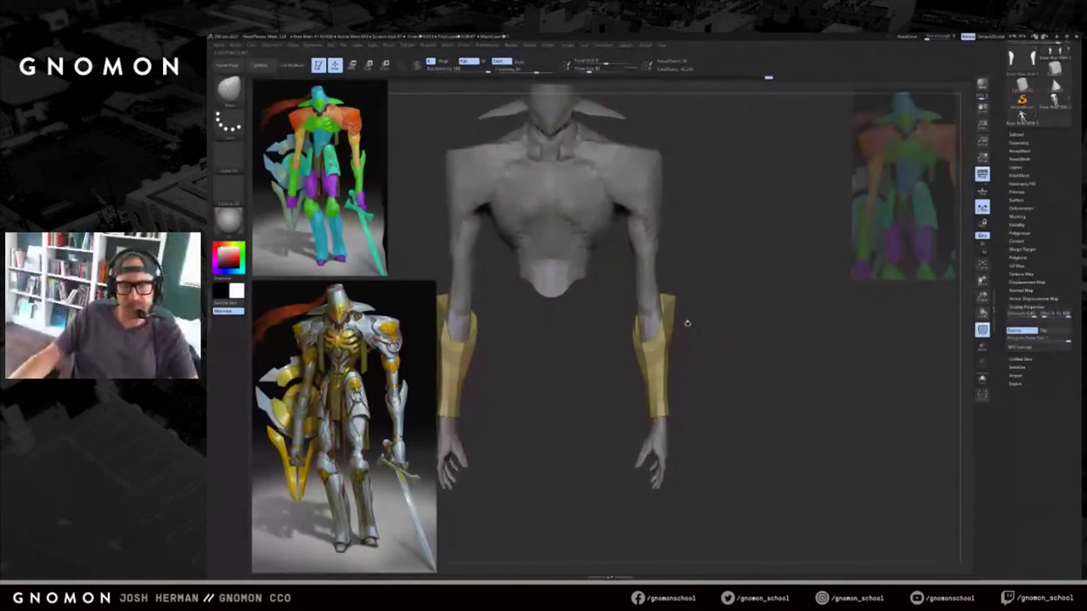
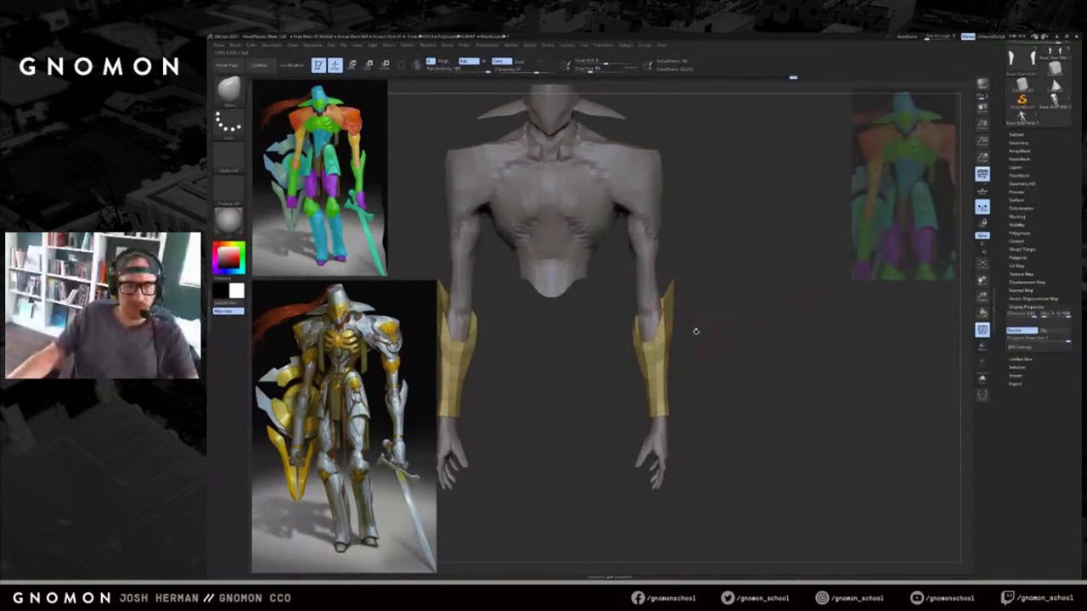
Switch to the ZModeler brush and set its edge action to Insert with a single edge loop as target.
key("b")
key("z")
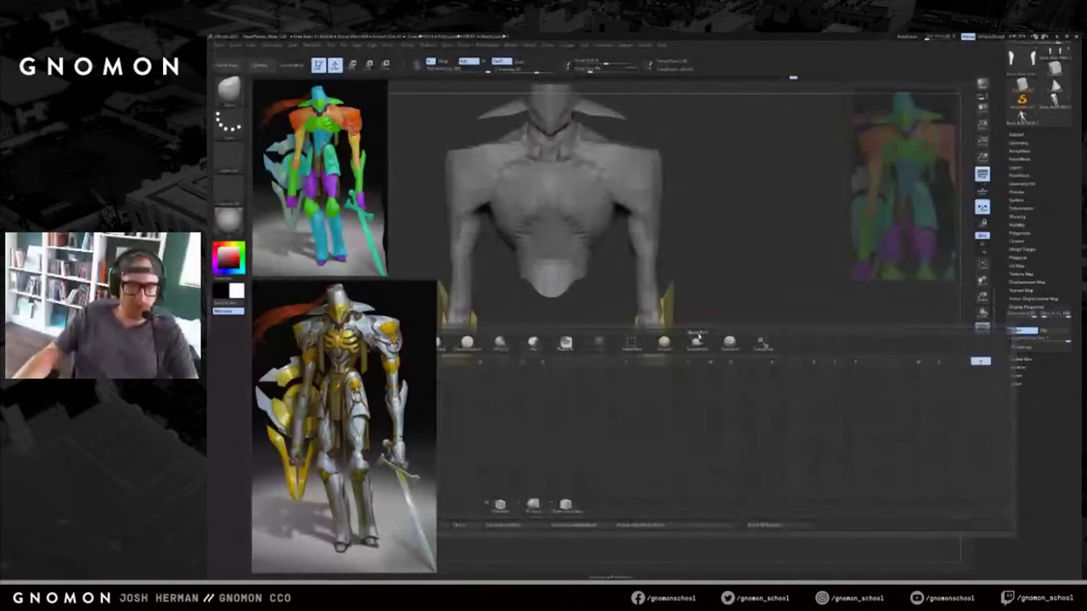
left_click(562, 505)
key("b")
key("b")
left_click(567, 449)
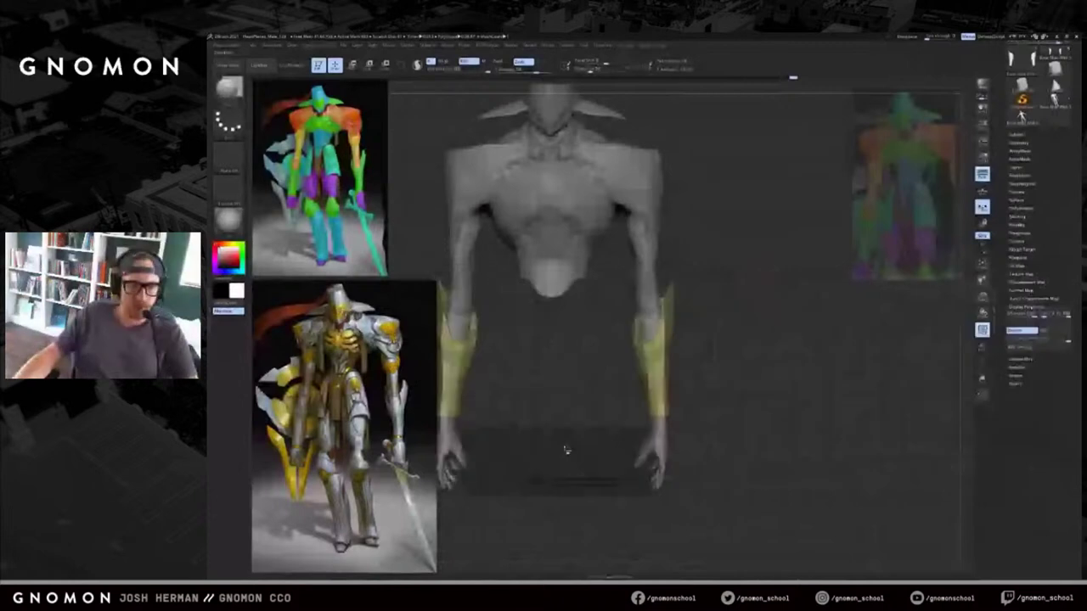
left_click(579, 481)
left_click_drag(733, 334, 713, 403, "alt")
key("space")
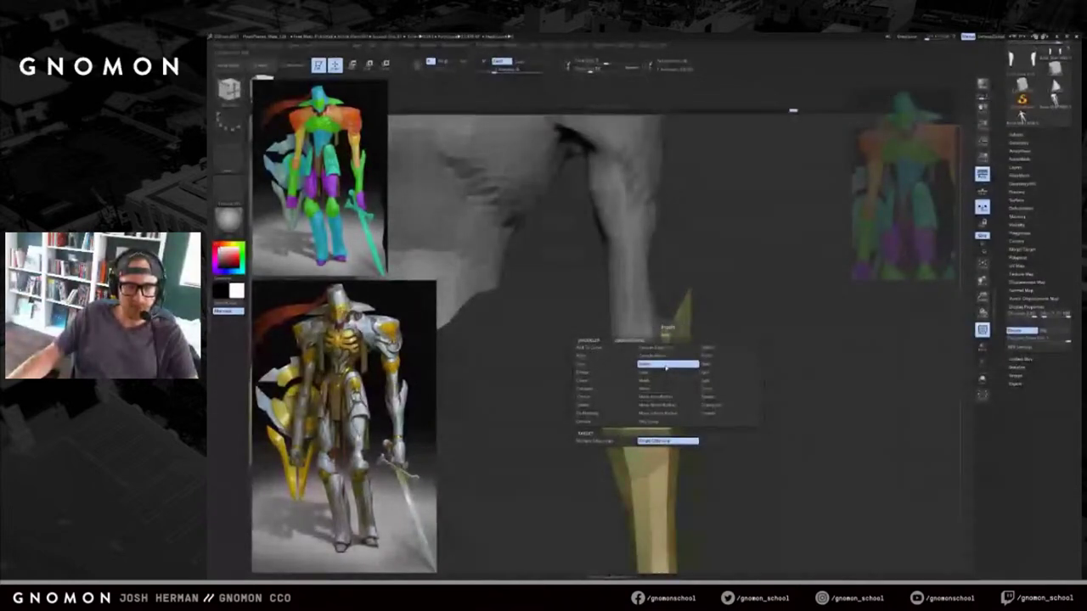
left_click(667, 365)
Drop the bracers to a lower subdivision level and delete their higher subdivision levels.
left_click_drag(737, 363, 745, 327)
left_click_drag(838, 311, 855, 308)
key("shift+d")
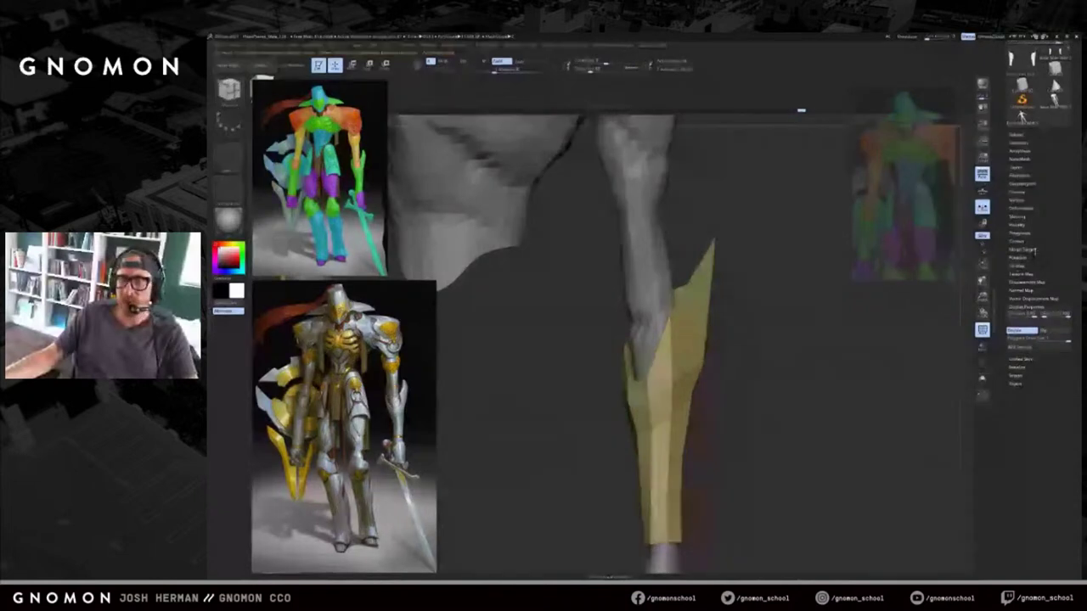
left_click_drag(1022, 172, 1022, 245)
left_click(1025, 208)
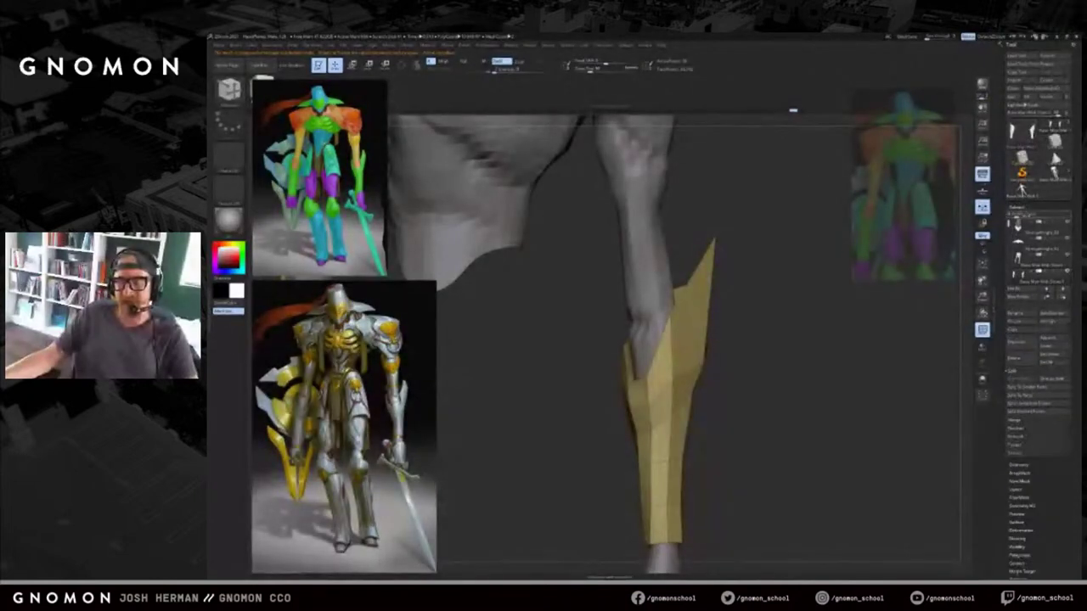
left_click(1025, 208)
left_click(1020, 216)
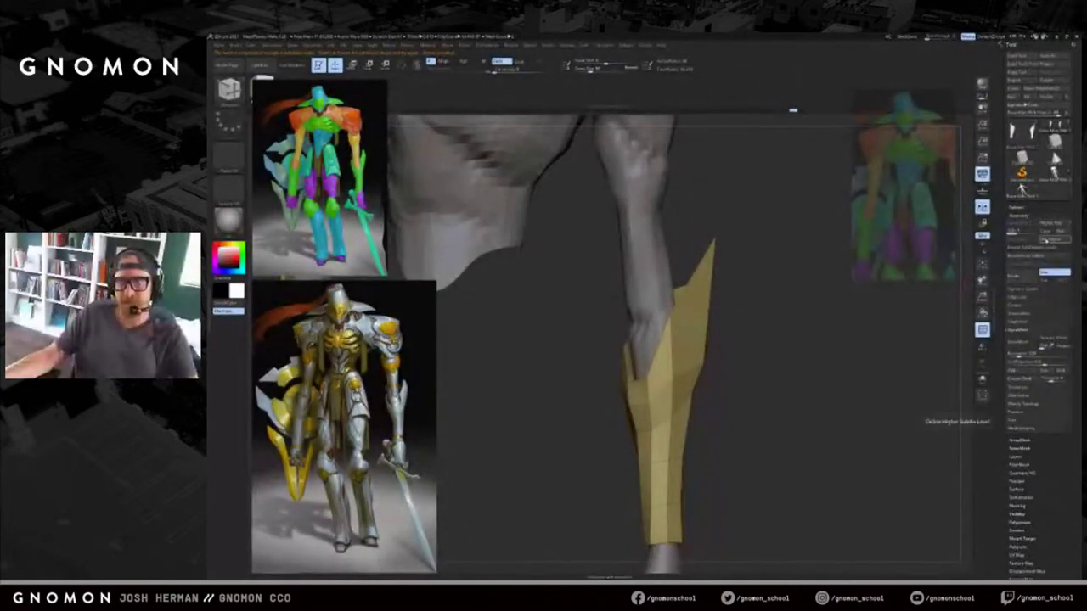
left_click(1053, 240)
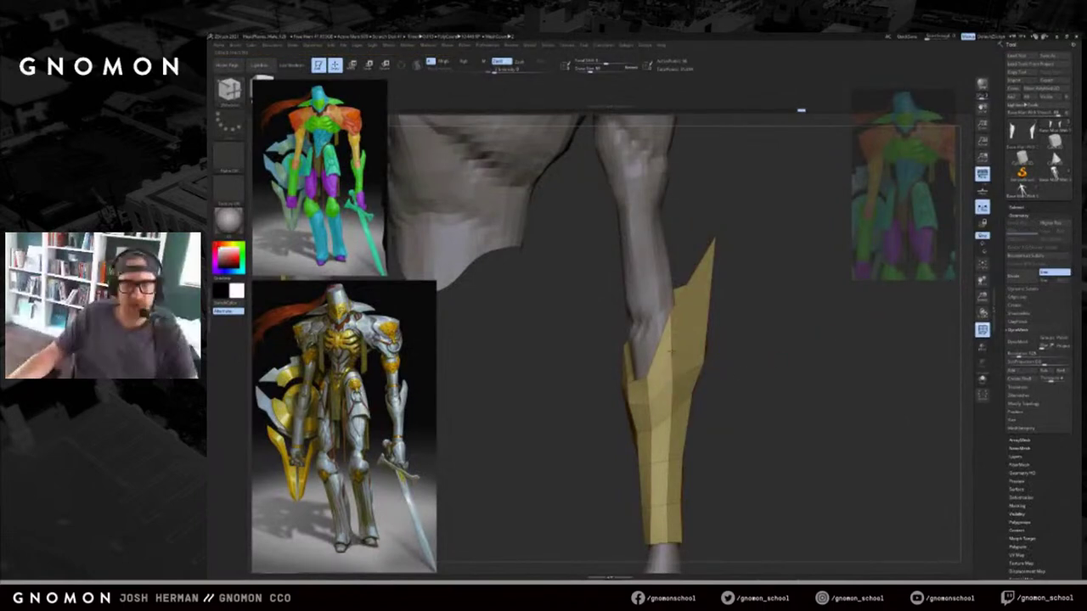
Reshape the bracers' pointed flares beside the elbows with the Move brush.
left_click_drag(819, 335, 721, 338)
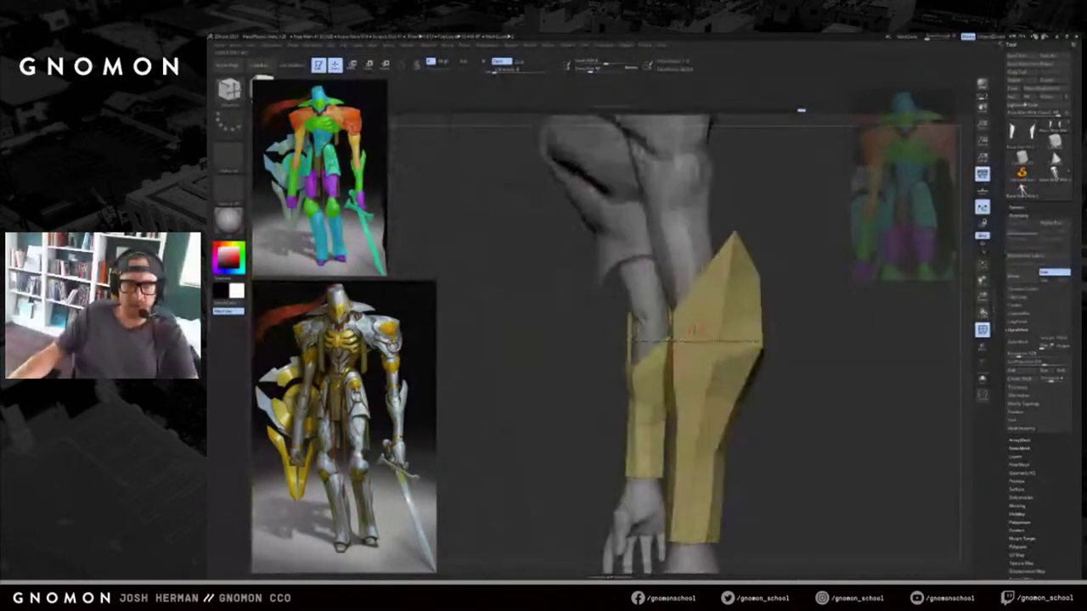
key("b")
key("m")
key("v")
mouse_move(776, 314)
left_mouse_down()
mouse_move(784, 293)
mouse_move(779, 317)
mouse_move(771, 307)
mouse_move(752, 321)
left_mouse_up()
key("s")
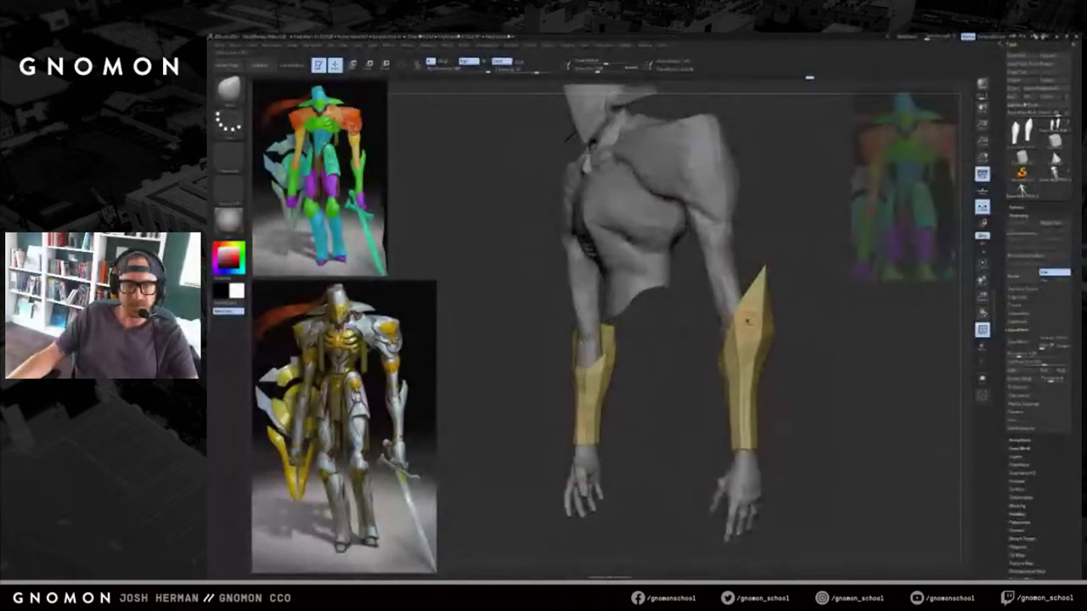
Insert a lengthwise edge loop along the front of the bracers with the ZModeler brush.
mouse_move(810, 301)
left_mouse_down()
mouse_move(820, 303)
mouse_move(745, 338)
mouse_move(794, 314)
left_mouse_up()
key("b")
key("z")
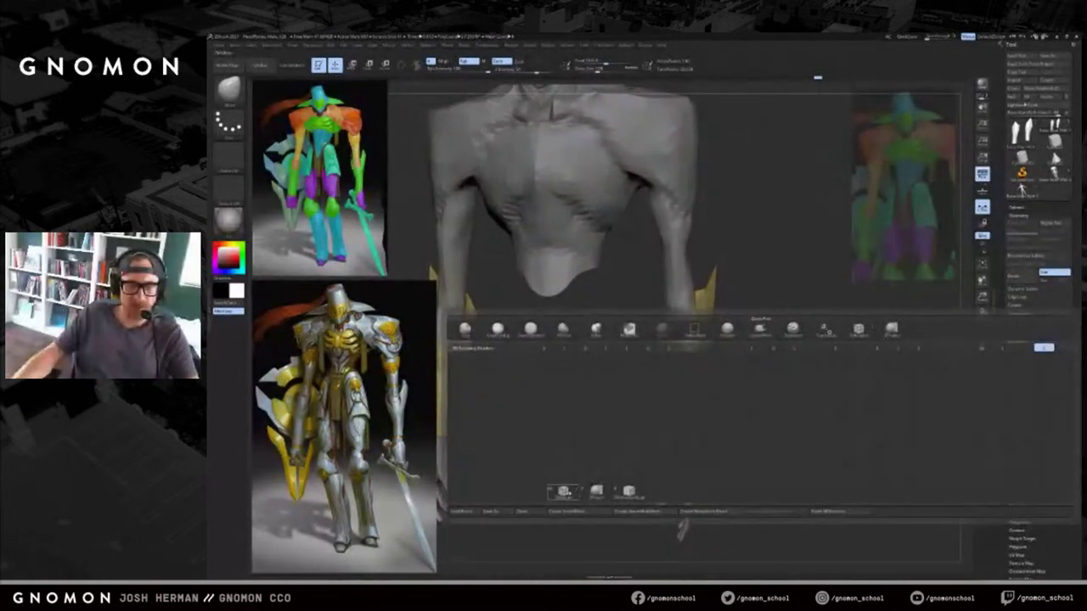
left_click(570, 492)
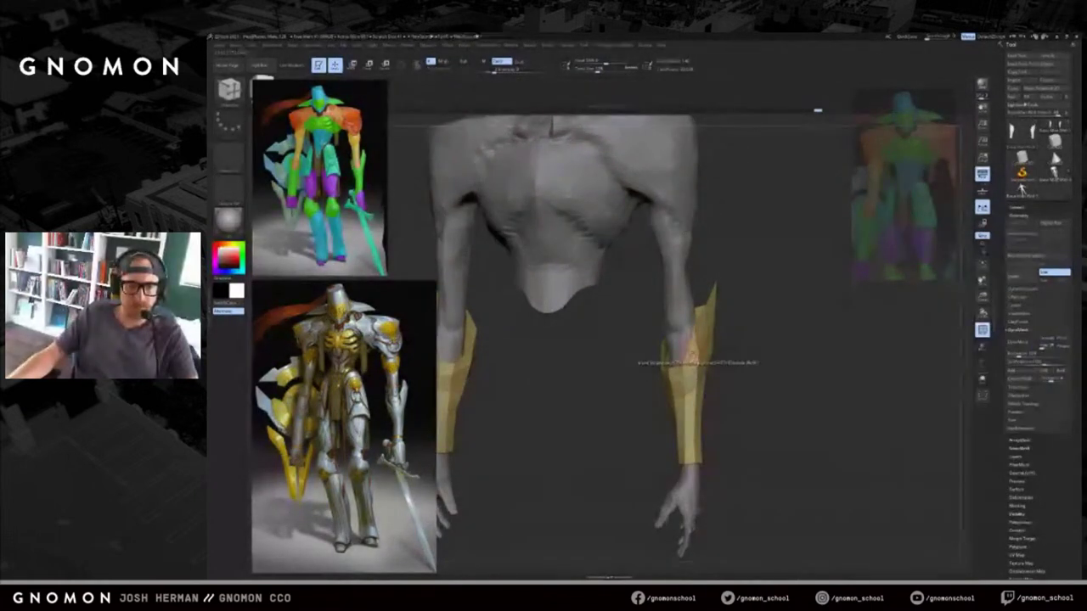
left_click_drag(721, 365, 744, 348, "alt")
left_click(692, 351)
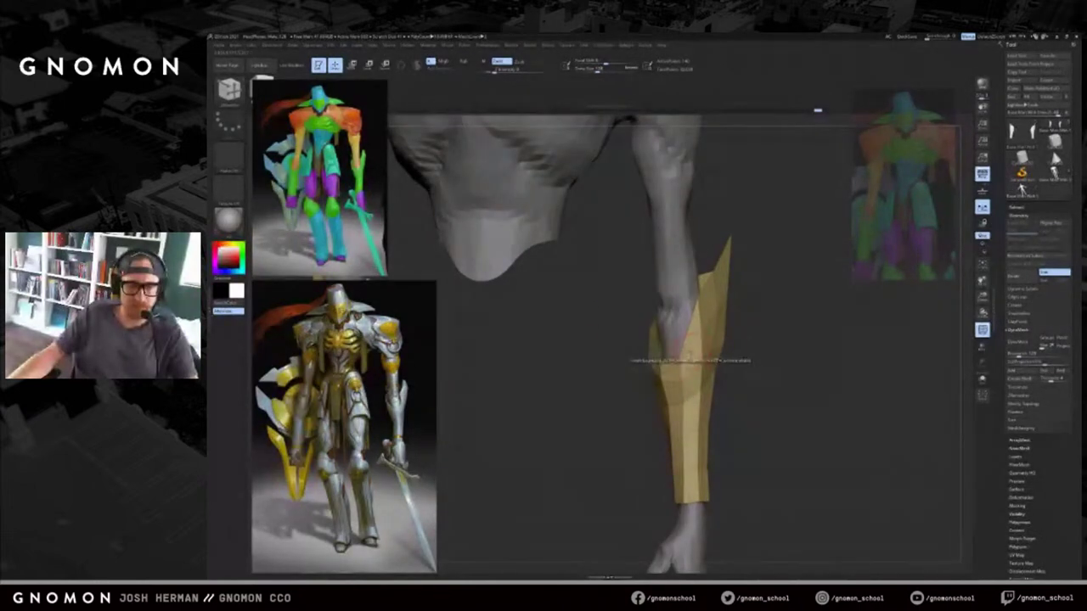
Smooth the front of the bracers and round their rims at the inner elbows with a smaller Move brush.
left_click_drag(753, 344, 735, 325, "shift")
key("[")
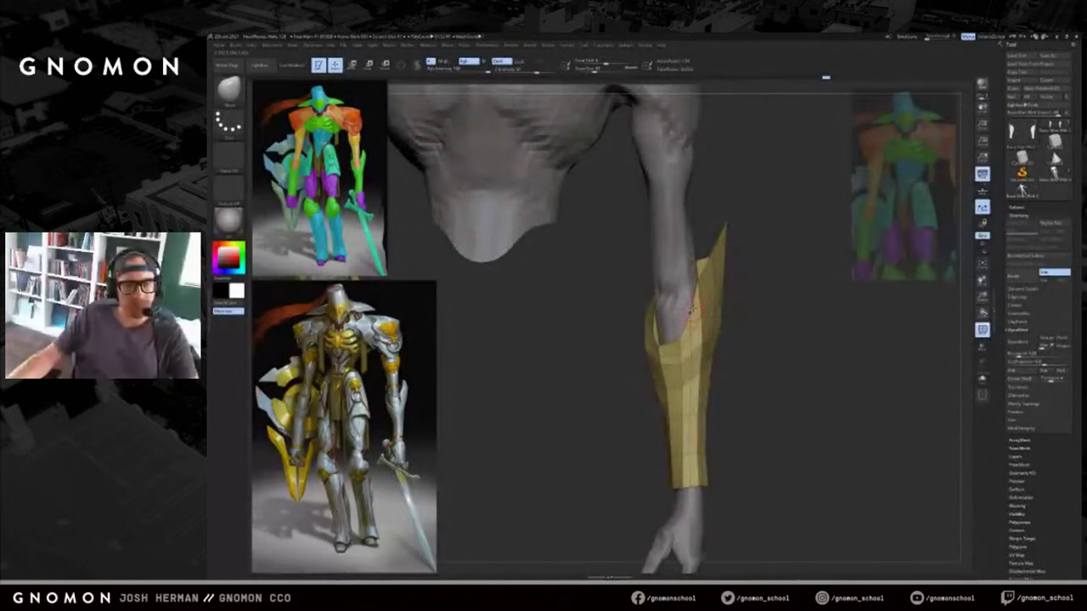
left_click_drag(690, 335, 690, 456, "shift")
left_click_drag(690, 418, 688, 341, "shift")
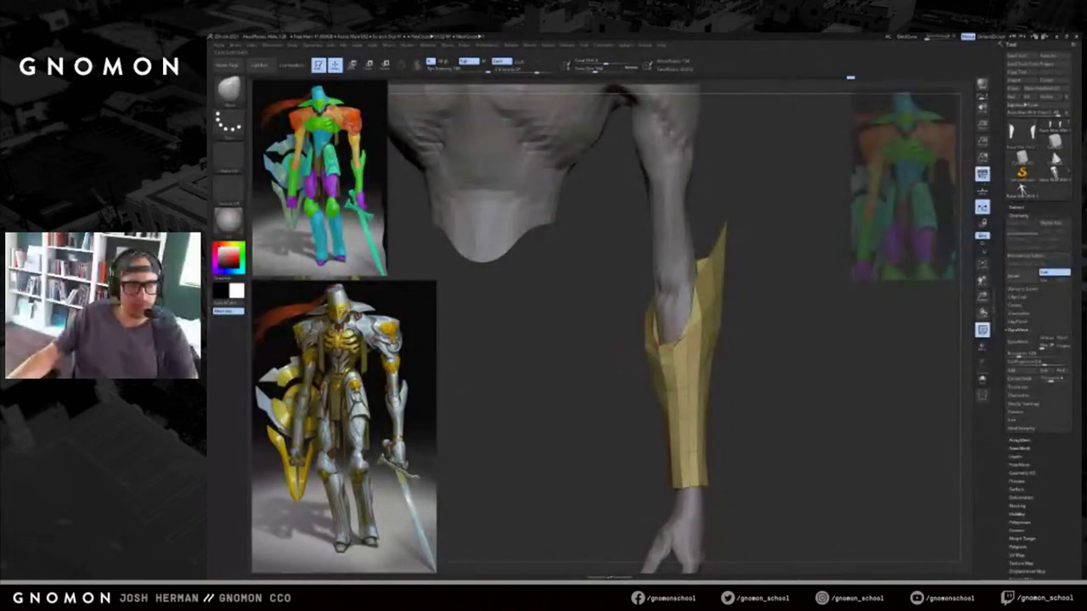
left_click_drag(619, 366, 639, 363)
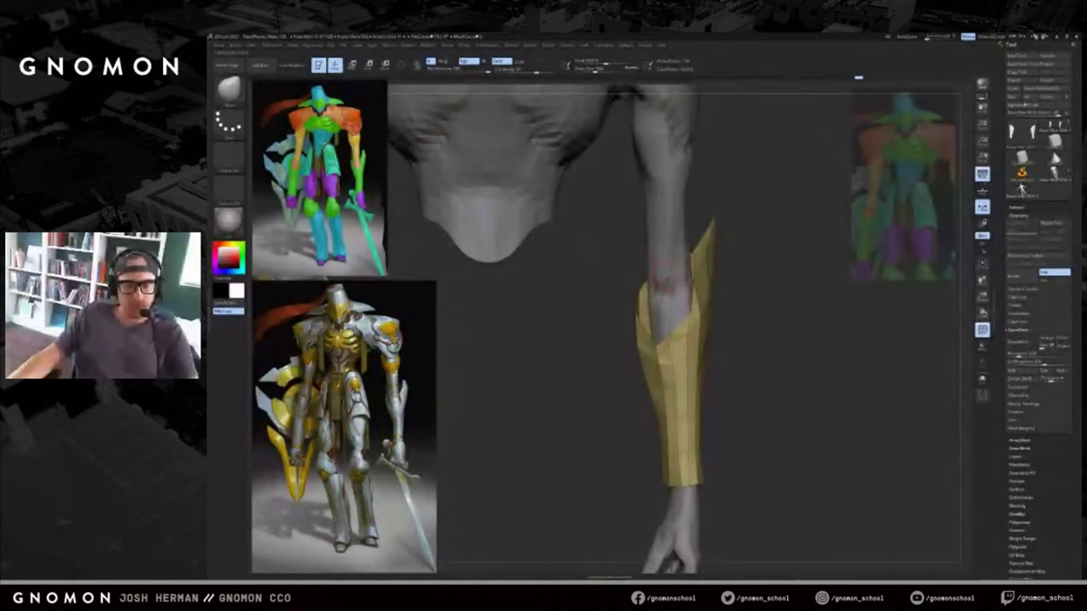
left_click_drag(655, 340, 654, 324)
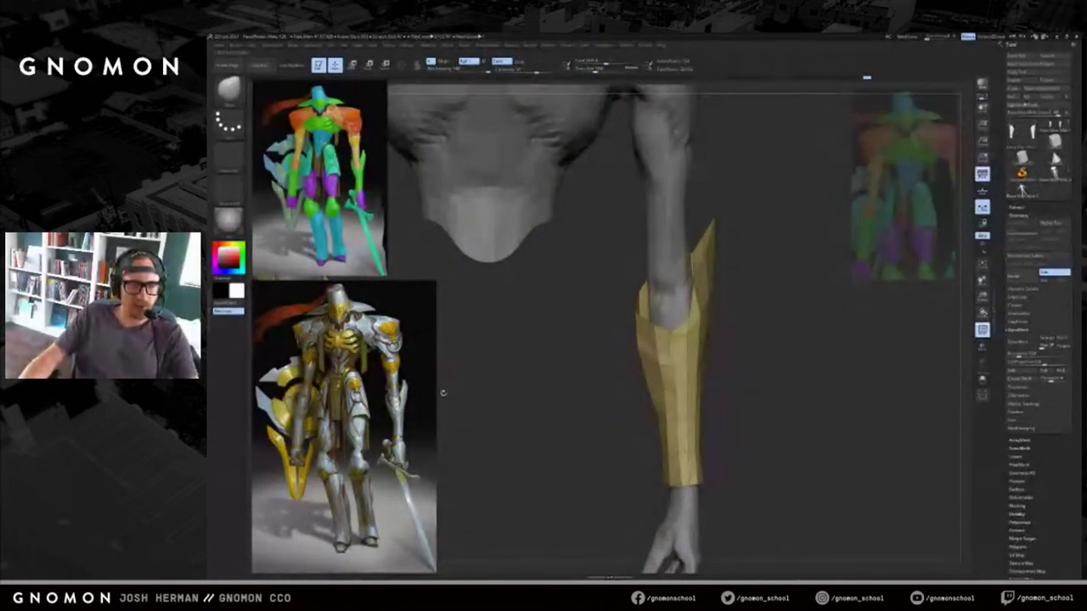
Switch to Photoshop and trace the bracer's rounded inner-elbow rim in red over the concept painting.
key("alt+Tab")
mouse_move(645, 399)
left_mouse_down()
mouse_move(626, 394)
mouse_move(559, 234)
left_mouse_up()
left_click(983, 118)
left_click_drag(796, 188, 755, 93)
mouse_move(632, 312)
left_mouse_down()
mouse_move(657, 365)
mouse_move(670, 372)
mouse_move(682, 362)
mouse_move(675, 408)
left_mouse_up()
key("ctrl+z")
key("ctrl+z")
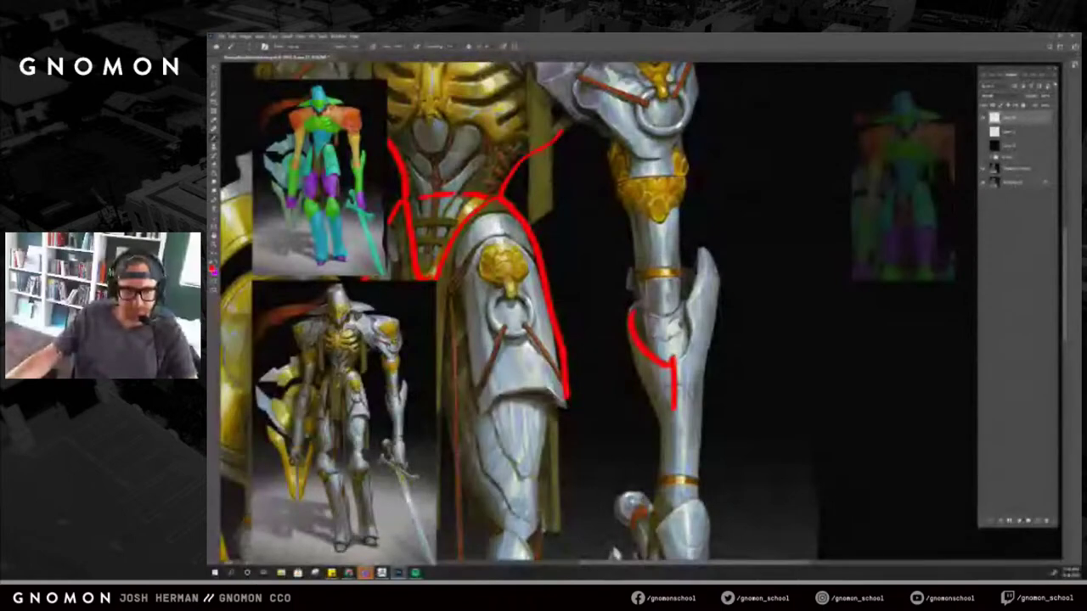
key("ctrl+z")
left_click_drag(668, 319, 680, 490)
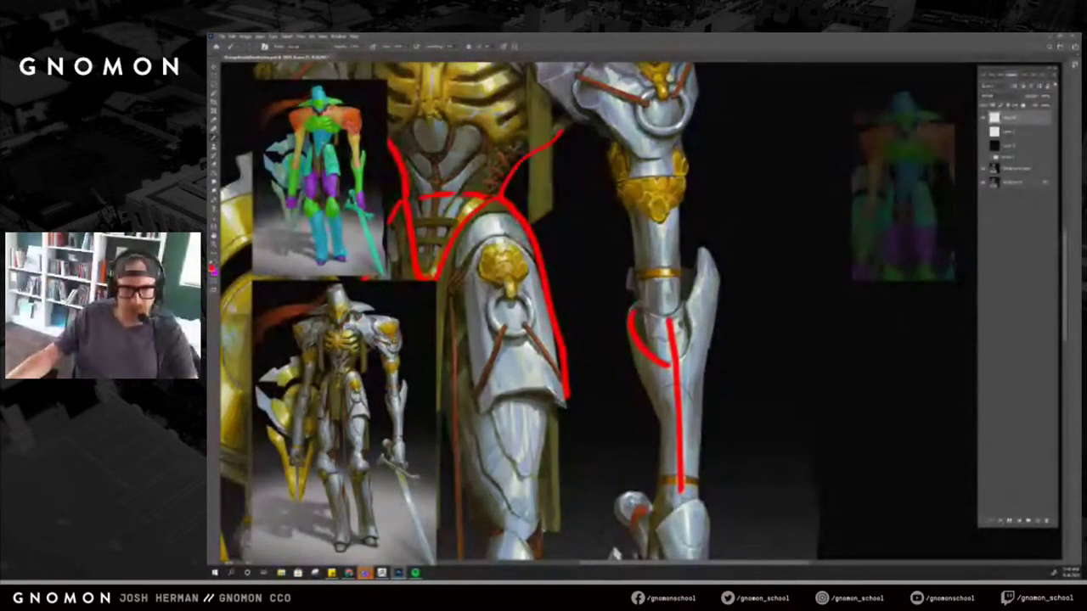
key("ctrl+z")
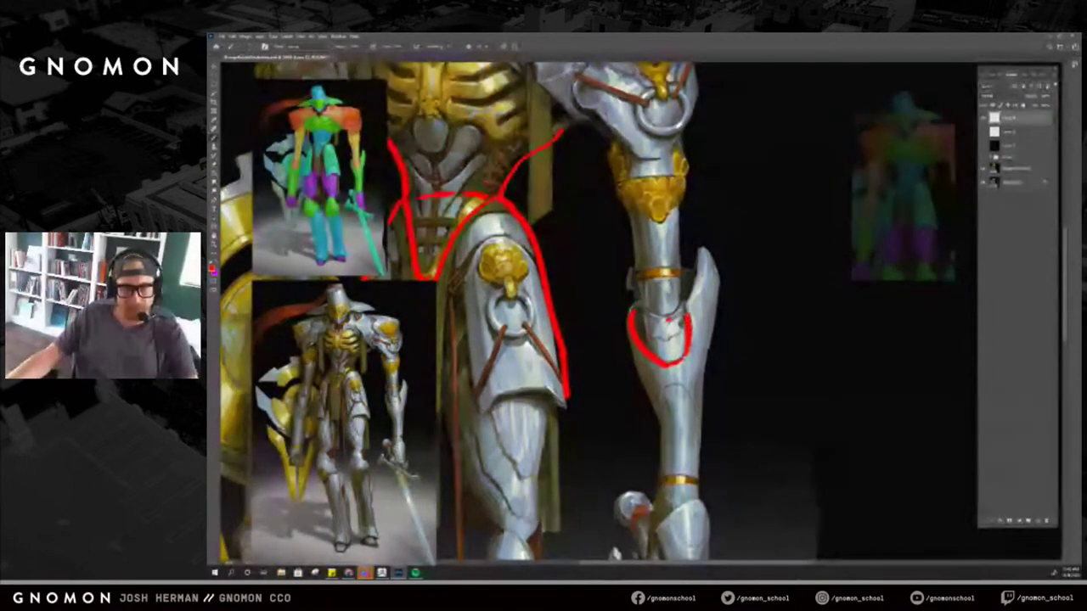
Trace the bracer's pointed outer tip in red and check the sketch against the black layer before returning to ZBrush.
left_click_drag(696, 244, 717, 270)
left_click(983, 147)
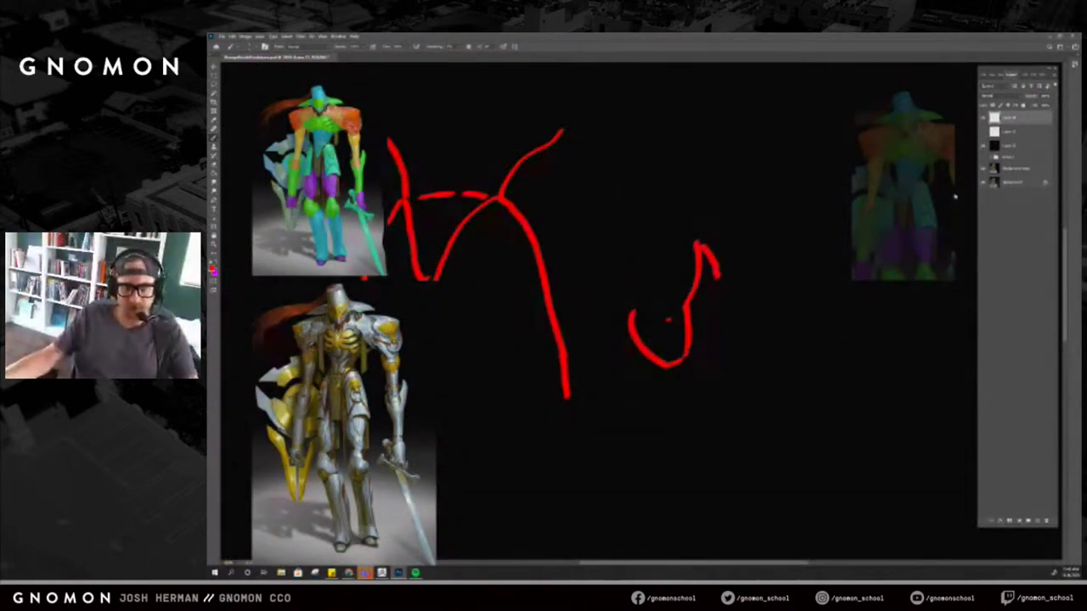
left_click(983, 147)
key("alt+Tab")
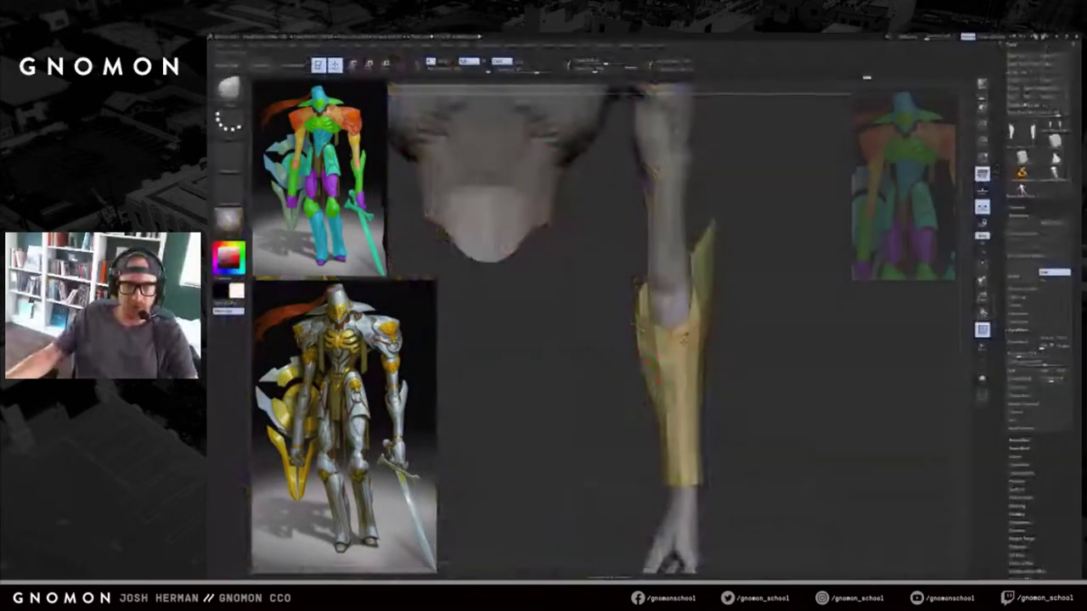
key("alt+Tab")
key("alt+Tab")
Insert another lengthwise edge loop through the outer side of the bracers with the ZModeler brush.
left_click_drag(877, 305, 835, 307)
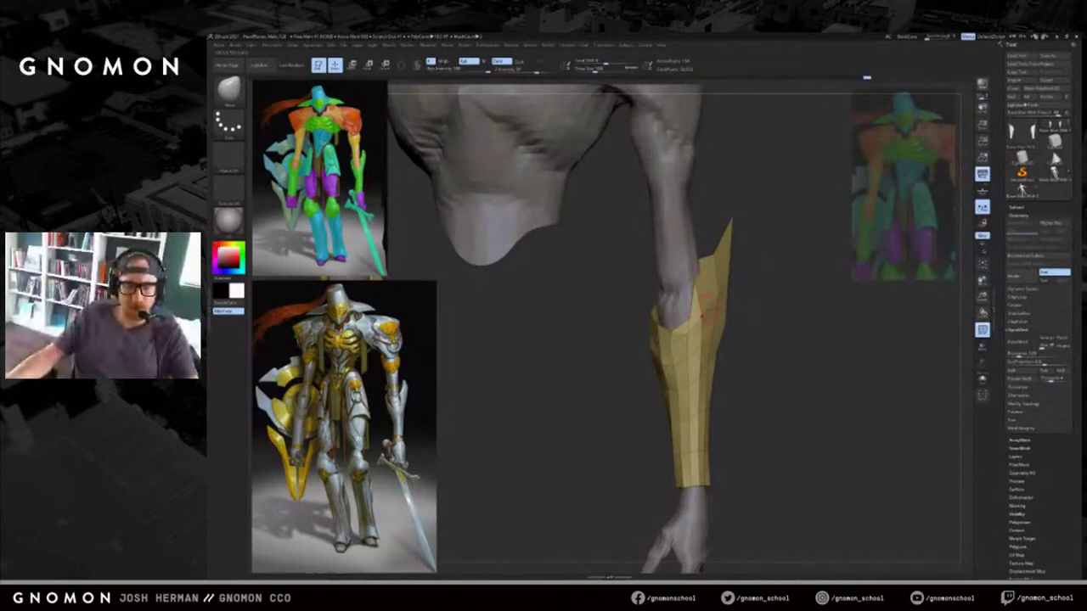
key("b")
key("z")
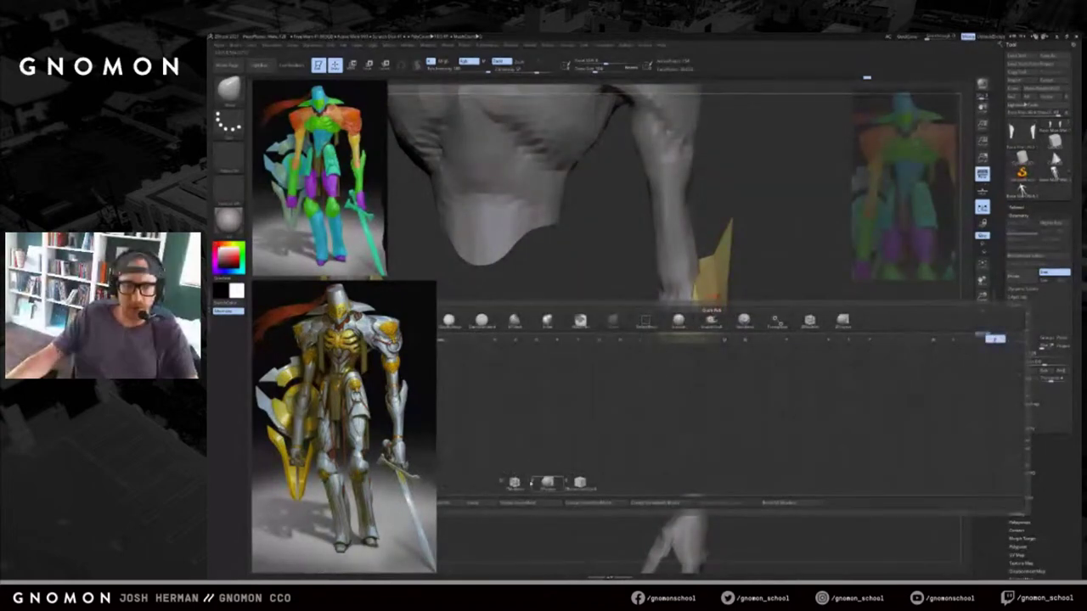
left_click(514, 483)
mouse_move(787, 315)
left_mouse_down()
mouse_move(762, 317)
mouse_move(837, 290)
left_mouse_up()
Pull the bracers' outer elbow tips closer to the red sketch on the concept painting with the Move brush.
key("b")
key("m")
key("v")
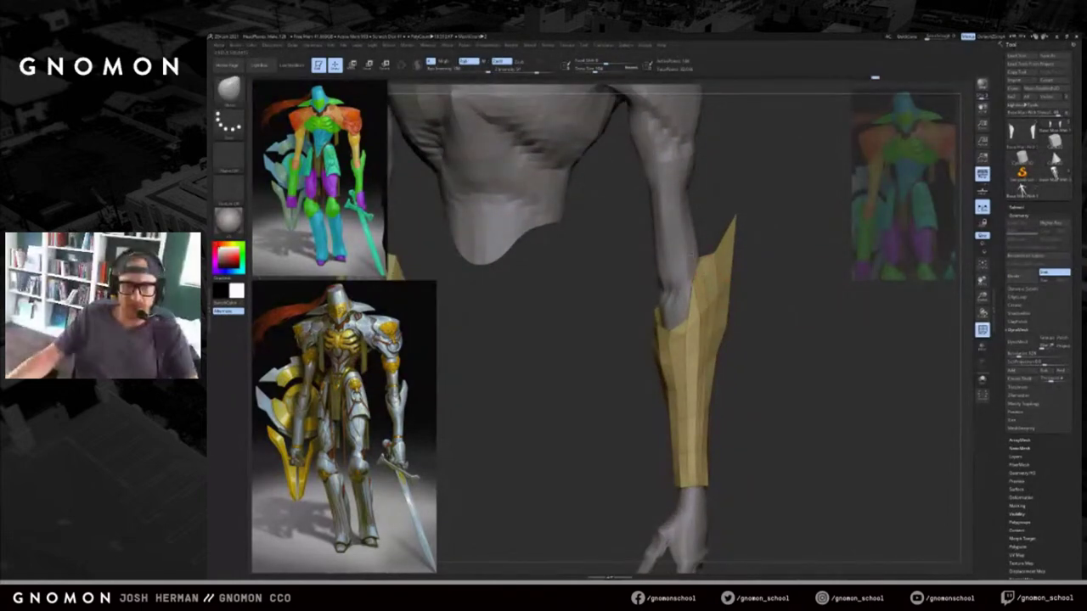
key("alt+Tab")
key("alt+Tab")
mouse_move(710, 253)
left_mouse_down()
mouse_move(716, 221)
mouse_move(769, 220)
mouse_move(747, 282)
left_mouse_up()
key("s")
key("alt+Tab")
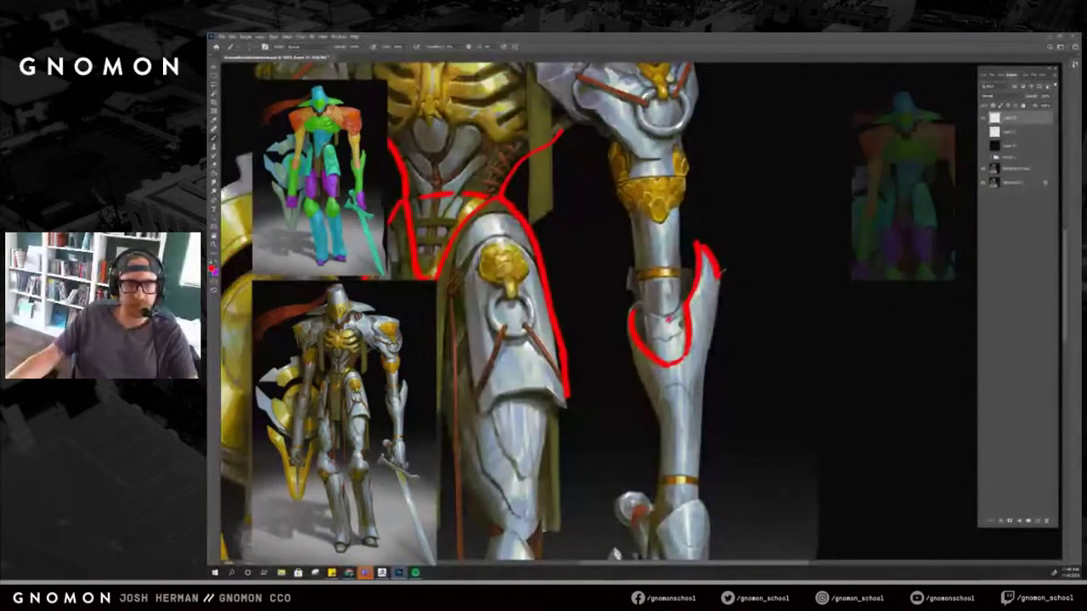
key("alt+Tab")
left_click_drag(753, 303, 727, 308)
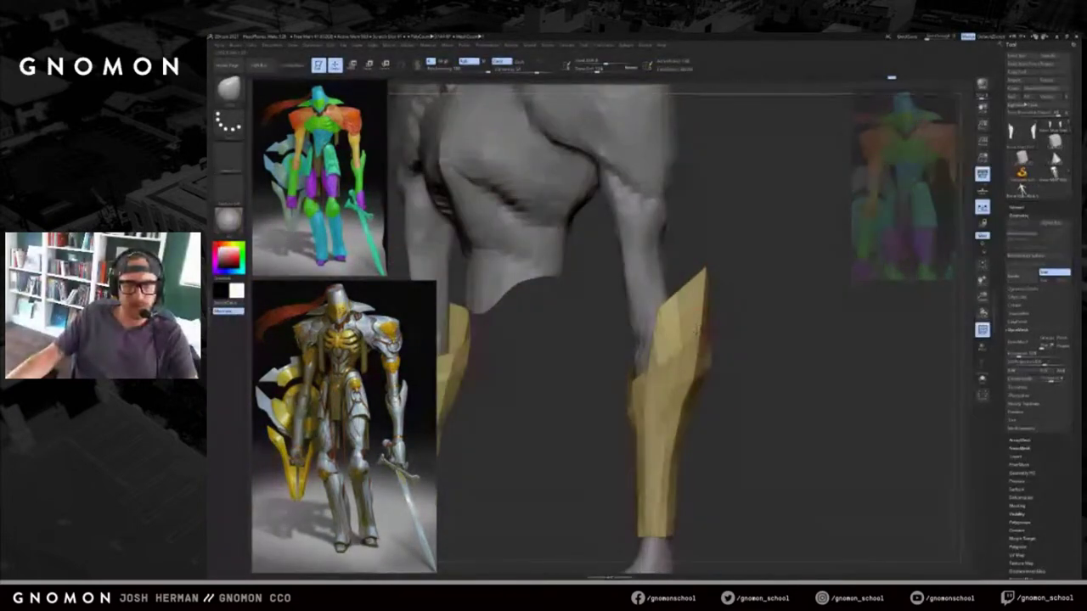
Switch to the ZModeler brush for further edge editing on the bracers' outer elbow flares.
key("b")
key("z")
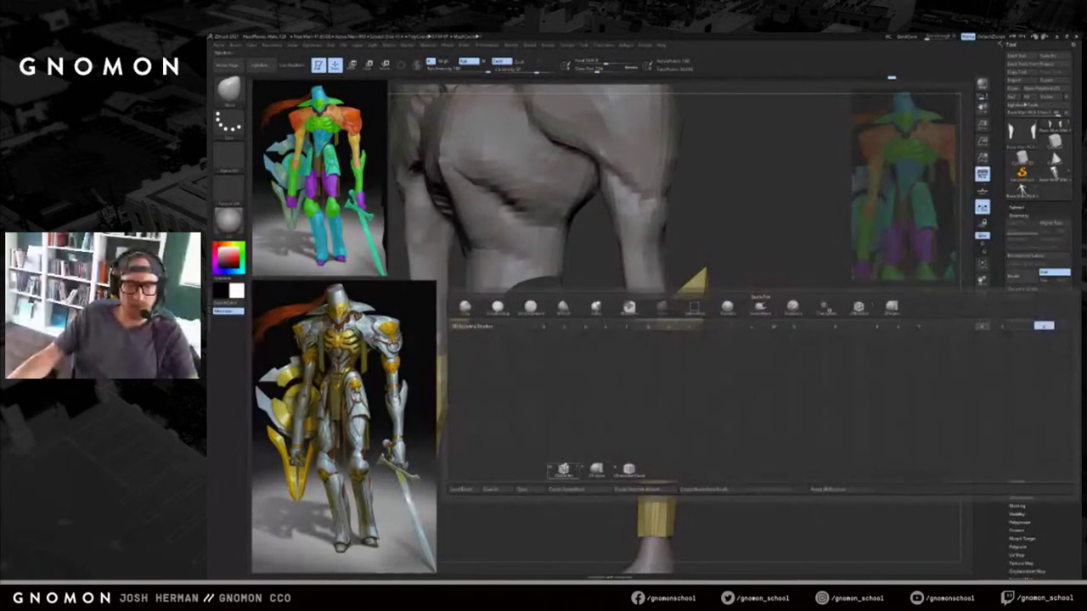
key("m")
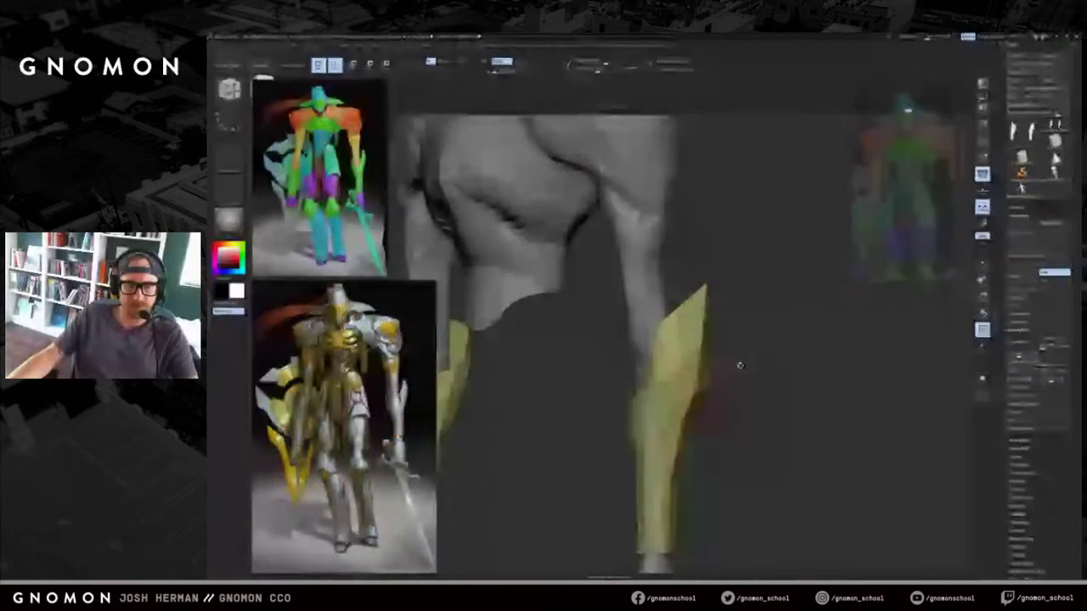
left_click_drag(738, 366, 706, 304, "alt")
Switch to Photoshop and try to sketch a freehand red line in the empty area beside the painted forearm.
left_click_drag(698, 236, 760, 242)
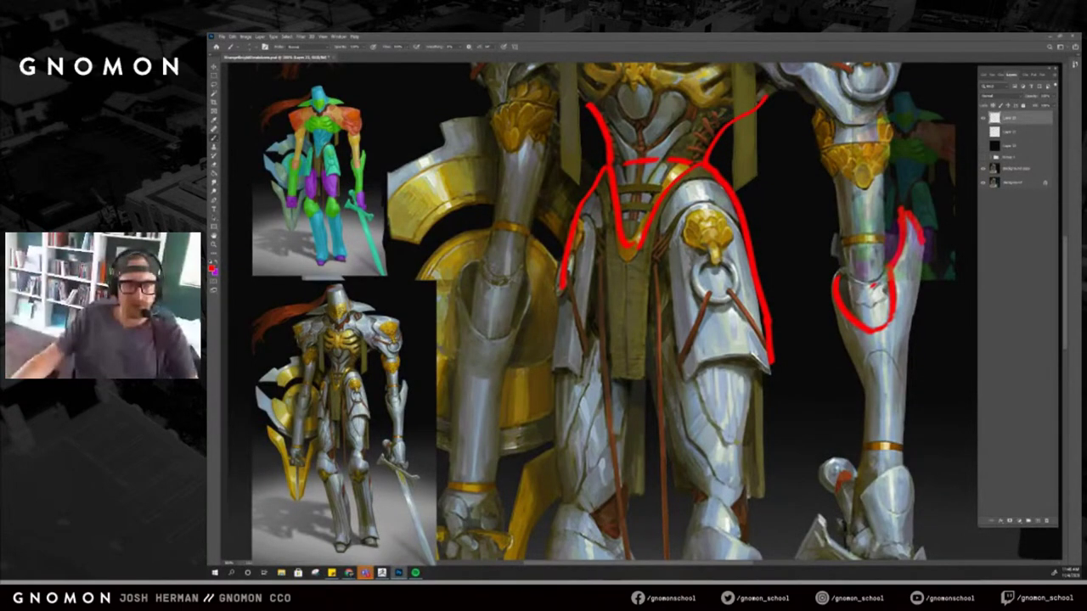
left_click_drag(801, 314, 681, 319)
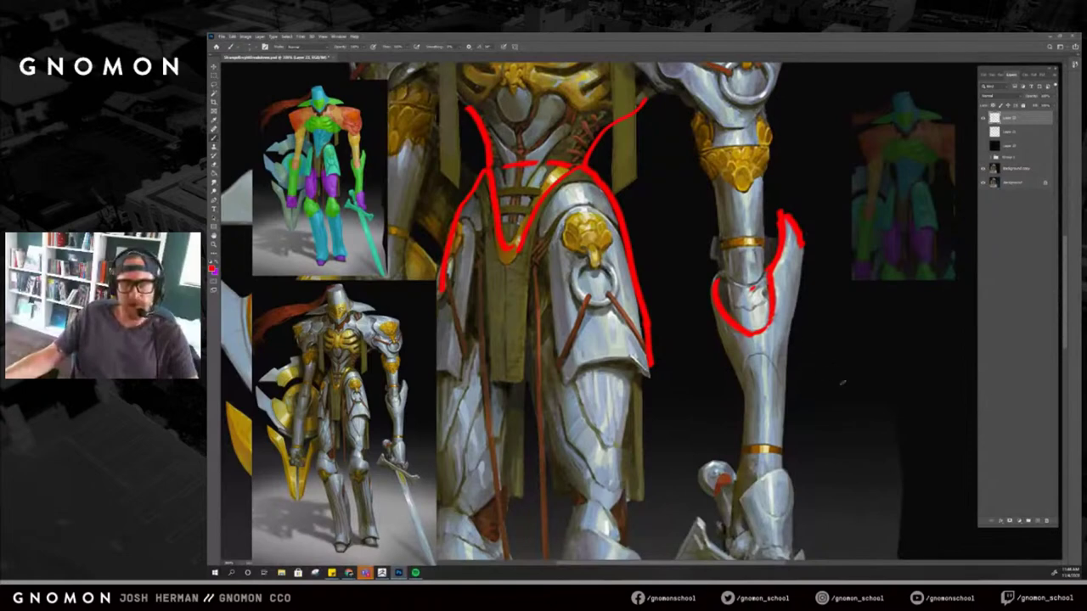
left_click_drag(845, 329, 824, 367)
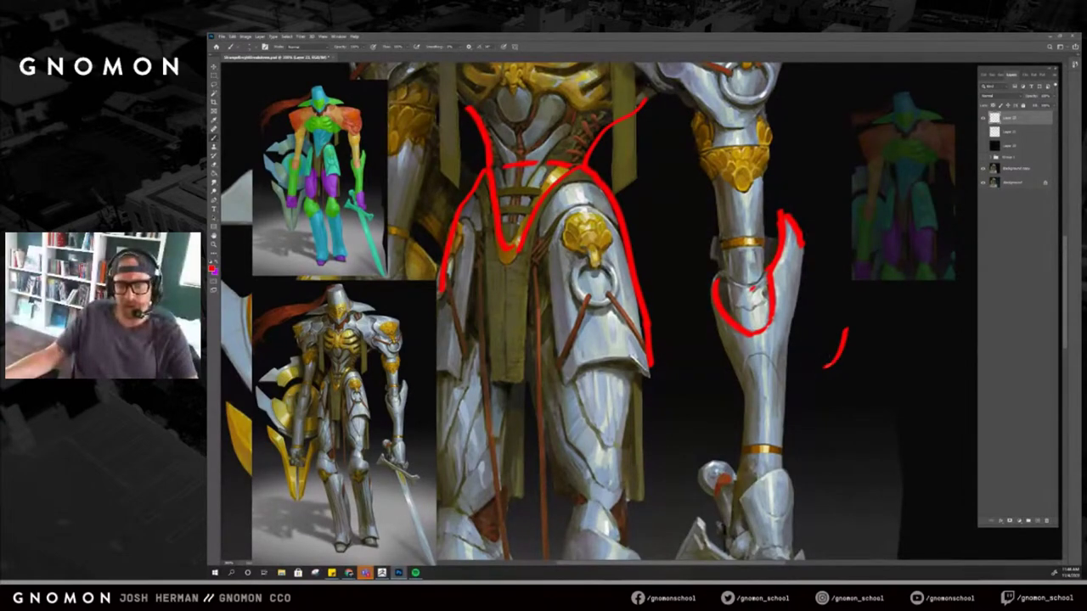
left_click_drag(841, 272, 830, 365)
mouse_move(883, 320)
left_mouse_down()
mouse_move(704, 351)
mouse_move(716, 346)
left_mouse_up()
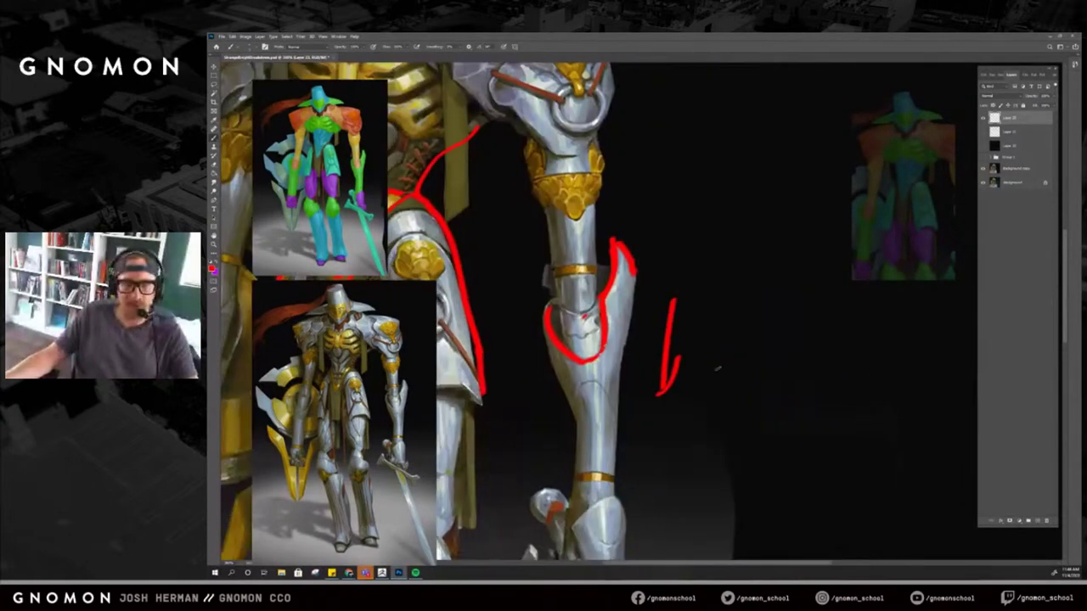
key("ctrl+z")
mouse_move(820, 315)
left_mouse_down()
mouse_move(631, 378)
mouse_move(932, 306)
left_mouse_up()
key("ctrl+z")
key("ctrl+z")
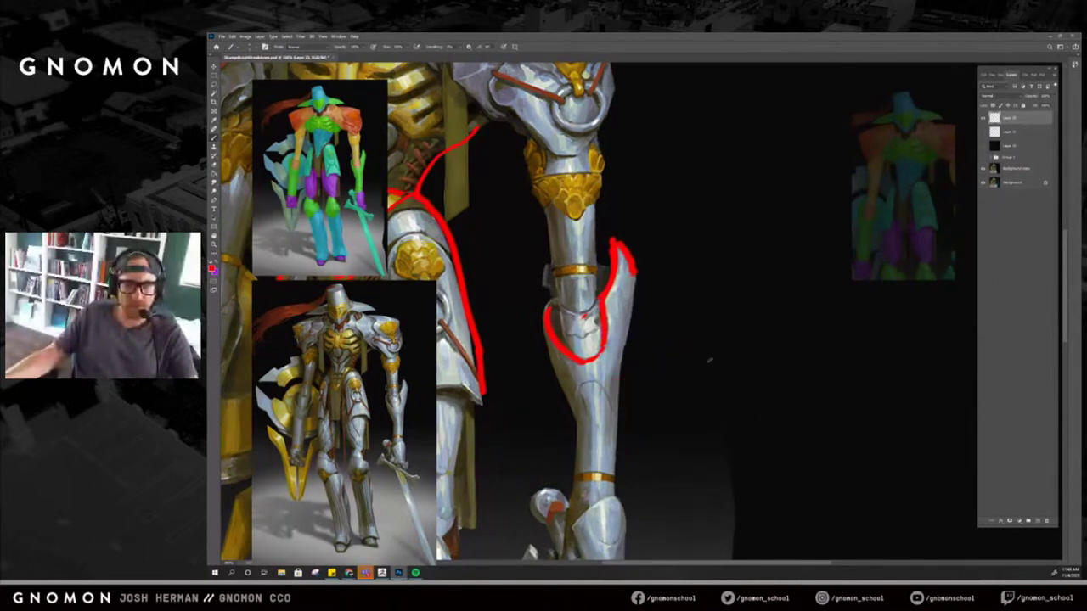
Draw a straight vertical red line in the dark area beside the painted forearm.
mouse_move(738, 219)
left_mouse_down("shift")
mouse_move(738, 405)
mouse_move(738, 387)
left_mouse_up("shift")
key("ctrl+z")
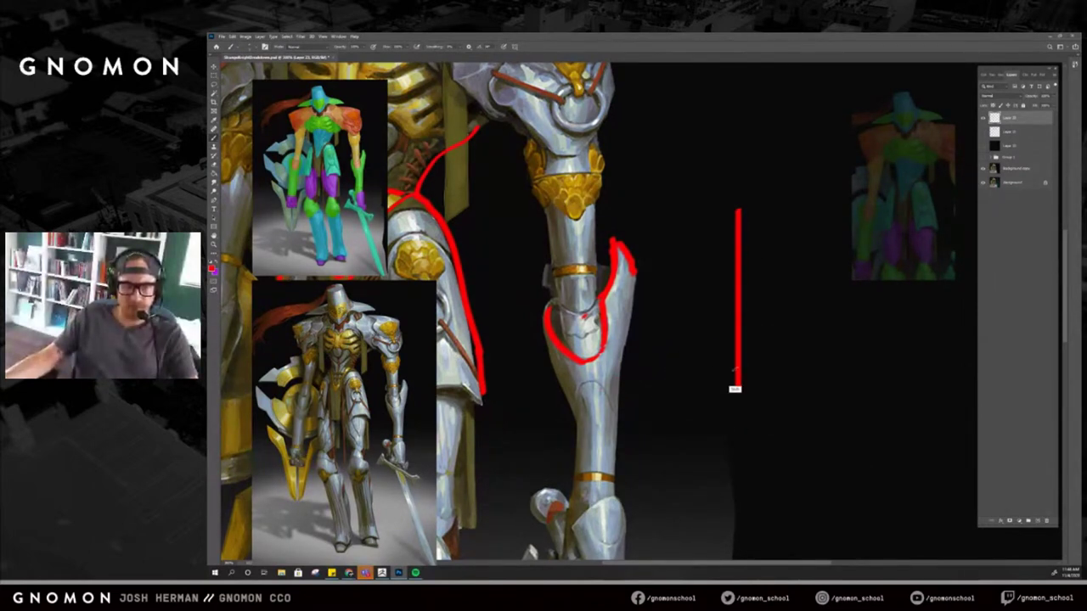
mouse_move(571, 253)
left_mouse_down()
mouse_move(584, 359)
mouse_move(569, 241)
left_mouse_up()
key("ctrl+z")
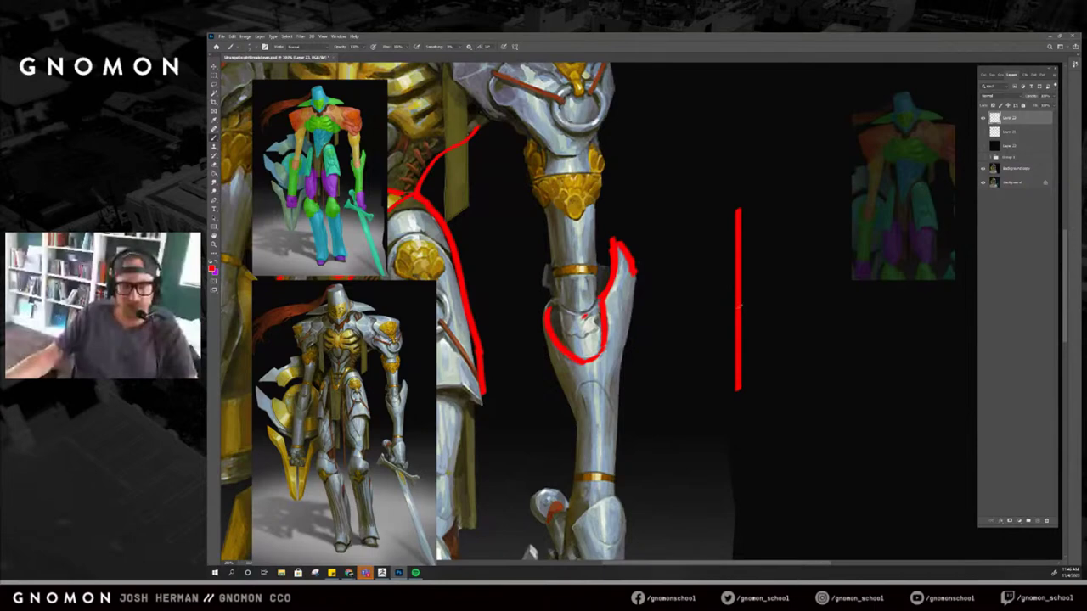
left_click_drag(820, 318, 931, 321)
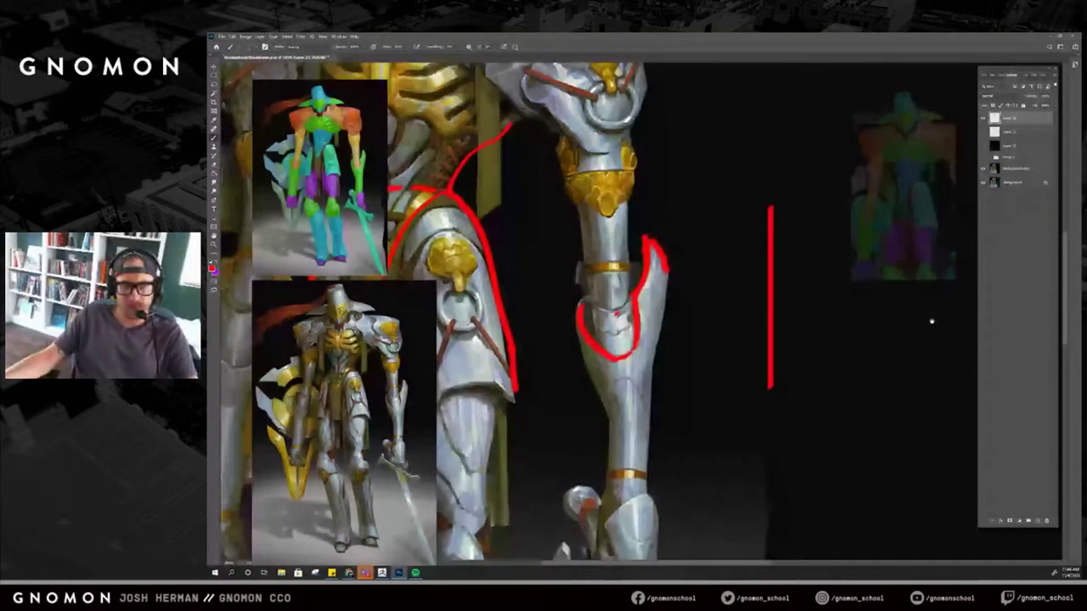
left_click_drag(766, 297, 859, 269)
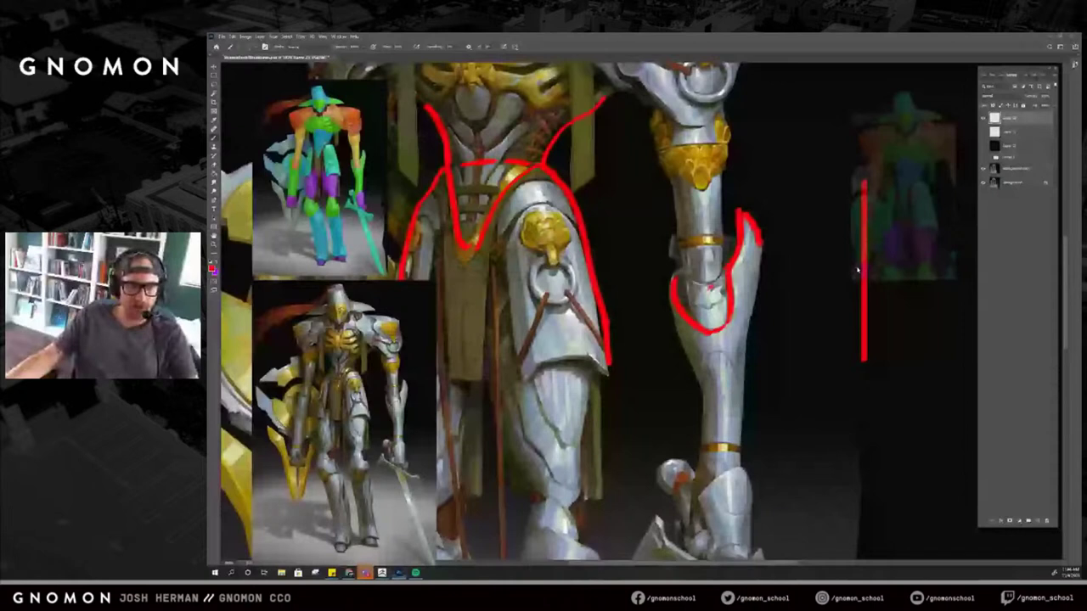
left_click_drag(858, 270, 693, 287)
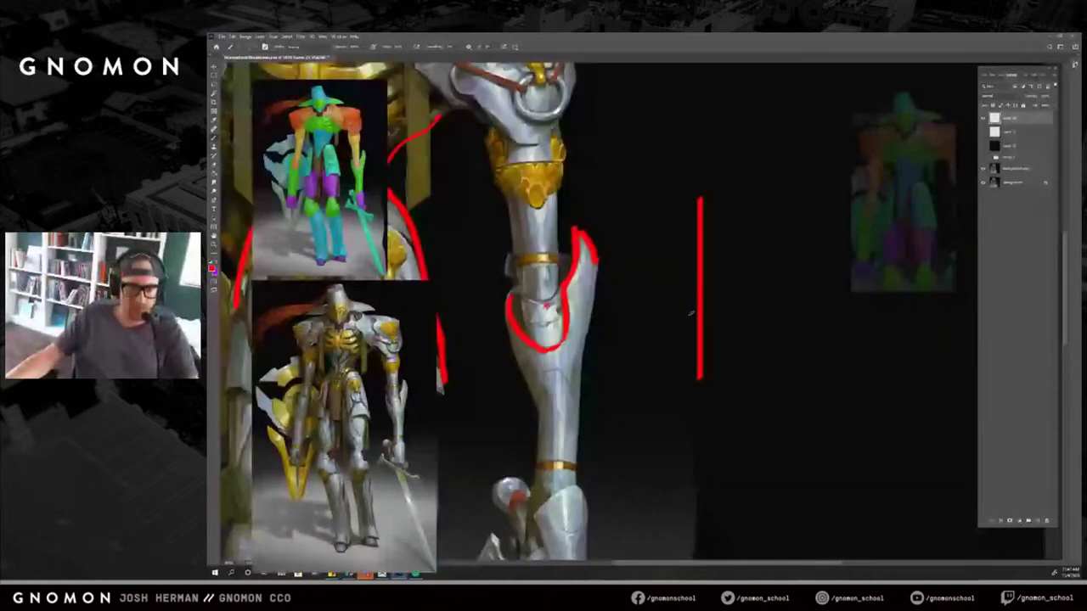
Sketch a red side profile across the vertical line, with a bent arm edge, a hooked upper tip and a curved lower end.
left_click_drag(691, 306, 689, 436)
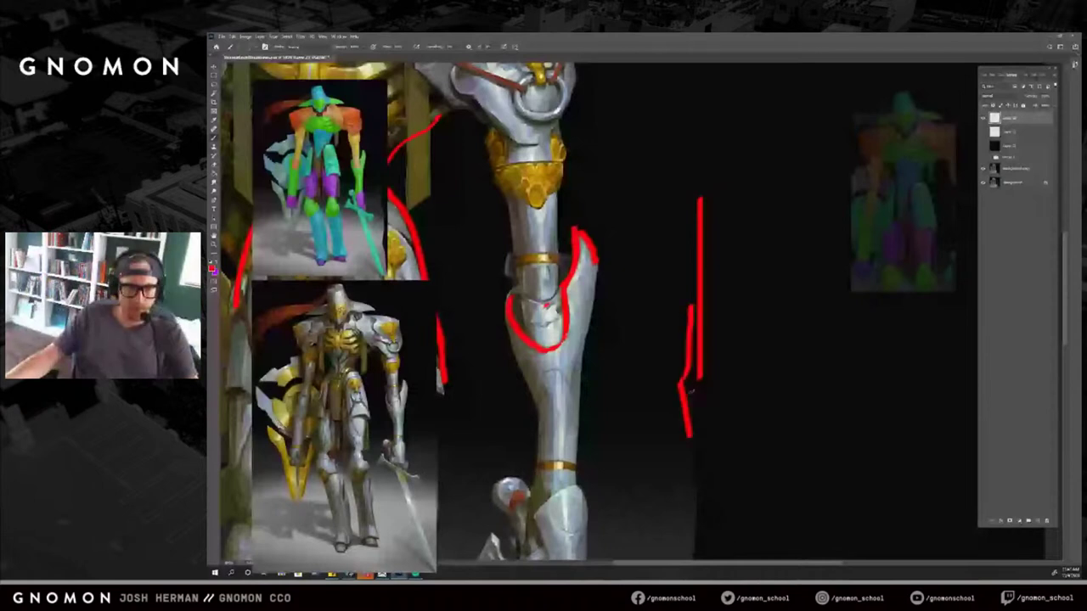
mouse_move(690, 348)
left_mouse_down()
mouse_move(690, 299)
mouse_move(709, 281)
mouse_move(725, 221)
left_mouse_up()
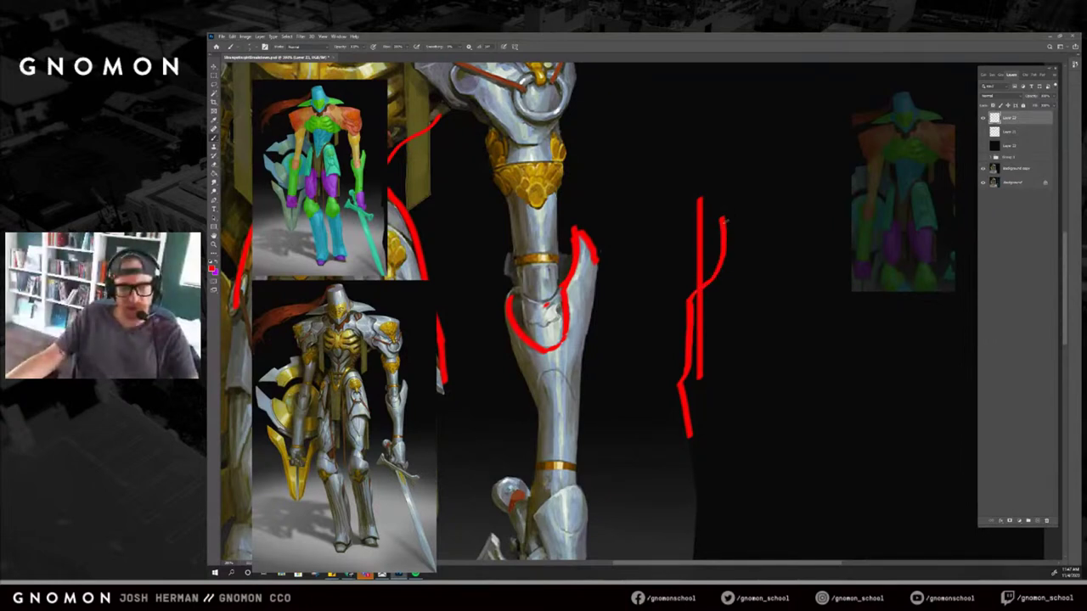
key("ctrl+z")
left_click_drag(706, 284, 727, 240)
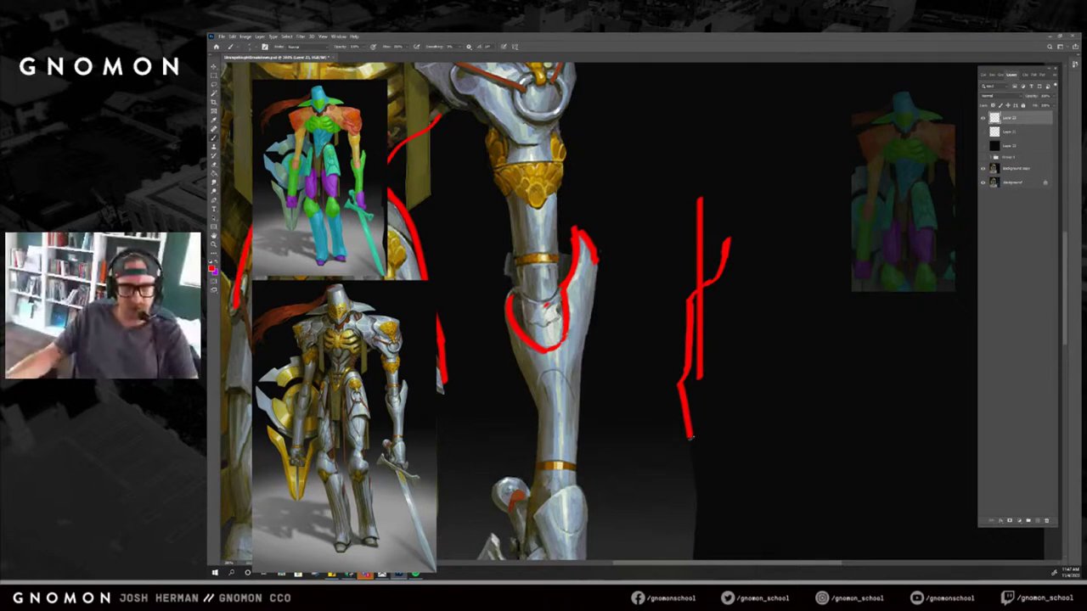
left_click_drag(688, 437, 769, 498)
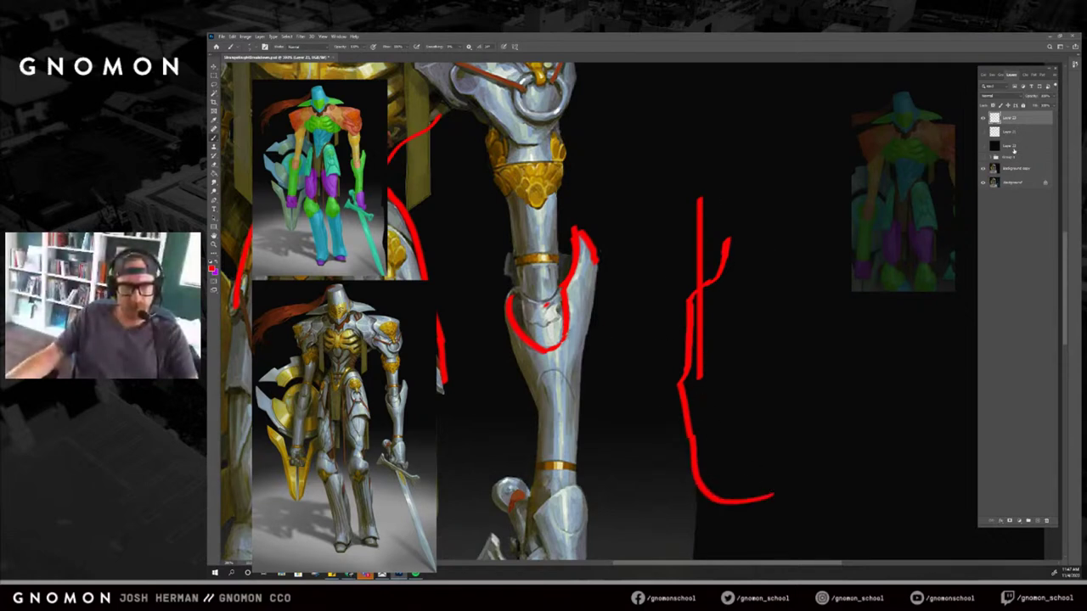
Hide the red sketch layer to study the painted forearm without the lines, and switch back to ZBrush.
left_click(983, 118)
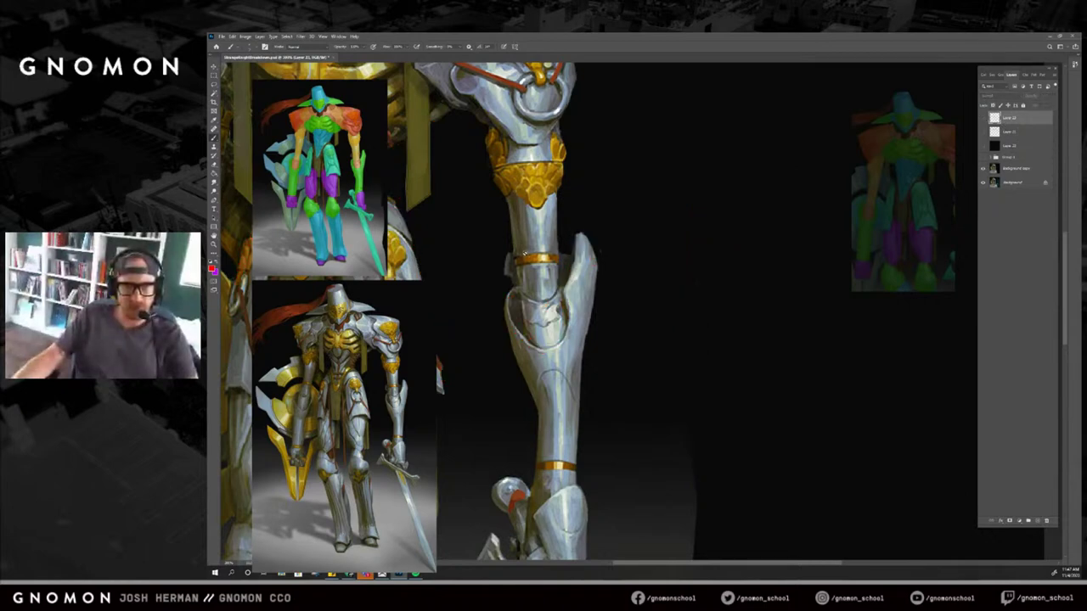
left_click_drag(481, 293, 625, 329)
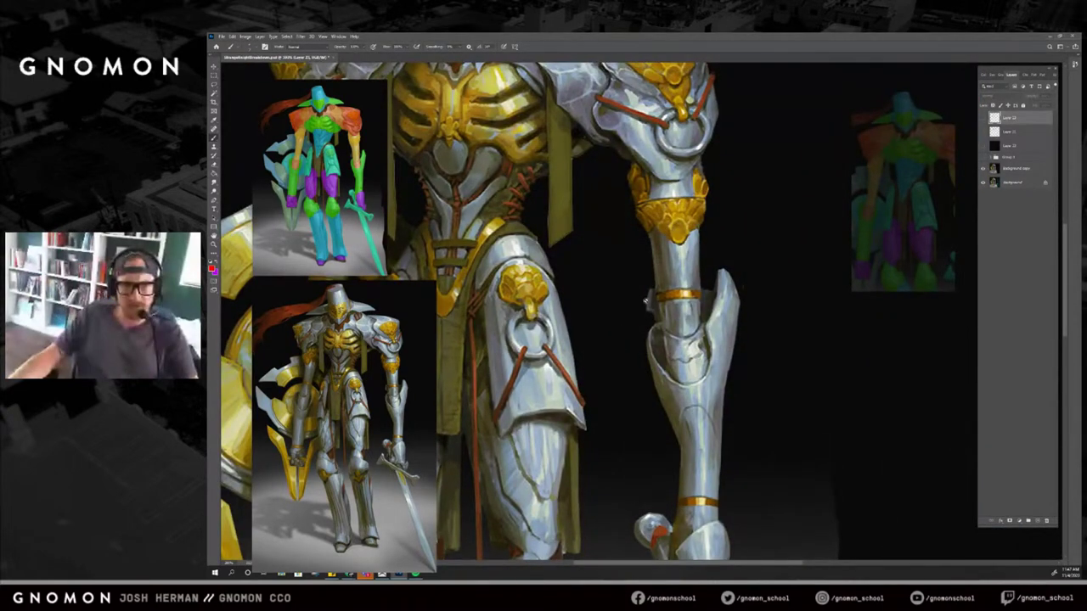
key("alt+Tab")
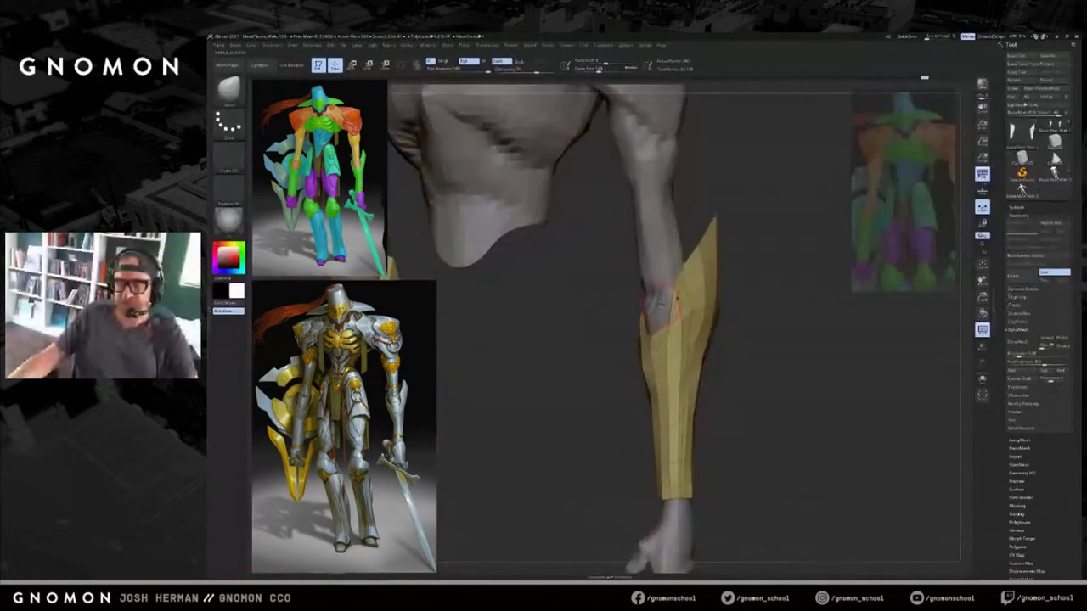
Adjust the upper front of the forearm bracer below the elbow opening with short brush strokes.
left_click_drag(749, 276, 771, 277)
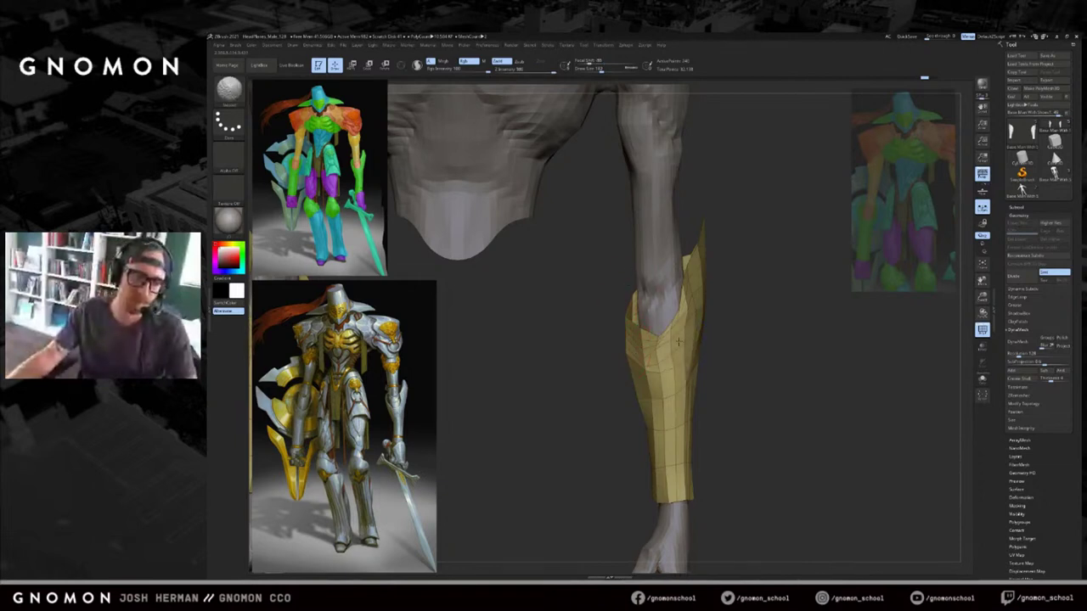
left_click_drag(714, 328, 682, 333)
key("ctrl+z")
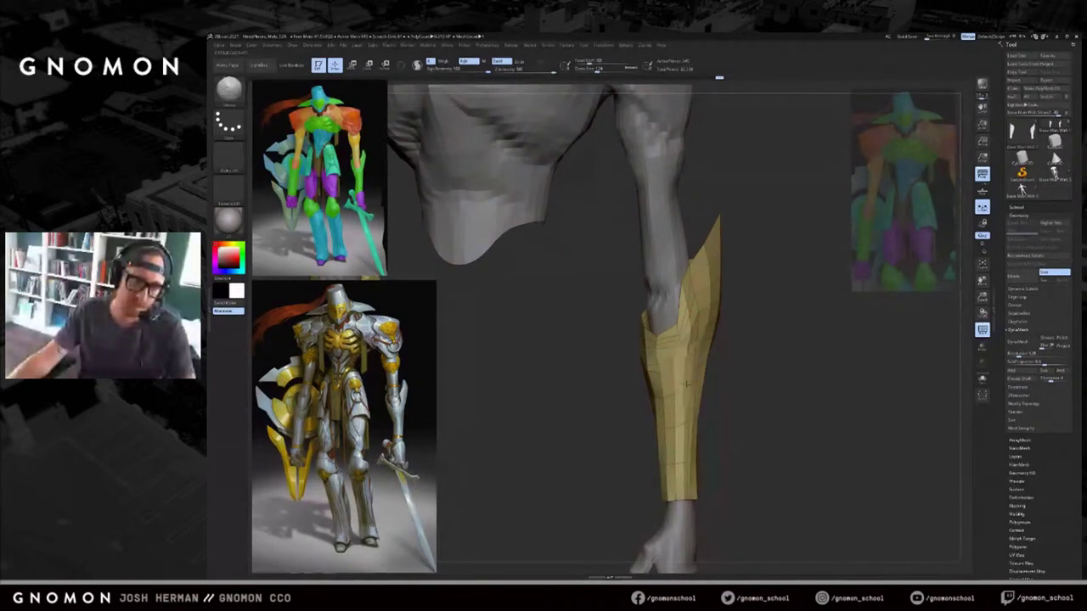
mouse_move(677, 360)
left_mouse_down()
mouse_move(674, 350)
mouse_move(686, 366)
left_mouse_up()
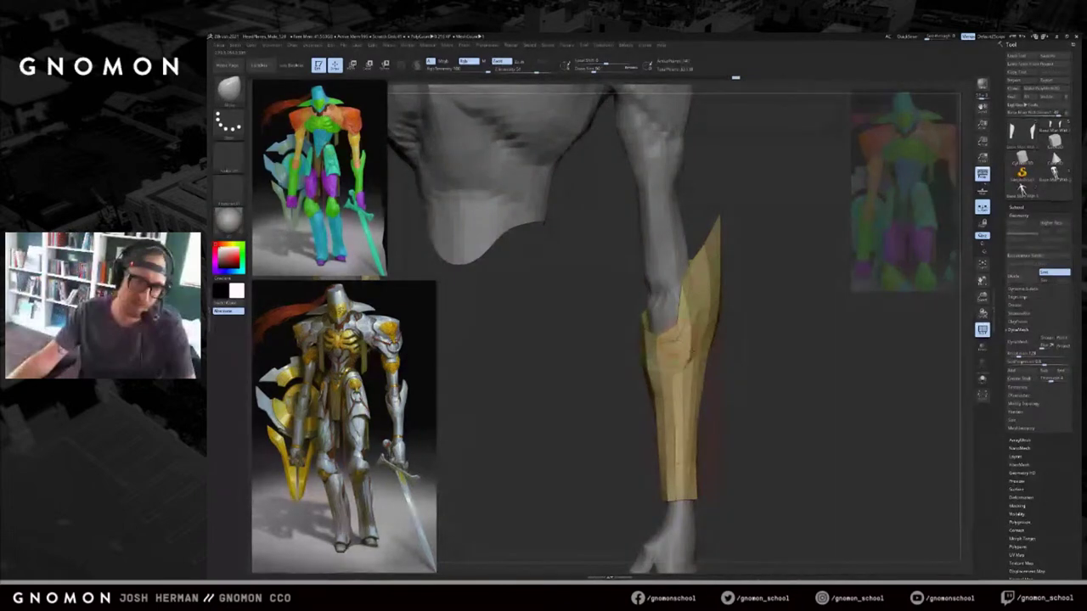
left_click_drag(676, 324, 671, 318)
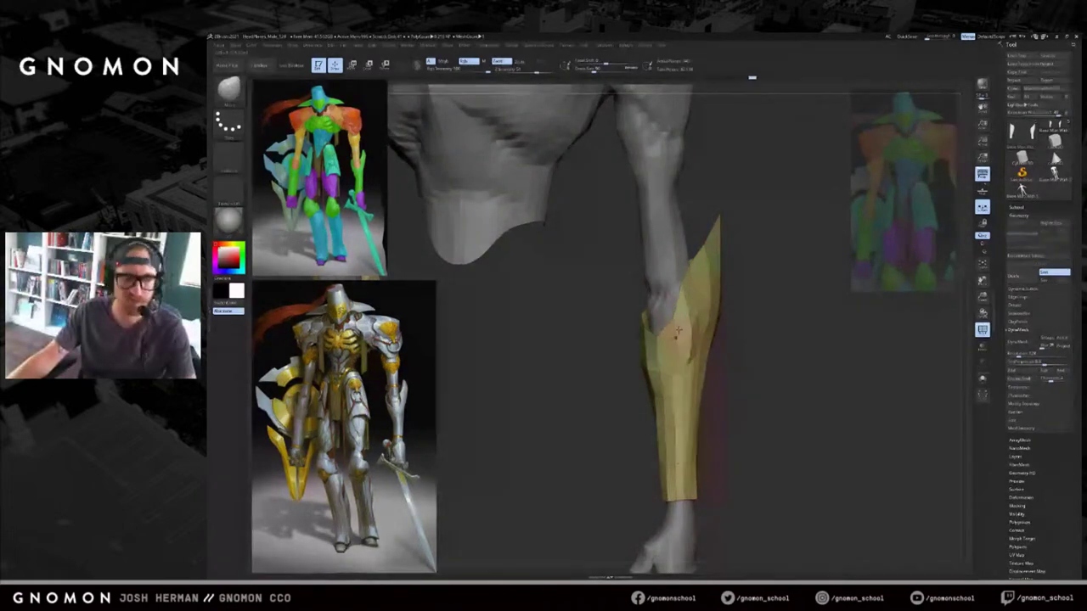
left_click_drag(678, 334, 678, 363)
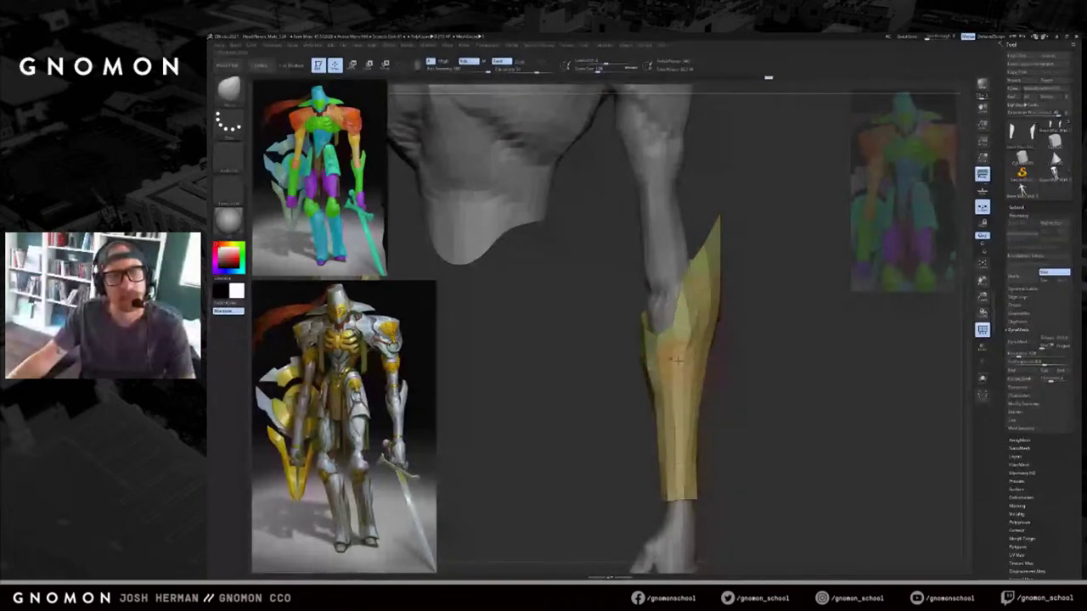
key("d")
key("Escape")
key("s")
mouse_move(679, 342)
left_mouse_down()
mouse_move(744, 354)
mouse_move(719, 345)
mouse_move(714, 323)
mouse_move(718, 346)
mouse_move(745, 325)
left_mouse_up()
Switch to Photoshop, show the red sketch layer and marquee-select the side profile sketch beside the painted forearm.
key("alt+Tab")
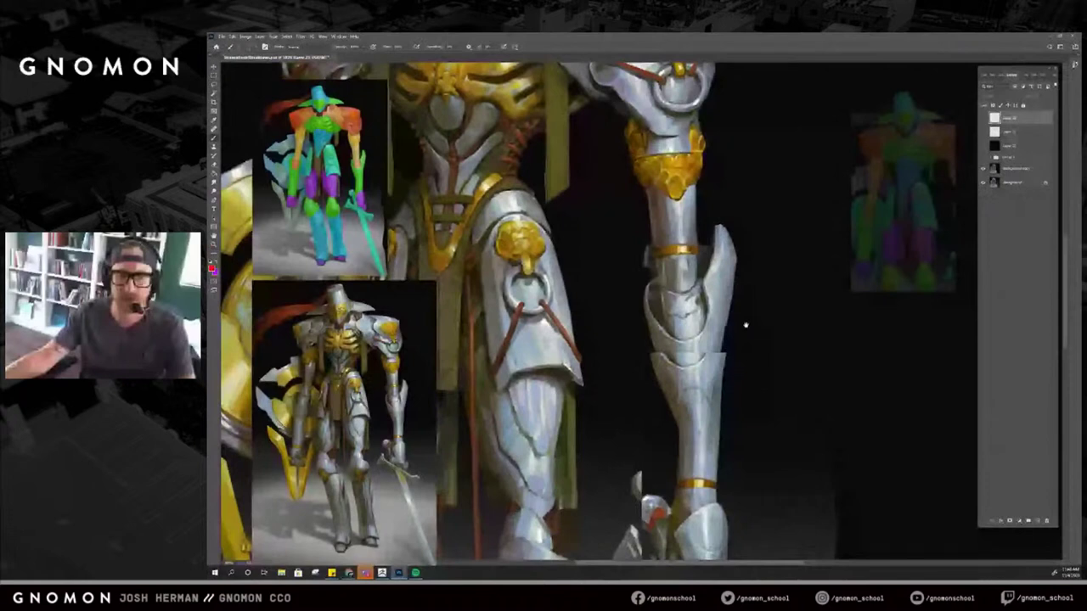
left_click(984, 119)
key("m")
mouse_move(638, 197)
left_mouse_down()
mouse_move(942, 494)
mouse_move(956, 533)
left_mouse_up()
key("ctrl+d")
left_click(909, 205)
left_click_drag(910, 153, 800, 542)
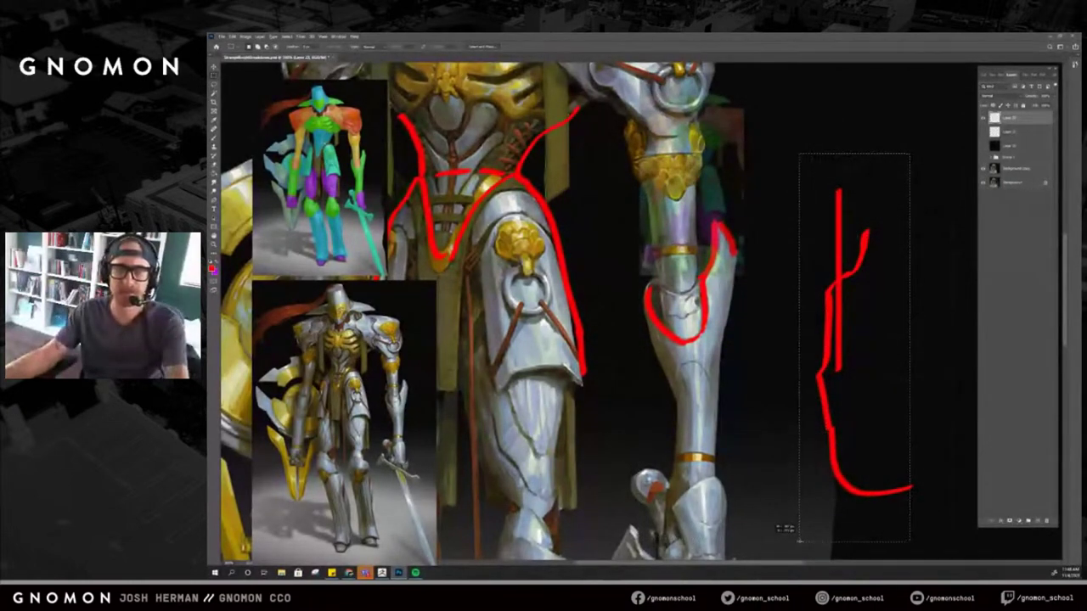
Delete the loose red sketch strokes beside the arm and move the translucent colour-coded reference away from the forearm.
key("Delete")
key("ctrl+d")
left_click_drag(935, 466, 884, 517)
key("Delete")
left_click_drag(717, 202, 938, 197)
key("b")
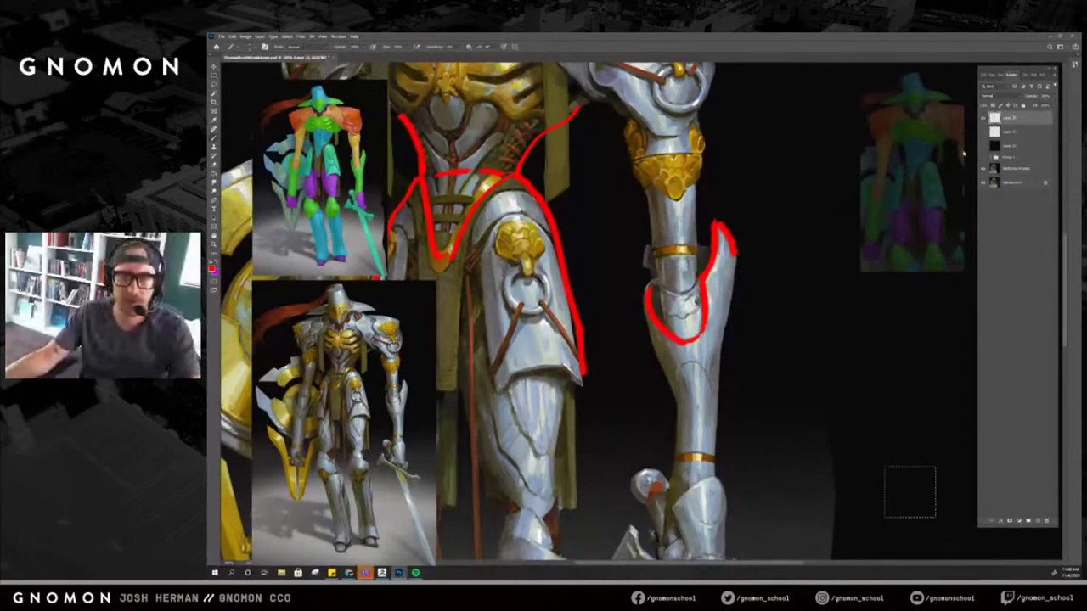
key("ctrl+d")
left_click_drag(703, 406, 708, 370)
key("ctrl+z")
key("ctrl+z")
key("ctrl+z")
key("ctrl+z")
key("ctrl+z")
key("ctrl+z")
left_click_drag(662, 338, 693, 391)
key("ctrl+z")
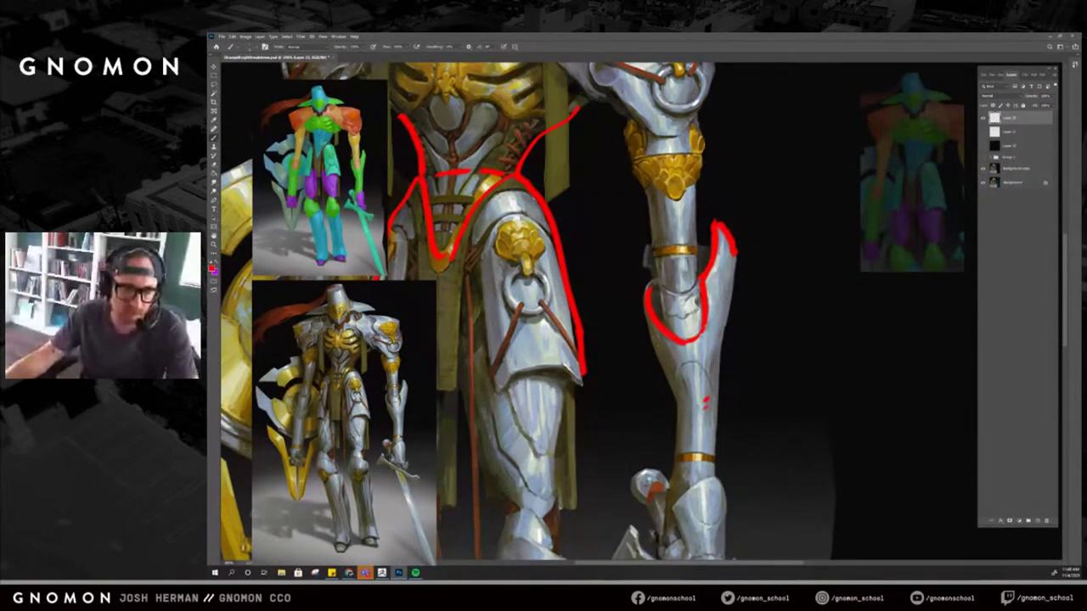
Trace the inner contour of the forearm guard in red, from the cuff tip down to the wrist.
mouse_move(645, 311)
left_mouse_down()
mouse_move(670, 396)
mouse_move(672, 482)
left_mouse_up()
key("ctrl+z")
mouse_move(674, 485)
left_mouse_down()
mouse_move(672, 398)
mouse_move(646, 324)
left_mouse_up()
key("ctrl+z")
left_click_drag(675, 399, 647, 311)
key("ctrl+z")
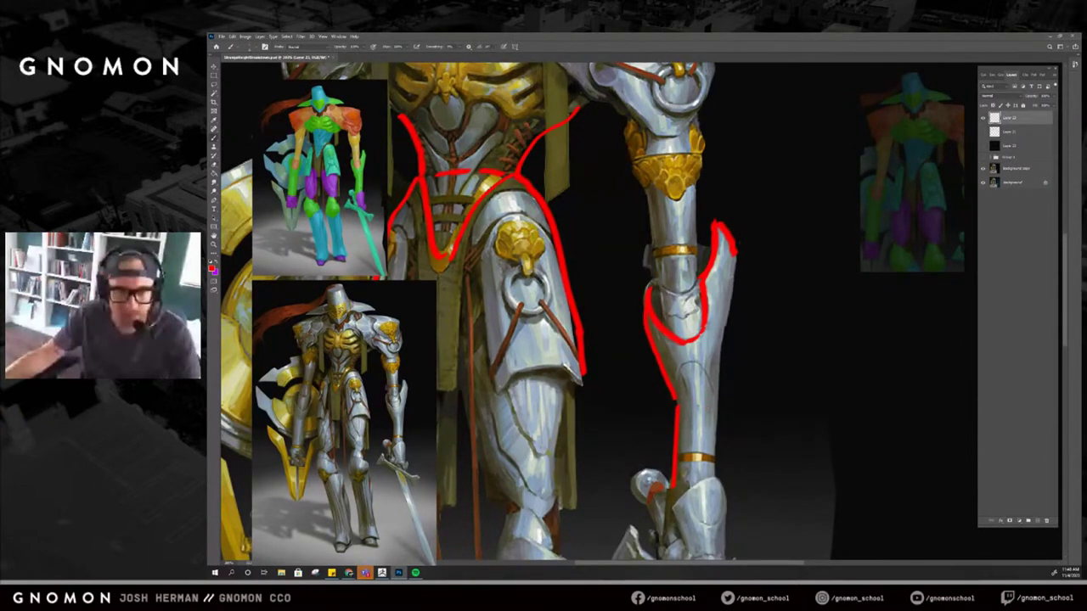
Trace the outer contour of the forearm guard in red, from the pointed elbow flare straight down to the wrist.
left_click_drag(736, 254, 723, 346)
key("ctrl+z")
left_click(715, 477, "shift")
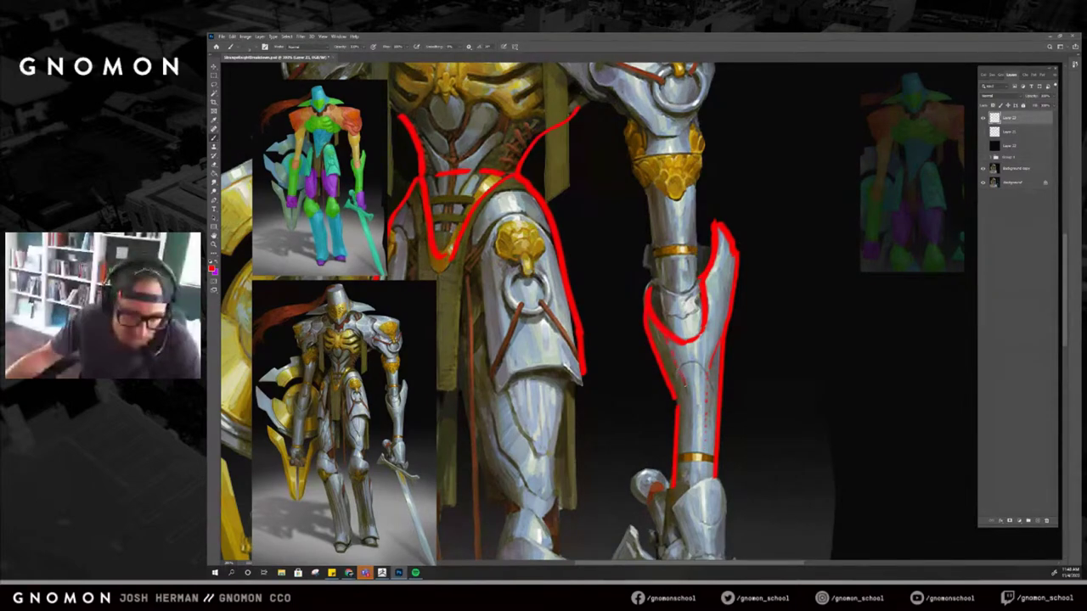
Examine the red outlines alone against the black fill layer, then bring the knight painting back into view.
left_click_drag(733, 425, 818, 382)
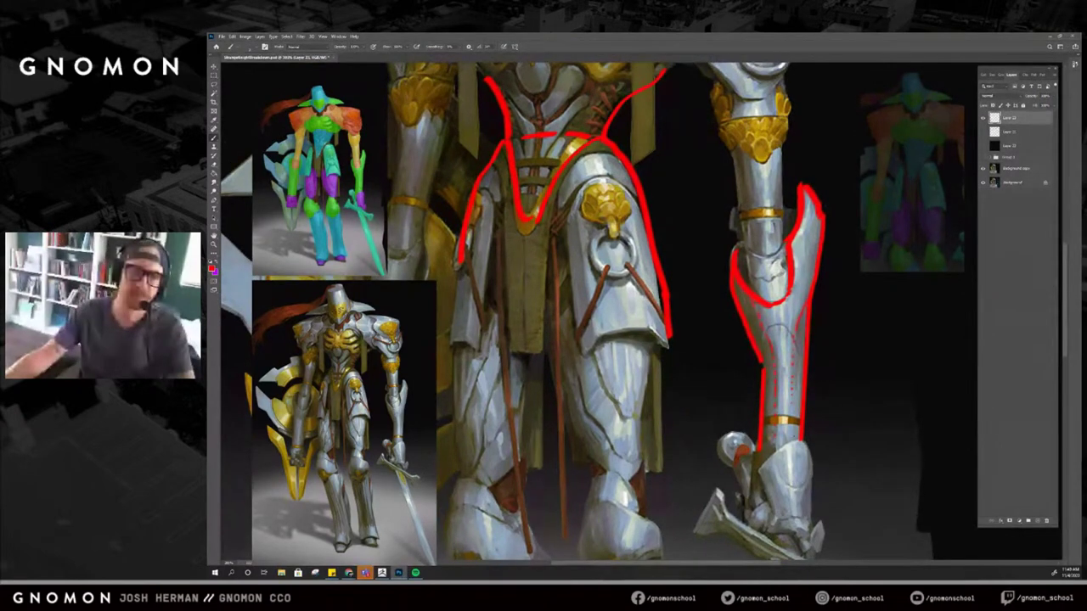
left_click(982, 146)
left_click_drag(862, 287, 818, 261)
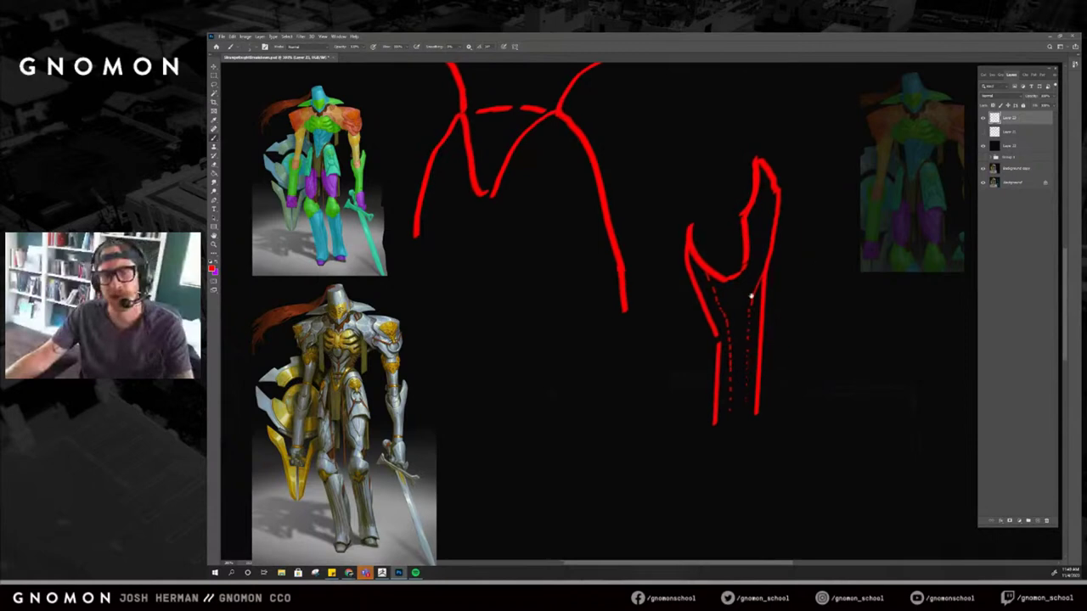
left_click(984, 131)
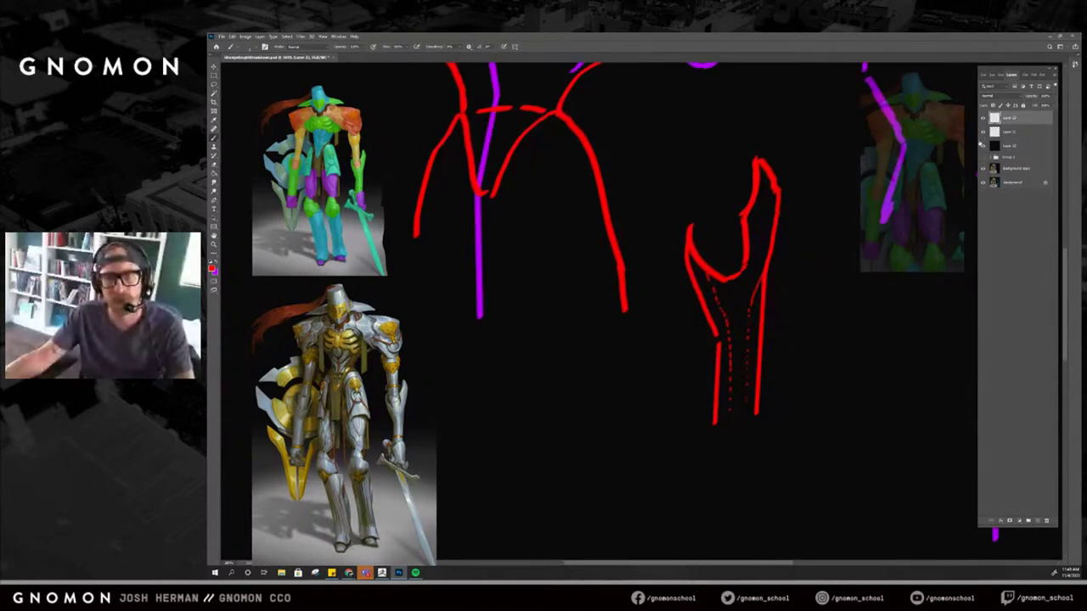
left_click(982, 132)
left_click(982, 146)
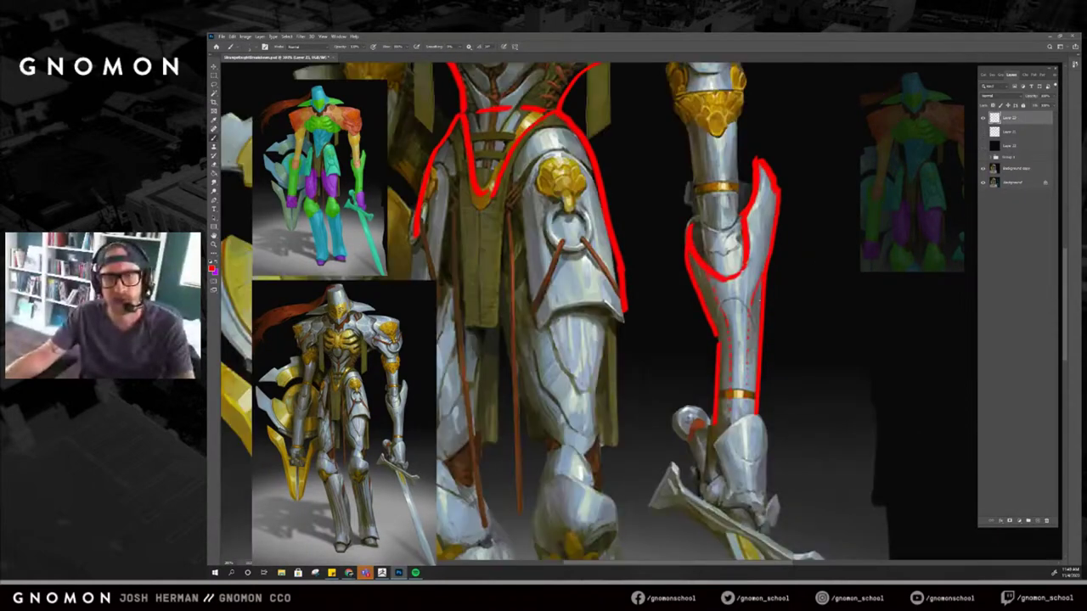
key("e")
left_click_drag(758, 302, 768, 247)
key("ctrl+z")
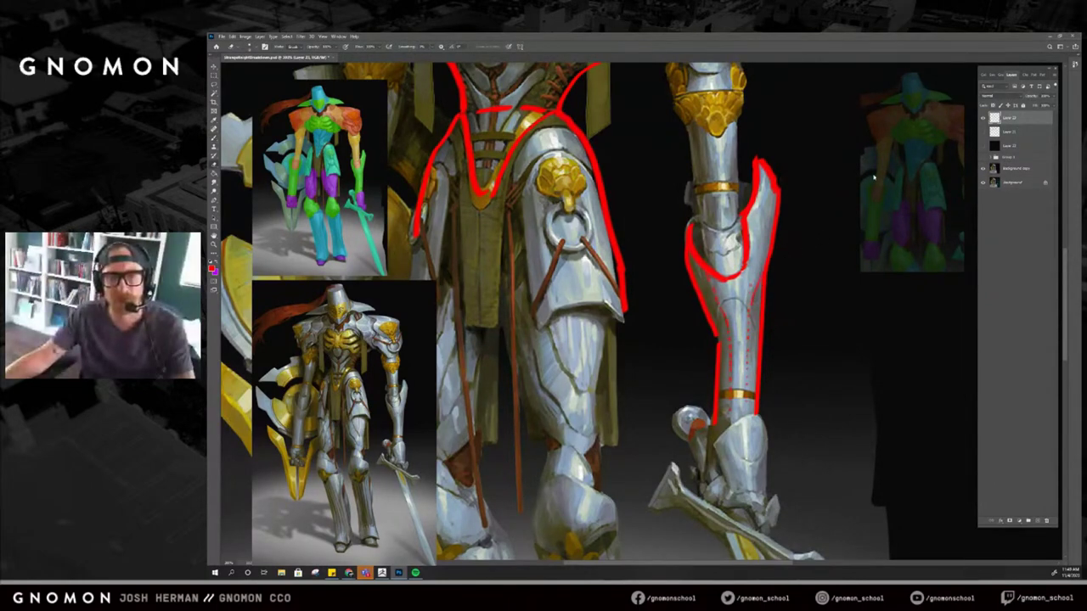
Hide the red sketch layer, switch to ZBrush and choose the ClayBuildup brush.
left_click(983, 118)
key("alt+Tab")
mouse_move(739, 300)
left_mouse_down("alt")
mouse_move(739, 279)
mouse_move(742, 291)
mouse_move(696, 322)
left_mouse_up("alt")
key("b")
key("c")
key("b")
Try remeshing the low-poly forearm guard with DynaMesh at a lower resolution.
left_click_drag(770, 250, 722, 299)
mouse_move(799, 267)
left_mouse_down("shift")
mouse_move(789, 282)
mouse_move(803, 294)
mouse_move(916, 339)
left_mouse_up("shift")
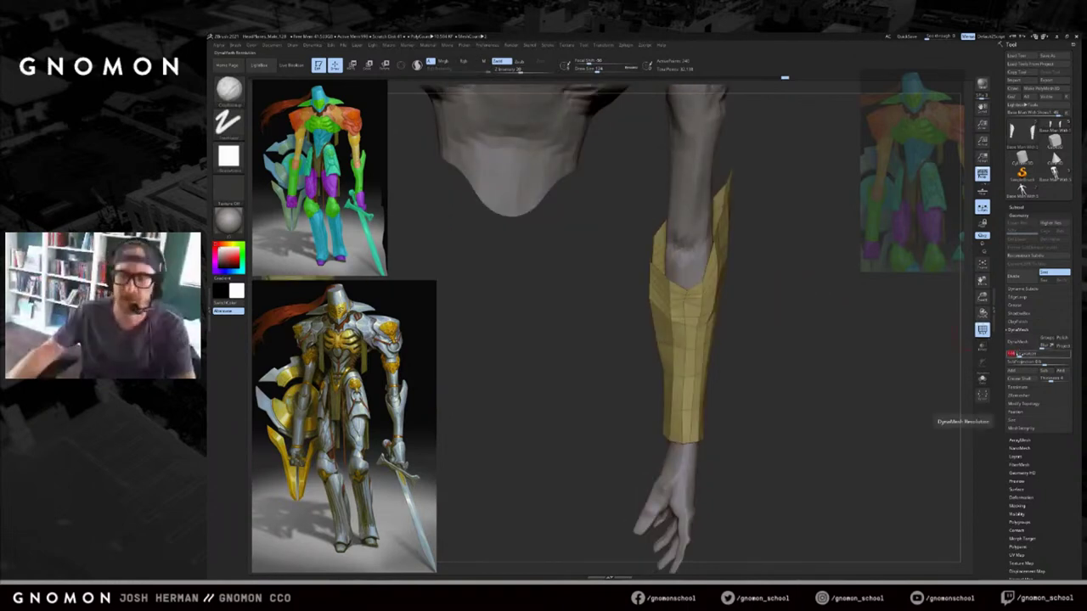
type("8")
left_click_drag(755, 314, 779, 320, "shift")
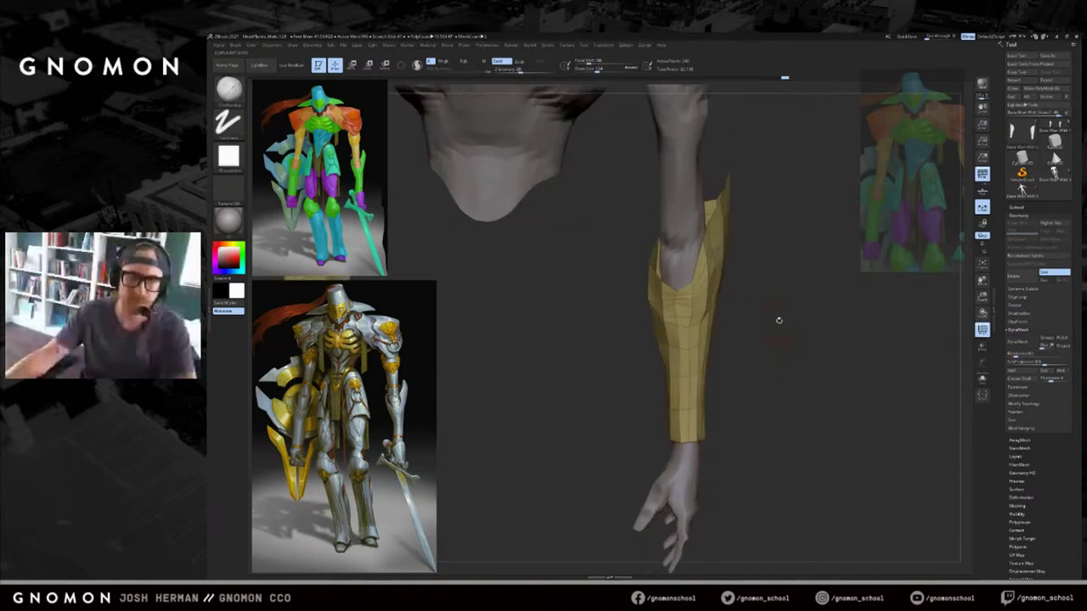
left_click(1013, 343)
left_click_drag(849, 336, 837, 332)
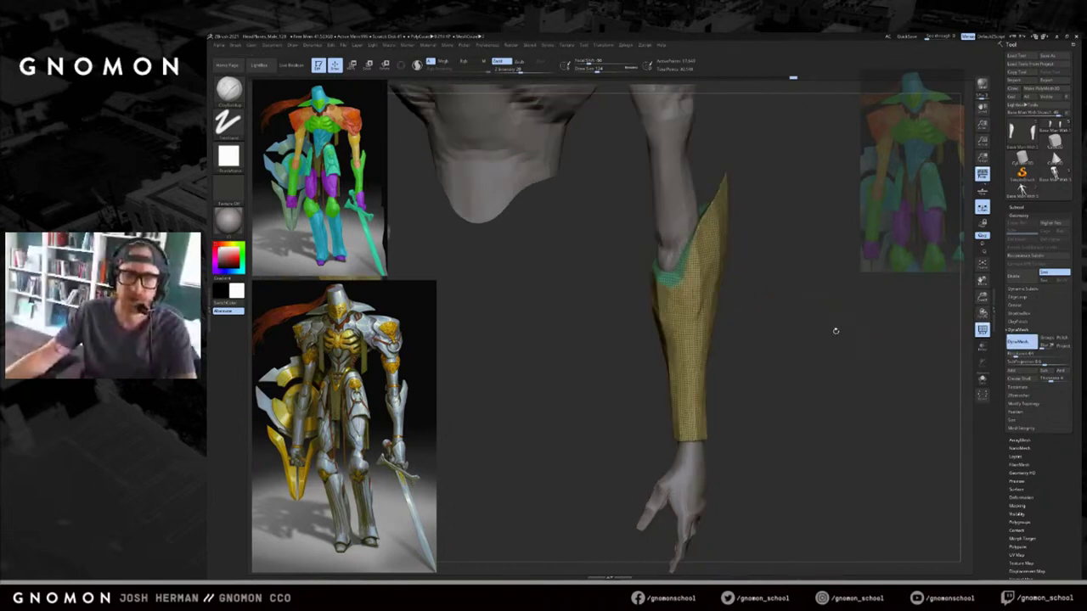
Check the polygroup at the guard's elbow opening and undo the DynaMesh remesh.
key("ctrl+z")
key("ctrl+shift+z")
mouse_move(802, 314)
left_mouse_down()
mouse_move(813, 306)
mouse_move(807, 324)
left_mouse_up()
left_click(699, 291, "ctrl+shift")
left_click_drag(812, 234, 803, 277, "ctrl+shift")
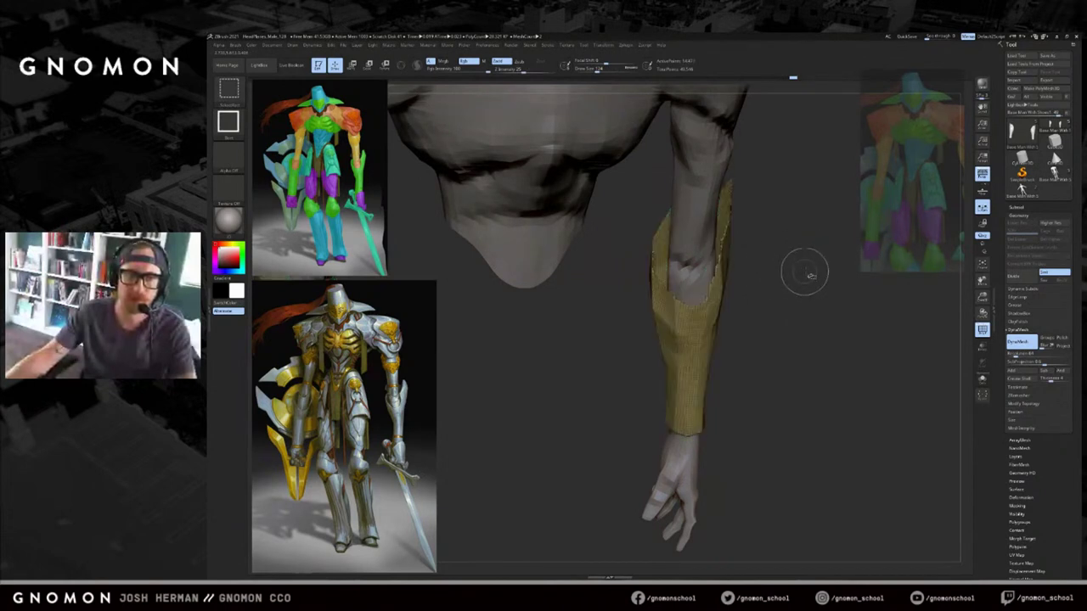
left_click(810, 215, "ctrl+shift")
key("ctrl+z")
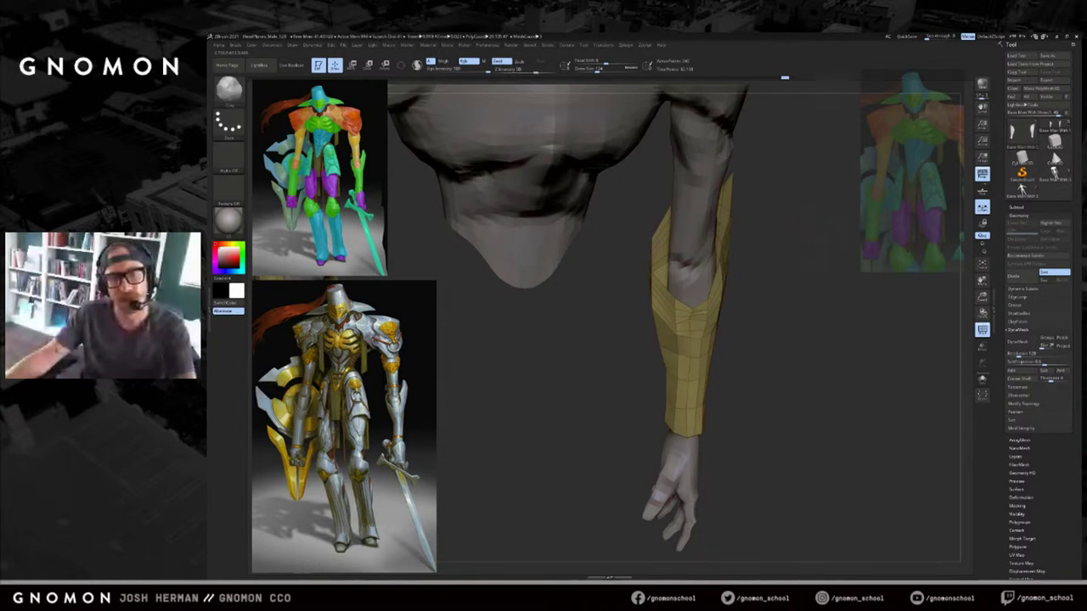
Try extruding an edge at the guard's pointed elbow flare with the ZModeler Extrude Move action.
left_click_drag(821, 242, 799, 246)
key("b")
key("z")
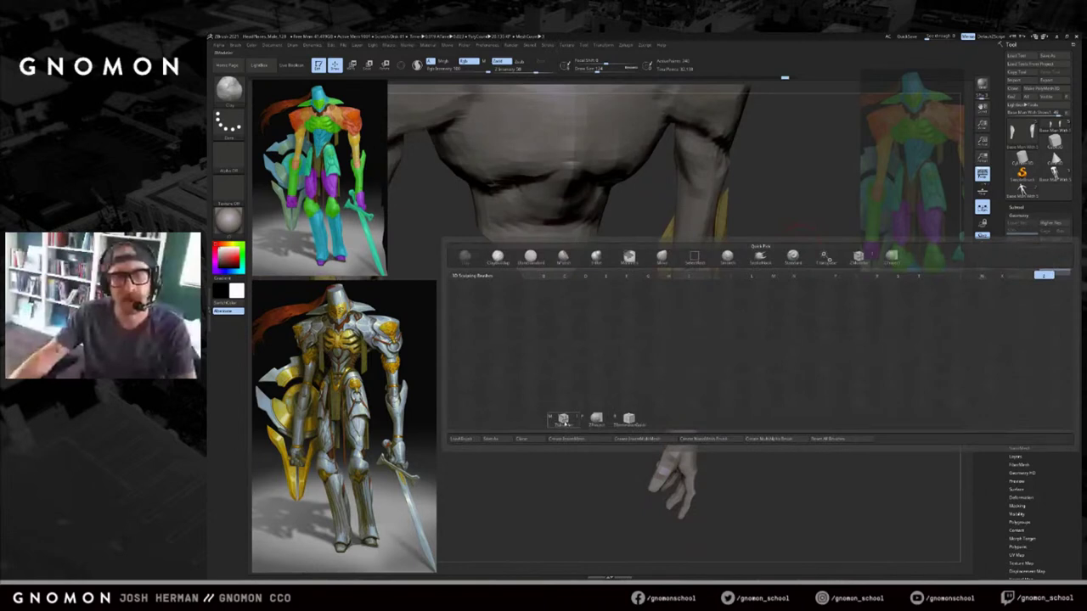
key("m")
left_click_drag(770, 234, 793, 247)
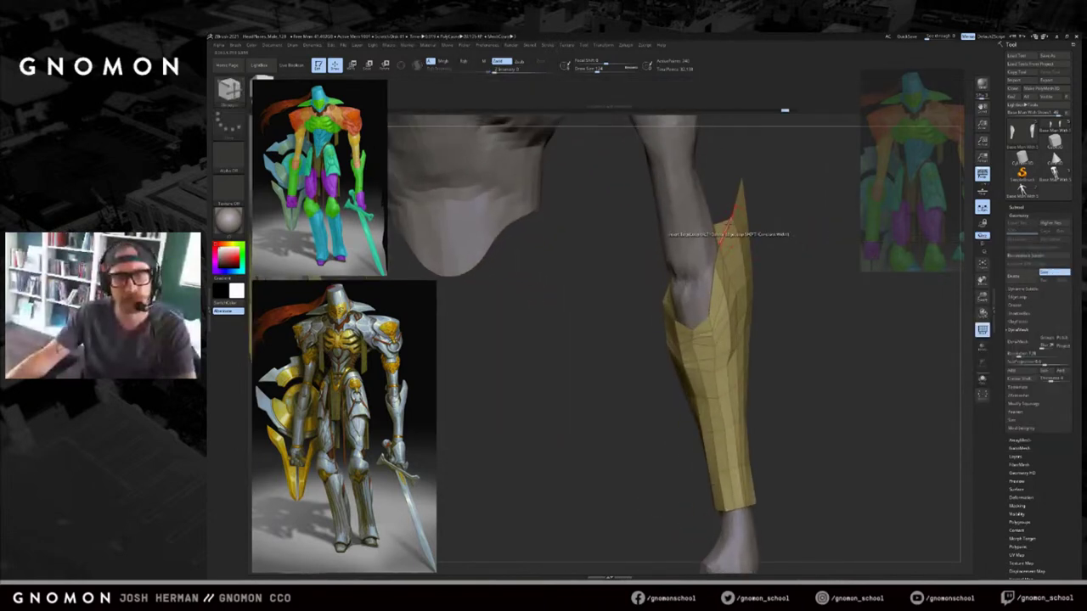
left_click(735, 200)
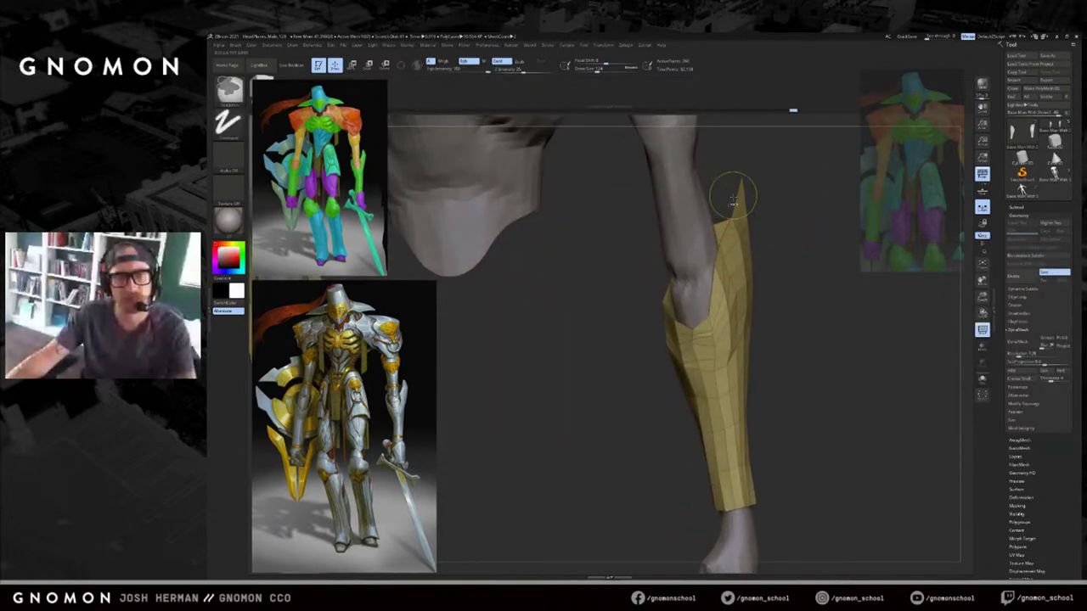
key("space")
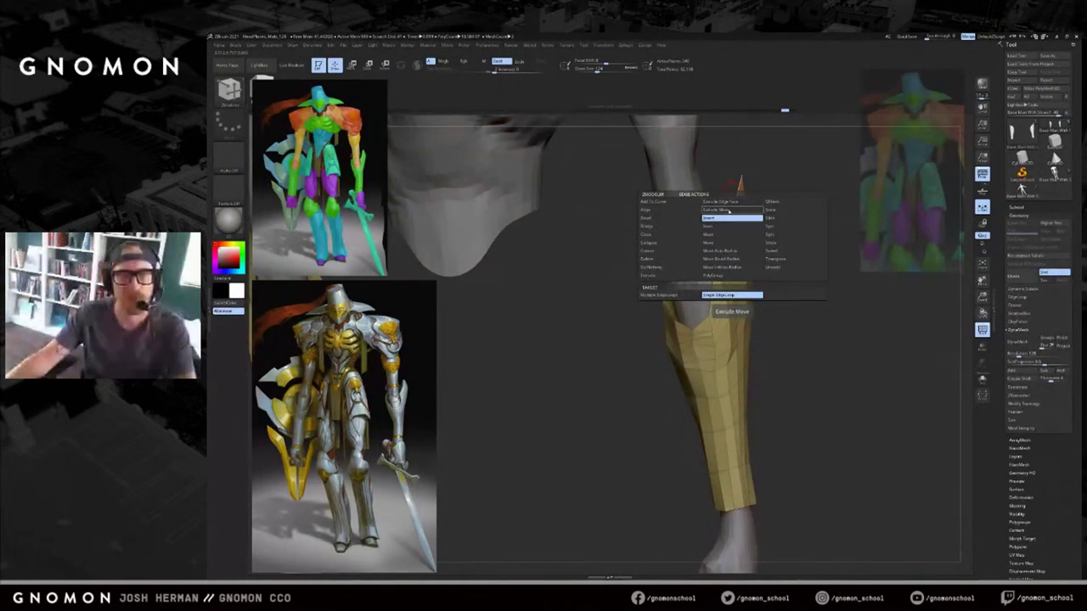
left_click(728, 210)
left_click_drag(737, 202, 716, 203)
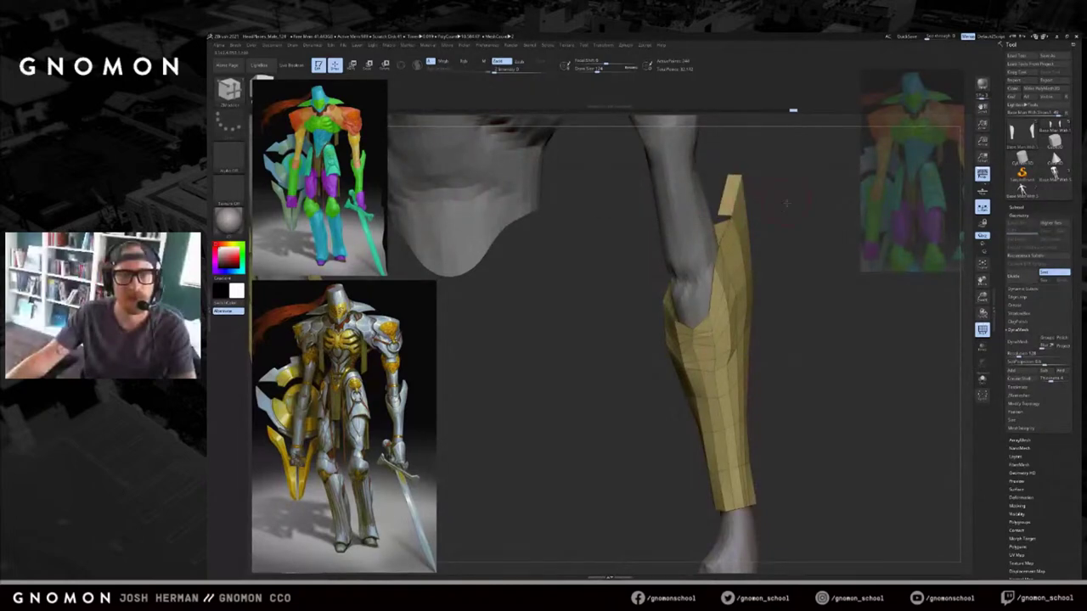
left_click_drag(786, 202, 788, 229)
key("ctrl+z")
Choose the Move brush and remesh the forearm guard with DynaMesh at a lower resolution.
key("b")
key("m")
key("v")
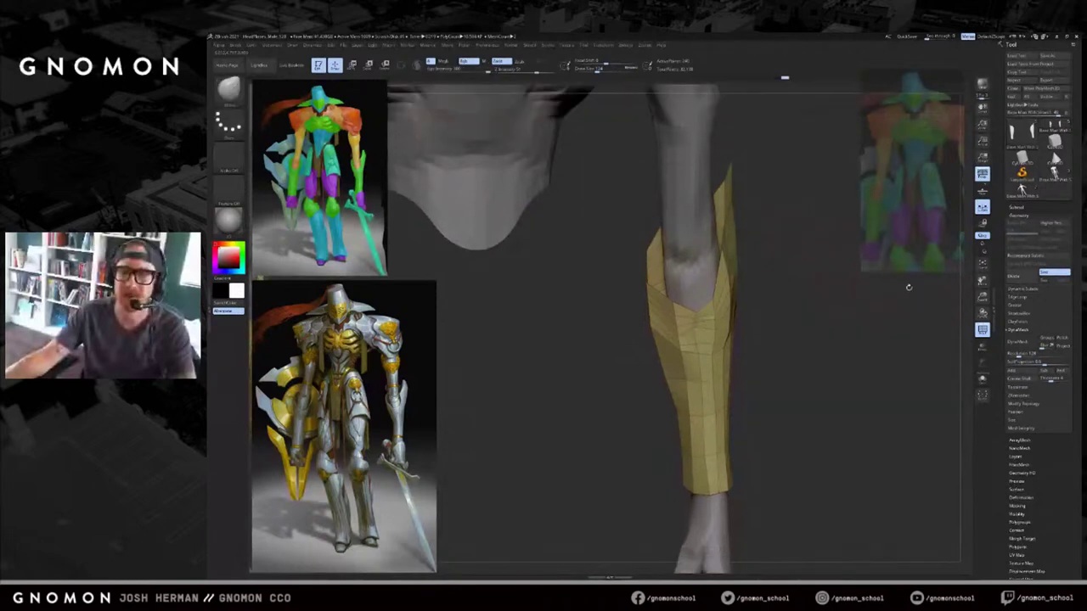
left_click(1015, 353)
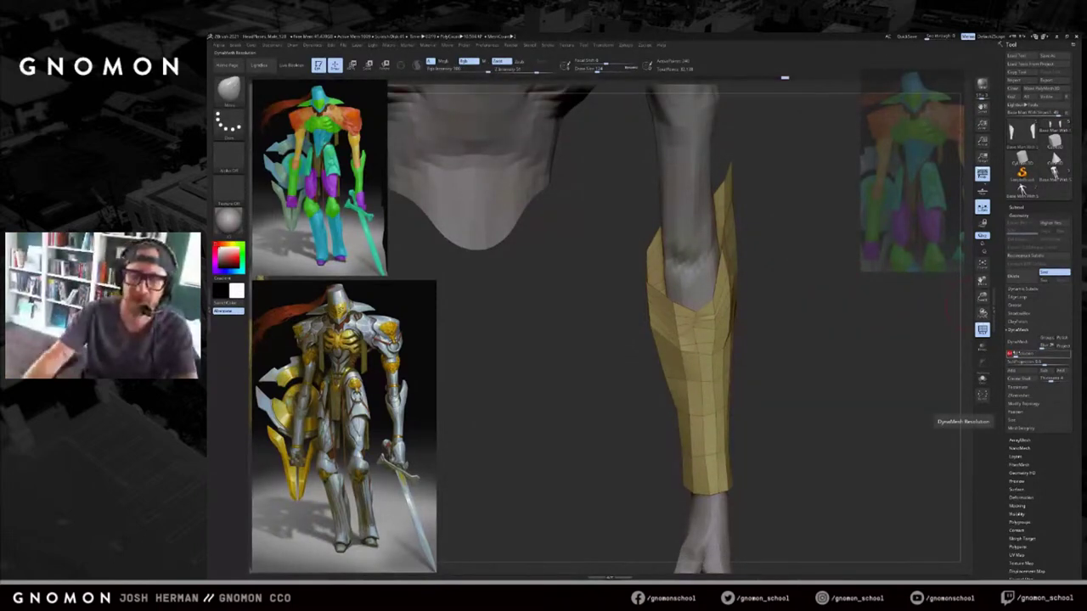
left_click(1017, 341)
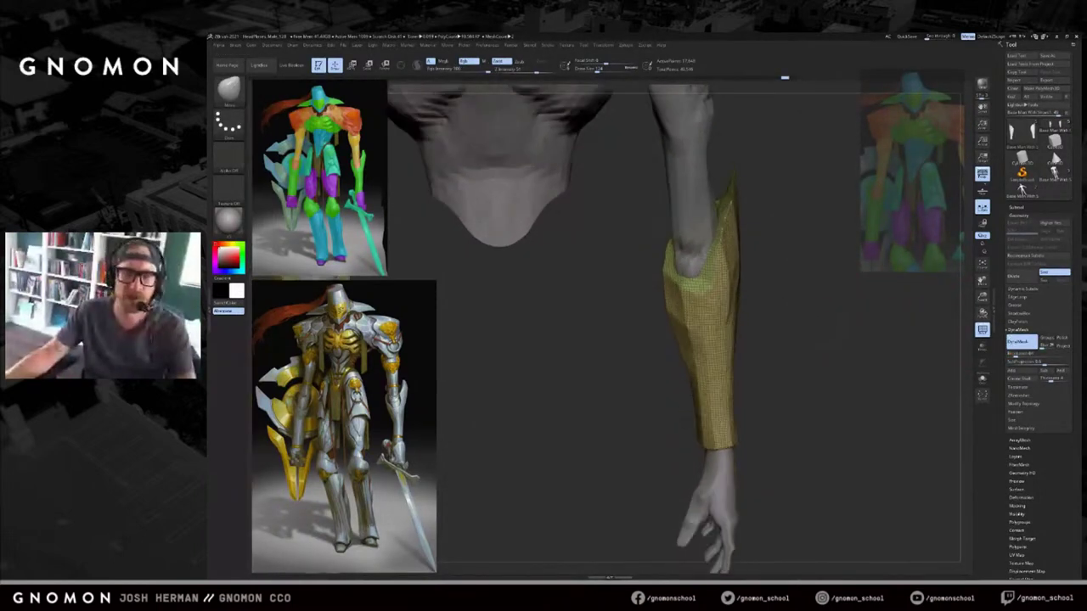
Mask the whole forearm guard except the polygroup capping its elbow opening.
left_click_drag(799, 312, 814, 310)
left_click(706, 289, "ctrl+shift")
left_click_drag(802, 165, 657, 293, "ctrl")
left_click(820, 257, "ctrl+shift")
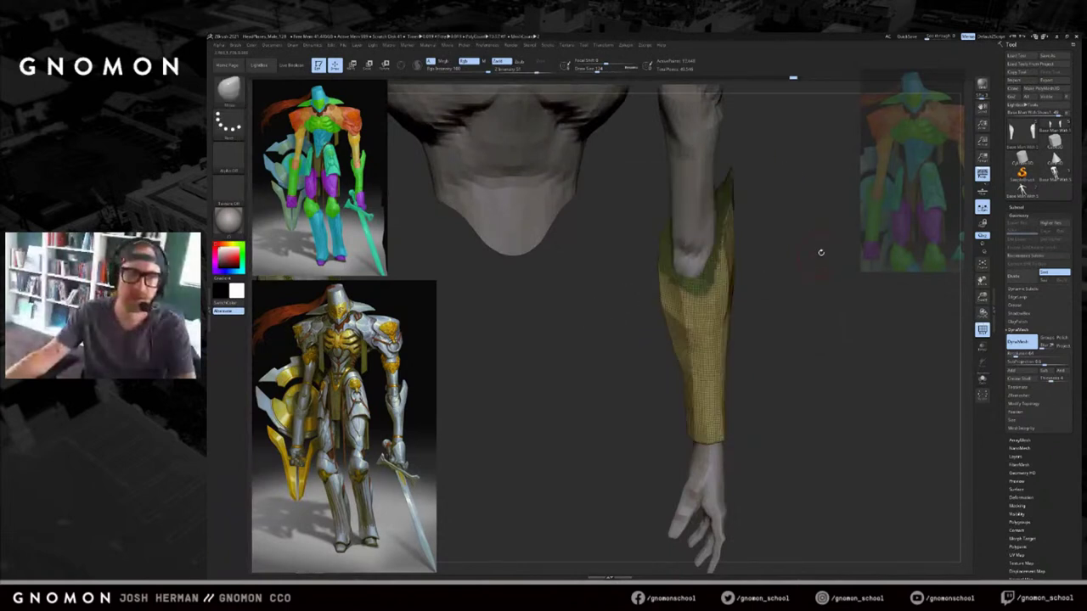
left_click_drag(821, 254, 819, 270)
left_click(819, 270, "ctrl")
Solo the forearm guard and scale its unmasked elbow cap inward with a transpose line.
key("e")
key("alt+s")
left_click_drag(762, 348, 678, 246, "alt")
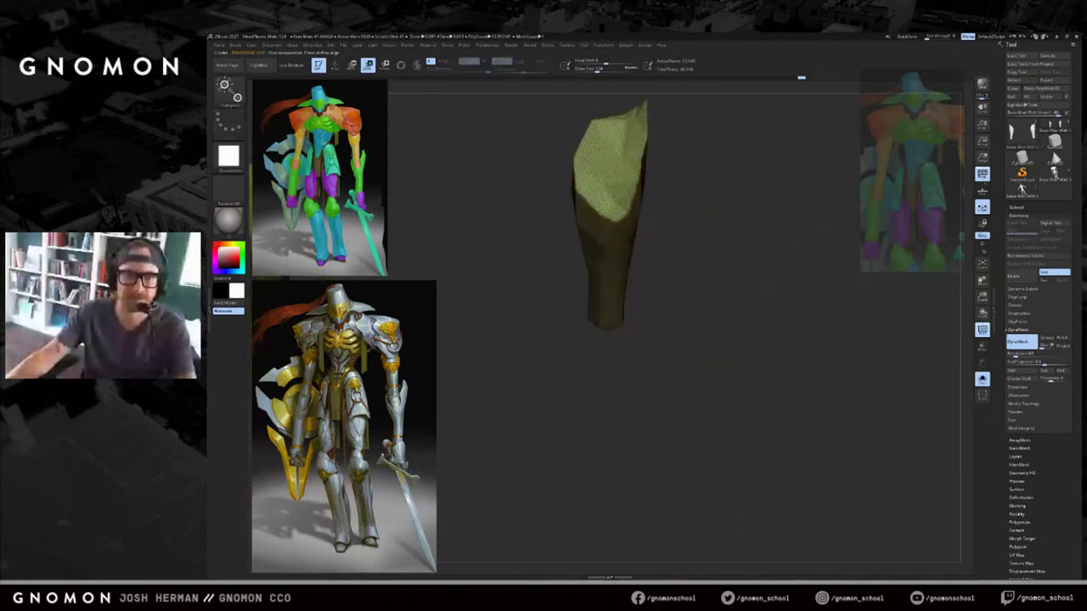
left_click_drag(607, 161, 706, 227)
mouse_move(668, 196)
left_mouse_down("alt")
mouse_move(675, 253)
mouse_move(678, 231)
mouse_move(698, 243)
mouse_move(664, 350)
left_mouse_up("alt")
Refine the mask on the forearm guard so its lower section and wrist end are protected.
left_click(676, 249, "ctrl")
key("ctrl+z")
left_click(663, 353, "ctrl")
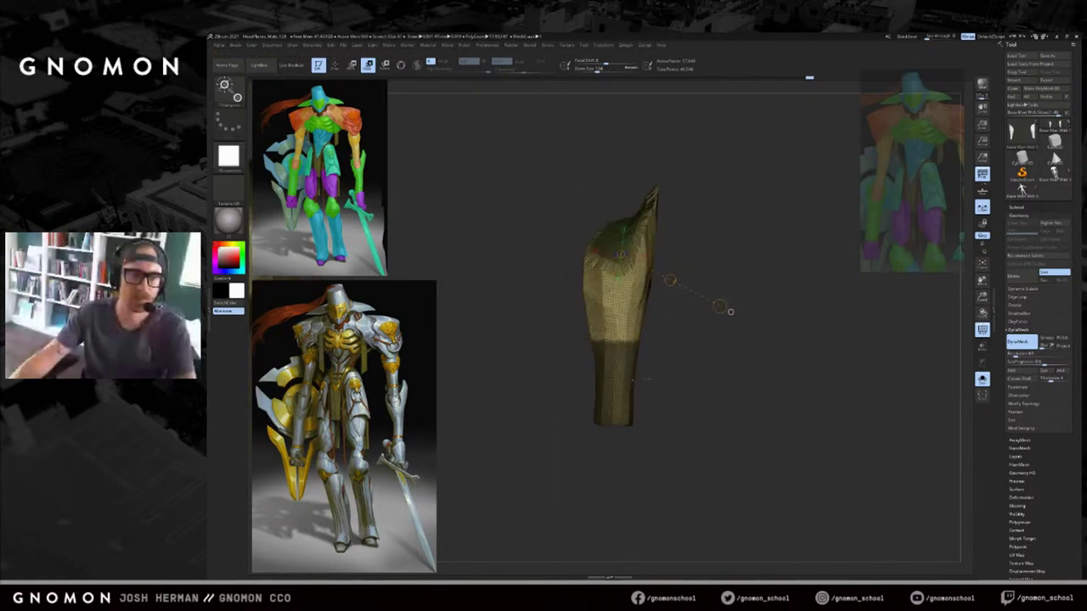
left_click(663, 350, "ctrl")
left_click_drag(660, 348, 669, 348, "ctrl")
left_click(683, 450, "ctrl")
left_click_drag(683, 450, 586, 415, "ctrl")
Try moving the inset elbow cap down into the forearm guard with a Move transpose line.
key("w")
left_click_drag(621, 338, 609, 166)
left_click_drag(621, 251, 620, 293)
key("ctrl+z")
left_click_drag(689, 225, 664, 255)
key("q")
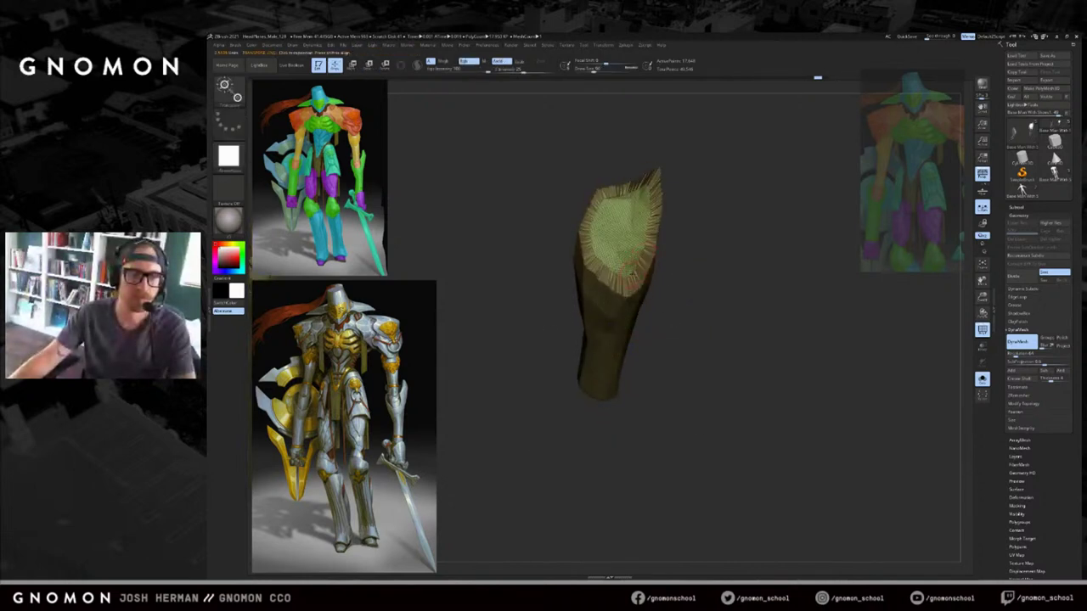
key("w")
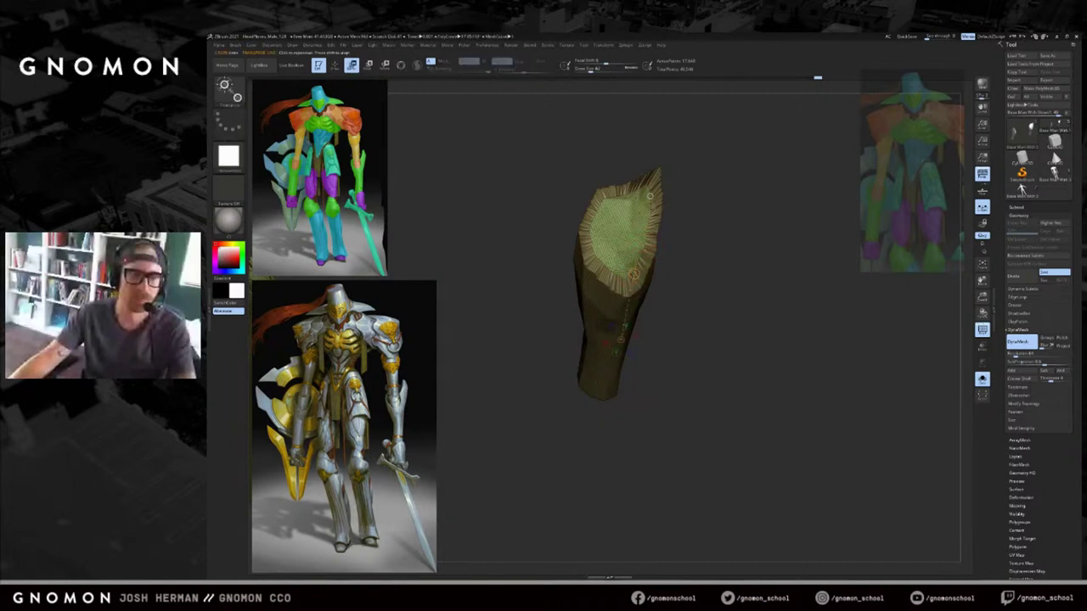
key("q")
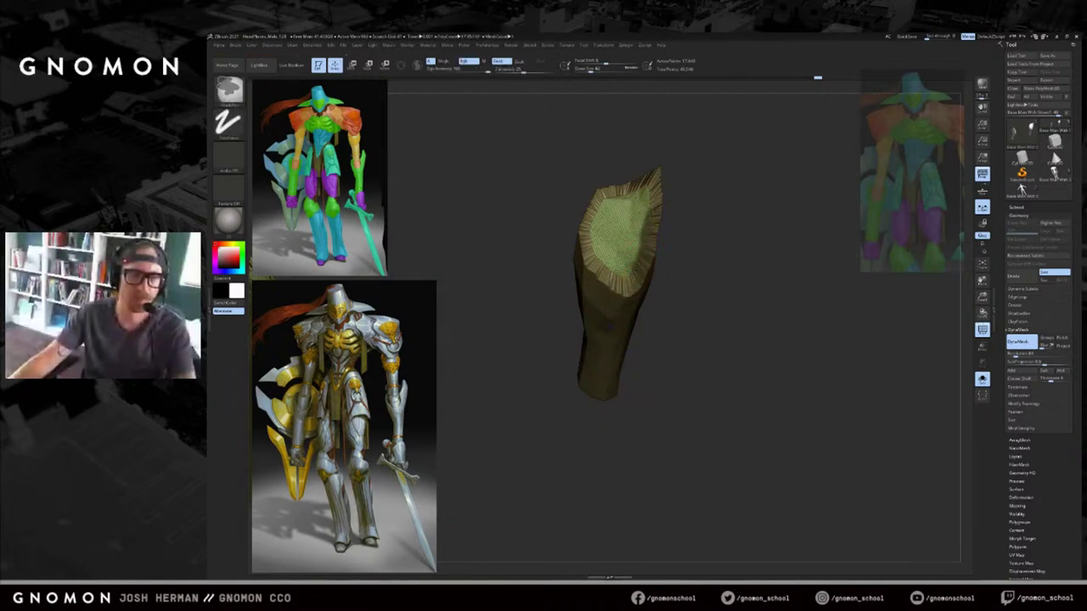
left_click_drag(657, 154, 665, 242)
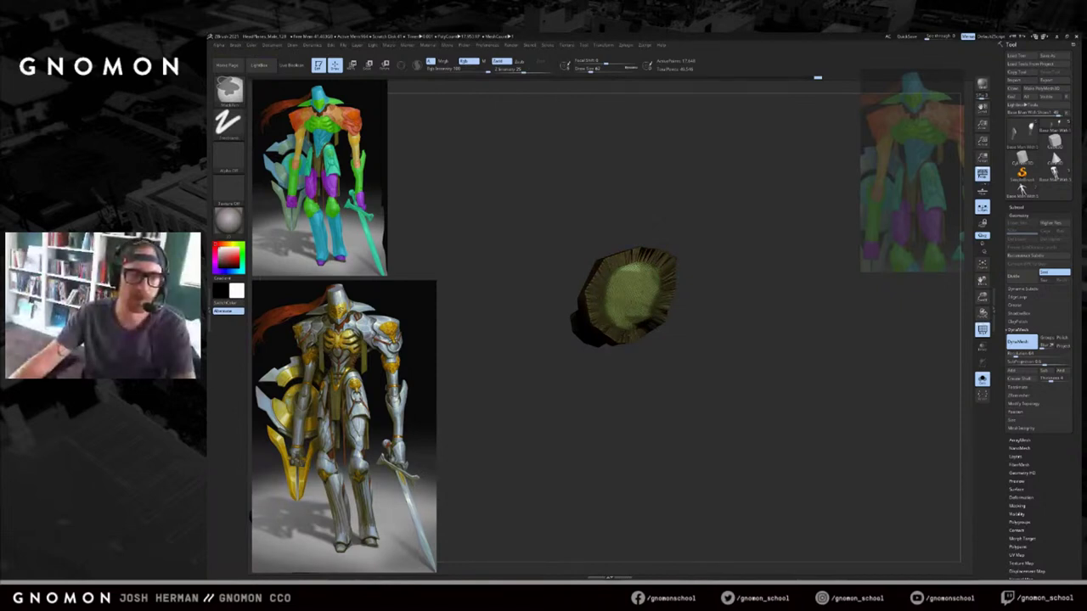
left_click_drag(690, 370, 699, 312)
mouse_move(703, 379)
left_mouse_down()
mouse_move(752, 349)
mouse_move(739, 330)
mouse_move(723, 337)
left_mouse_up()
key("w")
left_click_drag(642, 330, 640, 323)
key("ctrl+z")
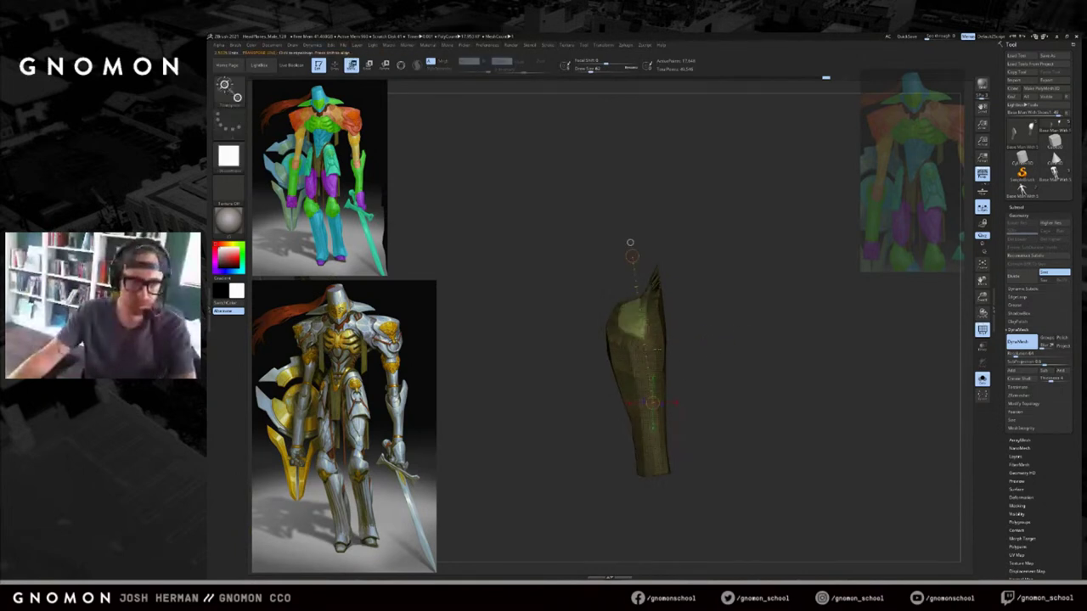
Lay a Move transpose line along the guard's length and push the elbow cap down inside to hollow the opening.
left_click_drag(630, 243, 645, 248)
key("q")
key("w")
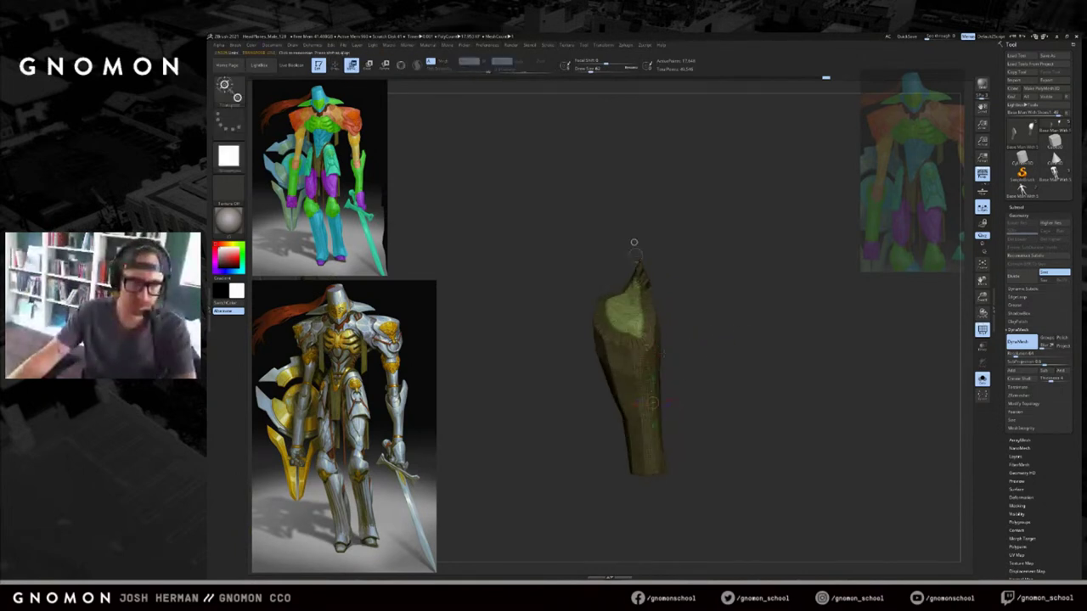
left_click_drag(640, 317, 658, 475)
left_click_drag(643, 336, 637, 335)
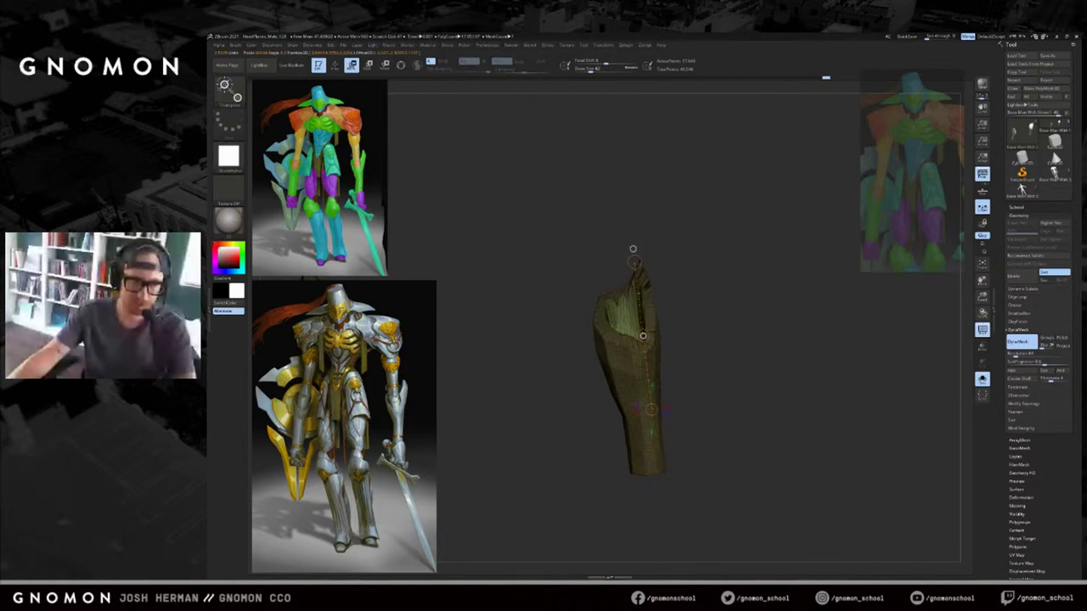
left_click_drag(727, 379, 692, 384)
left_click(711, 381, "ctrl+shift")
Adjust the brush size and reshape the recessed elbow cap with the Move brush.
key("q")
key("s")
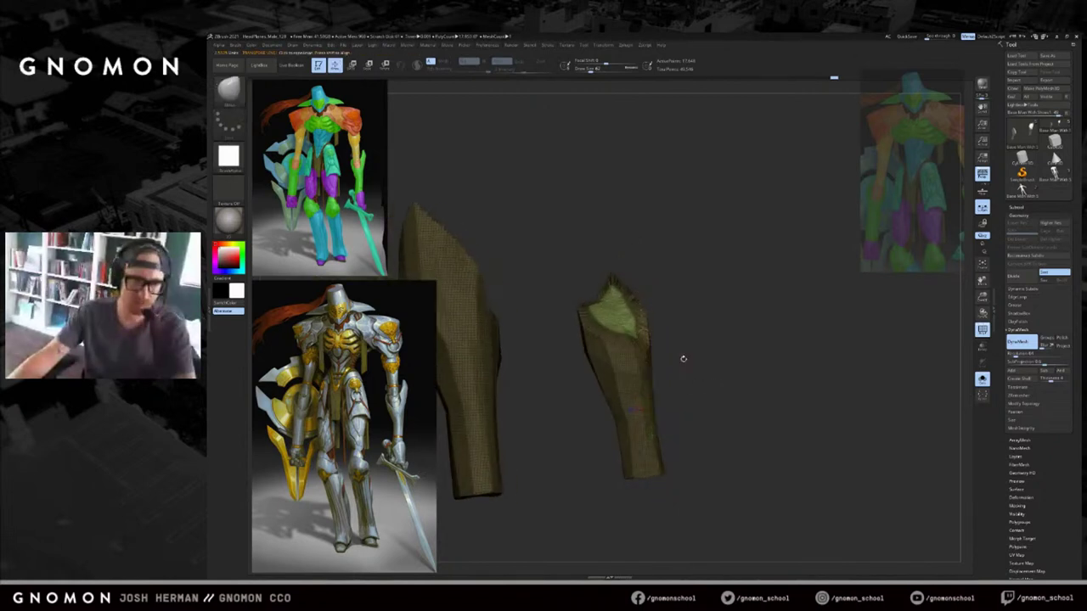
mouse_move(633, 313)
left_mouse_down()
mouse_move(659, 312)
mouse_move(626, 322)
left_mouse_up()
left_click_drag(717, 382, 677, 382)
Mask the faces at the guard's elbow opening and turn them into a polygroup.
mouse_move(682, 316)
left_mouse_down("ctrl")
mouse_move(691, 325)
mouse_move(714, 297)
mouse_move(640, 331)
left_mouse_up("ctrl")
key("alt+s")
key("s")
key("ctrl+z")
key("alt+s")
left_click_drag(694, 301, 694, 340)
key("ctrl+w")
Isolate the elbow-opening polygroup, mask so that only its faces stay editable, and show the whole guard again.
left_click(637, 332, "ctrl+shift")
left_click(705, 272, "ctrl")
left_click(668, 397, "ctrl")
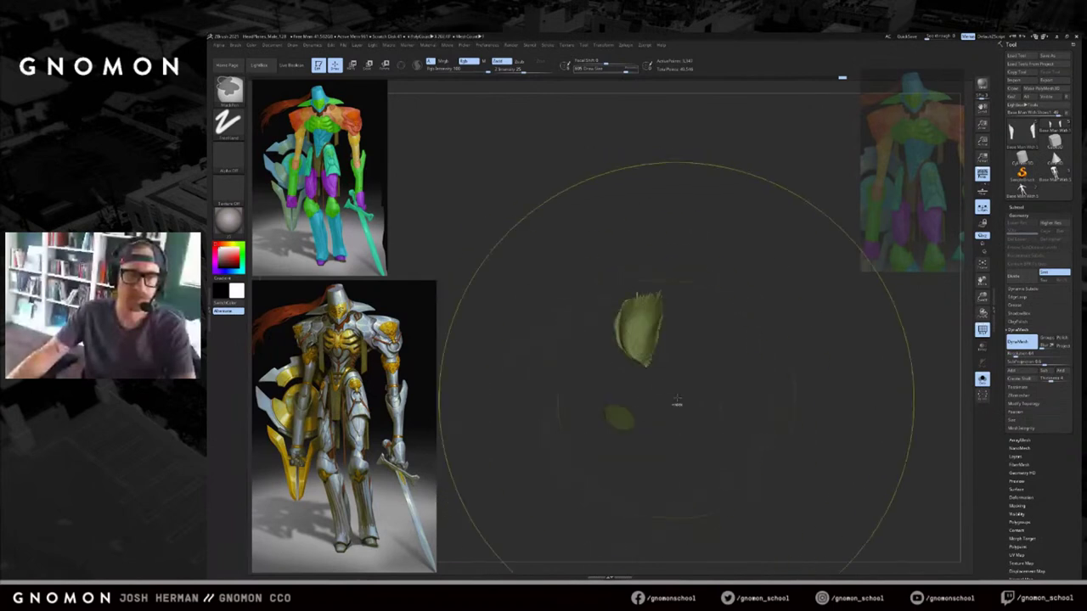
left_click(688, 369, "ctrl")
left_click(692, 360, "ctrl+shift")
left_click(698, 353, "ctrl")
Adjust the elbow opening with the Scale transpose line and smooth the inner wall of the hollow.
key("e")
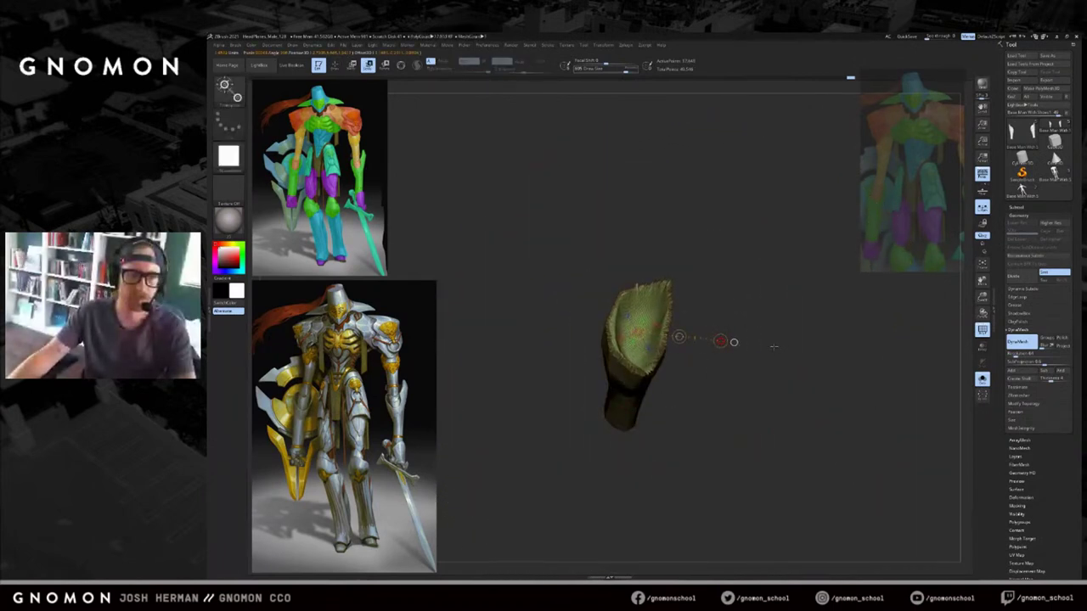
right_click_drag(760, 342, 774, 336)
key("q")
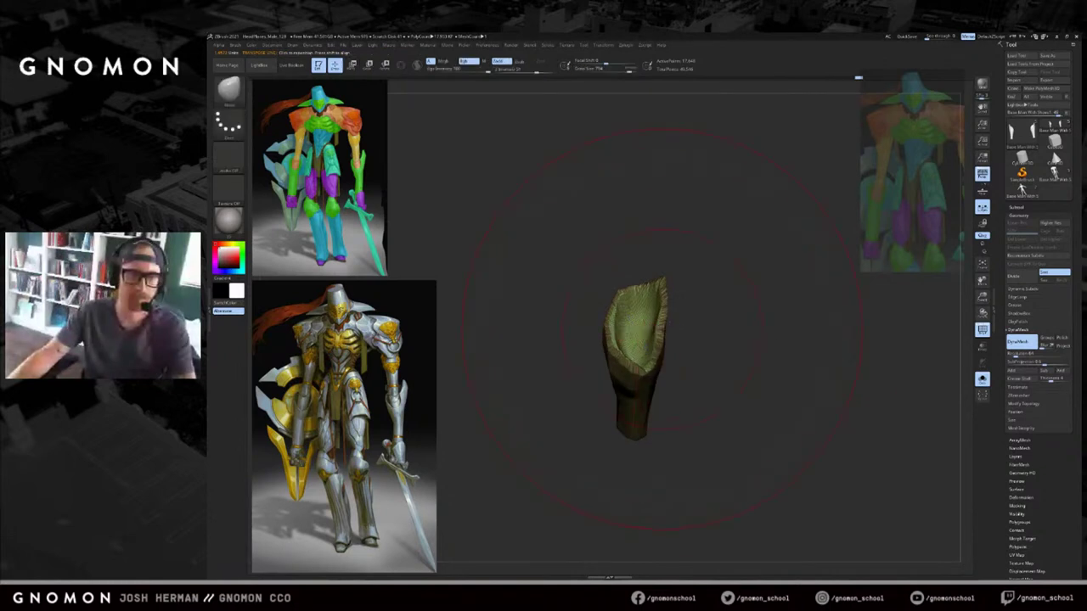
left_click_drag(626, 322, 635, 341, "shift")
mouse_move(673, 320)
right_mouse_down()
mouse_move(722, 293)
mouse_move(744, 350)
mouse_move(734, 288)
mouse_move(726, 293)
mouse_move(745, 313)
right_mouse_up()
Show the guard on the figure without the polyframe, and build up and smooth its front below the elbow with ClayBuildup.
key("alt+s")
key("shift+f")
key("b")
key("c")
key("b")
key("s")
left_click_drag(745, 312, 715, 313)
mouse_move(711, 292)
right_mouse_down()
mouse_move(721, 315)
mouse_move(712, 300)
right_mouse_up()
key("s")
left_click_drag(628, 311, 625, 310)
key("g")
key("Escape")
left_click_drag(652, 309, 644, 326, "shift")
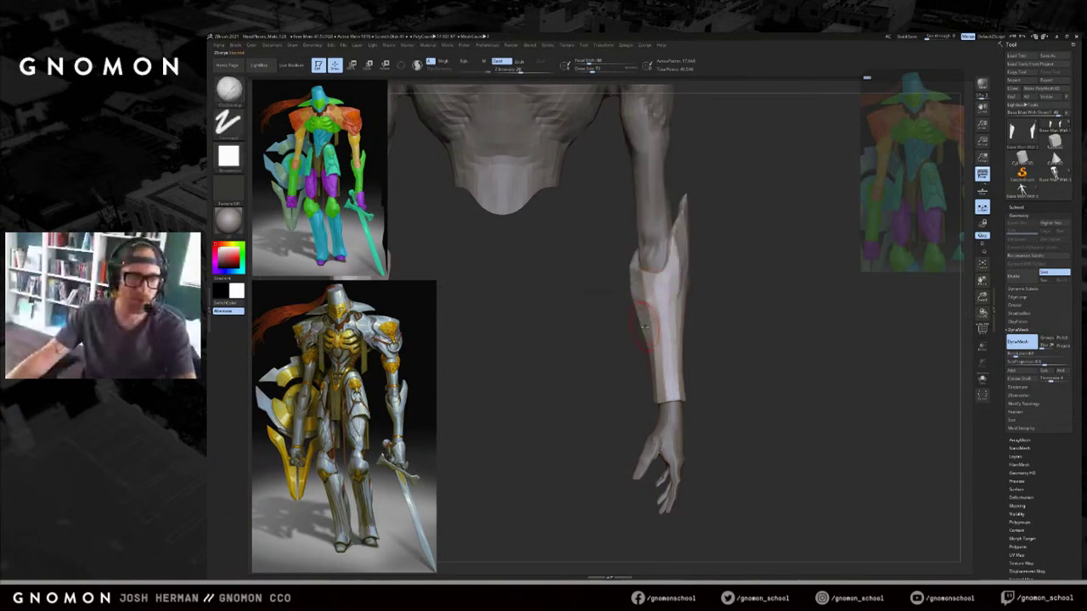
Refine the guard's front with the Standard brush and smooth its surface down toward the wrist.
key("b")
key("s")
key("t")
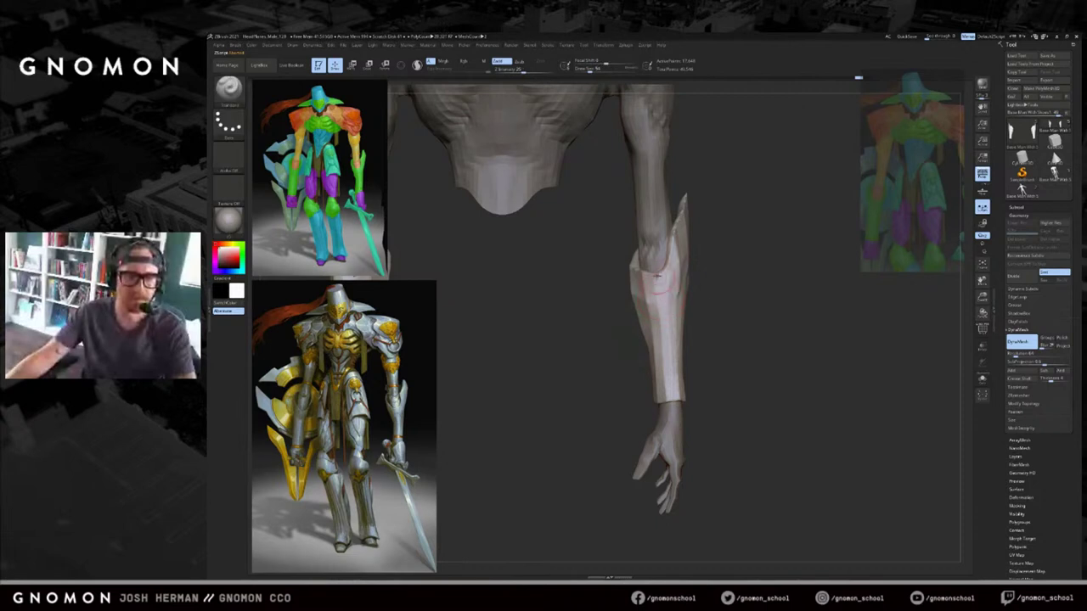
left_click_drag(670, 339, 670, 382, "shift")
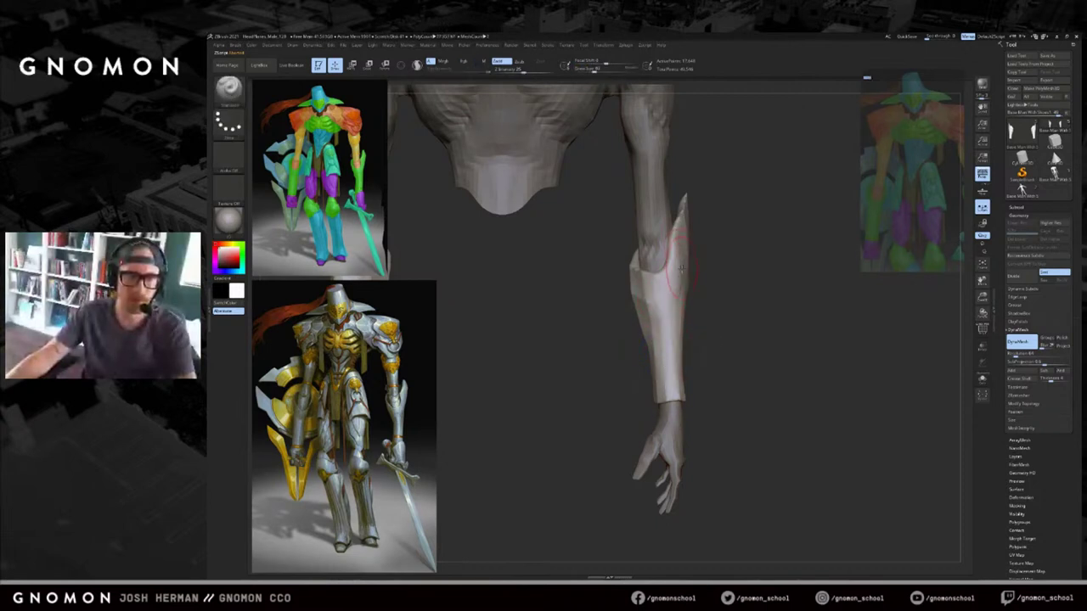
key("s")
left_click_drag(664, 310, 691, 310)
mouse_move(794, 297)
left_mouse_down()
mouse_move(711, 291)
mouse_move(764, 300)
mouse_move(717, 299)
mouse_move(704, 287)
left_mouse_up()
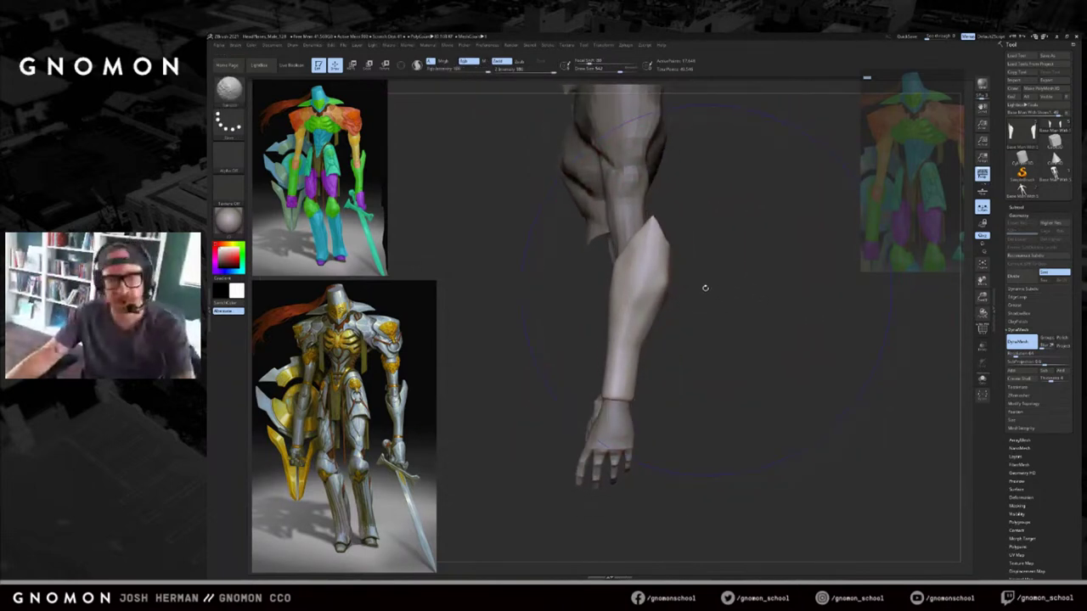
Mask the wrist section of the forearm guard, leaving the wider upper part editable.
left_click(625, 374, "ctrl")
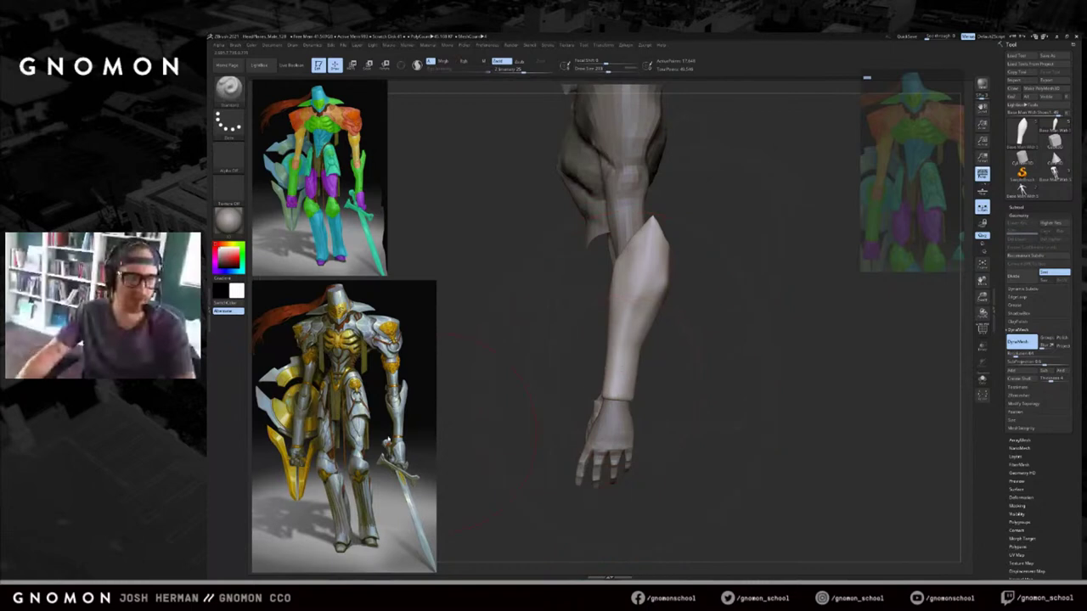
left_click(625, 386, "ctrl")
key("ctrl+z")
key("[")
left_click(628, 380, "ctrl")
mouse_move(682, 336)
left_mouse_down()
mouse_move(674, 354)
mouse_move(621, 320)
mouse_move(666, 324)
mouse_move(613, 327)
left_mouse_up()
key("s")
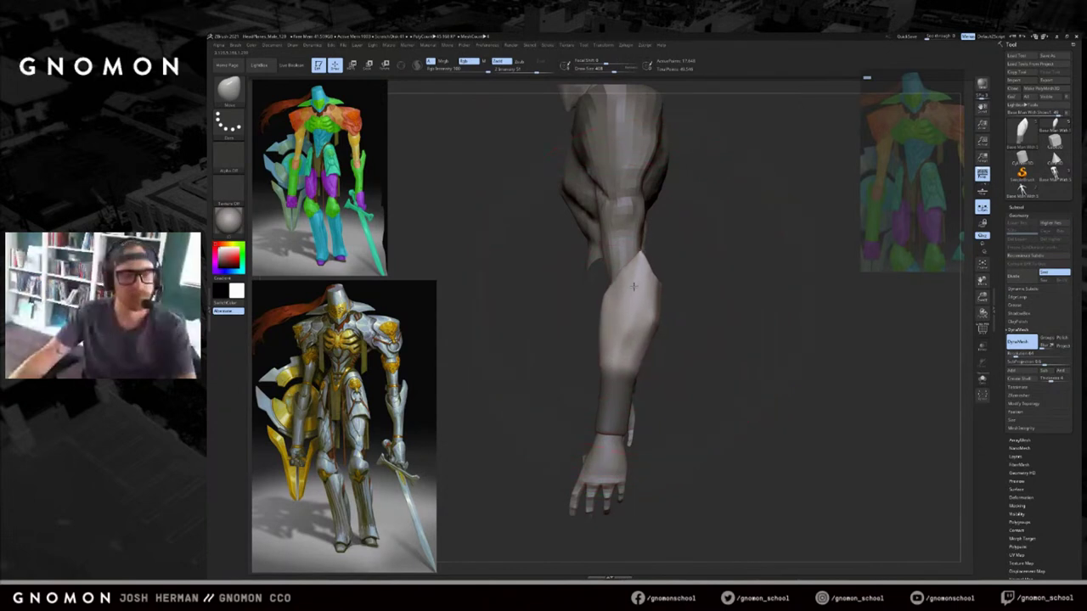
Adjust the guard's unmasked upper part with the Move transpose line and compare the shape before and after.
key("w")
left_click_drag(645, 257, 710, 257)
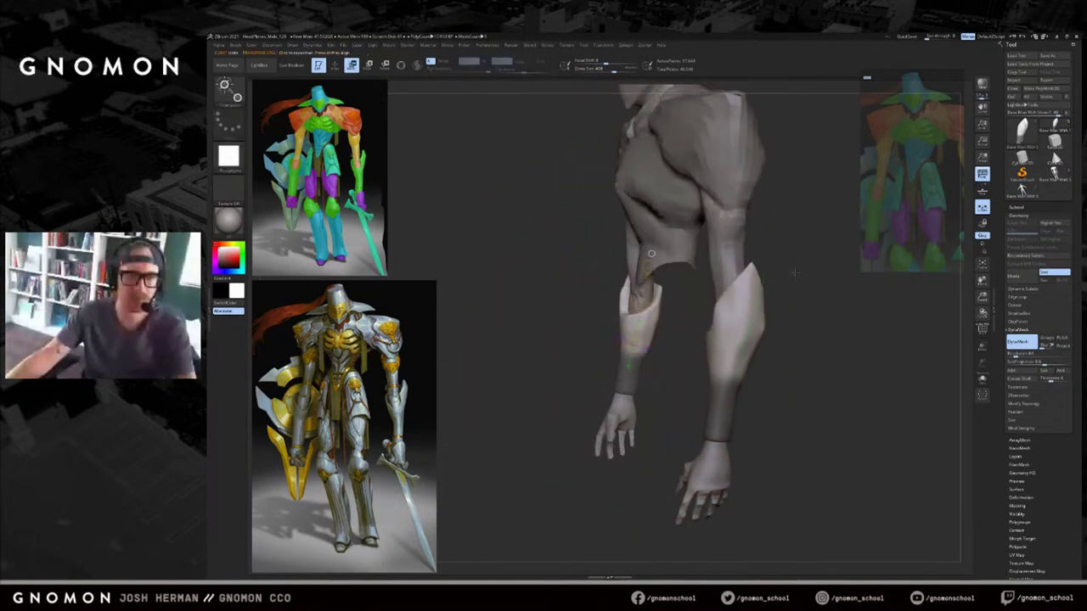
left_click_drag(820, 322, 716, 319)
key("ctrl+z")
key("ctrl+shift+z")
mouse_move(806, 336)
left_mouse_down()
mouse_move(758, 359)
mouse_move(748, 328)
left_mouse_up()
key("q")
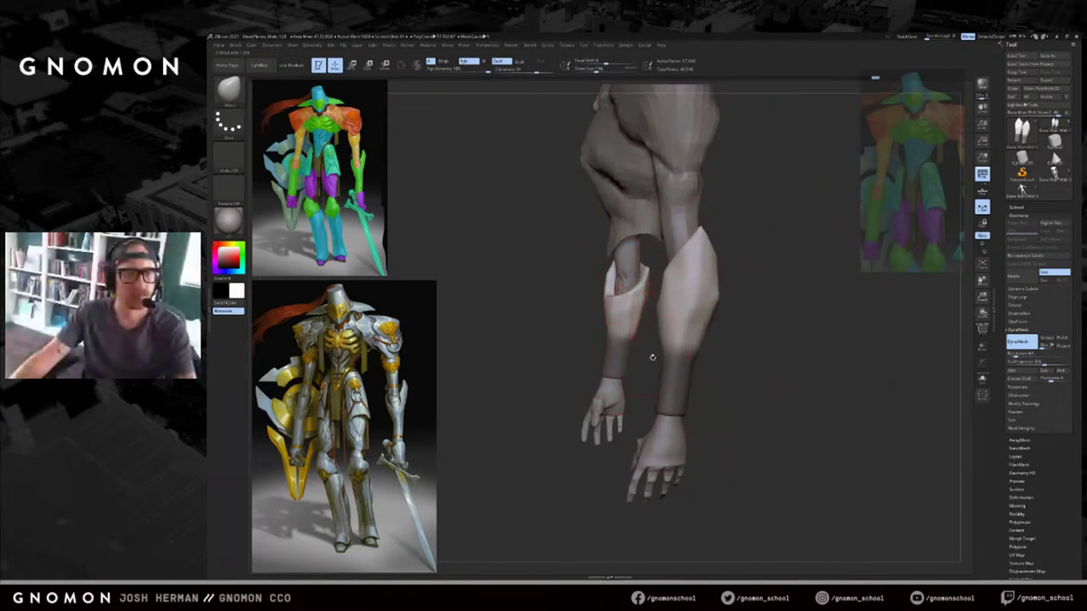
Smooth the guard just above the masked wrist section and switch to the Standard brush.
left_click_drag(650, 356, 687, 359, "shift")
left_click_drag(883, 315, 659, 304, "alt")
key("b")
key("s")
key("t")
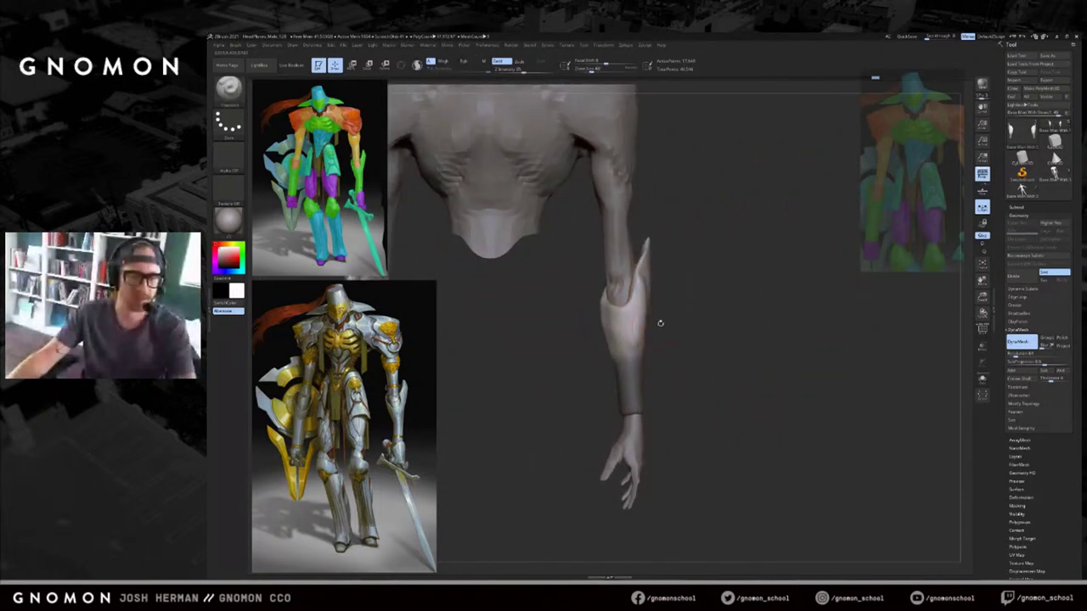
Rework the mask on the guard's wrist section so it ends in a crisp edge like a cuff.
left_click_drag(674, 303, 658, 303, "ctrl")
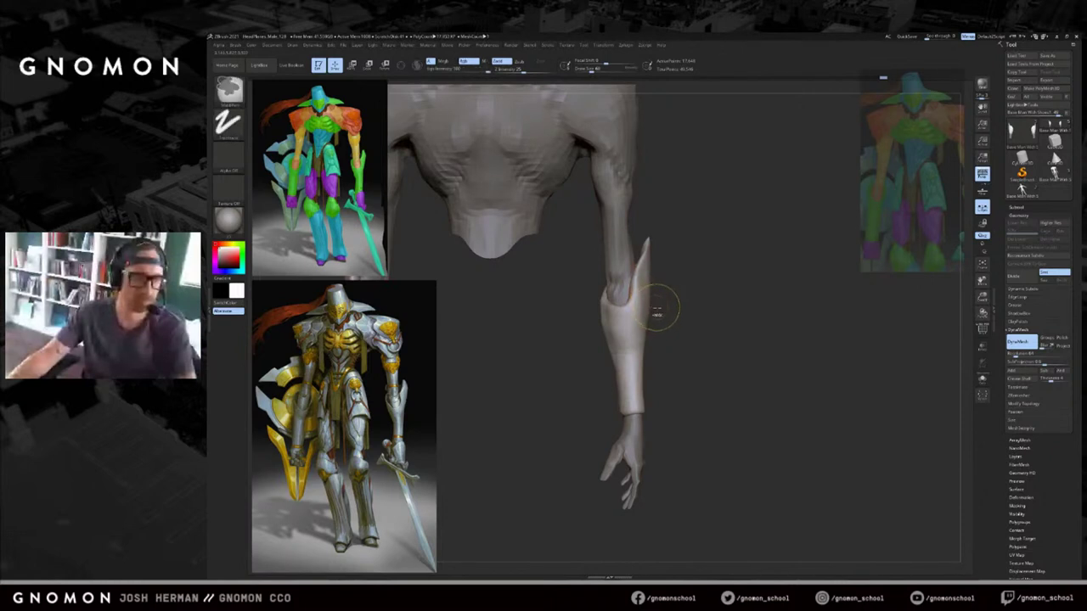
key("ctrl+z")
left_click_drag(704, 301, 590, 275)
left_click_drag(590, 358, 593, 365, "ctrl+alt")
mouse_move(672, 364)
left_mouse_down()
mouse_move(728, 300)
mouse_move(742, 421)
left_mouse_up()
left_click_drag(681, 304, 590, 364, "ctrl")
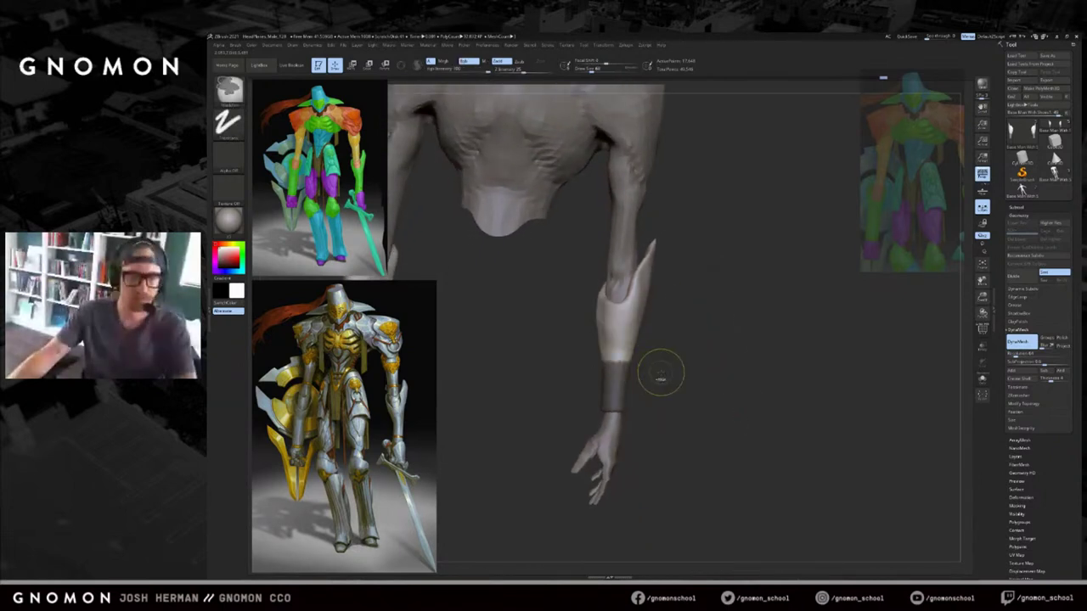
Build up the guard above the masked cuff with the ClayBuildup and Standard brushes, and smooth the strokes.
left_click_drag(711, 342, 680, 332)
key("b")
key("c")
key("b")
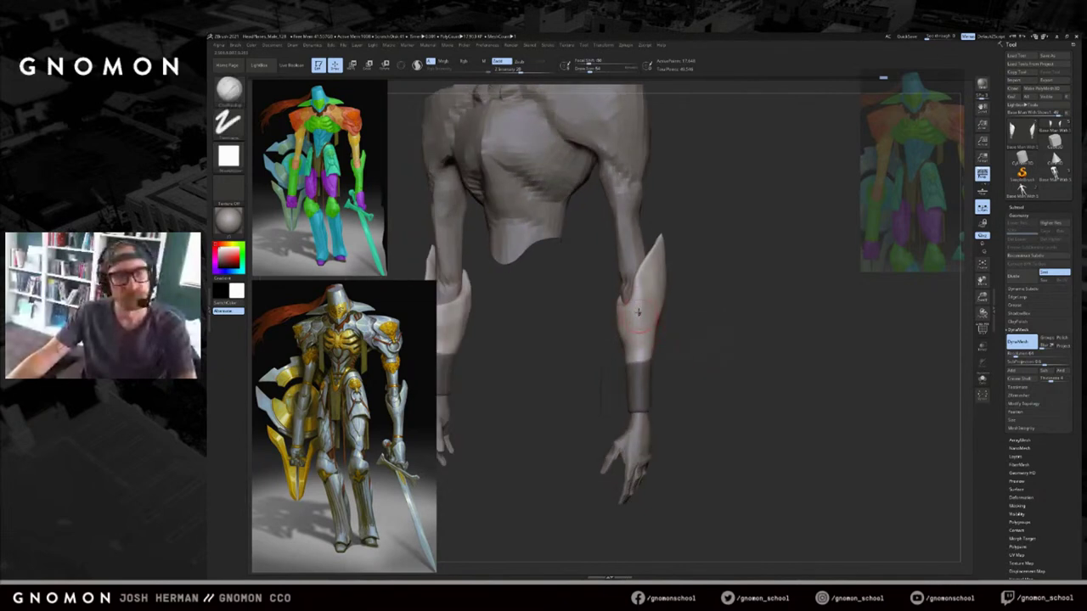
key("b")
key("s")
key("t")
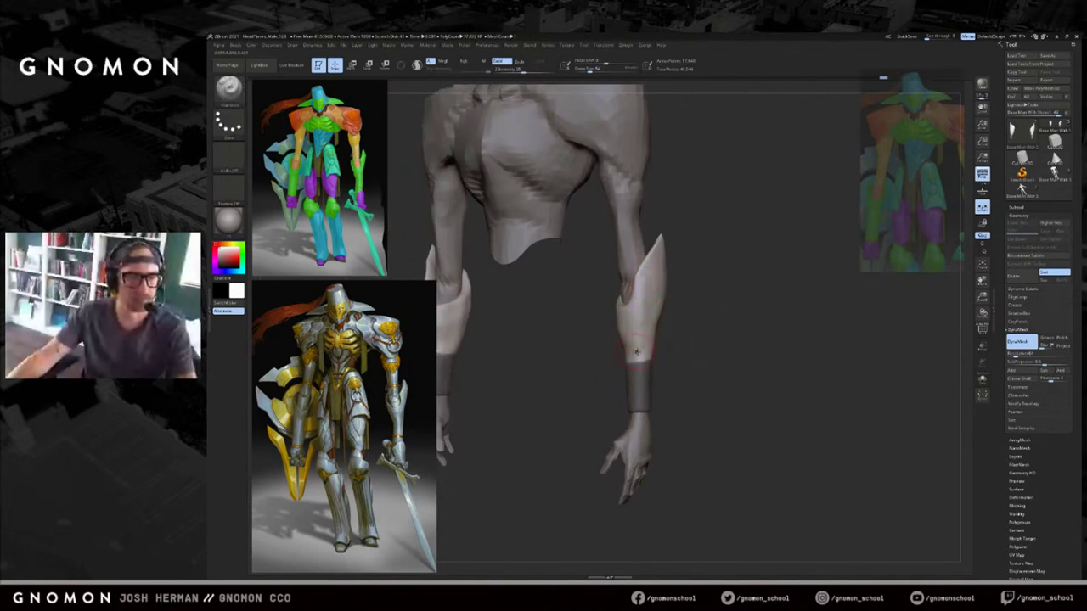
left_click_drag(681, 326, 685, 321, "shift")
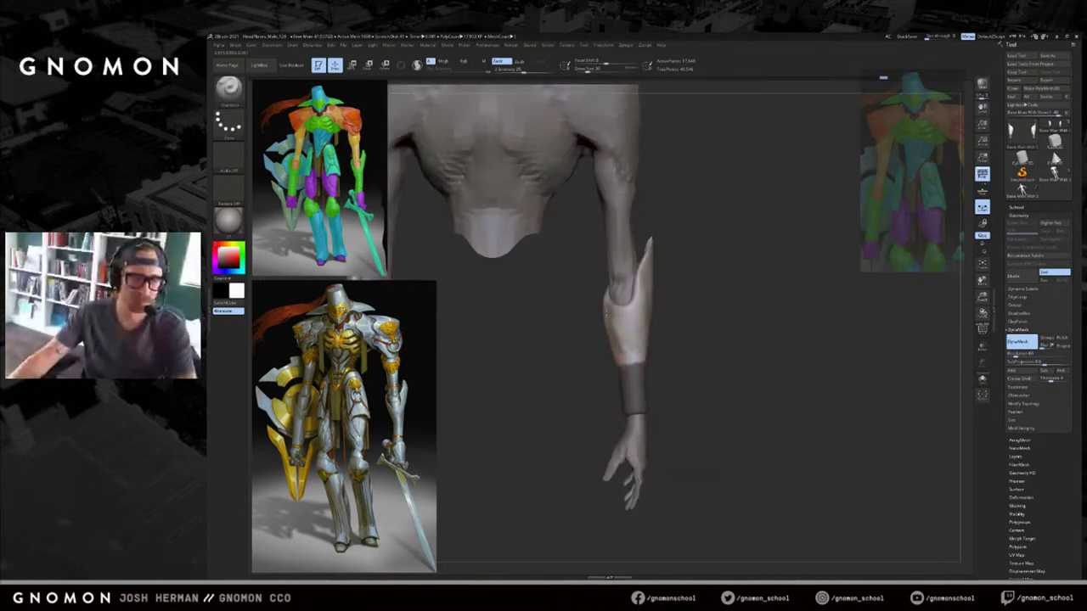
Adjust the inner silhouette of the guard near the elbow with the Move brush.
left_click_drag(579, 330, 584, 367, "alt")
key("b")
key("m")
key("v")
key("s")
left_click_drag(612, 332, 604, 304)
Add volume around the lower rim of the elbow opening with ClayBuildup and smooth it into the guard.
key("b")
key("c")
key("b")
mouse_move(731, 307)
left_mouse_down()
mouse_move(725, 223)
mouse_move(762, 270)
mouse_move(753, 293)
left_mouse_up()
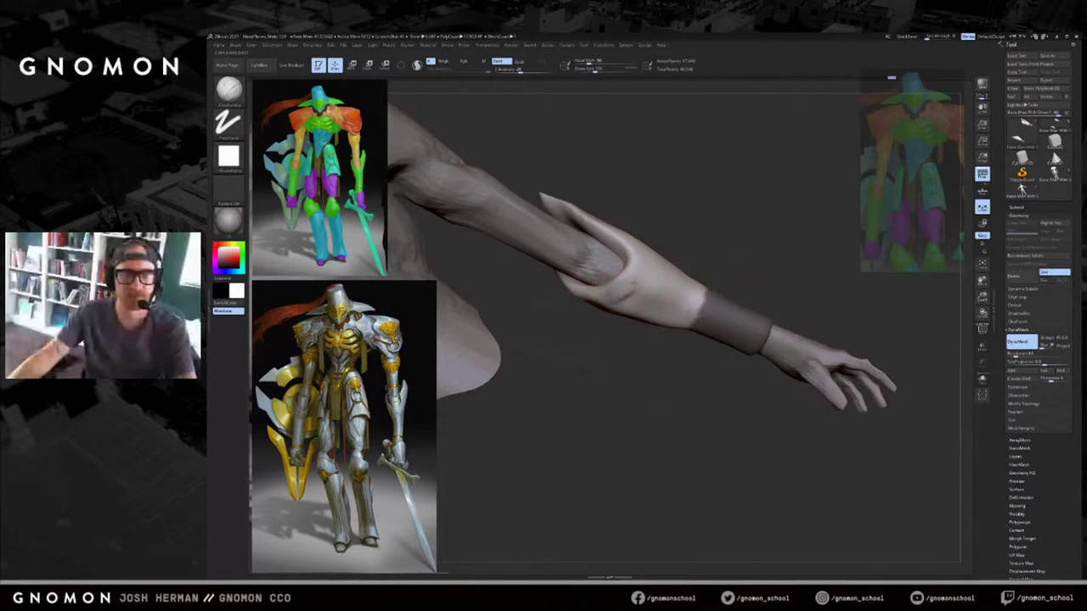
key("shift")
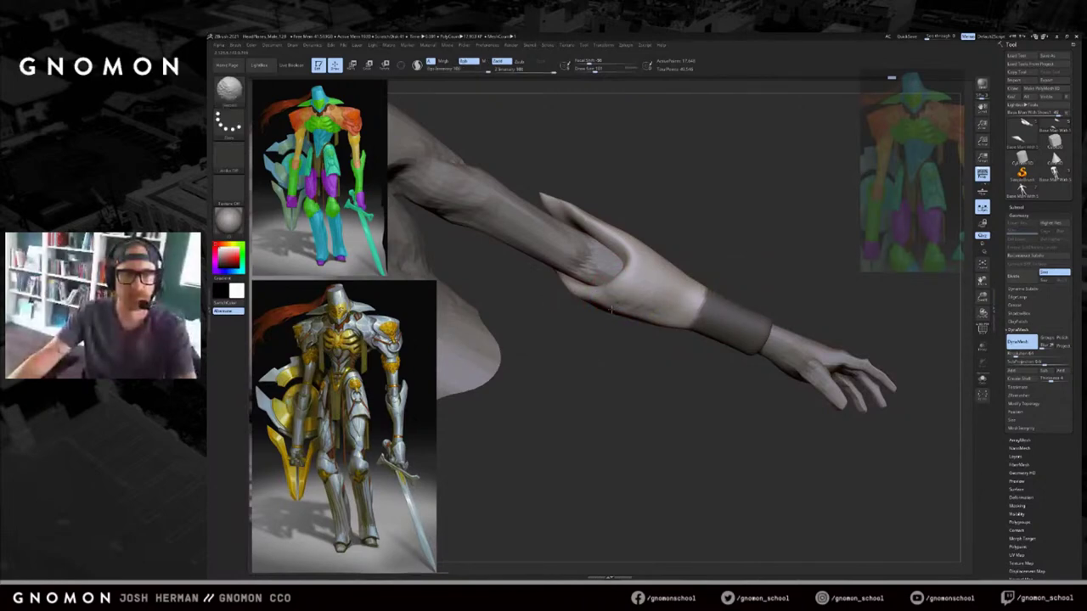
mouse_move(667, 360)
left_mouse_down()
mouse_move(692, 211)
mouse_move(734, 308)
mouse_move(710, 265)
mouse_move(644, 342)
mouse_move(645, 327)
left_mouse_up()
key("shift")
left_click_drag(598, 299, 560, 323)
mouse_move(543, 267)
left_mouse_down()
mouse_move(767, 351)
mouse_move(807, 223)
left_mouse_up()
mouse_move(757, 339)
left_mouse_down()
mouse_move(697, 346)
mouse_move(766, 327)
mouse_move(701, 353)
left_mouse_up()
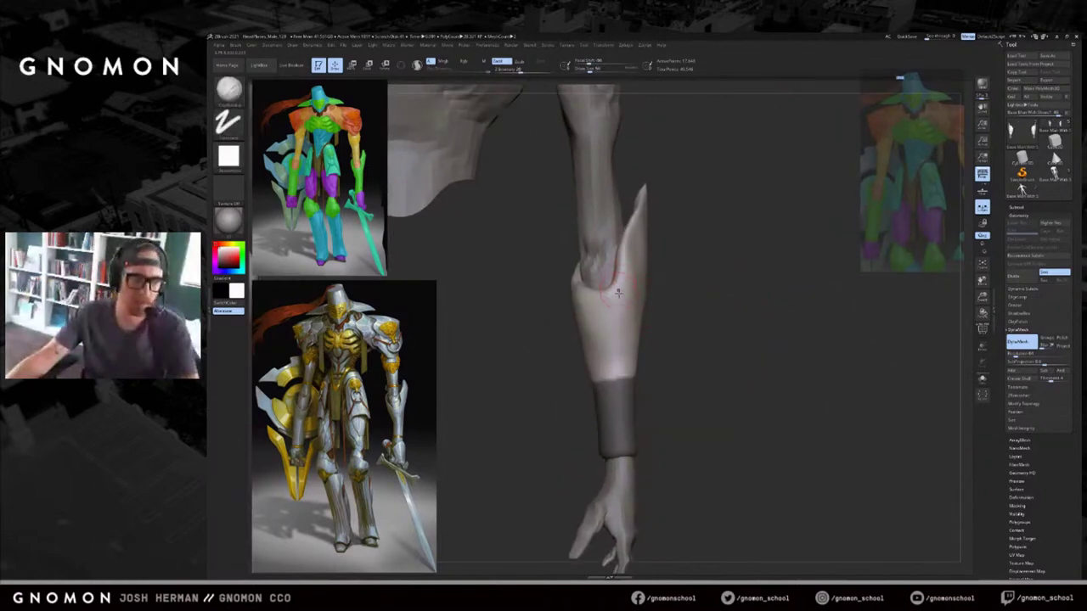
Enlarge the brush, and build up and smooth the guard's surface between the elbow opening and the cuff.
left_click_drag(701, 349, 677, 333)
key("bracketright")
key("bracketright")
key("bracketright")
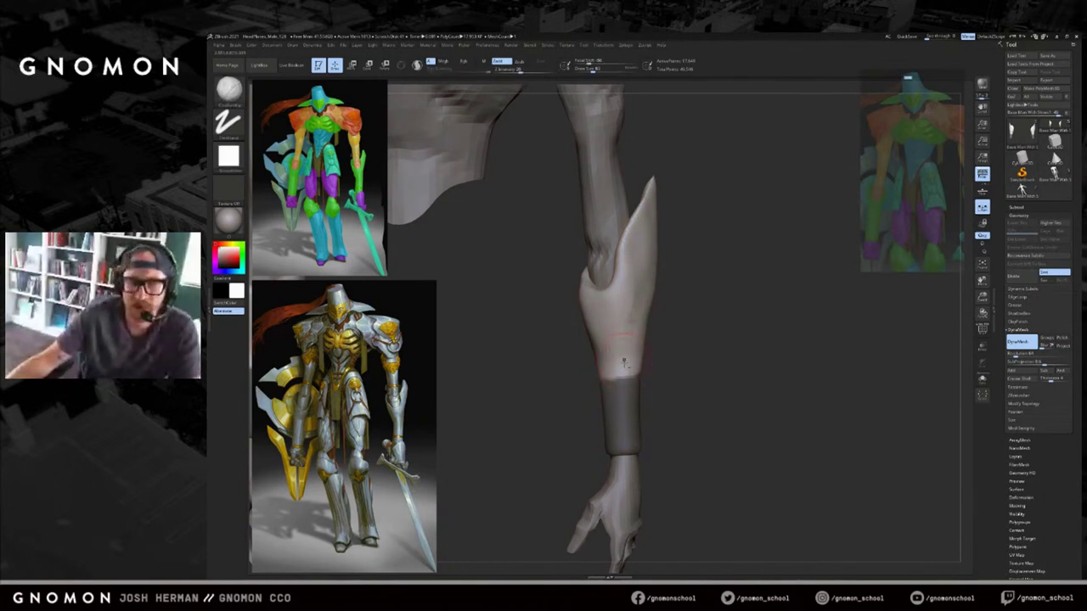
key("shift")
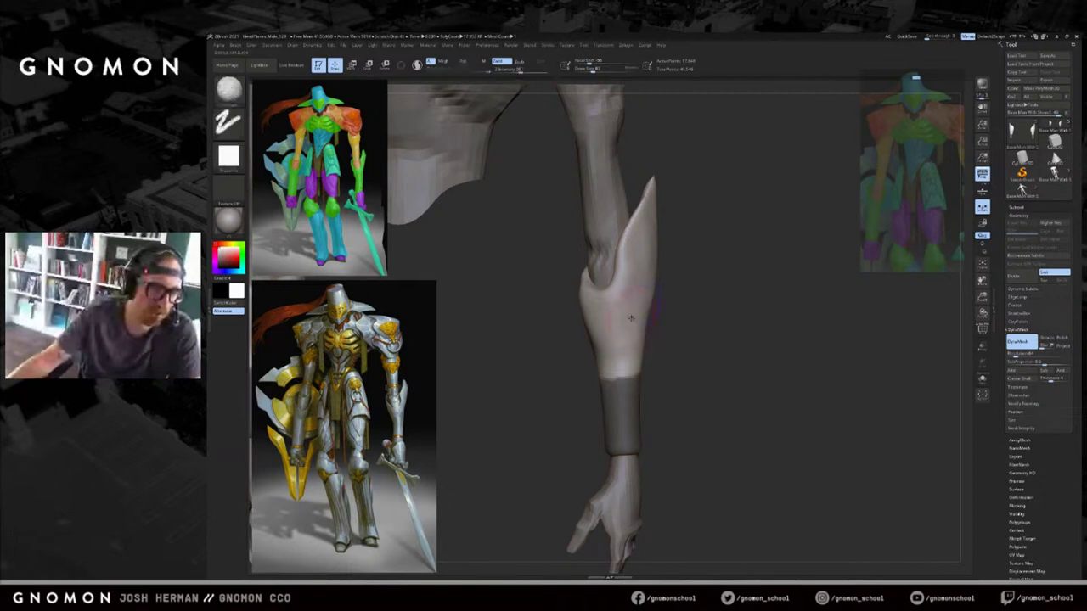
mouse_move(642, 338)
left_mouse_down("shift")
mouse_move(624, 363)
mouse_move(637, 329)
left_mouse_up("shift")
Pull the inner rim of the elbow opening away from the arm with the Move brush.
key("[")
left_click_drag(672, 244, 608, 269)
key("s")
key("b")
key("m")
key("v")
key("s")
left_click_drag(613, 268, 619, 269)
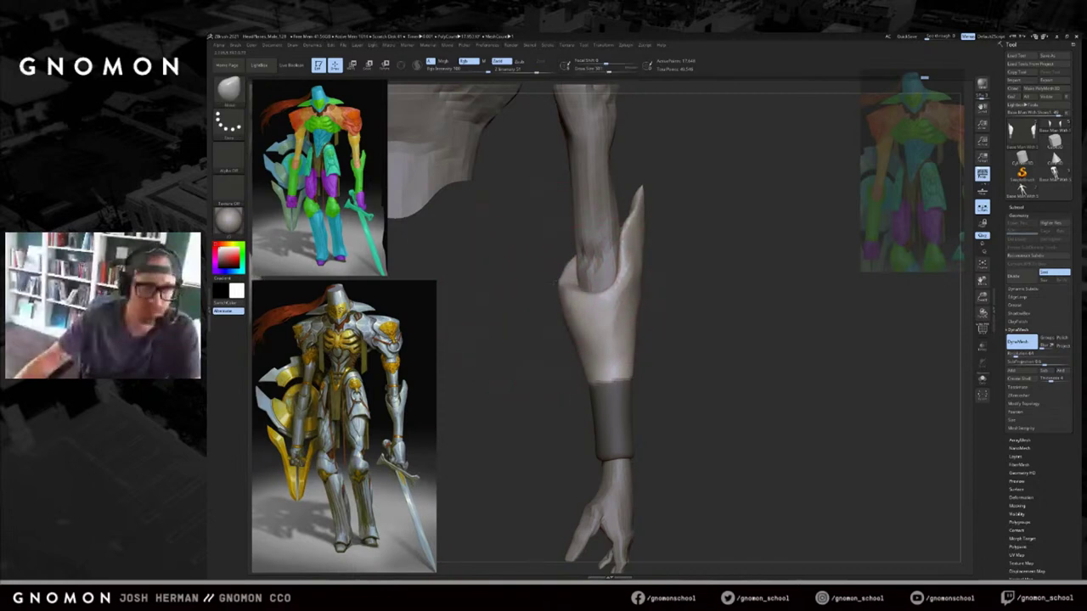
Mask the guard's wrist section again and blur the mask's edge into a soft gradient.
mouse_move(694, 150)
left_mouse_down("ctrl")
mouse_move(626, 422)
mouse_move(611, 426)
left_mouse_up("ctrl")
left_click(615, 379, "ctrl")
left_click(624, 370, "ctrl")
Flare the inner side of the elbow opening outward and round its rim with the Move brush, resizing the brush as needed.
mouse_move(679, 358)
left_mouse_down()
mouse_move(584, 315)
mouse_move(606, 296)
mouse_move(593, 286)
left_mouse_up()
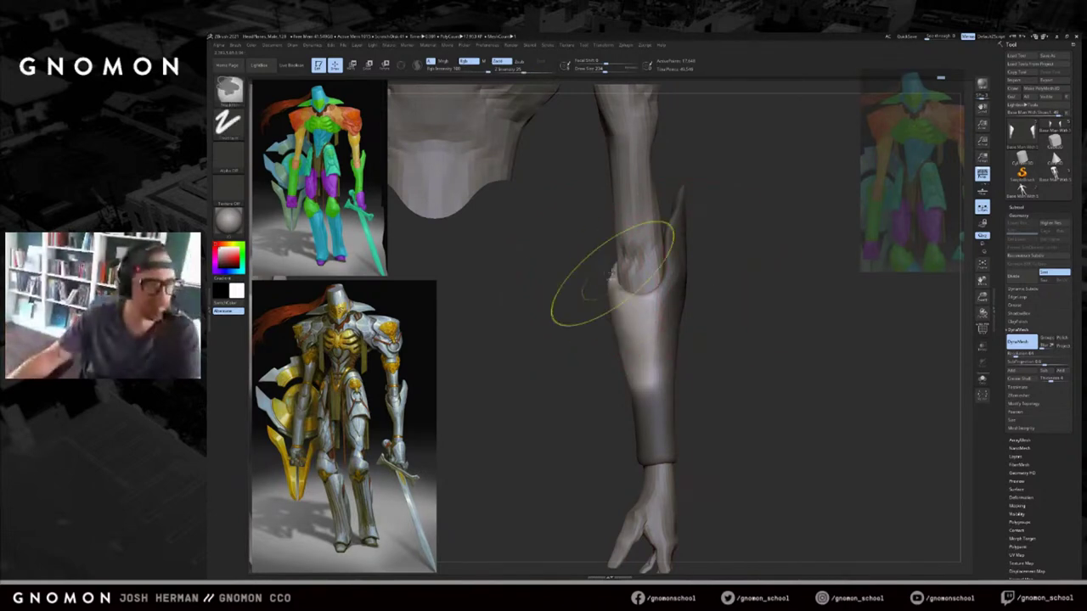
right_click_drag(611, 285, 593, 293)
mouse_move(593, 293)
left_mouse_down()
mouse_move(606, 272)
mouse_move(597, 268)
mouse_move(609, 284)
mouse_move(595, 257)
left_mouse_up()
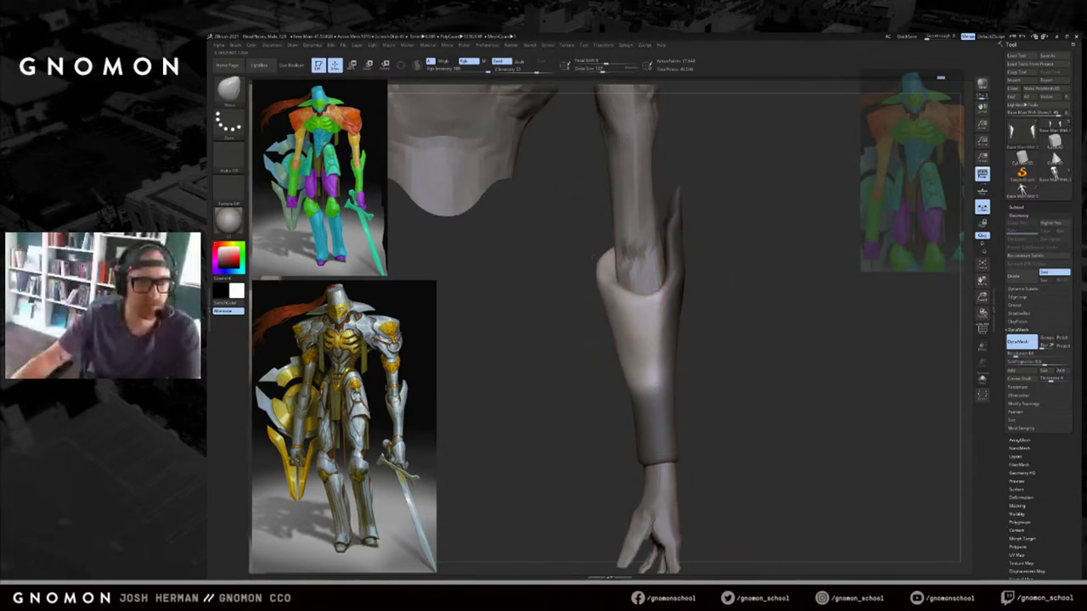
right_click_drag(589, 285, 583, 291)
key("s")
left_click_drag(608, 296, 603, 295)
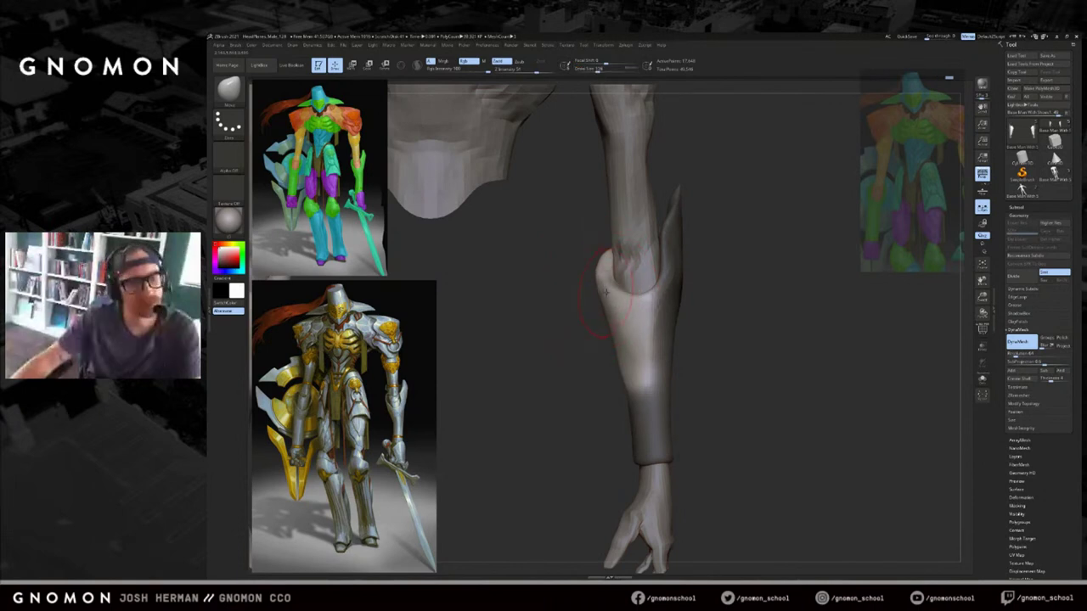
mouse_move(598, 319)
left_mouse_down()
mouse_move(592, 328)
mouse_move(575, 281)
mouse_move(583, 261)
left_mouse_up()
key("s")
key("s")
mouse_move(577, 257)
left_mouse_down()
mouse_move(585, 252)
mouse_move(565, 257)
mouse_move(559, 276)
left_mouse_up()
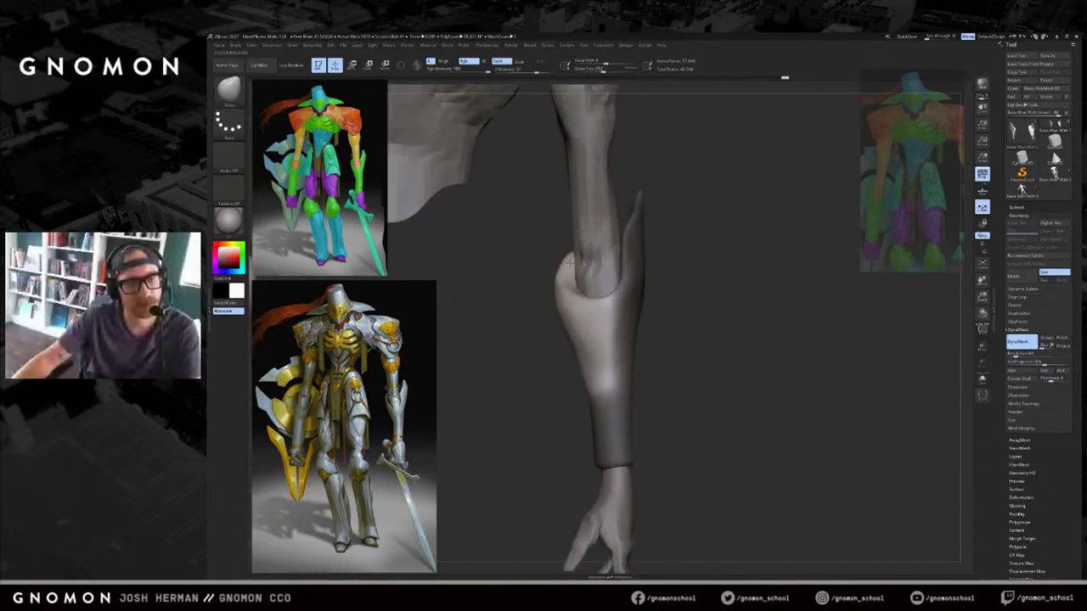
Smooth the flared guard above the cuff, clear the wrist mask, and refine the transition toward the wrist.
mouse_move(565, 379)
left_mouse_down("alt")
mouse_move(599, 308)
mouse_move(578, 318)
mouse_move(608, 335)
mouse_move(600, 331)
left_mouse_up("alt")
key("s")
right_click_drag(599, 329, 616, 324)
mouse_move(624, 332)
left_mouse_down("shift")
mouse_move(615, 310)
mouse_move(610, 327)
left_mouse_up("shift")
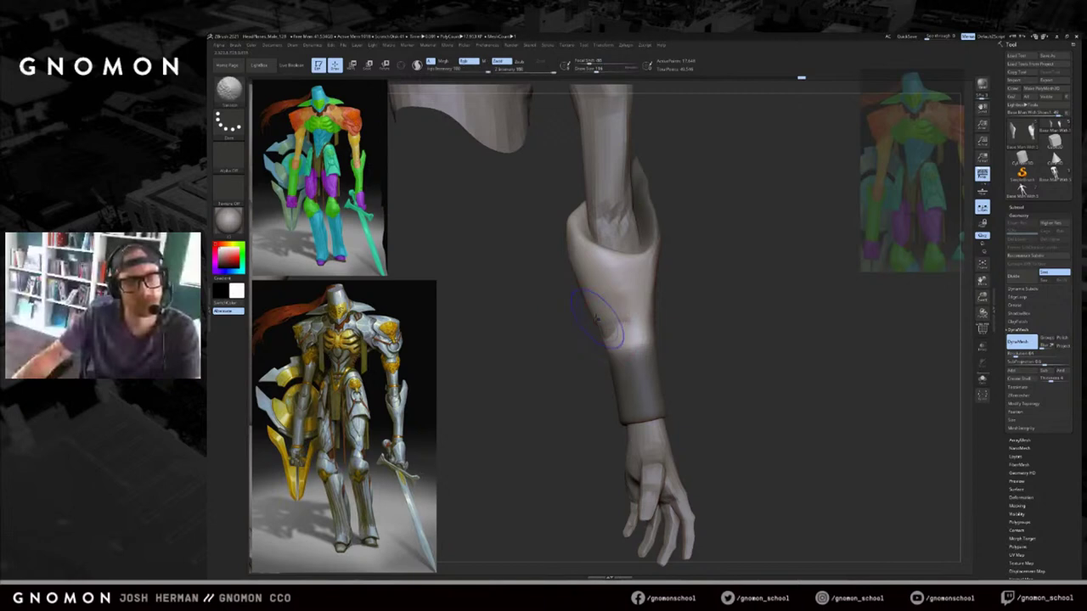
key("ctrl+shift+a")
left_click_drag(615, 349, 633, 373)
left_click_drag(691, 342, 596, 373)
mouse_move(696, 337)
left_mouse_down("alt")
mouse_move(663, 334)
mouse_move(712, 325)
mouse_move(709, 340)
left_mouse_up("alt")
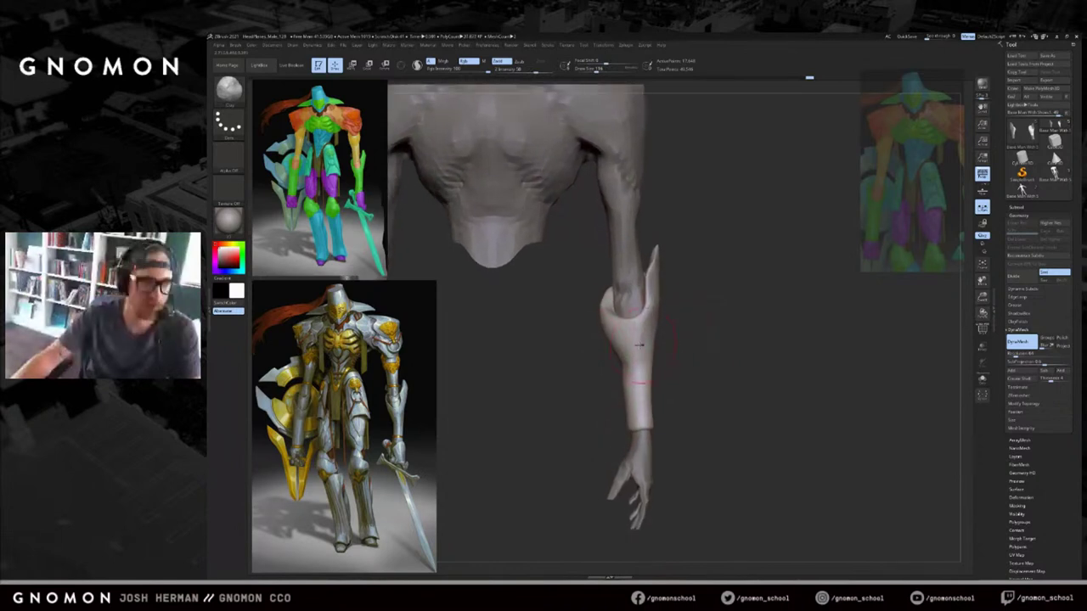
Nudge the inner rim of the guard's elbow opening with the Move brush.
key("b")
key("m")
key("v")
left_click_drag(599, 314, 603, 315)
Select the body subtool and unhide its hidden parts to see the guards on the full figure.
mouse_move(703, 311)
left_mouse_down("alt")
mouse_move(652, 257)
mouse_move(735, 250)
mouse_move(720, 269)
left_mouse_up("alt")
left_click(613, 254, "alt")
left_click(668, 263, "ctrl+shift")
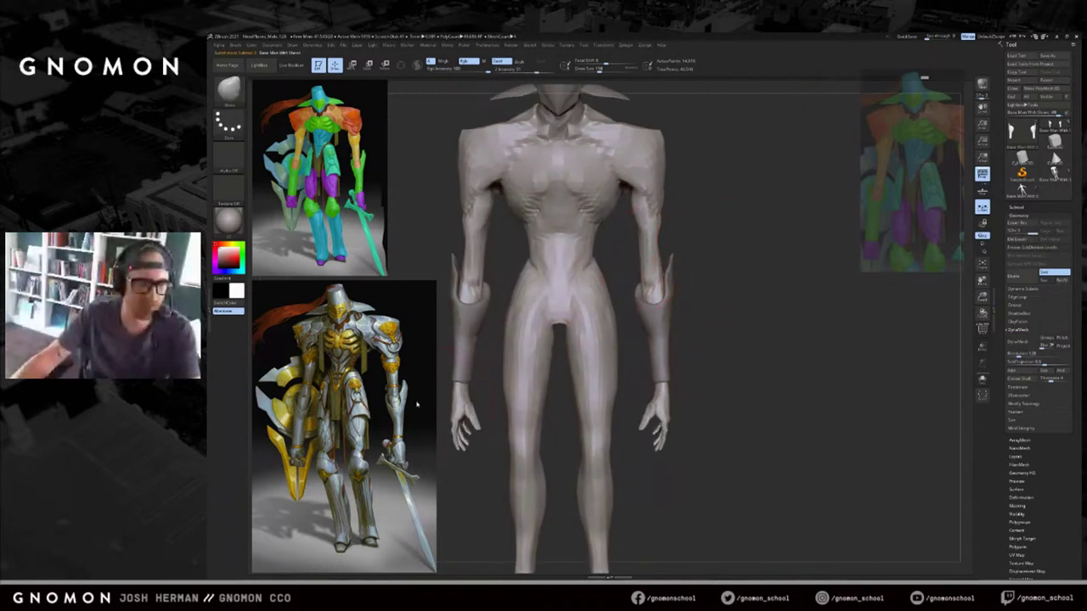
left_click(756, 270)
left_click_drag(756, 270, 676, 273)
Switch from the guard to the body subtool and sculpt the elbow inside the opening with the DamStandard brush.
left_click(669, 282, "alt")
key("s")
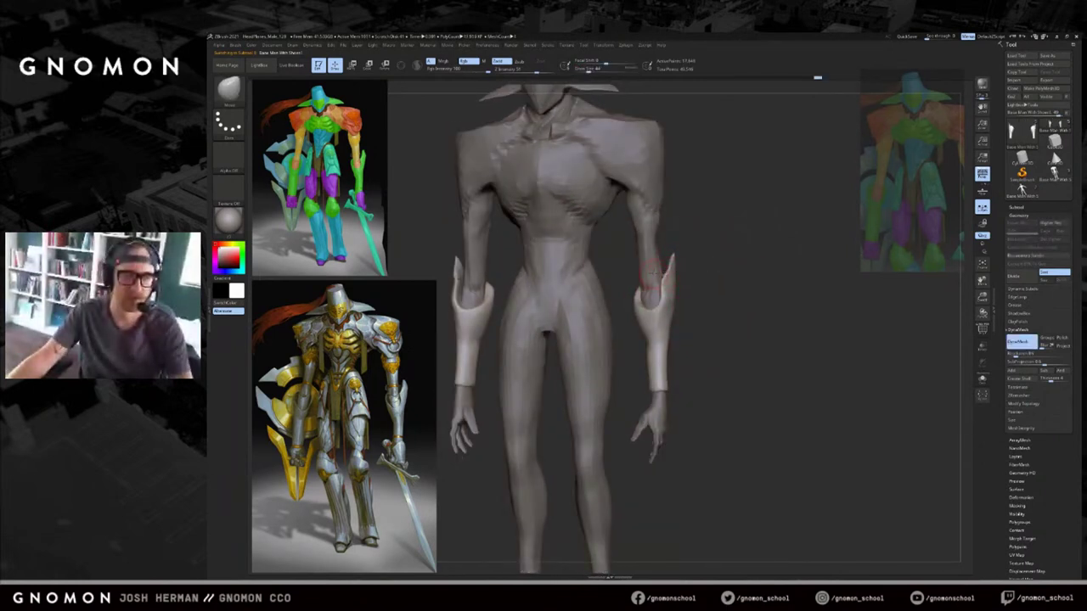
left_click(651, 284, "alt")
key("b")
key("d")
key("s")
right_click_drag(654, 295, 645, 287, "shift")
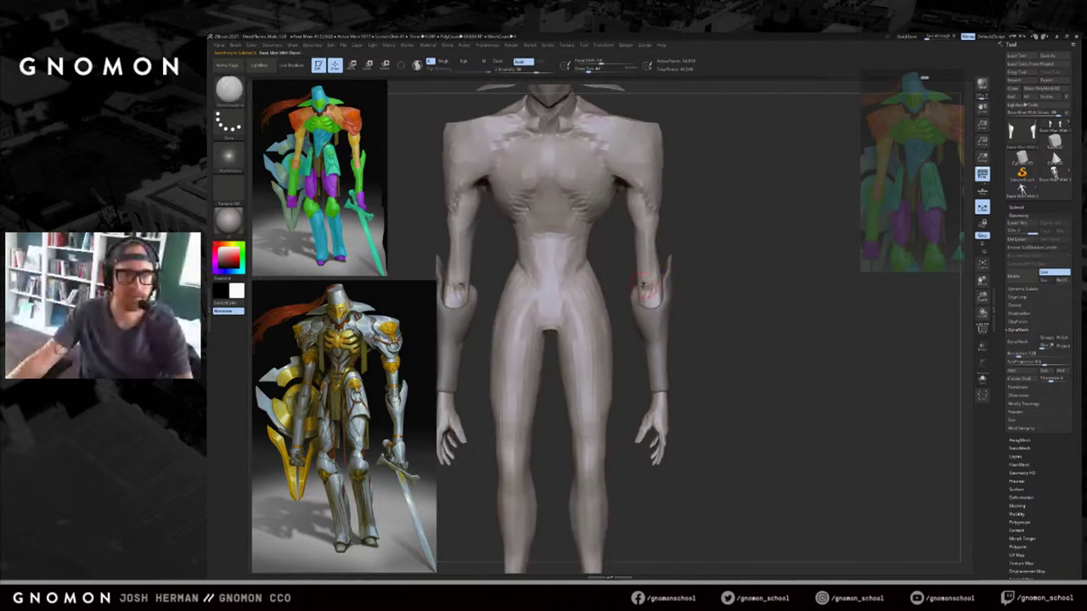
key("s")
left_click_drag(642, 284, 651, 277)
key("s")
Reshape the body's elbow and lower upper arm inside the guard opening with the Move brush.
key("b")
key("m")
key("v")
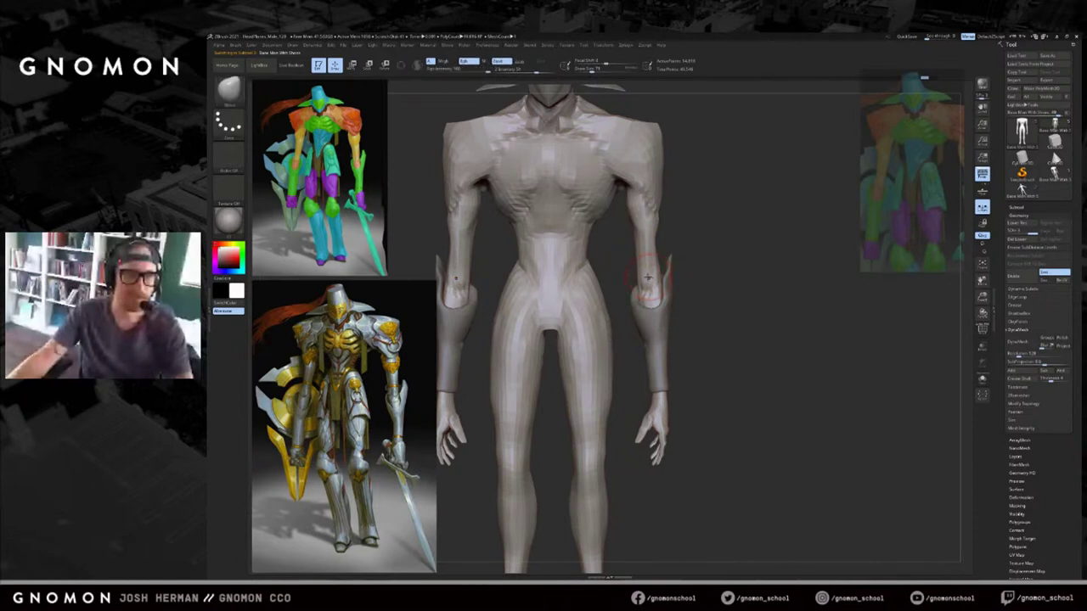
left_click_drag(641, 281, 635, 253)
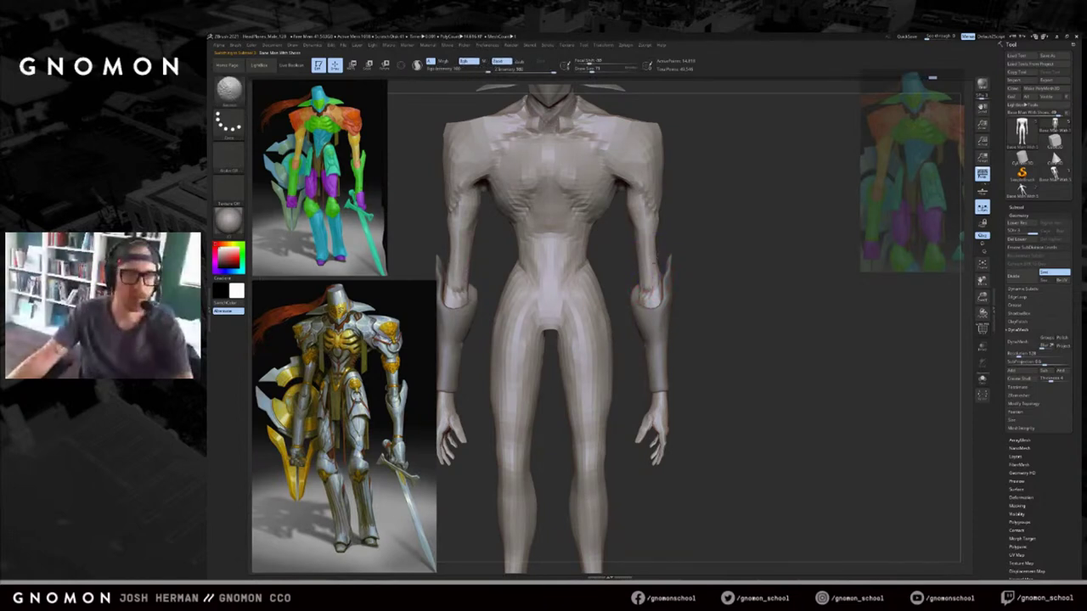
Reshape the body's upper arm above the guard with the ClayBuildup and Move brushes.
key("b")
key("c")
key("b")
left_click_drag(669, 226, 664, 210)
key("b")
key("m")
key("v")
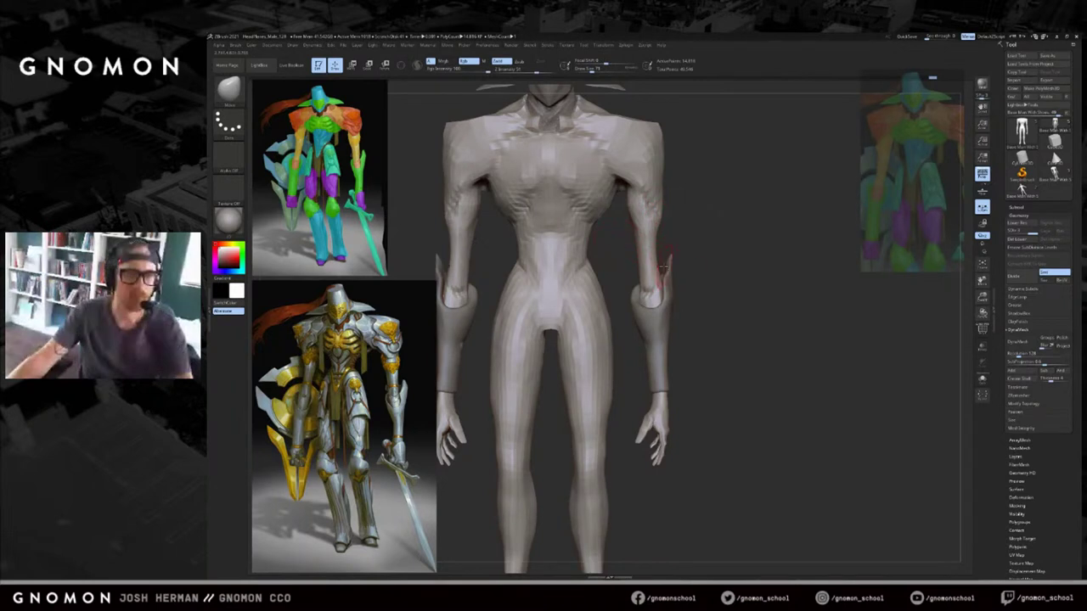
left_click_drag(732, 217, 679, 224)
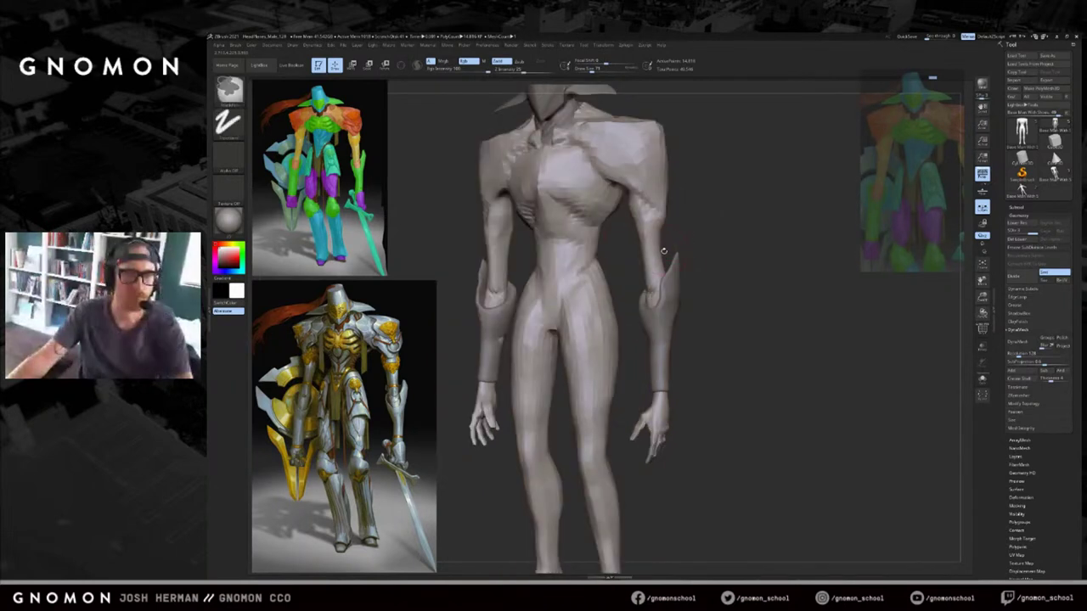
Select the forearm guard subtool and sculpt the outer side of its flare with the ClayBuildup and Move brushes.
mouse_move(689, 254)
left_mouse_down()
mouse_move(731, 255)
mouse_move(684, 277)
mouse_move(721, 234)
mouse_move(719, 263)
left_mouse_up()
left_click(674, 280, "alt")
key("s")
key("b")
key("c")
key("b")
key("b")
key("m")
key("v")
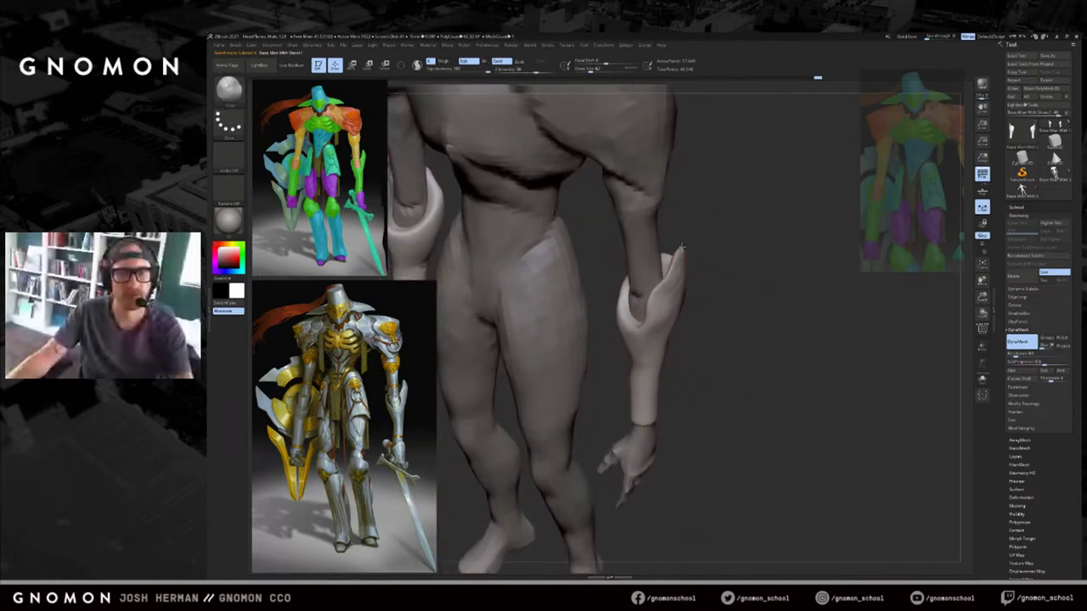
Refine the pointed tip of the guard's flare with a smaller brush, working from several angles.
left_click_drag(706, 227, 703, 252)
key("bracketleft")
key("bracketleft")
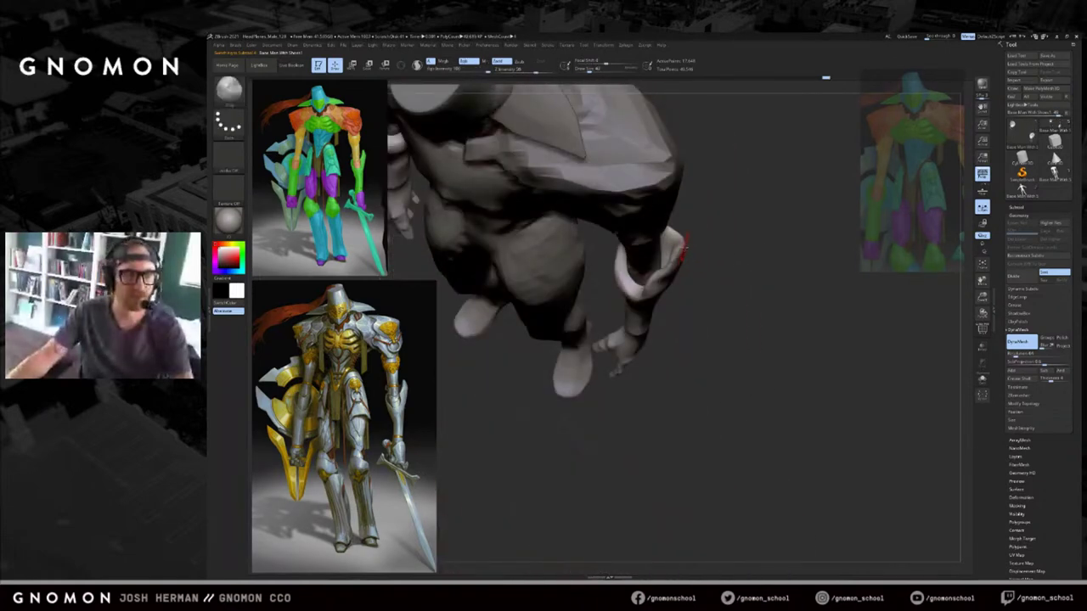
mouse_move(704, 252)
left_mouse_down()
mouse_move(706, 229)
mouse_move(711, 262)
left_mouse_up()
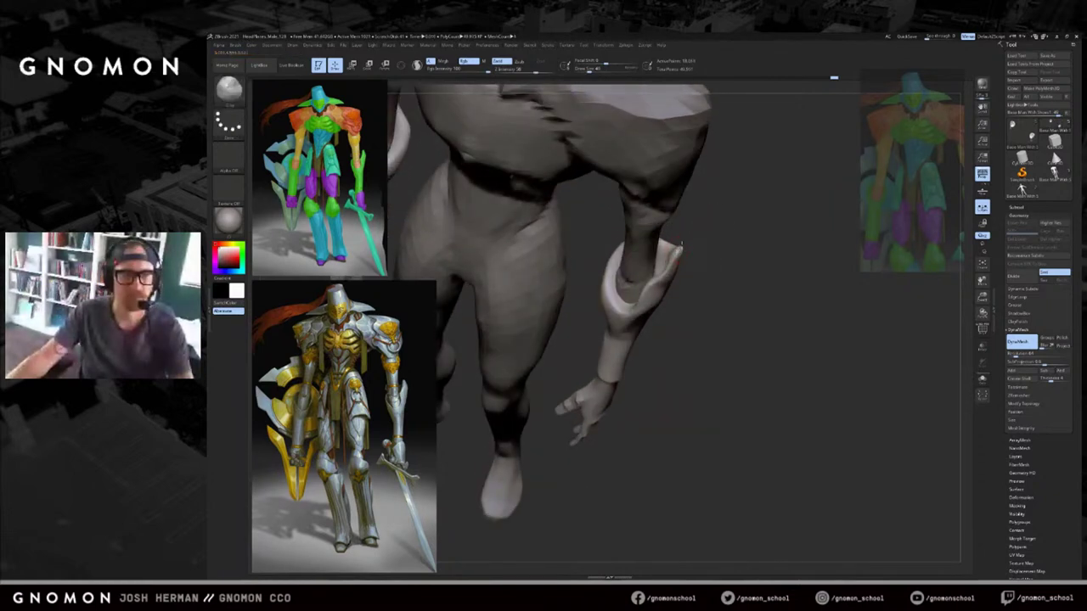
mouse_move(706, 253)
left_mouse_down()
mouse_move(712, 224)
mouse_move(684, 257)
mouse_move(711, 235)
mouse_move(749, 267)
mouse_move(552, 353)
left_mouse_up()
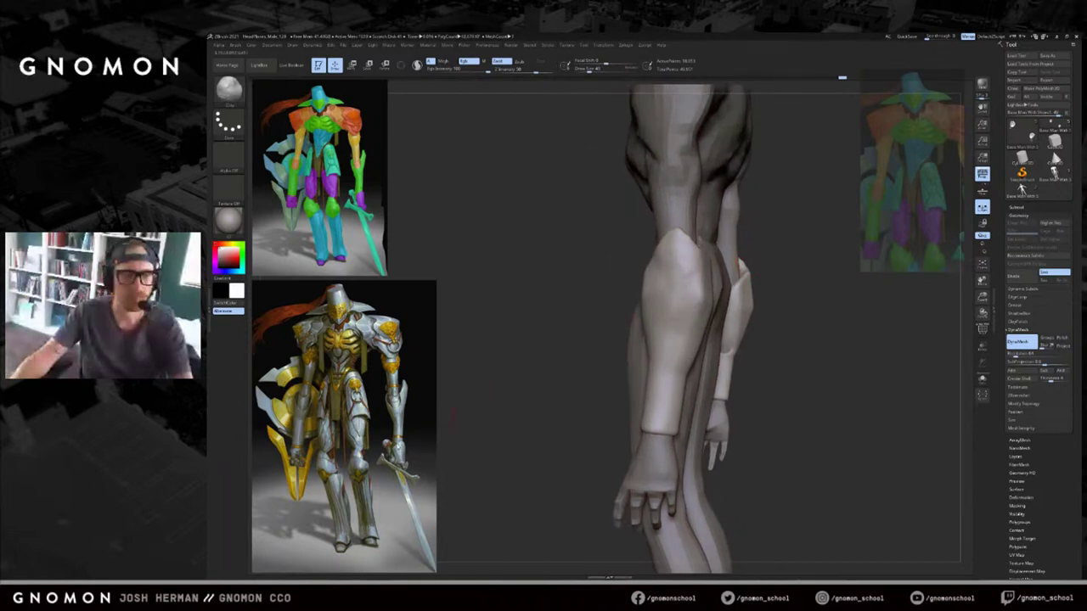
Reshape the back and outer silhouette of the guard's flared upper part with the Move brush.
mouse_move(755, 258)
left_mouse_down()
mouse_move(770, 253)
mouse_move(687, 249)
mouse_move(764, 249)
mouse_move(715, 273)
left_mouse_up()
key("s")
left_click(749, 256)
key("b")
key("m")
key("v")
key("s")
left_click(714, 279)
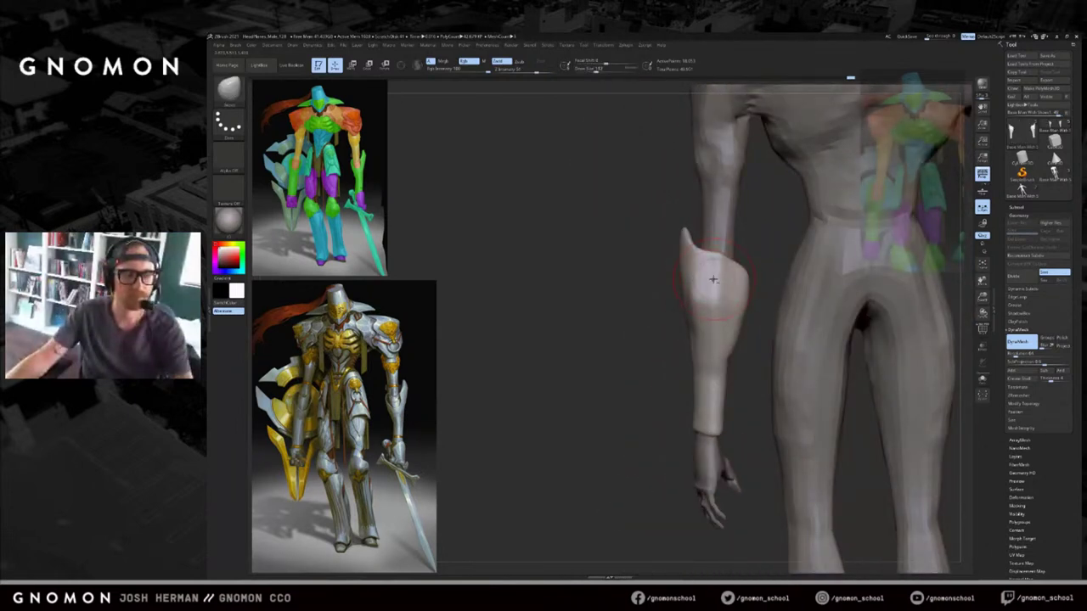
key("s")
left_click(722, 262)
mouse_move(732, 264)
left_mouse_down()
mouse_move(761, 238)
mouse_move(879, 234)
left_mouse_up()
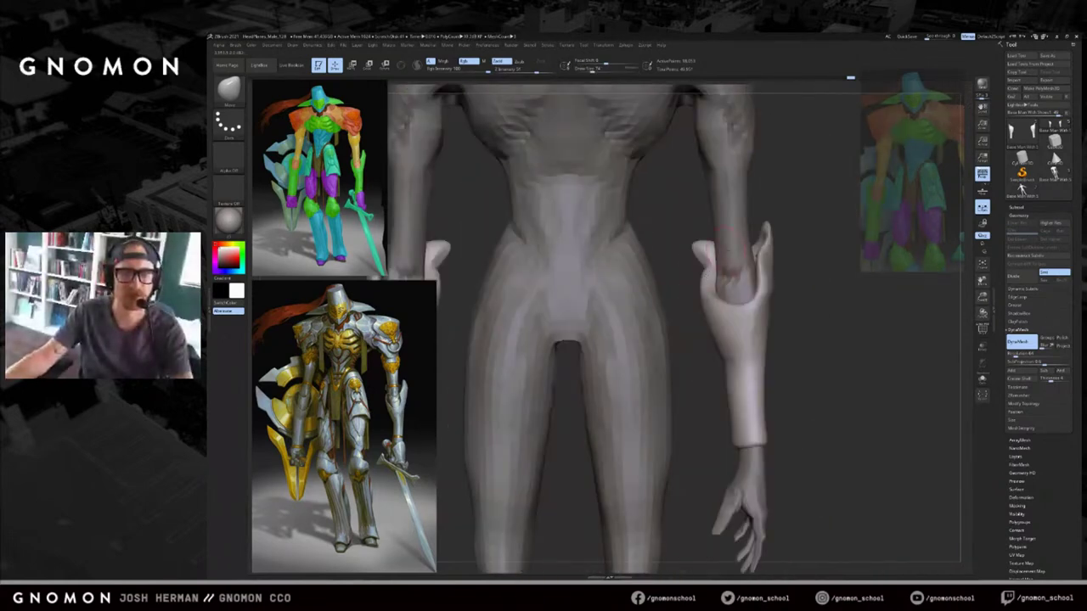
Switch to Photoshop, add a new layer and brush a red line along the painted guard's upper rim and pointed tip.
key("alt+Tab")
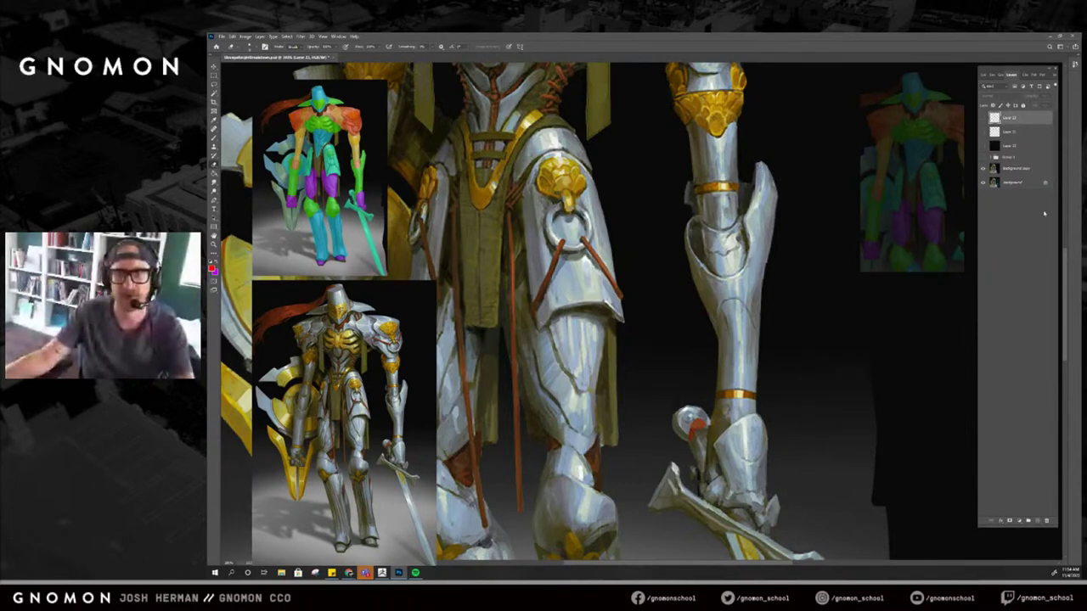
left_click(1038, 521)
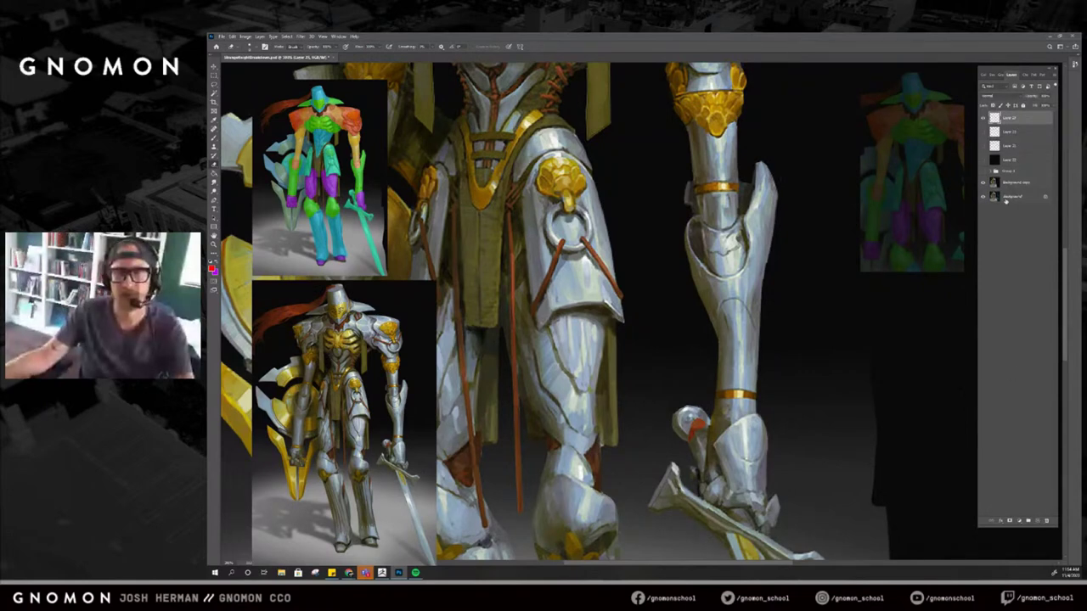
key("b")
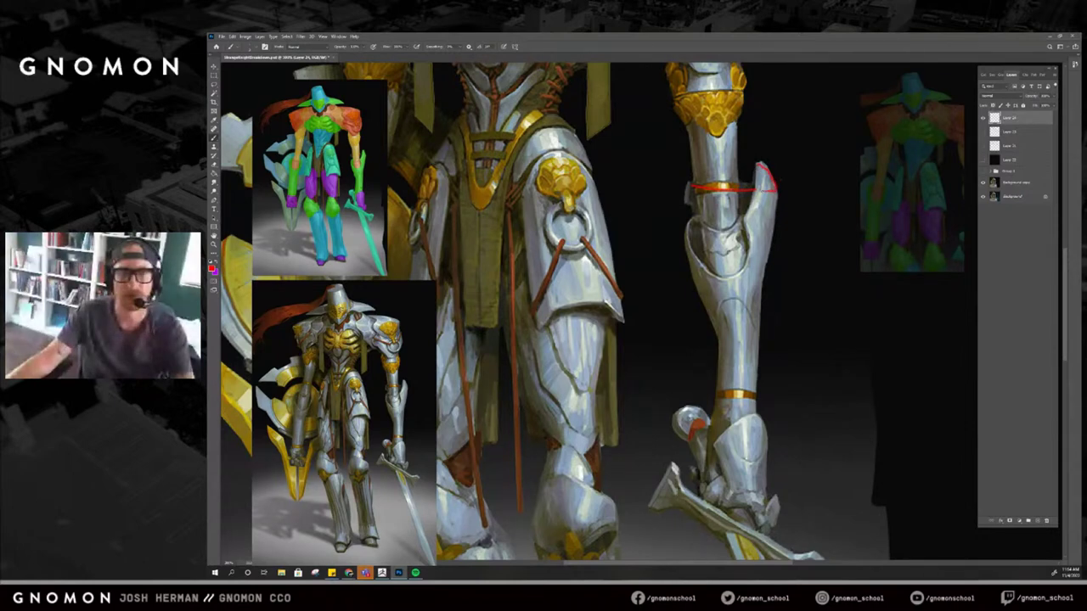
key("e")
key("b")
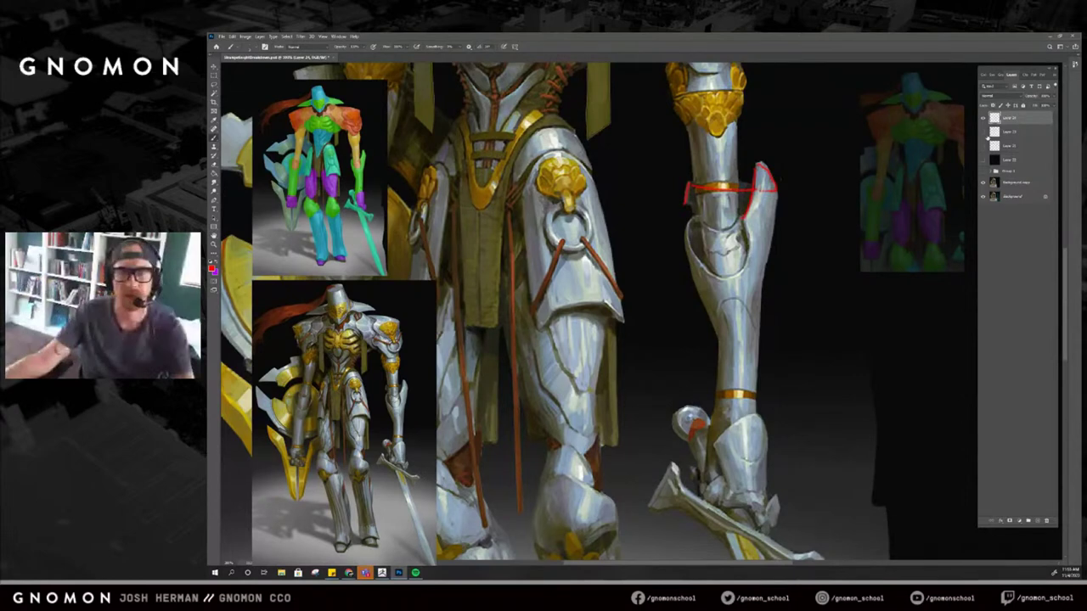
Check the red sketch against the black backdrop layer, then extend it down both sides of the painted guard's opening.
left_click(984, 160)
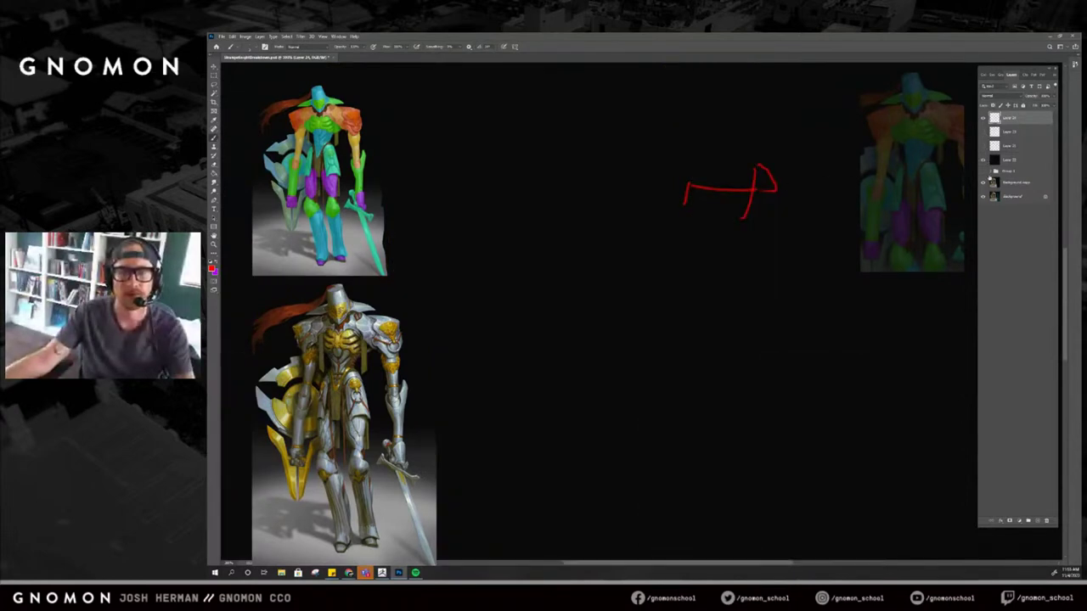
left_click(985, 159)
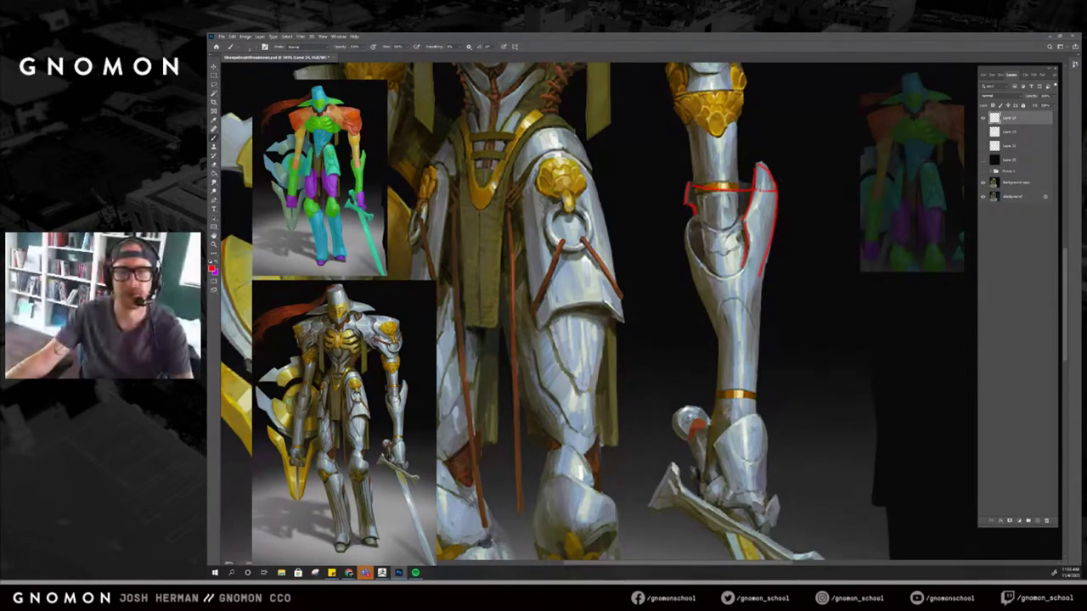
key("b")
key("b")
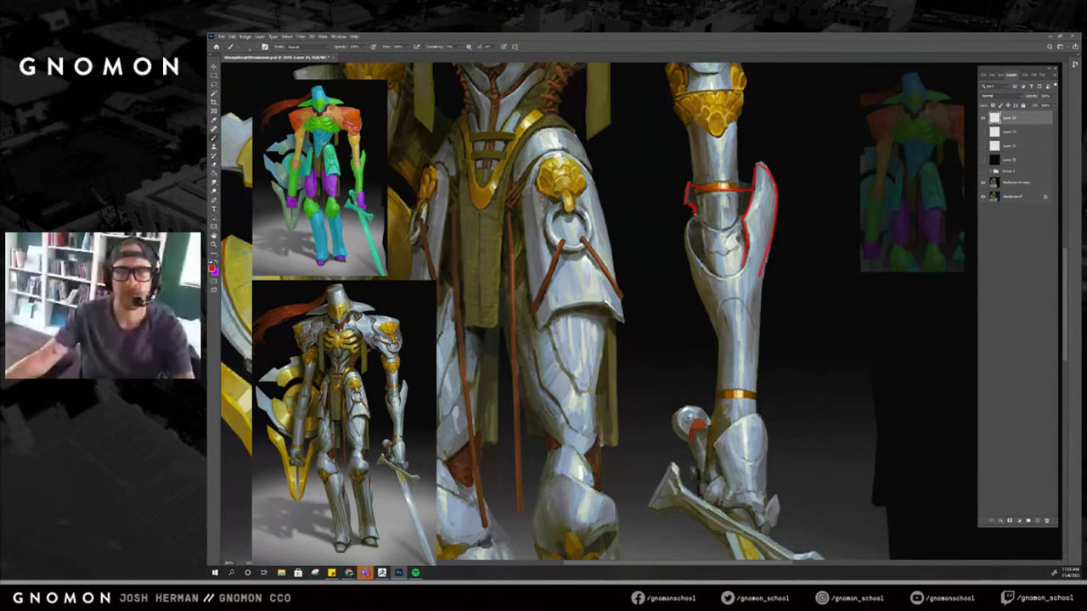
View the red guard outline alone on the black backdrop layer, toggling the sketch layers for comparison.
left_click(983, 159)
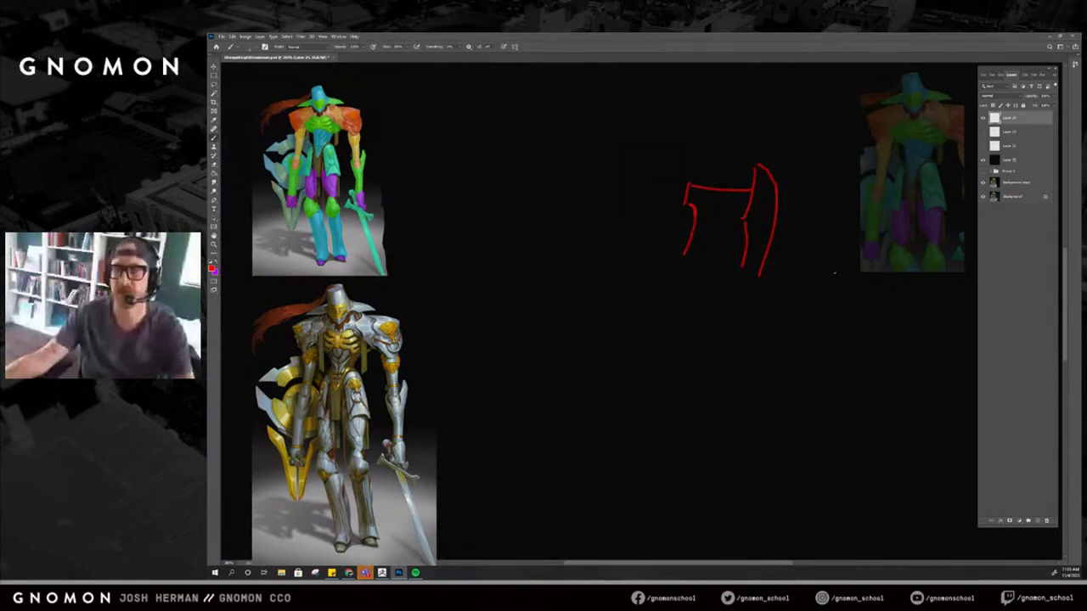
left_click(983, 148)
left_click(983, 119)
left_click(983, 148)
left_click(983, 118)
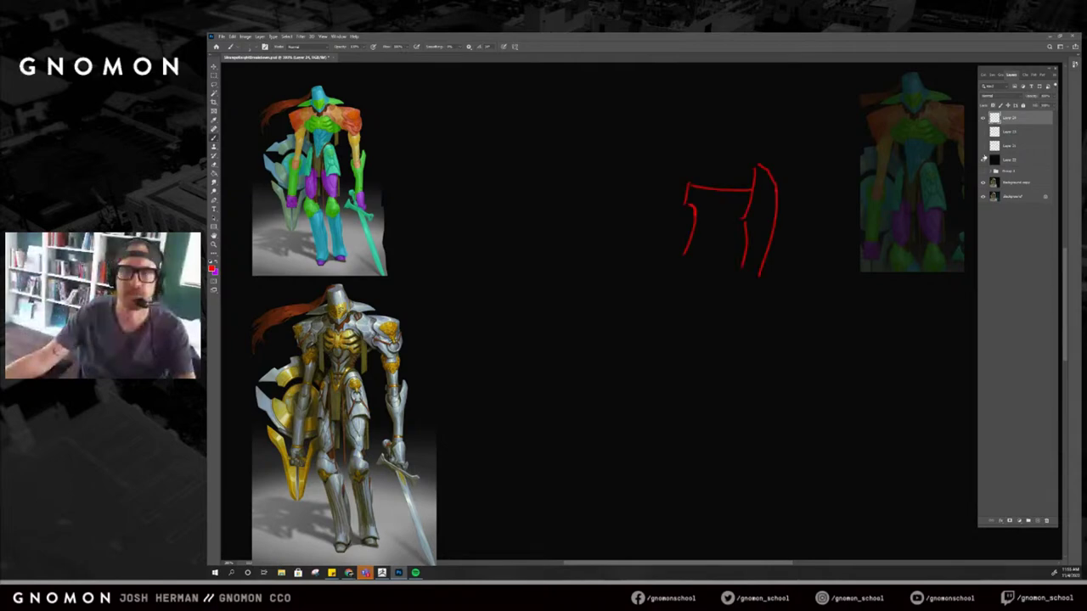
left_click(983, 160)
Switch back to ZBrush and reshape the back of the guard's upper rim with the Move brush to follow the outline.
key("alt+Tab")
mouse_move(804, 253)
left_mouse_down()
mouse_move(754, 227)
mouse_move(724, 235)
mouse_move(698, 204)
left_mouse_up()
key("alt+Tab")
key("alt+Tab")
key("bracketleft")
key("bracketleft")
key("bracketleft")
key("ctrl+z")
mouse_move(785, 247)
left_mouse_down()
mouse_move(739, 249)
mouse_move(717, 234)
left_mouse_up()
key("bracketright")
key("bracketright")
key("bracketright")
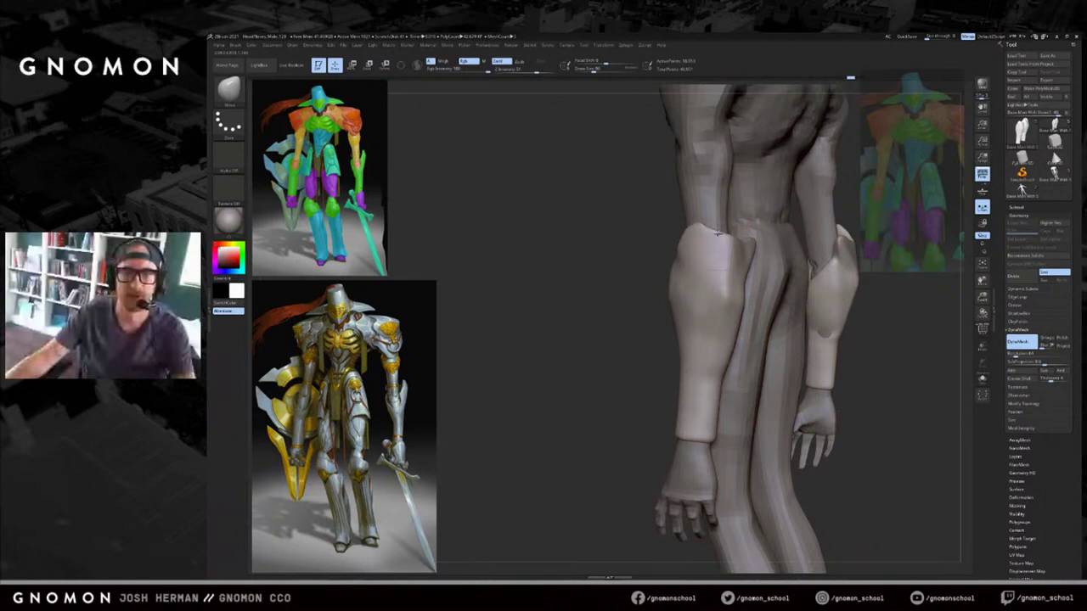
Level the guard's upper rim and pull out its inner corner with the Move brush, checking against the painting.
mouse_move(652, 268)
left_mouse_down()
mouse_move(734, 237)
mouse_move(691, 247)
mouse_move(718, 248)
left_mouse_up()
left_click_drag(712, 241, 710, 234)
left_click_drag(627, 238, 684, 243)
key("alt+Tab")
key("alt+Tab")
key("s")
mouse_move(744, 234)
left_mouse_down()
mouse_move(715, 229)
mouse_move(724, 239)
mouse_move(669, 278)
left_mouse_up()
left_click(717, 237)
key("alt+Tab")
key("alt+Tab")
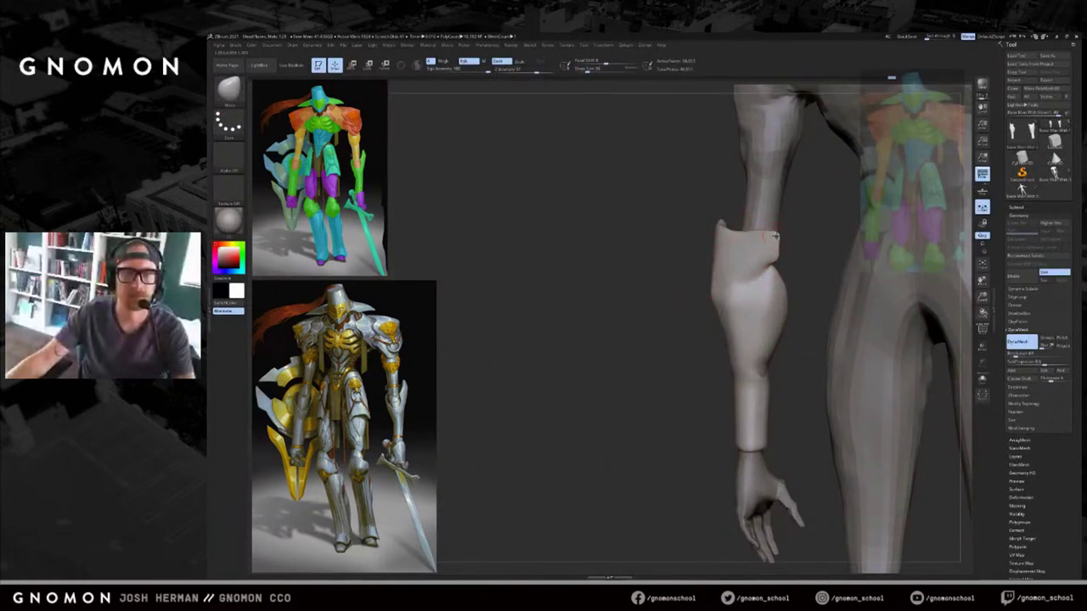
Sharpen the inner corner of the guard's back rim with the Move brush and smooth the surface below it.
key("s")
left_click(771, 234)
left_click_drag(773, 233, 775, 230)
key("shift")
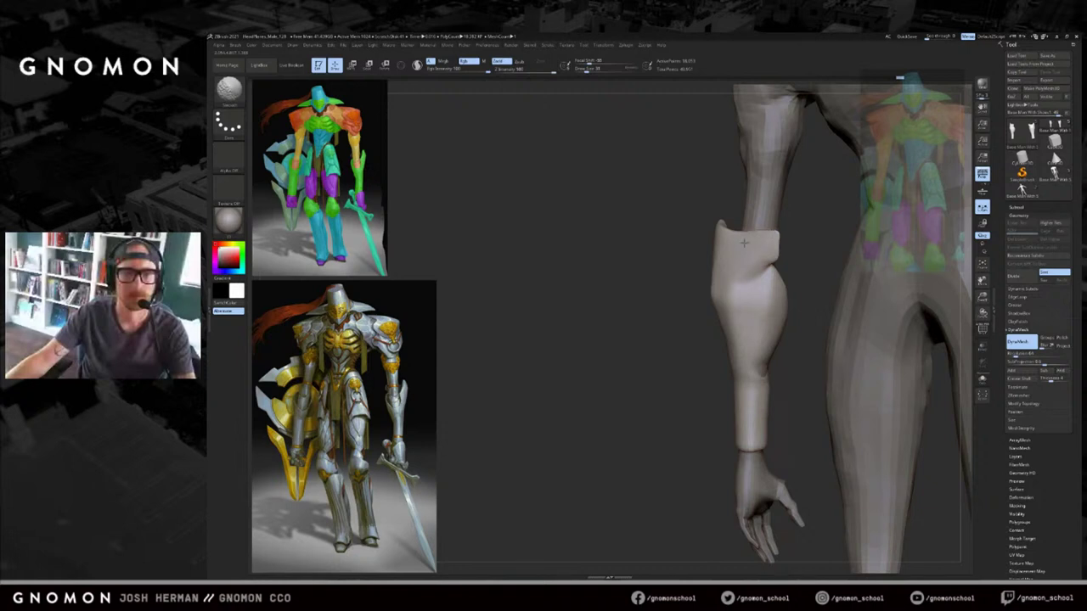
left_click_drag(673, 282, 703, 290)
mouse_move(722, 281)
right_mouse_down()
mouse_move(735, 323)
mouse_move(715, 278)
right_mouse_up()
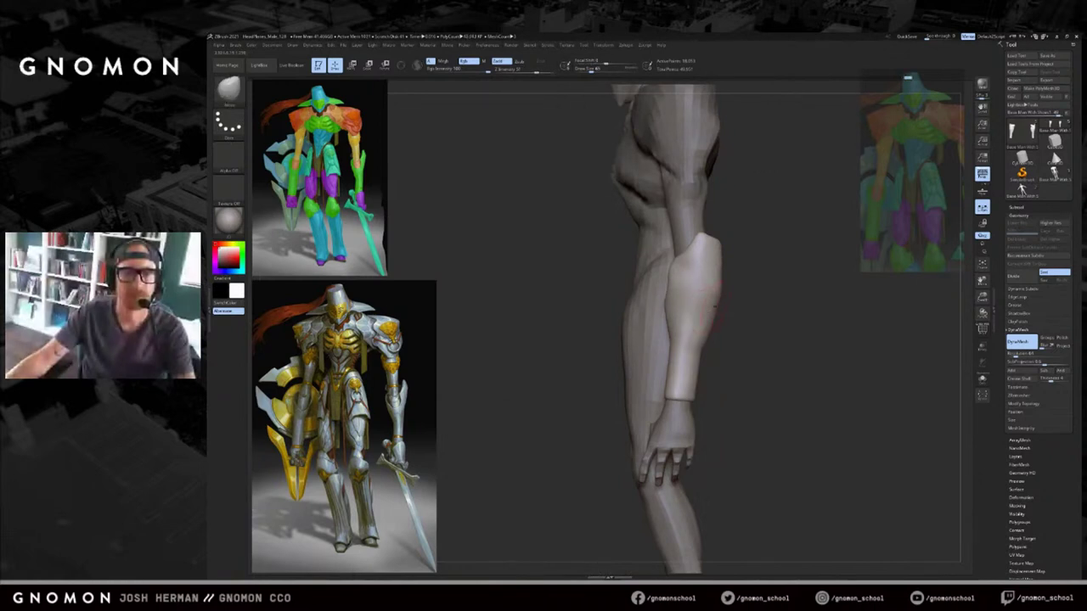
right_click_drag(677, 318, 714, 295)
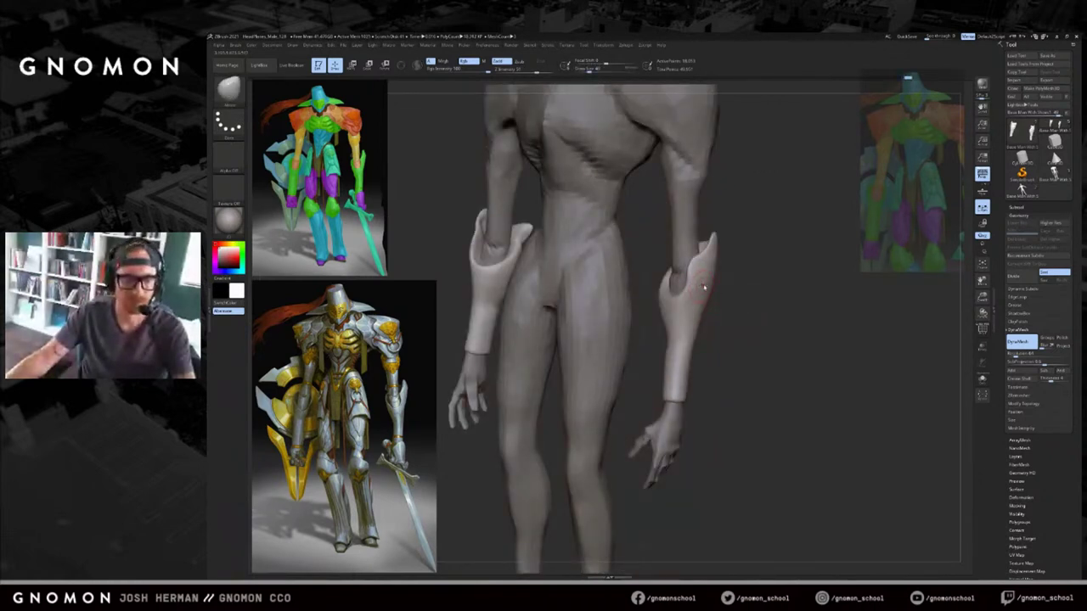
Nudge the guard's outer side beside the elbow opening with the Move brush, comparing it with the outlined painting.
key("b")
key("m")
key("v")
key("s")
left_click_drag(704, 288, 708, 288)
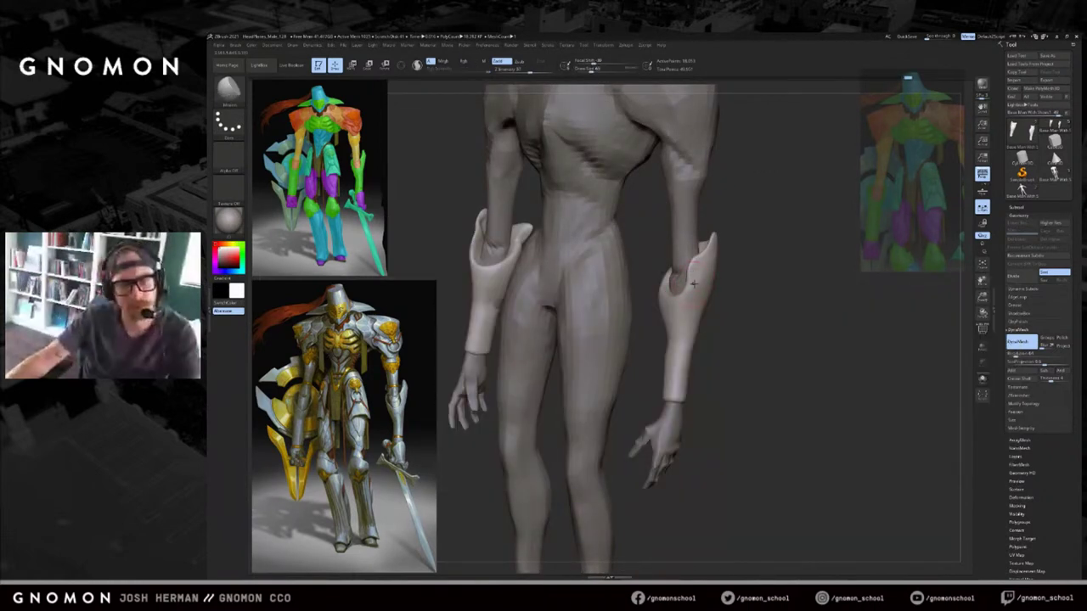
key("alt+Tab")
key("alt+Tab")
key("alt+Tab")
key("alt+Tab")
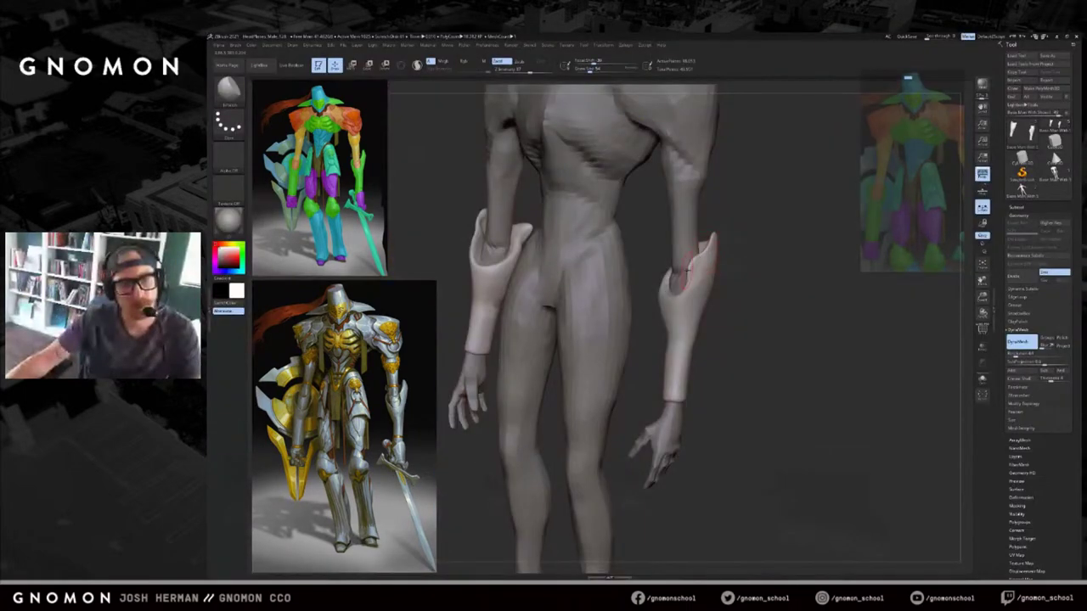
Smooth and adjust the outer edge of the guard's elbow opening, then return to a straight front view.
key("shift")
key("s")
left_click(693, 274)
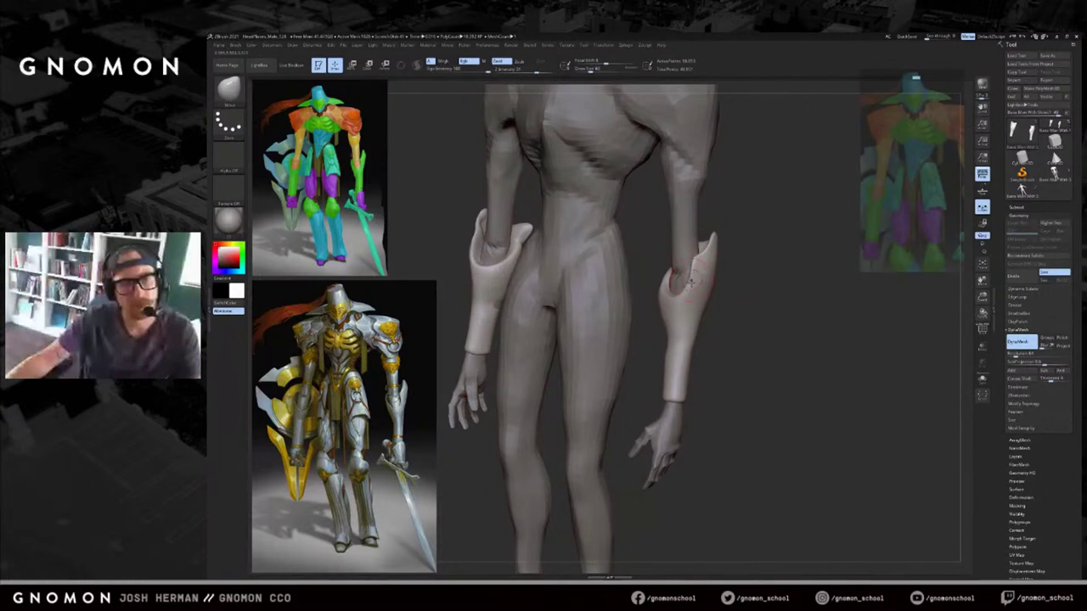
key("alt+Tab")
key("alt+Tab")
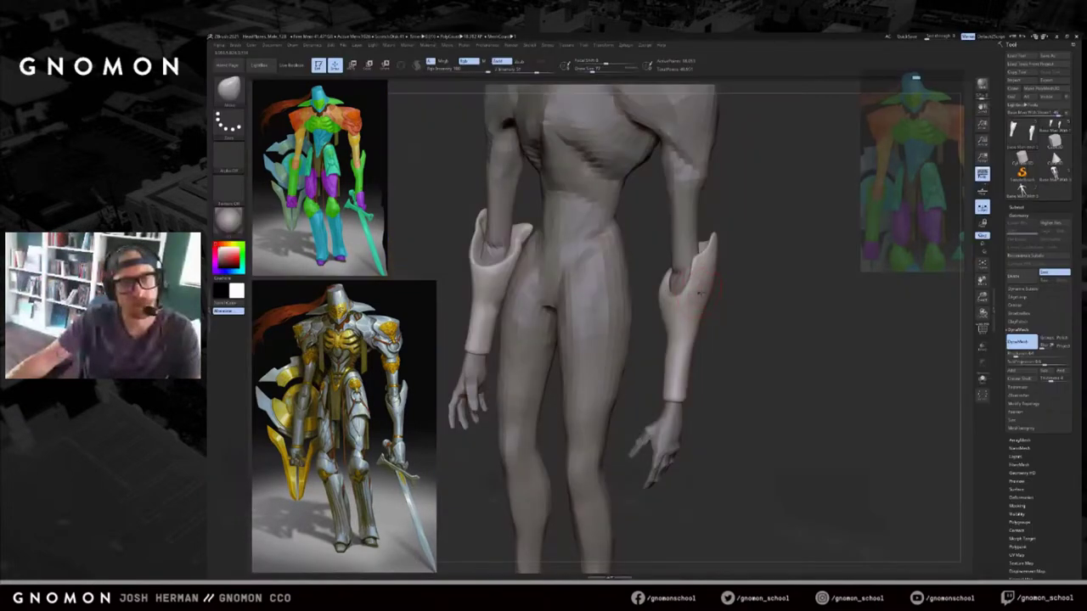
left_click_drag(707, 299, 711, 297, "shift")
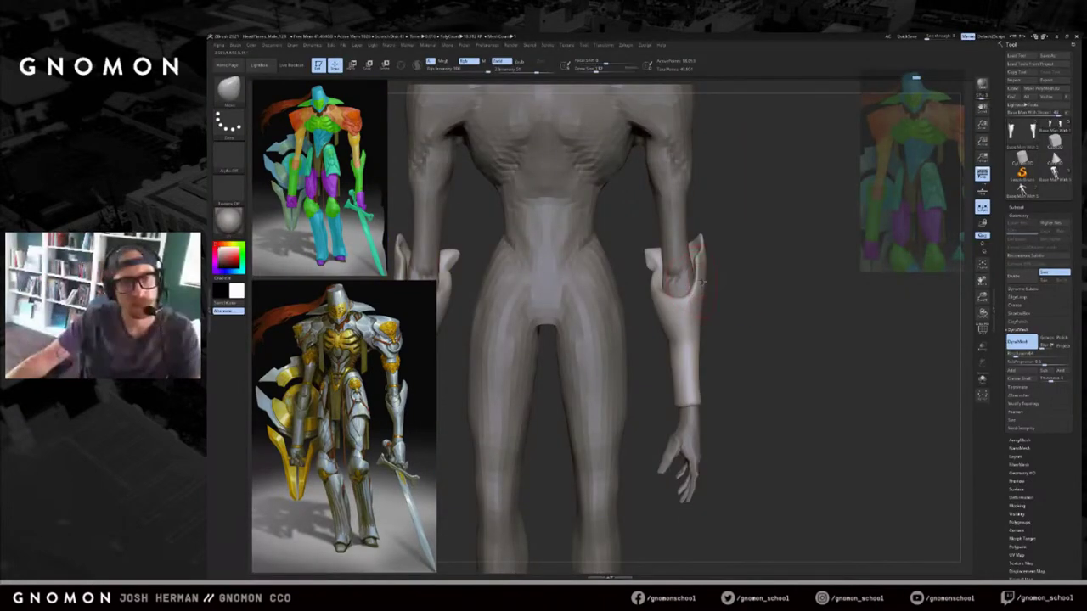
Reshape the inner corner of the guard's rim with the Move brush to match the outline on the painting.
key("alt+Tab")
key("alt+Tab")
key("s")
left_click_drag(650, 257, 665, 260)
key("alt+Tab")
key("alt+Tab")
key("s")
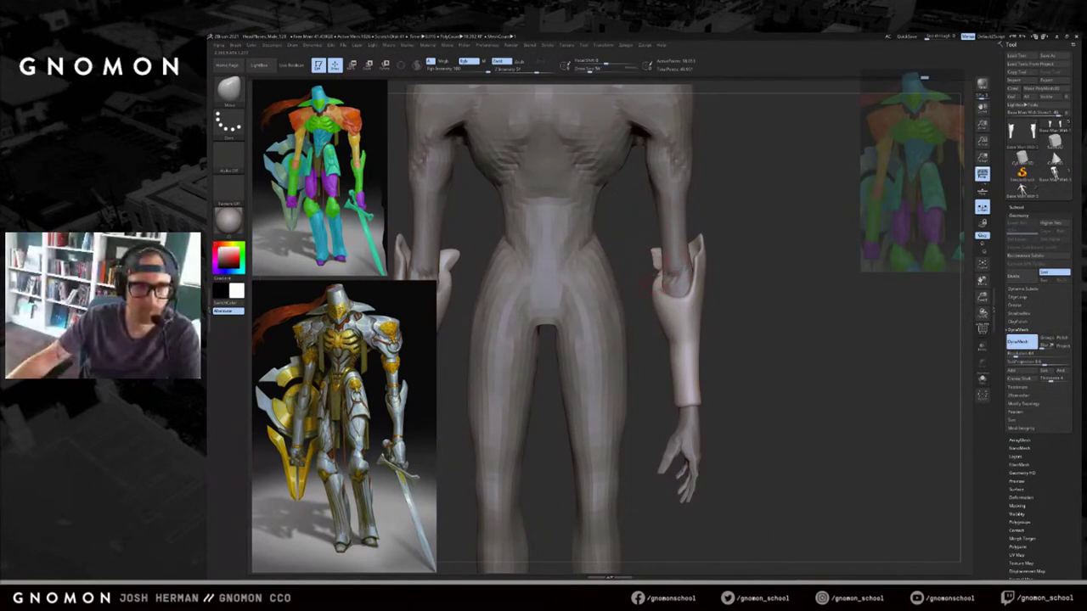
Isolate the guard and push its inner side below the rim into shape with a larger Move brush.
key("shift+s")
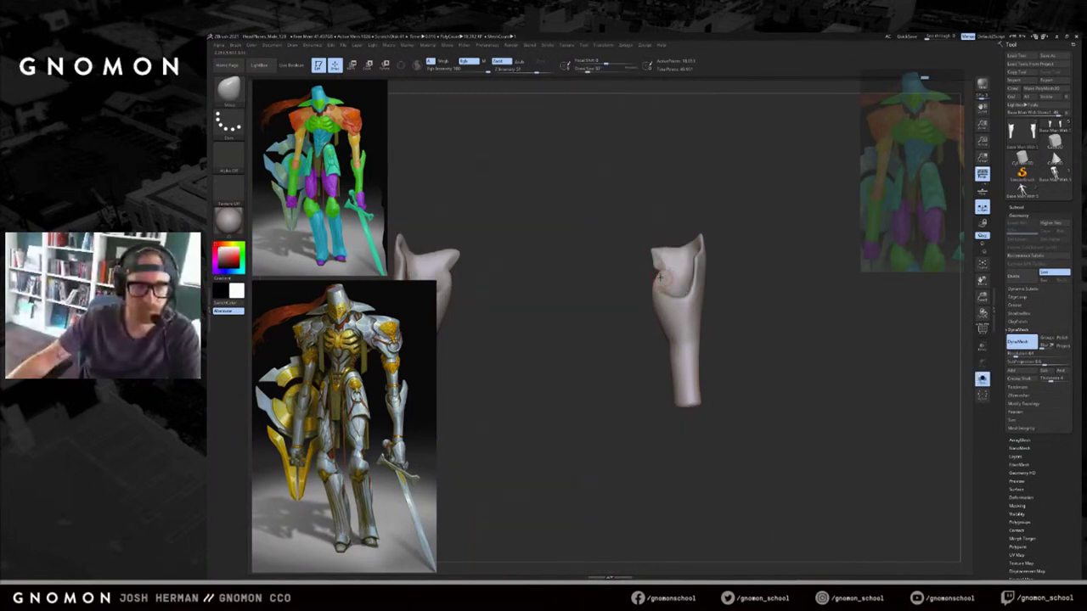
key("]")
mouse_move(659, 273)
left_mouse_down()
mouse_move(648, 280)
mouse_move(647, 329)
mouse_move(670, 309)
mouse_move(650, 328)
mouse_move(655, 302)
left_mouse_up()
key("shift+s")
key("s")
Compare the guard with the painting, pick the Inflate brush and view the elbow opening from above.
key("alt+Tab")
key("alt+Tab")
key("b")
key("i")
key("n")
left_click_drag(732, 273, 738, 311)
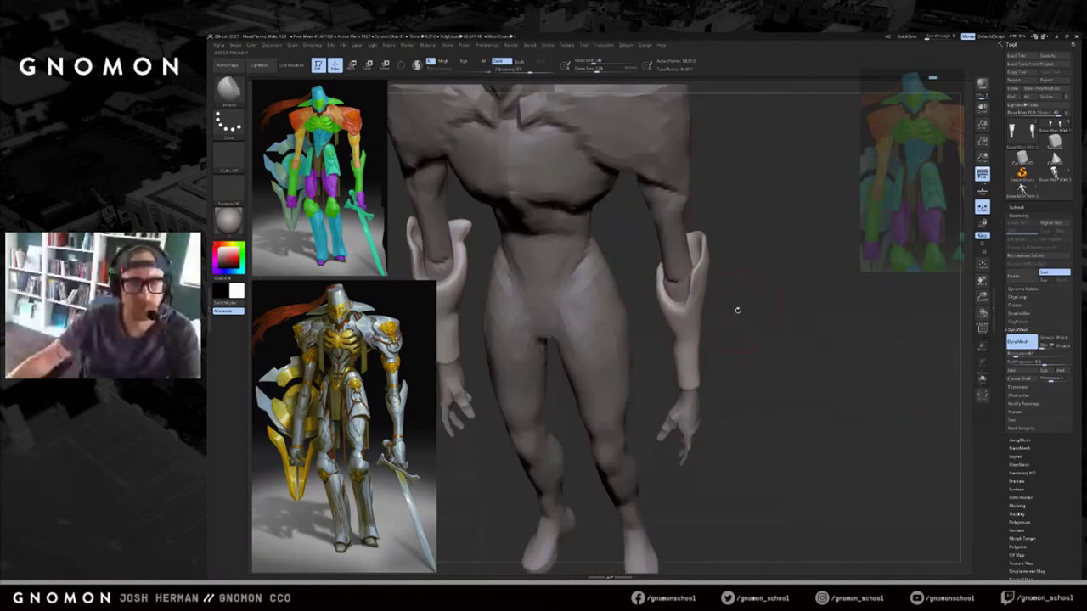
Isolate the guard, adjust the surface inside its elbow opening, and compare it with the painting from the front.
key("shift+s")
key("s")
left_click_drag(674, 283, 674, 287)
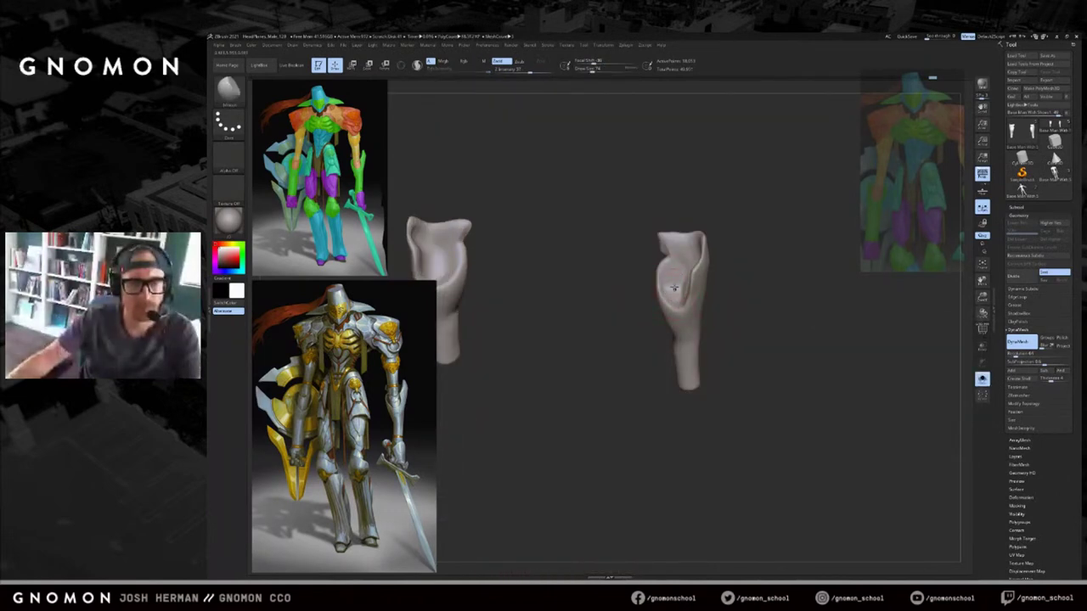
left_click_drag(725, 271, 728, 263, "shift")
key("alt+Tab")
key("alt+Tab")
key("alt+s")
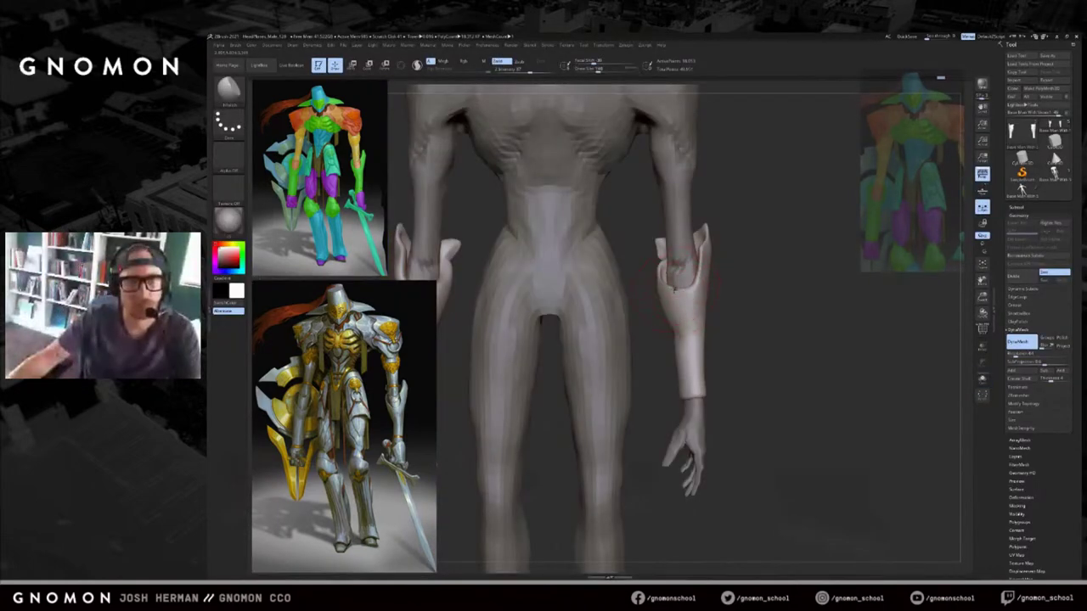
Compare the guard's front lip and elbow opening with the outlined forearm in the Photoshop painting.
key("alt+Tab")
left_click(701, 288)
key("Return")
key("alt+Tab")
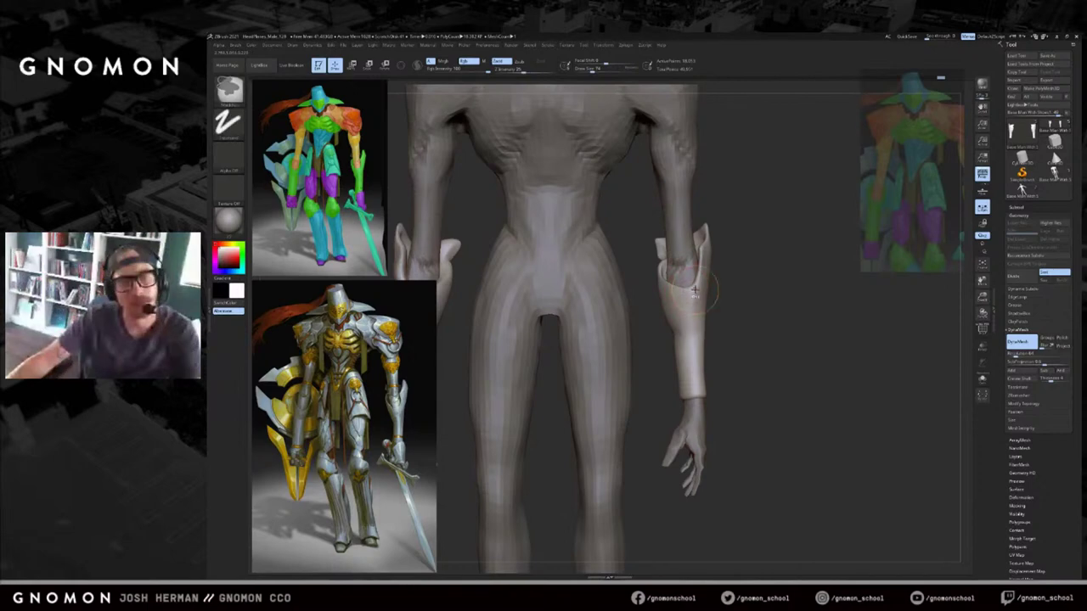
key("alt+Tab")
left_click(643, 236)
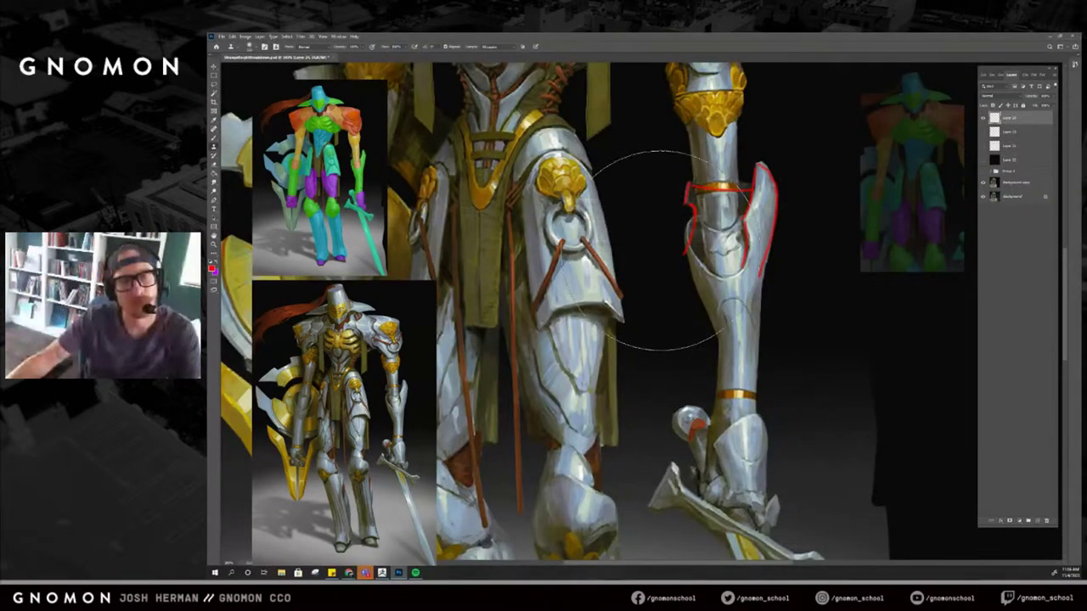
key("alt+Tab")
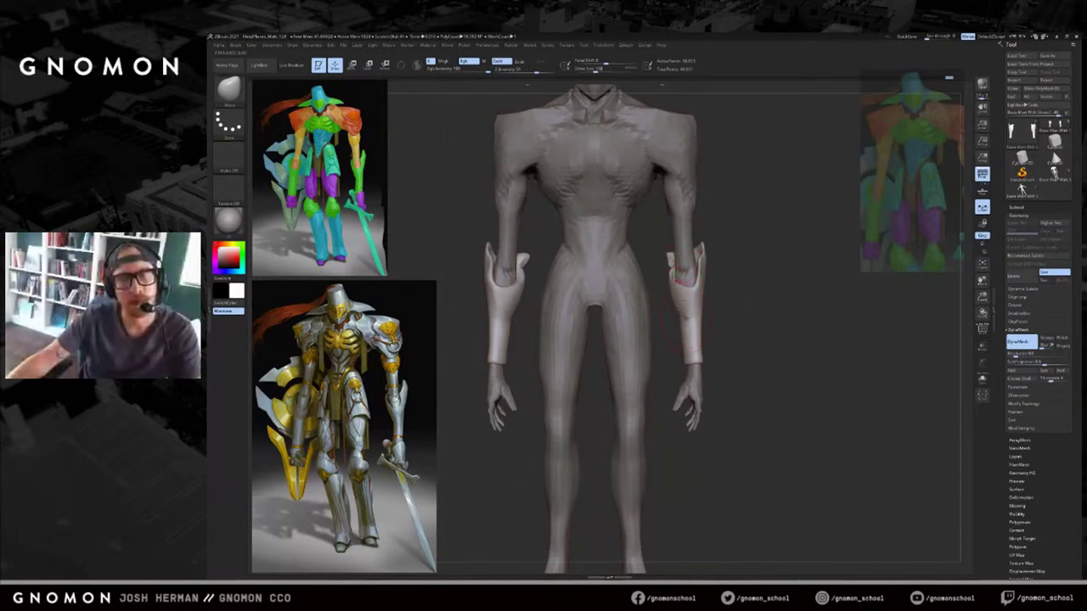
Compare the forearm guards with the proportions of the whole figure from the front and a three-quarter view.
mouse_move(685, 316)
left_mouse_down("shift")
mouse_move(688, 332)
mouse_move(739, 347)
mouse_move(728, 288)
left_mouse_up("shift")
left_click(634, 212, "alt")
left_click_drag(768, 183, 772, 242)
key("f")
key("f")
left_click_drag(820, 294, 841, 294)
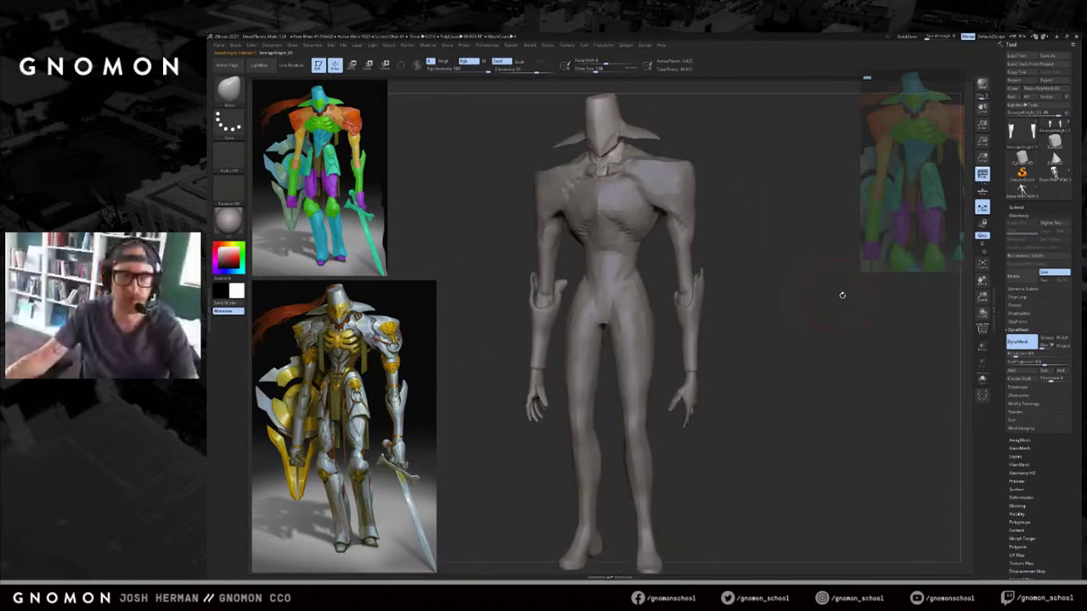
left_click_drag(789, 363, 794, 324, "alt")
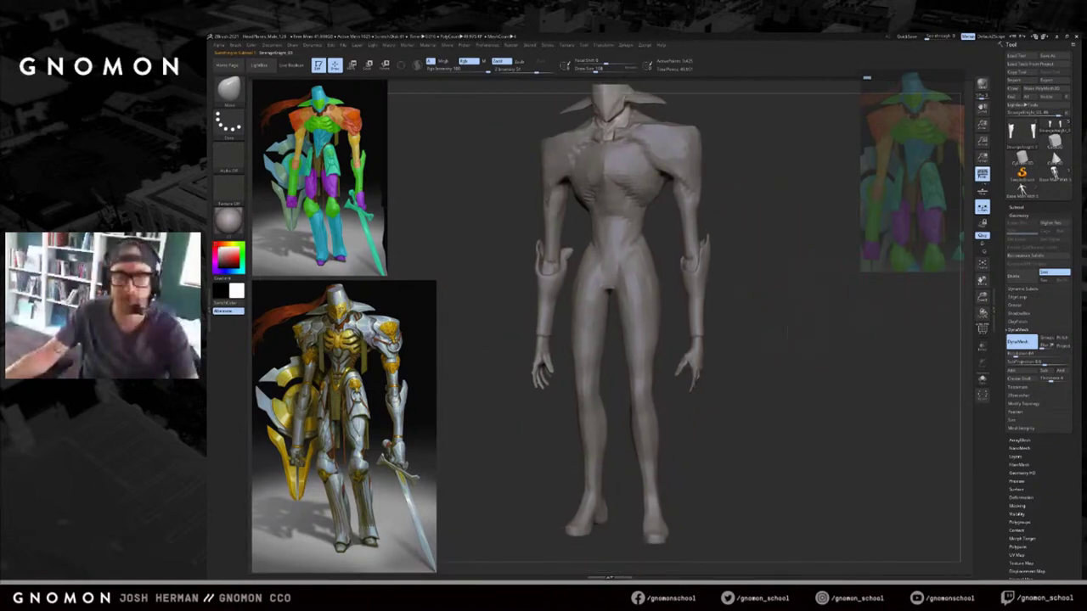
Select the forearm guards and refine their lower shafts with smoothing and the Move brush, checking the shape from several angles.
left_click(700, 319, "alt")
key("s")
left_click_drag(708, 333, 700, 334)
key("s")
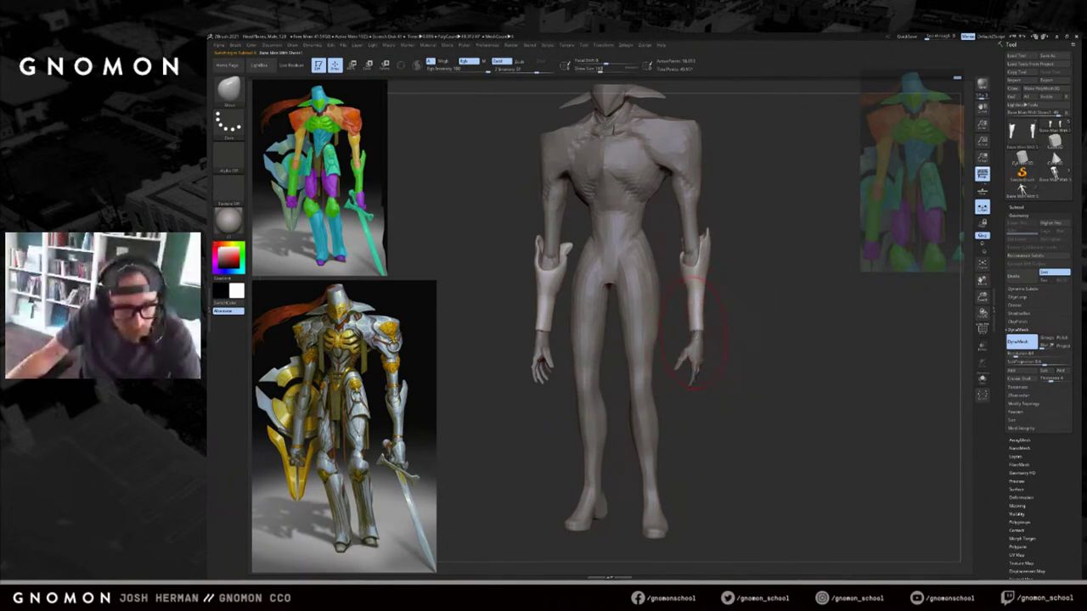
mouse_move(726, 341)
left_mouse_down("shift")
mouse_move(741, 339)
mouse_move(704, 333)
left_mouse_up("shift")
key("s")
left_click_drag(701, 334, 793, 336)
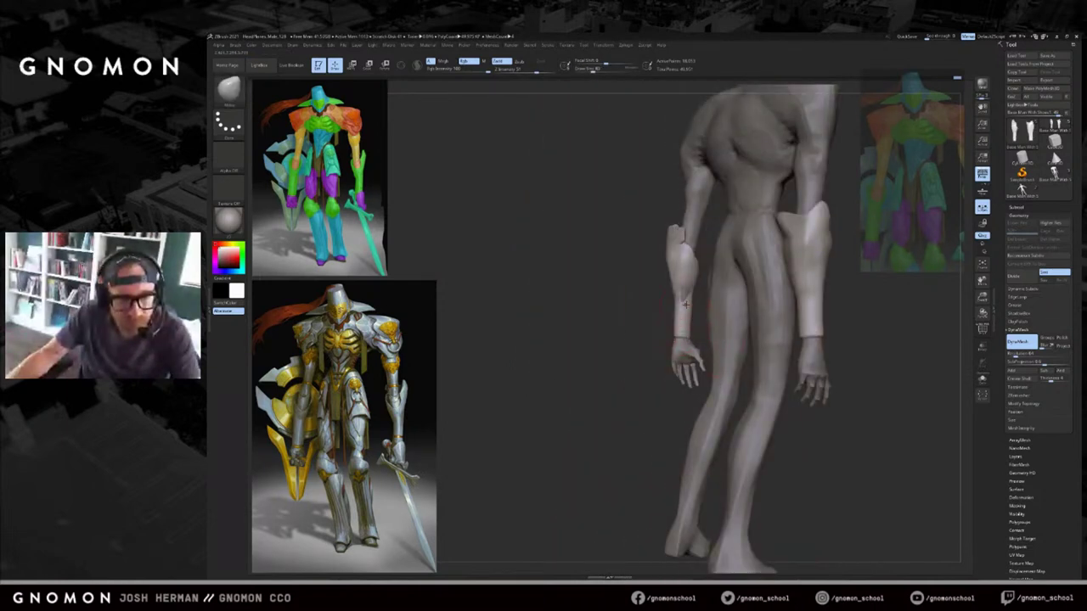
left_click_drag(647, 309, 727, 280)
key("f")
left_click_drag(783, 333, 757, 317)
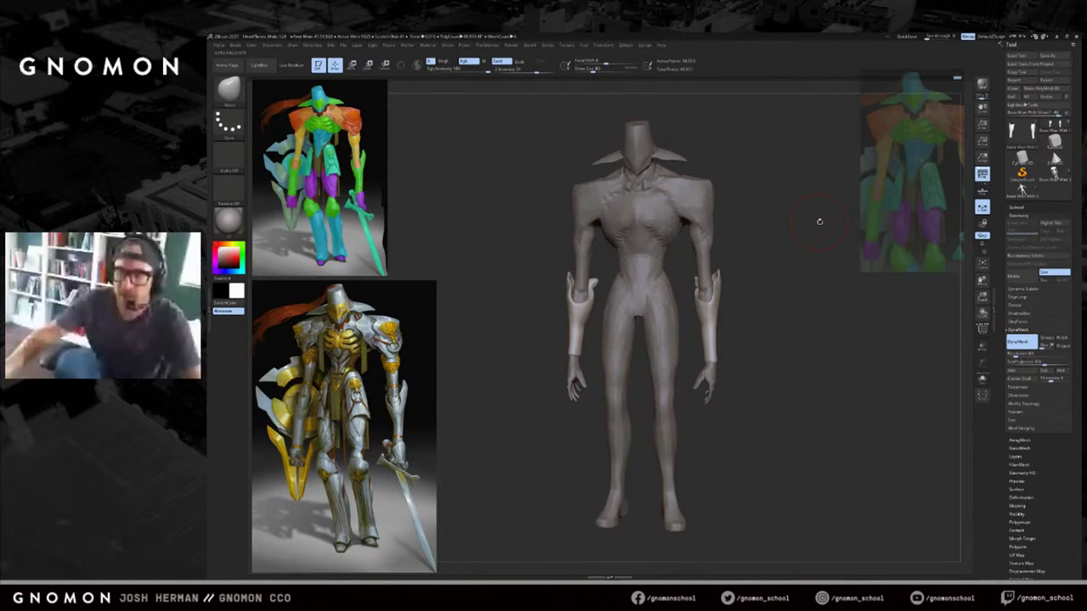
Check the hand and guard proportions, select the forearm guards, and isolate them from the rest of the figure.
left_click(713, 382, "alt")
left_click_drag(735, 381, 746, 326)
left_click(811, 308)
left_click(724, 298)
left_click(709, 285, "alt")
left_click_drag(798, 304, 813, 339)
left_click(859, 340)
left_click(774, 339)
left_click(663, 315)
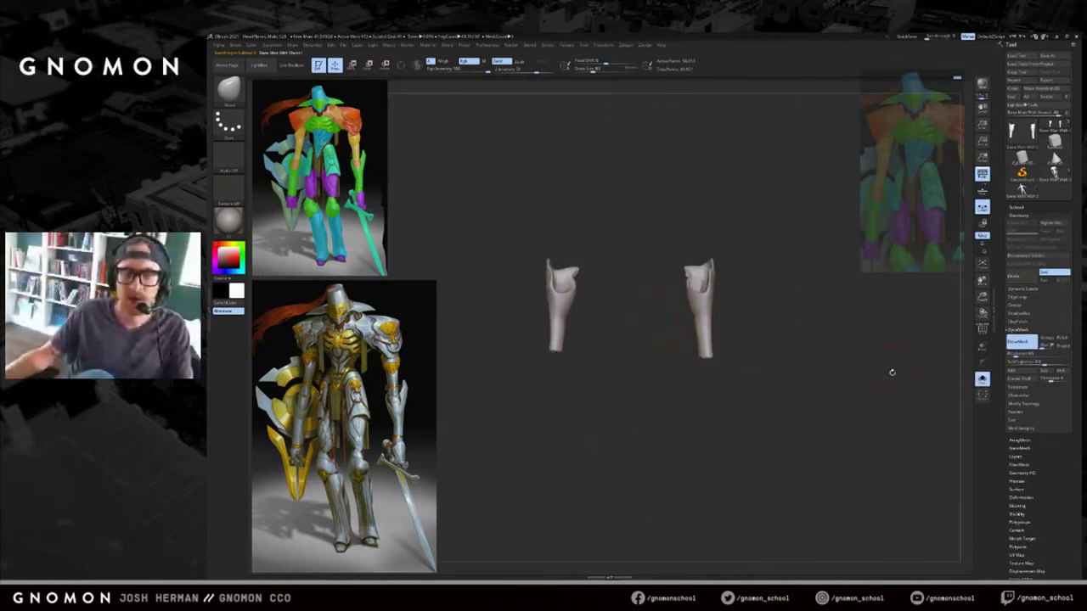
Turn on polygroup display, isolate the sword-side forearm guard, and separate the other guard into its own subtool with Split Hidden.
left_click_drag(743, 223, 660, 376)
left_click(752, 350, "ctrl")
mouse_move(758, 351)
left_mouse_down("ctrl")
mouse_move(781, 362)
mouse_move(740, 334)
left_mouse_up("ctrl")
key("shift+f")
left_click(702, 308, "ctrl+shift")
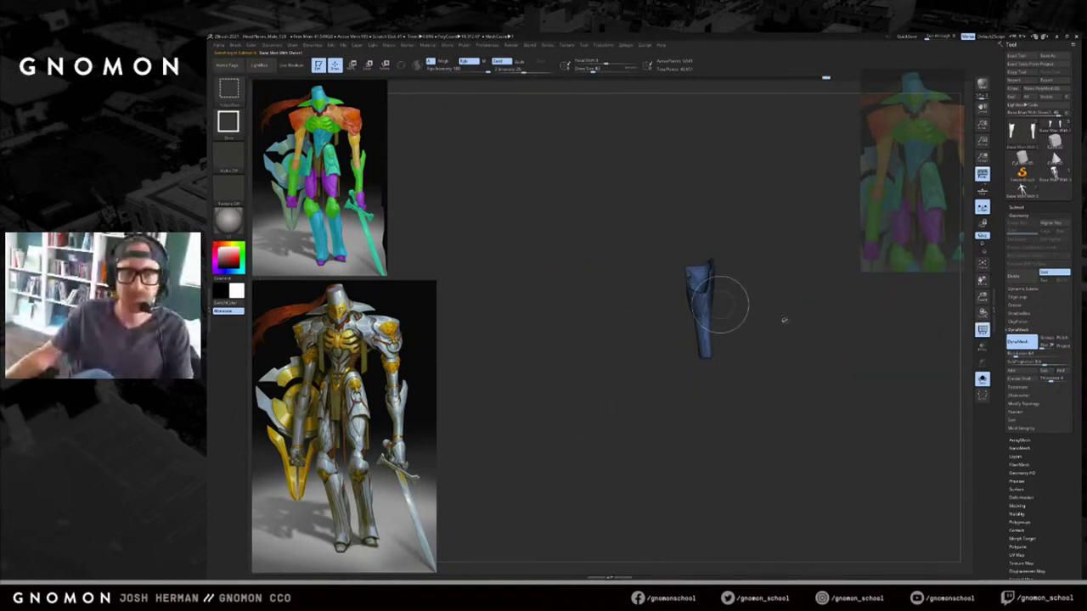
left_click(995, 337)
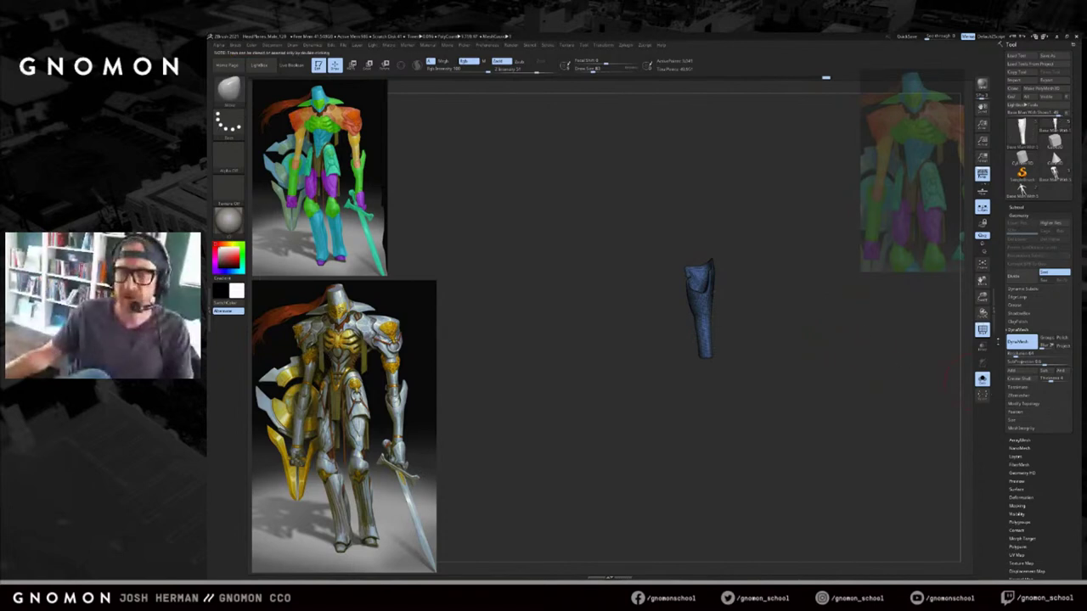
key("alt+s")
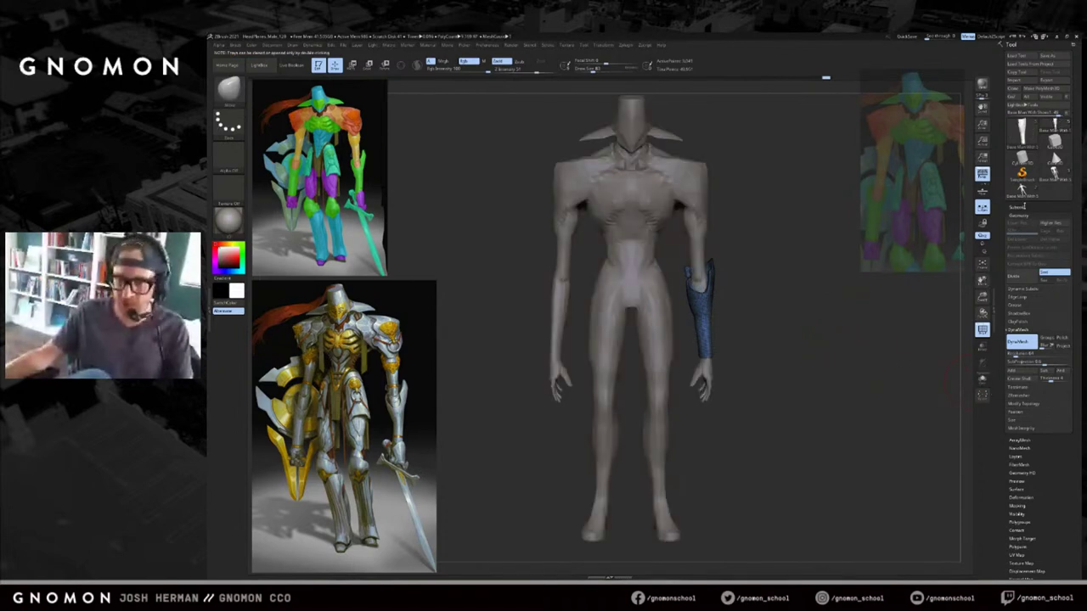
left_click(1024, 206)
left_click(903, 331, "ctrl+shift")
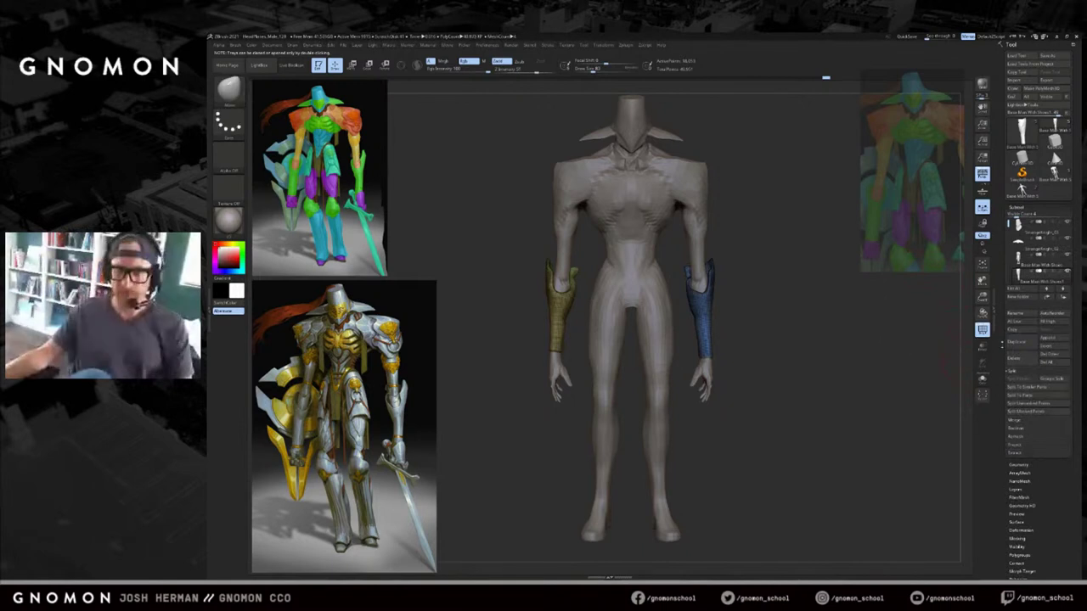
left_click(699, 329, "ctrl+shift")
left_click(1025, 379)
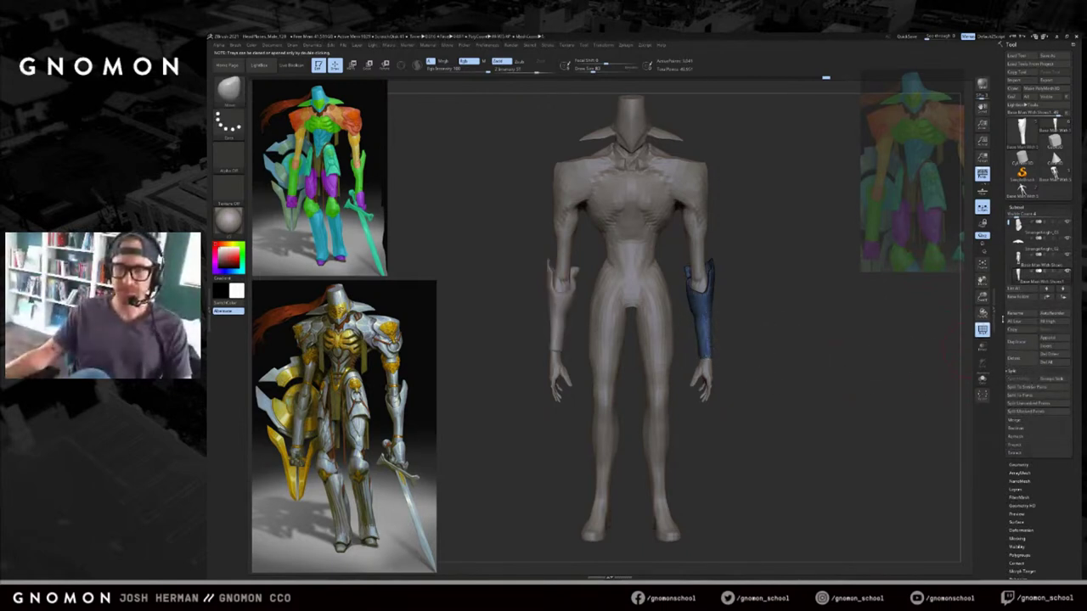
Delete the shield-side forearm guard subtool and its duplicate.
left_click(559, 311, "alt")
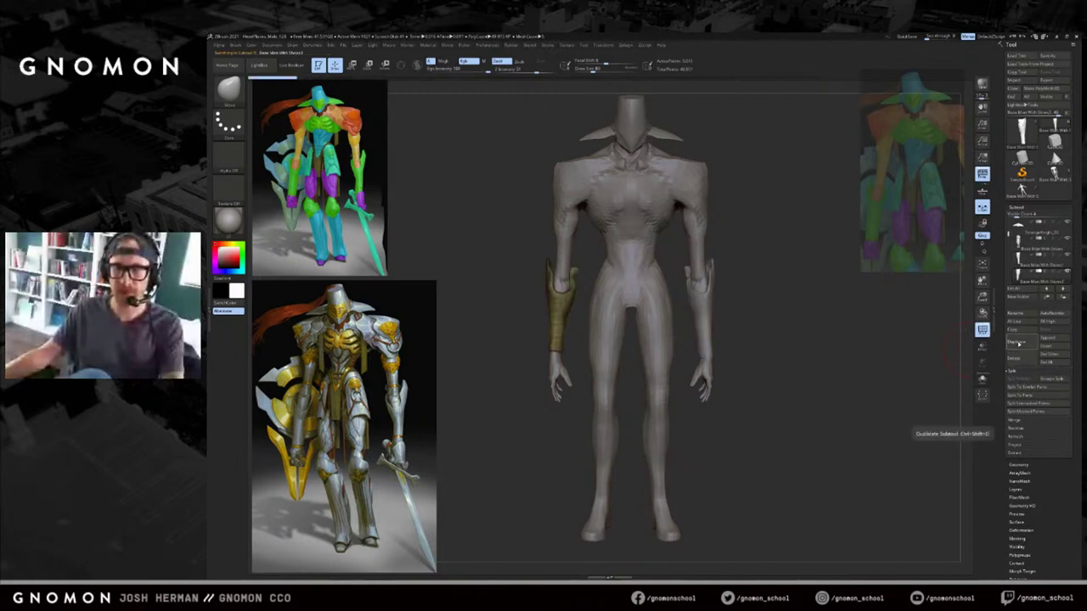
left_click(1015, 360)
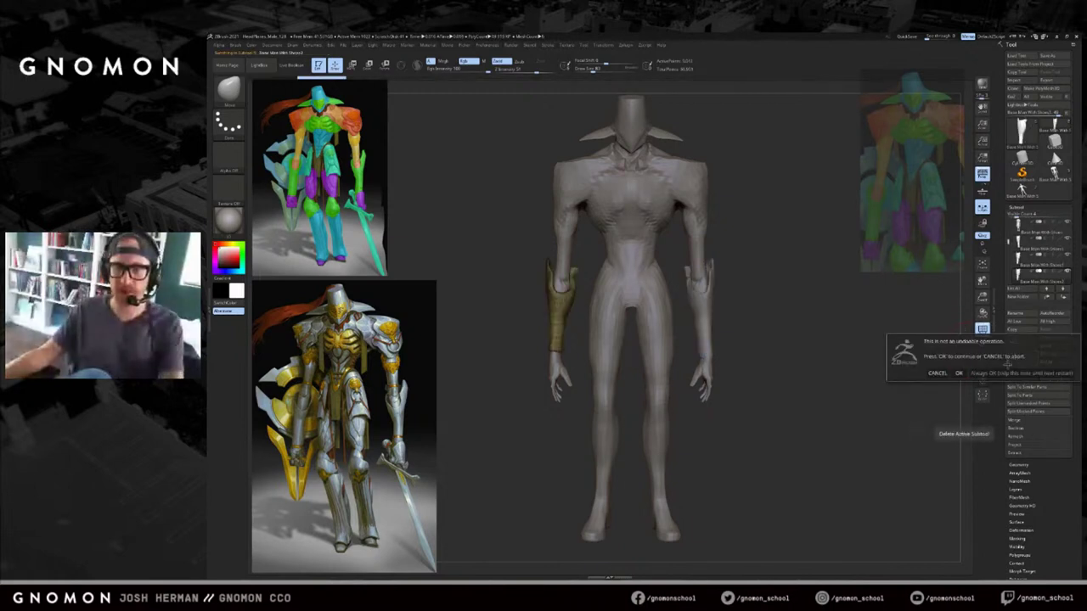
left_click(959, 372)
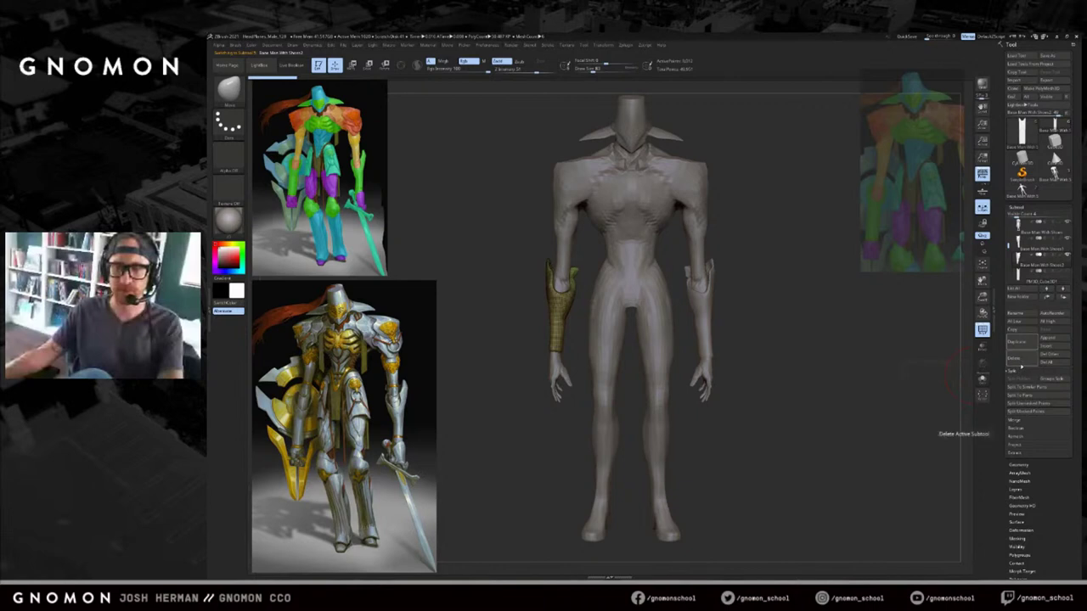
left_click(1021, 365)
left_click(958, 374)
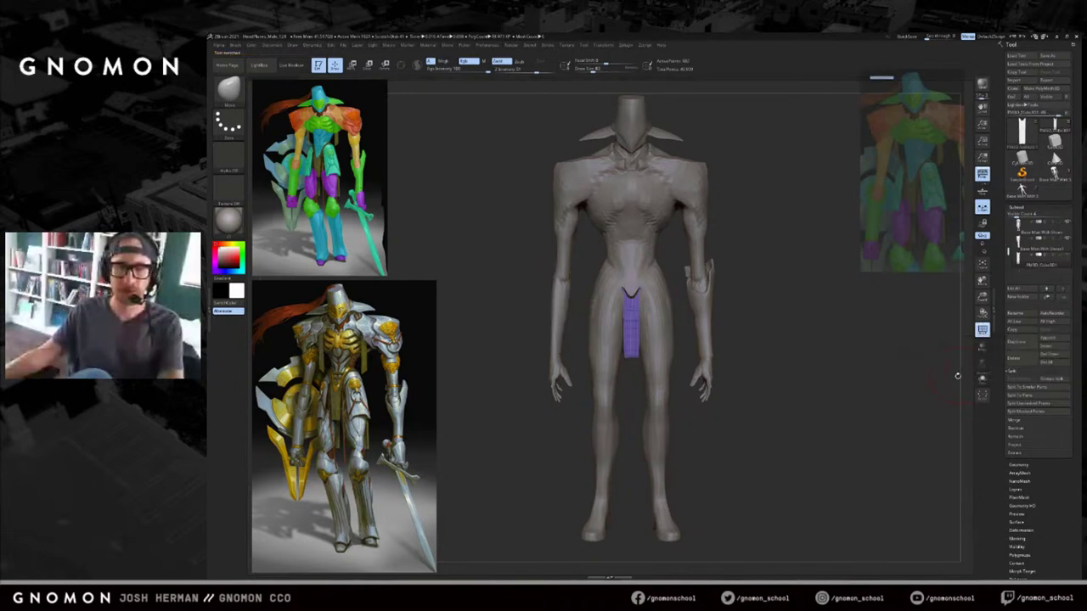
Mirror the remaining forearm guard across the X axis with SubTool Master, merging it into one SubTool.
left_click(628, 48)
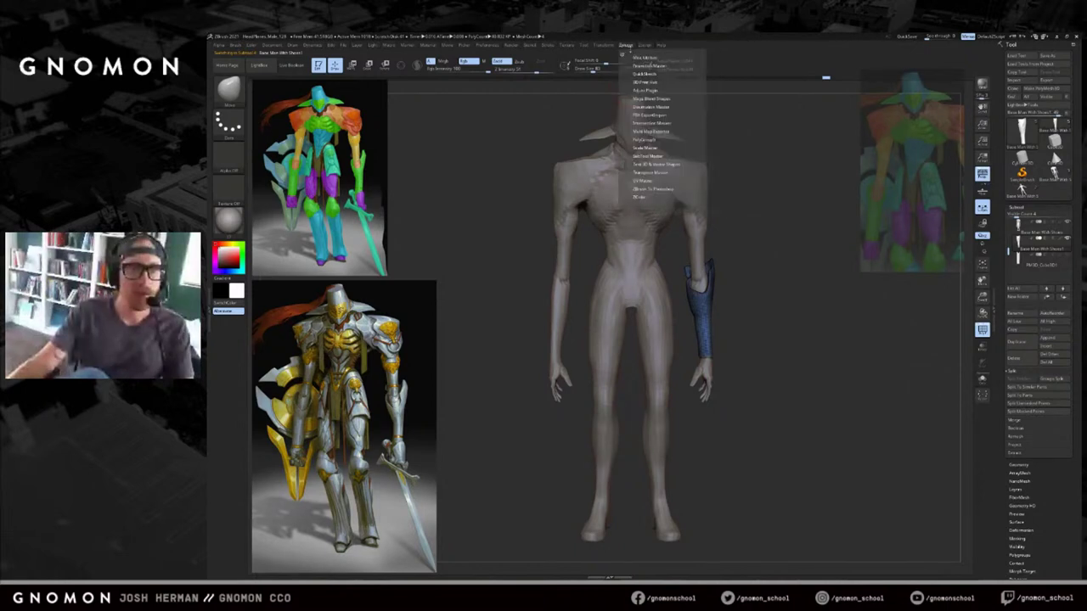
left_click(649, 157)
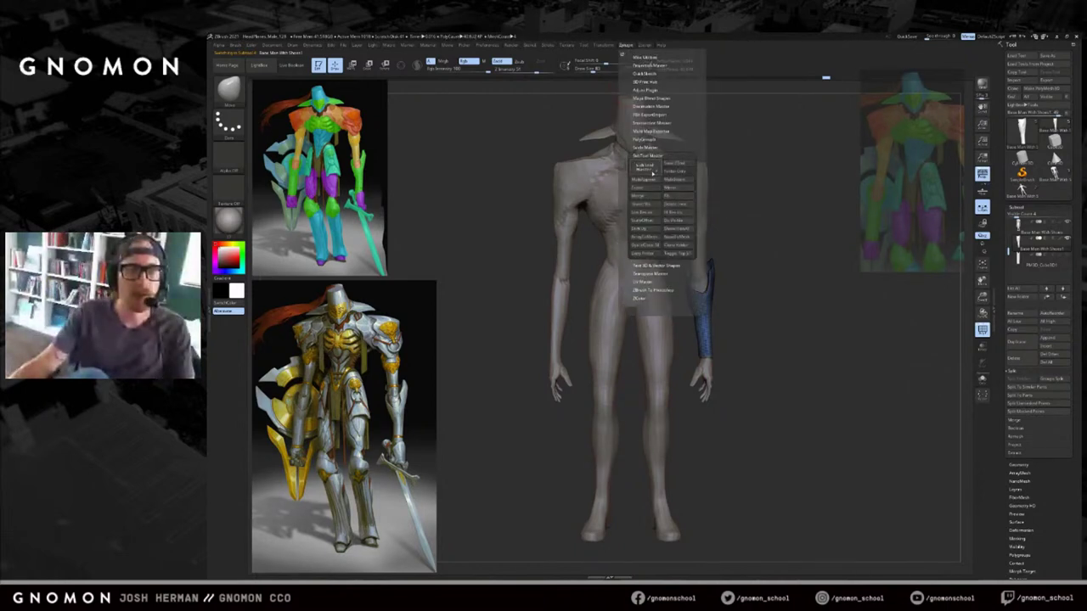
left_click(670, 187)
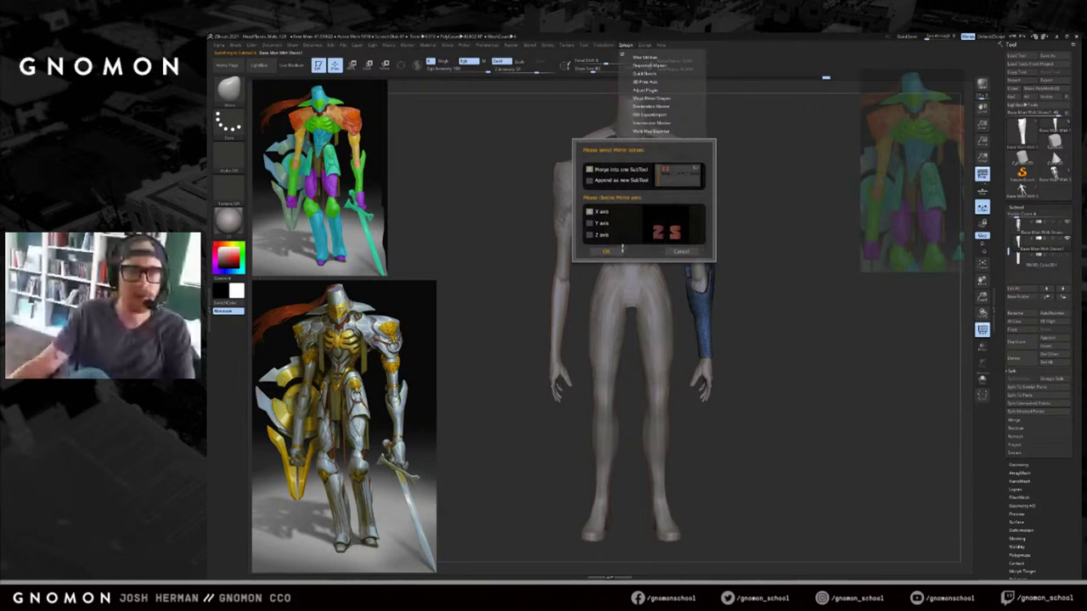
left_click(613, 253)
left_click_drag(798, 267, 786, 269)
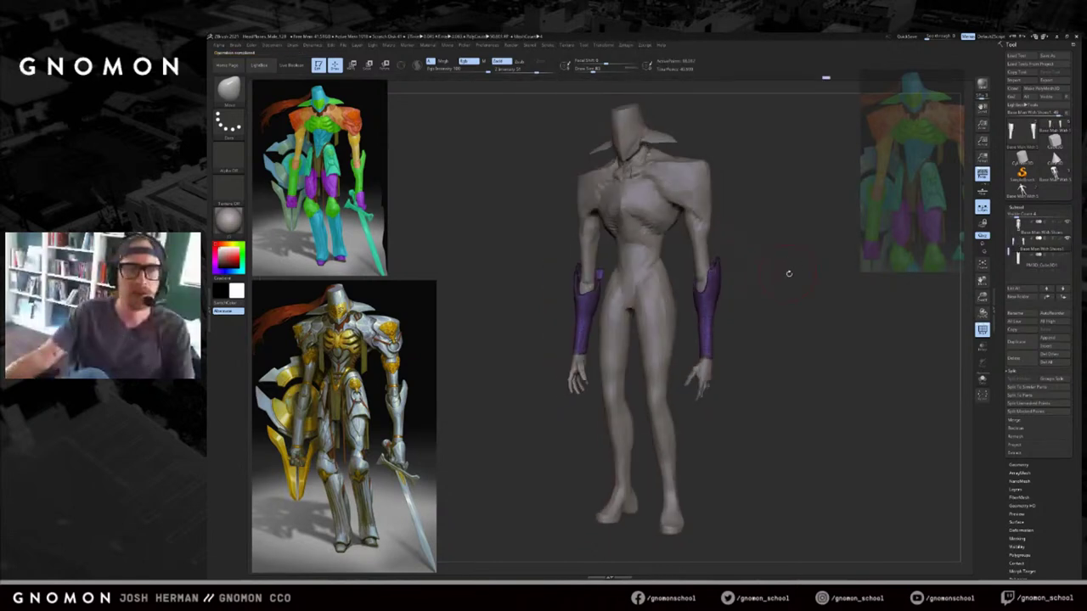
Turn off the polygroup wireframe and check the mirrored guards on the full figure.
left_click(793, 323)
mouse_move(793, 324)
left_mouse_down()
mouse_move(805, 306)
mouse_move(878, 312)
mouse_move(857, 314)
left_mouse_up()
key("shift+f")
key("shift+f")
key("shift+f")
mouse_move(857, 314)
left_mouse_down("alt")
mouse_move(859, 338)
mouse_move(845, 326)
left_mouse_up("alt")
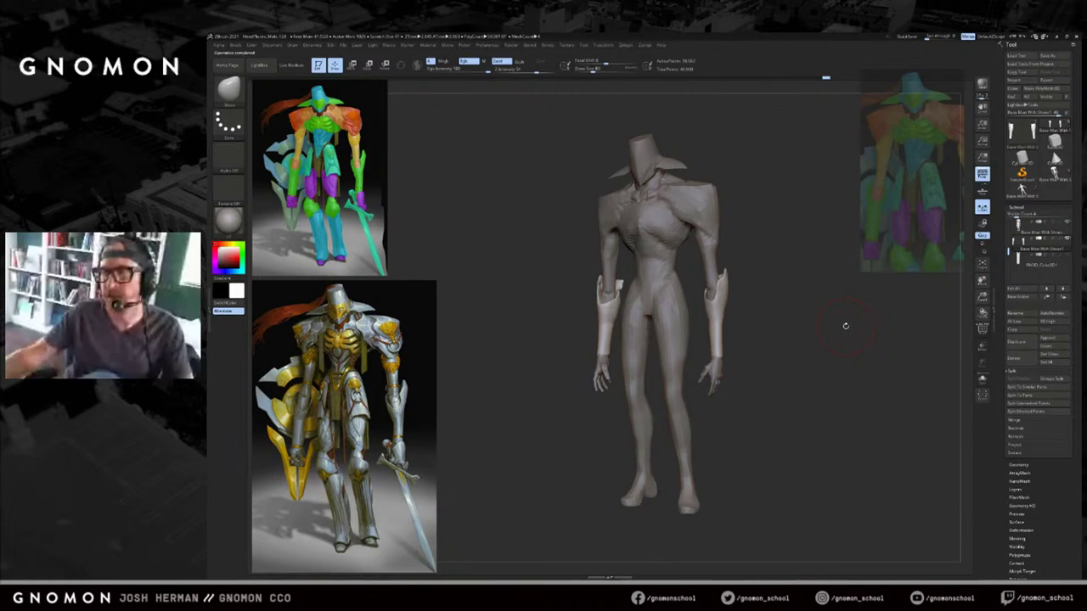
Select the body and adjust its shoulder mass with a larger Move brush from the front and side.
mouse_move(775, 233)
left_mouse_down()
mouse_move(810, 232)
mouse_move(772, 194)
mouse_move(757, 207)
mouse_move(724, 196)
left_mouse_up()
left_click(713, 199, "alt")
key("s")
left_click(723, 197)
left_click_drag(761, 196, 692, 209)
key("ctrl+z")
mouse_move(823, 204)
left_mouse_down()
mouse_move(766, 206)
mouse_move(741, 229)
left_mouse_up()
key("s")
left_click(706, 236)
left_click_drag(693, 275, 688, 277)
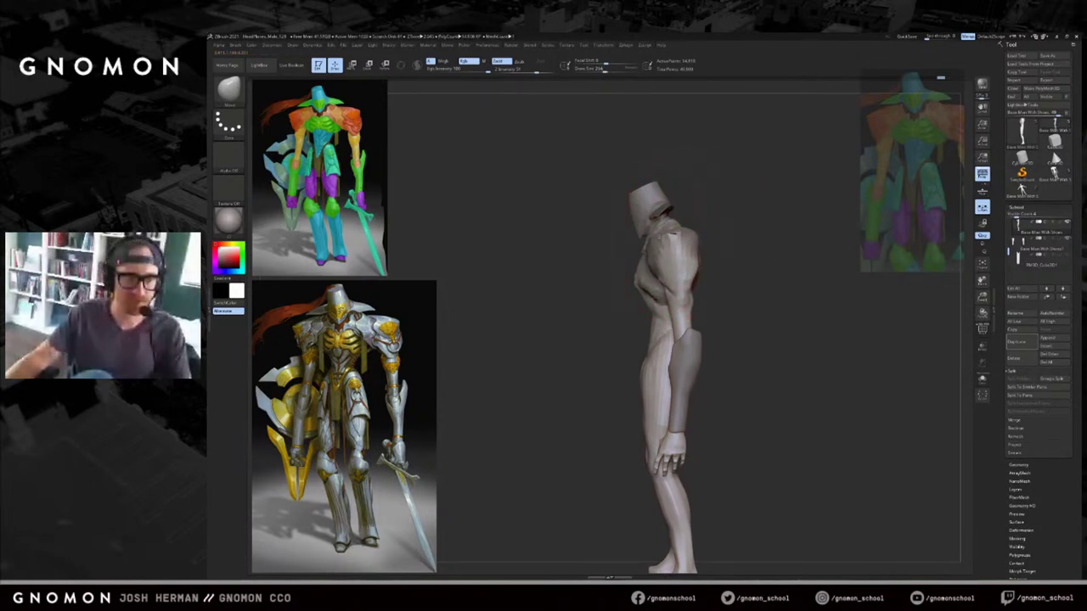
Compare the shoulders before and after the last change, adjust the Move brush size, and isolate the body.
mouse_move(713, 236)
left_mouse_down()
mouse_move(747, 238)
mouse_move(715, 238)
mouse_move(737, 237)
mouse_move(776, 191)
mouse_move(769, 197)
left_mouse_up()
key("ctrl+z")
key("ctrl+shift+z")
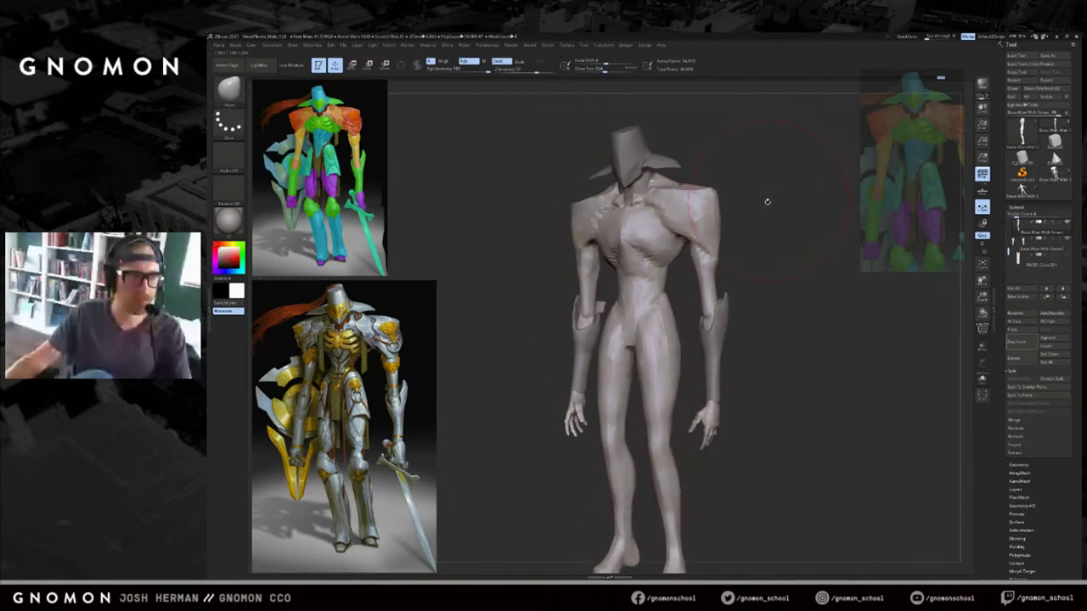
key("ctrl+z")
key("ctrl+shift+z")
key("s")
mouse_move(737, 242)
left_mouse_down()
mouse_move(715, 227)
mouse_move(786, 230)
mouse_move(790, 218)
mouse_move(774, 244)
mouse_move(778, 233)
left_mouse_up()
key("s")
left_click(802, 324)
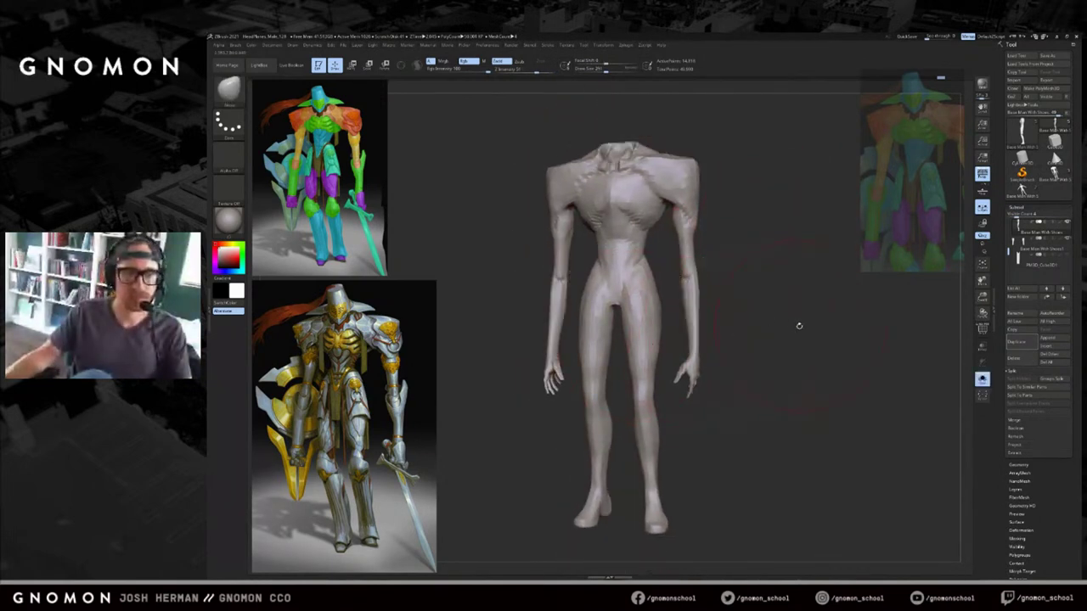
Show the hanging waist panel together with the whole figure and save the tool.
left_click(1067, 256)
left_click_drag(861, 330, 875, 334, "alt")
mouse_move(733, 417)
left_mouse_down("alt")
mouse_move(722, 377)
mouse_move(760, 372)
mouse_move(781, 384)
mouse_move(767, 373)
mouse_move(783, 308)
mouse_move(805, 313)
mouse_move(825, 391)
mouse_move(822, 329)
left_mouse_up("alt")
key("[")
left_click(665, 393, "ctrl+shift")
key("alt+s")
key("alt+s")
key("alt+s")
key("alt+s")
left_click(808, 355, "ctrl+shift")
left_click_drag(822, 330, 831, 327)
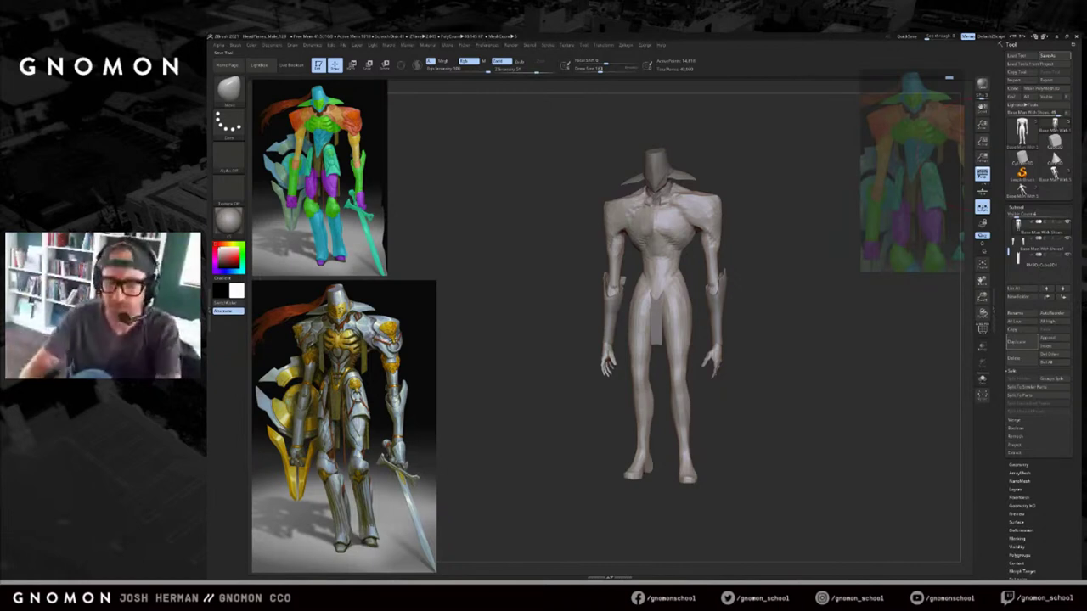
left_click_drag(801, 289, 787, 288)
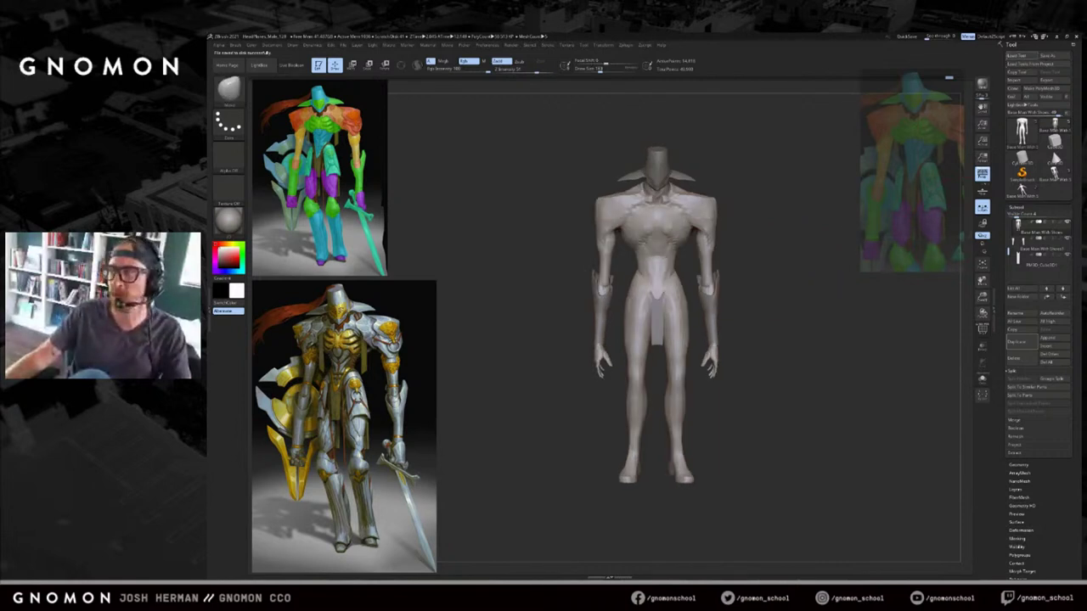
Load the earlier StrangeKnight figure without forearm guards and close the floating color-blocked reference image.
left_click_drag(835, 303, 803, 301)
left_click_drag(915, 224, 896, 228)
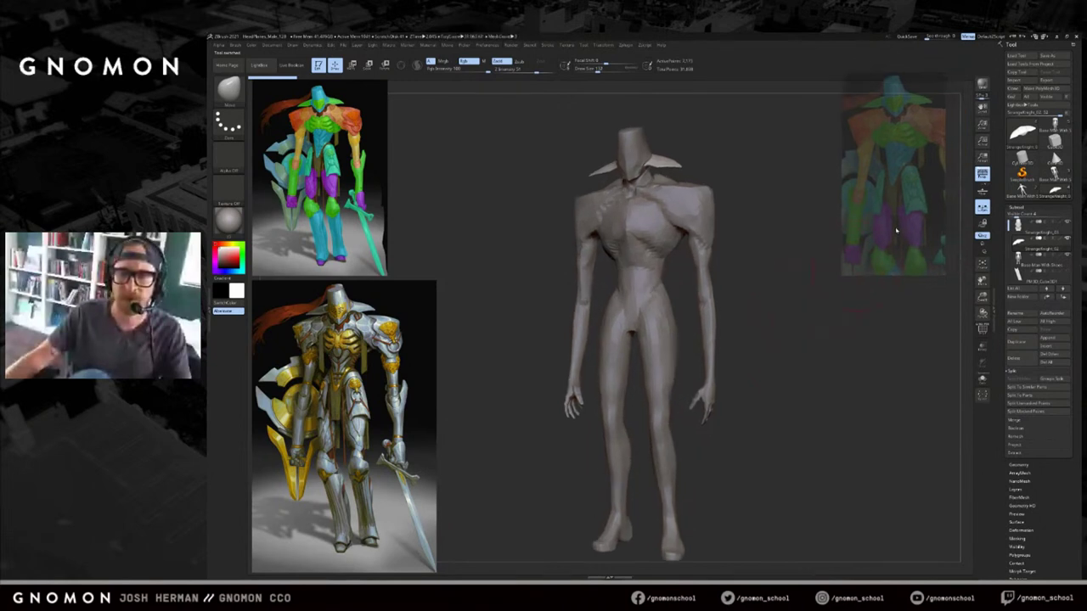
right_click(896, 228)
left_click(914, 385)
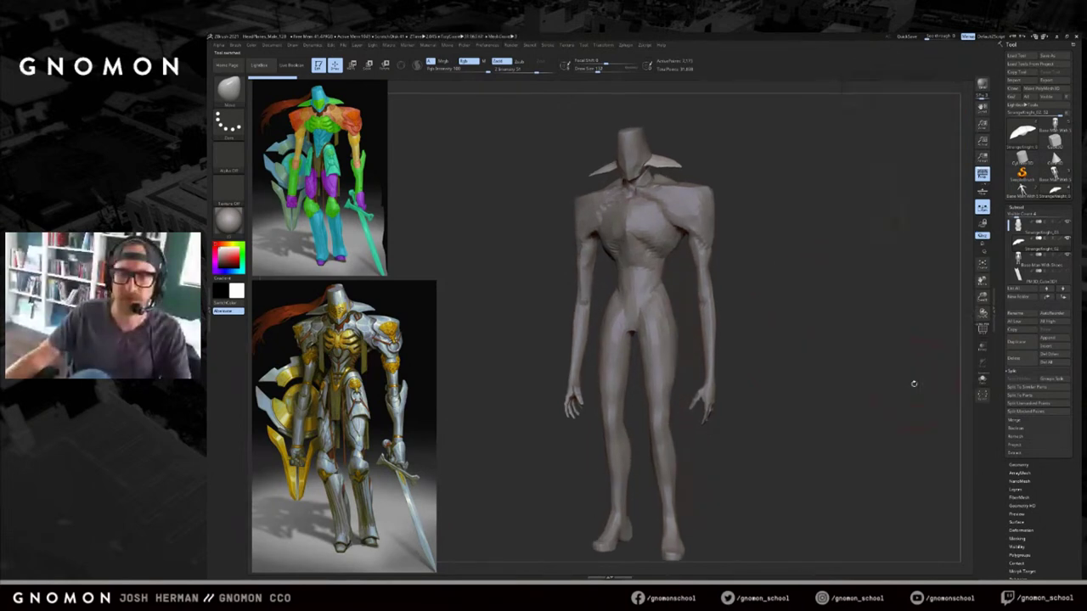
left_click_drag(863, 352, 892, 319, "alt")
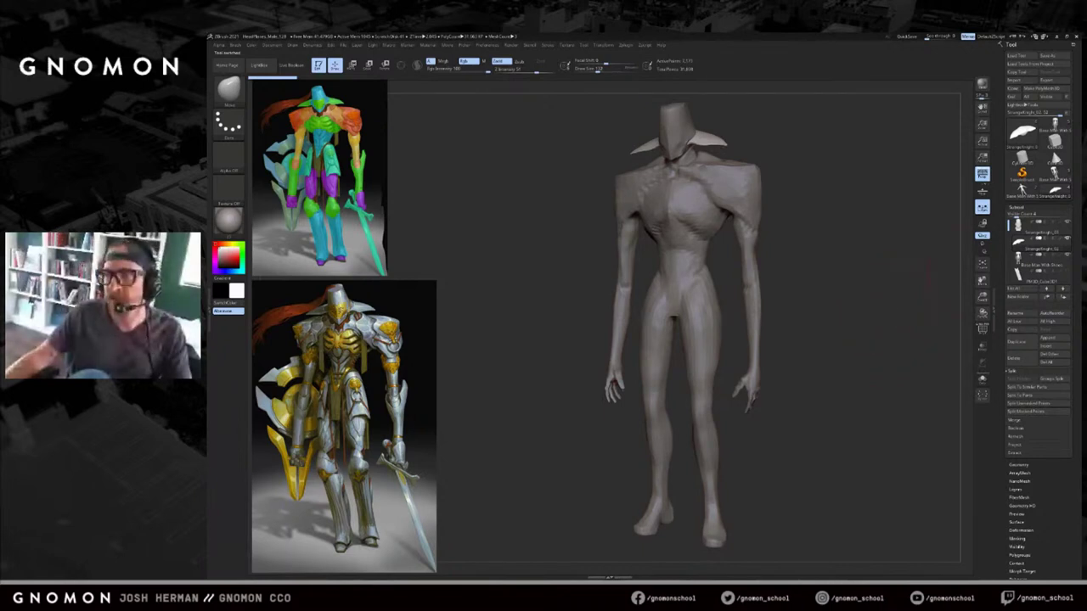
Switch to the low-poly Base Man With Shoes tool, frame it, and examine the starting mesh.
left_click(1026, 193)
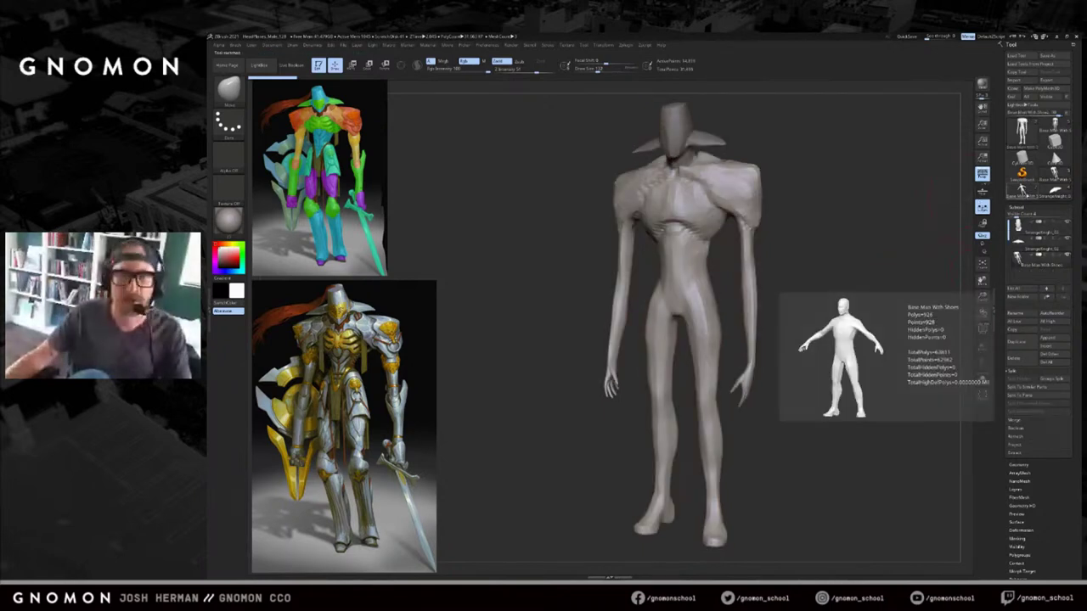
left_click(1025, 193)
key("f")
left_click_drag(911, 214, 692, 143)
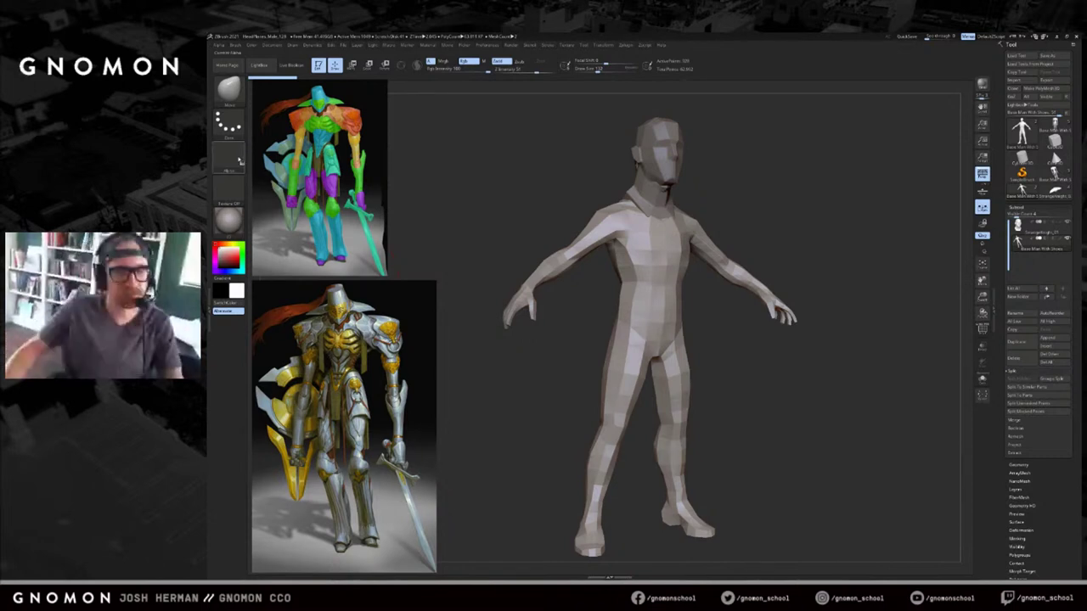
left_click_drag(888, 188, 846, 195)
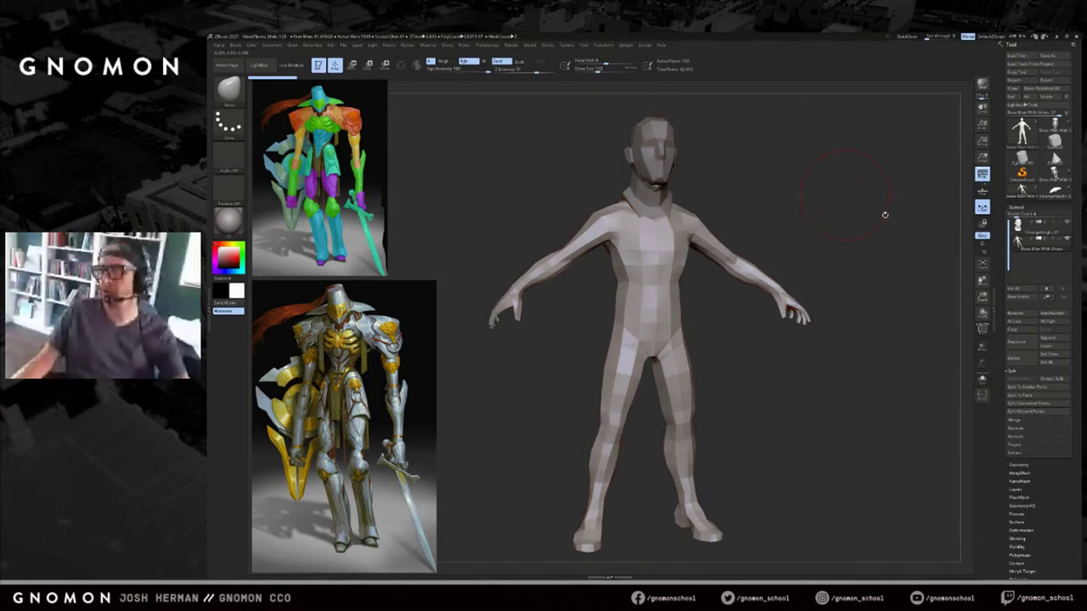
Switch to Photoshop and show the hidden red and purple outline layers and the black backdrop over the painting.
key("alt+Tab")
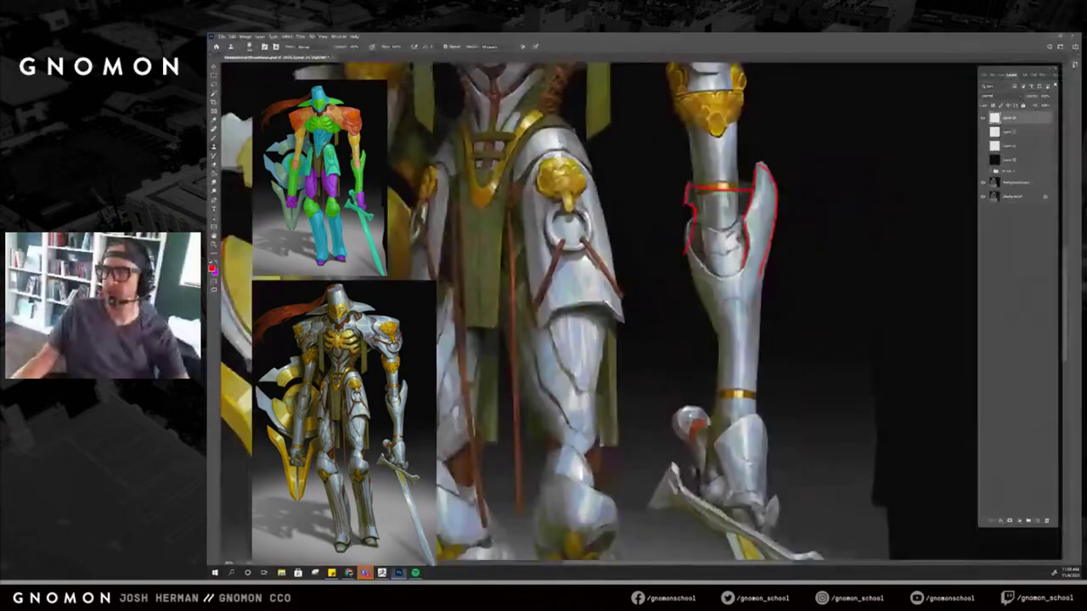
key("b")
left_click(791, 235, "alt")
left_click_drag(786, 239, 687, 255, "ctrl")
left_click(983, 132)
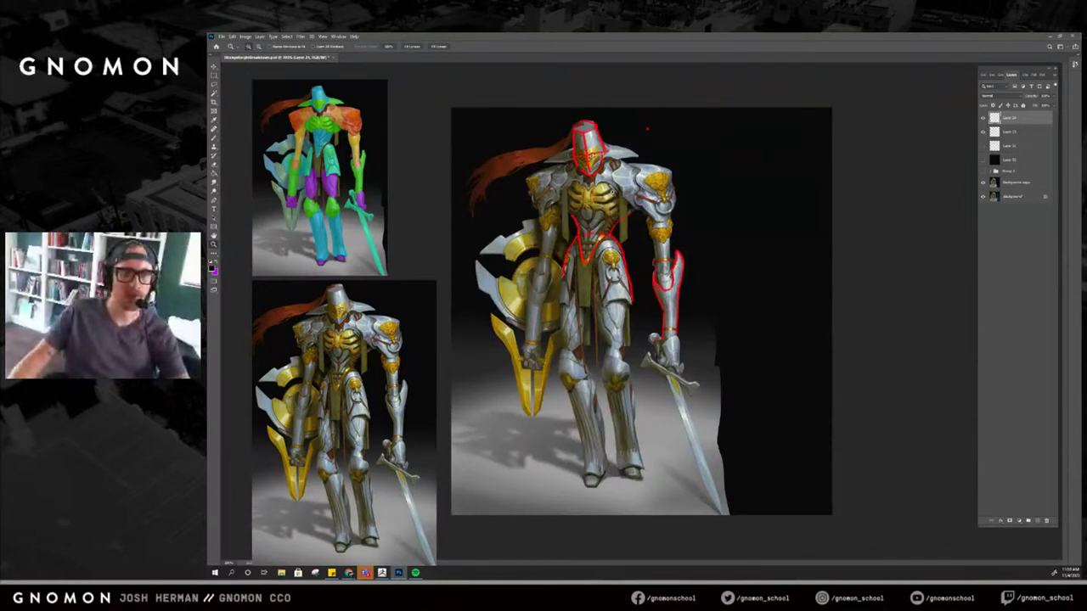
left_click(612, 193)
left_click_drag(760, 184, 770, 213)
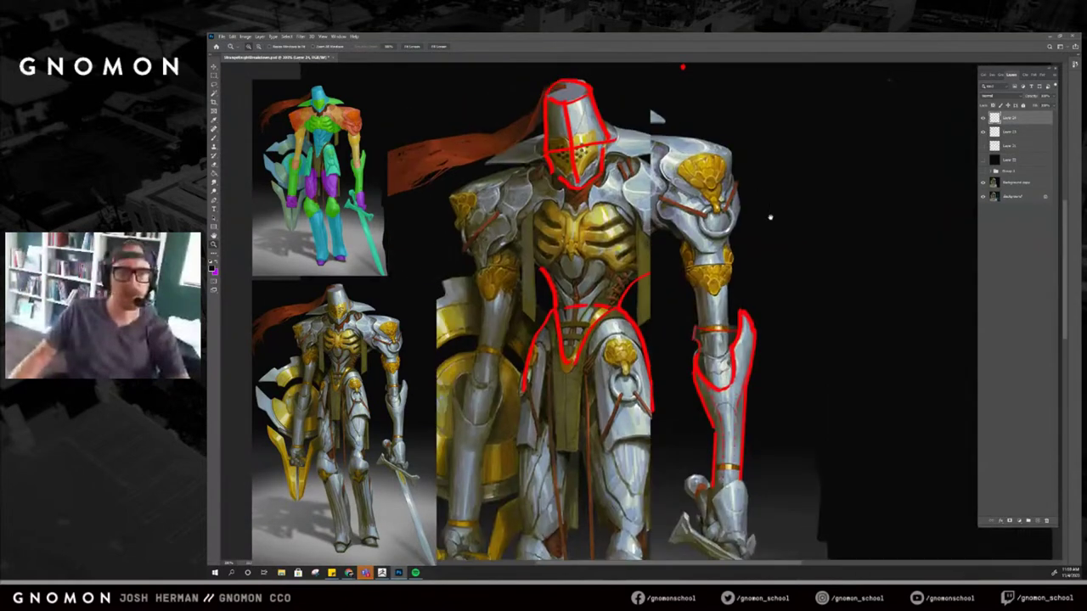
left_click(982, 146)
left_click(983, 161)
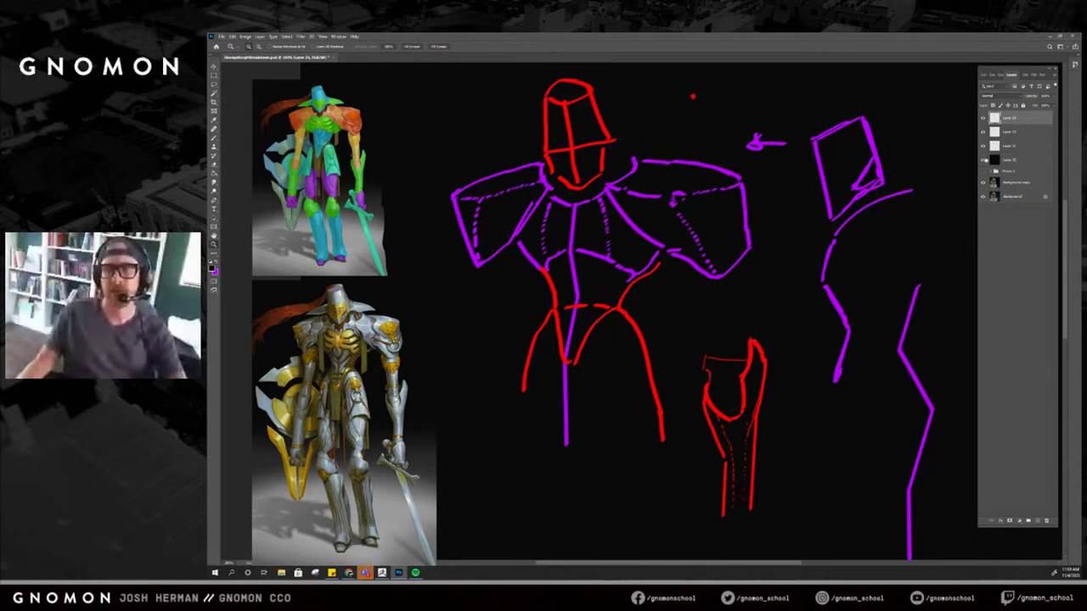
Hide the black backdrop layer to reveal the knight painting, then switch to ZBrush with the low-poly base man.
left_click(983, 160)
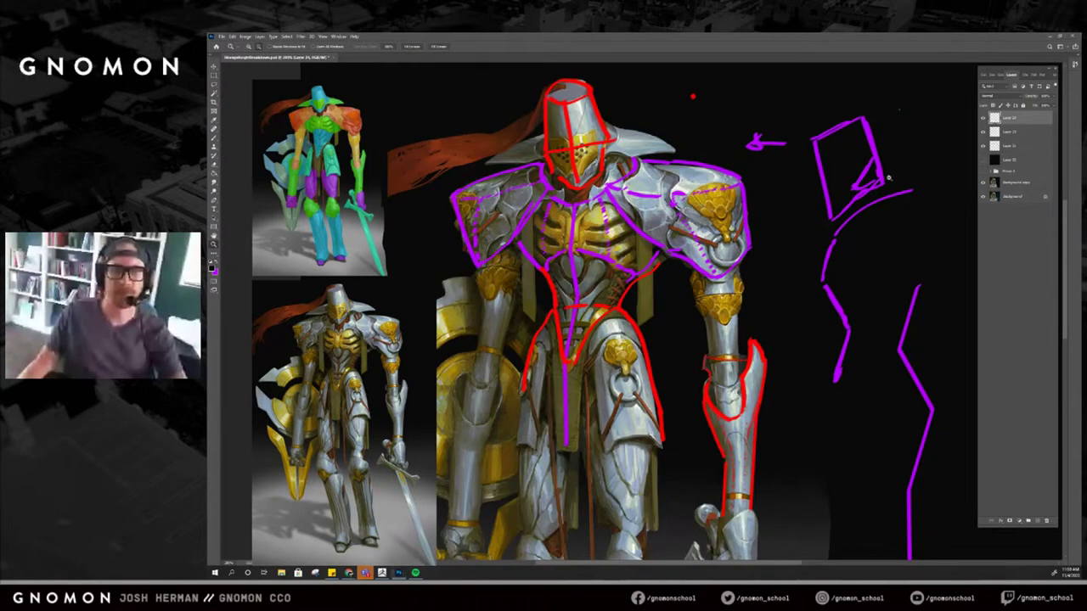
key("alt+Tab")
key("s")
left_click_drag(812, 225, 808, 225)
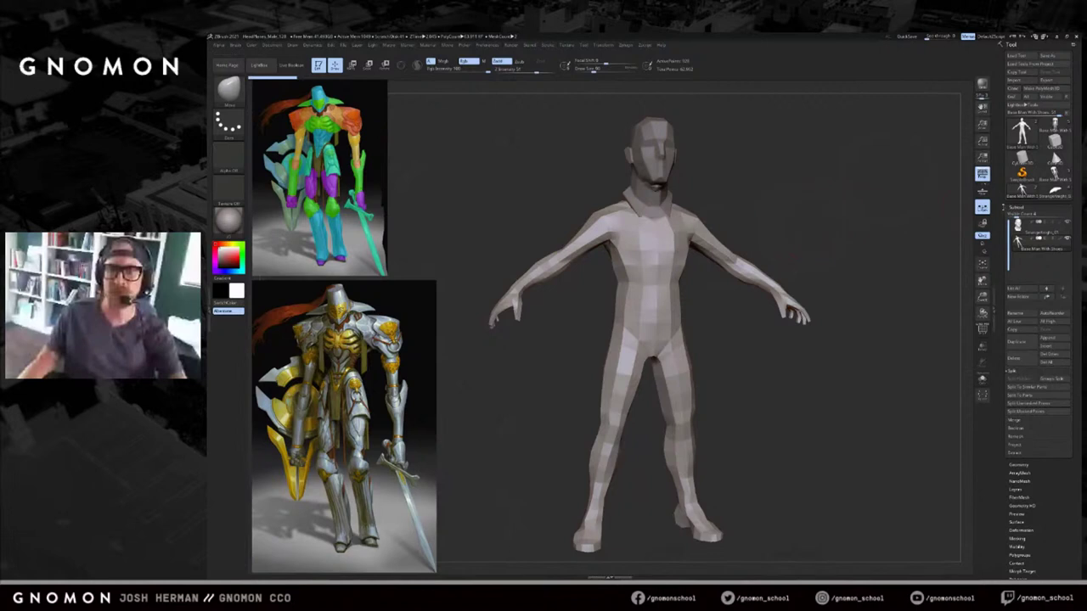
Compare the low-poly base man with the StrangeKnight blockout that has the helmet and collar by alternating the loaded tools.
mouse_move(1064, 196)
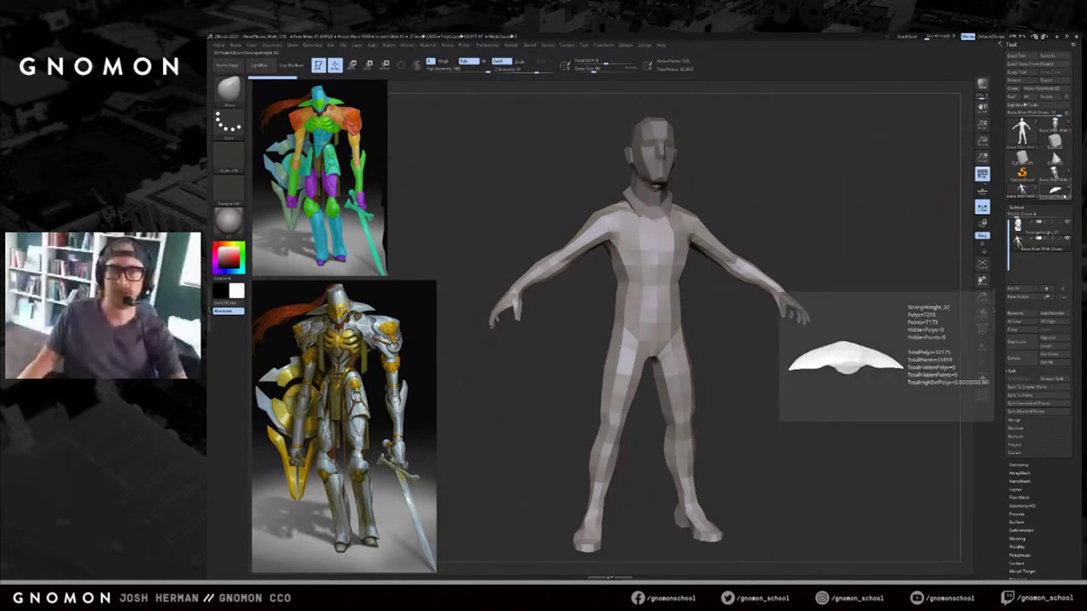
left_click(1056, 192)
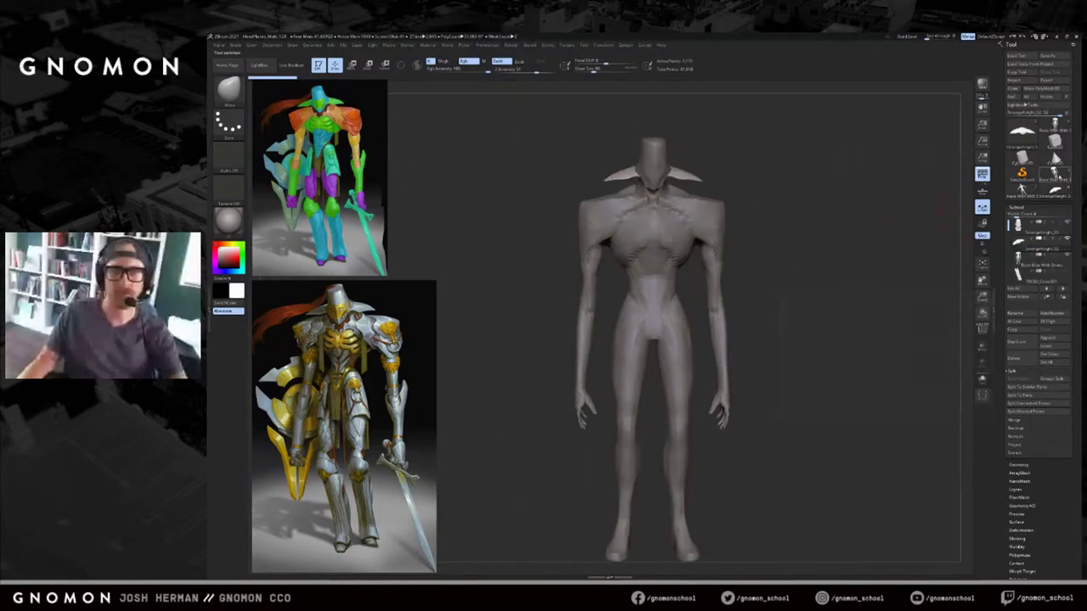
left_click(1059, 177)
left_click(1023, 192)
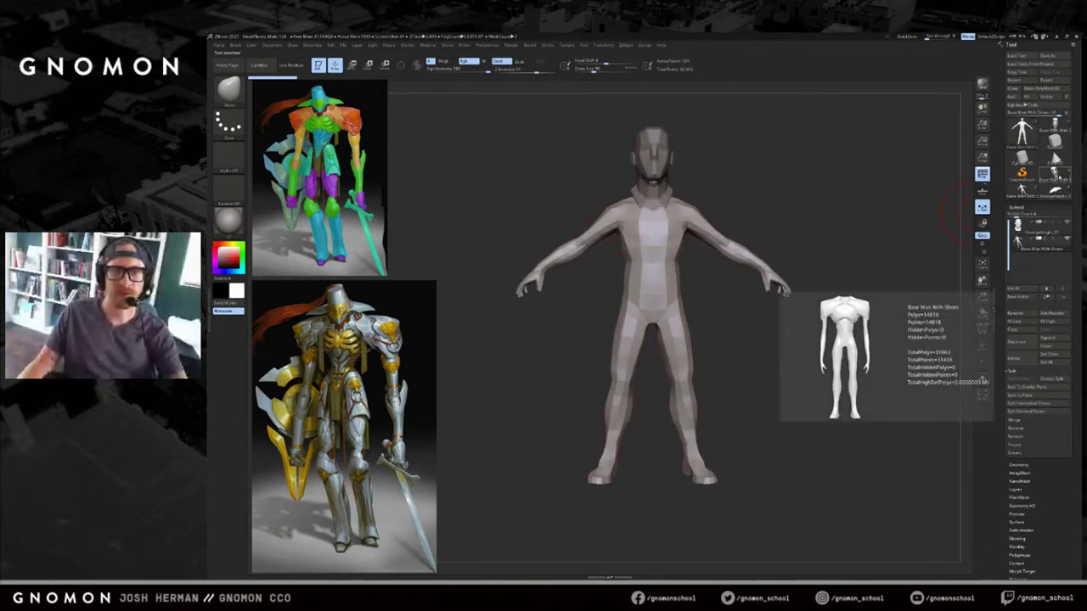
left_click(1059, 176)
left_click(1055, 192)
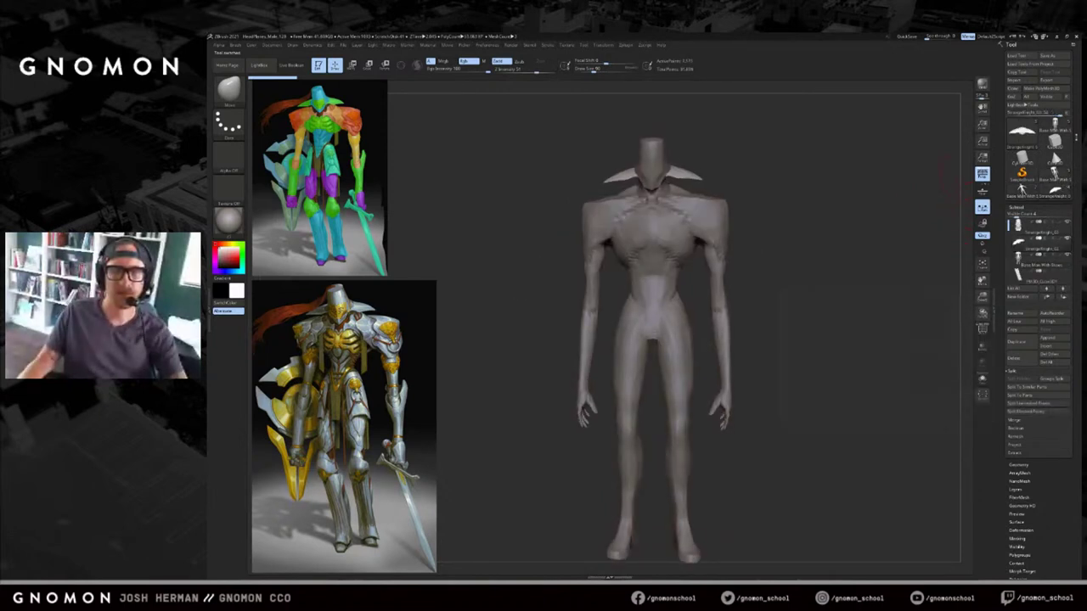
left_click(1055, 126)
left_click(1055, 192)
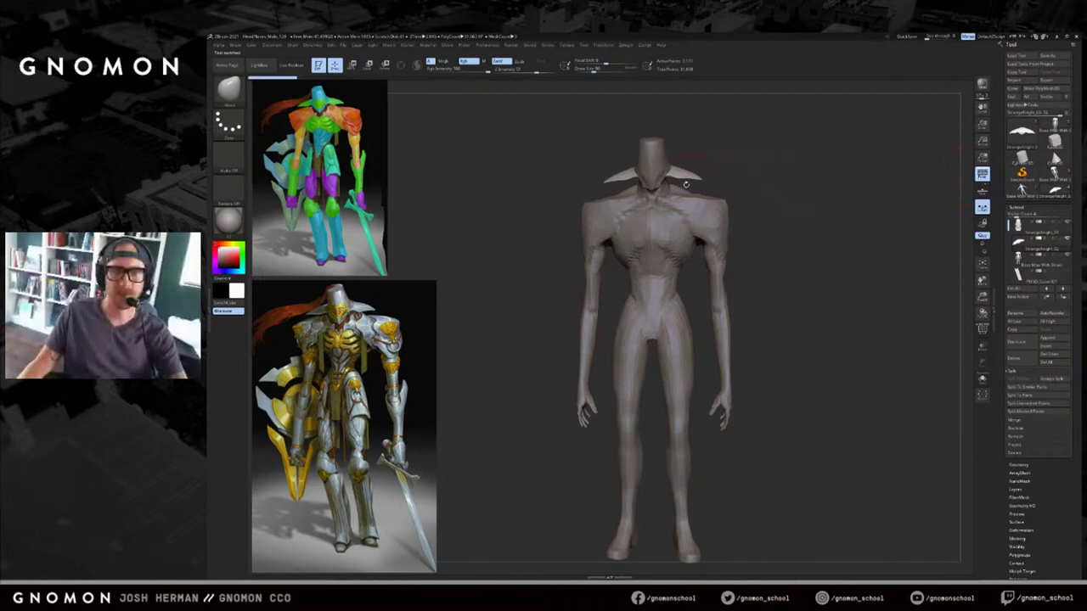
Review the saved blockout stages from base man onward and load the figure with forearm guards and waist panel.
left_click(1028, 191)
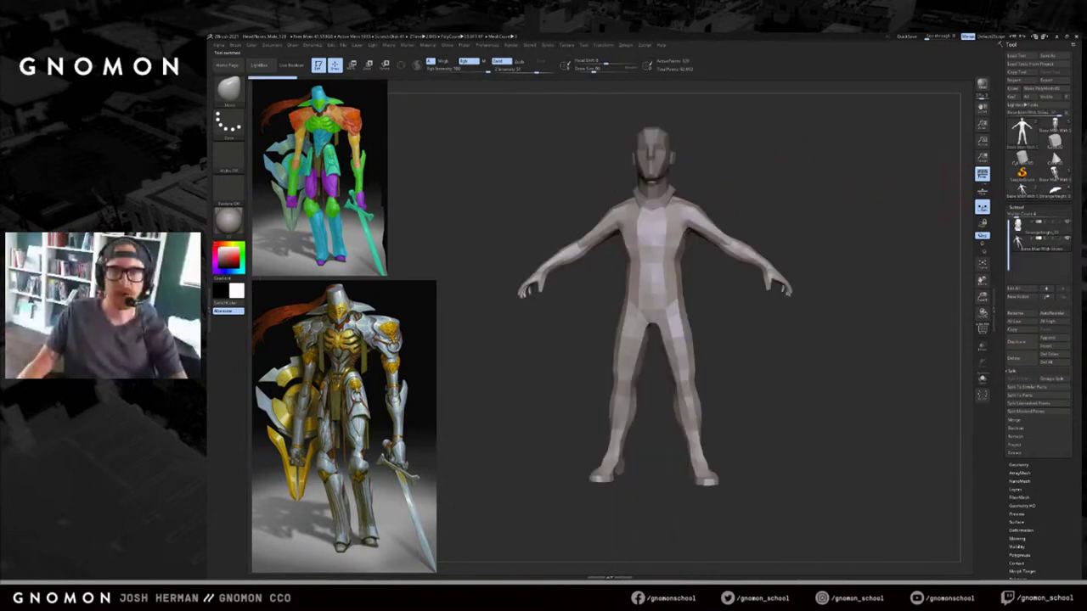
left_click(1054, 175)
left_click(1055, 191)
left_click(722, 208, "alt")
left_click(1045, 128)
left_click_drag(793, 201, 826, 220)
left_click(1025, 194)
left_click(1054, 174)
left_click(1055, 191)
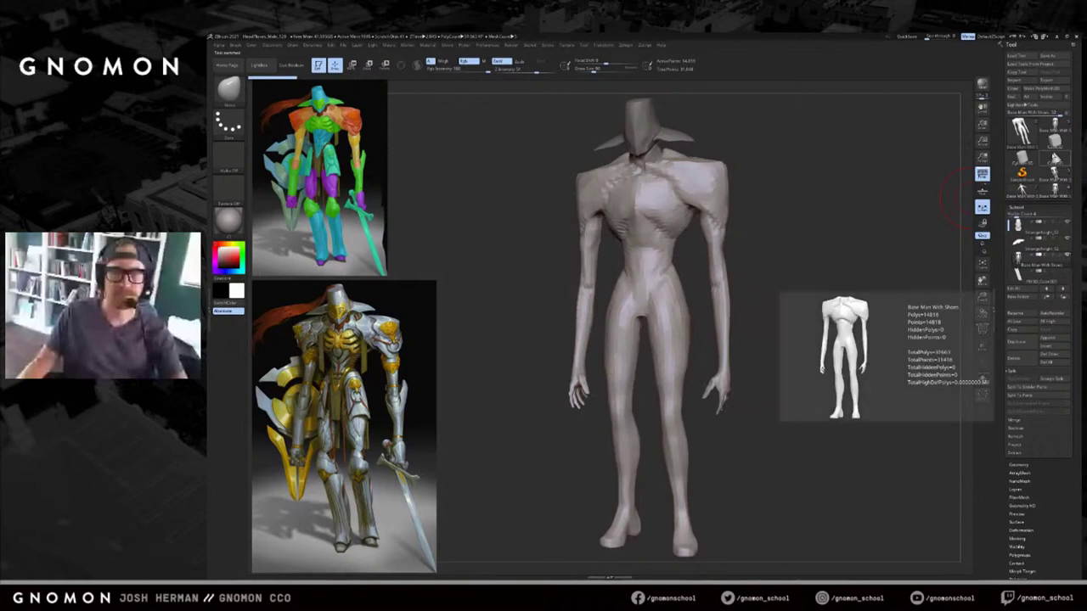
left_click(1055, 125)
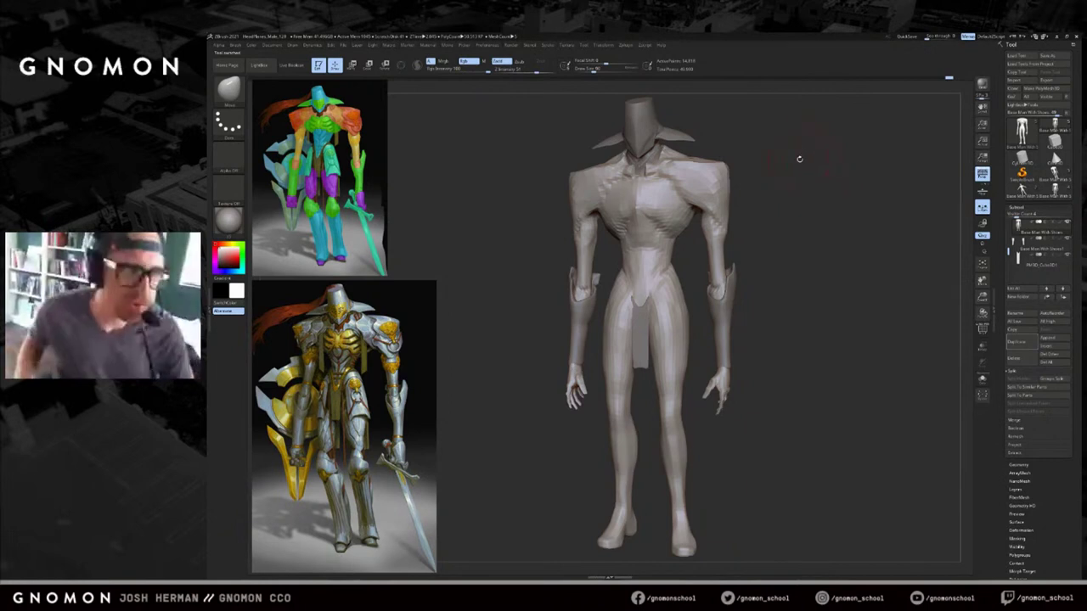
Mask the chest and nudge the unmasked shoulder area beside it with an enlarged Move brush.
mouse_move(747, 202)
left_mouse_down()
mouse_move(757, 219)
mouse_move(739, 192)
left_mouse_up()
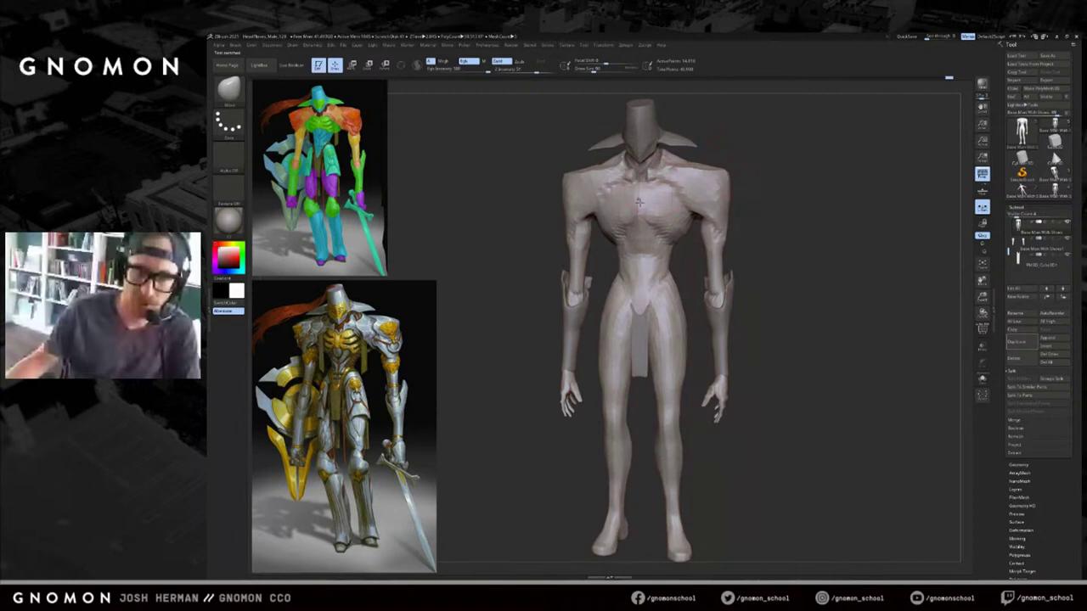
left_click_drag(626, 230, 620, 210, "ctrl")
left_click_drag(535, 229, 543, 237)
left_click_drag(618, 217, 625, 219, "ctrl")
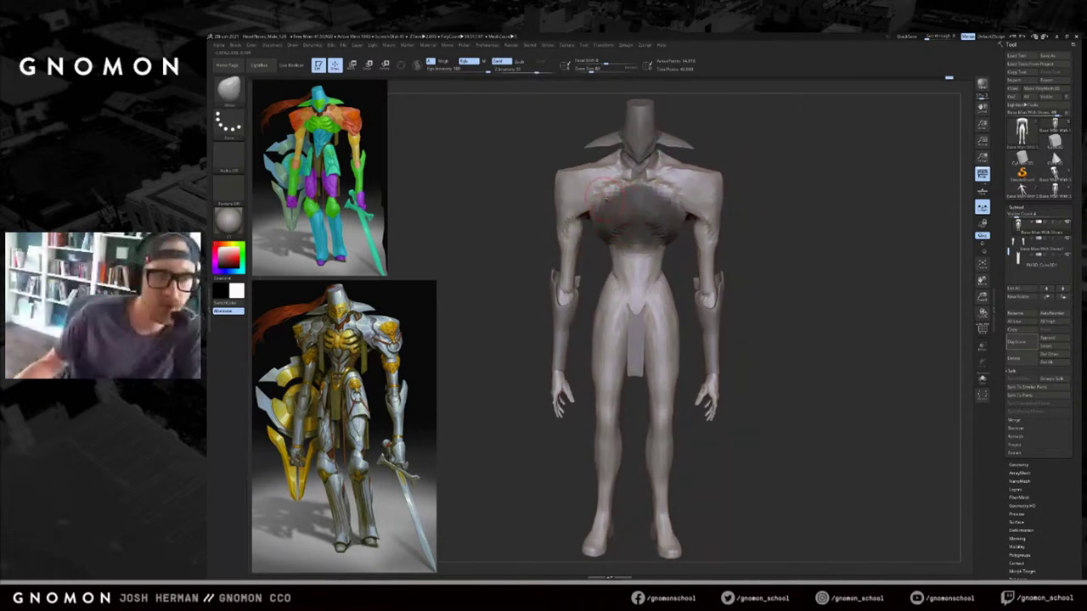
key("bracketright")
left_click_drag(593, 197, 589, 203)
Soften the chest mask and invert it back and forth to move the chest and the shoulder armor separately.
left_click_drag(744, 170, 707, 178)
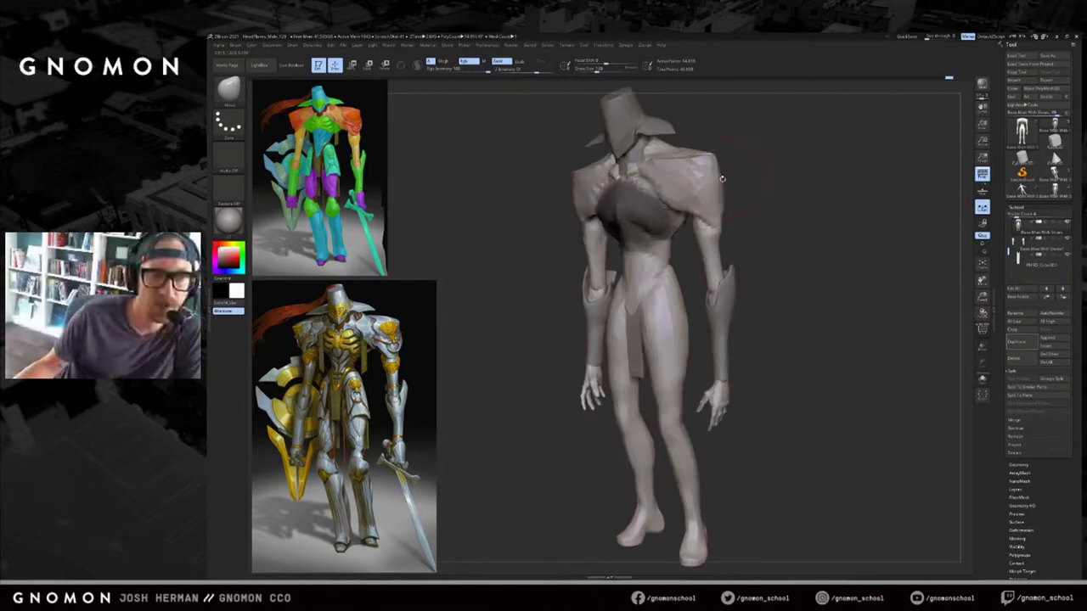
left_click(638, 200, "ctrl")
left_click(740, 190, "ctrl")
key("s")
left_click_drag(652, 196, 657, 194)
key("ctrl+i")
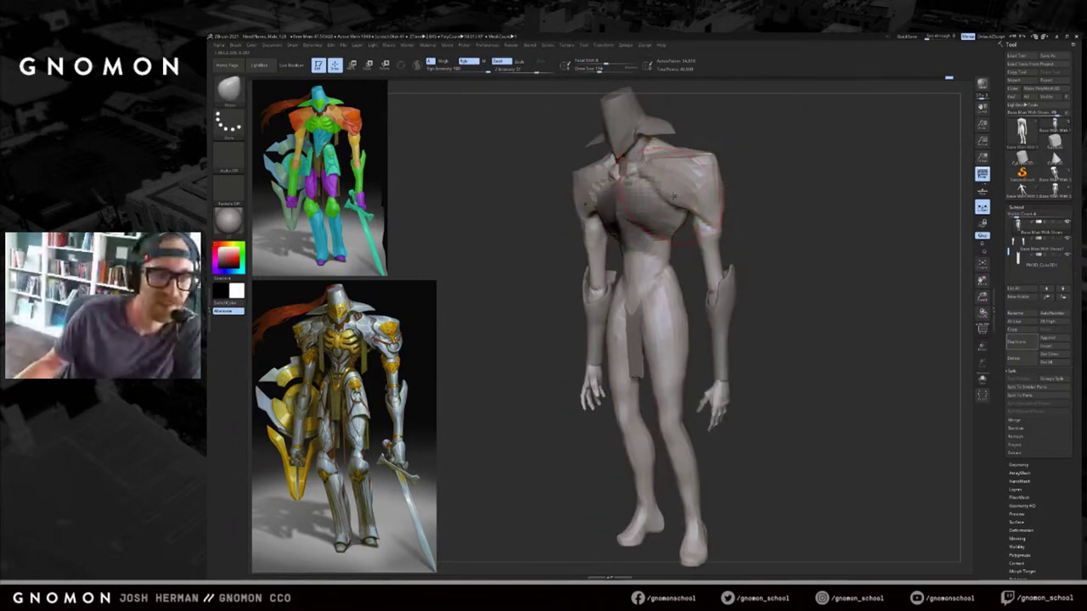
key("s")
left_click_drag(695, 204, 692, 206)
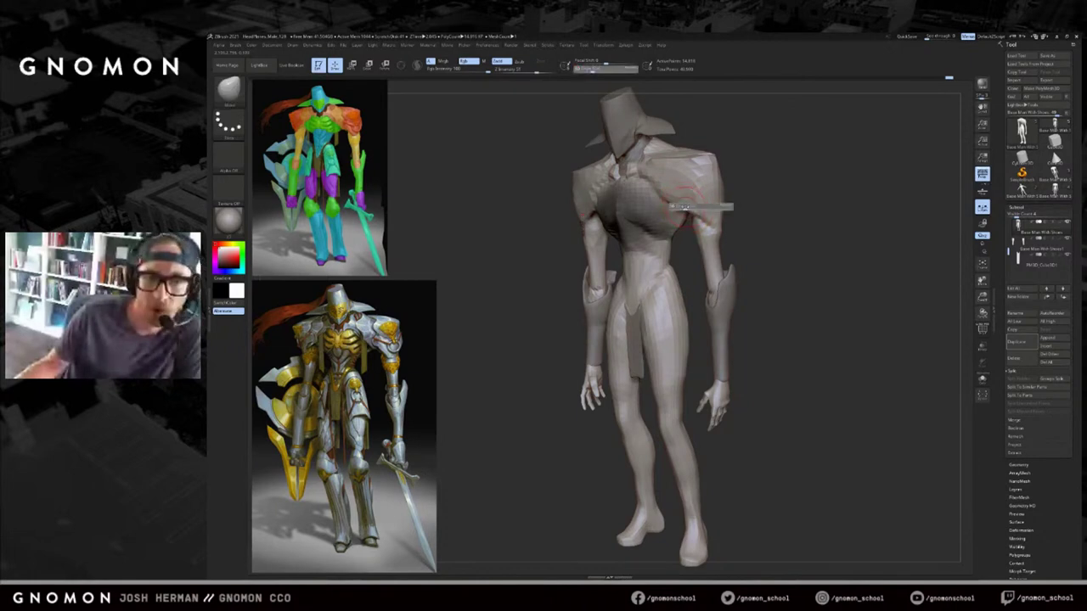
Invert the mask, adjust the lower ribcage with the Move brush, and clear the mask.
left_click_drag(805, 228, 722, 228)
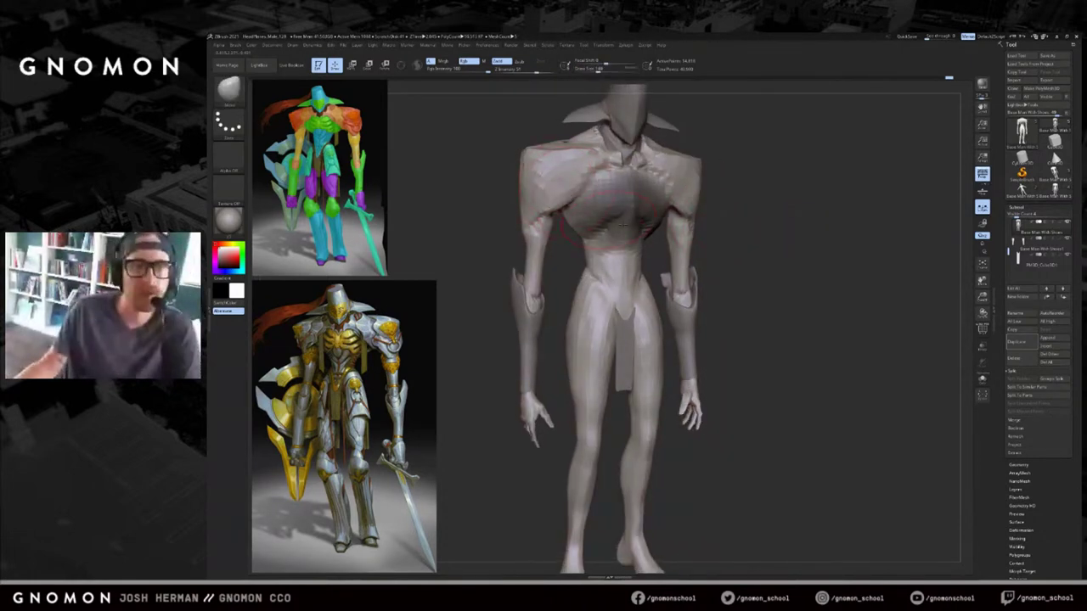
left_click(779, 229, "ctrl")
key("s")
left_click(601, 236)
left_click(575, 250, "ctrl")
left_click_drag(574, 250, 579, 241, "ctrl")
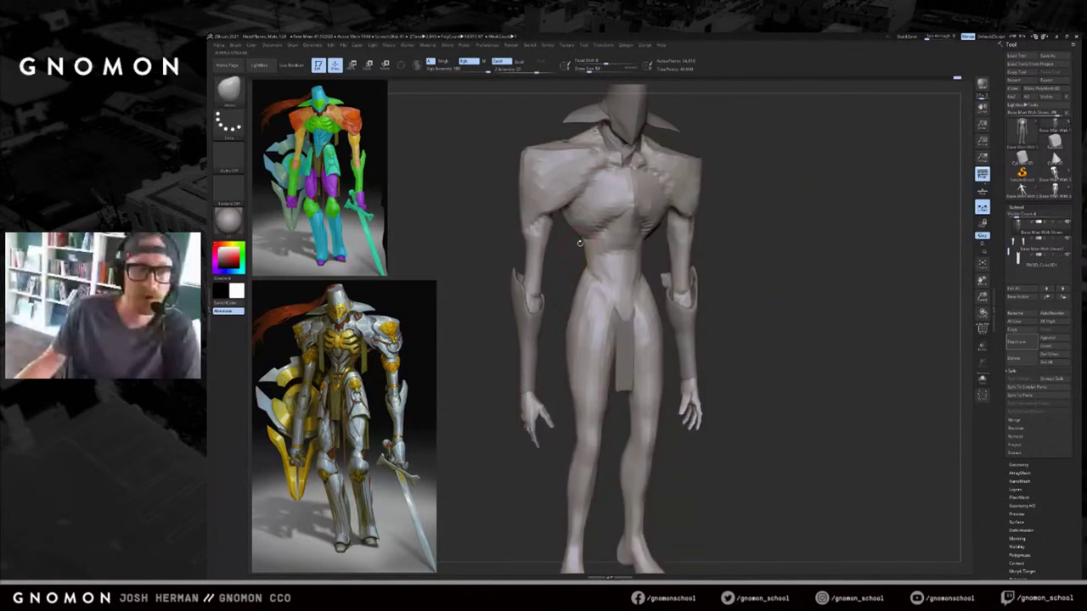
Compare the current figure with the earlier saved blockout stages and frame the version with forearm guards from the front.
mouse_move(802, 200)
left_mouse_down()
mouse_move(783, 218)
mouse_move(818, 257)
left_mouse_up()
left_click_drag(776, 227, 786, 266, "alt")
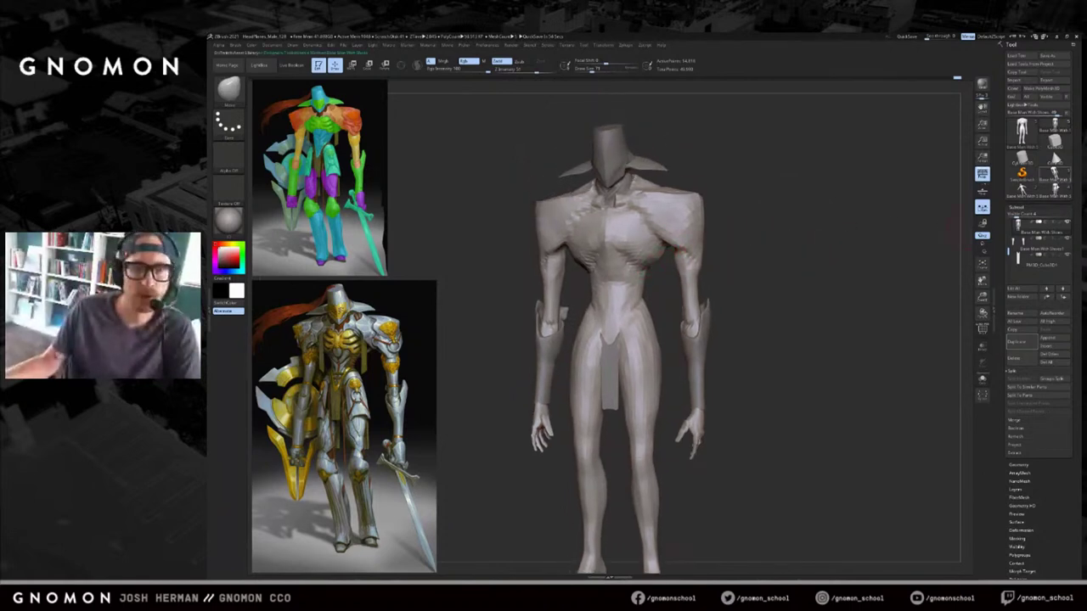
left_click(1054, 189)
left_click(1059, 174)
left_click(1059, 190)
left_click(1057, 129)
left_click(1054, 192)
left_click(1055, 129)
mouse_move(881, 231)
left_mouse_down()
mouse_move(886, 272)
mouse_move(849, 320)
mouse_move(837, 281)
mouse_move(818, 344)
mouse_move(832, 367)
left_mouse_up()
key("f")
key("f")
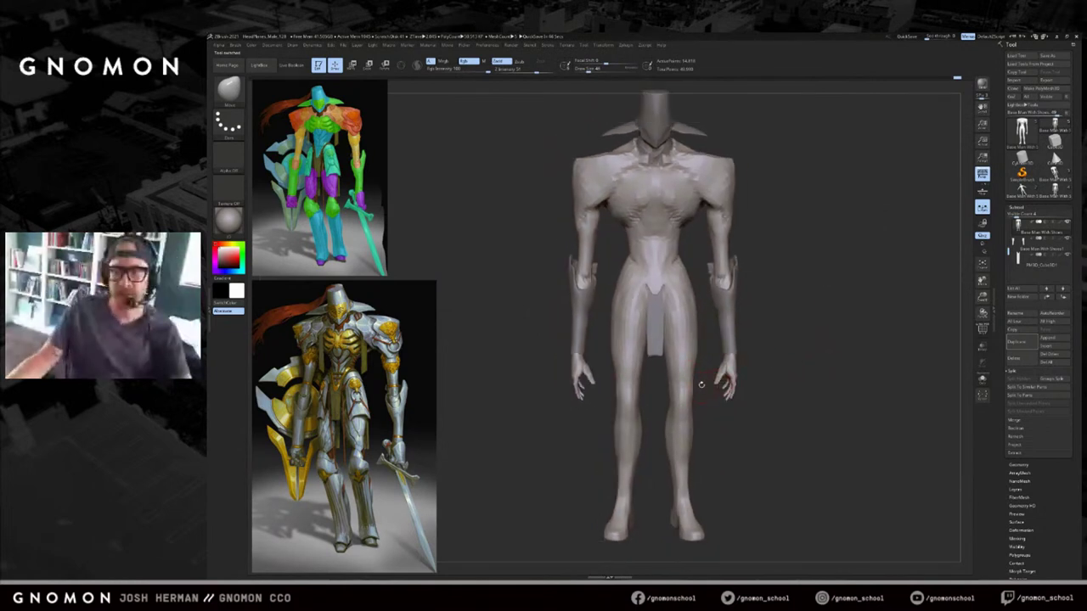
Choose the ClayBuildup brush and try a stroke on the figure's knee.
mouse_move(701, 384)
left_mouse_down()
mouse_move(759, 354)
mouse_move(752, 308)
left_mouse_up()
left_click_drag(710, 180, 711, 232, "alt")
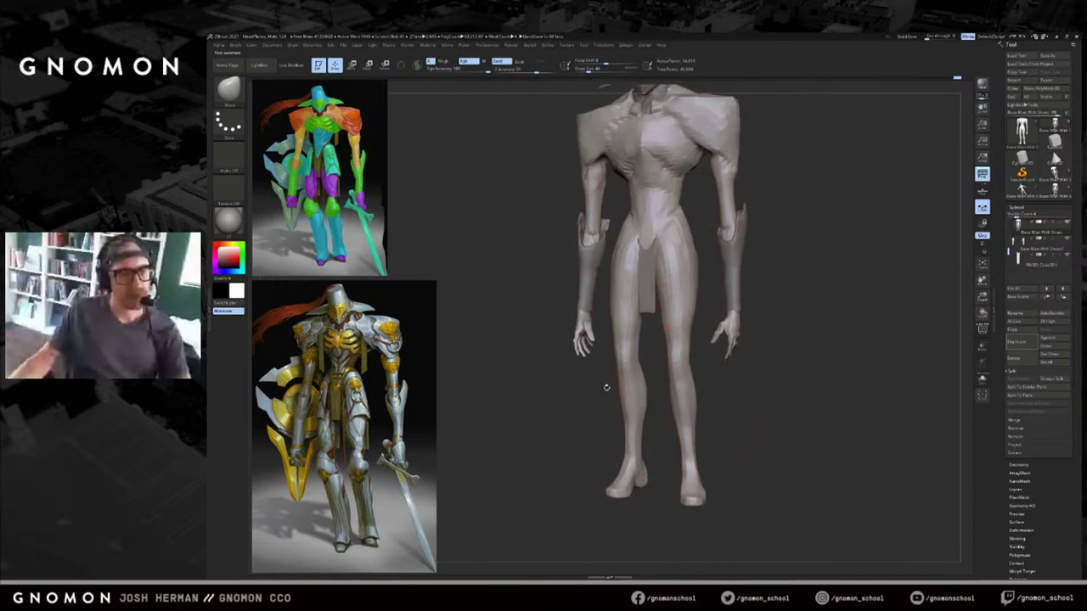
left_click_drag(502, 430, 502, 391, "alt")
left_click_drag(784, 295, 786, 339, "alt")
key("b")
key("c")
key("b")
left_click_drag(681, 356, 688, 363)
key("ctrl+z")
key("s")
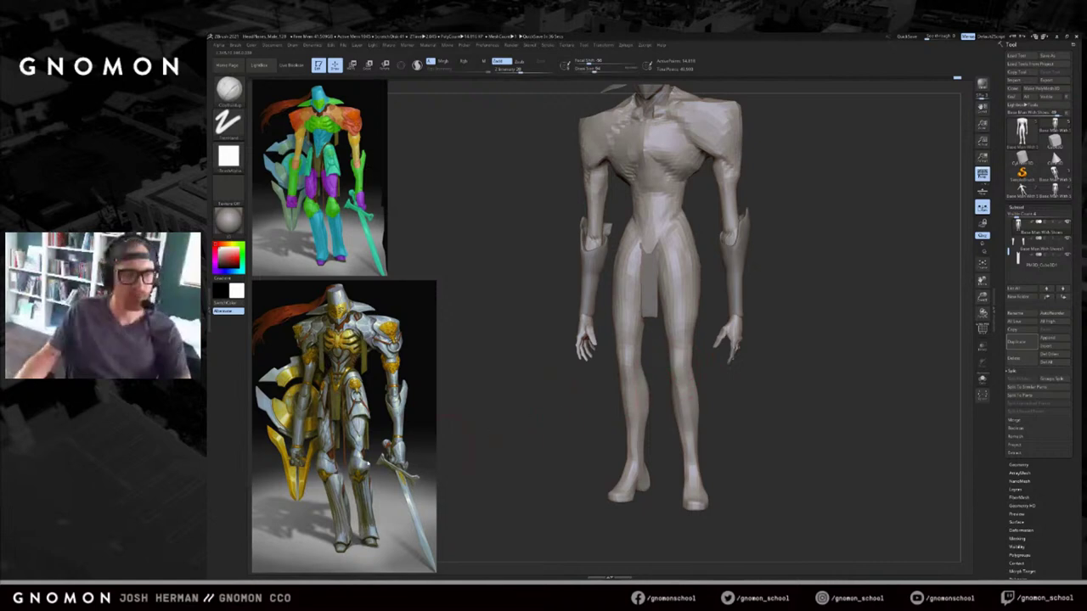
Check the legs' polygroups with PolyFrame, then build up and smooth the knee forms.
left_click_drag(772, 372, 759, 335, "alt")
left_click_drag(772, 388, 739, 439, "alt")
key("shift+f")
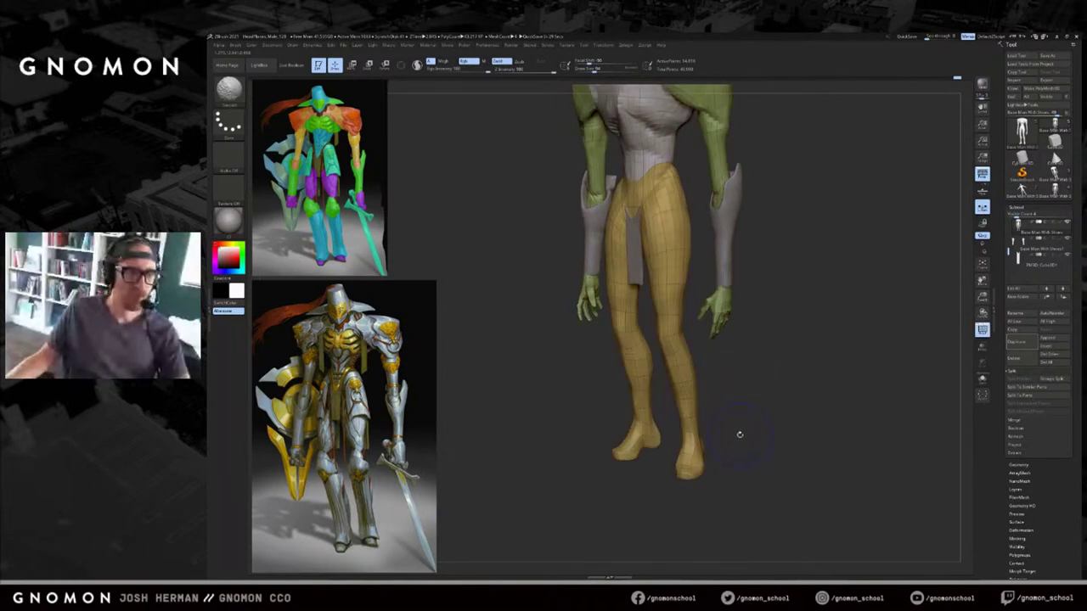
key("shift+f")
mouse_move(736, 387)
left_mouse_down("shift")
mouse_move(755, 386)
mouse_move(756, 415)
mouse_move(753, 402)
left_mouse_up("shift")
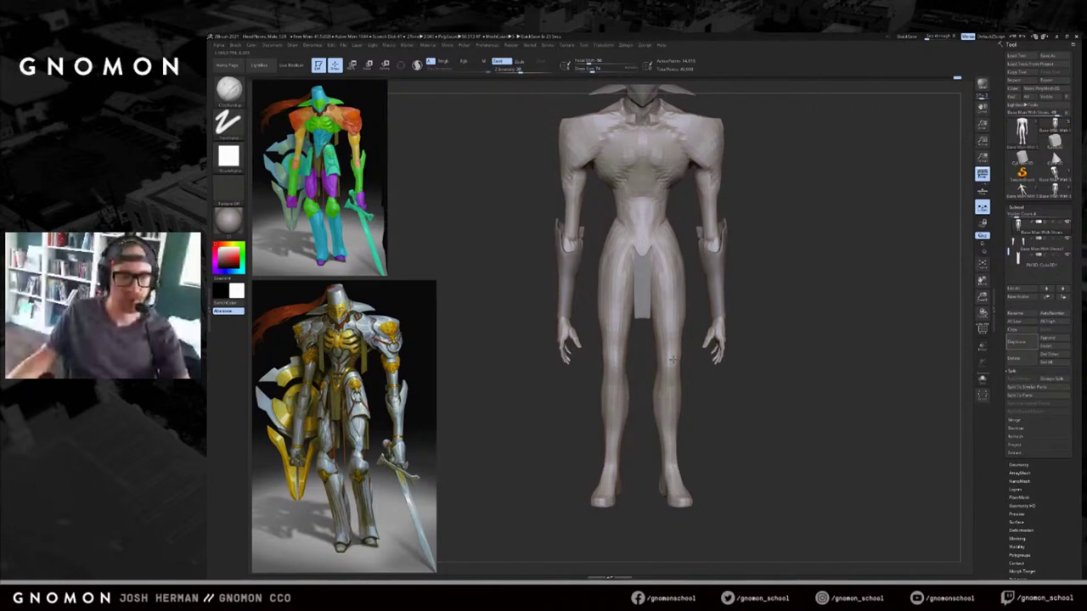
left_click_drag(675, 367, 671, 366, "shift")
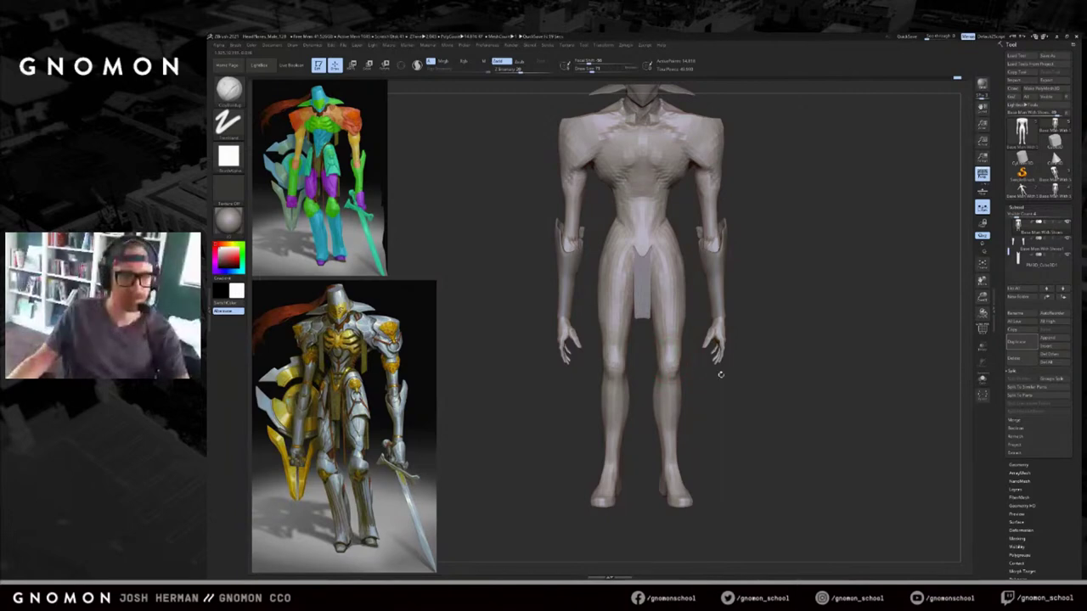
left_click_drag(721, 374, 613, 391)
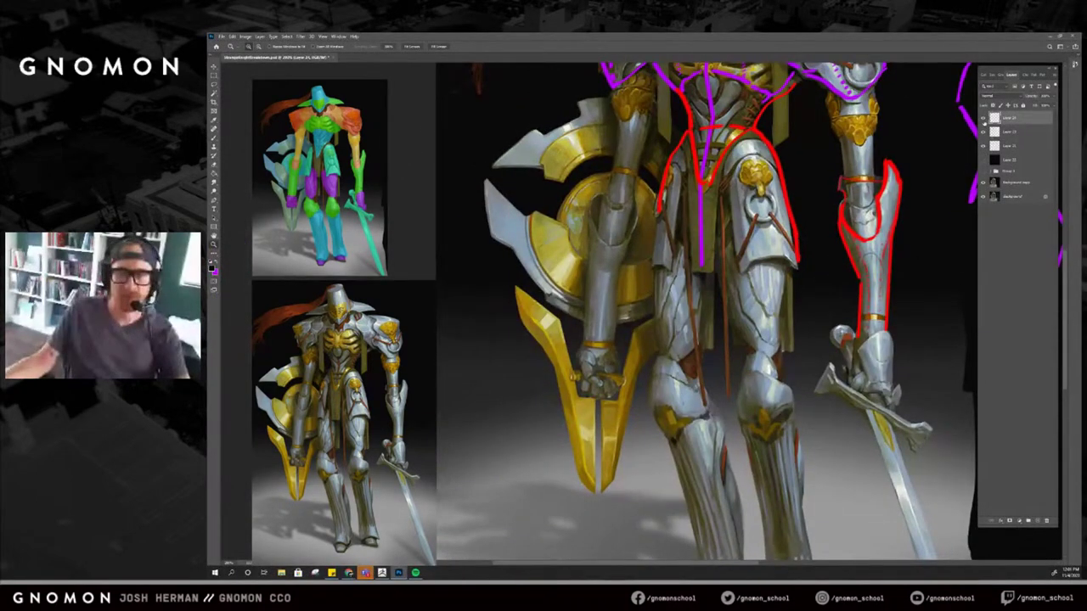
Switch to Photoshop, hide the outline layers beneath the top one, and paint a purple contour along the outer leg from hip to ankle.
left_click_drag(984, 120, 983, 146)
key("b")
left_click_drag(689, 283, 629, 210)
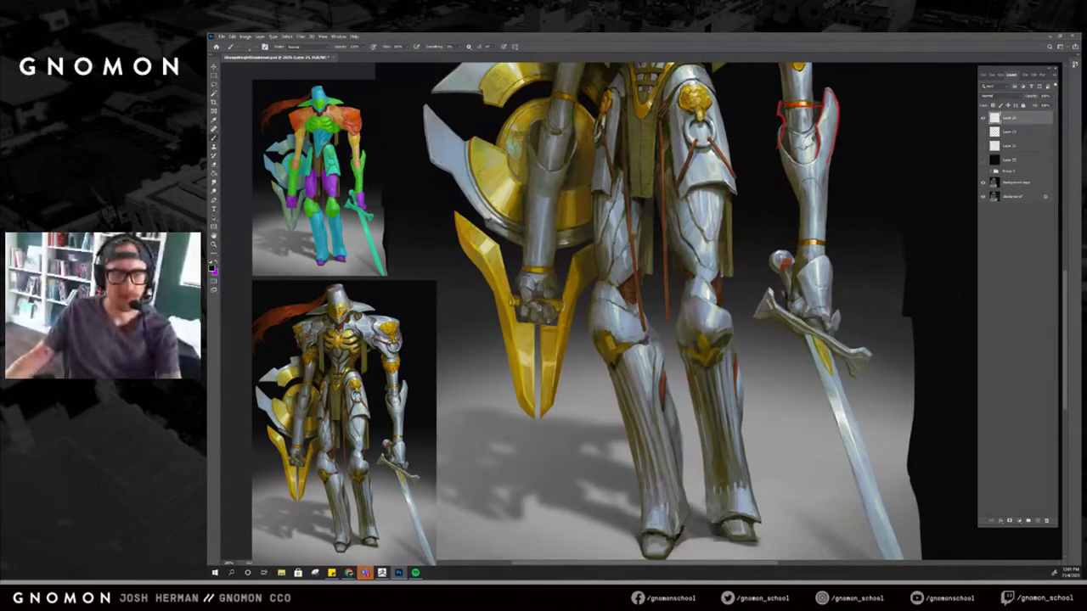
left_click_drag(595, 277, 584, 327)
key("ctrl+z")
key("x")
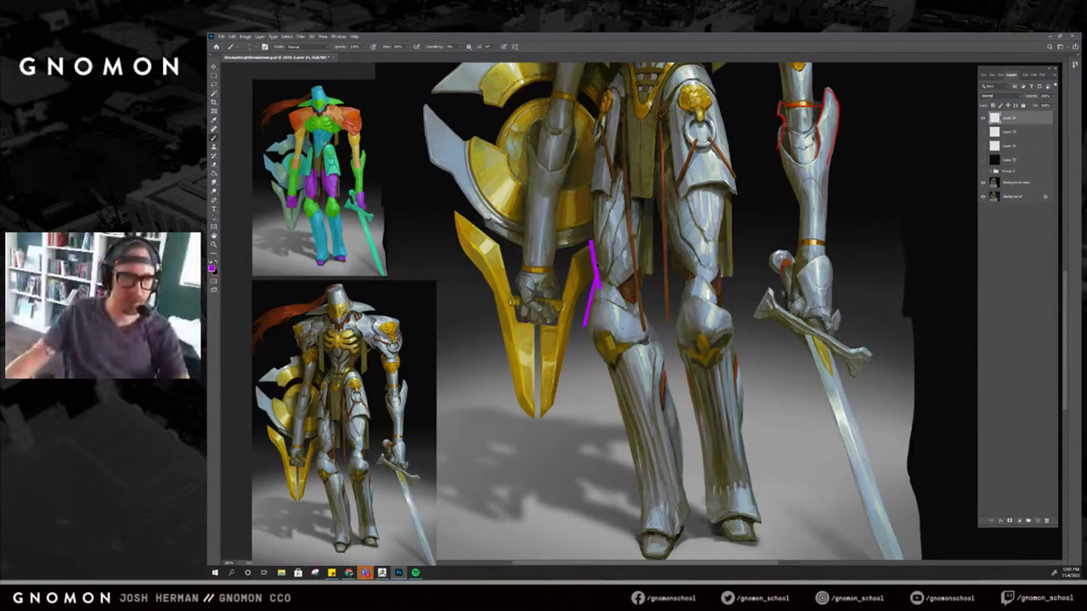
left_click_drag(590, 208, 609, 179)
key("ctrl+z")
left_click_drag(611, 86, 600, 297)
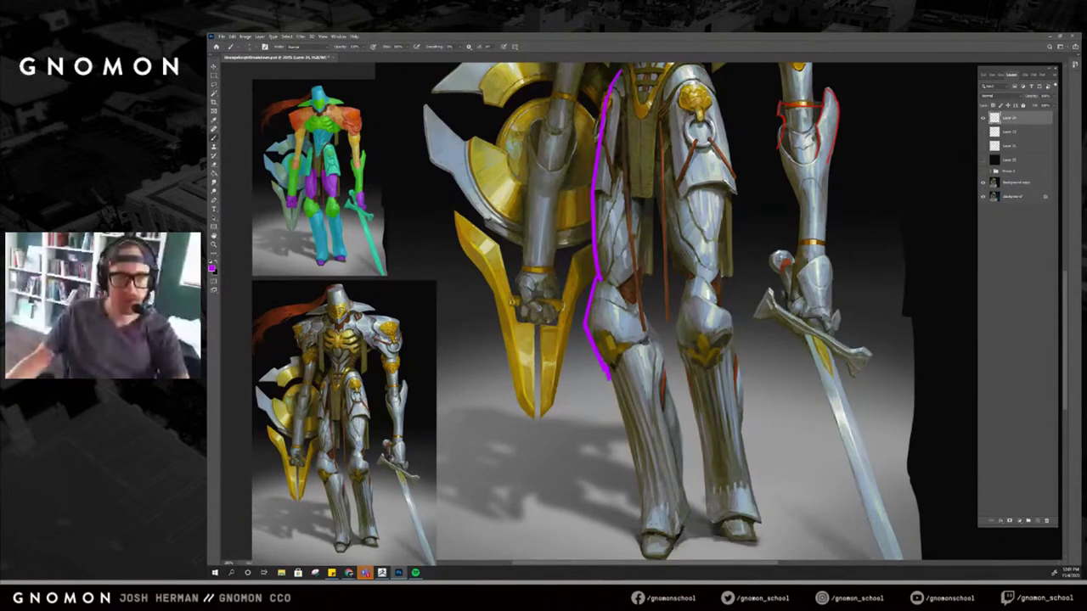
left_click_drag(609, 376, 644, 499)
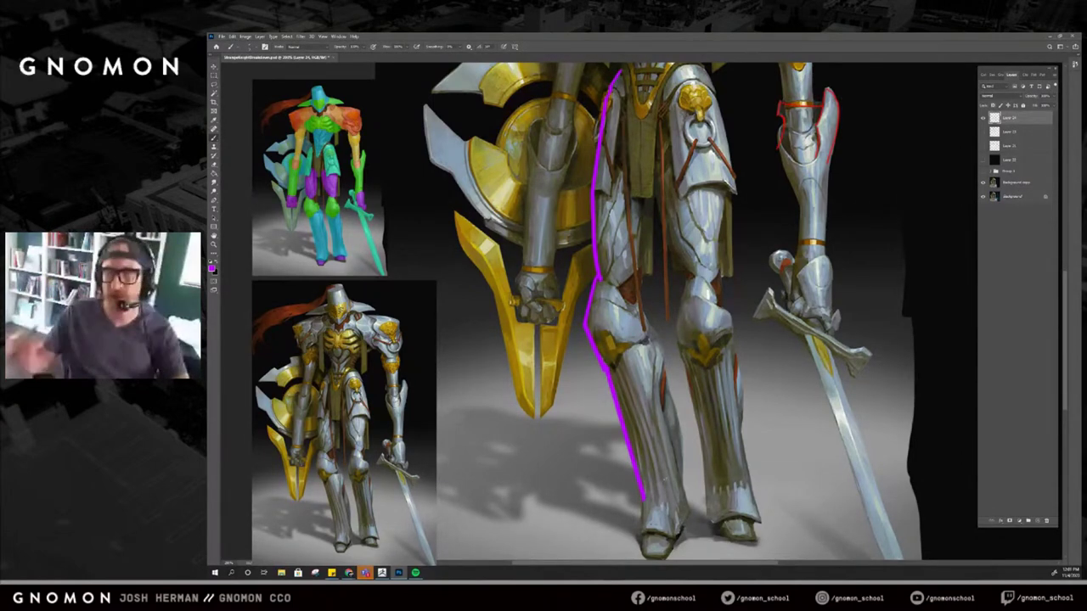
Erase the purple contour from the knee down to the ankle and try a new brush stroke along the shin.
key("e")
key("ctrl+z")
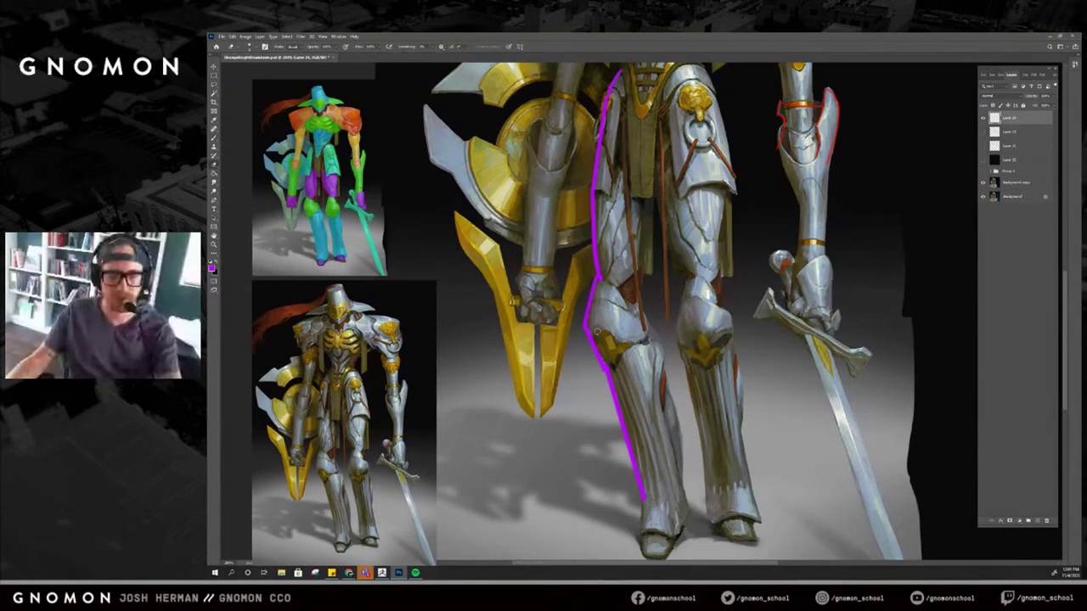
mouse_move(603, 269)
left_mouse_down()
mouse_move(590, 343)
mouse_move(643, 520)
left_mouse_up()
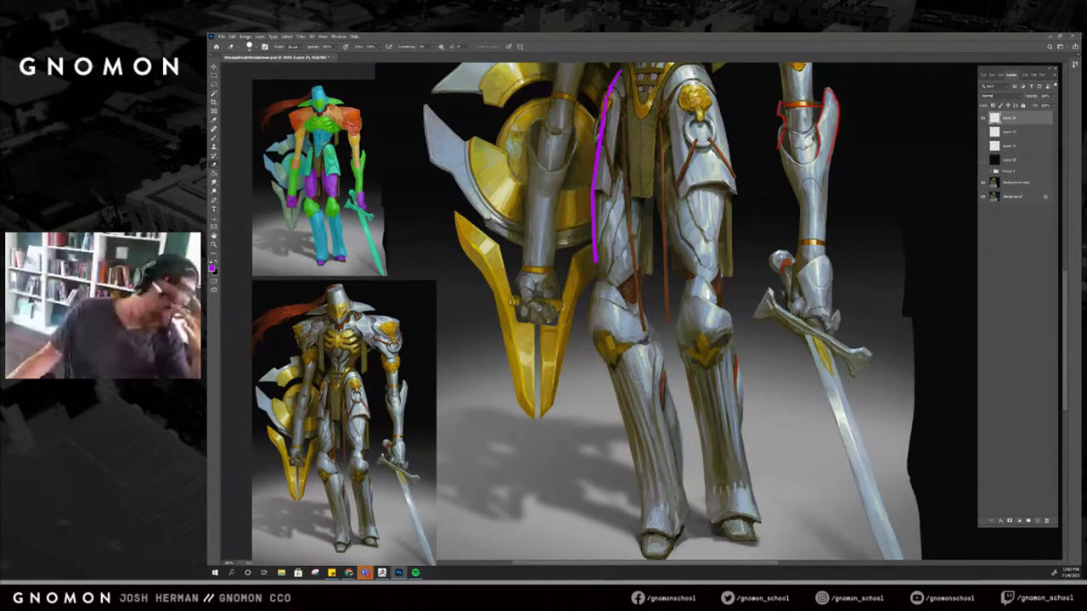
key("b")
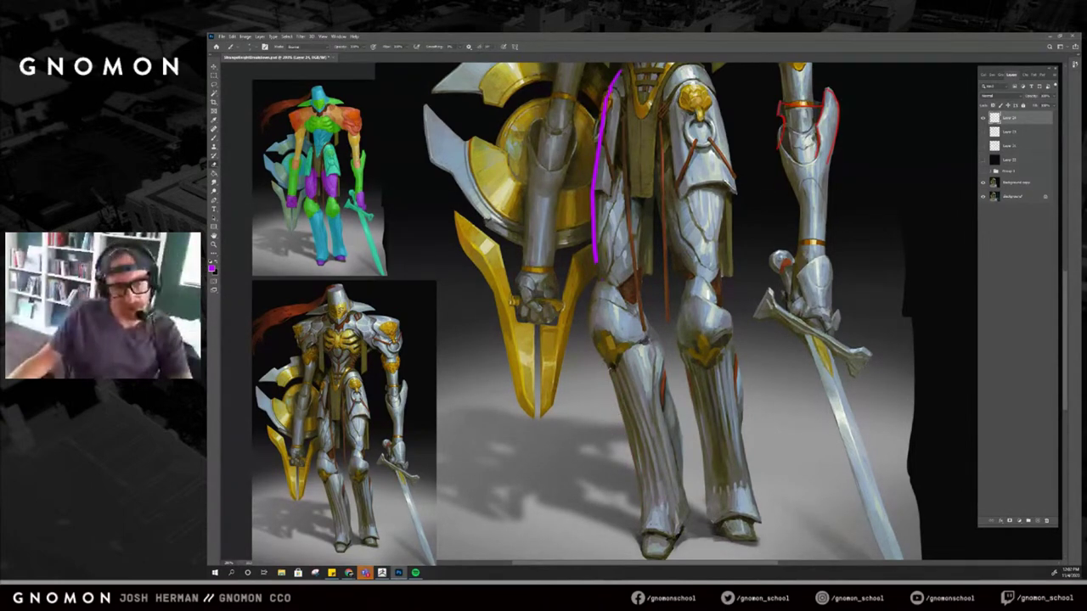
left_click_drag(613, 368, 620, 414)
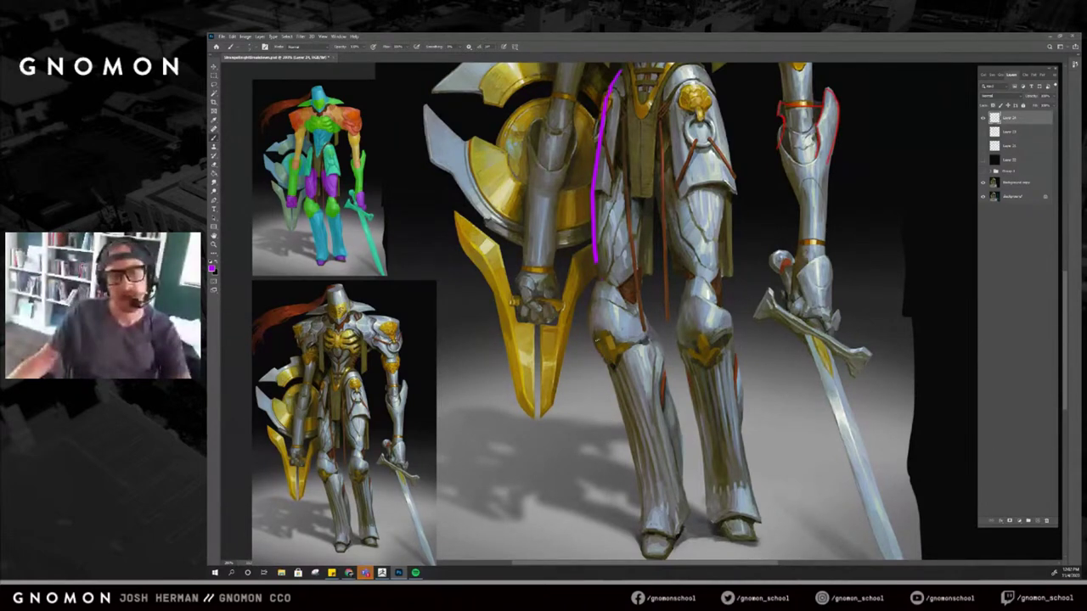
key("ctrl+z")
Switch to ZBrush and fill out the lower leg's side profile from calf to ankle with the Move brush.
key("alt+Tab")
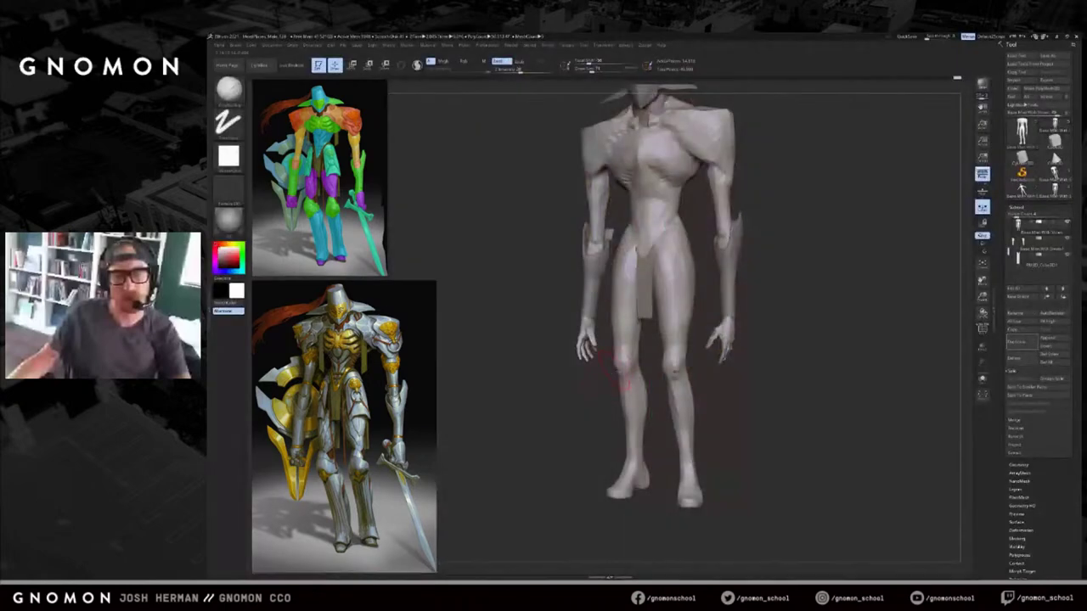
left_click_drag(593, 404, 596, 433)
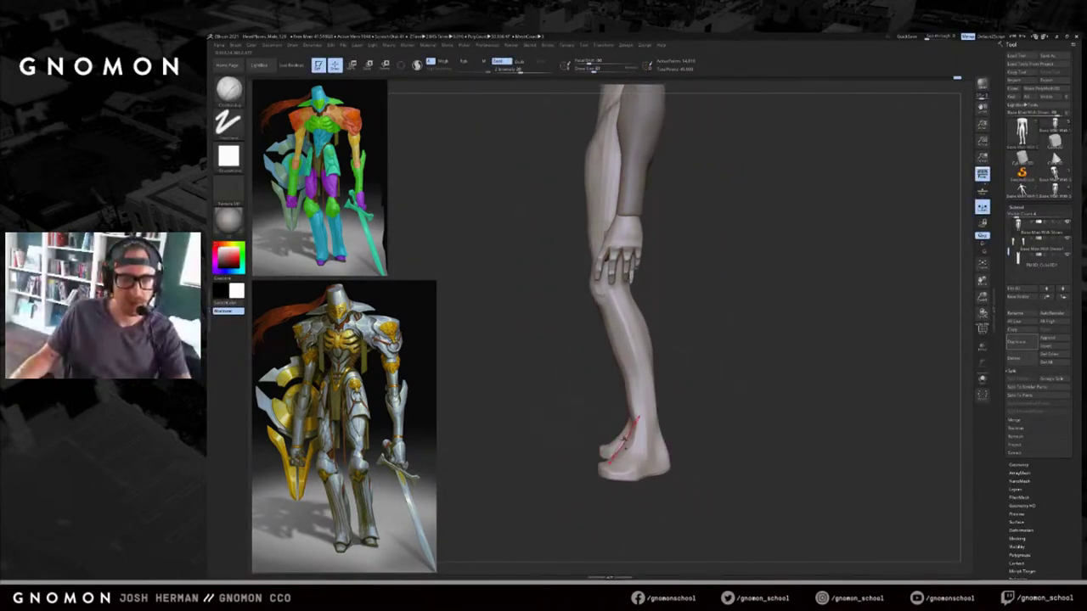
key("b")
key("m")
key("v")
mouse_move(632, 427)
left_mouse_down()
mouse_move(622, 437)
mouse_move(612, 358)
left_mouse_up()
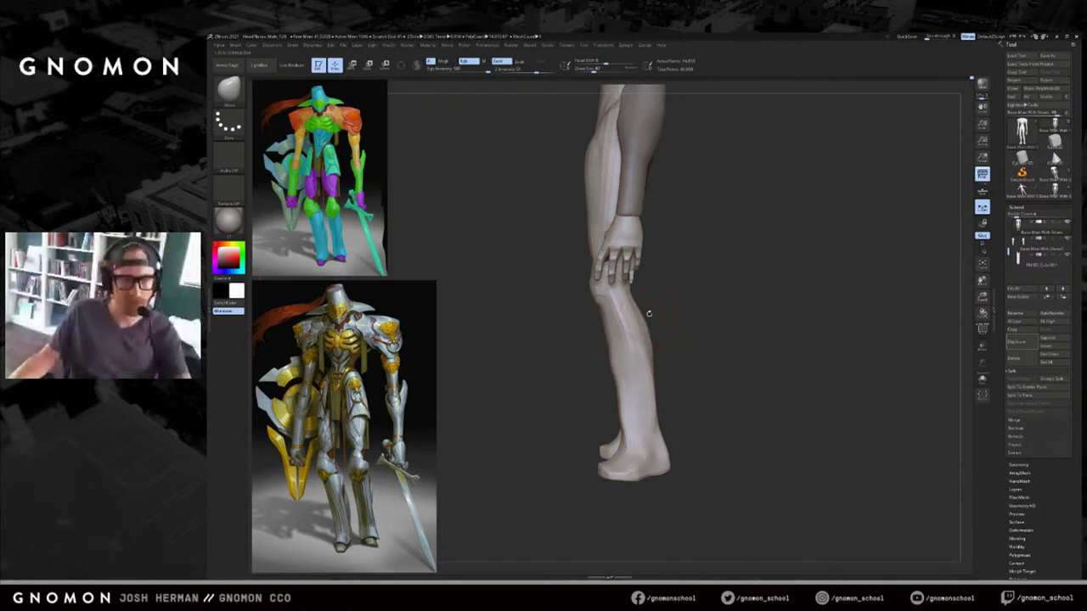
Hide the figure's arms to isolate the legs and make the legs subtool active.
left_click_drag(649, 313, 624, 308)
left_click(625, 252, "ctrl+shift")
left_click_drag(694, 237, 706, 264, "ctrl+shift")
left_click(657, 212, "alt")
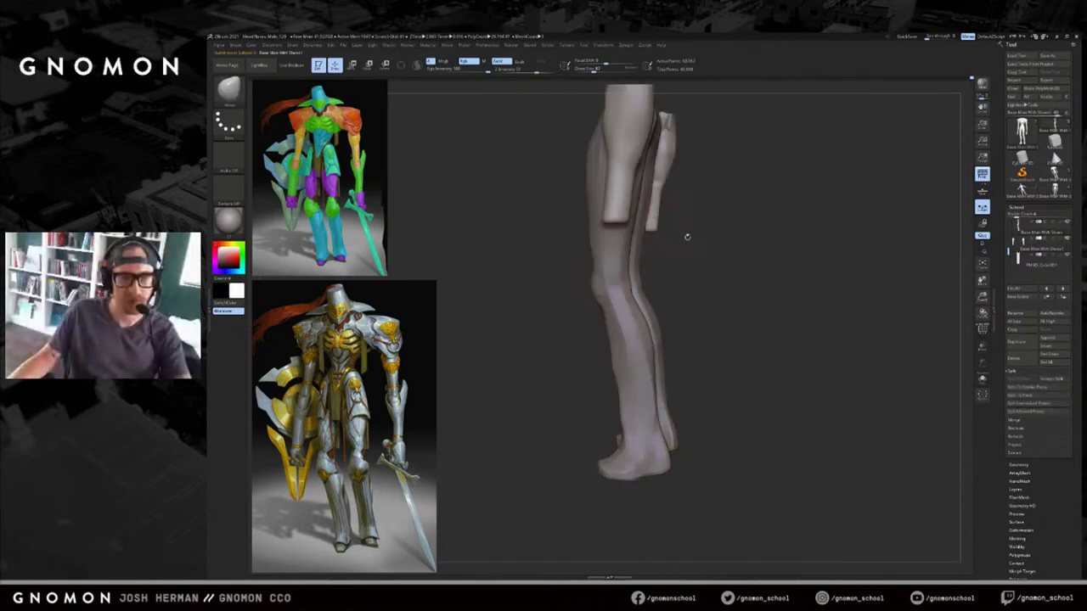
left_click(617, 339, "alt")
left_click_drag(700, 343, 595, 363)
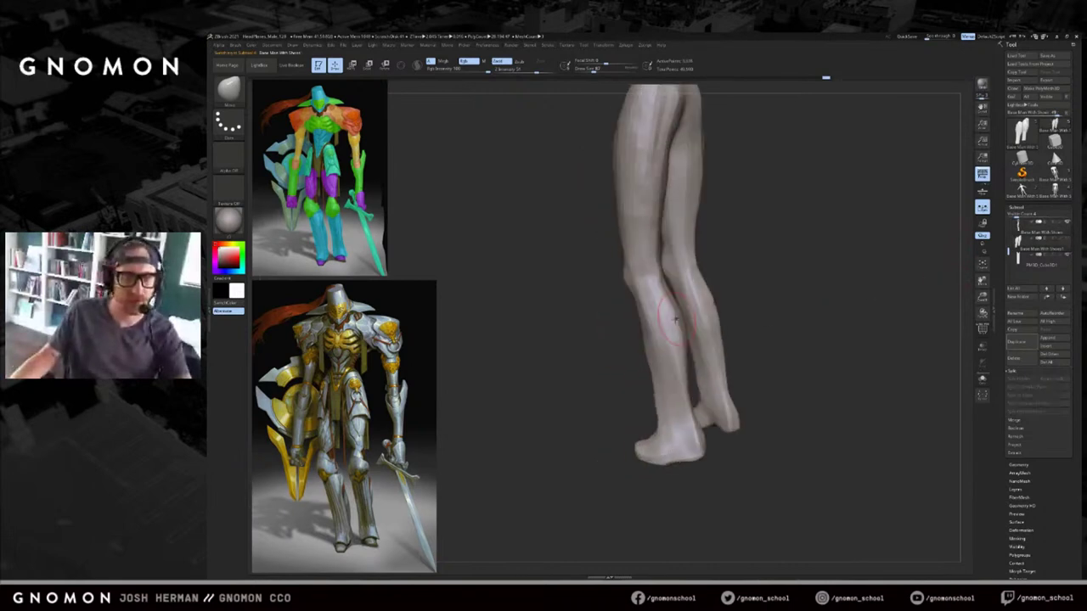
Build up the calf with the ClayBuildup brush and smooth the added volume.
key("b")
key("c")
key("b")
mouse_move(596, 310)
left_mouse_down()
mouse_move(721, 288)
mouse_move(728, 341)
mouse_move(643, 343)
mouse_move(654, 397)
left_mouse_up()
left_click_drag(608, 396, 650, 395)
left_click_drag(649, 394, 655, 368, "shift")
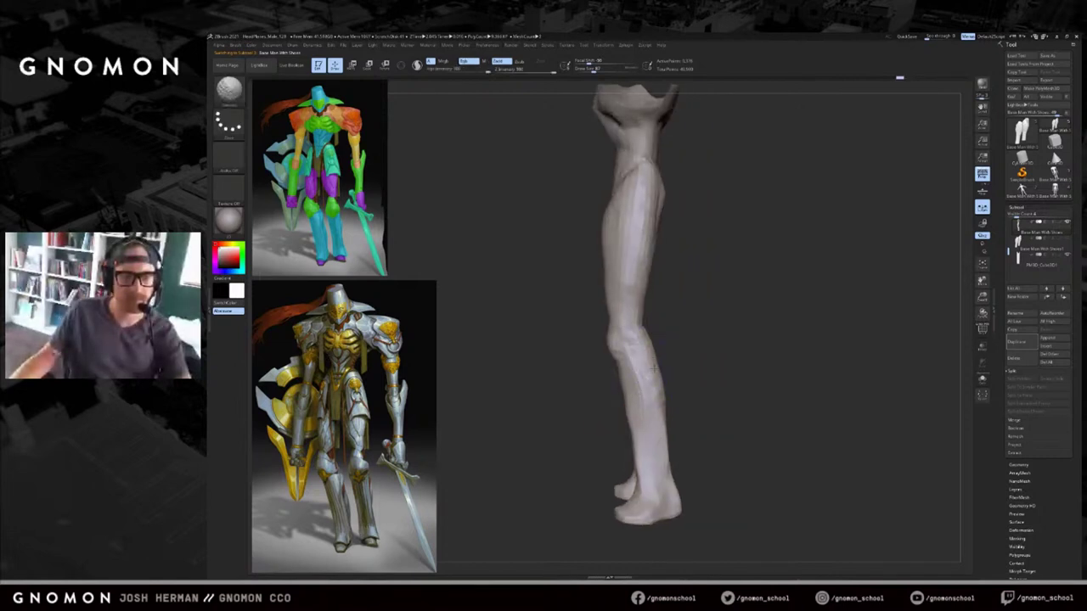
Smooth the shin and calf surfaces with adjusted brush sizes, undoing the last stroke.
left_click_drag(677, 406, 715, 390)
mouse_move(647, 396)
left_mouse_down("shift")
mouse_move(653, 421)
mouse_move(690, 418)
mouse_move(696, 406)
mouse_move(698, 418)
mouse_move(620, 450)
mouse_move(631, 419)
left_mouse_up("shift")
key("s")
left_click(673, 409)
key("s")
left_click(673, 423)
mouse_move(698, 417)
left_mouse_down("shift")
mouse_move(711, 402)
mouse_move(669, 350)
mouse_move(640, 475)
left_mouse_up("shift")
key("ctrl+z")
Mask everything above mid-calf with a softened edge so only the lower legs stay editable.
mouse_move(700, 368)
left_mouse_down("ctrl")
mouse_move(623, 505)
mouse_move(626, 494)
left_mouse_up("ctrl")
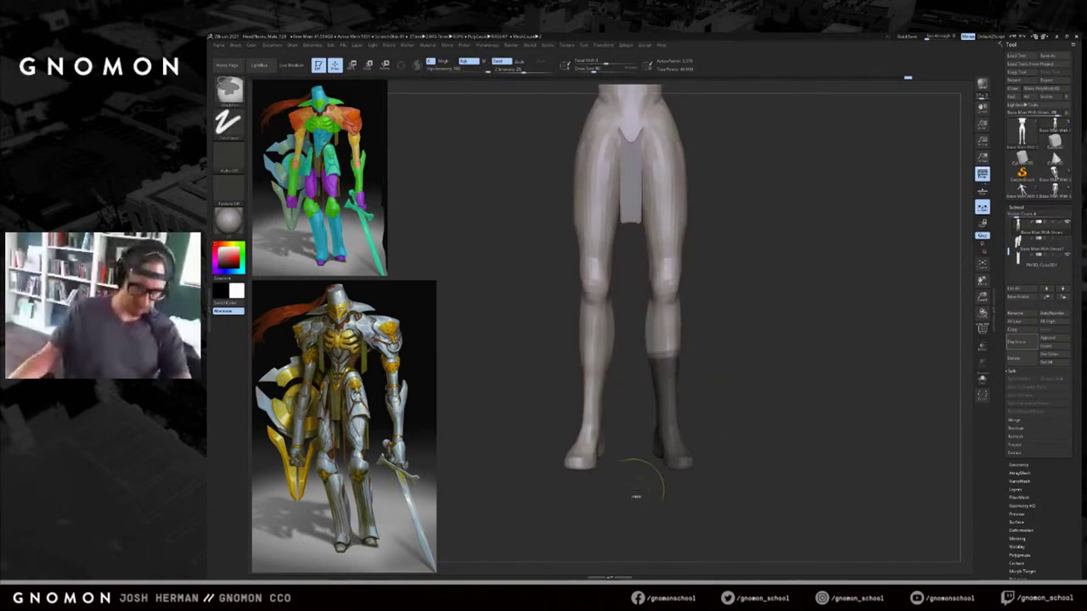
left_click(636, 495, "ctrl")
mouse_move(705, 426)
left_mouse_down()
mouse_move(678, 419)
mouse_move(695, 409)
left_mouse_up()
left_click(669, 413, "ctrl")
left_click(669, 412, "ctrl")
Try to move the unmasked lower legs outward with the transform gizmo, and undo the change.
key("w")
right_click_drag(696, 408, 707, 409)
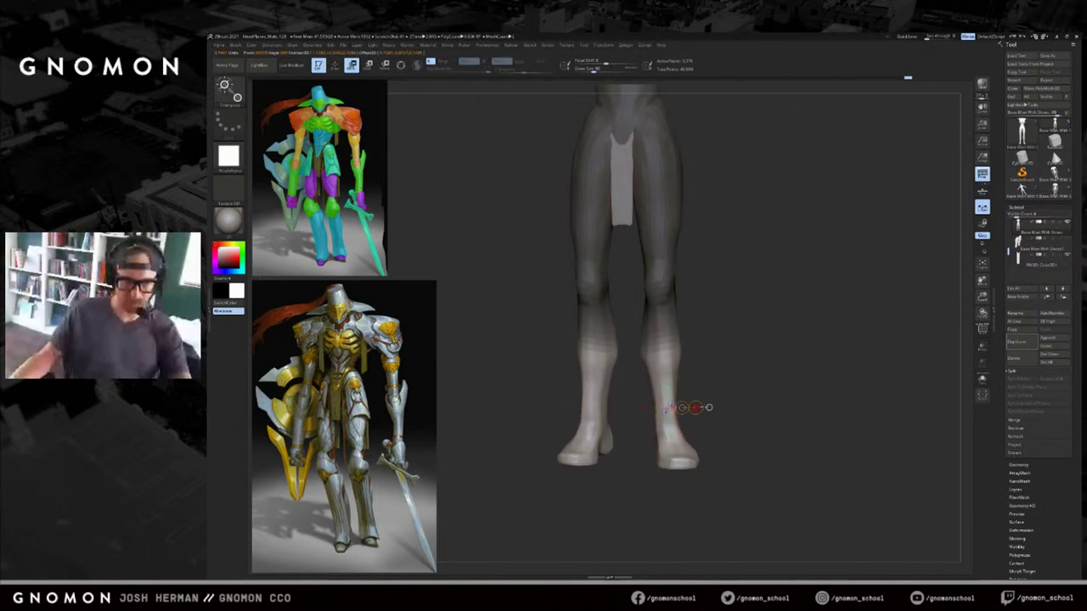
left_click_drag(713, 421, 684, 371)
key("q")
key("ctrl+z")
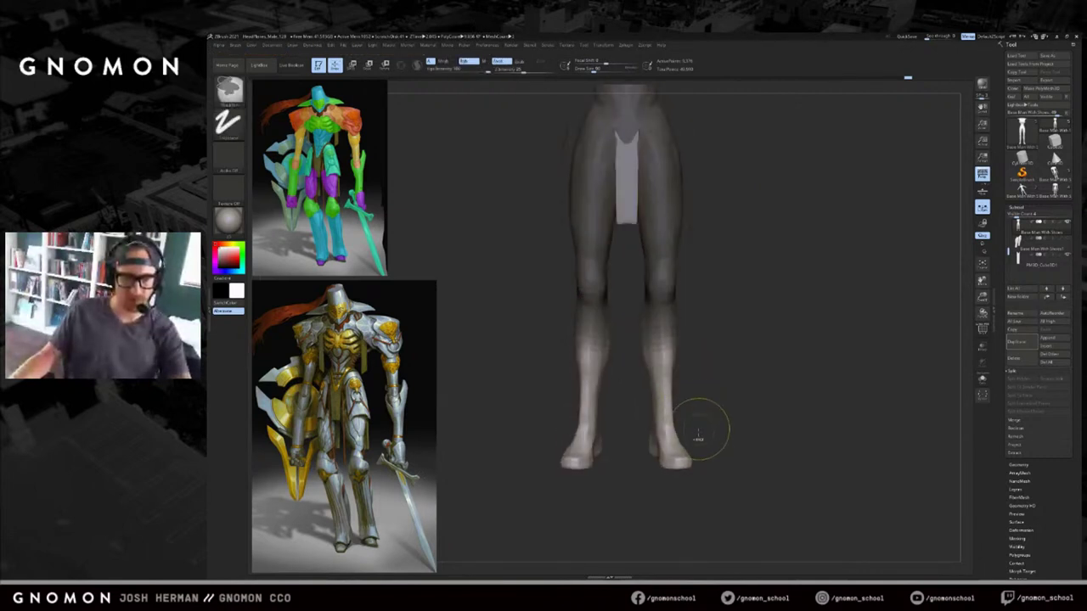
Mask the front of the feet and adjust the mask's edge to separate them from the shins.
mouse_move(706, 485)
left_mouse_down("ctrl")
mouse_move(659, 452)
mouse_move(706, 463)
mouse_move(677, 447)
mouse_move(680, 428)
mouse_move(638, 423)
mouse_move(657, 419)
left_mouse_up("ctrl")
key("s")
key("s")
mouse_move(703, 448)
left_mouse_down()
mouse_move(696, 435)
mouse_move(711, 407)
mouse_move(732, 446)
mouse_move(724, 378)
mouse_move(712, 421)
mouse_move(730, 435)
mouse_move(735, 381)
mouse_move(777, 386)
mouse_move(730, 414)
mouse_move(718, 446)
mouse_move(711, 419)
mouse_move(722, 445)
mouse_move(690, 409)
mouse_move(694, 389)
left_mouse_up()
left_click(718, 446, "ctrl")
left_click(682, 416, "ctrl")
key("w")
key("q")
Pull the unmasked shin hem out over the feet with the Move brush to form flared greave cuffs.
mouse_move(643, 434)
left_mouse_down()
mouse_move(679, 441)
mouse_move(651, 427)
mouse_move(686, 427)
mouse_move(655, 430)
left_mouse_up()
key("s")
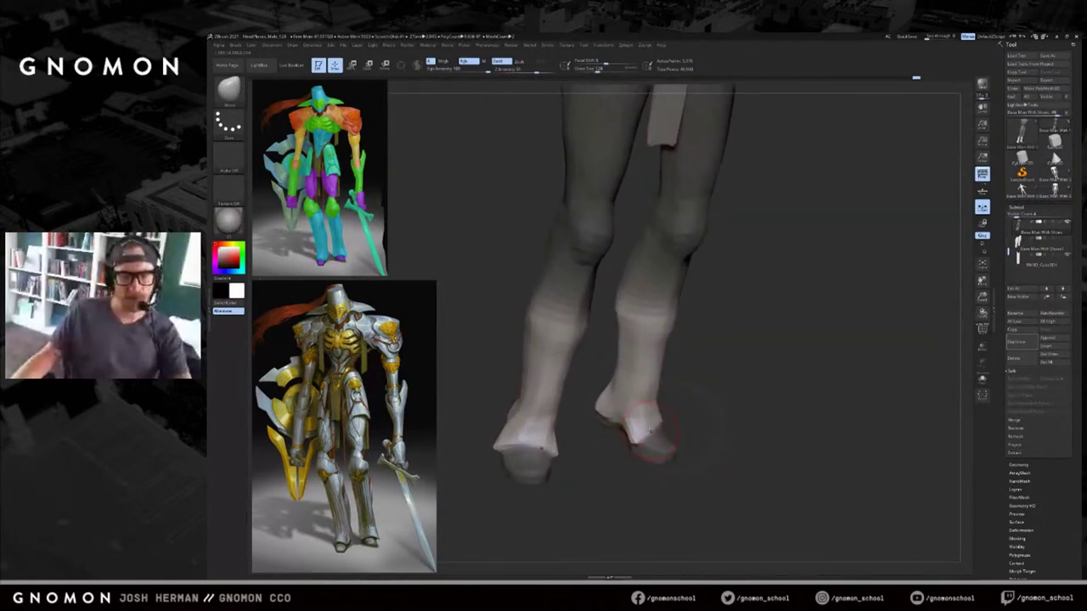
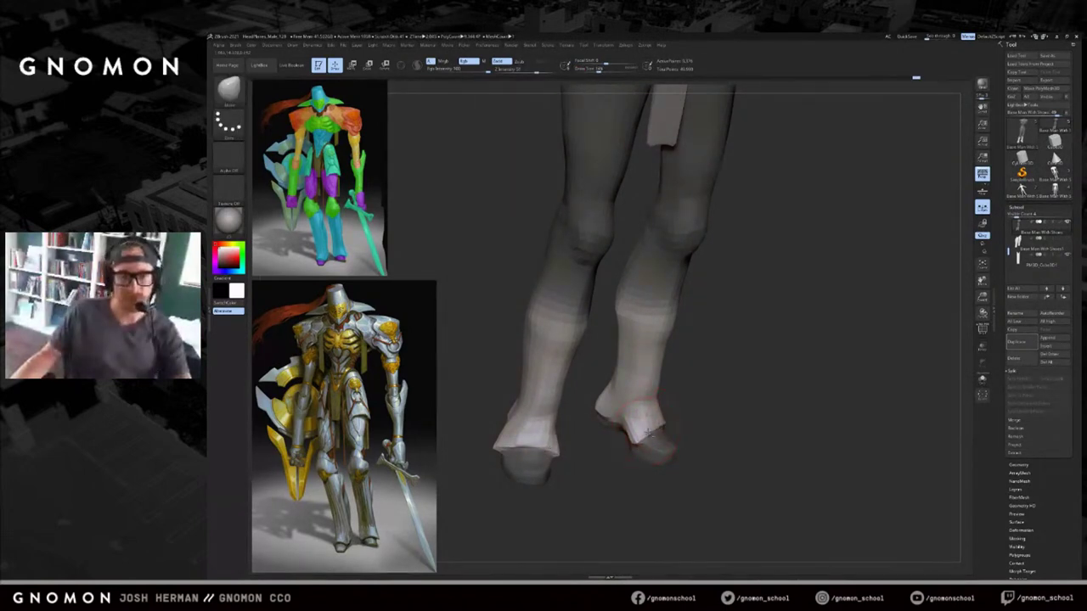
mouse_move(681, 431)
left_mouse_down()
mouse_move(725, 431)
mouse_move(747, 441)
mouse_move(716, 451)
mouse_move(741, 458)
left_mouse_up()
key("]")
key("[")
left_click_drag(660, 476, 713, 421)
mouse_move(607, 399)
left_mouse_down()
mouse_move(610, 422)
mouse_move(643, 431)
mouse_move(630, 439)
mouse_move(722, 439)
mouse_move(740, 396)
mouse_move(760, 414)
mouse_move(697, 416)
mouse_move(764, 406)
mouse_move(658, 416)
mouse_move(666, 445)
left_mouse_up()
key("bracketright")
mouse_move(715, 477)
left_mouse_down()
mouse_move(721, 433)
mouse_move(735, 424)
mouse_move(723, 426)
mouse_move(762, 407)
mouse_move(770, 437)
mouse_move(831, 439)
mouse_move(759, 431)
left_mouse_up()
key("bracketleft")
key("bracketright")
key("bracketright")
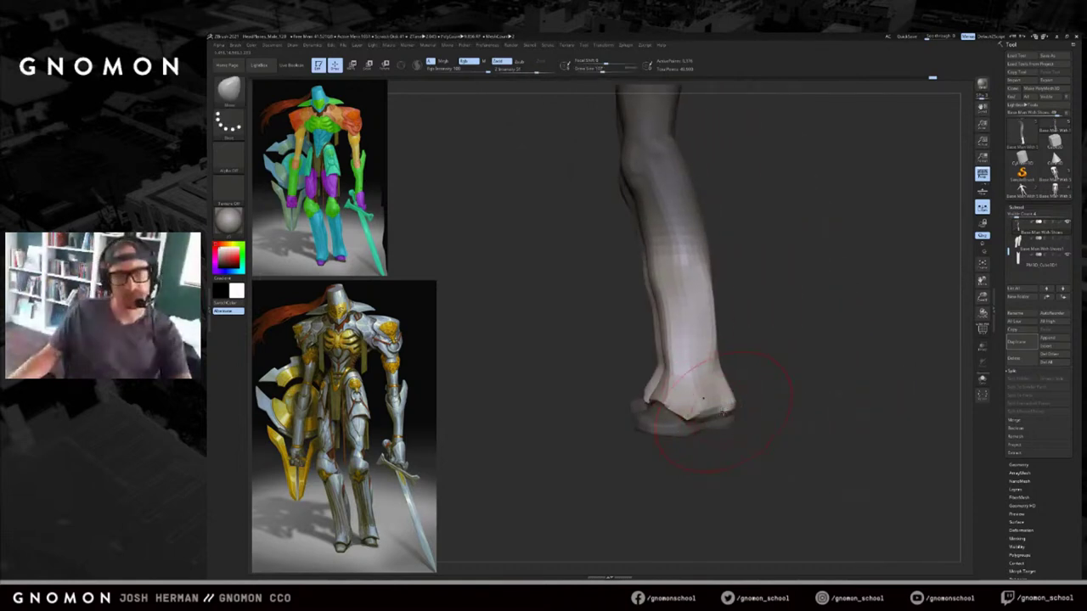
Flare and smooth the greave hem around the heel, and clear the mask from the legs.
mouse_move(708, 418)
left_mouse_down()
mouse_move(655, 441)
mouse_move(669, 454)
mouse_move(627, 465)
mouse_move(631, 412)
mouse_move(621, 410)
mouse_move(629, 420)
left_mouse_up()
key("s")
mouse_move(847, 379)
left_mouse_down()
mouse_move(804, 395)
mouse_move(765, 432)
left_mouse_up()
key("s")
left_click_drag(695, 454, 676, 452)
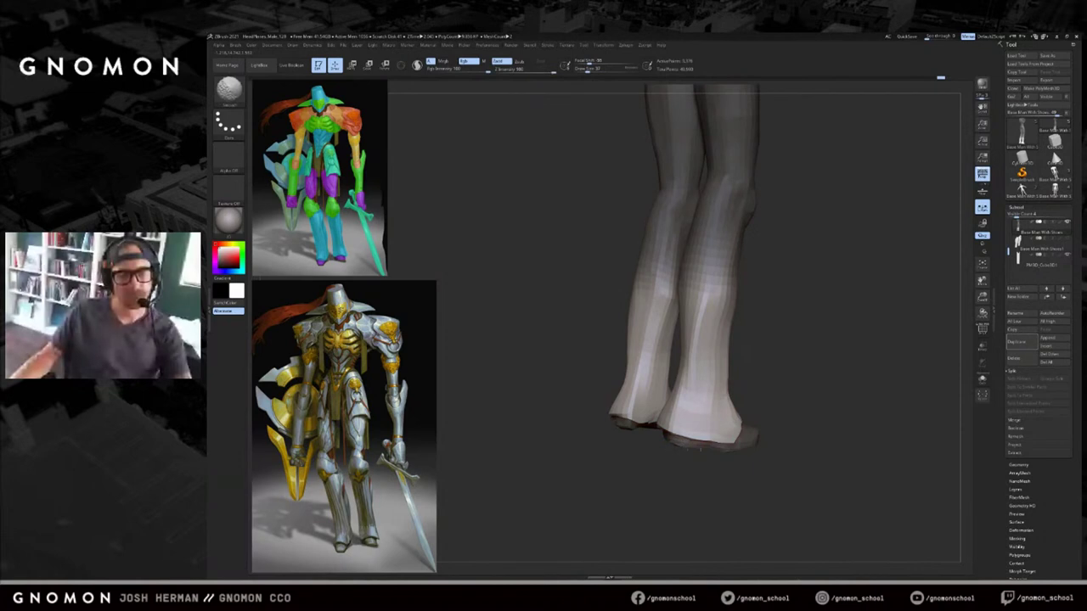
left_click_drag(648, 448, 567, 420)
mouse_move(810, 365)
left_mouse_down()
mouse_move(652, 372)
mouse_move(638, 352)
mouse_move(606, 351)
left_mouse_up()
key("s")
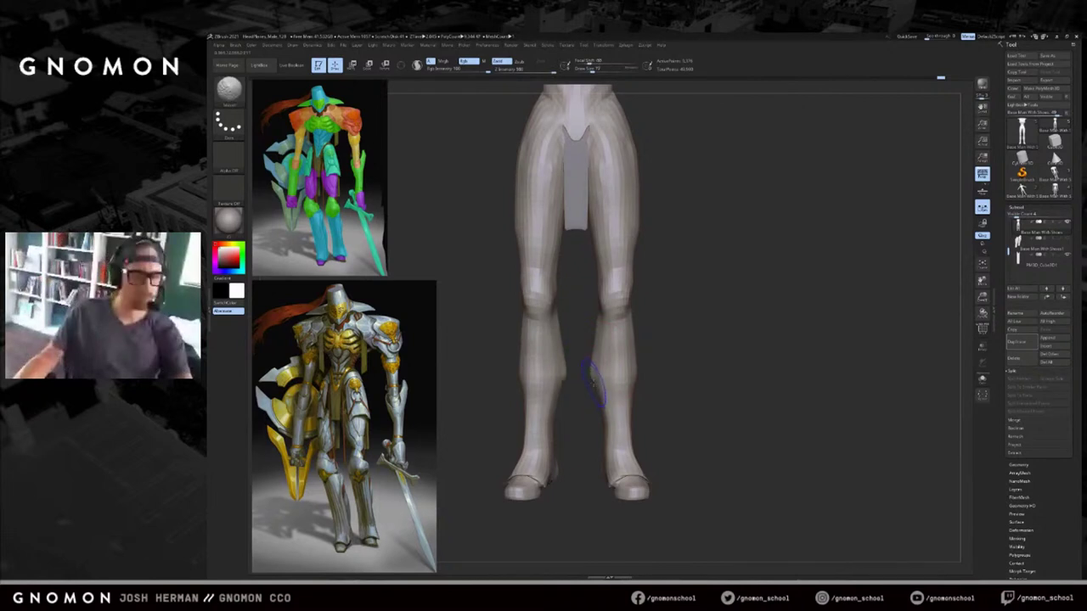
Refine and smooth the inner contours of the calves and ankles with the Move brush.
left_click_drag(592, 411, 608, 375)
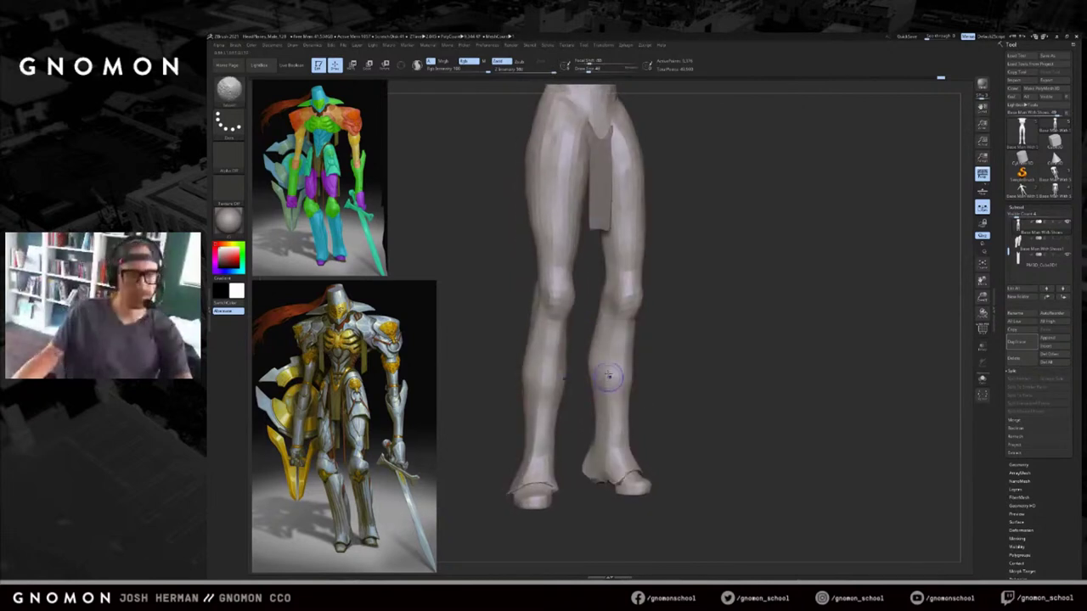
key("shift")
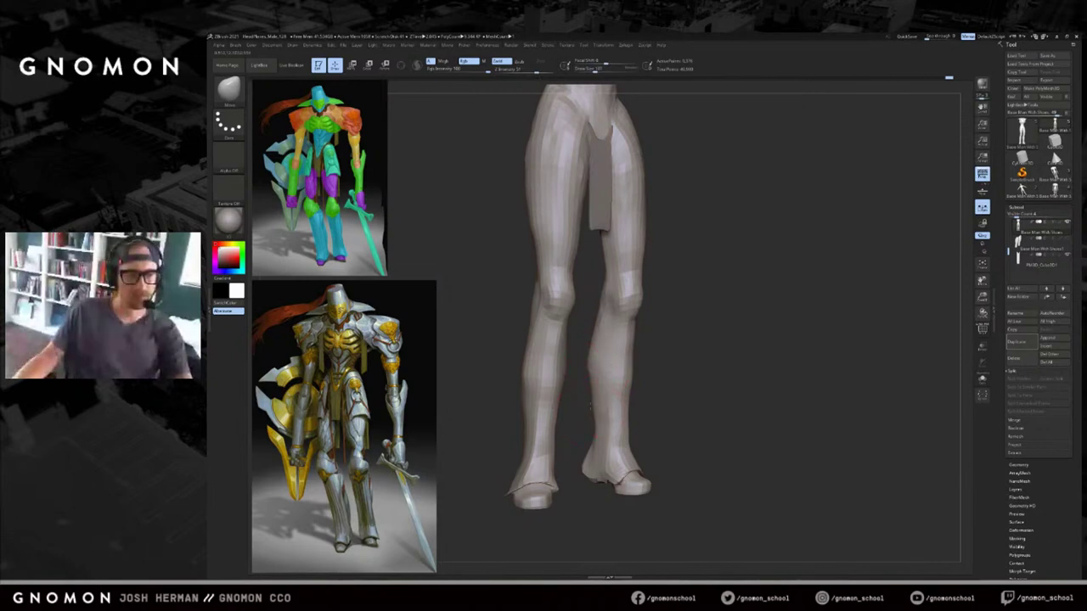
left_click_drag(582, 413, 592, 430)
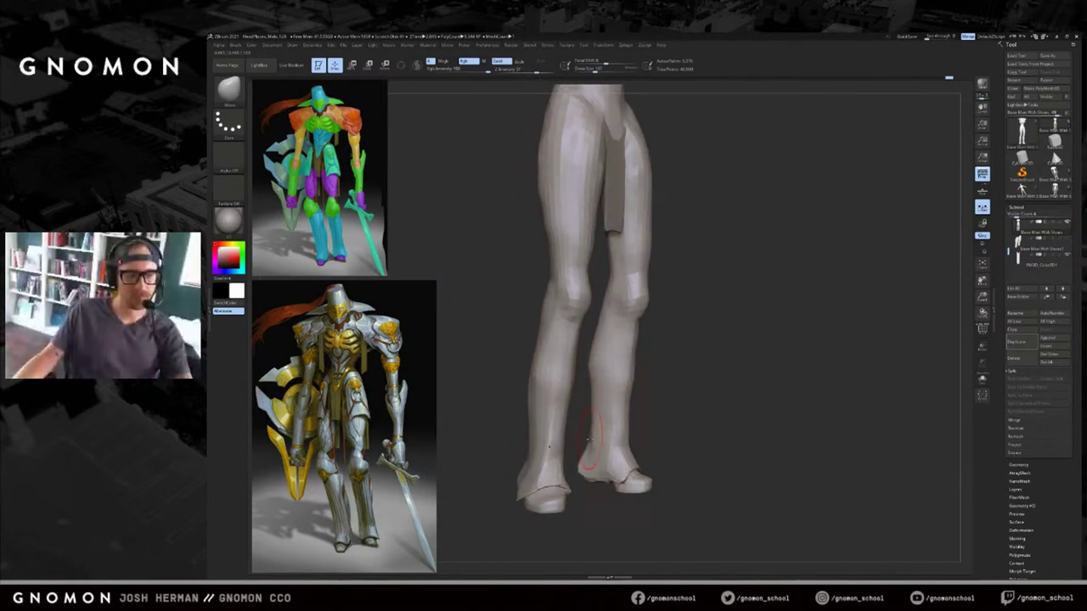
left_click_drag(589, 403, 554, 429)
key("shift")
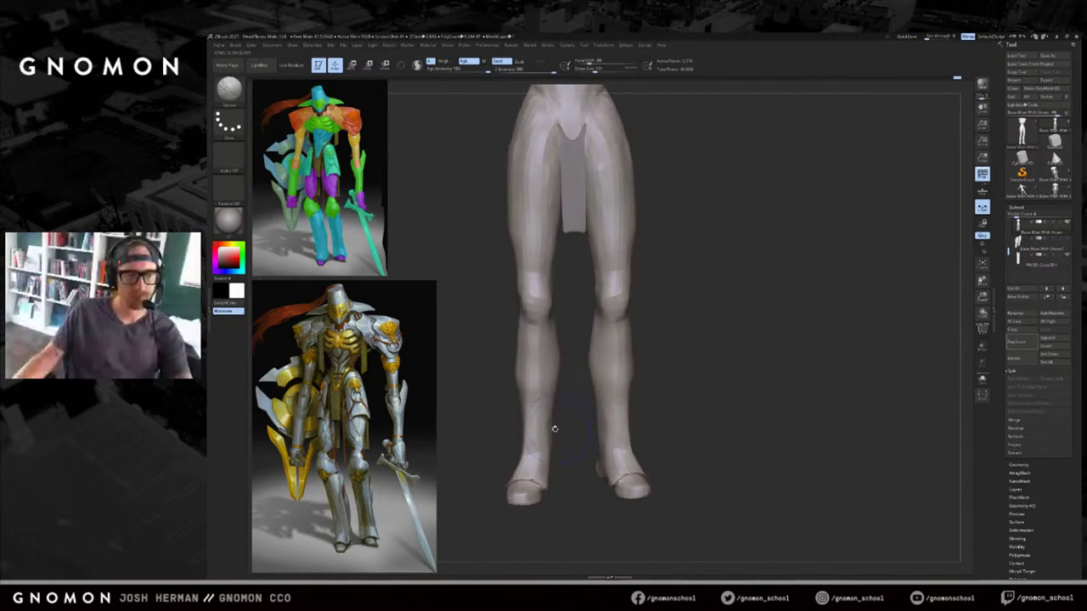
mouse_move(568, 381)
left_mouse_down()
mouse_move(632, 377)
mouse_move(626, 388)
mouse_move(666, 366)
left_mouse_up()
key("shift")
key("shift")
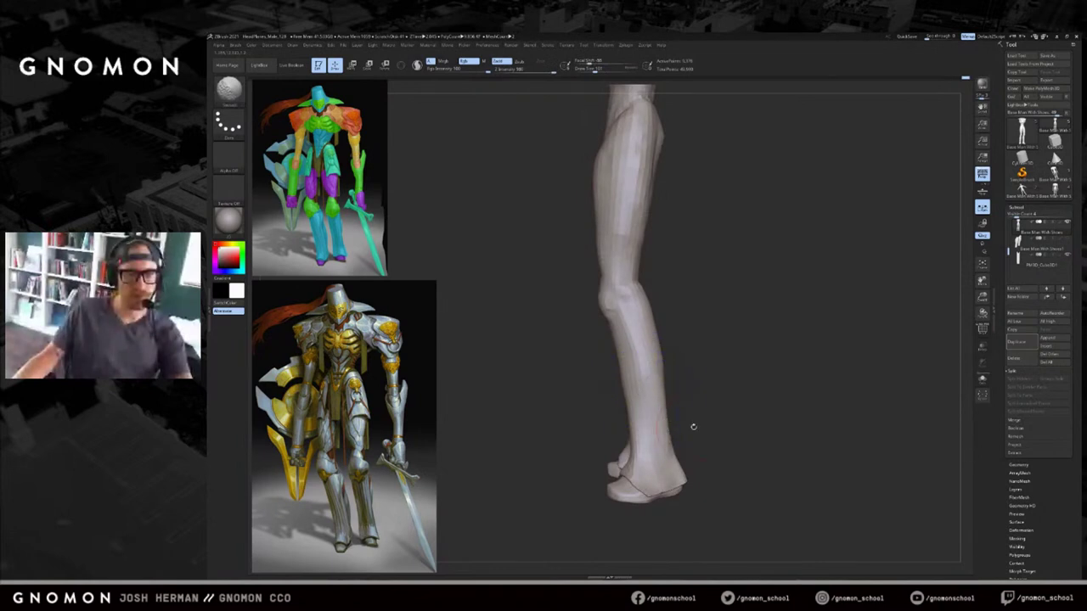
Reshape and smooth the calf's profile from the ankle up to the knee.
left_click_drag(693, 427, 669, 438)
left_click_drag(696, 358, 667, 383, "shift")
right_click_drag(701, 373, 674, 372)
left_click_drag(672, 348, 677, 299)
key("shift")
mouse_move(675, 290)
right_mouse_down()
mouse_move(655, 284)
mouse_move(664, 283)
right_mouse_up()
left_click_drag(685, 279, 675, 228)
mouse_move(672, 247)
right_mouse_down()
mouse_move(682, 272)
mouse_move(701, 276)
right_mouse_up()
left_click_drag(680, 280, 681, 292, "shift")
Refine the knee and upper shin forms using a smaller brush.
right_click_drag(722, 288, 670, 337, "alt")
left_click_drag(666, 335, 679, 253)
right_click_drag(686, 250, 730, 255)
key("bracketleft")
key("bracketleft")
key("bracketleft")
mouse_move(723, 287)
left_mouse_down()
mouse_move(732, 241)
mouse_move(718, 212)
left_mouse_up()
right_click_drag(769, 213, 735, 219, "shift")
Adjust the knee and lower thigh profile with the Move brush and smooth the transition.
key("b")
key("m")
key("v")
mouse_move(698, 243)
left_mouse_down()
mouse_move(798, 236)
mouse_move(730, 292)
mouse_move(748, 285)
left_mouse_up()
mouse_move(671, 285)
left_mouse_down("shift")
mouse_move(667, 267)
mouse_move(669, 287)
mouse_move(718, 284)
mouse_move(689, 273)
mouse_move(710, 262)
mouse_move(668, 246)
mouse_move(695, 281)
left_mouse_up("shift")
mouse_move(681, 339)
left_mouse_down()
mouse_move(691, 308)
mouse_move(658, 347)
mouse_move(685, 342)
mouse_move(660, 337)
mouse_move(660, 291)
mouse_move(701, 284)
left_mouse_up()
Check ClayBuildup, return to the Move brush, and reshape the front of the thigh above the knee.
key("b")
key("c")
key("b")
key("b")
key("m")
key("v")
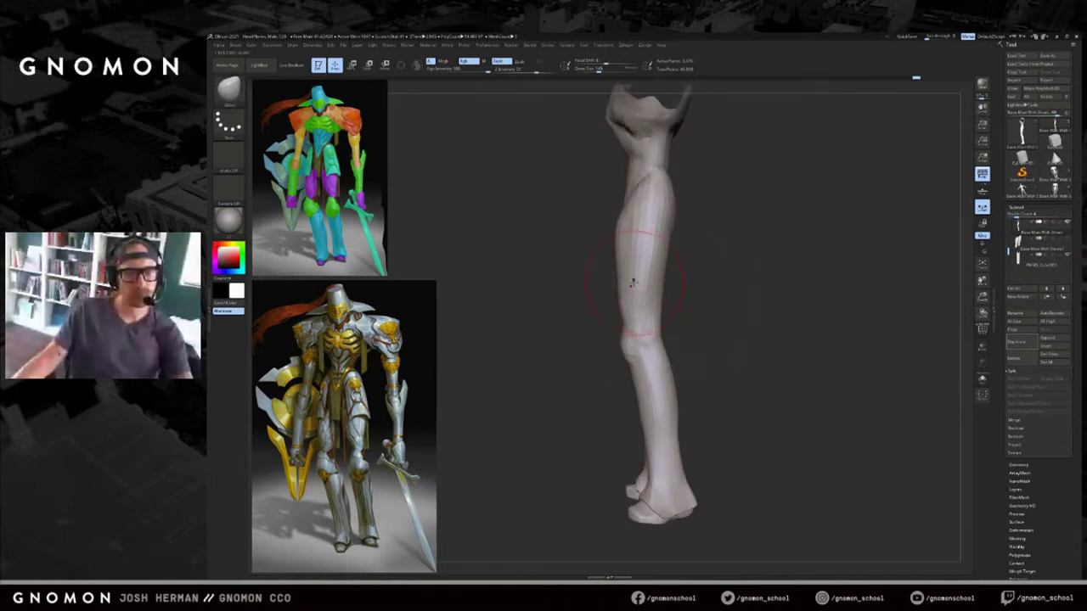
left_click_drag(609, 289, 589, 294)
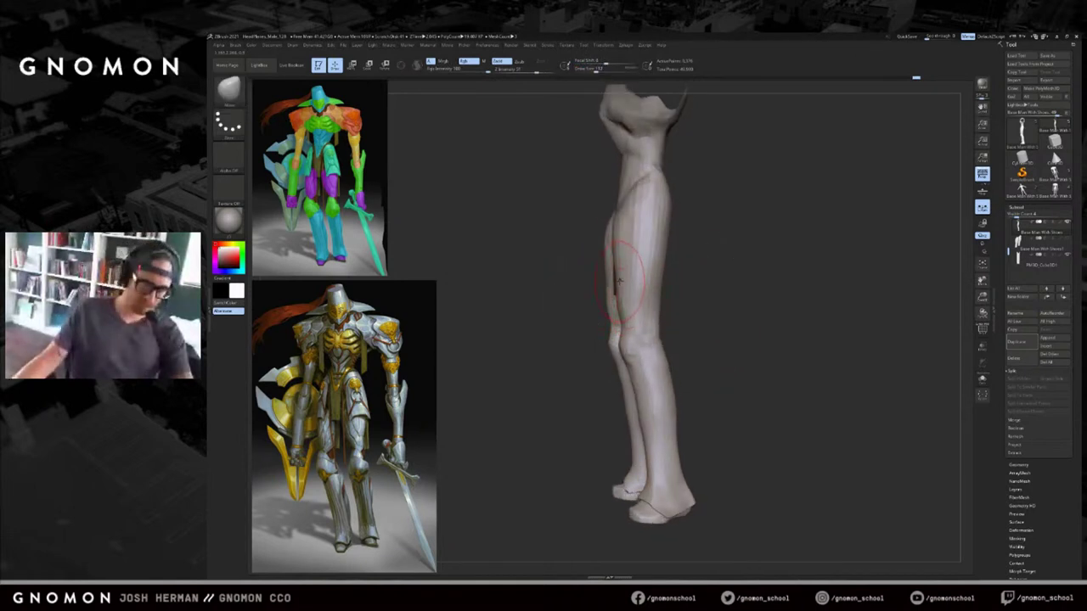
right_click_drag(614, 282, 688, 275)
right_click_drag(572, 294, 543, 294)
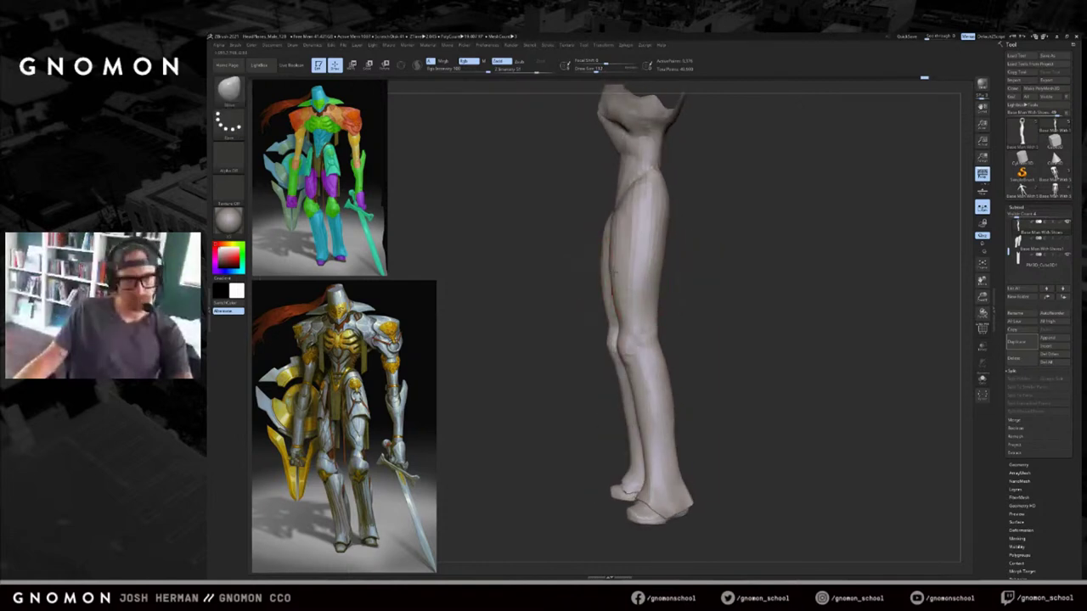
mouse_move(635, 252)
right_mouse_down()
mouse_move(688, 288)
mouse_move(624, 292)
right_mouse_up()
key("s")
left_click_drag(624, 292, 620, 291)
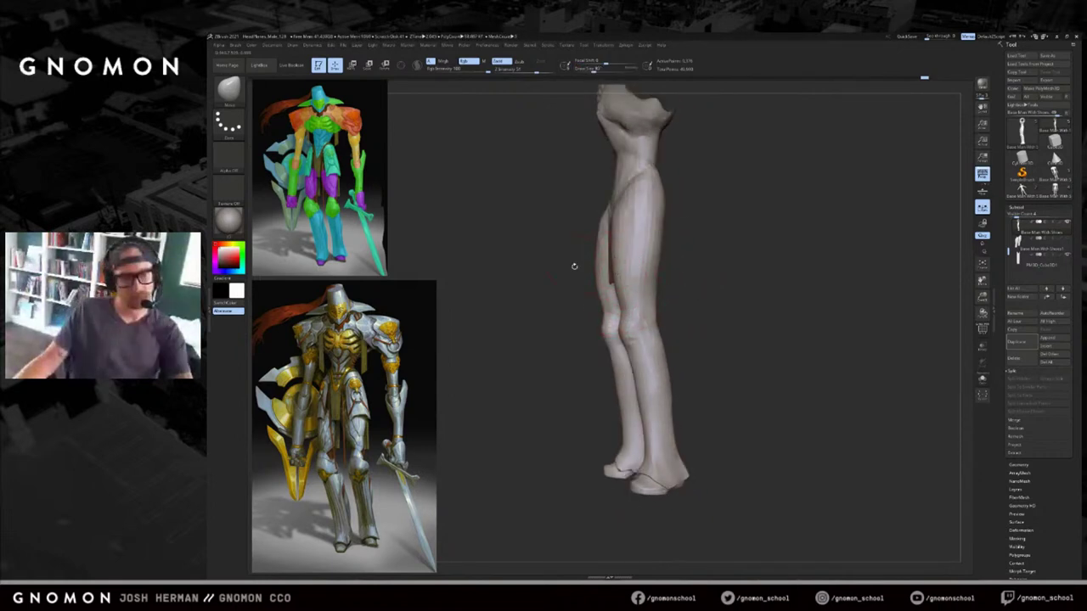
Adjust the leg contours around the knees at different brush sizes and undo the last two changes.
right_click_drag(581, 265, 581, 271)
right_click_drag(550, 362, 570, 348, "alt")
key("s")
mouse_move(574, 355)
left_mouse_down()
mouse_move(593, 317)
mouse_move(614, 316)
mouse_move(582, 344)
left_mouse_up()
key("s")
left_click_drag(747, 217, 766, 224)
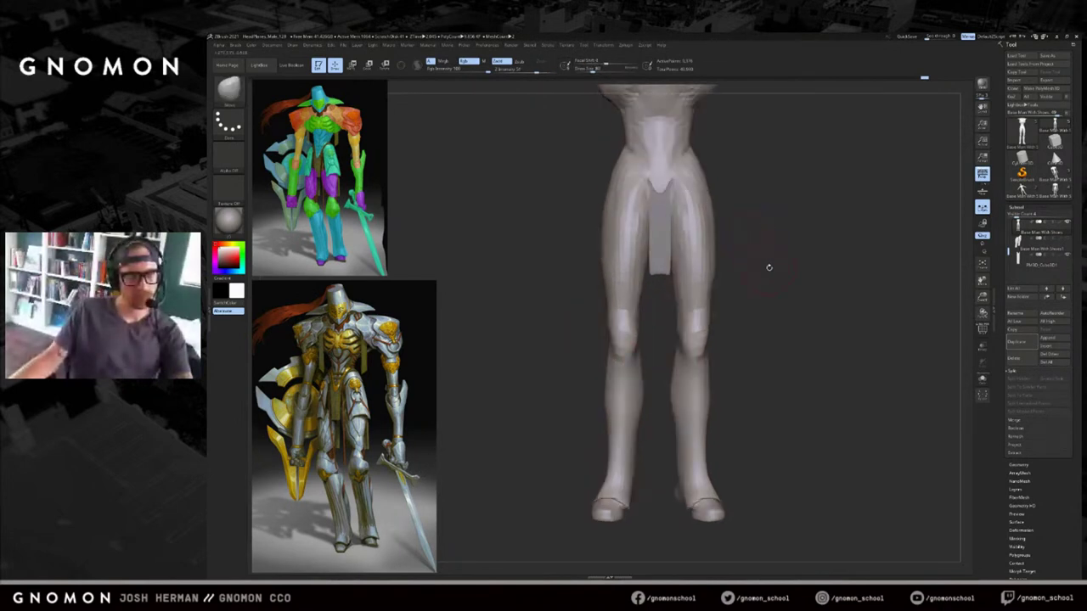
left_click_drag(770, 266, 773, 265, "shift")
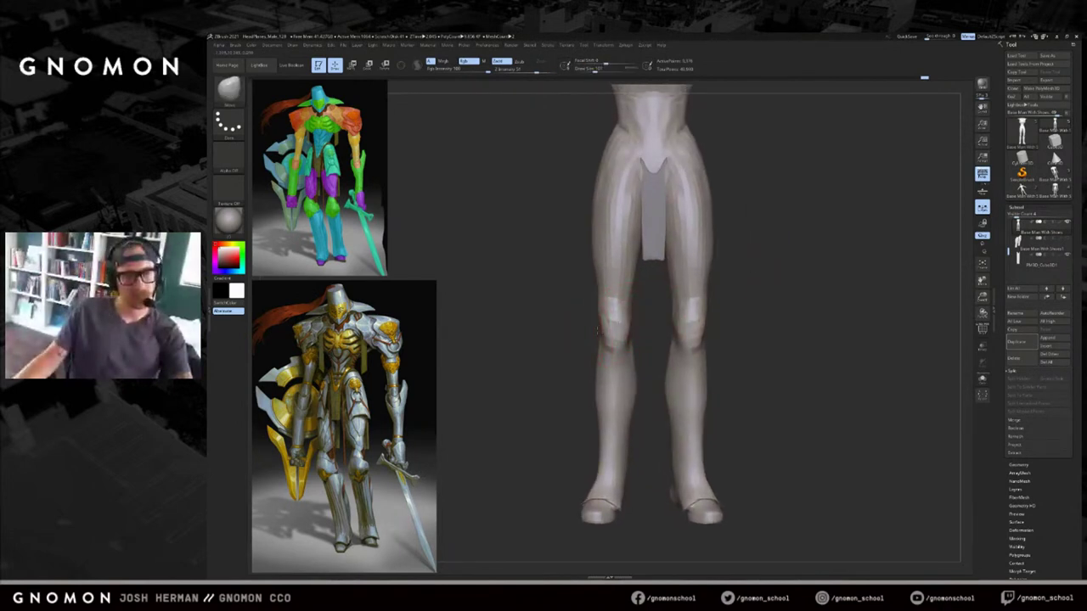
mouse_move(577, 359)
left_mouse_down("alt")
mouse_move(652, 307)
mouse_move(705, 313)
mouse_move(710, 300)
mouse_move(711, 327)
left_mouse_up("alt")
key("ctrl+z")
key("ctrl+z")
Append a cube as a new subtool and unhide the figure's hidden parts and subtools.
left_click(1043, 340)
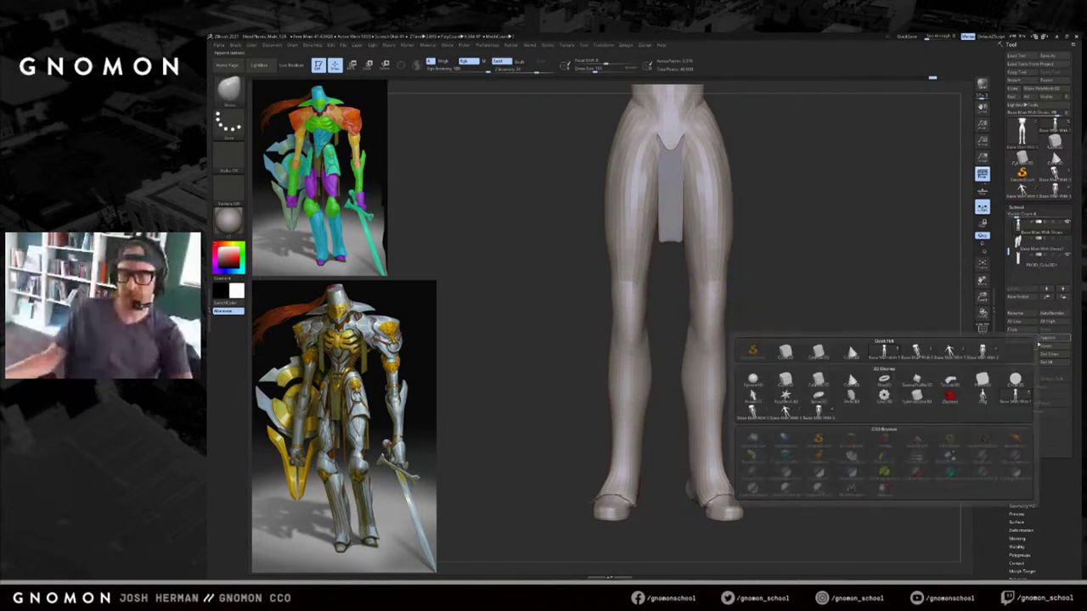
left_click(785, 360)
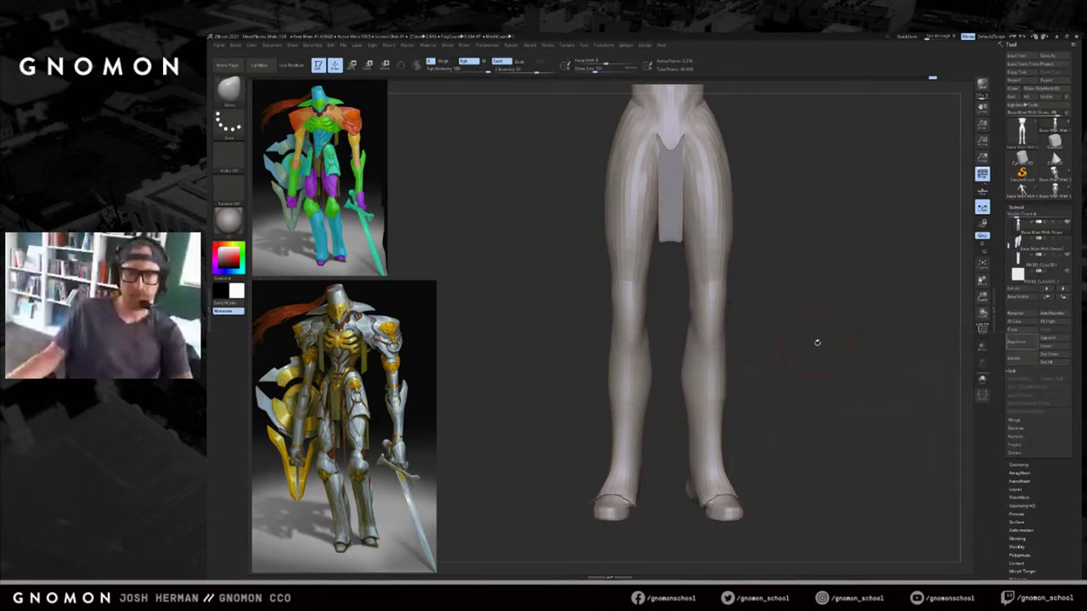
left_click_drag(818, 342, 760, 301, "alt")
left_click(704, 235, "alt")
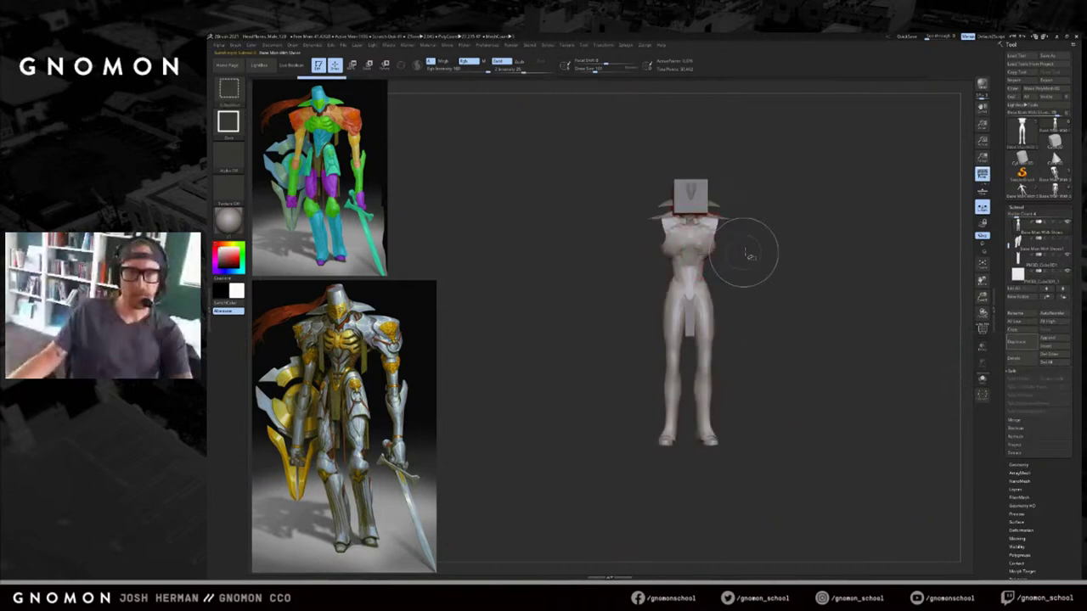
left_click(749, 254, "ctrl+shift")
left_click_drag(781, 239, 802, 246, "alt")
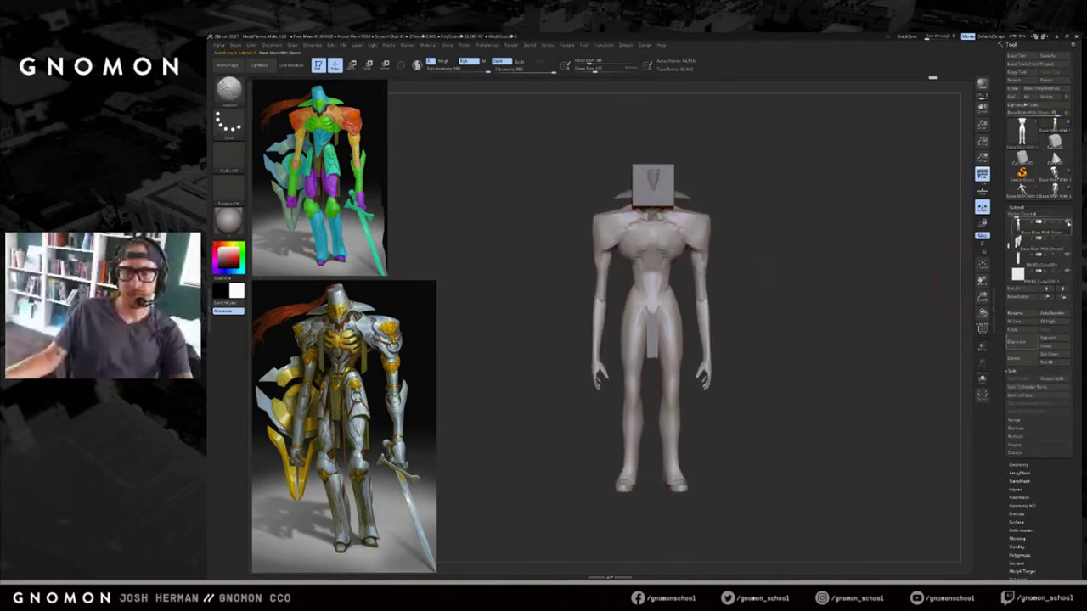
left_click(1068, 223, "shift")
Select the appended cube and move it from the head straight down to knee height.
left_click(668, 202, "alt")
key("w")
left_click_drag(668, 201, 676, 280)
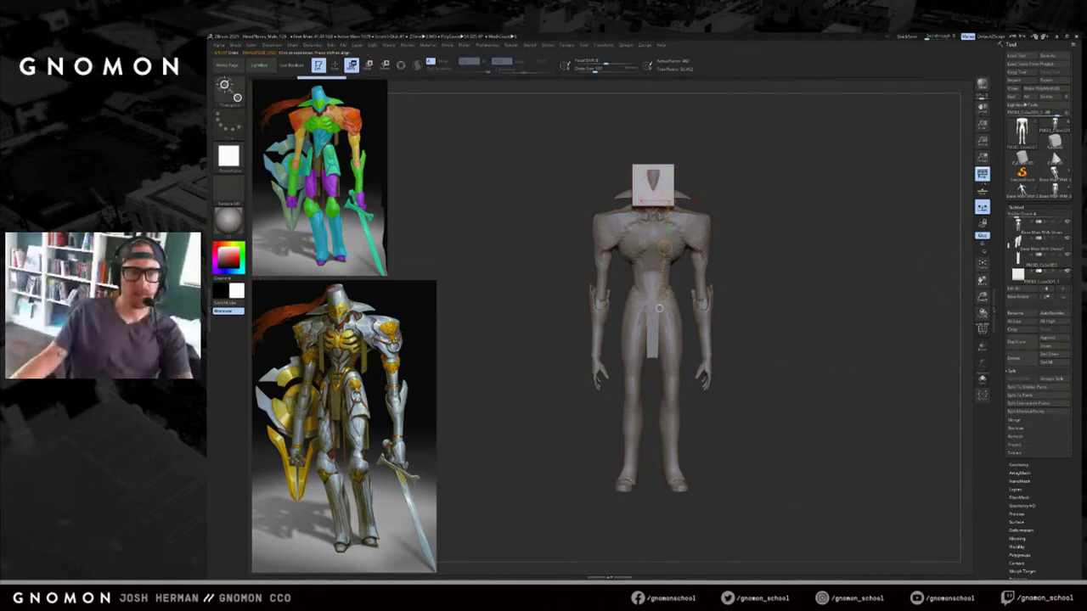
left_click_drag(663, 185, 671, 285)
left_click_drag(663, 231, 663, 467, "shift")
mouse_move(782, 437)
left_mouse_down("alt")
mouse_move(752, 369)
mouse_move(790, 403)
mouse_move(775, 272)
left_mouse_up("alt")
left_click_drag(812, 413, 803, 302, "alt")
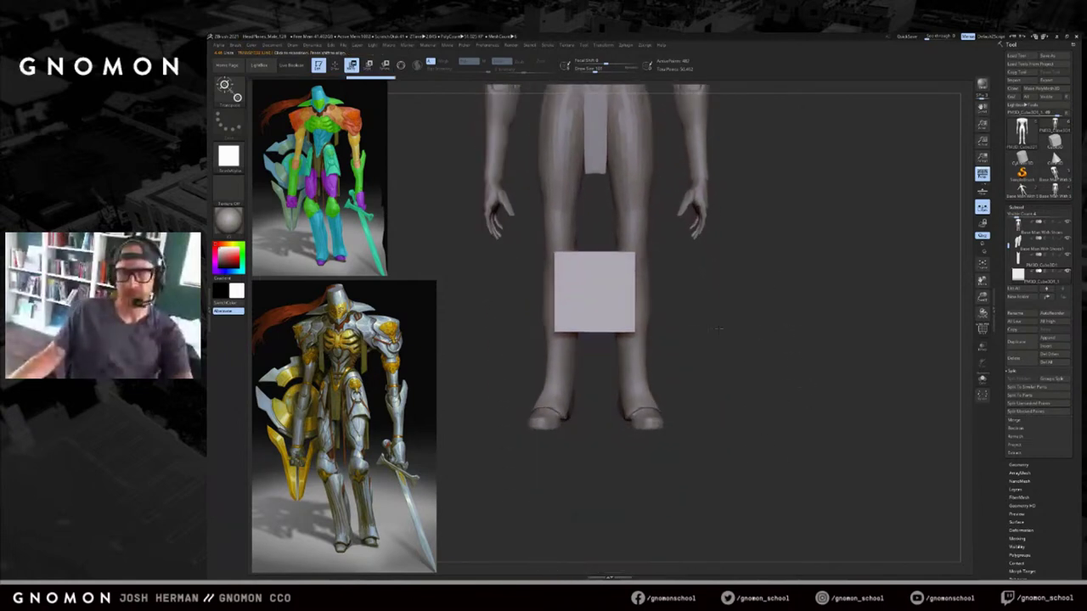
Move the cube sideways from between the legs toward one knee.
left_click_drag(603, 300, 705, 293)
left_click_drag(798, 389, 815, 445, "alt")
left_click_drag(670, 359, 729, 323)
left_click_drag(754, 287, 742, 316, "alt")
mouse_move(660, 327)
left_mouse_down()
mouse_move(737, 319)
mouse_move(737, 331)
mouse_move(693, 326)
mouse_move(704, 344)
mouse_move(610, 347)
mouse_move(673, 337)
left_mouse_up()
key("r")
key("w")
Reposition the cube with the gizmo so it sits over the knee.
mouse_move(773, 340)
left_mouse_down("alt")
mouse_move(737, 361)
mouse_move(624, 341)
mouse_move(649, 336)
mouse_move(587, 302)
mouse_move(736, 310)
mouse_move(749, 348)
mouse_move(679, 342)
left_mouse_up("alt")
left_click_drag(816, 327, 738, 341, "alt")
mouse_move(639, 342)
left_mouse_down()
mouse_move(639, 417)
mouse_move(632, 367)
mouse_move(702, 313)
mouse_move(717, 349)
mouse_move(743, 349)
mouse_move(656, 357)
mouse_move(742, 402)
mouse_move(736, 413)
mouse_move(732, 374)
left_mouse_up()
key("q")
key("w")
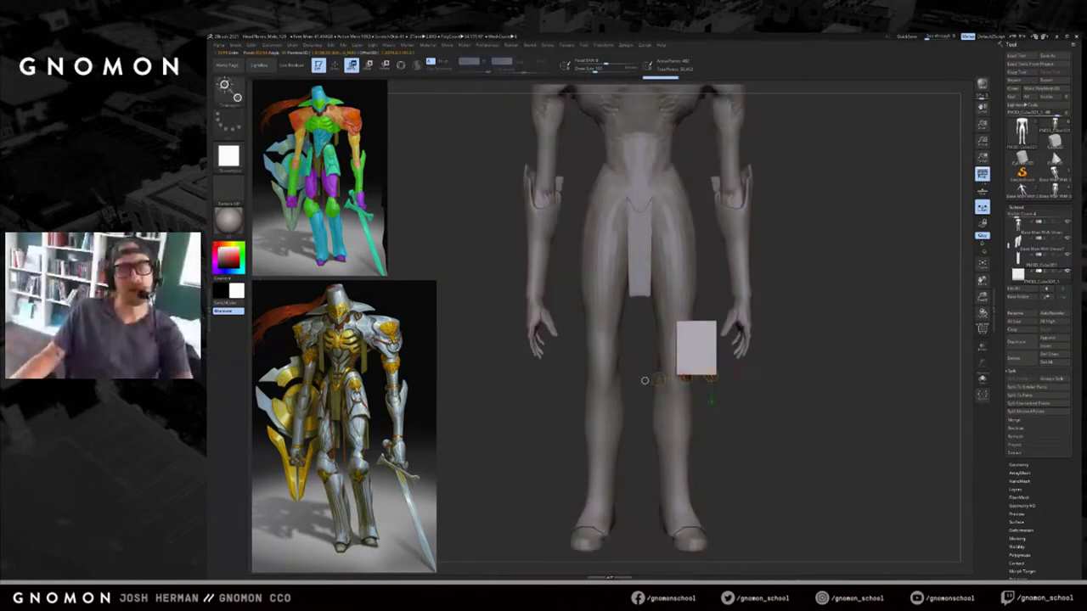
left_click_drag(635, 376, 631, 354)
Try to reshape the cube with the Move brush, and undo the stroke.
key("q")
key("s")
mouse_move(699, 340)
left_mouse_down()
mouse_move(710, 340)
mouse_move(670, 334)
mouse_move(717, 349)
mouse_move(710, 354)
left_mouse_up()
key("ctrl+z")
Try to curve the cube's sides around the knee with the Move brush, and undo the stroke.
key("w")
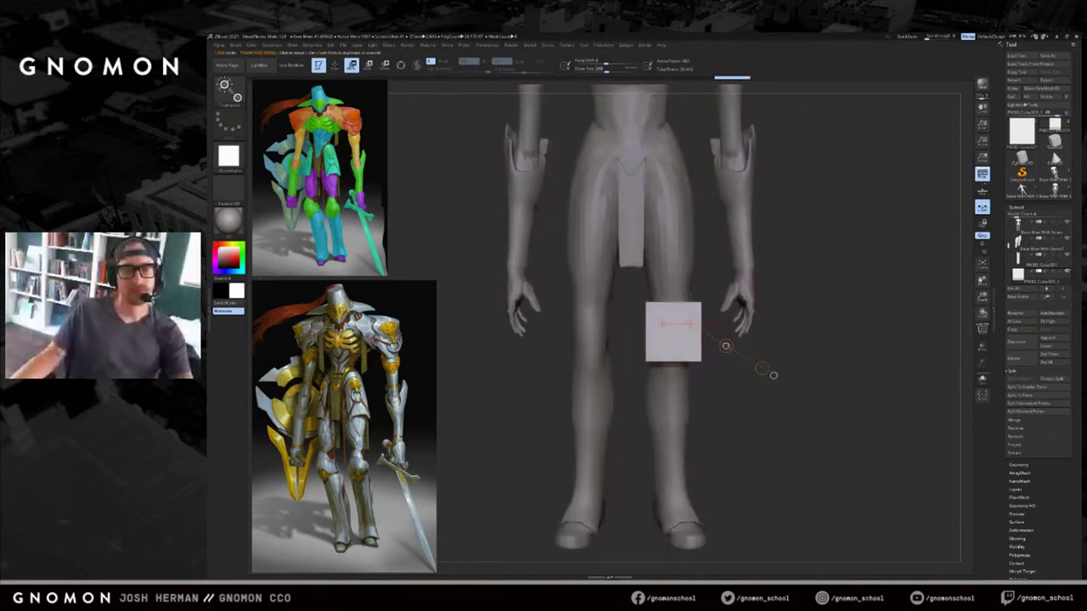
left_click_drag(773, 375, 573, 366)
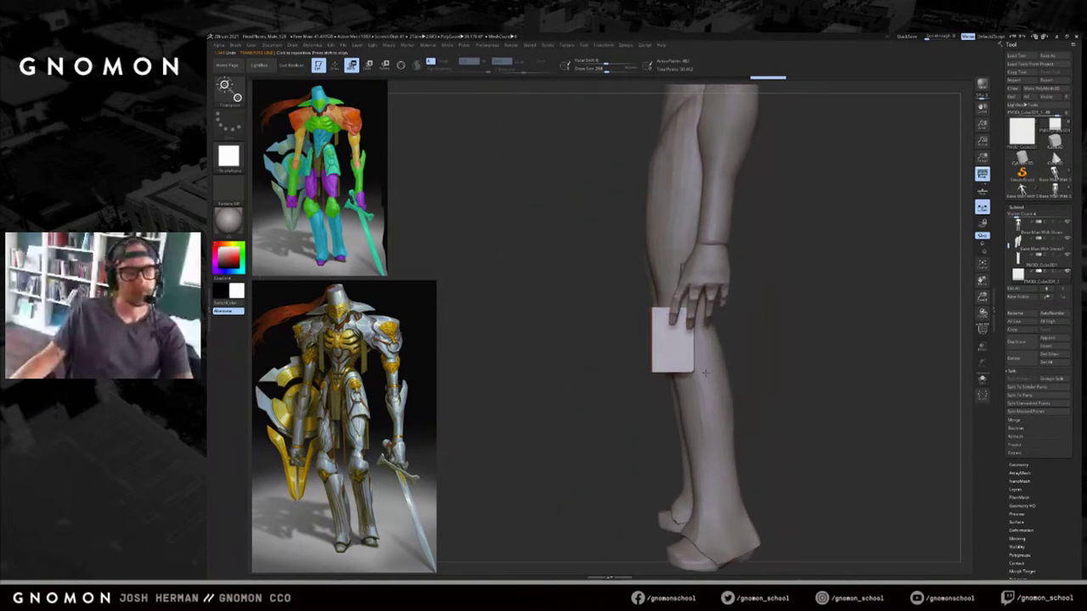
key("q")
mouse_move(639, 346)
left_mouse_down()
mouse_move(723, 346)
mouse_move(694, 340)
left_mouse_up()
key("s")
left_click(719, 341)
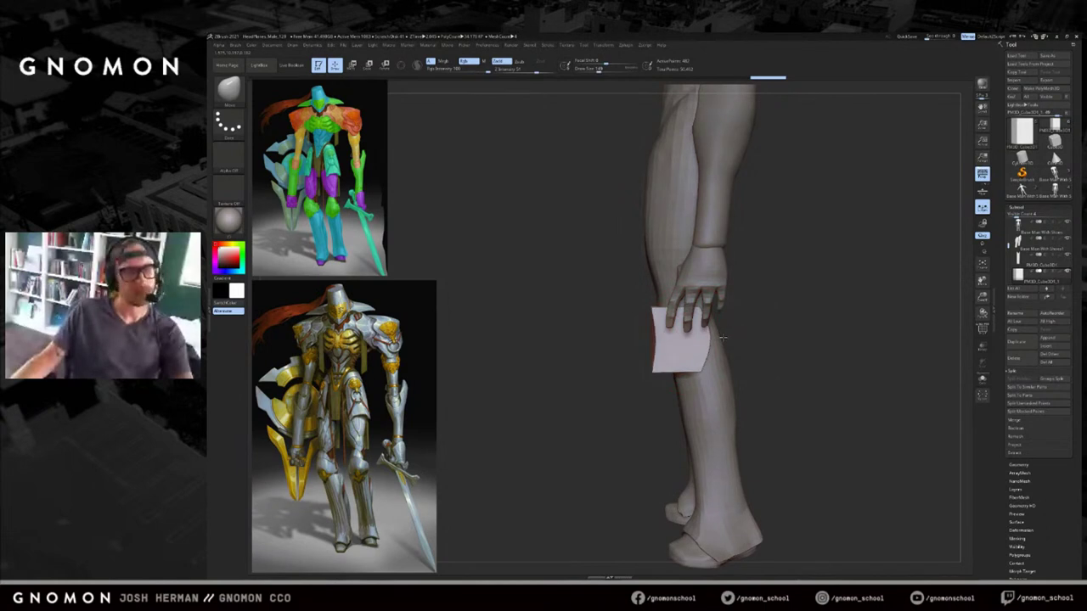
key("ctrl+z")
Round off the cube's front and lower edges with the Clay brush, stepping back through unwanted strokes.
left_click_drag(754, 333, 841, 336)
key("b")
key("c")
key("l")
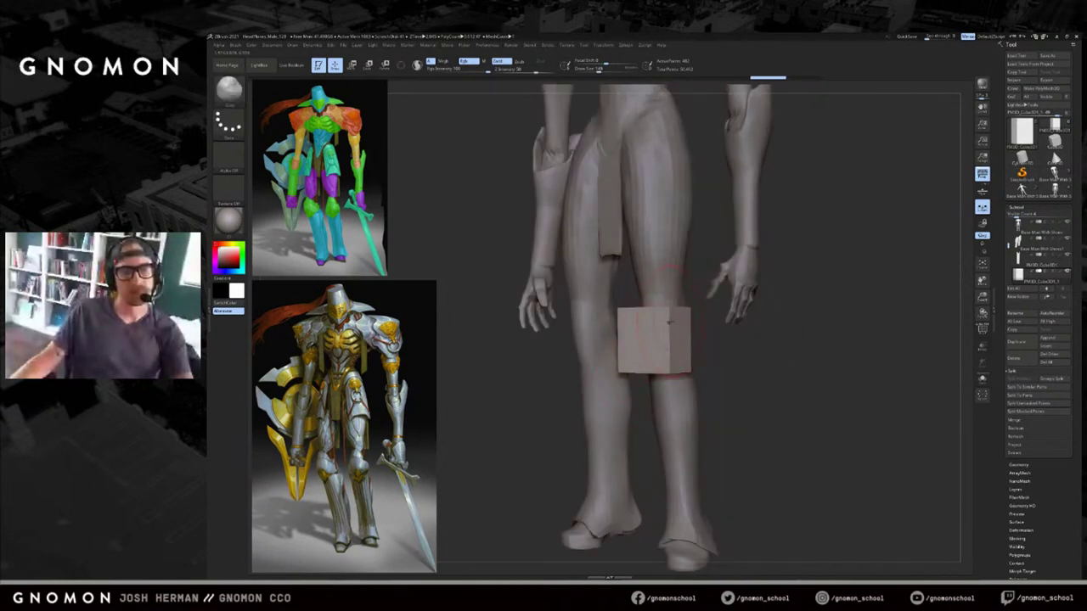
left_click_drag(669, 310, 664, 370)
mouse_move(747, 341)
left_mouse_down()
mouse_move(659, 339)
mouse_move(651, 370)
left_mouse_up()
key("ctrl+z")
key("ctrl+z")
key("ctrl+z")
key("ctrl+z")
key("ctrl+shift+z")
key("ctrl+shift+z")
key("ctrl+z")
key("ctrl+z")
key("ctrl+z")
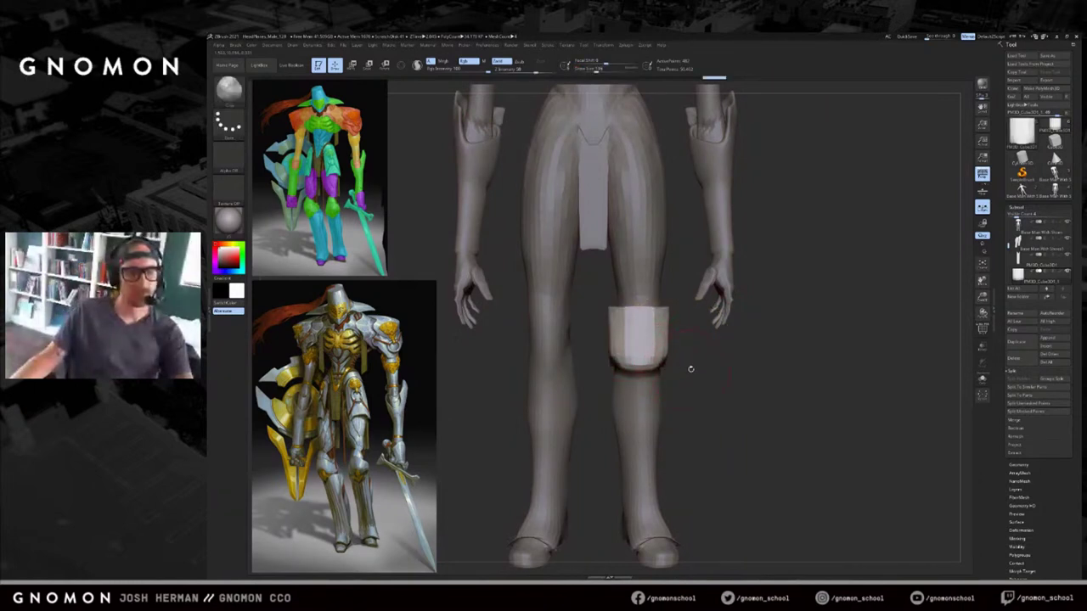
left_click_drag(659, 368, 652, 371)
Taper the block's lower end towards a point with the Move brush and smooth its surfaces into a kneecap.
mouse_move(670, 360)
left_mouse_down("alt")
mouse_move(687, 380)
mouse_move(586, 388)
mouse_move(604, 389)
left_mouse_up("alt")
key("b")
key("m")
key("v")
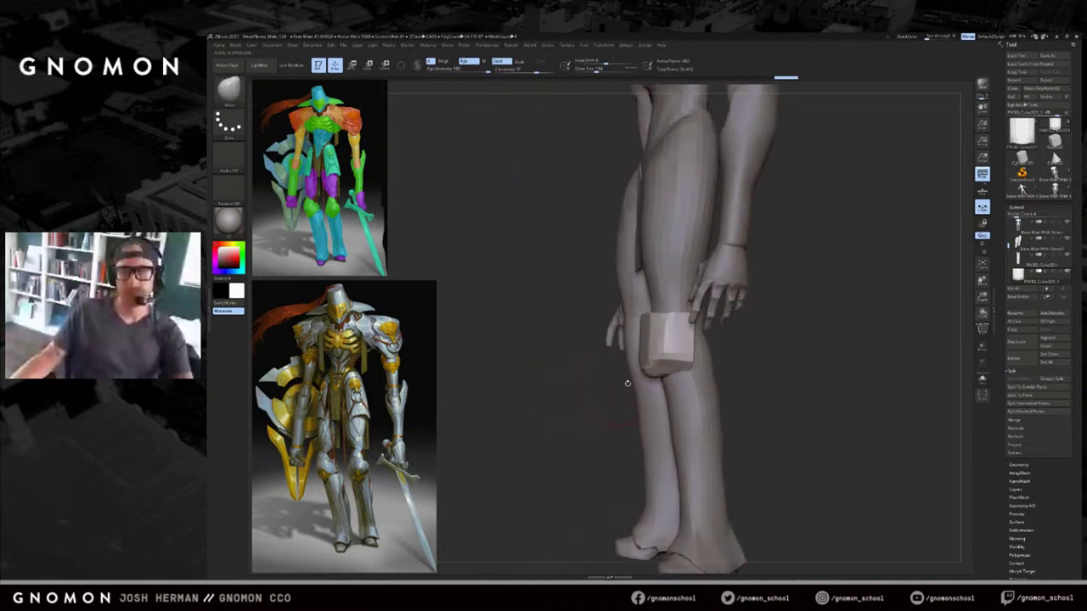
key("alt+s")
mouse_move(668, 377)
left_mouse_down()
mouse_move(668, 408)
mouse_move(678, 376)
mouse_move(725, 367)
left_mouse_up()
key("ctrl+z")
key("s")
key("alt+s")
mouse_move(644, 345)
left_mouse_down("shift")
mouse_move(639, 354)
mouse_move(686, 326)
mouse_move(638, 332)
mouse_move(721, 334)
left_mouse_up("shift")
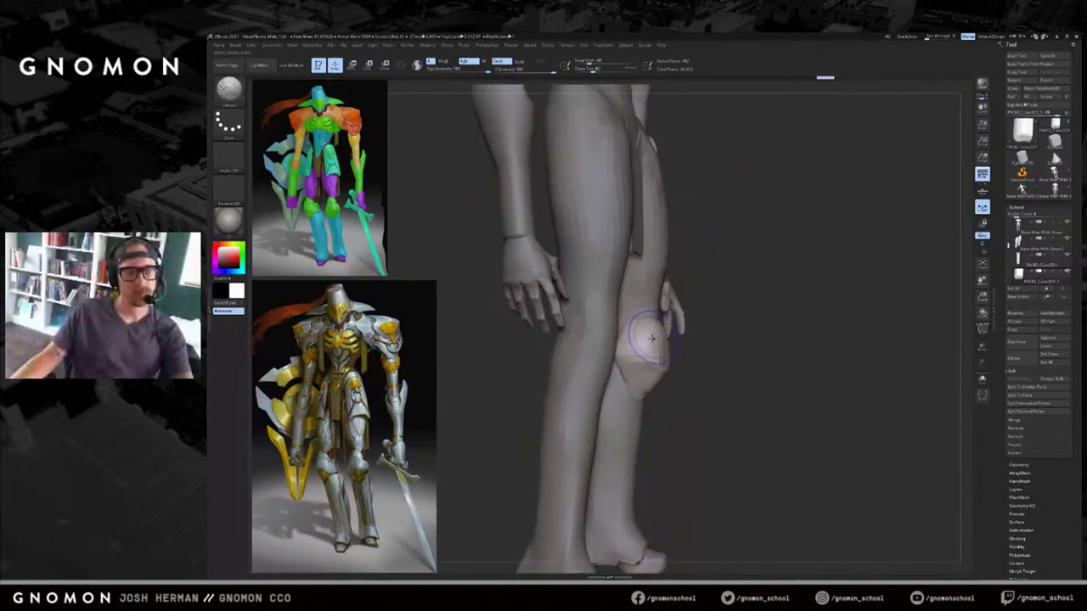
mouse_move(629, 338)
left_mouse_down("shift")
mouse_move(638, 343)
mouse_move(501, 347)
left_mouse_up("shift")
Refine the kneecap's front ridge and upper edge with small Move brush adjustments.
key("s")
right_click_drag(607, 357, 592, 366)
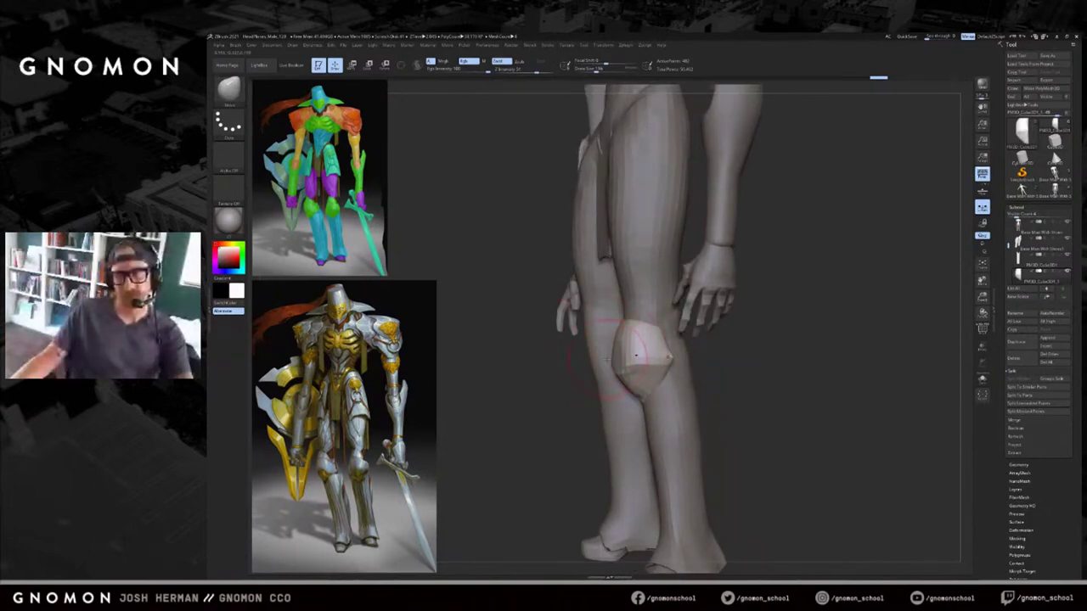
left_click_drag(621, 357, 623, 373)
key("s")
key("s")
right_click_drag(625, 370, 609, 369)
key("s")
left_click_drag(624, 325, 631, 324)
right_click_drag(634, 322, 604, 326)
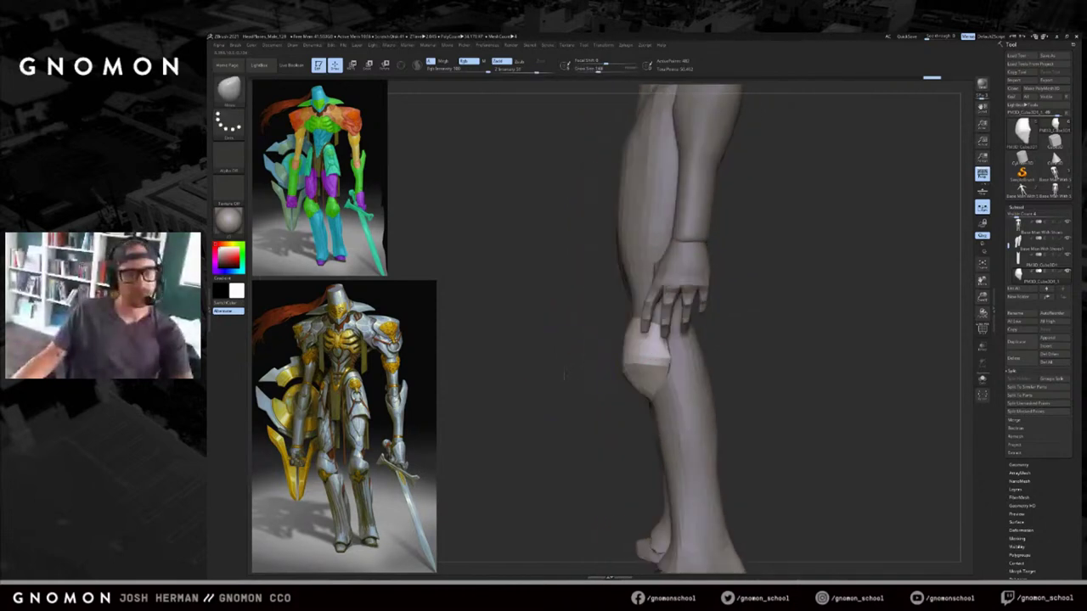
Pull the kneecap's side back around the leg and adjust its upper rim with the Move brush.
key("s")
left_click_drag(617, 370, 677, 355)
right_click_drag(686, 349, 752, 351)
mouse_move(662, 324)
left_mouse_down()
mouse_move(656, 331)
mouse_move(645, 317)
mouse_move(650, 333)
left_mouse_up()
Flatten planes along the kneecap's upper rim with the Trim Dynamic brush, undoing the unwanted stroke.
key("b")
key("t")
key("d")
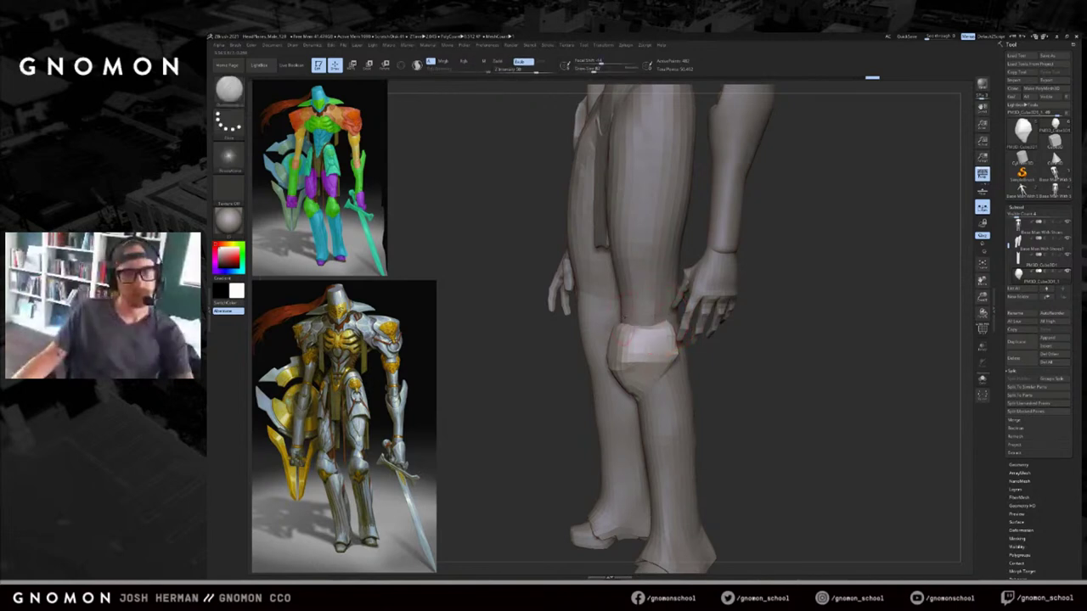
left_click_drag(738, 359, 717, 353, "shift")
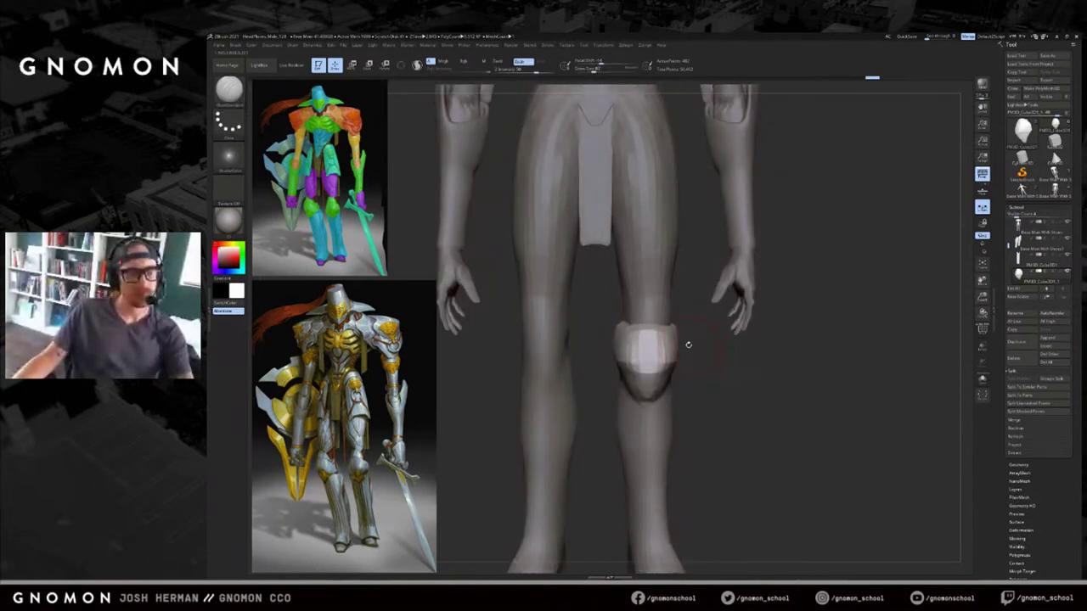
key("s")
left_click_drag(651, 324, 655, 324)
key("ctrl+z")
left_click_drag(691, 394, 654, 392)
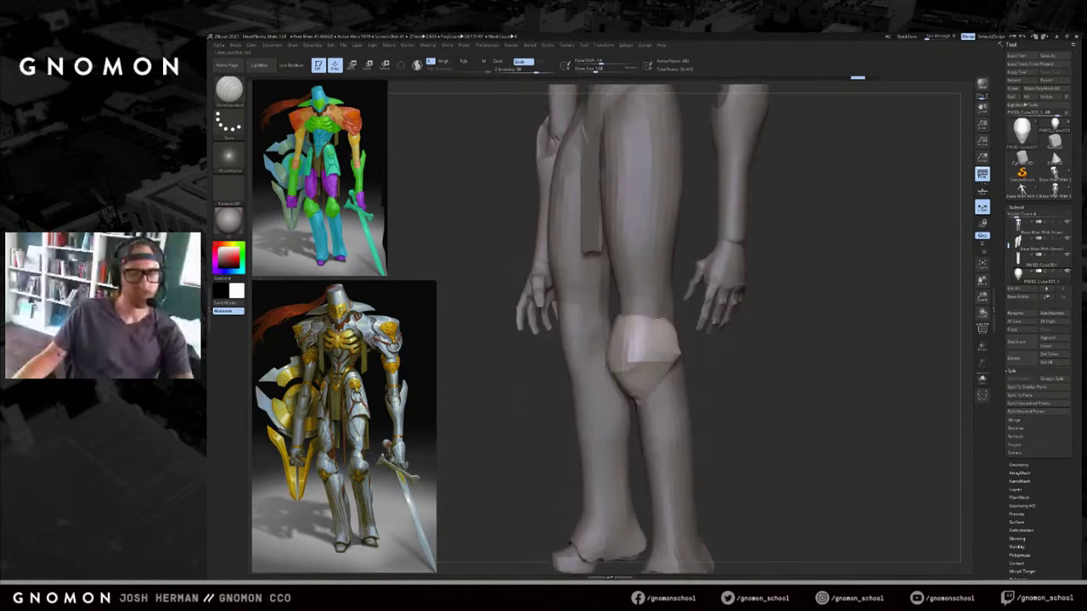
left_click_drag(666, 321, 670, 328)
key("ctrl+1")
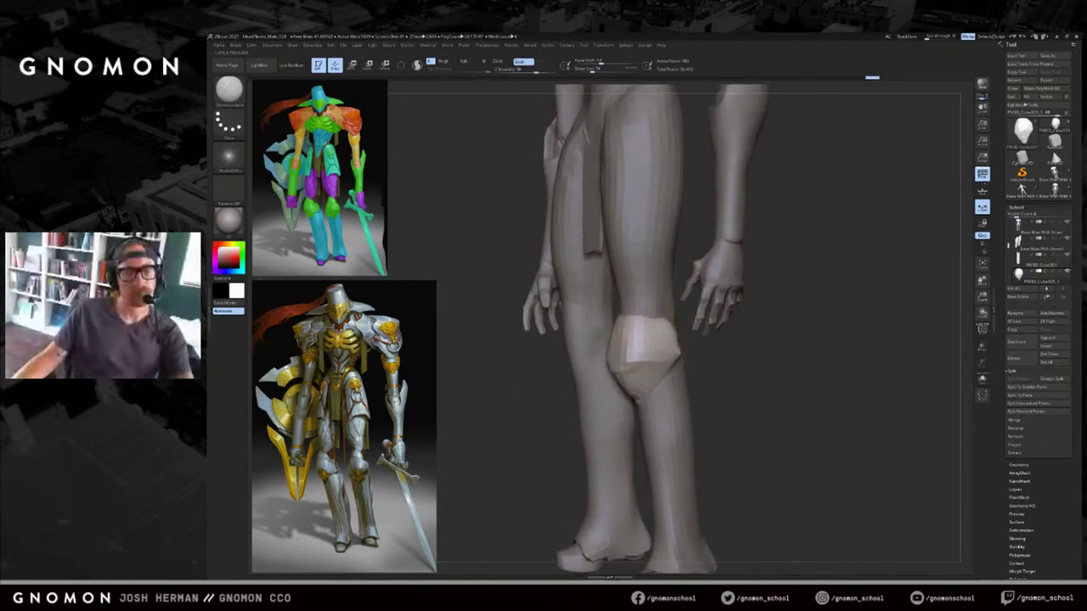
Shape the kneecap's upper corners and front plane from several angles, smoothing between strokes.
left_click_drag(686, 338, 730, 359)
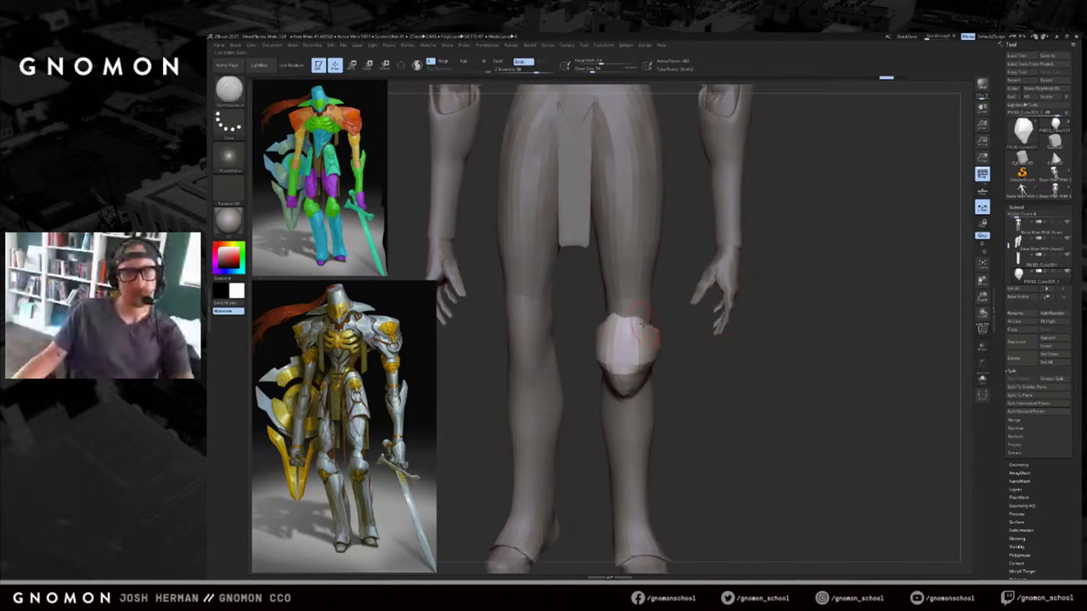
left_click_drag(675, 343, 707, 346)
left_click_drag(617, 318, 606, 323)
left_click_drag(675, 344, 687, 345)
mouse_move(617, 318)
left_mouse_down("shift")
mouse_move(604, 333)
mouse_move(714, 327)
left_mouse_up("shift")
left_click_drag(616, 327, 621, 342, "shift")
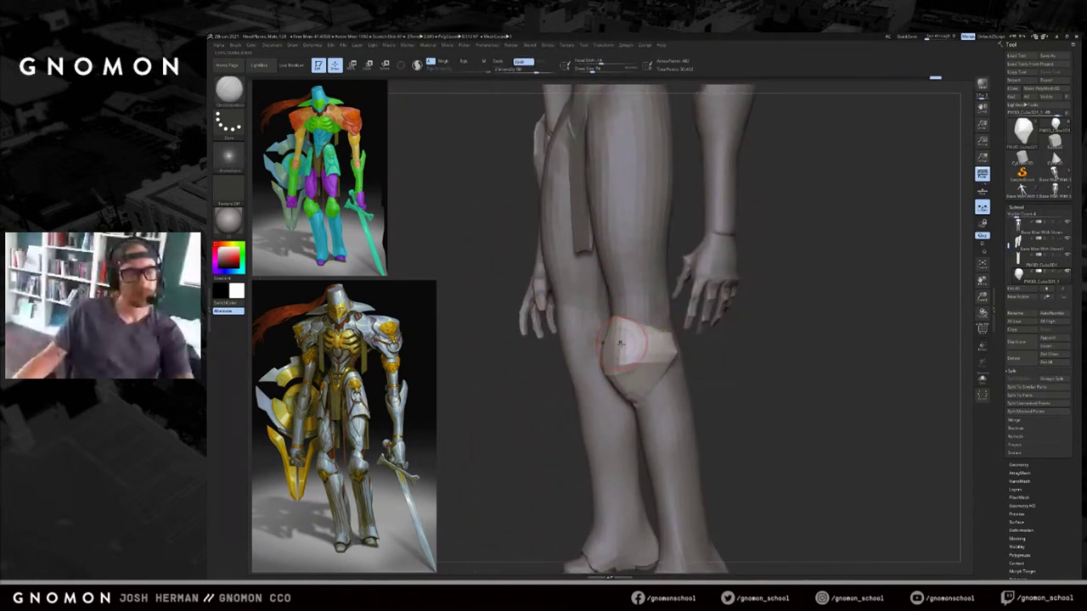
mouse_move(626, 357)
left_mouse_down()
mouse_move(624, 343)
mouse_move(630, 363)
mouse_move(665, 334)
left_mouse_up()
mouse_move(747, 356)
left_mouse_down()
mouse_move(679, 356)
mouse_move(642, 385)
mouse_move(683, 357)
left_mouse_up()
Select the body, nudge the leg behind the knee with the Move brush, and reselect the kneecap.
key("b")
key("m")
key("v")
key("s")
key("]")
left_click(701, 358, "alt")
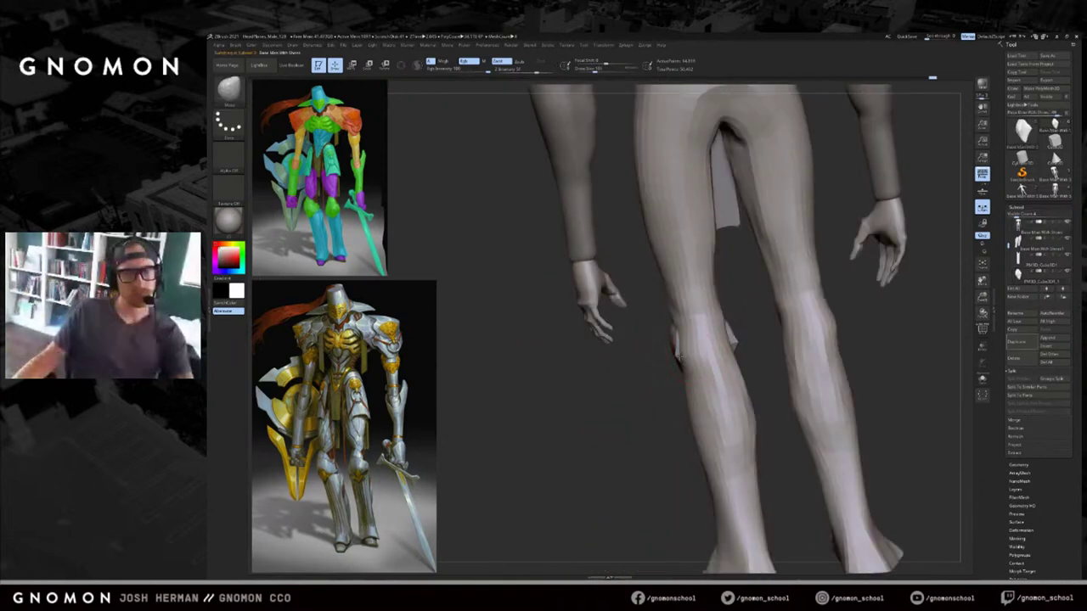
mouse_move(695, 350)
left_mouse_down()
mouse_move(681, 321)
mouse_move(673, 345)
mouse_move(688, 343)
left_mouse_up()
left_click(686, 343, "alt")
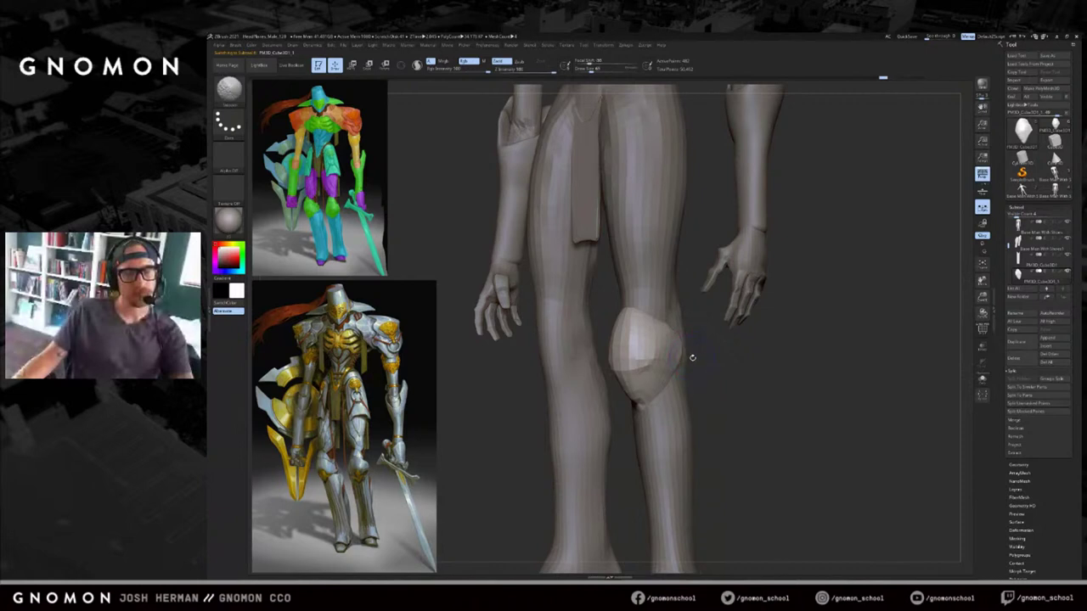
Adjust the kneecap's lower side contour with a resized Move brush, undoing the last stroke.
right_click_drag(711, 363, 697, 366)
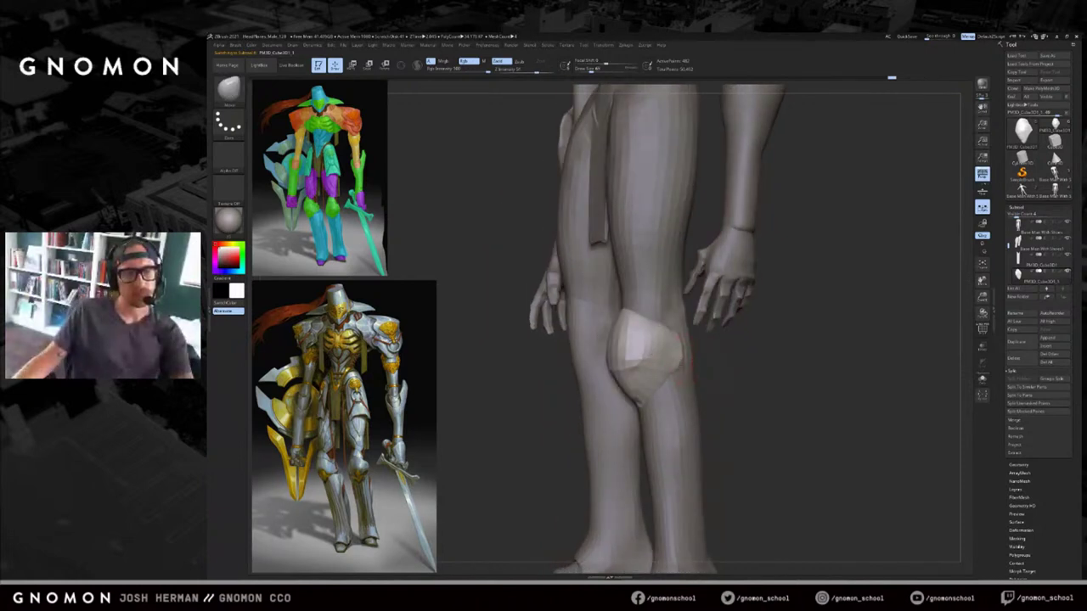
key("[")
key("[")
right_click_drag(684, 367, 729, 366)
key("]")
key("]")
key("]")
key("]")
left_click_drag(626, 363, 613, 359)
mouse_move(610, 360)
right_mouse_down()
mouse_move(616, 369)
mouse_move(601, 367)
mouse_move(603, 348)
right_mouse_up()
left_click_drag(633, 371, 655, 376)
key("ctrl+z")
Try to move the kneecap up along the leg on the full figure, and undo the move.
right_click_drag(718, 390, 713, 356, "ctrl")
mouse_move(713, 357)
right_mouse_down()
mouse_move(688, 367)
mouse_move(747, 406)
mouse_move(648, 434)
right_mouse_up()
key("f")
key("f")
key("f")
key("w")
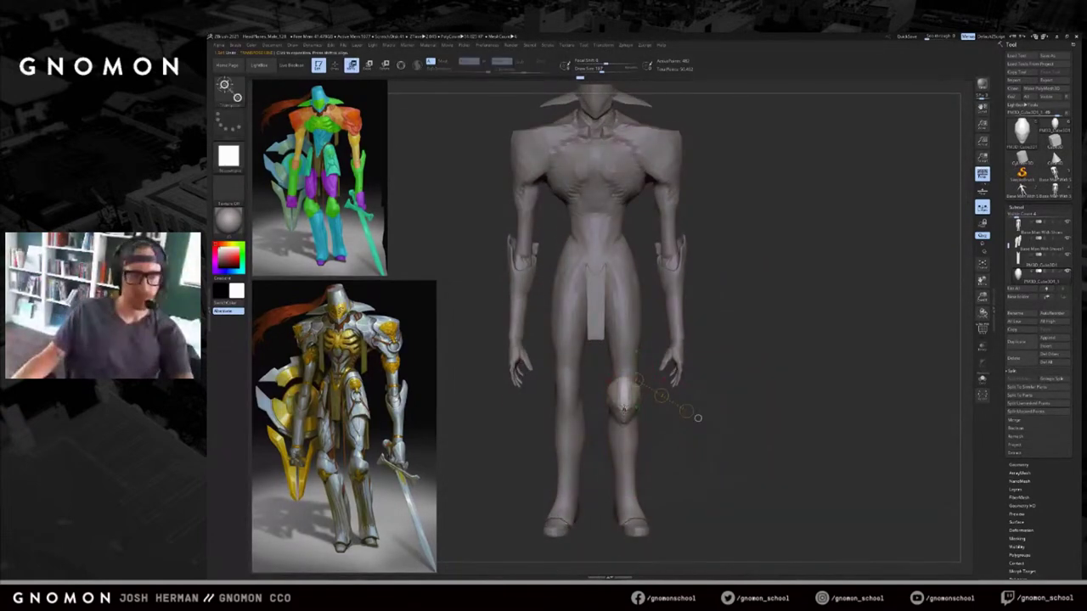
left_click_drag(624, 438, 624, 431)
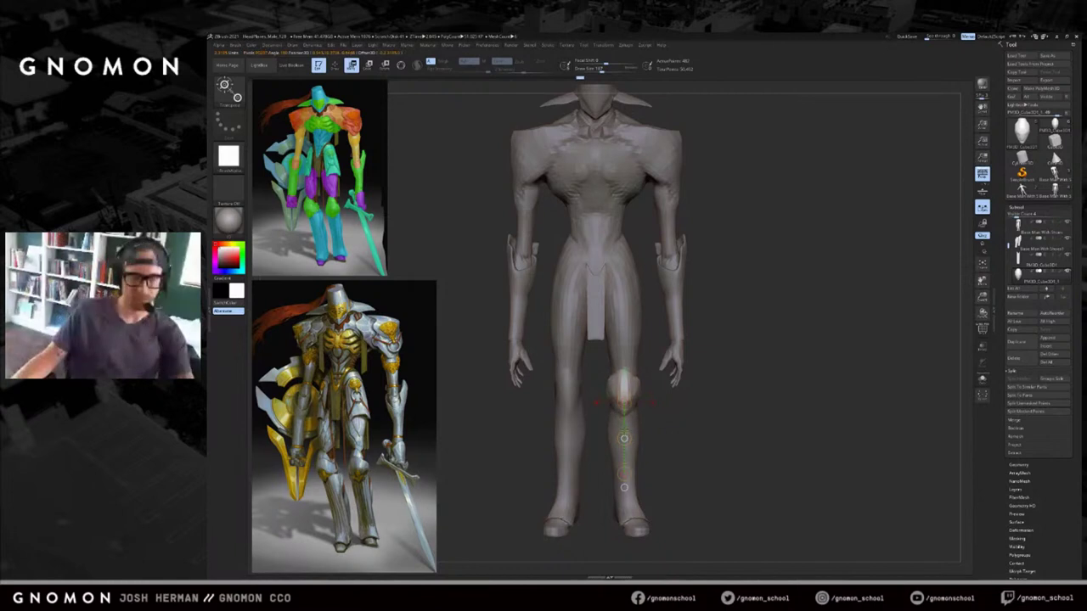
right_click_drag(743, 411, 690, 420)
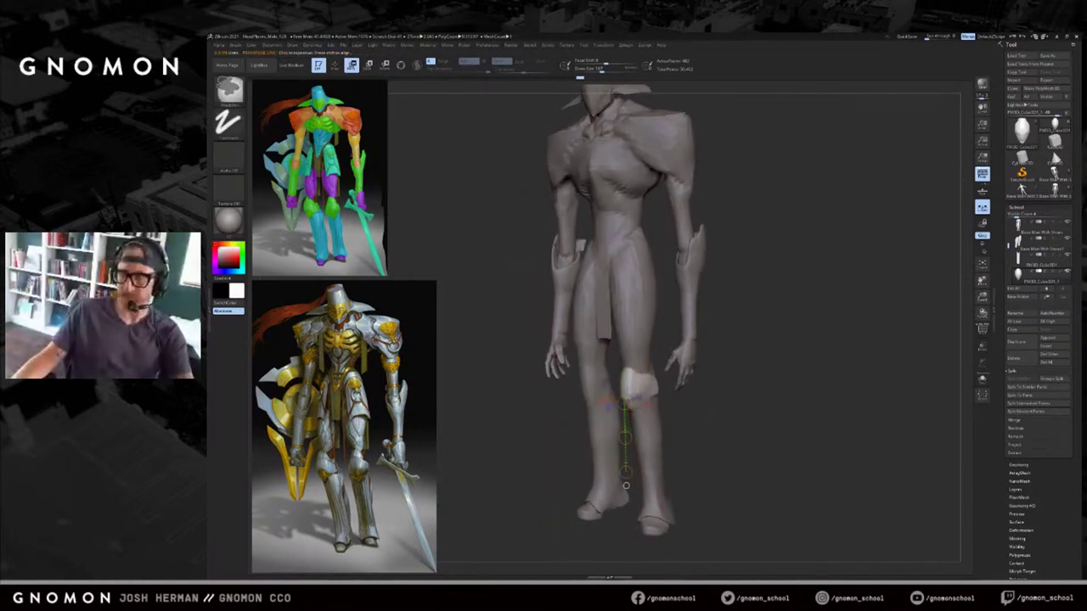
key("ctrl+z")
key("q")
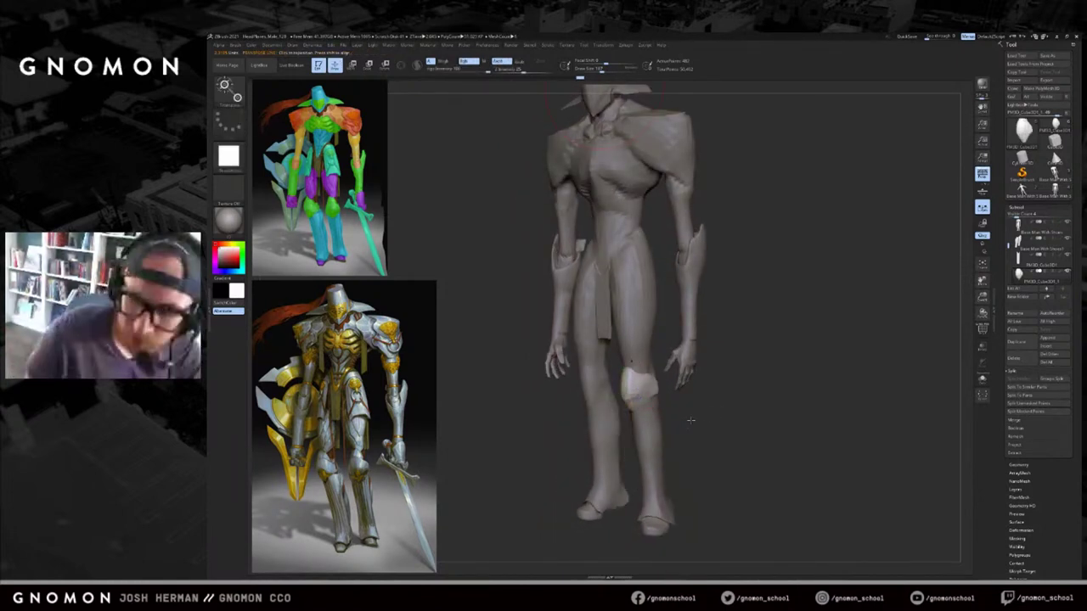
Select the body and sculpt the outer side of the greave just below the kneecap.
key("w")
mouse_move(691, 424)
right_mouse_down("shift")
mouse_move(745, 416)
mouse_move(749, 373)
mouse_move(745, 407)
right_mouse_up("shift")
key("q")
right_click_drag(676, 332, 704, 376)
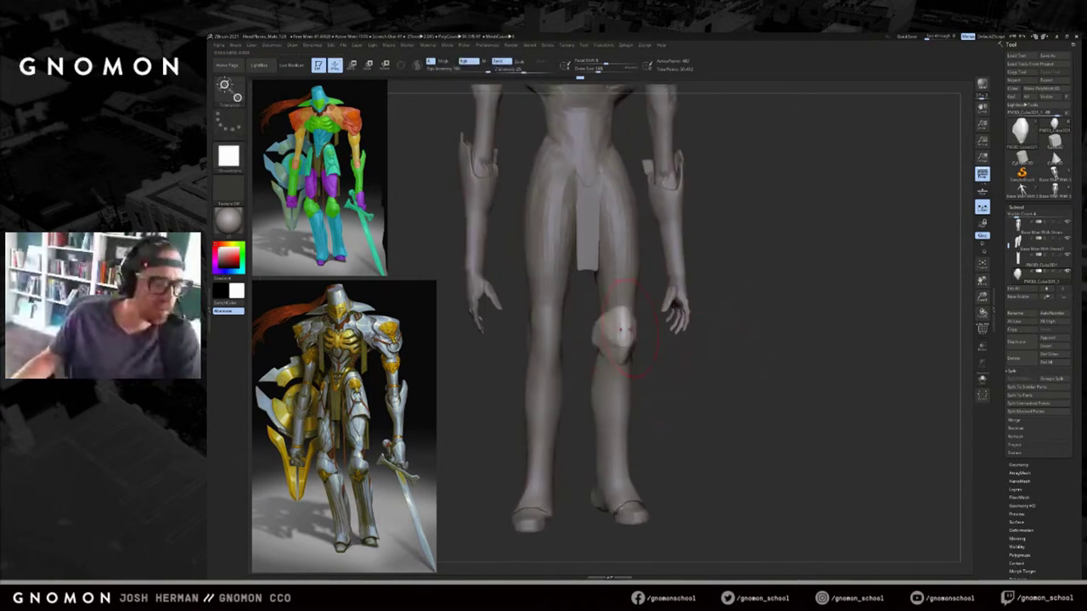
left_click(586, 348, "alt")
right_click_drag(585, 347, 609, 346)
key("s")
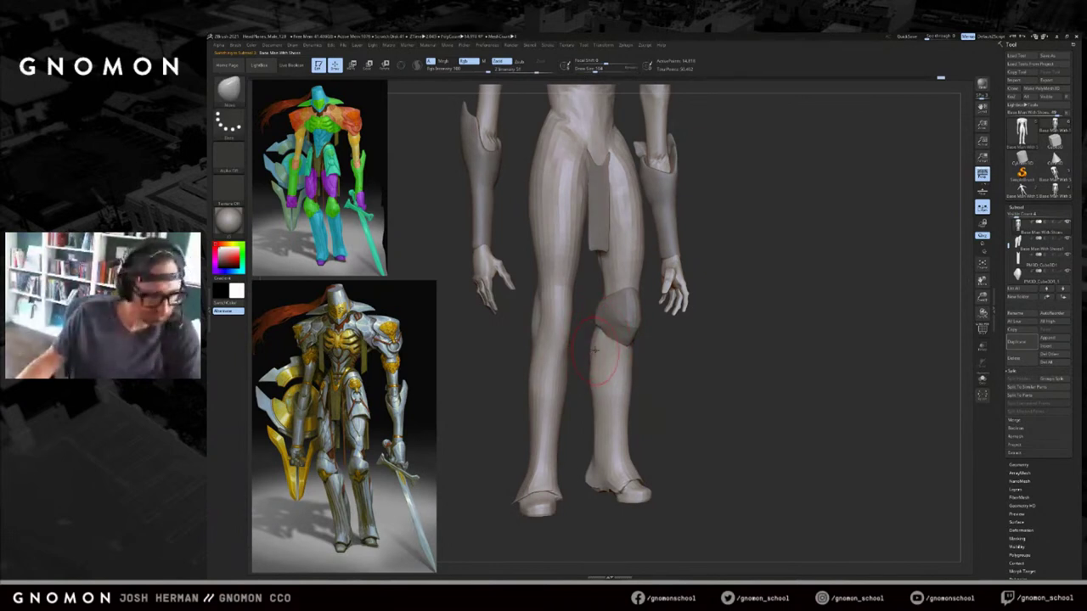
key("b")
key("d")
key("s")
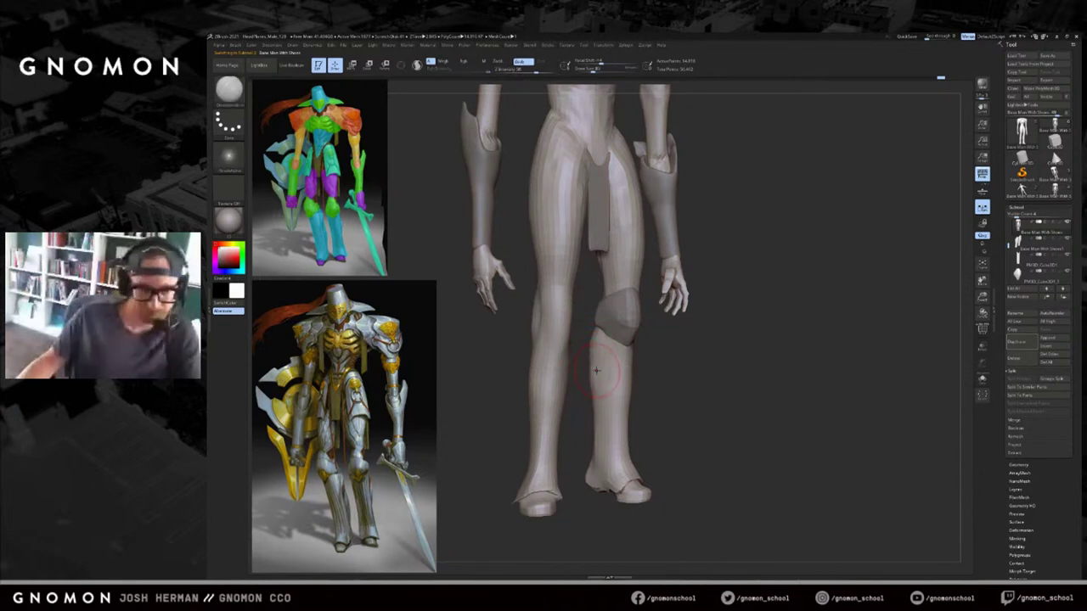
left_click_drag(705, 394, 665, 399)
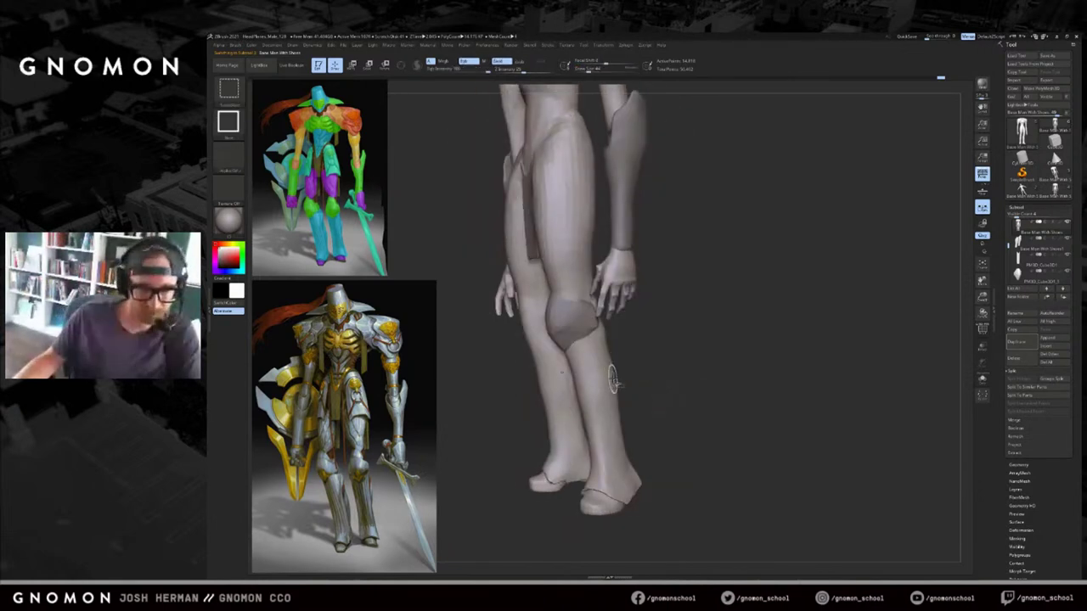
left_click_drag(623, 357, 602, 362)
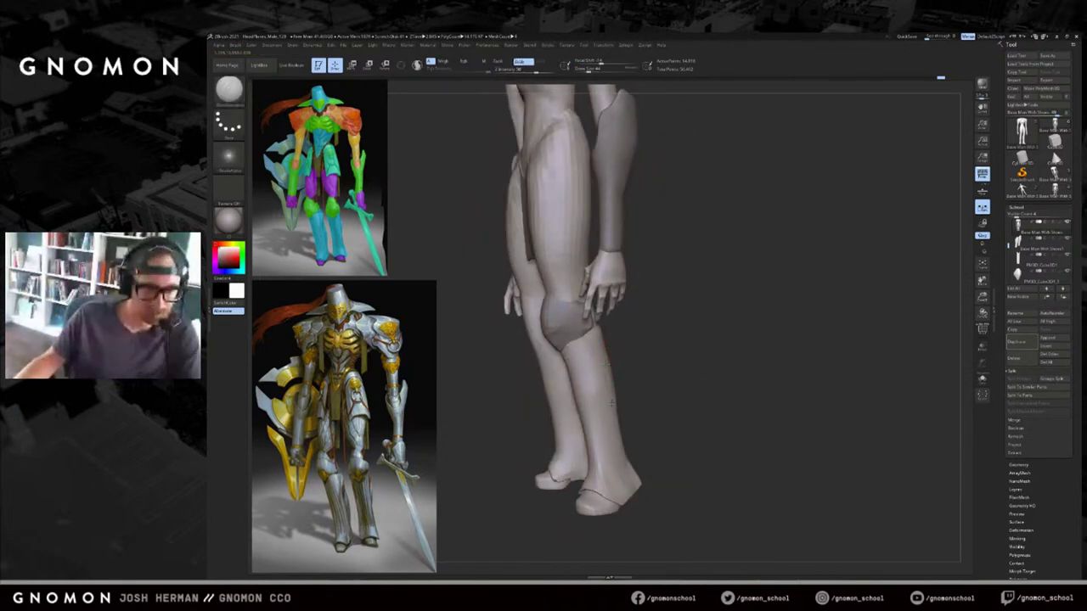
Smooth and refine the back of the calf below the knee.
left_click_drag(644, 399, 564, 397)
left_click_drag(606, 349, 621, 392, "shift")
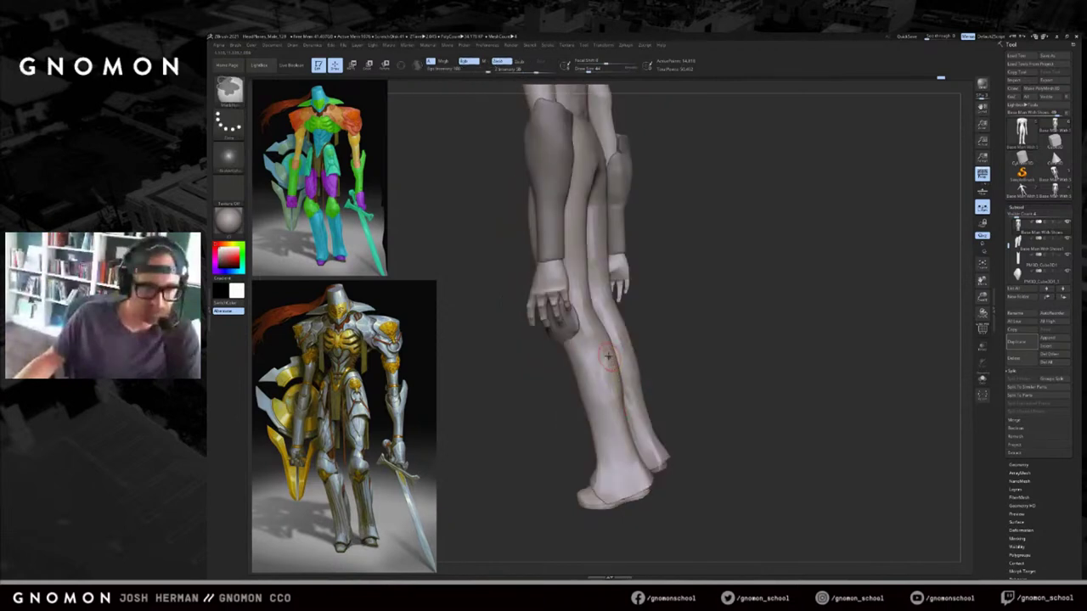
mouse_move(520, 380)
left_mouse_down()
mouse_move(560, 380)
mouse_move(580, 363)
left_mouse_up()
key("s")
mouse_move(620, 368)
left_mouse_down()
mouse_move(609, 370)
mouse_move(605, 334)
left_mouse_up()
Add a Clay brush stroke to the front of the shins, undoing the long vertical stroke.
key("b")
key("c")
key("l")
key("s")
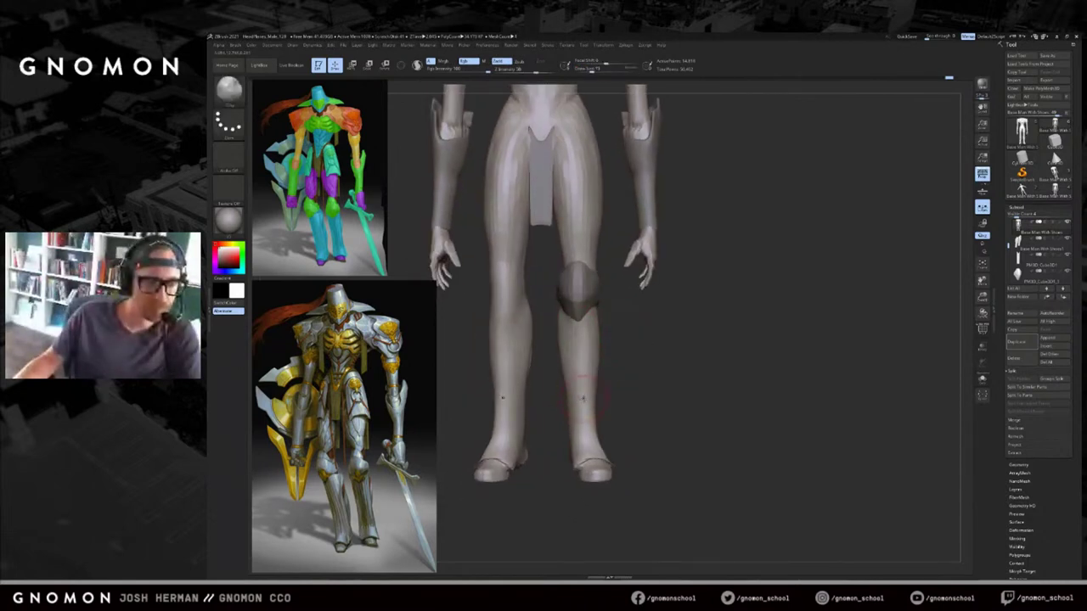
key("s")
left_click_drag(582, 375, 587, 375)
mouse_move(582, 424)
left_mouse_down()
mouse_move(578, 330)
mouse_move(578, 348)
left_mouse_up()
key("ctrl+z")
Isolate the body and sculpt the lower legs with the Clay brush.
key("alt+s")
key("s")
mouse_move(688, 285)
left_mouse_down()
mouse_move(749, 250)
mouse_move(760, 166)
mouse_move(756, 187)
left_mouse_up()
key("s")
left_click_drag(603, 311, 606, 310)
left_click_drag(674, 294, 662, 291)
left_click_drag(593, 307, 608, 291)
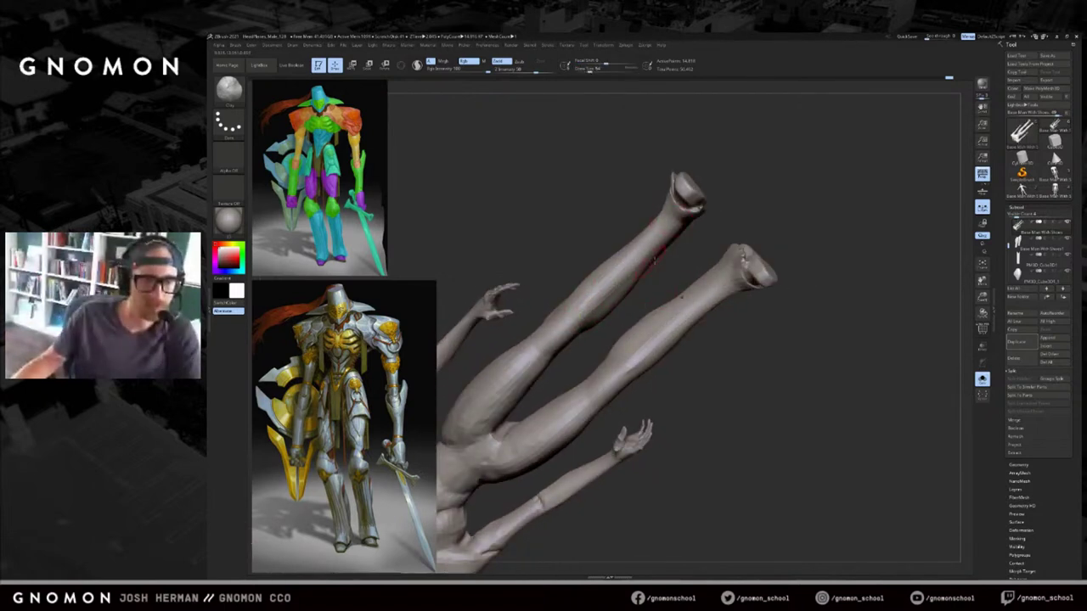
Build up the shin towards the ankle and smooth the strokes along the lower legs.
left_click_drag(656, 263, 669, 240)
mouse_move(606, 280)
left_mouse_down()
mouse_move(572, 309)
mouse_move(608, 281)
left_mouse_up()
key("[")
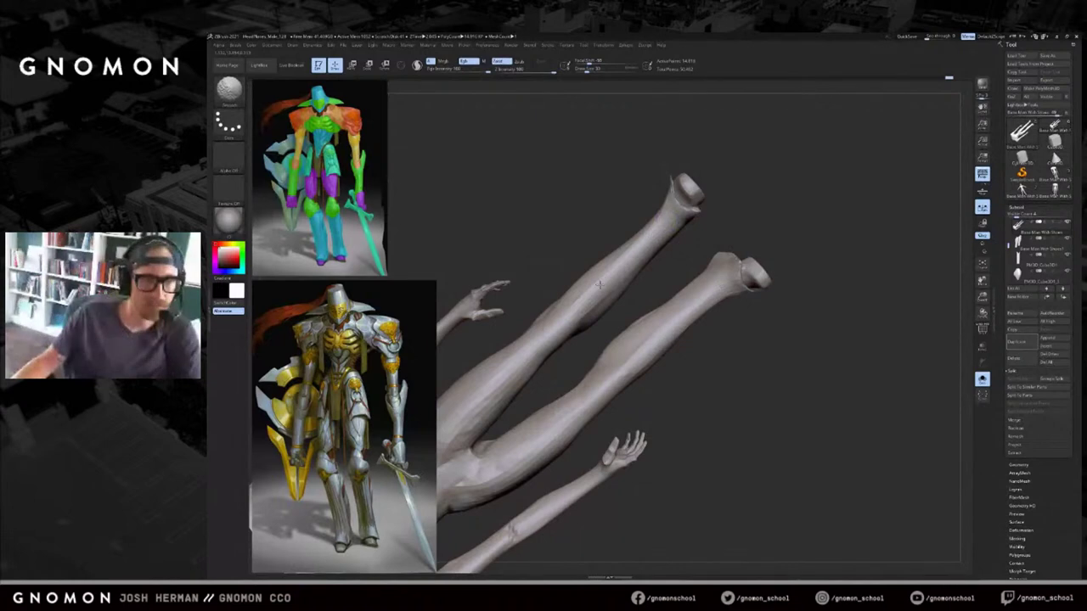
left_click_drag(664, 271, 617, 287)
left_click_drag(586, 330, 635, 295, "shift")
mouse_move(720, 270)
left_mouse_down()
mouse_move(733, 283)
mouse_move(800, 250)
mouse_move(771, 303)
left_mouse_up()
Refine the shape of the lower legs with the Clay and Move brushes.
key("s")
left_click_drag(730, 348, 696, 296, "alt")
mouse_move(664, 351)
left_mouse_down()
mouse_move(701, 348)
mouse_move(694, 336)
mouse_move(702, 386)
mouse_move(708, 340)
mouse_move(663, 372)
mouse_move(677, 374)
left_mouse_up()
key("s")
key("b")
key("m")
key("v")
mouse_move(641, 410)
left_mouse_down()
mouse_move(631, 412)
mouse_move(707, 380)
mouse_move(710, 419)
mouse_move(700, 399)
mouse_move(706, 355)
mouse_move(687, 330)
mouse_move(725, 373)
mouse_move(803, 367)
mouse_move(809, 352)
left_mouse_up()
right_click_drag(809, 351, 781, 359)
left_click_drag(732, 404, 775, 384)
Select the kneecap and adjust its sideways position over the knee.
left_click(676, 368, "alt")
key("w")
mouse_move(675, 382)
left_mouse_down()
mouse_move(675, 452)
mouse_move(755, 375)
mouse_move(725, 375)
mouse_move(764, 403)
mouse_move(717, 378)
left_mouse_up()
key("q")
left_click_drag(750, 314, 738, 345, "alt")
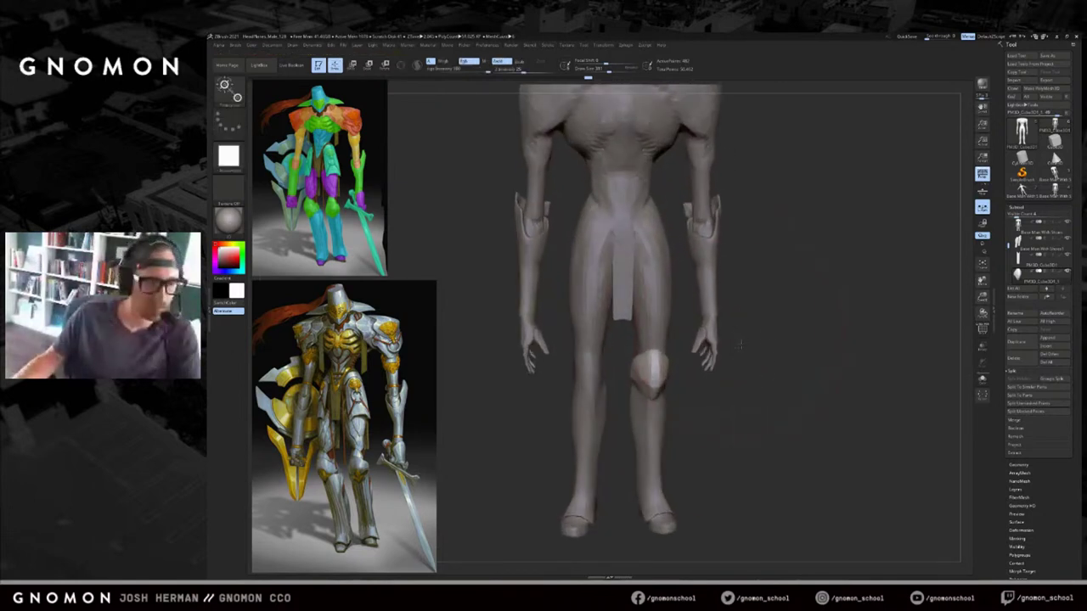
Carve the upper part of the kneecap with the Dam Standard brush, isolating the piece from the body.
key("s")
left_click_drag(629, 352, 620, 352)
left_click_drag(684, 365, 723, 366)
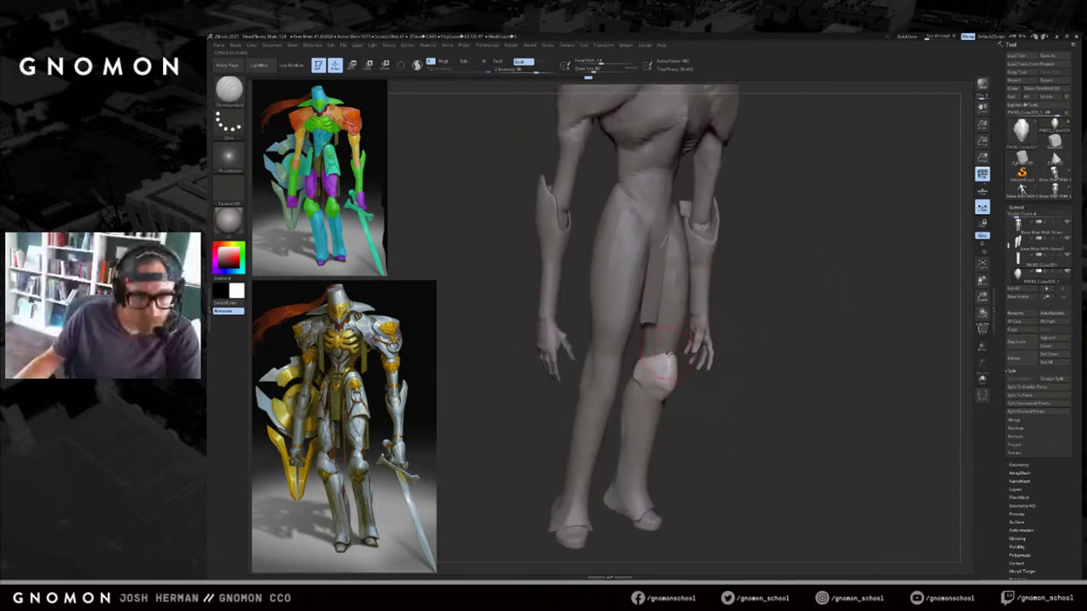
right_click_drag(668, 356, 665, 365)
key("alt+s")
left_click_drag(714, 350, 696, 354)
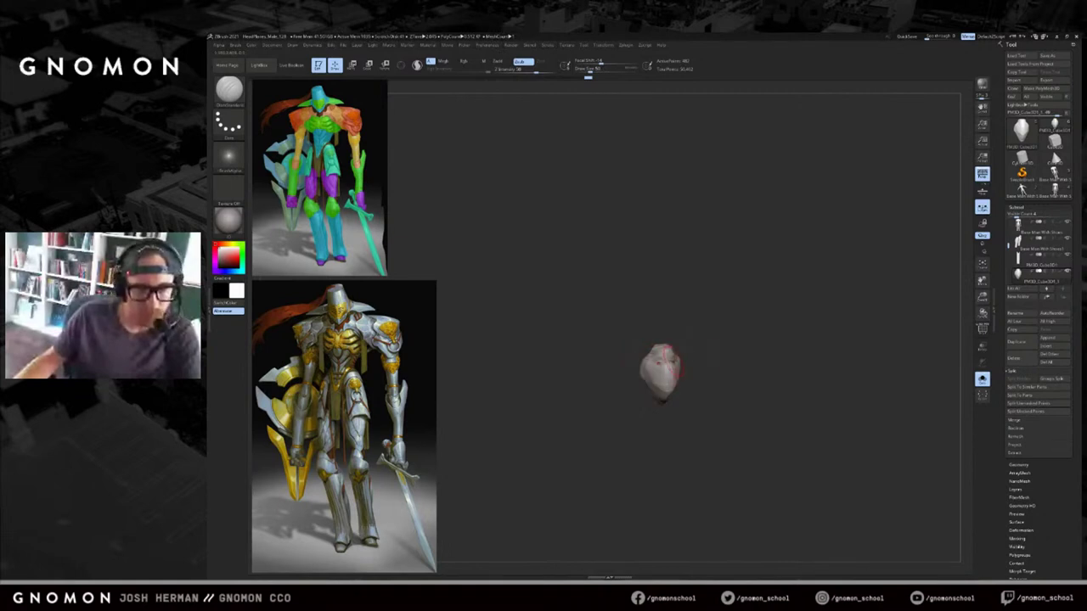
key("ctrl+shift+s")
left_click_drag(673, 357, 673, 355)
left_click_drag(709, 353, 679, 352)
Flatten the faces of the kneecap with a smaller hPolish brush, working from the side and the front.
key("s")
key("bracketleft")
key("b")
key("h")
key("p")
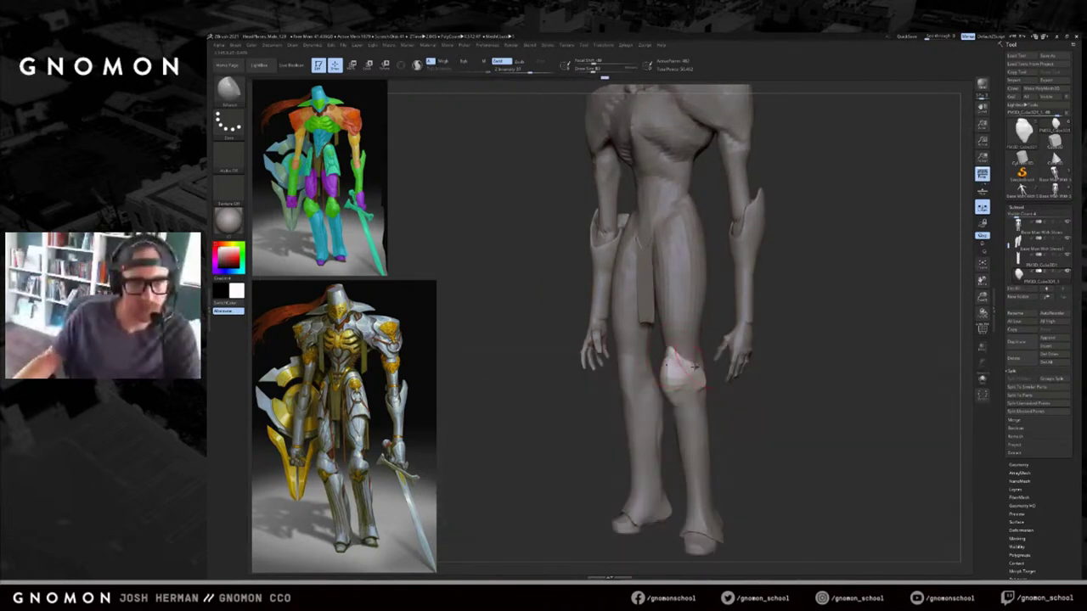
left_click_drag(666, 376, 669, 372)
left_click_drag(718, 373, 760, 373, "shift")
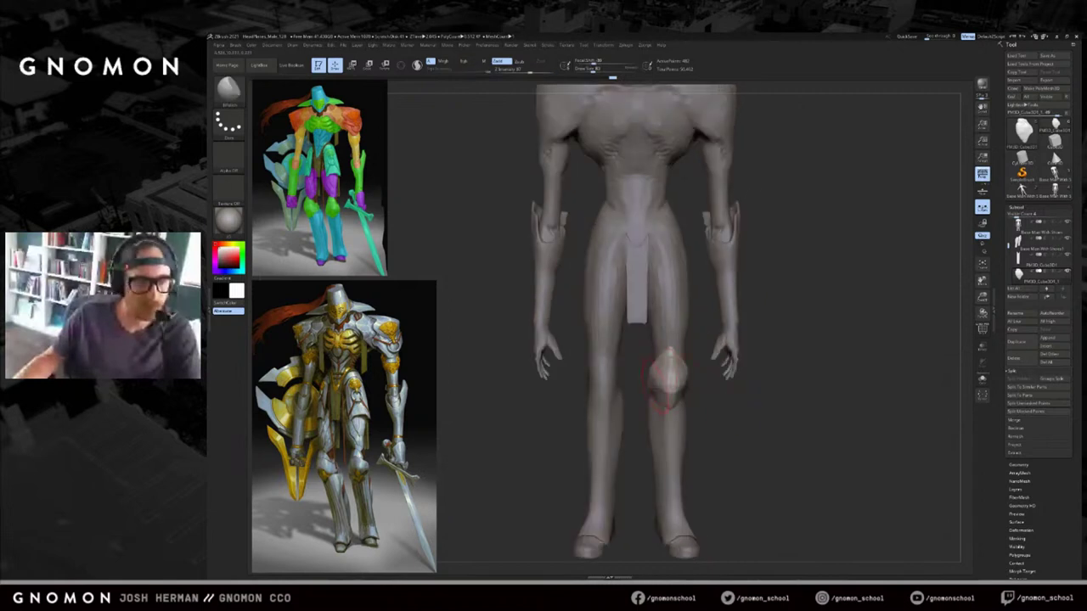
left_click_drag(662, 379, 665, 382)
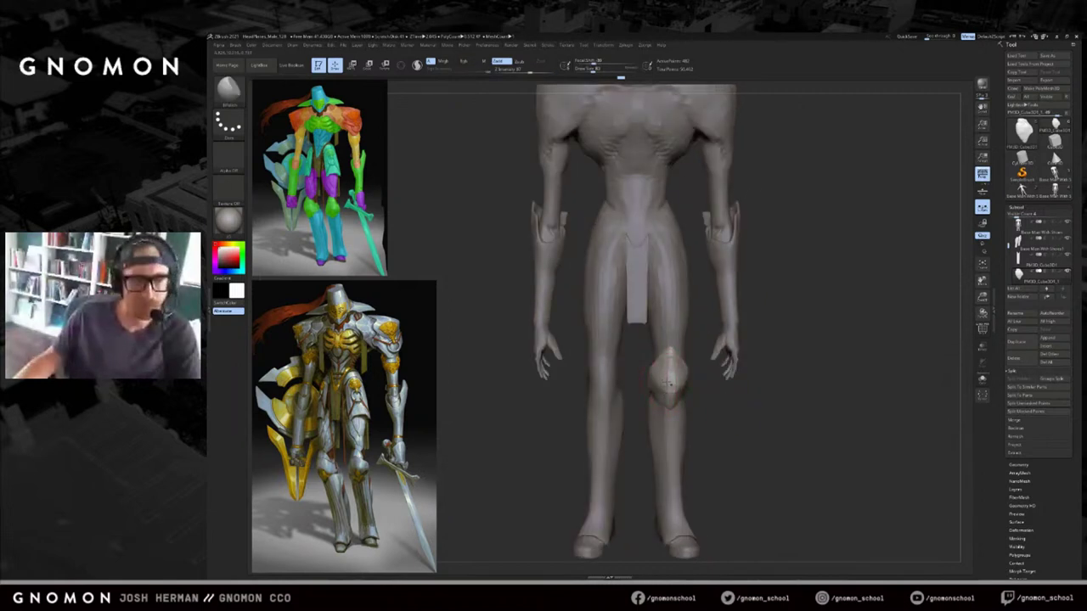
left_click_drag(648, 373, 646, 371)
left_click_drag(638, 371, 667, 361)
Refine the top of the kneecap with the Move and Dam Standard brushes and isolate it.
key("b")
key("m")
key("v")
key("s")
key("b")
key("t")
key("d")
key("s")
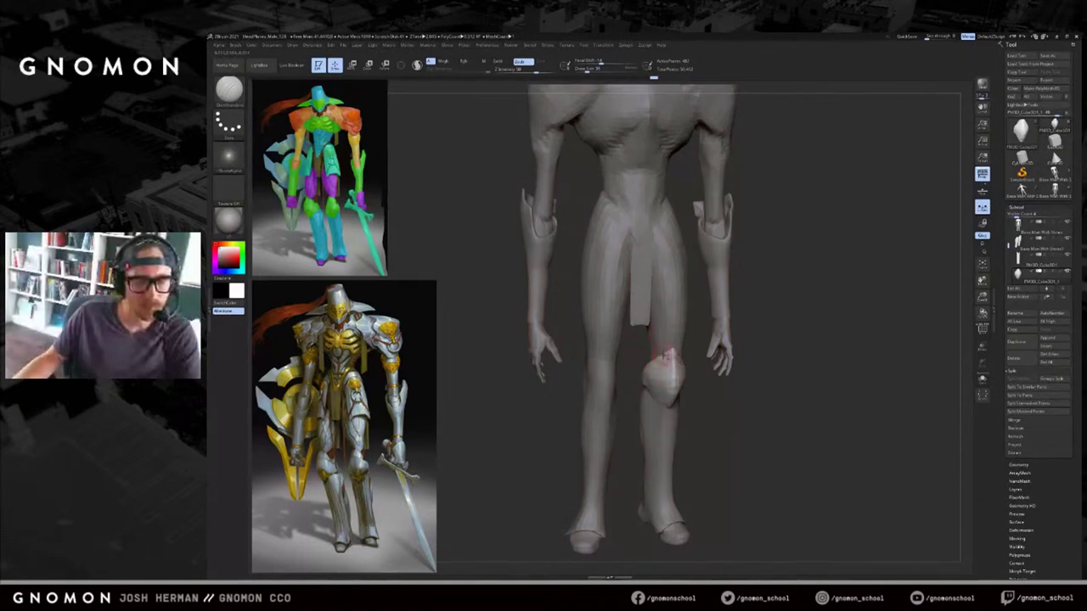
key("alt+shift+s")
key("s")
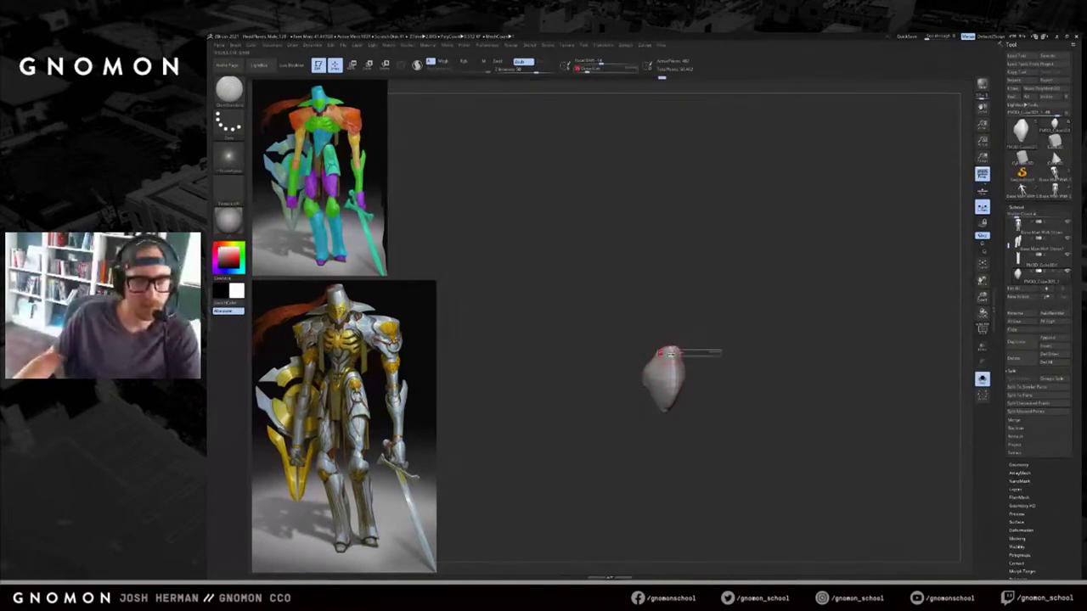
Reshape the upper tip of the isolated kneecap and bring the rest of the figure back into view.
key("b")
key("c")
key("l")
left_click_drag(665, 354, 671, 348)
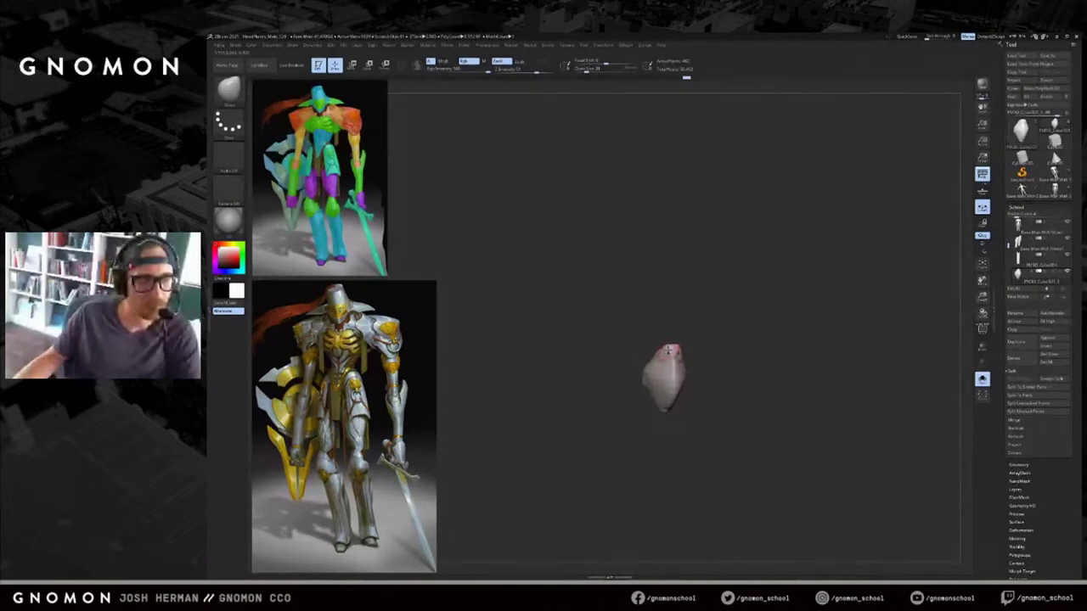
left_click_drag(672, 343, 672, 347)
mouse_move(674, 343)
right_mouse_down()
mouse_move(710, 337)
mouse_move(679, 345)
right_mouse_up()
key("shift+s")
key("s")
left_click_drag(682, 344, 691, 345)
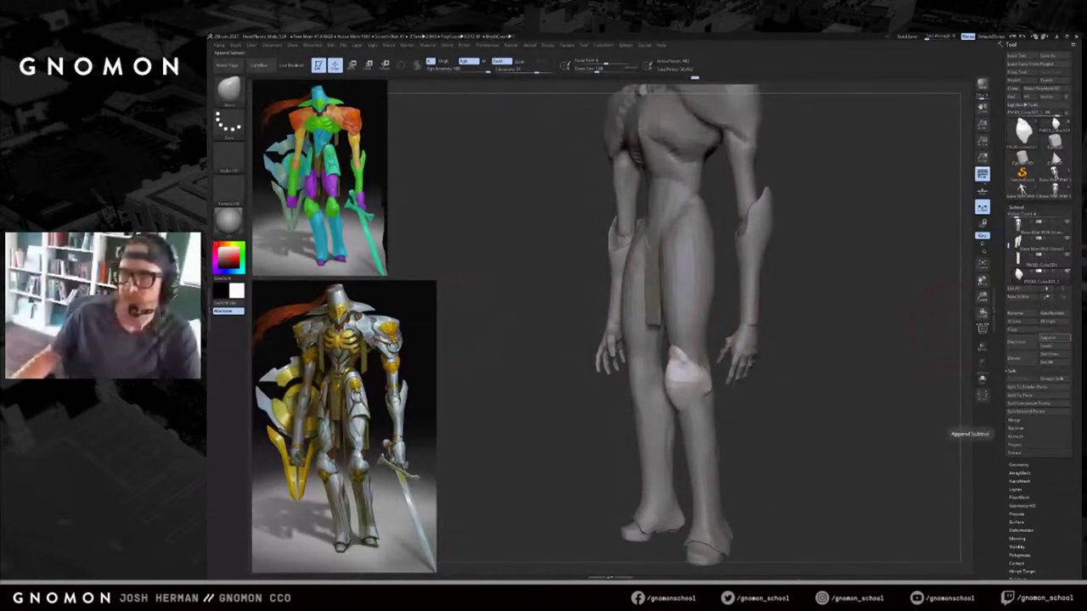
Mirror the kneecap across the X axis with SubTool Master, merging the copy into one SubTool.
mouse_move(772, 397)
left_mouse_down()
mouse_move(699, 403)
mouse_move(704, 371)
mouse_move(704, 385)
mouse_move(753, 406)
mouse_move(787, 402)
left_mouse_up()
key("s")
key("s")
key("s")
key("s")
key("f")
left_click(644, 47)
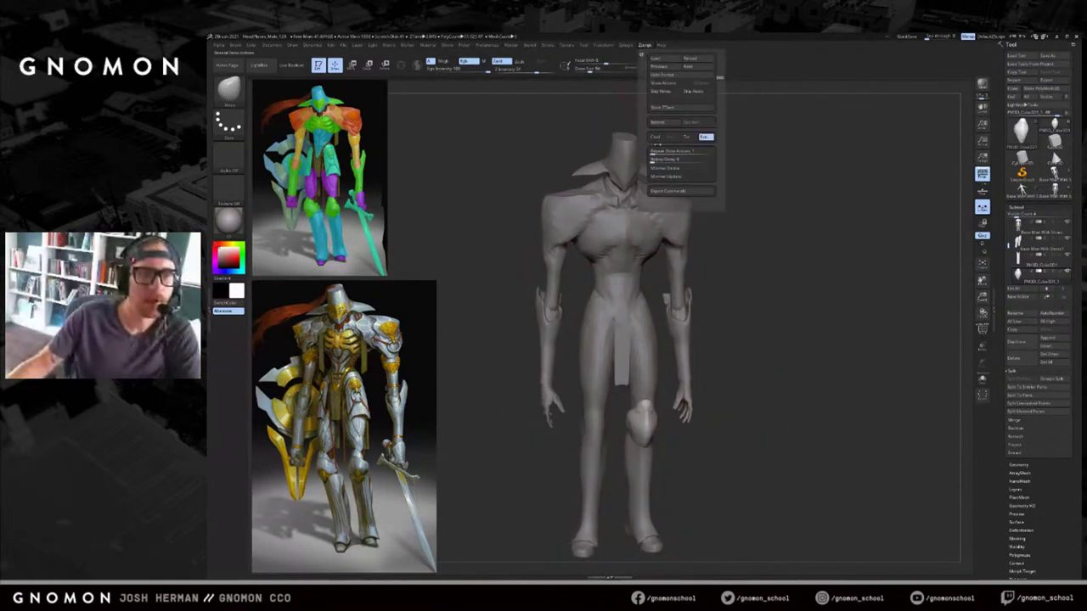
left_click(629, 47)
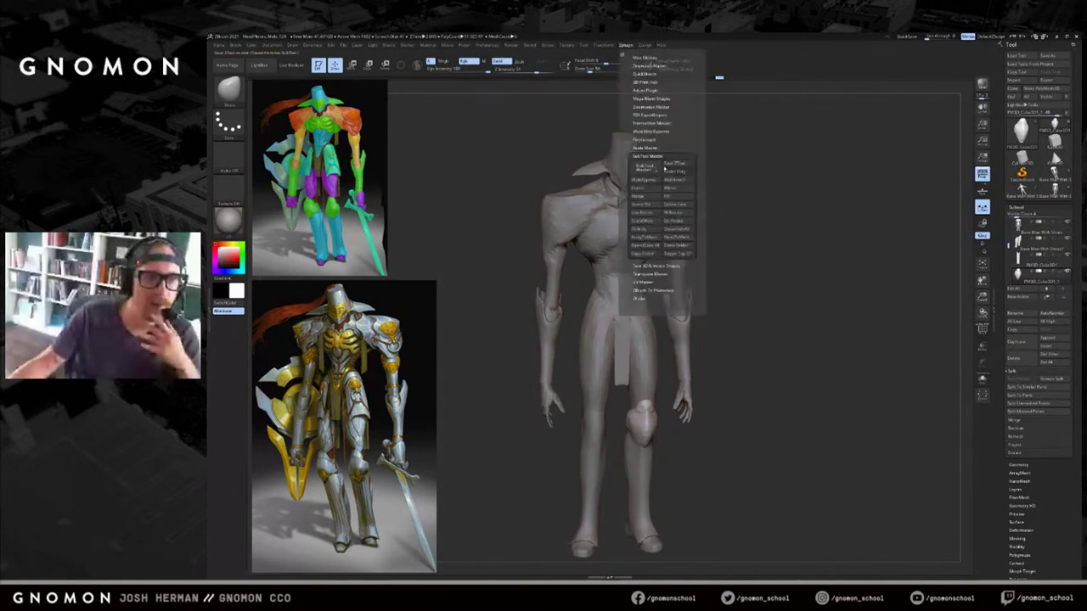
left_click(667, 188)
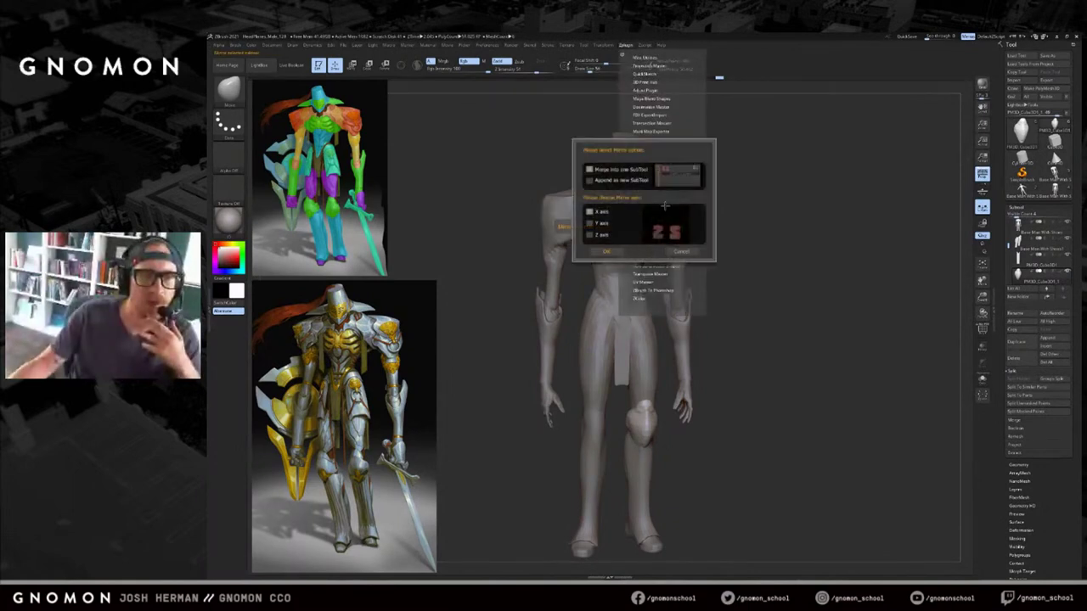
left_click(611, 252)
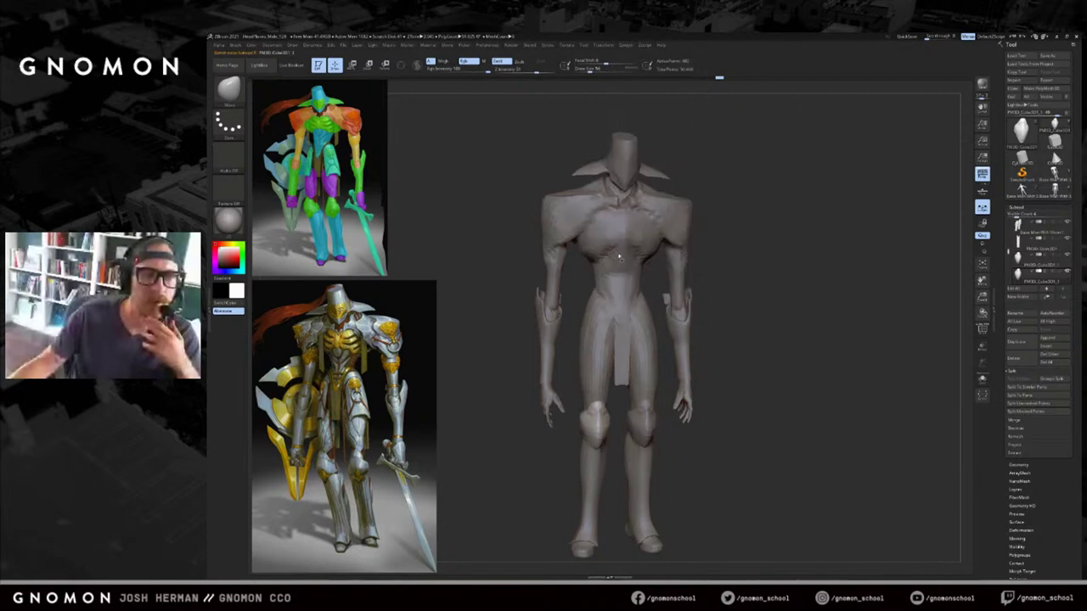
left_click_drag(813, 345, 762, 329)
left_click(624, 346, "alt")
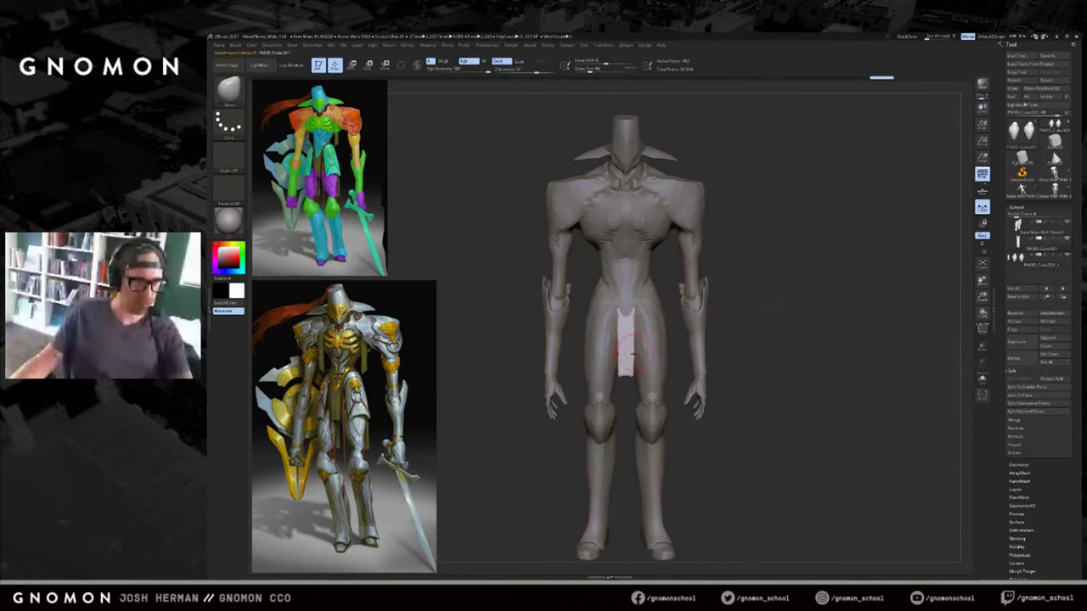
key("w")
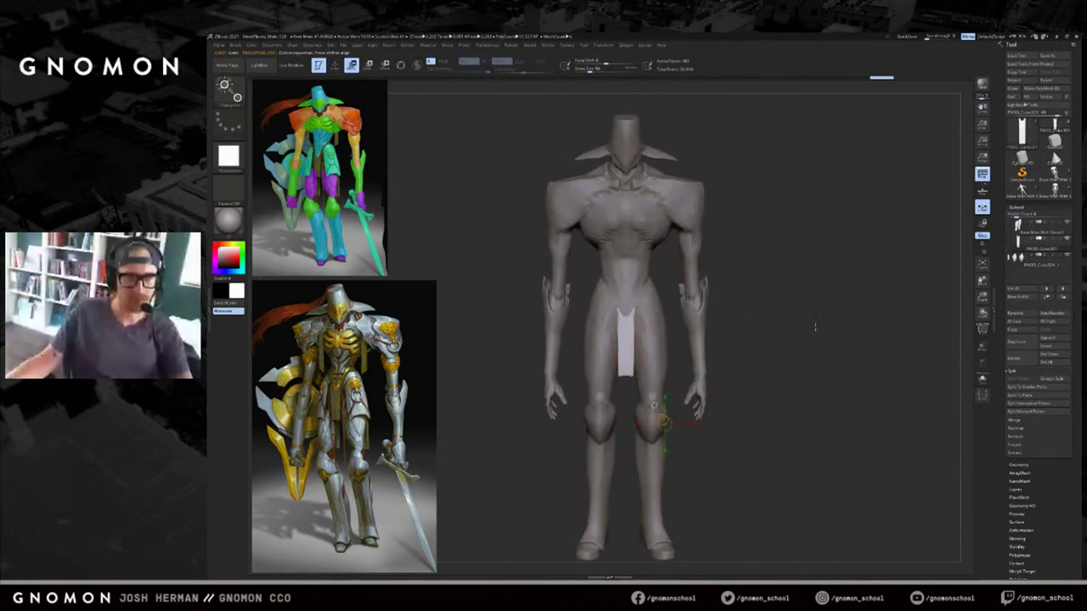
Select the body and even out the lower legs below the kneecaps with broad strokes and smoothing.
left_click(652, 335, "alt")
mouse_move(825, 361)
left_mouse_down()
mouse_move(782, 375)
mouse_move(787, 330)
mouse_move(785, 361)
left_mouse_up()
key("q")
key("s")
left_click(642, 407)
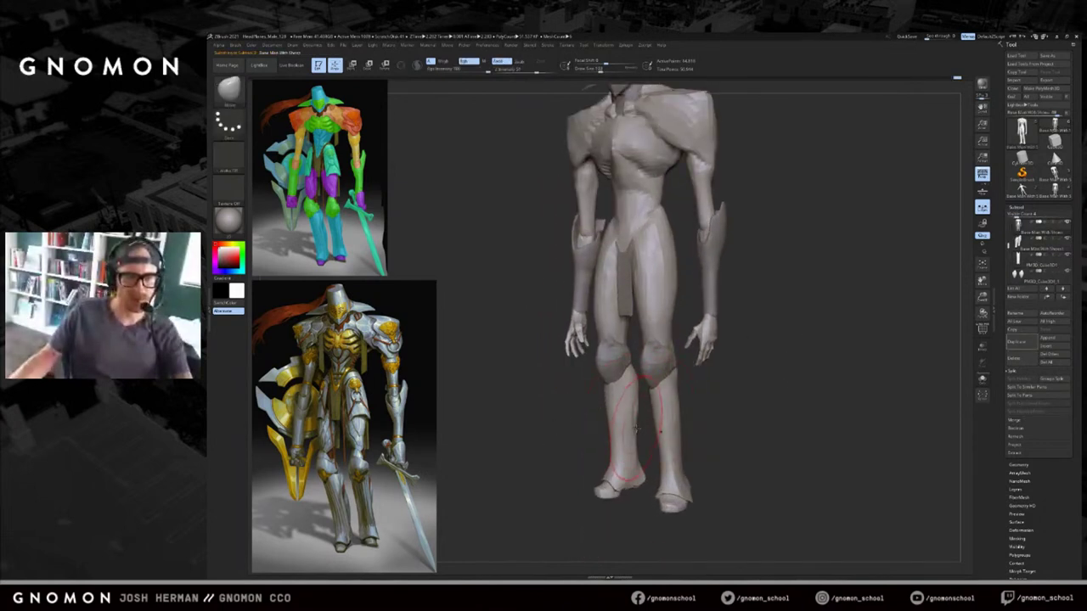
left_click_drag(625, 413, 622, 428, "shift")
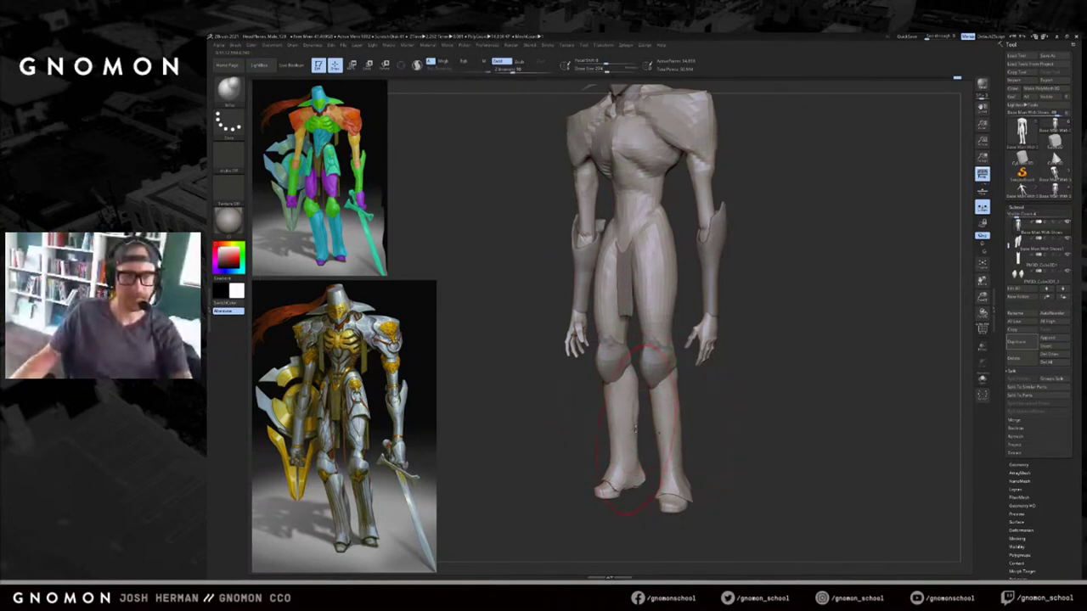
key("s")
left_click(638, 443)
right_click_drag(646, 444, 680, 444)
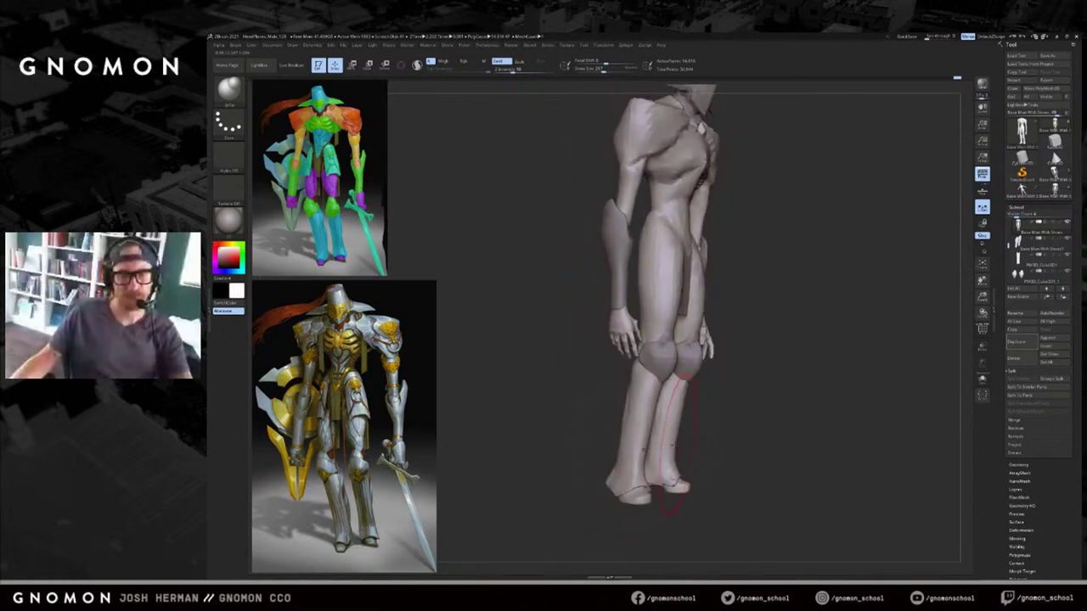
Touch up the lower legs from the side and switch to a smaller Dam Standard brush.
key("s")
left_click(616, 391)
right_click_drag(599, 392, 631, 376)
mouse_move(566, 364)
right_mouse_down()
mouse_move(721, 369)
mouse_move(767, 349)
mouse_move(809, 382)
mouse_move(774, 373)
right_mouse_up()
key("b")
key("d")
key("s")
key("bracketleft")
mouse_move(783, 422)
right_mouse_down("ctrl")
mouse_move(768, 371)
mouse_move(776, 418)
mouse_move(736, 391)
right_mouse_up("ctrl")
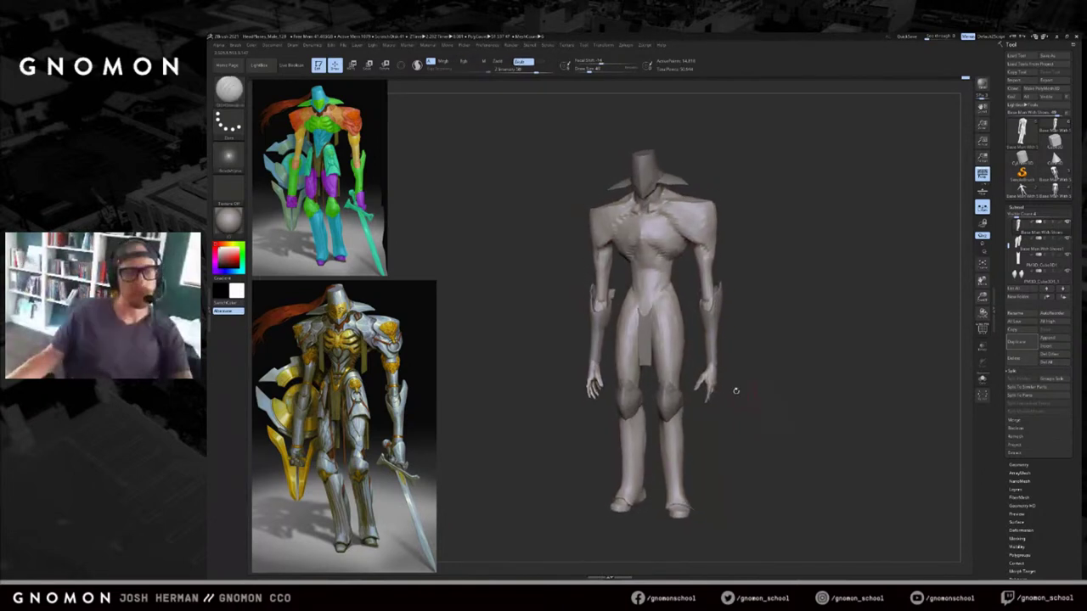
right_click_drag(734, 349, 780, 374, "shift")
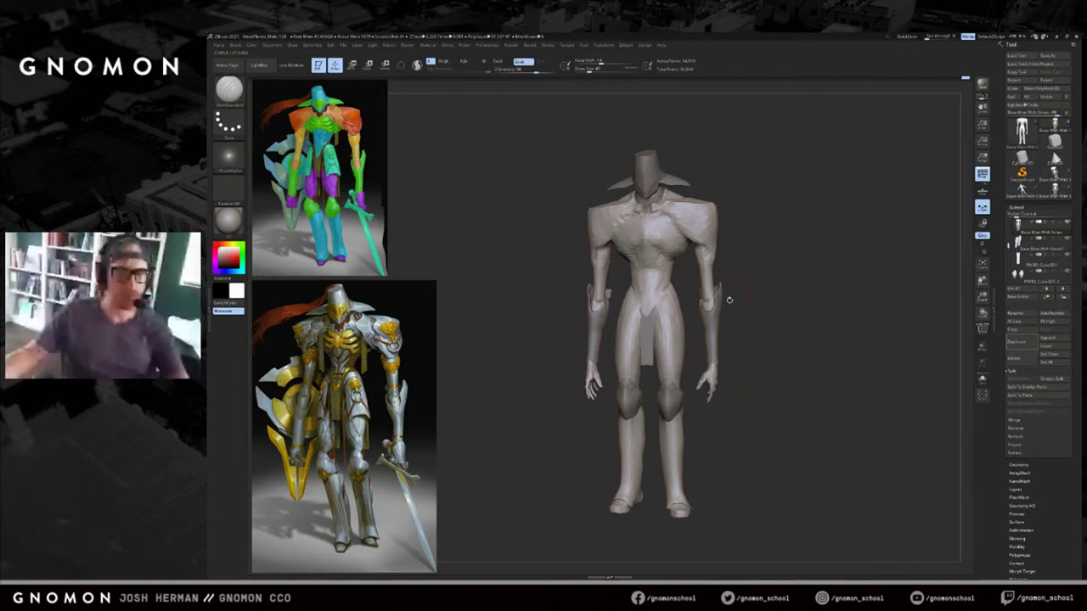
Select the loincloth between the thighs and shorten it slightly with the transform tool.
left_click(648, 336, "alt")
key("w")
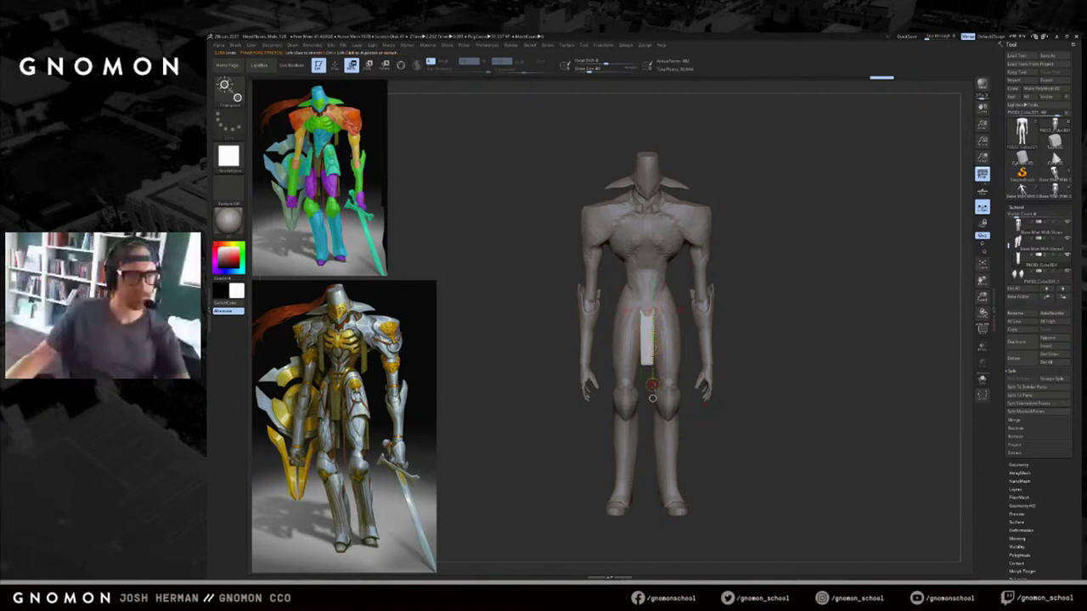
left_click_drag(652, 385, 652, 375)
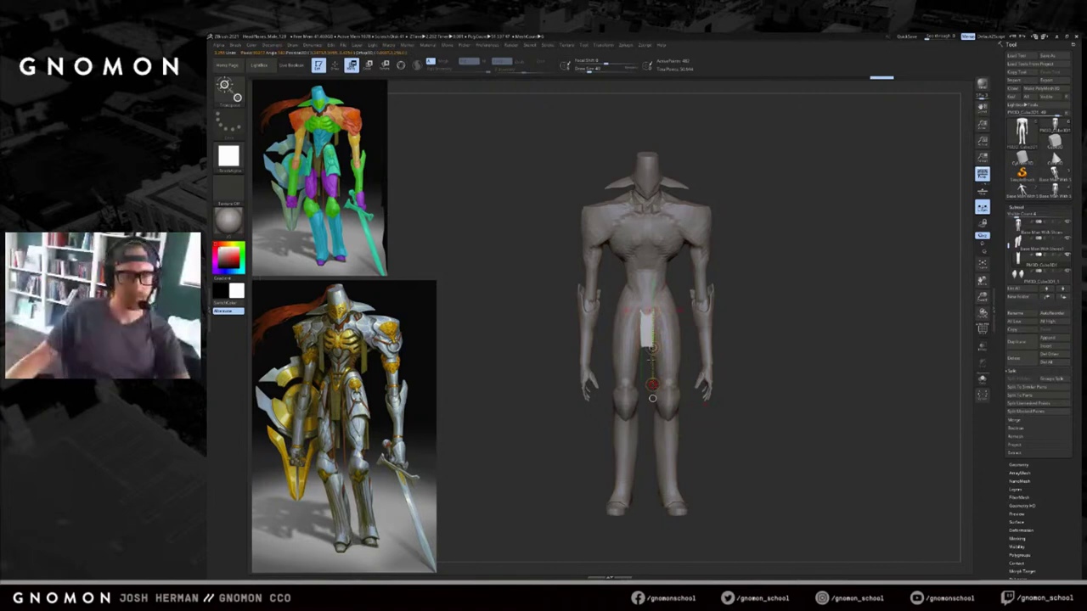
mouse_move(728, 341)
left_mouse_down()
mouse_move(755, 309)
mouse_move(745, 310)
left_mouse_up()
key("q")
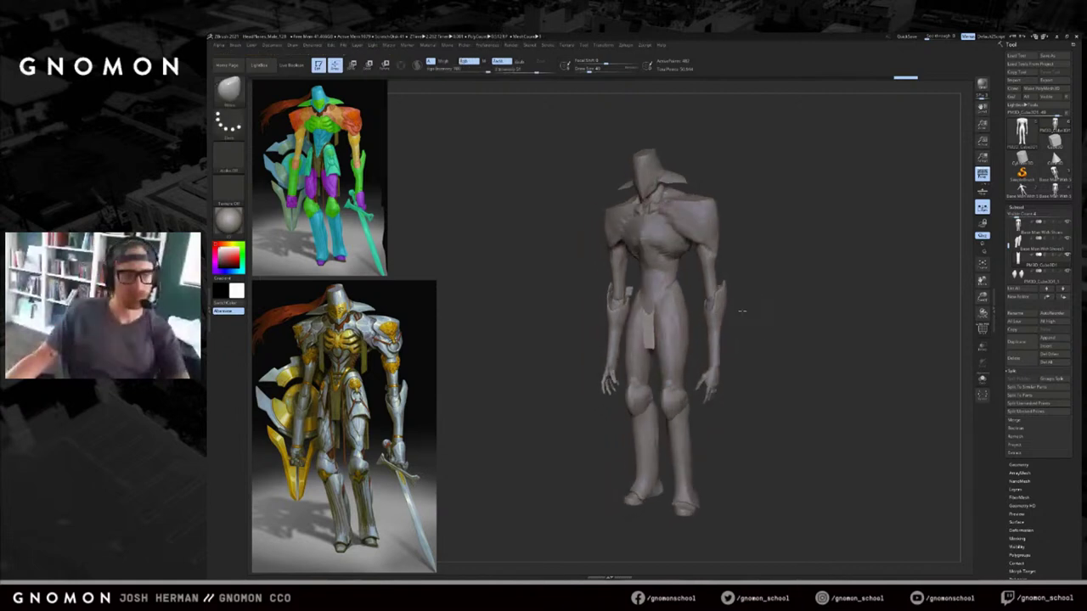
Make the body the active subtool and save the current tool to a file.
left_click(668, 292, "alt")
left_click_drag(756, 270, 783, 261)
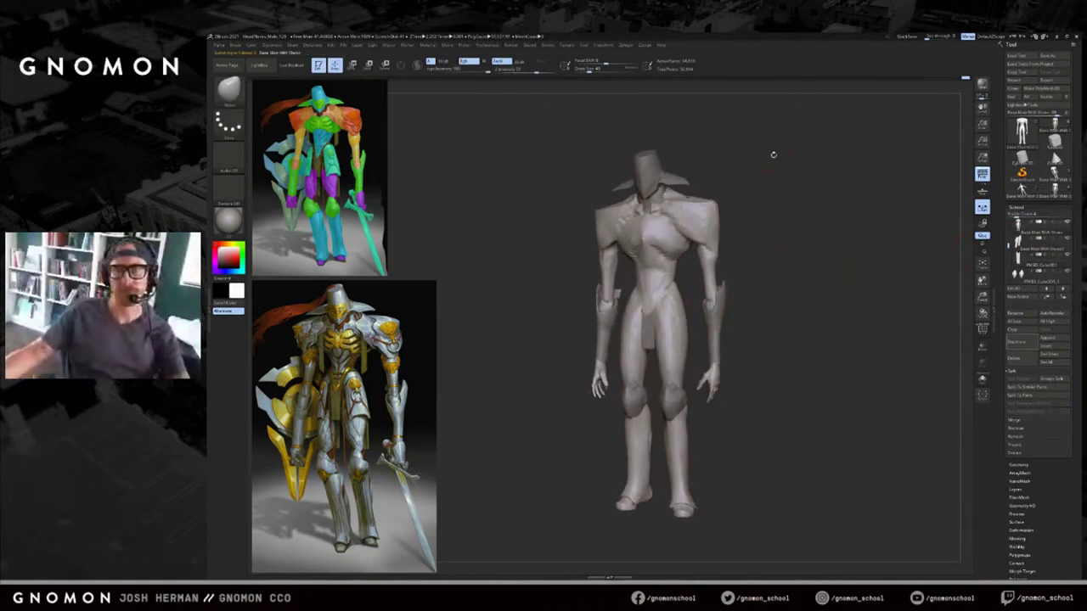
left_click(1053, 56)
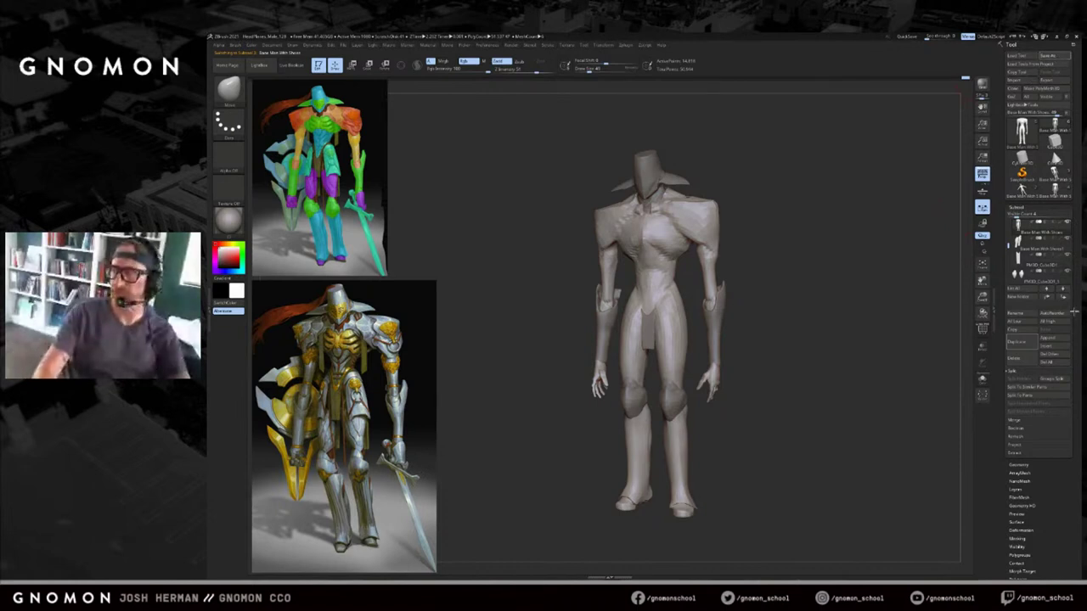
Compare the earlier knight versions in the tool list with the current armored version from several angles.
left_click(1054, 192)
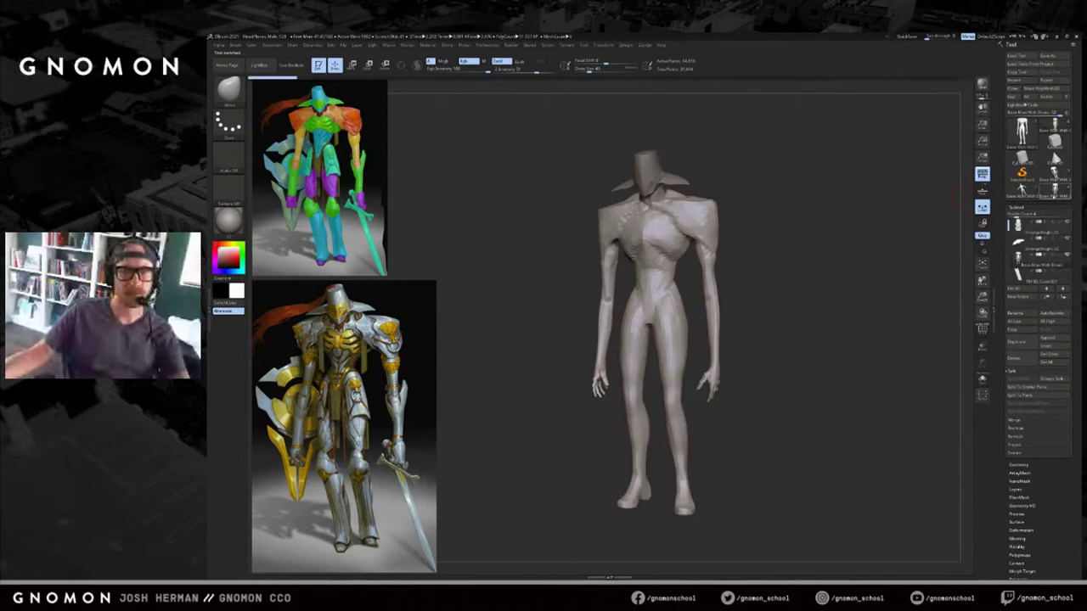
left_click(1054, 126)
left_click_drag(926, 197, 903, 226)
left_click(1054, 192)
left_click(1054, 175)
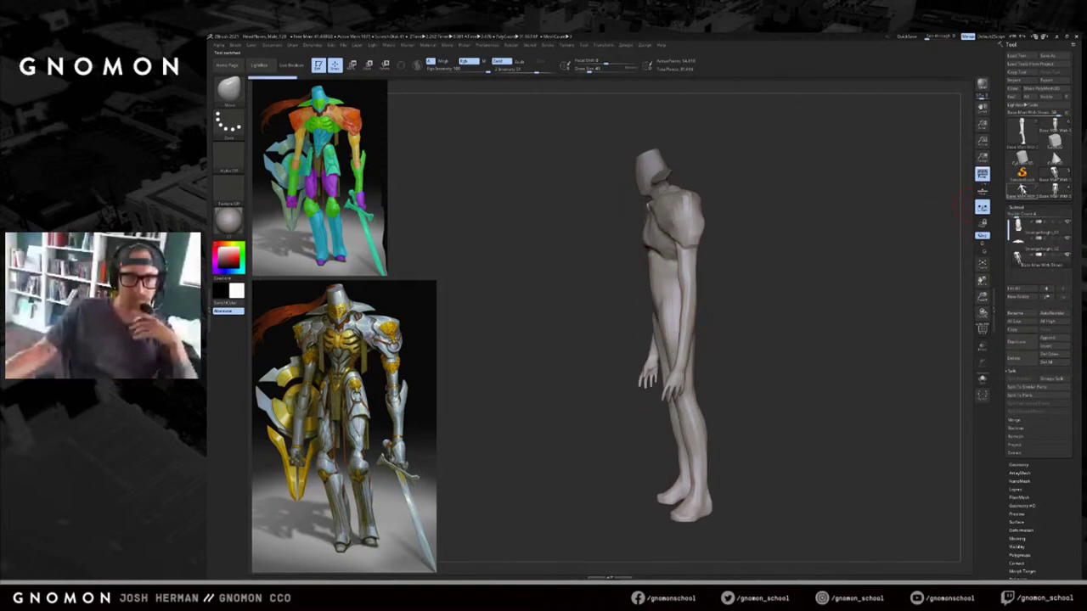
left_click(1022, 192)
left_click_drag(926, 206, 957, 208)
left_click(1054, 175)
left_click(1054, 192)
left_click(1054, 127)
left_click_drag(881, 224, 892, 228)
left_click_drag(834, 264, 846, 267)
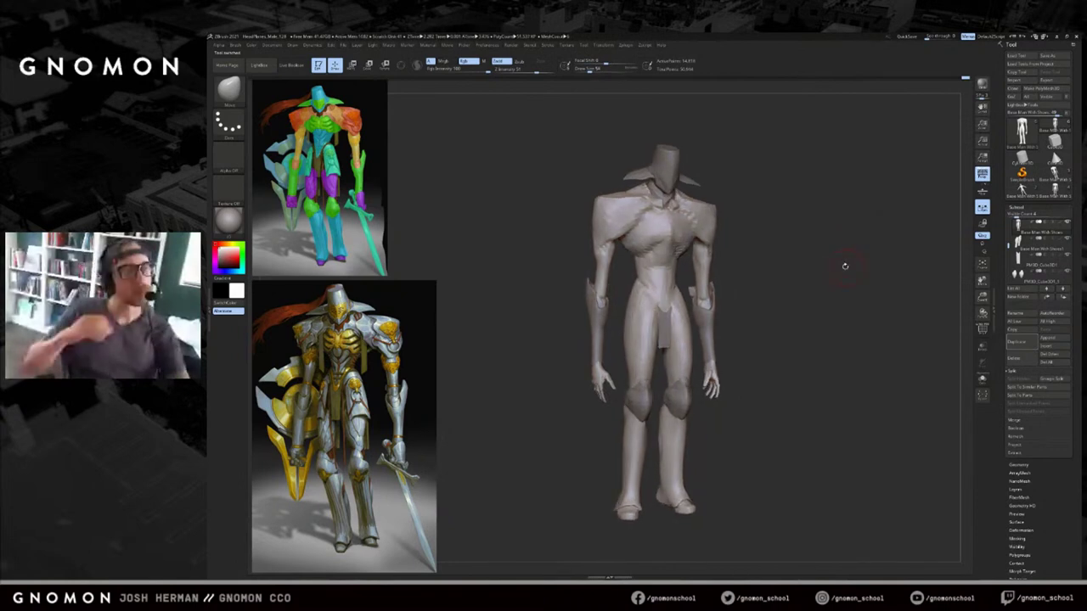
Build up the shoulder and upper back of the body with the Clay brush.
mouse_move(849, 221)
left_mouse_down()
mouse_move(813, 198)
mouse_move(777, 256)
mouse_move(785, 279)
mouse_move(768, 255)
mouse_move(793, 244)
mouse_move(749, 280)
left_mouse_up()
key("s")
key("s")
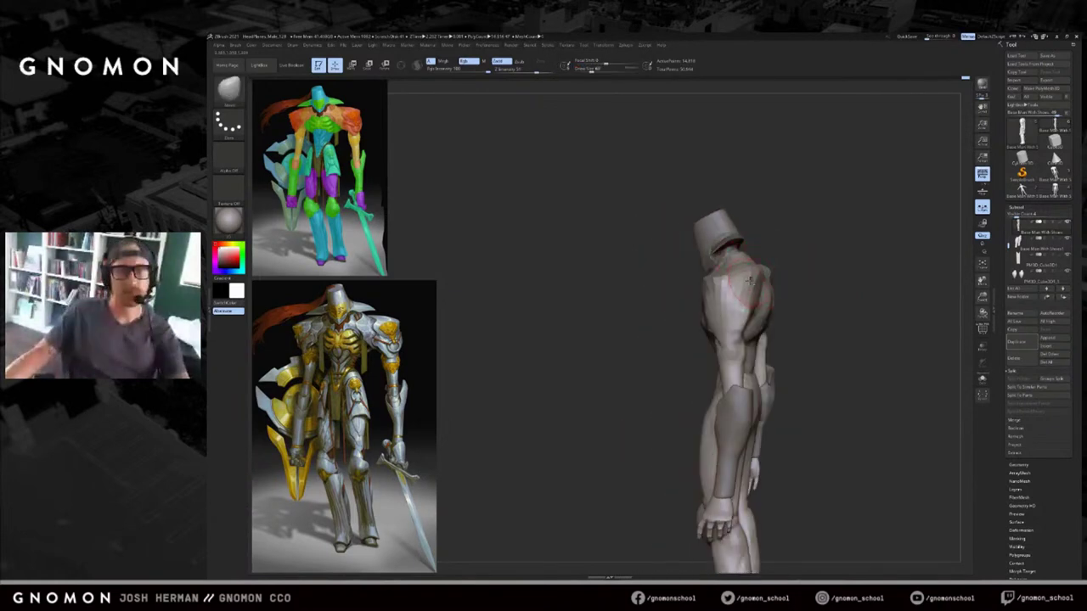
right_click_drag(749, 281, 701, 280)
key("b")
key("c")
key("l")
key("s")
left_click_drag(750, 280, 745, 280)
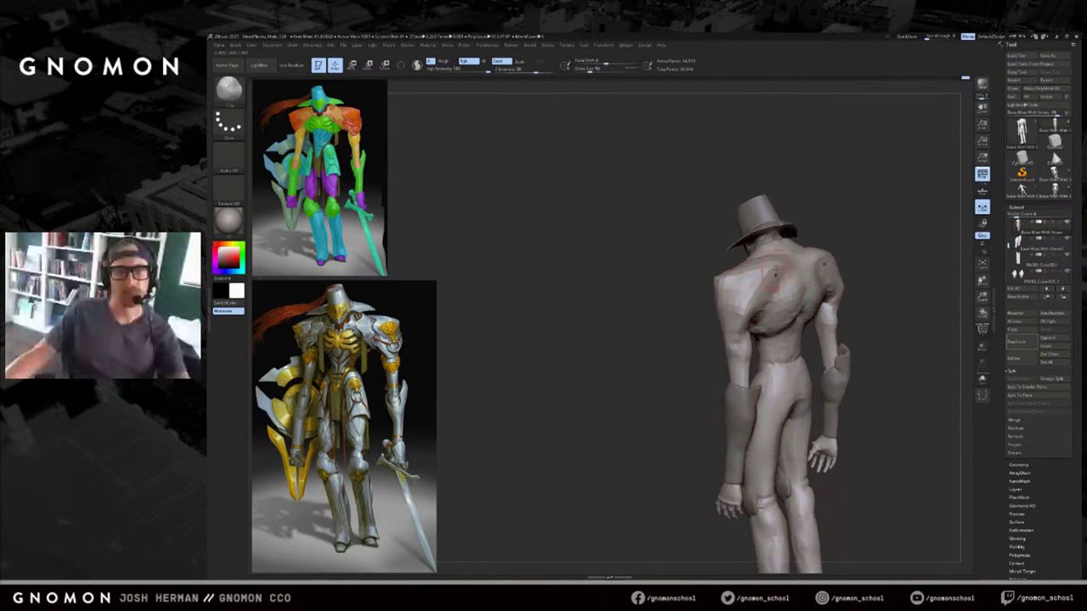
left_click_drag(752, 281, 739, 309)
mouse_move(739, 309)
right_mouse_down()
mouse_move(796, 309)
mouse_move(773, 300)
mouse_move(704, 321)
mouse_move(718, 319)
right_mouse_up()
Adjust the upper arm and shoulder from the side with the Move brush and smooth the area.
key("b")
key("d")
key("s")
key("b")
key("m")
key("v")
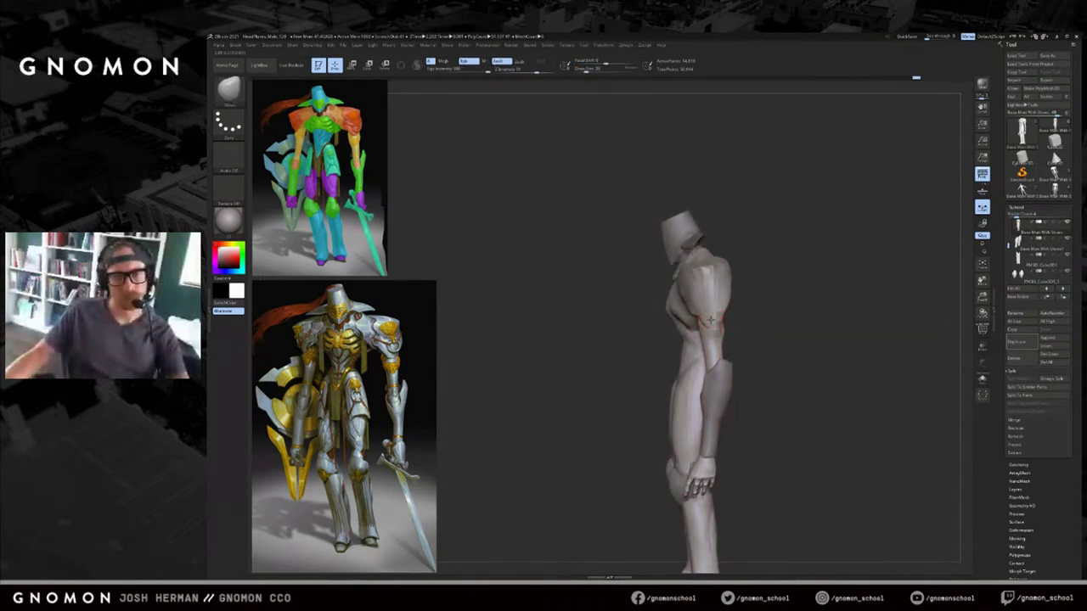
left_click_drag(727, 315, 724, 309, "shift")
right_click_drag(743, 290, 790, 279, "shift")
mouse_move(790, 280)
left_mouse_down("shift")
mouse_move(832, 271)
mouse_move(824, 294)
mouse_move(774, 302)
left_mouse_up("shift")
Reshape the sides of the waist below the chest with a resized Move brush.
key("]")
key("s")
left_click_drag(633, 328, 639, 325)
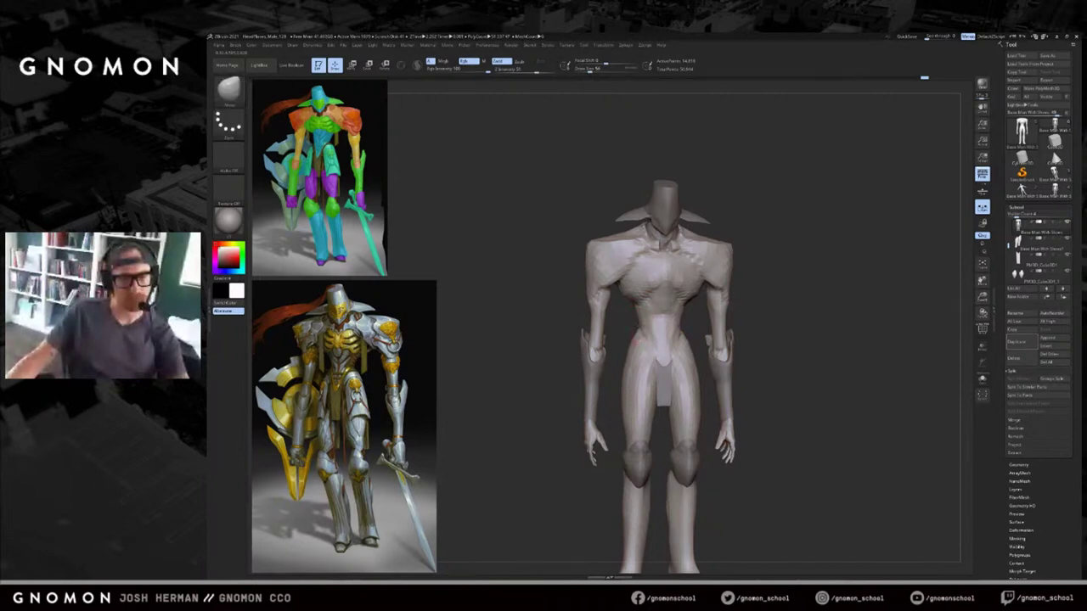
mouse_move(630, 318)
left_mouse_down()
mouse_move(637, 305)
mouse_move(636, 320)
left_mouse_up()
key("s")
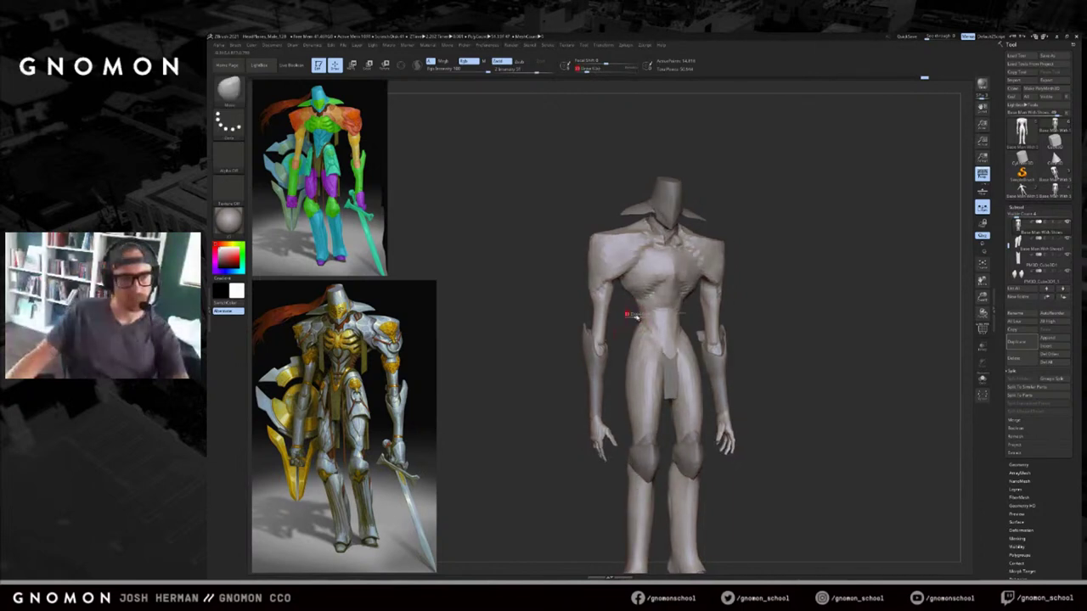
Select the loincloth subtool and append a cube as a new subtool.
left_click_drag(878, 256, 828, 306)
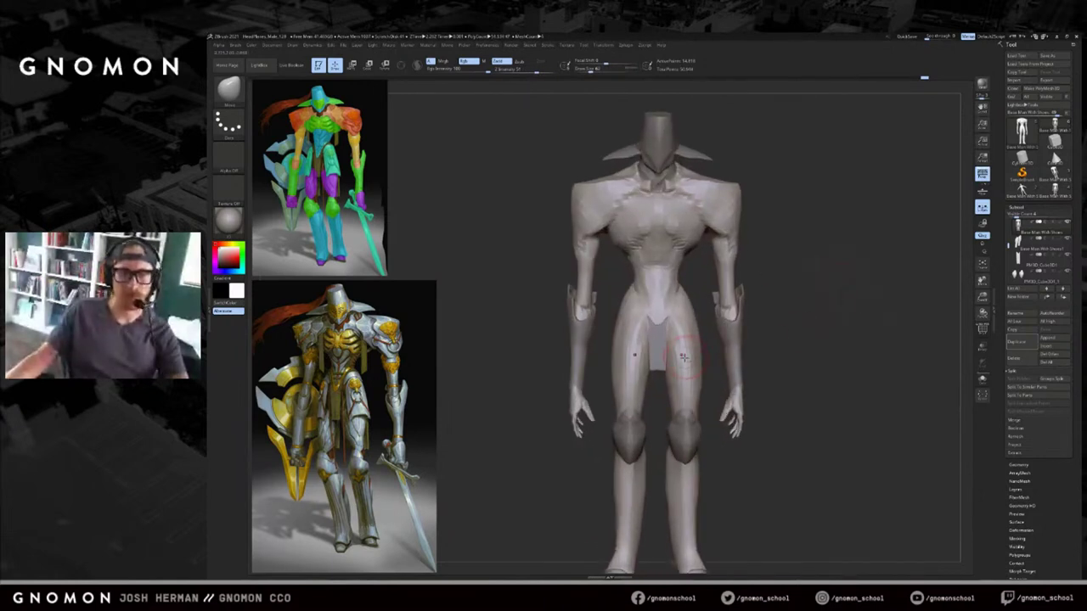
left_click(658, 348, "alt")
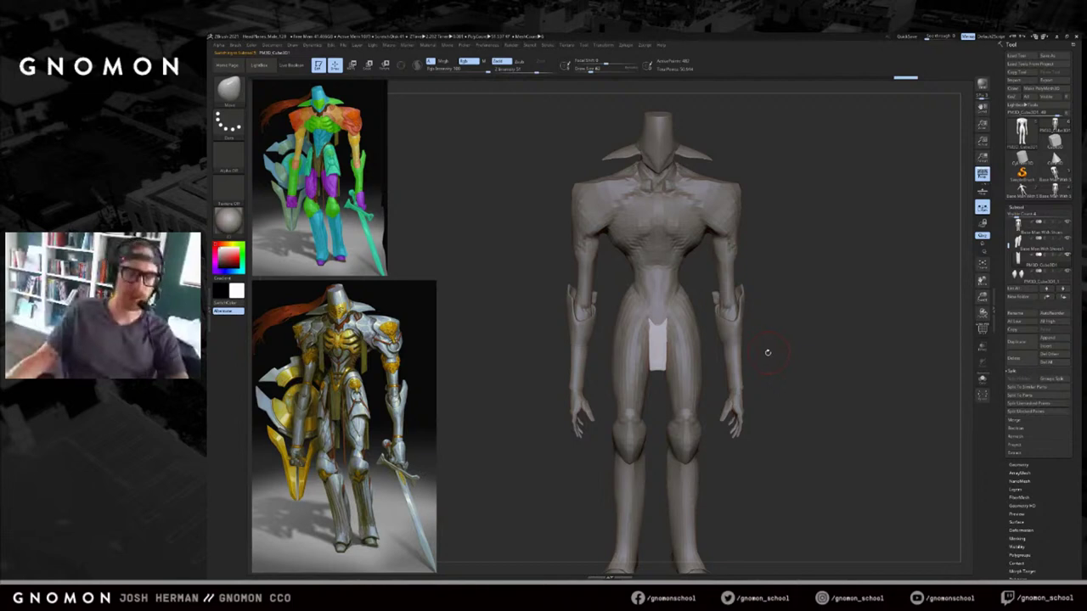
key("alt+s")
key("alt+s")
mouse_move(773, 329)
left_mouse_down()
mouse_move(790, 367)
mouse_move(769, 349)
left_mouse_up()
key("alt+s")
key("alt+s")
left_click_drag(788, 387, 842, 348, "alt")
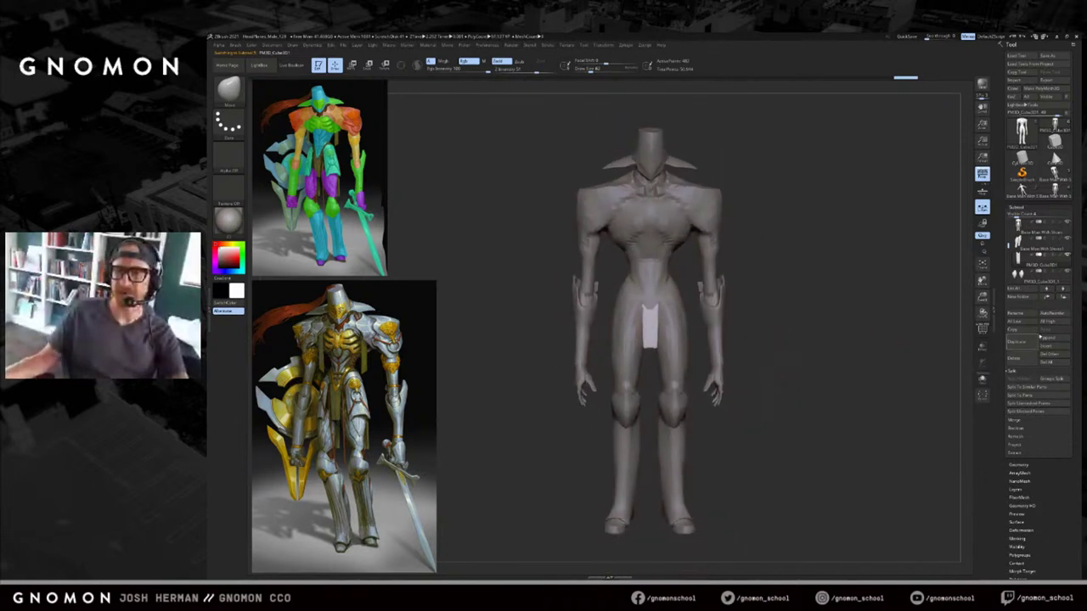
left_click(1042, 338)
left_click(786, 353)
left_click_drag(800, 358, 776, 347, "alt")
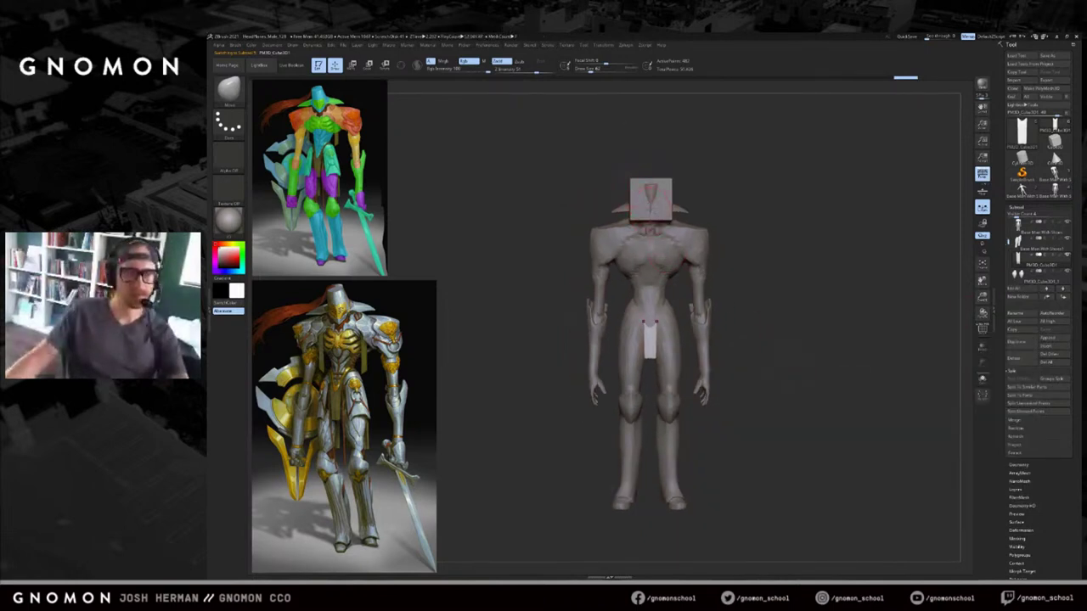
Select the appended cube and move it from the head down in front of the knight's upper thigh.
left_click(637, 196, "alt")
key("w")
mouse_move(655, 210)
left_mouse_down()
mouse_move(758, 230)
mouse_move(740, 376)
left_mouse_up()
left_click_drag(683, 346, 682, 427, "shift")
mouse_move(689, 366)
left_mouse_down("shift")
mouse_move(740, 362)
mouse_move(715, 365)
left_mouse_up("shift")
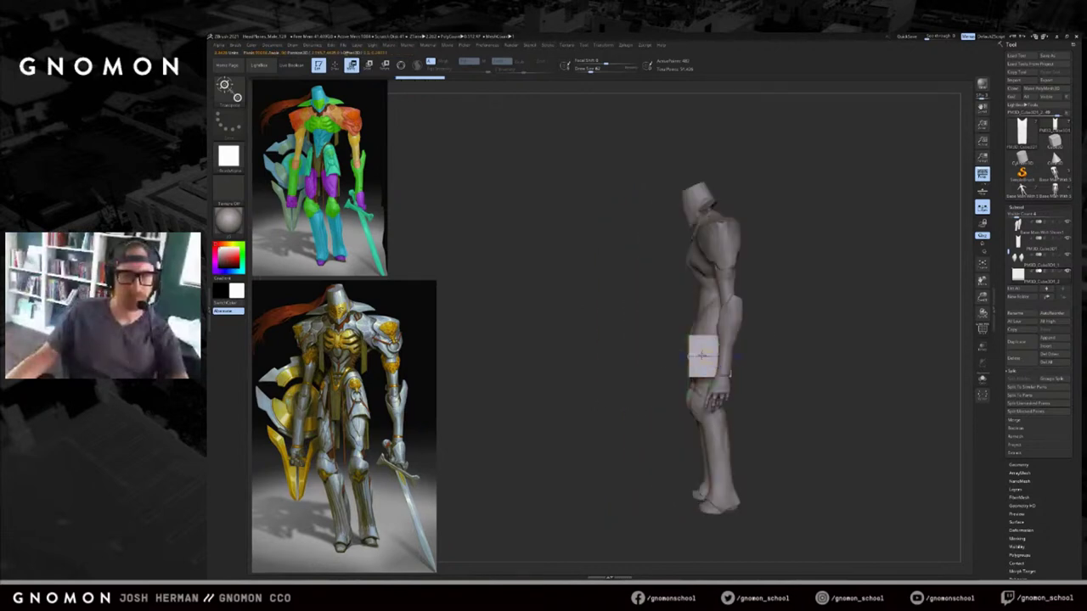
mouse_move(648, 353)
left_mouse_down("shift")
mouse_move(700, 358)
mouse_move(655, 357)
left_mouse_up("shift")
left_click_drag(773, 281, 823, 365)
mouse_move(764, 339)
left_mouse_down()
mouse_move(751, 387)
mouse_move(768, 348)
left_mouse_up()
left_click(759, 388)
left_click(768, 348)
Scale and position the cube as a tall, flat plate over the thigh beside the loincloth.
mouse_move(641, 329)
left_mouse_down()
mouse_move(579, 344)
mouse_move(640, 328)
left_mouse_up()
key("r")
key("w")
left_click_drag(628, 408, 761, 422)
left_click_drag(665, 412, 680, 384)
key("r")
mouse_move(640, 334)
left_mouse_down()
mouse_move(649, 421)
mouse_move(669, 411)
left_mouse_up()
key("ctrl+z")
left_click(981, 379)
key("ctrl+z")
key("q")
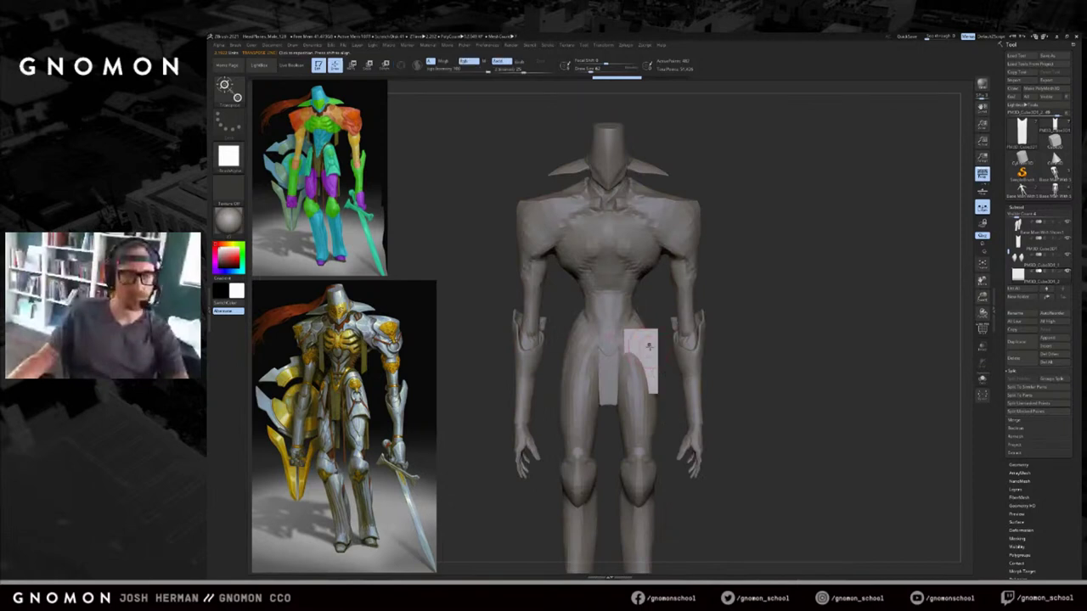
Isolate the thigh plate with its wireframe shown and convert it to DynaMesh at a lowered resolution.
key("shift+alt+s")
mouse_move(764, 343)
left_mouse_down("alt")
mouse_move(766, 315)
mouse_move(775, 343)
left_mouse_up("alt")
left_click_drag(775, 342, 777, 302)
key("shift+f")
key("shift+alt+s")
left_click_drag(786, 361, 788, 323)
key("shift+alt+s")
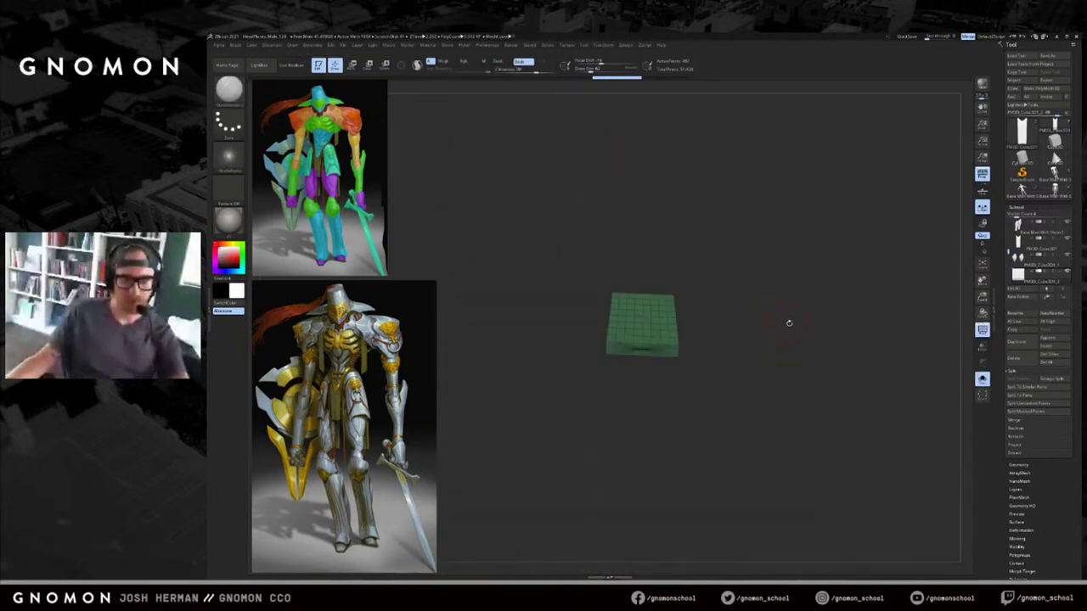
left_click(1025, 466)
left_click(1021, 343)
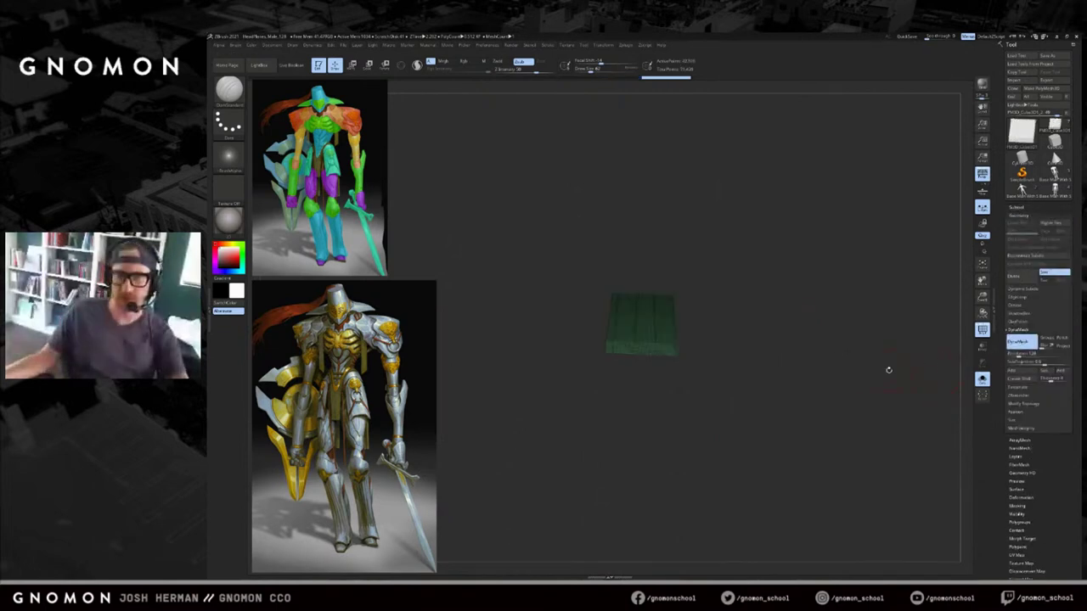
key("ctrl+z")
left_click(1019, 354)
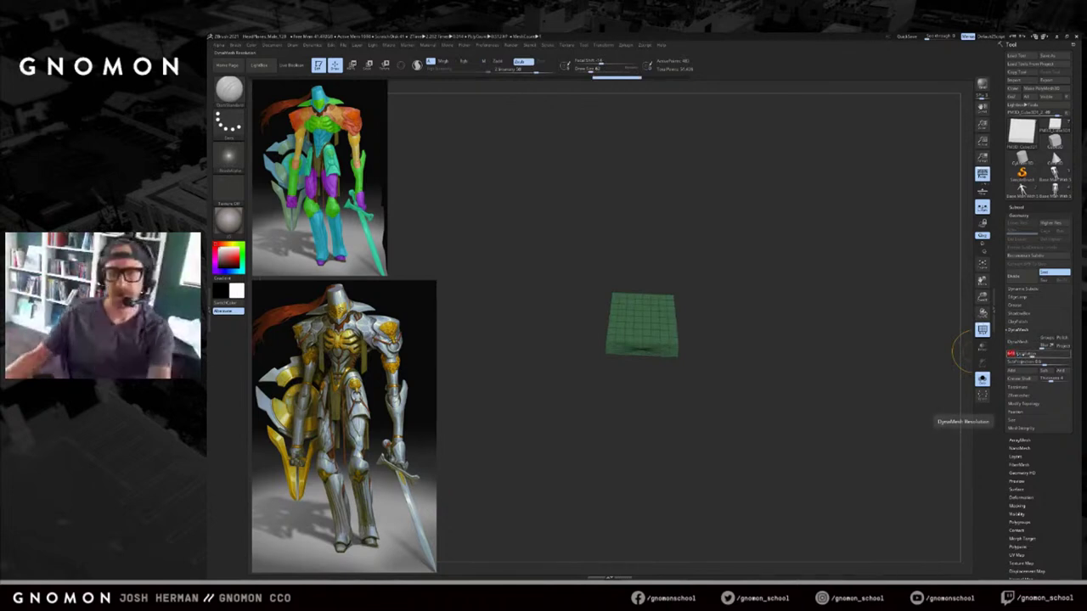
left_click(1013, 347)
left_click_drag(842, 314, 755, 318, "shift")
key("shift+f")
Bring back the full figure and rotate the thigh plate from above so it angles around the thigh.
key("alt+s")
mouse_move(780, 268)
left_mouse_down("alt")
mouse_move(801, 325)
mouse_move(776, 293)
left_mouse_up("alt")
key("b")
key("m")
key("v")
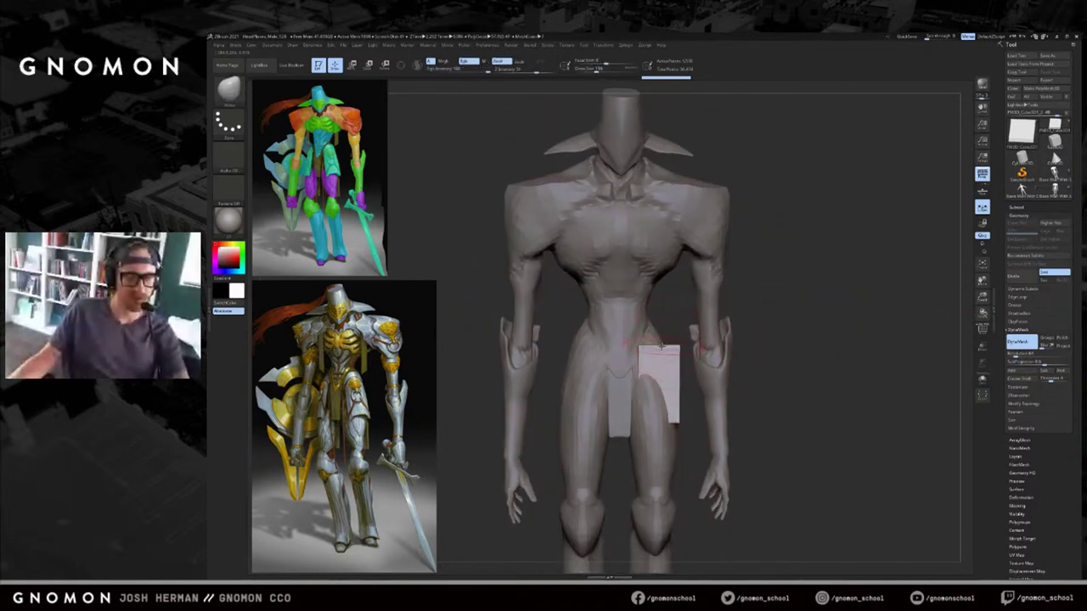
mouse_move(668, 349)
left_mouse_down()
mouse_move(648, 337)
mouse_move(599, 343)
left_mouse_up()
key("alt+s")
key("w")
key("alt+s")
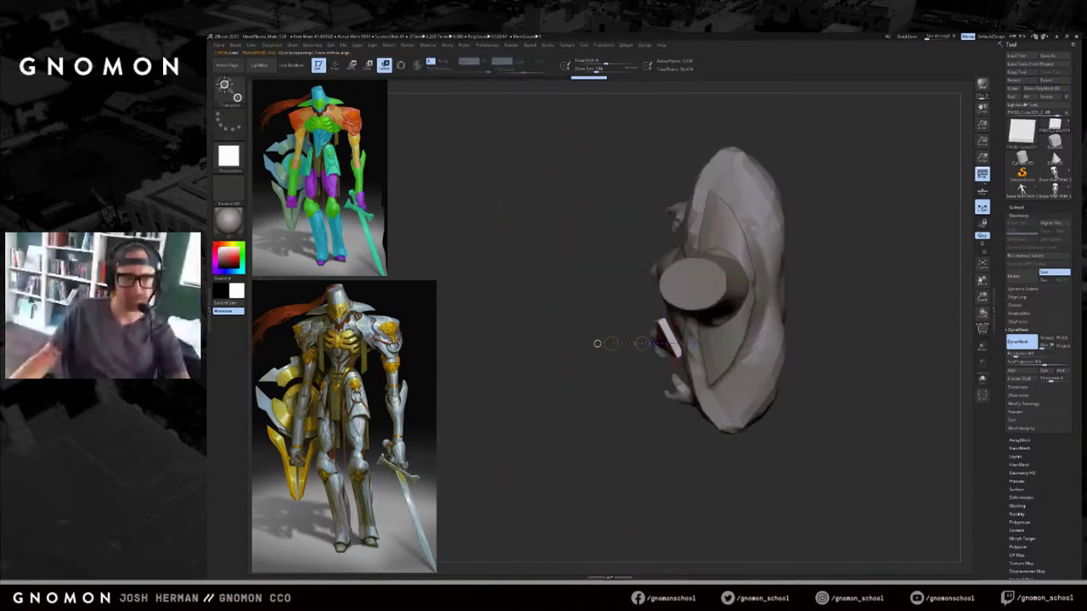
left_click_drag(619, 416, 618, 373, "shift")
left_click_drag(577, 424, 619, 423, "shift")
Shape the thigh plate's outline with a resized Move brush and pull its upper edge into a shallow arch.
key("q")
key("w")
key("q")
key("s")
left_click_drag(671, 407, 678, 408)
left_click_drag(676, 403, 680, 401)
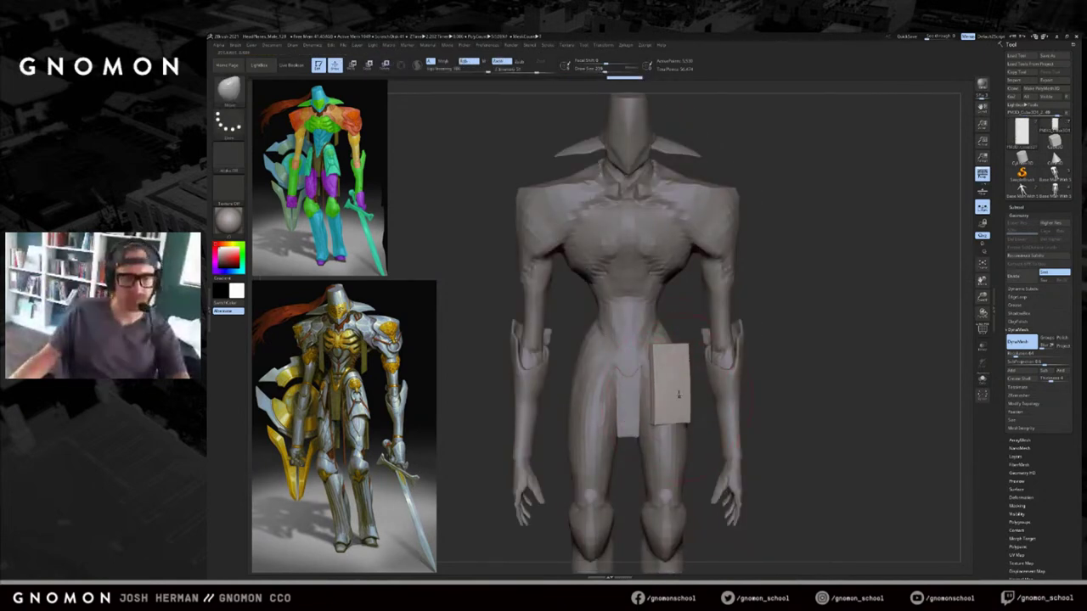
key("s")
left_click_drag(667, 344, 666, 343)
left_click_drag(666, 347, 665, 332)
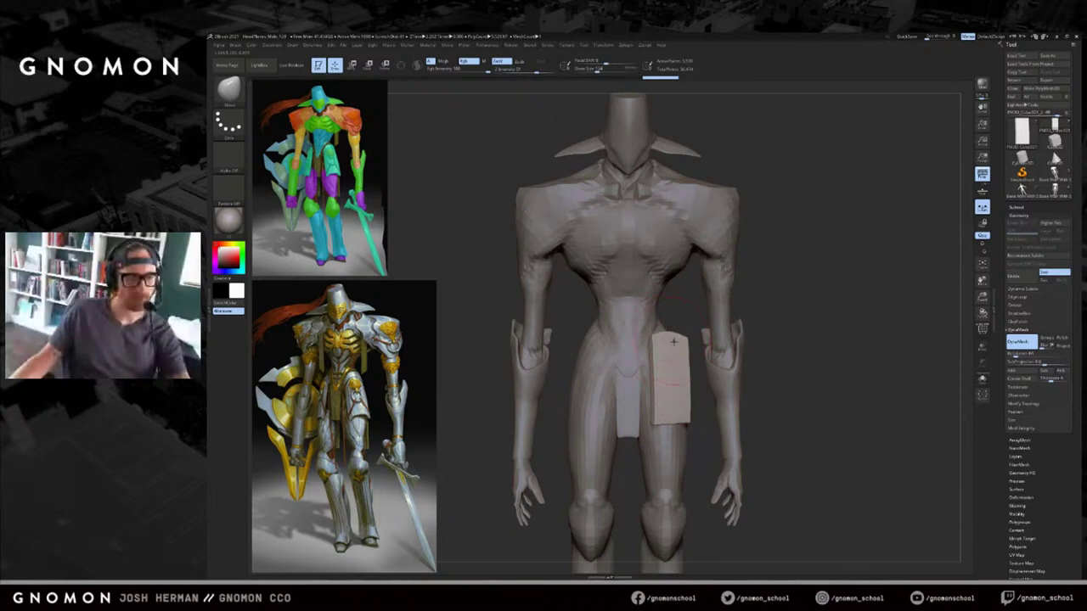
left_click_drag(664, 340, 670, 334)
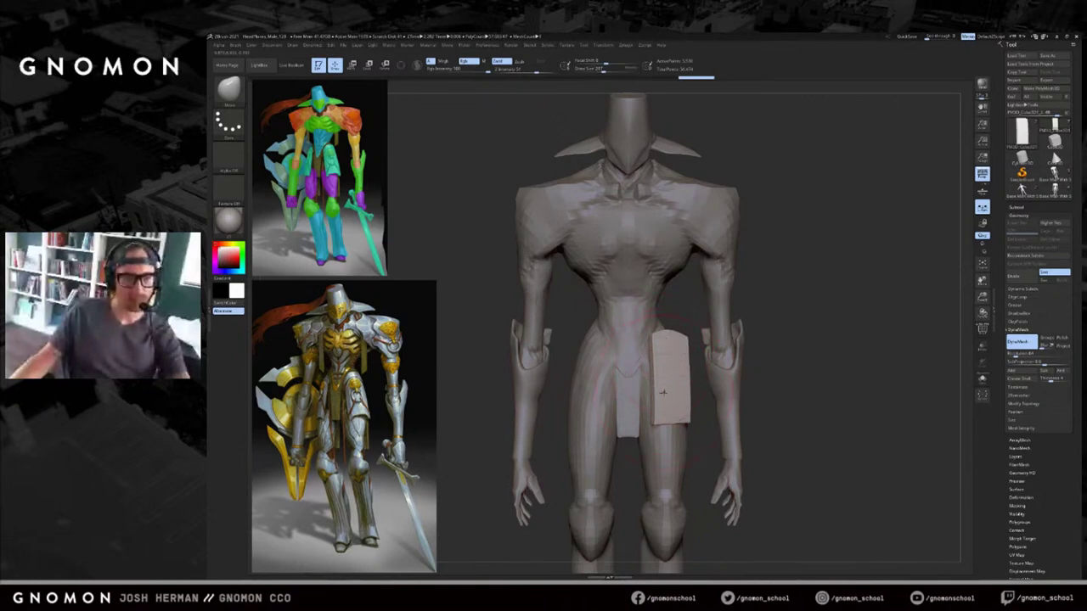
Select the body and adjust the front of the hip and upper thigh with the Move brush in solo view.
key("w")
left_click_drag(756, 338, 832, 335)
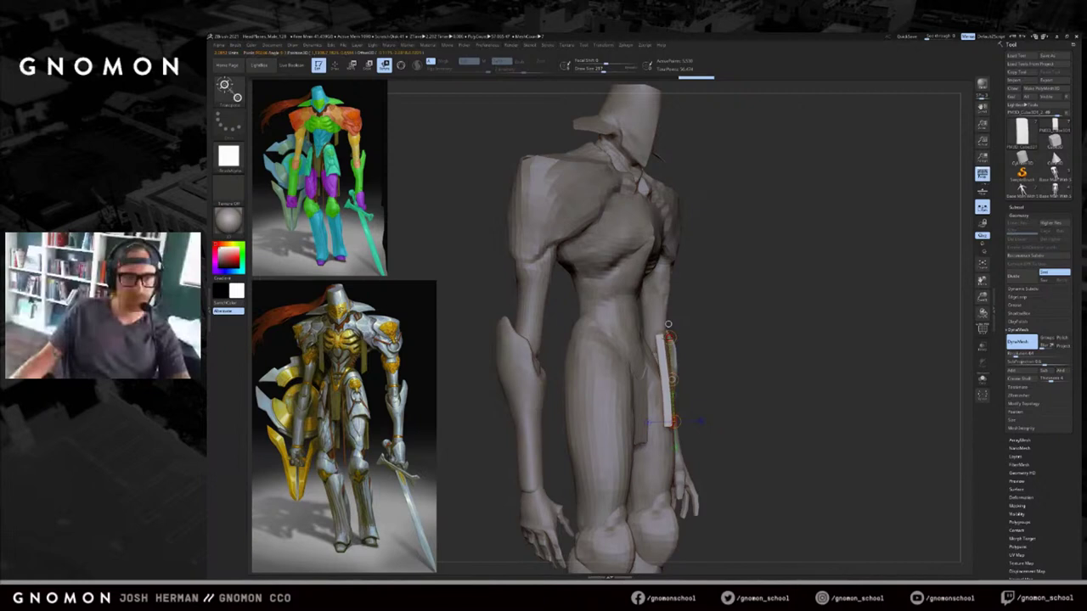
left_click(638, 352, "alt")
key("q")
mouse_move(768, 357)
left_mouse_down()
mouse_move(735, 360)
mouse_move(686, 333)
mouse_move(647, 334)
left_mouse_up()
key("alt+s")
key("[")
key("[")
key("[")
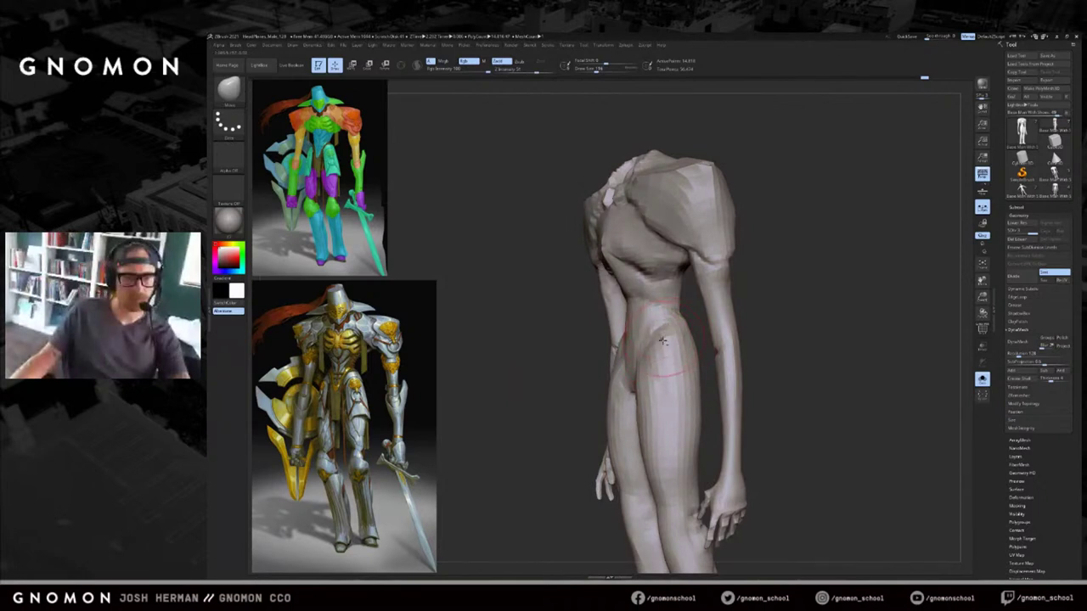
key("alt+s")
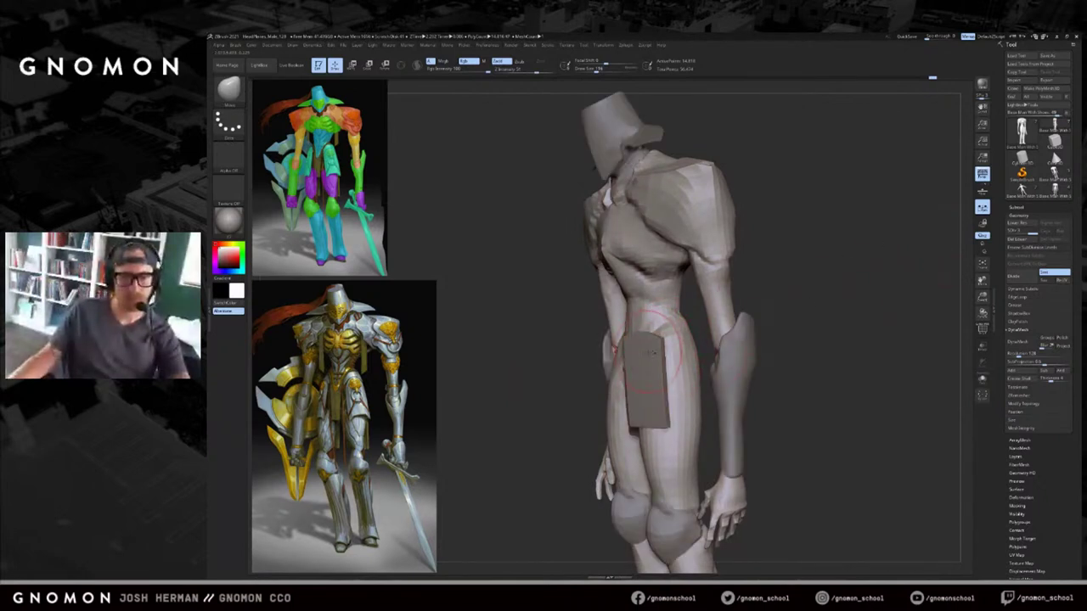
Select the thigh plate and rotate its upper end in toward the hip from the side view.
left_click(651, 358, "alt")
left_click_drag(769, 322, 849, 316)
key("r")
left_click_drag(670, 334, 657, 334)
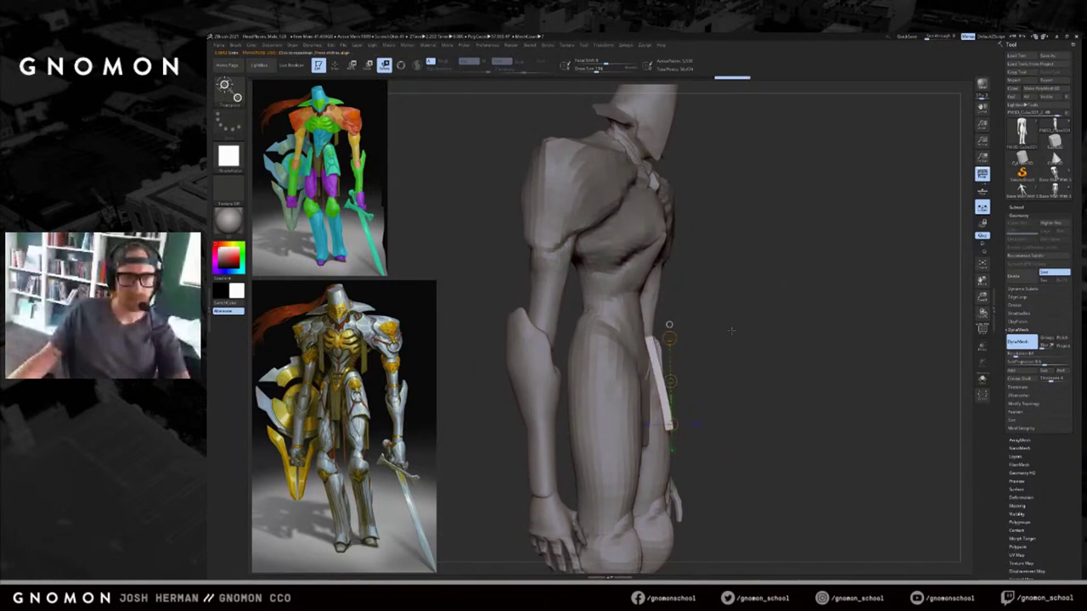
left_click_drag(747, 333, 698, 338, "shift")
key("q")
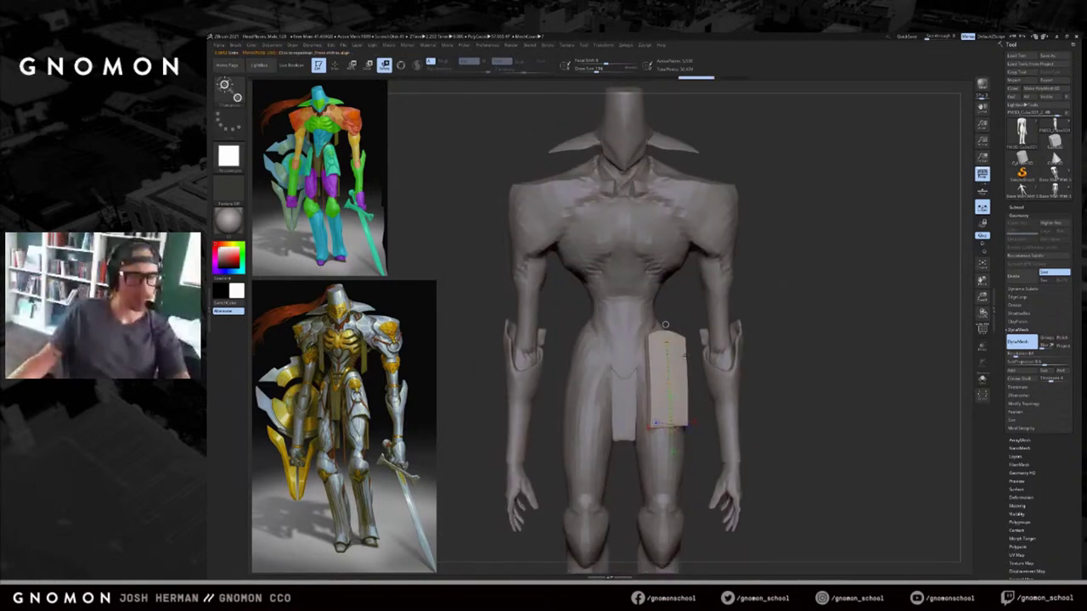
Mirror the thigh plate across the X axis with SubTool Master, merging it into one subtool.
left_click_drag(781, 352, 771, 362)
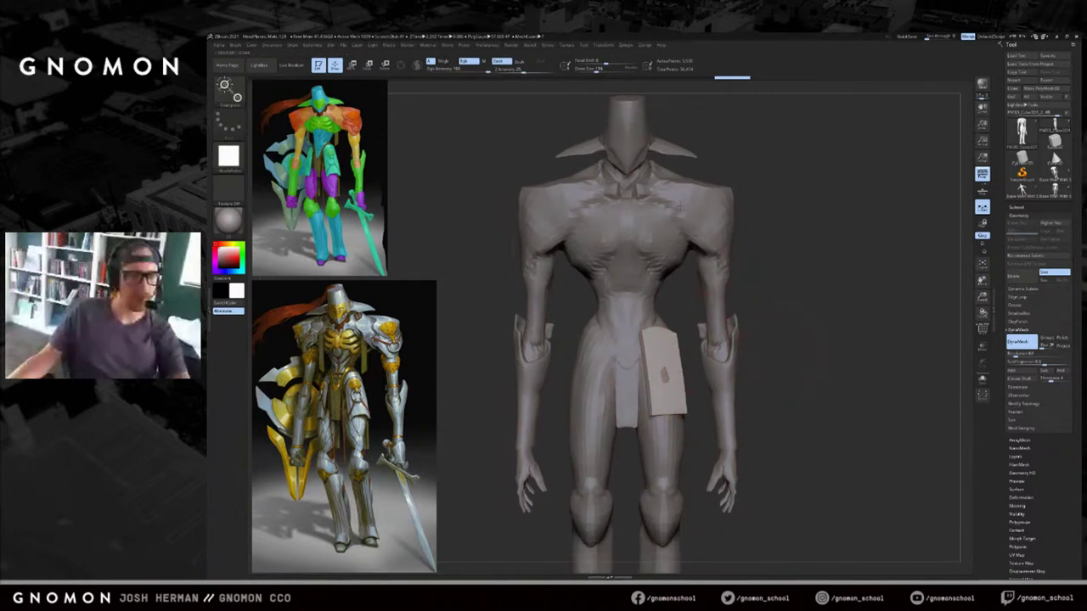
left_click(626, 45)
left_click(677, 197)
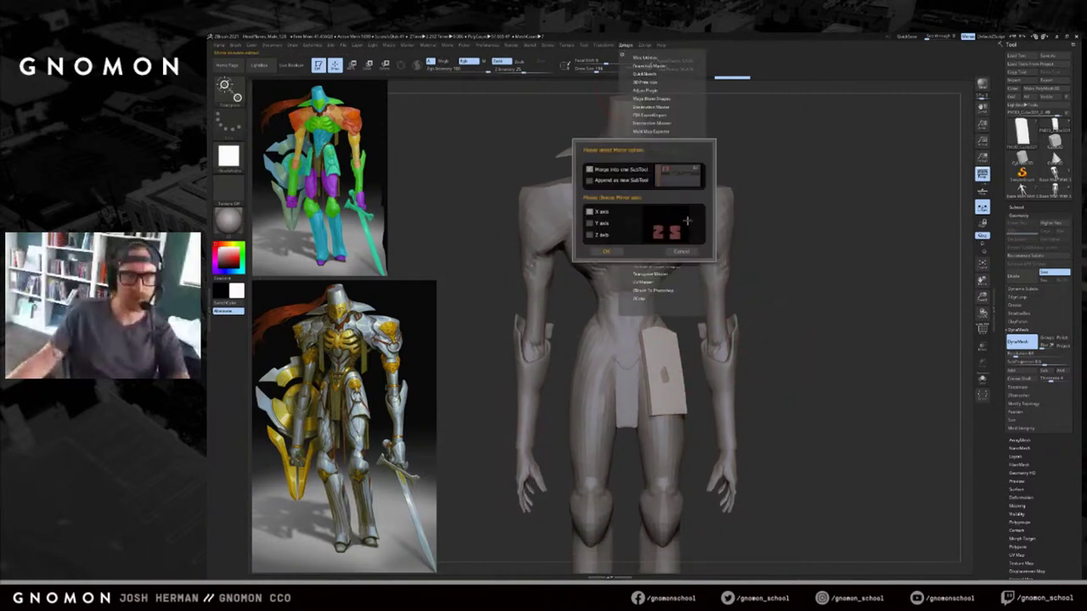
left_click(618, 253)
left_click_drag(774, 307, 752, 293)
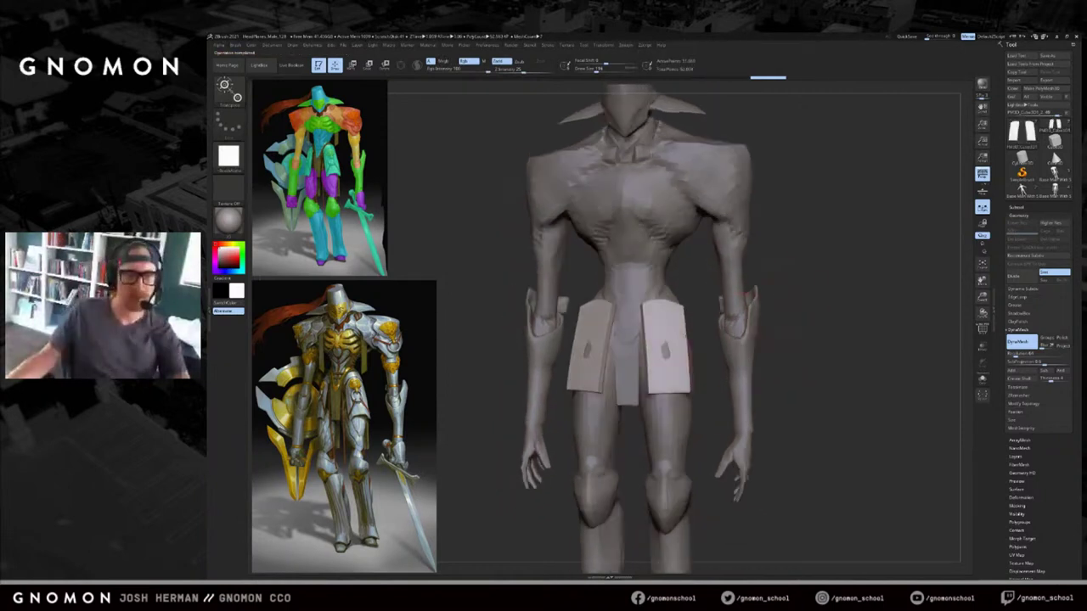
Adjust the lower part of the mirrored thigh plates with a resized Move brush.
key("s")
left_click_drag(672, 391, 657, 391)
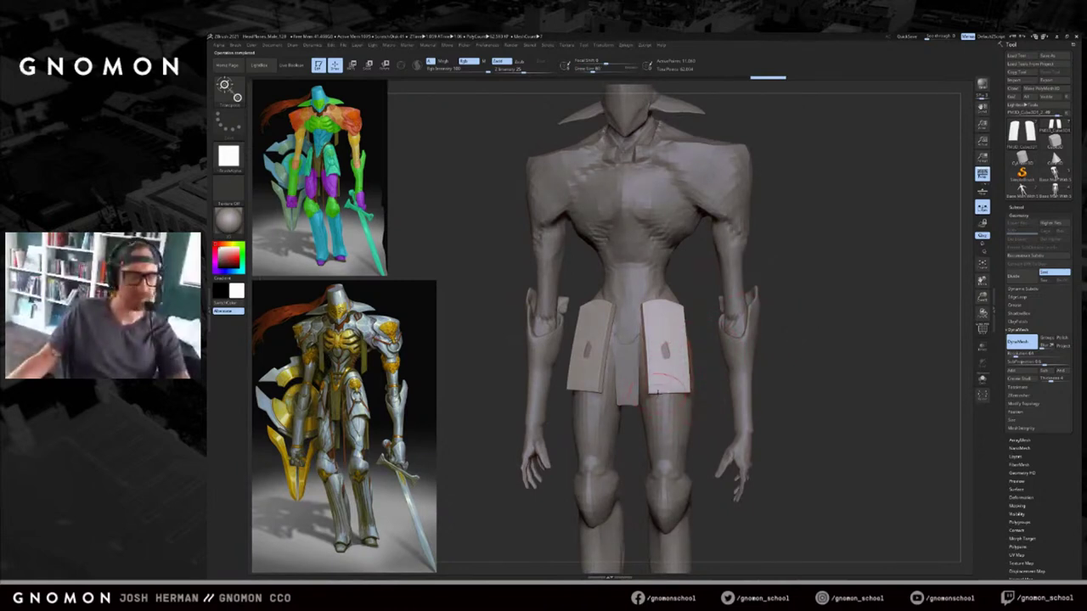
left_click_drag(750, 364, 772, 287, "shift")
key("w")
key("q")
left_click_drag(662, 339, 655, 334)
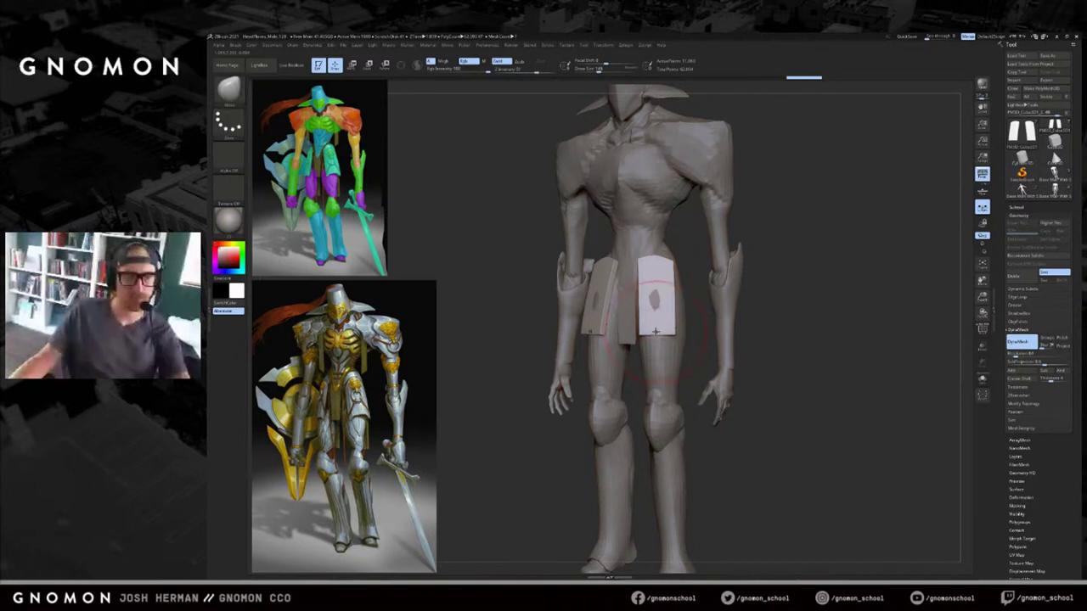
Isolate the thigh plates, mask a lengthwise strip down their middle and soften the mask.
key("alt+s")
left_click_drag(668, 242, 645, 345, "ctrl")
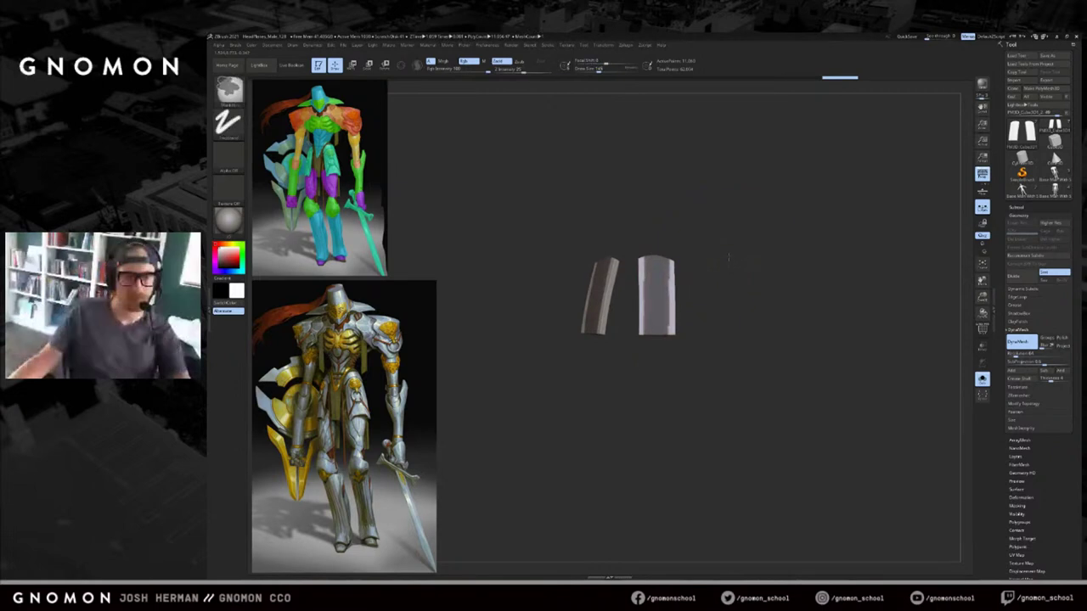
left_click_drag(730, 258, 747, 255, "ctrl")
left_click_drag(669, 247, 645, 344, "ctrl+shift")
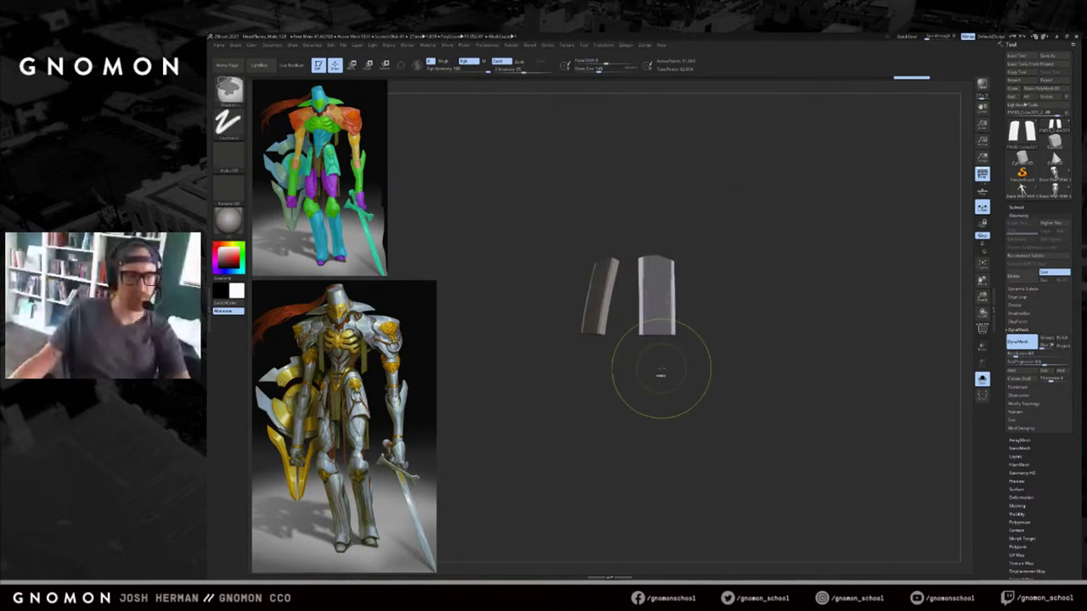
left_click(660, 368, "ctrl")
left_click_drag(662, 369, 714, 327)
left_click(713, 328, "ctrl")
left_click(701, 334, "ctrl")
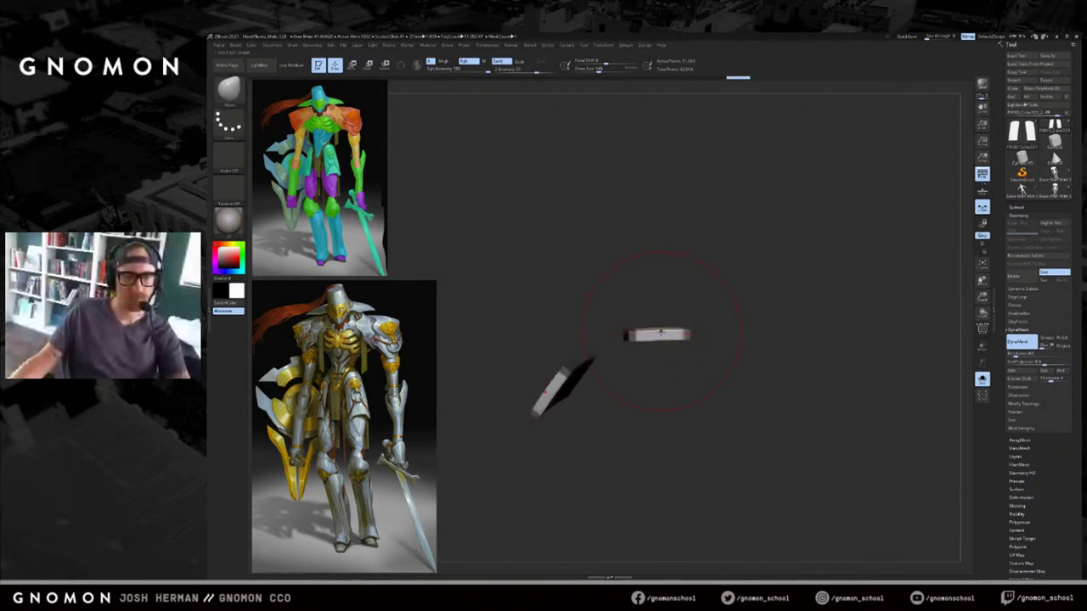
left_click(657, 353, "ctrl")
left_click(656, 340, "ctrl")
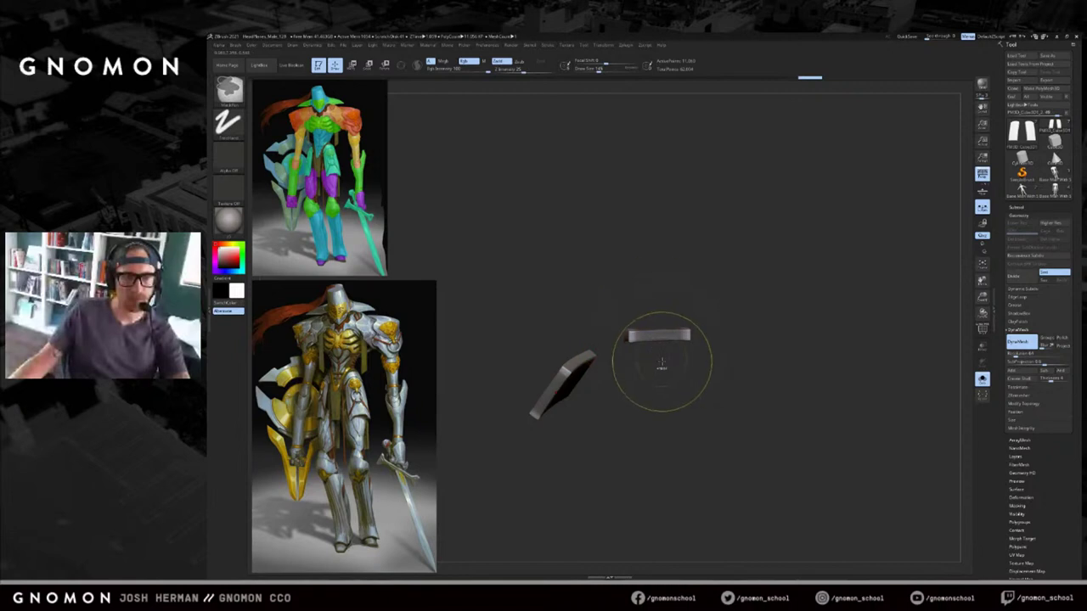
Move the unmasked part of the thigh plates with the Transpose line to give them a curved, ridged profile.
key("w")
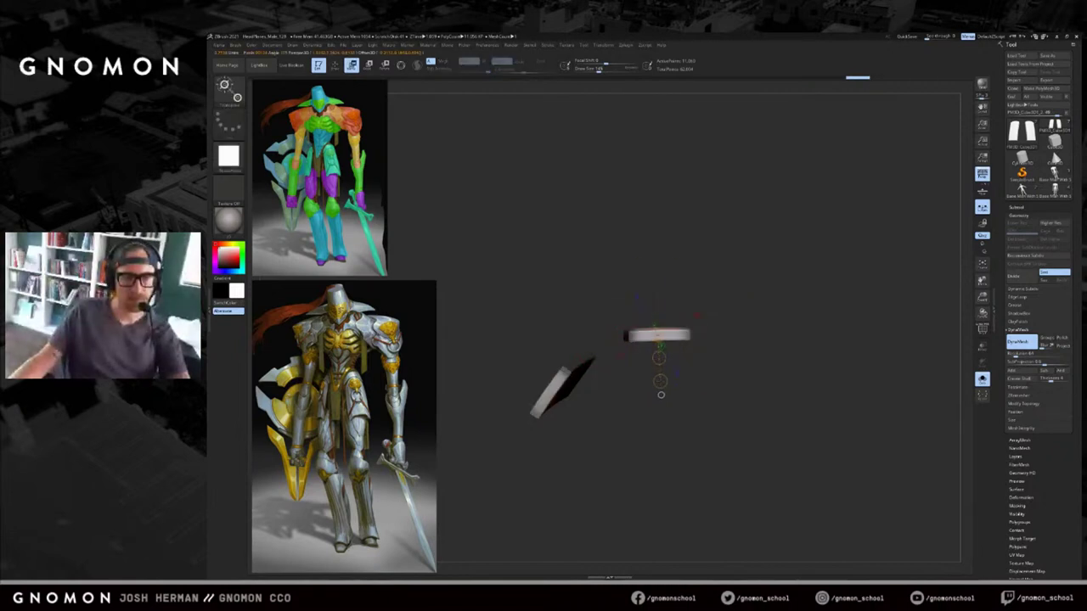
left_click_drag(657, 353, 657, 345)
left_click_drag(715, 304, 626, 344)
key("ctrl+z")
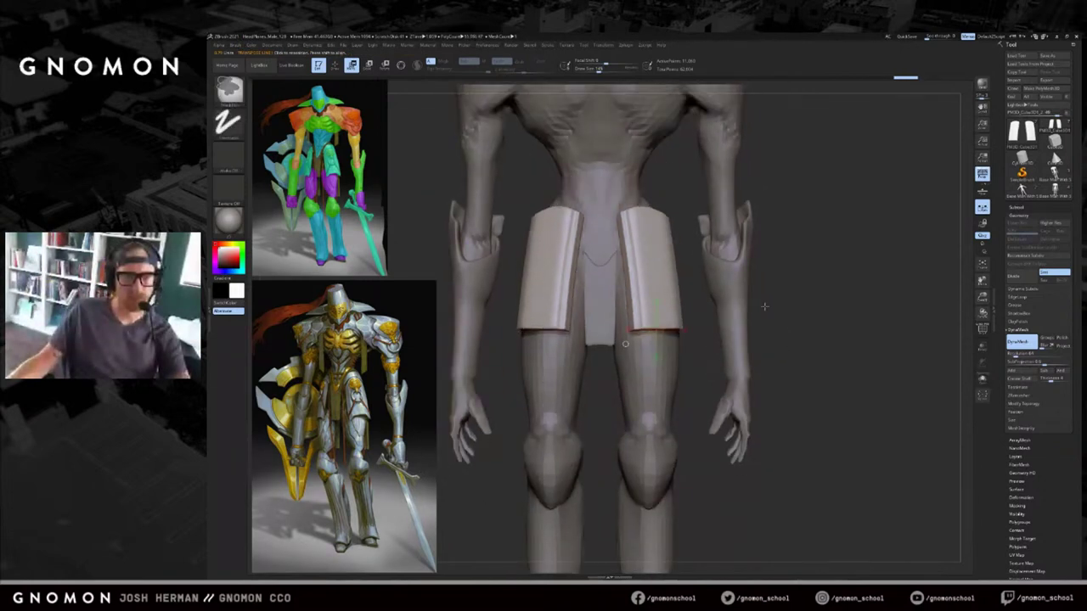
Polish the ridges on the isolated thigh plates with a resized hPolish brush.
left_click_drag(777, 386, 783, 378)
key("b")
key("h")
key("p")
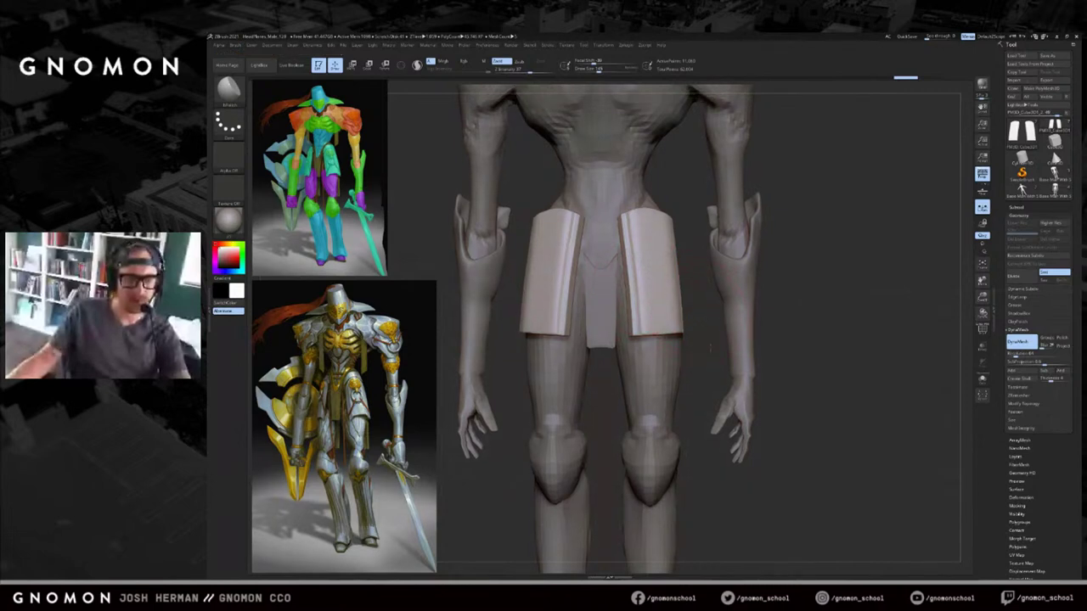
left_click_drag(708, 327, 716, 387, "alt")
key("alt+s")
right_click_drag(657, 352, 662, 354)
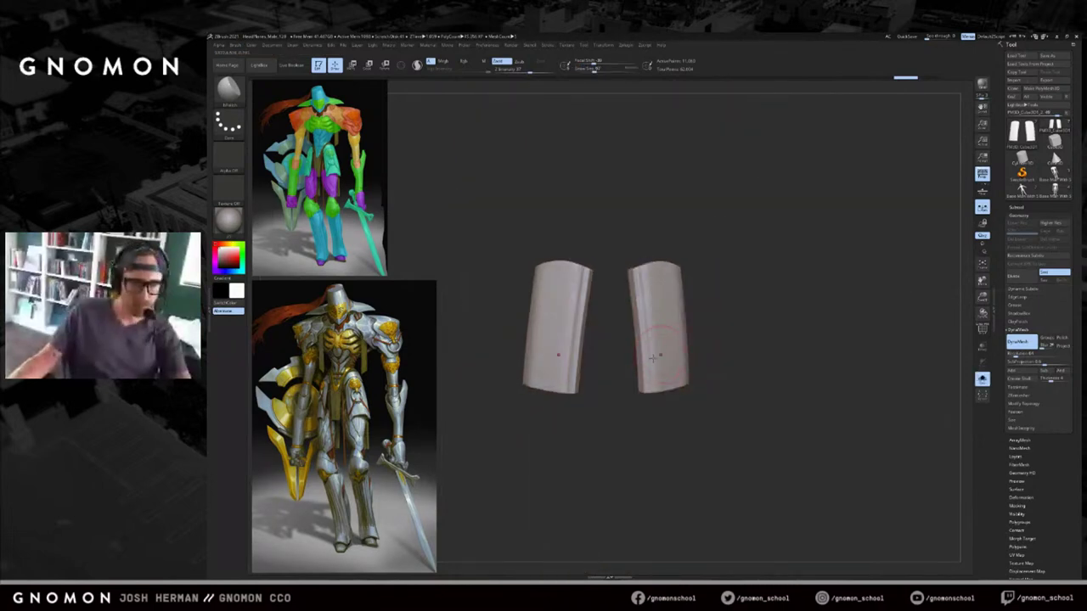
mouse_move(662, 257)
left_mouse_down()
mouse_move(730, 204)
mouse_move(772, 294)
mouse_move(706, 329)
left_mouse_up()
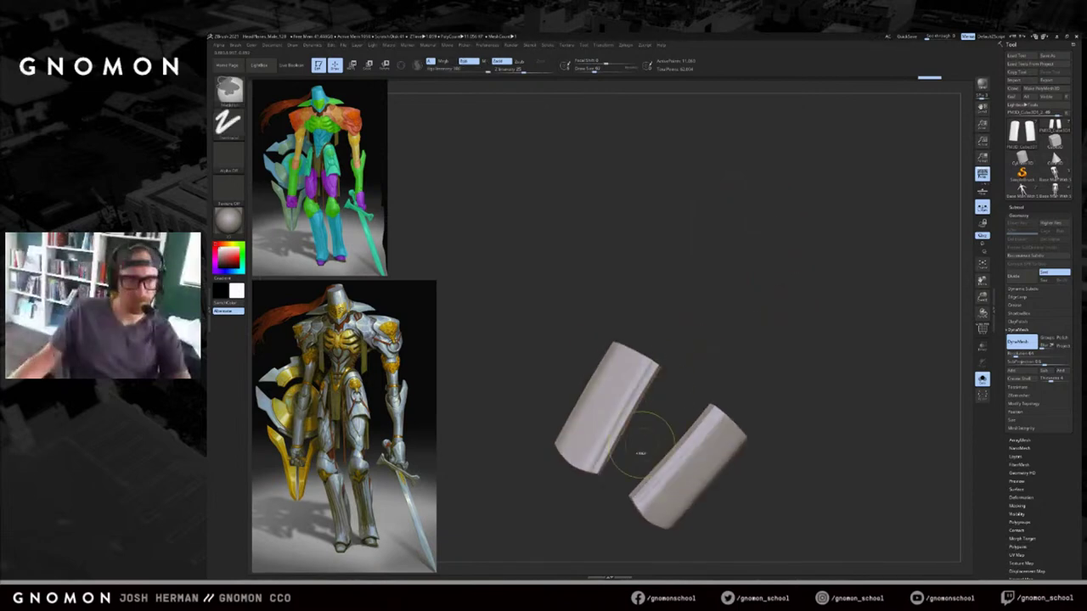
key("ctrl+z")
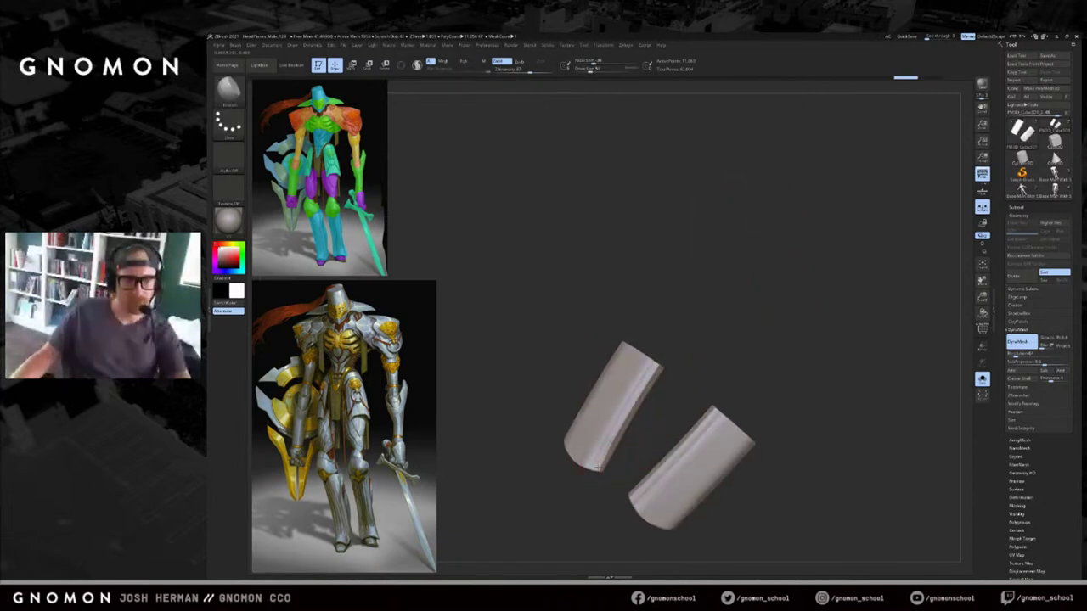
key("s")
left_click_drag(601, 460, 603, 460)
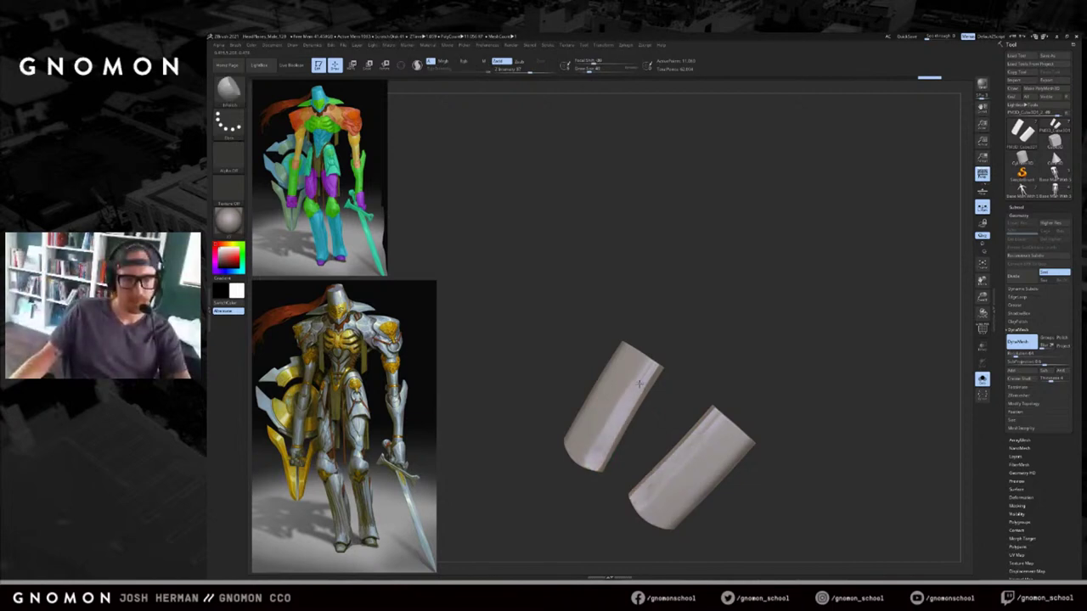
Build up and refine the edges of the isolated thigh plates with the Clay brush, undoing unwanted strokes.
mouse_move(667, 362)
left_mouse_down()
mouse_move(701, 342)
mouse_move(604, 459)
mouse_move(685, 326)
left_mouse_up()
key("ctrl+z")
mouse_move(753, 323)
left_mouse_down()
mouse_move(723, 308)
mouse_move(715, 287)
mouse_move(760, 302)
mouse_move(738, 433)
mouse_move(771, 305)
mouse_move(715, 394)
mouse_move(545, 404)
left_mouse_up()
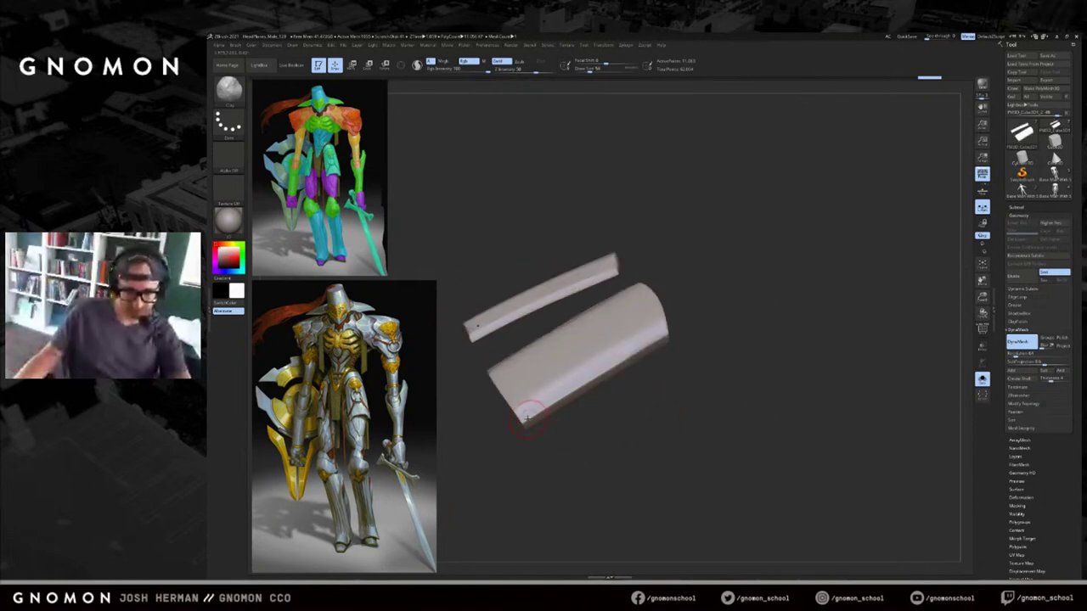
key("ctrl+z")
mouse_move(554, 394)
left_mouse_down()
mouse_move(569, 395)
mouse_move(544, 403)
mouse_move(585, 375)
left_mouse_up()
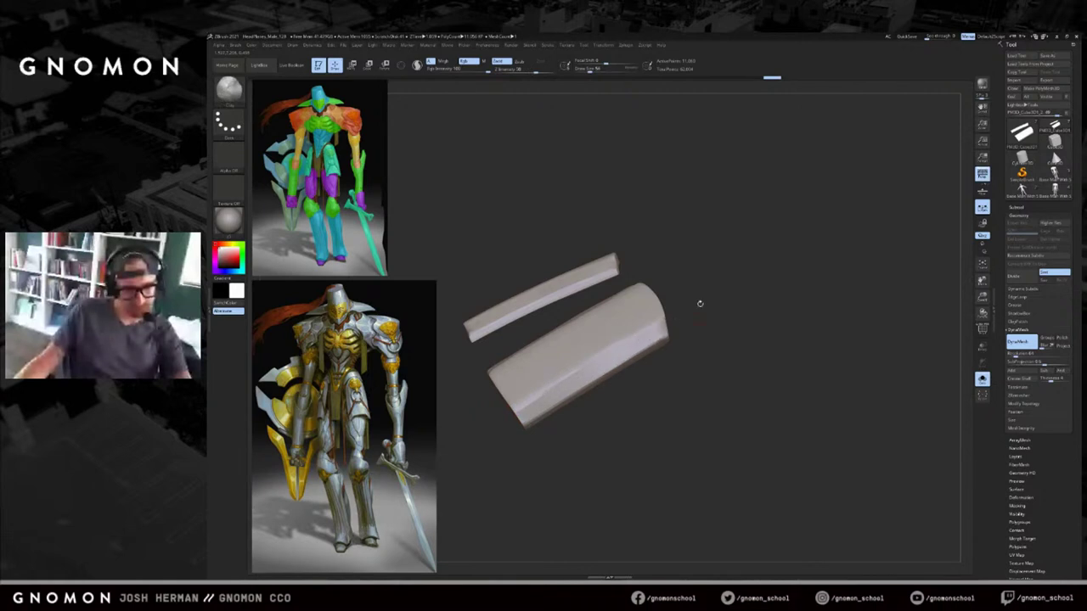
mouse_move(700, 303)
left_mouse_down()
mouse_move(749, 315)
mouse_move(666, 350)
mouse_move(753, 343)
left_mouse_up()
Show the full figure again and adjust the upper edge of the thigh plates with a resized Move brush.
key("alt+s")
mouse_move(615, 265)
left_mouse_down()
mouse_move(592, 278)
mouse_move(576, 273)
mouse_move(581, 260)
mouse_move(584, 273)
left_mouse_up()
key("b")
key("m")
key("v")
key("ctrl+z")
key("s")
left_click_drag(587, 264, 582, 267)
mouse_move(594, 255)
right_mouse_down()
mouse_move(618, 229)
mouse_move(633, 242)
right_mouse_up()
Rotate and reposition the mirrored thigh plates against the hips with Transpose lines.
key("r")
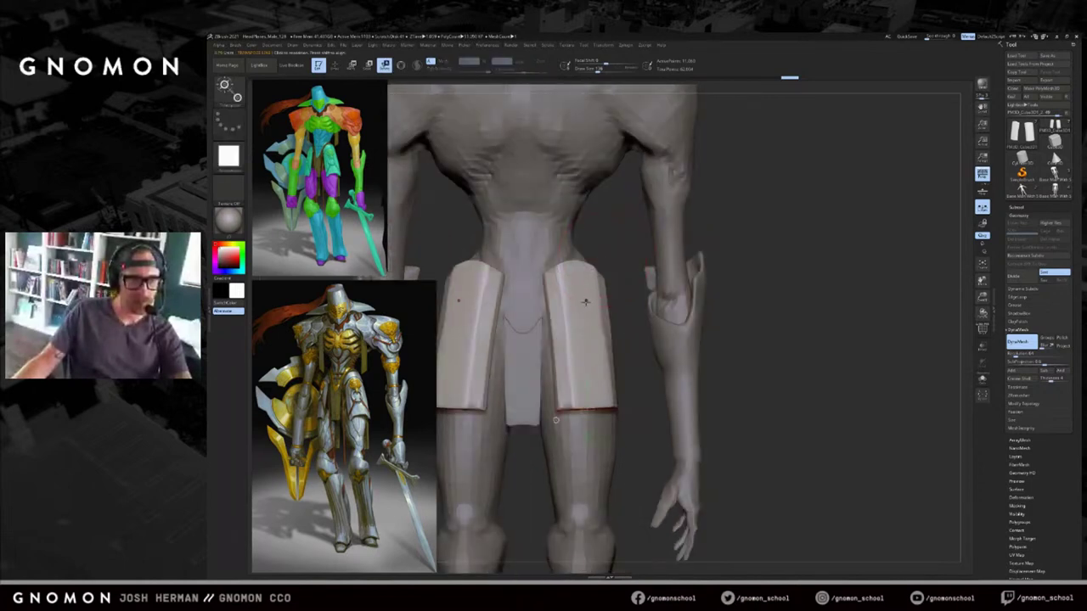
left_click_drag(575, 272, 588, 416)
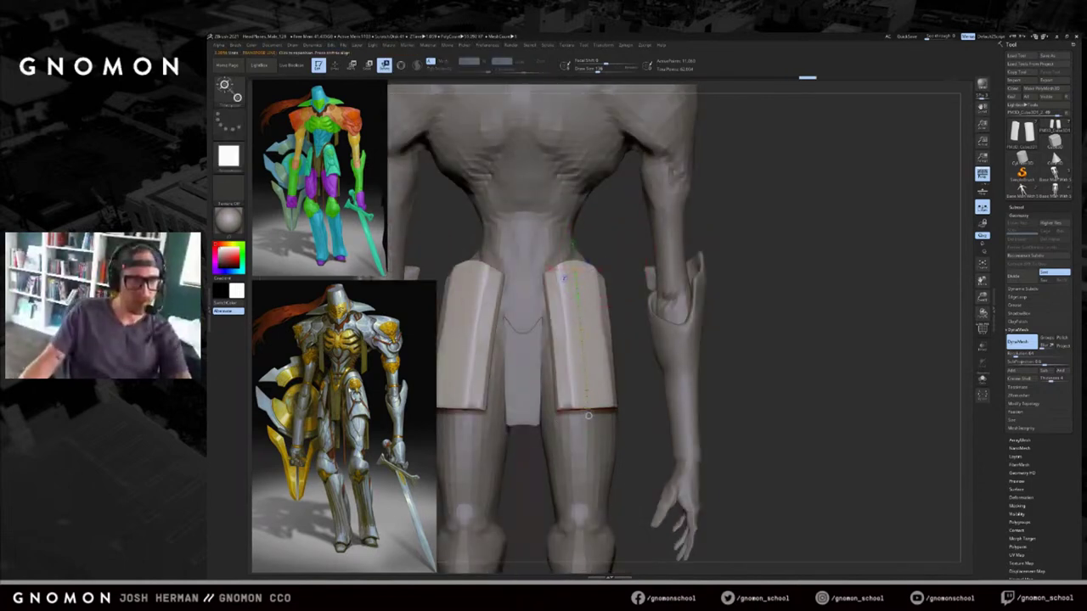
left_click_drag(804, 281, 763, 294)
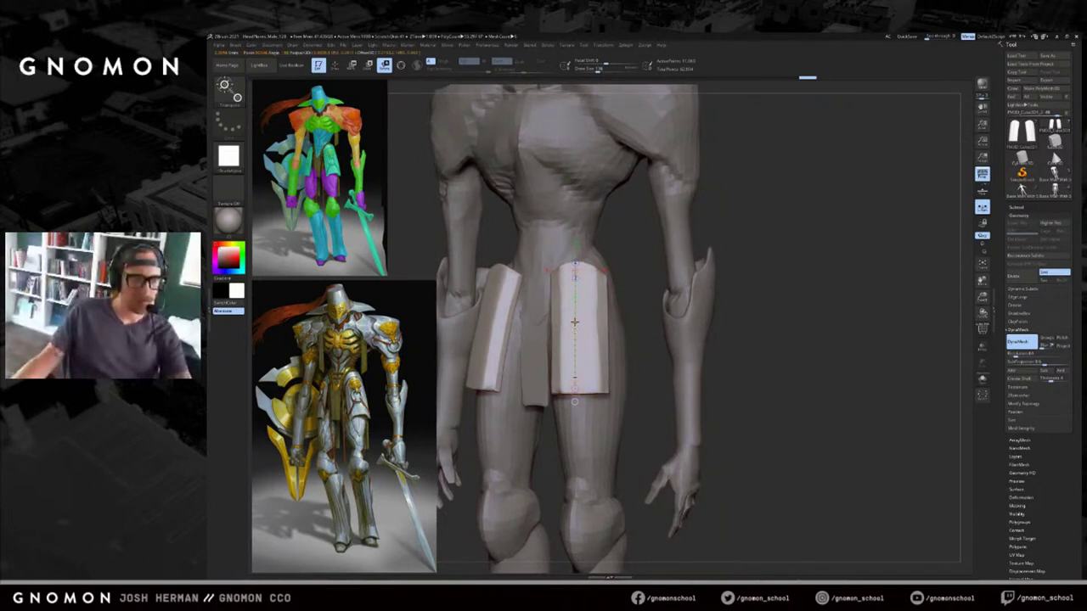
mouse_move(631, 338)
left_mouse_down("shift")
mouse_move(587, 354)
mouse_move(462, 365)
mouse_move(531, 367)
left_mouse_up("shift")
key("w")
left_click_drag(446, 370, 646, 395)
Select the body mesh and smooth the inner thighs and groin between the plates and loincloth.
key("q")
left_click(543, 437, "alt")
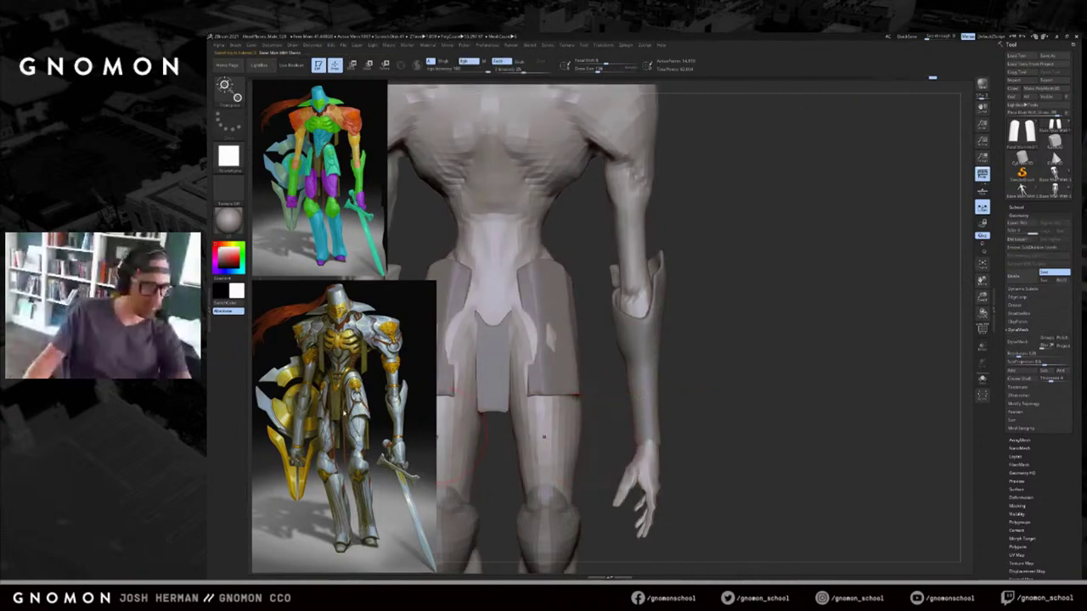
left_click_drag(585, 431, 594, 430)
key("s")
left_click_drag(560, 394, 565, 394)
mouse_move(525, 357)
left_mouse_down("shift")
mouse_move(525, 344)
mouse_move(524, 354)
left_mouse_up("shift")
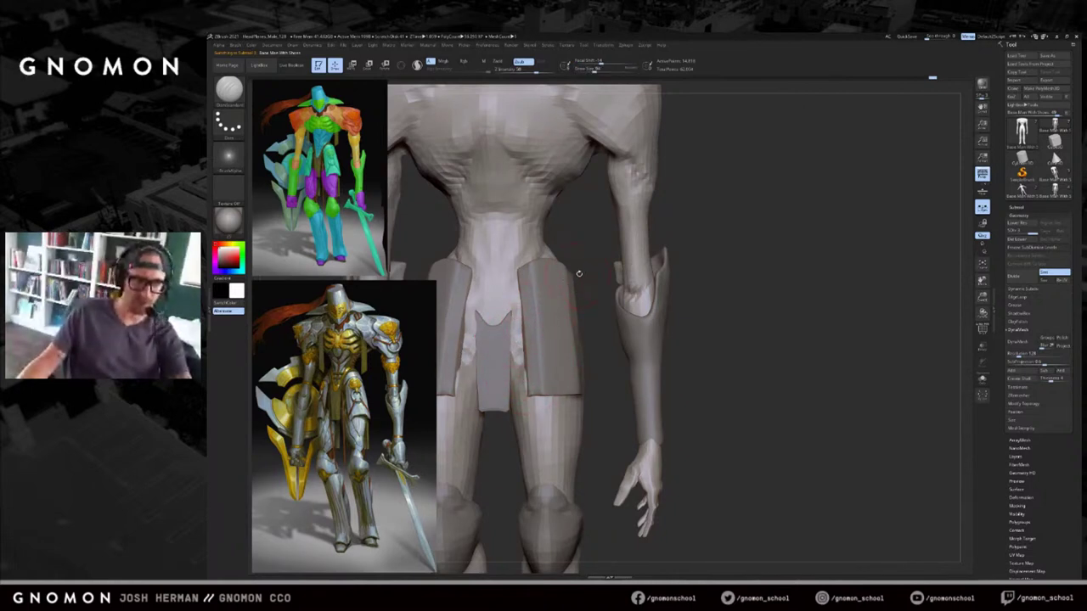
Sculpt the body's pelvis area above the loincloth with the Clay and DamStandard brushes.
left_click_drag(578, 273, 567, 252, "alt")
key("b")
key("c")
key("b")
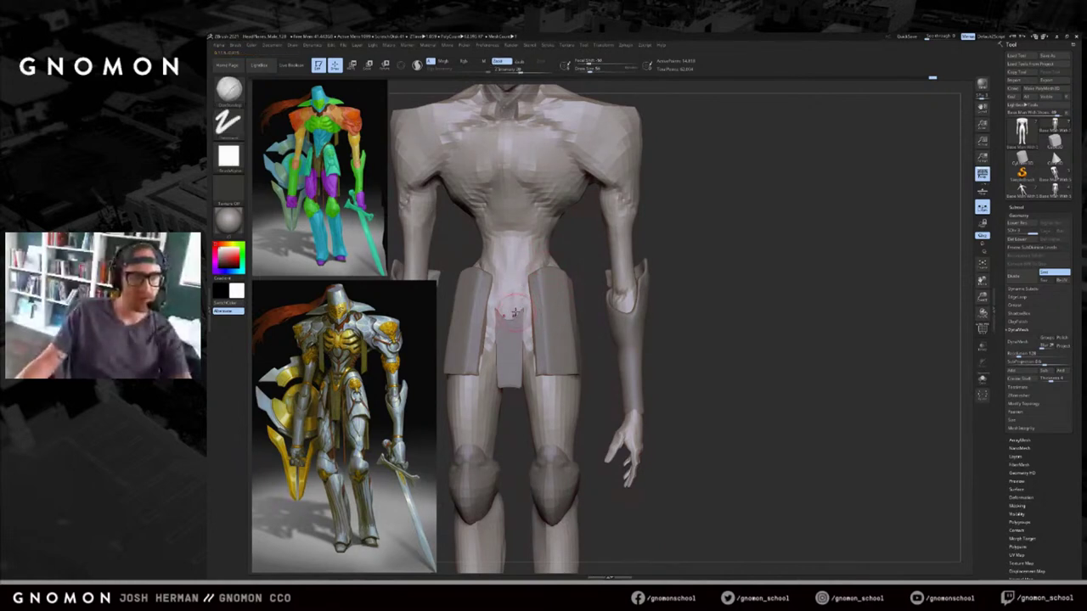
key("b")
key("c")
key("l")
left_click_drag(509, 314, 504, 293)
left_click_drag(560, 255, 555, 257)
key("b")
key("d")
key("s")
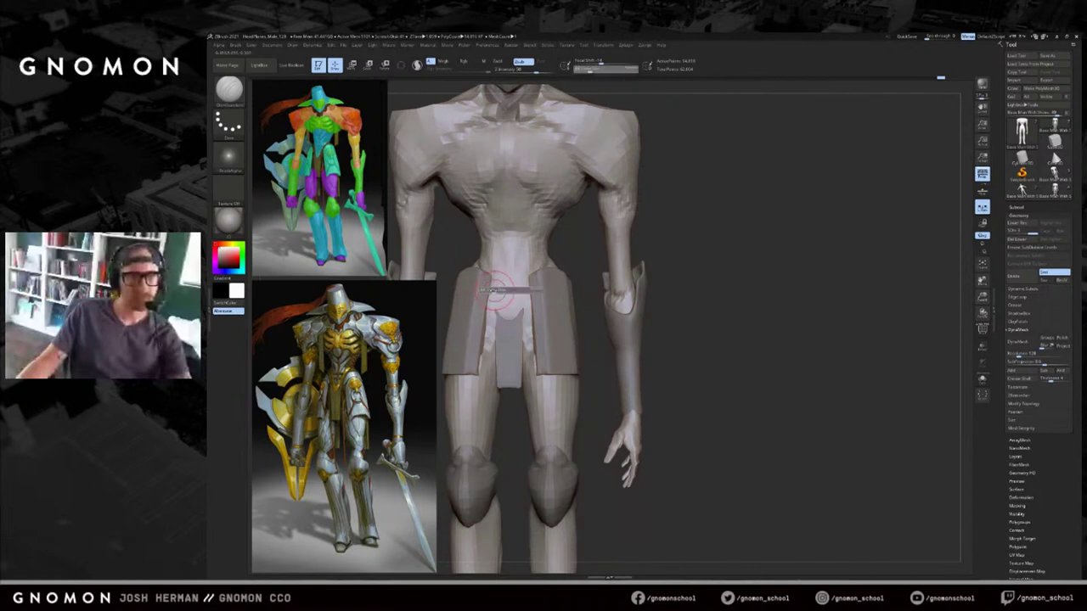
left_click_drag(563, 254, 538, 257)
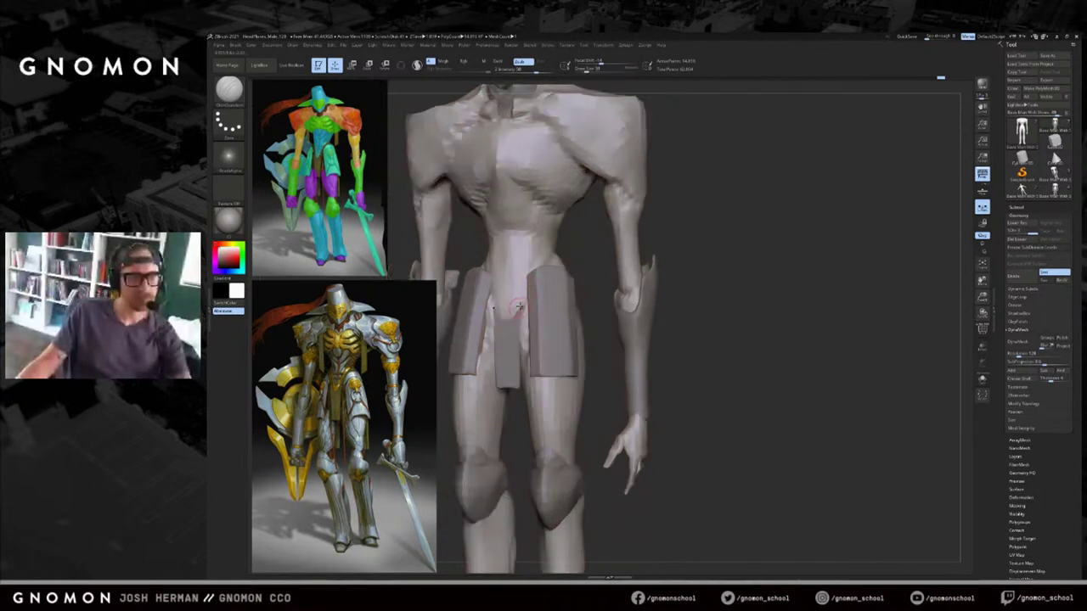
Select the thigh plates and reshape their upper inner edges with a resized Move brush.
left_click(542, 283, "alt")
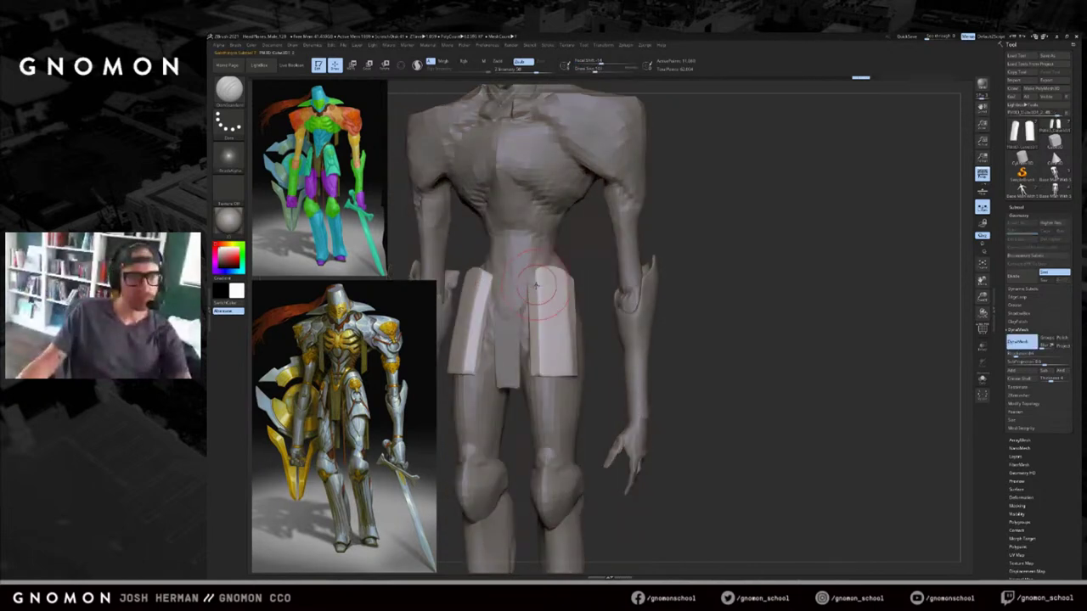
key("b")
key("m")
key("v")
mouse_move(528, 282)
left_mouse_down()
mouse_move(556, 260)
mouse_move(578, 281)
left_mouse_up()
key("s")
mouse_move(569, 317)
left_mouse_down()
mouse_move(604, 382)
mouse_move(589, 366)
mouse_move(593, 393)
mouse_move(548, 390)
mouse_move(548, 374)
mouse_move(579, 343)
mouse_move(585, 293)
left_mouse_up()
key("s")
Isolate the thigh plates and refine their rims and ends with a resized Clay brush.
key("alt+s")
key("b")
key("c")
key("l")
key("s")
left_click_drag(529, 267, 508, 264)
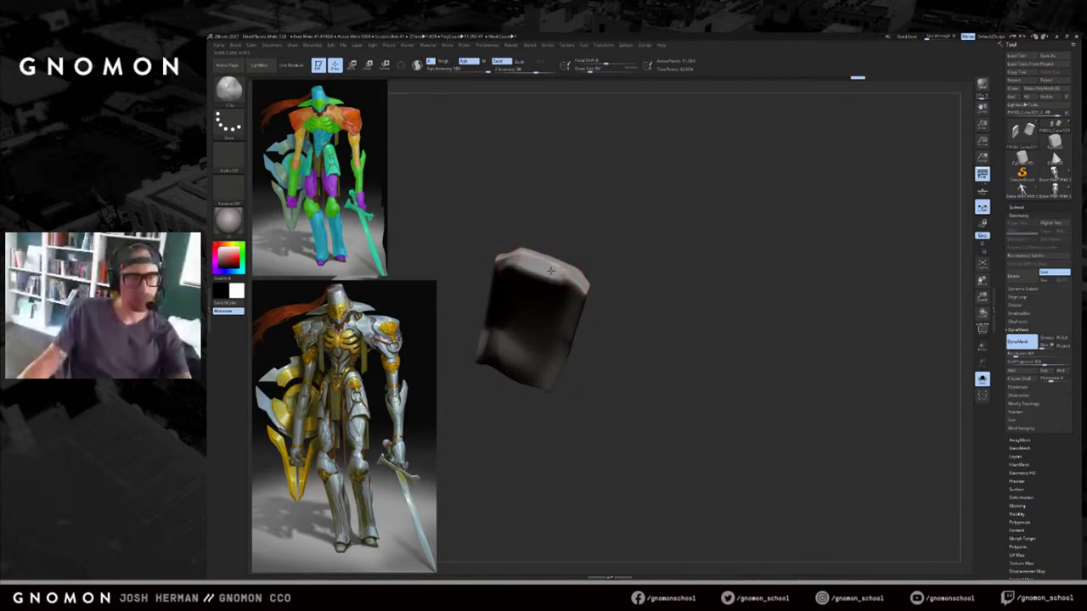
mouse_move(613, 311)
left_mouse_down()
mouse_move(608, 283)
mouse_move(543, 268)
mouse_move(579, 284)
left_mouse_up()
key("s")
mouse_move(613, 288)
left_mouse_down()
mouse_move(615, 328)
mouse_move(611, 284)
left_mouse_up()
key("shift+alt+s")
key("shift+alt+s")
mouse_move(620, 214)
left_mouse_down()
mouse_move(619, 285)
mouse_move(586, 297)
mouse_move(528, 287)
left_mouse_up()
key("s")
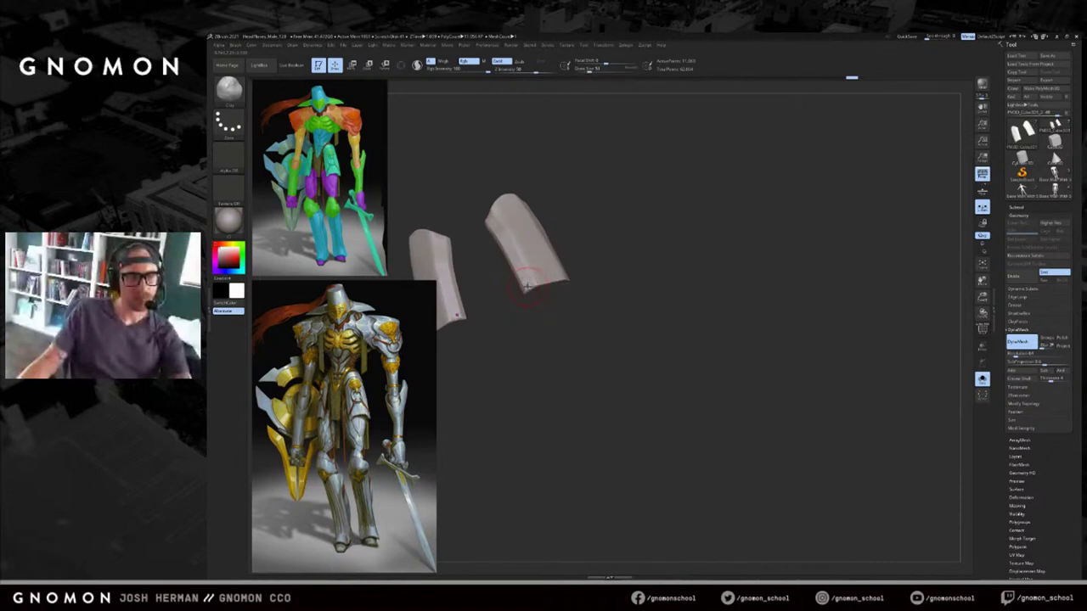
Polish the thigh plates with the hPolish brush and bring back the rest of the figure.
key("b")
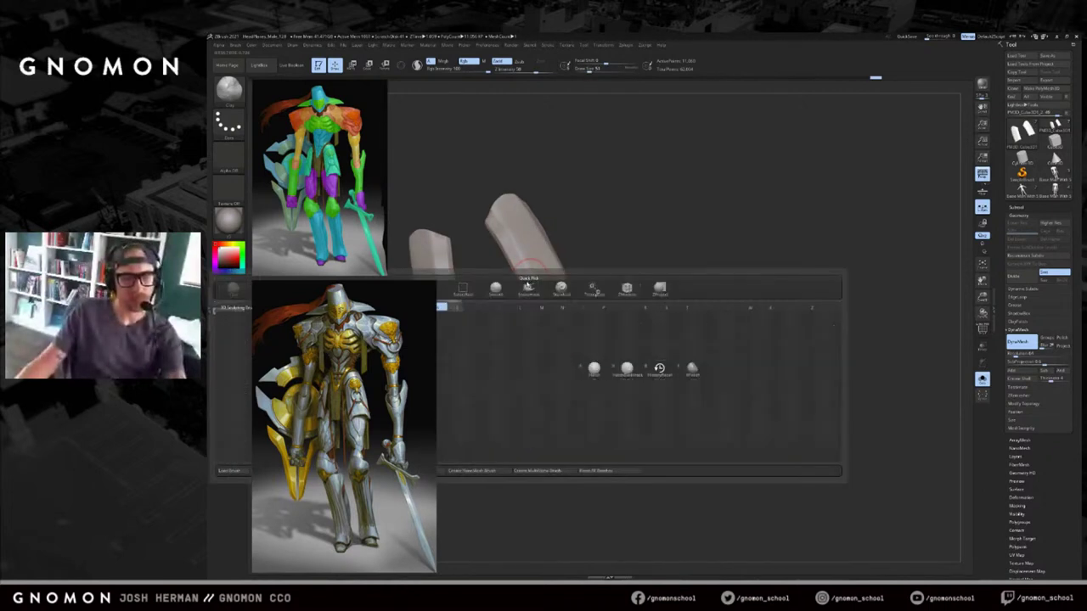
key("p")
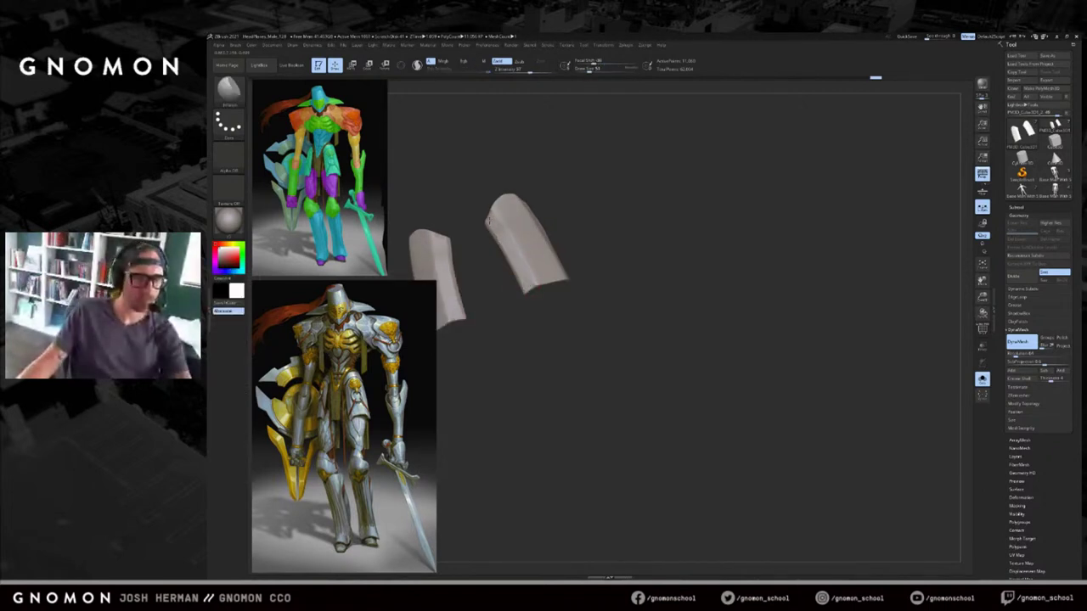
key("alt+s")
left_click_drag(689, 184, 645, 254)
Round the top of the thigh plates with a resized Move brush, undoing the overly broad first pull.
left_click_drag(610, 306, 592, 338, "alt")
key("s")
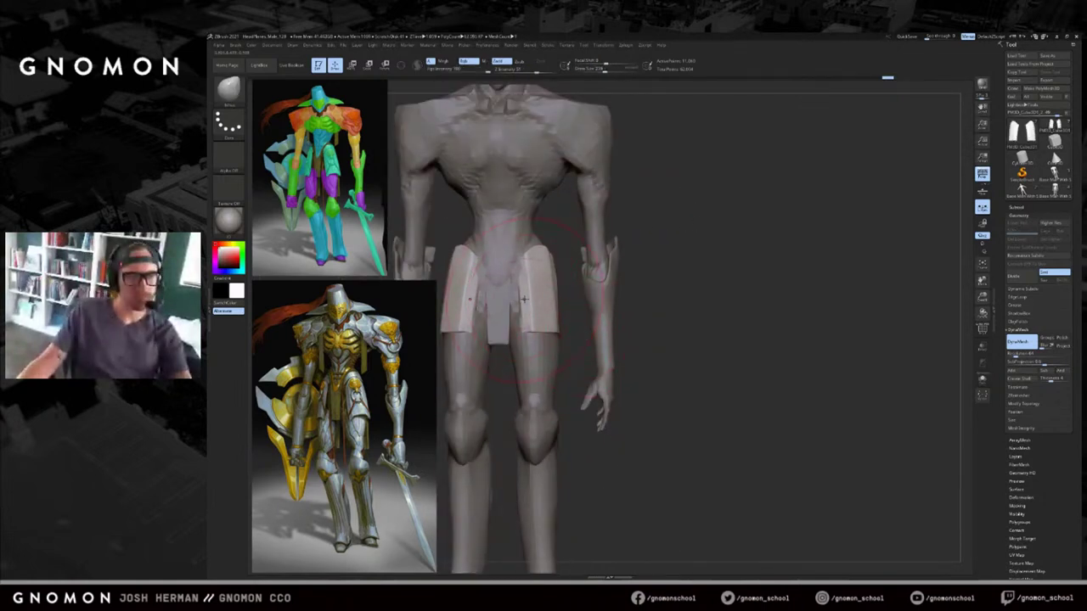
key("s")
left_click_drag(523, 299, 517, 299)
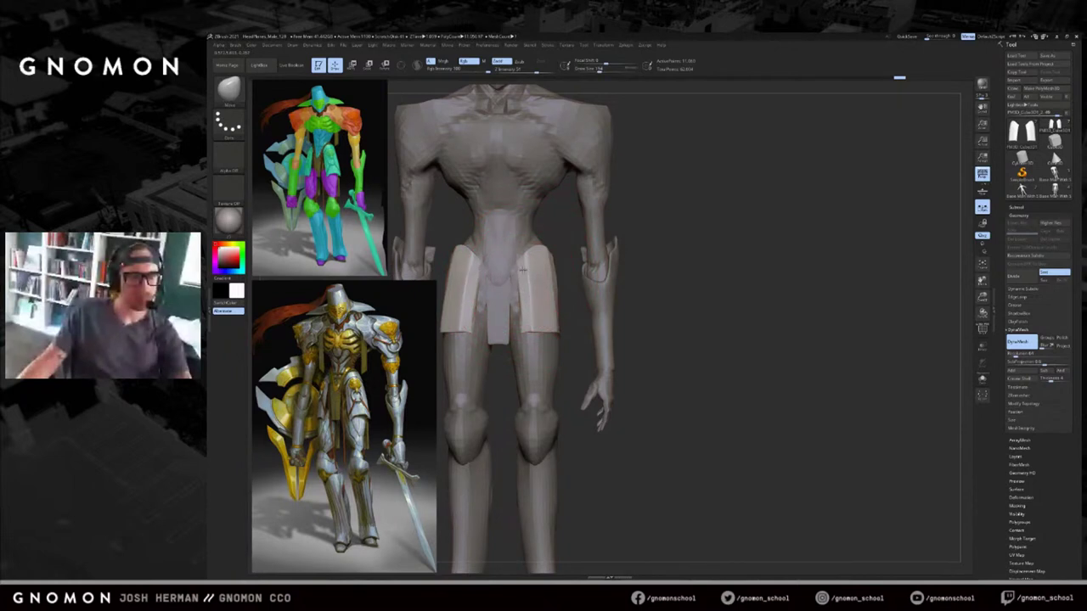
key("ctrl+z")
key("alt+s")
key("alt+s")
key("s")
left_click_drag(535, 273, 525, 272)
mouse_move(567, 242)
left_mouse_down()
mouse_move(555, 243)
mouse_move(564, 261)
mouse_move(515, 266)
mouse_move(560, 258)
left_mouse_up()
key("alt+s")
Work the rims and inner side of the isolated thigh plates with the Clay brush and undo the last strokes.
mouse_move(523, 251)
left_mouse_down("shift")
mouse_move(504, 246)
mouse_move(612, 223)
mouse_move(610, 293)
left_mouse_up("shift")
left_click_drag(581, 231, 575, 248)
mouse_move(587, 316)
left_mouse_down()
mouse_move(609, 345)
mouse_move(623, 324)
mouse_move(582, 337)
left_mouse_up()
left_click_drag(645, 297, 652, 319, "shift")
left_click_drag(596, 355, 613, 350)
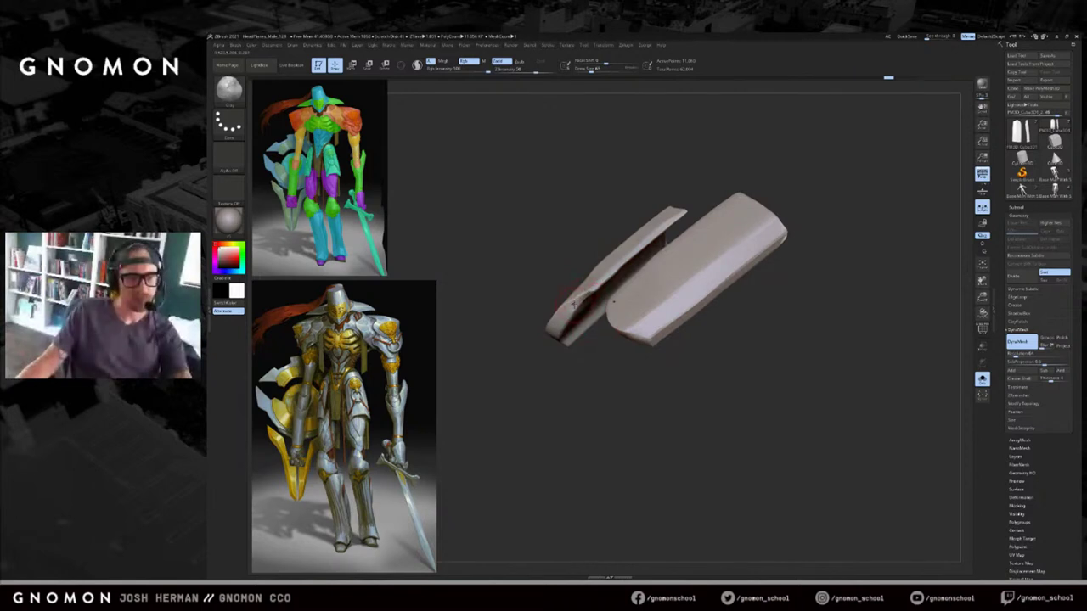
key("ctrl+z")
key("ctrl+z")
key("ctrl+z")
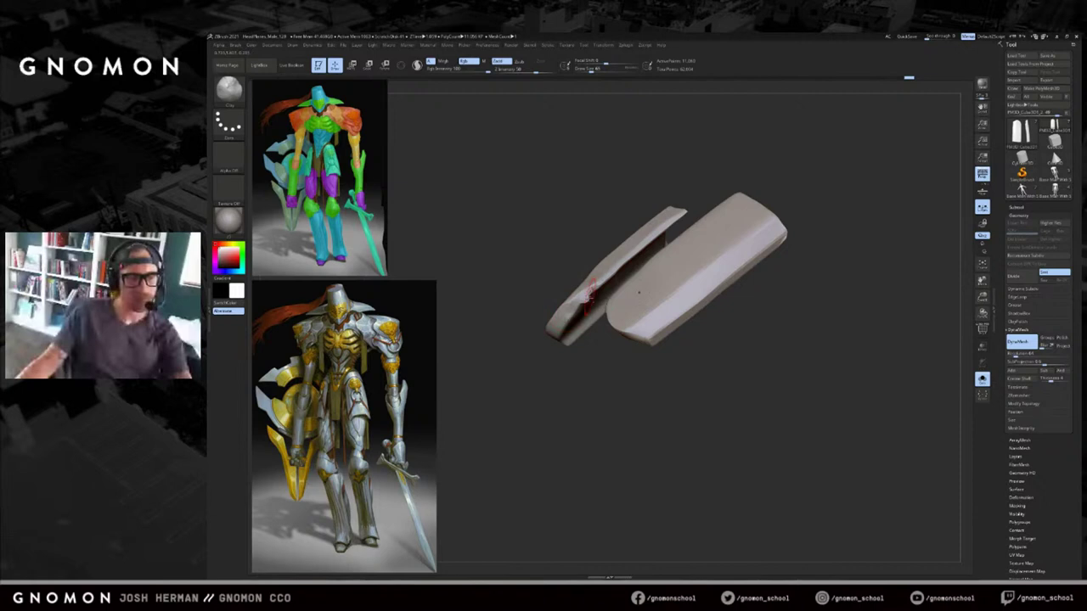
Rework and smooth the inner side of the isolated thigh plates.
left_click_drag(582, 323, 584, 306)
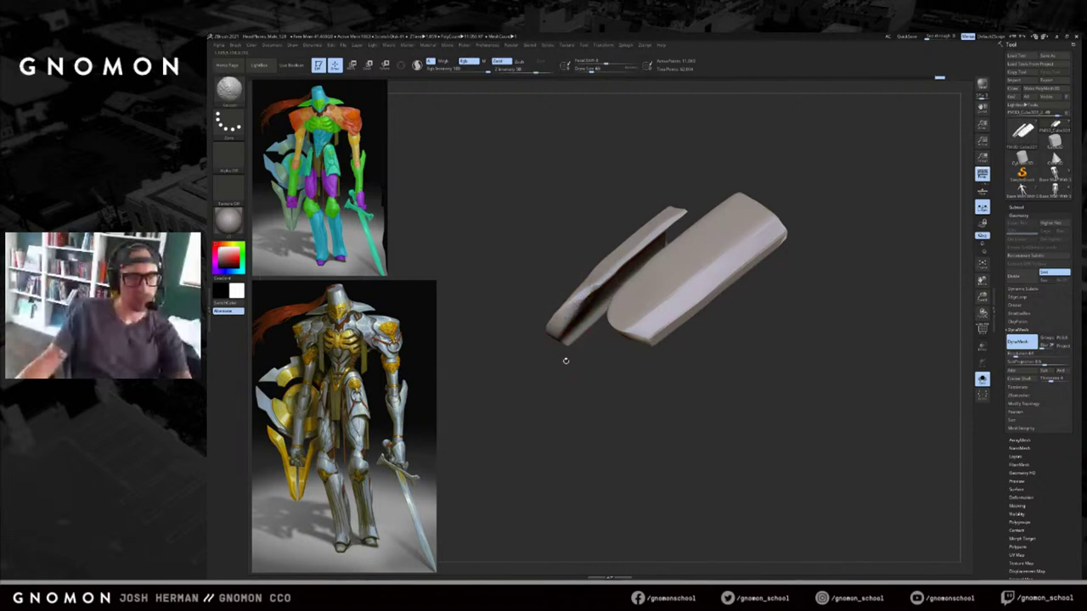
mouse_move(567, 359)
left_mouse_down()
mouse_move(589, 360)
mouse_move(596, 376)
mouse_move(602, 365)
mouse_move(581, 346)
left_mouse_up()
left_click_drag(585, 292, 587, 298, "shift")
left_click_drag(607, 361, 717, 252)
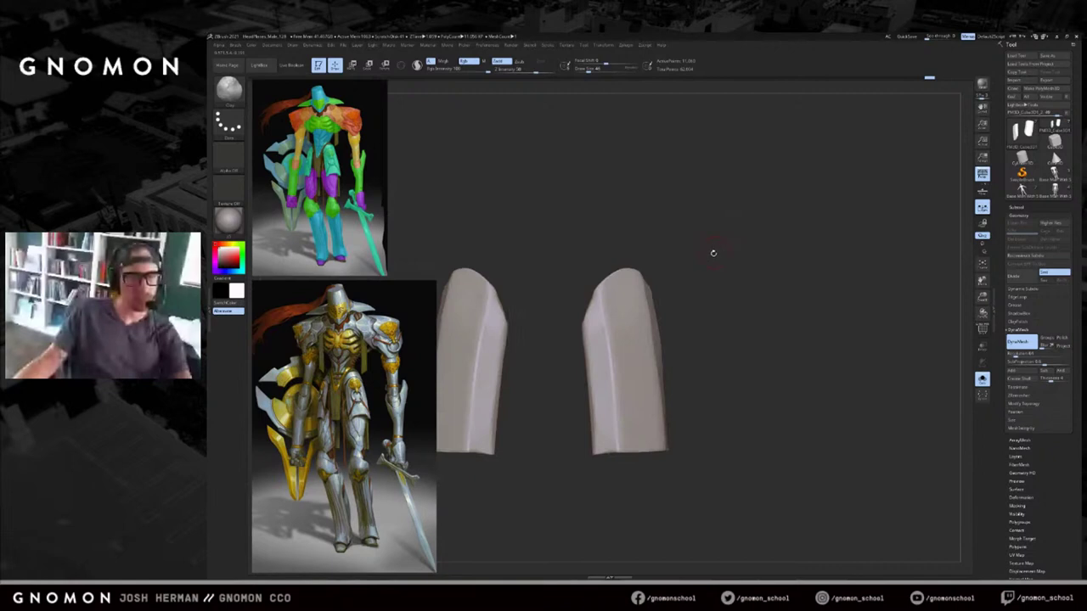
Show the whole figure and carve the upper inner corner of the thigh plates with a small DamStandard brush.
key("alt+s")
key("b")
key("d")
key("s")
mouse_move(672, 294)
left_mouse_down("alt")
mouse_move(657, 261)
mouse_move(622, 264)
left_mouse_up("alt")
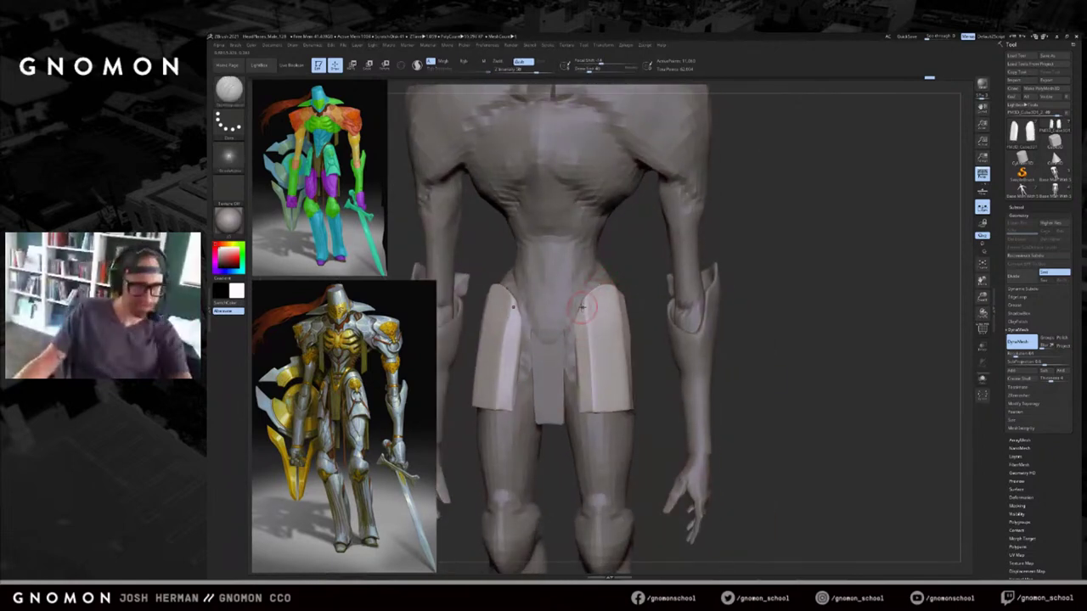
mouse_move(632, 265)
left_mouse_down()
mouse_move(605, 270)
mouse_move(635, 253)
mouse_move(600, 305)
left_mouse_up()
key("bracketleft")
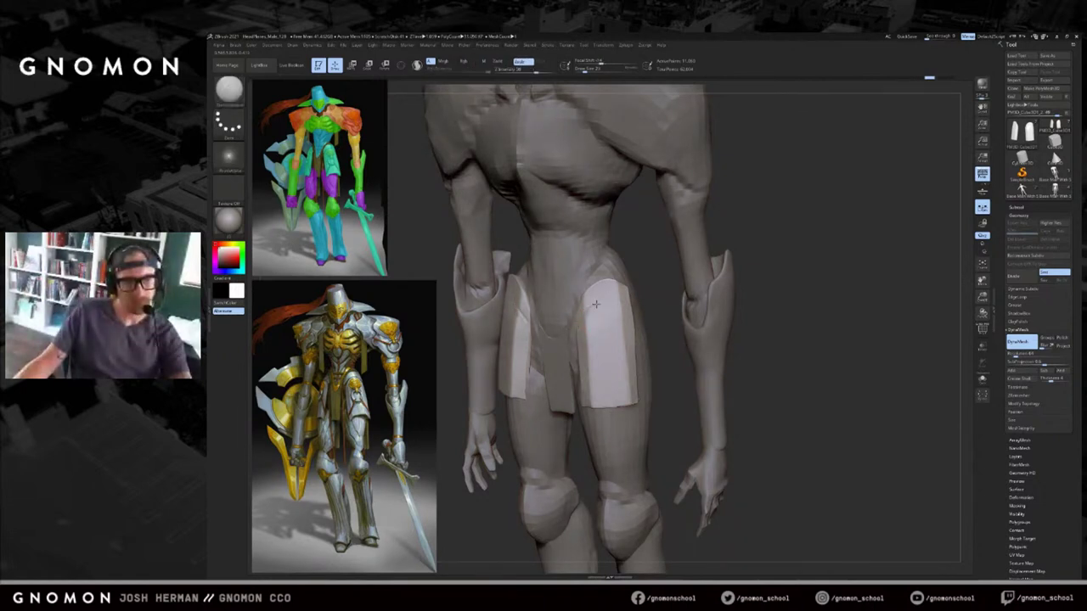
mouse_move(646, 276)
left_mouse_down()
mouse_move(621, 292)
mouse_move(626, 277)
mouse_move(648, 283)
mouse_move(624, 285)
left_mouse_up()
Isolate the thigh plates and shape and smooth their rounded top edges with a resized Clay brush.
key("alt+s")
key("s")
mouse_move(648, 276)
left_mouse_down()
mouse_move(621, 274)
mouse_move(636, 280)
left_mouse_up()
left_click_drag(649, 284, 630, 291)
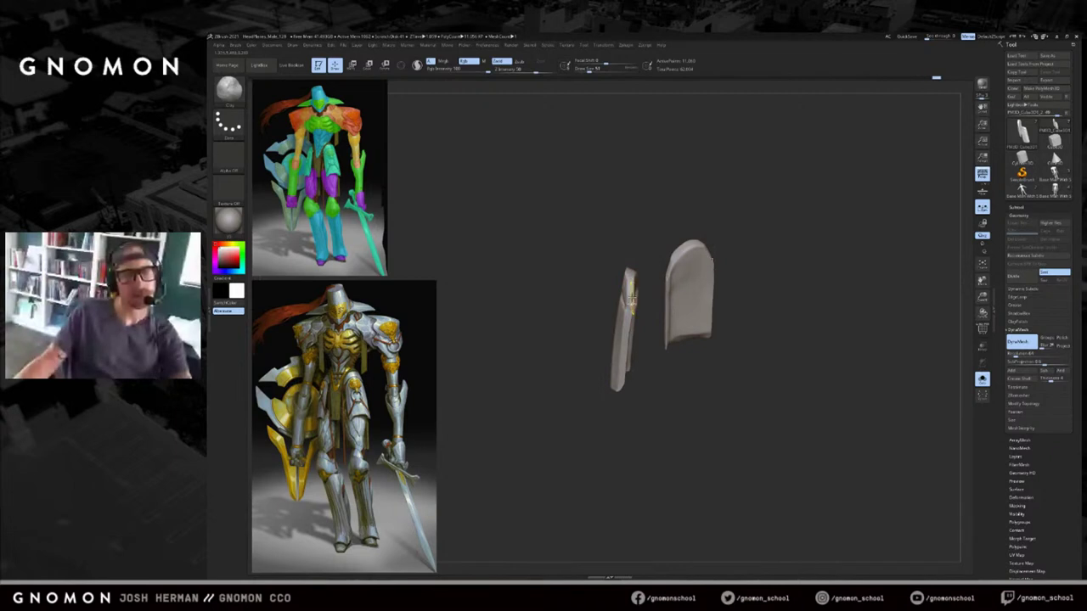
left_click_drag(630, 294, 660, 224, "shift")
left_click(659, 244)
left_click_drag(567, 275, 637, 278, "shift")
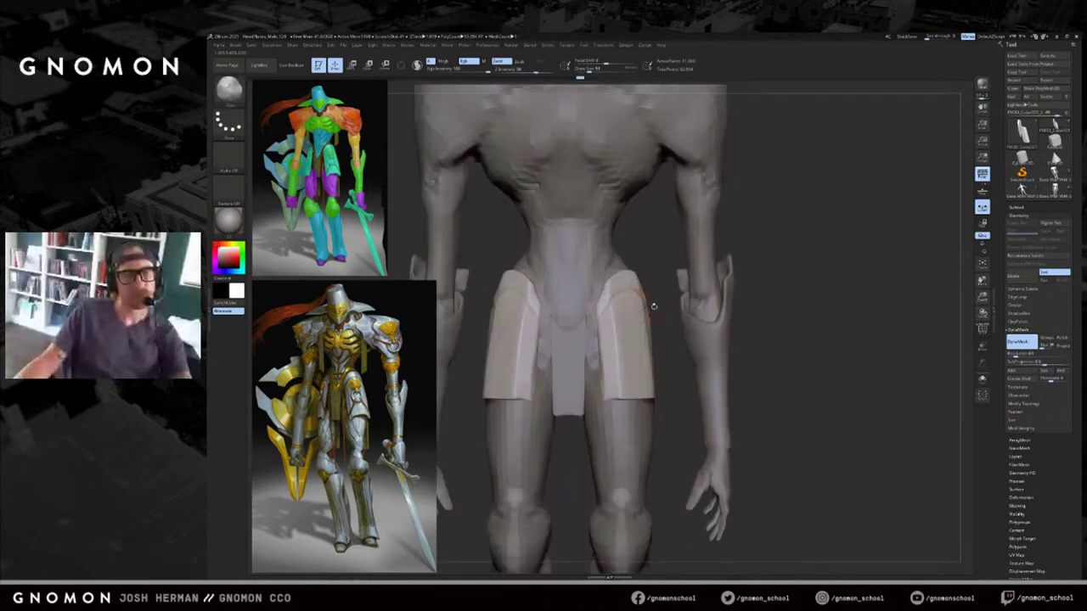
Sketch rounded ornamental shapes on the front of the thigh plates with a small Clay brush.
key("f")
right_click_drag(647, 306, 670, 280, "ctrl")
left_click(681, 269, "alt")
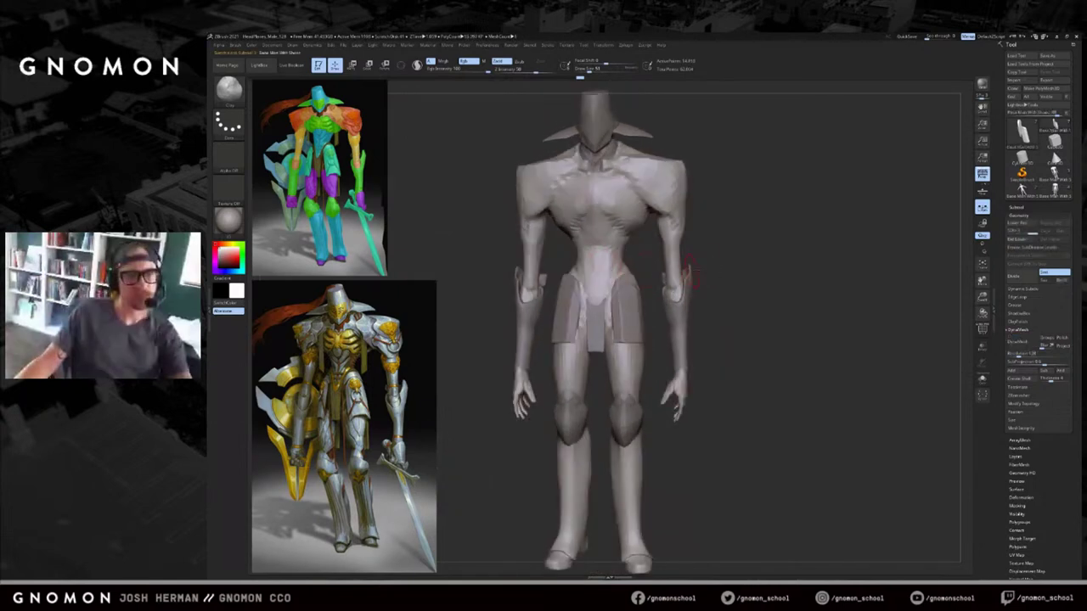
left_click_drag(682, 270, 622, 307)
left_click(624, 307, "alt")
key("s")
left_click_drag(614, 308, 628, 301)
key("s")
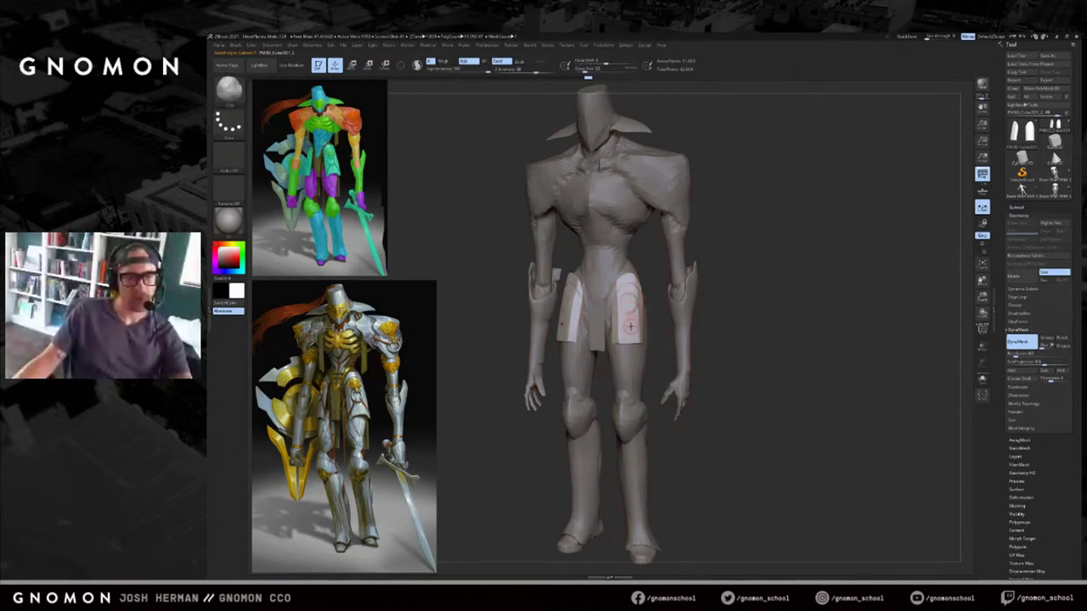
Carve and smooth the rounded ornament on the thigh plates with the DamStandard brush.
key("b")
key("d")
key("s")
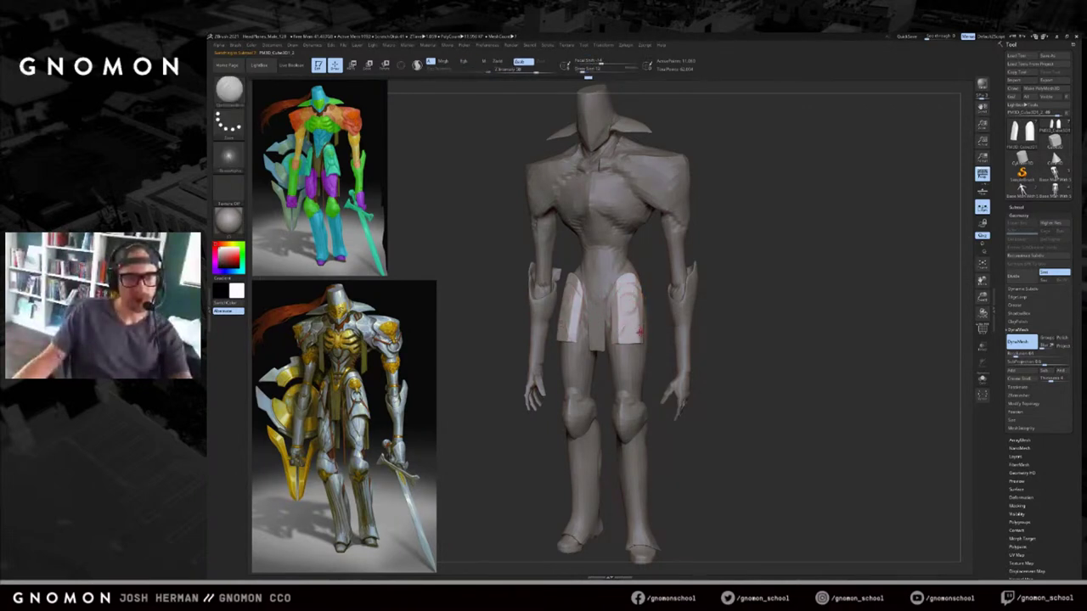
mouse_move(638, 328)
left_mouse_down("shift")
mouse_move(626, 324)
mouse_move(636, 336)
left_mouse_up("shift")
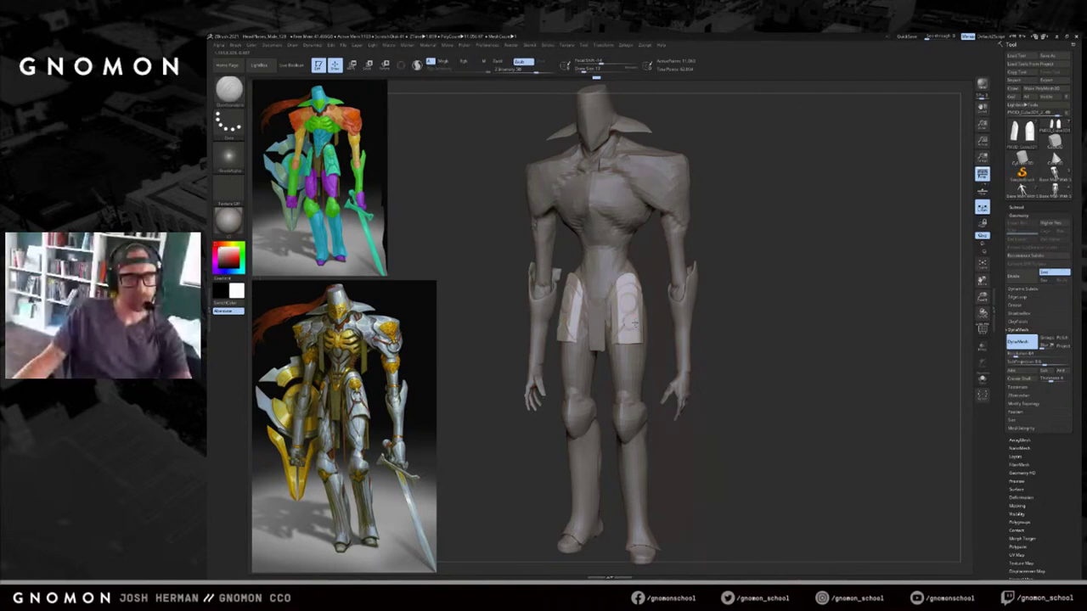
left_click_drag(634, 323, 630, 317, "shift")
mouse_move(701, 327)
left_mouse_down()
mouse_move(731, 325)
mouse_move(735, 298)
left_mouse_up()
Pull the bottom edge of the thigh plates into shape with the Move brush, isolating the plates for the edit.
key("s")
left_click_drag(574, 342, 582, 343)
key("b")
key("m")
key("v")
left_click_drag(716, 344, 692, 342)
mouse_move(692, 341)
left_mouse_down("alt")
mouse_move(690, 363)
mouse_move(642, 352)
left_mouse_up("alt")
key("ctrl+z")
key("alt+s")
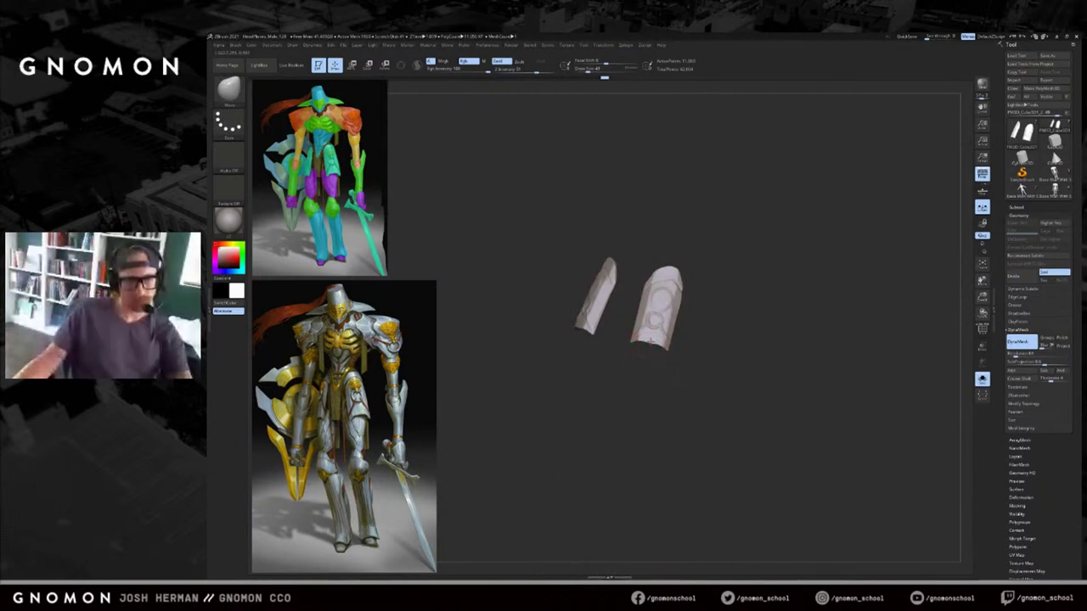
key("s")
left_click_drag(652, 344, 633, 345)
key("alt+s")
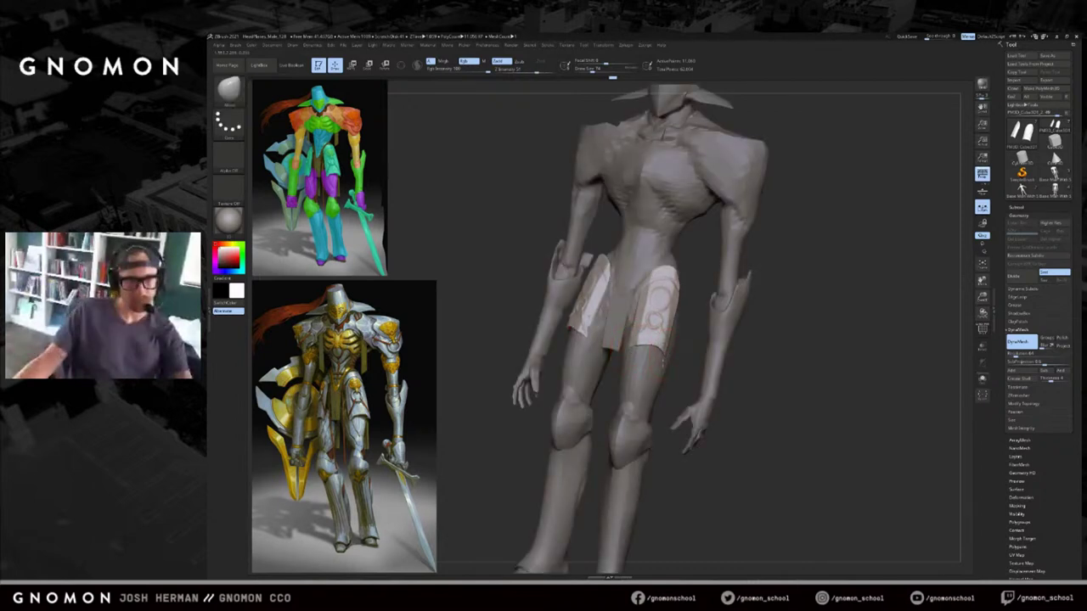
Adjust the lower contour of the thigh plates around the thighs with a resized Move brush.
key("s")
left_click_drag(659, 354, 653, 355)
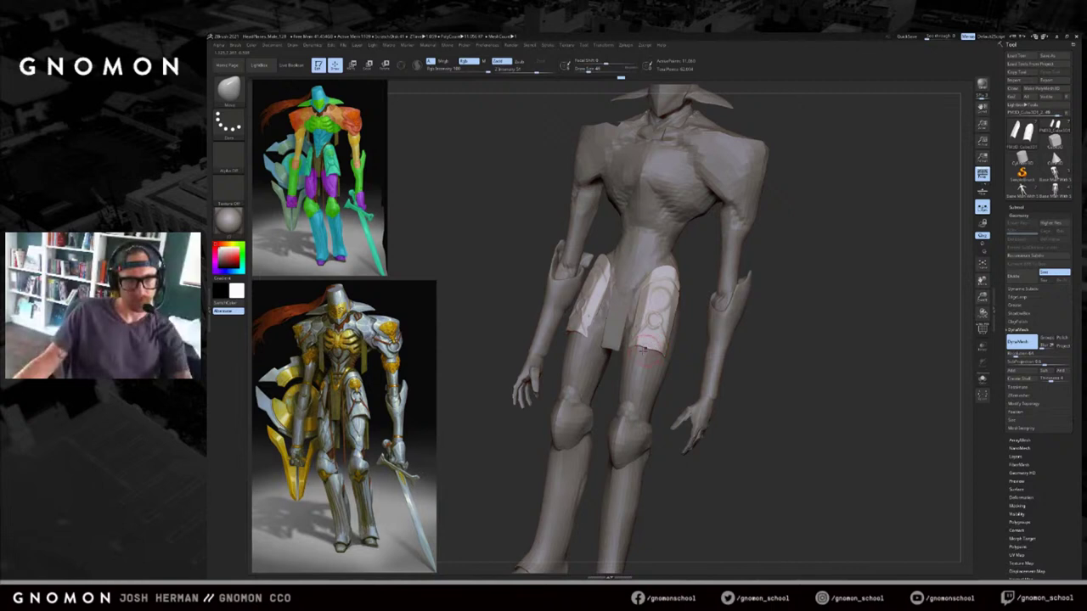
mouse_move(677, 366)
left_mouse_down("shift")
mouse_move(624, 337)
mouse_move(624, 320)
left_mouse_up("shift")
key("s")
key("s")
key("s")
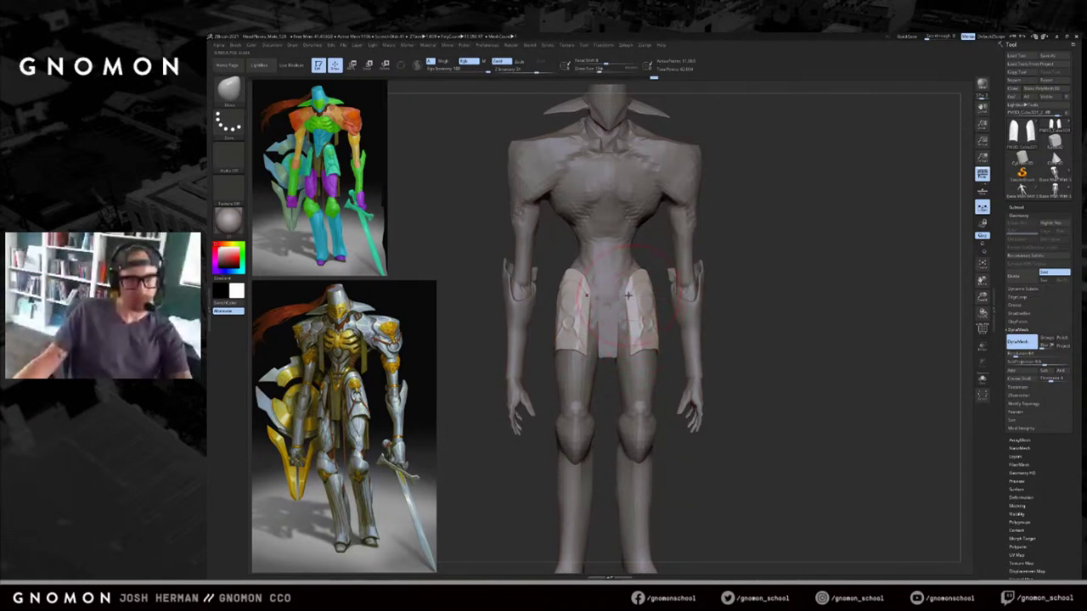
key("s")
mouse_move(631, 350)
left_mouse_down()
mouse_move(663, 357)
mouse_move(651, 350)
left_mouse_up()
Flare the lower outer corners of the thigh plates with a resized Move brush, checking them in isolation.
key("s")
key("s")
key("s")
key("s")
mouse_move(672, 365)
left_mouse_down()
mouse_move(726, 362)
mouse_move(652, 353)
mouse_move(649, 337)
mouse_move(666, 366)
mouse_move(624, 370)
mouse_move(681, 369)
mouse_move(668, 320)
mouse_move(659, 320)
mouse_move(669, 303)
left_mouse_up()
key("alt+s")
key("s")
key("s")
key("s")
left_click_drag(653, 368, 668, 371)
Examine the thigh plates on the full figure from the side and front.
key("alt+s")
key("alt+s")
key("f")
key("alt+s")
key("f")
key("f")
key("f")
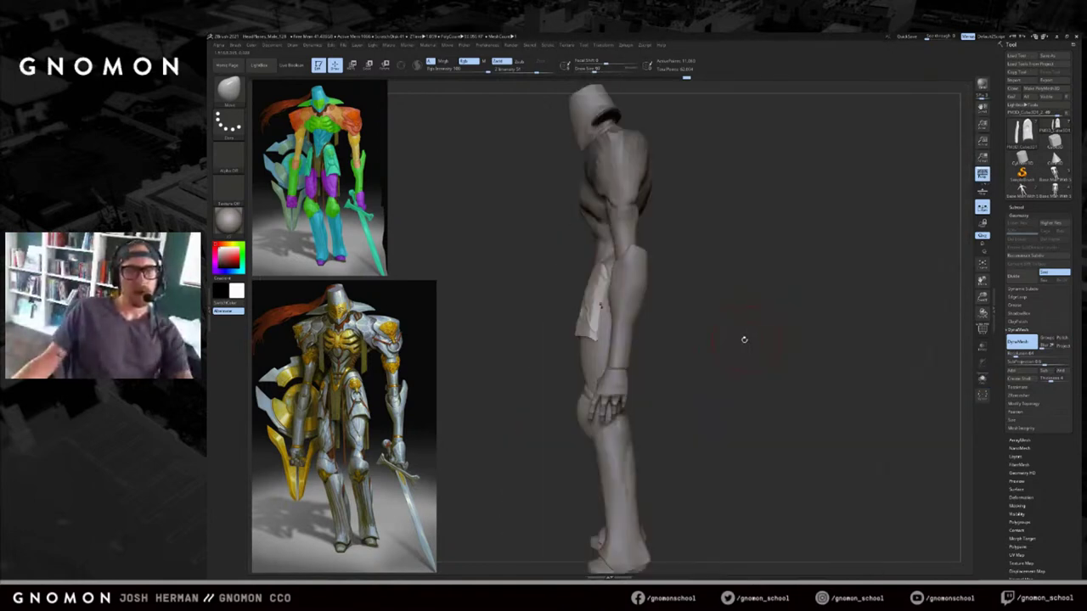
mouse_move(742, 340)
left_mouse_down("shift")
mouse_move(755, 337)
mouse_move(782, 365)
left_mouse_up("shift")
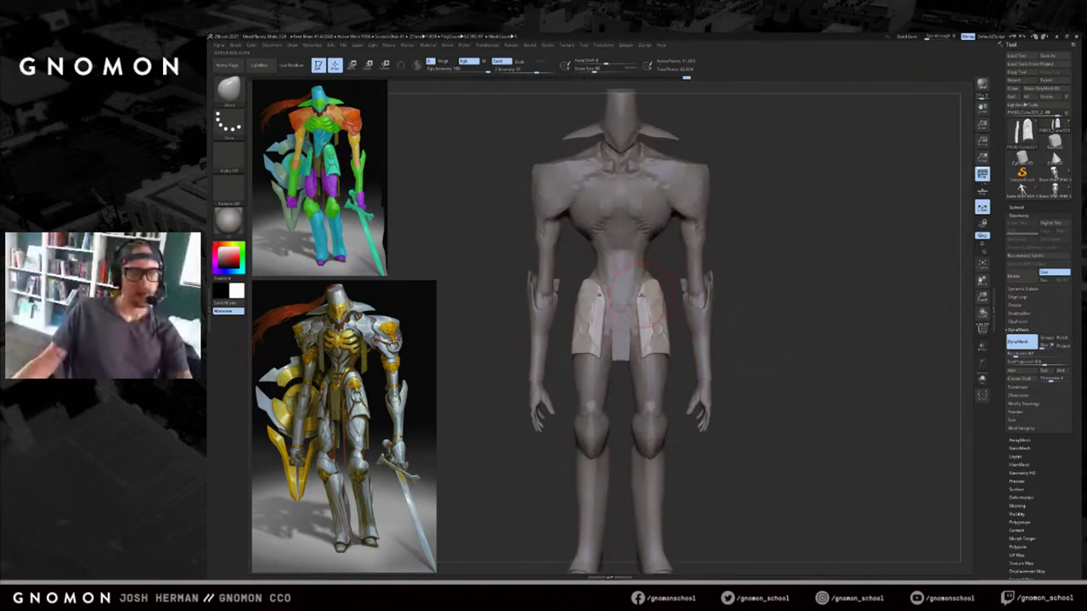
Refine the upper ends of the thigh plates at the hips with a resized Move brush.
key("bracketleft")
key("bracketleft")
key("bracketleft")
left_click_drag(644, 292, 650, 283)
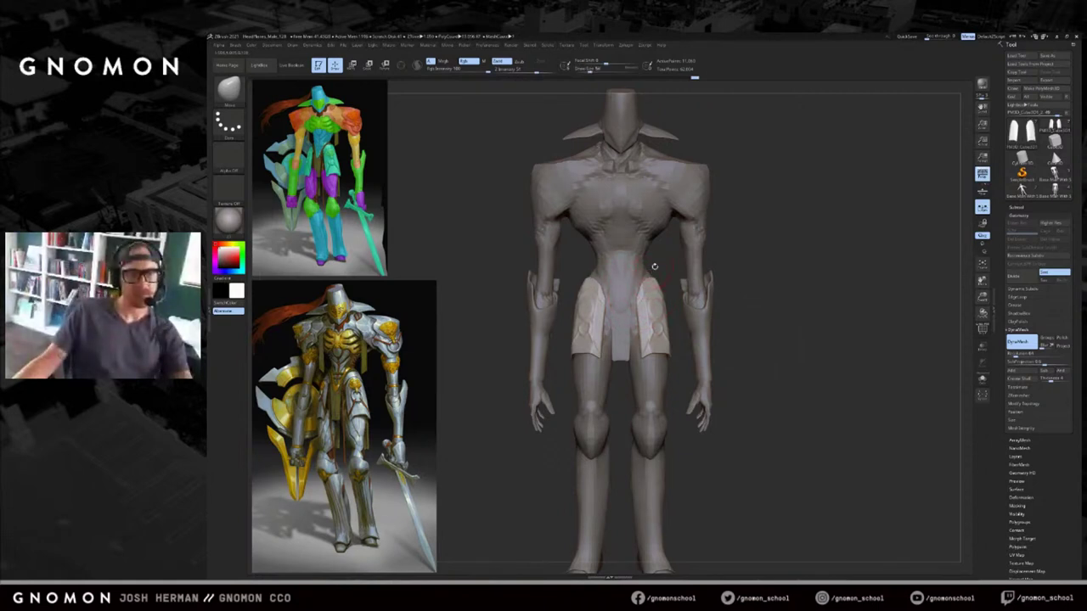
key("s")
left_click_drag(653, 282, 660, 282)
left_click_drag(776, 343, 730, 350)
left_click_drag(652, 287, 655, 292)
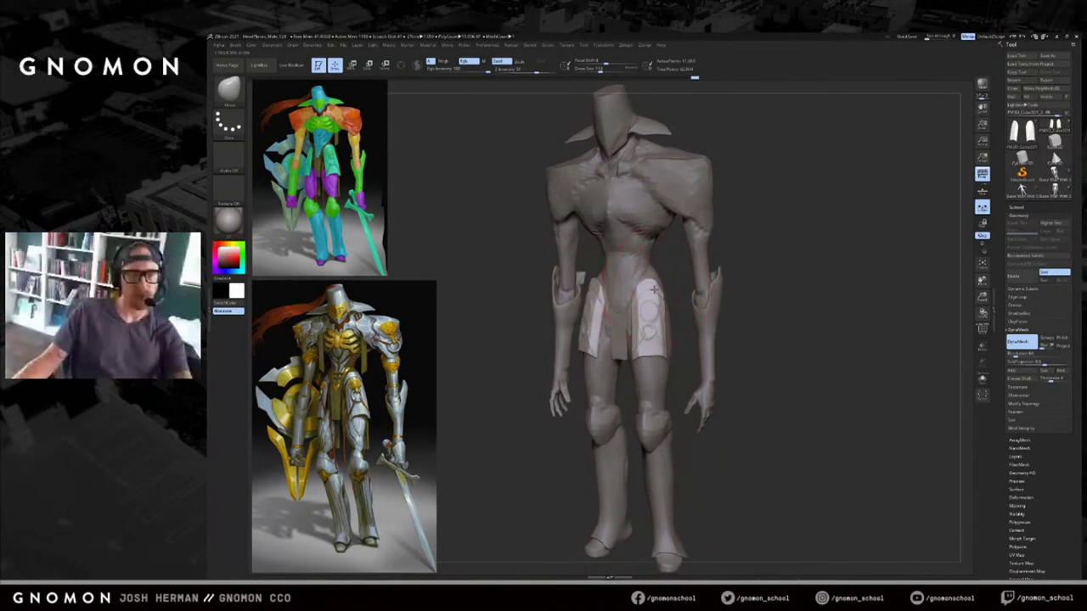
left_click_drag(747, 339, 781, 339, "shift")
Try to reposition the loincloth between the thigh plates with the Move transform.
key("bracketright")
key("bracketright")
key("bracketright")
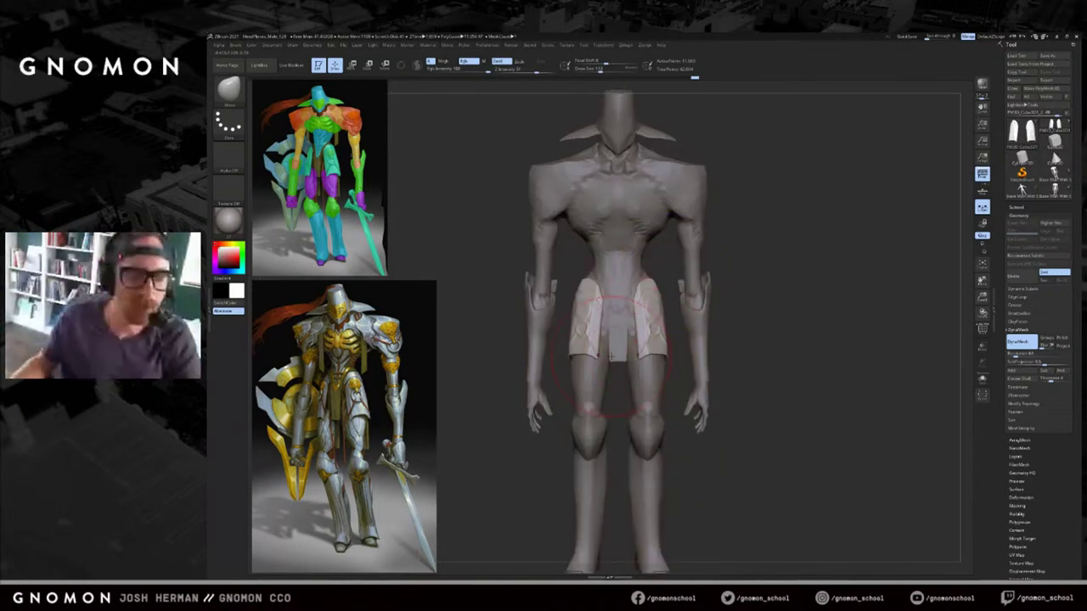
mouse_move(688, 365)
left_mouse_down("alt")
mouse_move(692, 344)
mouse_move(724, 351)
mouse_move(723, 300)
mouse_move(712, 300)
mouse_move(731, 298)
mouse_move(583, 329)
left_mouse_up("alt")
left_click(627, 310, "alt")
key("w")
left_click_drag(713, 321, 748, 324)
key("ctrl+z")
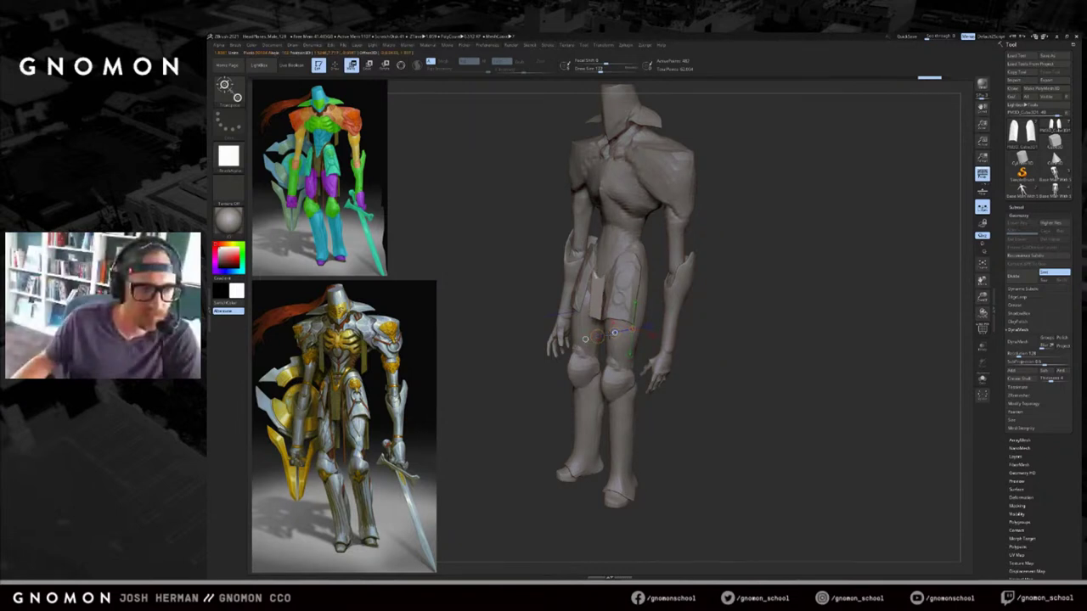
Rework the body's upper inner thighs beneath the plates with the ClayBuildup brush, isolating the body for the edit.
key("q")
left_click(601, 271, "alt")
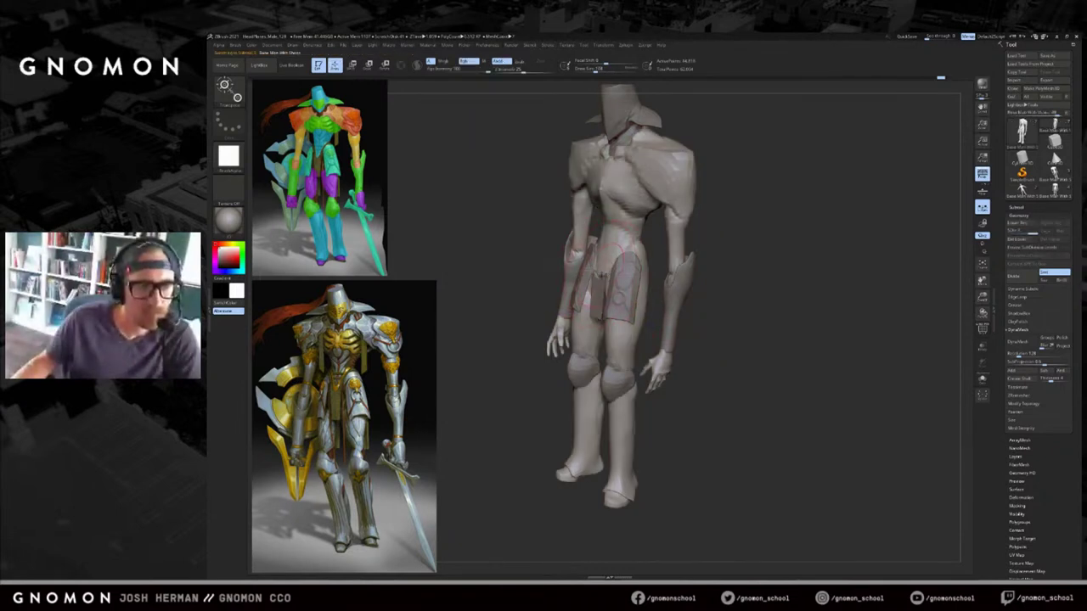
left_click_drag(749, 317, 771, 315)
key("b")
key("d")
key("s")
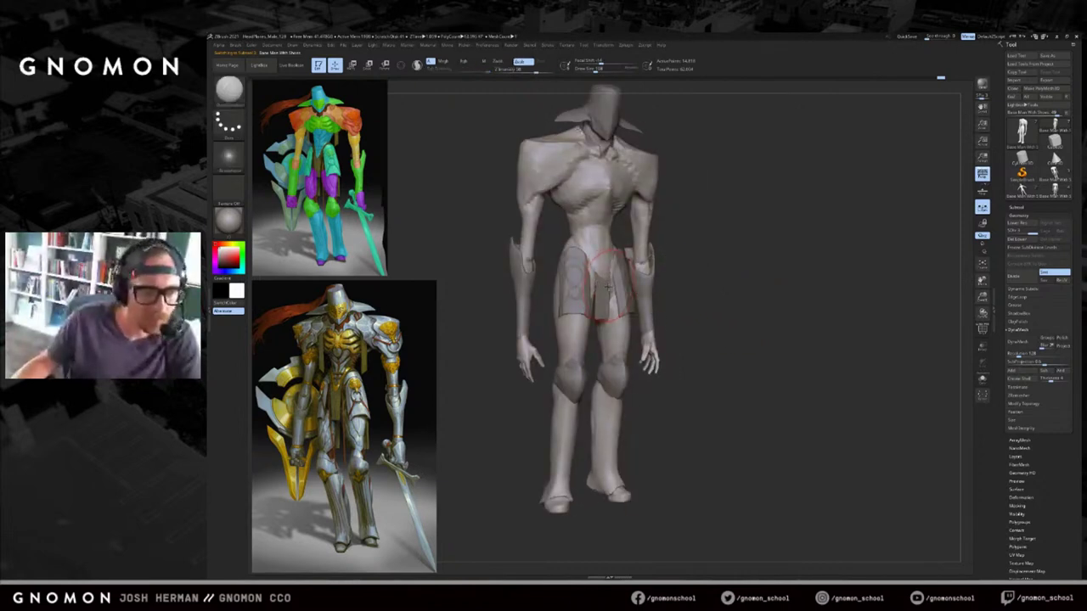
key("alt+s")
key("b")
key("c")
key("b")
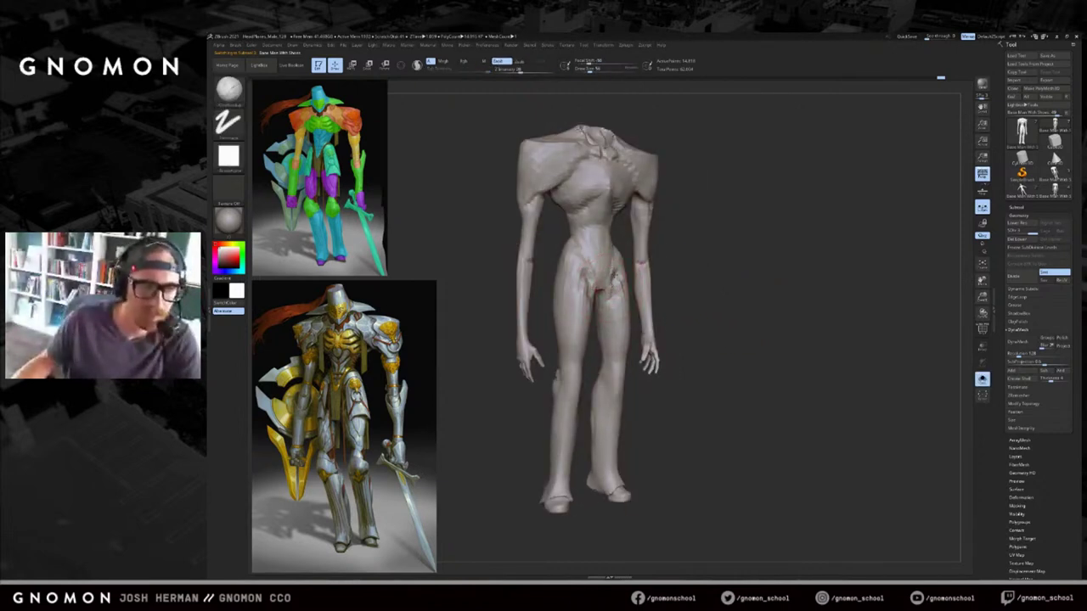
left_click_drag(616, 273, 609, 285)
key("alt+s")
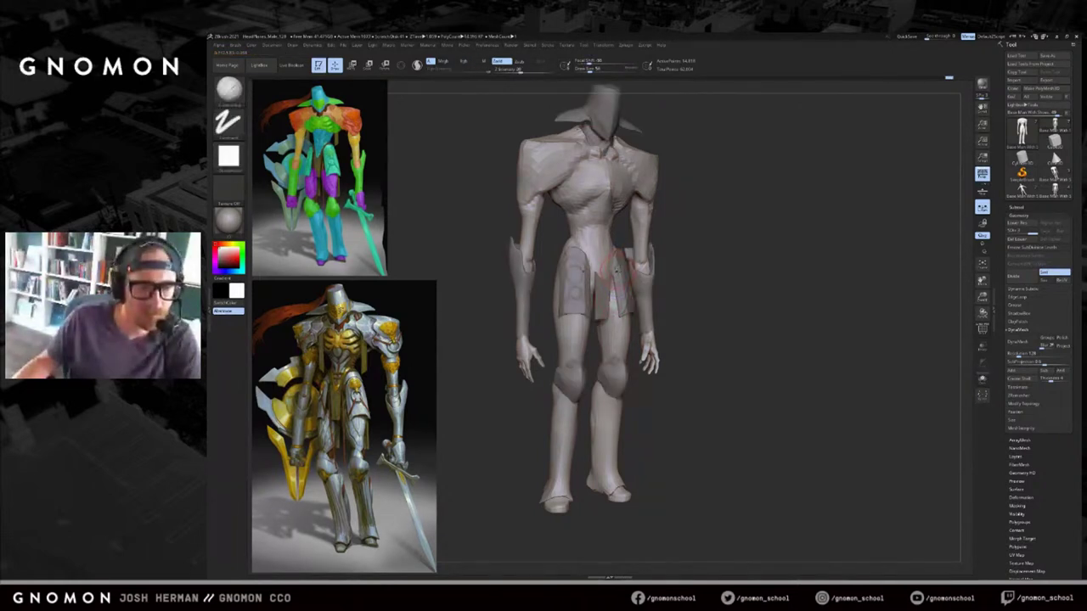
Smooth the front loincloth after trying and undoing a Move brush adjustment near its top.
key("b")
key("d")
key("s")
mouse_move(687, 255)
left_mouse_down()
mouse_move(657, 257)
mouse_move(704, 244)
mouse_move(692, 246)
left_mouse_up()
left_click(596, 282, "alt")
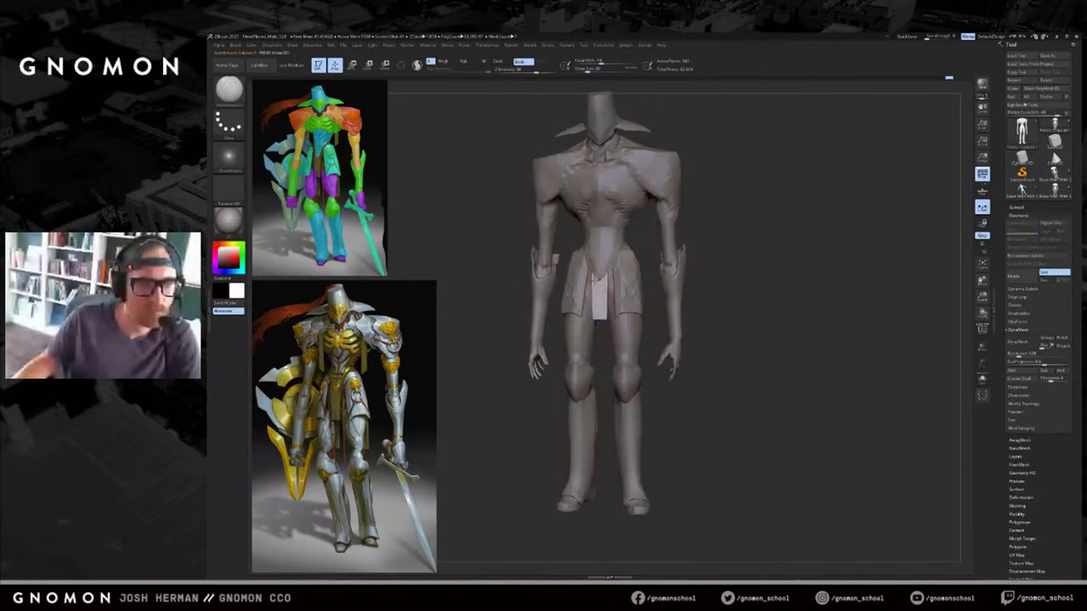
key("b")
key("m")
key("v")
mouse_move(592, 273)
left_mouse_down()
mouse_move(567, 241)
mouse_move(587, 264)
mouse_move(546, 245)
mouse_move(601, 281)
left_mouse_up()
key("ctrl+z")
left_click_drag(601, 314, 598, 318, "shift")
left_click_drag(679, 324, 706, 315)
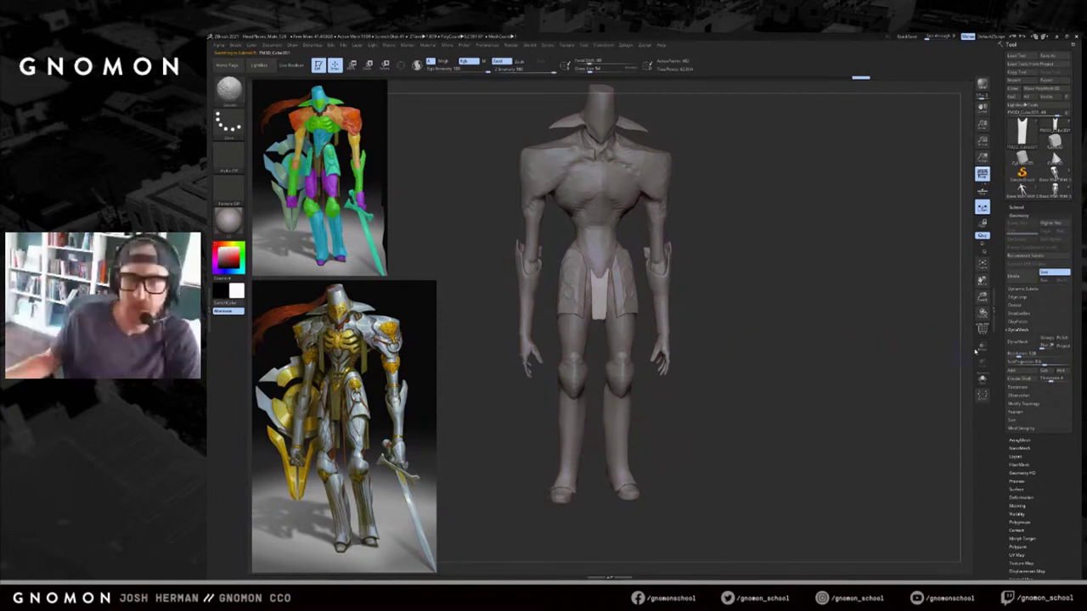
left_click_drag(958, 350, 924, 342, "shift")
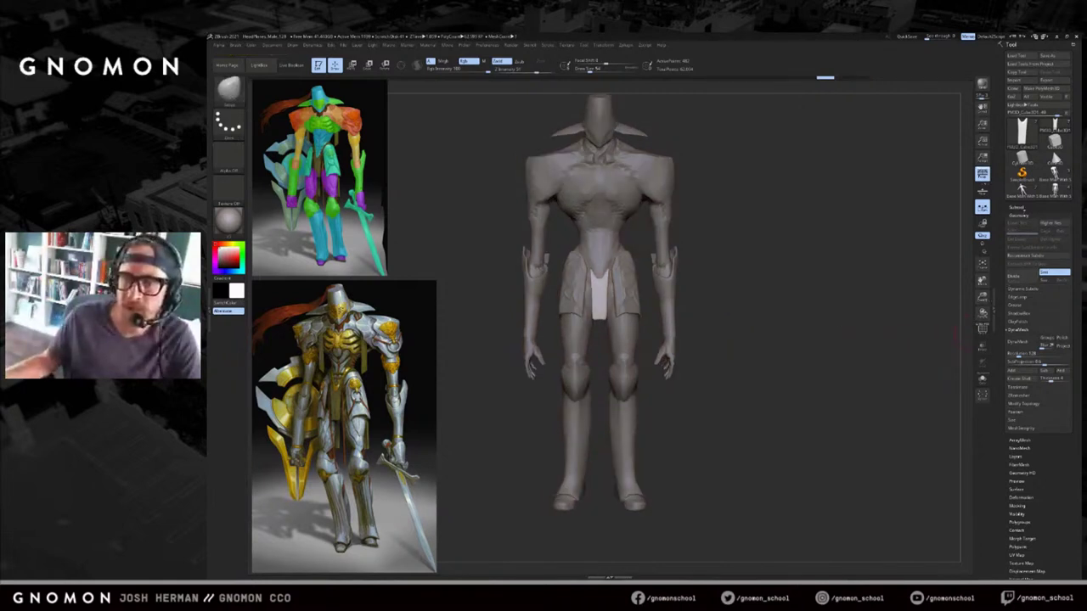
Duplicate the loincloth and narrow the copy into a thin vertical strip, checking it in isolation.
left_click(1016, 207)
left_click(1016, 341)
left_click_drag(768, 314, 766, 347, "alt")
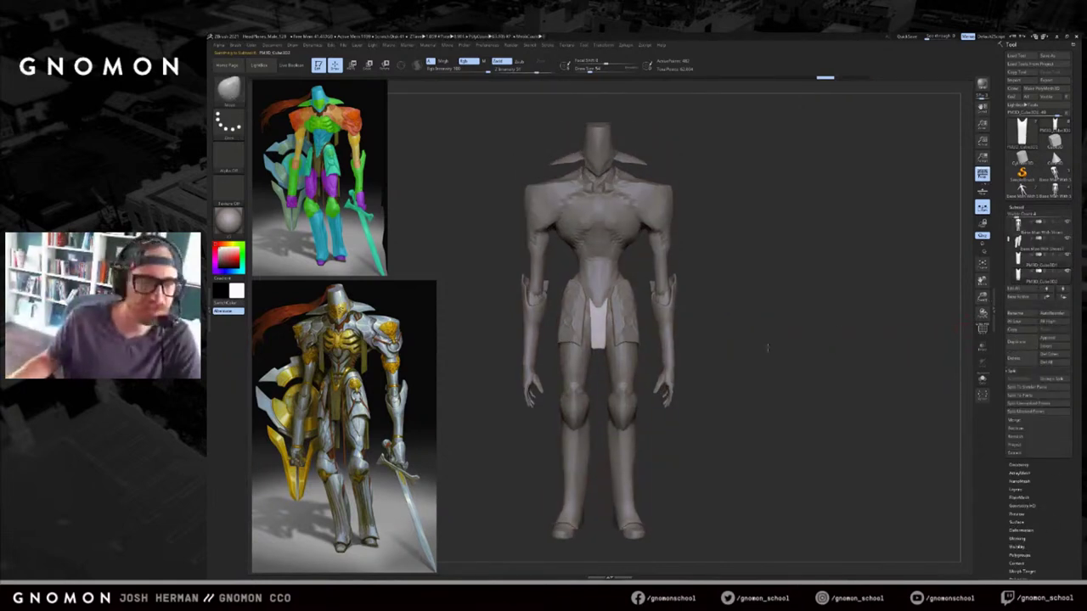
key("w")
left_click_drag(602, 325, 720, 319)
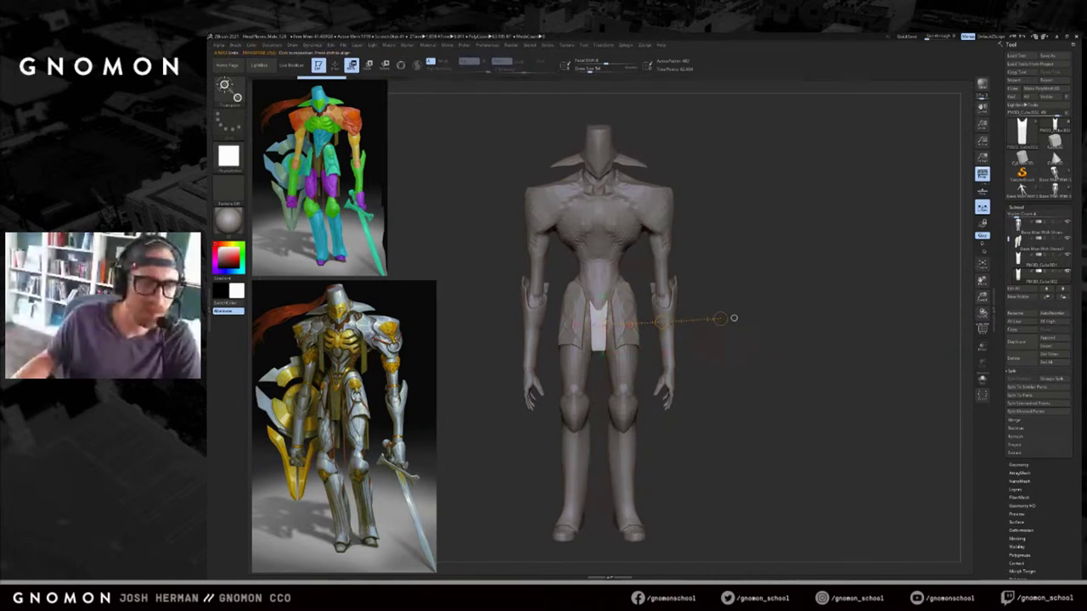
left_click_drag(598, 341, 713, 341, "shift")
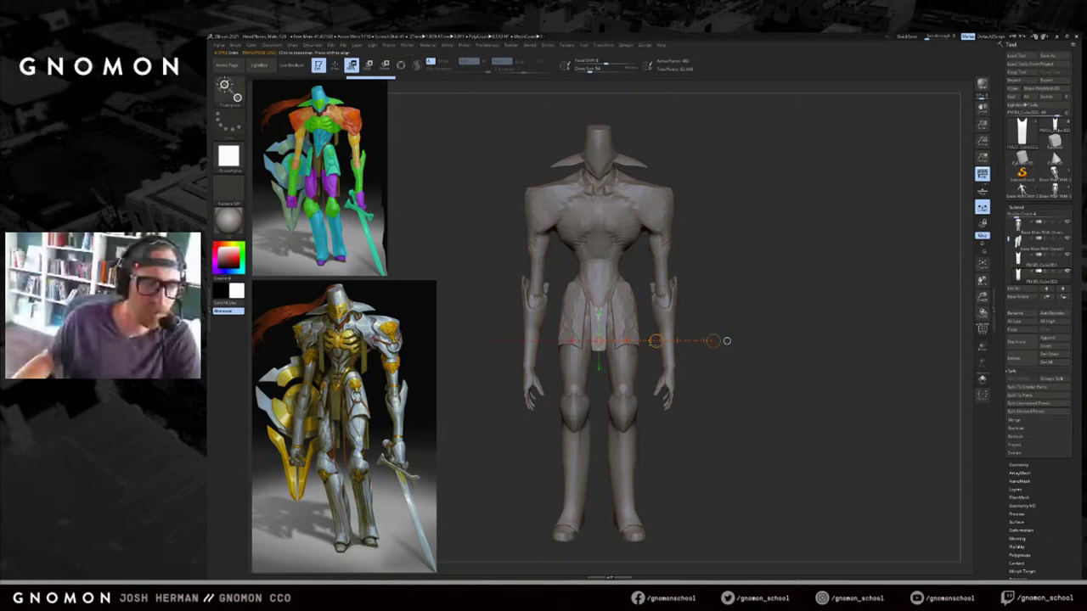
left_click(982, 379)
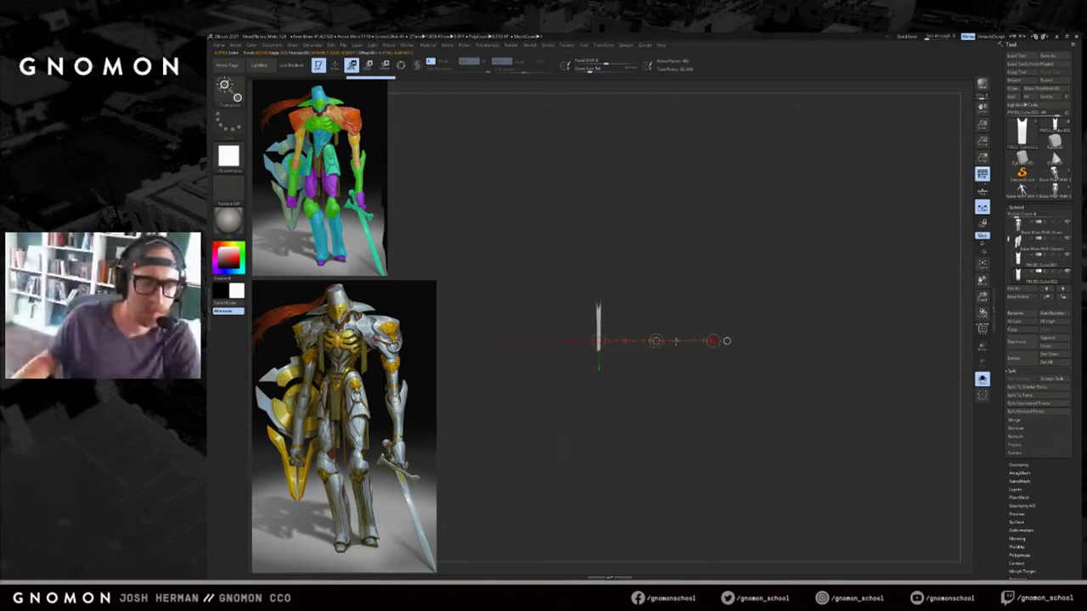
key("q")
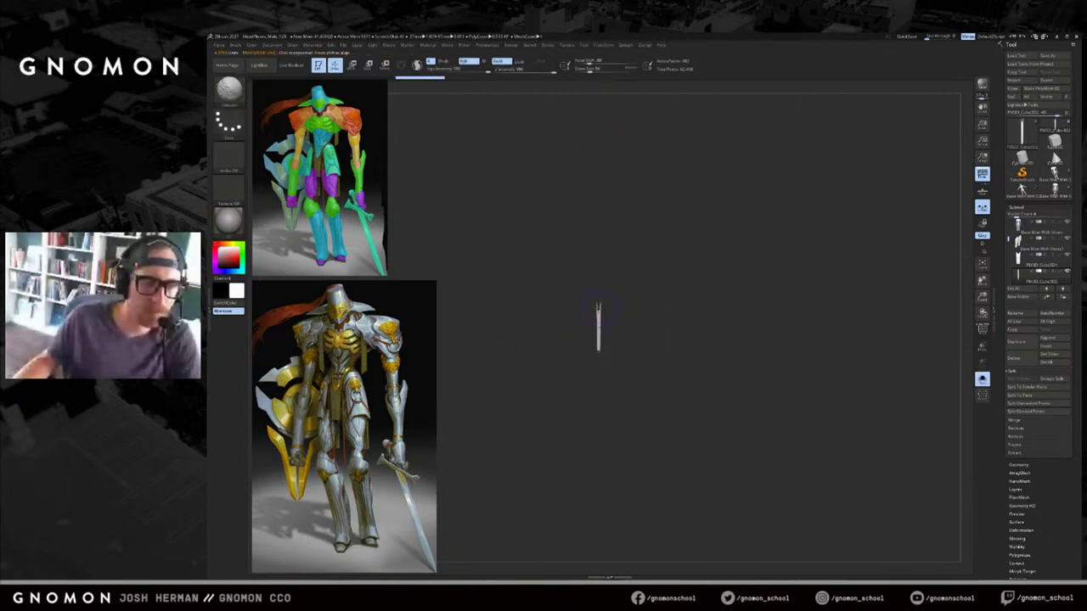
Shift the thin strip to one side of the loincloth and stretch it down to knee height.
key("w")
left_click(982, 379)
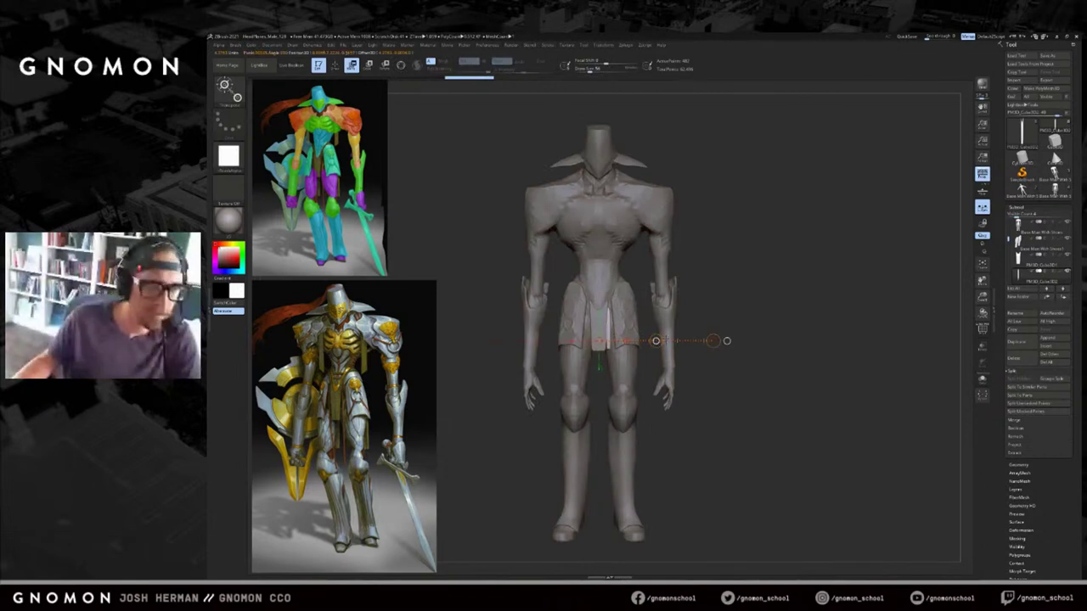
left_click_drag(666, 338, 667, 339)
left_click_drag(610, 309, 604, 534)
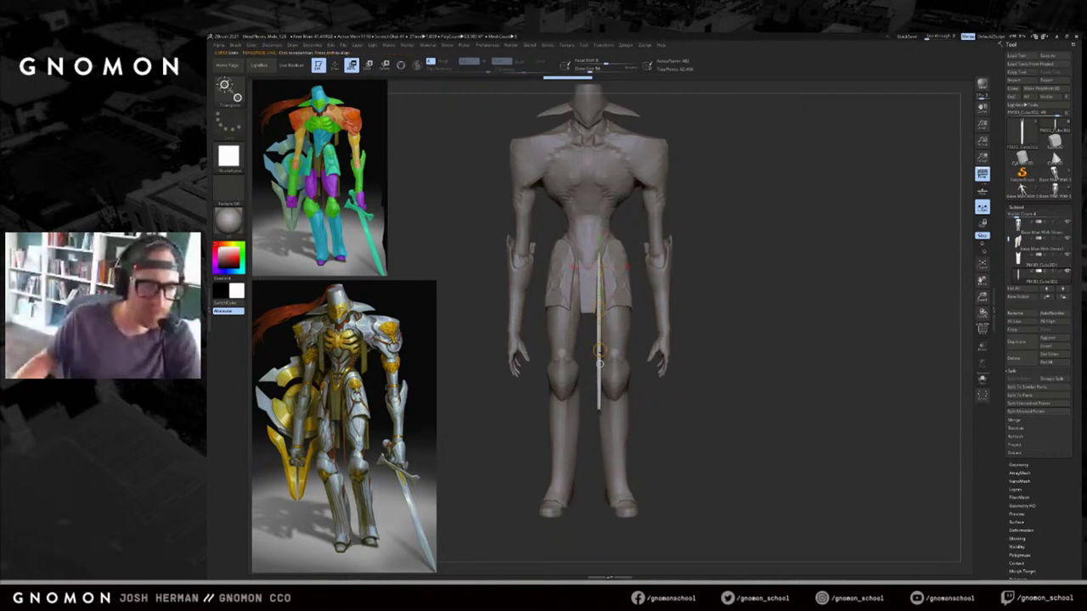
left_click_drag(599, 350, 594, 309)
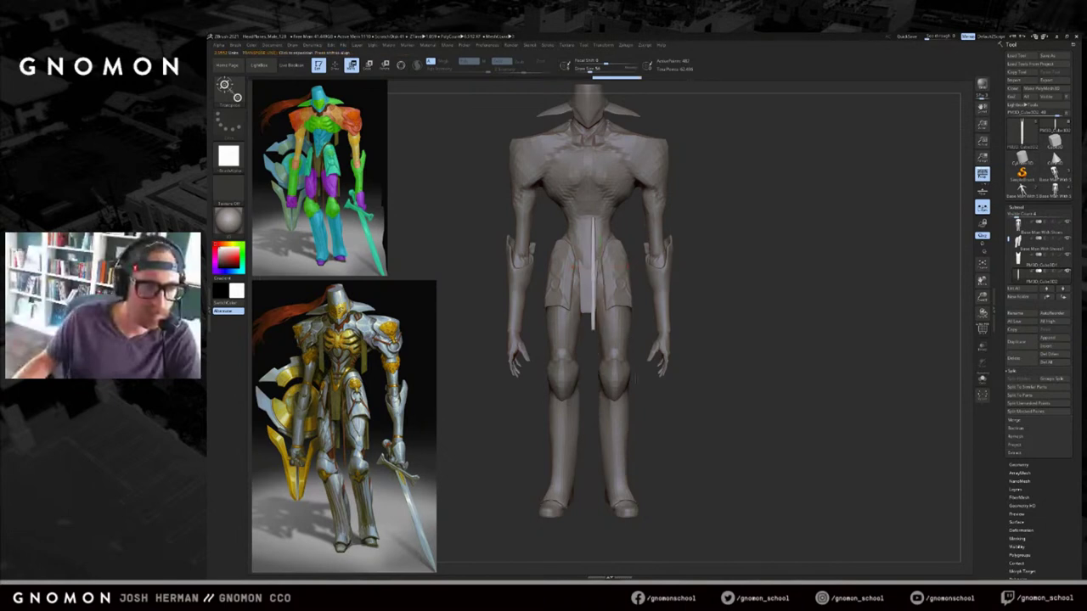
key("ctrl+z")
Rotate the long strip slightly and adjust its placement along the side edge of the loincloth.
left_click_drag(747, 307, 714, 364, "alt")
key("q")
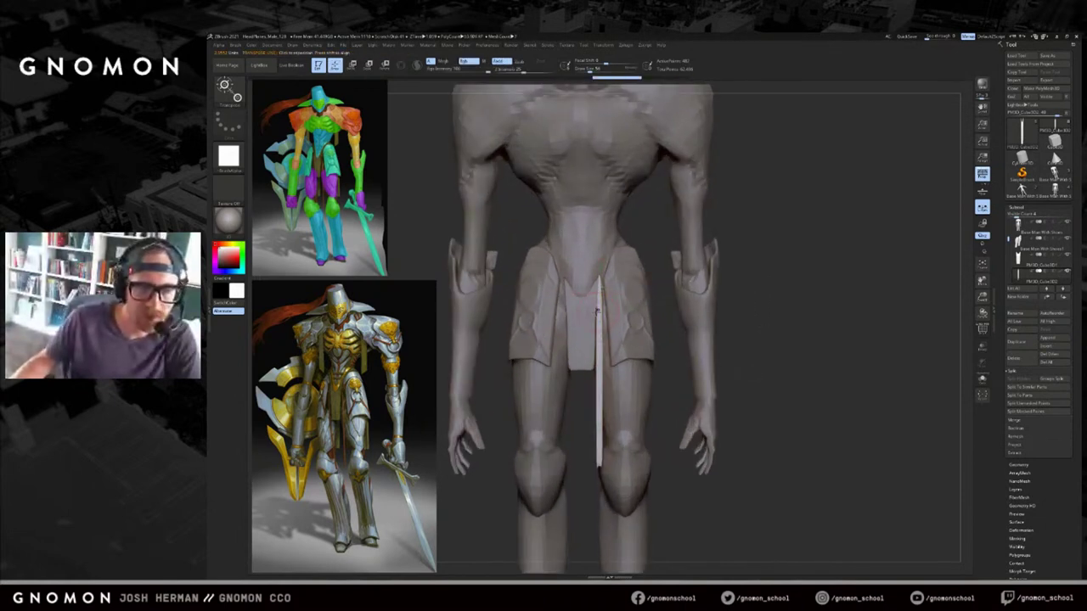
key("r")
left_click_drag(597, 320, 649, 324)
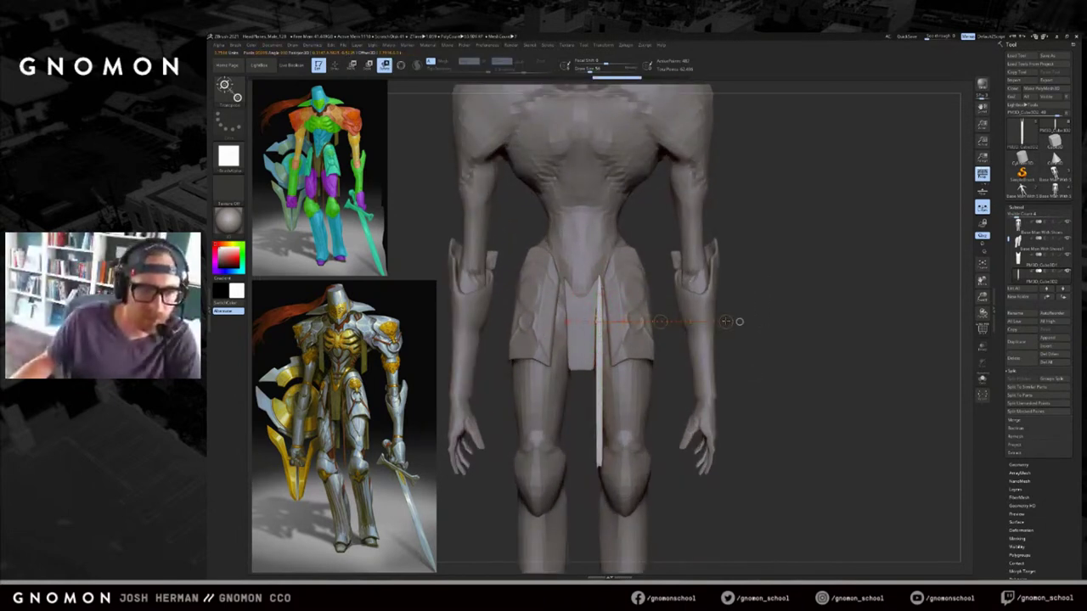
key("w")
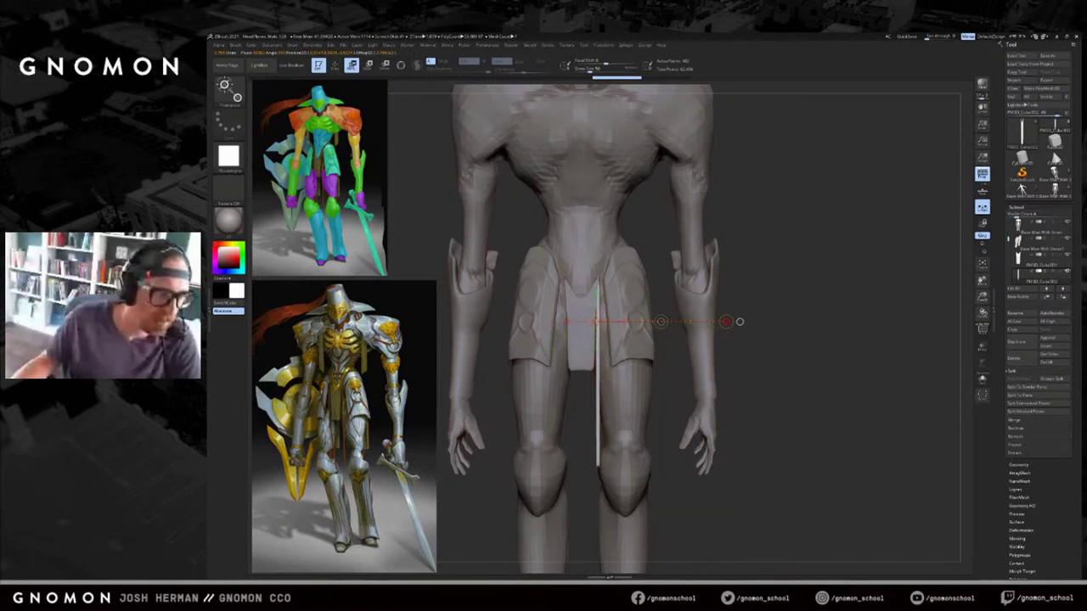
left_click_drag(661, 322, 663, 322)
Mirror the long strip across the X axis, merging both sides into one SubTool.
left_click_drag(667, 361, 757, 314, "alt")
key("q")
mouse_move(723, 270)
left_mouse_down()
mouse_move(783, 290)
mouse_move(718, 301)
left_mouse_up()
mouse_move(625, 47)
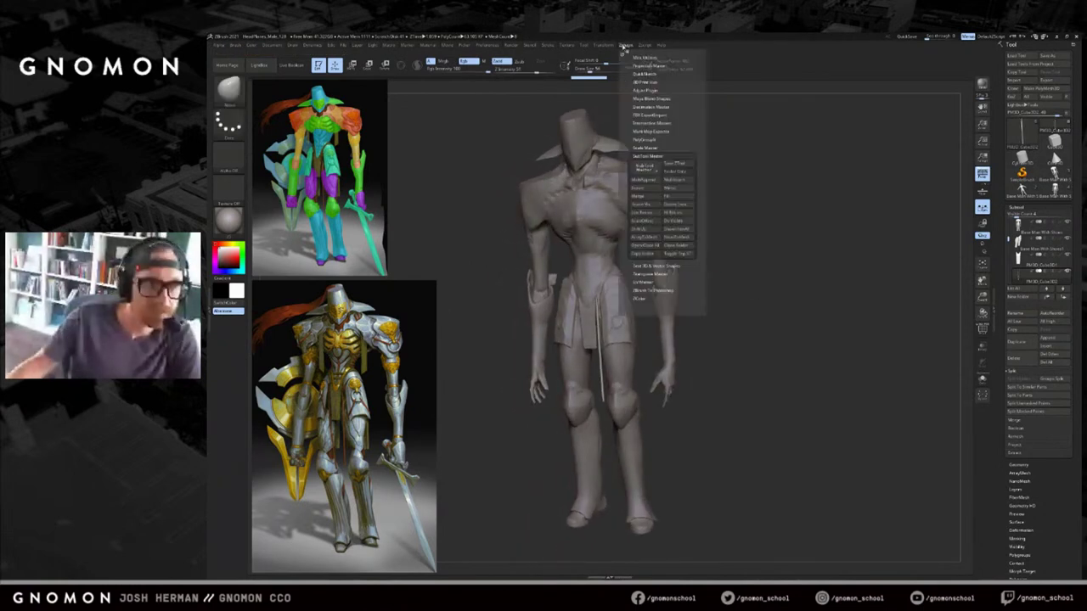
left_click(669, 188)
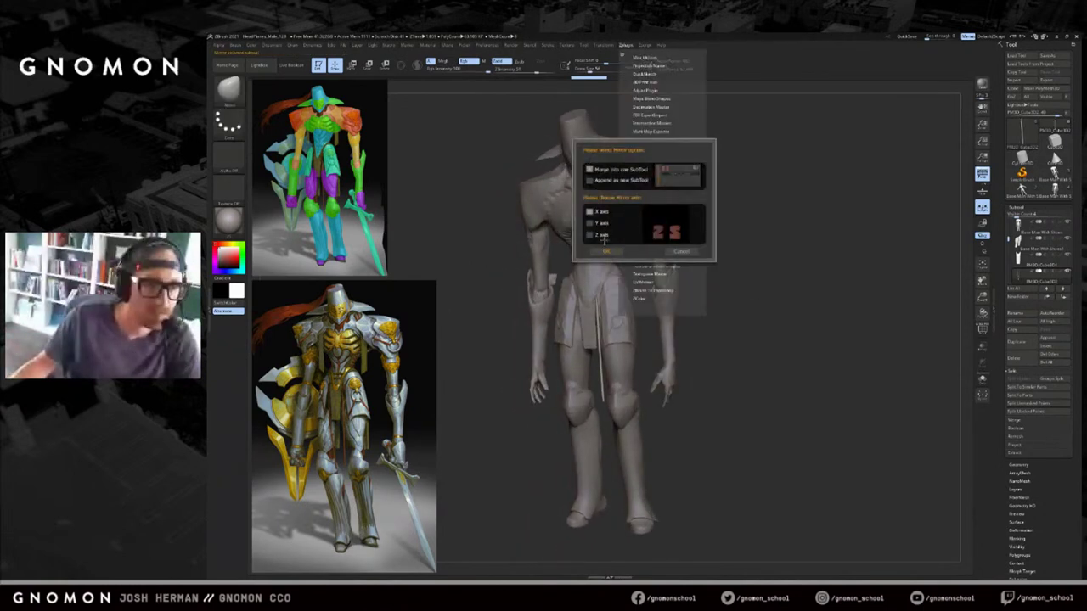
left_click(607, 251)
left_click_drag(721, 296, 753, 300, "shift")
left_click_drag(739, 262, 733, 282, "alt")
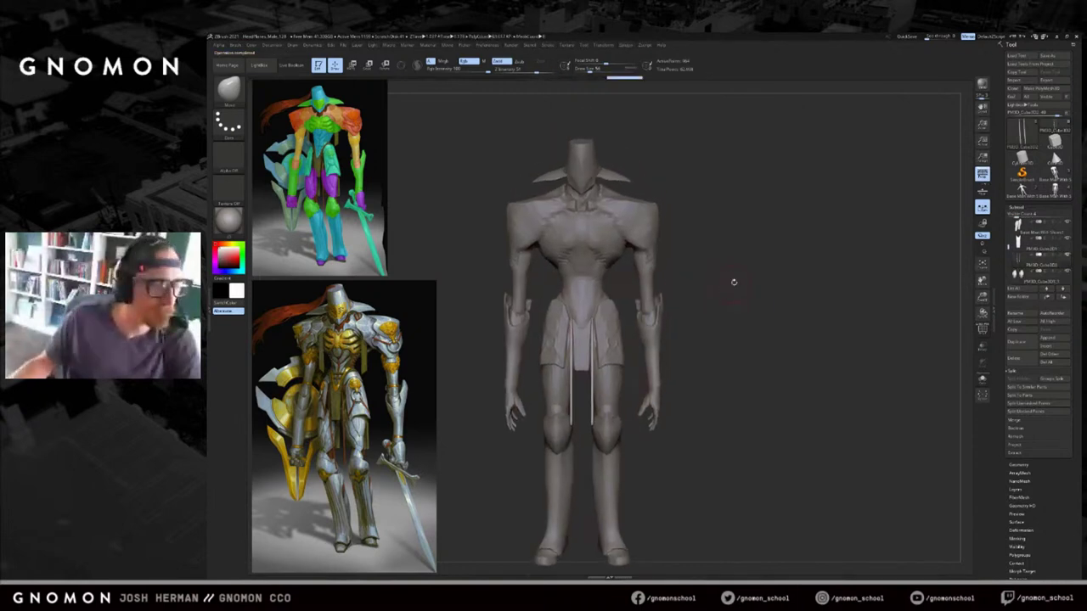
key("w")
key("q")
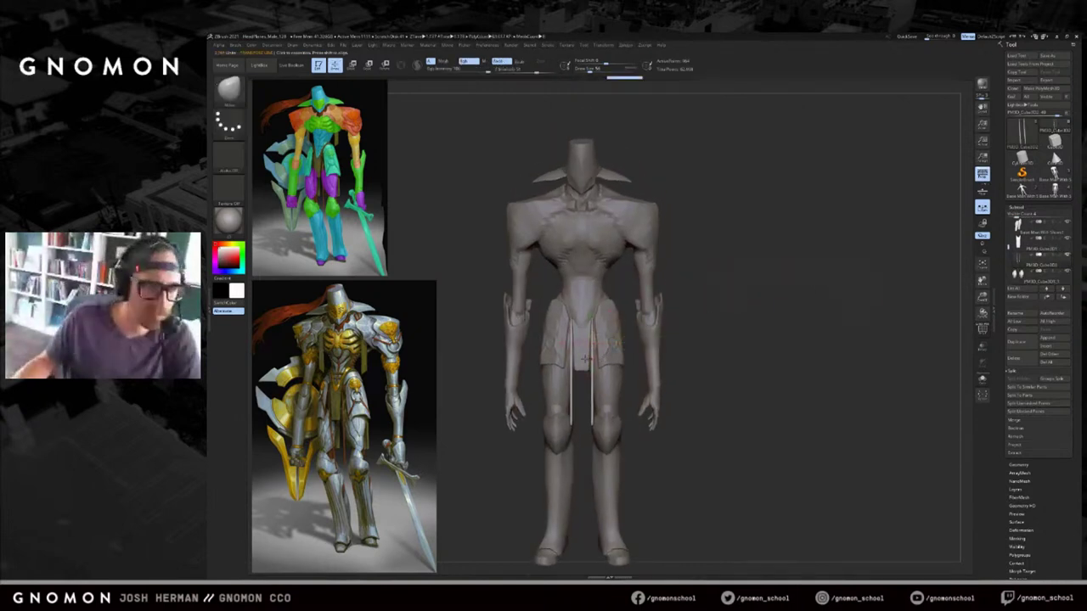
Adjust the bottom edge of the loincloth with a smaller Move brush.
left_click(585, 345, "alt")
left_click_drag(577, 370, 582, 375)
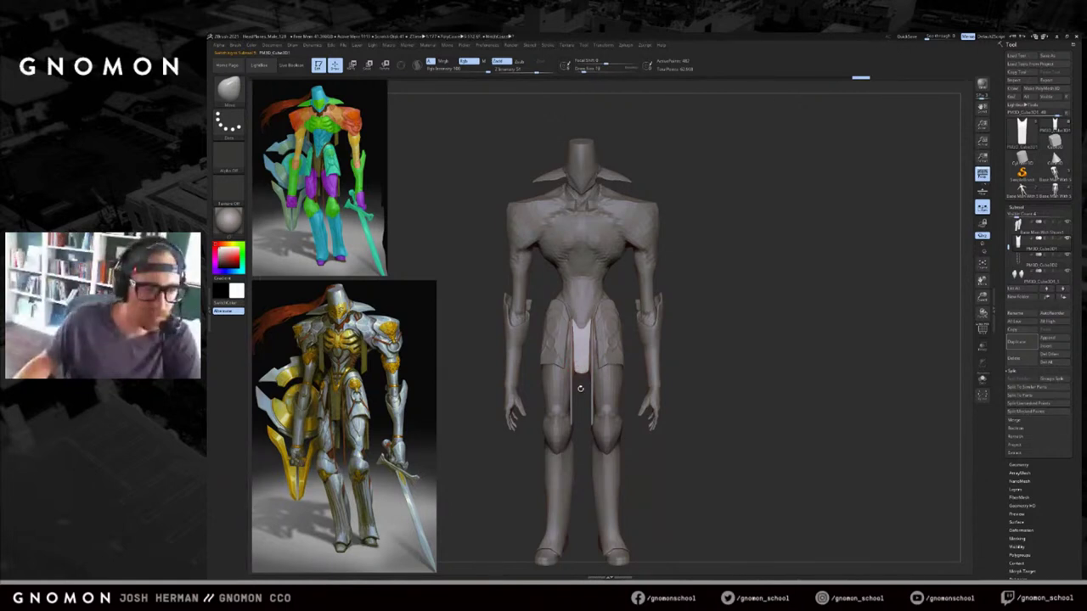
right_click_drag(581, 388, 574, 388, "ctrl")
key("bracketleft")
key("s")
left_click_drag(566, 372, 566, 372)
right_click_drag(577, 399, 795, 333, "ctrl")
Duplicate the loincloth and move the copy up to the side of the chest near the armpit.
left_click(1019, 342)
key("w")
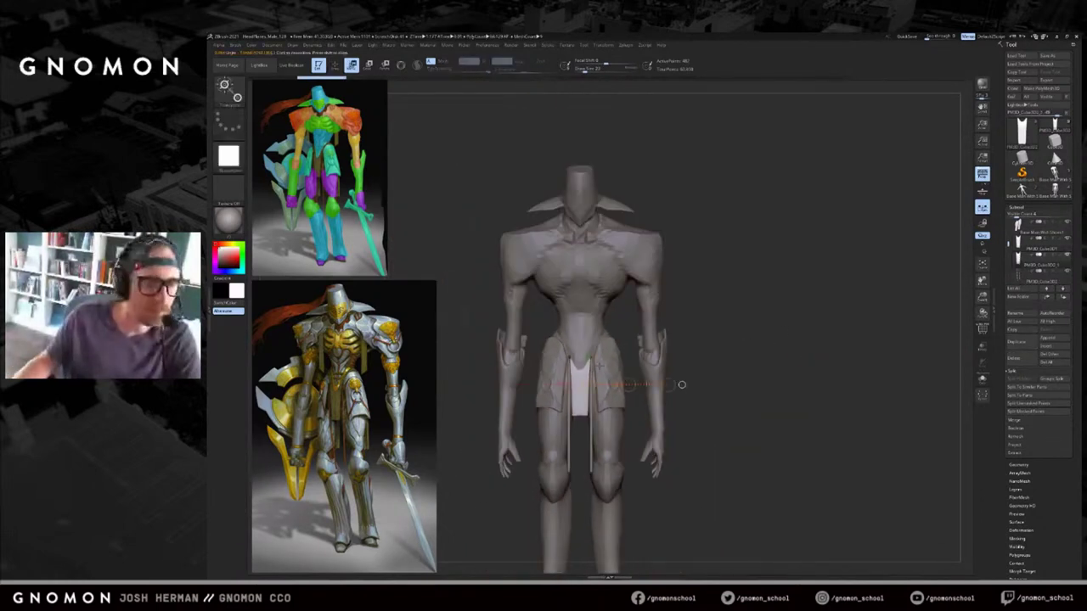
left_click_drag(578, 397, 725, 337)
mouse_move(652, 368)
left_mouse_down()
mouse_move(661, 315)
mouse_move(694, 269)
left_mouse_up()
key("q")
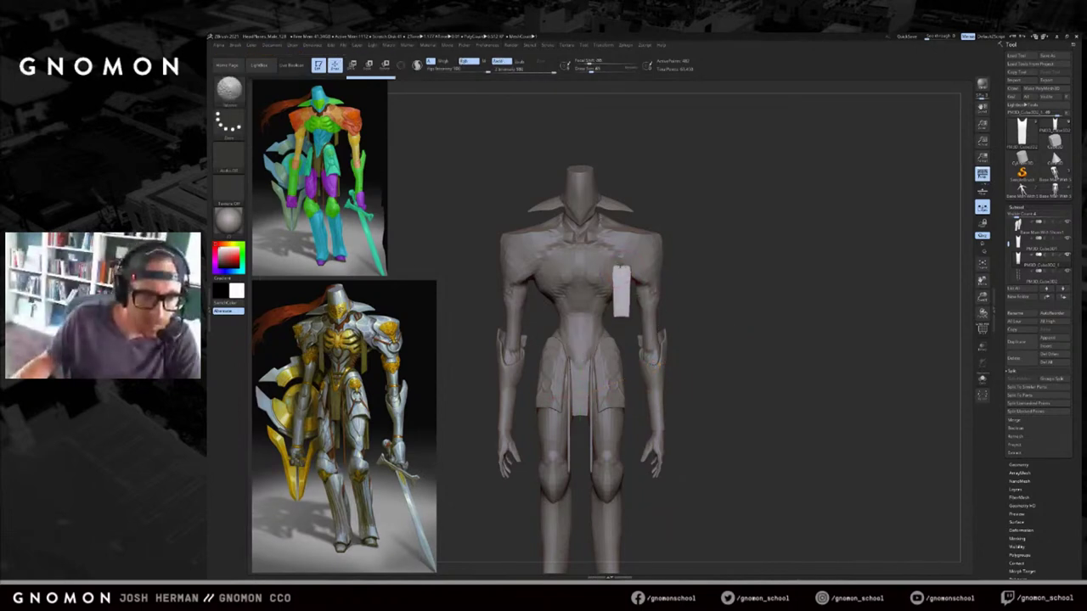
Smooth the pointed top of the copied chest piece into a plain rounded slab.
left_click_drag(622, 269, 623, 264, "shift")
left_click_drag(698, 261, 698, 289, "alt")
key("s")
mouse_move(616, 267)
left_mouse_down()
mouse_move(605, 266)
mouse_move(641, 262)
mouse_move(641, 292)
mouse_move(640, 265)
left_mouse_up()
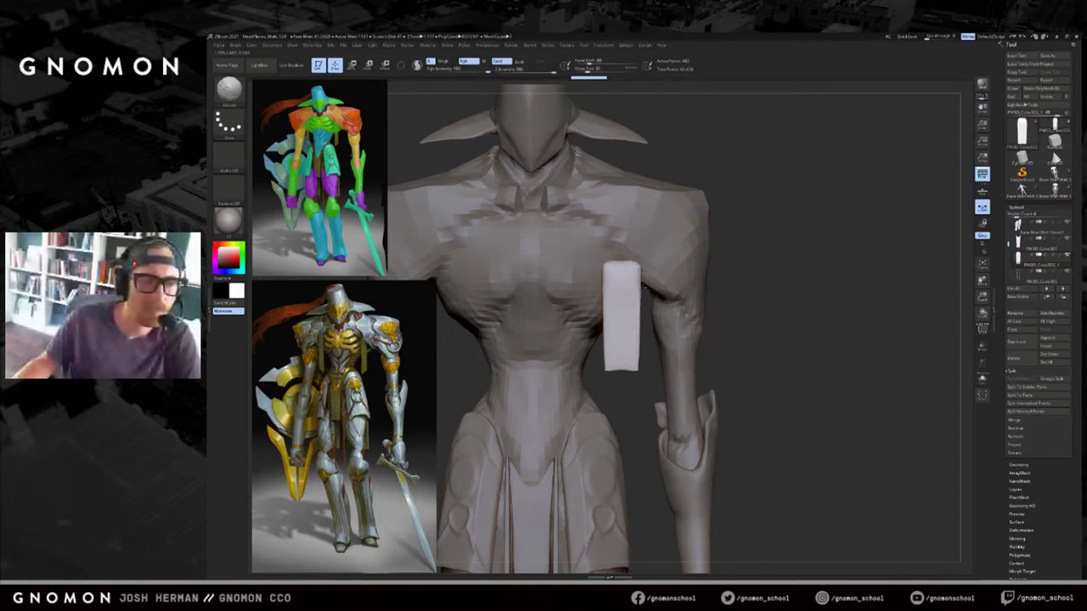
Move the slab sideways and back in depth so it sits under the armpit beside the ribs.
key("w")
mouse_move(621, 307)
left_mouse_down("shift")
mouse_move(758, 306)
mouse_move(711, 307)
left_mouse_up("shift")
left_click_drag(753, 271, 649, 276)
mouse_move(624, 330)
left_mouse_down()
mouse_move(580, 328)
mouse_move(626, 329)
left_mouse_up()
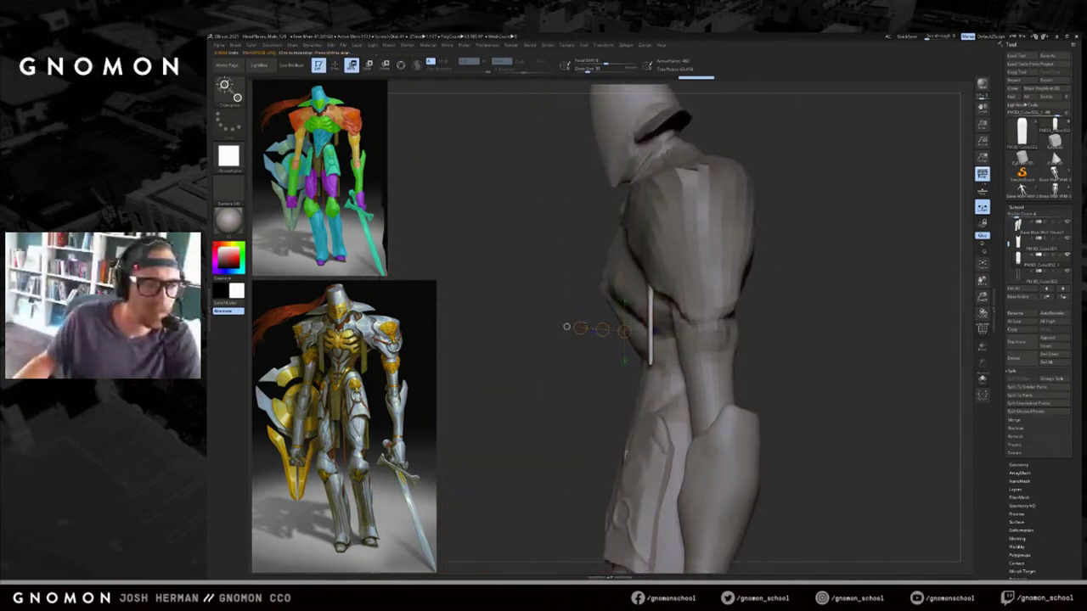
left_click_drag(484, 310, 571, 309, "shift")
left_click_drag(720, 311, 718, 278, "alt")
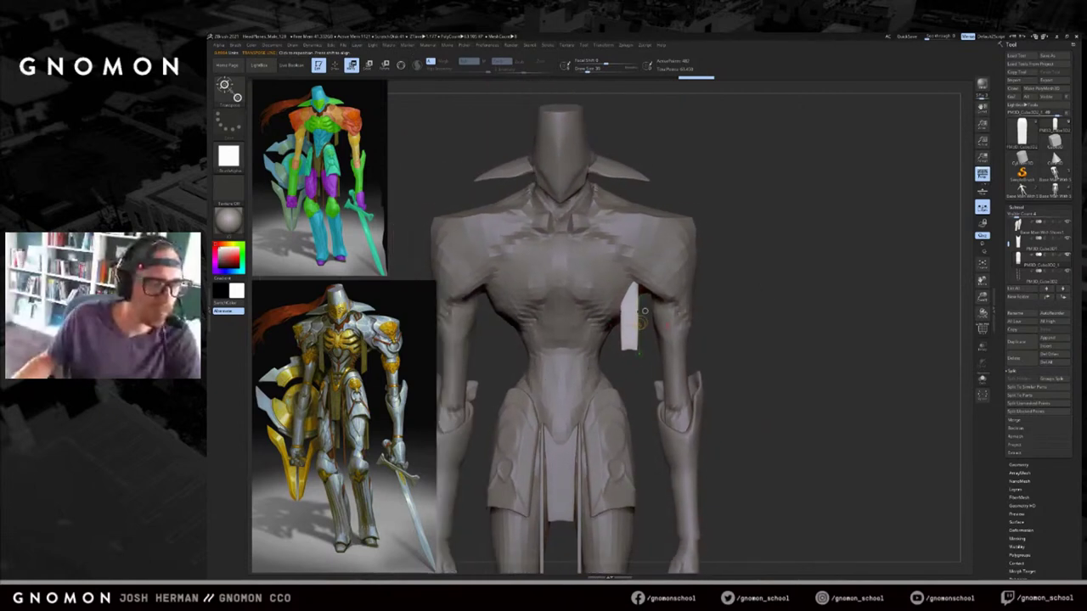
Narrow the slab into a hanging strip beneath the armpit and stretch it down toward the waist.
mouse_move(633, 303)
left_mouse_down()
mouse_move(689, 308)
mouse_move(654, 306)
left_mouse_up()
left_click_drag(814, 280, 720, 274)
left_click_drag(630, 291, 635, 323)
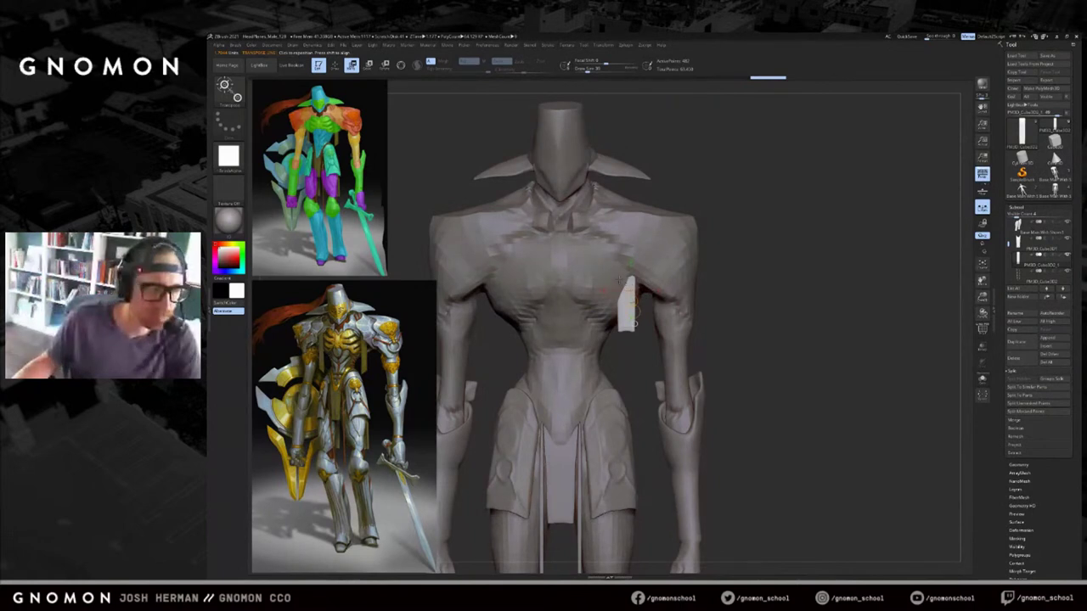
key("q")
key("w")
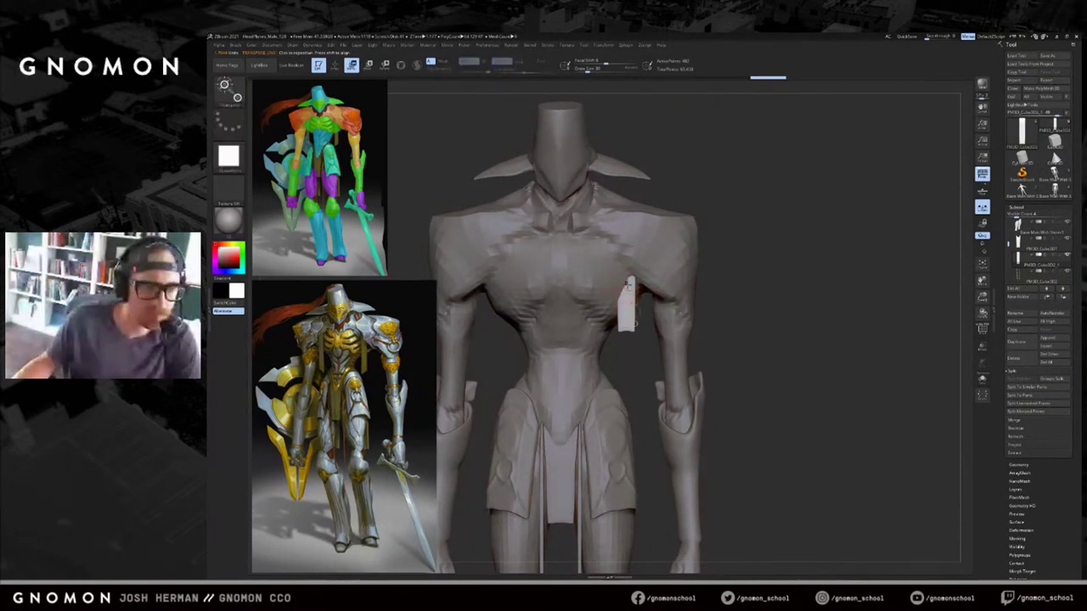
left_click_drag(630, 347, 630, 401)
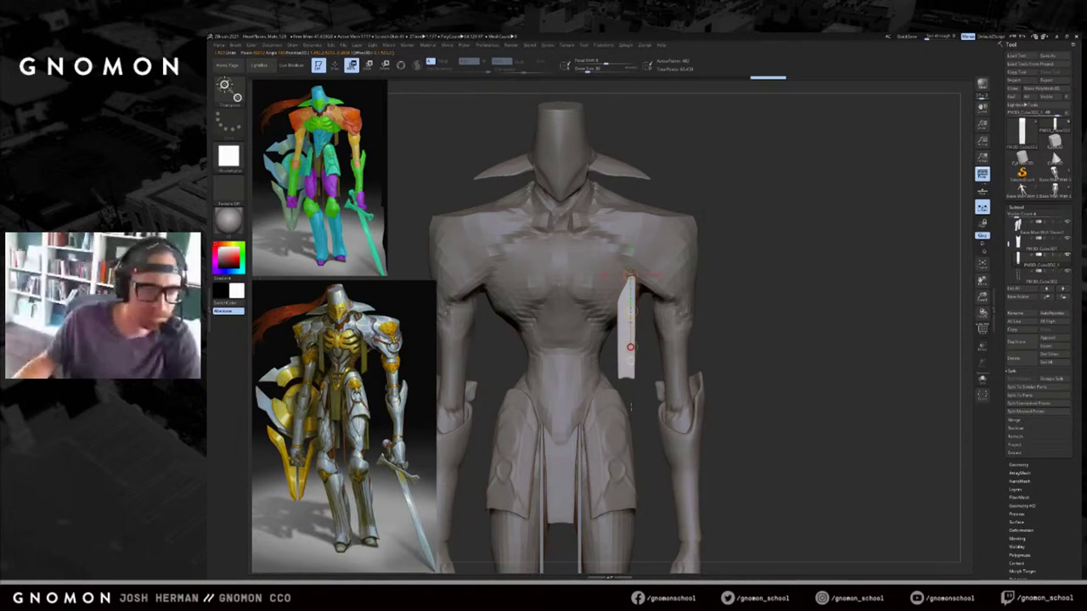
Try to reshape the top of the armpit strip with the Move brush, and undo the strokes.
key("q")
mouse_move(747, 357)
left_mouse_down("alt")
mouse_move(747, 314)
mouse_move(735, 309)
mouse_move(723, 323)
mouse_move(740, 297)
left_mouse_up("alt")
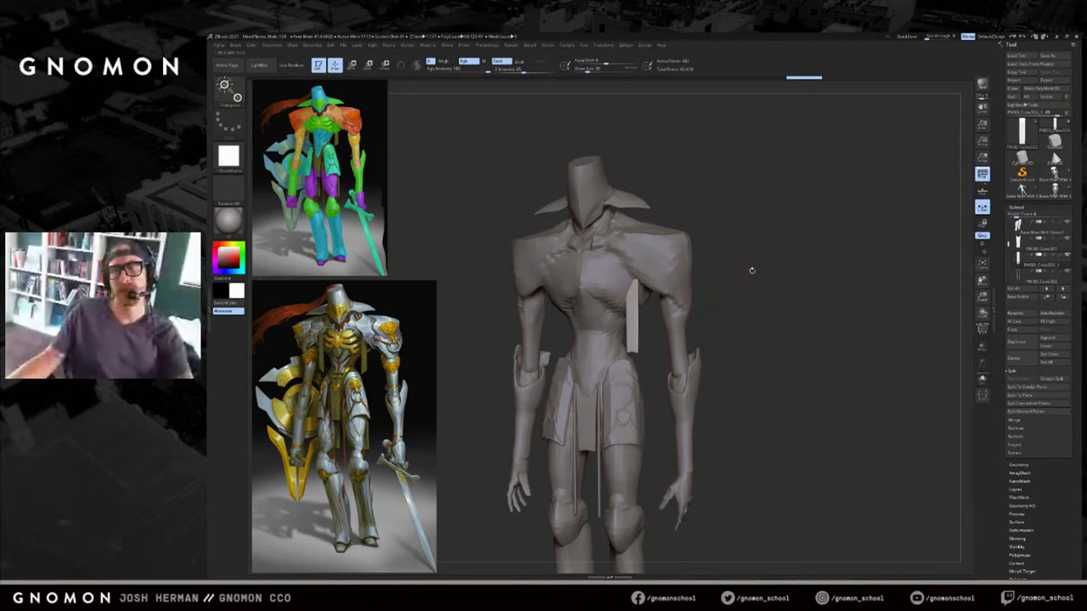
key("s")
key("b")
key("m")
key("v")
left_click_drag(626, 281, 635, 282)
key("s")
left_click_drag(720, 268, 626, 280, "shift")
key("s")
key("ctrl+z")
key("alt+s")
key("ctrl+z")
key("alt+s")
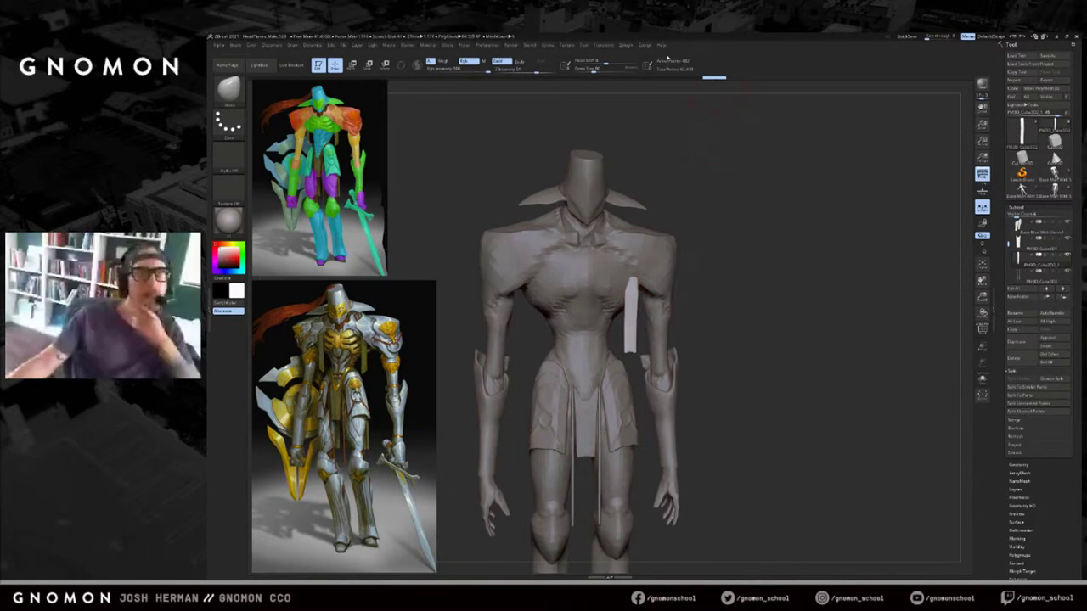
Mirror the armpit strip to the other side of the chest with SubTool Master.
left_click(626, 45)
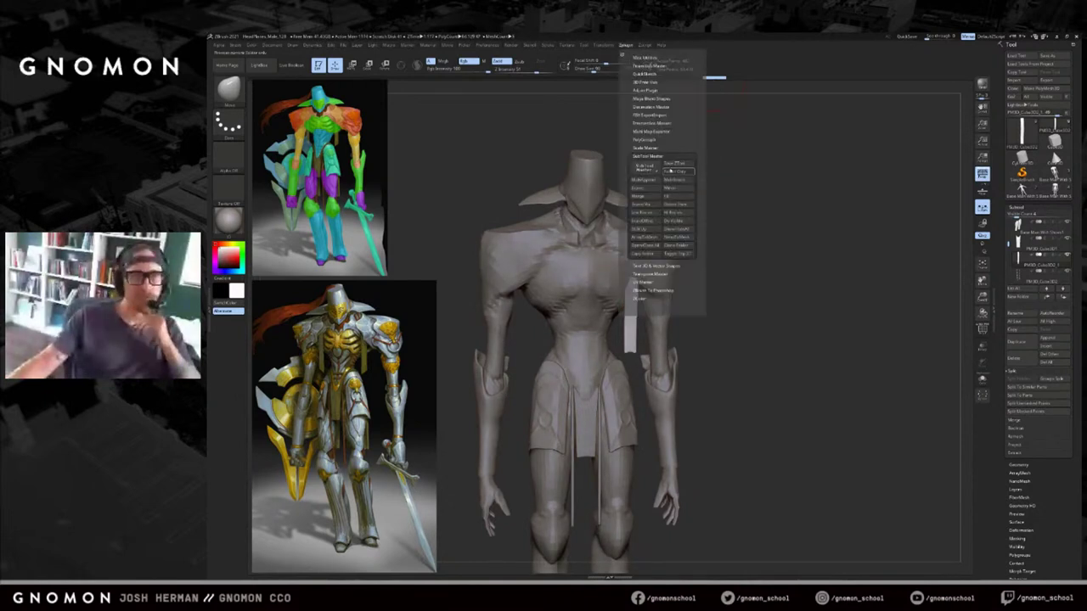
left_click(673, 188)
left_click(606, 251)
Nudge the upper ends of both armpit strips into place against the chest and shoulders with the Move brush.
left_click_drag(780, 210, 770, 230)
left_click_drag(659, 210, 657, 212)
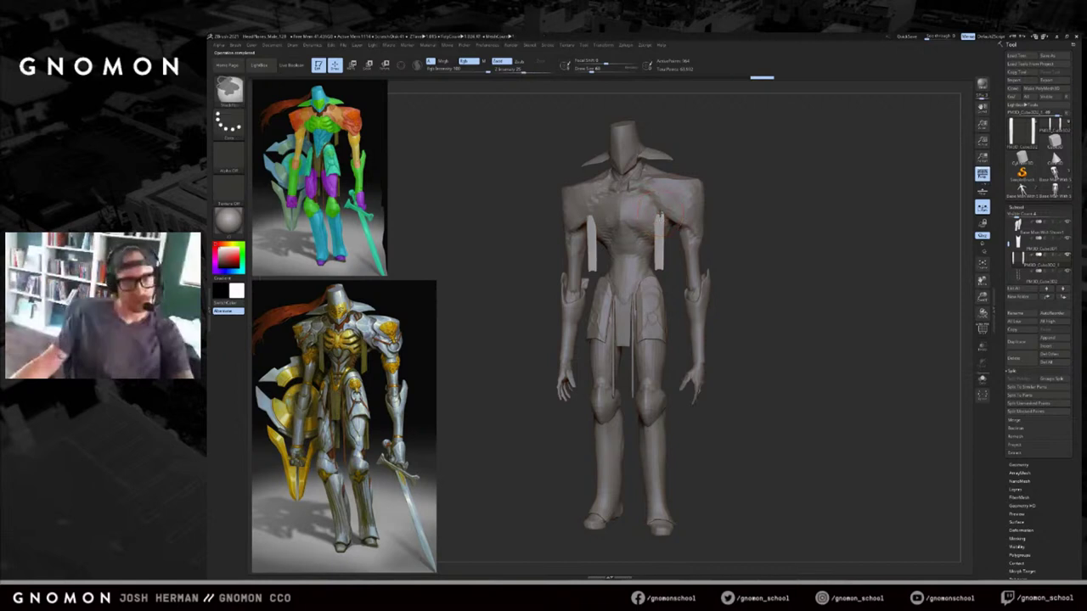
left_click_drag(721, 202, 740, 203)
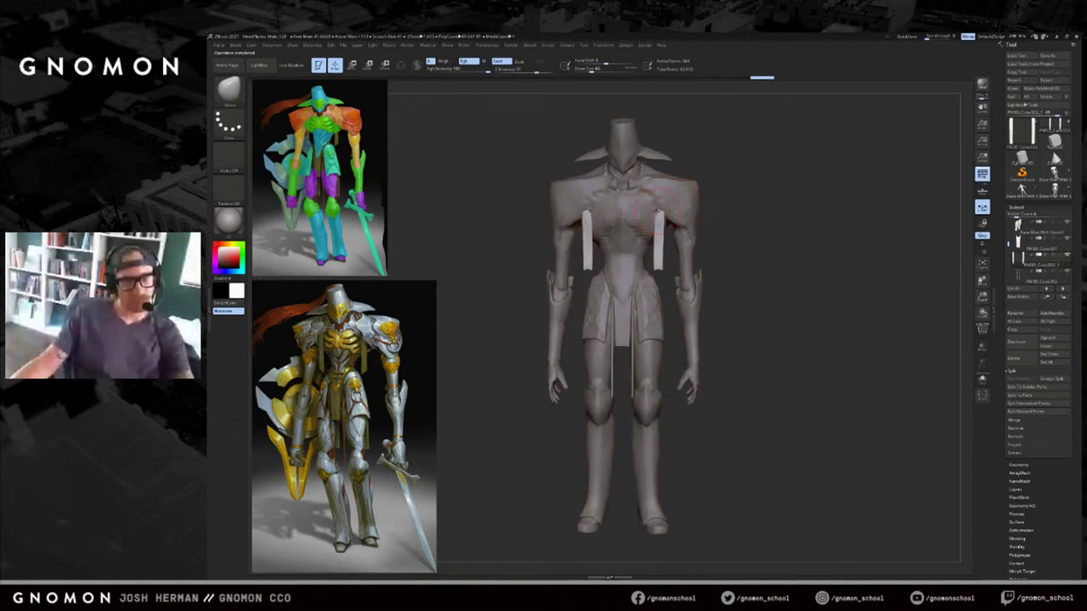
left_click_drag(659, 210, 660, 214)
key("bracketright")
left_click_drag(730, 174, 708, 180)
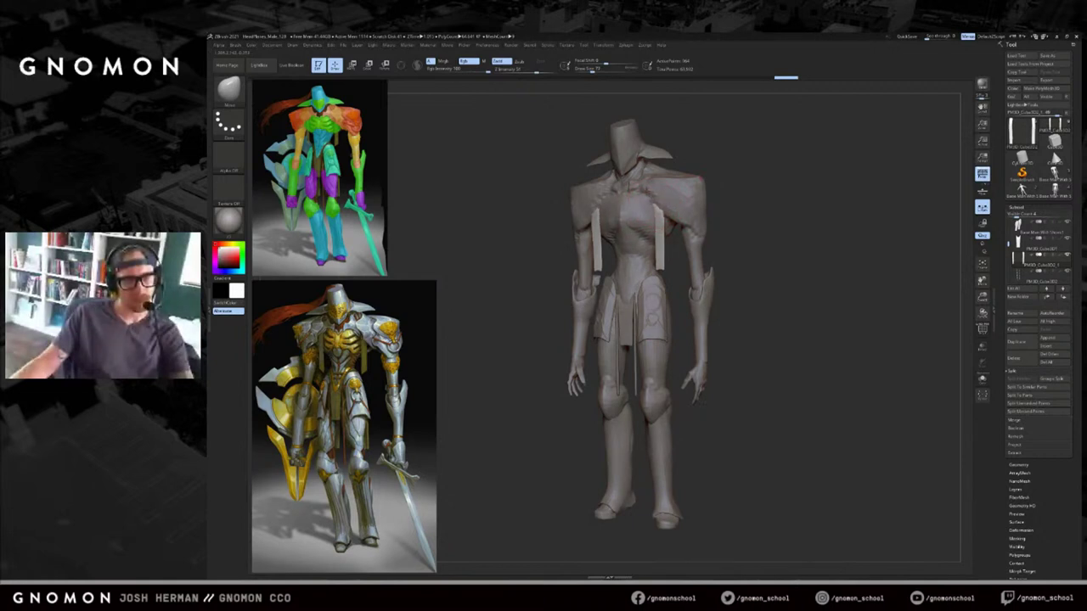
left_click_drag(647, 184, 650, 185)
mouse_move(737, 191)
left_mouse_down("shift")
mouse_move(756, 194)
mouse_move(737, 284)
left_mouse_up("shift")
Reshape the lower ends of both strips into slanted tips.
key("s")
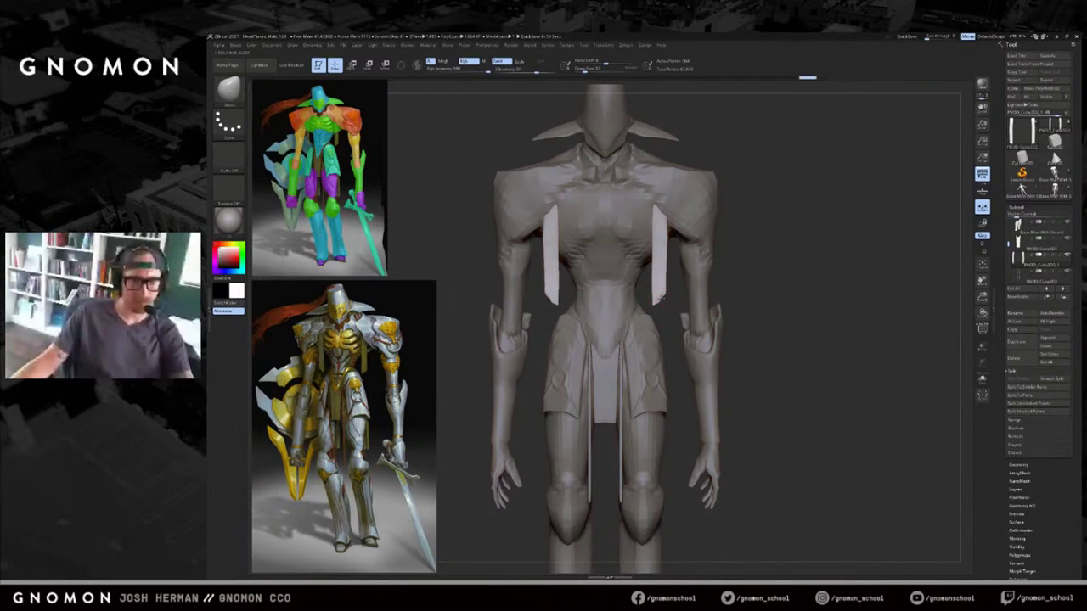
mouse_move(660, 300)
left_mouse_down("shift")
mouse_move(670, 270)
mouse_move(664, 291)
left_mouse_up("shift")
mouse_move(742, 294)
left_mouse_down("alt")
mouse_move(745, 273)
mouse_move(748, 289)
left_mouse_up("alt")
key("s")
left_click(738, 288)
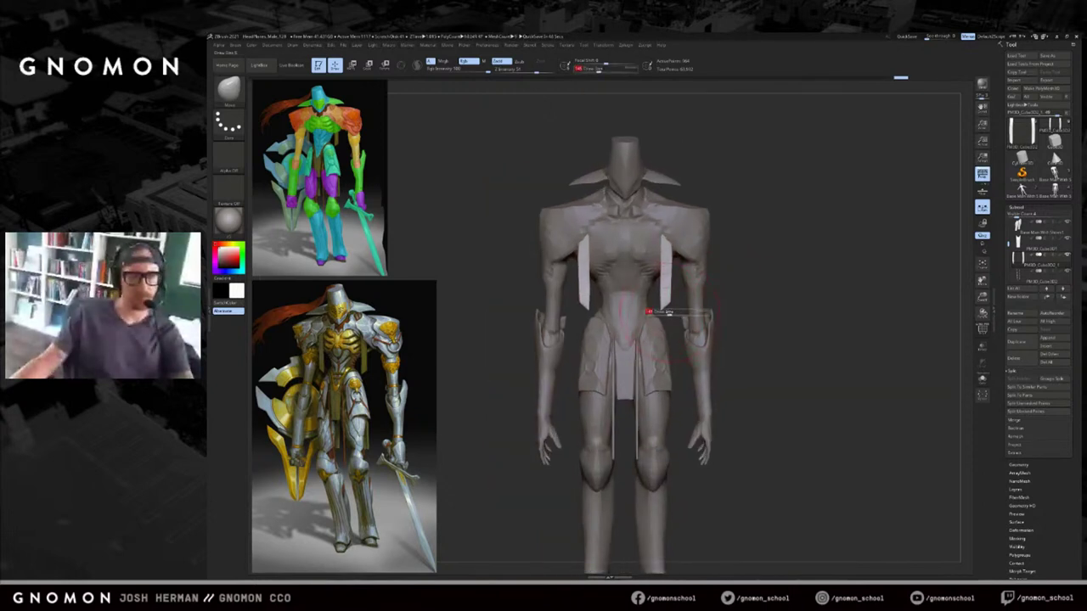
Move the pair of armpit strips slightly down and outward from the ribs.
left_click_drag(496, 363, 458, 371)
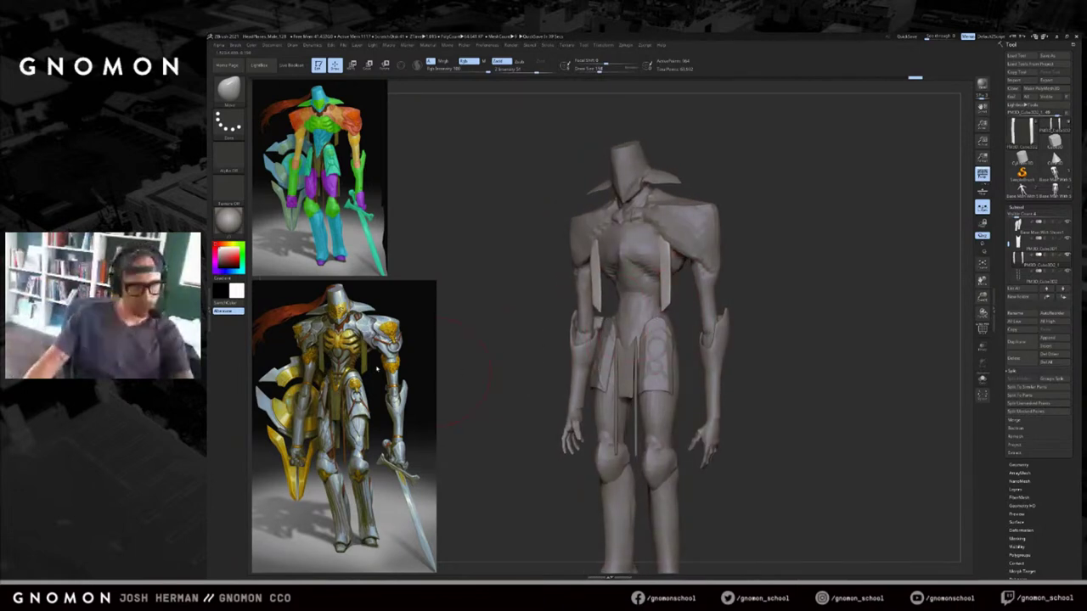
left_click_drag(474, 323, 477, 330, "shift")
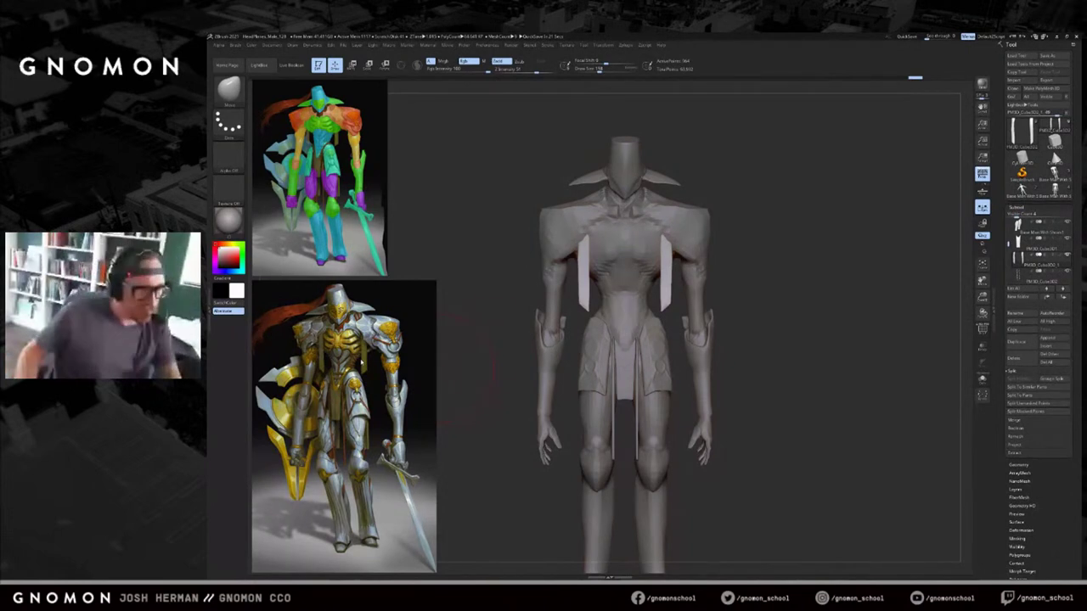
left_click_drag(727, 287, 820, 304)
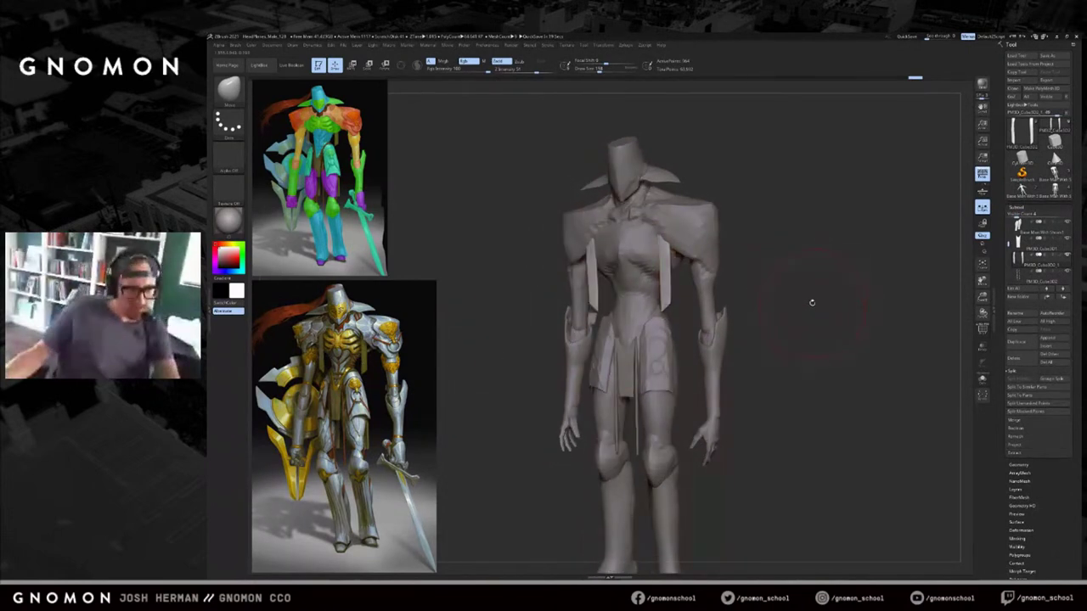
left_click_drag(752, 266, 709, 266, "shift")
key("w")
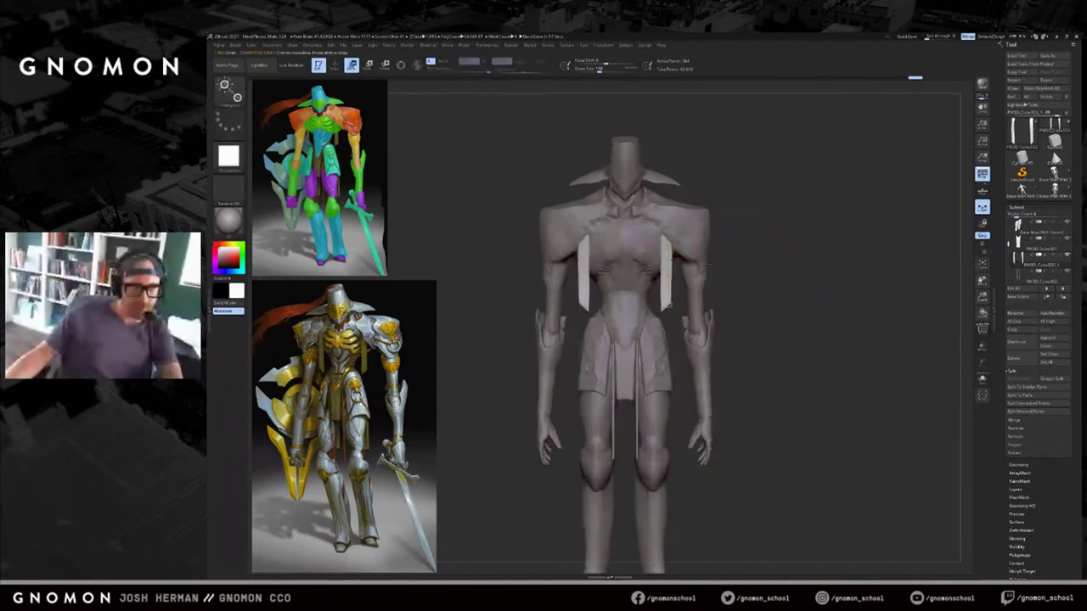
left_click_drag(663, 237, 667, 260)
left_click_drag(667, 337, 664, 323)
left_click_drag(752, 302, 755, 301)
left_click_drag(667, 293, 690, 294)
mouse_move(802, 262)
left_mouse_down()
mouse_move(765, 255)
mouse_move(785, 252)
left_mouse_up()
key("ctrl+z")
key("ctrl+shift+z")
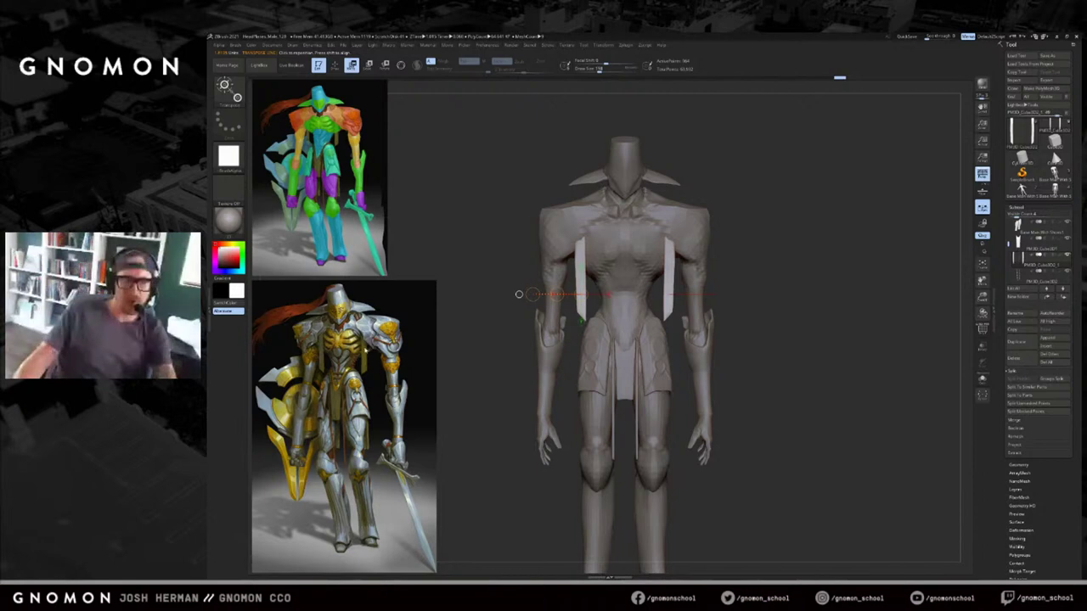
Make the body mesh active and mask its torso and legs, leaving the shoulders and arms unmasked.
mouse_move(792, 266)
left_mouse_down()
mouse_move(730, 294)
mouse_move(760, 295)
left_mouse_up()
left_click(703, 276, "alt")
key("q")
key("b")
key("m")
key("v")
left_click_drag(681, 224, 713, 196, "ctrl")
mouse_move(722, 157)
left_mouse_down()
mouse_move(658, 183)
mouse_move(681, 234)
left_mouse_up()
mouse_move(807, 191)
left_mouse_down()
mouse_move(715, 183)
mouse_move(716, 217)
mouse_move(687, 202)
left_mouse_up()
left_click_drag(583, 236, 670, 239)
left_click_drag(777, 225, 792, 266, "alt")
left_click(710, 187, "ctrl")
Try to move the unmasked arms outward with the transpose line, and undo the changes.
key("w")
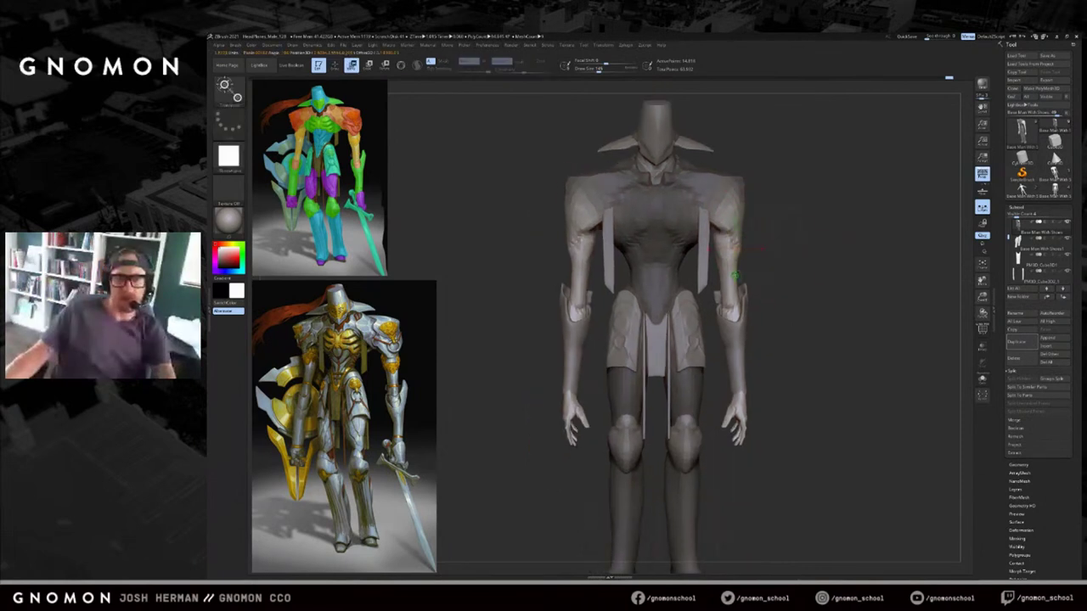
mouse_move(727, 280)
left_mouse_down()
mouse_move(805, 273)
mouse_move(721, 282)
left_mouse_up()
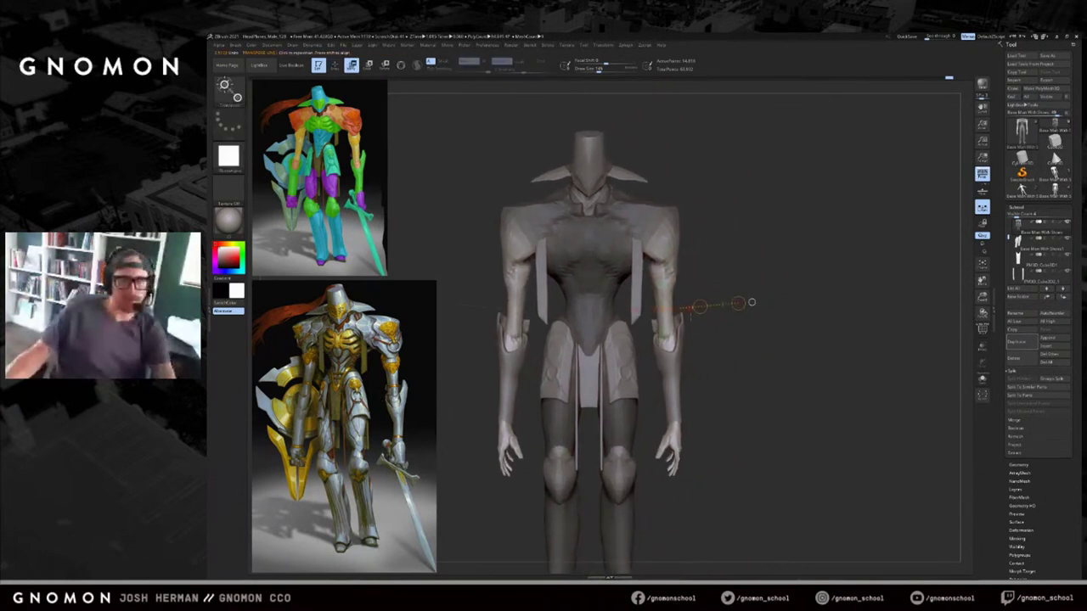
mouse_move(671, 334)
left_mouse_down()
mouse_move(700, 334)
mouse_move(688, 335)
left_mouse_up()
key("ctrl+z")
key("ctrl+z")
key("ctrl+z")
Adjust the mask around the shoulders and place a transpose line outward from the upper arm.
left_click_drag(707, 209, 718, 222, "ctrl")
left_click_drag(668, 259, 710, 272)
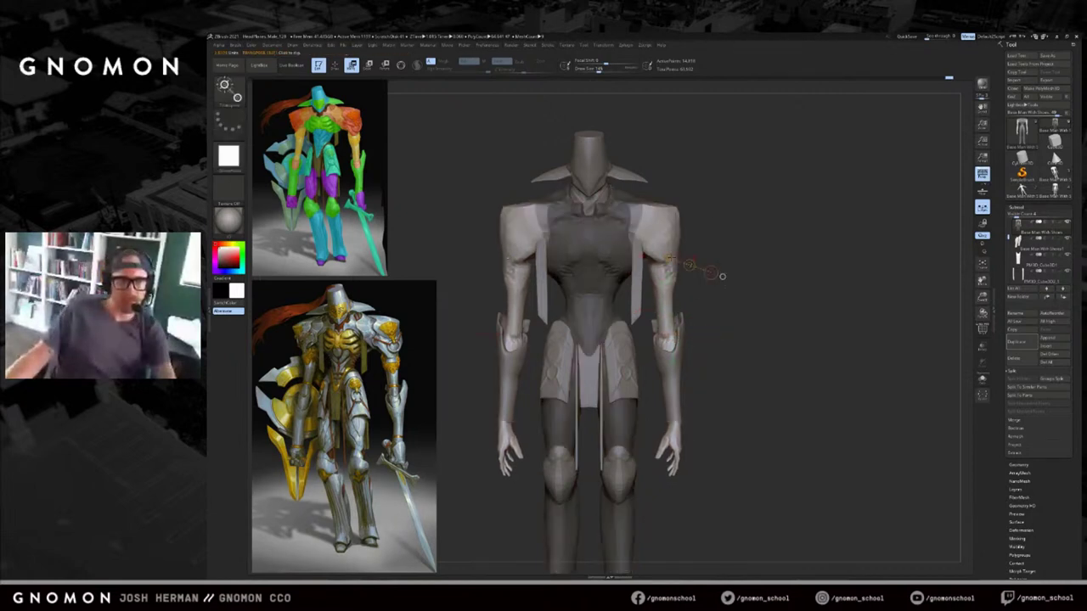
Soften the mask edge at the shoulders and shift both unmasked arms slightly outward from the torso.
left_click_drag(708, 230, 722, 205, "alt")
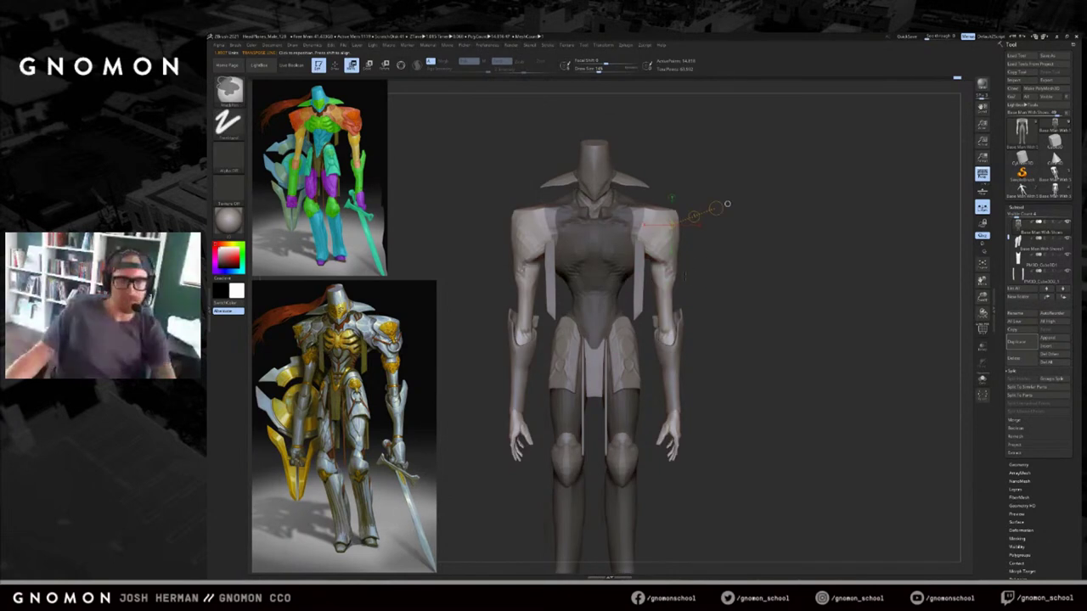
key("q")
left_click(708, 285, "ctrl")
left_click(672, 297, "ctrl")
left_click(708, 289, "ctrl")
key("w")
mouse_move(666, 297)
left_mouse_down()
mouse_move(712, 297)
mouse_move(694, 296)
left_mouse_up()
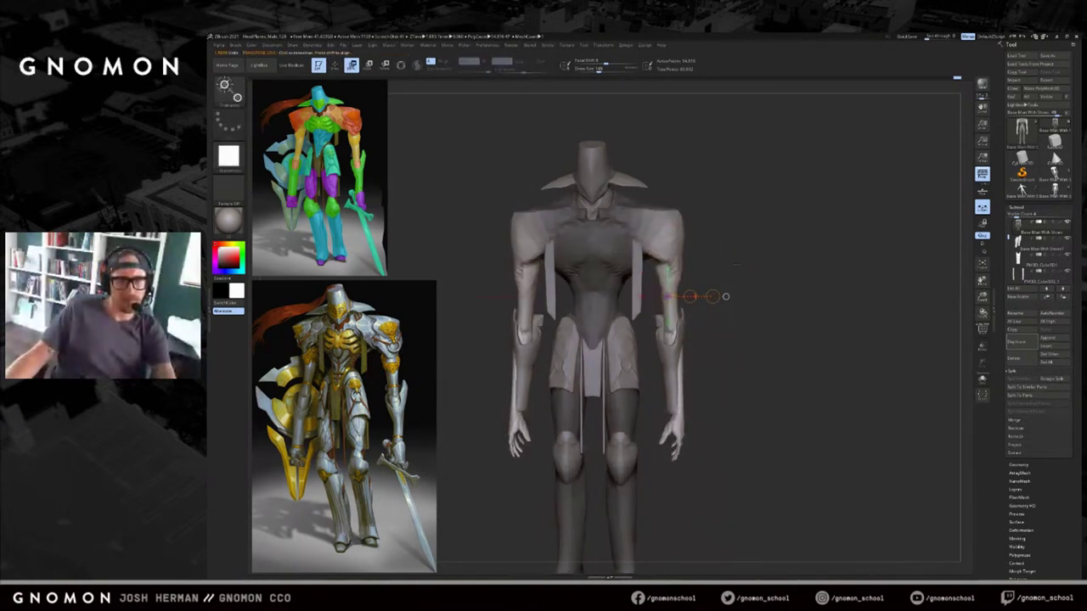
Undo and redo the arm shift to compare the two shoulder widths, keeping the wider version.
key("ctrl+z")
key("ctrl+shift+z")
key("ctrl+z")
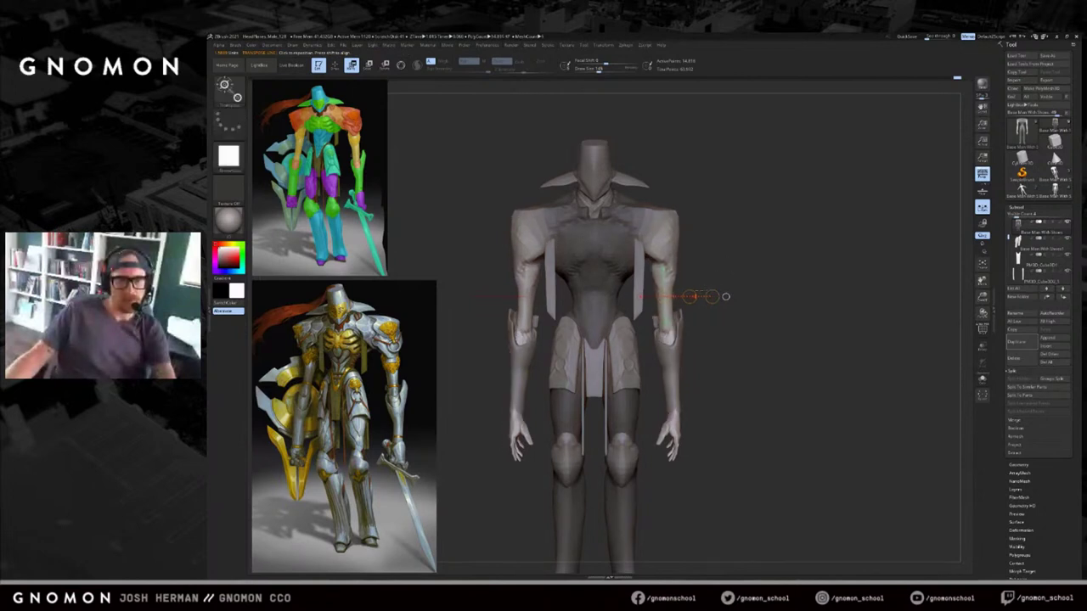
key("ctrl+shift+z")
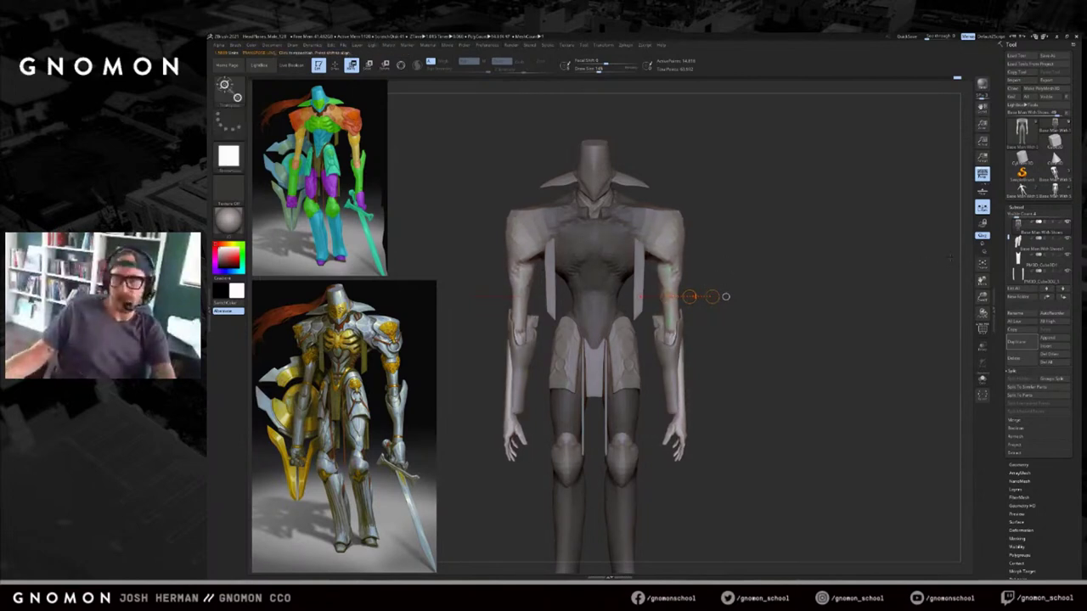
left_click(1017, 246)
key("ctrl+shift+z")
key("ctrl+z")
key("ctrl+shift+z")
Select the thigh armor plates and reshape them around the upper legs with the Move brush, adjusting the brush size.
key("q")
mouse_move(805, 287)
left_mouse_down()
mouse_move(764, 293)
mouse_move(726, 248)
mouse_move(758, 236)
left_mouse_up()
left_click(679, 244, "alt")
mouse_move(738, 255)
left_mouse_down("alt")
mouse_move(708, 262)
mouse_move(784, 248)
mouse_move(773, 274)
left_mouse_up("alt")
left_click(646, 341, "alt")
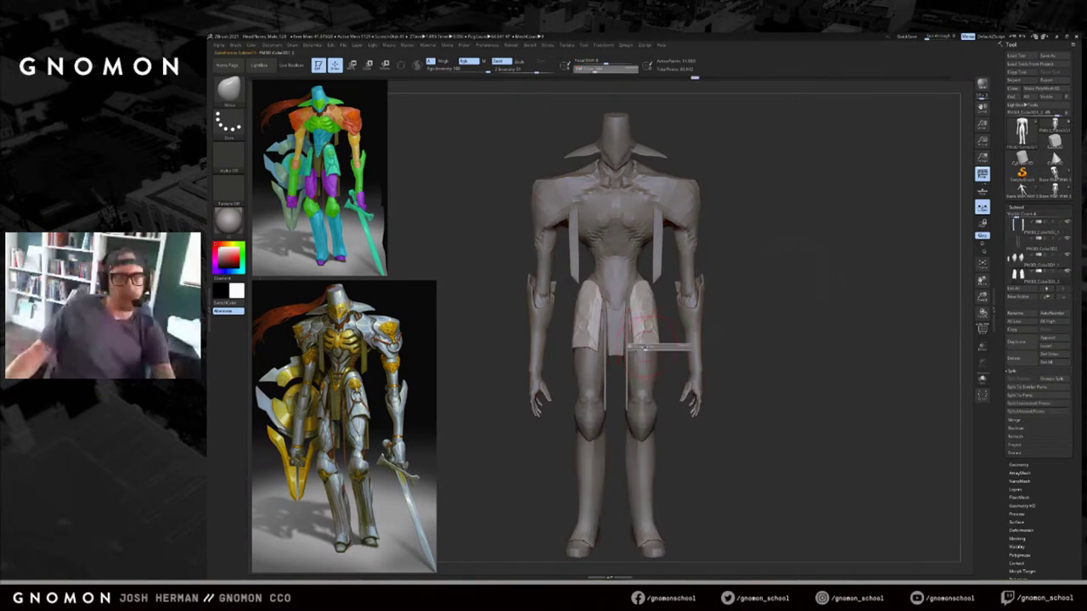
mouse_move(665, 366)
left_mouse_down()
mouse_move(652, 370)
mouse_move(664, 350)
left_mouse_up()
key("s")
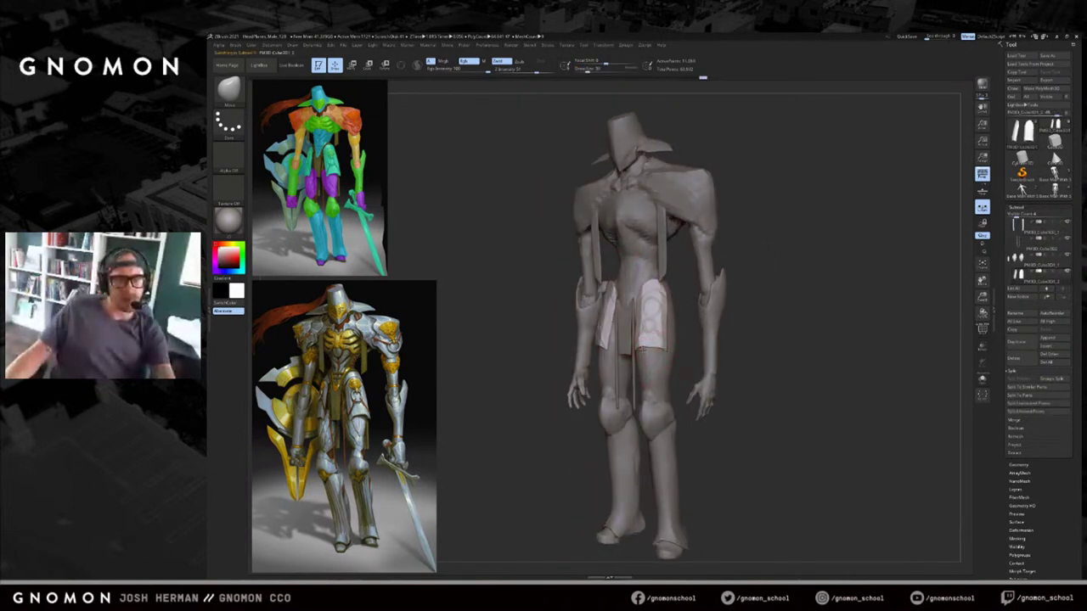
mouse_move(666, 347)
right_mouse_down()
mouse_move(671, 319)
mouse_move(669, 332)
right_mouse_up()
key("s")
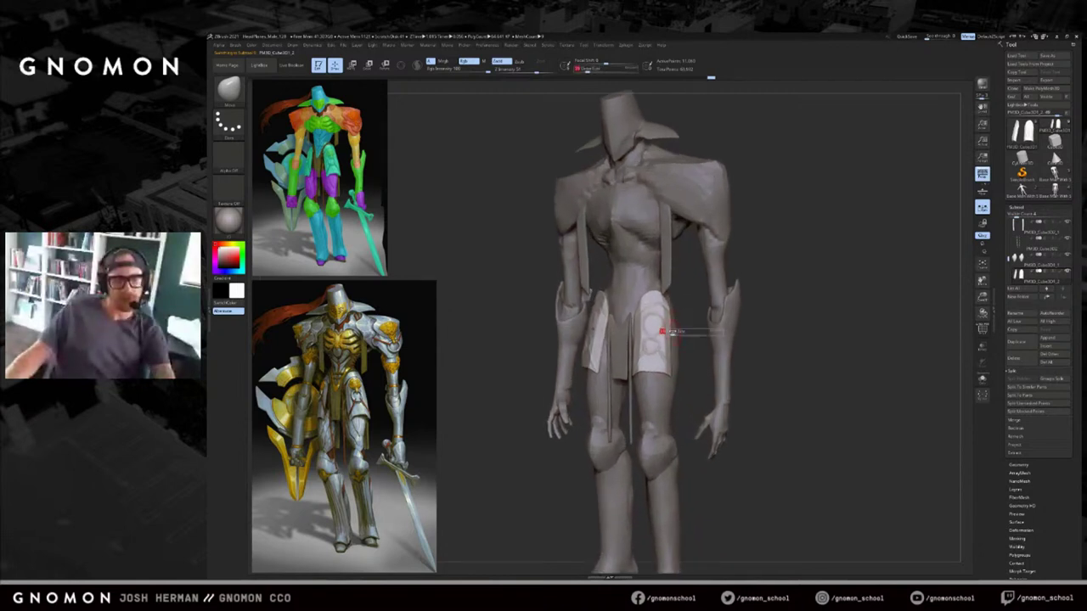
left_click_drag(668, 332, 681, 334)
right_click_drag(685, 337, 671, 339)
key("s")
left_click_drag(670, 339, 686, 341)
Reposition and rotate the thigh armor plates against the legs, then nudge their shape from the front.
key("w")
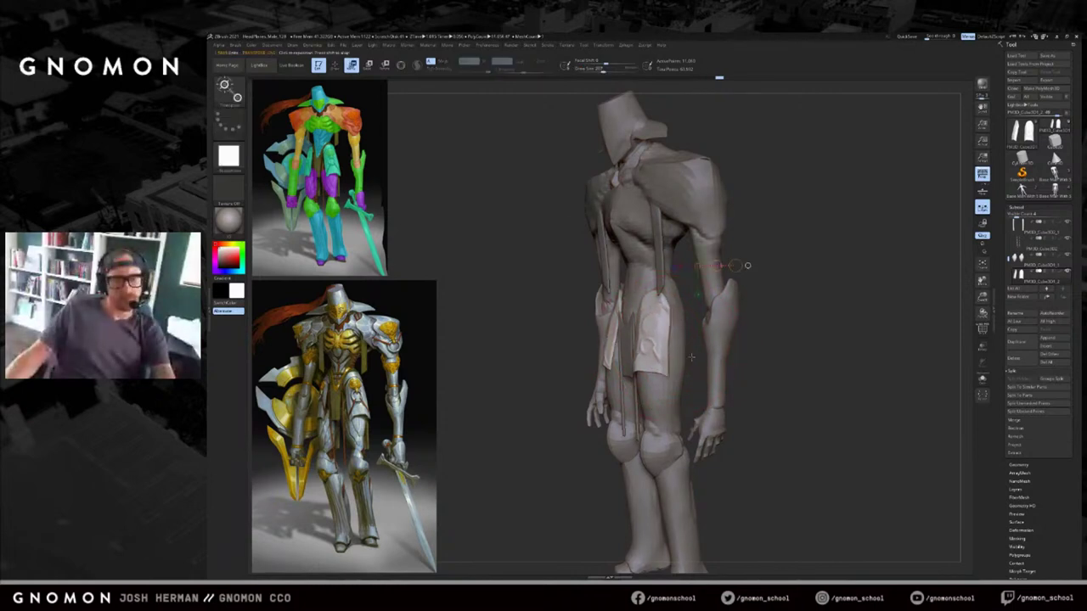
right_click_drag(687, 352, 701, 351)
key("ctrl+z")
left_click_drag(628, 347, 686, 349)
mouse_move(689, 359)
right_mouse_down("shift")
mouse_move(682, 371)
mouse_move(676, 312)
right_mouse_up("shift")
key("ctrl+z")
key("ctrl+shift+z")
key("r")
left_click_drag(671, 374, 672, 379)
right_click_drag(718, 293, 776, 332)
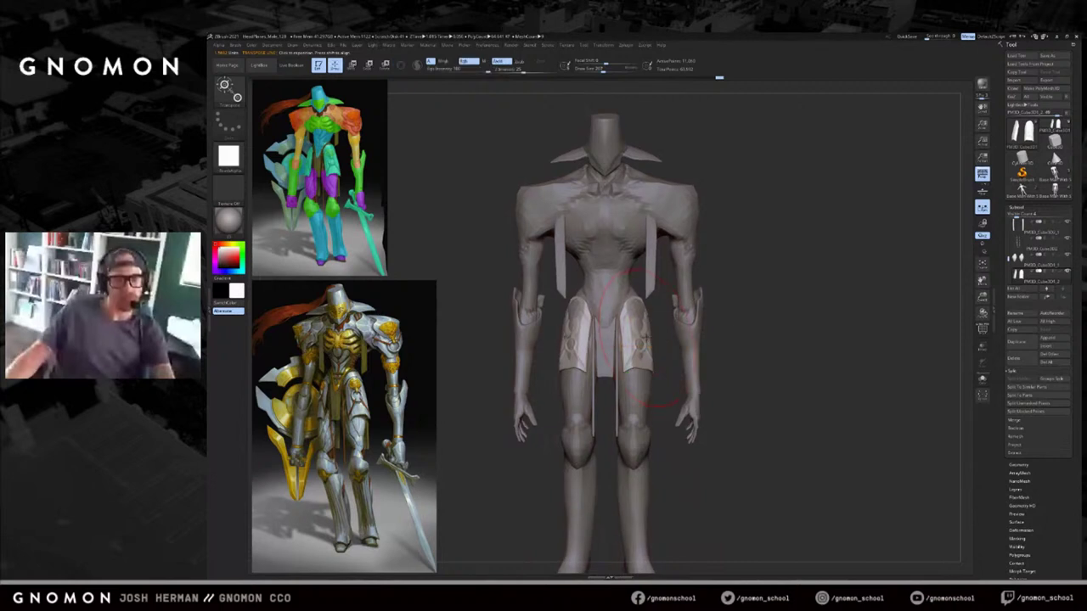
key("q")
left_click_drag(640, 340, 641, 343)
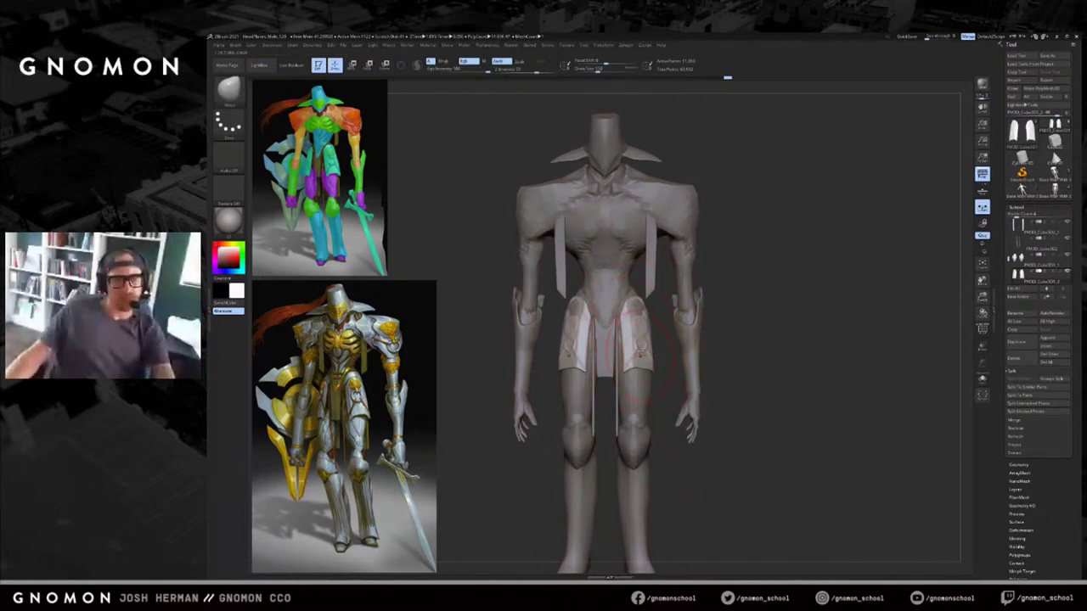
Select the body and build up the hip area with the ClayBuildup brush, then smooth and adjust the waist.
left_click(639, 309, "alt")
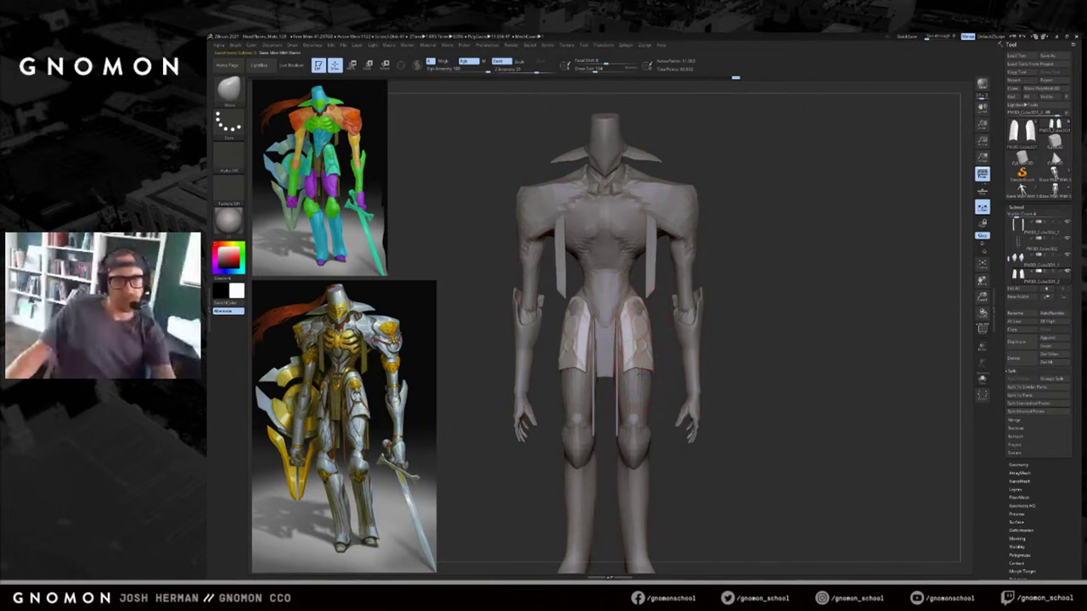
key("b")
key("c")
key("b")
mouse_move(673, 344)
left_mouse_down()
mouse_move(649, 320)
mouse_move(654, 312)
left_mouse_up()
key("s")
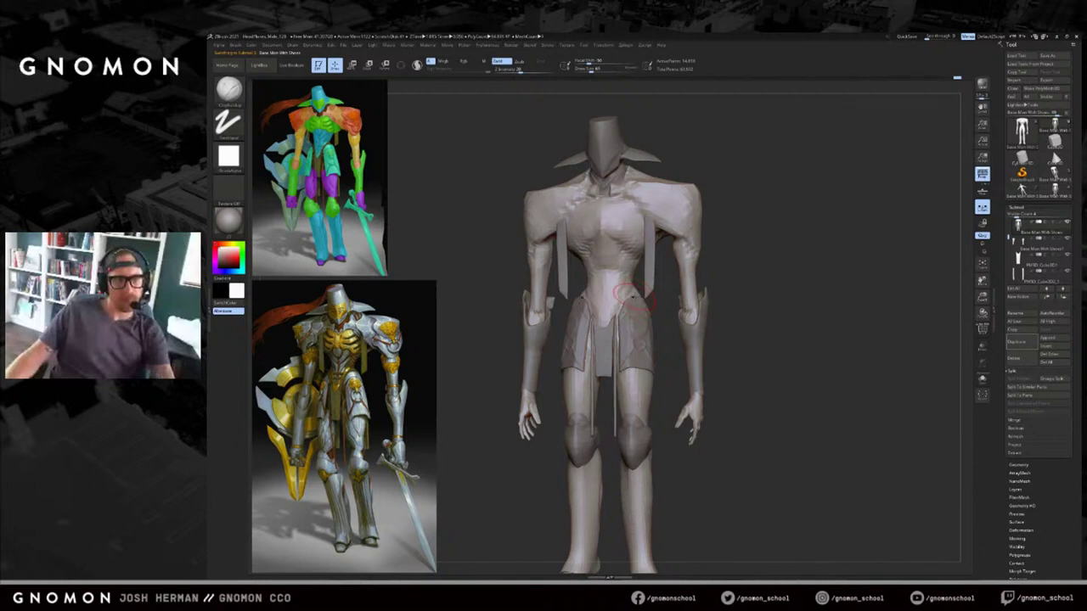
key("shift")
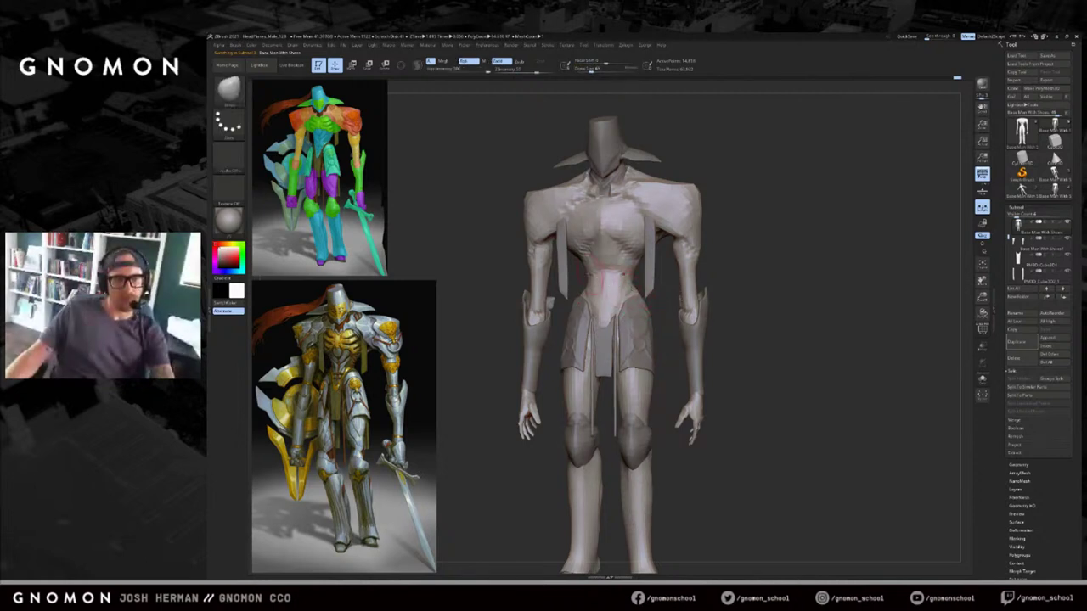
right_click_drag(582, 269, 593, 273)
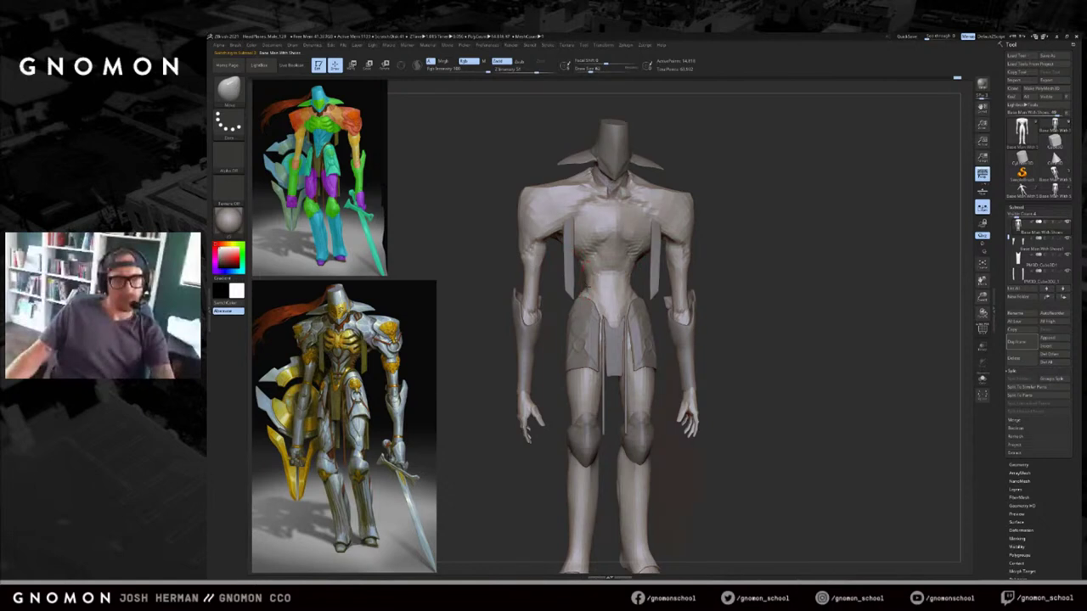
key("f")
left_click_drag(786, 249, 773, 255, "shift")
key("f")
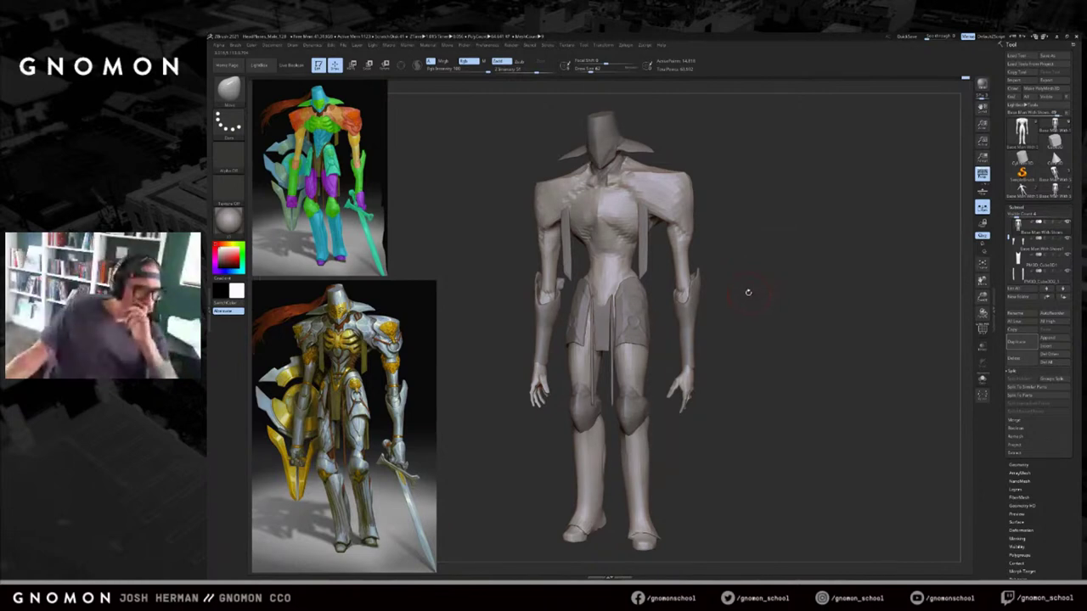
mouse_move(768, 155)
left_mouse_down("alt")
mouse_move(793, 170)
mouse_move(770, 164)
left_mouse_up("alt")
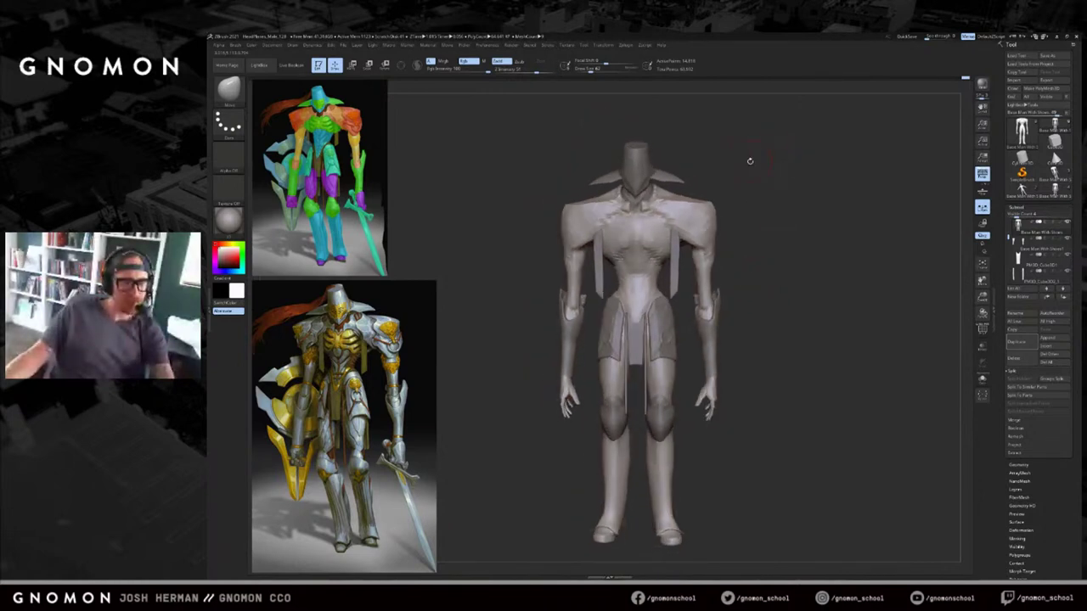
Select the pointed collar piece and reposition it around the neck with the transform gizmo.
left_click(676, 176, "alt")
left_click_drag(698, 165, 656, 229)
key("w")
left_click_drag(633, 168, 669, 219)
key("ctrl+shift+s")
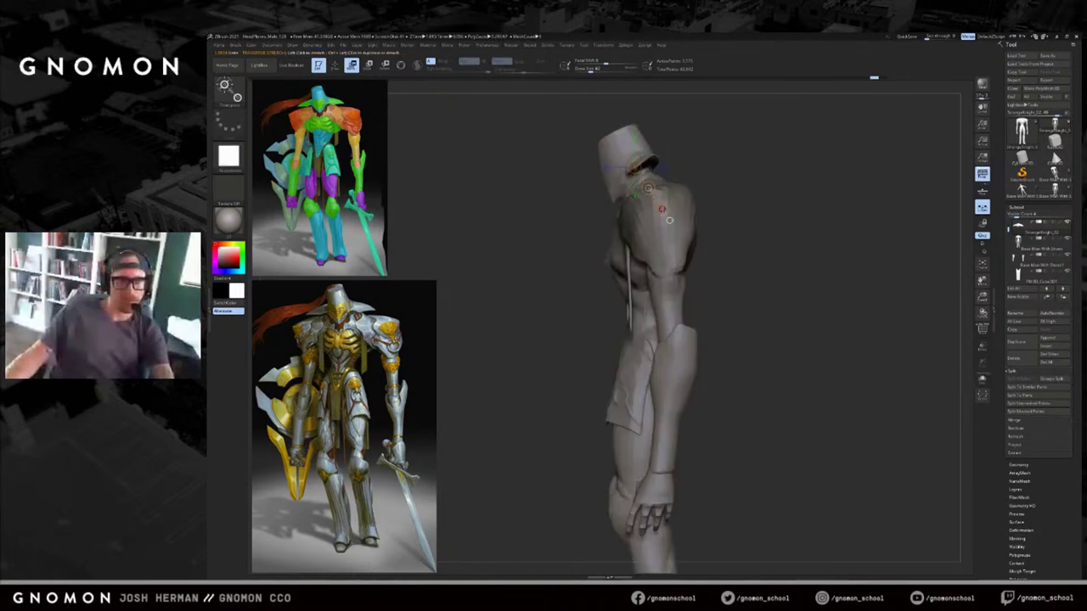
left_click_drag(711, 179, 736, 182)
left_click_drag(634, 168, 654, 225)
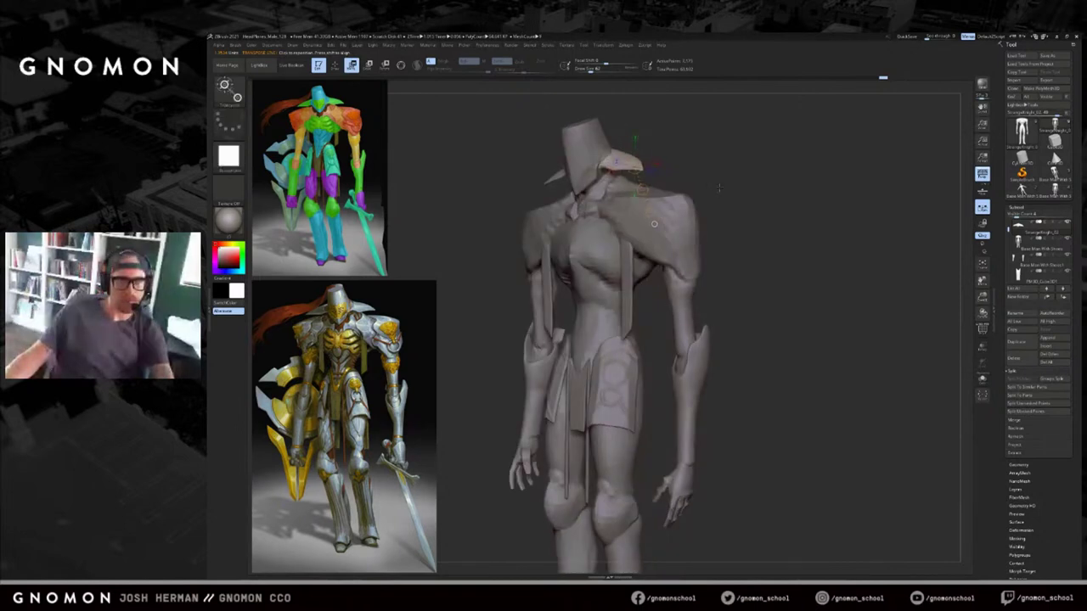
left_click_drag(712, 180, 725, 182, "shift")
right_click_drag(726, 182, 723, 199, "ctrl")
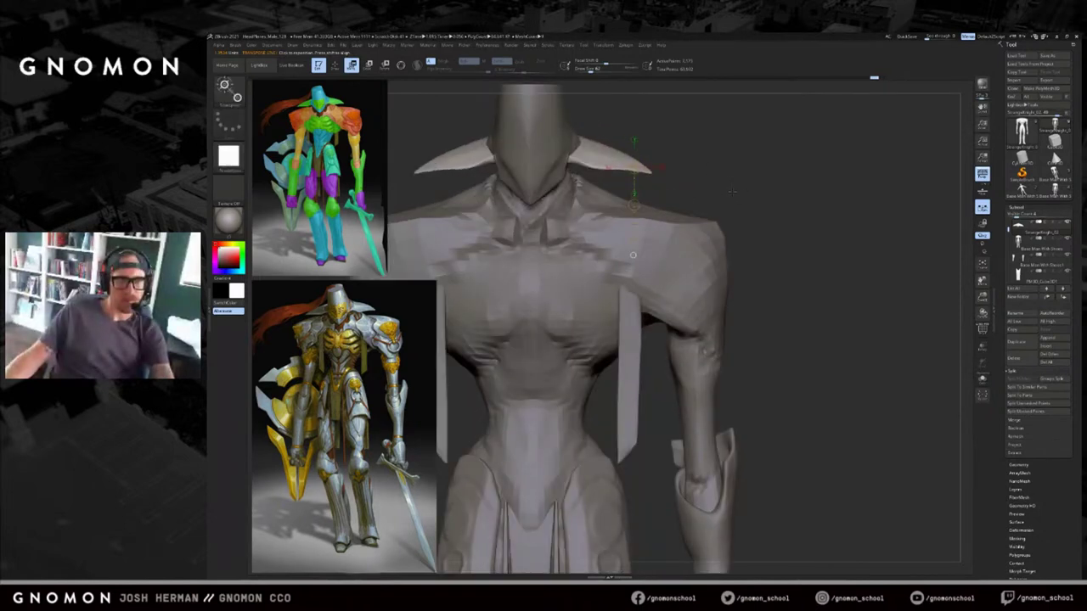
Frame the whole figure and save the tool.
mouse_move(731, 194)
left_mouse_down("alt")
mouse_move(757, 214)
mouse_move(755, 202)
mouse_move(720, 206)
mouse_move(836, 176)
mouse_move(842, 256)
mouse_move(840, 226)
left_mouse_up("alt")
key("q")
key("f")
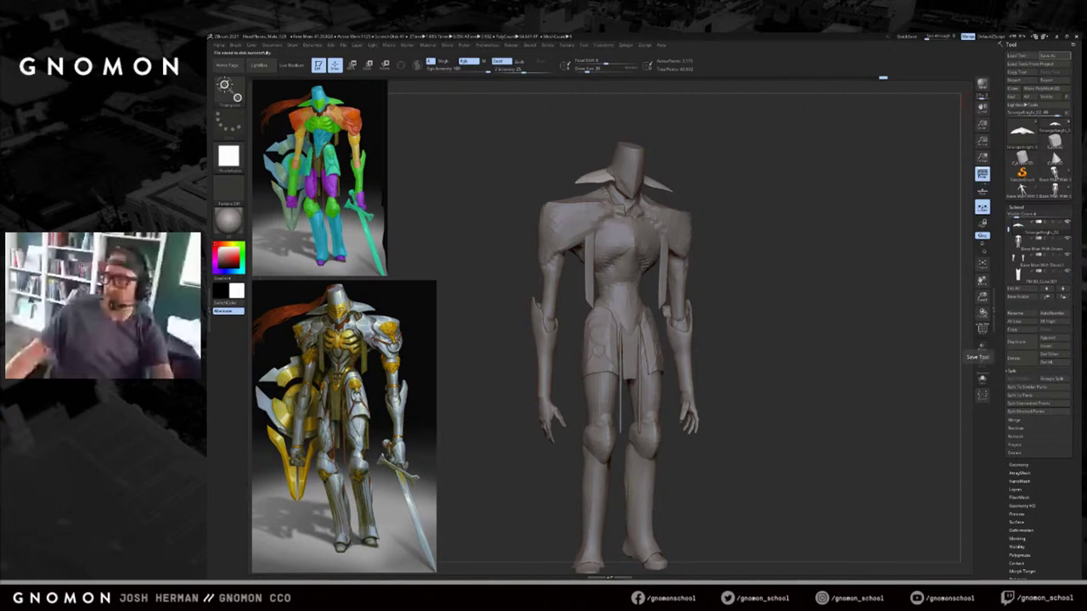
left_click_drag(833, 277, 790, 274)
key("w")
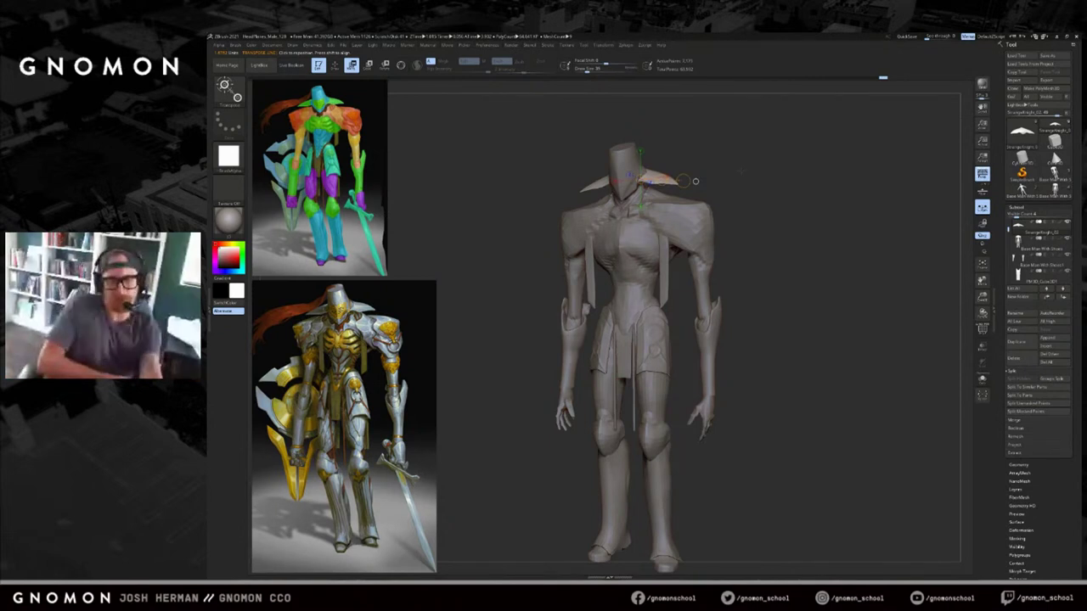
key("q")
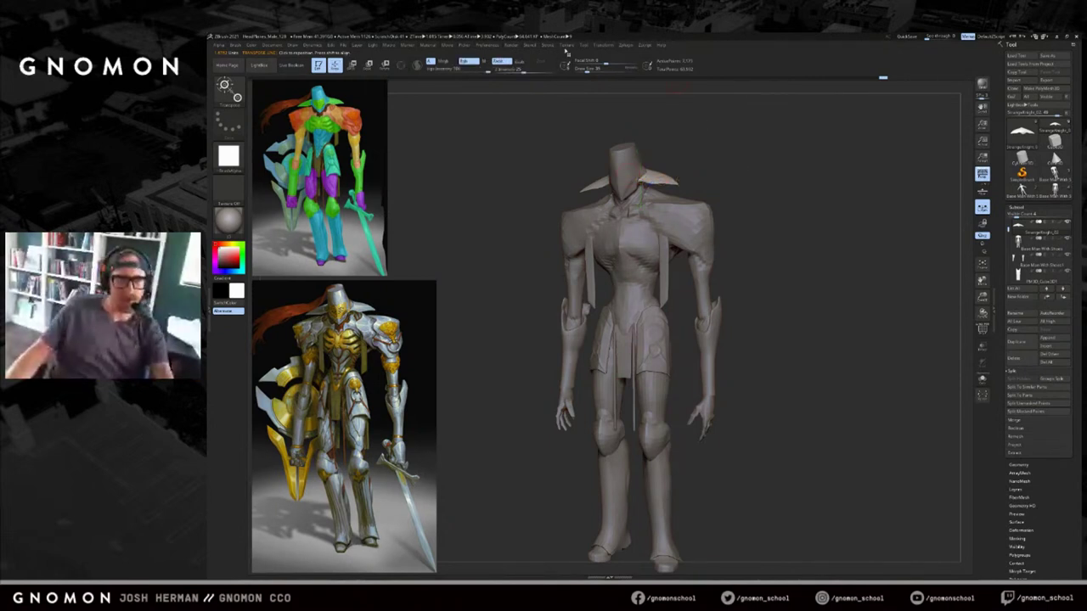
left_click(565, 46)
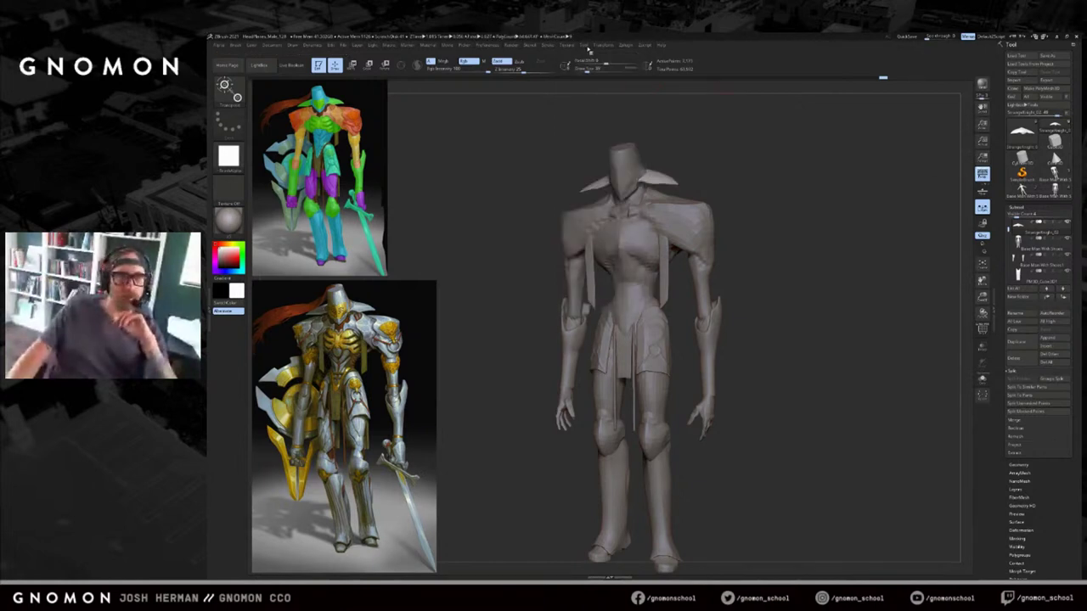
left_click(571, 47)
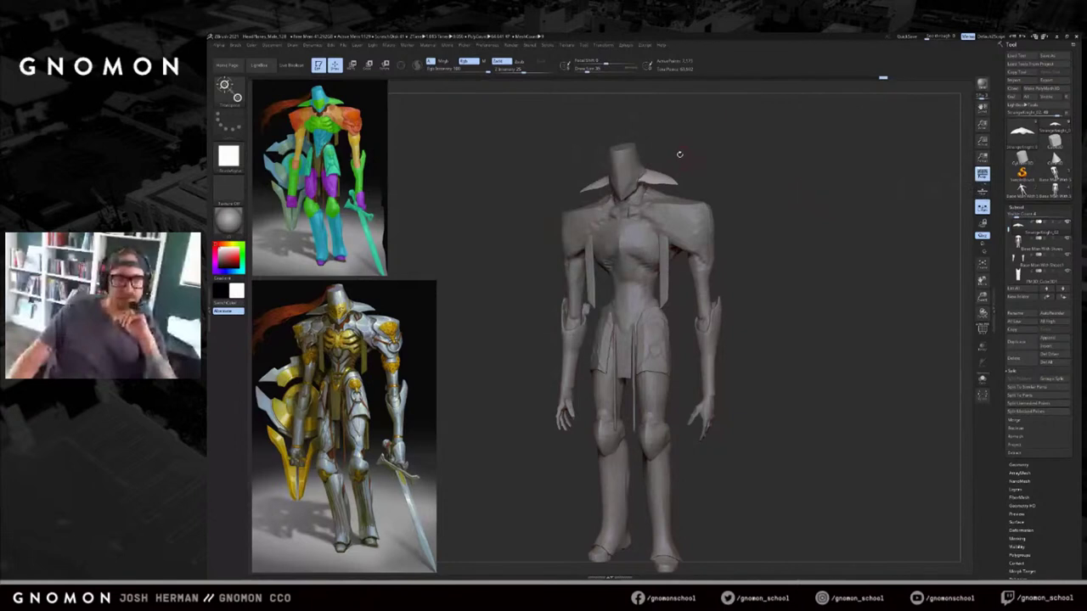
mouse_move(562, 50)
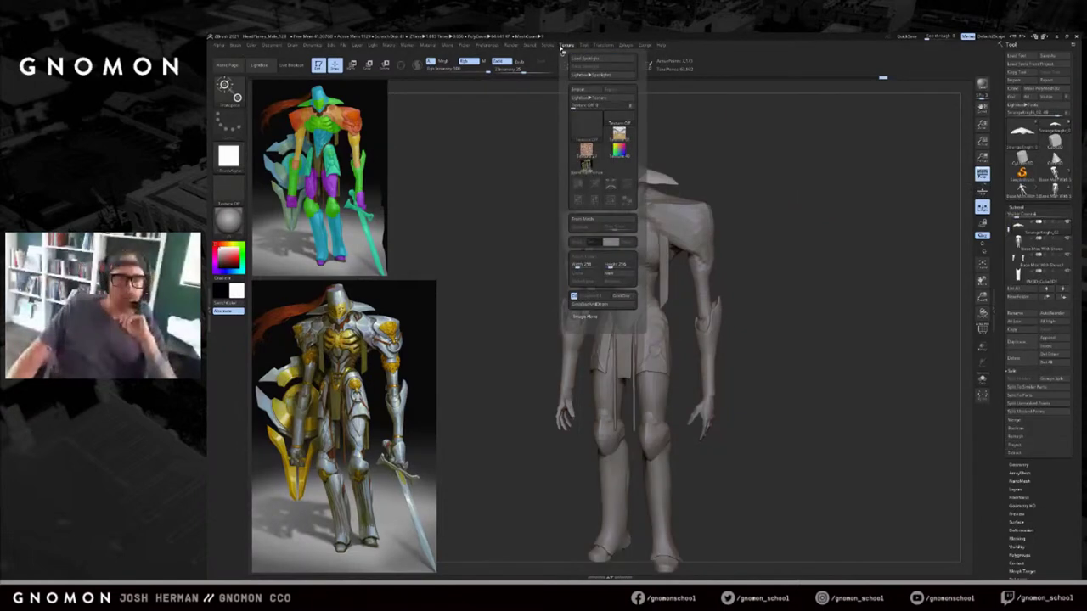
left_click(581, 75)
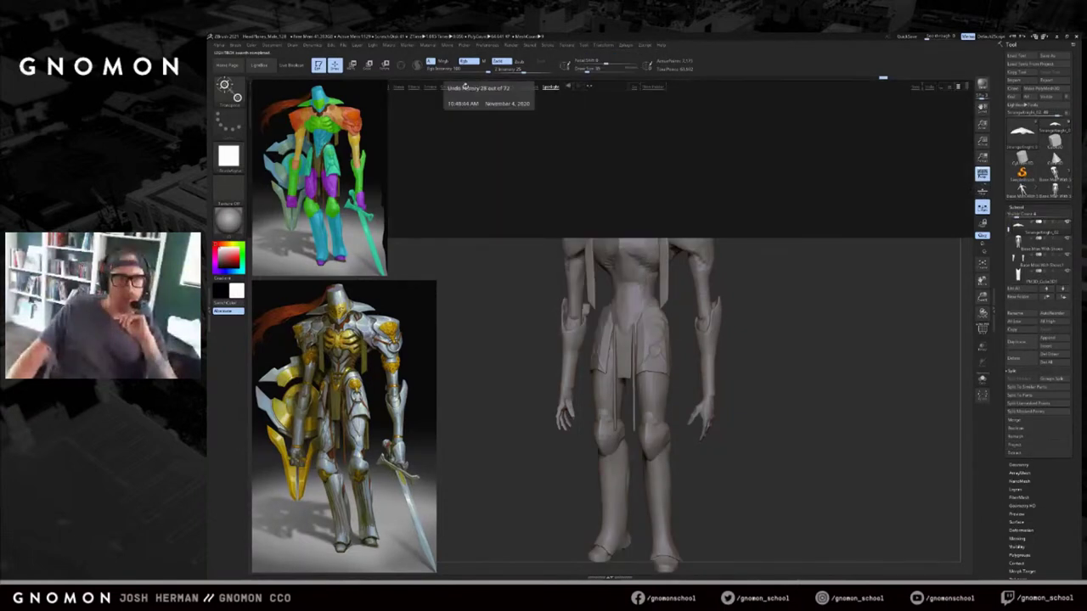
Move the two knight reference images off the canvas and close the Spotlight library.
left_click_drag(319, 176, 1078, 340)
left_click_drag(296, 411, 1082, 386)
left_click_drag(888, 348, 910, 343)
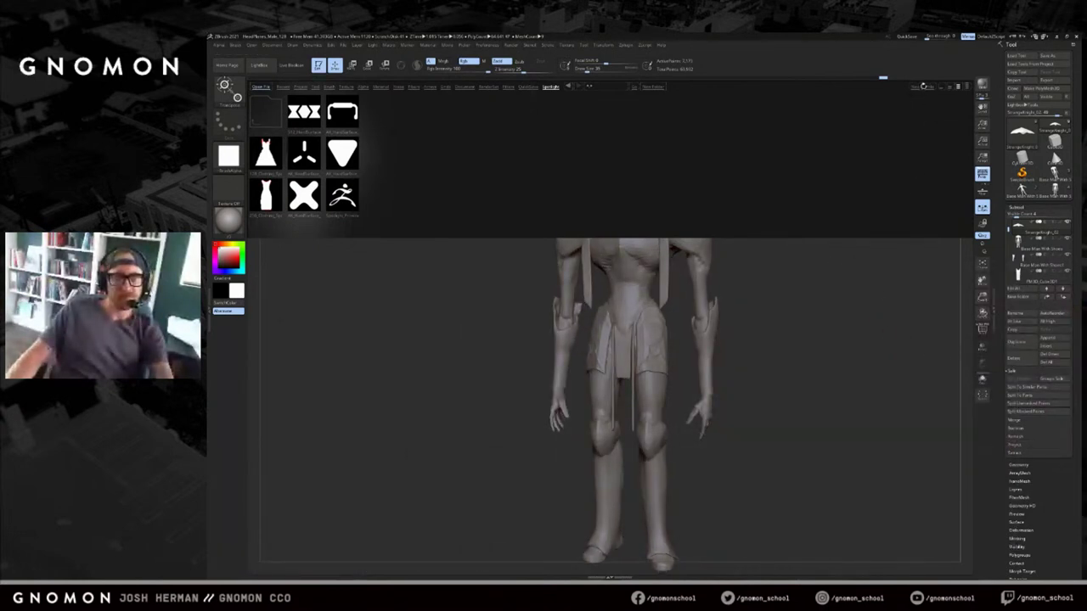
left_click(924, 86)
Import the armored knight painting as a texture, make it the active texture, and face the figure frontally.
left_click(566, 46)
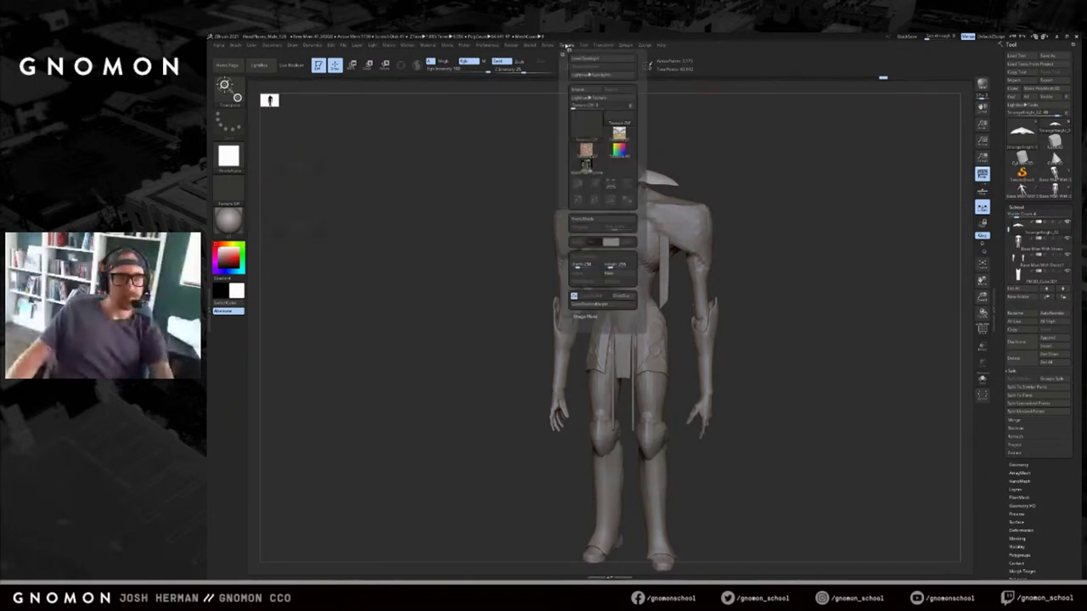
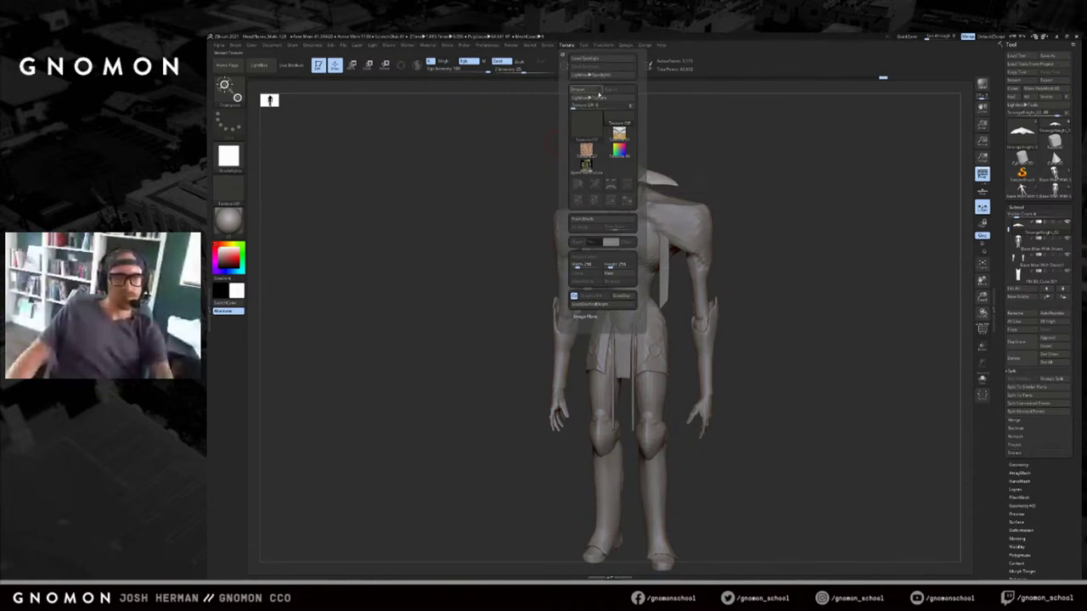
left_click(587, 165)
left_click_drag(475, 191, 442, 264)
mouse_move(374, 201)
left_mouse_down("shift")
mouse_move(469, 196)
mouse_move(456, 228)
mouse_move(432, 228)
mouse_move(490, 224)
mouse_move(443, 224)
left_mouse_up("shift")
key("w")
key("q")
key("c")
left_click_drag(222, 249, 217, 243)
left_click_drag(424, 190, 429, 199)
key("w")
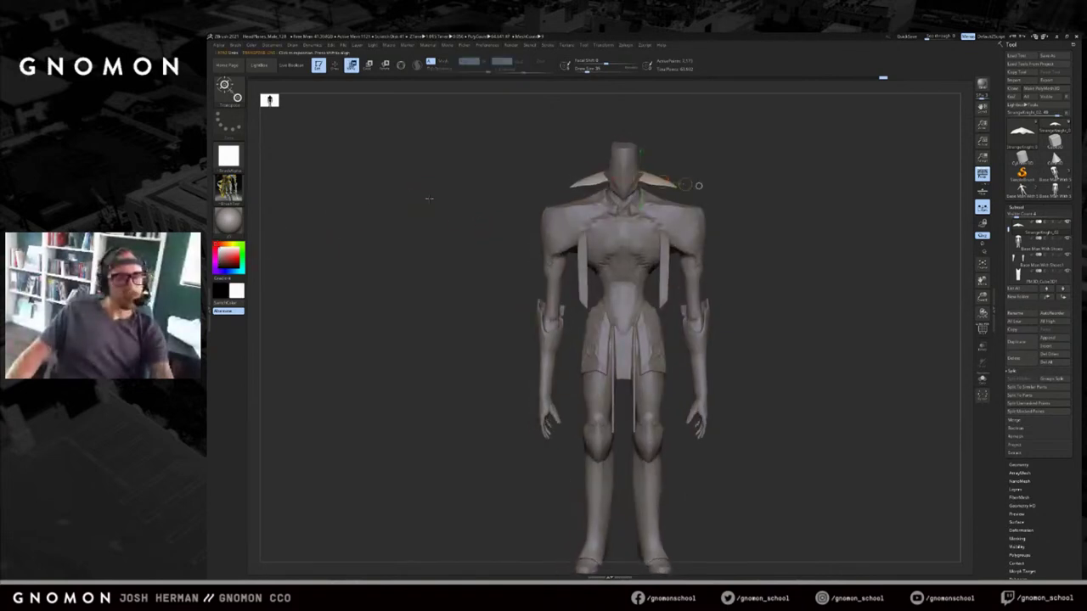
Add the knight painting texture to Spotlight as an on-canvas reference beside the figure.
left_click(550, 45)
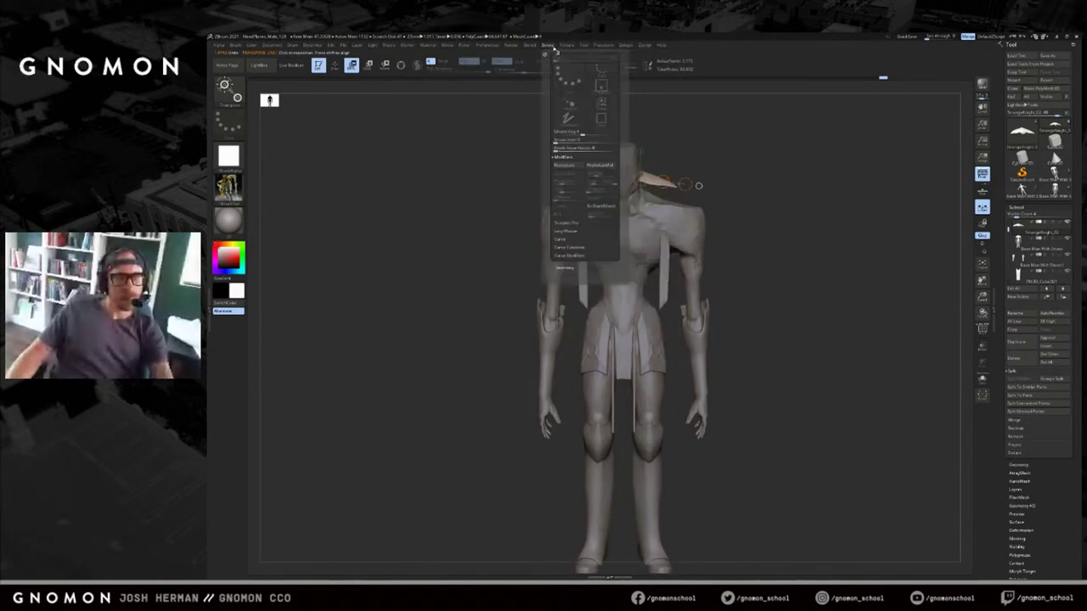
left_click(583, 46)
left_click(565, 46)
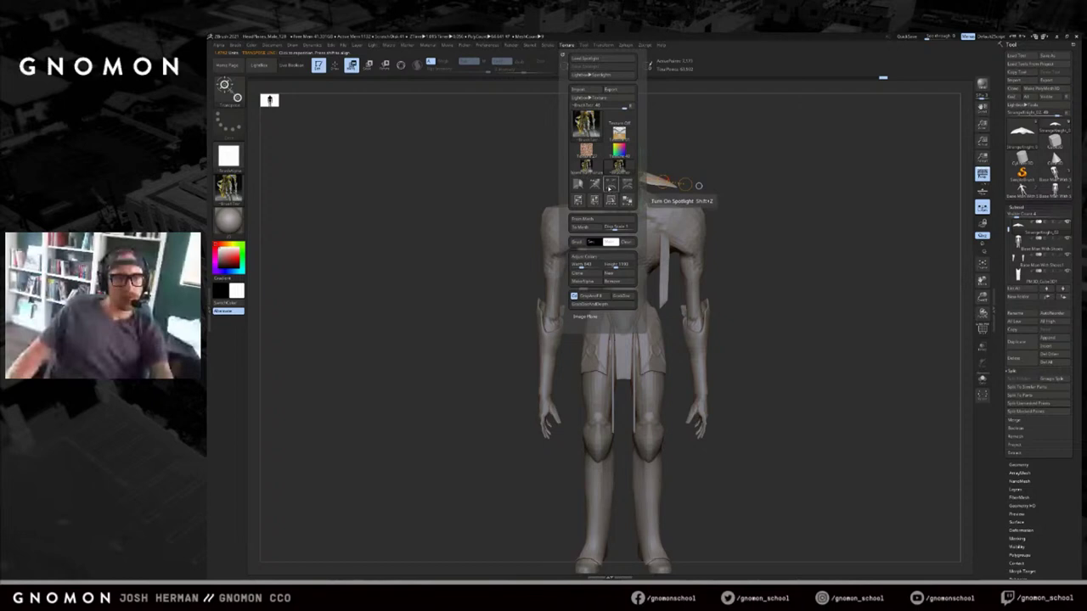
left_click(609, 188)
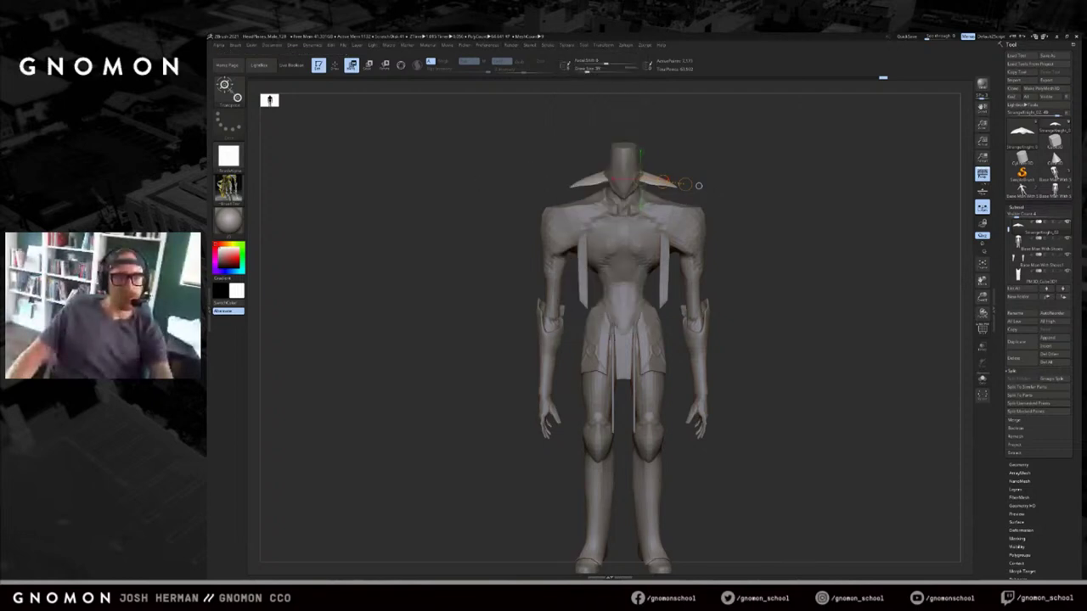
left_click(583, 47)
mouse_move(567, 48)
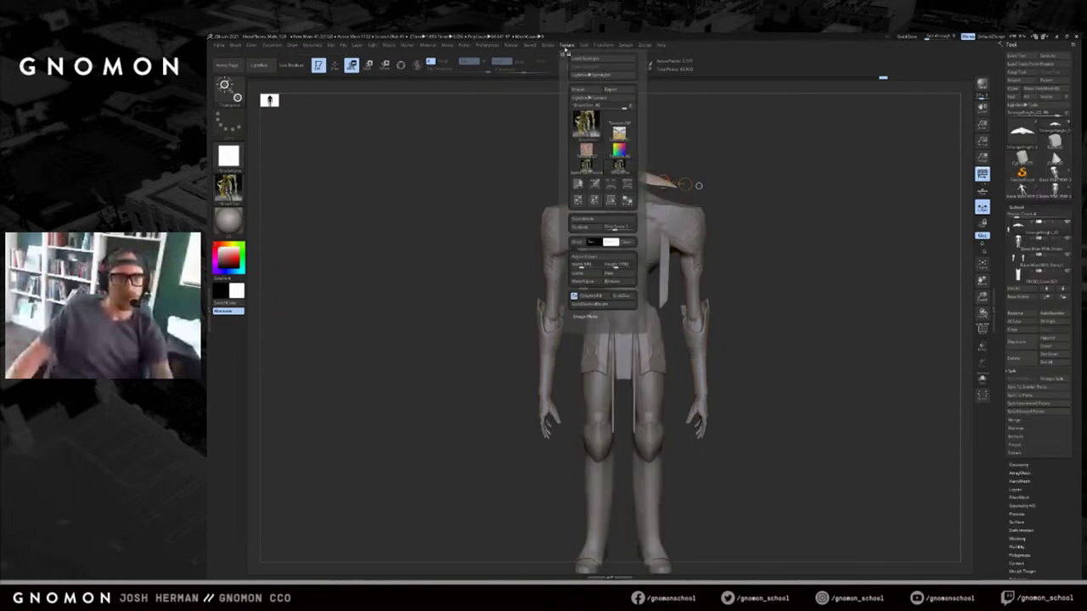
left_click(627, 185)
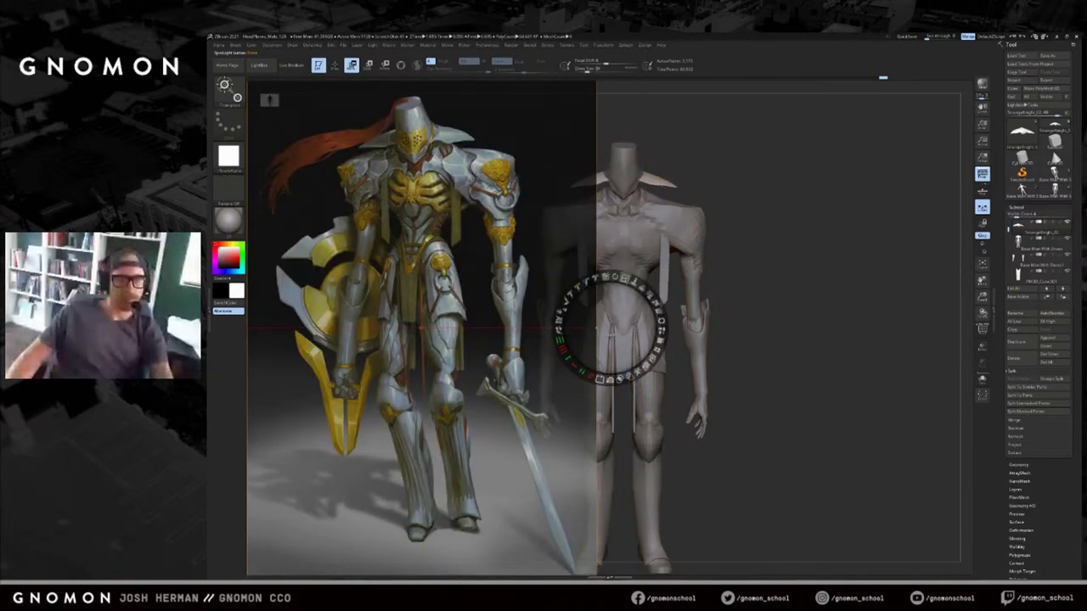
Scale down the knight painting in Spotlight and place it in the empty space beside the figure, clear of the model.
left_click_drag(660, 332, 636, 372)
left_click_drag(609, 327, 561, 314)
left_click_drag(562, 319, 384, 226)
left_click(480, 207)
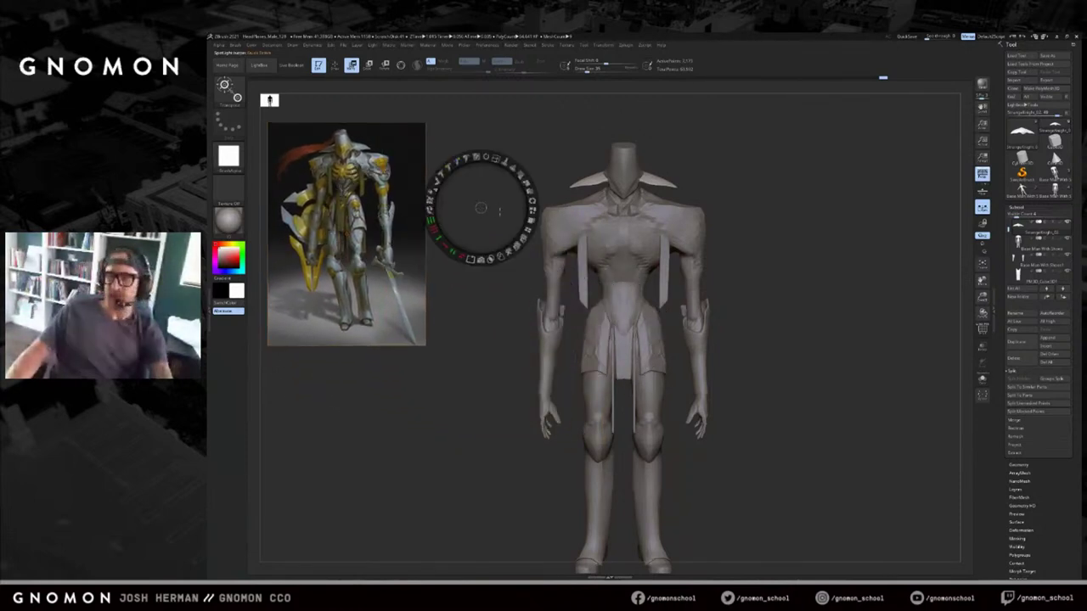
key("q")
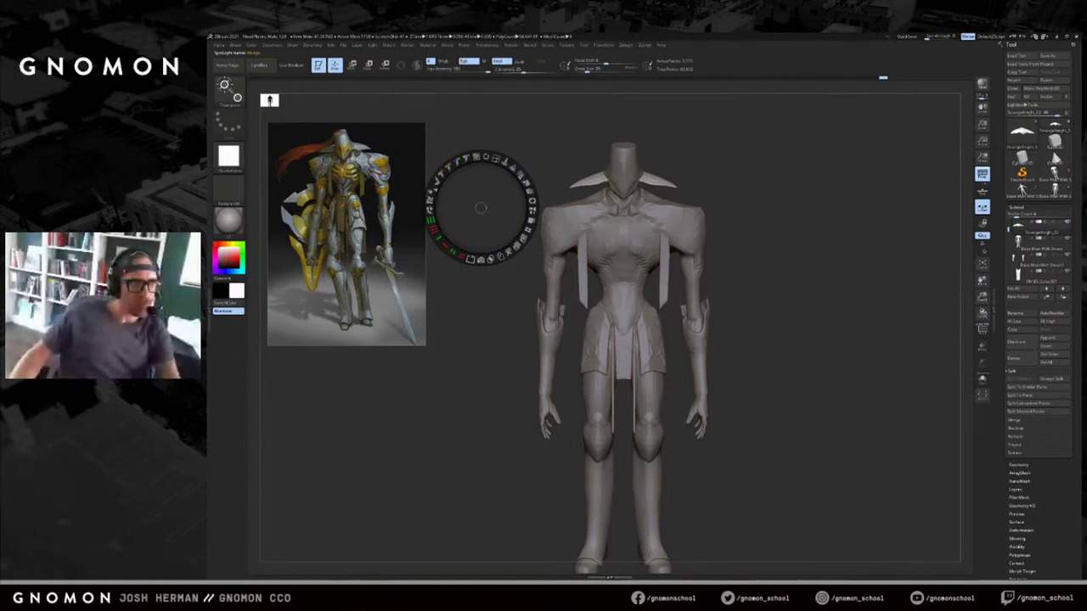
Sample a pale grey-green from the painting's armor and shift the reference slightly upward.
key("c")
key("c")
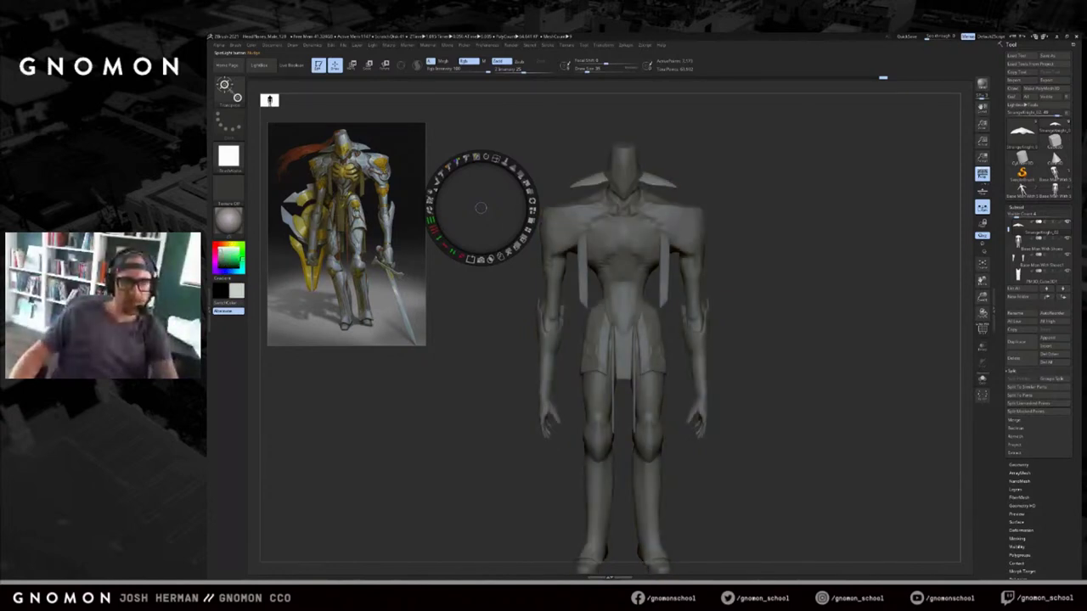
mouse_move(784, 148)
left_mouse_down()
mouse_move(795, 150)
mouse_move(764, 141)
mouse_move(777, 138)
left_mouse_up()
left_click_drag(708, 168, 721, 159)
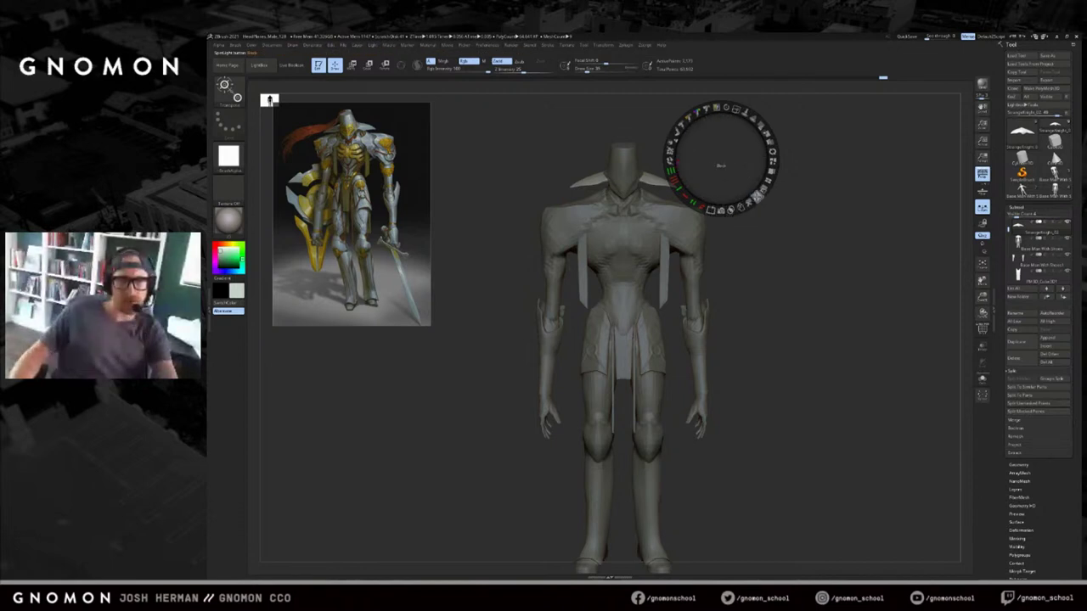
Toggle Spotlight editing and sample a near-black color from the painting.
key("shift+z")
key("shift+z")
key("z")
key("z")
key("q")
mouse_move(786, 195)
left_mouse_down()
mouse_move(849, 194)
mouse_move(783, 193)
left_mouse_up()
key("c")
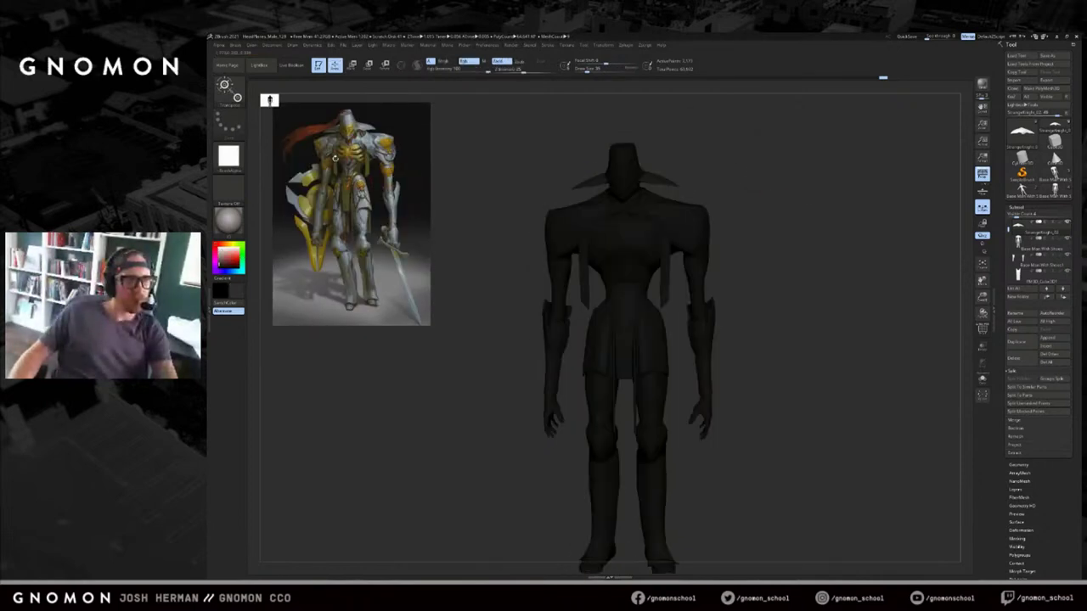
key("z")
key("z")
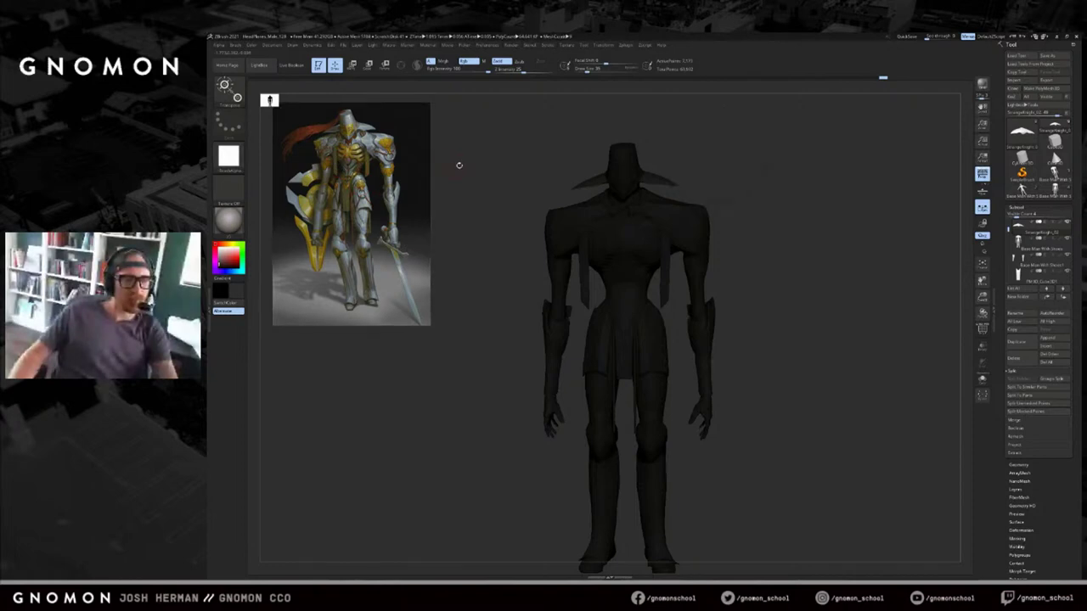
Swap the main and secondary colors, hide and restore the Spotlight reference, and sample a blue-grey armor color.
key("w")
key("shift+z")
key("v")
key("v")
key("v")
key("v")
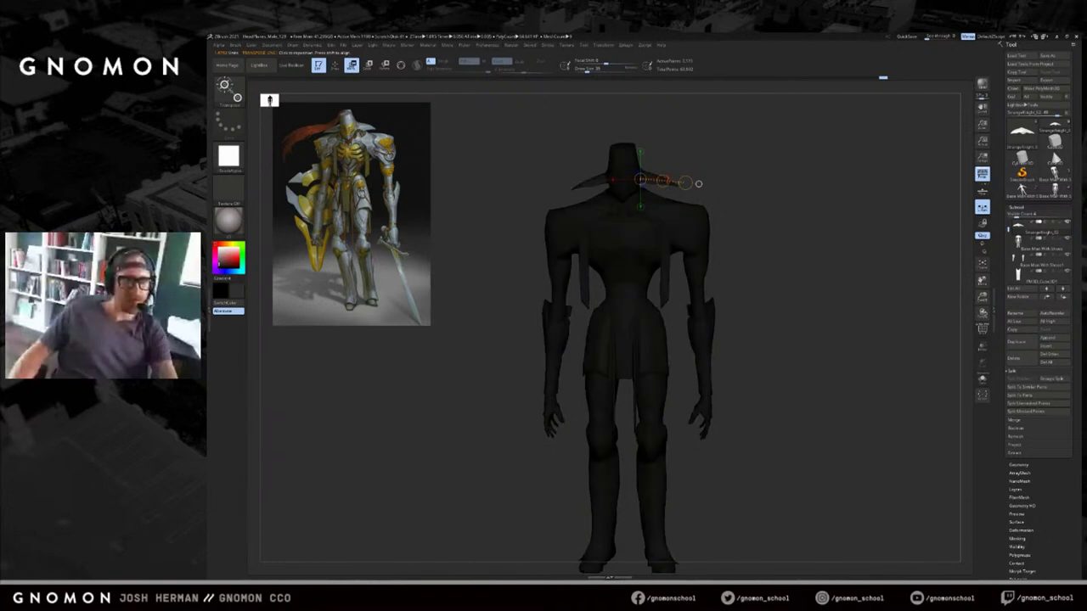
key("shift+z")
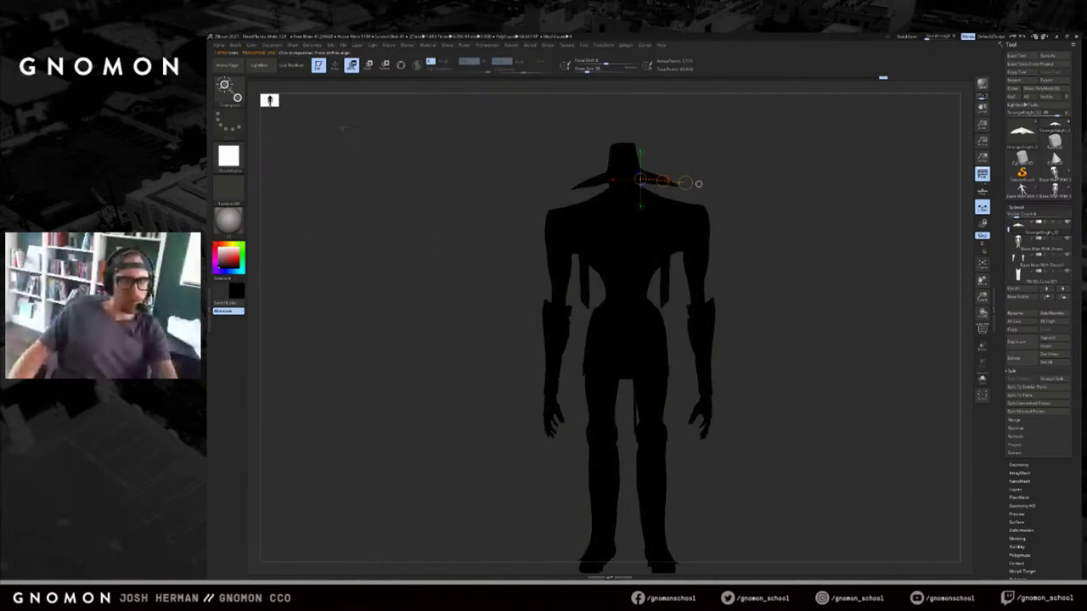
key("shift+z")
key("c")
key("c")
key("c")
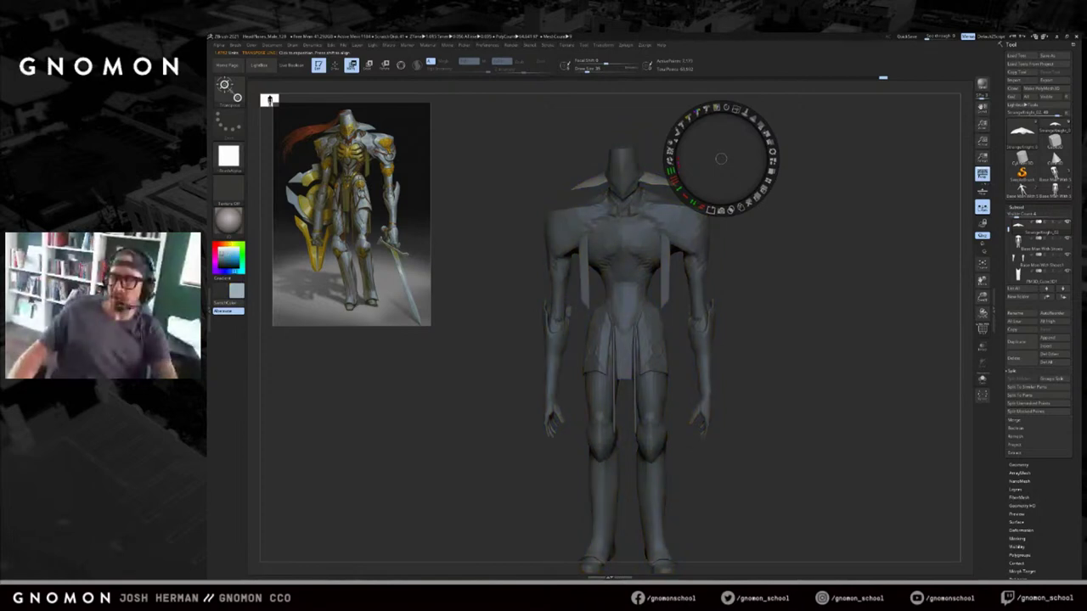
Inspect the Spotlight preferences and leave Spotlight editing.
left_click(487, 45)
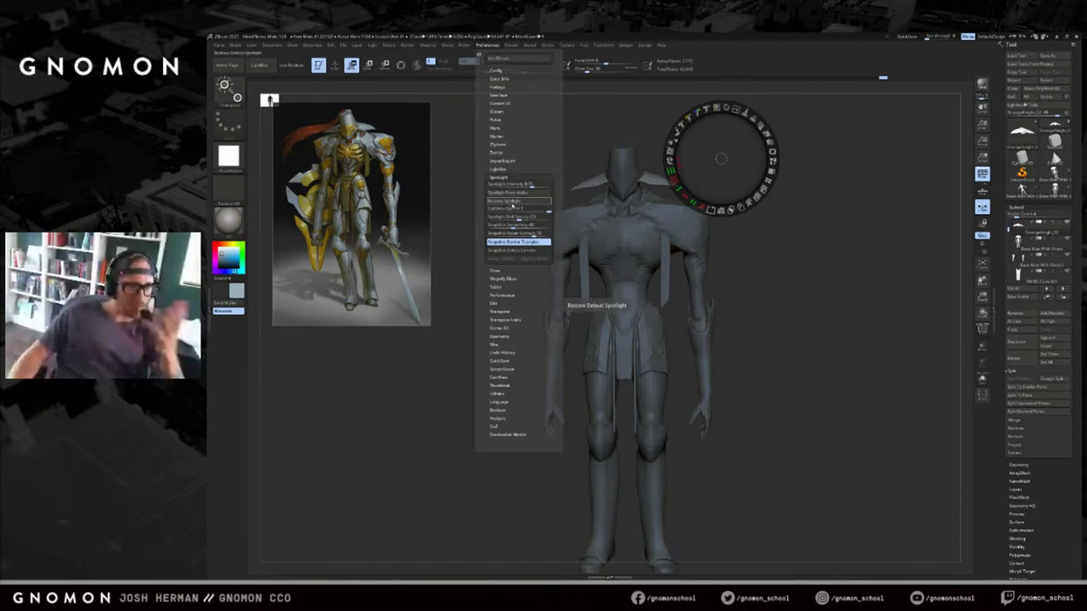
key("z")
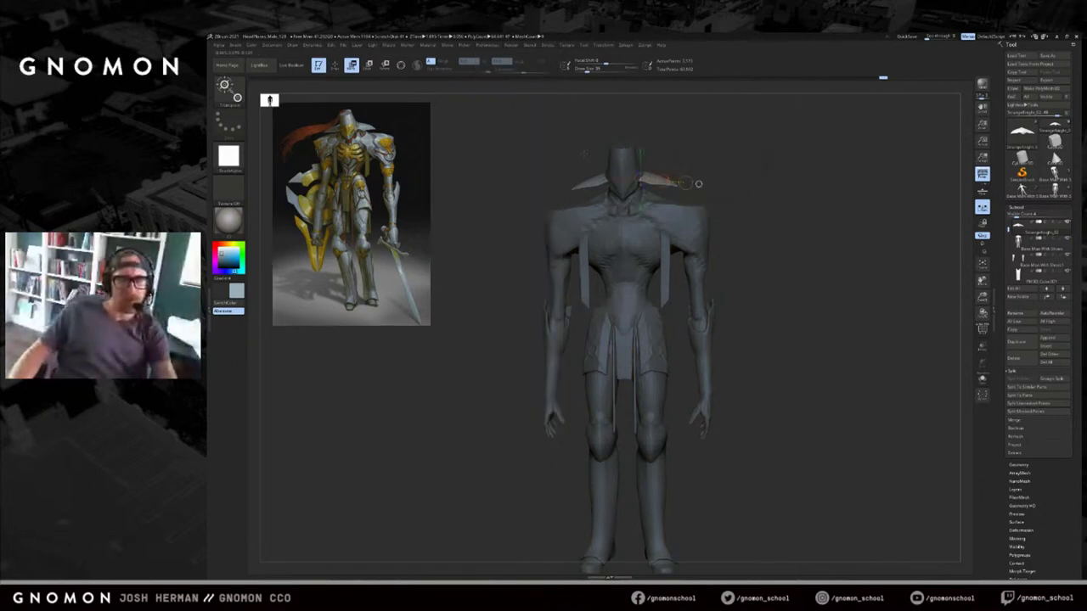
key("q")
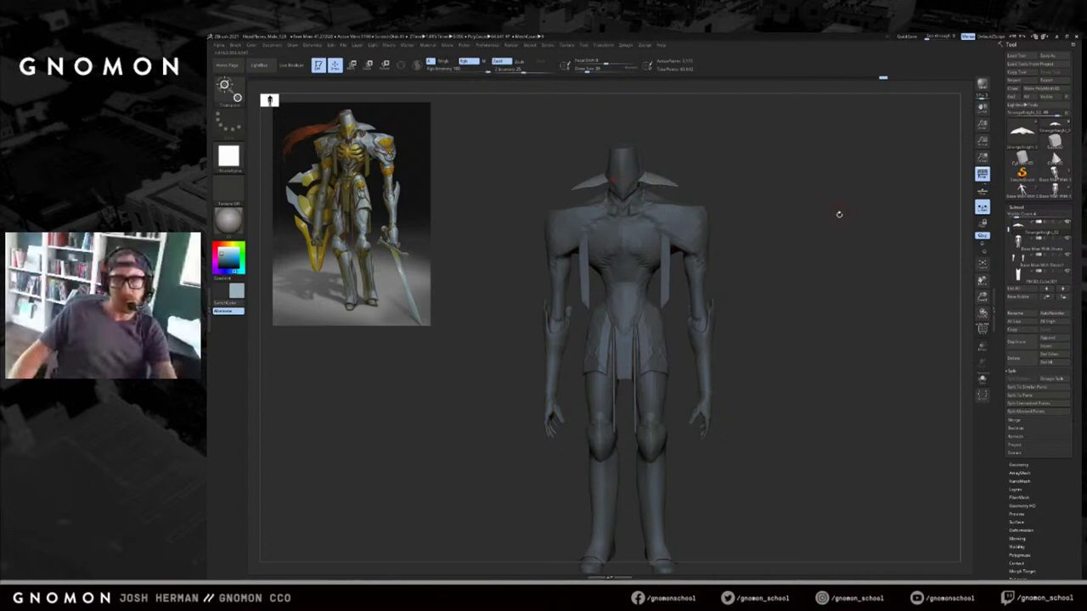
Sample a light silver-grey from the painting's armor and fill the winged collar behind the head with it.
mouse_move(839, 214)
left_mouse_down("alt")
mouse_move(856, 250)
mouse_move(857, 365)
left_mouse_up("alt")
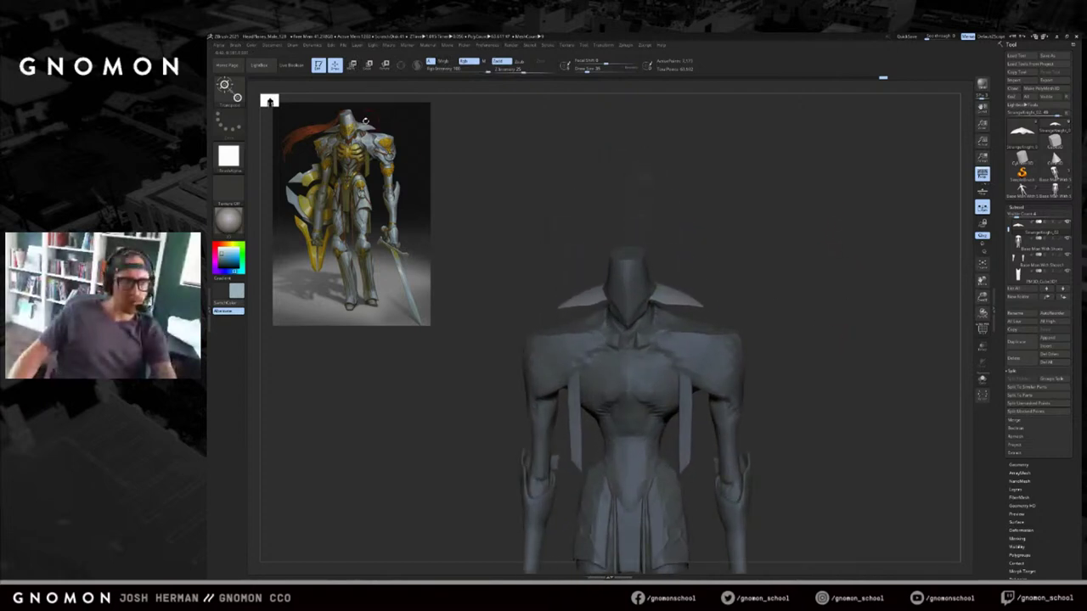
key("c")
key("z")
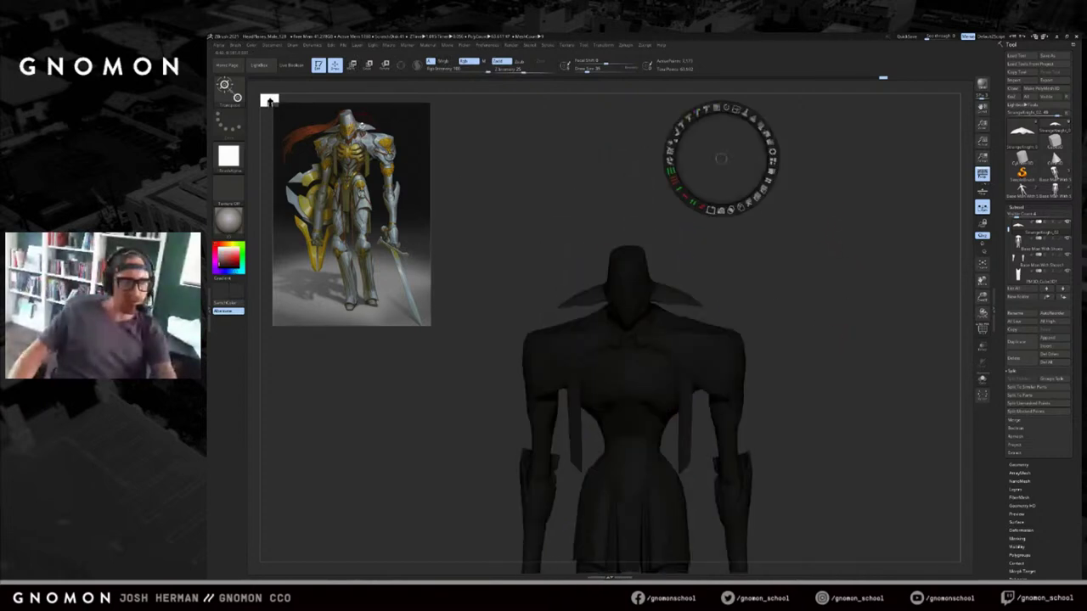
key("c")
left_click(671, 290)
key("alt+s")
key("alt+s")
key("z")
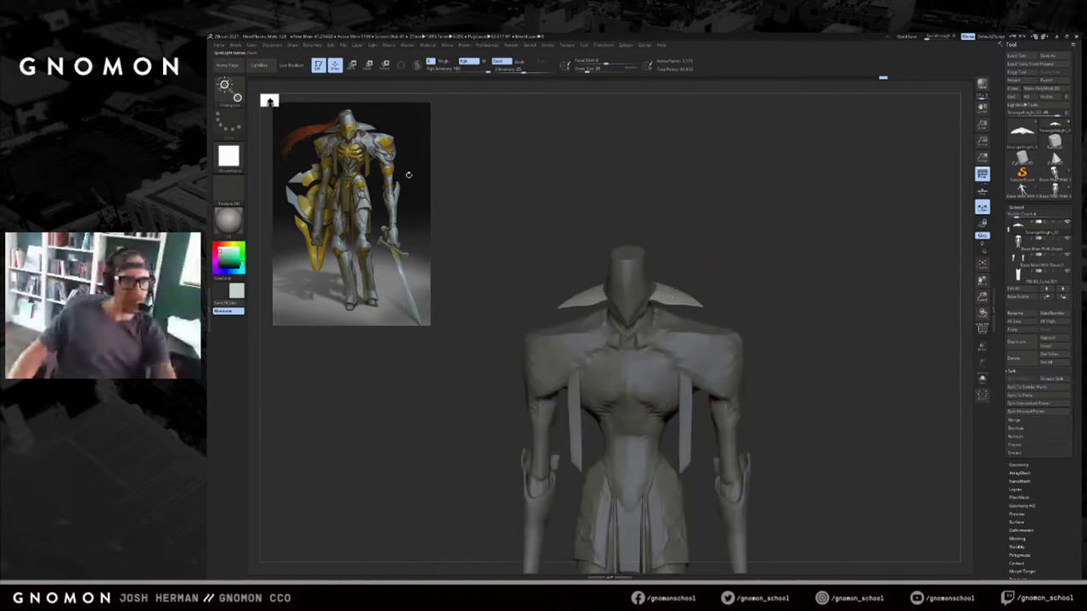
left_click(252, 47)
left_click(271, 192)
key("z")
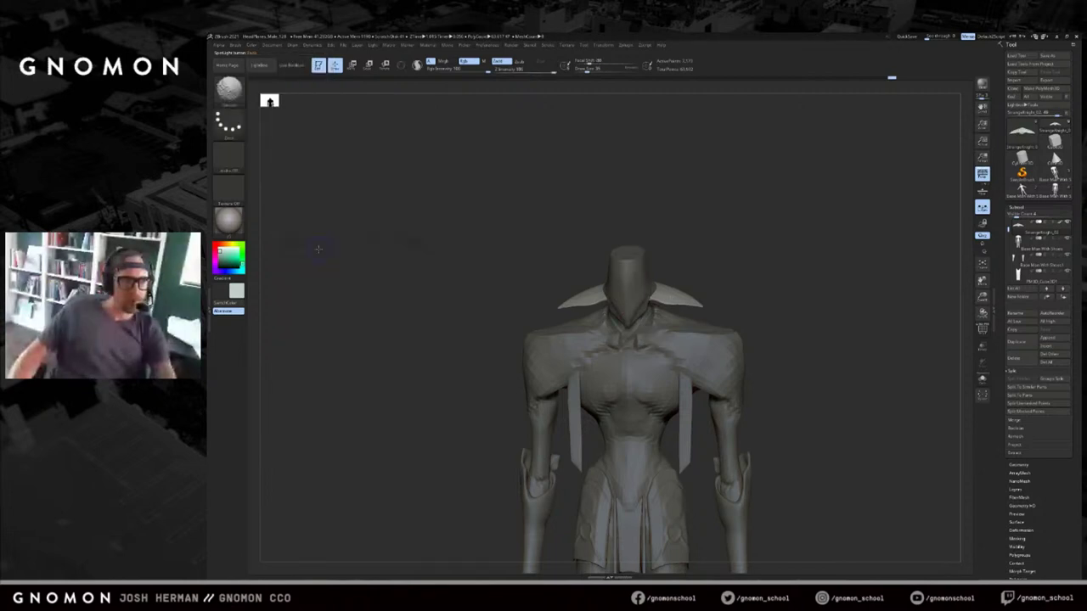
Sample a golden yellow from the painting's armor and move the Spotlight dial off the figure.
key("shift+z")
key("w")
key("shift+z")
key("v")
key("shift+z")
key("shift+z")
key("z")
key("c")
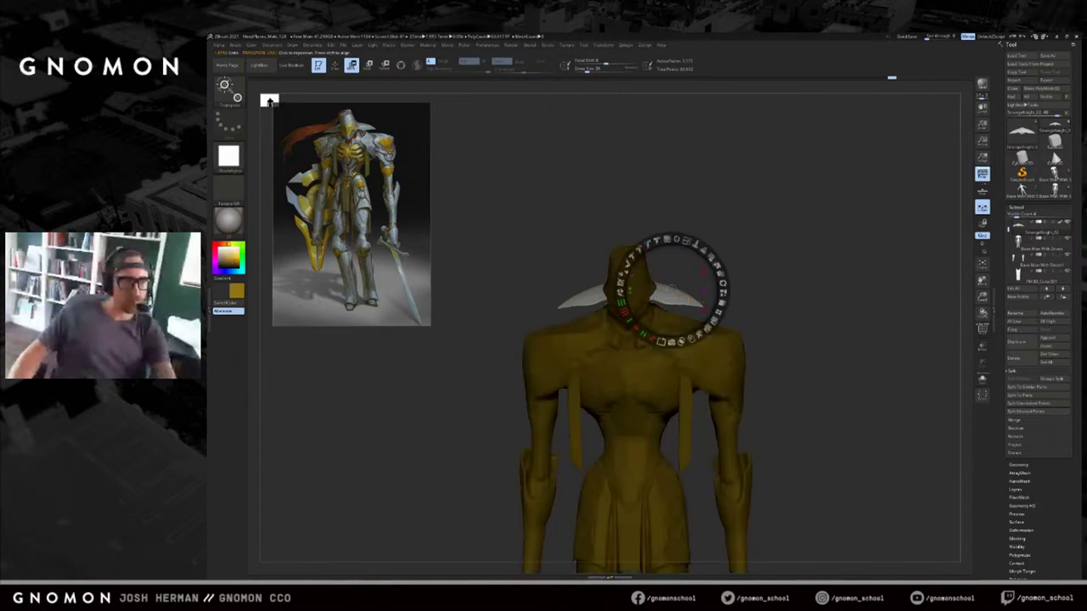
key("c")
key("c")
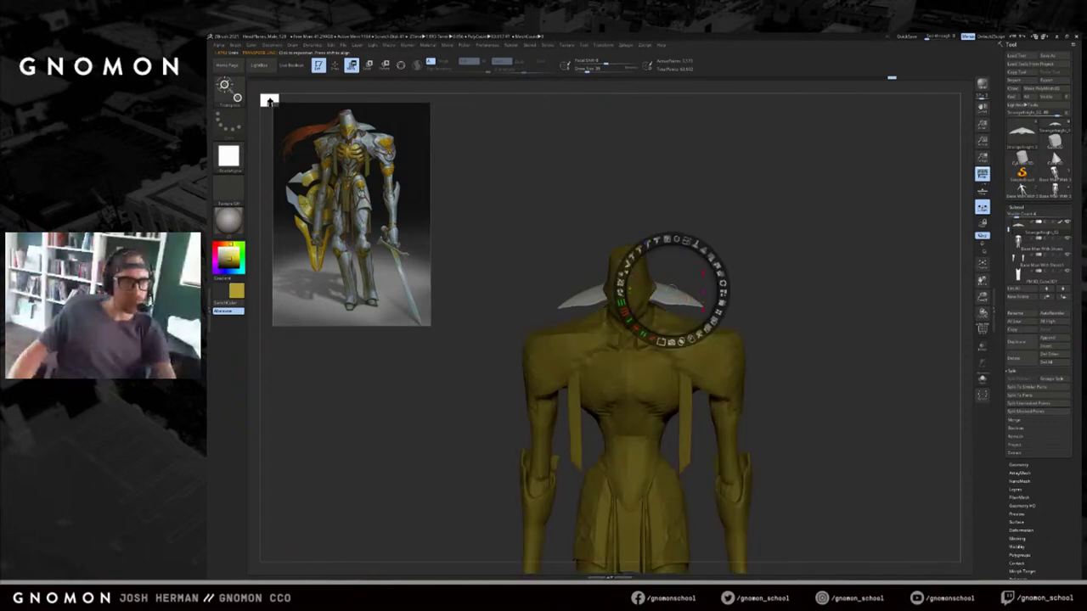
left_click(813, 252)
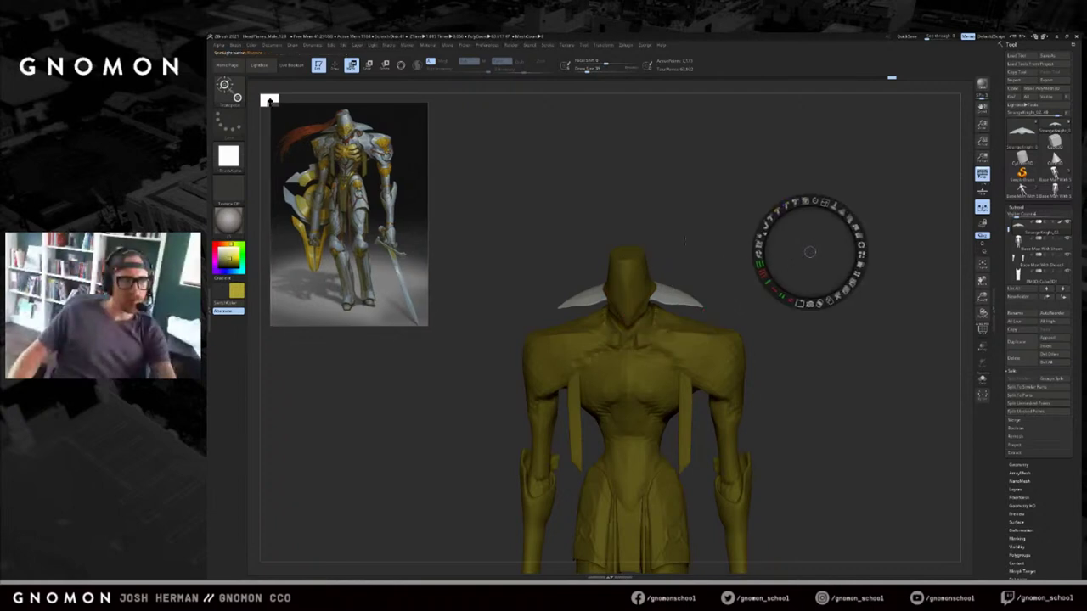
Select the helmet subtool and fill it with the sampled golden yellow.
key("z")
left_click_drag(722, 305, 730, 243, "alt")
left_click(641, 227, "alt")
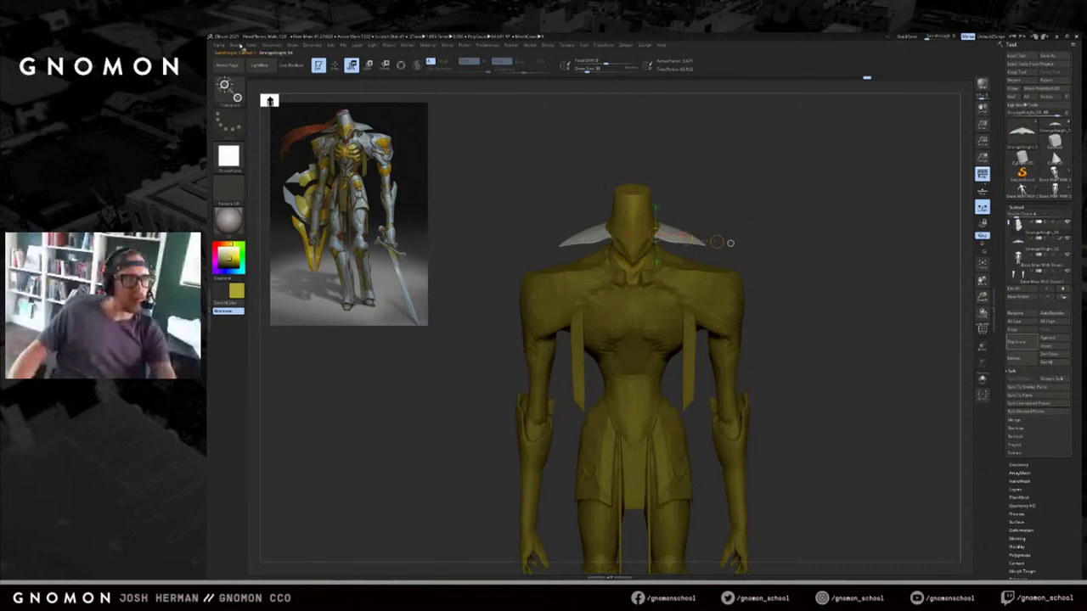
mouse_move(252, 47)
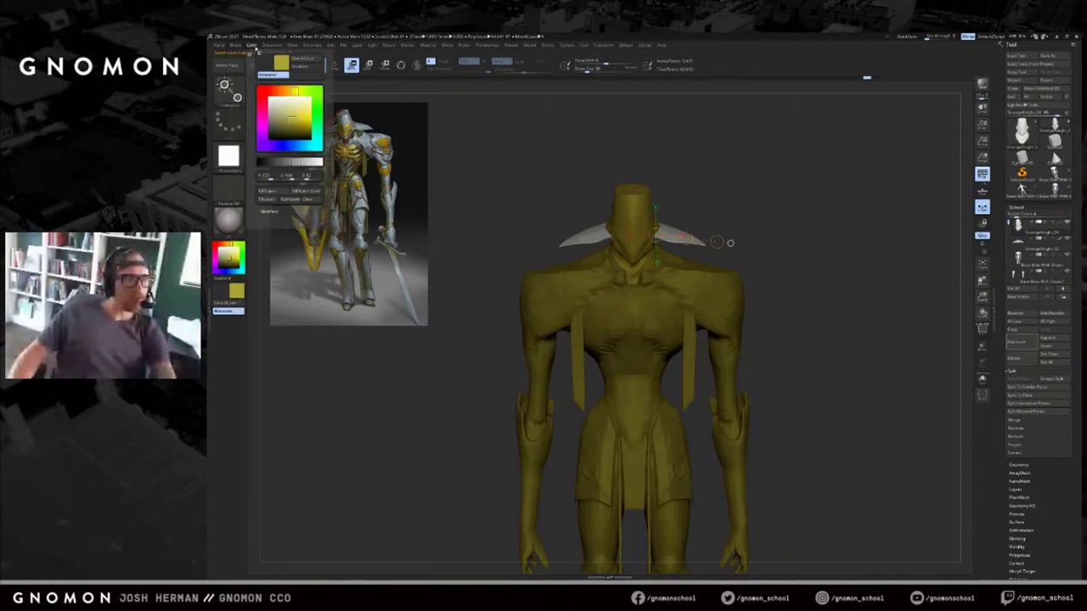
left_click(278, 193)
Sample a dark red from the painting and fill the thin strips hanging between the legs with it.
key("z")
key("c")
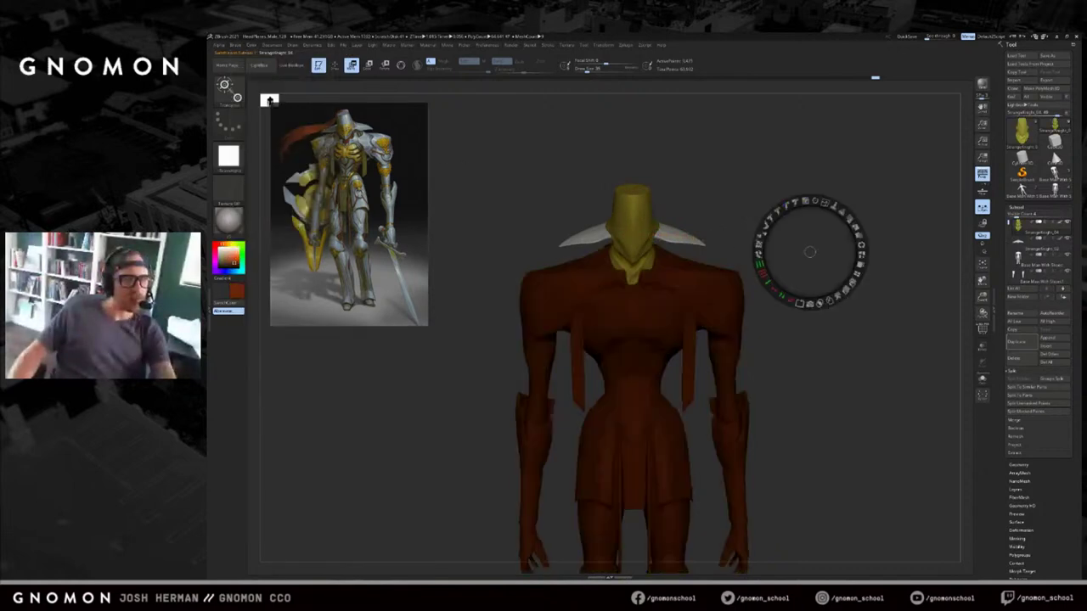
left_click_drag(497, 181, 500, 182)
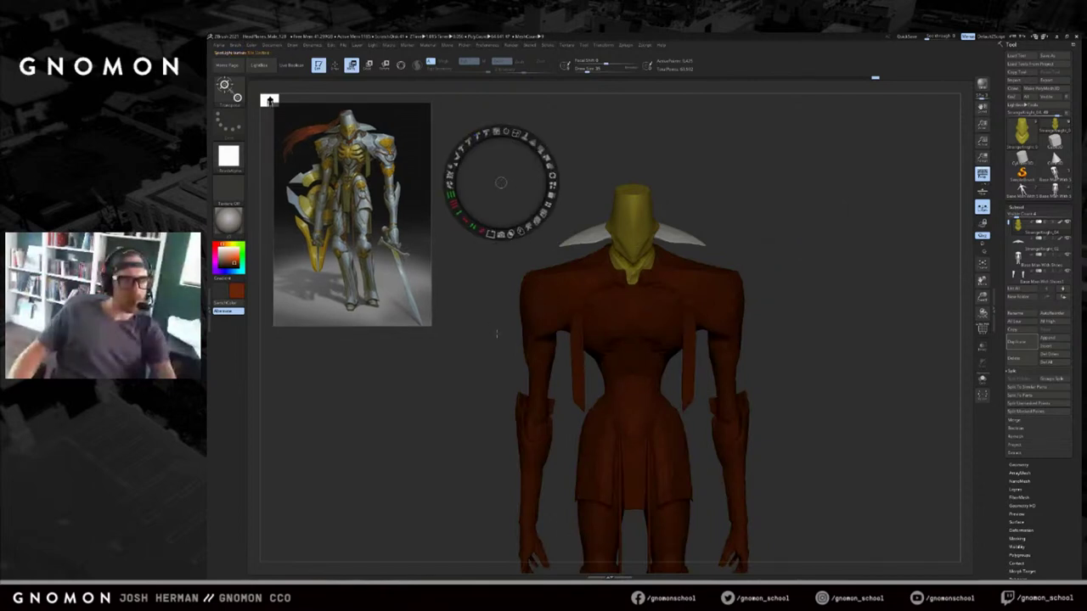
left_click(649, 523)
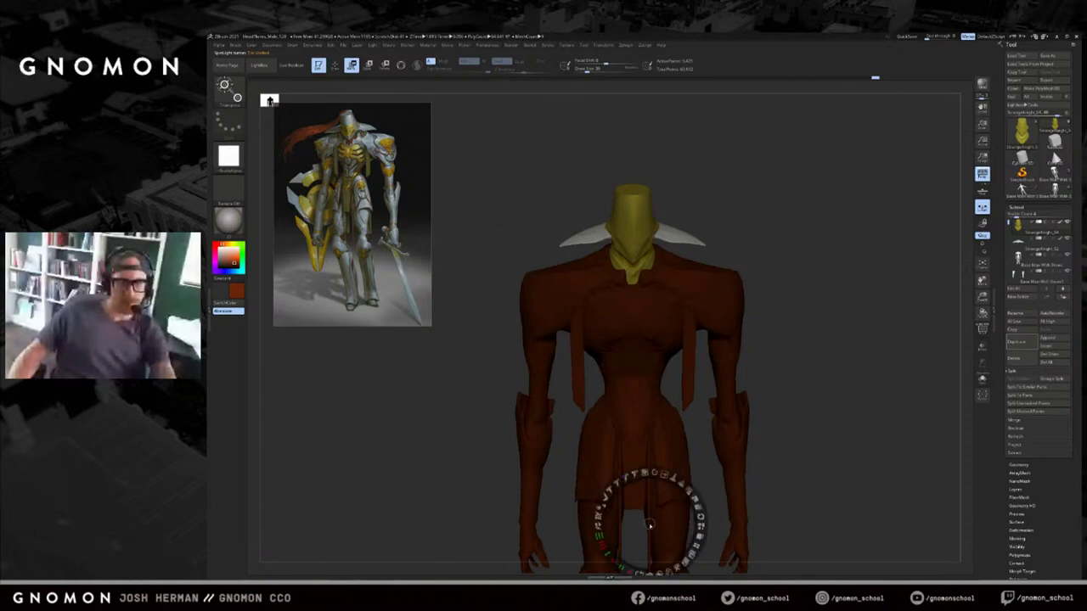
key("z")
left_click(649, 524, "alt")
left_click_drag(819, 446, 857, 400)
left_click(250, 45)
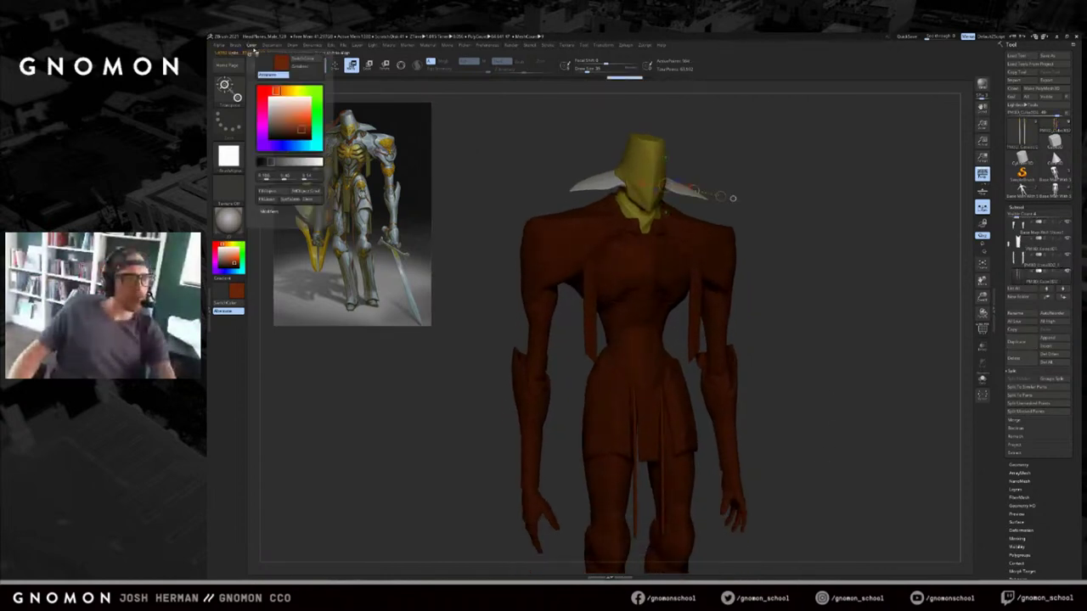
left_click(274, 193)
Select the straps hanging beside the chest, sample a dark olive from the painting and fill them with it.
left_click_drag(490, 163, 501, 165)
left_click(588, 333, "alt")
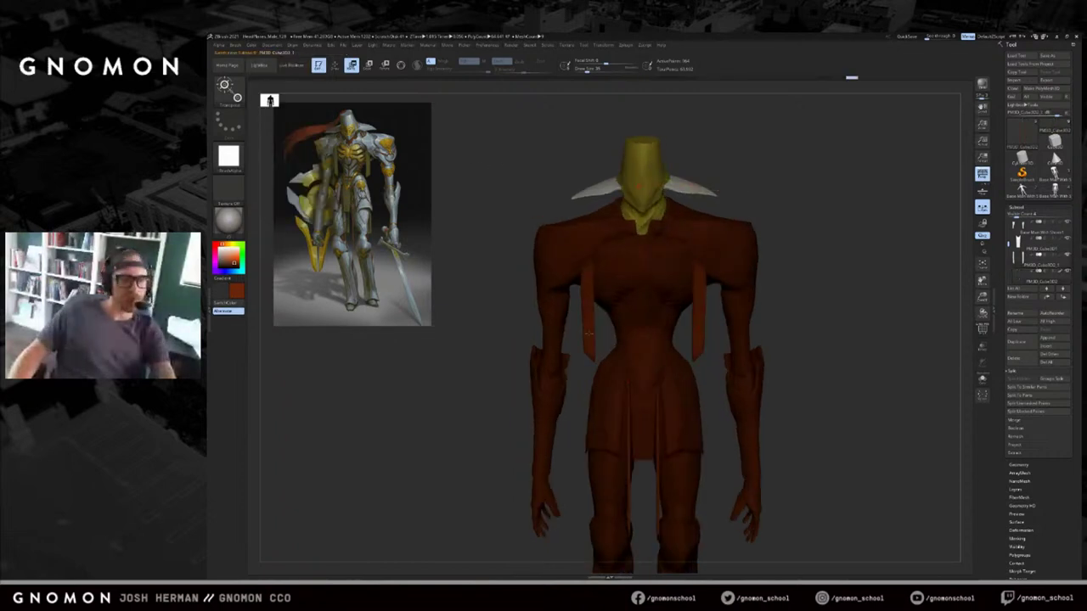
key("z")
key("c")
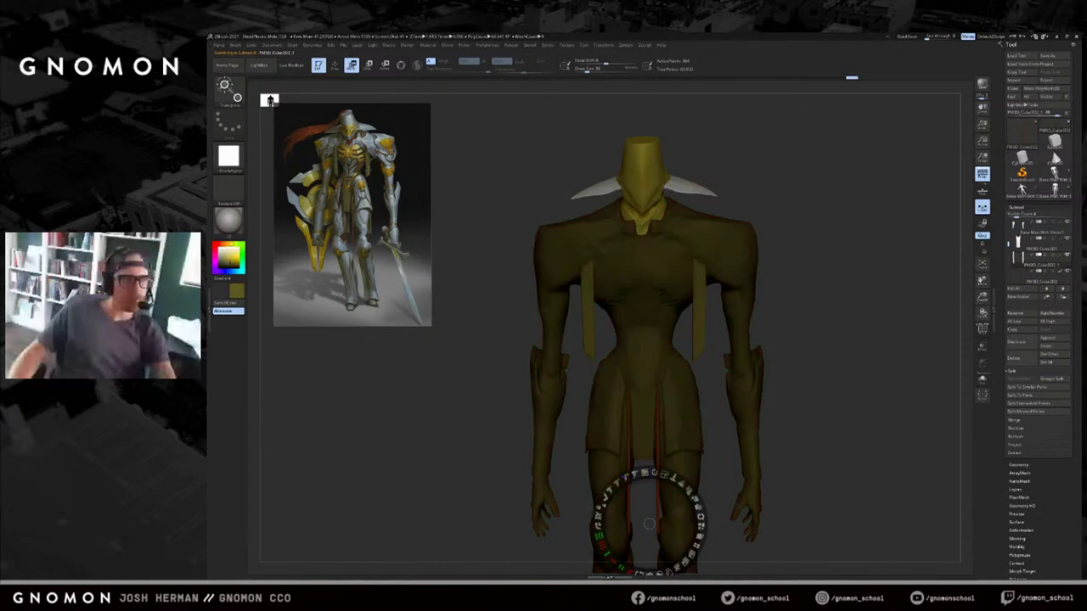
key("z")
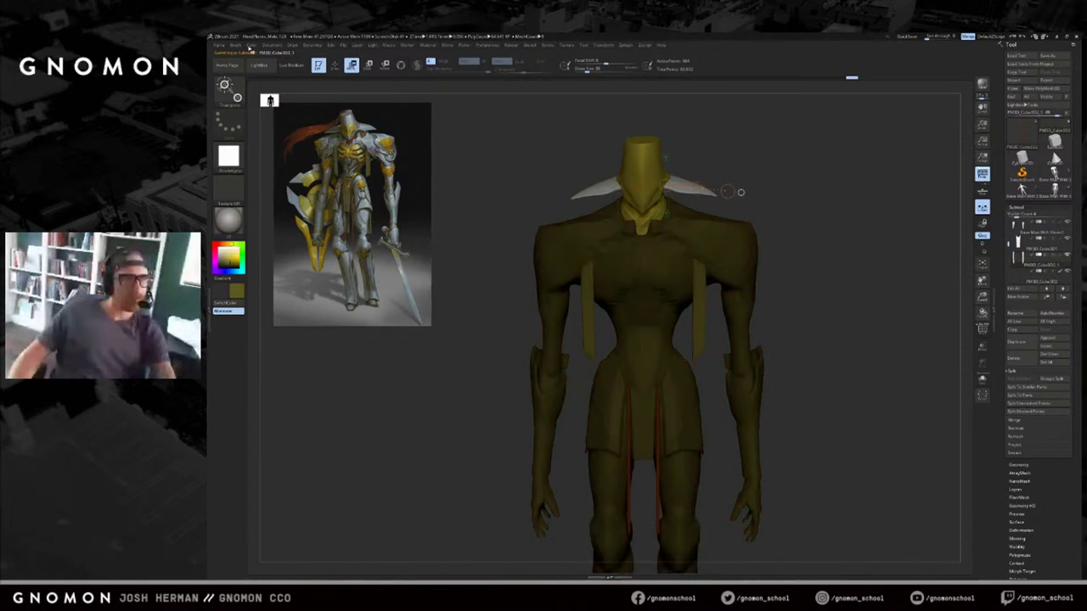
left_click(250, 45)
Shift the painting closer to the figure in Spotlight, then turn Spotlight off and return to draw mode.
left_click_drag(456, 161, 488, 172)
key("z")
key("z")
key("z")
left_click_drag(386, 244, 408, 249)
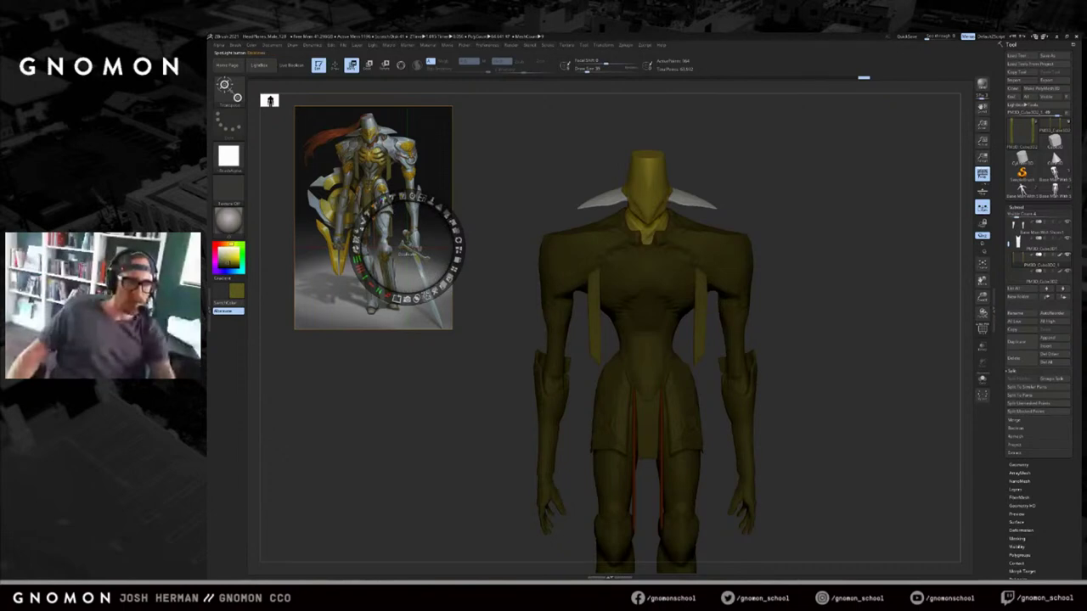
key("shift+z")
key("q")
Frame the upper body and bring the larger floating knight painting onto the canvas beside the figure.
left_click_drag(791, 238, 801, 241, "alt")
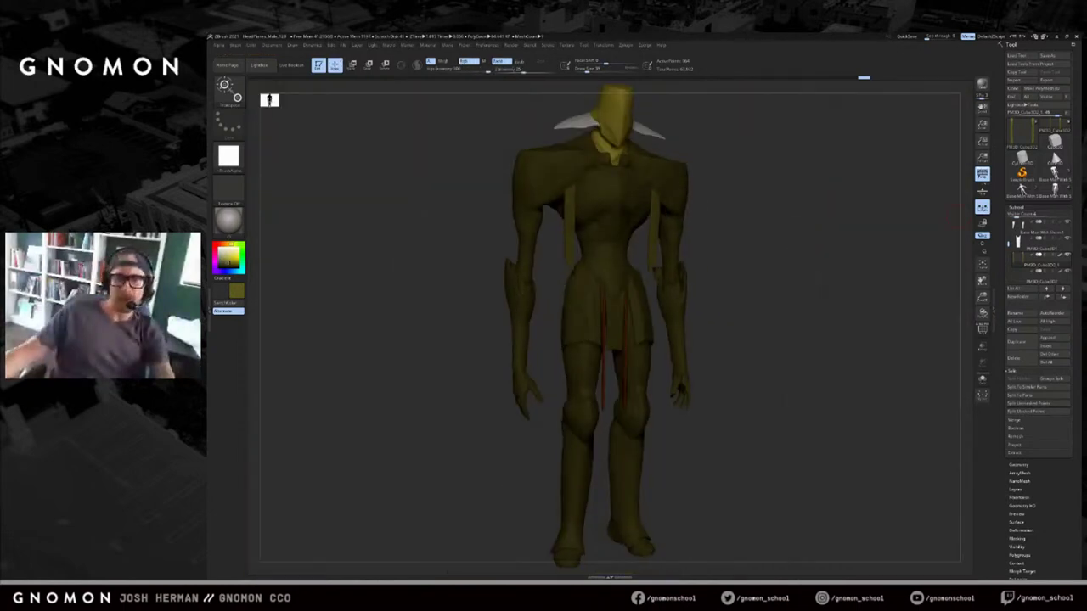
mouse_move(750, 267)
left_mouse_down("alt")
mouse_move(837, 315)
mouse_move(833, 289)
mouse_move(730, 191)
mouse_move(795, 296)
mouse_move(810, 281)
left_mouse_up("alt")
key("w")
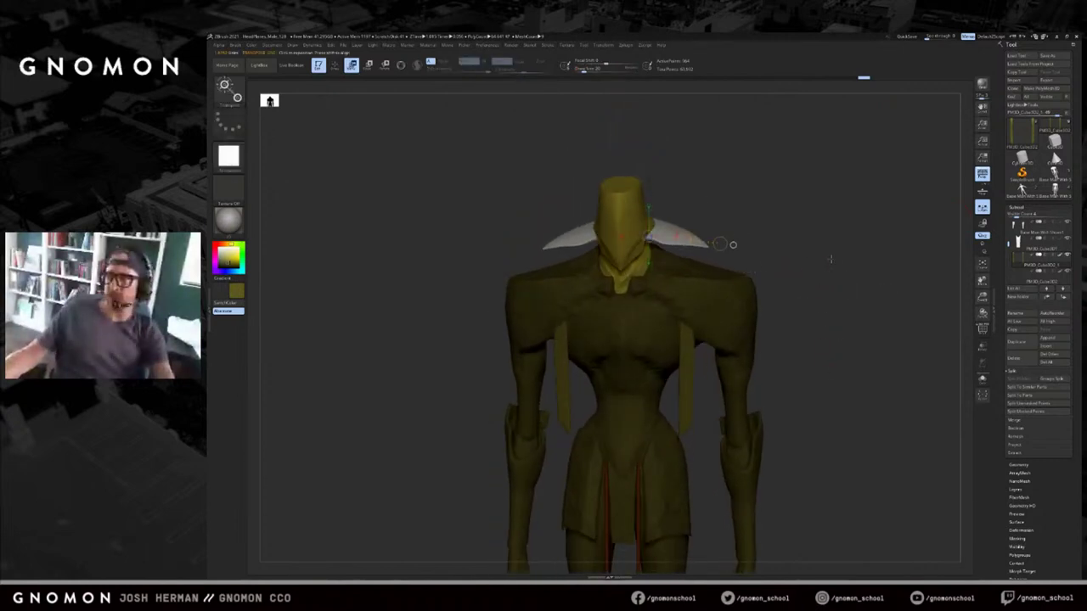
left_click_drag(1080, 248, 367, 167)
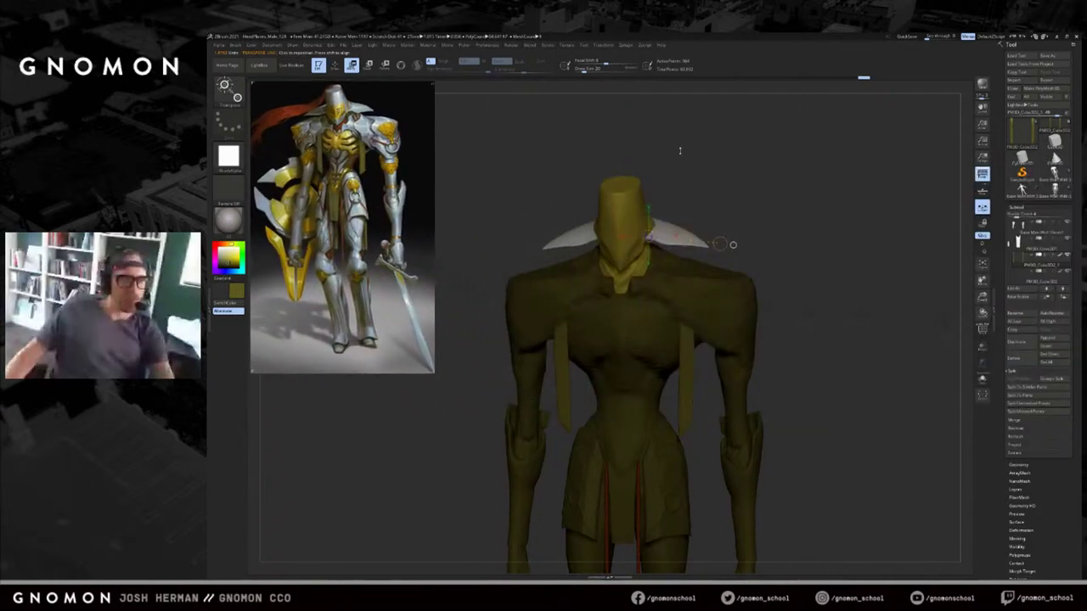
Select the figure's base body subtool and activate the Move brush for reshaping it.
mouse_move(778, 281)
left_mouse_down()
mouse_move(810, 291)
mouse_move(798, 272)
left_mouse_up()
key("q")
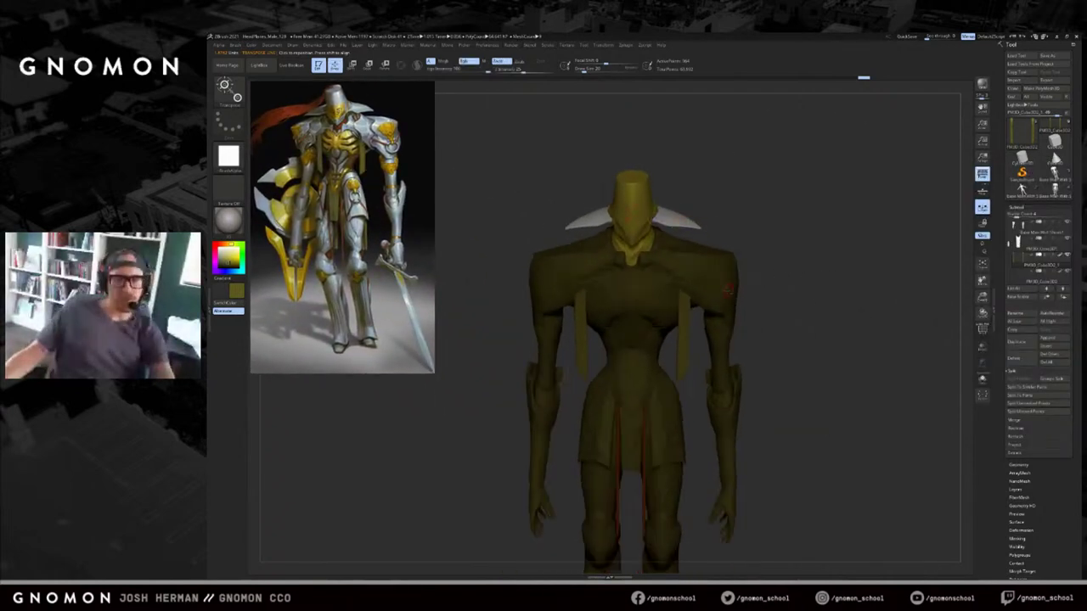
left_click(732, 295, "alt")
key("shift+s")
key("shift+s")
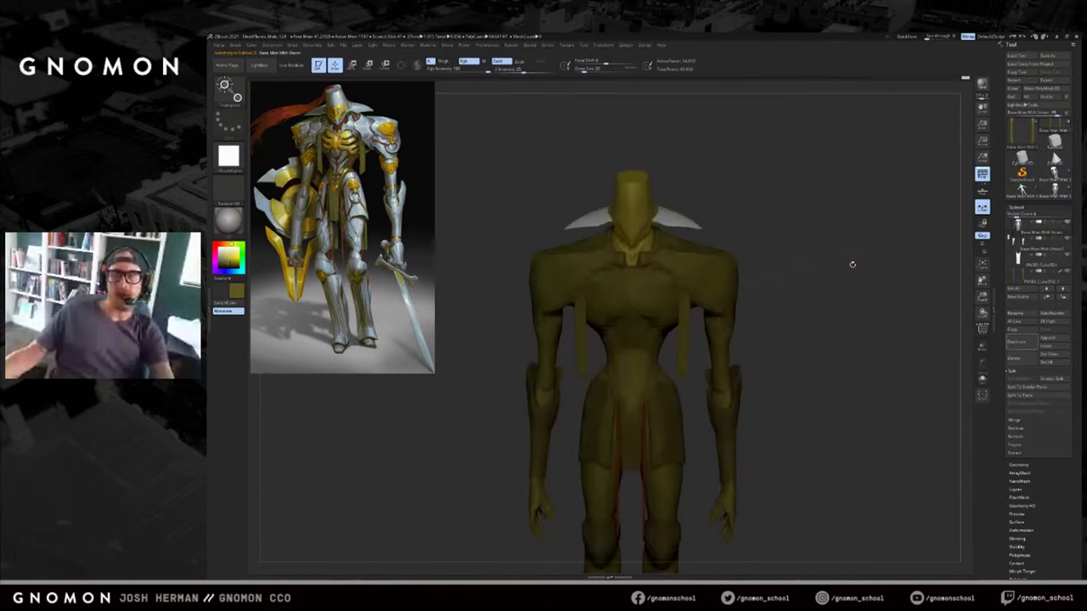
left_click_drag(839, 263, 857, 269)
key("b")
key("m")
key("v")
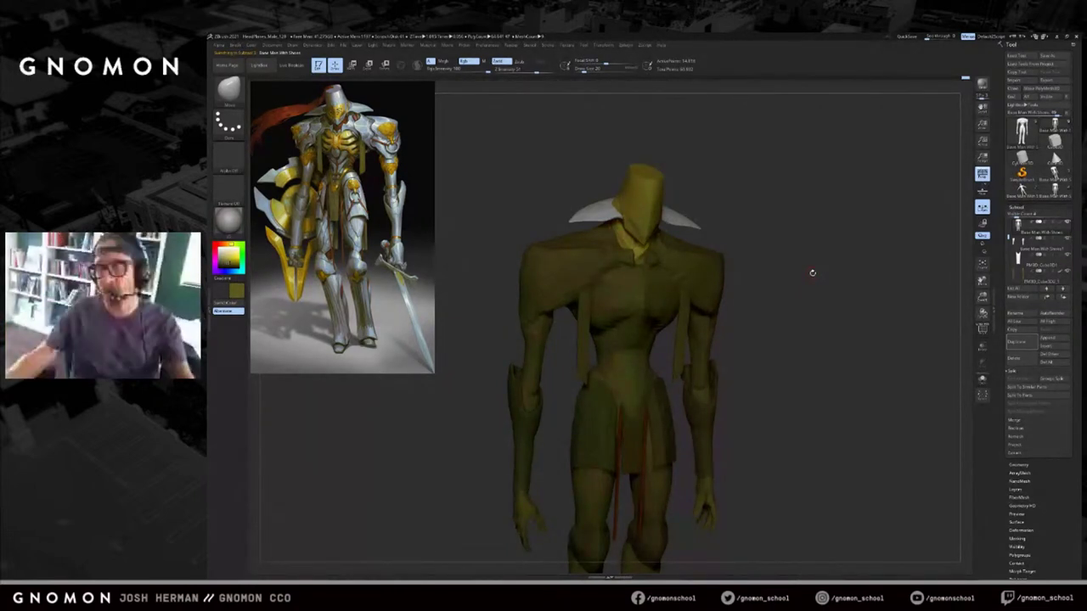
Save the current knight model to file and reframe the upper body from the front.
mouse_move(786, 223)
left_mouse_down("shift")
mouse_move(784, 232)
mouse_move(793, 209)
left_mouse_up("shift")
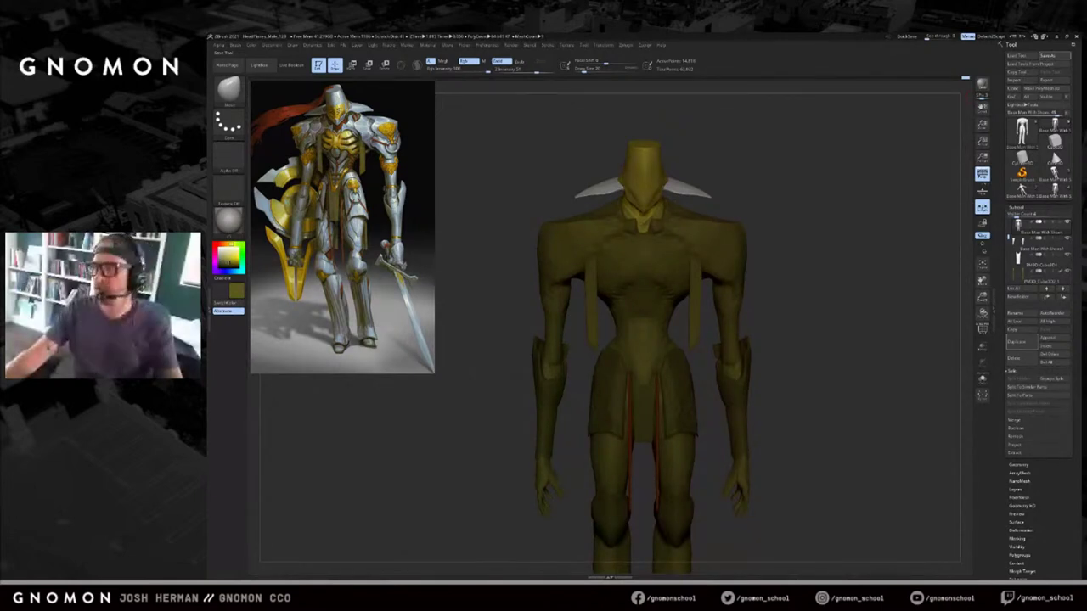
left_click_drag(1080, 384, 922, 243)
right_click(922, 243)
left_click(939, 402)
left_click_drag(860, 312, 884, 211)
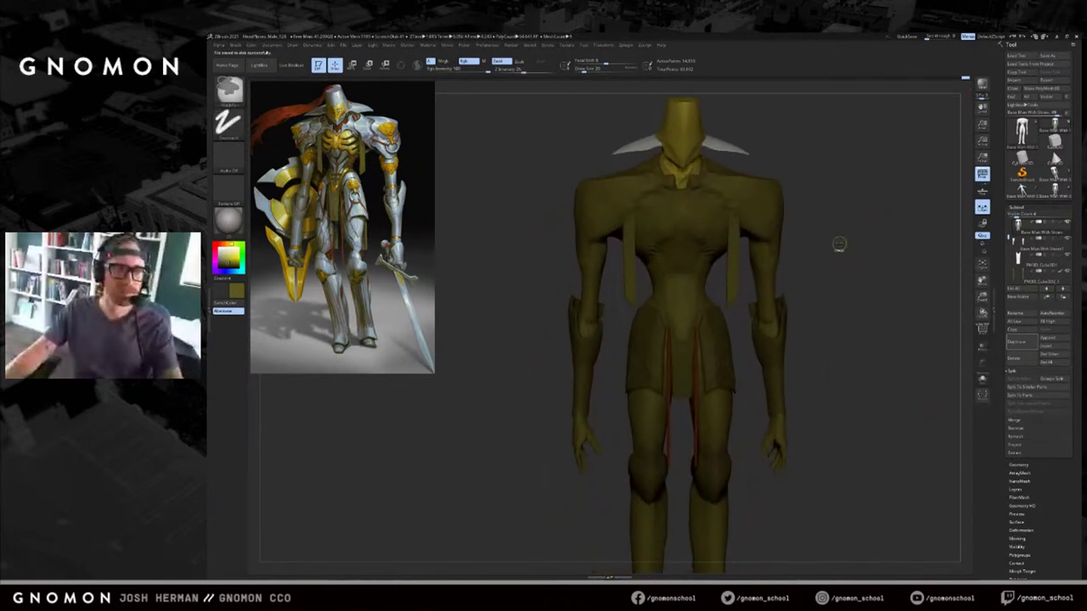
Check the straps beside the chest in isolation and bring the whole figure back into view.
key("alt+s")
key("alt+s")
mouse_move(809, 133)
left_mouse_down("alt")
mouse_move(807, 170)
mouse_move(802, 146)
left_mouse_up("alt")
key("alt+s")
key("alt+s")
left_click(727, 294, "alt")
key("alt+s")
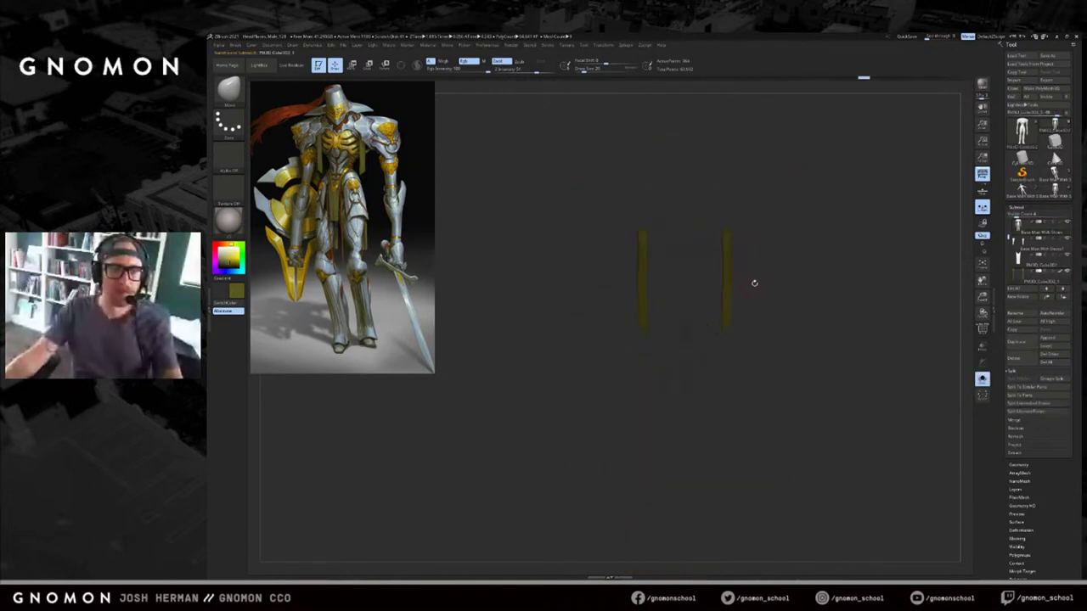
key("alt+s")
Sample the pale grey of the pointed collar for the base body and move the painting lower beside the figure.
left_click(690, 314, "alt")
left_click(729, 202, "alt")
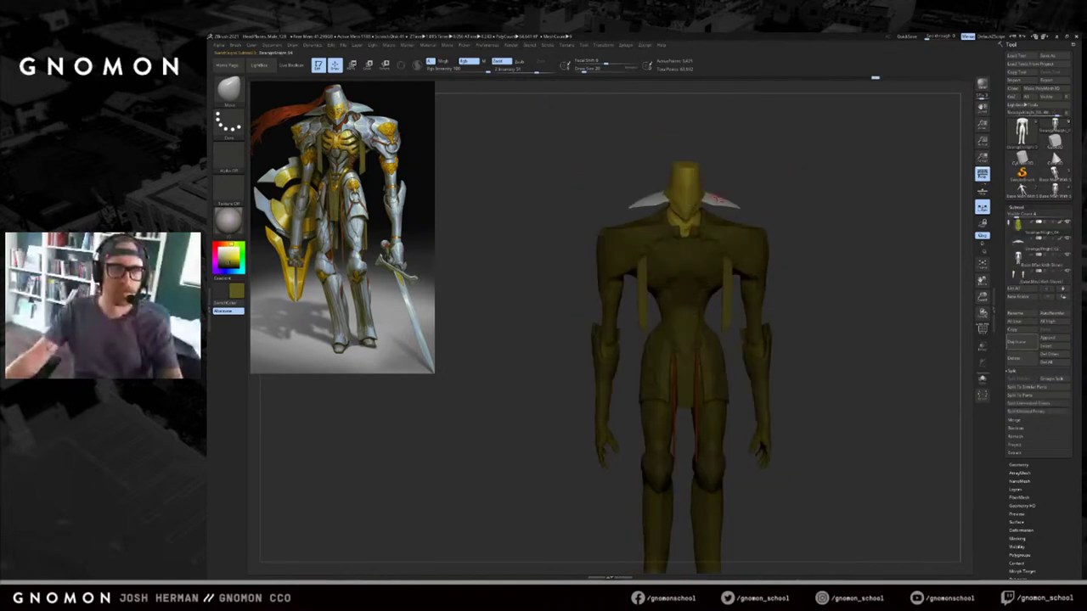
key("c")
left_click_drag(774, 196, 803, 208, "alt")
key("alt+s")
key("alt+s")
left_click(731, 222, "alt")
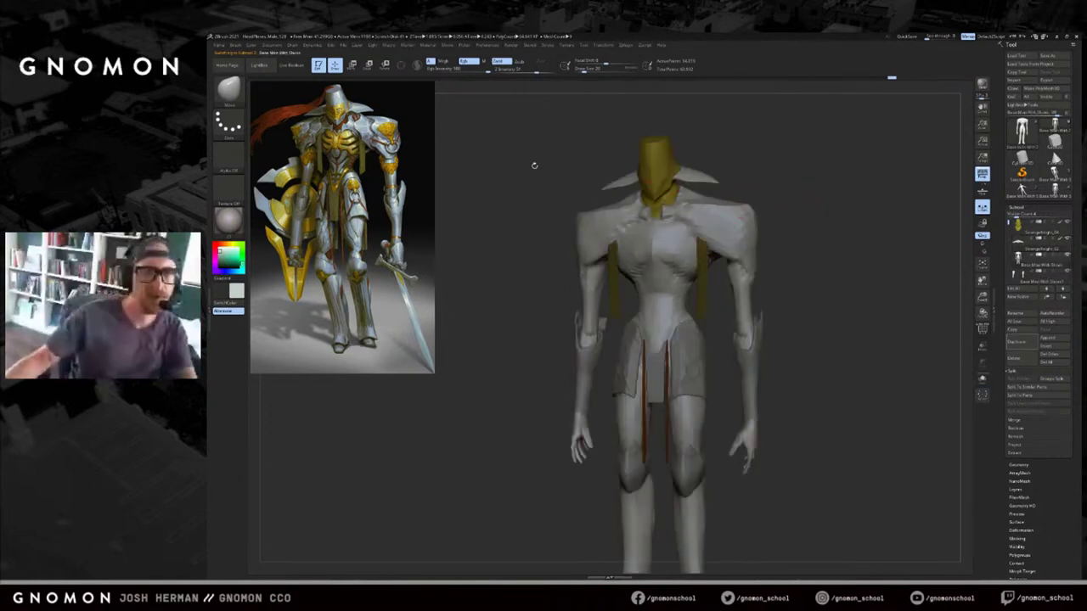
left_click(252, 46)
right_click_drag(323, 108, 323, 283)
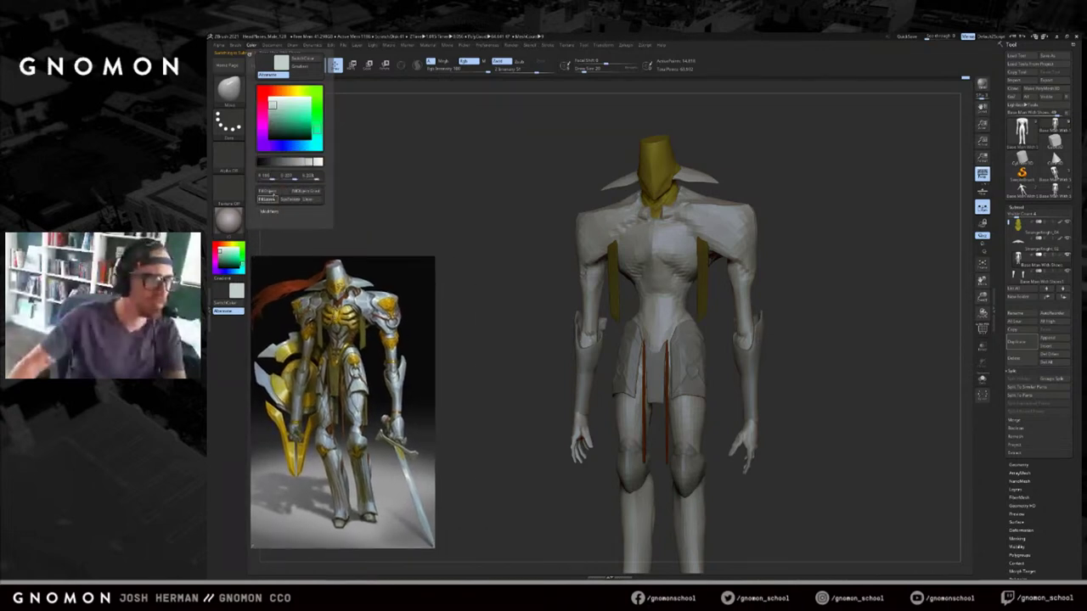
left_click(270, 199)
key("ctrl+z")
left_click_drag(543, 180, 628, 193)
key("t")
key("ctrl+n")
left_click_drag(483, 269, 574, 358, "alt")
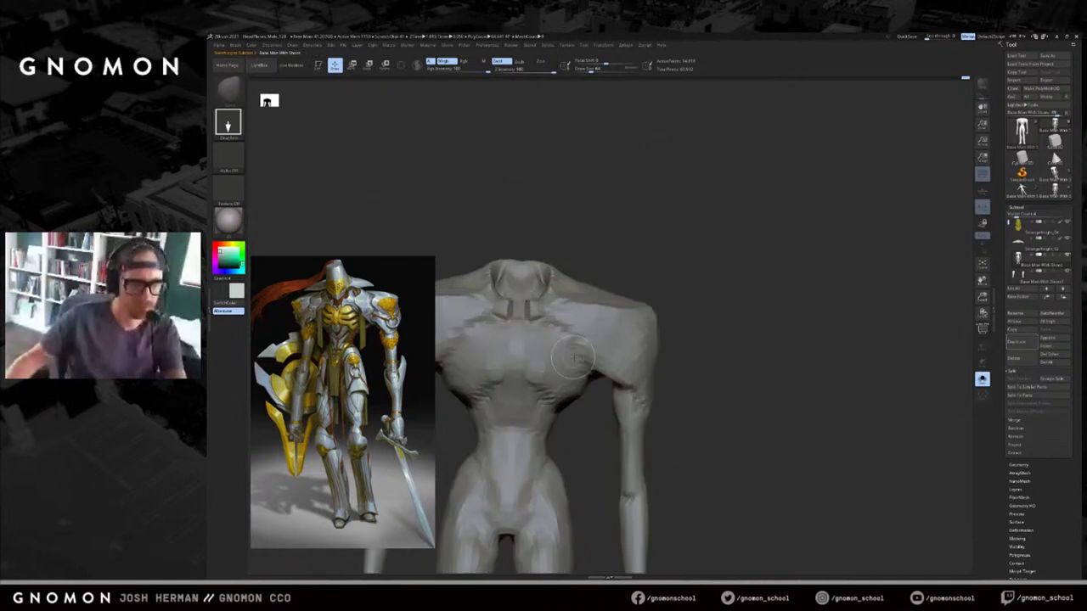
key("t")
Fill the figure's base body with the sampled pale grey.
key("f")
left_click_drag(817, 300, 803, 311, "shift")
key("f")
left_click_drag(426, 161, 392, 161)
left_click(251, 46)
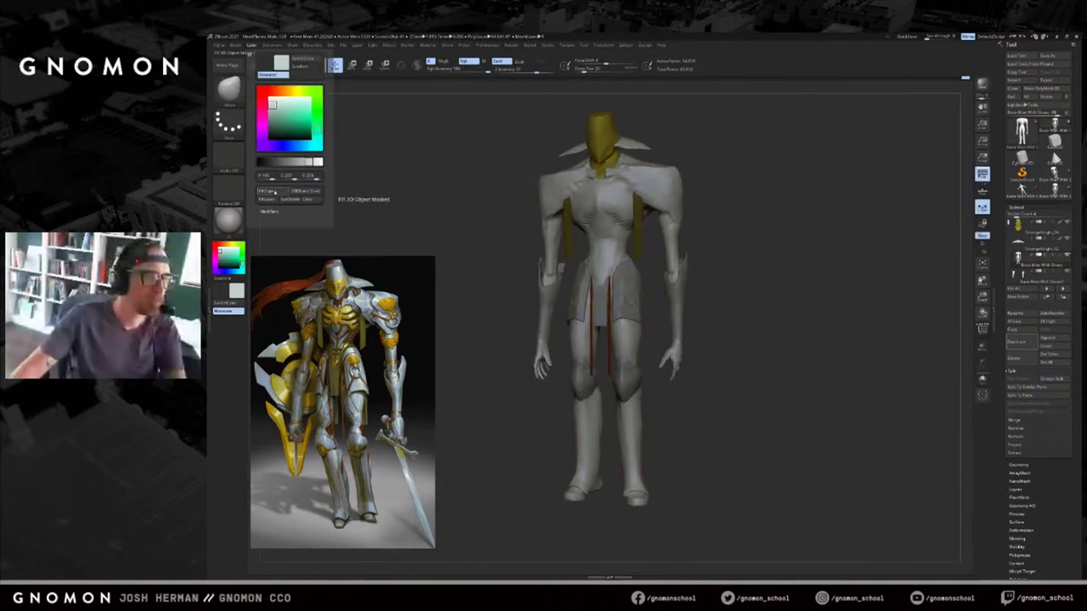
left_click_drag(769, 267, 786, 307)
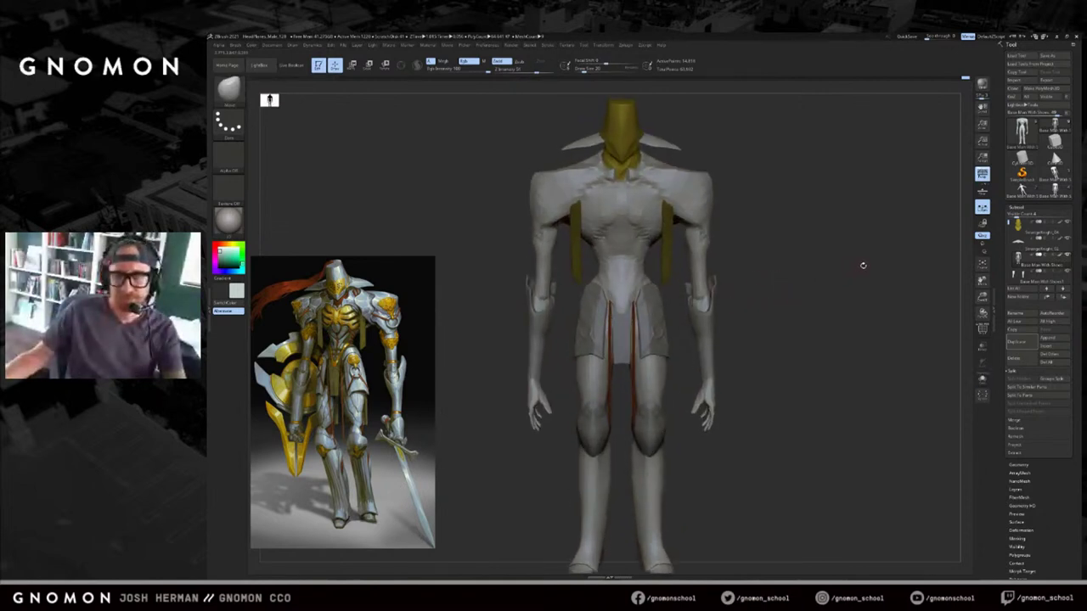
Activate the Standard brush, select the forearm armor subtool and fill it with the pale grey.
key("b")
key("s")
key("t")
key("alt+s")
key("alt+s")
left_click(546, 346, "alt")
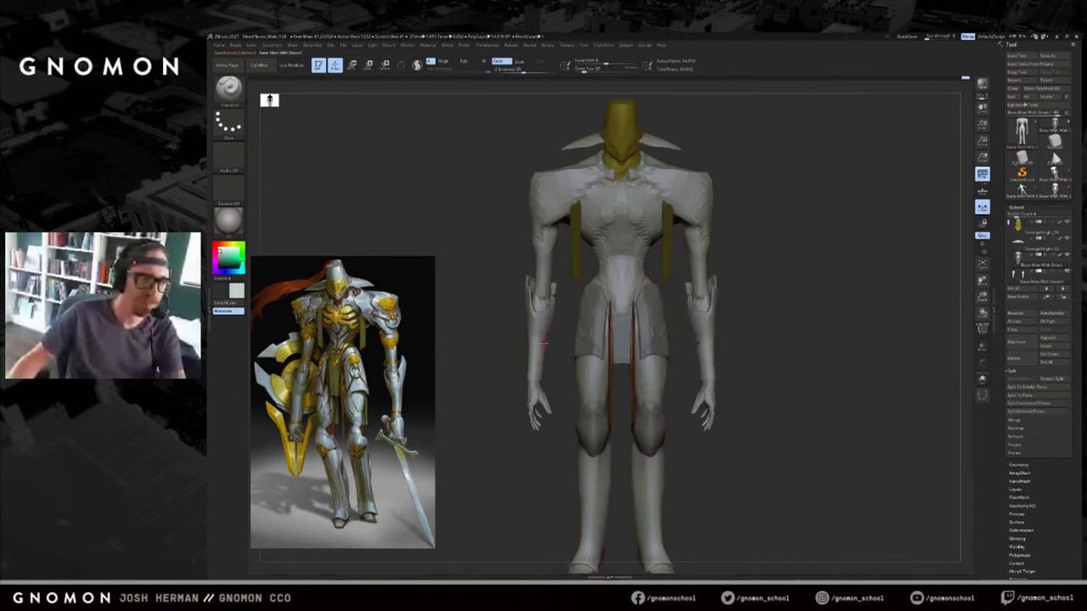
left_click(252, 46)
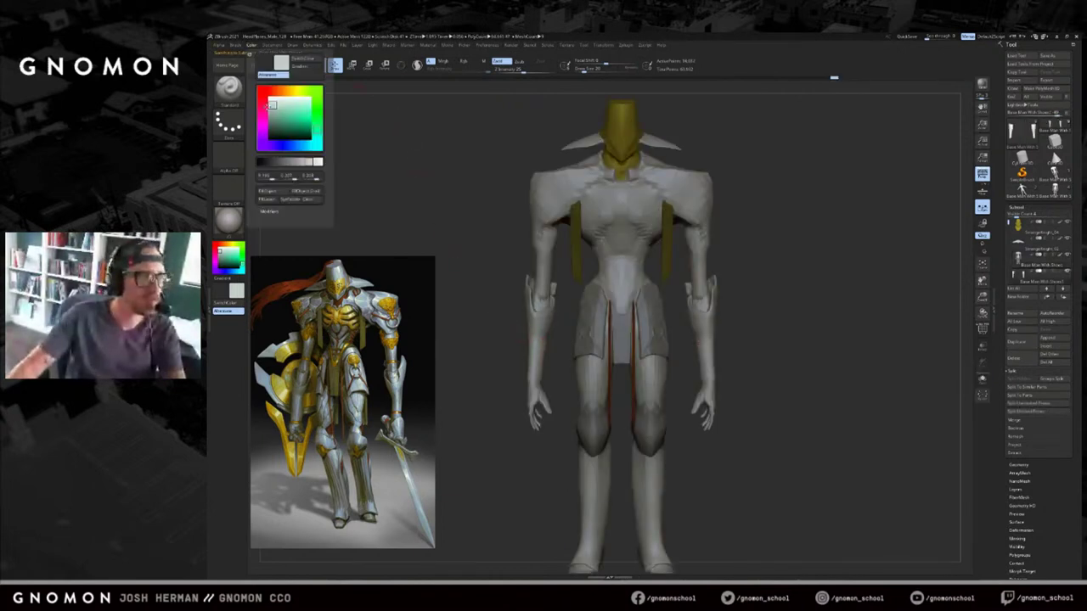
left_click(274, 191)
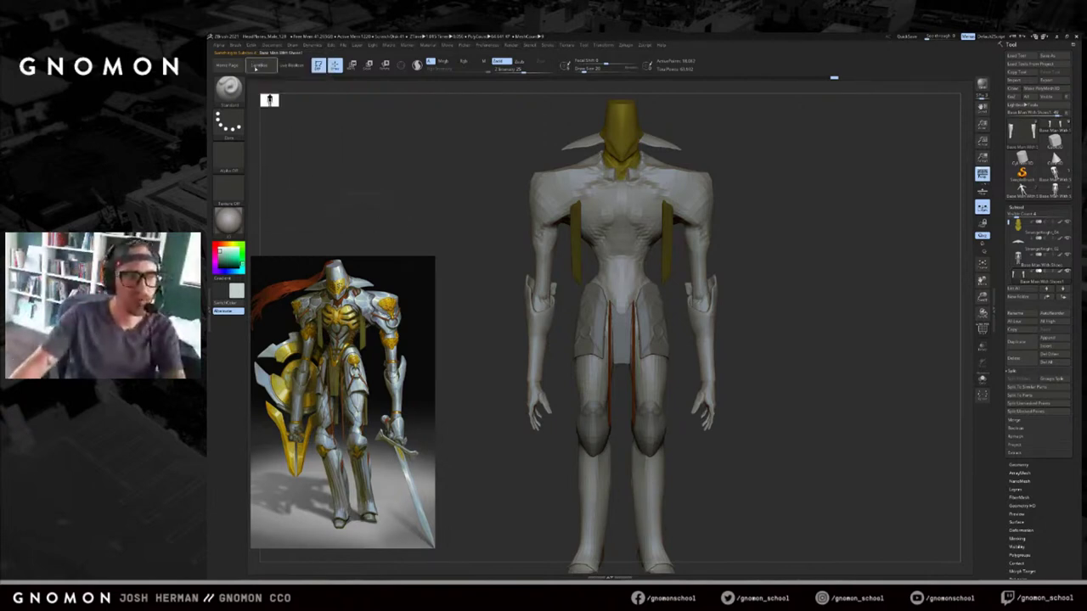
Fill the hip plates with the pale grey and assign Ctrl+F as the custom hotkey for Fill Object.
left_click_drag(789, 311, 797, 292, "alt")
left_click(665, 313, "alt")
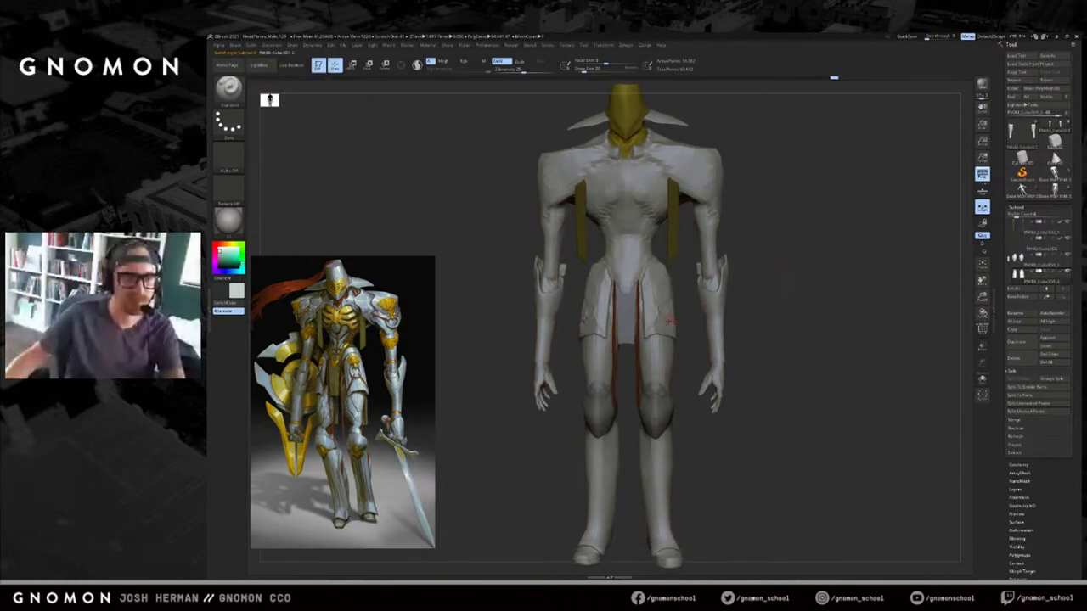
left_click(253, 45)
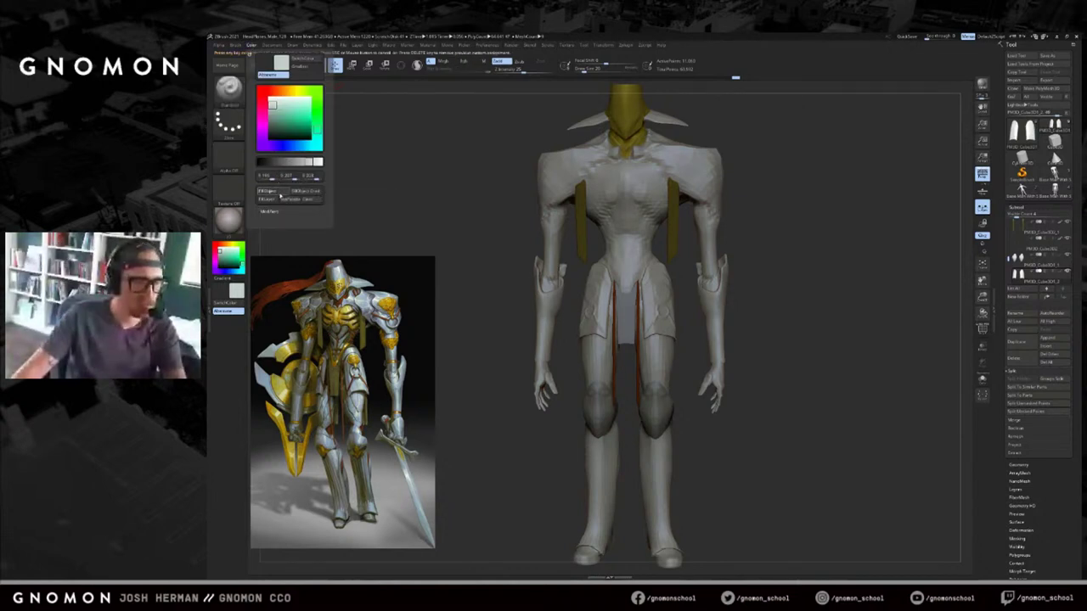
key("ctrl+f")
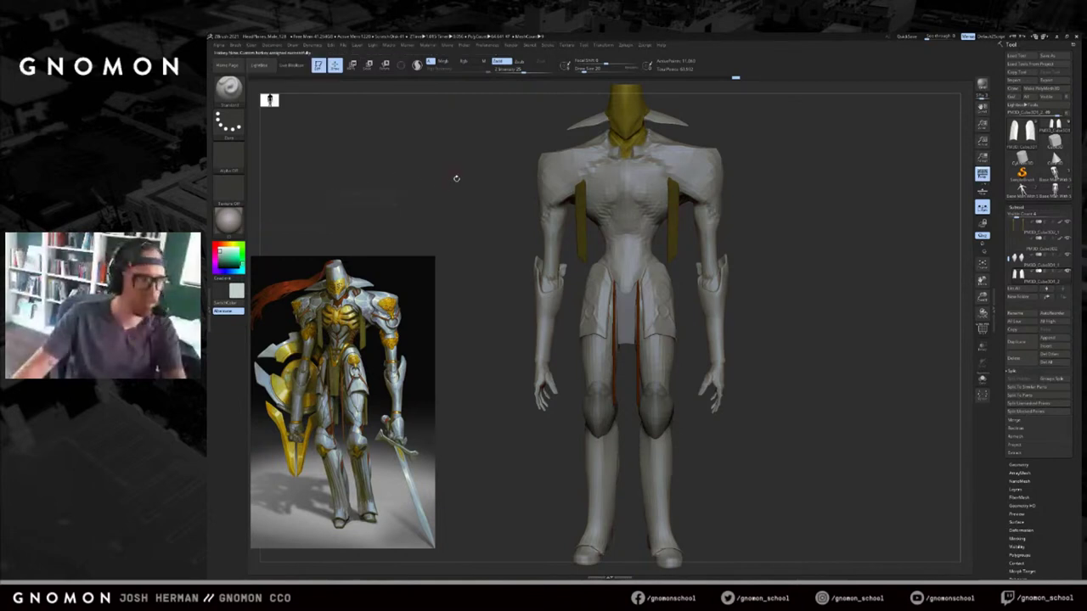
Select the knee guards and fill them with the same pale grey.
left_click_drag(537, 313, 545, 284, "alt")
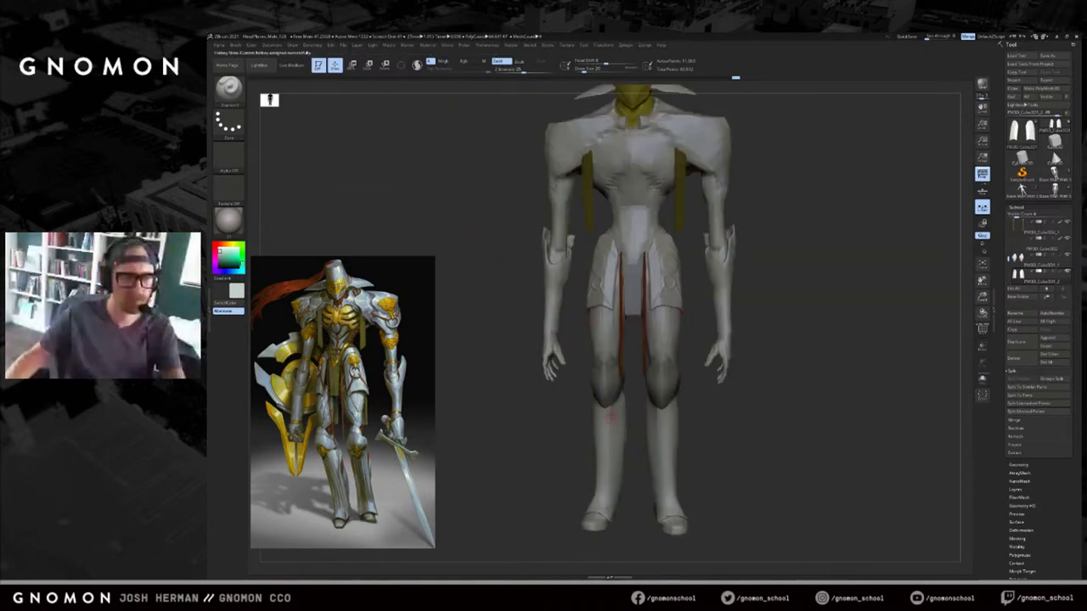
left_click(611, 402, "alt")
left_click_drag(574, 414, 574, 383, "alt")
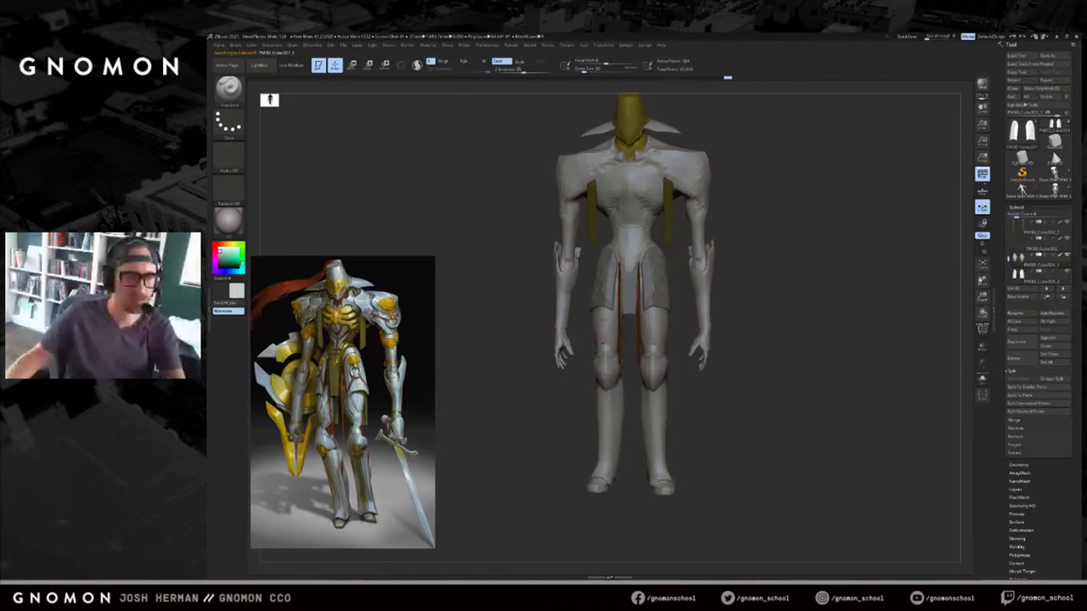
left_click(603, 301, "alt")
left_click_drag(747, 324, 740, 379, "alt")
Select the front loincloth, sample the dark olive of the chest straps and fill it with that color.
left_click(625, 327, "alt")
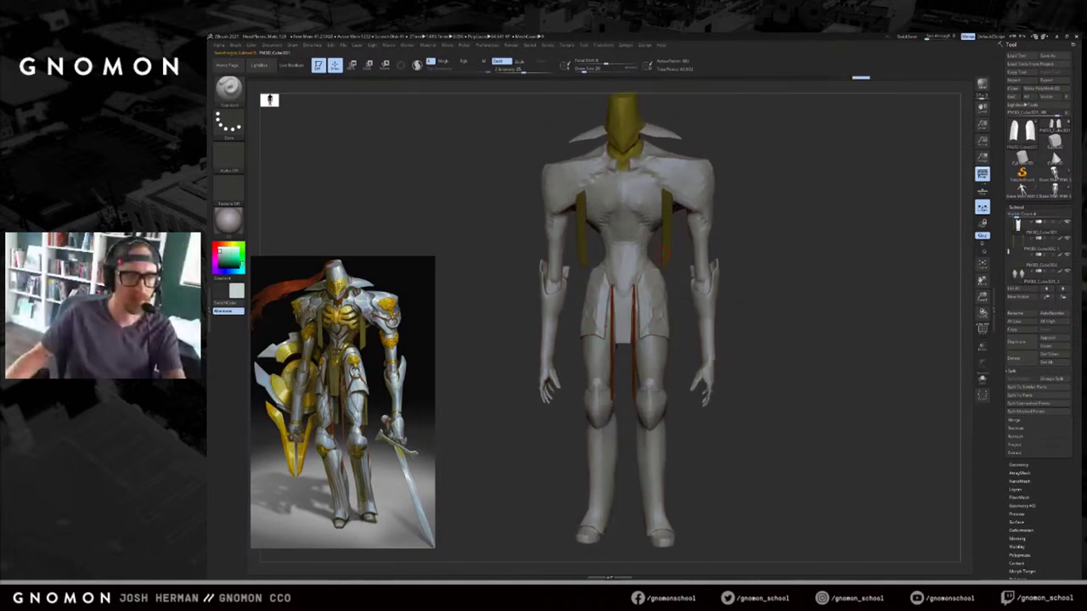
key("c")
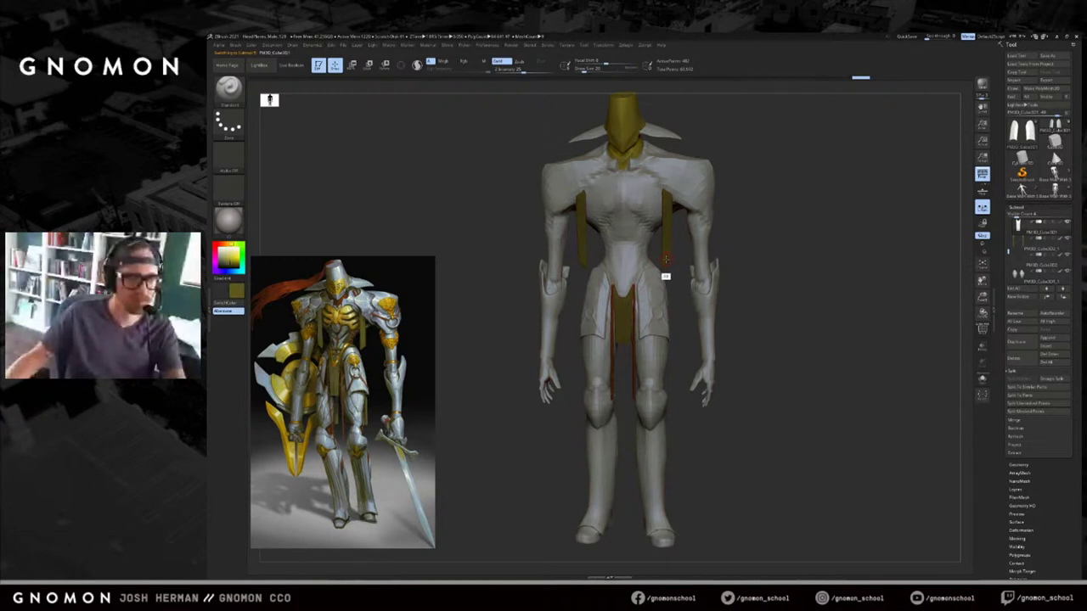
left_click_drag(790, 269, 811, 291, "alt")
left_click_drag(811, 292, 780, 288)
mouse_move(737, 251)
left_mouse_down()
mouse_move(706, 255)
mouse_move(744, 248)
left_mouse_up()
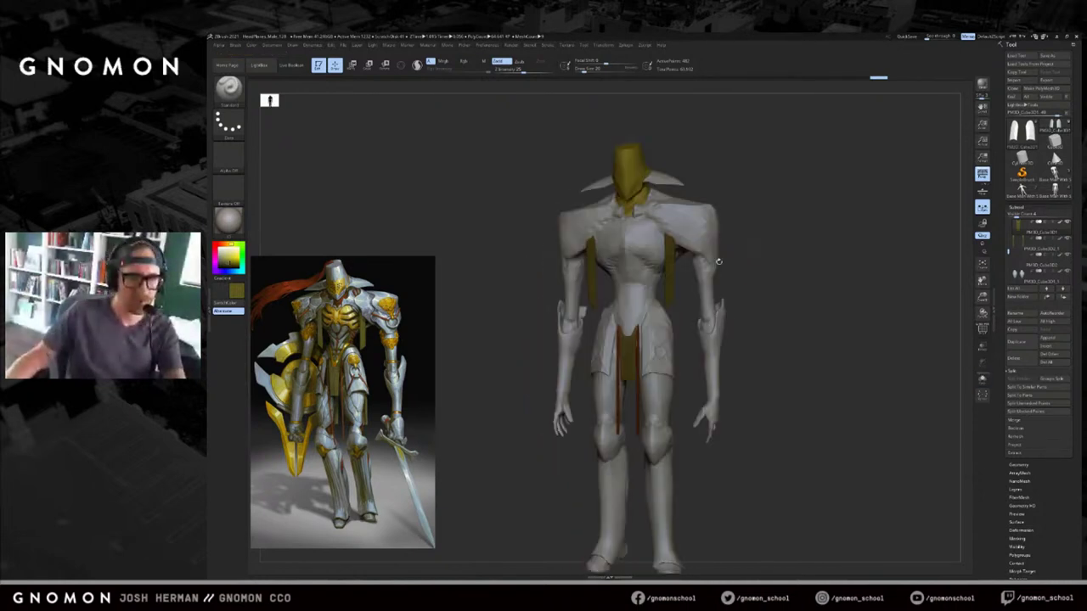
Sample the red of the hanging strips, select the helmet and set the brush to Rgb with Zadd off.
left_click_drag(226, 252, 226, 261)
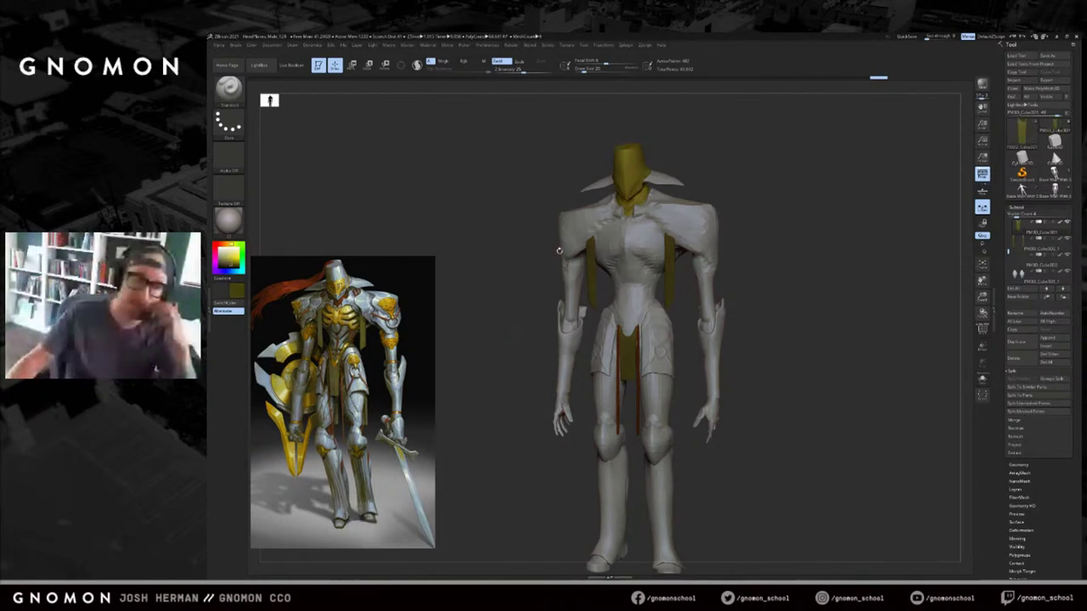
key("c")
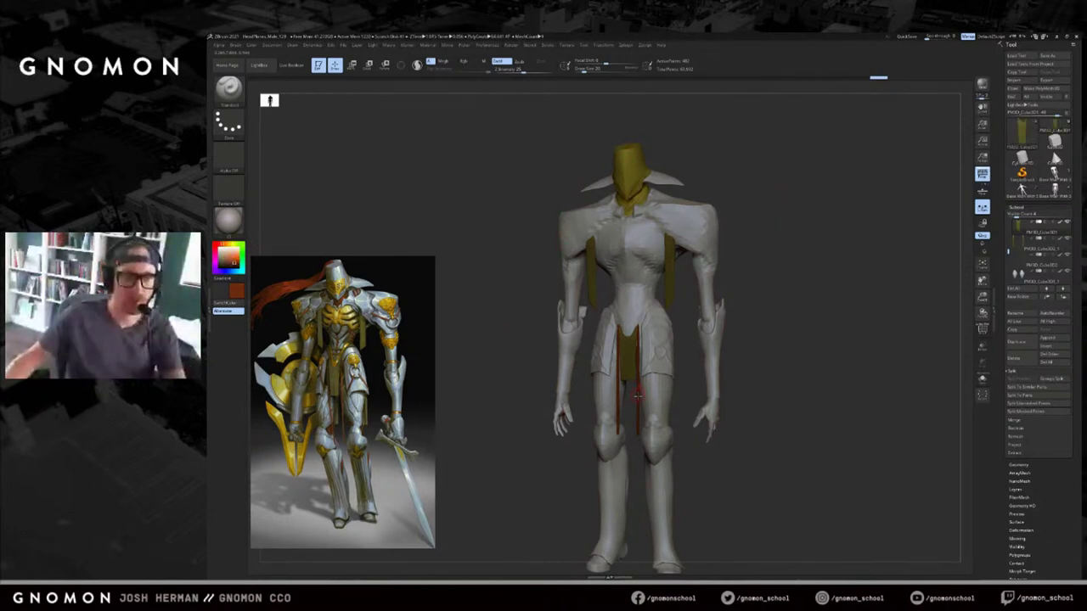
left_click_drag(755, 154, 669, 236, "alt")
left_click_drag(691, 127, 662, 161, "shift")
key("alt+s")
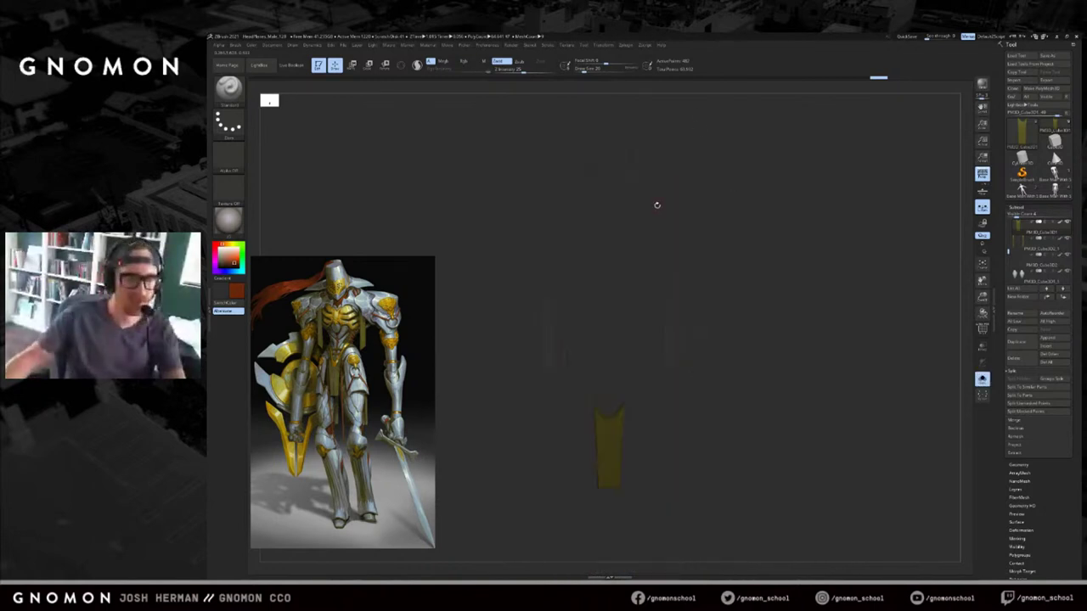
key("alt+s")
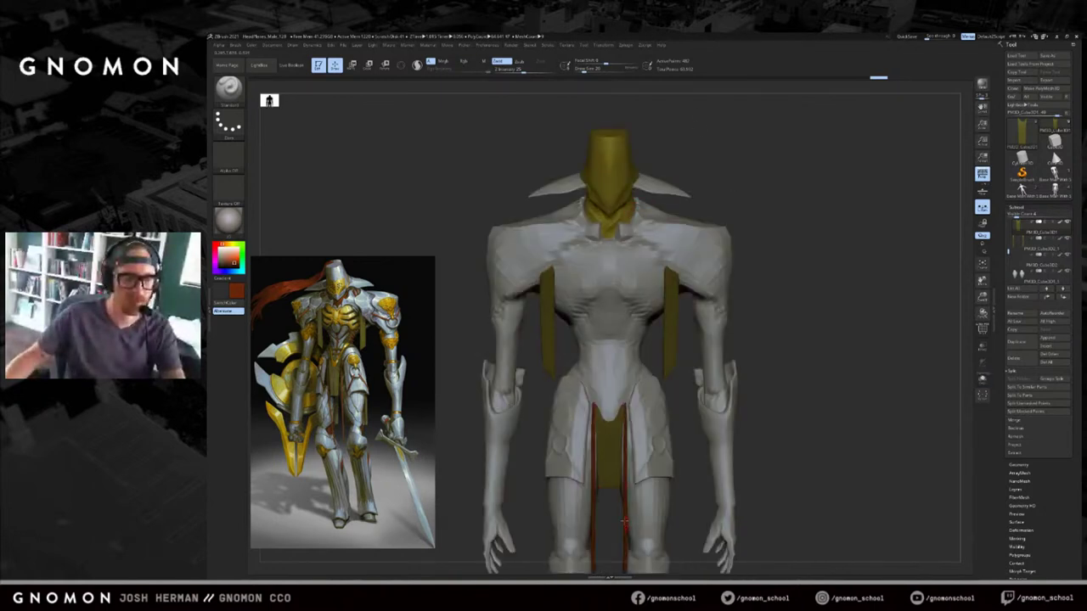
left_click(608, 183, "alt")
left_click(500, 62)
left_click(468, 62)
Paint the neck area below the helmet red, working around it with the head subtool isolated.
left_click_drag(675, 180, 764, 224)
mouse_move(636, 231)
left_mouse_down()
mouse_move(622, 246)
mouse_move(707, 198)
left_mouse_up()
key("ctrl+z")
key("alt+s")
mouse_move(635, 248)
left_mouse_down()
mouse_move(612, 254)
mouse_move(613, 272)
mouse_move(638, 229)
mouse_move(730, 229)
left_mouse_up()
mouse_move(647, 229)
left_mouse_down()
mouse_move(657, 214)
mouse_move(639, 265)
left_mouse_up()
left_click_drag(696, 230, 713, 196)
mouse_move(663, 248)
left_mouse_down()
mouse_move(624, 224)
mouse_move(665, 229)
mouse_move(642, 271)
left_mouse_up()
mouse_move(704, 230)
left_mouse_down()
mouse_move(754, 199)
mouse_move(734, 208)
mouse_move(736, 220)
left_mouse_up()
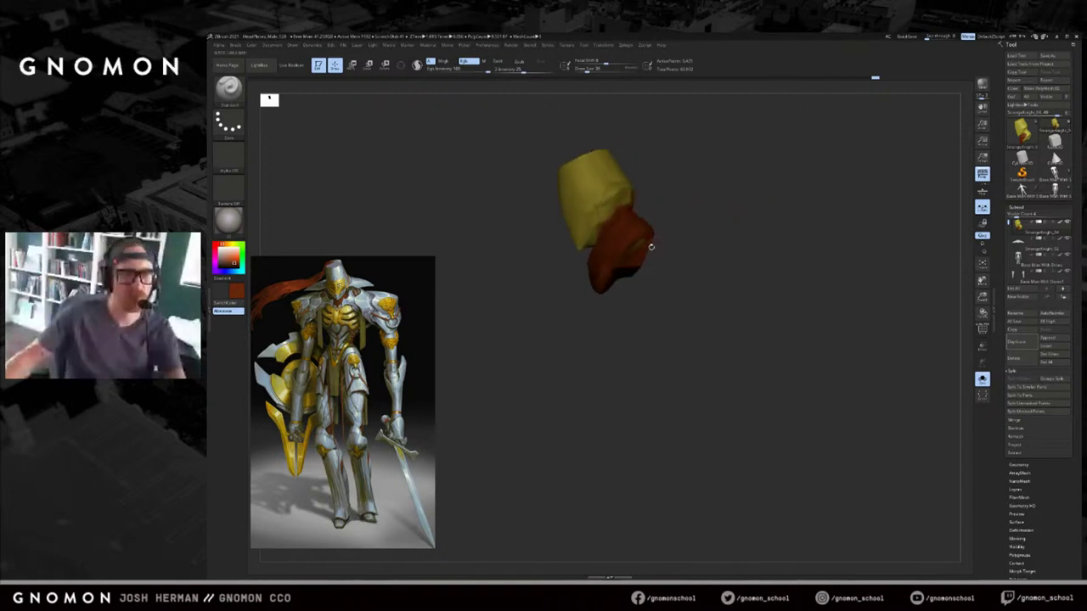
key("v")
key("v")
key("alt+shift+s")
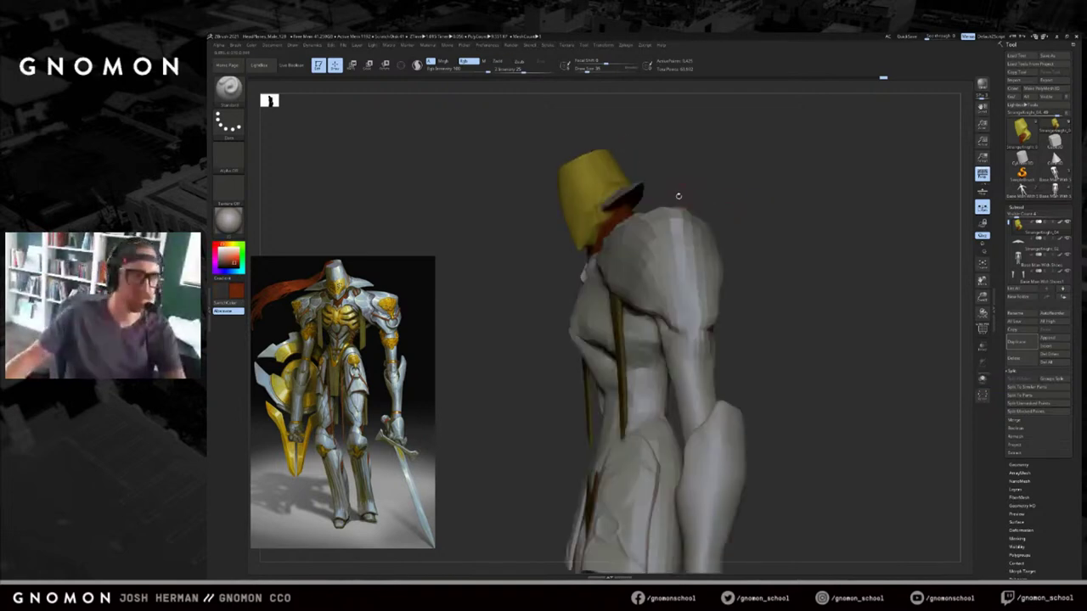
Sample the pale grey armor color and paint it along the helmet's lower jaw edge and chin.
mouse_move(689, 179)
left_mouse_down("shift")
mouse_move(730, 181)
mouse_move(676, 168)
left_mouse_up("shift")
key("c")
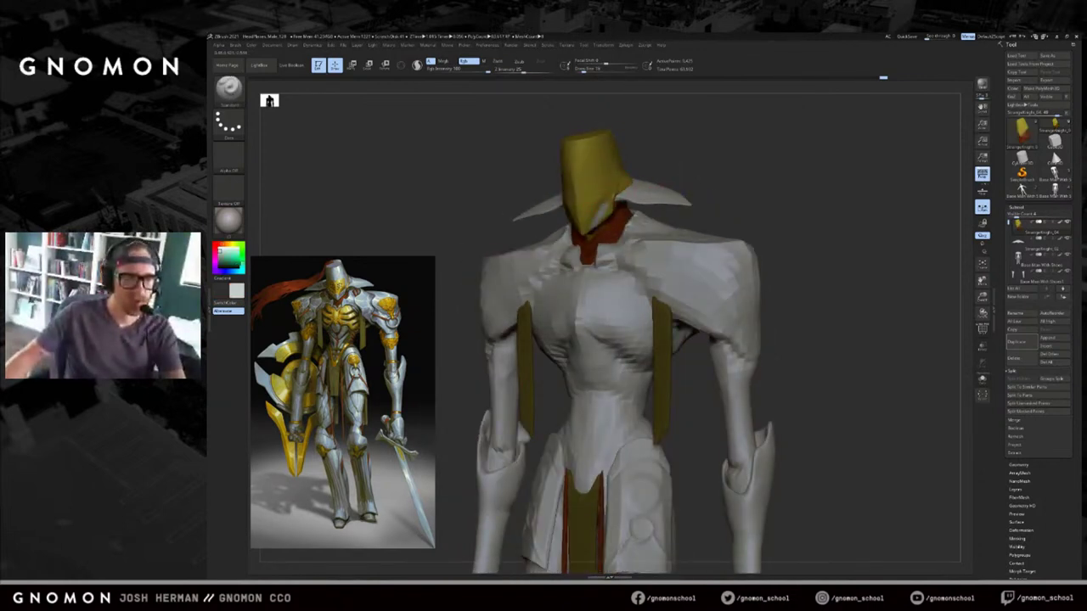
left_click_drag(642, 225, 615, 187)
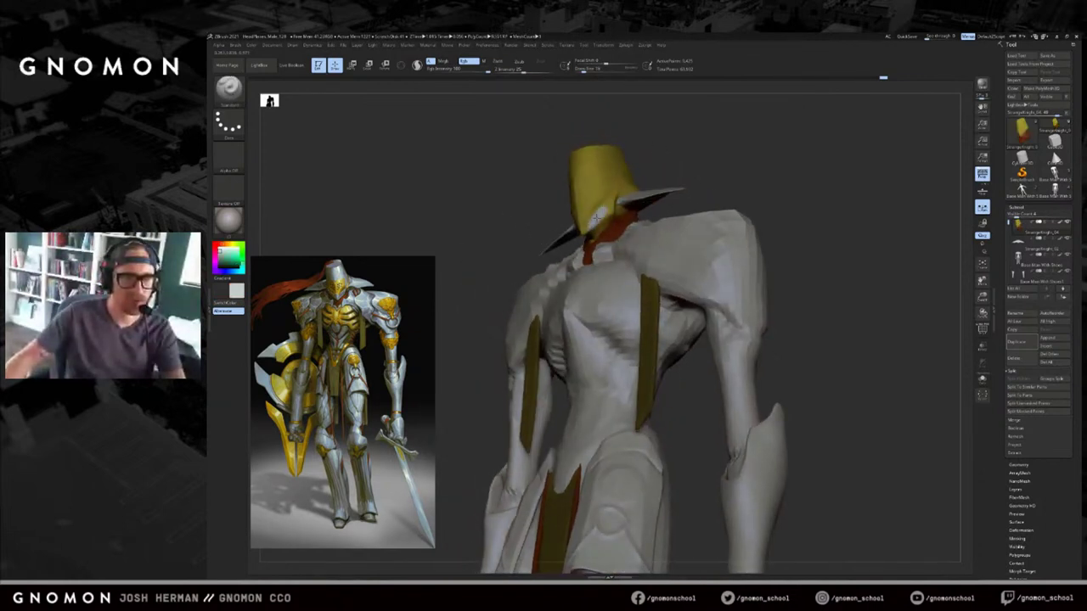
left_click_drag(577, 244, 612, 155)
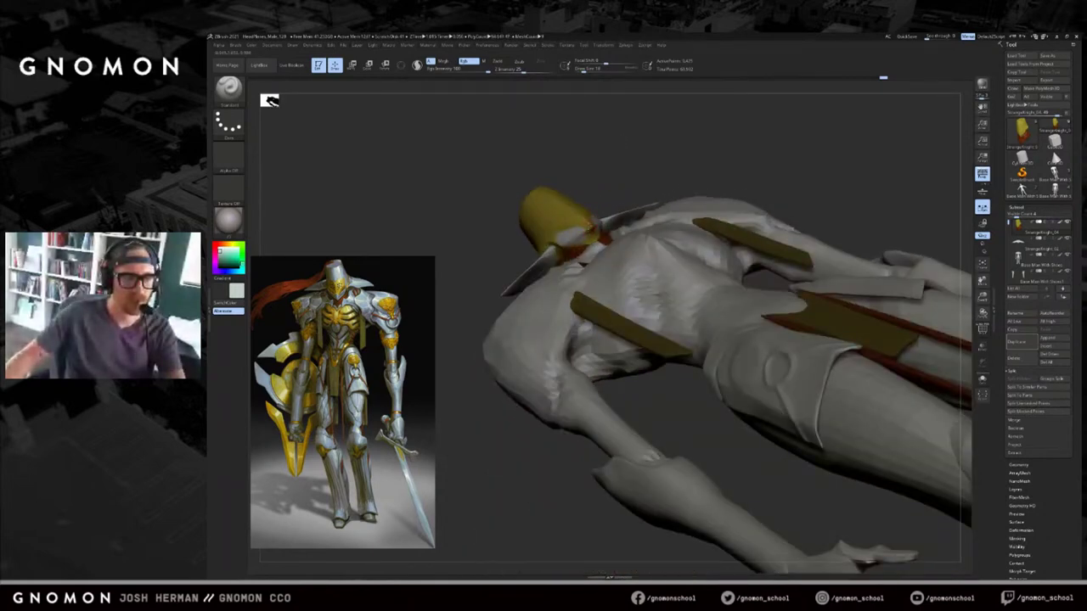
left_click_drag(625, 174, 635, 244)
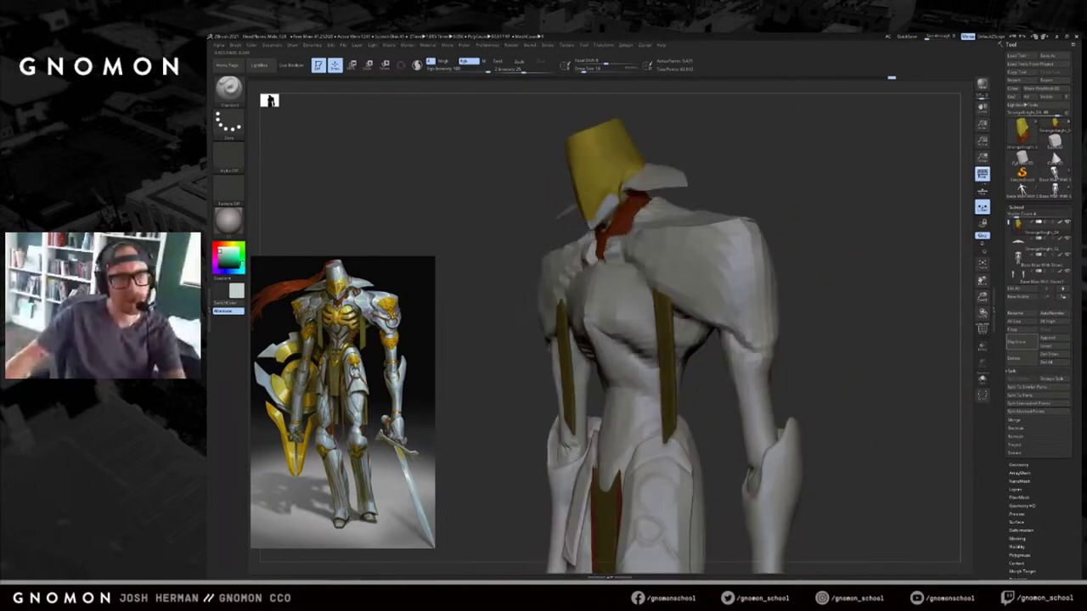
mouse_move(670, 127)
left_mouse_down("alt")
mouse_move(649, 168)
mouse_move(654, 179)
left_mouse_up("alt")
mouse_move(613, 259)
left_mouse_down()
mouse_move(643, 205)
mouse_move(632, 245)
mouse_move(641, 209)
left_mouse_up()
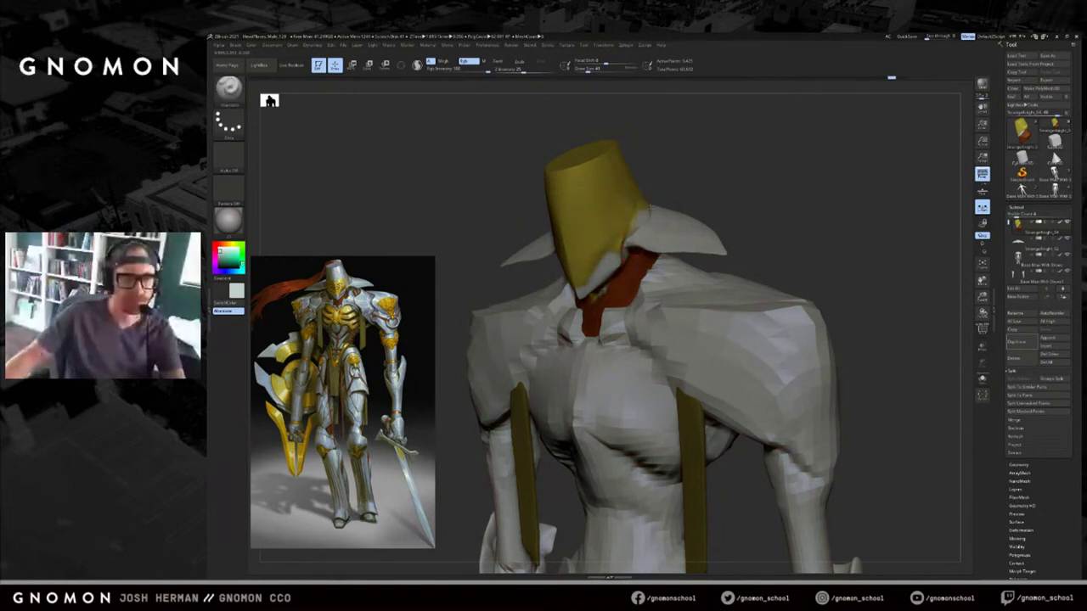
mouse_move(691, 168)
left_mouse_down()
mouse_move(638, 212)
mouse_move(721, 242)
mouse_move(759, 226)
left_mouse_up()
key("shift+alt+s")
mouse_move(638, 254)
left_mouse_down()
mouse_move(666, 214)
mouse_move(723, 192)
left_mouse_up()
mouse_move(659, 231)
left_mouse_down()
mouse_move(693, 195)
mouse_move(673, 185)
left_mouse_up()
mouse_move(737, 197)
left_mouse_down()
mouse_move(679, 212)
mouse_move(727, 213)
mouse_move(704, 199)
mouse_move(733, 160)
left_mouse_up()
key("shift+alt+s")
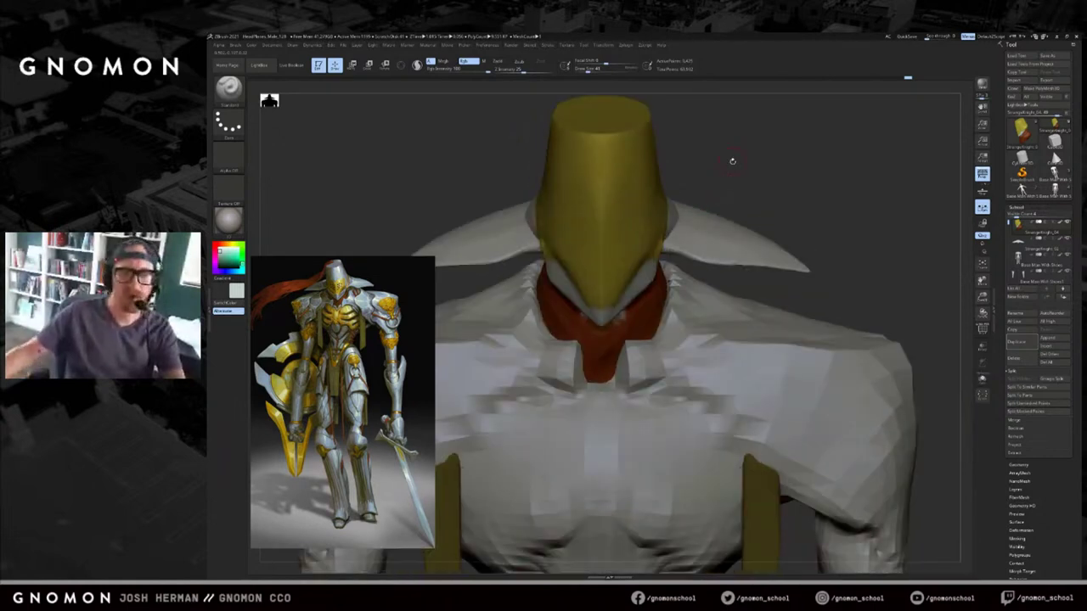
Enlarge the reference painting and center it on the knight's helmet and upper chest.
right_click_drag(318, 339, 326, 259)
scroll(334, 289, "up", 6)
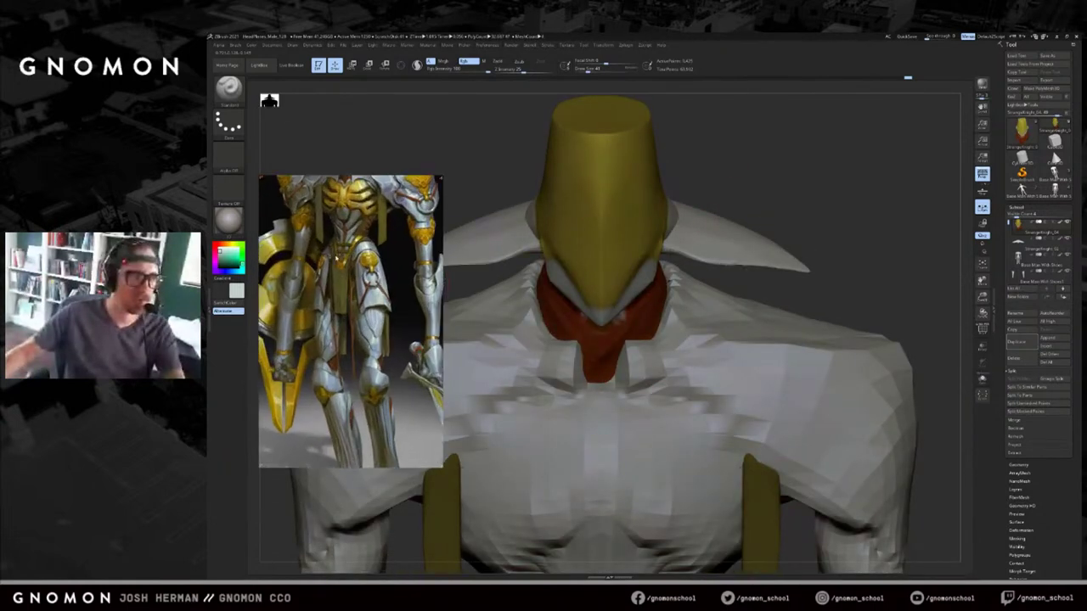
middle_click_drag(334, 301, 339, 416)
scroll(327, 327, "up", 4)
middle_click_drag(325, 314, 348, 372)
scroll(363, 382, "up", 2)
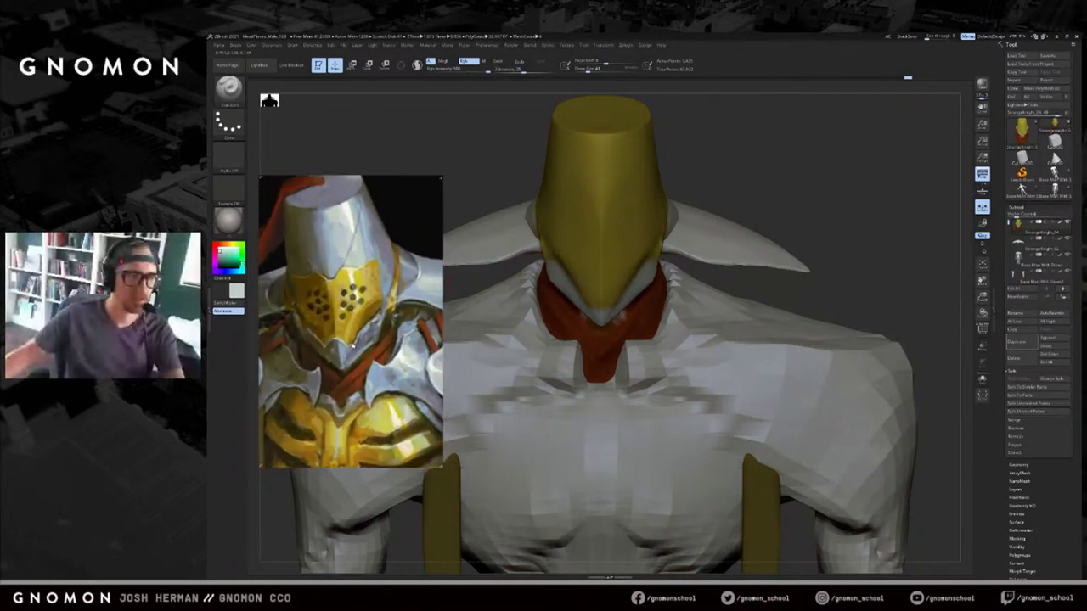
Paint the helmet's crown and sides pale grey around a yellow faceplate, using a smaller brush for the edges.
mouse_move(852, 165)
left_mouse_down()
mouse_move(830, 193)
mouse_move(771, 184)
mouse_move(756, 156)
mouse_move(721, 189)
mouse_move(725, 210)
left_mouse_up()
left_click_drag(644, 261, 650, 271)
mouse_move(645, 229)
left_mouse_down()
mouse_move(642, 254)
mouse_move(669, 207)
mouse_move(621, 207)
left_mouse_up()
mouse_move(671, 244)
left_mouse_down()
mouse_move(740, 228)
mouse_move(738, 195)
mouse_move(677, 202)
mouse_move(682, 231)
left_mouse_up()
left_click_drag(755, 200, 735, 183)
key("bracketleft")
key("bracketleft")
key("bracketleft")
left_click_drag(680, 294, 677, 257)
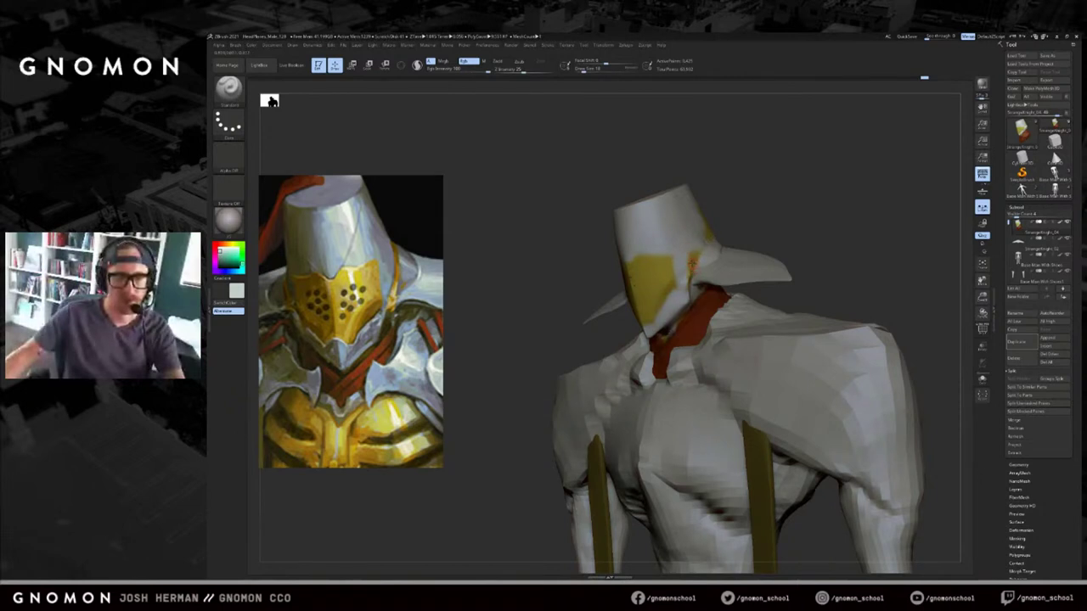
Paint the yellow trim along the helmet's rear side edge, trimming it with pale grey where the crown begins.
key("v")
key("c")
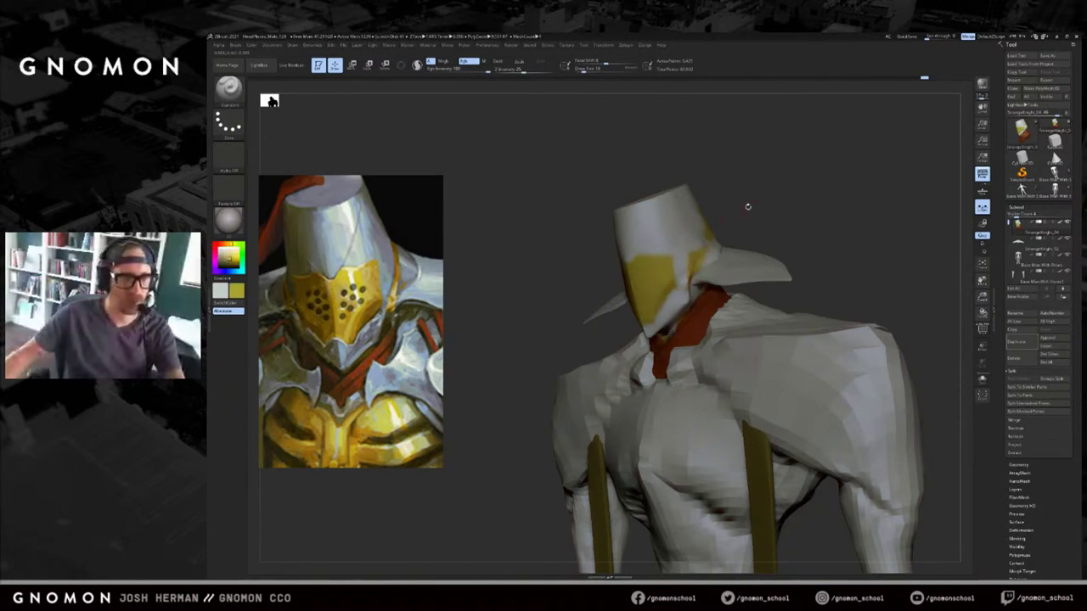
left_click_drag(741, 208, 703, 231)
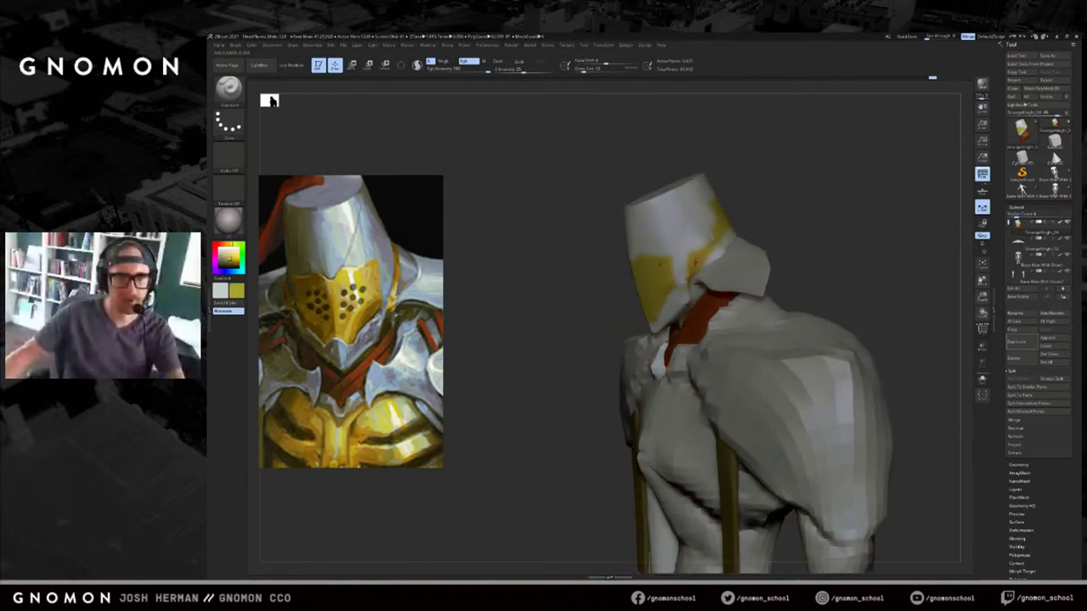
key("v")
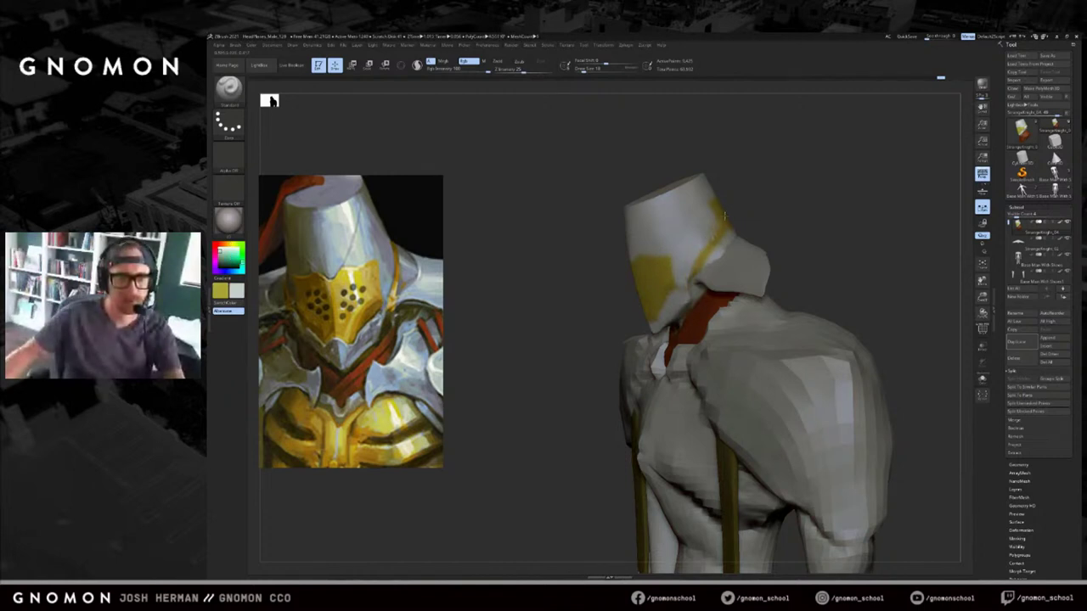
left_click_drag(755, 193, 721, 199)
left_click_drag(714, 225, 740, 208)
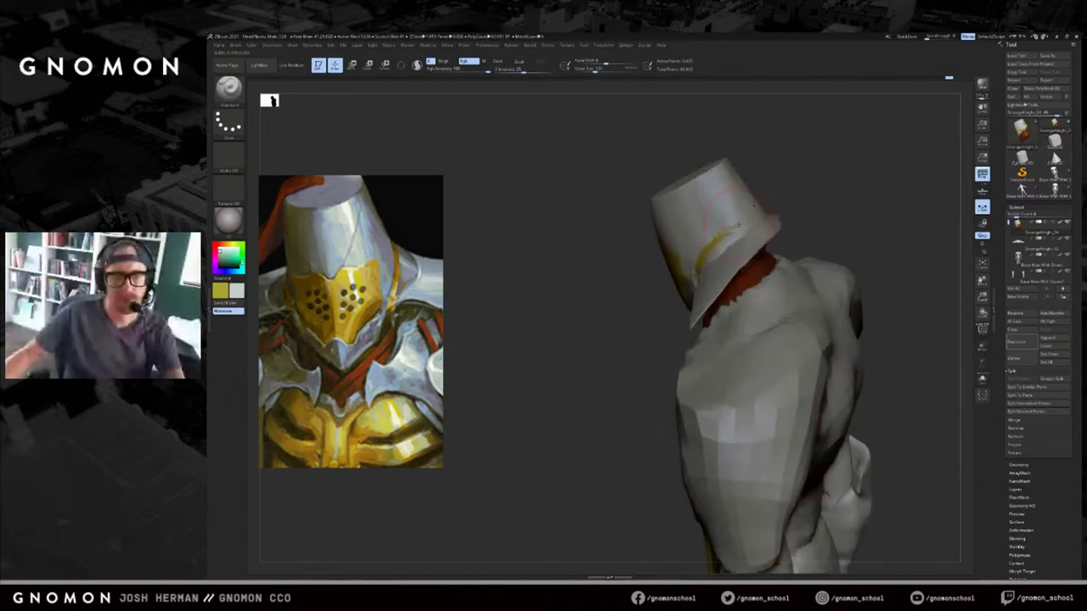
mouse_move(646, 260)
left_mouse_down()
mouse_move(769, 199)
mouse_move(822, 196)
mouse_move(679, 213)
left_mouse_up()
Refine the upper edge of the yellow faceplate with a smaller brush, shaping a dip at its center with pale grey.
key("v")
key("bracketleft")
key("bracketleft")
key("bracketleft")
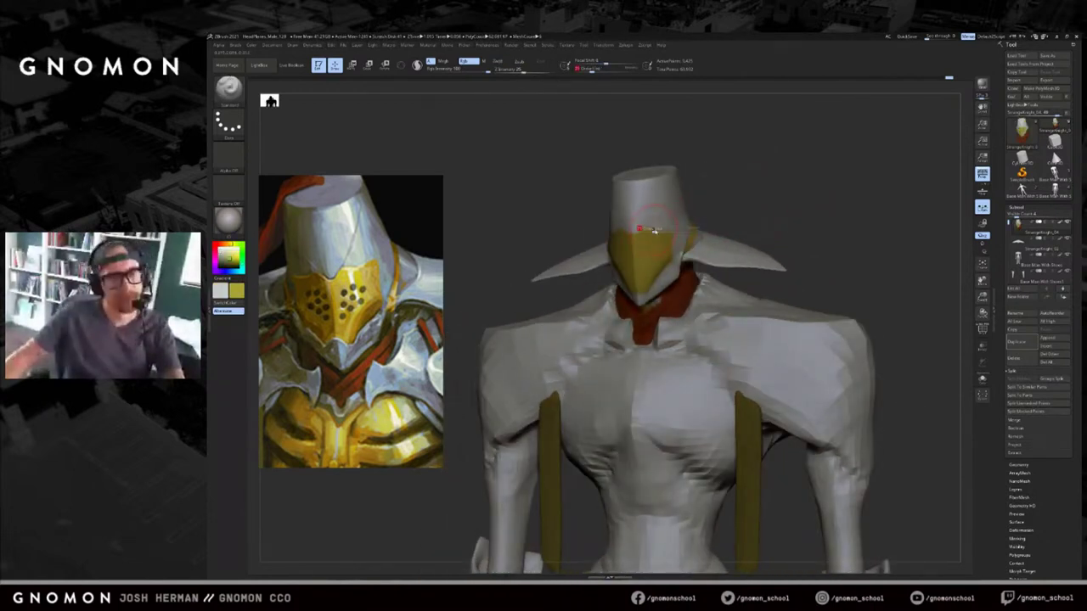
key("bracketleft")
key("bracketleft")
key("bracketleft")
key("bracketleft")
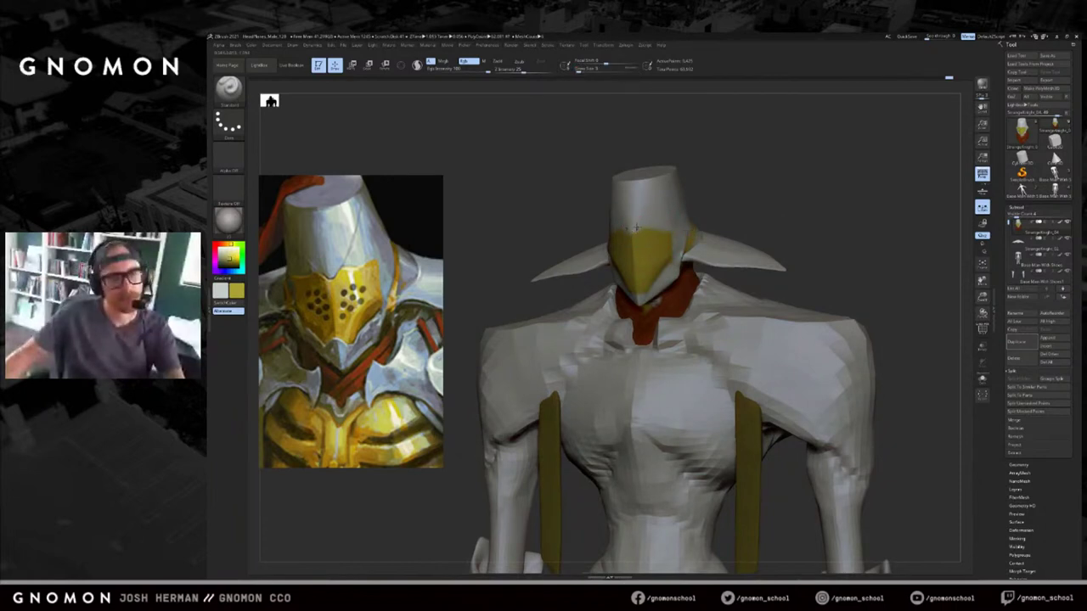
key("v")
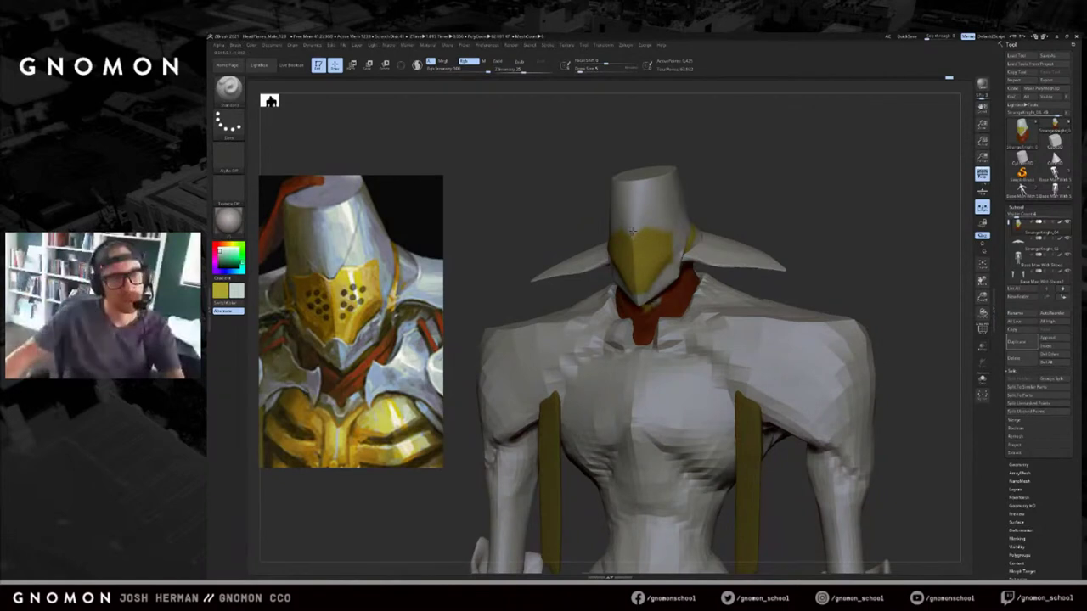
mouse_move(652, 218)
right_mouse_down()
mouse_move(742, 181)
mouse_move(659, 214)
right_mouse_up()
left_click_drag(650, 230, 635, 231)
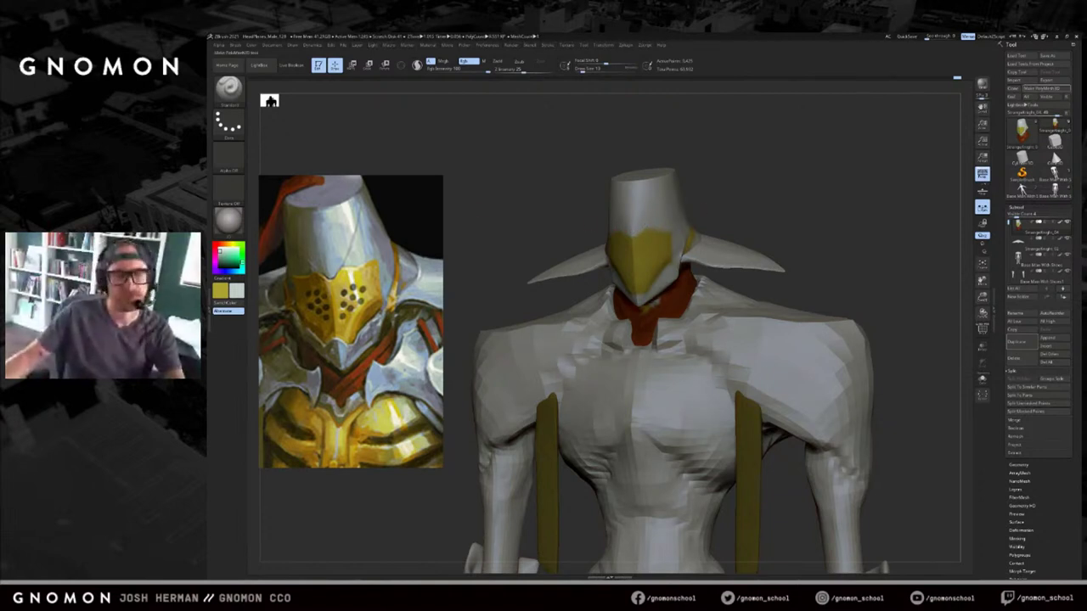
Sharpen the faceplate's side corners, alternating between pale grey and yellow.
left_click_drag(778, 162, 758, 177)
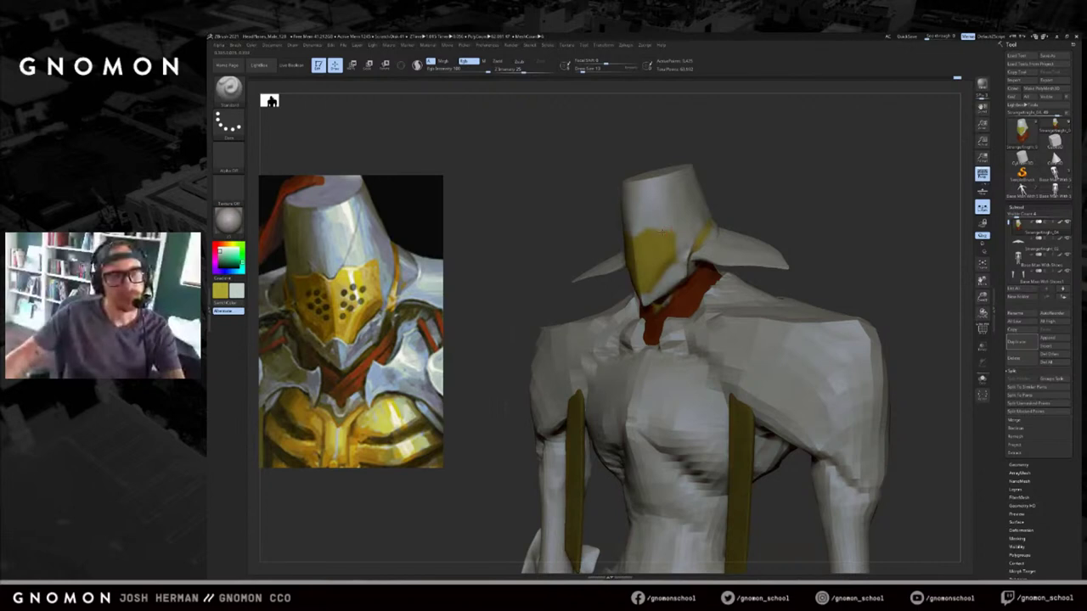
key("v")
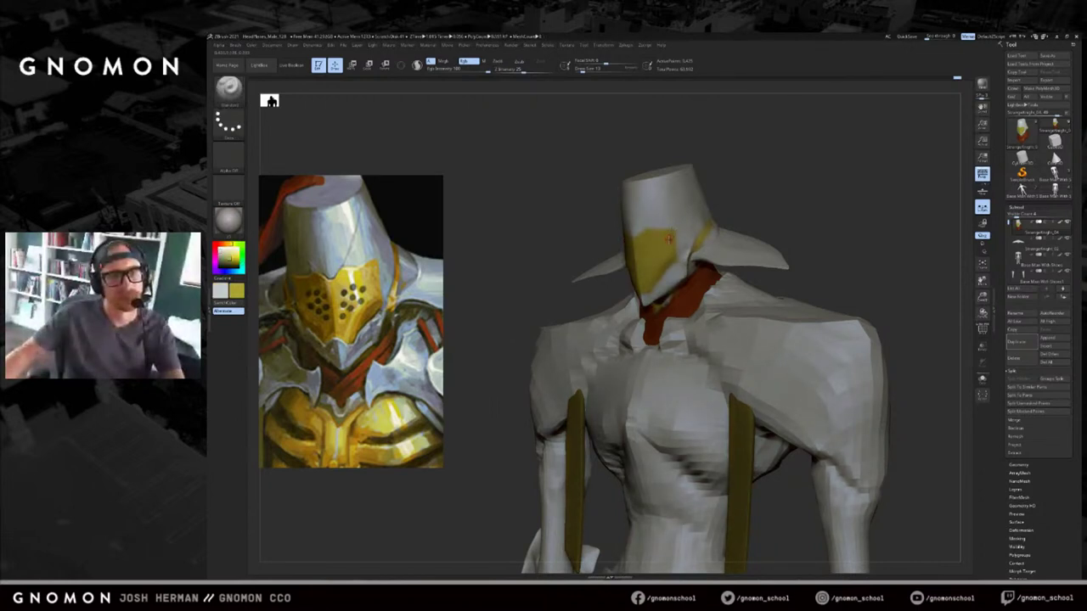
key("v")
mouse_move(728, 209)
left_mouse_down()
mouse_move(804, 216)
mouse_move(767, 214)
mouse_move(771, 186)
left_mouse_up()
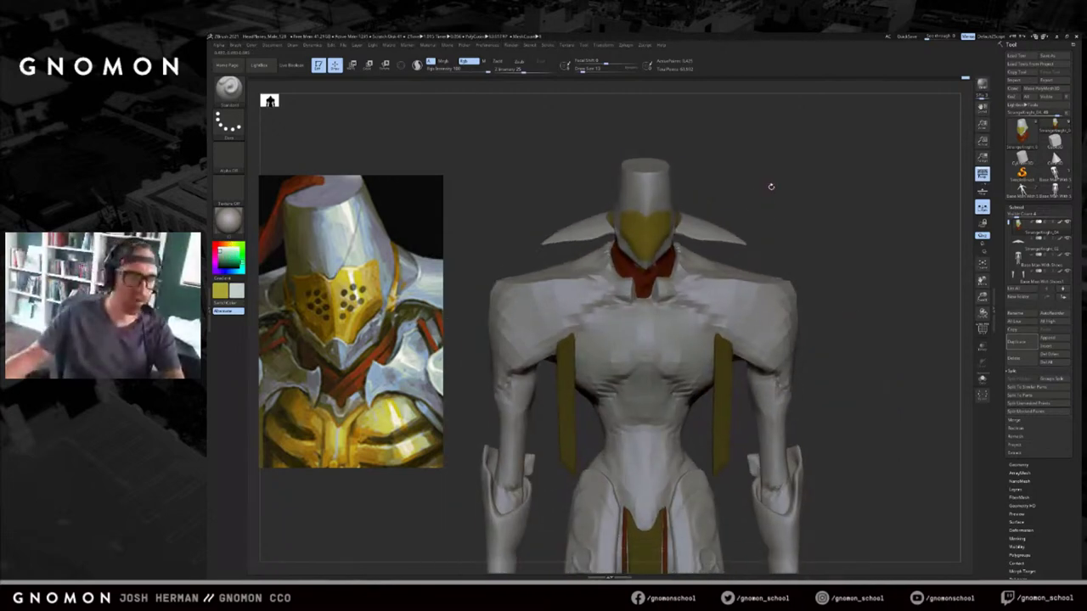
Shrink and reposition the reference painting to show the knight from the helmet down to the thighs.
scroll(413, 268, "down", 6)
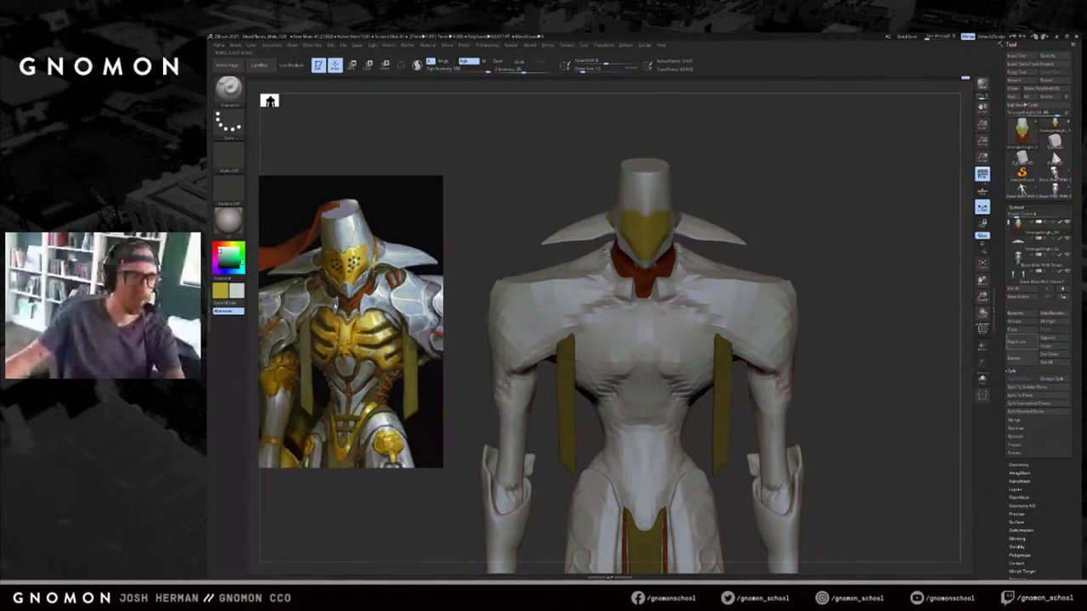
mouse_move(331, 295)
right_mouse_down()
mouse_move(408, 288)
mouse_move(361, 289)
right_mouse_up()
middle_click_drag(361, 288, 439, 289)
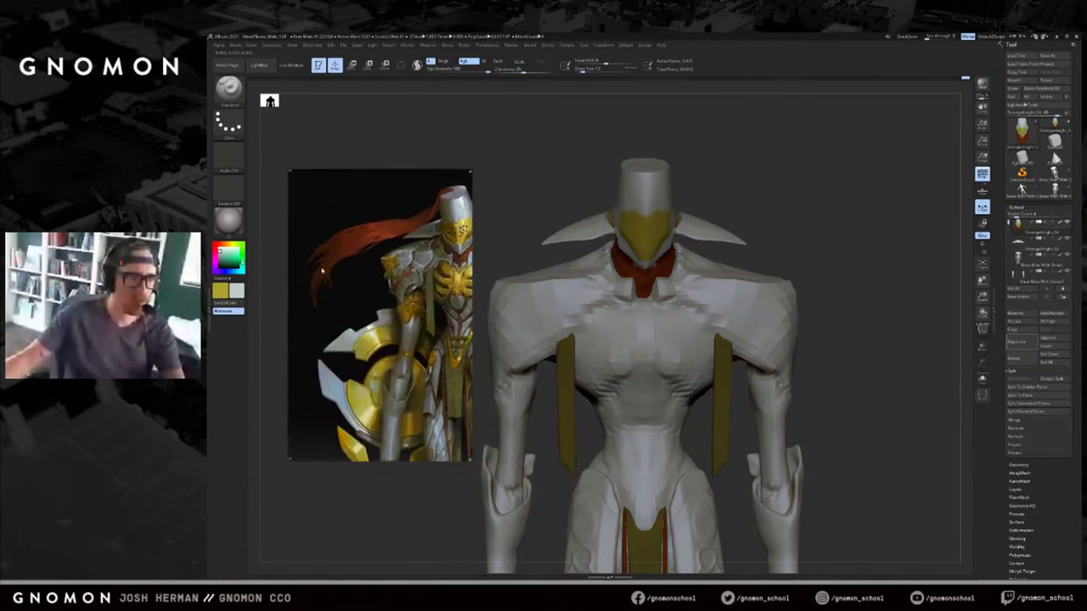
middle_click_drag(411, 243, 366, 239)
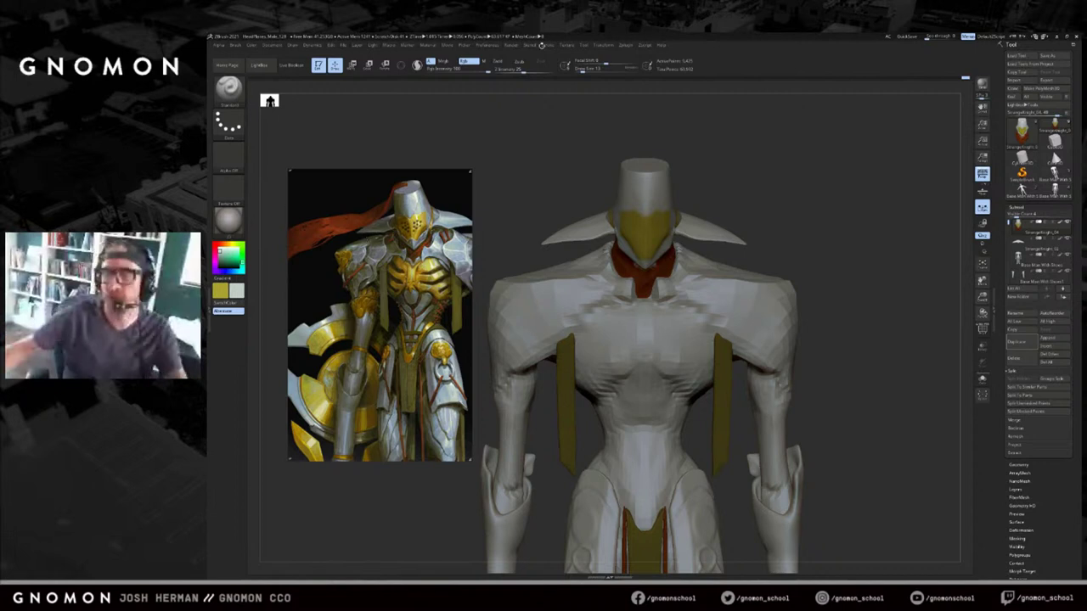
left_click_drag(901, 224, 770, 191)
Select the body subtool, sample the yellow color, and subdivide the body mesh once for finer painting.
left_click(721, 299, "alt")
key("c")
key("alt+s")
key("alt+s")
left_click(592, 70)
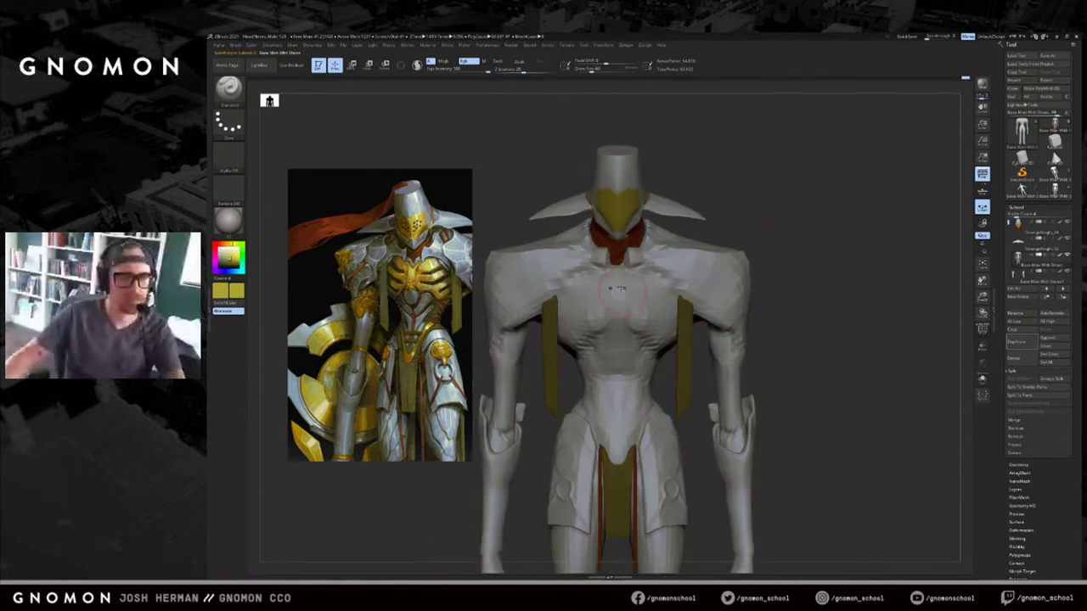
left_click_drag(630, 285, 659, 318)
left_click_drag(706, 231, 737, 247)
key("ctrl+z")
key("ctrl+d")
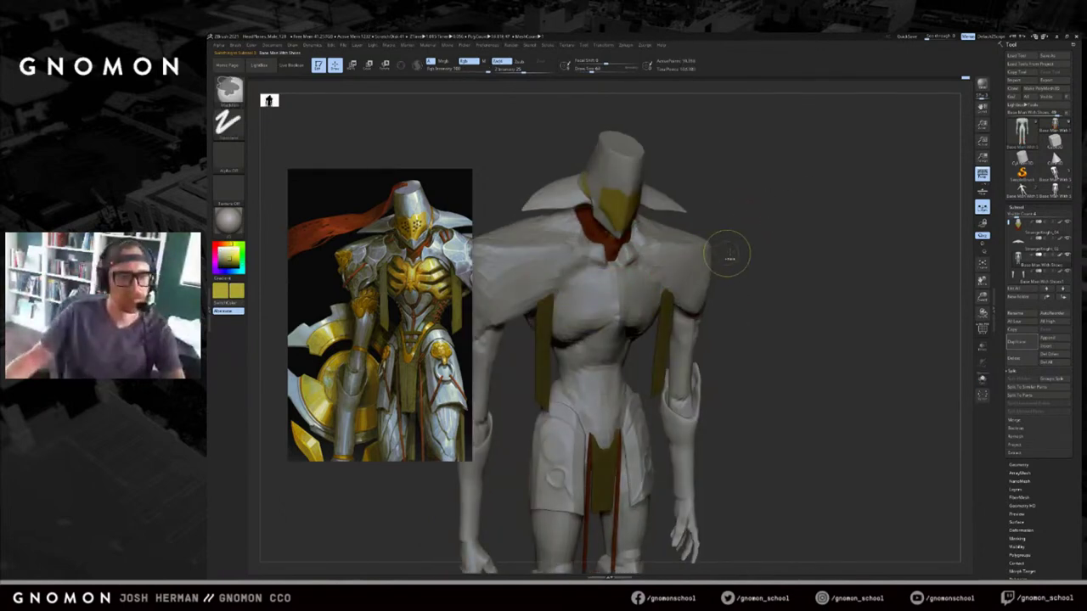
Adjust the shoulder armor's lower edge beside the chest with the Move brush.
right_click_drag(821, 265, 887, 278)
right_click_drag(887, 278, 856, 270, "ctrl")
right_click_drag(792, 224, 733, 269)
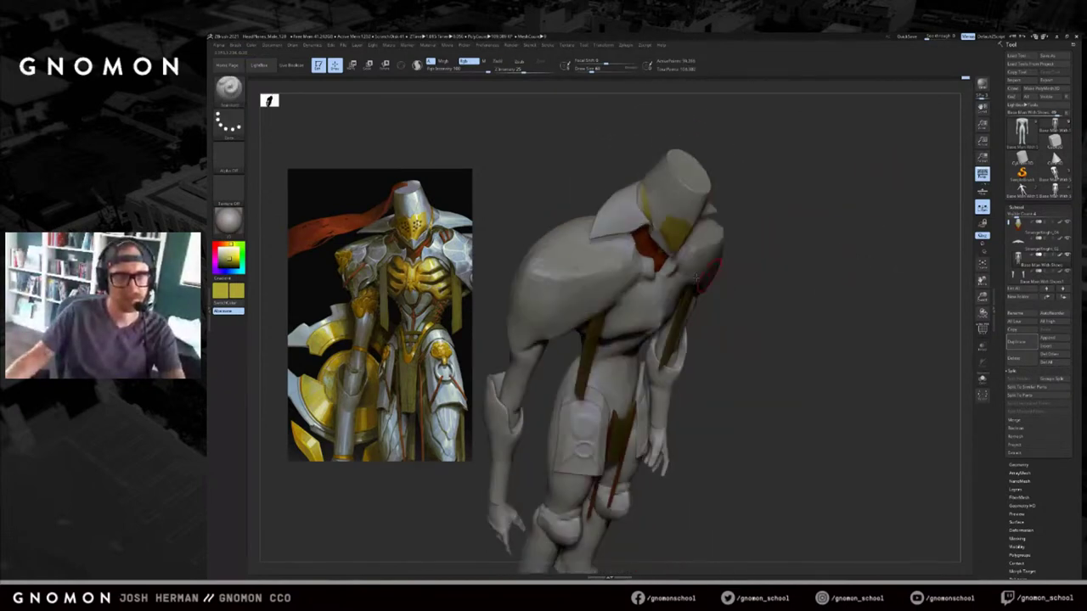
key("b")
key("m")
key("v")
left_click_drag(586, 300, 577, 299)
mouse_move(822, 249)
right_mouse_down()
mouse_move(811, 202)
mouse_move(828, 221)
mouse_move(798, 231)
right_mouse_up()
Paint a yellow area across the upper chest with the Standard brush, redoing the first strokes with a smaller brush.
key("b")
key("s")
key("t")
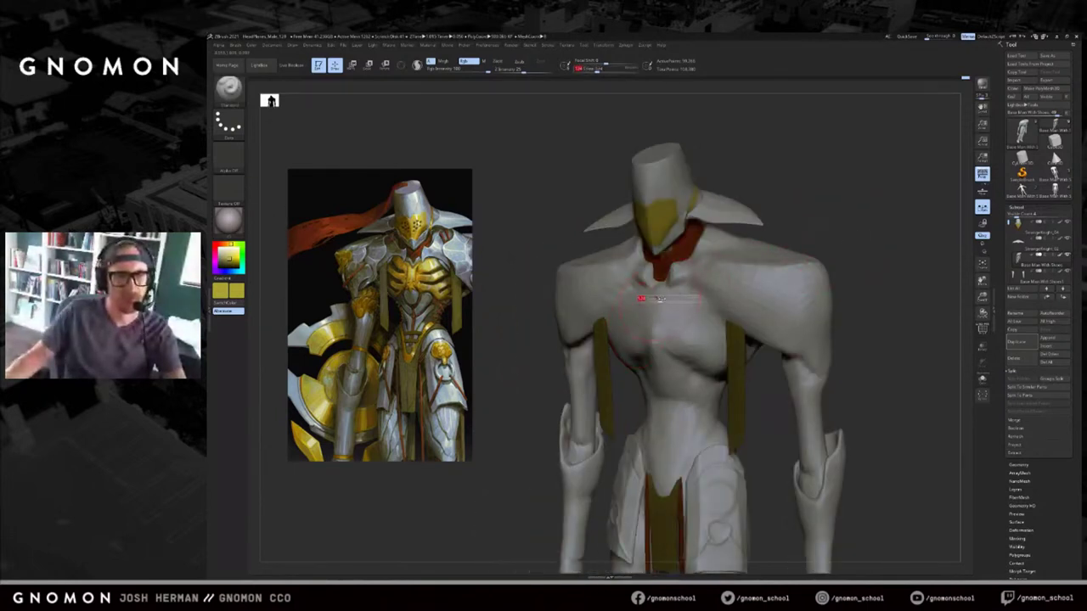
left_click_drag(658, 298, 666, 311)
right_click_drag(798, 231, 831, 219)
key("ctrl+z")
left_click_drag(654, 306, 606, 320)
key("ctrl+z")
key("bracketleft")
key("bracketleft")
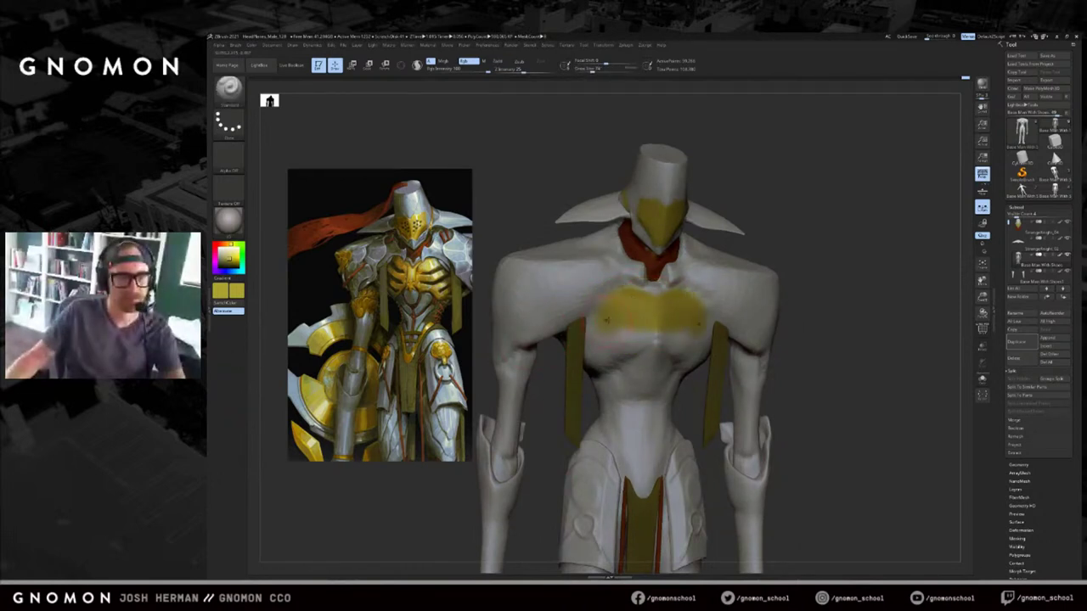
Extend the yellow paint down over the chest to the lower edge of the ribcage.
key("alt+s")
right_click_drag(579, 402, 582, 349, "ctrl")
mouse_move(613, 320)
left_mouse_down()
mouse_move(610, 334)
mouse_move(645, 351)
left_mouse_up()
mouse_move(802, 242)
left_mouse_down()
mouse_move(807, 249)
mouse_move(844, 213)
mouse_move(828, 263)
mouse_move(832, 231)
mouse_move(797, 222)
left_mouse_up()
key("alt+s")
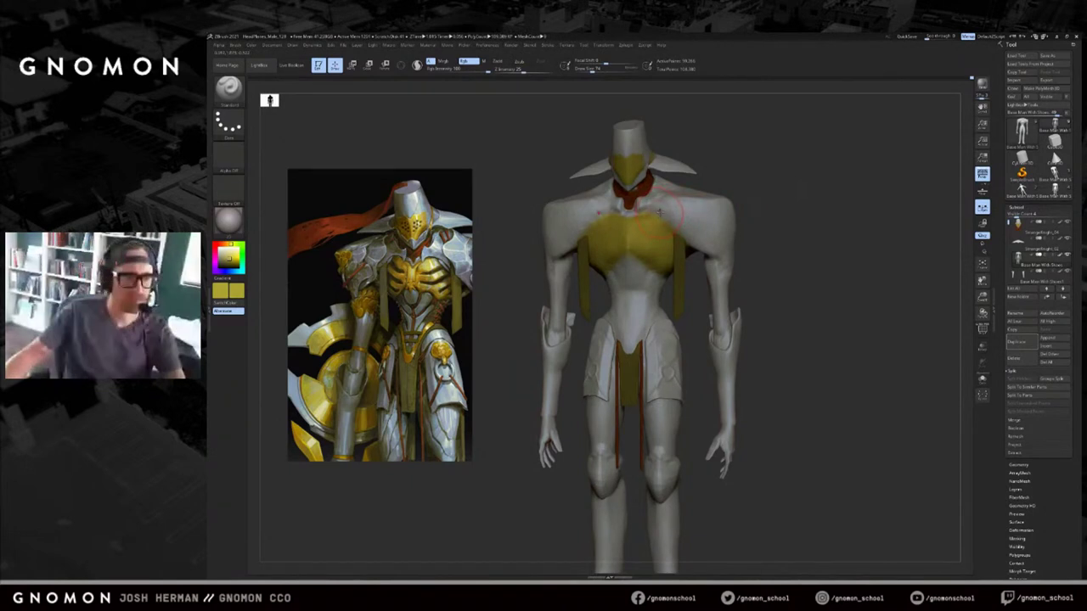
Sample the pale grey armor color and clean up the upper corners of the yellow chest area.
key("c")
key("s")
left_click_drag(667, 219, 661, 217)
mouse_move(666, 218)
left_mouse_down()
mouse_move(636, 217)
mouse_move(660, 217)
left_mouse_up()
Carve along the upper edge of the yellow chest plate with the Dam Standard brush.
key("b")
key("d")
key("s")
key("space")
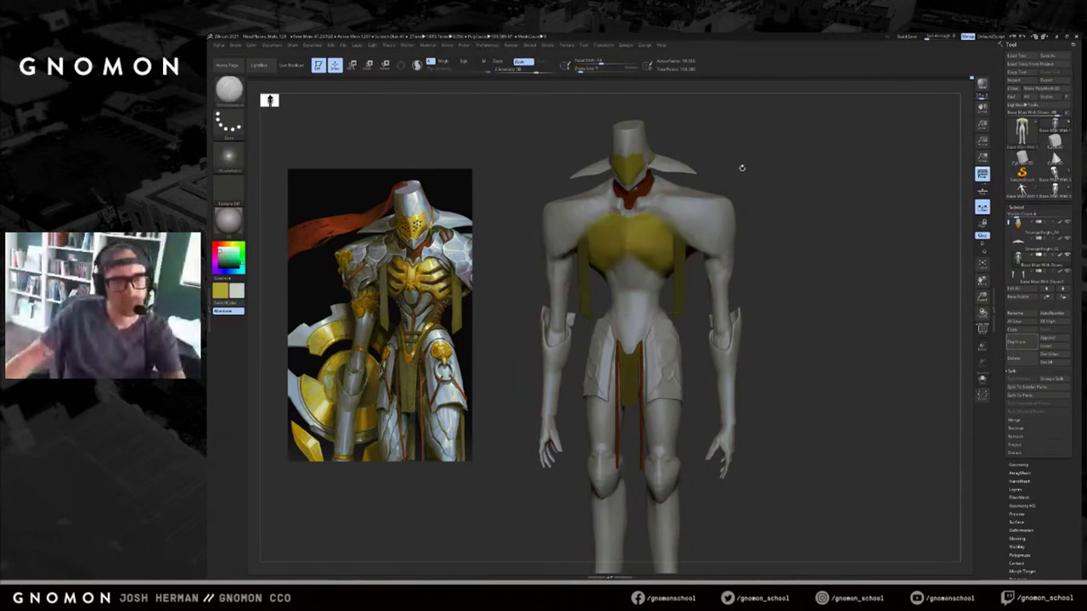
mouse_move(643, 212)
left_mouse_down()
mouse_move(662, 210)
mouse_move(643, 215)
left_mouse_up()
key("]")
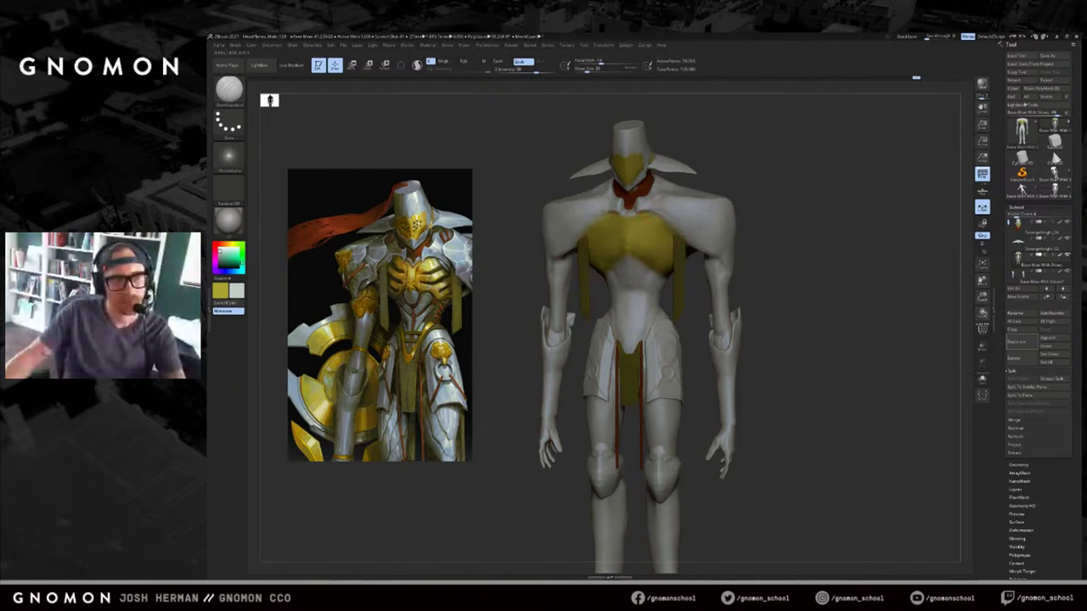
Refine the chest plate's lower edge with the Standard brush, alternating yellow and pale grey.
left_click_drag(778, 208, 736, 237, "alt")
key("v")
key("b")
key("s")
key("t")
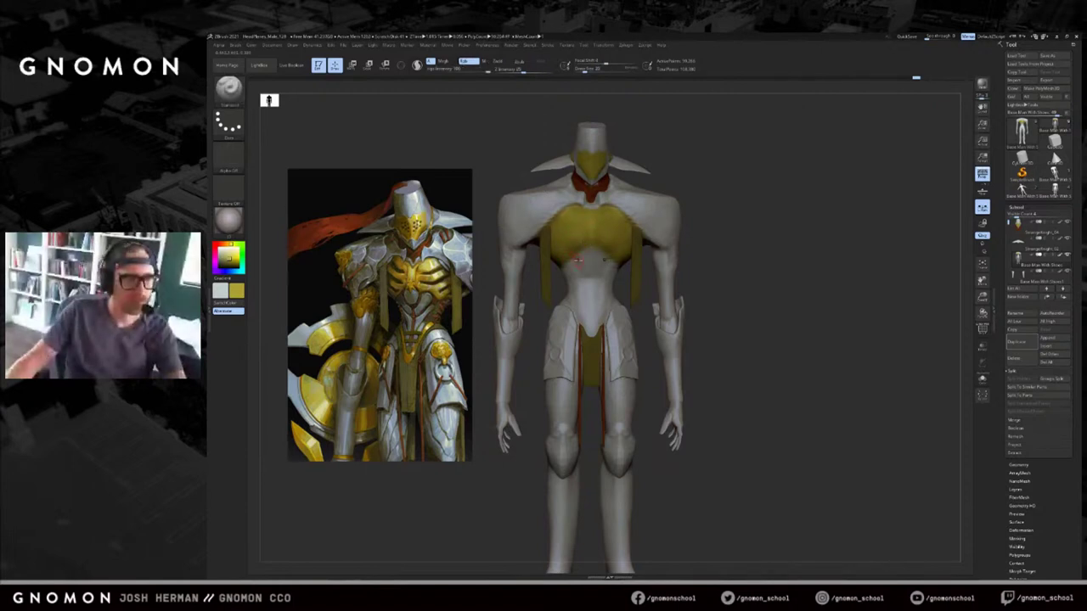
key("v")
left_click_drag(752, 234, 733, 244)
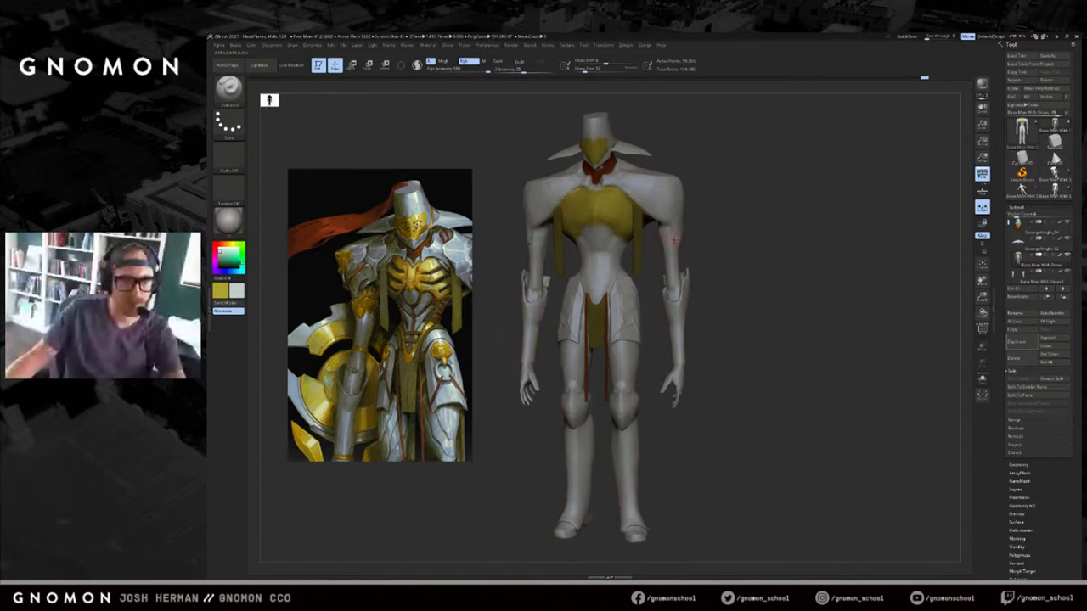
key("v")
key("alt+s")
key("alt+s")
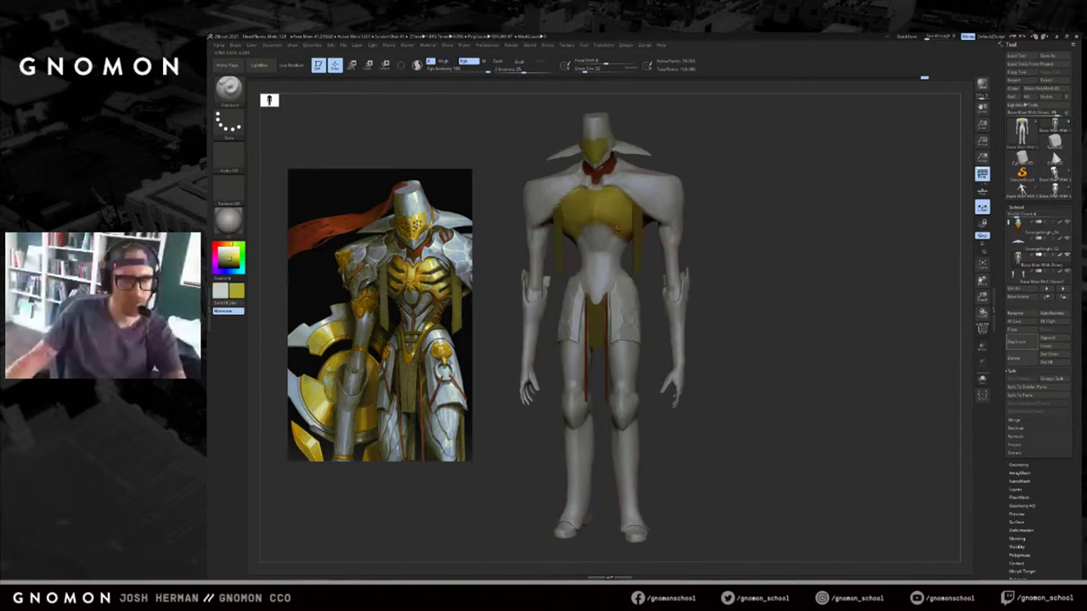
Enlarge the reference painting and reposition the image to show the full knight with sword and shield.
mouse_move(670, 241)
left_mouse_down()
mouse_move(666, 233)
mouse_move(722, 233)
mouse_move(704, 235)
mouse_move(700, 201)
mouse_move(739, 179)
left_mouse_up()
middle_click_drag(394, 287, 358, 279)
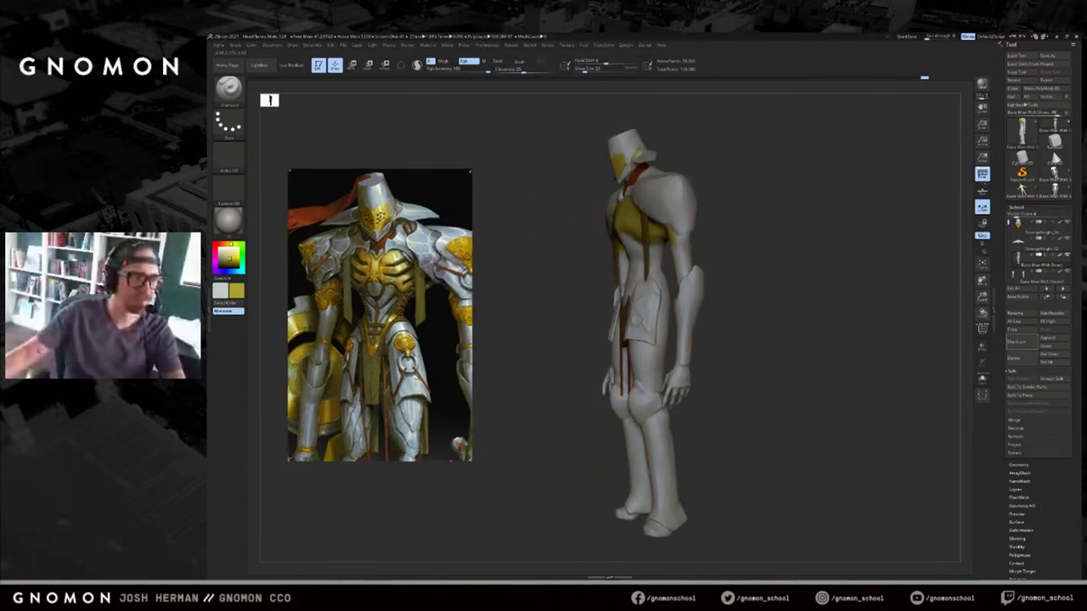
left_click_drag(469, 459, 516, 531)
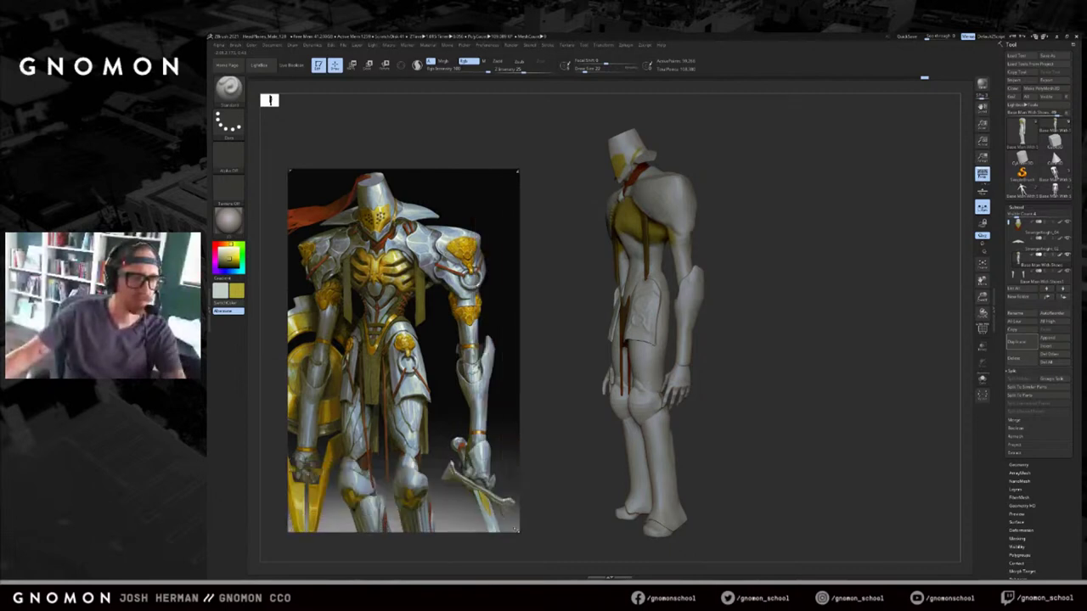
middle_click_drag(457, 395, 454, 379)
right_click_drag(434, 318, 397, 241)
left_click_drag(478, 448, 538, 559)
middle_click_drag(416, 424, 439, 444)
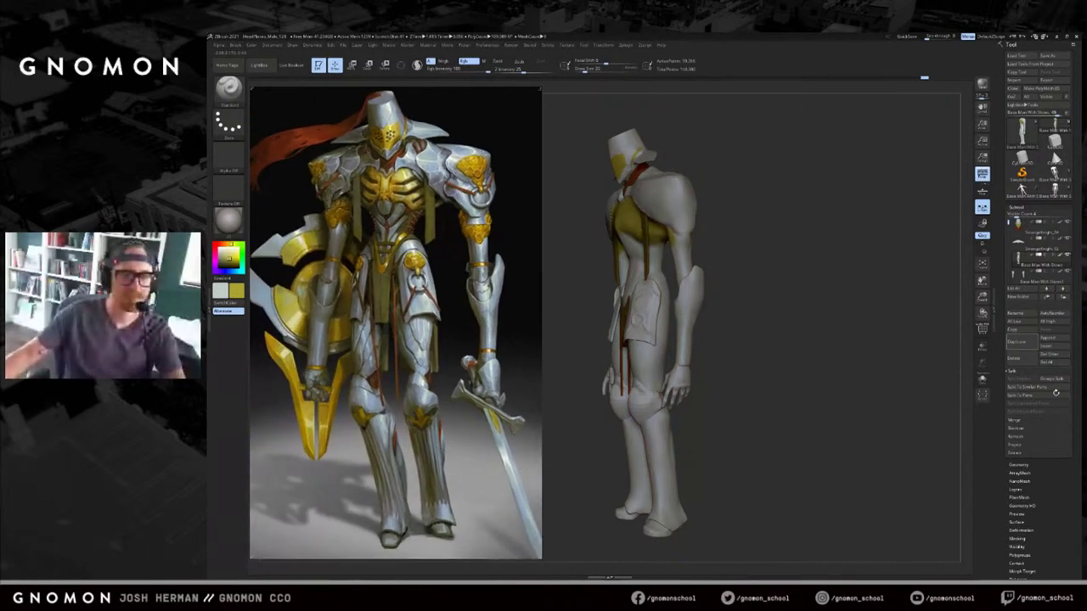
Paint a yellow shield-shaped emblem on the outer side of the shoulder armor.
left_click_drag(762, 168, 778, 230)
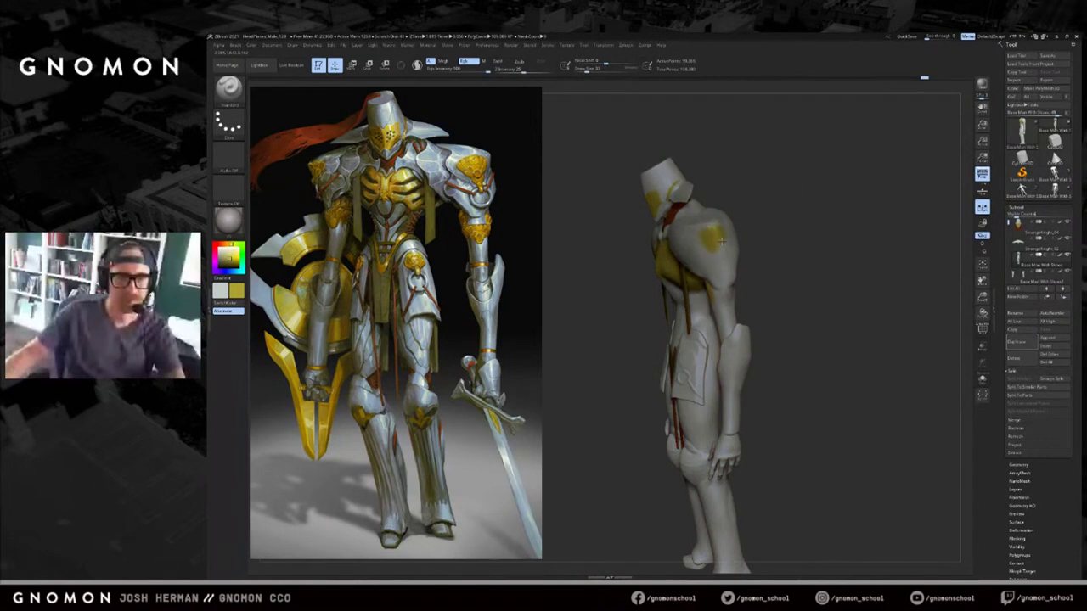
right_click_drag(720, 226, 716, 233)
mouse_move(704, 235)
left_mouse_down()
mouse_move(718, 230)
mouse_move(722, 249)
left_mouse_up()
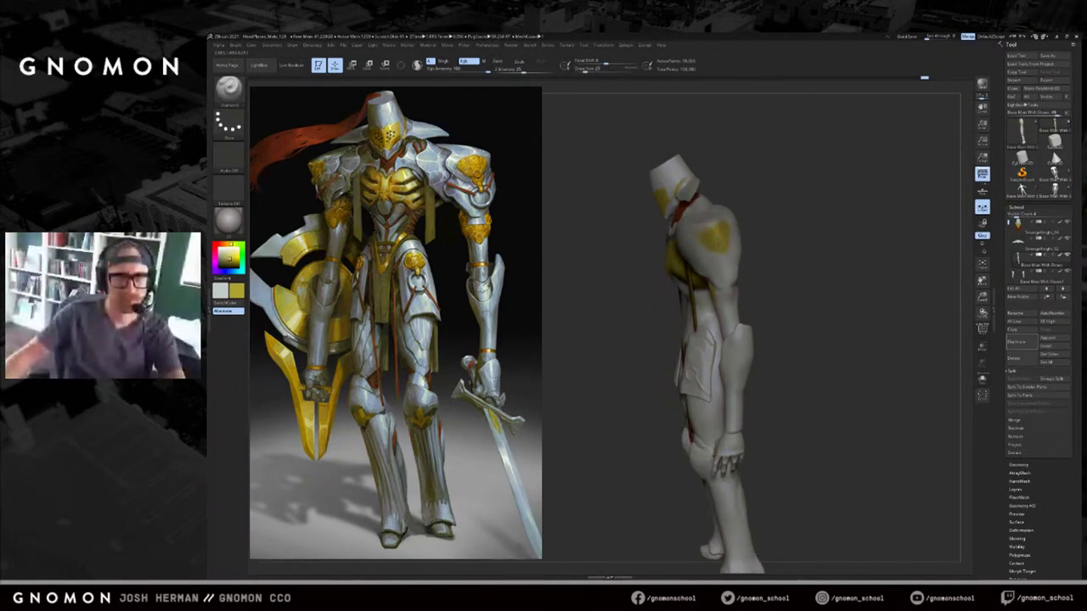
Paint a yellow band on the upper arm just below the shoulder armor.
right_click_drag(708, 244, 760, 199)
key("v")
key("c")
mouse_move(849, 214)
right_mouse_down()
mouse_move(790, 212)
mouse_move(768, 226)
right_mouse_up()
left_click_drag(744, 240, 726, 262)
mouse_move(675, 263)
right_mouse_down()
mouse_move(784, 244)
mouse_move(764, 249)
right_mouse_up()
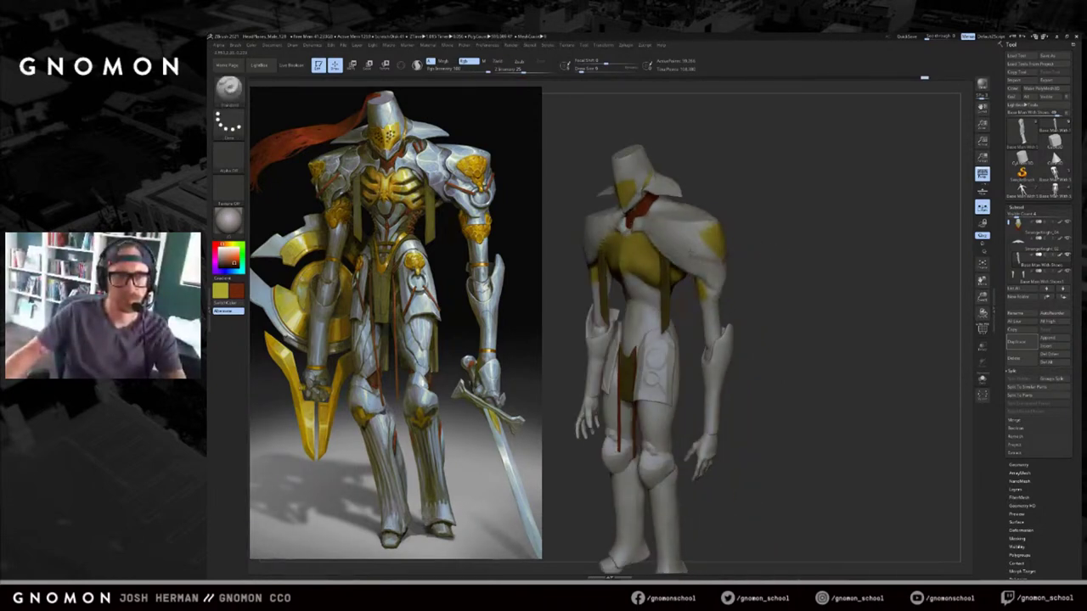
Carve lines into the shoulder armor next to the yellow chest plate with the Dam Standard brush.
key("b")
key("d")
key("s")
mouse_move(681, 214)
right_mouse_down()
mouse_move(720, 211)
mouse_move(737, 223)
right_mouse_up()
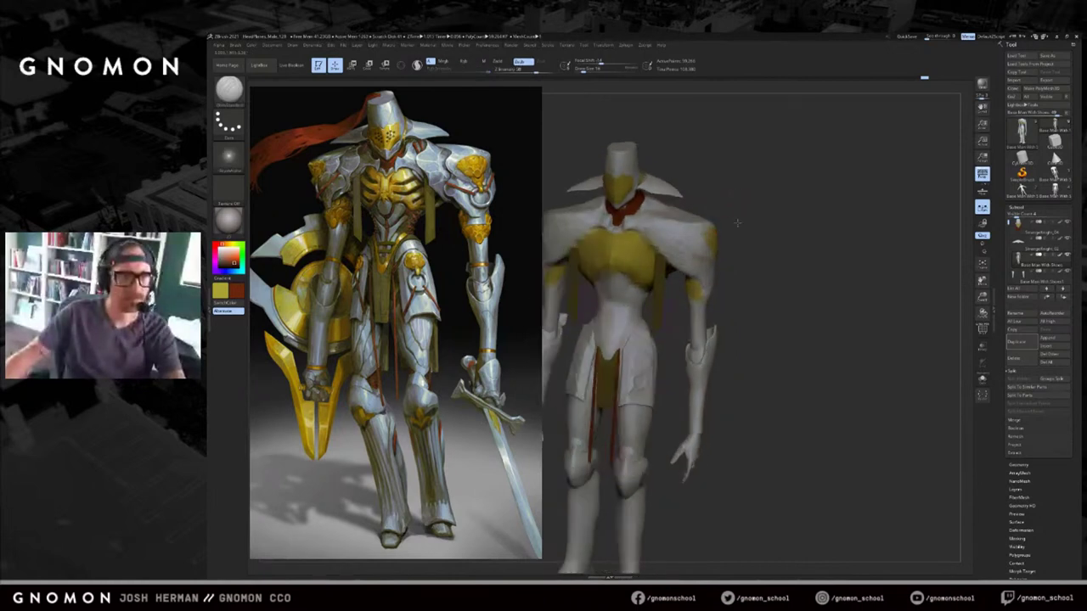
left_click_drag(737, 197, 793, 222)
key("s")
left_click_drag(611, 235, 615, 235)
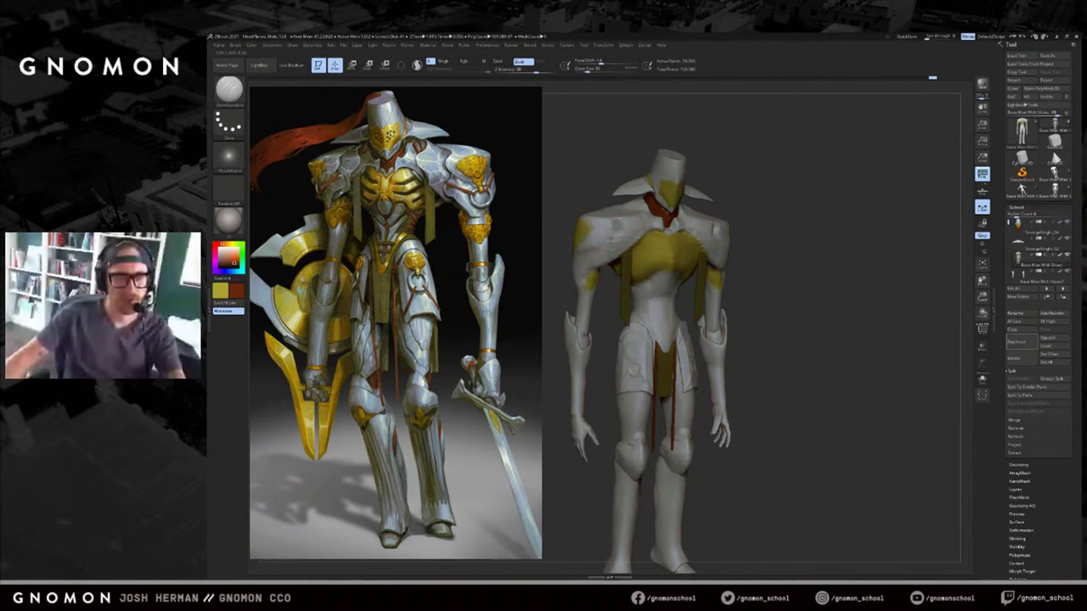
Build up the front surface of the shoulder armor with the Clay brush.
left_click_drag(836, 204, 695, 221)
key("b")
key("c")
key("l")
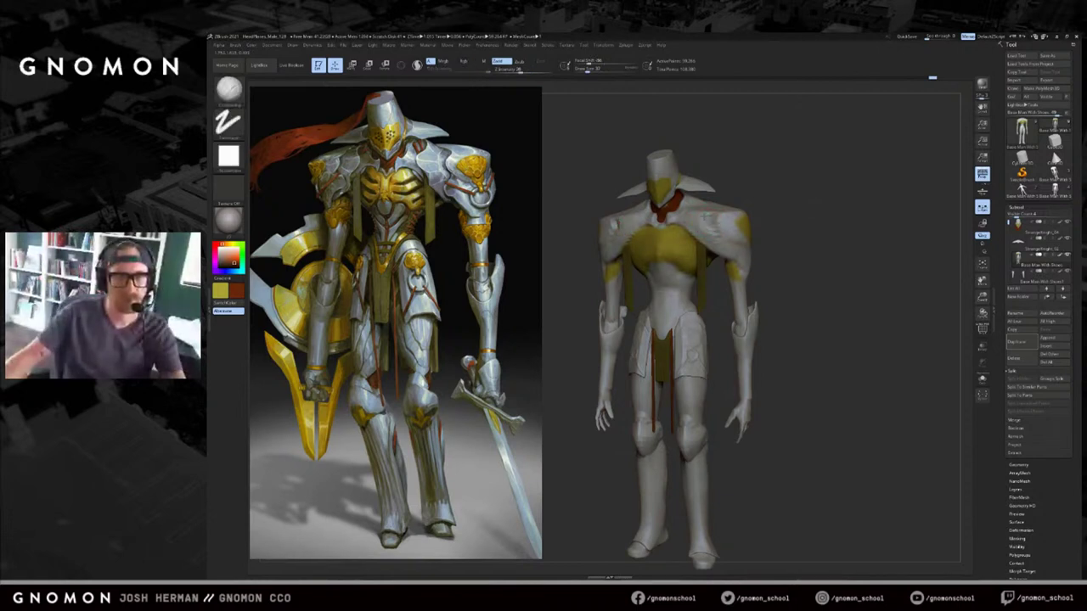
left_click_drag(763, 197, 786, 193)
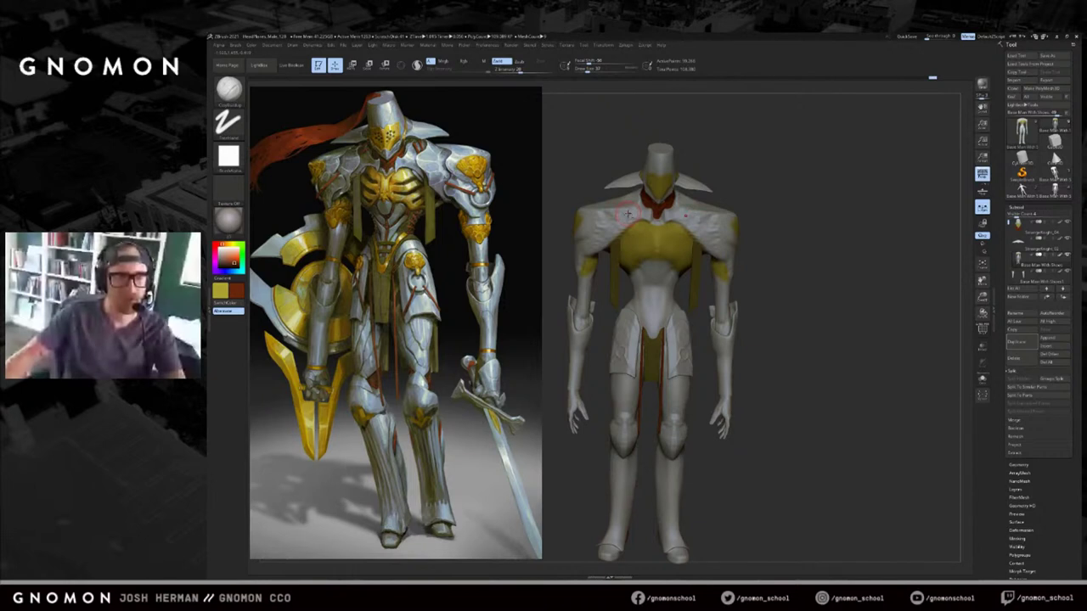
Carve more lines into the front of the shoulder armor above the chest plate with the Dam Standard brush.
key("b")
key("d")
key("s")
left_click_drag(631, 214, 623, 226)
mouse_move(754, 177)
left_mouse_down()
mouse_move(731, 180)
mouse_move(720, 201)
mouse_move(766, 209)
left_mouse_up()
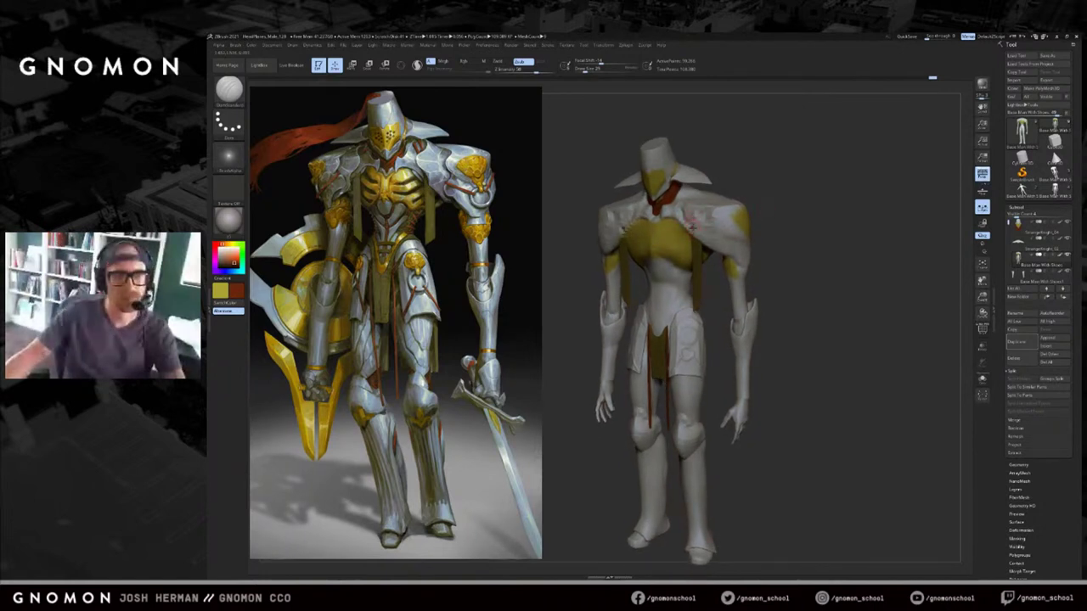
Adjust the shape of the shoulder armor with the Move brush.
key("b")
key("m")
key("v")
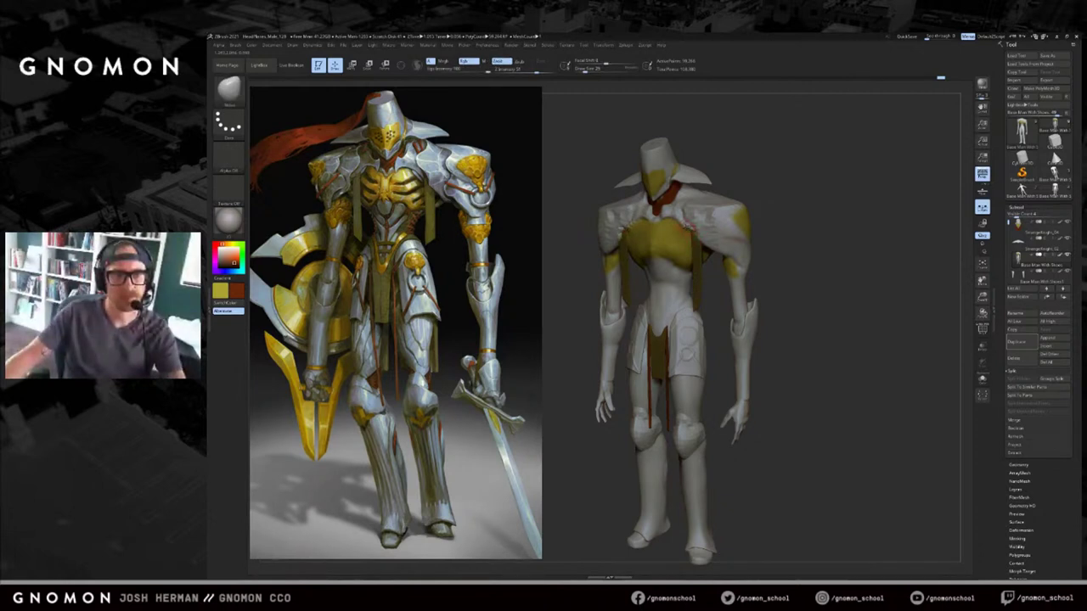
mouse_move(772, 171)
left_mouse_down()
mouse_move(764, 221)
mouse_move(803, 205)
left_mouse_up()
Paint a dark red vertical stripe down the center of the abdomen with a small Standard brush.
key("b")
key("s")
key("t")
key("s")
left_click(809, 205)
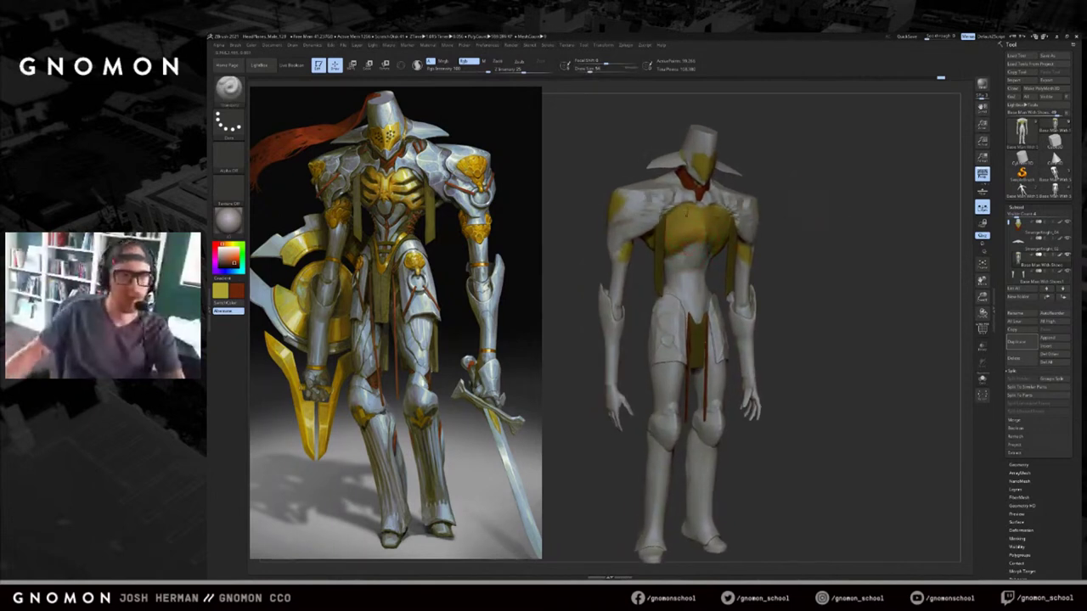
mouse_move(791, 229)
left_mouse_down()
mouse_move(767, 223)
mouse_move(785, 249)
left_mouse_up()
key("bracketleft")
key("bracketleft")
key("bracketleft")
left_click_drag(696, 245, 697, 317)
left_click_drag(797, 256, 776, 258)
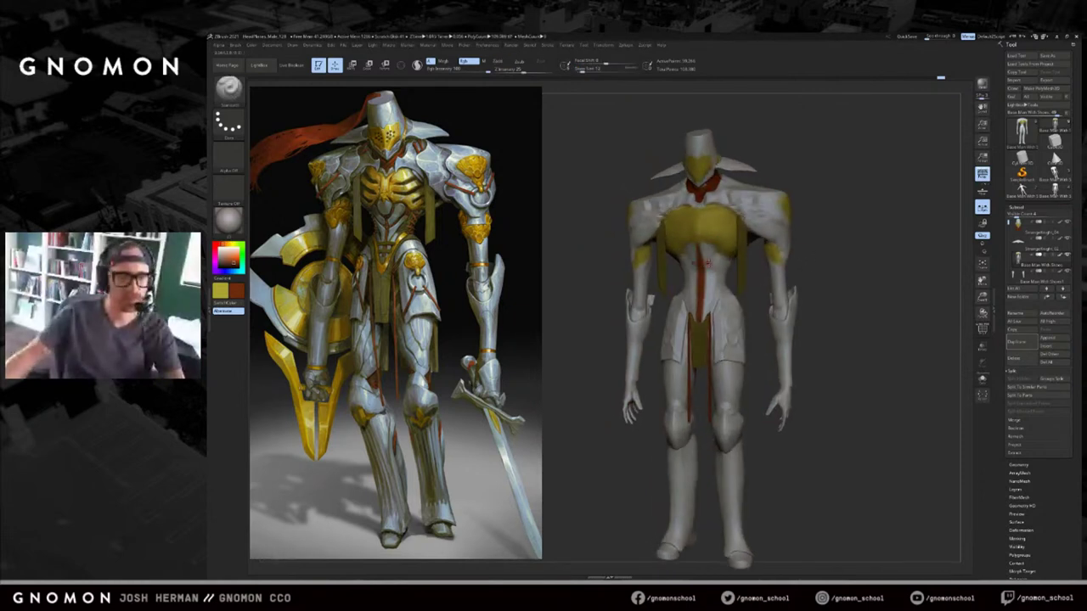
Shorten the abdomen's red stripe by painting light grey over its upper end below the chest plate.
key("v")
key("c")
left_click_drag(701, 248, 701, 264)
key("v")
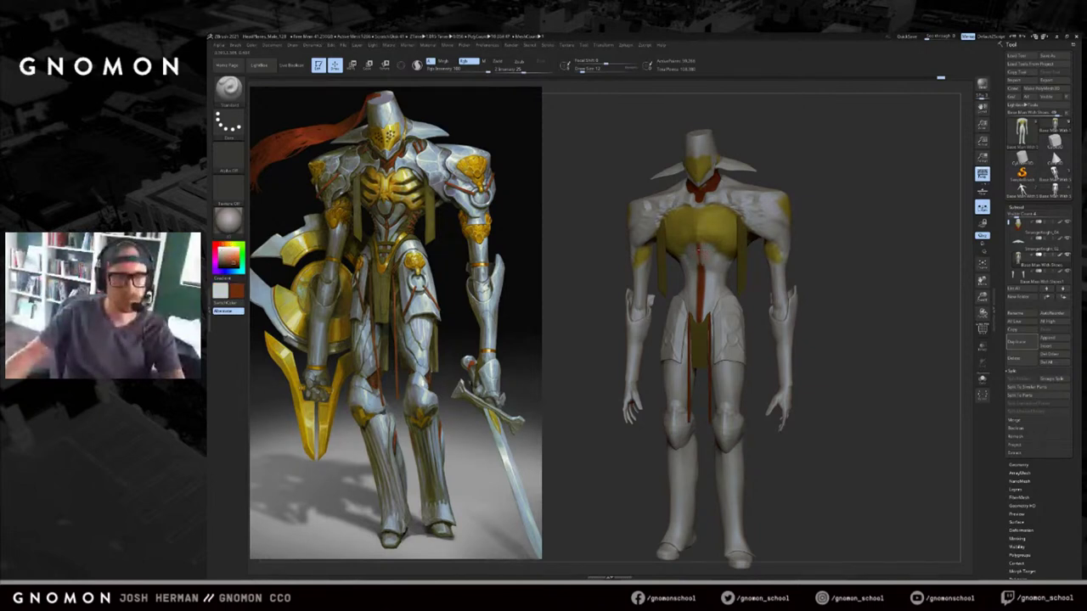
Paint dark red lines branching from the top of the central stripe toward the sides of the abdomen.
key("v")
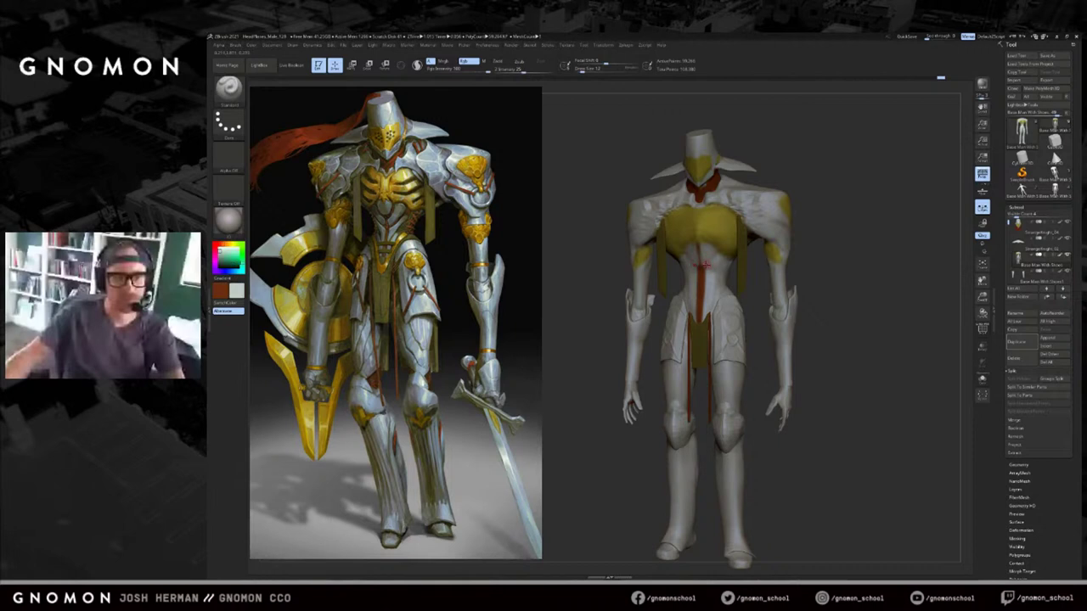
key("v")
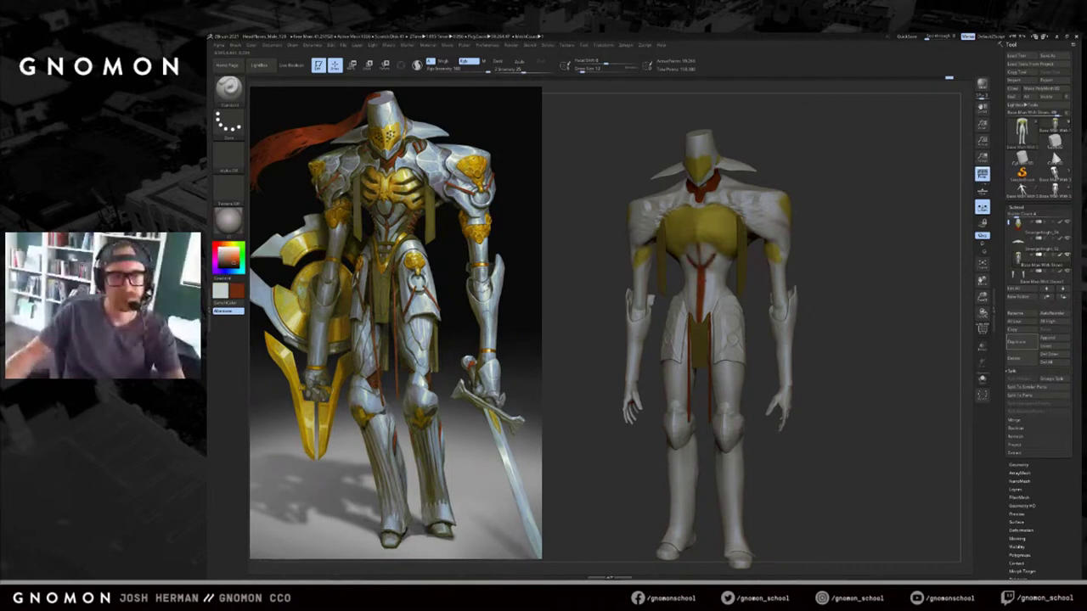
left_click_drag(709, 277, 706, 286)
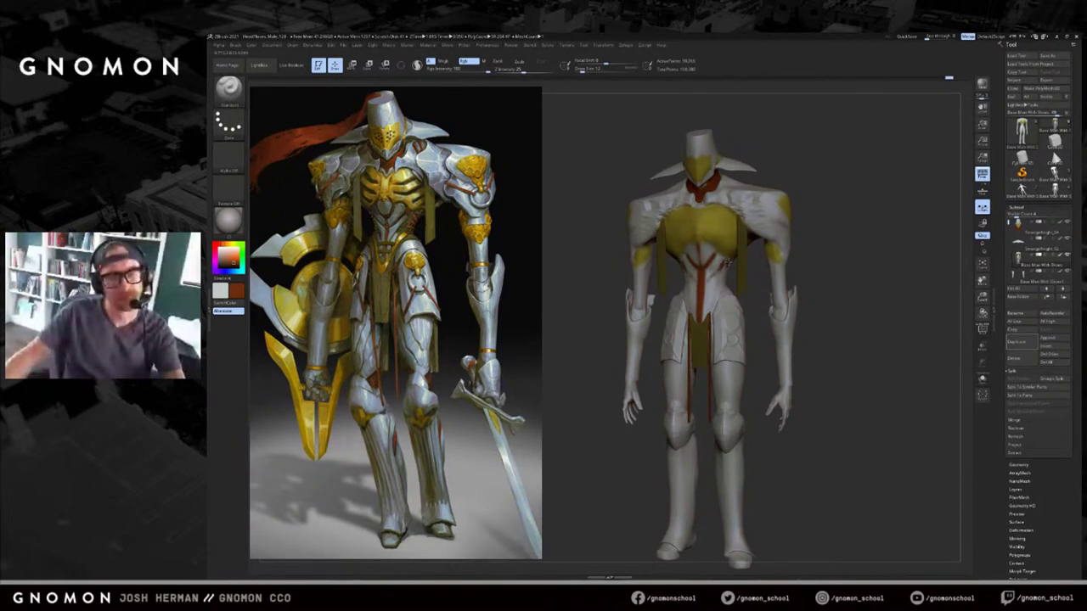
mouse_move(791, 270)
left_mouse_down()
mouse_move(747, 274)
mouse_move(770, 274)
left_mouse_up()
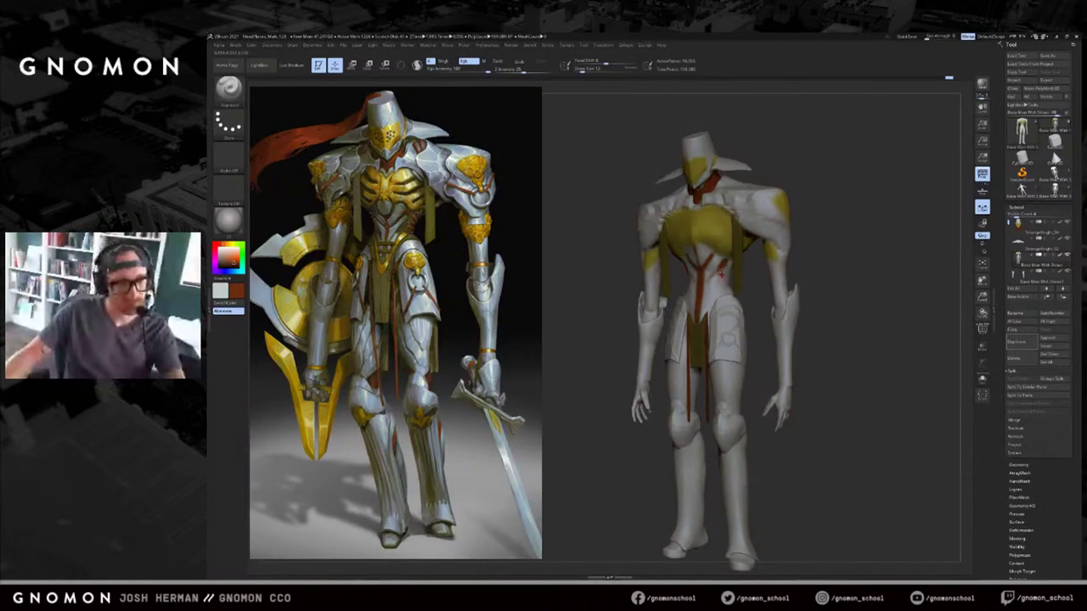
mouse_move(711, 278)
left_mouse_down()
mouse_move(708, 290)
mouse_move(776, 291)
left_mouse_up()
Paint the sides of the waist dark yellow with a larger brush, following the outer edge of the abdomen plate.
key("v")
key("c")
key("bracketright")
key("bracketright")
key("s")
mouse_move(719, 309)
left_mouse_down()
mouse_move(707, 315)
mouse_move(809, 267)
mouse_move(783, 293)
left_mouse_up()
left_click_drag(856, 272, 786, 260)
Paint light grey over the upper middle of the abdomen between the red branches.
key("v")
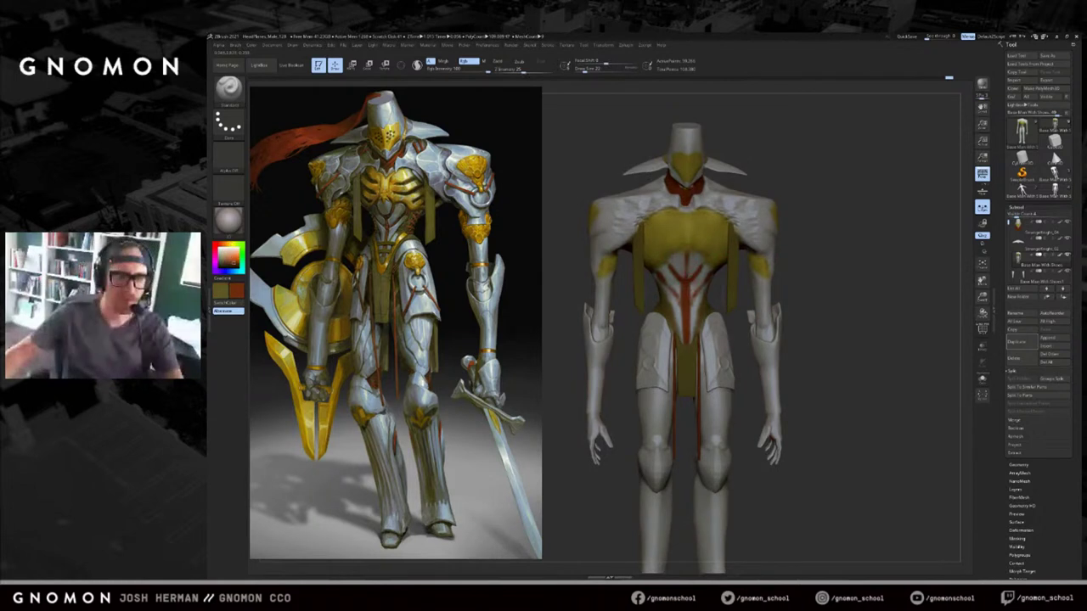
key("c")
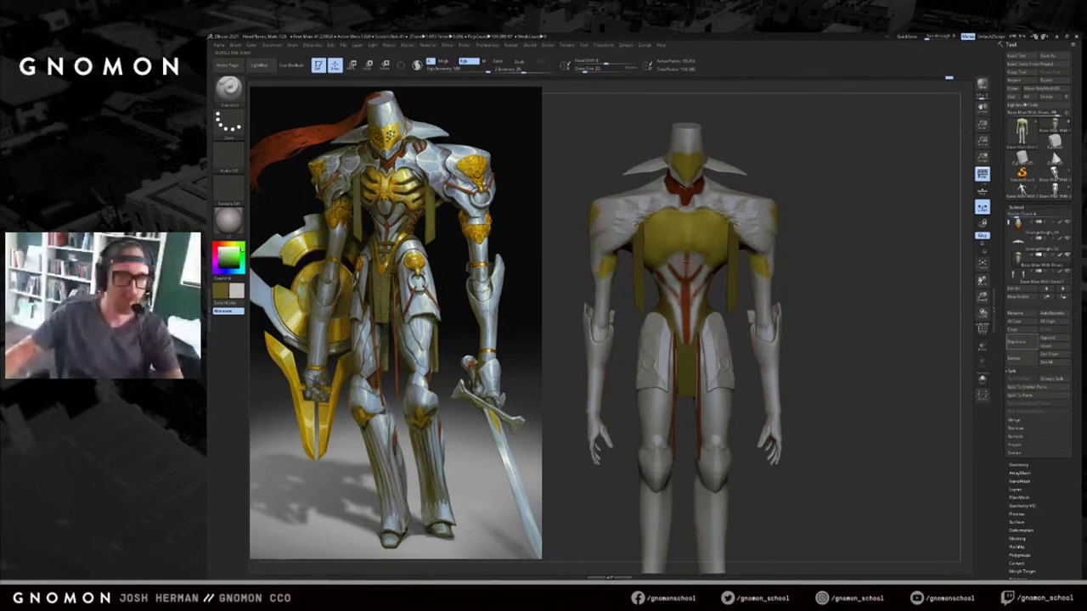
key("s")
left_click(684, 266)
left_click_drag(685, 264, 686, 254)
key("c")
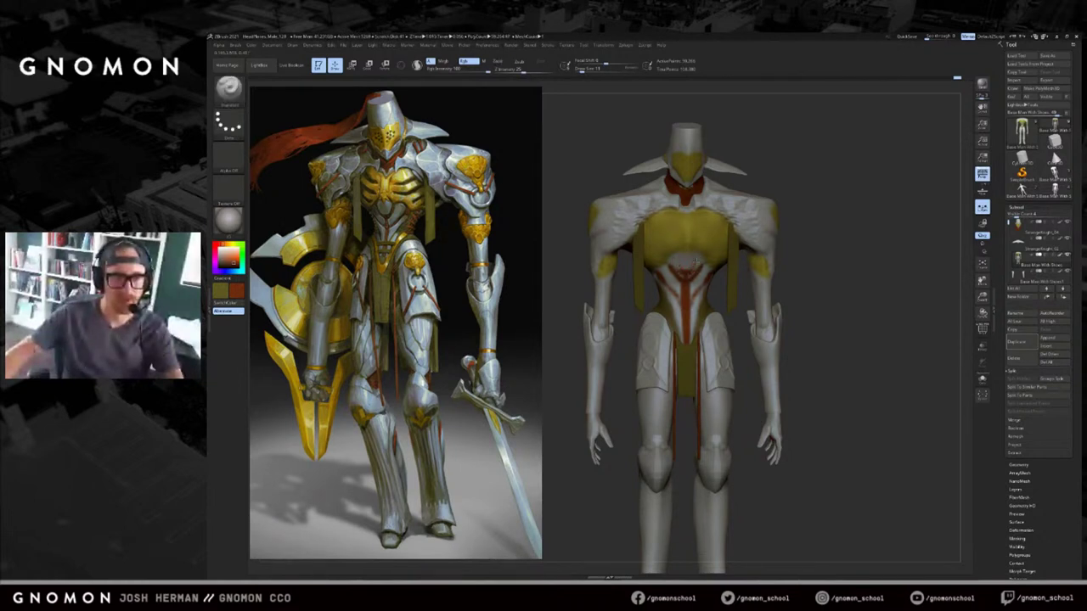
Redefine the red fork on the upper abdomen and clean its edges with light grey.
key("v")
key("c")
key("s")
left_click(699, 281)
left_click_drag(700, 268, 692, 282)
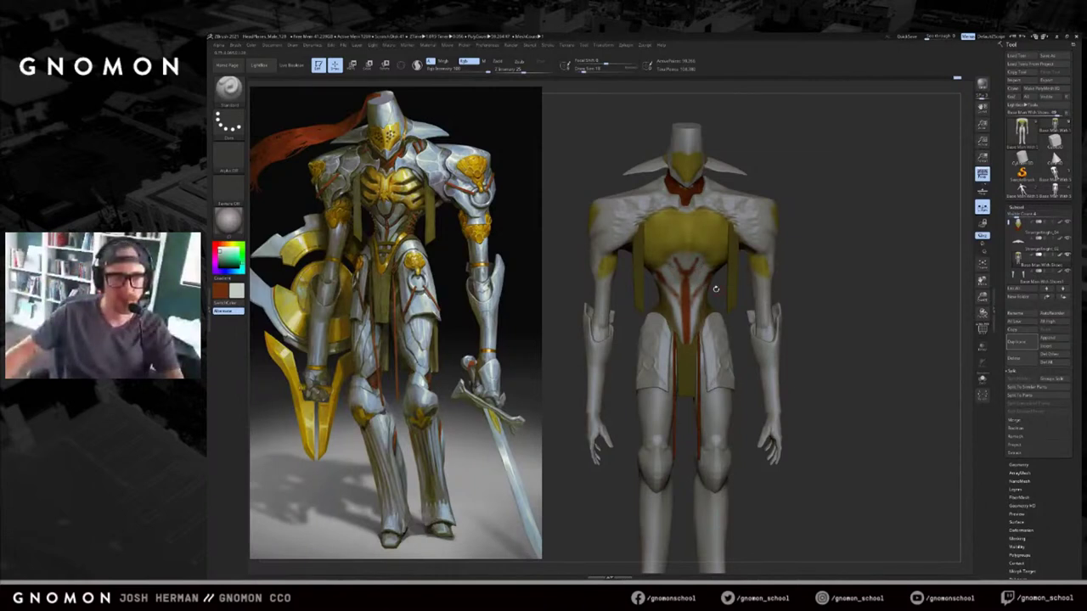
right_click_drag(715, 286, 698, 276)
left_click_drag(698, 268, 695, 274)
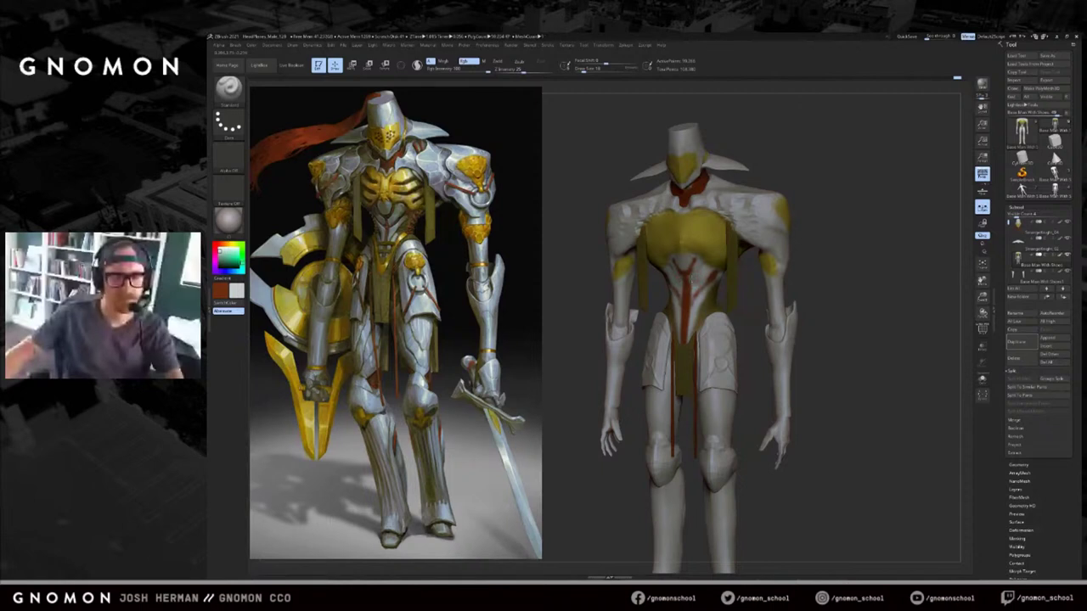
Paint thin dark red lines beside the fork and down the sides of the abdomen with a smaller brush.
key("c")
left_click_drag(705, 280, 712, 274)
key("ctrl+z")
key("bracketleft")
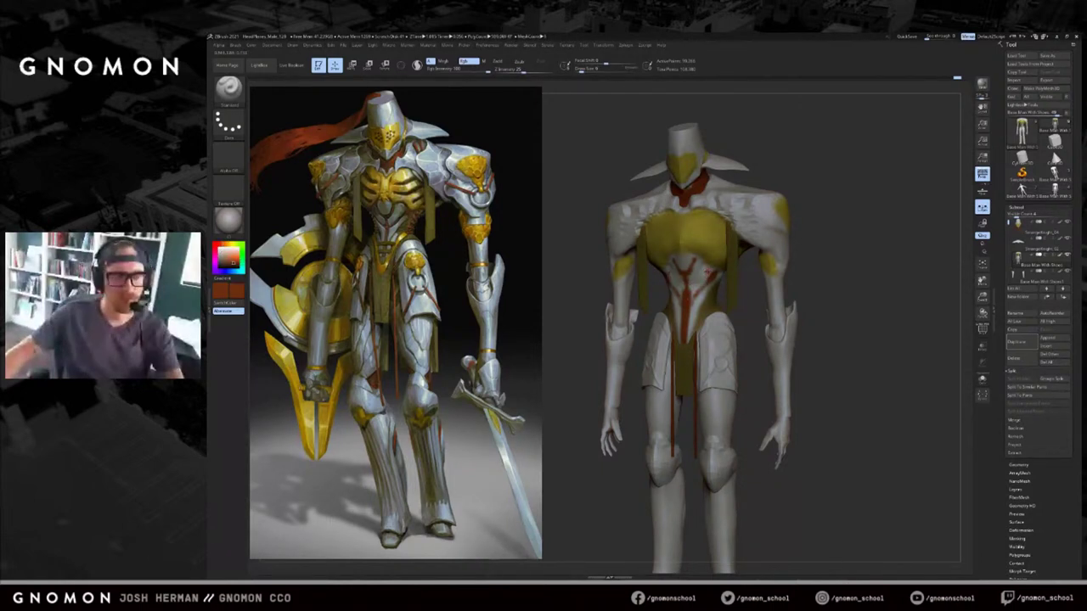
left_click_drag(694, 259, 693, 283)
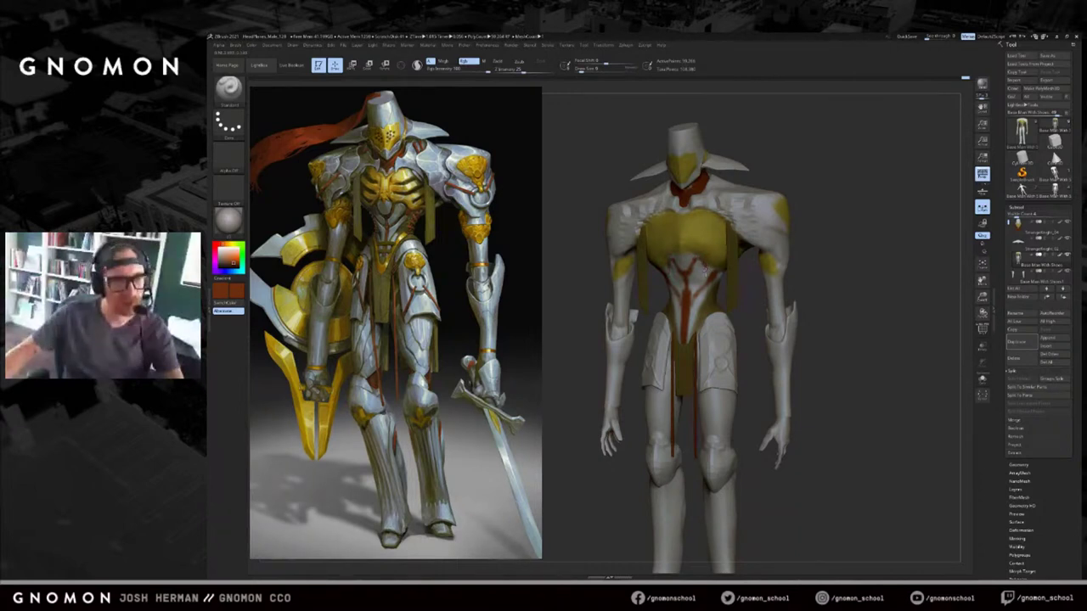
left_click_drag(708, 270, 699, 287)
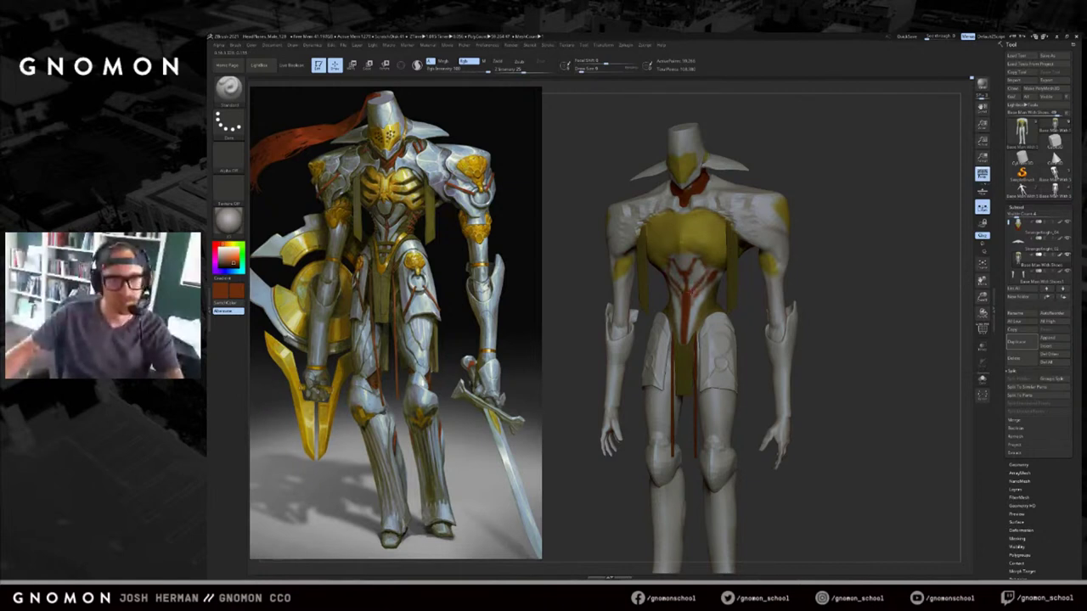
Trim the red side branches on the abdomen with light grey strokes.
key("c")
key("s")
key("s")
left_click_drag(705, 294, 710, 280)
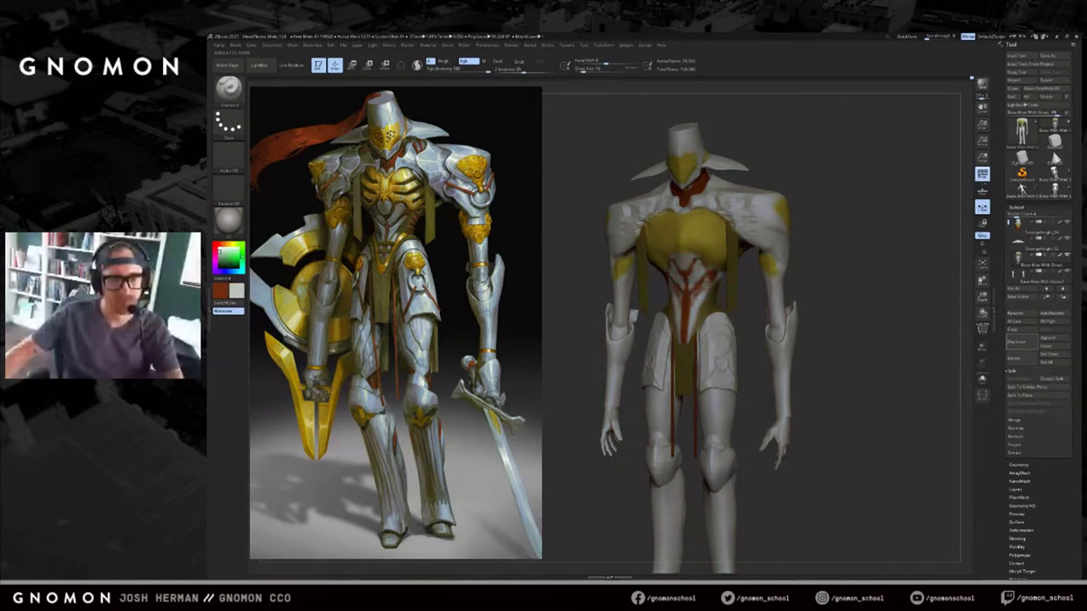
key("ctrl+z")
key("s")
left_click_drag(702, 302, 699, 302)
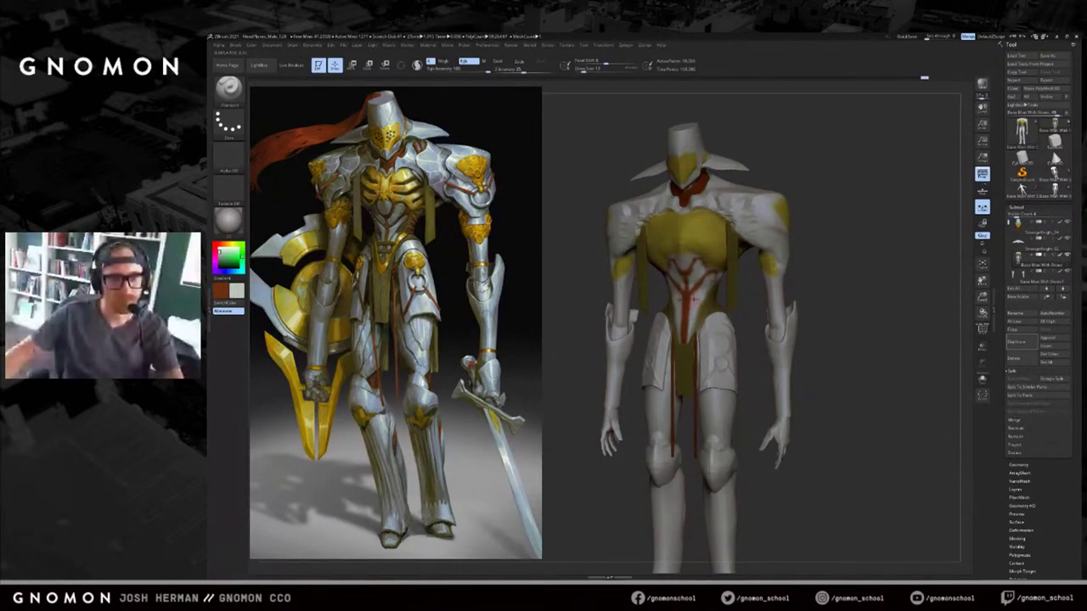
Narrow the lower part of the central red stripe with light grey down to the pelvis.
left_click_drag(740, 321, 726, 315, "shift")
key("s")
left_click(704, 312)
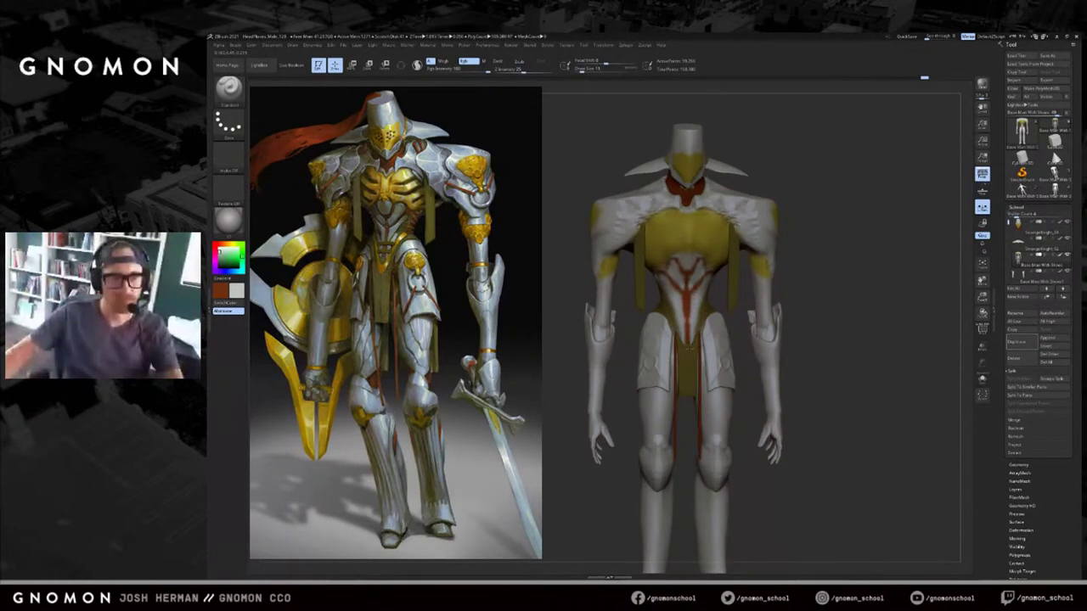
left_click_drag(693, 316, 689, 343)
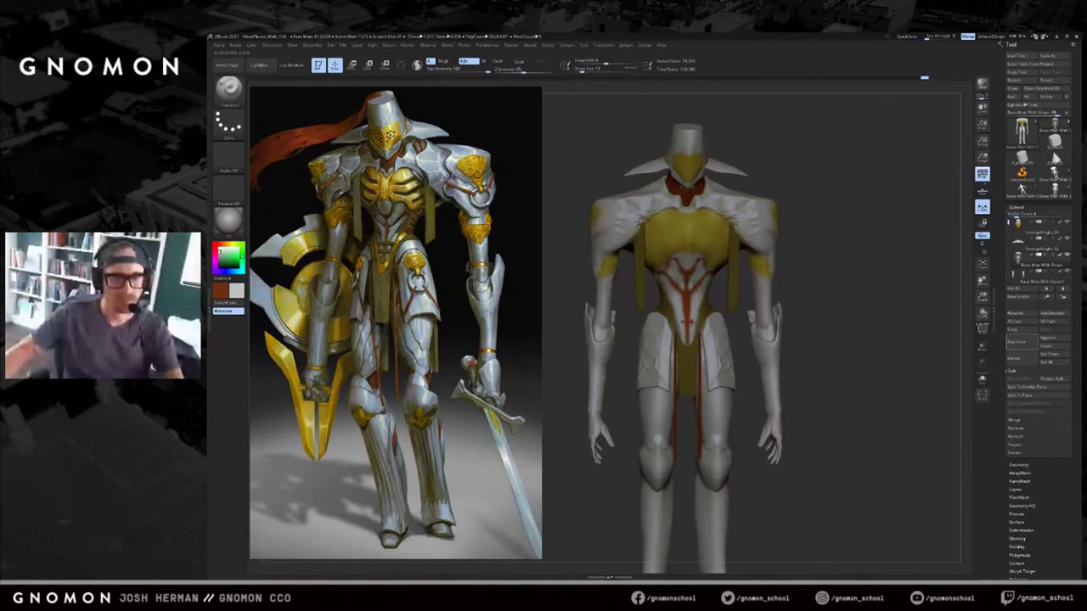
Extend the dark yellow along the side of the waist to sharpen the edge of the light abdomen plate.
left_click_drag(849, 226, 807, 144, "alt")
left_click_drag(802, 194, 835, 228, "alt")
left_click_drag(828, 158, 802, 180, "alt")
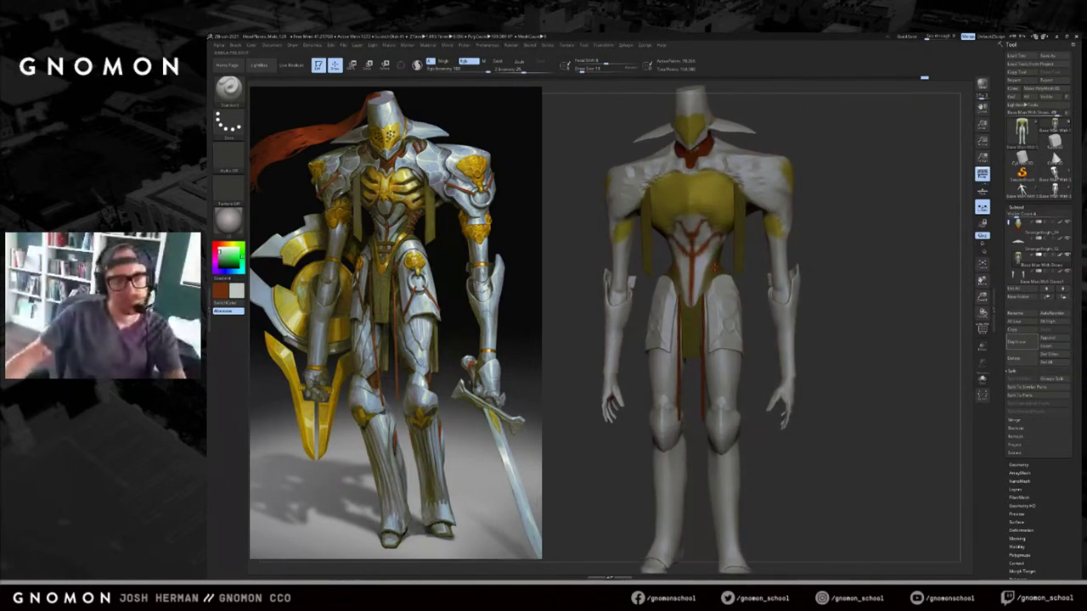
key("c")
key("s")
left_click_drag(717, 266, 749, 261)
right_click_drag(748, 262, 715, 257)
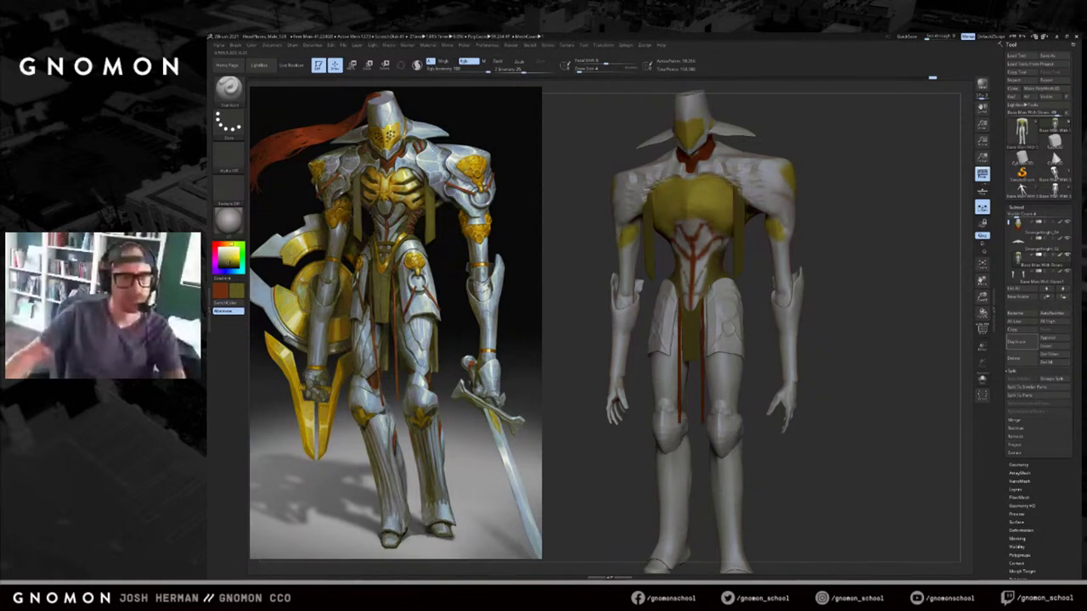
left_click_drag(747, 295, 767, 294, "shift")
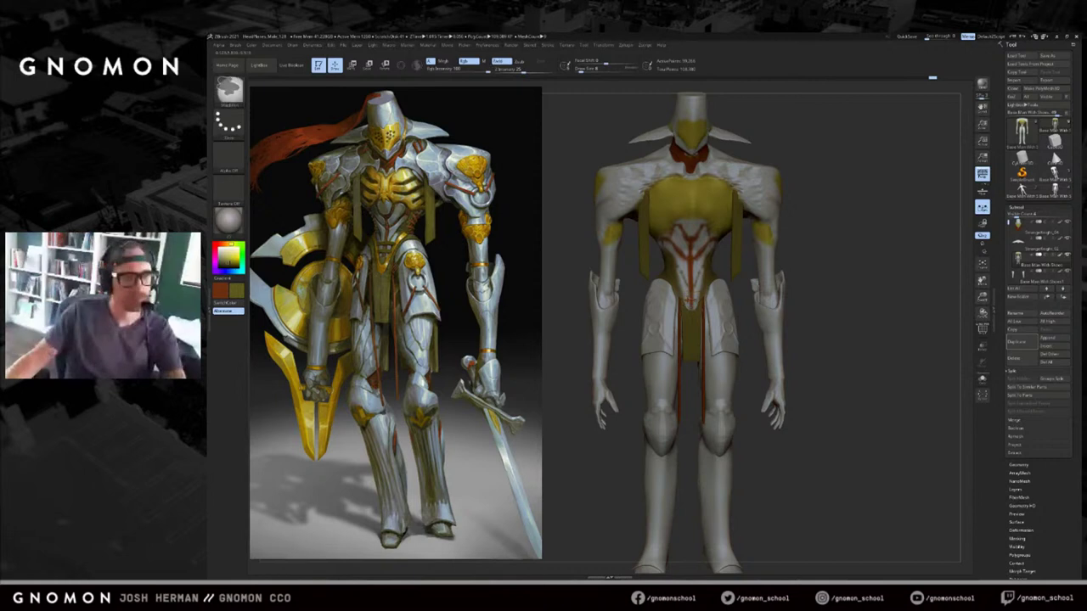
Paint small crossbars over the lower end of the red stripe and a yellow pointed trim along the lower abdomen.
key("[")
left_click_drag(684, 294, 693, 297)
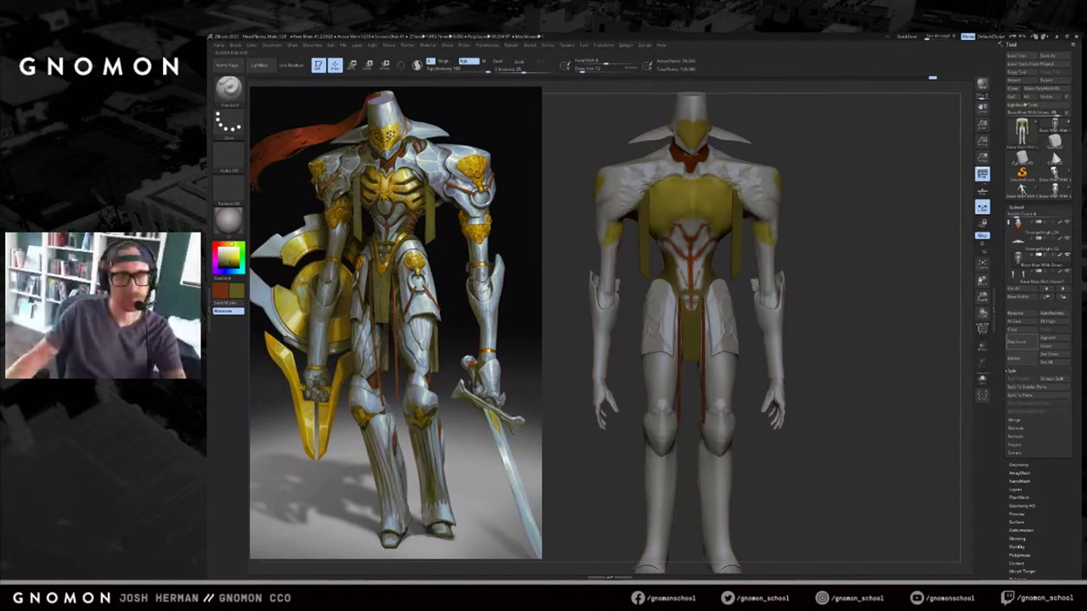
key("c")
right_click_drag(752, 265, 721, 262)
left_click_drag(712, 285, 719, 262)
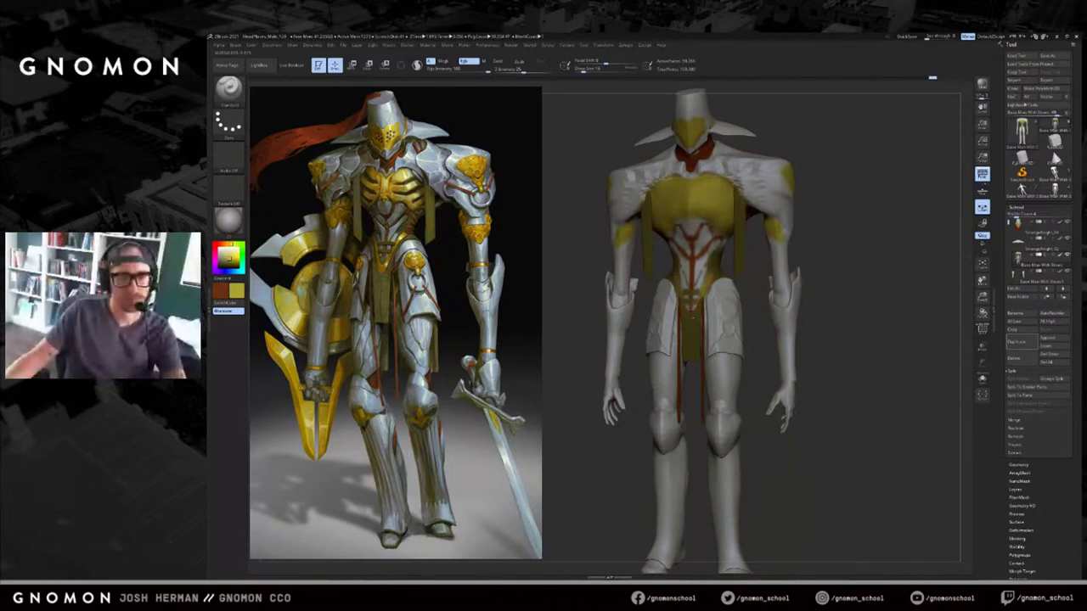
Subdivide the front waist cloth twice and paint the yellow pointed trim onto its upper end.
left_click(691, 316, "alt")
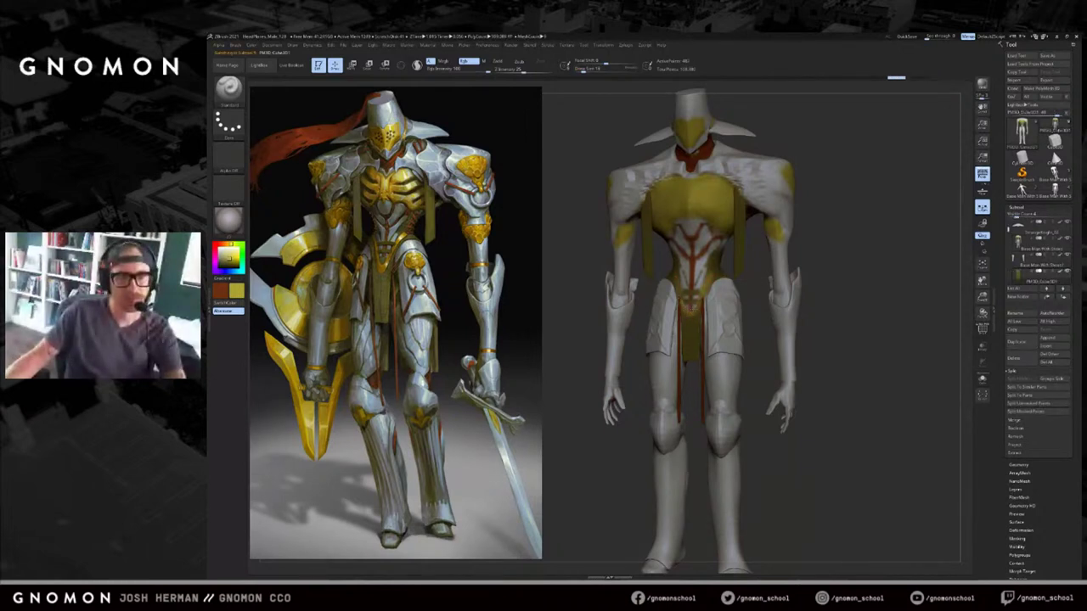
key("ctrl+d")
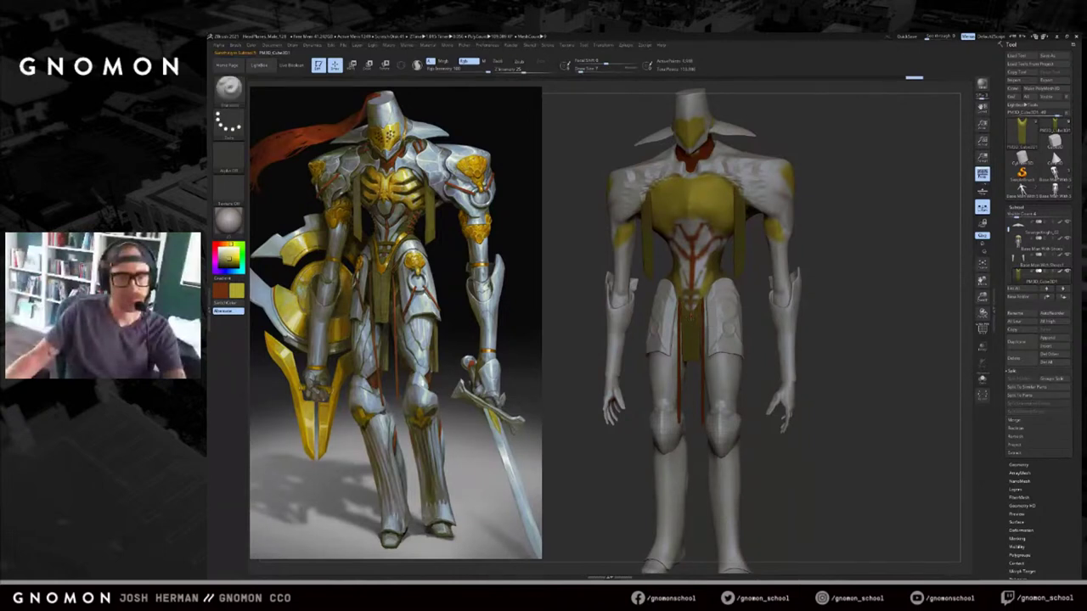
key("ctrl+d")
key("]")
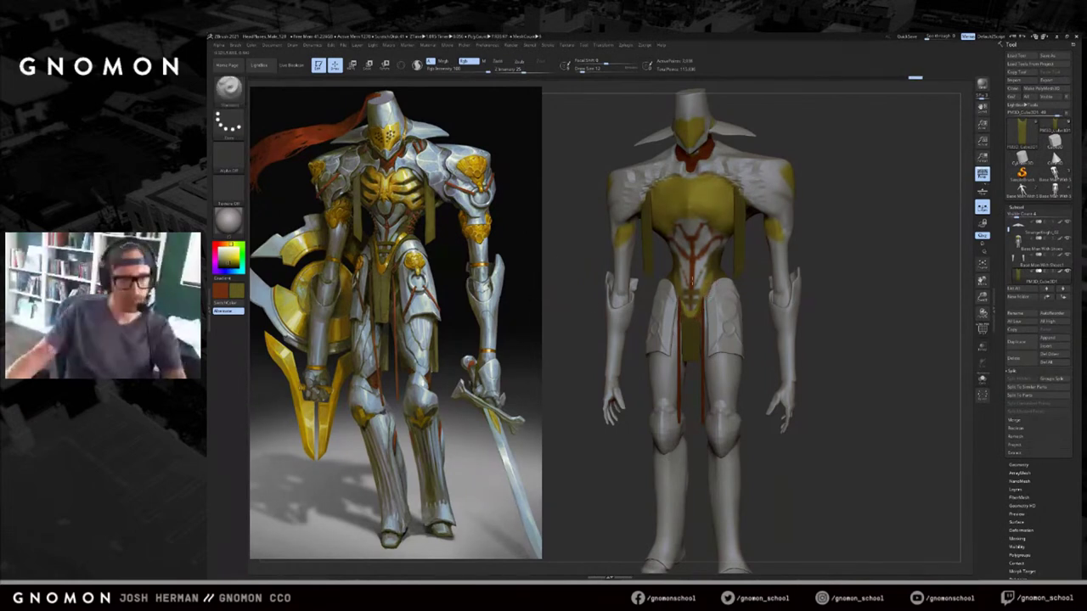
key("c")
key("s")
left_click(689, 315)
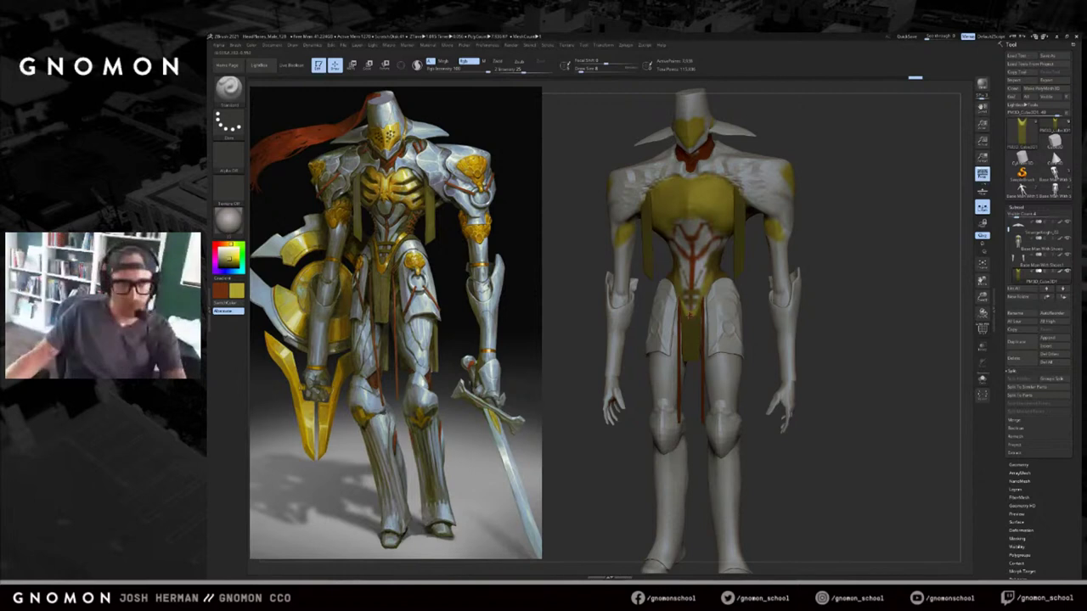
Reselect the body mesh and touch up the painted lines on the sides of the abdomen with dark red.
left_click(714, 275, "alt")
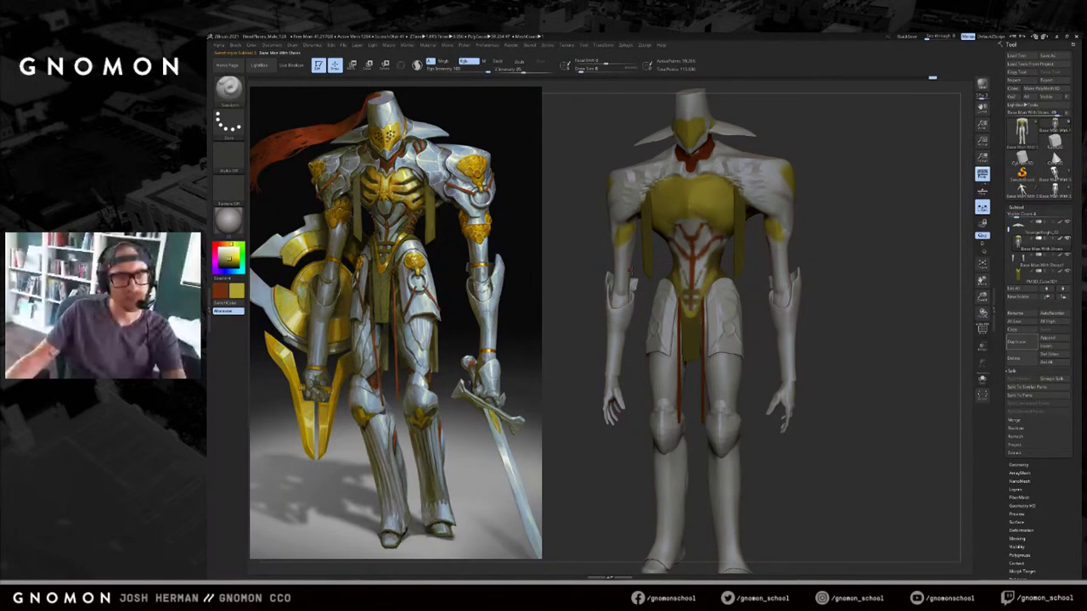
left_click_drag(669, 267, 680, 267)
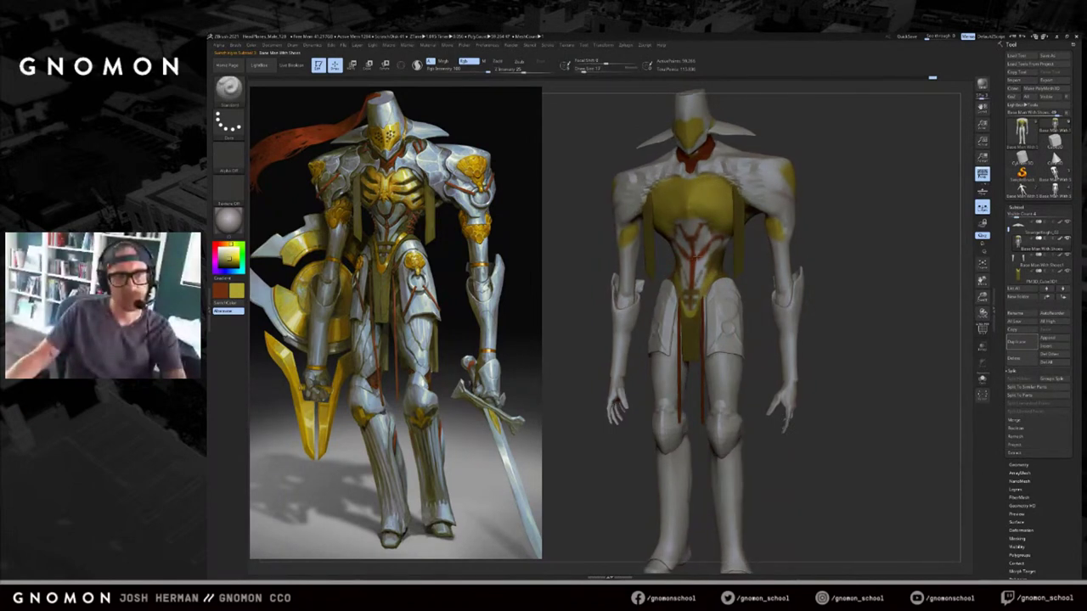
key("c")
left_click_drag(820, 269, 822, 315, "alt")
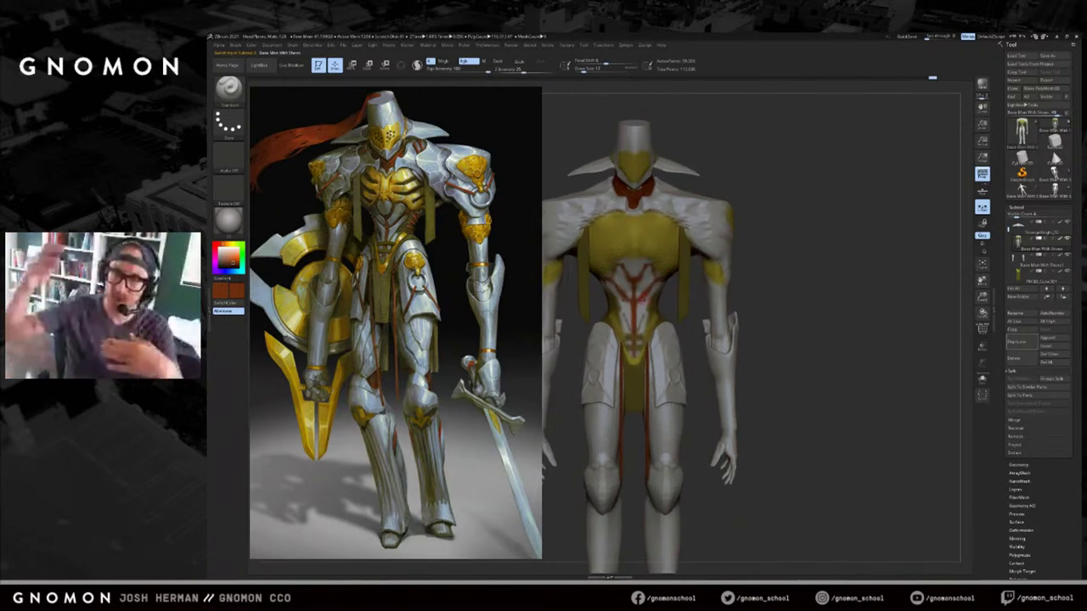
Isolate the body mesh and mask everything except the abdomen and waist.
left_click_drag(814, 312, 779, 293)
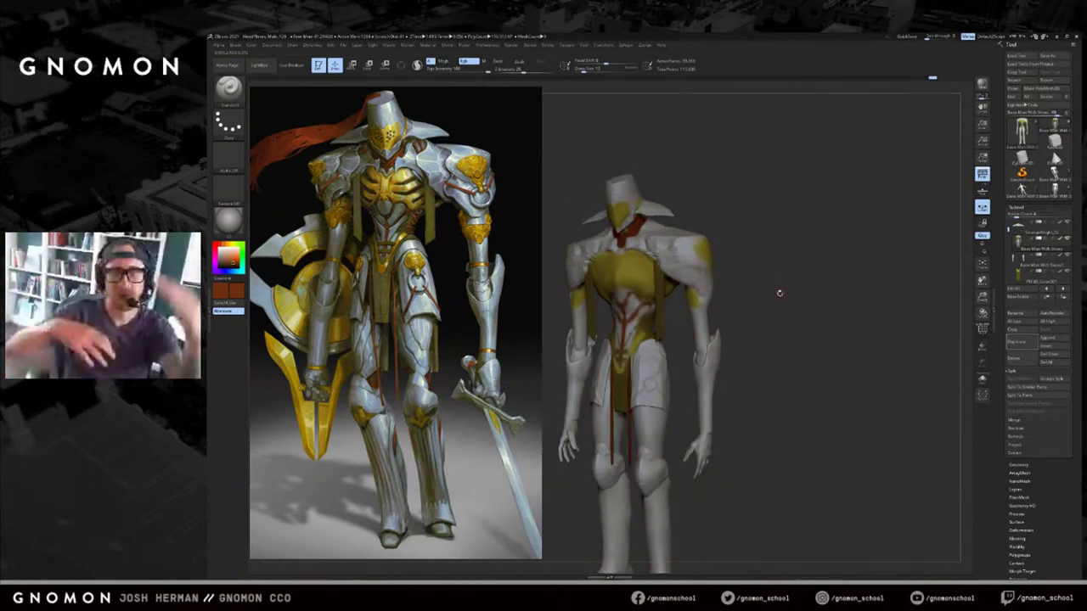
left_click_drag(771, 297, 774, 257, "alt")
key("shift+alt+s")
key("shift+alt+s")
key("shift+alt+s")
left_click_drag(710, 284, 710, 249, "shift")
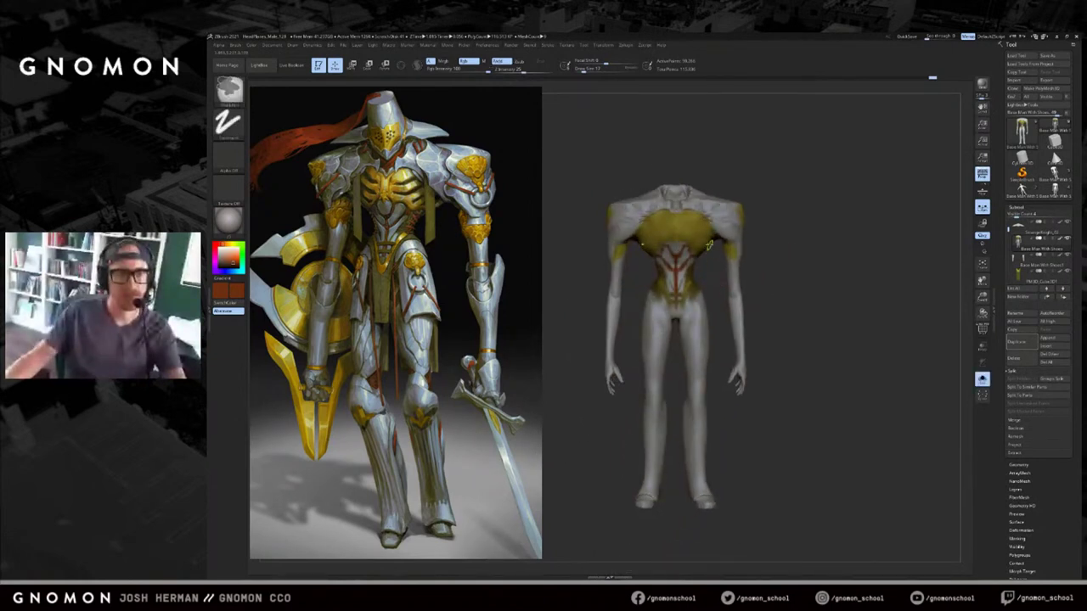
left_click_drag(630, 240, 711, 317, "ctrl")
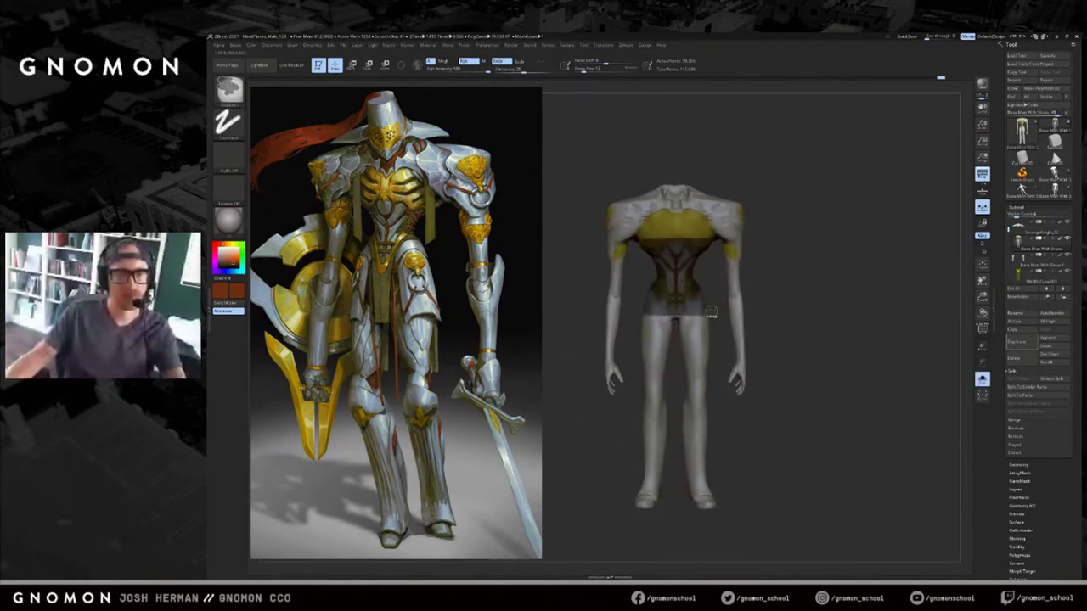
left_click(709, 298, "ctrl")
Try to shift the unmasked waist area slightly upward with Transpose and compare it with the previous shape.
key("w")
left_click_drag(679, 360, 679, 347)
left_click_drag(800, 286, 794, 284)
left_click_drag(800, 286, 818, 304, "alt")
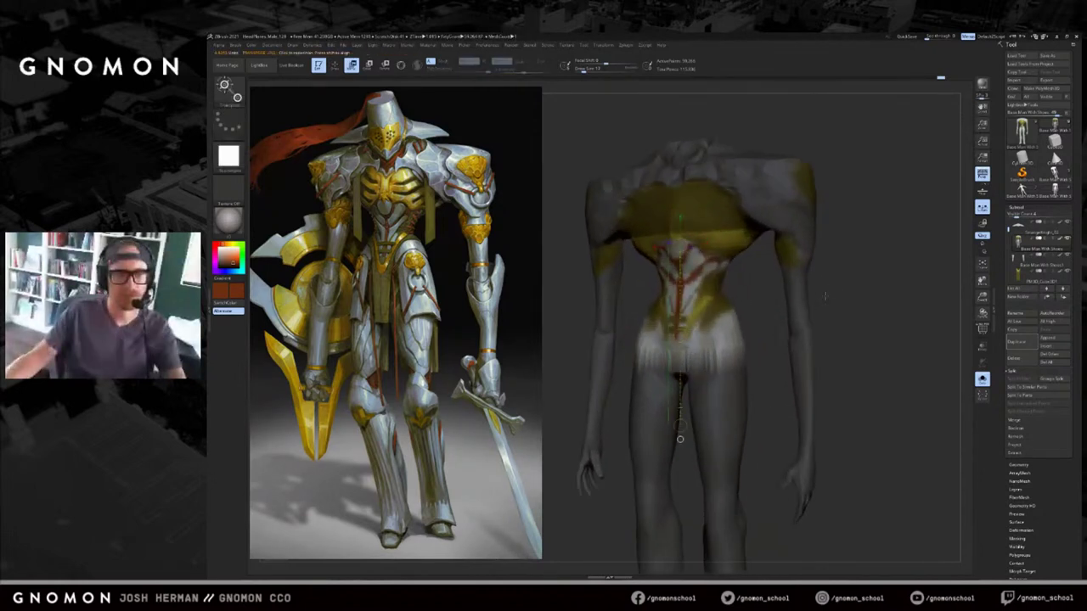
key("ctrl+z")
key("ctrl+shift+z")
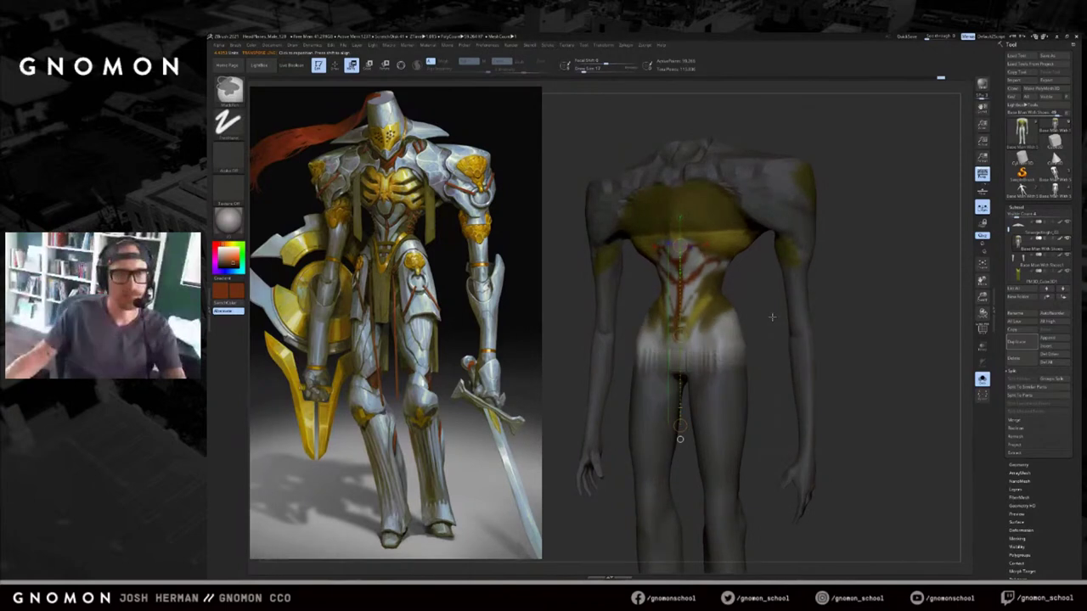
key("ctrl+z")
Show all armor parts again and soften the mask edges around the abdomen.
key("shift+alt+s")
left_click_drag(757, 316, 744, 300, "alt")
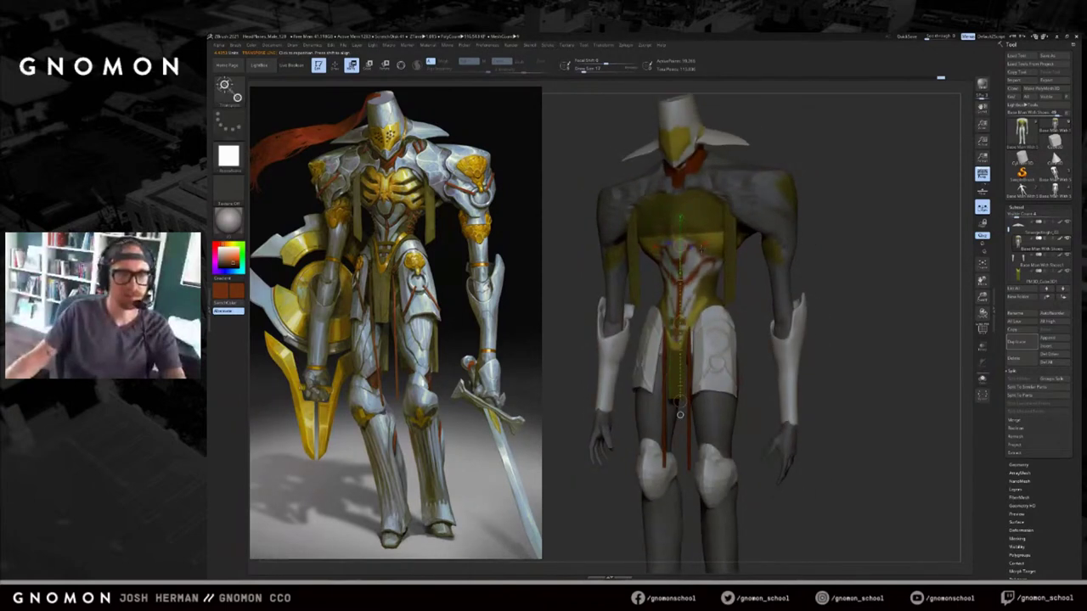
key("q")
left_click(713, 251, "ctrl")
left_click(713, 251, "ctrl")
left_click(728, 280, "ctrl")
left_click(747, 295, "ctrl")
Adjust the unmasked abdomen with a vertical Transpose line along the body's centre, blur the mask further and clear it.
key("w")
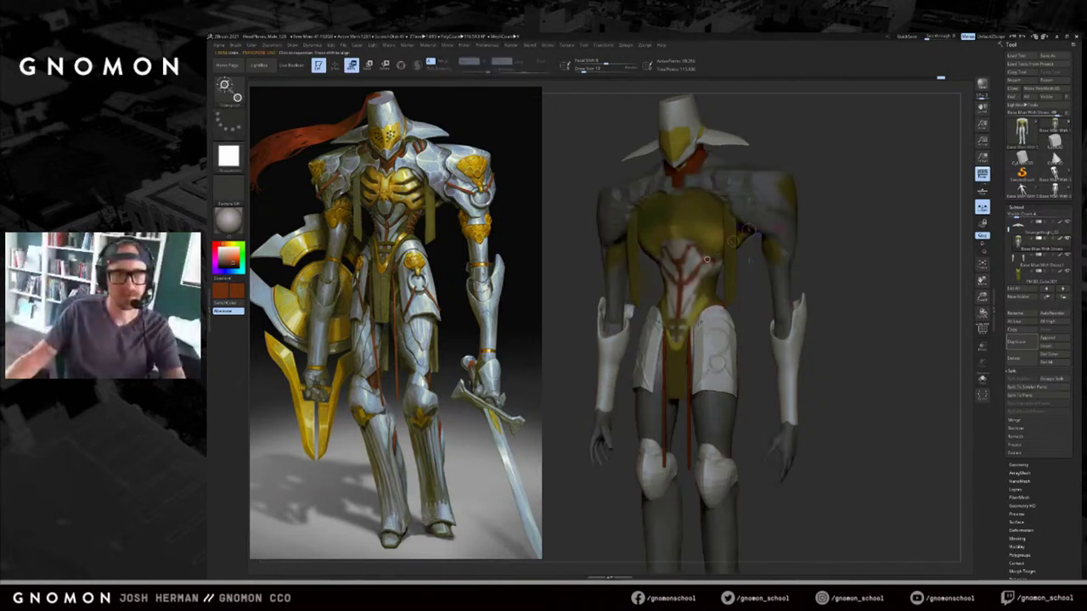
left_click_drag(749, 311, 772, 321, "shift")
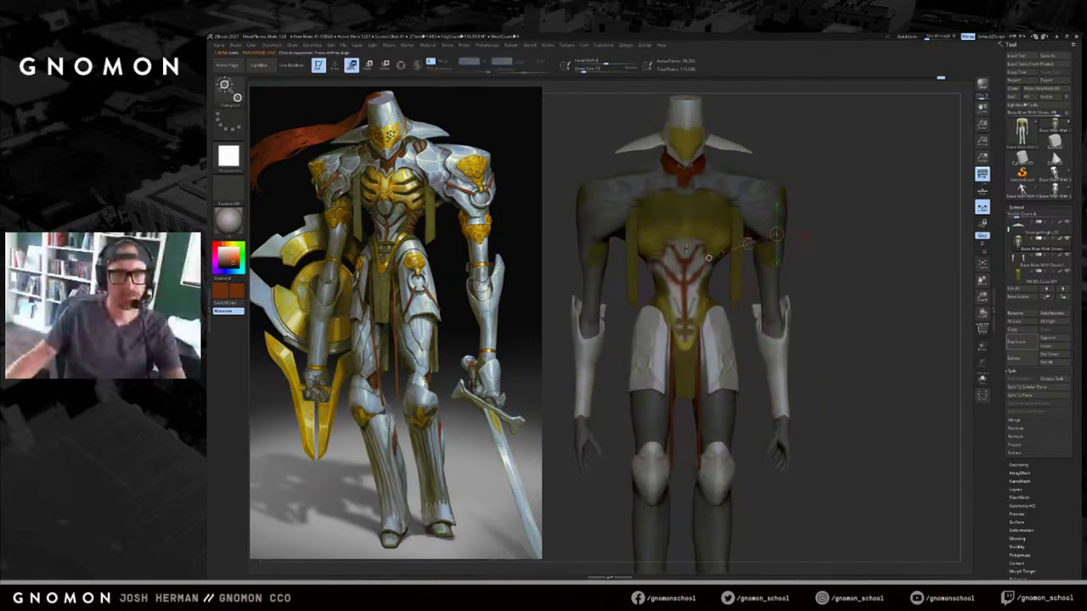
left_click_drag(684, 261, 684, 419, "shift")
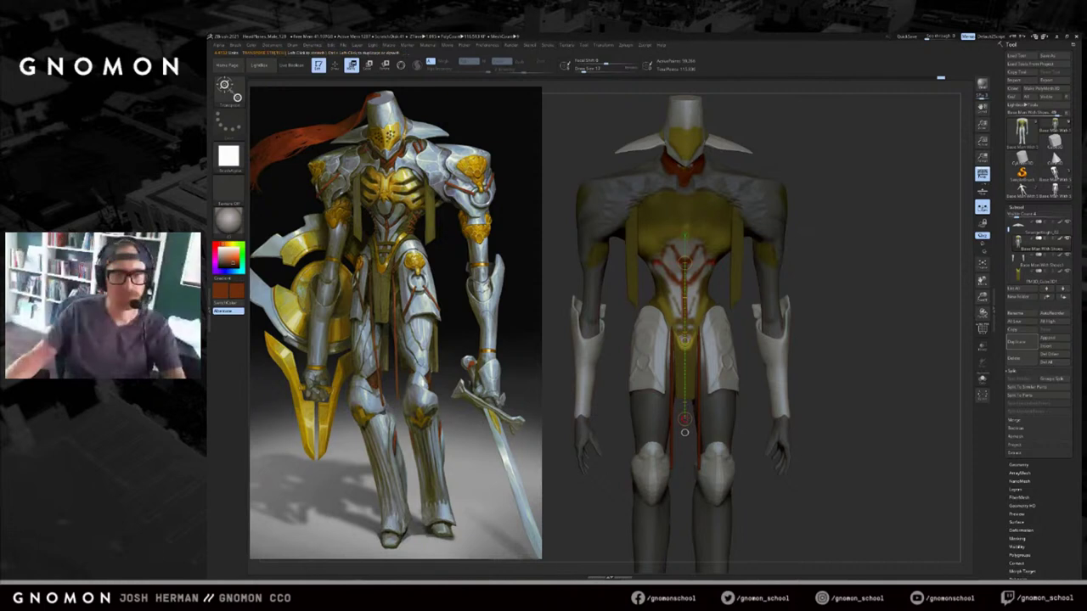
left_click_drag(866, 318, 810, 318)
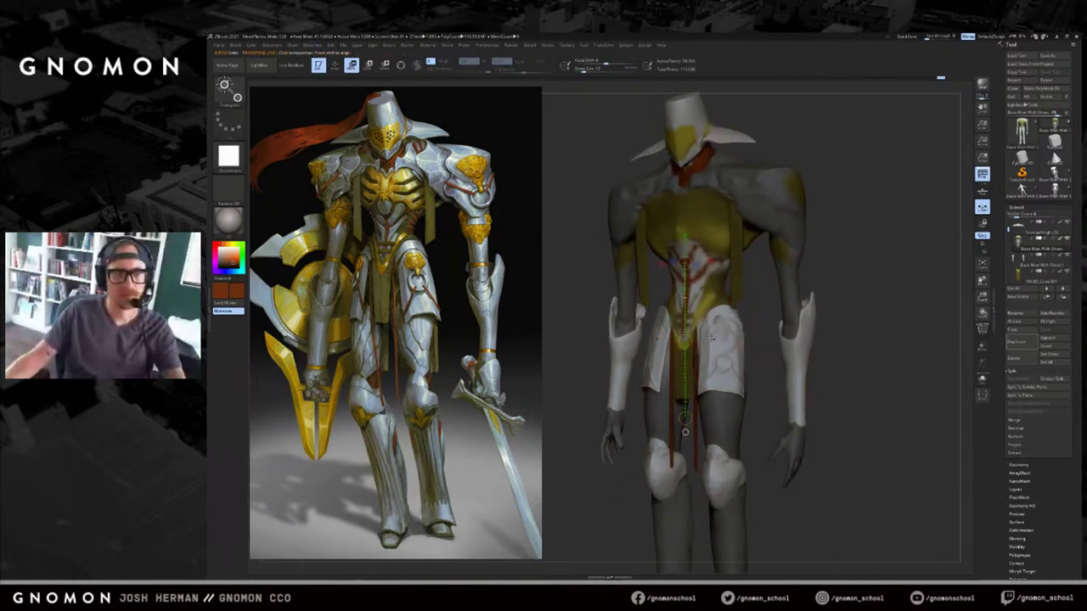
left_click(691, 283, "ctrl")
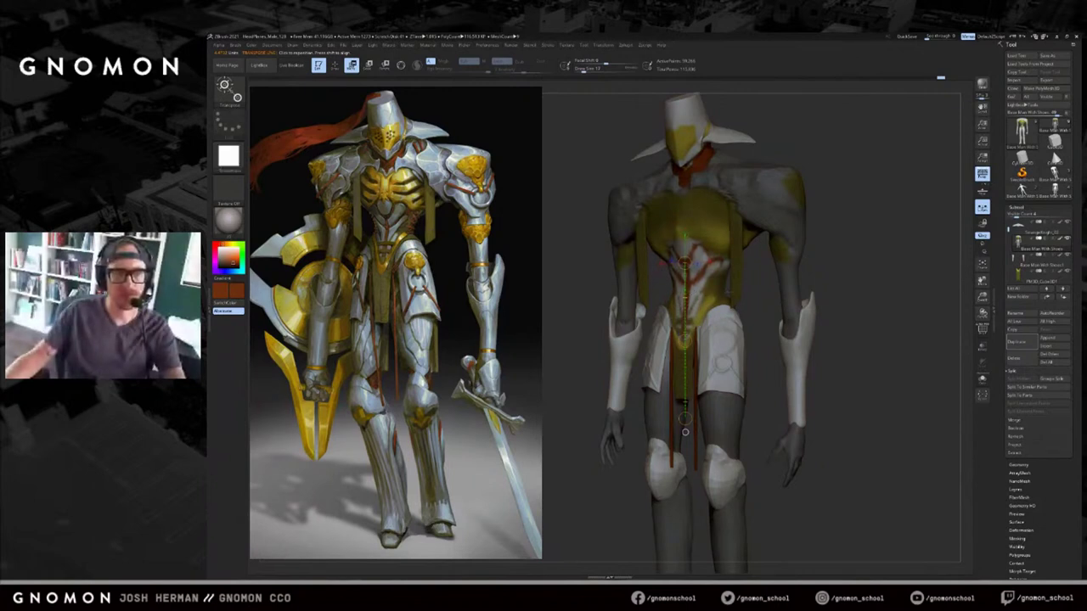
left_click_drag(823, 356, 866, 356, "shift")
left_click_drag(688, 230, 688, 430, "shift")
left_click_drag(857, 382, 801, 384)
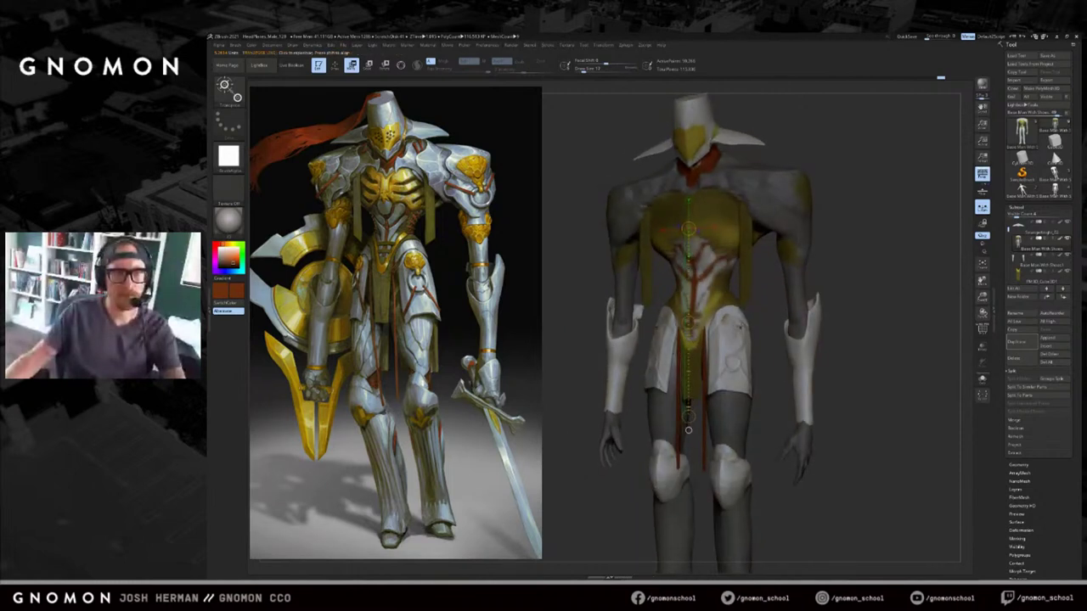
key("ctrl+z")
key("ctrl+shift+z")
left_click_drag(764, 317, 781, 338, "ctrl")
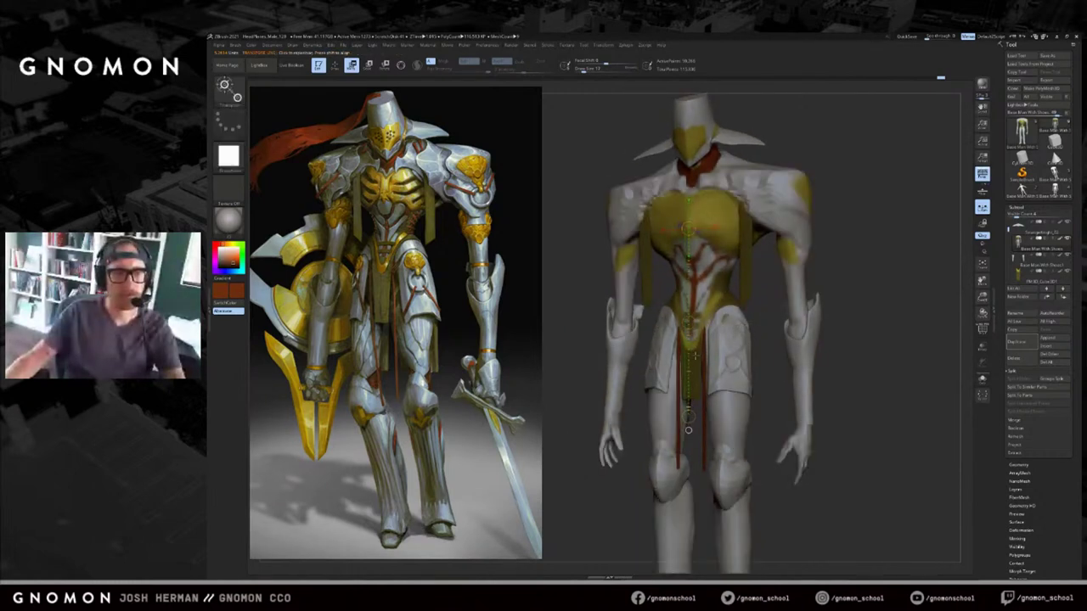
Reselect the body mesh, sample the olive yellow and touch up the pointed trim on the lower abdomen.
key("q")
left_click(693, 358, "alt")
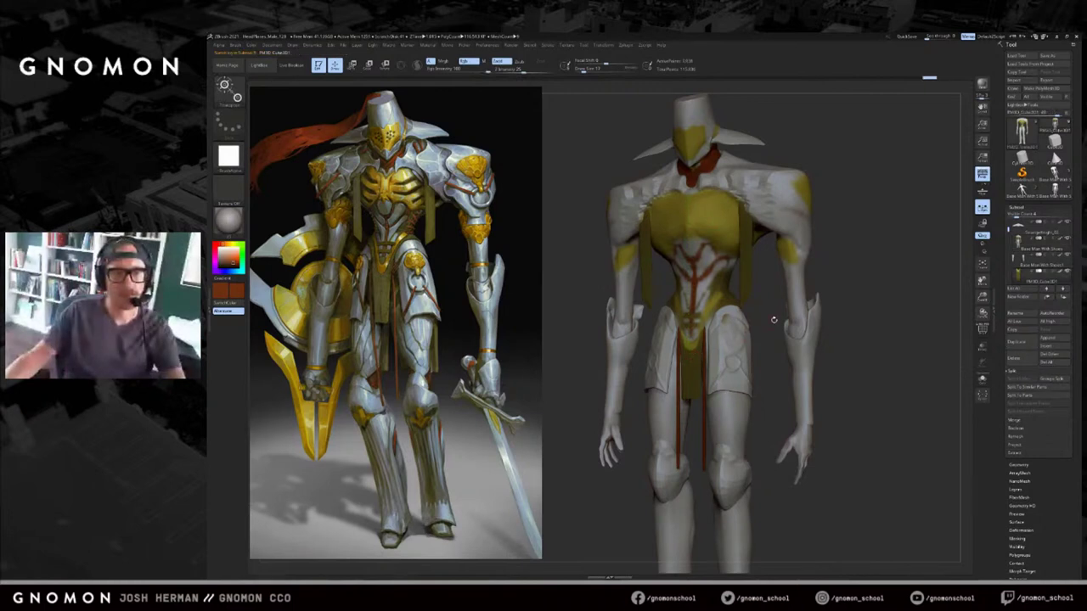
left_click_drag(773, 320, 763, 318)
left_click(711, 302, "alt")
key("c")
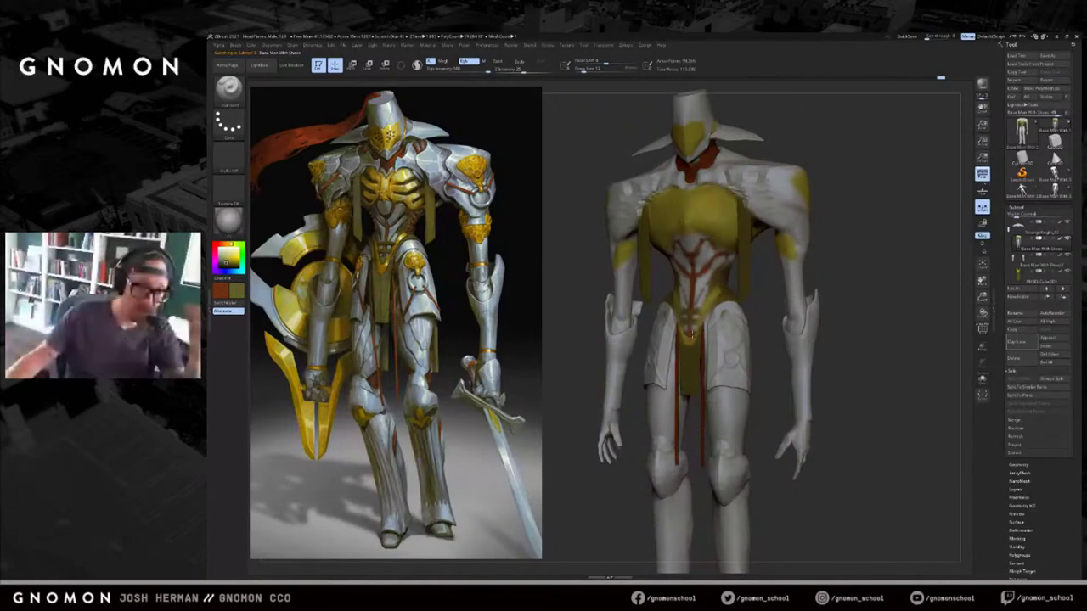
key("f")
left_click_drag(763, 291, 835, 316)
left_click_drag(703, 313, 686, 325)
Sample a brighter yellow and extend the yellow bands on the upper arms down to the elbows.
key("c")
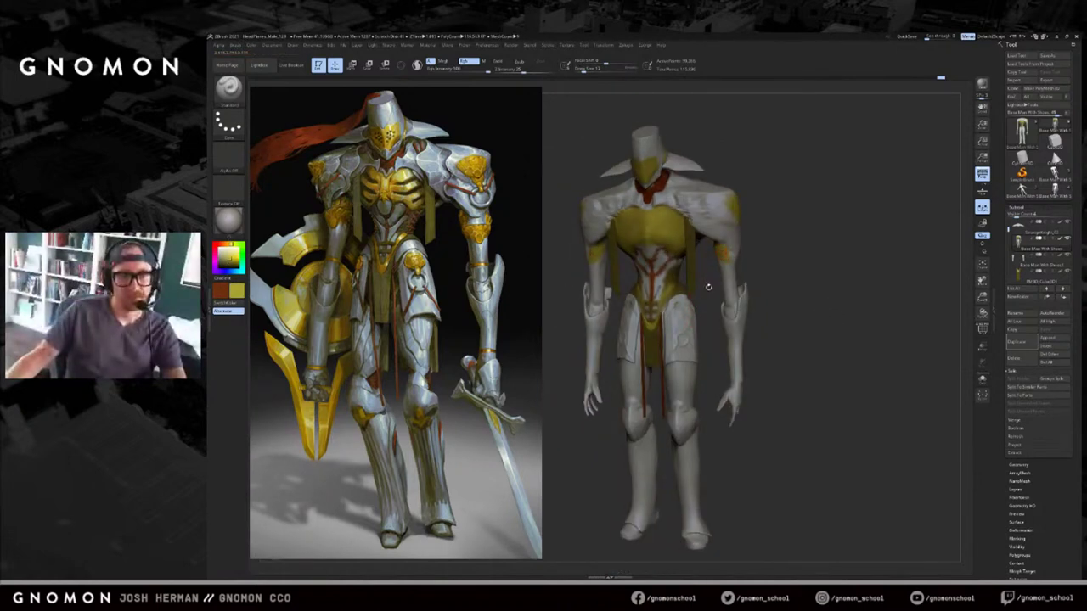
left_click_drag(709, 287, 691, 292)
mouse_move(774, 255)
left_mouse_down()
mouse_move(751, 253)
mouse_move(728, 271)
mouse_move(767, 246)
left_mouse_up()
right_click_drag(767, 246, 720, 257)
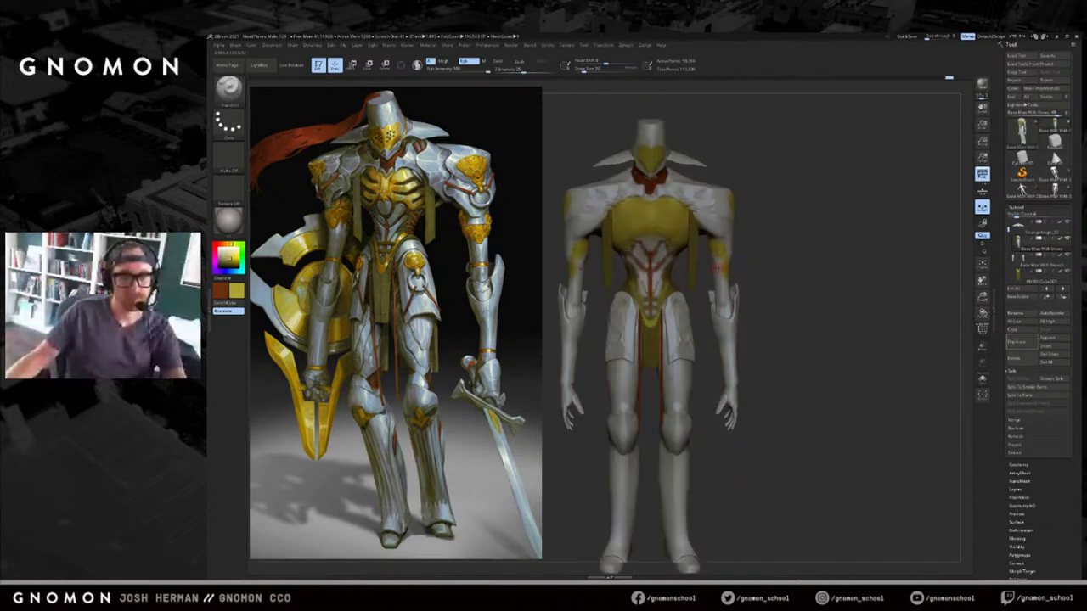
left_click_drag(734, 273, 803, 247)
Select the thigh plates and paint a yellow disc on the upper front of each plate.
key("alt+s")
key("alt+s")
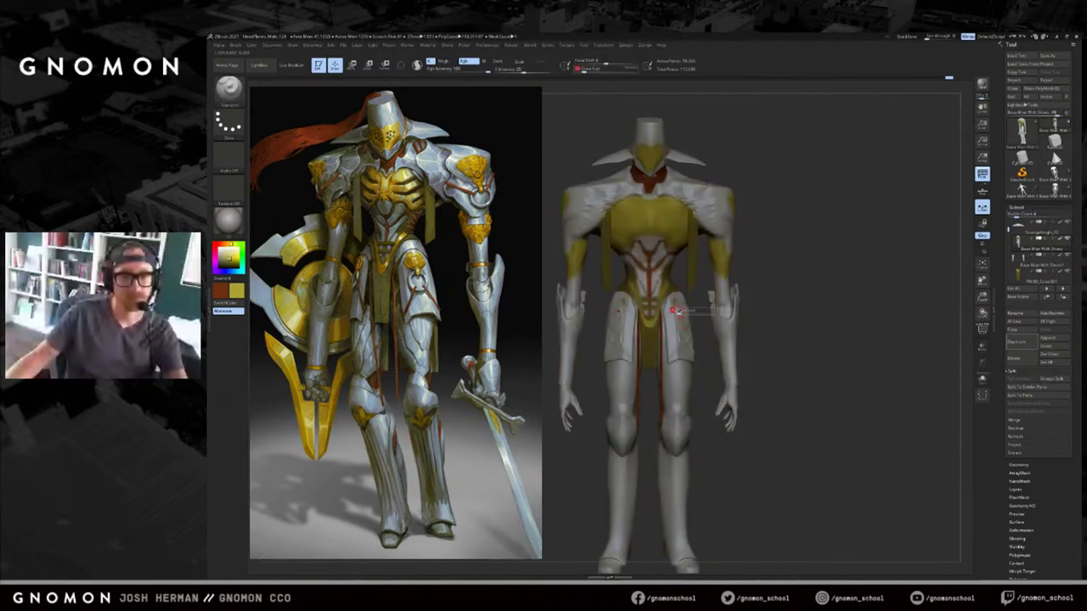
key("b")
key("c")
key("b")
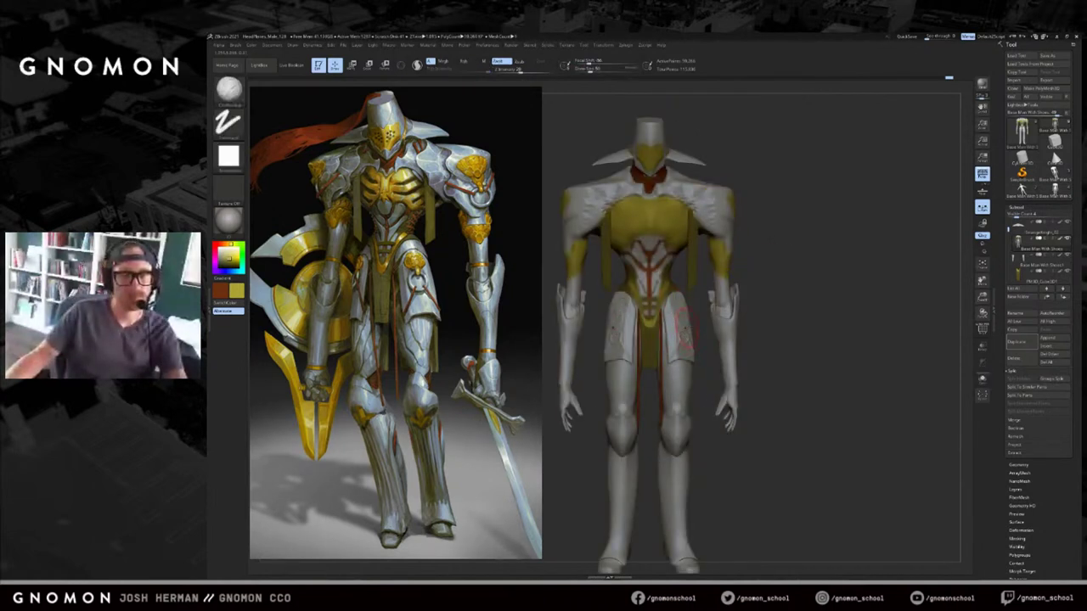
mouse_move(758, 315)
left_mouse_down()
mouse_move(679, 311)
mouse_move(682, 320)
left_mouse_up()
key("b")
key("s")
key("t")
key("s")
left_click(680, 324, "alt")
key("alt+s")
key("alt+s")
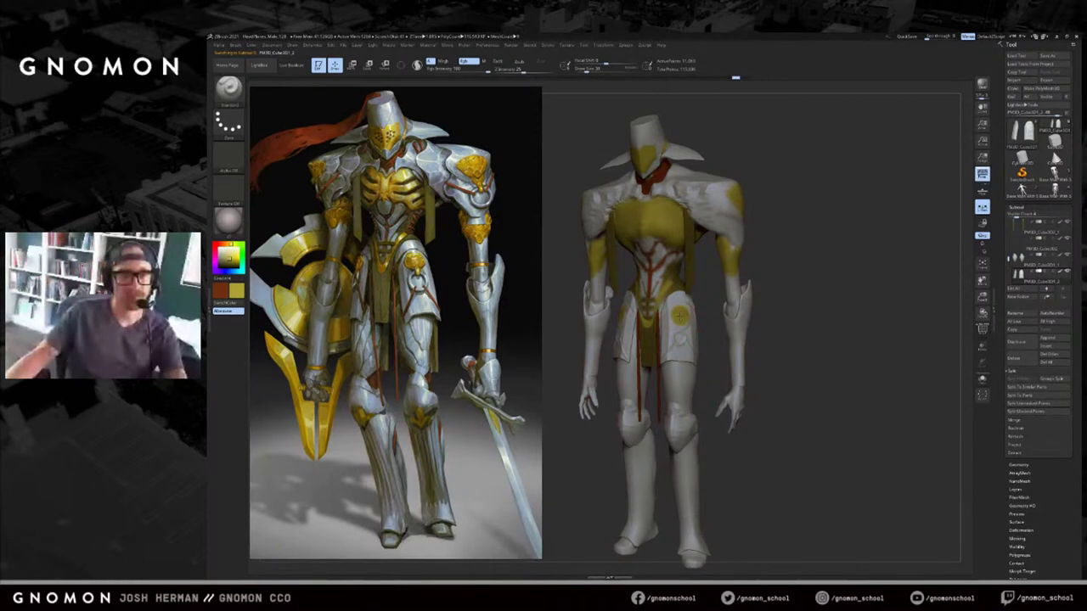
Swap to dark red and paint angled lines across the lower part of the thigh plates.
key("v")
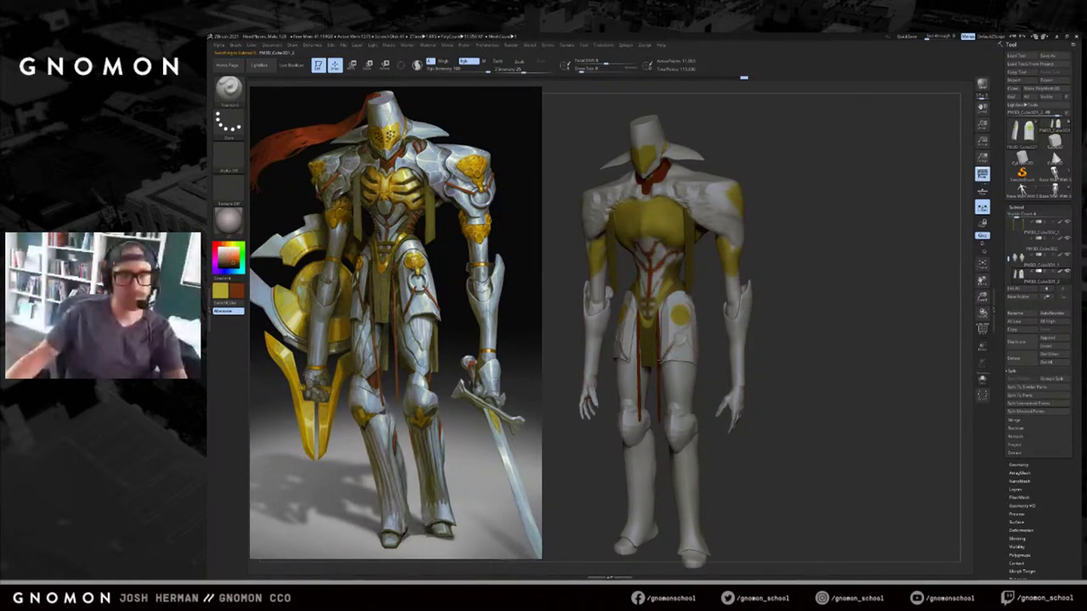
right_click_drag(696, 340, 691, 344)
left_click_drag(682, 338, 695, 353)
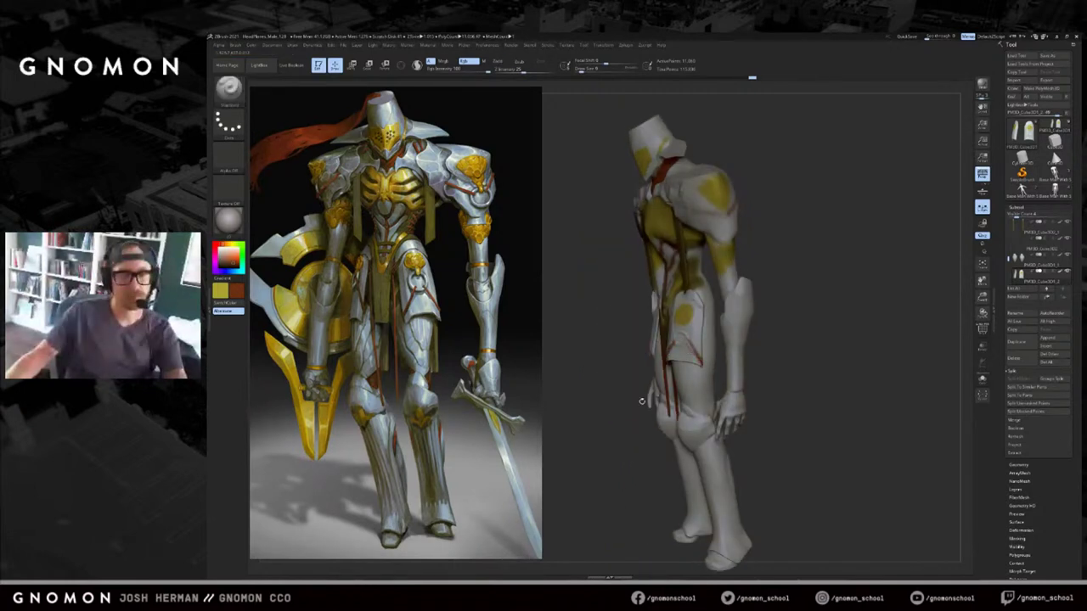
right_click_drag(684, 346, 720, 353)
Try to sculpt and smooth the yellow disc on the thigh plate.
key("s")
left_click_drag(680, 335, 684, 338)
key("ctrl+z")
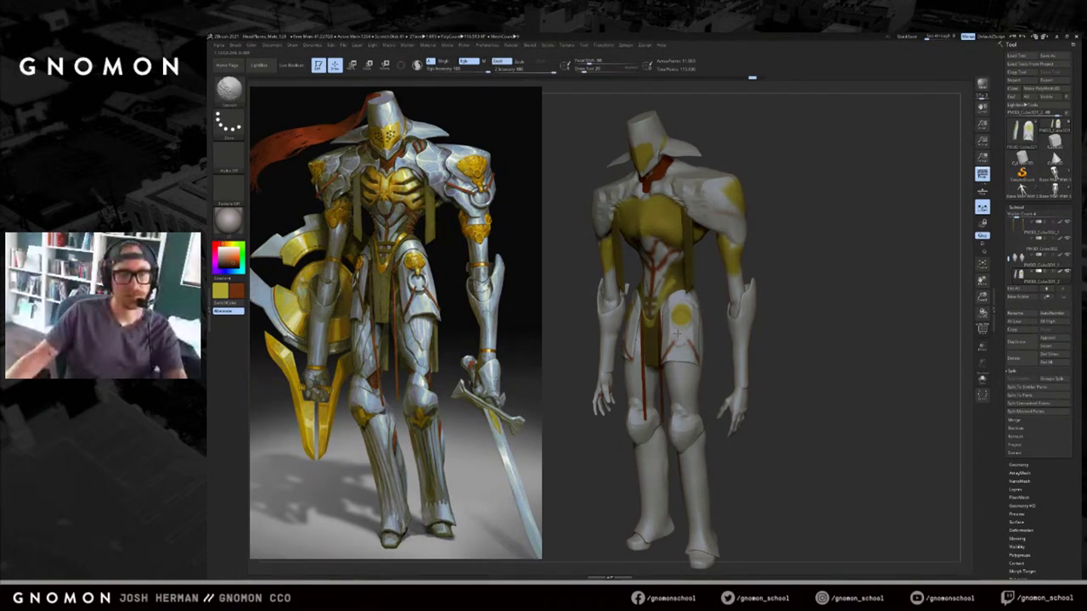
left_click_drag(688, 328, 681, 321, "shift")
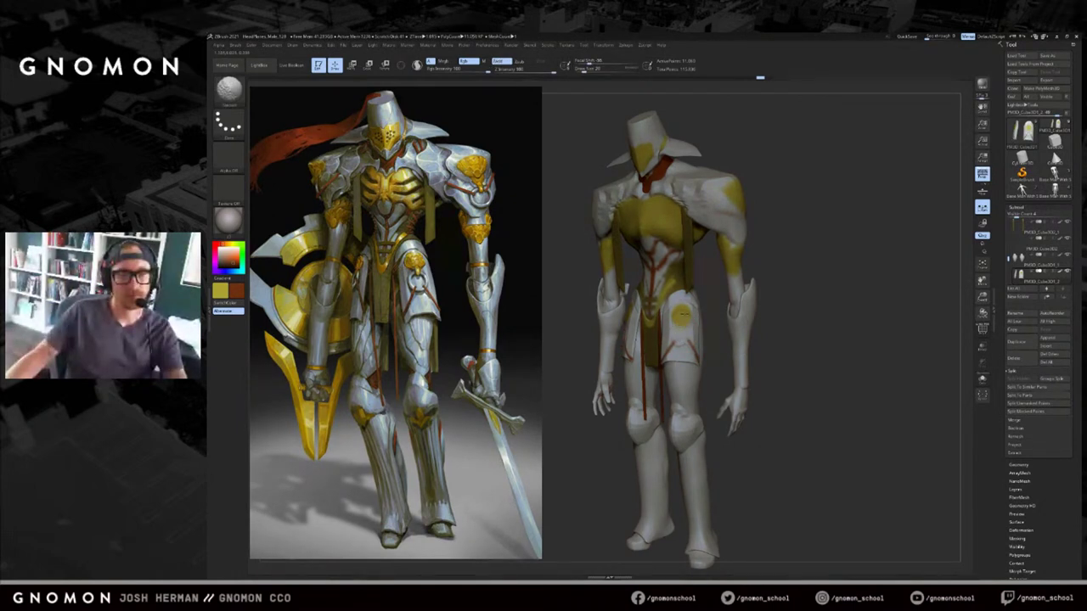
key("ctrl+z")
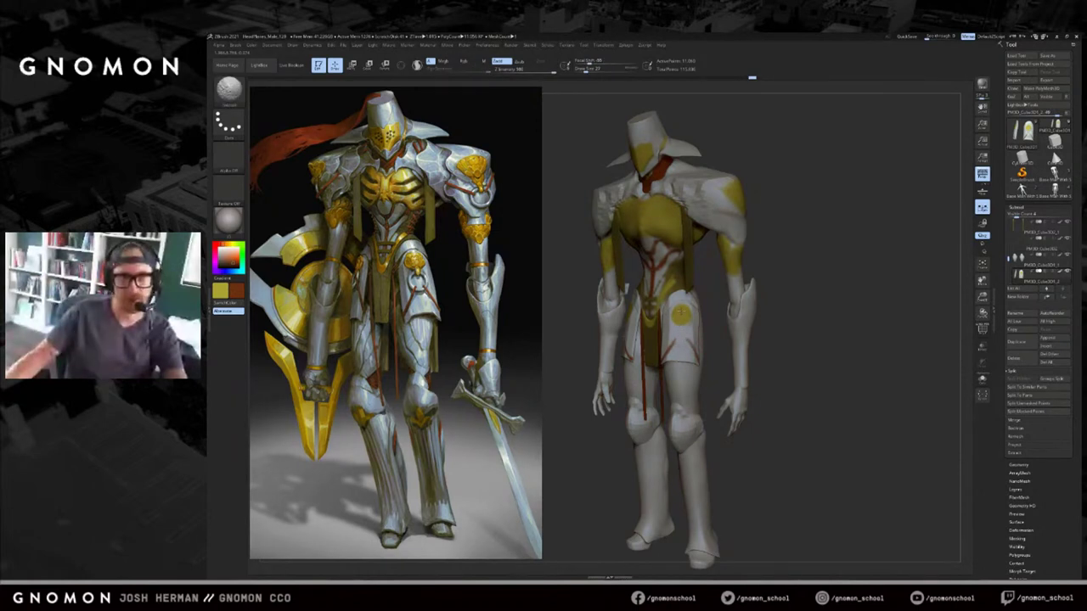
Build up the thigh plate disc with the Clay brush in sampled yellow, giving the emblem a pointed lower end.
key("b")
key("c")
key("l")
left_click_drag(681, 312, 680, 320)
key("ctrl+z")
key("c")
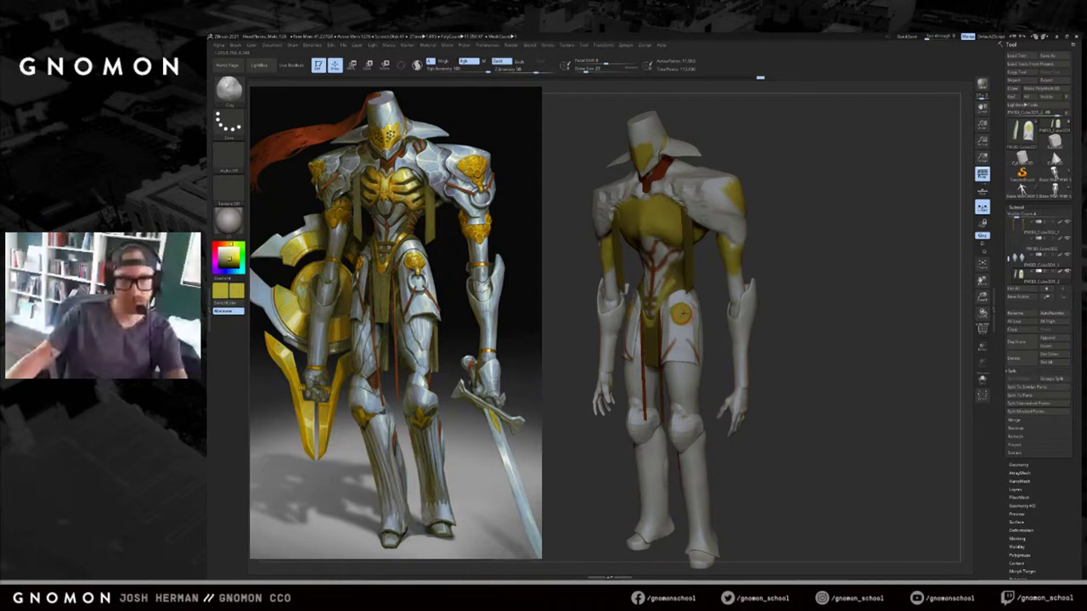
key("s")
left_click_drag(681, 316, 677, 315)
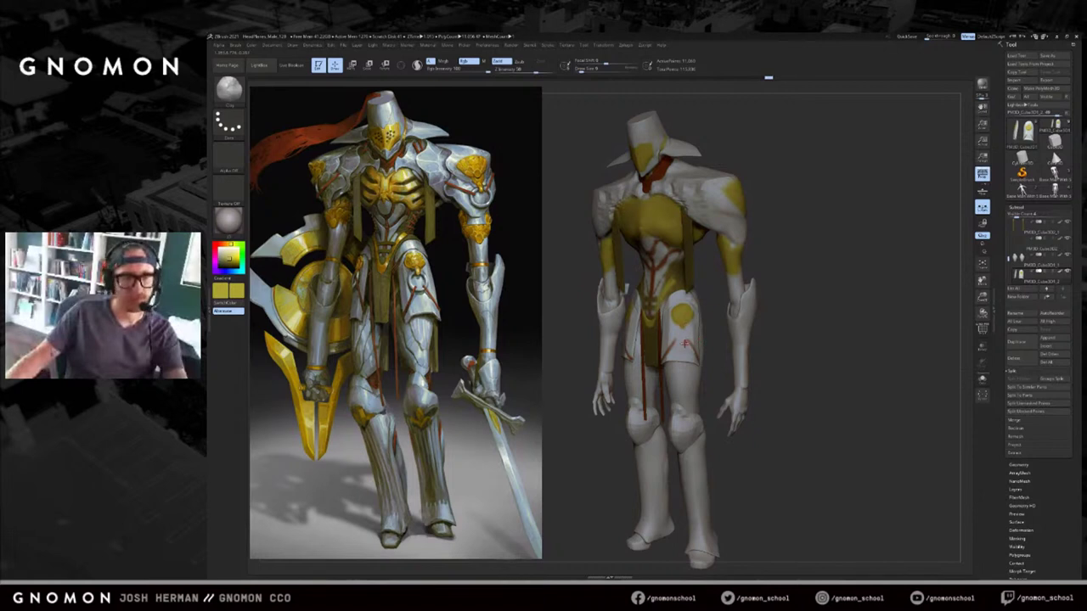
Sample the plate's light grey, switch to the Dam Standard brush and smooth the thigh plate just below the yellow emblem.
key("c")
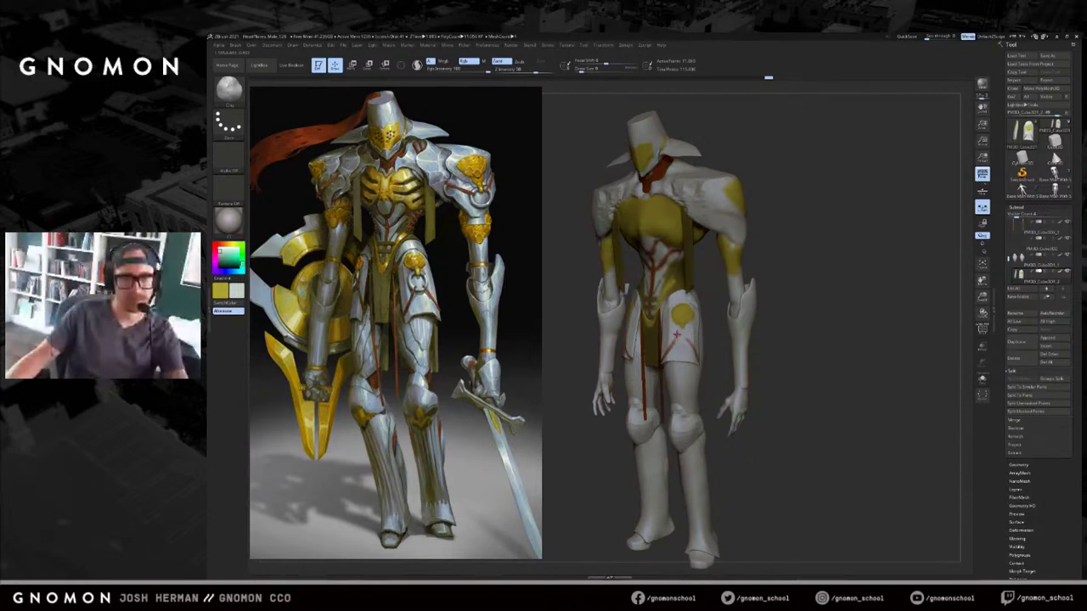
key("b")
key("d")
key("s")
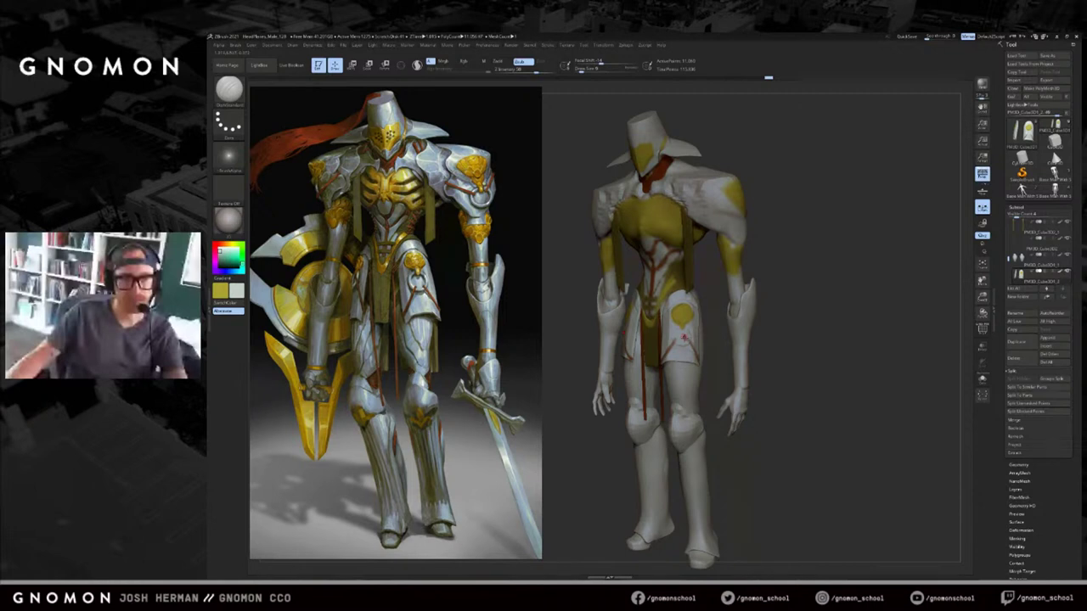
mouse_move(714, 344)
left_mouse_down("shift")
mouse_move(726, 345)
mouse_move(691, 359)
mouse_move(704, 373)
mouse_move(693, 341)
left_mouse_up("shift")
Select the body mesh and paint dark red patches just above the knees and along the sides of the calves.
key("c")
mouse_move(761, 406)
left_mouse_down()
mouse_move(723, 414)
mouse_move(713, 378)
left_mouse_up()
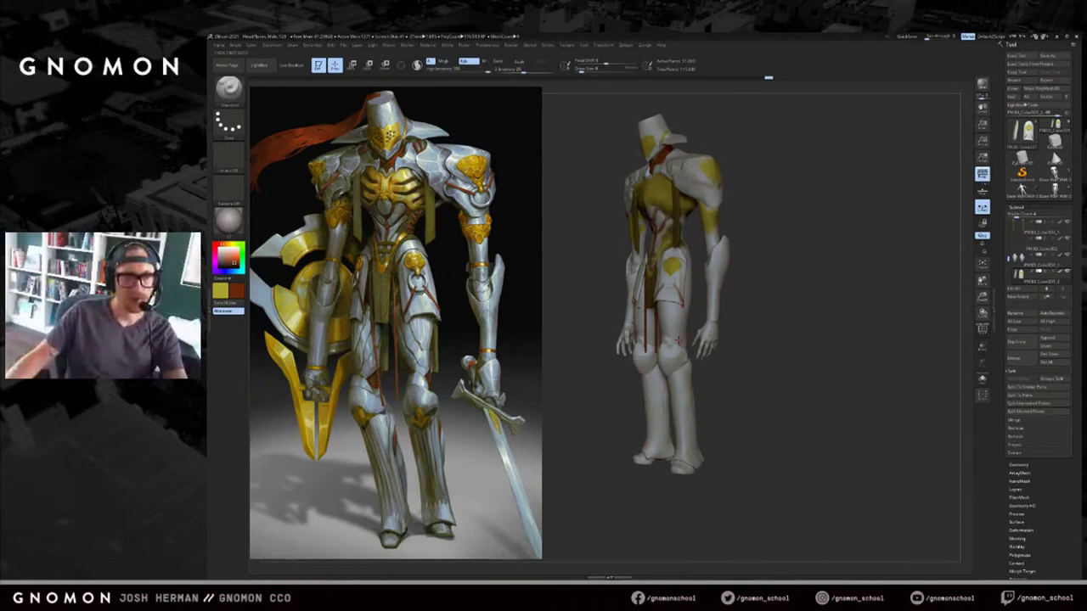
left_click(680, 339, "alt")
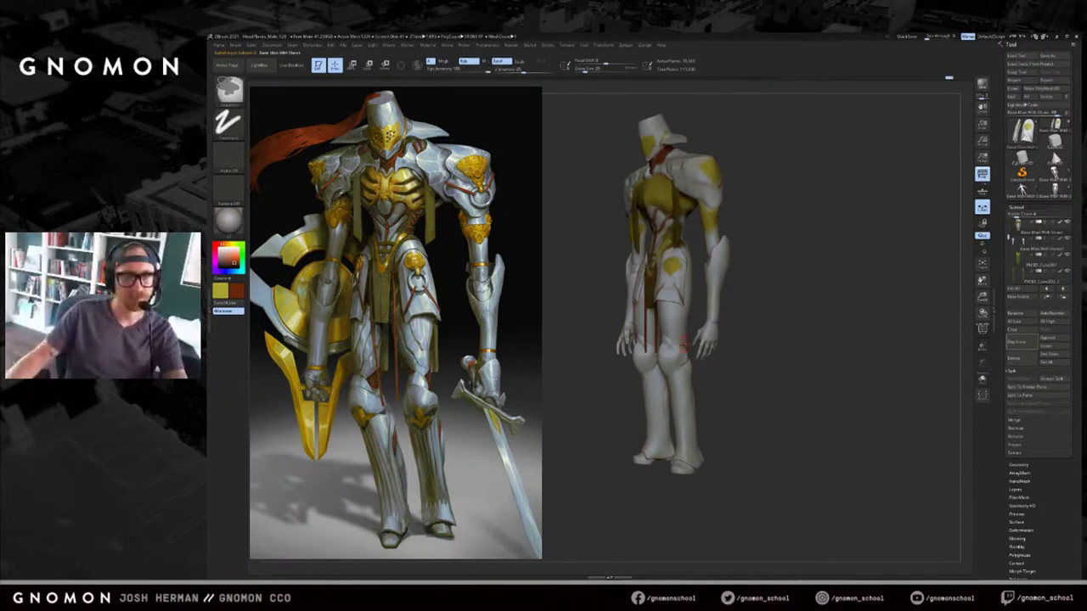
left_click_drag(761, 361, 690, 353)
mouse_move(779, 370)
left_mouse_down()
mouse_move(696, 339)
mouse_move(674, 381)
mouse_move(730, 389)
mouse_move(721, 366)
left_mouse_up()
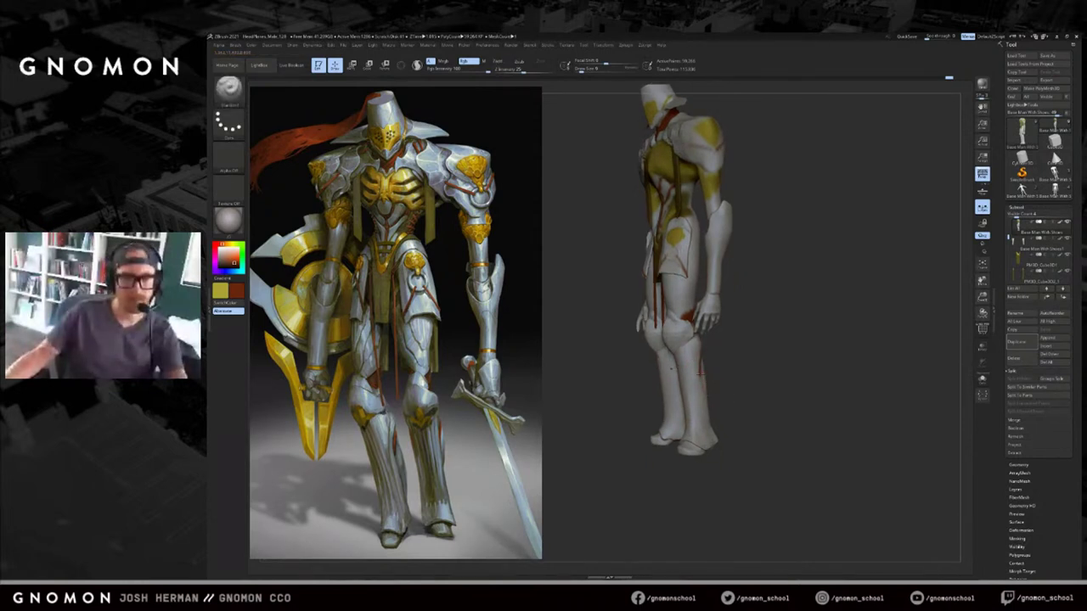
mouse_move(718, 374)
left_mouse_down()
mouse_move(699, 367)
mouse_move(712, 348)
left_mouse_up()
left_click_drag(787, 361, 754, 375)
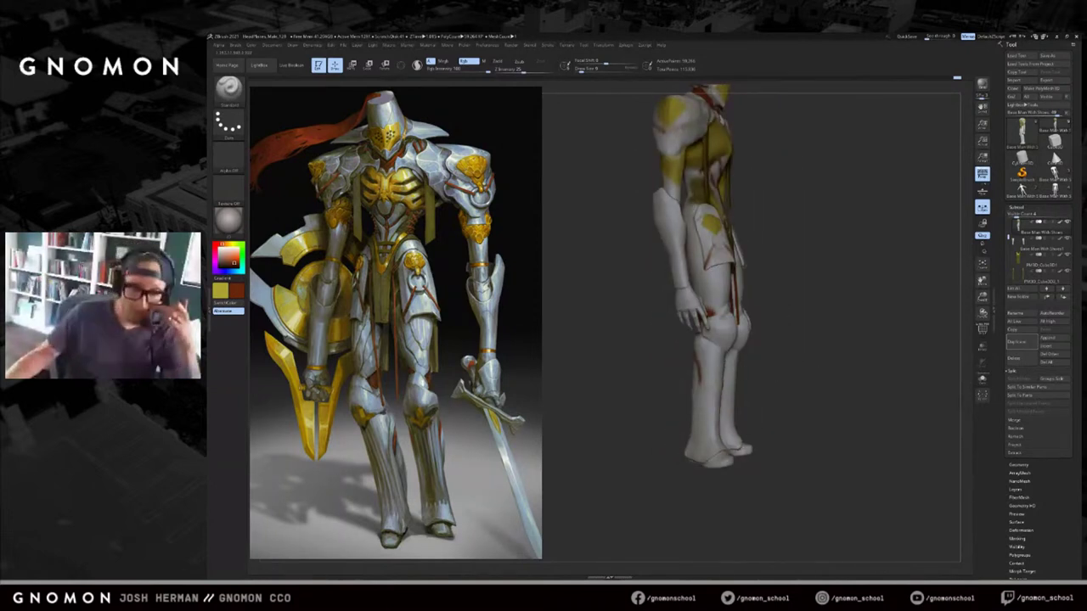
left_click_drag(681, 383, 721, 376)
left_click_drag(796, 362, 726, 374)
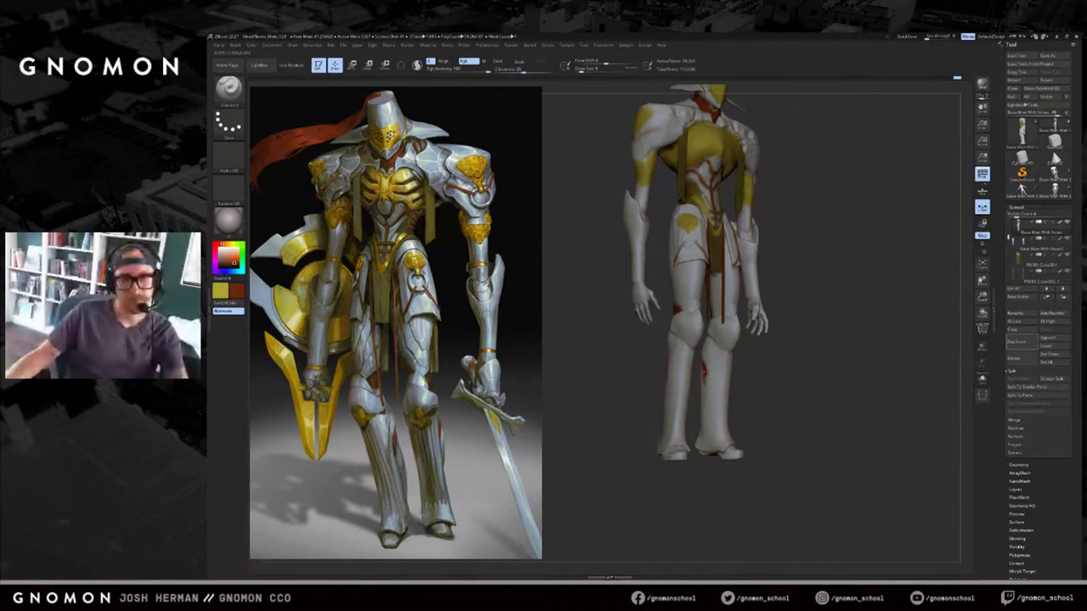
Sample light grey, enlarge the brush and paint over the red mark on the inner calf.
key("v")
key("c")
key("bracketright")
mouse_move(704, 379)
left_mouse_down()
mouse_move(707, 365)
mouse_move(648, 369)
mouse_move(630, 405)
mouse_move(632, 378)
left_mouse_up()
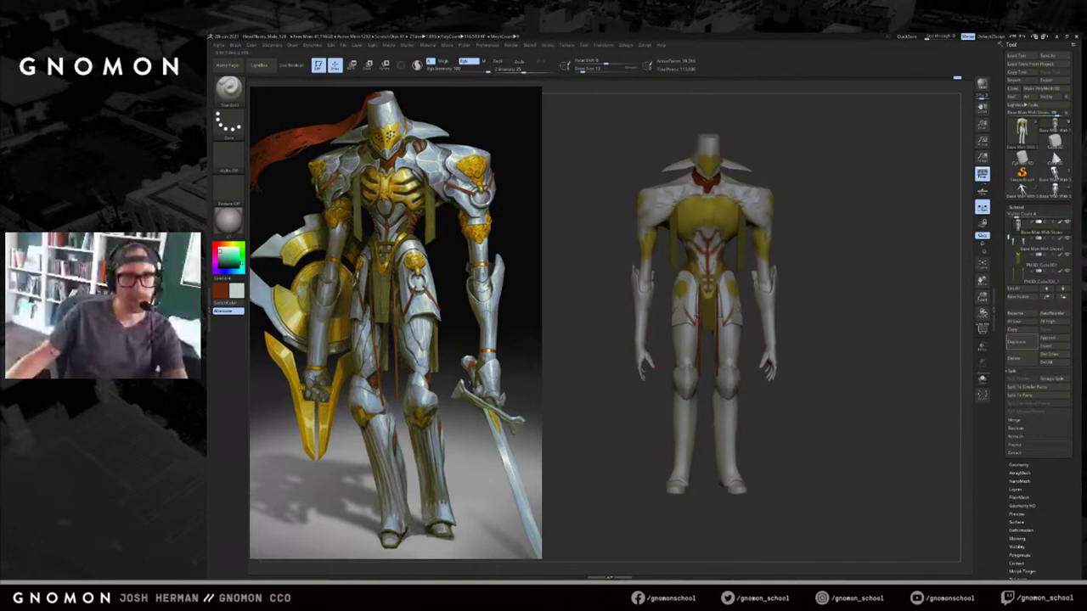
Sample yellow and paint the pointed lower ends of both knee plates with it.
key("c")
left_click_drag(785, 301, 755, 306)
left_click_drag(756, 306, 759, 274, "alt")
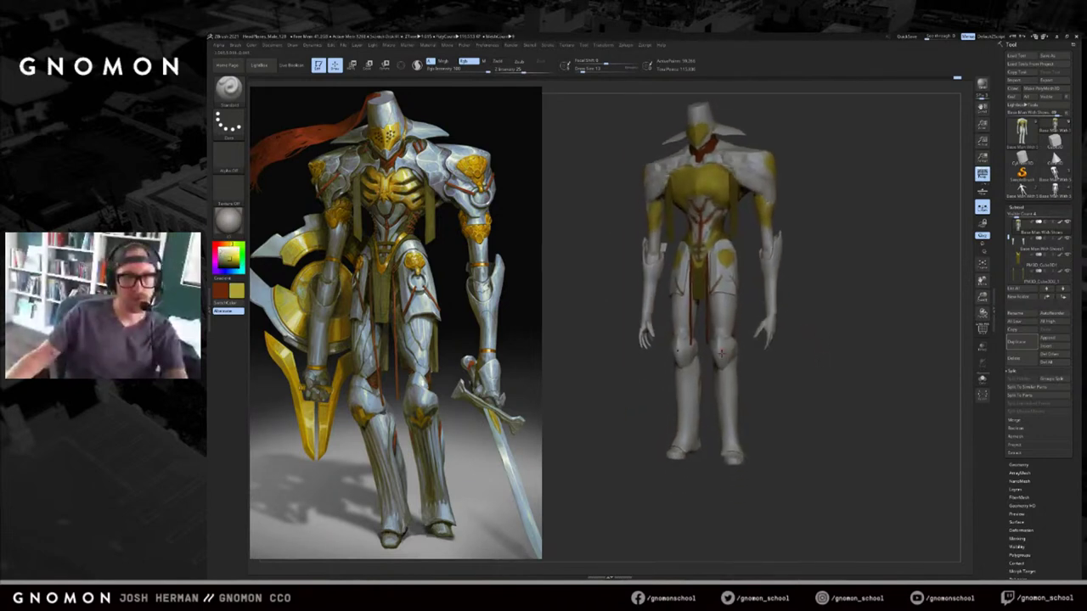
left_click_drag(741, 376, 754, 376)
left_click(718, 358, "alt")
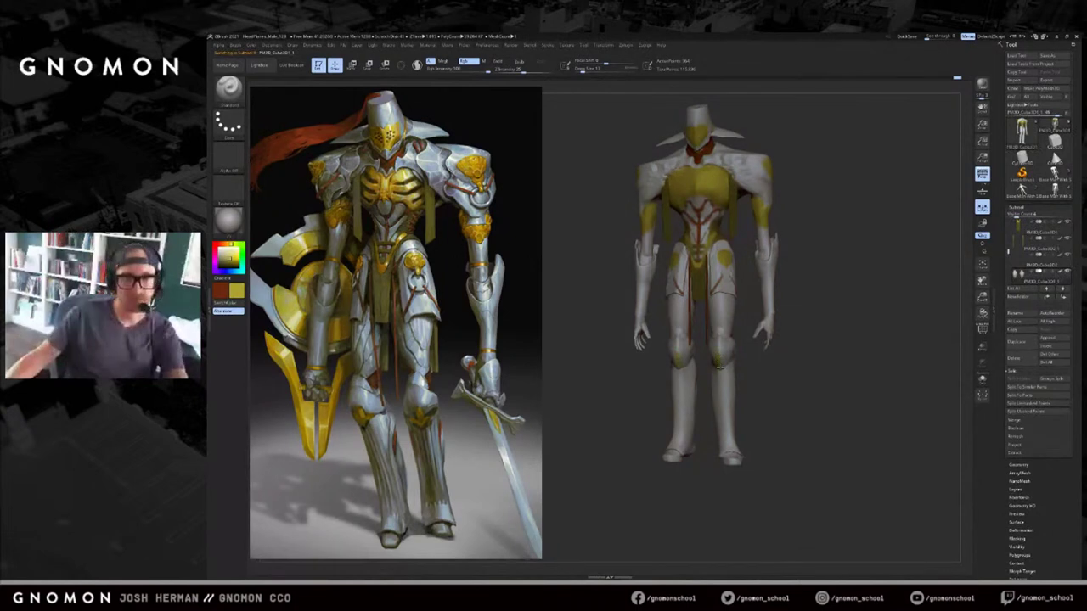
left_click_drag(752, 368, 735, 368)
mouse_move(755, 373)
left_mouse_down("ctrl")
mouse_move(772, 386)
mouse_move(732, 363)
left_mouse_up("ctrl")
mouse_move(752, 365)
left_mouse_down()
mouse_move(772, 364)
mouse_move(731, 365)
mouse_move(800, 351)
mouse_move(785, 385)
left_mouse_up()
Select the arm mesh and paint a thin yellow band around the wrists.
left_click(750, 360, "alt")
left_click(775, 357)
left_click(765, 345)
left_click_drag(766, 345, 751, 277)
left_click(760, 356)
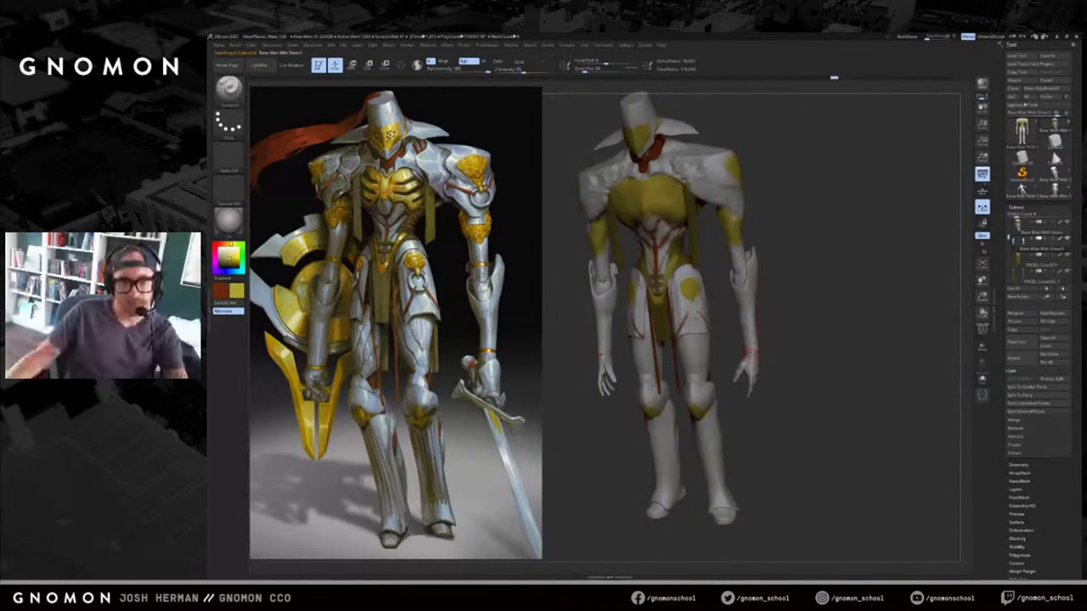
left_click_drag(774, 345, 671, 314)
mouse_move(764, 347)
left_mouse_down()
mouse_move(824, 264)
mouse_move(776, 287)
mouse_move(747, 281)
left_mouse_up()
Select and isolate the body mesh, then touch up the upper arms just above the elbows with sampled light grey and yellow.
left_click(751, 282, "alt")
key("c")
key("s")
left_click(760, 284)
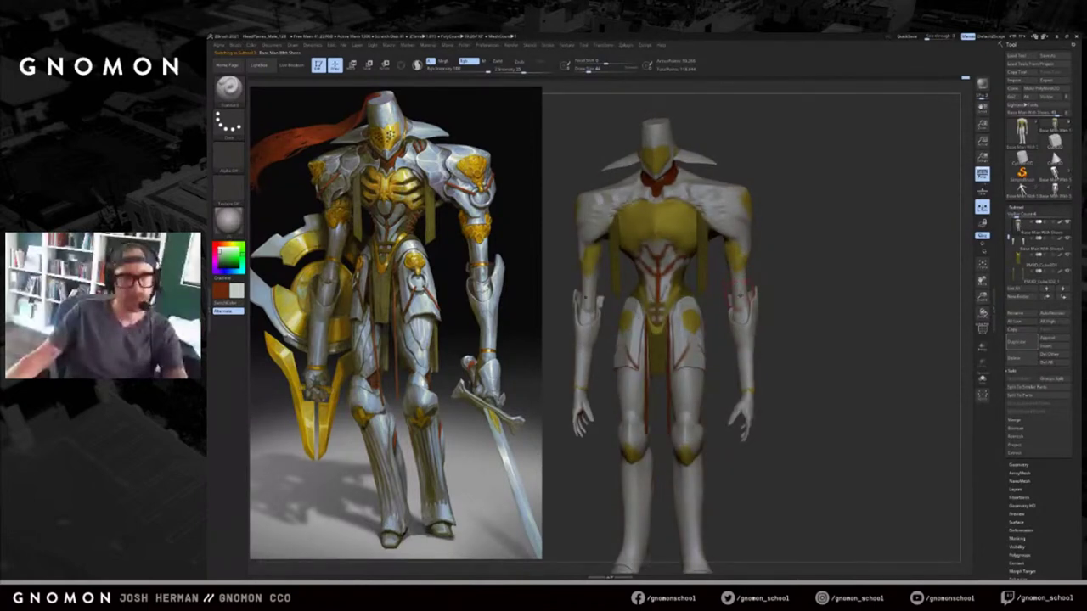
key("alt+s")
key("s")
left_click(737, 298)
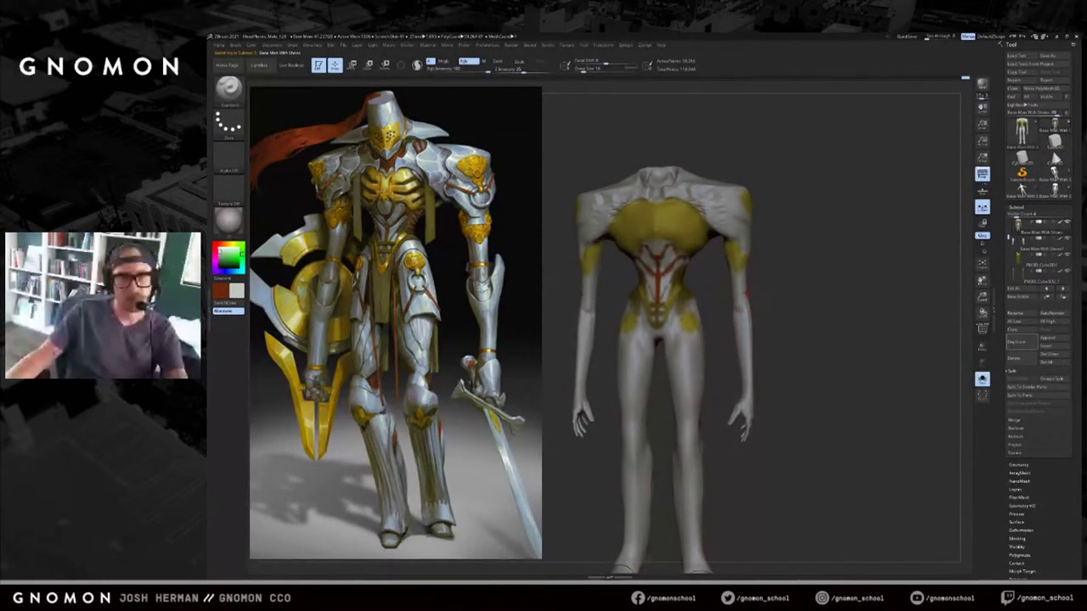
key("c")
mouse_move(733, 293)
left_mouse_down()
mouse_move(766, 294)
mouse_move(652, 310)
mouse_move(688, 321)
mouse_move(768, 298)
mouse_move(828, 307)
mouse_move(814, 319)
left_mouse_up()
key("ctrl+z")
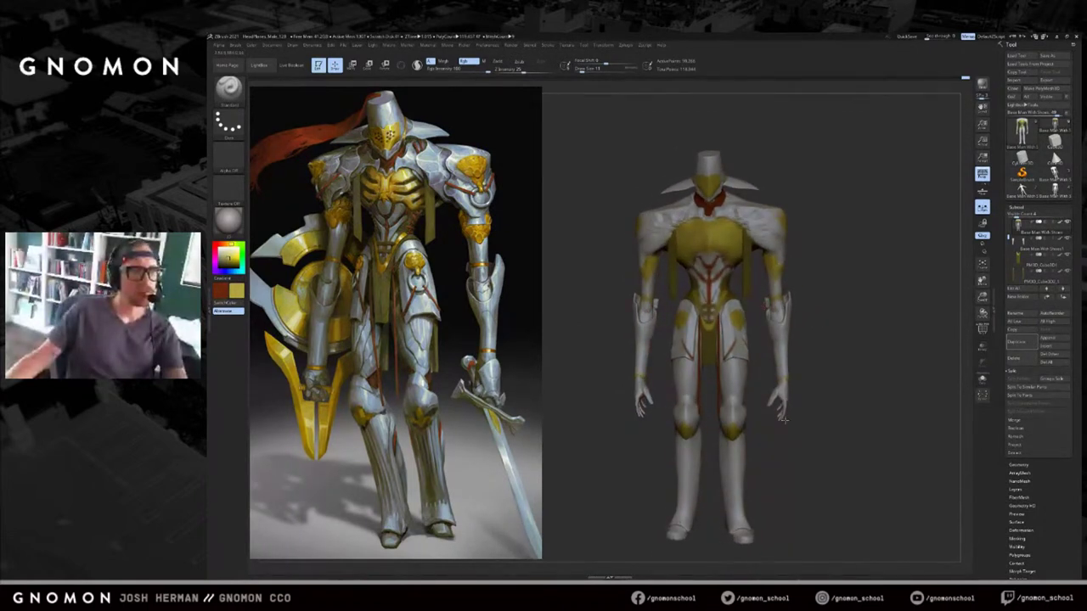
Select the front hip cloth, duplicate it and make the copy active for moving.
left_click(711, 336, "alt")
key("alt+s")
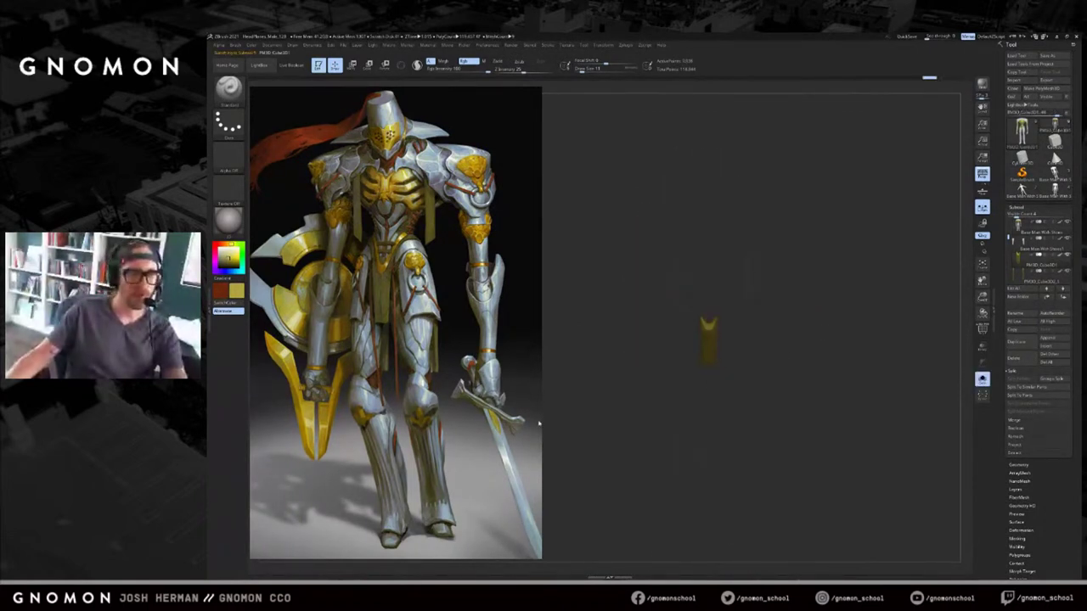
key("alt+s")
mouse_move(858, 359)
left_mouse_down("alt")
mouse_move(854, 332)
mouse_move(790, 351)
left_mouse_up("alt")
key("alt+s")
key("alt+s")
left_click(1018, 348)
key("w")
key("Down")
Place the duplicated cloth behind the hips over one buttock and lengthen it to just above the knee.
mouse_move(713, 337)
left_mouse_down("shift")
mouse_move(828, 337)
mouse_move(774, 370)
mouse_move(845, 367)
mouse_move(779, 317)
left_mouse_up("shift")
mouse_move(659, 316)
left_mouse_down()
mouse_move(764, 305)
mouse_move(764, 316)
mouse_move(969, 316)
left_mouse_up()
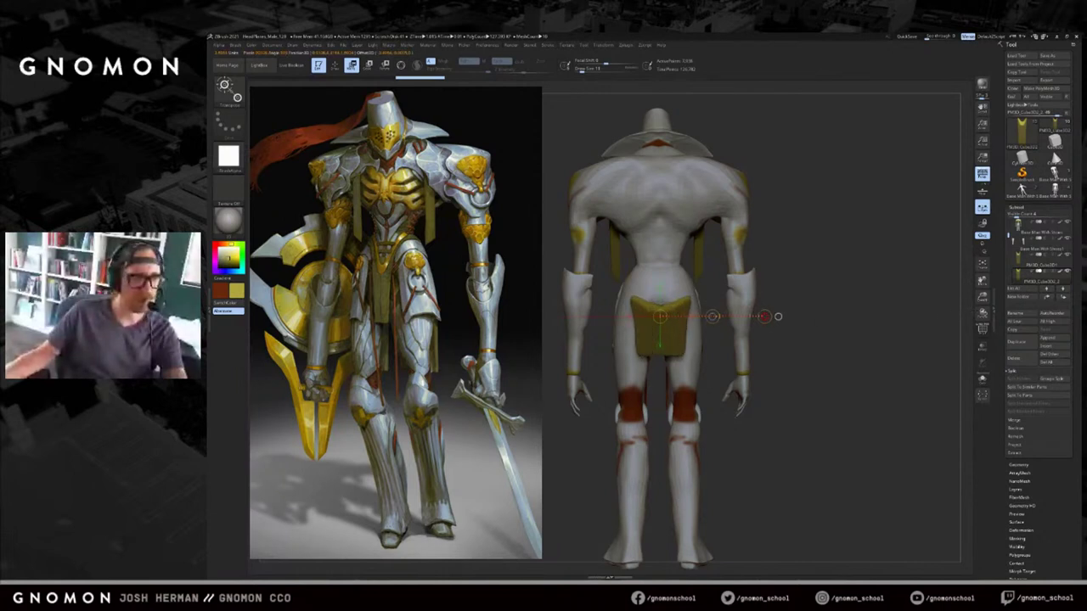
key("ctrl+z")
left_click_drag(713, 317, 729, 321)
left_click_drag(730, 320, 782, 320)
left_click_drag(659, 339, 815, 333)
left_click_drag(694, 337, 716, 331)
left_click_drag(692, 297, 694, 395)
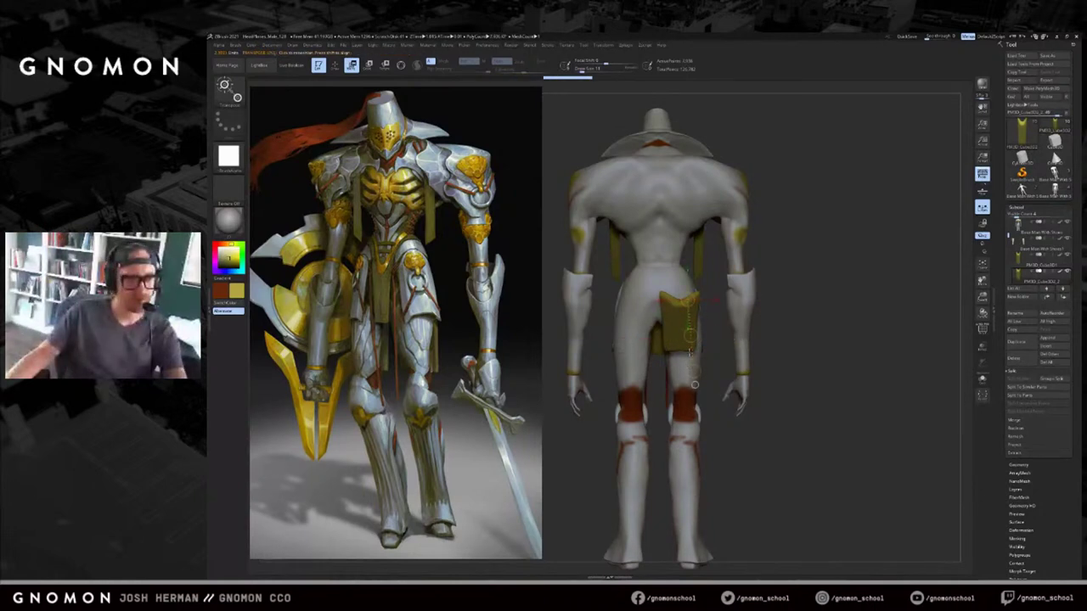
left_click_drag(679, 296, 680, 429)
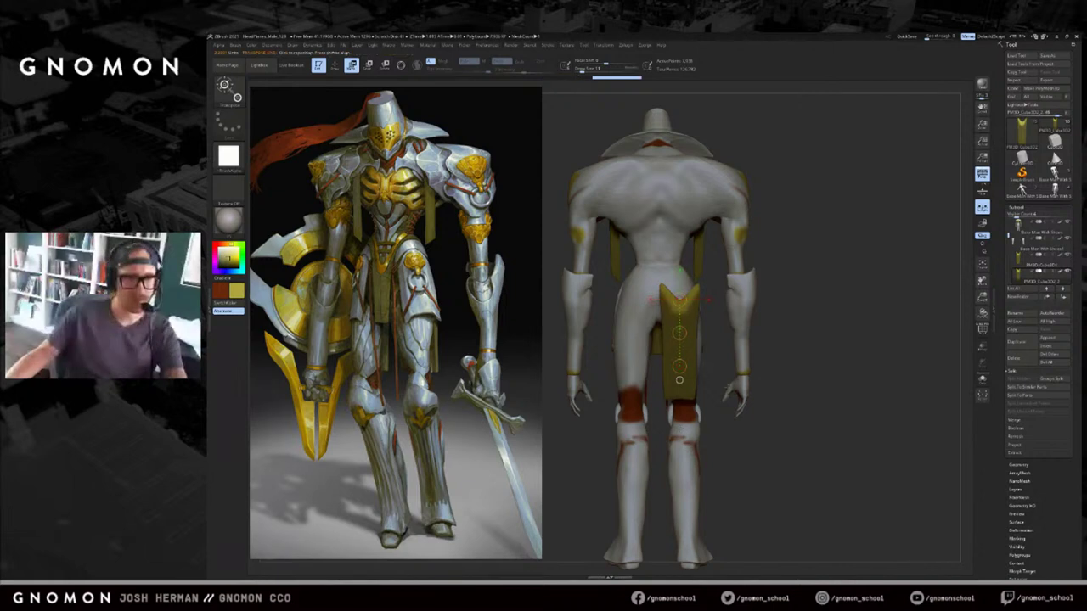
Widen the rear cloth panel and shift it across to the back of the opposite thigh.
left_click_drag(668, 326, 713, 326, "shift")
mouse_move(767, 358)
left_mouse_down()
mouse_move(813, 363)
mouse_move(781, 363)
left_mouse_up()
left_click_drag(685, 366, 772, 365, "shift")
key("ctrl+z")
key("ctrl+z")
key("ctrl+z")
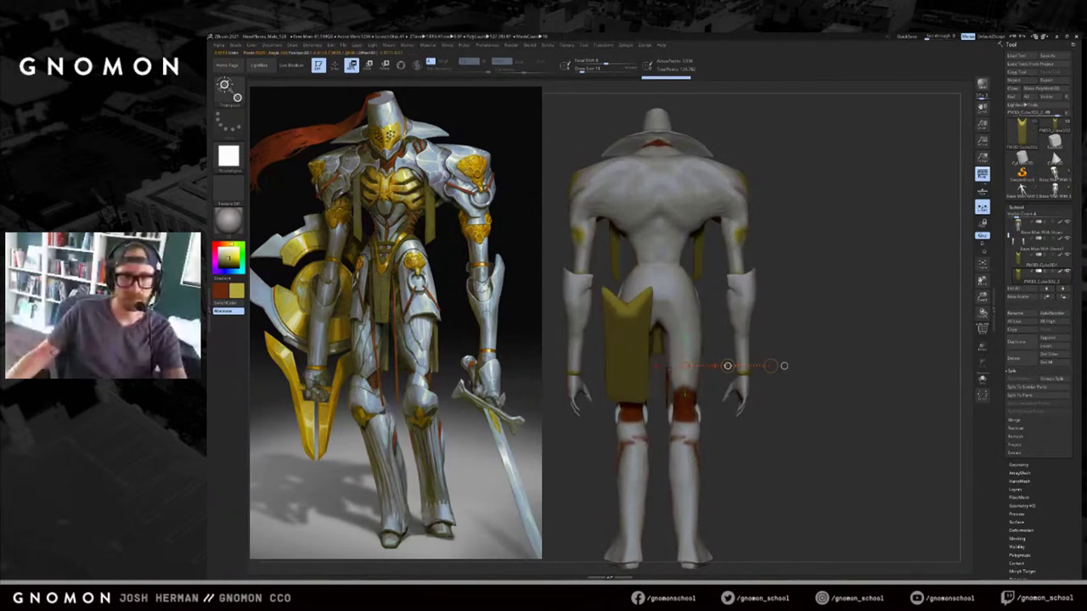
Mirror the rear cloth panel to the other side of the hips with SubTool Master.
key("q")
left_click(625, 44)
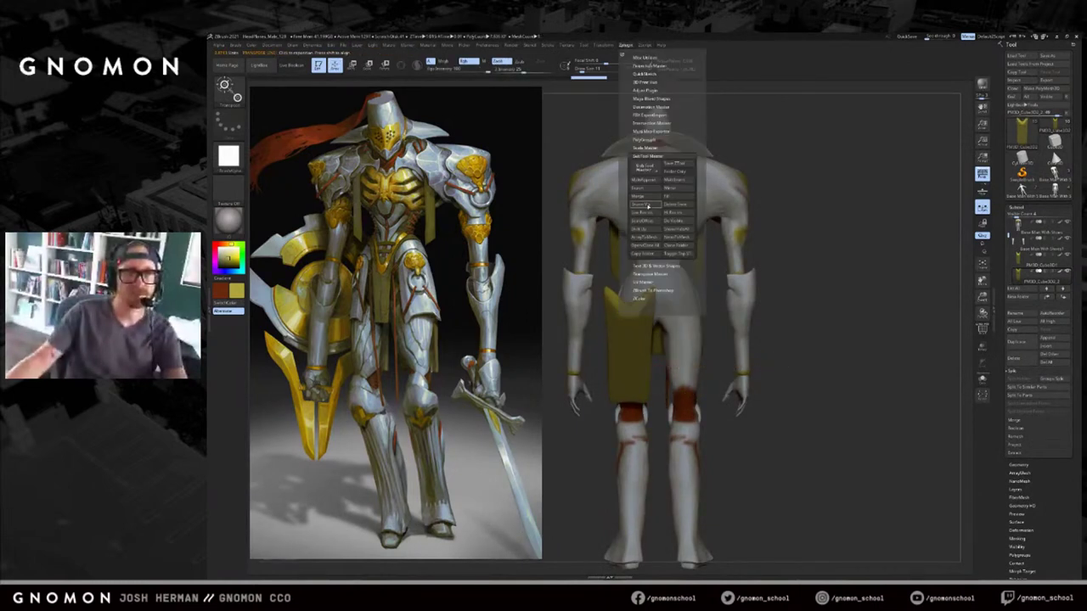
left_click(644, 205)
left_click(613, 250)
left_click_drag(810, 284, 887, 287)
key("w")
mouse_move(693, 387)
left_mouse_down()
mouse_move(747, 388)
mouse_move(694, 386)
left_mouse_up()
left_click_drag(758, 346, 832, 348)
key("q")
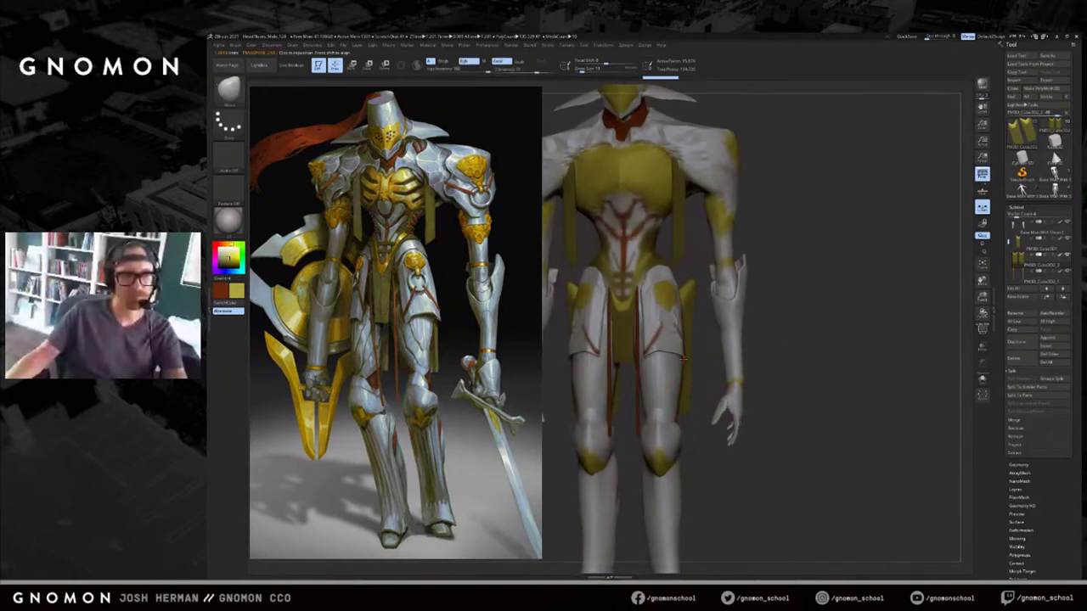
Adjust the rear cloth panel beside the thigh plate with a resized Move brush.
key("s")
mouse_move(690, 315)
left_mouse_down()
mouse_move(706, 316)
mouse_move(676, 323)
mouse_move(669, 342)
left_mouse_up()
key("s")
key("s")
left_click(633, 332, "alt")
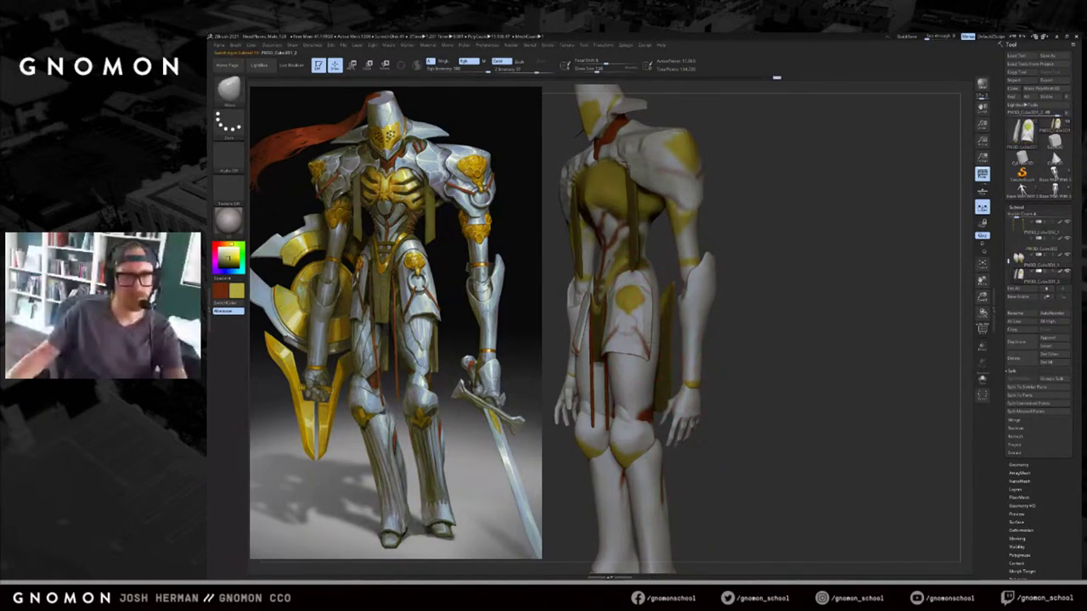
mouse_move(733, 342)
left_mouse_down("shift")
mouse_move(740, 334)
mouse_move(602, 382)
left_mouse_up("shift")
key("w")
mouse_move(681, 329)
left_mouse_down()
mouse_move(774, 307)
mouse_move(801, 322)
mouse_move(823, 364)
mouse_move(706, 361)
mouse_move(734, 366)
mouse_move(762, 349)
left_mouse_up()
key("ctrl+z")
key("ctrl+z")
key("q")
Select the pair of rear cloth panels, nudge them with the brush and isolate them in the view.
key("s")
key("s")
left_click(750, 363, "alt")
key("s")
key("s")
left_click_drag(753, 304, 761, 303)
key("alt+shift+s")
Try smoothing and reshaping the isolated rear cloth panels, then undo the strokes.
left_click_drag(832, 311, 697, 296, "shift")
mouse_move(774, 297)
left_mouse_down()
mouse_move(800, 294)
mouse_move(730, 314)
left_mouse_up()
mouse_move(807, 315)
left_mouse_down("shift")
mouse_move(681, 319)
mouse_move(646, 289)
mouse_move(665, 286)
mouse_move(664, 305)
left_mouse_up("shift")
key("s")
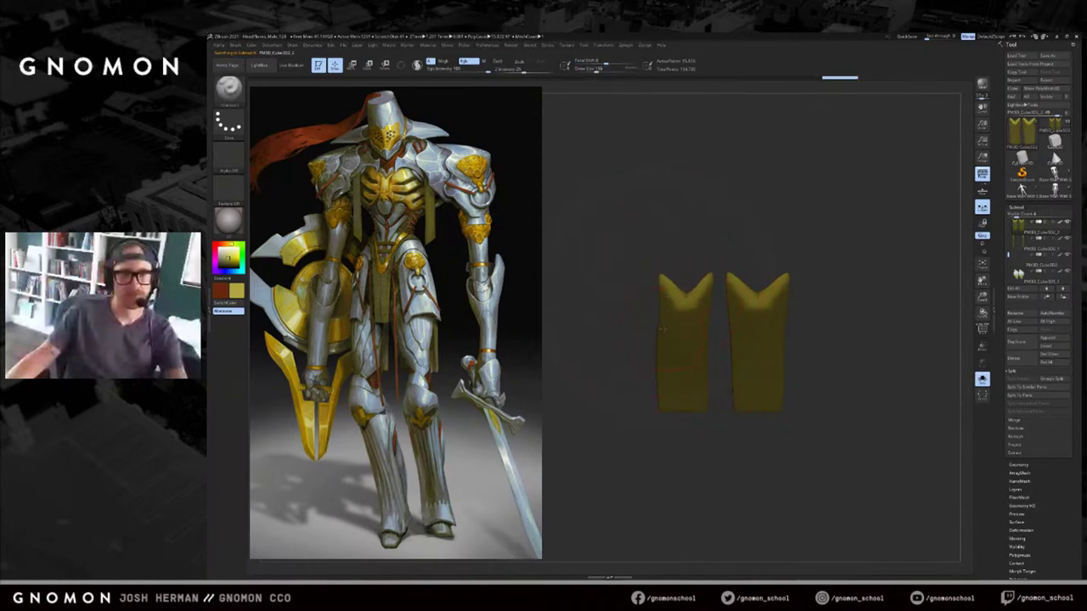
key("ctrl+z")
key("ctrl+z")
key("ctrl+z")
key("ctrl+z")
key("ctrl+z")
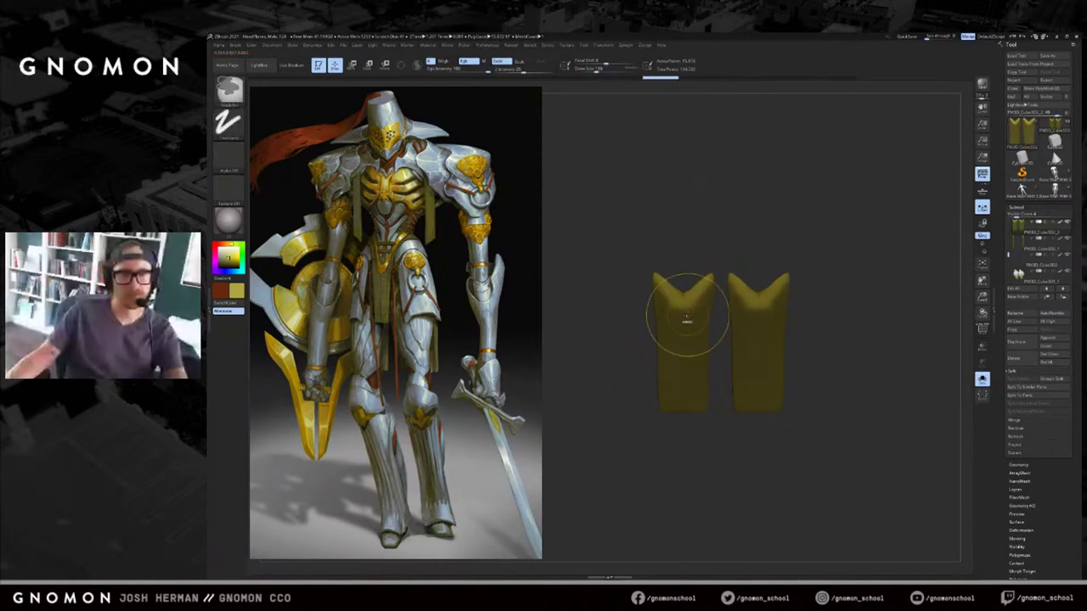
Show the whole figure, turn off color painting and sculpt the upper part of the rear cloth panels around the buttocks.
key("s")
left_click_drag(663, 317, 666, 318)
key("alt+s")
left_click_drag(667, 327, 662, 287, "alt")
key("ctrl+z")
left_click(471, 62)
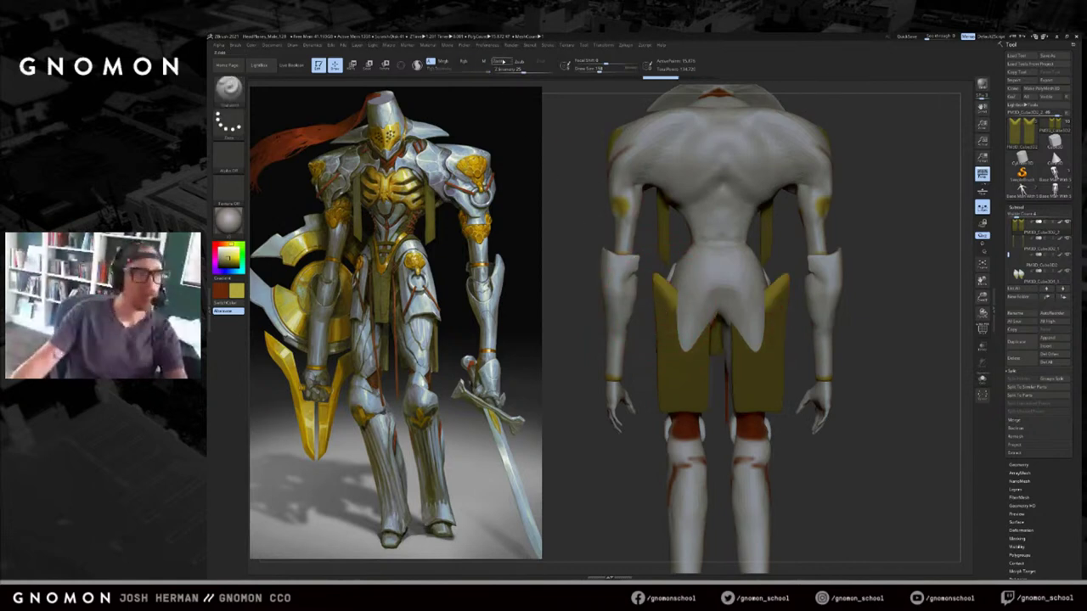
left_click_drag(660, 294, 702, 306)
key("ctrl+z")
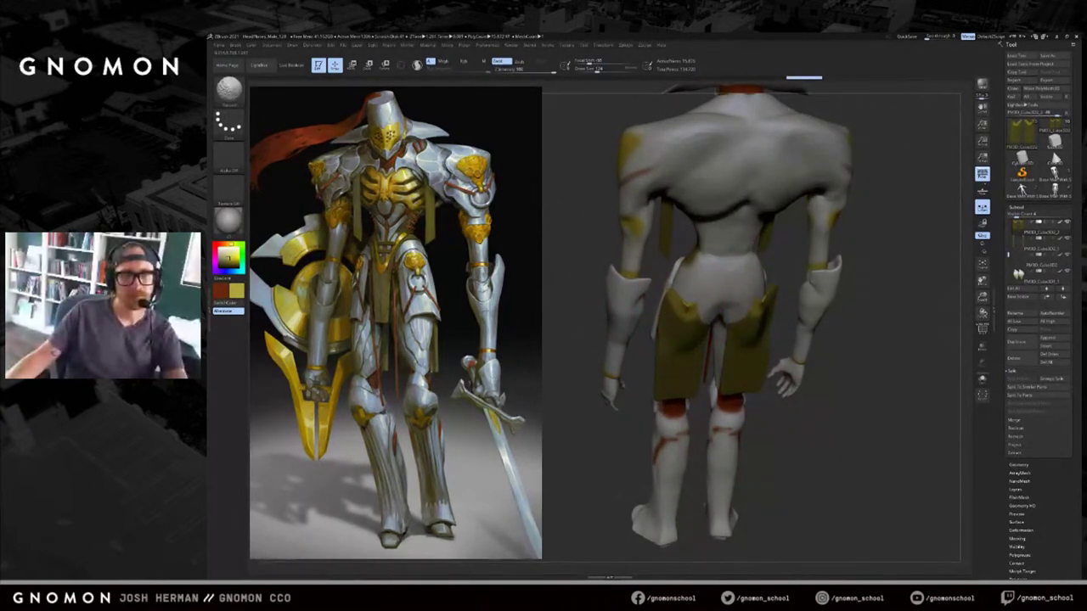
left_click_drag(700, 309, 708, 307, "shift")
Pull the edges of the rear cloth panels into place around the thighs with the Move brush.
mouse_move(641, 369)
left_mouse_down()
mouse_move(749, 308)
mouse_move(815, 361)
mouse_move(776, 348)
left_mouse_up()
key("s")
left_click_drag(748, 311, 750, 311)
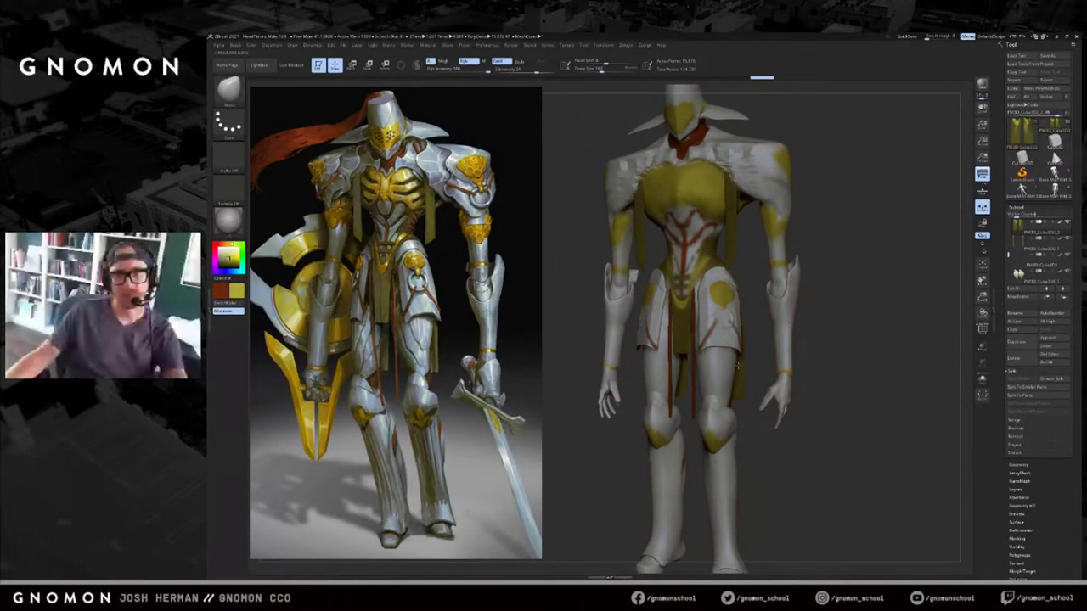
key("s")
key("s")
key("s")
left_click_drag(686, 397, 679, 396)
Select the body mesh, switch to the Dam Standard brush and refine the torso surface.
left_click(660, 383, "alt")
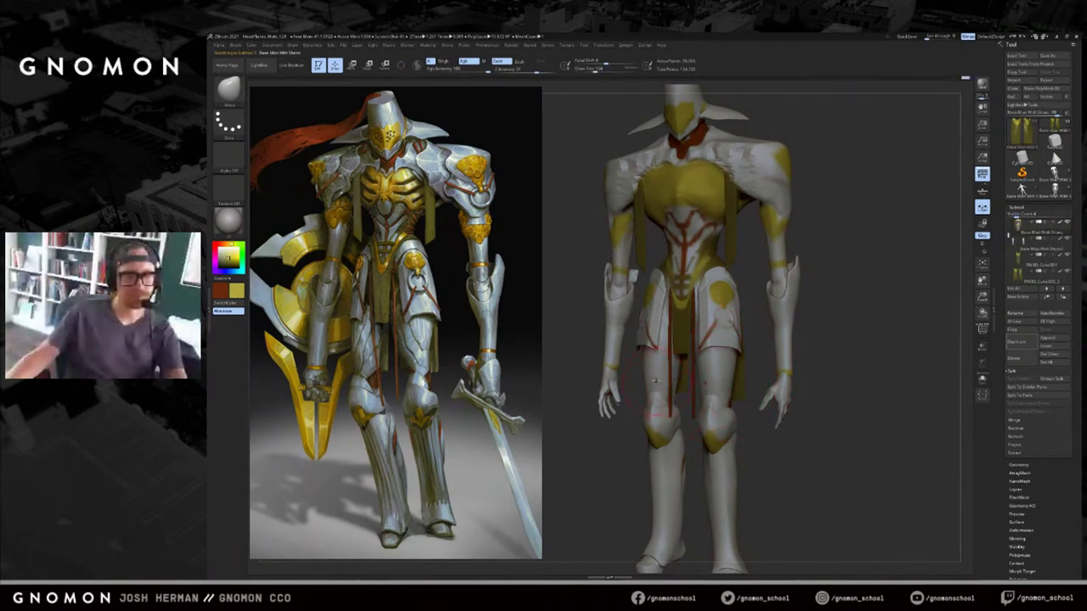
key("b")
key("d")
key("s")
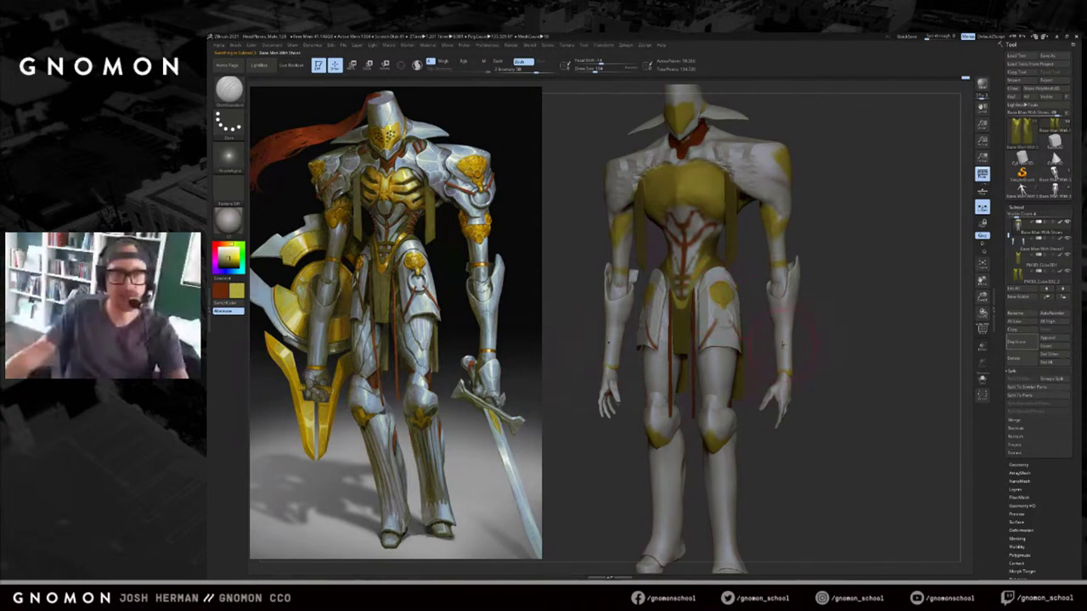
left_click_drag(821, 328, 817, 260)
left_click_drag(767, 144, 773, 170, "alt")
left_click_drag(679, 218, 671, 222, "shift")
Switch to the Move brush and reshape the body where the chest meets the shoulder.
key("b")
key("m")
key("v")
left_click_drag(786, 165, 784, 153, "alt")
left_click_drag(740, 380, 735, 330, "alt")
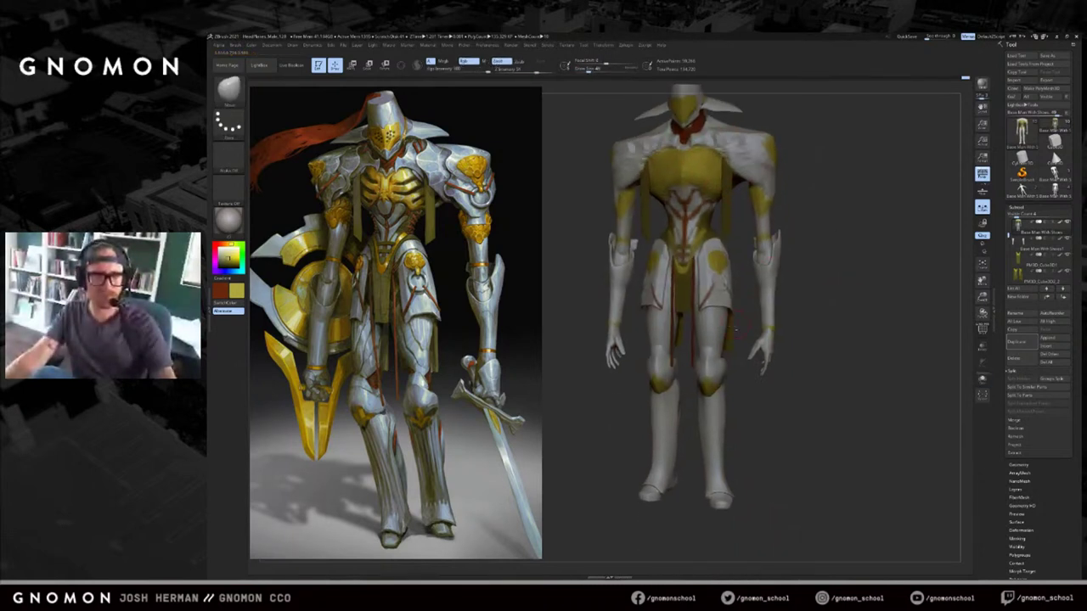
left_click_drag(791, 284, 816, 244)
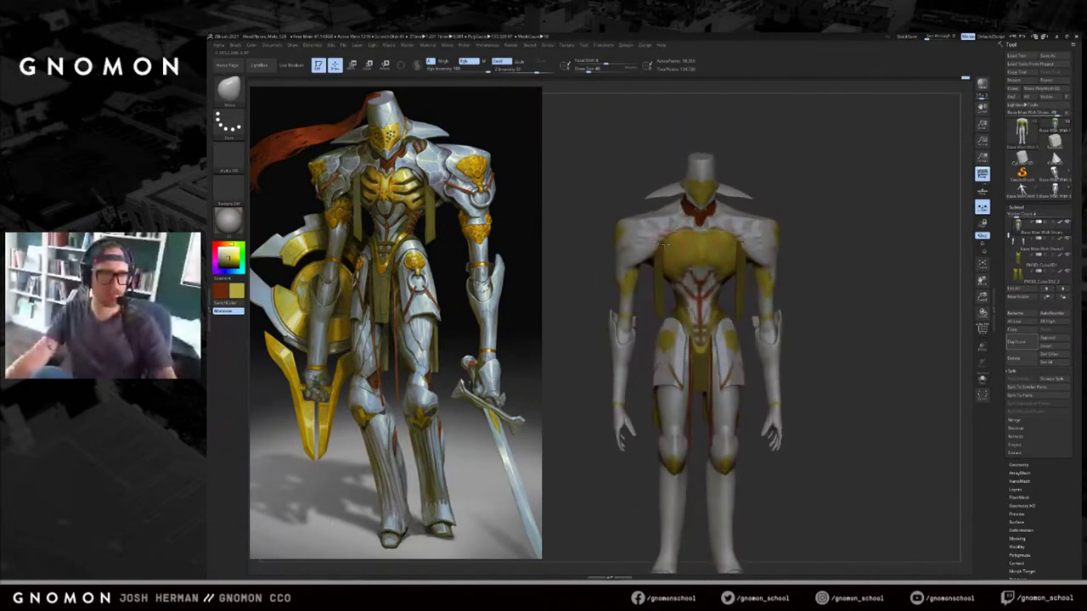
left_click_drag(669, 246, 663, 240)
Adjust the brush size and smooth the front of the shoulders beside the neck.
key("s")
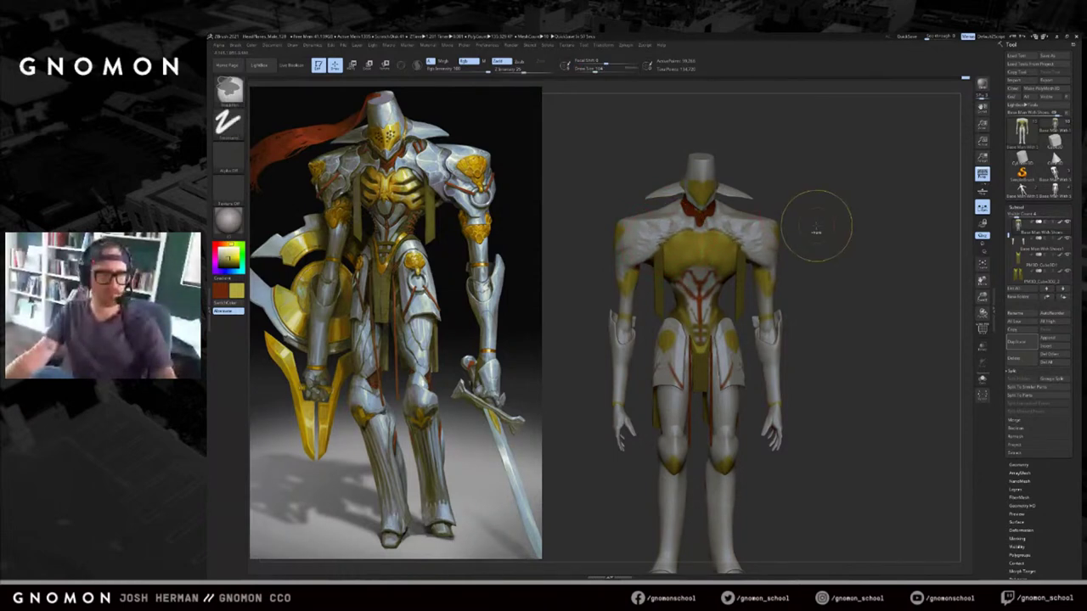
left_click(593, 70)
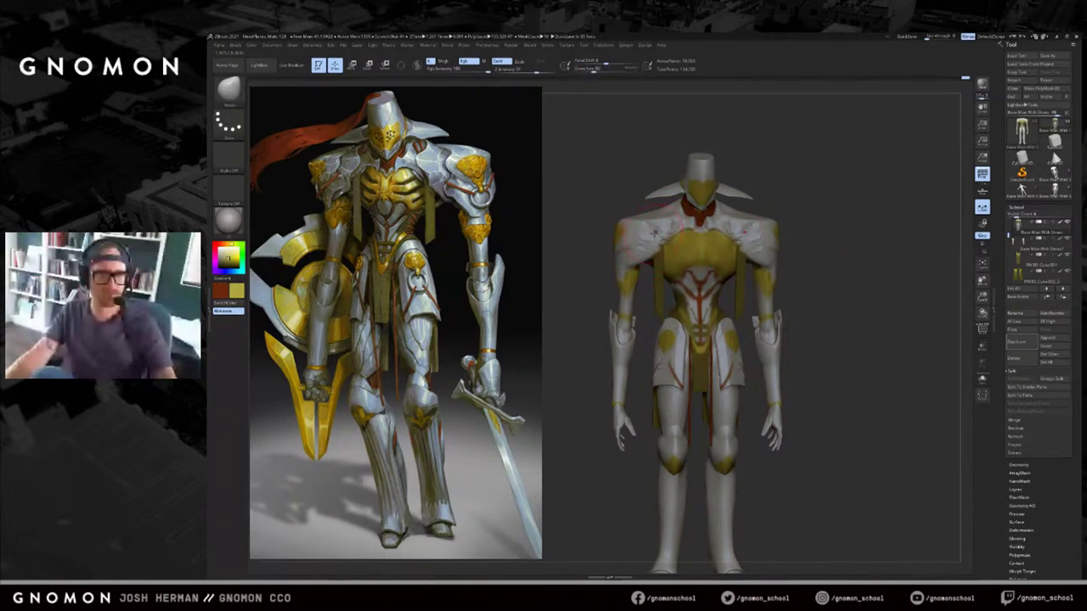
key("[")
left_click_drag(671, 218, 662, 235, "shift")
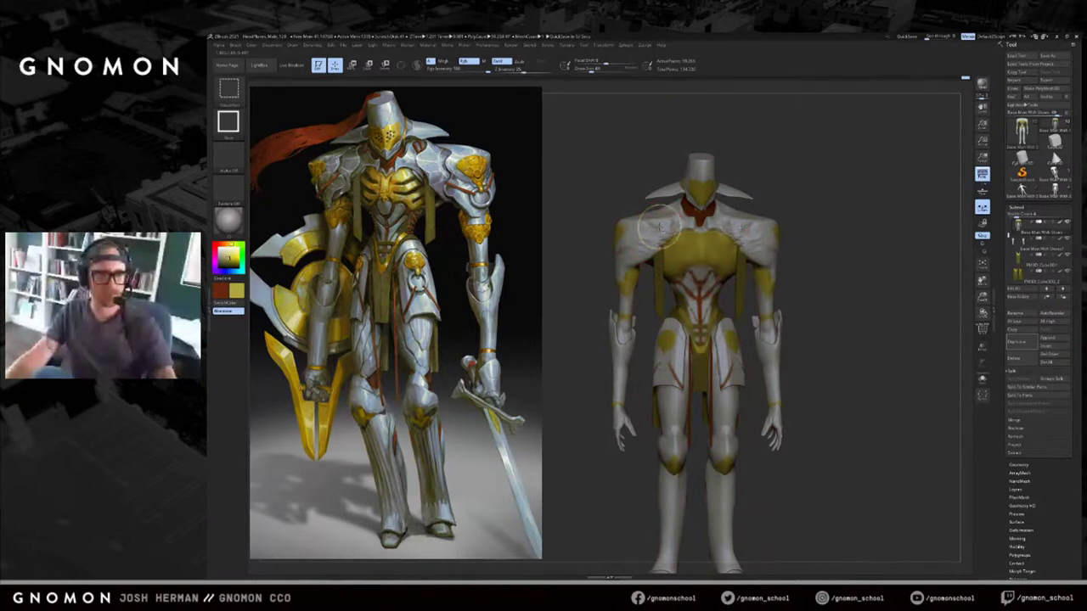
left_click_drag(825, 172, 741, 185)
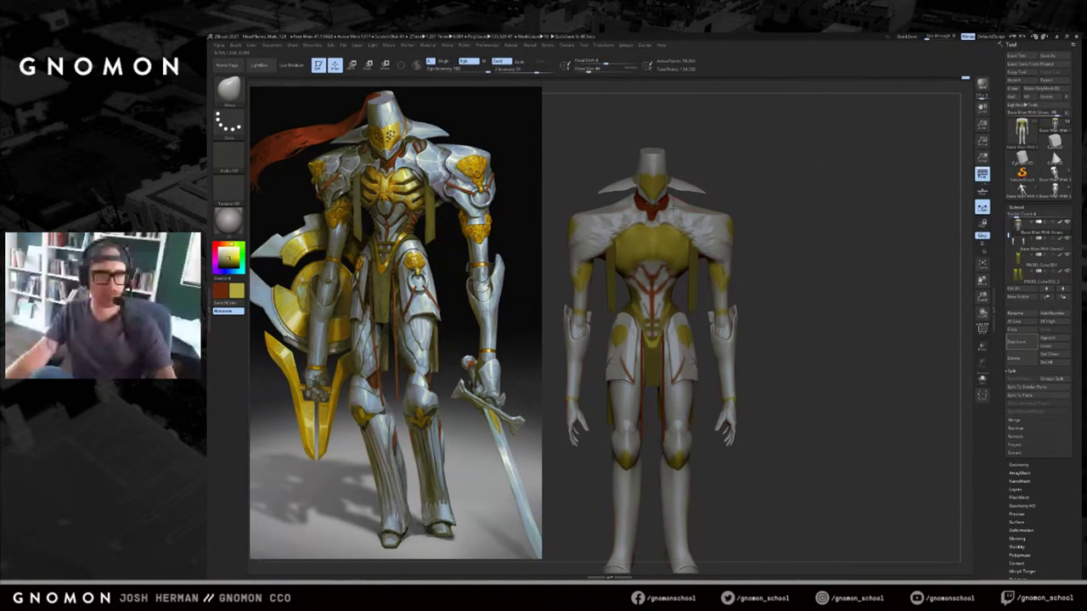
key("]")
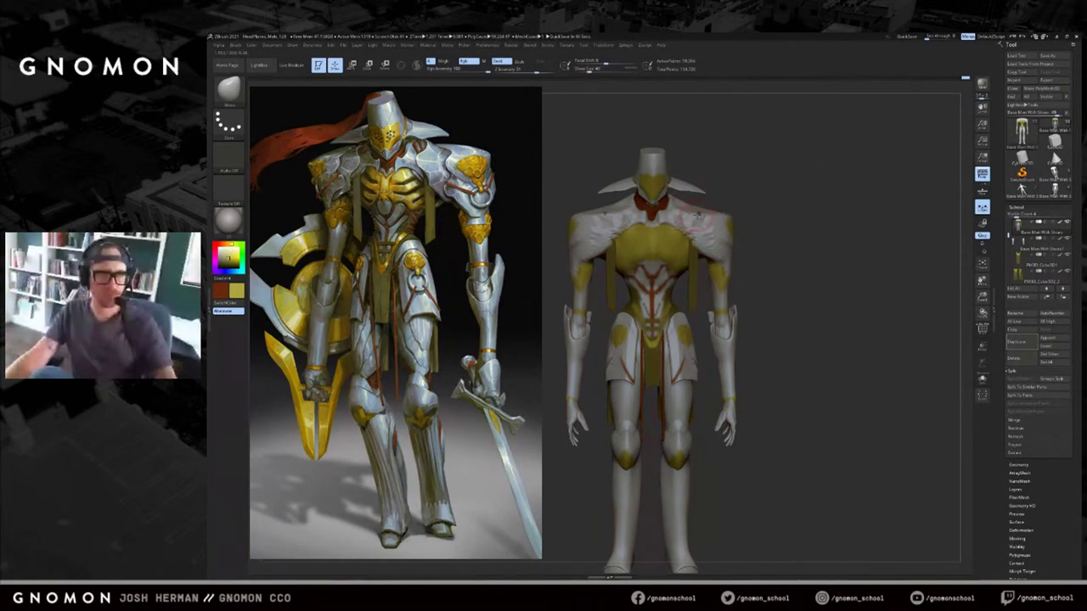
key("s")
mouse_move(735, 200)
left_mouse_down()
mouse_move(750, 216)
mouse_move(768, 191)
mouse_move(757, 181)
mouse_move(719, 188)
mouse_move(762, 179)
mouse_move(668, 209)
mouse_move(637, 177)
left_mouse_up()
key("[")
Select the helmet and adjust its profile from the side with the Move brush.
left_click(686, 204, "alt")
key("s")
key("s")
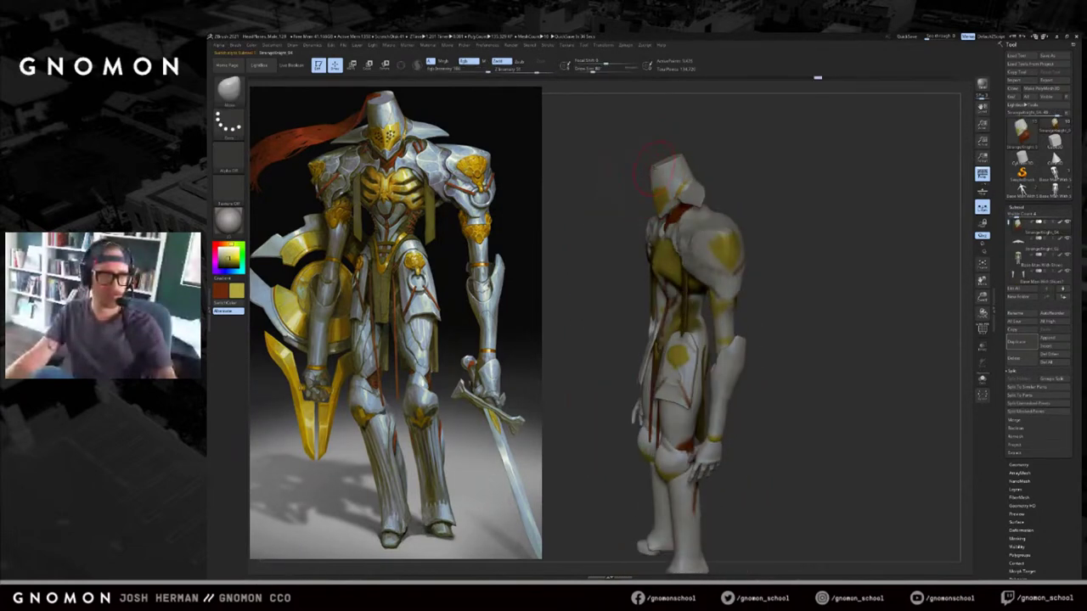
mouse_move(730, 129)
left_mouse_down("alt")
mouse_move(752, 155)
mouse_move(750, 180)
left_mouse_up("alt")
key("s")
left_click_drag(660, 184, 654, 184)
left_click_drag(650, 233, 624, 222)
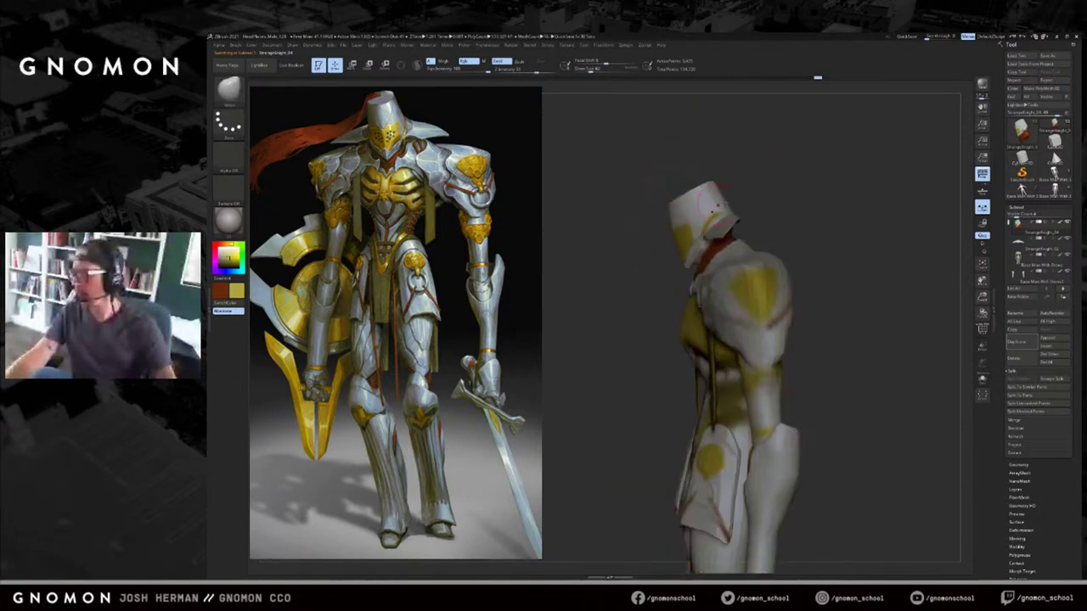
key("f")
key("f")
key("f")
left_click_drag(832, 216, 875, 206)
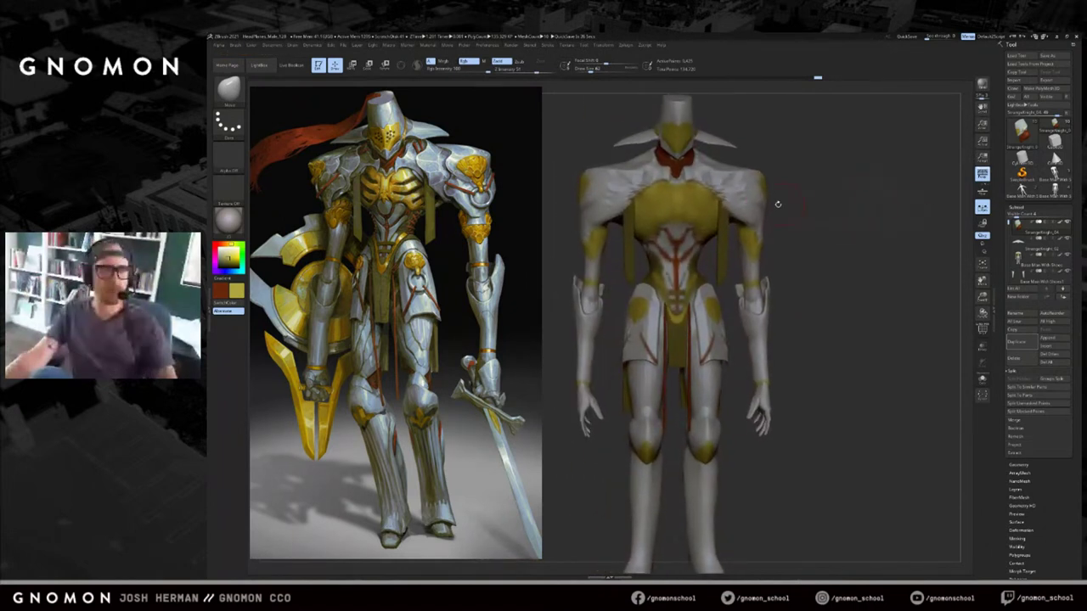
Move the concept painting reference to the opposite side of the figure.
key("2")
key("shift+s")
left_click_drag(745, 184, 754, 242, "alt")
key("shift+s")
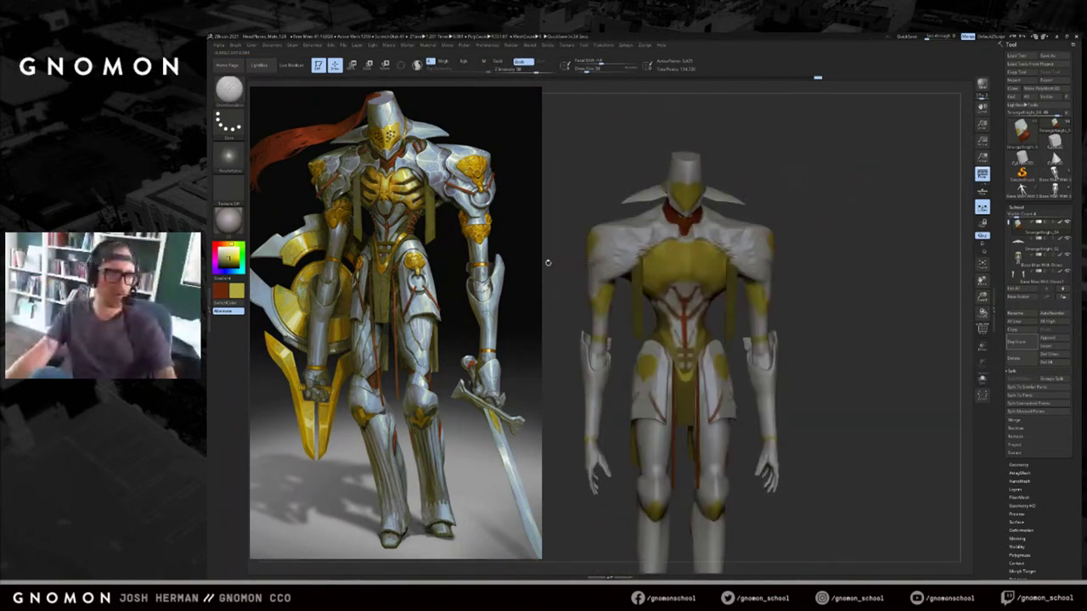
left_click(238, 291)
right_click_drag(354, 194, 827, 217)
right_click(586, 213)
Choose a dark olive paint color and switch to the Standard brush.
left_click(254, 316)
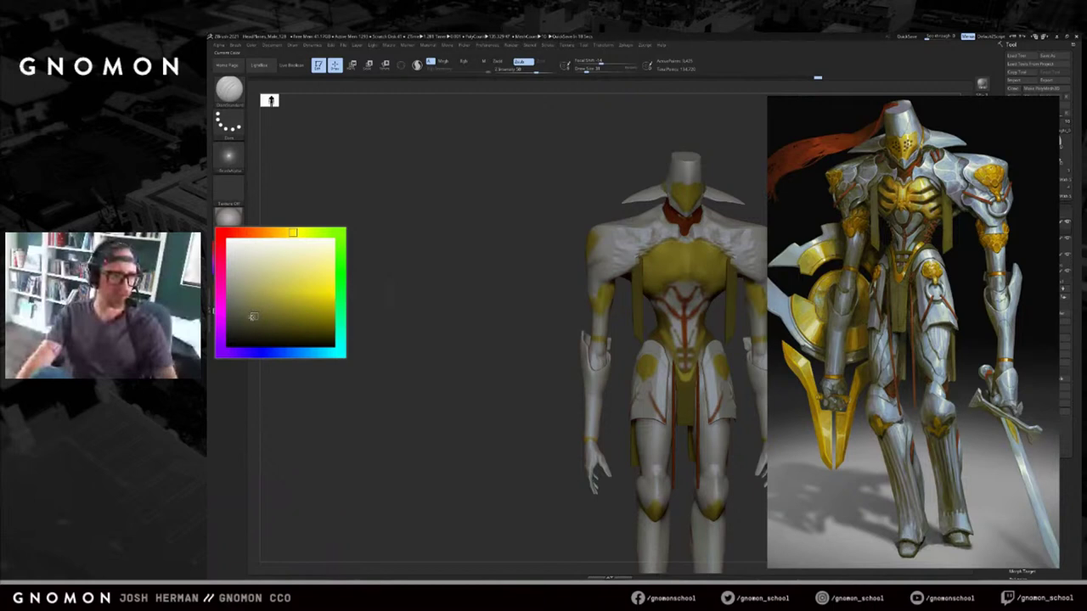
left_click_drag(518, 266, 548, 259)
key("b")
key("s")
key("t")
left_click_drag(556, 198, 427, 206, "alt")
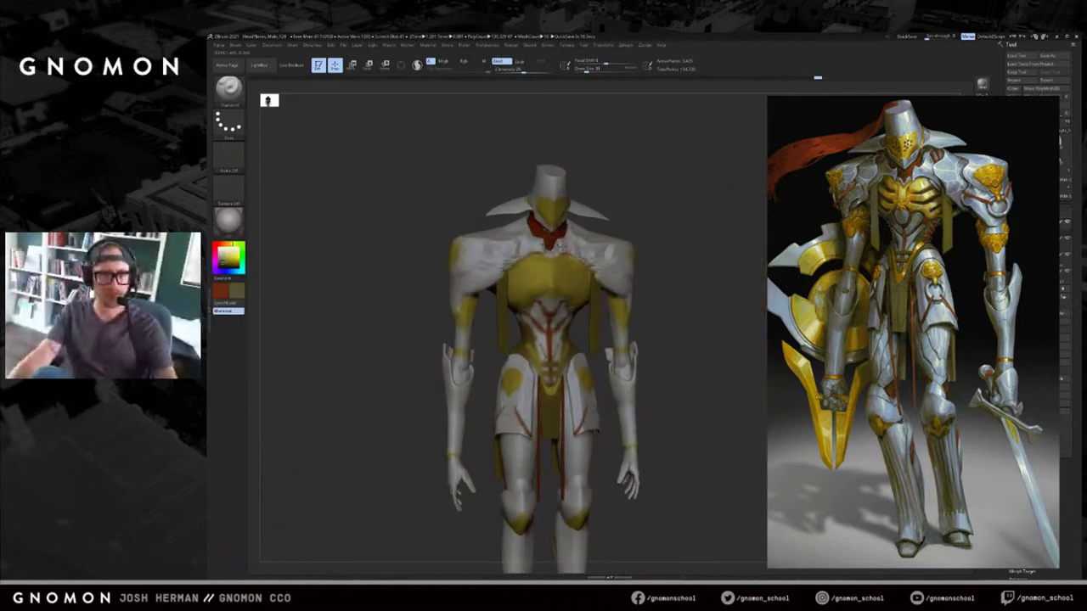
Try painting dark marks across the gold chest using Rgb only with the Standard brush, and undo them.
left_click(499, 62)
left_click(467, 63)
left_click_drag(604, 227, 633, 217)
key("[")
right_click_drag(579, 260, 582, 263)
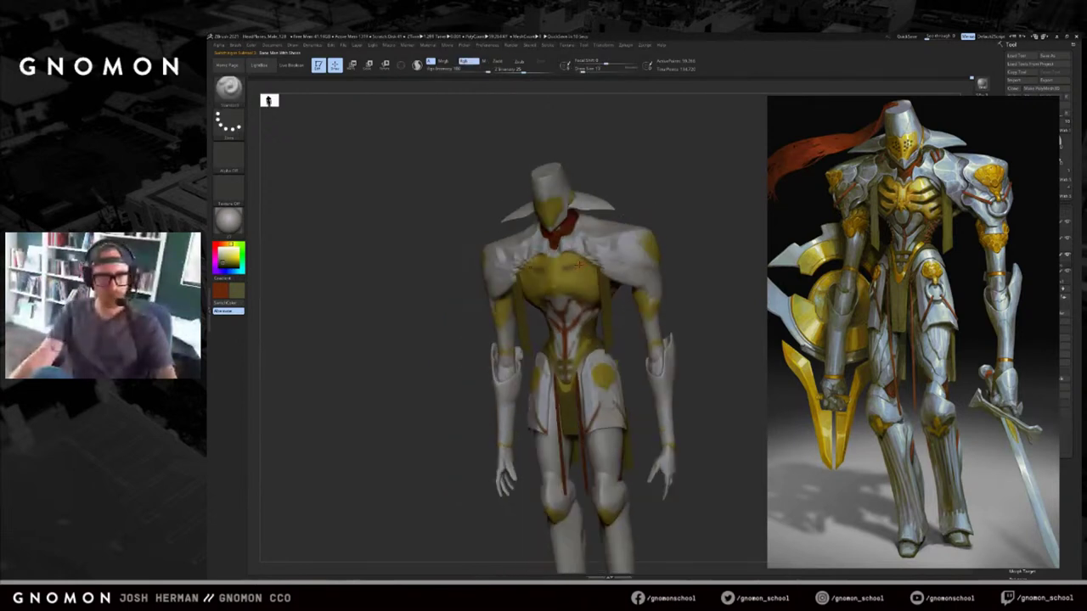
mouse_move(574, 268)
left_mouse_down()
mouse_move(563, 267)
mouse_move(577, 269)
left_mouse_up()
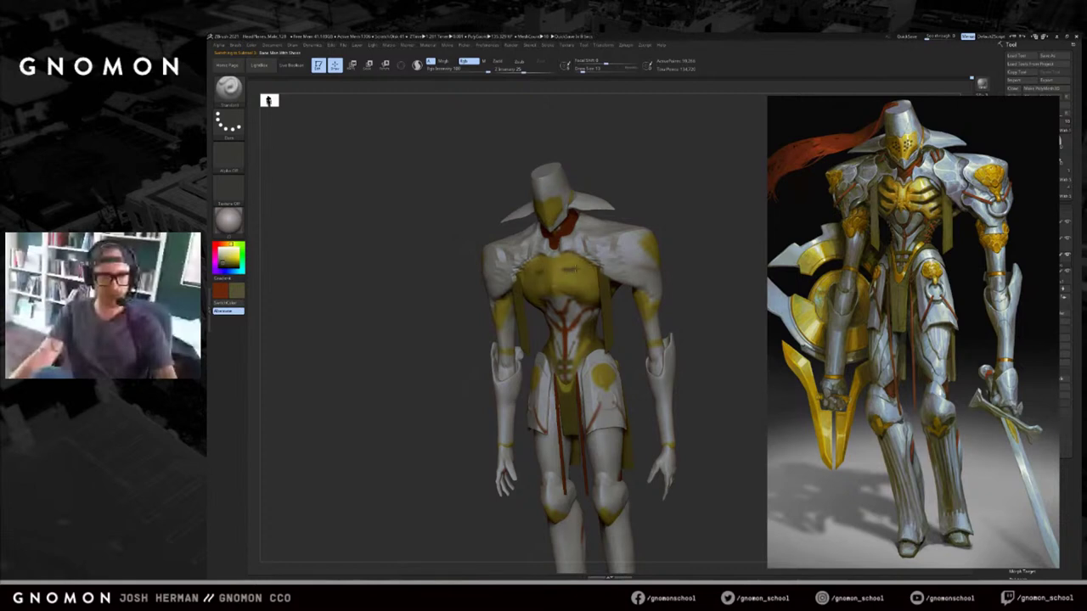
key("ctrl+z")
key("ctrl+z")
Turn off Rgb, turn on Zadd, and sculpt the gold chest with the Standard brush, smoothing its surface.
key("b")
key("d")
key("s")
key("b")
key("s")
key("t")
left_click(500, 62)
left_click(466, 62)
key("s")
left_click_drag(560, 262, 565, 264)
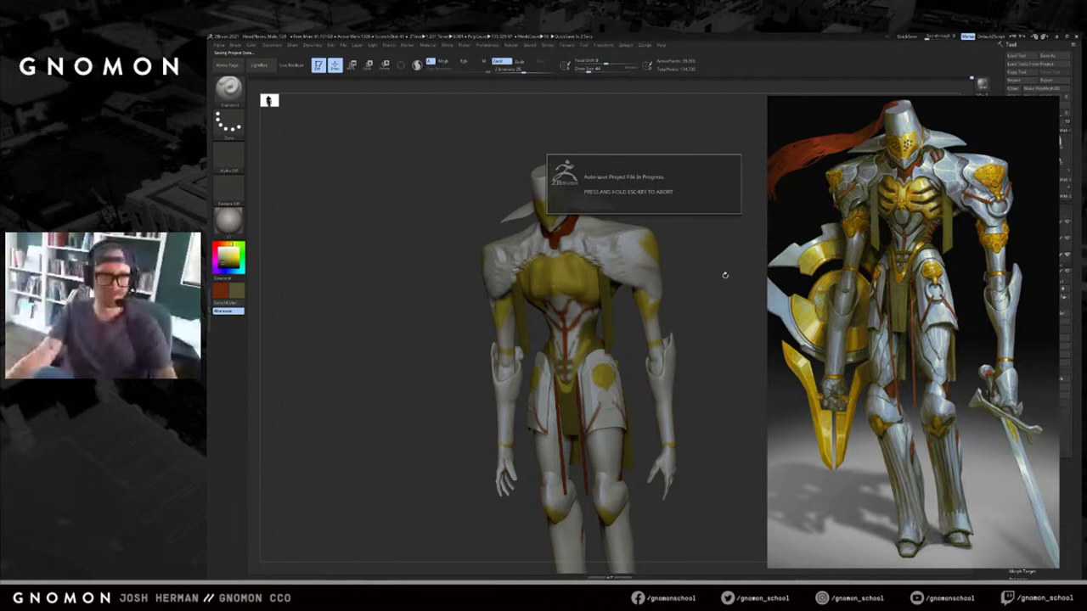
mouse_move(700, 259)
left_mouse_down()
mouse_move(711, 240)
mouse_move(701, 243)
left_mouse_up()
left_click_drag(535, 267, 543, 270, "shift")
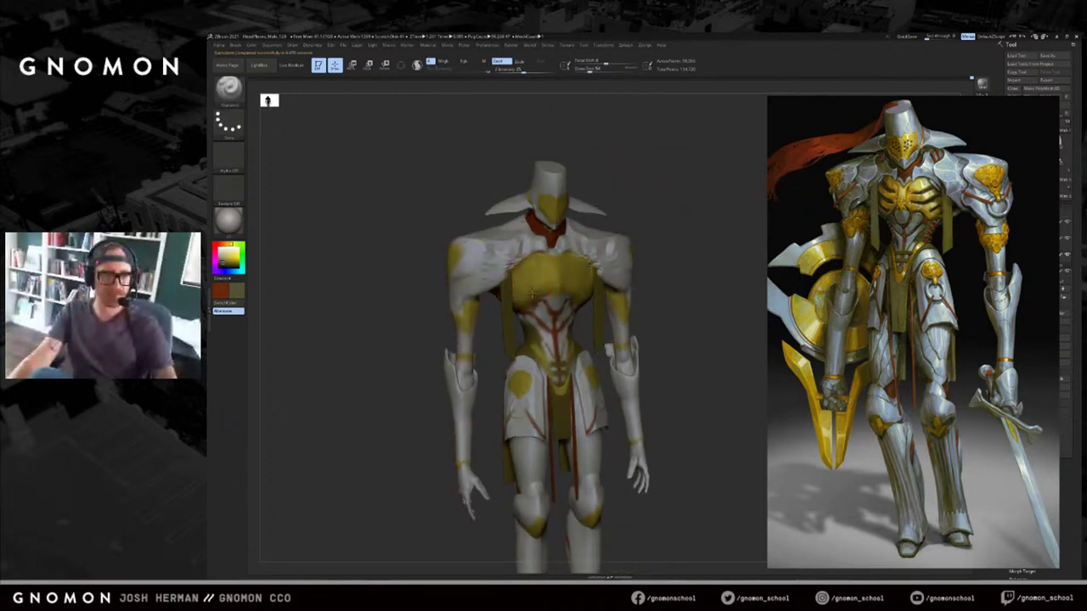
Try building up the chest with the Clay brush and undo the stroke.
key("b")
key("c")
key("l")
left_click_drag(540, 286, 538, 258)
key("ctrl+z")
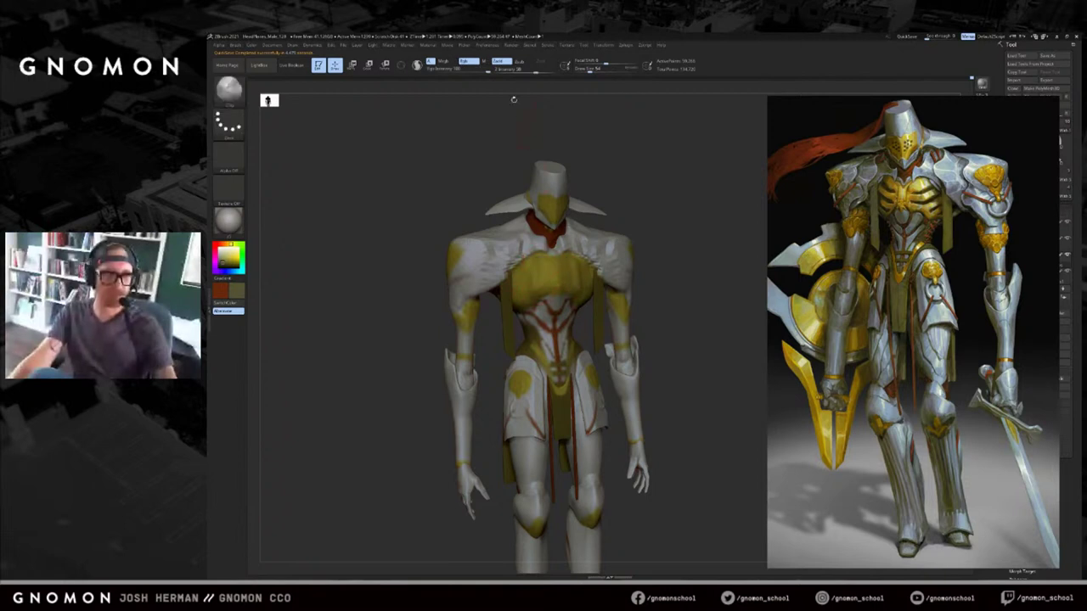
Turn off Rgb and rework the upper middle of the chest with a resized brush.
left_click(465, 62)
key("2")
key("s")
left_click(543, 270)
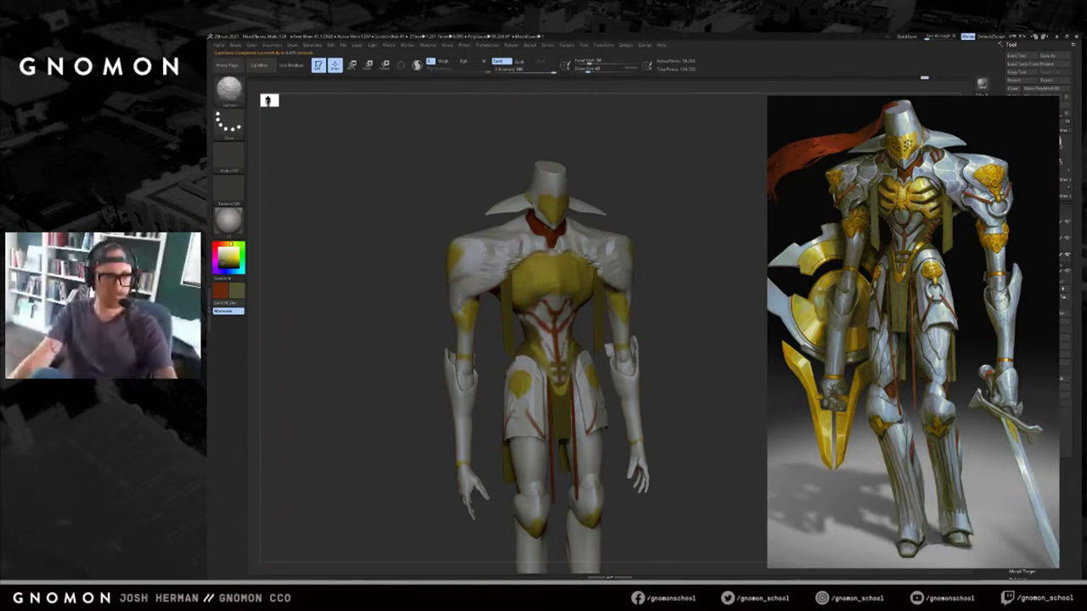
Sculpt the pectoral forms on the gold chest with the Standard brush and smooth them.
left_click_drag(697, 205, 649, 218)
key("b")
key("s")
key("t")
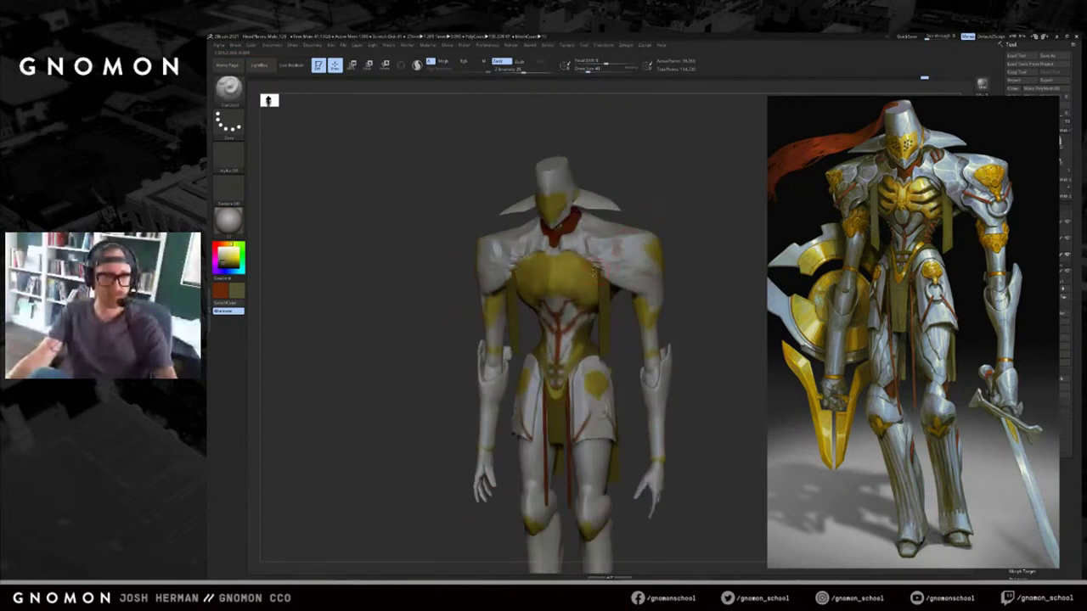
left_click_drag(572, 261, 568, 281)
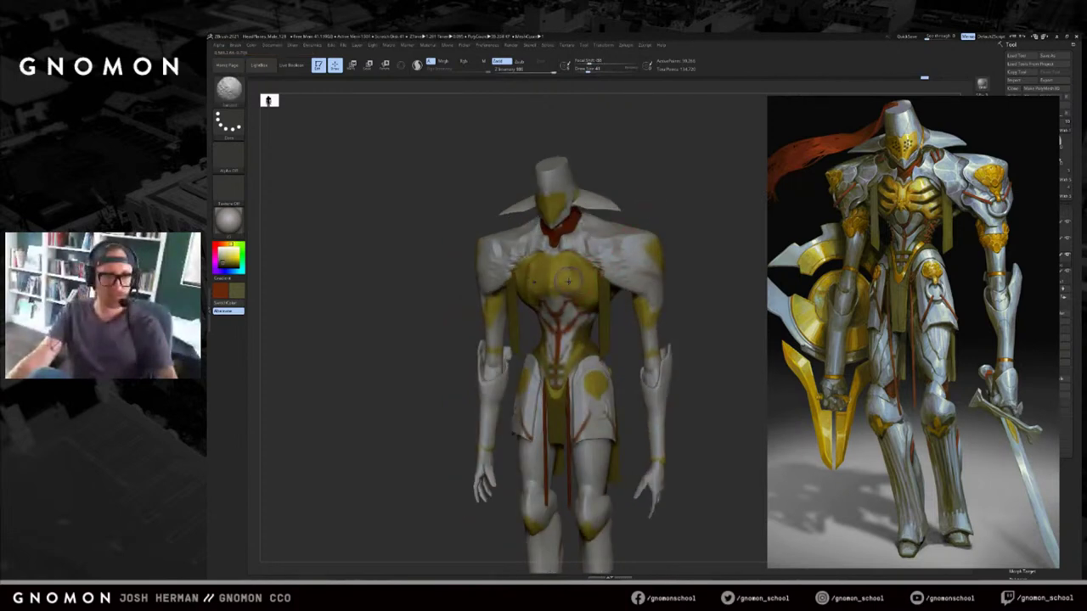
key("1")
key("shift")
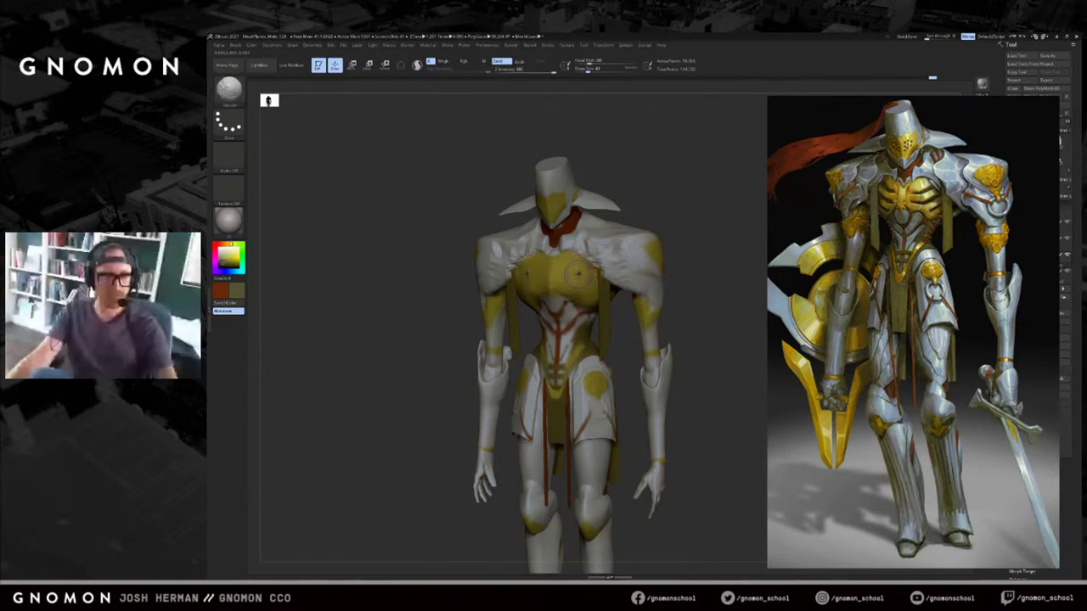
Carve the chest forms with the DamStandard brush and soften them with the Standard and Smooth brushes.
mouse_move(640, 213)
left_mouse_down()
mouse_move(660, 189)
mouse_move(638, 224)
mouse_move(638, 212)
left_mouse_up()
key("2")
key("shift")
left_click_drag(689, 239, 662, 258)
key("ctrl")
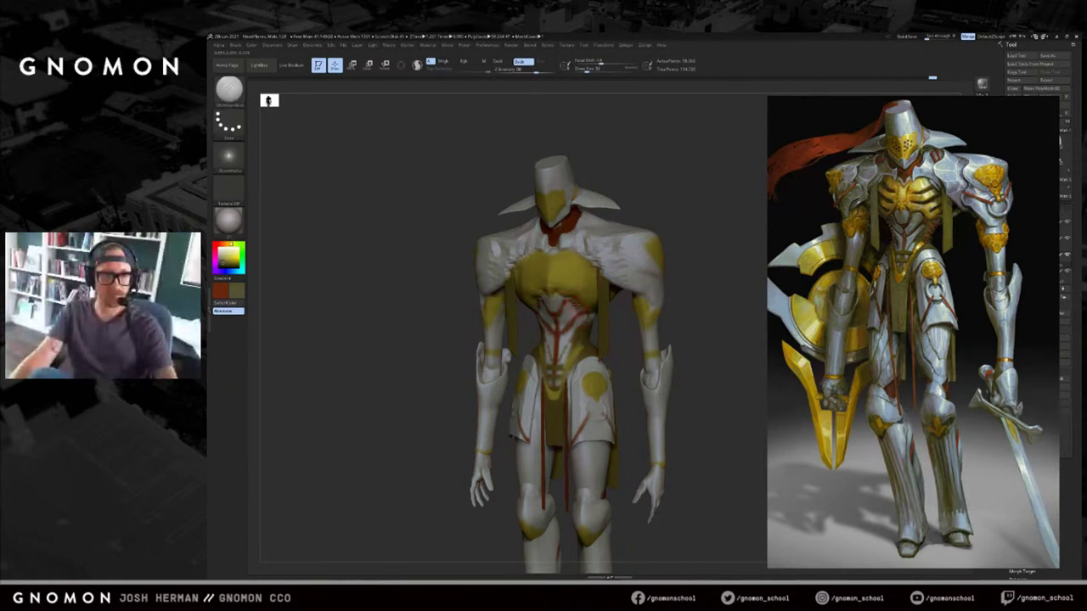
key("b")
key("s")
key("t")
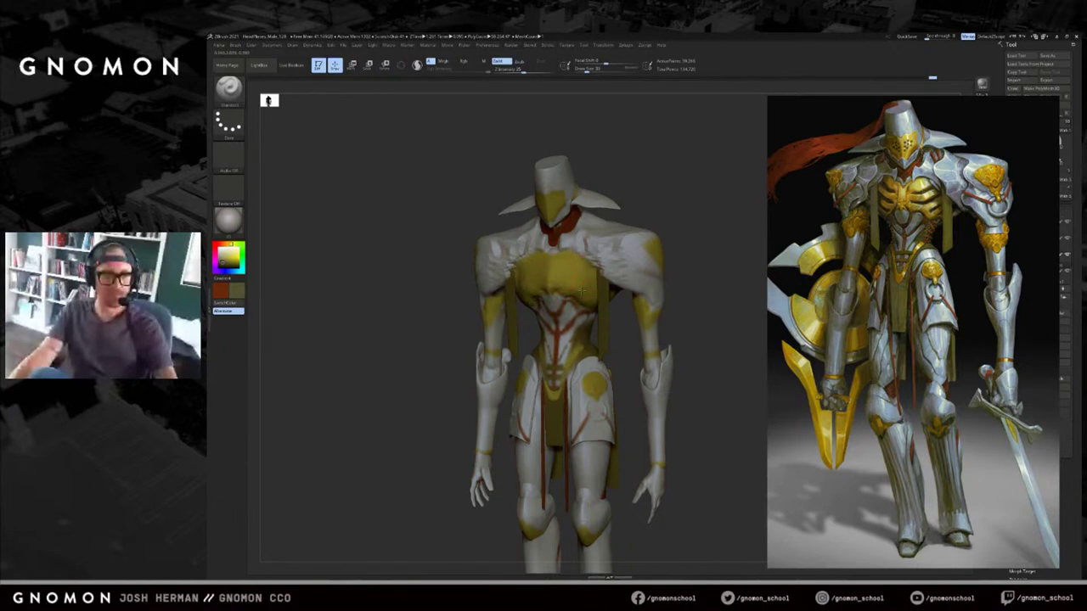
key("shift")
Switch to the Move brush and fill the body with solid white.
key("b")
key("m")
key("v")
key("alt+s")
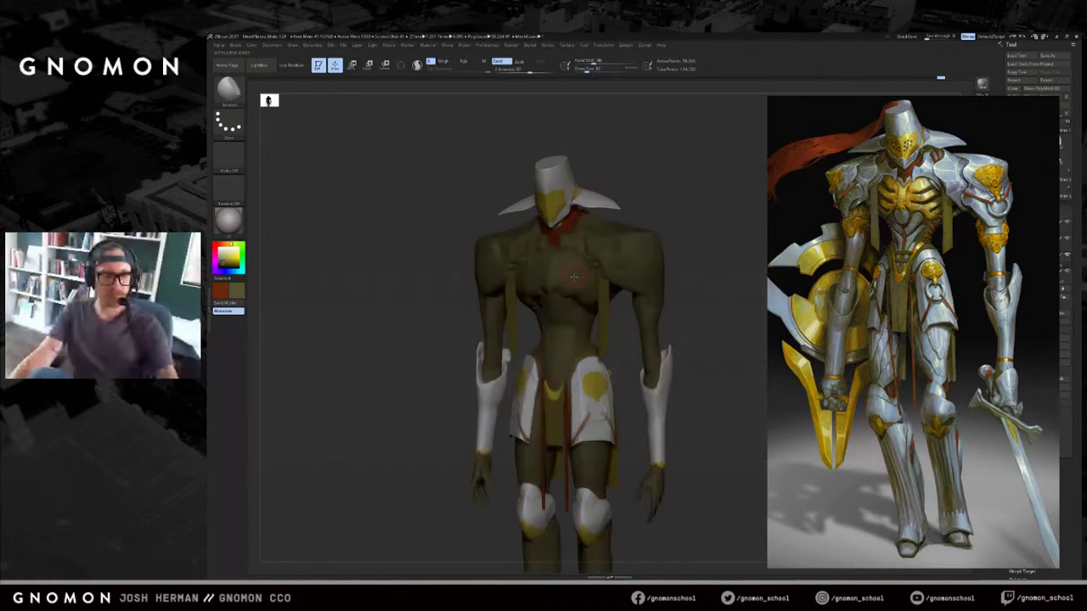
right_click_drag(575, 276, 572, 262, "alt")
left_click(223, 251)
left_click_drag(223, 251, 219, 248)
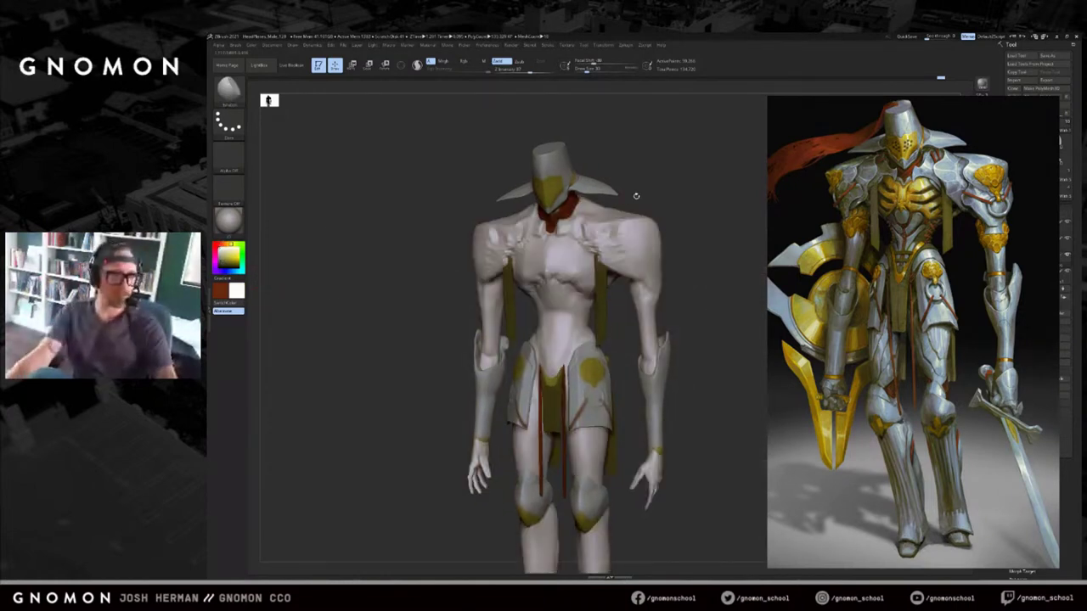
Try adjusting the chest on the white body with a resized brush, and undo the white fill.
right_click_drag(636, 194, 631, 225, "ctrl")
key("s")
left_click_drag(582, 257, 587, 266)
key("s")
left_click_drag(591, 279, 592, 281)
right_click_drag(590, 255, 625, 252)
left_click_drag(543, 283, 525, 289)
left_click_drag(735, 161, 705, 156)
left_click_drag(705, 156, 679, 154, "alt")
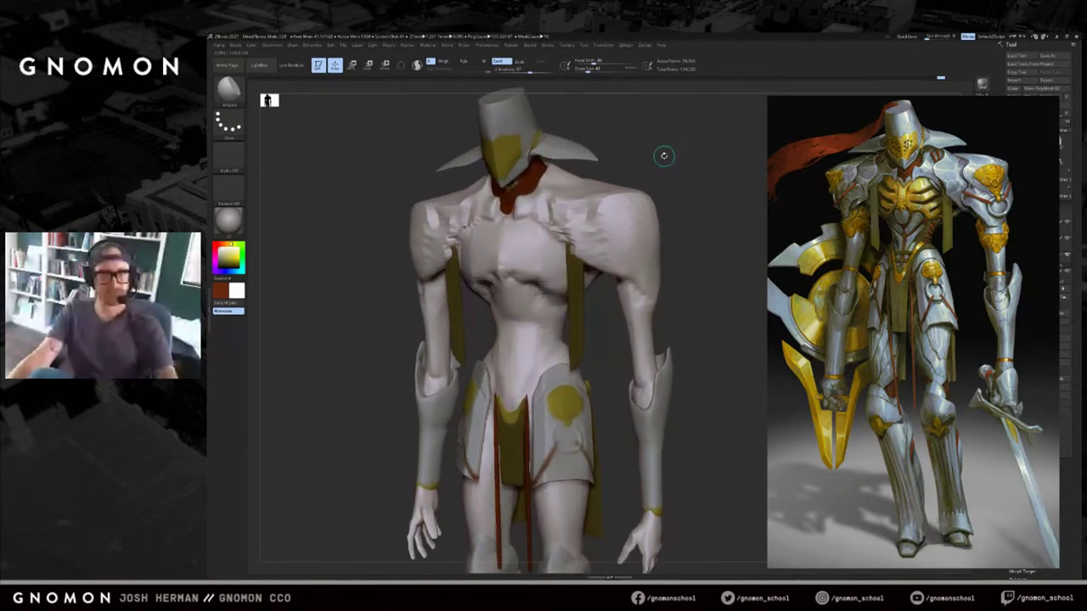
key("ctrl+z")
Return to the Standard brush, choose dark olive again, and resize the brush over the chest.
left_click_drag(682, 161, 615, 222, "alt")
left_click_drag(661, 194, 636, 194)
key("b")
key("s")
key("t")
key("c")
mouse_move(237, 266)
left_click(248, 323)
left_click_drag(425, 231, 419, 232)
key("s")
left_click_drag(537, 273, 533, 274)
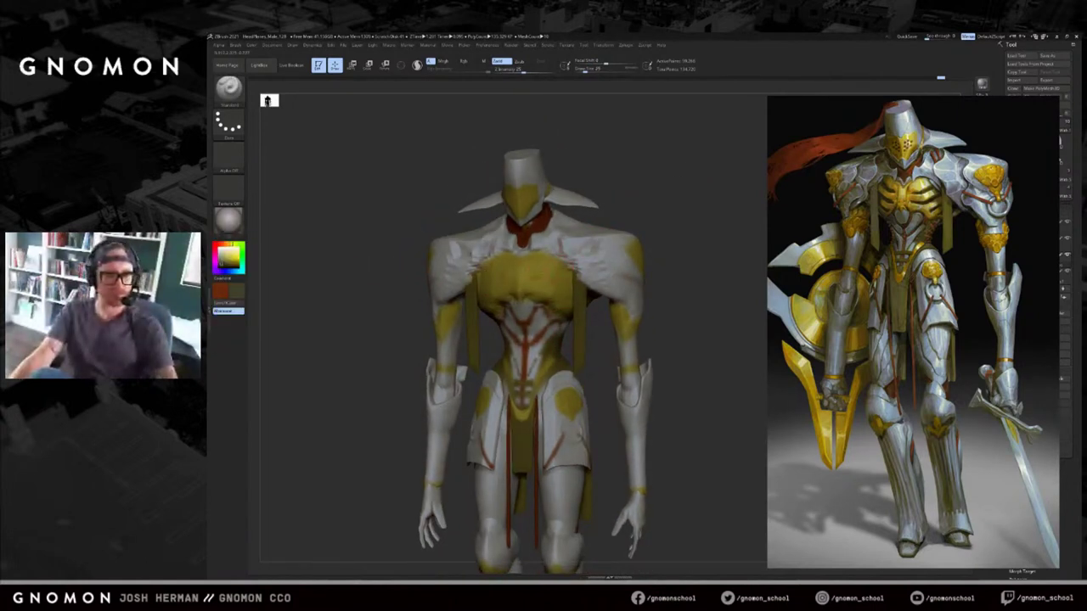
Set the Standard brush to Rgb painting with Z Intensity 0 and undo the full-body olive fill.
key("ctrl+f")
left_click_drag(524, 72, 489, 71)
left_click(468, 62)
mouse_move(643, 134)
left_mouse_down()
mouse_move(635, 167)
mouse_move(667, 175)
mouse_move(666, 163)
left_mouse_up()
key("ctrl+z")
key("s")
left_click_drag(601, 248, 598, 248)
left_click_drag(649, 163, 643, 164)
key("ctrl+f")
key("s")
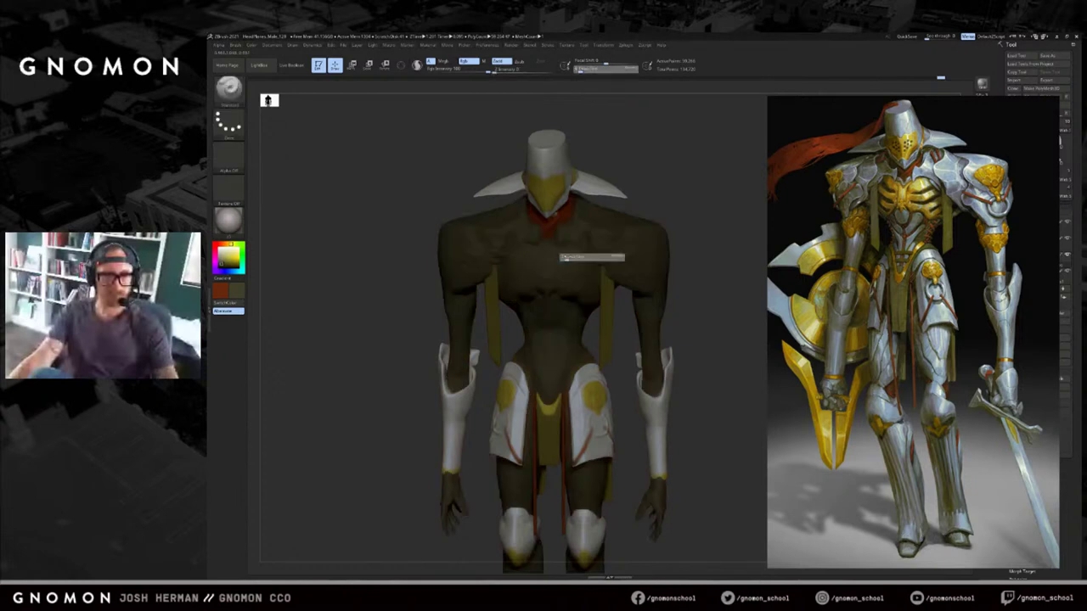
key("ctrl+z")
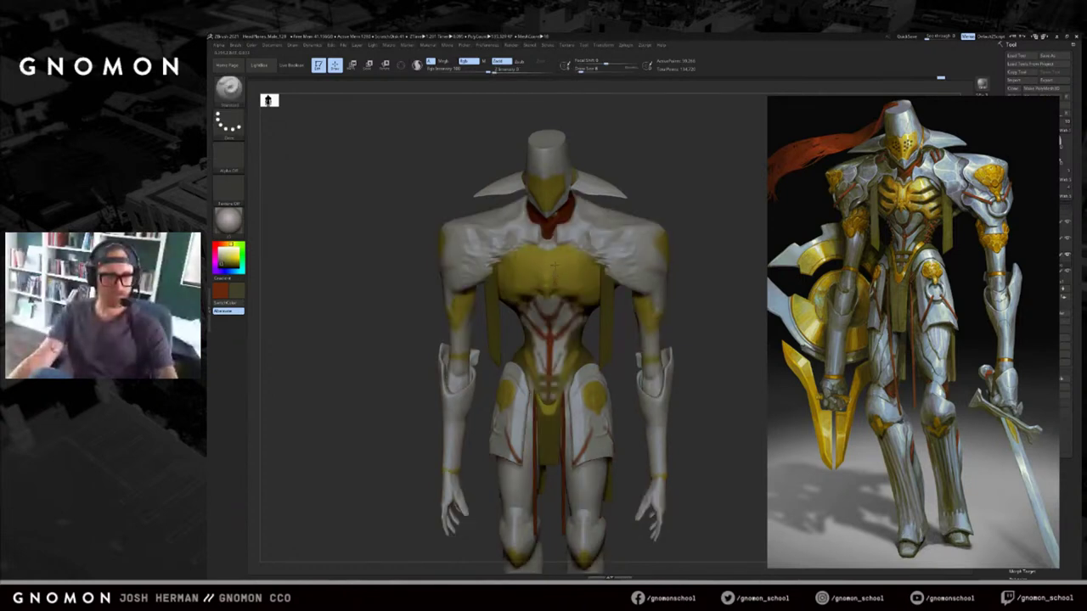
Paint dark rib stripes across the gold chest, isolating the body to extend them around its side.
mouse_move(656, 181)
left_mouse_down()
mouse_move(653, 167)
mouse_move(643, 184)
left_mouse_up()
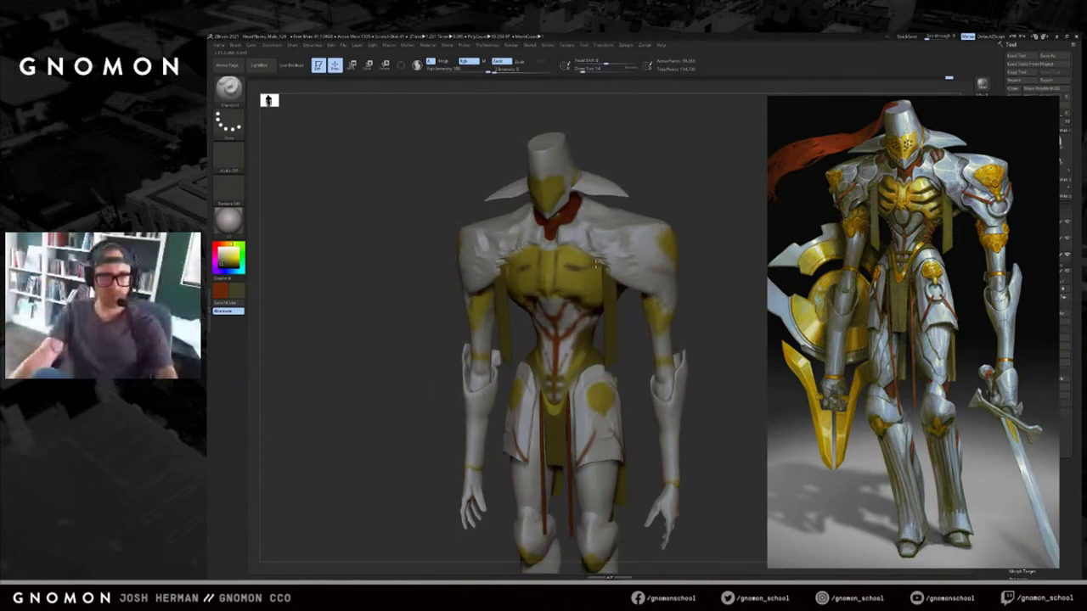
left_click_drag(692, 196, 693, 201)
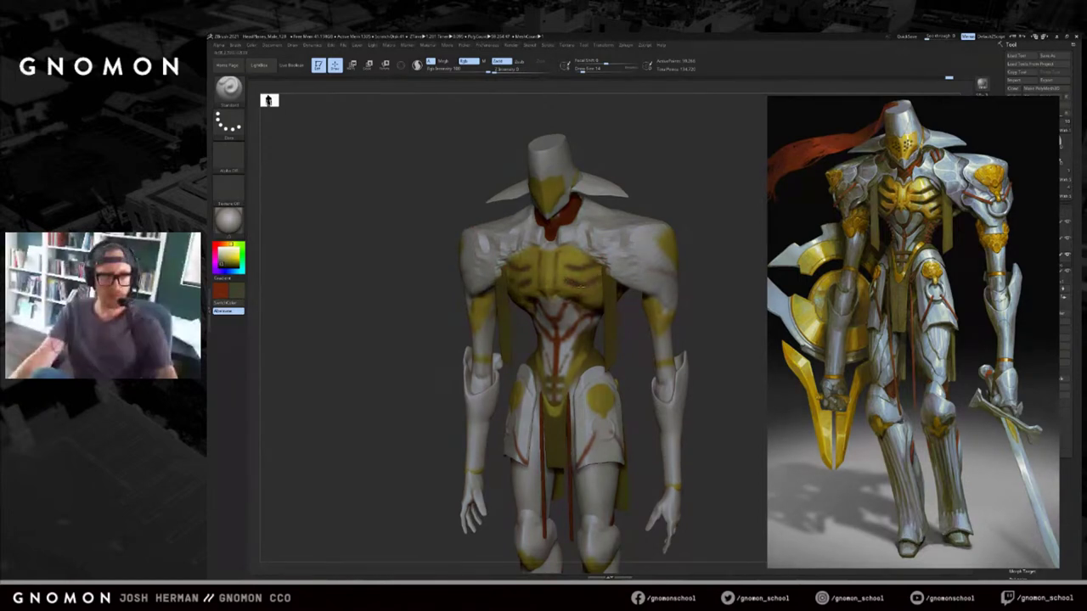
left_click_drag(638, 303, 623, 276, "alt")
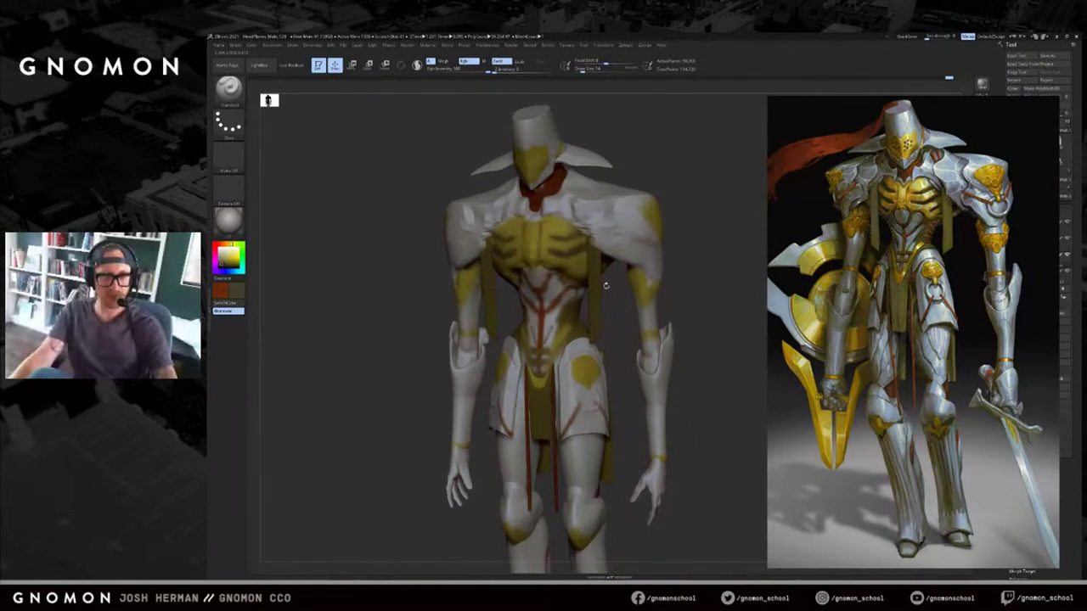
key("ctrl+z")
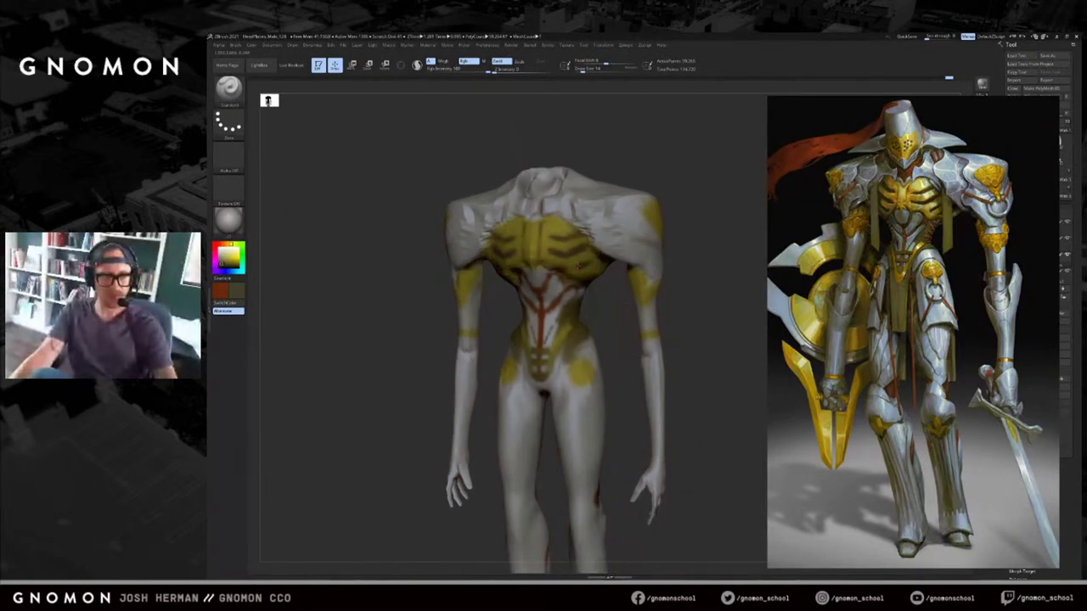
left_click_drag(609, 294, 586, 294)
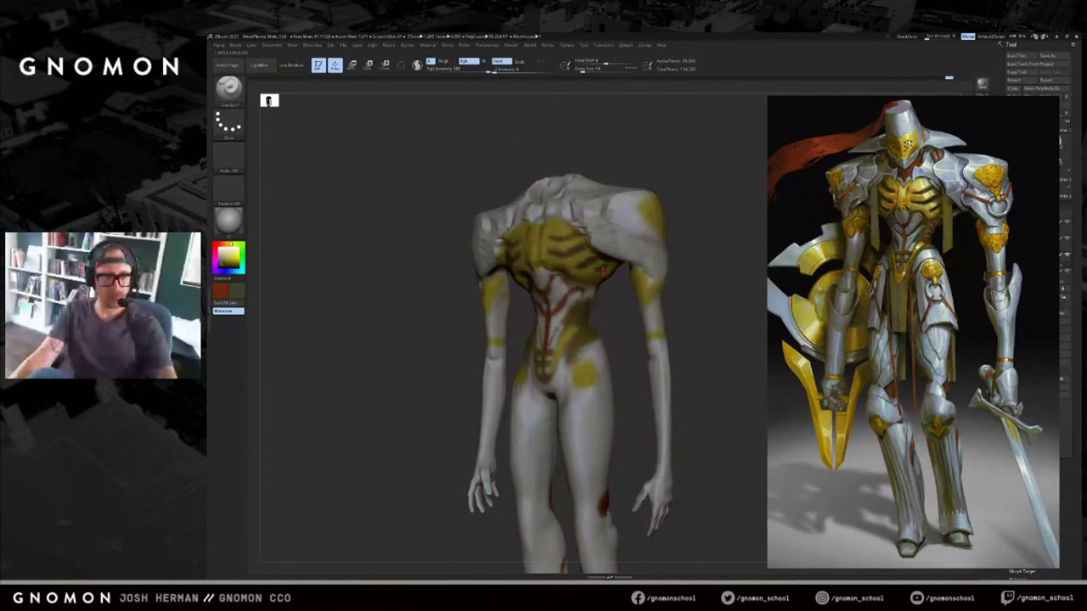
left_click_drag(608, 286, 600, 282)
Carve along the lower edge of the rib cage with the DamStandard brush.
key("2")
key("s")
left_click(582, 280)
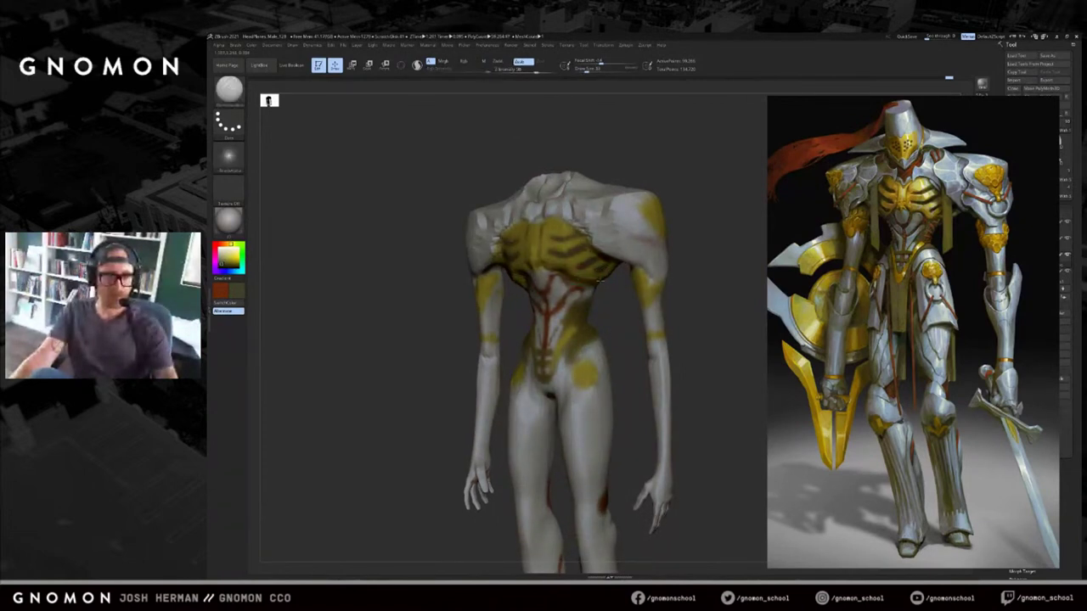
left_click_drag(614, 285, 634, 288)
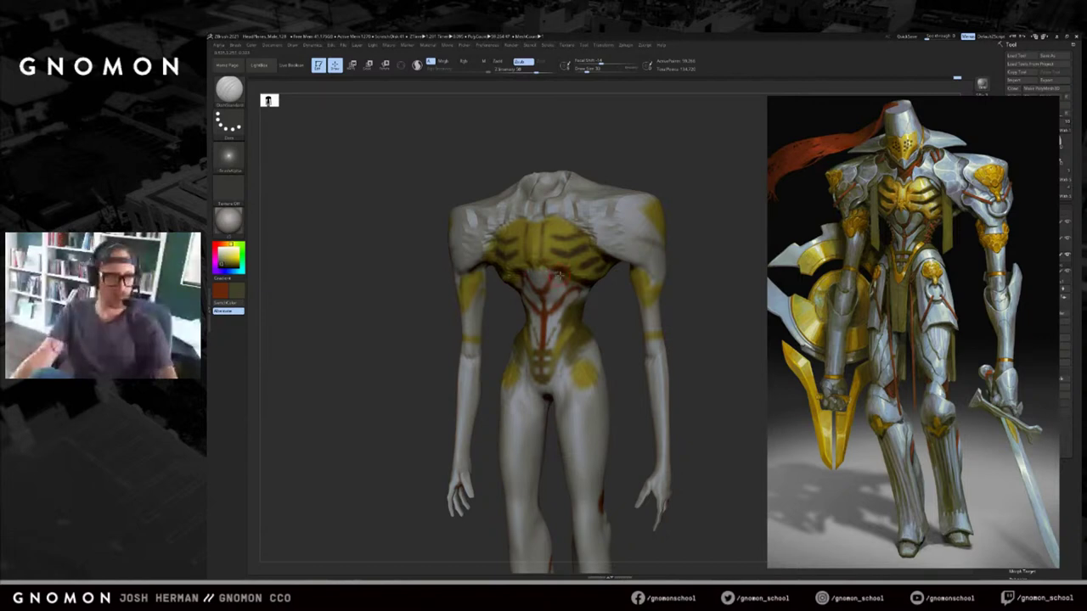
left_click_drag(648, 148, 606, 228, "shift")
Reshape the chest with the Move brush and show the remaining armor pieces again.
key("s")
key("b")
key("m")
key("v")
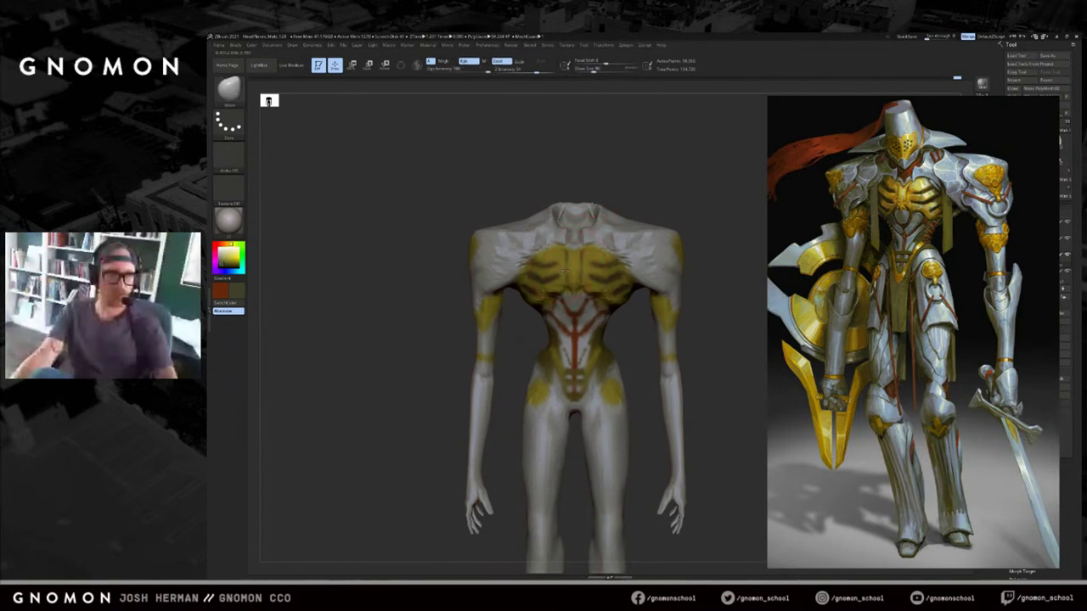
key("s")
left_click_drag(567, 265, 566, 266)
mouse_move(662, 198)
left_mouse_down("alt")
mouse_move(661, 178)
mouse_move(716, 175)
left_mouse_up("alt")
key("f")
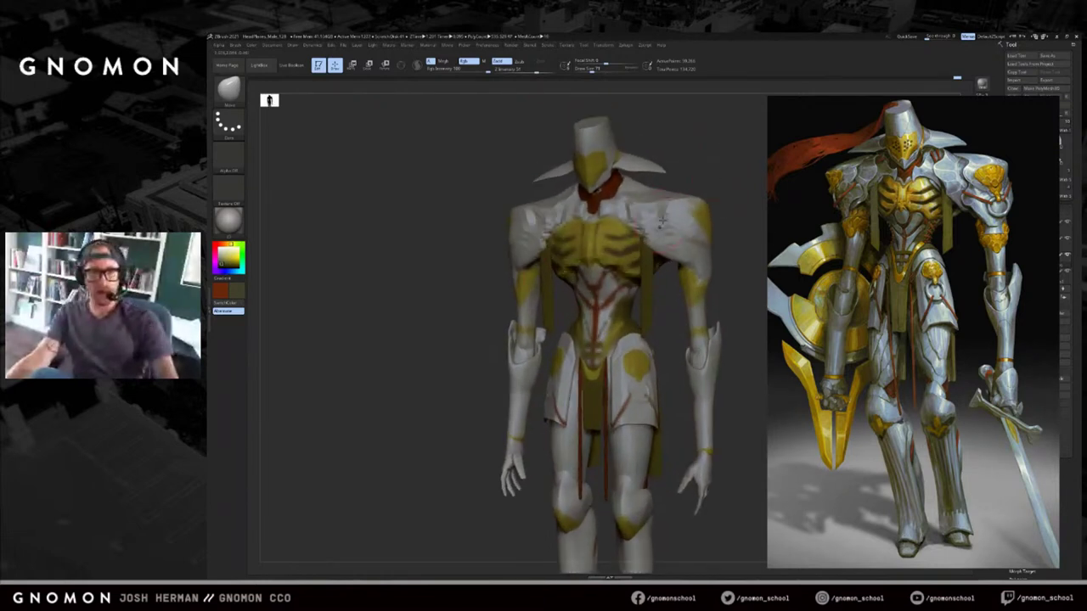
Select the helmet and adjust its shape around the collar with a smaller Move brush.
mouse_move(681, 128)
left_mouse_down("alt")
mouse_move(686, 165)
mouse_move(638, 200)
left_mouse_up("alt")
key("s")
left_click(618, 206, "alt")
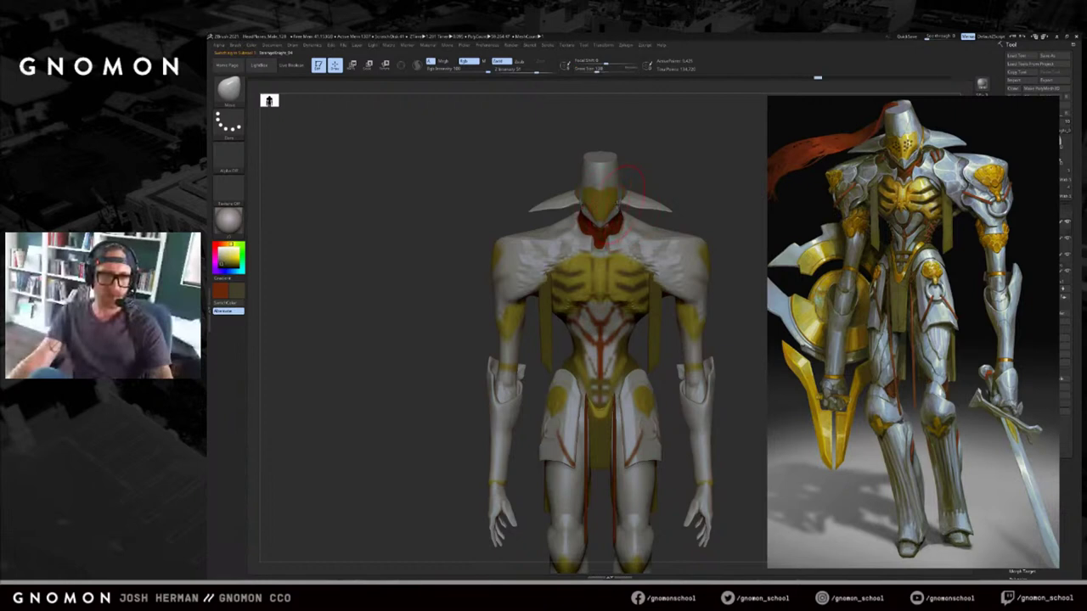
left_click_drag(677, 174, 665, 175)
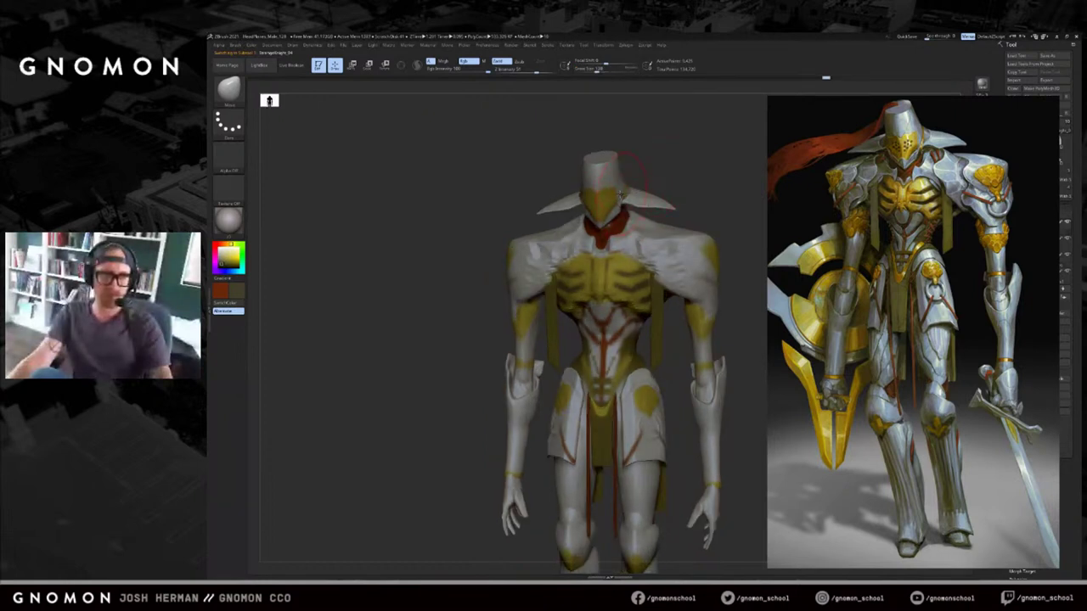
key("bracketleft")
left_click_drag(624, 197, 639, 177)
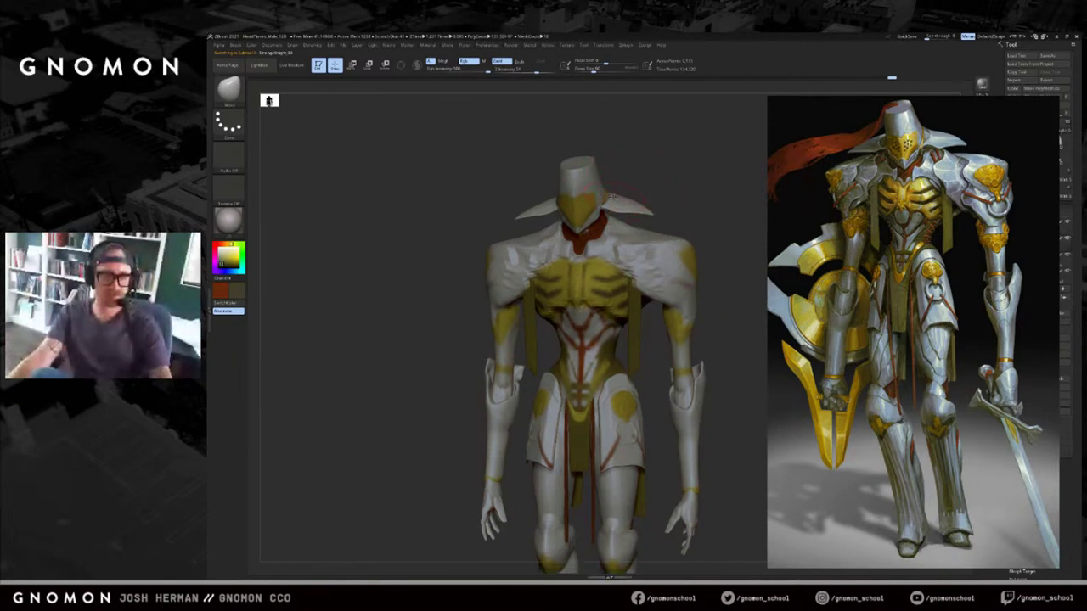
key("bracketleft")
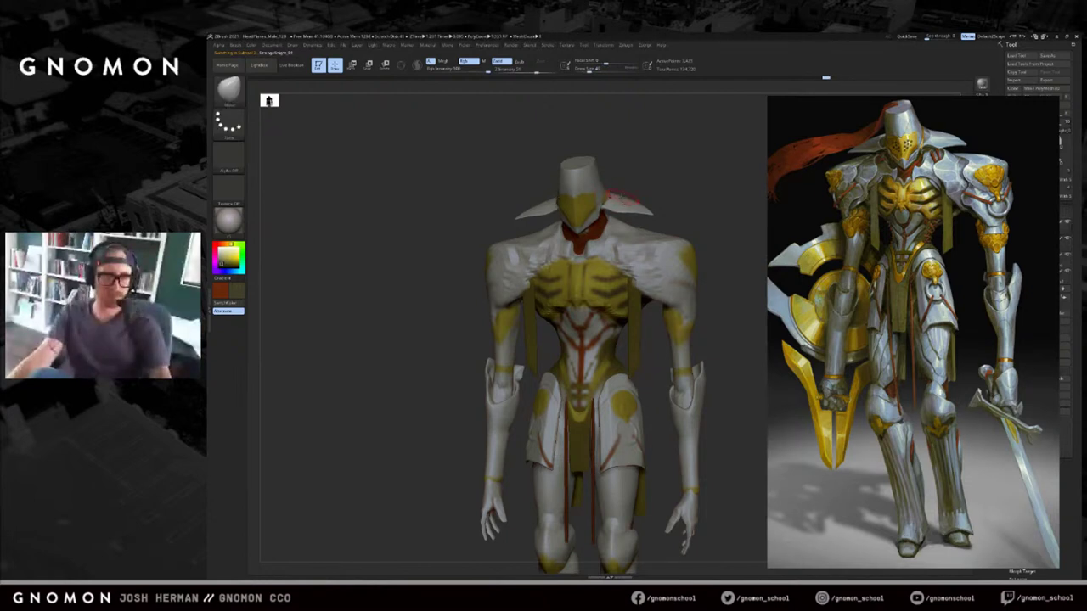
left_click_drag(644, 189, 665, 188)
left_click_drag(545, 188, 553, 185)
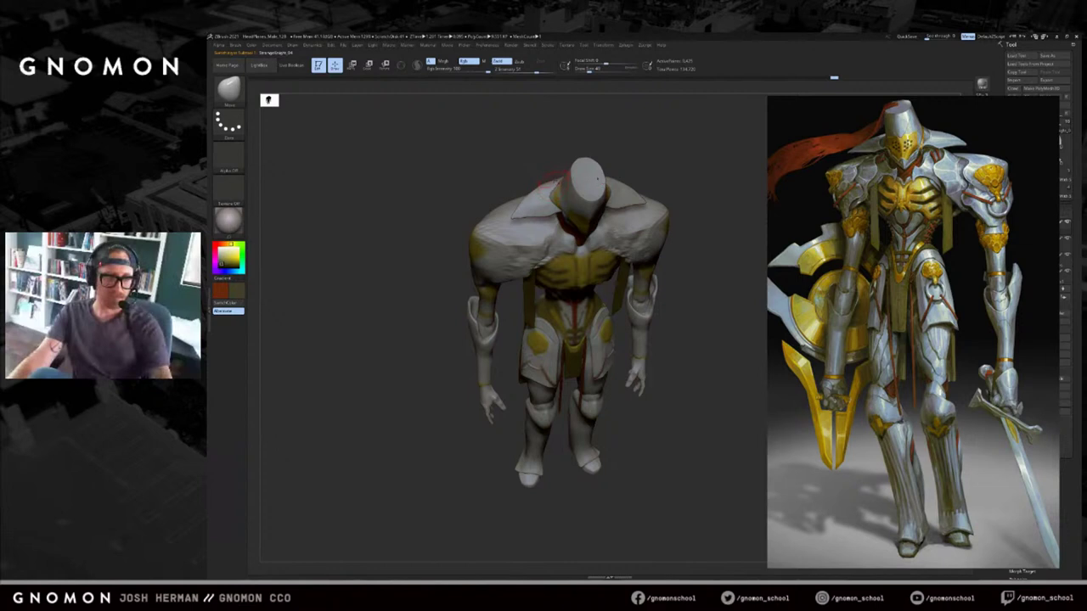
Select the body and refine the outer silhouette of the shoulders and upper arms with the Move brush.
left_click_drag(654, 157, 720, 217, "shift")
key("f")
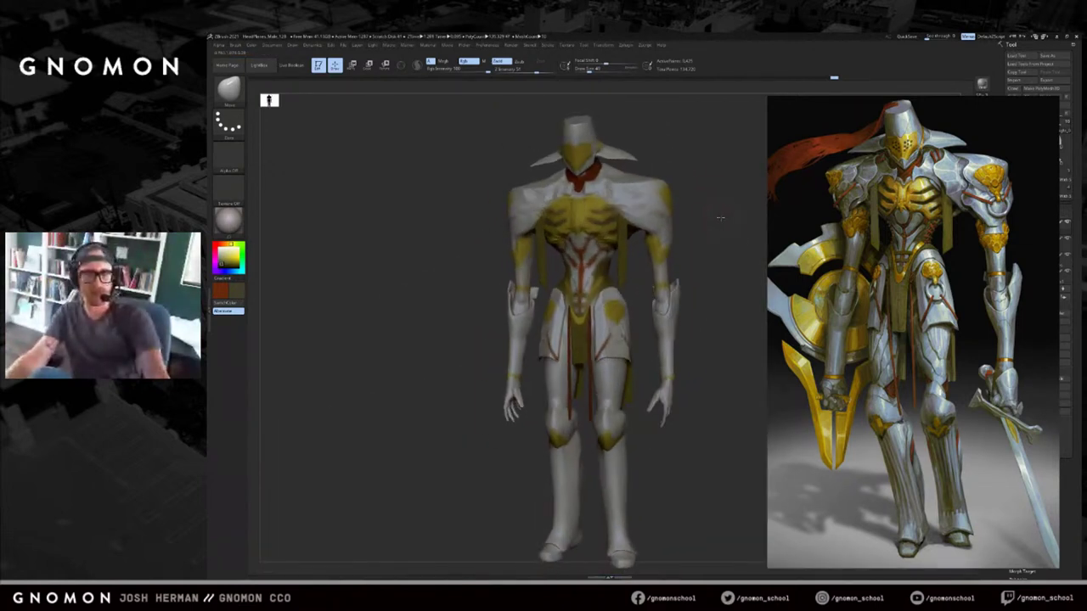
left_click(509, 194, "alt")
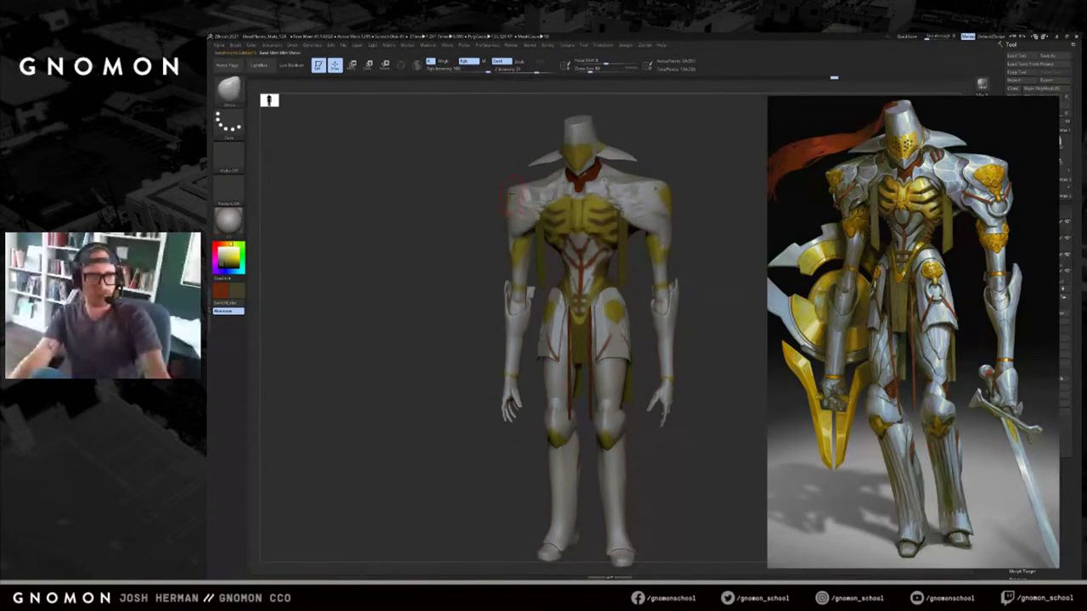
key("s")
left_click_drag(507, 196, 514, 196)
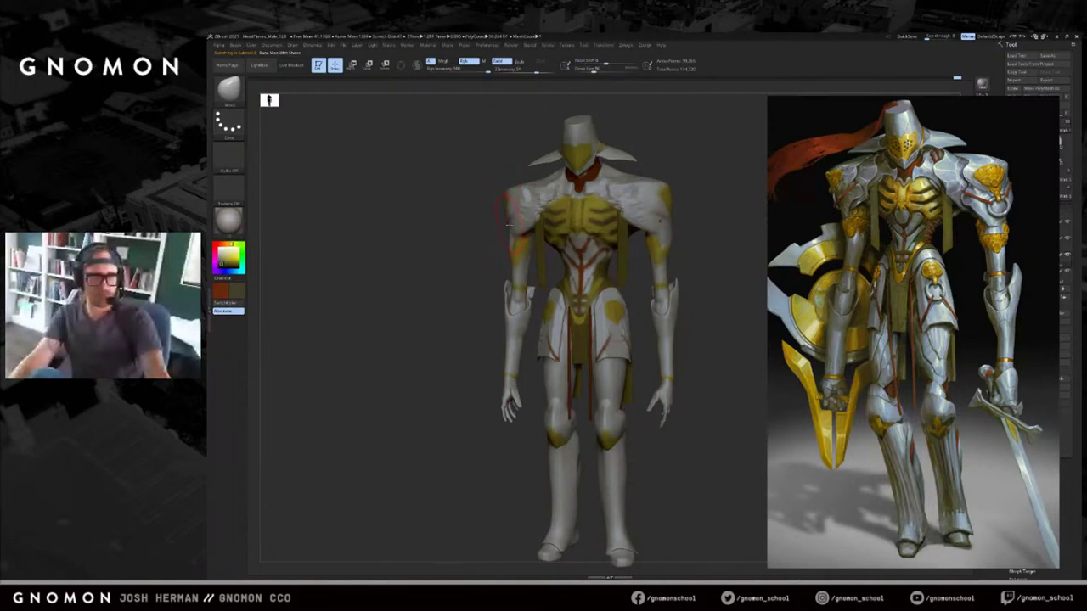
key("]")
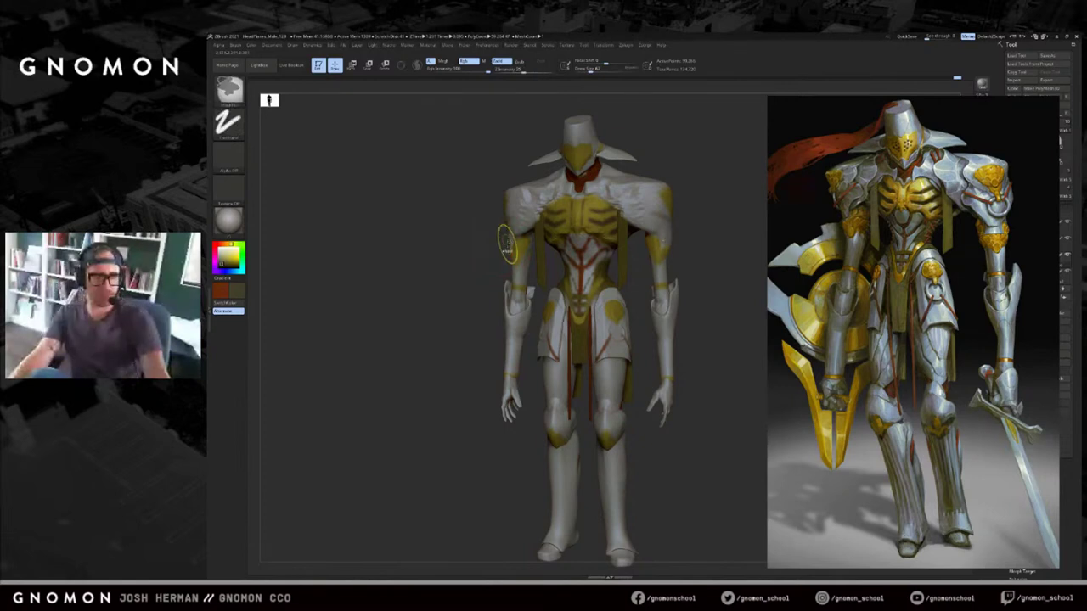
left_click_drag(495, 264, 488, 267, "shift")
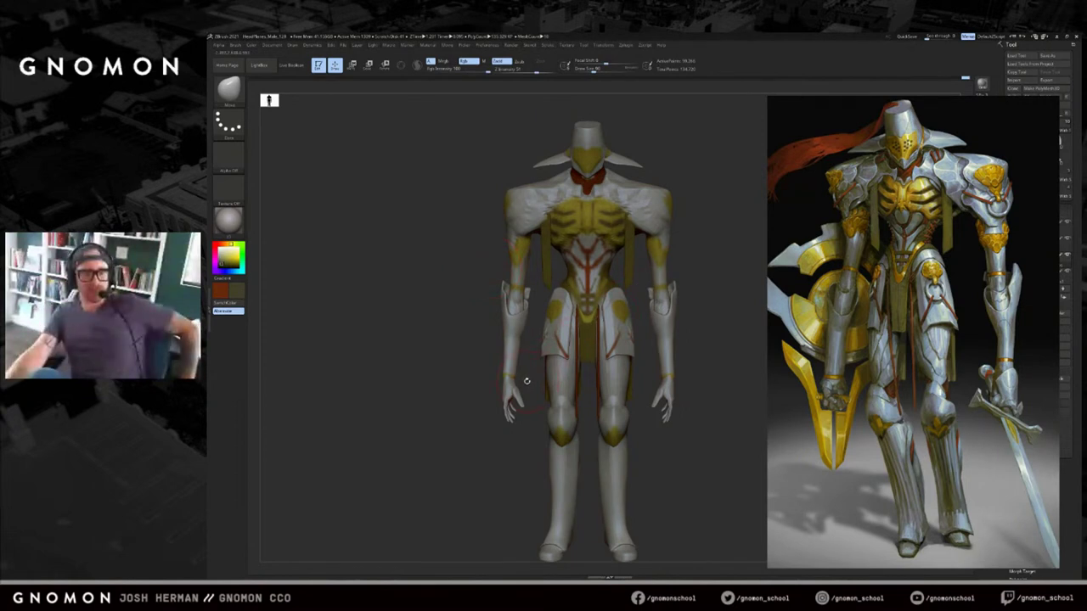
Sample the dark red from the model and set the brush to paint color only, without sculpting.
mouse_move(528, 437)
left_mouse_down()
mouse_move(504, 441)
mouse_move(521, 445)
mouse_move(527, 431)
left_mouse_up()
key("1")
key("c")
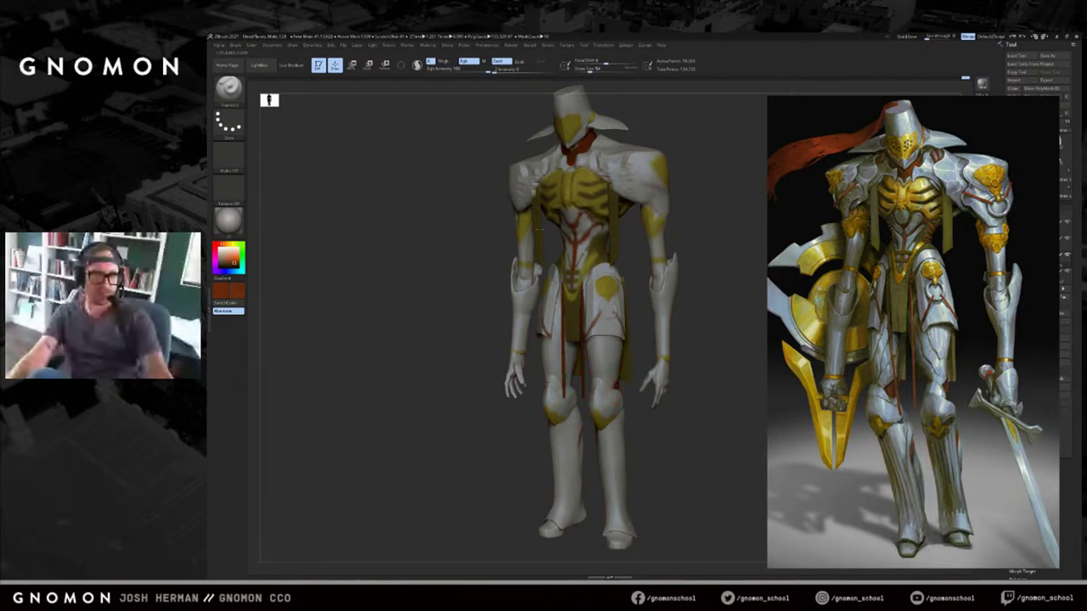
left_click(500, 60)
left_click_drag(456, 315, 421, 317)
mouse_move(546, 421)
left_mouse_down()
mouse_move(579, 387)
mouse_move(511, 430)
left_mouse_up()
key("alt+s")
key("alt+s")
left_click_drag(717, 441, 664, 434)
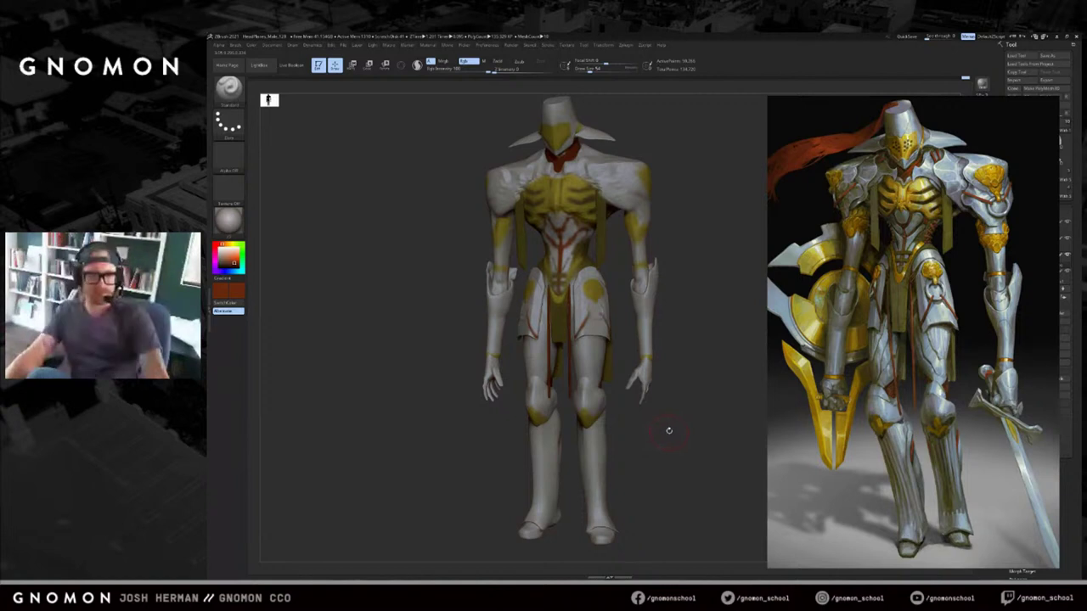
left_click_drag(684, 397, 691, 387, "alt")
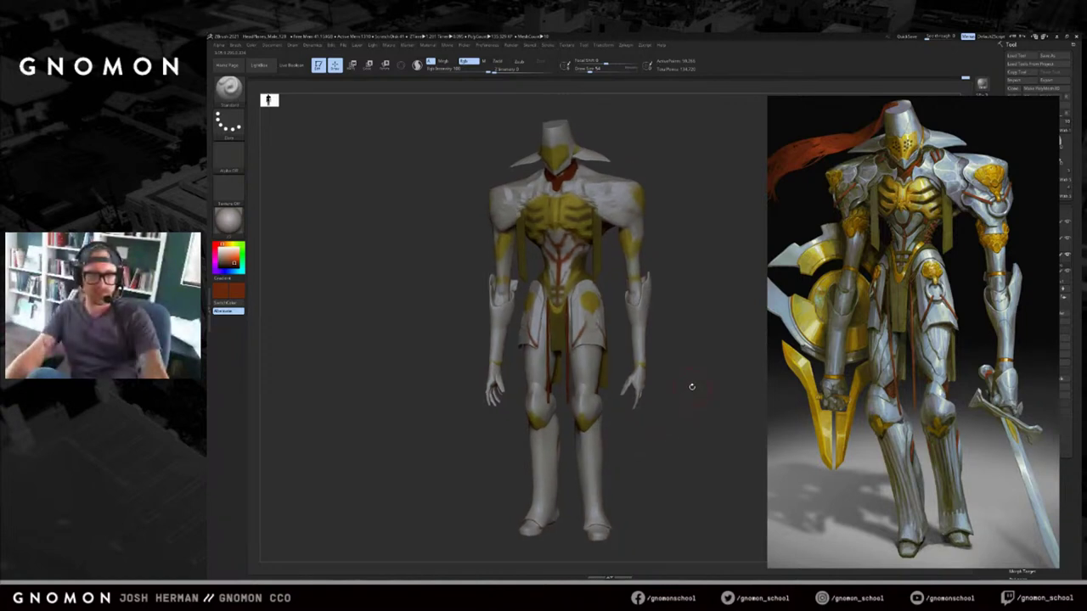
left_click_drag(686, 306, 693, 331, "alt")
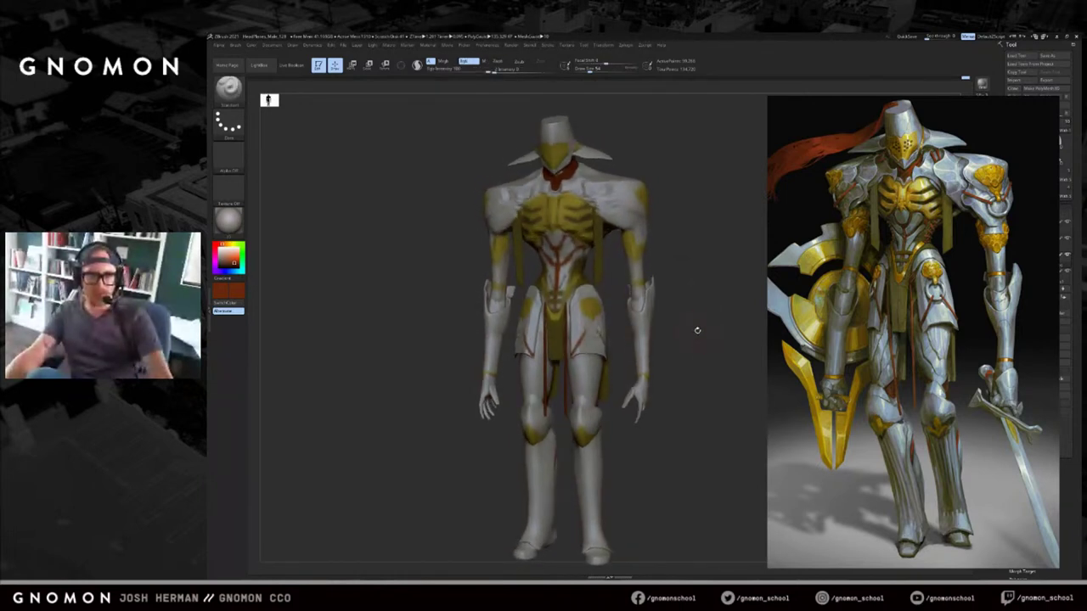
Select the forearm armor and adjust its shape with the Move brush, varying the brush size.
key("s")
mouse_move(654, 303)
left_mouse_down()
mouse_move(666, 305)
mouse_move(647, 308)
mouse_move(667, 346)
mouse_move(648, 374)
mouse_move(680, 379)
left_mouse_up()
key("b")
key("m")
key("v")
left_click(649, 311, "alt")
key("s")
key("s")
left_click(661, 354)
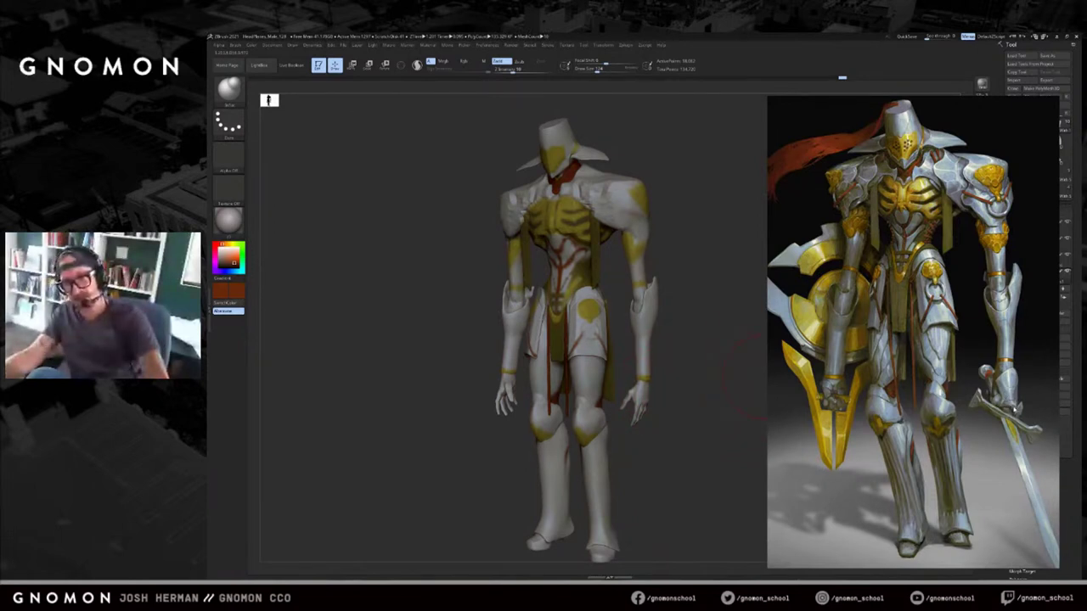
key("s")
left_click_drag(693, 326, 689, 348)
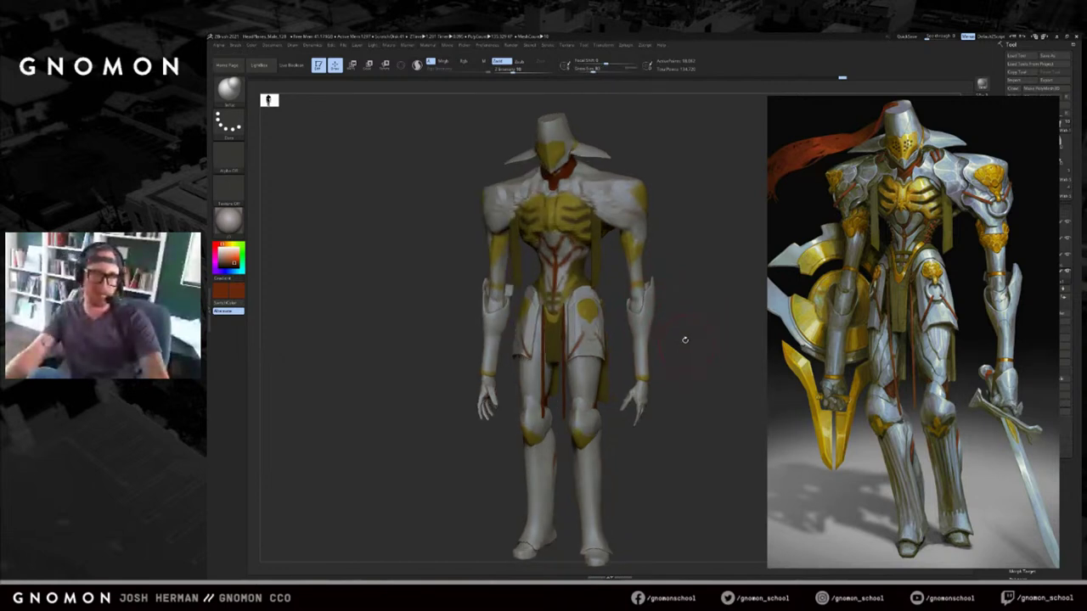
Select the waist piece below the abdomen and adjust its shape with the Move brush, undoing the last stroke.
left_click(558, 287, "alt")
key("s")
left_click_drag(548, 294, 552, 297)
mouse_move(619, 293)
left_mouse_down()
mouse_move(567, 291)
mouse_move(553, 316)
left_mouse_up()
key("s")
left_click_drag(671, 313, 686, 314, "shift")
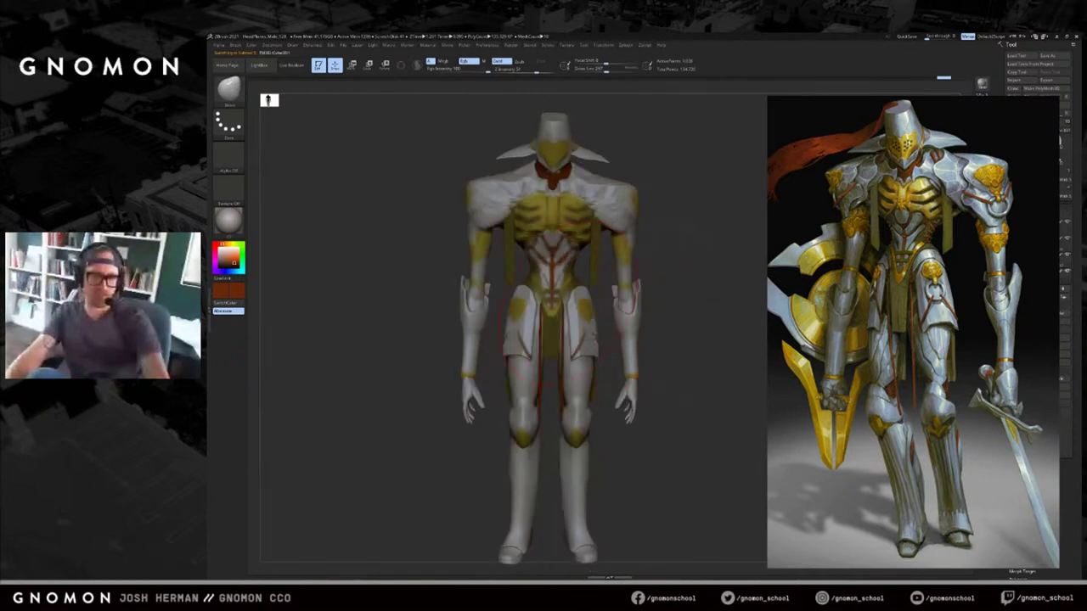
key("s")
left_click_drag(559, 300, 549, 300)
left_click_drag(551, 308, 555, 311)
key("ctrl+z")
key("s")
Select the body and adjust the contour around the hips and outer thighs with the Move brush.
left_click(557, 298, "alt")
key("s")
key("s")
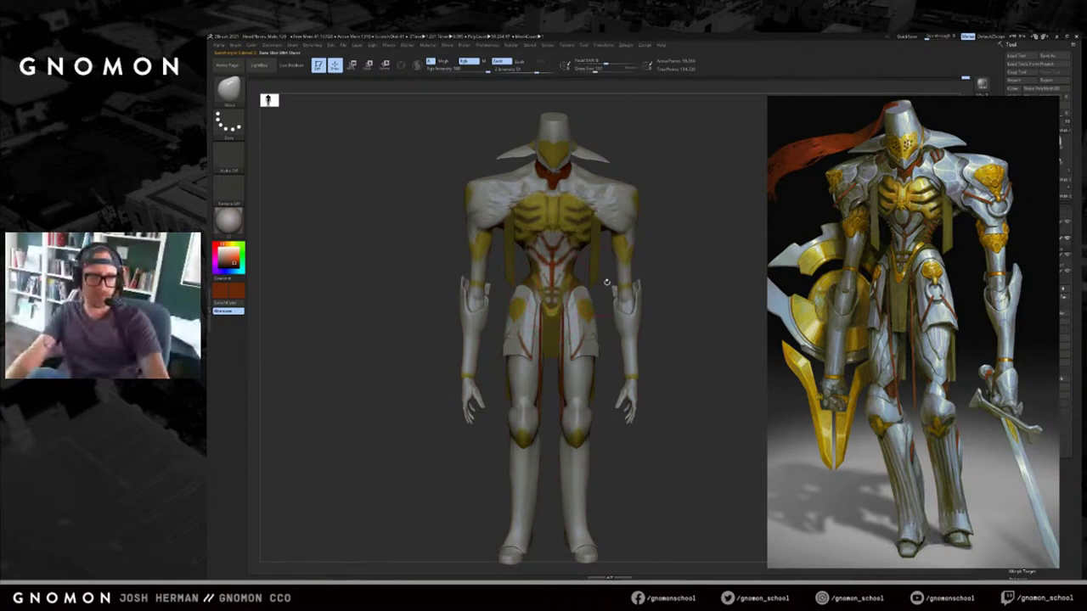
mouse_move(702, 272)
left_mouse_down()
mouse_move(570, 302)
mouse_move(594, 304)
left_mouse_up()
key("s")
left_click_drag(593, 351, 599, 353)
left_click_drag(495, 383, 564, 369)
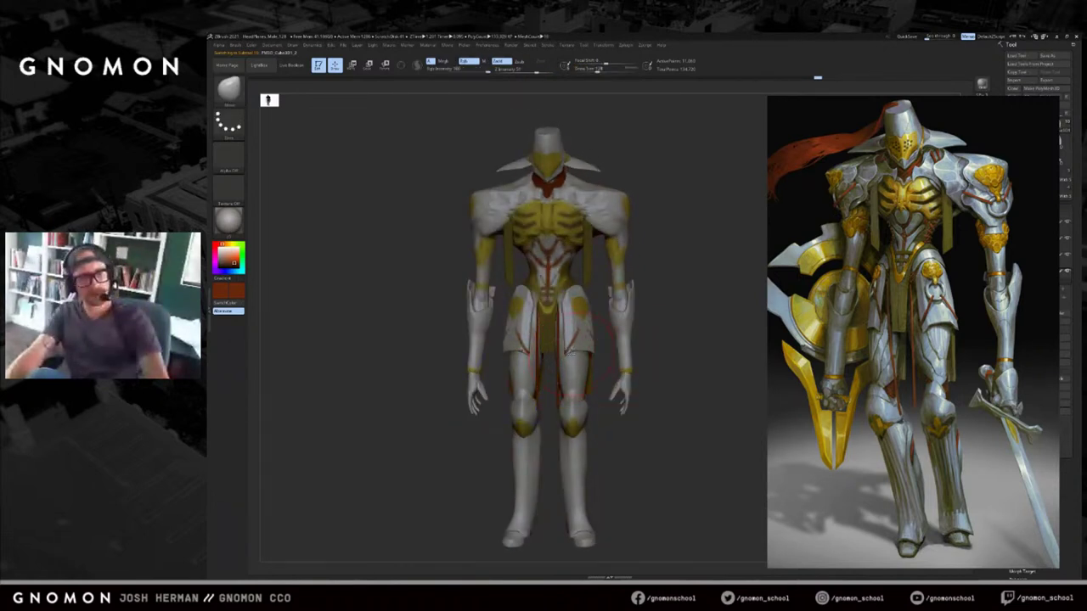
Reshape the lower edge of the thigh armor from the front and side with the Move brush.
key("s")
left_click_drag(570, 353, 571, 364)
key("s")
right_click_drag(585, 365, 536, 365)
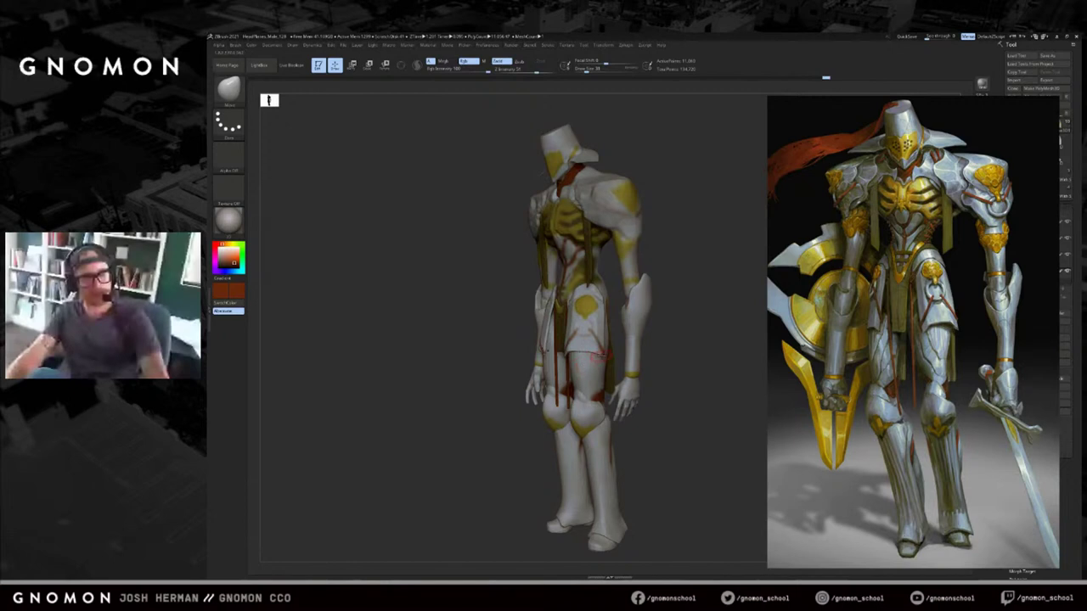
left_click_drag(596, 352, 706, 361)
key("s")
key("s")
left_click_drag(612, 361, 600, 357)
mouse_move(693, 337)
left_mouse_down("shift")
mouse_move(732, 317)
mouse_move(713, 331)
left_mouse_up("shift")
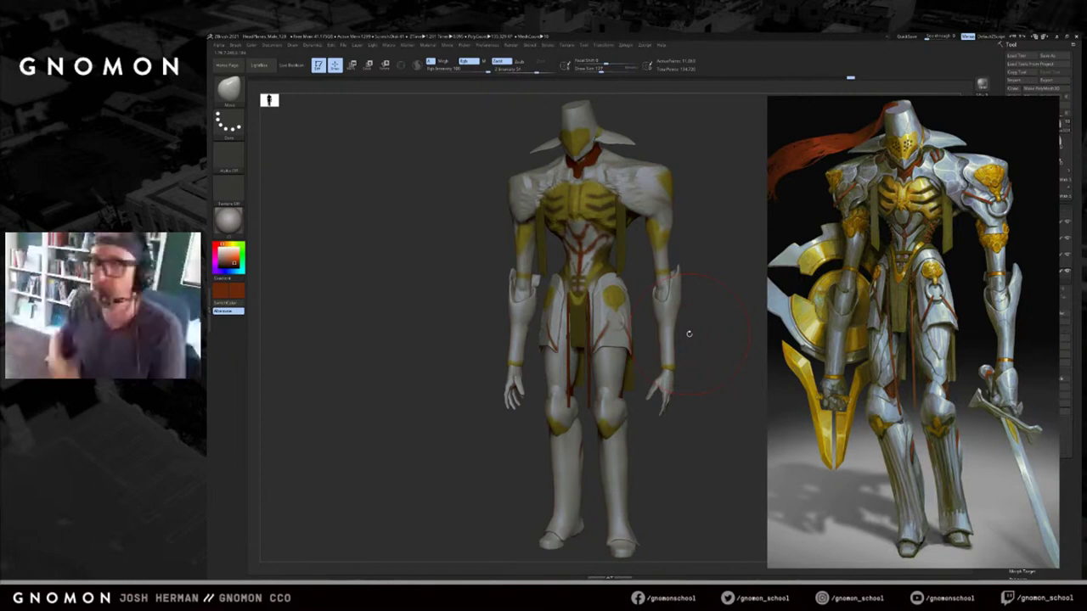
Select the body and touch up the color around the red abdomen lines with a small Standard brush.
key("b")
key("s")
key("t")
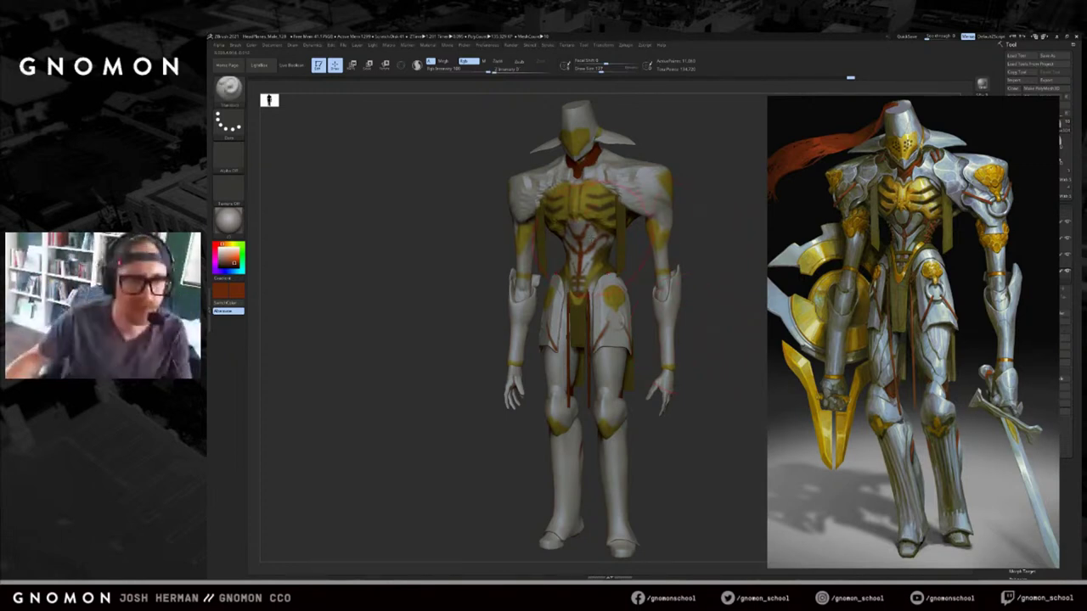
key("c")
key("[")
key("[")
key("alt+s")
key("alt+s")
left_click(592, 237, "alt")
key("s")
left_click_drag(591, 240, 580, 242)
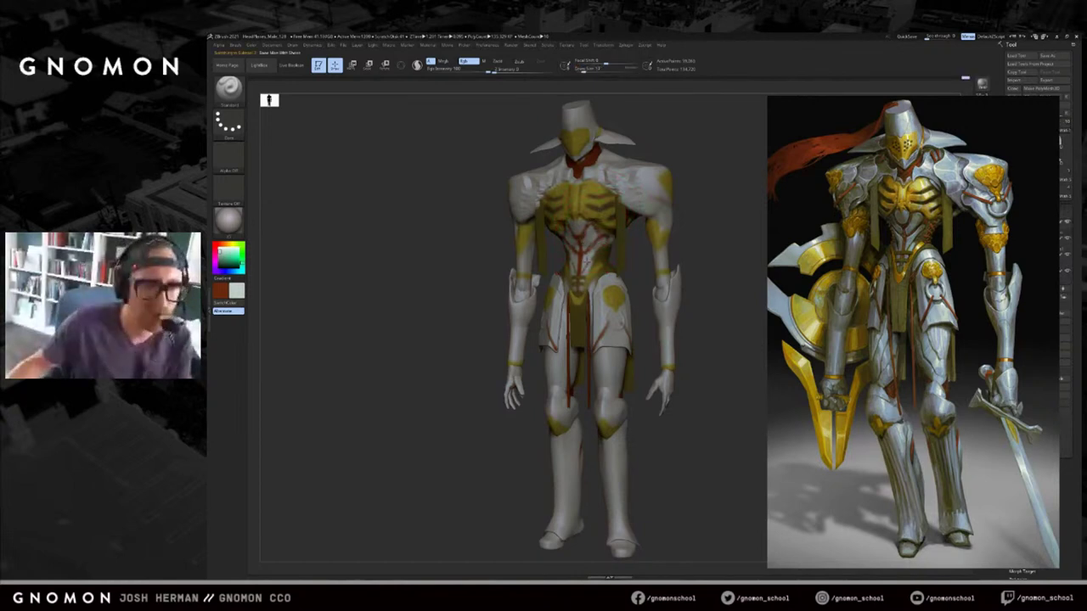
Refine the thin red lines below the ribs, alternating sampled red and off-white with a smaller brush.
key("s")
left_click_drag(586, 244, 590, 242)
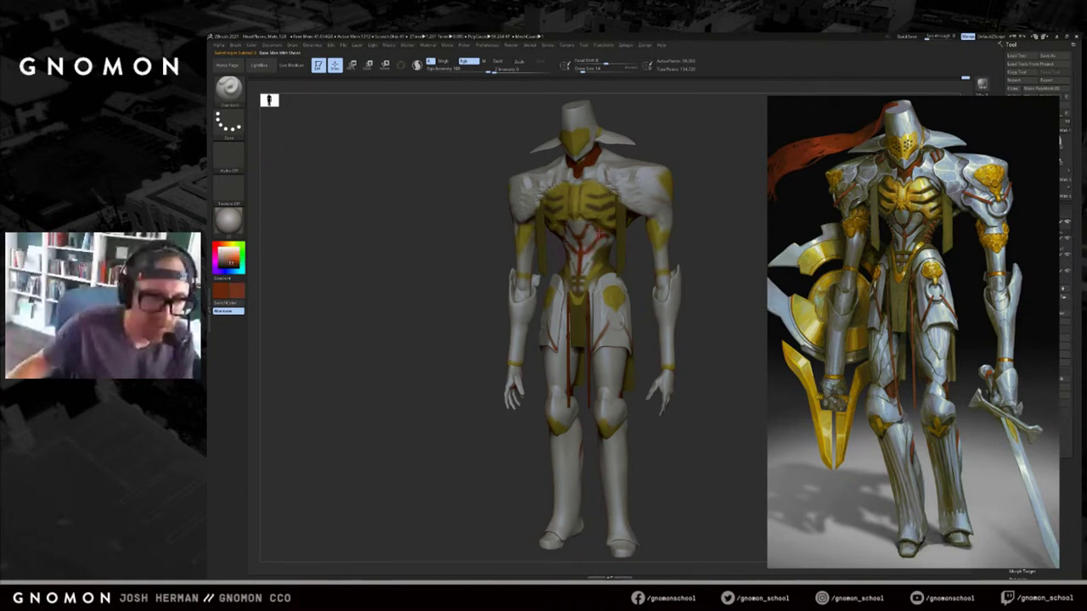
key("s")
left_click_drag(601, 237, 598, 236)
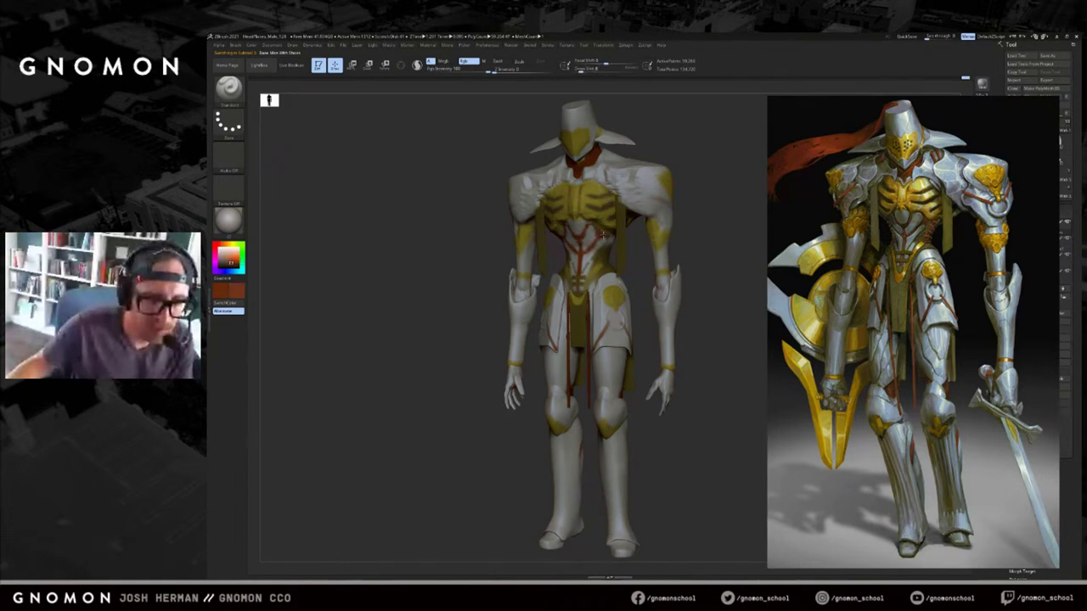
key("s")
left_click_drag(600, 239, 599, 238)
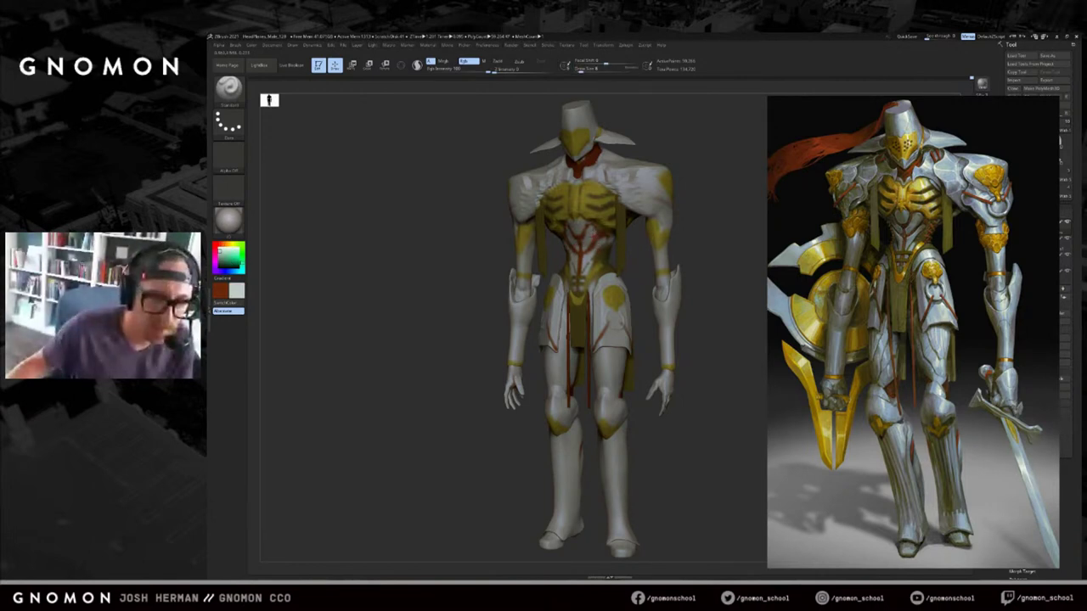
key("c")
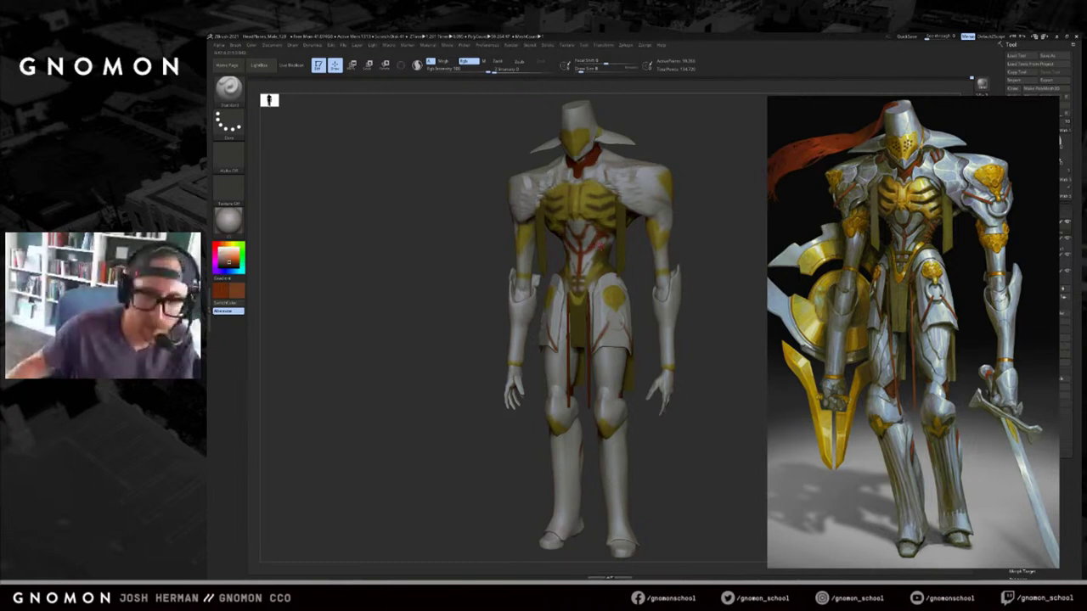
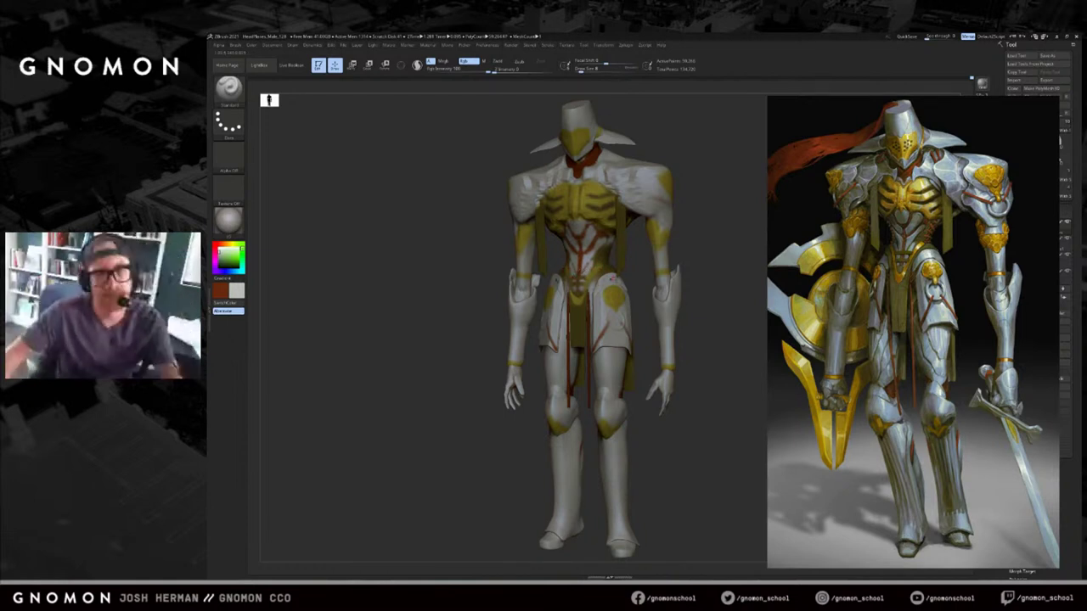
mouse_move(708, 230)
left_mouse_down("alt")
mouse_move(696, 230)
mouse_move(711, 238)
left_mouse_up("alt")
key("s")
left_click(715, 233)
left_click_drag(515, 300, 563, 323)
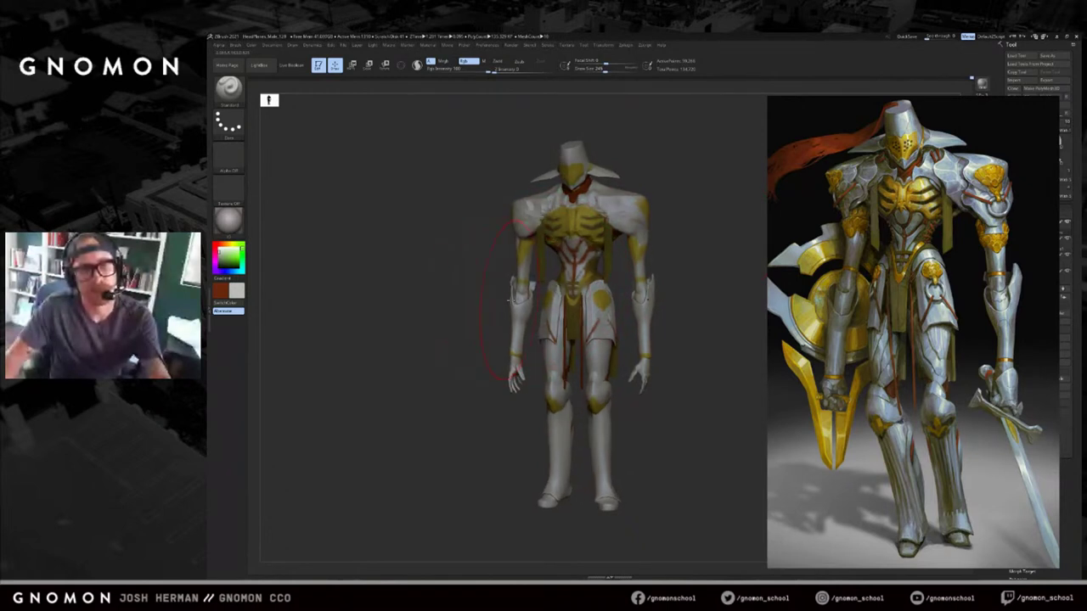
left_click_drag(510, 318, 507, 317, "alt")
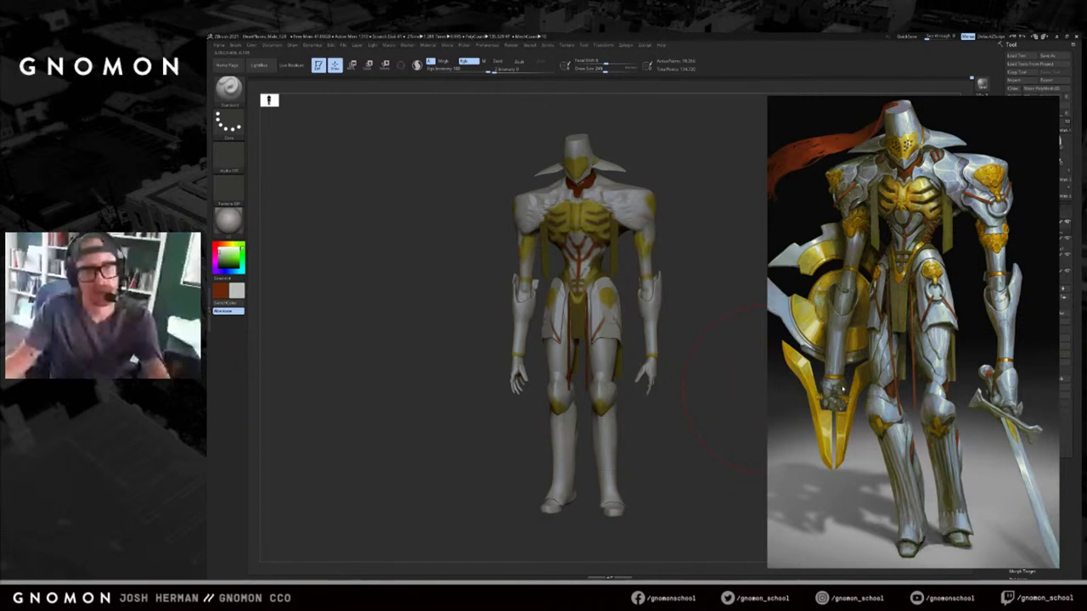
left_click_drag(696, 415, 675, 415)
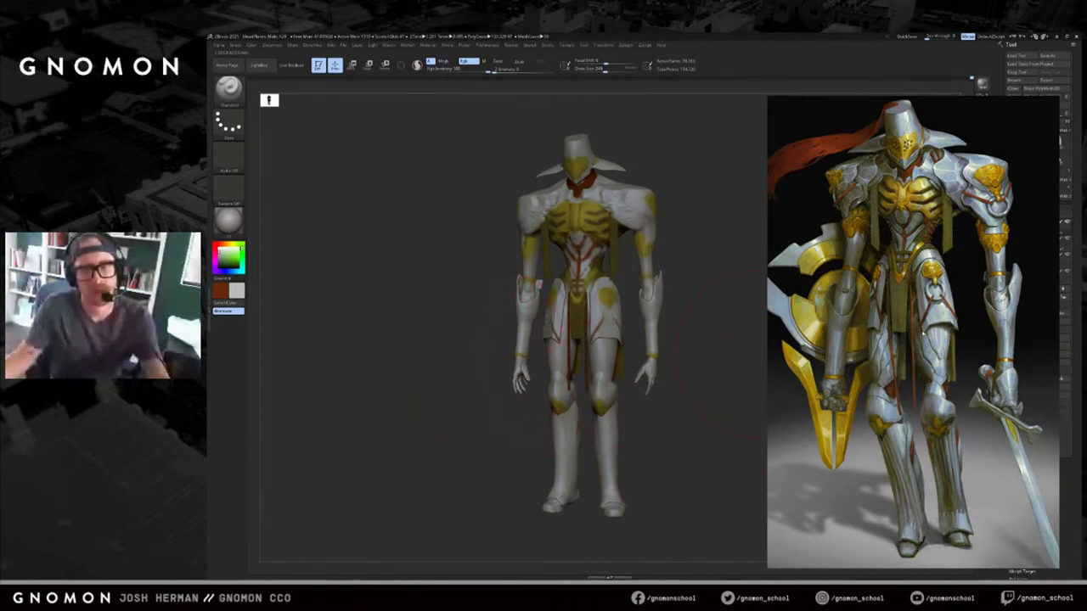
mouse_move(495, 356)
left_mouse_down("shift")
mouse_move(482, 371)
mouse_move(529, 365)
mouse_move(517, 390)
mouse_move(493, 365)
mouse_move(516, 374)
left_mouse_up("shift")
key("s")
key("b")
key("m")
key("v")
key("ctrl+z")
Isolate the arms, mask everything above the wrists, and move the hands down to lengthen the forearms.
left_click(516, 366, "ctrl+shift")
key("s")
left_click_drag(499, 423, 547, 302, "ctrl")
left_click(534, 351, "ctrl")
key("w")
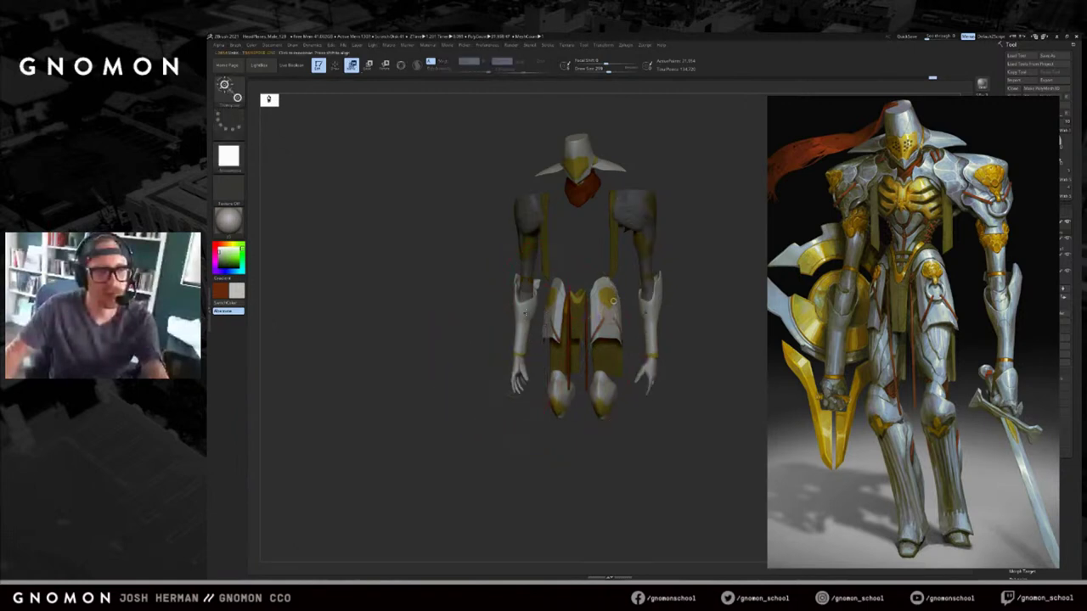
mouse_move(520, 357)
left_mouse_down()
mouse_move(524, 336)
mouse_move(503, 364)
mouse_move(535, 337)
left_mouse_up()
Select the forearm armor, invert its mask, and move its wrist end to meet the lowered hand.
left_click(523, 347, "alt")
left_click(522, 347, "alt")
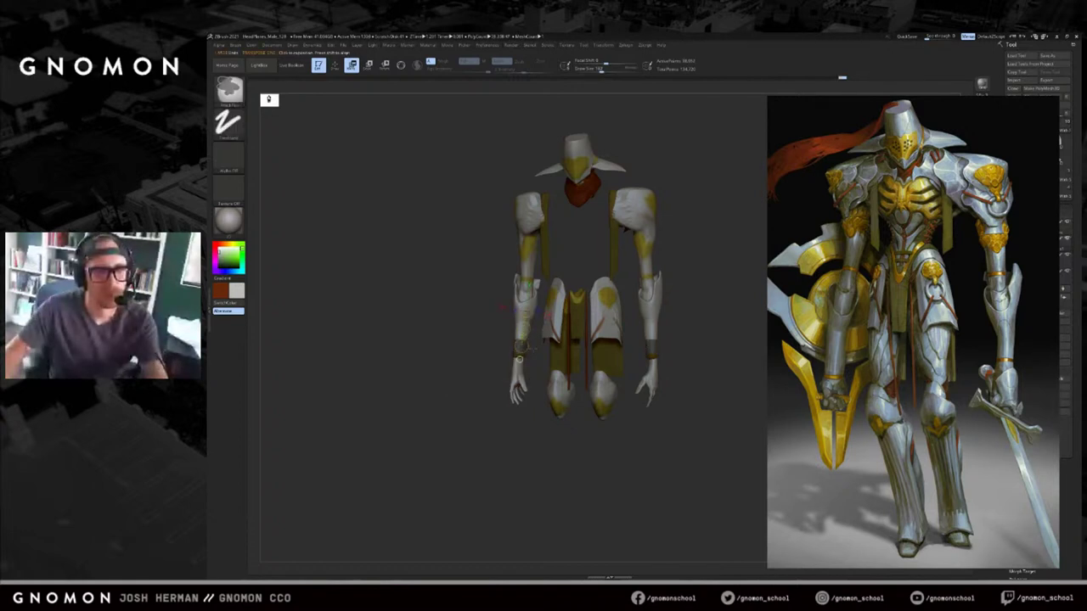
key("q")
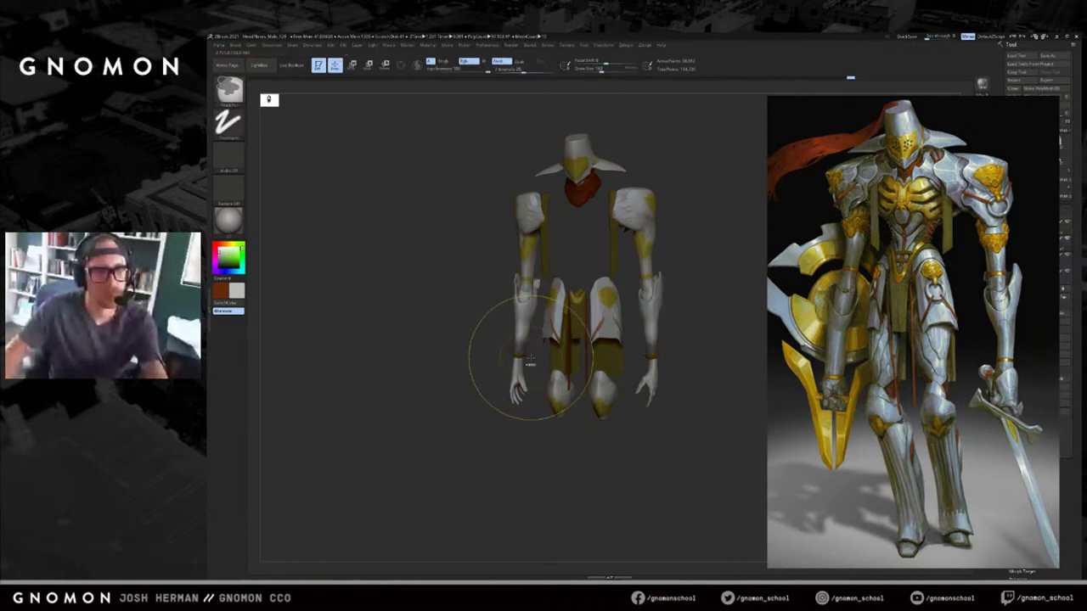
key("w")
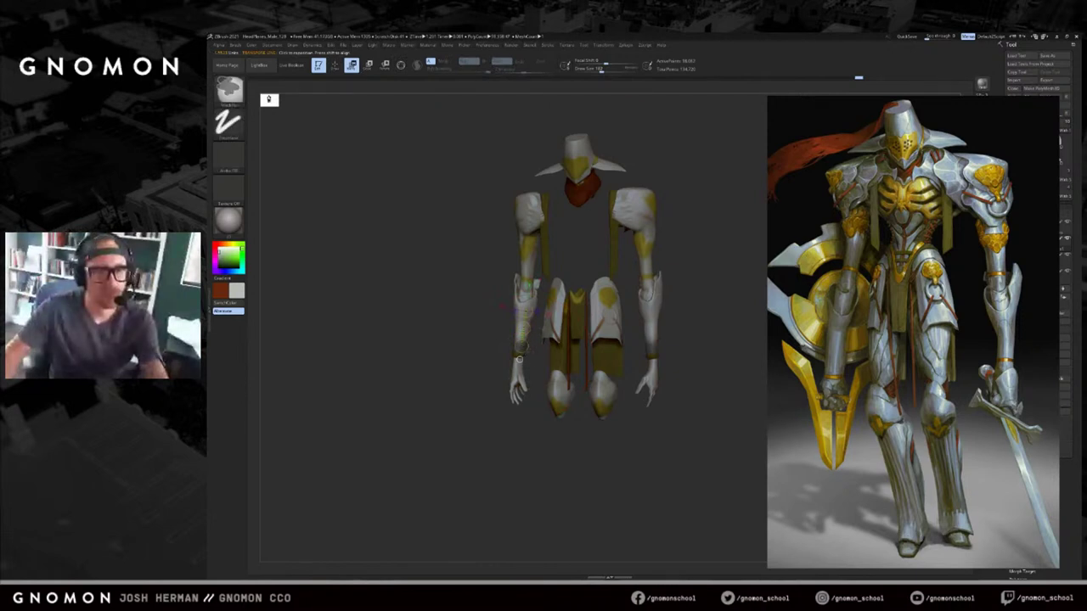
key("ctrl+i")
left_click_drag(482, 358, 514, 360)
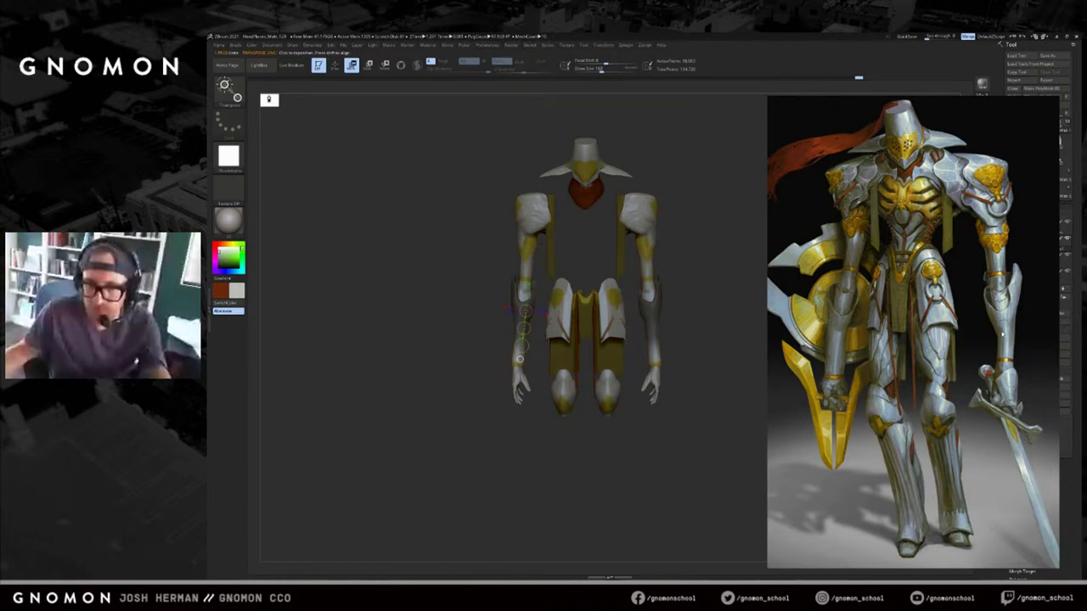
mouse_move(738, 350)
left_mouse_down()
mouse_move(686, 332)
mouse_move(730, 335)
left_mouse_up()
left_click(650, 334, "ctrl+shift")
left_click(687, 340, "ctrl+shift")
key("q")
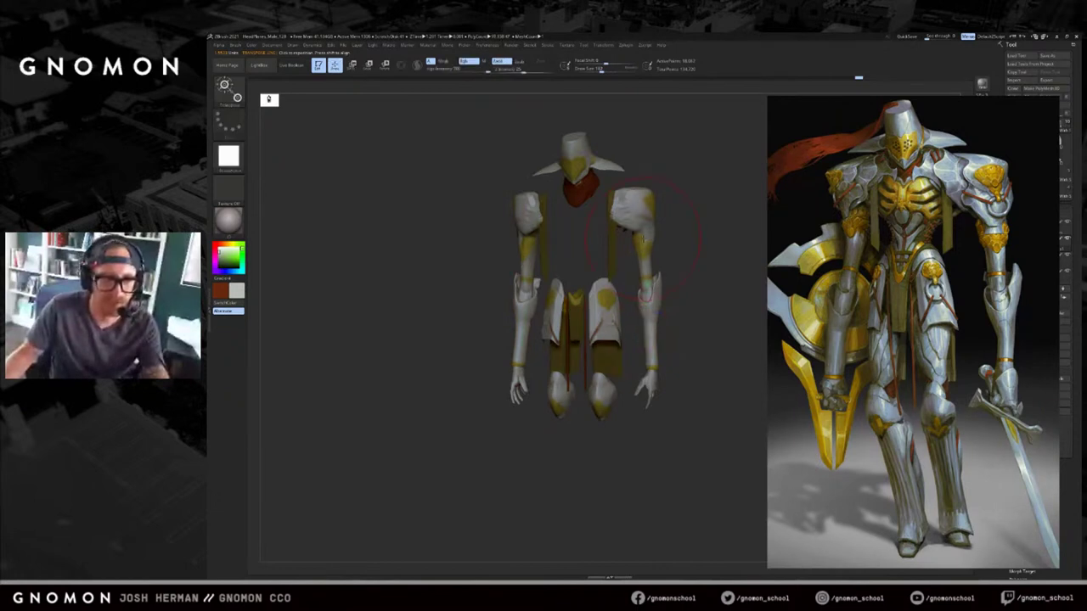
Show the whole body again and switch to Photoshop to check the knight concept painting.
left_click(678, 255, "ctrl+shift")
left_click_drag(699, 266, 679, 299)
key("q")
key("s")
left_click(662, 302)
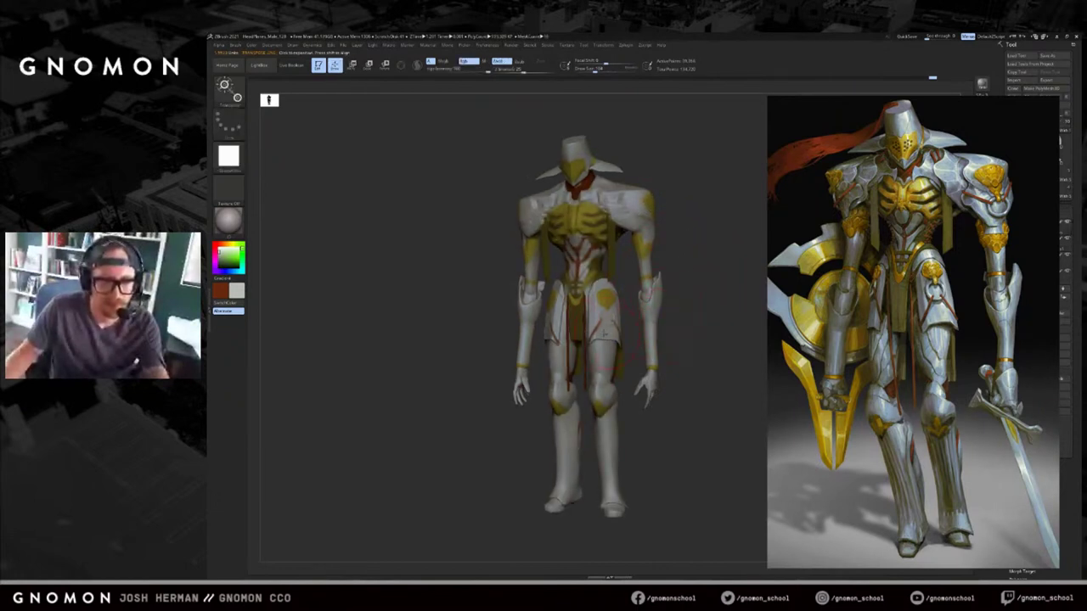
left_click_drag(498, 351, 539, 302)
key("s")
right_click_drag(824, 329, 821, 329)
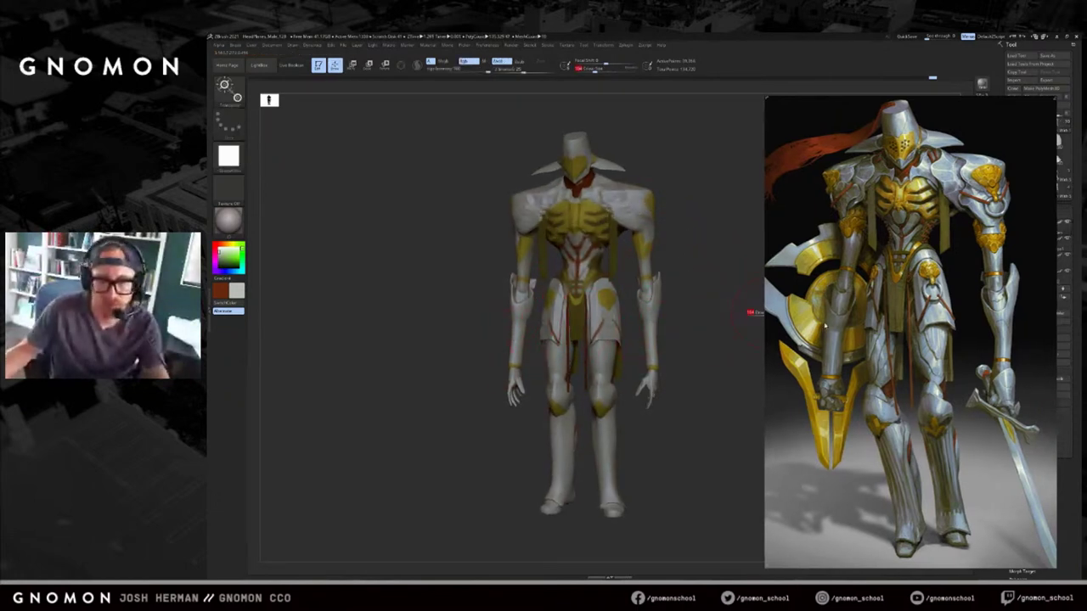
key("alt+Tab")
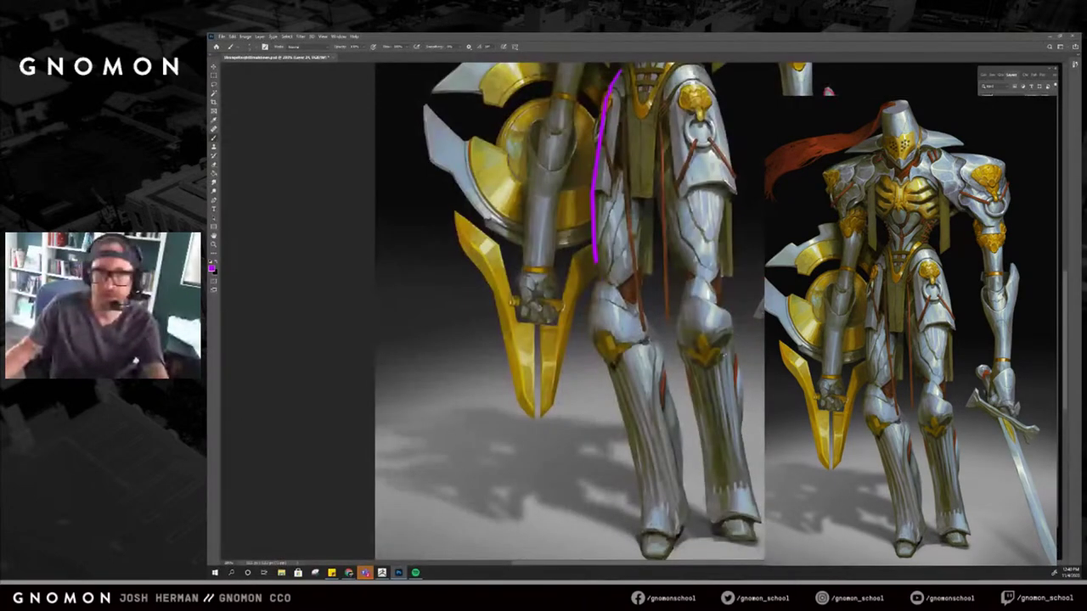
Add a new layer to the concept painting and hide the previous purple and red markup layer.
right_click_drag(812, 351, 1047, 450)
left_click_drag(1078, 343, 742, 229)
right_click(742, 229)
left_click(756, 390)
left_click_drag(840, 213, 711, 405)
left_click_drag(776, 311, 790, 278)
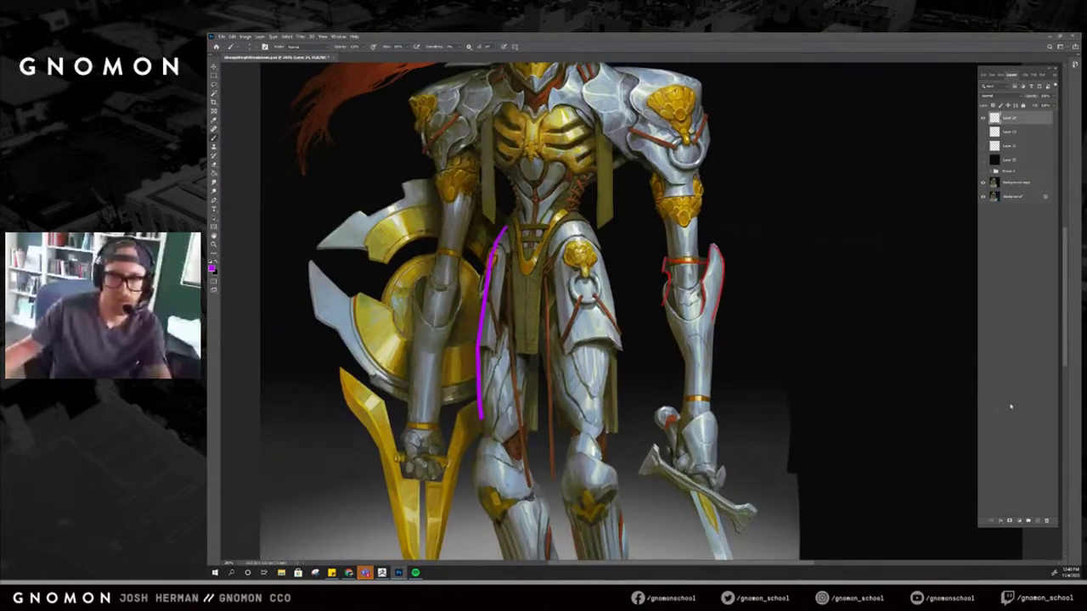
left_click(1037, 518)
left_click(982, 133)
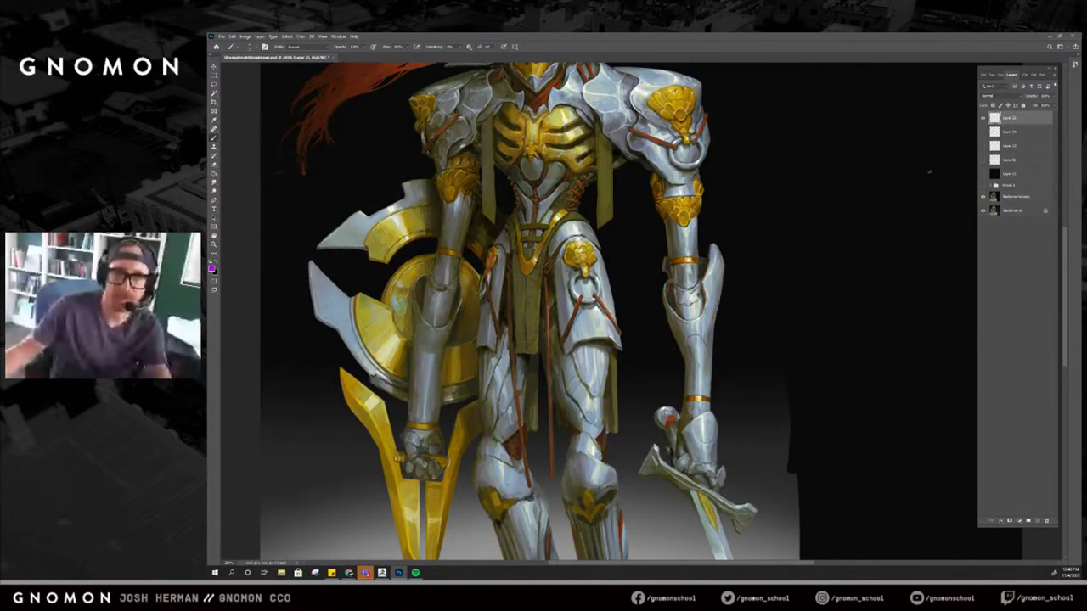
Sketch magenta guides along the lower edges of the thigh plates, with a horizontal line and brackets marking the gaps to the forearms.
mouse_move(601, 252)
left_mouse_down()
mouse_move(620, 365)
mouse_move(613, 336)
left_mouse_up()
key("ctrl+z")
key("ctrl+z")
left_click_drag(454, 366, 803, 366, "shift")
key("ctrl+z")
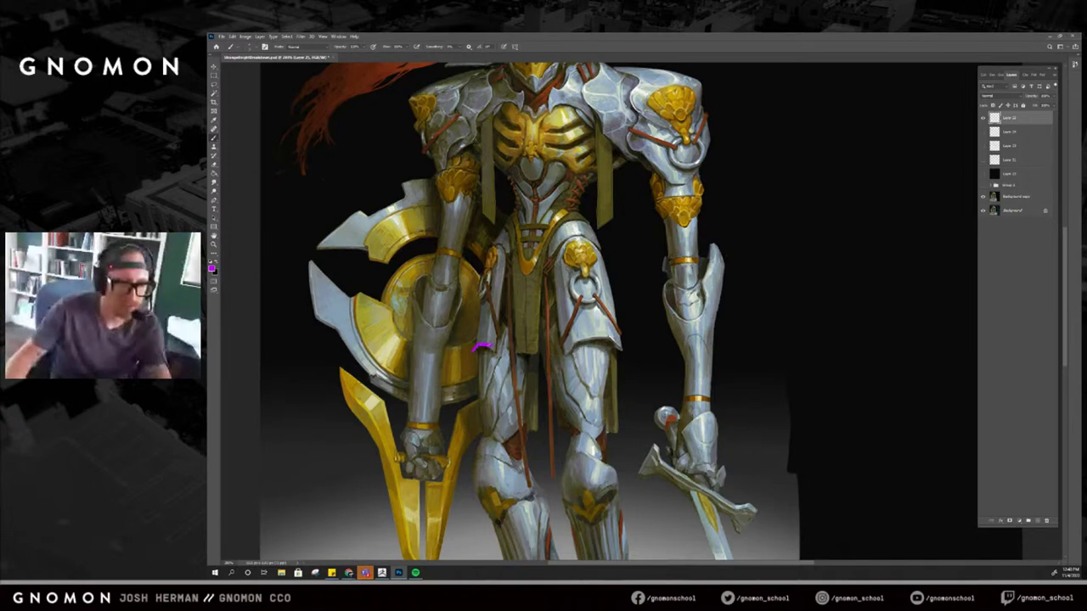
mouse_move(574, 347)
left_mouse_down()
mouse_move(624, 351)
mouse_move(466, 353)
left_mouse_up()
mouse_move(611, 354)
left_mouse_down("shift")
mouse_move(677, 354)
mouse_move(648, 353)
mouse_move(683, 358)
mouse_move(682, 374)
left_mouse_up("shift")
key("ctrl+z")
left_click_drag(452, 338, 444, 351)
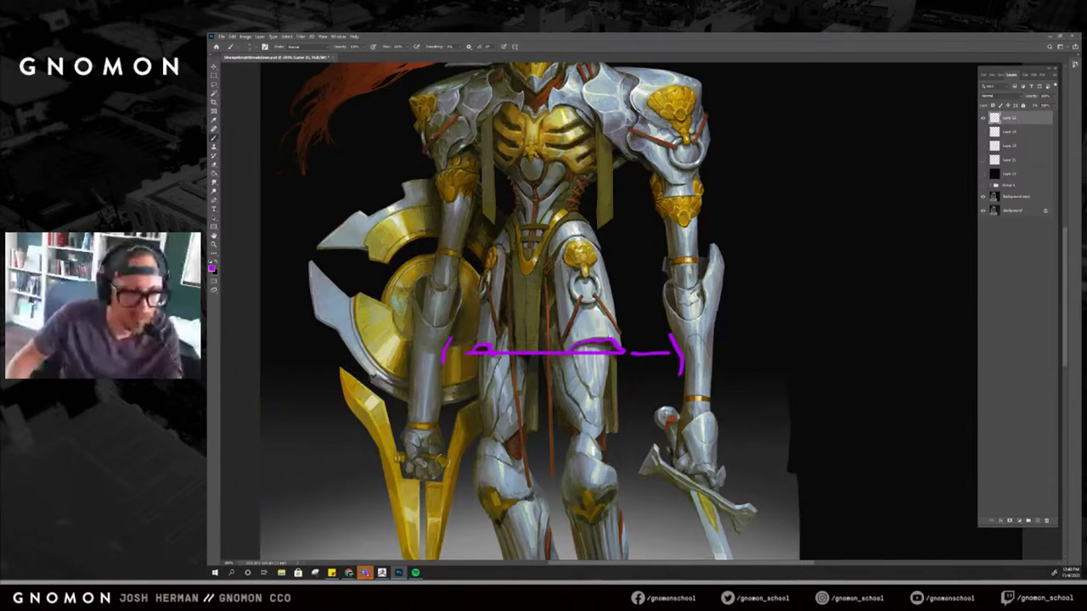
Compare the thigh-plate edges and forearm spacing between the ZBrush model and the marked-up painting.
key("Tab")
key("alt+Tab")
left_click_drag(709, 352, 705, 352)
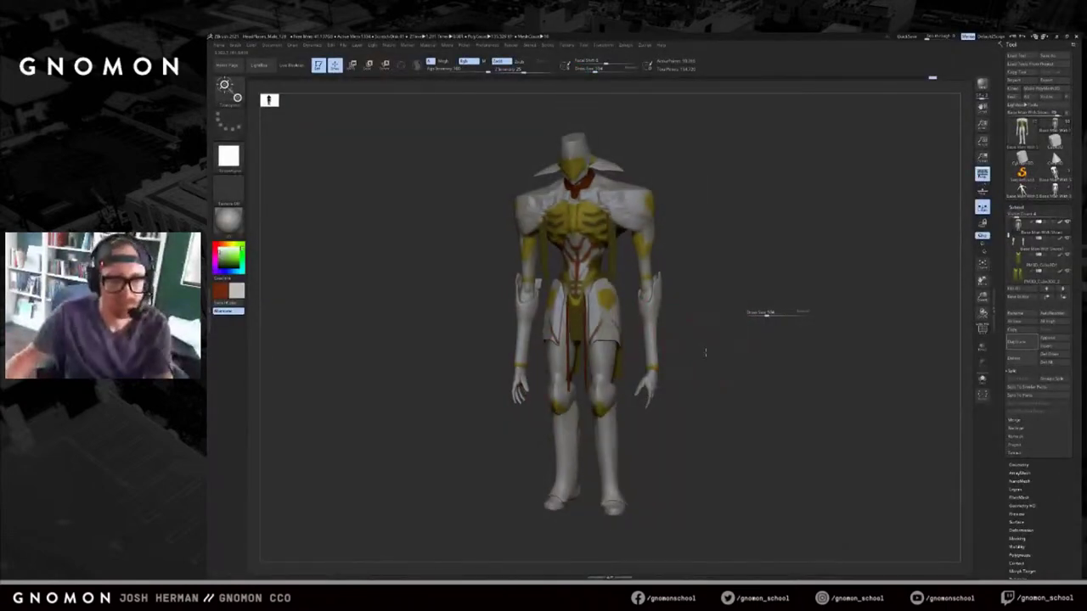
right_click_drag(705, 352, 713, 374, "ctrl")
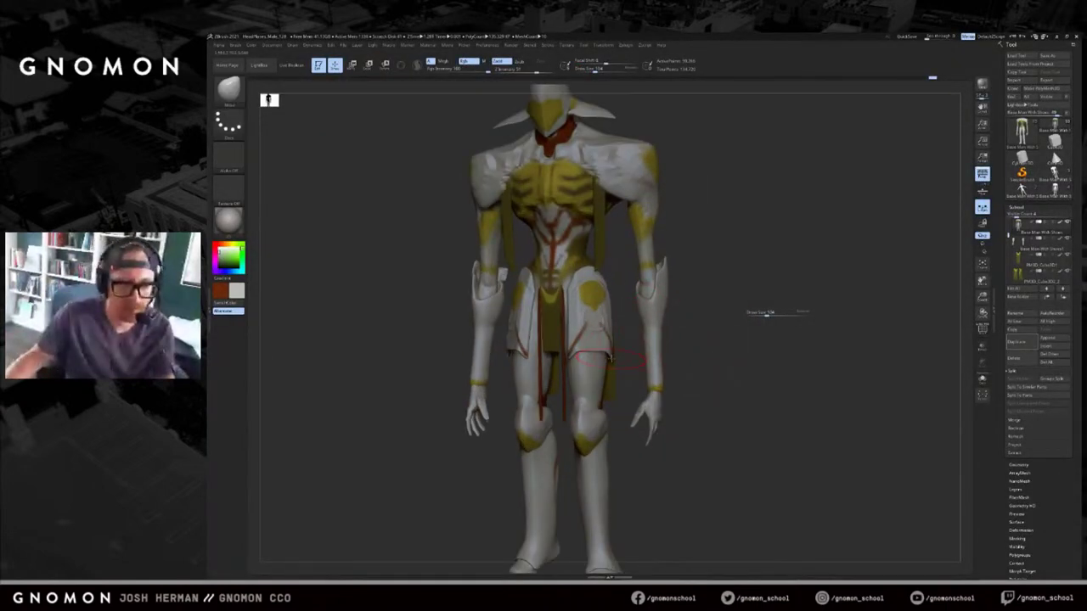
key("alt+Tab")
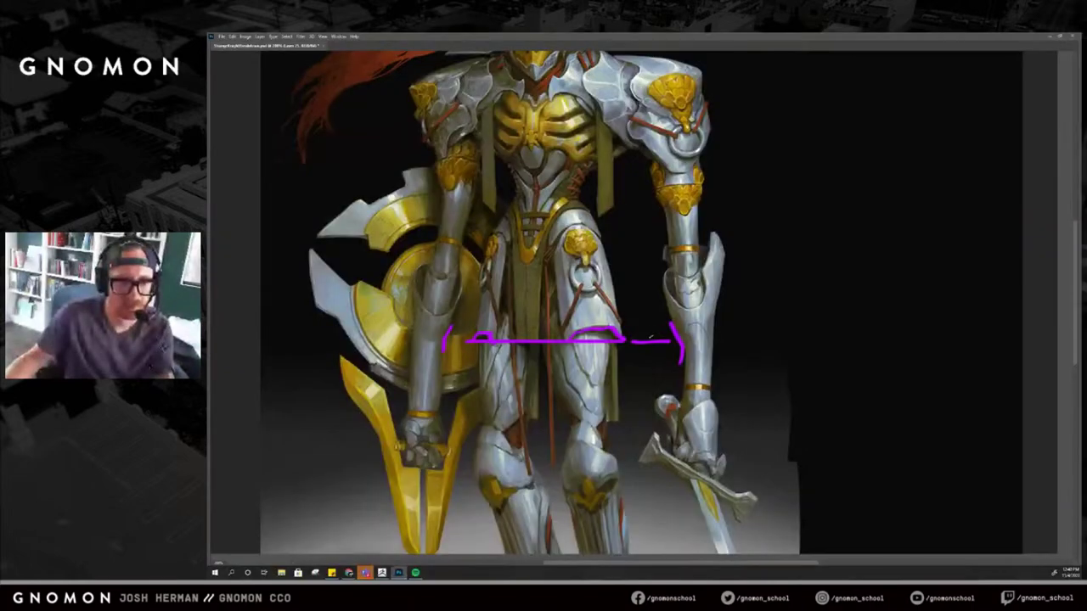
key("alt+Tab")
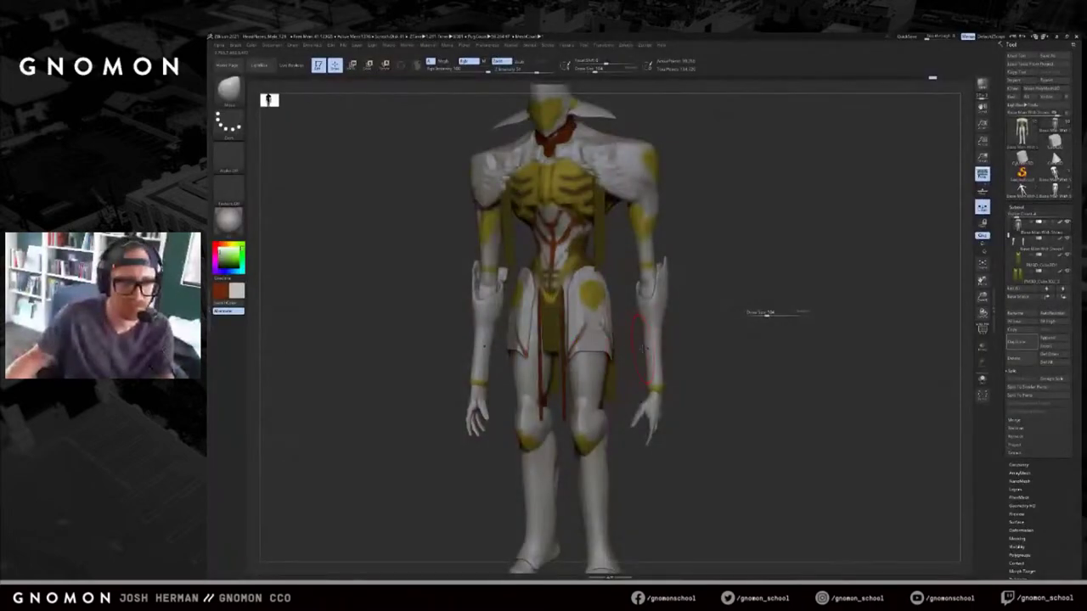
key("alt+Tab")
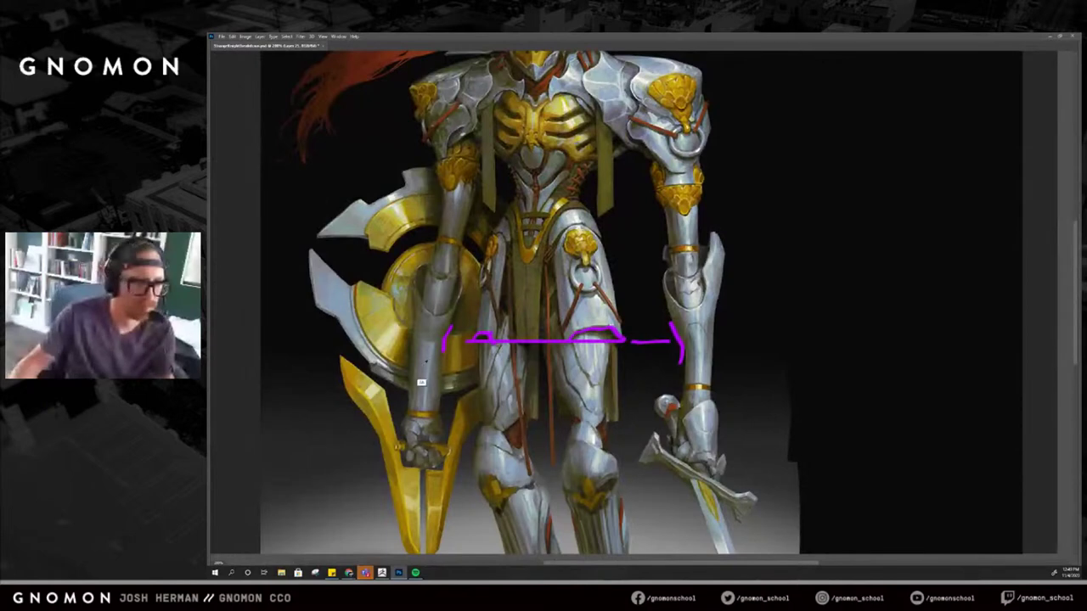
key("alt+Tab")
key("alt+Tab")
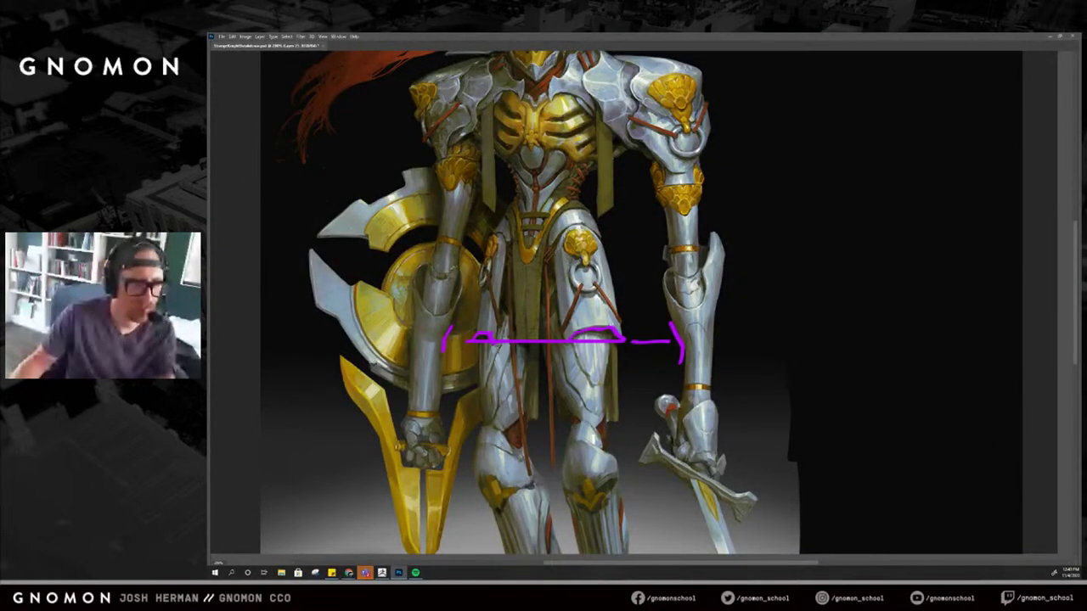
key("alt+Tab")
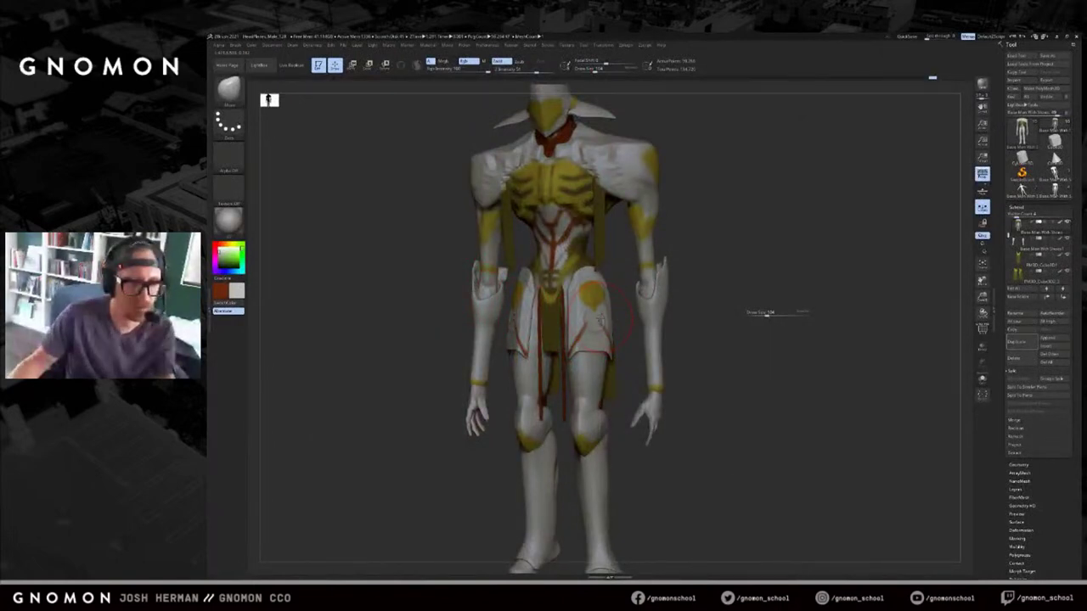
key("alt+Tab")
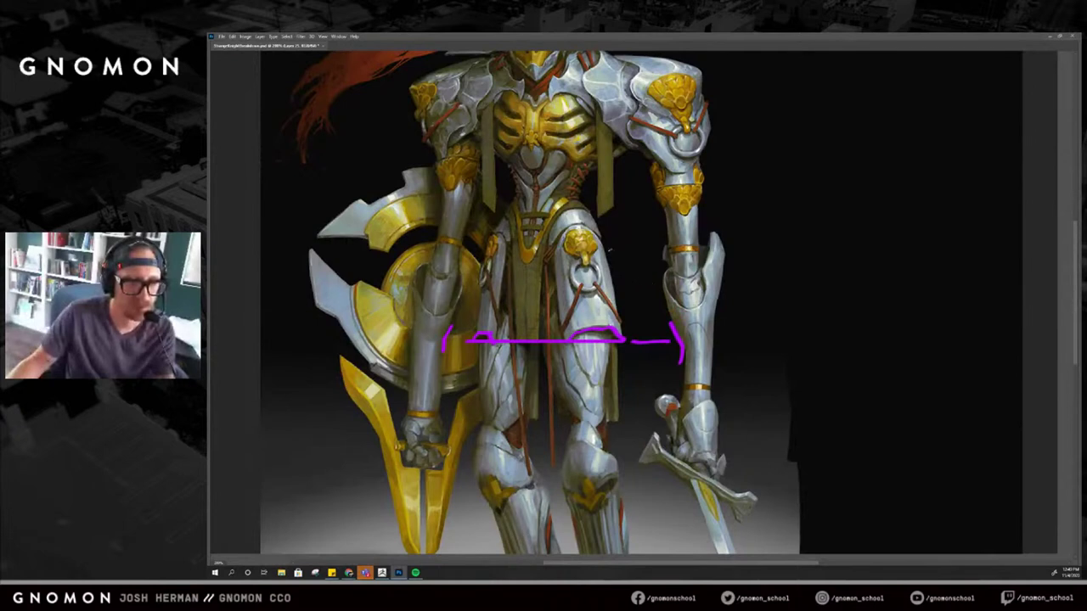
Draw horizontal magenta guides from the waist and from below the ribs across to the arm on the painting.
left_click_drag(567, 212, 669, 212, "shift")
key("ctrl+z")
left_click_drag(567, 210, 688, 212, "shift")
key("ctrl+z")
mouse_move(553, 231)
left_mouse_down()
mouse_move(581, 285)
mouse_move(712, 264)
left_mouse_up()
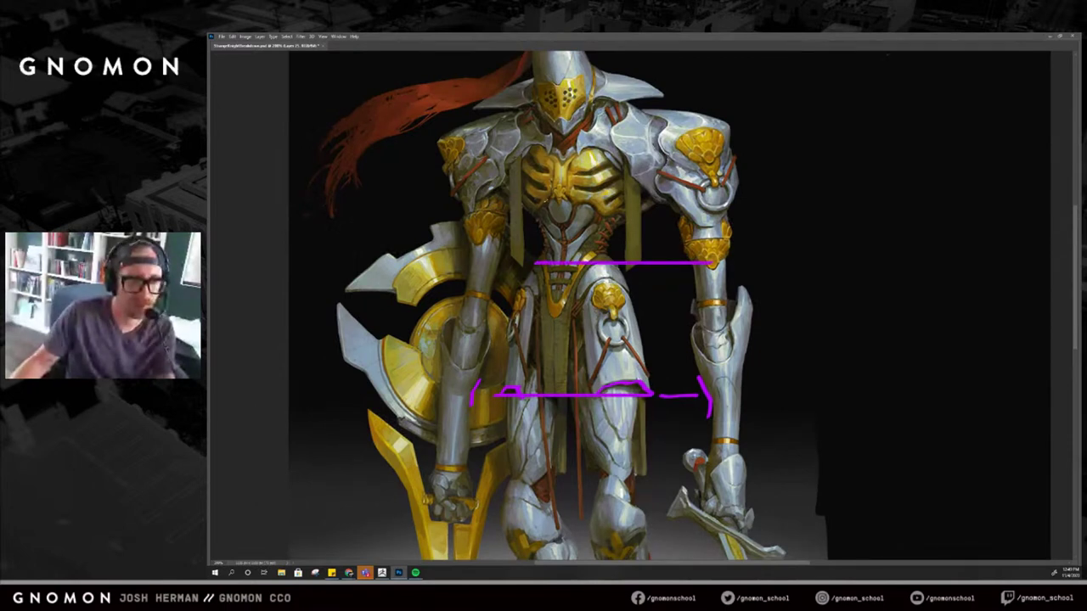
left_click_drag(534, 215, 708, 214, "shift")
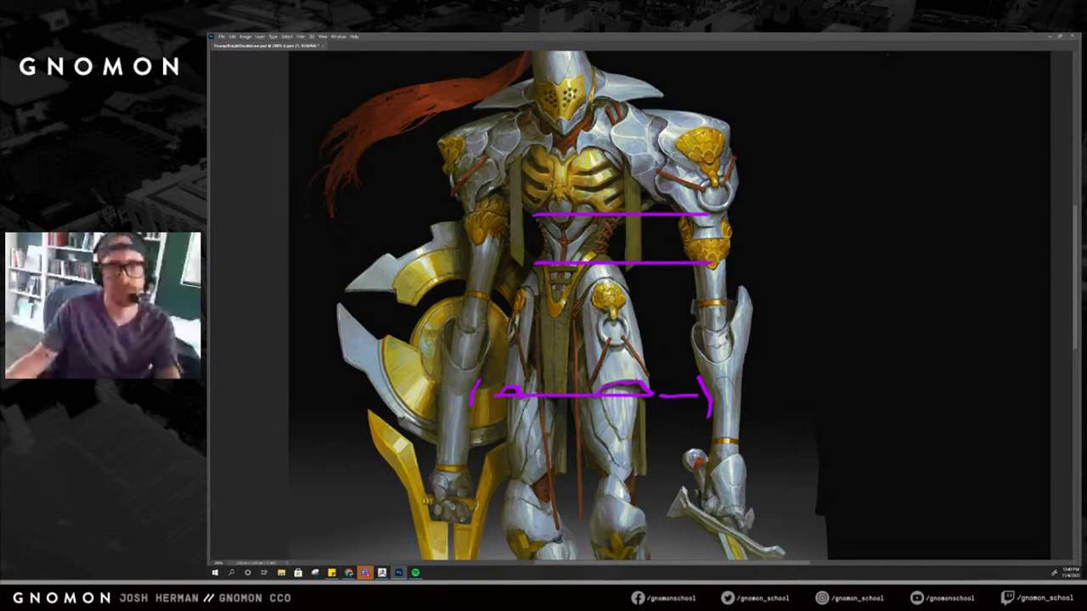
Check the arm heights against the model and outline the elbow and upper forearm guard in magenta on the painting.
key("alt+Tab")
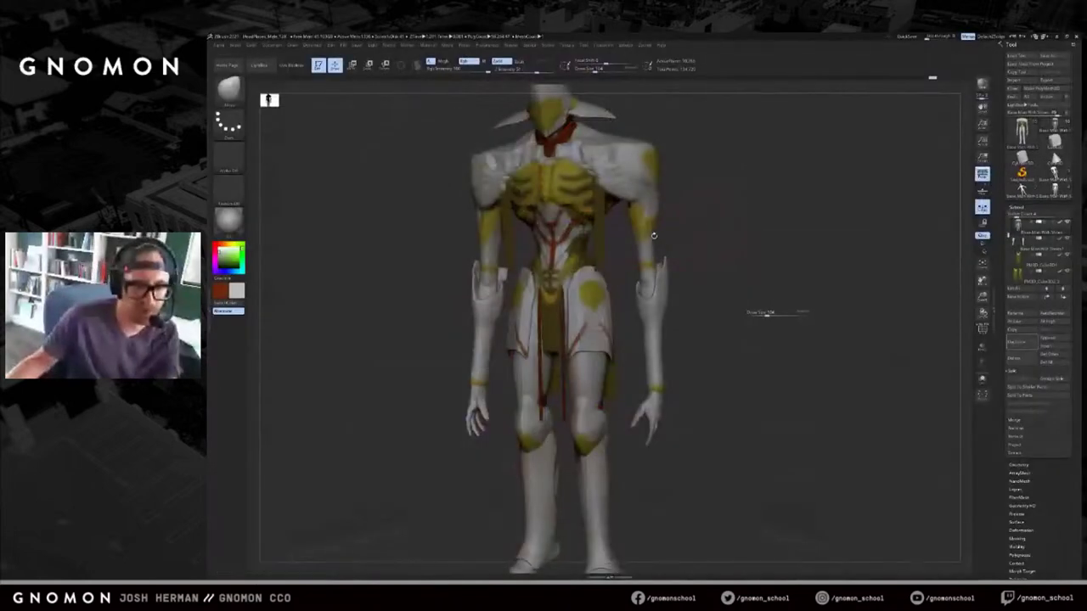
key("alt+Tab")
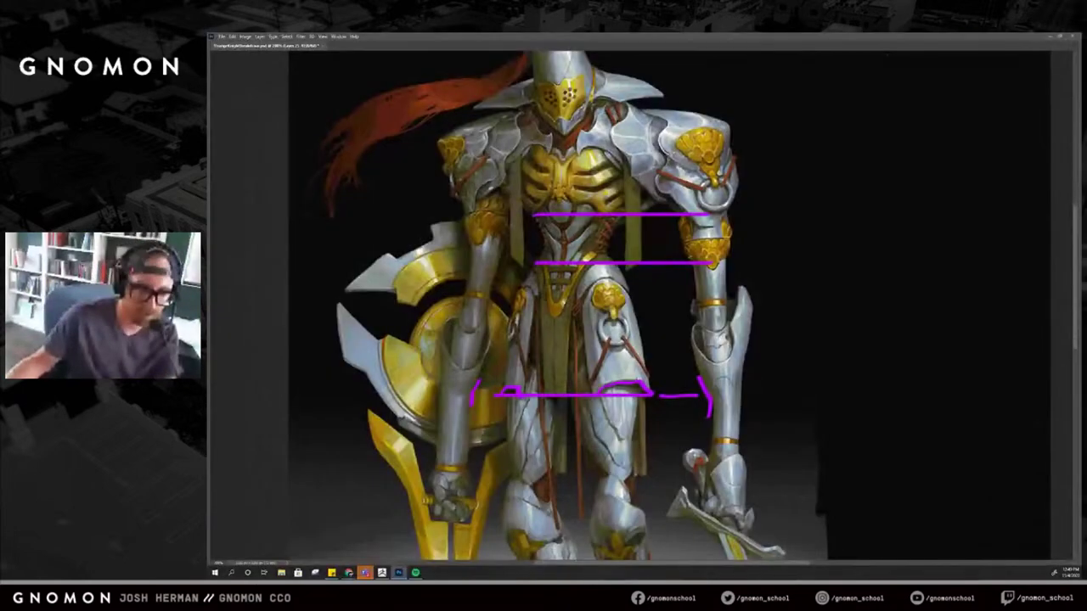
key("alt+Tab")
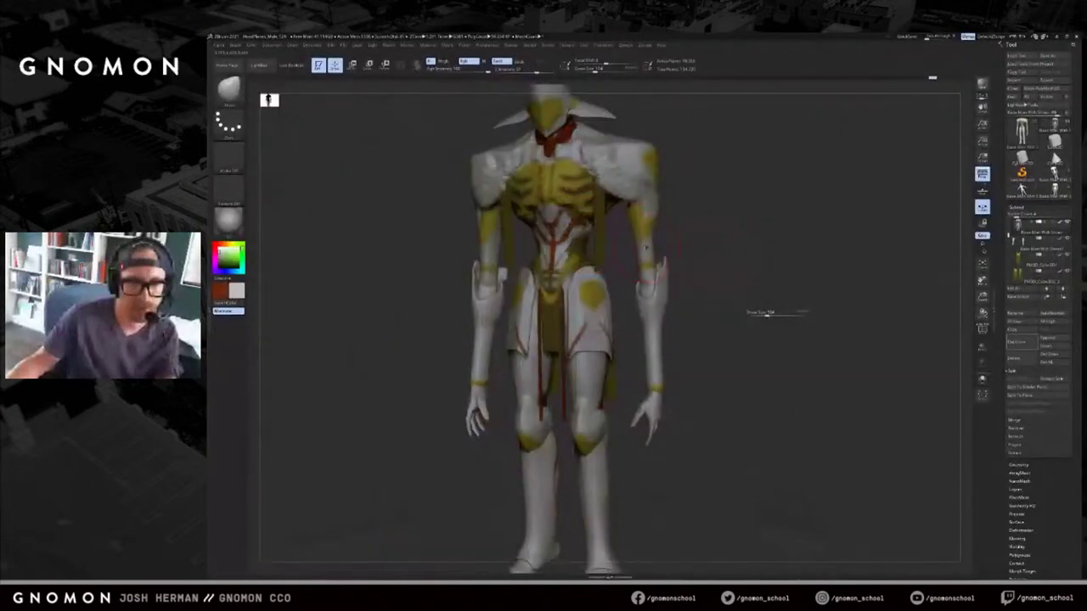
key("alt+Tab")
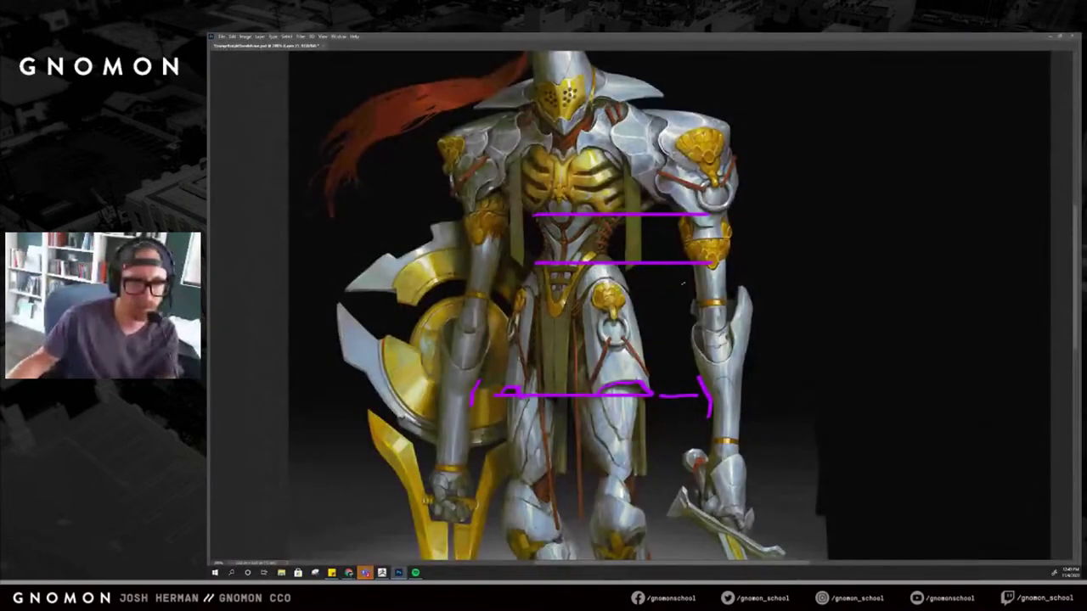
mouse_move(720, 265)
left_mouse_down()
mouse_move(688, 270)
mouse_move(730, 252)
mouse_move(711, 376)
mouse_move(732, 282)
left_mouse_up()
key("ctrl+z")
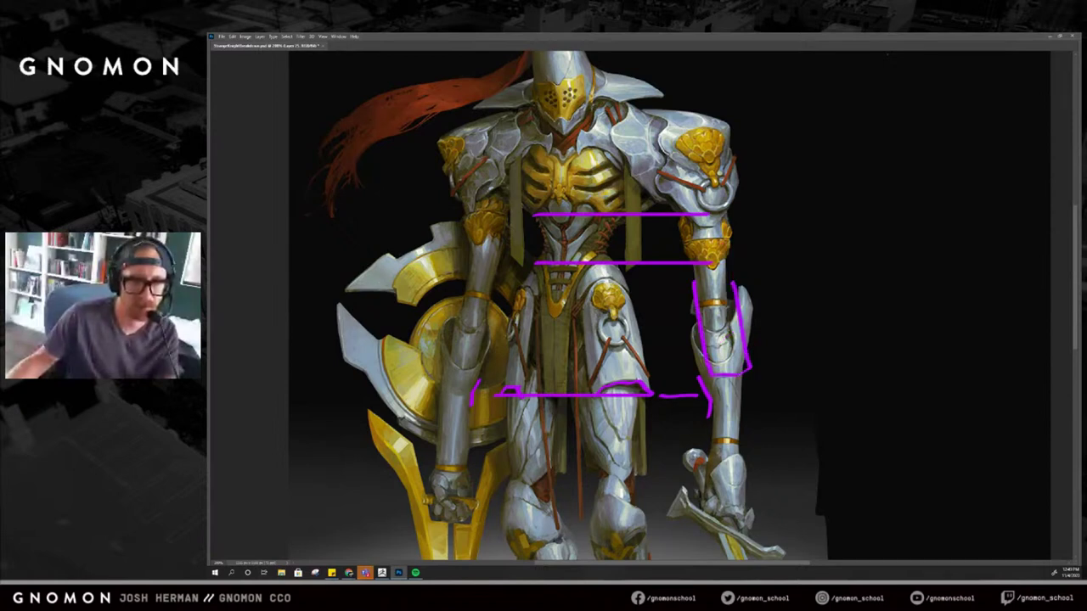
Switch to ZBrush, resize the brush and adjust the arm just above the elbow.
key("alt+Tab")
left_click_drag(689, 332, 690, 259)
left_click(762, 311)
key("s")
left_click_drag(642, 251, 650, 229)
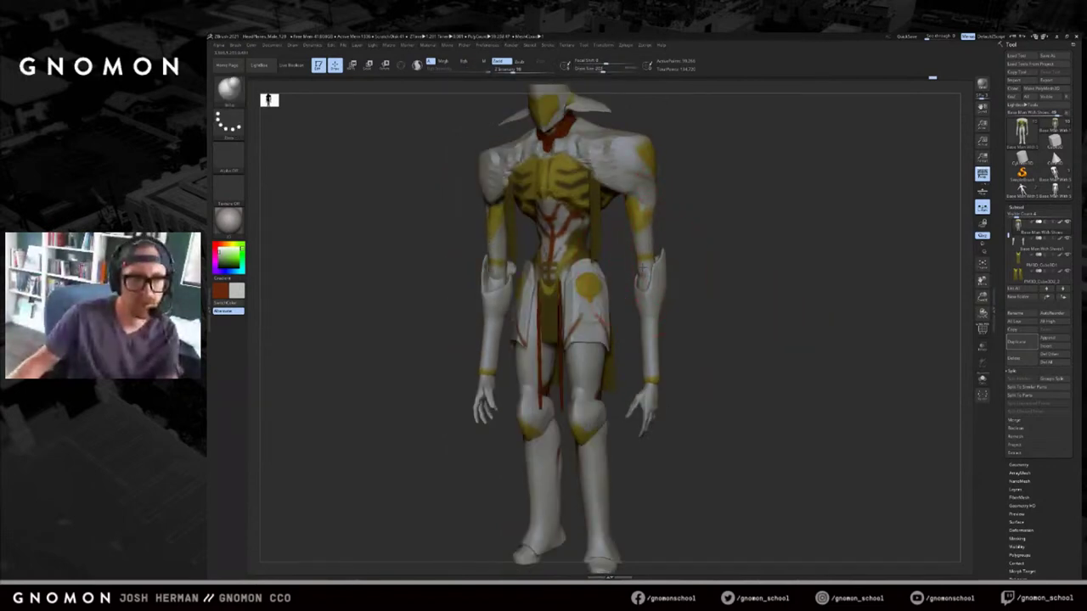
left_click_drag(725, 271, 716, 289, "shift")
key("alt+shift+s")
key("alt+shift+s")
Switch to Photoshop, remove the forearm outline and draw a horizontal magenta guide between the arms at elbow height.
key("alt+Tab")
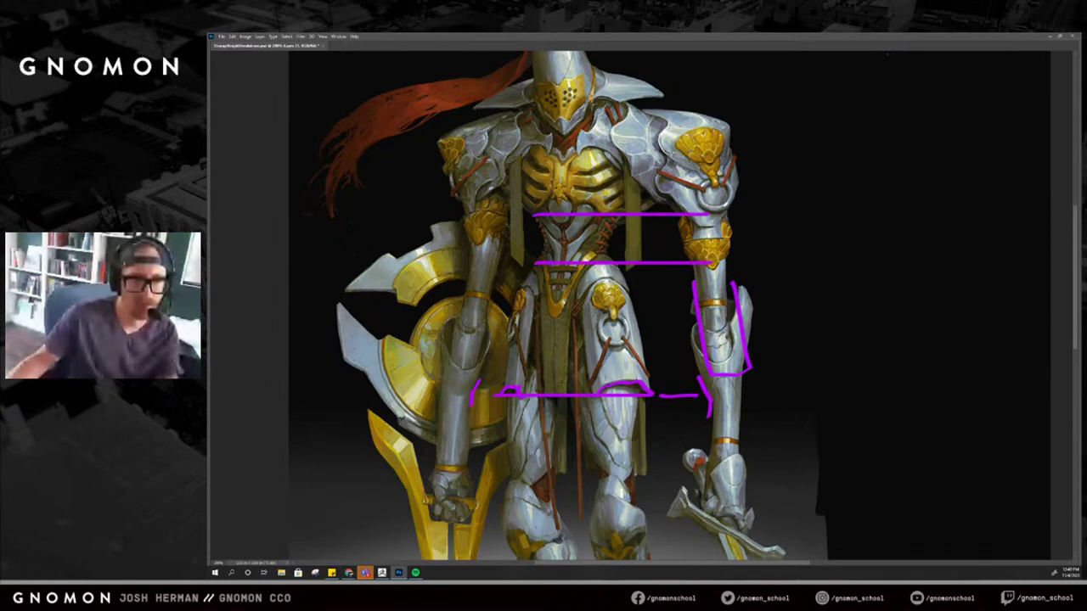
left_click_drag(466, 327, 699, 325, "shift")
key("ctrl+z")
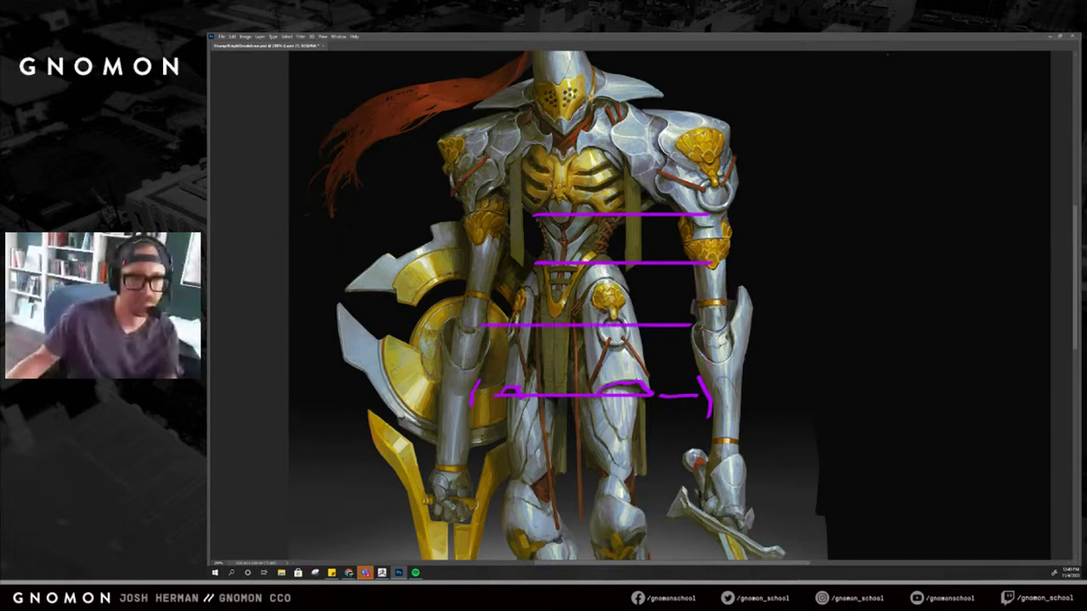
Switch to ZBrush, choose the Move brush, isolate the arms and mask them, and show the whole body again.
key("alt+Tab")
left_click_drag(716, 292, 683, 292)
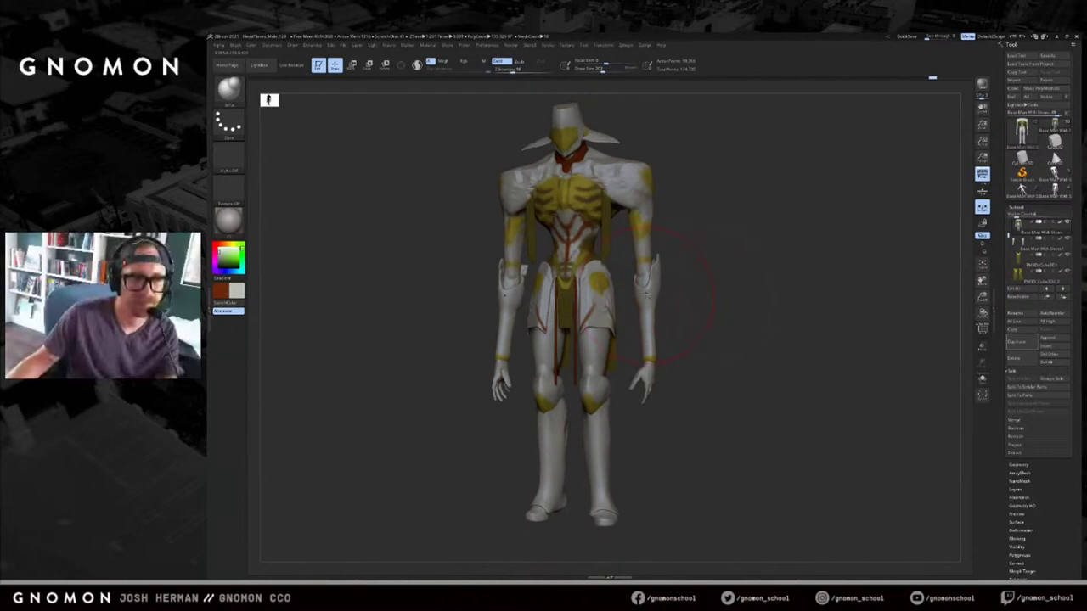
key("b")
key("m")
key("v")
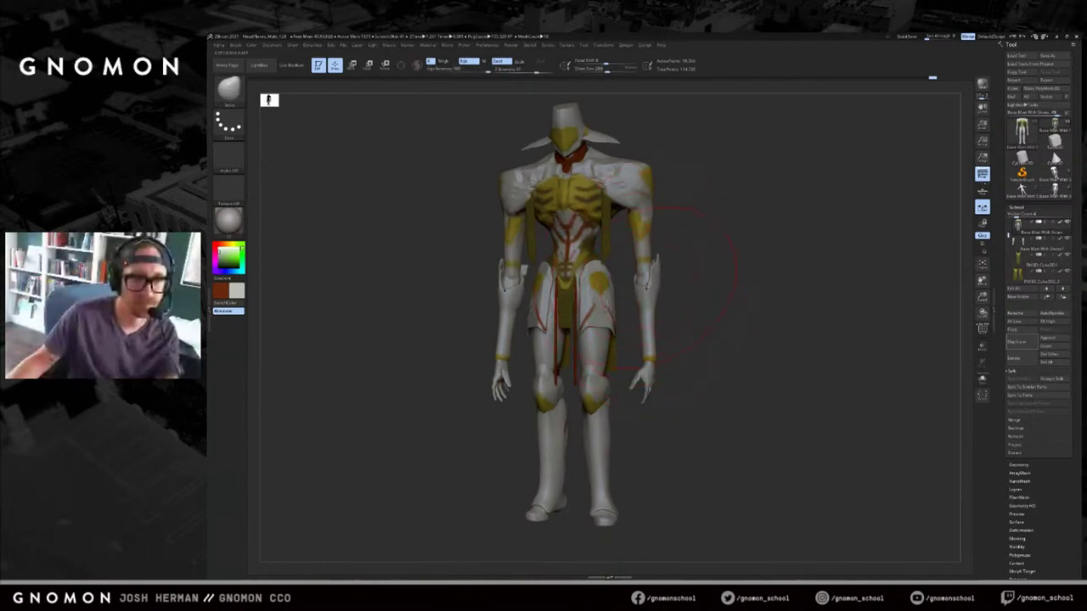
left_click(647, 266, "ctrl+shift")
left_click_drag(722, 134, 583, 397, "ctrl")
left_click_drag(686, 421, 612, 211, "ctrl")
left_click(666, 287, "ctrl+shift")
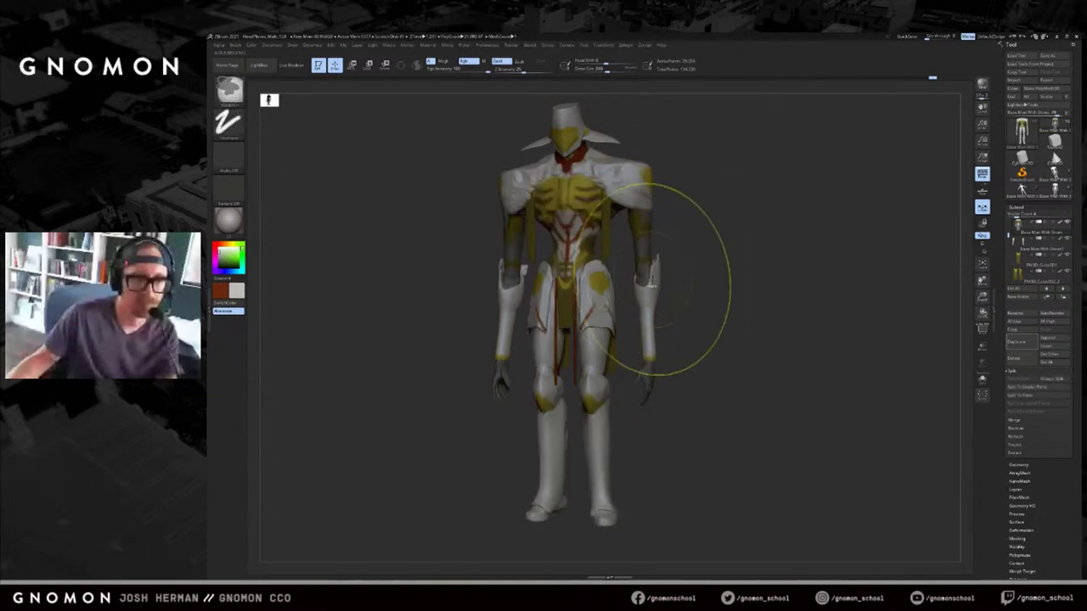
Isolate the arms, softly mask the shoulders and upper arms, and try a Transpose move on the unmasked forearms.
left_click(648, 284, "ctrl+shift")
key("ctrl+z")
left_click_drag(675, 412, 623, 219, "ctrl")
left_click(667, 261, "ctrl")
left_click(648, 264, "ctrl")
left_click(682, 270, "ctrl")
left_click_drag(696, 269, 692, 274)
left_click(700, 270, "ctrl")
key("w")
left_click_drag(641, 294, 646, 351)
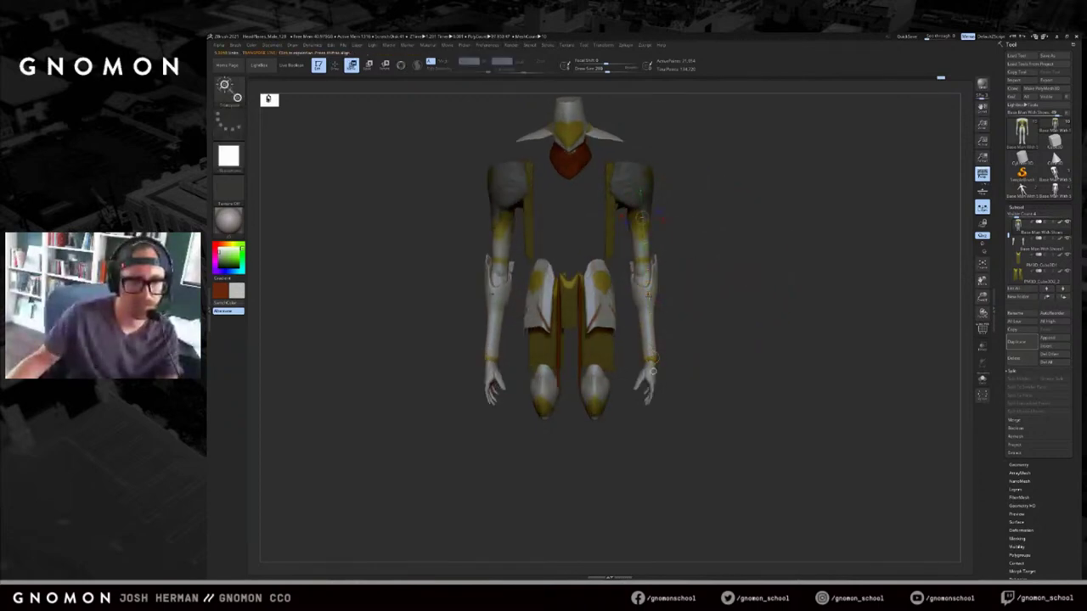
key("q")
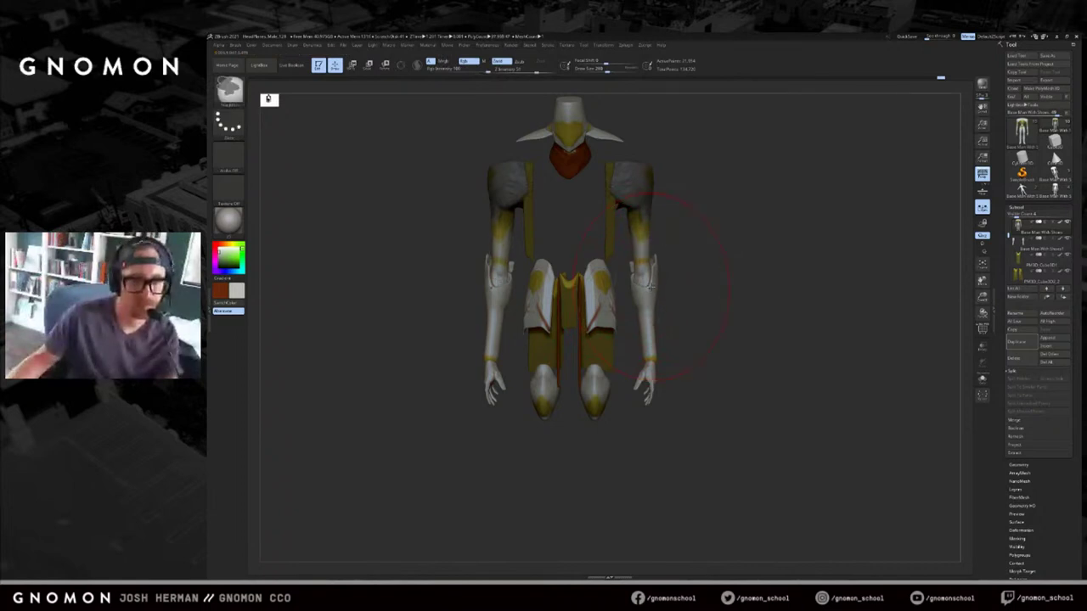
Hide the forearm armor and examine the bare forearms of the body from several angles.
left_click(646, 284, "alt")
left_click(1060, 240)
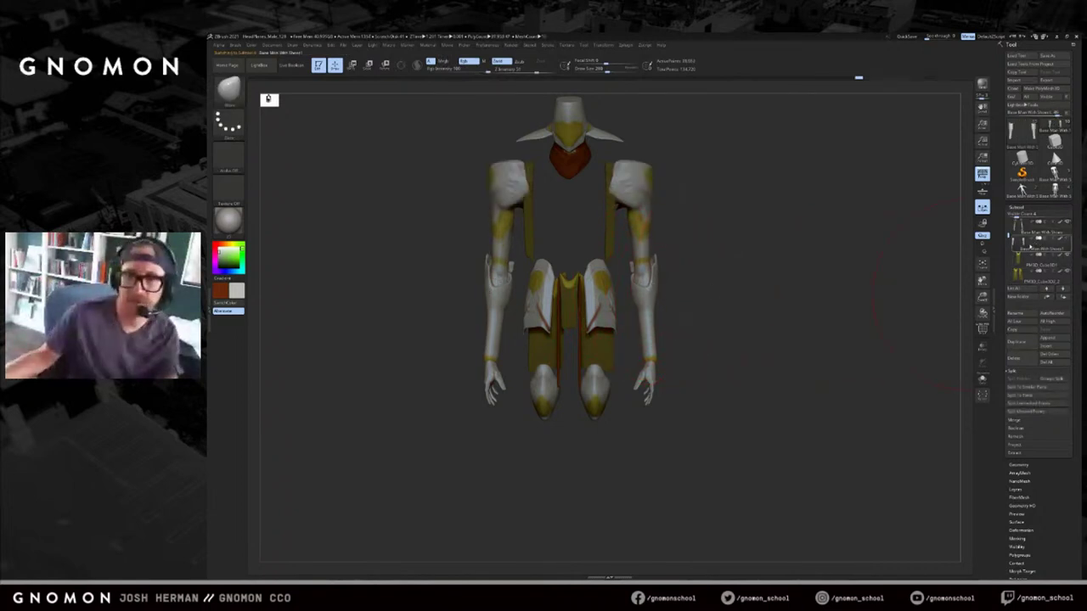
left_click(645, 285, "alt")
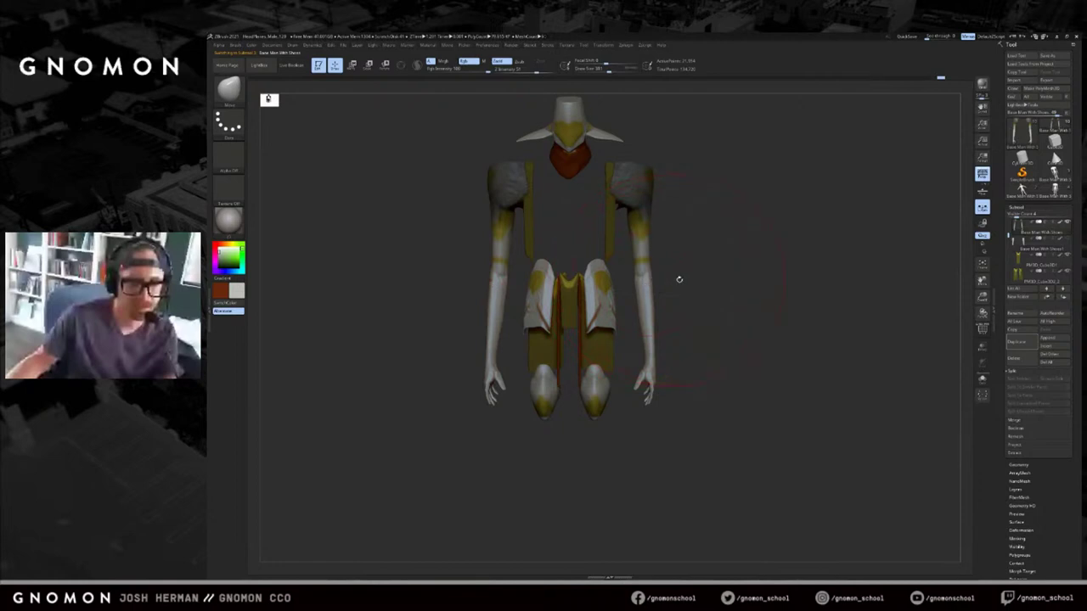
left_click_drag(668, 279, 665, 283)
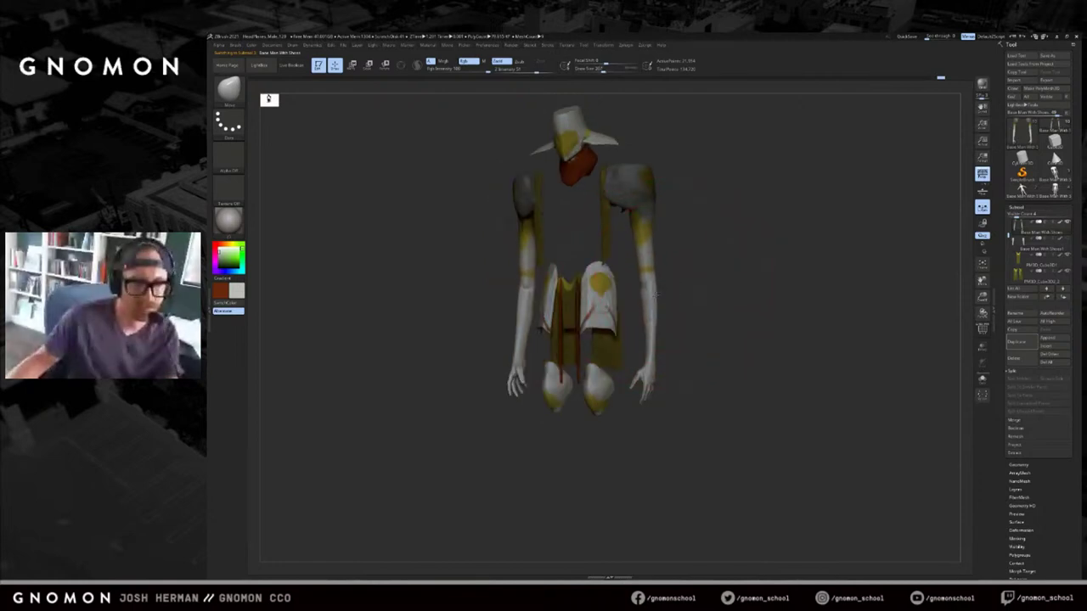
left_click_drag(679, 301, 666, 299, "shift")
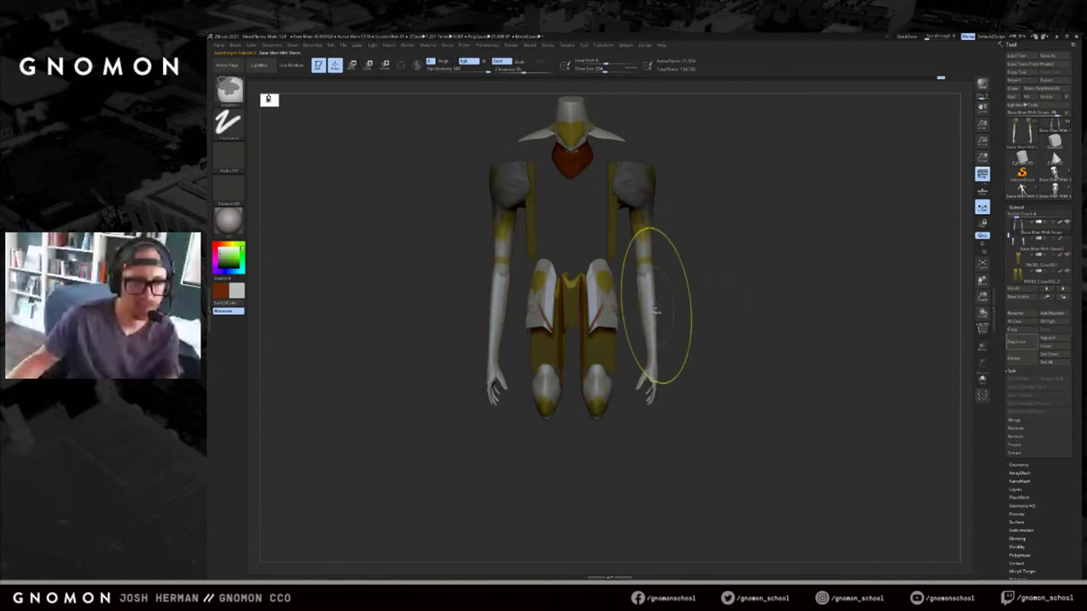
key("alt+s")
key("alt+s")
Show the forearm armor again and compare the arms with the guide lines on the concept painting.
key("alt+Tab")
key("alt+Tab")
left_click(1067, 238)
left_click_drag(737, 295, 679, 299)
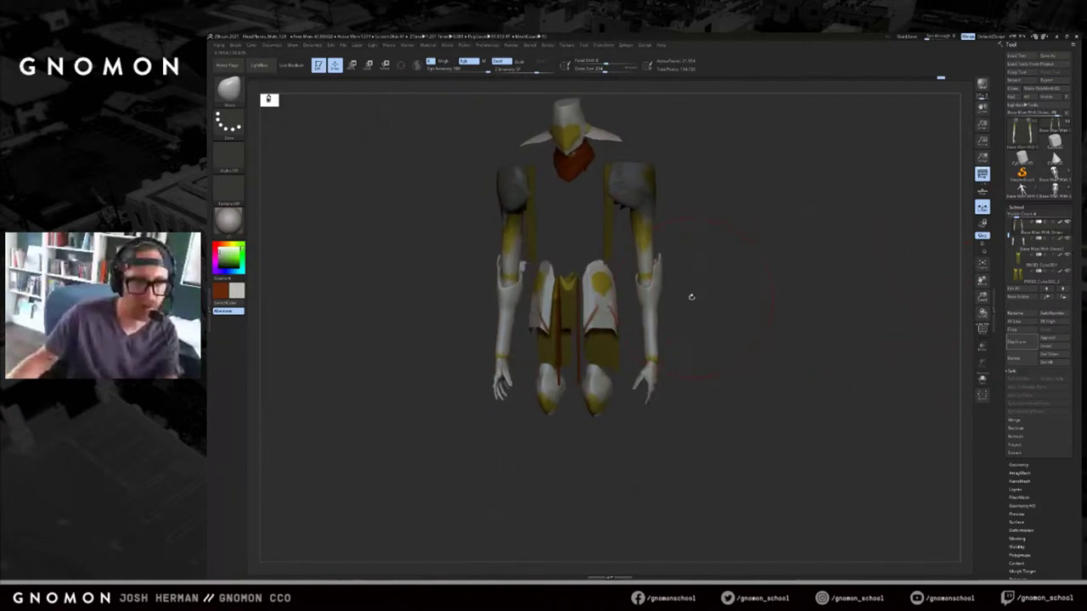
key("alt+Tab")
key("alt+Tab")
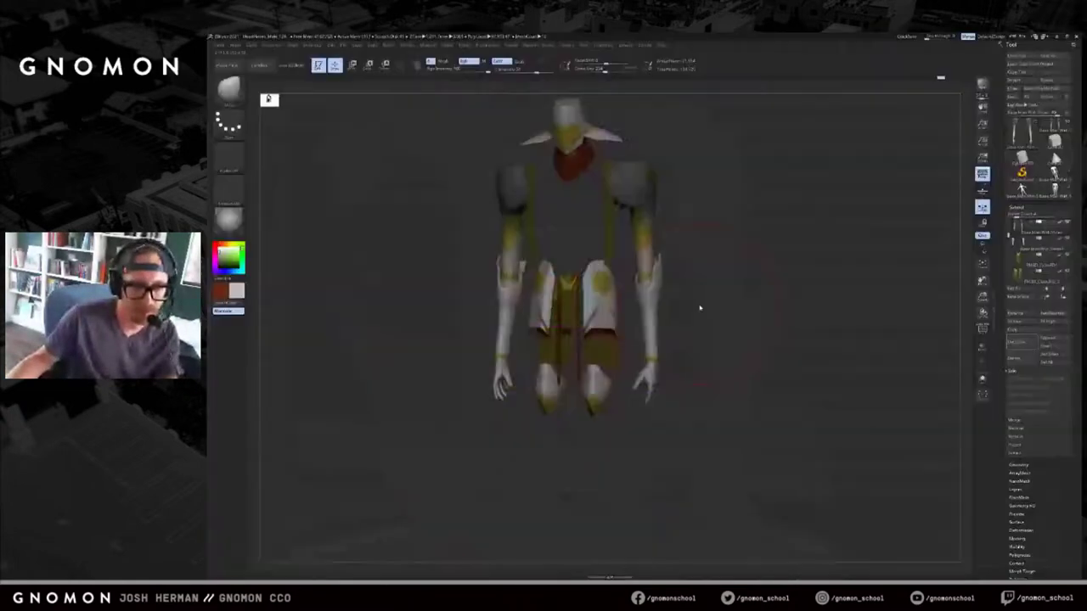
key("alt+Tab")
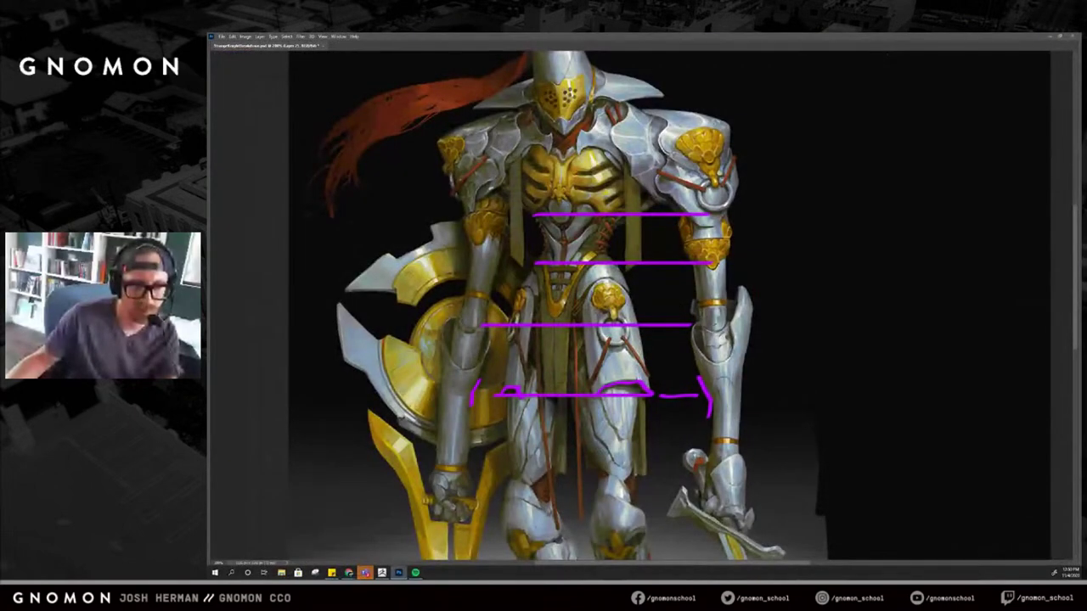
key("alt+Tab")
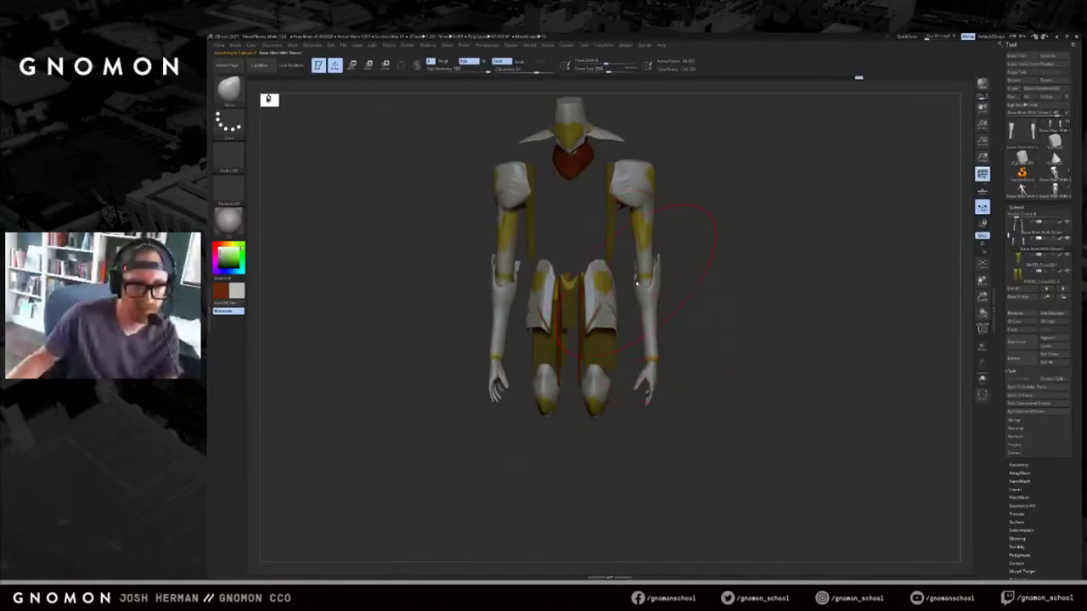
Reshape the elbow area of the isolated arms with the Move brush and show the whole body again.
key("s")
left_click_drag(636, 279, 643, 303)
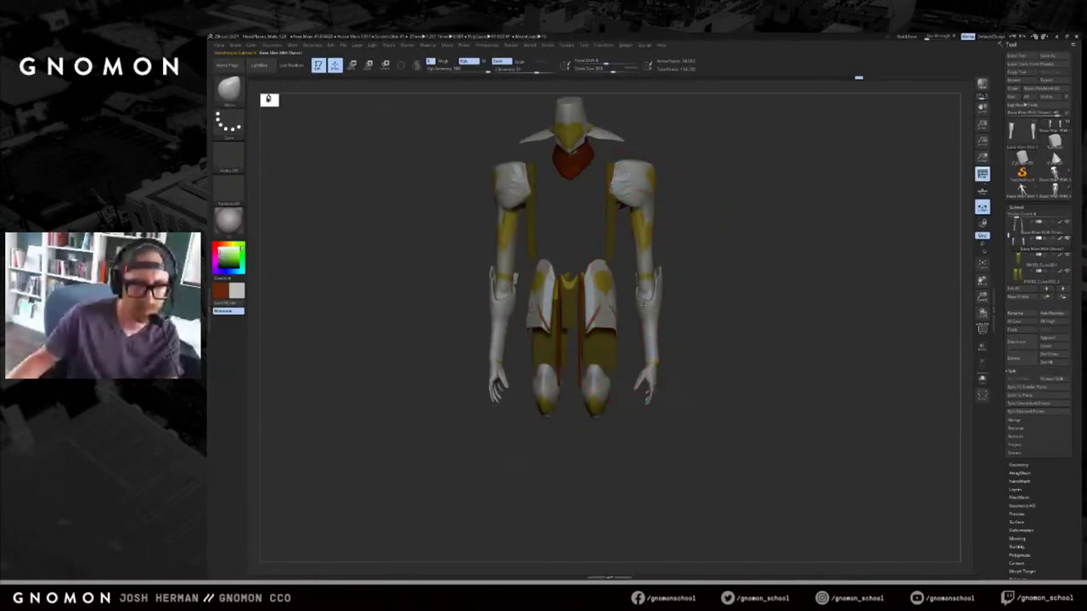
key("s")
left_click_drag(634, 297, 628, 299)
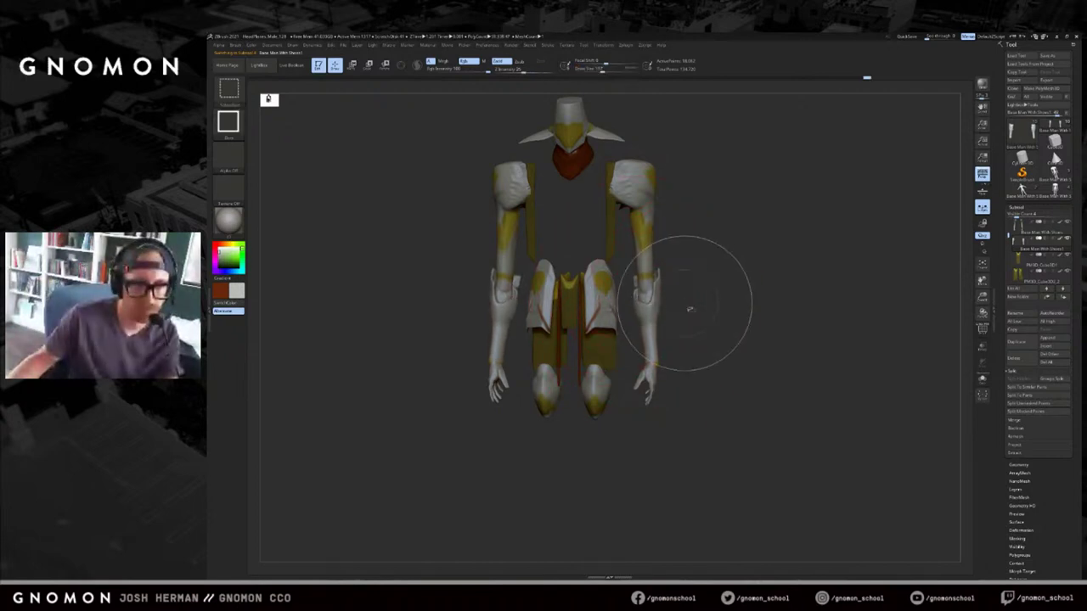
left_click_drag(665, 308, 671, 313, "shift")
key("Up")
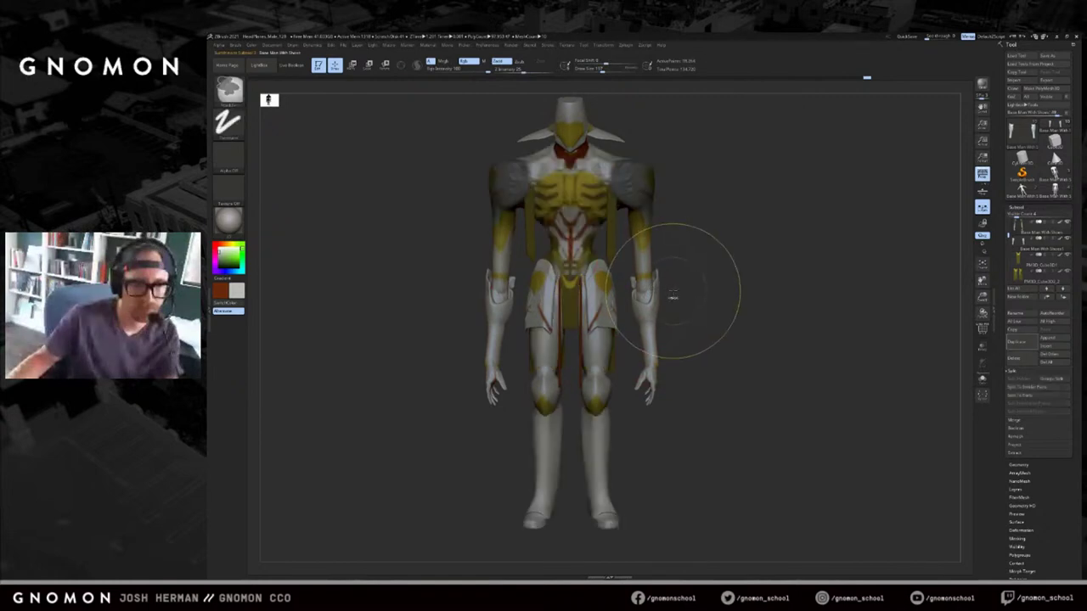
Isolate the arms again, clear the mask on them, and bring back the whole body.
left_click_drag(689, 296, 689, 233, "alt")
left_click(653, 244, "ctrl+shift")
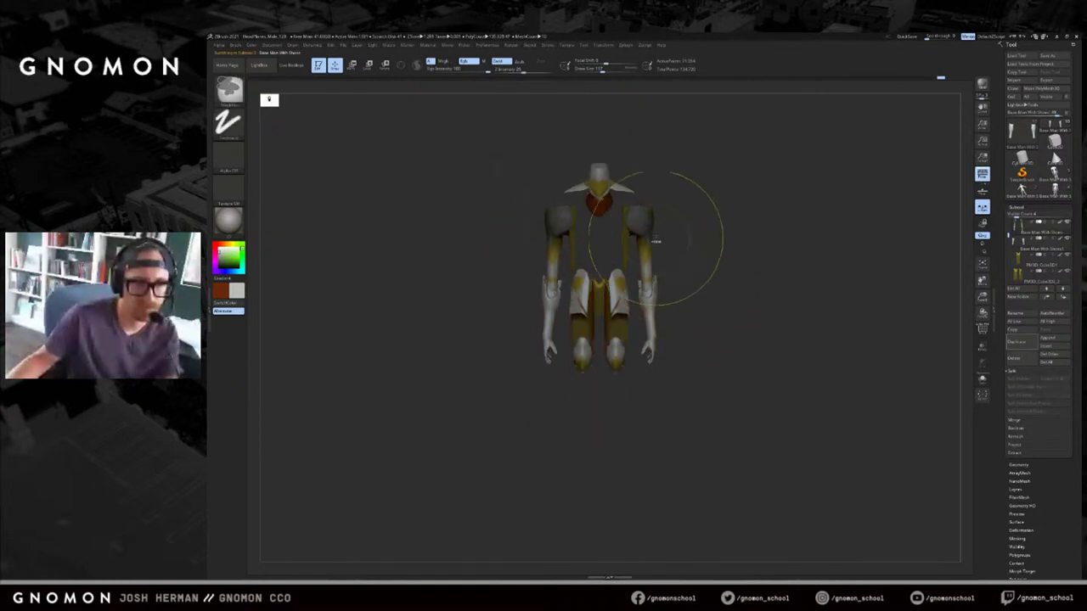
left_click_drag(710, 196, 756, 159, "ctrl+shift")
left_click(753, 229, "ctrl")
left_click(750, 315, "ctrl+shift")
left_click_drag(750, 315, 756, 322)
Compare the arm and elbow proportions with the guide lines on the concept painting, both close up and with the full figure in view.
key("alt+Tab")
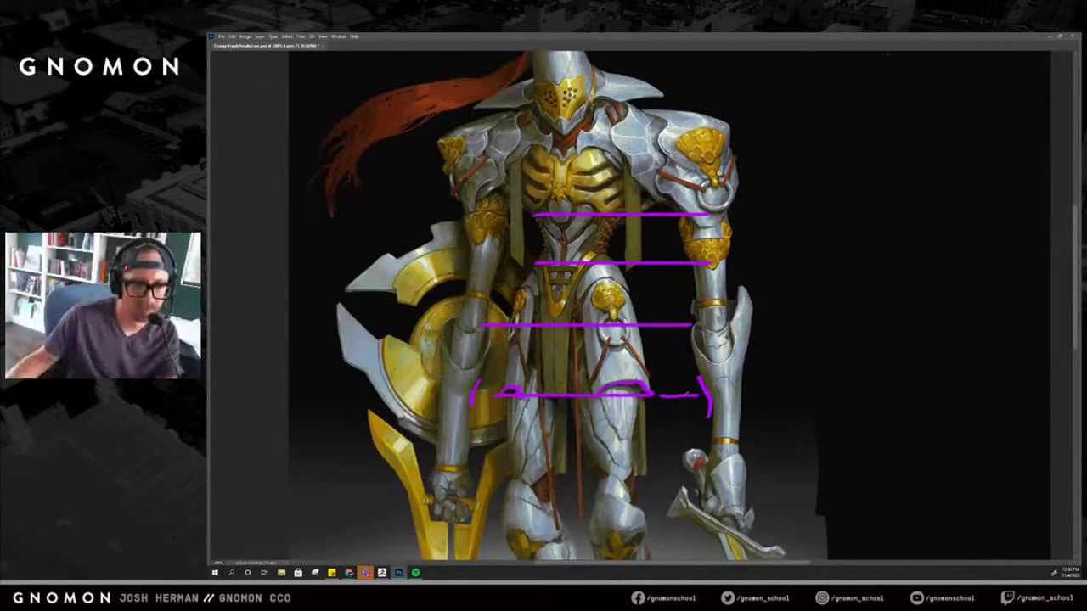
key("alt+Tab")
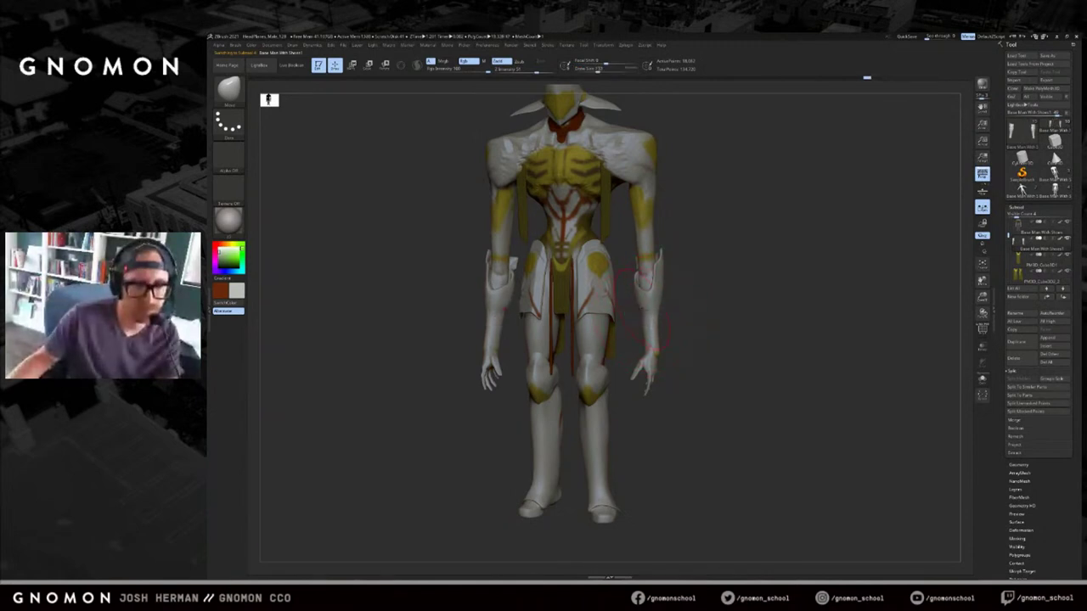
left_click_drag(705, 290, 696, 337)
key("alt+Tab")
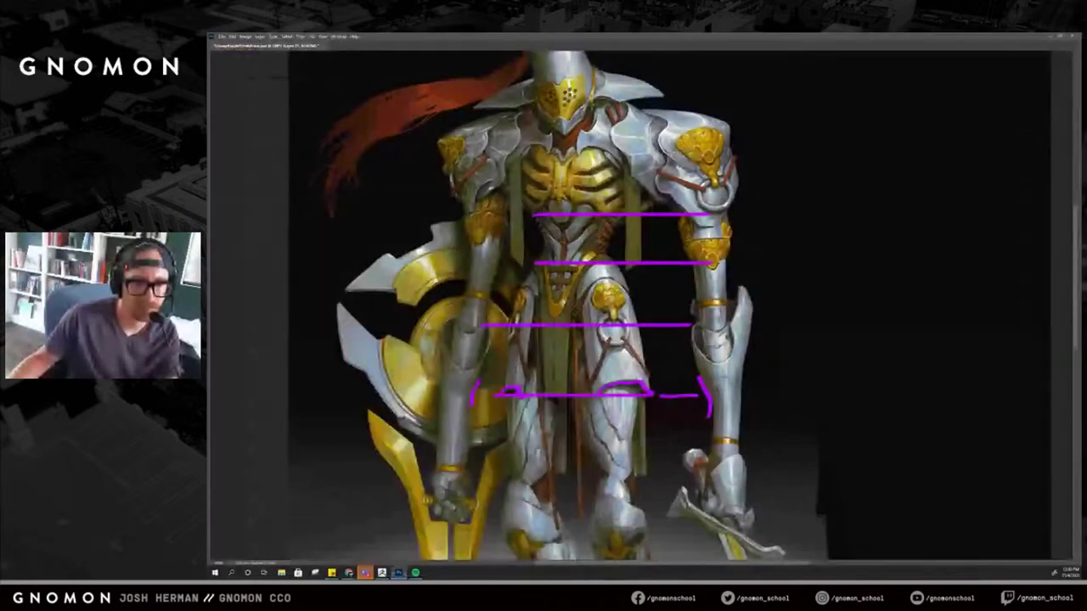
left_click_drag(767, 372, 766, 211)
left_click(755, 275, "alt")
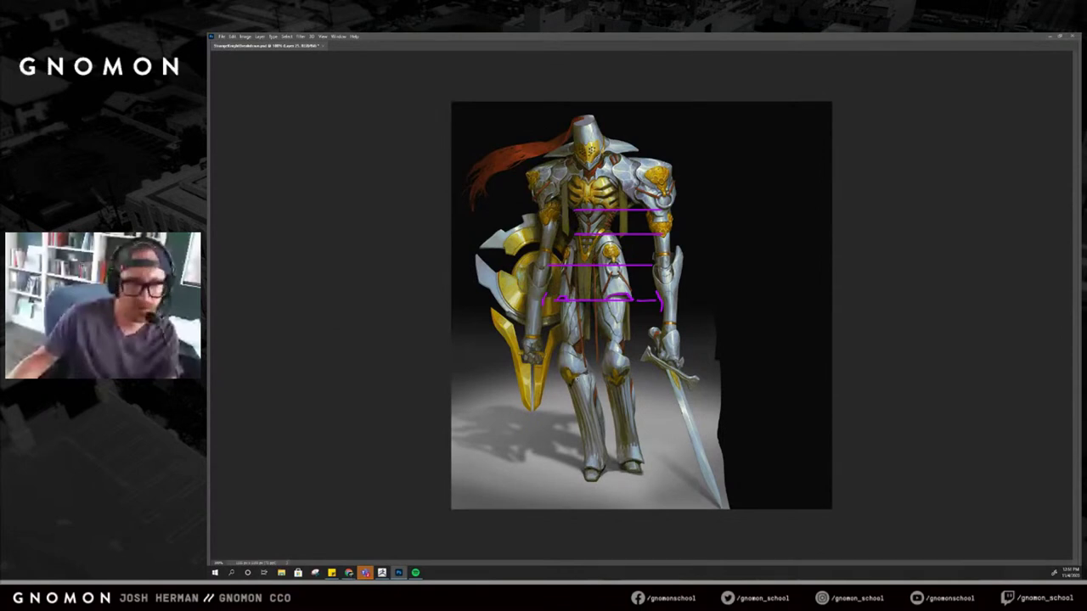
key("alt+Tab")
mouse_move(696, 386)
left_mouse_down()
mouse_move(699, 371)
mouse_move(631, 384)
mouse_move(681, 366)
mouse_move(668, 363)
left_mouse_up()
key("s")
key("alt+Tab")
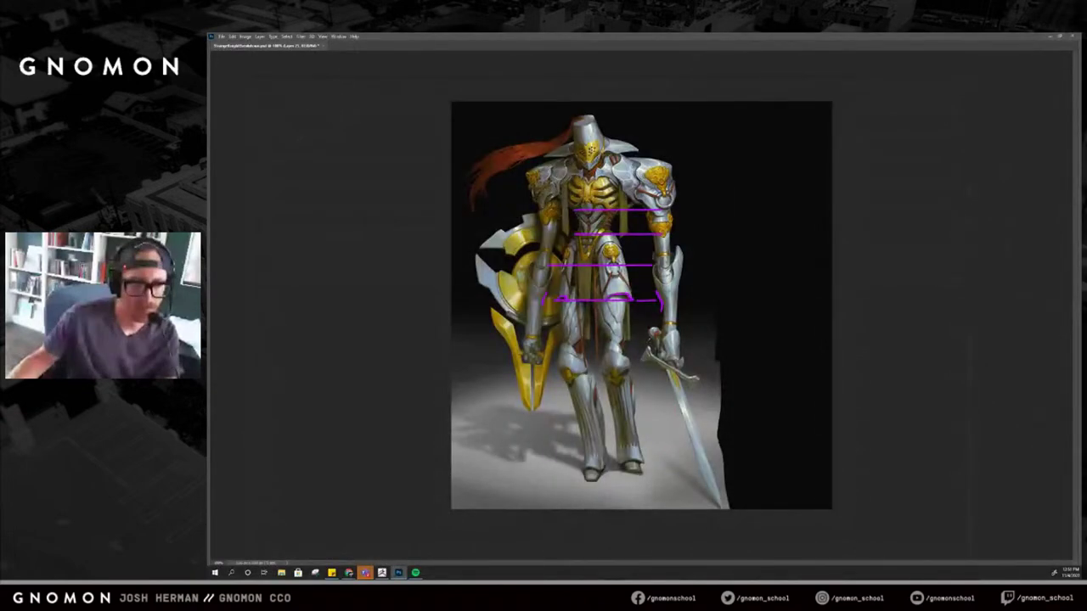
key("alt+Tab")
key("alt+Tab")
key("alt+Tab")
Touch up the wrists and hands with the Move and Inflate brushes, select the body subtool, and return to the Move brush.
left_click(659, 359)
left_click(659, 360)
key("s")
mouse_move(661, 370)
left_mouse_down()
mouse_move(658, 388)
mouse_move(624, 390)
mouse_move(691, 388)
mouse_move(651, 394)
left_mouse_up()
key("b")
key("i")
key("n")
key("s")
key("s")
left_click(654, 370, "alt")
left_click(689, 379)
key("s")
key("b")
key("m")
key("v")
key("s")
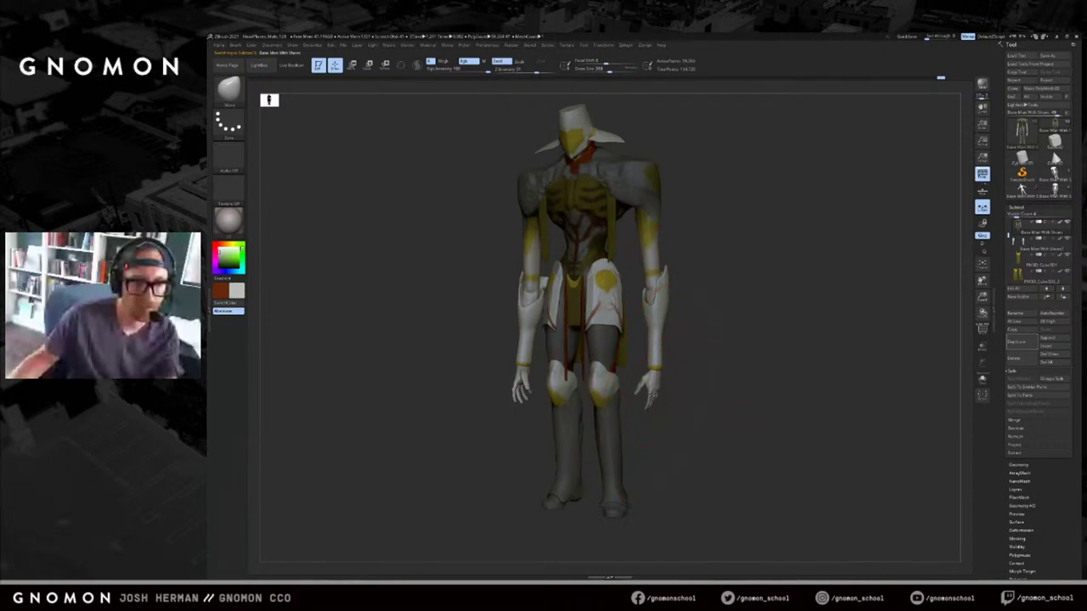
Save the tool and compare the knight's overall proportions with the full concept painting from front and three-quarter views.
key("alt+Tab")
key("alt+Tab")
mouse_move(715, 389)
left_mouse_down()
mouse_move(666, 391)
mouse_move(687, 387)
left_mouse_up()
key("s")
key("alt+Tab")
key("alt+Tab")
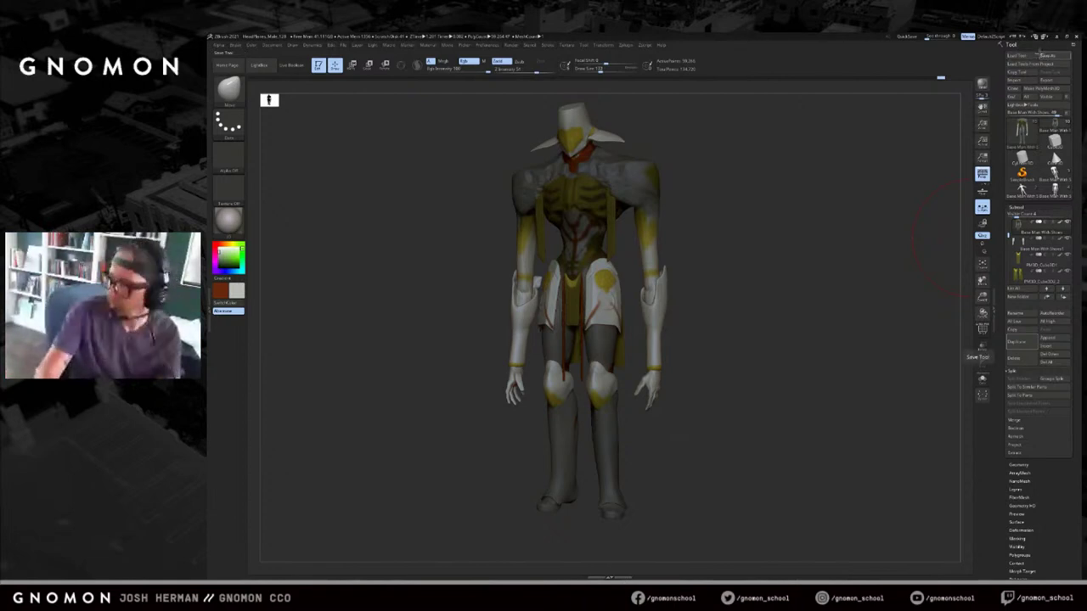
left_click_drag(818, 276, 772, 325)
key("alt+Tab")
key("alt+Tab")
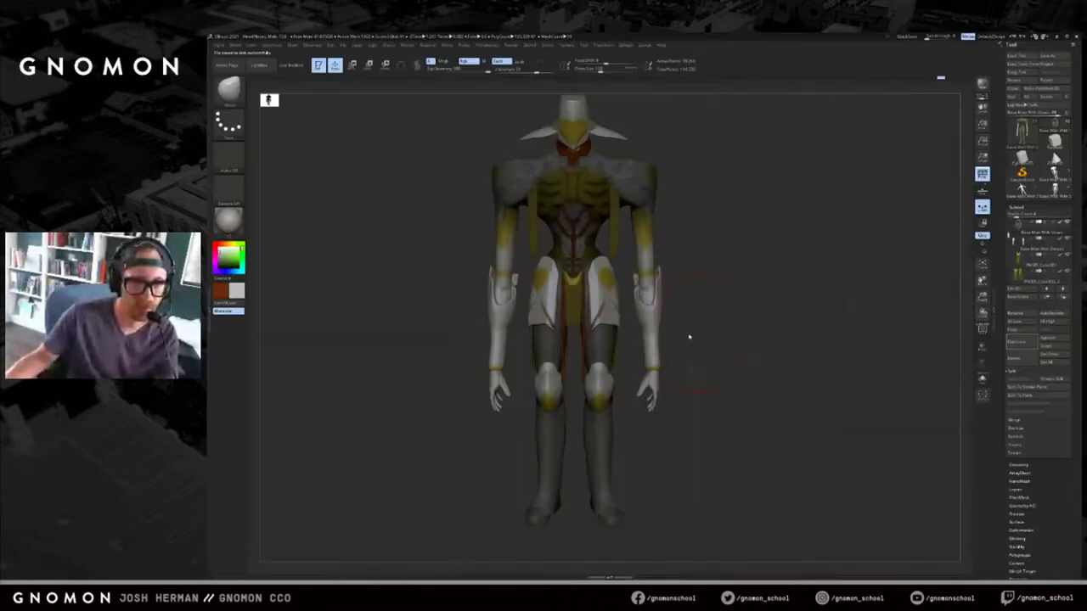
key("alt+Tab")
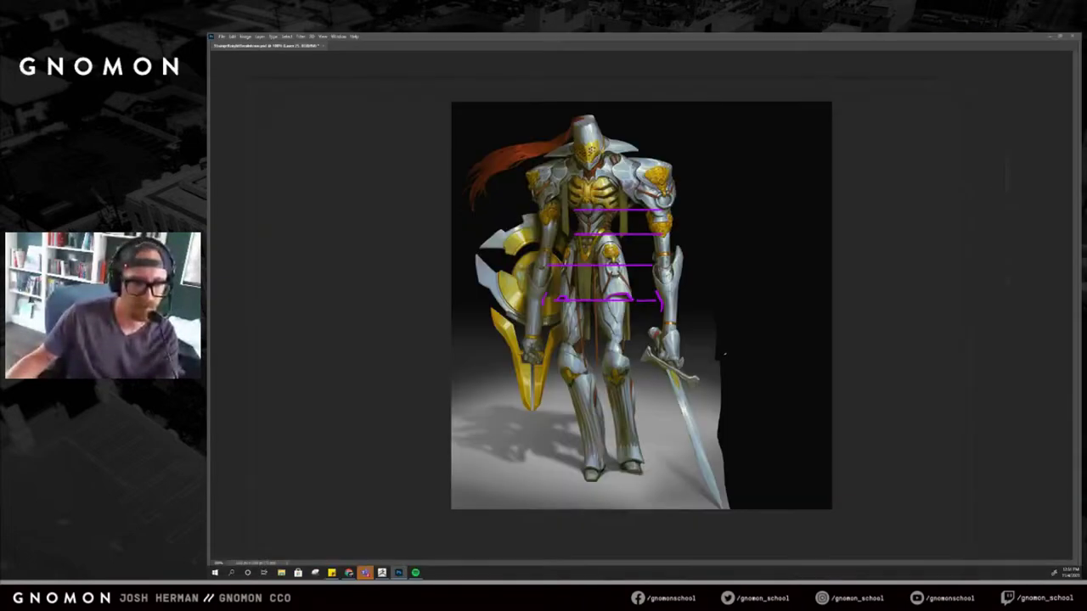
key("alt+Tab")
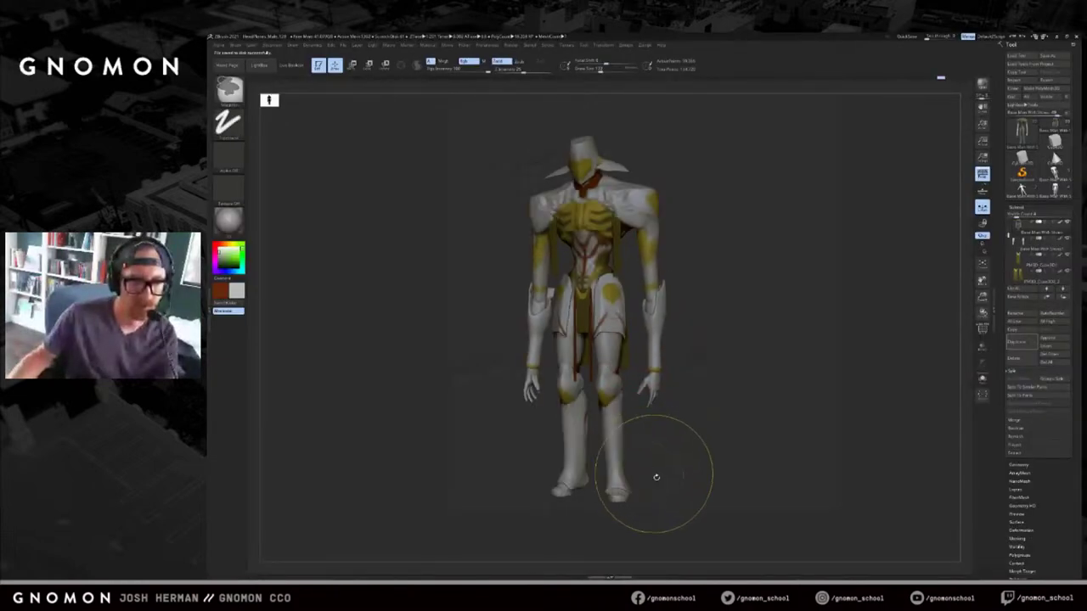
Mask the lower legs, drop to a lower subdivision level, soften the mask edge and invert it so the lower legs are free.
left_click_drag(647, 500, 569, 448, "ctrl")
left_click_drag(643, 449, 571, 431, "ctrl")
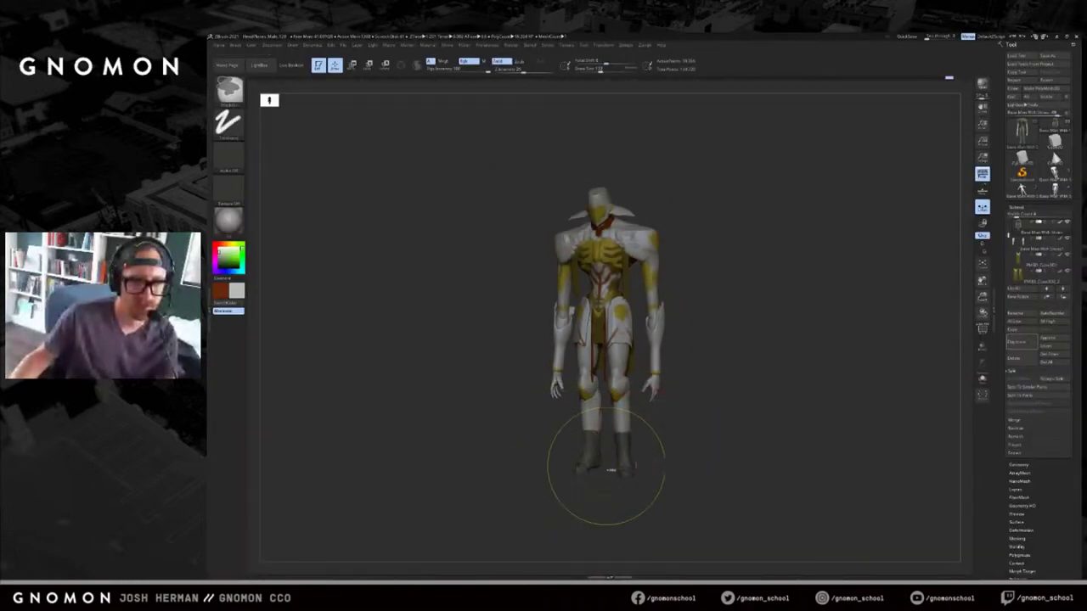
left_click(661, 428, "ctrl")
left_click_drag(640, 472, 554, 434, "ctrl")
left_click(653, 454, "ctrl")
key("shift+d")
left_click(647, 448, "ctrl")
left_click(648, 449, "ctrl")
left_click(647, 448, "ctrl")
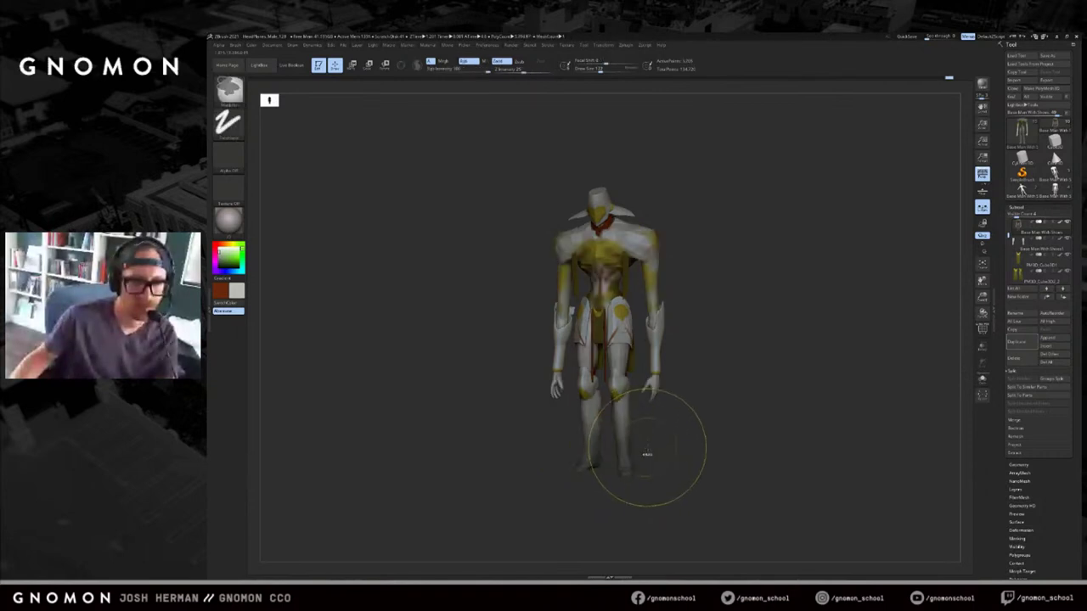
left_click_drag(647, 449, 659, 447, "shift")
left_click(659, 446, "ctrl")
Lengthen the lower legs slightly downward with Transpose Move, clear the mask, and return to the higher subdivision level.
key("w")
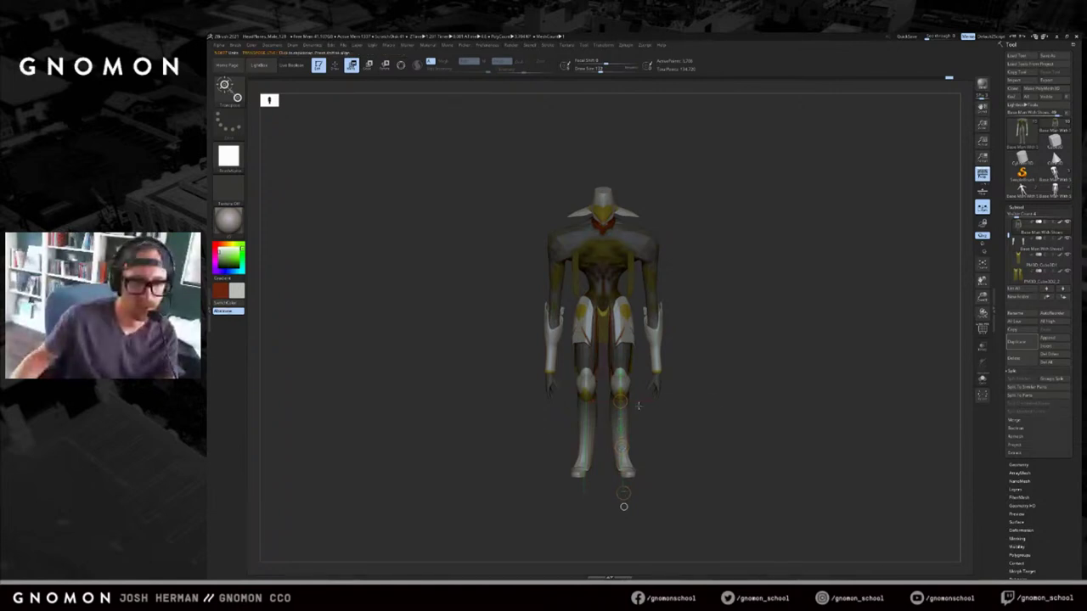
left_click_drag(619, 494, 620, 499)
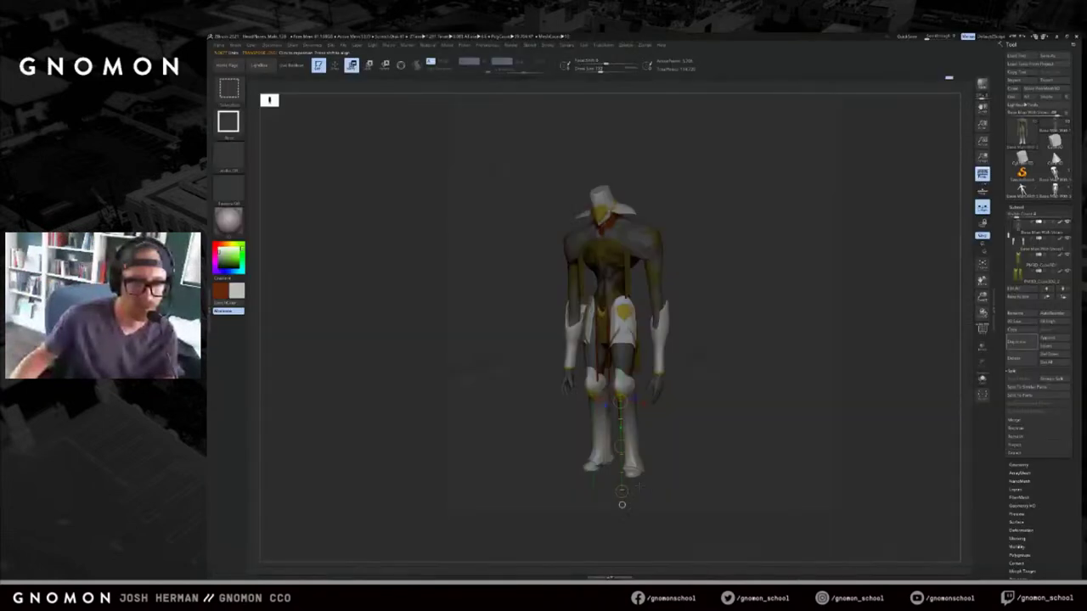
mouse_move(679, 466)
left_mouse_down("alt")
mouse_move(679, 436)
mouse_move(689, 450)
left_mouse_up("alt")
left_click_drag(688, 432, 697, 438, "ctrl")
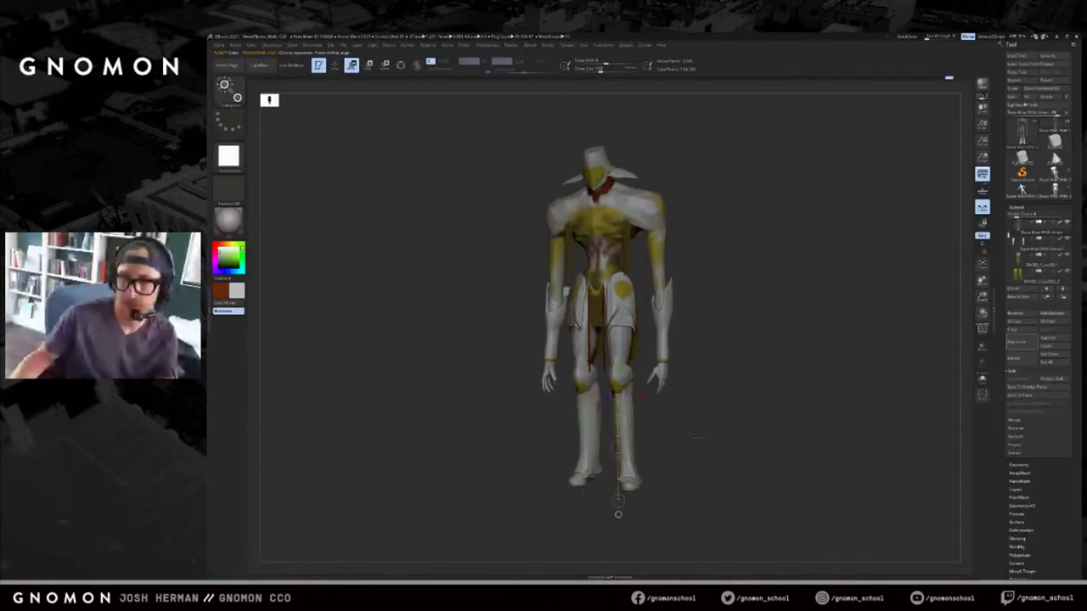
key("q")
key("f")
key("f")
left_click_drag(703, 353, 752, 363, "alt")
key("d")
key("d")
Compare the knight's adjusted leg length with the concept painting.
key("alt+Tab")
key("alt+Tab")
key("alt+Tab")
key("alt+Tab")
key("alt+Tab")
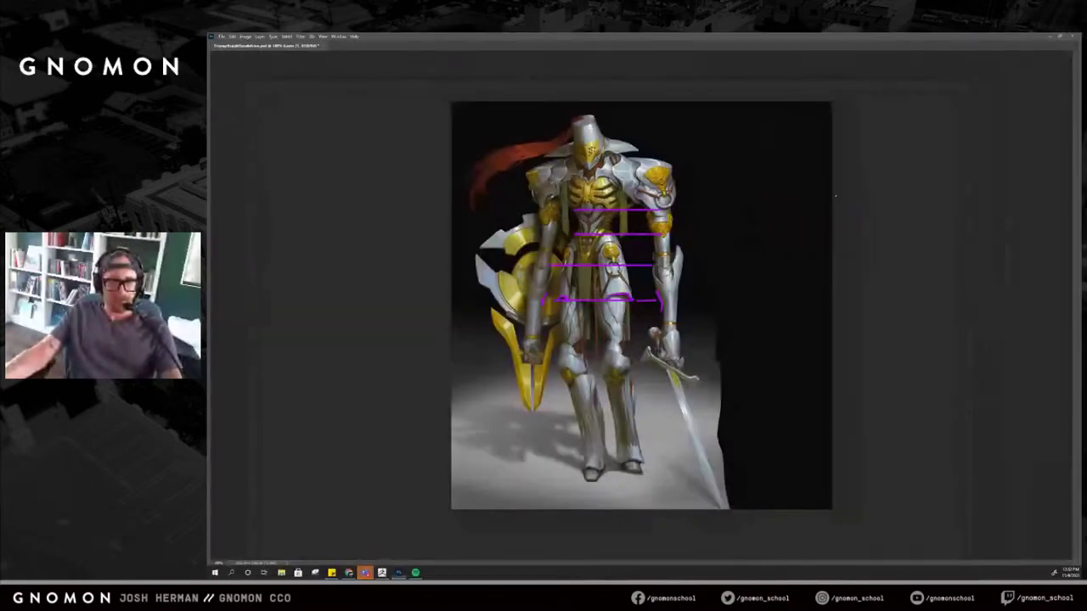
key("alt+Tab")
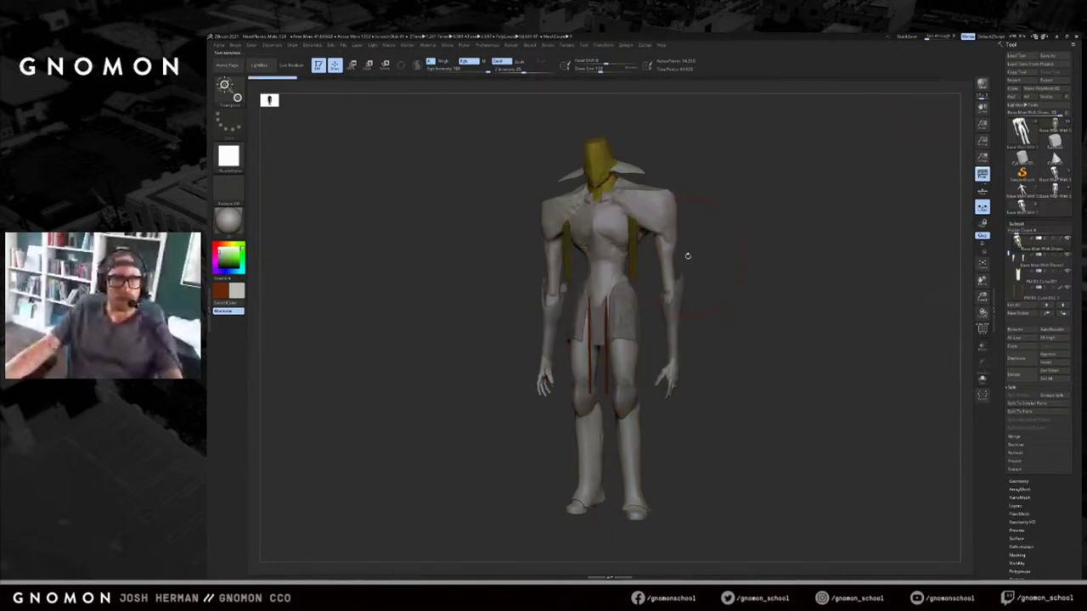
Review the earlier armored version of the knight against the original base man and the unarmored body block-out.
left_click_drag(810, 195, 836, 209)
left_click(1022, 191)
key("w")
left_click_drag(747, 197, 907, 259, "alt")
left_click(1055, 192)
left_click_drag(910, 202, 885, 183, "shift")
left_click(1015, 204)
left_click(1014, 204)
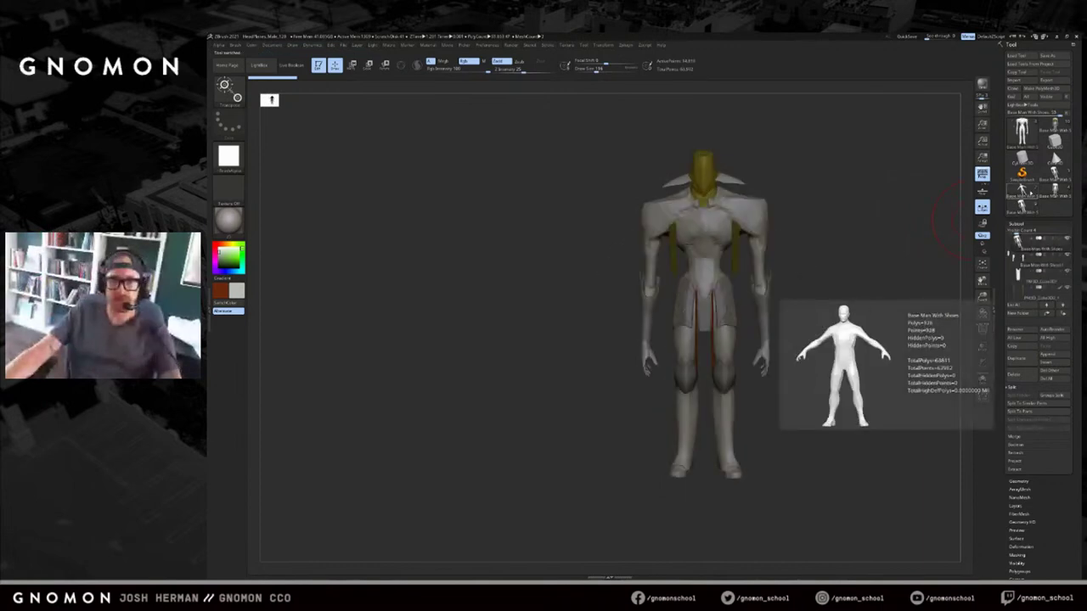
left_click(1022, 191)
left_click(1051, 178)
left_click(1054, 190)
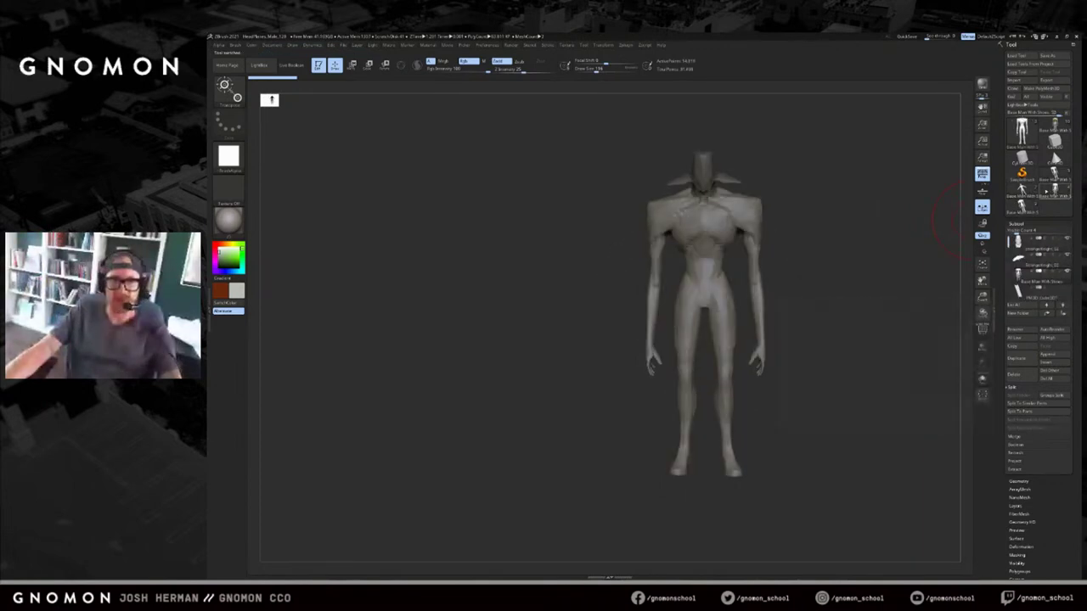
Frame the body block-out in a three-quarter view and compare it again with the base man and the earlier armored version.
key("w")
mouse_move(895, 202)
left_mouse_down("alt")
mouse_move(771, 214)
mouse_move(846, 218)
mouse_move(880, 286)
mouse_move(885, 246)
left_mouse_up("alt")
key("q")
key("s")
left_click(842, 218)
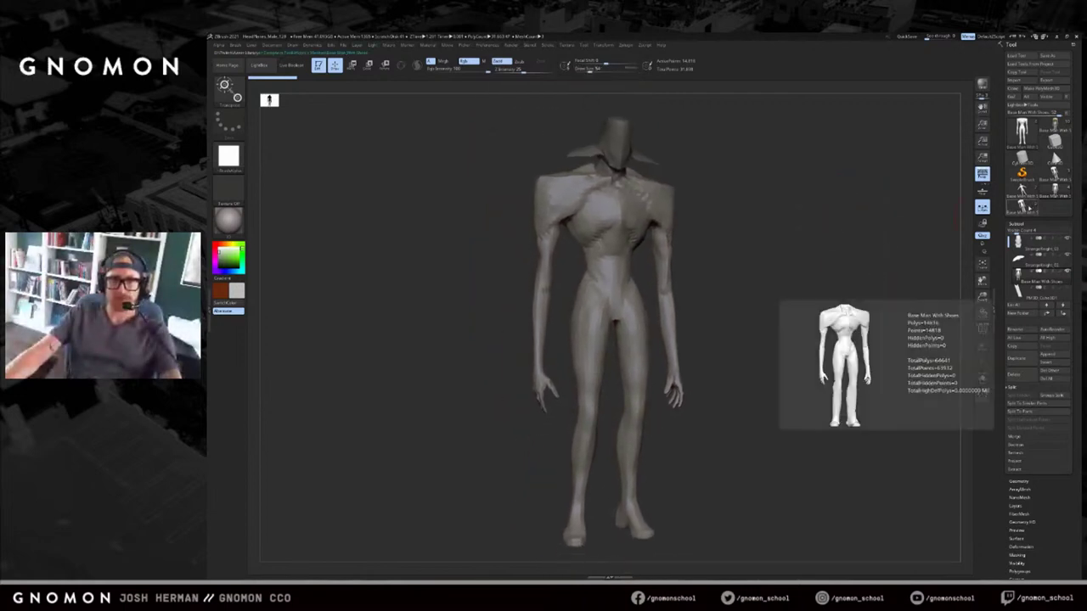
left_click(1023, 191)
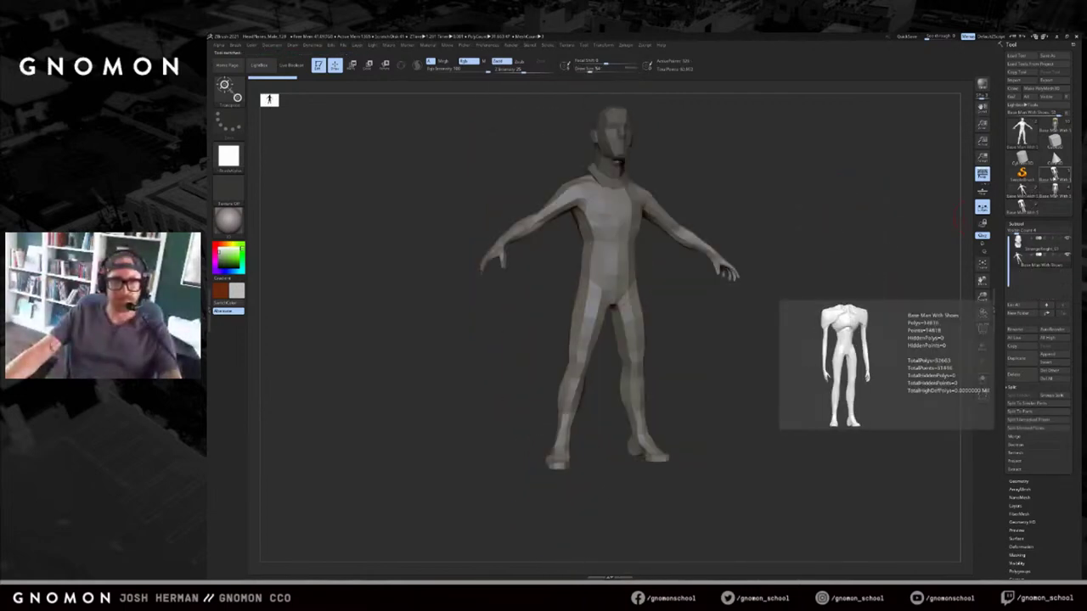
left_click(1054, 175)
mouse_move(1055, 176)
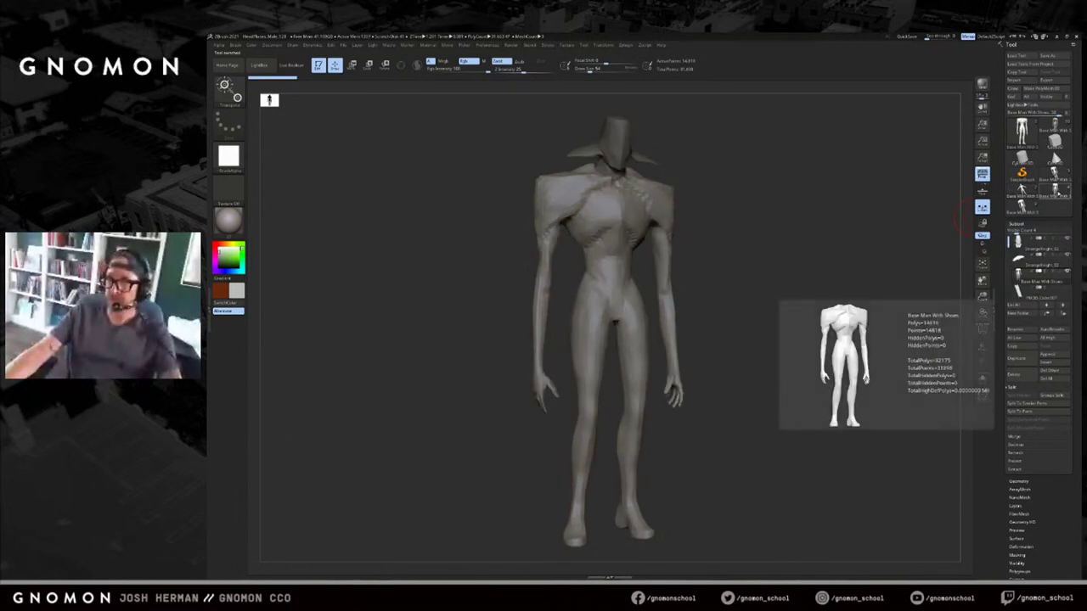
left_click(1029, 212)
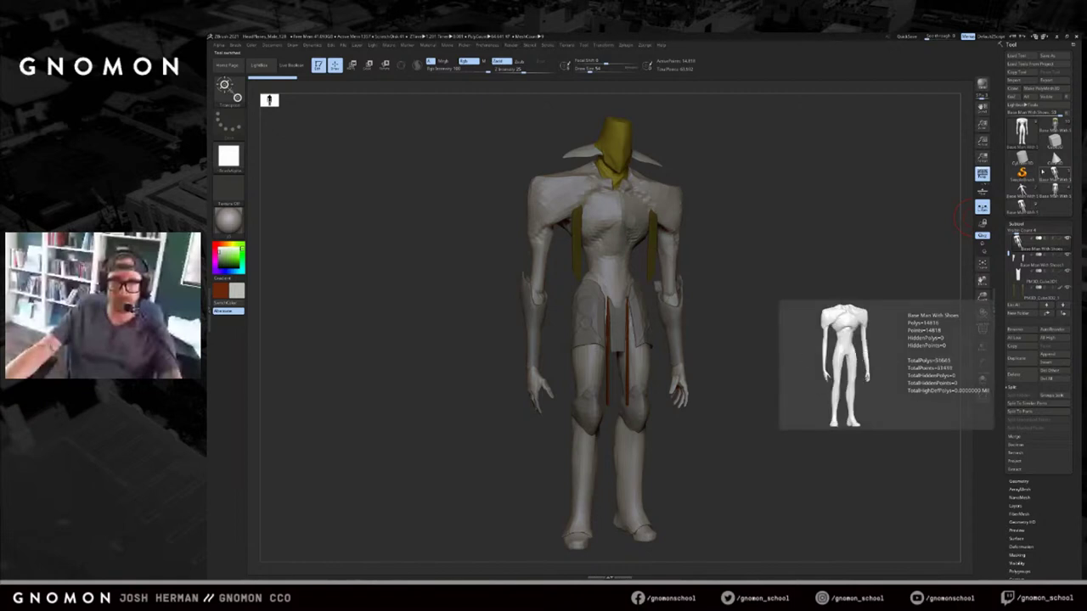
Turn off polypaint on all subtools of the latest knight and the earlier armored version, and choose the Move brush.
left_click(1054, 125)
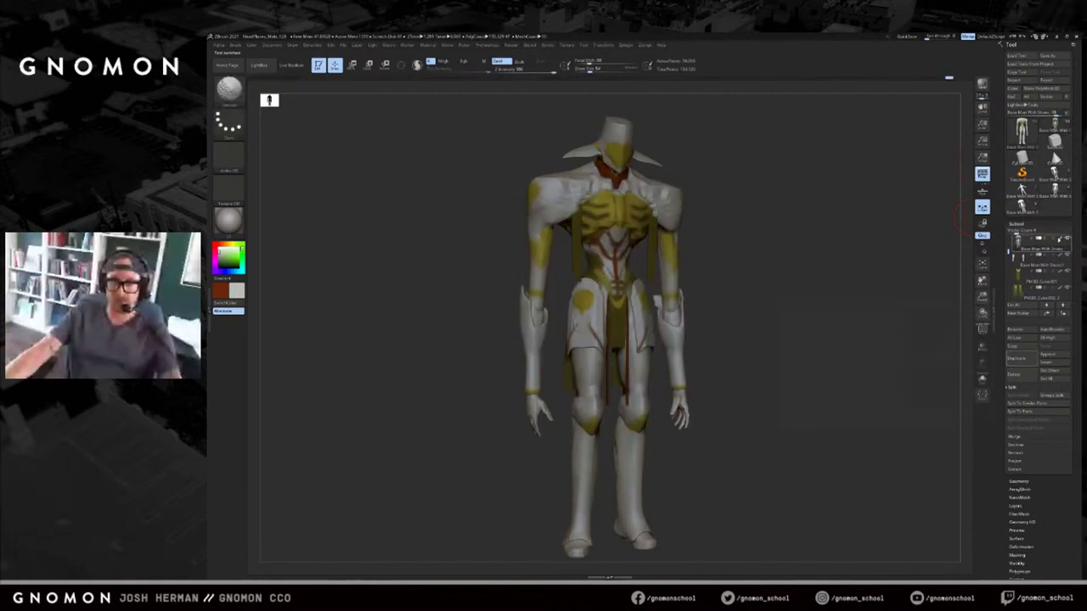
left_click(1059, 239, "shift")
left_click(1022, 206)
left_click(1010, 205)
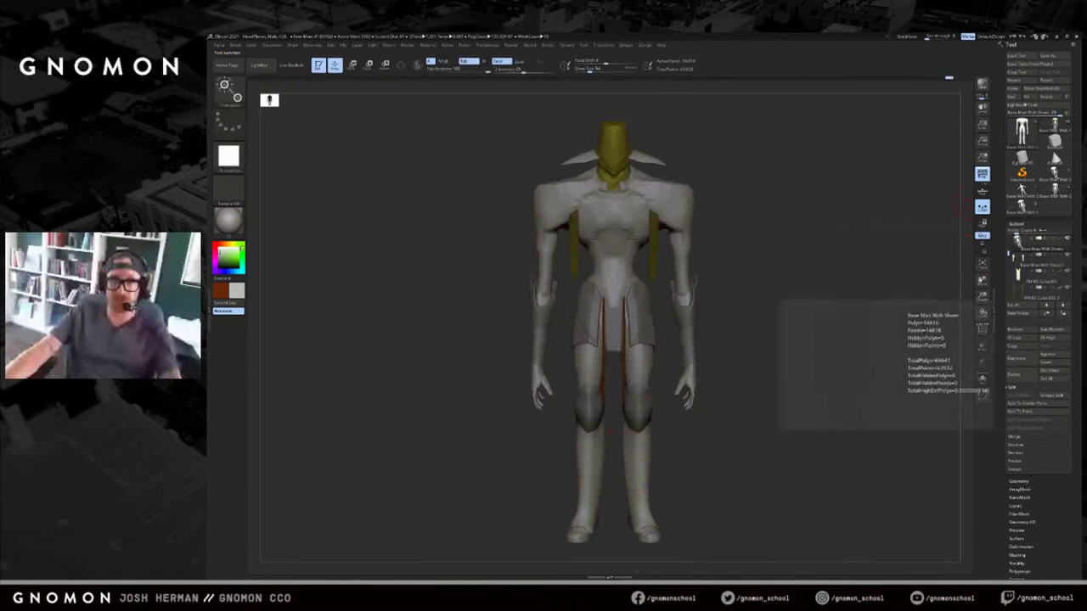
left_click(1059, 239, "shift")
left_click(1058, 240, "shift")
key("q")
left_click_drag(839, 190, 812, 200)
key("b")
key("m")
key("v")
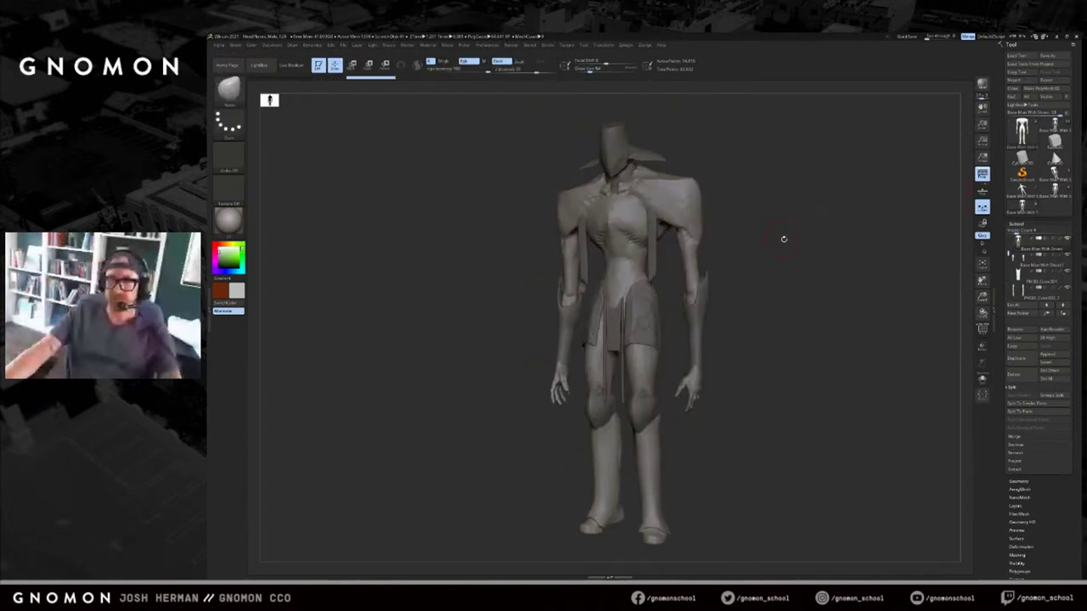
Review the unpainted stages in order from base man to latest knight, and compare the last two armored versions repeatedly.
left_click(1021, 190)
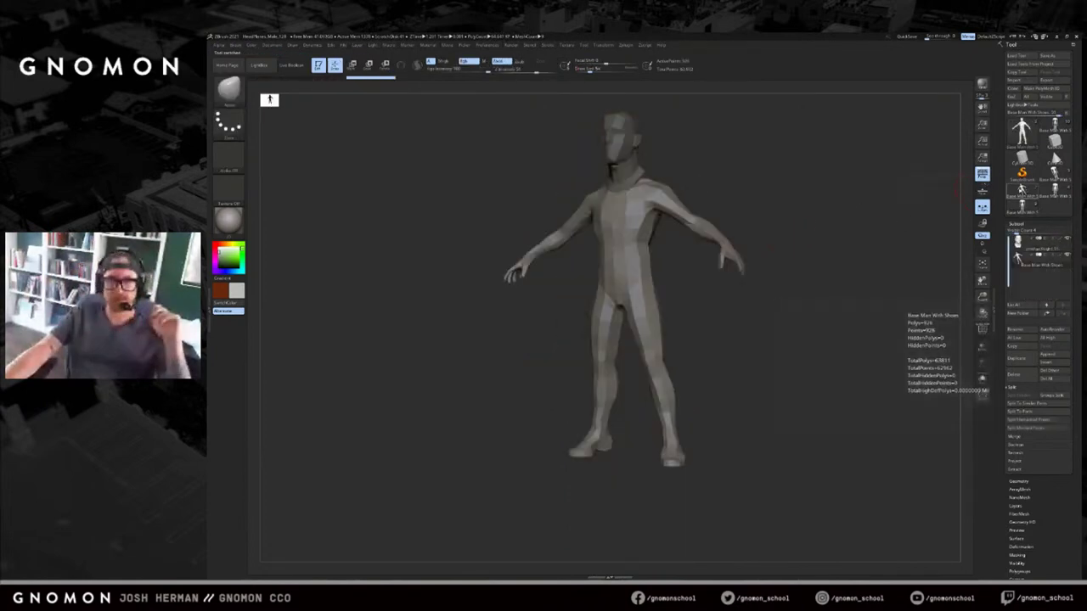
left_click(1054, 179)
left_click(1055, 191)
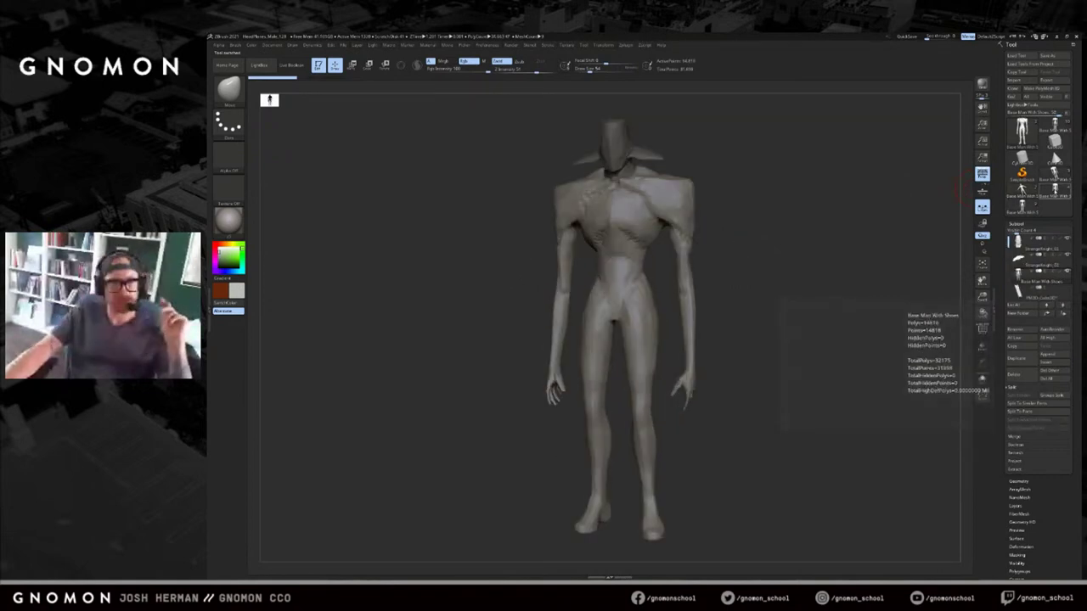
left_click(1028, 210)
left_click(1055, 125)
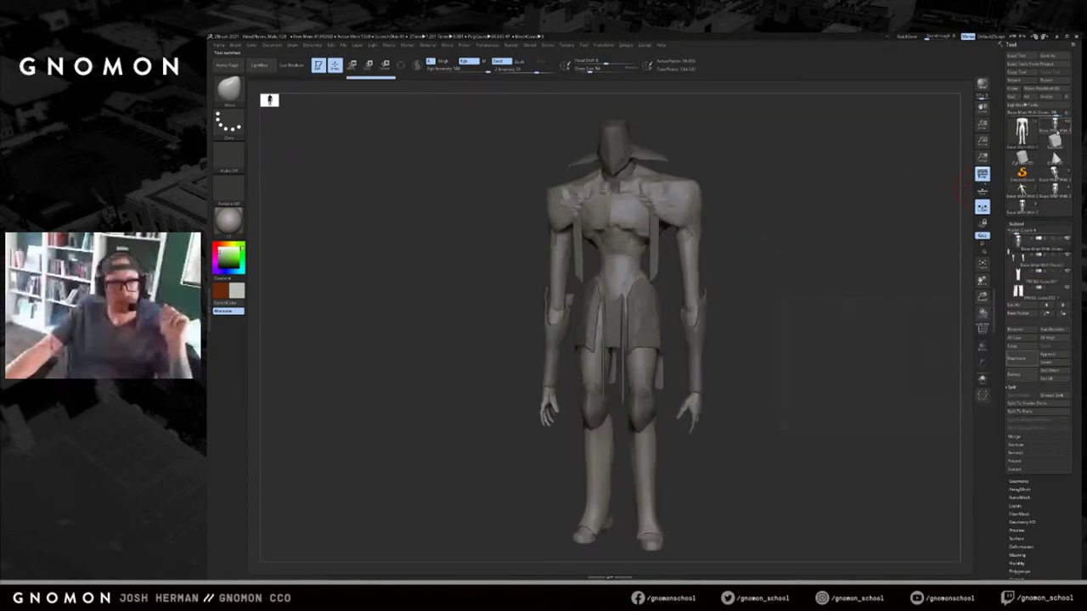
left_click(1012, 210)
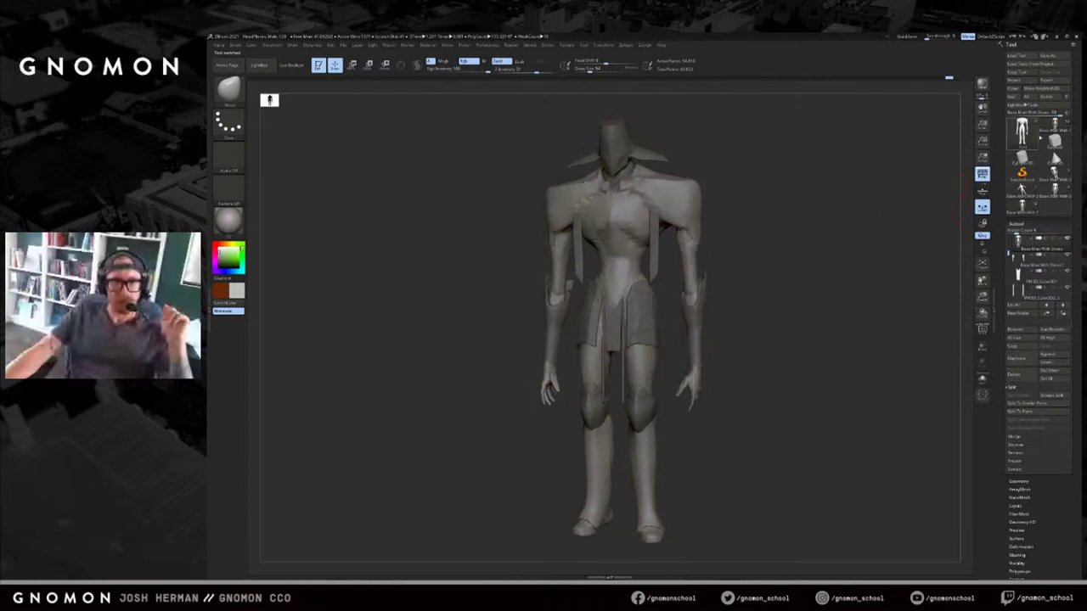
left_click(1054, 126)
left_click(1017, 210)
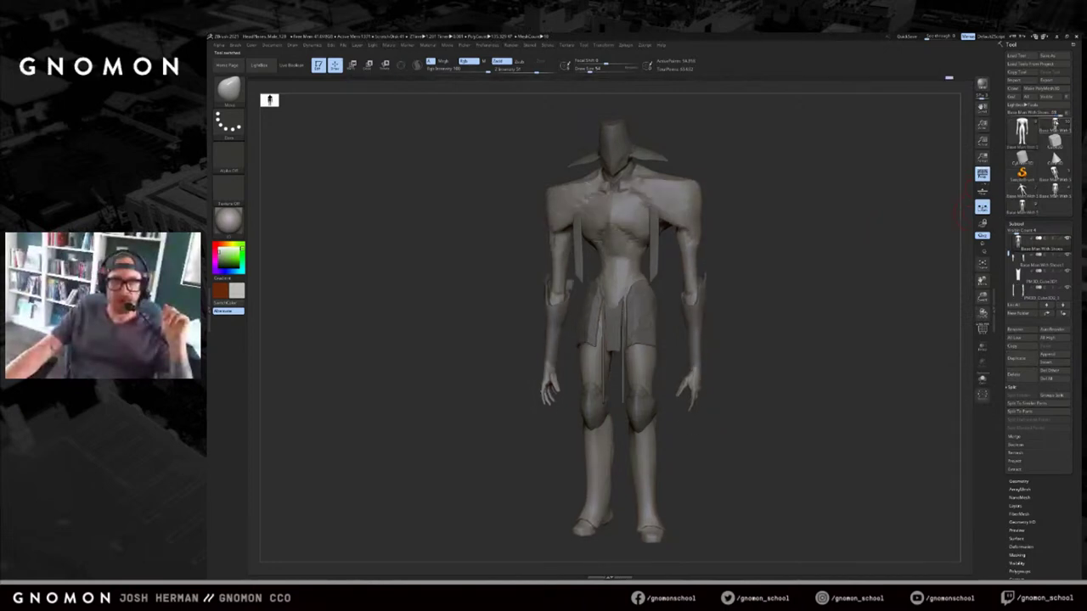
Alternate between the earlier armored version and the latest knight in the same three-quarter view to compare their torso, arm and leg shapes.
mouse_move(1022, 213)
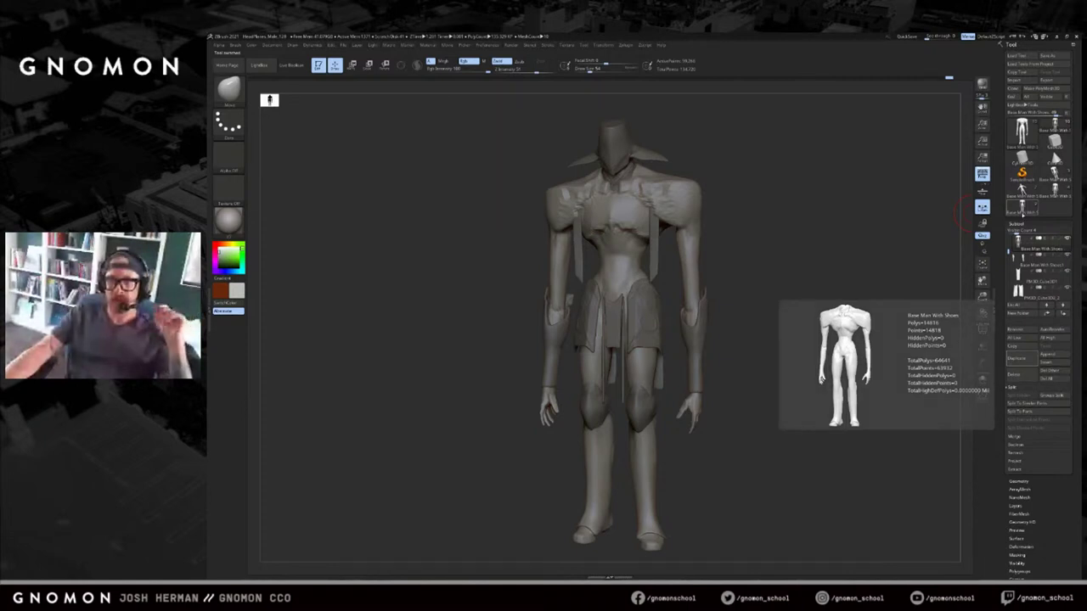
left_click(1022, 214)
left_click(1054, 126)
left_click_drag(919, 181, 926, 184)
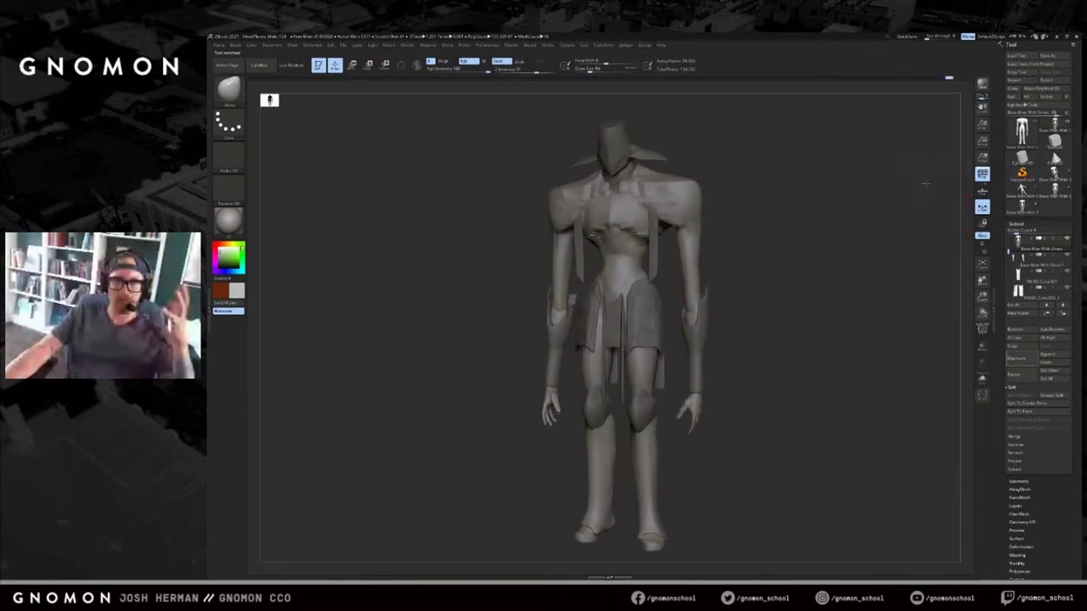
left_click(1056, 128)
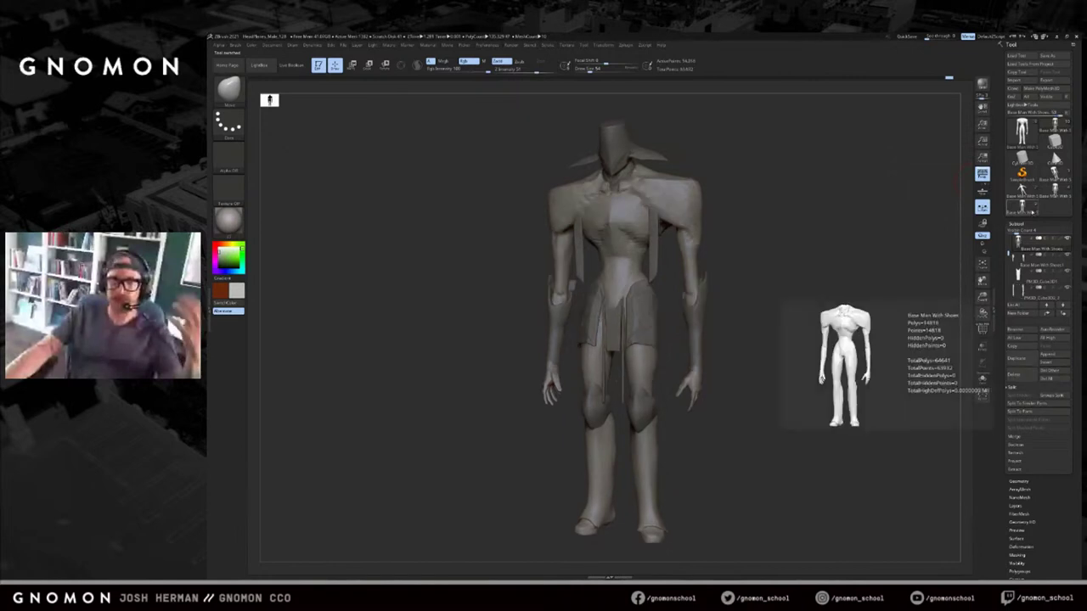
left_click(1058, 133)
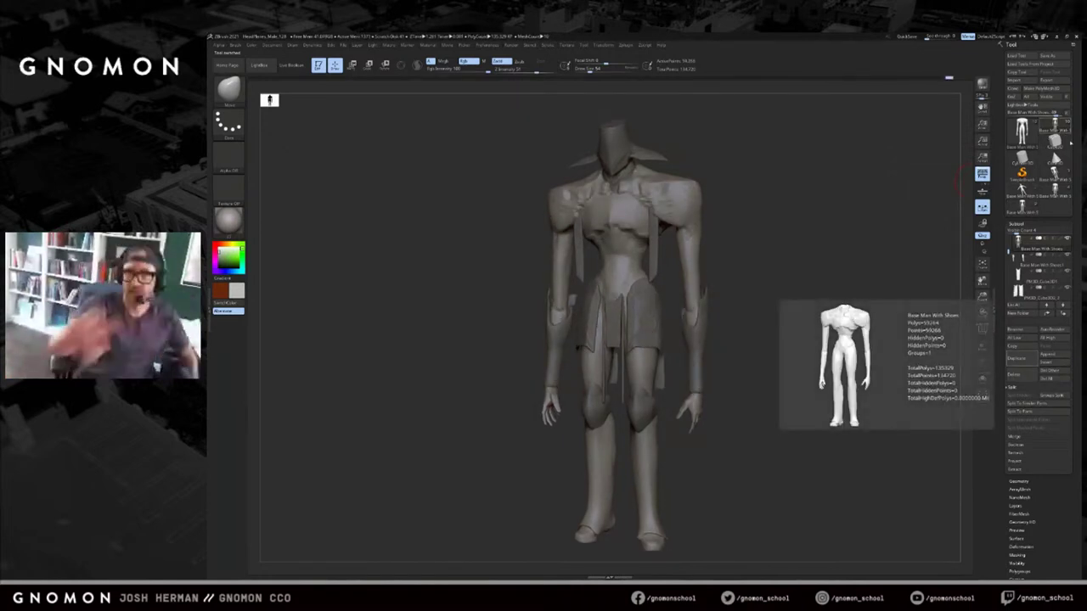
left_click(1016, 209)
left_click(1058, 133)
left_click(1011, 209)
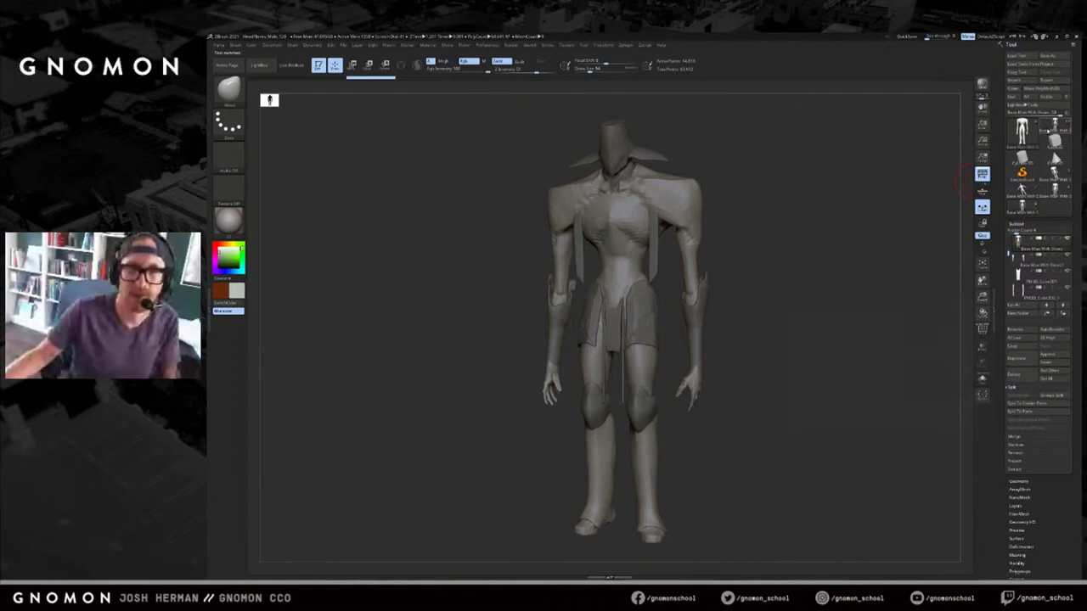
mouse_move(1048, 131)
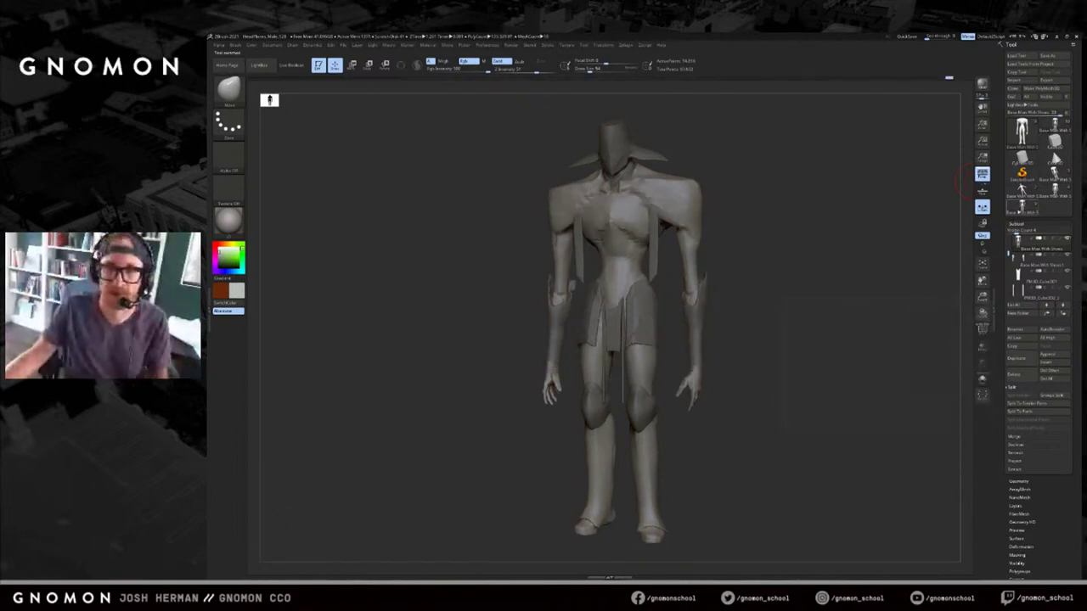
left_click(1055, 127)
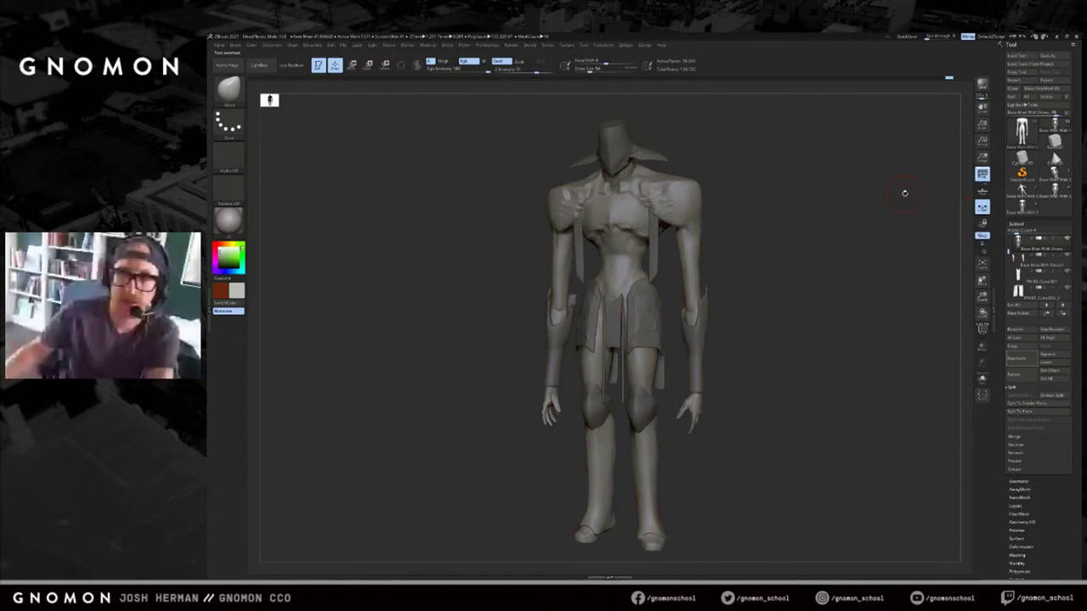
left_click(1021, 207)
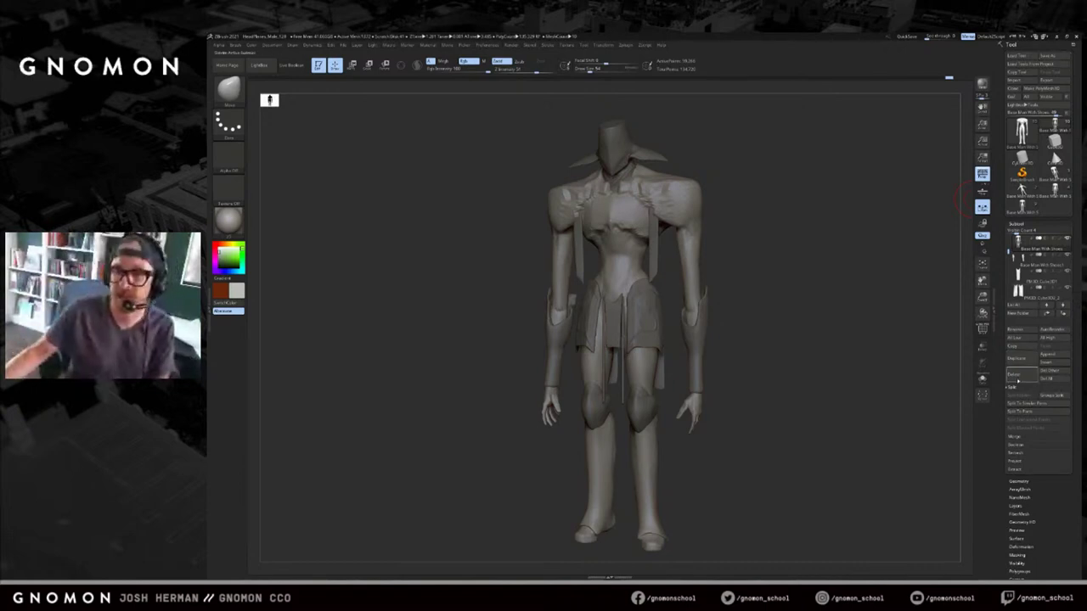
Turn the latest knight to a near-front view to examine its overall silhouette and armor proportions.
mouse_move(790, 414)
left_mouse_down()
mouse_move(806, 413)
mouse_move(784, 413)
left_mouse_up()
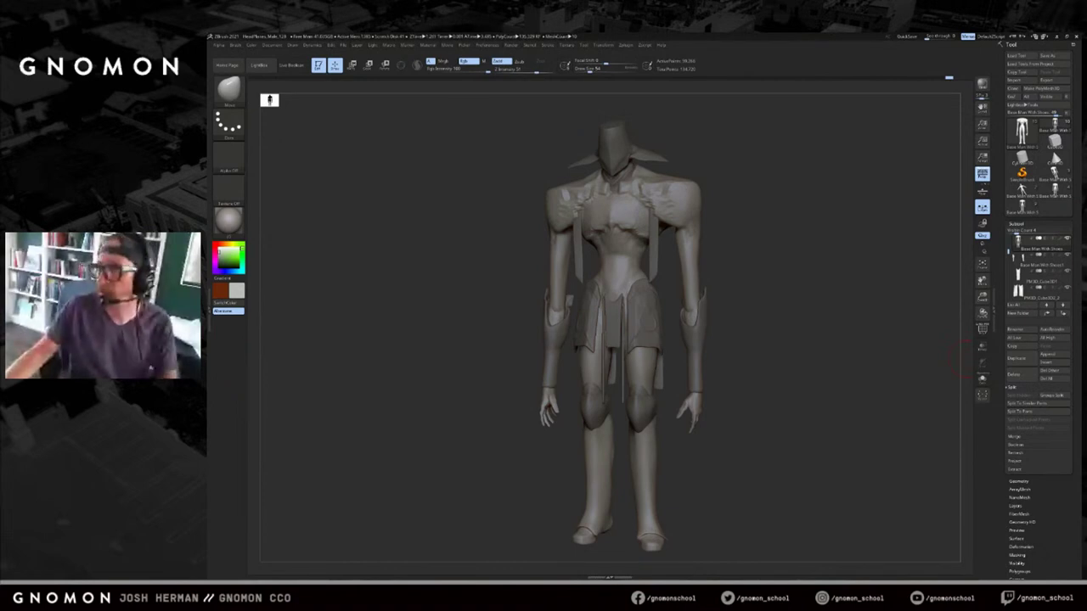
left_click_drag(800, 239, 818, 238)
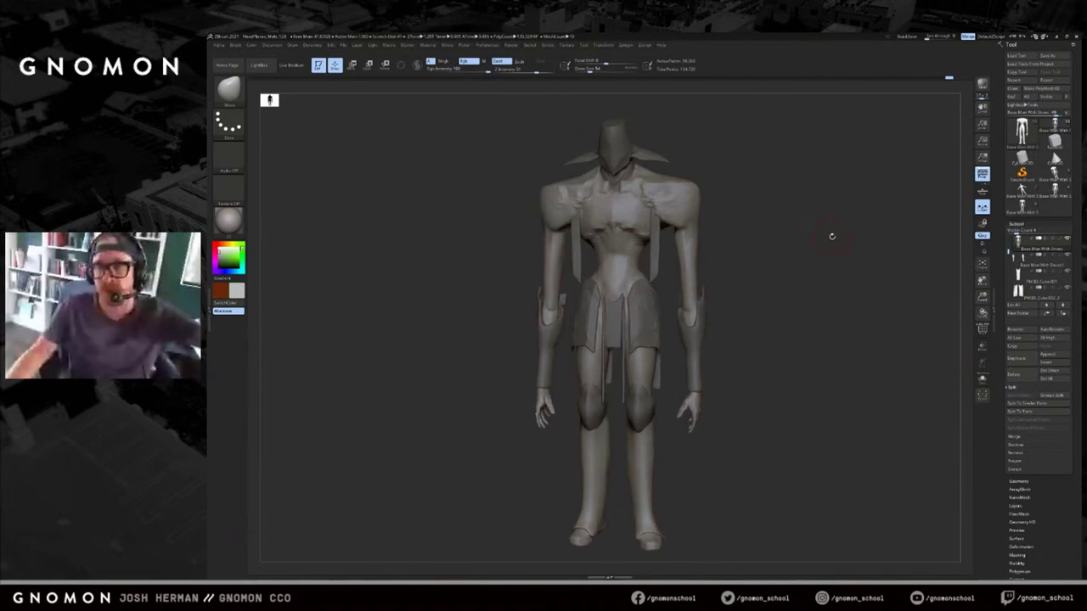
left_click_drag(833, 237, 837, 239)
mouse_move(1055, 174)
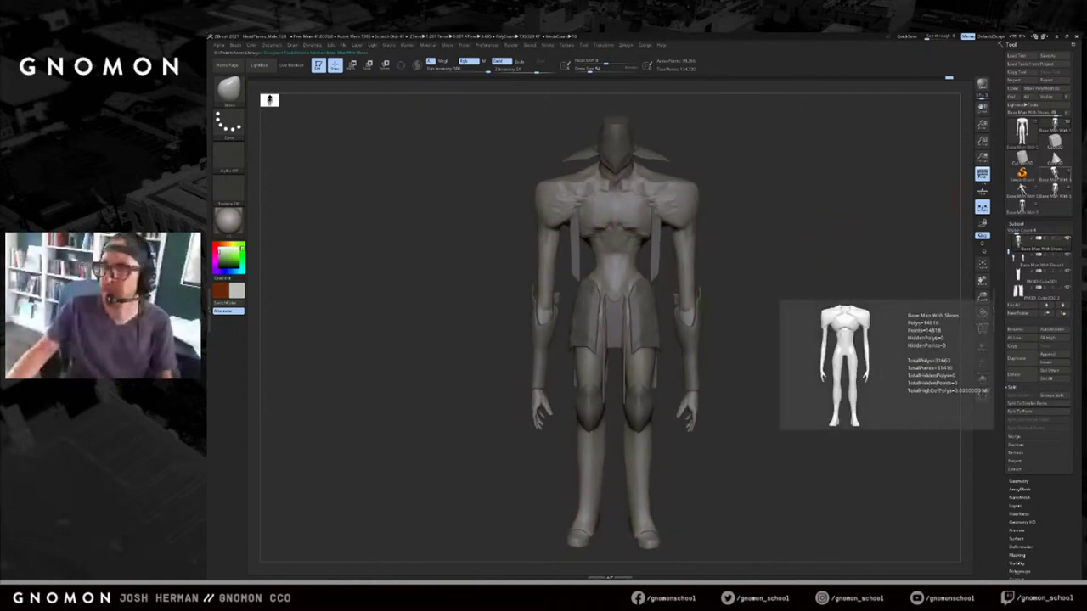